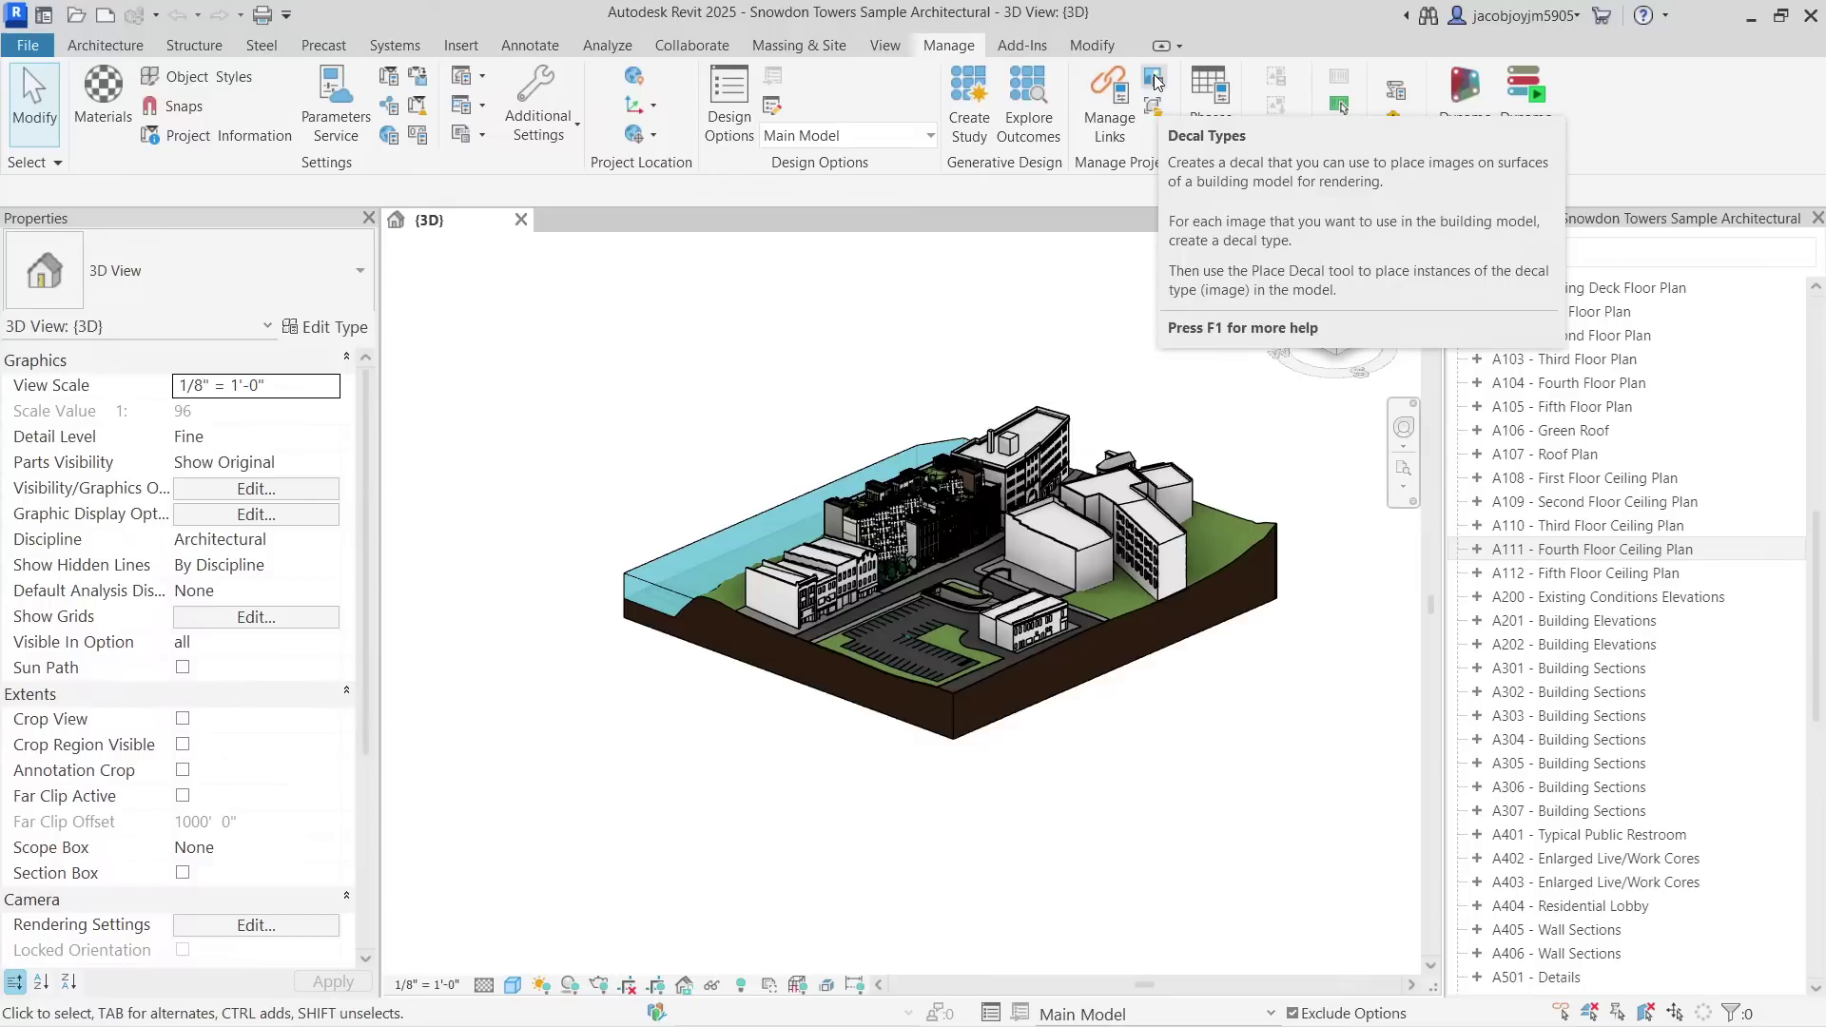
# Open the Manage Links dialog and widen the Link Name column so the full Revit link names can be read.
pyautogui.click(1117, 133)
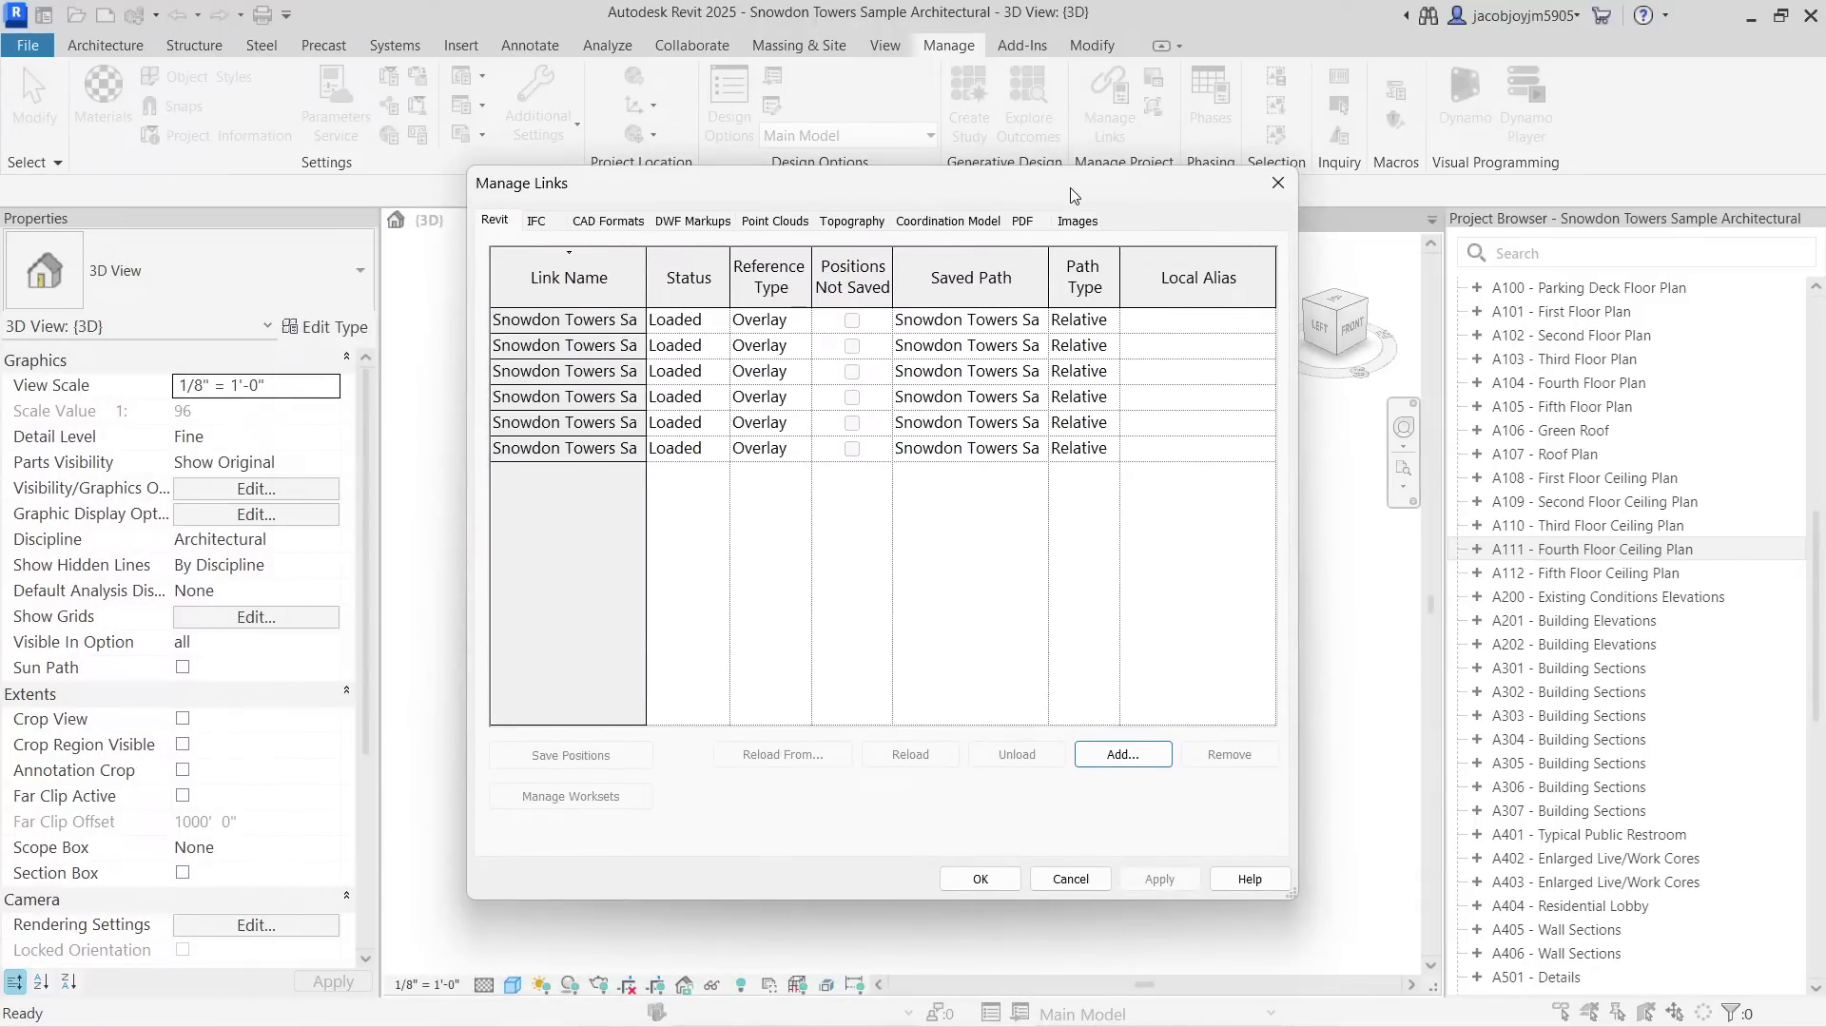
pyautogui.moveTo(1064, 190); pyautogui.dragTo(1055, 138)
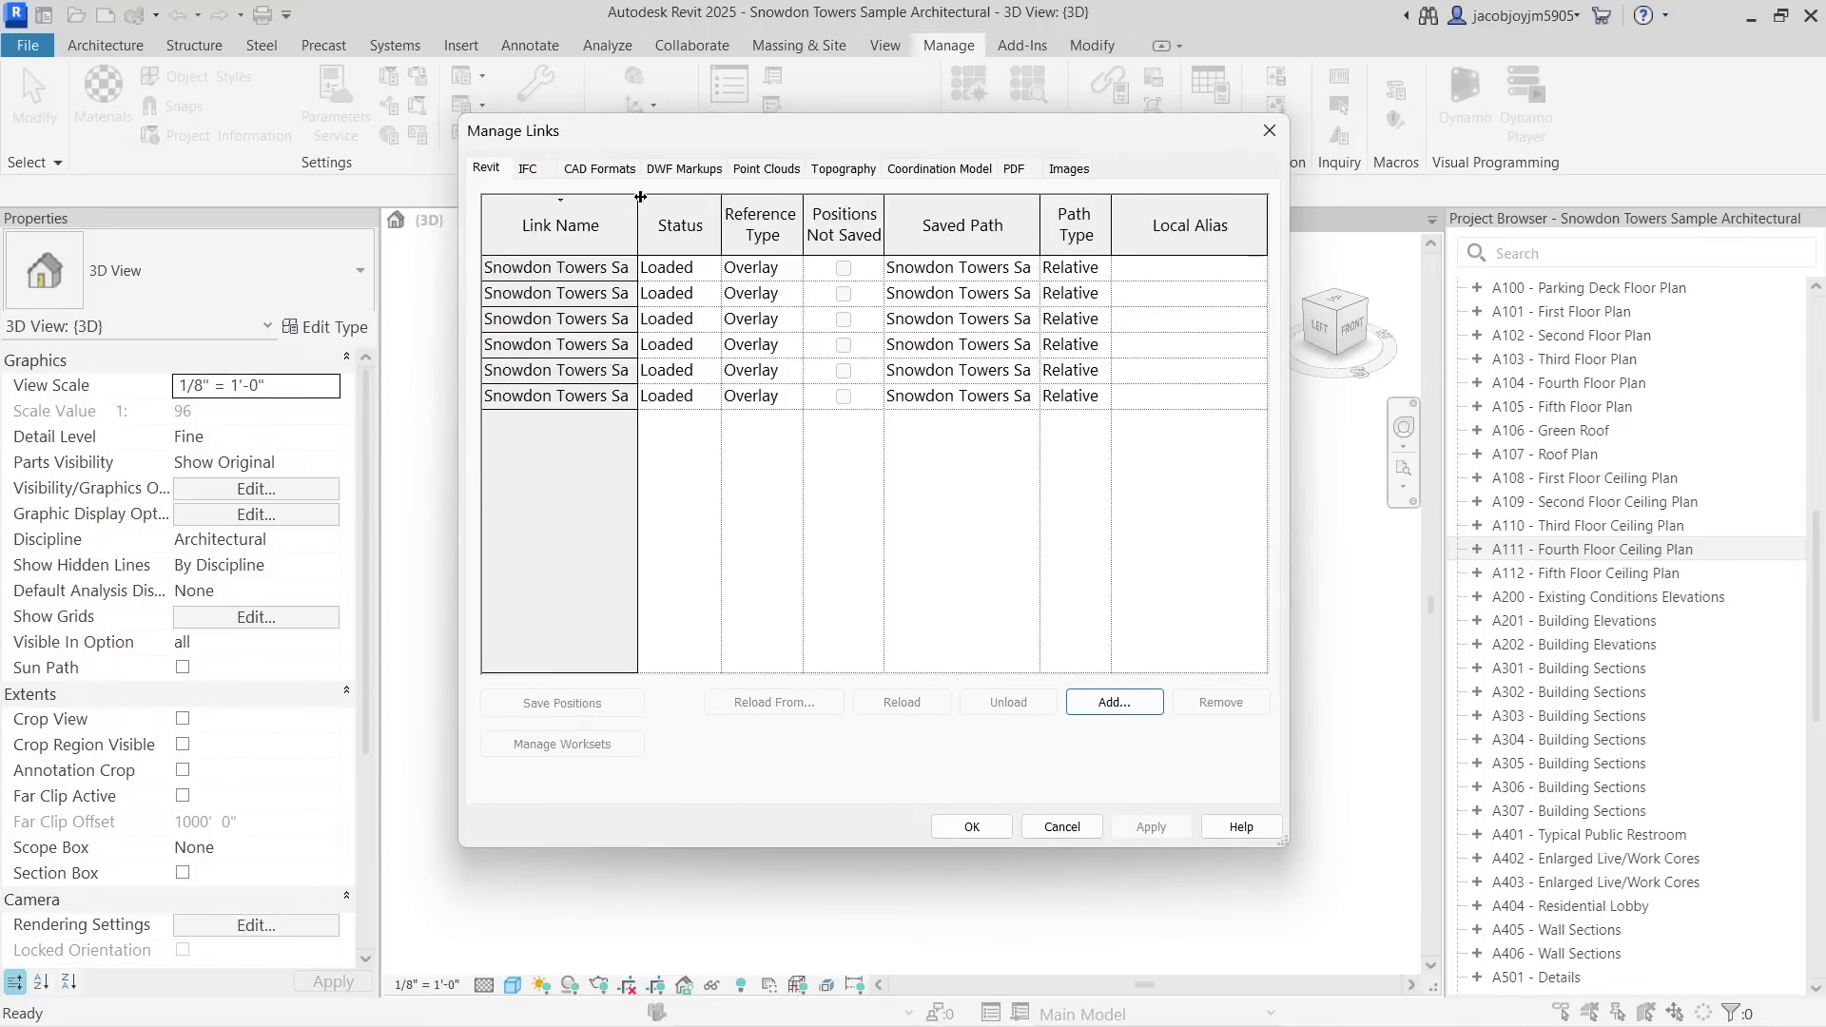
pyautogui.moveTo(637, 211); pyautogui.dragTo(841, 211)
pyautogui.moveTo(830, 146); pyautogui.dragTo(1376, 268)
# Go through the linked Snowdon Towers Revit files one by one and enlarge the Manage Links dialog to fit all its columns.
pyautogui.click(1286, 424)
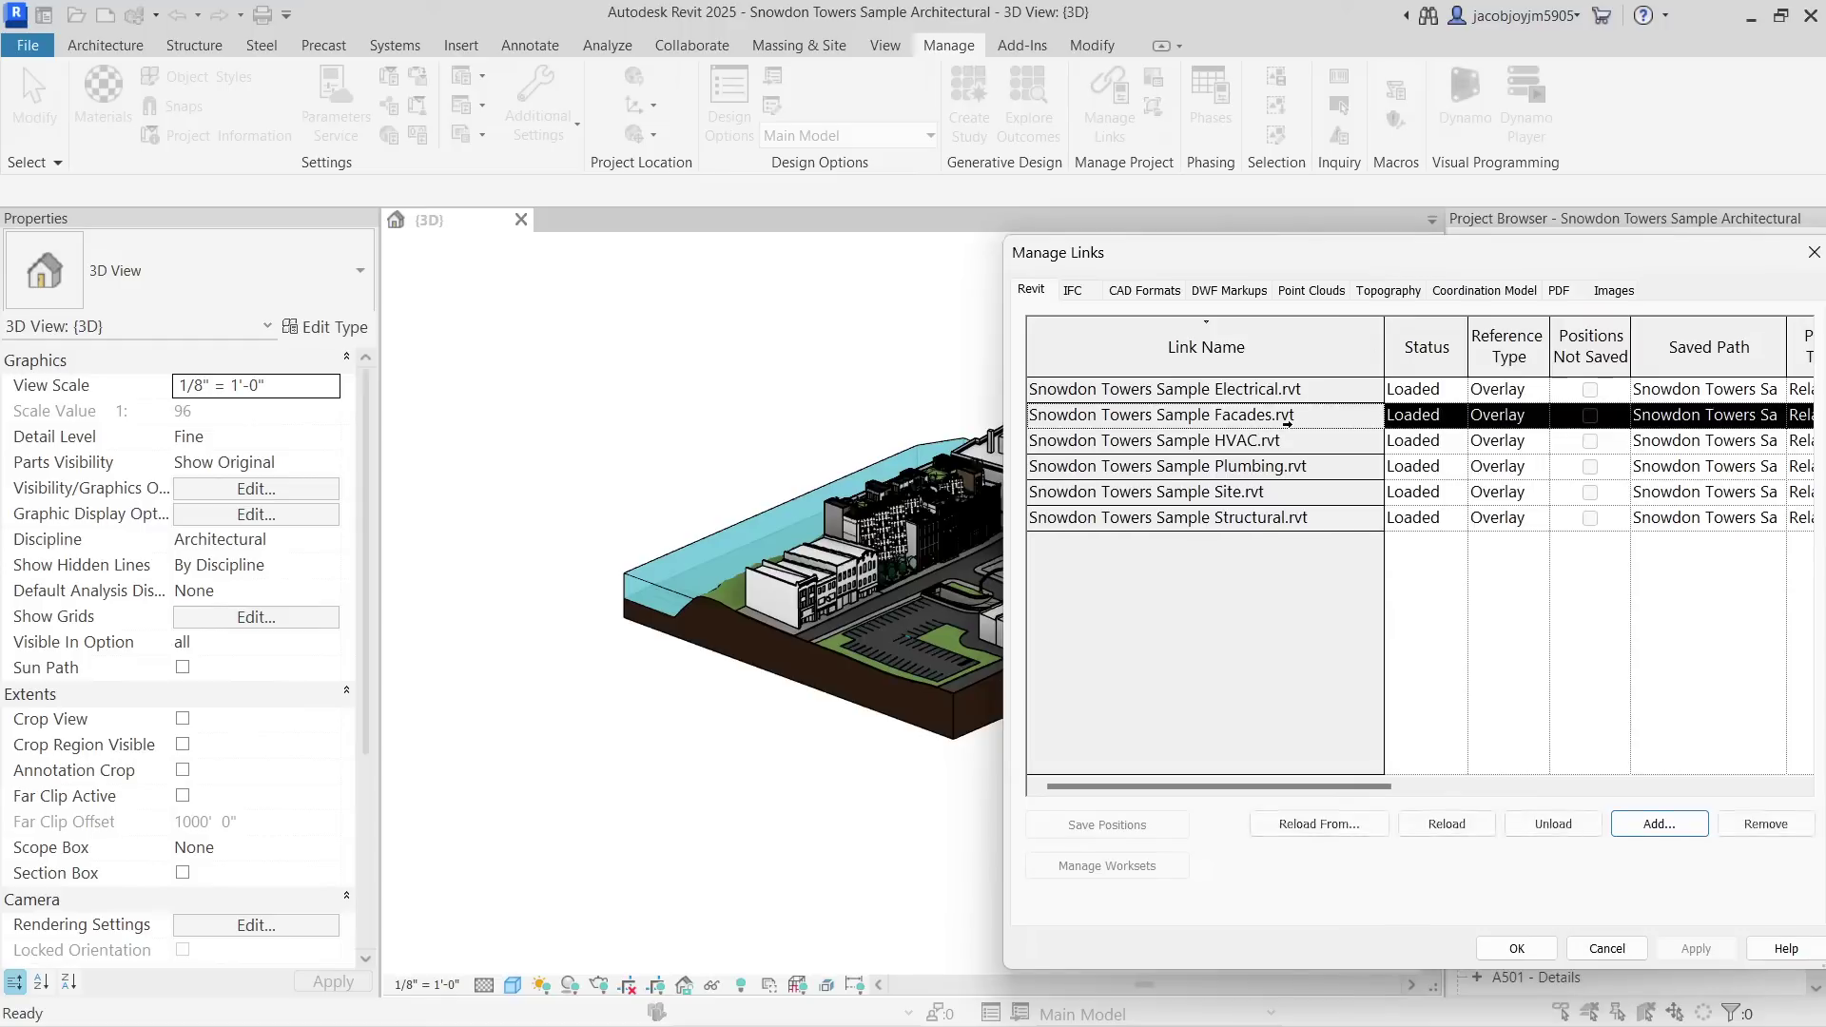
pyautogui.click(1275, 438)
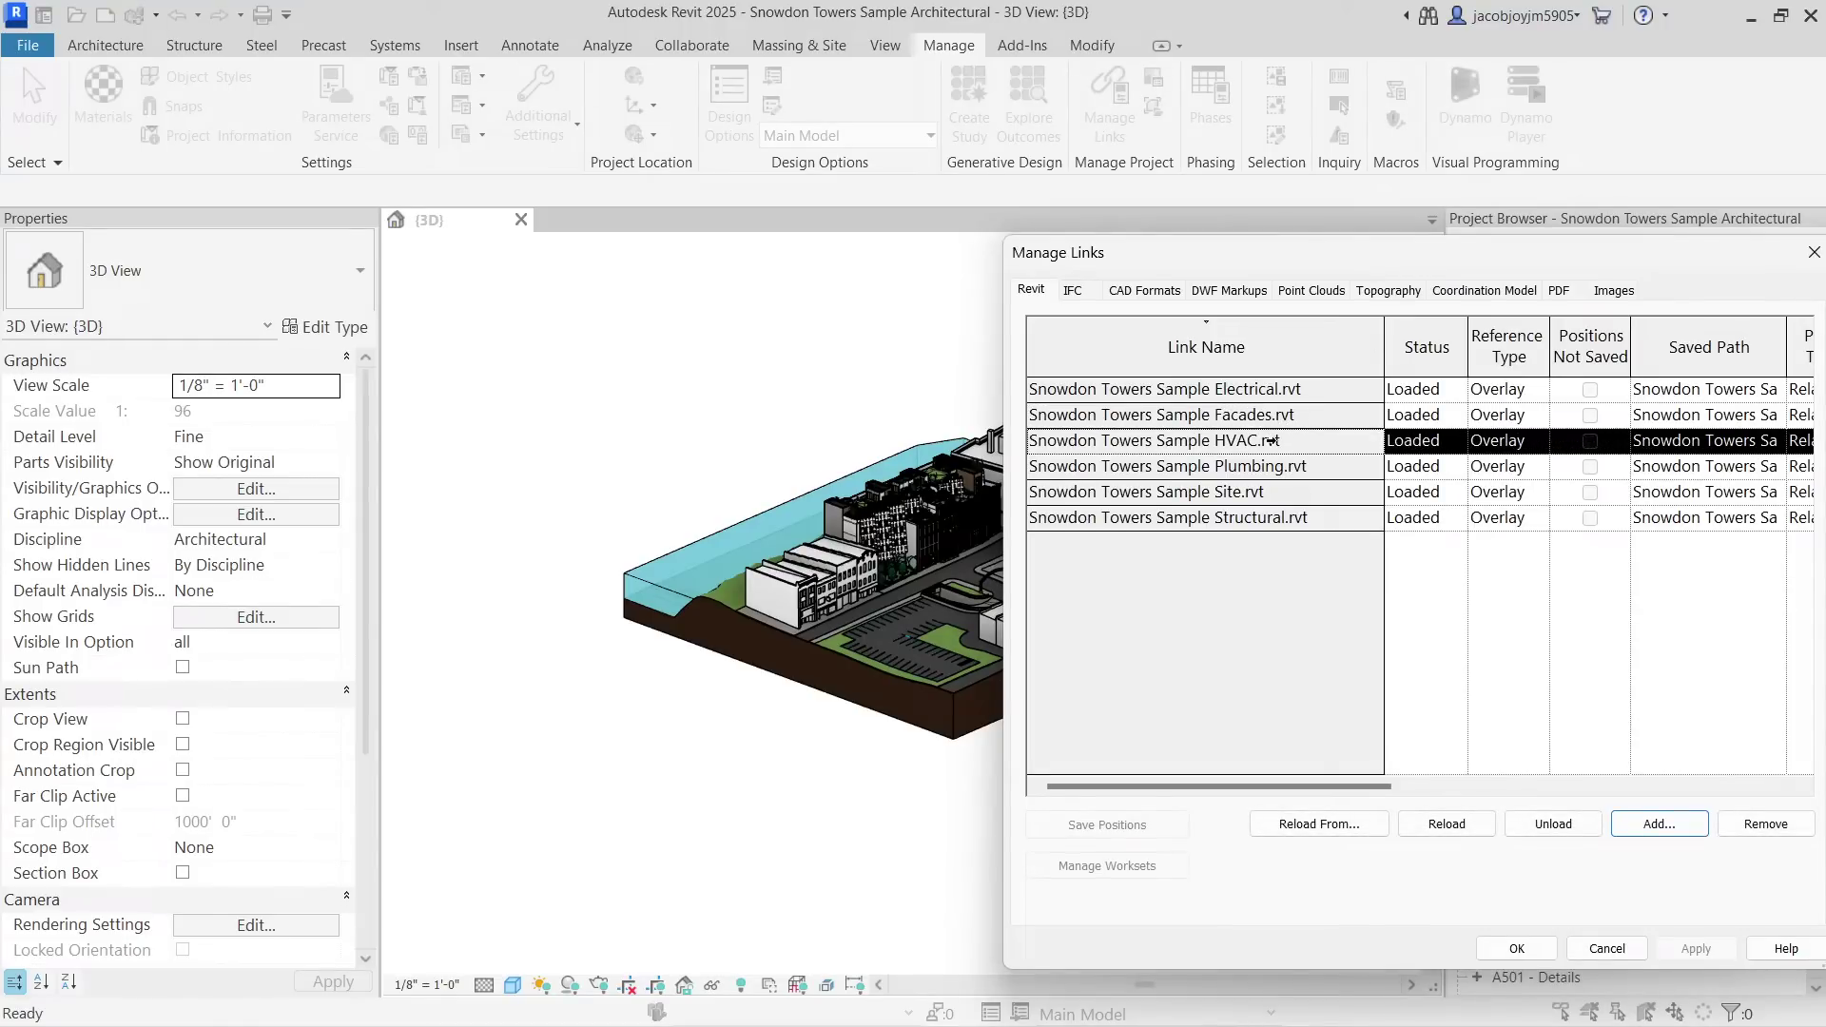
pyautogui.click(1263, 466)
pyautogui.click(1255, 492)
pyautogui.click(1249, 516)
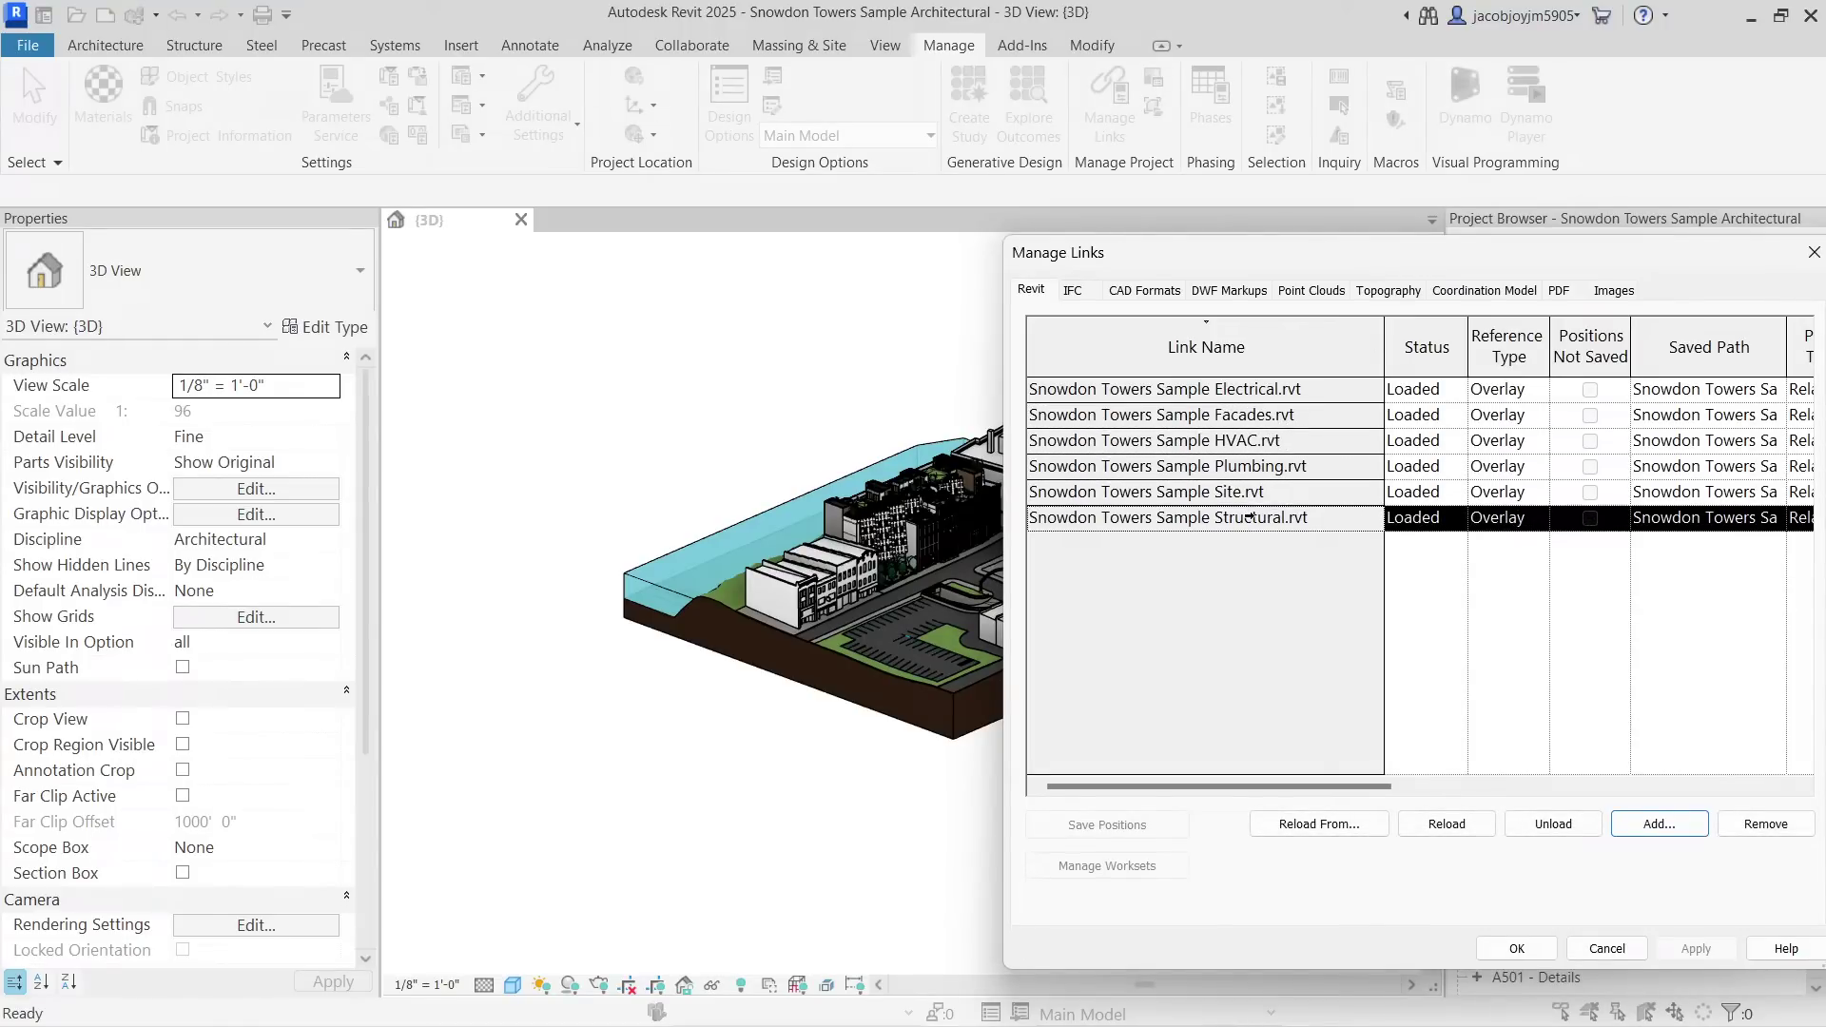
pyautogui.click(1226, 386)
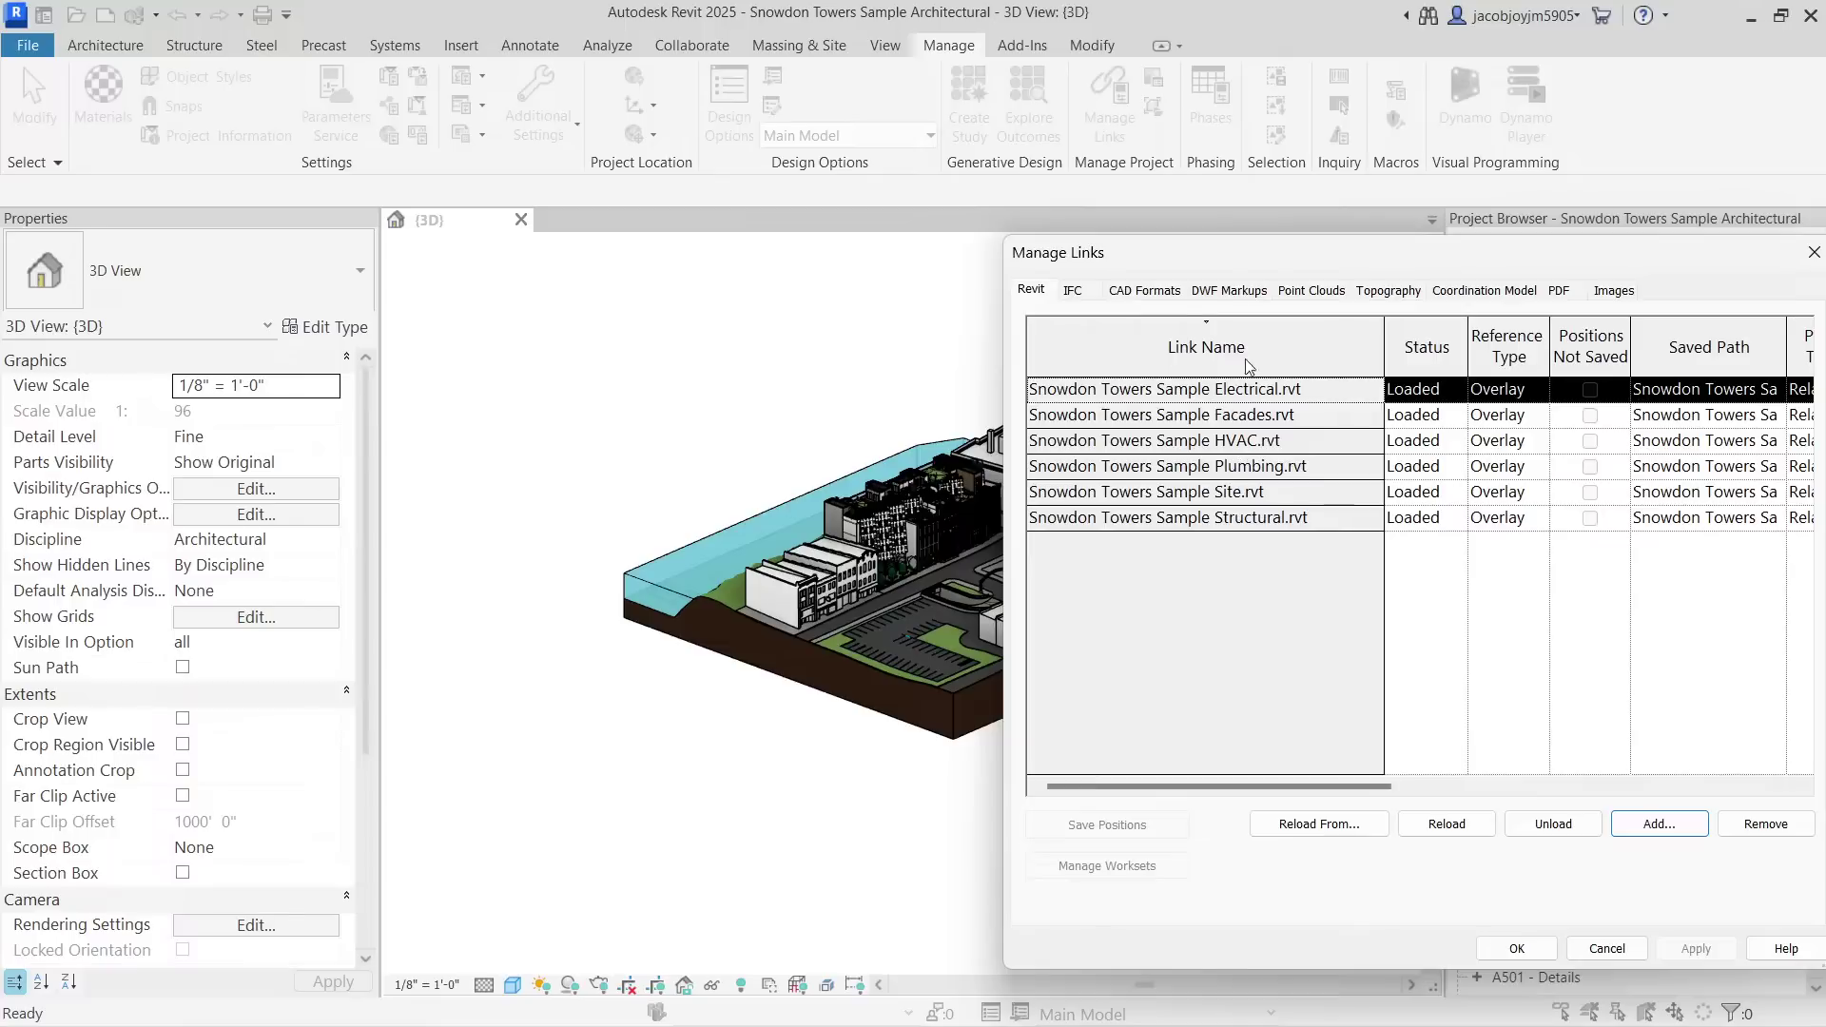
pyautogui.moveTo(1277, 262); pyautogui.dragTo(599, 202)
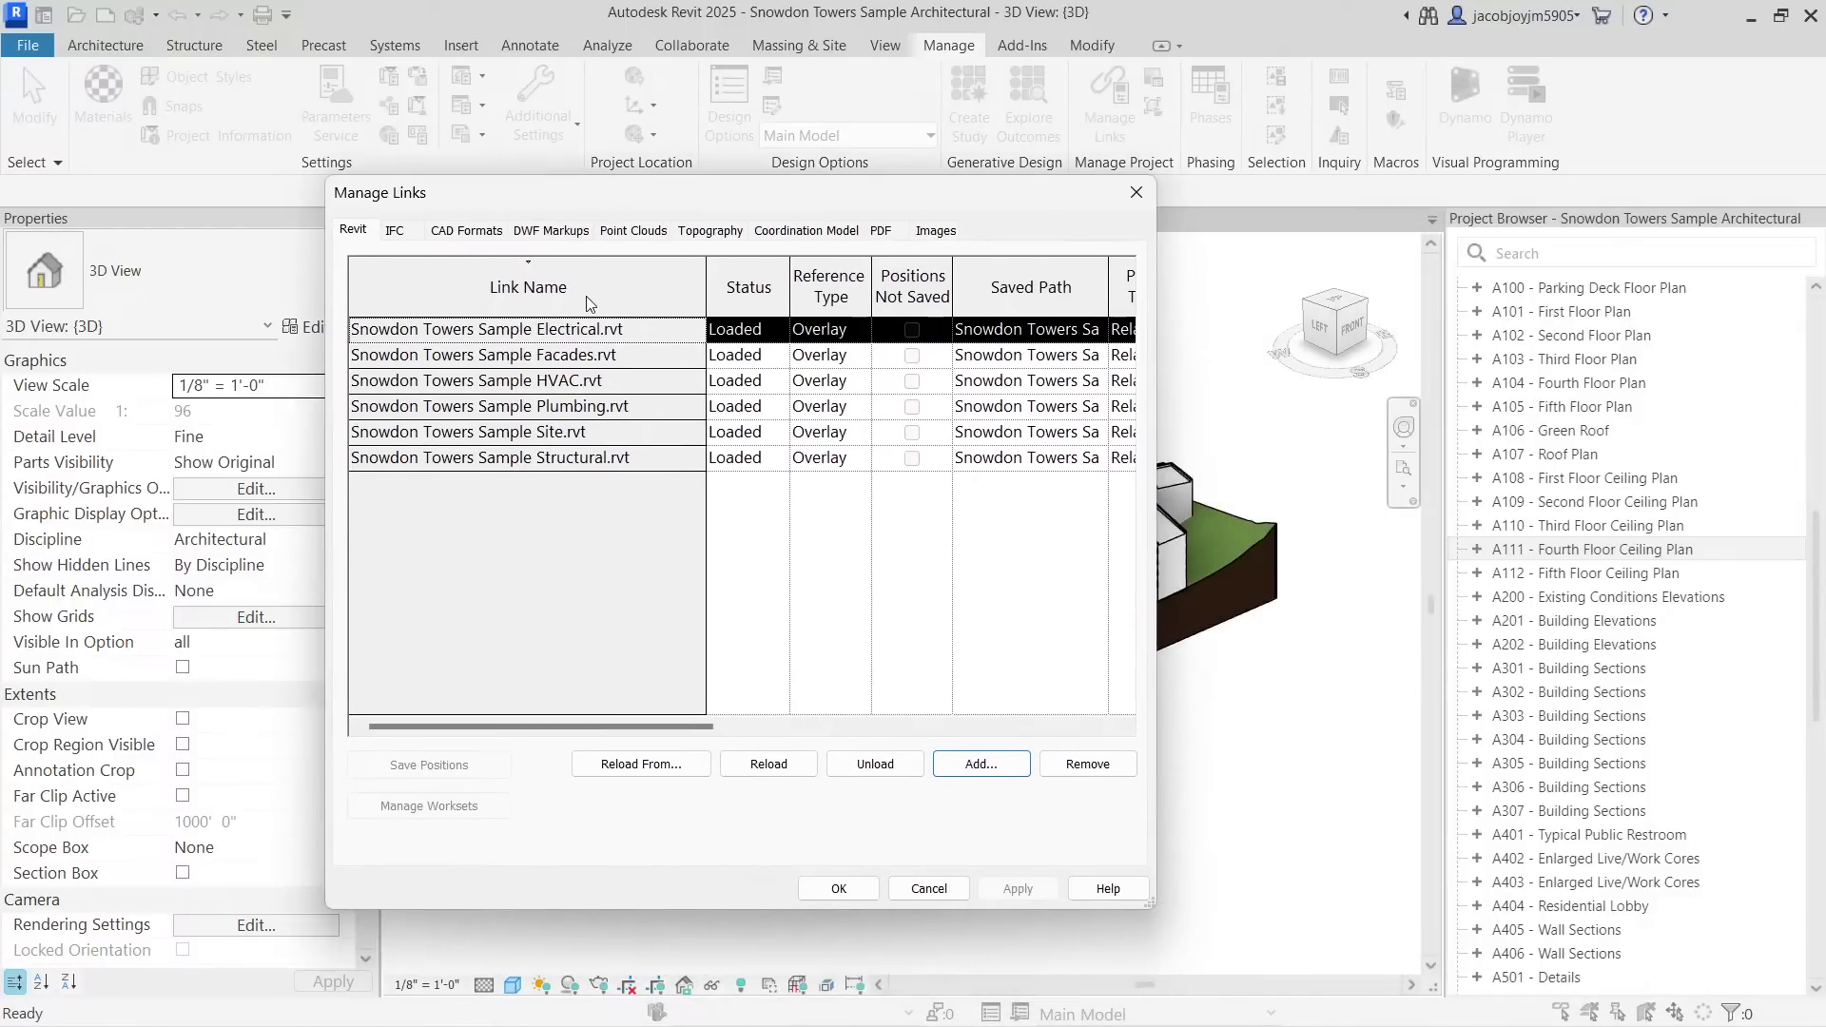
pyautogui.moveTo(1151, 903); pyautogui.dragTo(1413, 904)
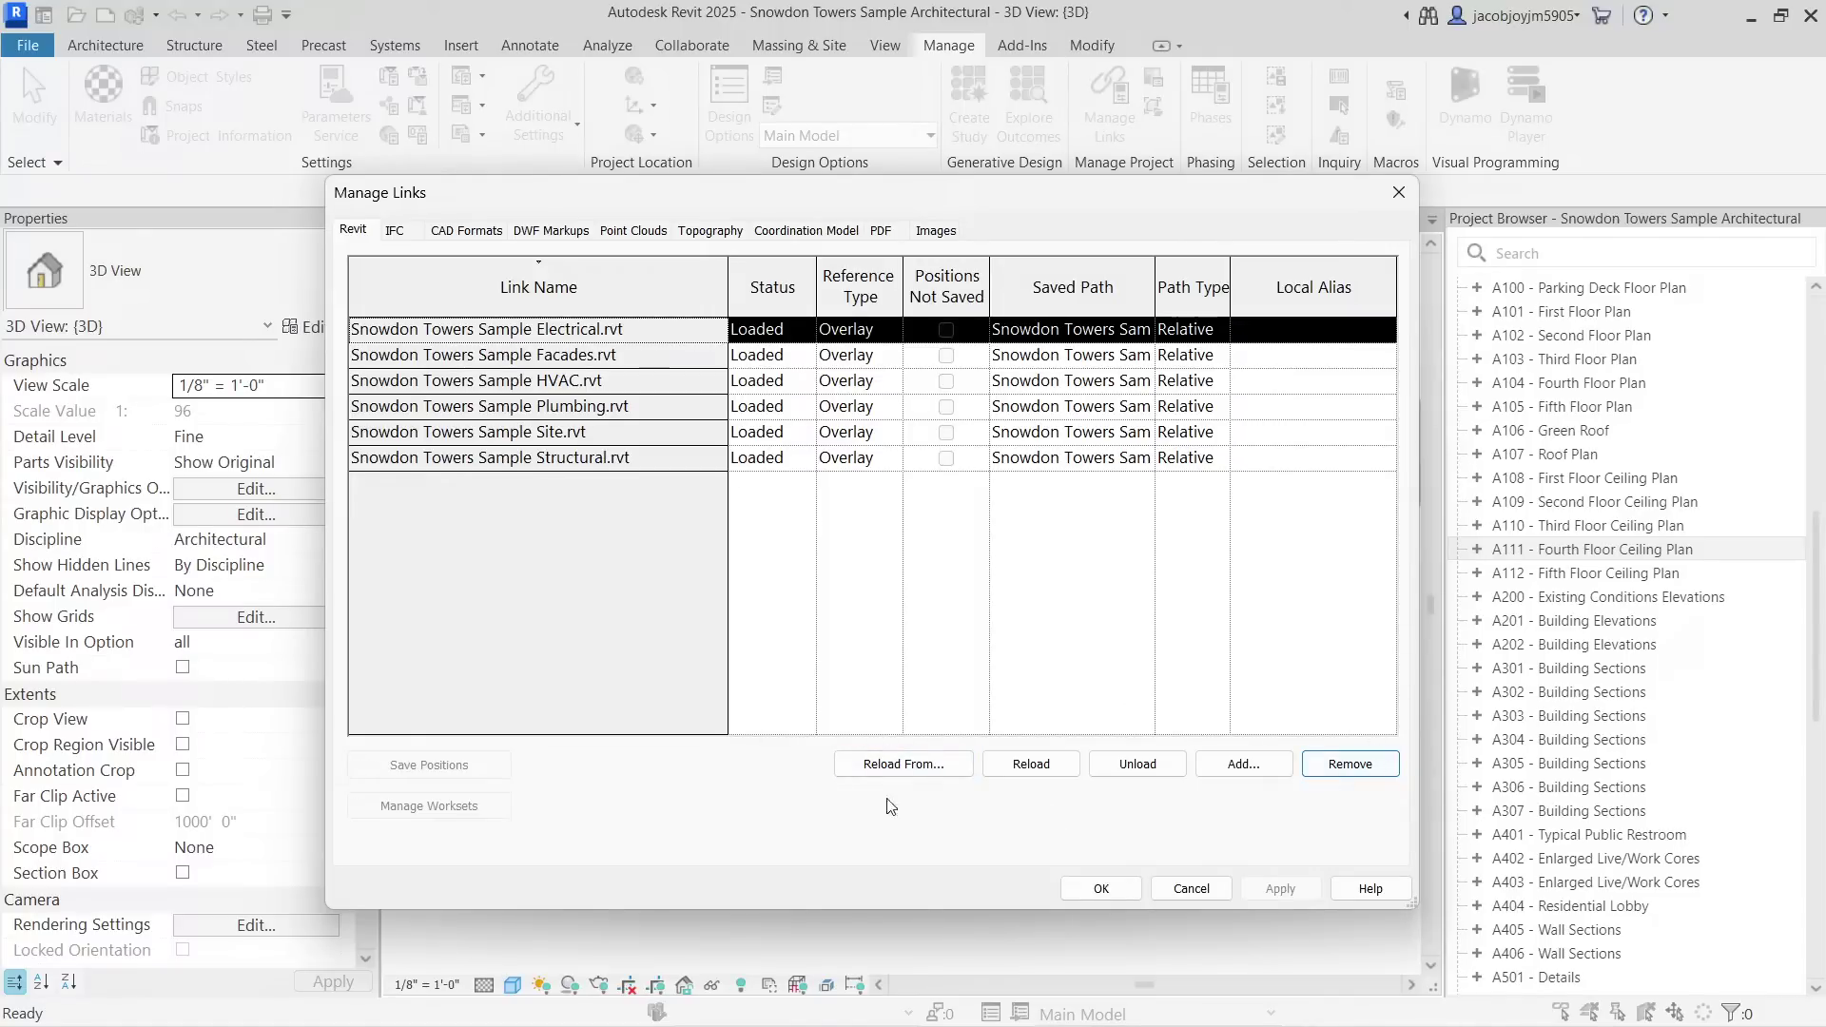
# Examine the IFC, CAD Formats, DWF Markups, Point Clouds, Topography and Coordination Model link lists.
pyautogui.click(394, 231)
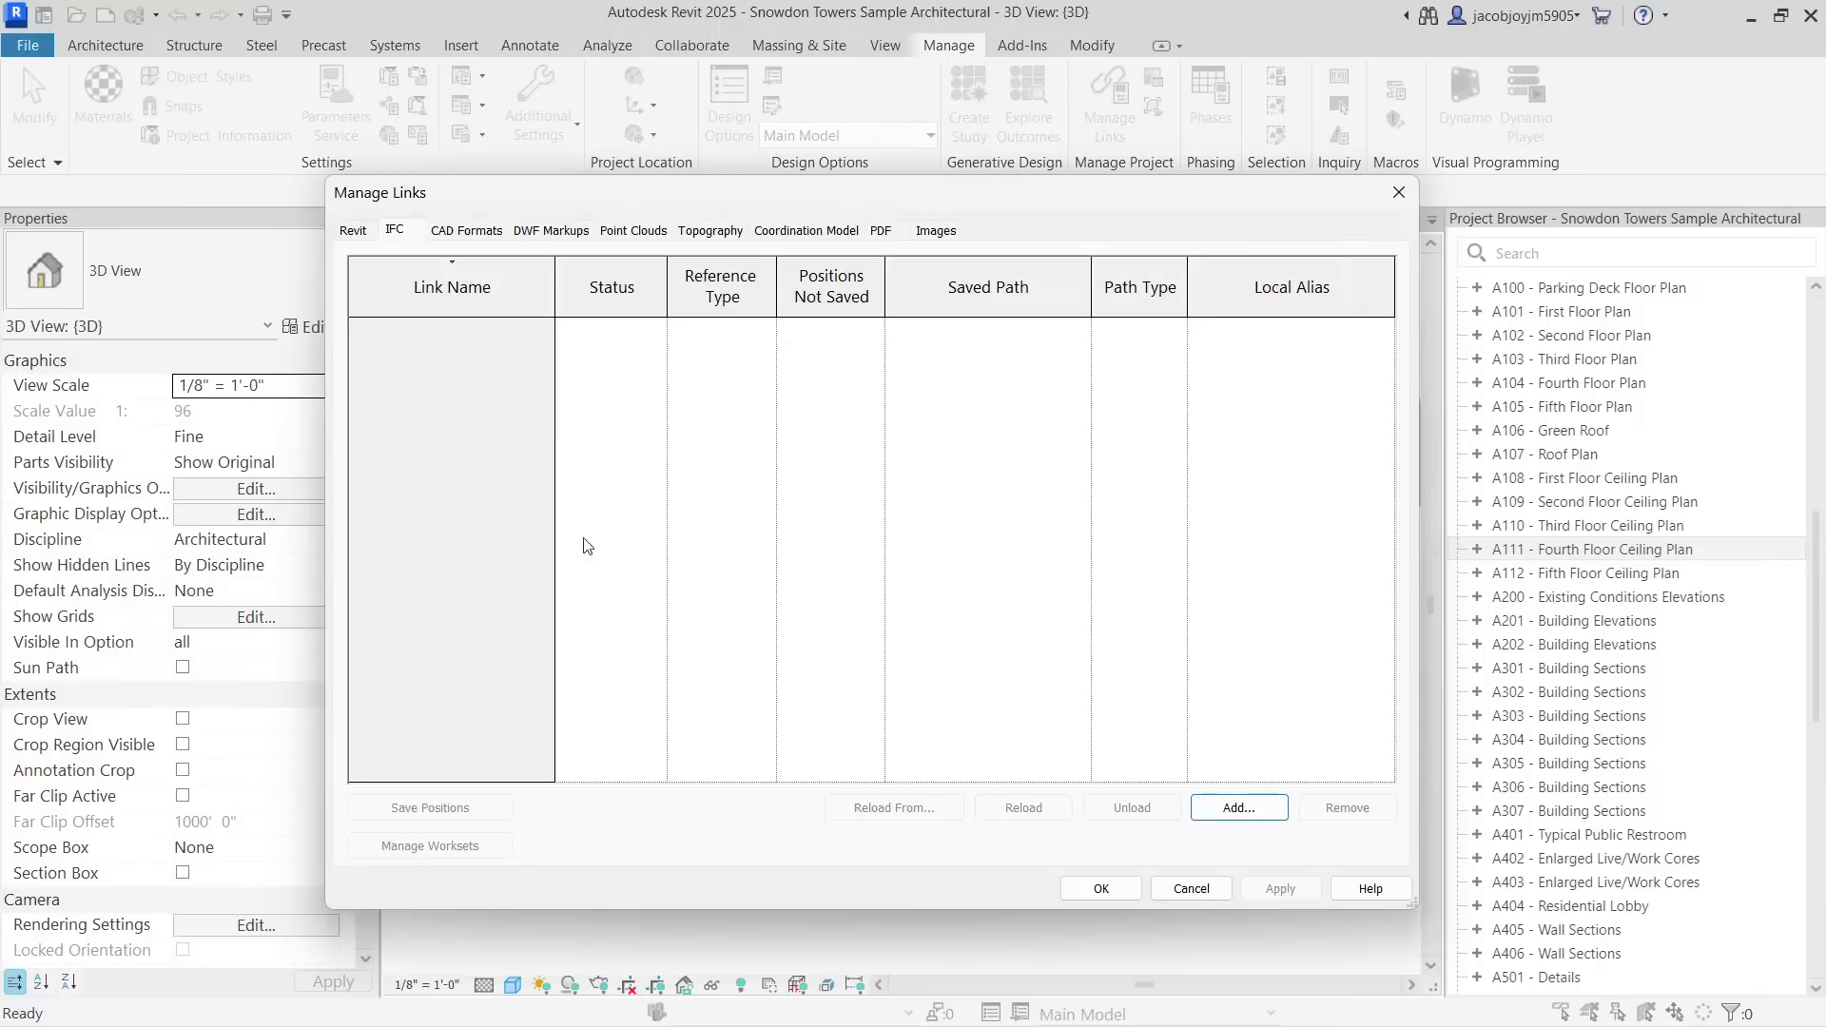
pyautogui.click(476, 239)
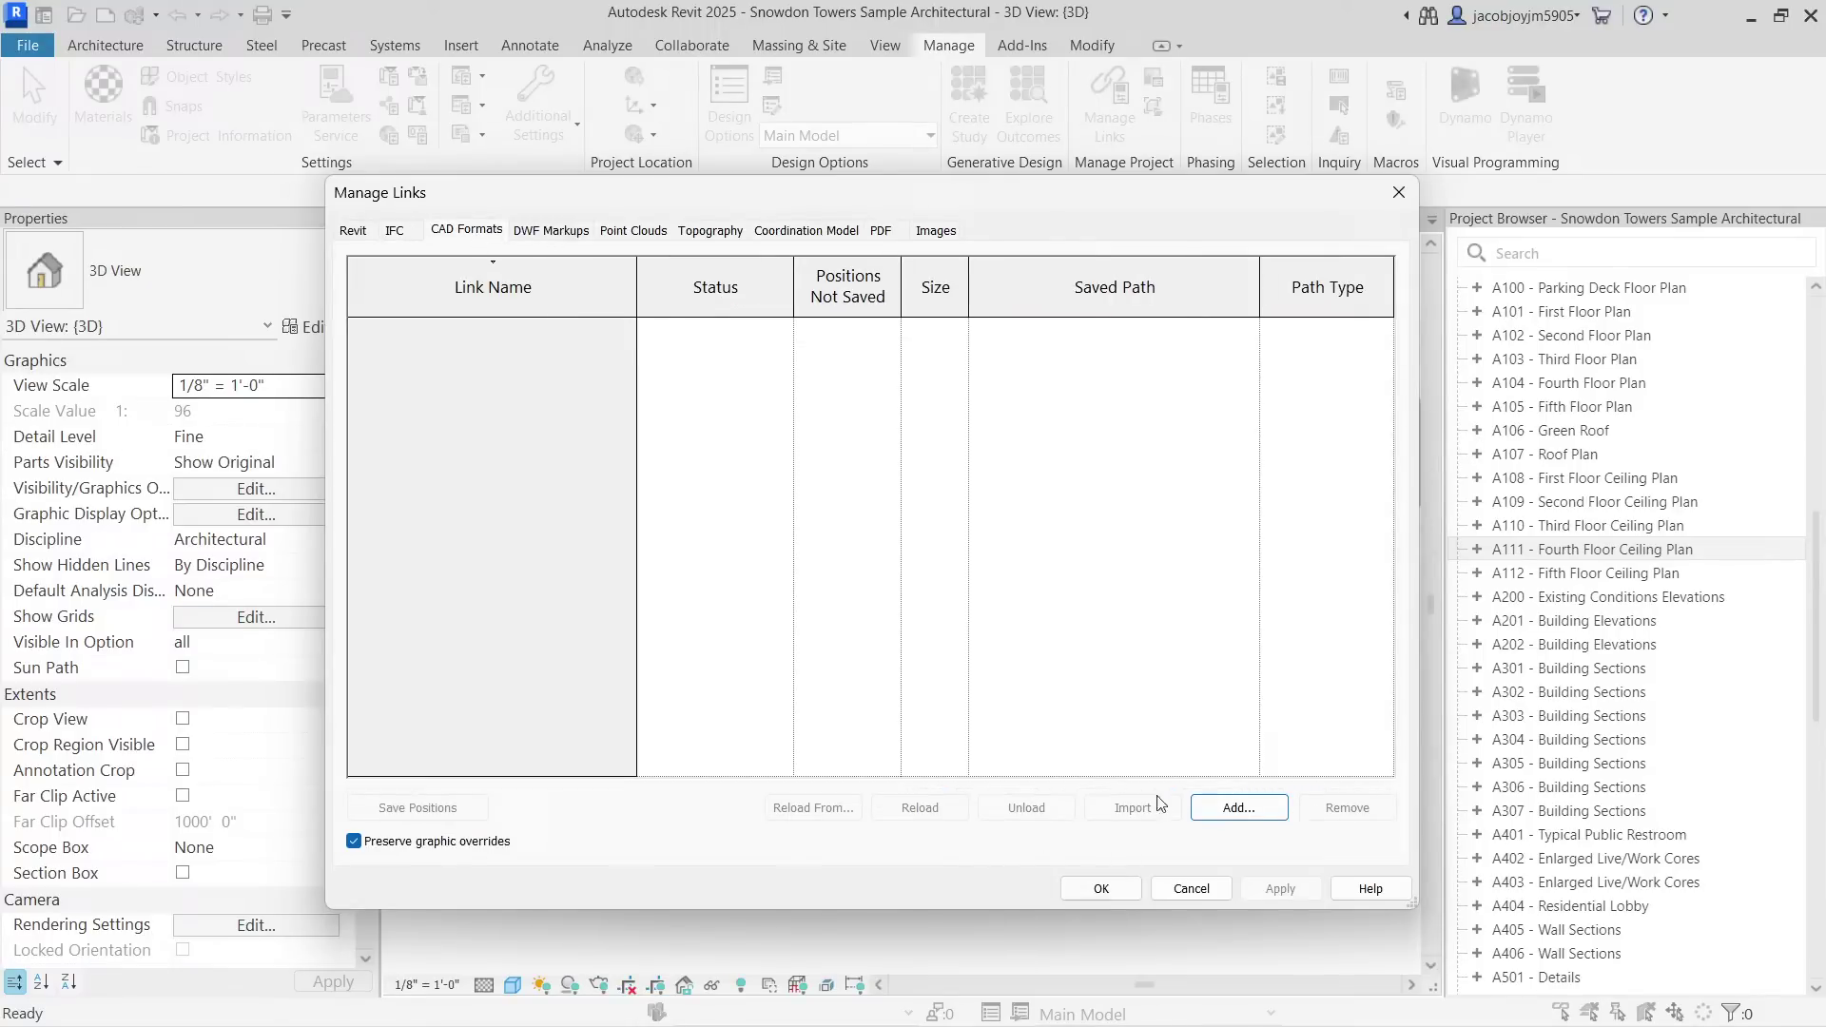
pyautogui.click(549, 234)
pyautogui.click(604, 234)
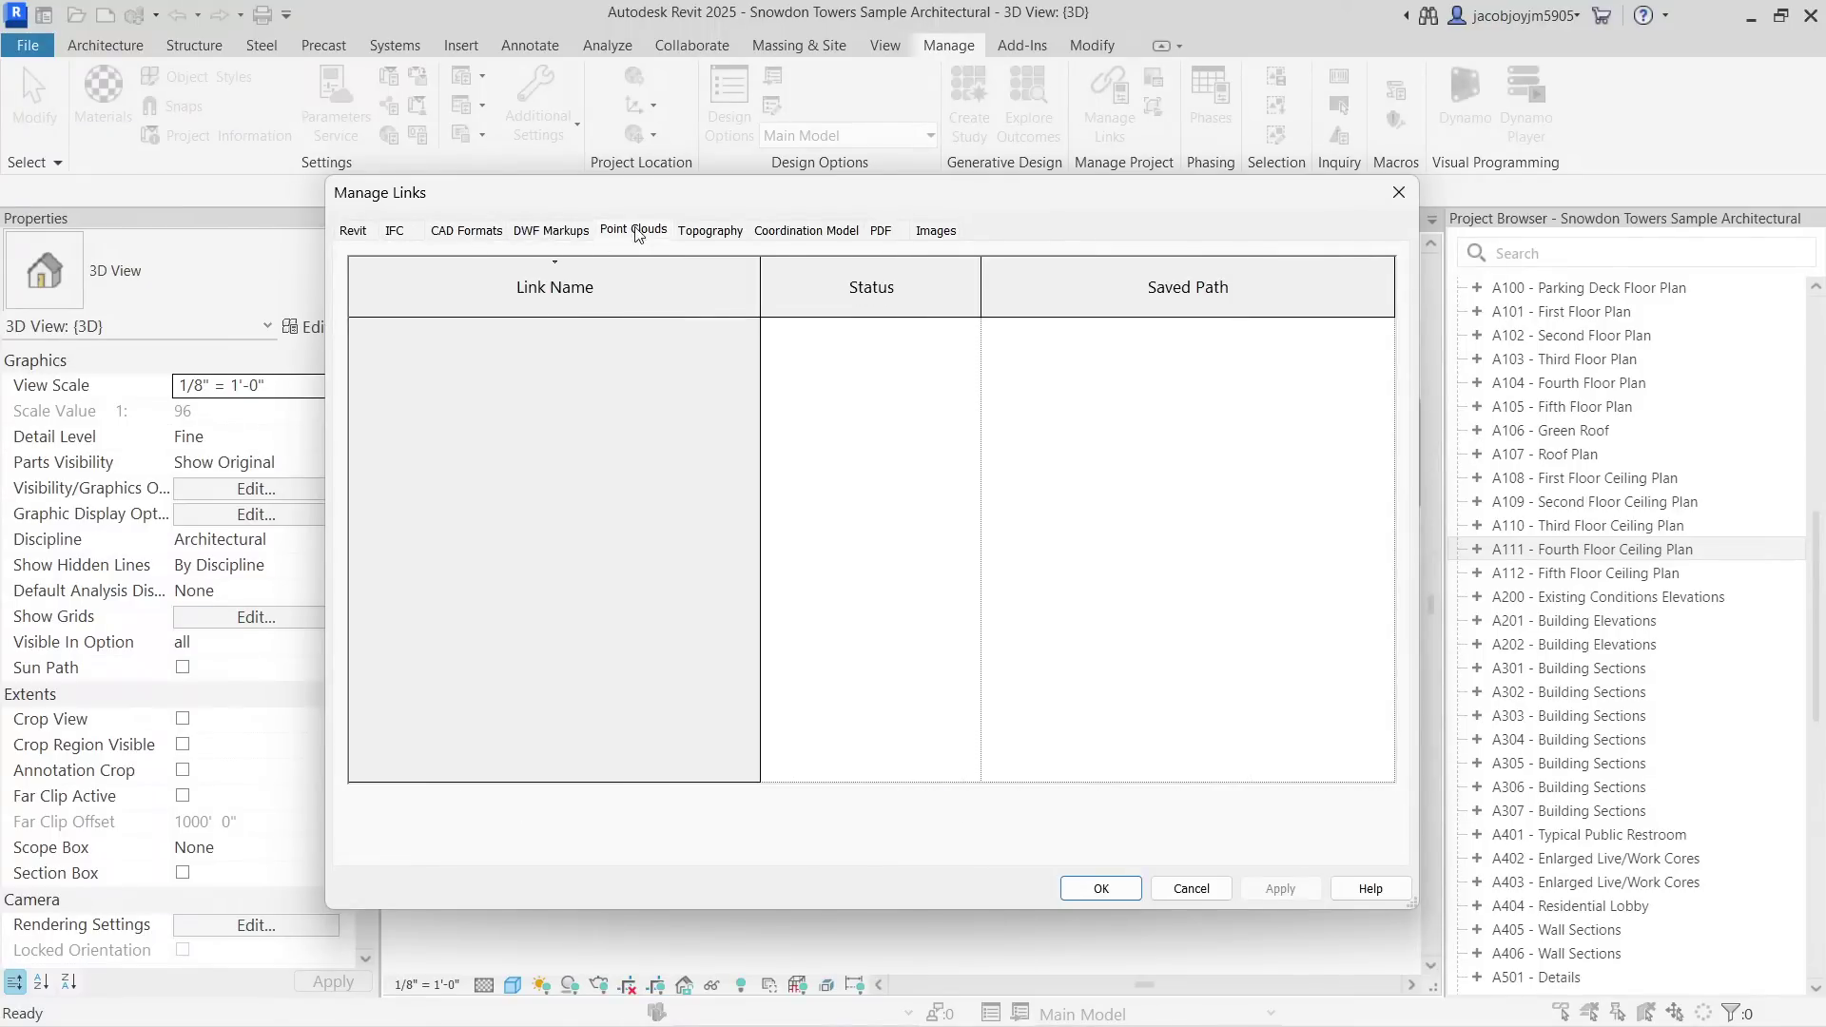
pyautogui.click(727, 235)
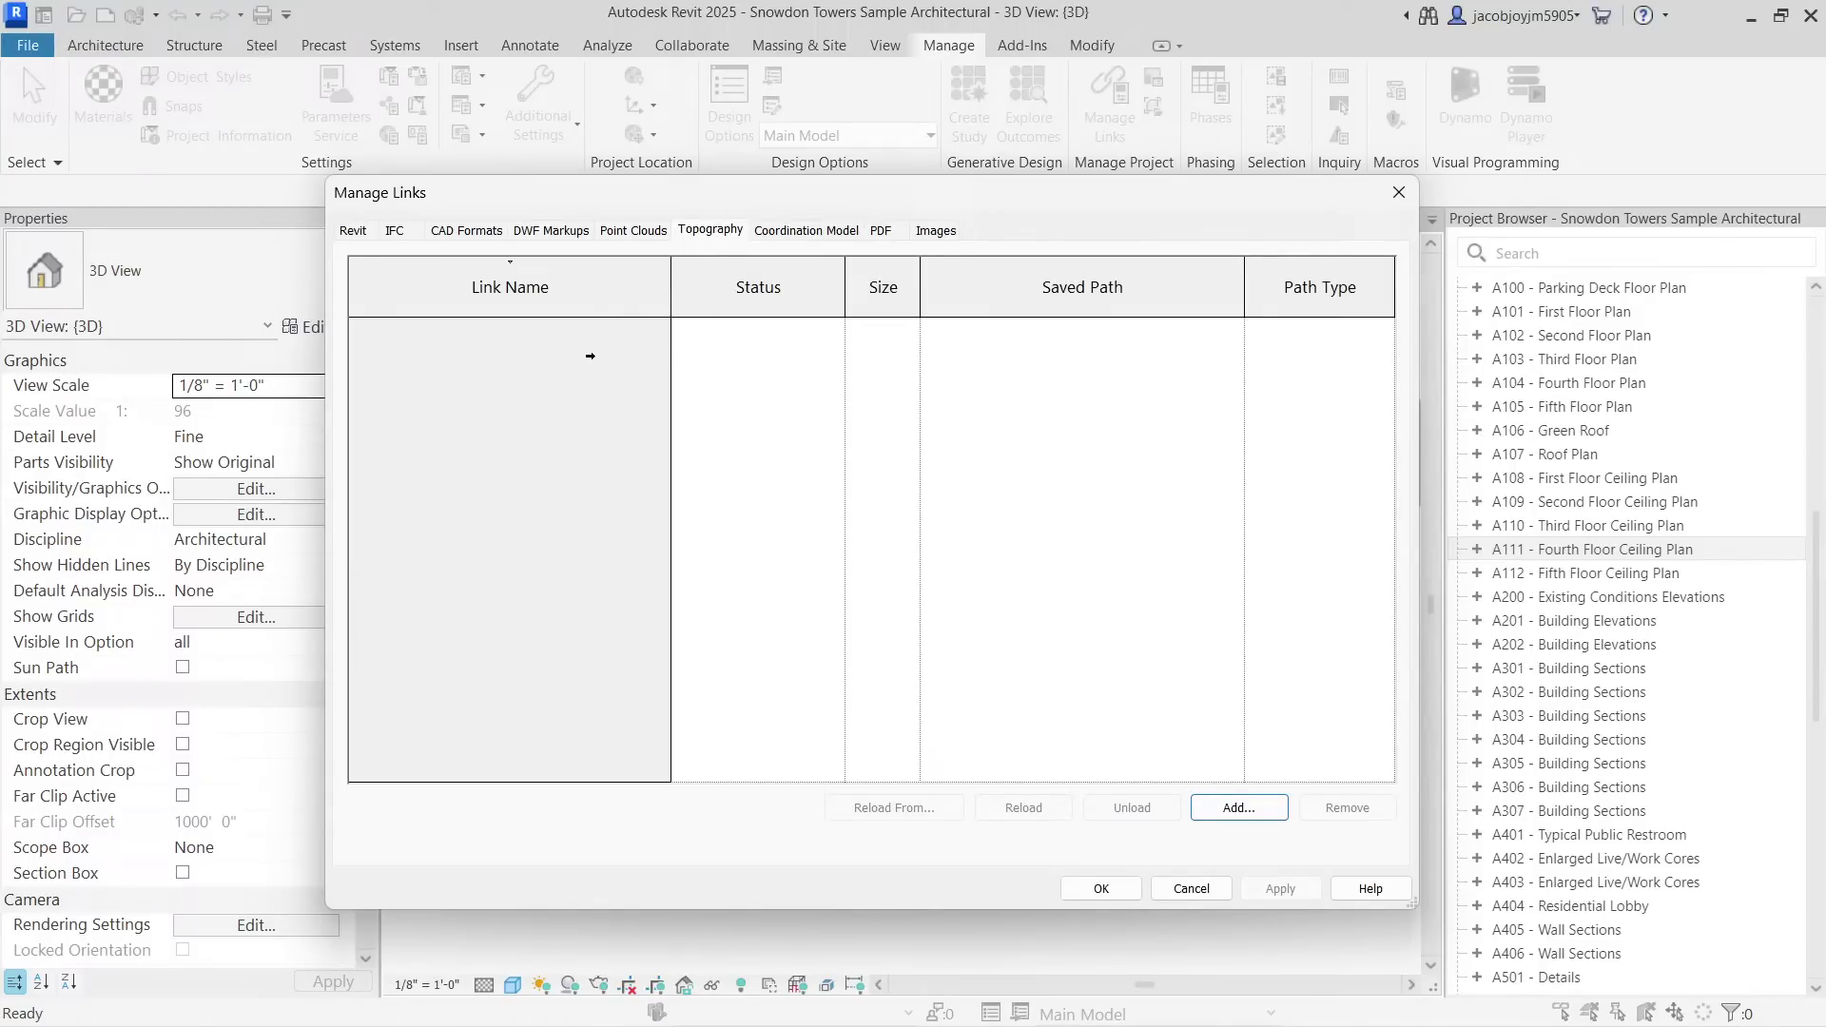
pyautogui.click(806, 233)
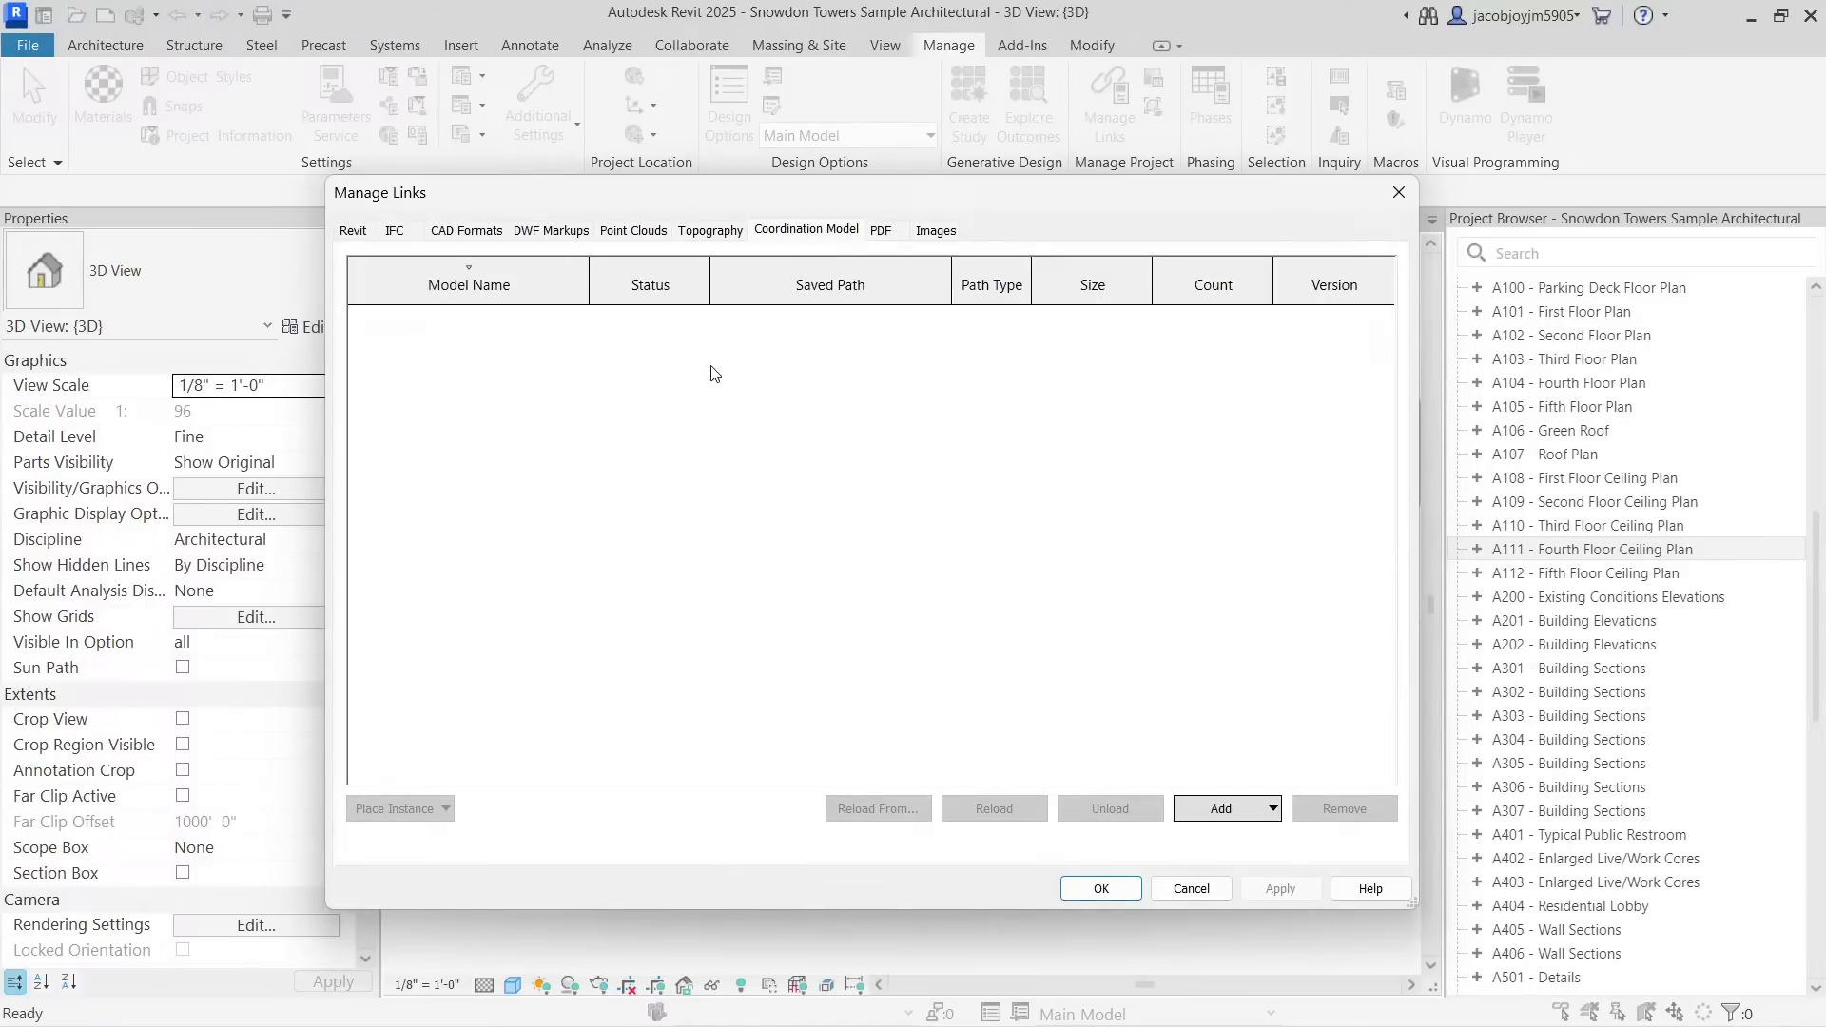
# Review the project's PDF and image entries in Manage Links, and close the dialog.
pyautogui.click(879, 230)
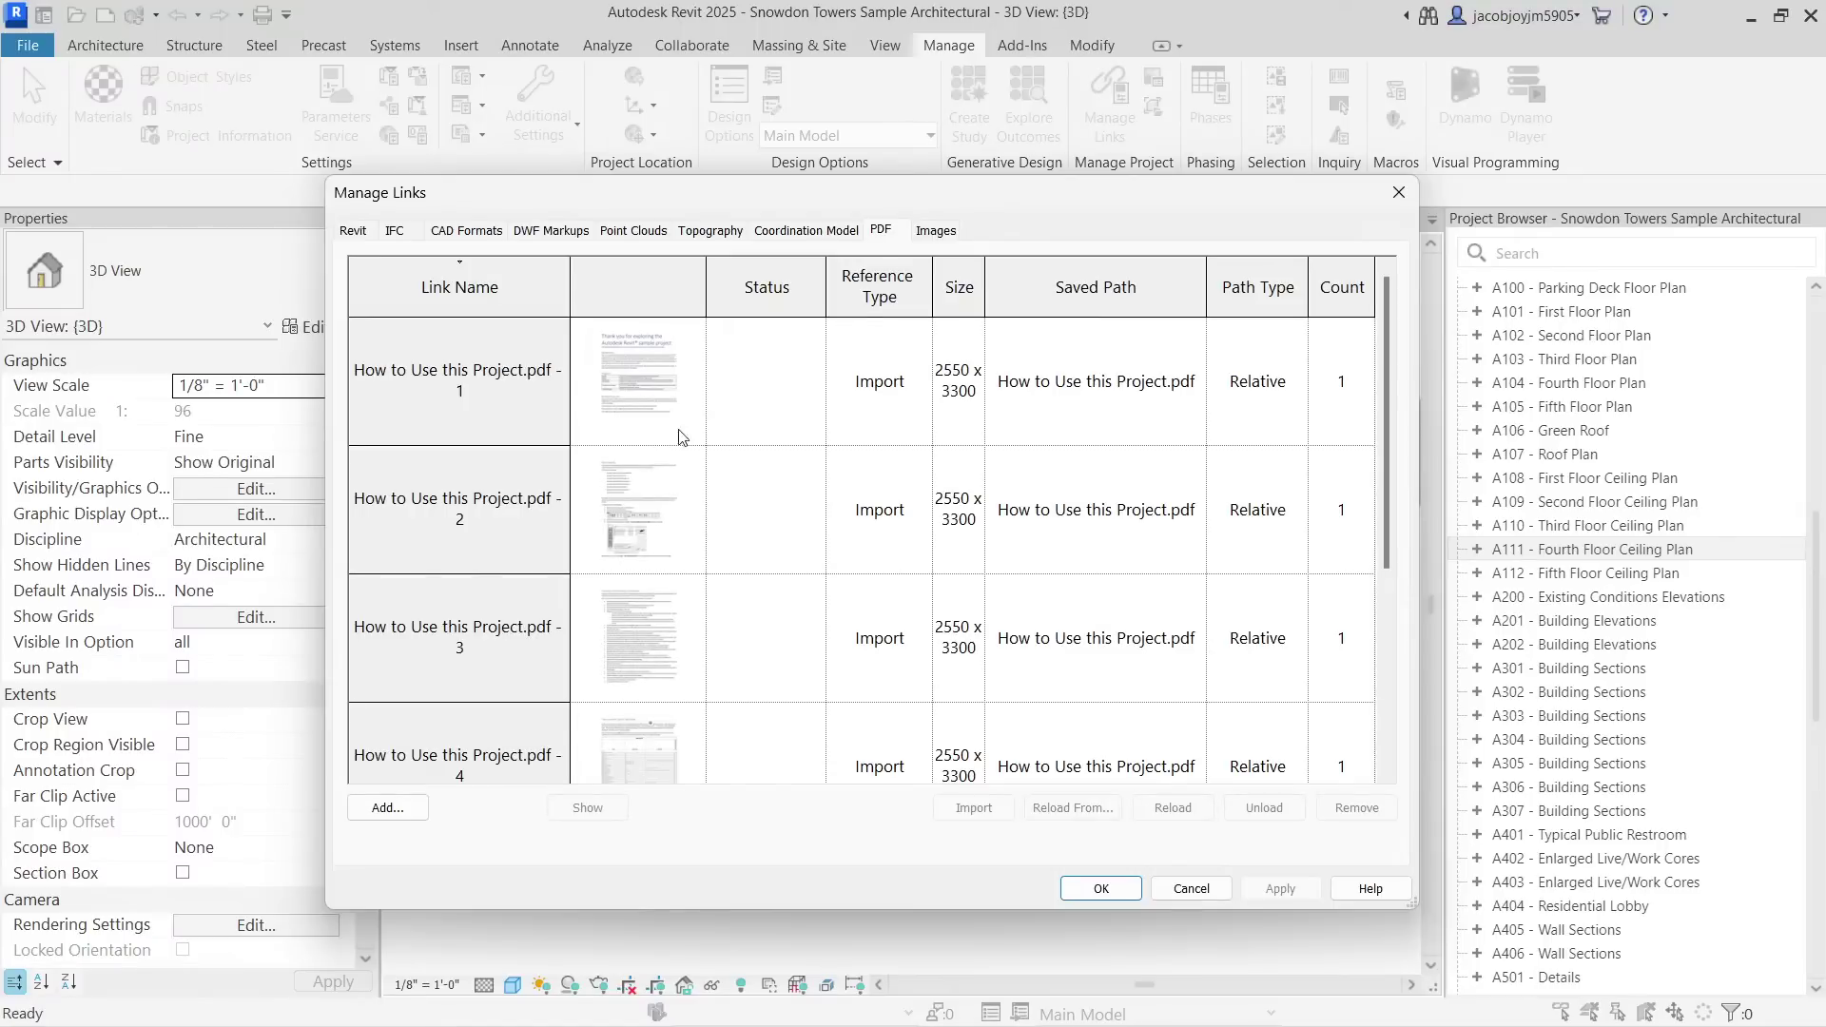
pyautogui.moveTo(1384, 384); pyautogui.dragTo(1390, 538)
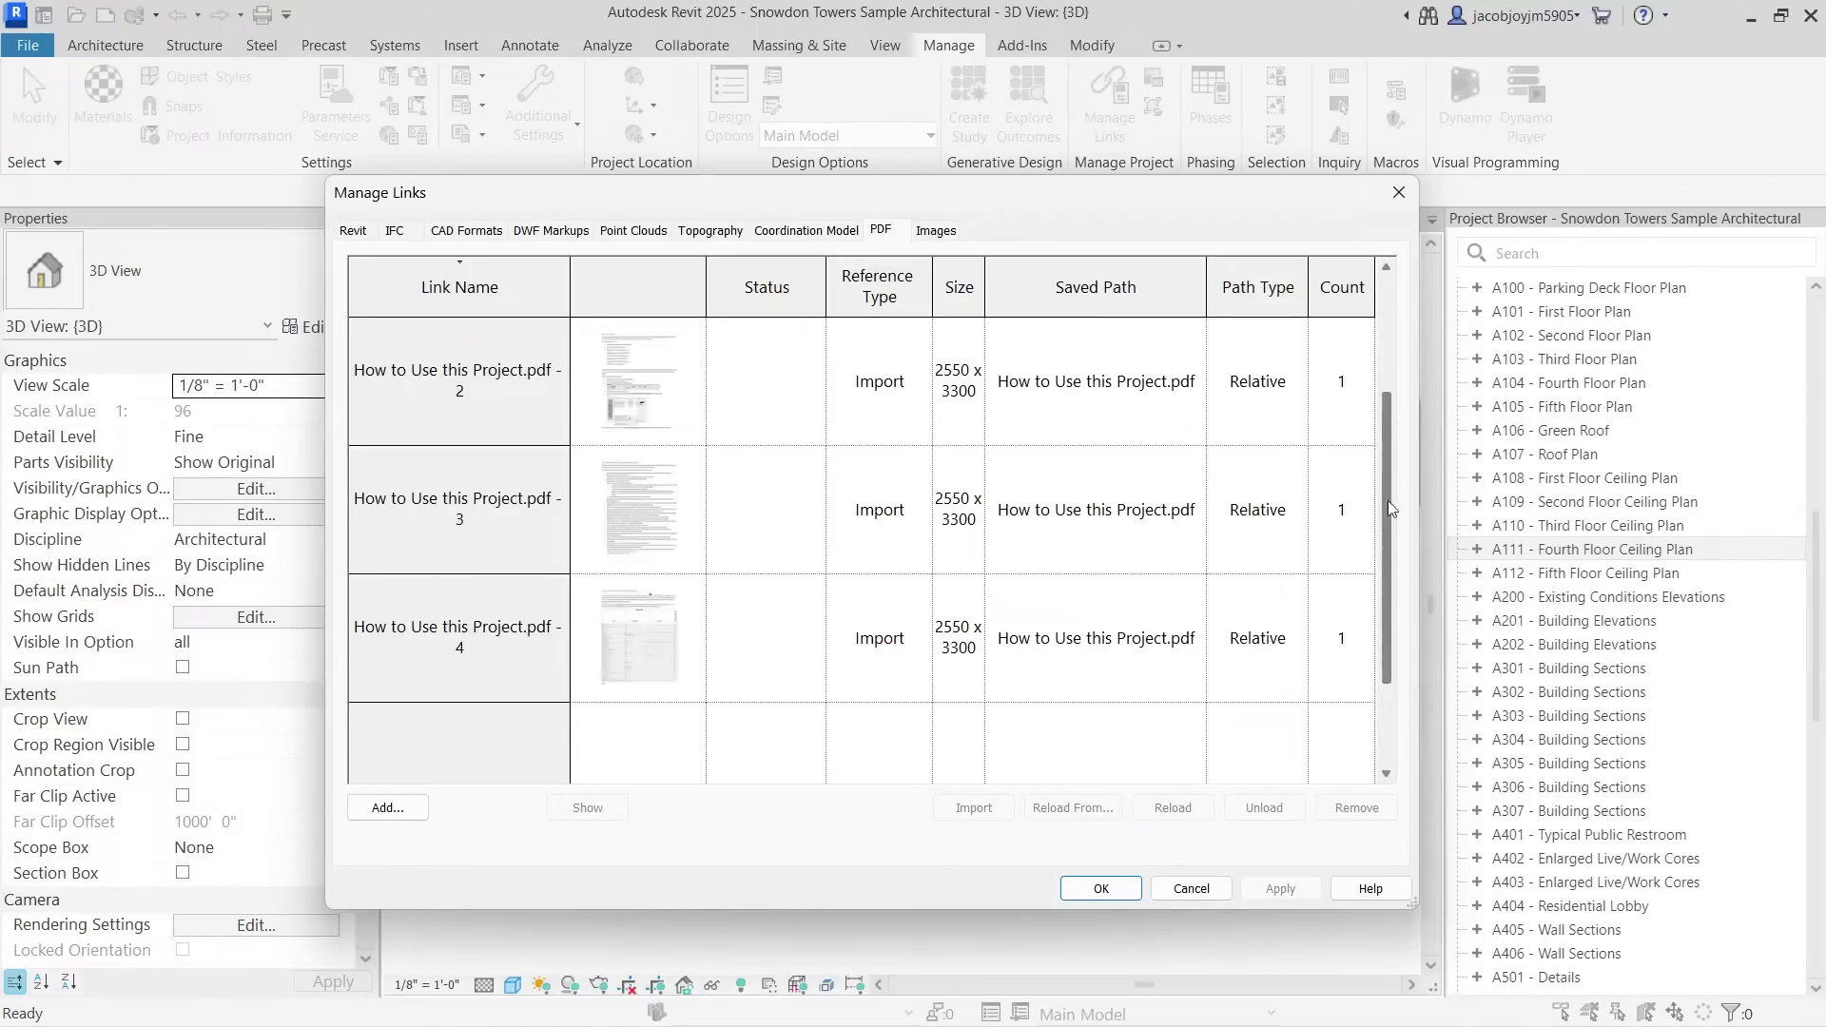
pyautogui.click(943, 231)
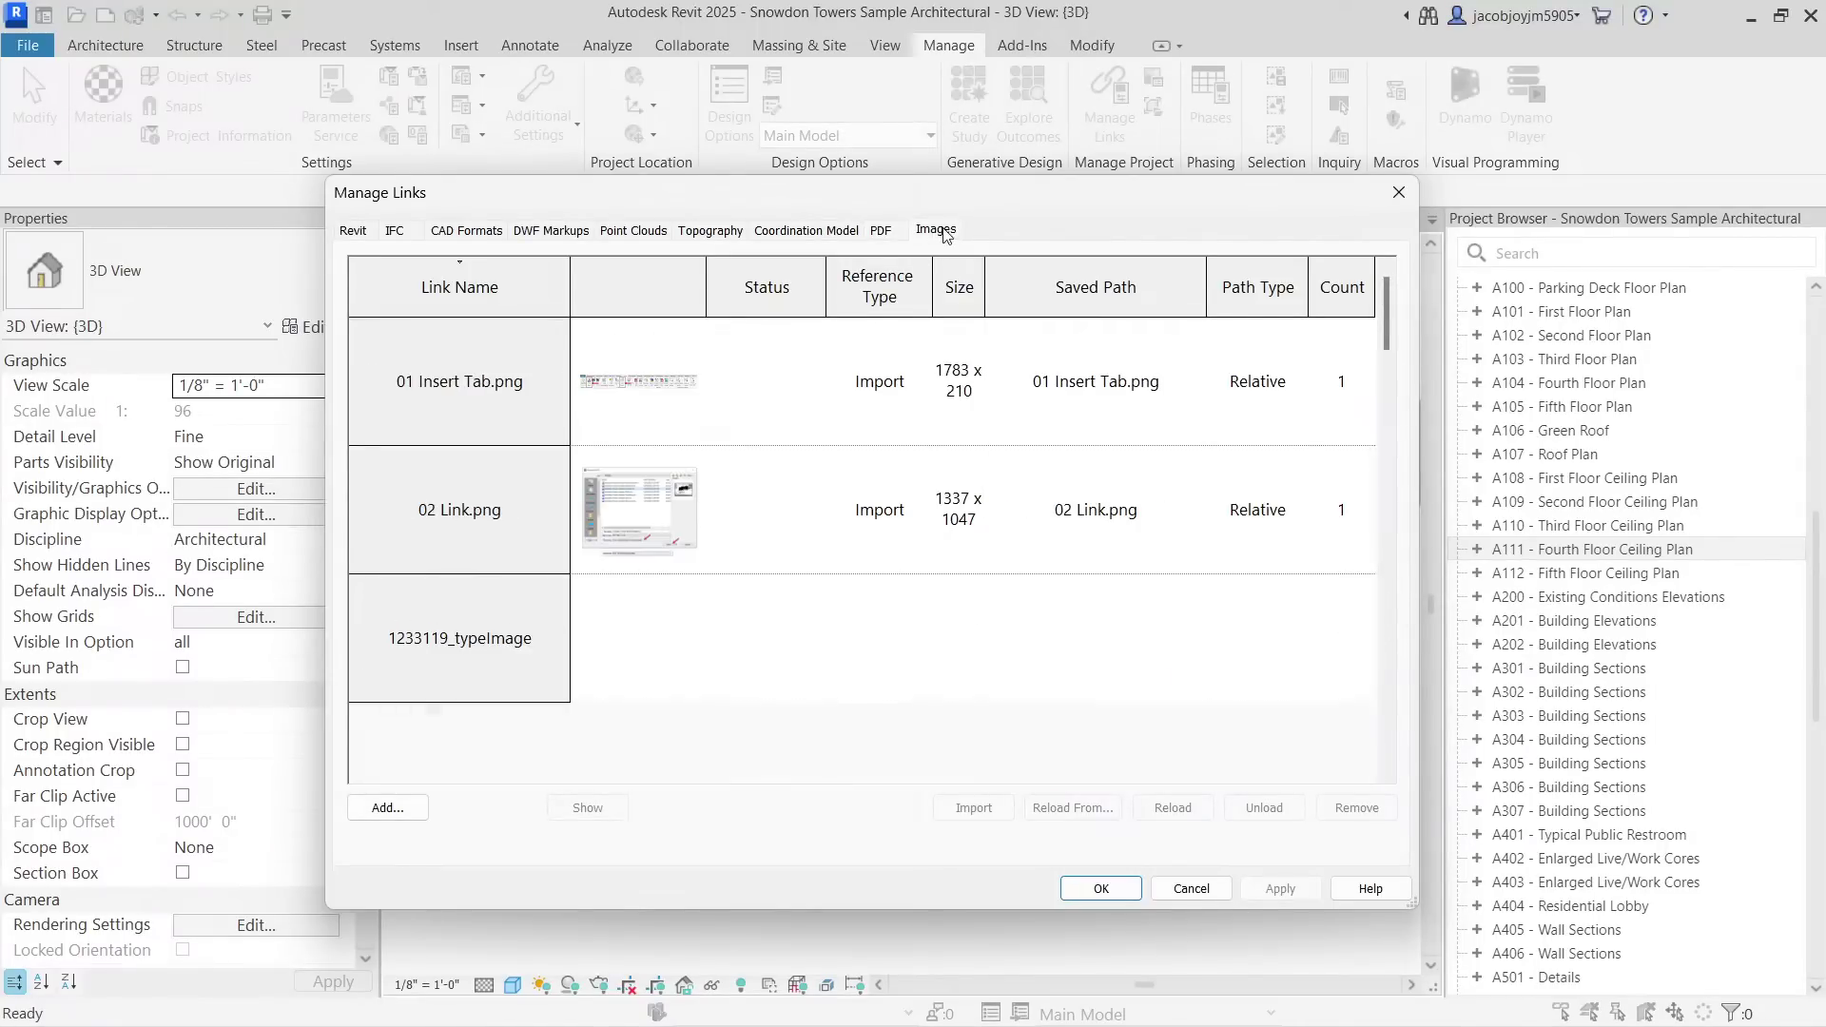
pyautogui.scroll(-3, 637, 385)
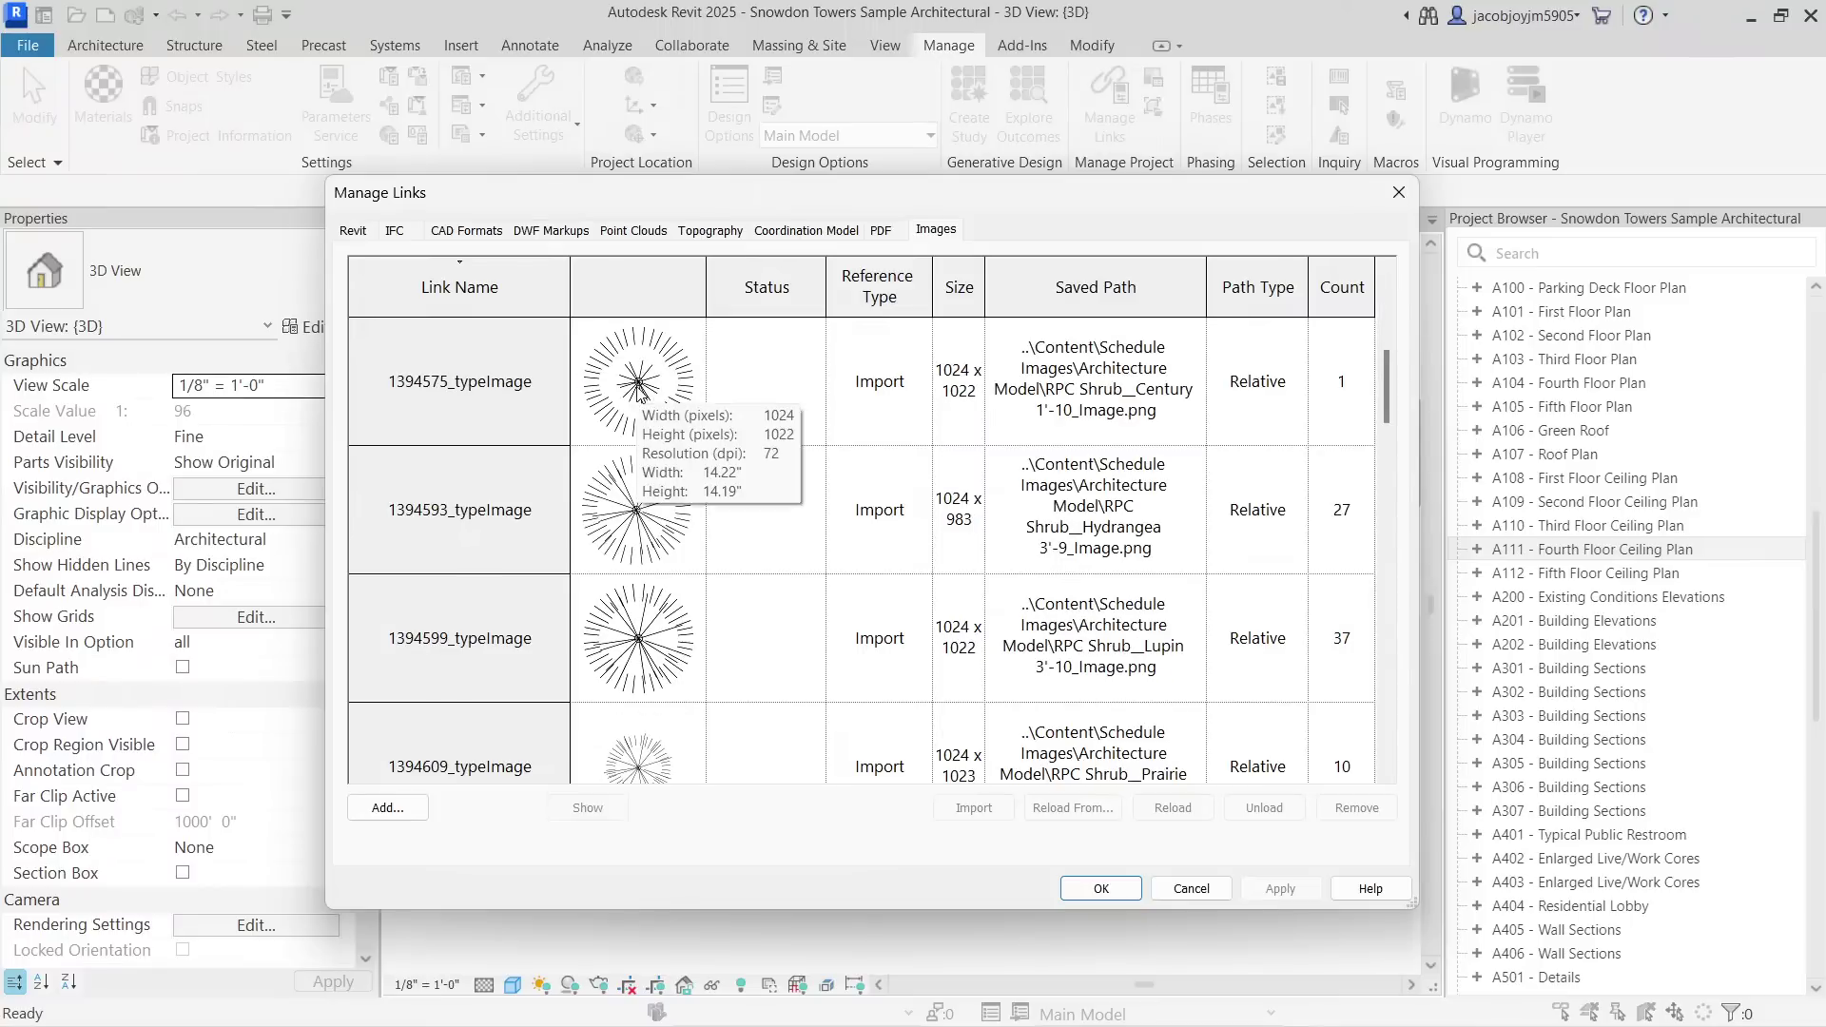
pyautogui.scroll(-8, 638, 392)
pyautogui.scroll(5, 642, 428)
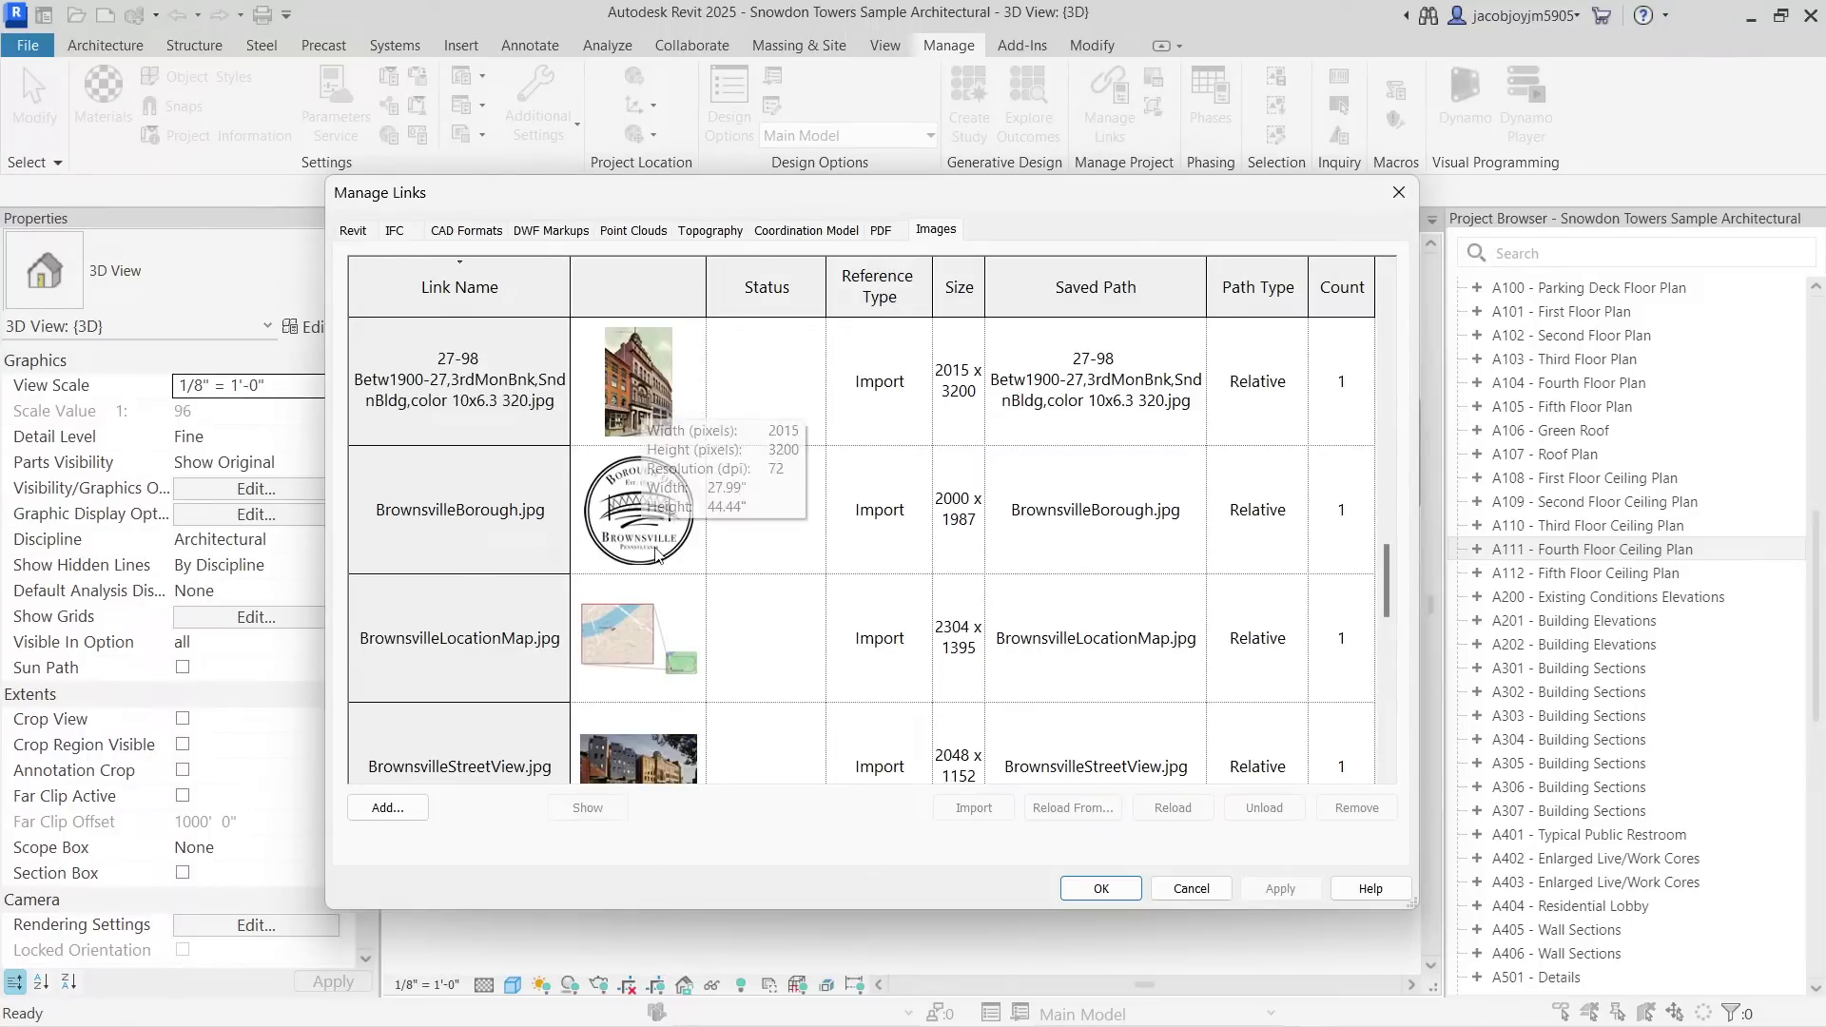
pyautogui.scroll(-3, 653, 534)
pyautogui.scroll(9, 640, 414)
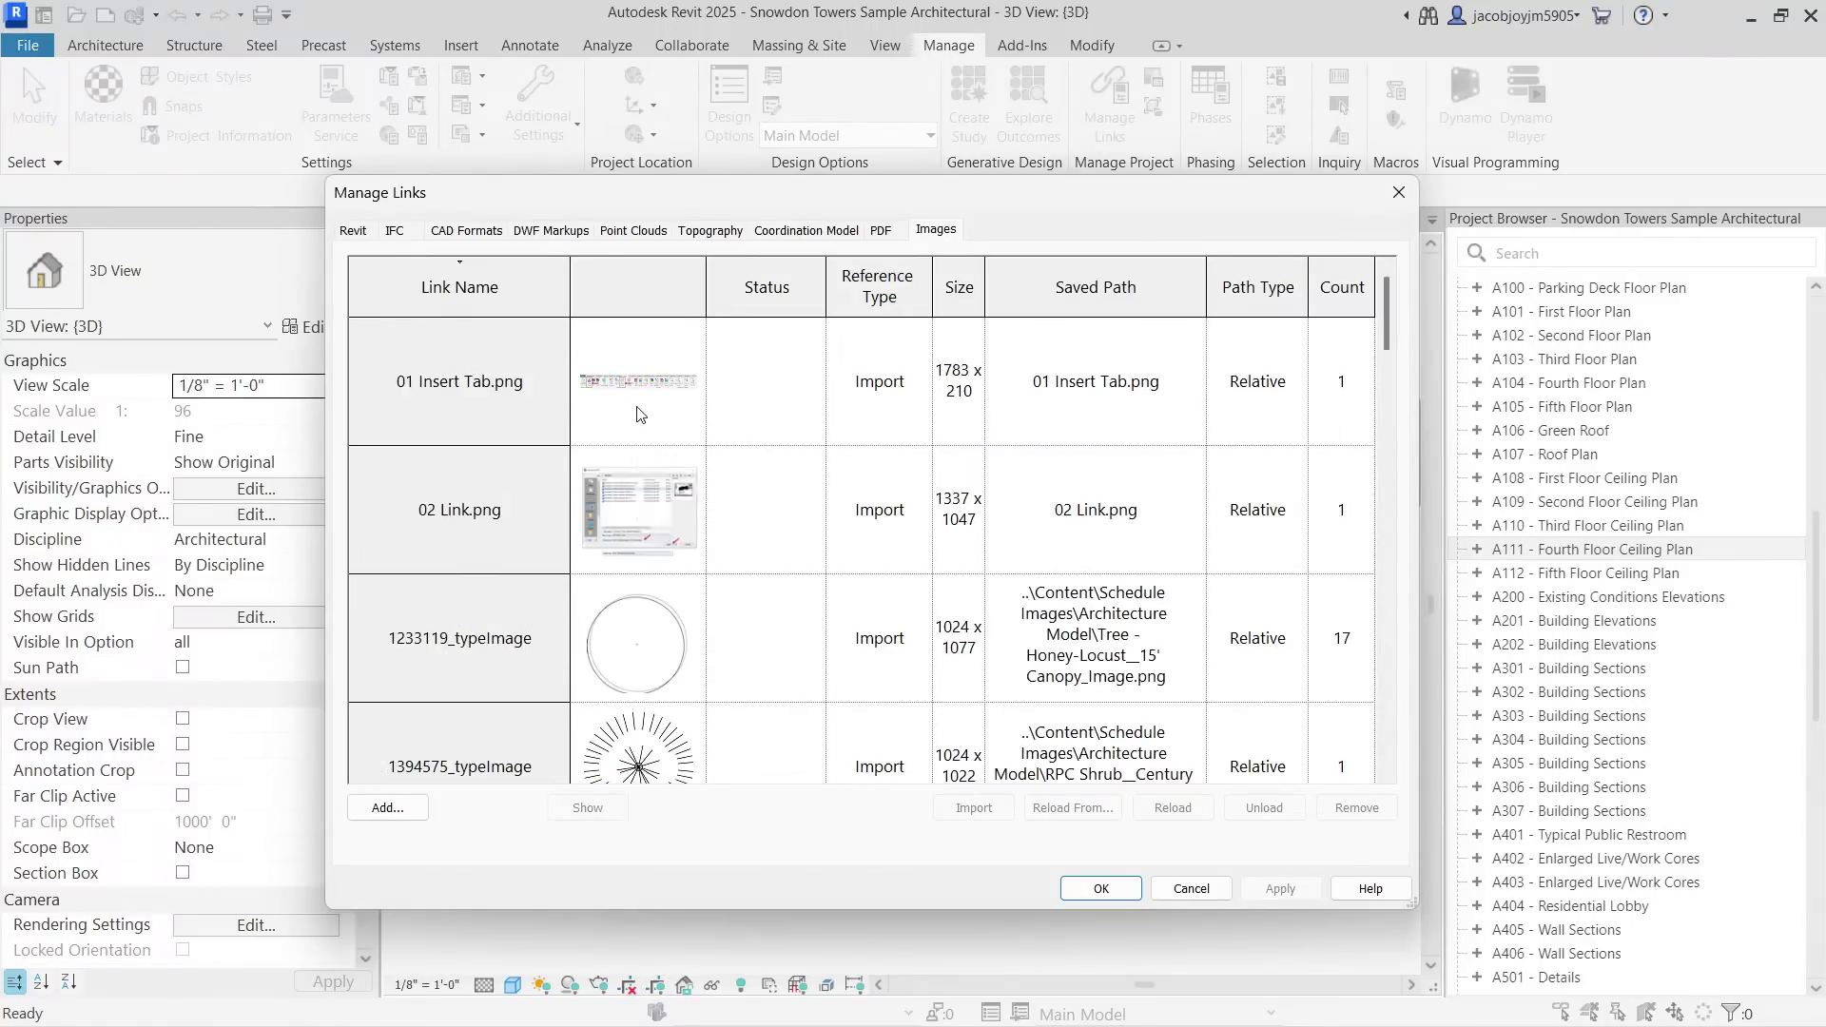
pyautogui.click(1399, 192)
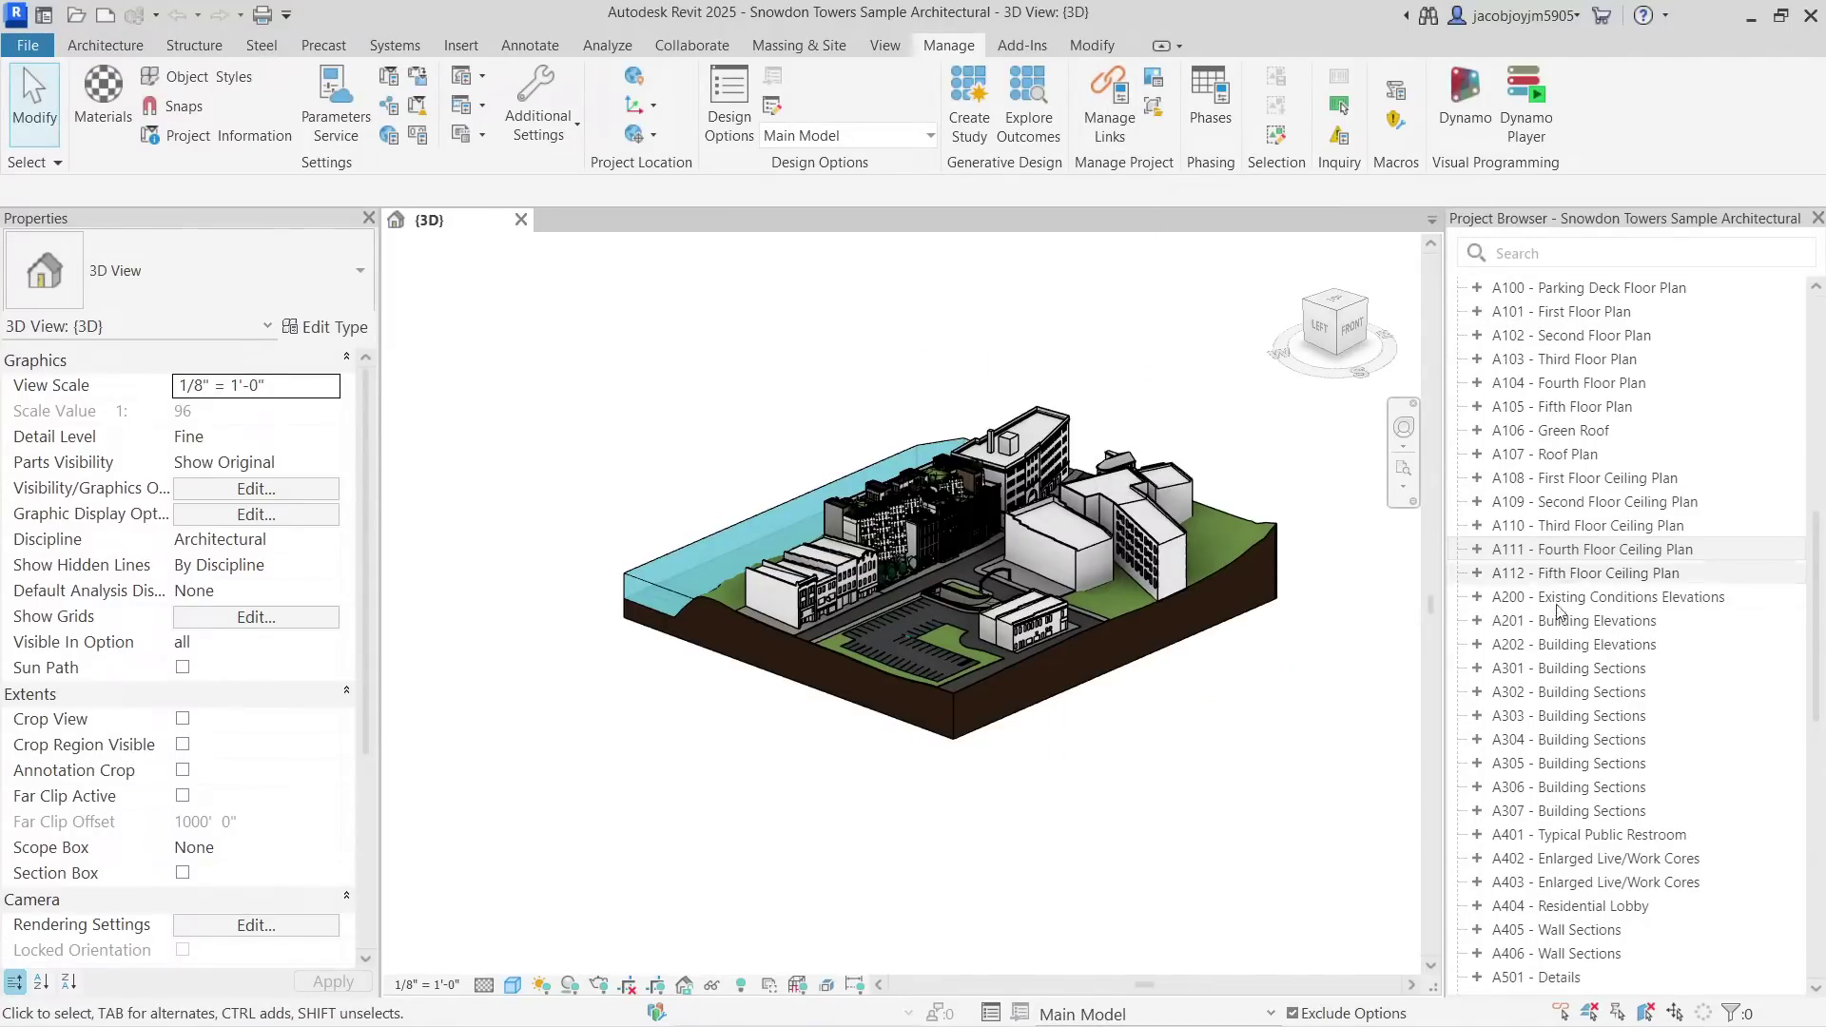
# Find Revit Links in the Project Browser, view Manage Links from that node, and close the dialog.
pyautogui.scroll(10, 1556, 612)
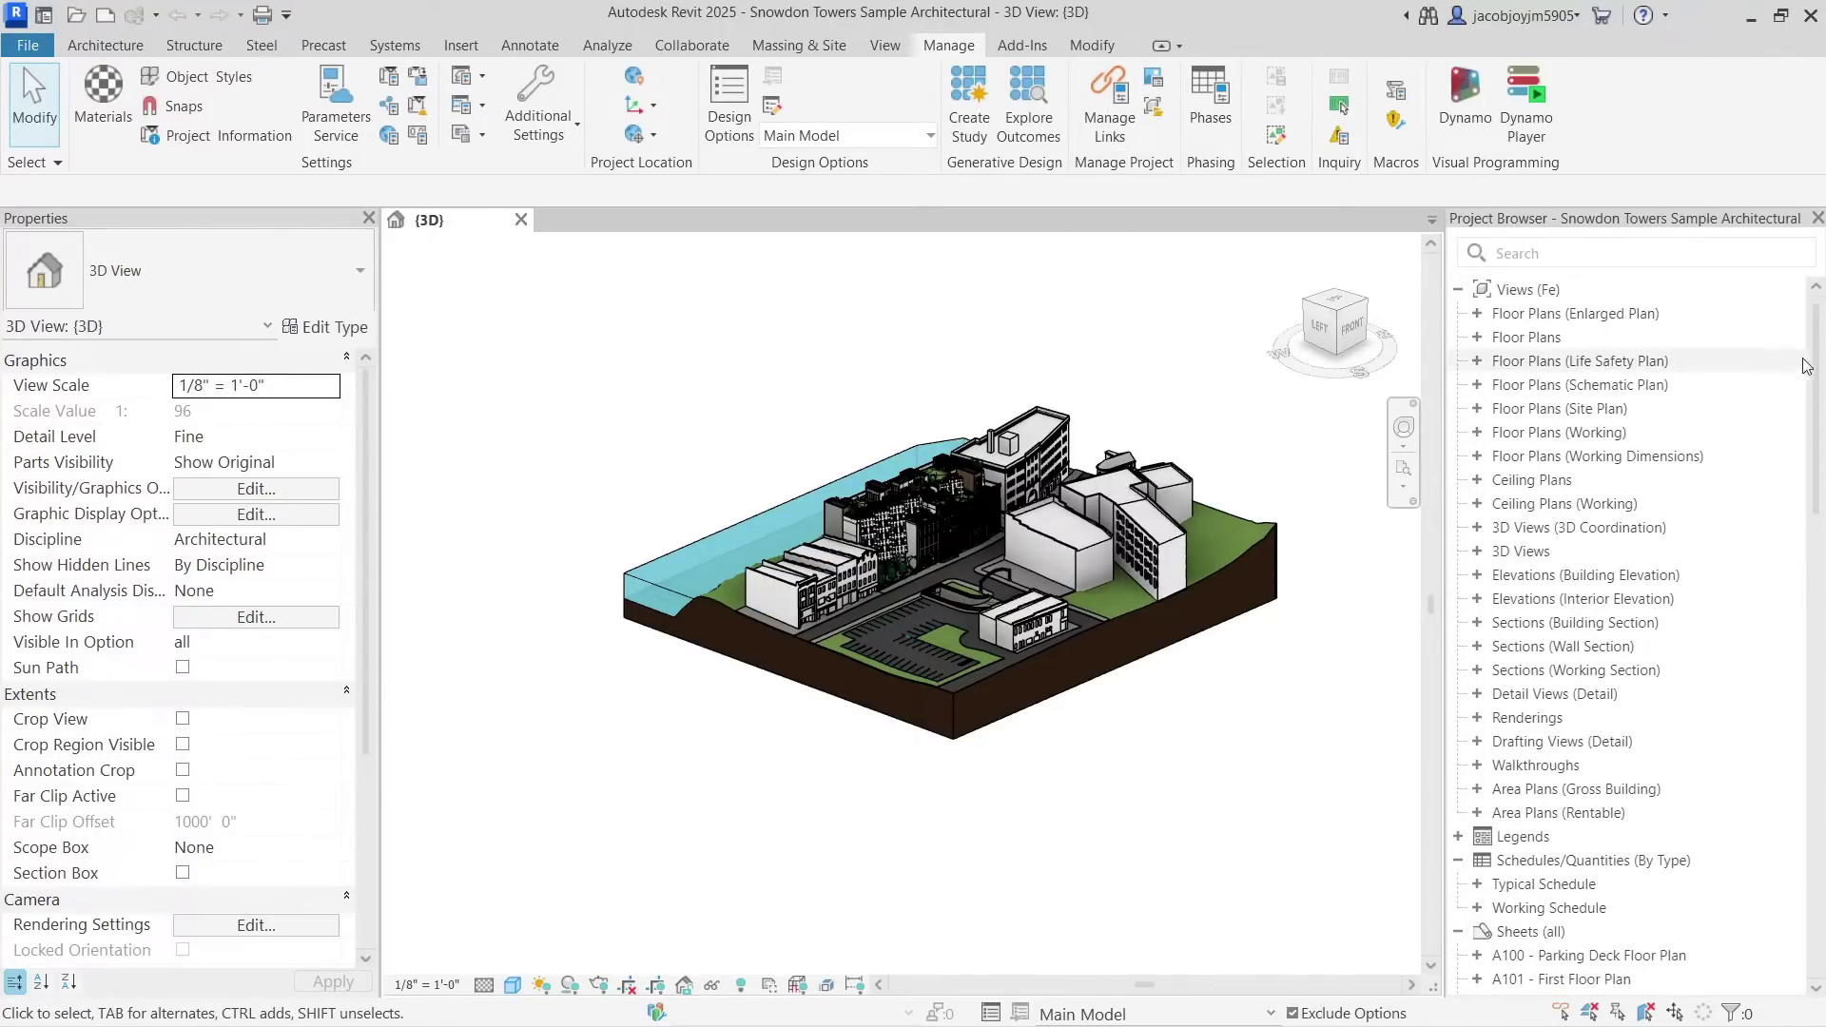
pyautogui.moveTo(1816, 354); pyautogui.dragTo(1824, 843)
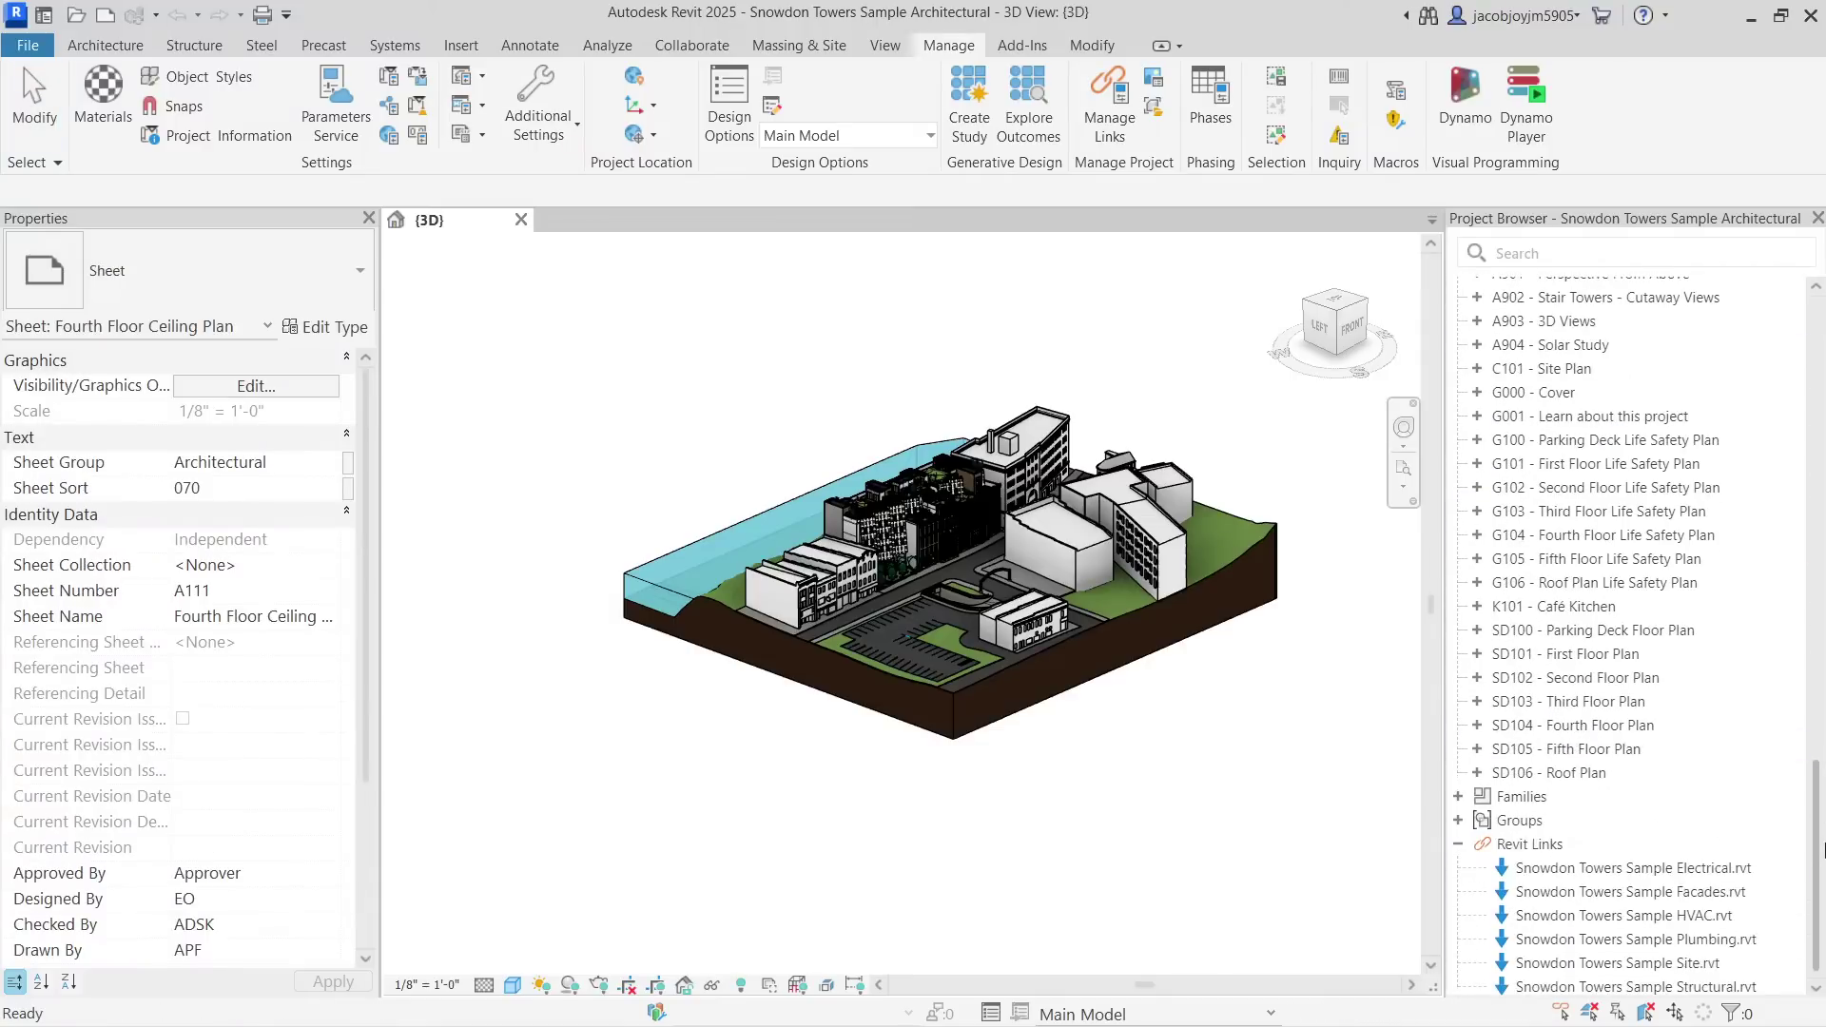
pyautogui.click(1545, 844)
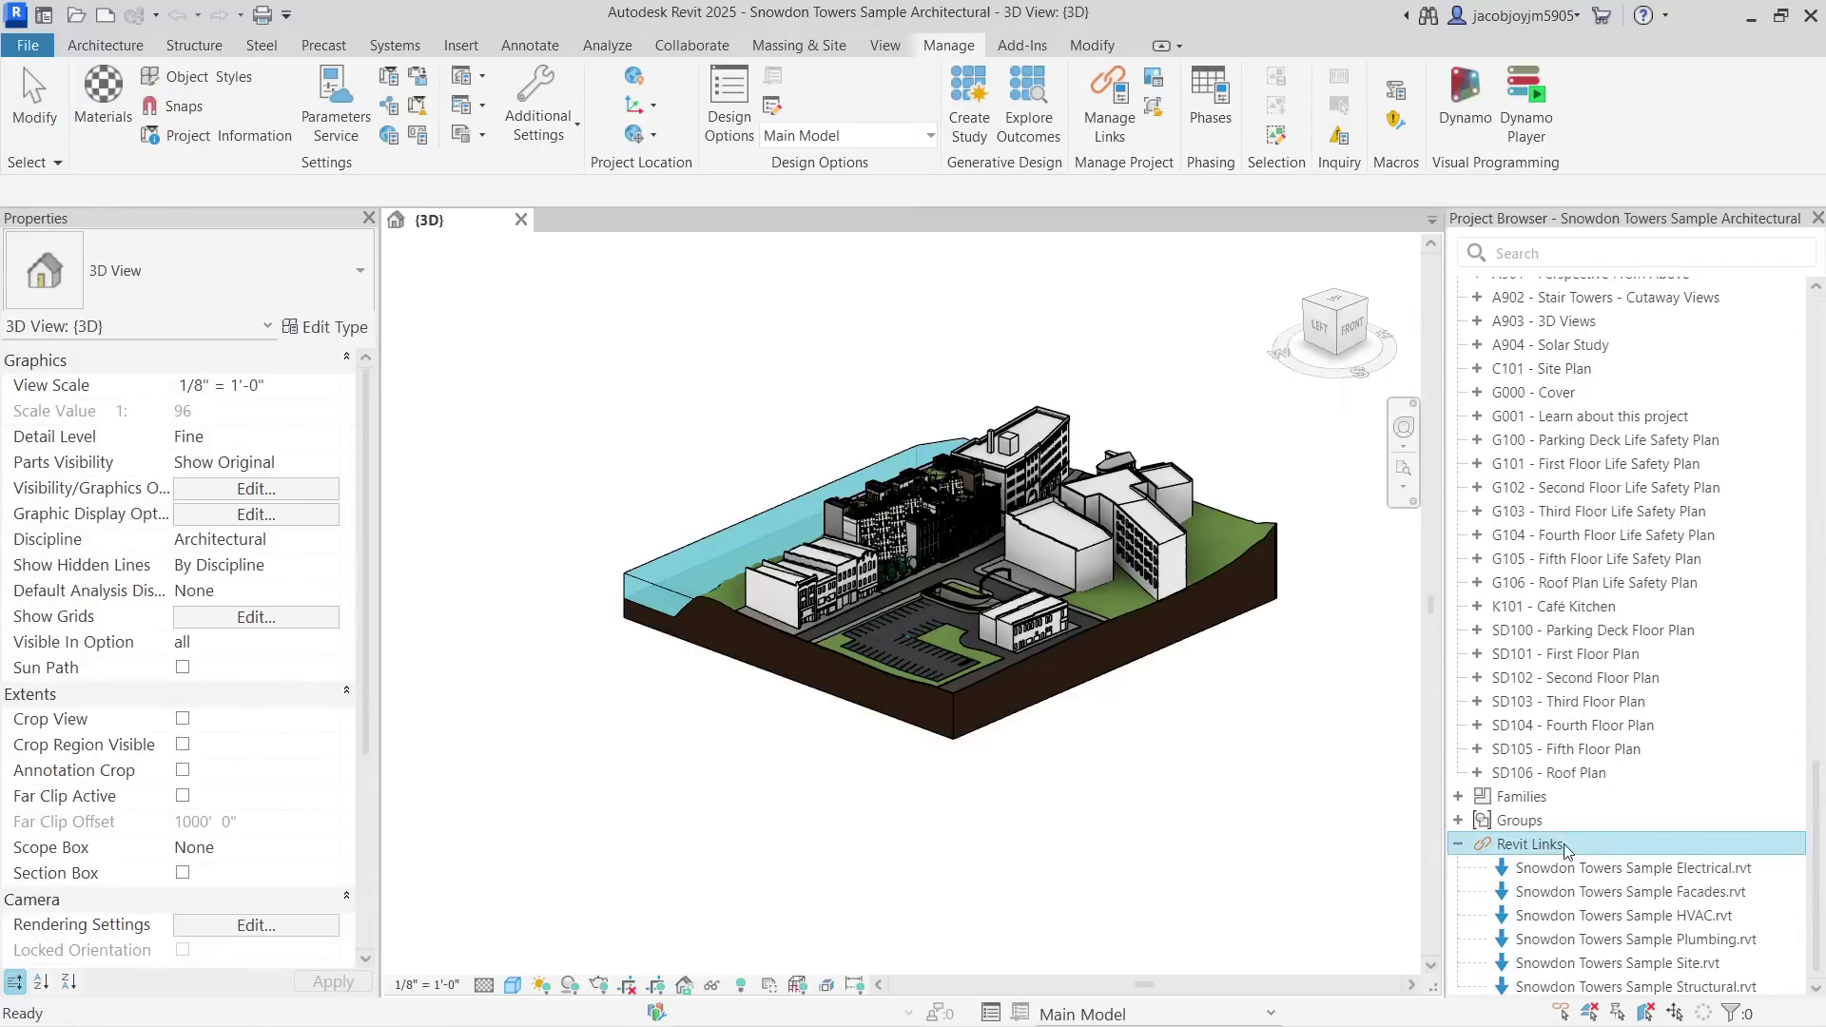
pyautogui.rightClick(1566, 849)
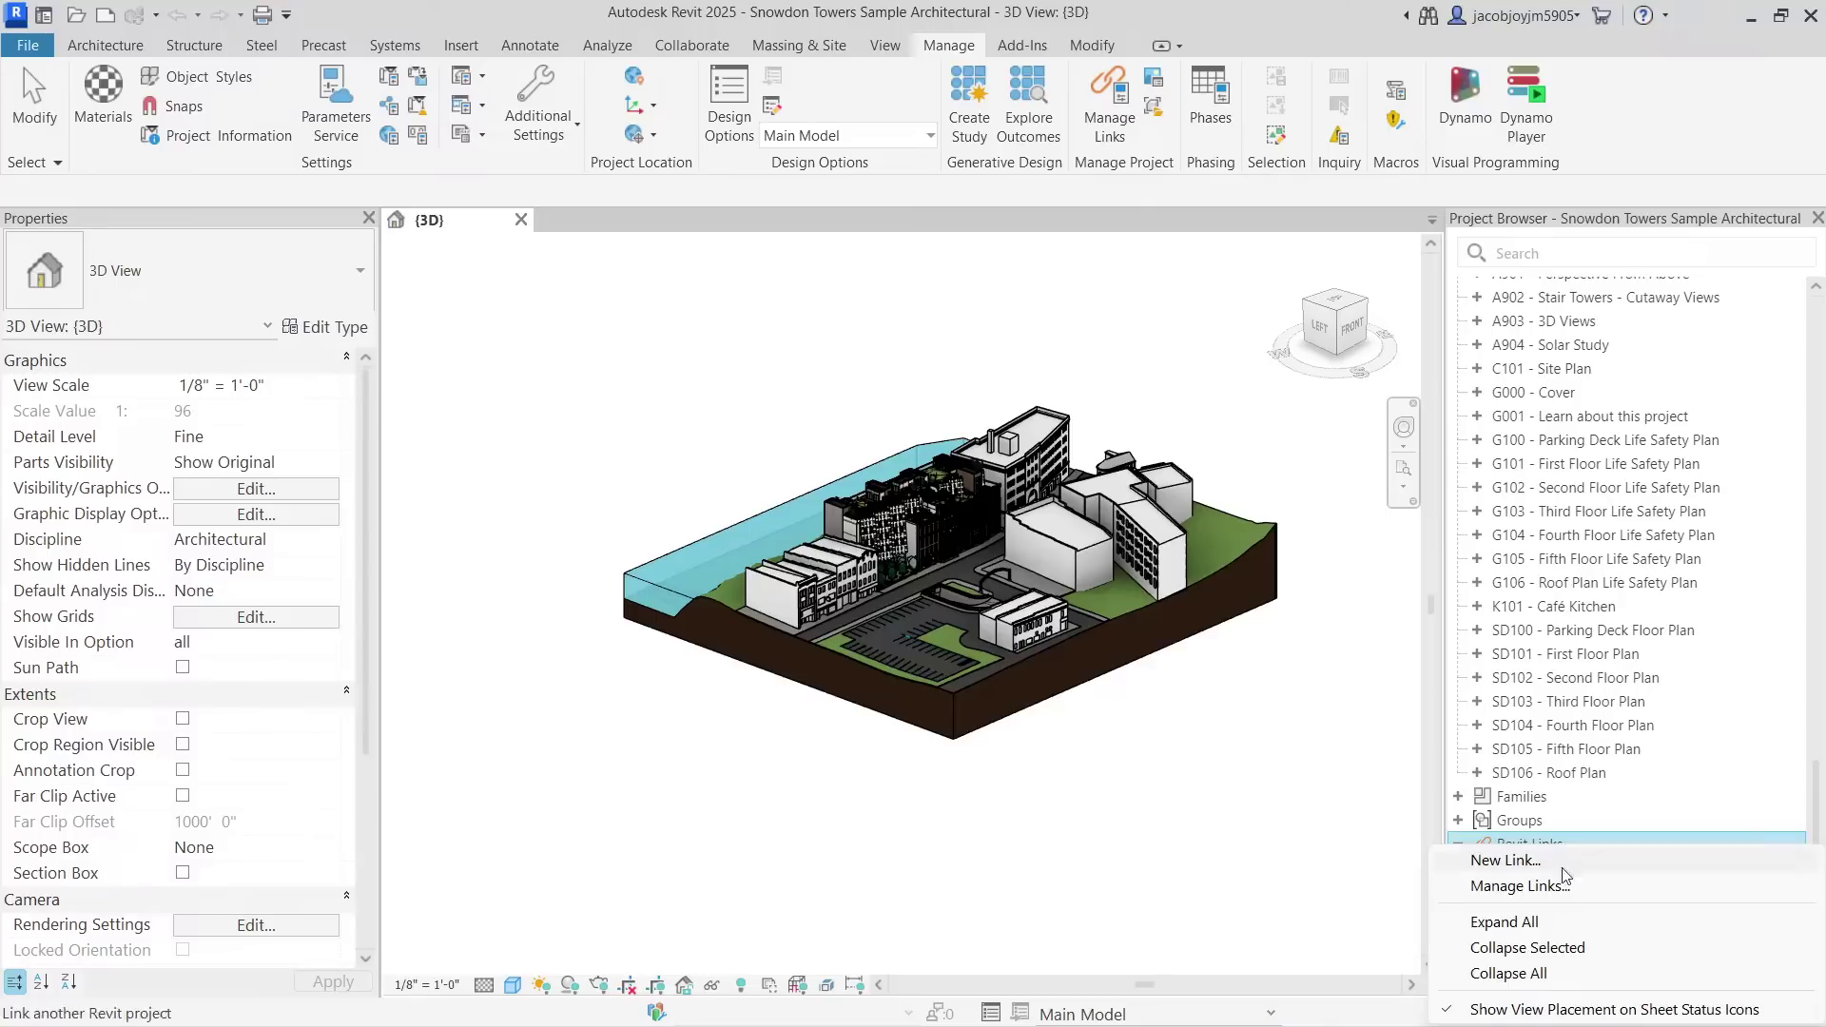
pyautogui.click(1556, 772)
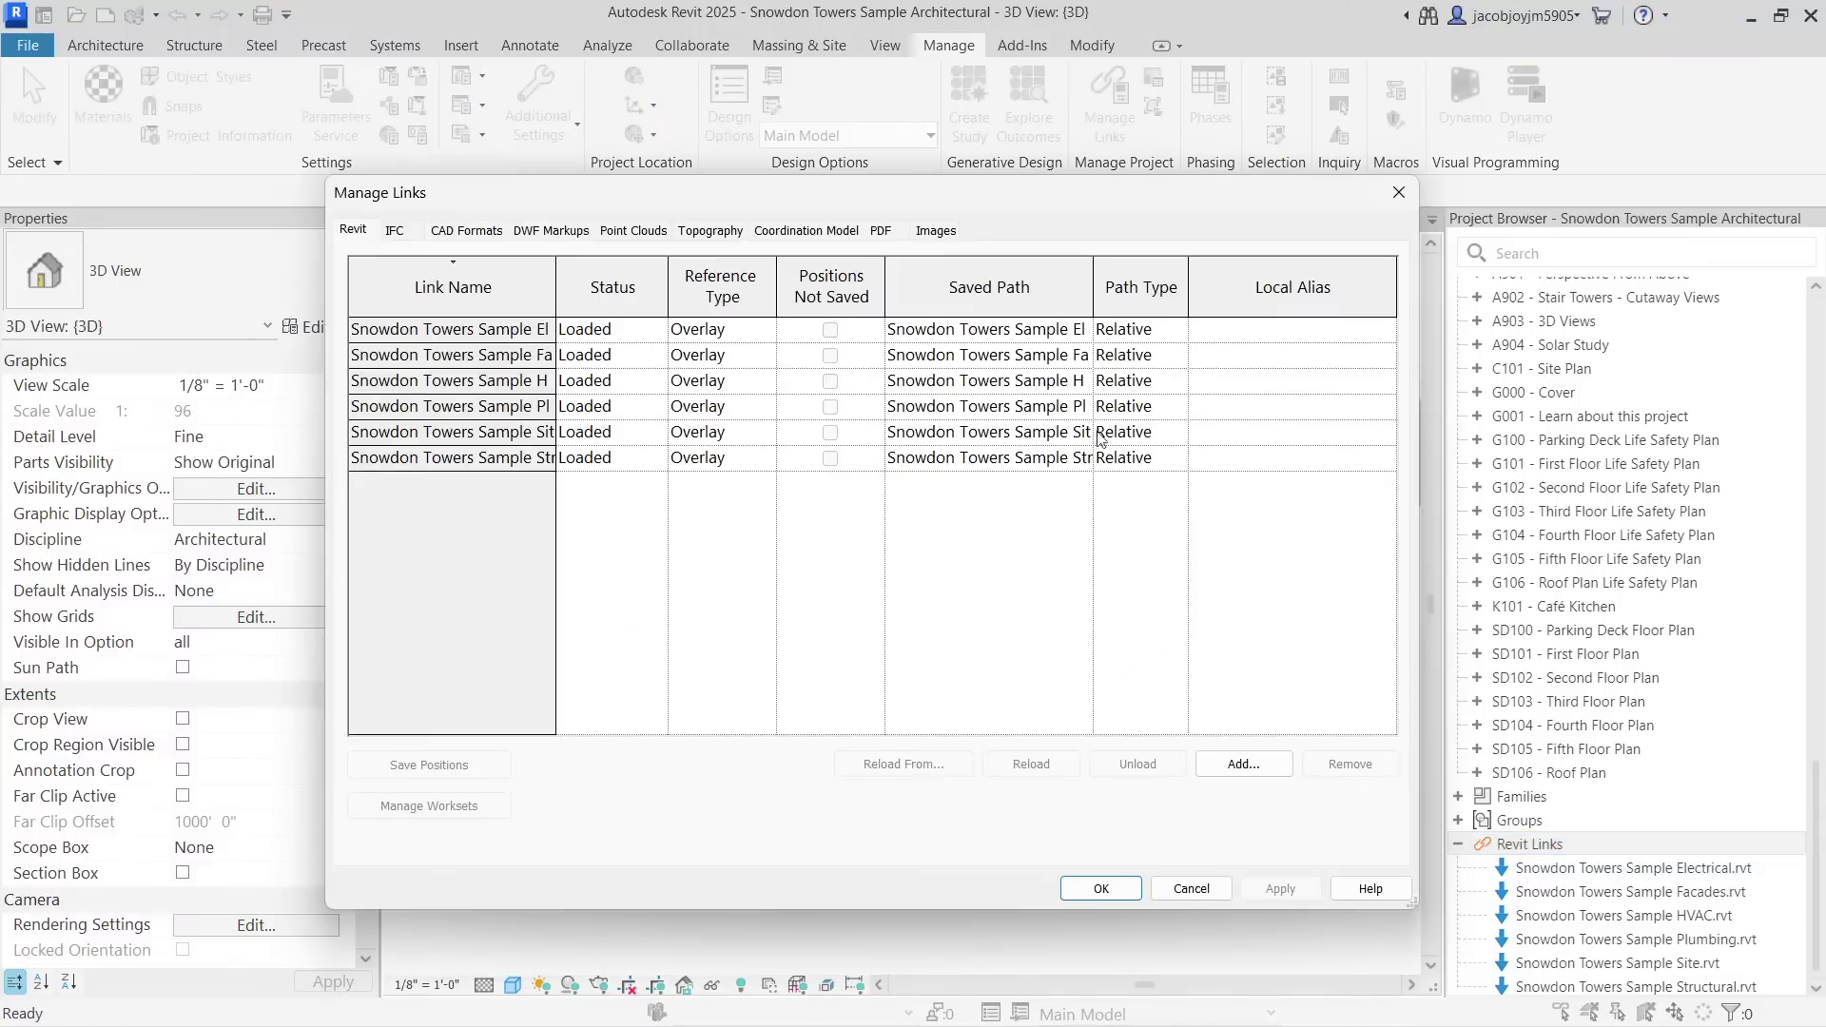
pyautogui.moveTo(751, 202); pyautogui.dragTo(837, 182)
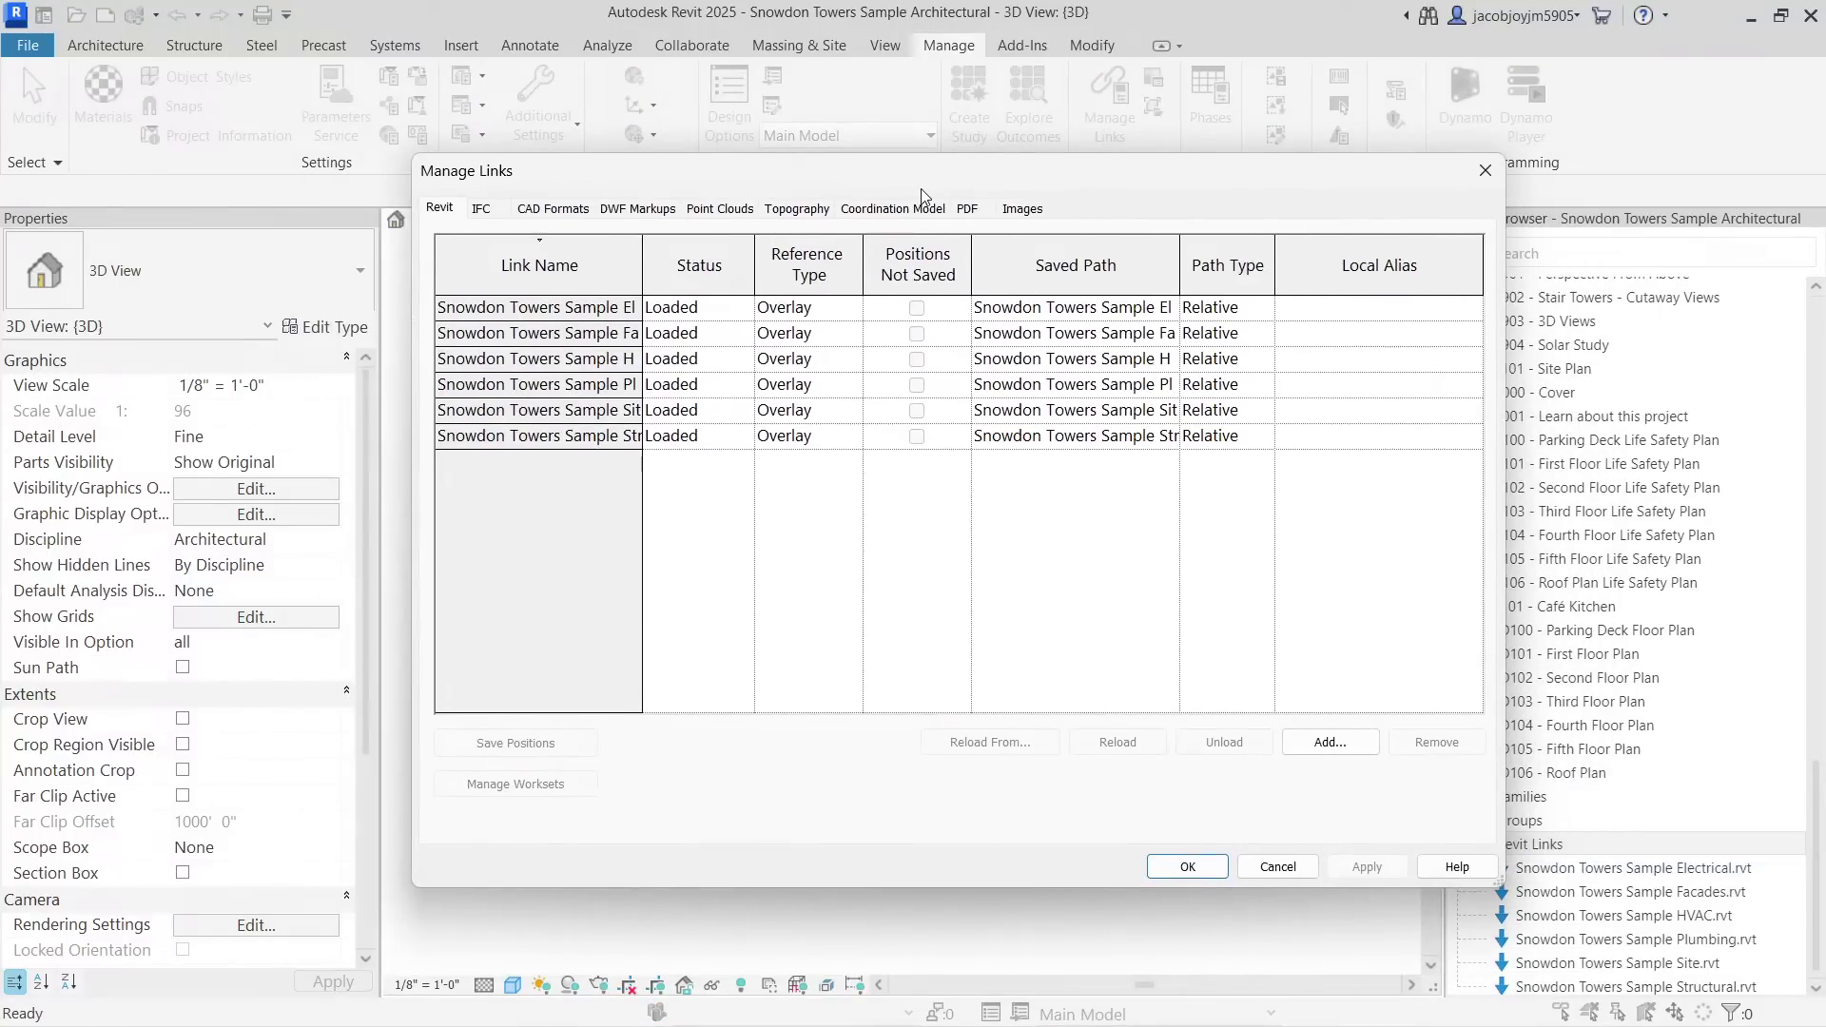
pyautogui.click(1486, 172)
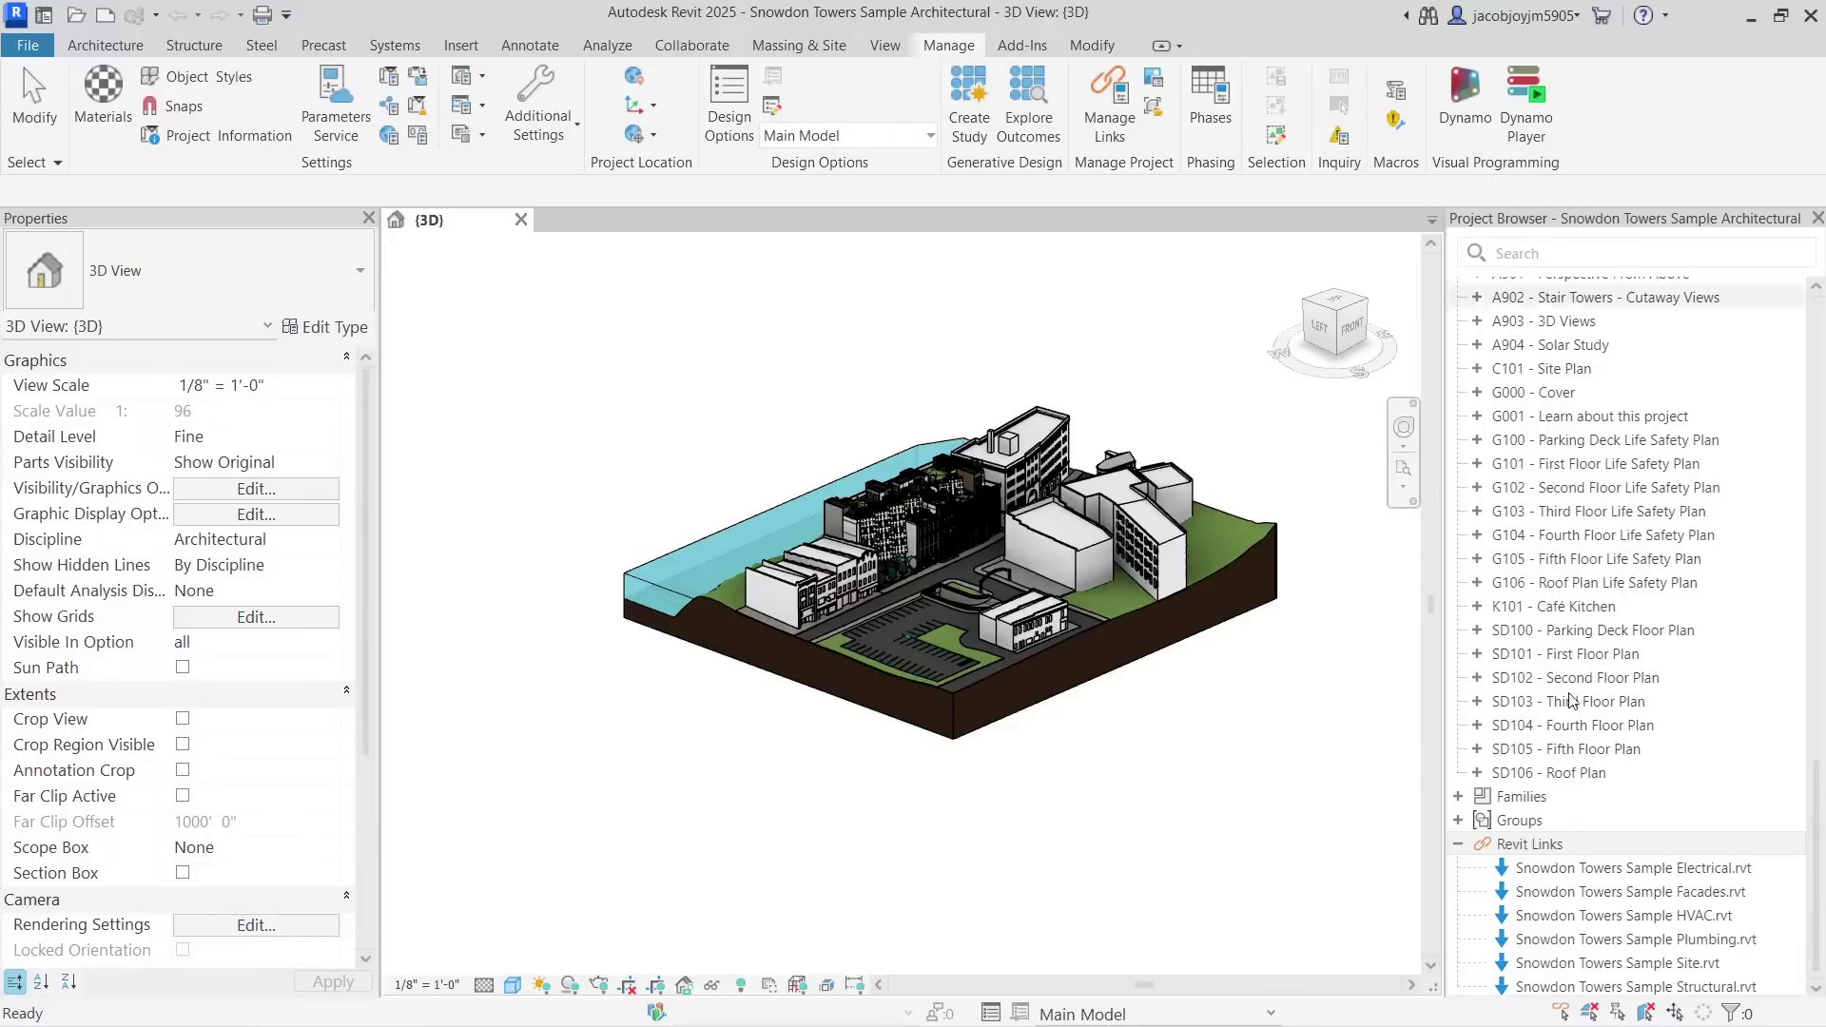
# Check the commands available for the Snowdon Towers Sample Facades.rvt link in the Project Browser without applying any.
pyautogui.click(1581, 891)
pyautogui.rightClick(1582, 891)
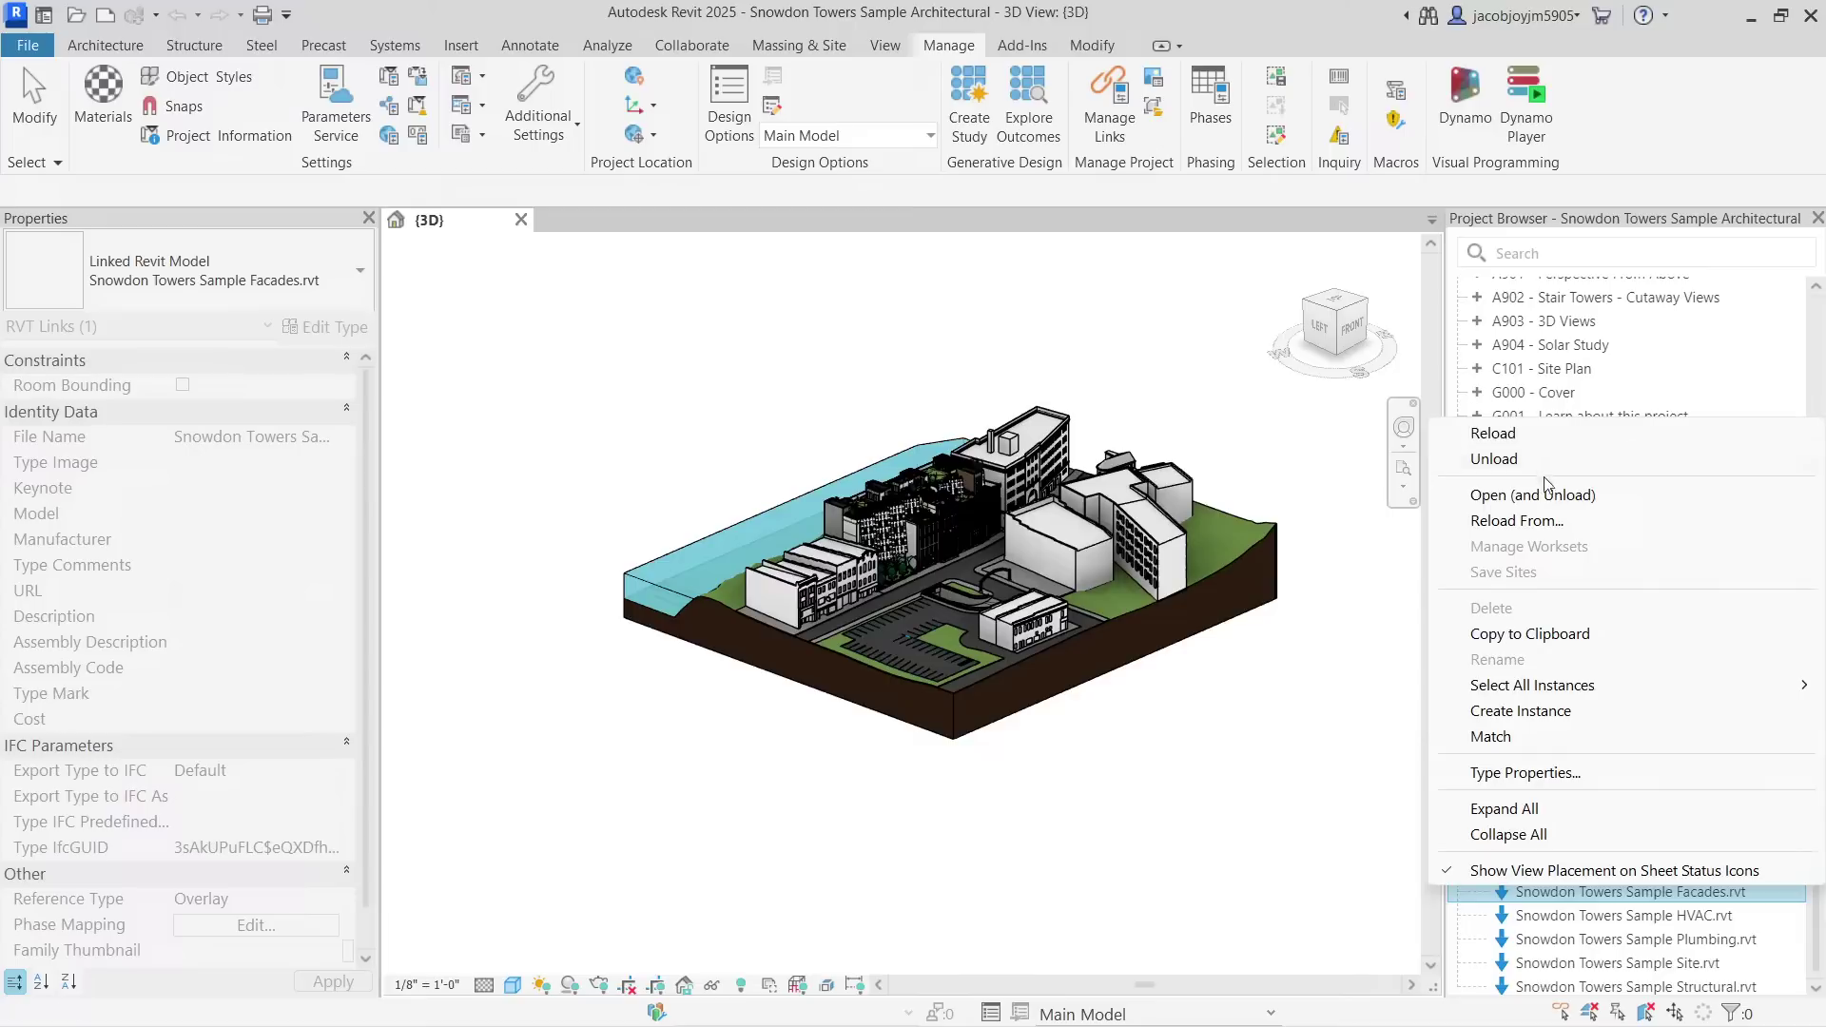
pyautogui.click(1160, 841)
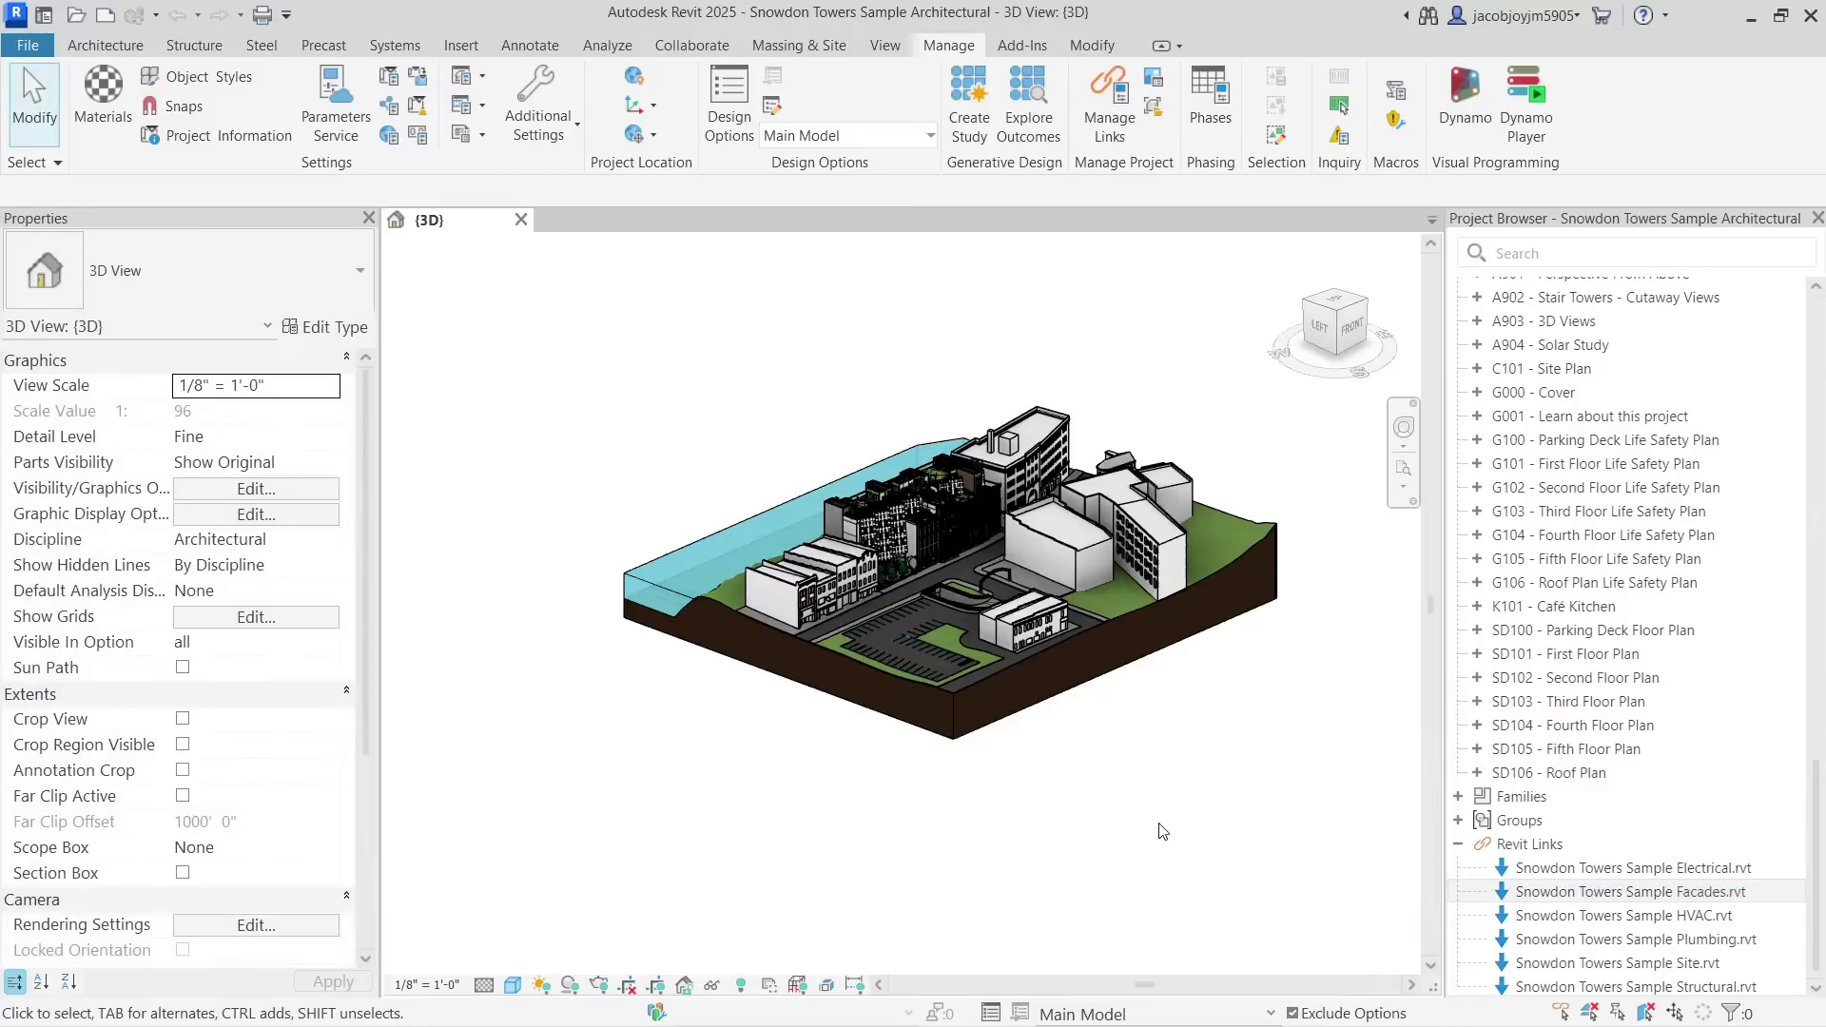
# View the project's Decal Types settings and close them without creating a decal.
pyautogui.click(1154, 80)
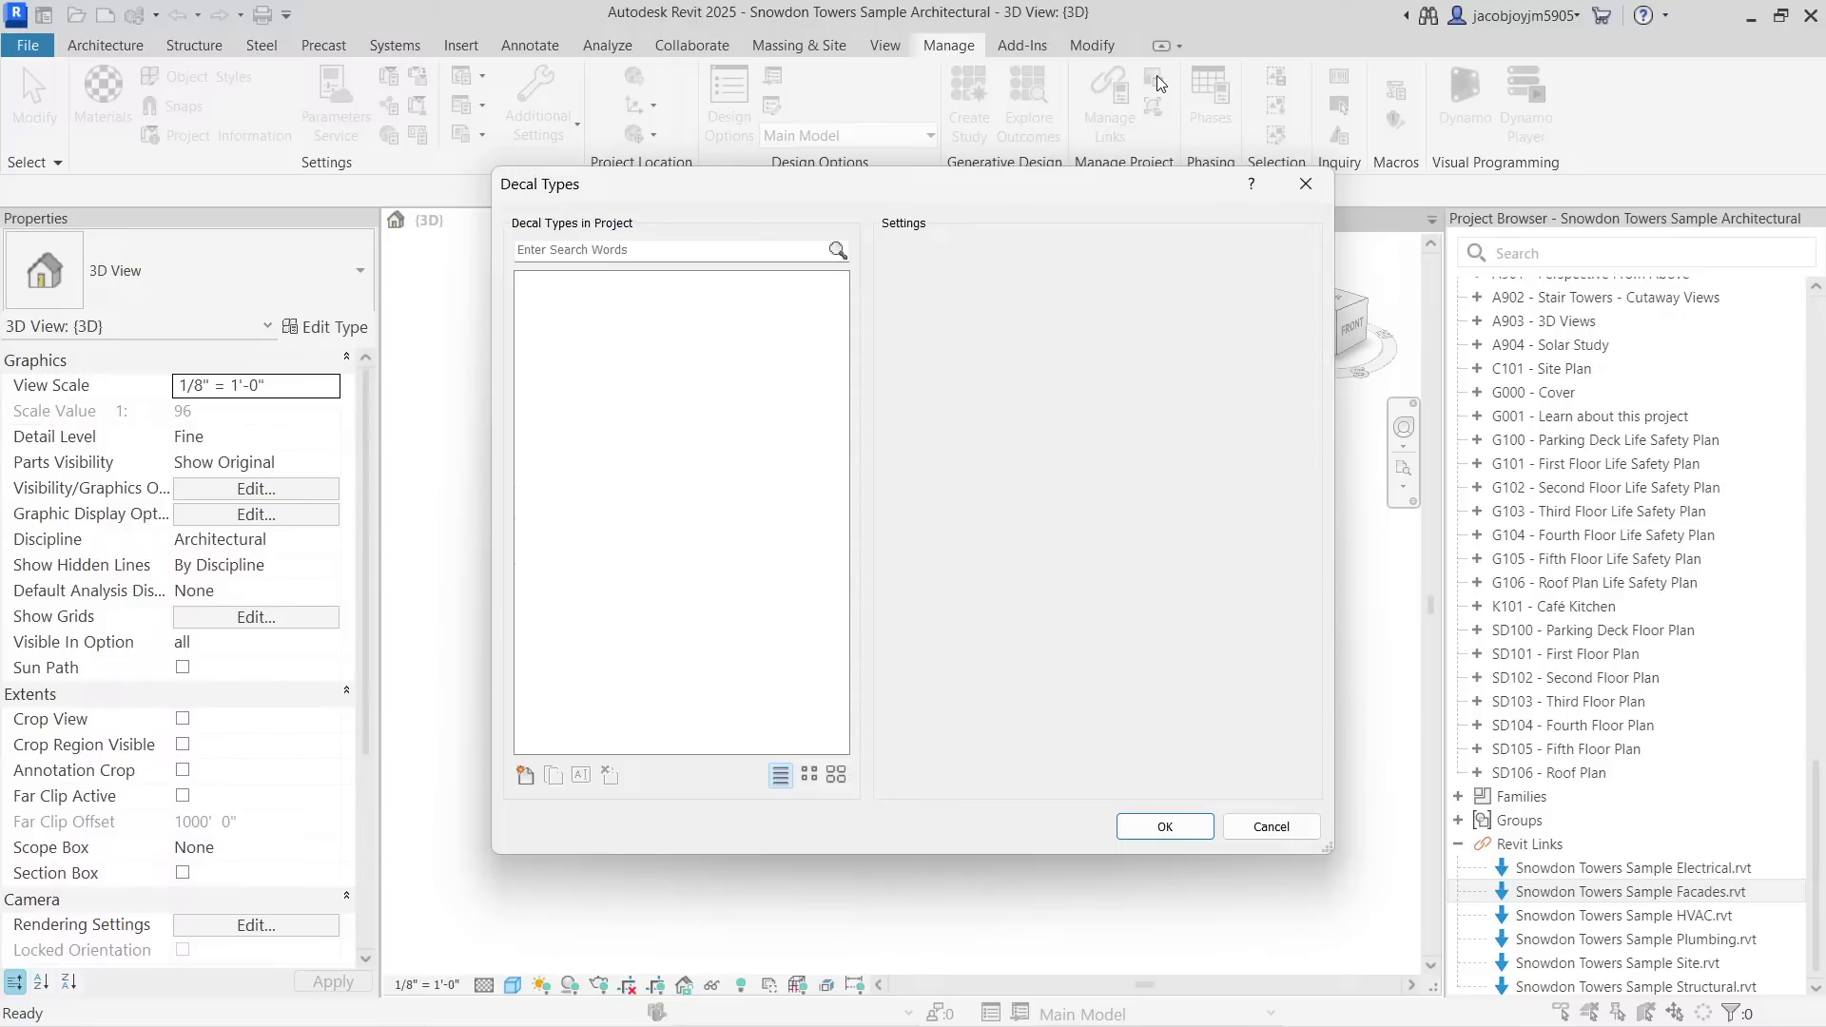
pyautogui.press('Escape')
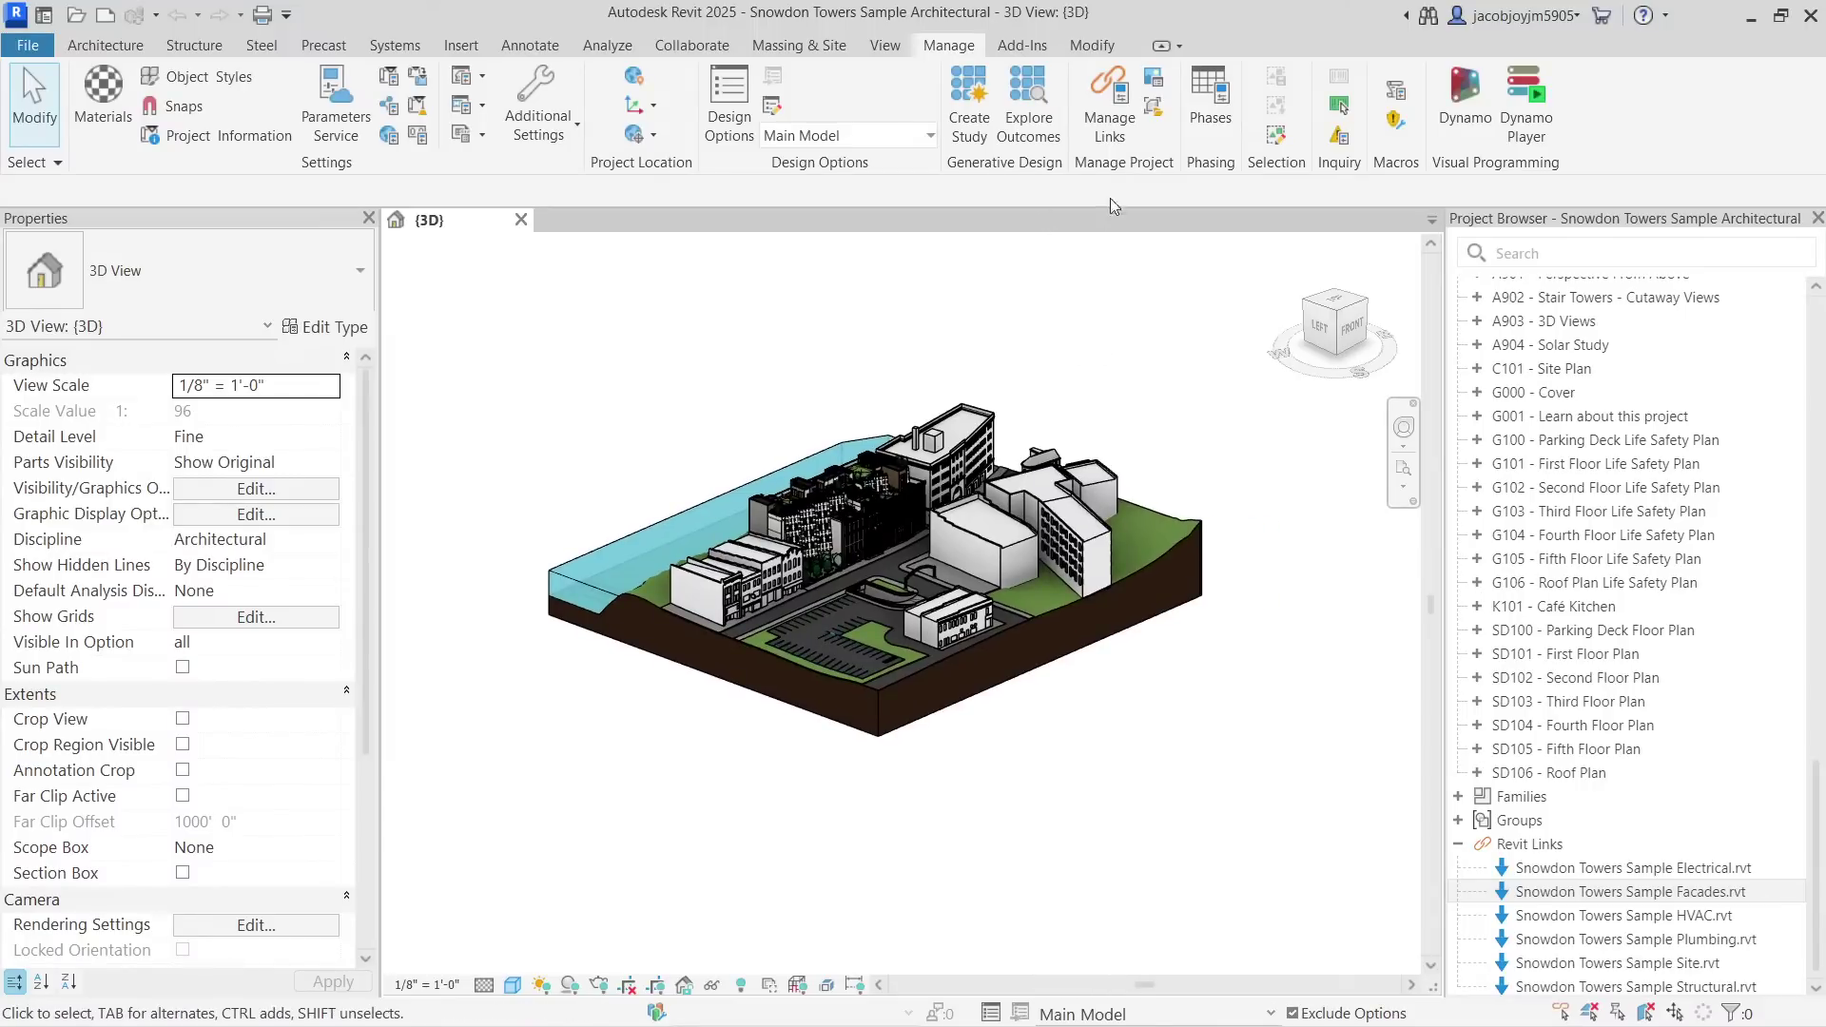
pyautogui.click(1153, 81)
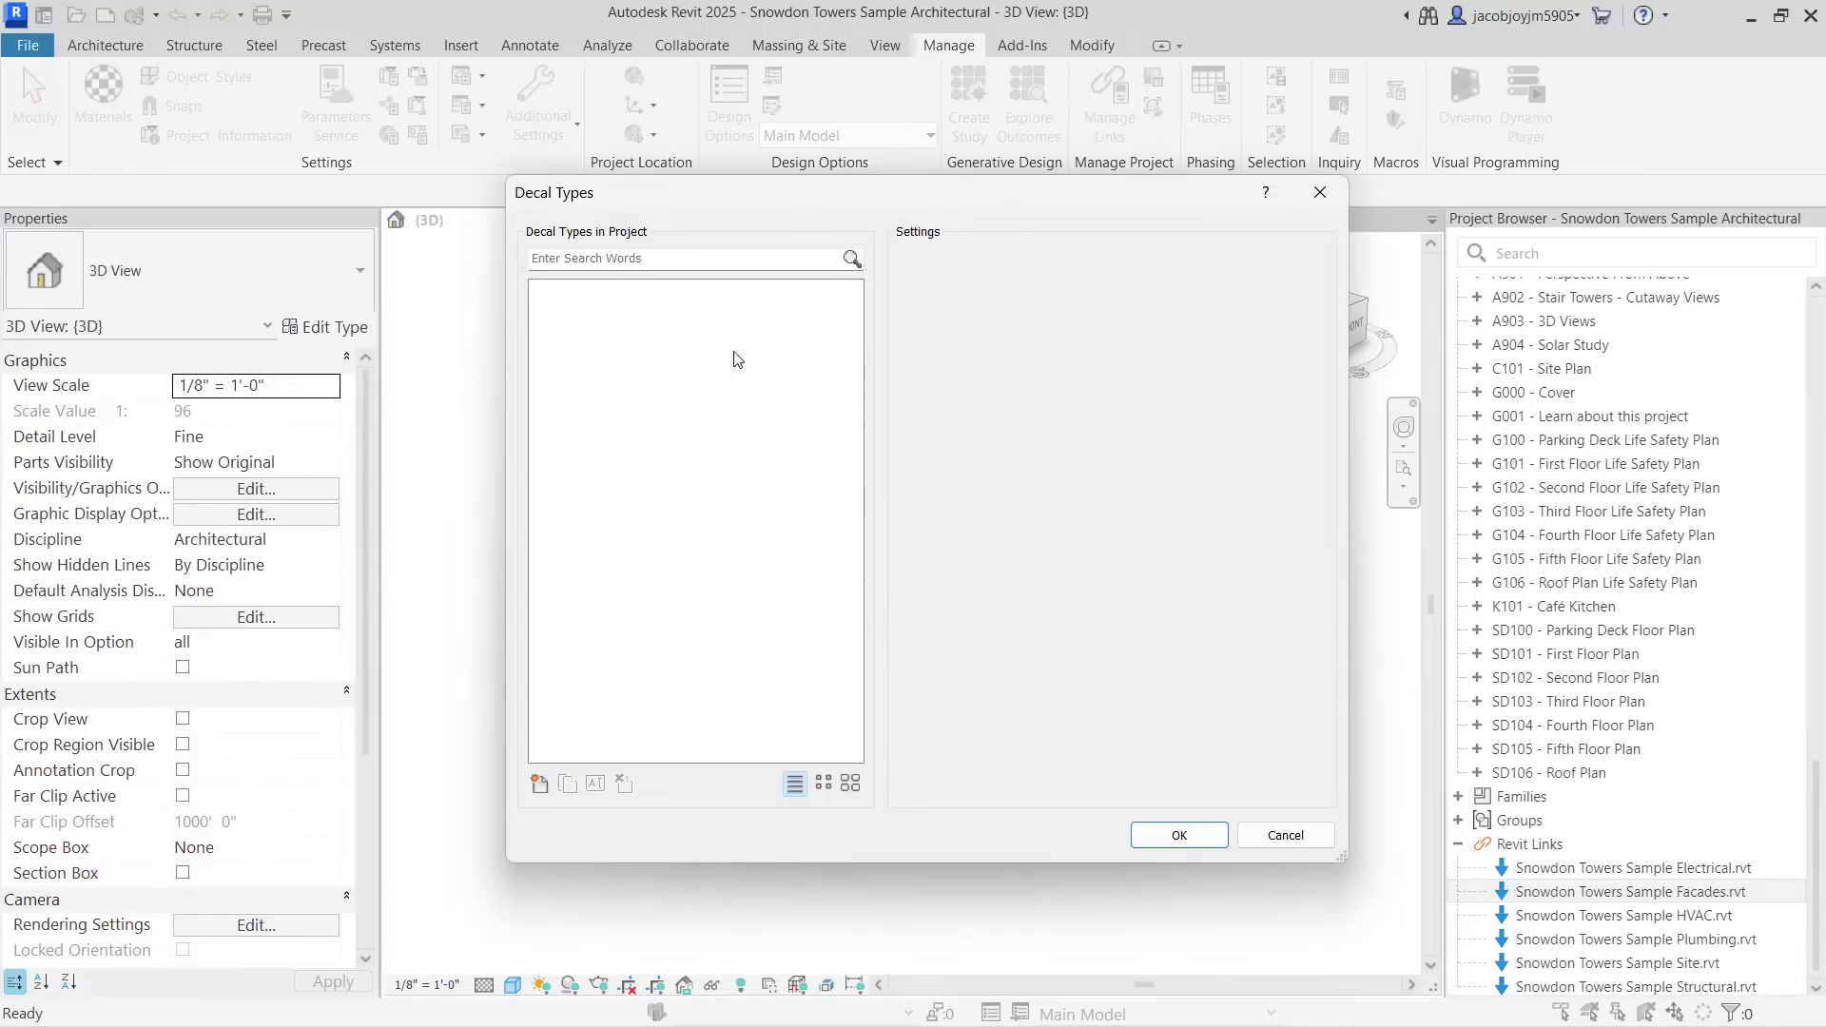
pyautogui.click(1312, 203)
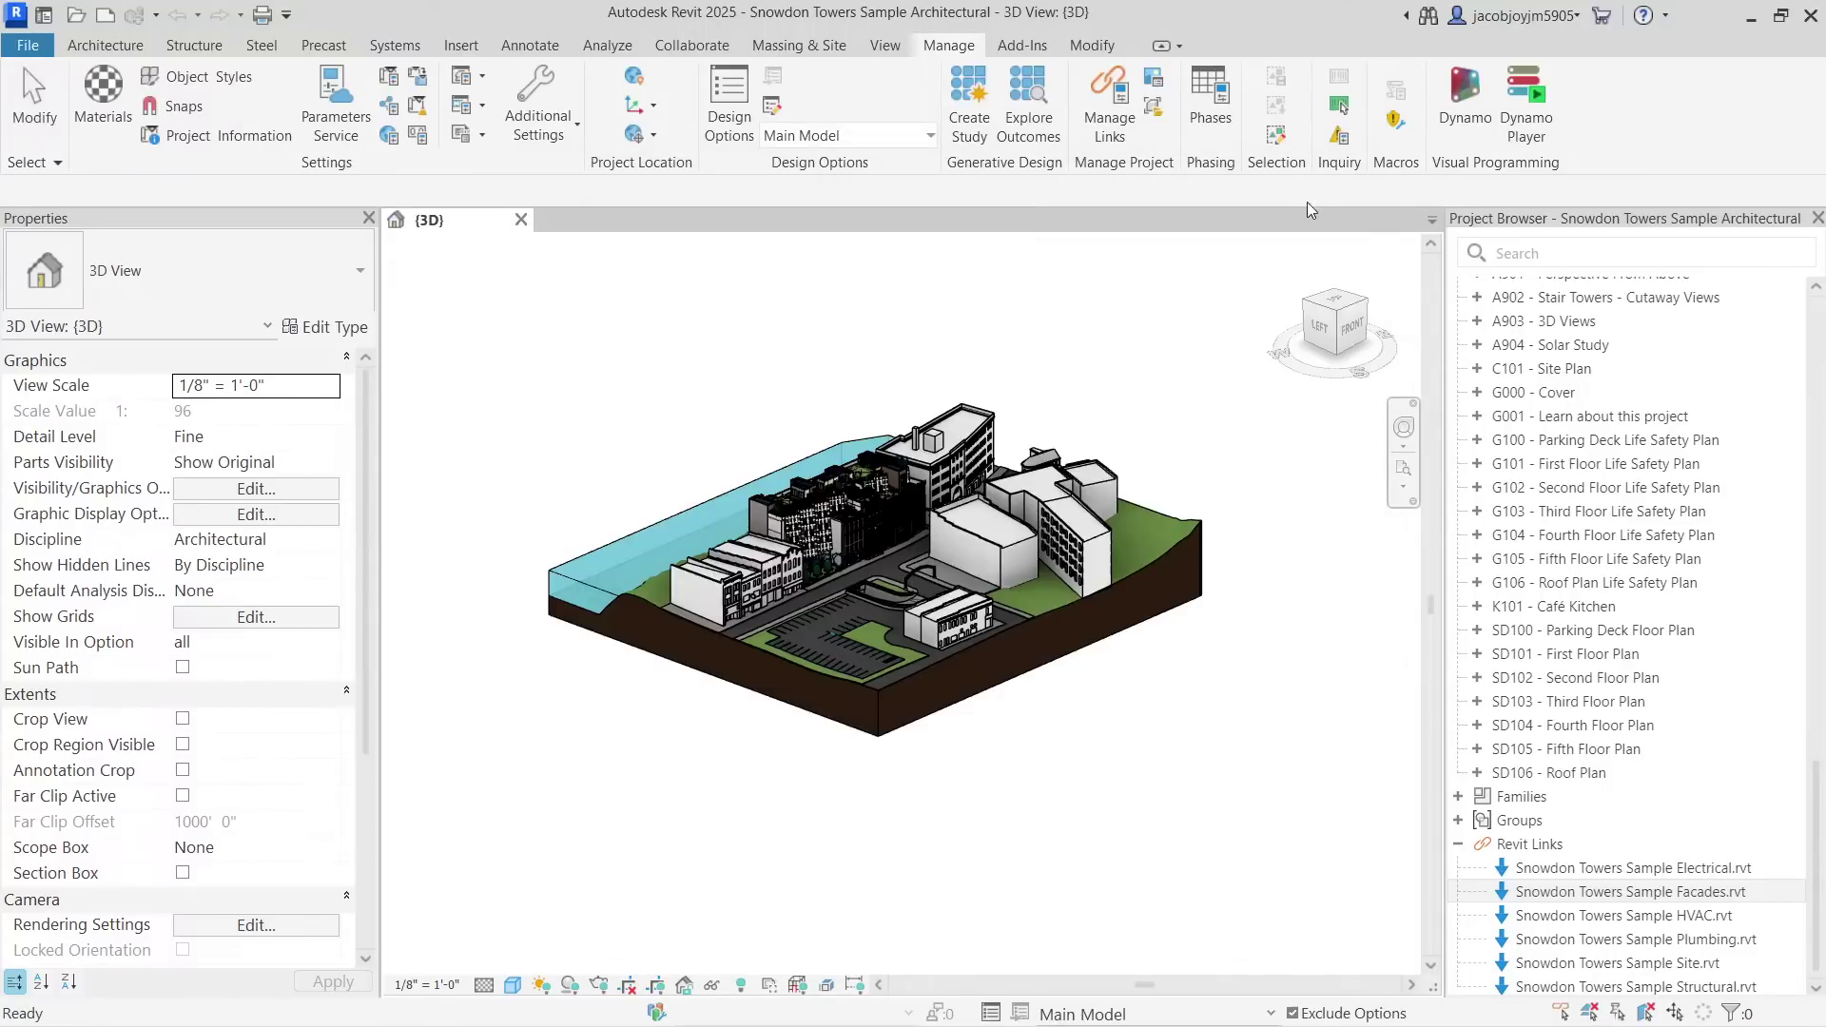
# Reopen Manage Links and look through the project's image list down to its last entries.
pyautogui.click(1110, 106)
pyautogui.click(1023, 208)
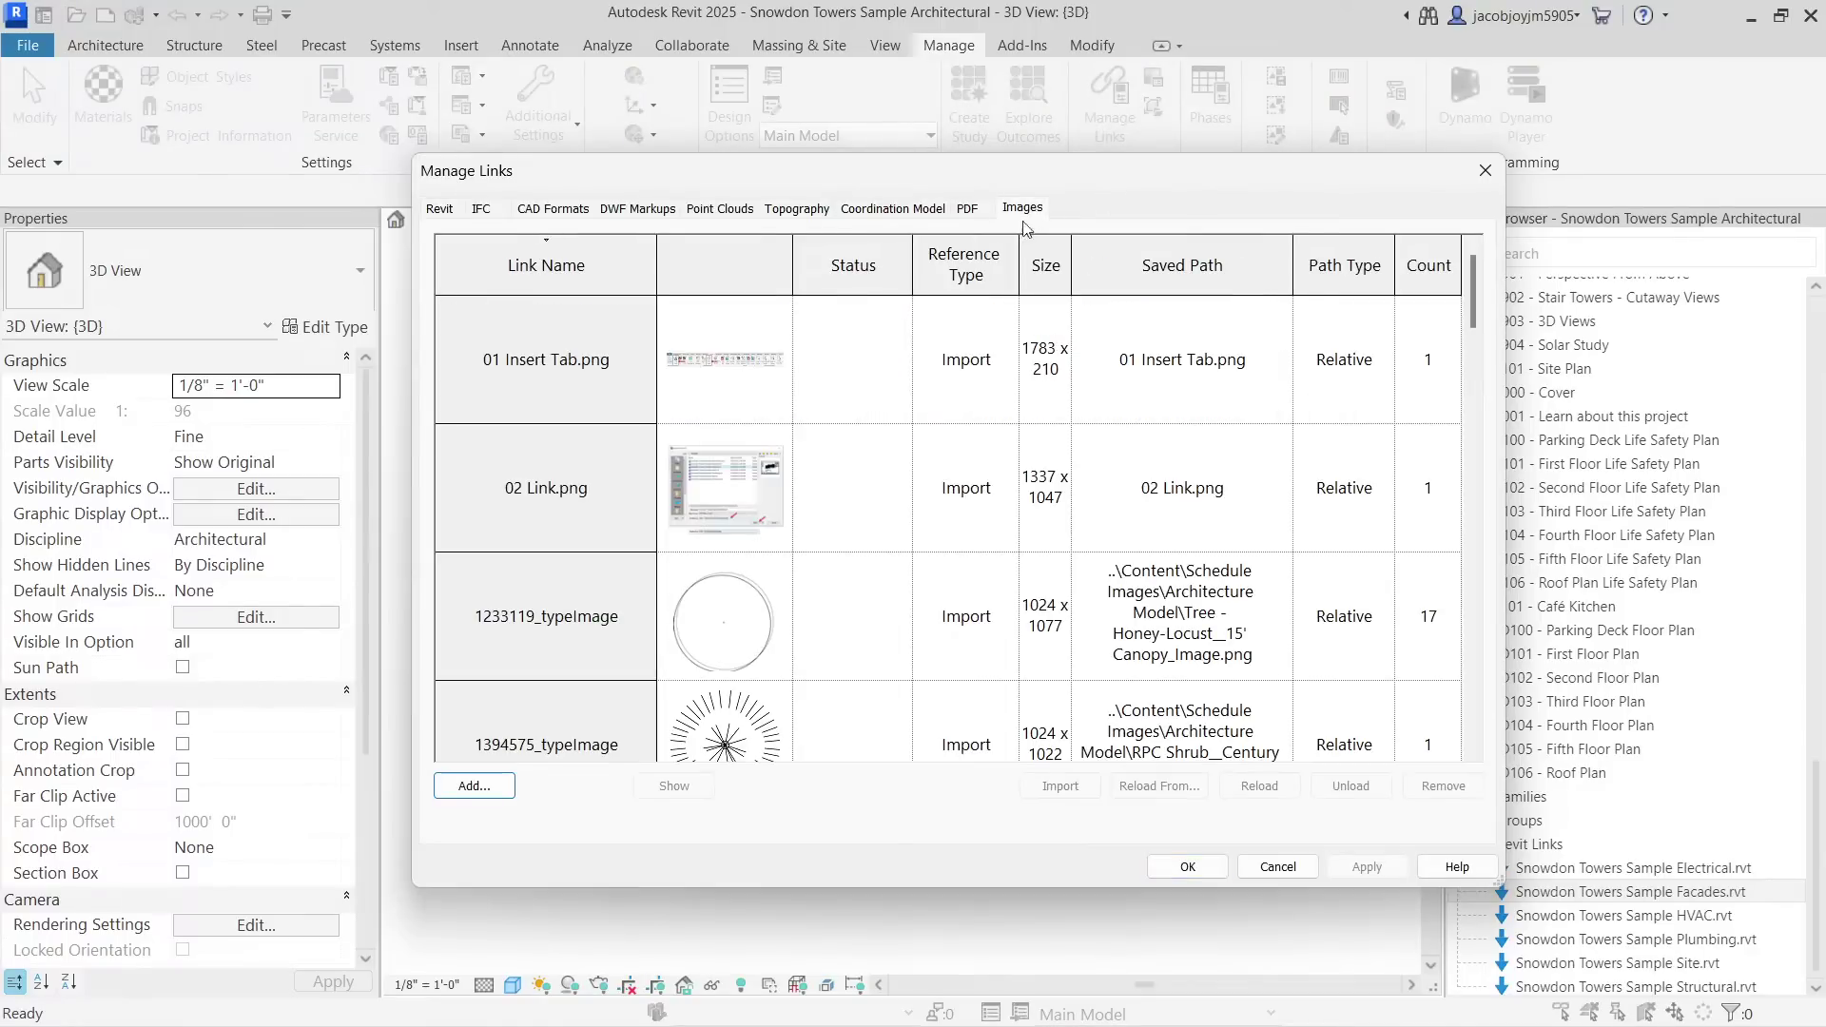
pyautogui.scroll(-10, 732, 418)
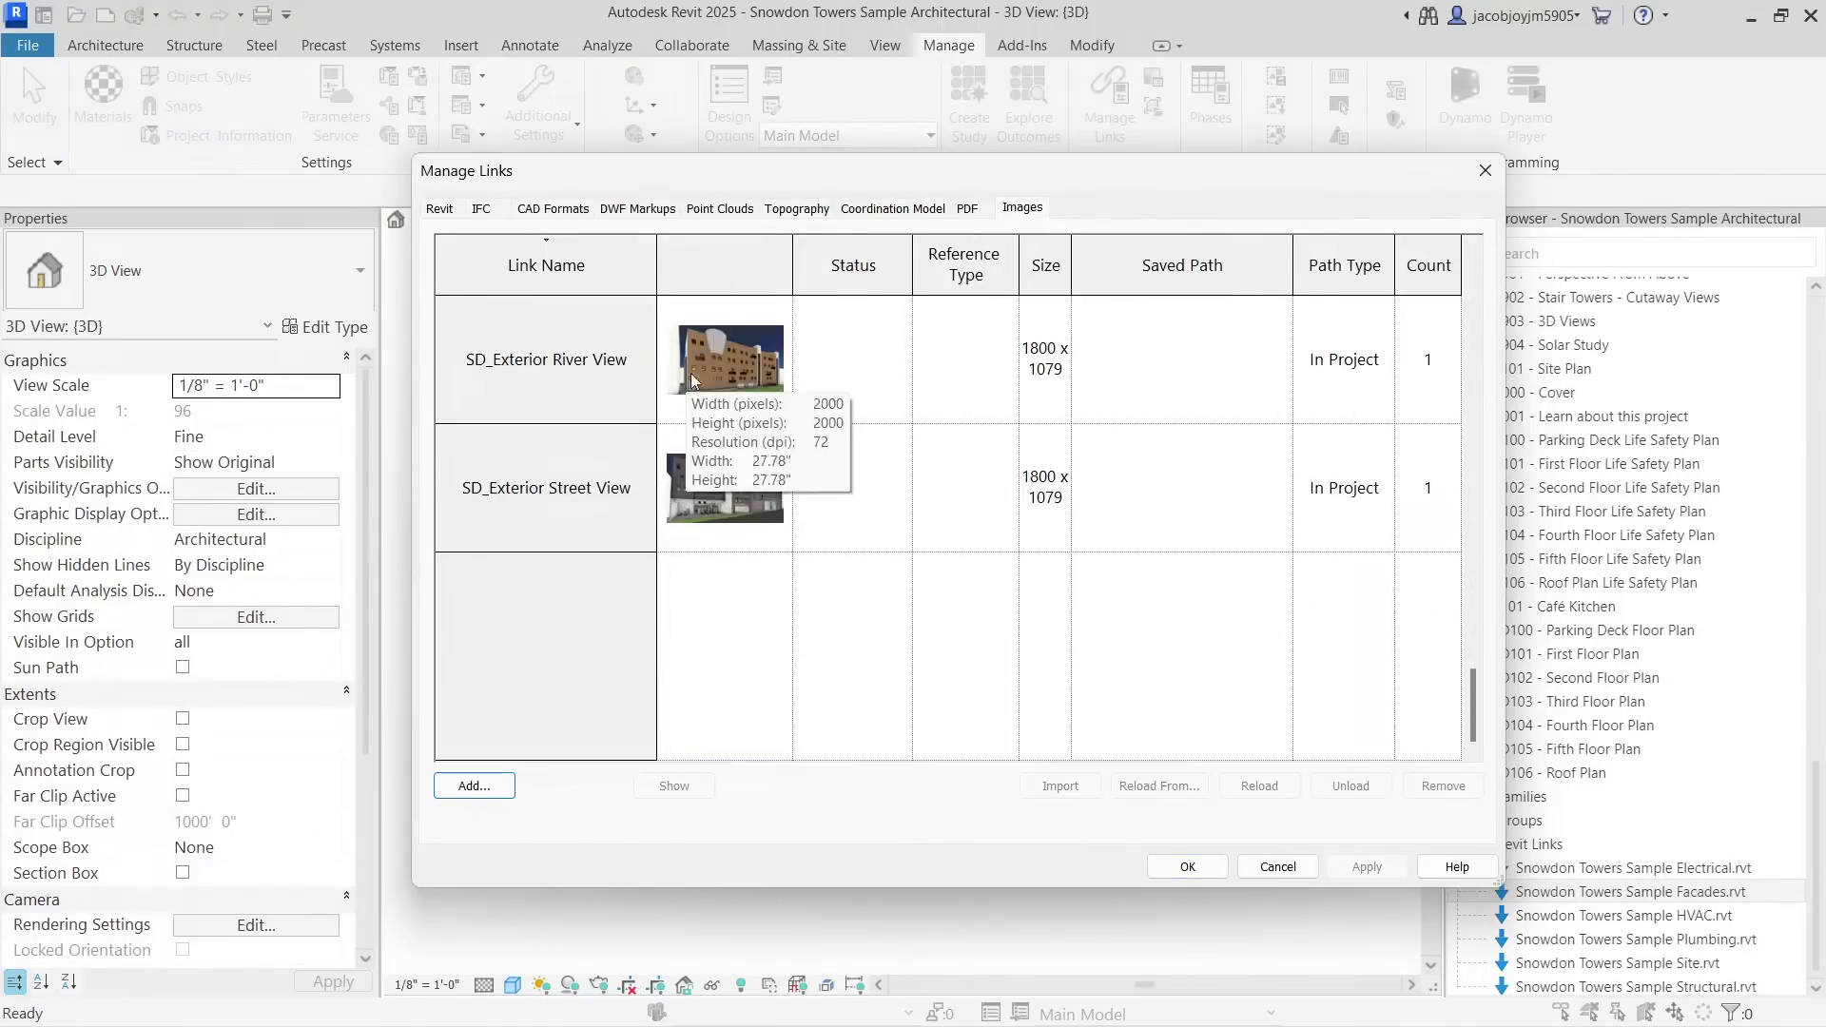
# Look back through the project's image list to its first entries and close Manage Links.
pyautogui.scroll(15, 723, 447)
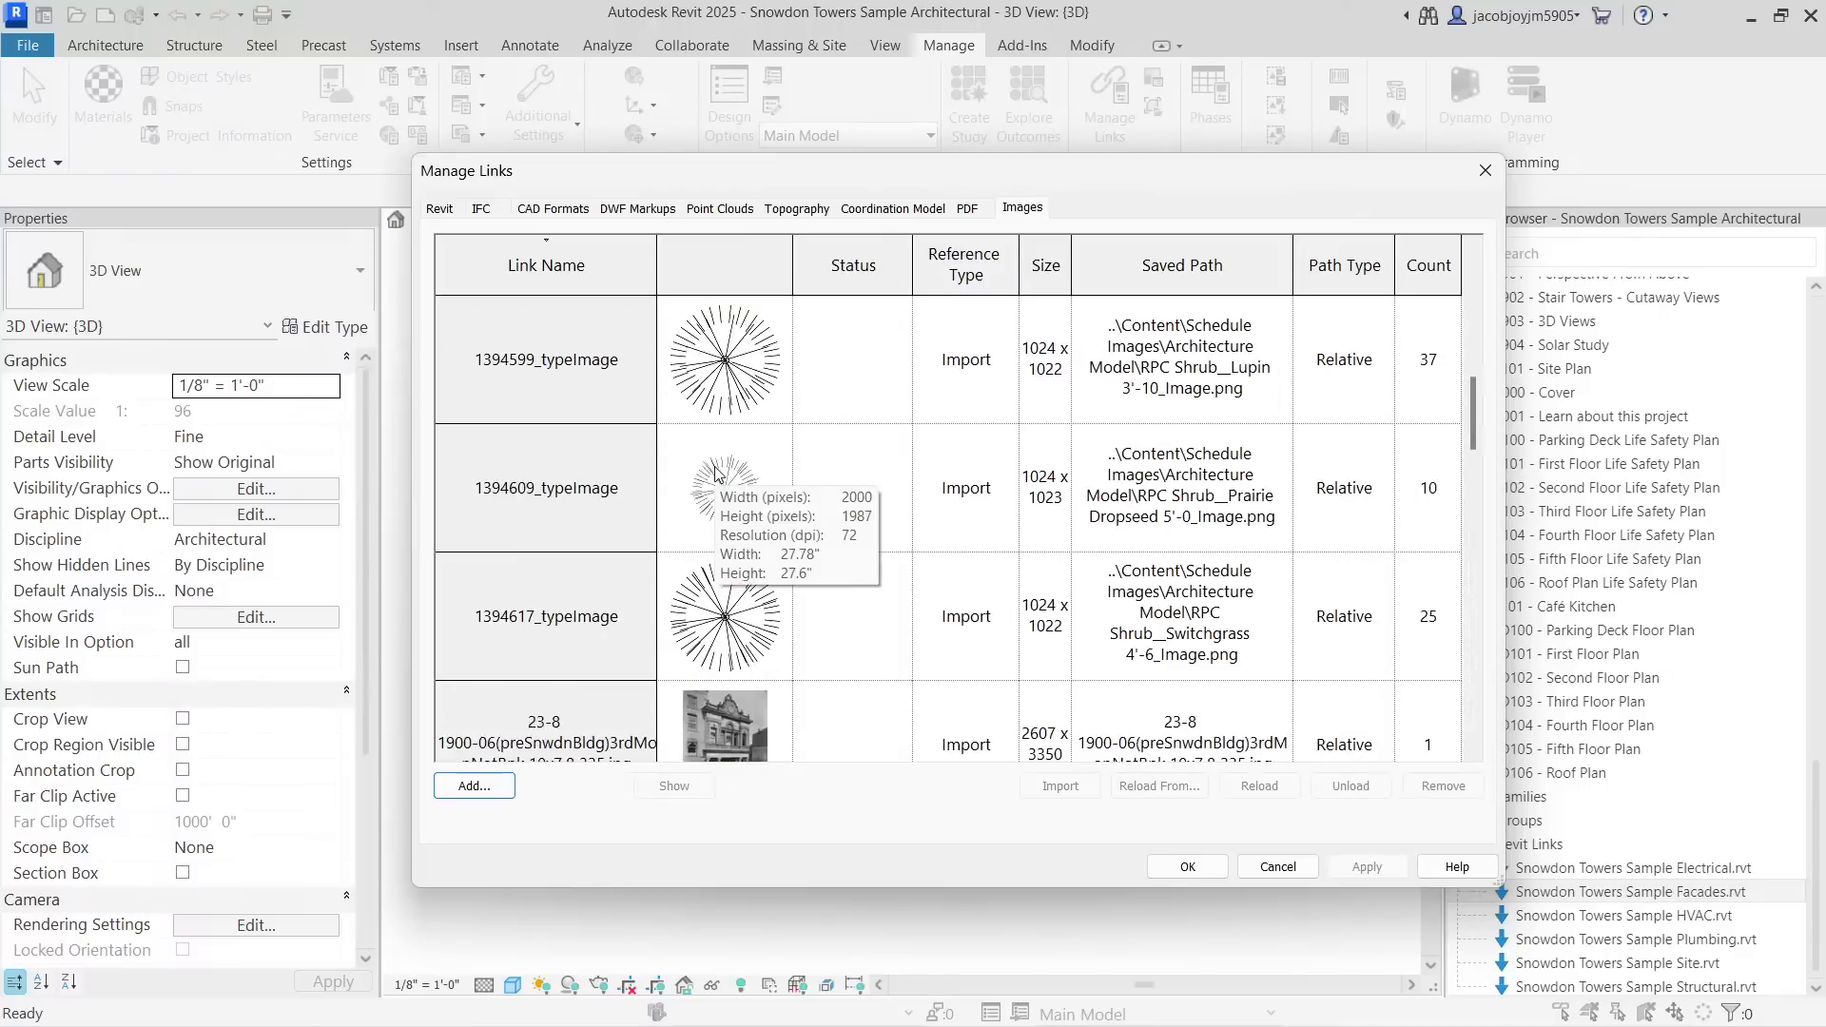
pyautogui.scroll(3, 718, 473)
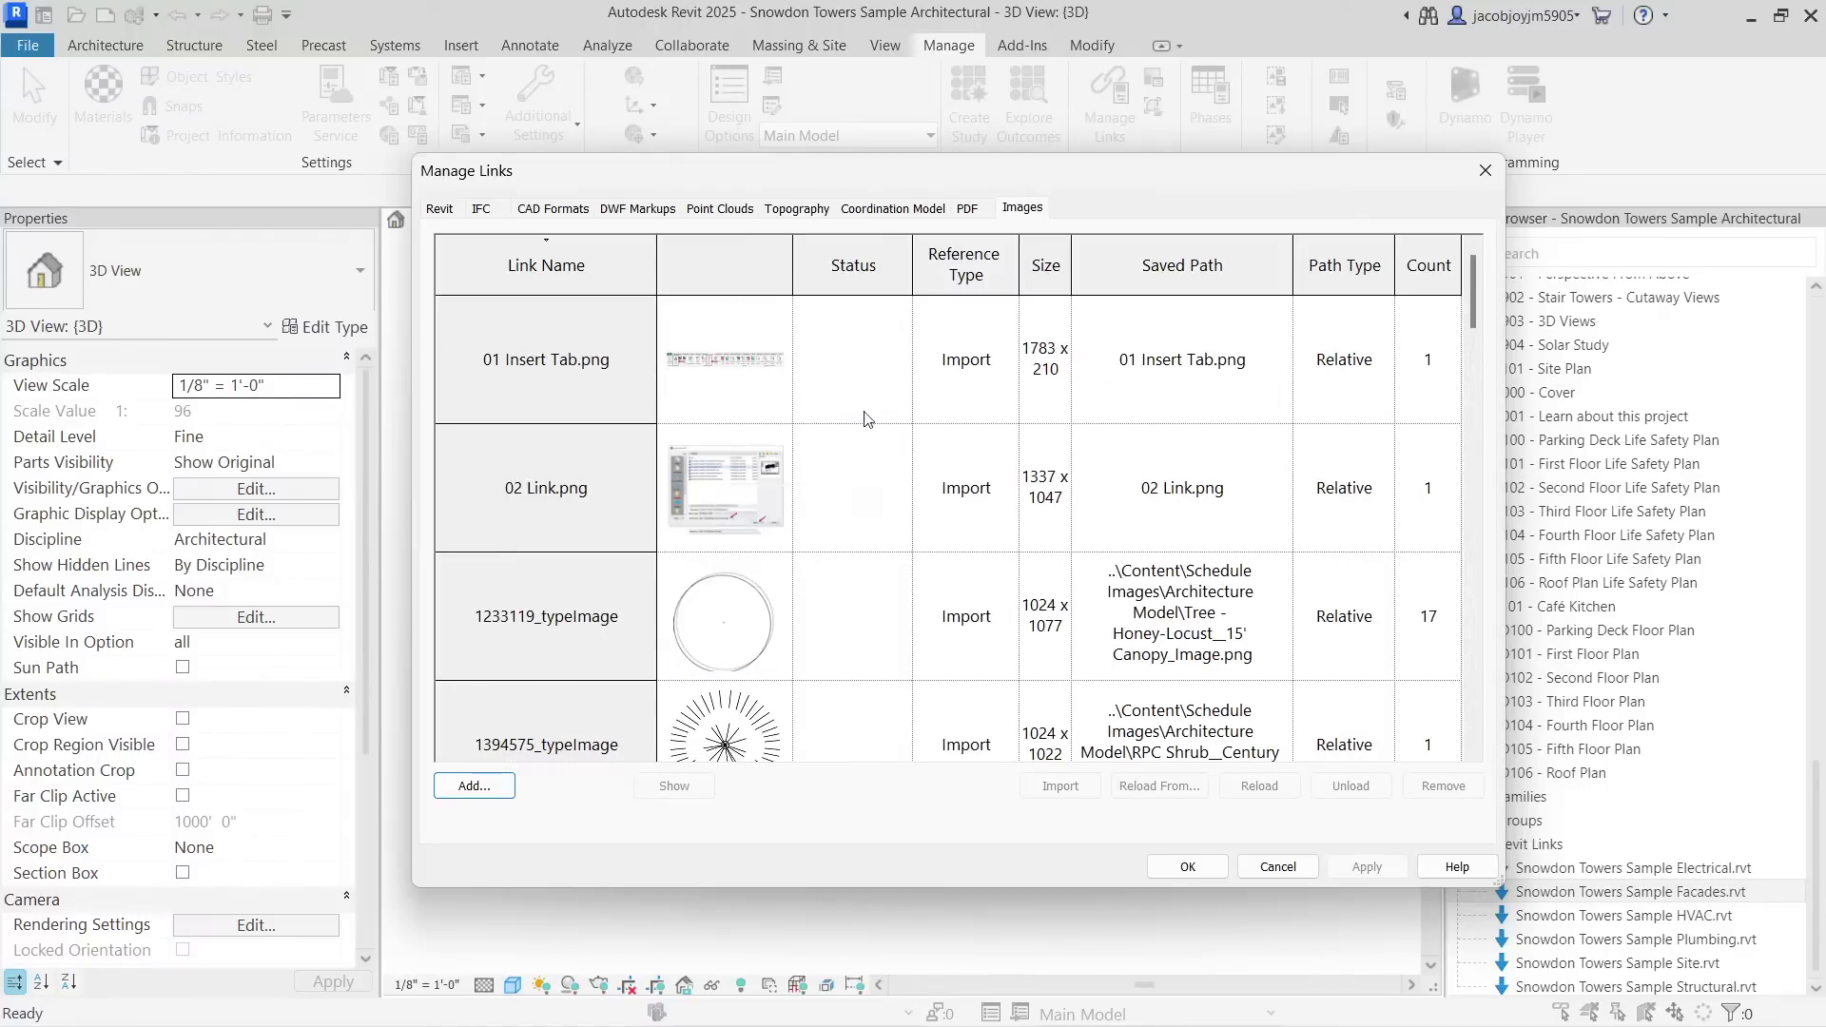
pyautogui.click(1485, 170)
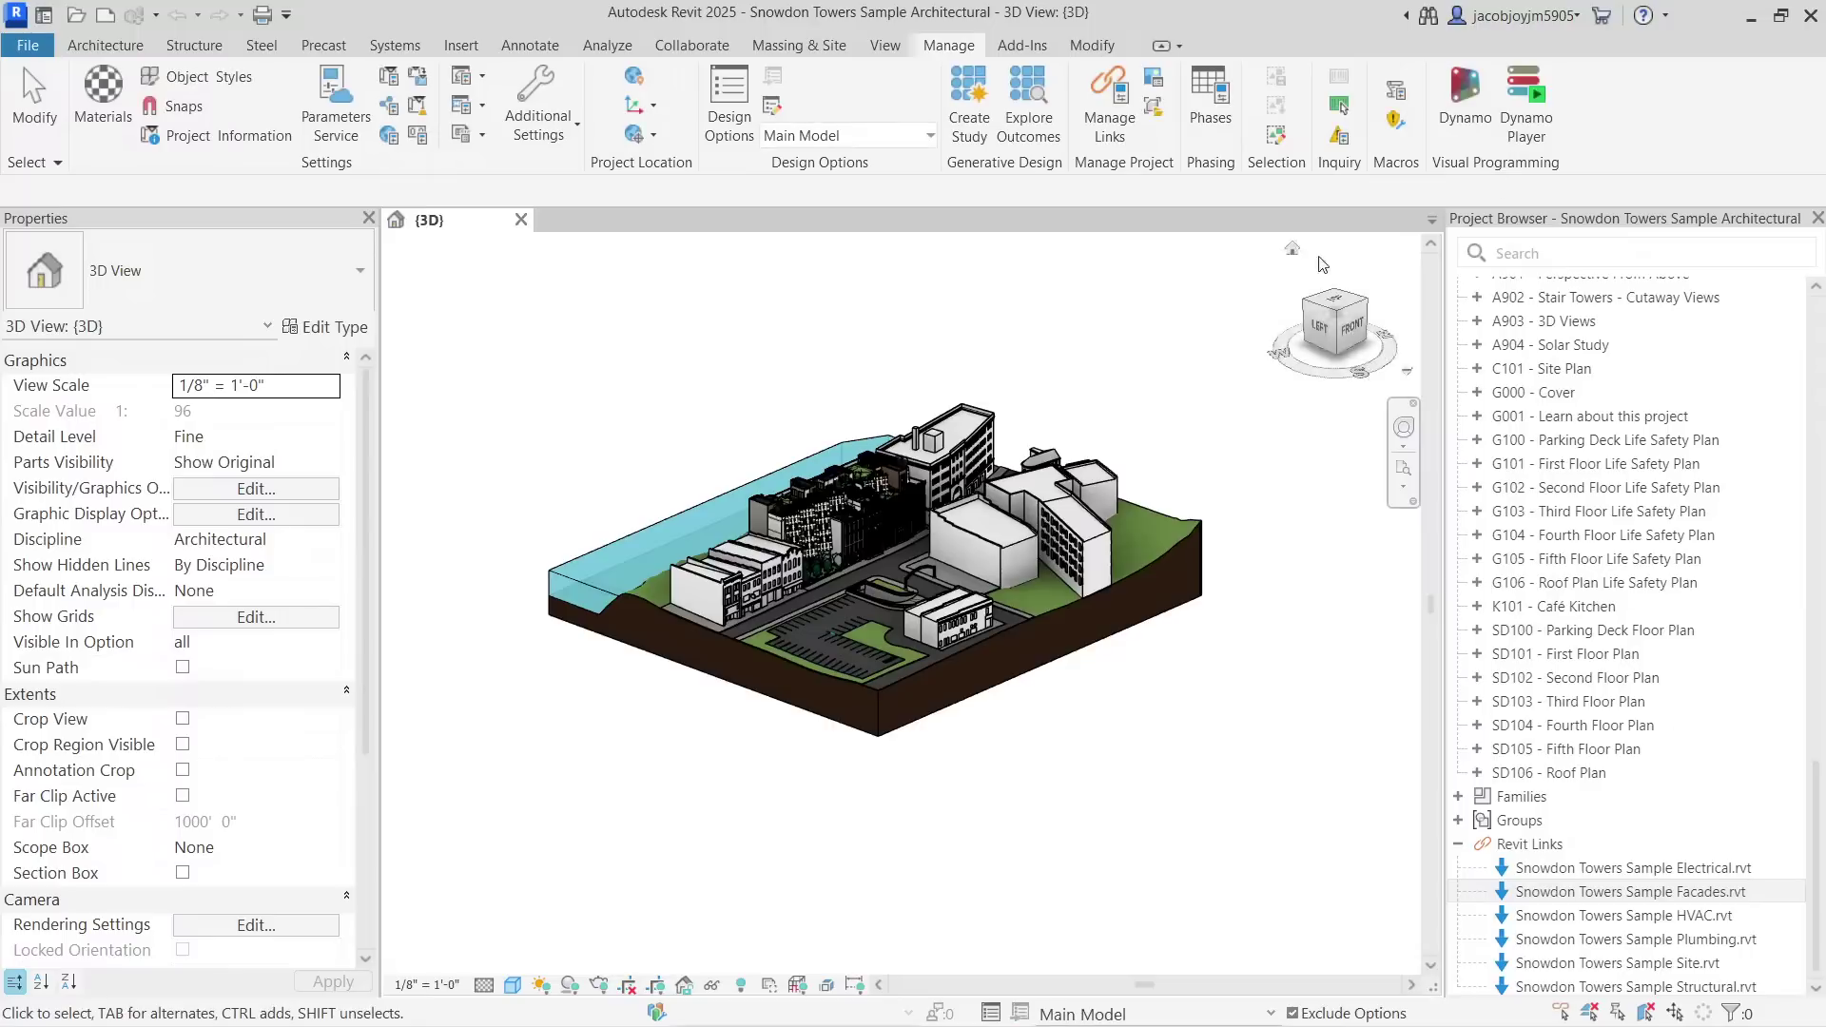
# View the project's Decal Types once more, close them, and read the description of the Place Decal command.
pyautogui.click(1154, 87)
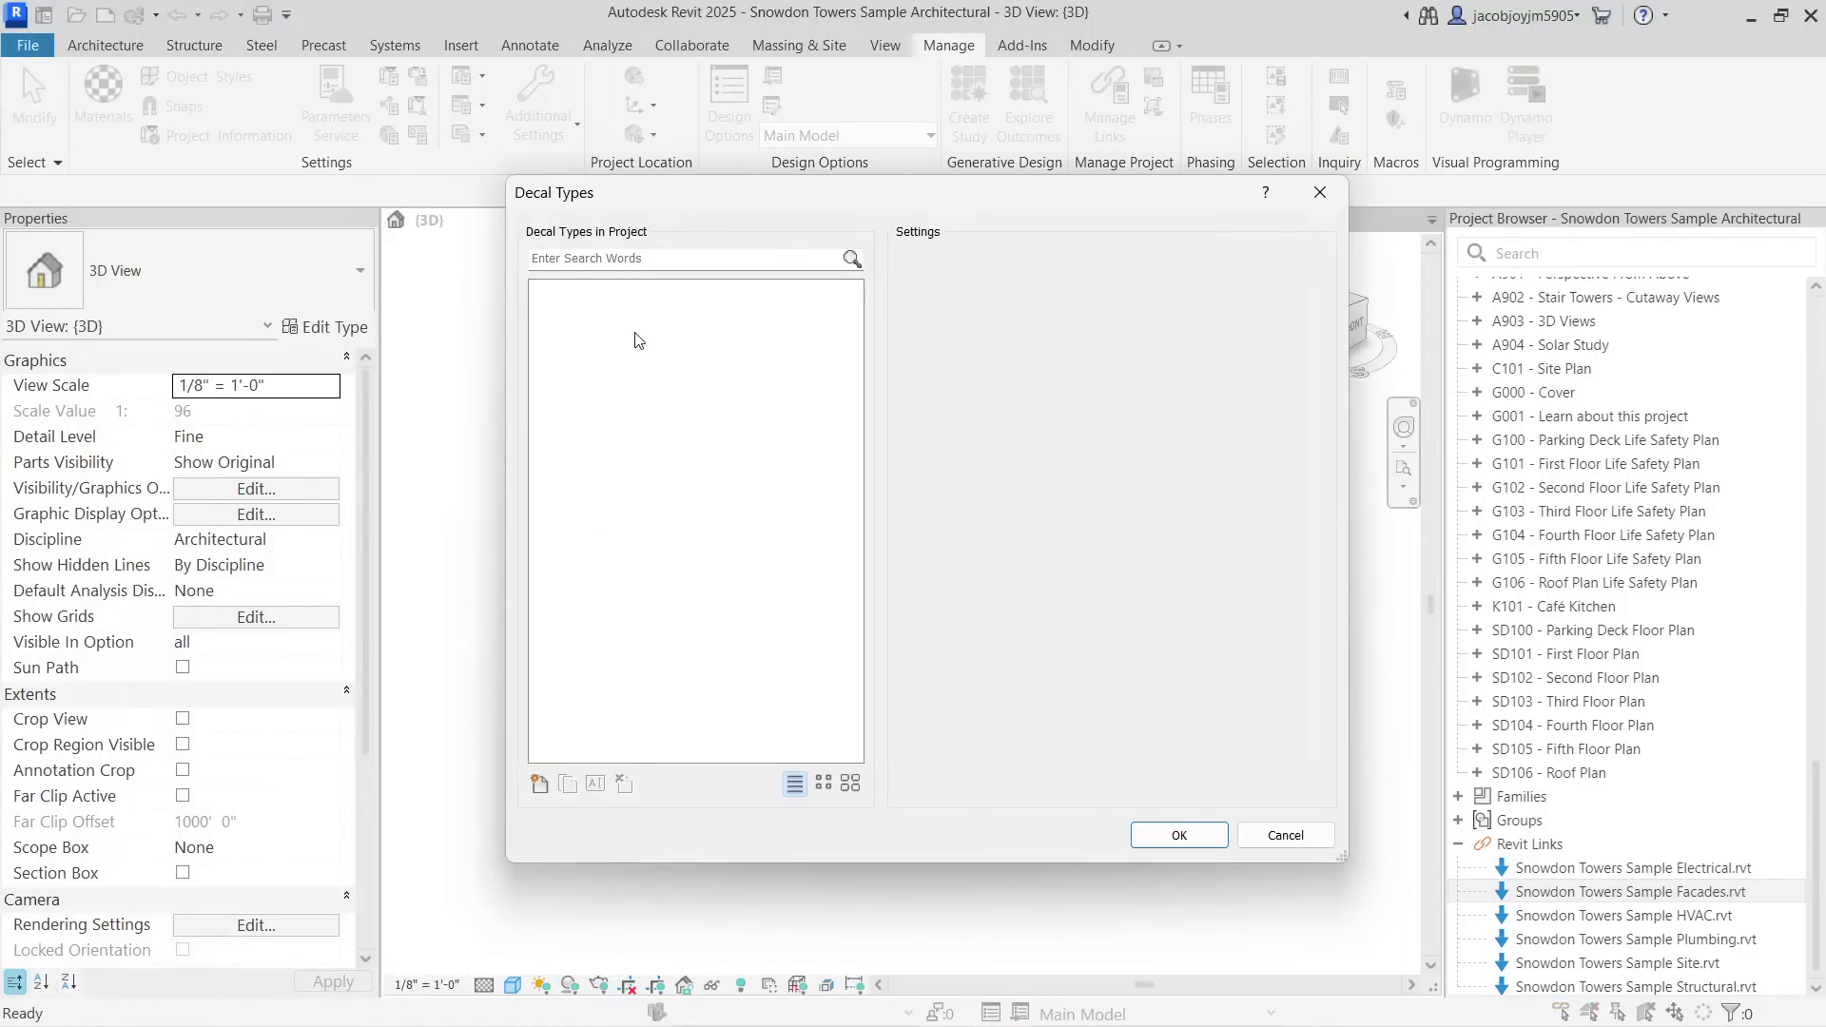
pyautogui.click(1320, 192)
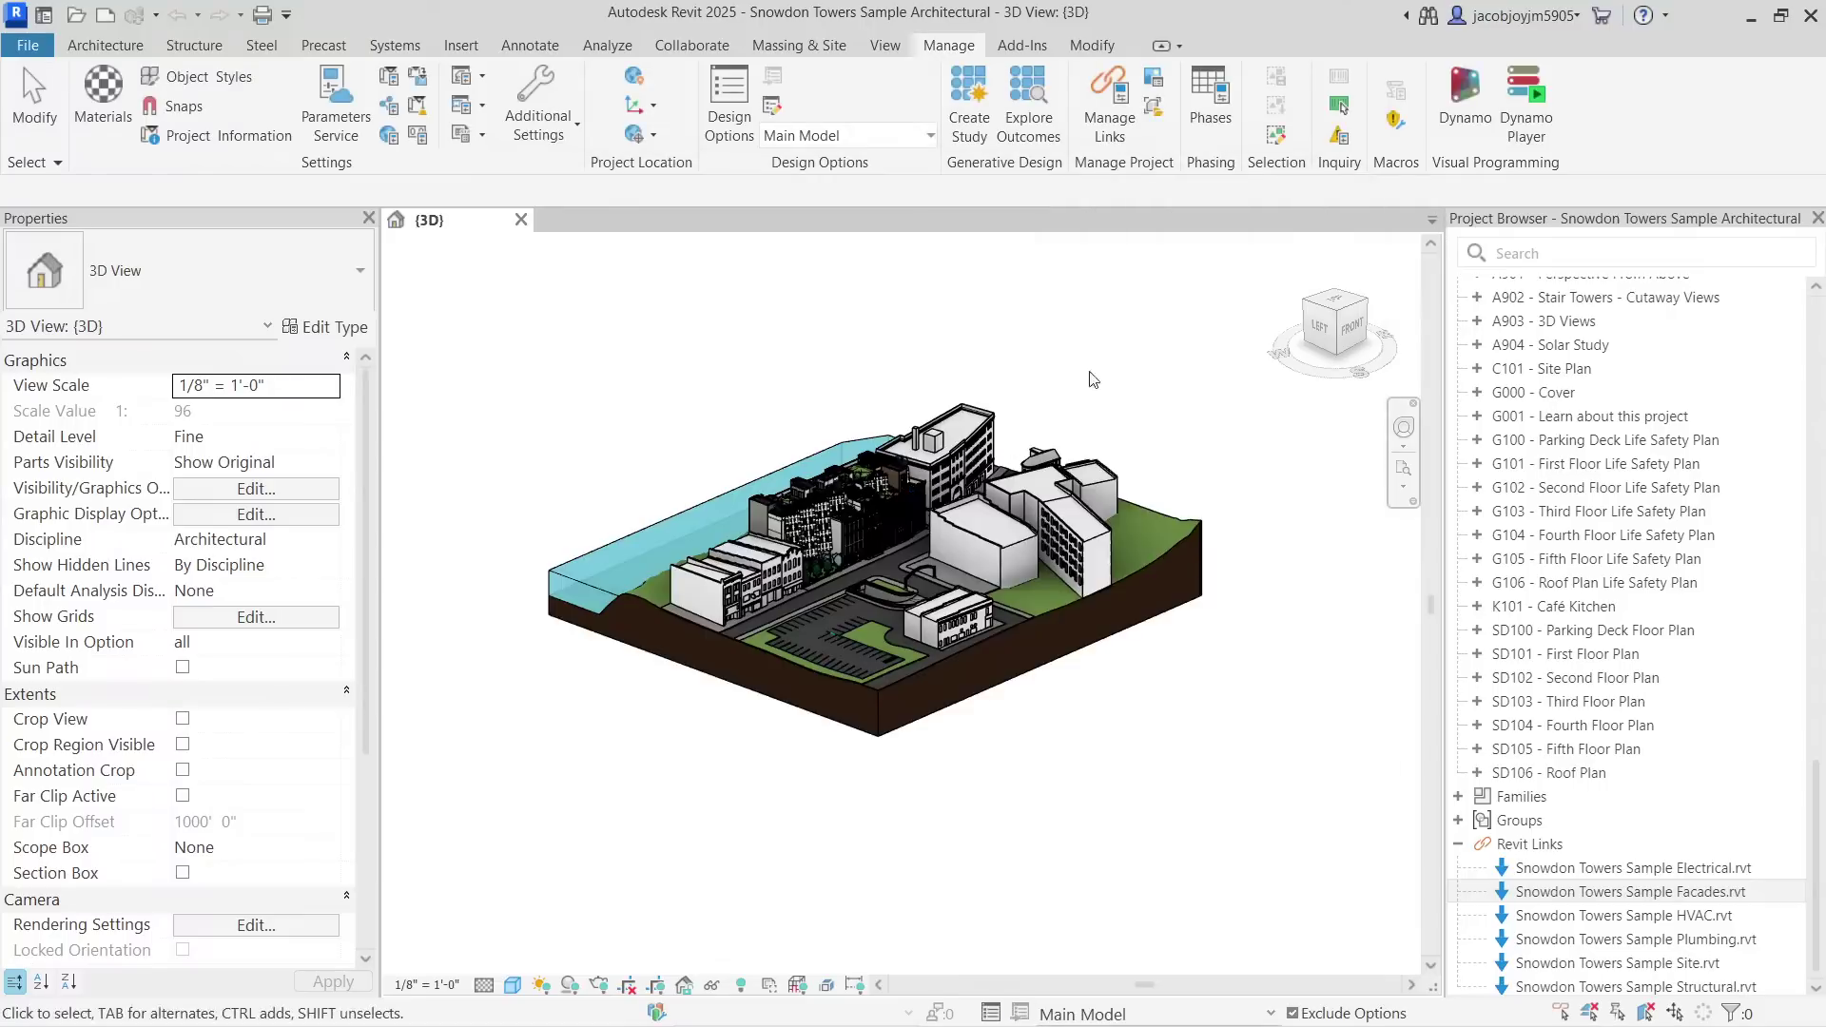
pyautogui.scroll(3, 766, 553)
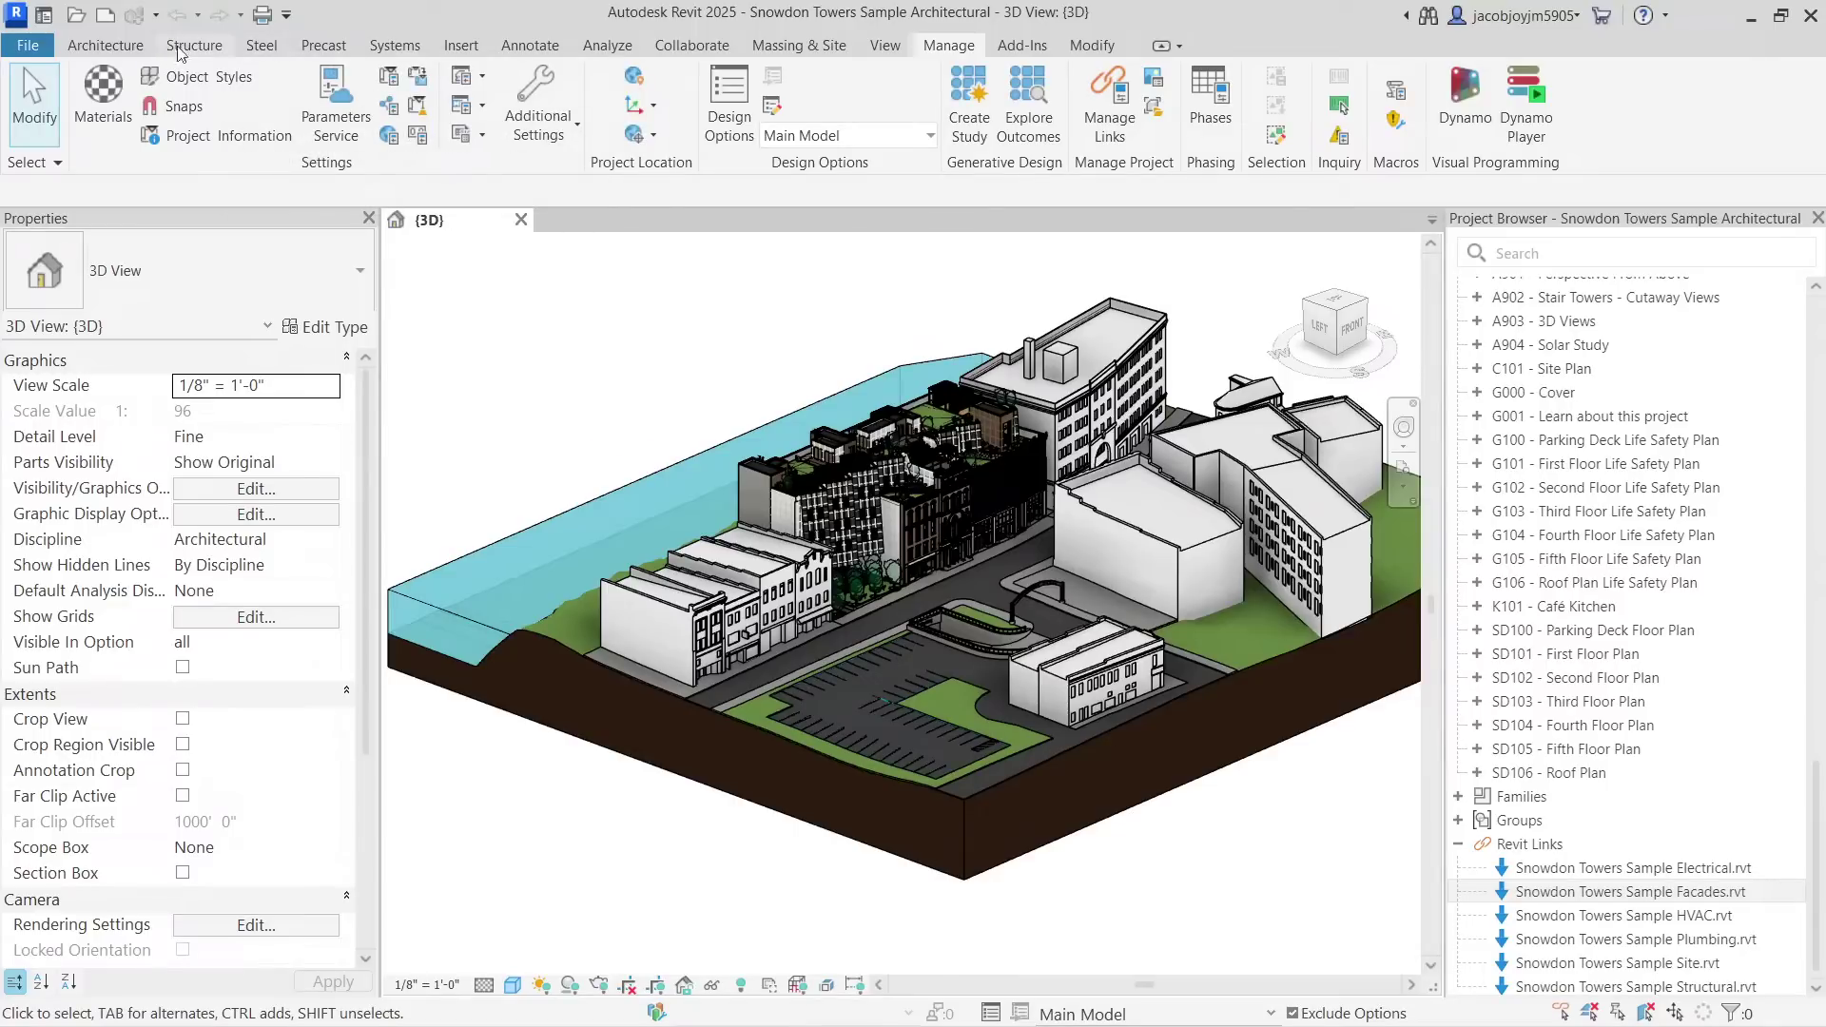
pyautogui.click(145, 54)
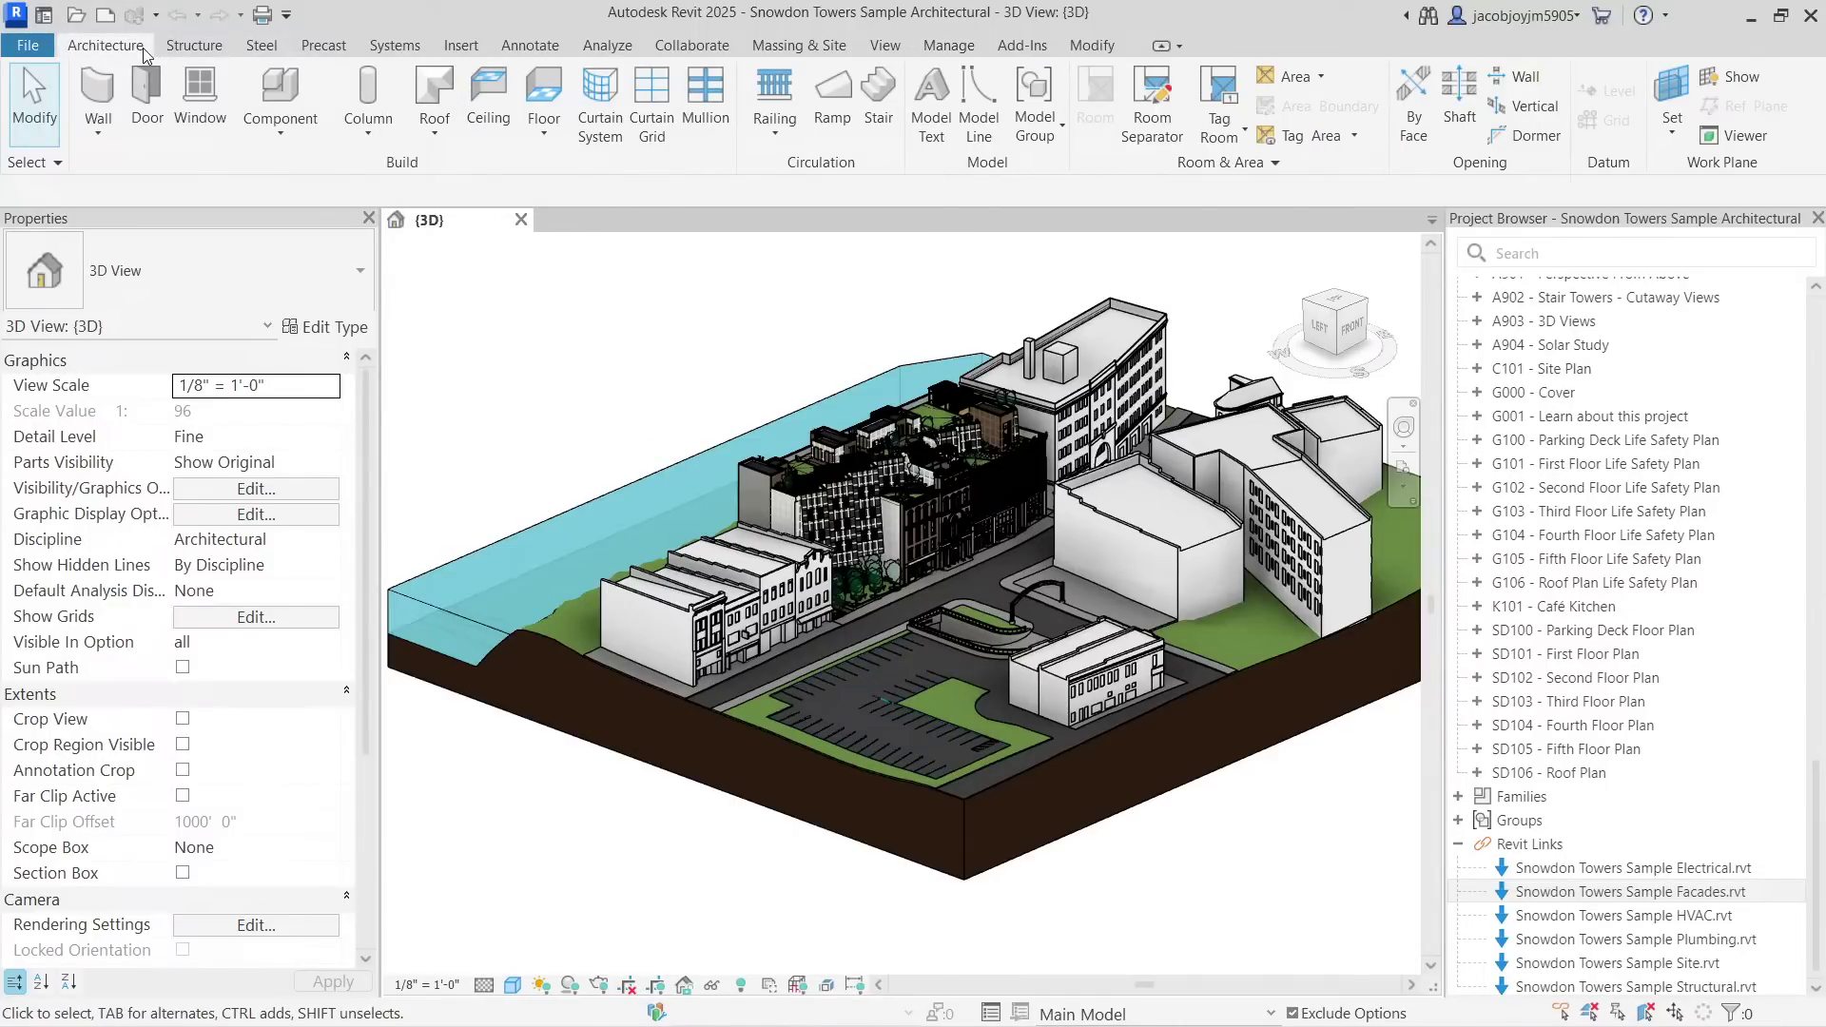
pyautogui.click(453, 49)
pyautogui.click(390, 136)
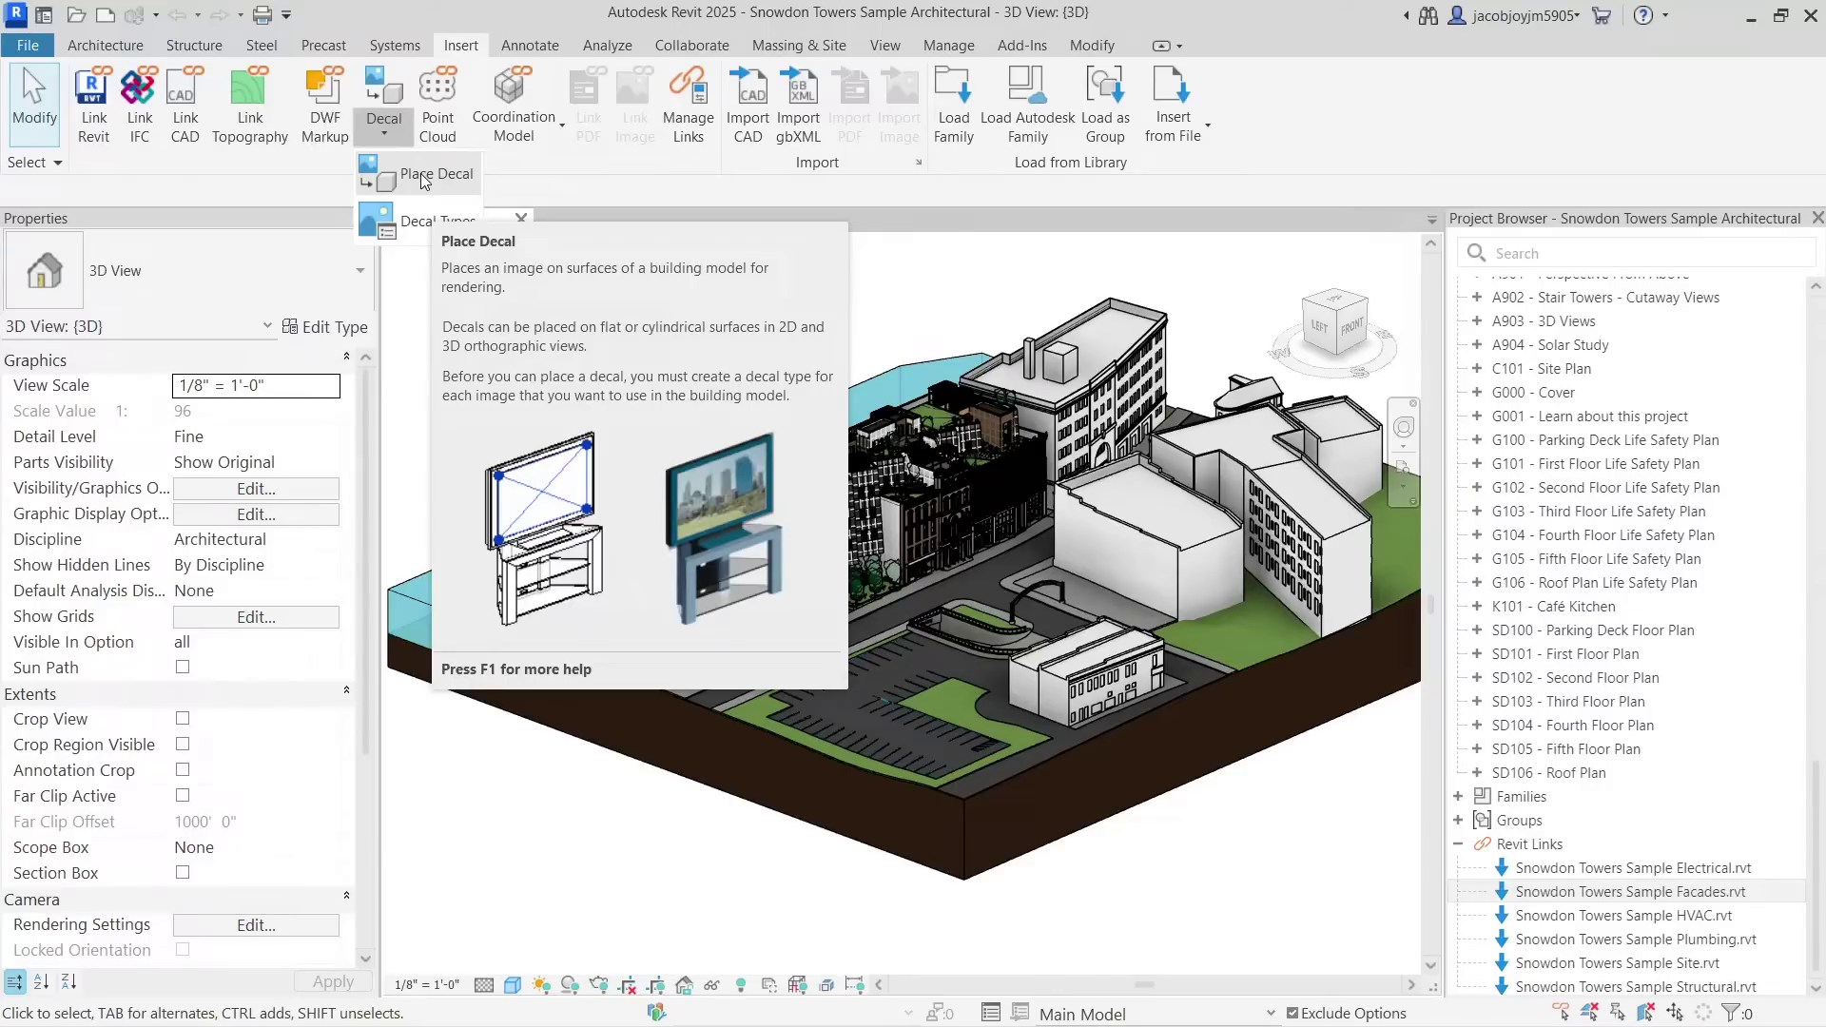
# Create a new project from the Construction Template.
pyautogui.click(38, 48)
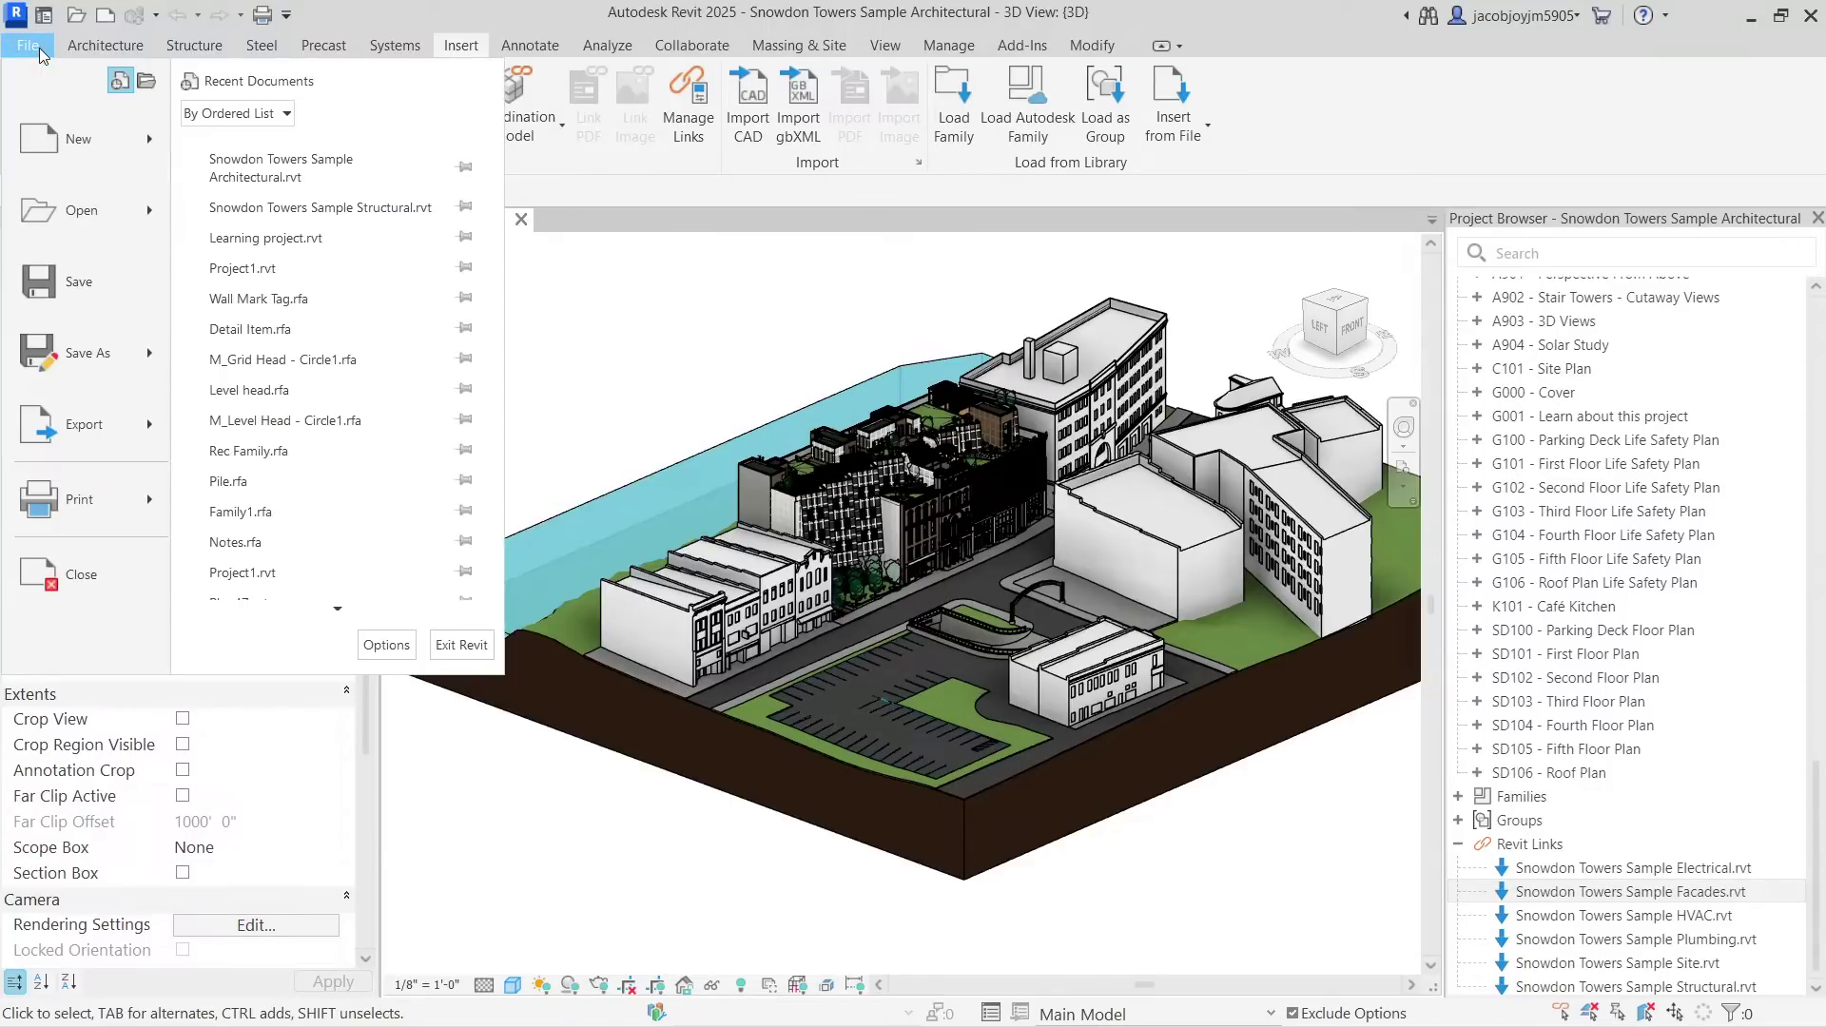
pyautogui.moveTo(157, 138)
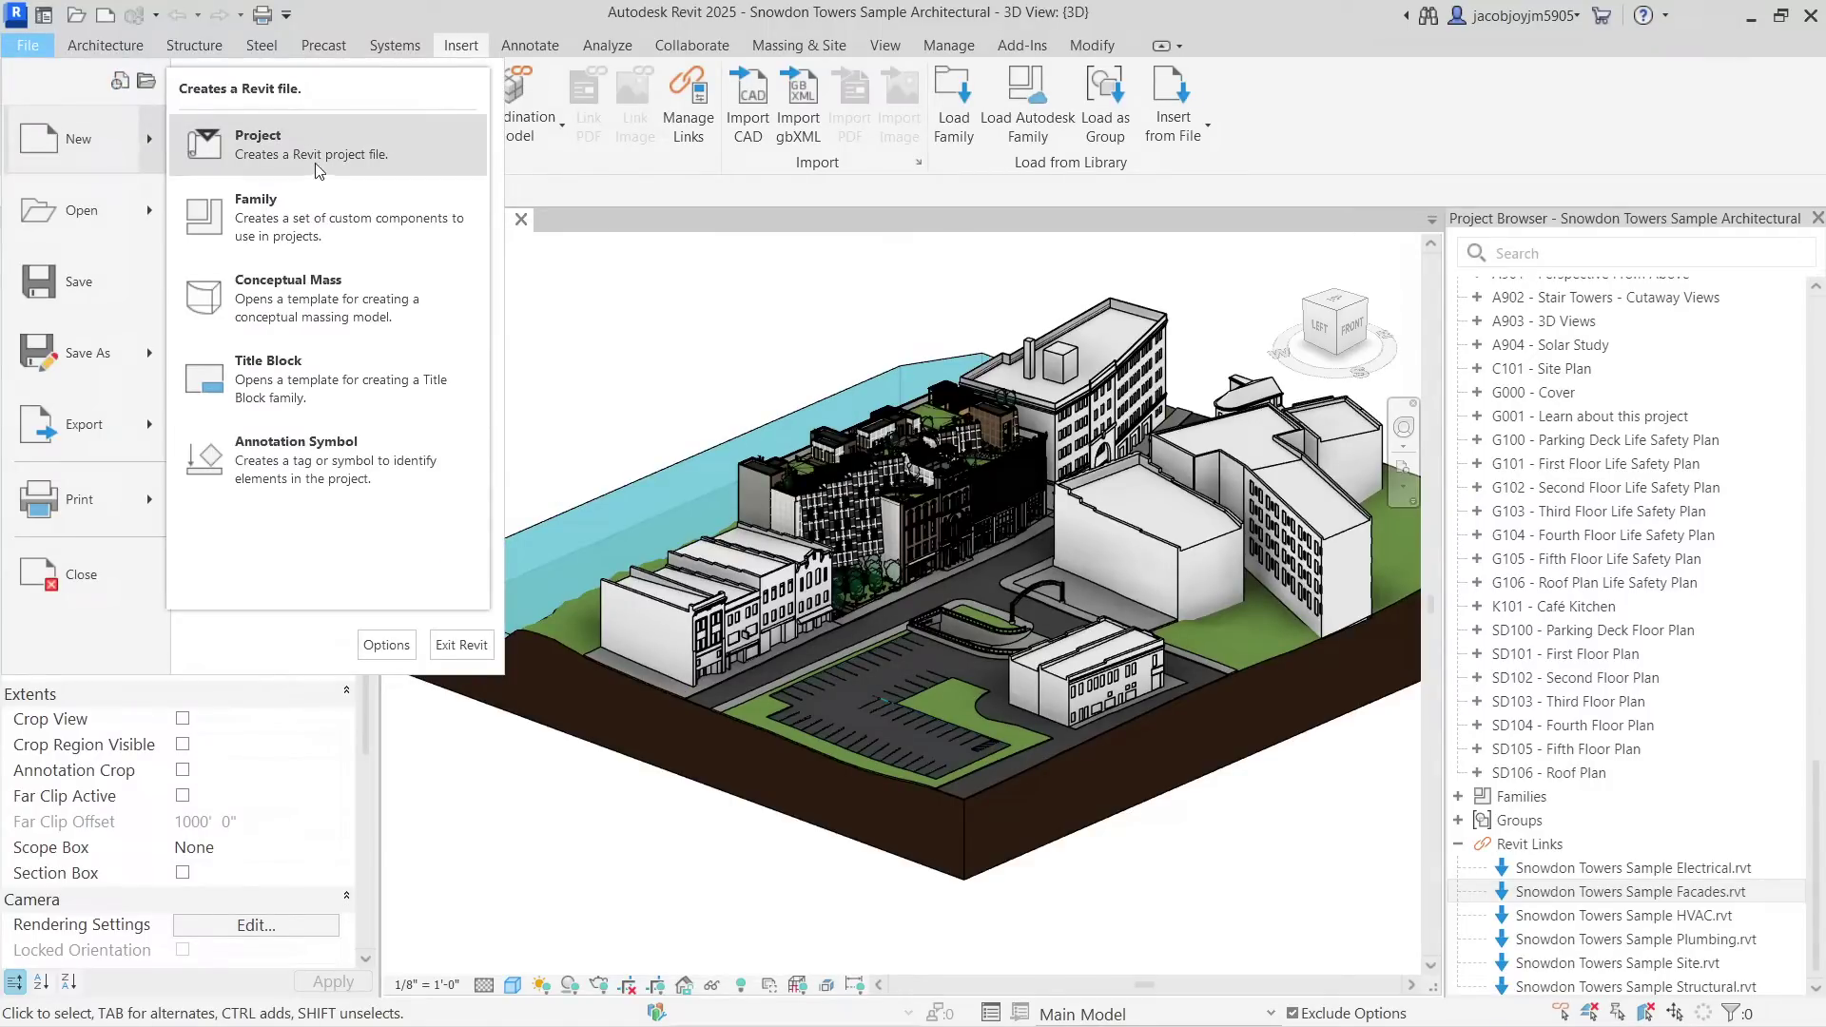
pyautogui.click(317, 164)
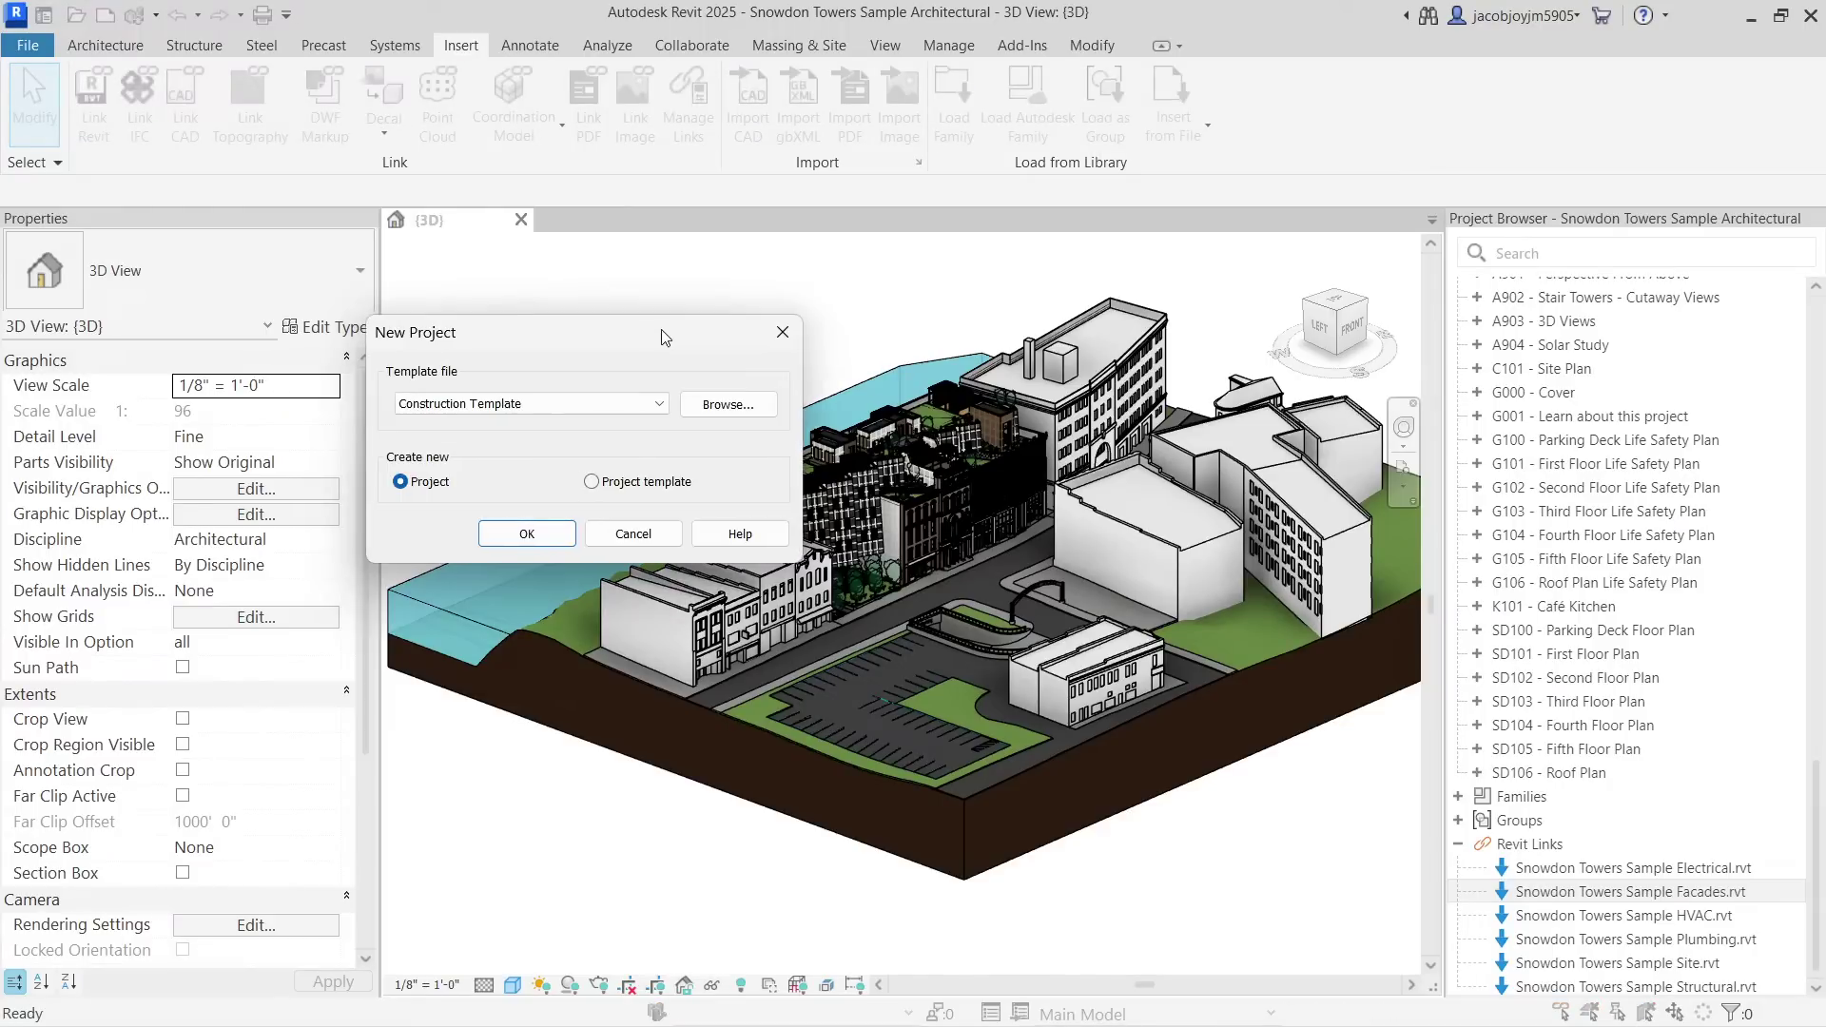
pyautogui.click(522, 529)
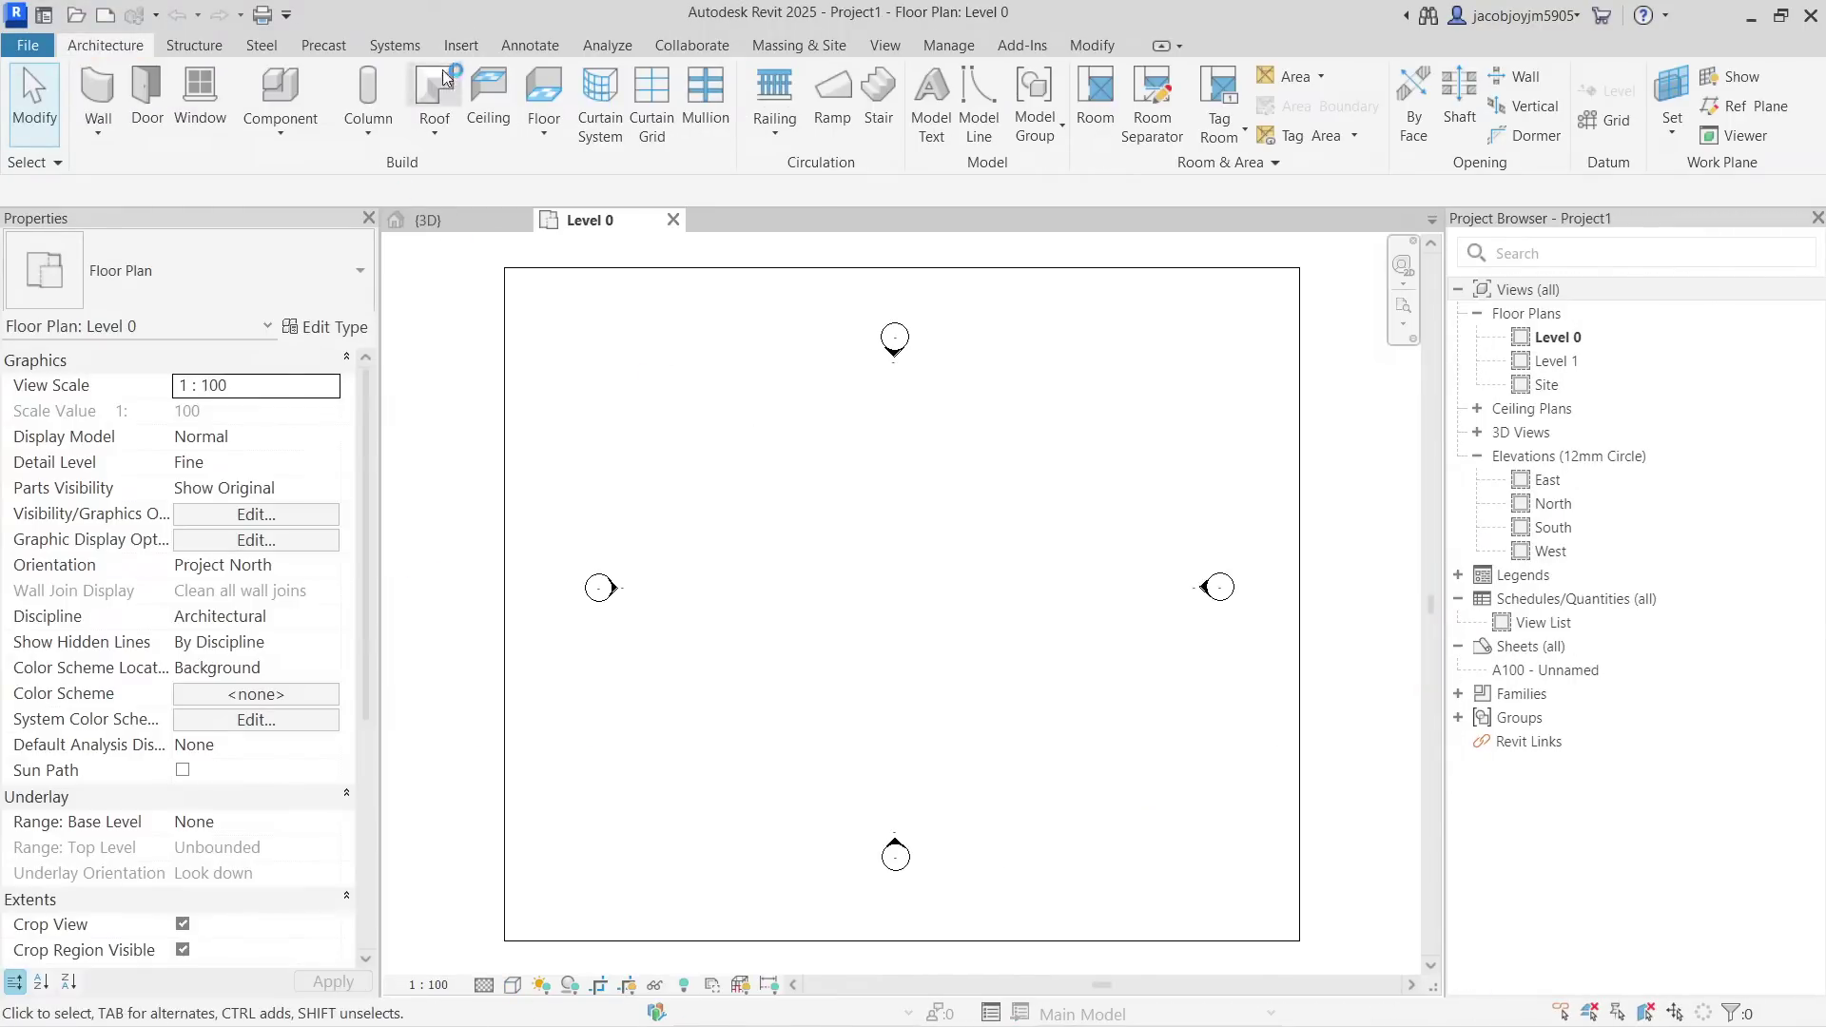
# Load the M_TV - Flat Screen family from the US library's Furniture folder into the new project.
pyautogui.click(461, 46)
pyautogui.click(963, 112)
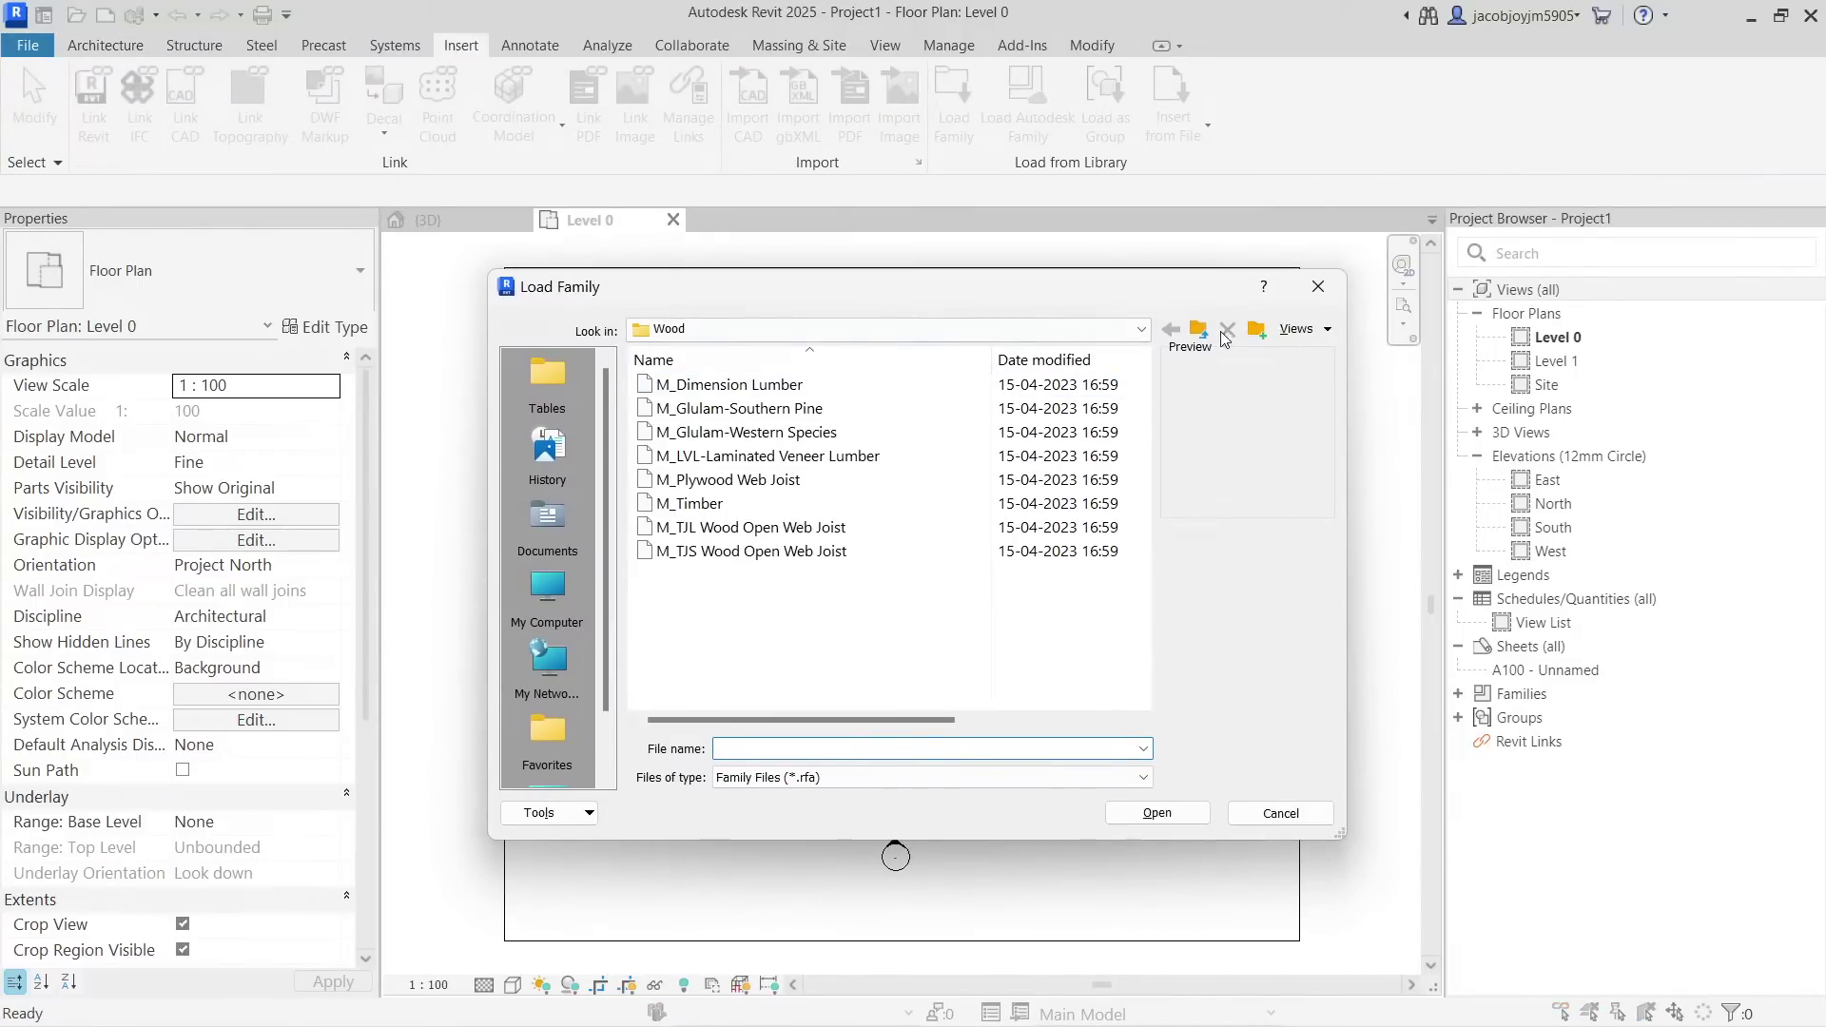
pyautogui.click(1199, 332)
pyautogui.click(1201, 335)
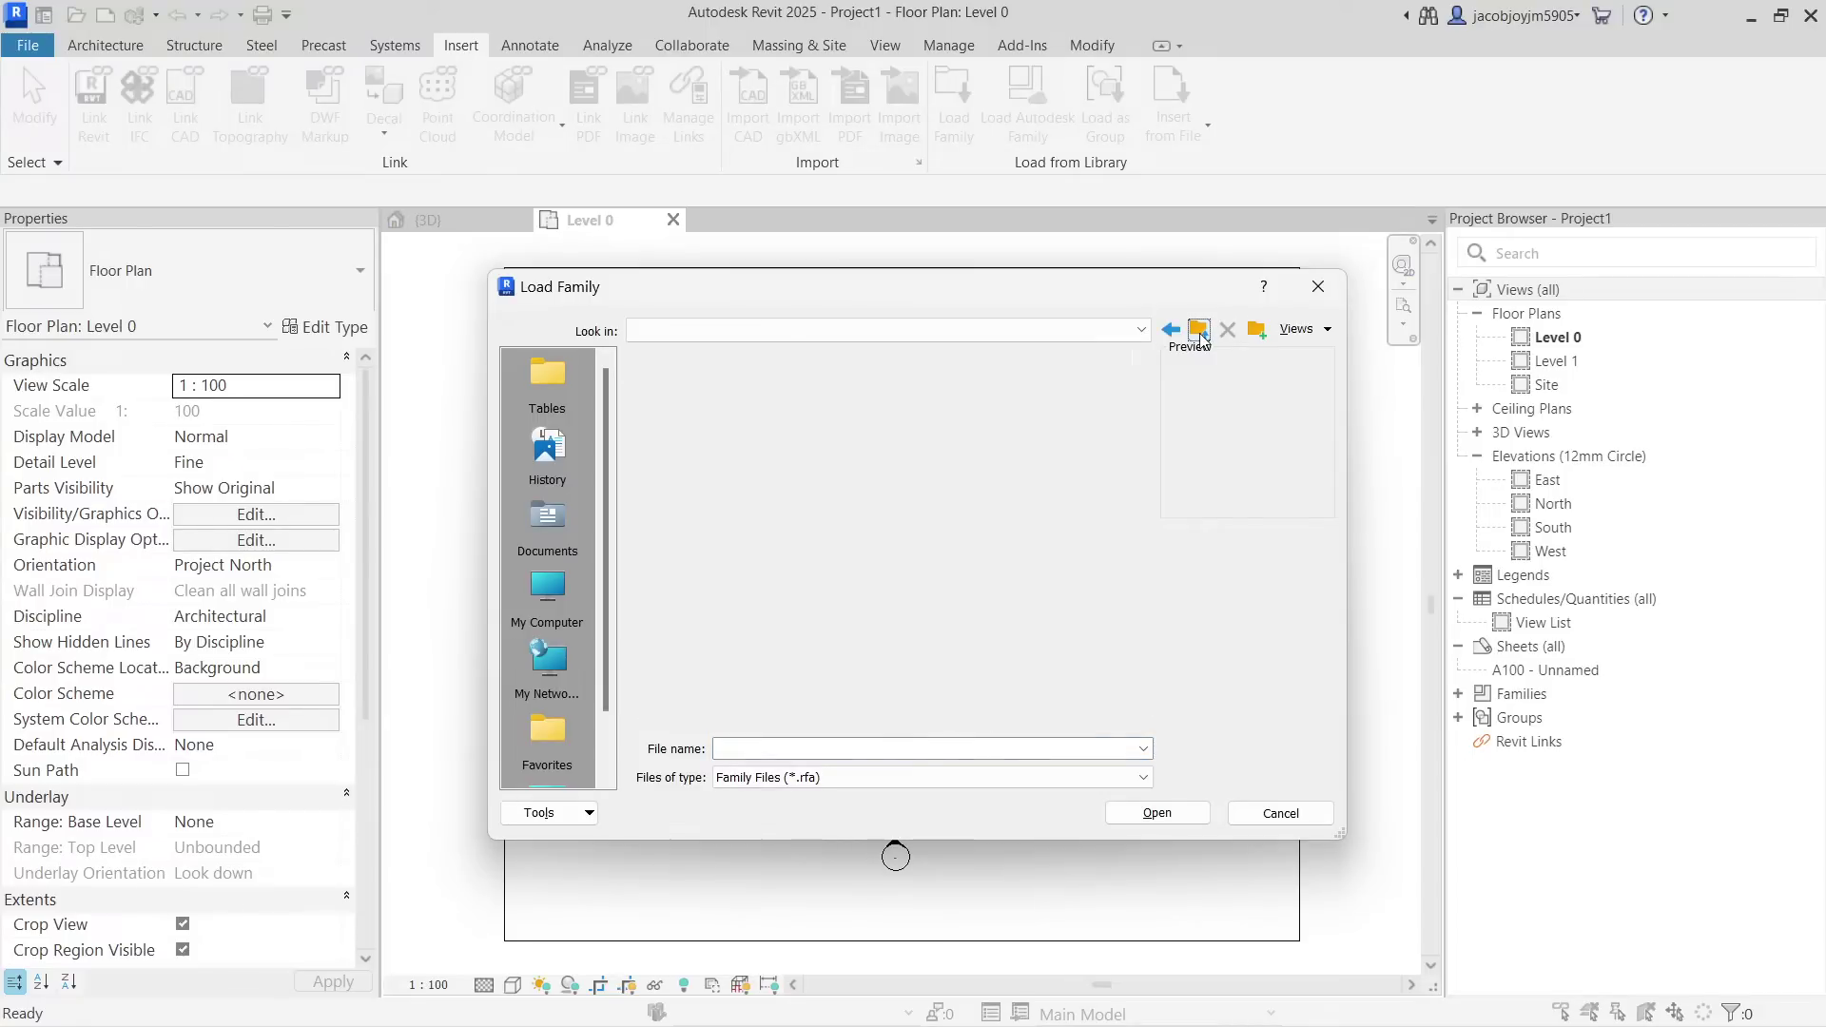
pyautogui.scroll(-2, 808, 599)
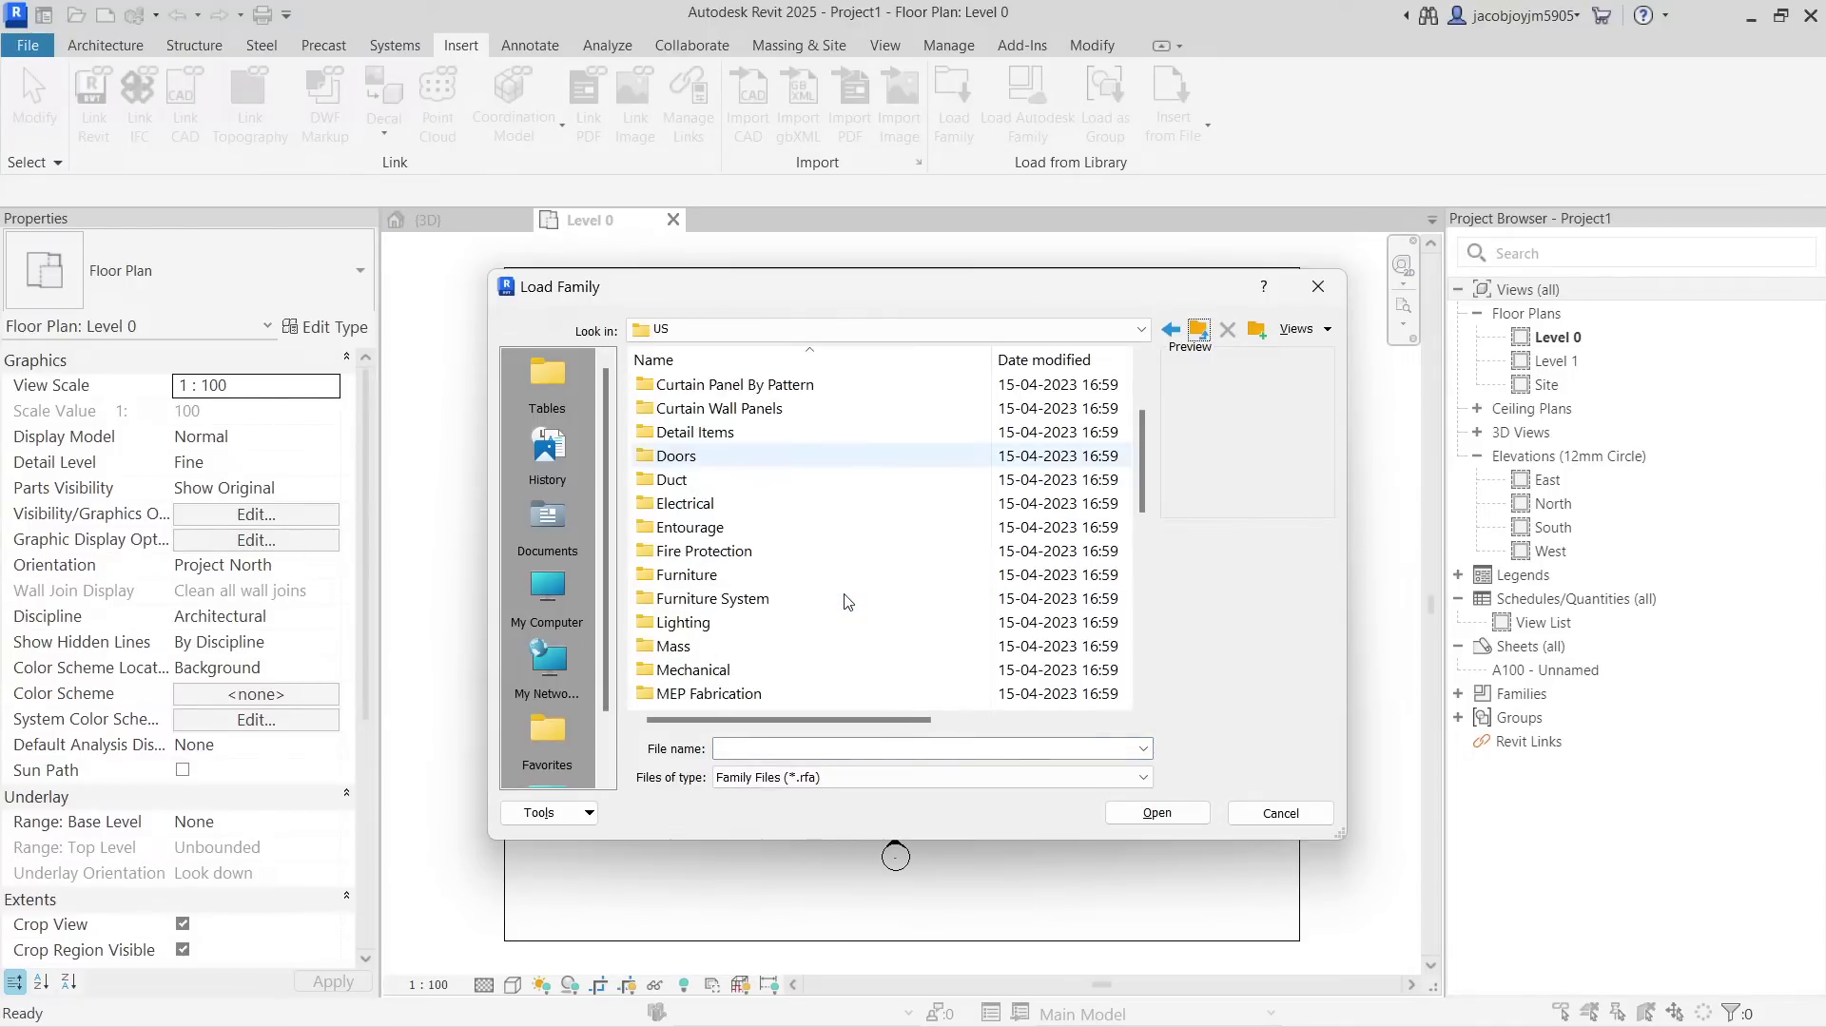
pyautogui.doubleClick(699, 574)
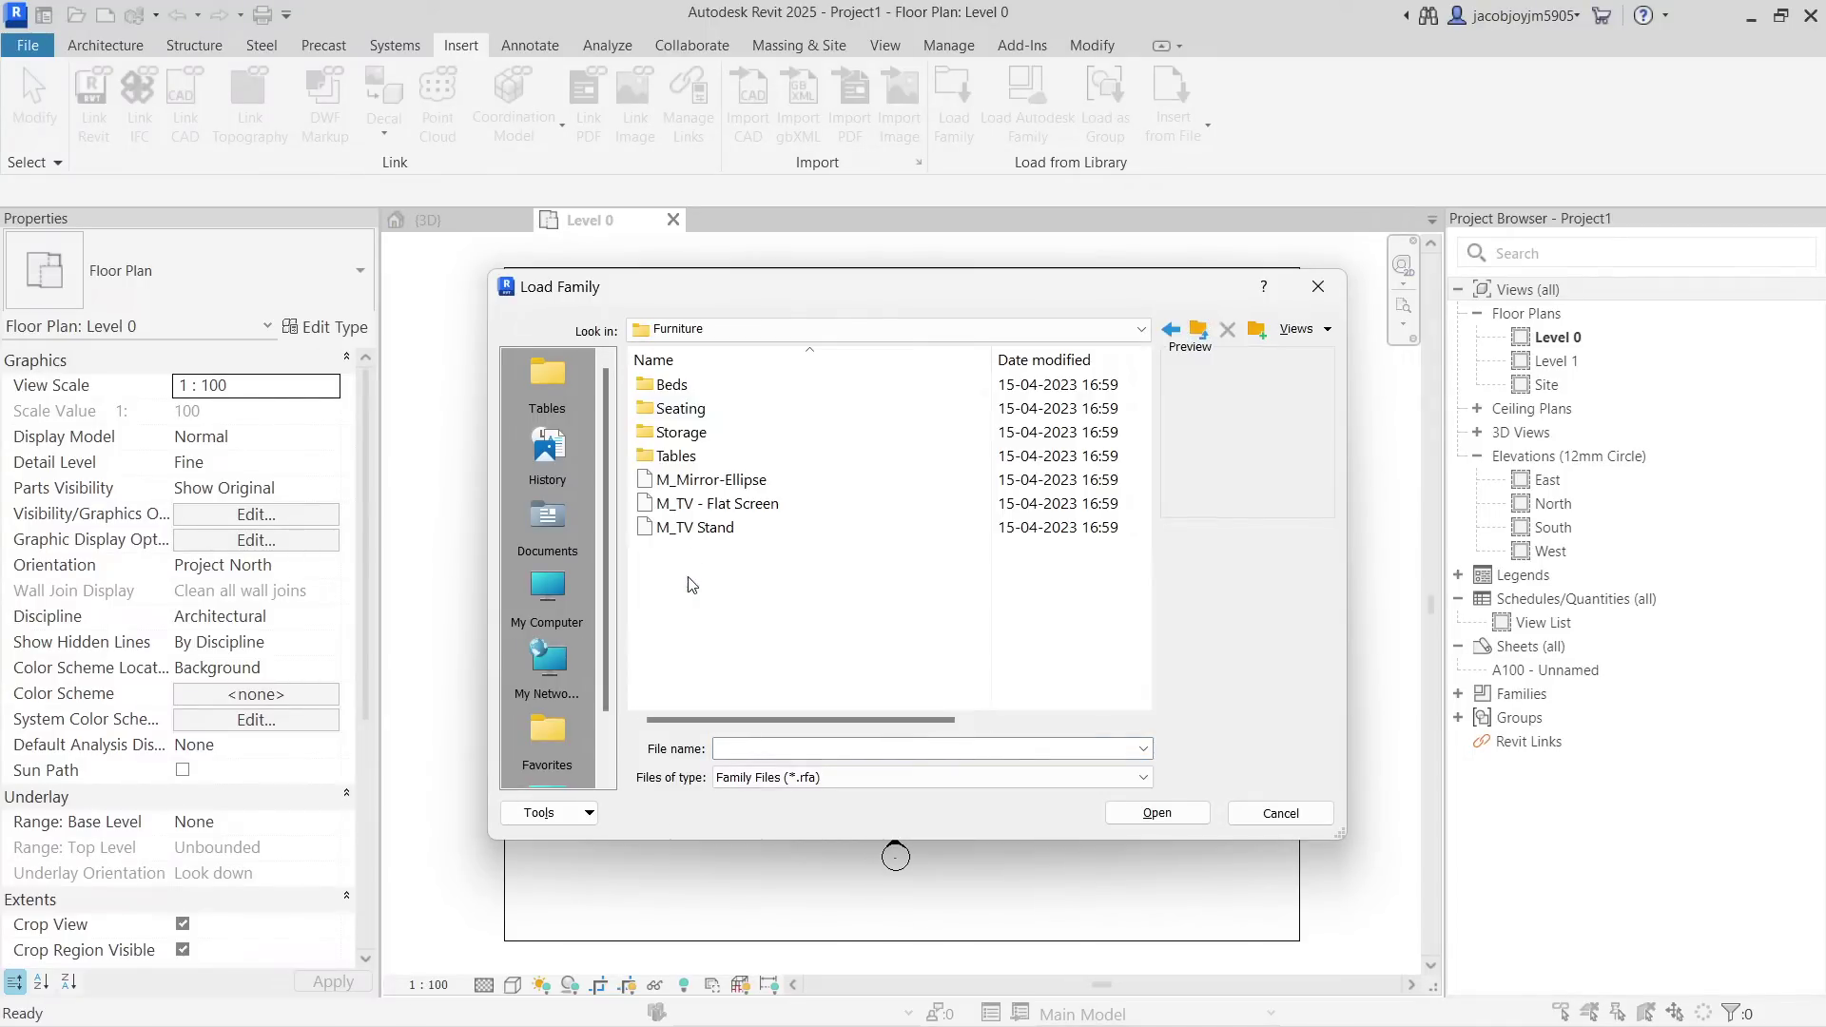
pyautogui.click(720, 479)
pyautogui.click(720, 503)
pyautogui.click(724, 528)
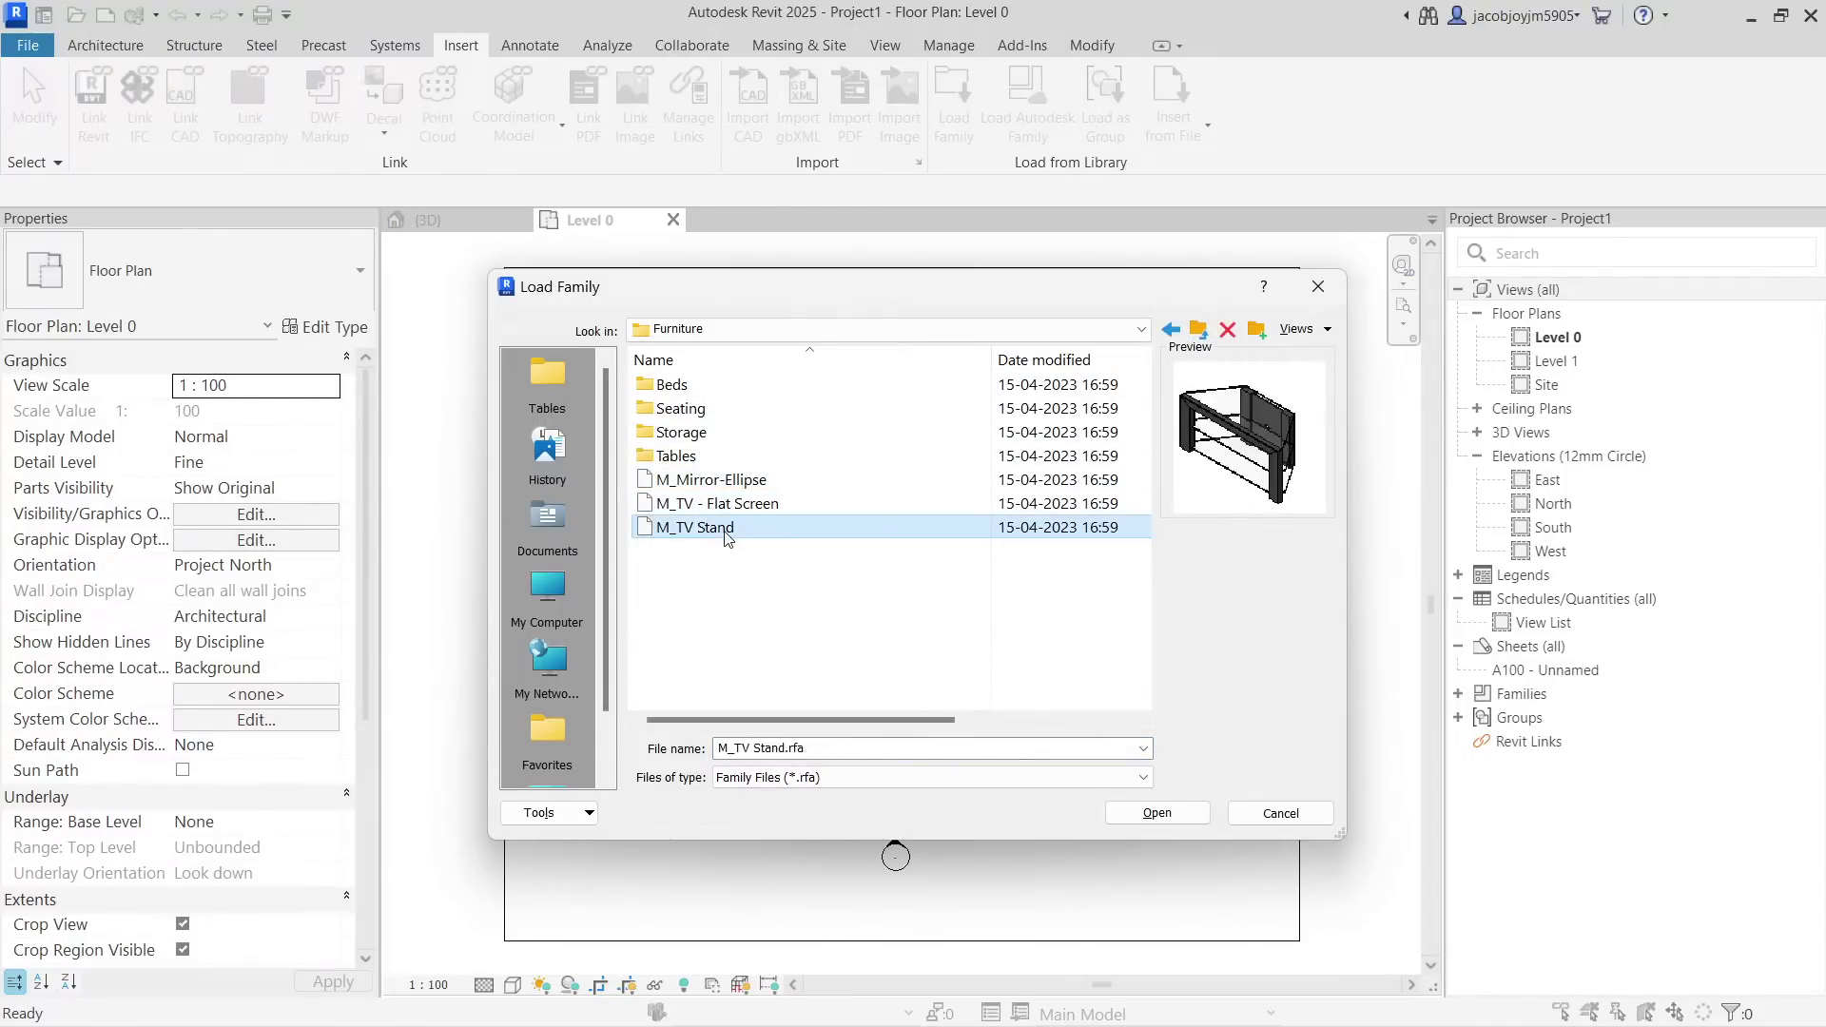
pyautogui.click(720, 503)
pyautogui.click(1156, 812)
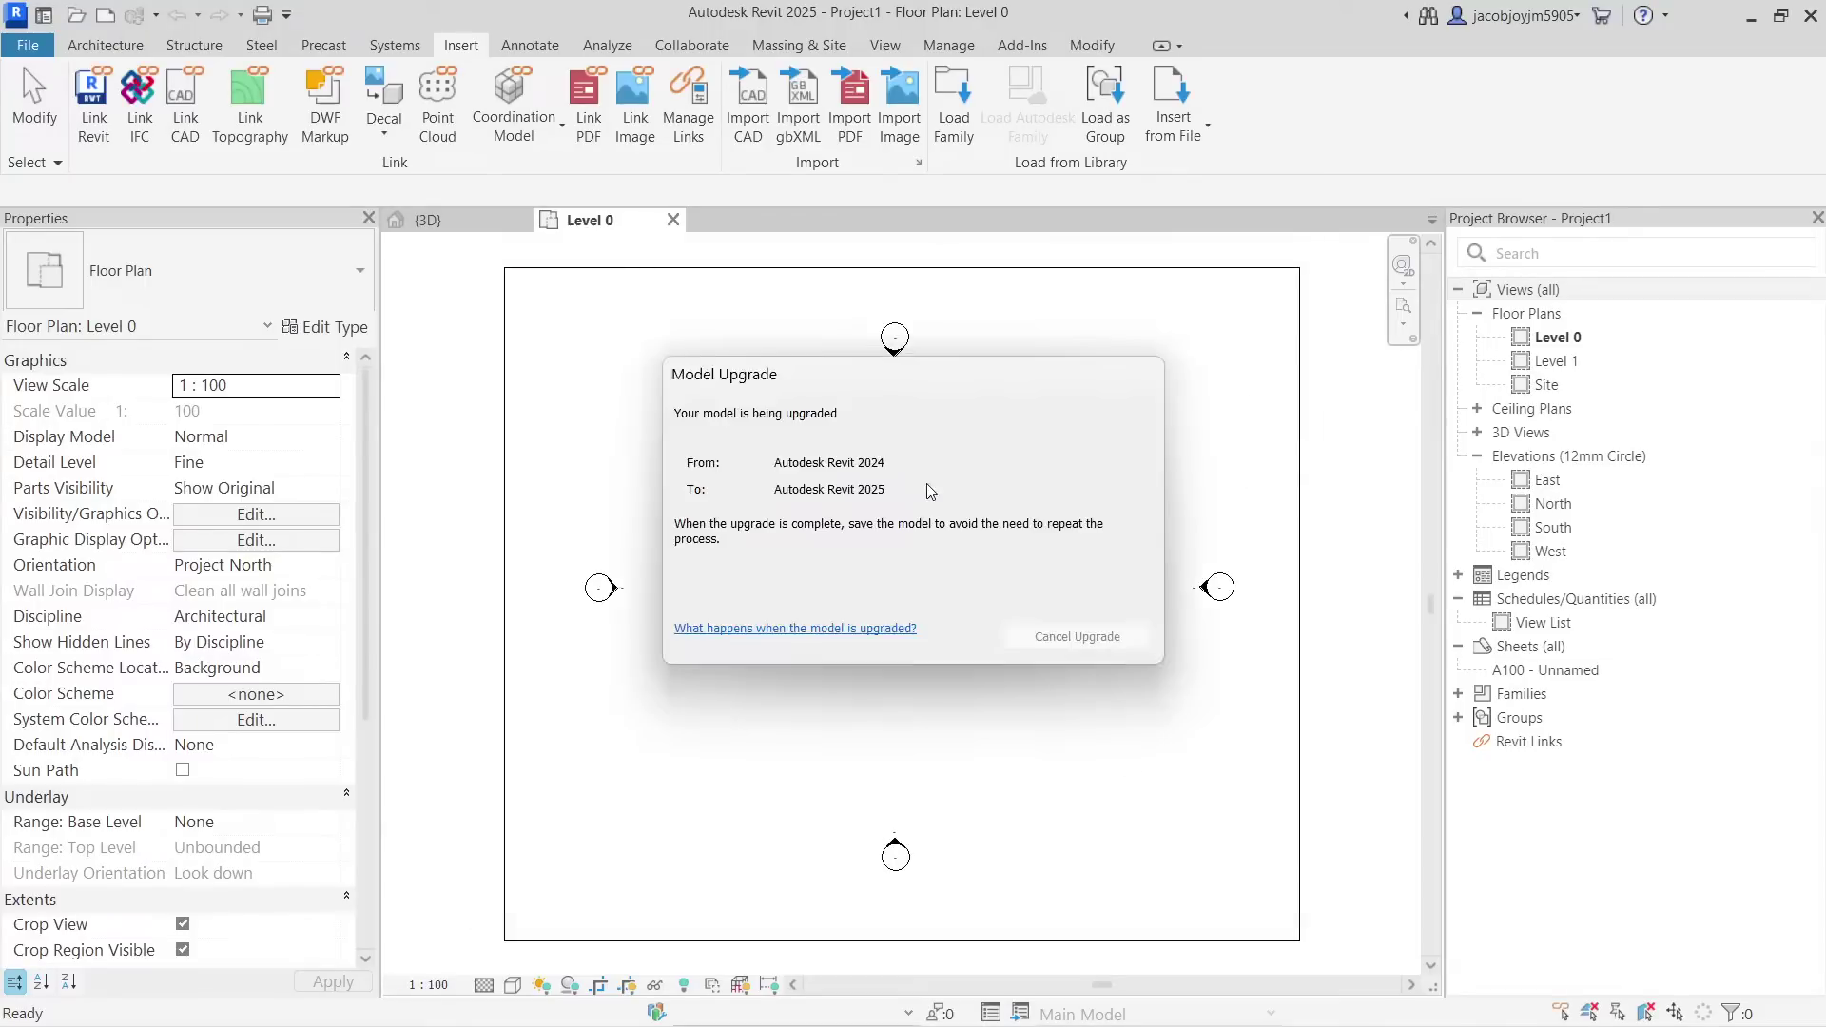
# Place one M_TV - Flat Screen component, type 0810mm, near the middle of the Level 0 floor plan.
pyautogui.click(83, 46)
pyautogui.click(267, 107)
pyautogui.scroll(2, 871, 582)
pyautogui.click(871, 582)
pyautogui.press('Escape')
pyautogui.press('Escape')
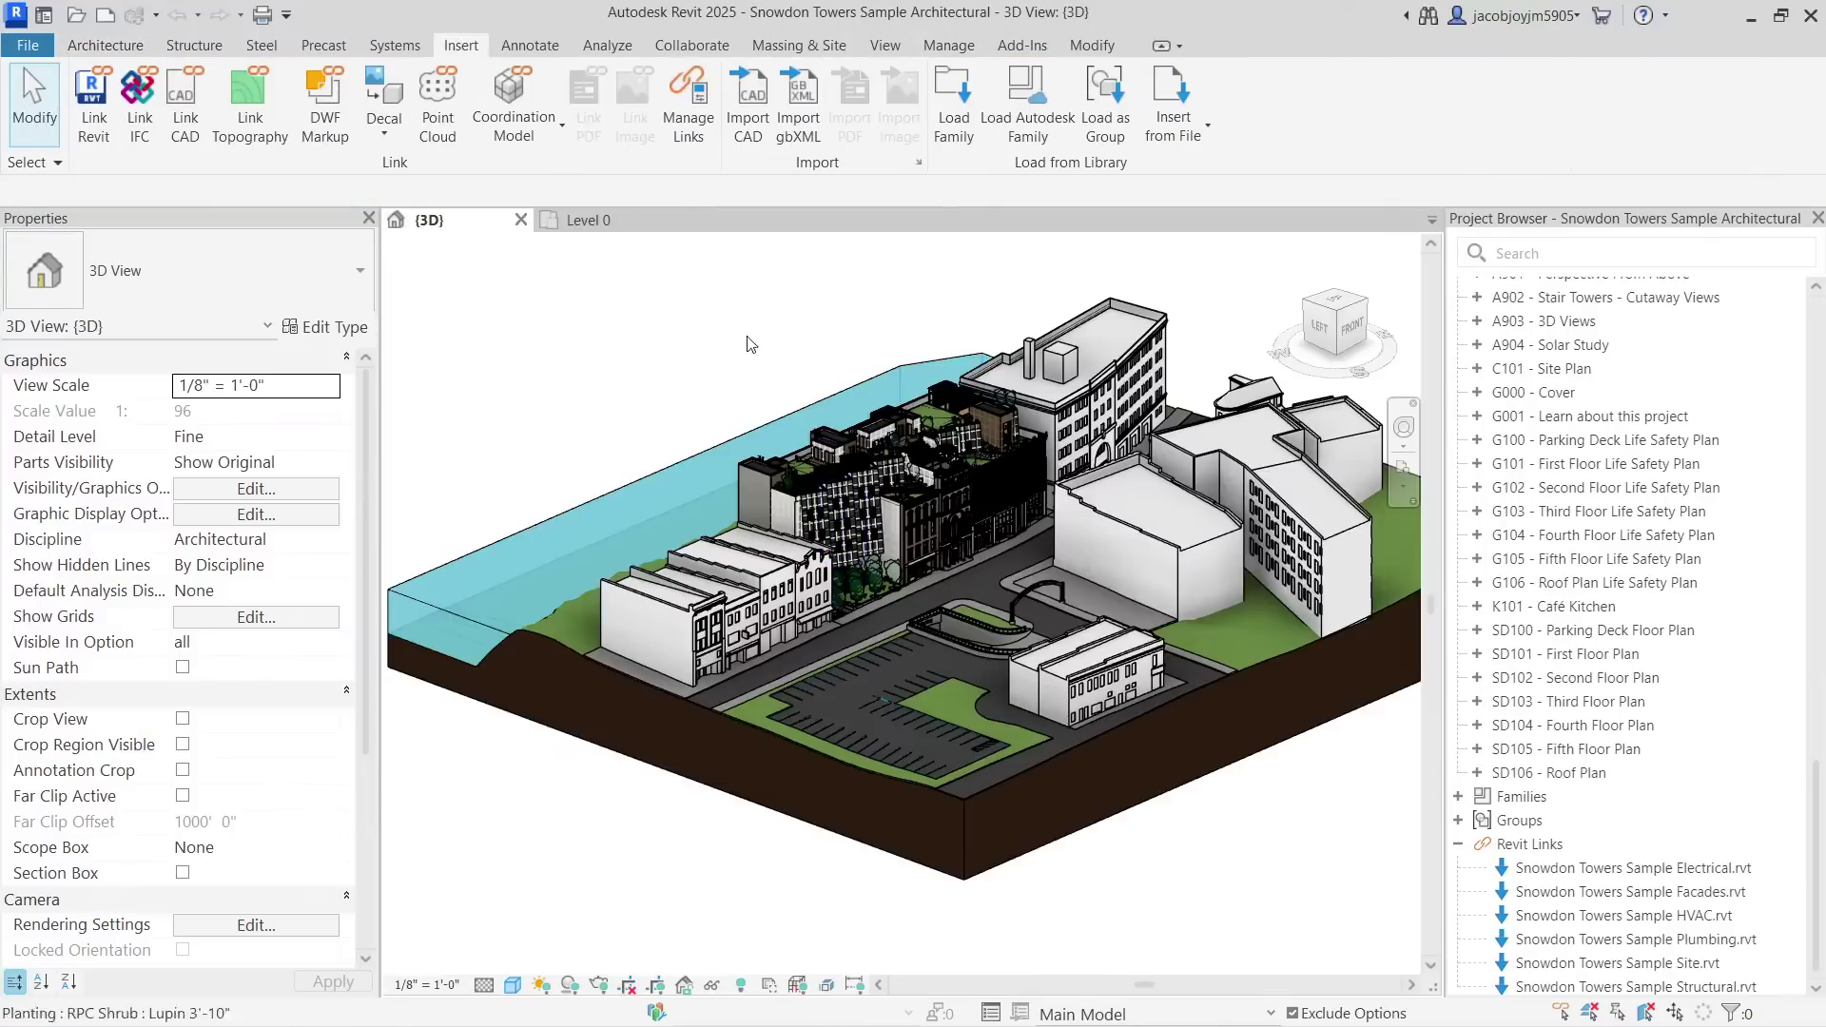
# Return to Project1, open its default 3D view, and inspect the placed flat-screen TV up close.
pyautogui.click(601, 220)
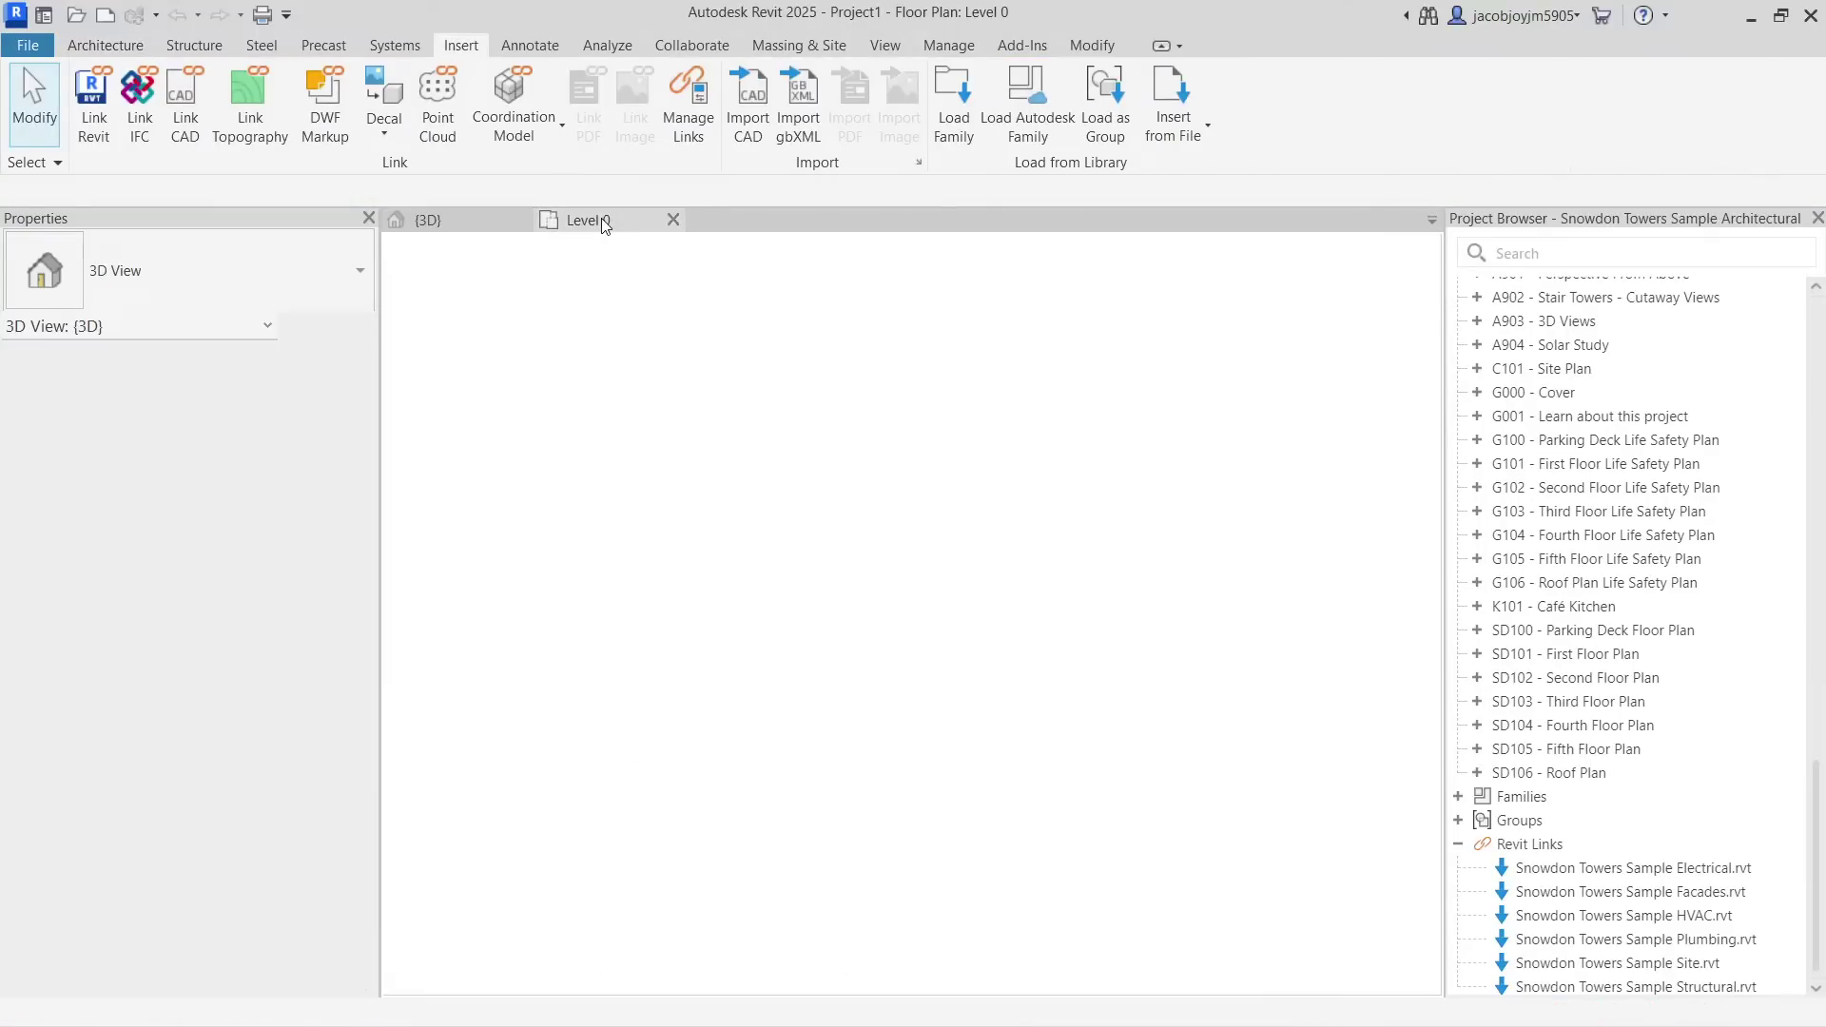
pyautogui.click(889, 46)
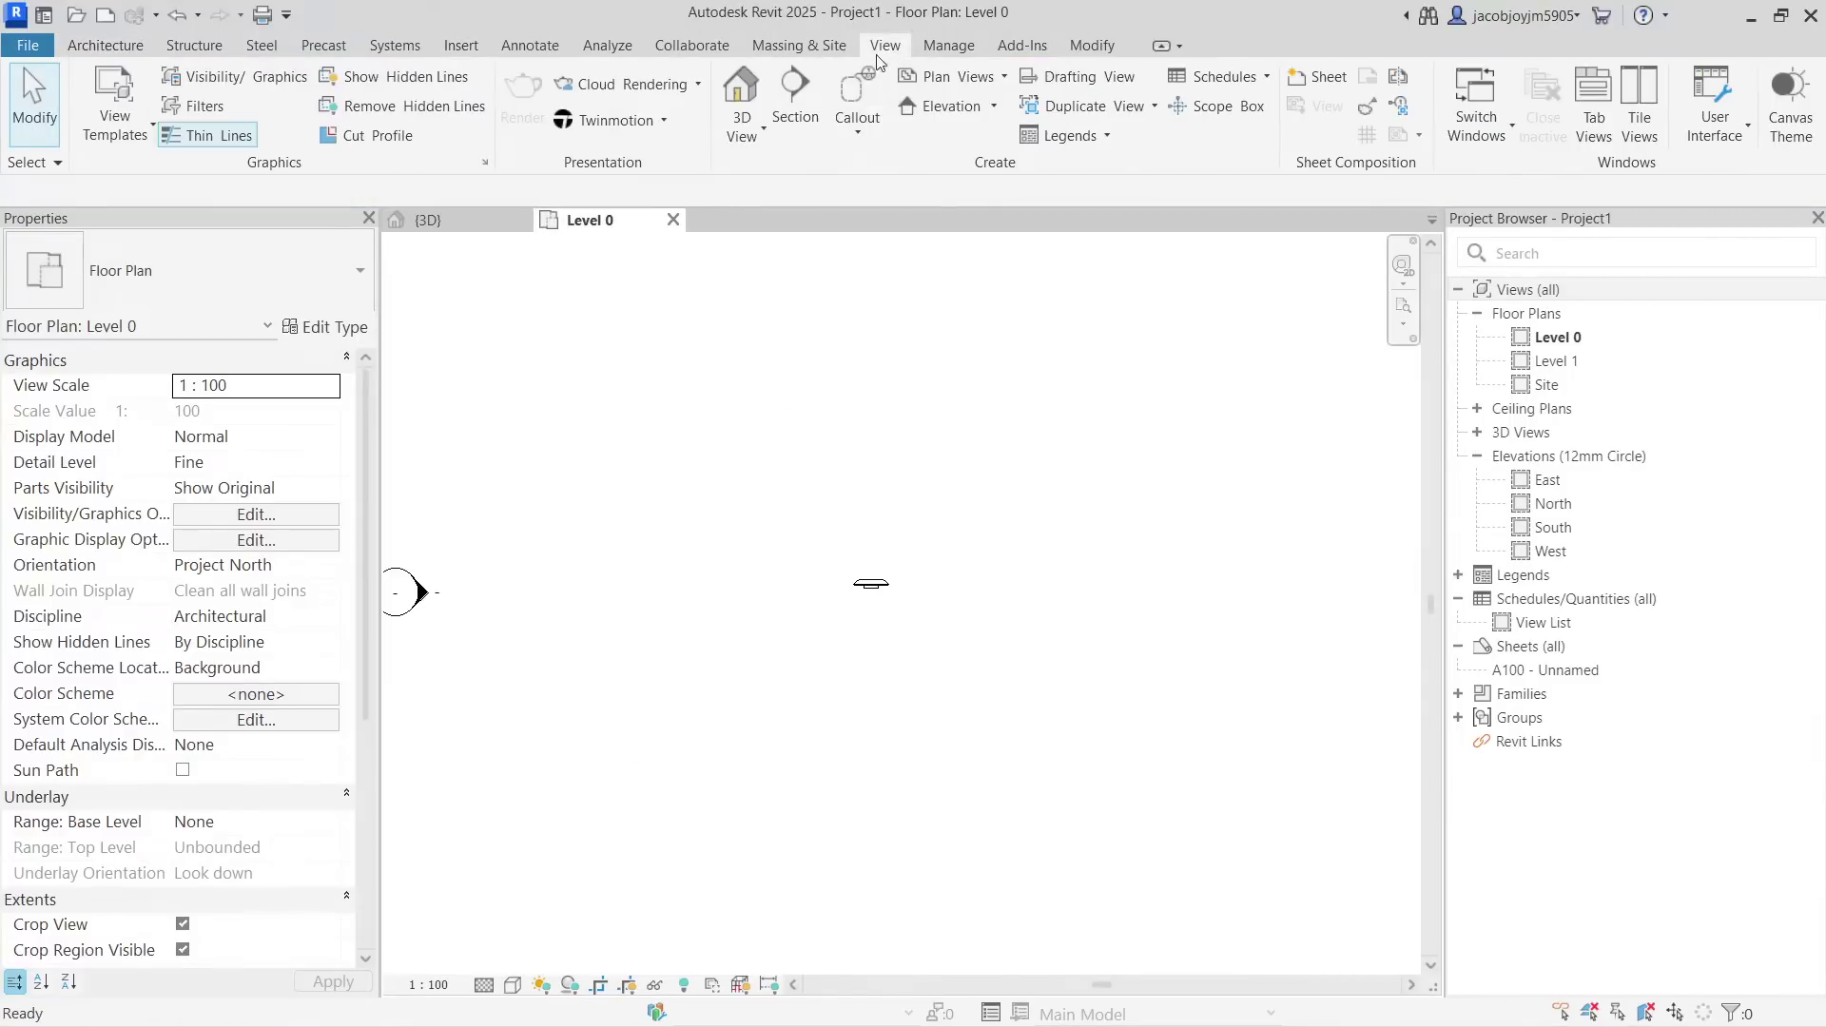
pyautogui.click(775, 91)
pyautogui.press('Escape')
pyautogui.click(751, 81)
pyautogui.scroll(5, 830, 561)
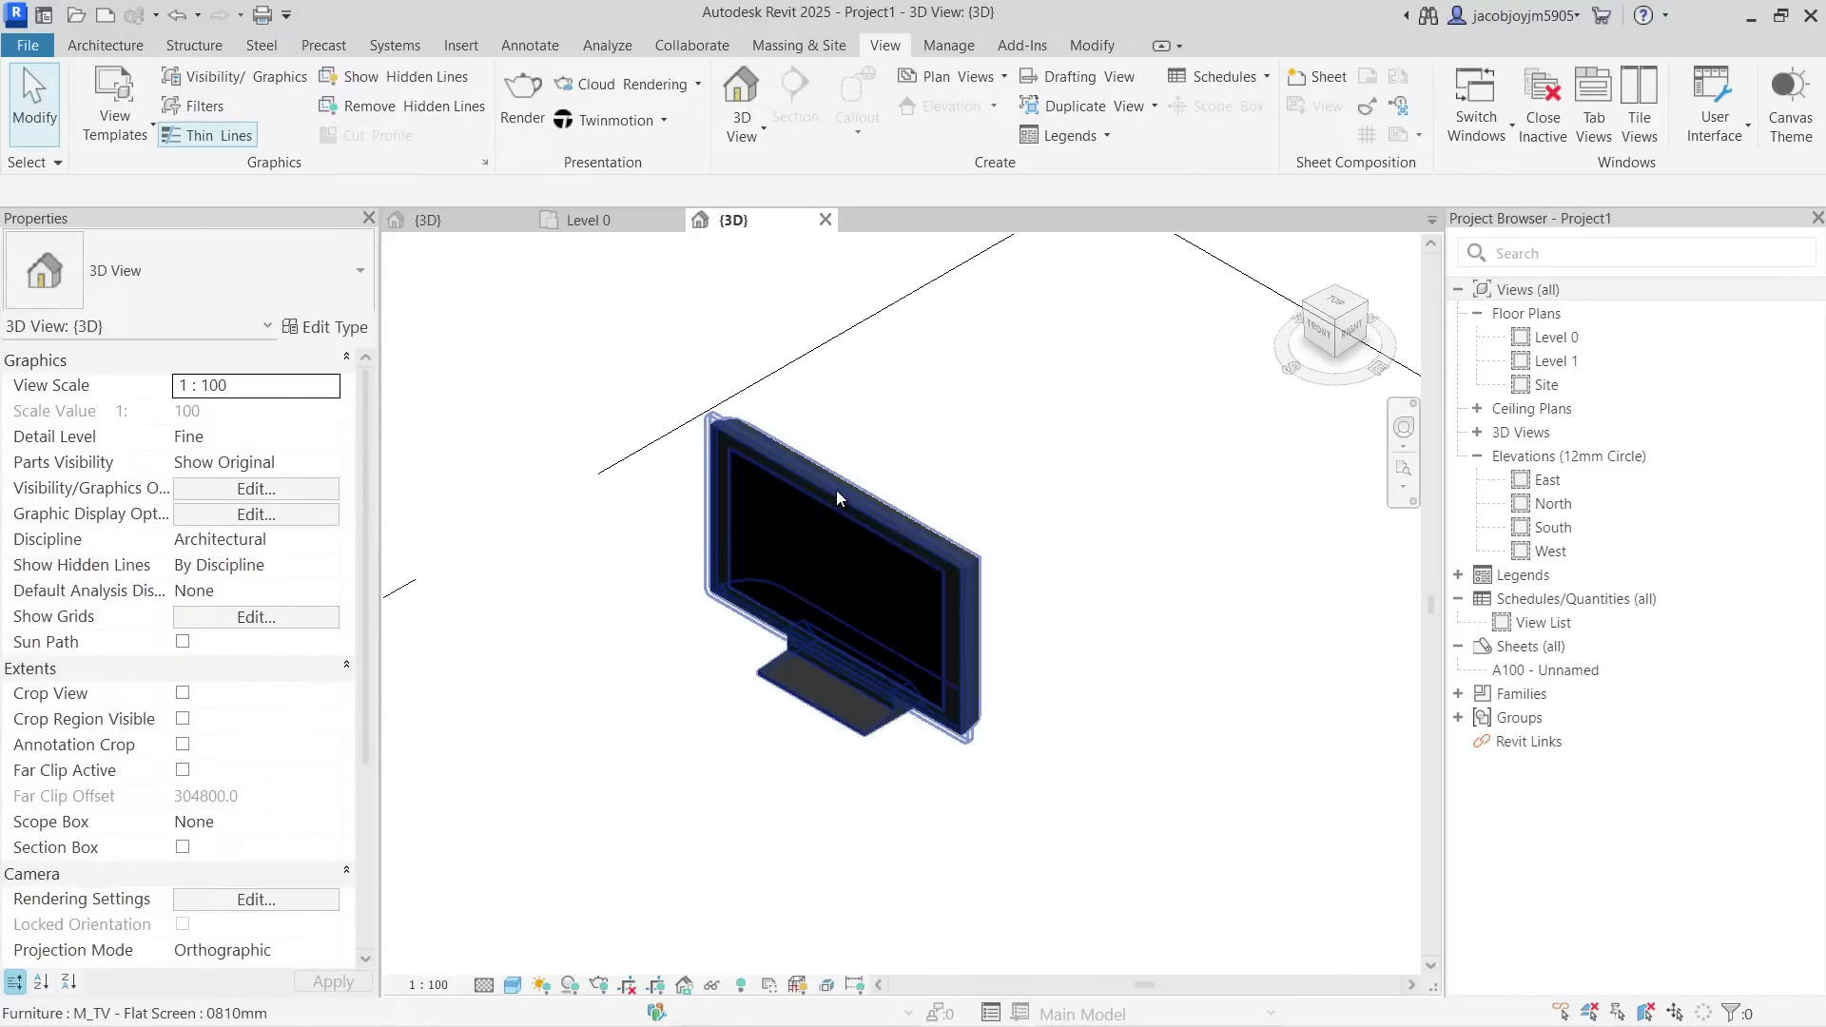
pyautogui.click(801, 545)
pyautogui.scroll(4, 749, 538)
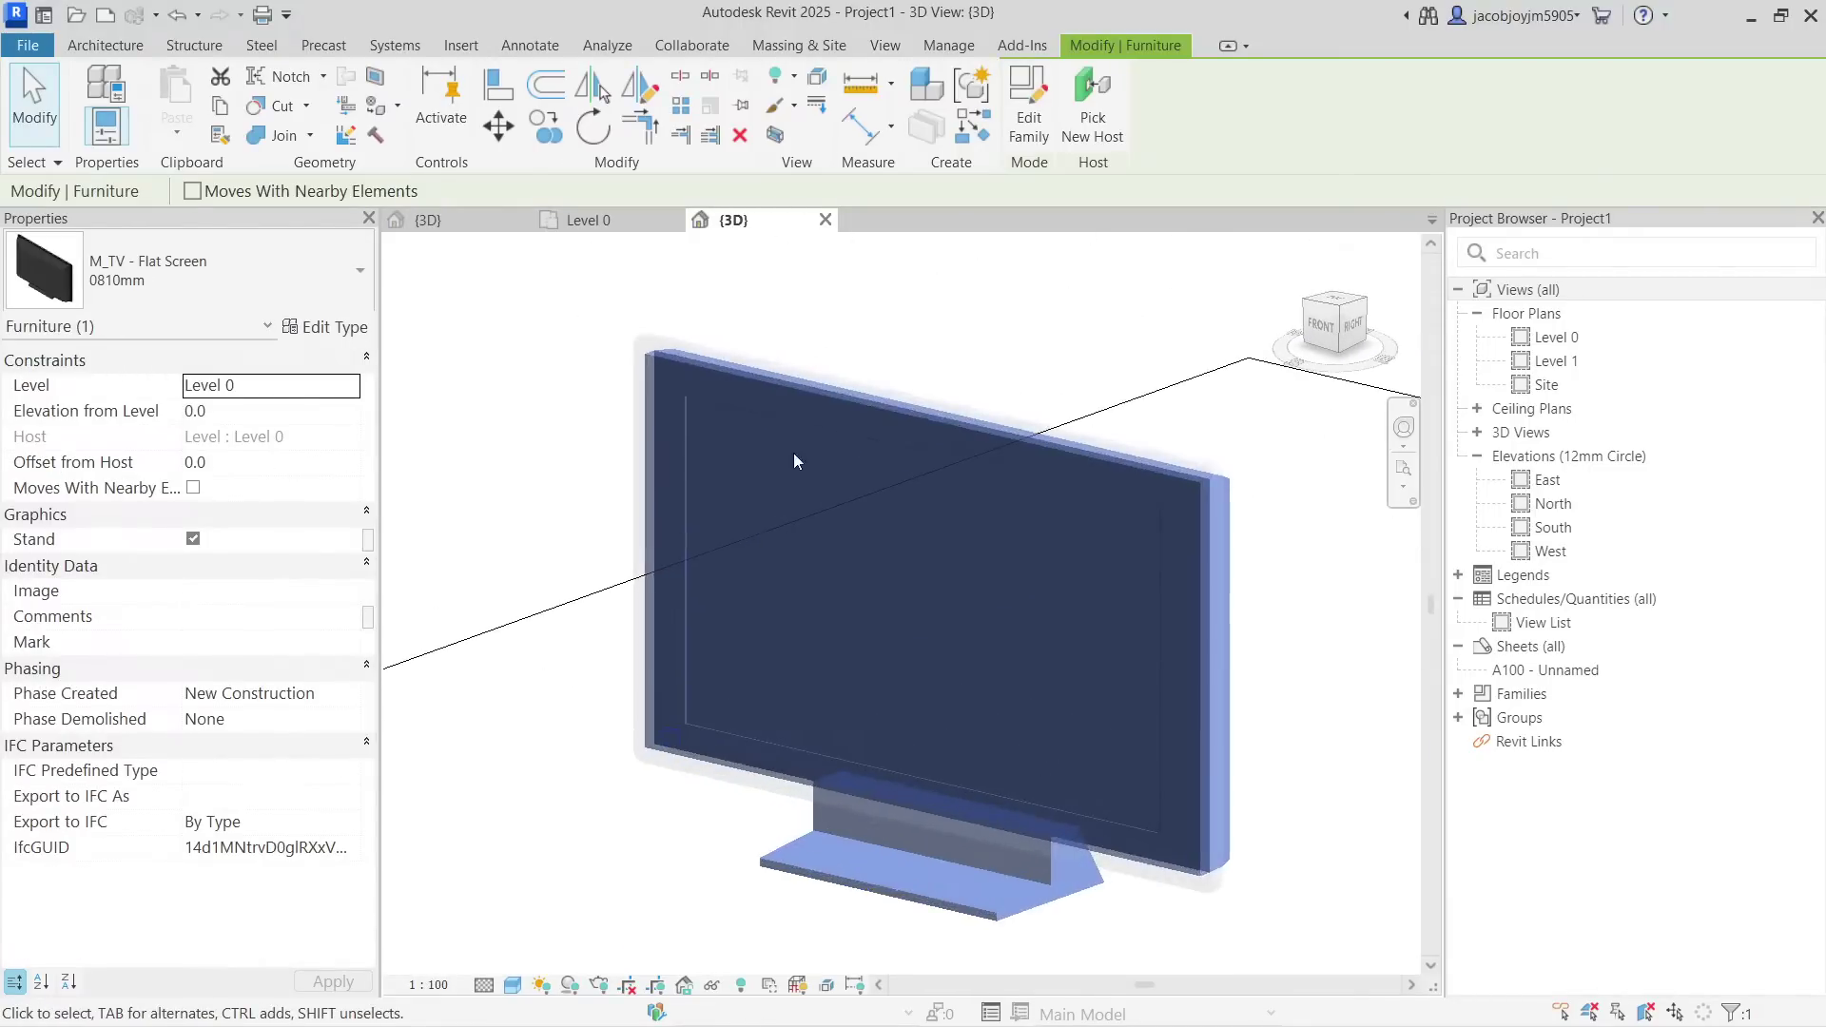
pyautogui.press('Escape')
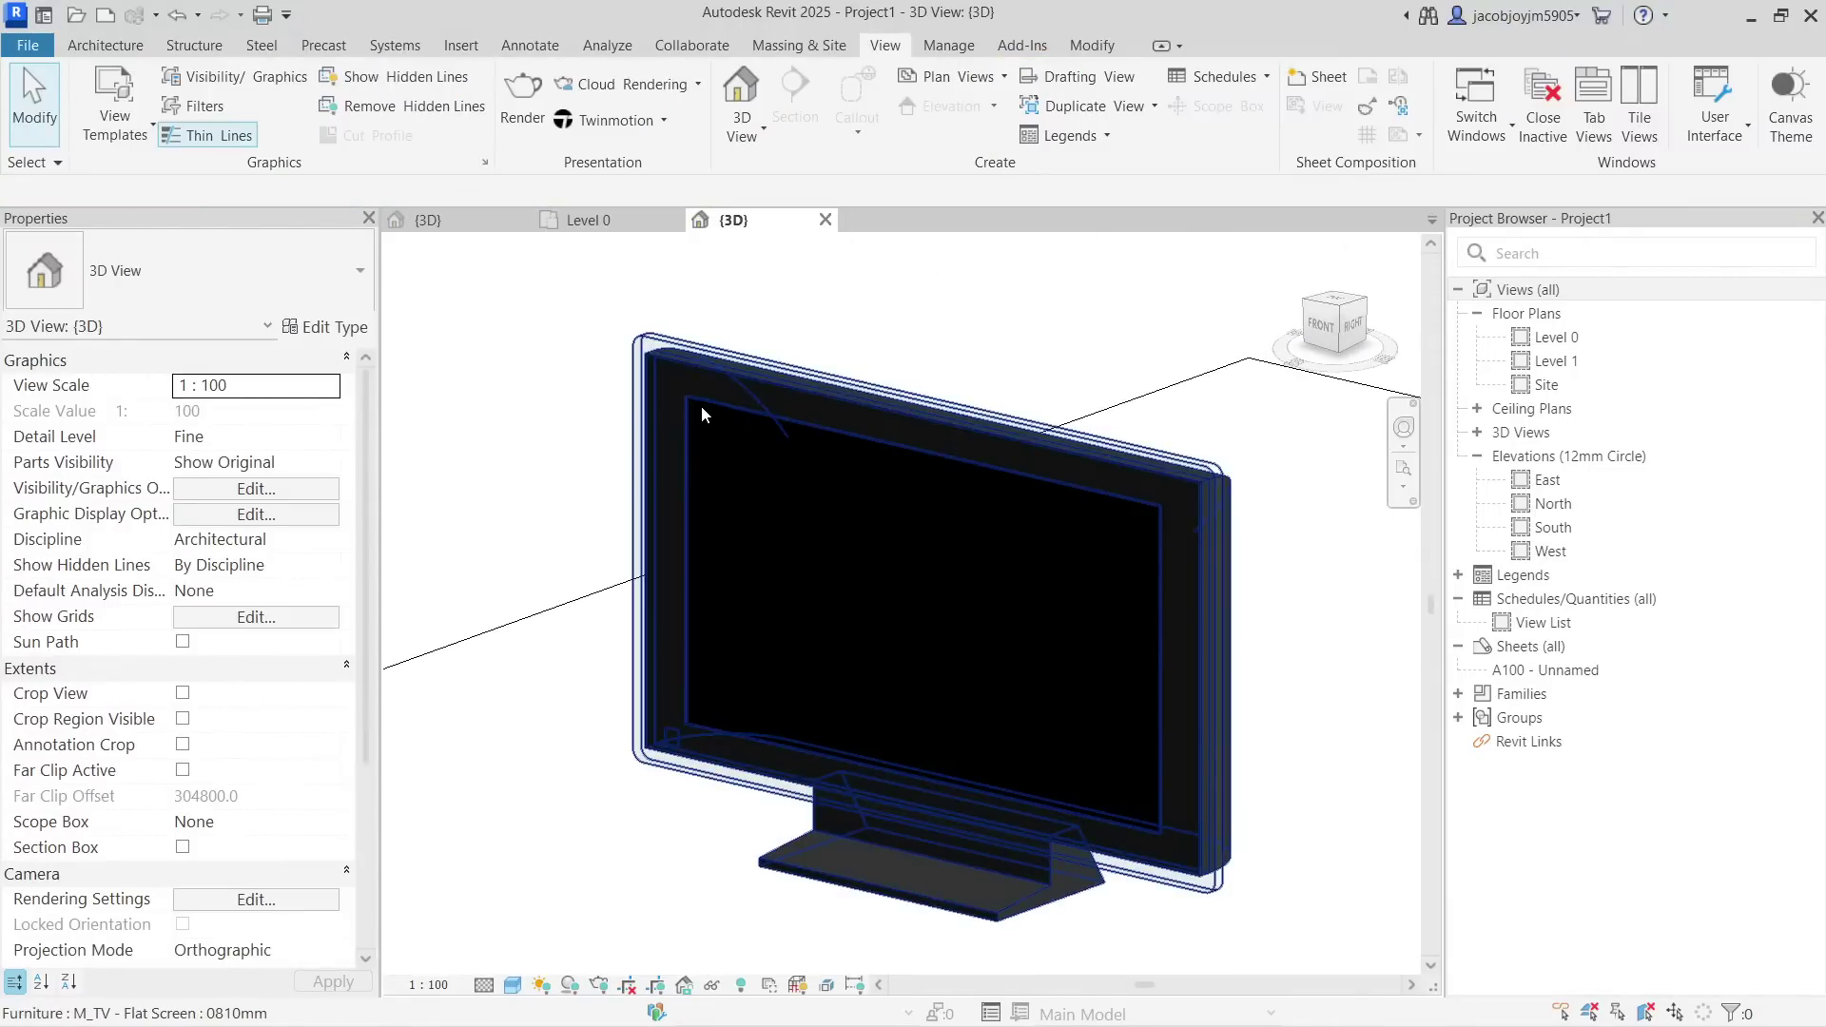
# Start the Place Decal command and create a decal type named New Decal.
pyautogui.click(466, 49)
pyautogui.click(384, 132)
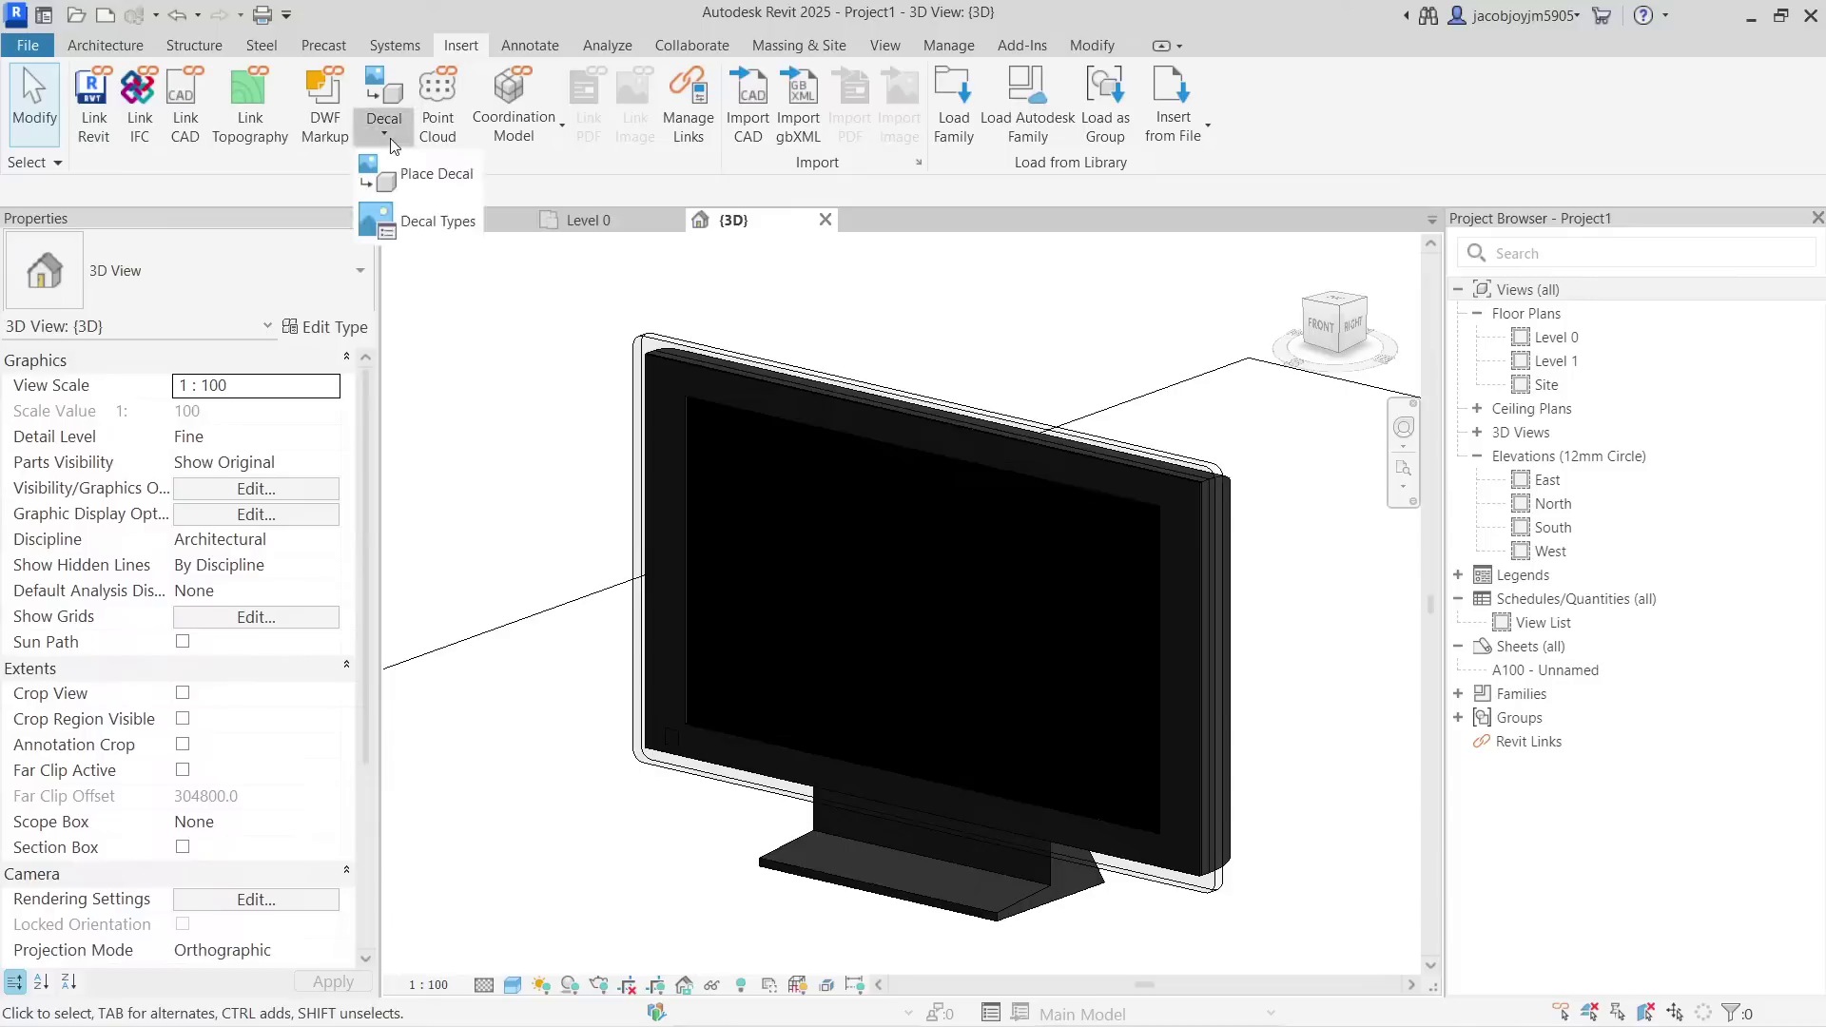
pyautogui.click(440, 178)
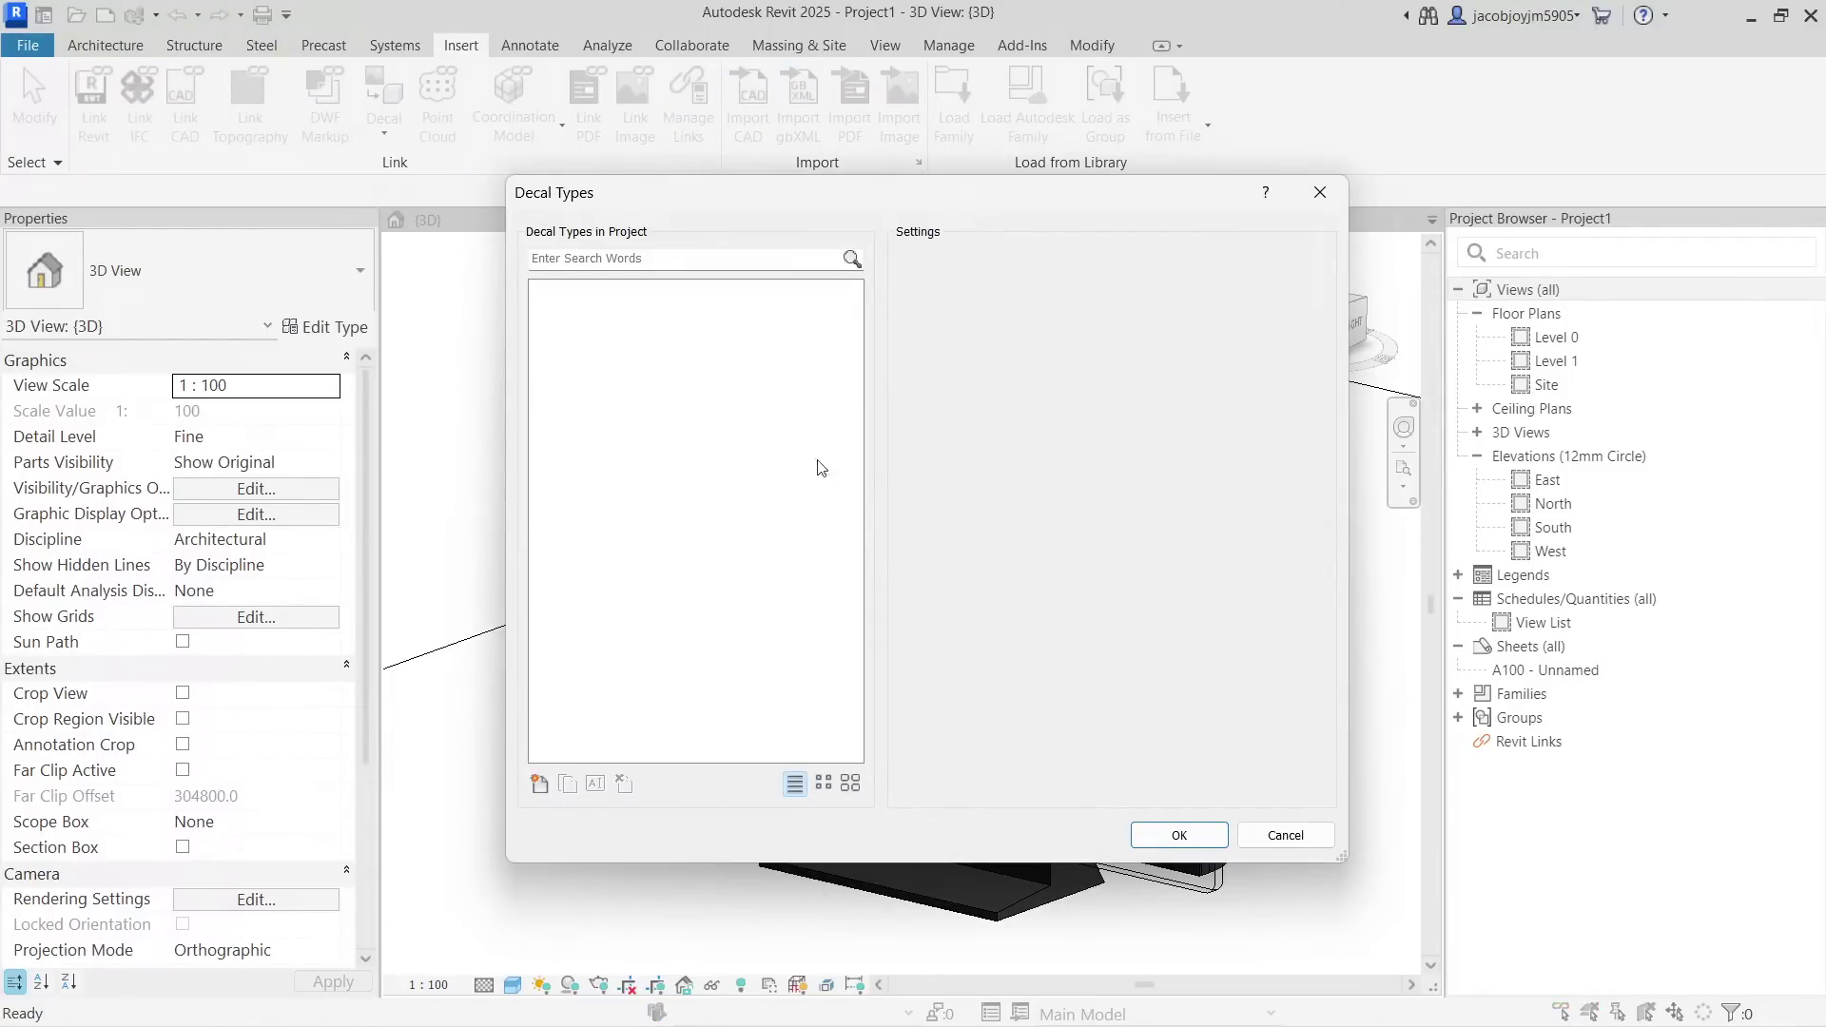
pyautogui.click(539, 784)
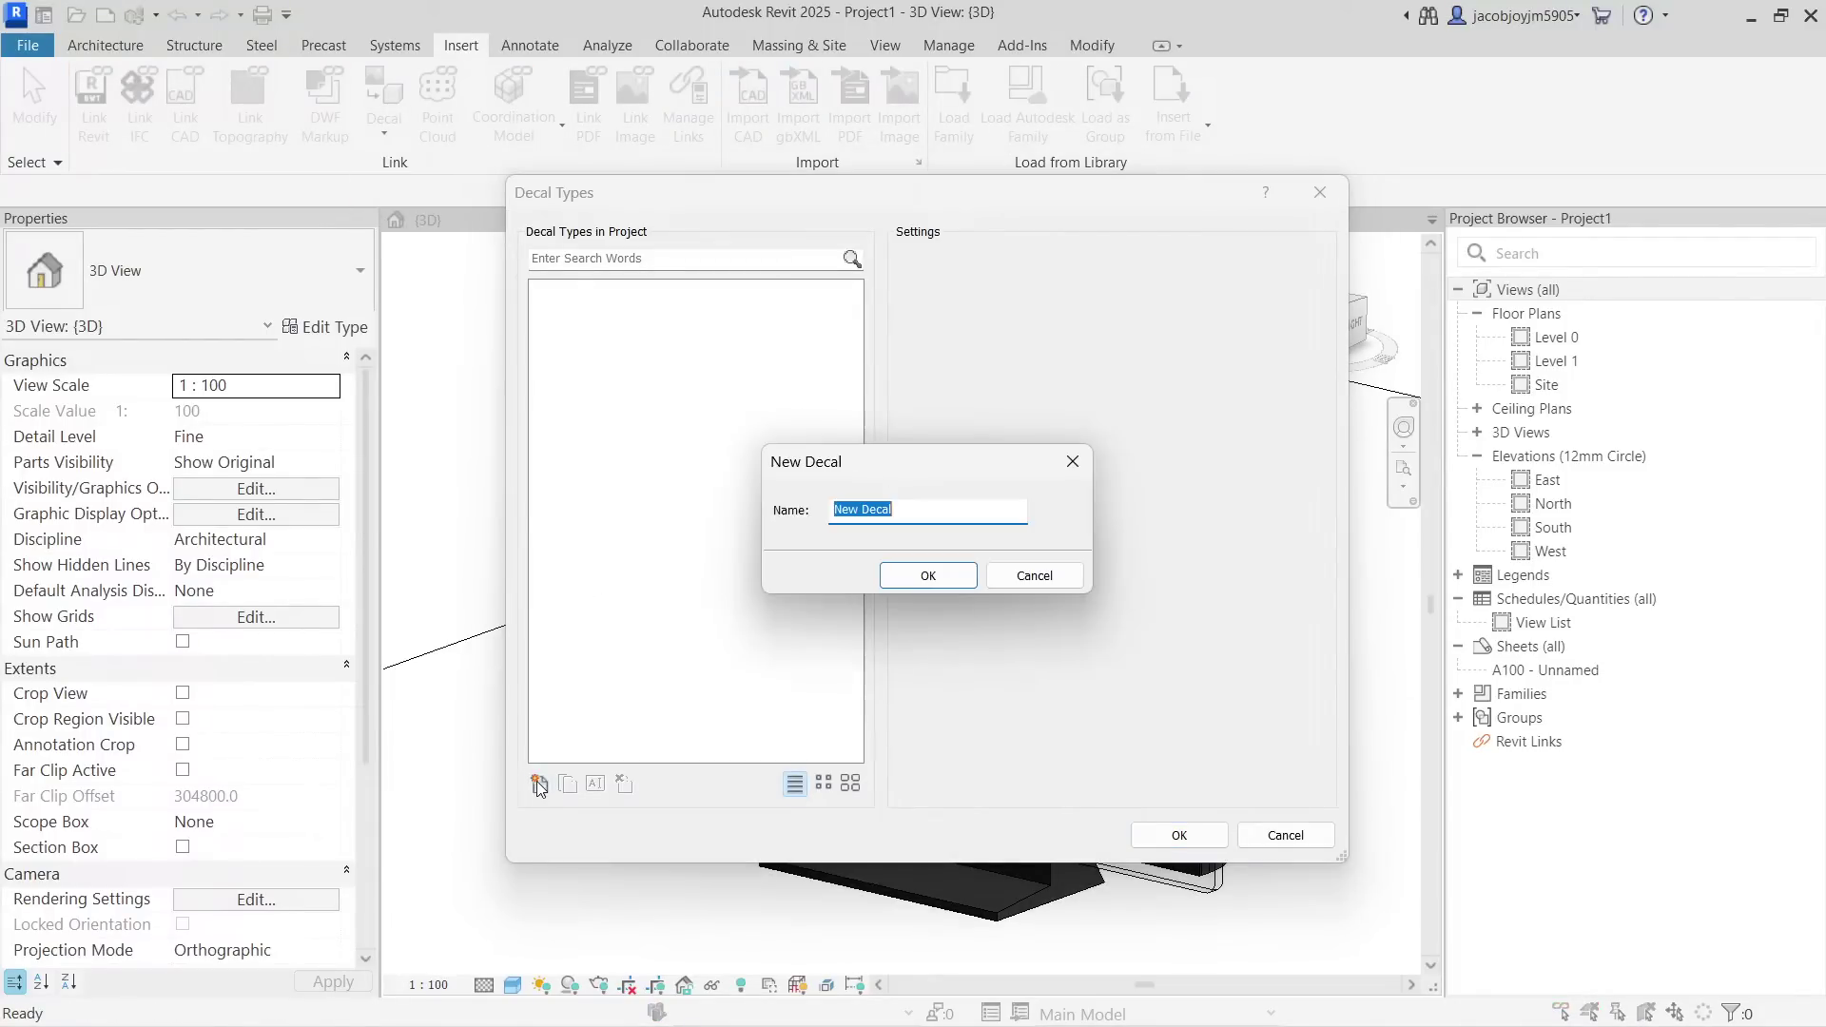
pyautogui.click(928, 576)
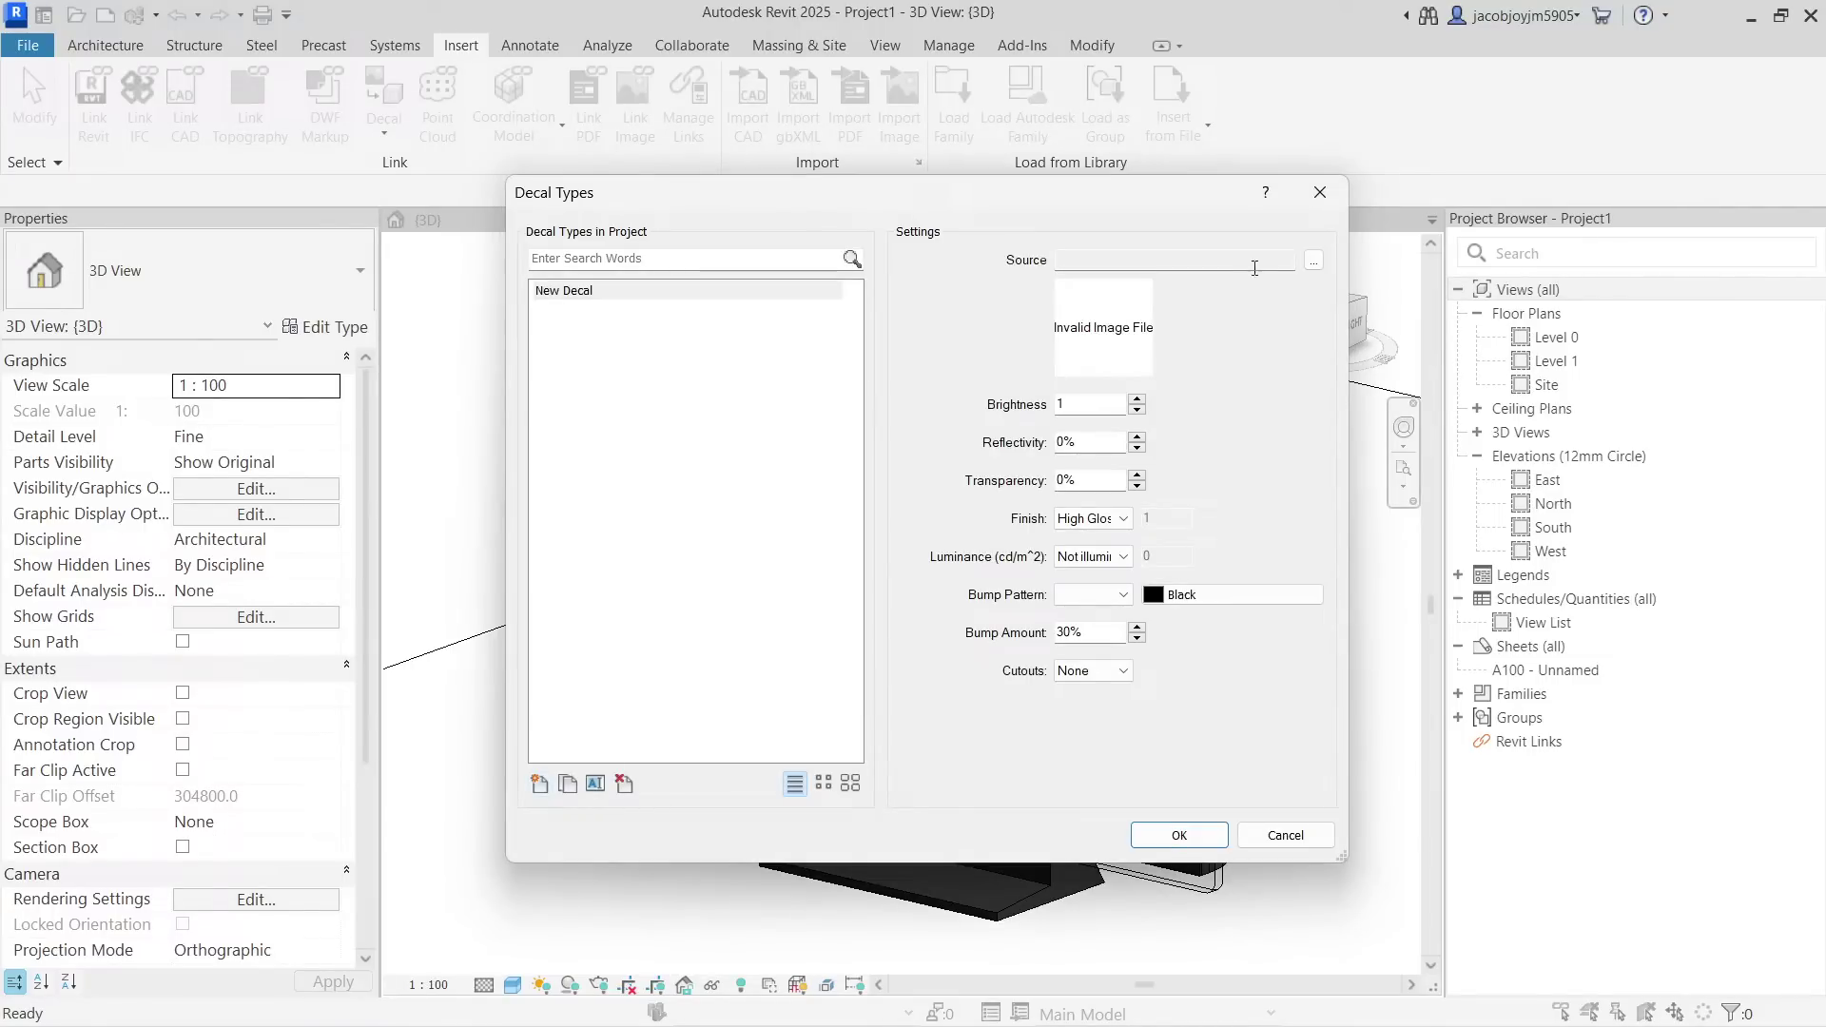
# Assign Picture1.png from the Desktop as the New Decal source image, review its appearance settings, and accept the decal type.
pyautogui.click(1313, 264)
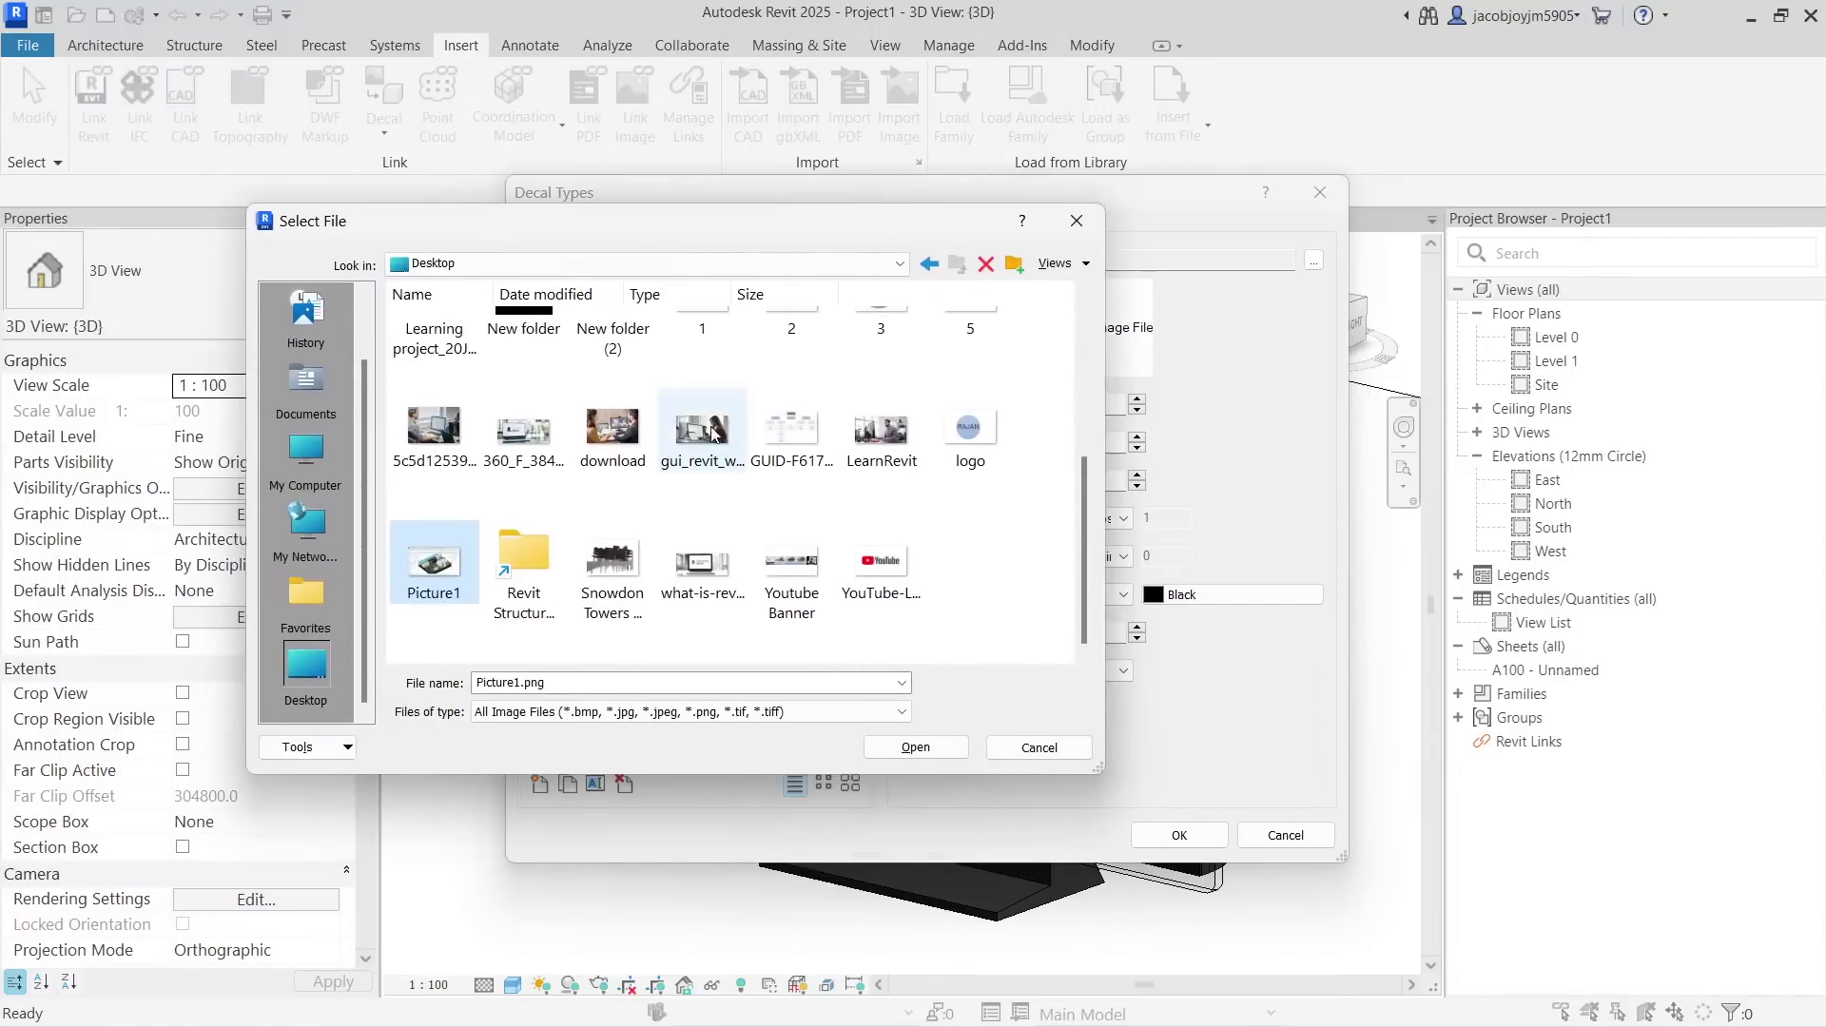
pyautogui.click(914, 748)
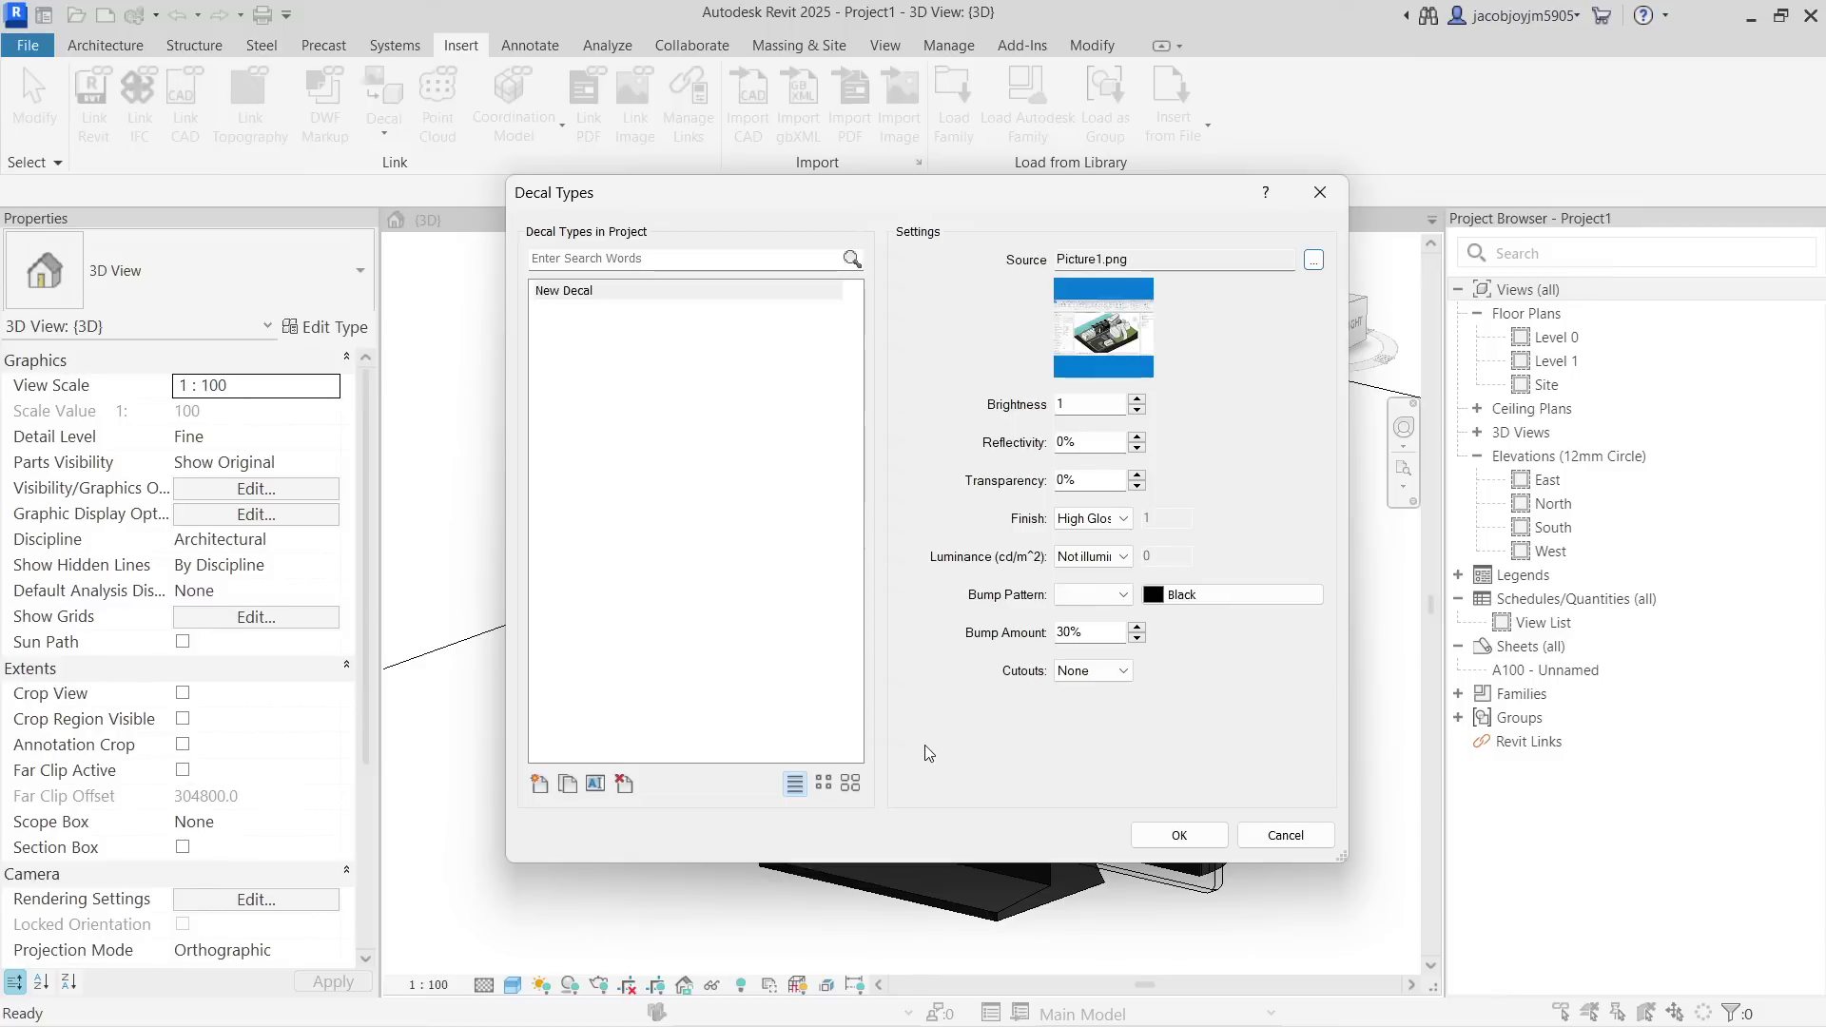
pyautogui.doubleClick(1086, 400)
pyautogui.press('Tab')
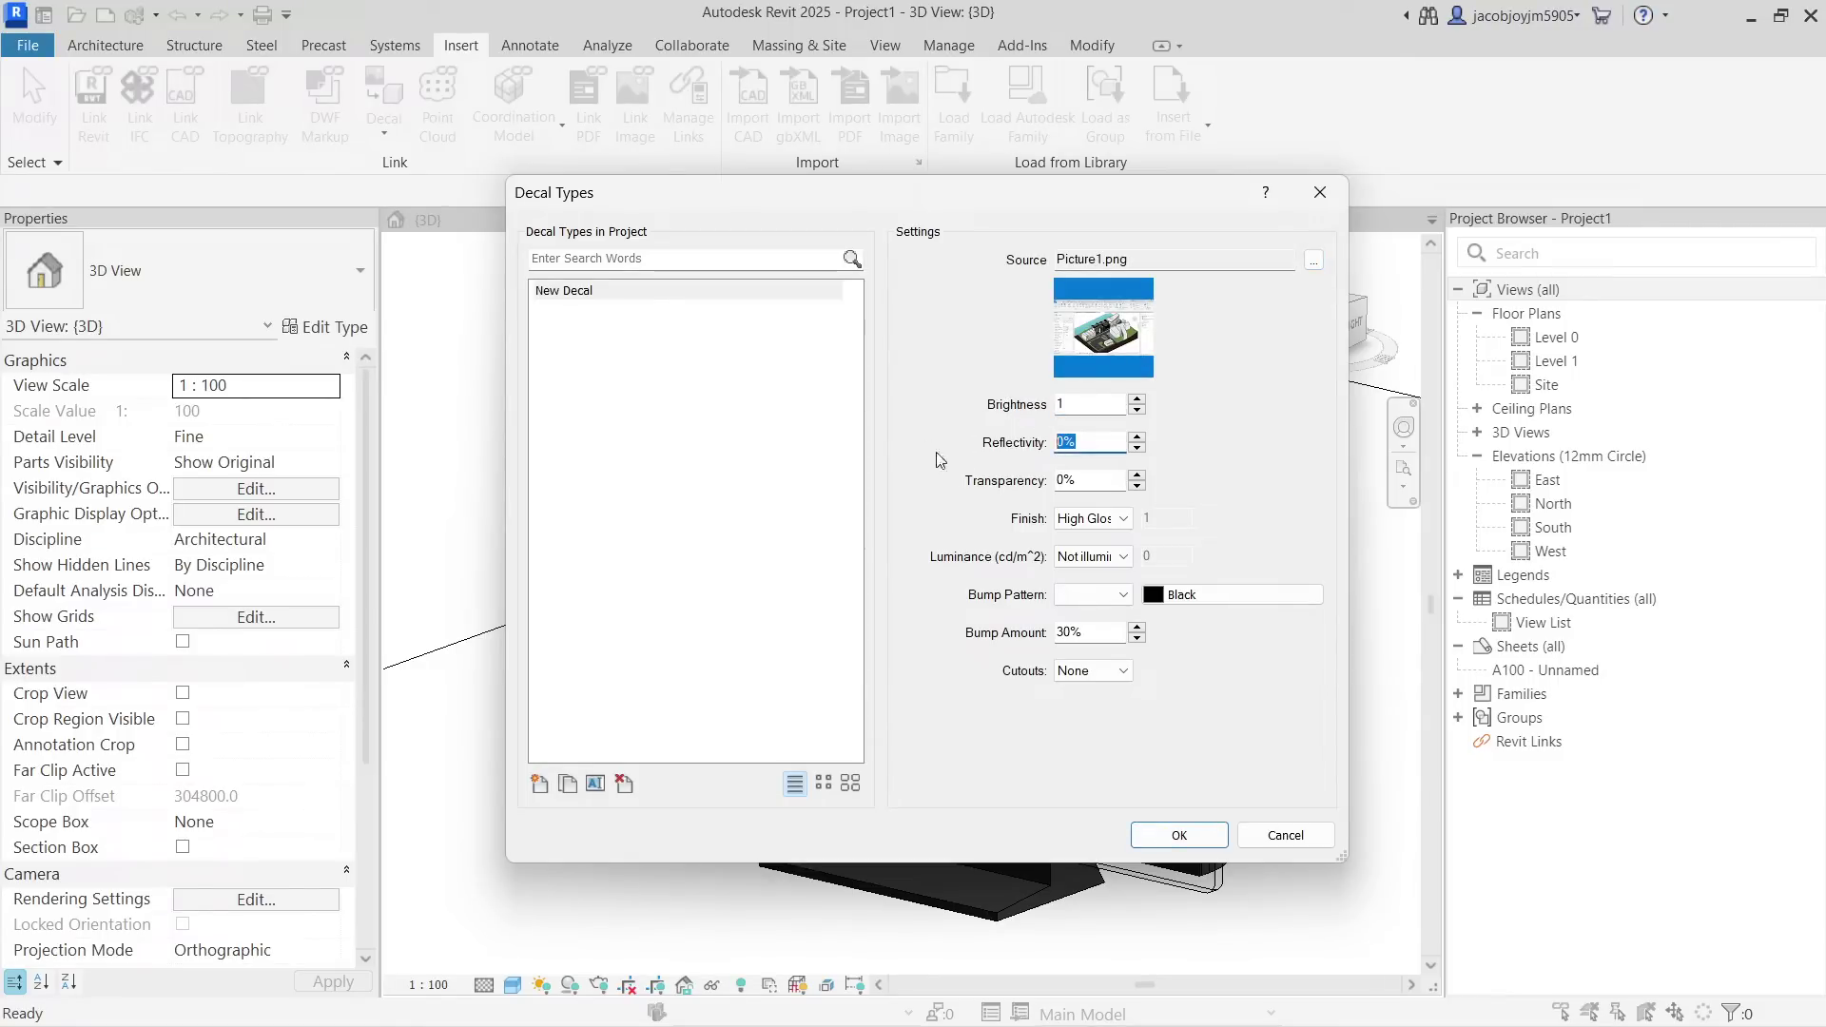
pyautogui.press('Tab')
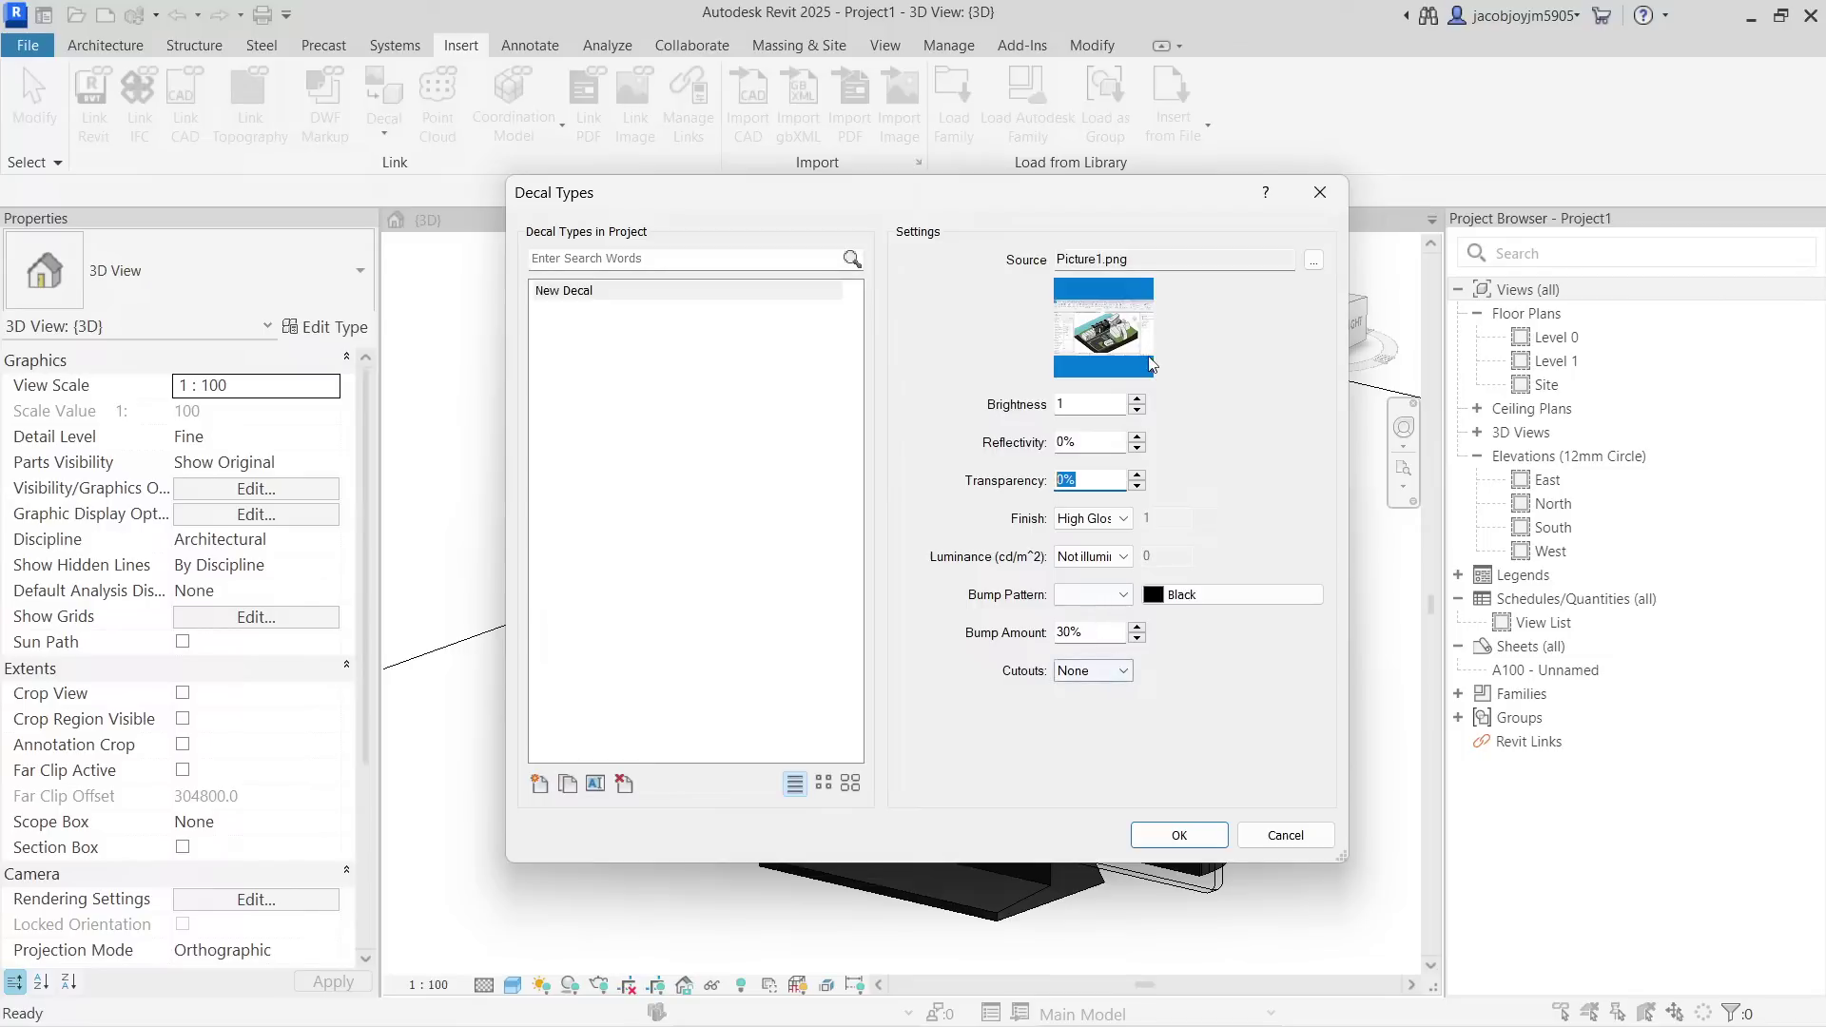
pyautogui.click(1179, 835)
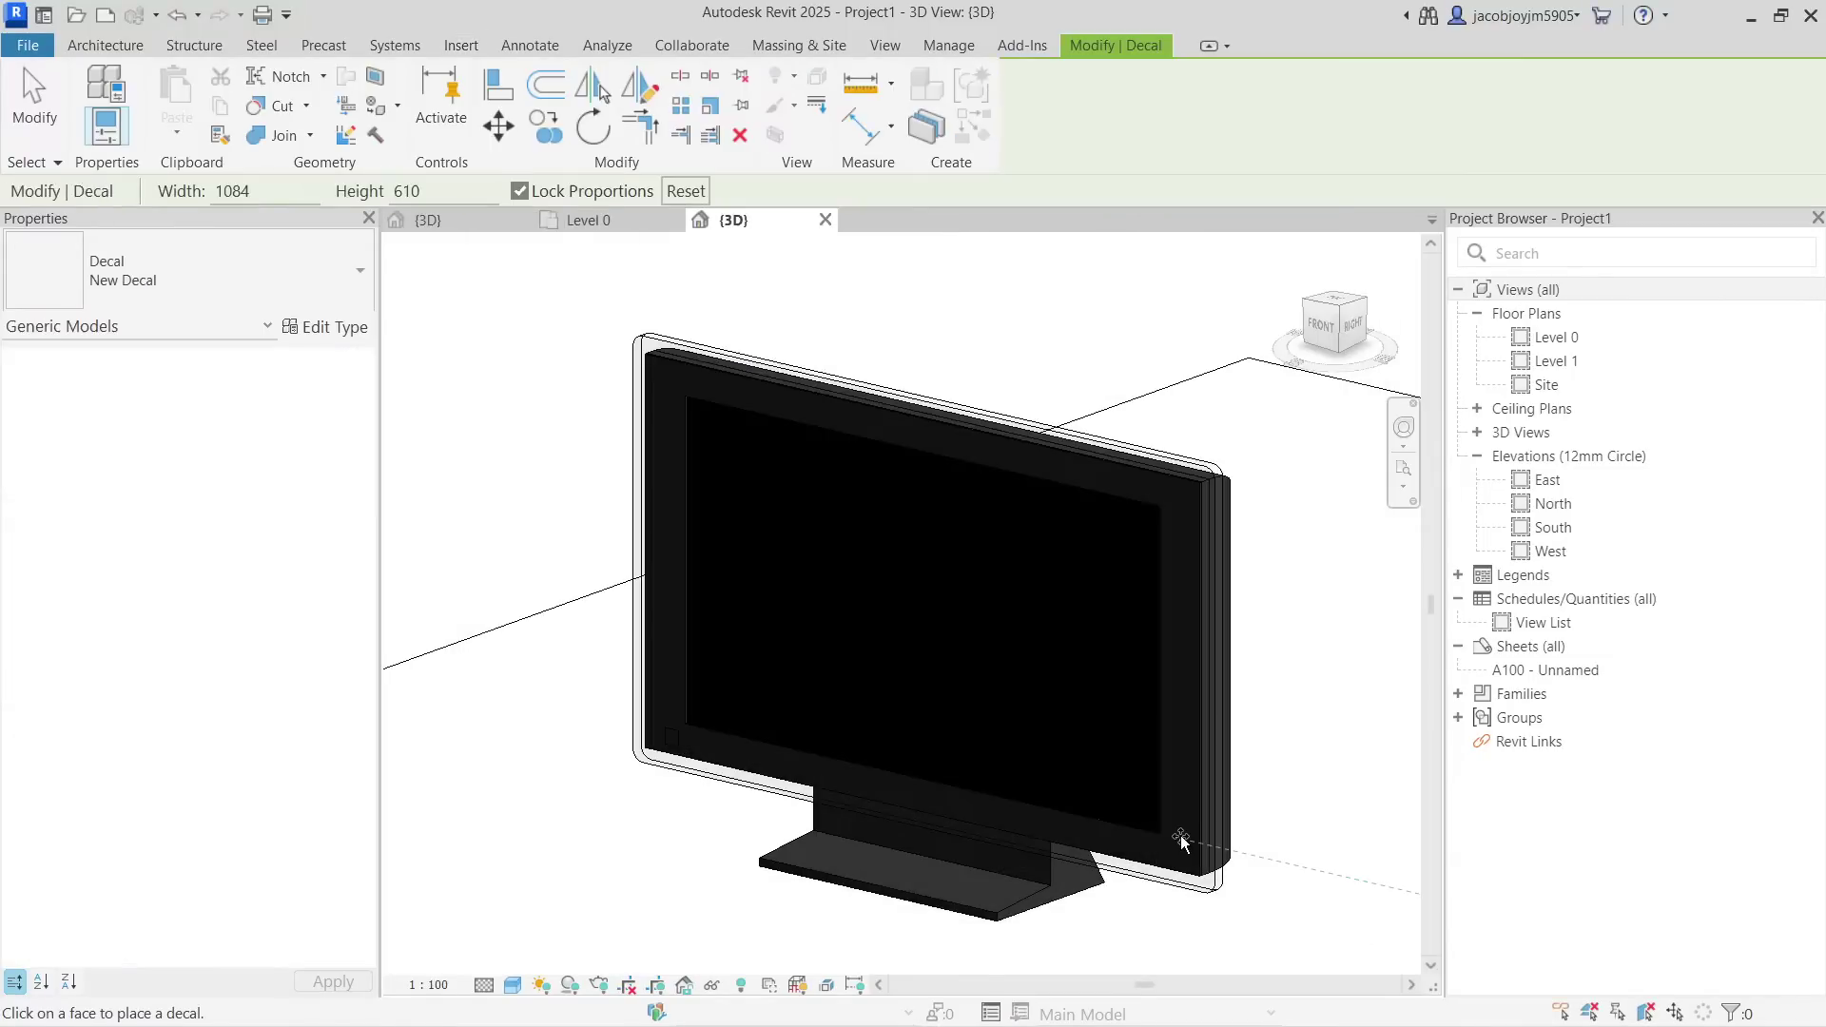
# Place the New Decal on the front screen face of the flat-screen TV and end the Place Decal command.
pyautogui.scroll(-5, 900, 525)
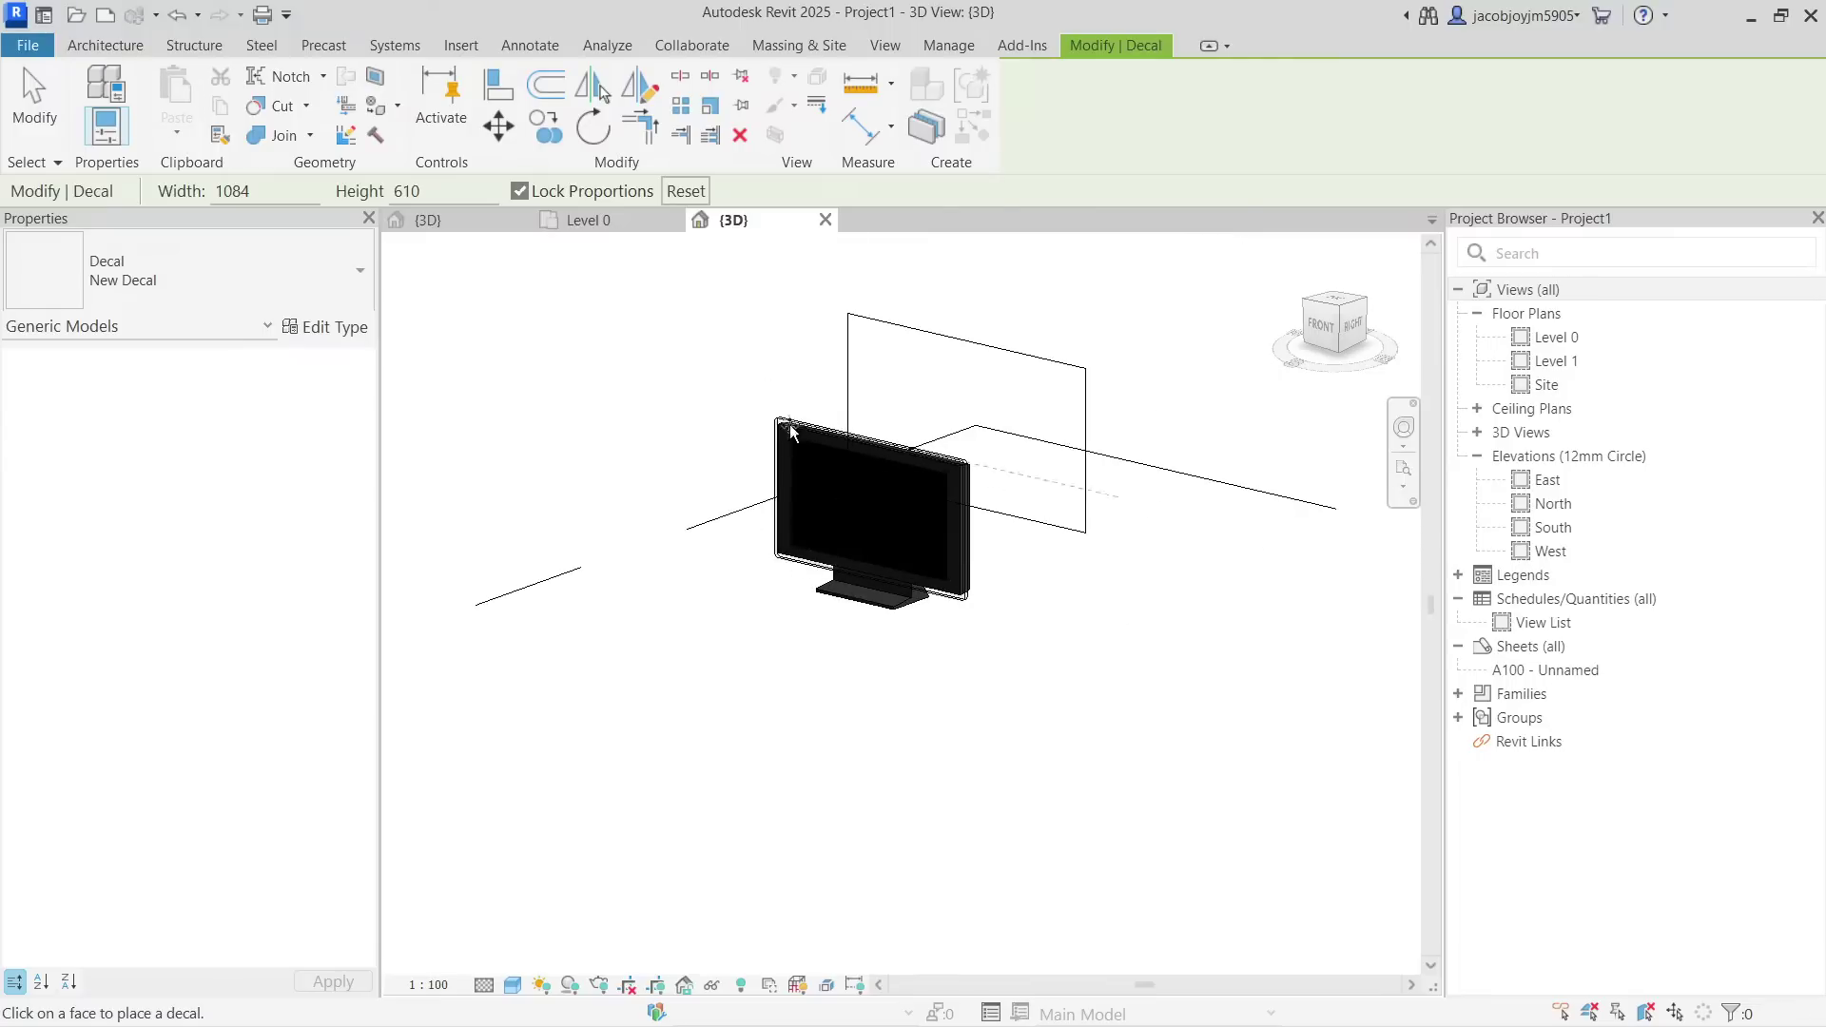
pyautogui.moveTo(807, 514)
pyautogui.keyDown('shift'); pyautogui.mouseDown(button='middle')
pyautogui.moveTo(725, 676)
pyautogui.moveTo(787, 847)
pyautogui.moveTo(941, 542)
pyautogui.moveTo(832, 538)
pyautogui.mouseUp(button='middle'); pyautogui.keyUp('shift')
pyautogui.click(831, 531)
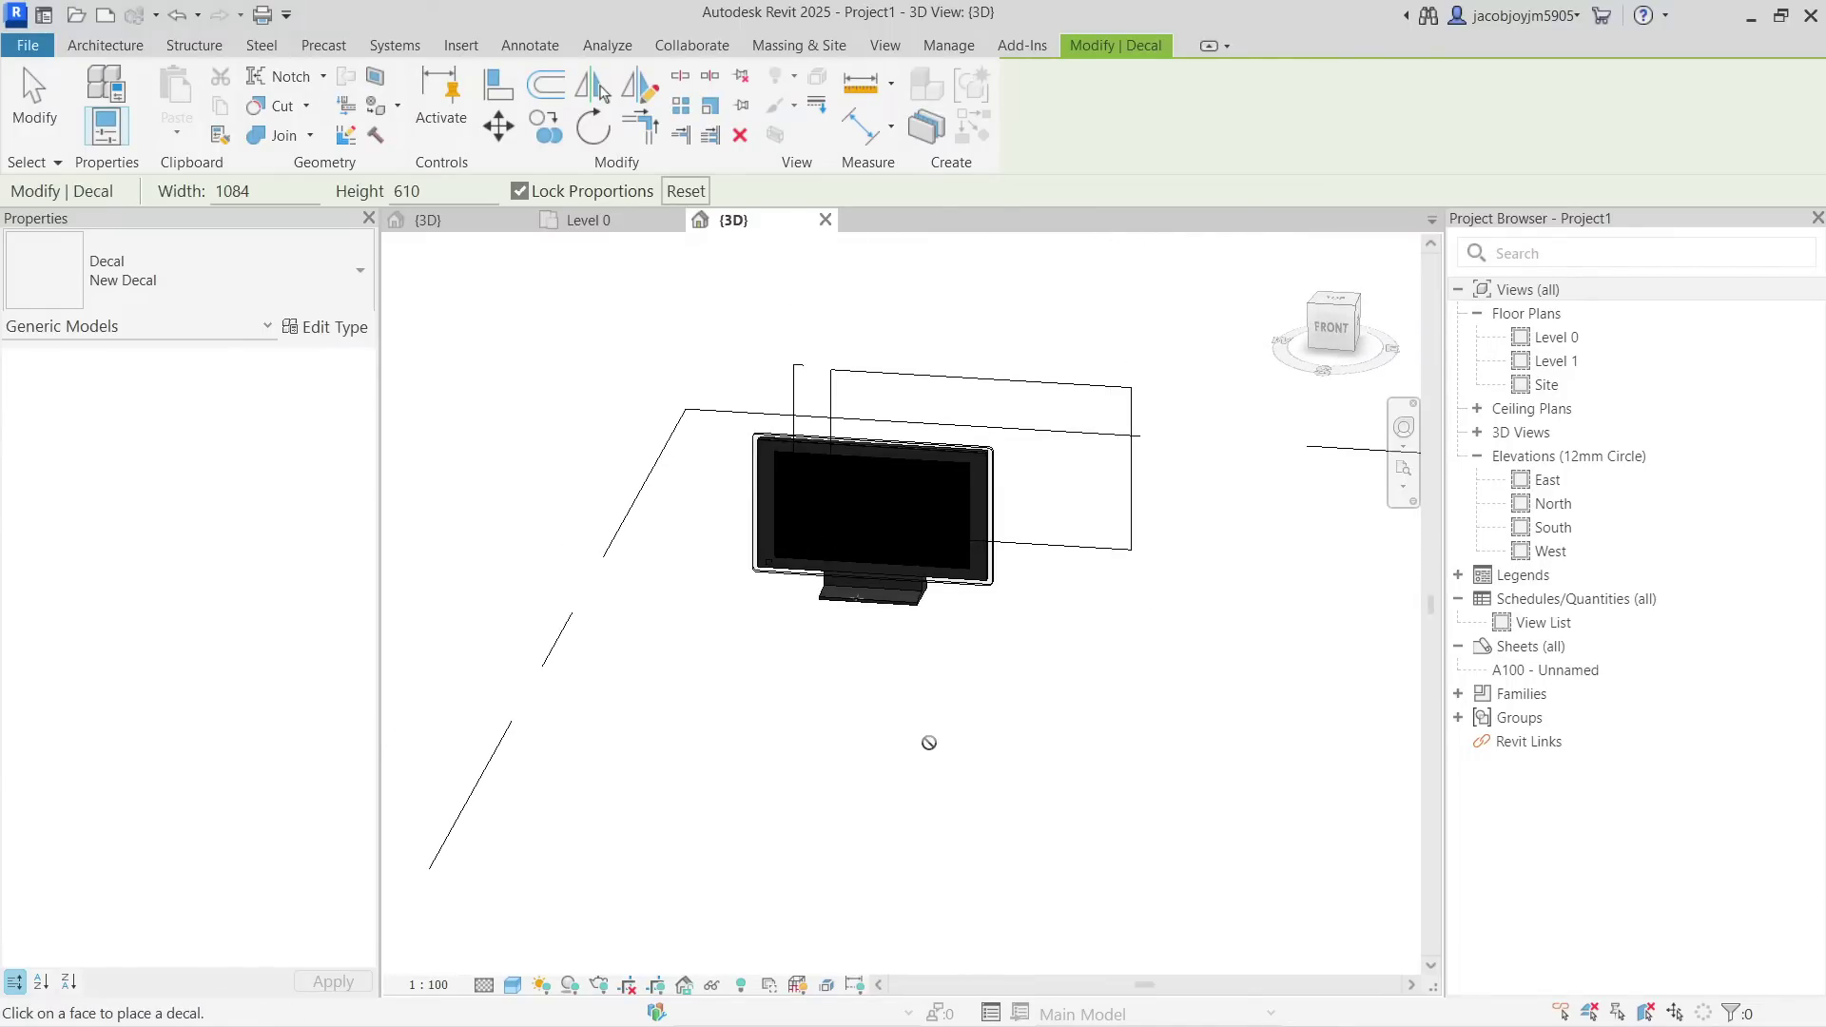
pyautogui.press('Escape')
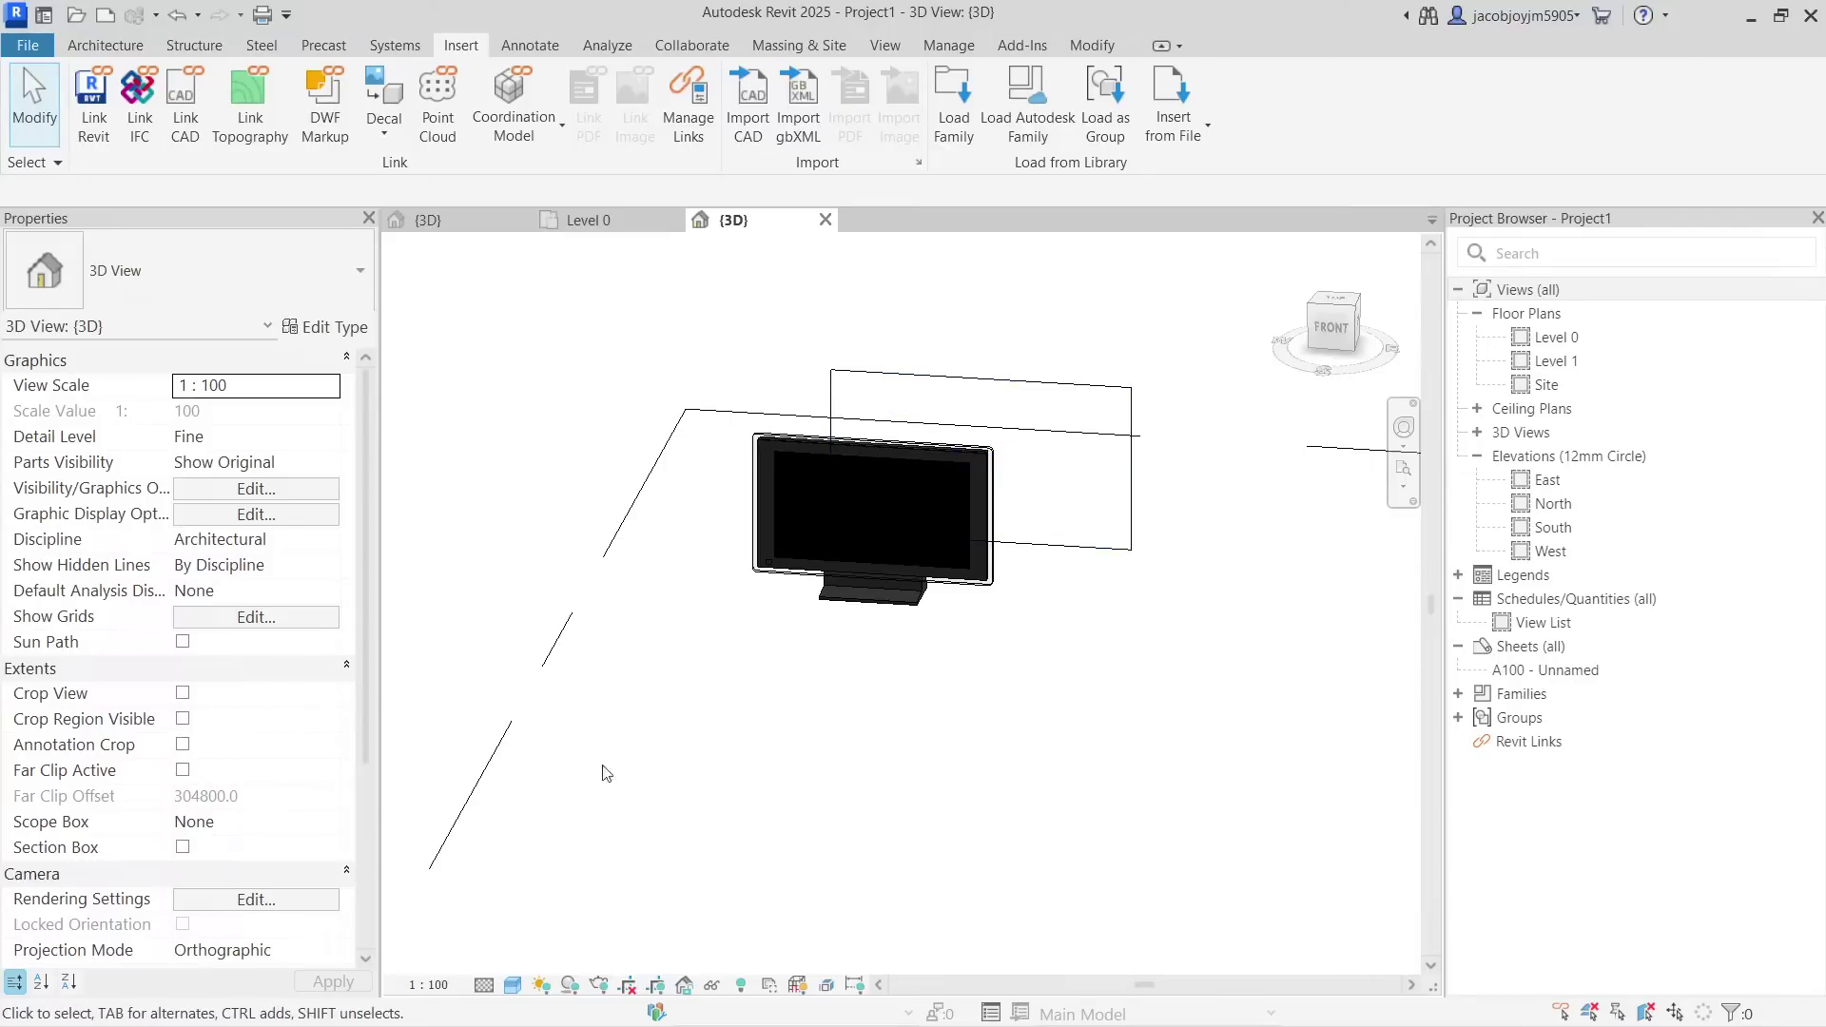
# Switch the 3D view to a visual style that renders the decal's image on the TV.
pyautogui.click(519, 982)
pyautogui.click(542, 959)
pyautogui.scroll(2, 974, 405)
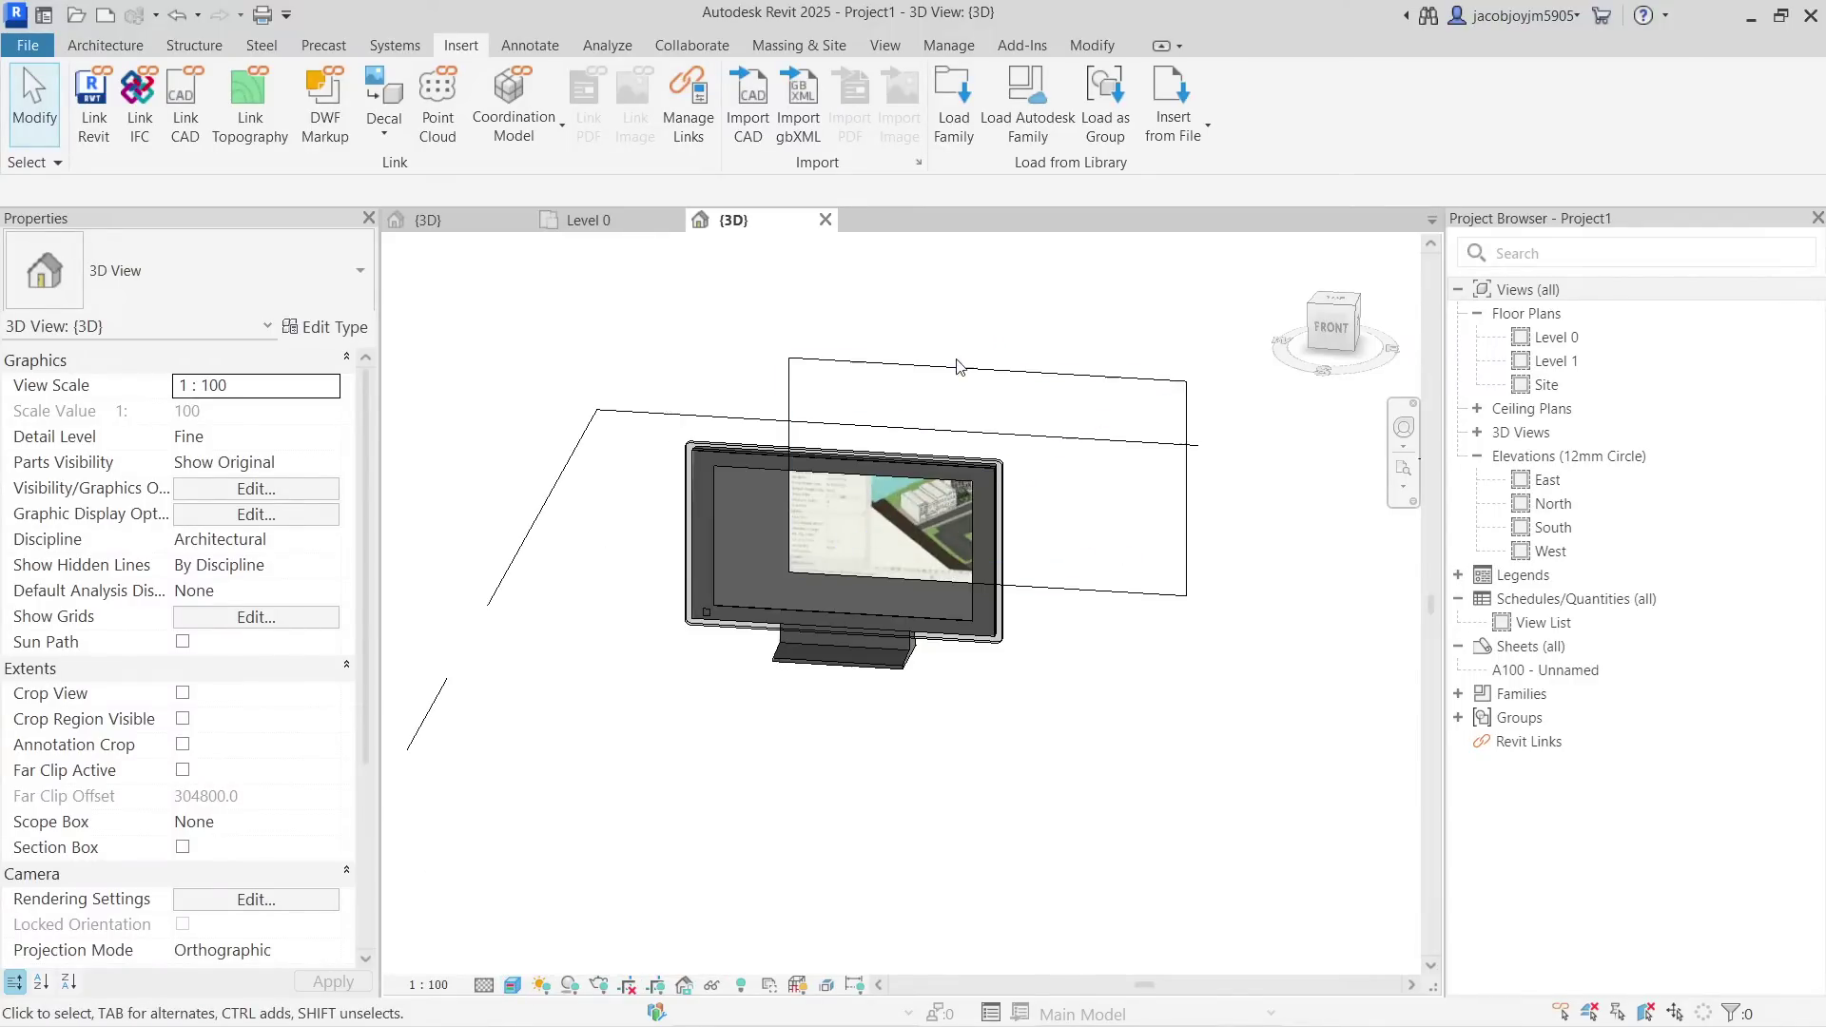
# Resize the placed decal to about 2446 × 1376 with proportions locked so its image covers the TV screen.
pyautogui.click(958, 371)
pyautogui.scroll(1, 892, 533)
pyautogui.moveTo(774, 577); pyautogui.dragTo(681, 621)
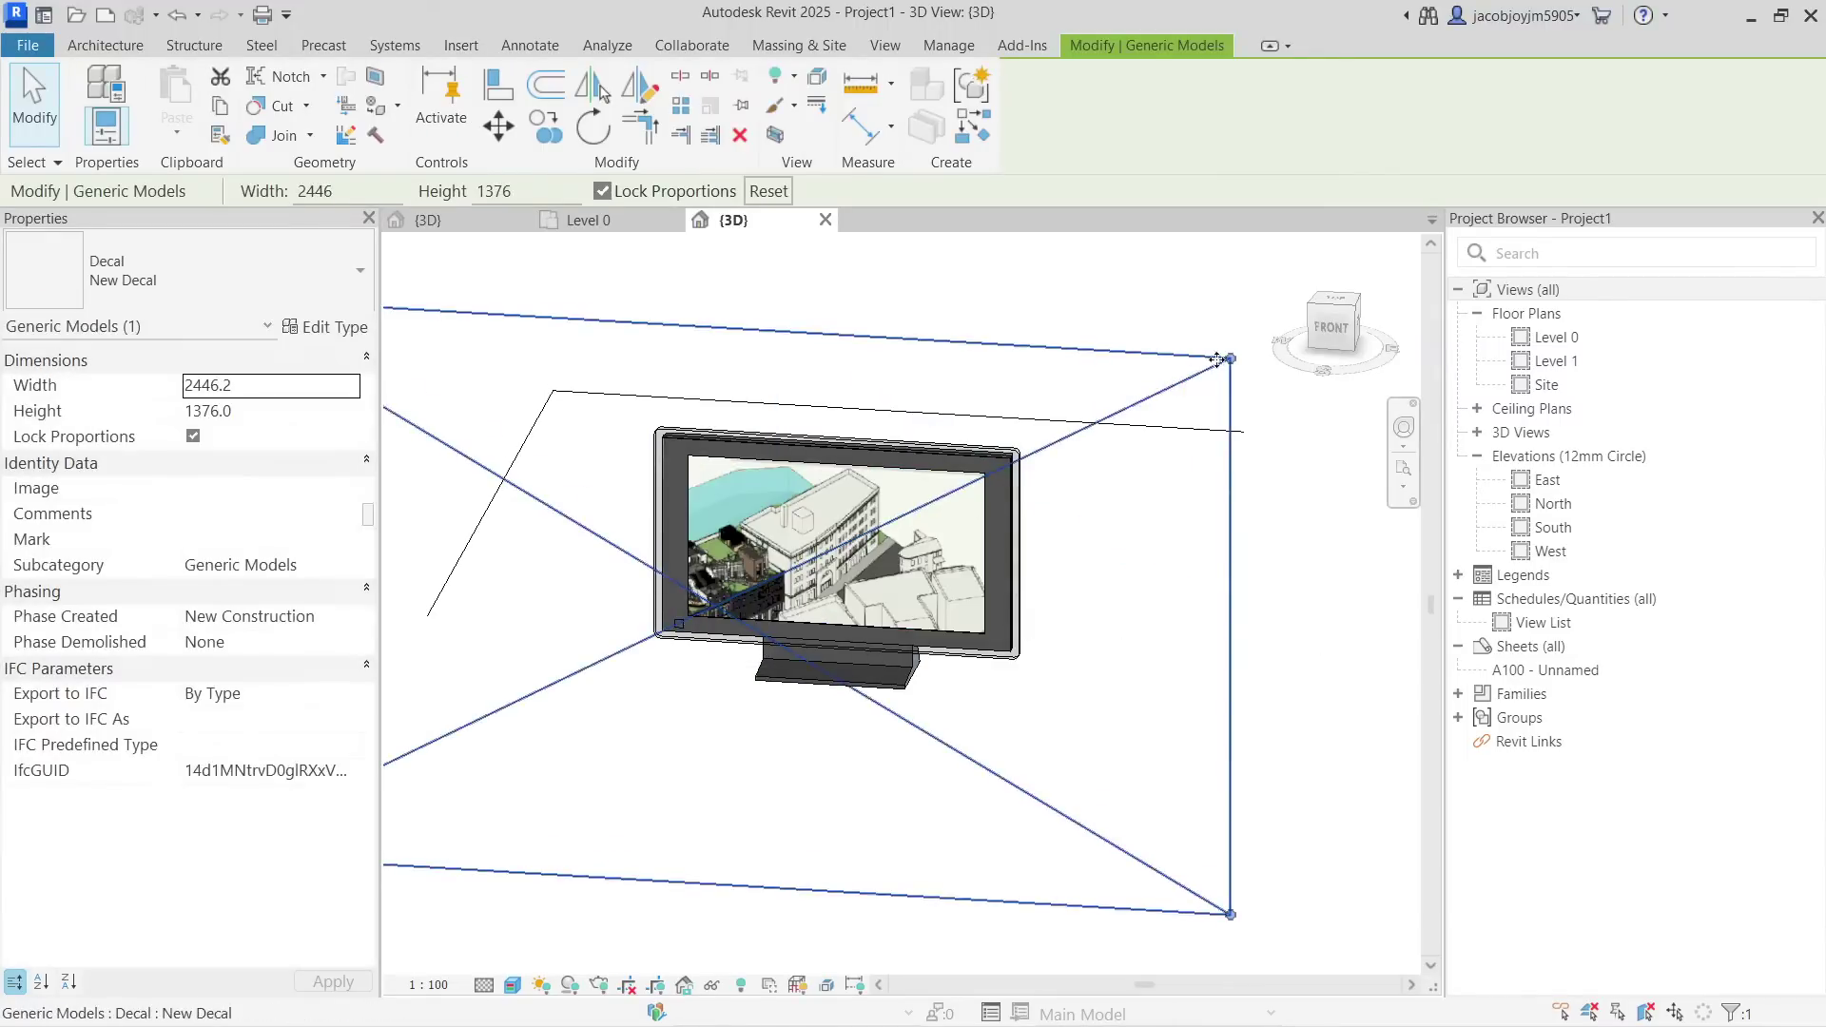
pyautogui.press('Escape')
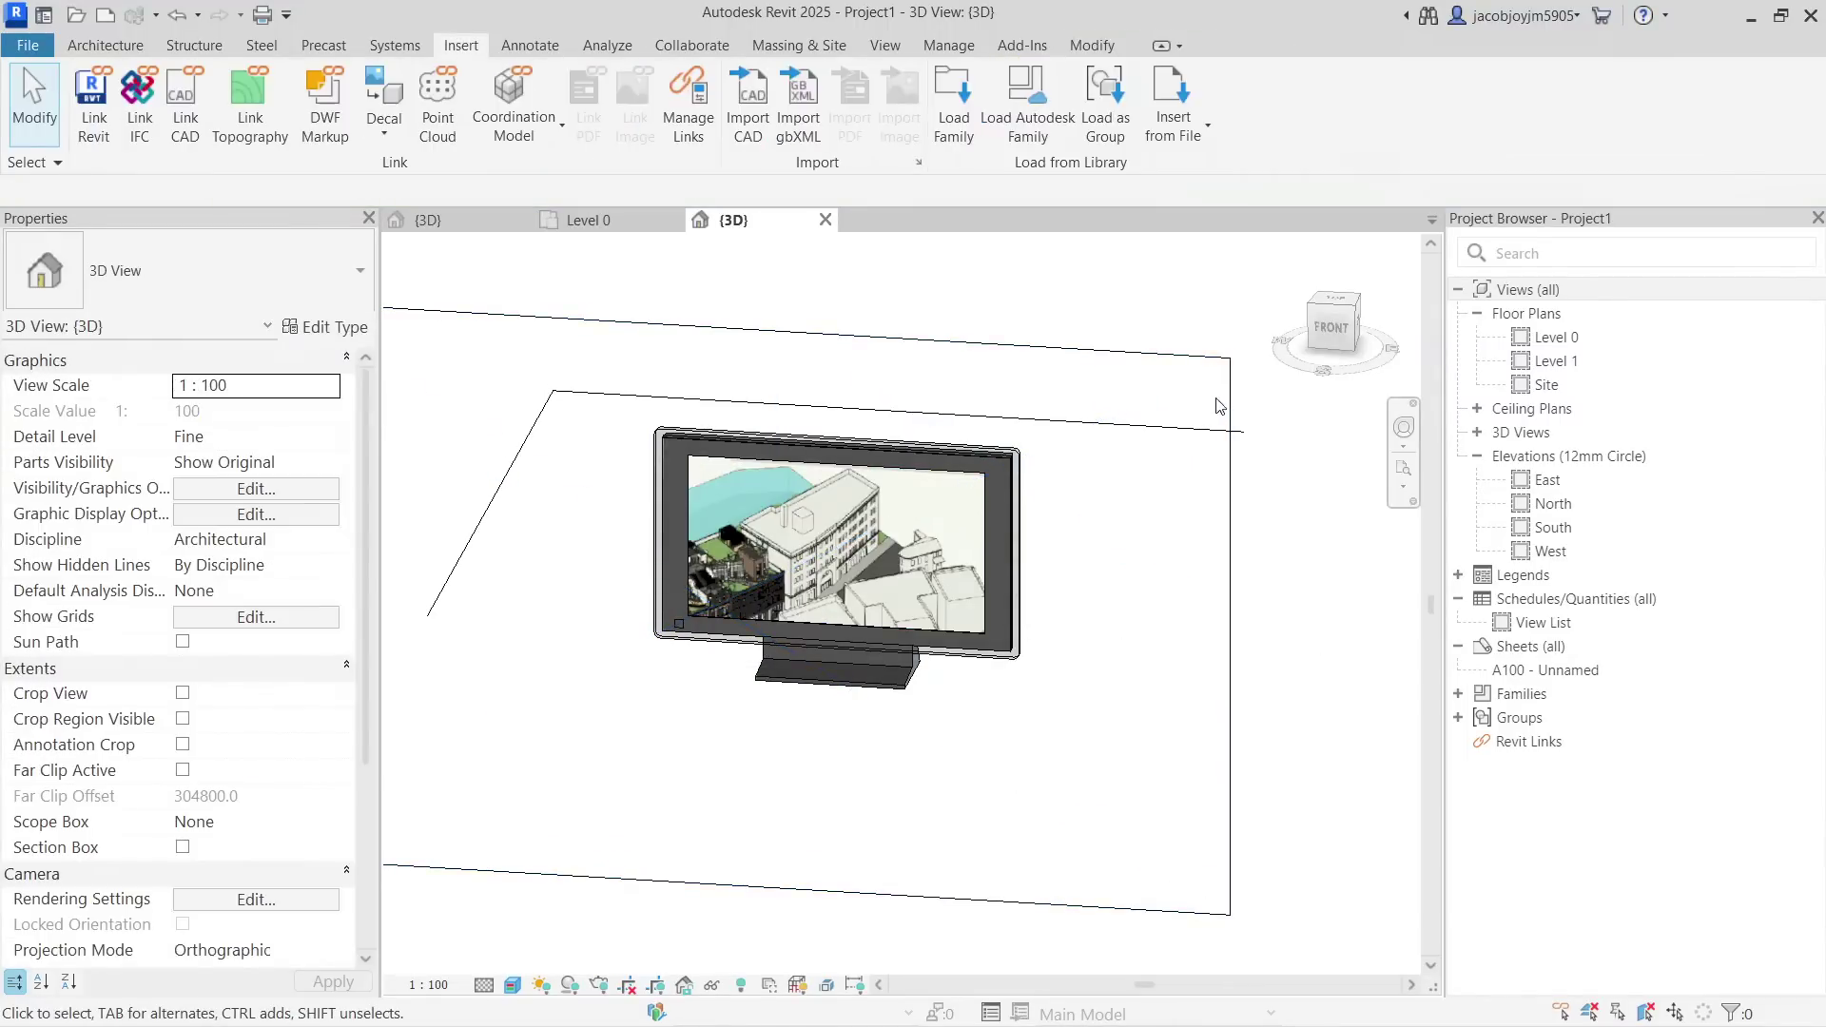
# Inspect the resized decal's extents and view its image on the TV screen up close from the front.
pyautogui.scroll(-1, 1012, 363)
pyautogui.click(1012, 362)
pyautogui.scroll(2, 835, 412)
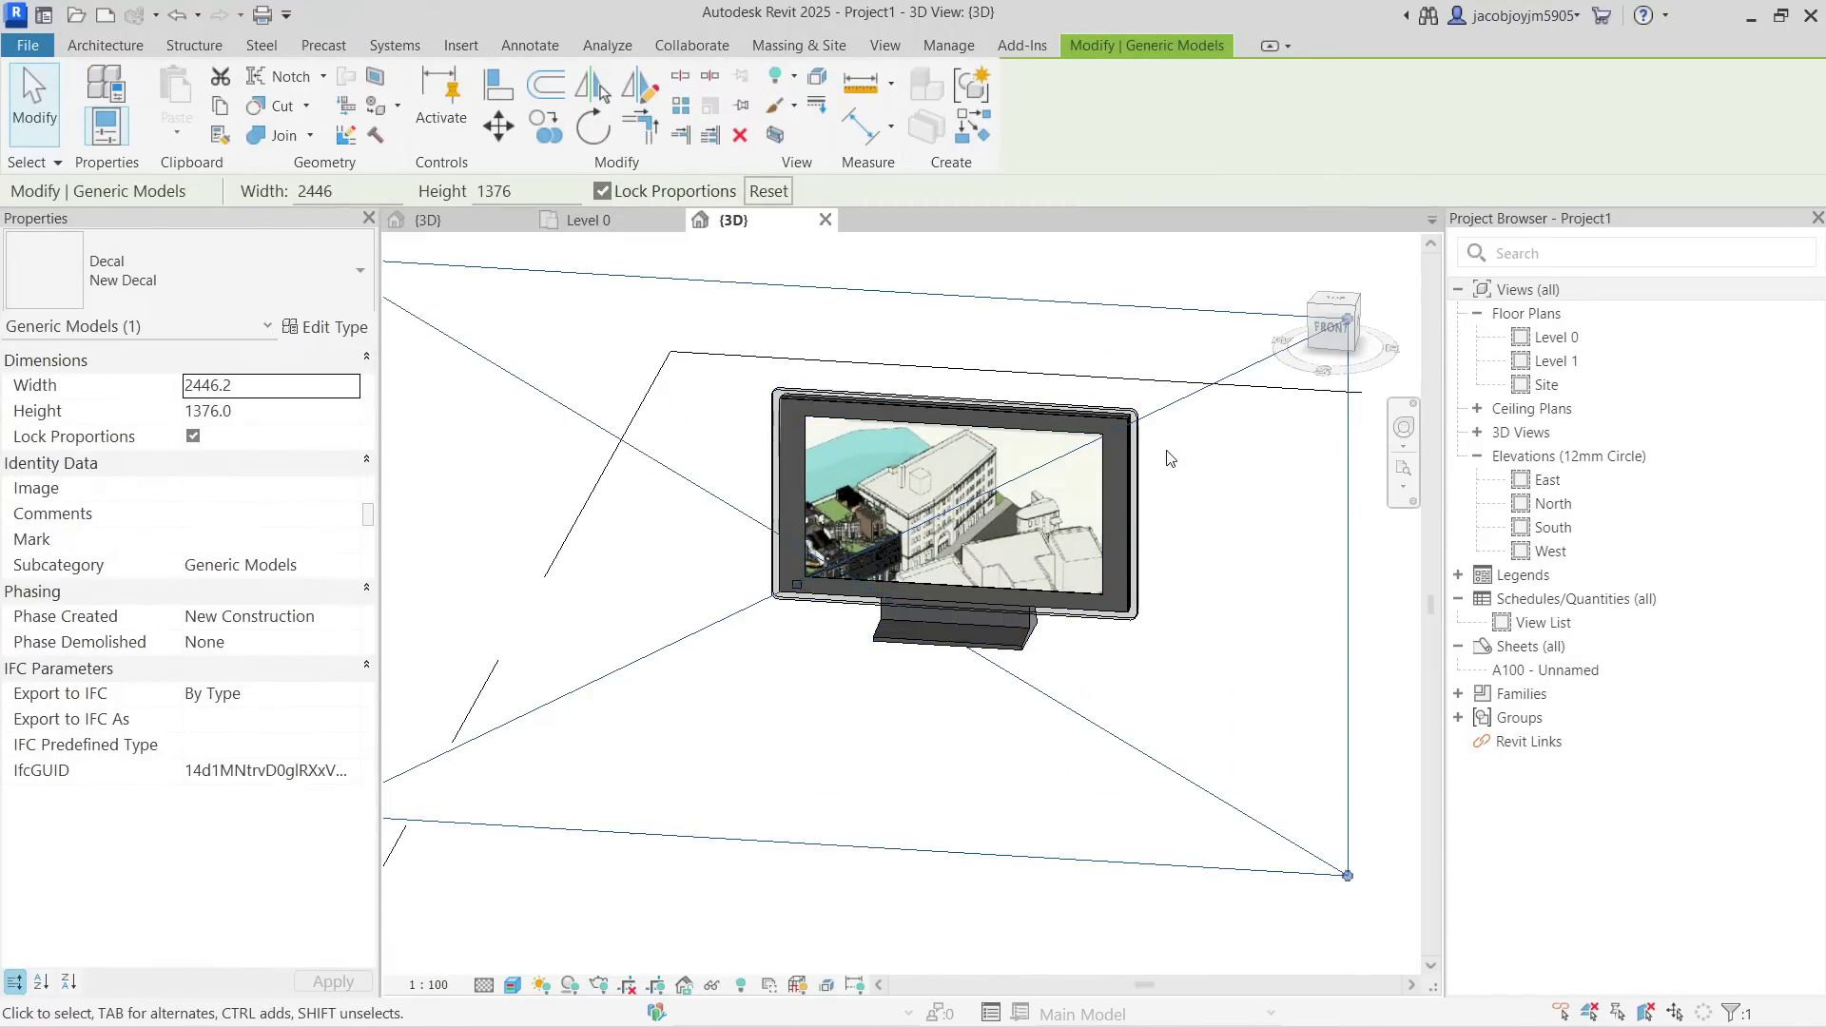
pyautogui.scroll(-2, 894, 459)
pyautogui.click(859, 779)
pyautogui.keyDown('shift'); pyautogui.moveTo(860, 779); pyautogui.dragTo(1144, 660, button='middle'); pyautogui.keyUp('shift')
pyautogui.scroll(5, 932, 612)
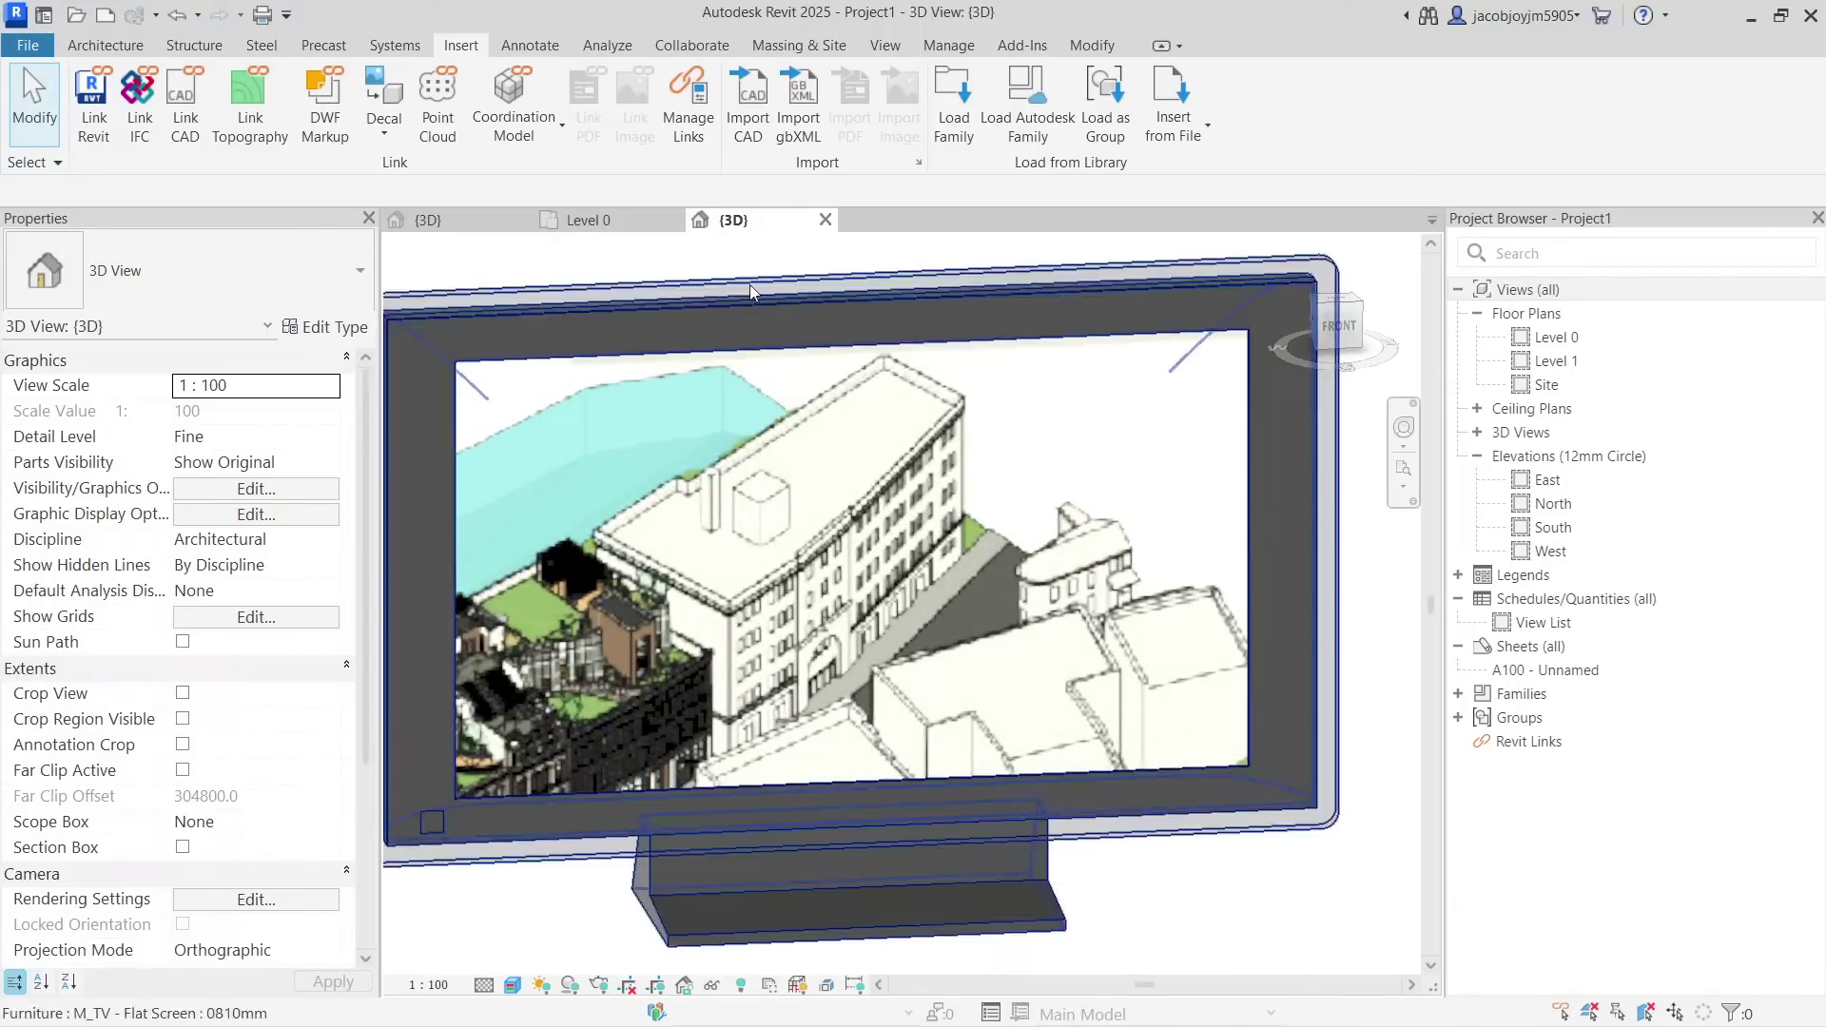
# Review the New Decal settings in Decal Types and close the dialog without making changes.
pyautogui.click(385, 123)
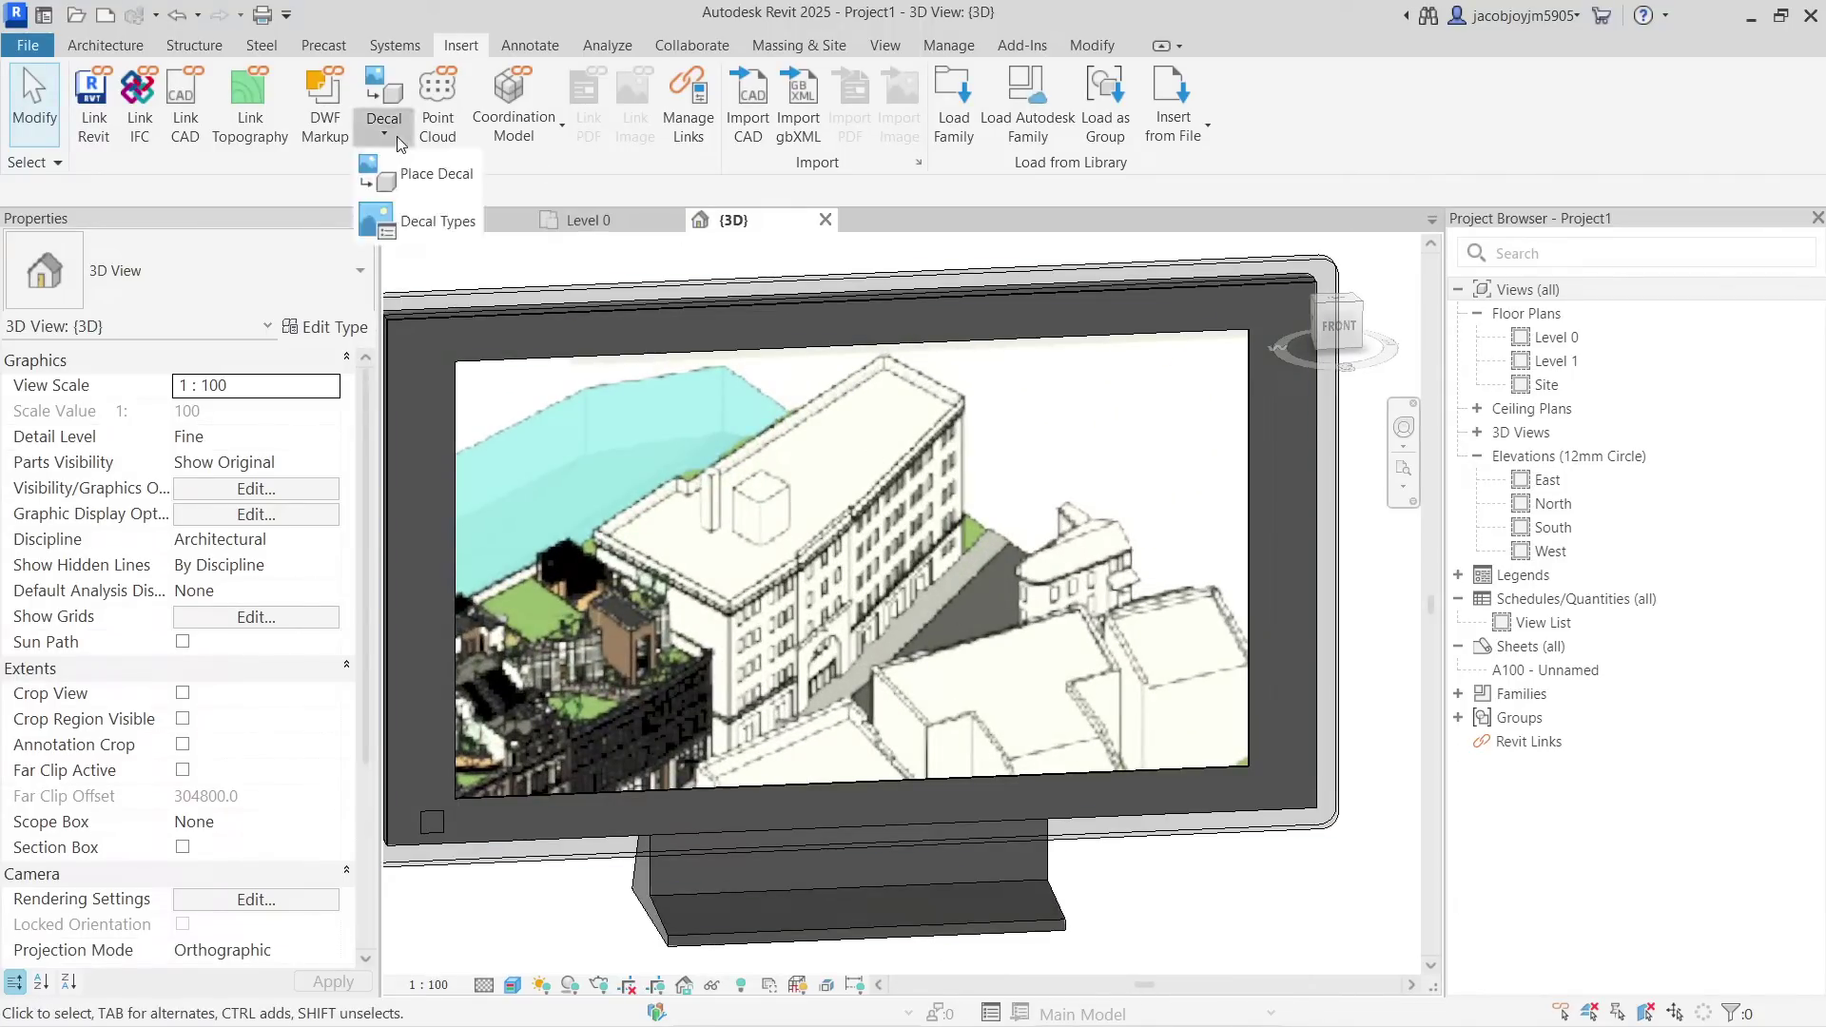
pyautogui.click(424, 221)
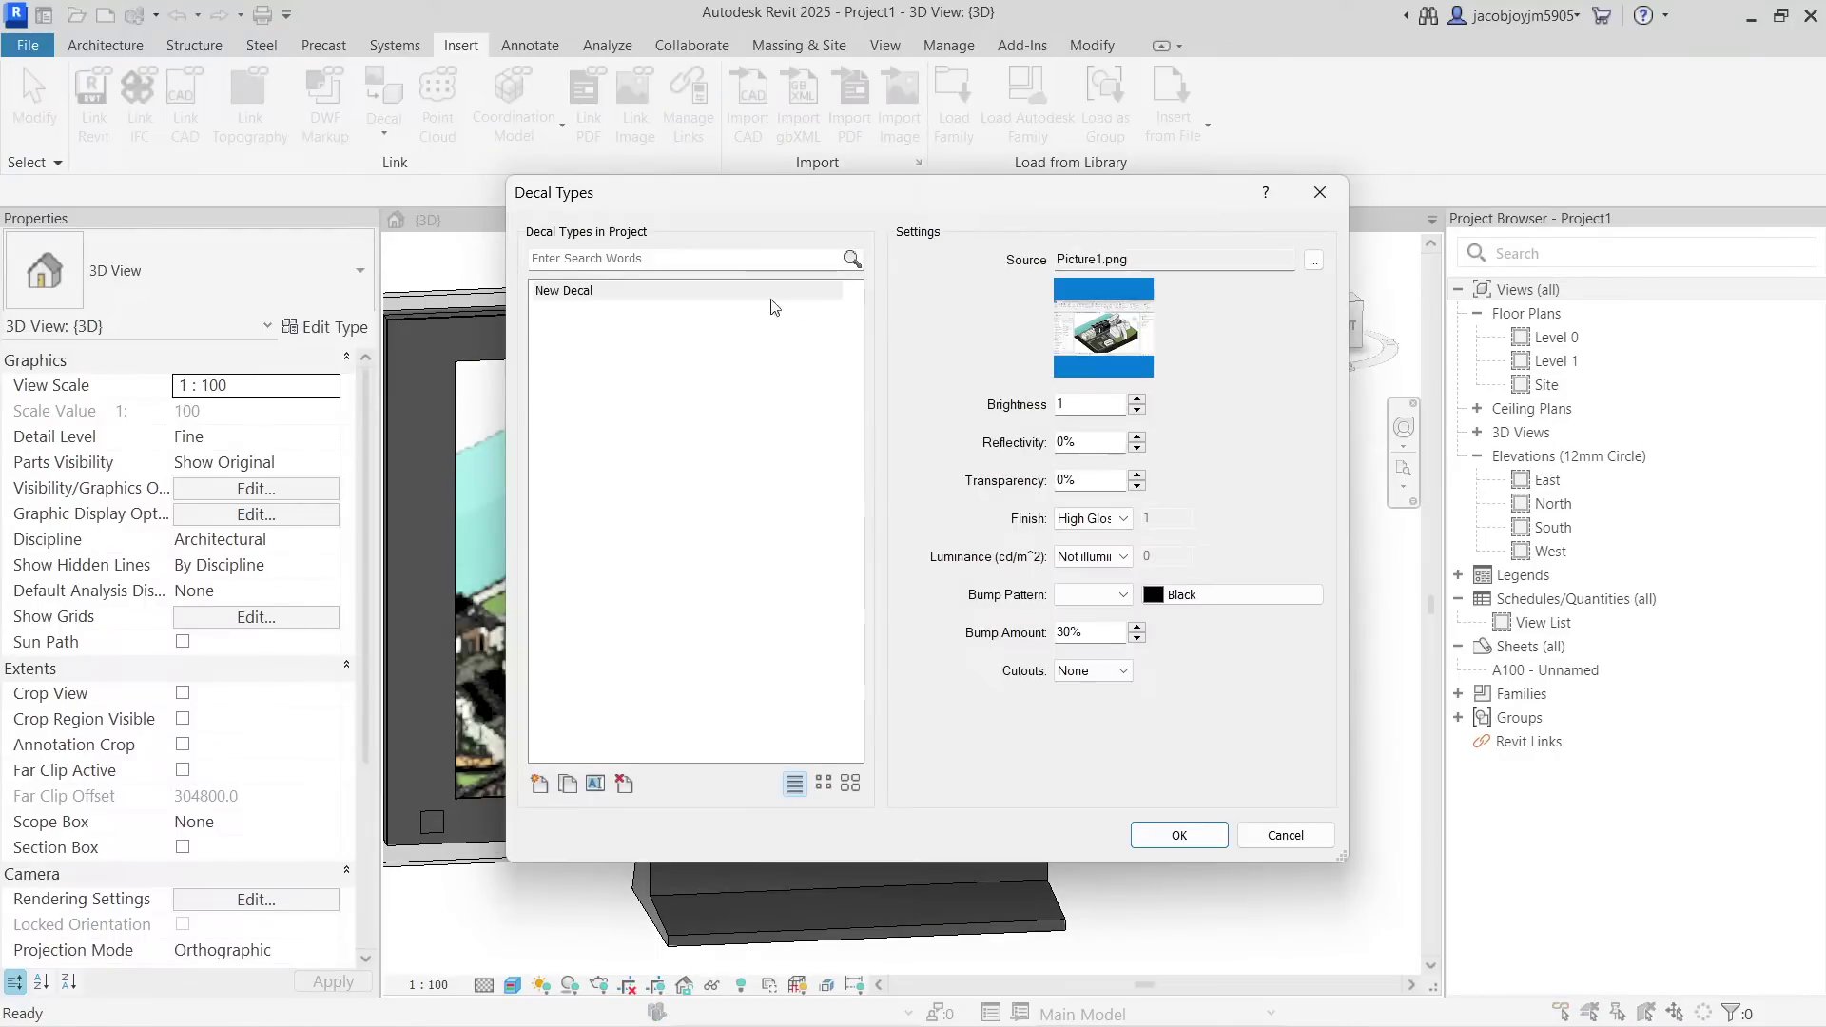
pyautogui.click(599, 296)
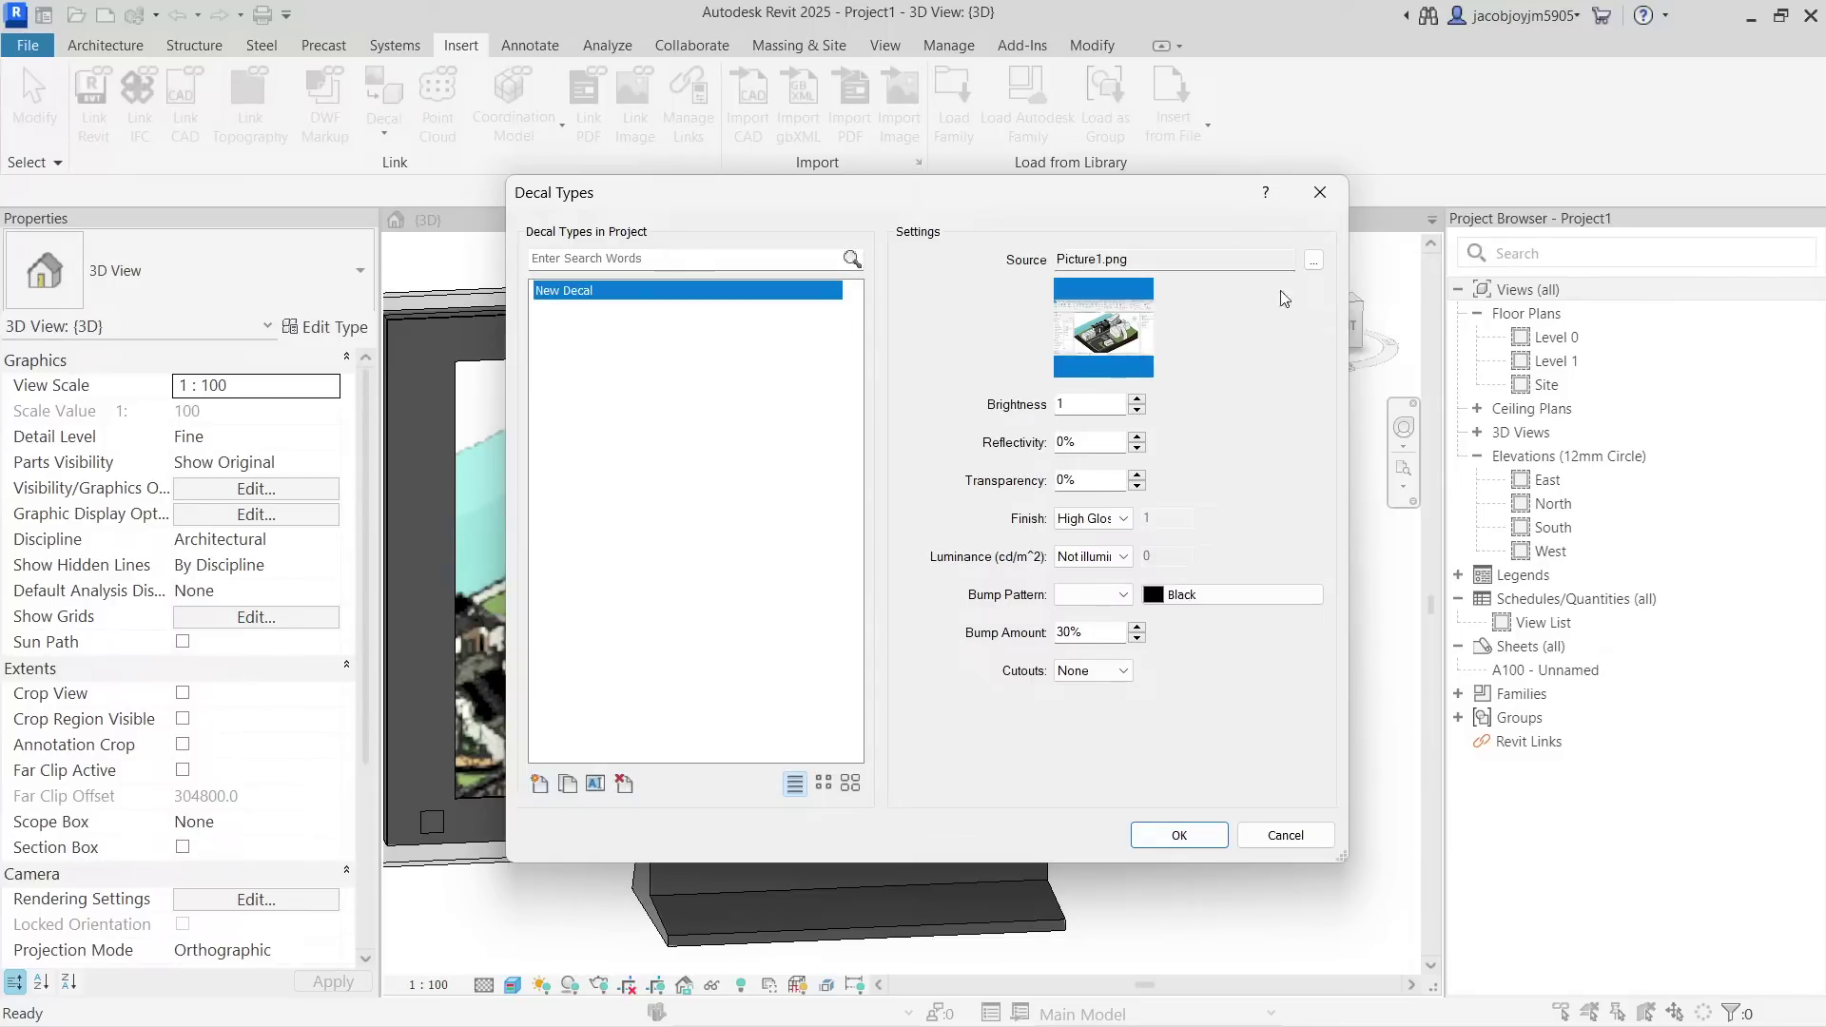
pyautogui.click(1317, 197)
pyautogui.scroll(-3, 785, 530)
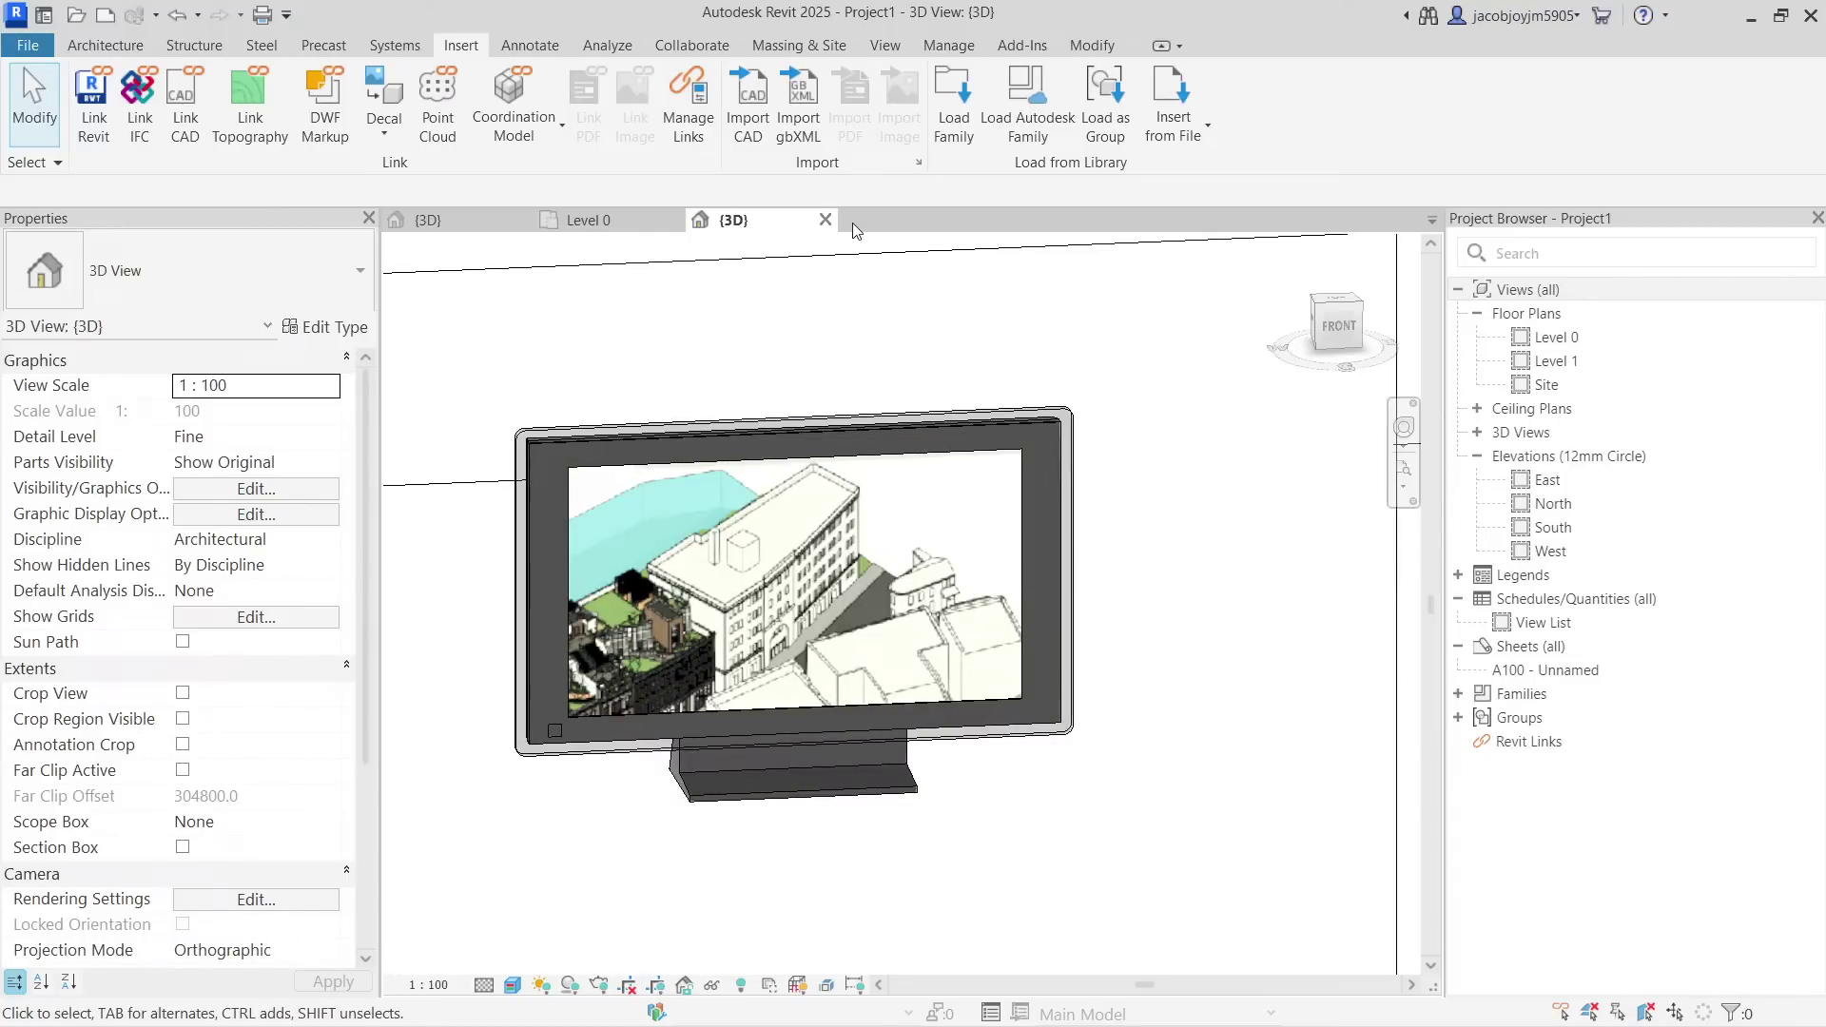
# Switch to the Snowdon Towers Sample Architectural 3D view and open its sheet G000 - Cover.
pyautogui.click(948, 47)
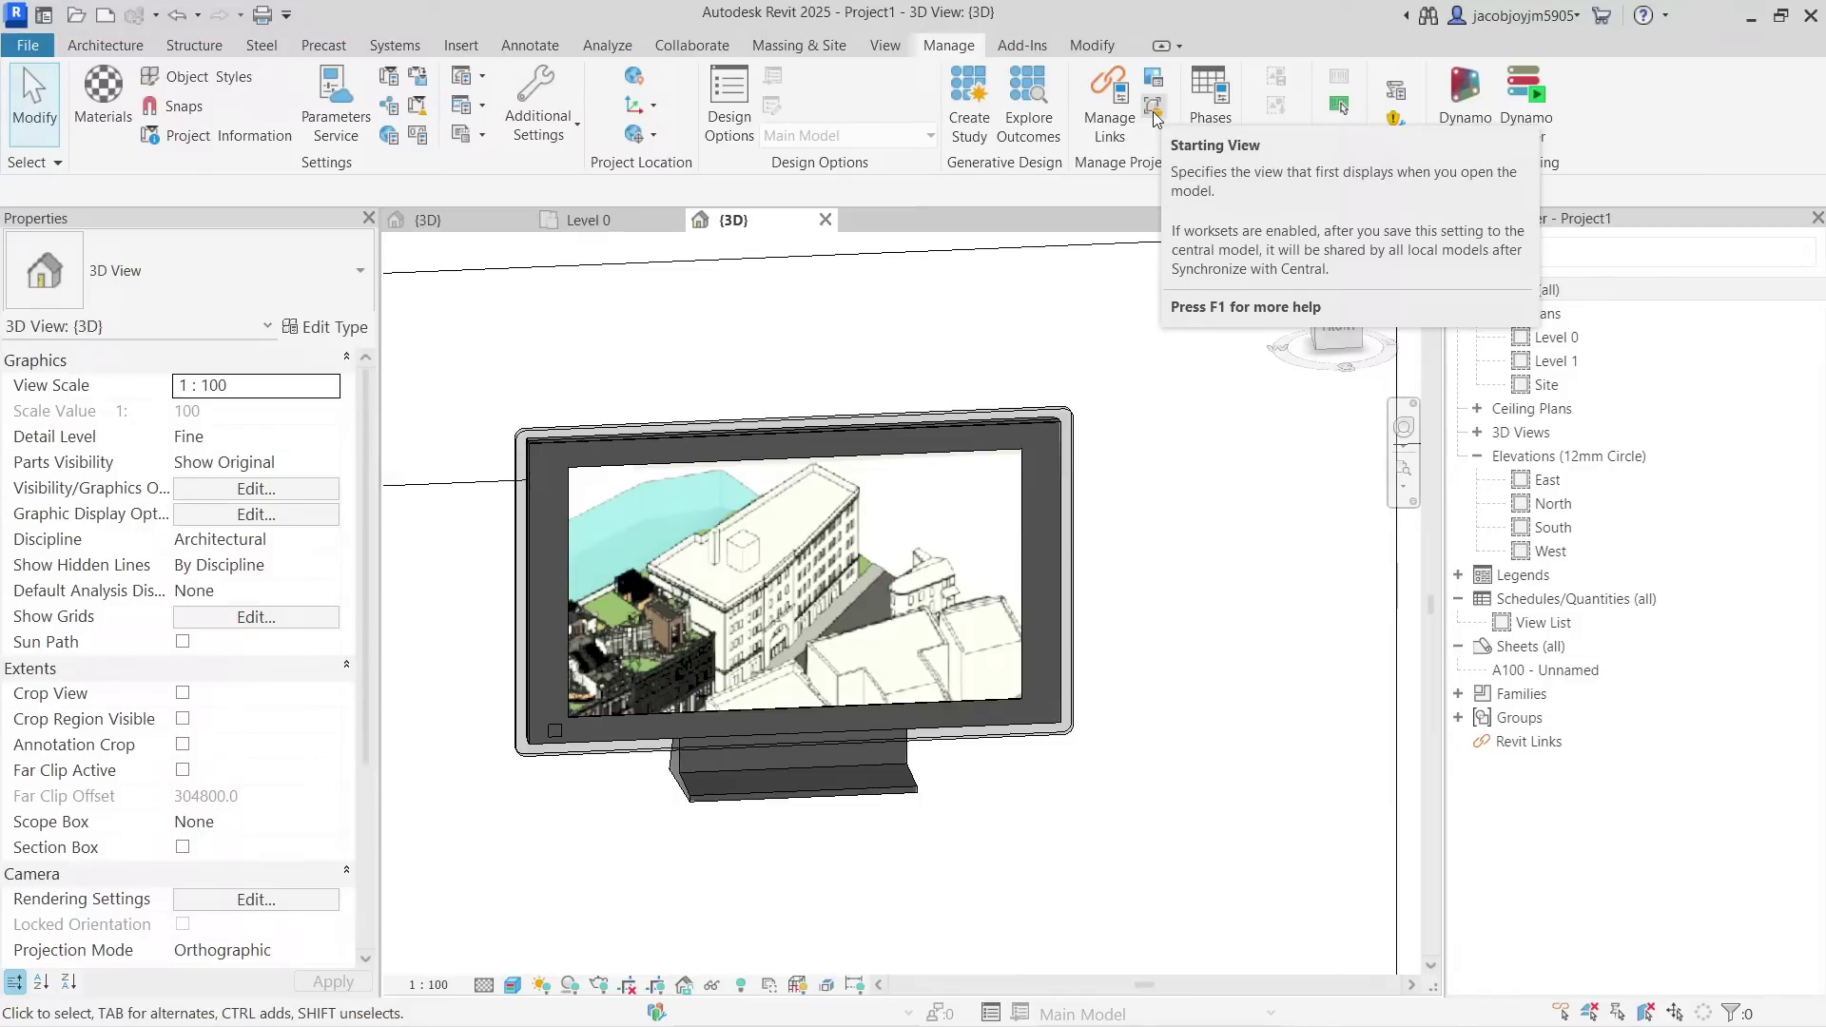
pyautogui.click(430, 219)
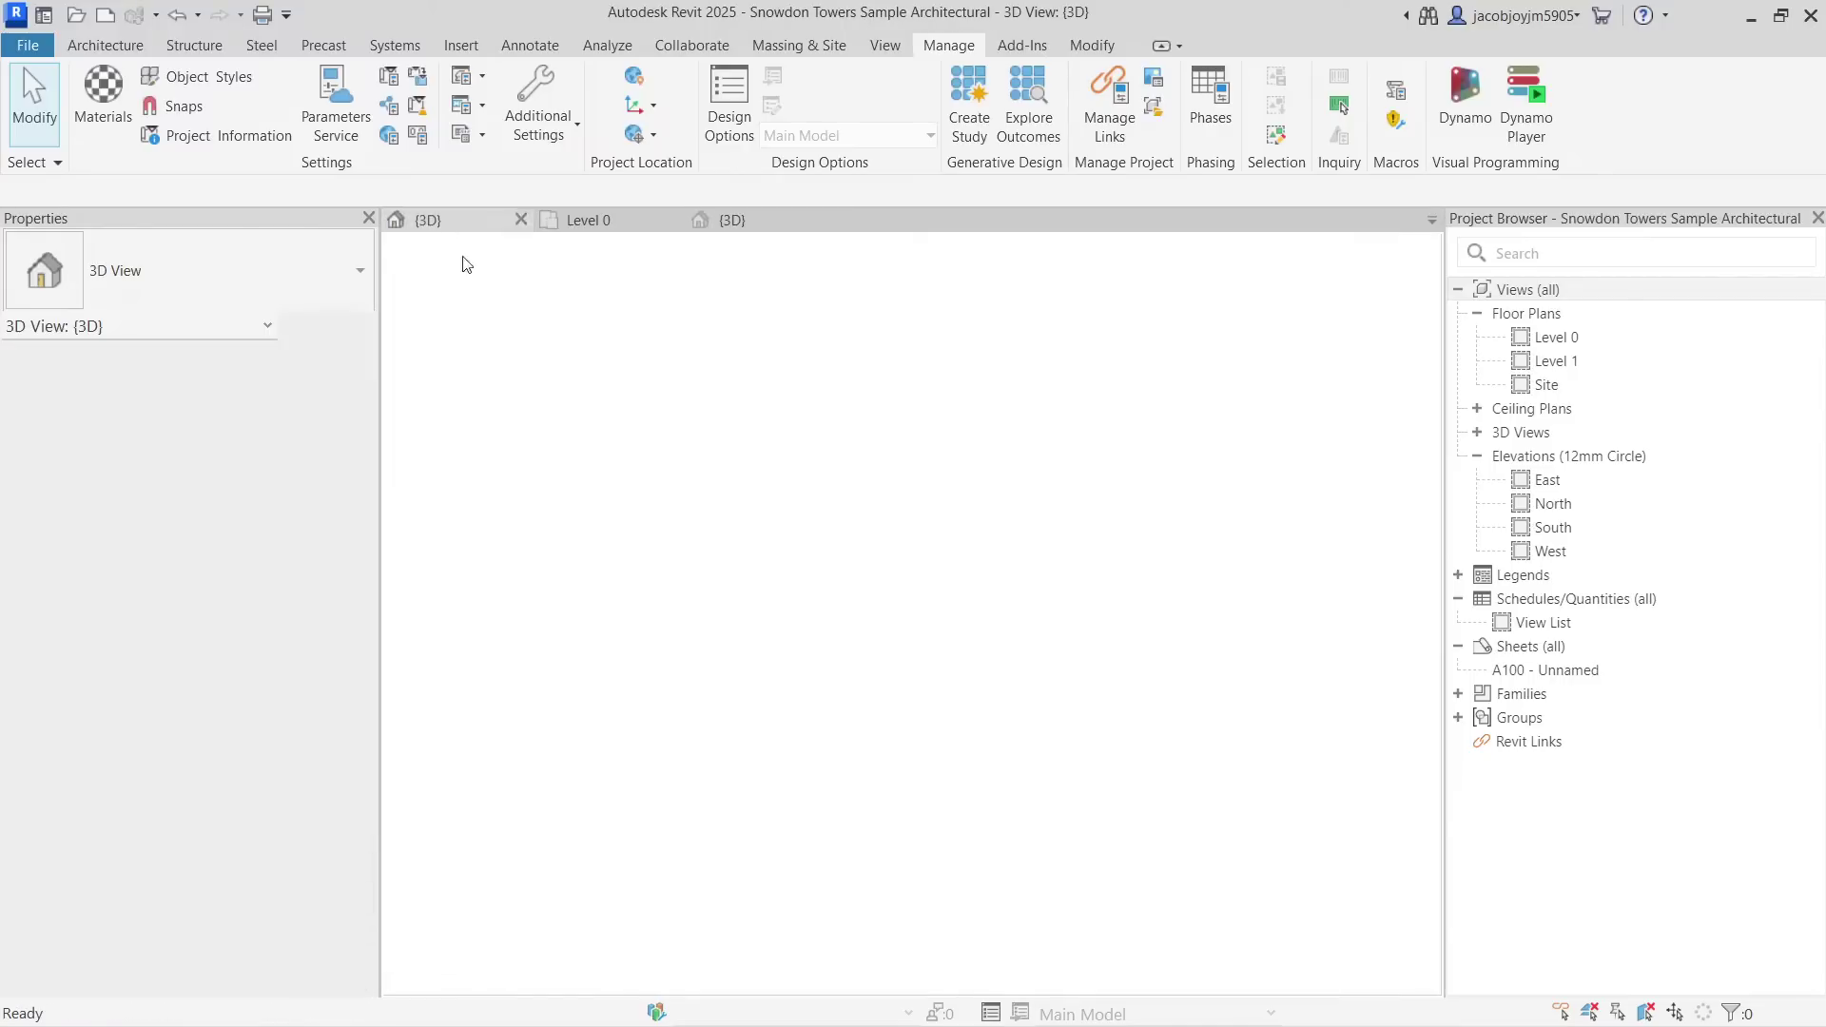
pyautogui.scroll(-1, 827, 494)
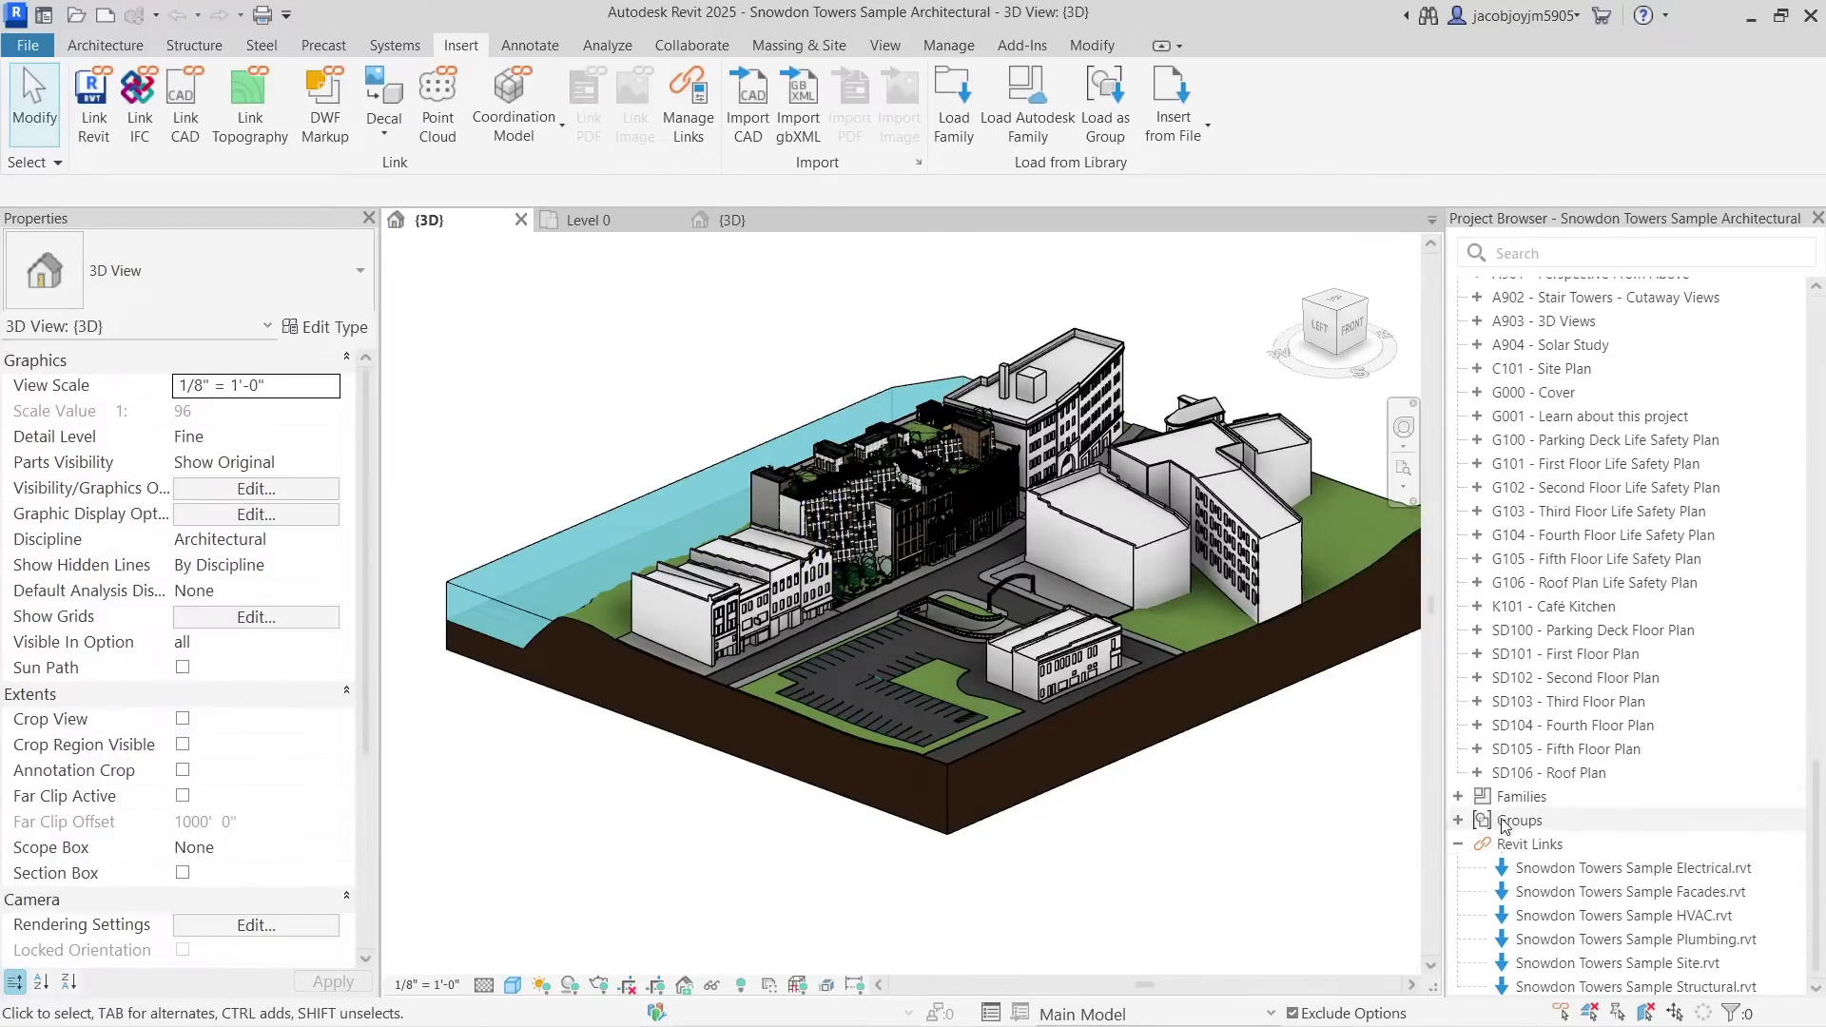
pyautogui.scroll(7, 1522, 752)
pyautogui.scroll(7, 1541, 677)
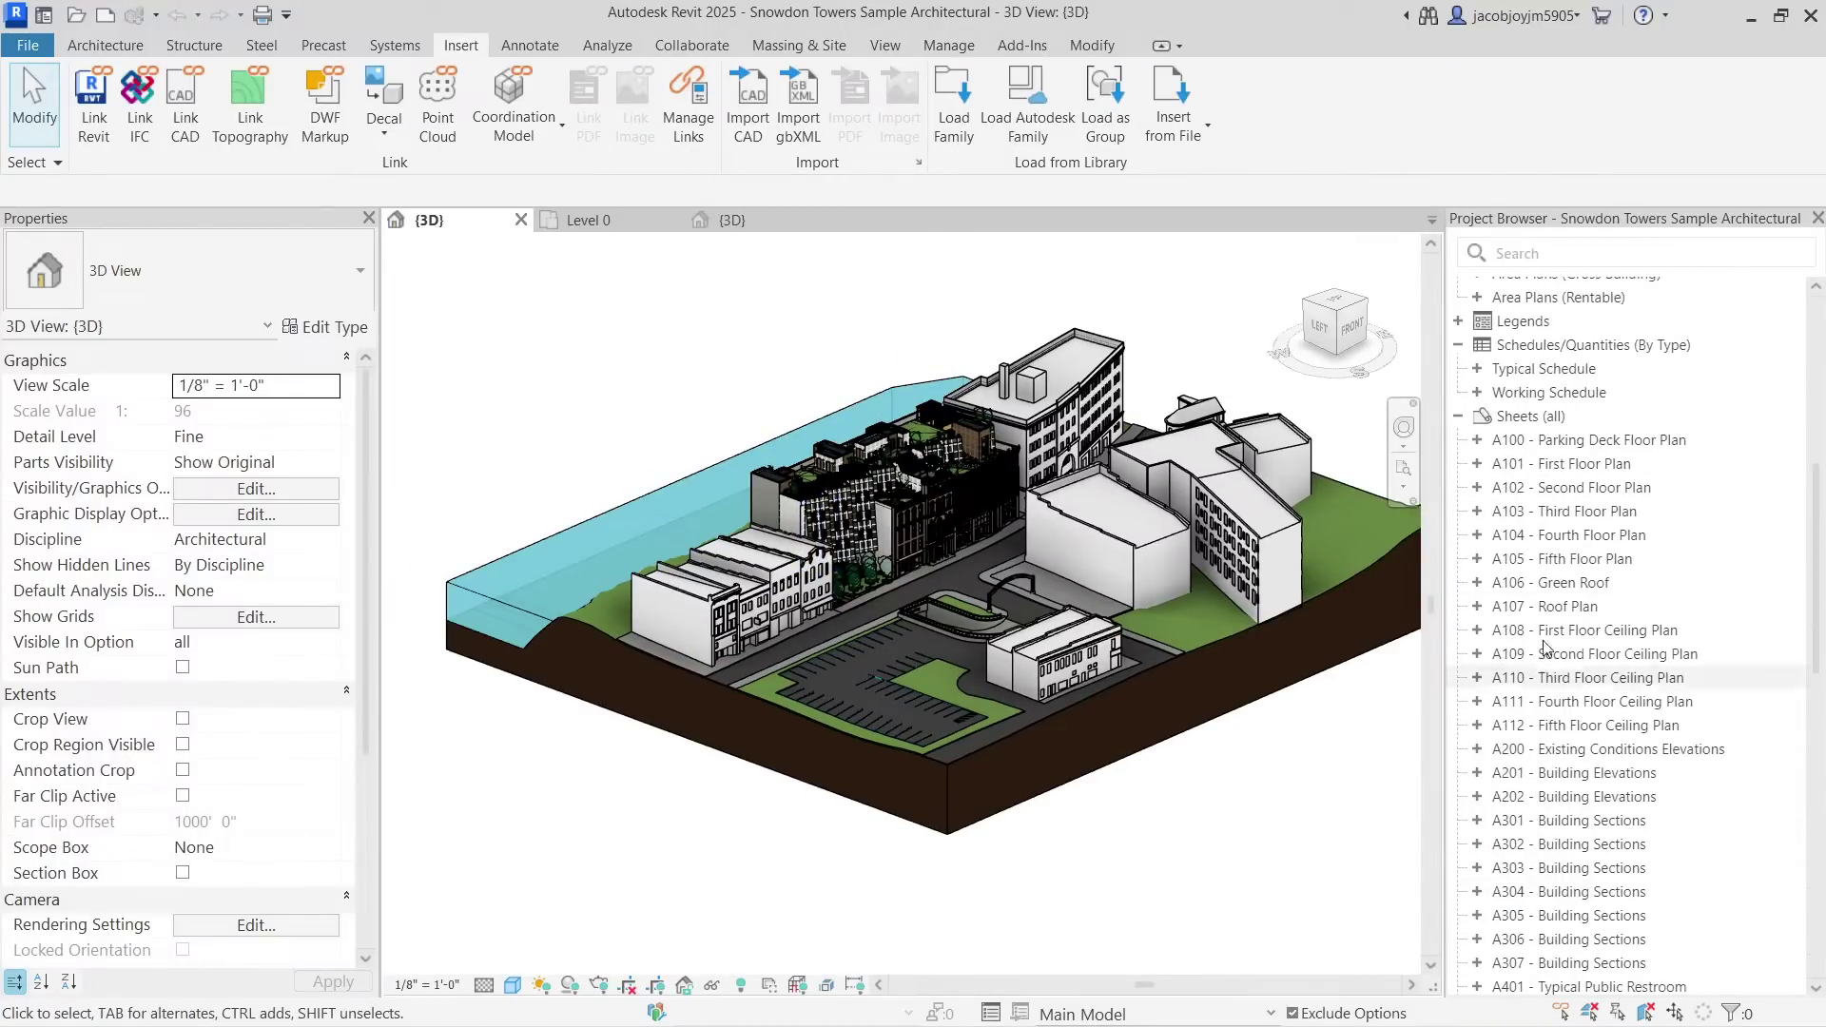
pyautogui.scroll(-8, 1564, 570)
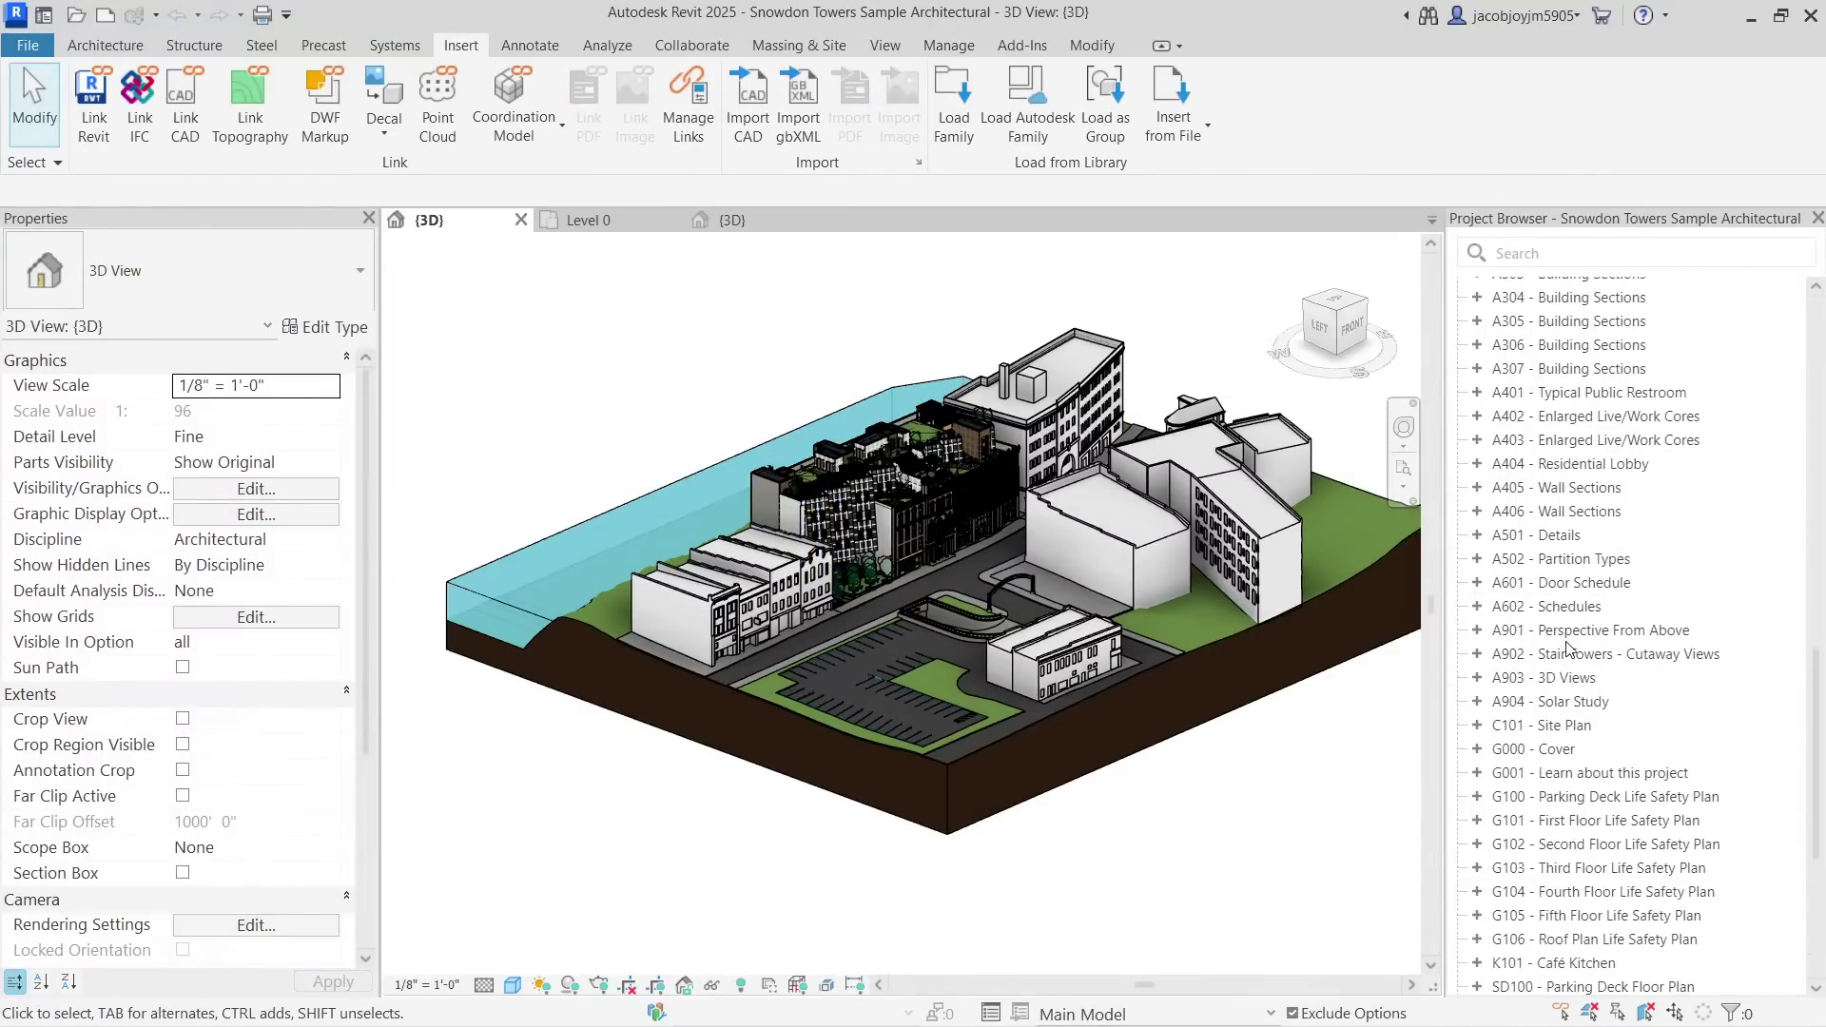
pyautogui.click(1569, 751)
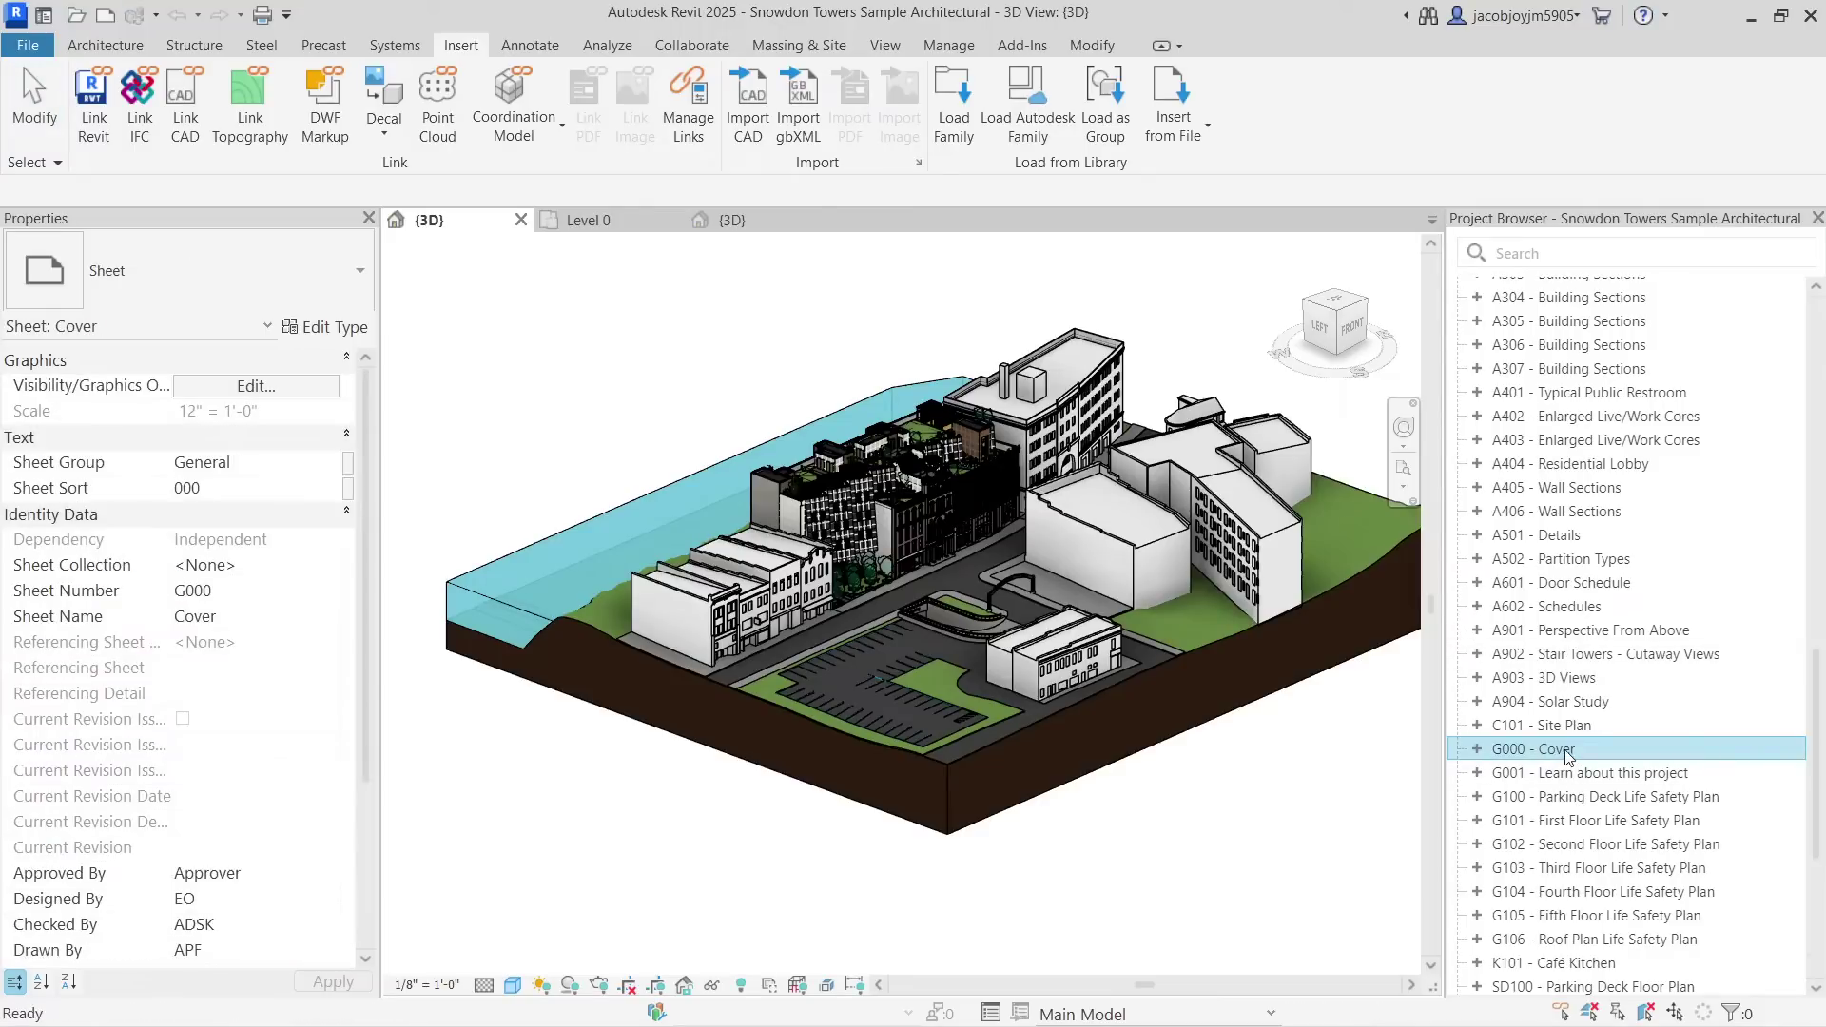
pyautogui.doubleClick(1568, 750)
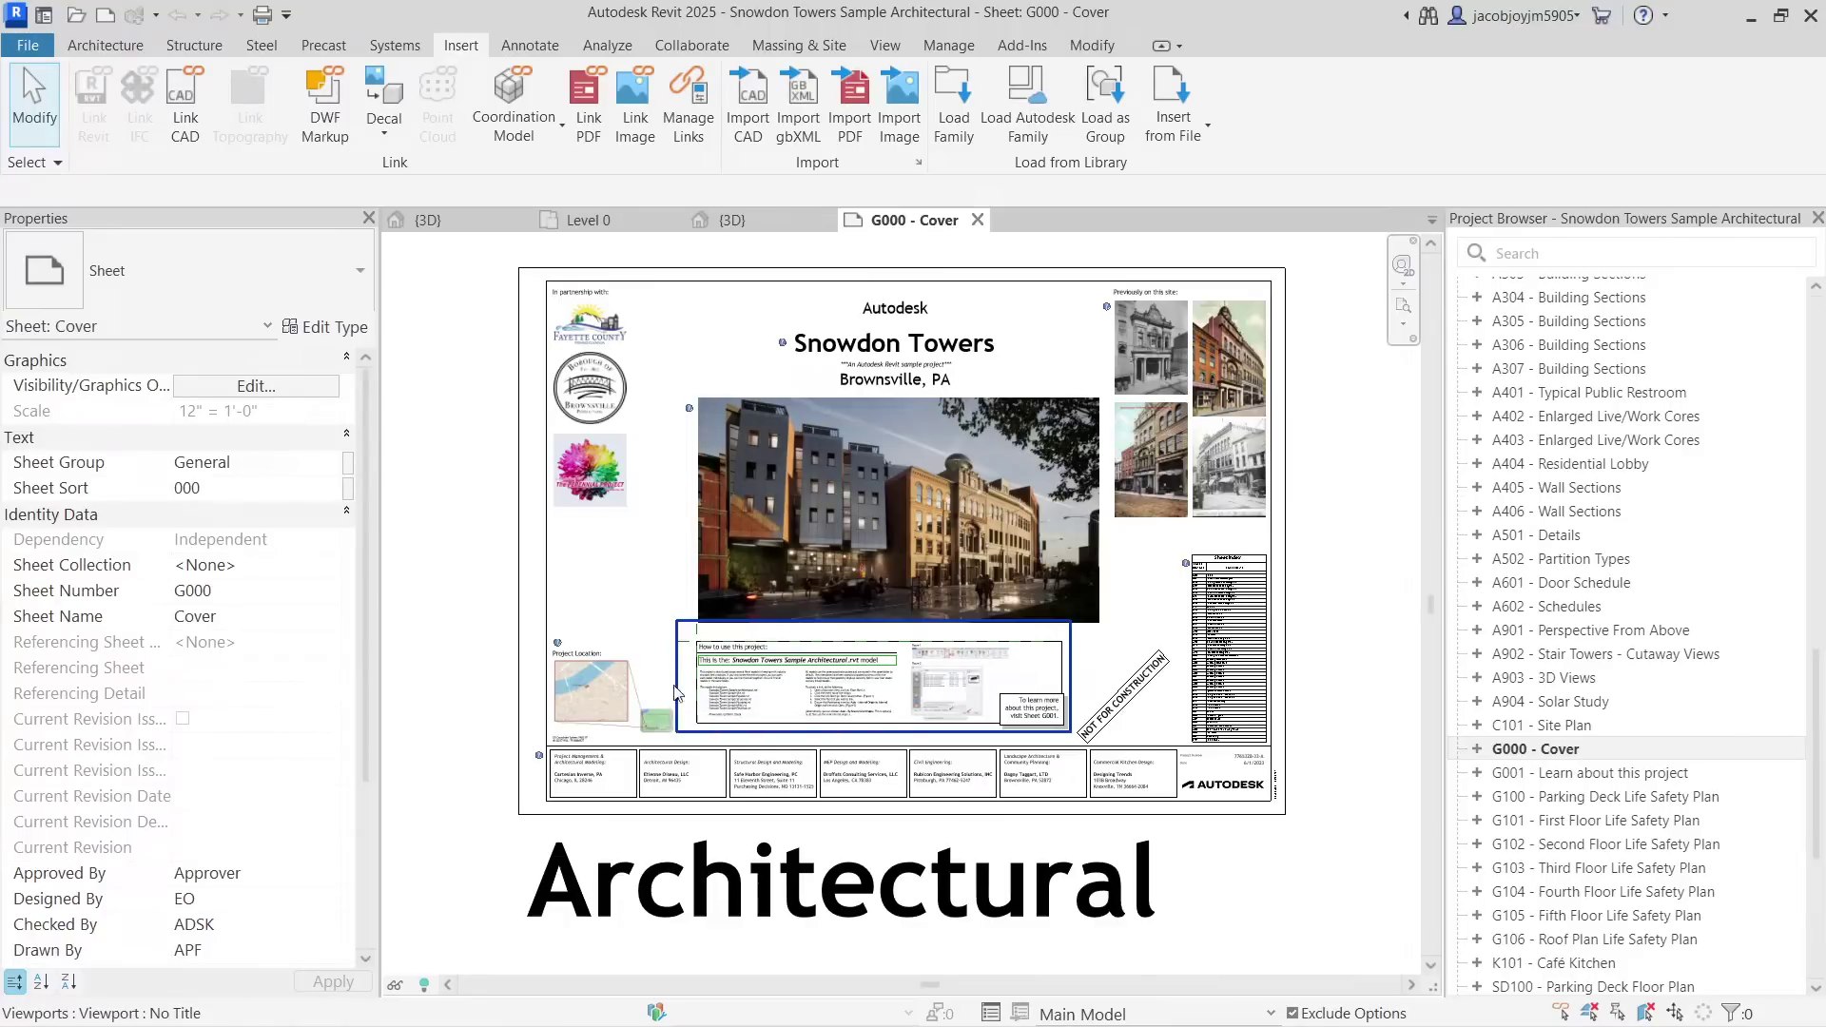
# Open the Starting View settings and expand the list of views available as the model's default opening view.
pyautogui.click(885, 46)
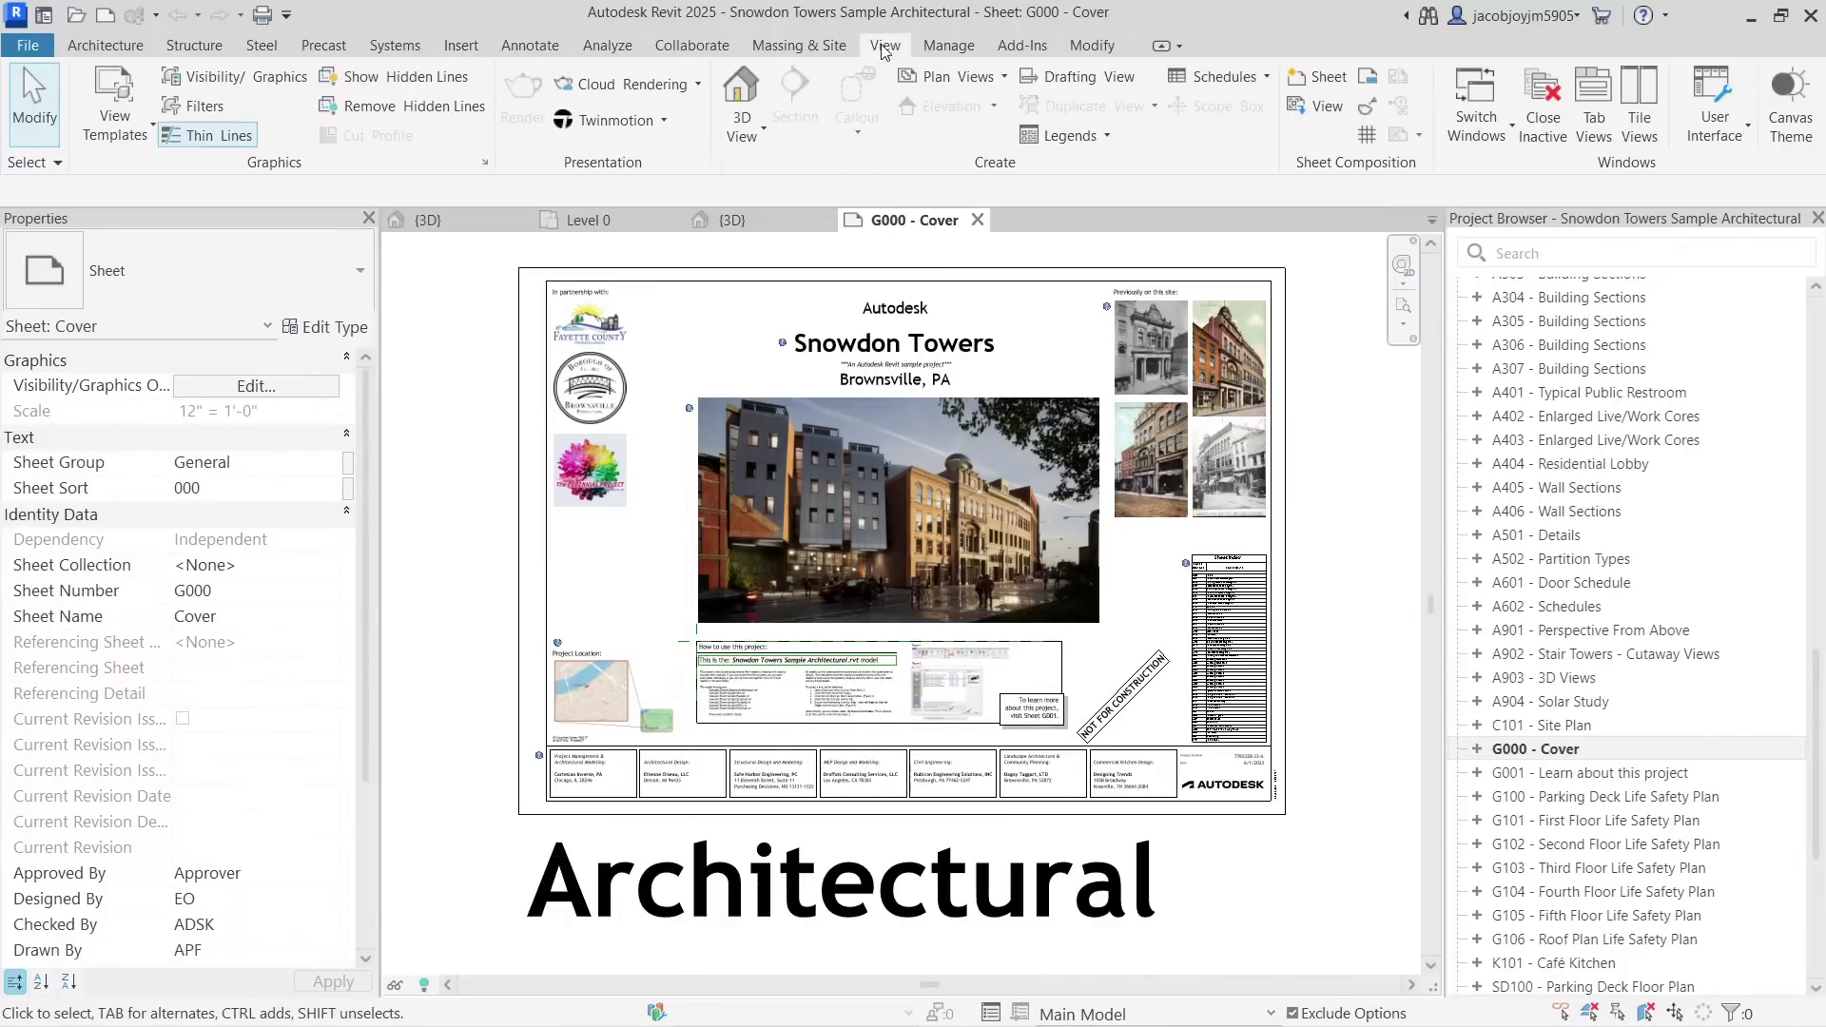
pyautogui.click(948, 46)
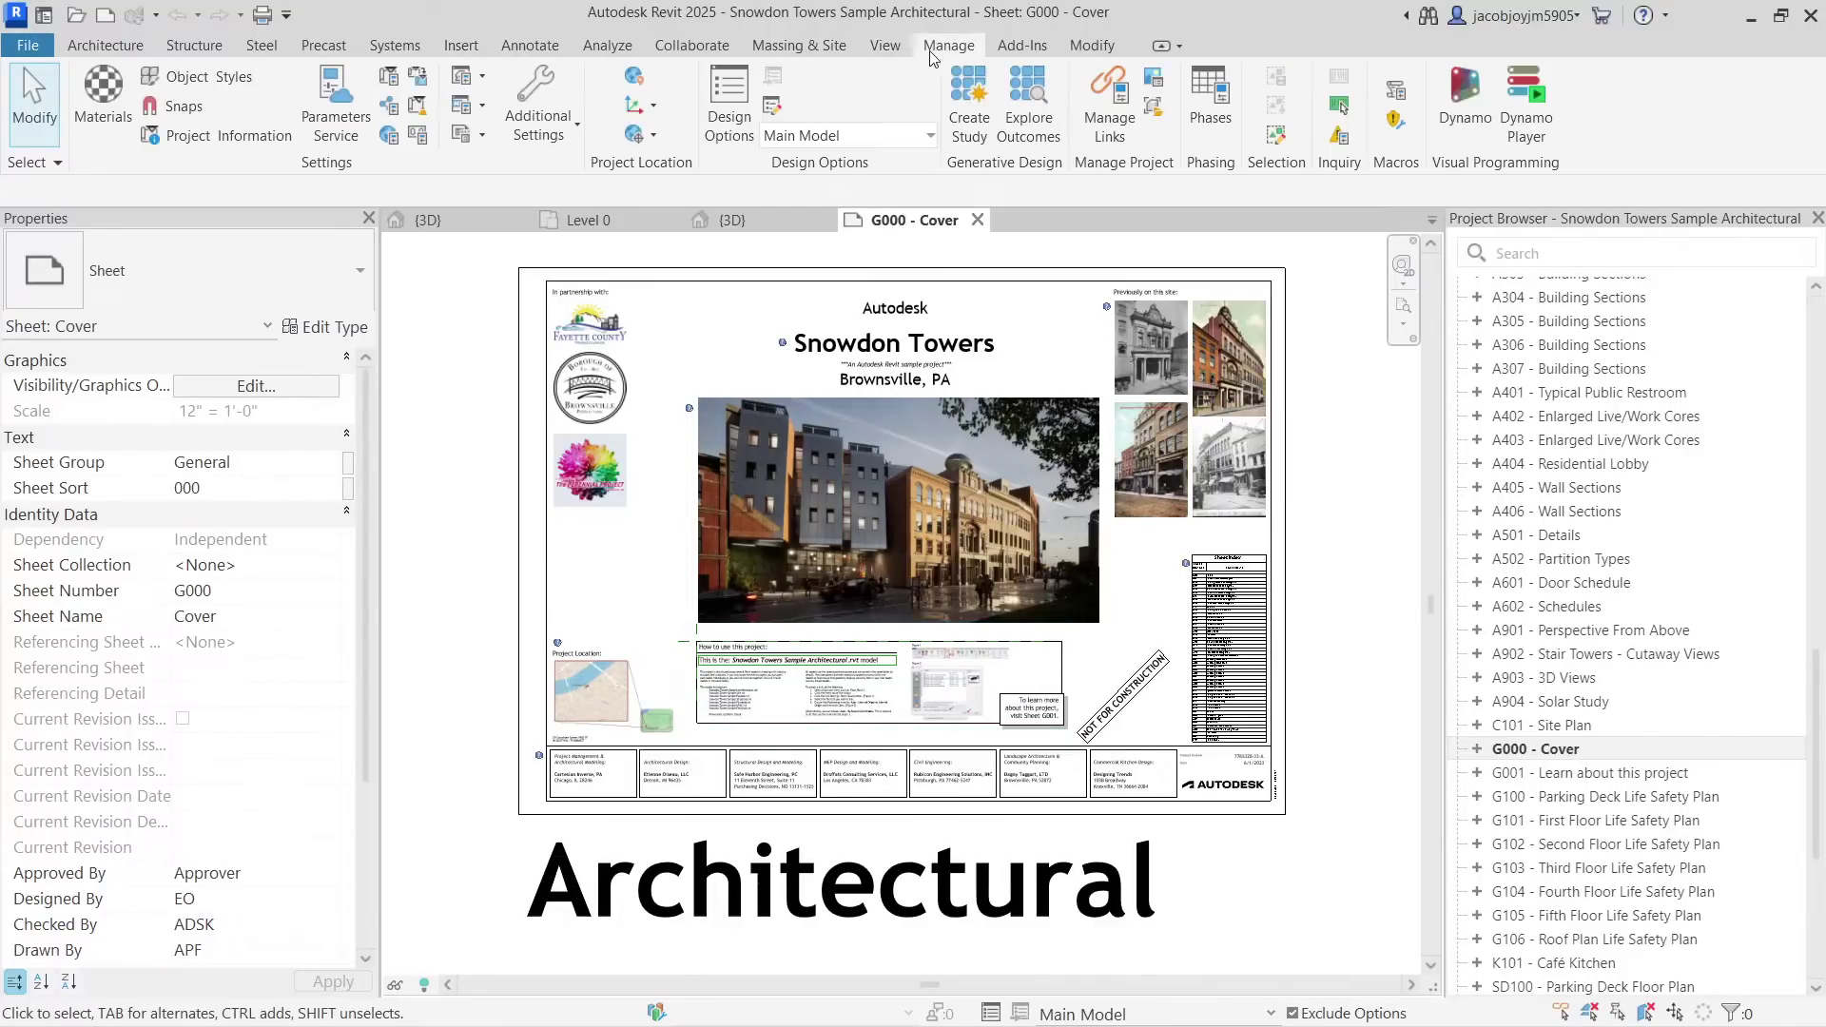
pyautogui.click(1157, 108)
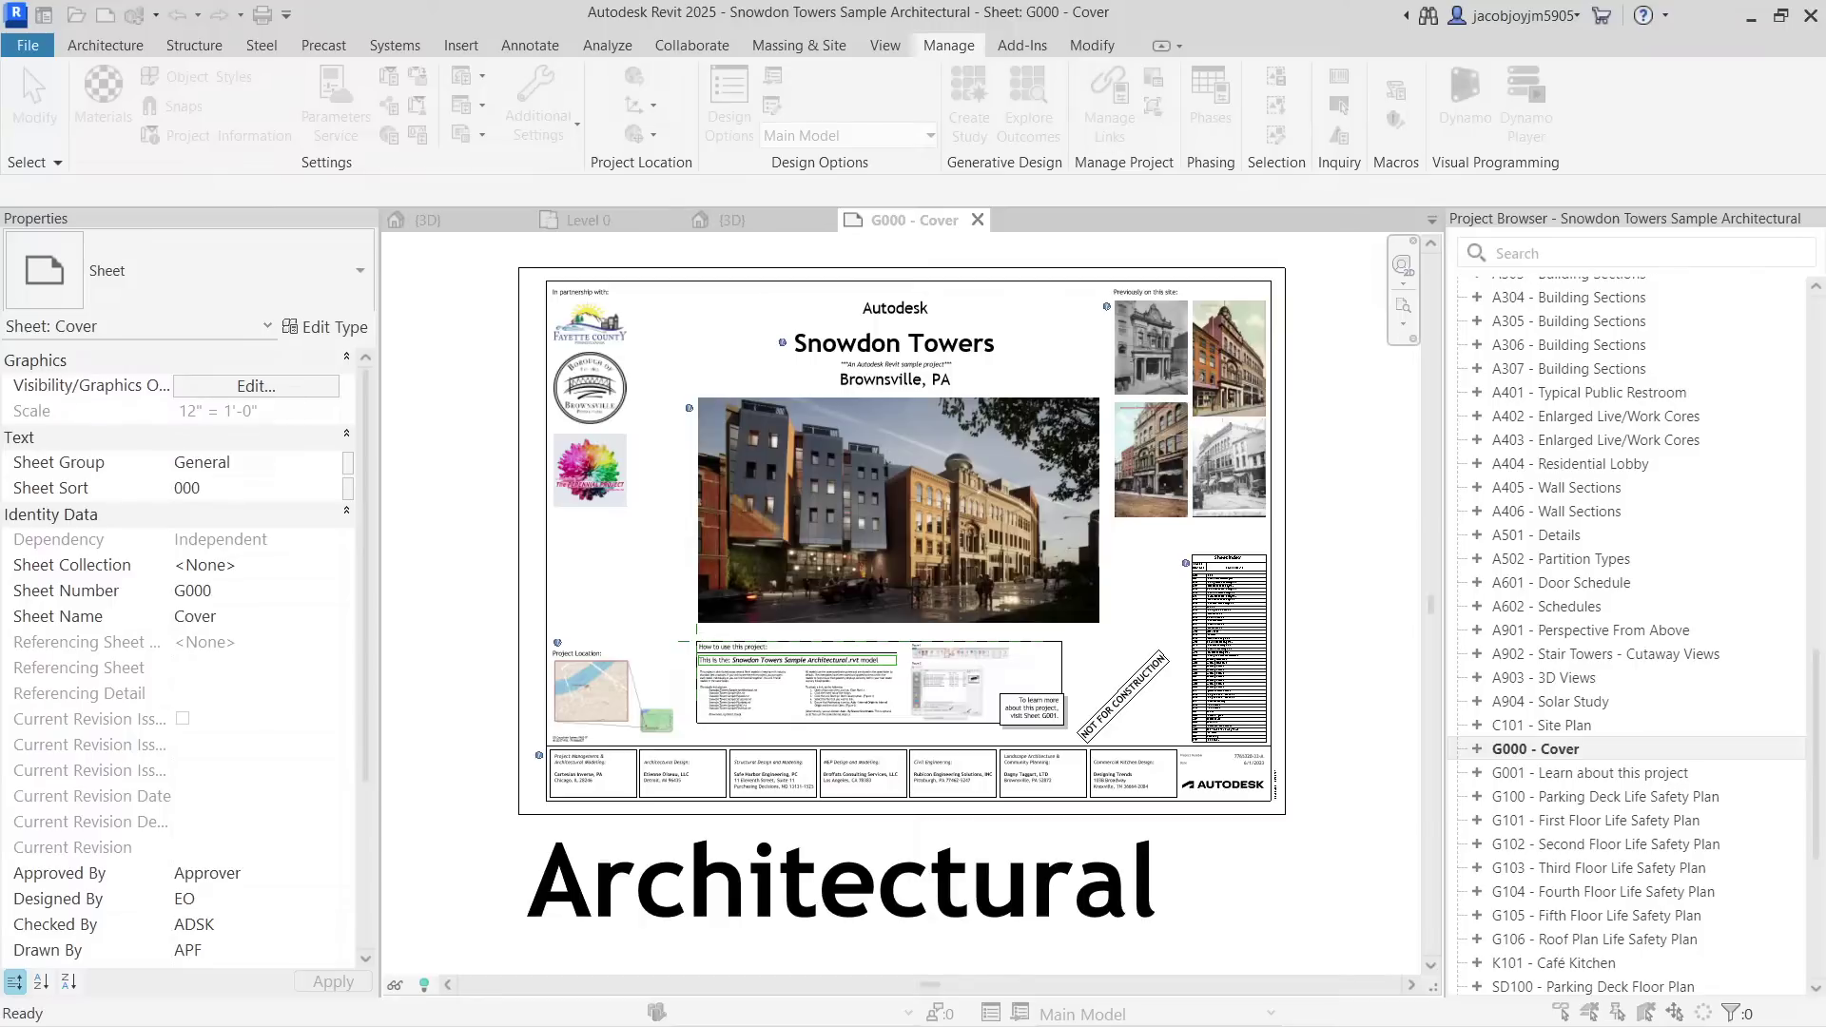
pyautogui.click(718, 489)
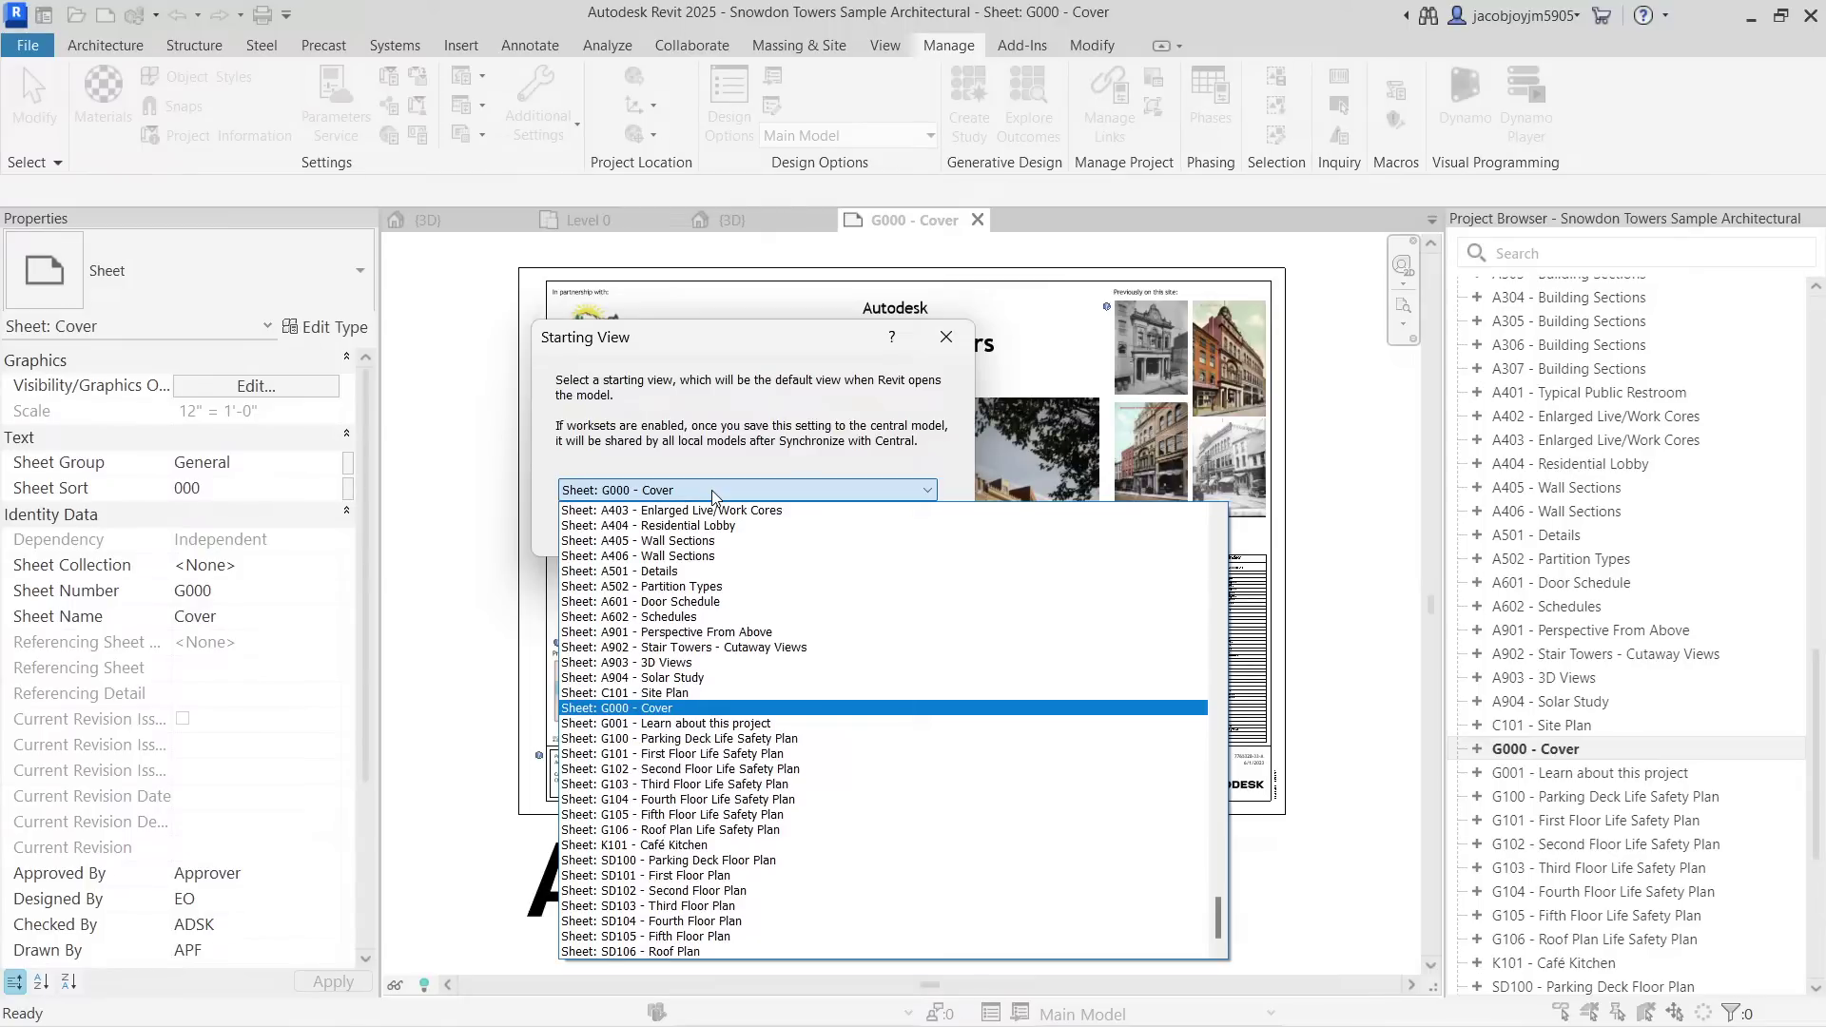
# Browse the 3D views, area plans, floor plans and sheets offered as starting view, and close the settings without changing the selection.
pyautogui.scroll(7, 742, 641)
pyautogui.moveTo(1219, 894); pyautogui.dragTo(1187, 619)
pyautogui.scroll(2, 1185, 616)
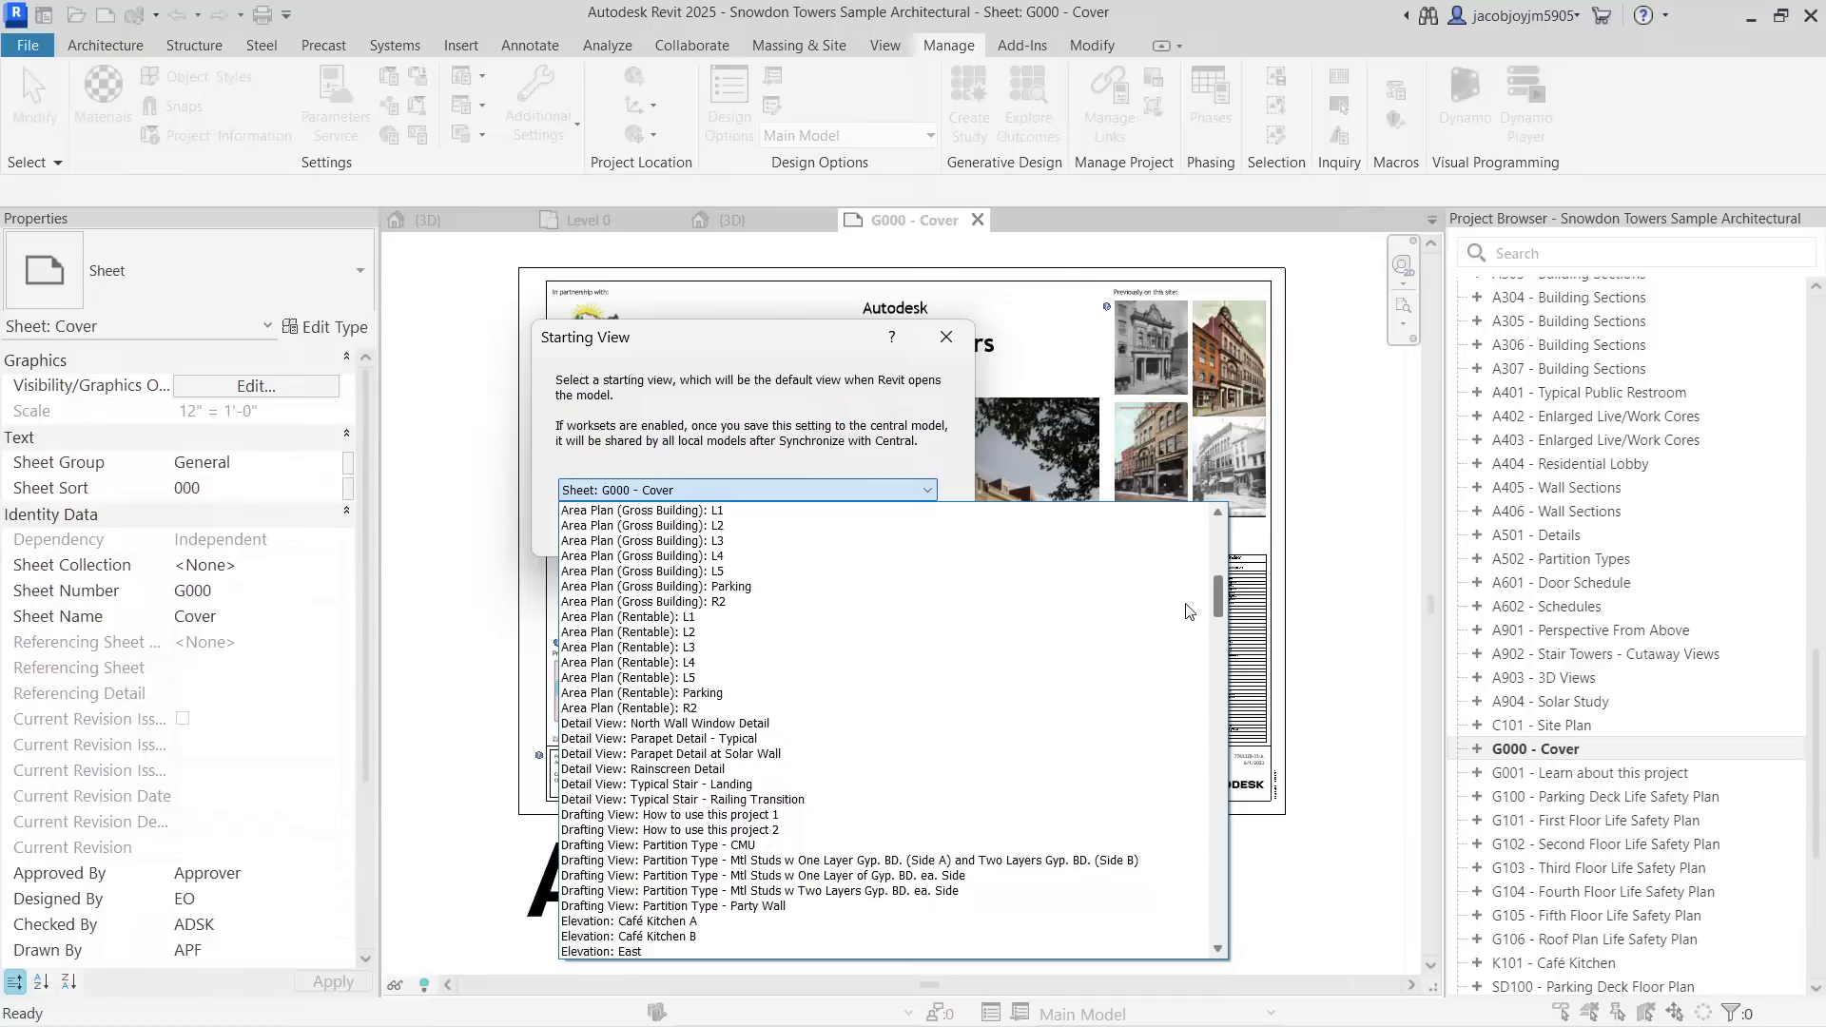
pyautogui.scroll(-5, 1186, 610)
pyautogui.scroll(15, 1188, 590)
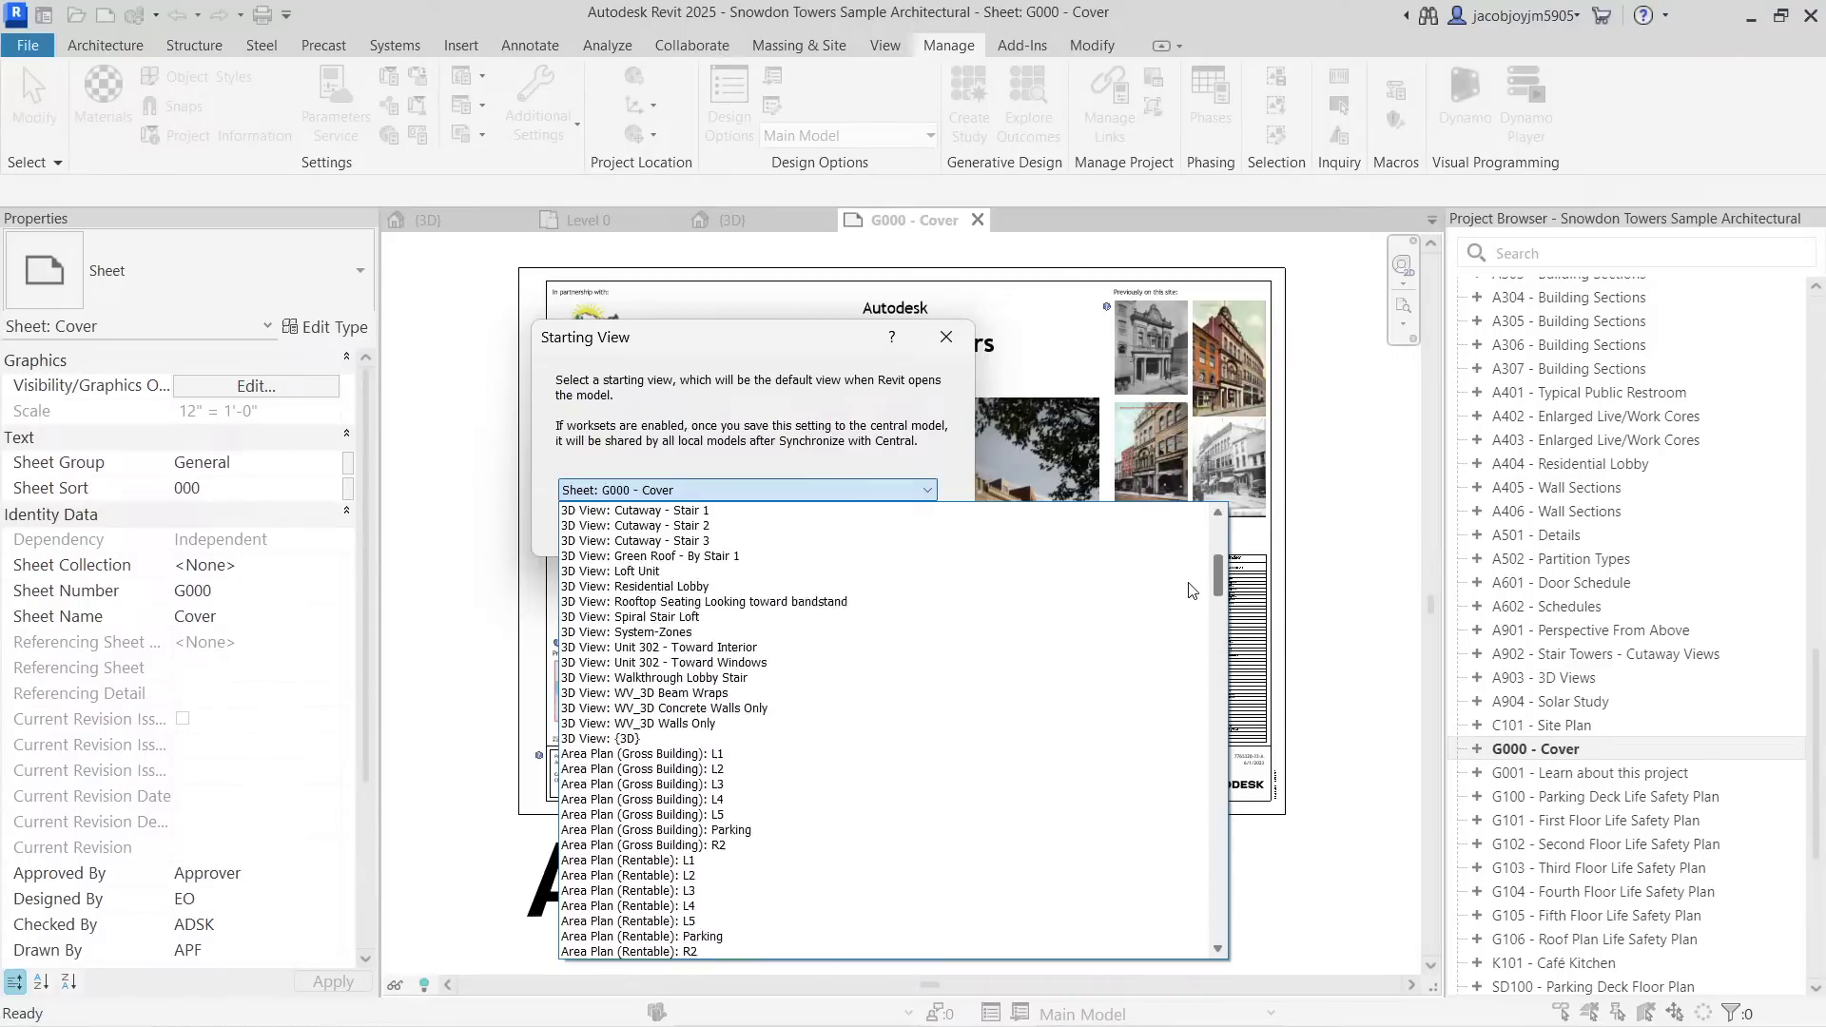
pyautogui.scroll(6, 1182, 556)
pyautogui.scroll(-20, 1186, 665)
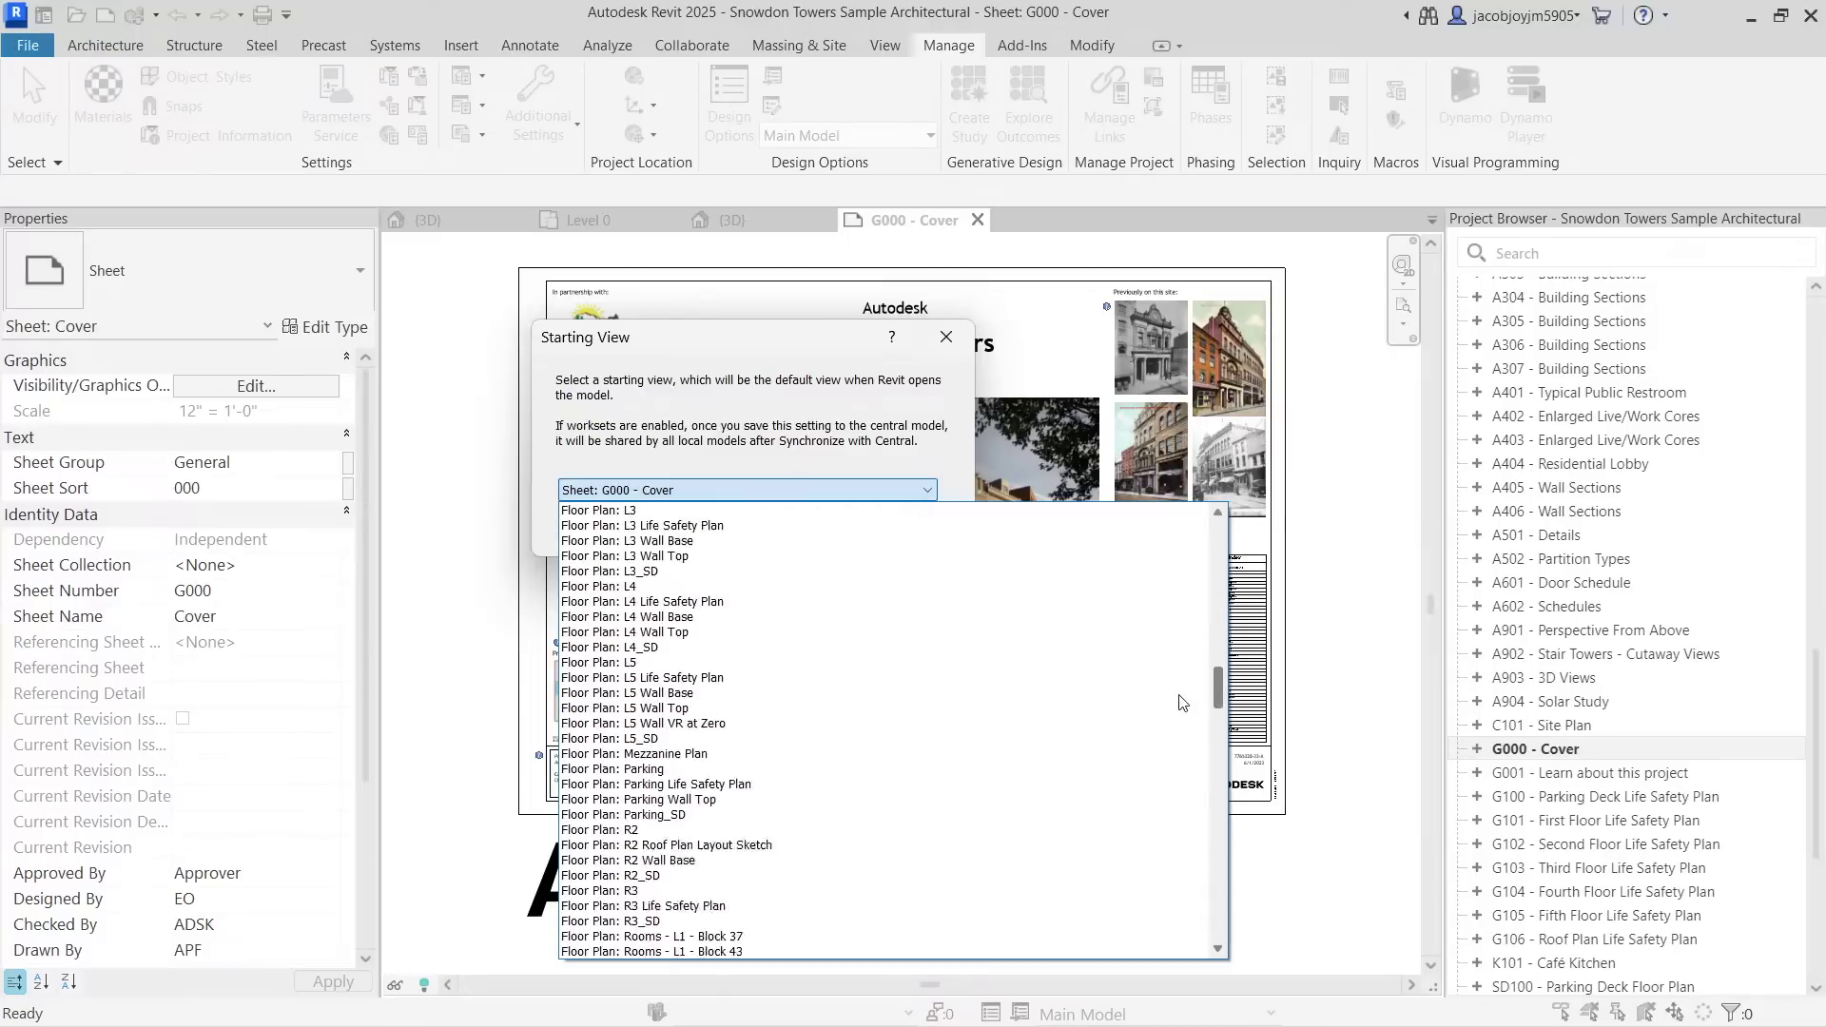
pyautogui.scroll(-20, 1195, 789)
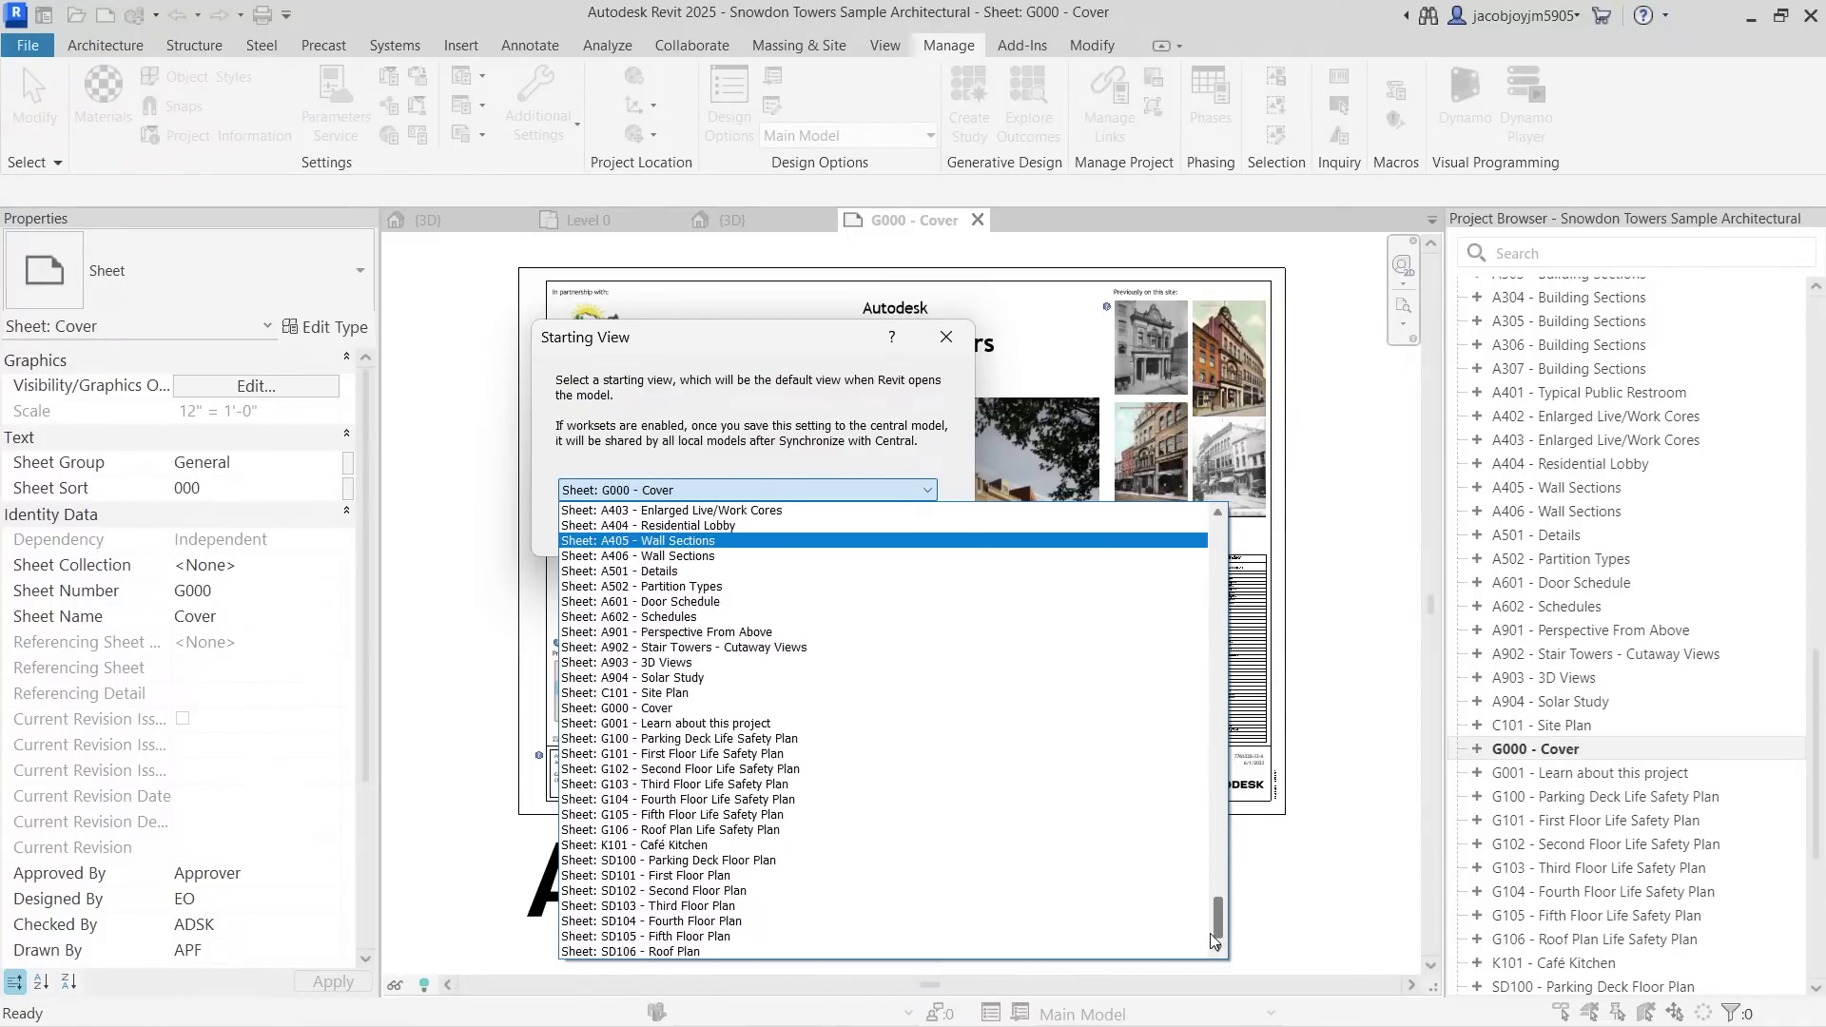
pyautogui.click(767, 416)
pyautogui.click(946, 336)
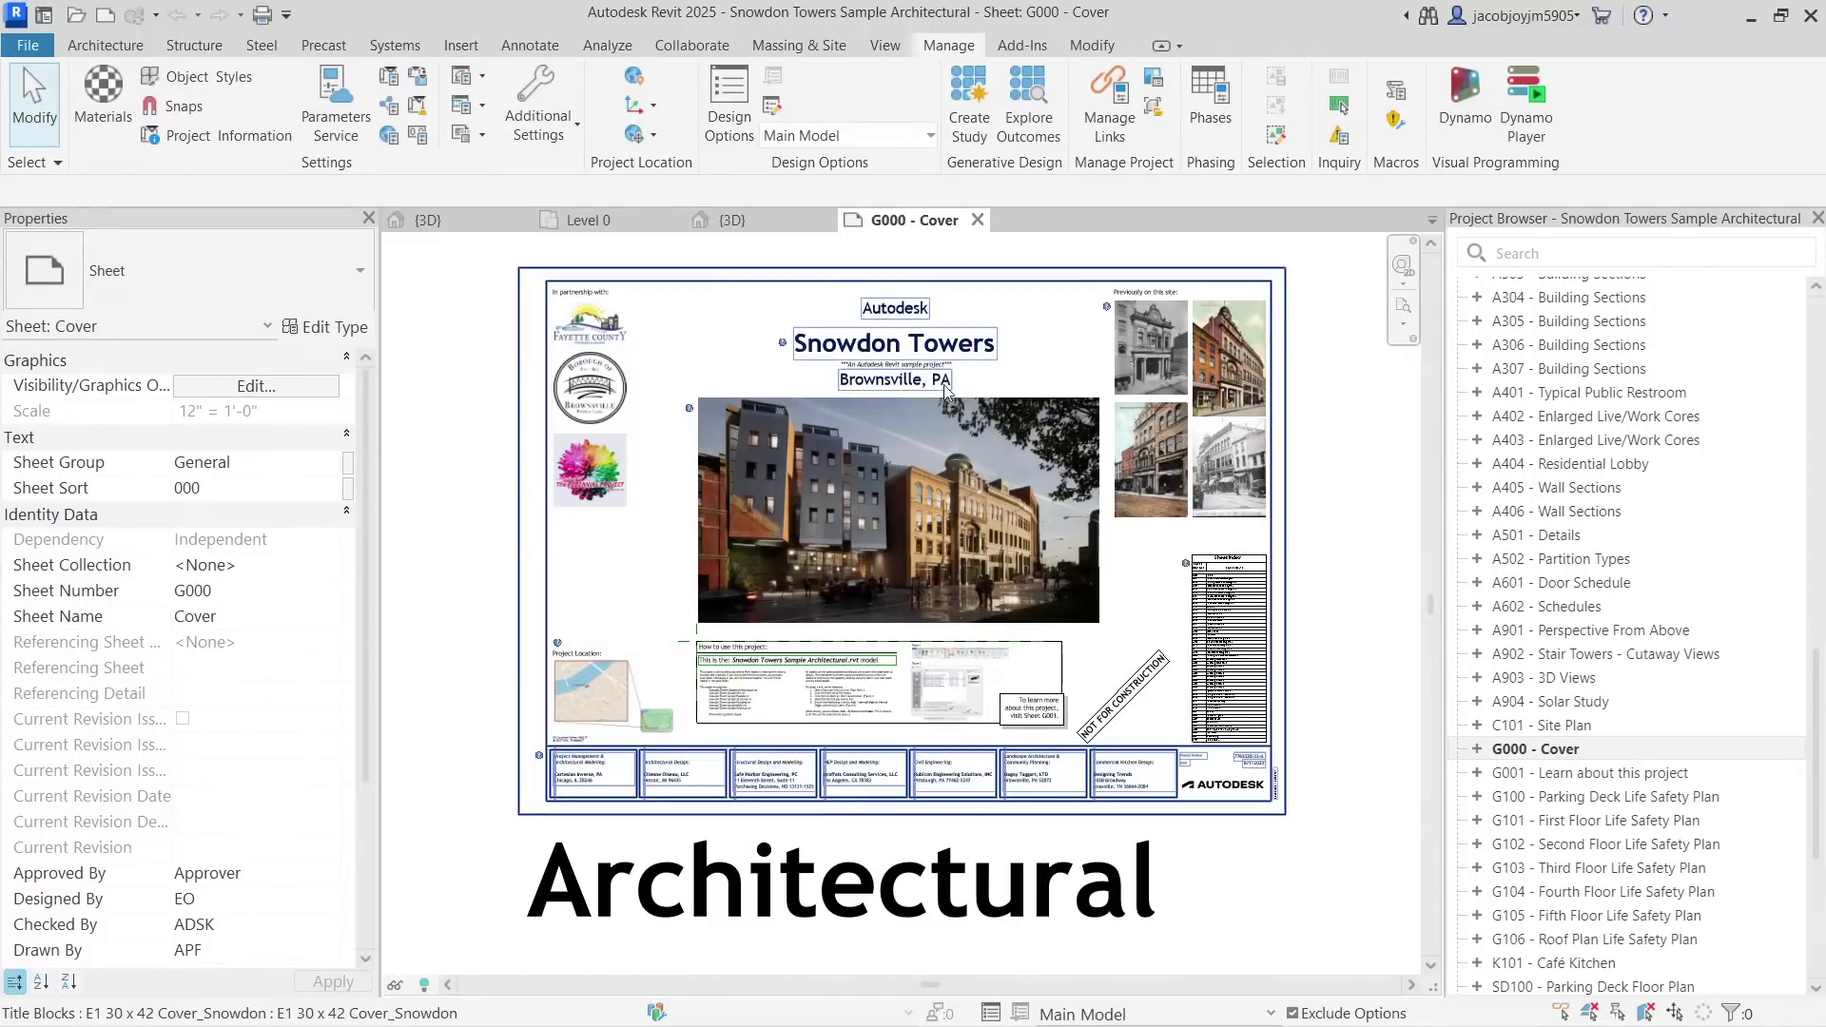
# Open Project Information and enlarge the dialog to review all of its parameters, including identity, IFC and other data.
pyautogui.scroll(-1, 878, 445)
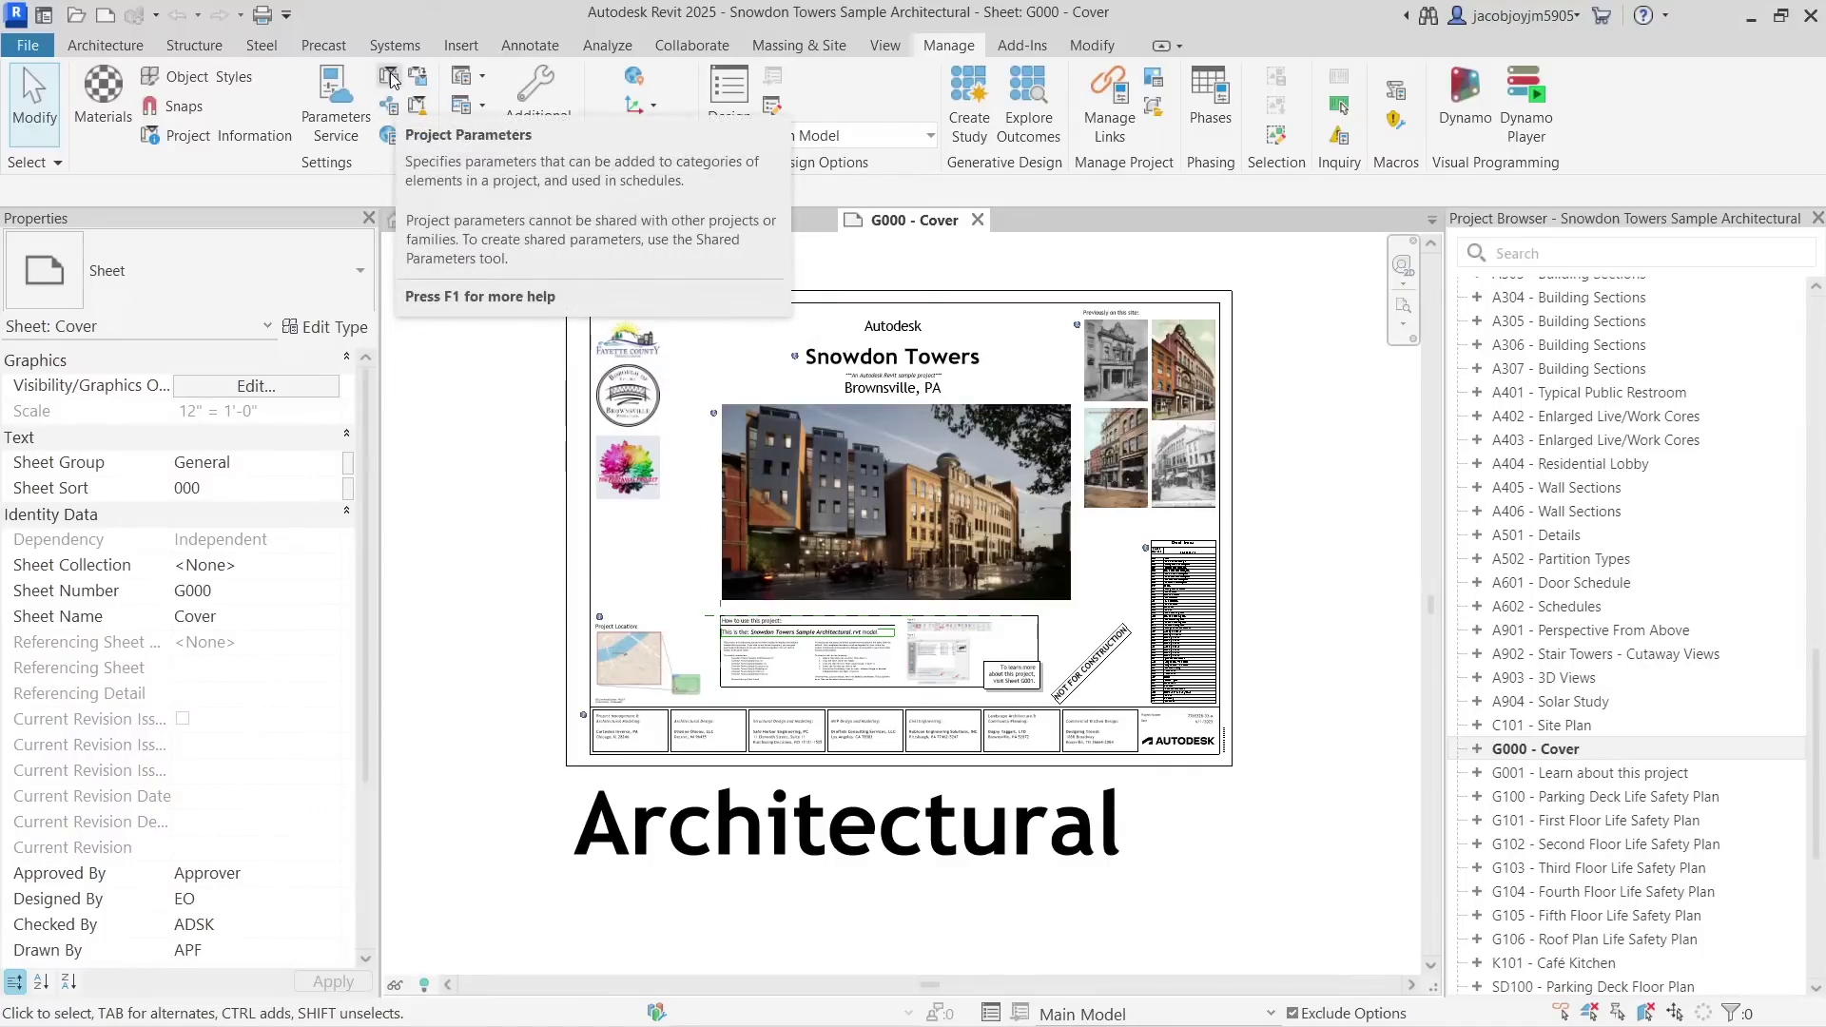
pyautogui.click(249, 137)
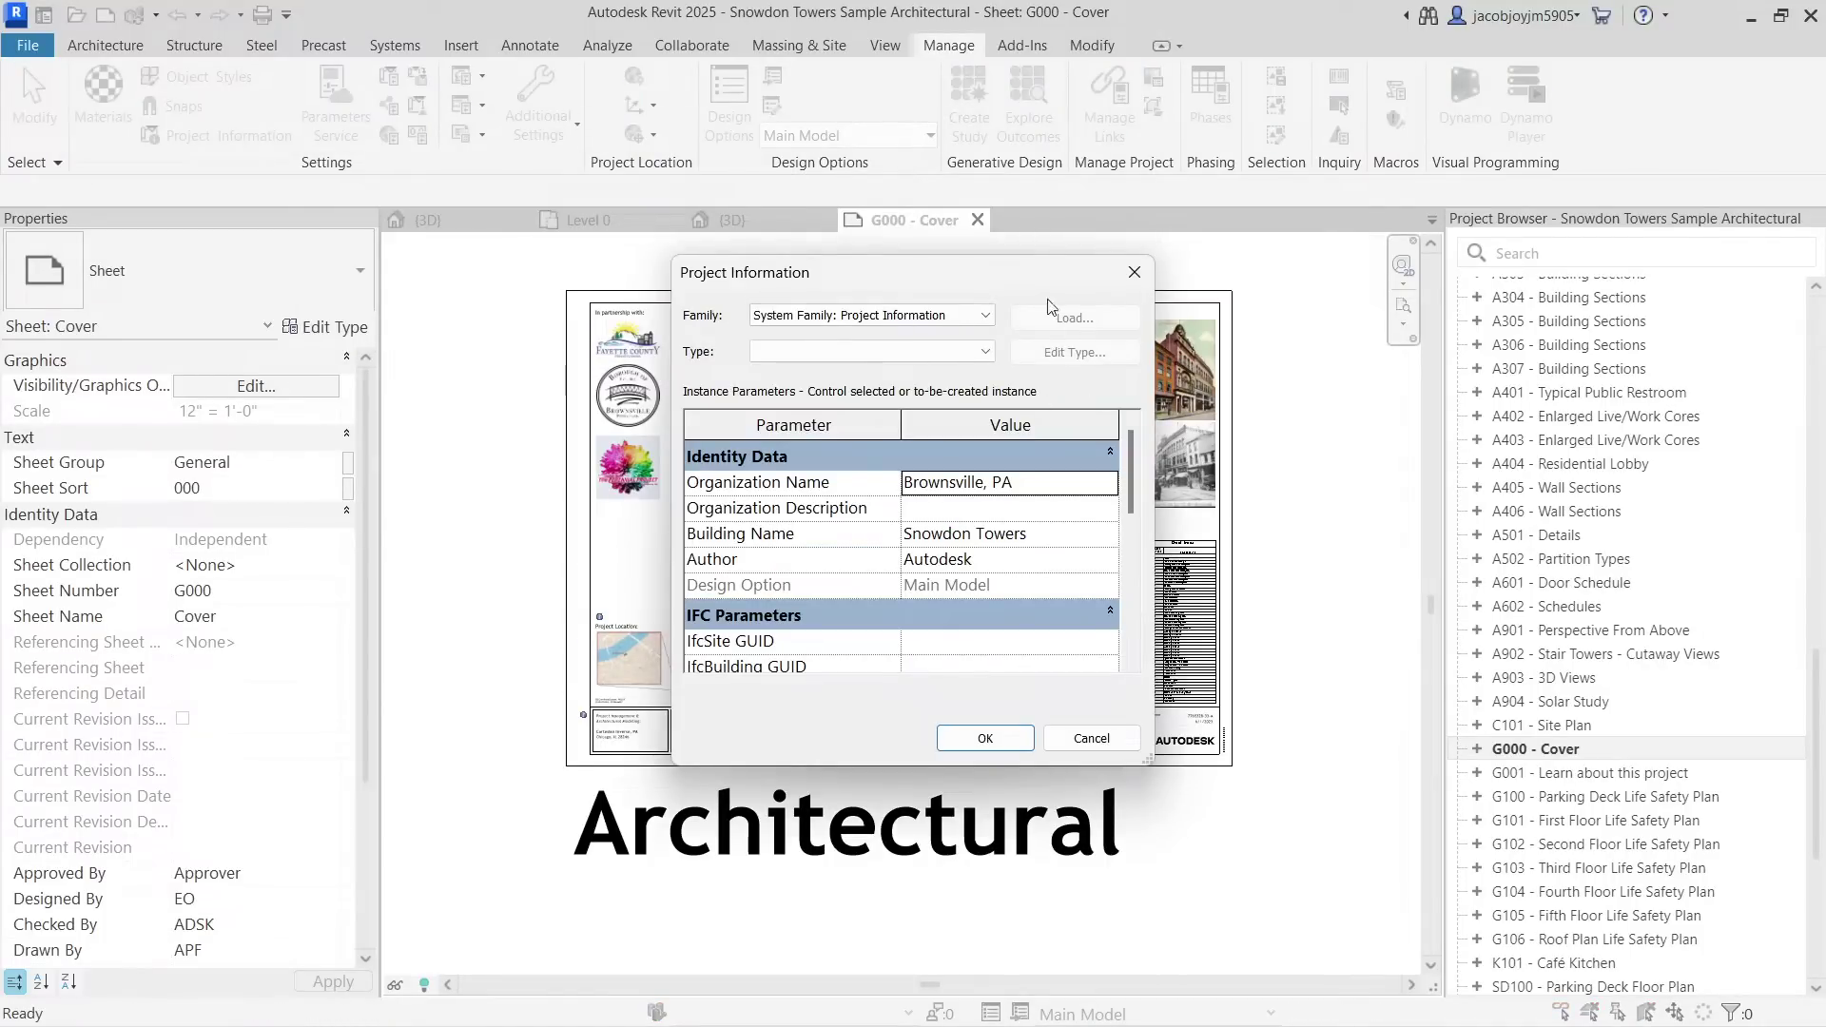
pyautogui.moveTo(989, 282); pyautogui.dragTo(744, 156)
pyautogui.moveTo(902, 633); pyautogui.dragTo(1120, 927)
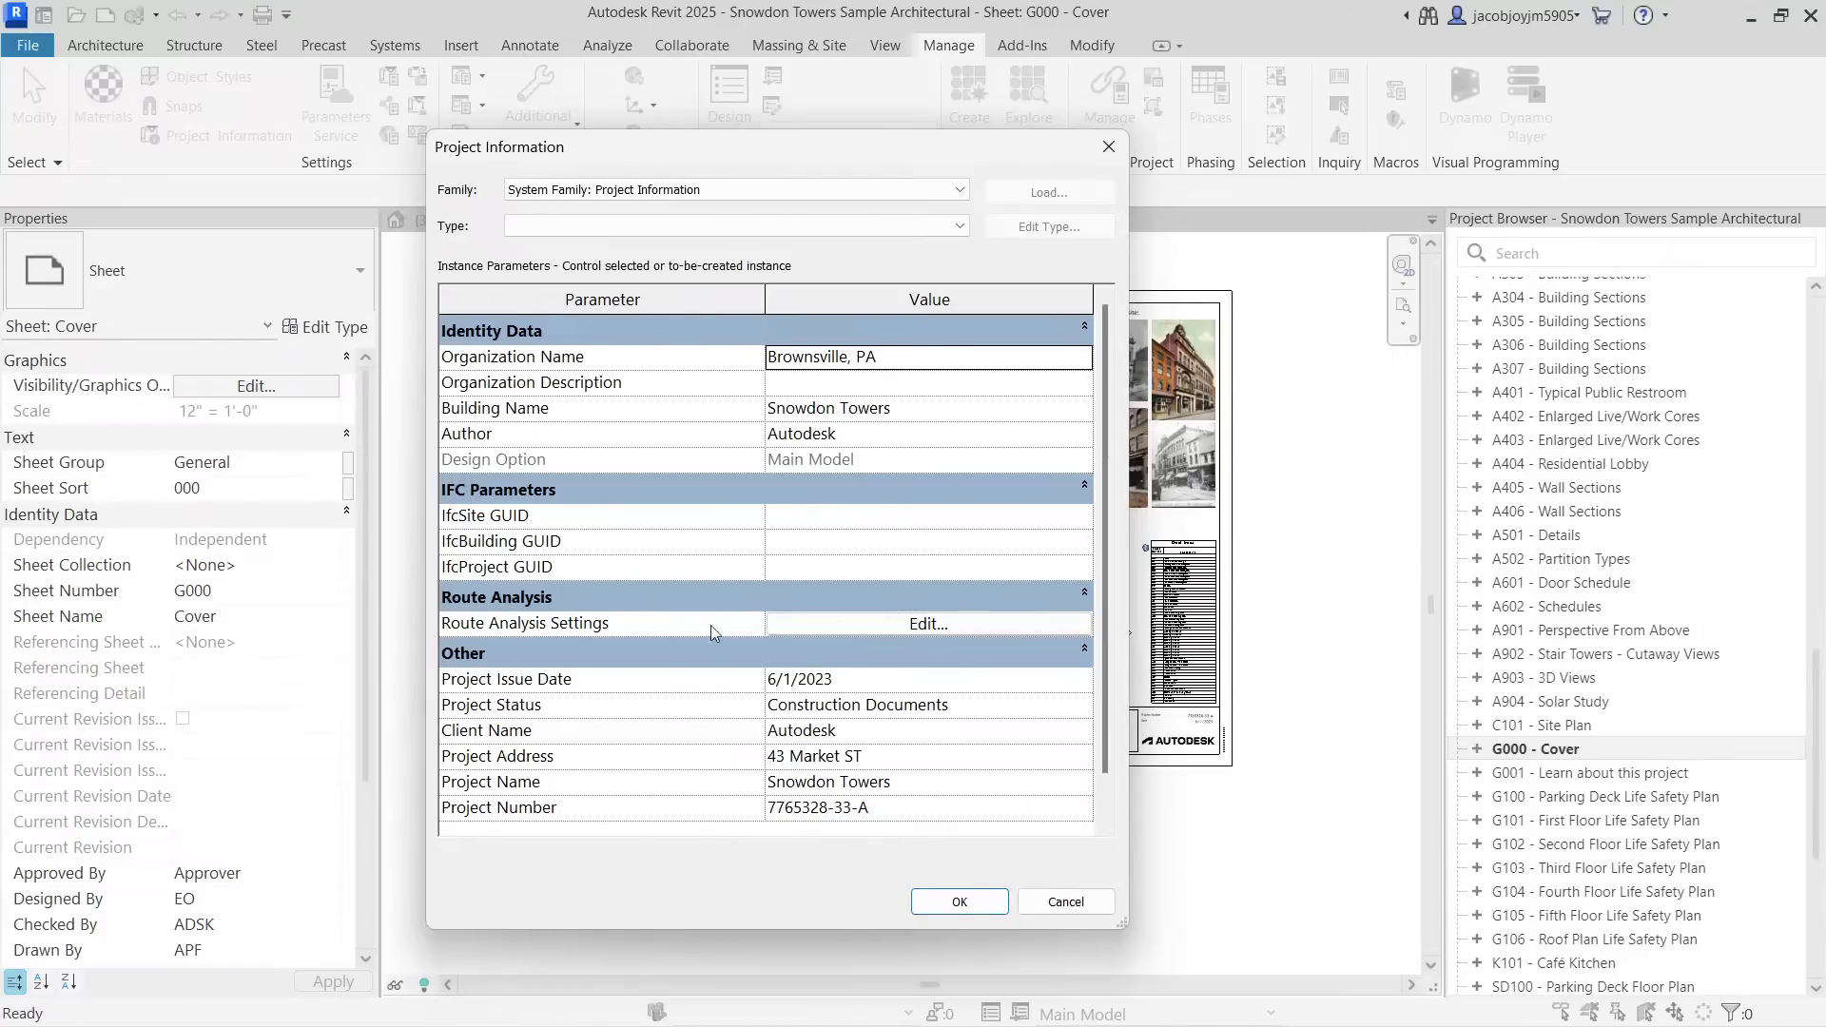
# Review the obstacle categories and analysis zone in Route Analysis Settings, and close them without changes.
pyautogui.click(842, 623)
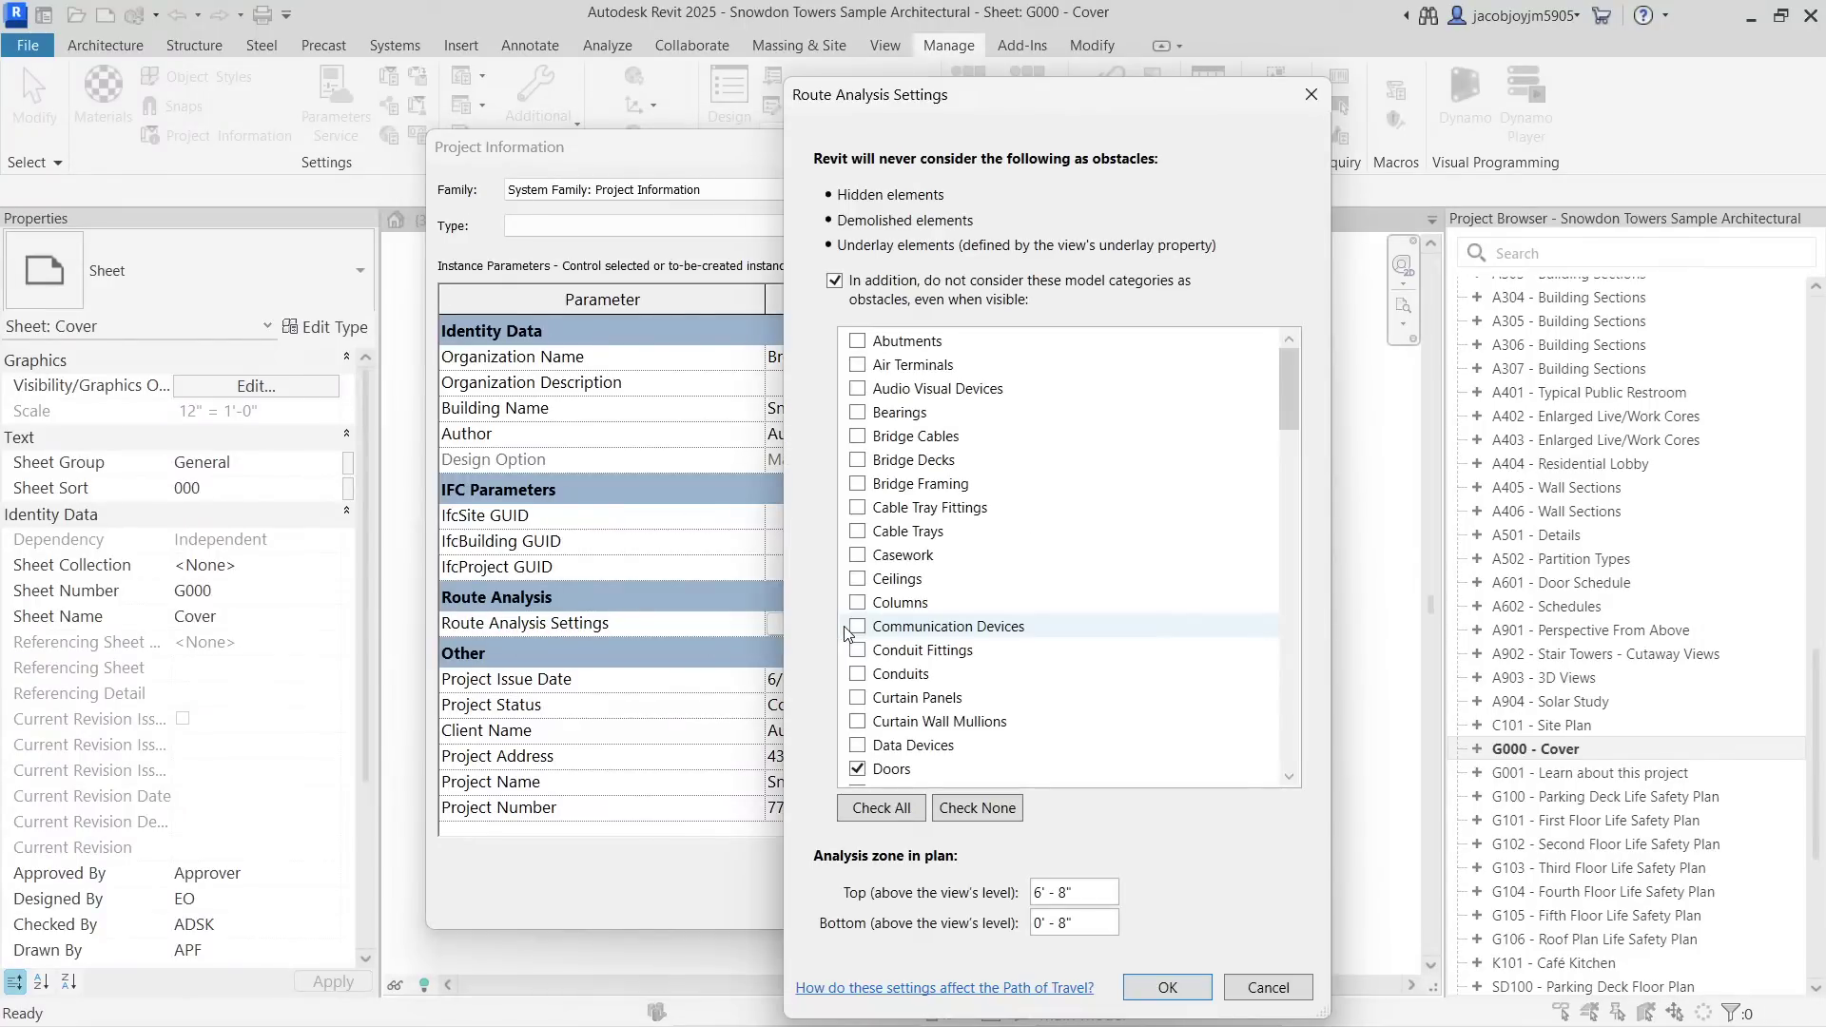
pyautogui.moveTo(1286, 386)
pyautogui.mouseDown()
pyautogui.moveTo(1294, 485)
pyautogui.moveTo(1315, 369)
pyautogui.mouseUp()
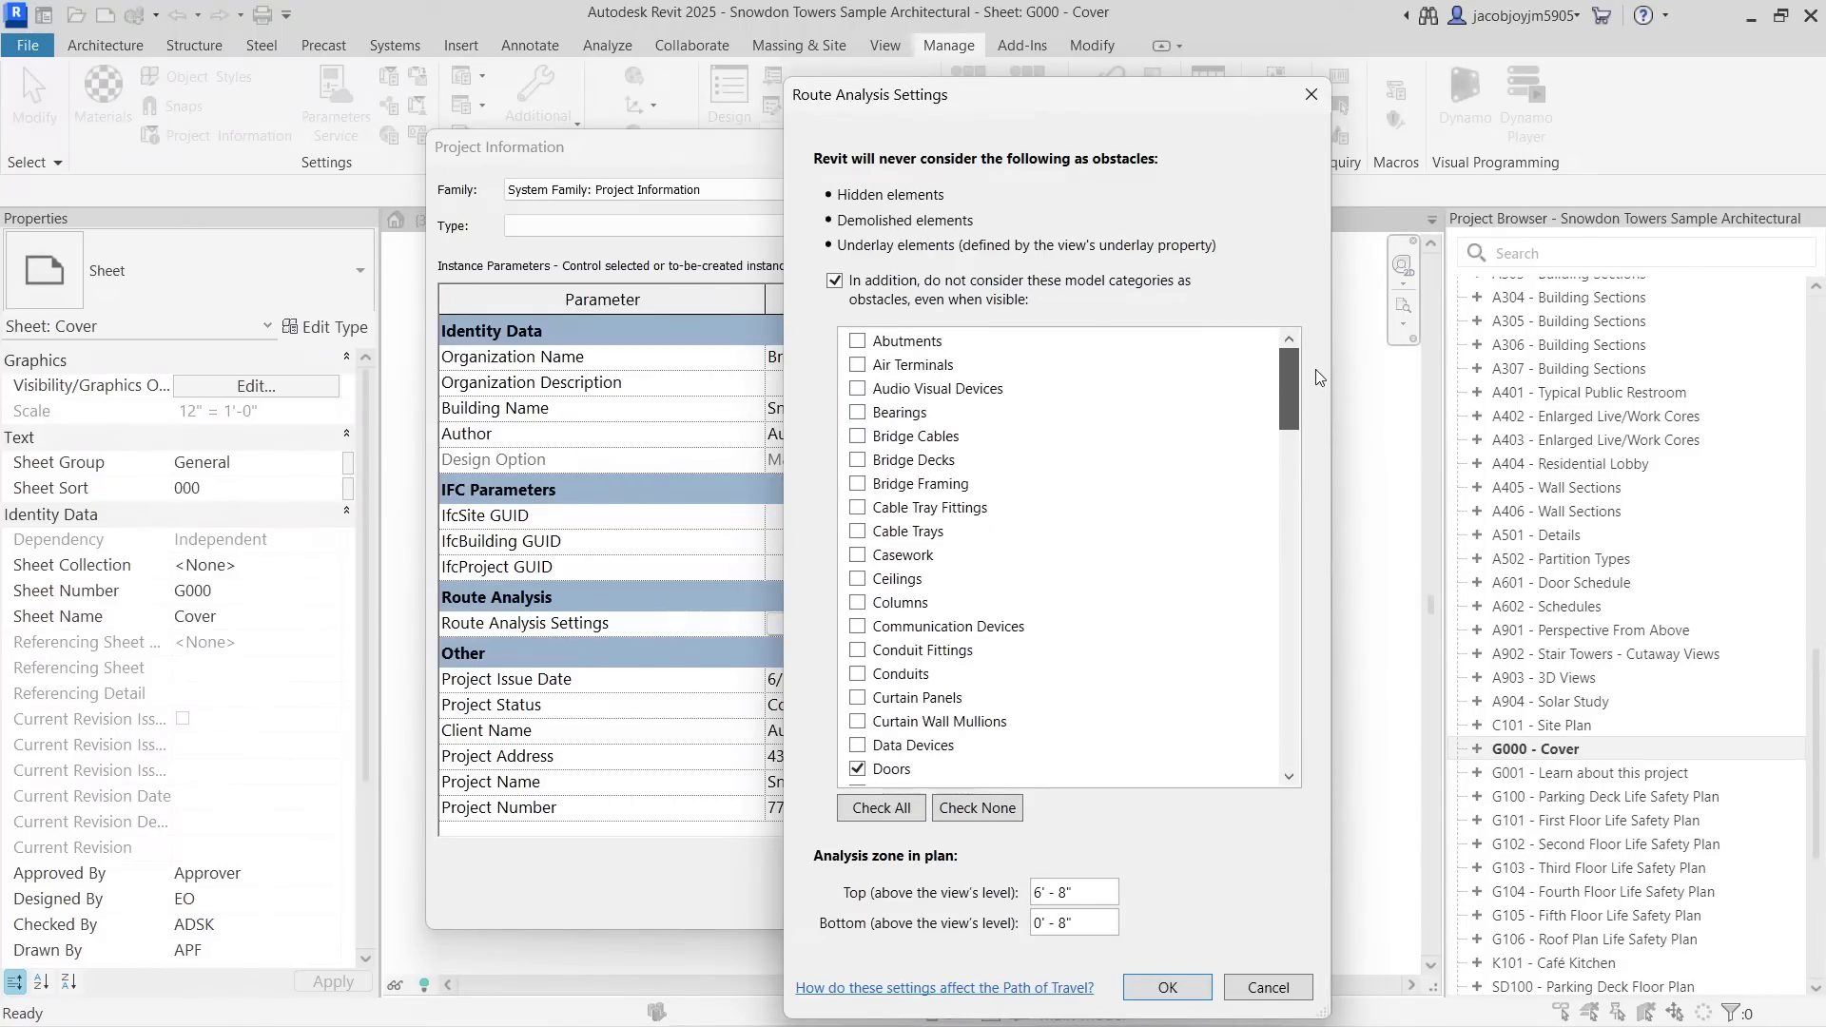
pyautogui.click(1310, 94)
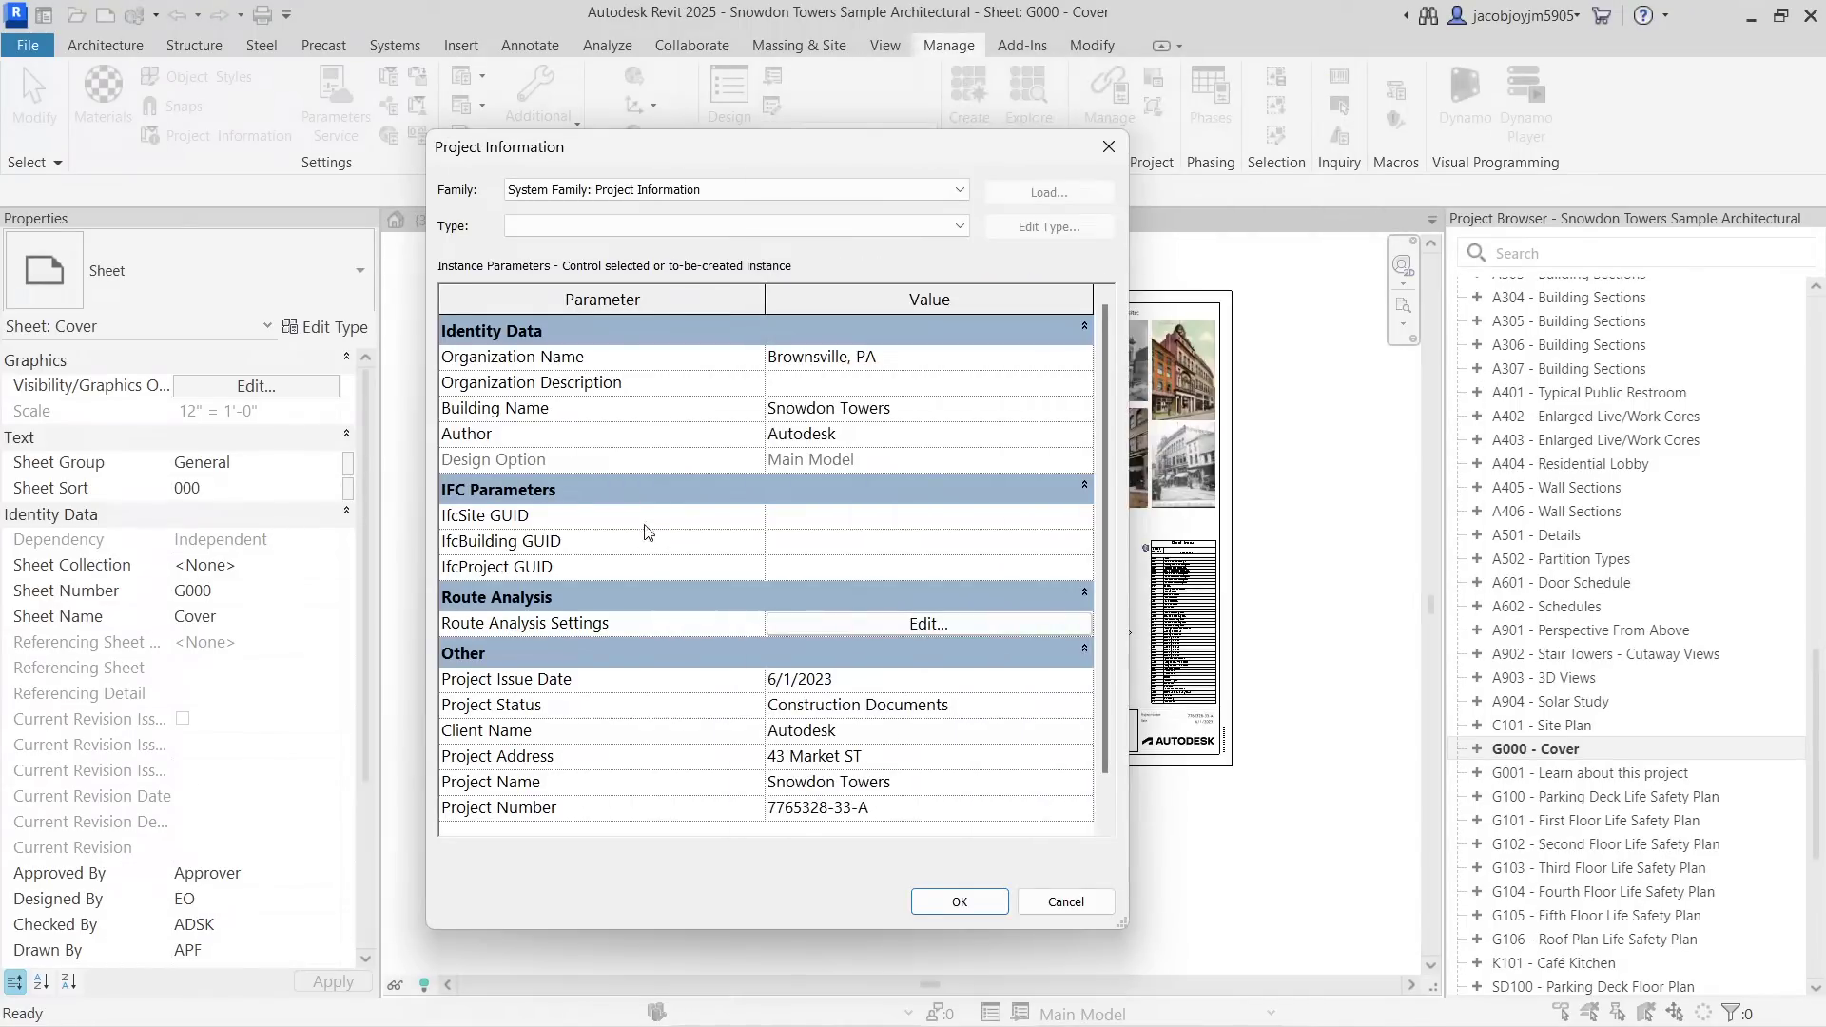
# Review the organization name, author, issue date, status, address and project number values in Project Information.
pyautogui.click(940, 362)
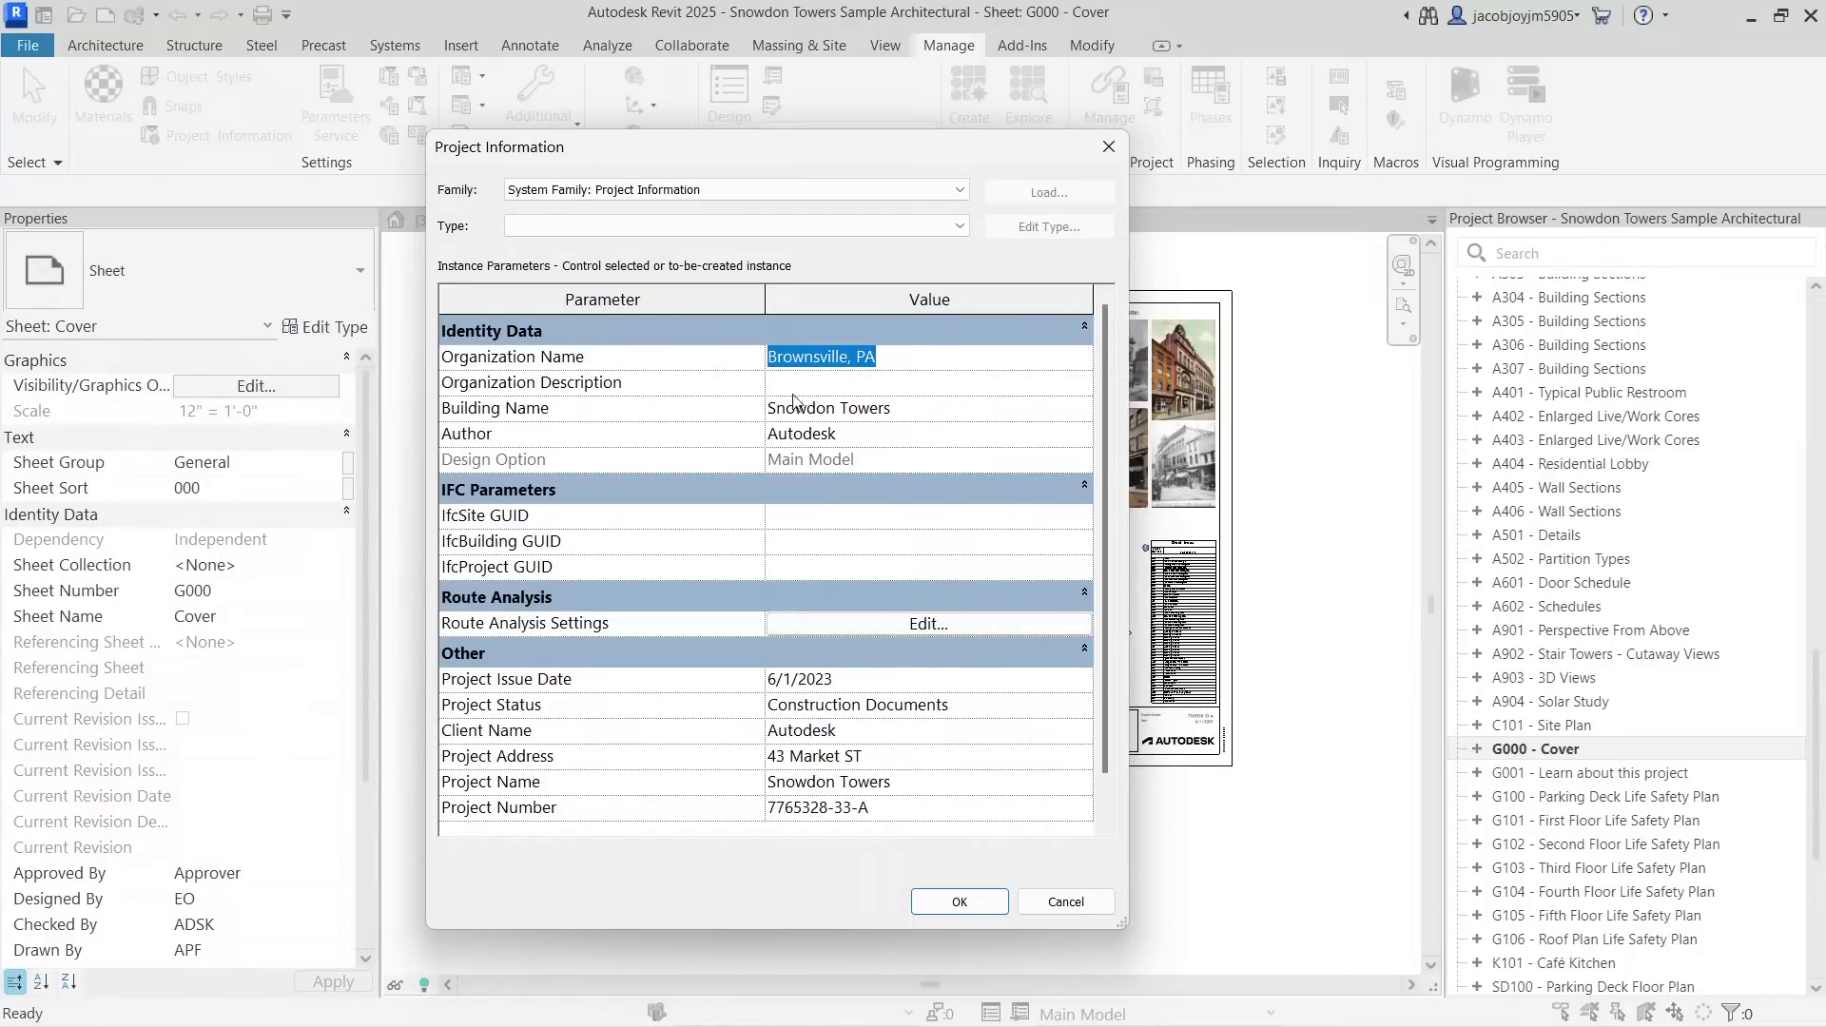
pyautogui.click(898, 437)
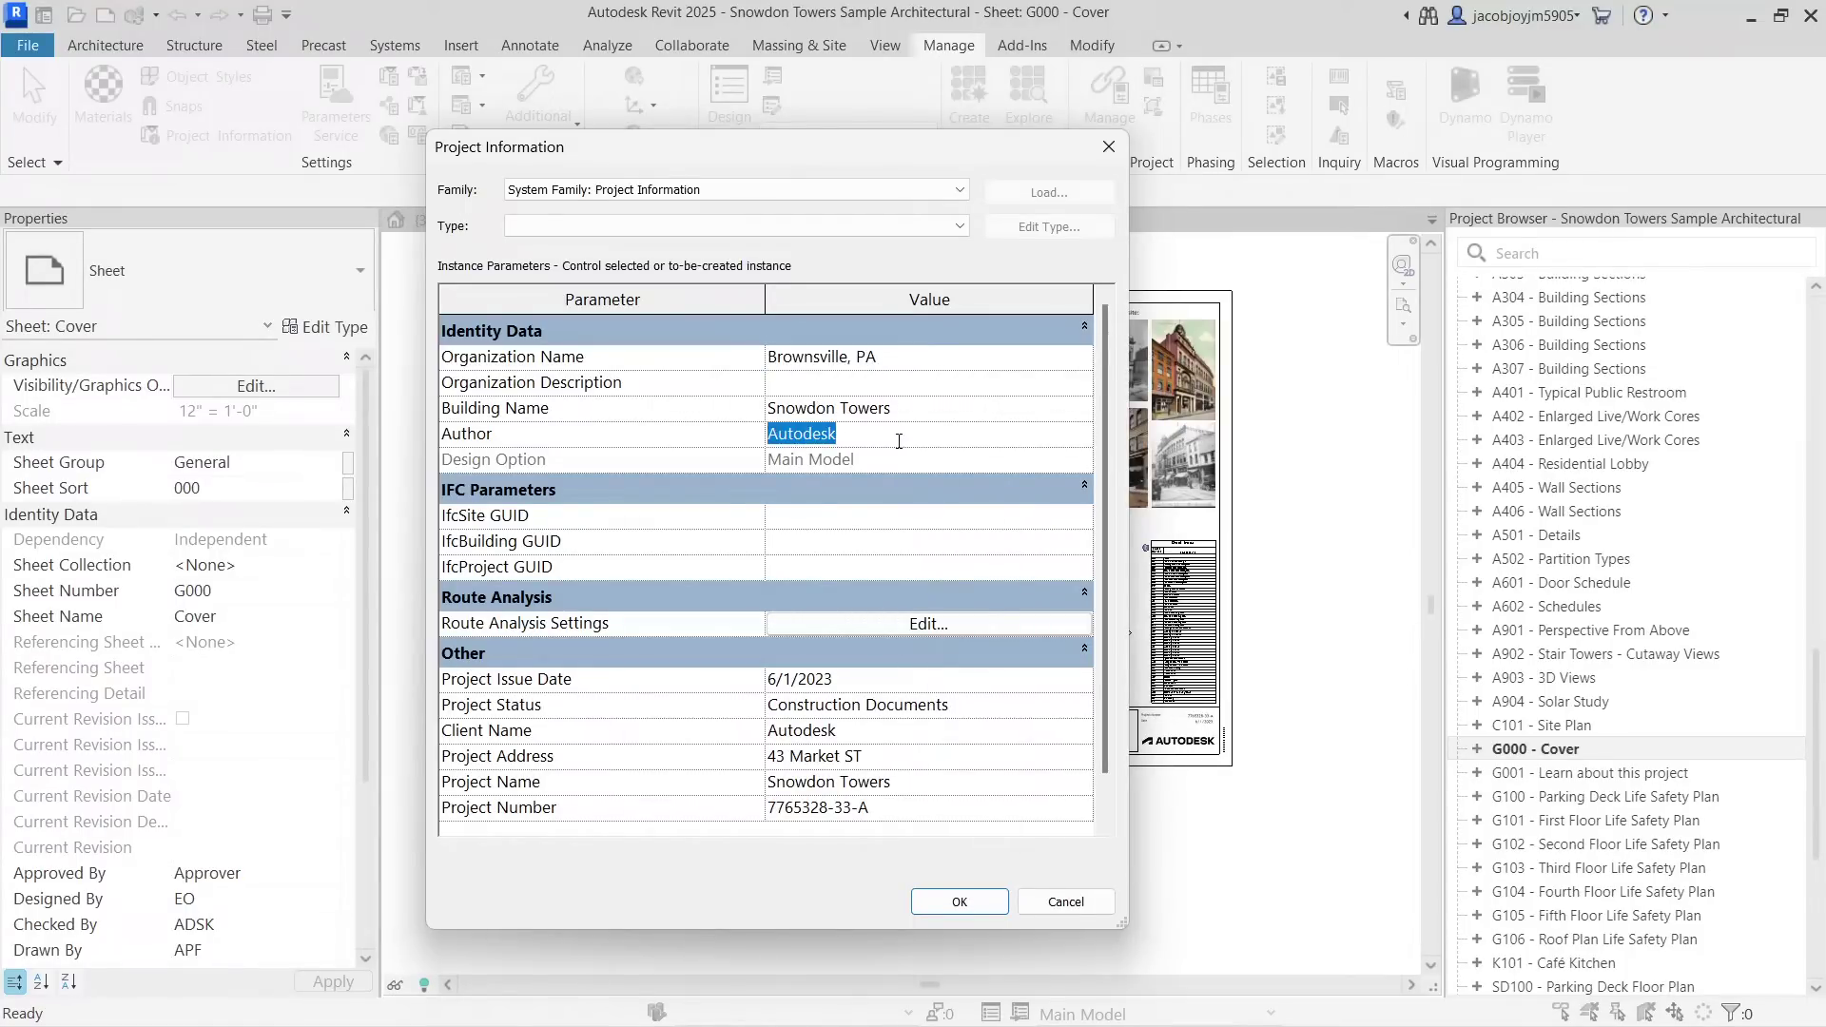
pyautogui.scroll(-1, 1046, 590)
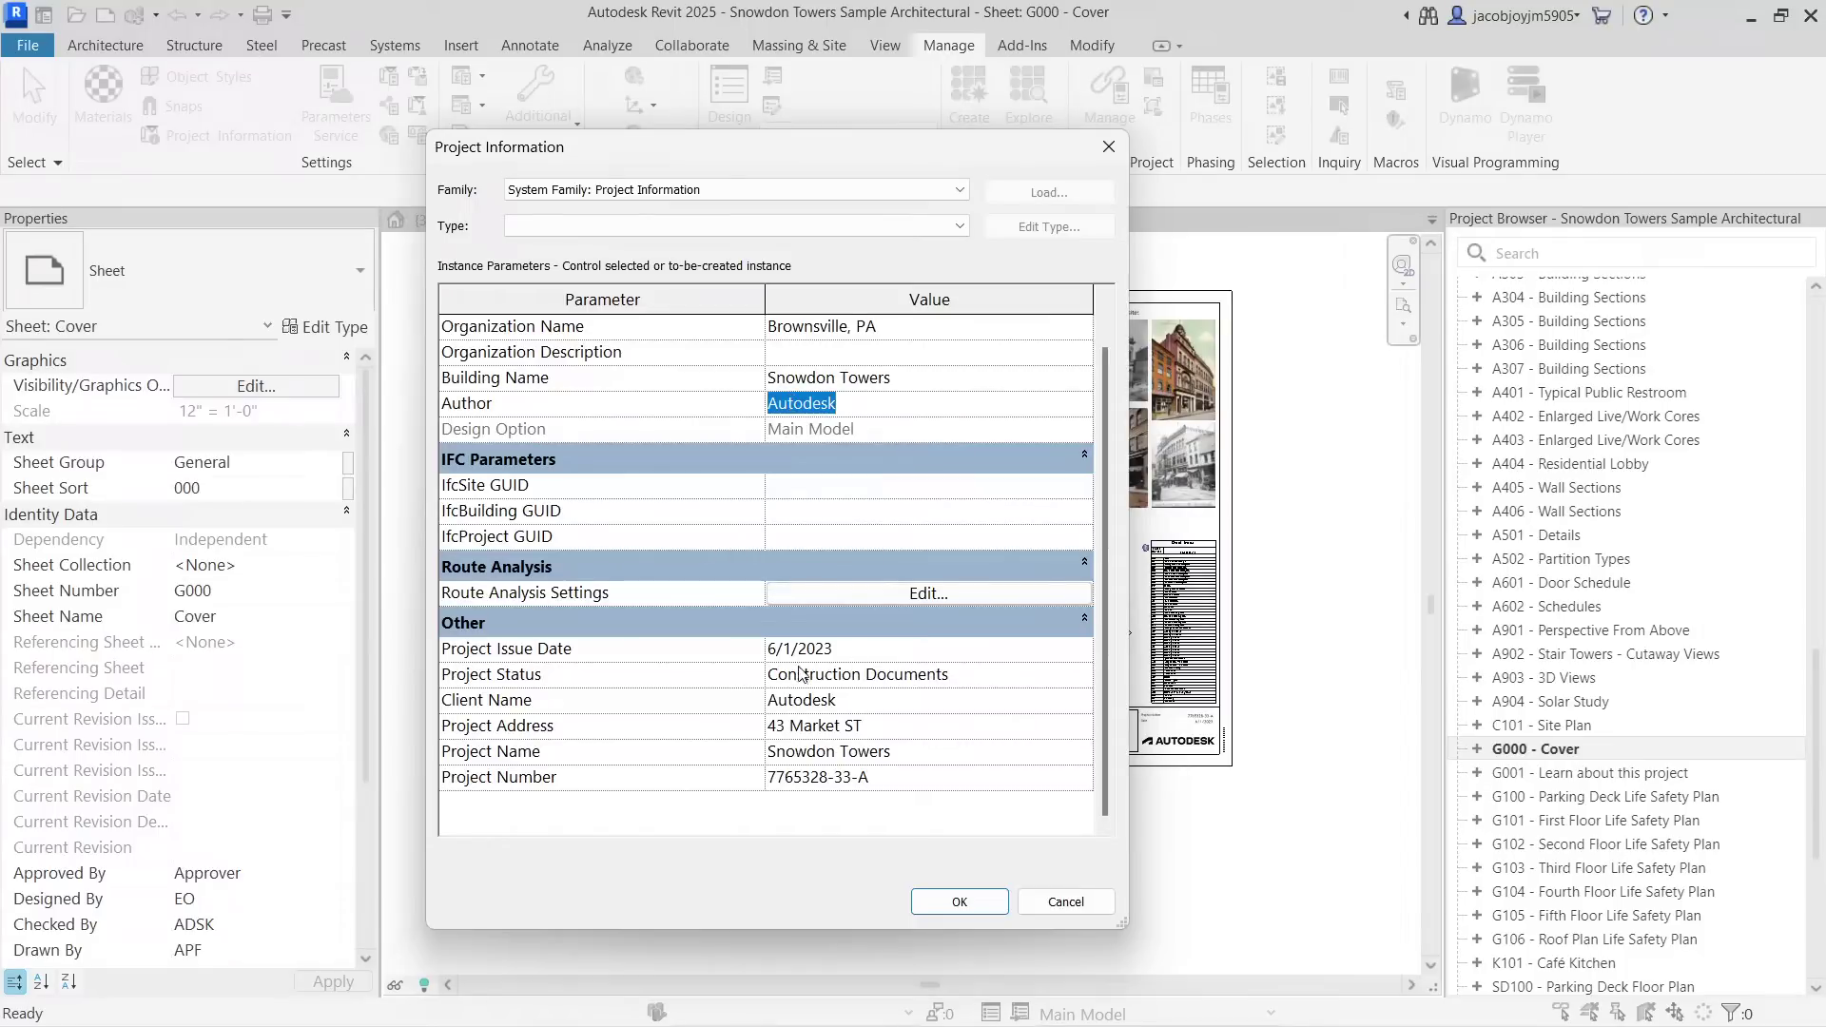
pyautogui.click(855, 654)
pyautogui.click(970, 672)
pyautogui.click(862, 728)
pyautogui.click(892, 776)
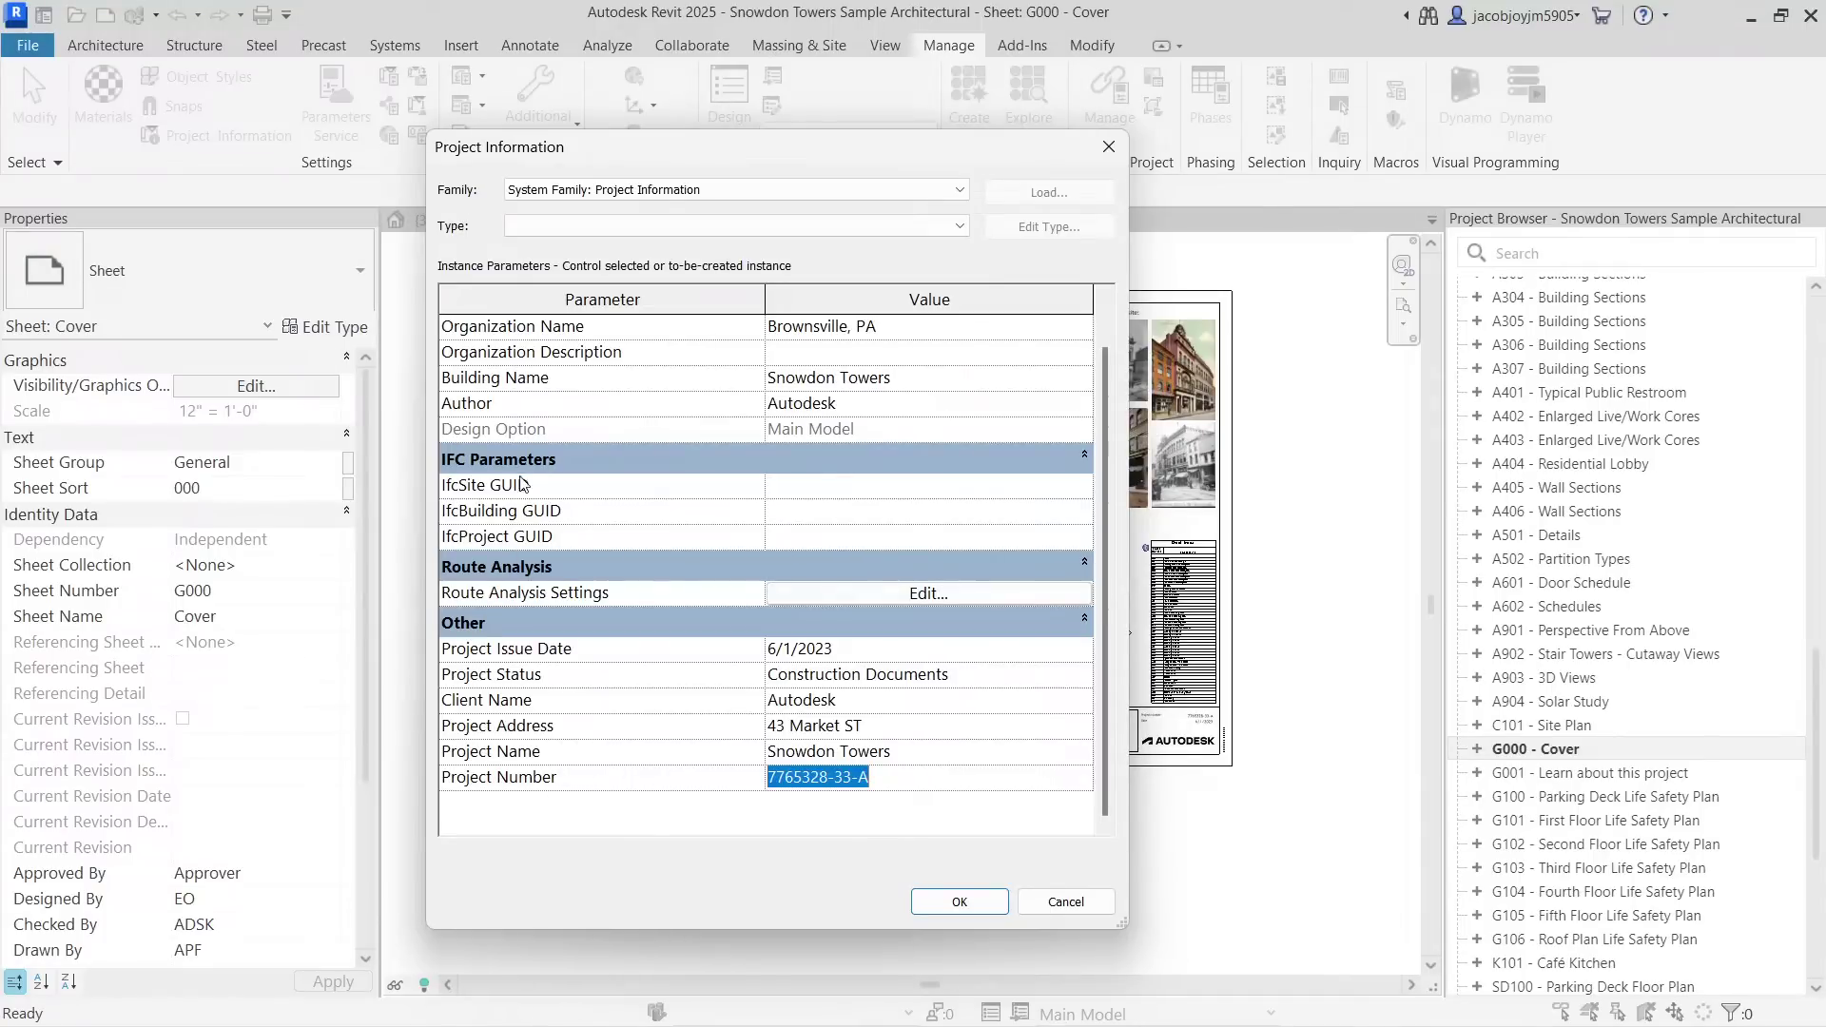
pyautogui.scroll(1, 609, 594)
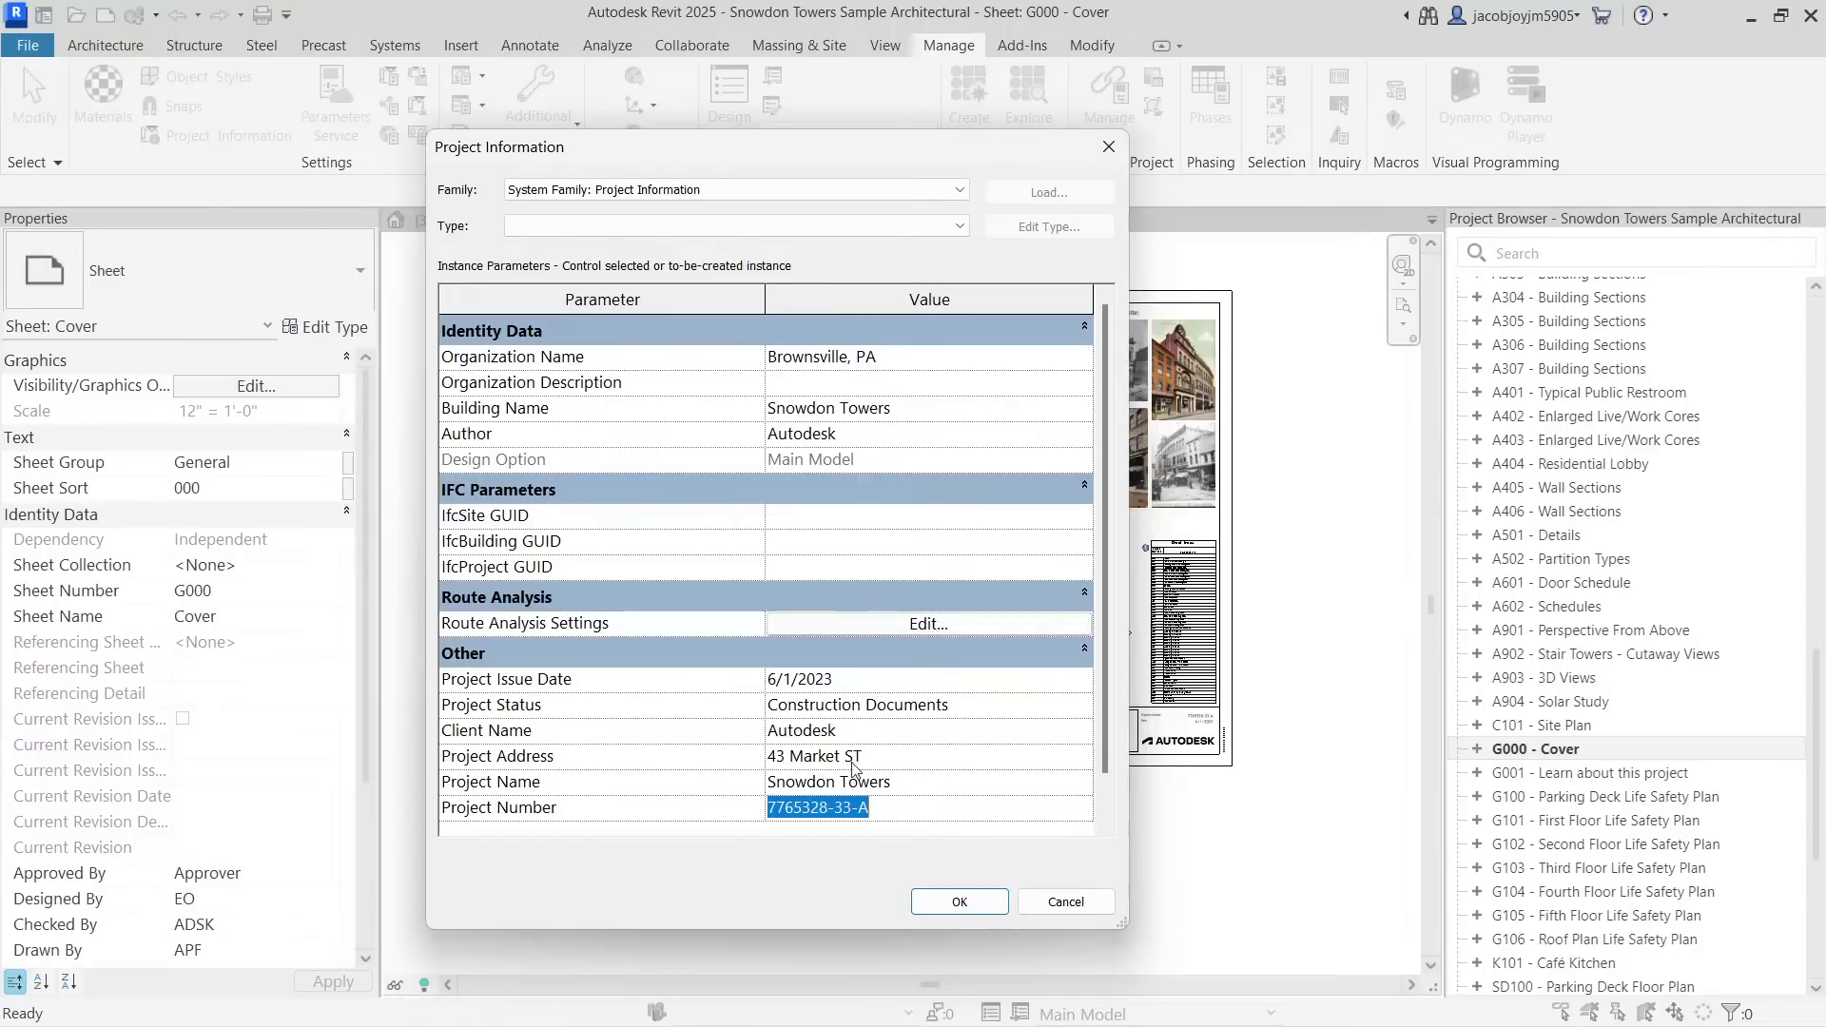
# Open the full Project Address text for viewing, and close it and Project Information without changes.
pyautogui.click(904, 758)
pyautogui.click(620, 782)
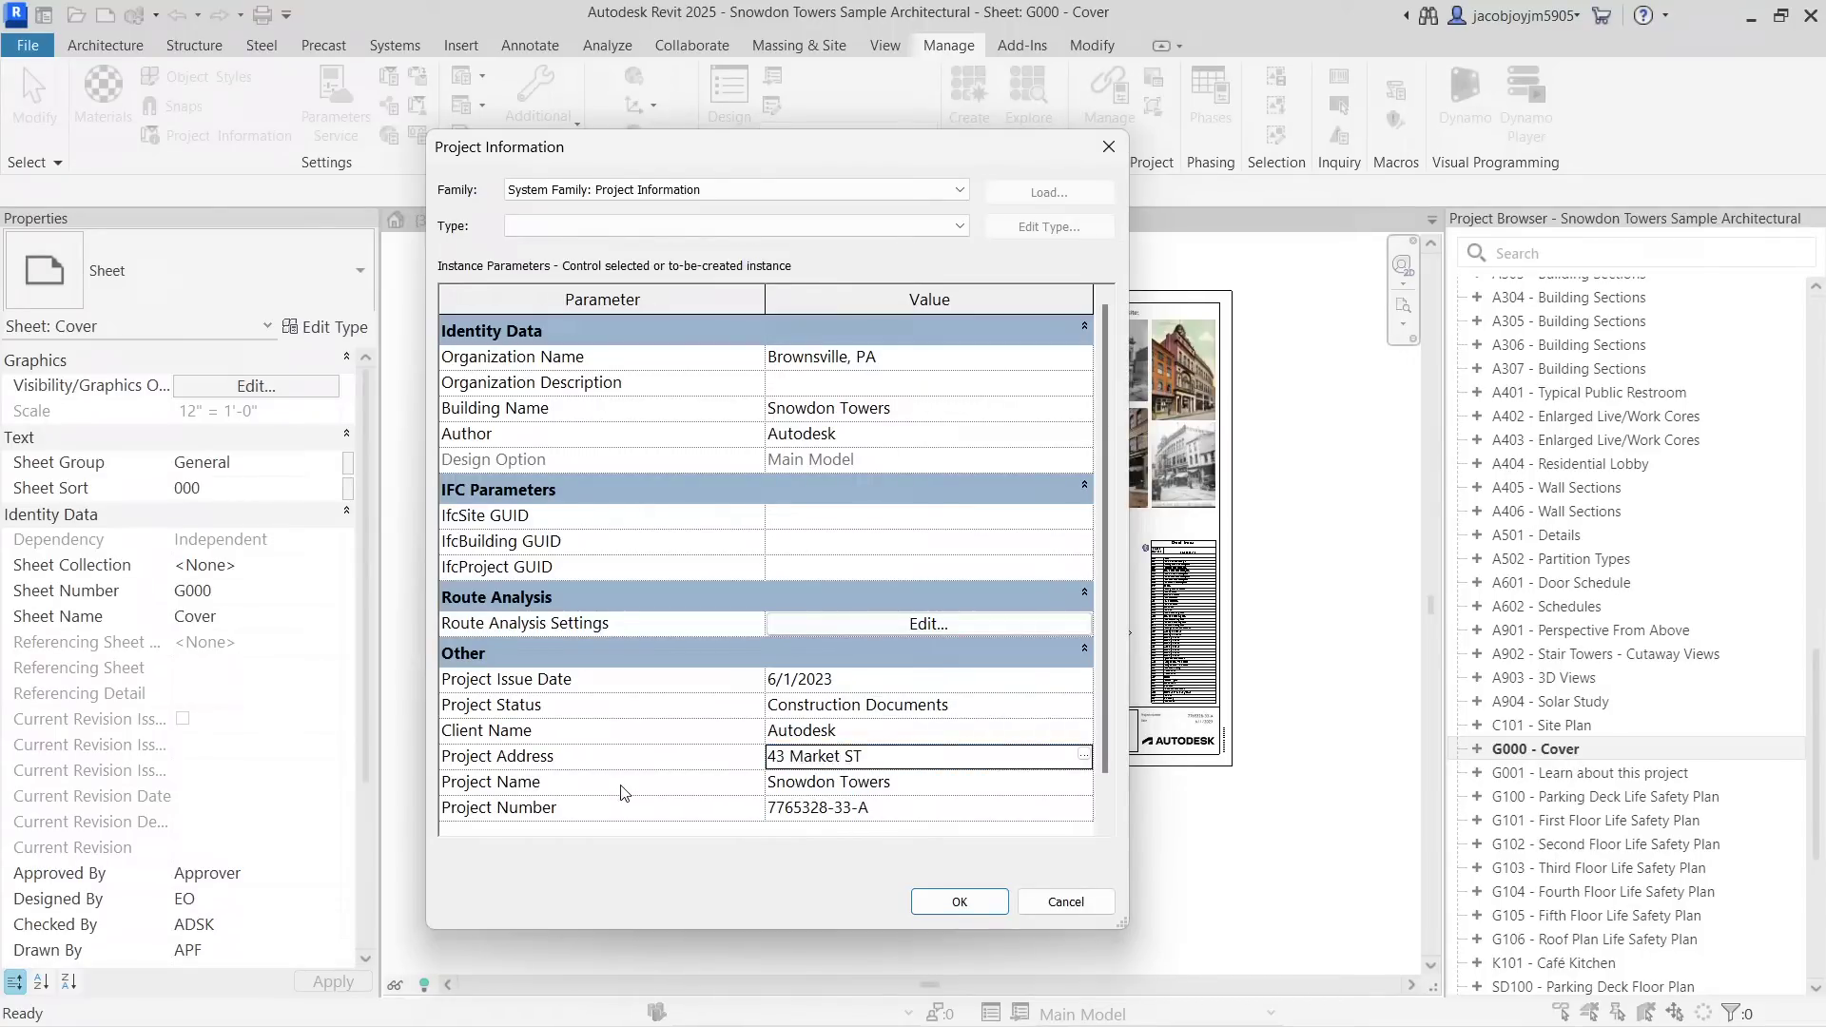
pyautogui.scroll(-1, 620, 783)
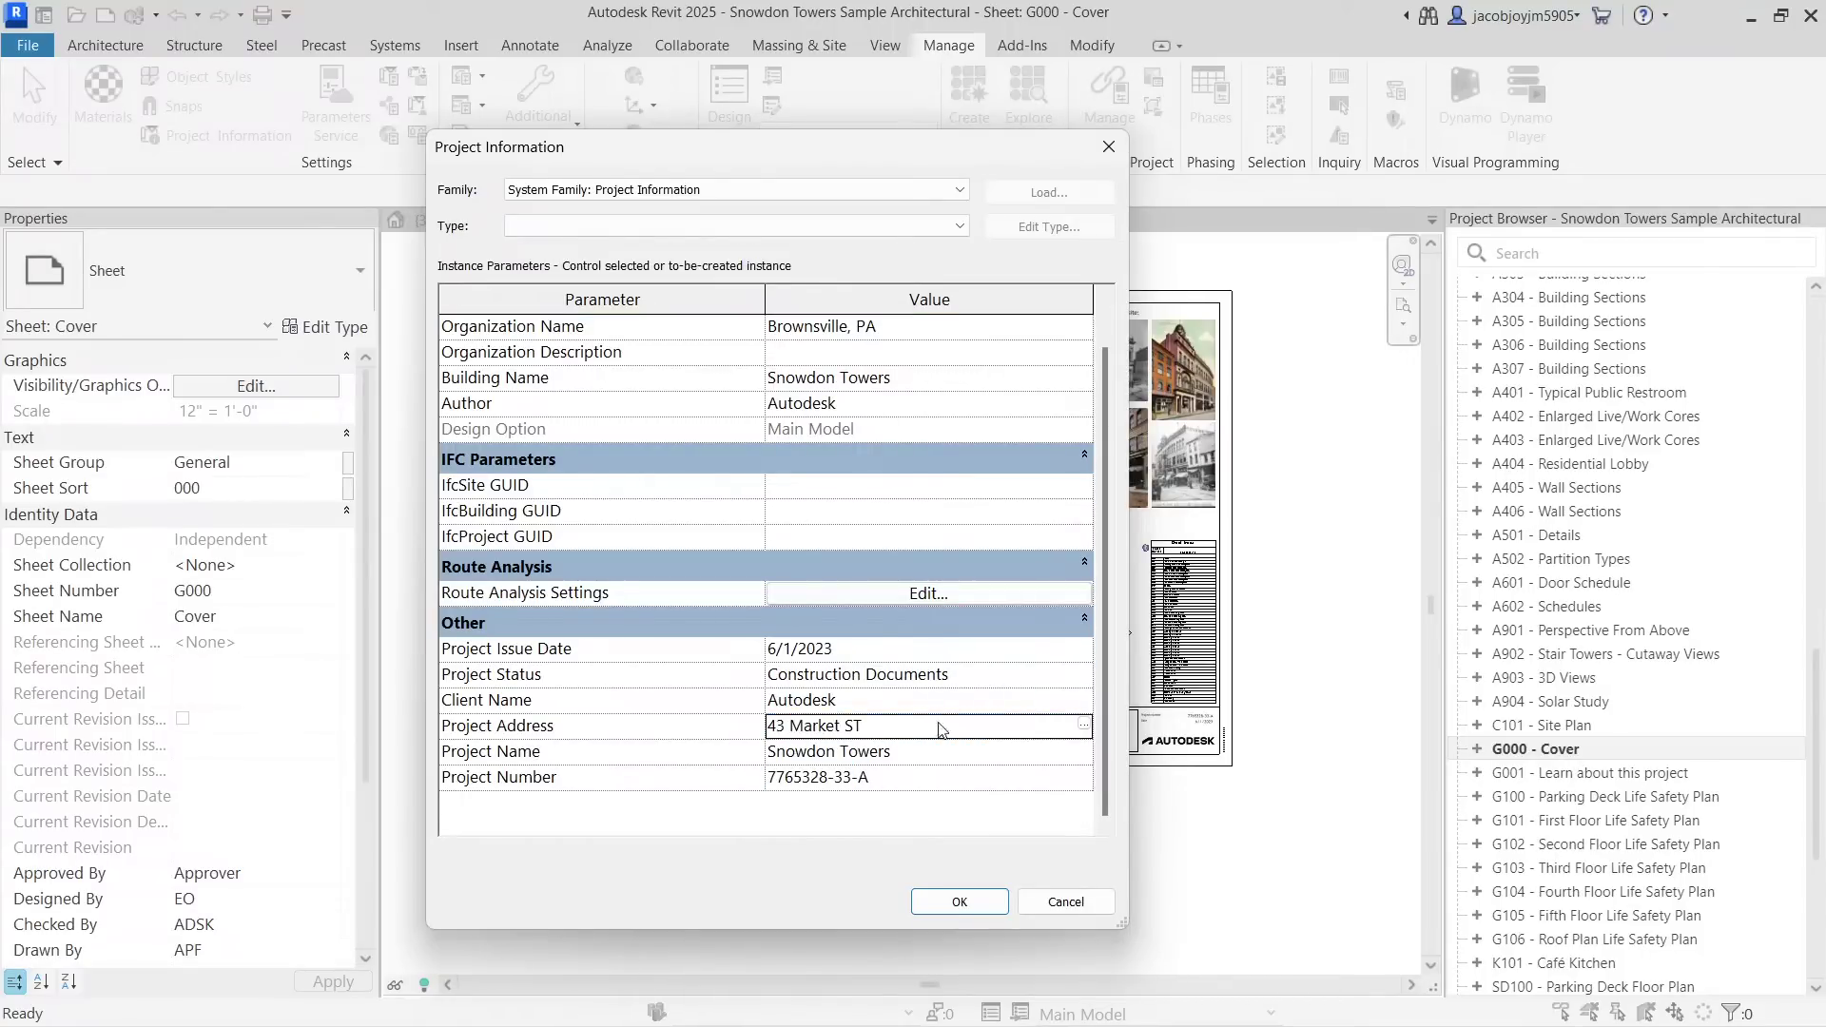
pyautogui.click(1084, 725)
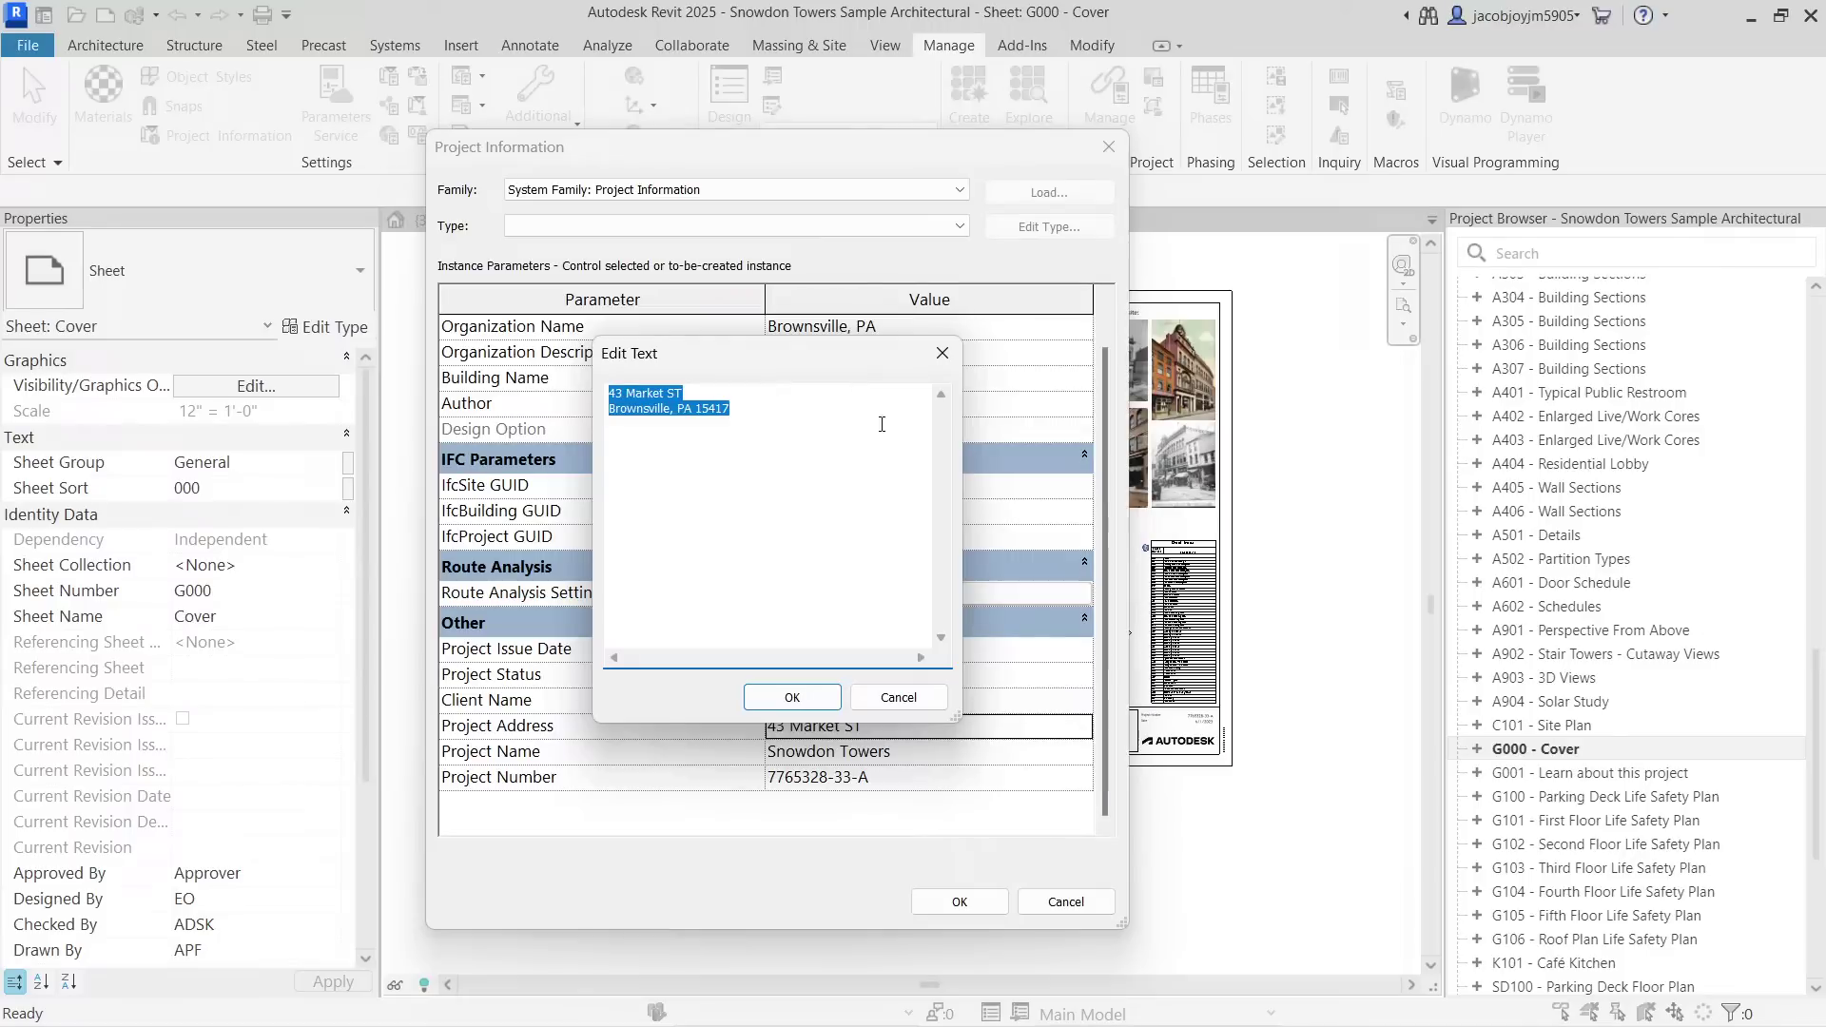
pyautogui.click(758, 433)
pyautogui.moveTo(758, 422); pyautogui.dragTo(530, 376)
pyautogui.click(941, 353)
pyautogui.click(1109, 146)
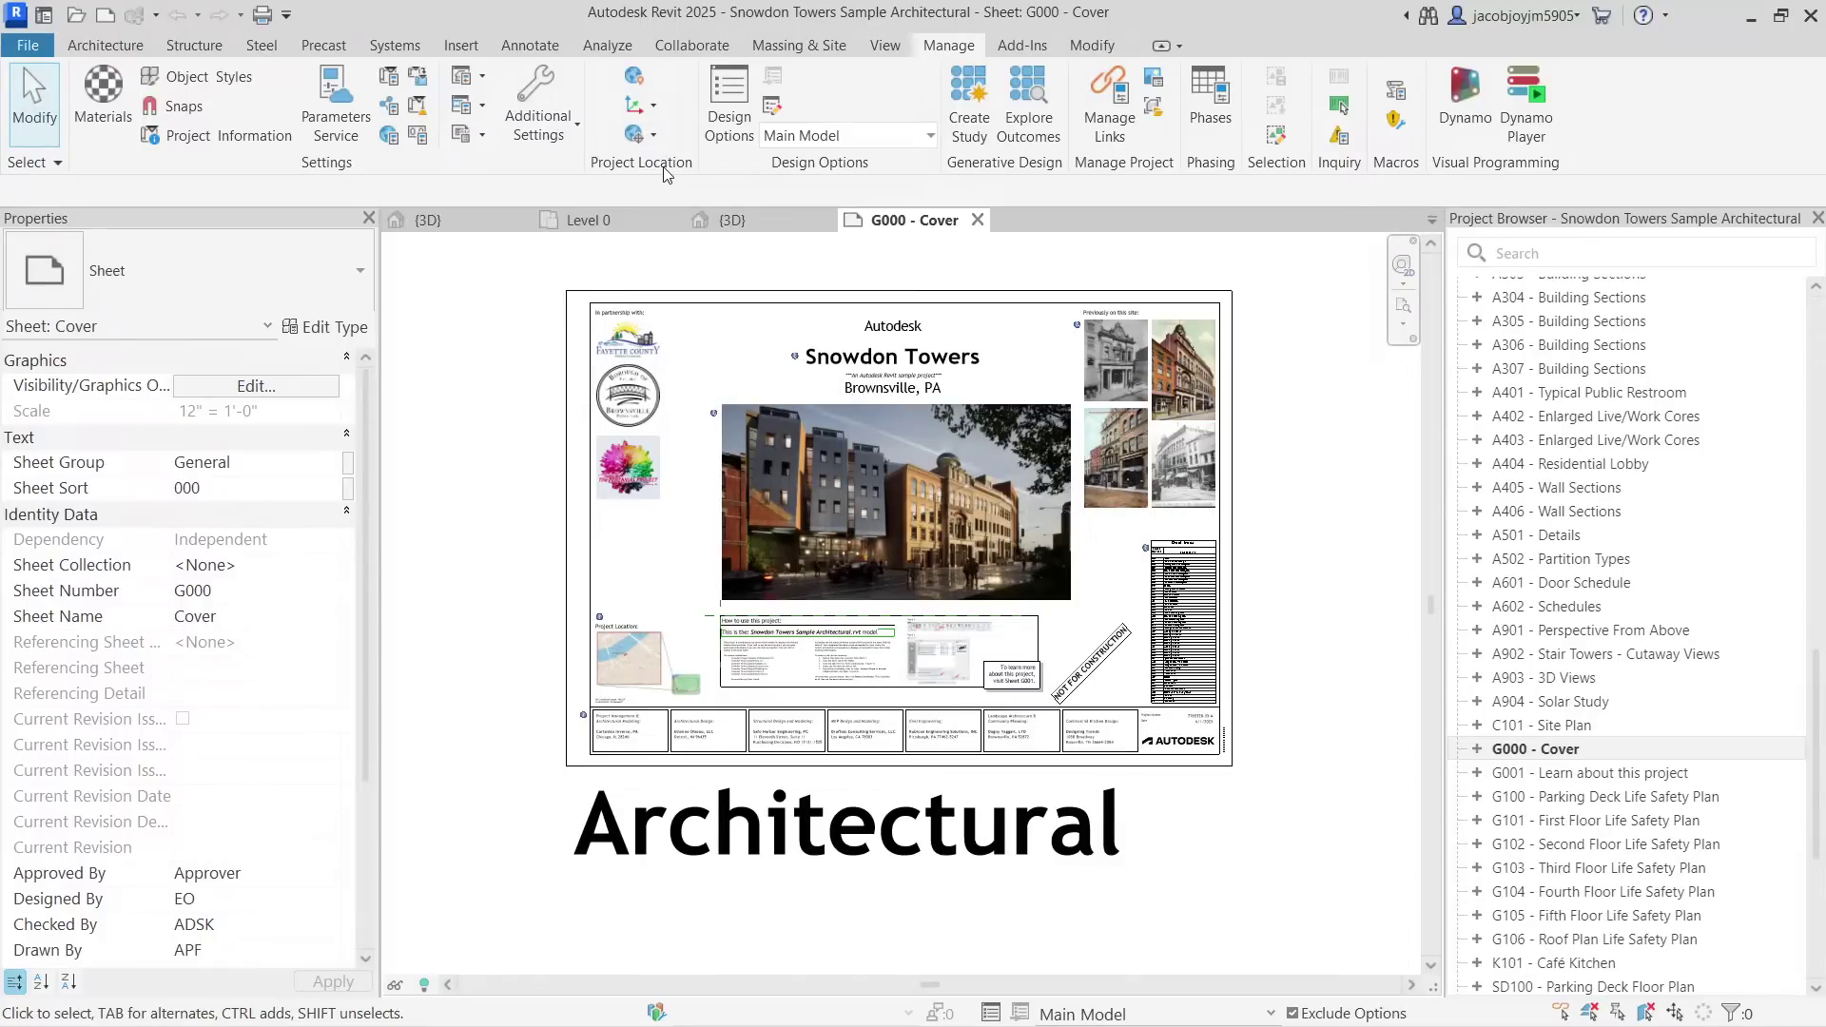
# Open the project's Location and Site settings, look at the defined sites and return to the location settings.
pyautogui.click(636, 78)
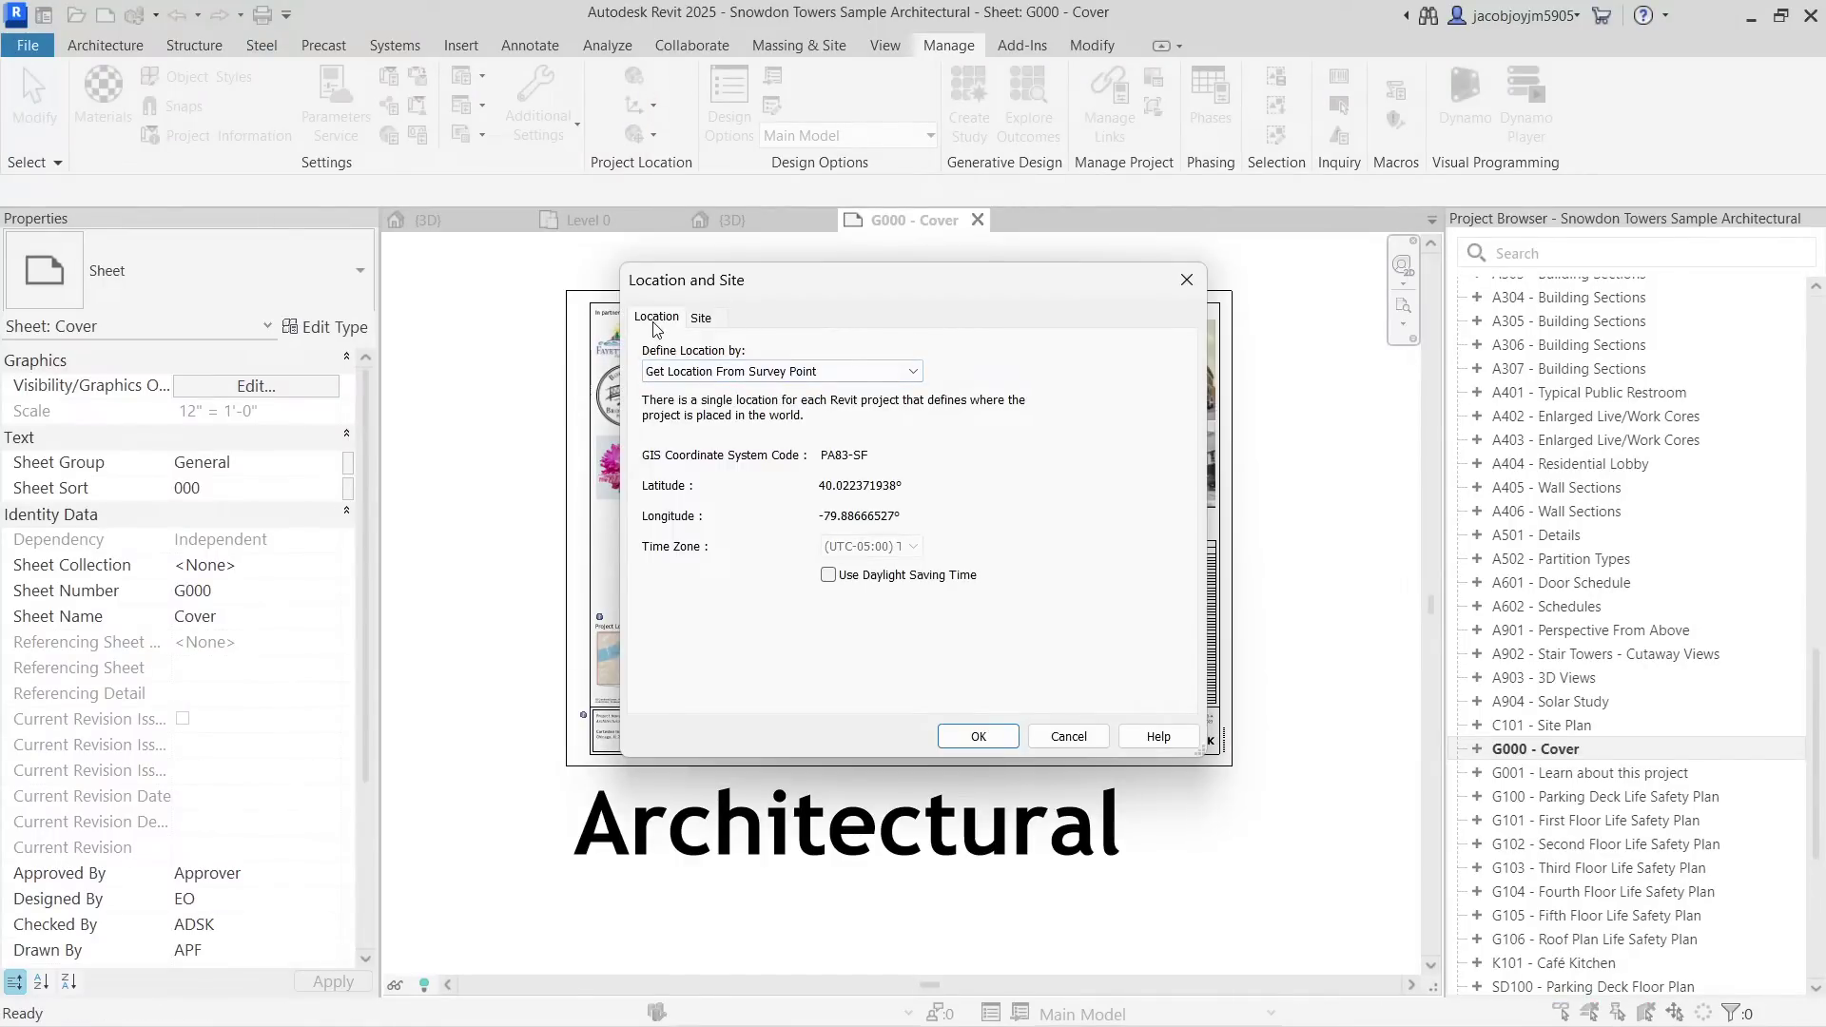
pyautogui.click(701, 319)
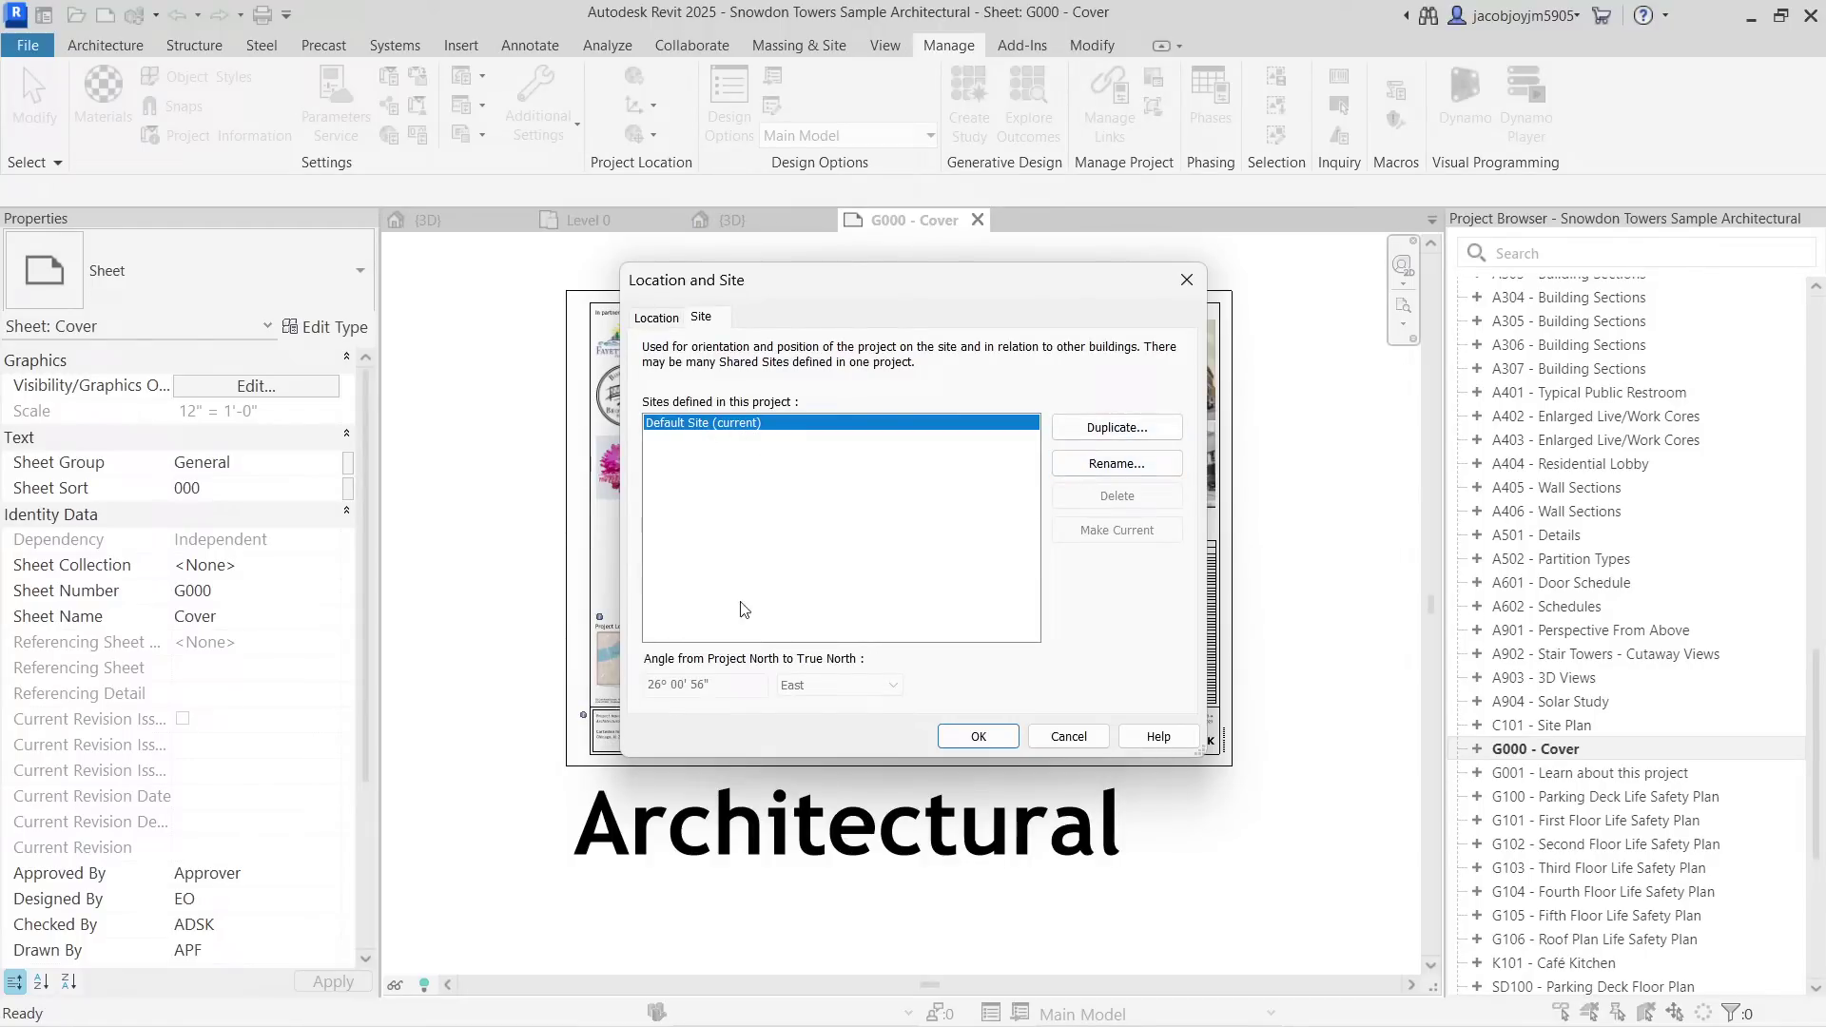
pyautogui.click(666, 318)
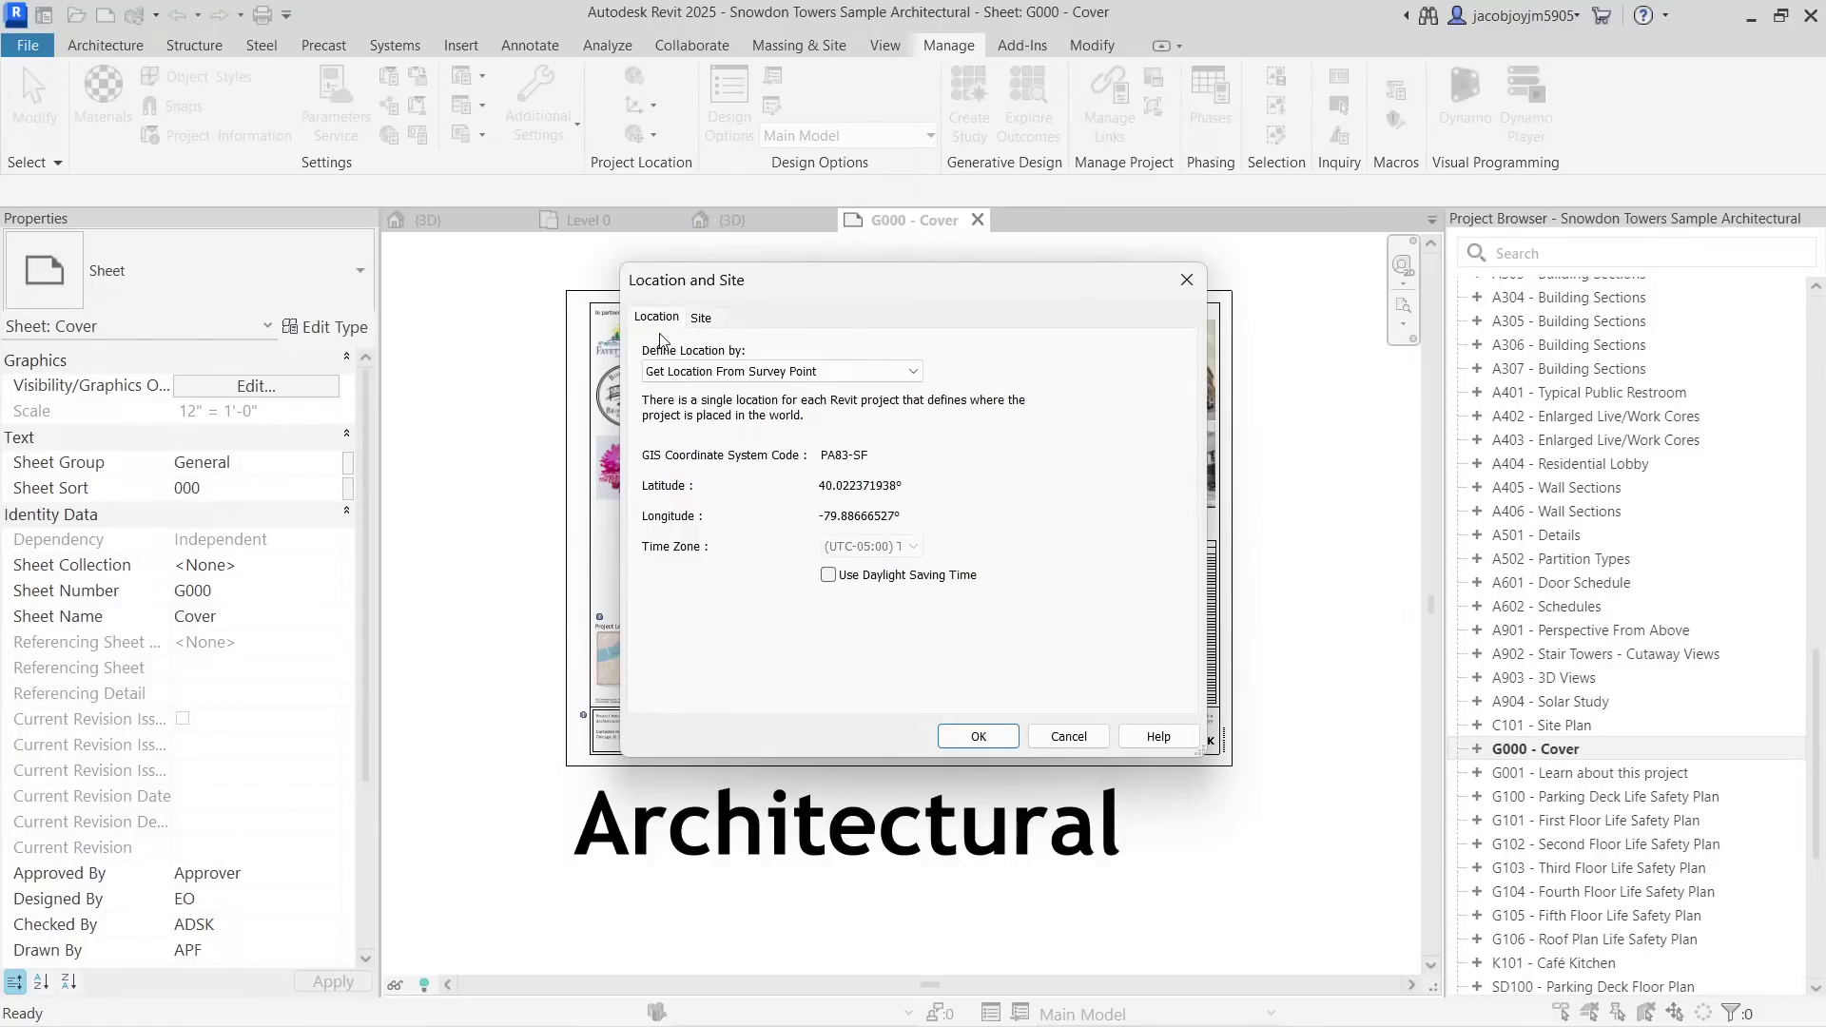
# Try defining the project location by Internet Mapping Service and by Default City List, keeping the existing coordinates entry as the city.
pyautogui.click(734, 372)
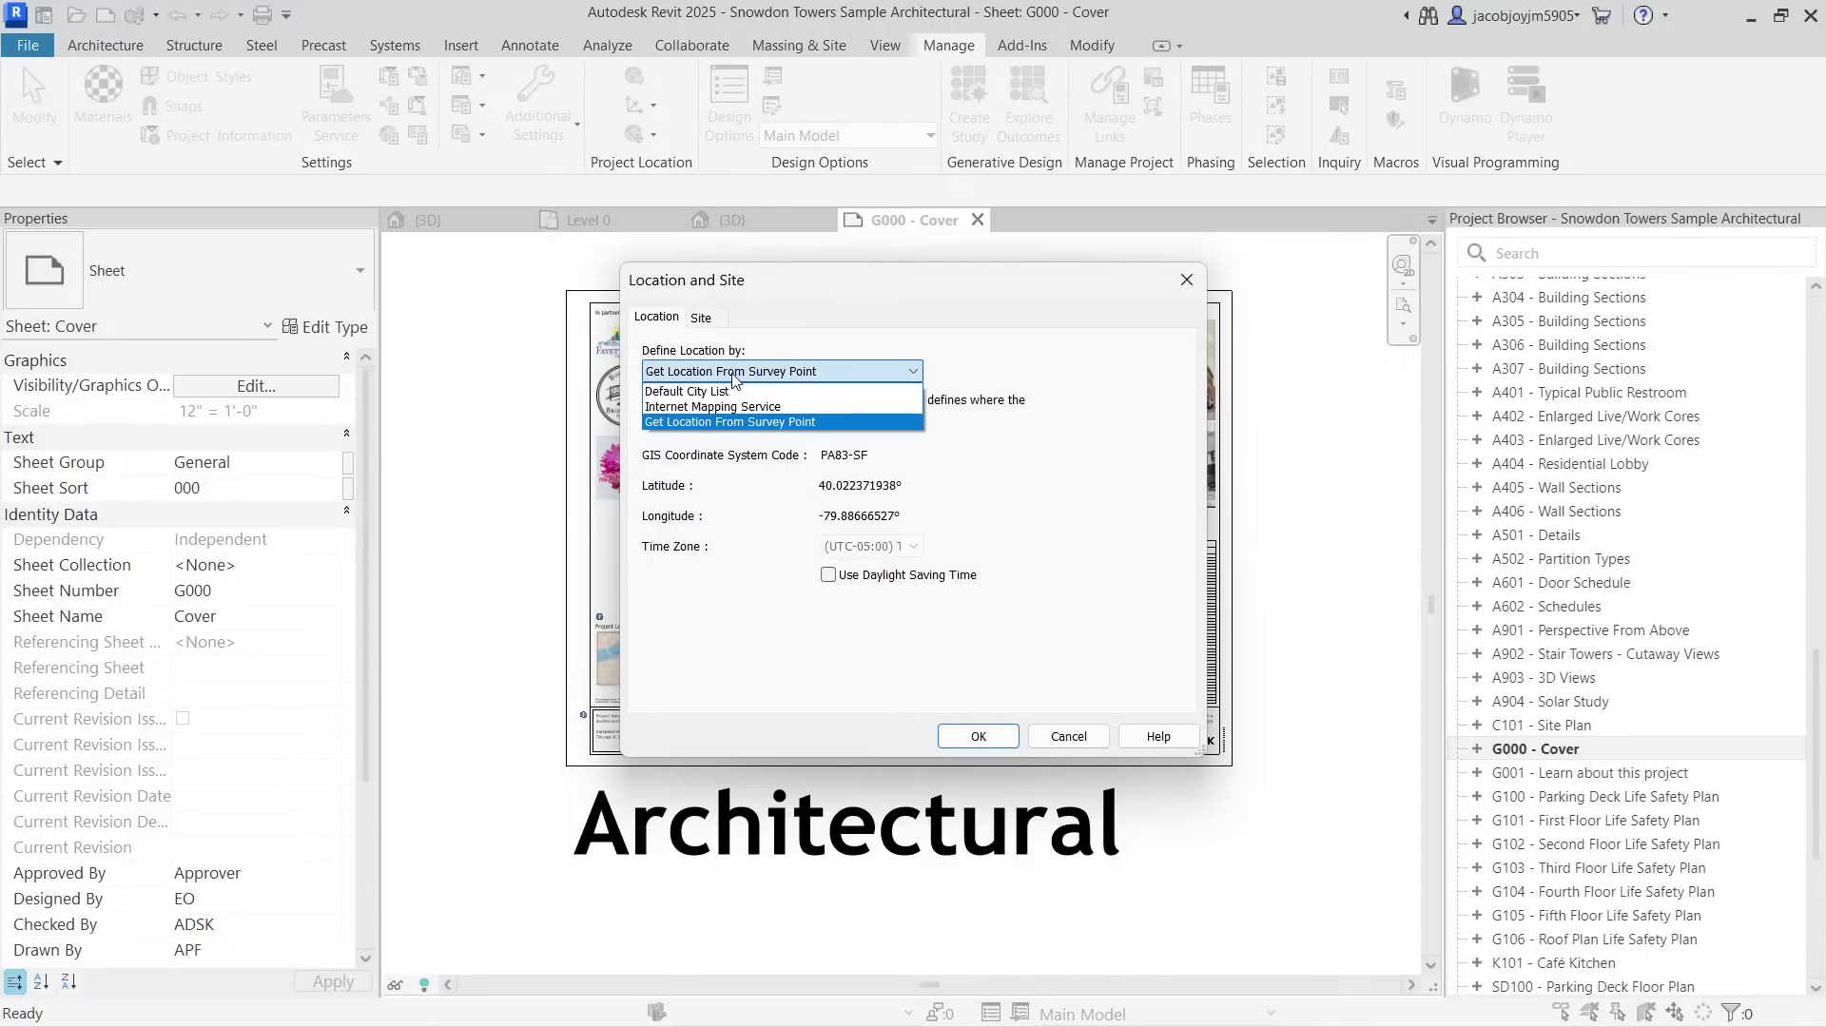
pyautogui.click(777, 407)
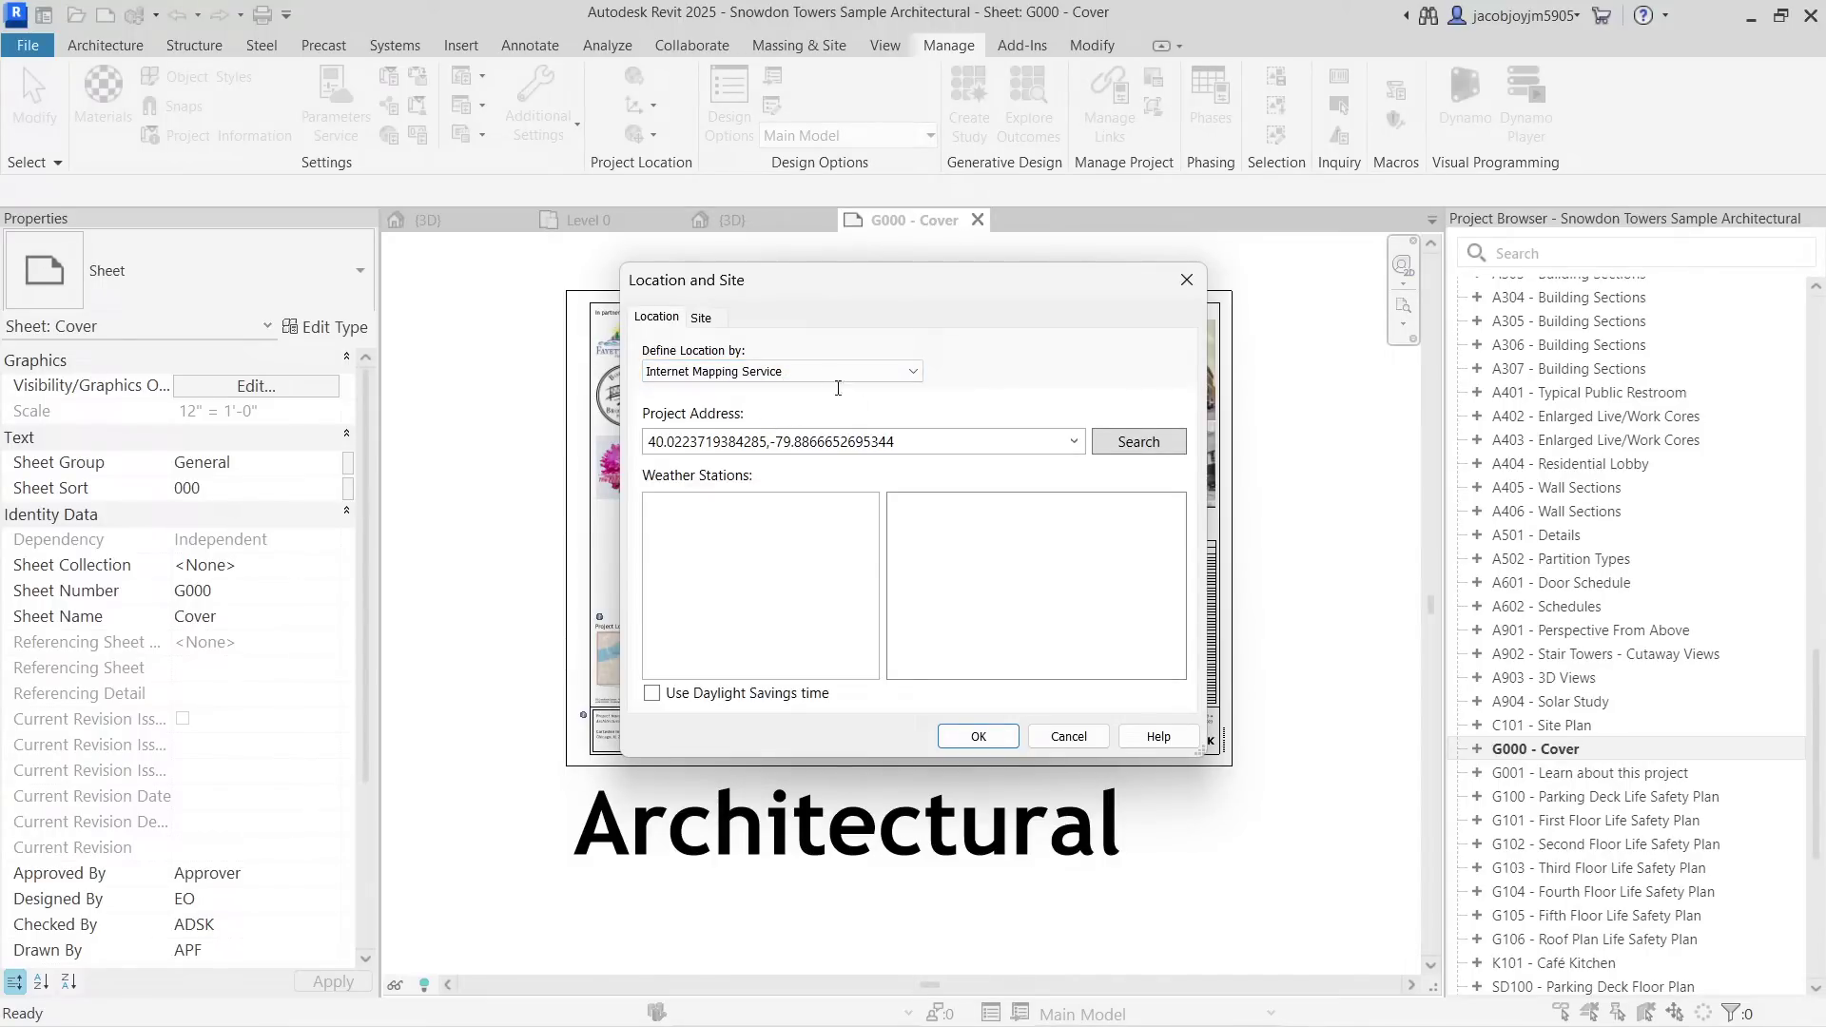
pyautogui.click(761, 375)
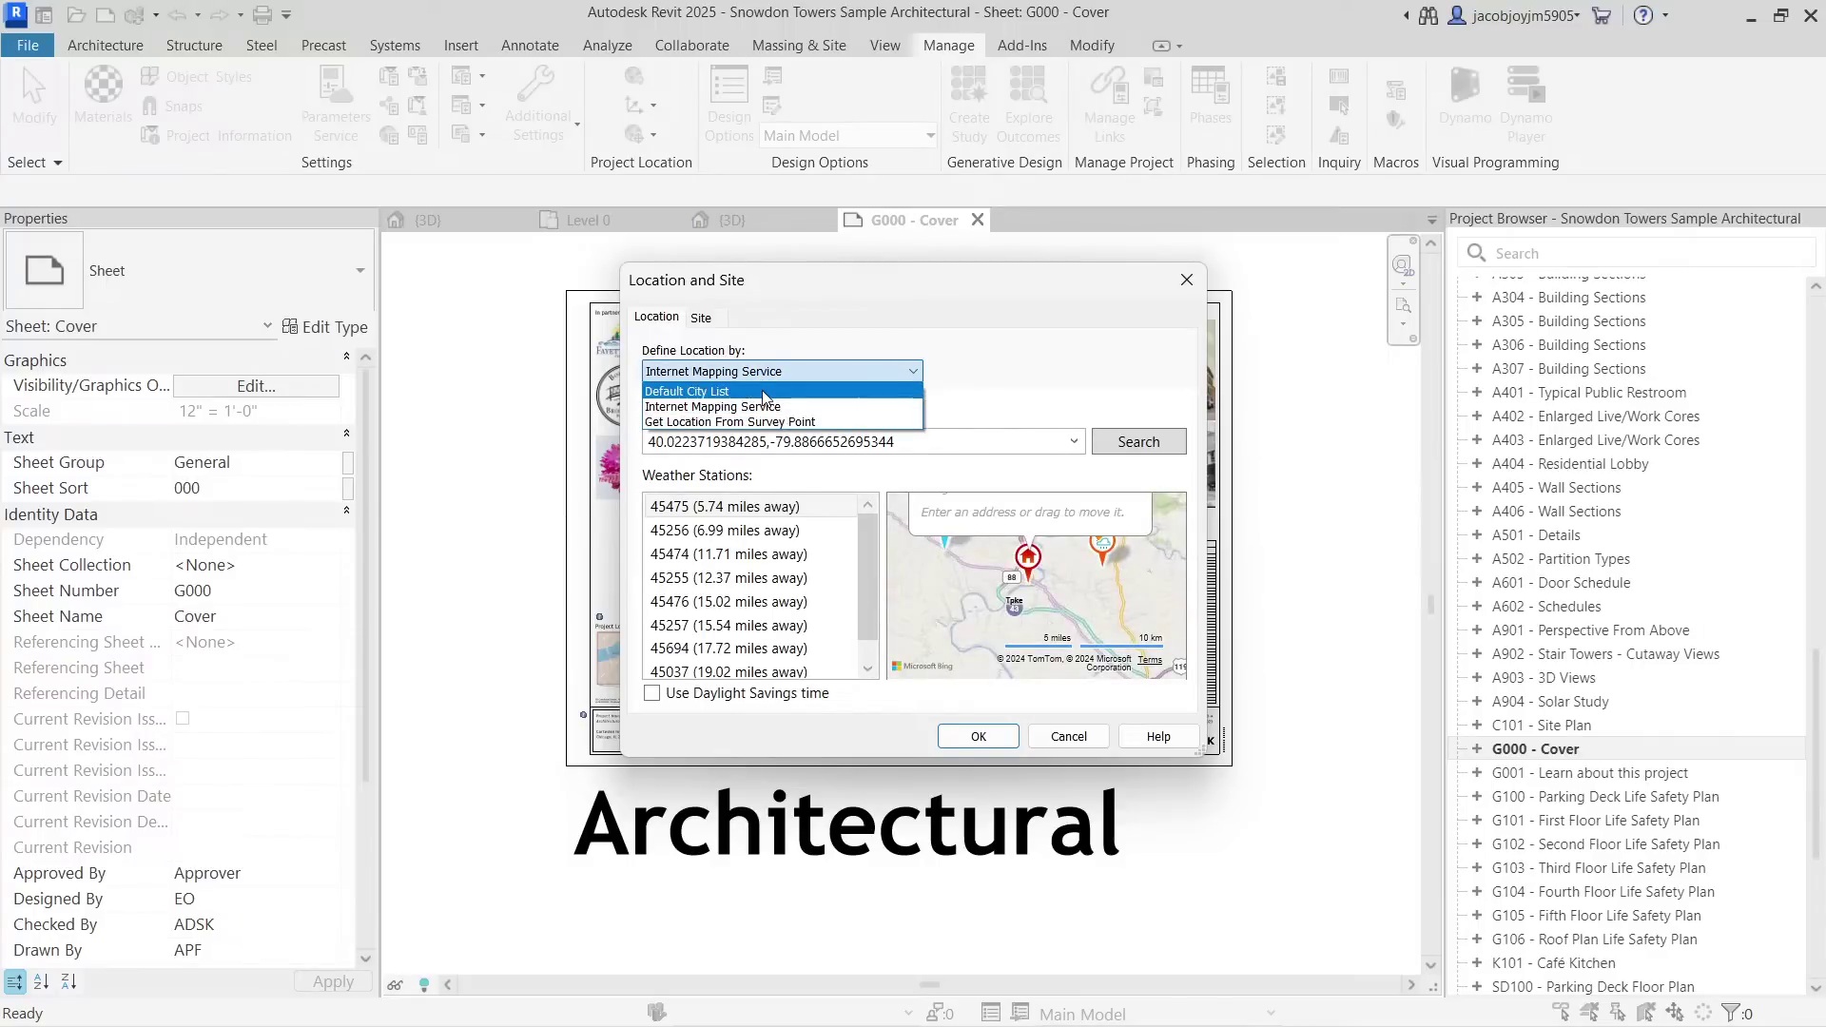
pyautogui.click(764, 392)
pyautogui.click(853, 456)
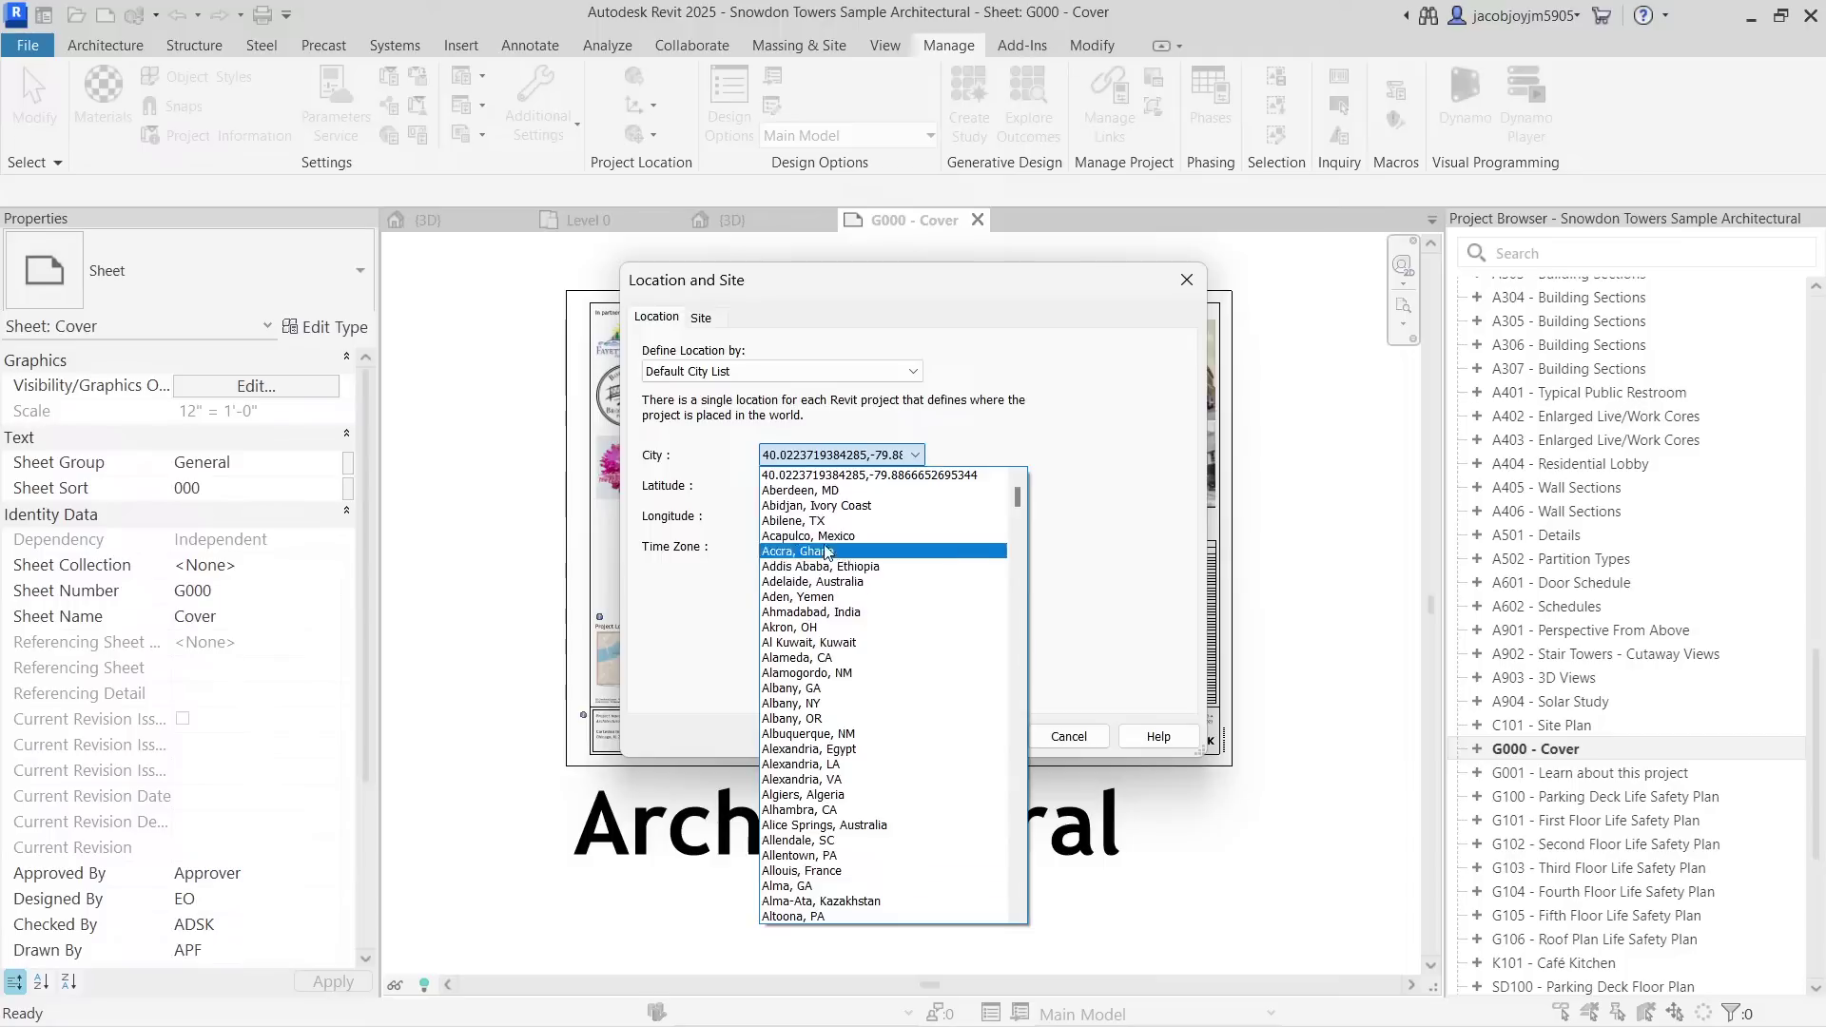
pyautogui.click(805, 473)
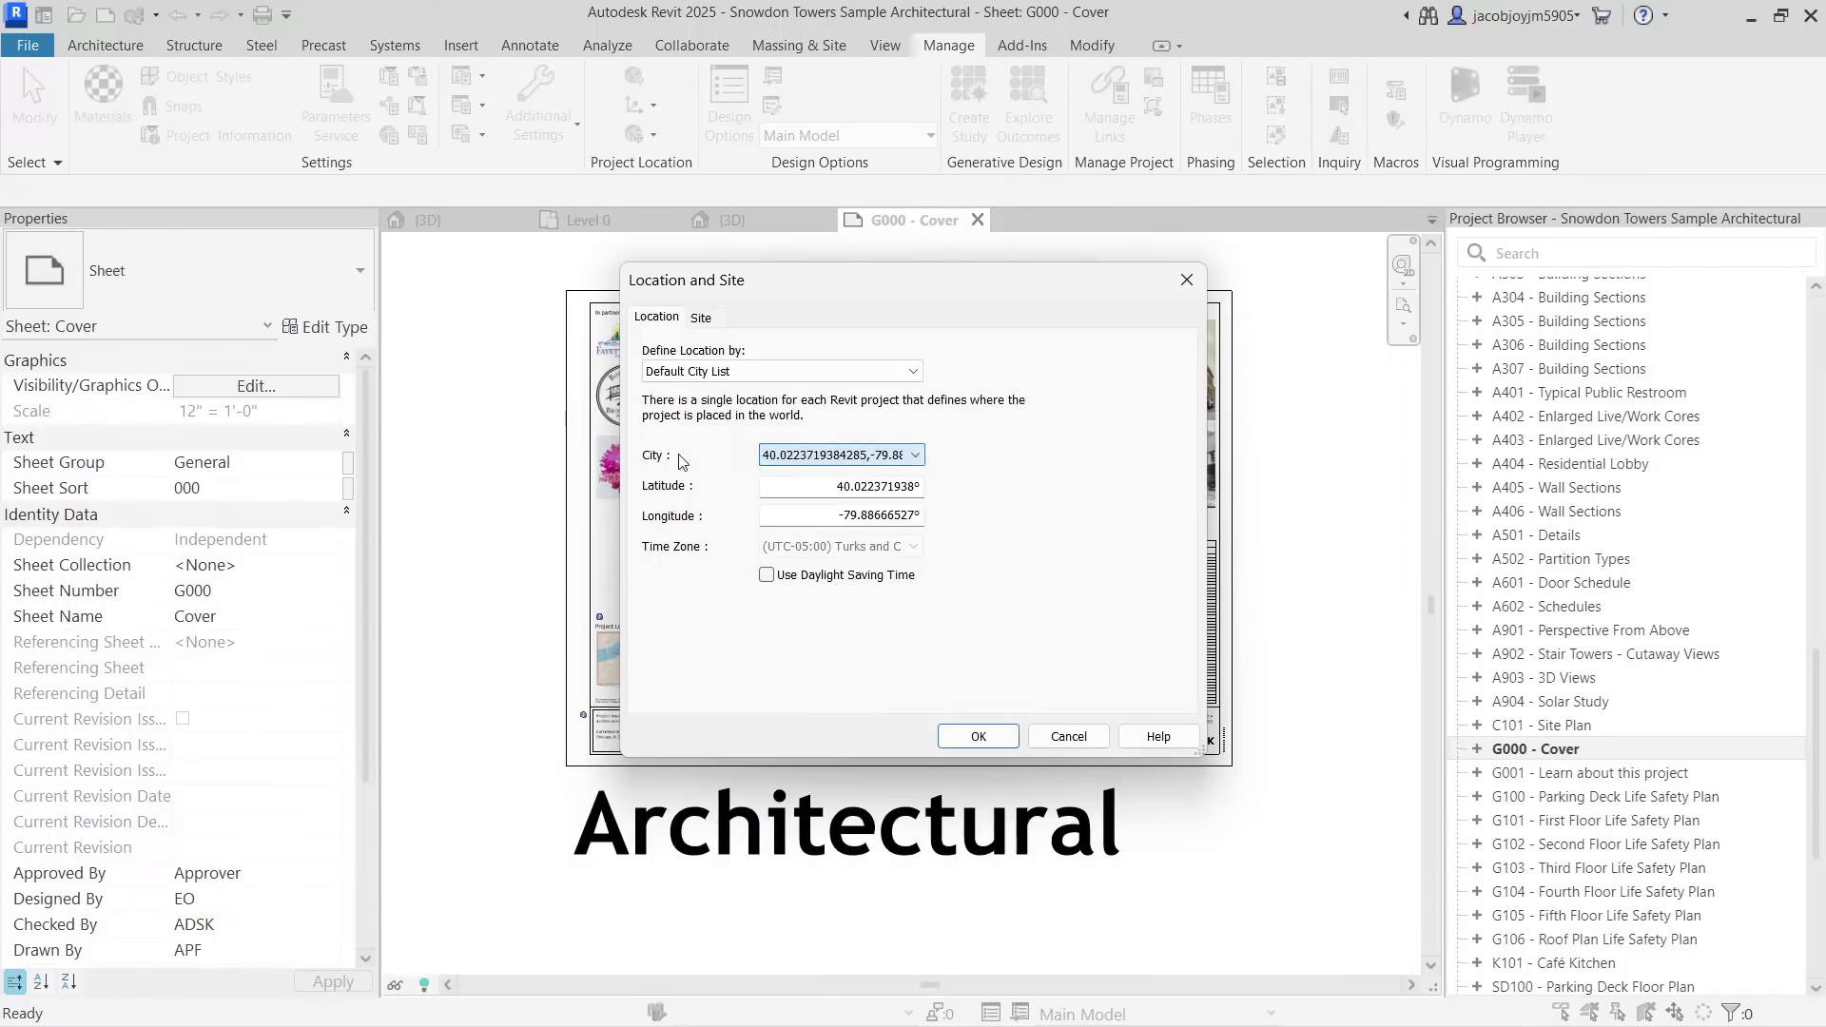
# Pick Bangalore, India from the default city list as the project location.
pyautogui.click(884, 456)
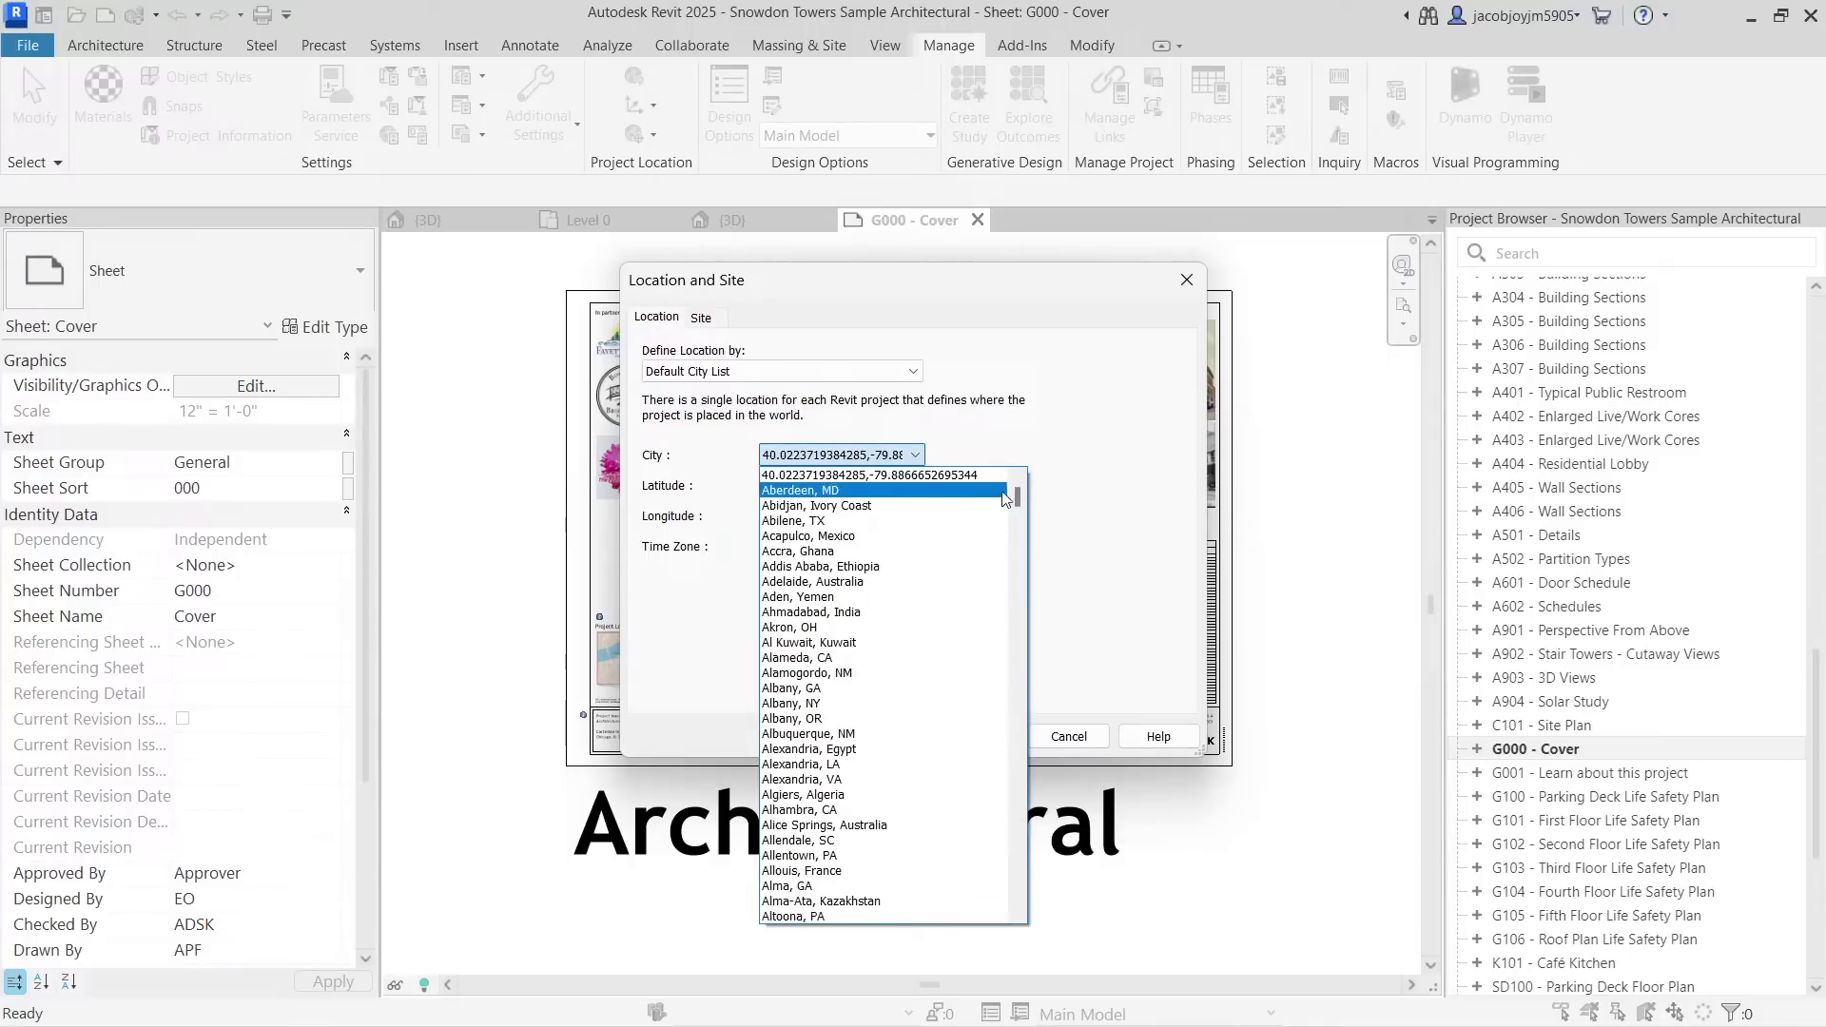
pyautogui.scroll(-9, 879, 708)
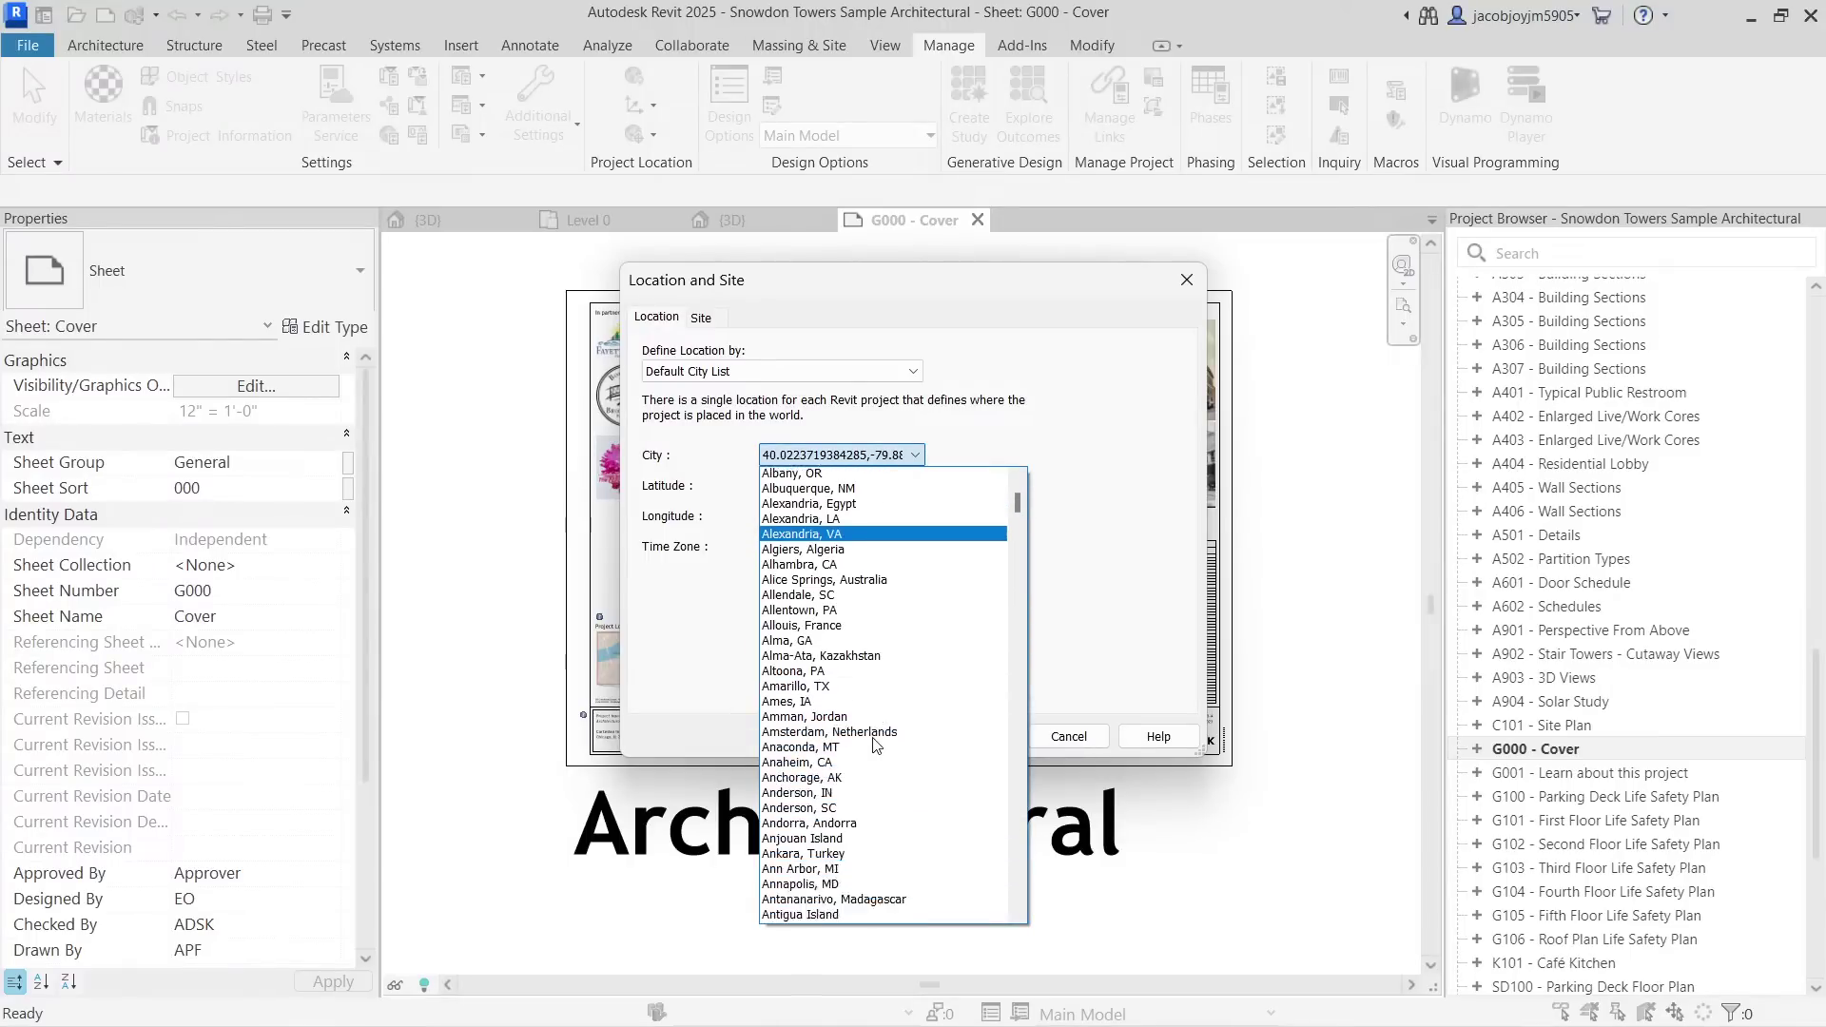
pyautogui.scroll(-1, 875, 744)
pyautogui.press('b')
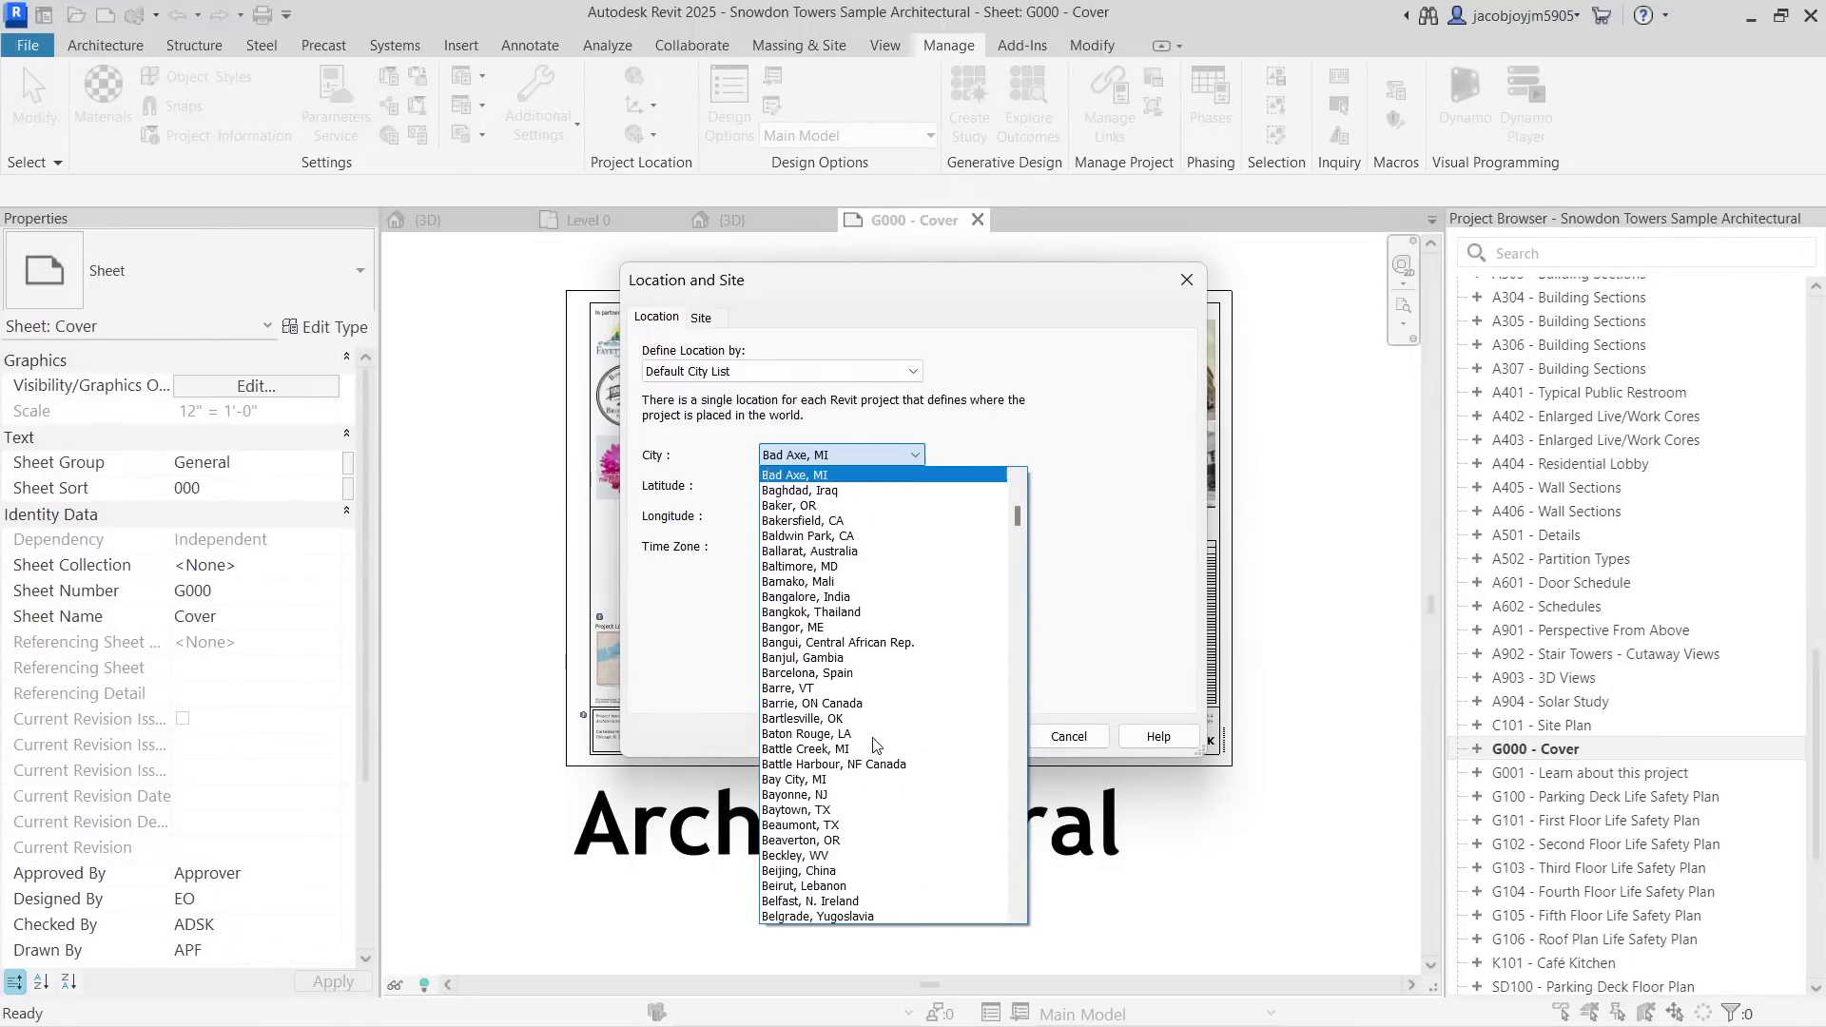
pyautogui.click(855, 597)
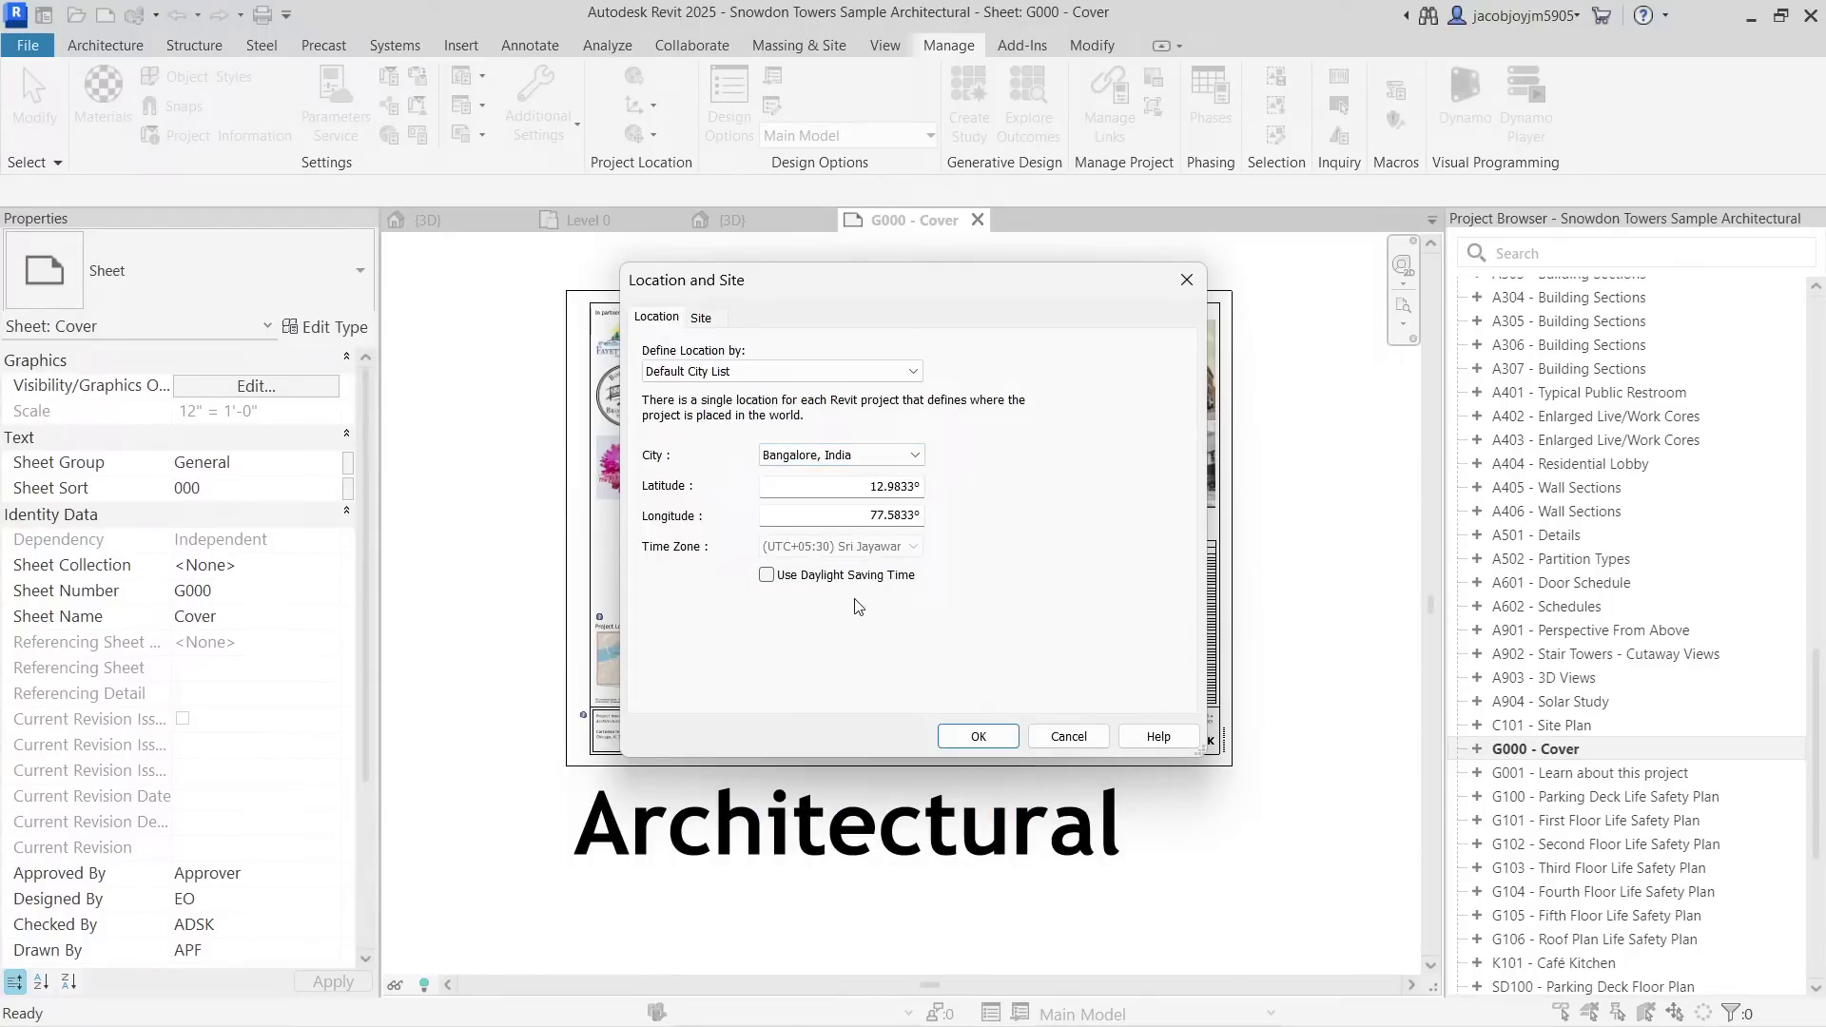
# Check the city's latitude and longitude and the Site settings, and close Location and Site without applying changes.
pyautogui.doubleClick(866, 487)
pyautogui.doubleClick(859, 514)
pyautogui.click(701, 320)
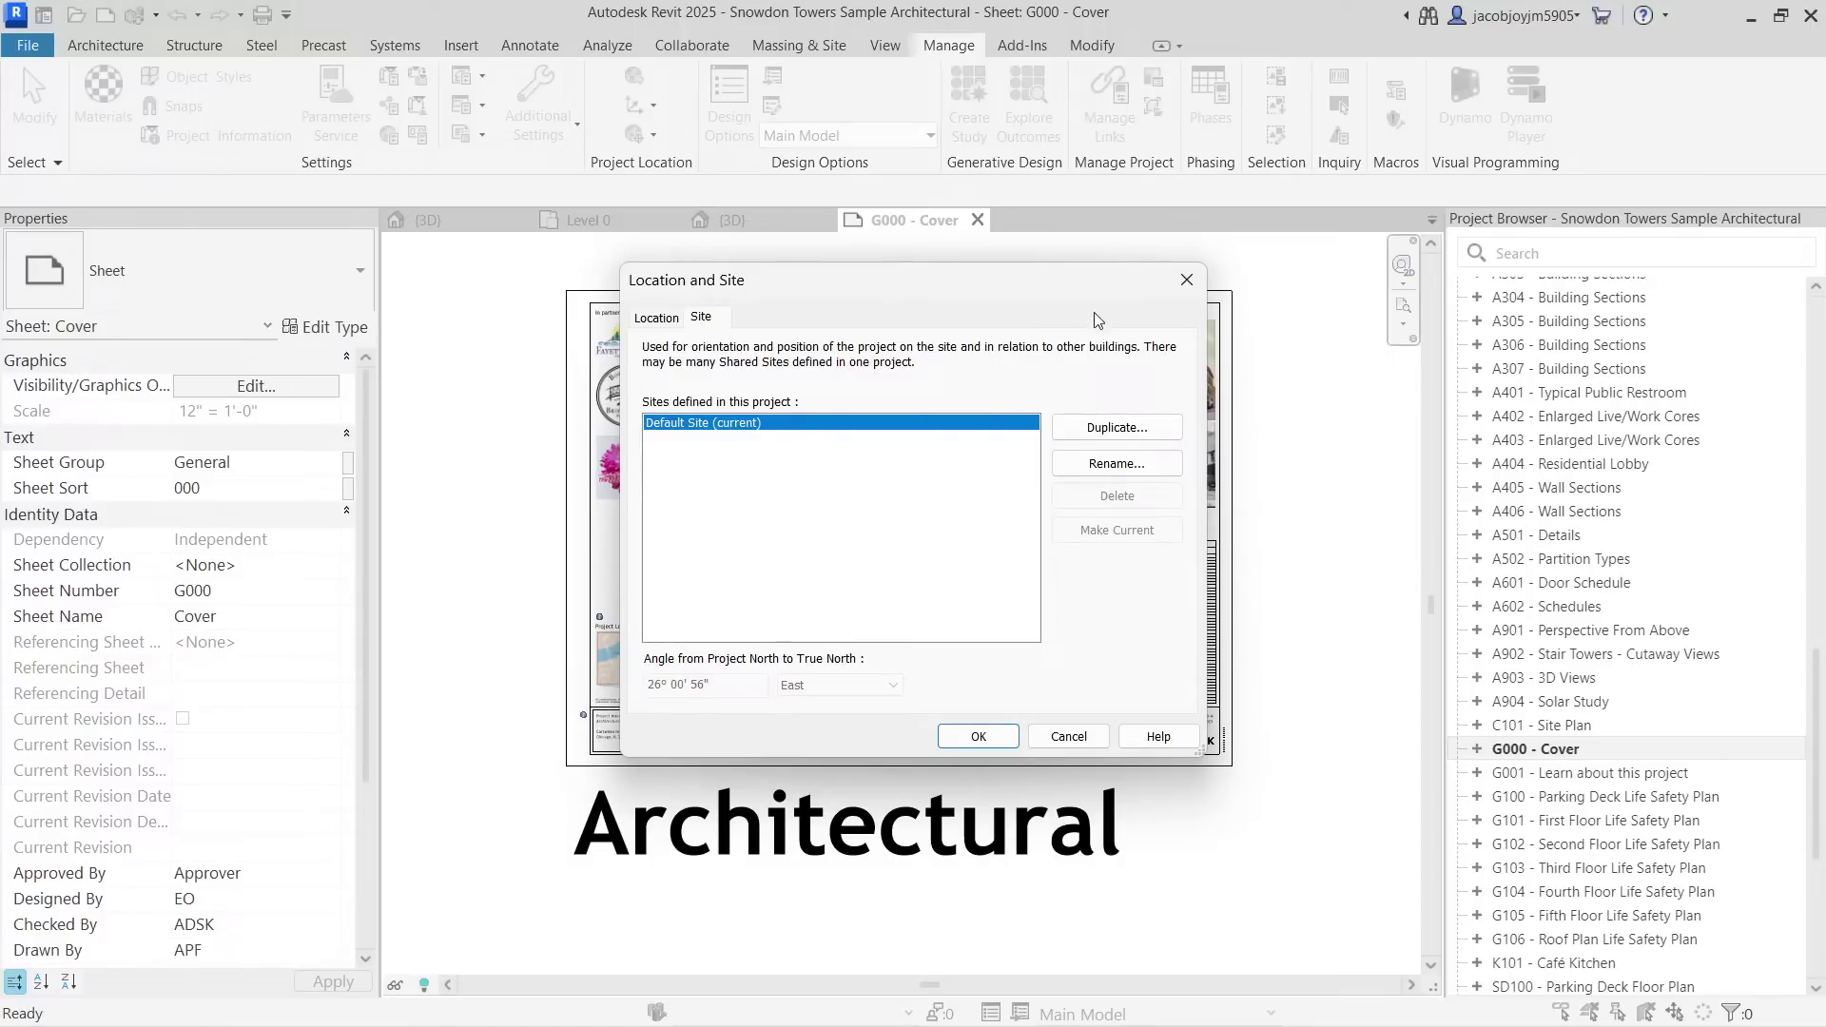
pyautogui.click(1186, 279)
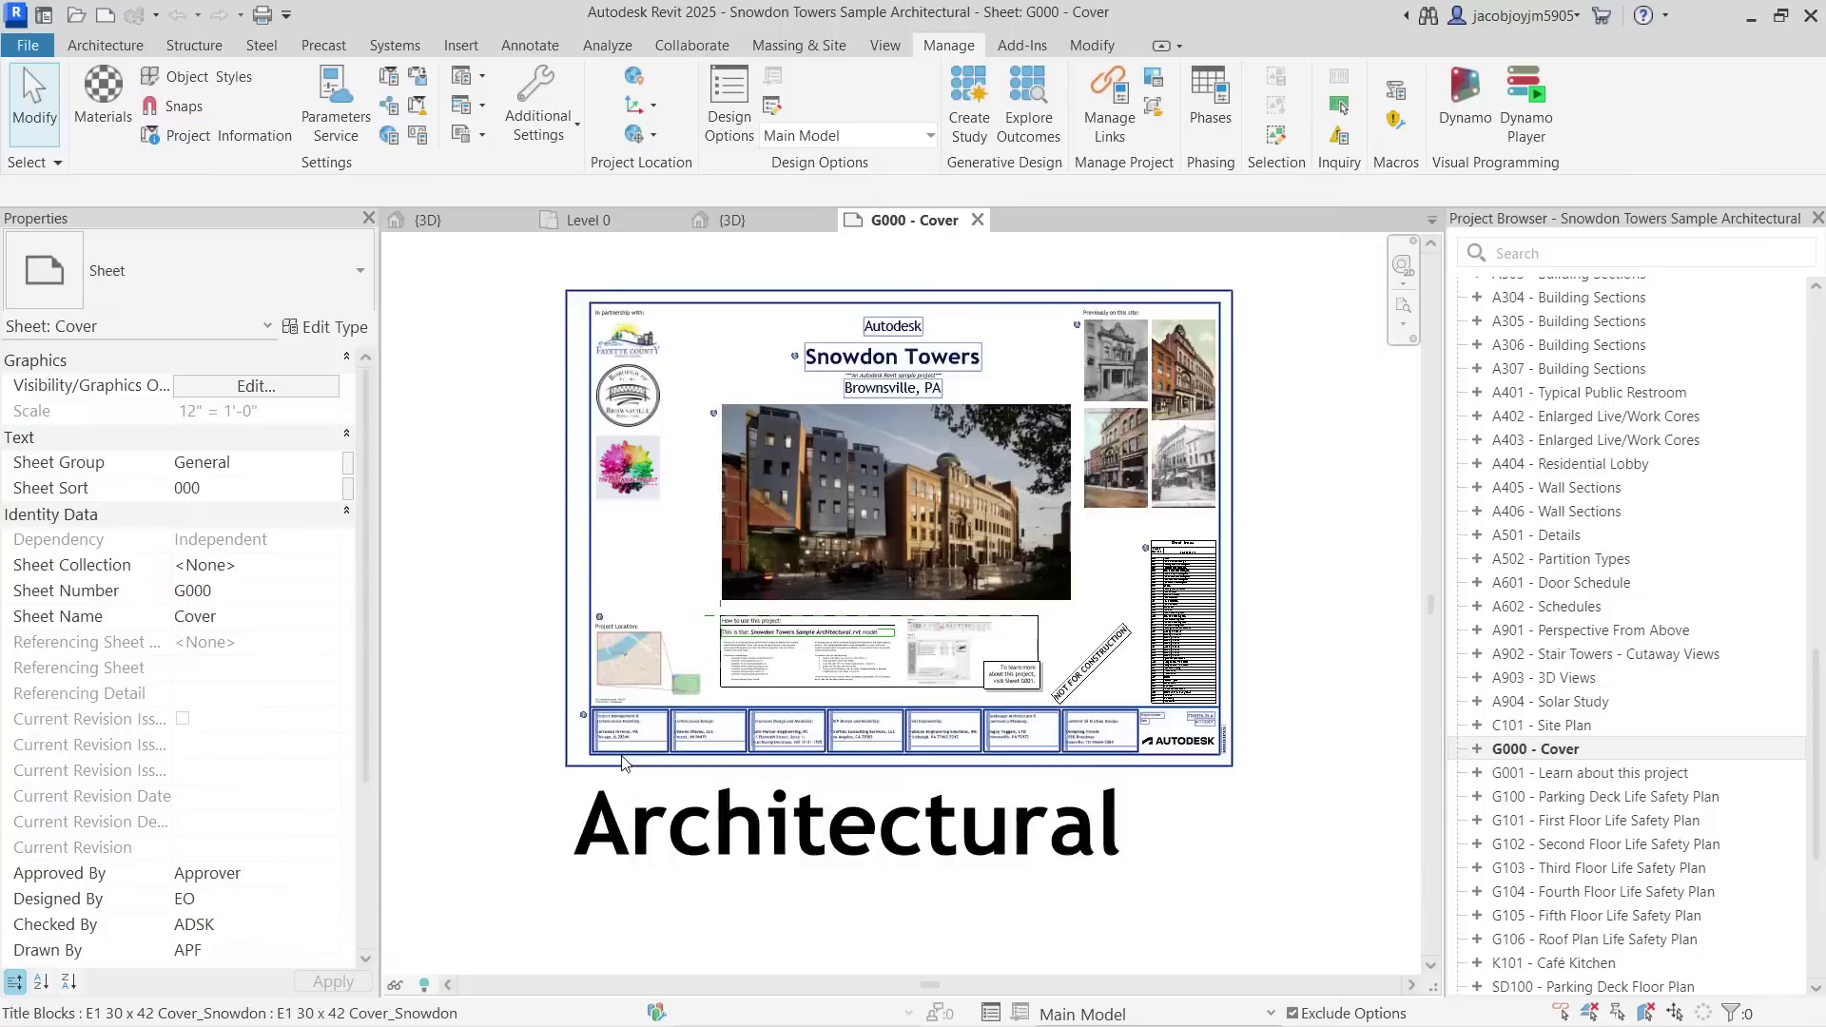
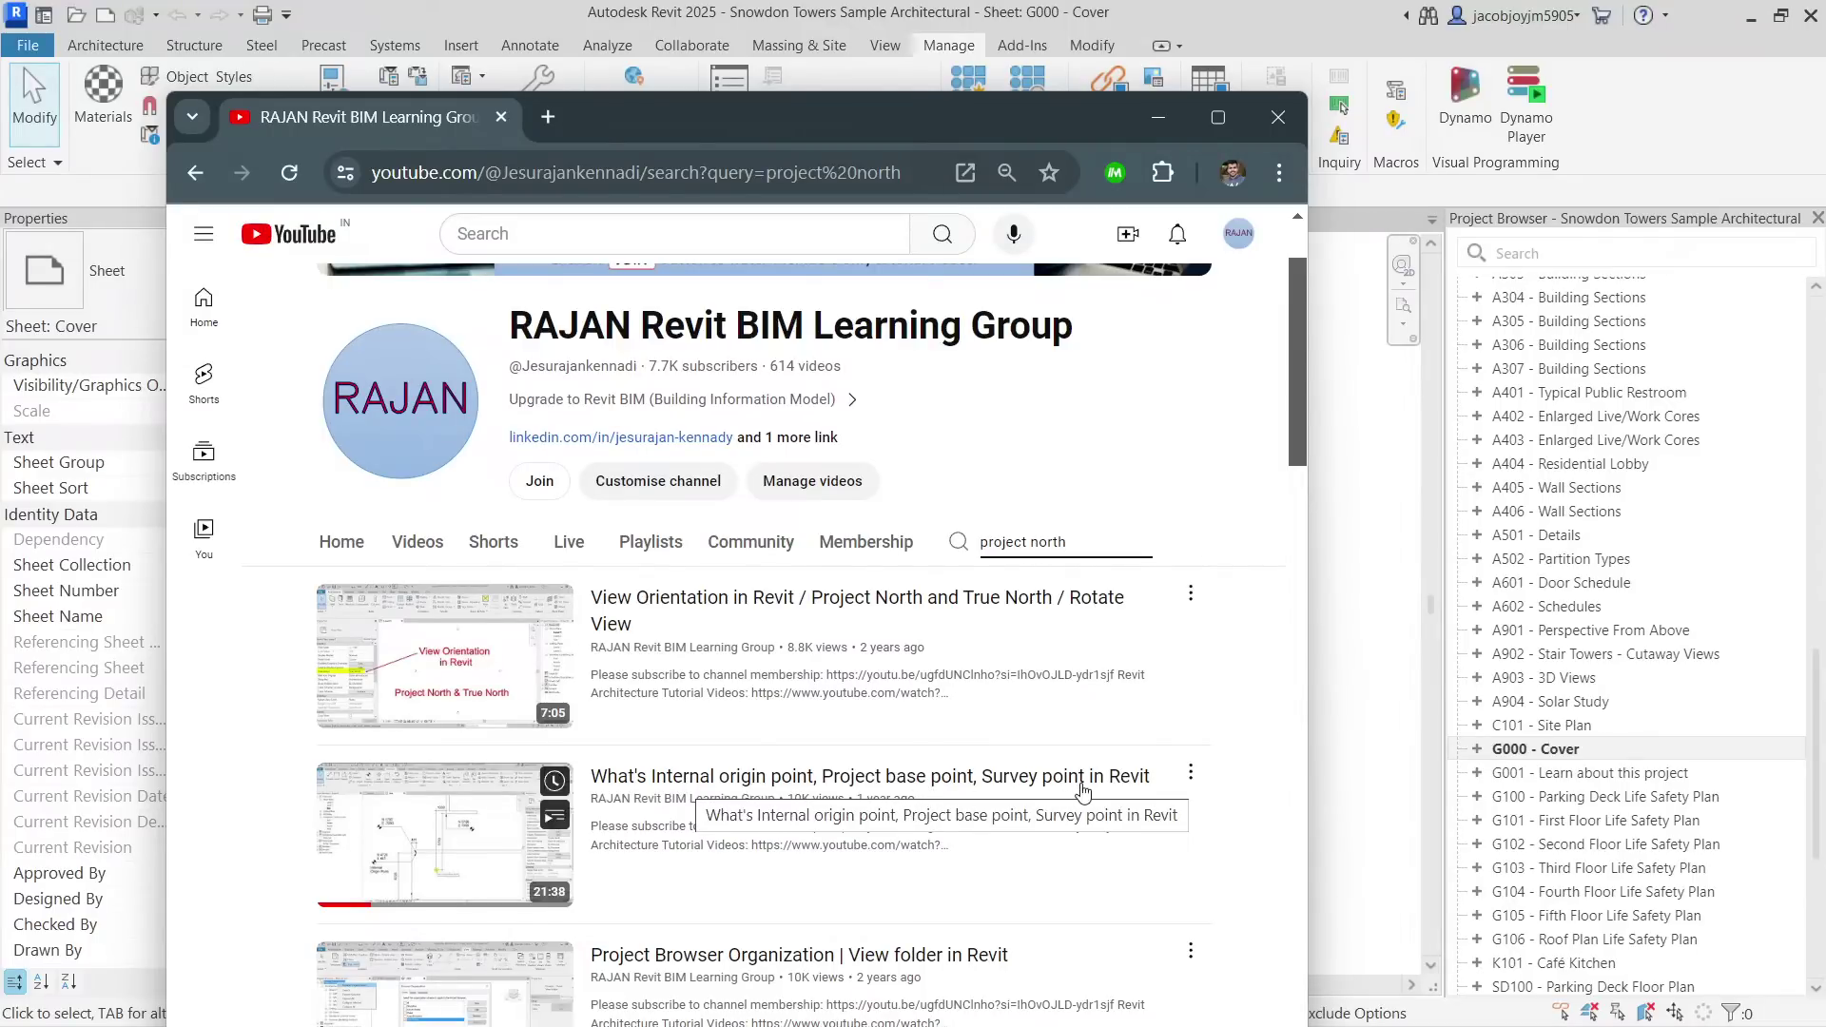
# Look through the YouTube channel's search results for videos on project north in the browser.
pyautogui.scroll(-1, 1082, 789)
pyautogui.scroll(-1, 1082, 789)
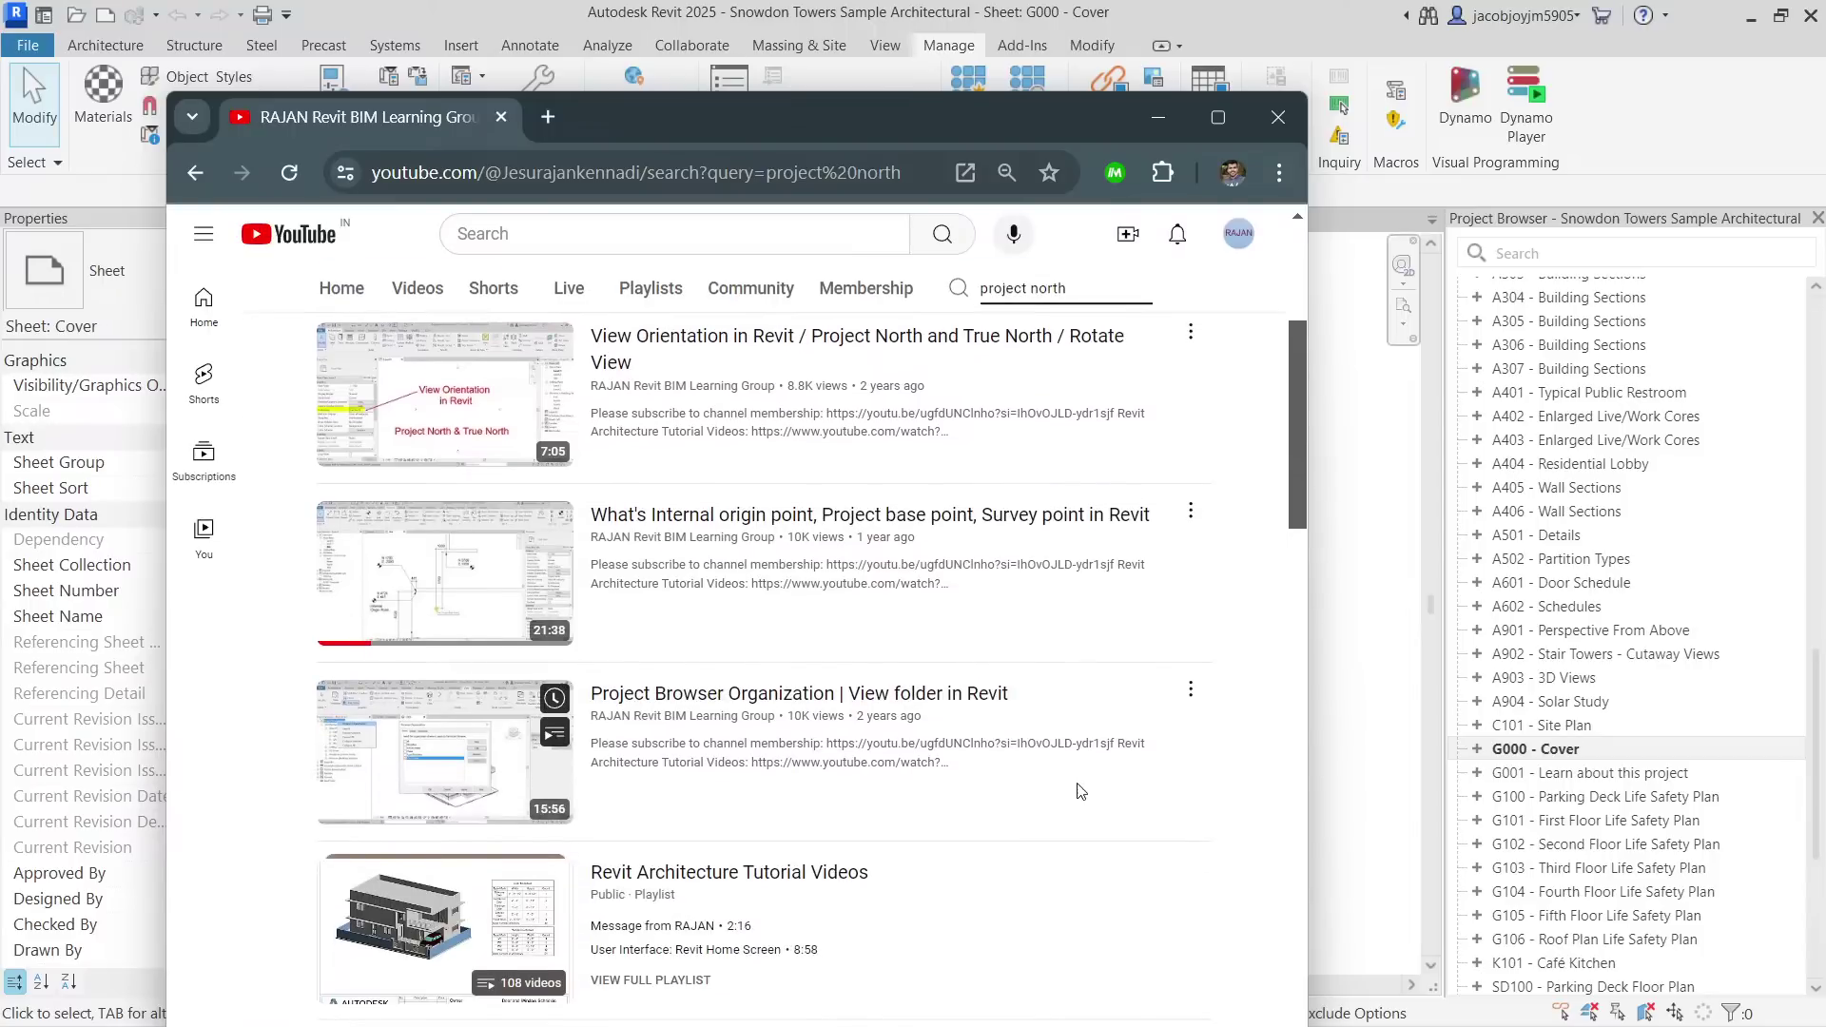
pyautogui.scroll(3, 1082, 789)
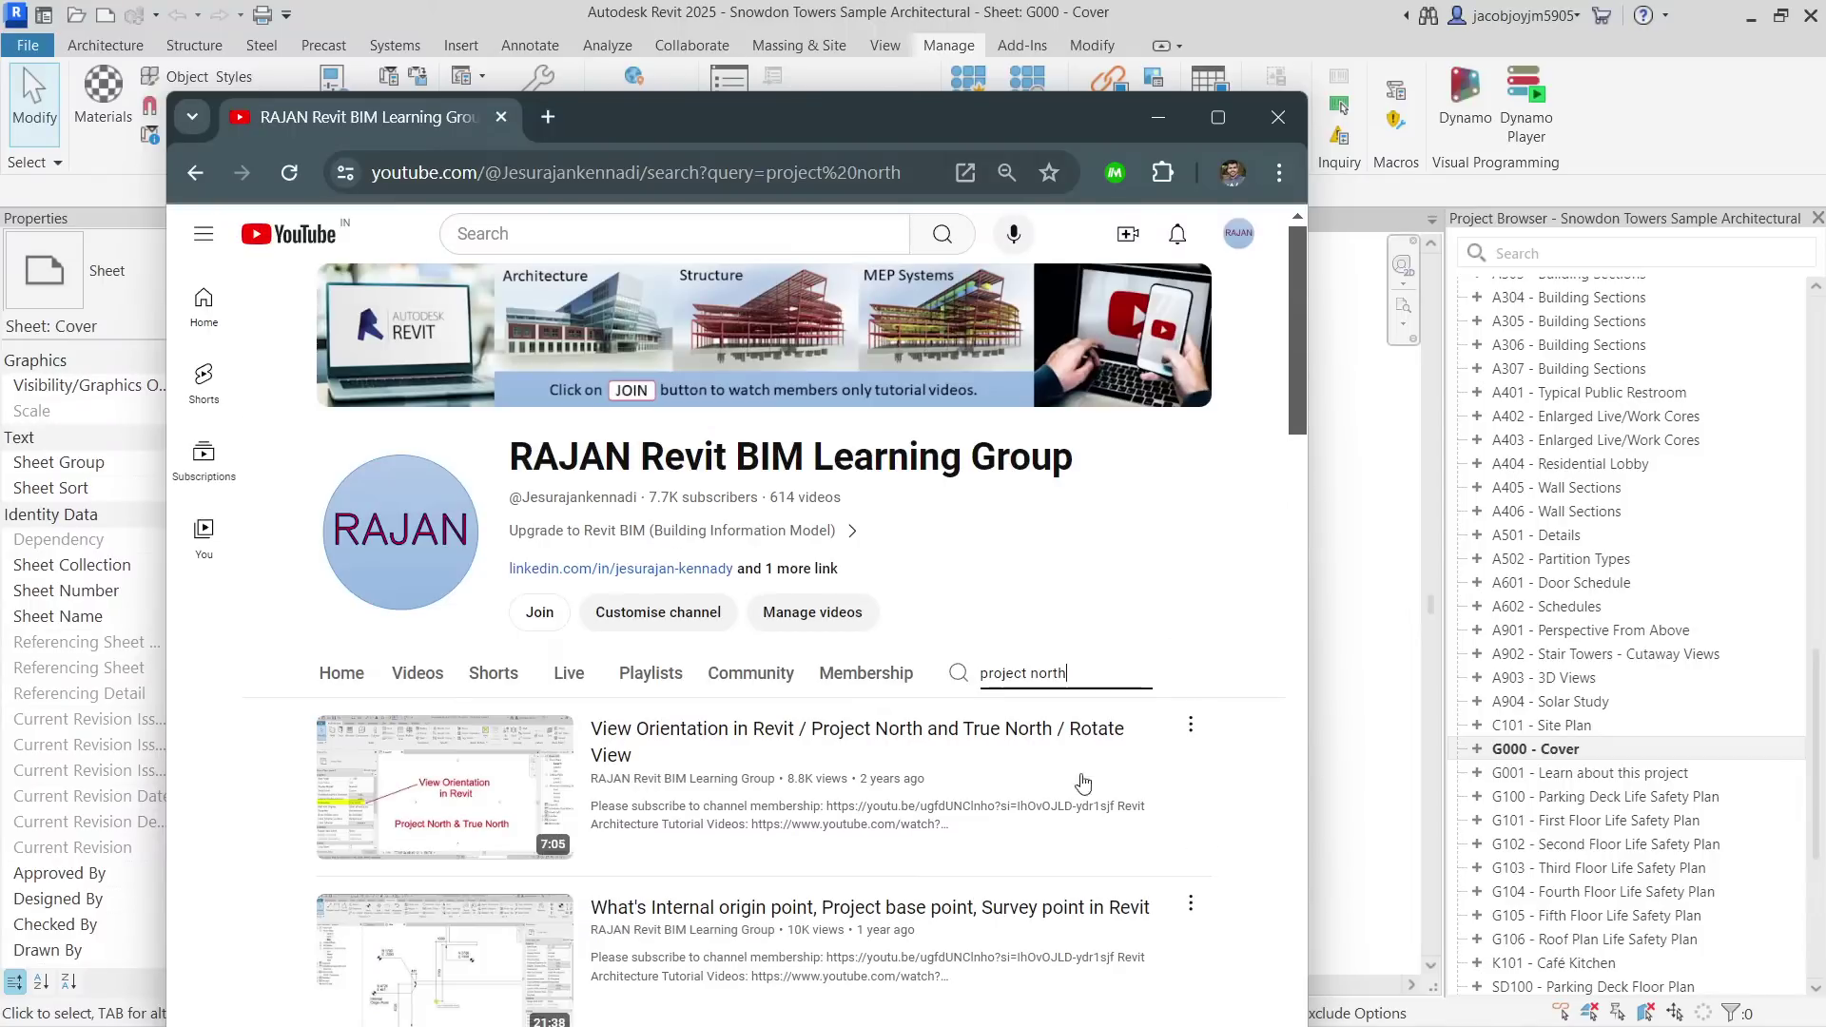
# Close the browser window and the Snowdon Towers sample project, returning to Project1 in Revit.
pyautogui.click(1279, 136)
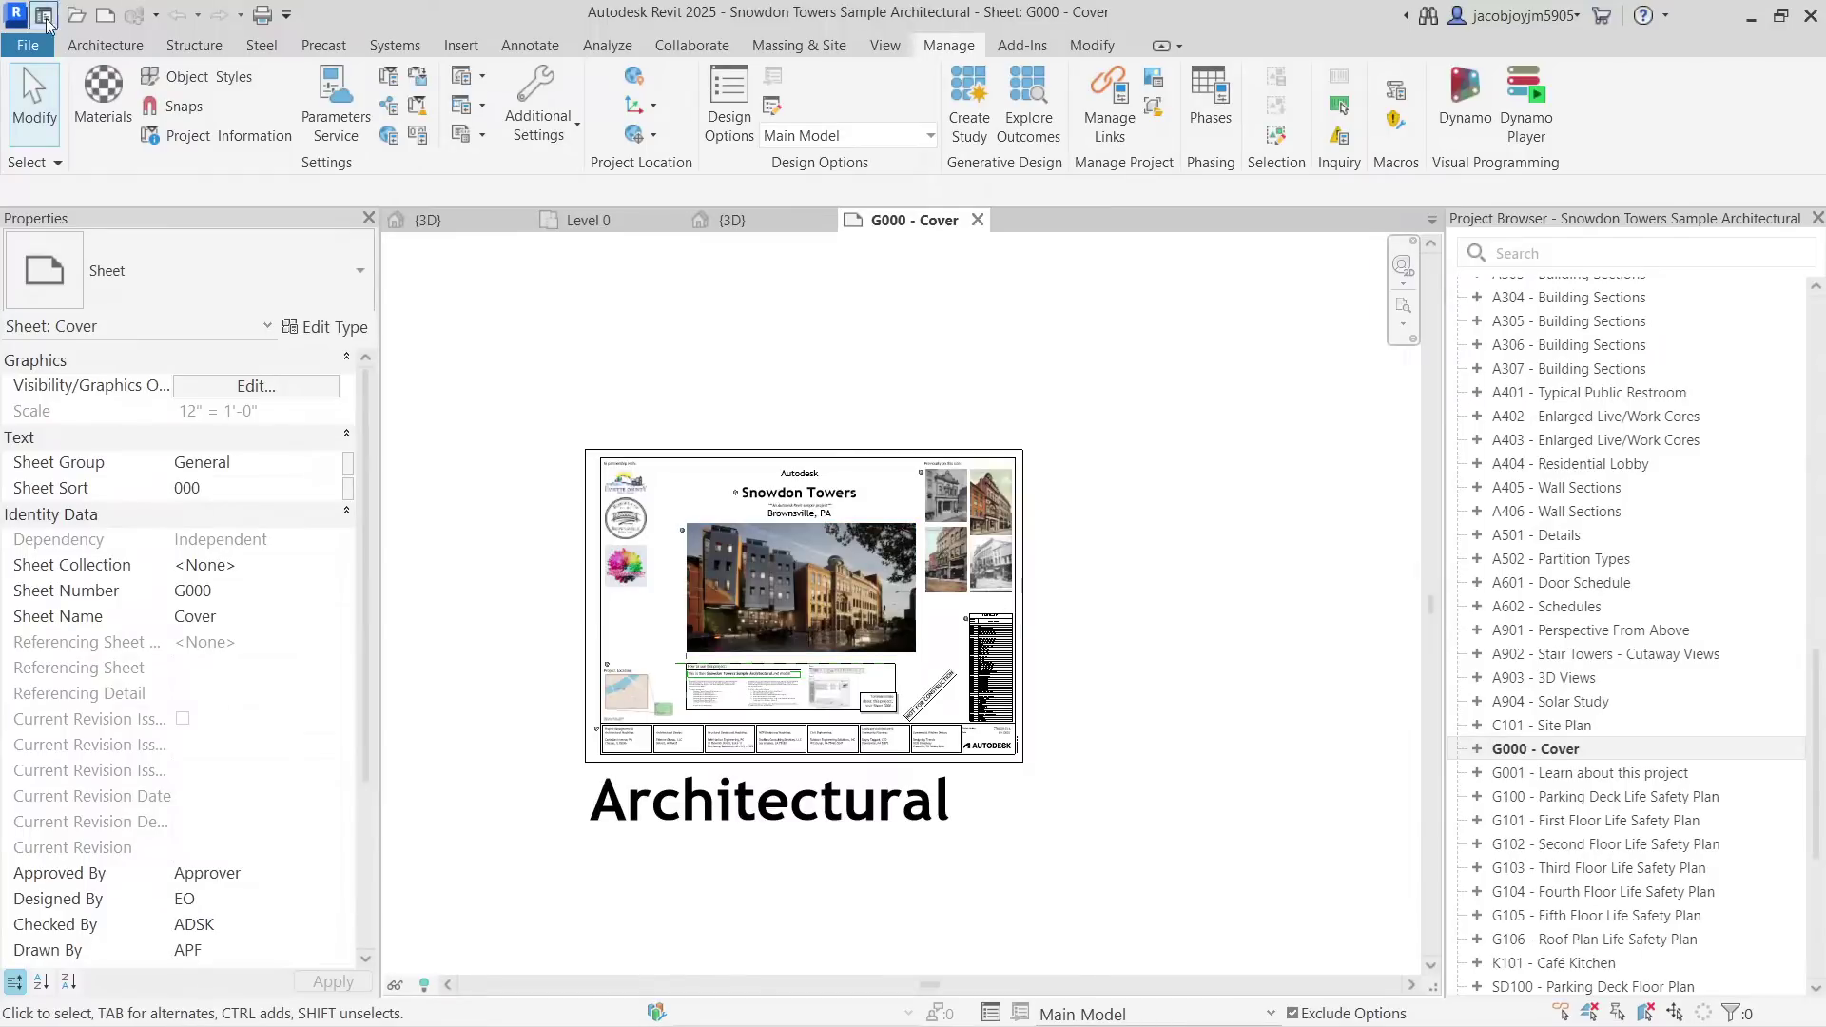
pyautogui.click(27, 45)
pyautogui.click(140, 574)
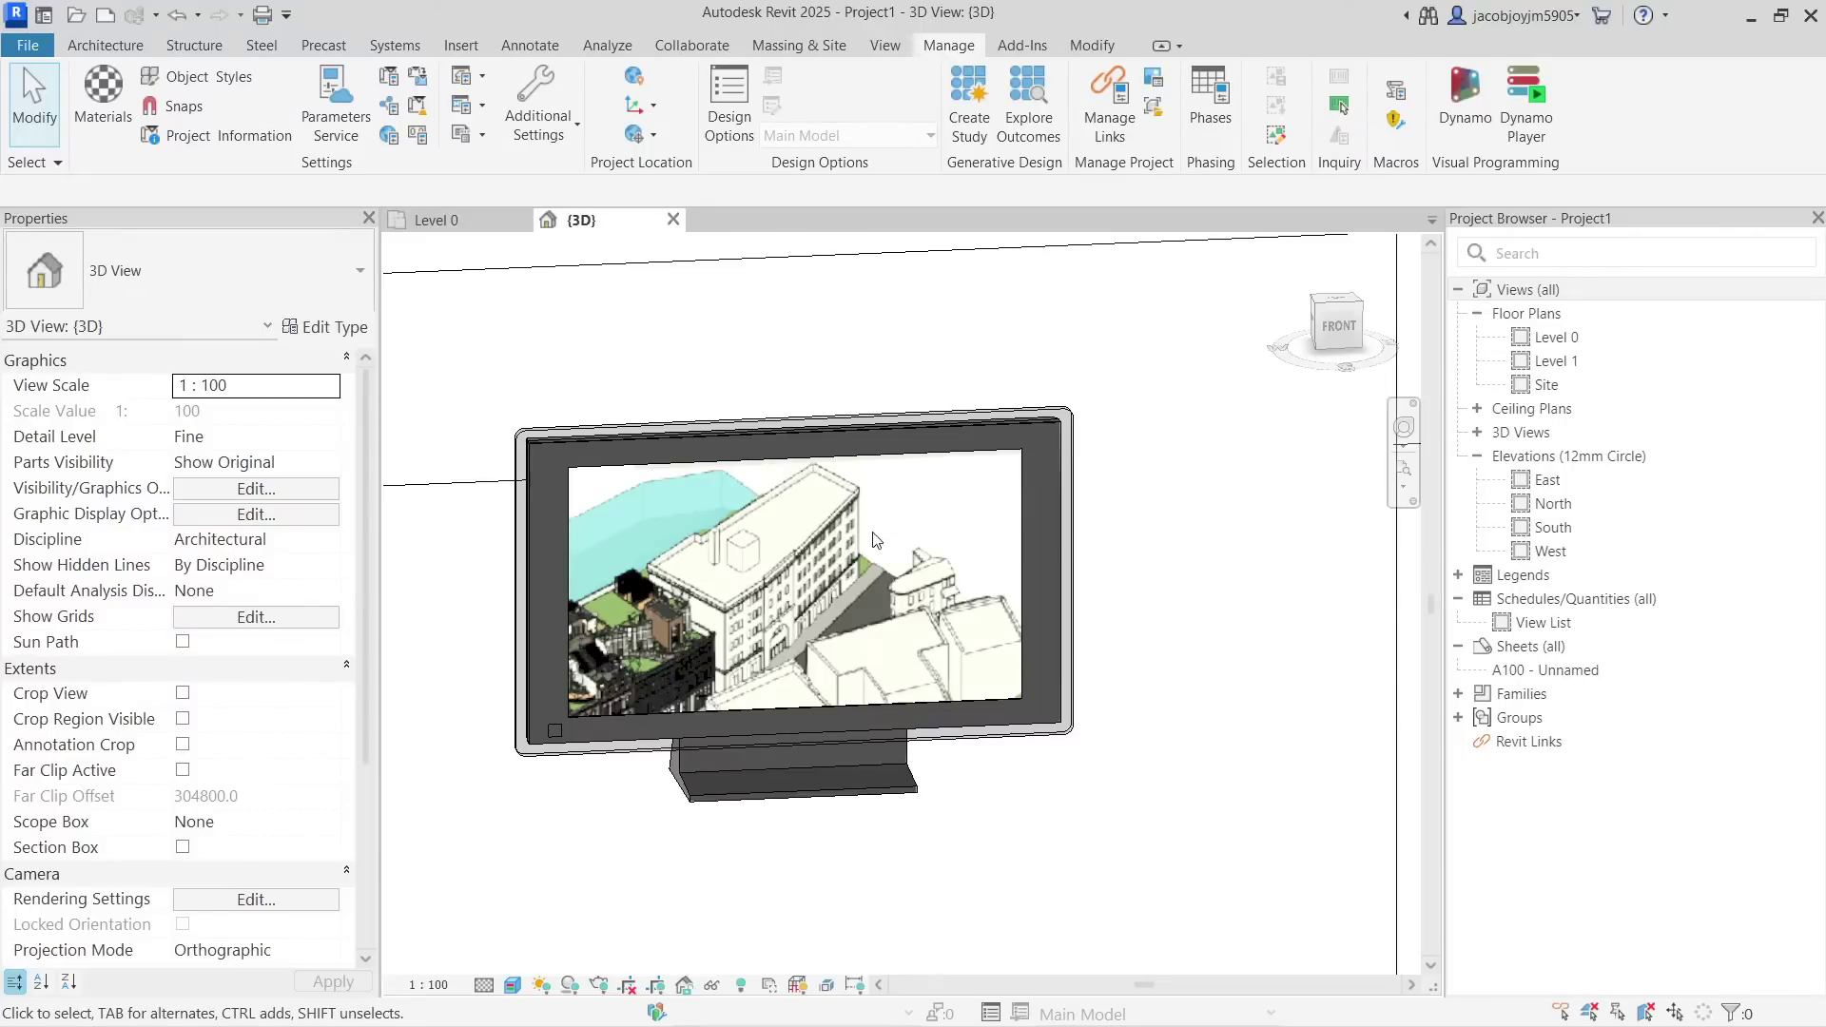
# Delete the flat-screen TV from Project1's 3D view and open the Level 0 floor plan.
pyautogui.scroll(-4, 876, 528)
pyautogui.click(876, 491)
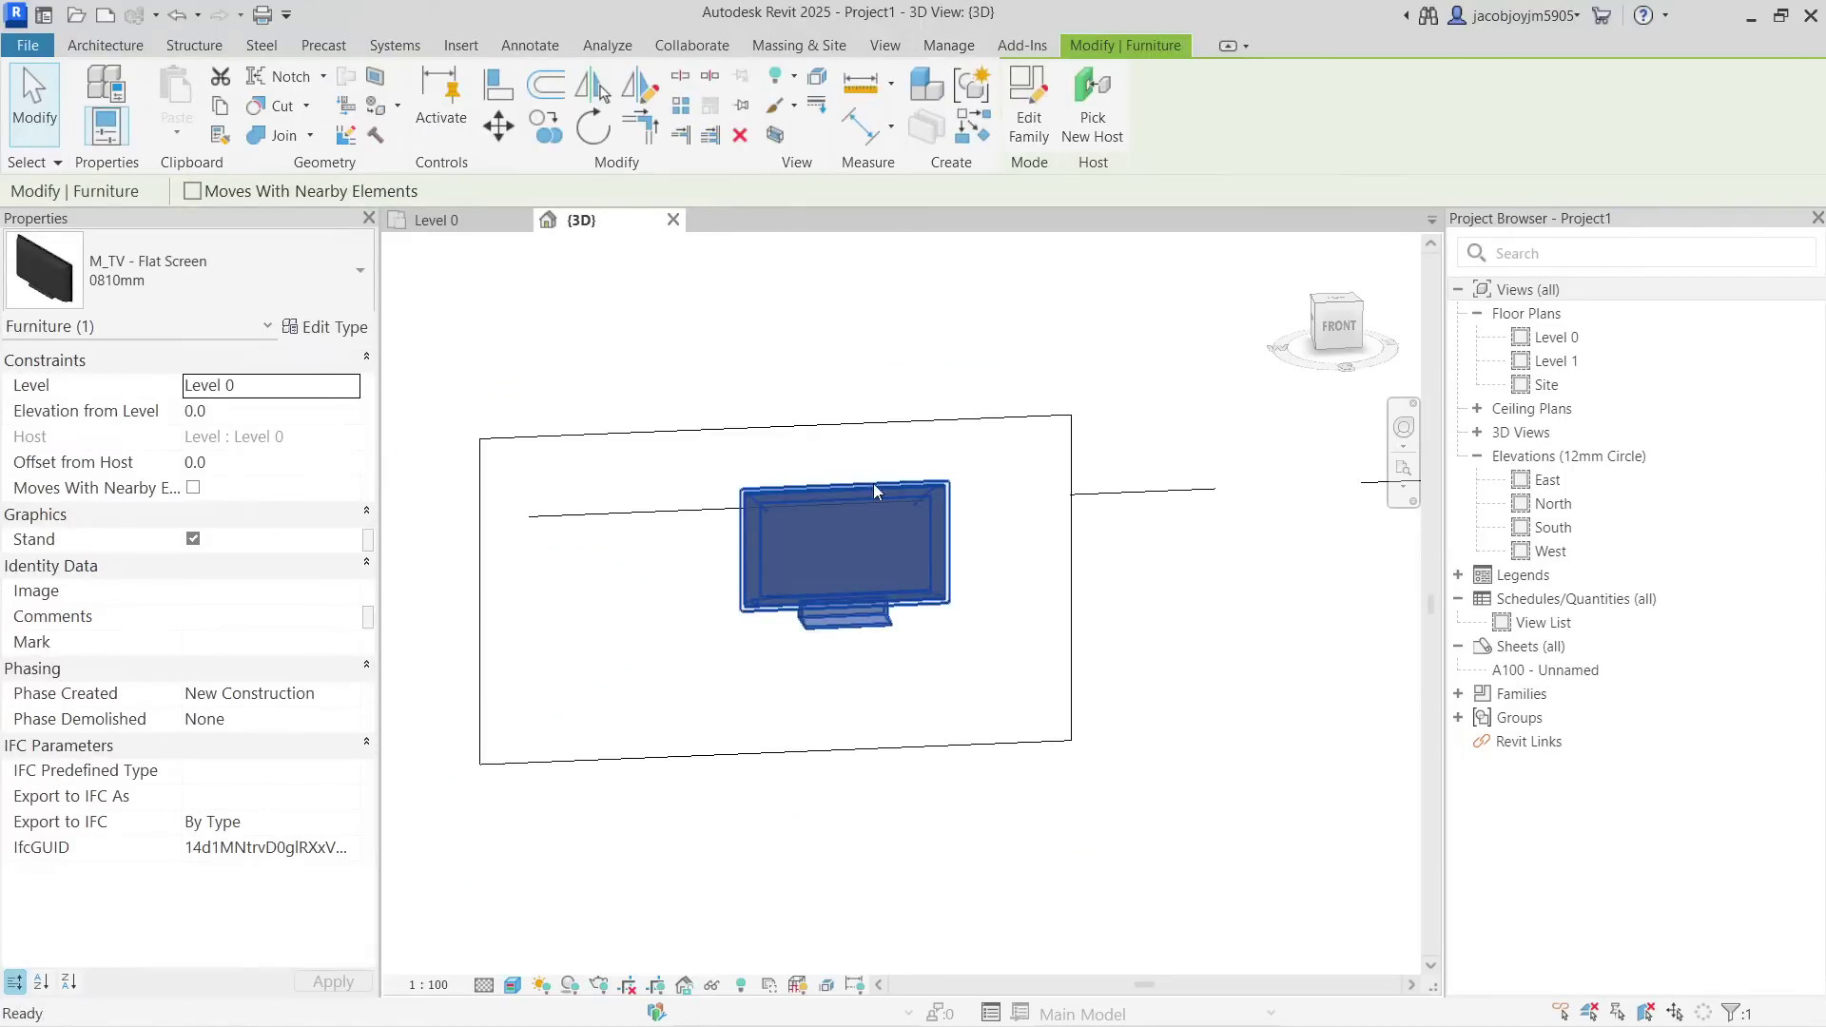
pyautogui.press('Delete')
pyautogui.scroll(3, 777, 558)
pyautogui.click(442, 220)
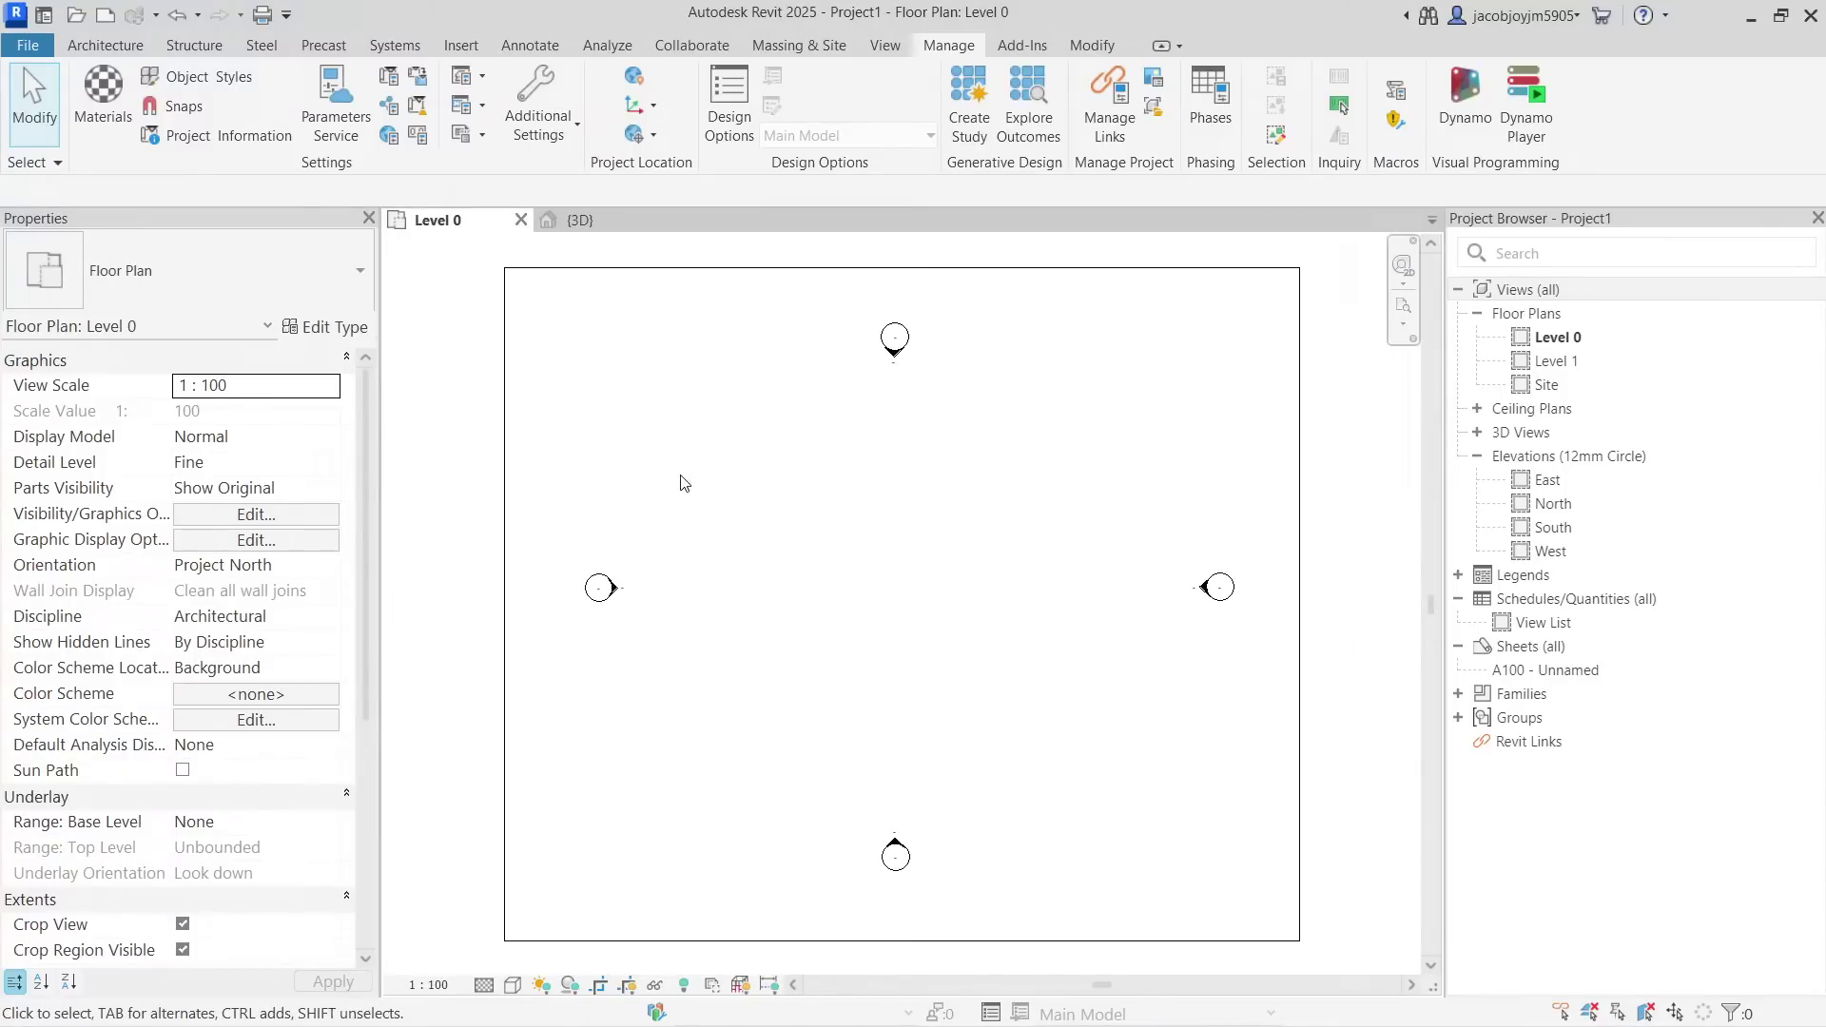
# Close Project1 without saving and create a new project from the Construction Template.
pyautogui.click(28, 45)
pyautogui.click(57, 574)
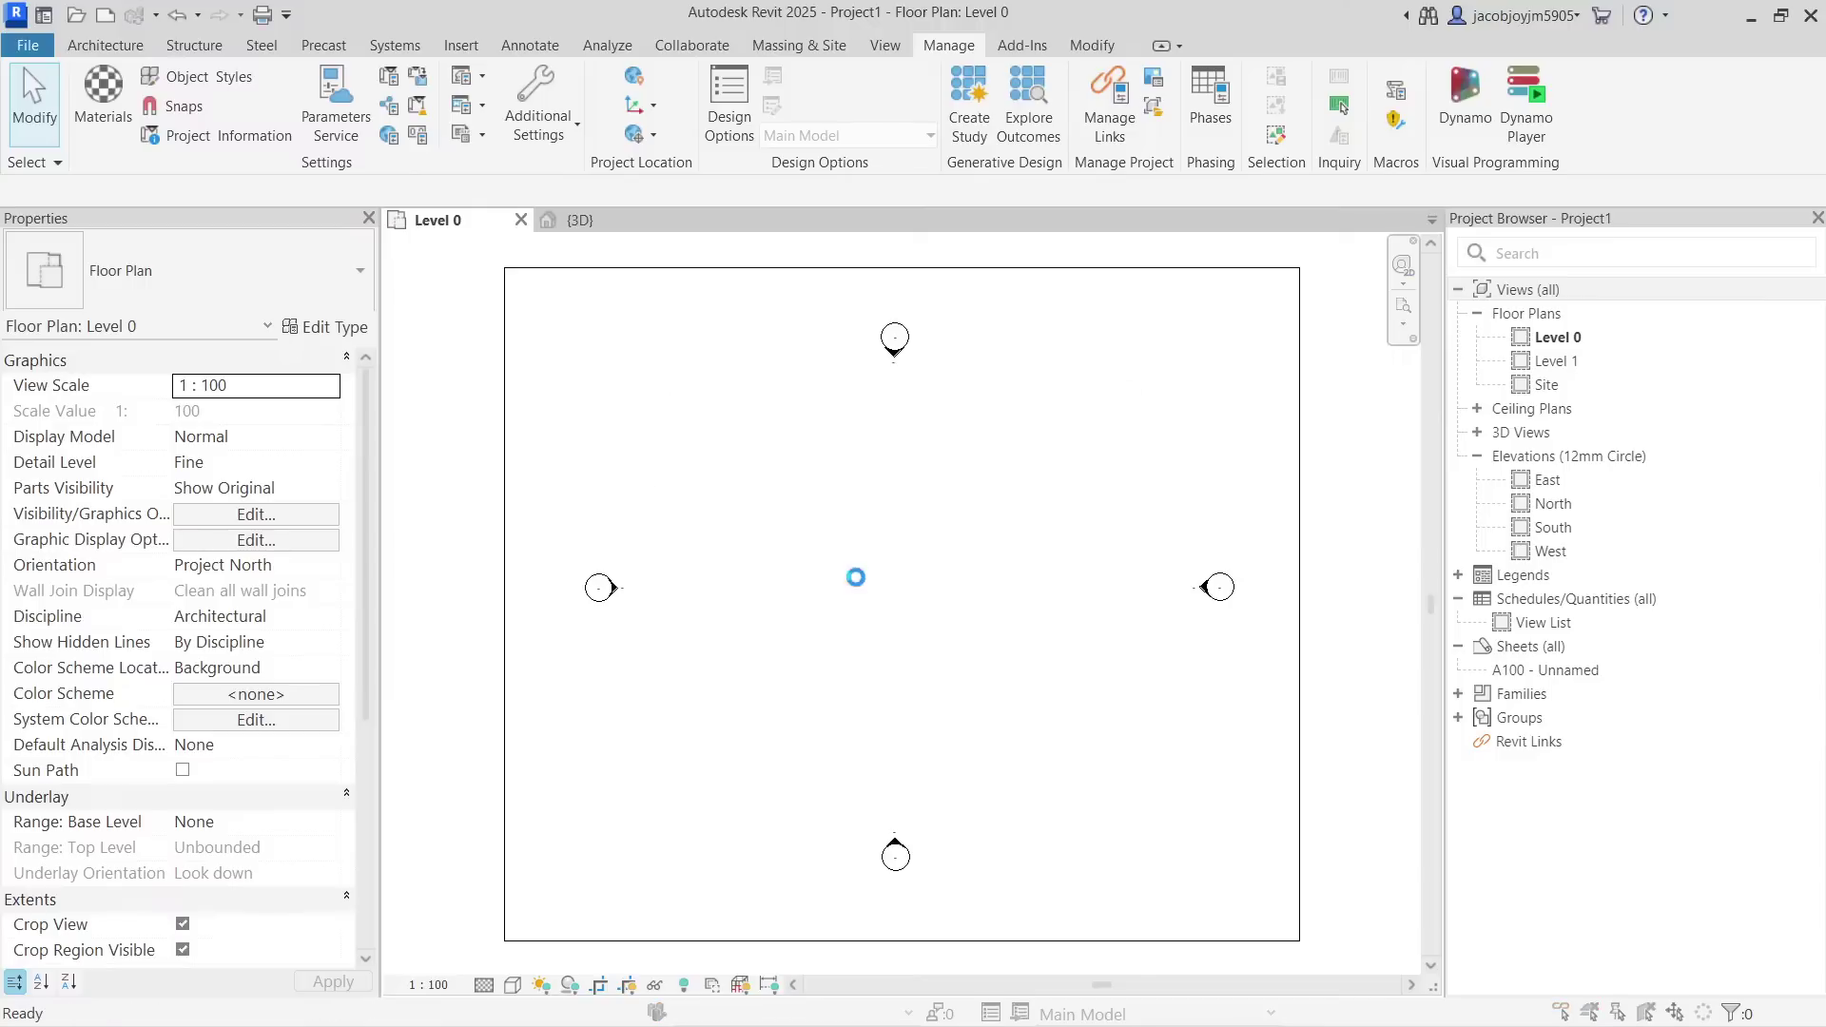
pyautogui.click(967, 529)
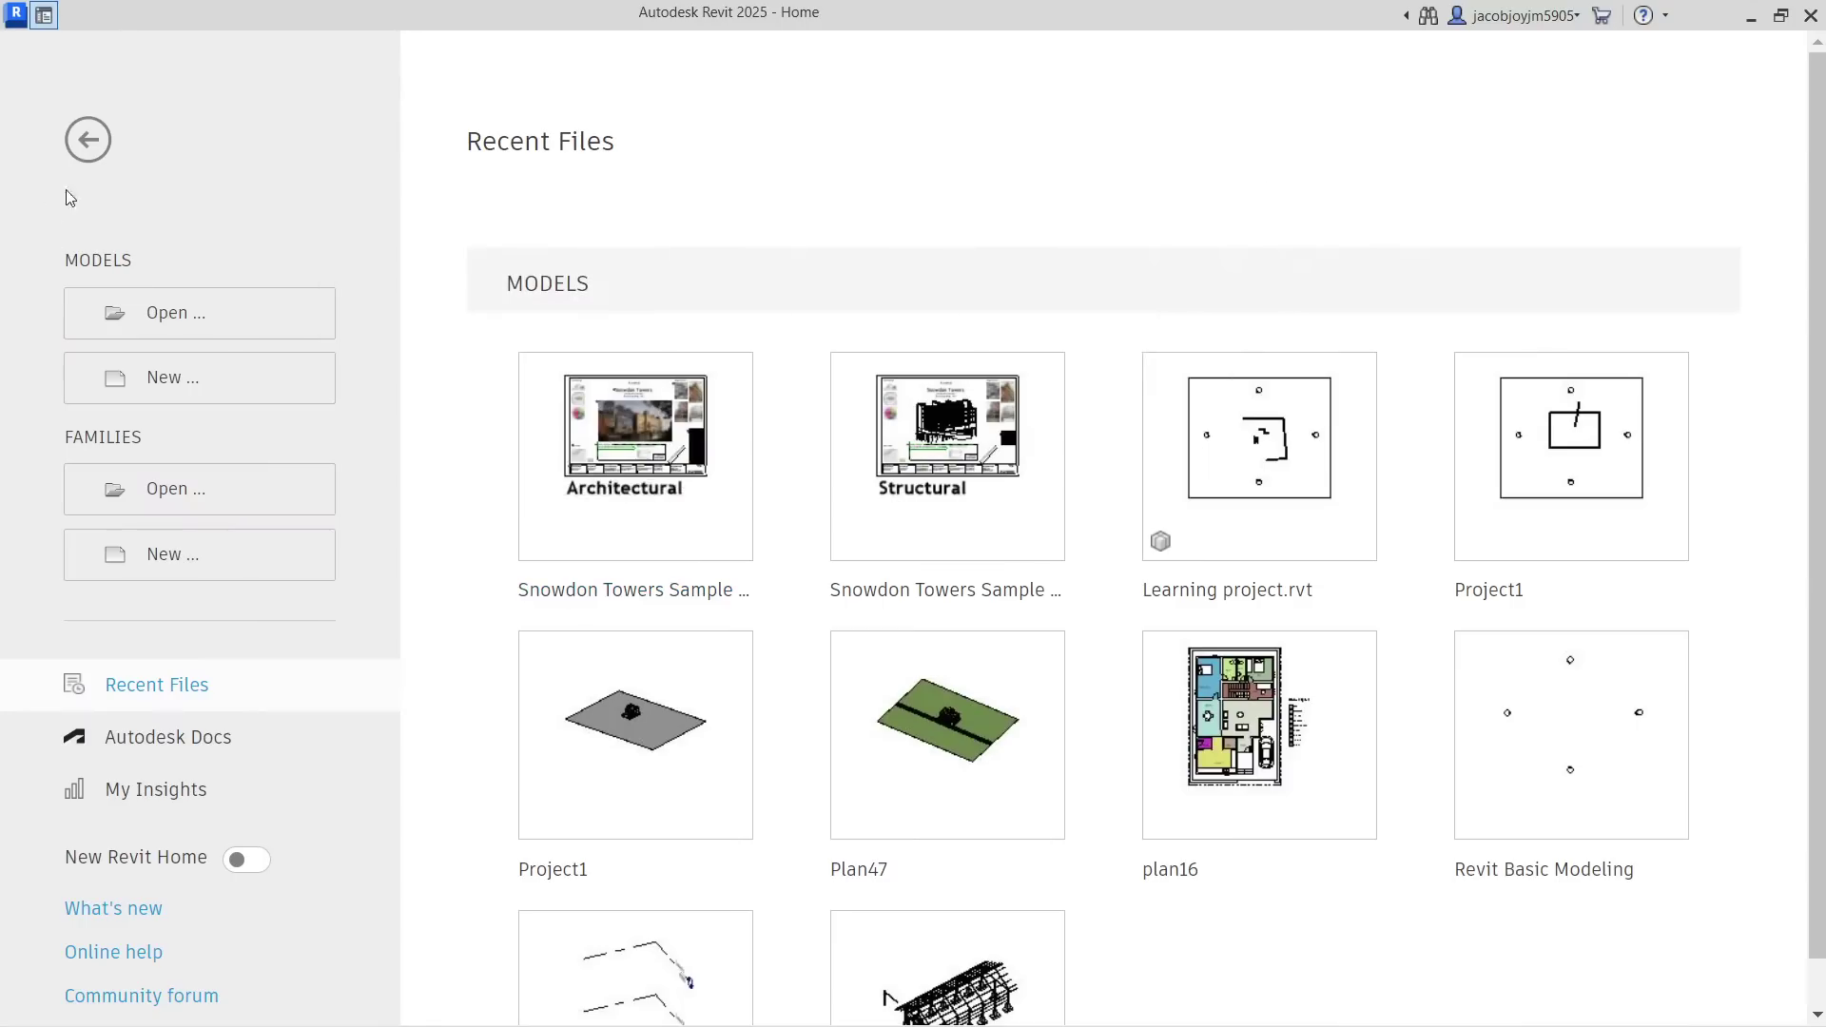
pyautogui.click(188, 405)
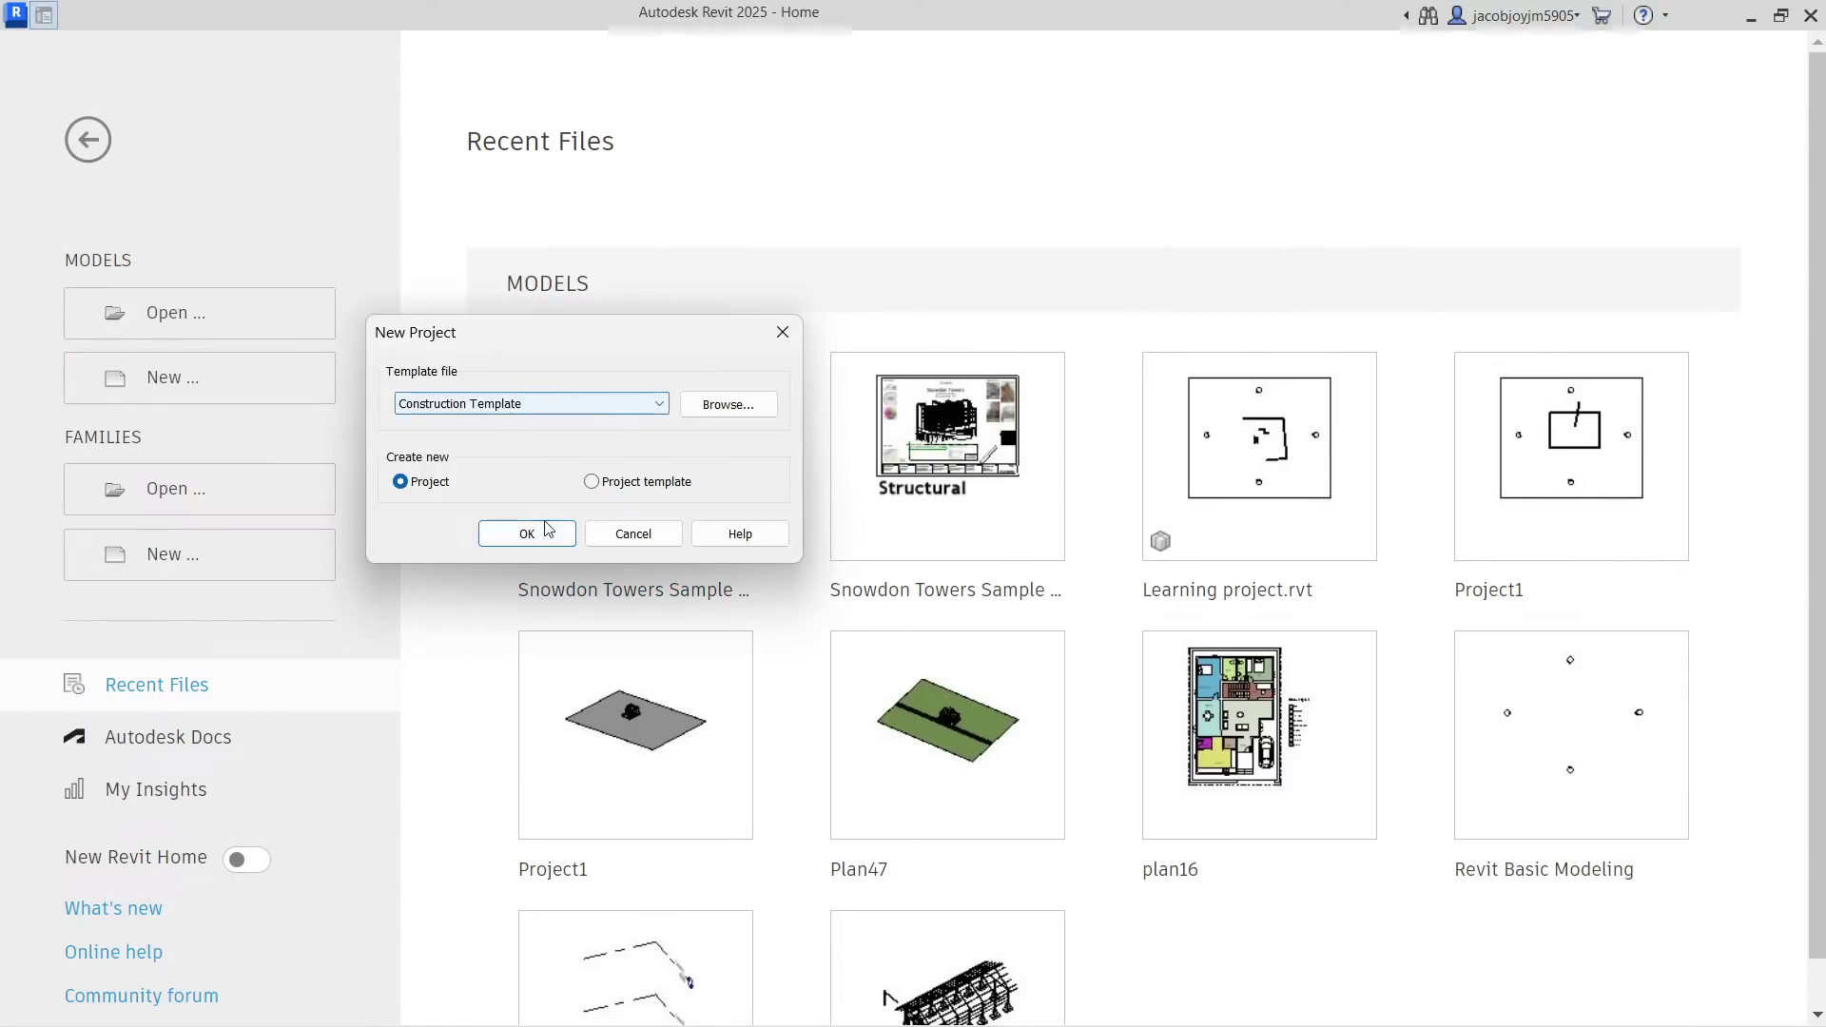
pyautogui.click(528, 533)
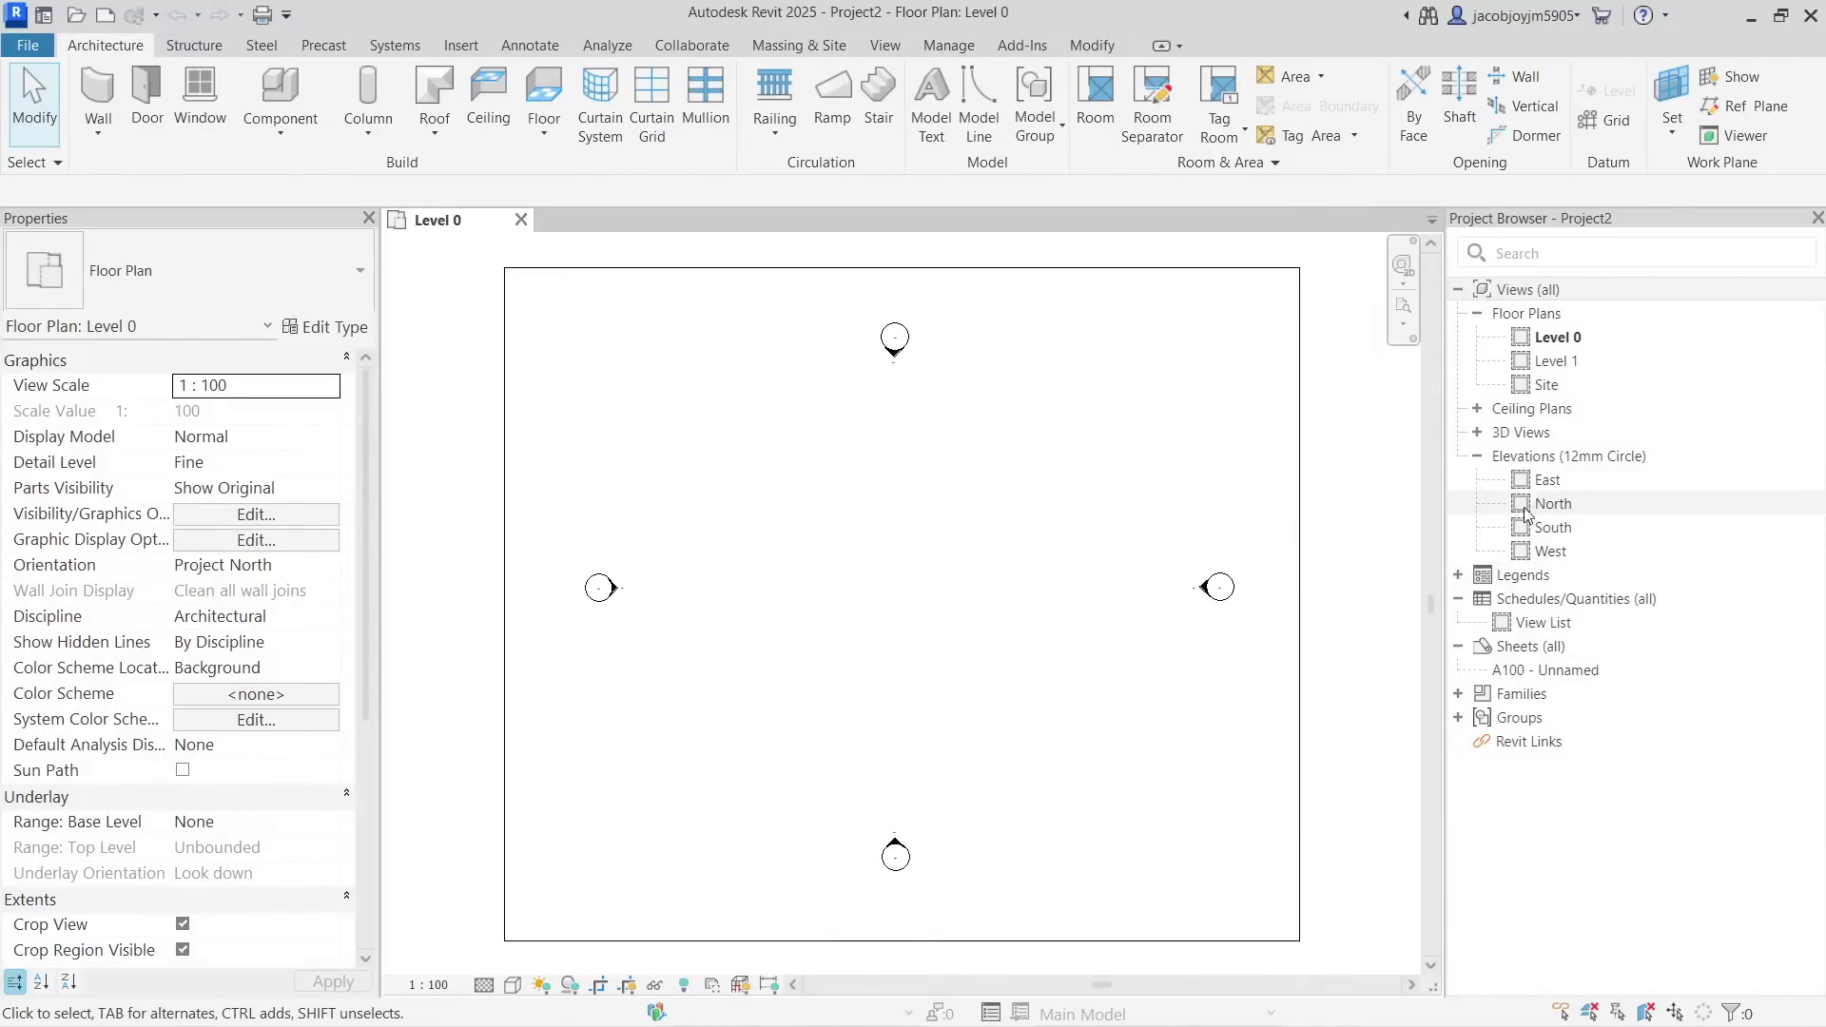
# Open the North elevation and shorten the level lines by moving their level-head ends inward.
pyautogui.doubleClick(1489, 502)
pyautogui.scroll(-2, 654, 462)
pyautogui.click(734, 428)
pyautogui.scroll(-1, 463, 515)
pyautogui.moveTo(744, 459); pyautogui.dragTo(1259, 461)
pyautogui.click(798, 693)
pyautogui.scroll(1, 675, 477)
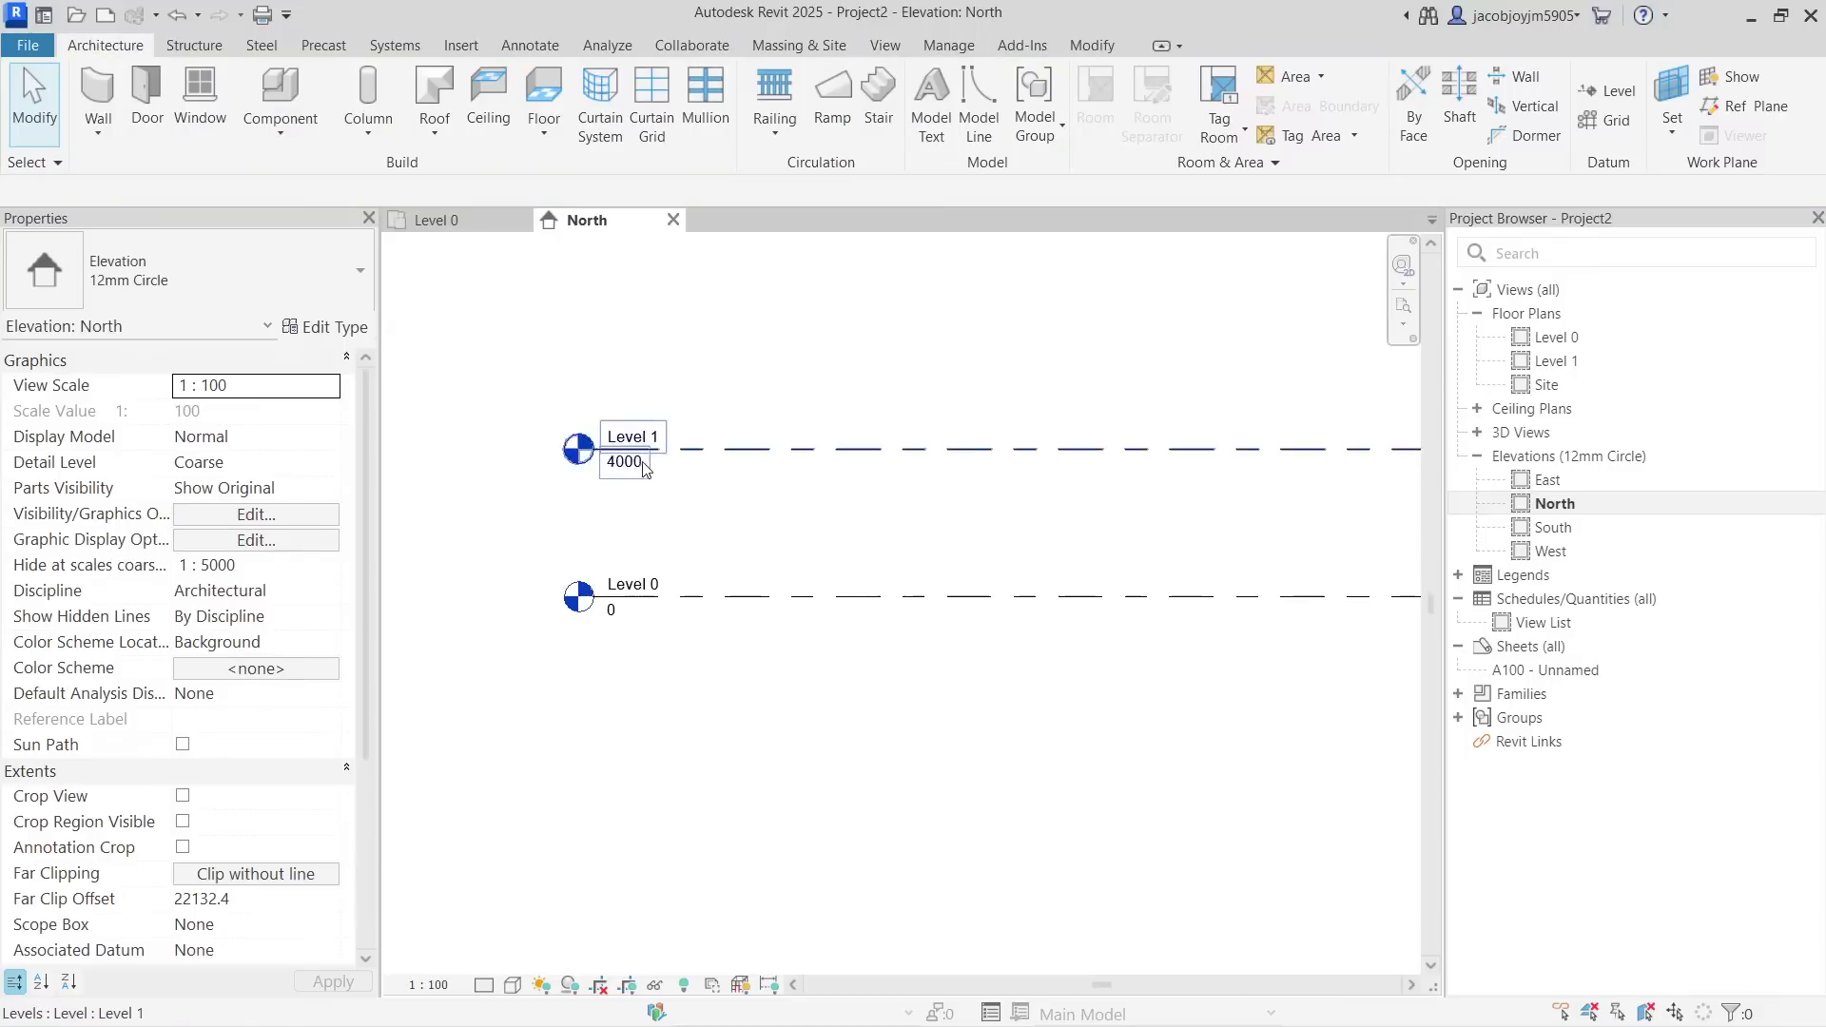
# Select Level 1 and Level 0 in the North elevation to inspect them, and open the level type's properties.
pyautogui.scroll(3, 648, 467)
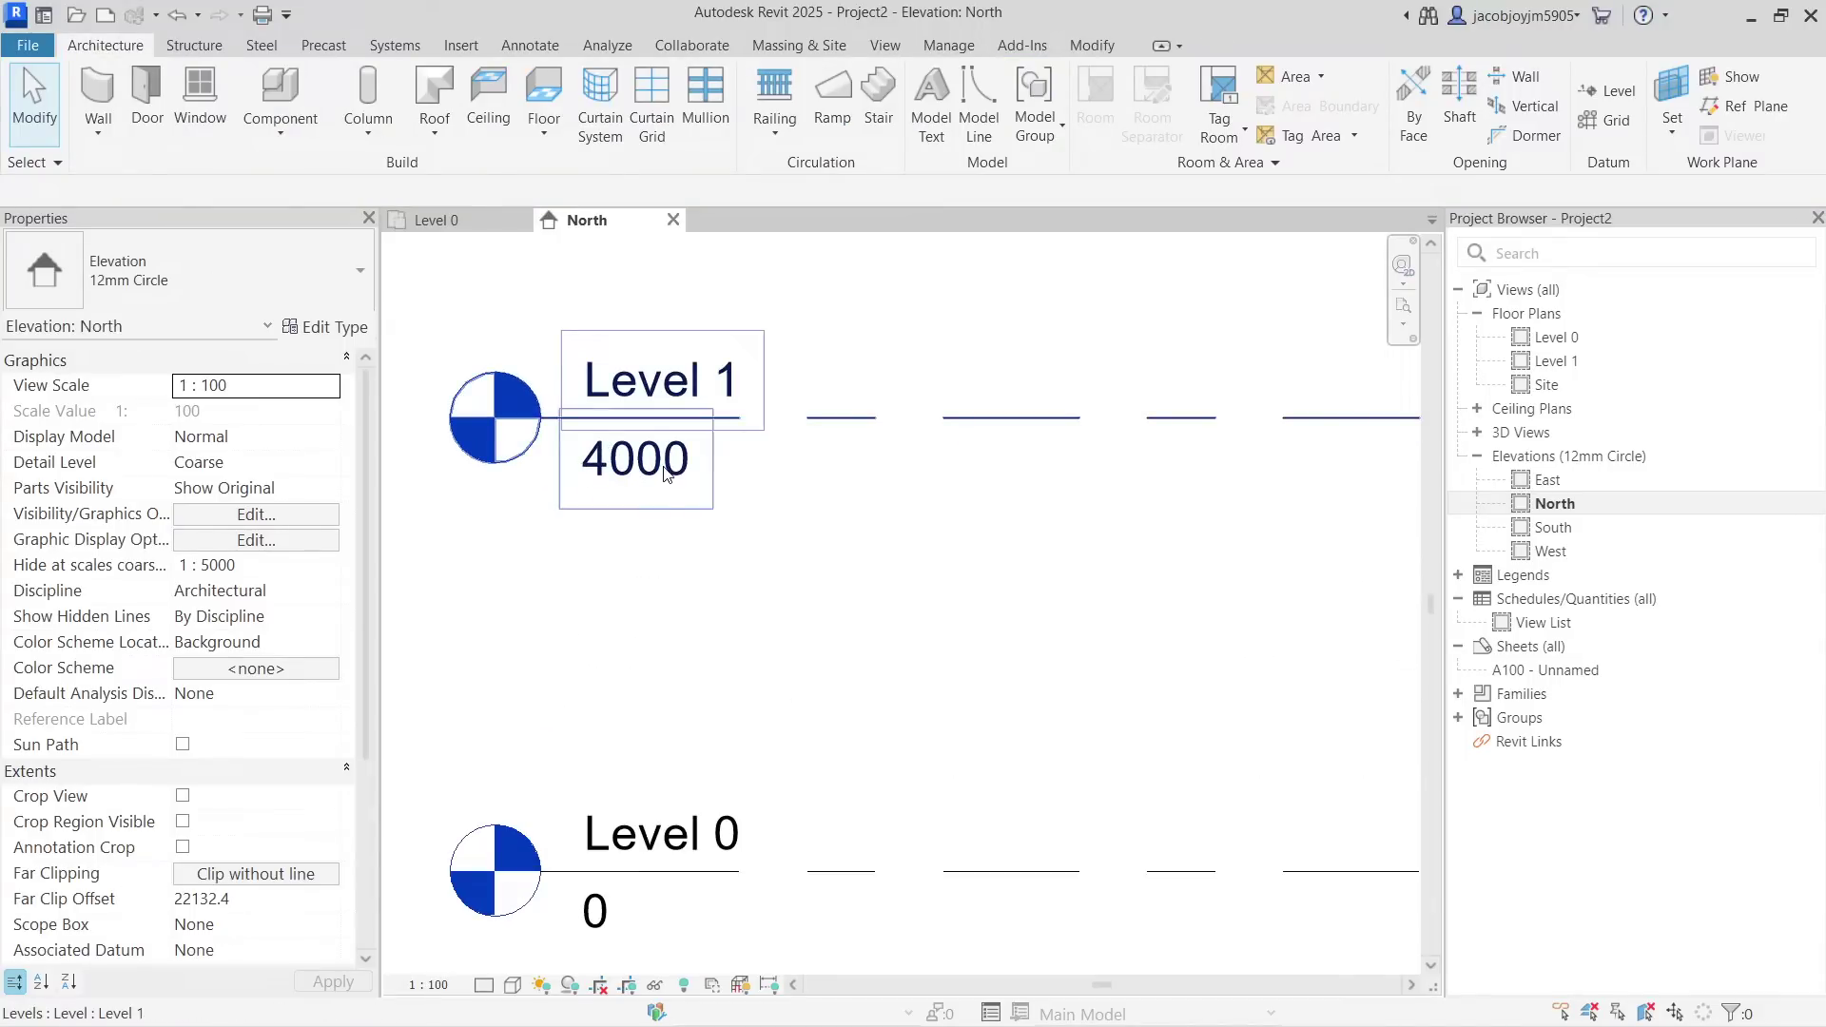
pyautogui.click(668, 463)
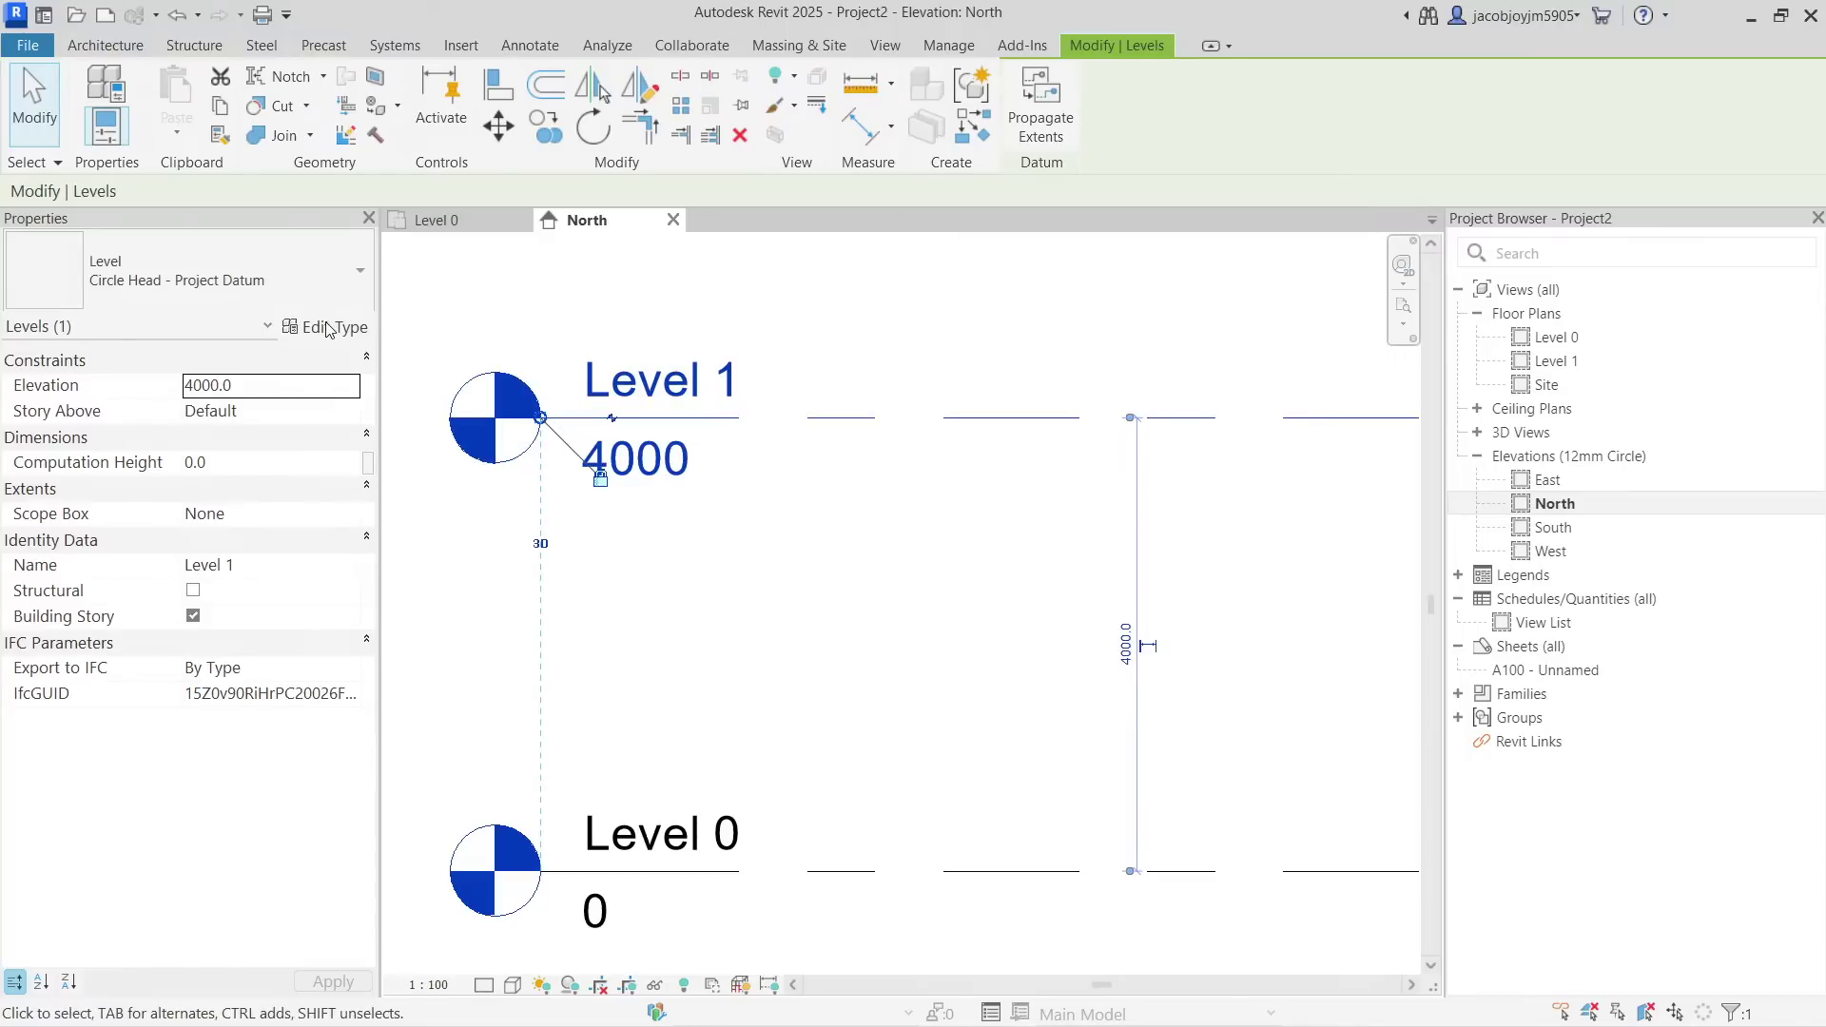
pyautogui.click(634, 851)
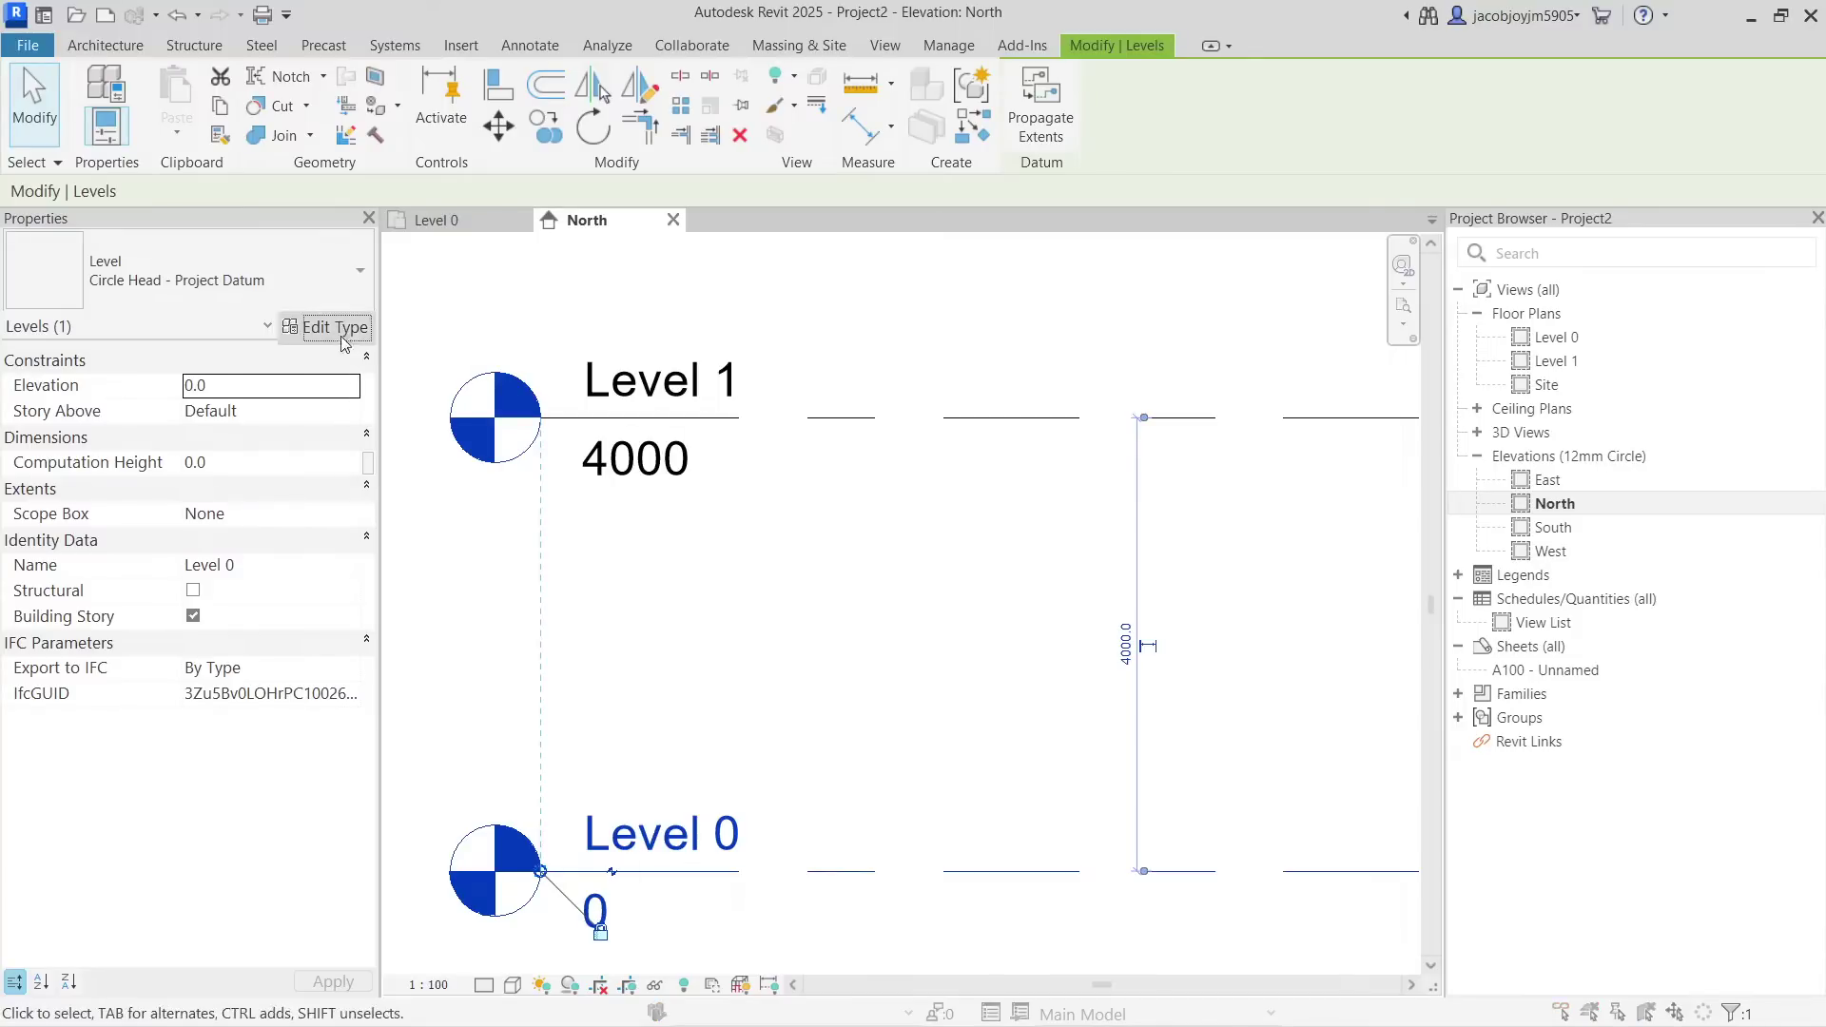
pyautogui.click(352, 379)
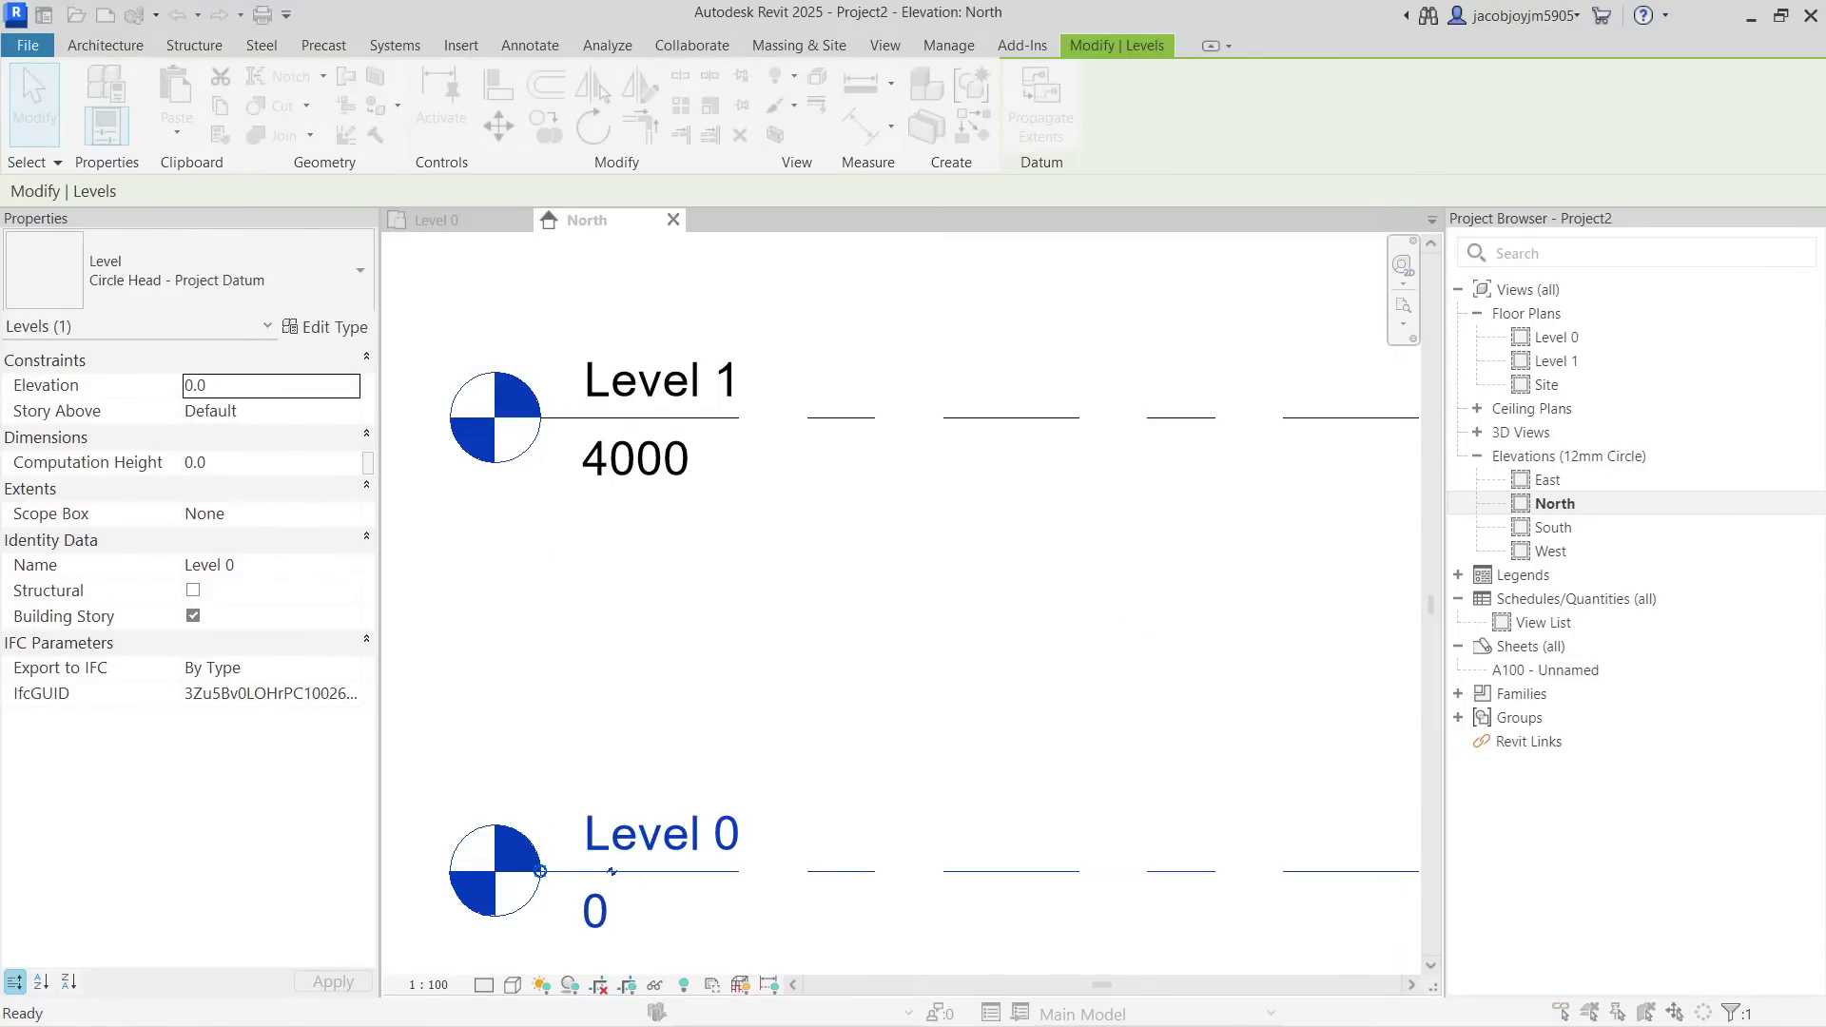
pyautogui.click(325, 326)
pyautogui.moveTo(866, 149); pyautogui.dragTo(849, 133)
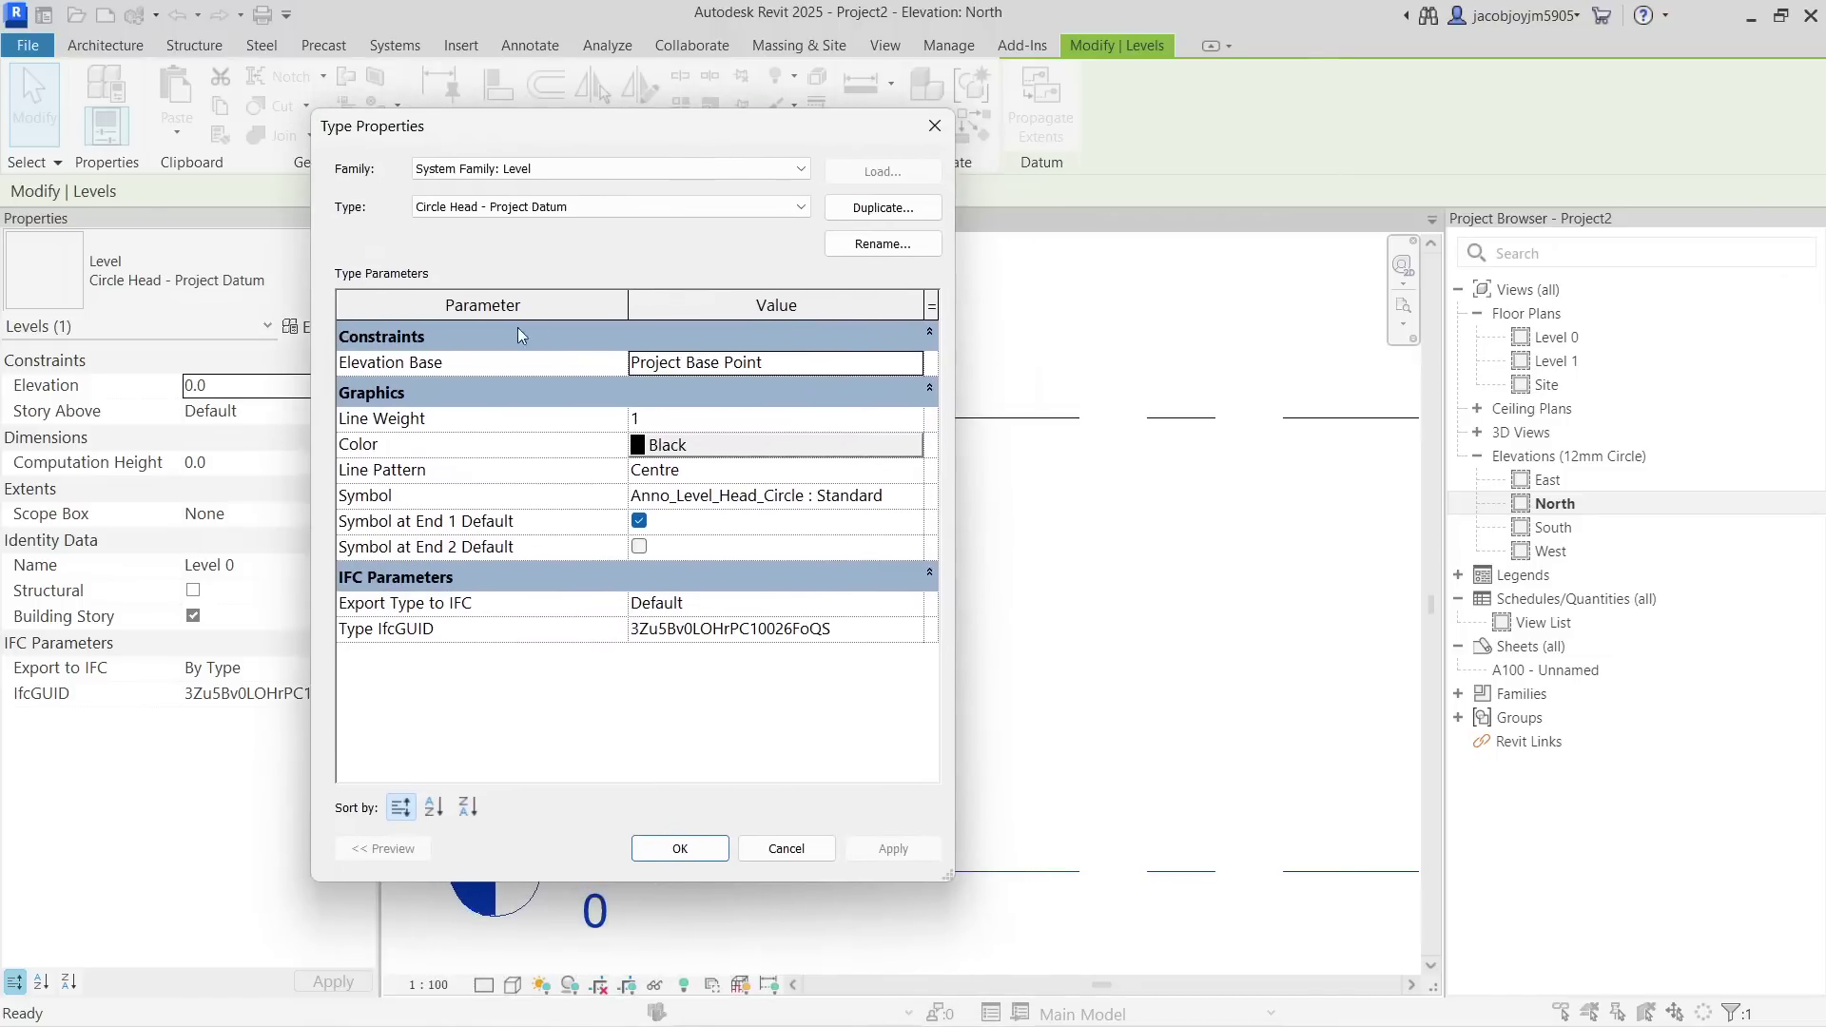
# Review the Elevation Base options for the level type, and close the type properties without changing anything.
pyautogui.moveTo(358, 366)
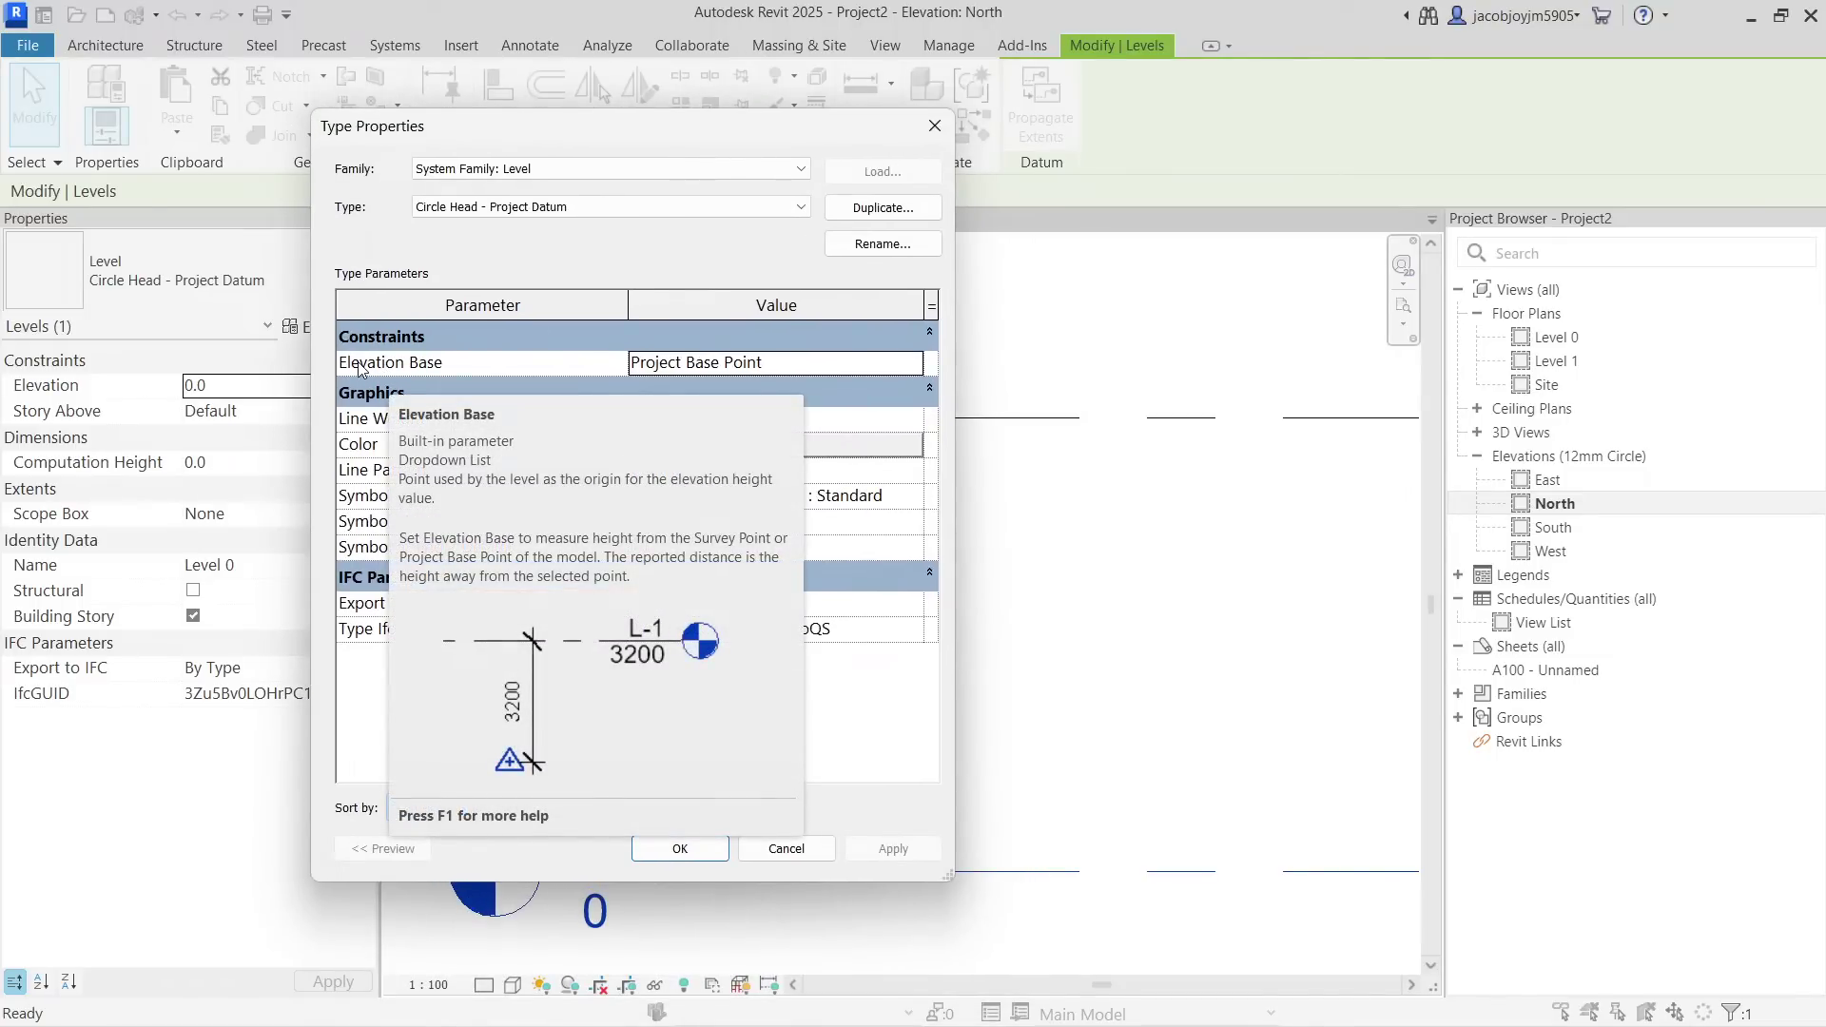
pyautogui.click(700, 367)
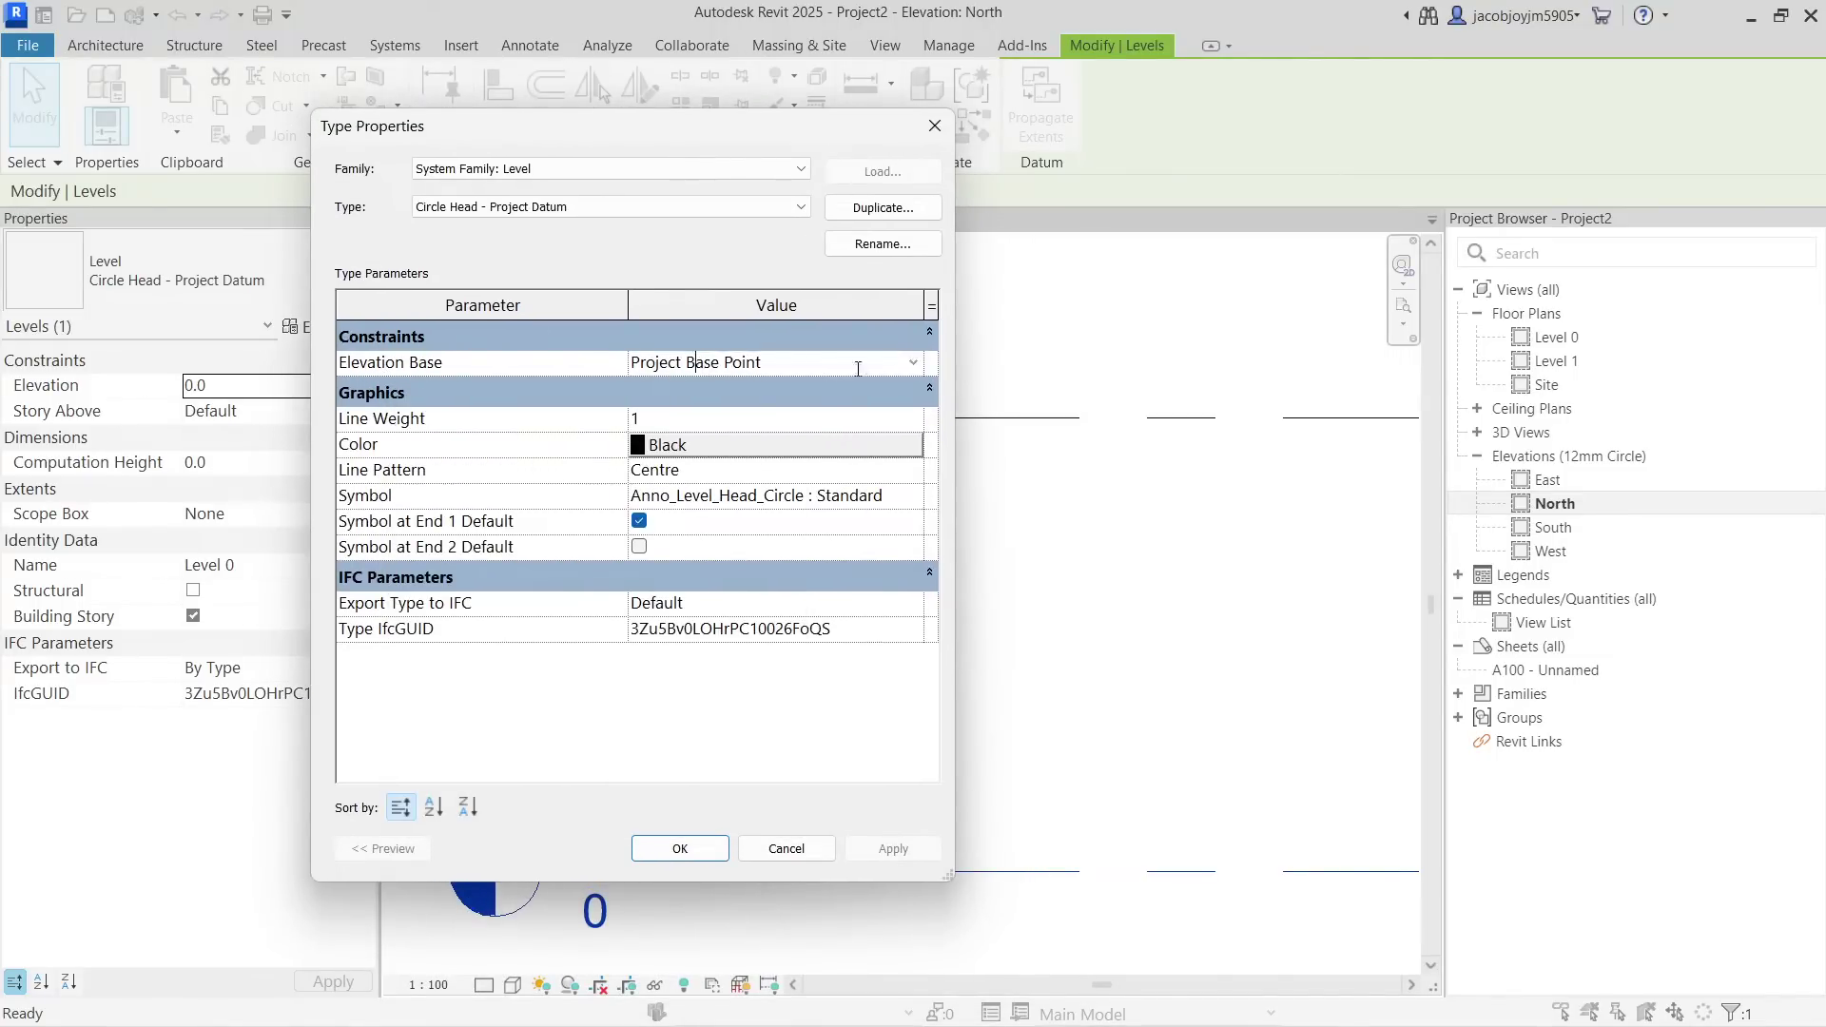
pyautogui.click(911, 365)
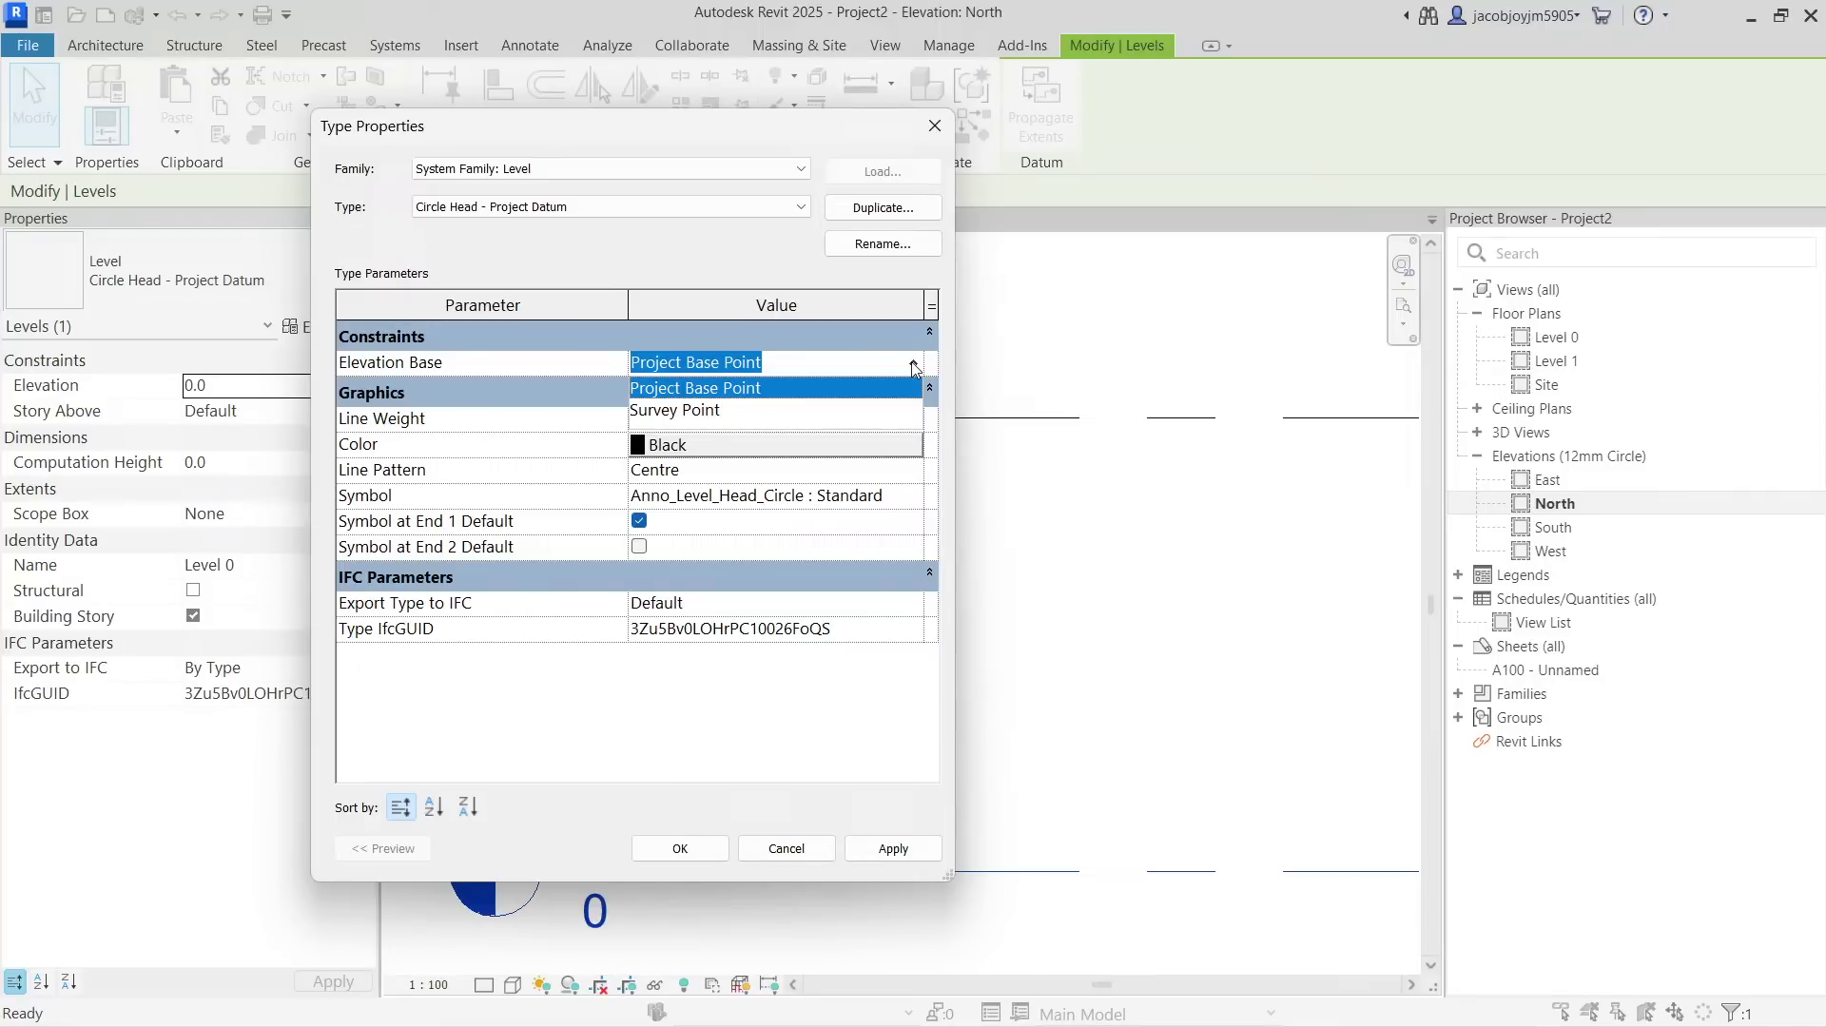
pyautogui.click(911, 362)
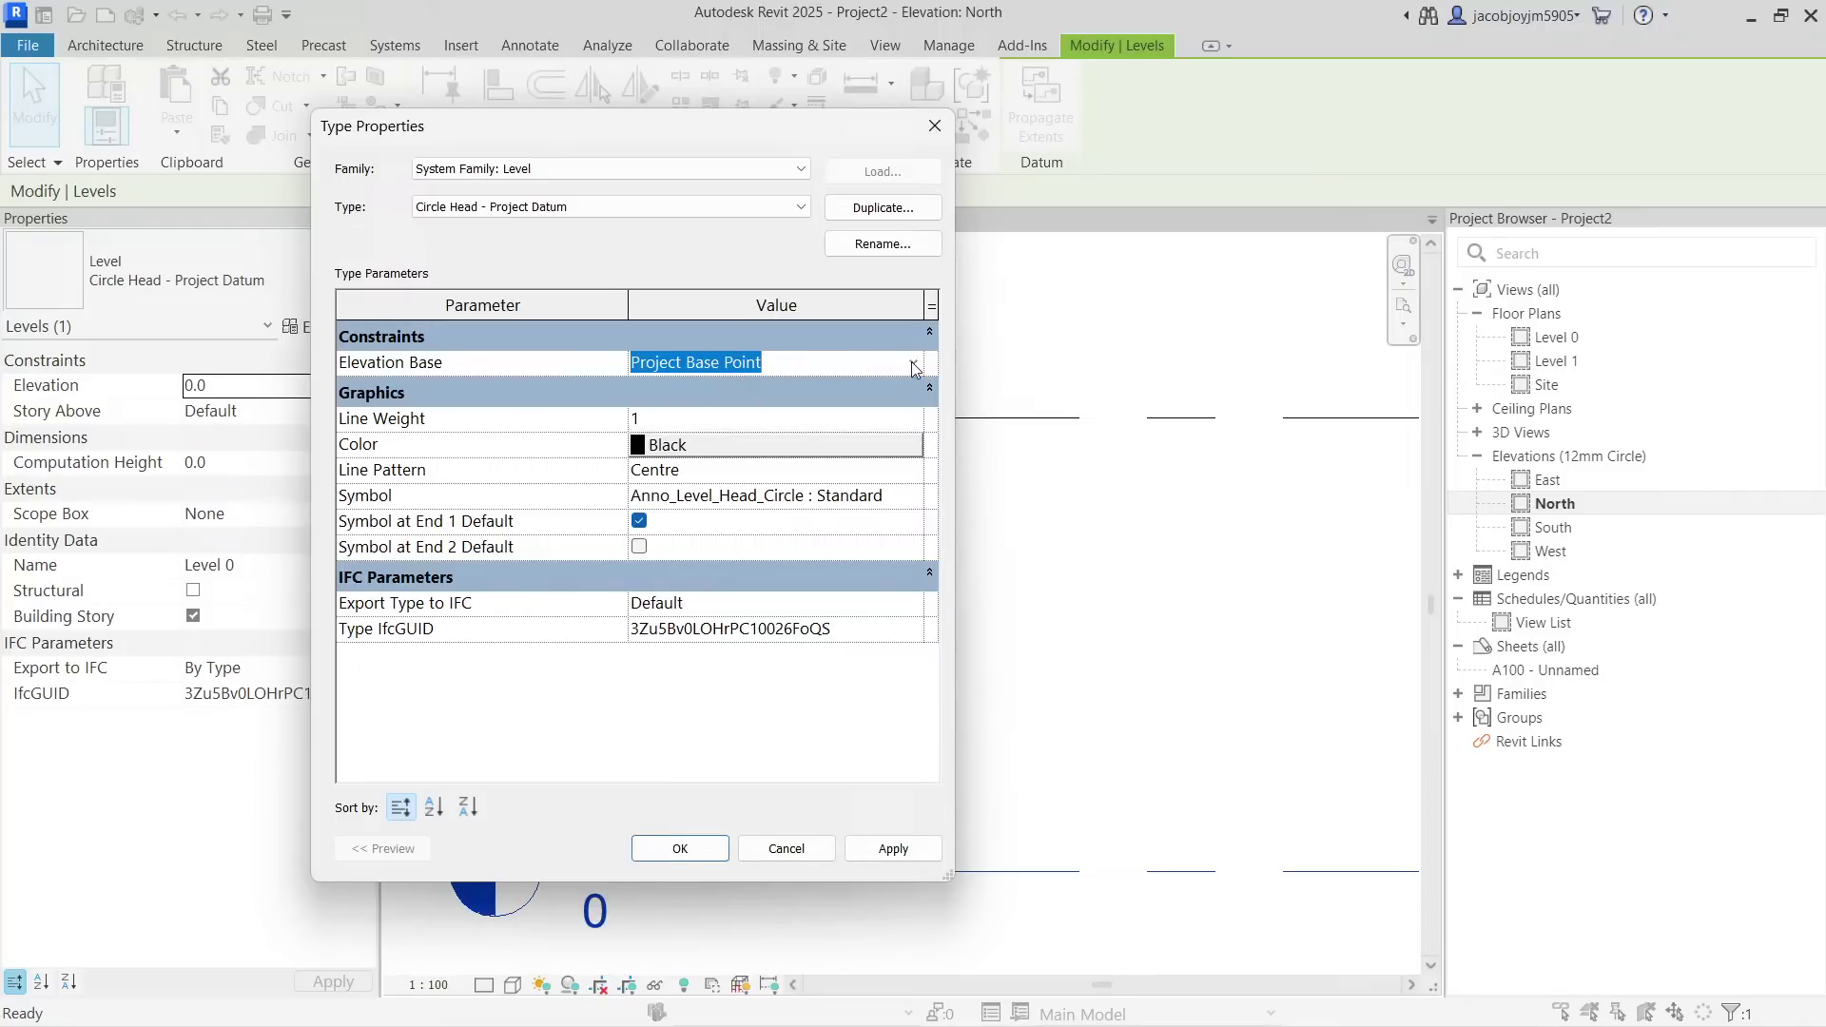
pyautogui.click(931, 133)
pyautogui.click(711, 556)
pyautogui.scroll(-2, 562, 592)
pyautogui.scroll(-3, 564, 597)
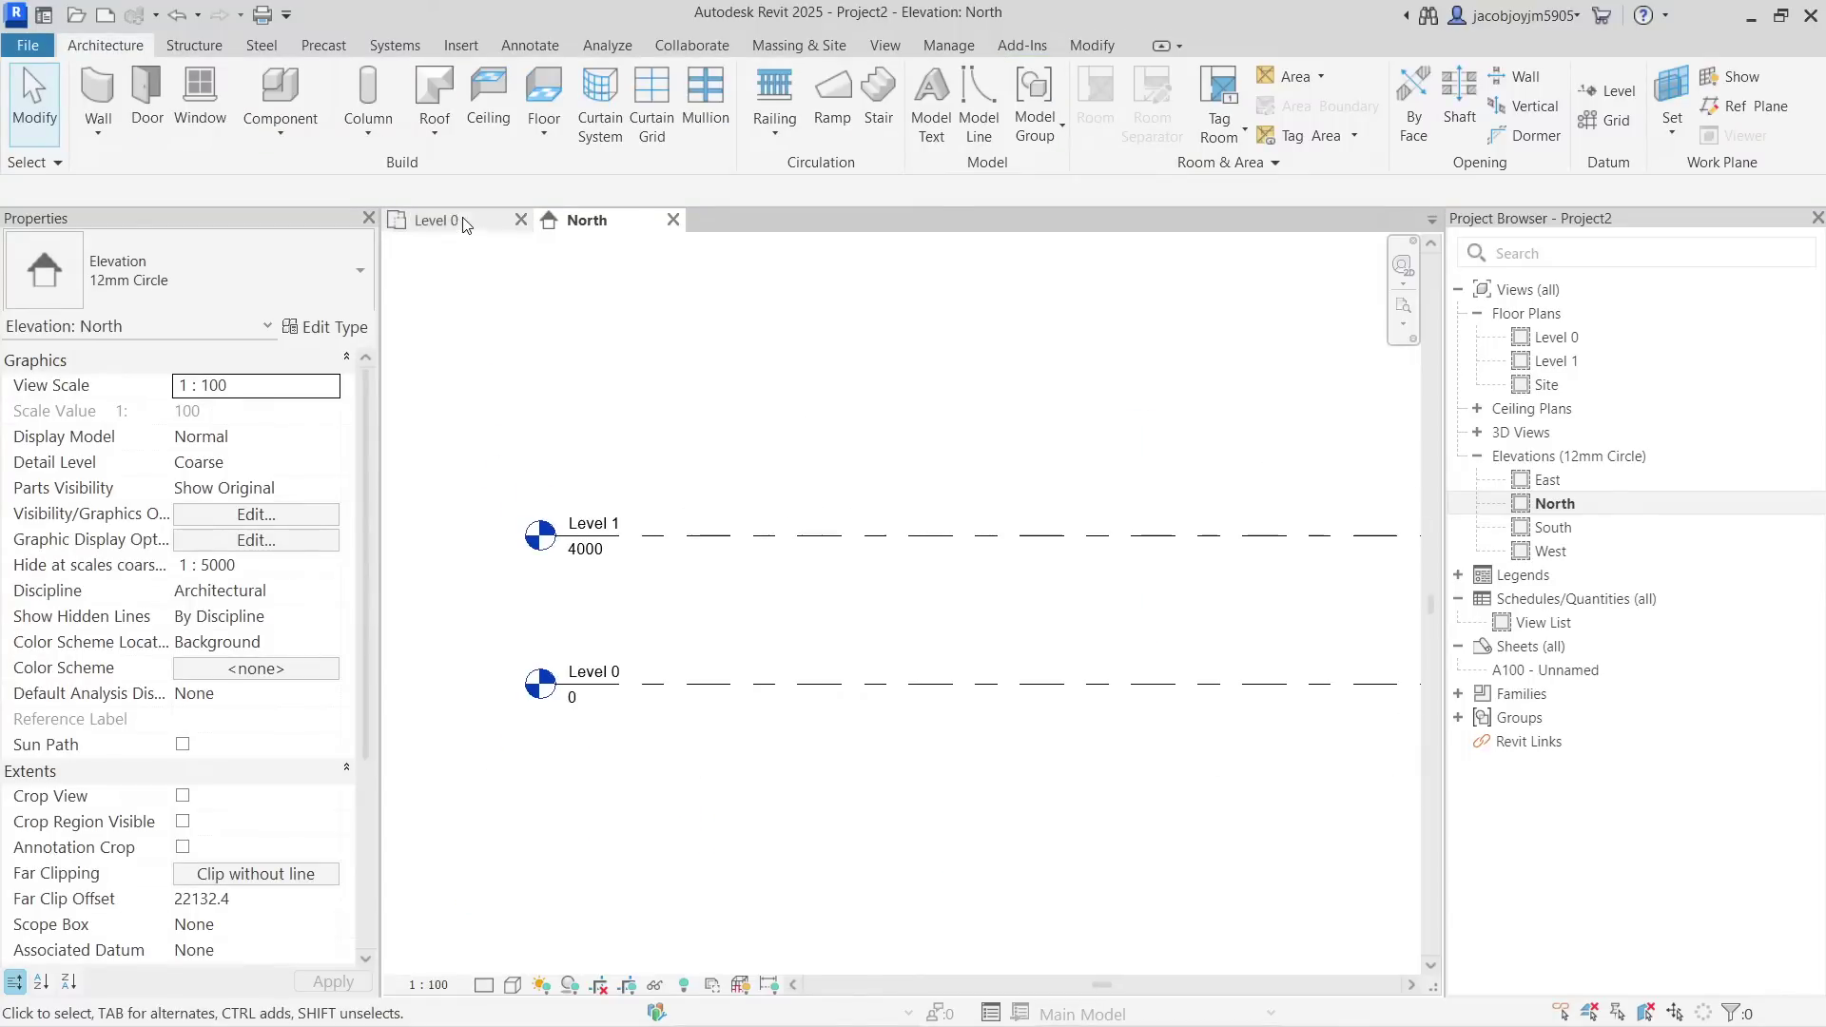
# Open the Level 0 floor plan's Visibility/Graphic Overrides, expand the Site category and widen the Visibility column.
pyautogui.click(463, 218)
pyautogui.scroll(-2, 689, 502)
pyautogui.moveTo(774, 537); pyautogui.dragTo(874, 556, button='middle')
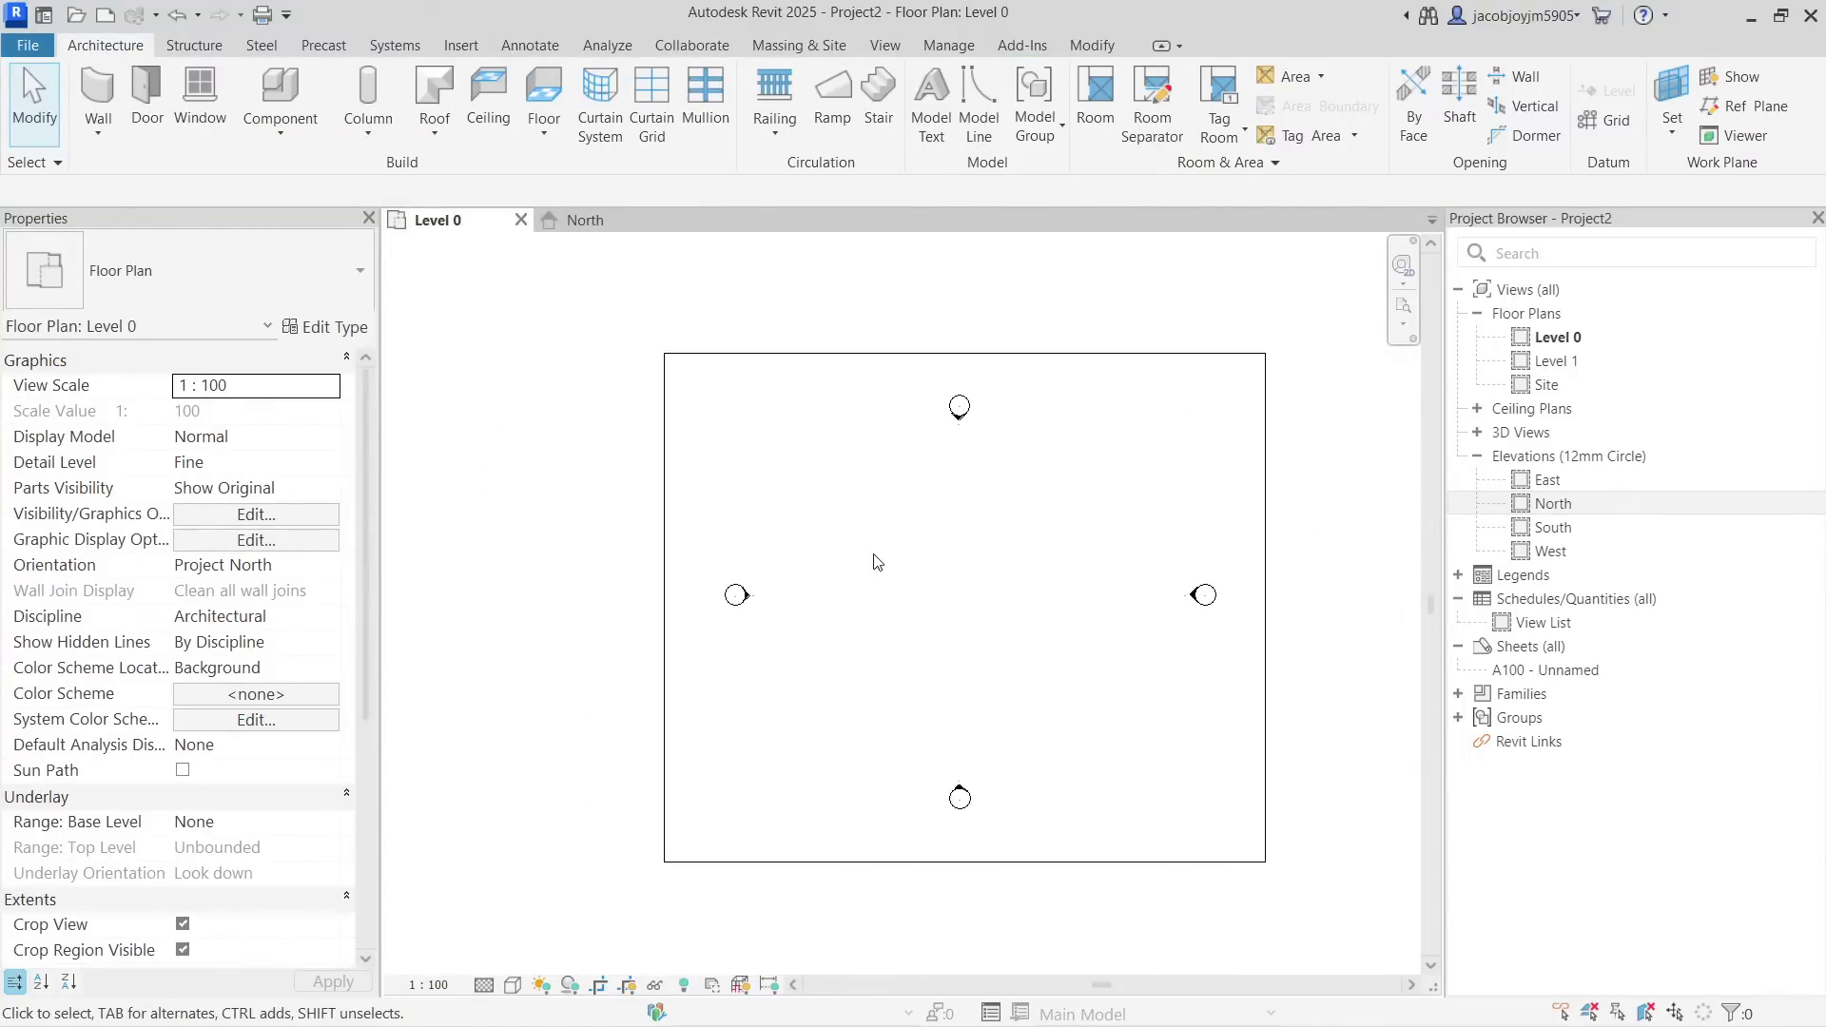
pyautogui.click(885, 44)
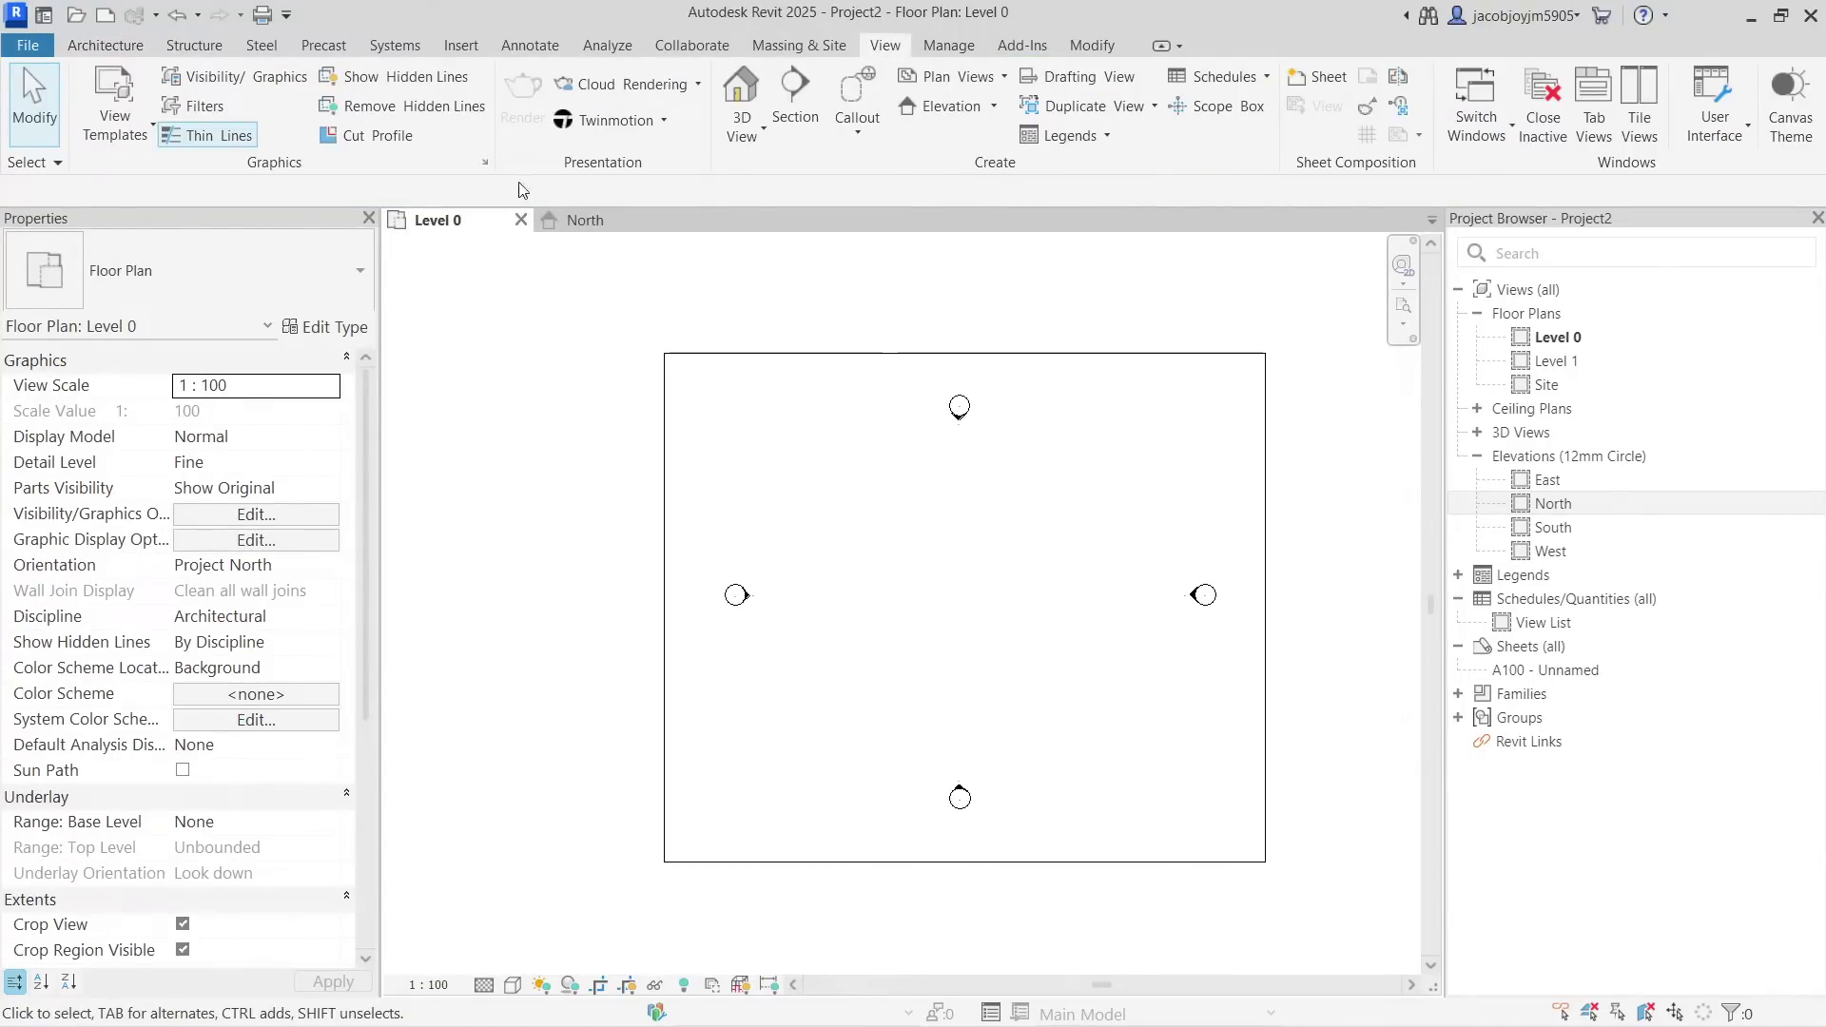
pyautogui.click(290, 79)
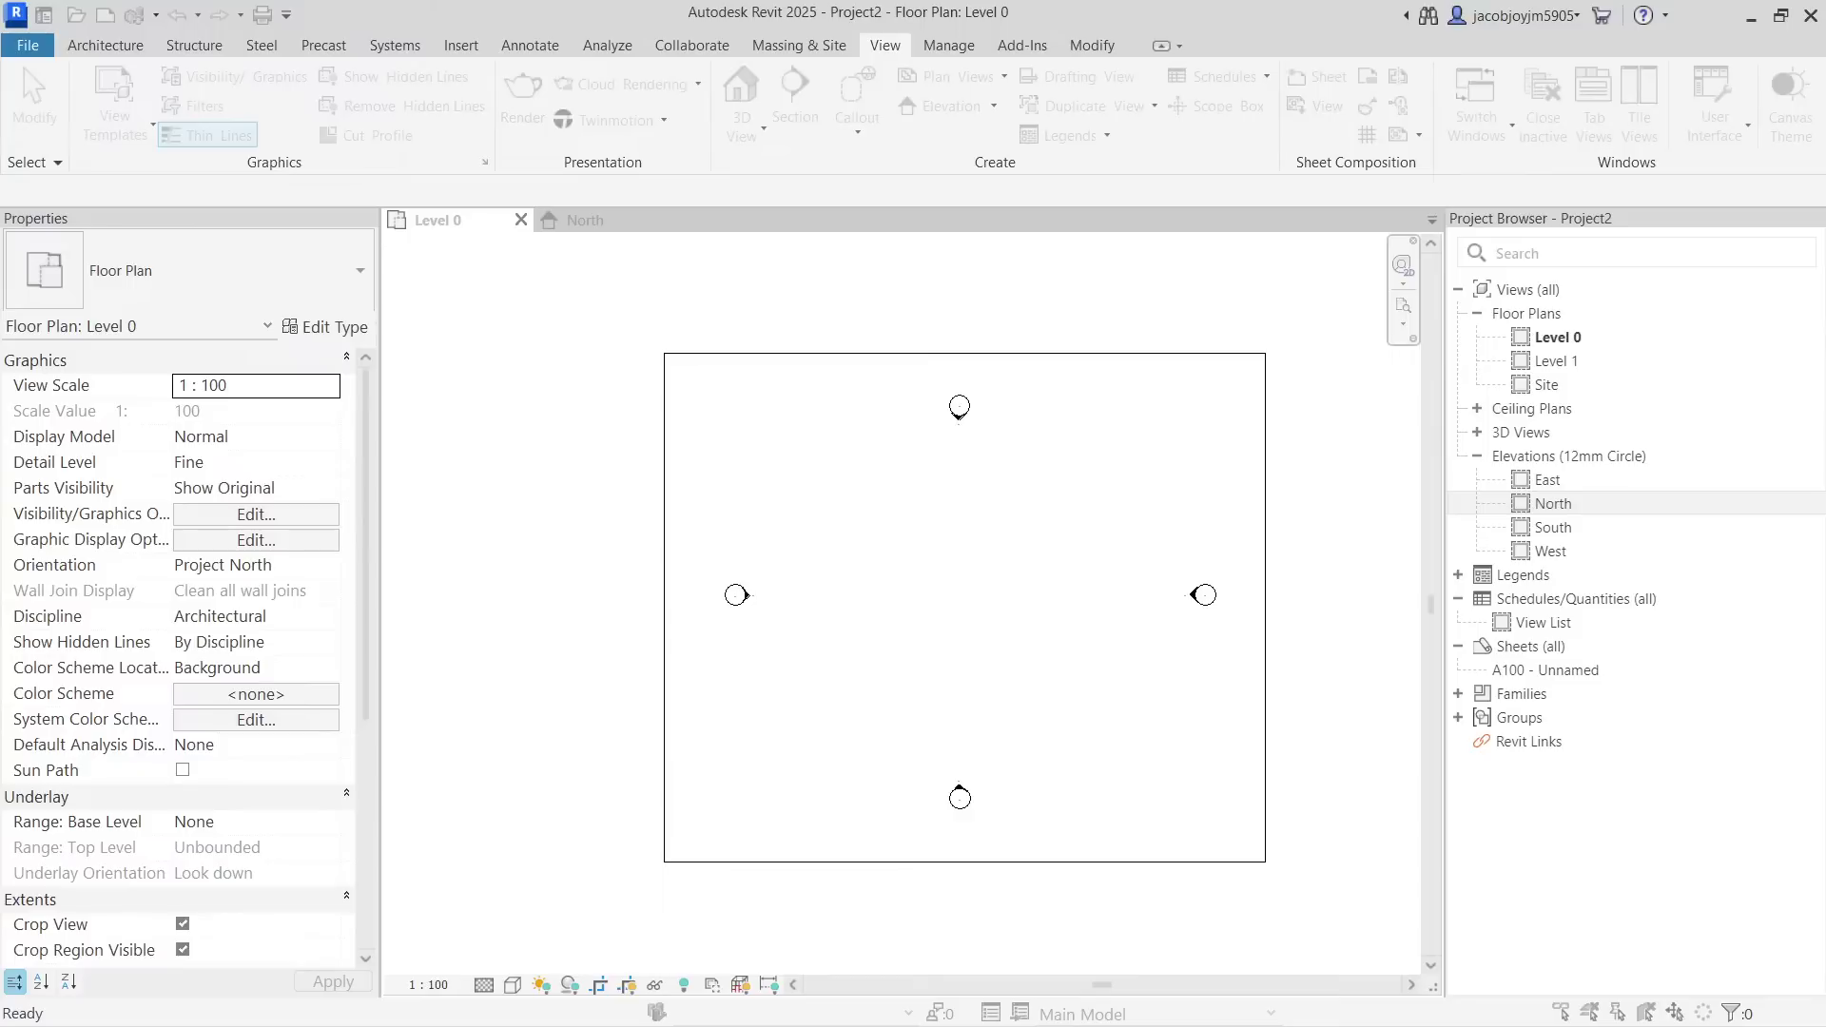
pyautogui.click(538, 541)
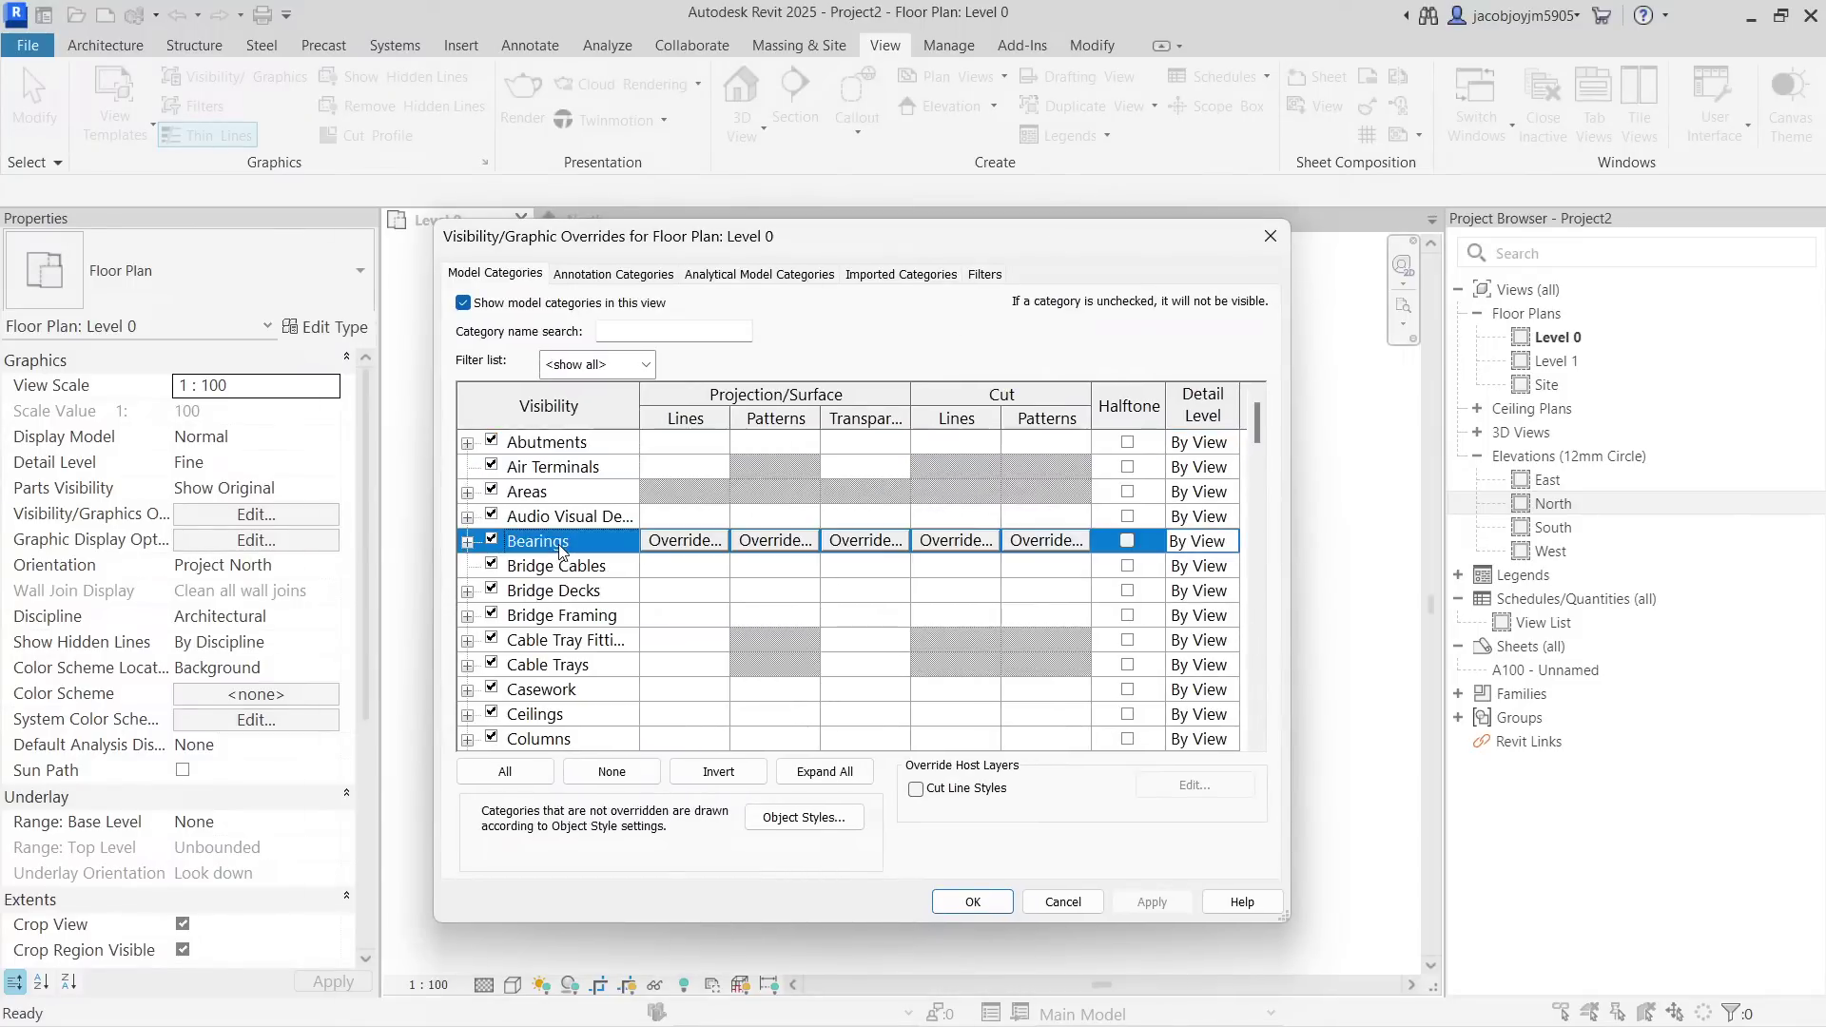
pyautogui.press('s')
pyautogui.scroll(-5, 559, 551)
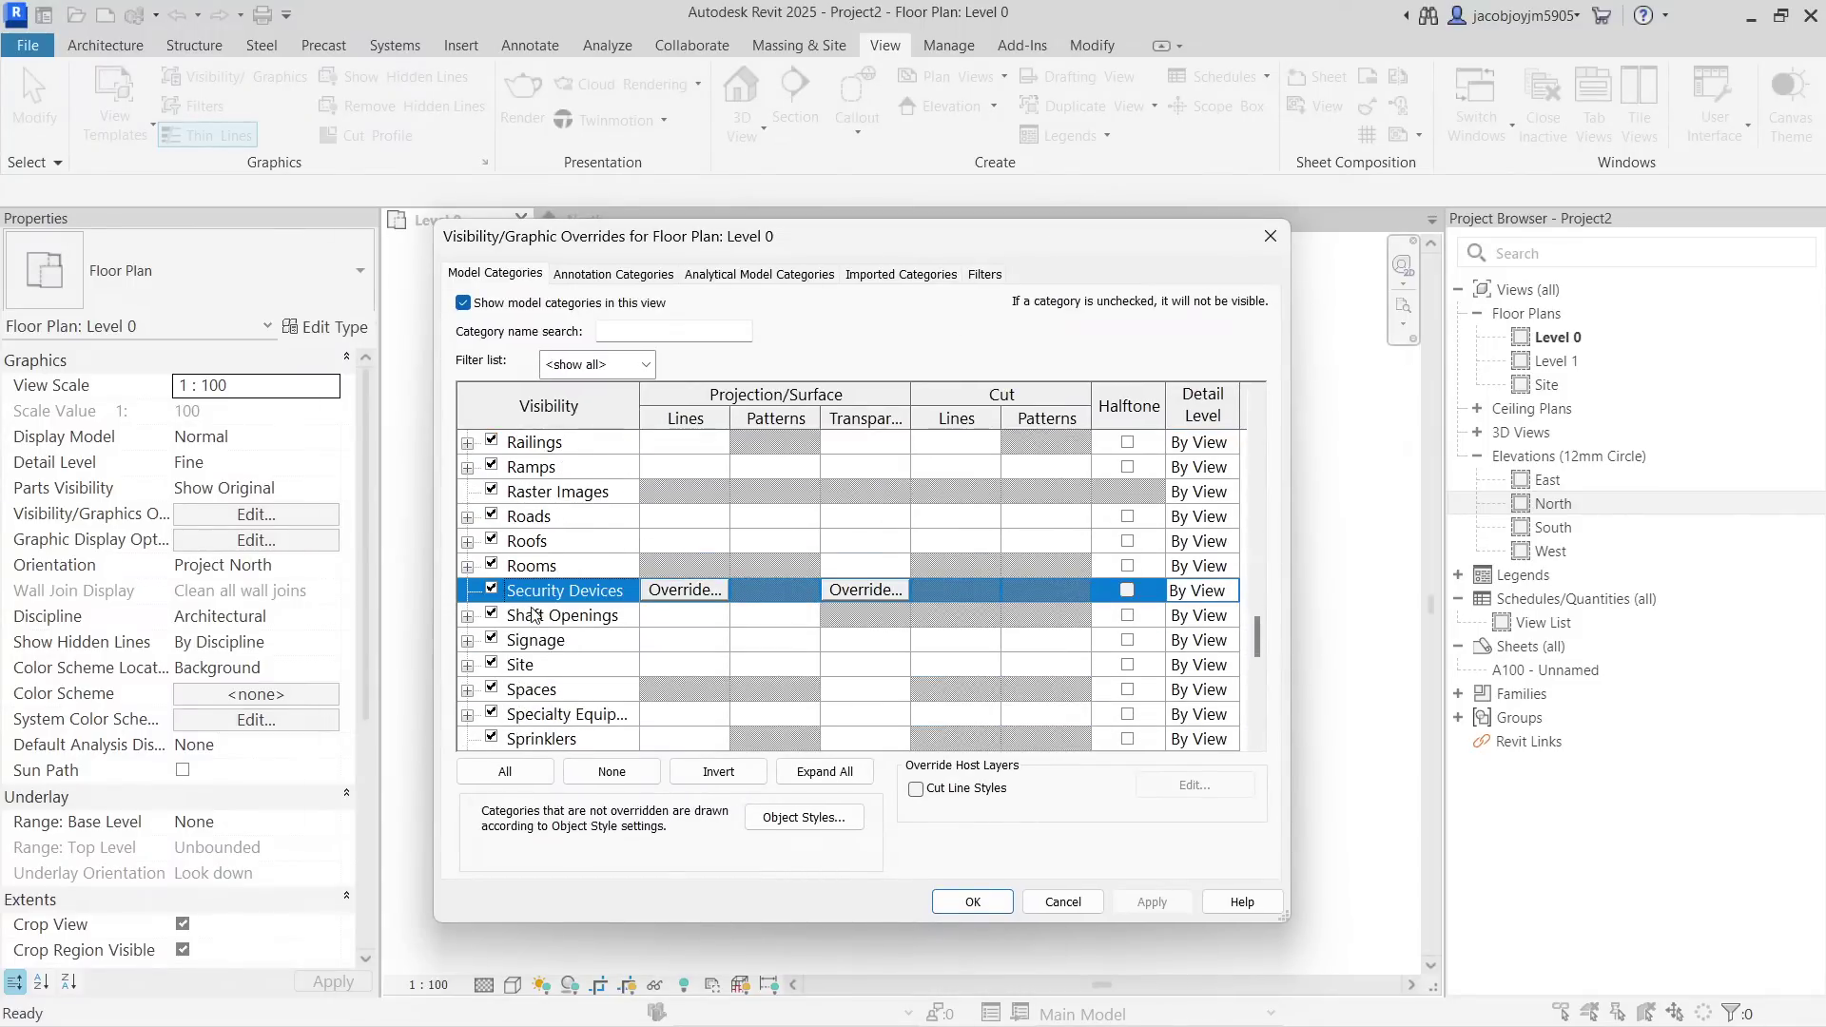
pyautogui.click(546, 666)
pyautogui.click(467, 667)
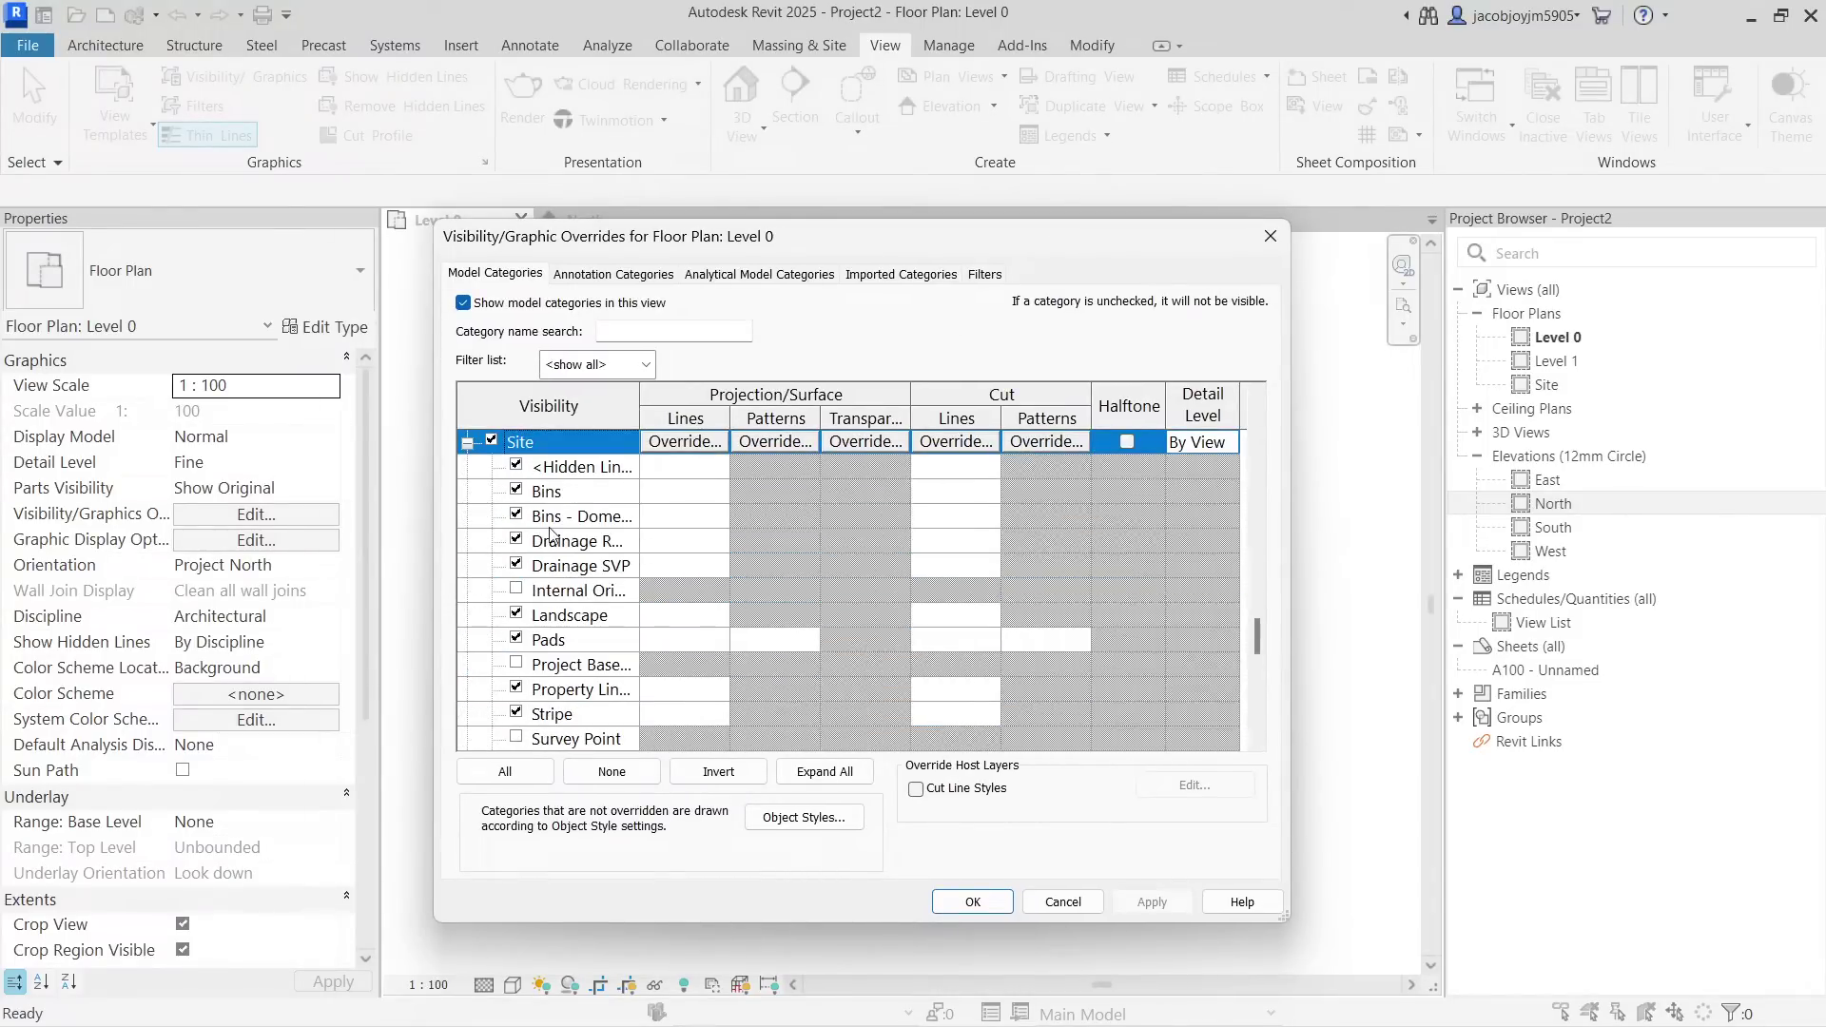
pyautogui.doubleClick(640, 399)
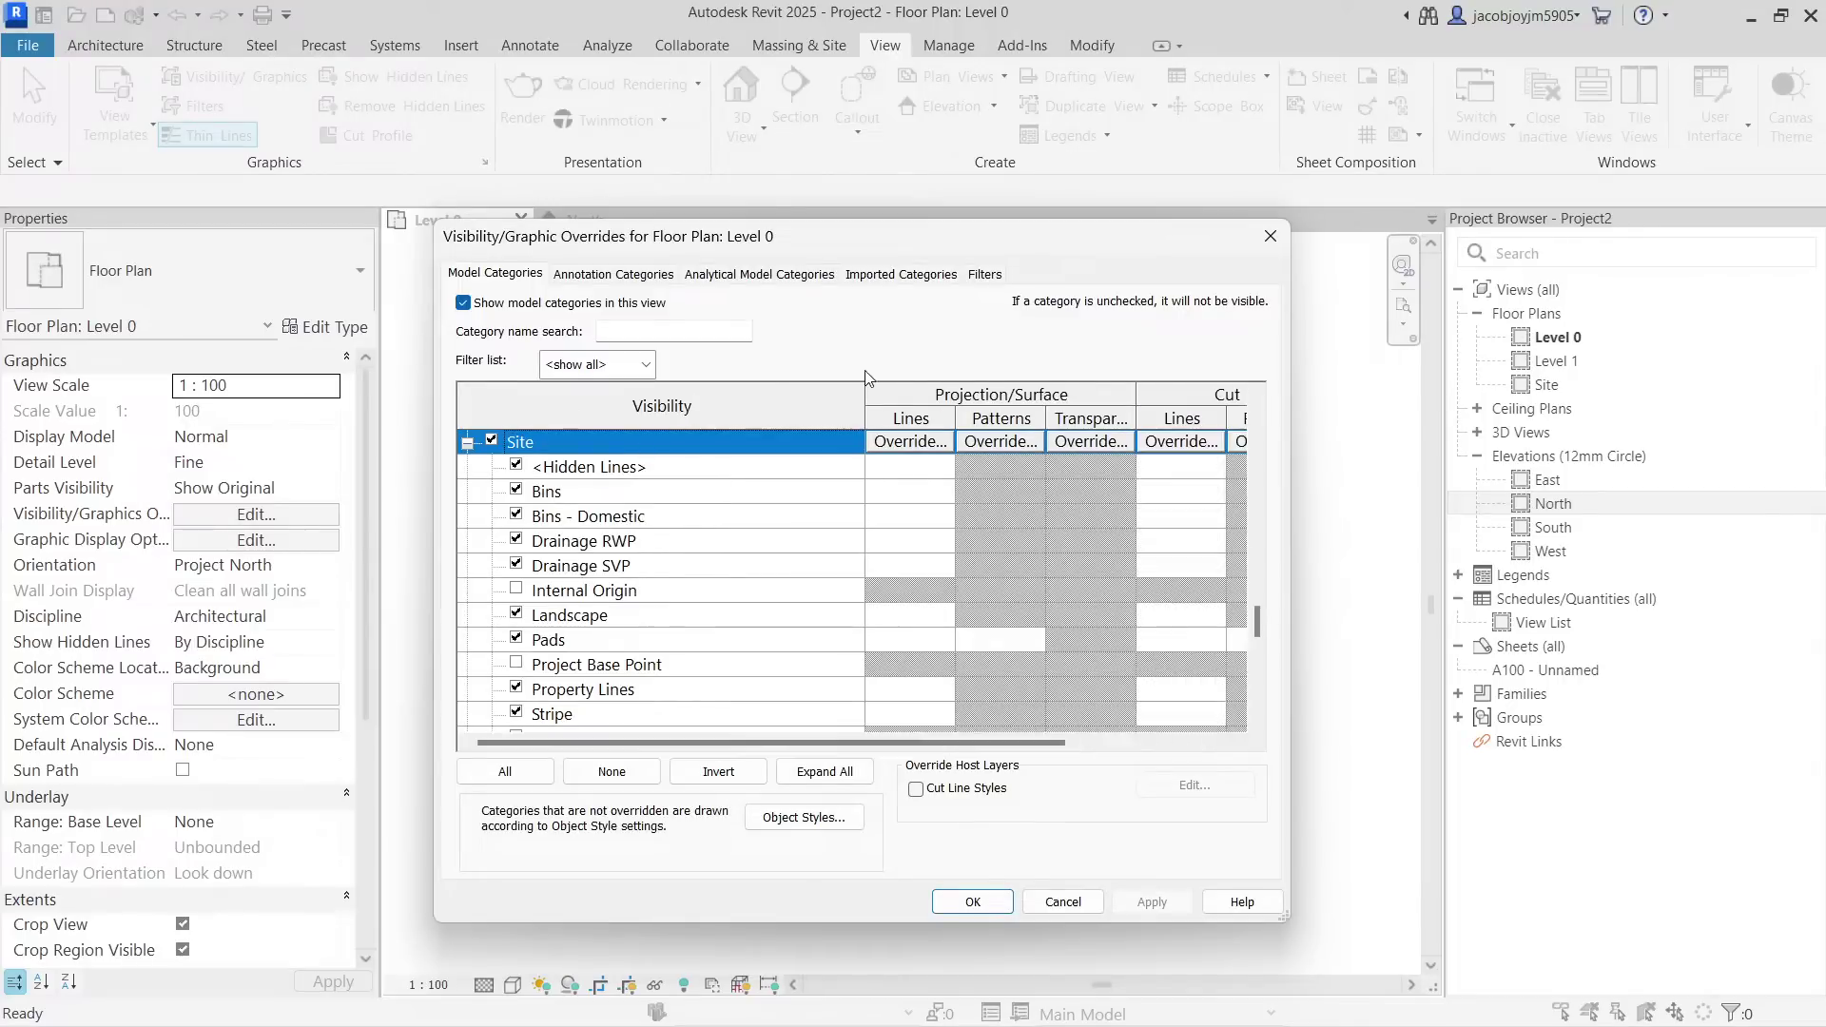
# Turn on Internal Origin, Project Base Point and Survey Point under Site for the Level 0 floor plan.
pyautogui.click(561, 492)
pyautogui.click(650, 544)
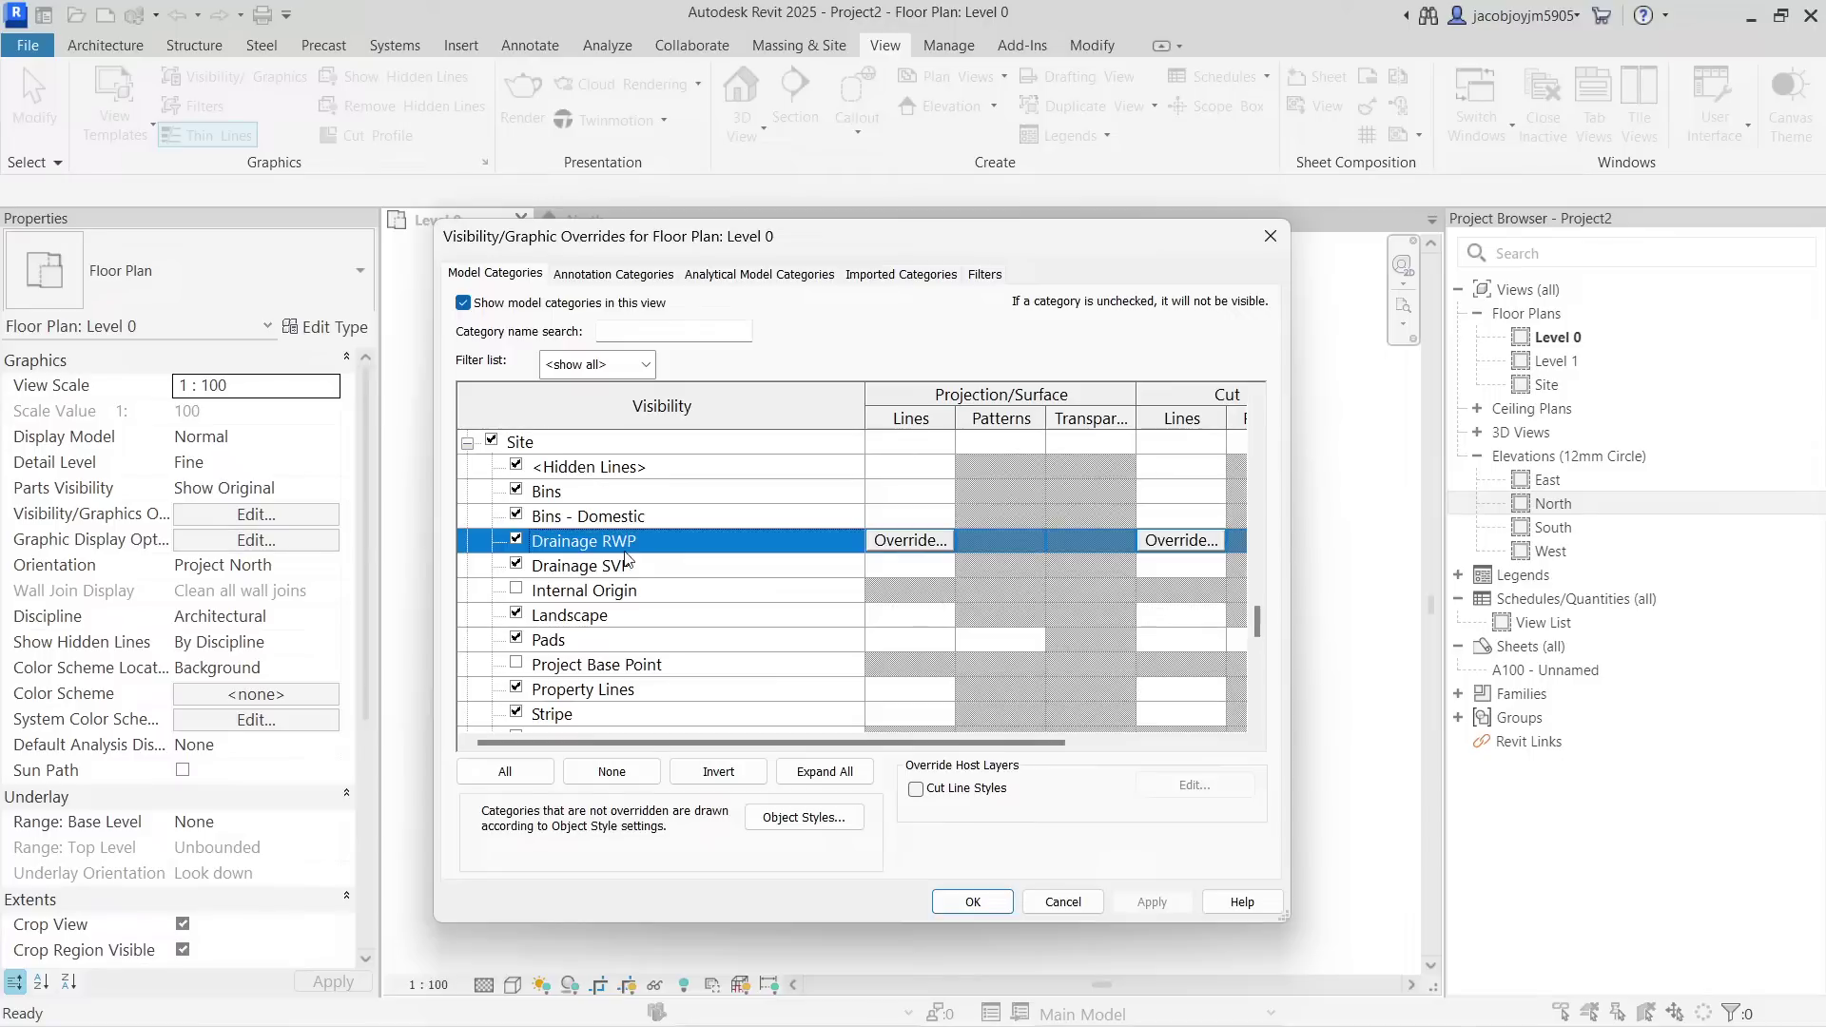
pyautogui.click(633, 593)
pyautogui.scroll(-1, 632, 595)
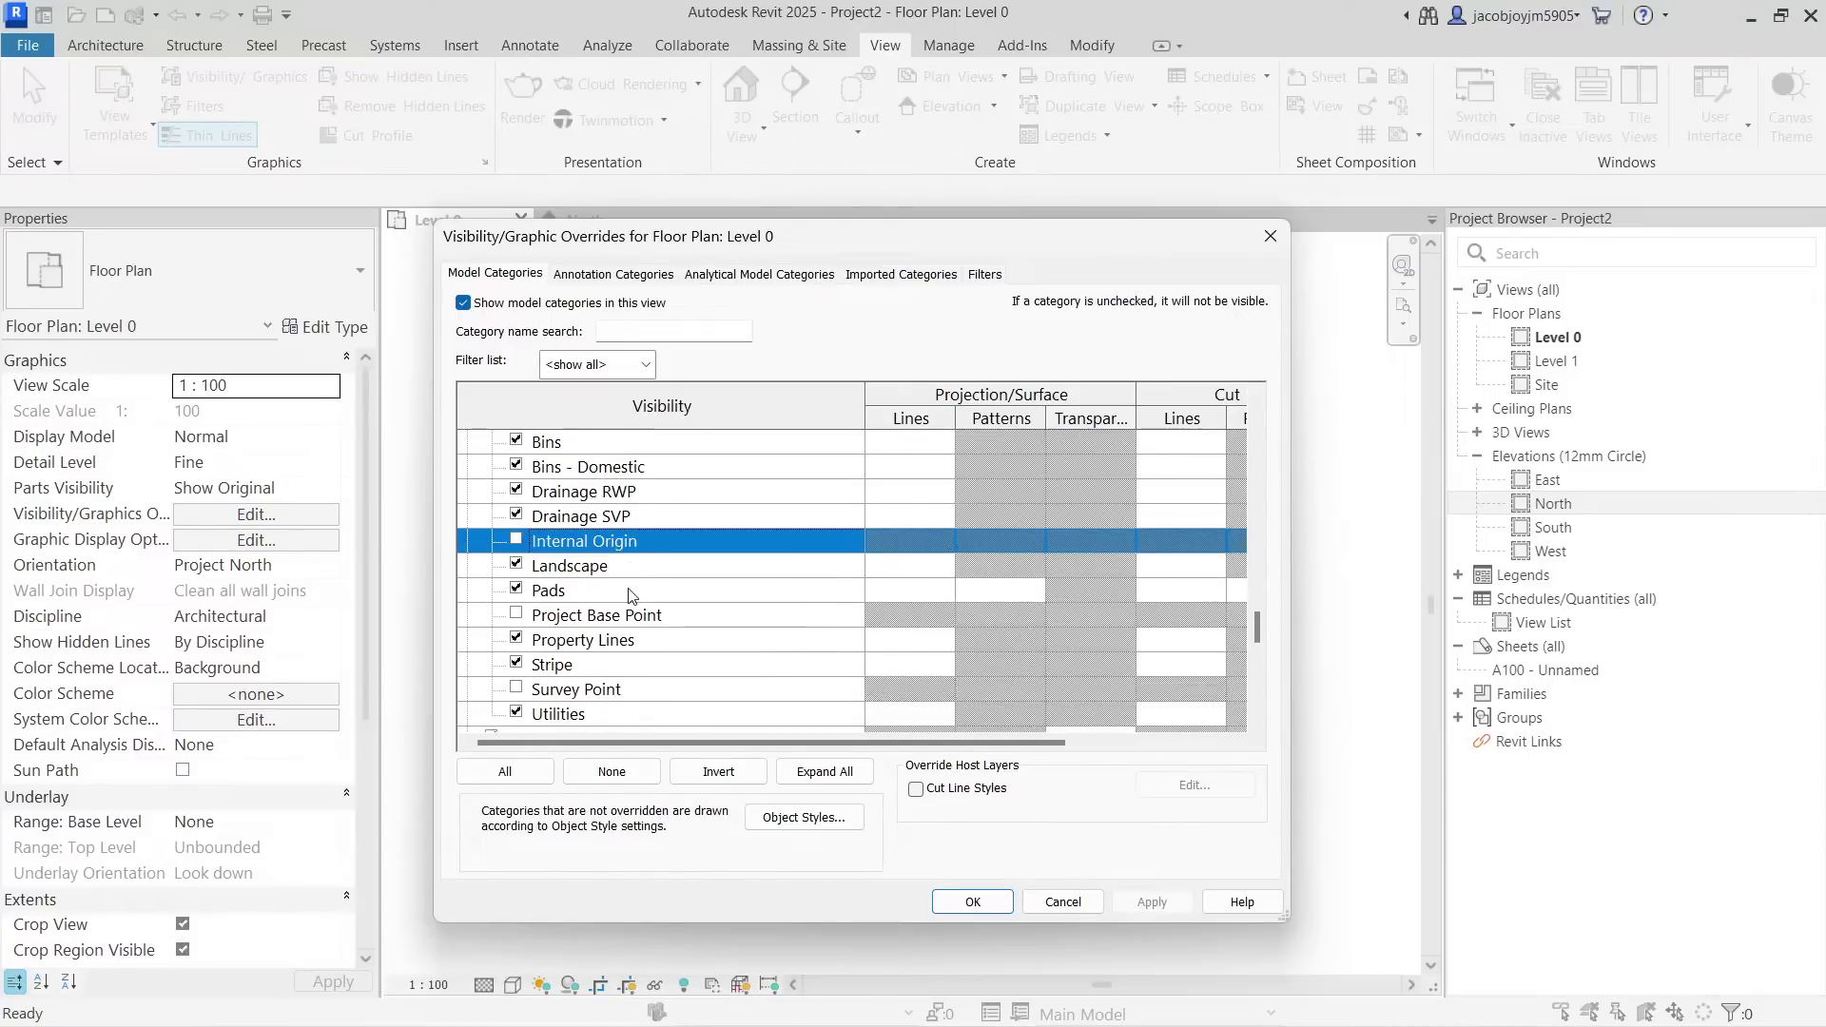
pyautogui.click(517, 541)
pyautogui.click(642, 620)
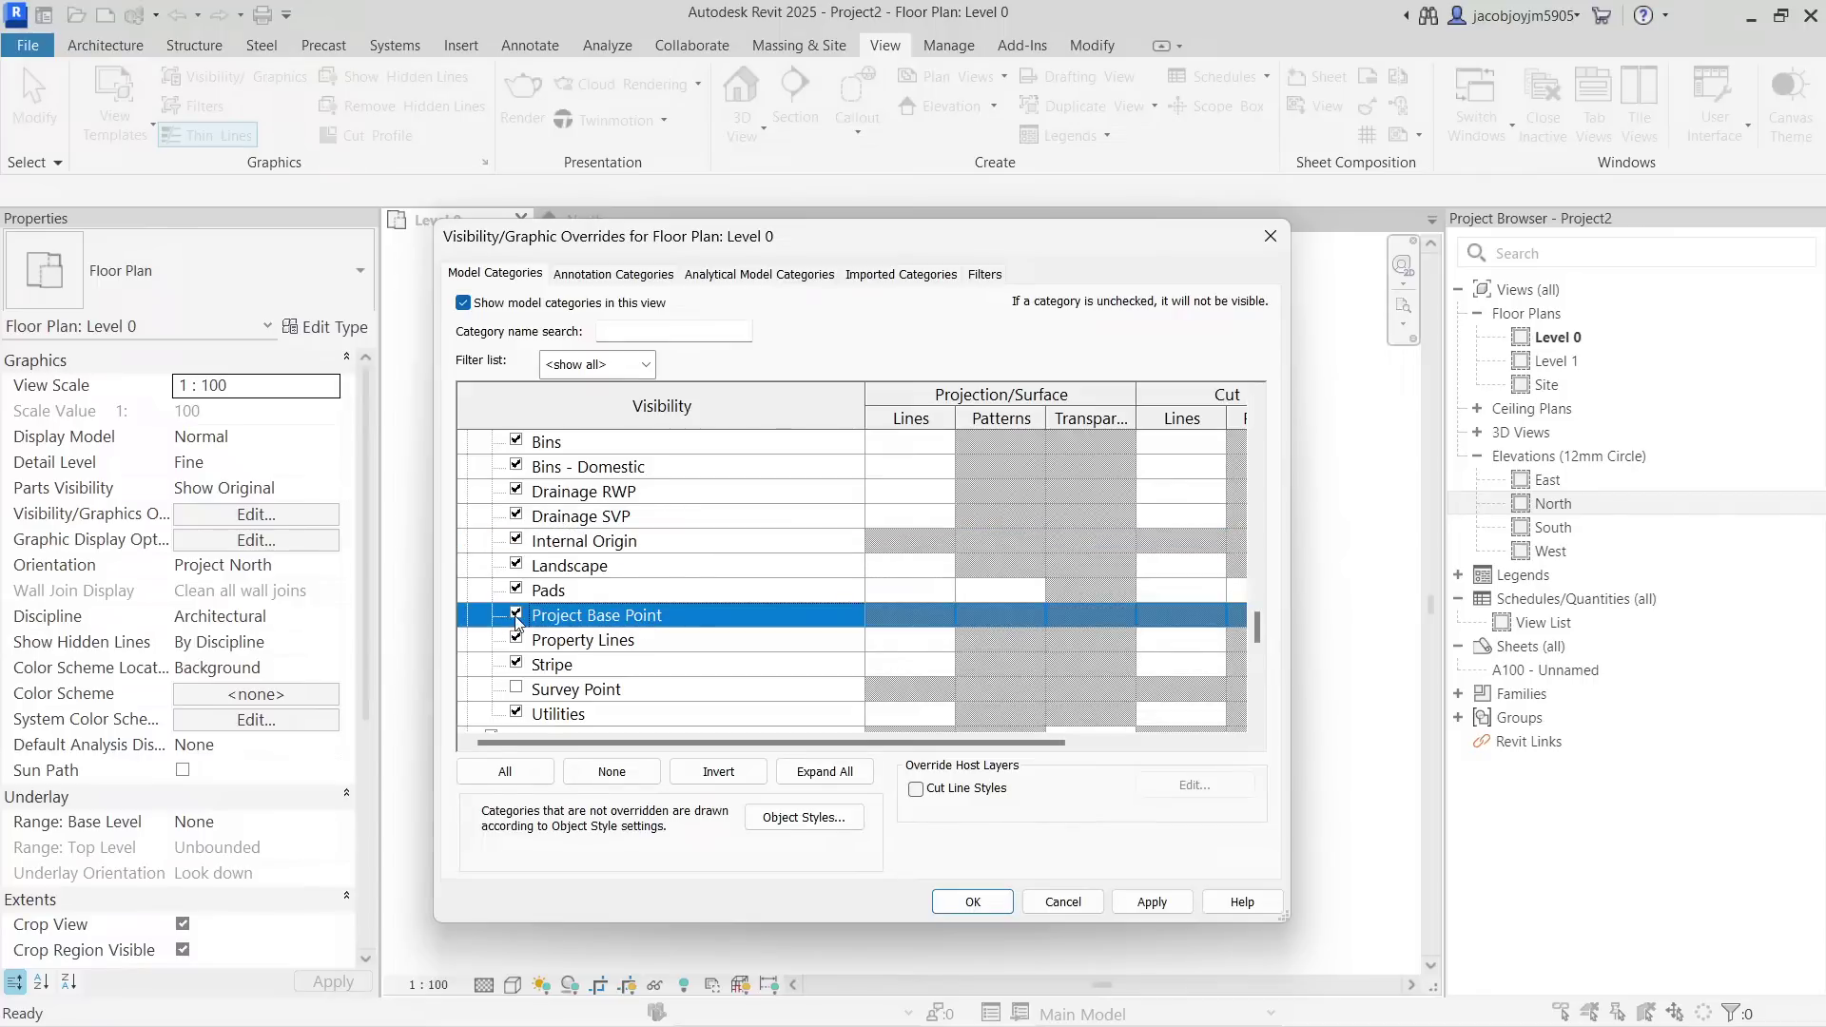
pyautogui.click(557, 690)
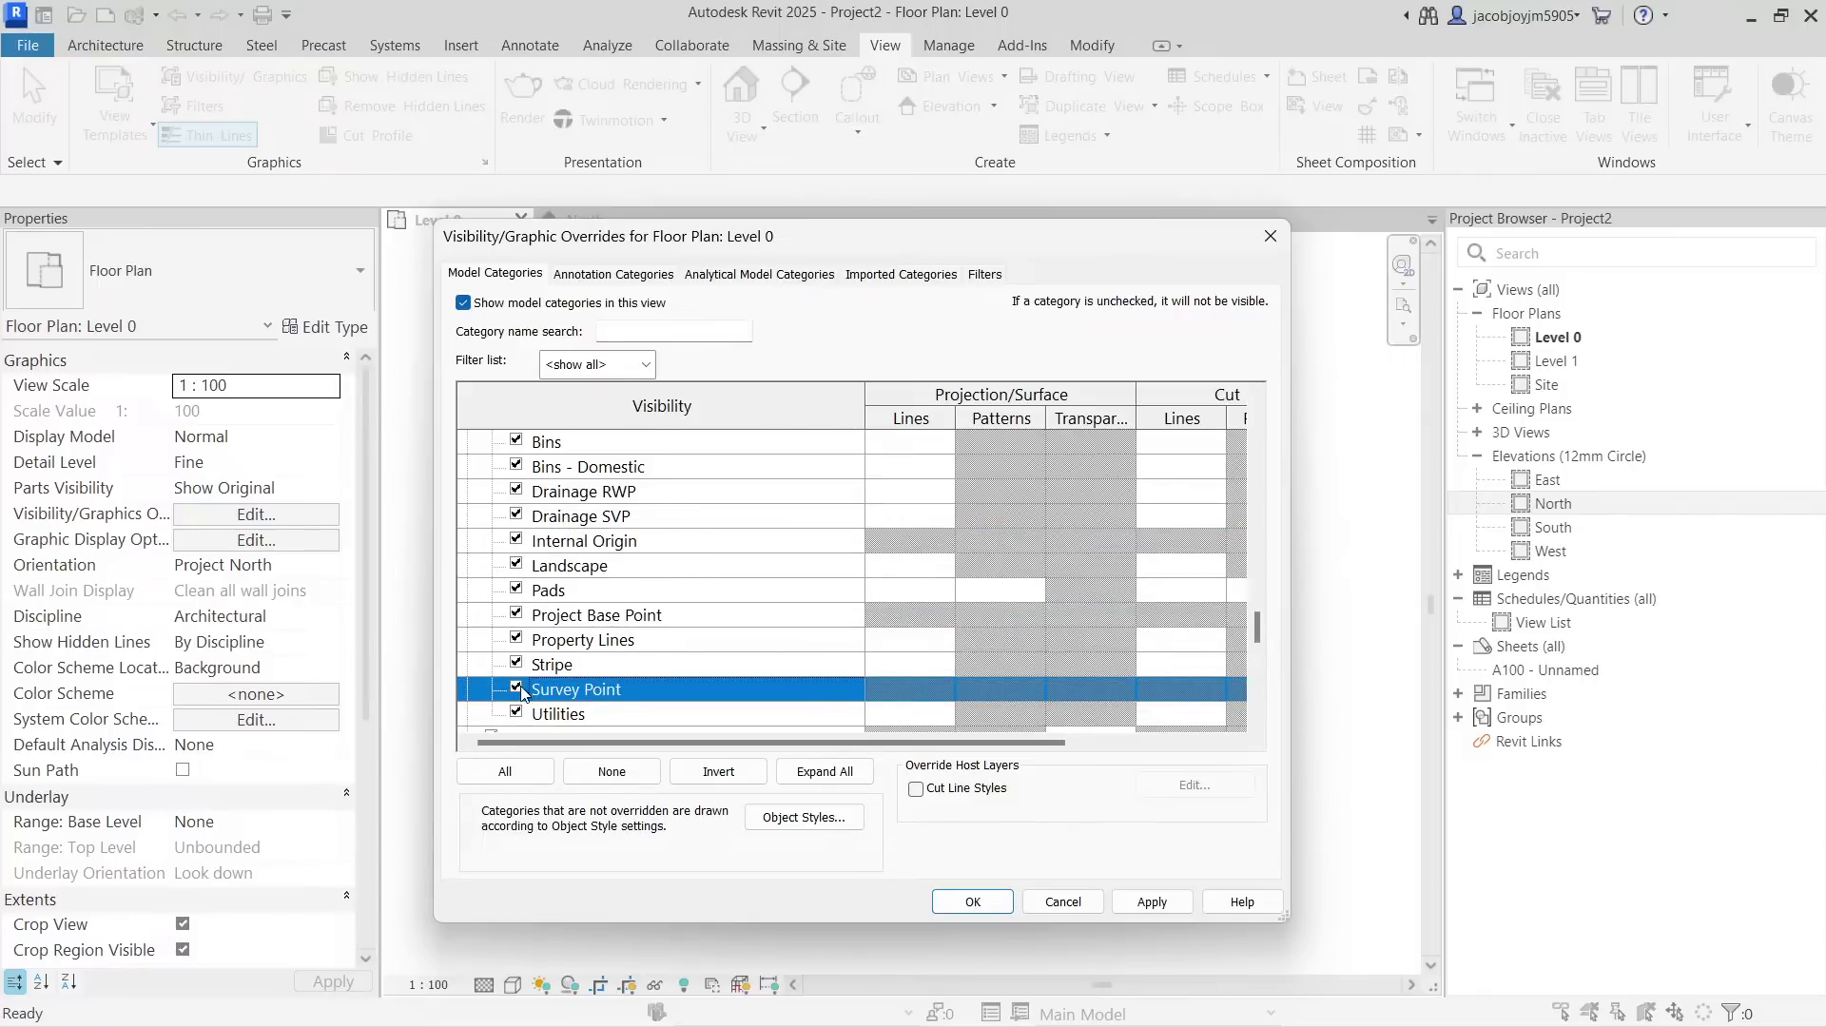
pyautogui.scroll(-1, 637, 637)
pyautogui.click(999, 904)
# Select the project base point in the Level 0 floor plan to examine its coordinates.
pyautogui.scroll(4, 1019, 581)
pyautogui.scroll(-2, 951, 637)
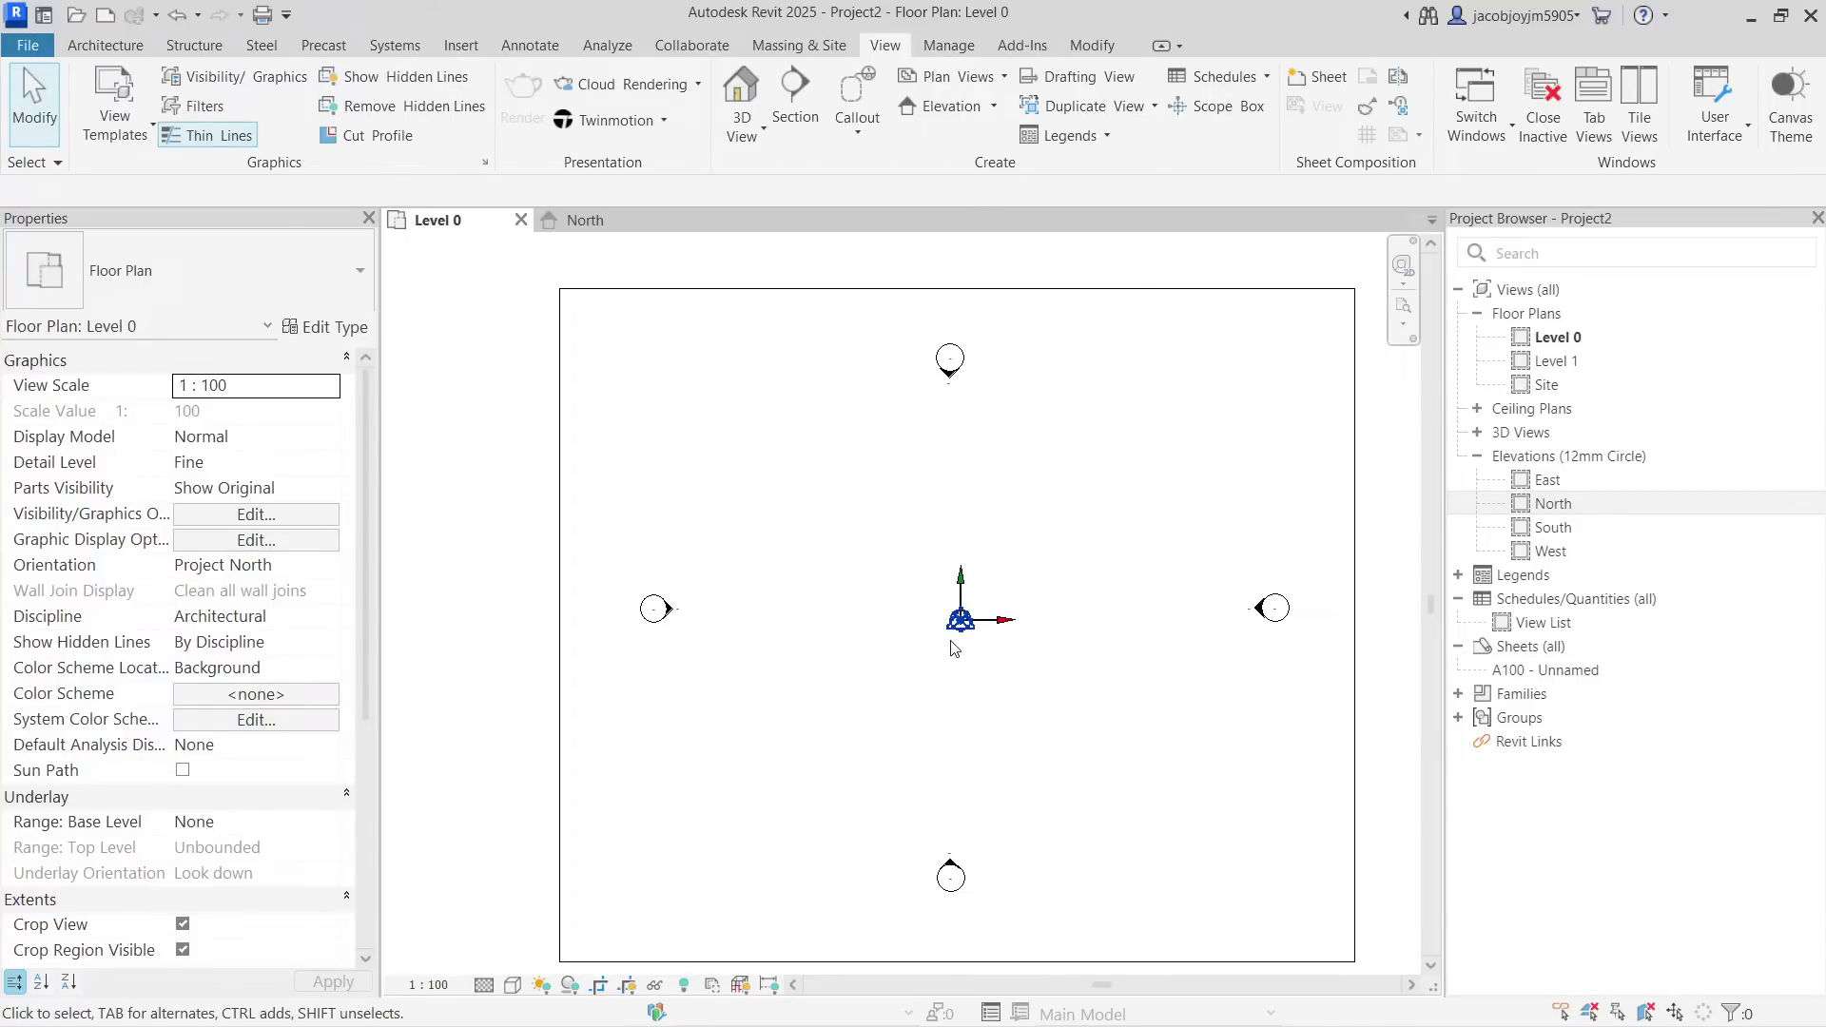
pyautogui.click(966, 626)
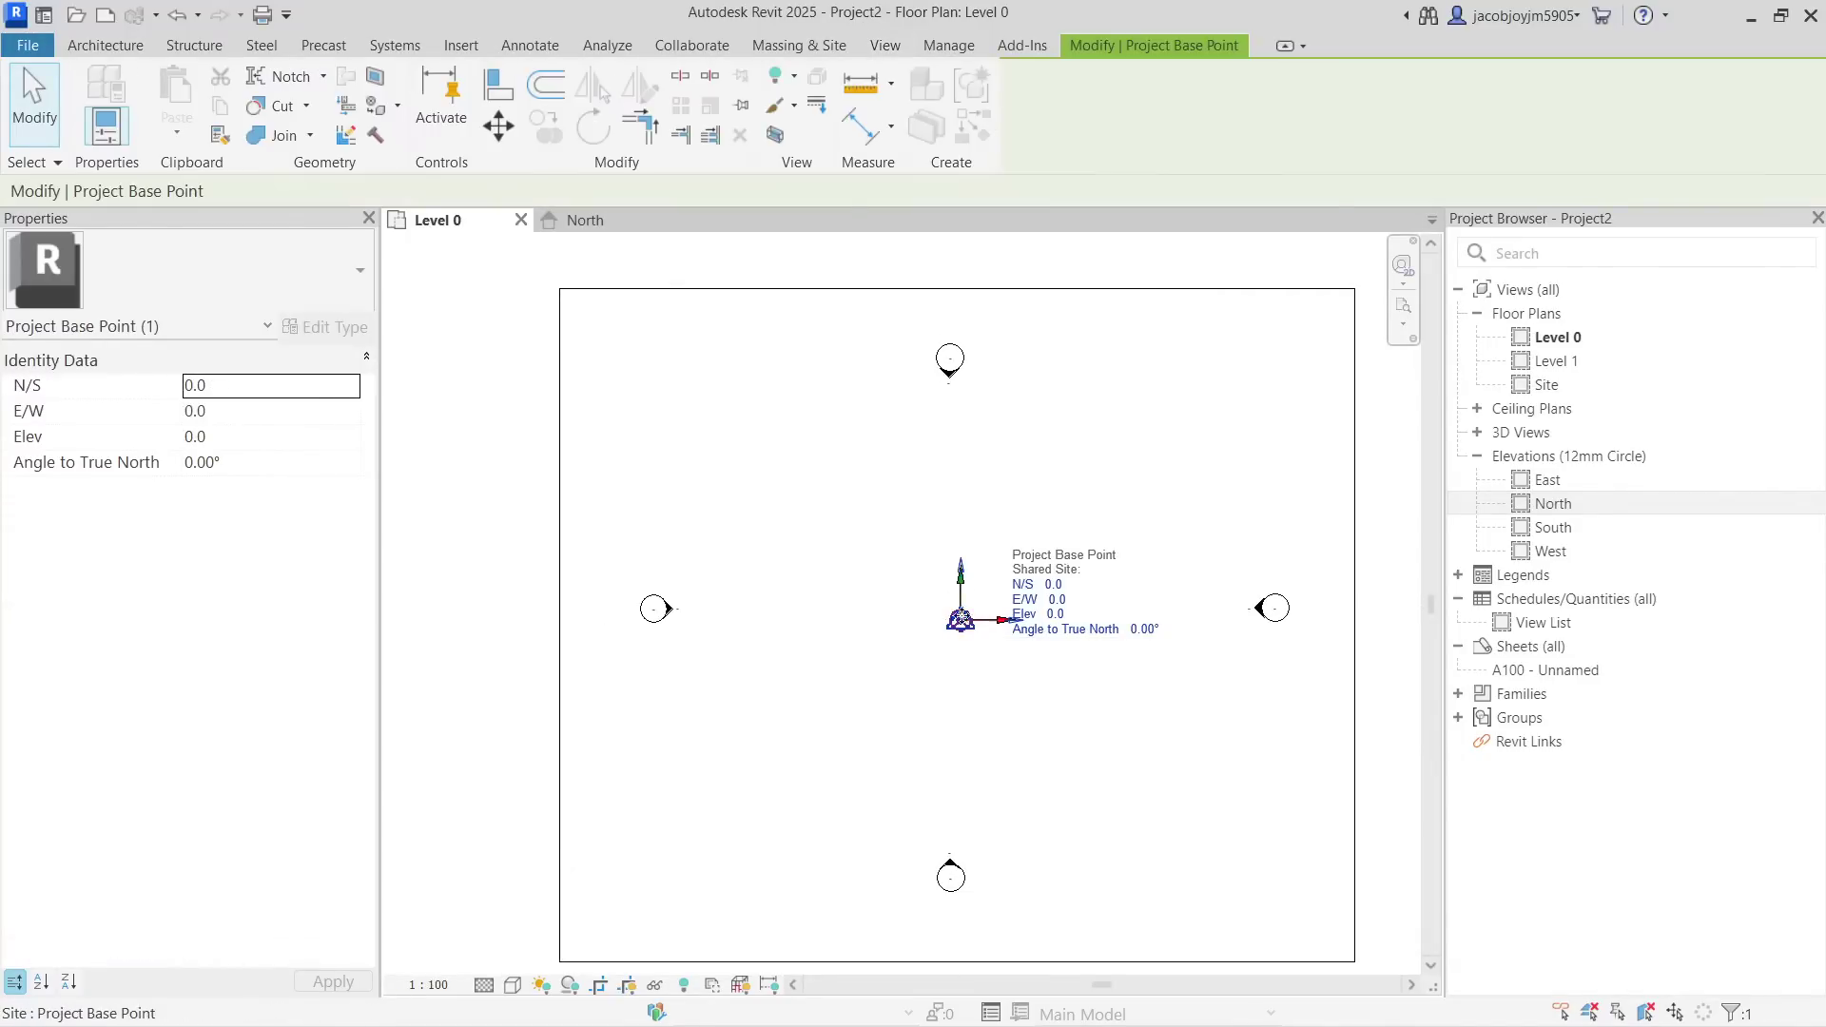
# Switch to the North elevation, open its Visibility/Graphic Overrides and expand the Site category.
pyautogui.click(620, 228)
pyautogui.scroll(-3, 561, 554)
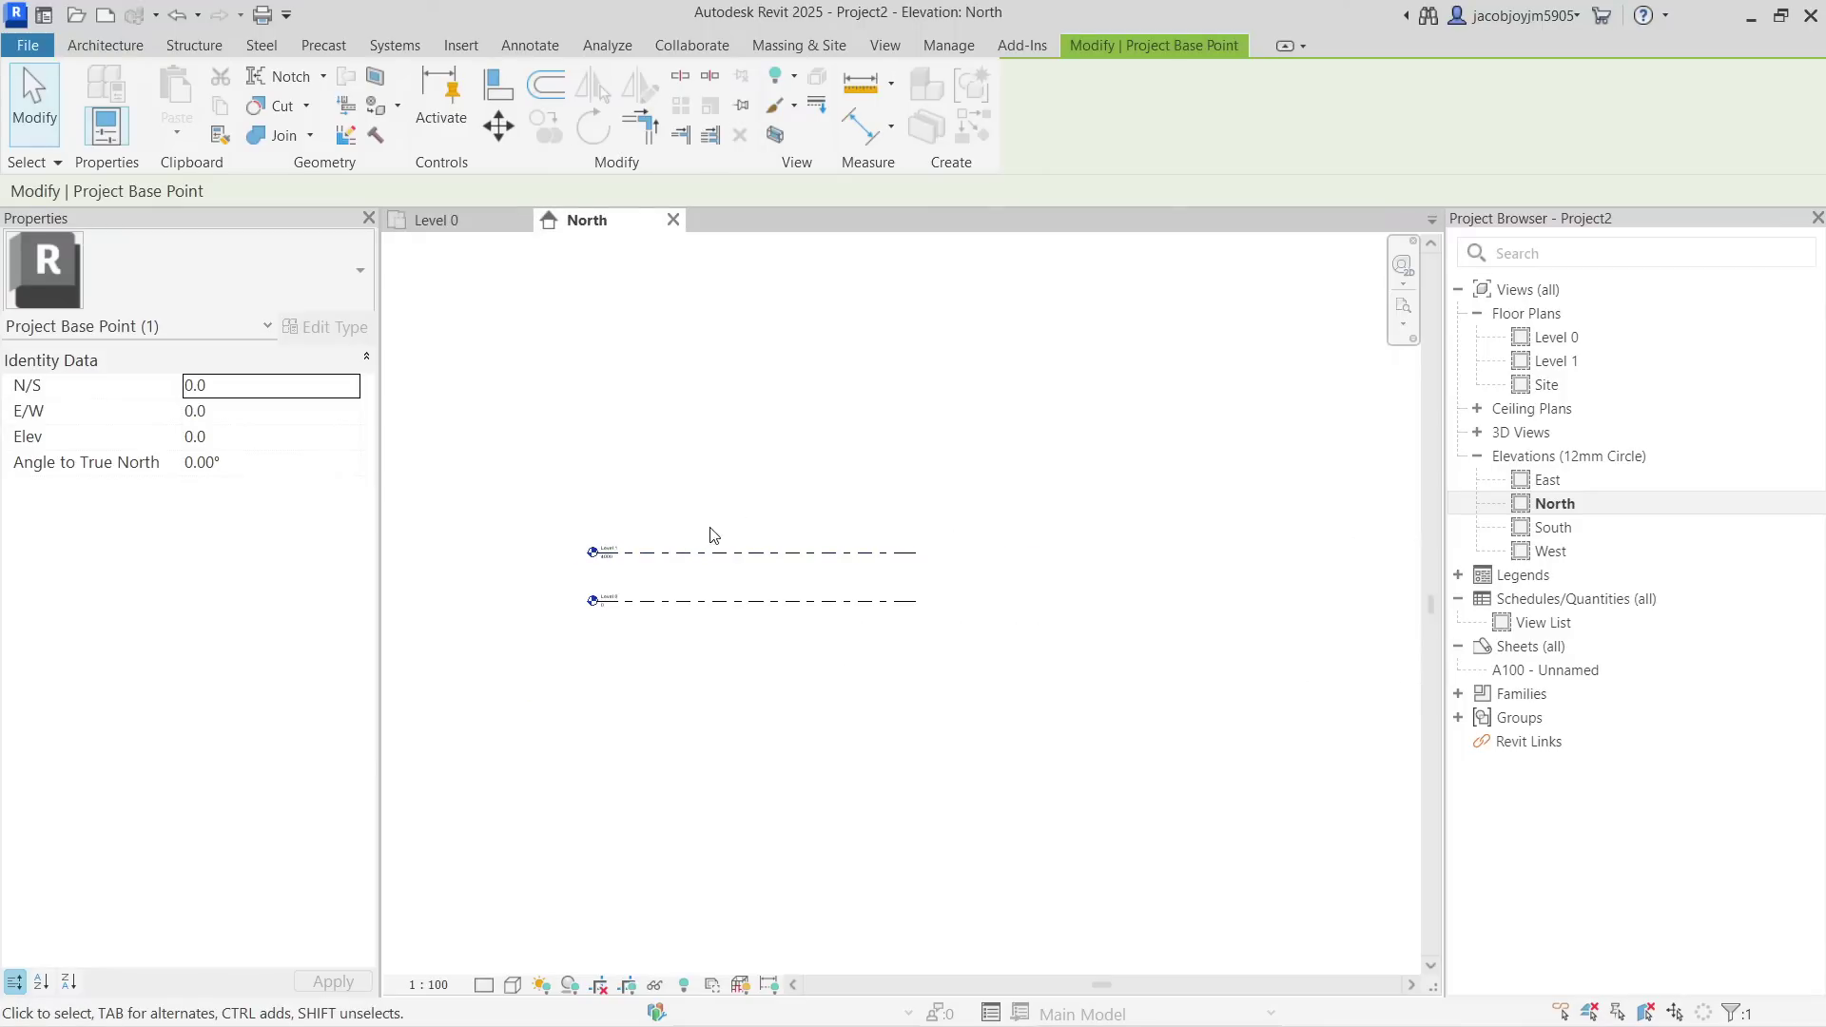
pyautogui.click(759, 460)
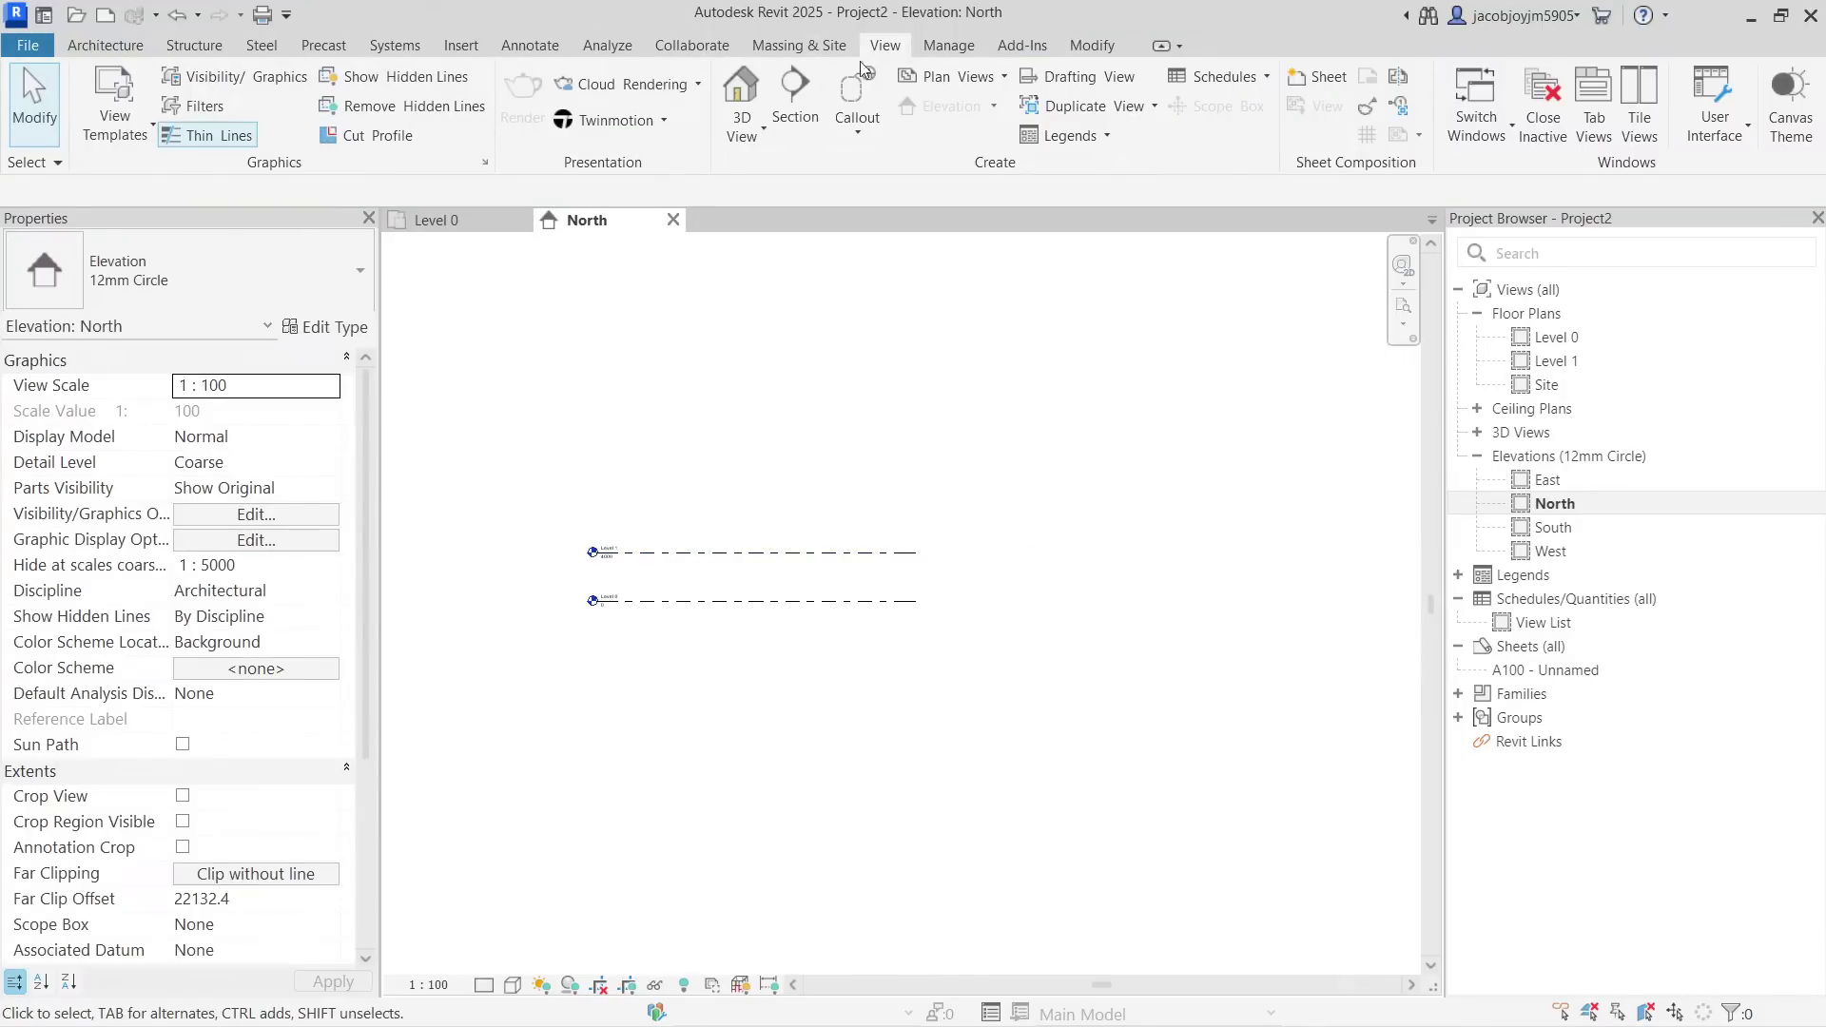
pyautogui.click(269, 80)
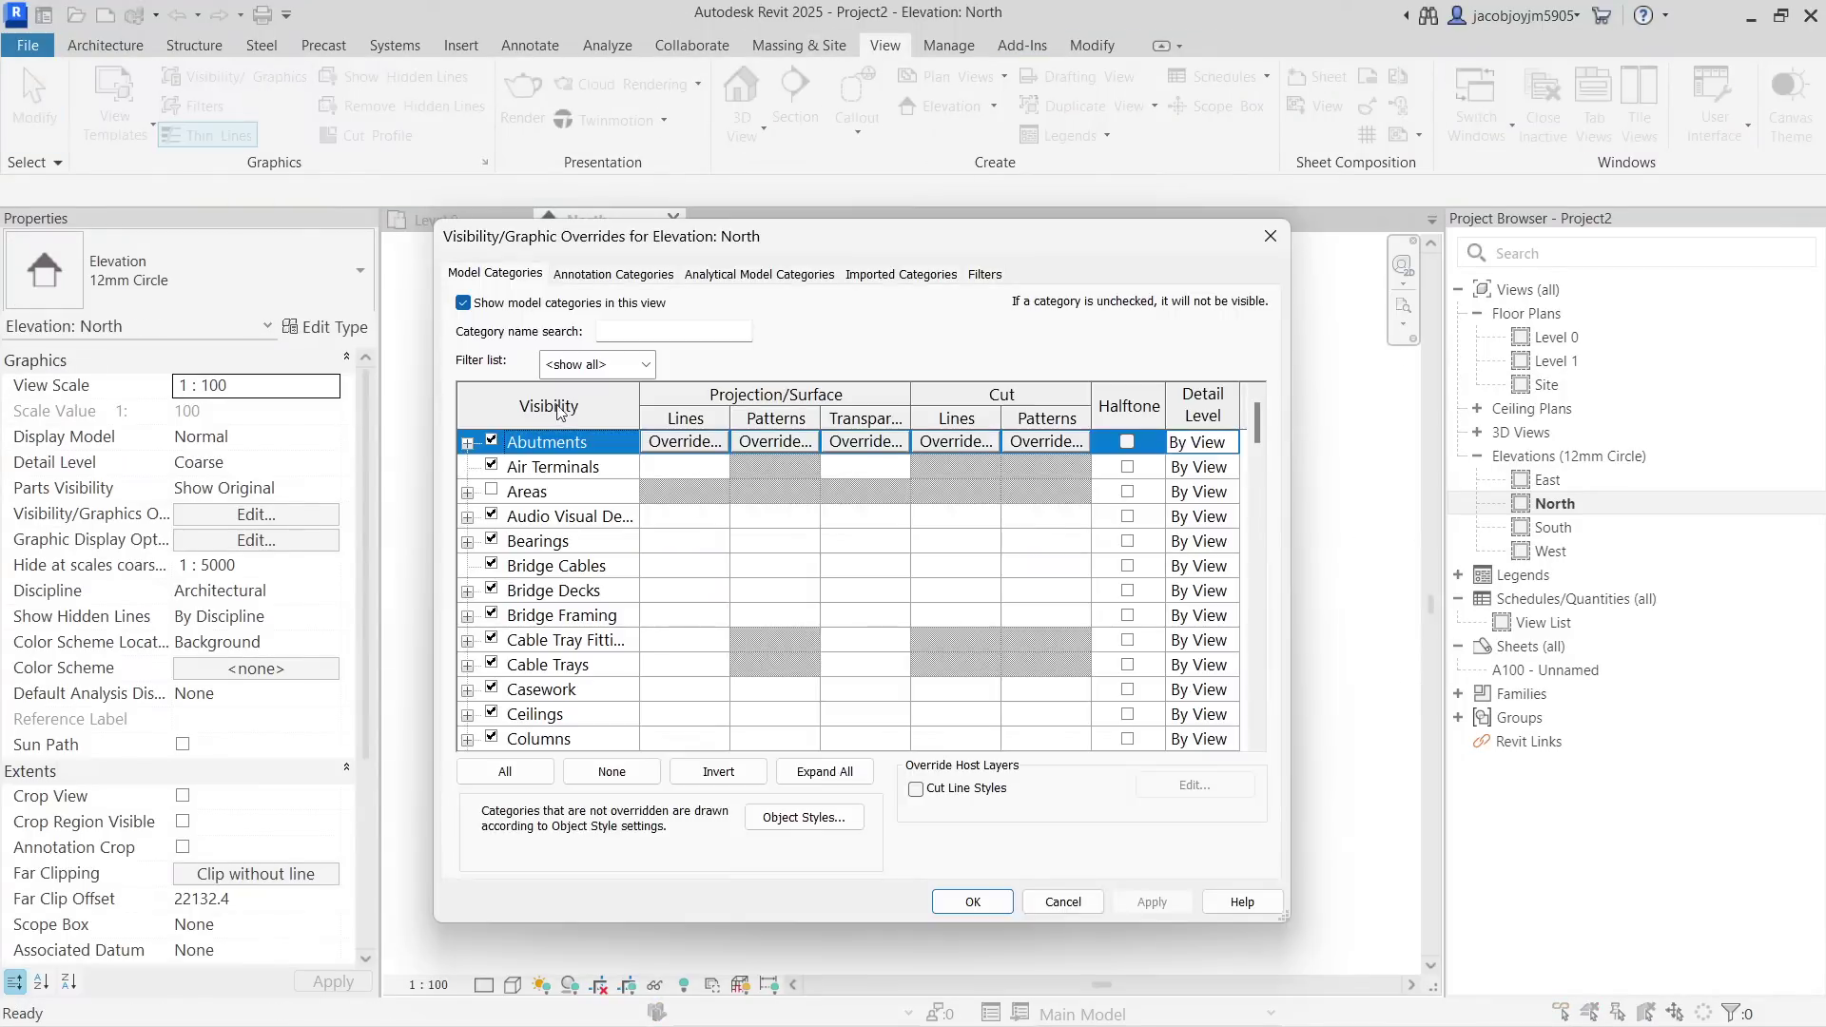
pyautogui.click(539, 542)
pyautogui.press('s')
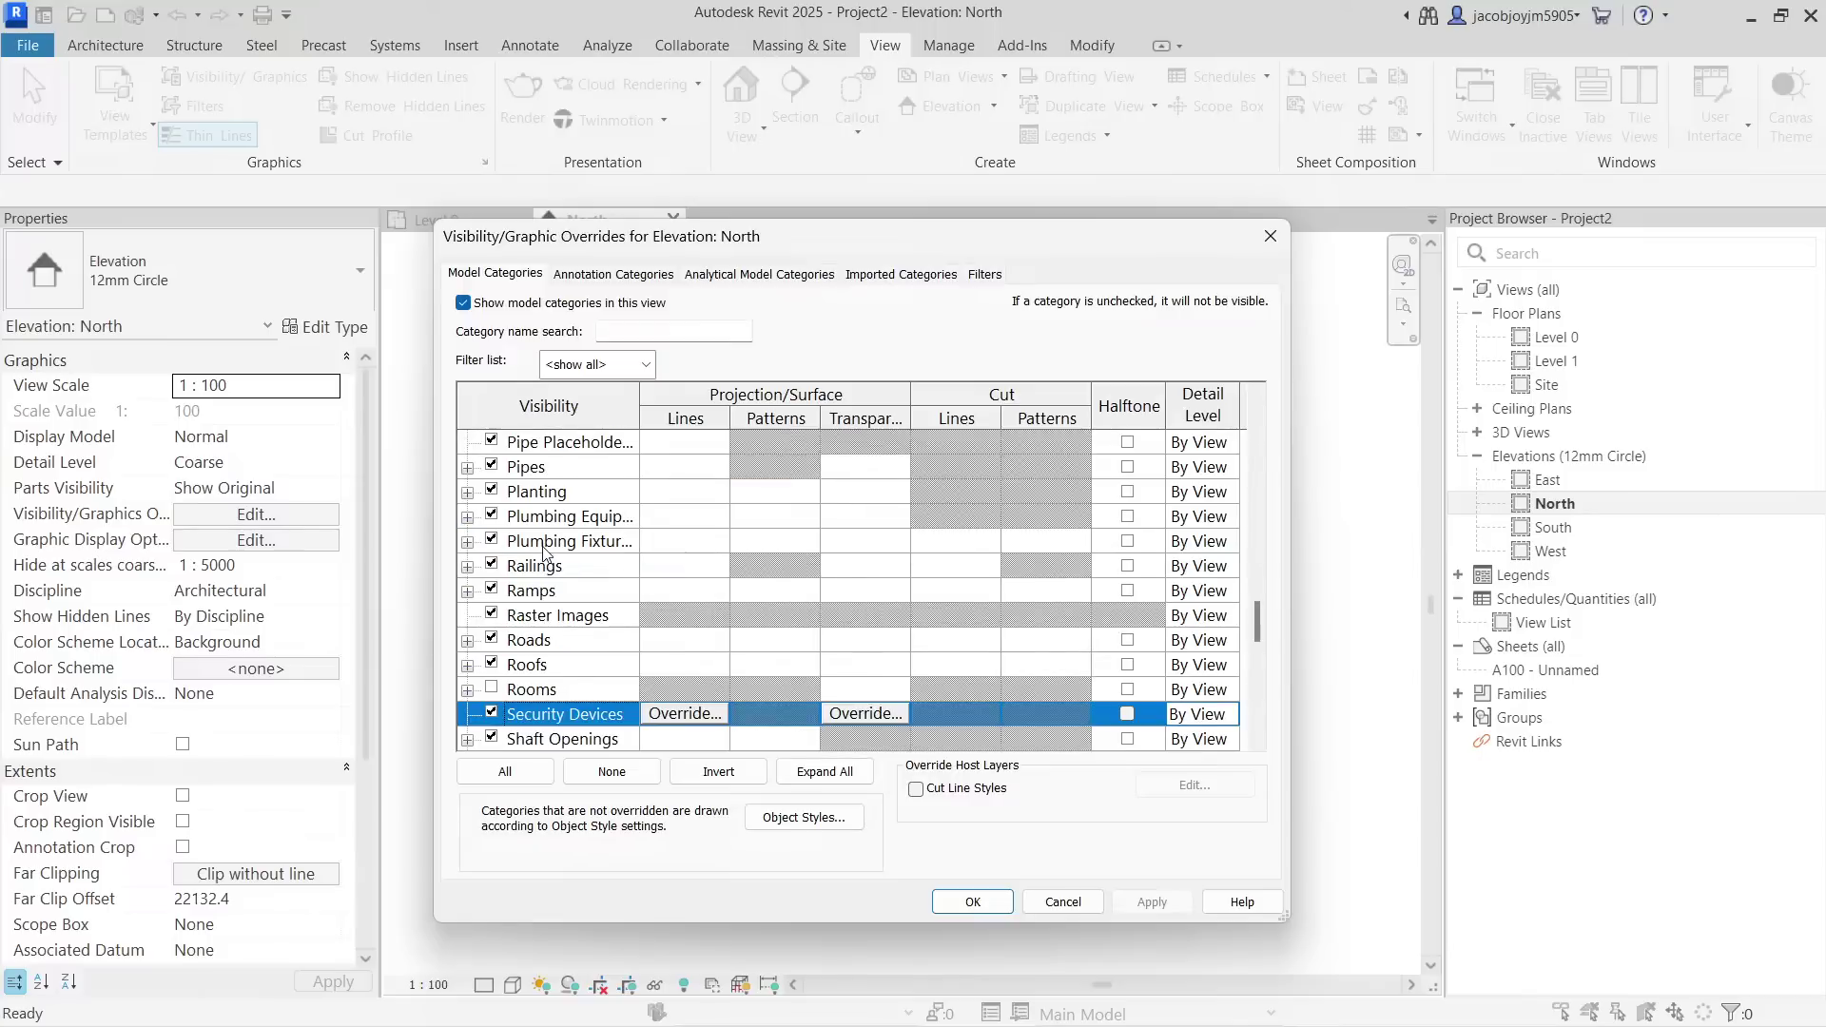
pyautogui.scroll(-2, 546, 570)
pyautogui.click(546, 591)
pyautogui.click(468, 592)
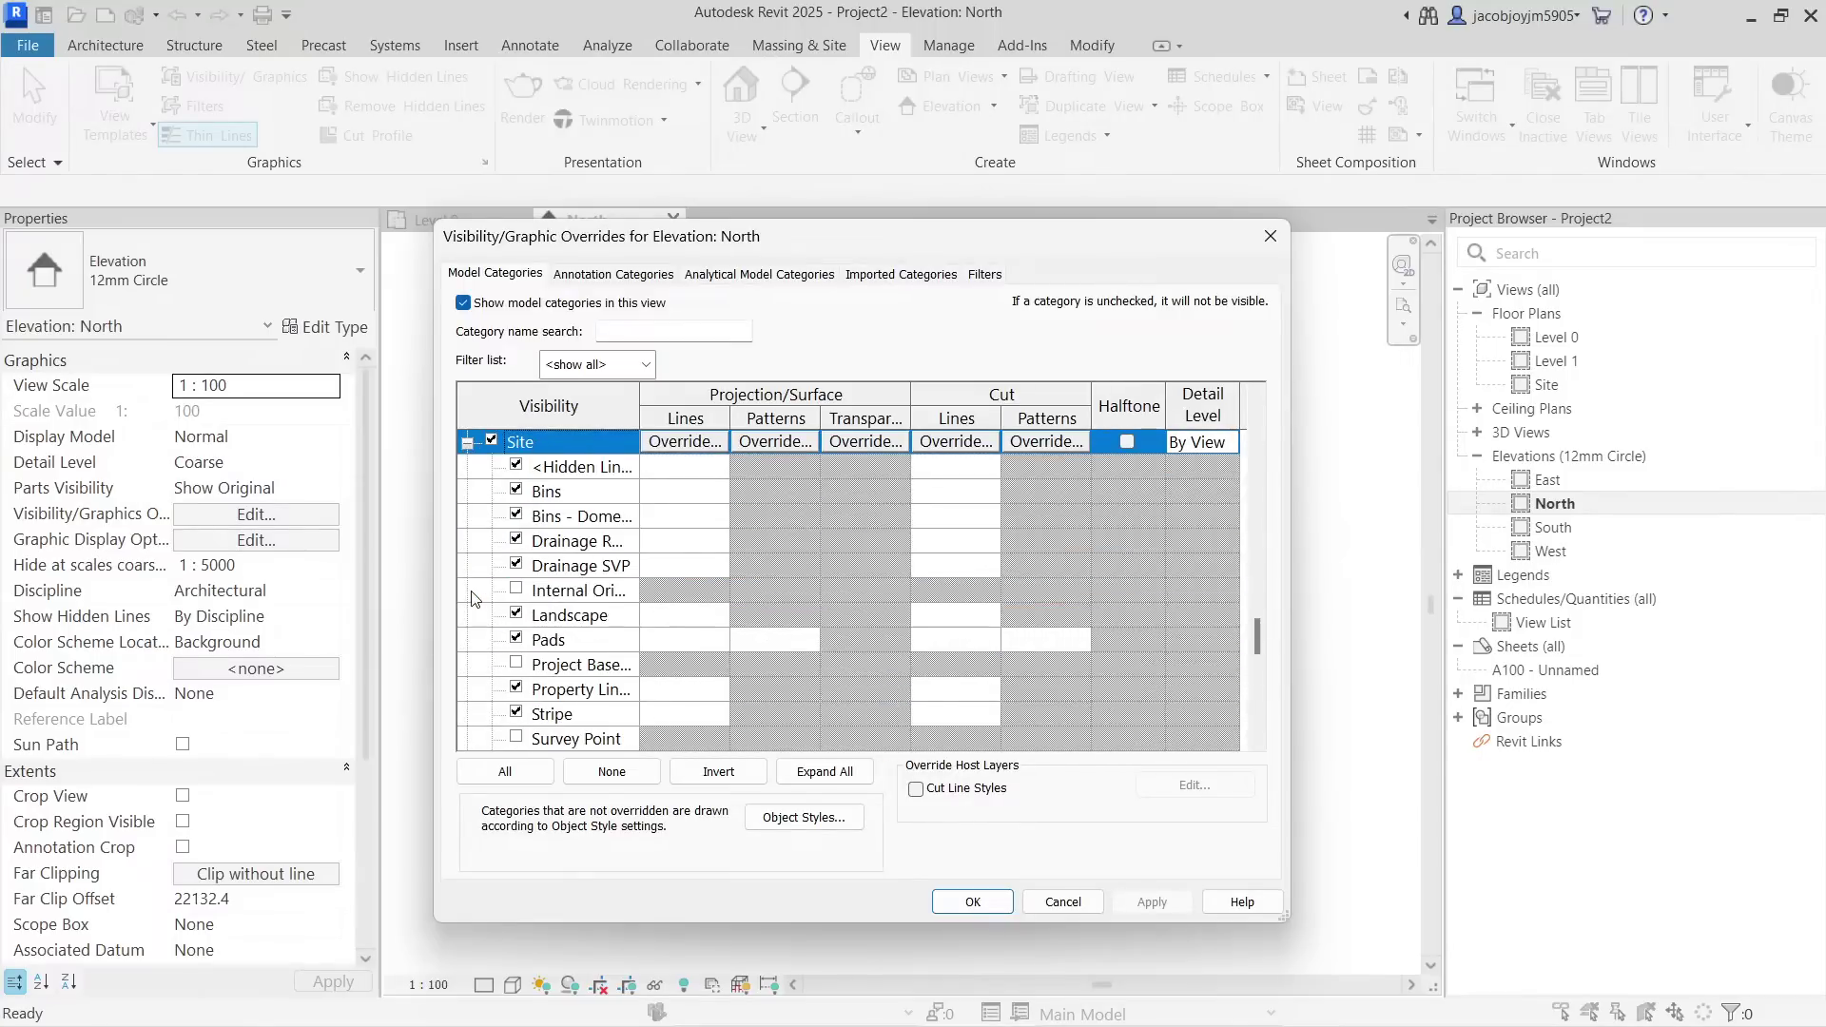
# Turn on Internal Origin for the North elevation and apply it, moving the dialog clear of the level lines.
pyautogui.click(574, 591)
pyautogui.moveTo(866, 236); pyautogui.dragTo(1588, 162)
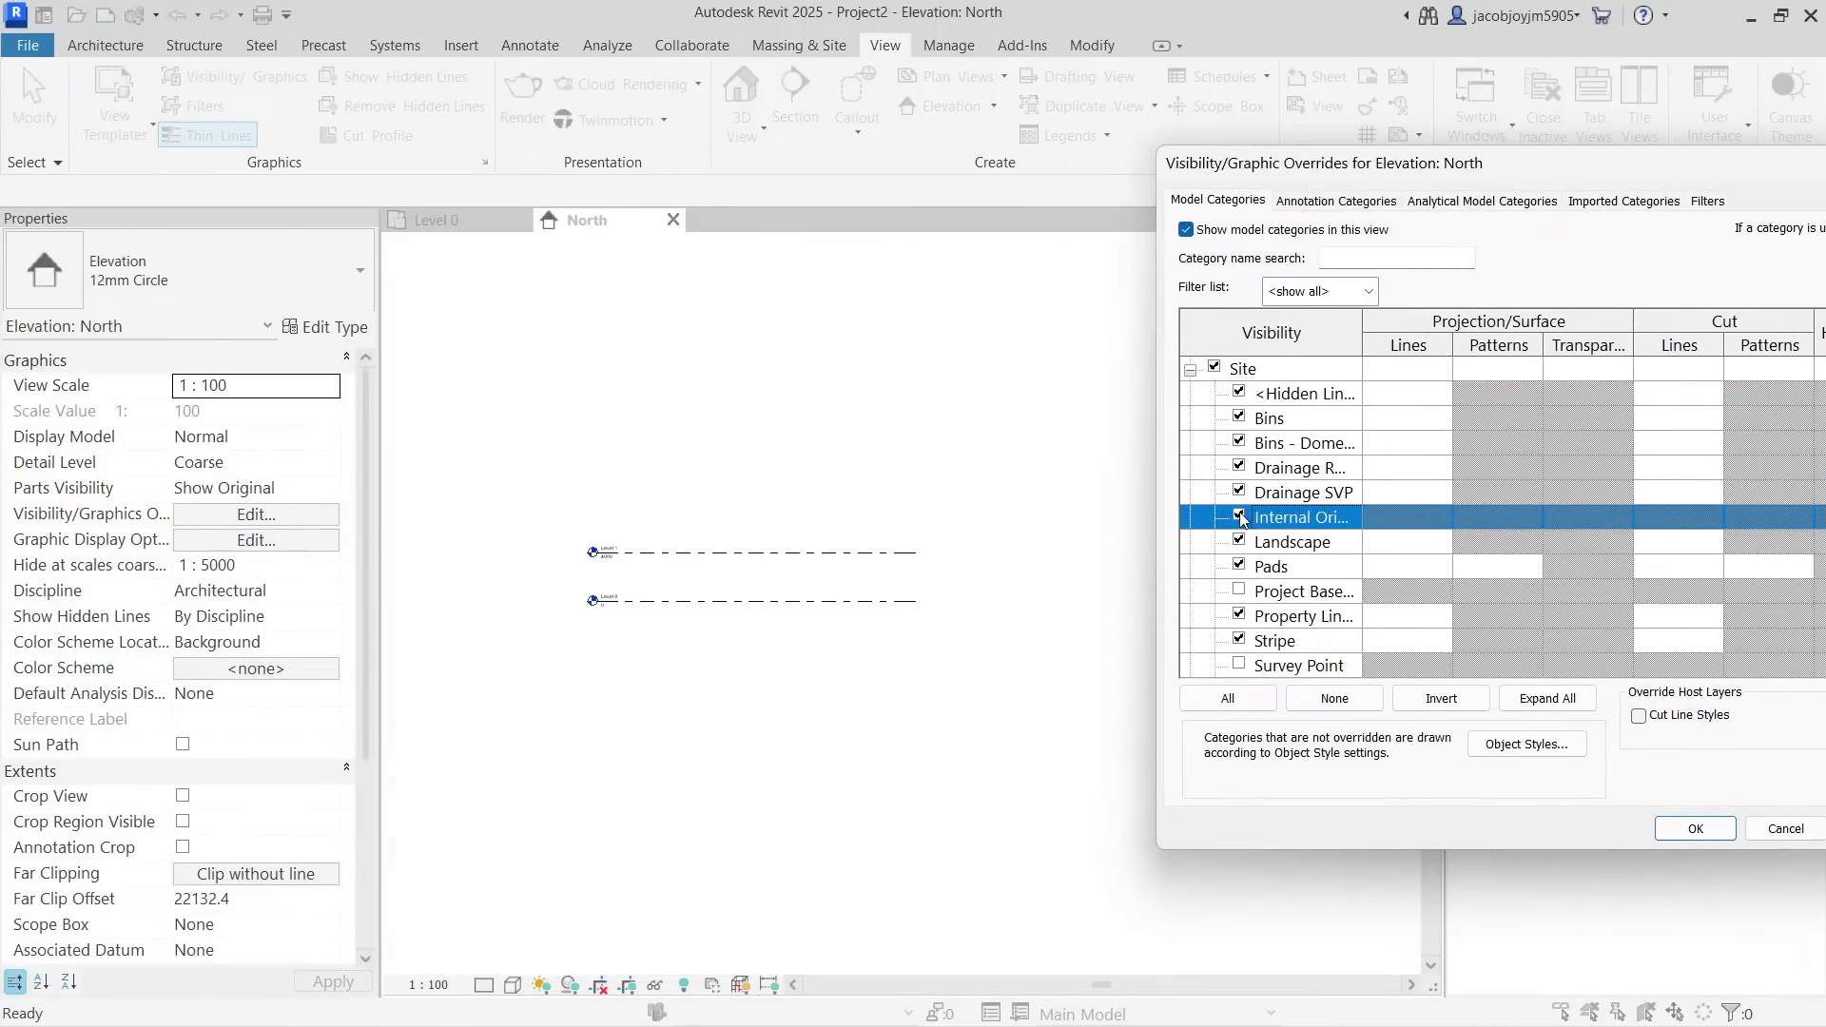
pyautogui.moveTo(1596, 166); pyautogui.dragTo(1438, 167)
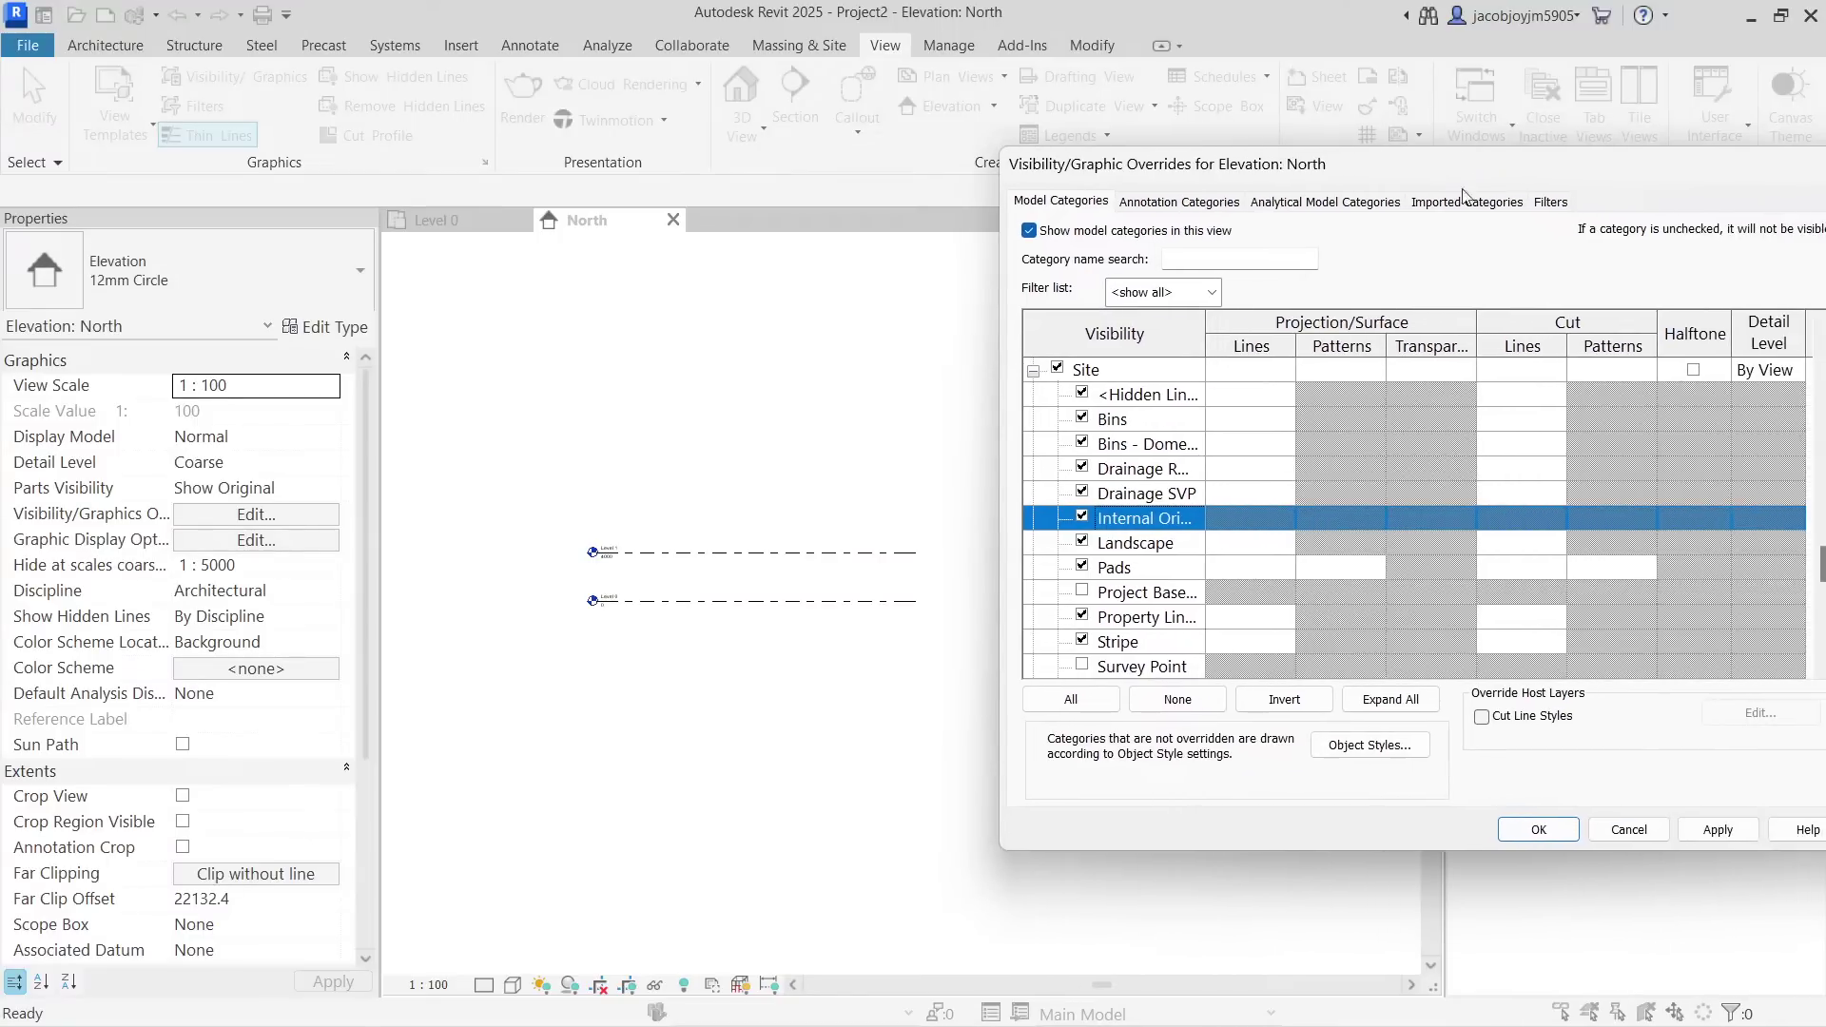
pyautogui.click(1717, 830)
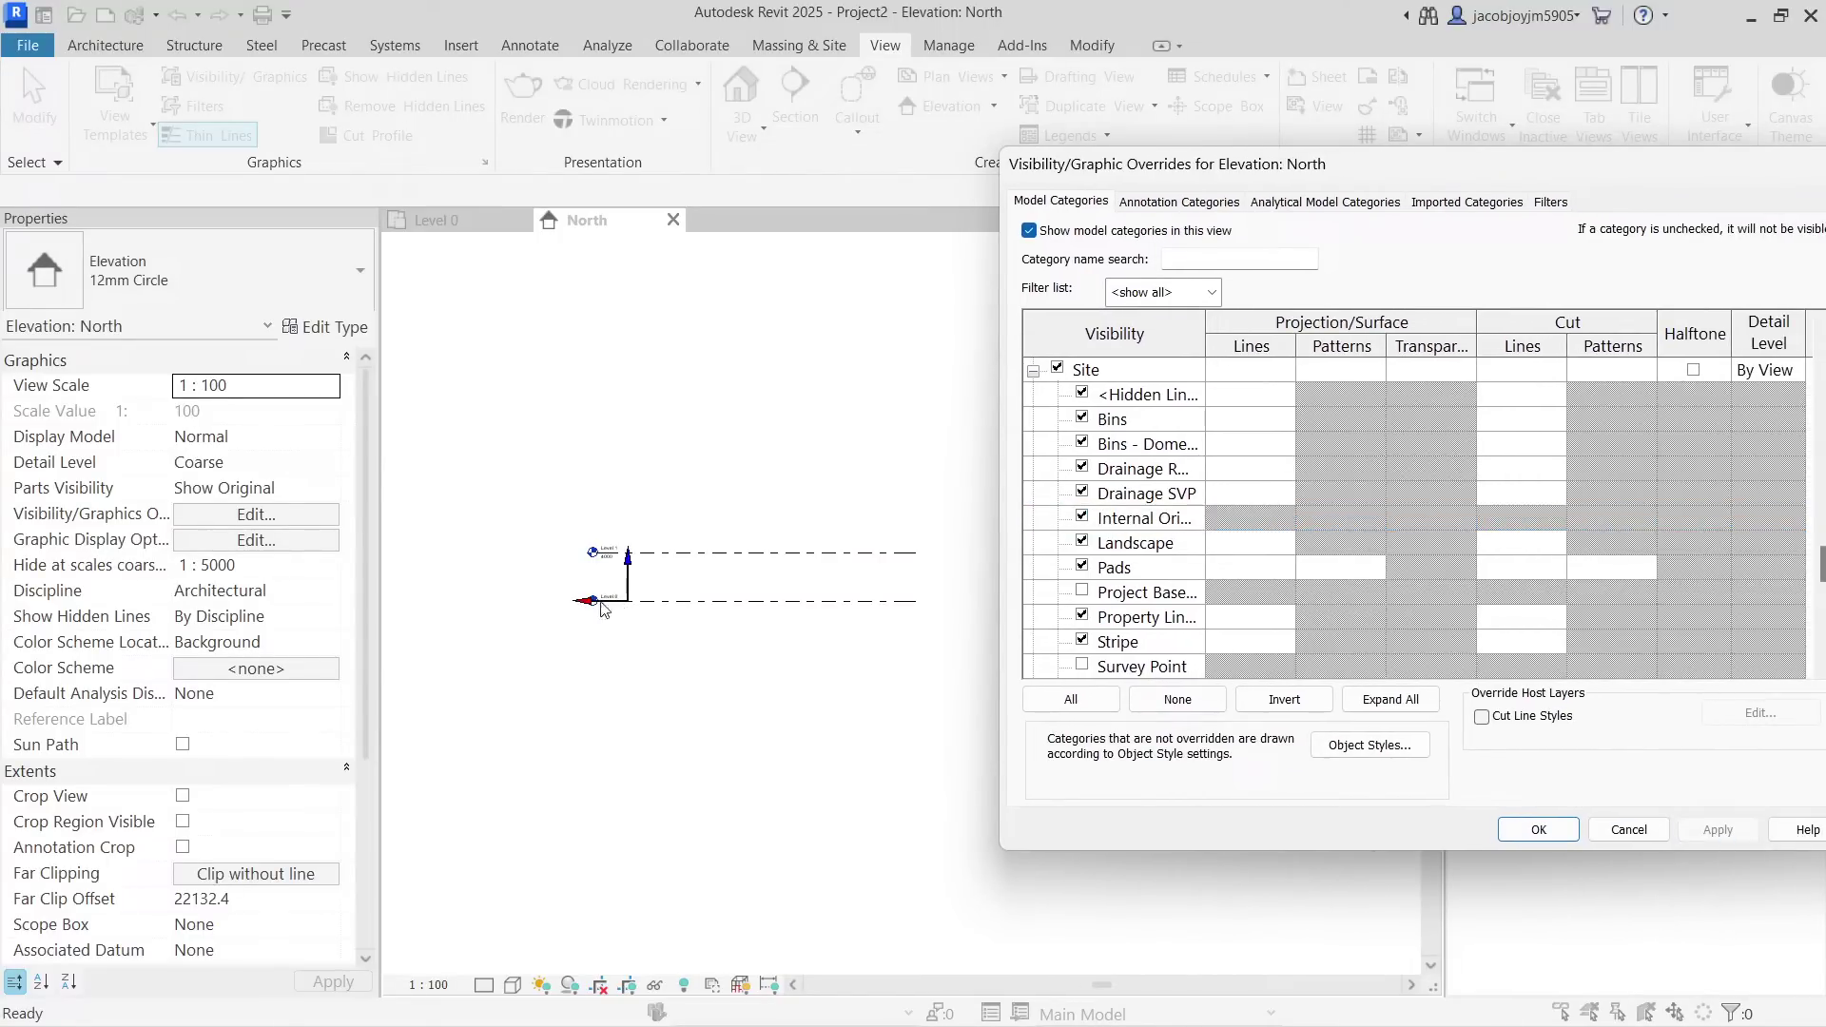
# Turn on Project Base Point and Survey Point for the North elevation and accept the visibility overrides.
pyautogui.click(1145, 602)
pyautogui.click(1084, 592)
pyautogui.click(1720, 831)
pyautogui.click(1085, 668)
pyautogui.click(1082, 642)
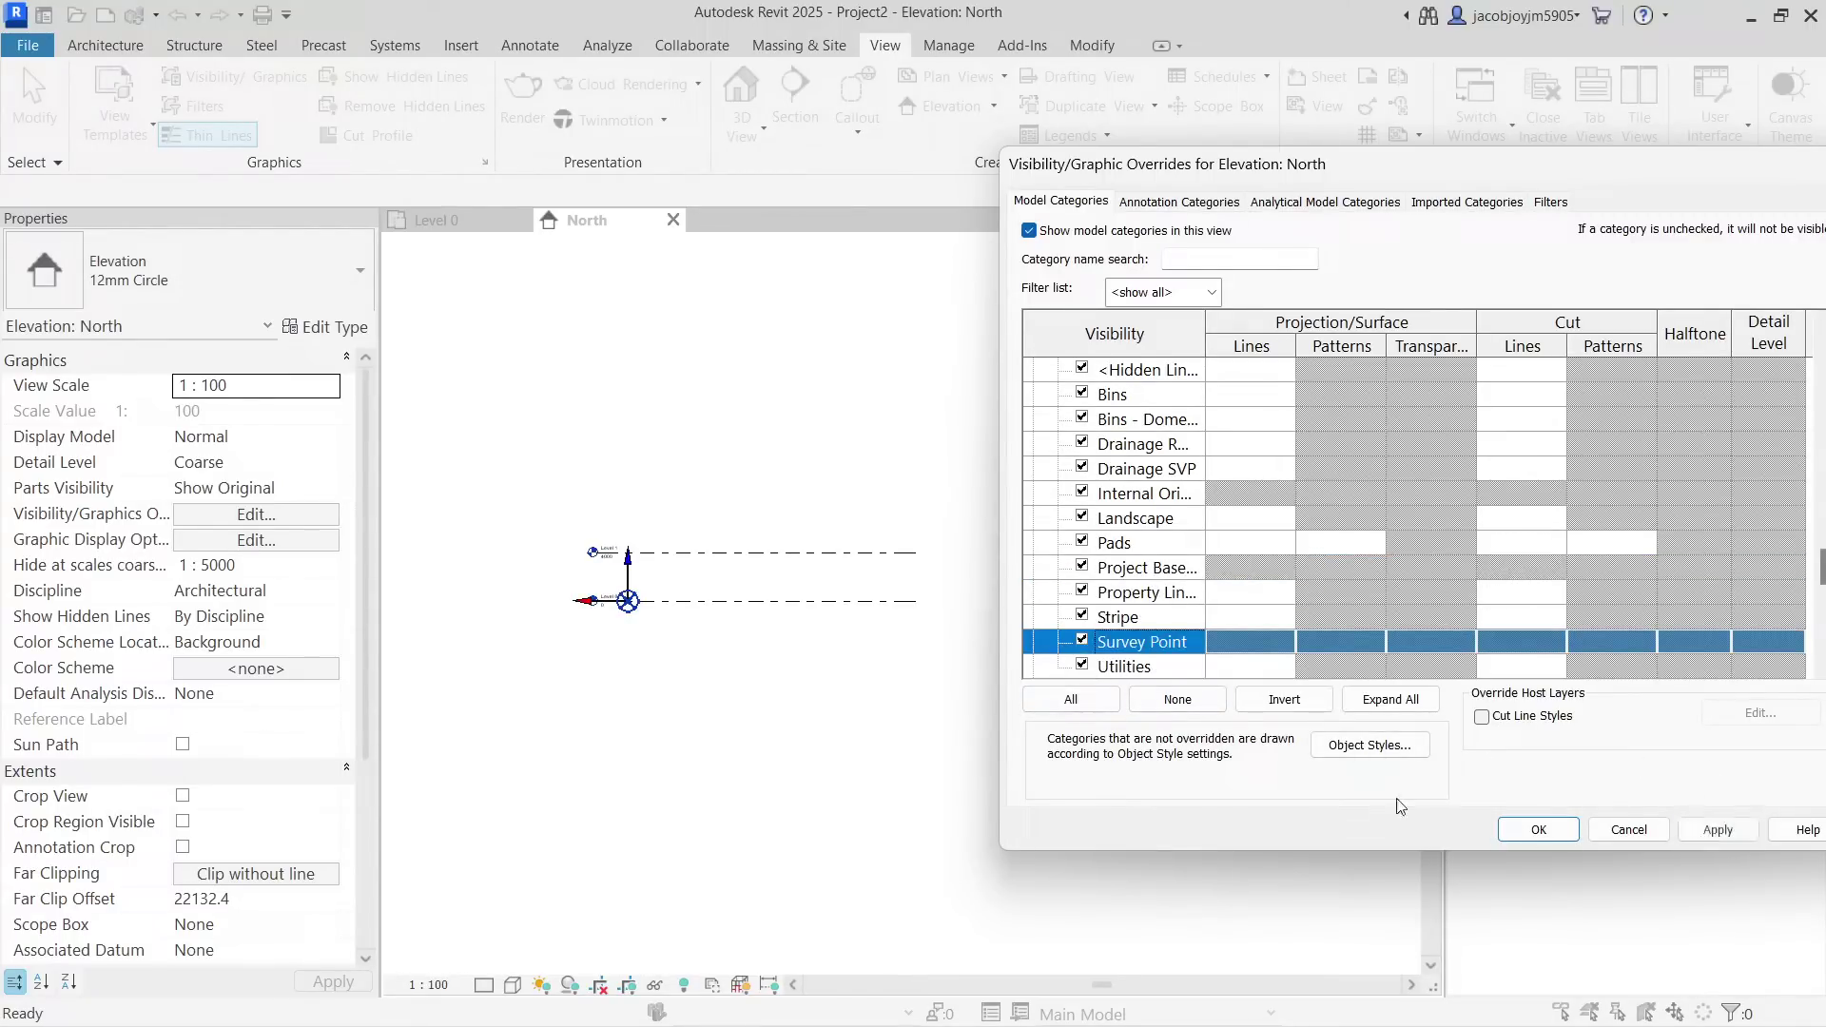
pyautogui.click(1526, 830)
# Examine the project base point in the North elevation, and return to the Level 0 floor plan with nothing selected.
pyautogui.scroll(6, 628, 599)
pyautogui.click(632, 582)
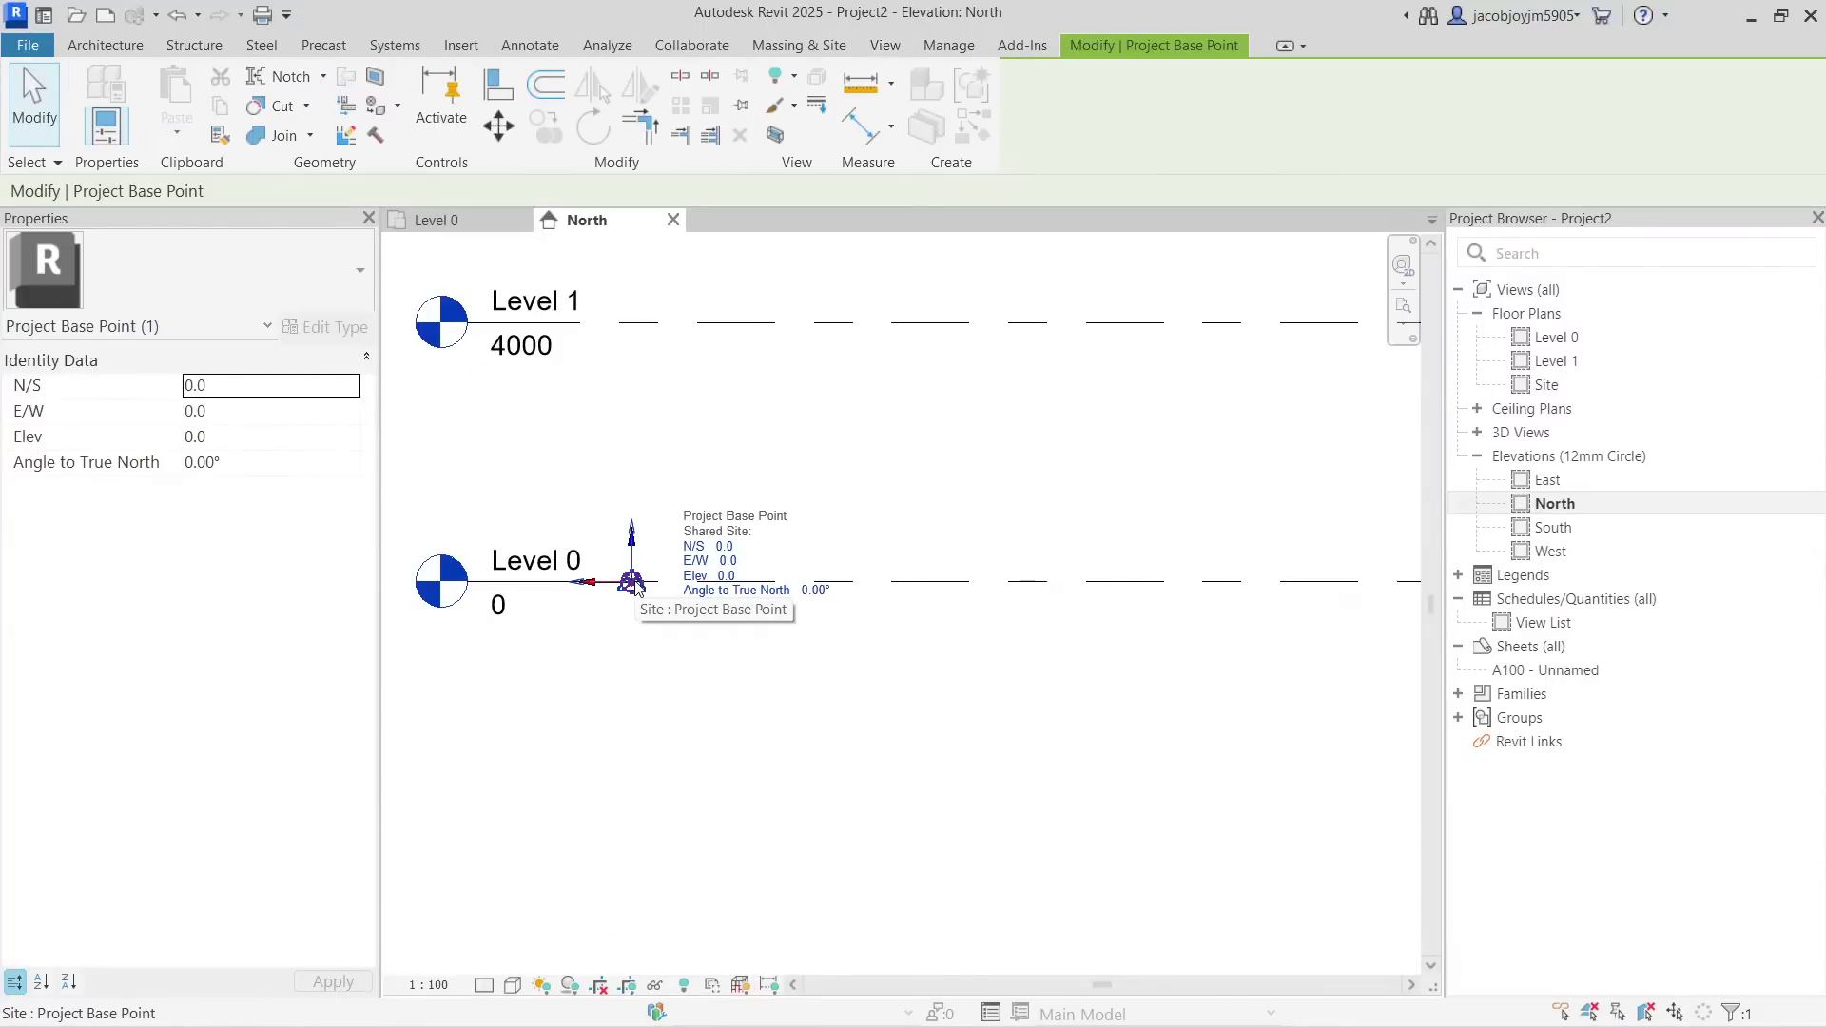
pyautogui.click(487, 223)
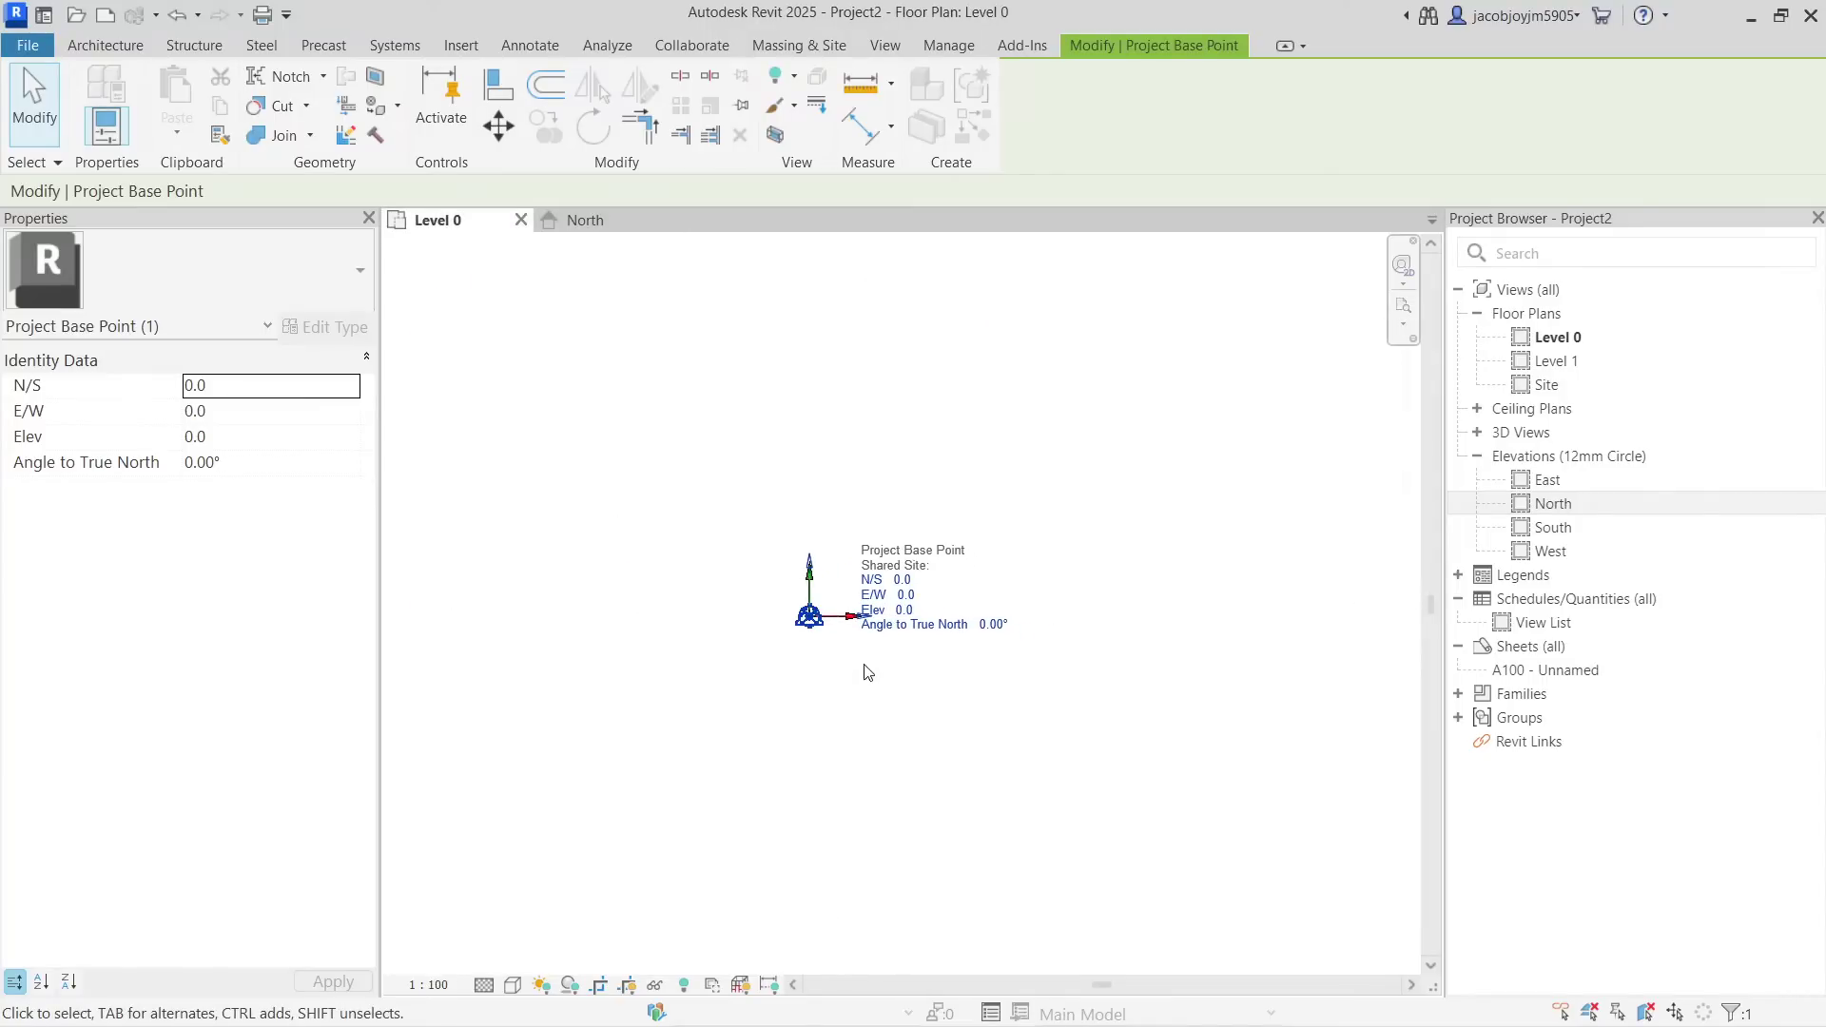
pyautogui.moveTo(834, 659); pyautogui.dragTo(761, 628, button='middle')
pyautogui.click(762, 628)
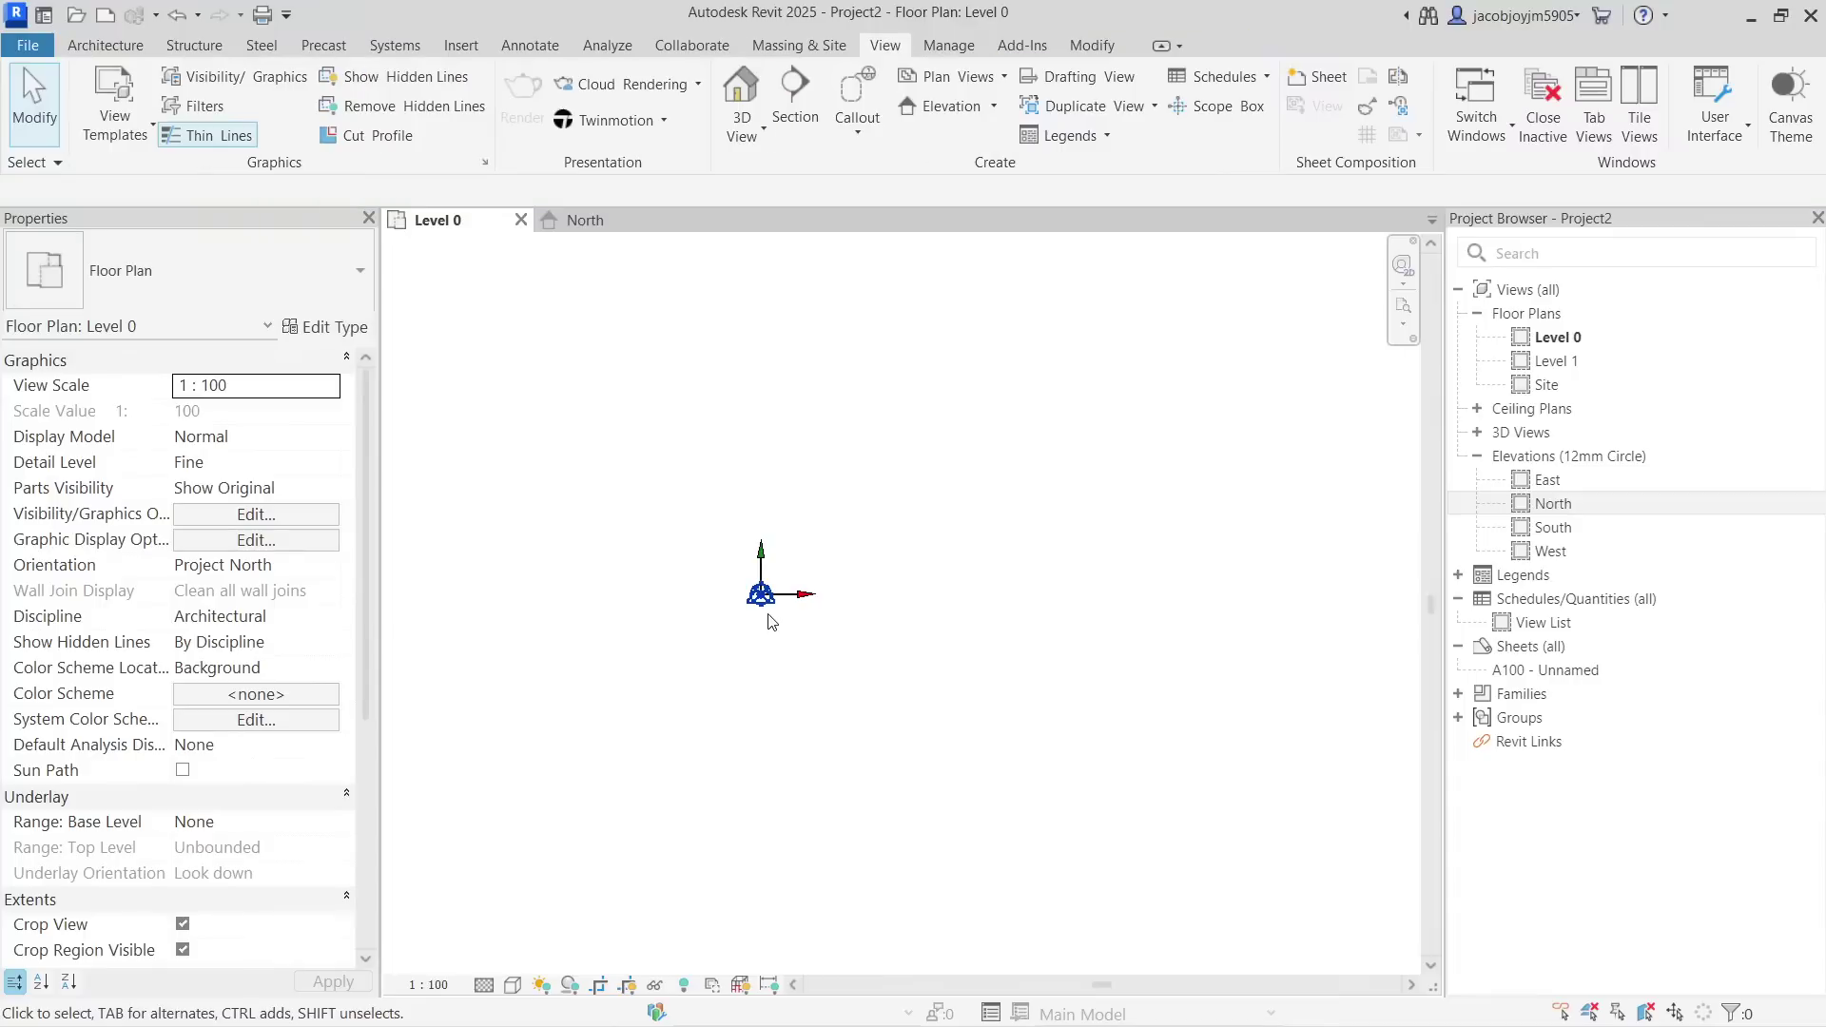
# Move the project base point northwest of the internal origin, to about N/S 2458 and E/W -1049, in the Level 0 plan.
pyautogui.click(762, 596)
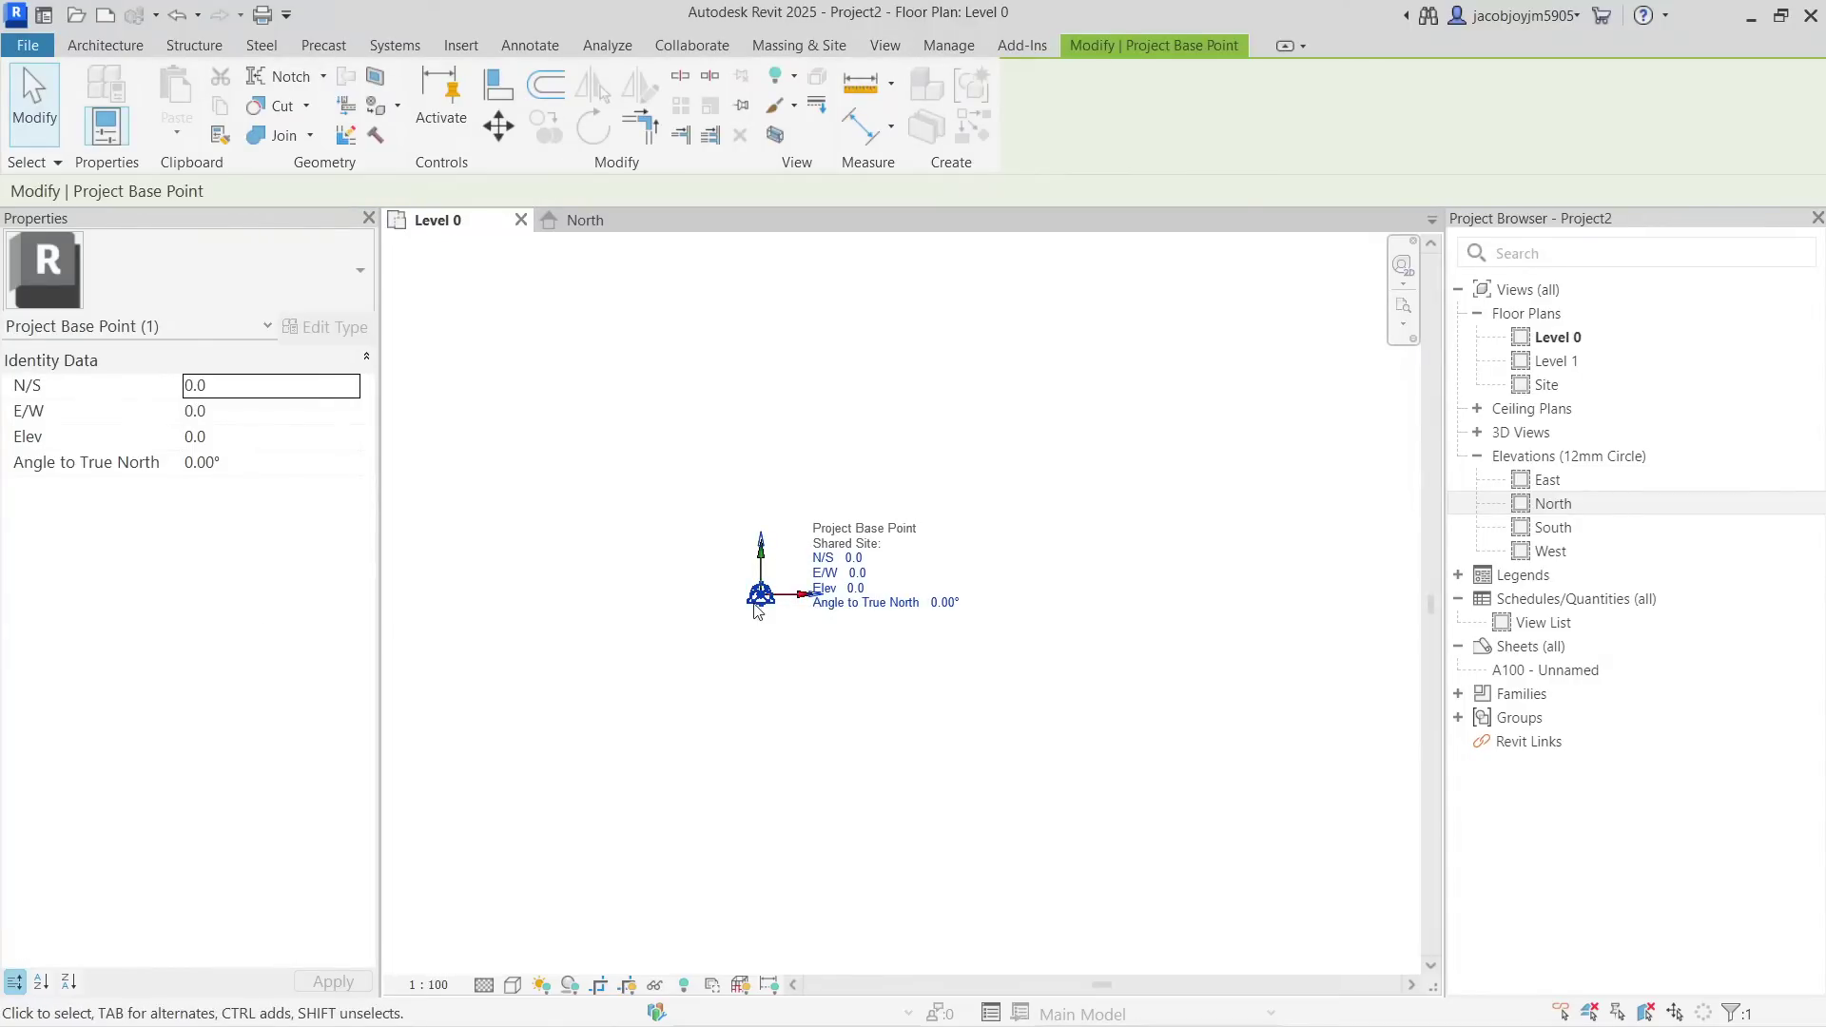
pyautogui.moveTo(759, 604); pyautogui.dragTo(595, 388)
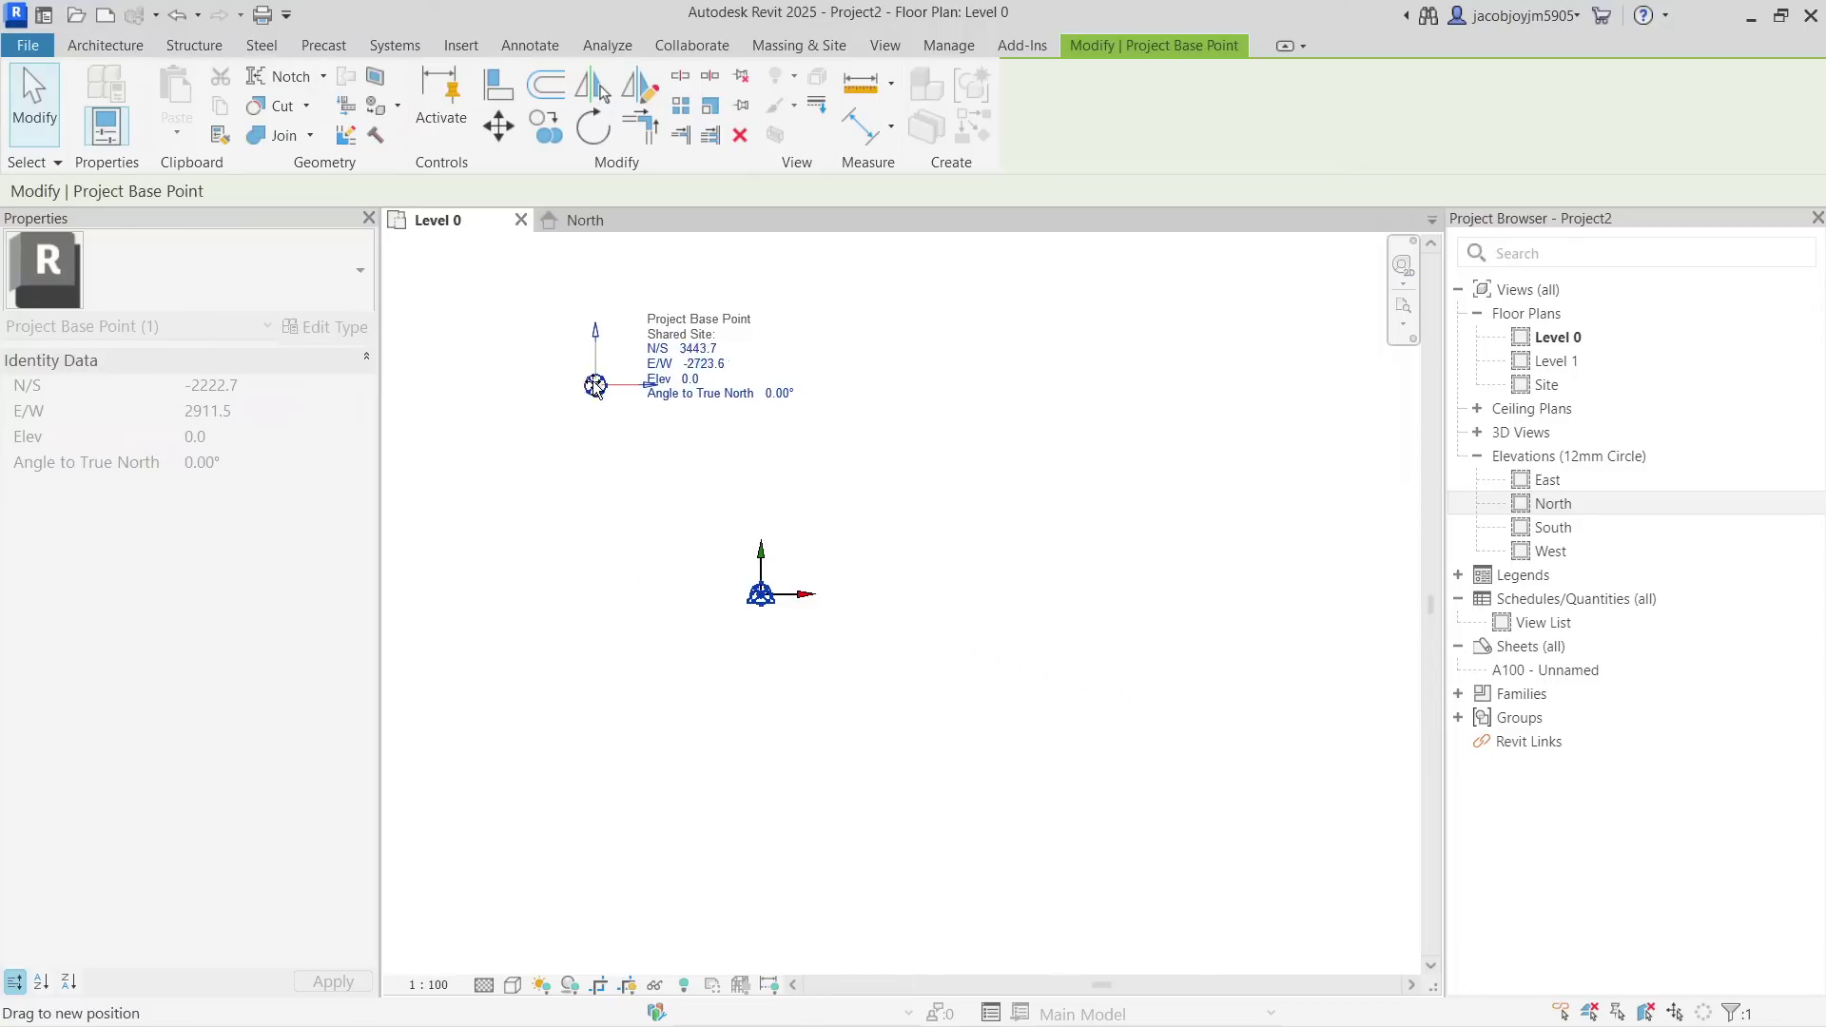
pyautogui.moveTo(596, 388); pyautogui.dragTo(697, 445)
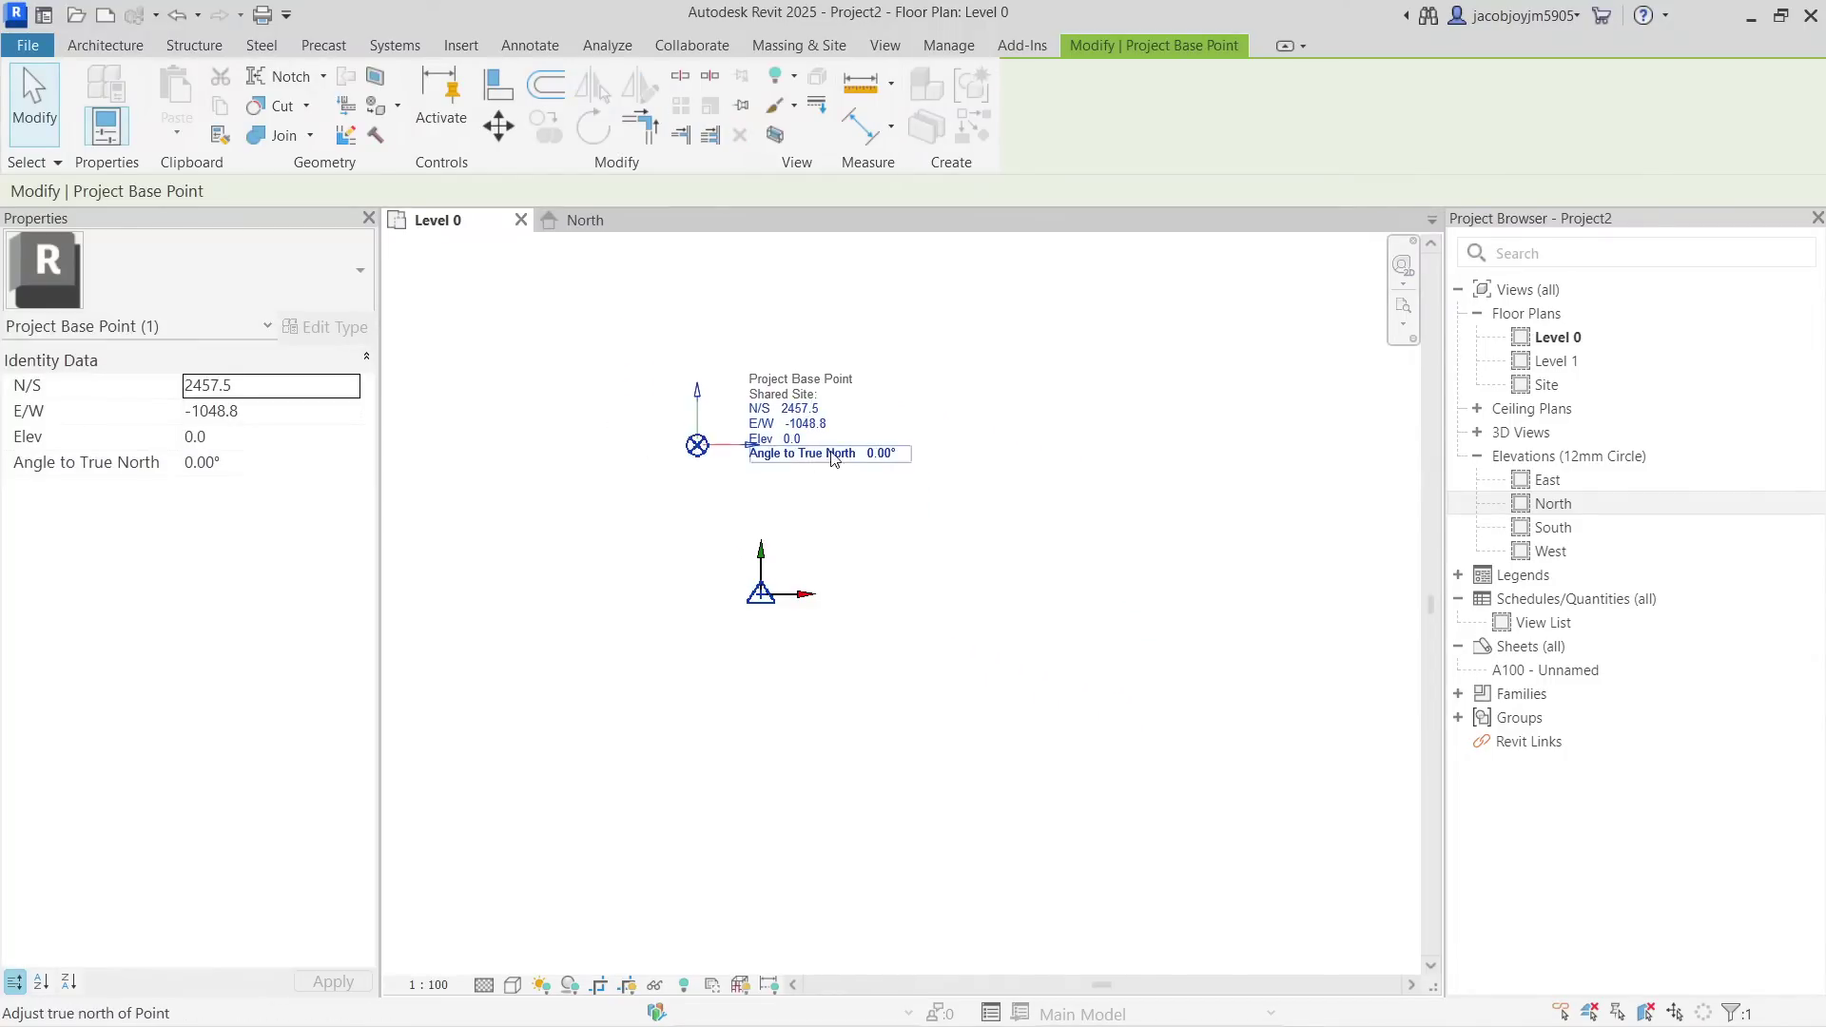
# Set the project base point's elevation to -1000 and deselect it.
pyautogui.click(797, 441)
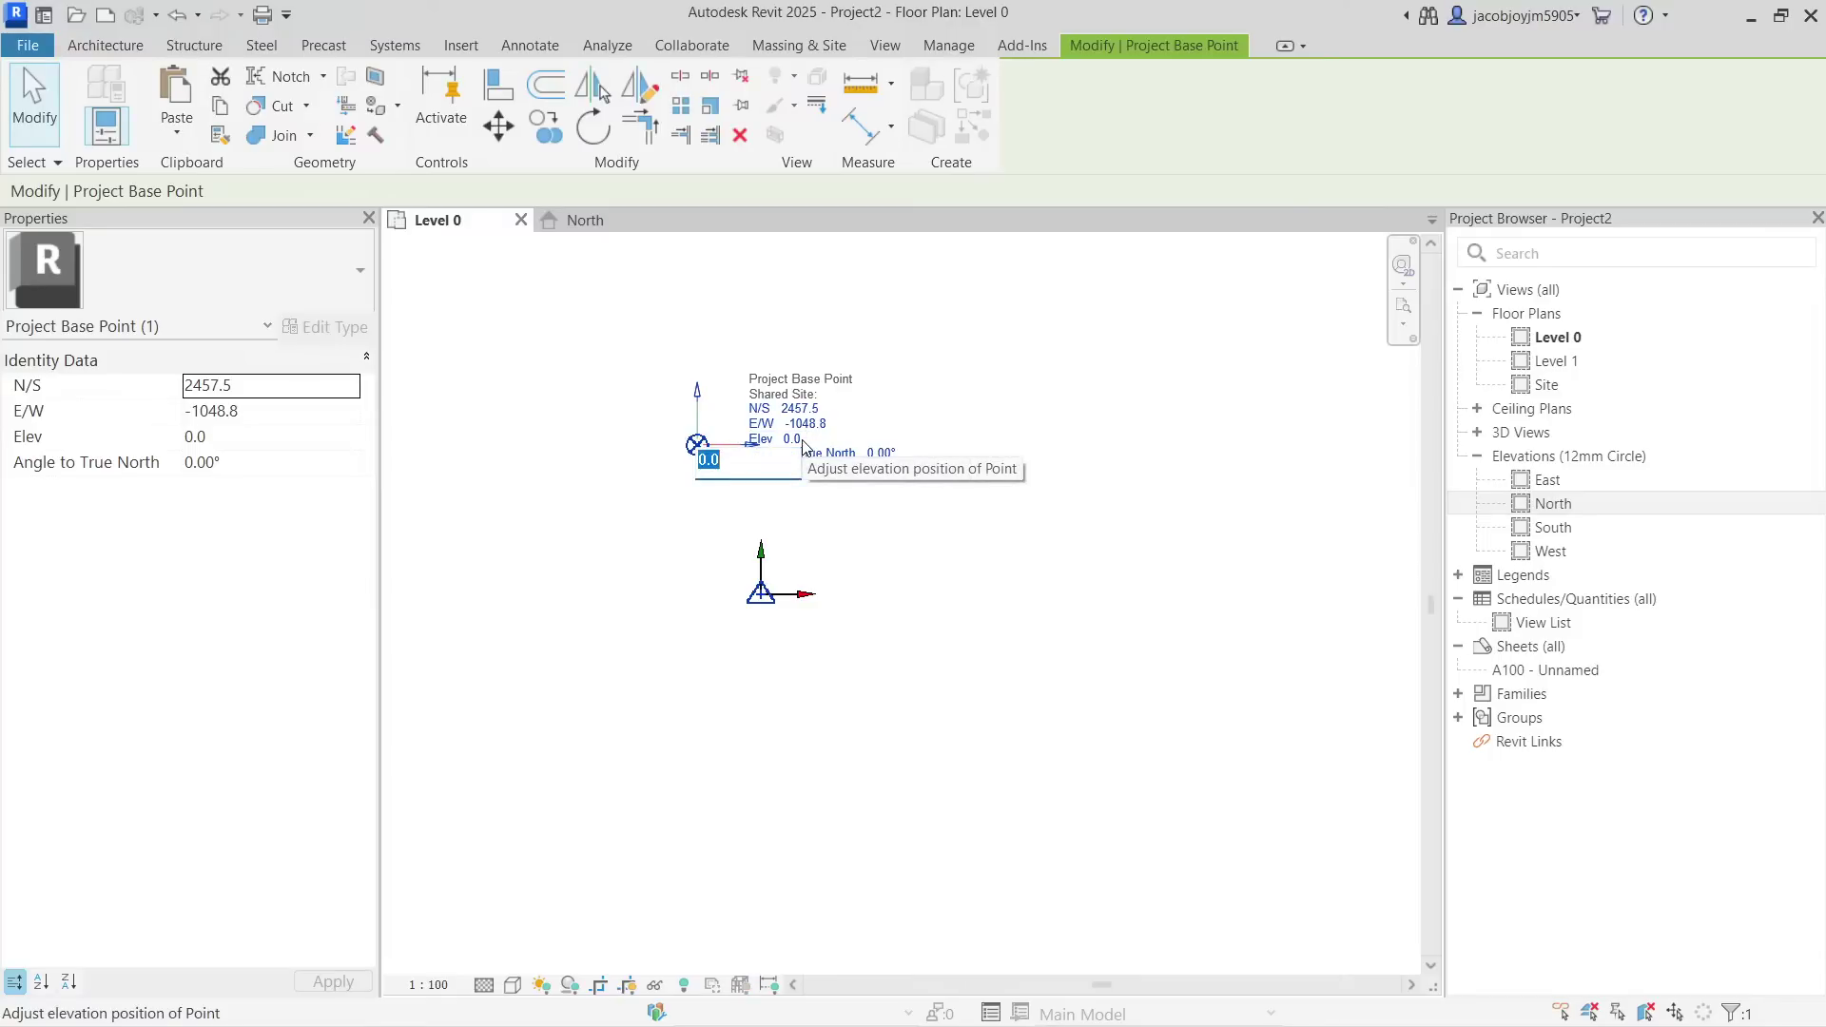
pyautogui.press('BackSpace')
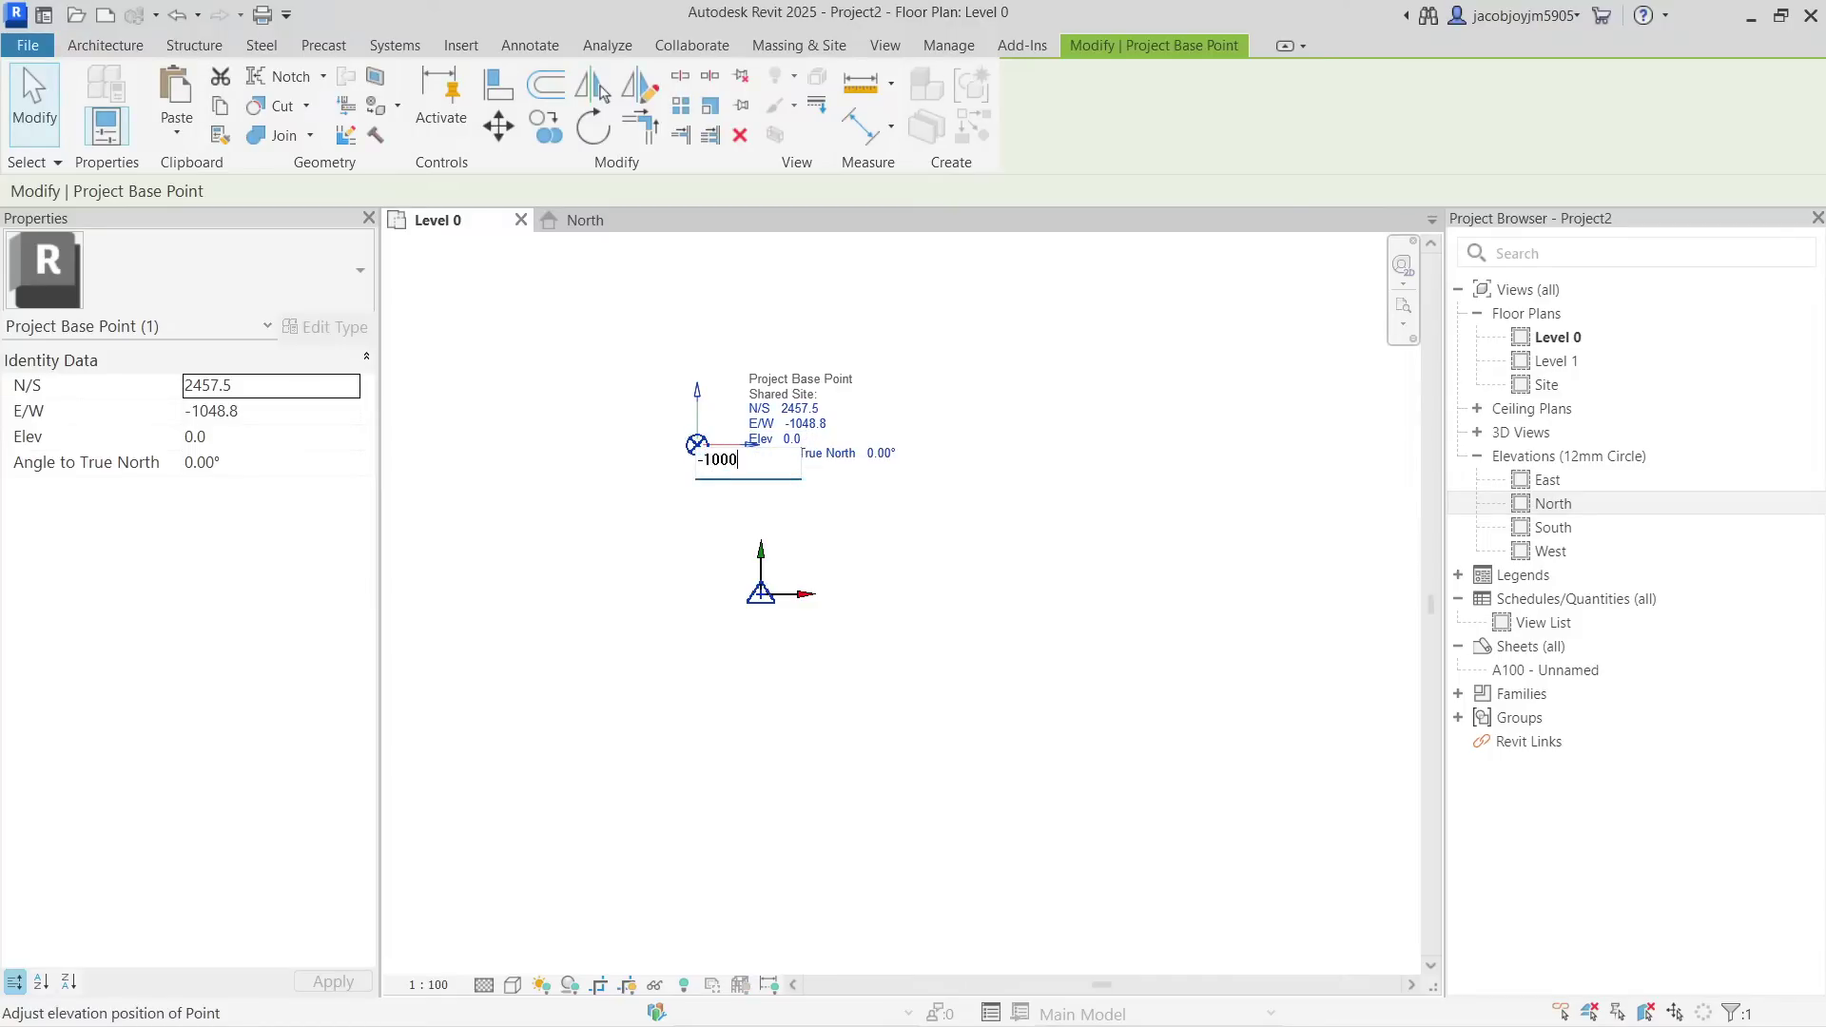
pyautogui.press('Return')
pyautogui.click(720, 516)
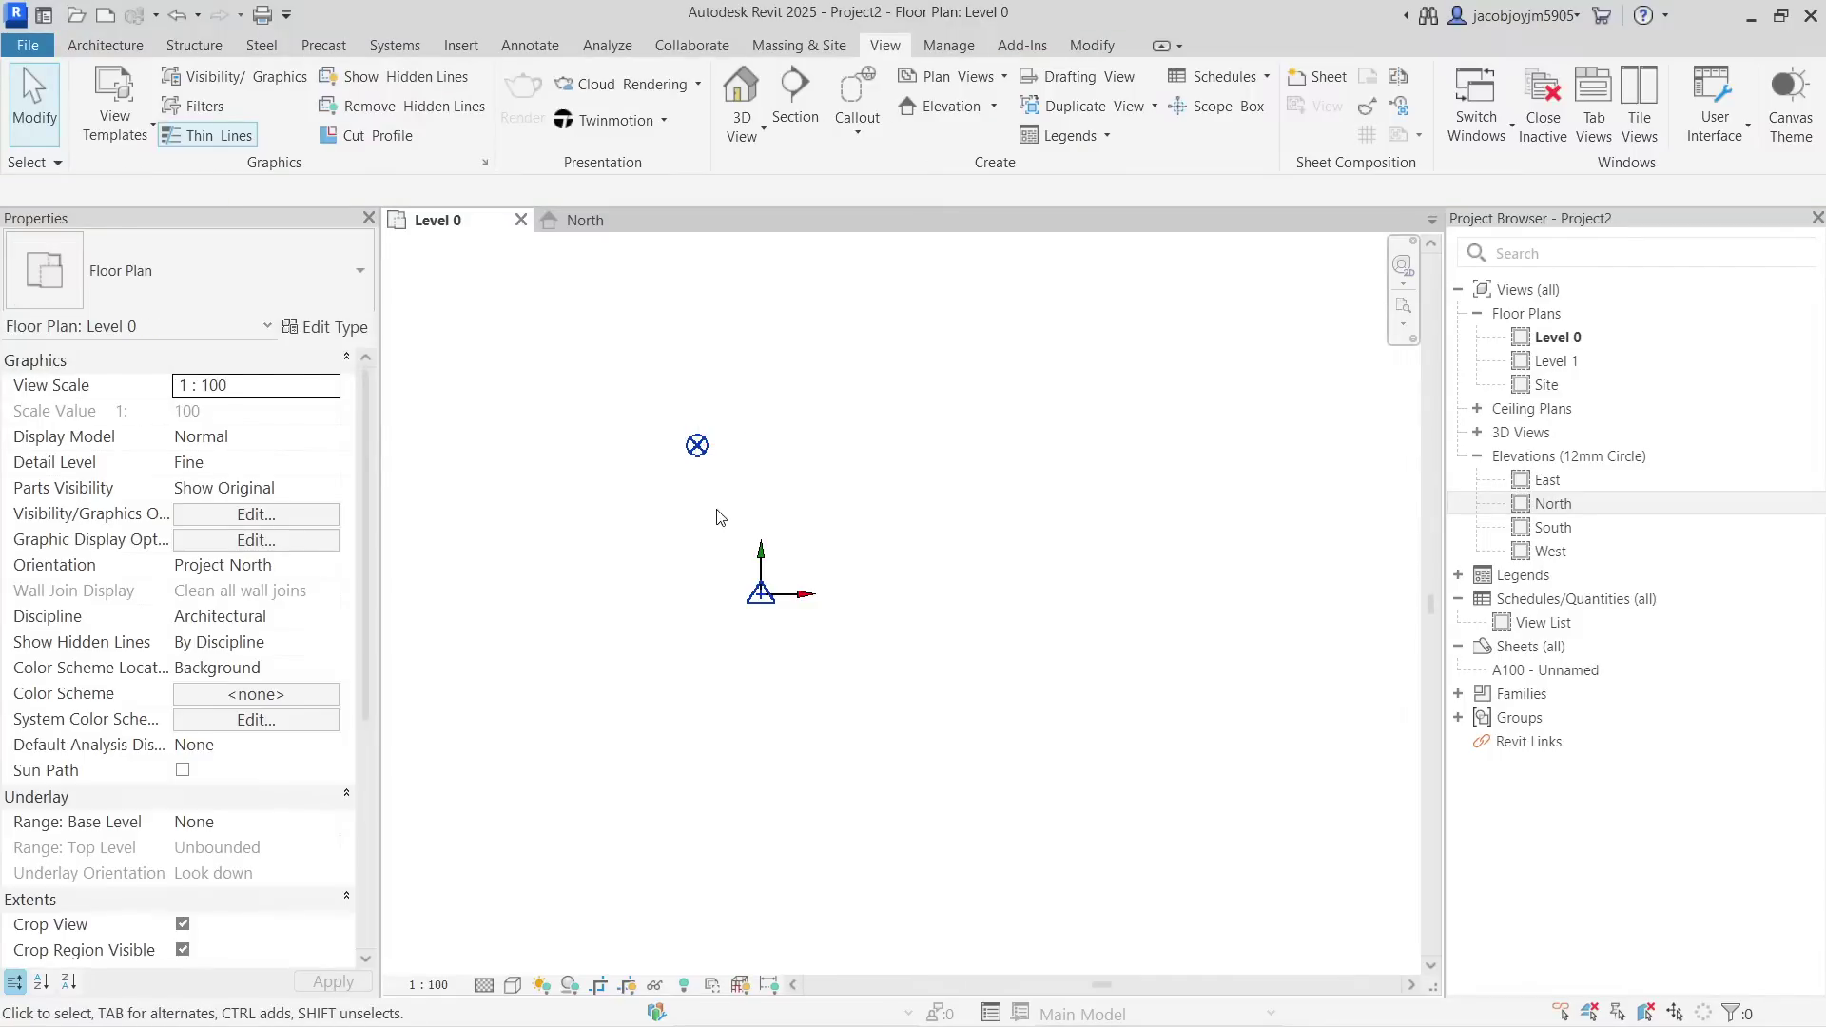
# In the North elevation, place an aligned dimension between the Level 0 line and the project base point.
pyautogui.click(585, 220)
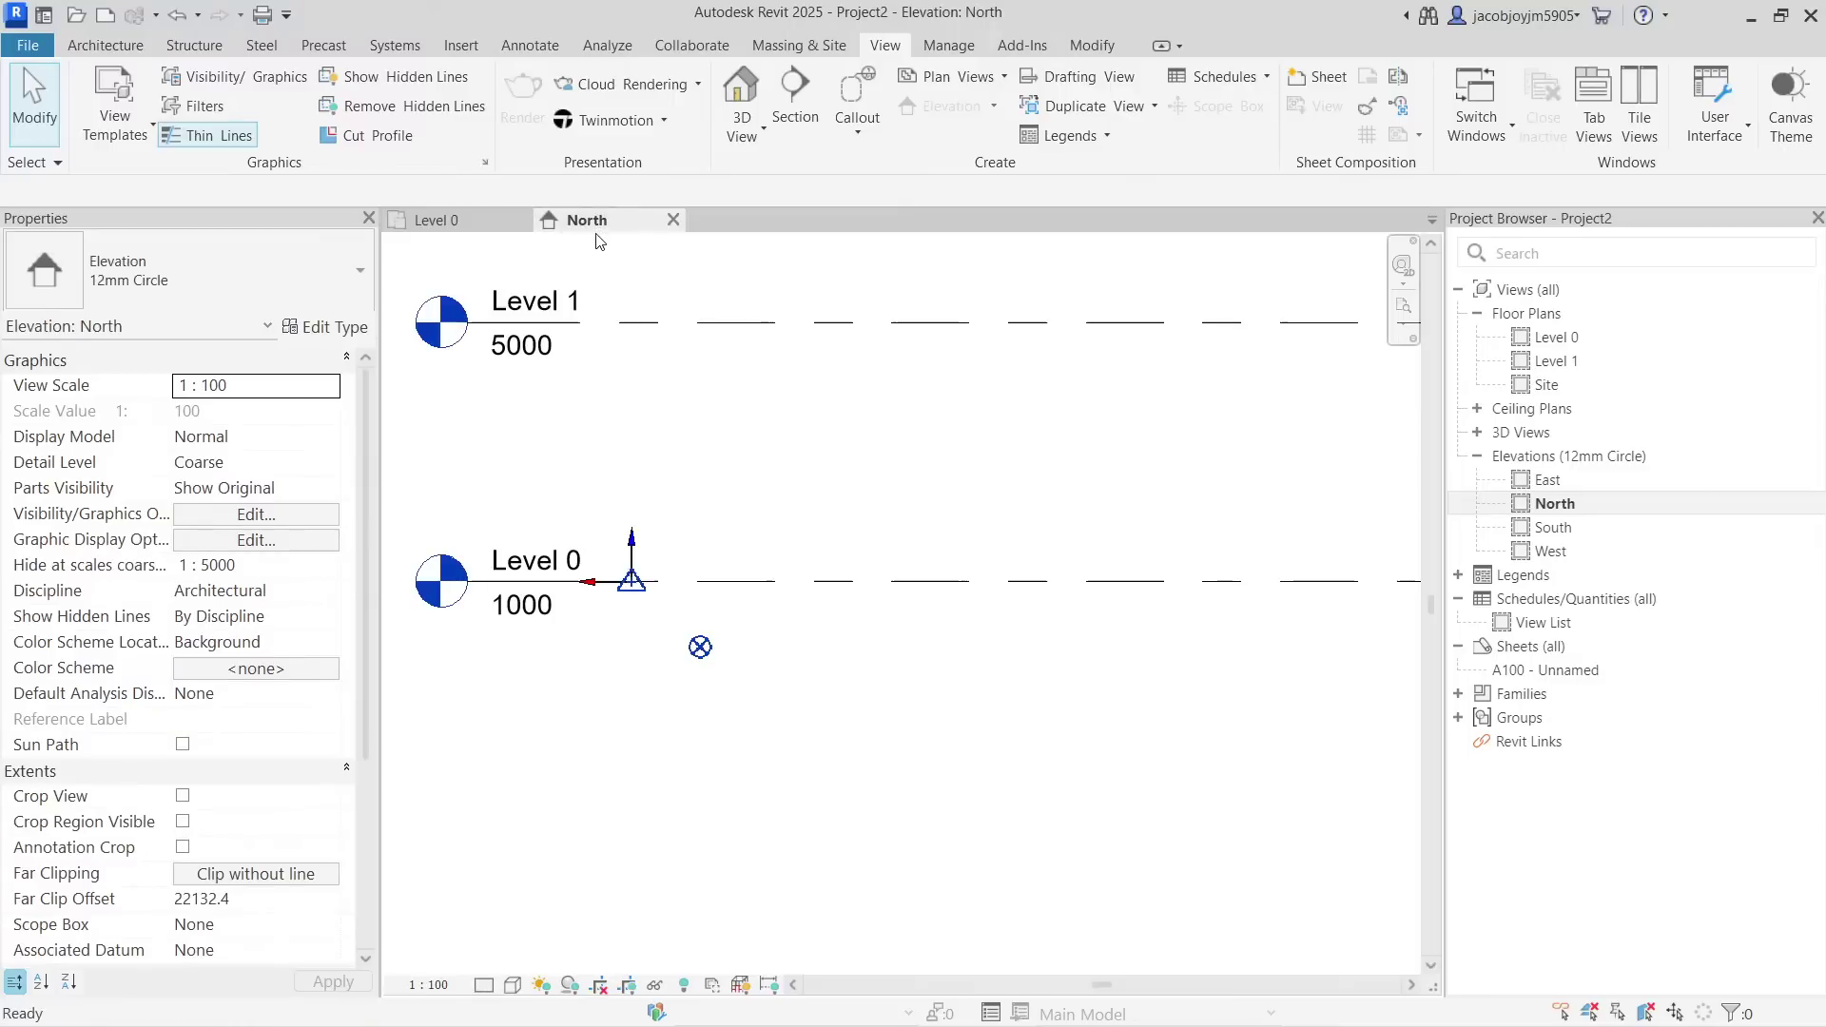
pyautogui.scroll(1, 720, 644)
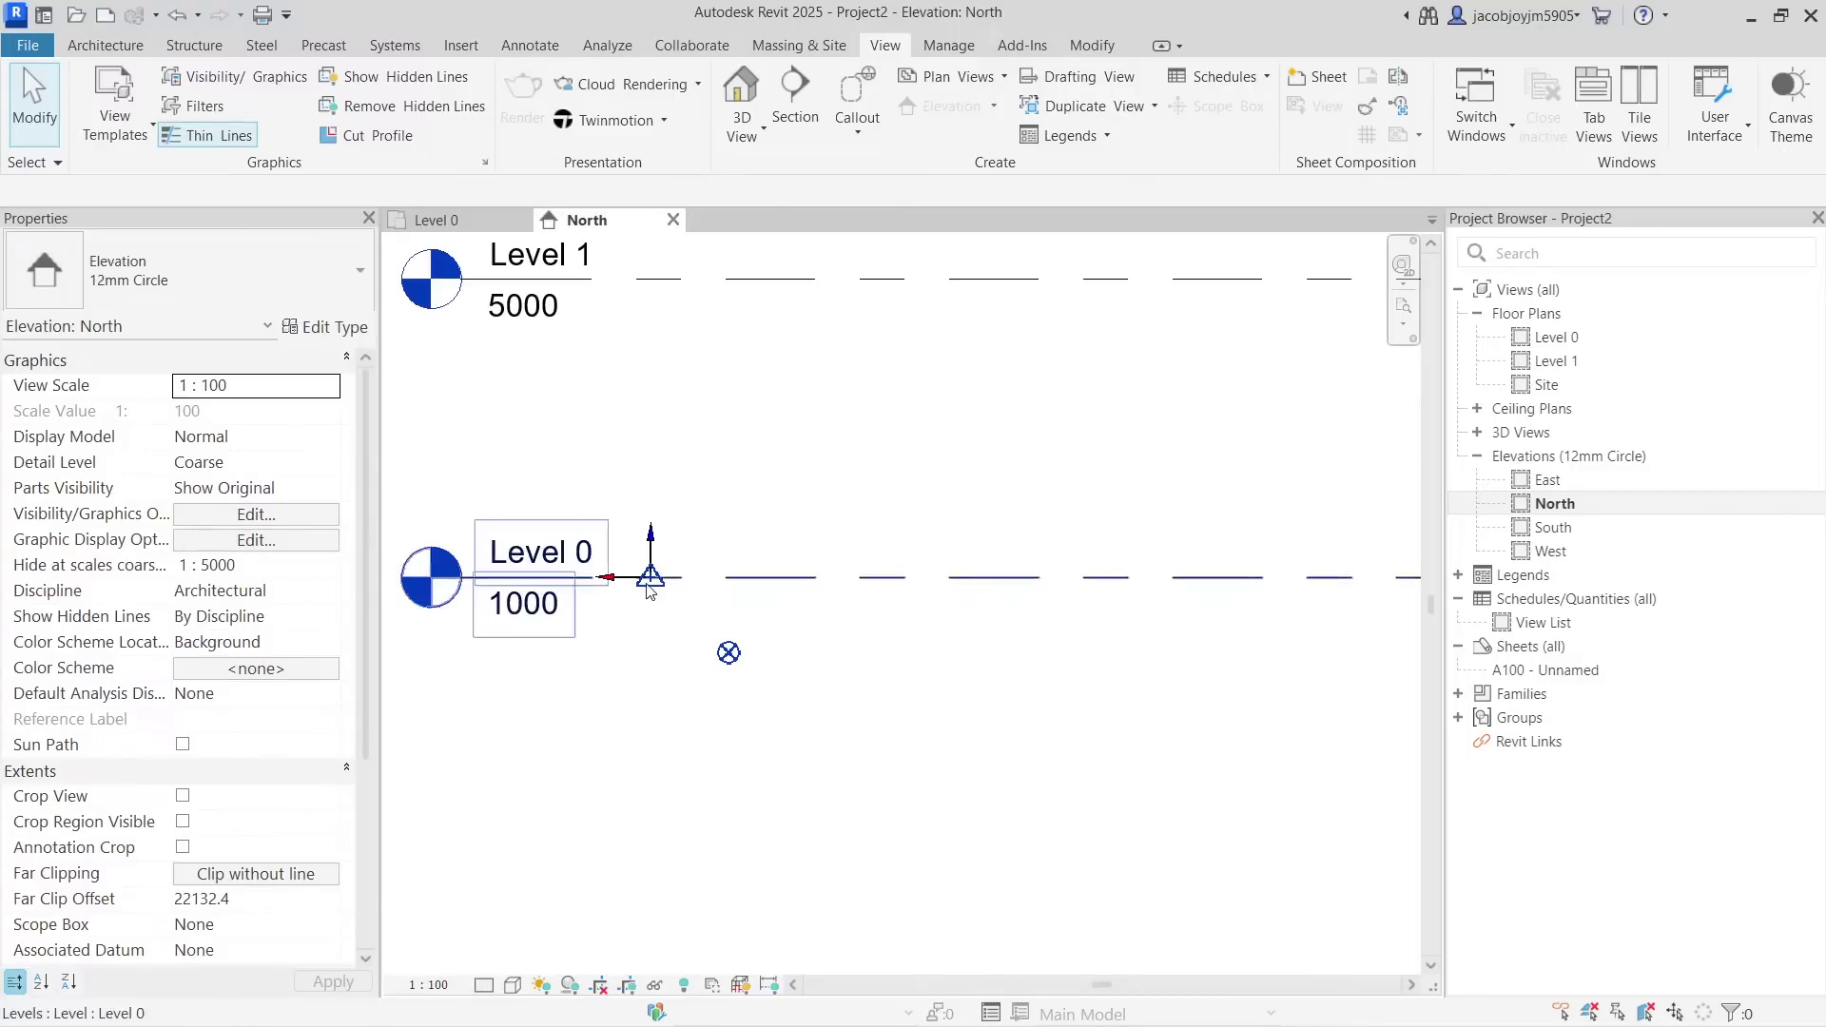
pyautogui.click(728, 654)
pyautogui.press('Escape')
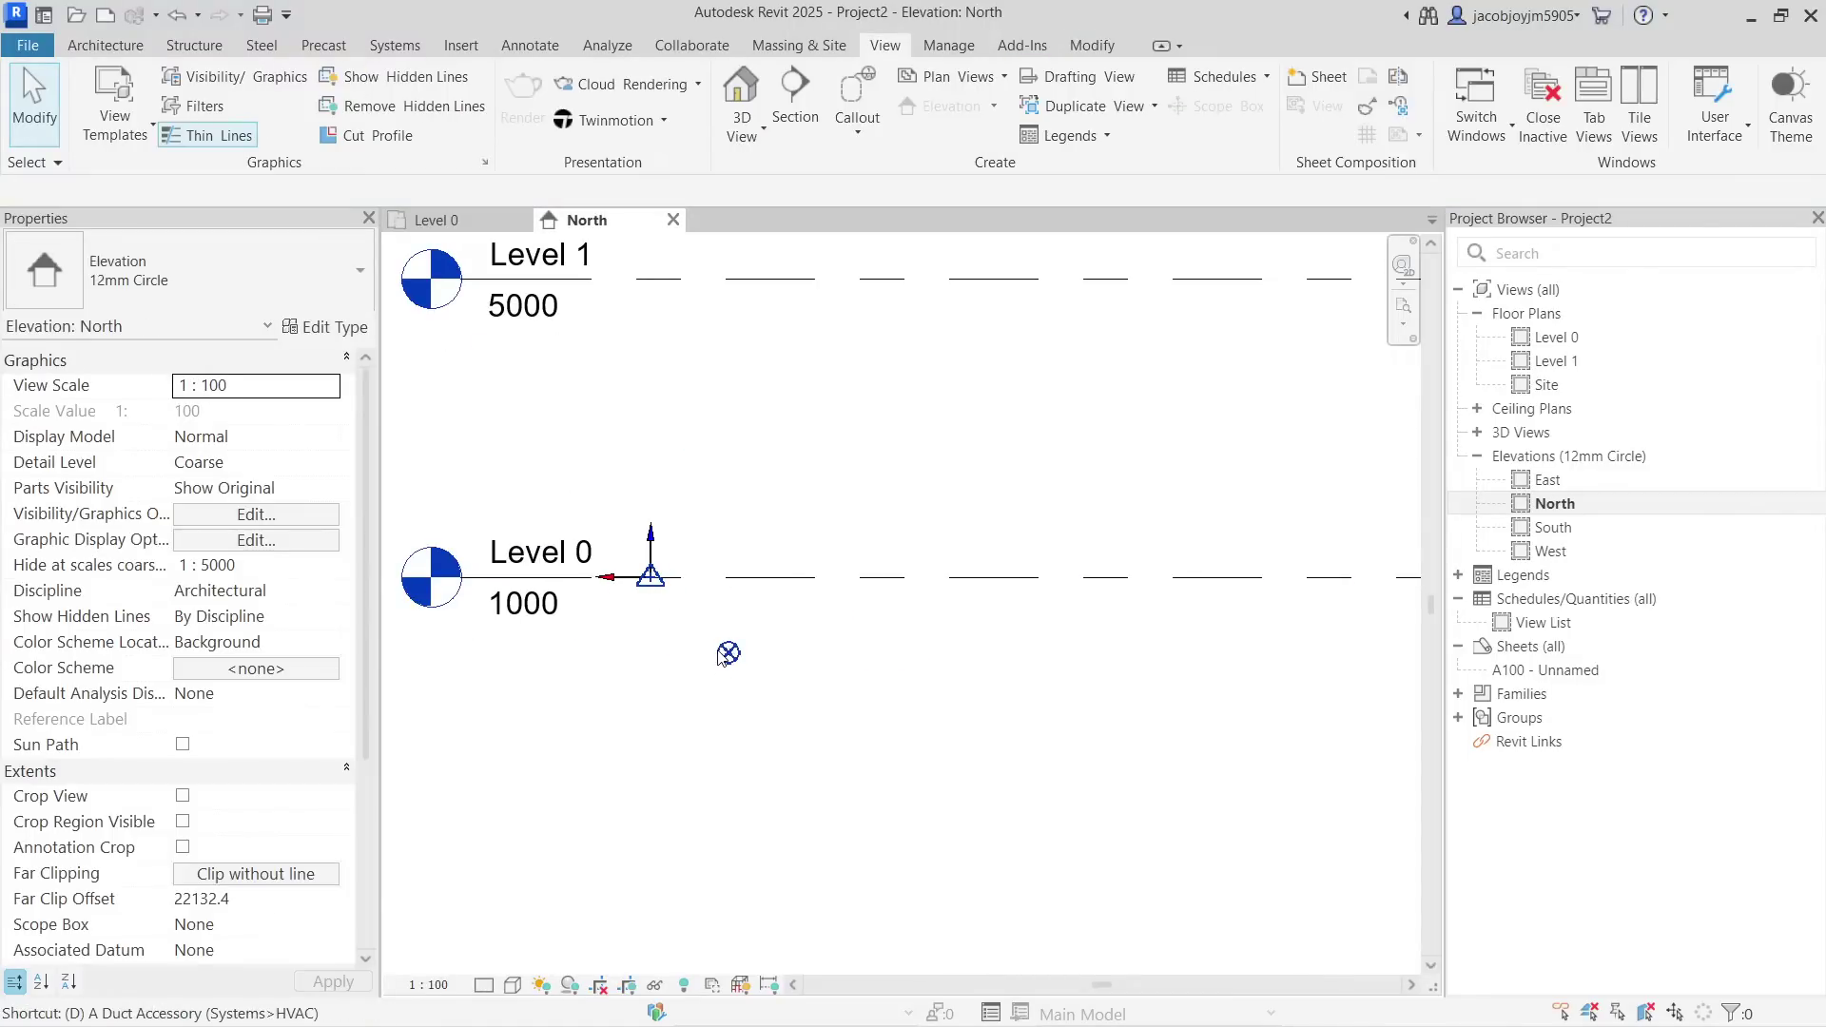
pyautogui.press('d')
pyautogui.press('i')
pyautogui.click(729, 653)
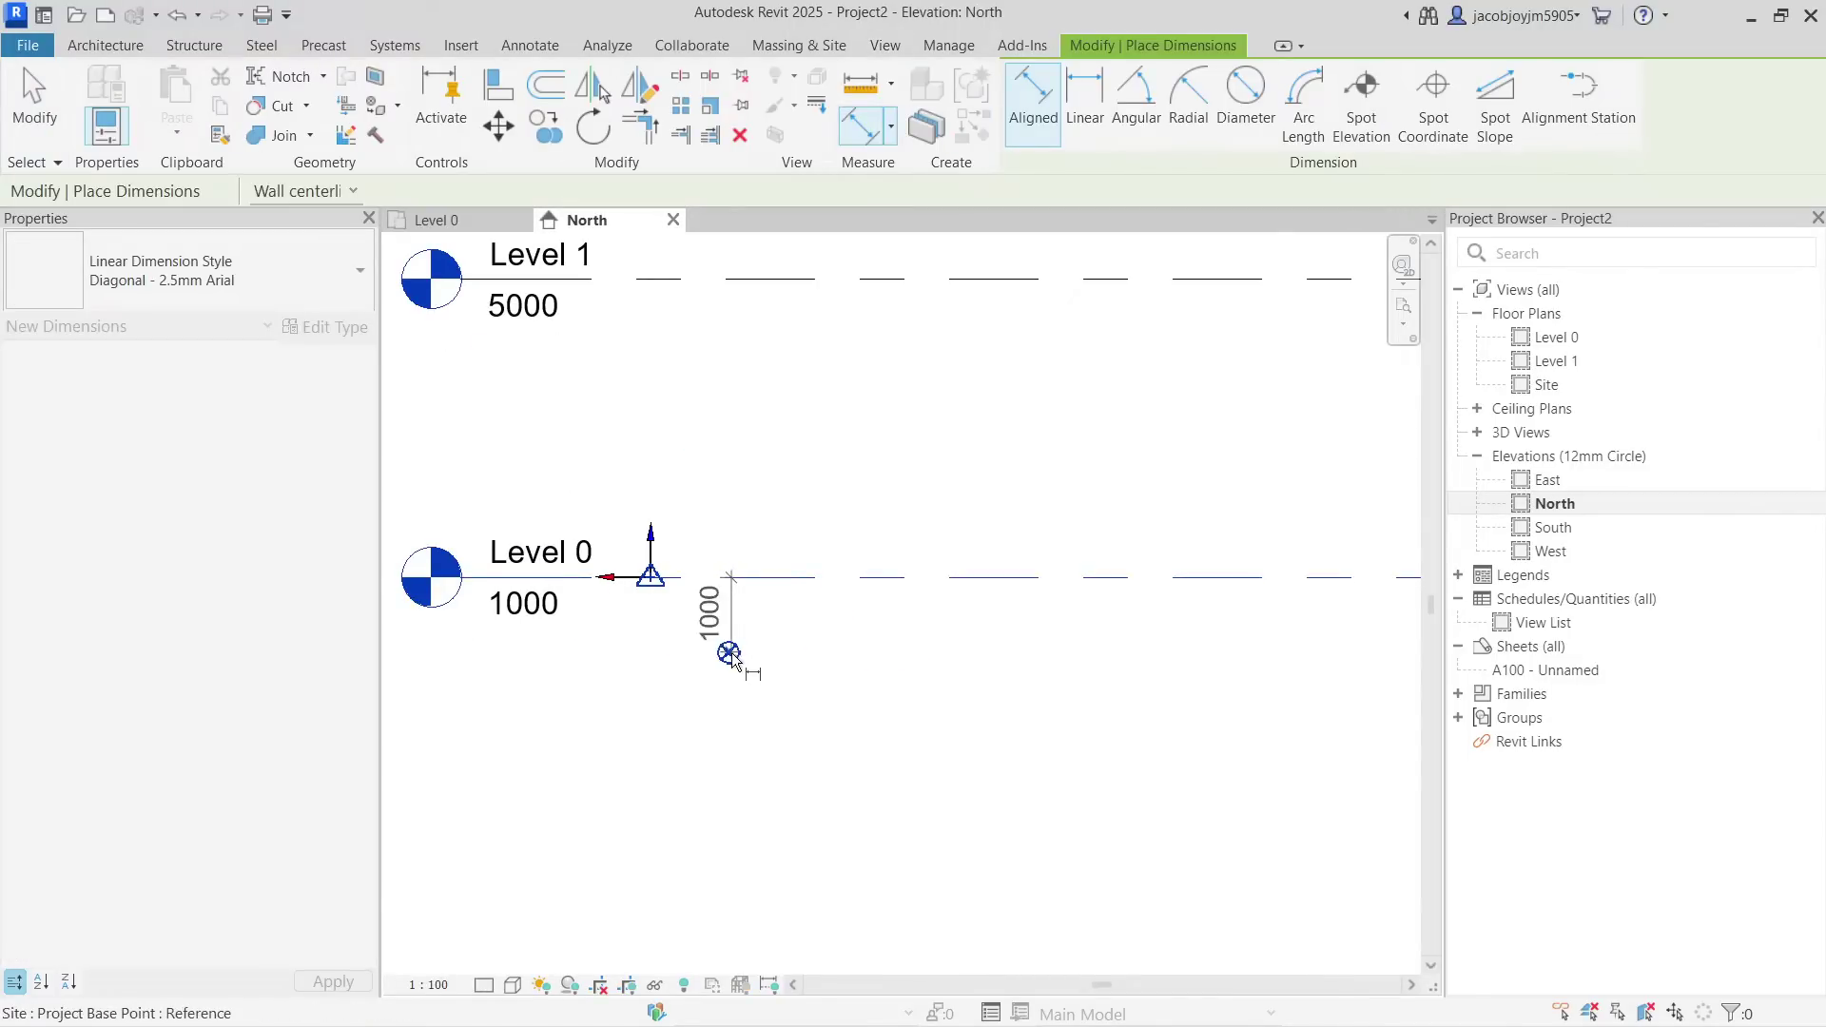
pyautogui.click(849, 670)
pyautogui.press('Escape')
pyautogui.press('Escape')
pyautogui.scroll(-2, 753, 625)
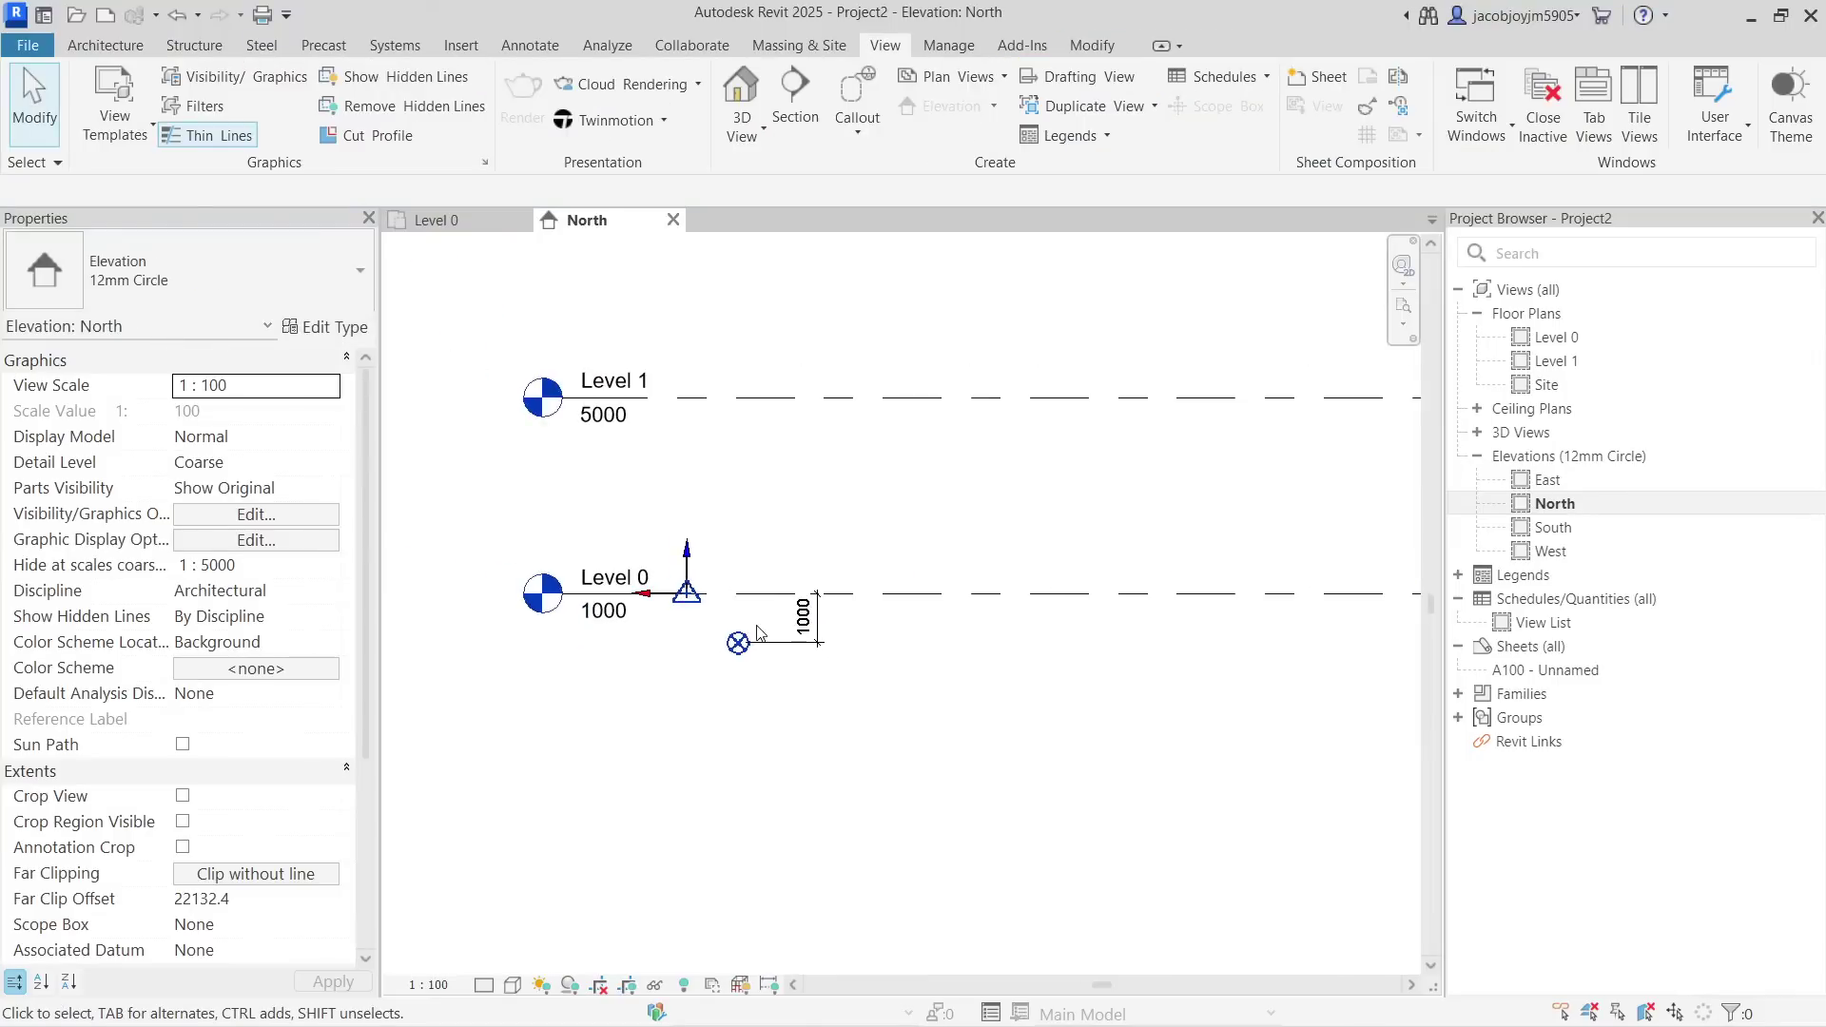
# Inspect the shared-site coordinates of the project base point and the survey point in the North elevation.
pyautogui.click(749, 649)
pyautogui.press('Escape')
pyautogui.click(736, 653)
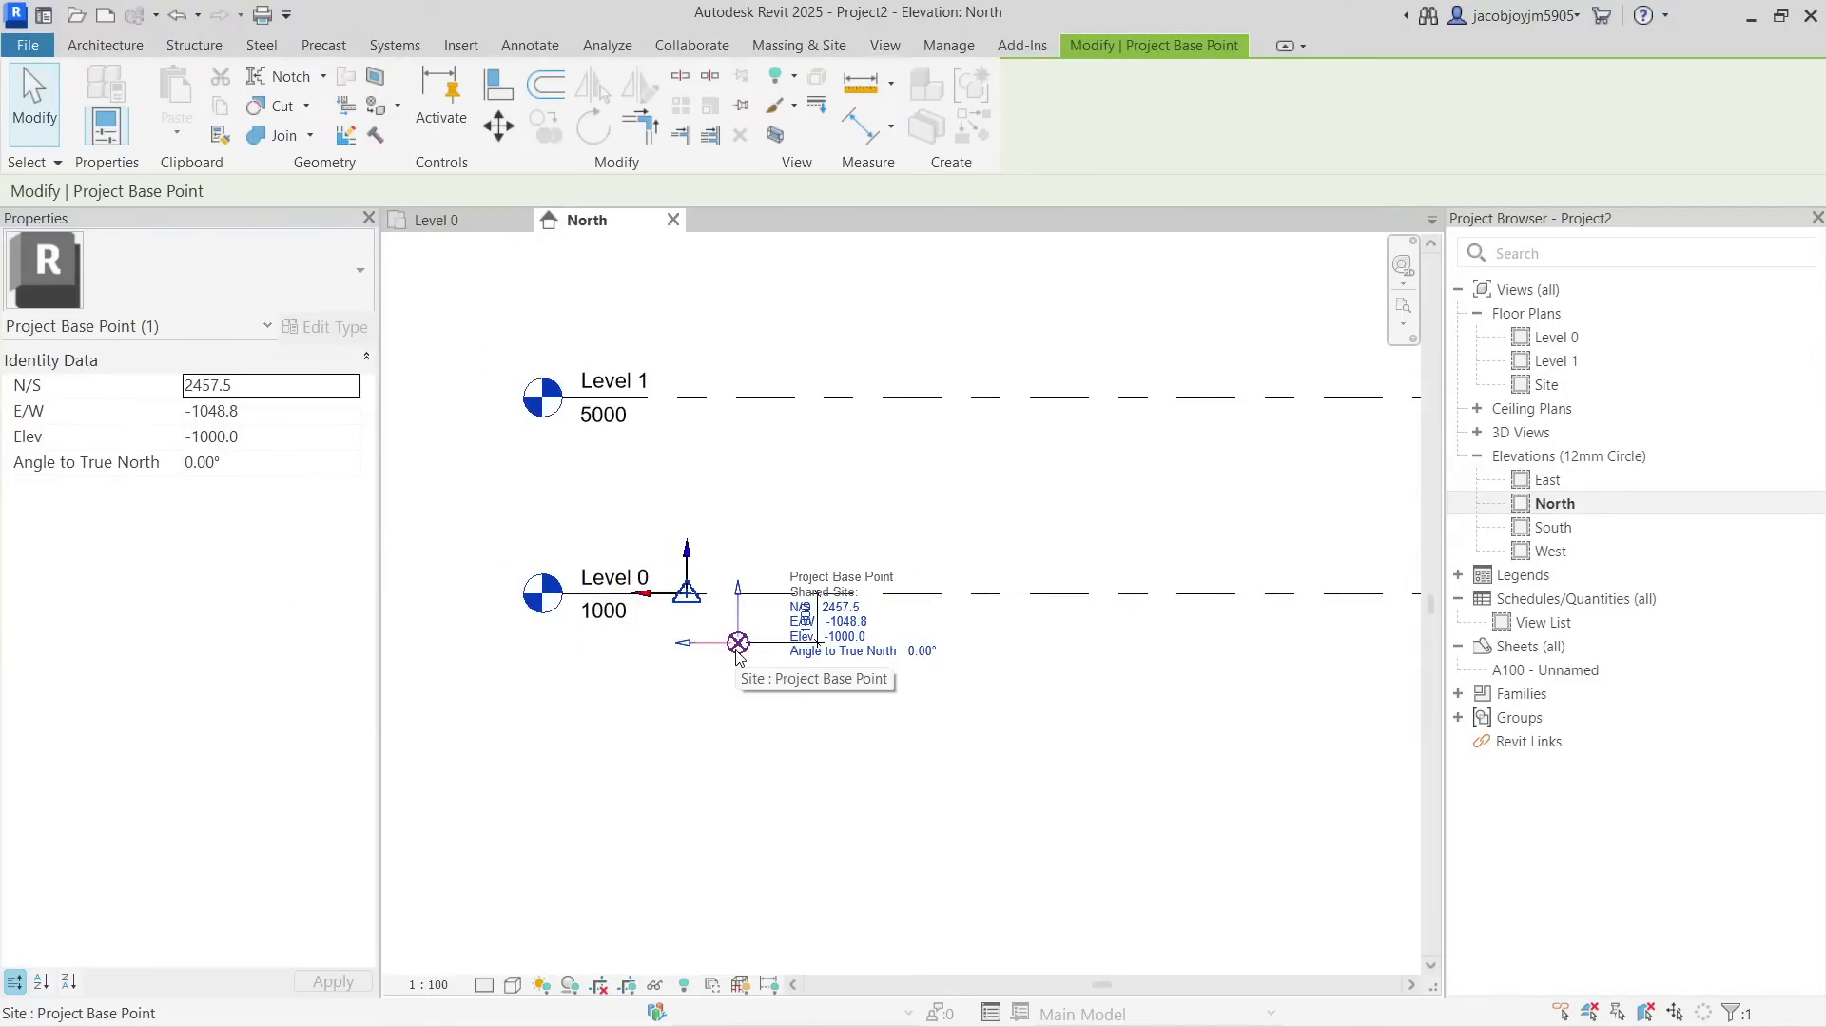
pyautogui.press('Escape')
pyautogui.click(687, 603)
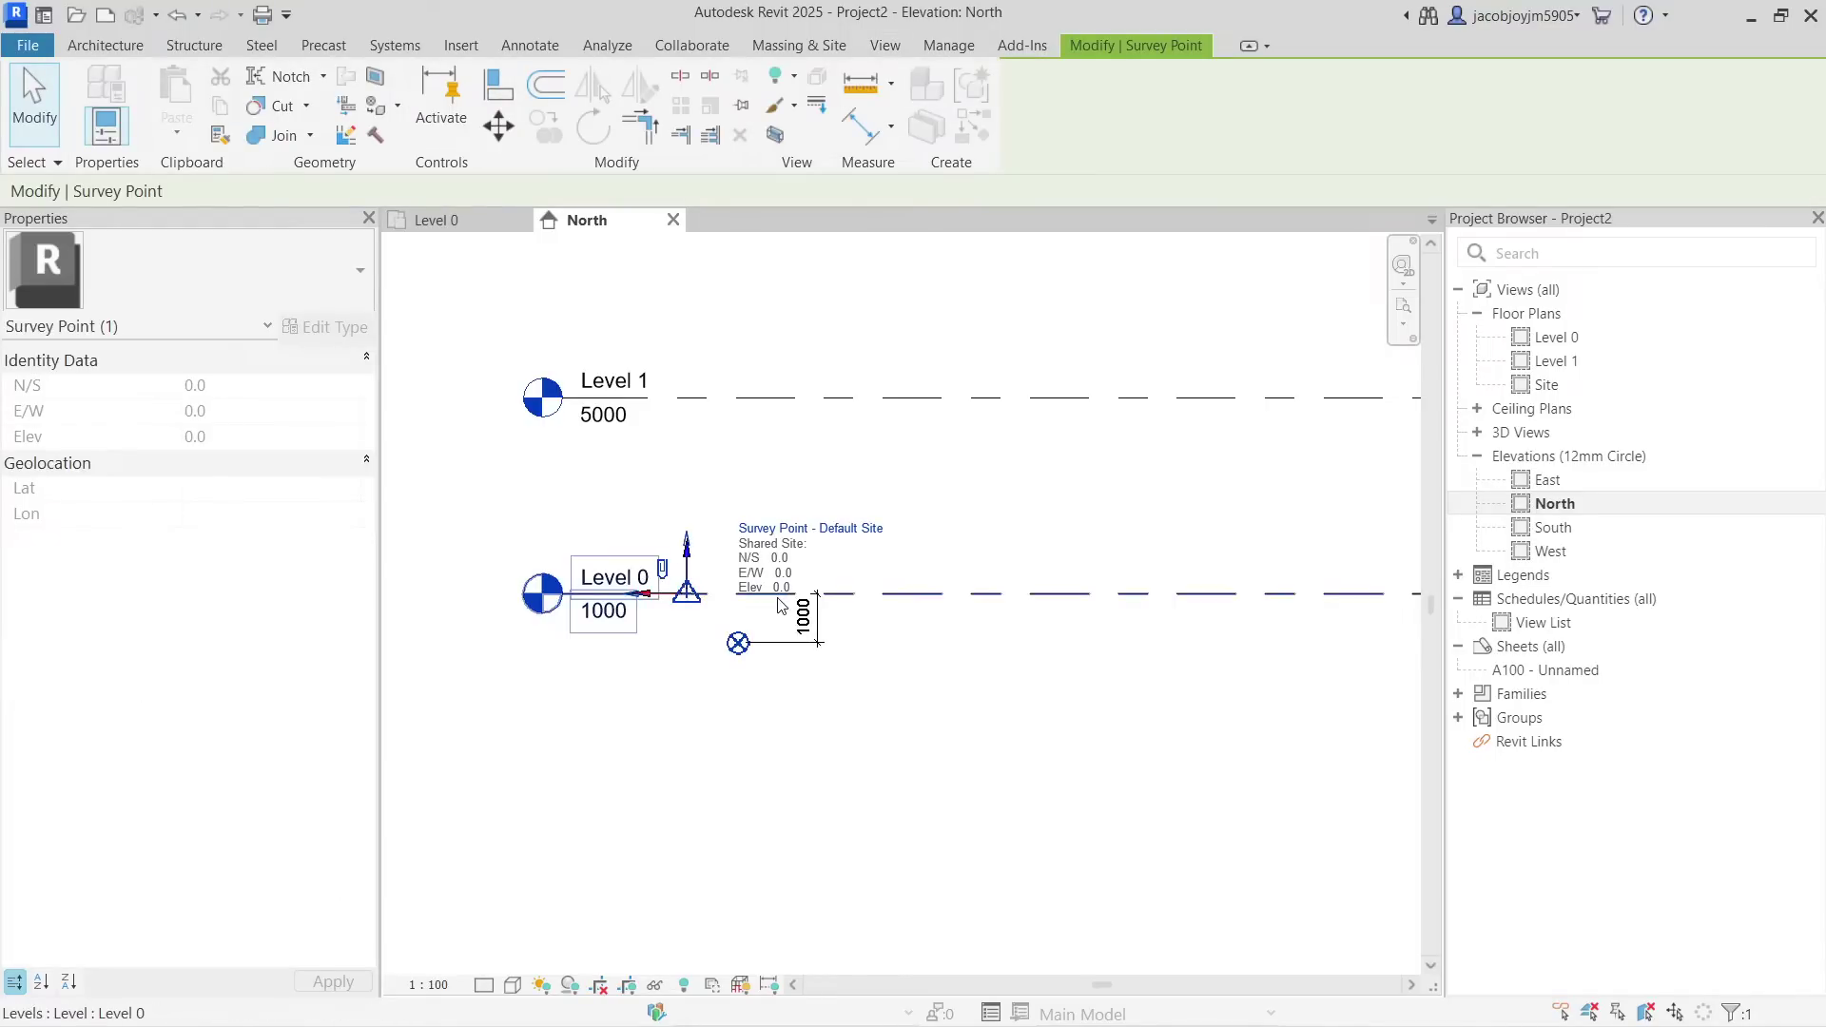
pyautogui.scroll(1, 606, 599)
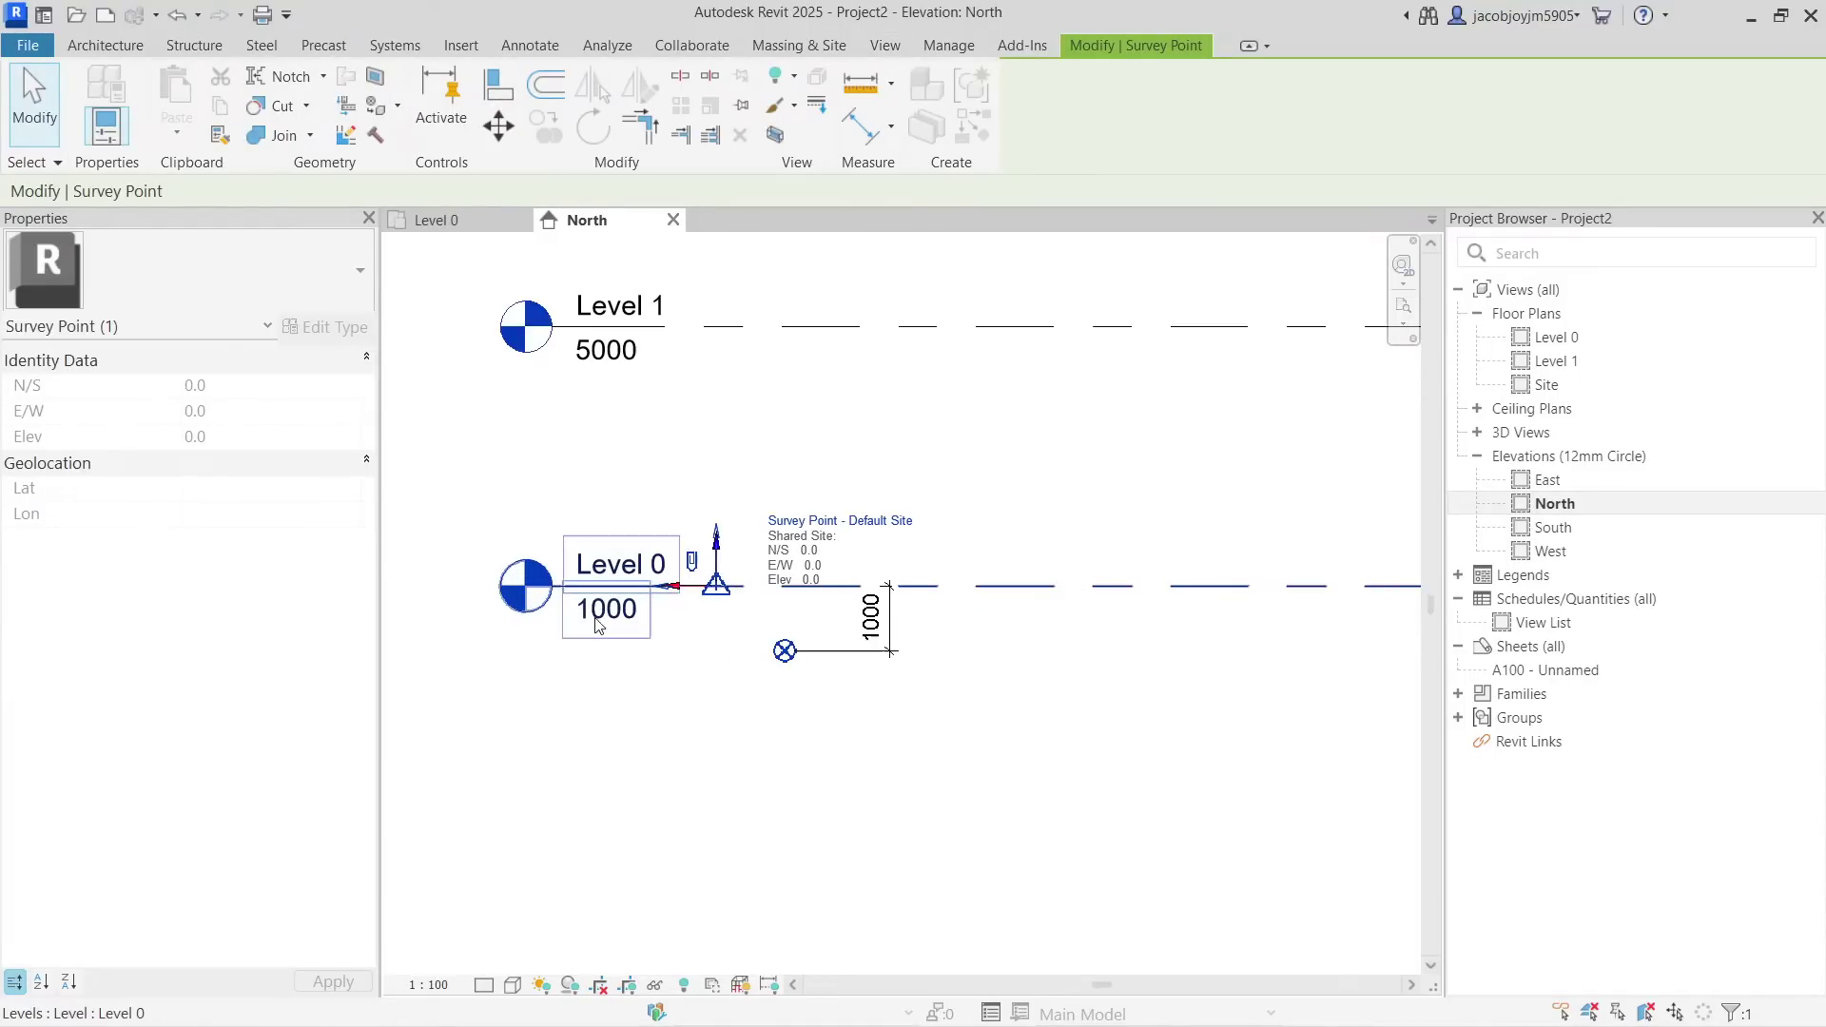
pyautogui.click(601, 647)
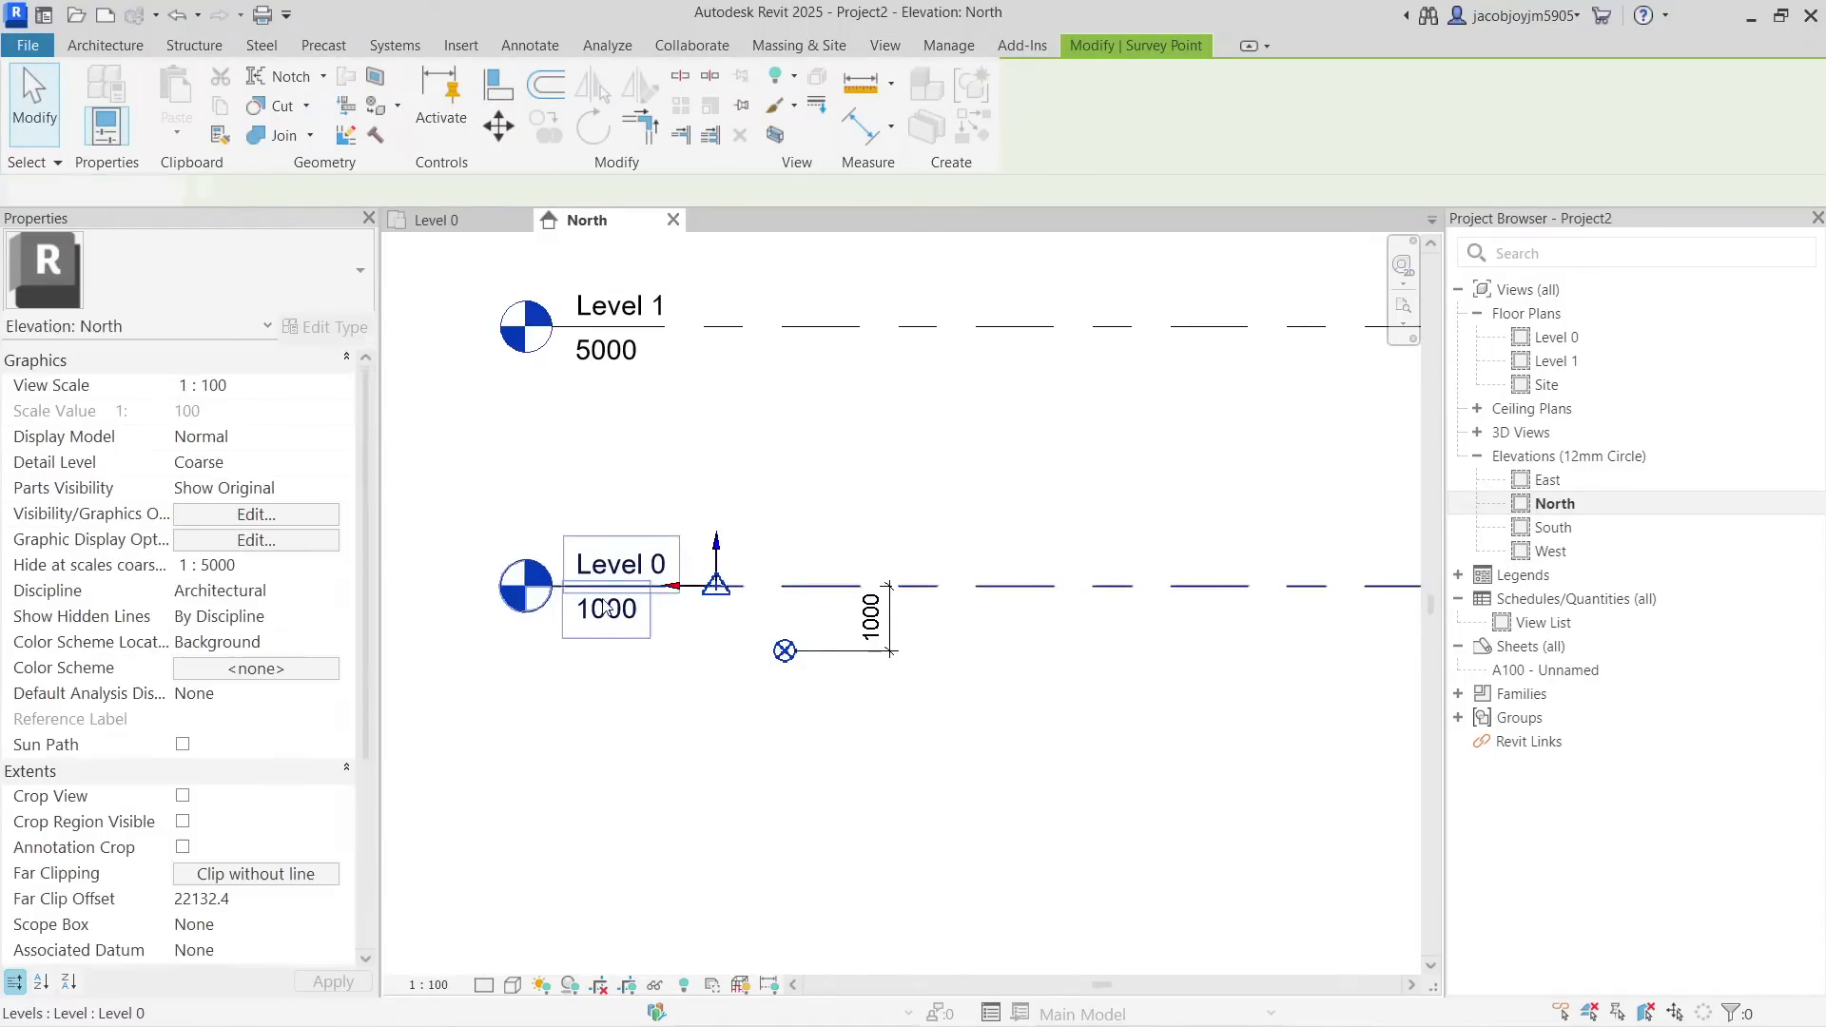
# Change the elevation base of the Level 0 line's Circle Head - Project Datum type to Survey Point.
pyautogui.click(603, 587)
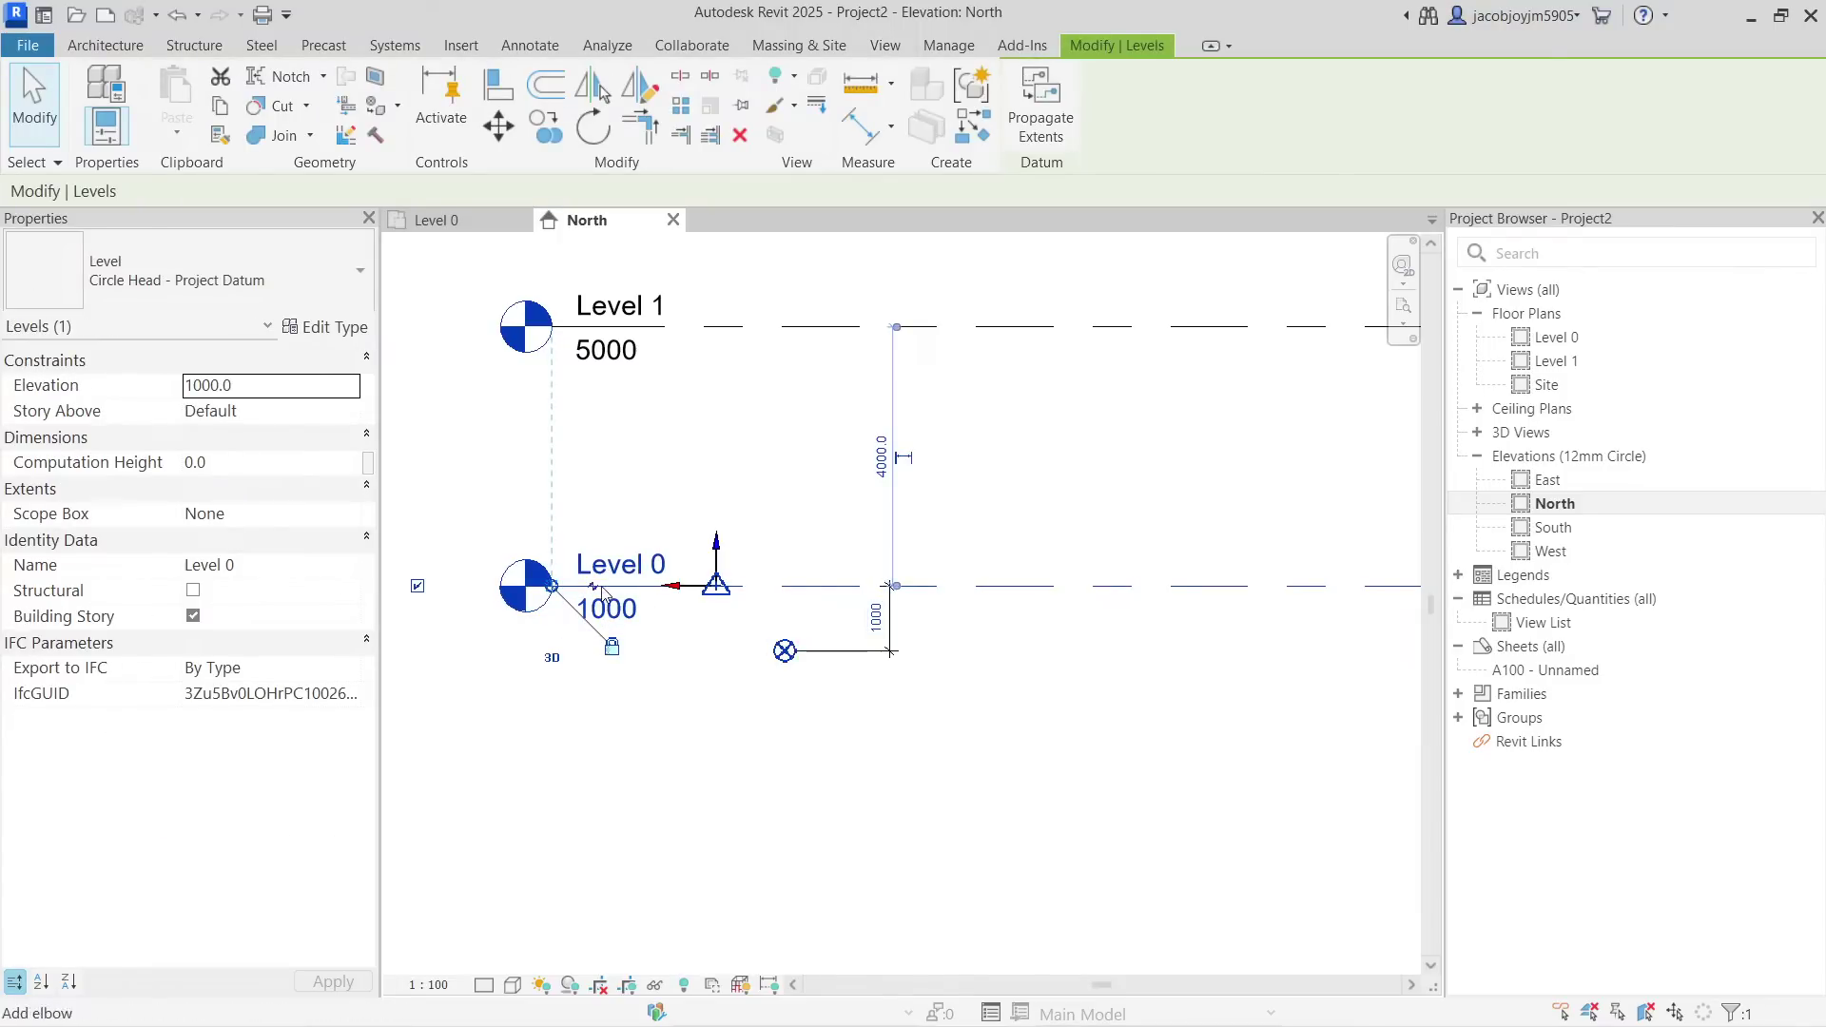
pyautogui.click(344, 334)
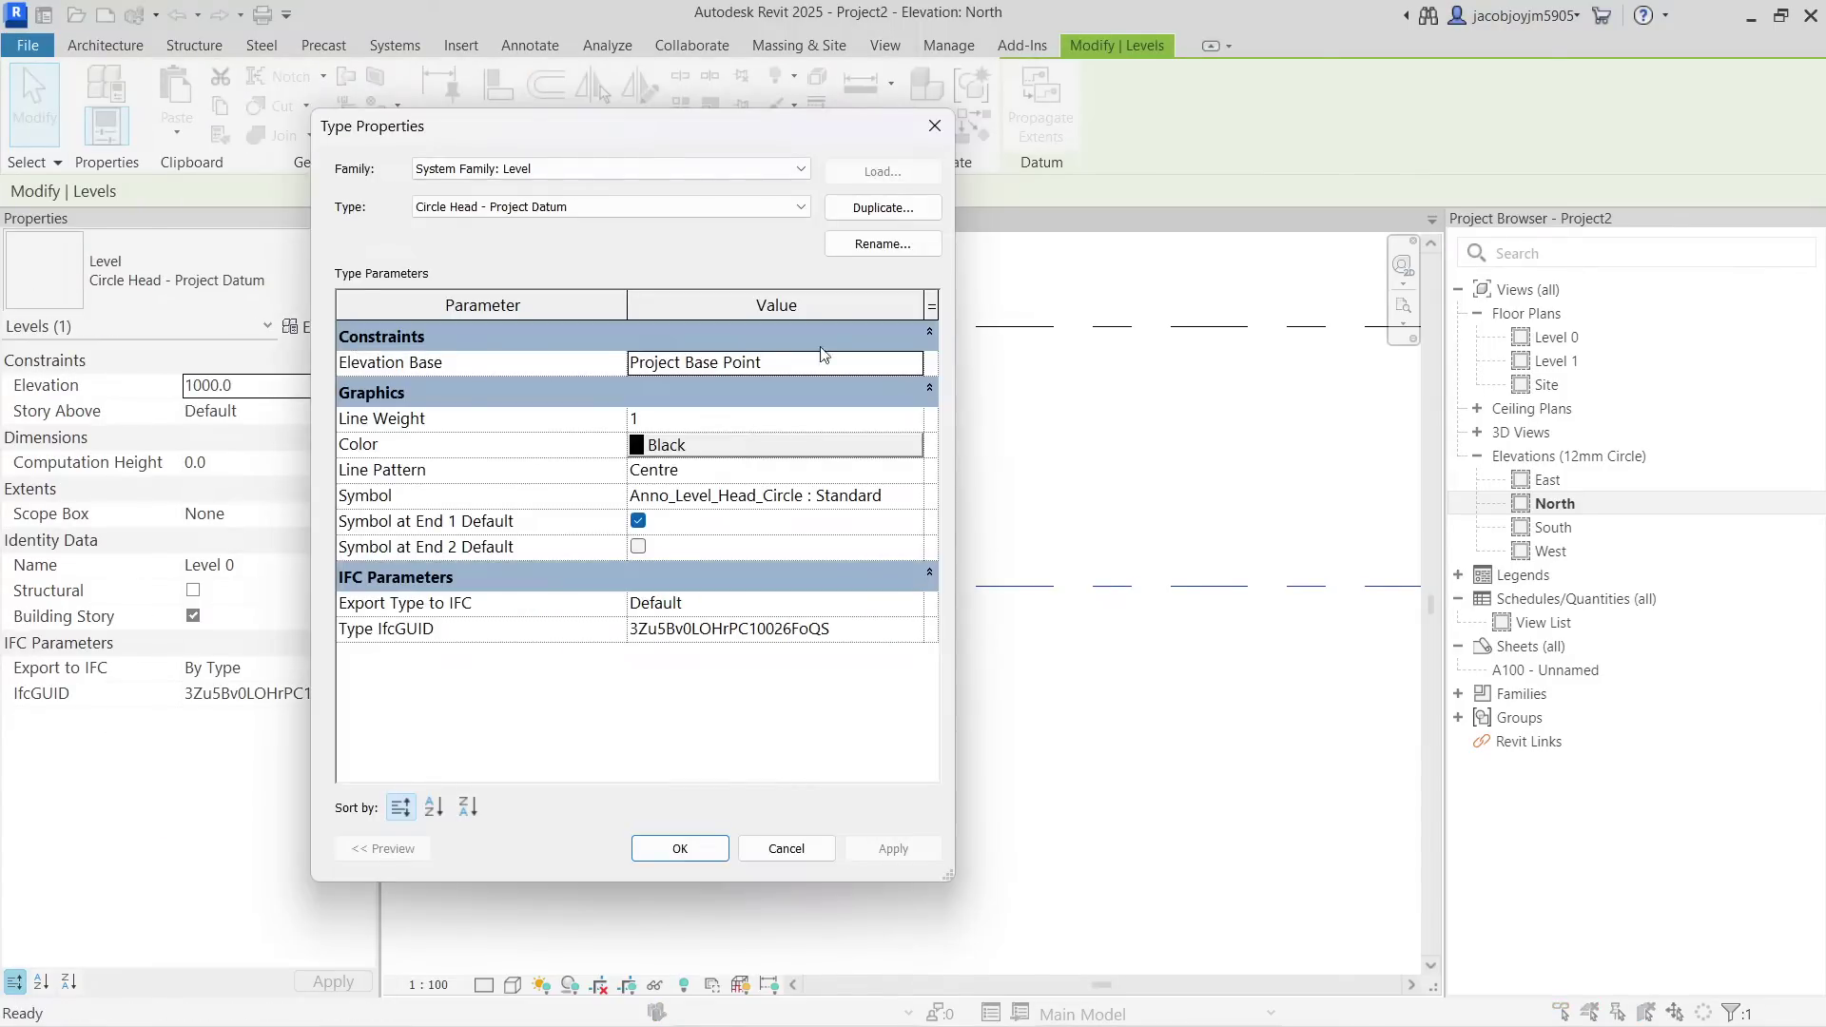
pyautogui.click(914, 362)
pyautogui.click(700, 412)
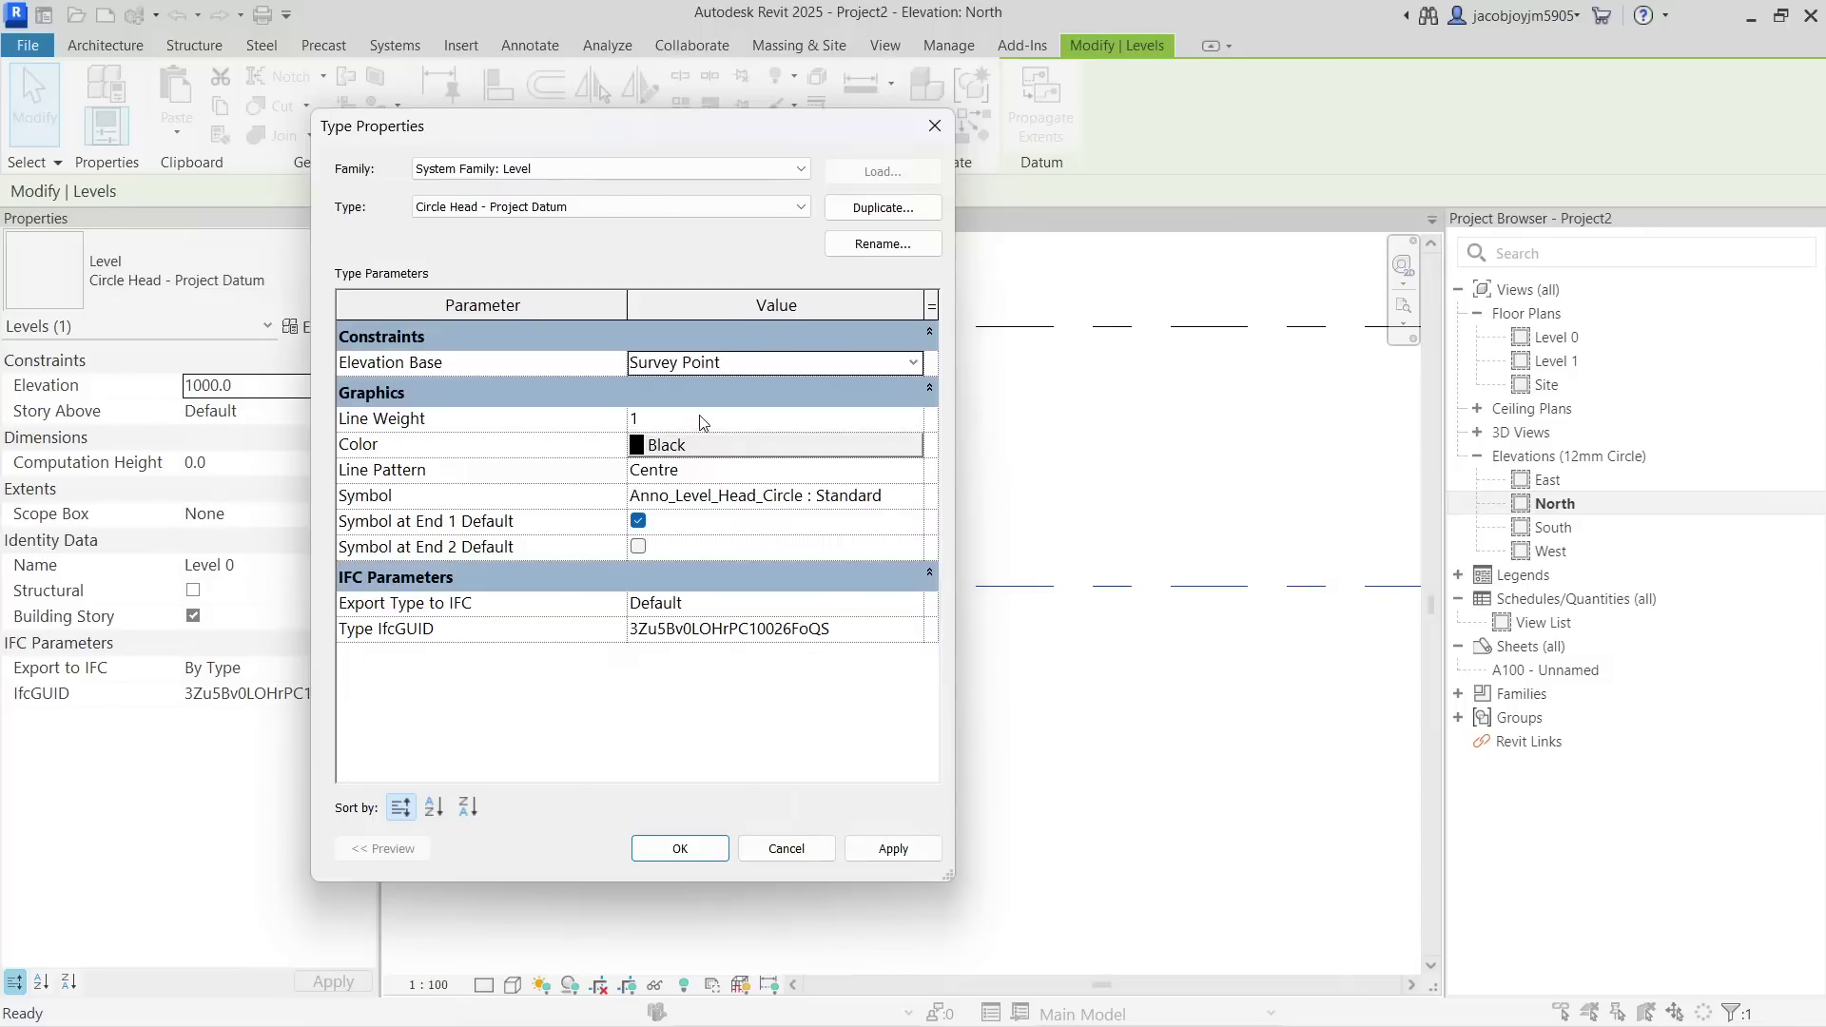
pyautogui.click(680, 849)
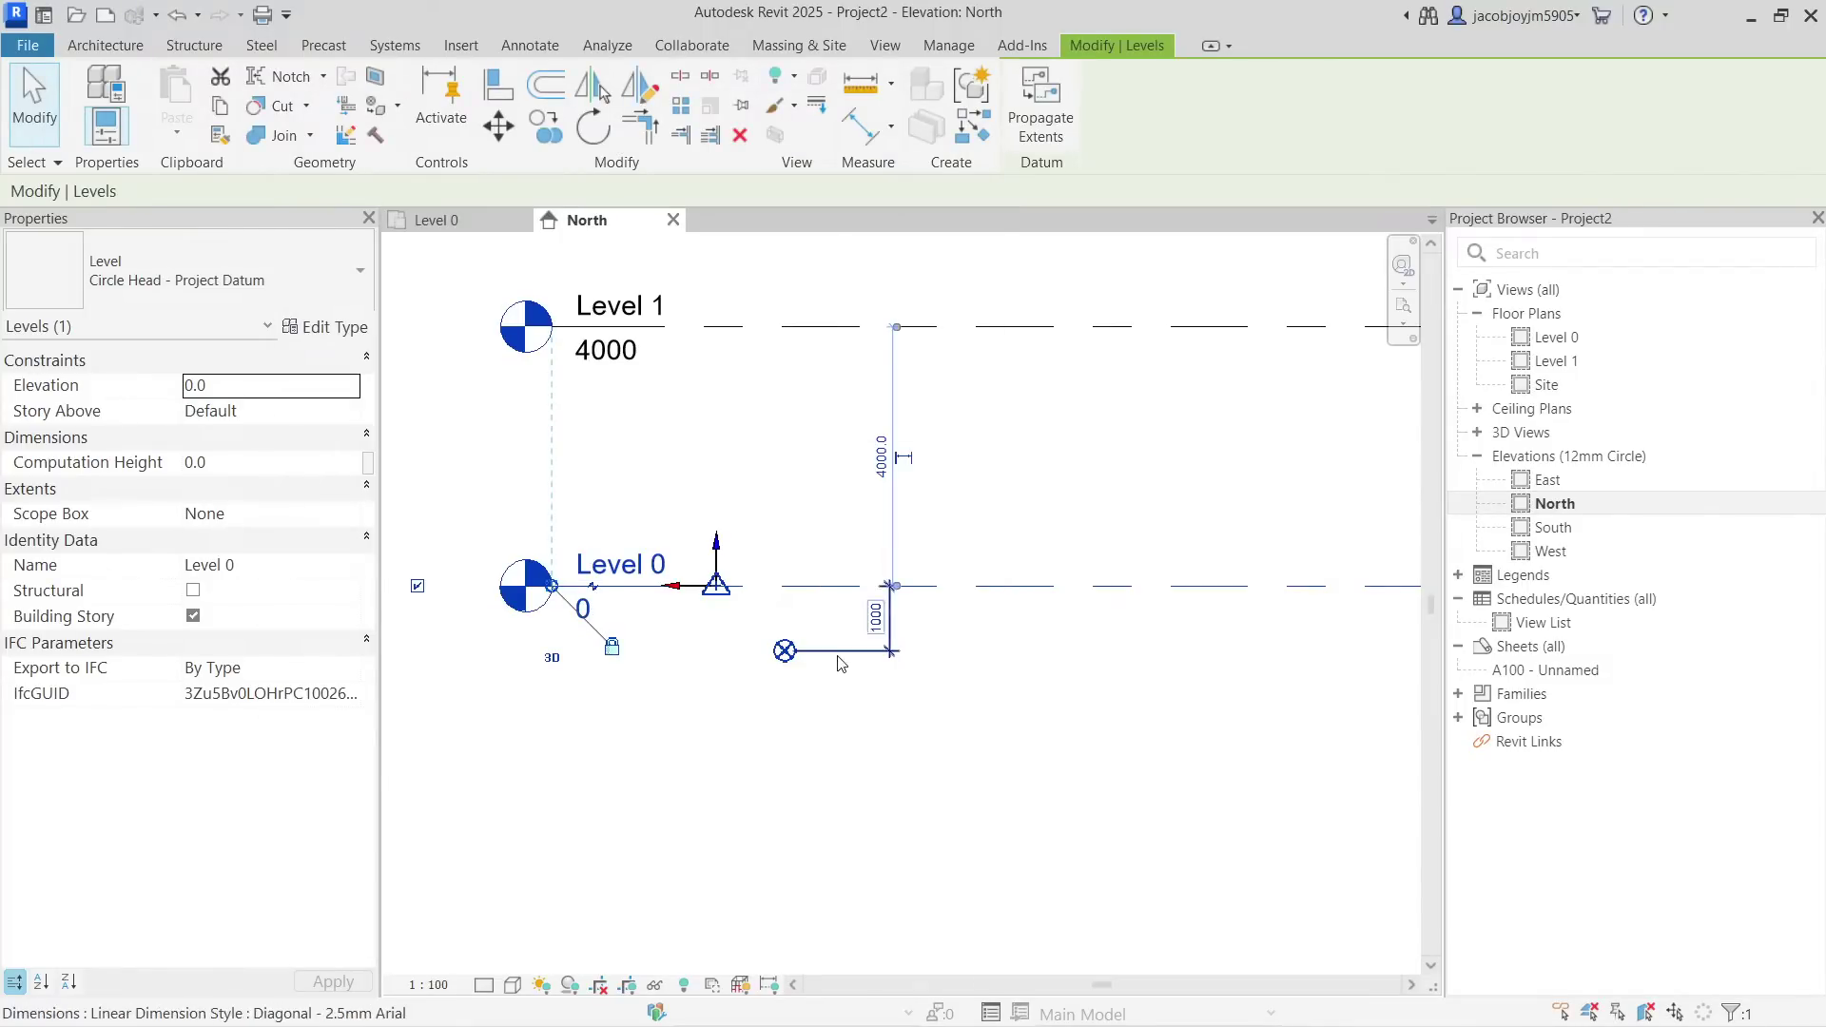
pyautogui.press('Escape')
# Compare the project base point's elevation with the elevations of Level 0 and Level 1 in the North view.
pyautogui.click(785, 652)
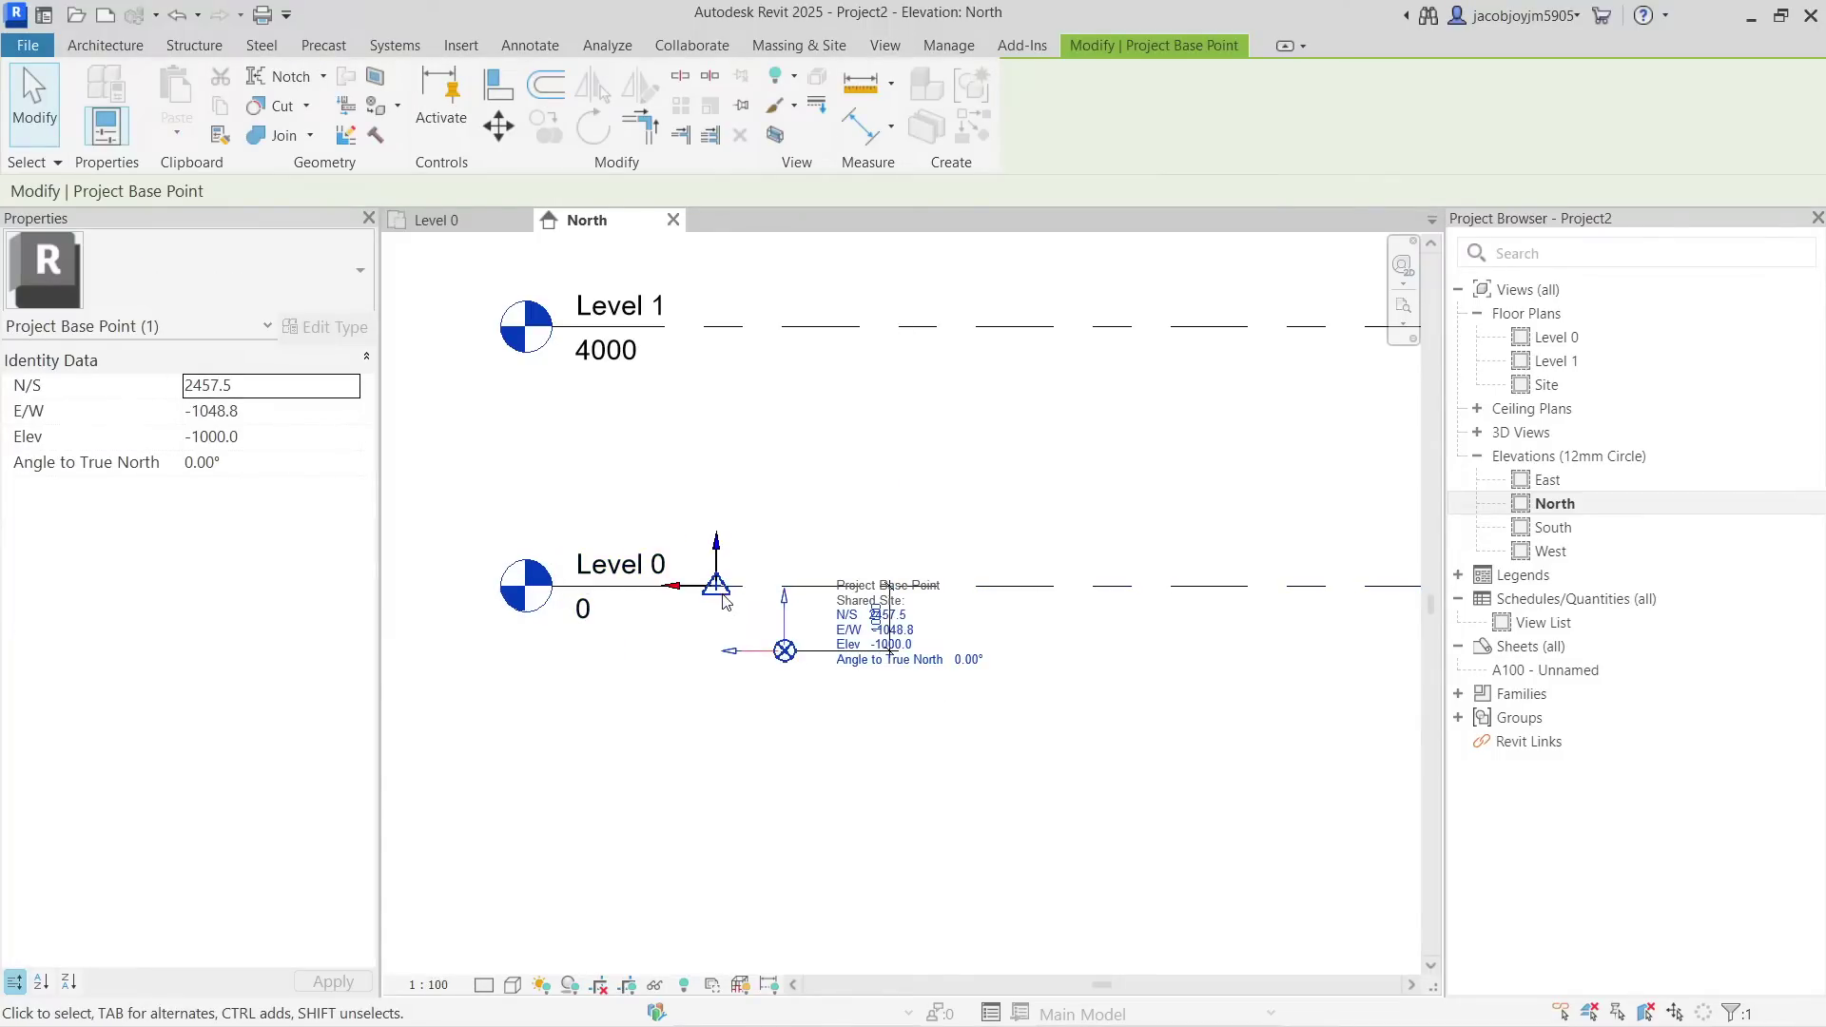
pyautogui.click(887, 649)
pyautogui.press('Escape')
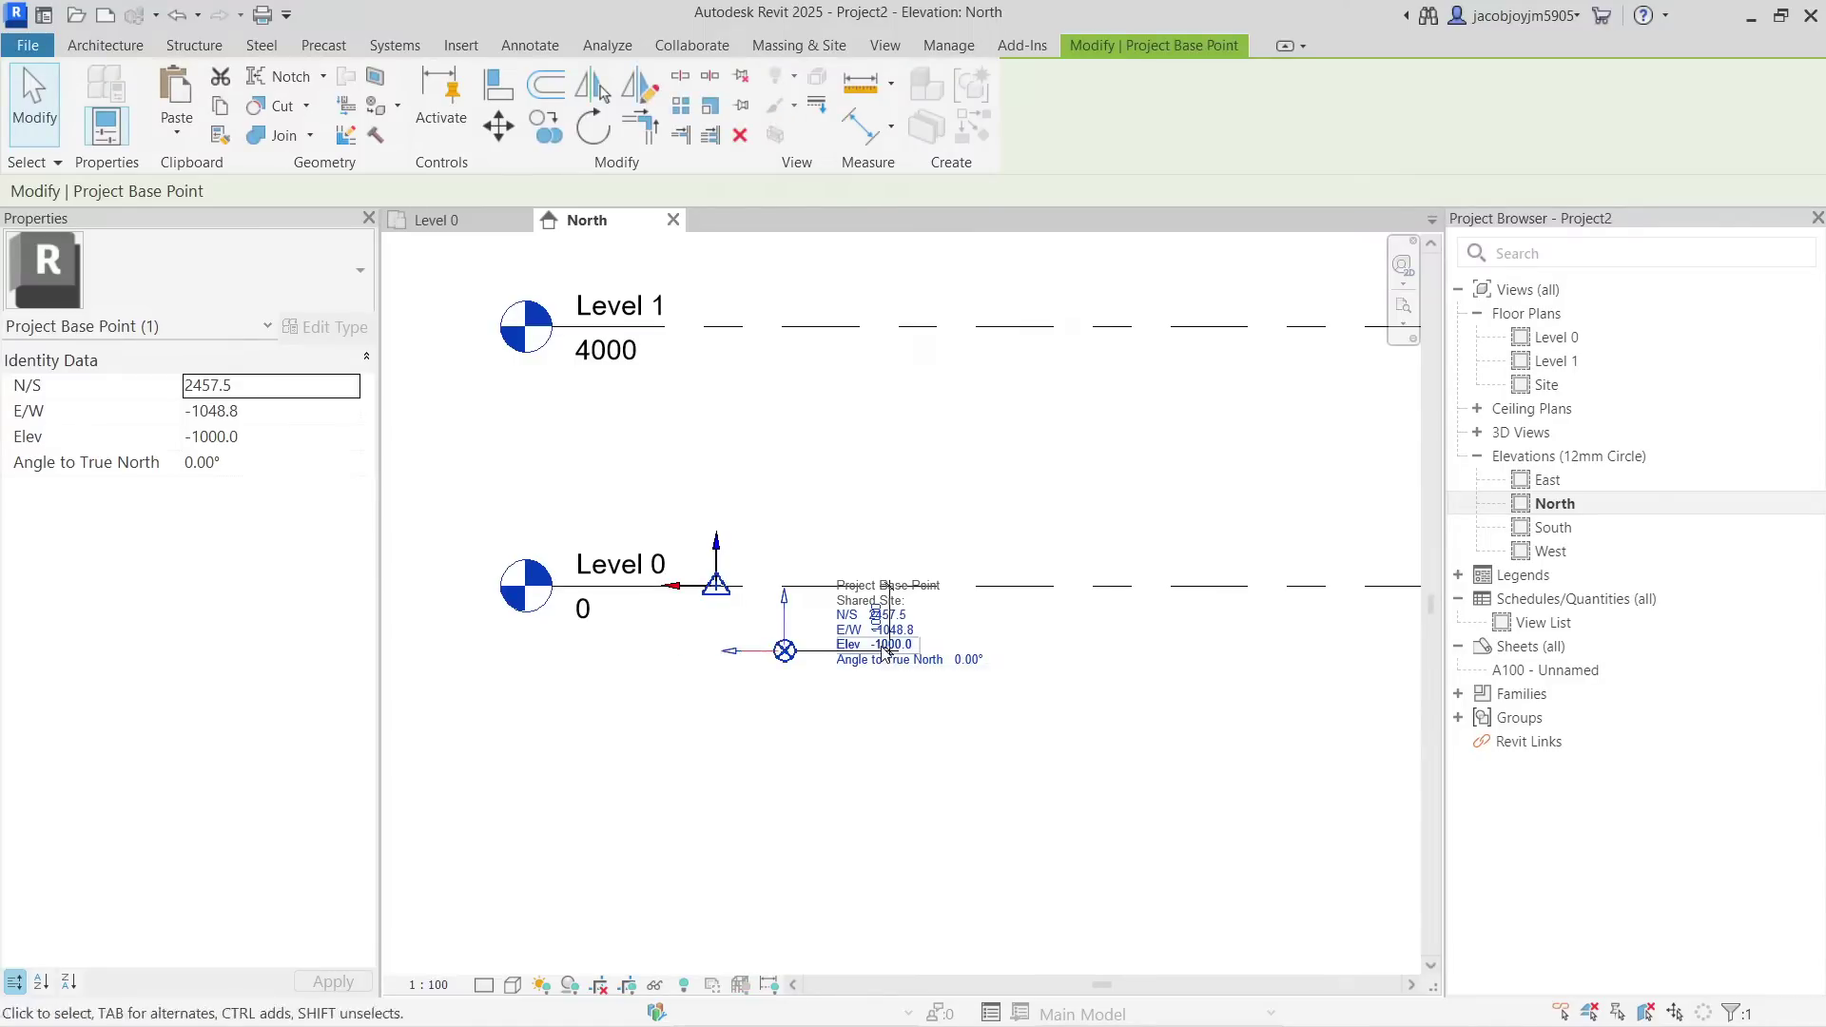
pyautogui.press('Escape')
pyautogui.click(627, 589)
pyautogui.scroll(-2, 628, 590)
pyautogui.click(687, 475)
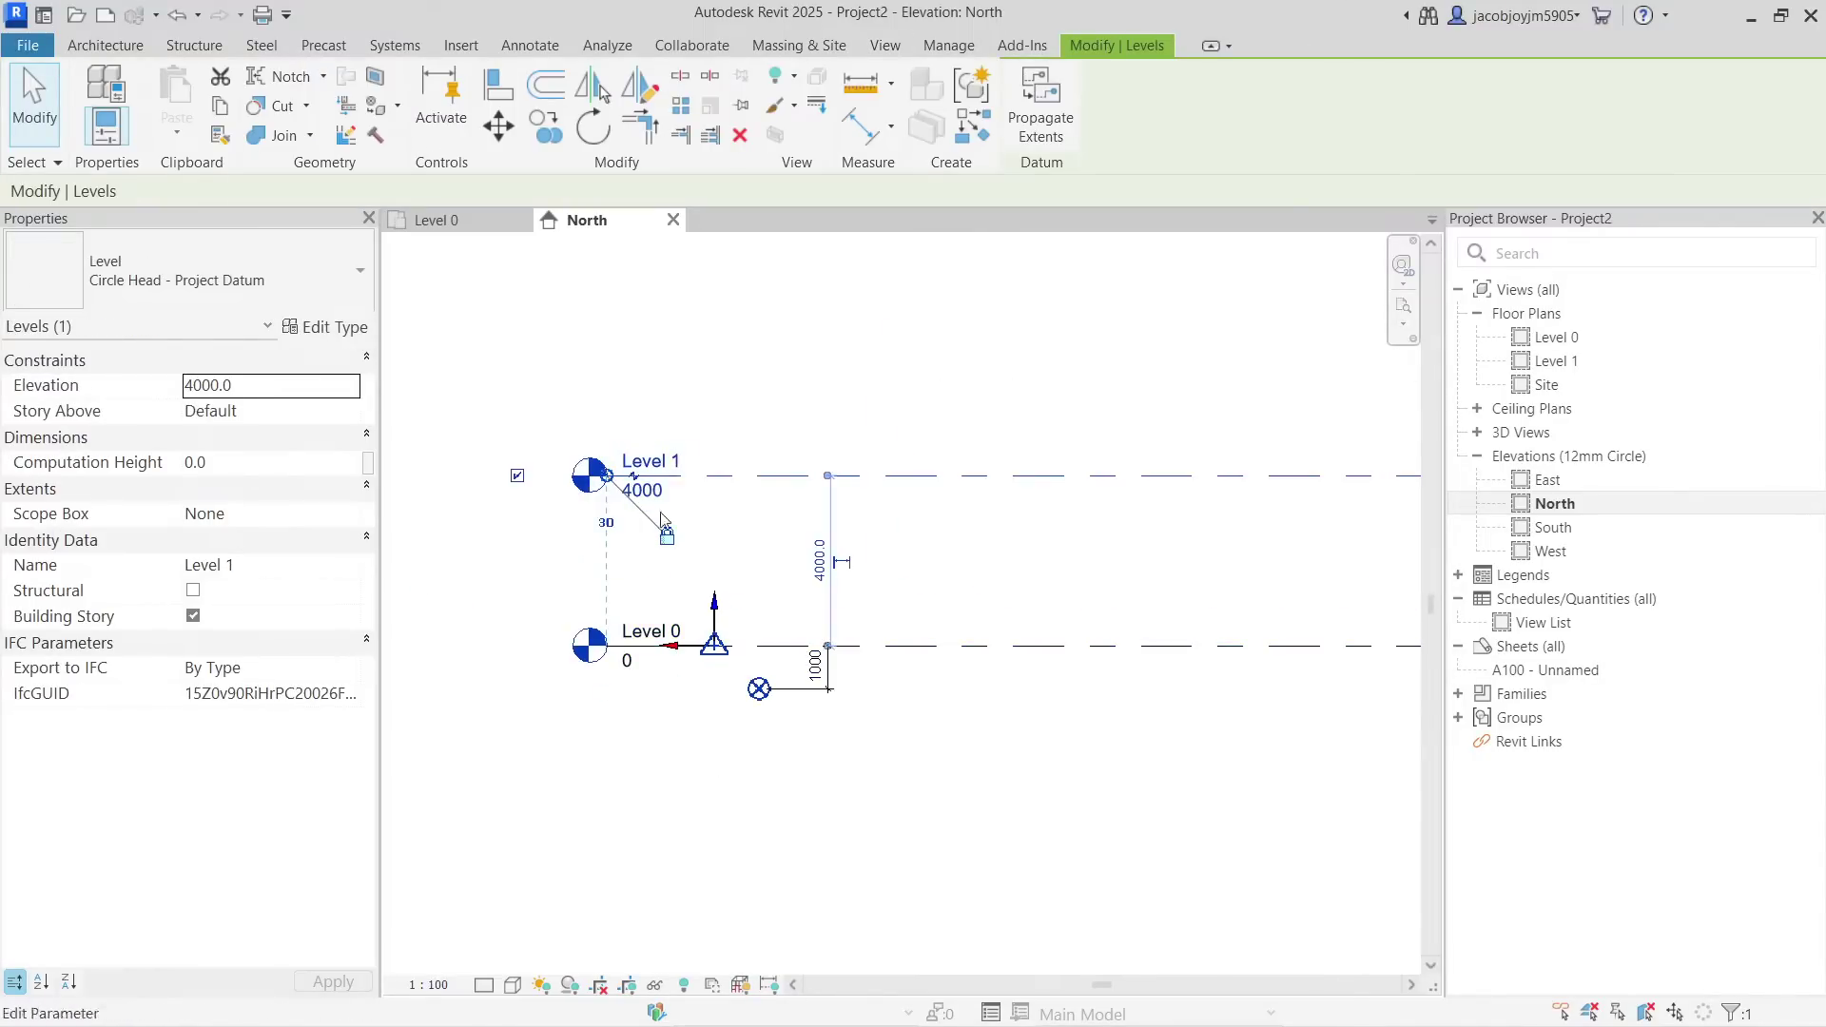
pyautogui.click(627, 649)
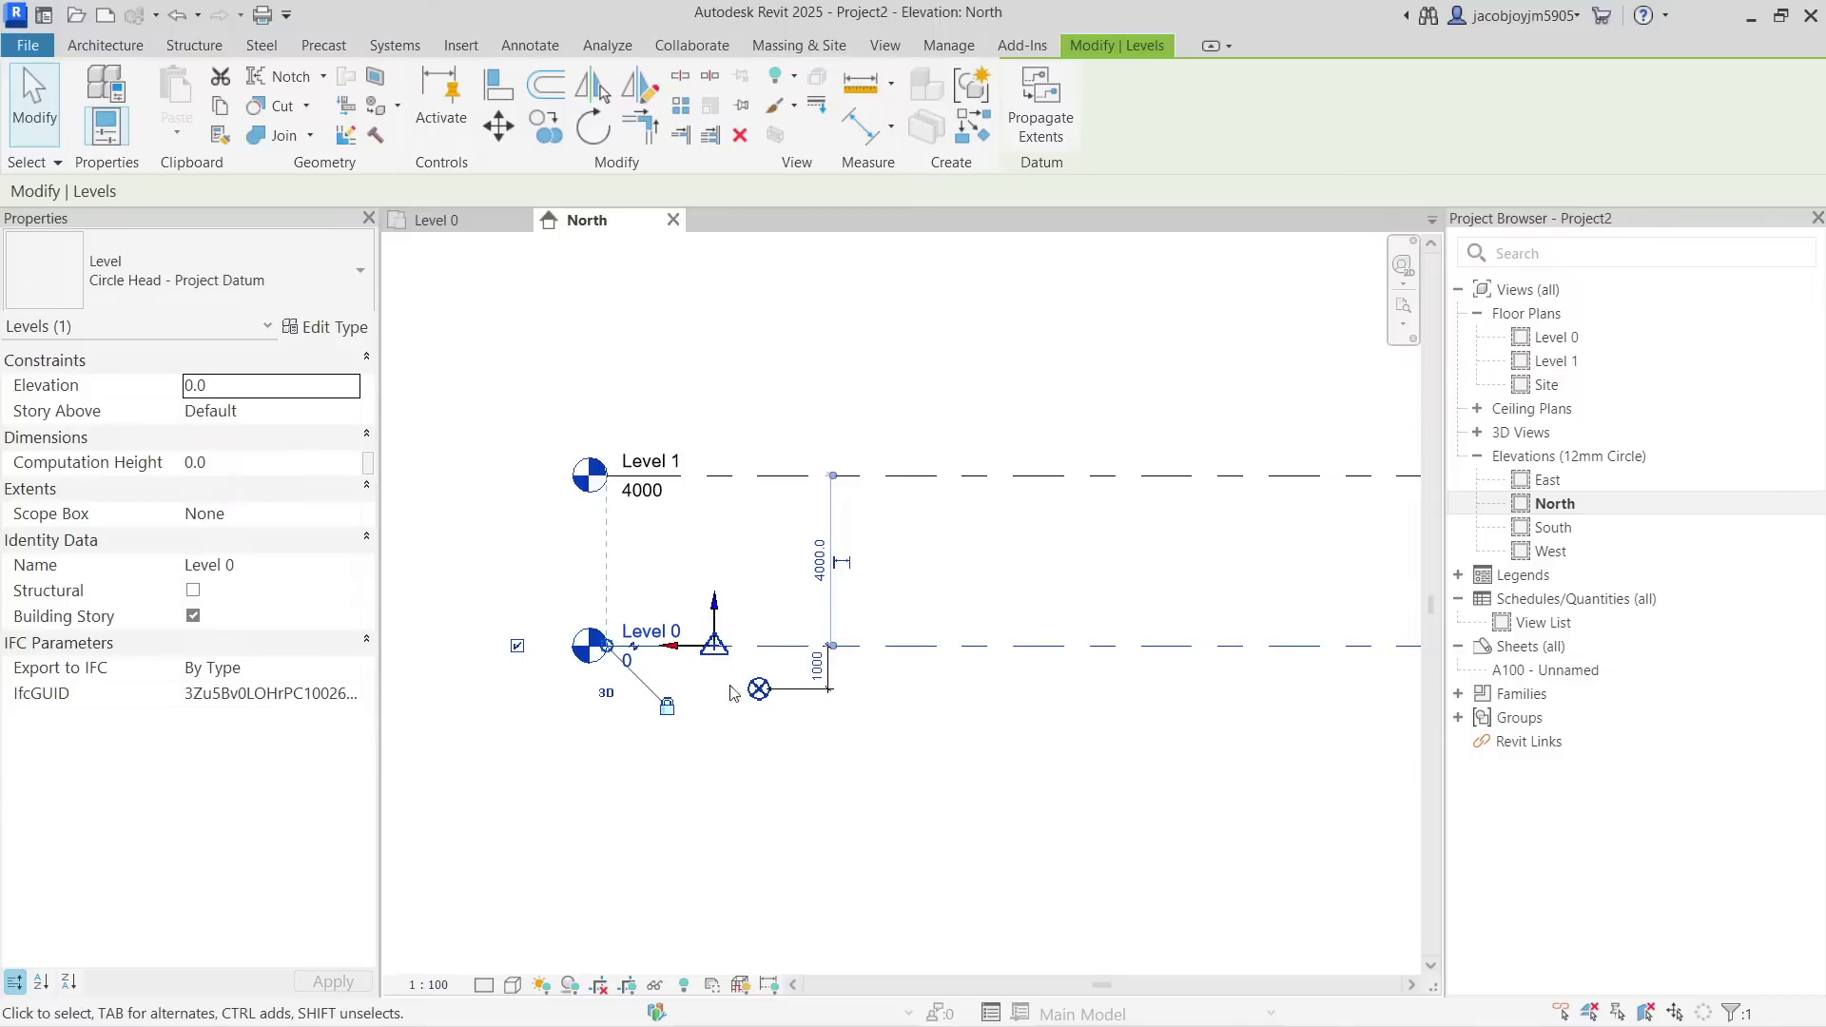
pyautogui.click(660, 482)
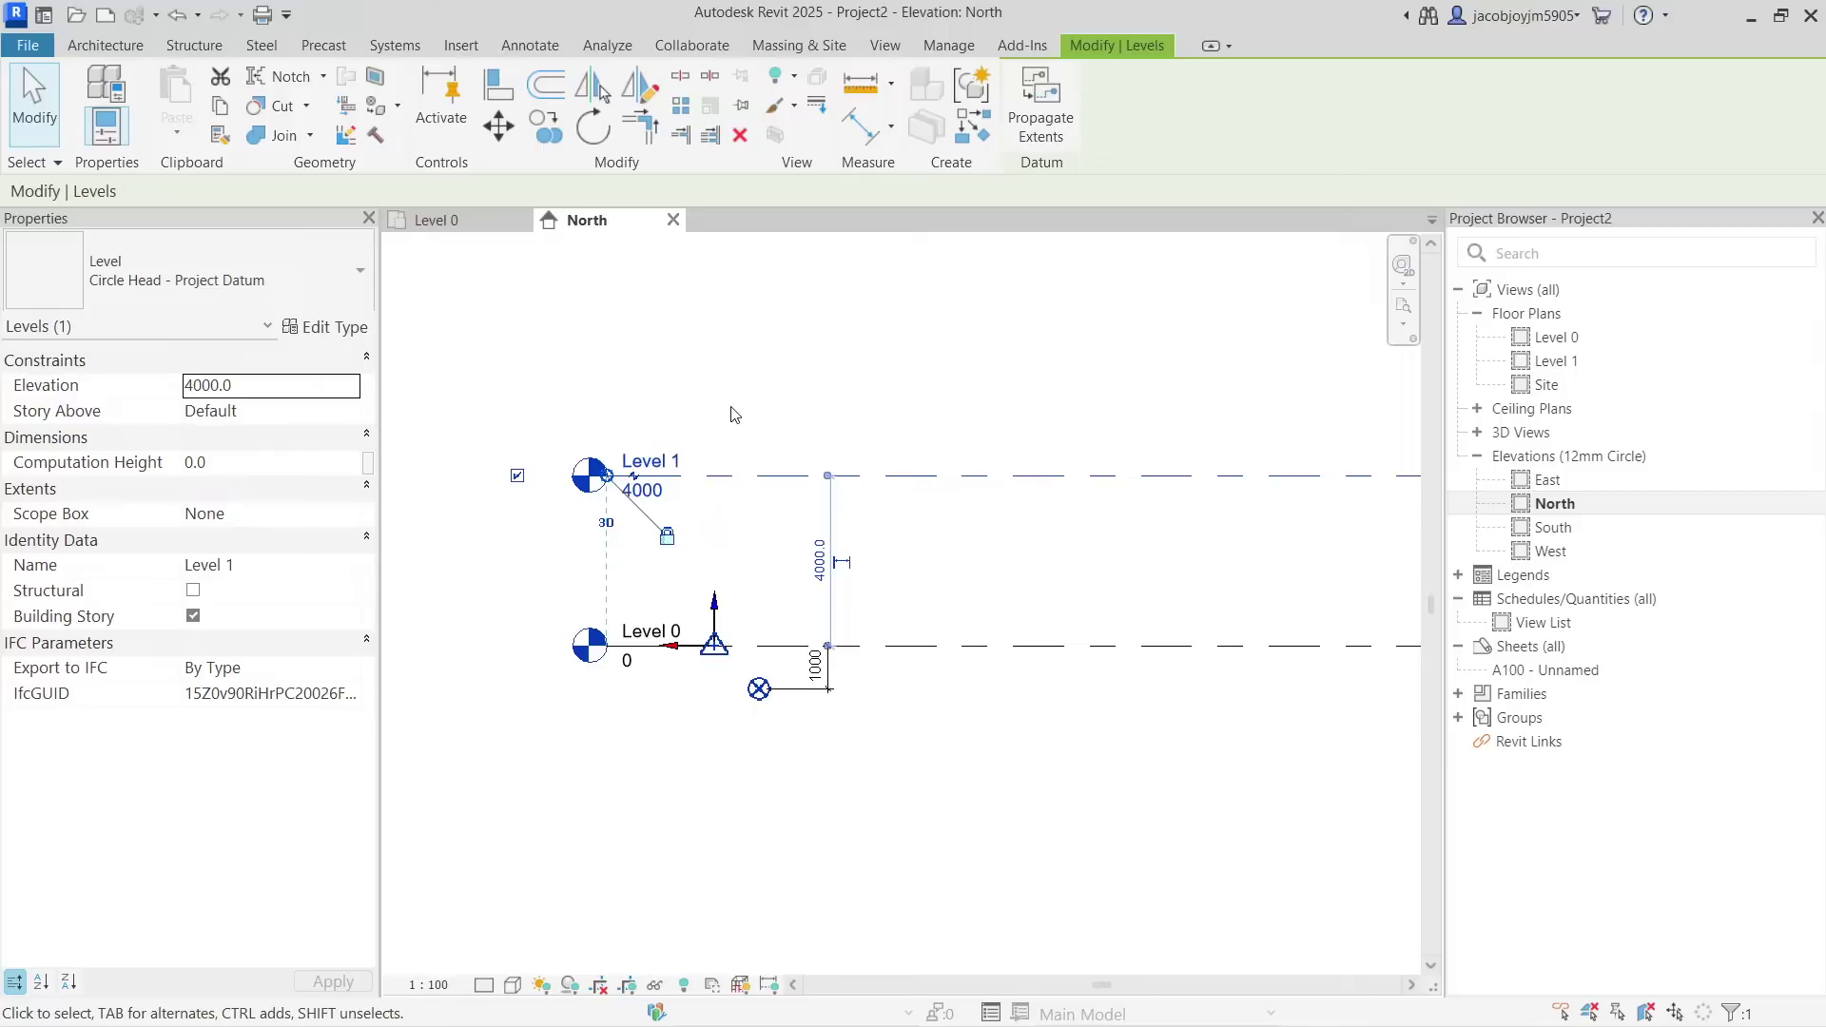
pyautogui.click(758, 711)
pyautogui.click(758, 697)
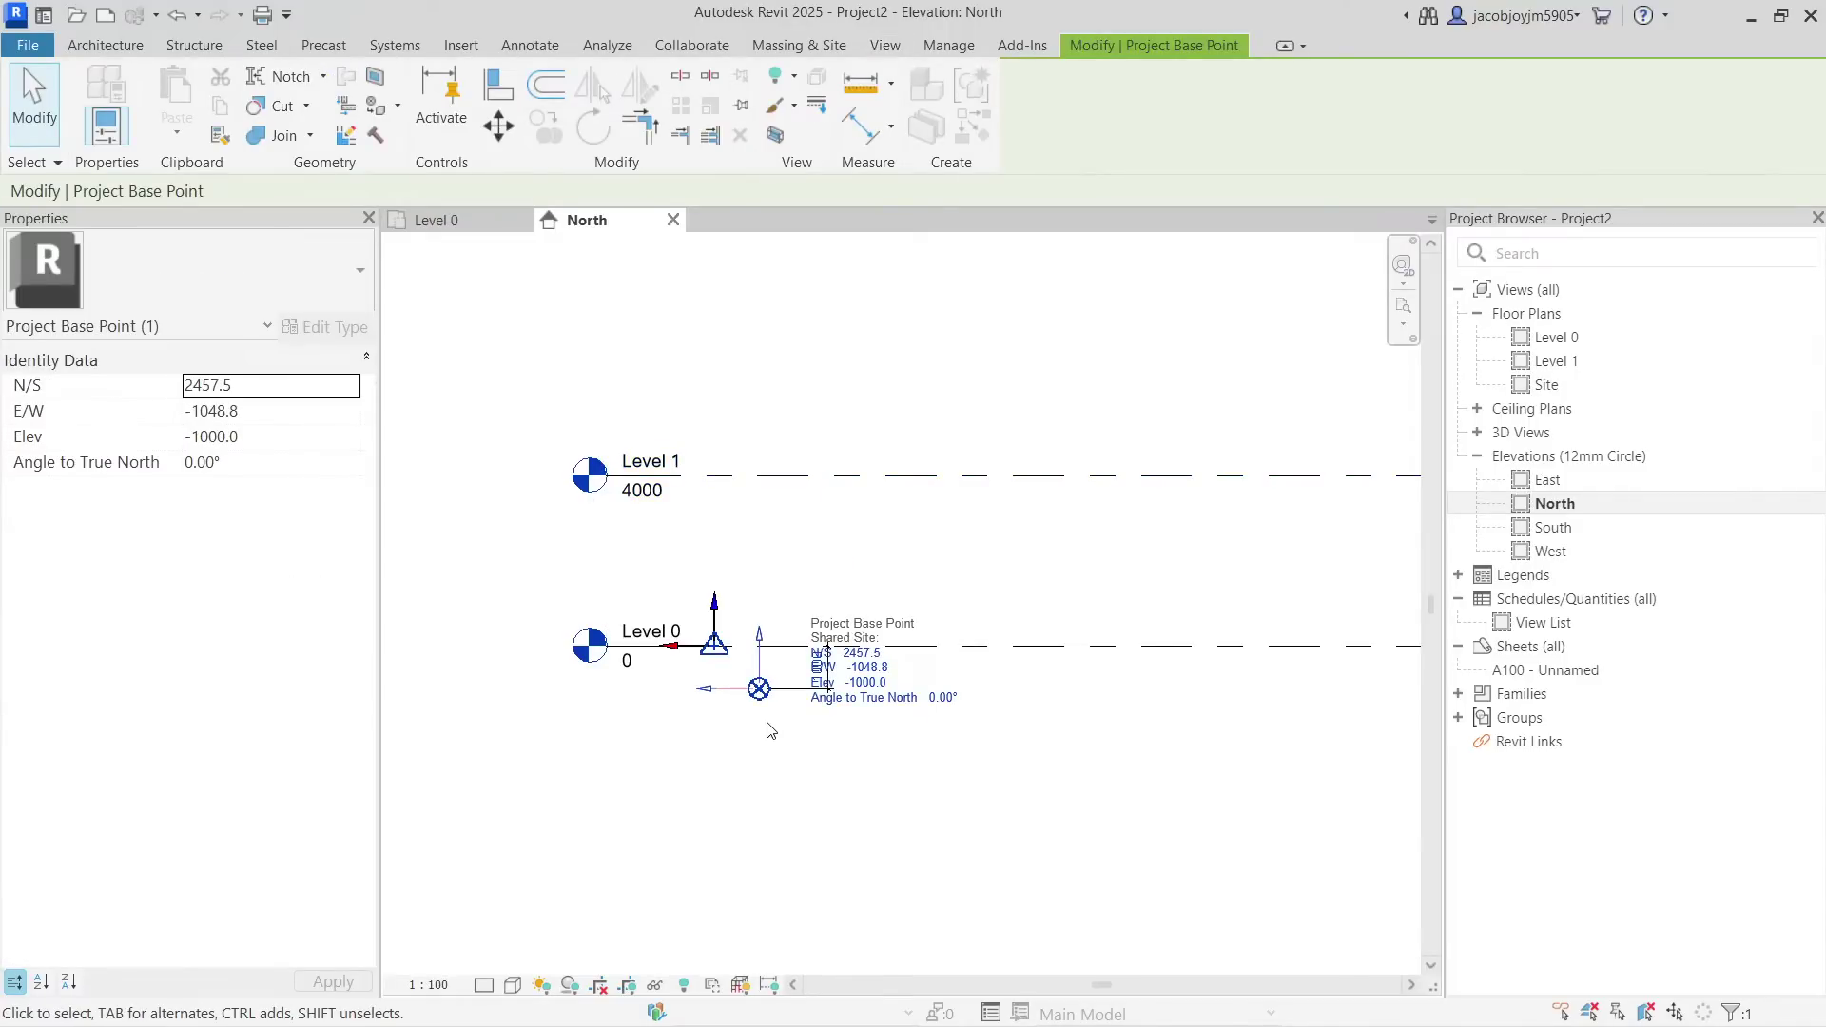
pyautogui.scroll(3, 835, 679)
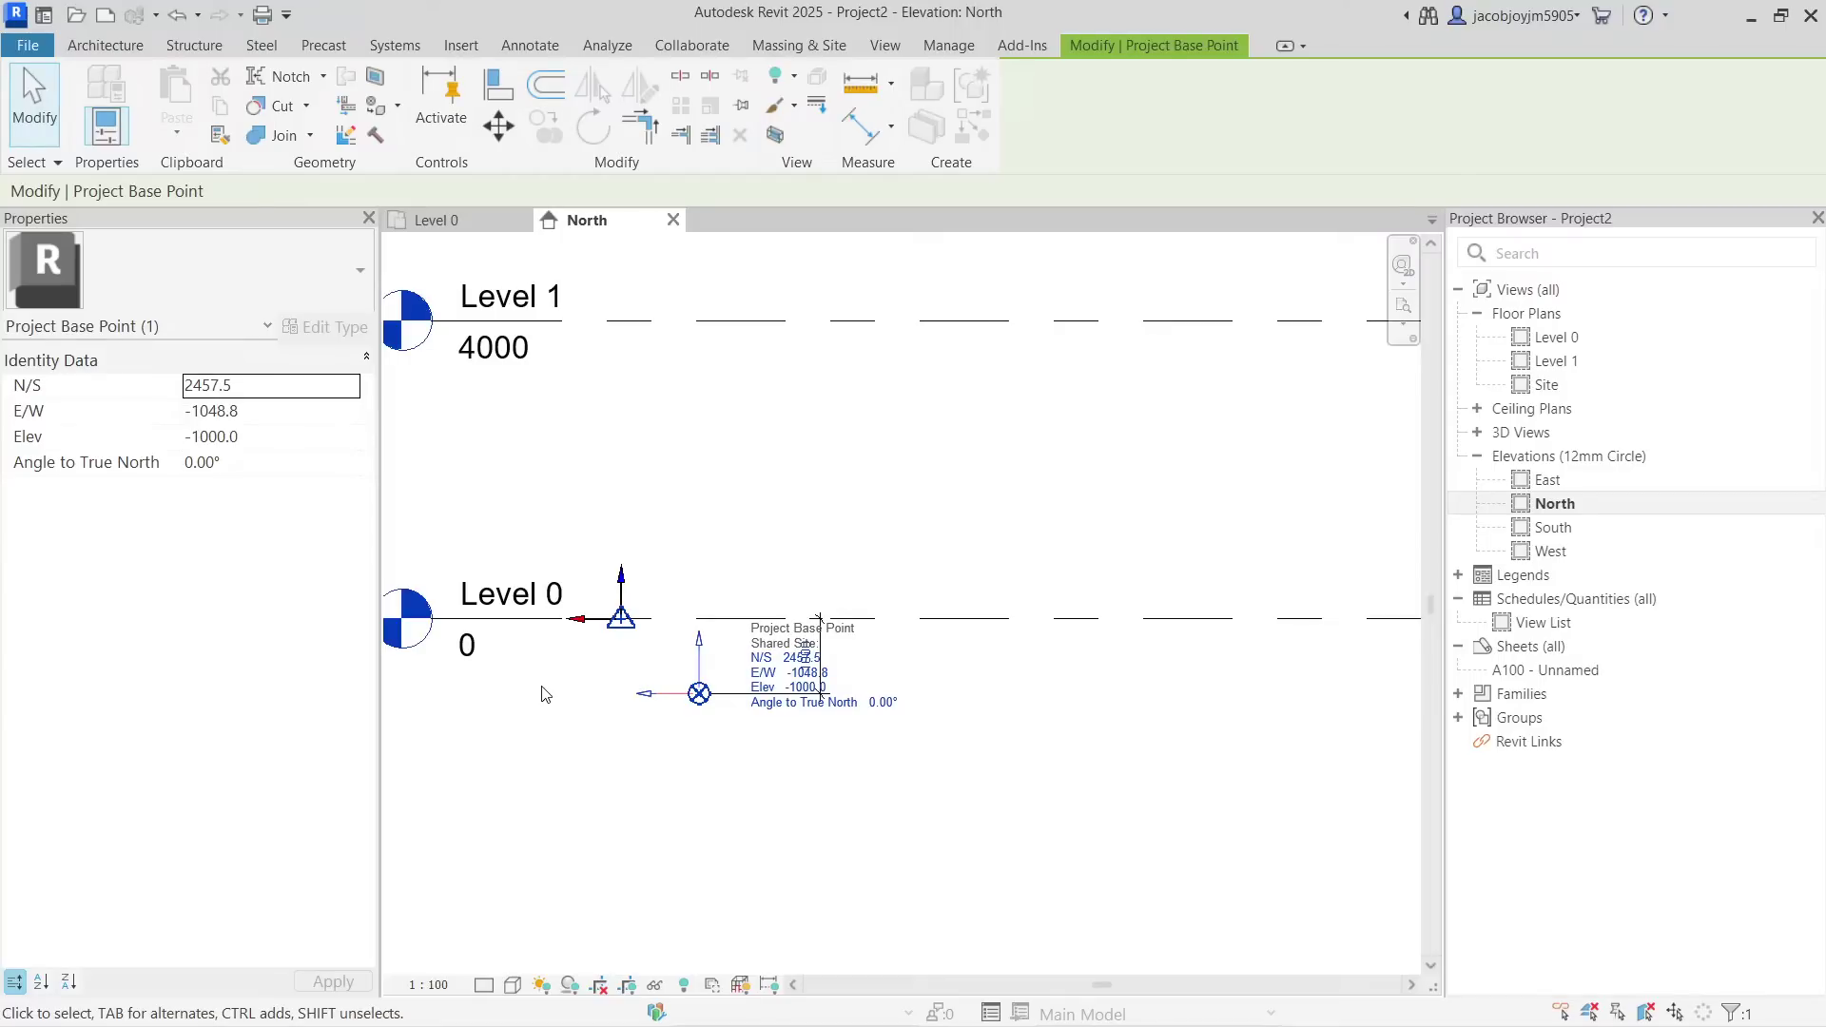
# Return to the Level 0 floor plan and examine the survey point's position relative to the project base point.
pyautogui.click(445, 221)
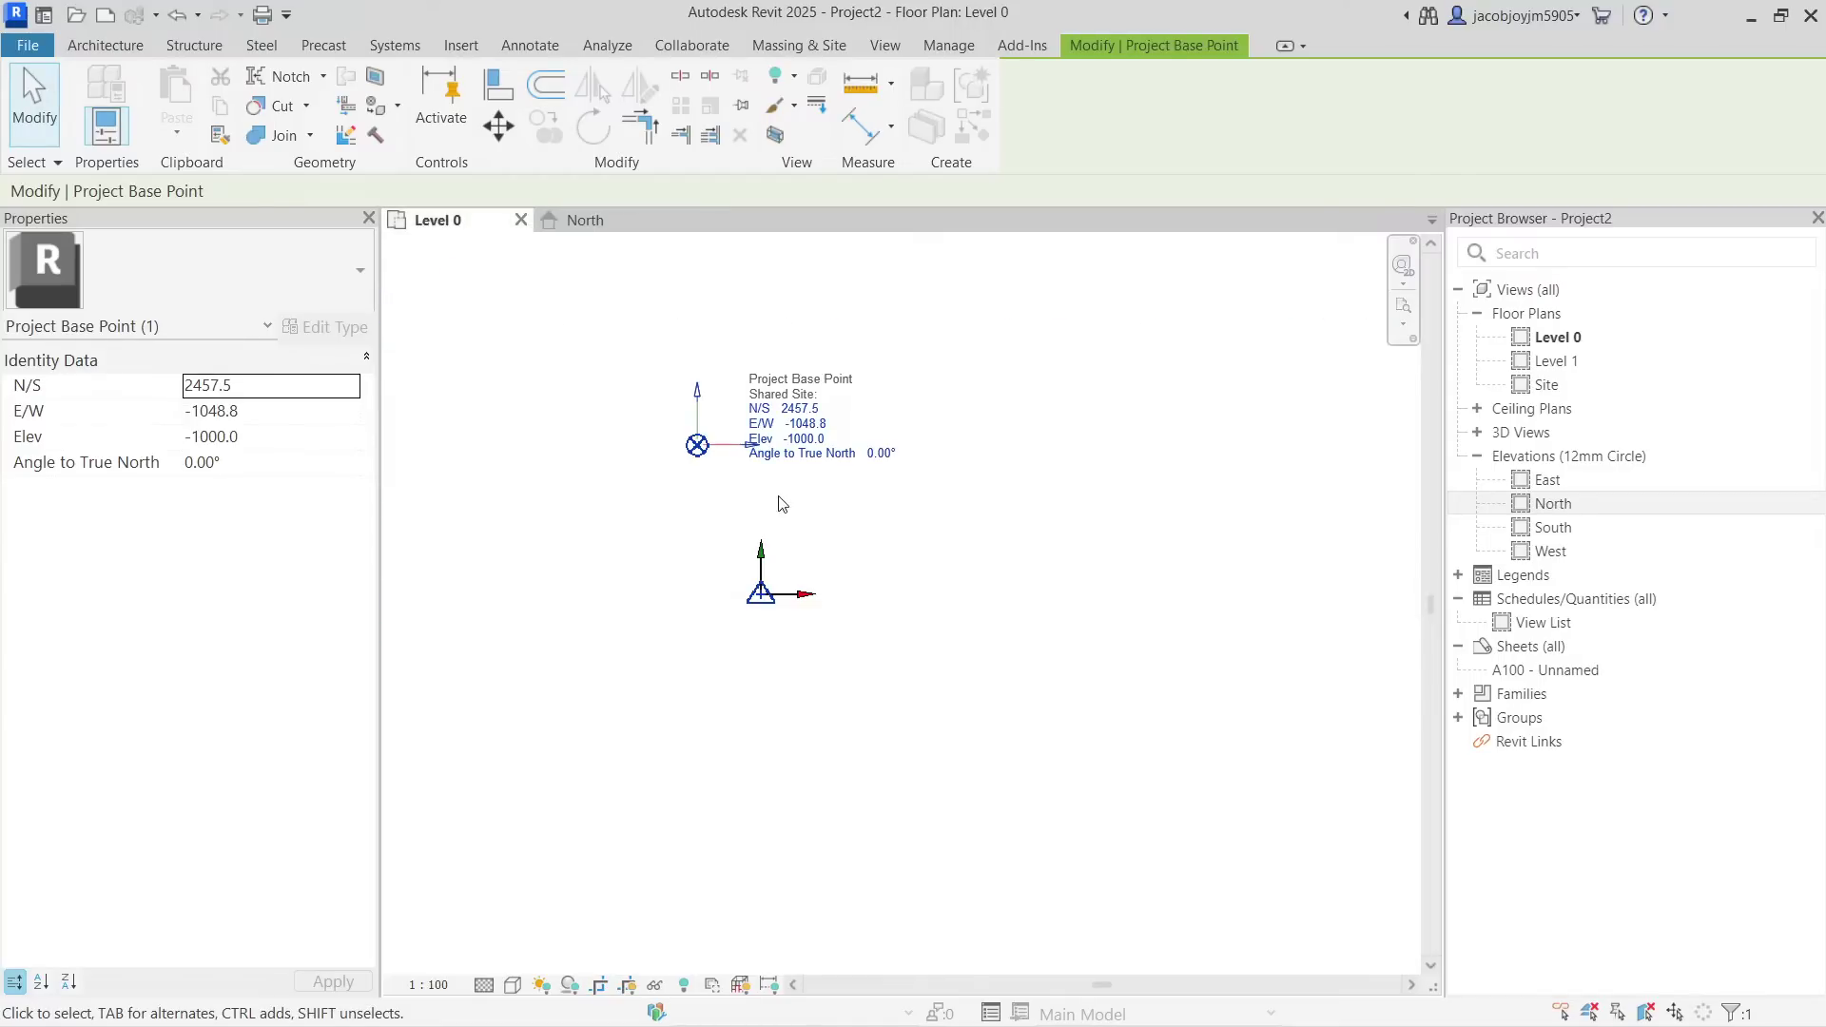
pyautogui.scroll(3, 775, 496)
pyautogui.moveTo(774, 671); pyautogui.dragTo(754, 709, button='middle')
pyautogui.press('Escape')
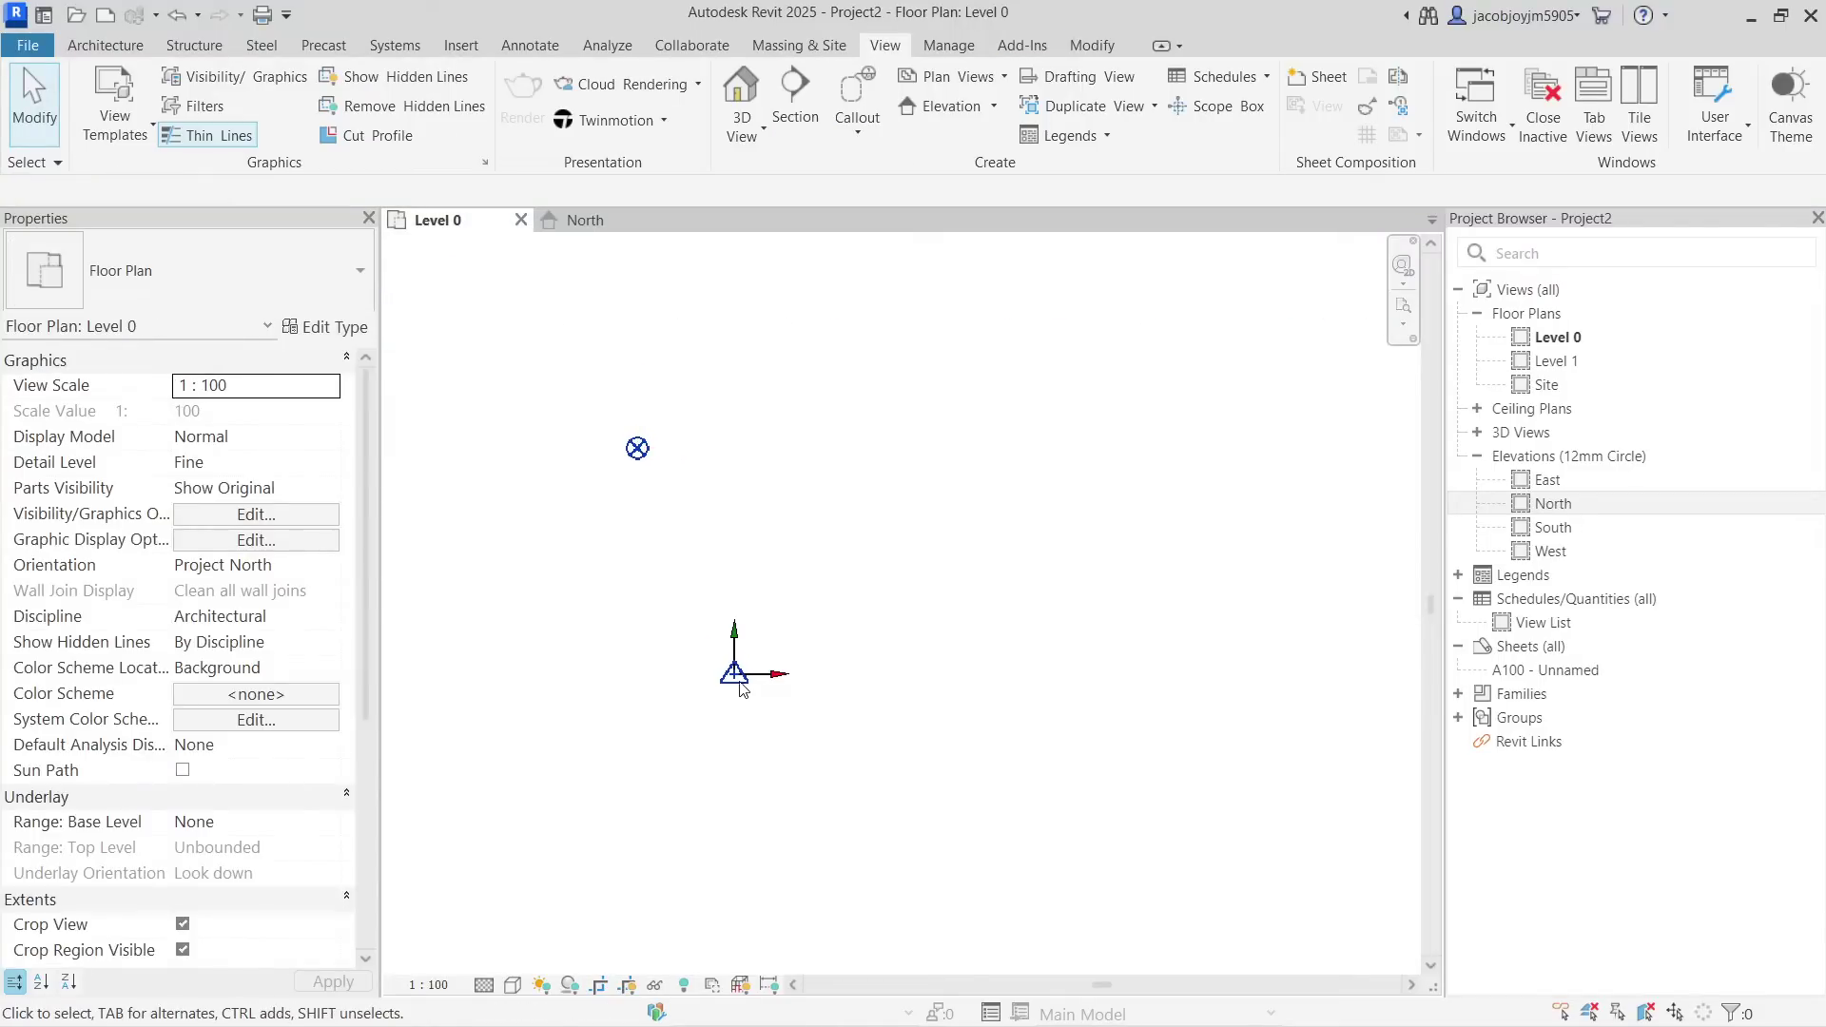
pyautogui.click(734, 677)
pyautogui.press('Escape')
# Draw a vertical detail line east of the survey point and a horizontal one crossing it north of the project base point.
pyautogui.click(549, 45)
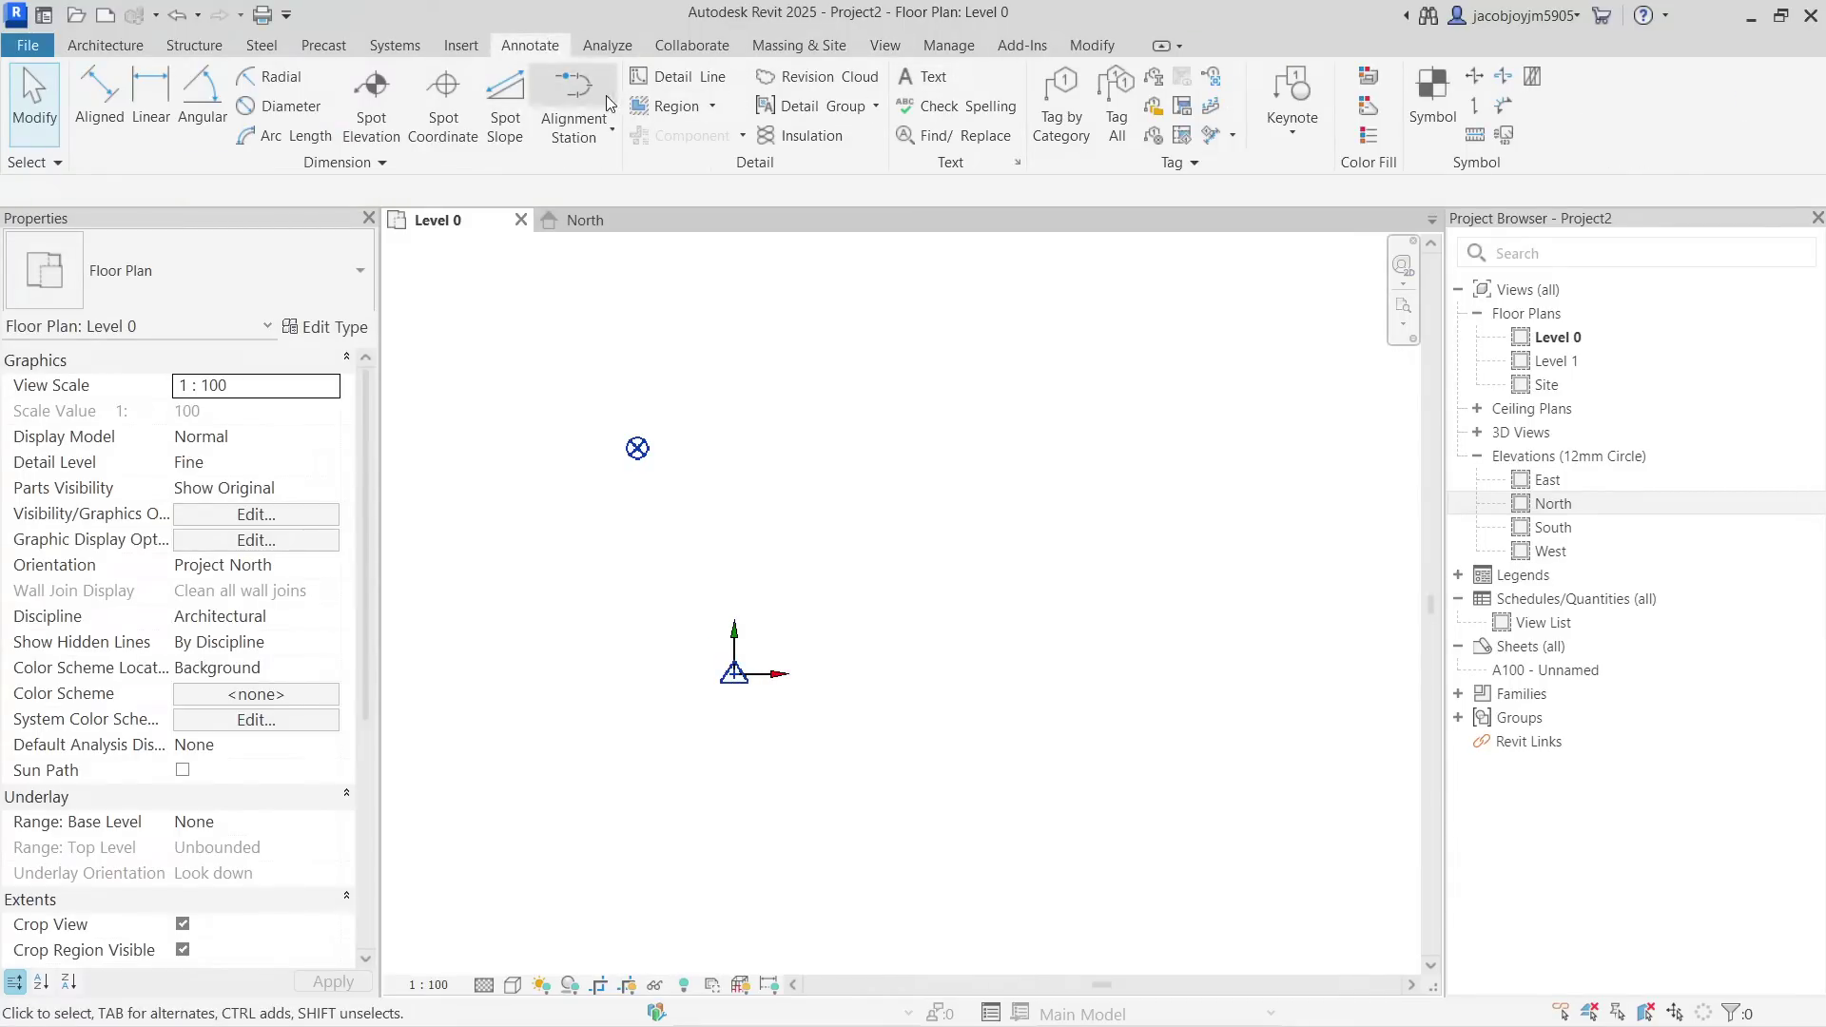
pyautogui.click(679, 76)
pyautogui.scroll(-2, 855, 672)
pyautogui.click(877, 756)
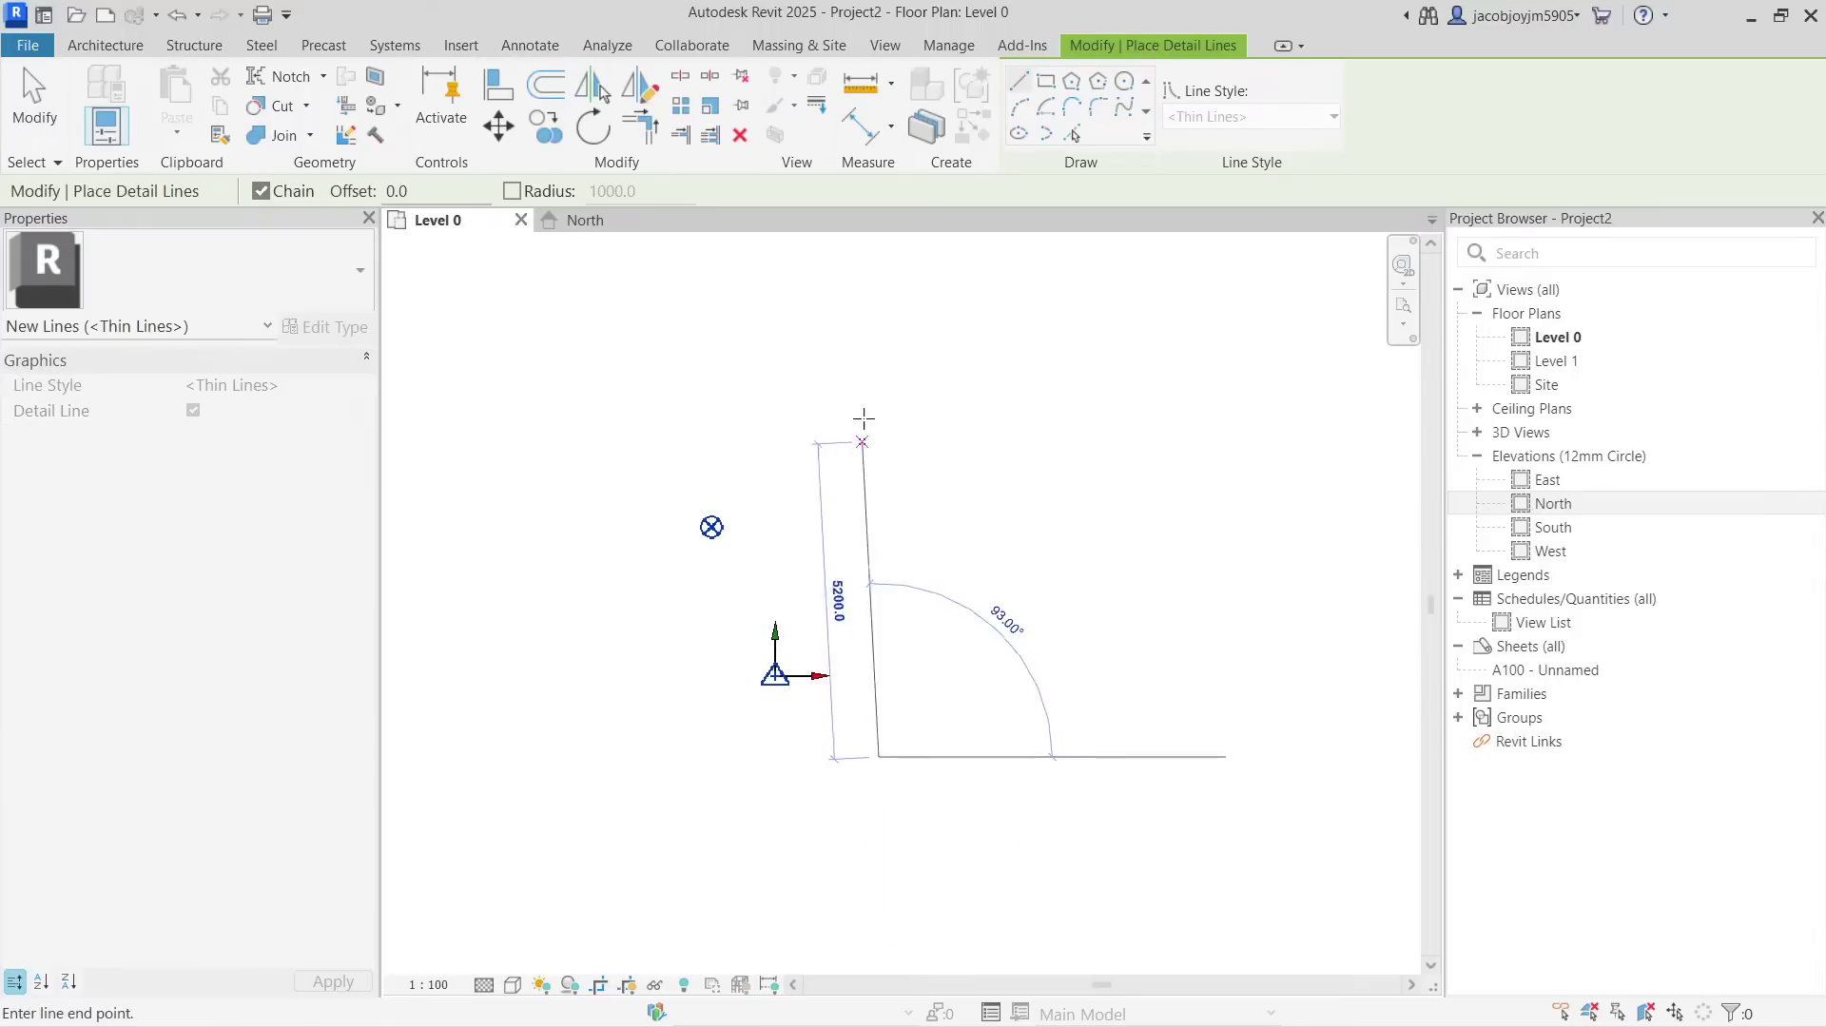
pyautogui.click(880, 356)
pyautogui.press('Escape')
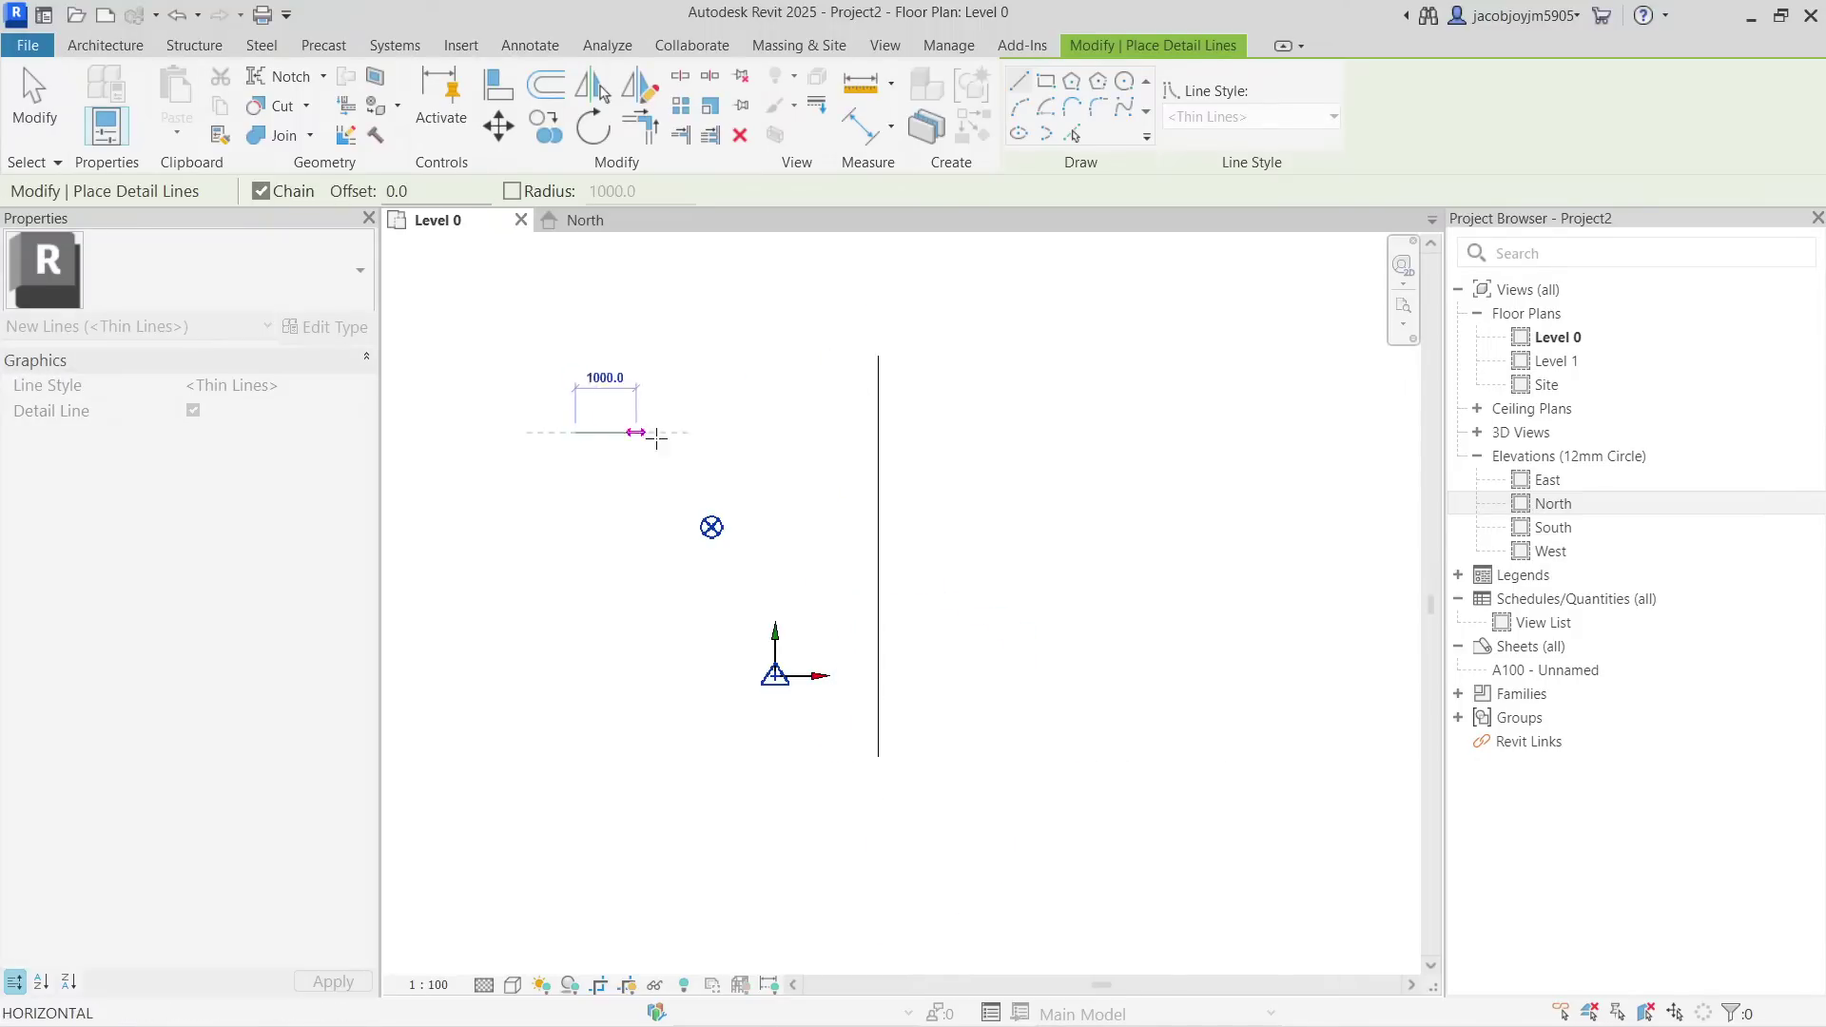
pyautogui.click(1122, 433)
pyautogui.press('Escape')
pyautogui.press('Escape')
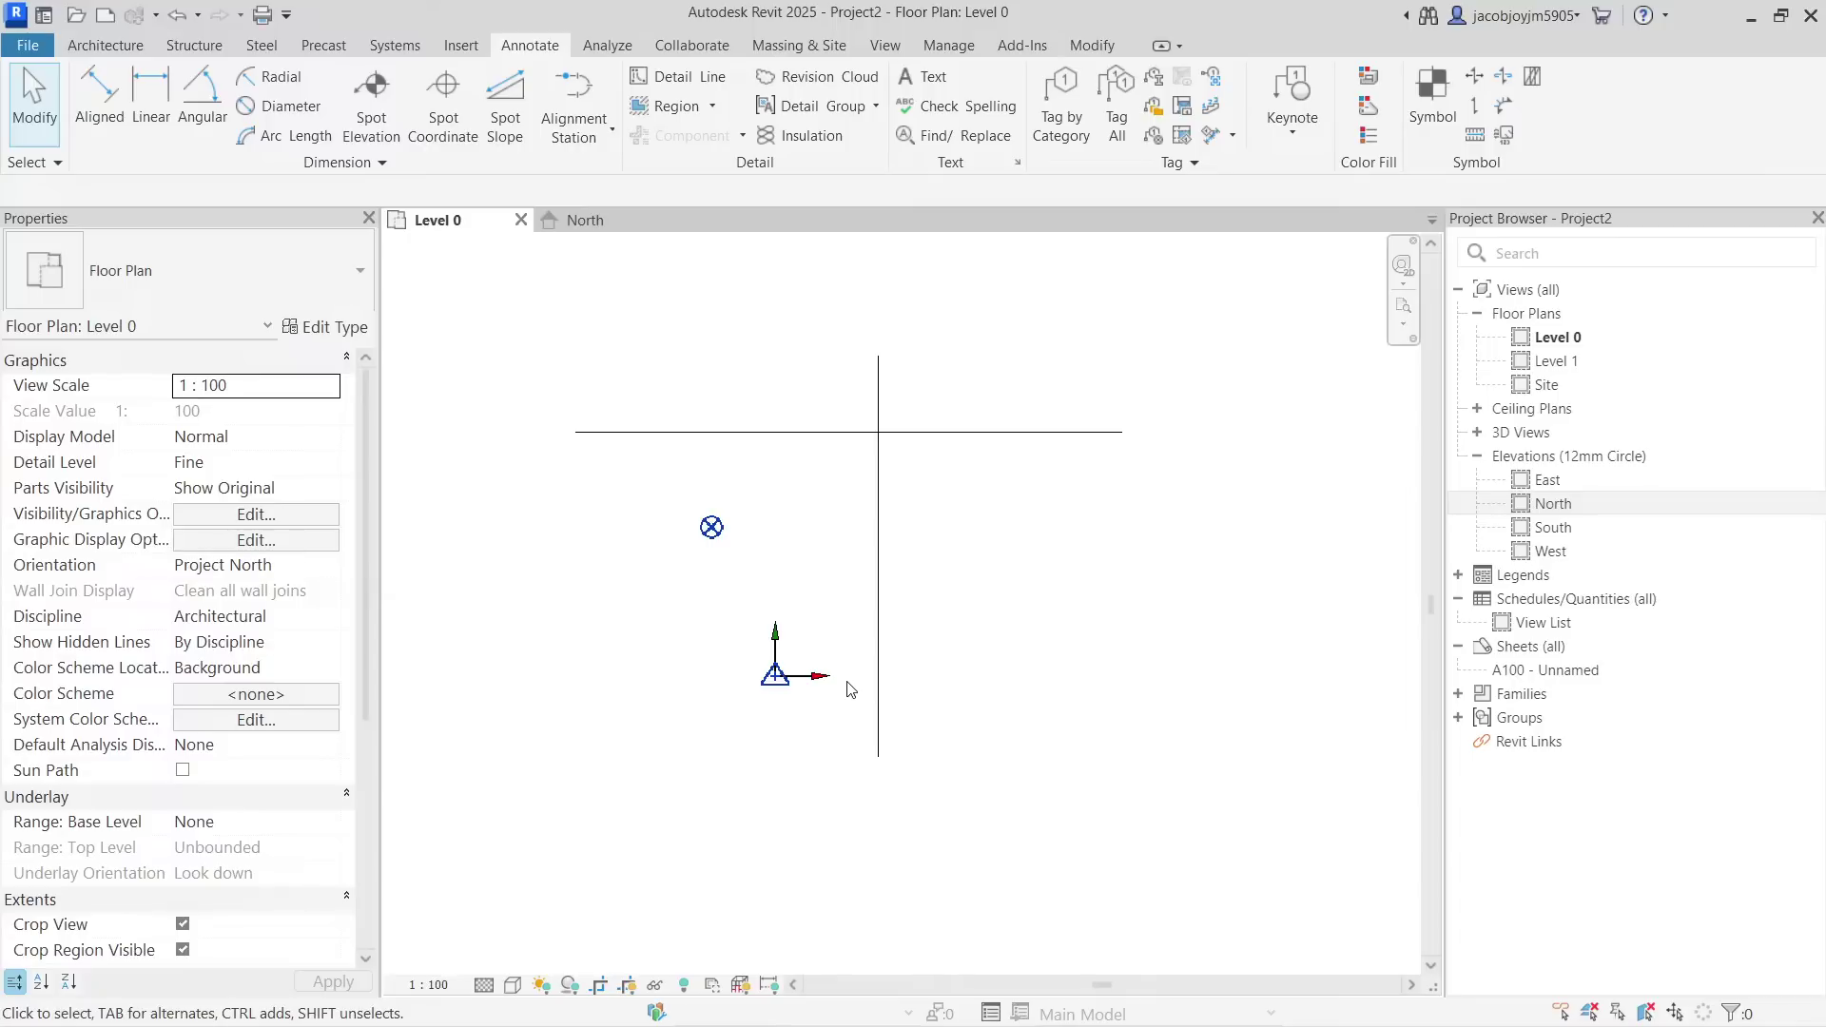
# Select the project base point in the Level 0 plan and review its shared-site coordinates.
pyautogui.scroll(-8, 725, 751)
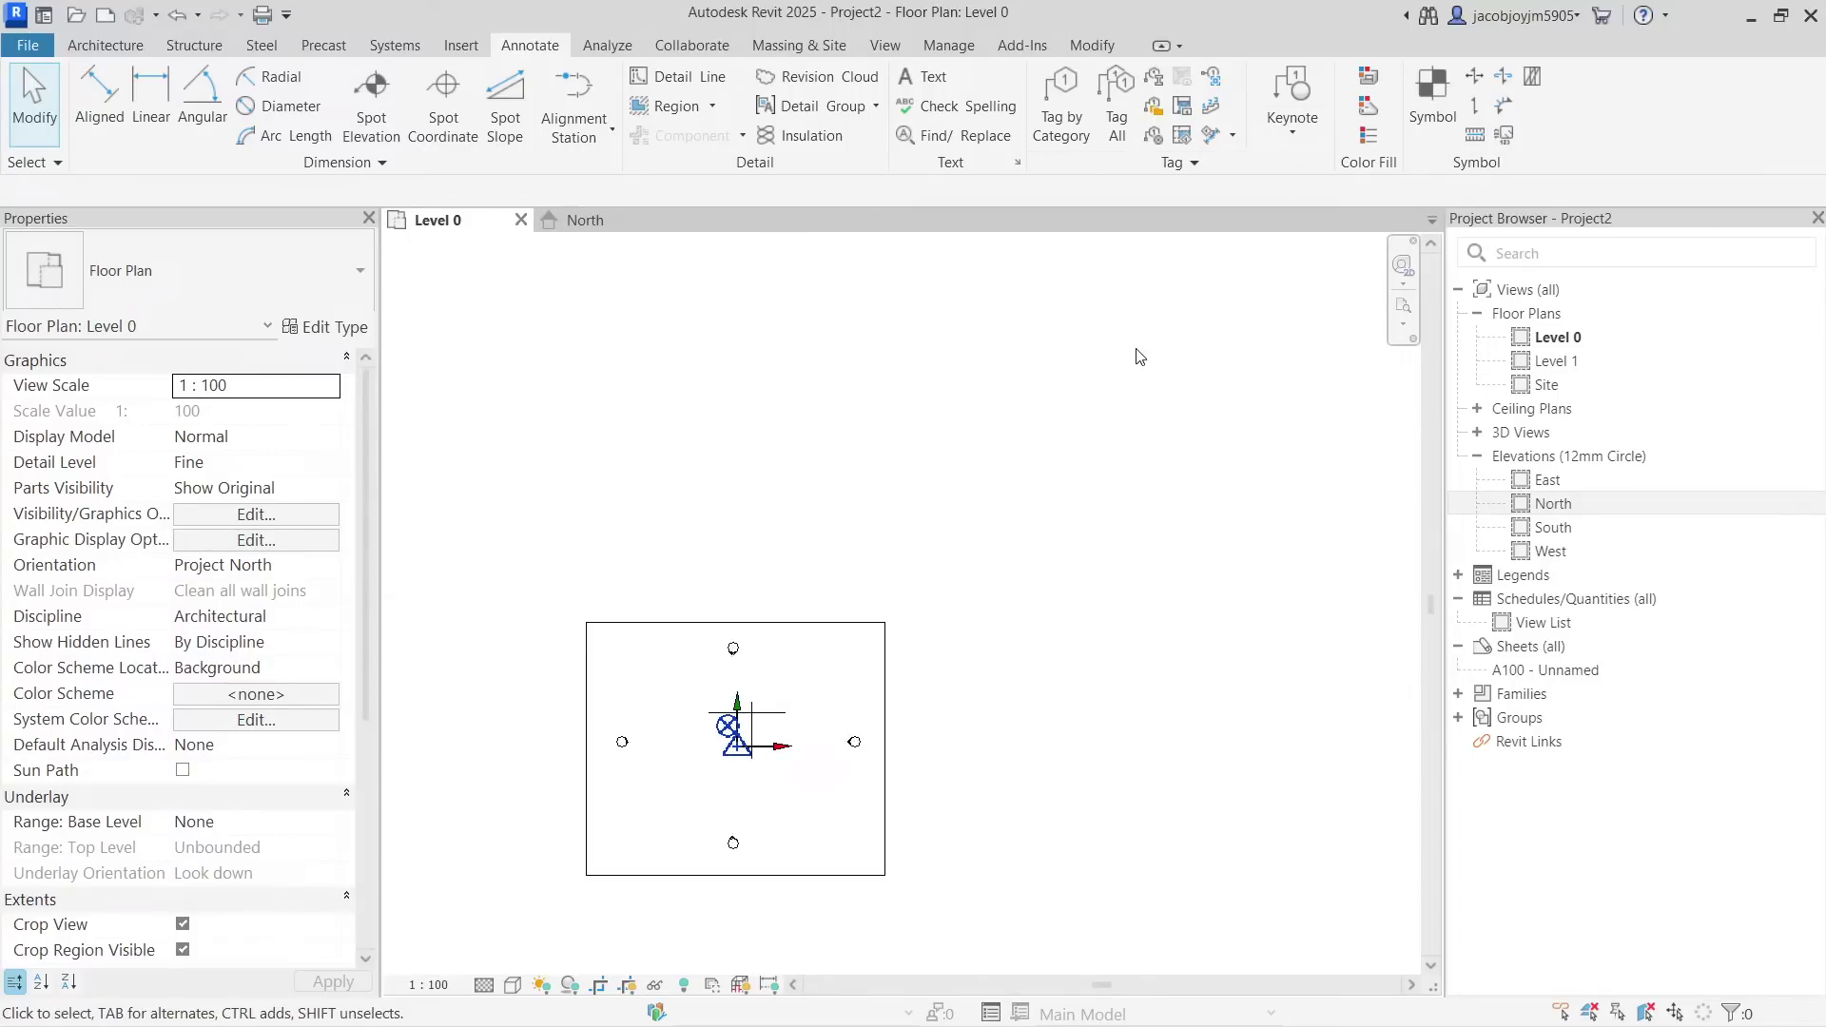
pyautogui.scroll(5, 732, 761)
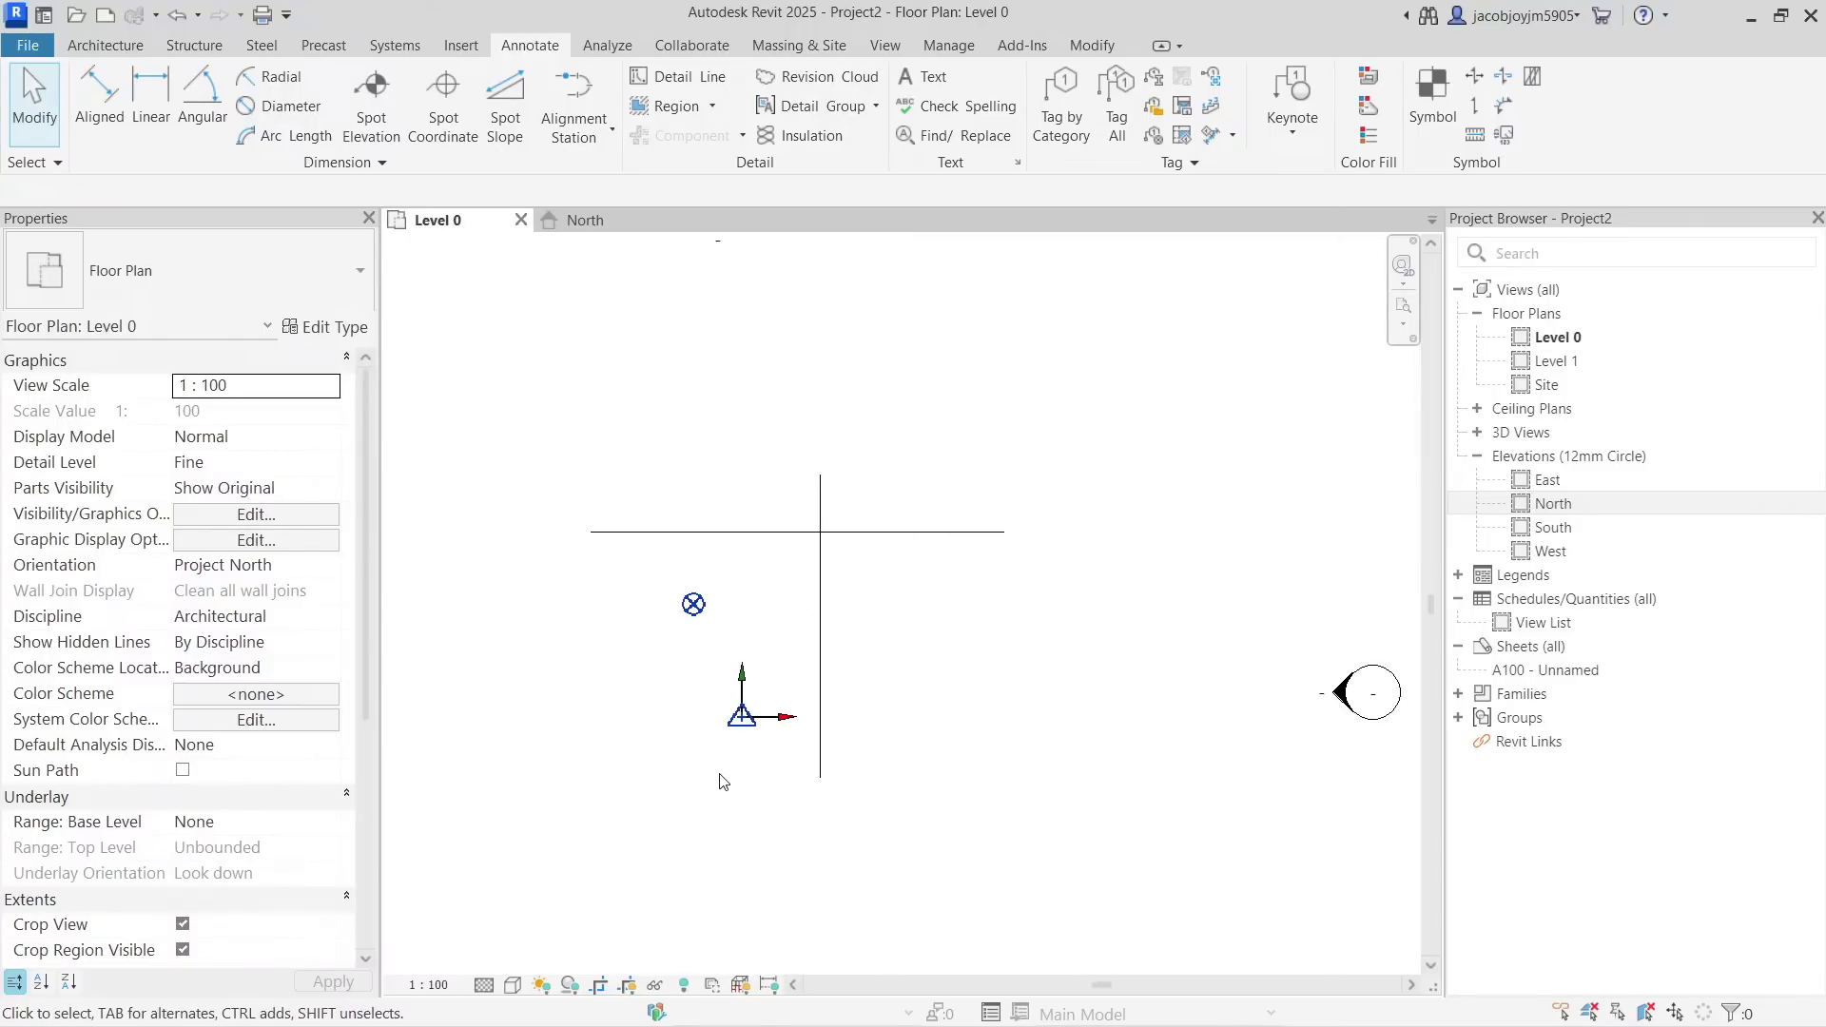
pyautogui.click(693, 605)
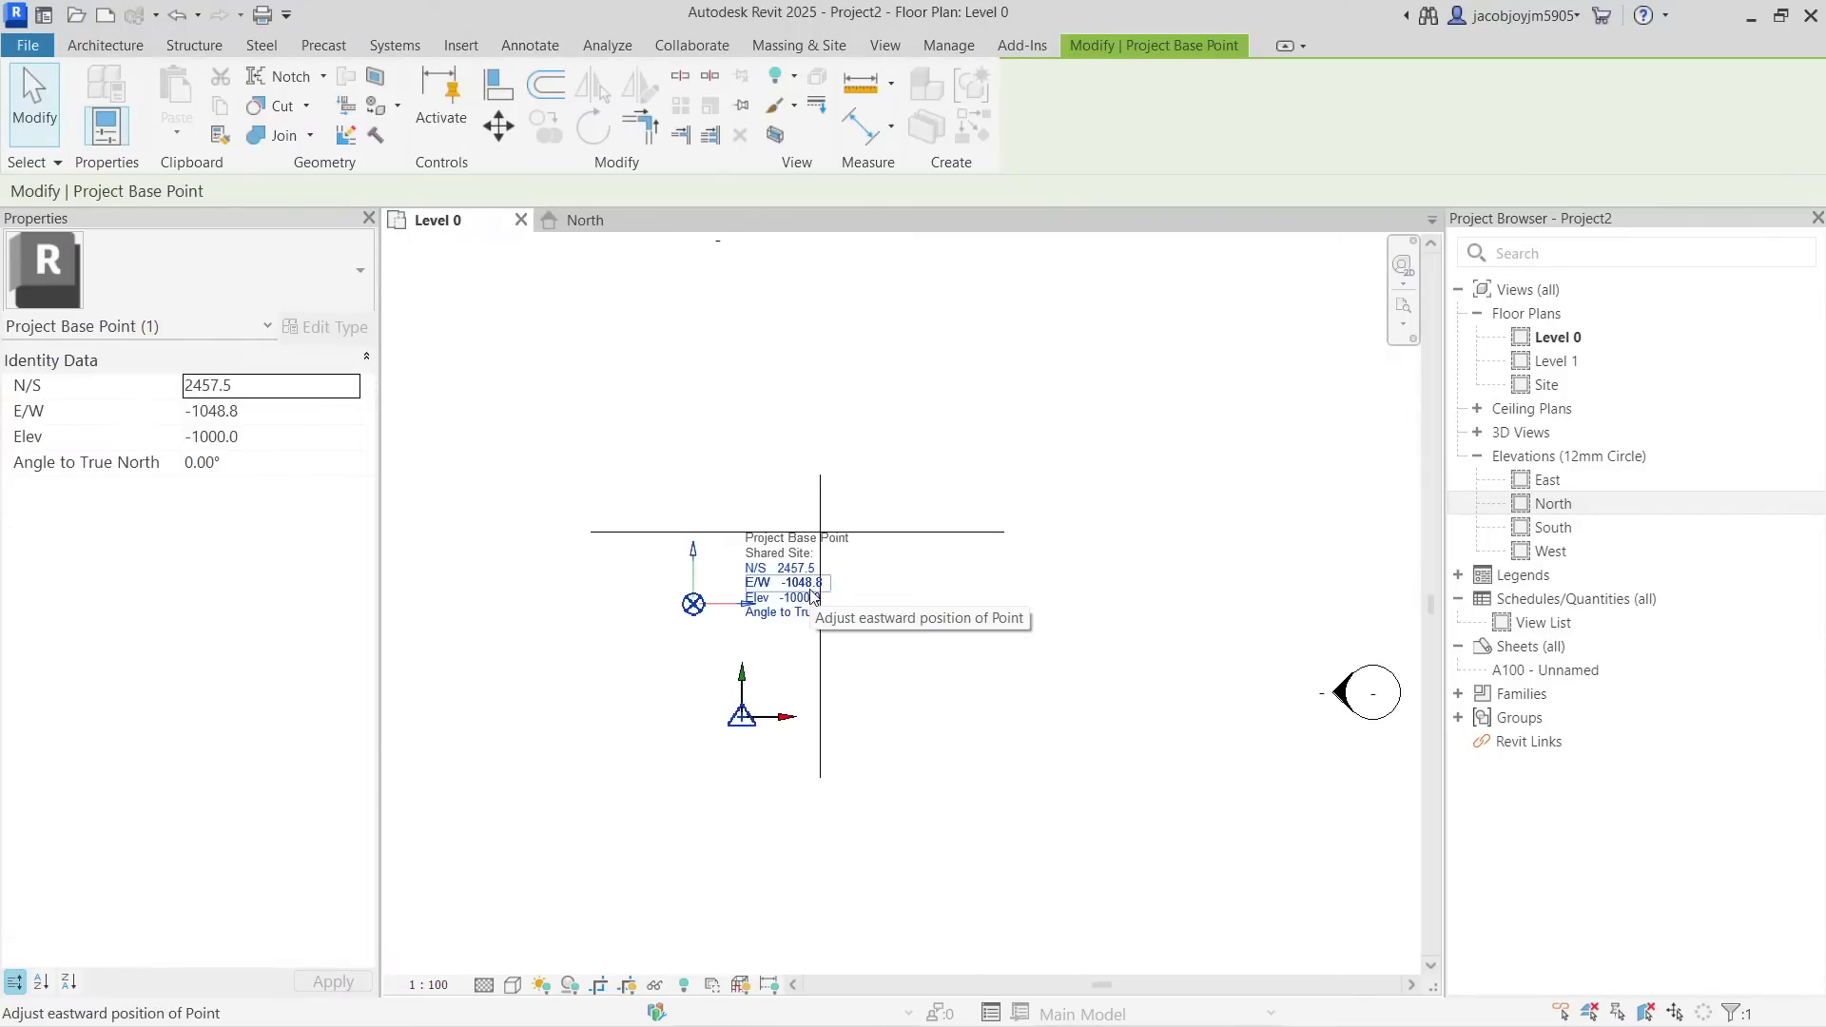
# Select the survey point in the Level 0 plan and examine its shared-site coordinates and clip state.
pyautogui.click(980, 572)
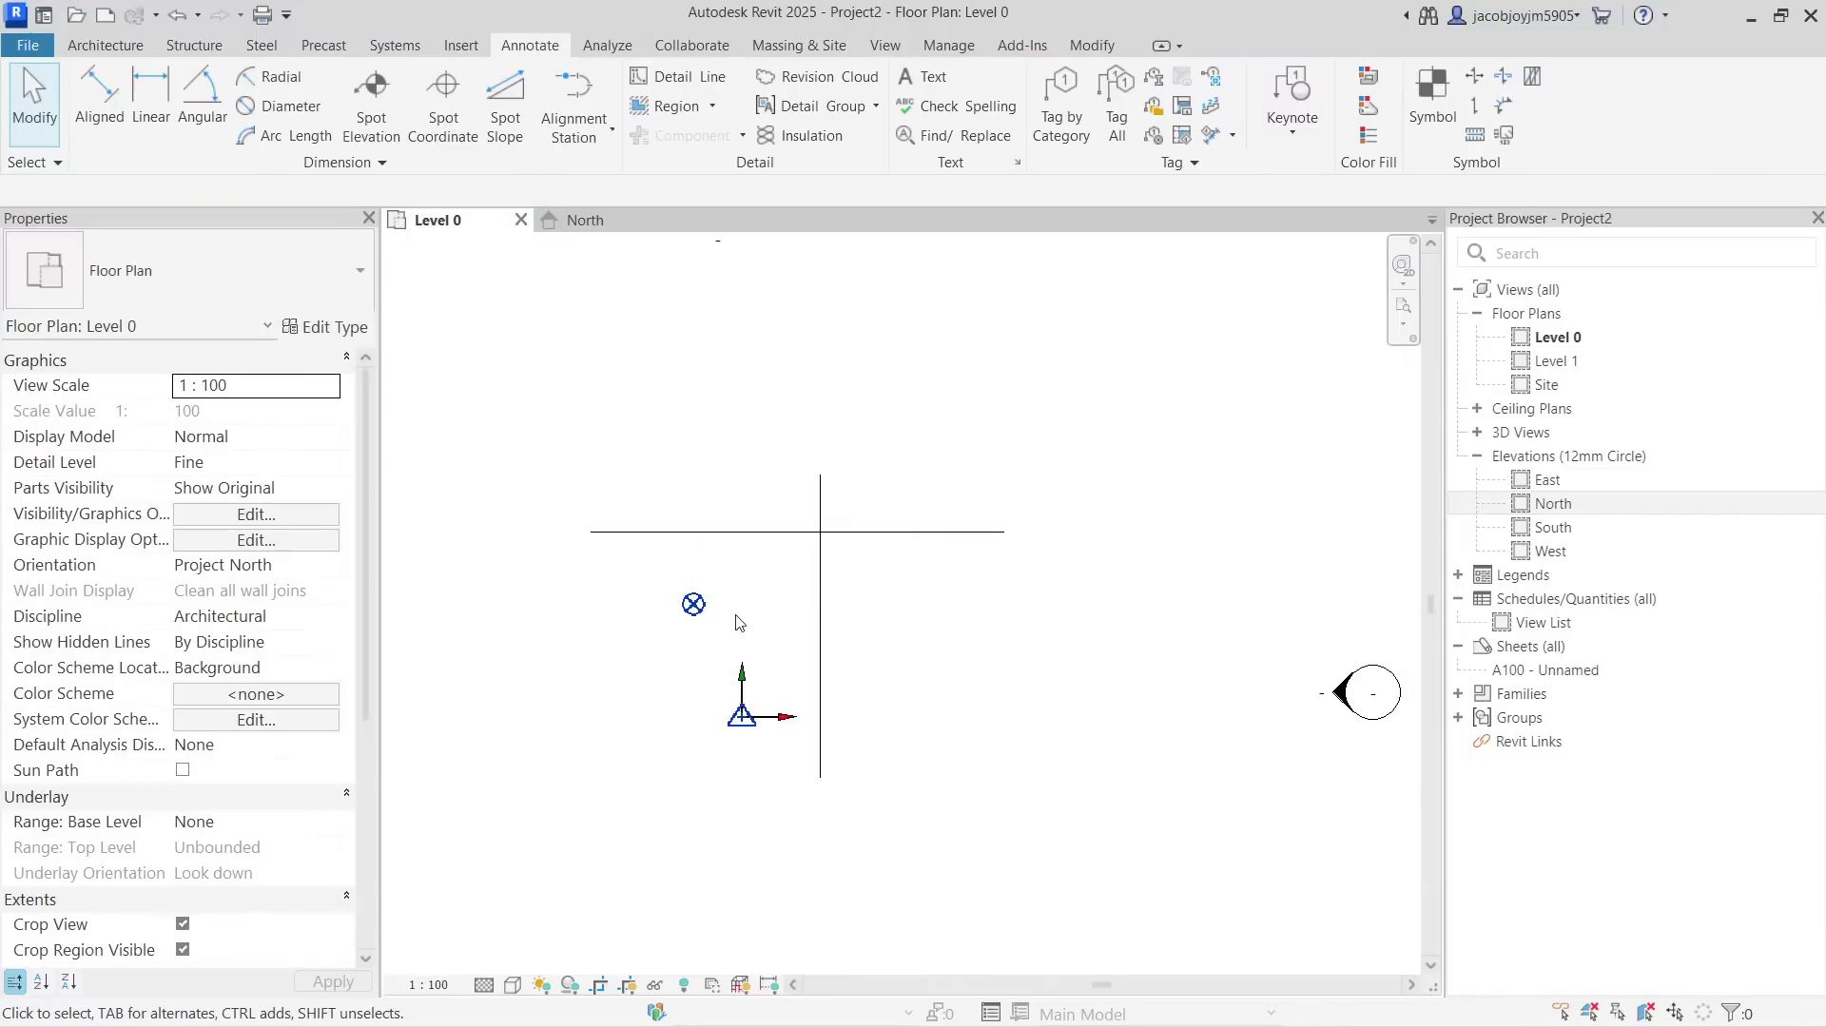
pyautogui.scroll(1, 691, 616)
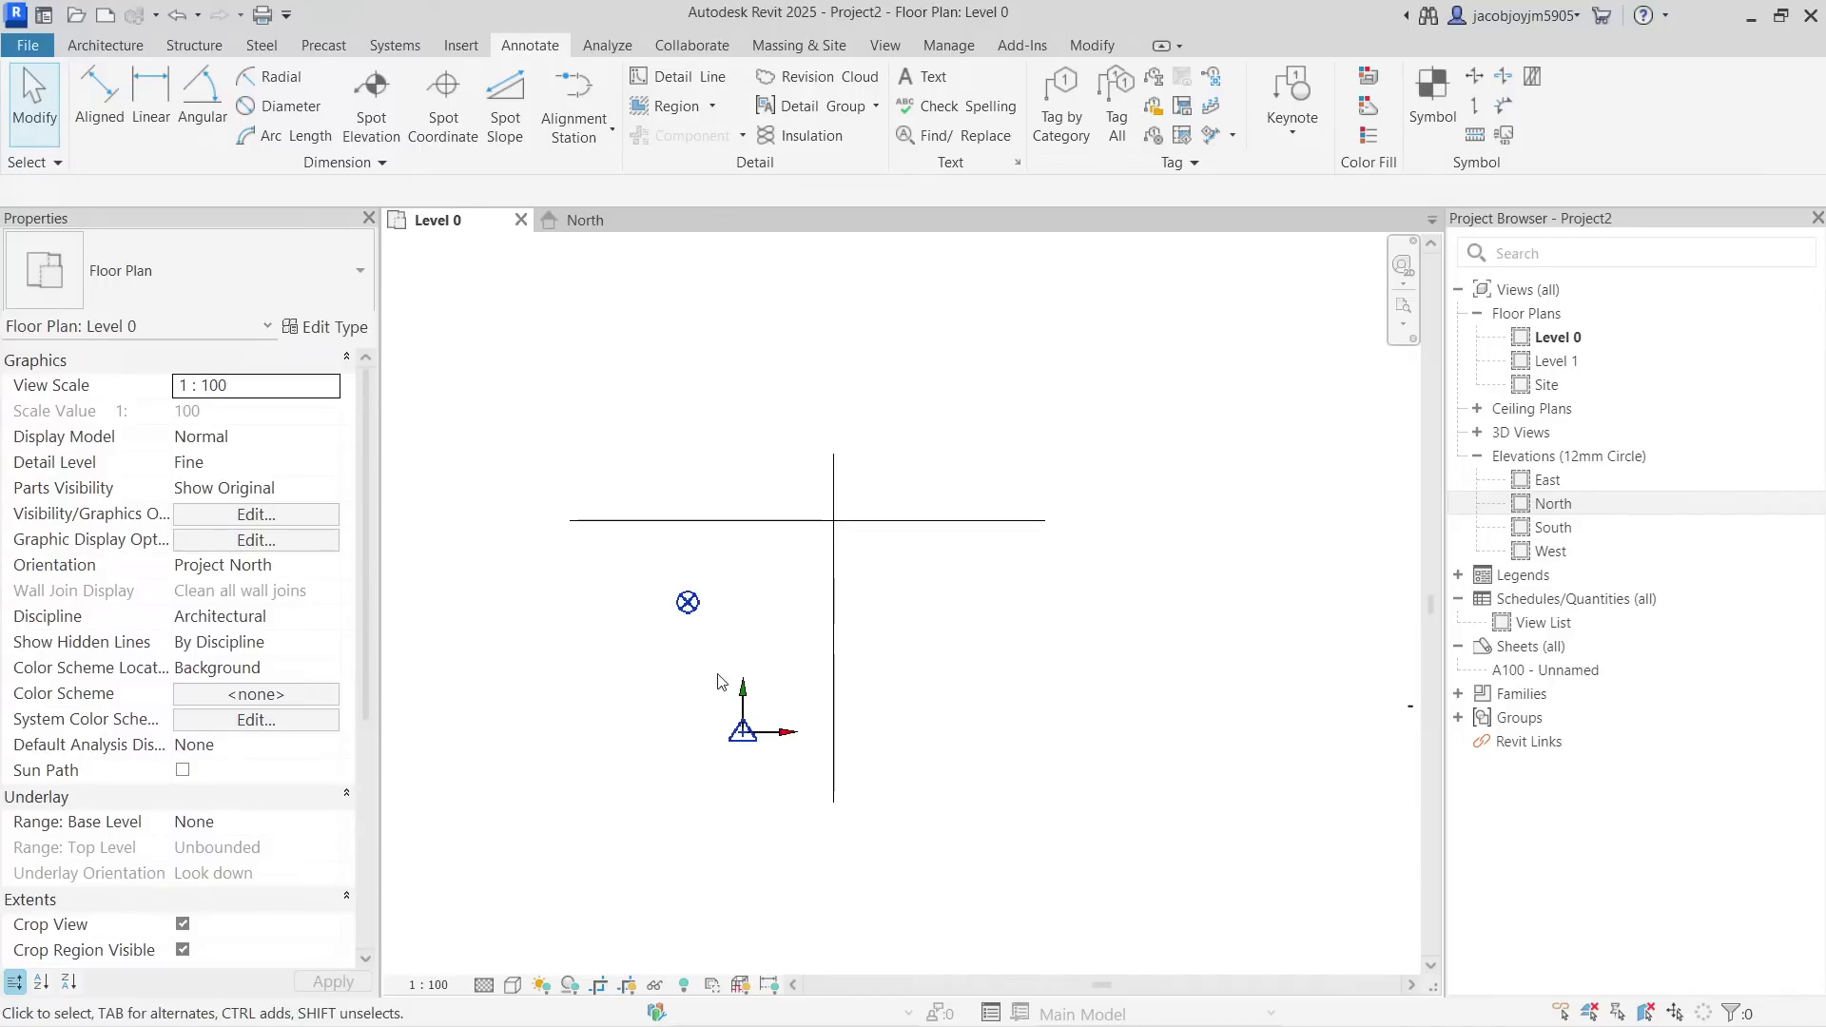
pyautogui.click(742, 736)
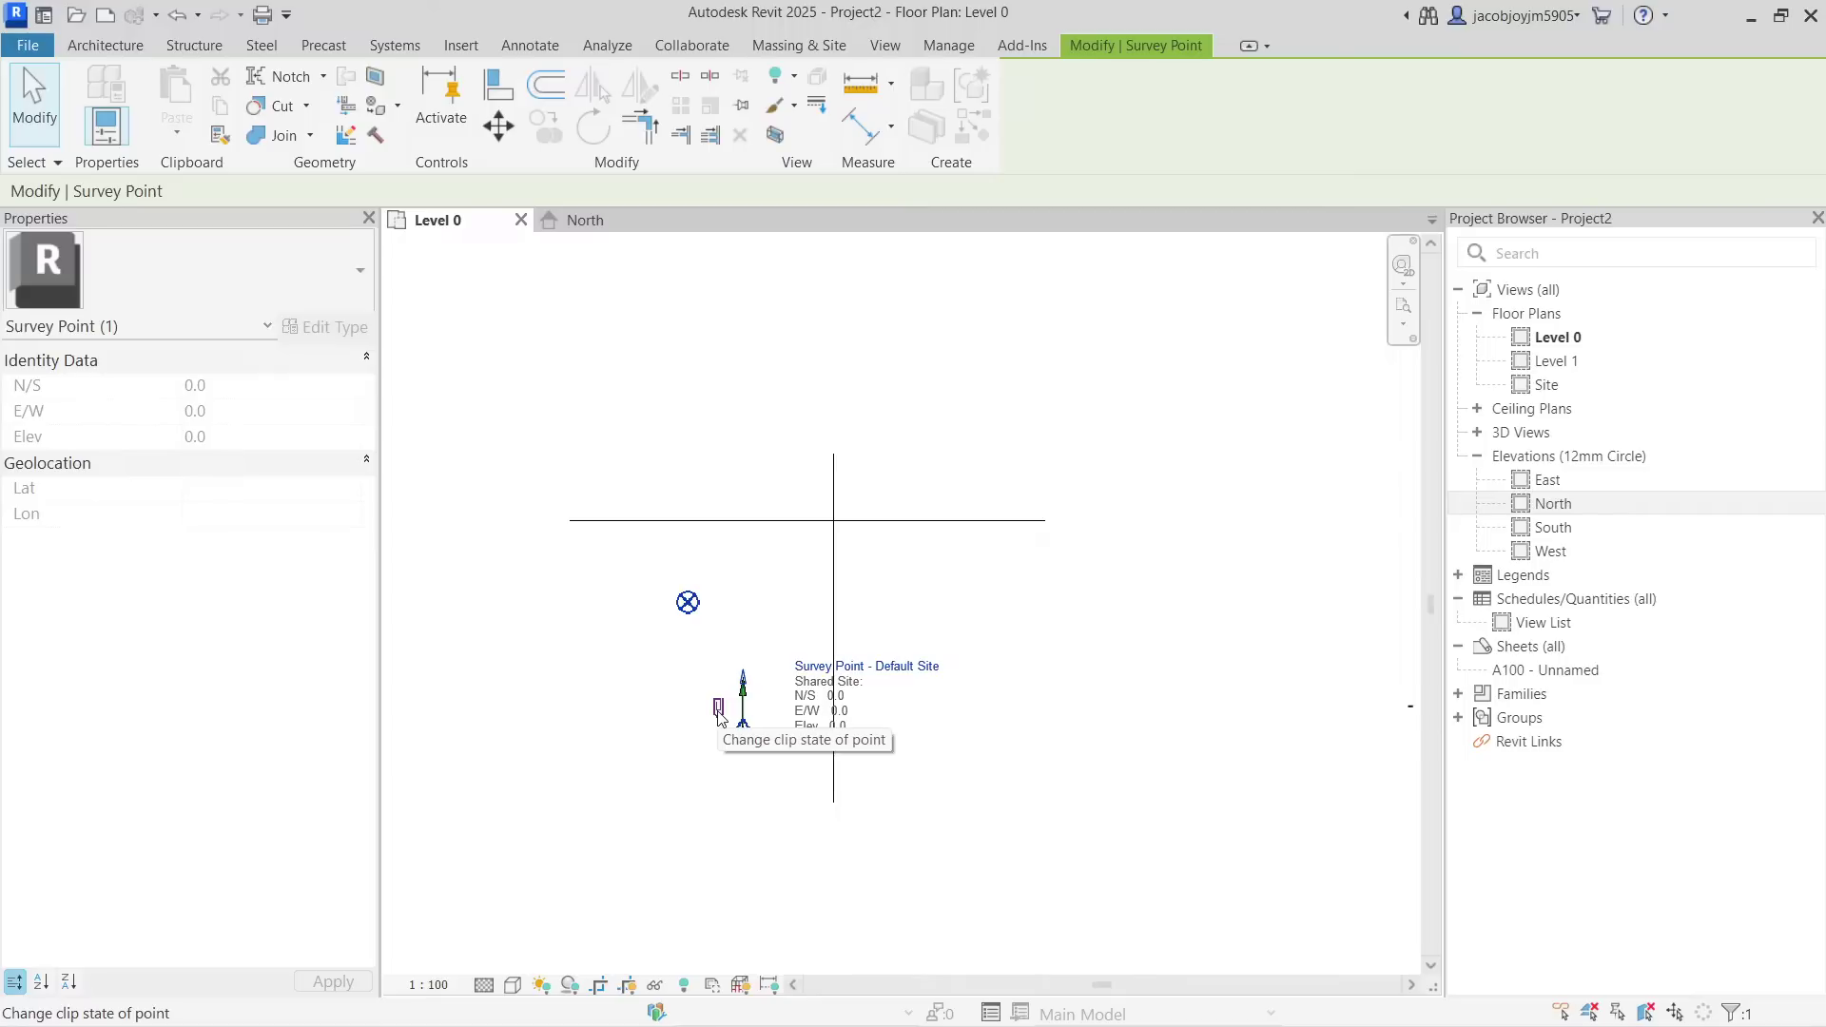
pyautogui.press('Escape')
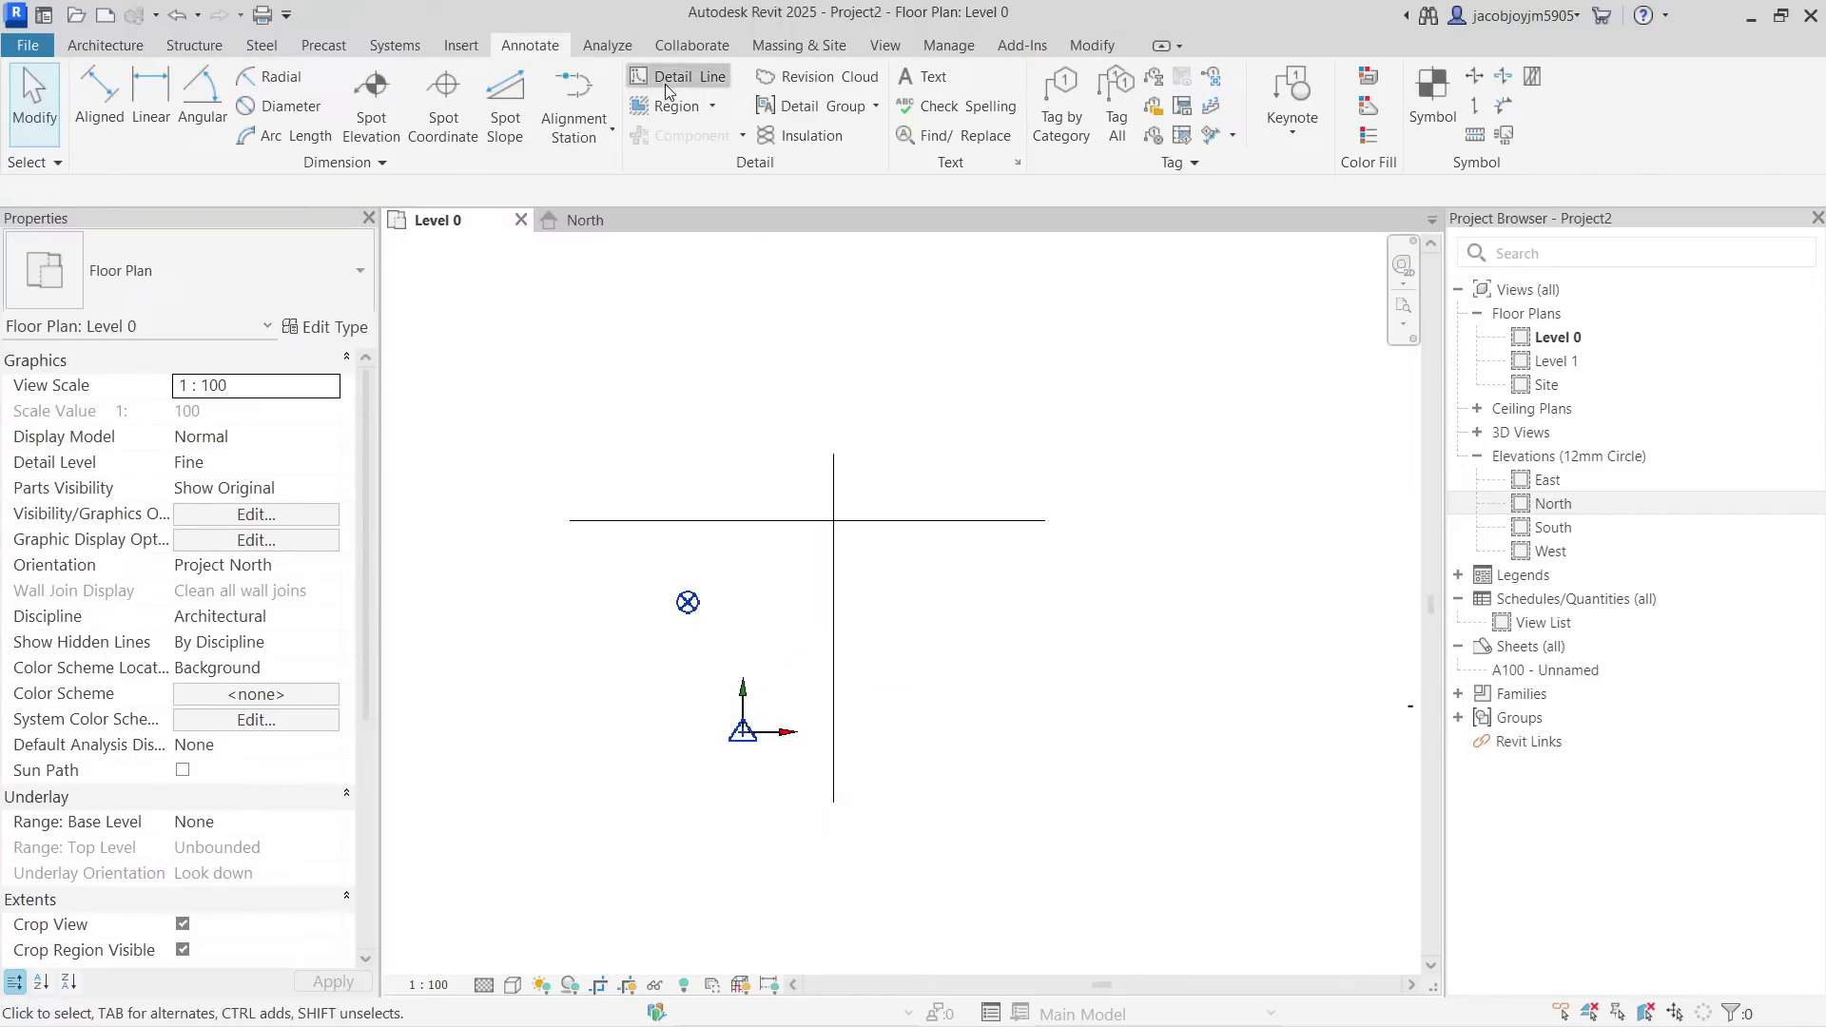
# Draw two thin detail lines from the survey point, one horizontal towards the east and one vertical towards the south.
pyautogui.click(671, 88)
pyautogui.click(742, 732)
pyautogui.click(975, 732)
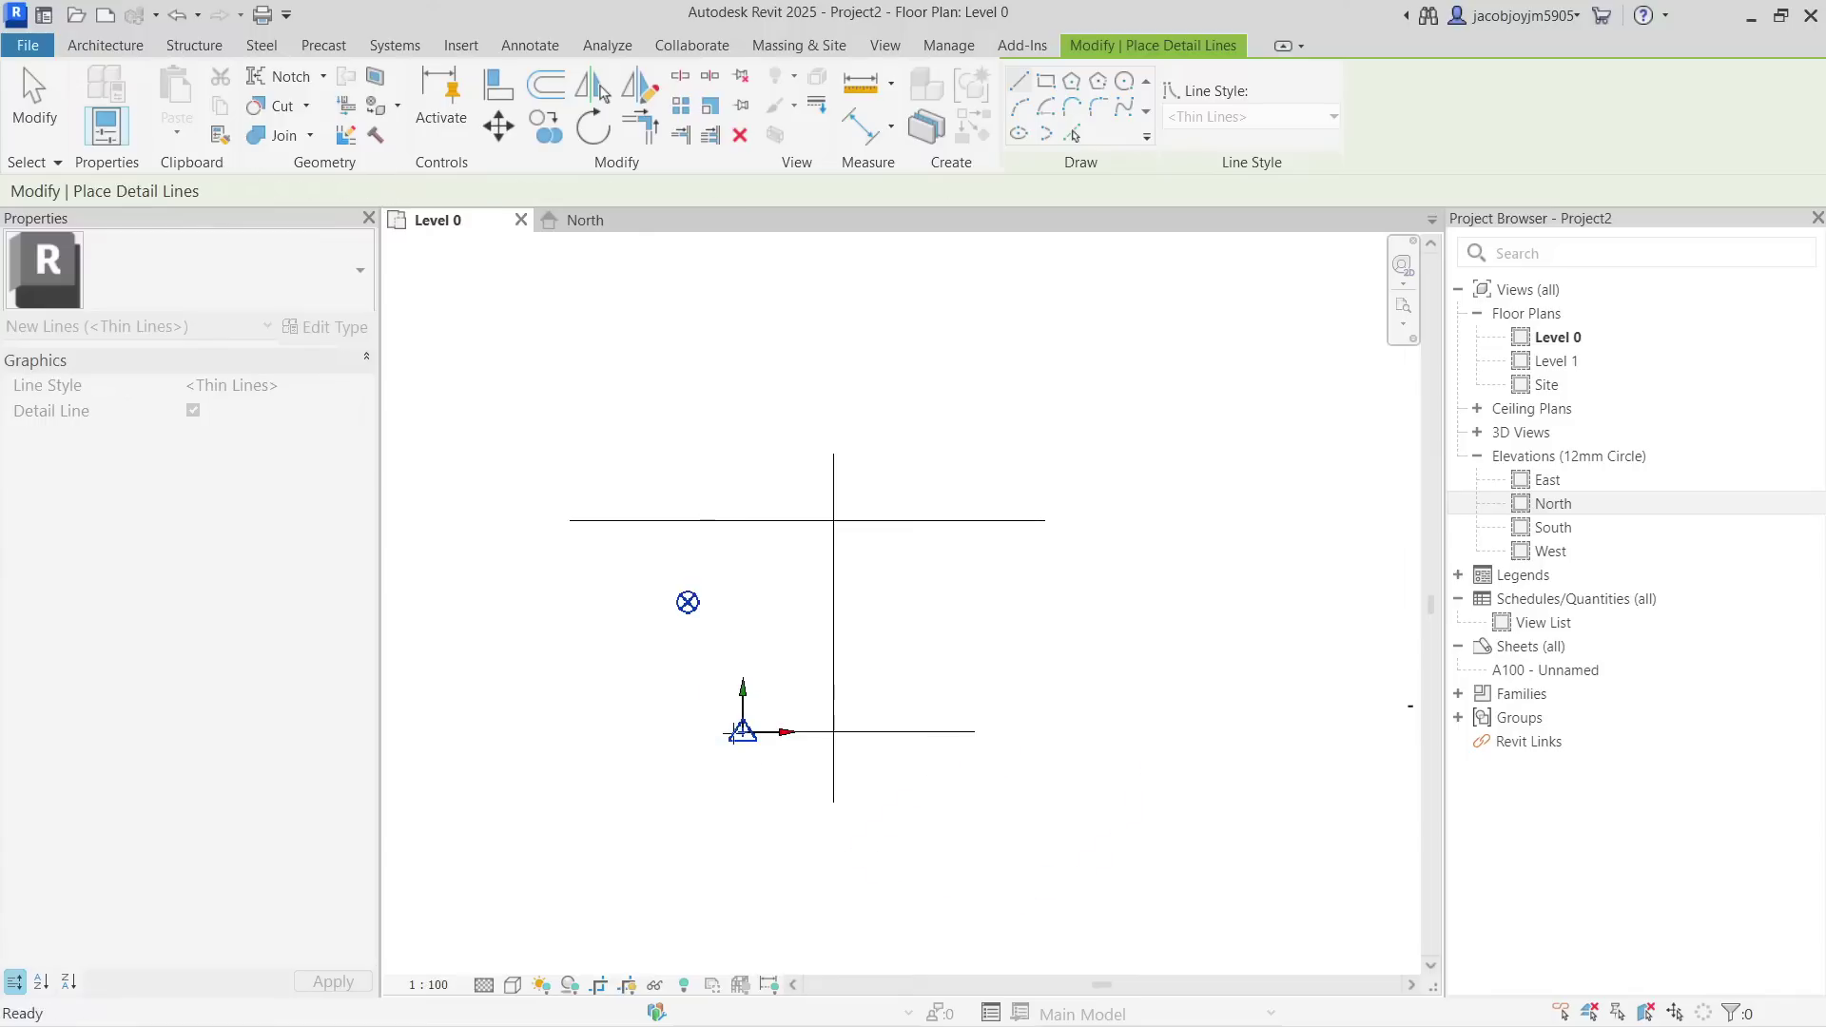
pyautogui.click(743, 732)
pyautogui.click(743, 848)
pyautogui.press('Escape')
pyautogui.press('Escape')
# Move the survey point away from the internal origin to a spot west of the project base point.
pyautogui.moveTo(833, 807); pyautogui.dragTo(900, 694, button='middle')
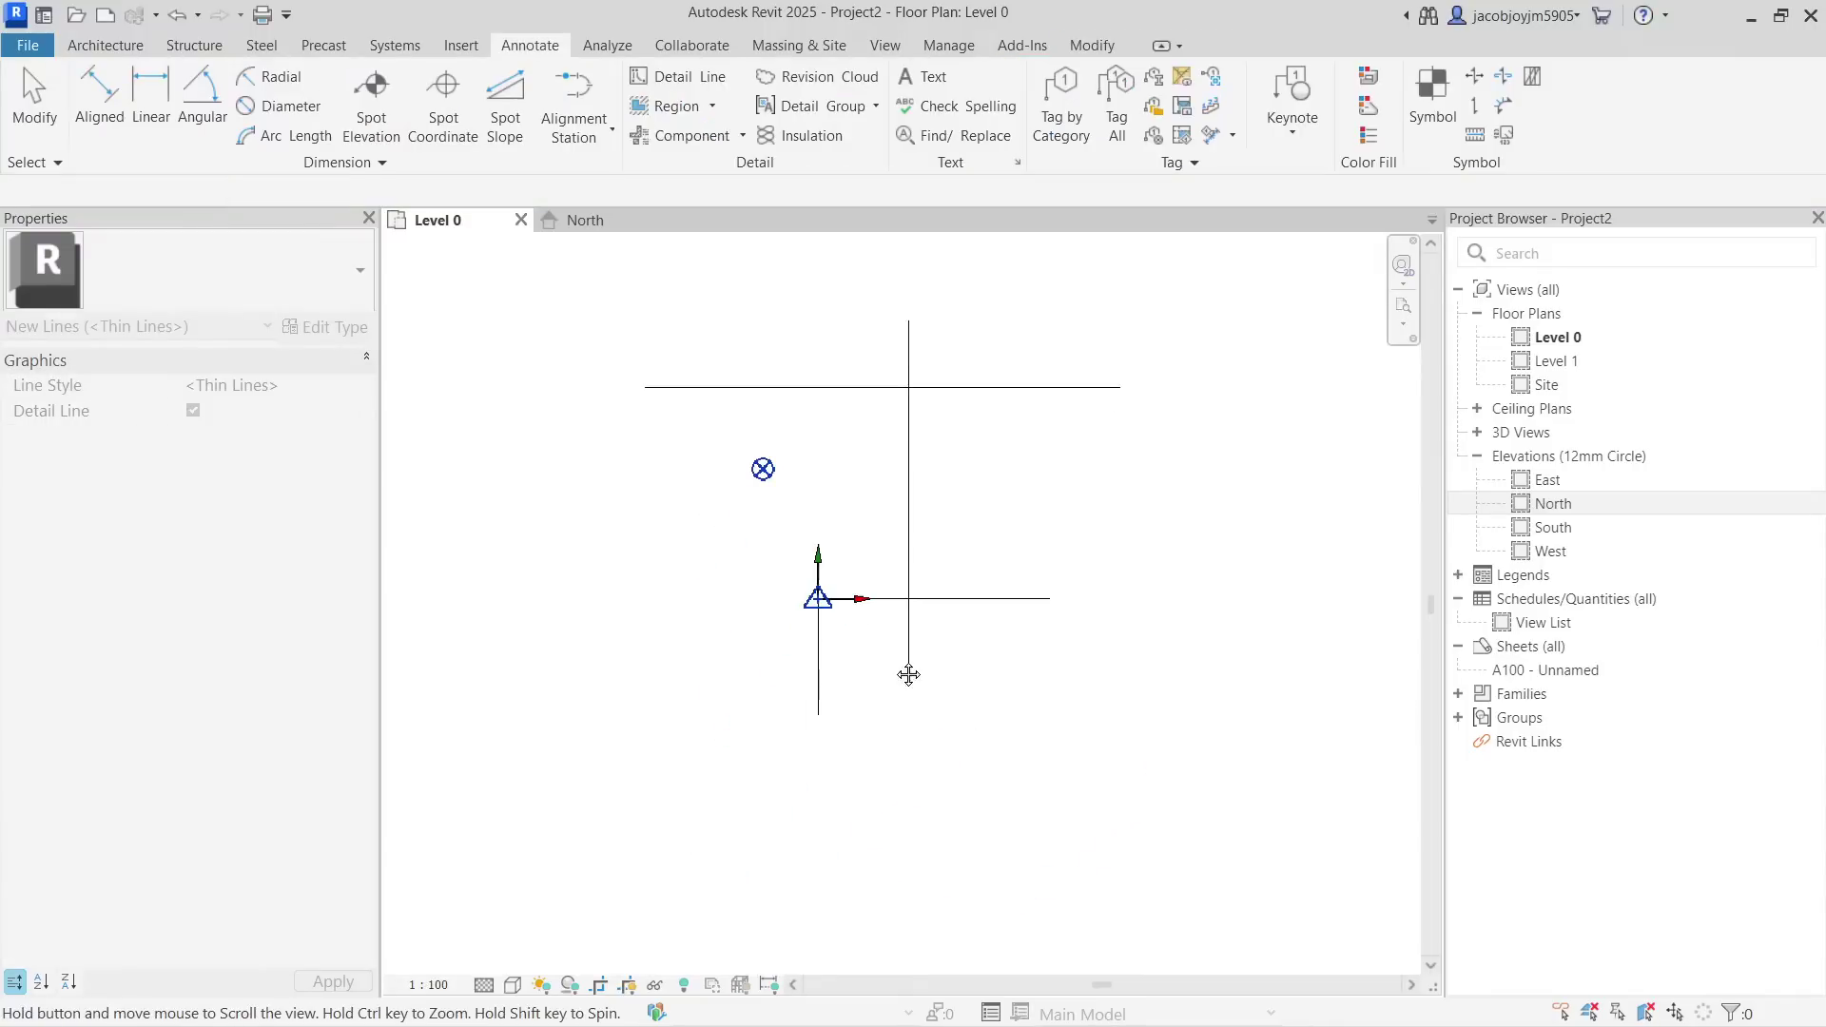
pyautogui.press('Tab')
pyautogui.press('Tab')
pyautogui.press('Tab')
pyautogui.click(824, 593)
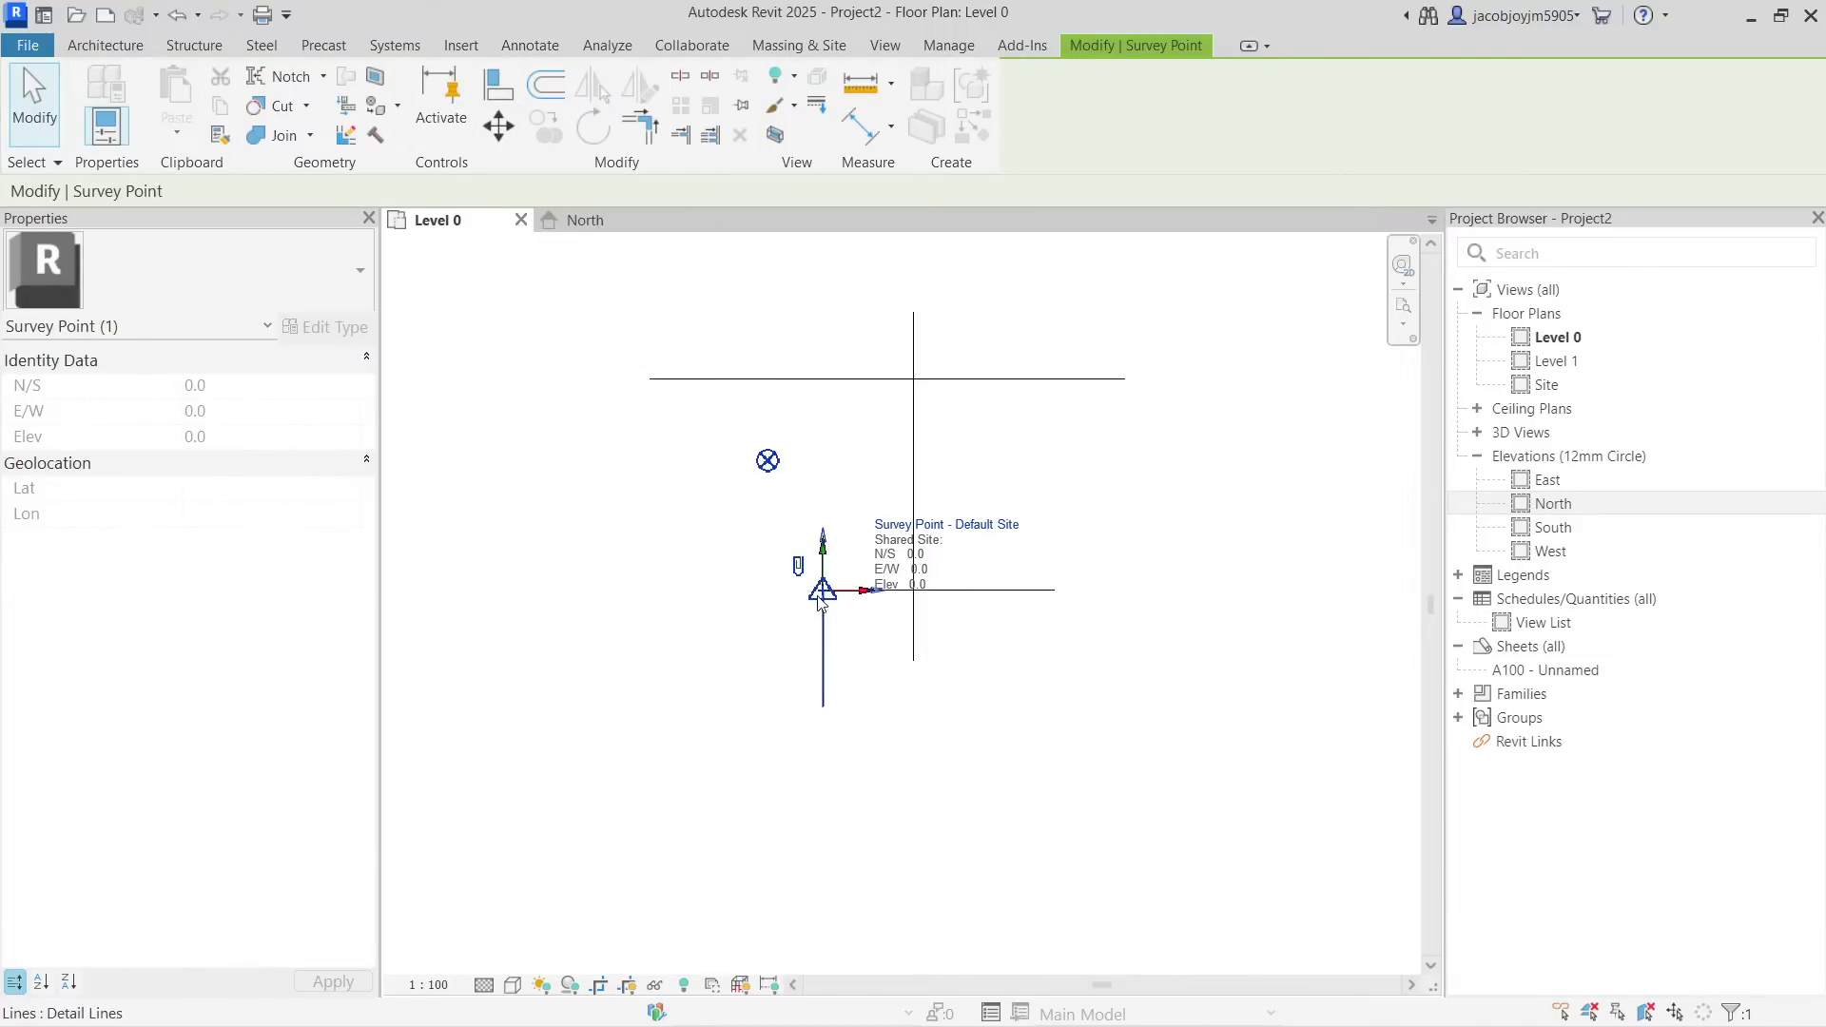
pyautogui.moveTo(823, 592); pyautogui.dragTo(620, 699)
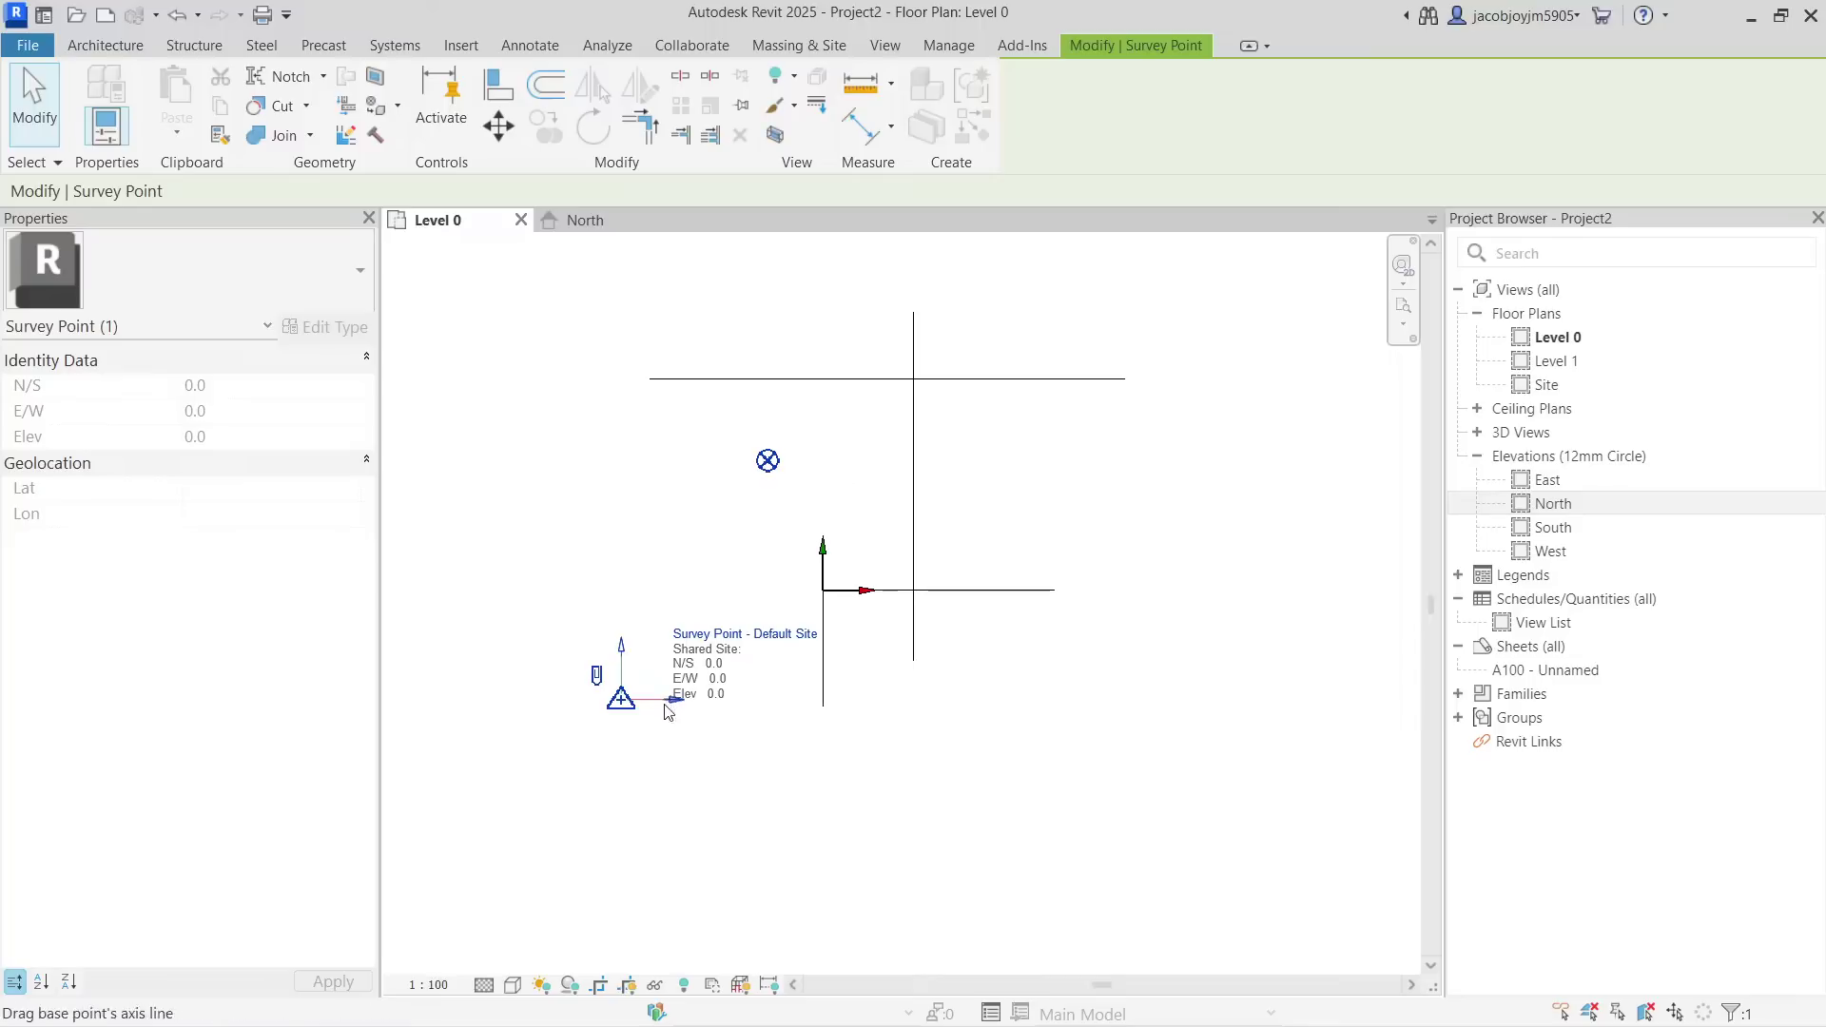
pyautogui.moveTo(621, 698); pyautogui.dragTo(530, 595)
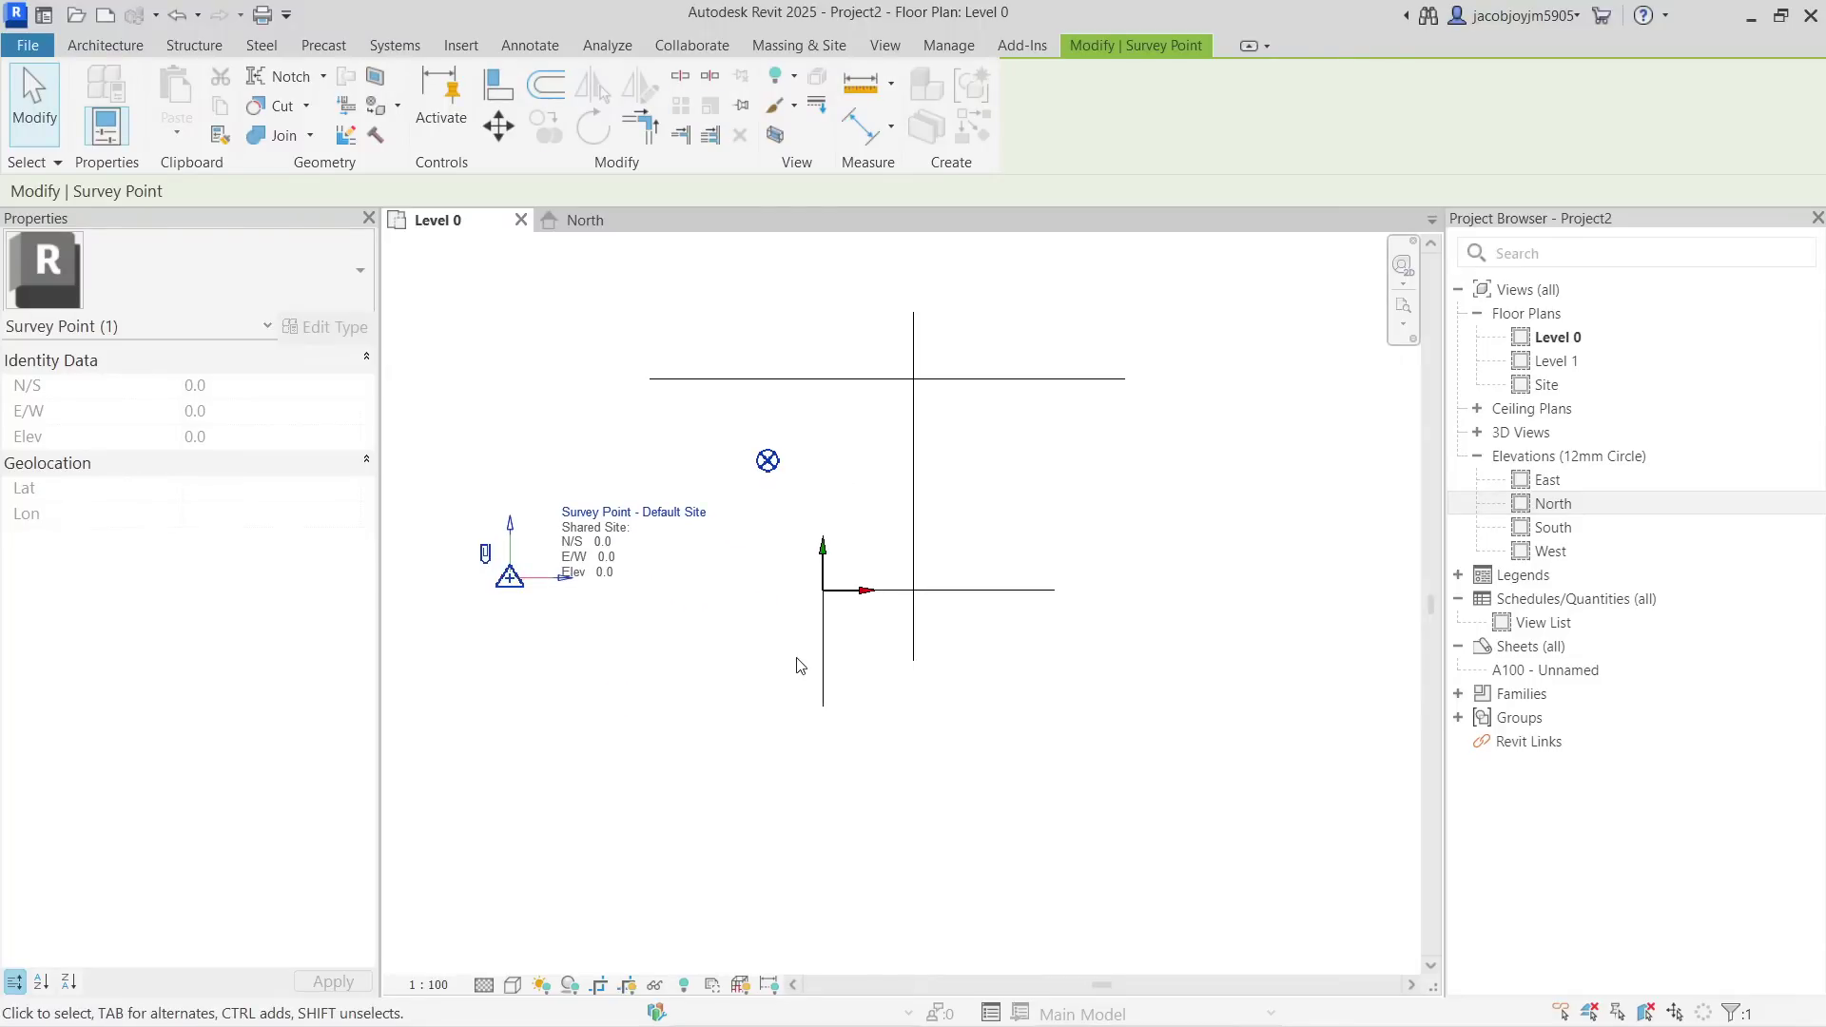
# Draw a detail-line rectangle from the internal origin to the northeast, ending level with the northern horizontal line.
pyautogui.click(798, 692)
pyautogui.scroll(-1, 752, 676)
pyautogui.press('d')
pyautogui.press('l')
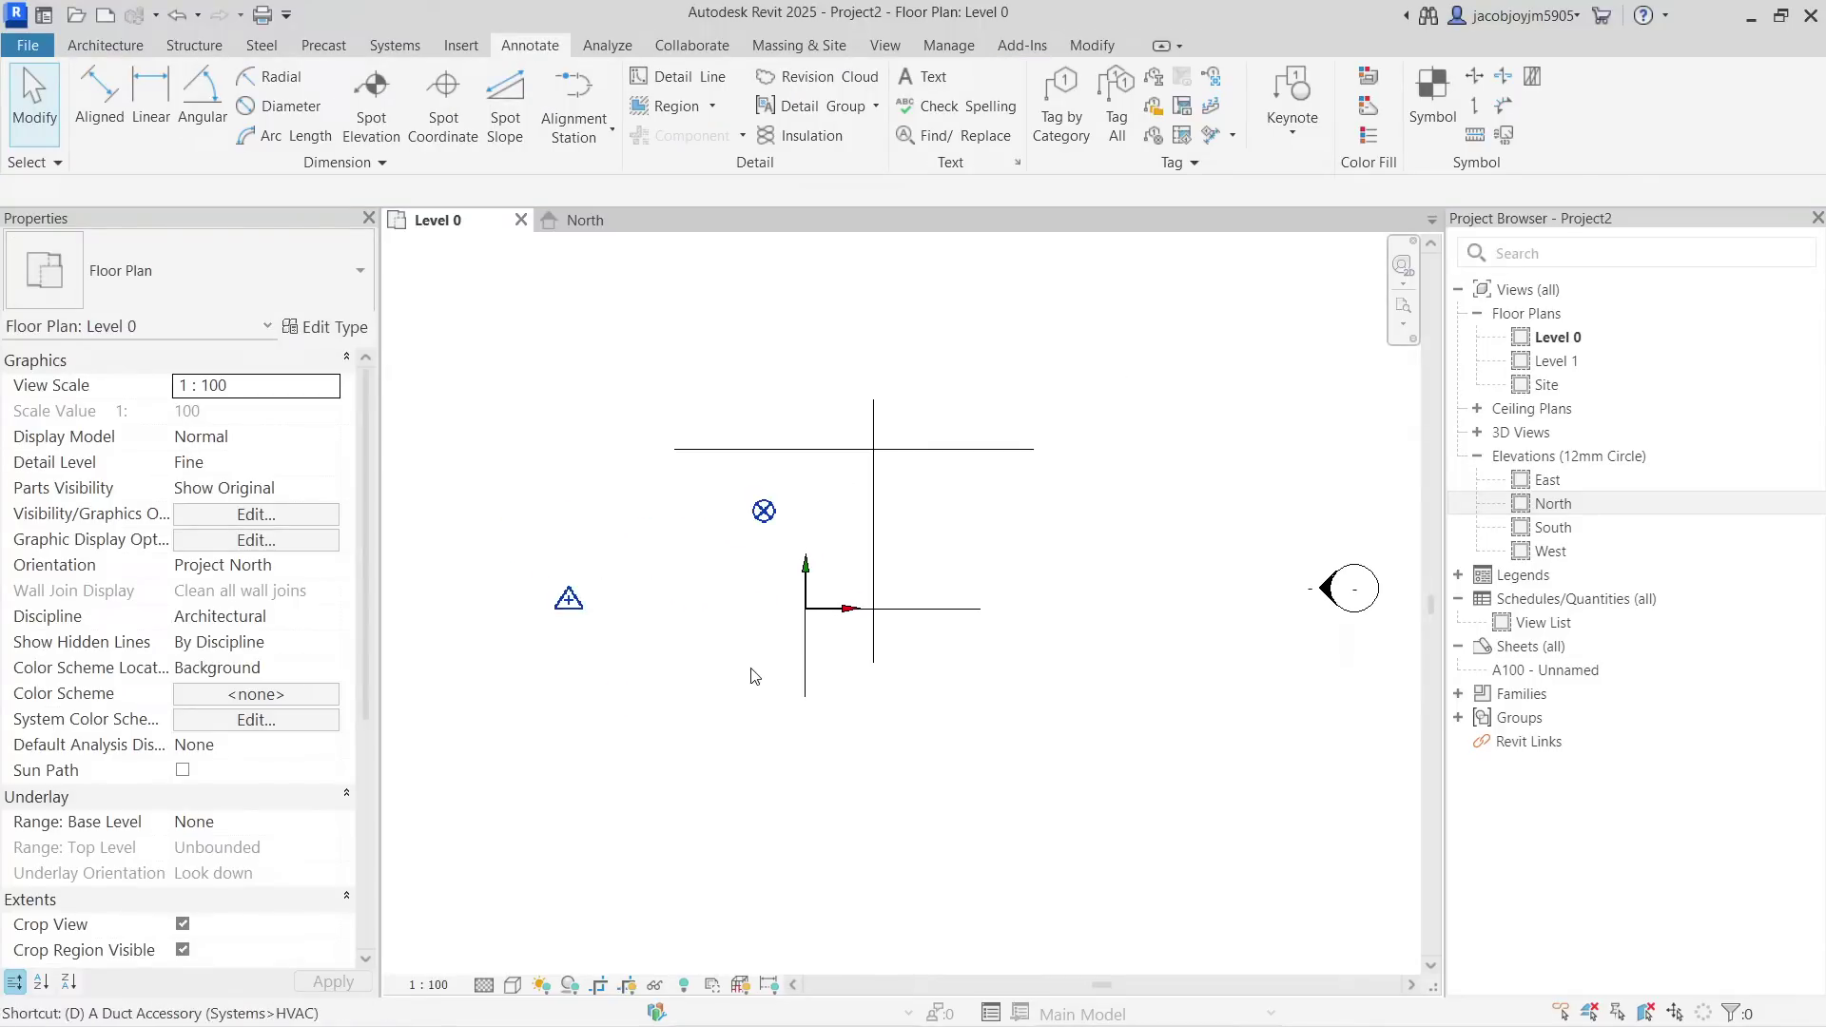
pyautogui.click(1045, 82)
pyautogui.click(804, 609)
pyautogui.scroll(-1, 805, 608)
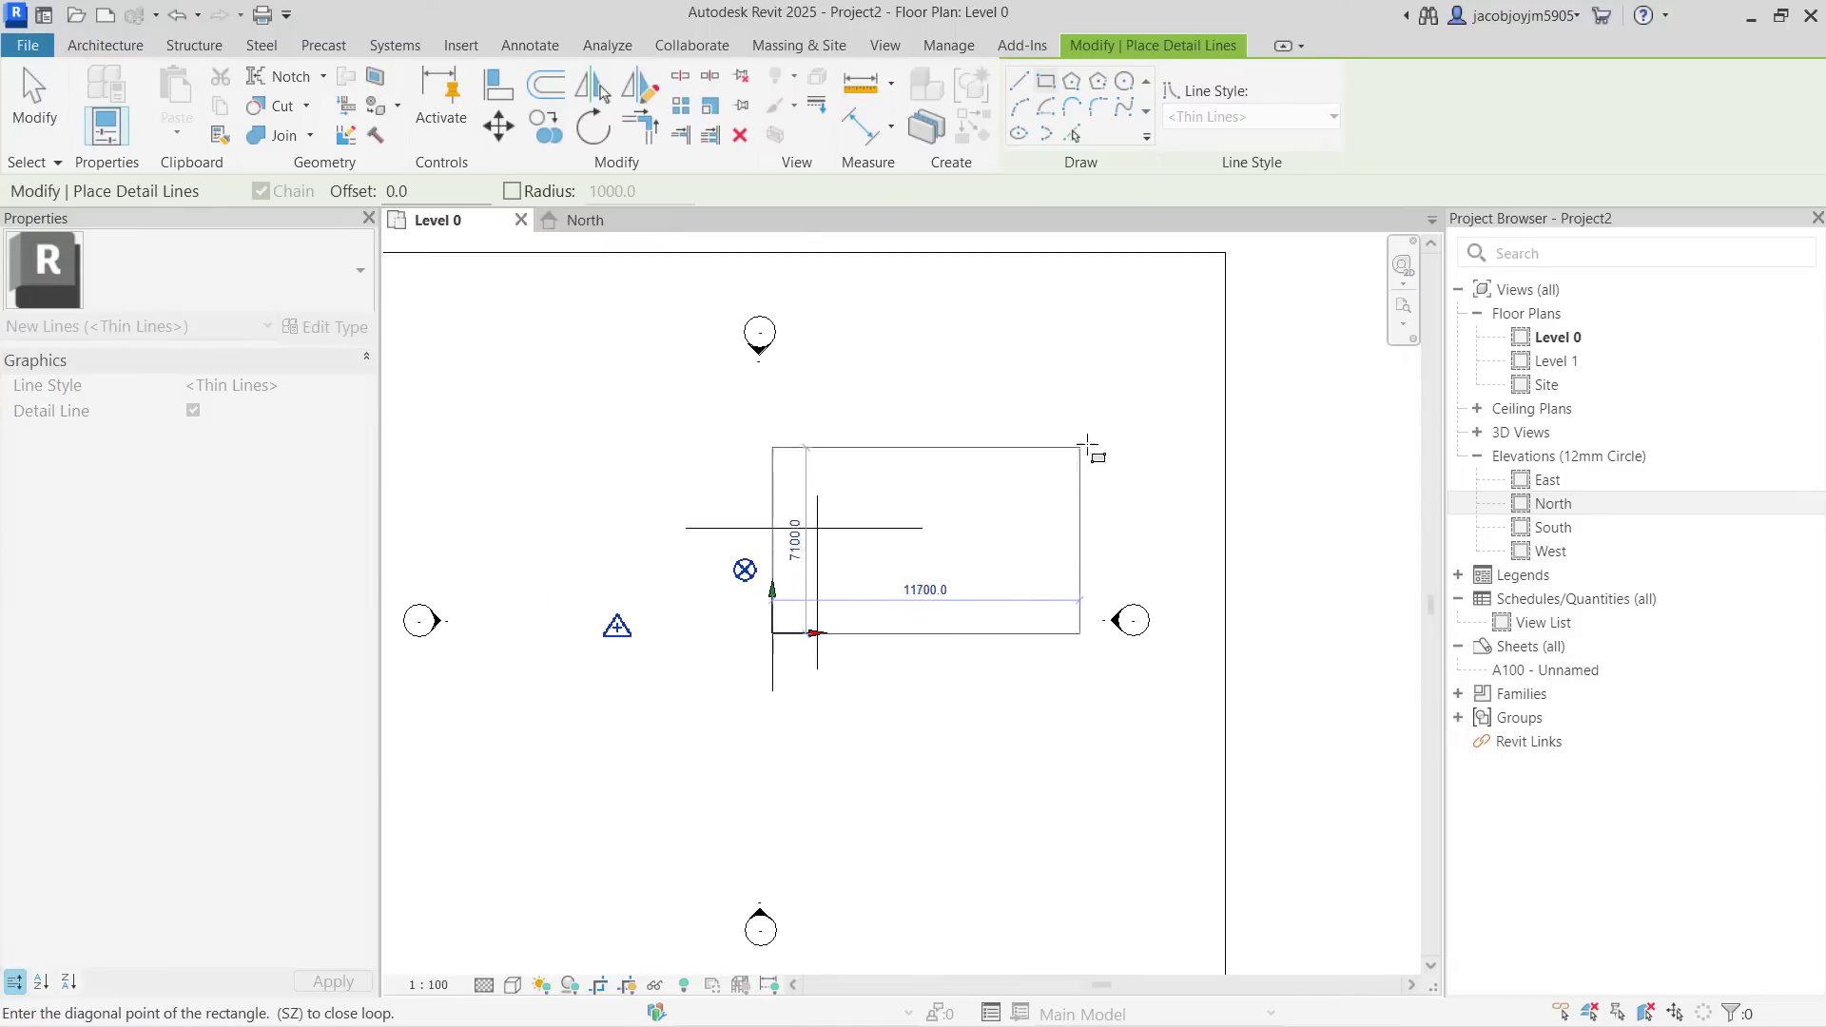
pyautogui.click(1035, 527)
pyautogui.press('Escape')
pyautogui.press('Escape')
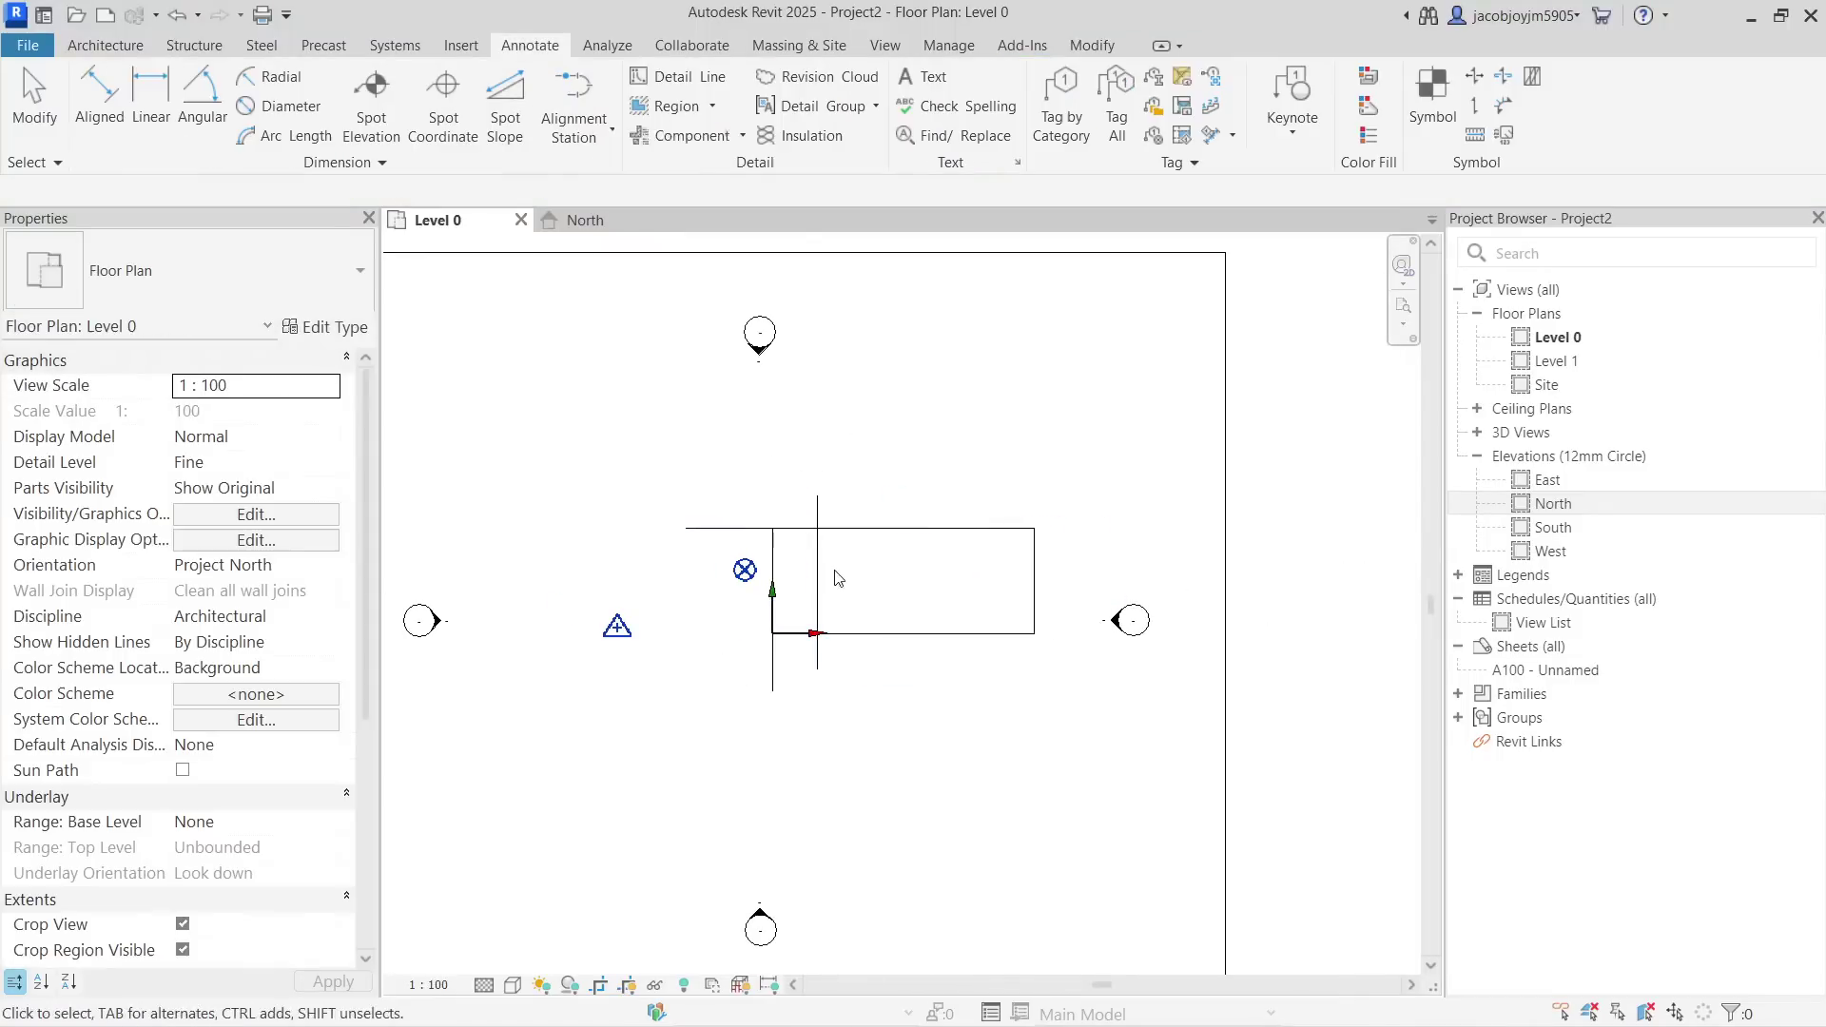
# Delete the leftover detail lines that cross or extend beyond the rectangle.
pyautogui.click(814, 573)
pyautogui.press('Delete')
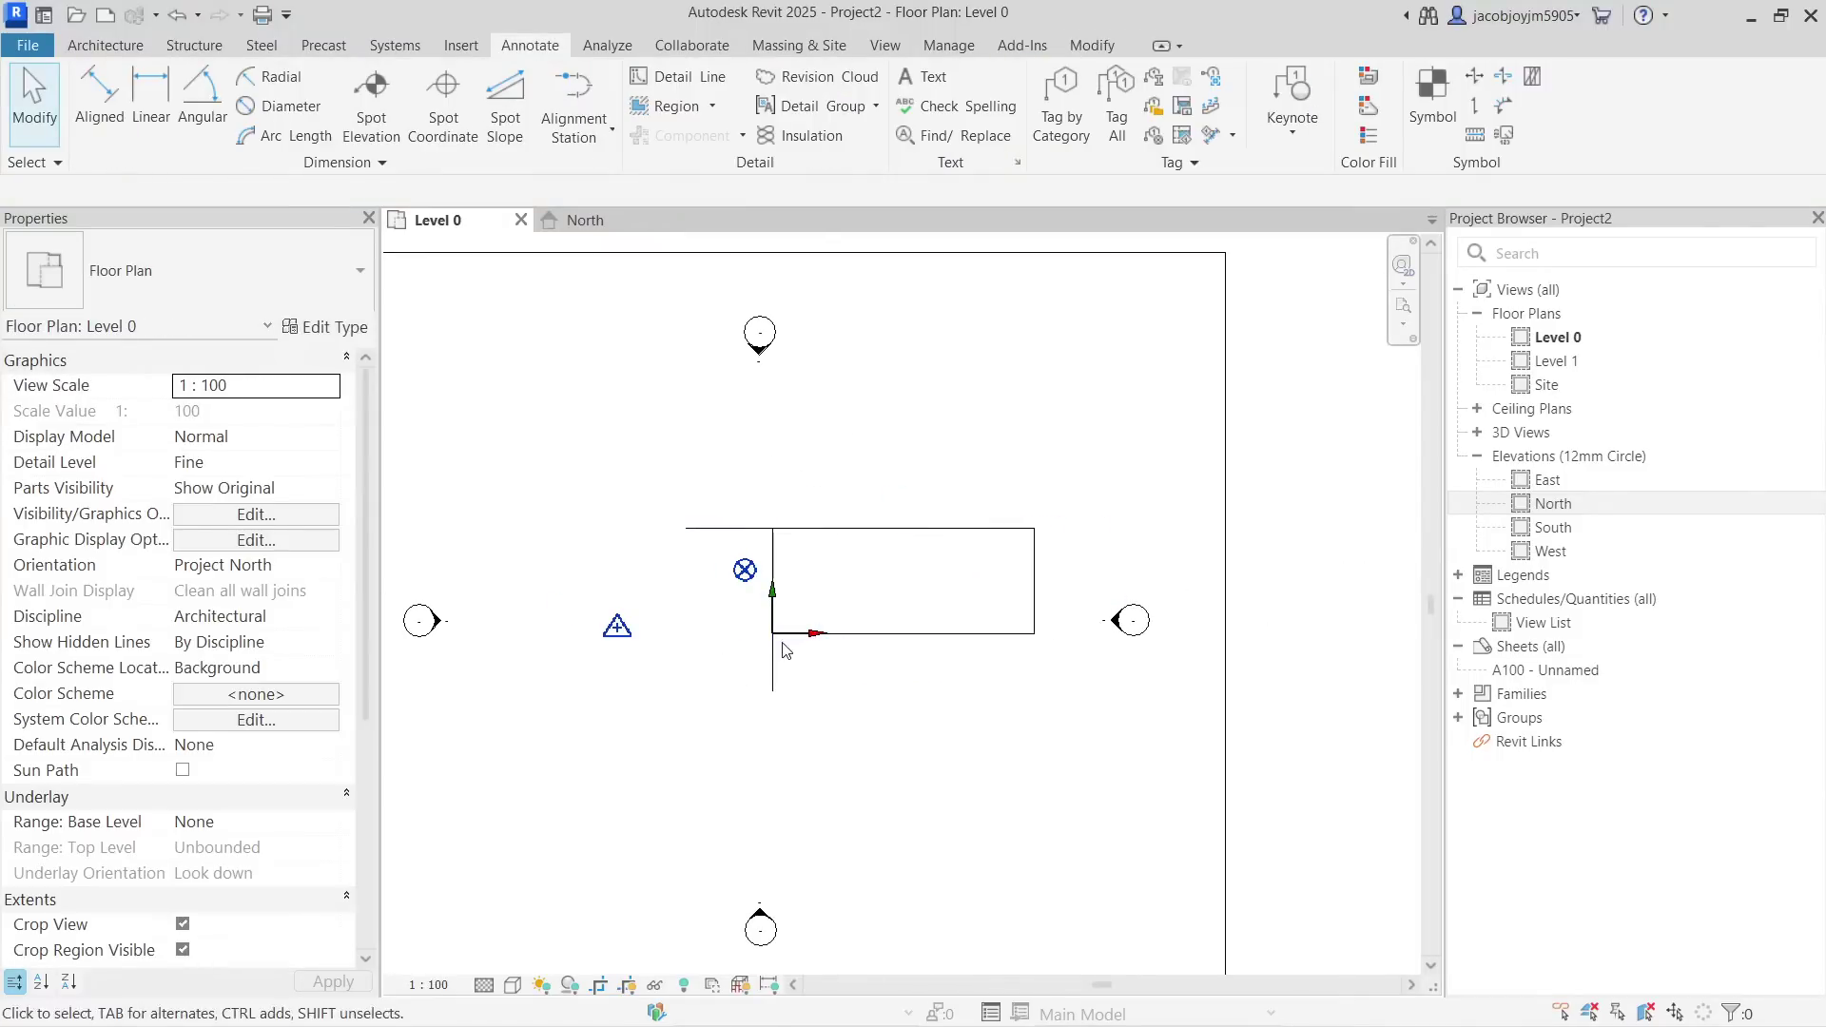
pyautogui.click(728, 529)
pyautogui.press('Delete')
pyautogui.scroll(2, 785, 635)
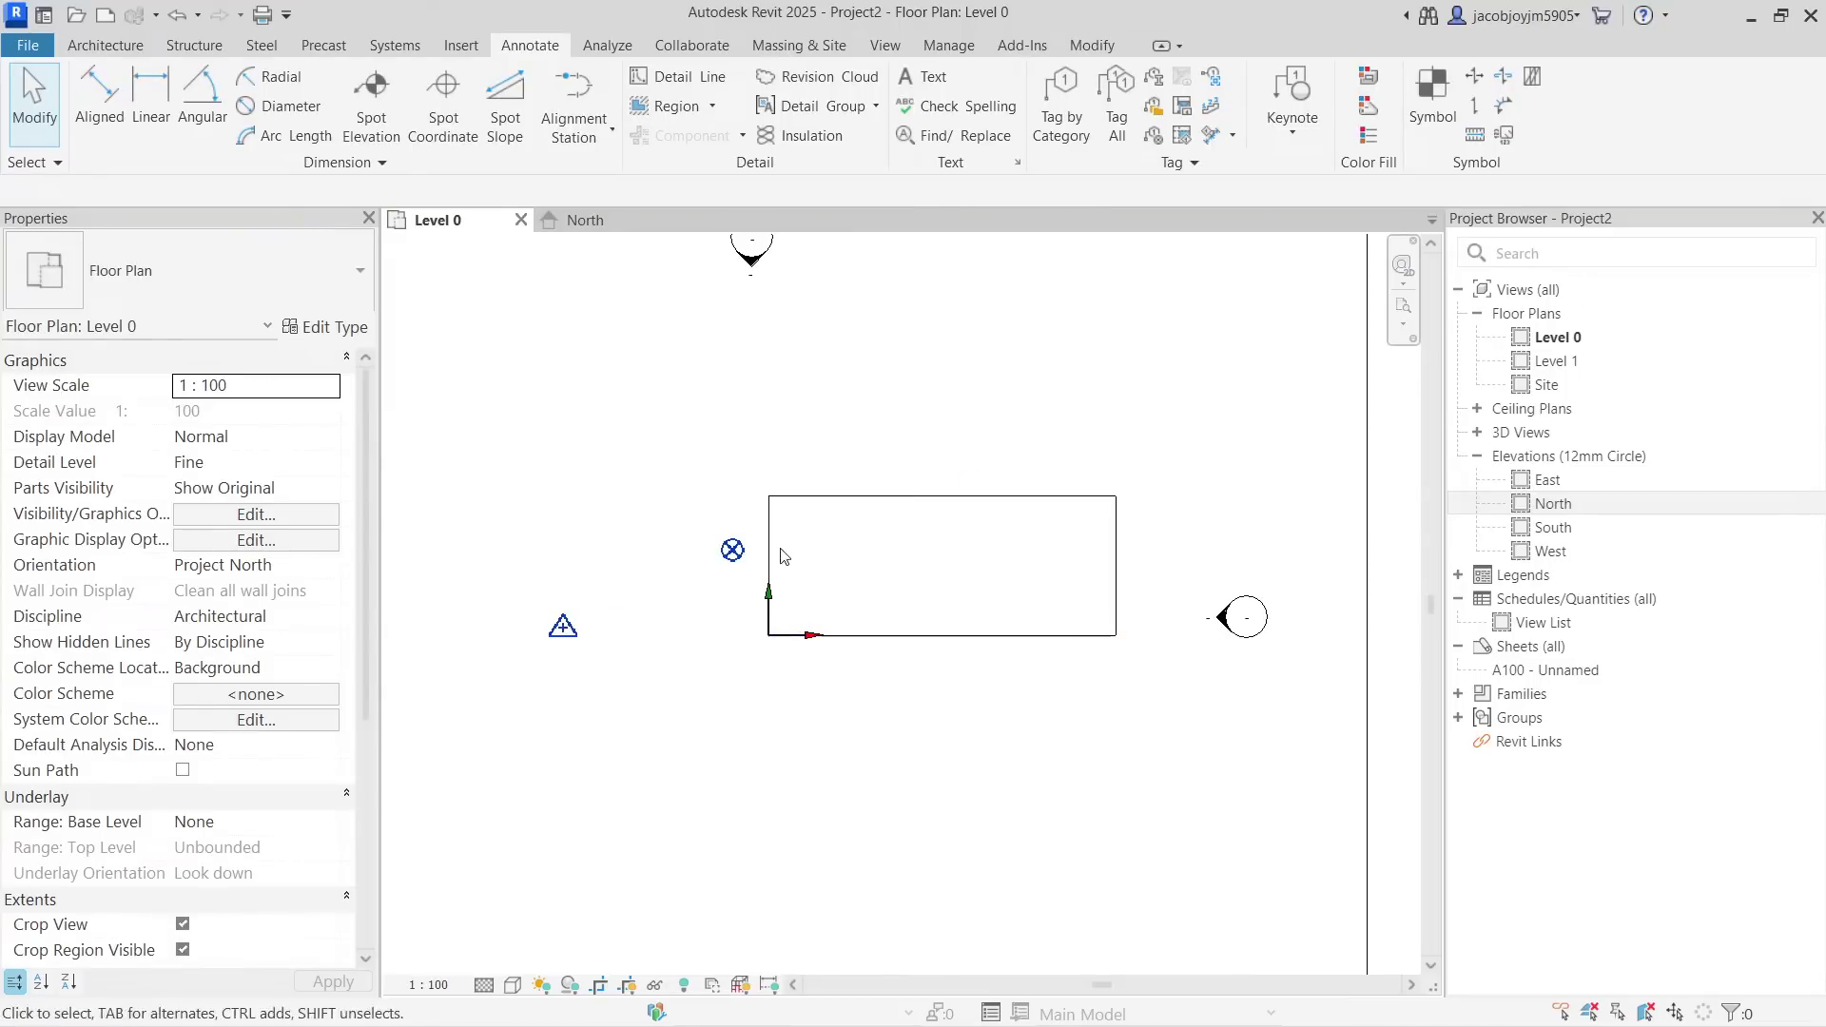
# Move the survey point and the project base point onto the rectangle's southwest corner at the internal origin.
pyautogui.click(562, 629)
pyautogui.moveTo(563, 630); pyautogui.dragTo(769, 635)
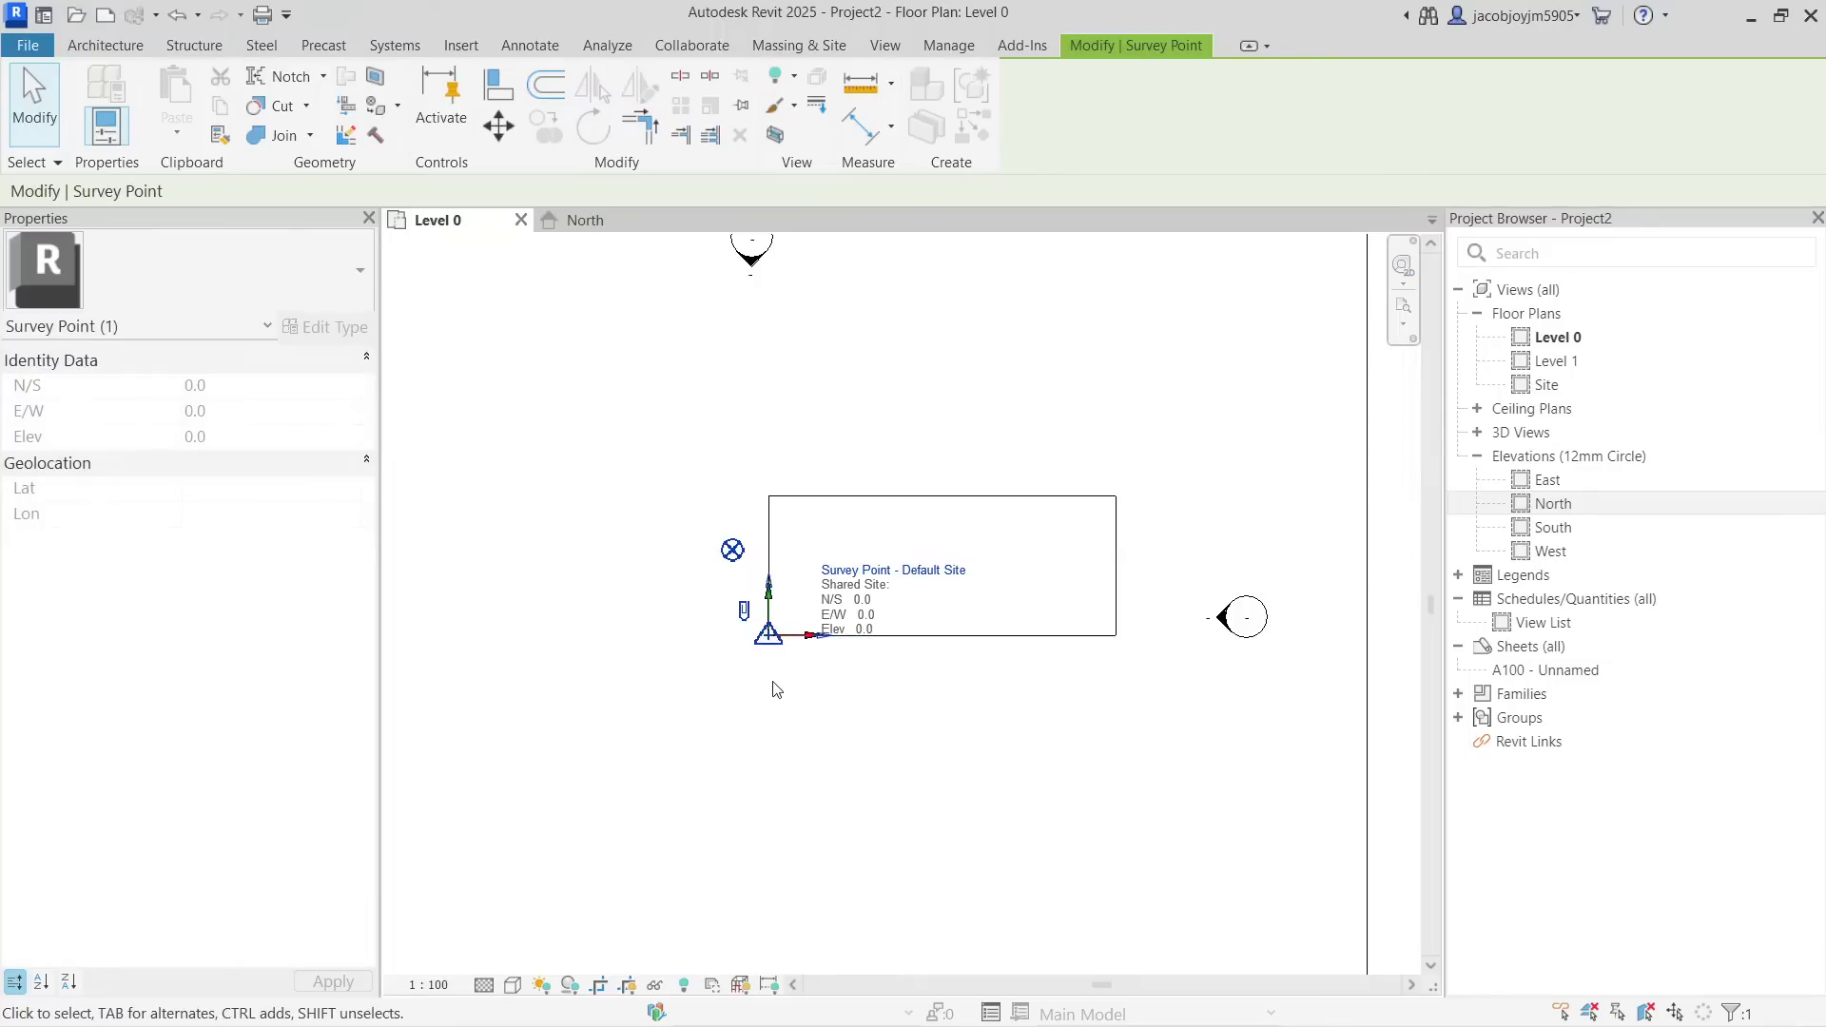
pyautogui.click(734, 552)
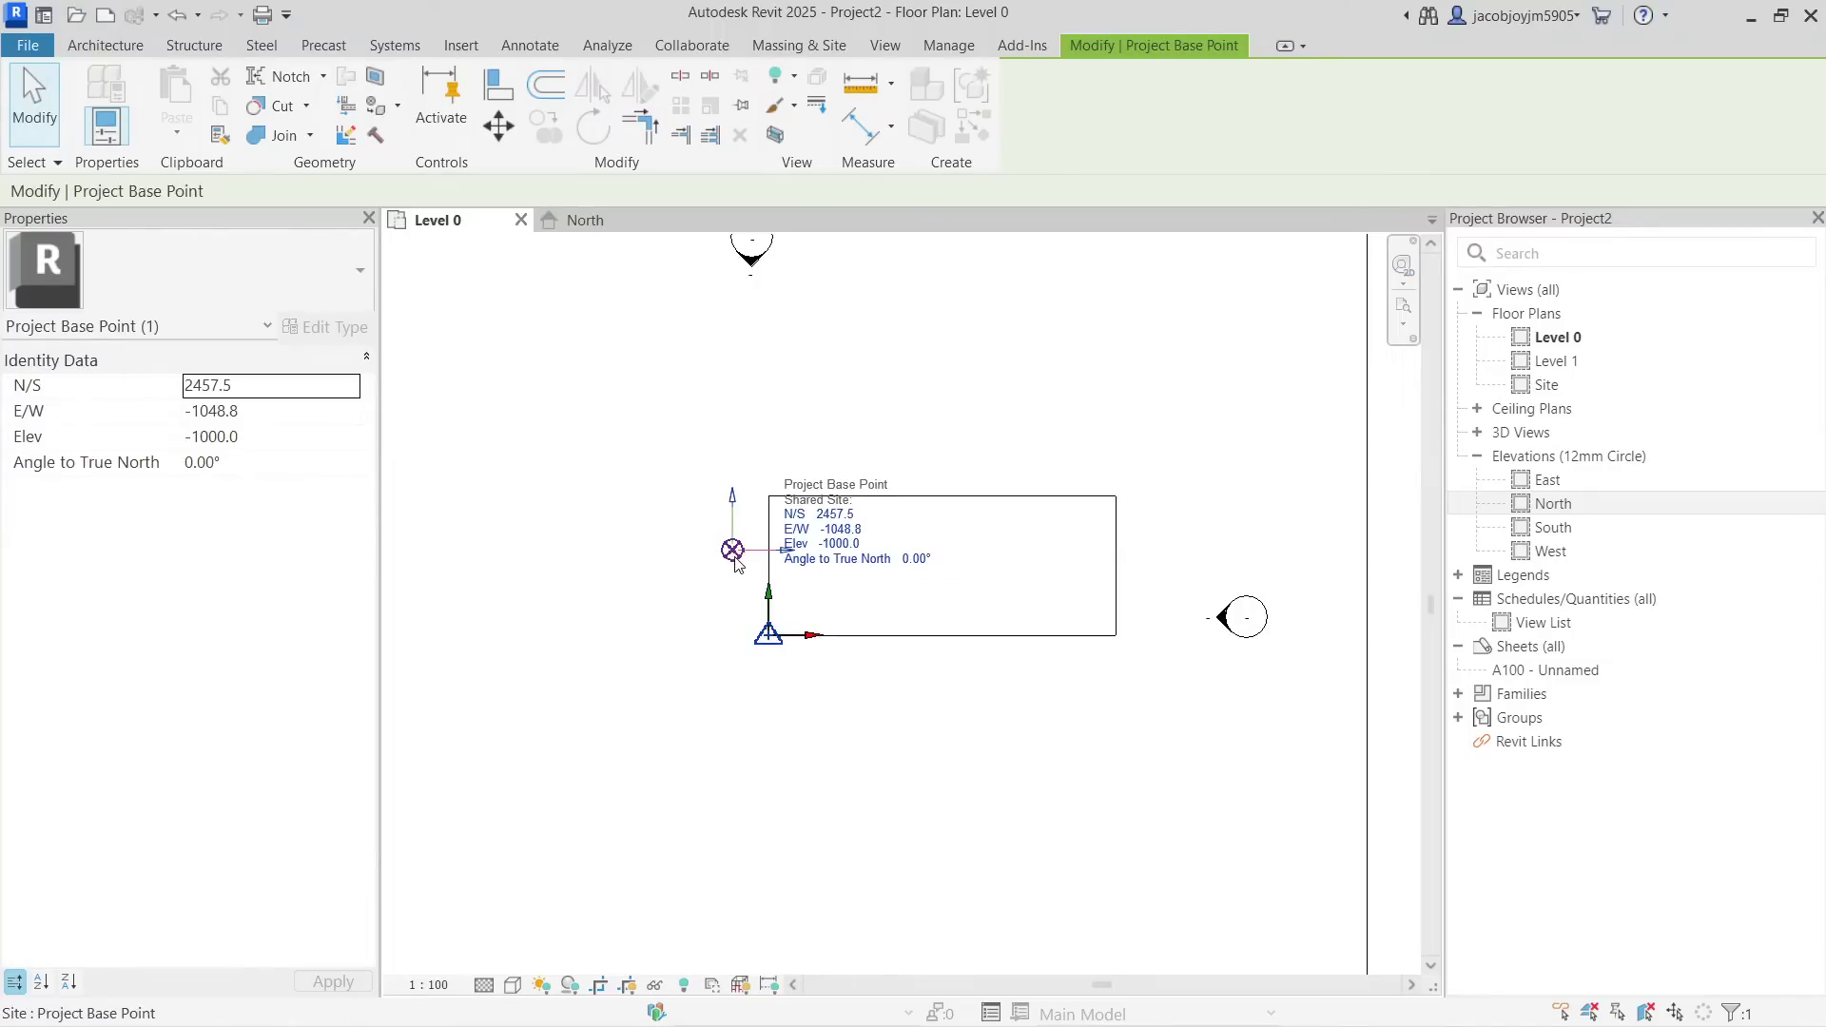
pyautogui.scroll(4, 734, 557)
pyautogui.moveTo(745, 570); pyautogui.dragTo(660, 497, button='middle')
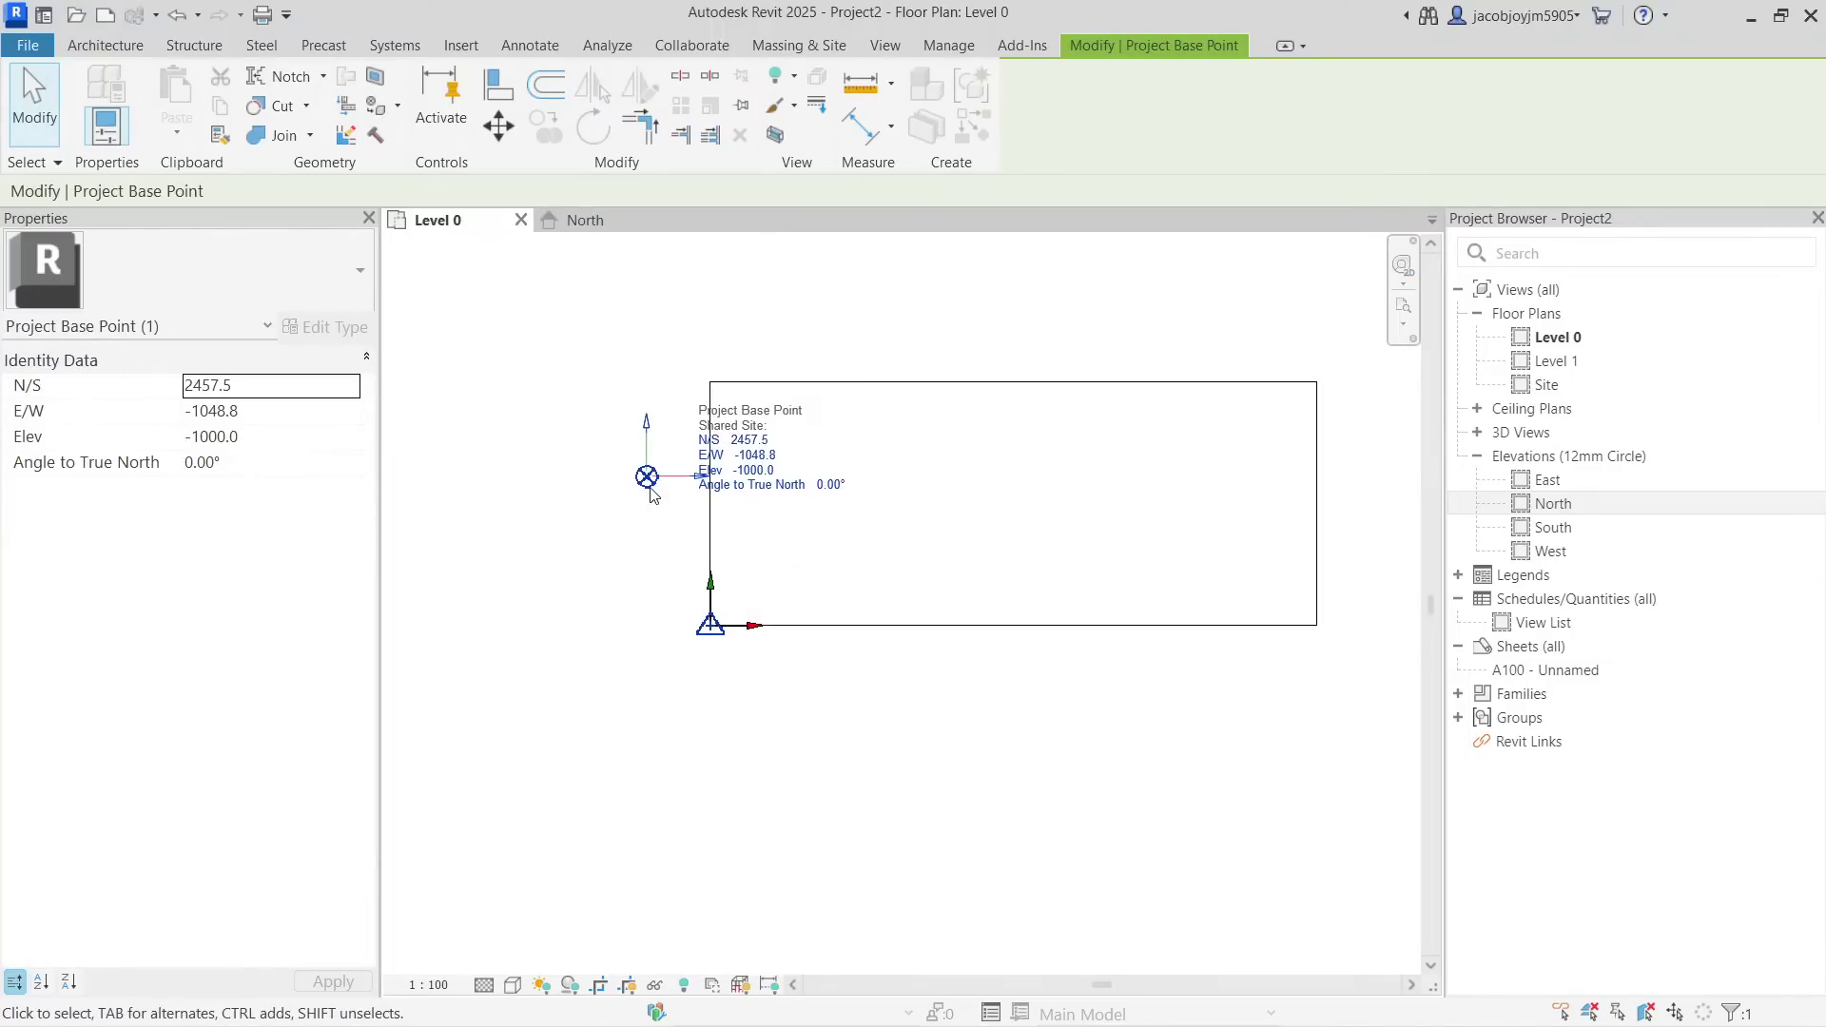
pyautogui.moveTo(647, 477); pyautogui.dragTo(710, 625)
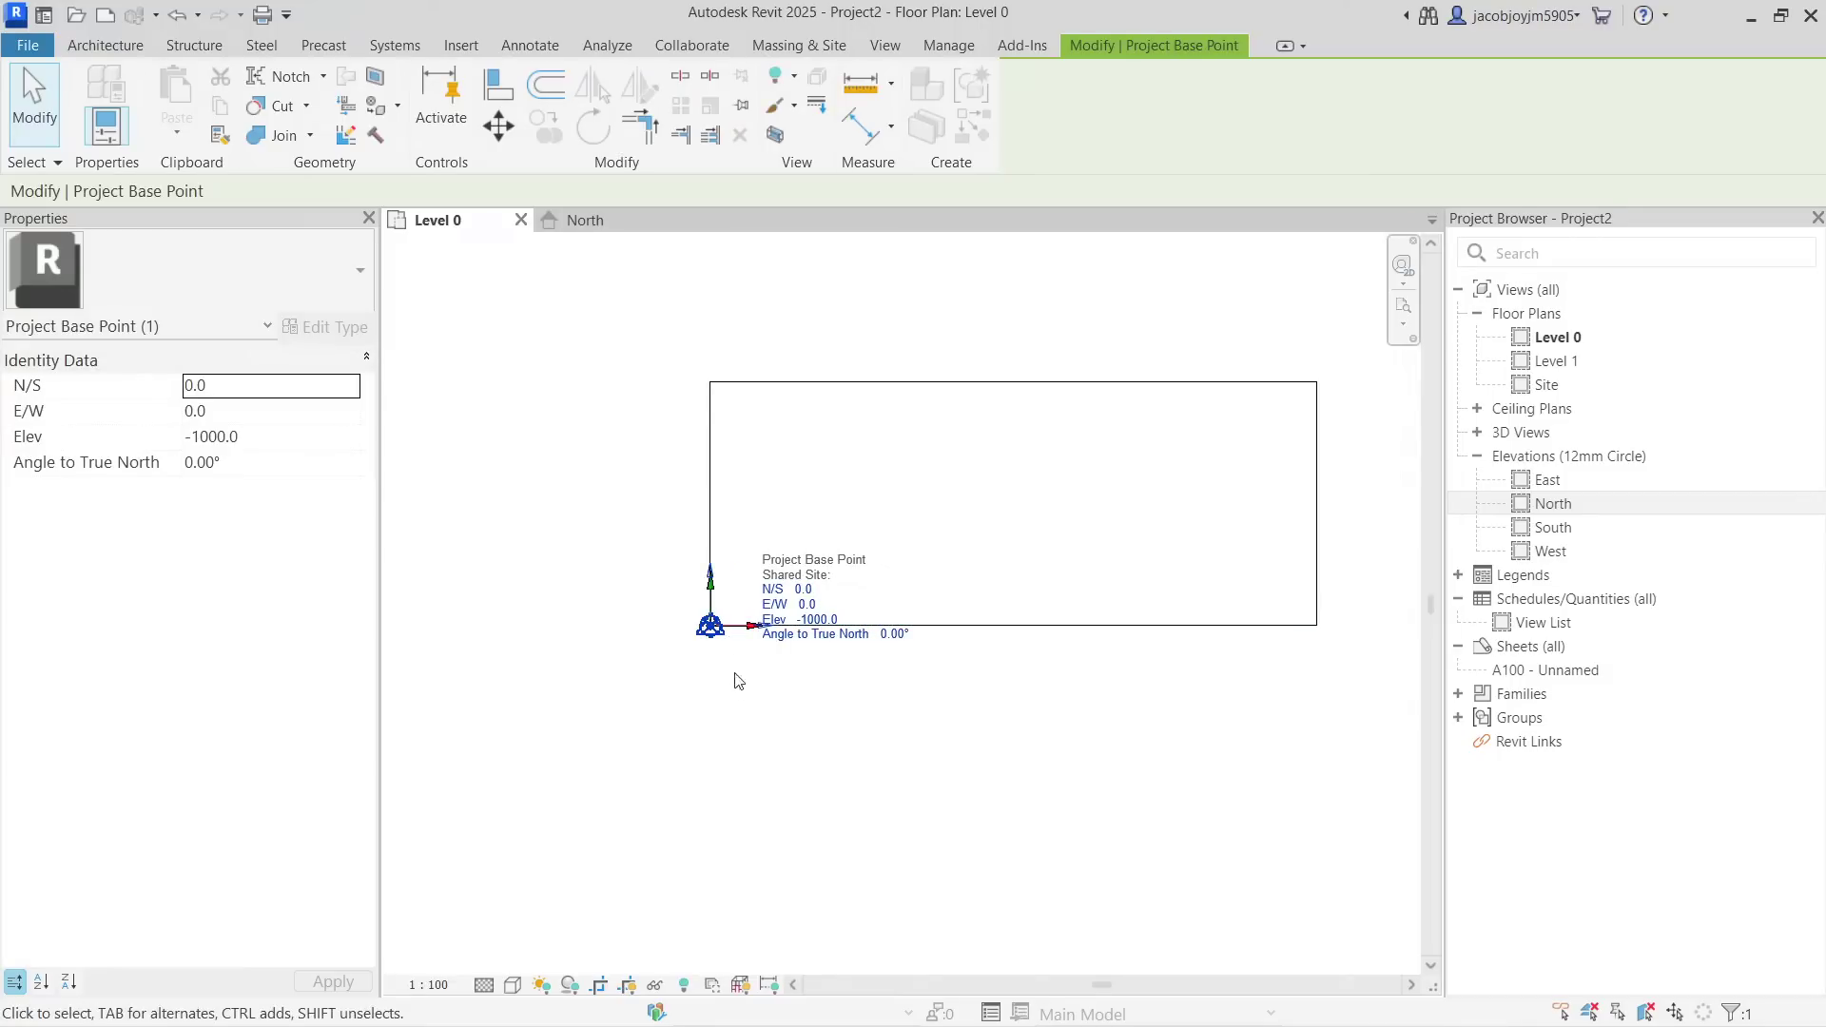
# Move the project base point off the corner to a spot outside the rectangle's west edge.
pyautogui.moveTo(710, 625); pyautogui.dragTo(469, 433)
pyautogui.moveTo(549, 510); pyautogui.dragTo(601, 588, button='middle')
pyautogui.click(582, 563)
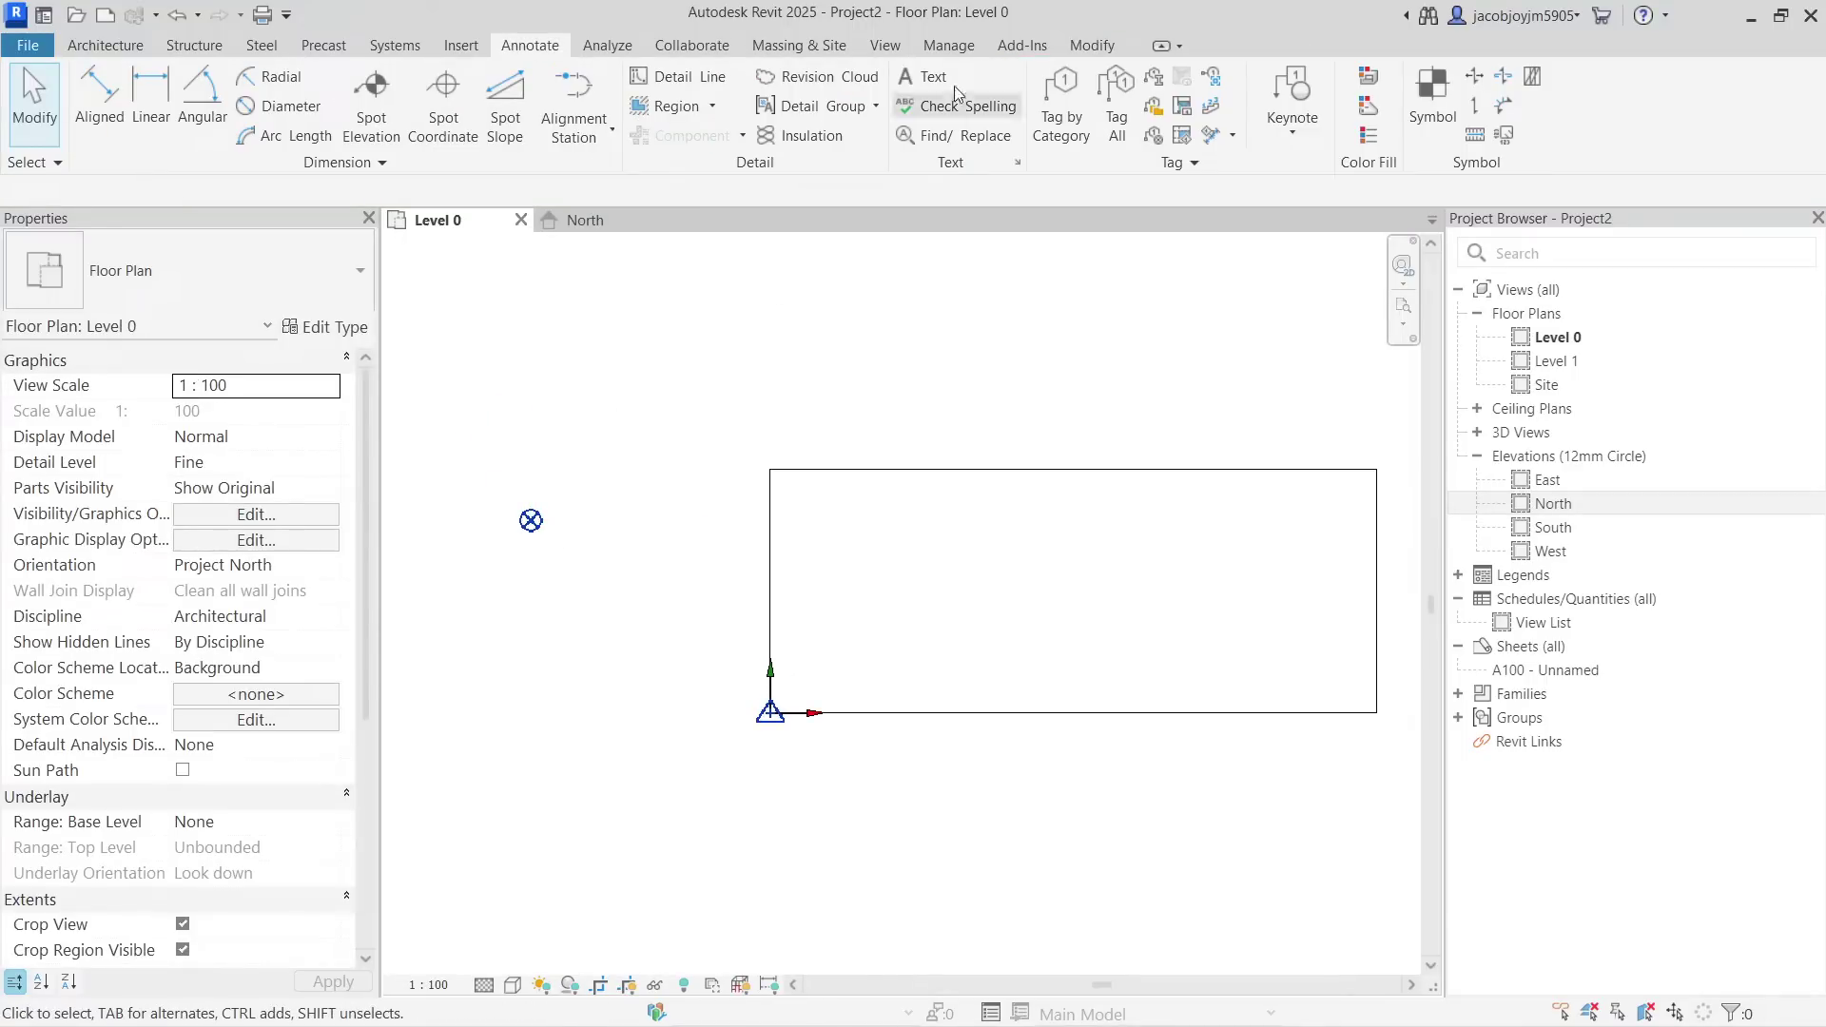
# Add the text note "Local Bench mark" and place it just above the project base point.
pyautogui.click(922, 80)
pyautogui.click(513, 596)
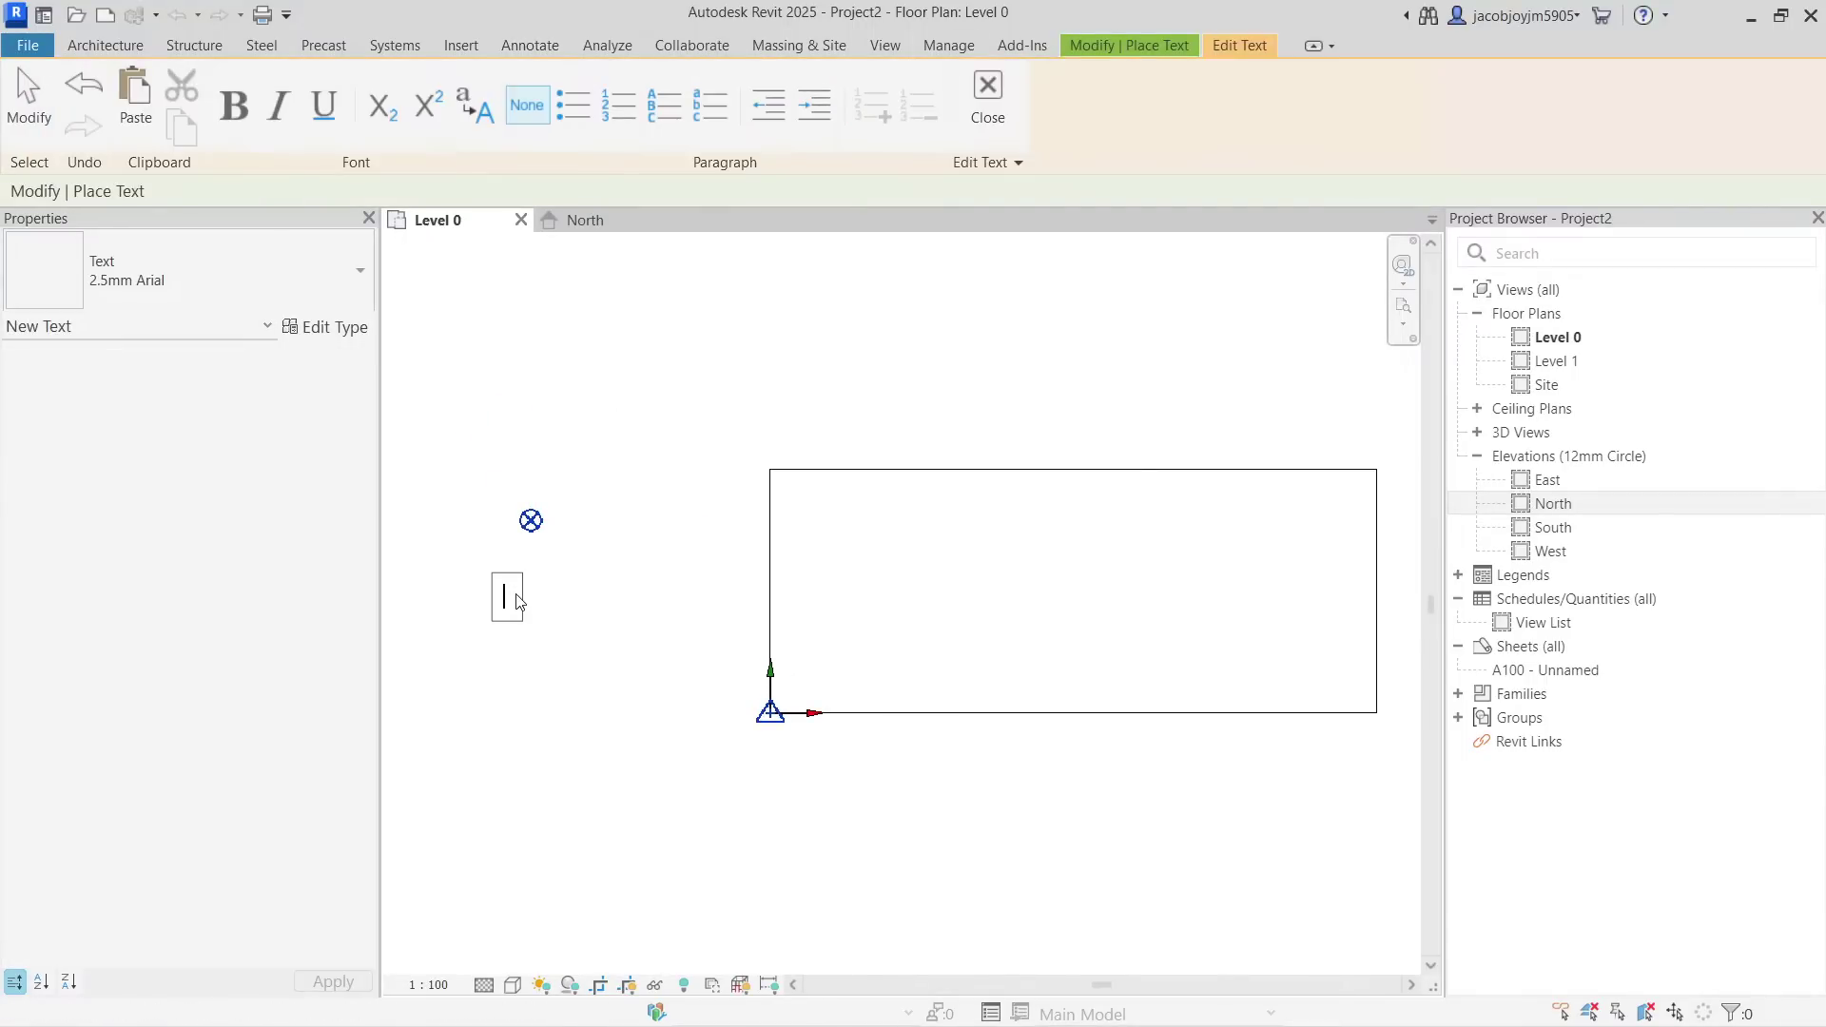
pyautogui.write('Local Bench ma')
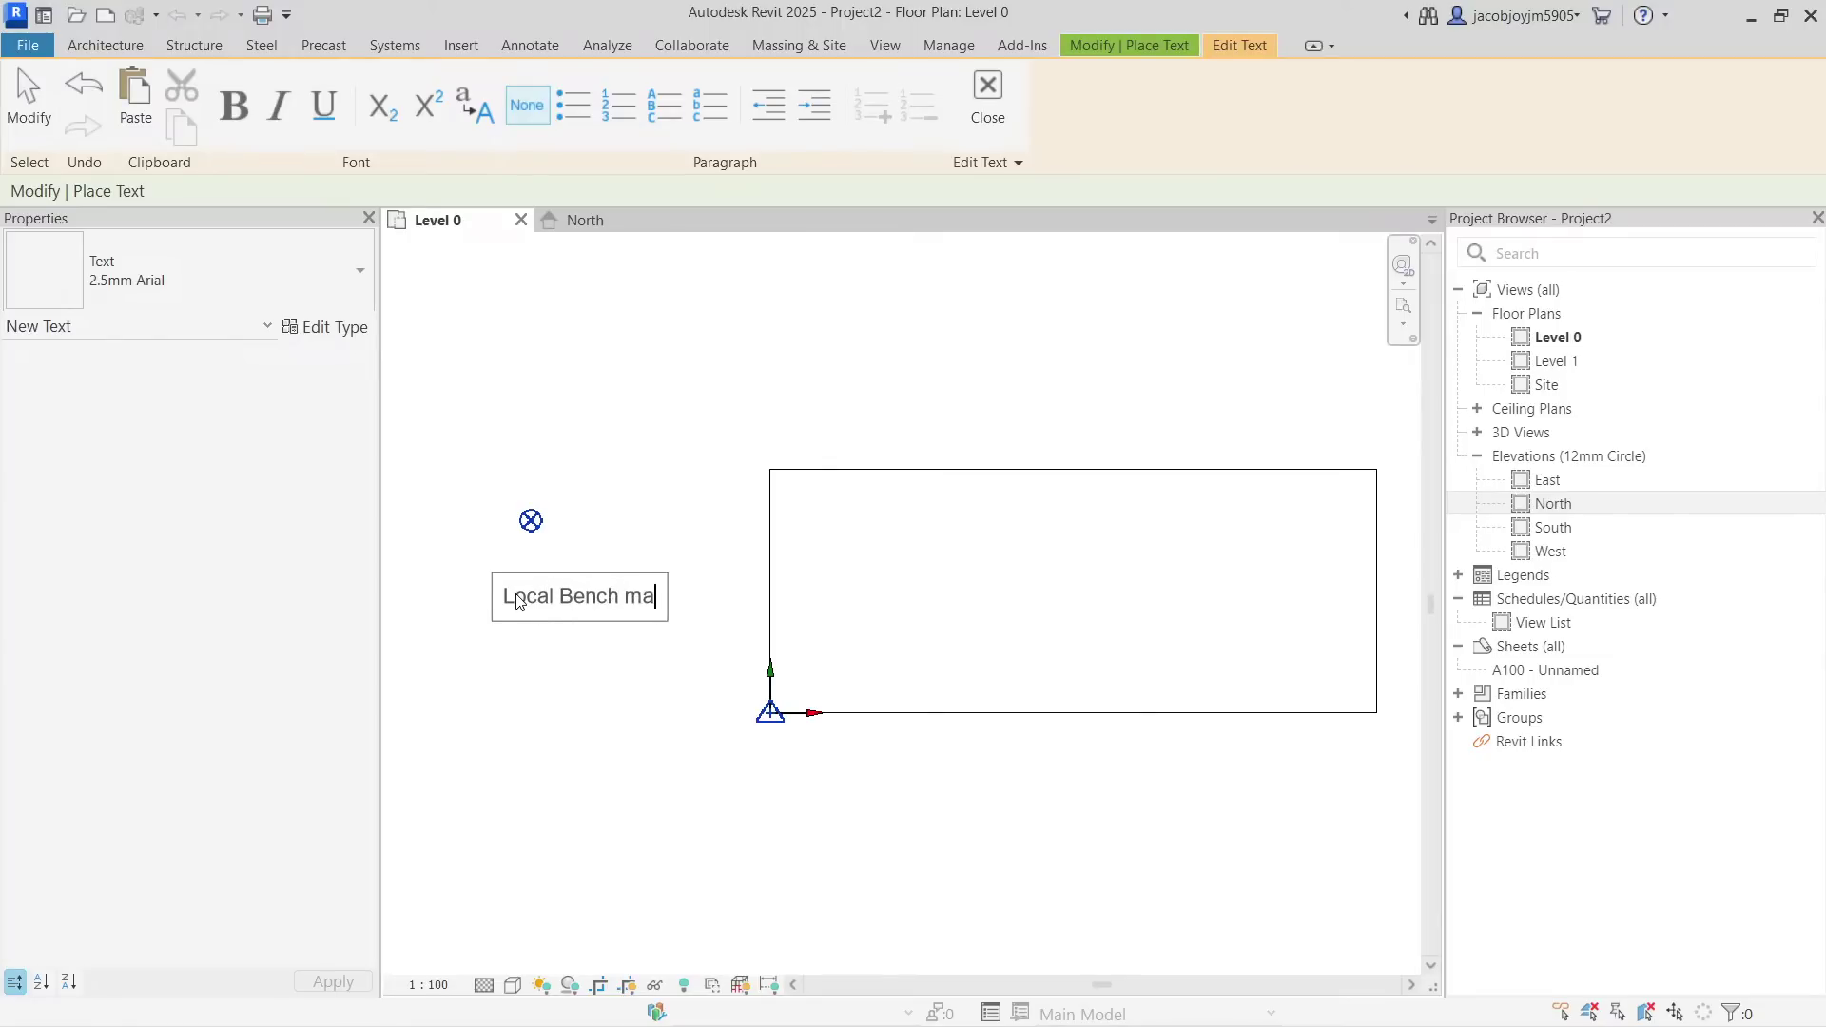
pyautogui.write('rk')
pyautogui.click(583, 542)
pyautogui.press('Escape')
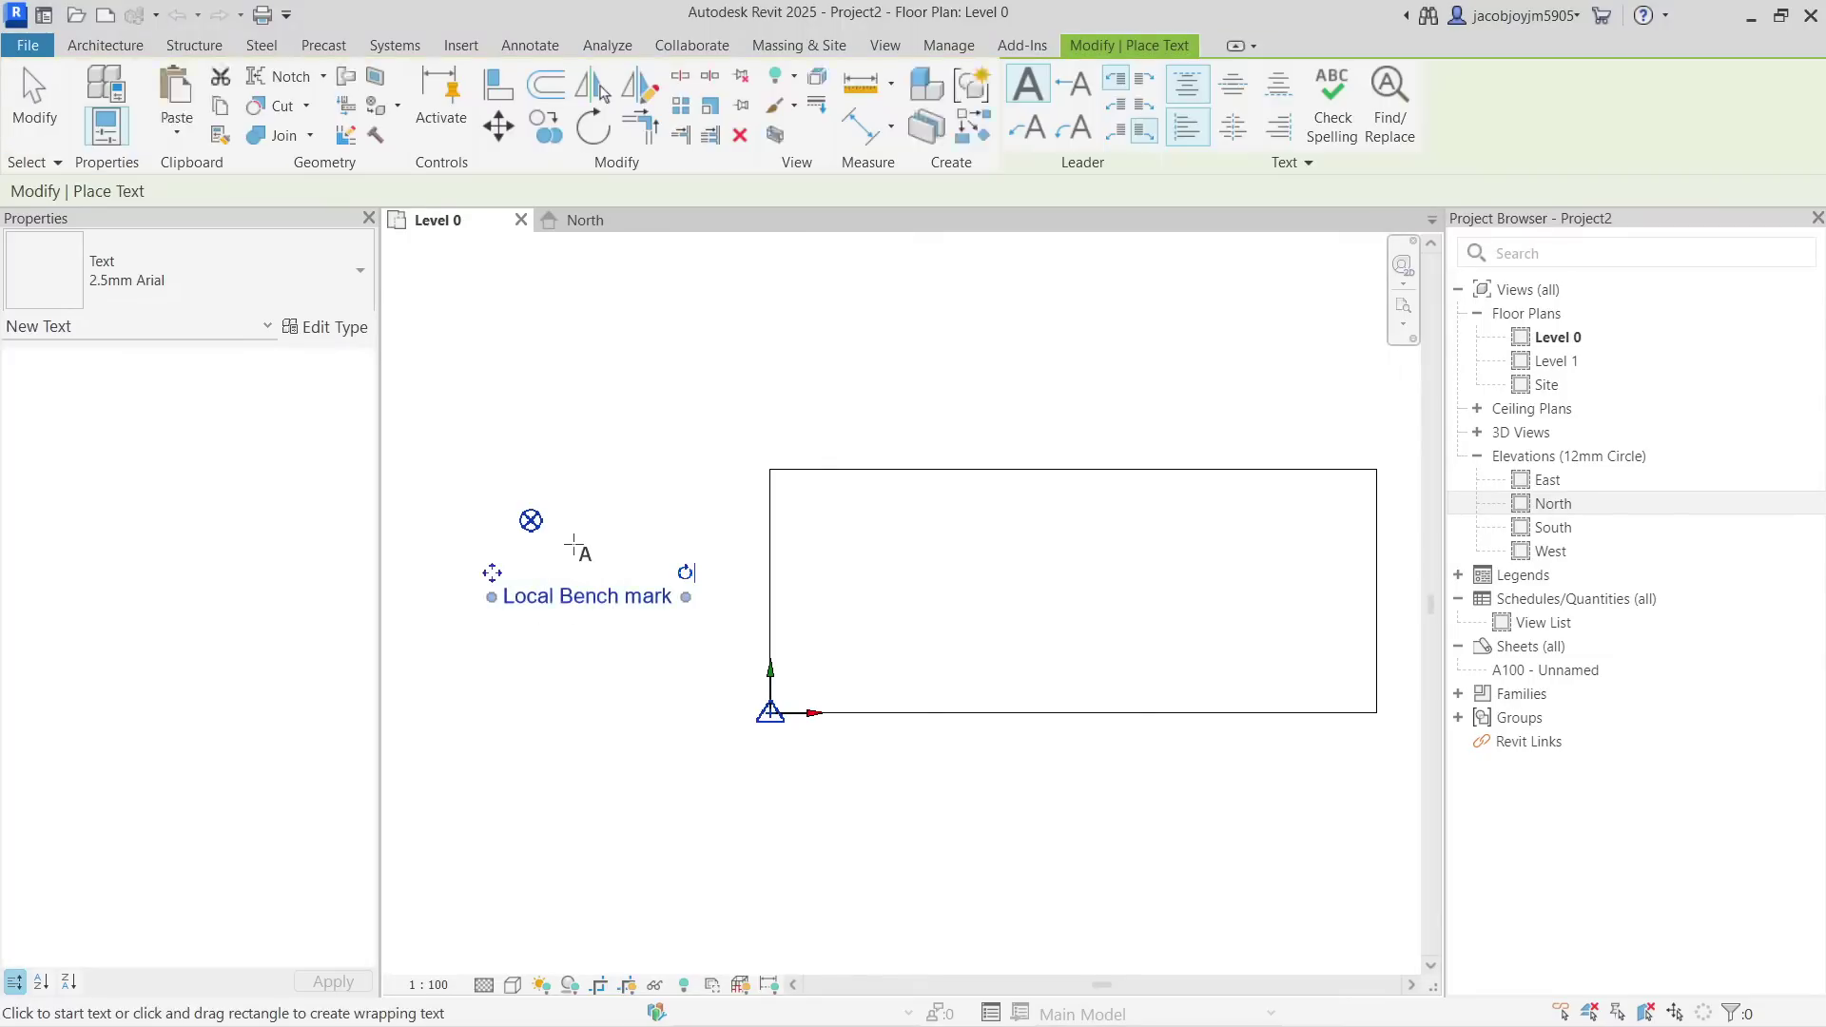
pyautogui.click(532, 597)
pyautogui.moveTo(492, 581); pyautogui.dragTo(510, 455)
pyautogui.press('Escape')
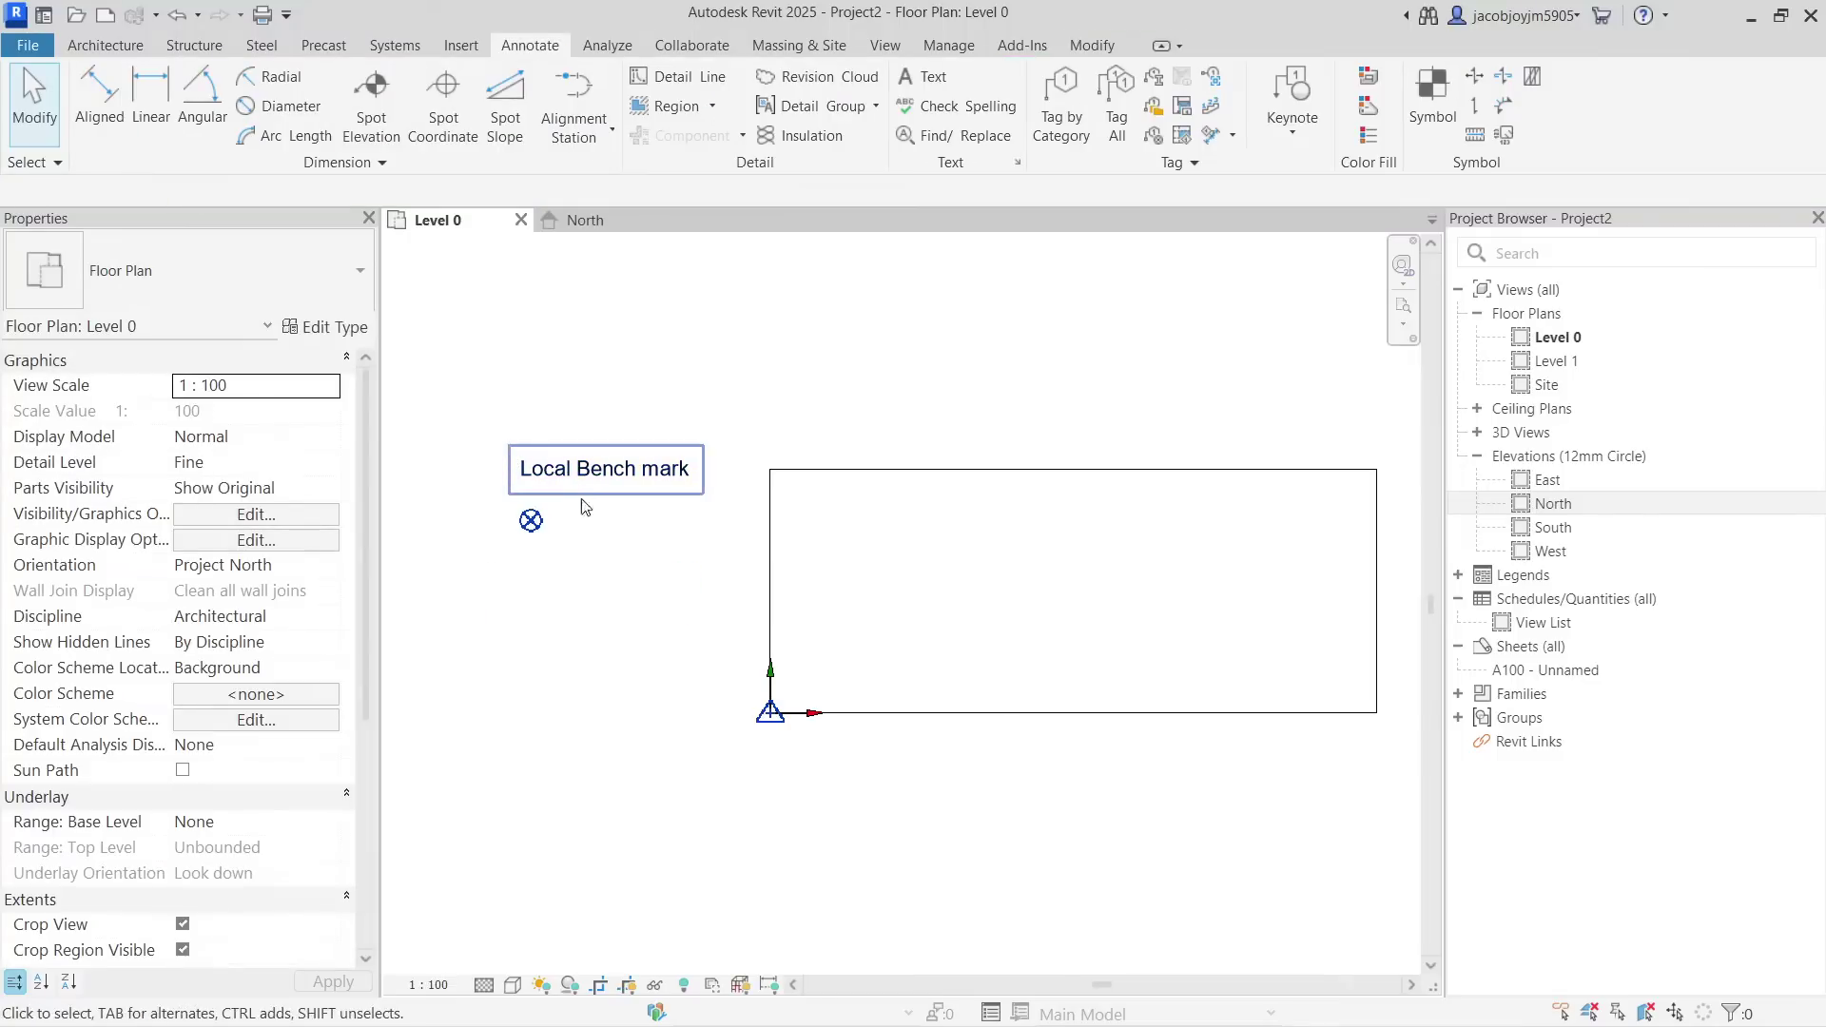
# Copy the benchmark note beside the project base point and change the copy's text to "0,0".
pyautogui.click(530, 521)
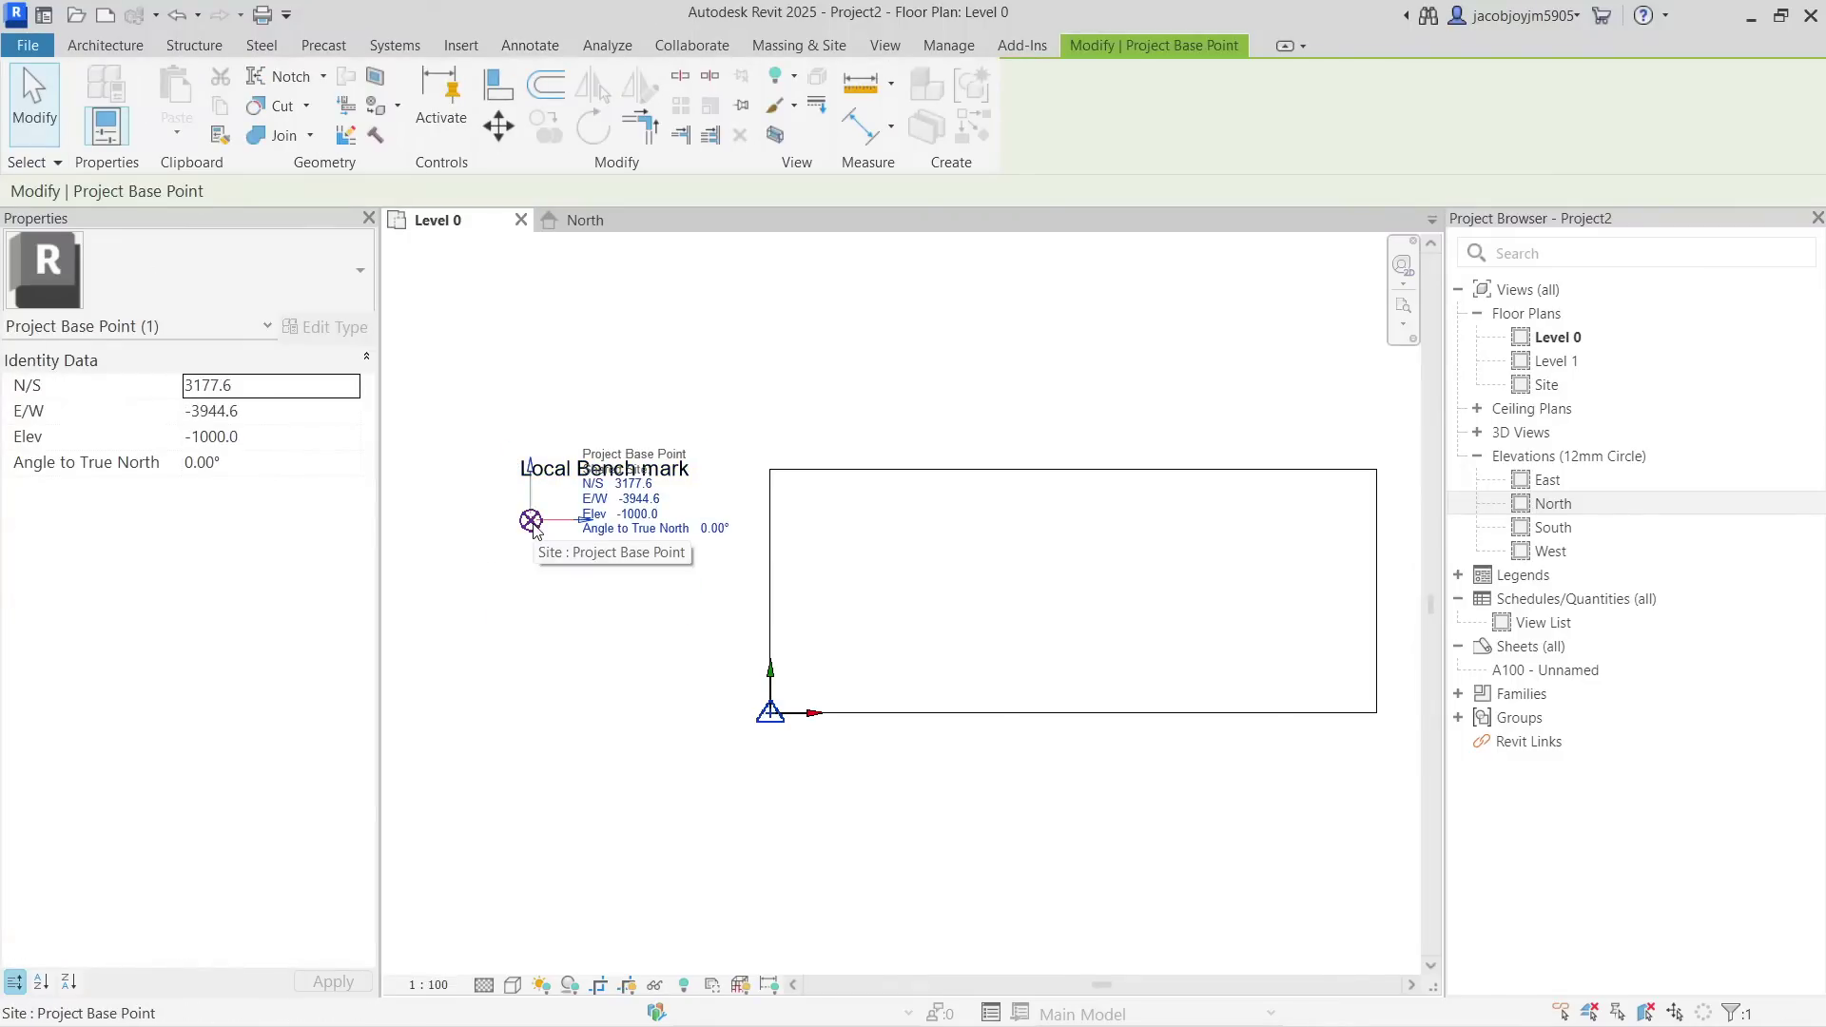
pyautogui.press('Escape')
pyautogui.click(596, 465)
pyautogui.keyDown('ctrl'); pyautogui.moveTo(596, 465); pyautogui.dragTo(631, 514); pyautogui.keyUp('ctrl')
pyautogui.click(625, 517)
pyautogui.hotkey('ctrl', 'a')
pyautogui.write('0,0')
pyautogui.click(627, 522)
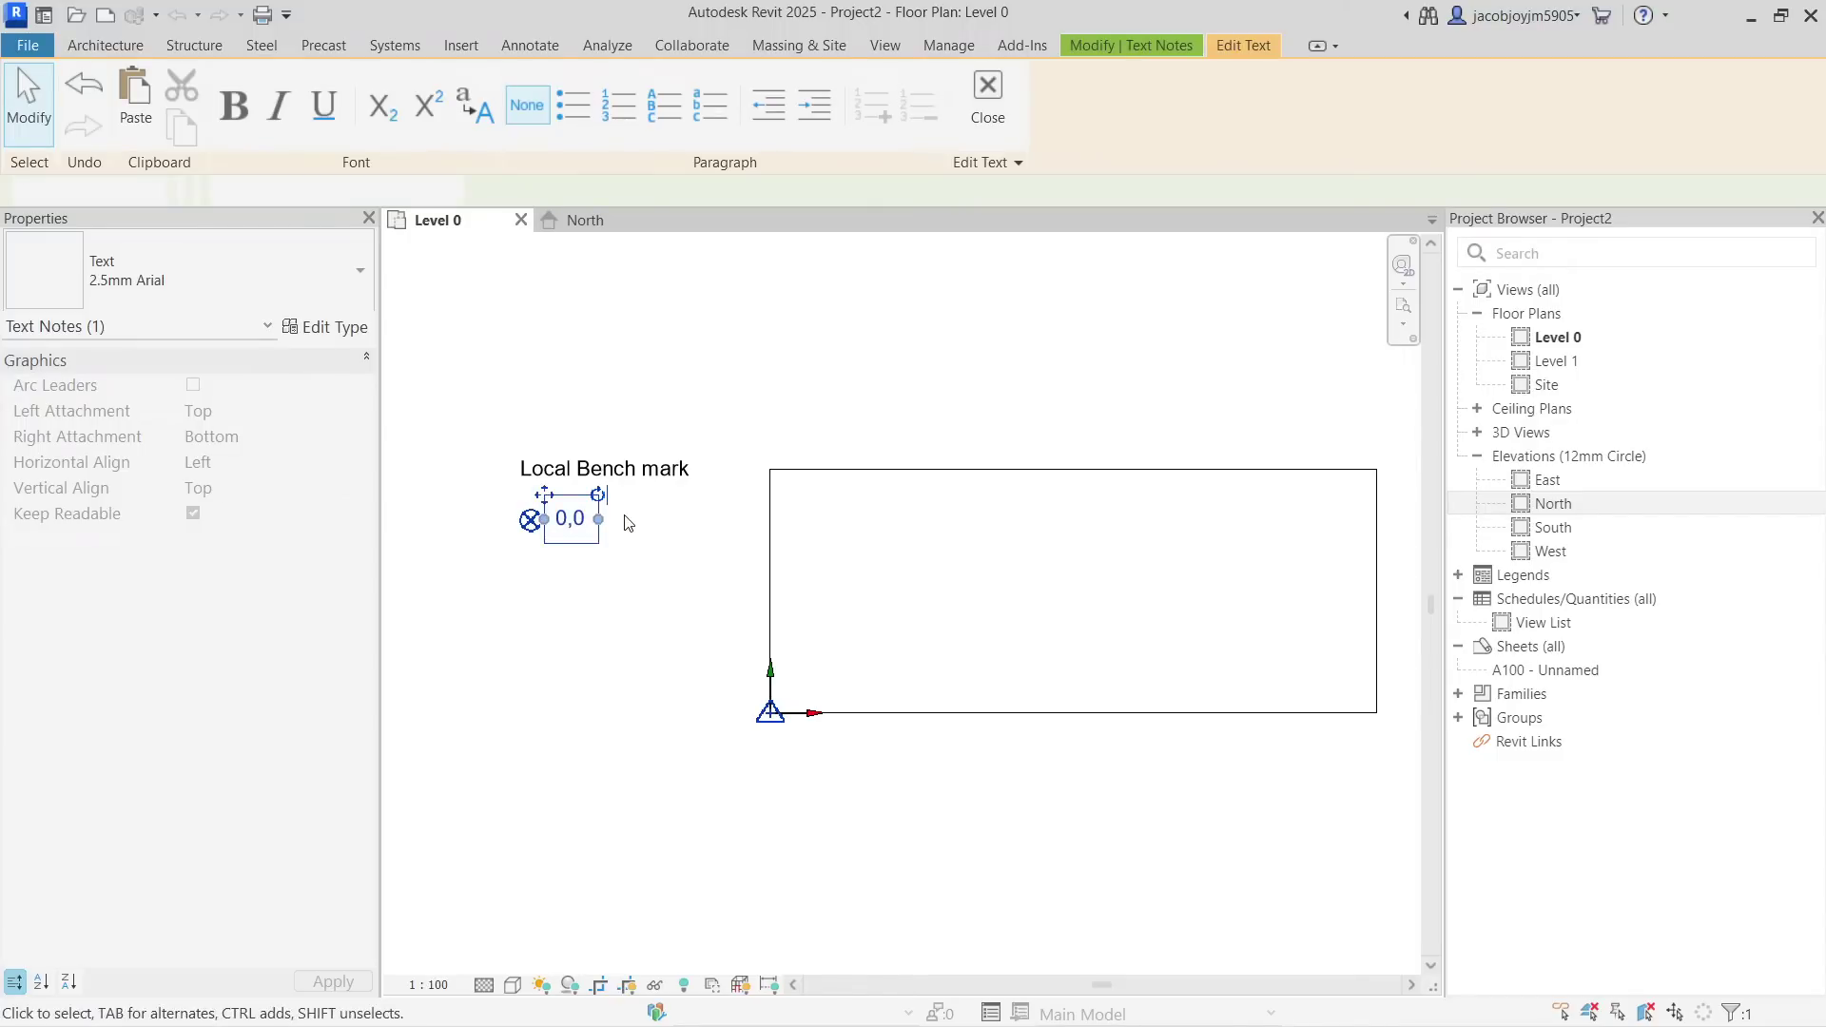
pyautogui.press('Escape')
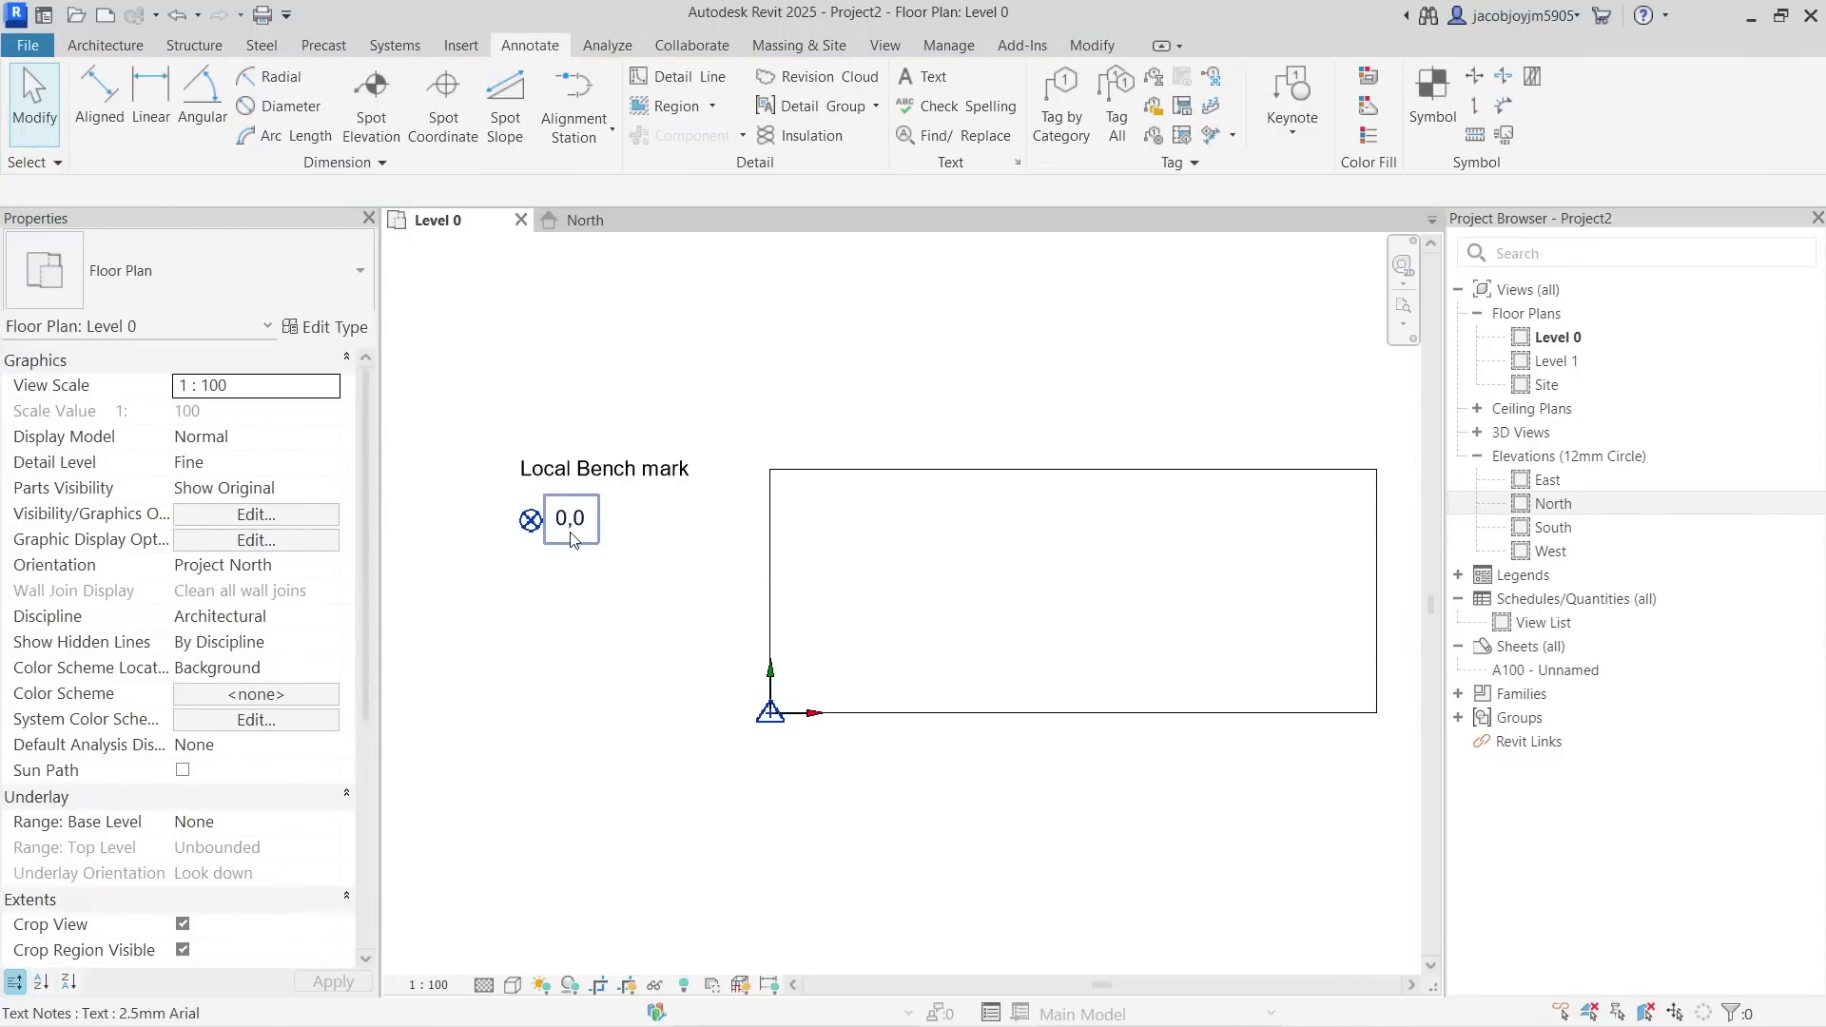
# Select the survey point at the rectangle's southwest corner and review its shared-site coordinates.
pyautogui.press('Tab')
pyautogui.press('Tab')
pyautogui.press('Tab')
pyautogui.press('Tab')
pyautogui.click(772, 715)
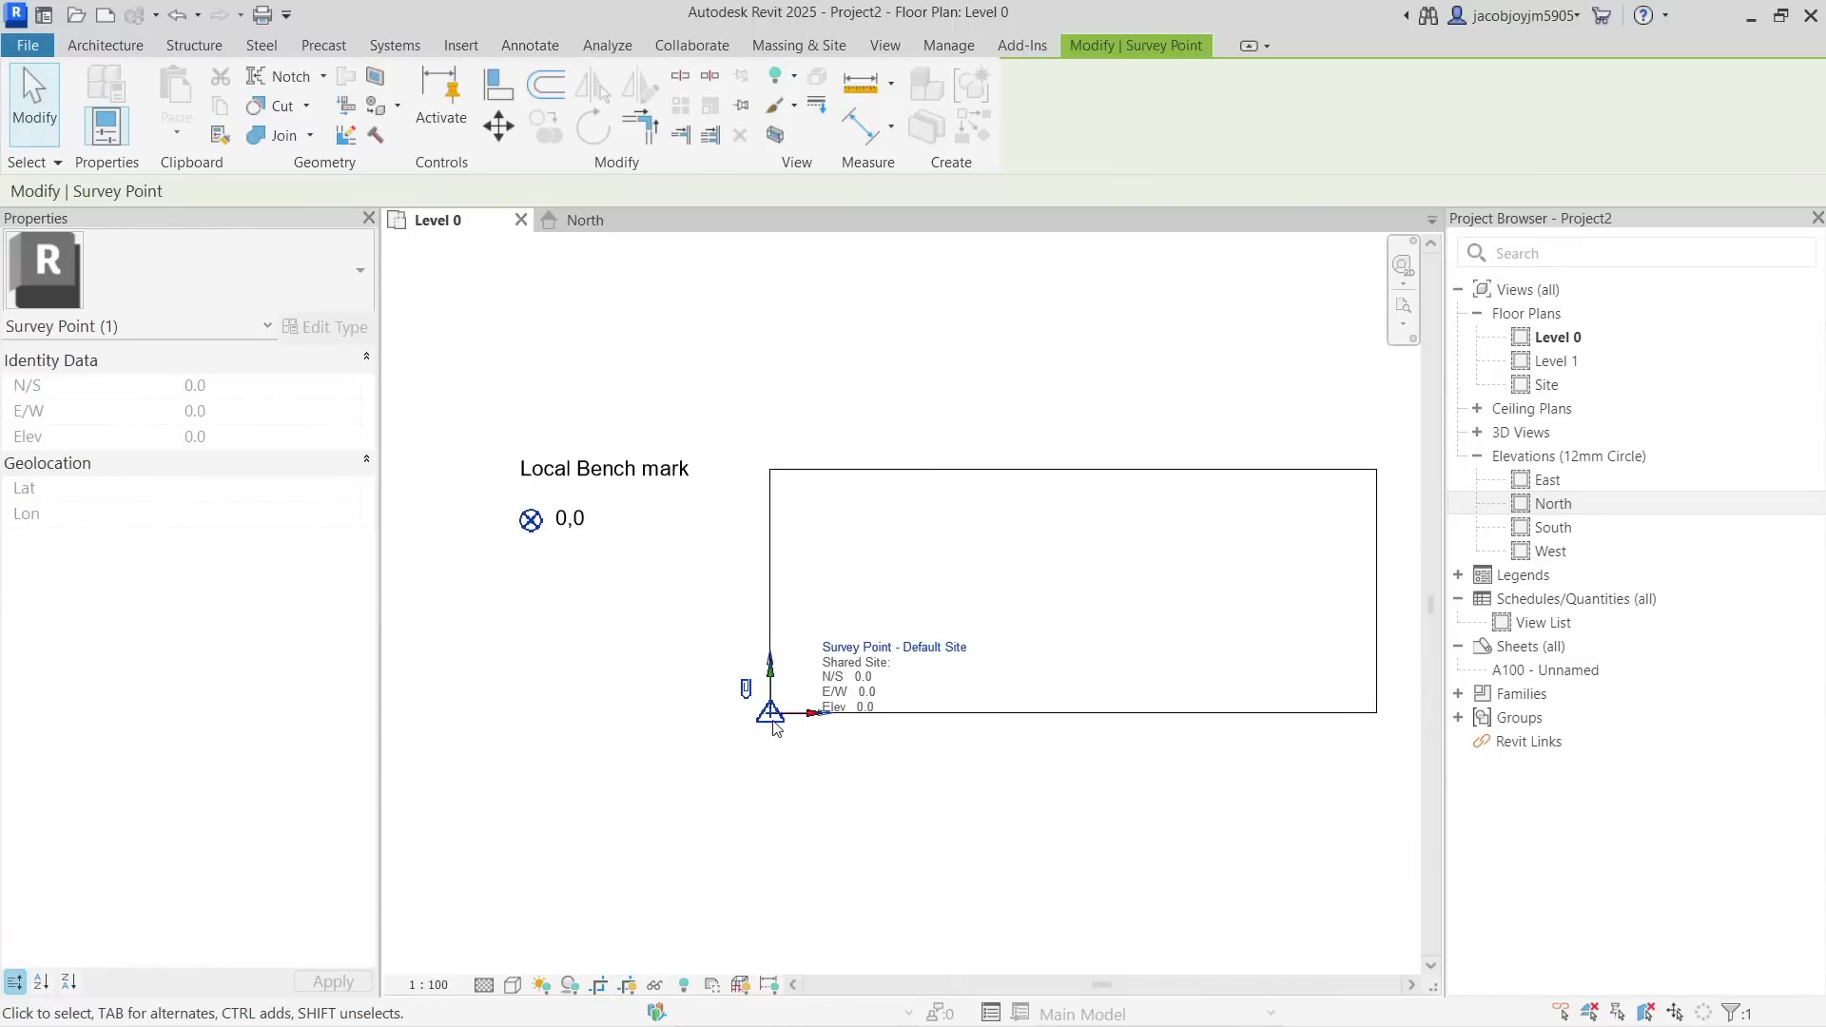
pyautogui.moveTo(770, 720); pyautogui.dragTo(767, 743)
pyautogui.press('Escape')
pyautogui.press('Escape')
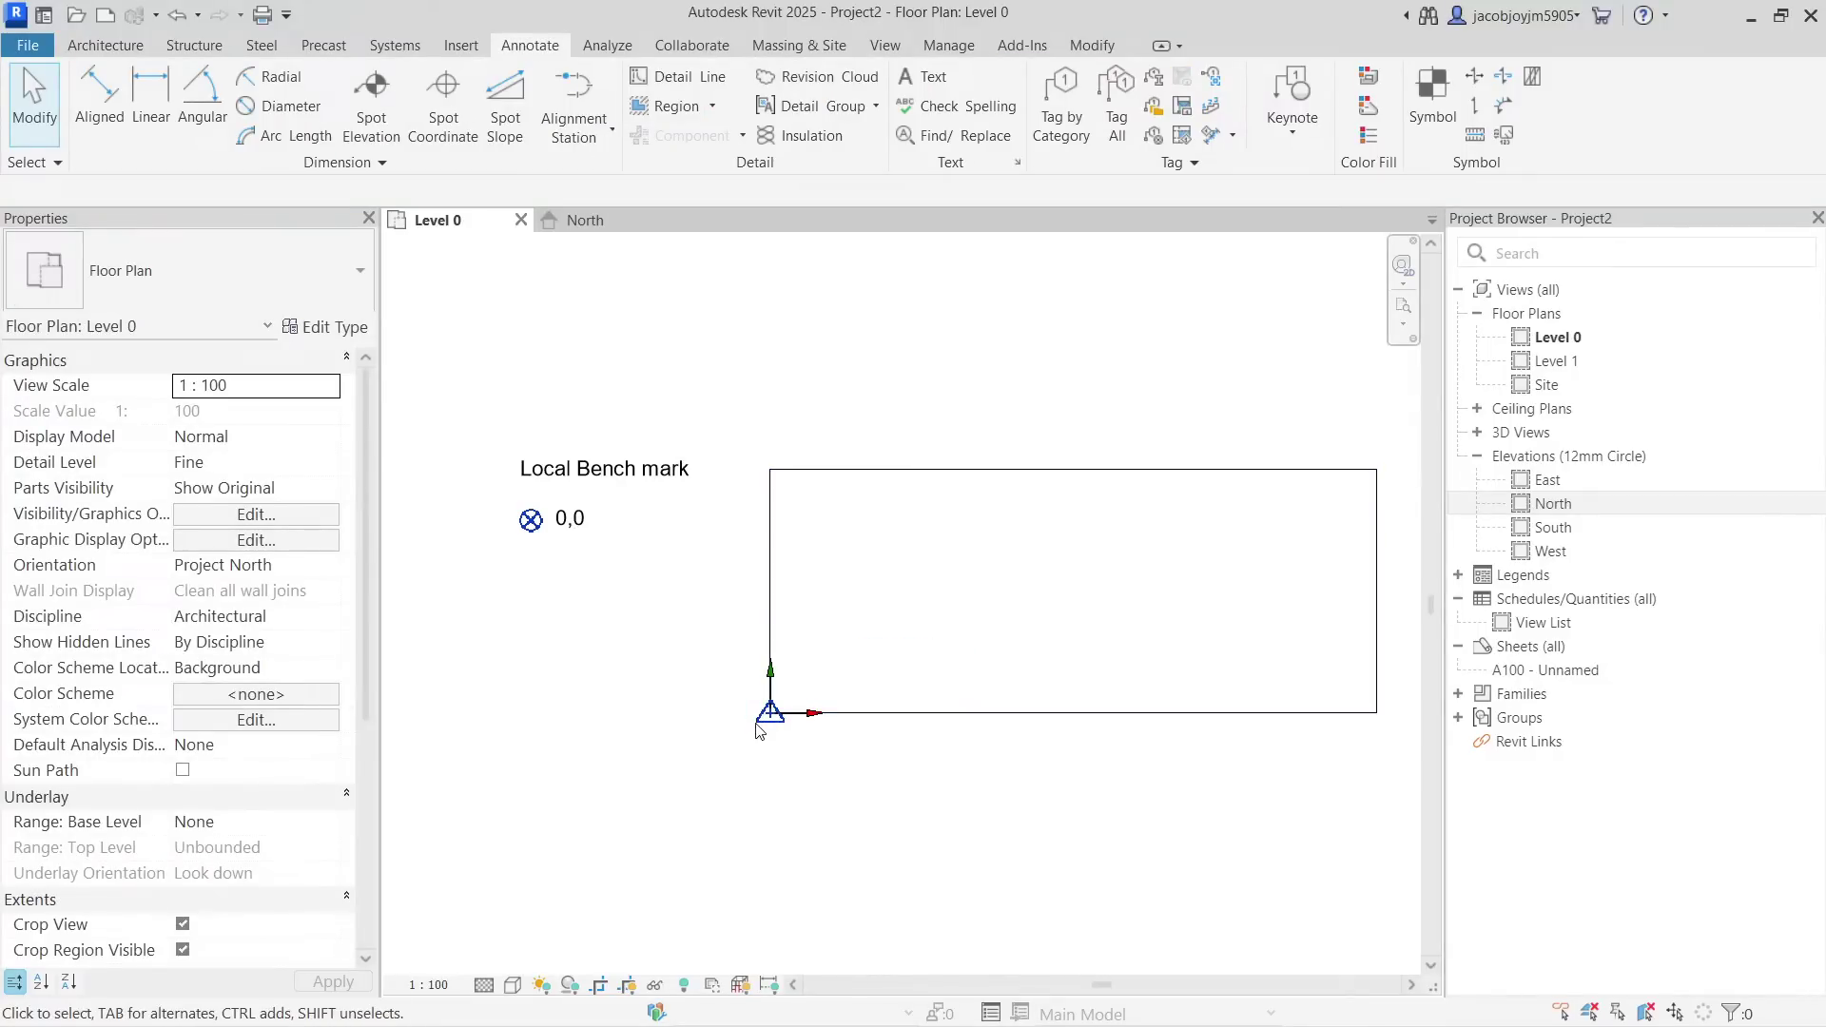
pyautogui.moveTo(704, 676); pyautogui.dragTo(828, 839)
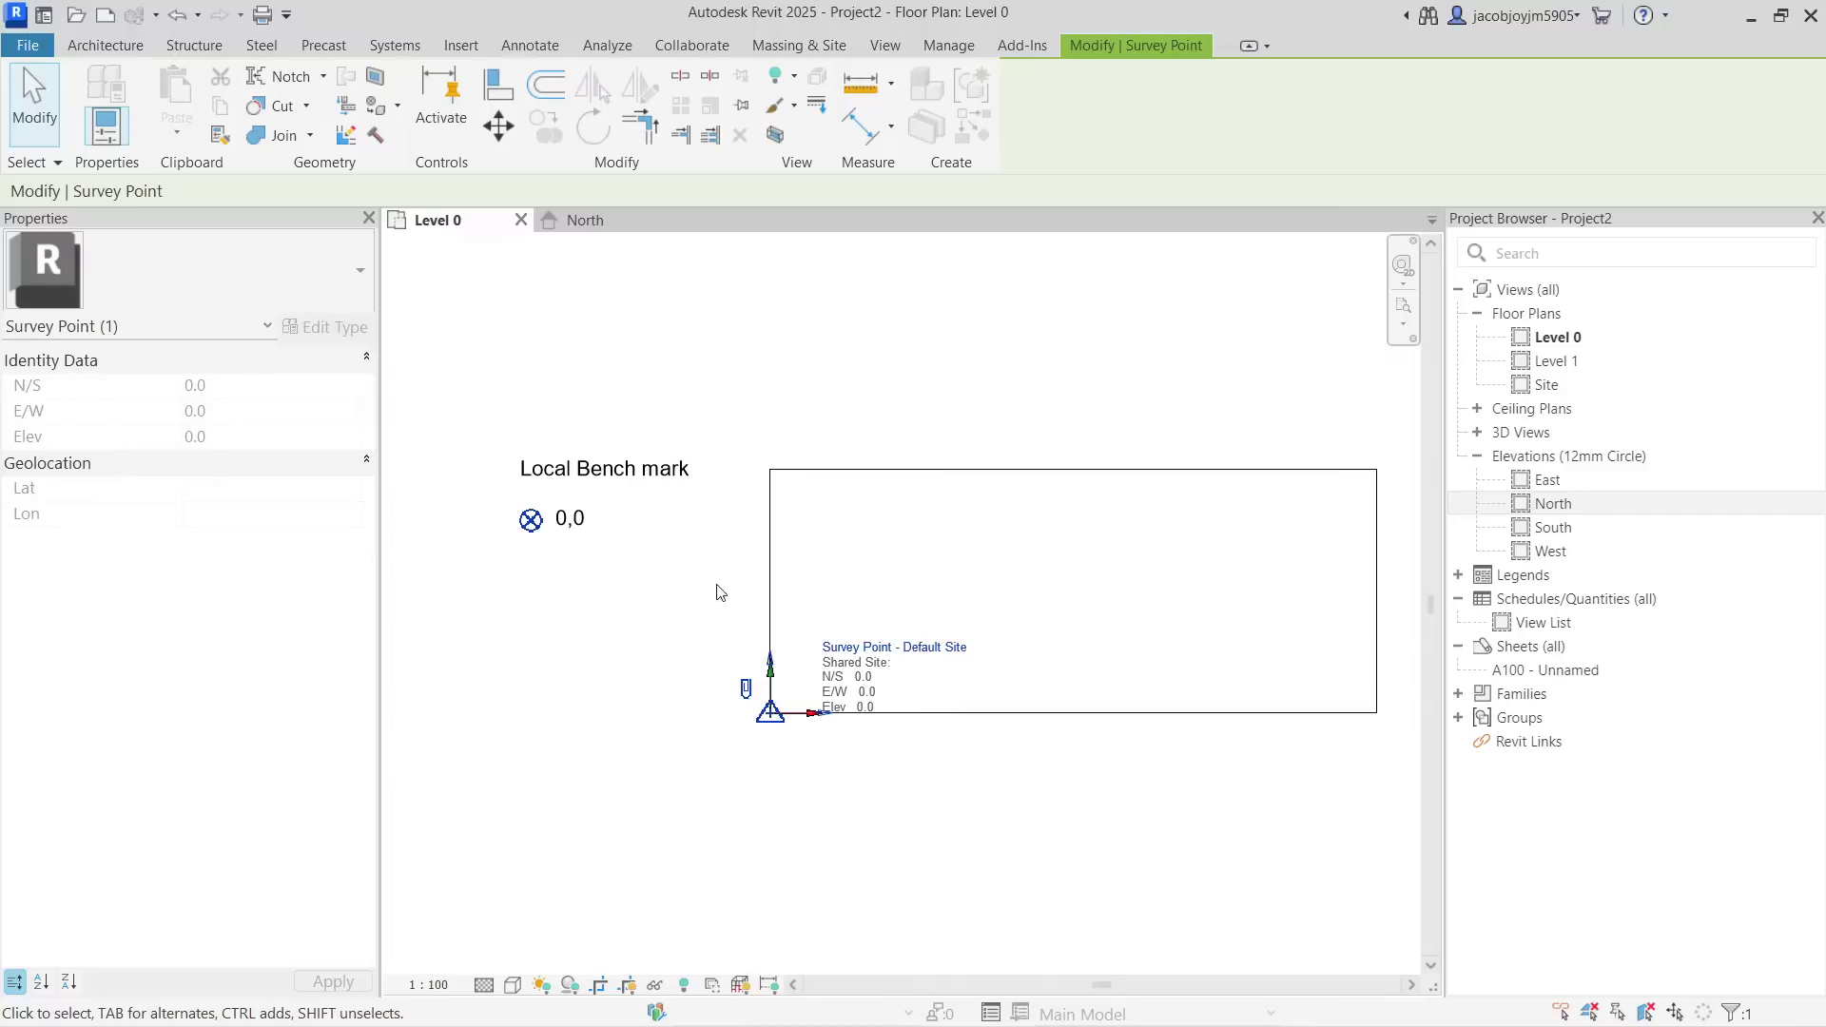
# Specify shared coordinates at the rectangle's southwest corner with North/South 400 and a new East/West value, and select the relocated survey point.
pyautogui.click(950, 48)
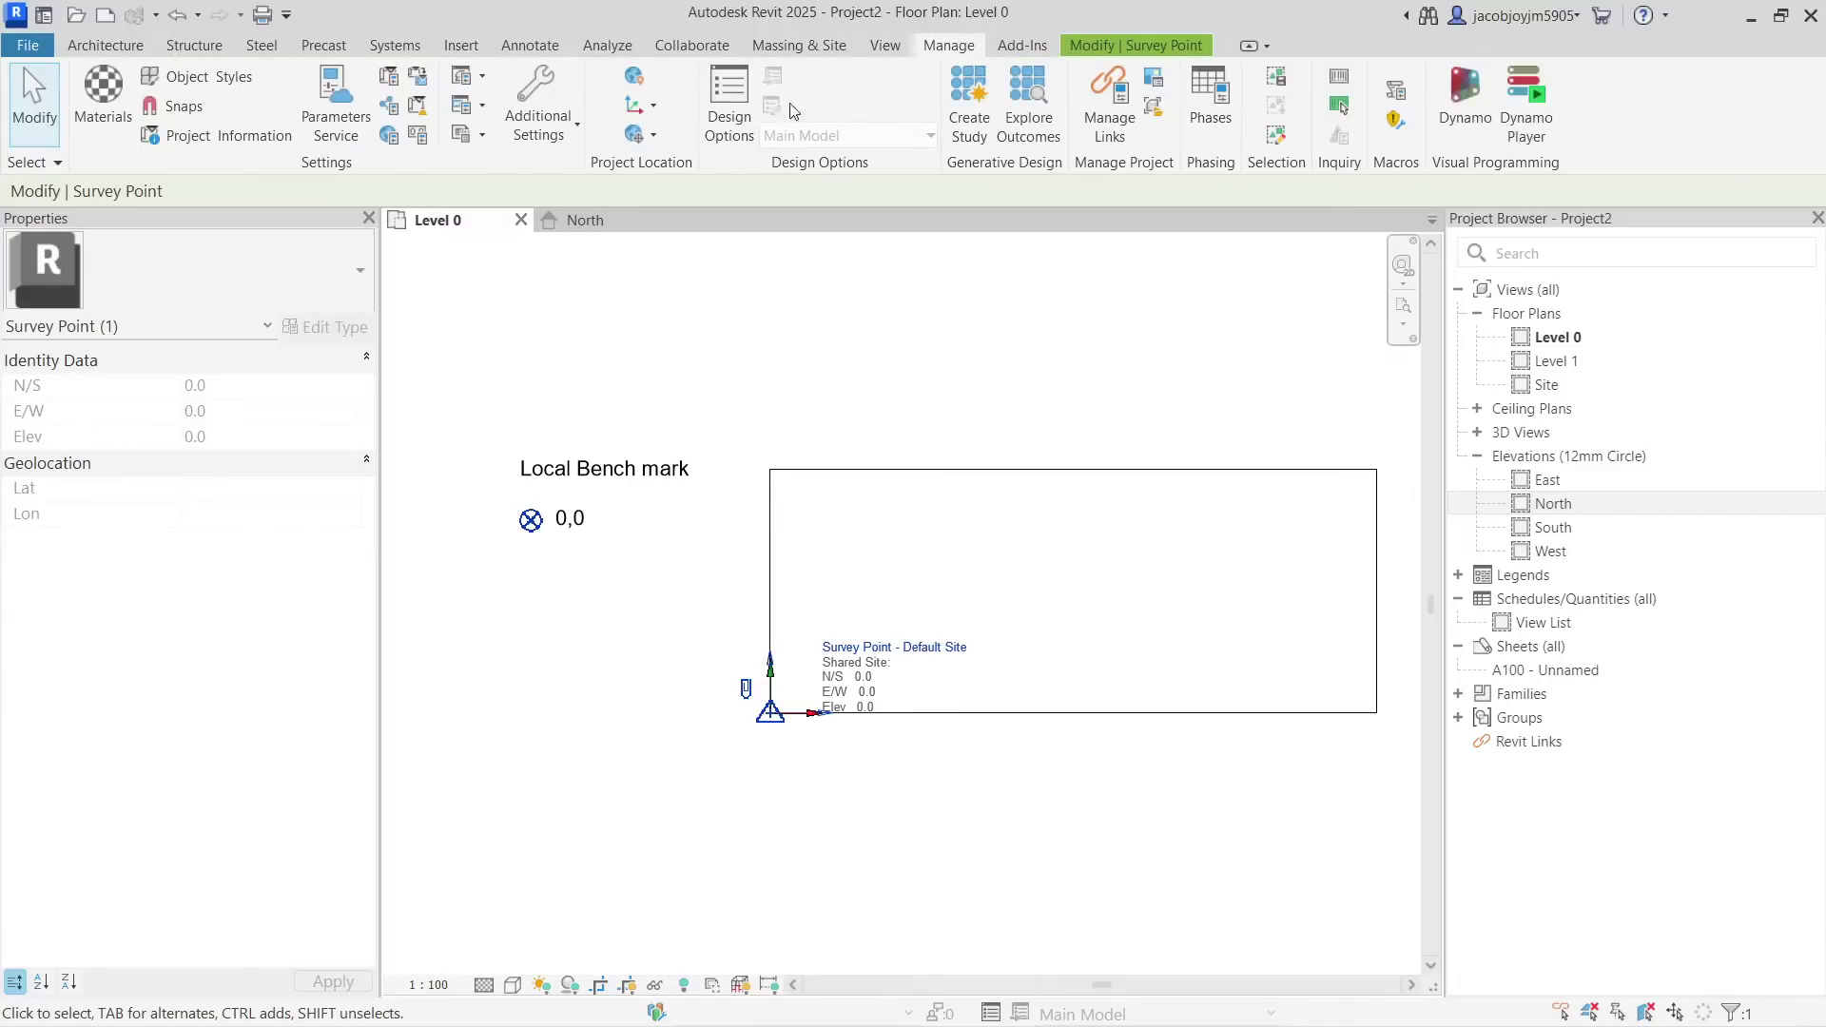
pyautogui.click(654, 113)
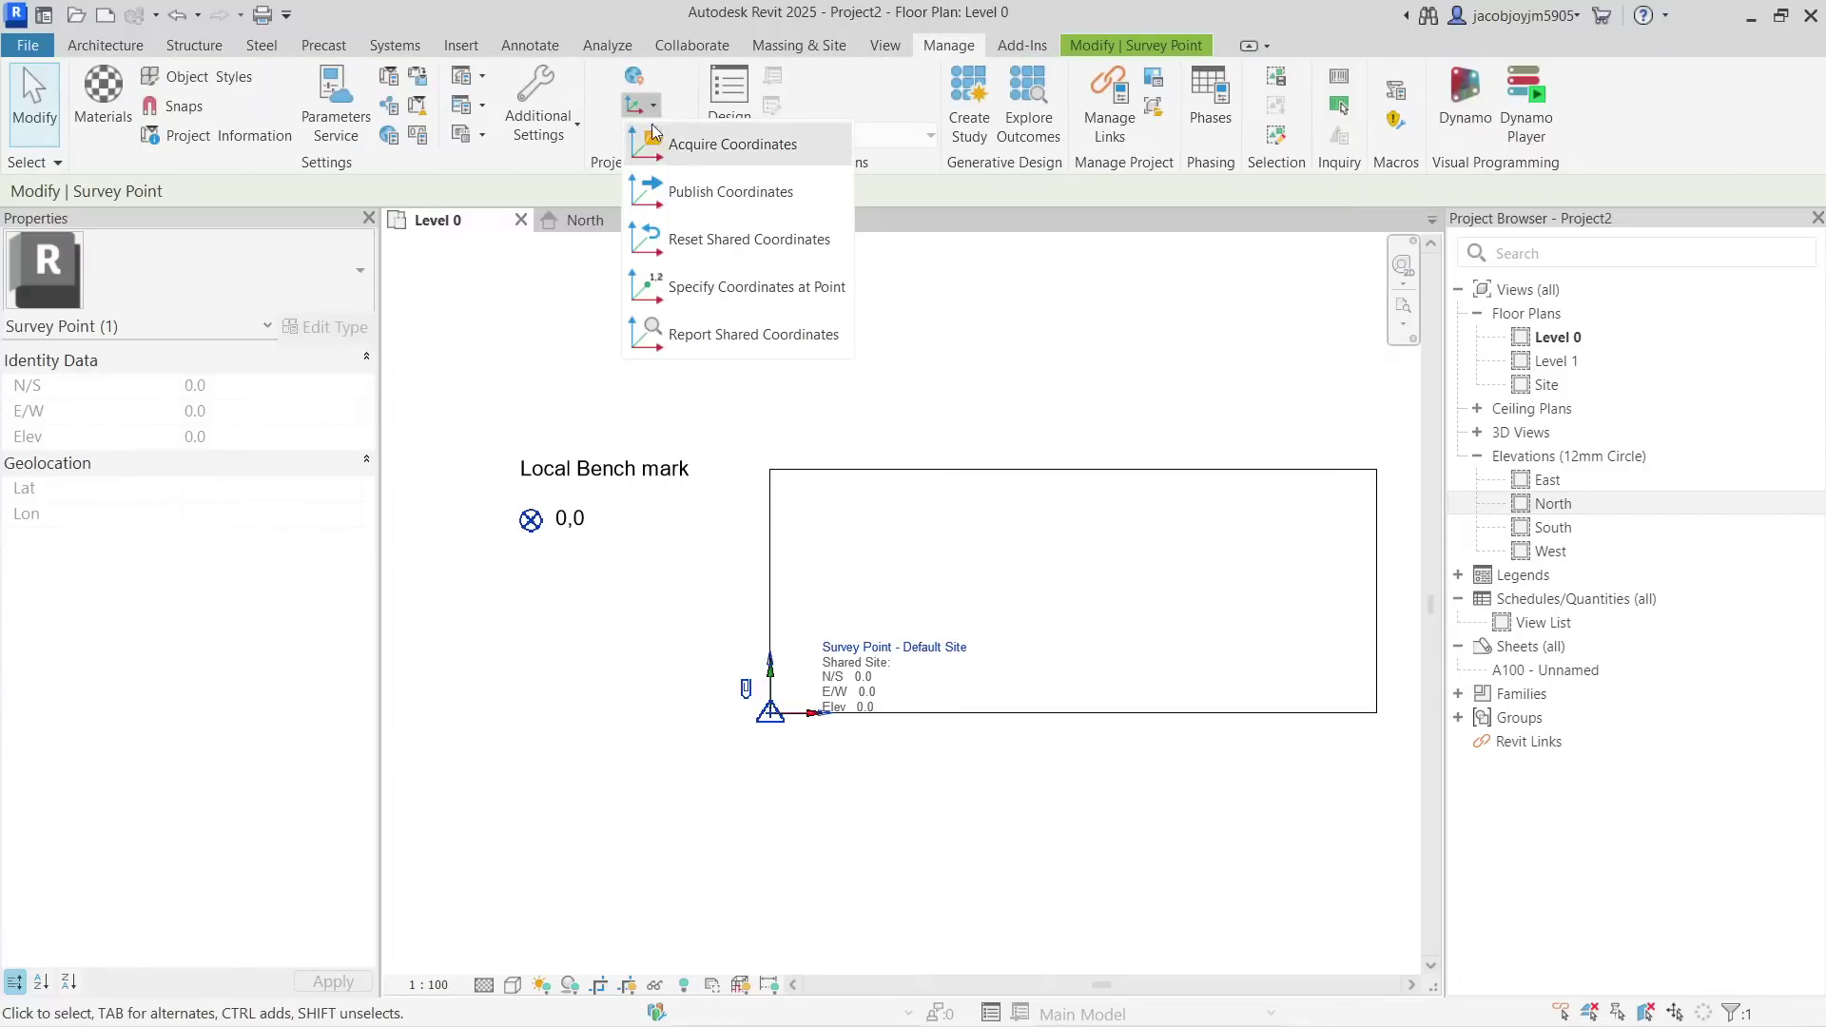
pyautogui.click(730, 288)
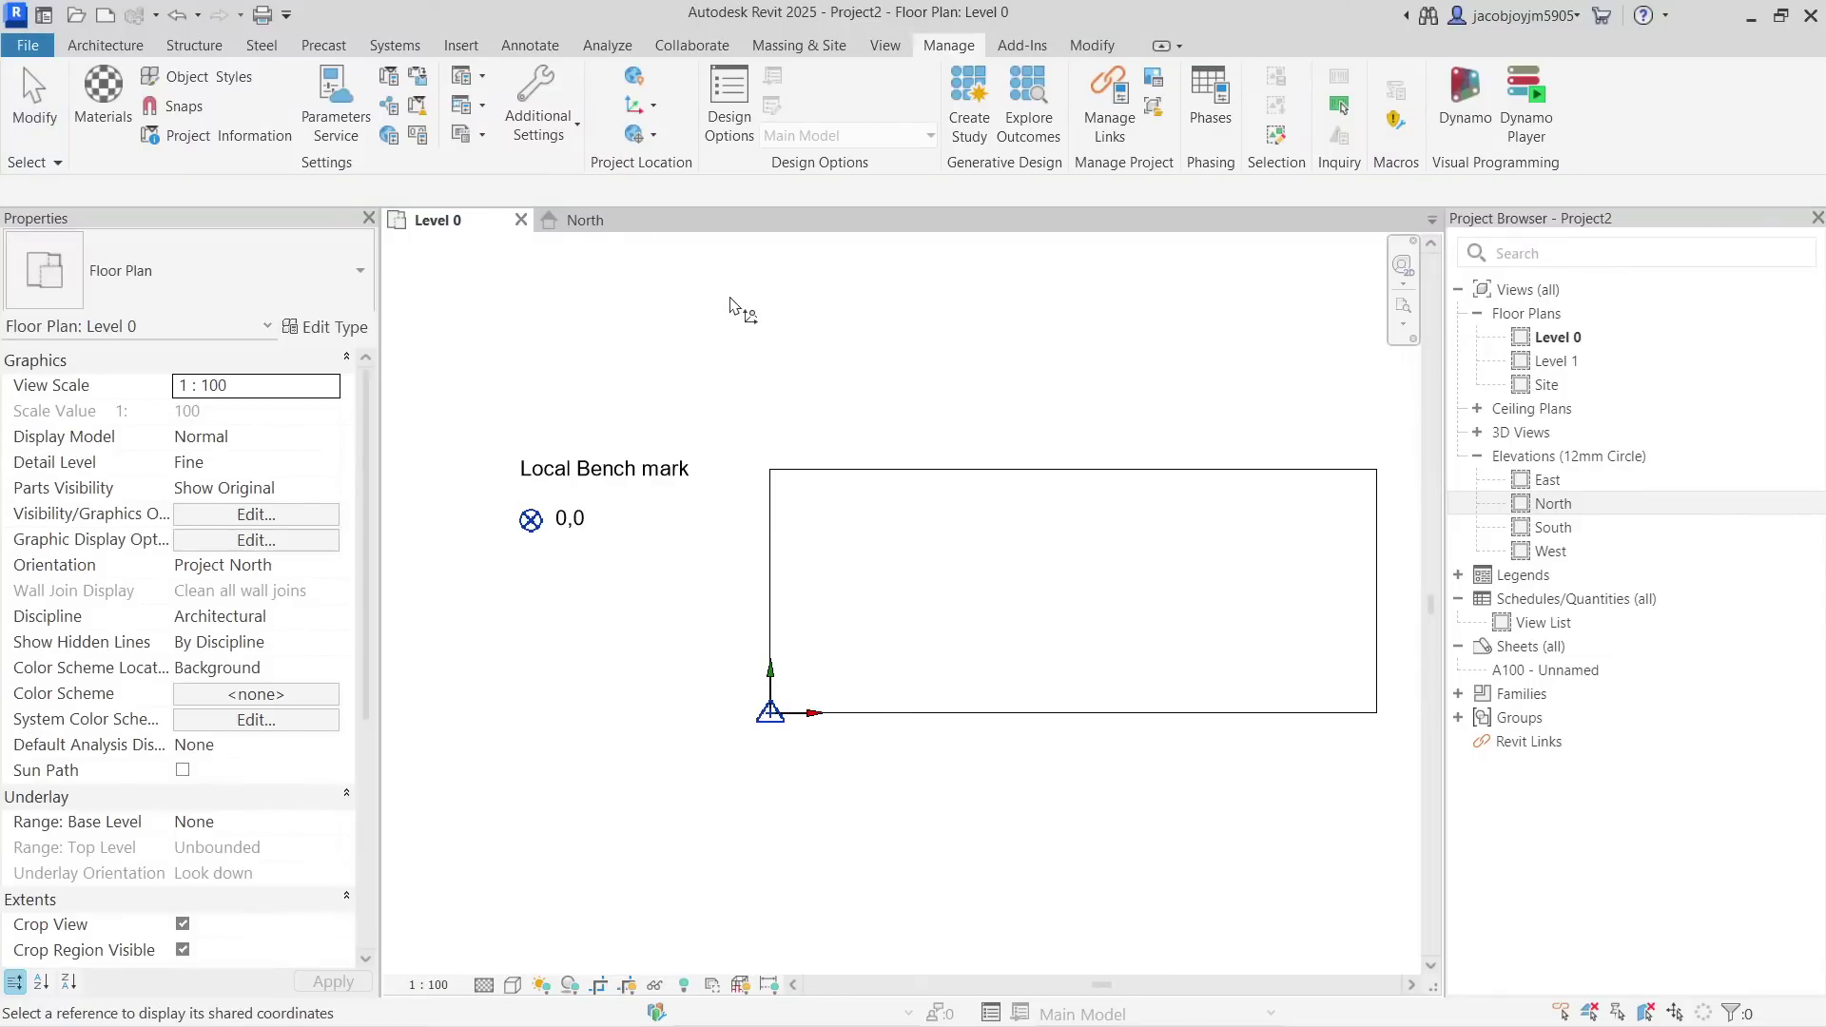
pyautogui.click(772, 715)
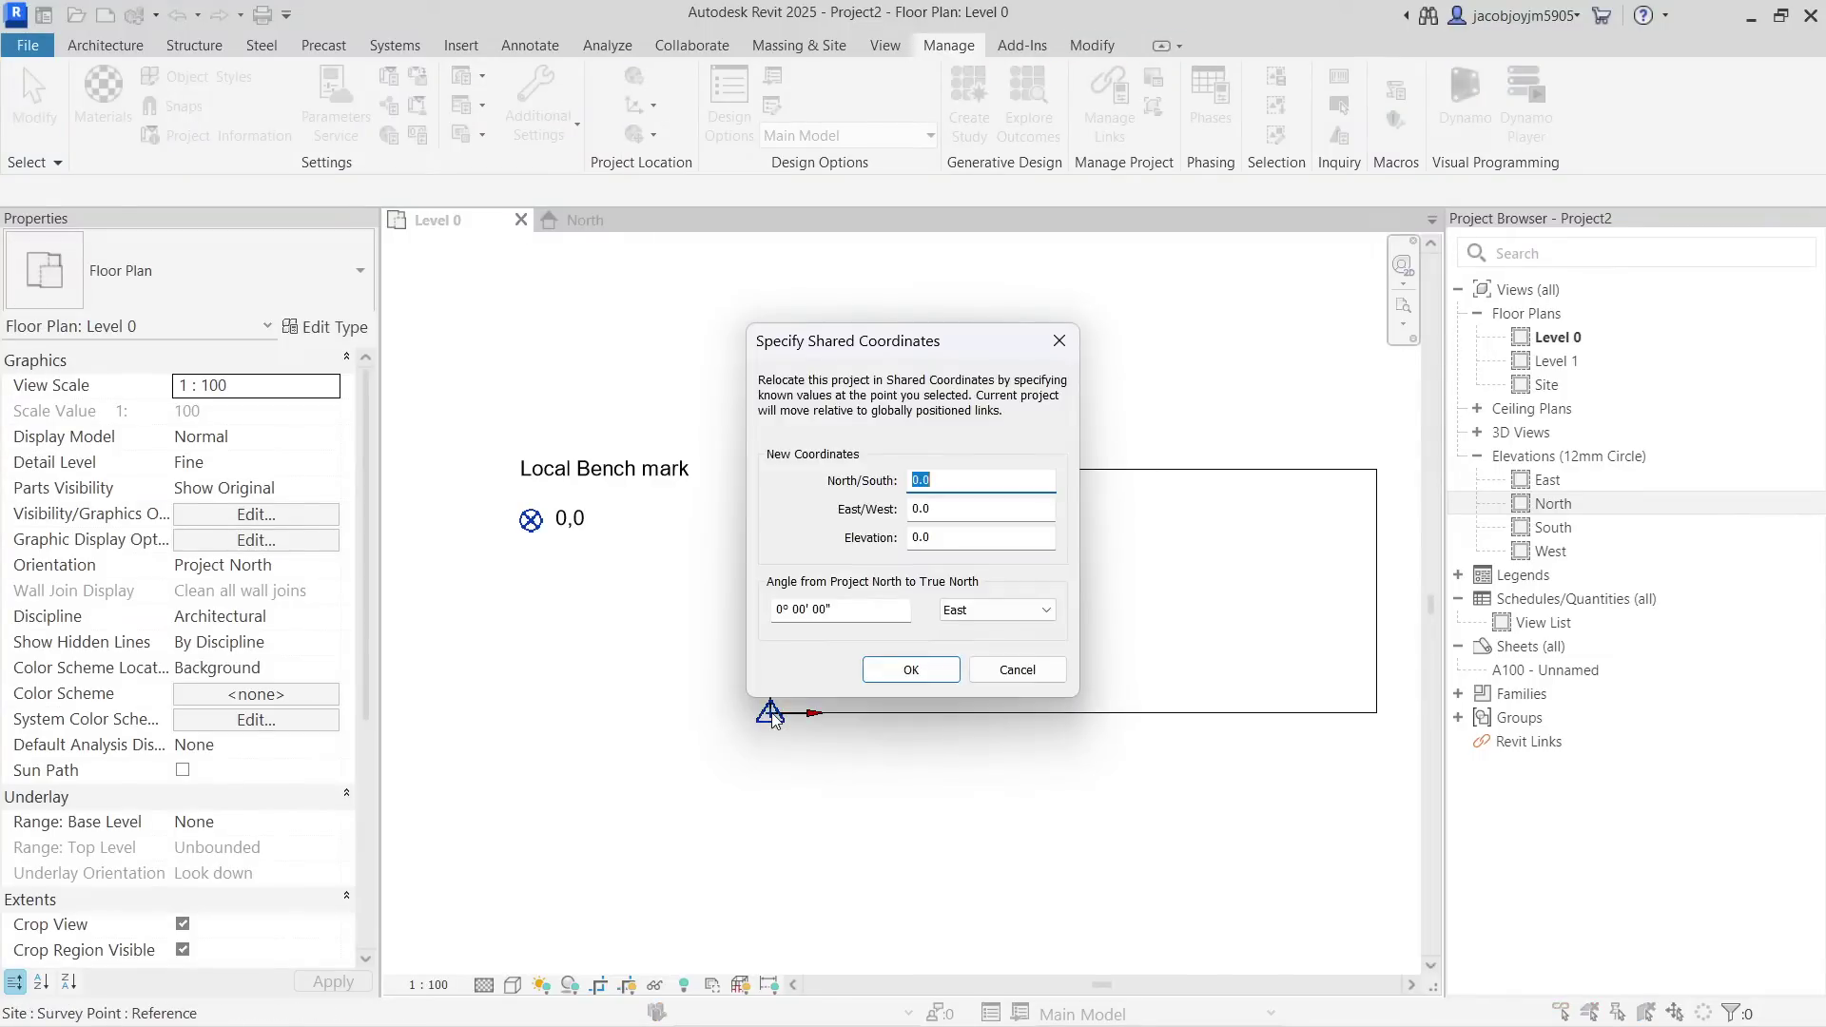
pyautogui.write('400')
pyautogui.press('Tab')
pyautogui.write('30')
pyautogui.click(914, 669)
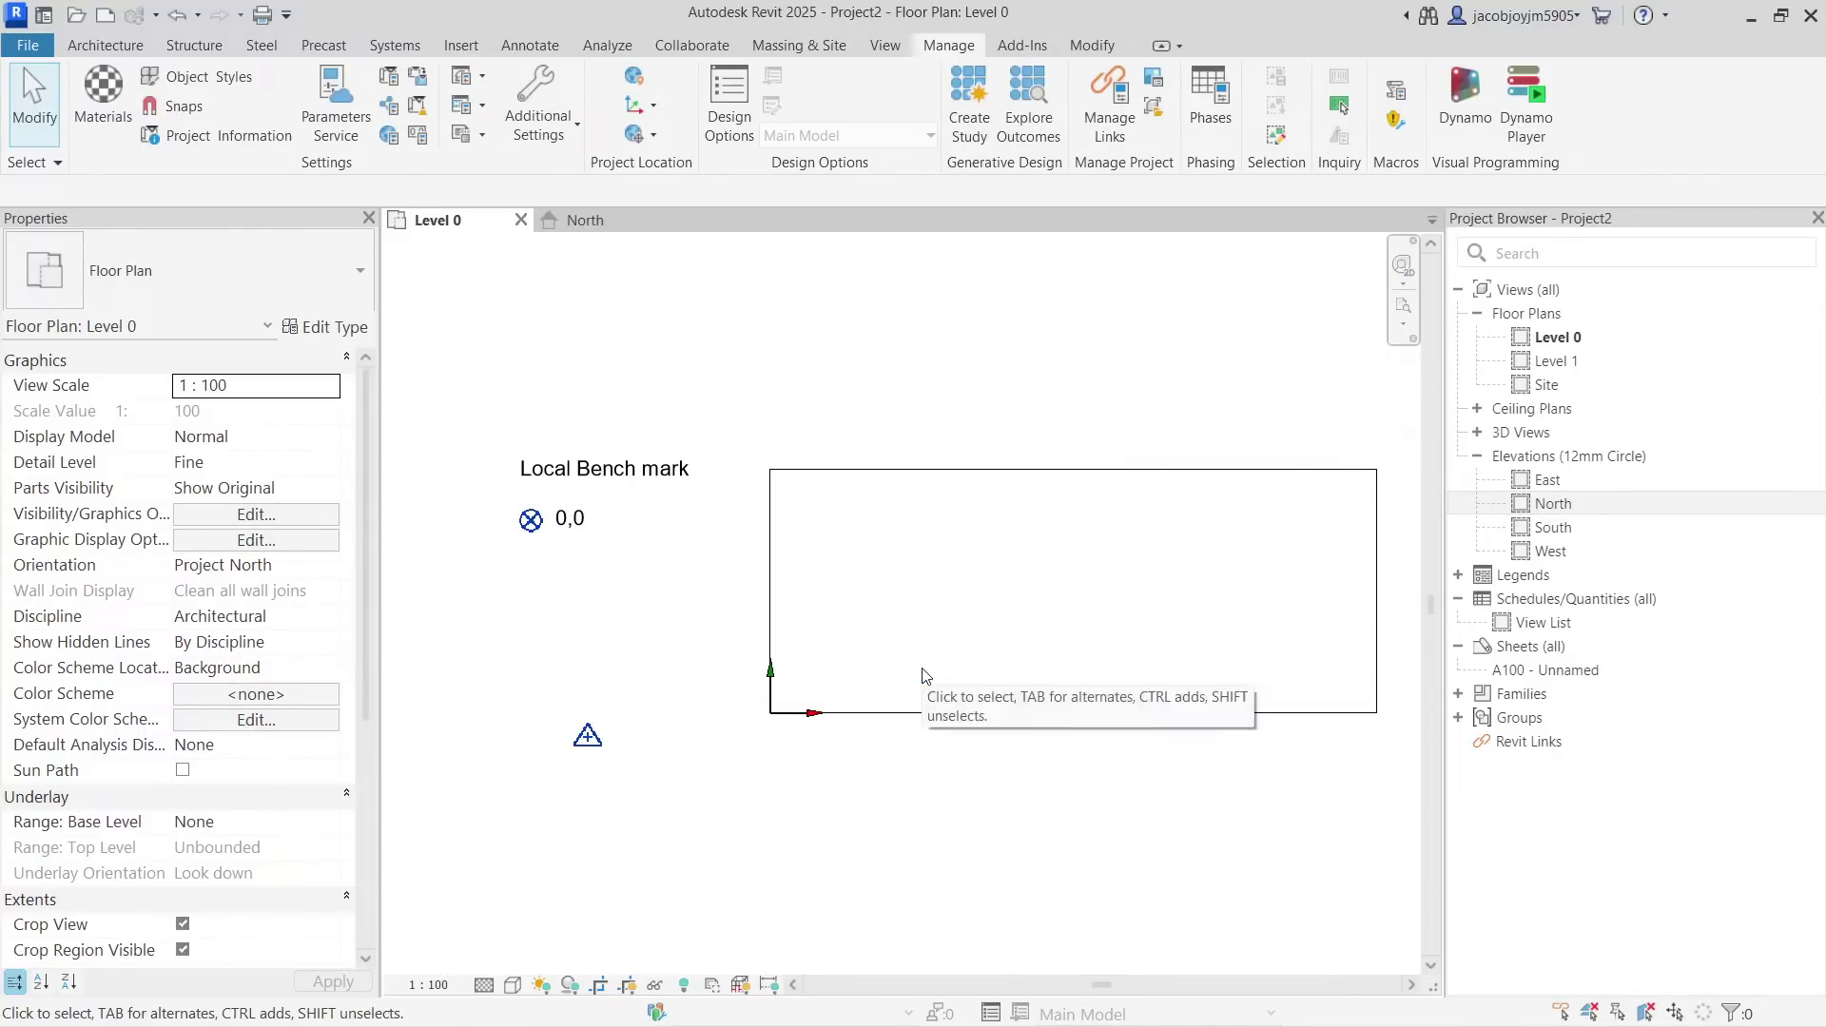
pyautogui.click(589, 740)
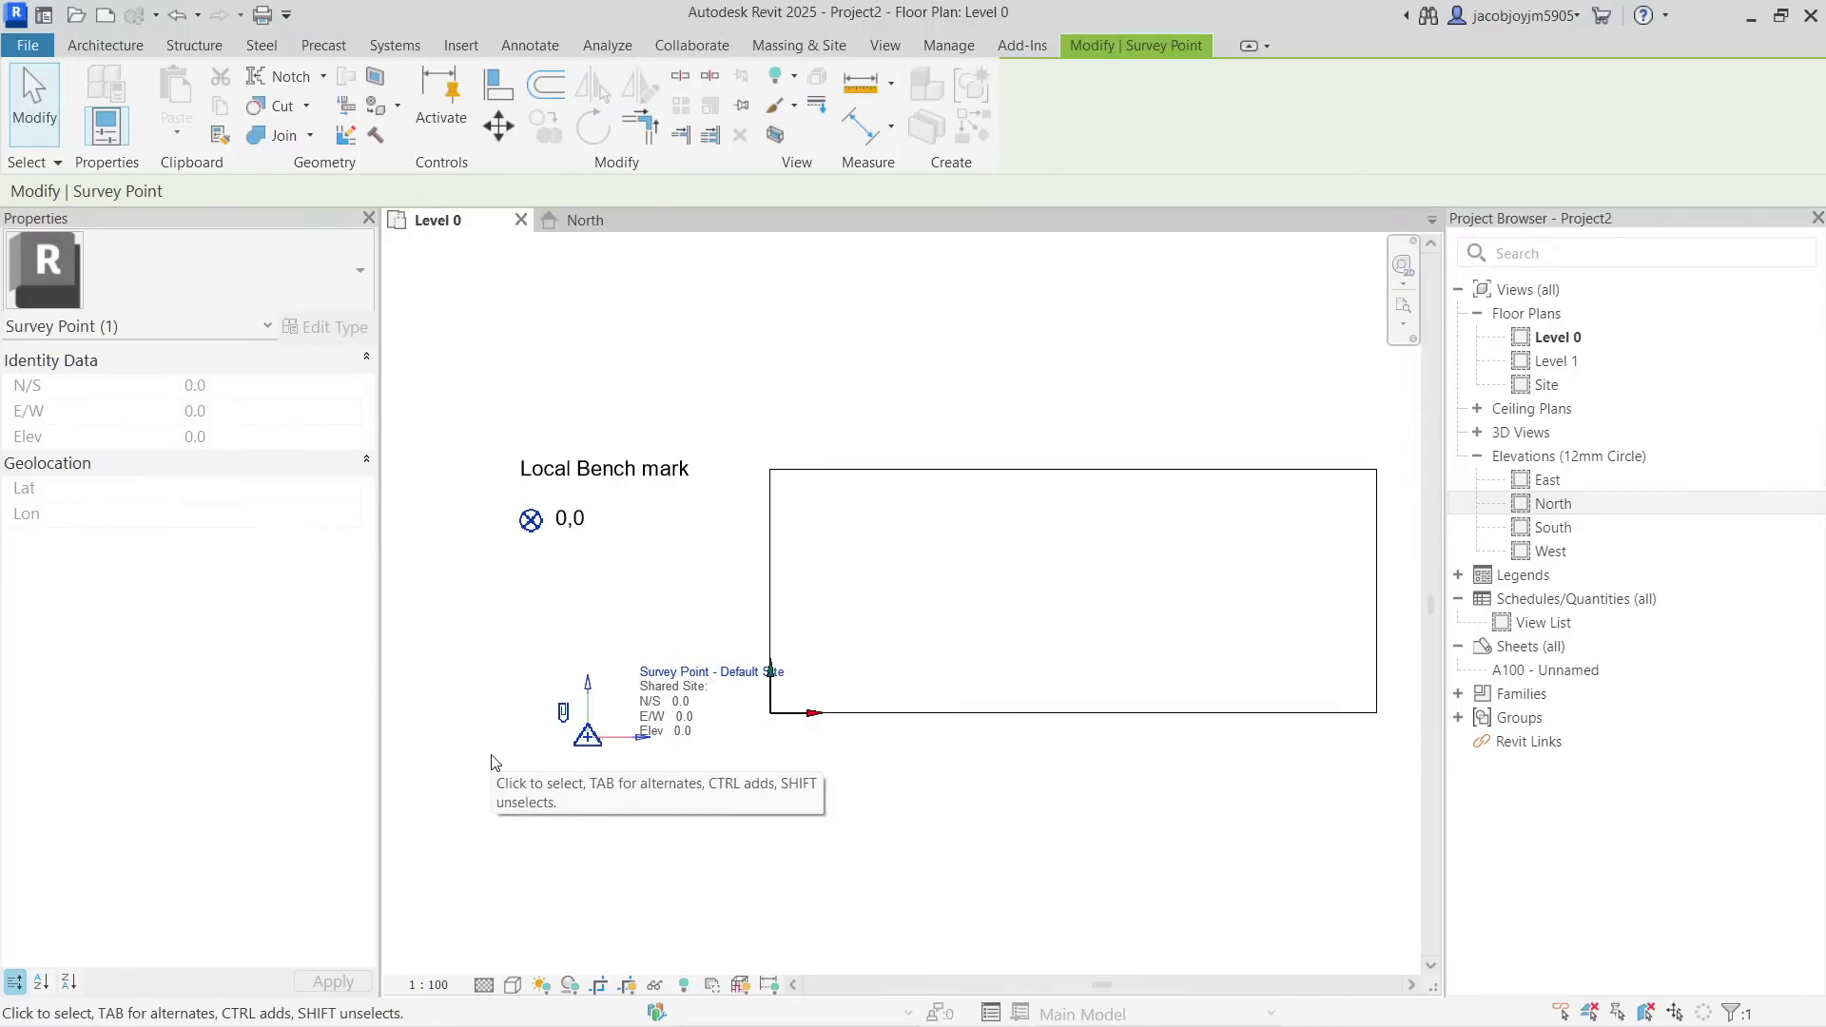
# Add aligned dimensions for the horizontal and vertical distances between the survey point and the rectangle's southwest corner.
pyautogui.click(647, 809)
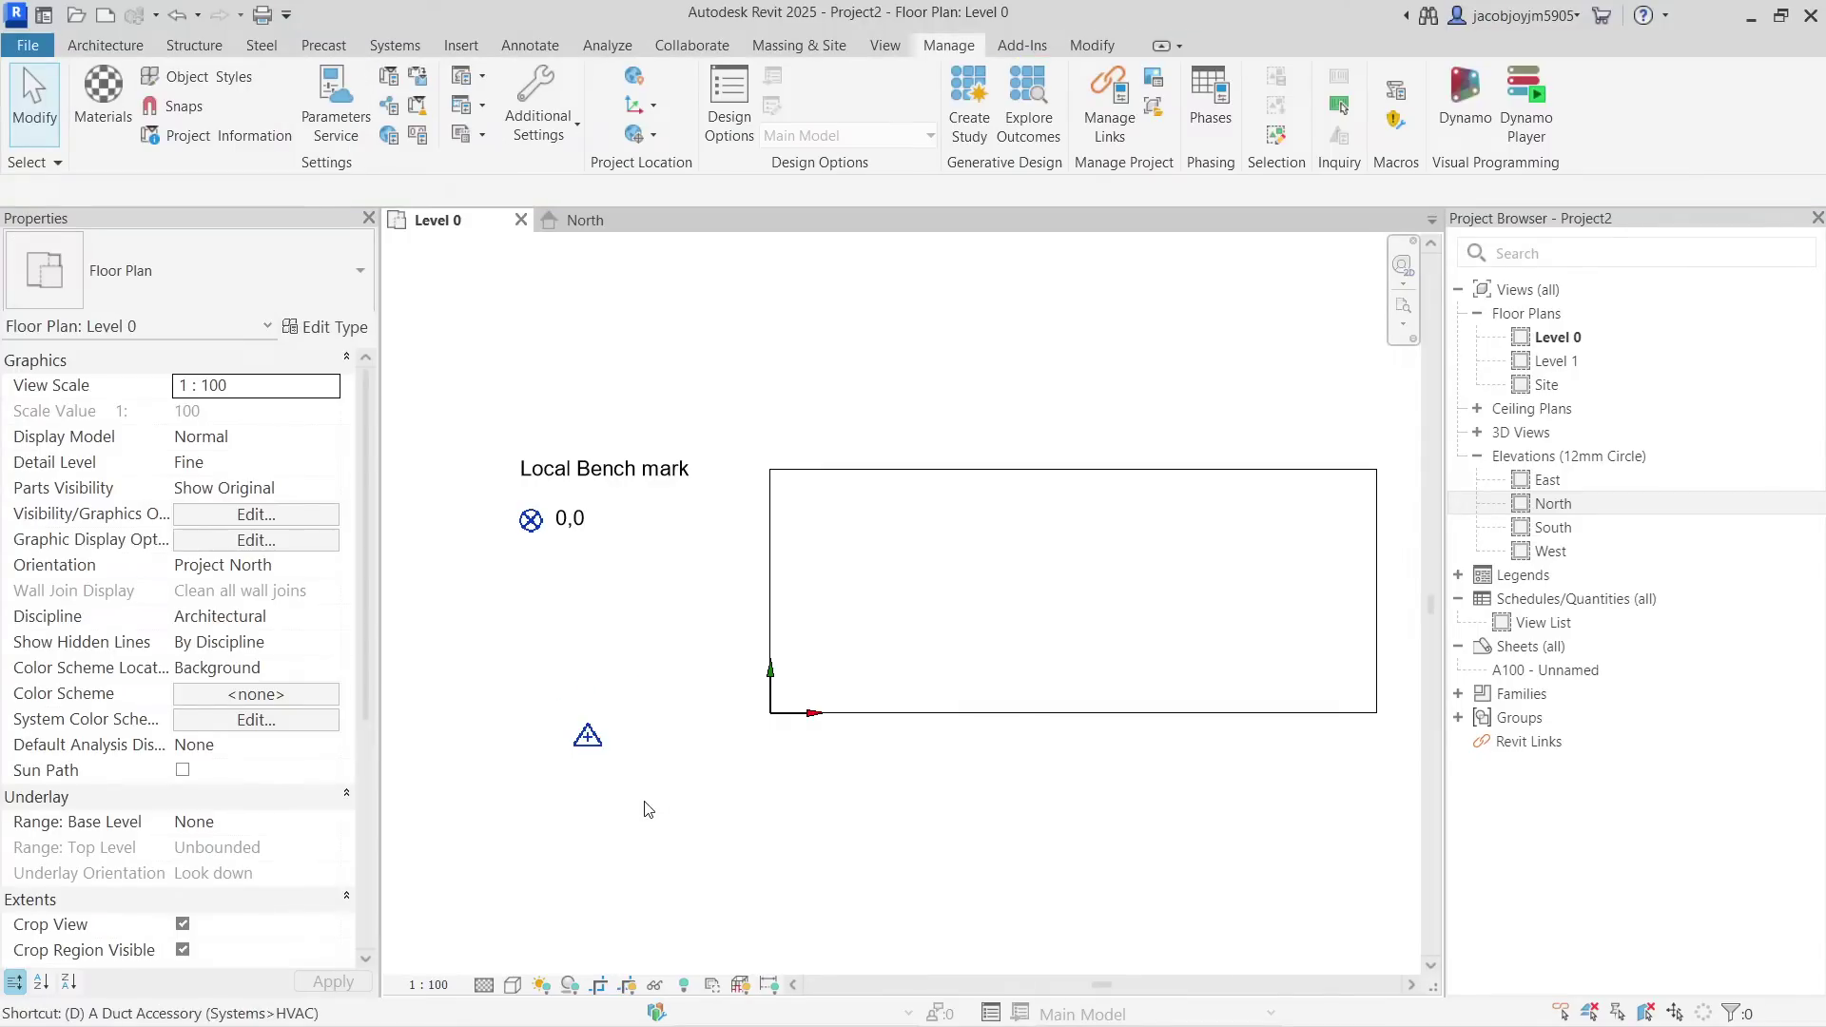
pyautogui.press('i')
pyautogui.click(770, 704)
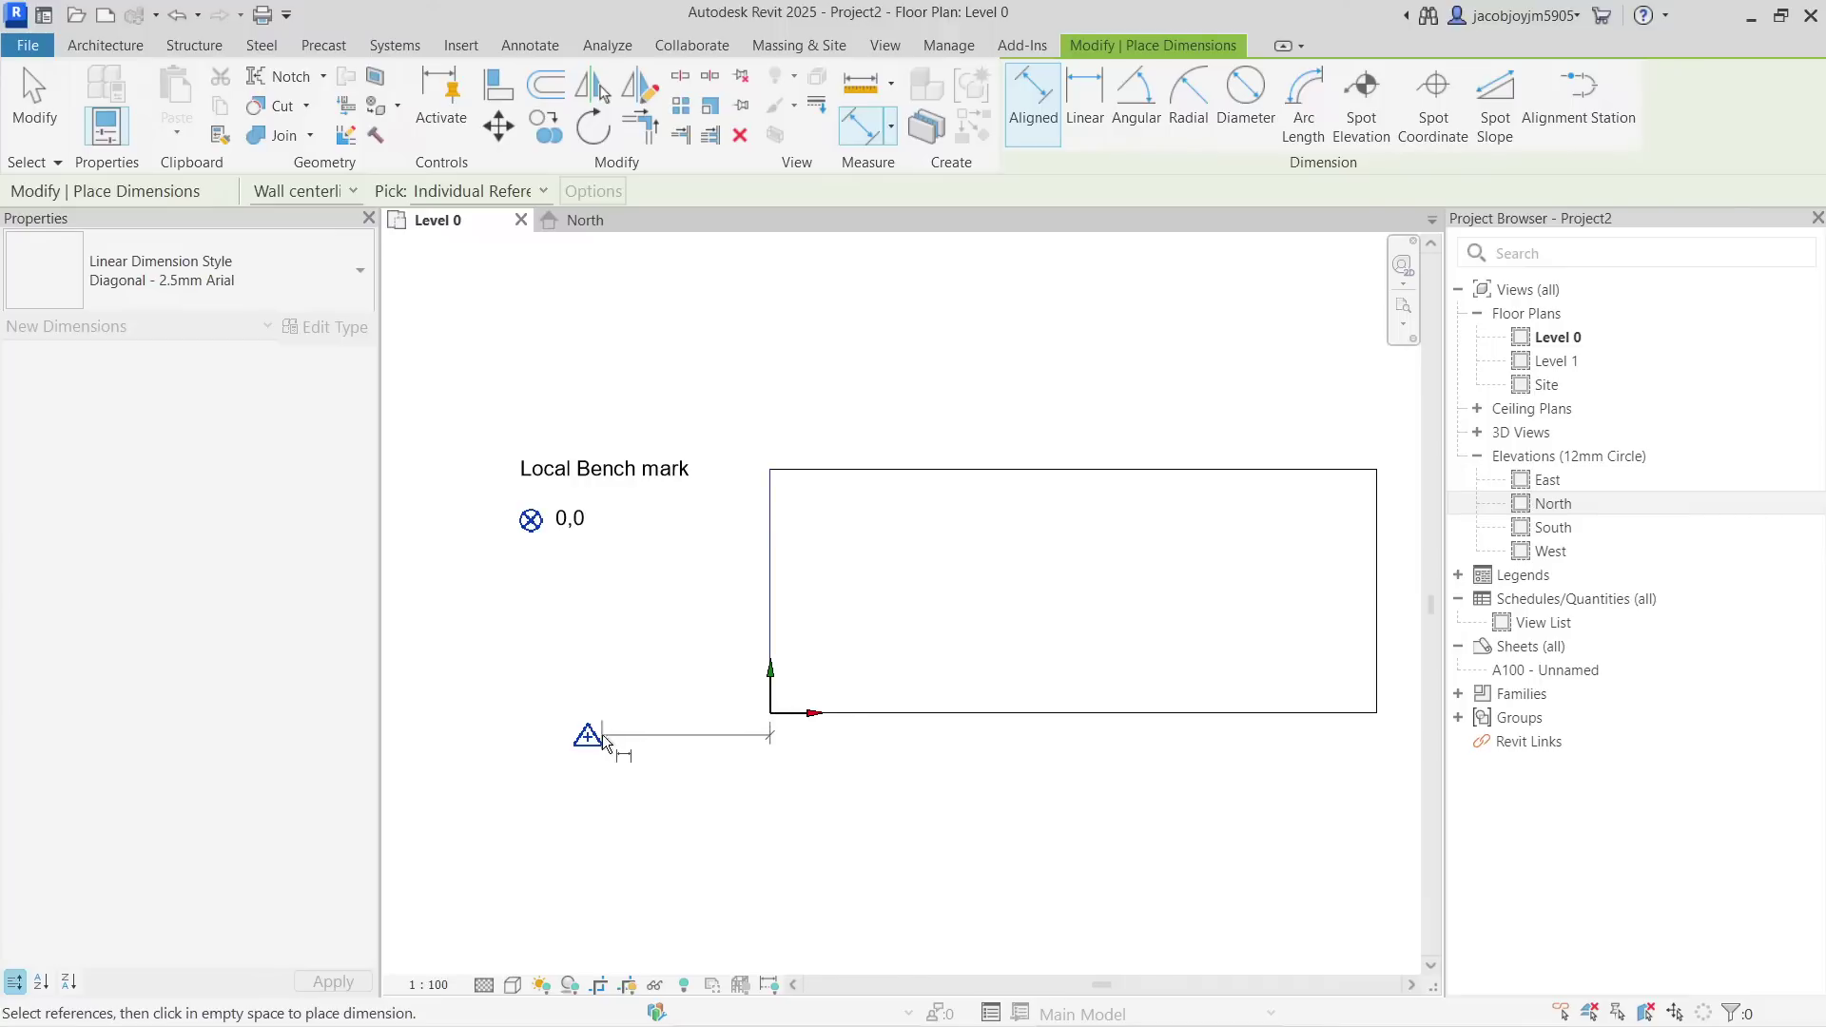
pyautogui.click(589, 735)
pyautogui.click(654, 607)
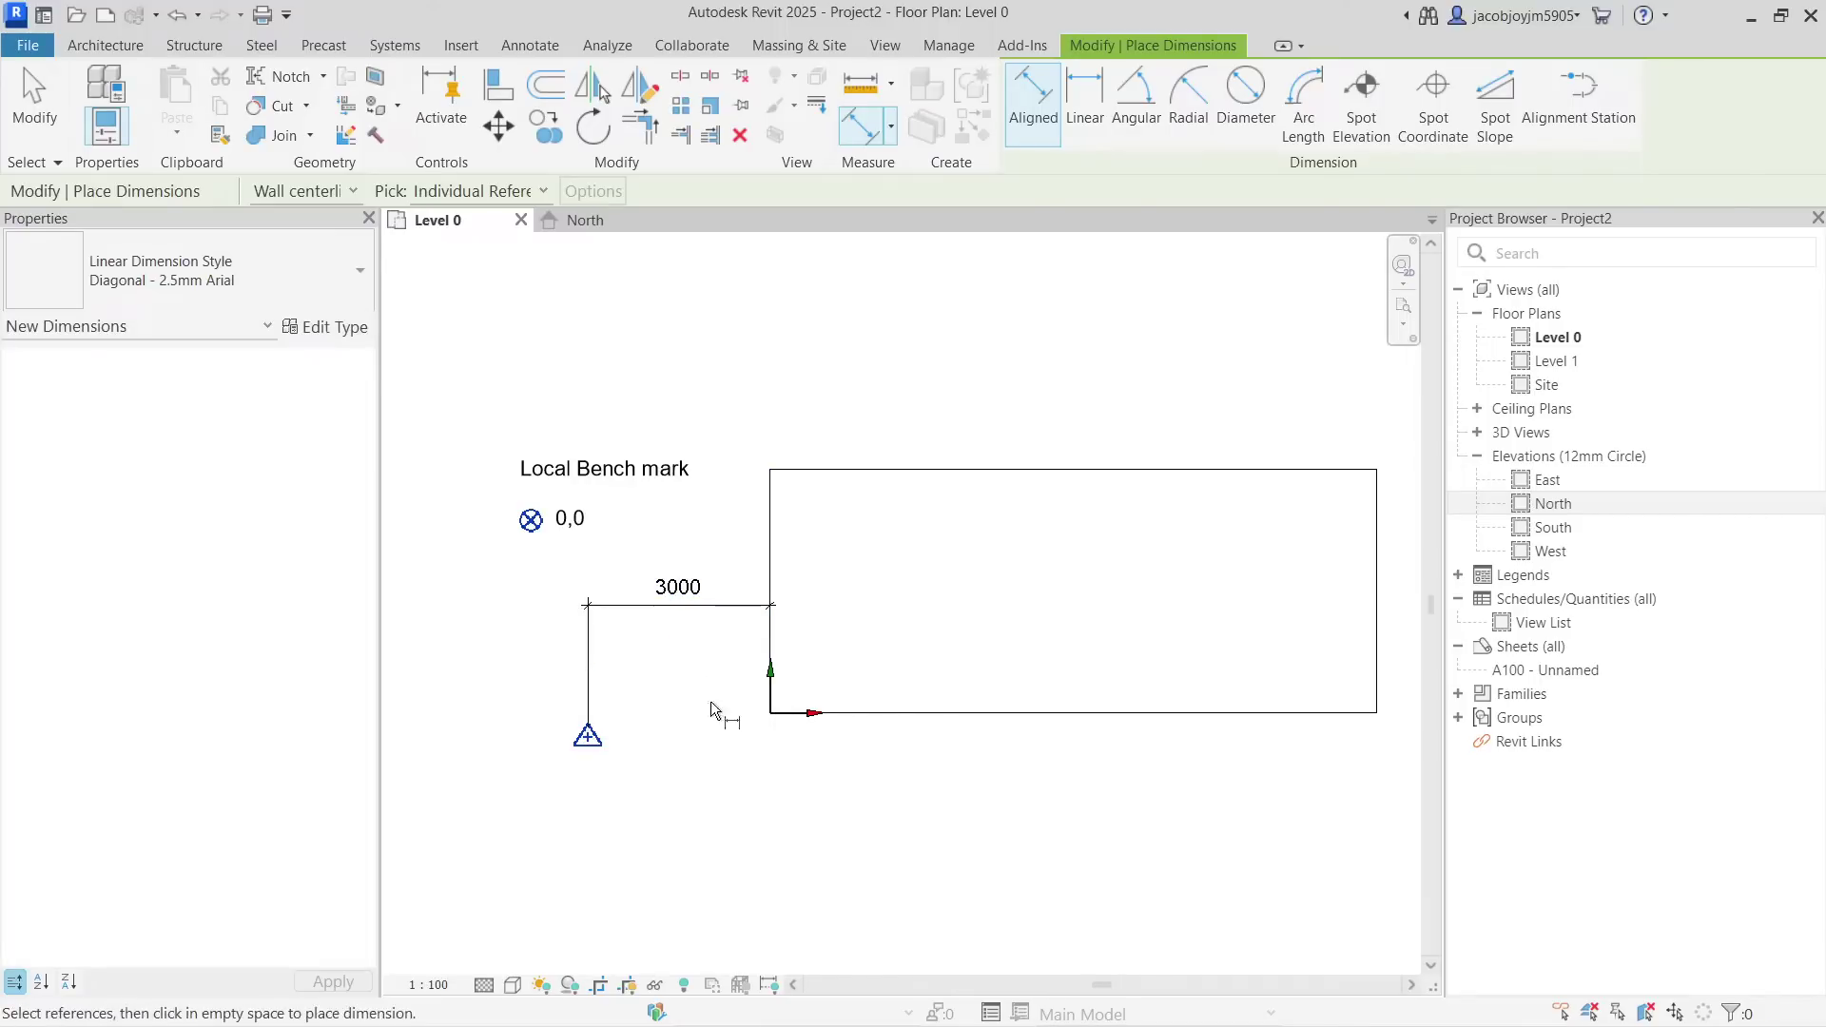
pyautogui.click(782, 714)
pyautogui.click(588, 738)
pyautogui.click(921, 769)
pyautogui.press('Escape')
pyautogui.press('Escape')
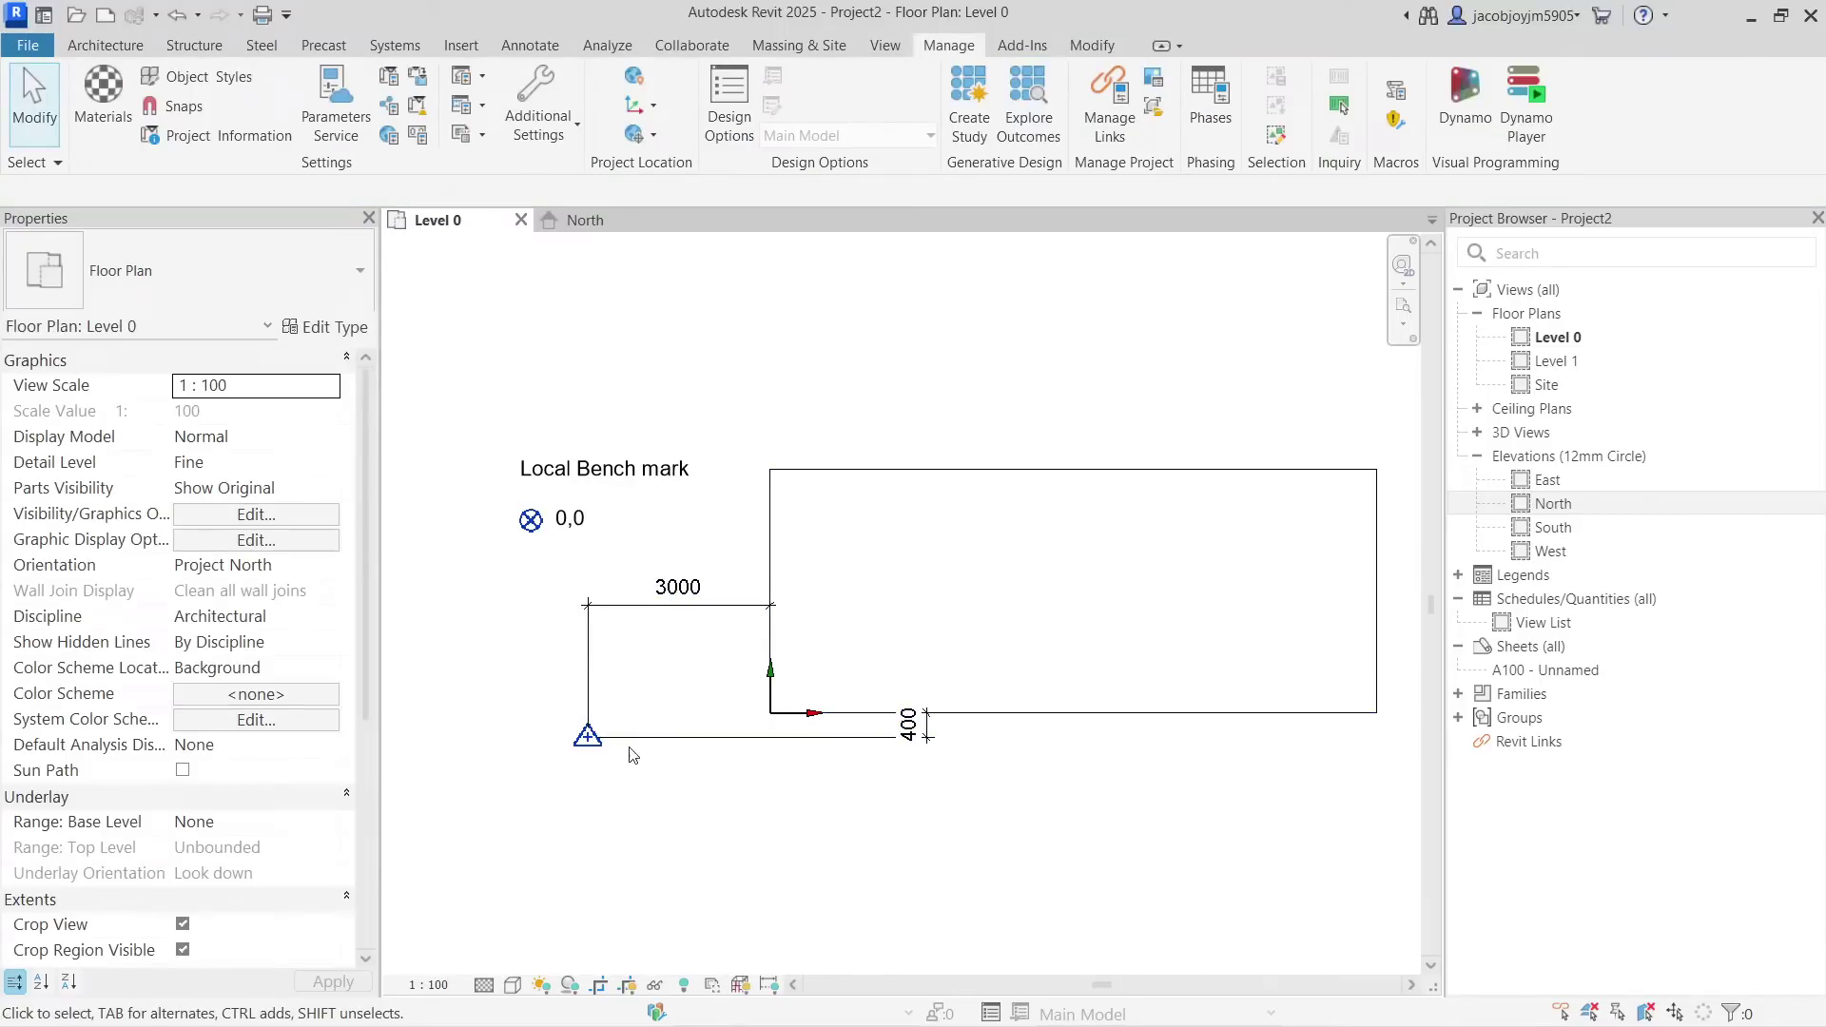
# Specify shared coordinates at the rectangle's southwest corner with North/South 4000.
pyautogui.click(589, 735)
pyautogui.press('Escape')
pyautogui.click(634, 134)
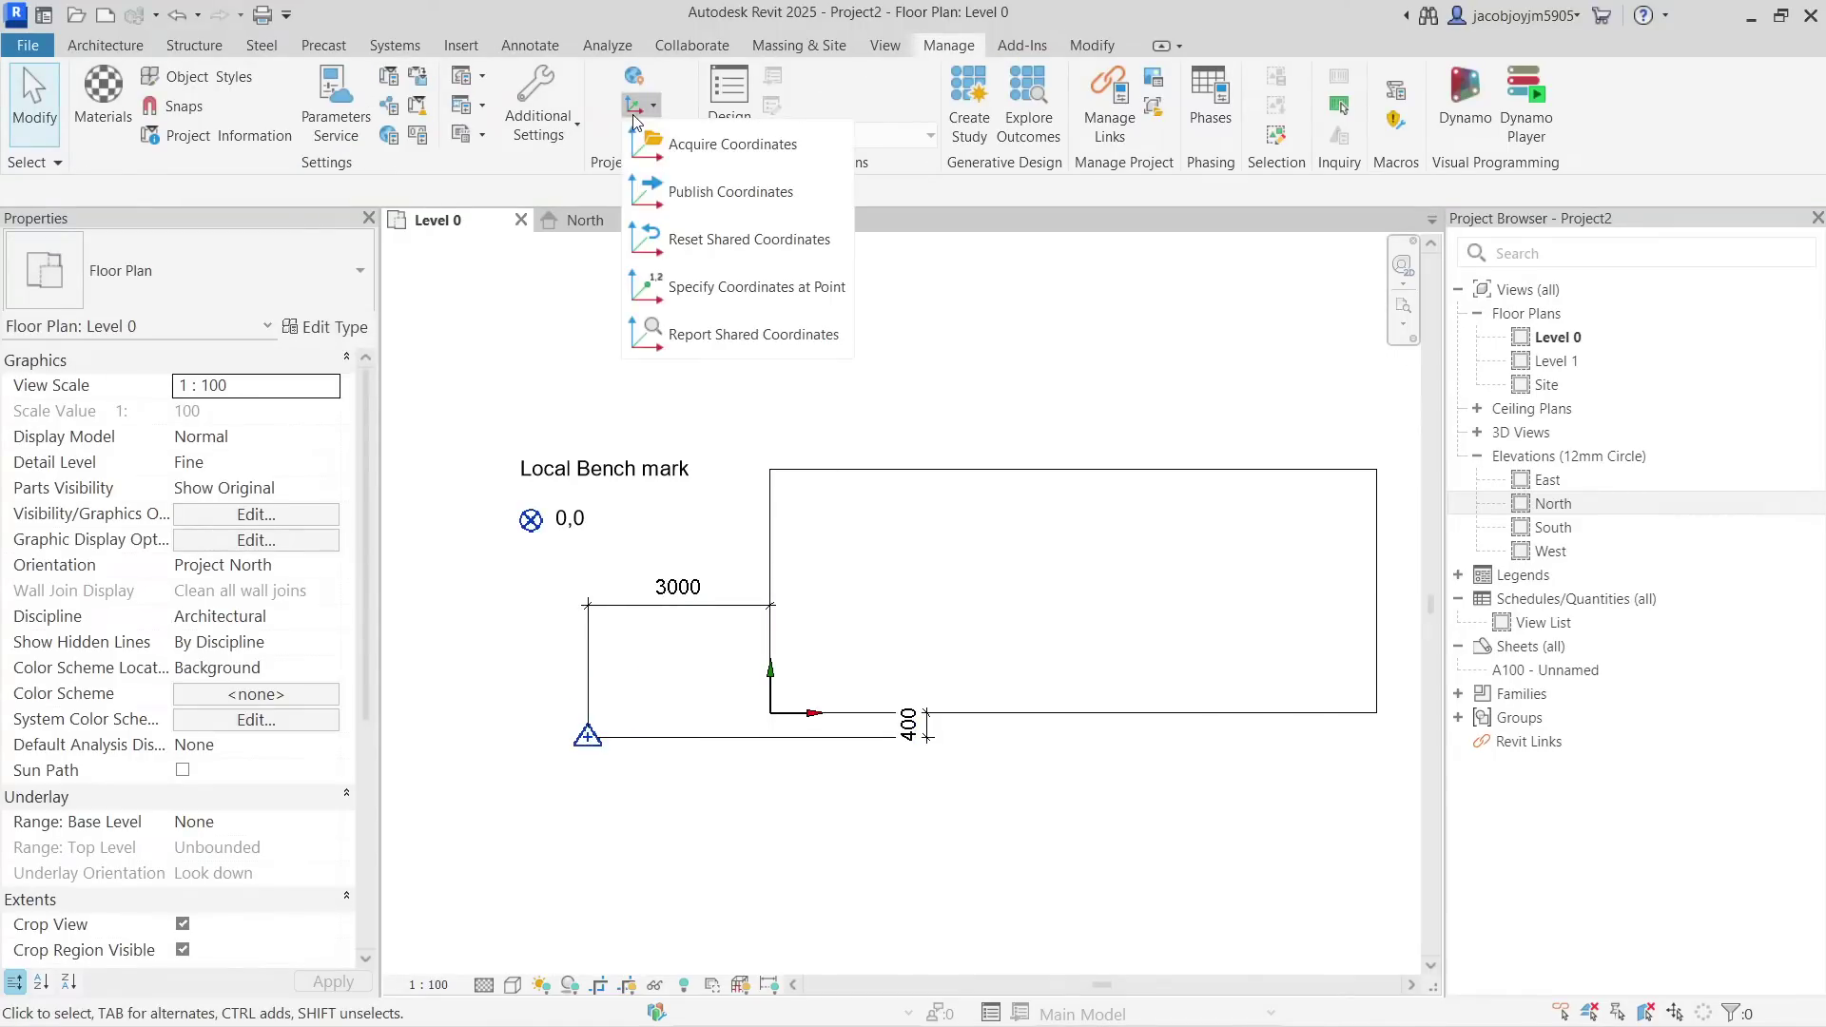
pyautogui.click(684, 237)
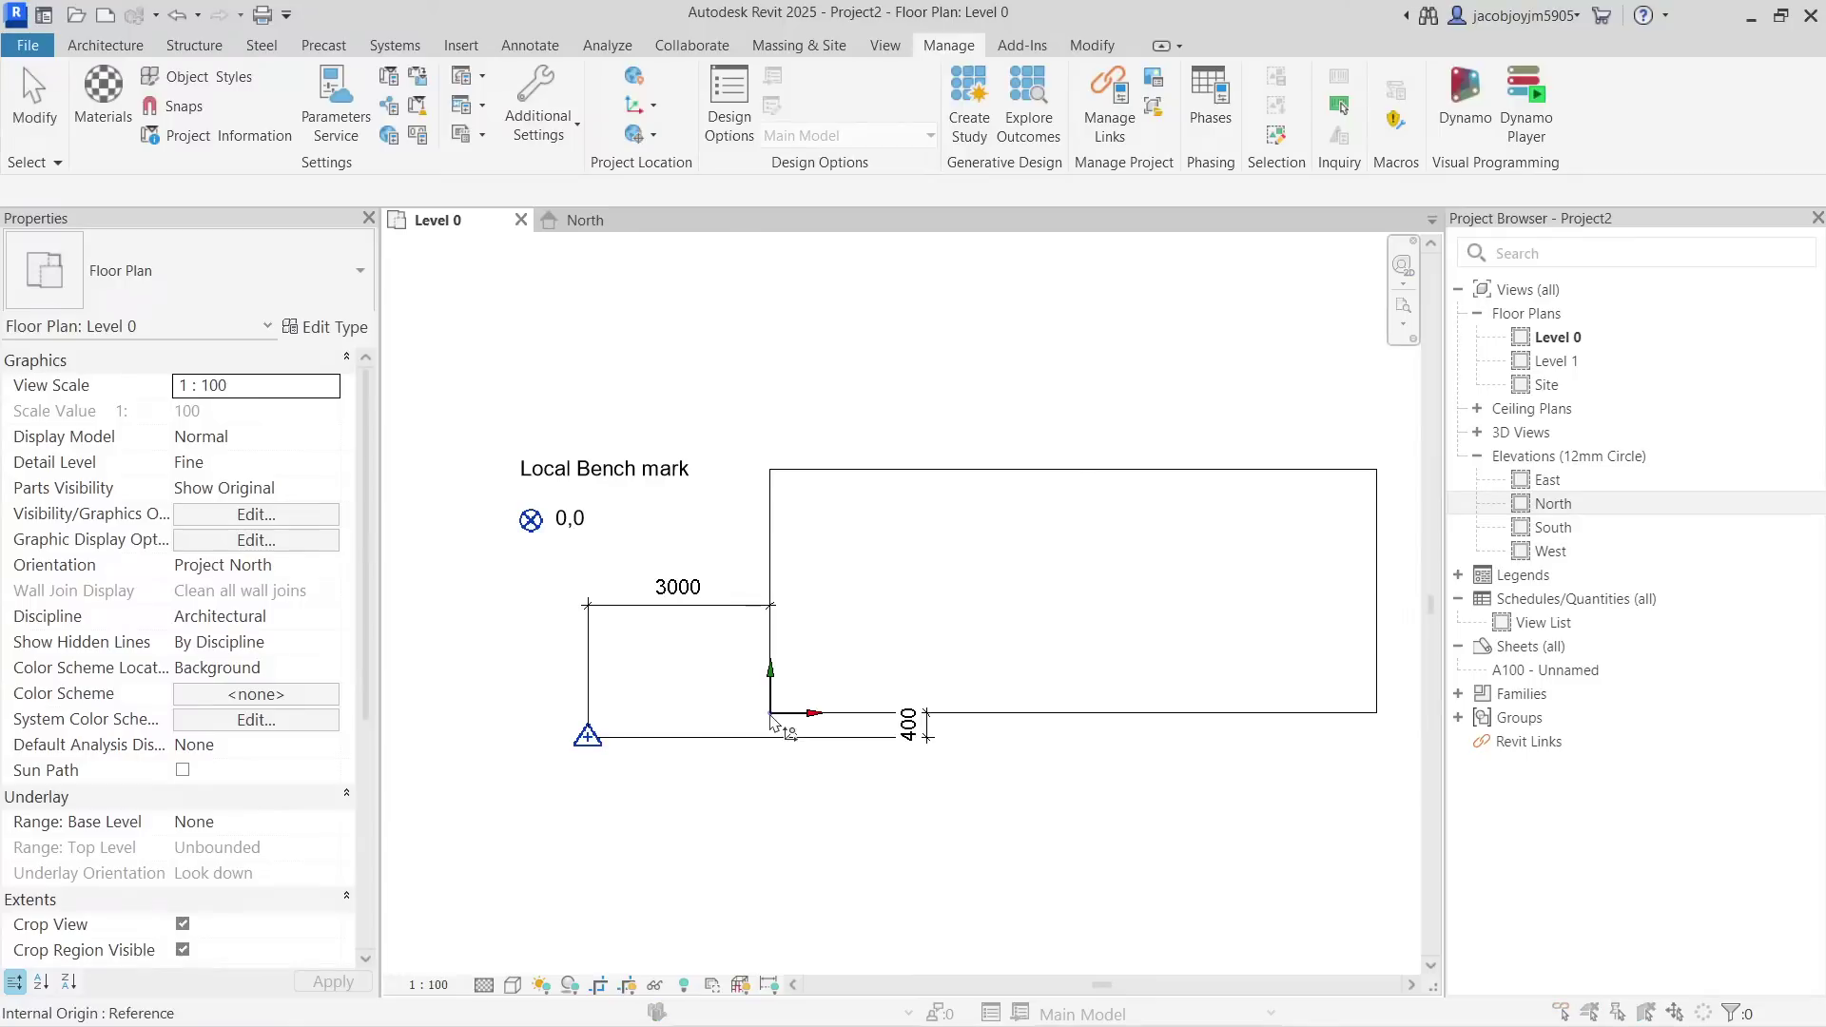
pyautogui.click(772, 714)
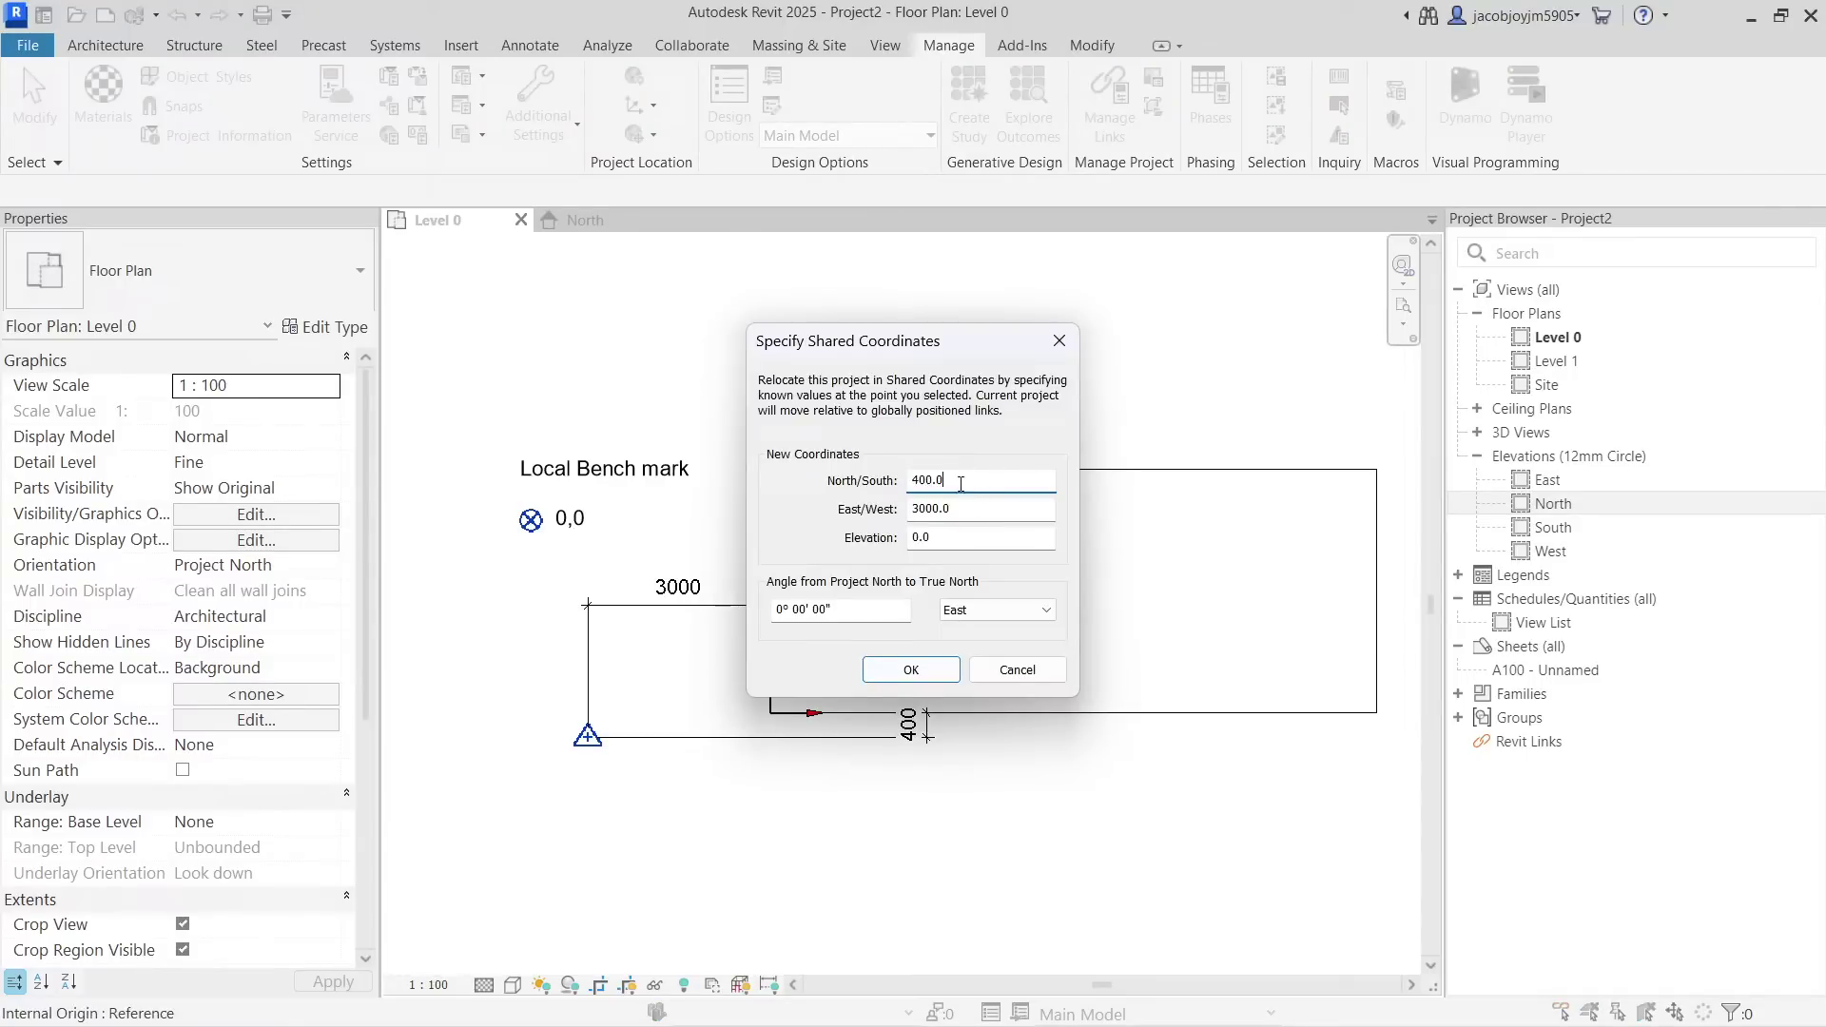
pyautogui.write('400')
pyautogui.click(946, 669)
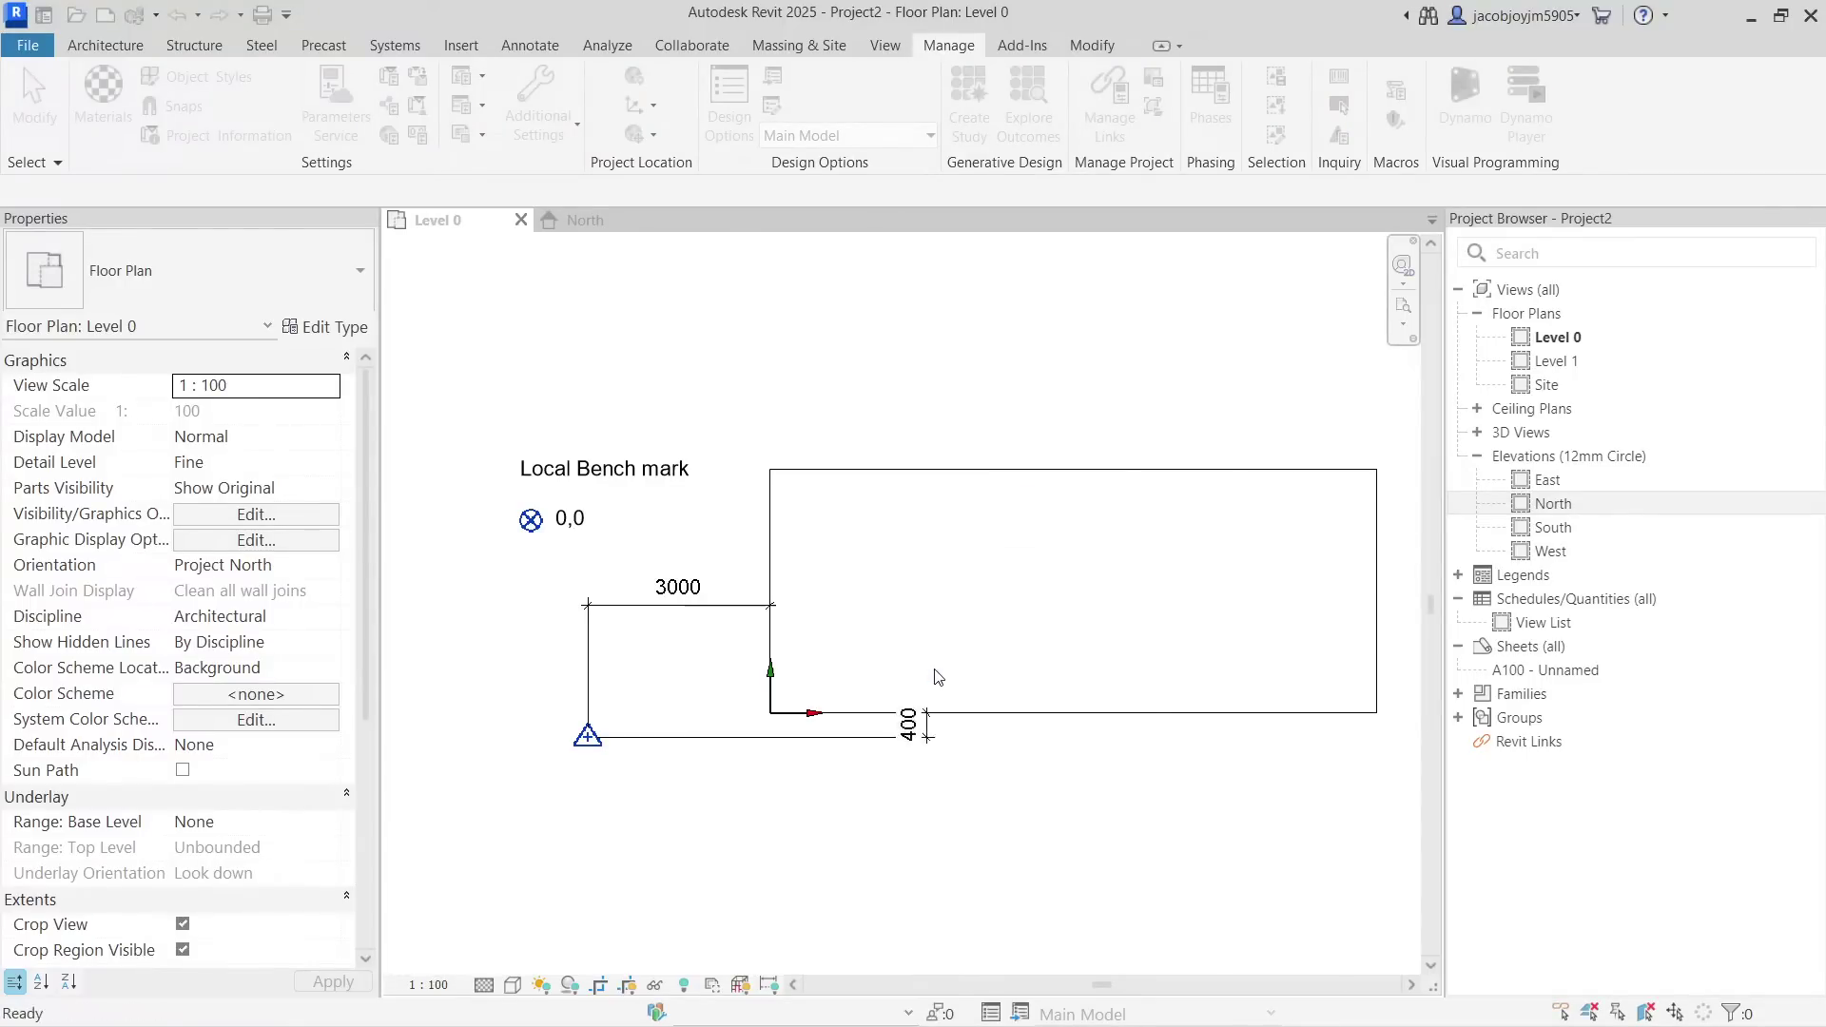
pyautogui.scroll(-2, 766, 683)
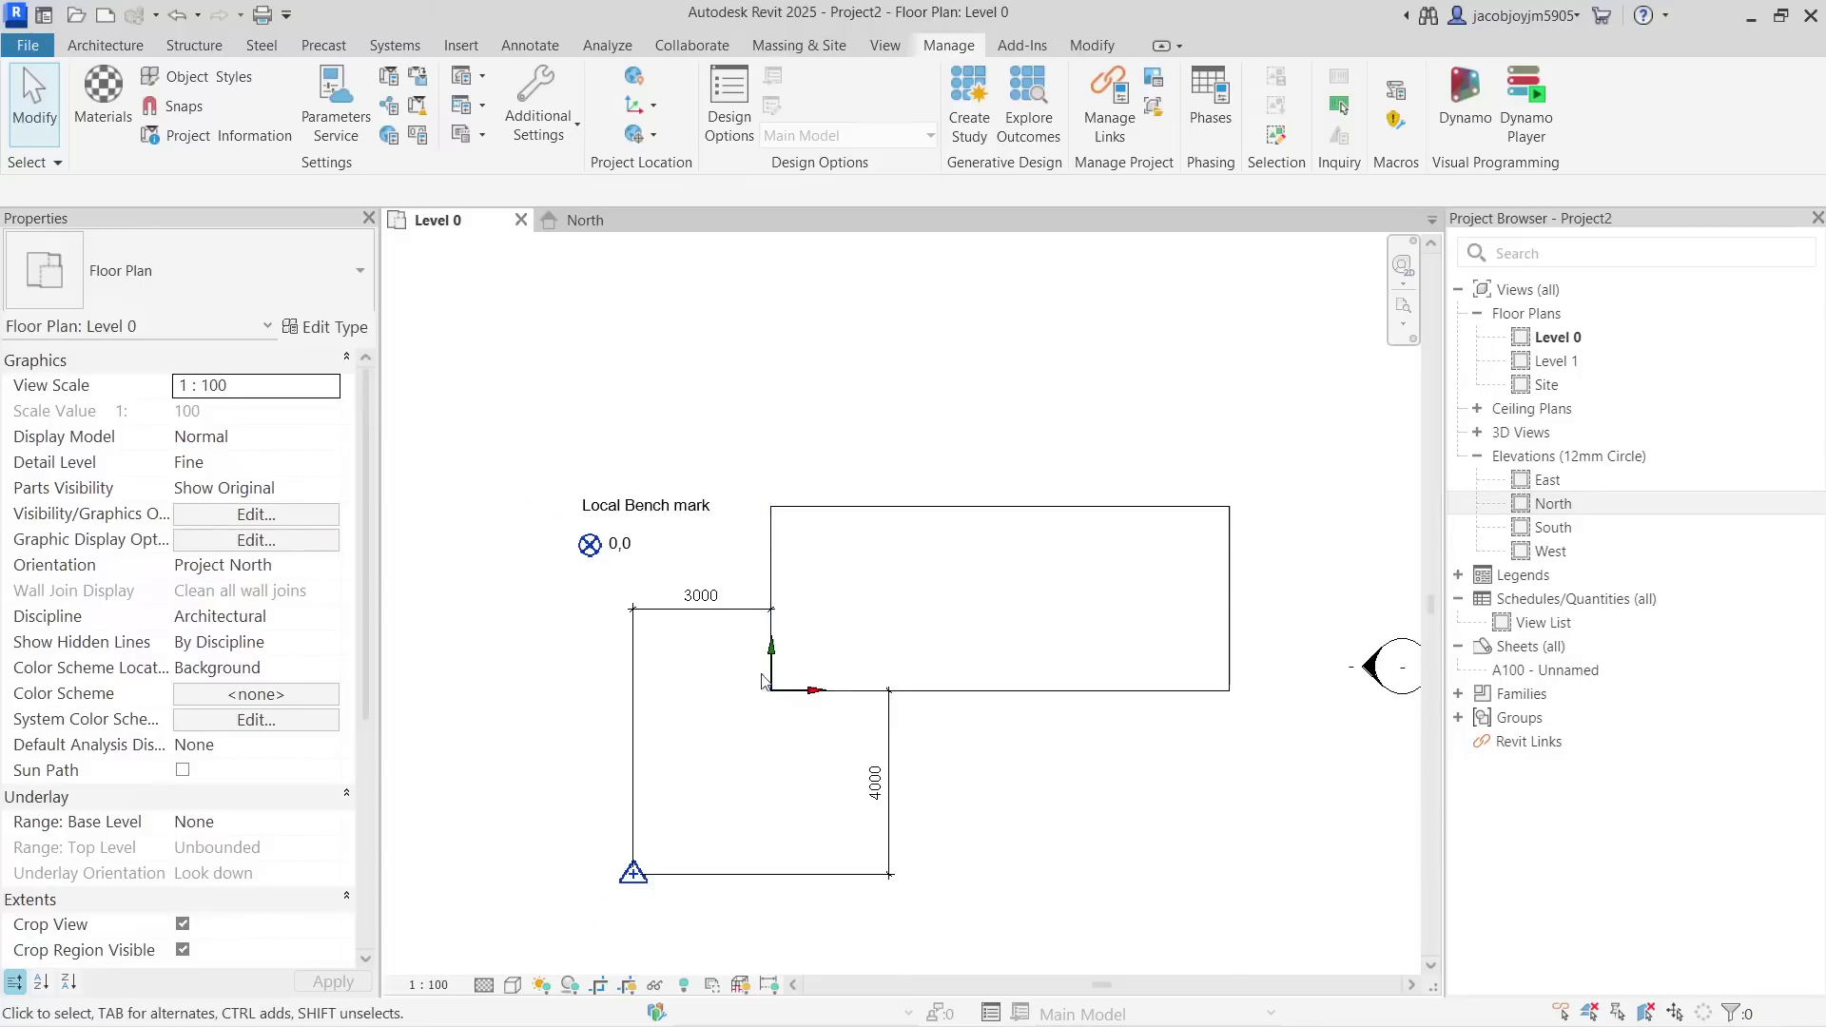
# Unclip the survey point and deselect it.
pyautogui.click(633, 872)
pyautogui.click(610, 853)
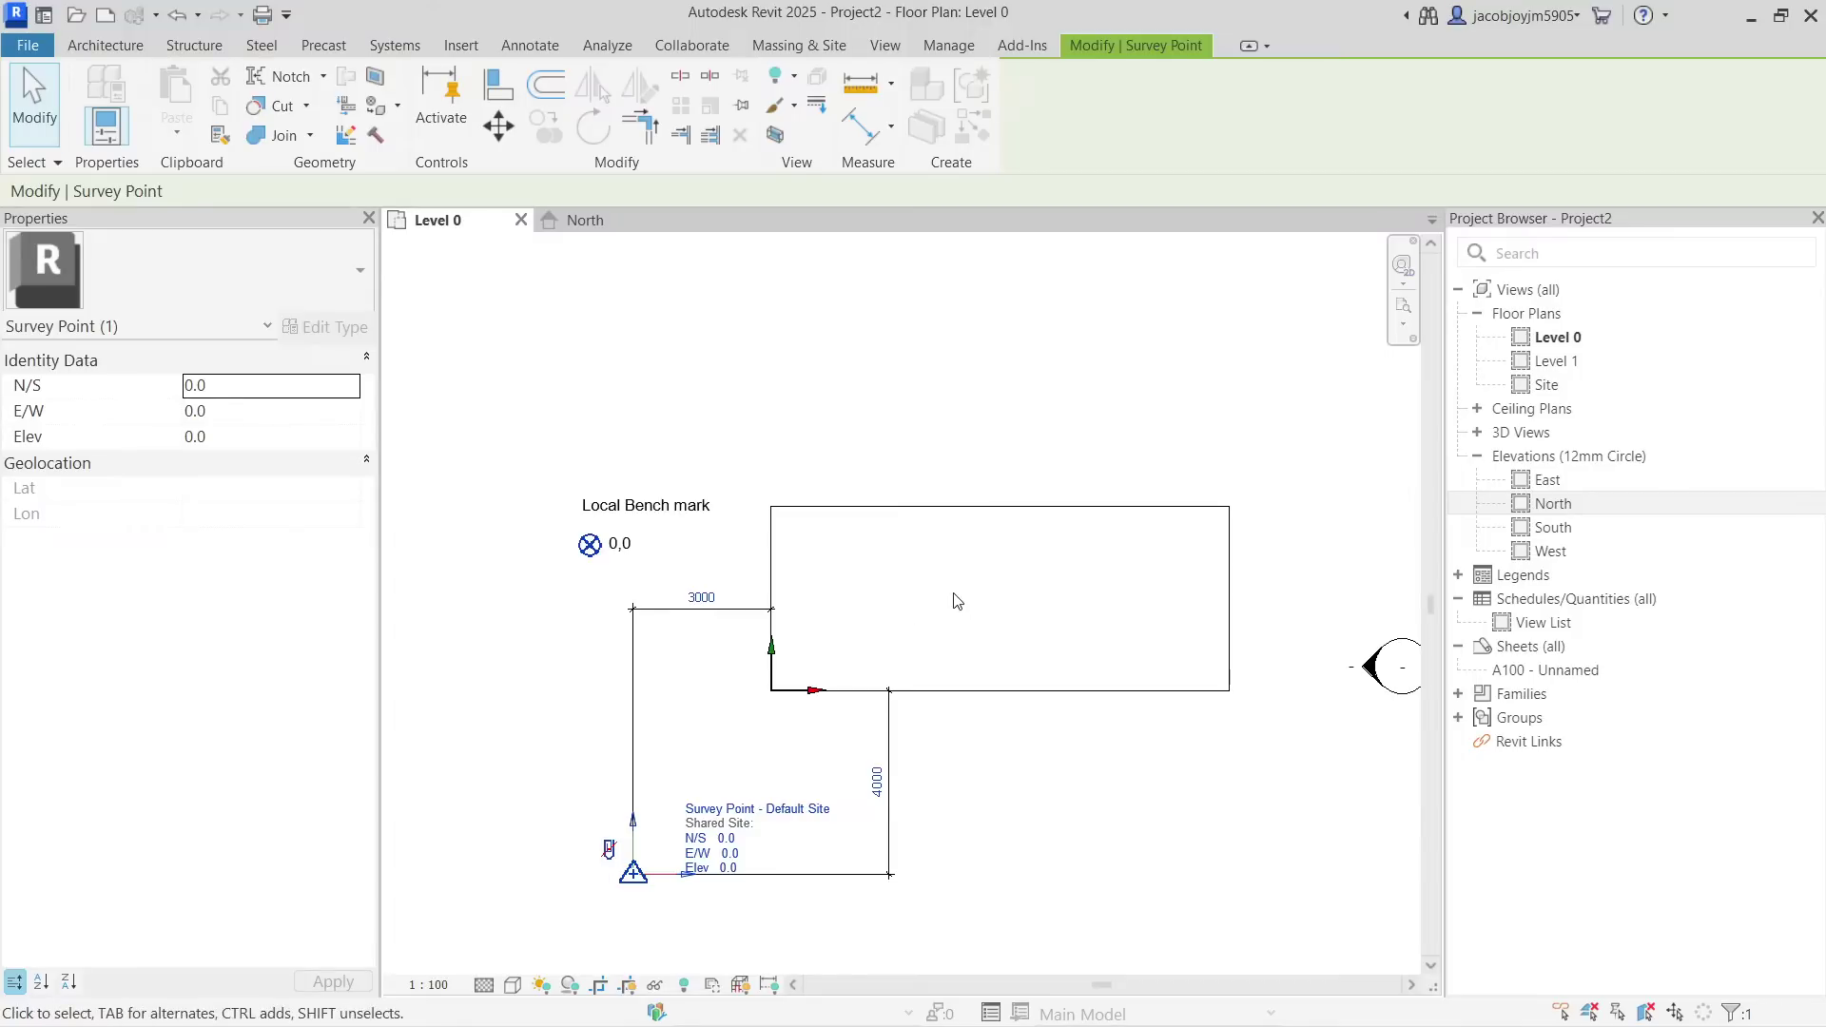
pyautogui.click(960, 618)
# Specify shared coordinates at the internal origin with North/South 8000 while the survey point is unclipped.
pyautogui.click(654, 115)
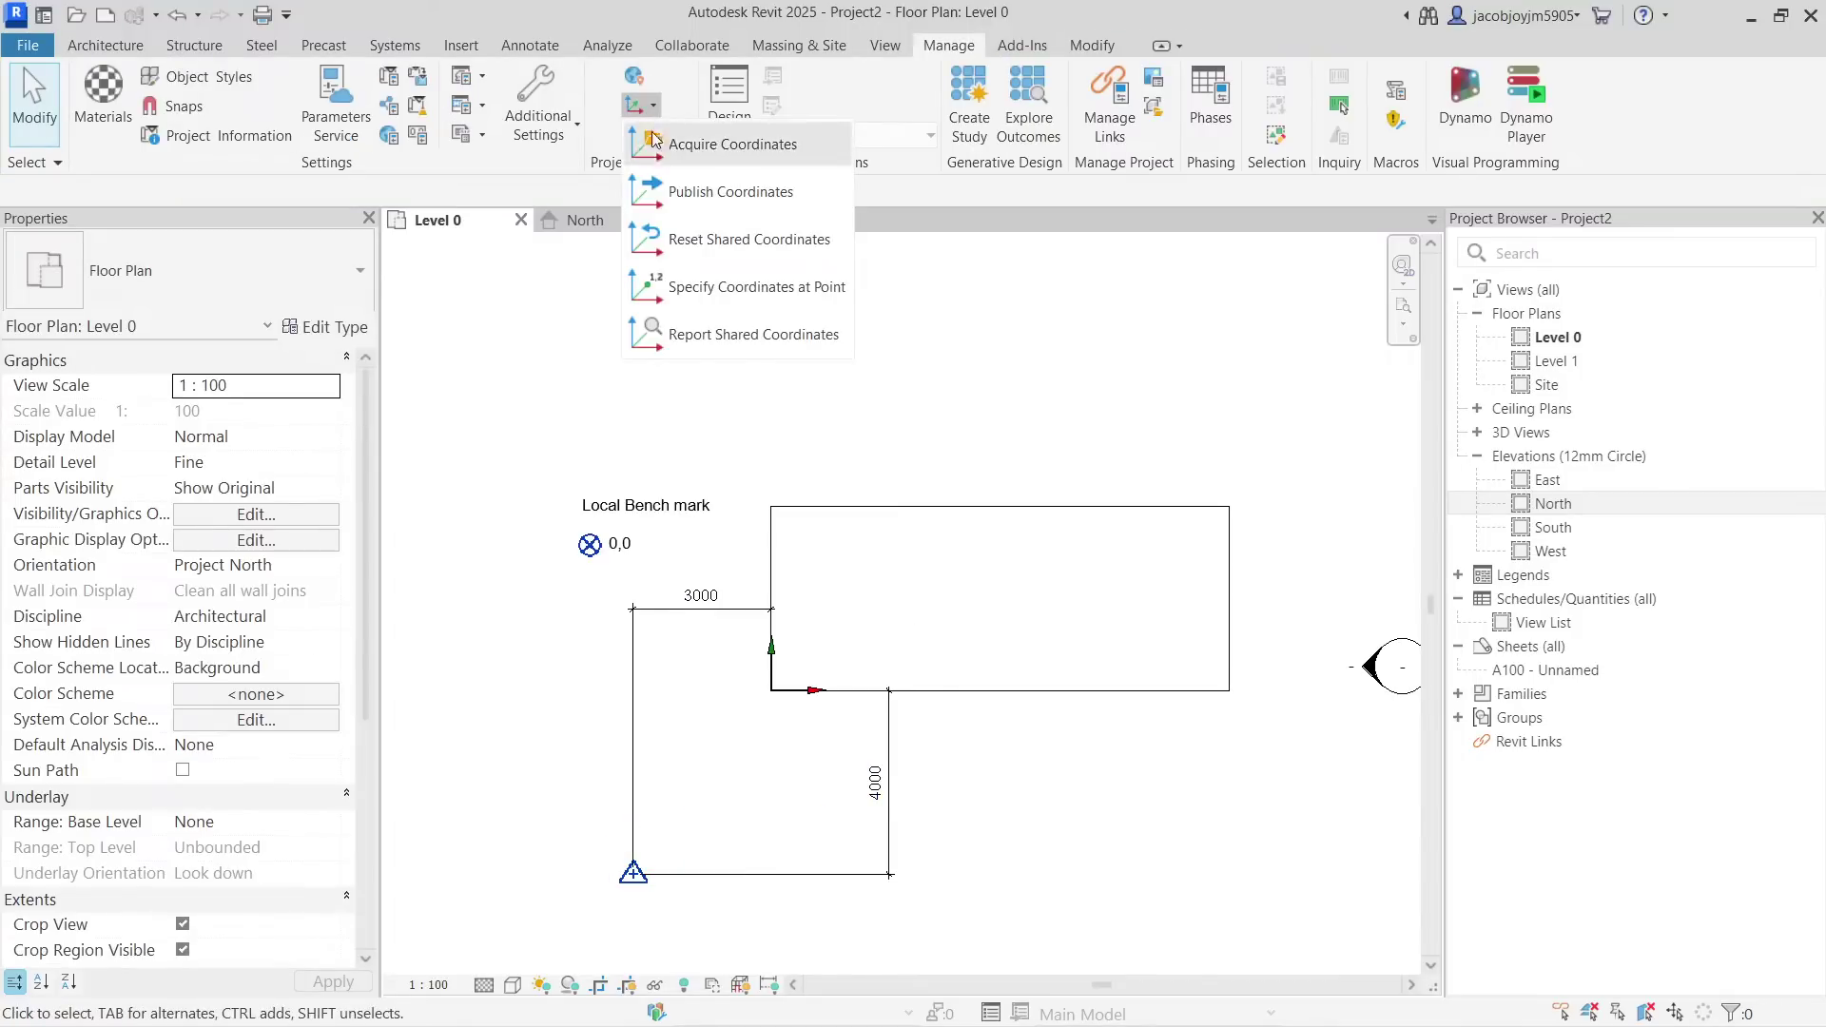
pyautogui.click(709, 281)
pyautogui.click(766, 697)
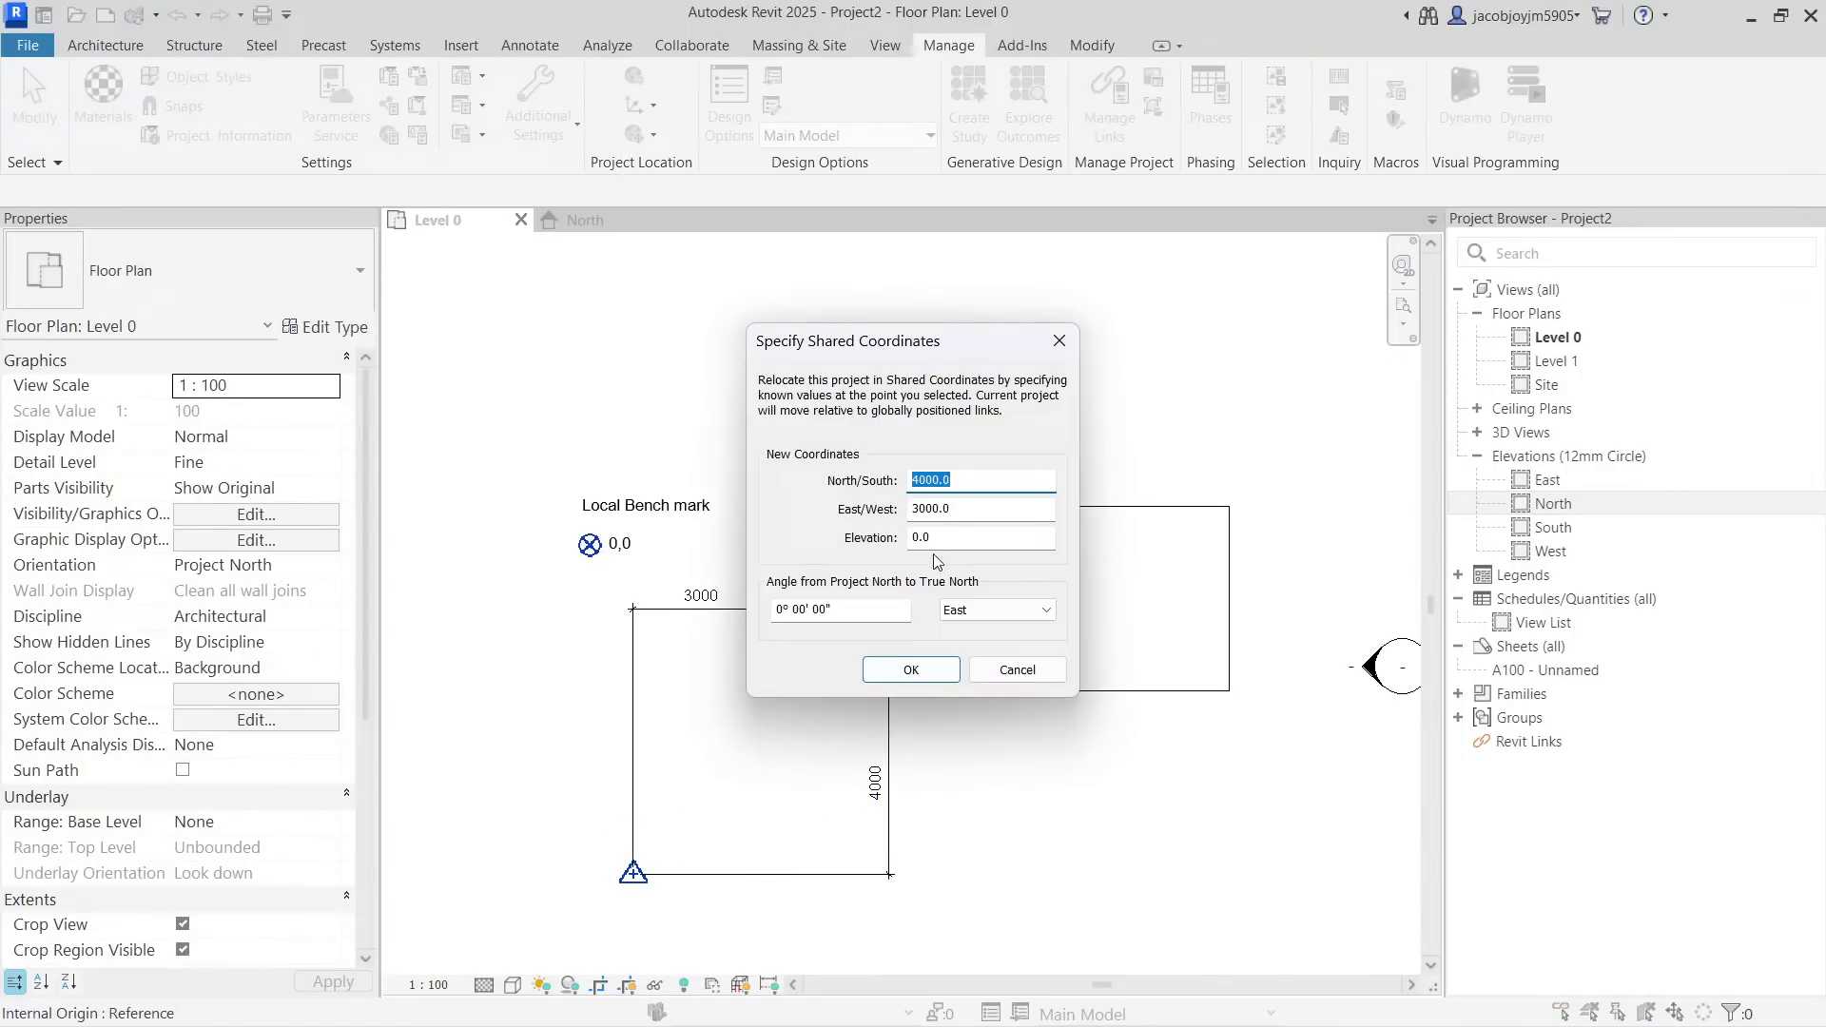
pyautogui.write('80')
pyautogui.click(909, 670)
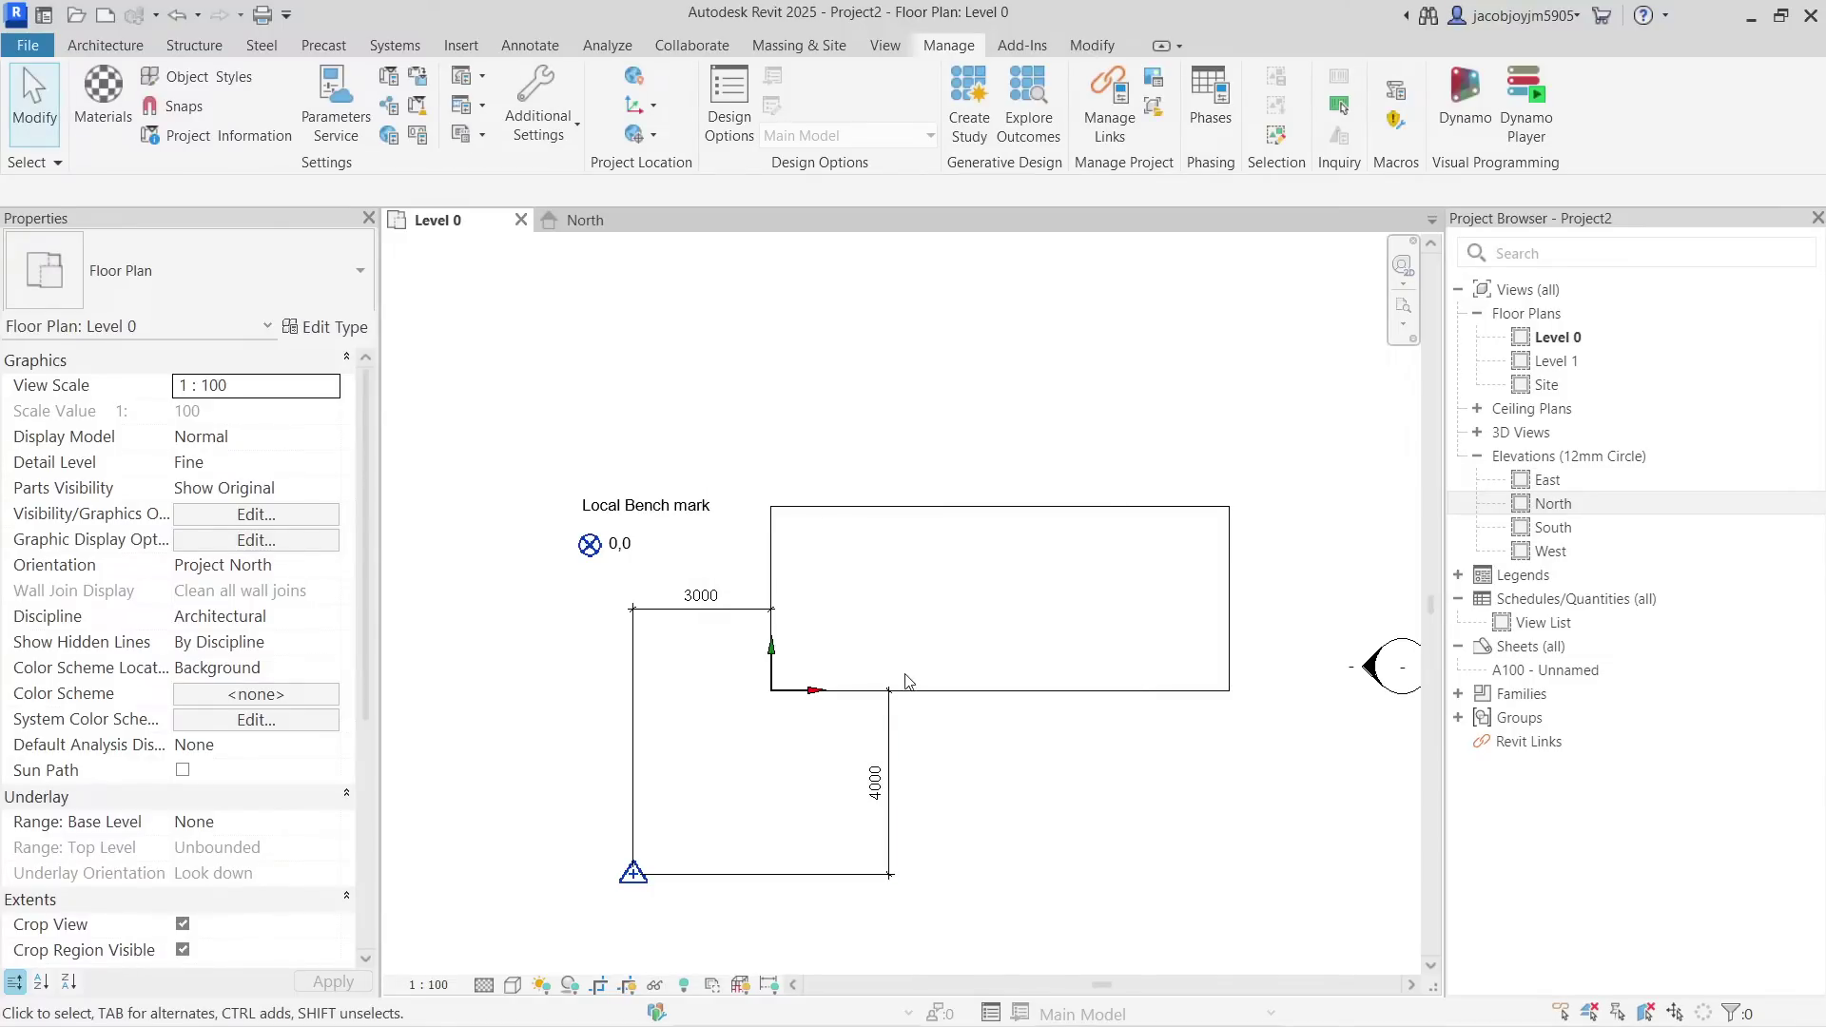
# Select the survey point and review its shared-site coordinates, briefly clipping it and unclipping it again.
pyautogui.click(631, 874)
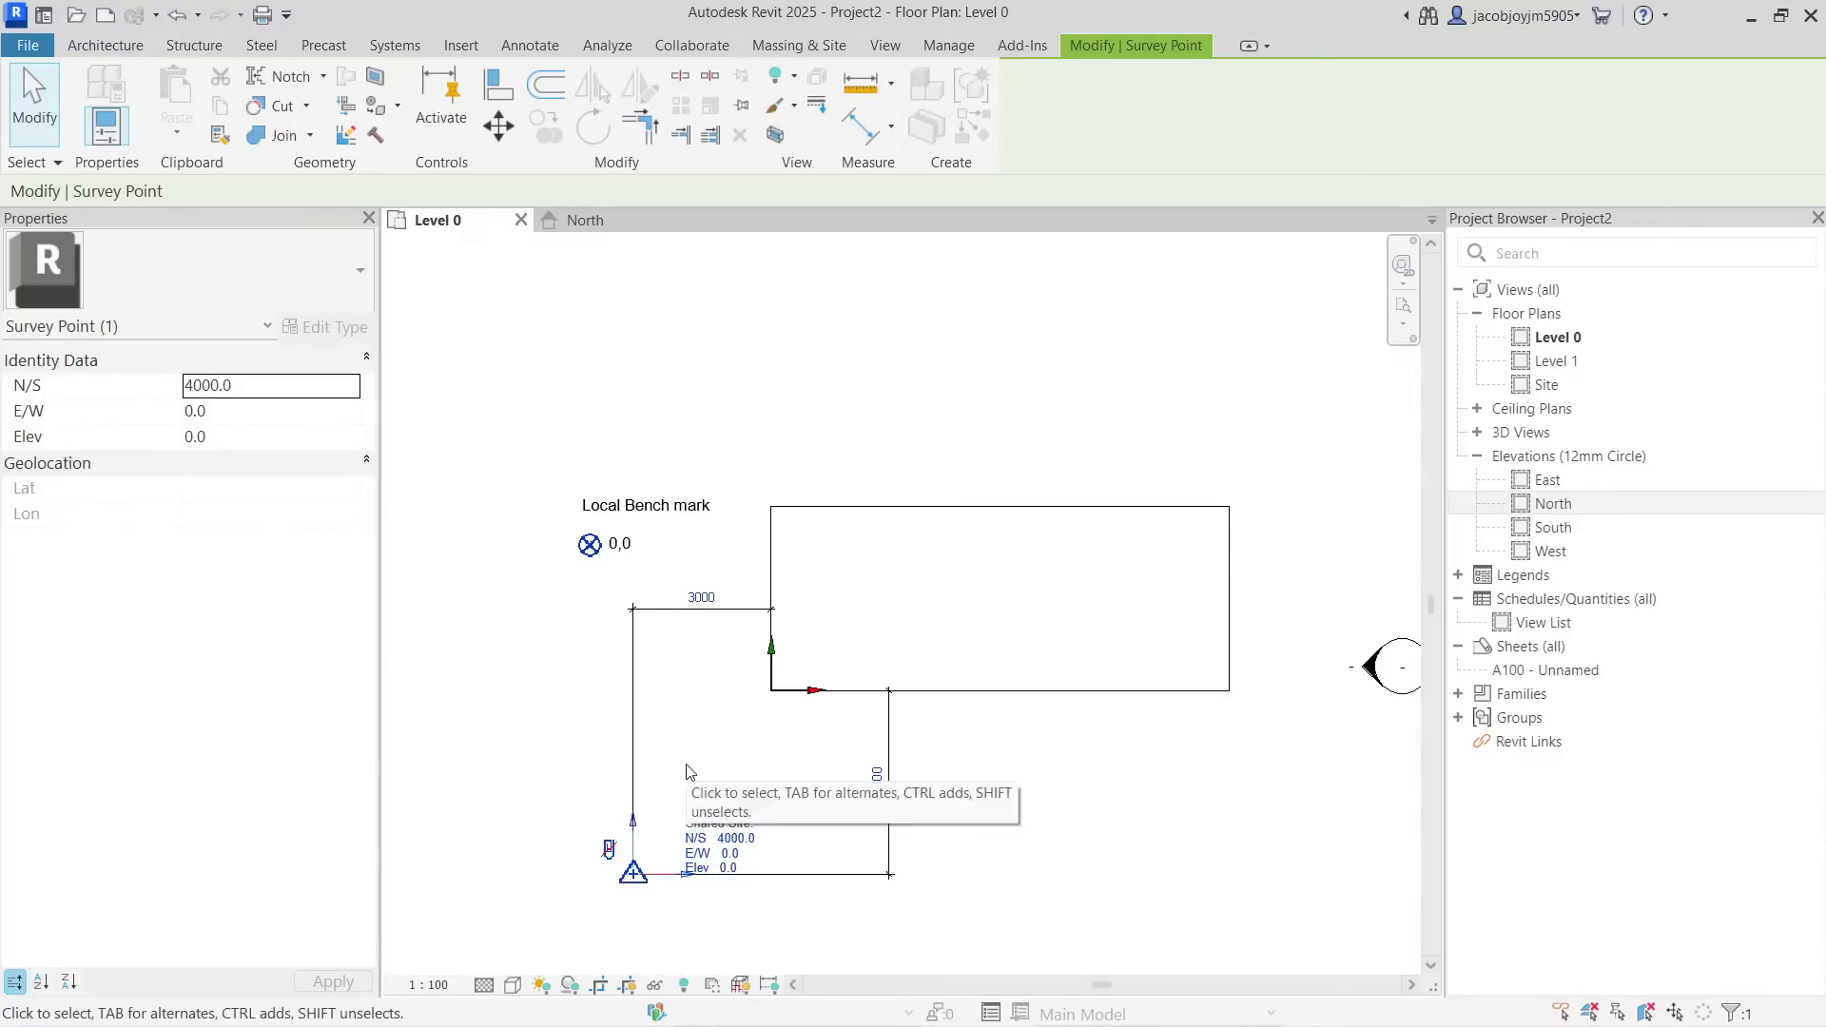
pyautogui.click(610, 848)
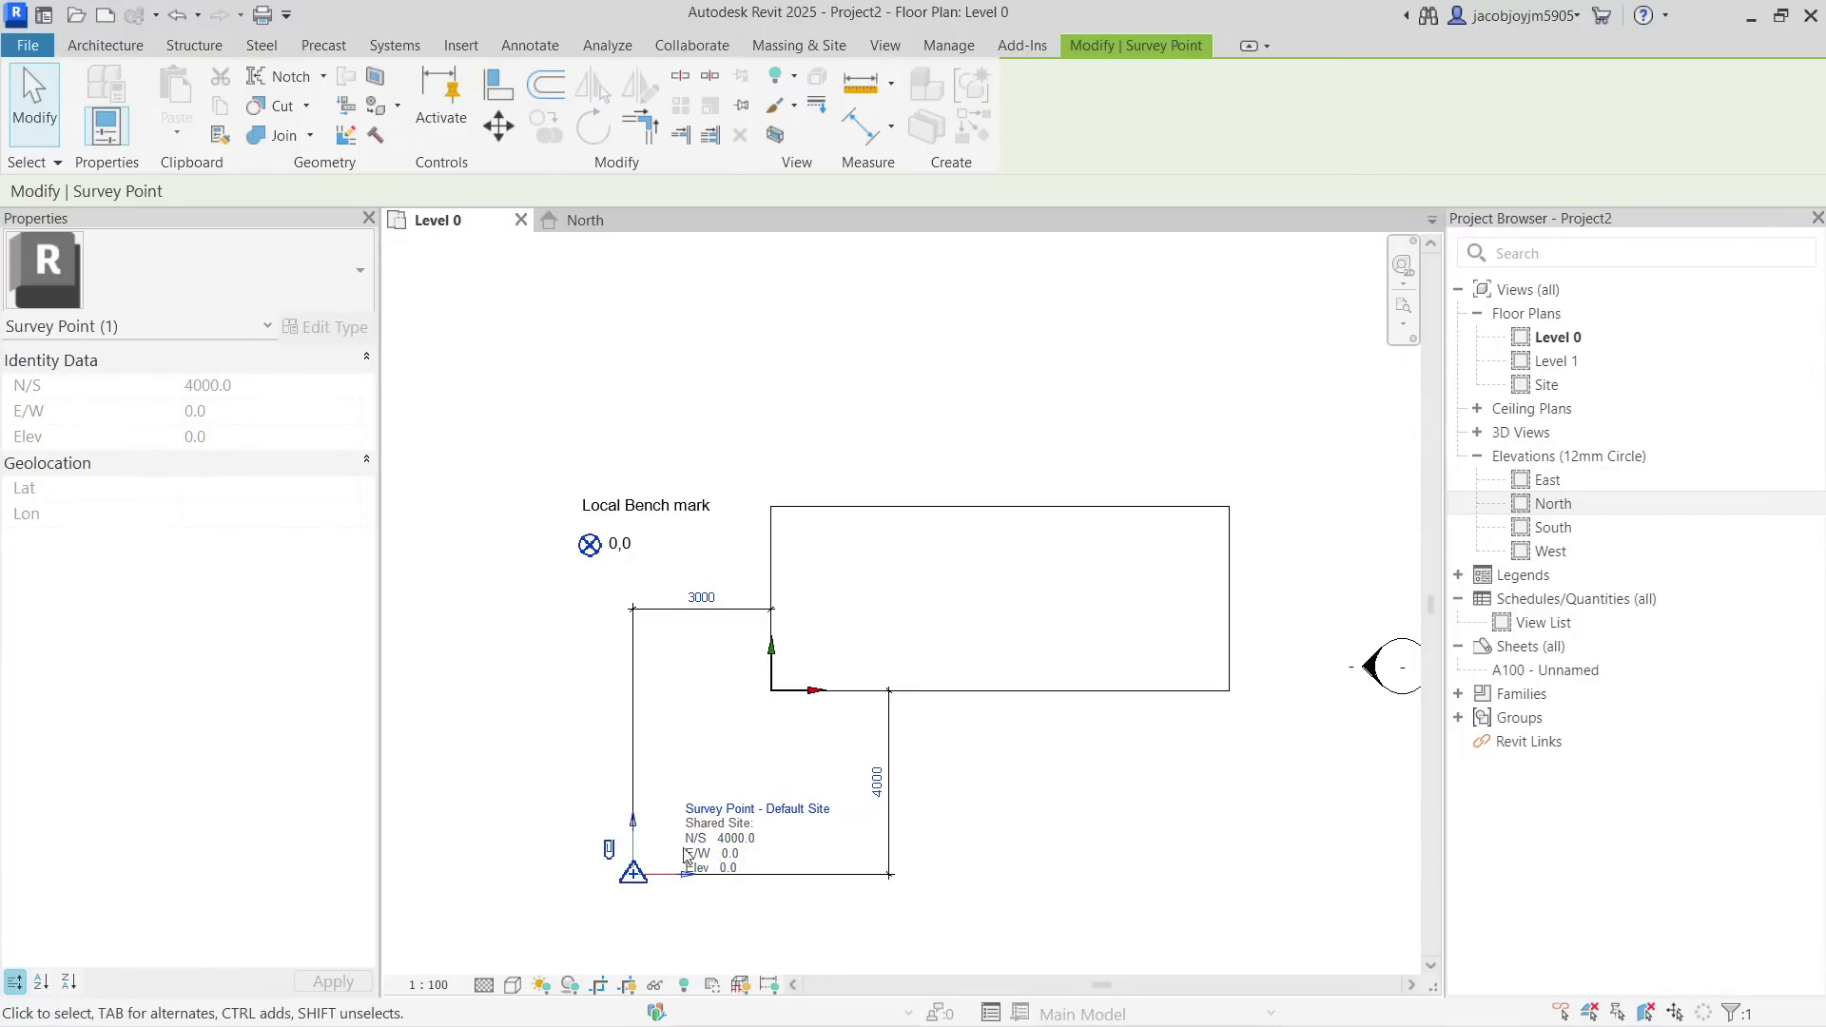
pyautogui.click(610, 849)
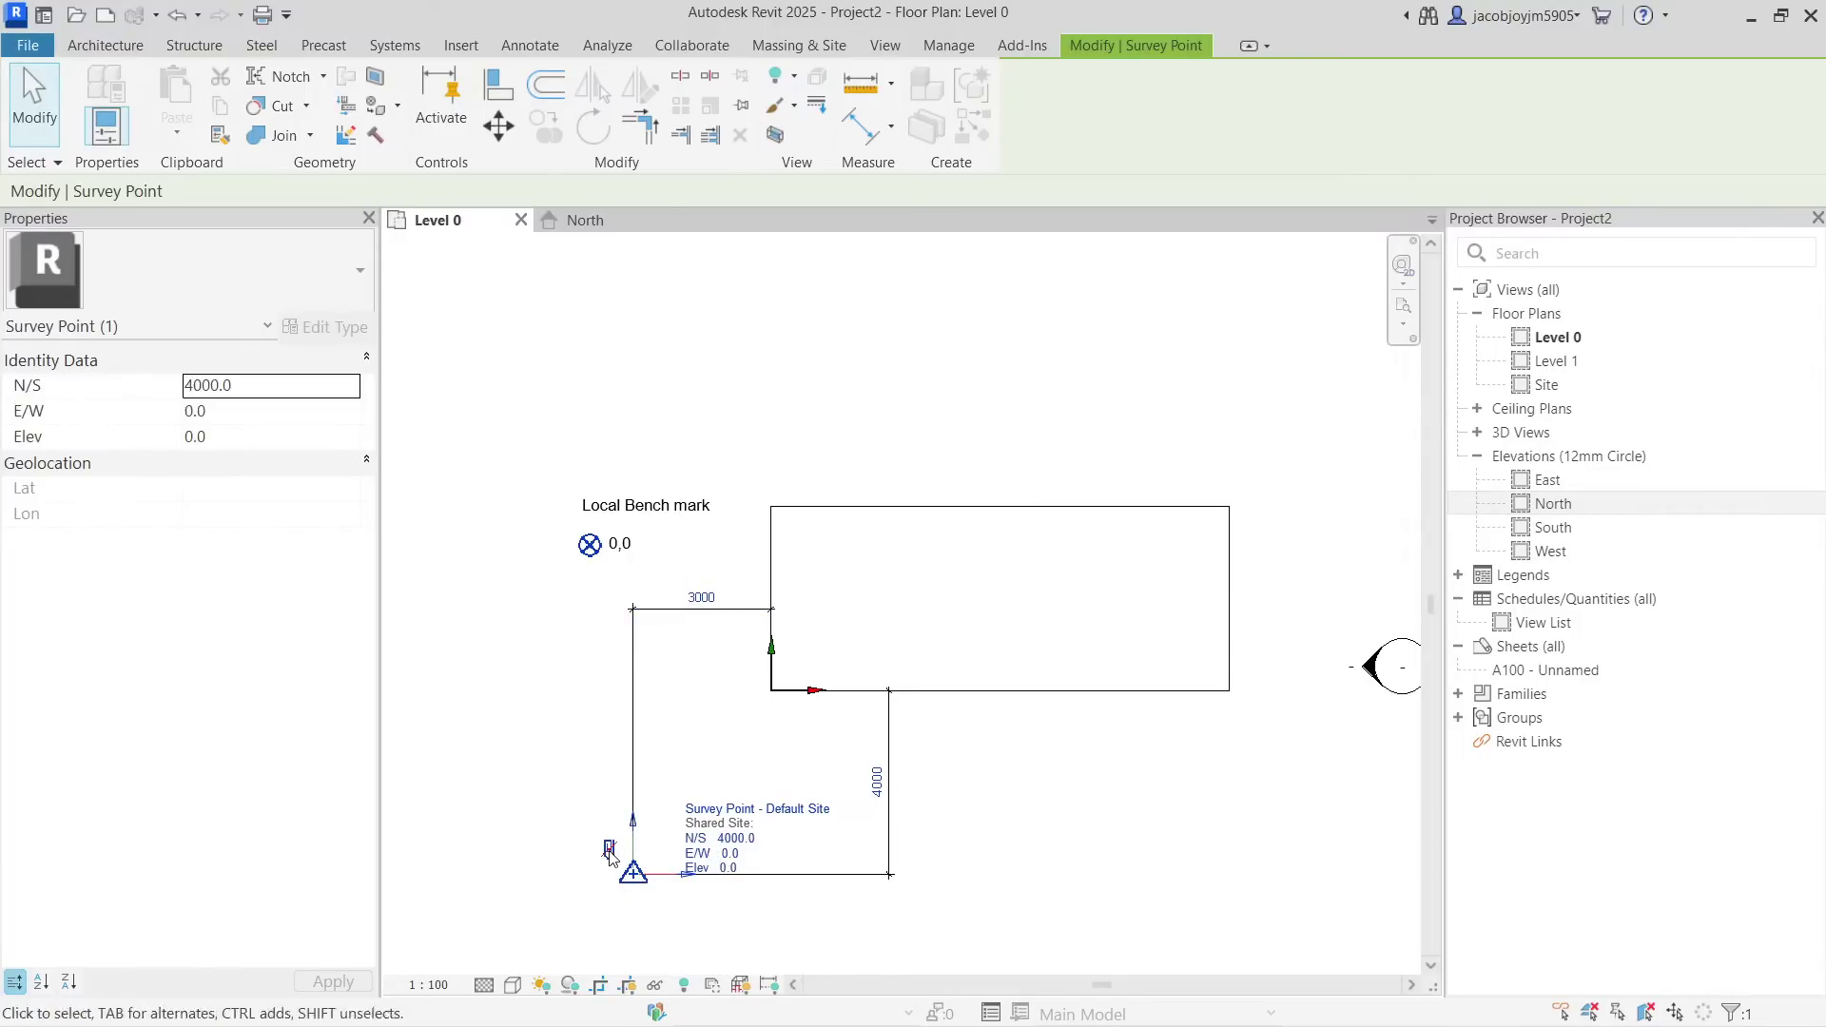
pyautogui.click(734, 839)
pyautogui.press('Escape')
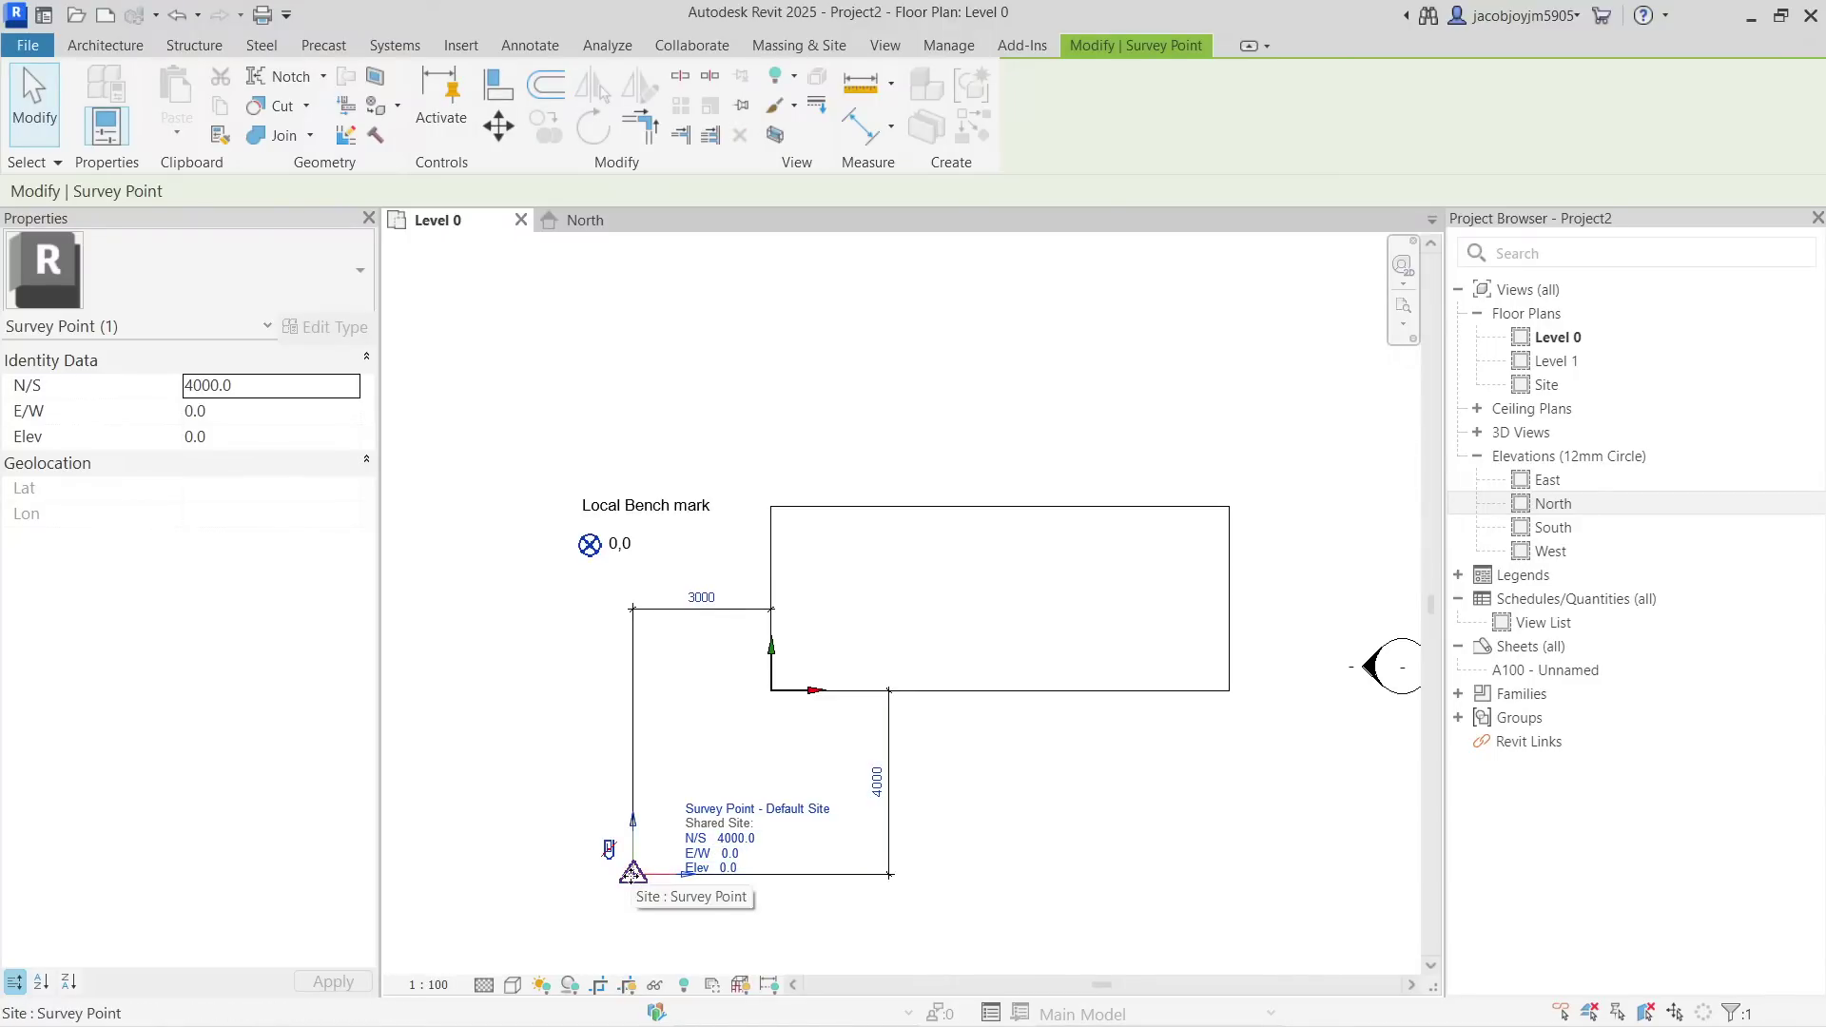
# Try the project base point on the survey point and on the rectangle's southwest corner, and return it to the local benchmark.
pyautogui.click(590, 550)
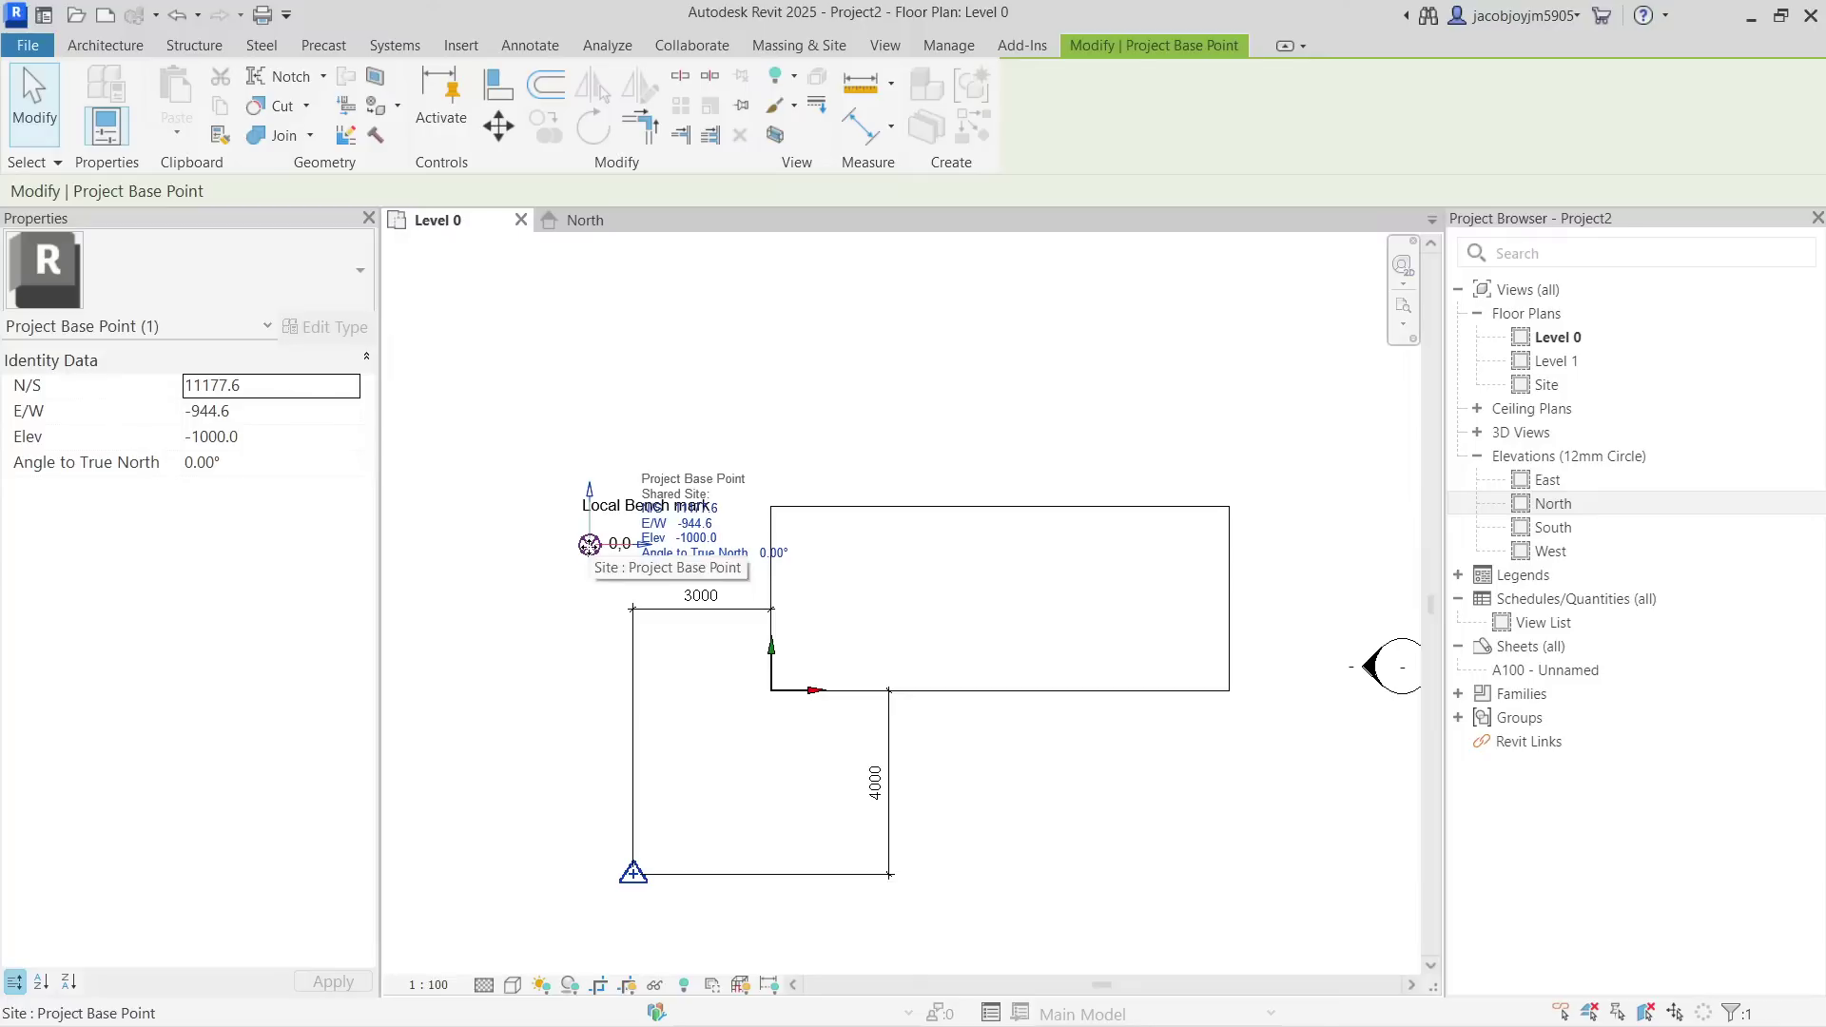
pyautogui.moveTo(590, 546); pyautogui.dragTo(634, 879)
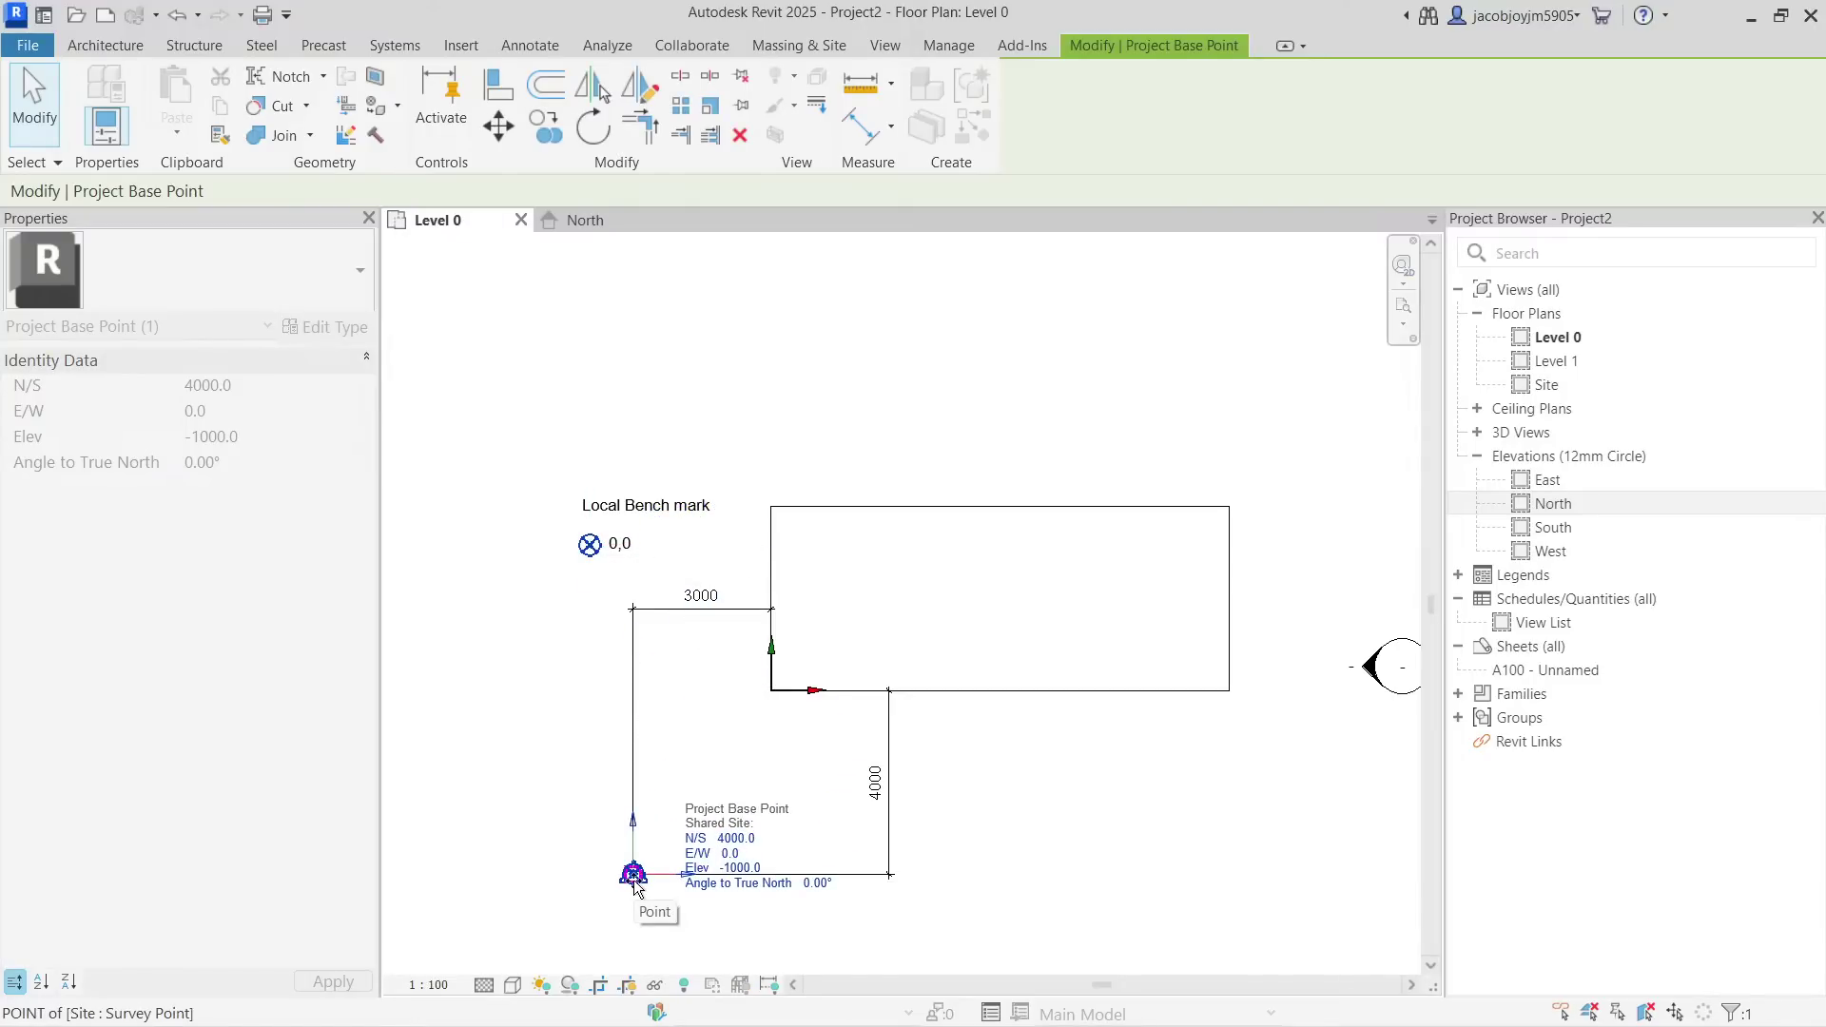
pyautogui.moveTo(635, 883); pyautogui.dragTo(777, 697)
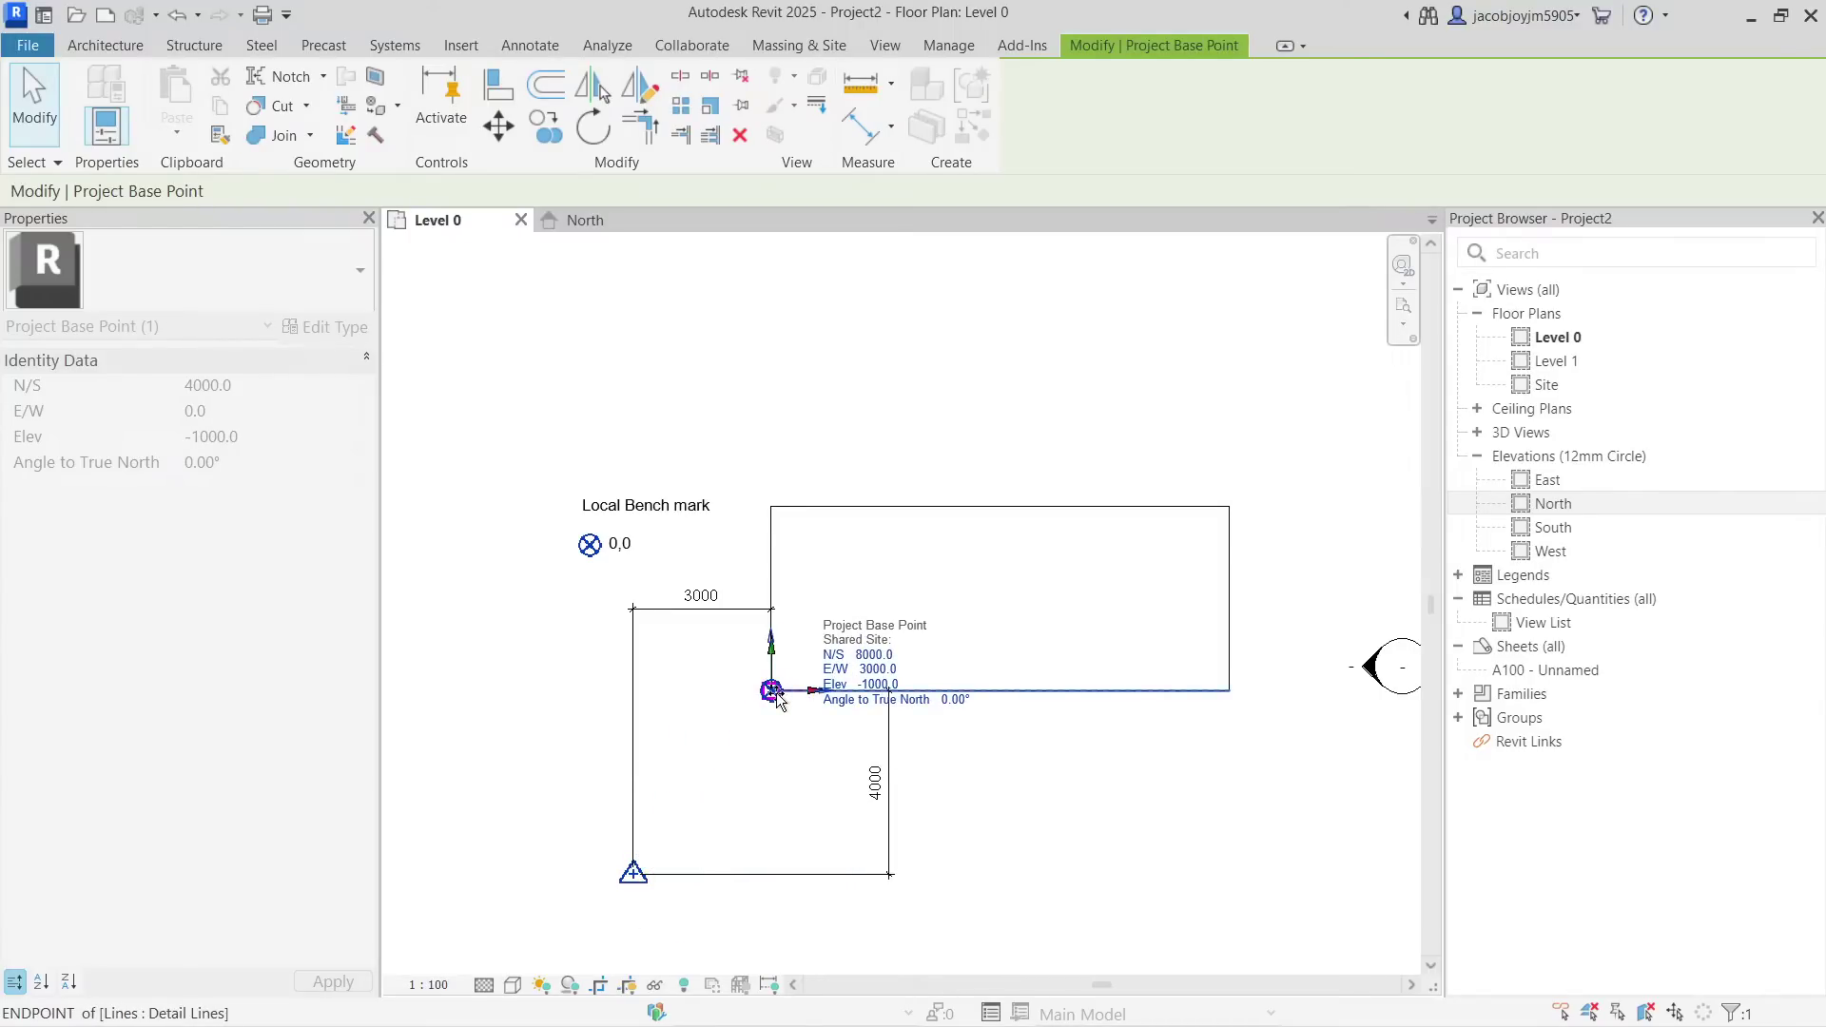
pyautogui.moveTo(777, 697); pyautogui.dragTo(592, 553)
pyautogui.click(592, 554)
pyautogui.press('Escape')
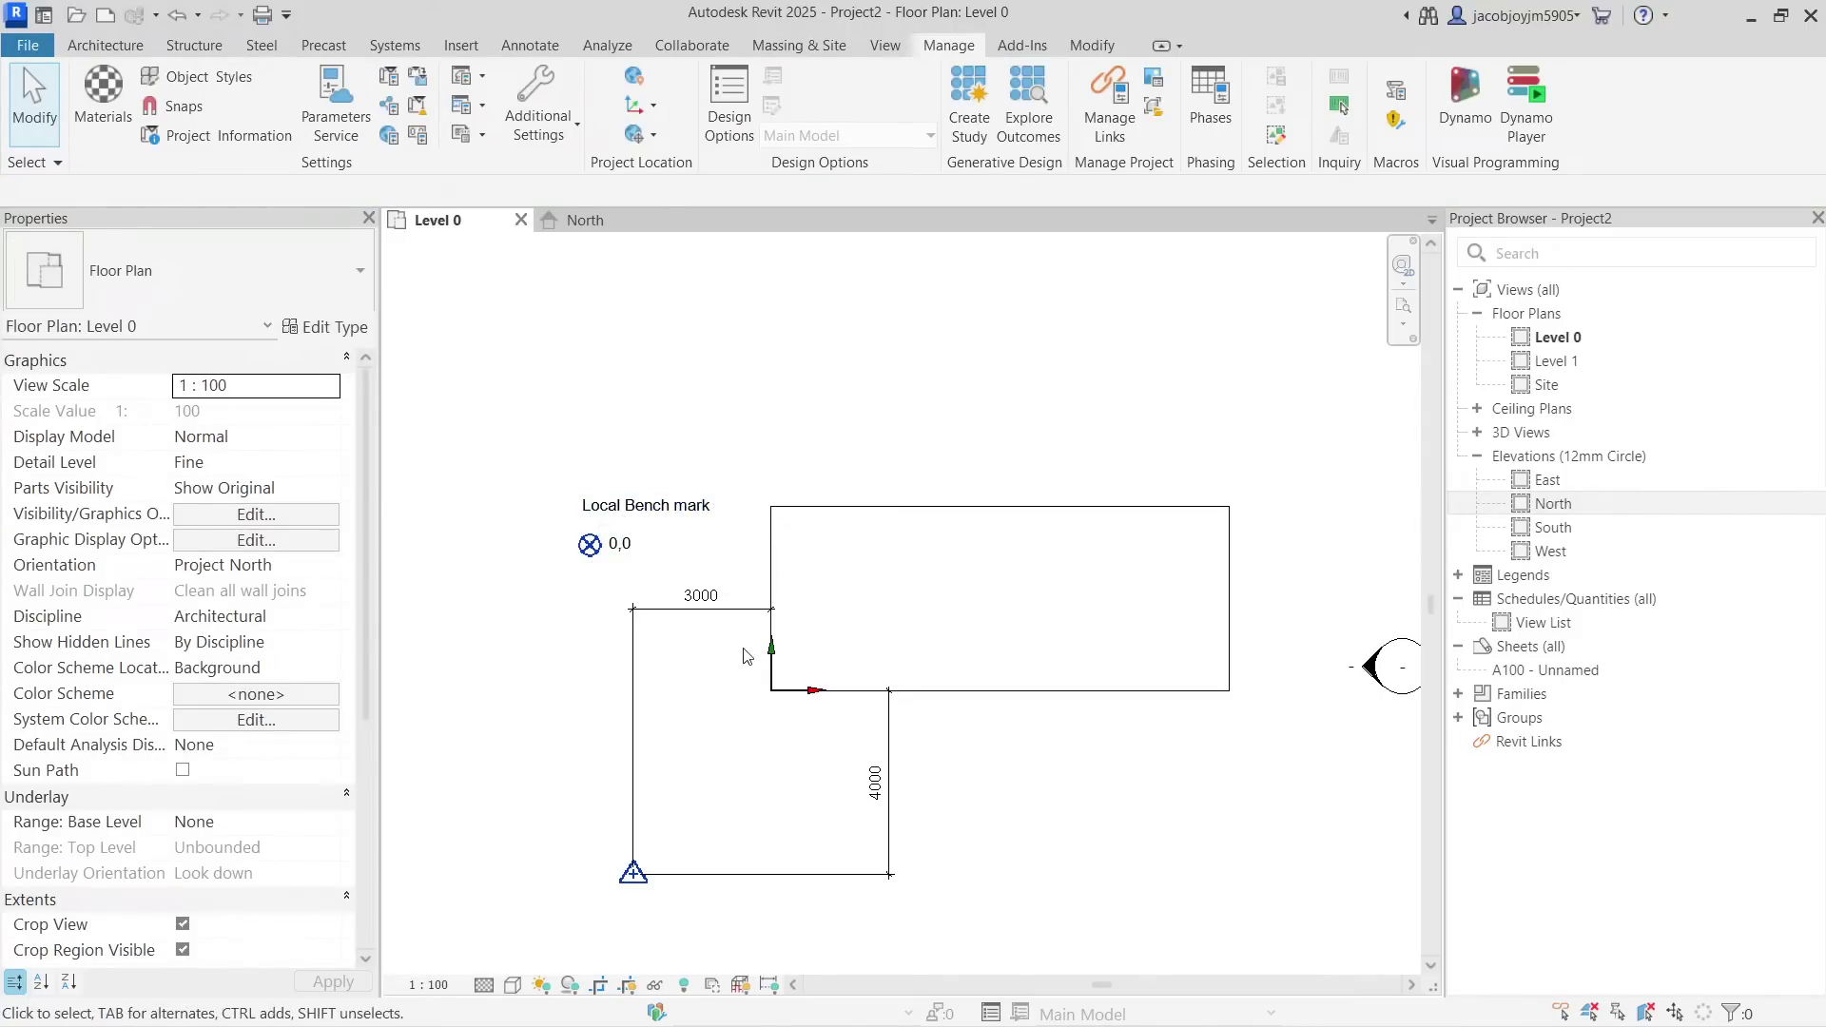
pyautogui.moveTo(808, 708); pyautogui.dragTo(833, 739)
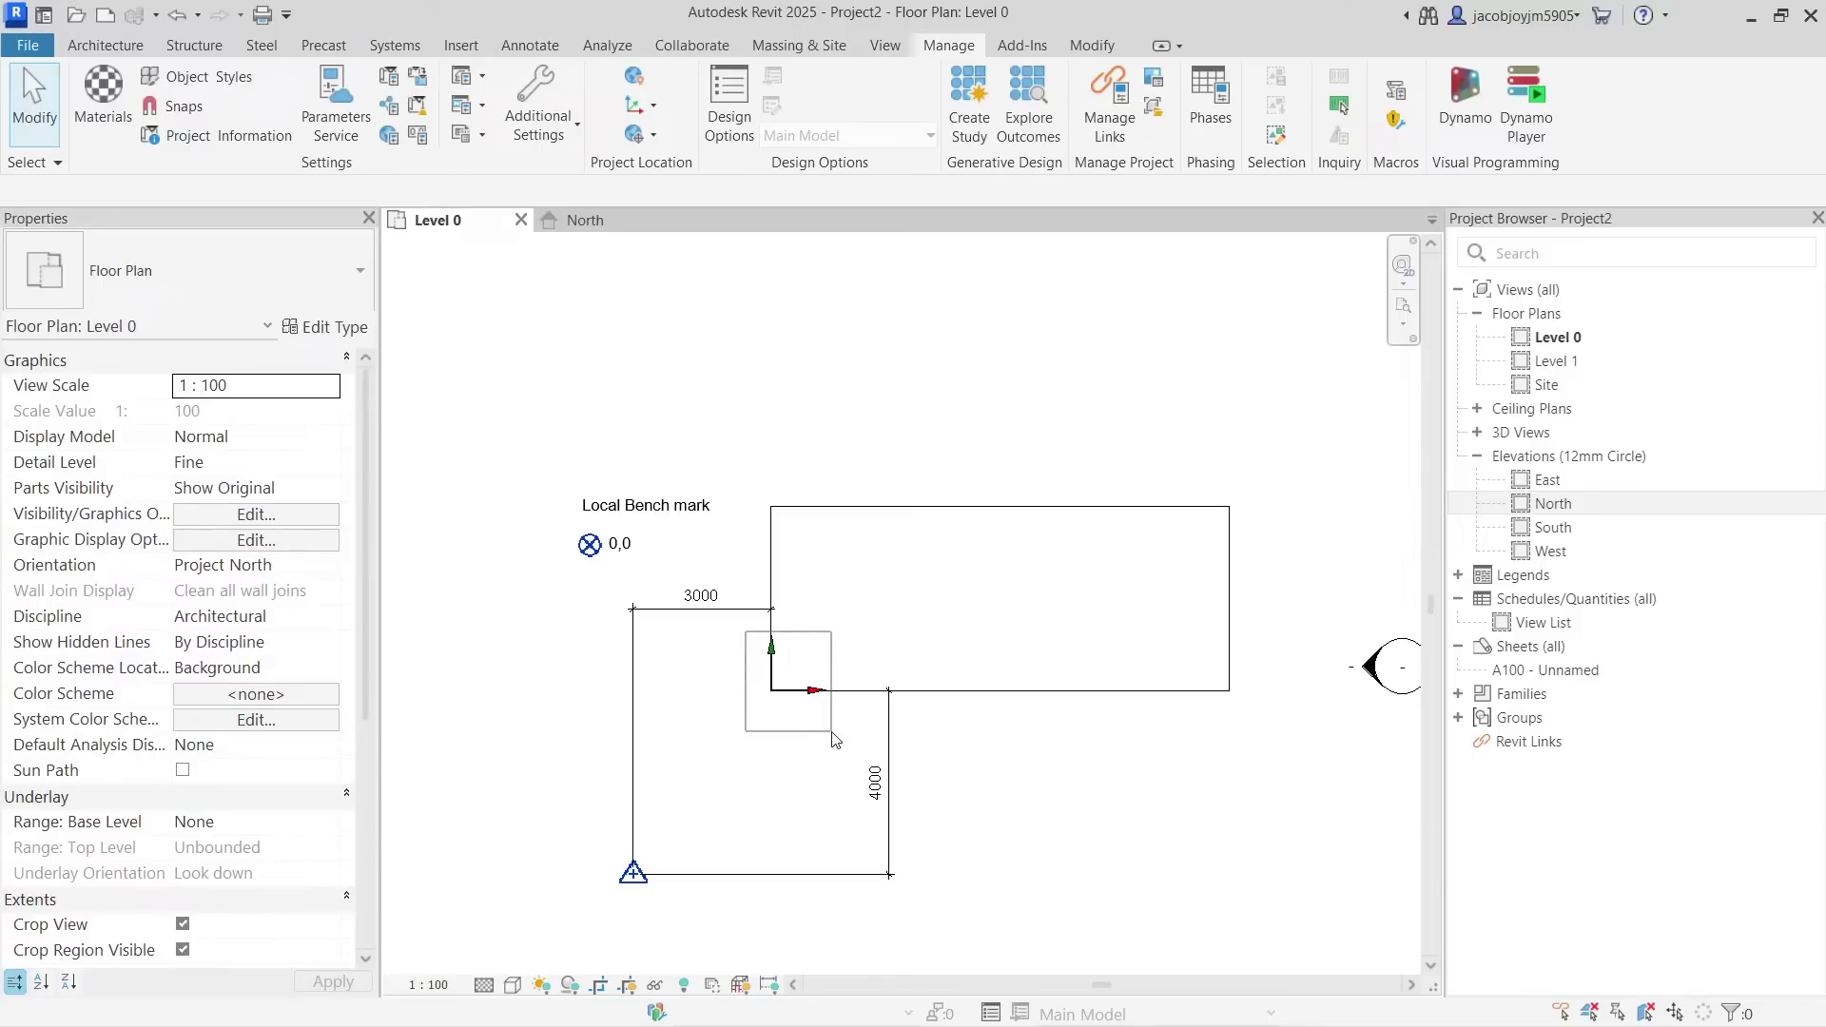
pyautogui.moveTo(833, 738); pyautogui.dragTo(840, 737)
pyautogui.moveTo(839, 735); pyautogui.dragTo(841, 738)
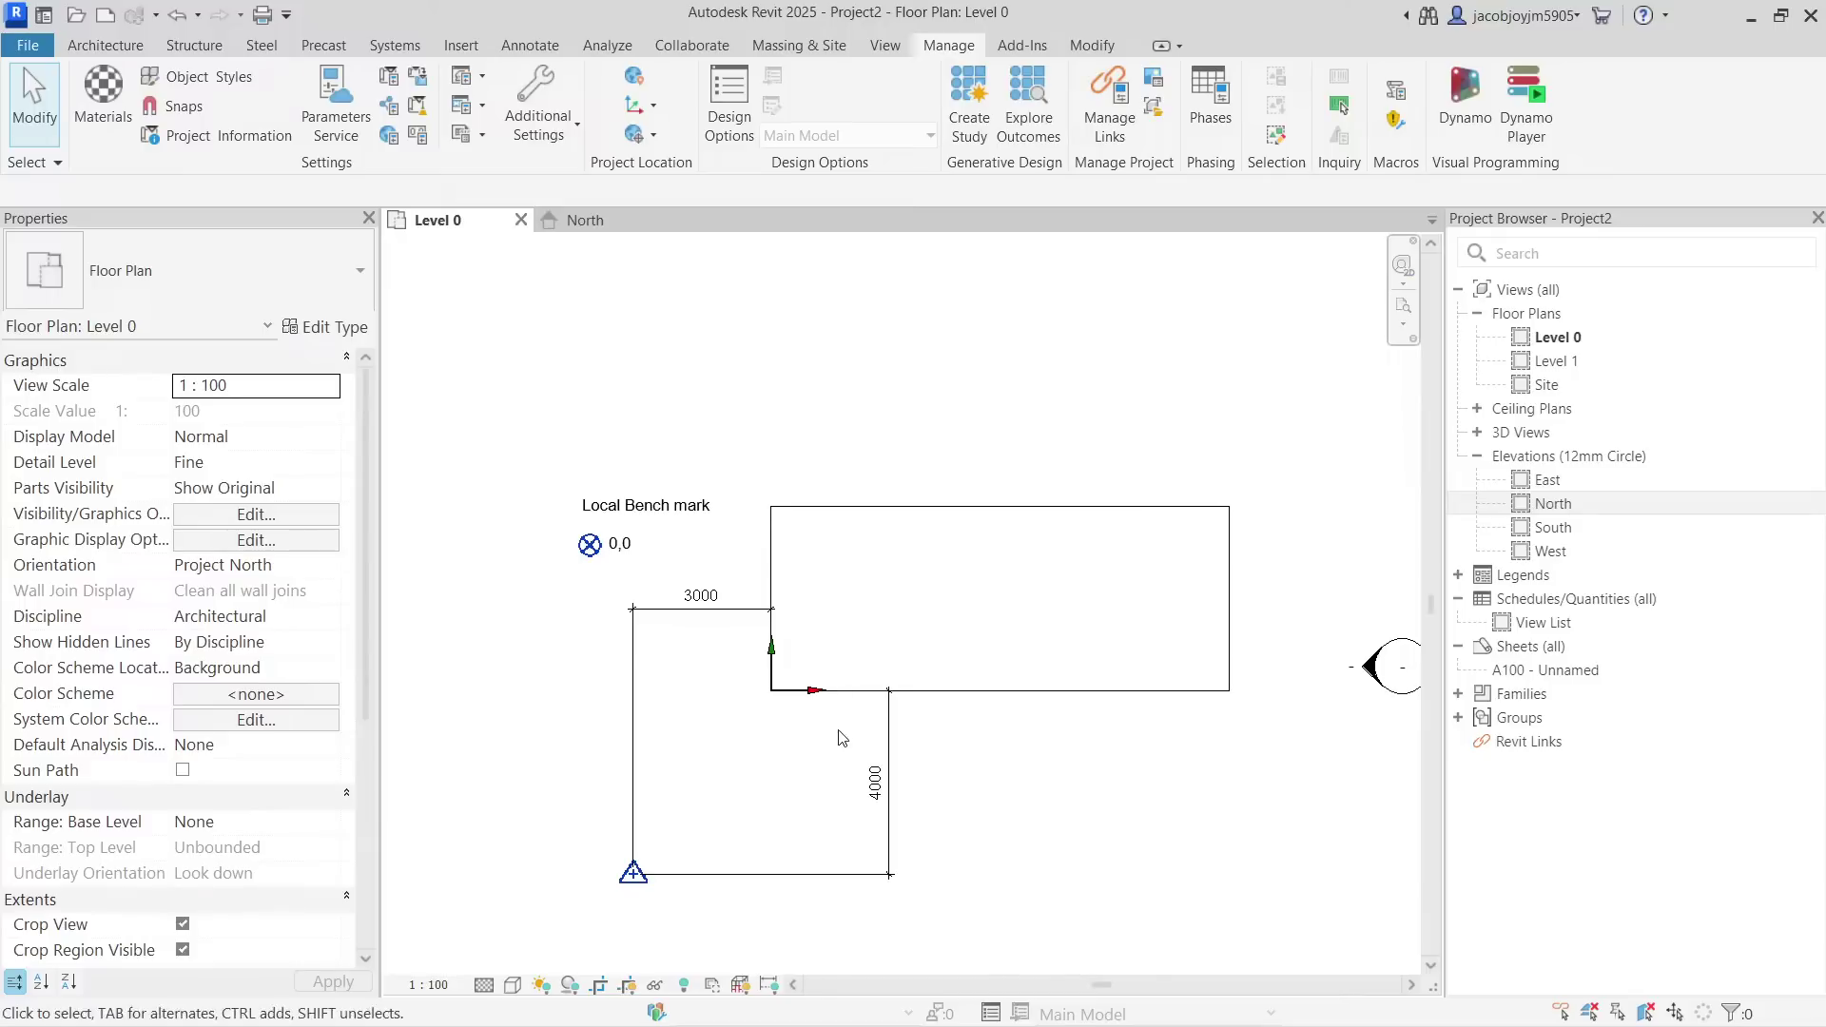
# Place a spot coordinate with leader on the rectangle's south edge near the southwest corner, with its text inside the rectangle.
pyautogui.click(524, 49)
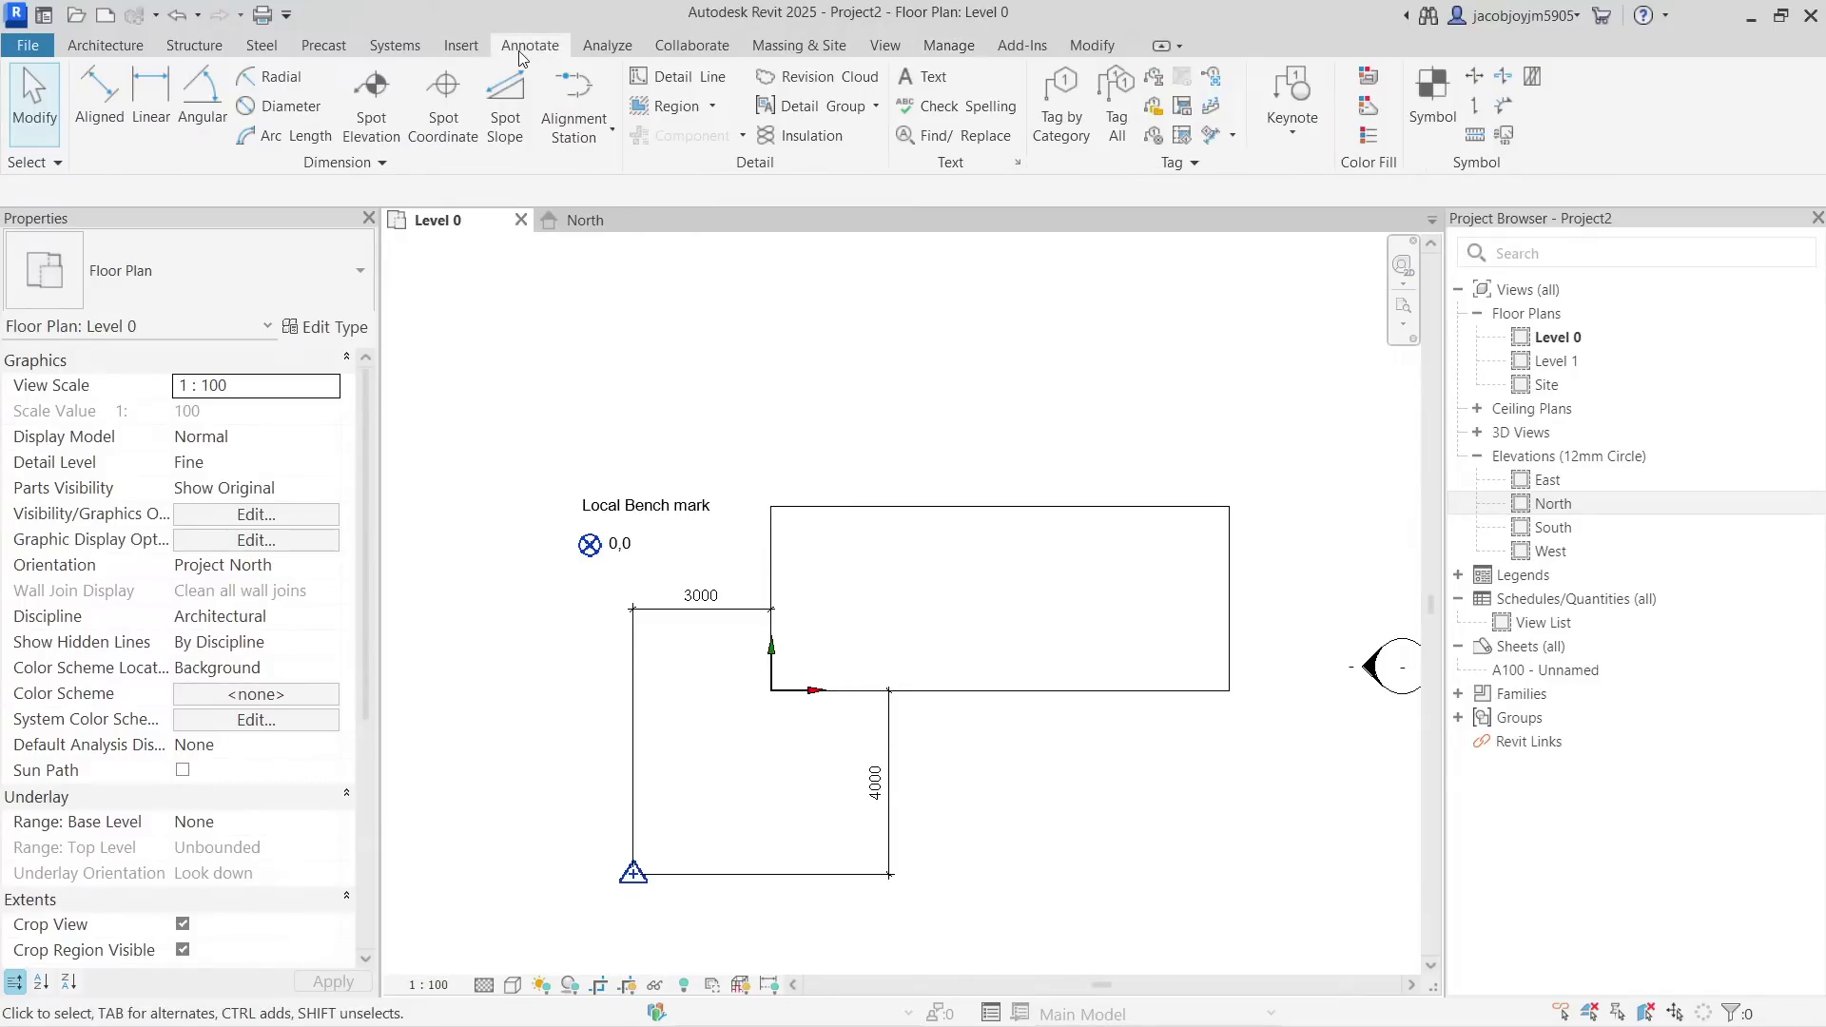
pyautogui.click(427, 99)
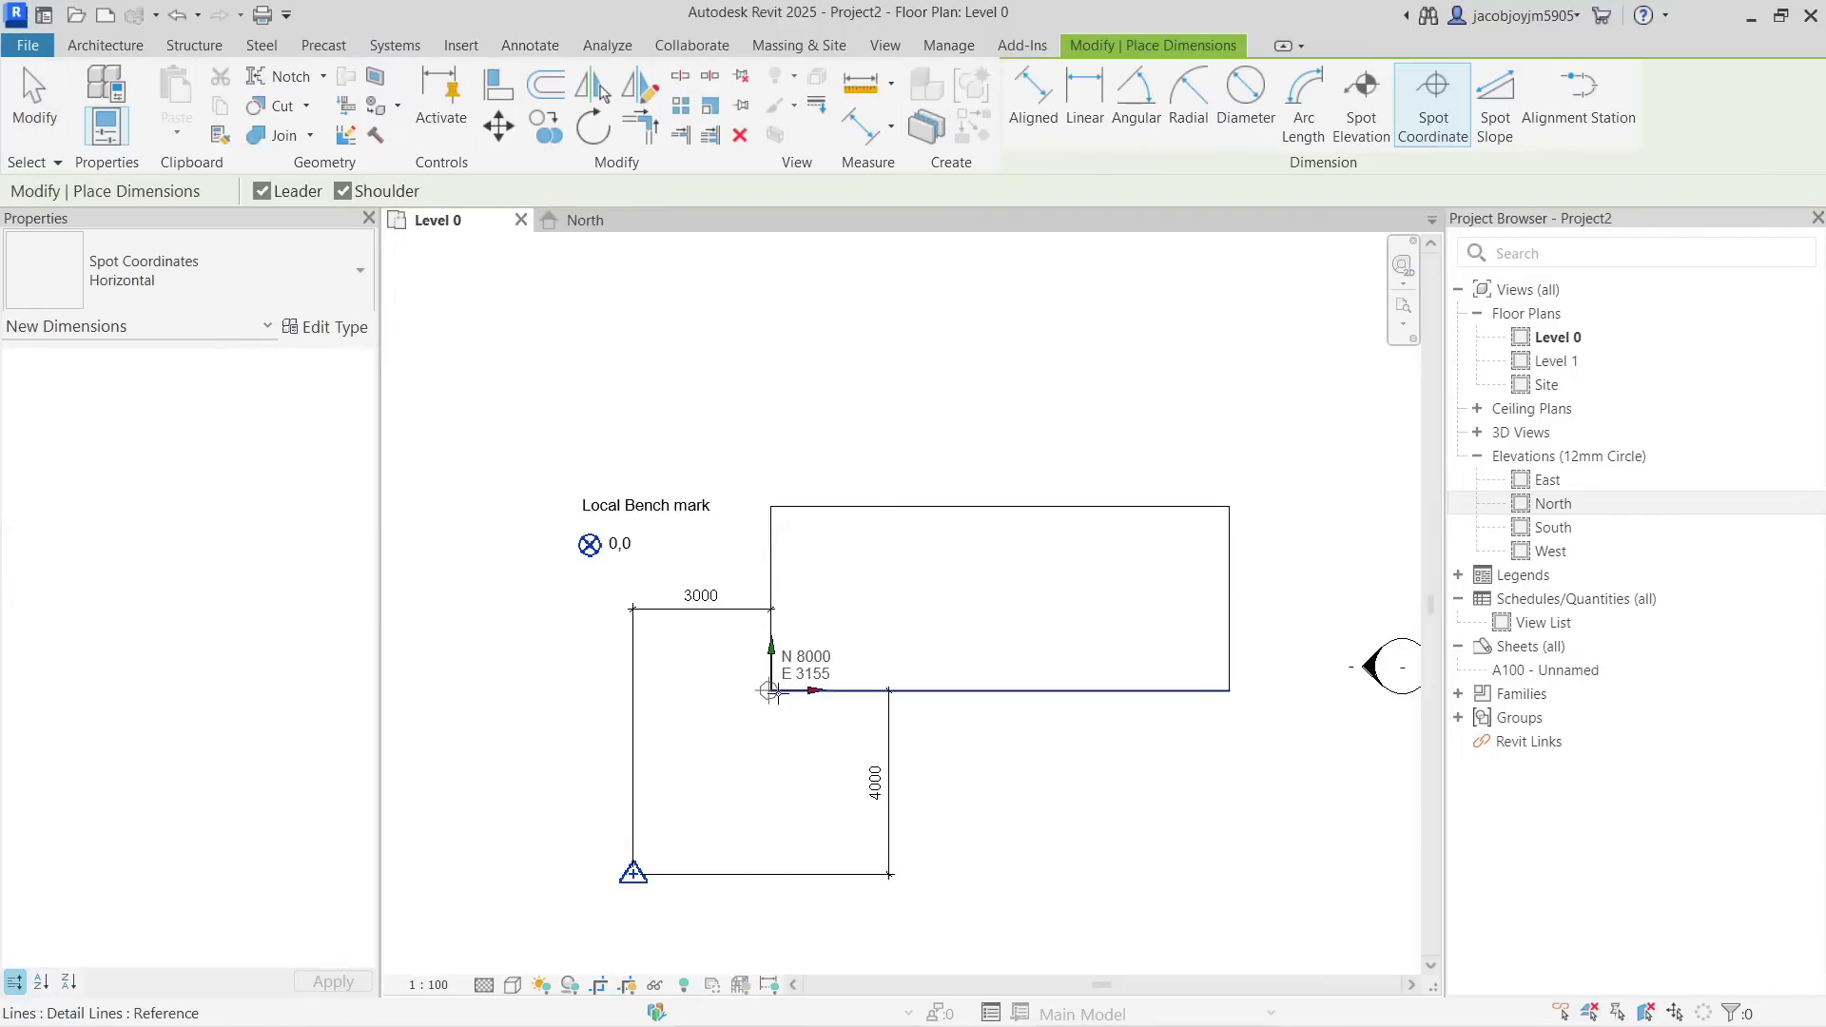
pyautogui.click(844, 623)
pyautogui.click(922, 623)
pyautogui.press('Escape')
pyautogui.press('Escape')
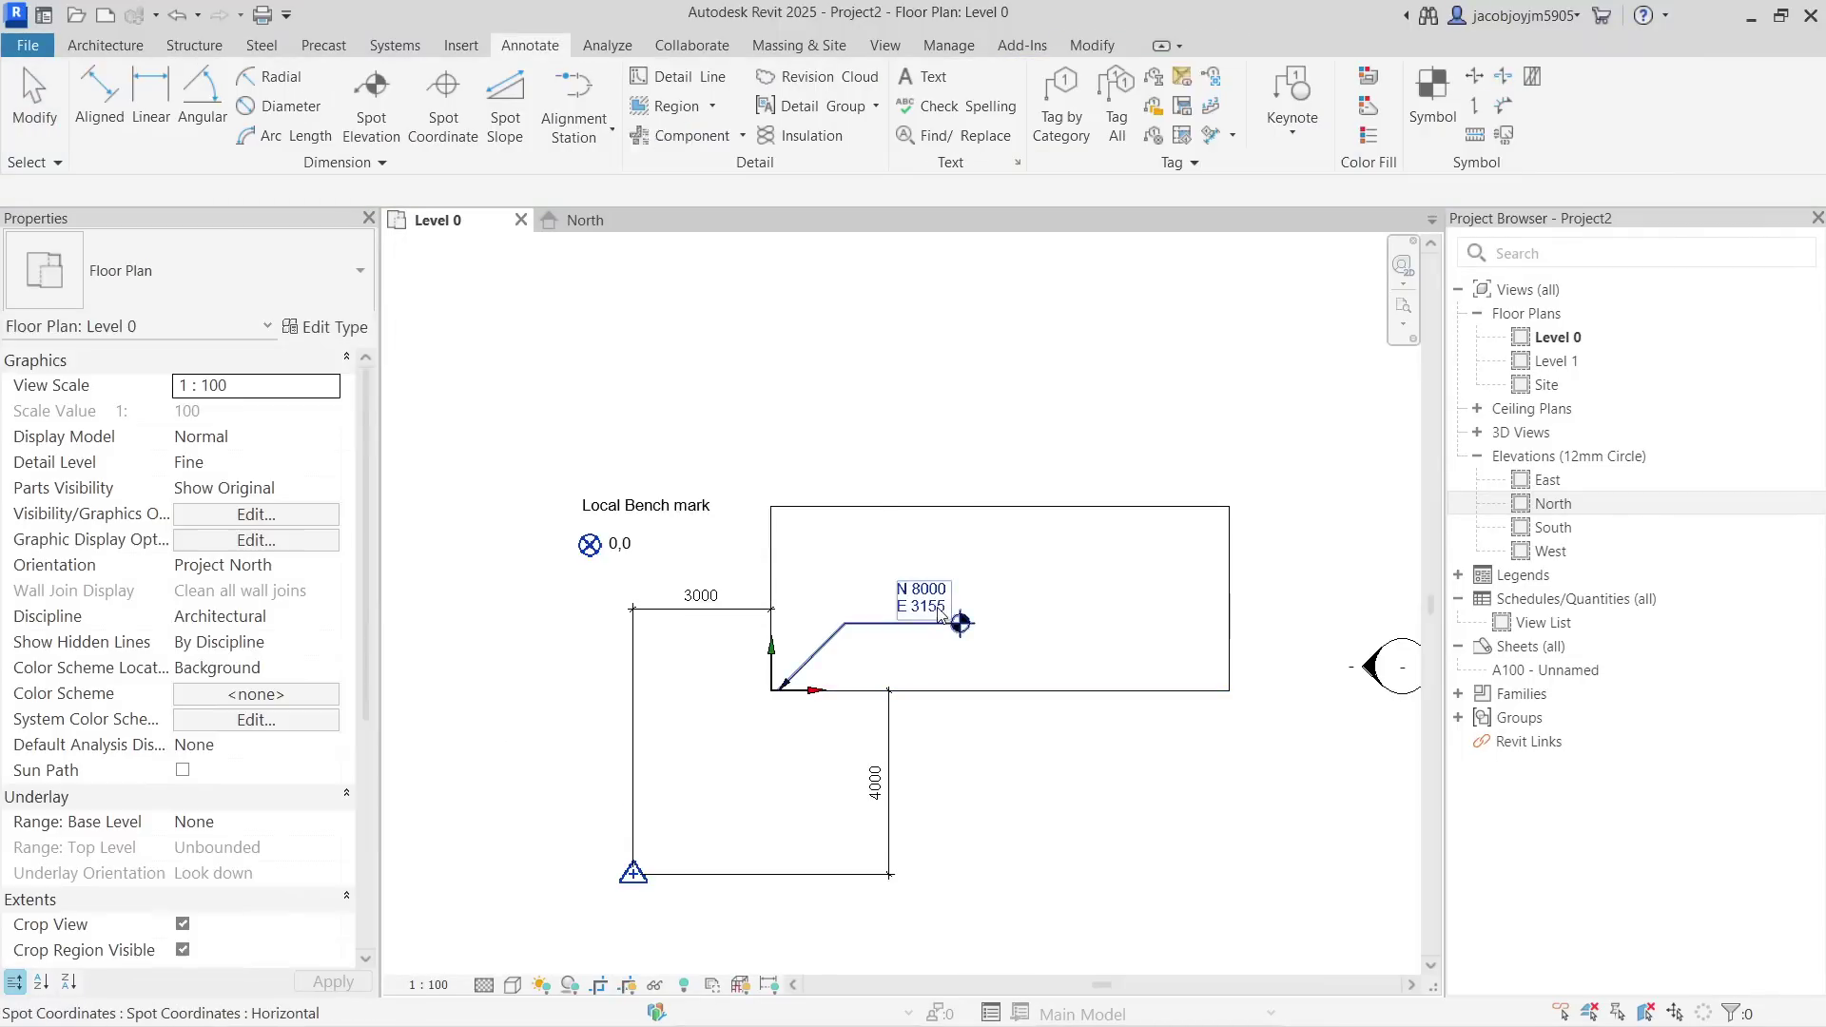
# Set the Coordinate Base of the Horizontal spot coordinate type to Internal Origin.
pyautogui.click(930, 606)
pyautogui.click(348, 327)
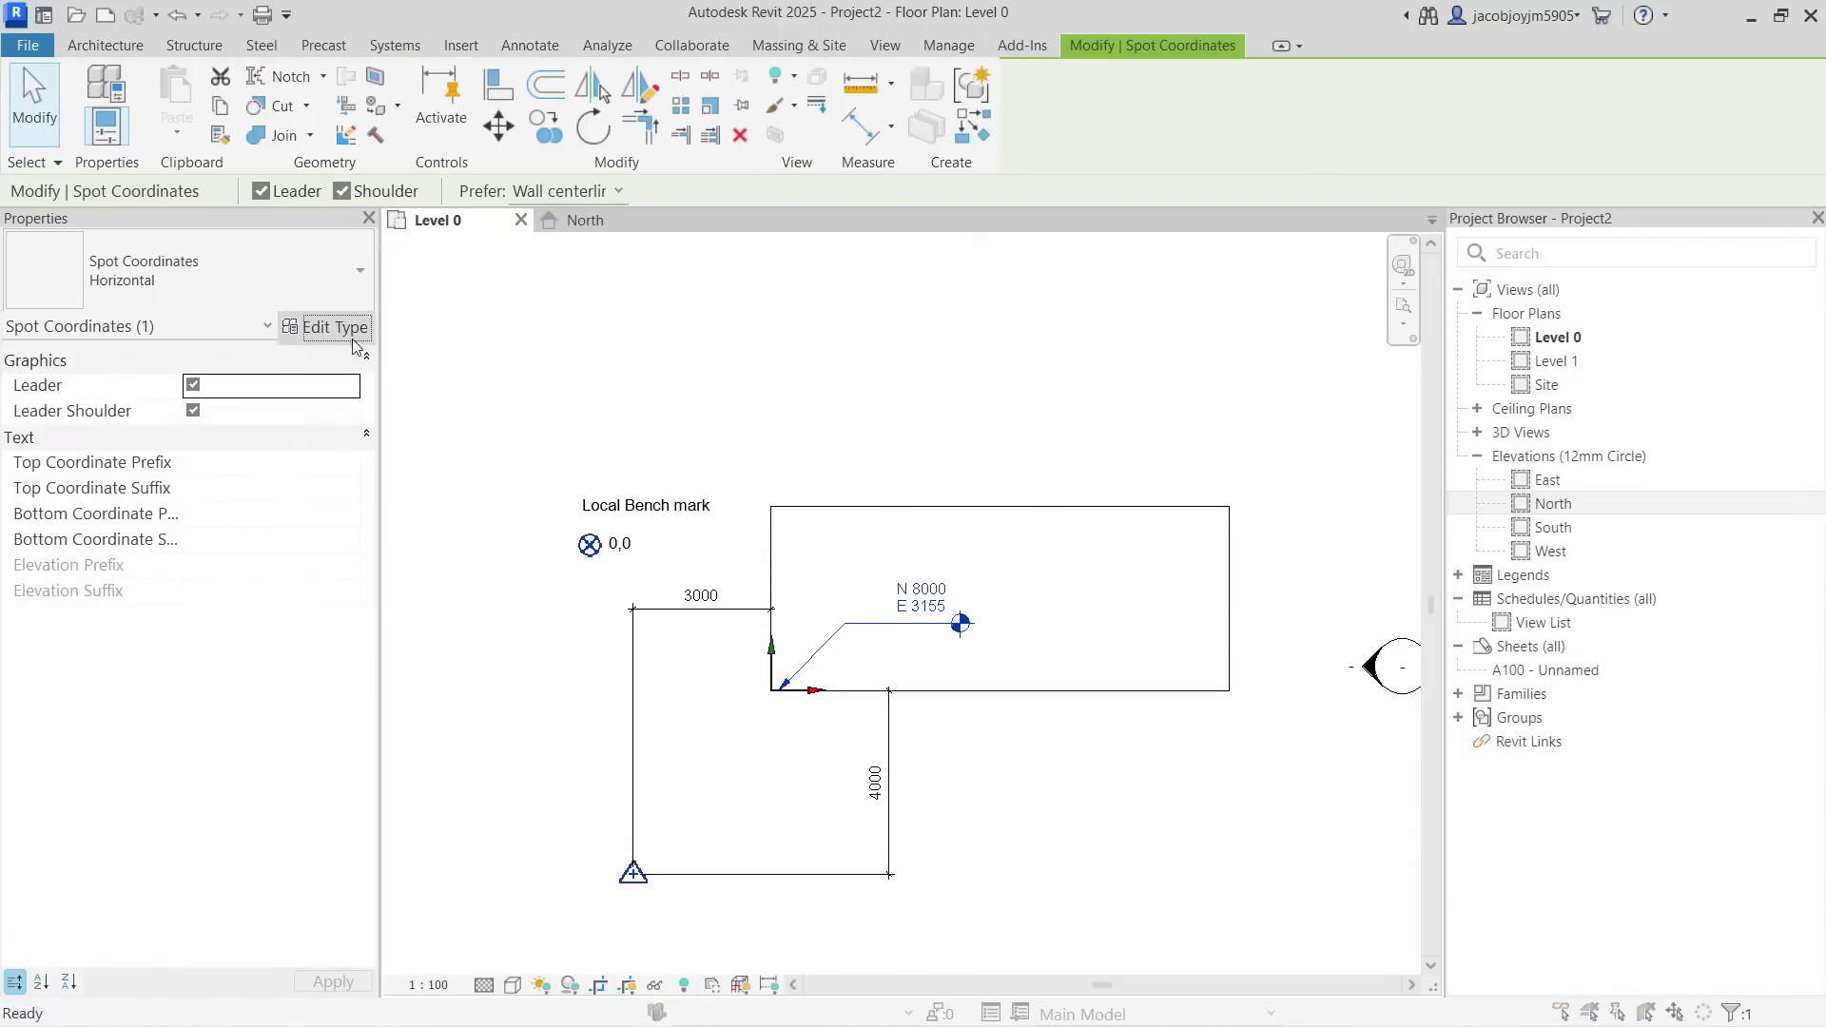
pyautogui.click(894, 366)
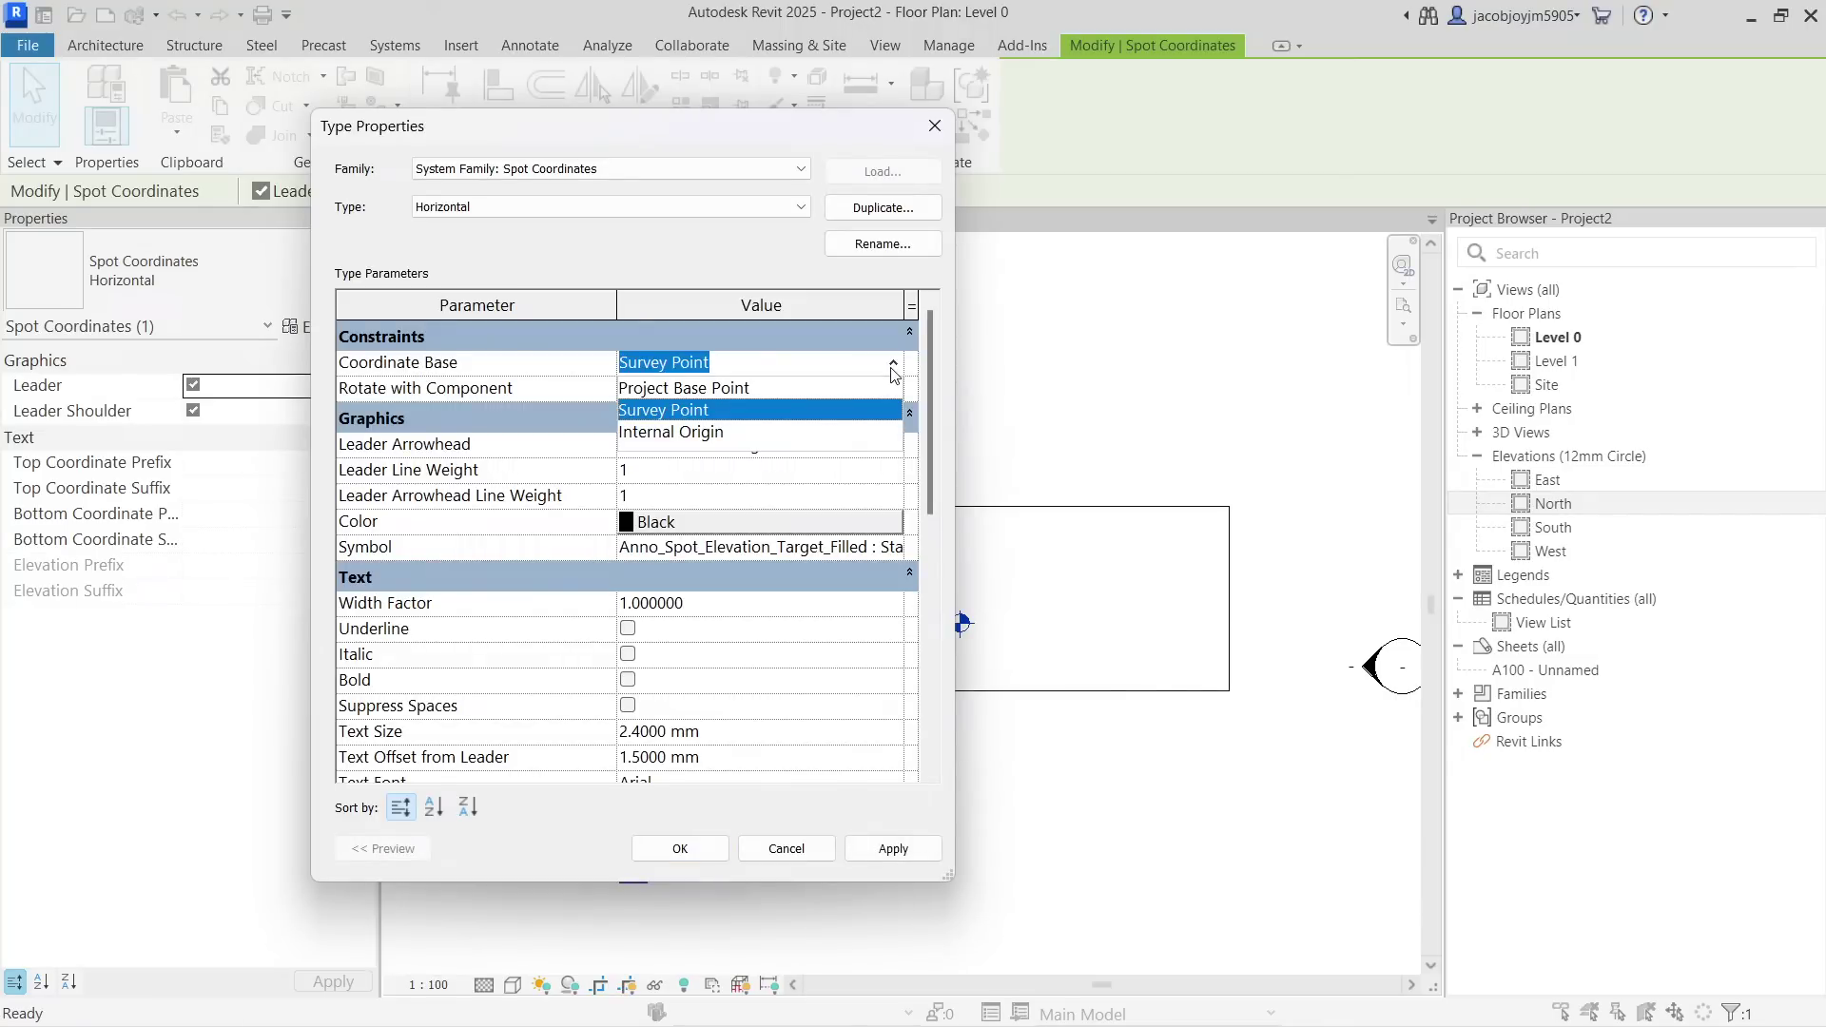
pyautogui.click(750, 439)
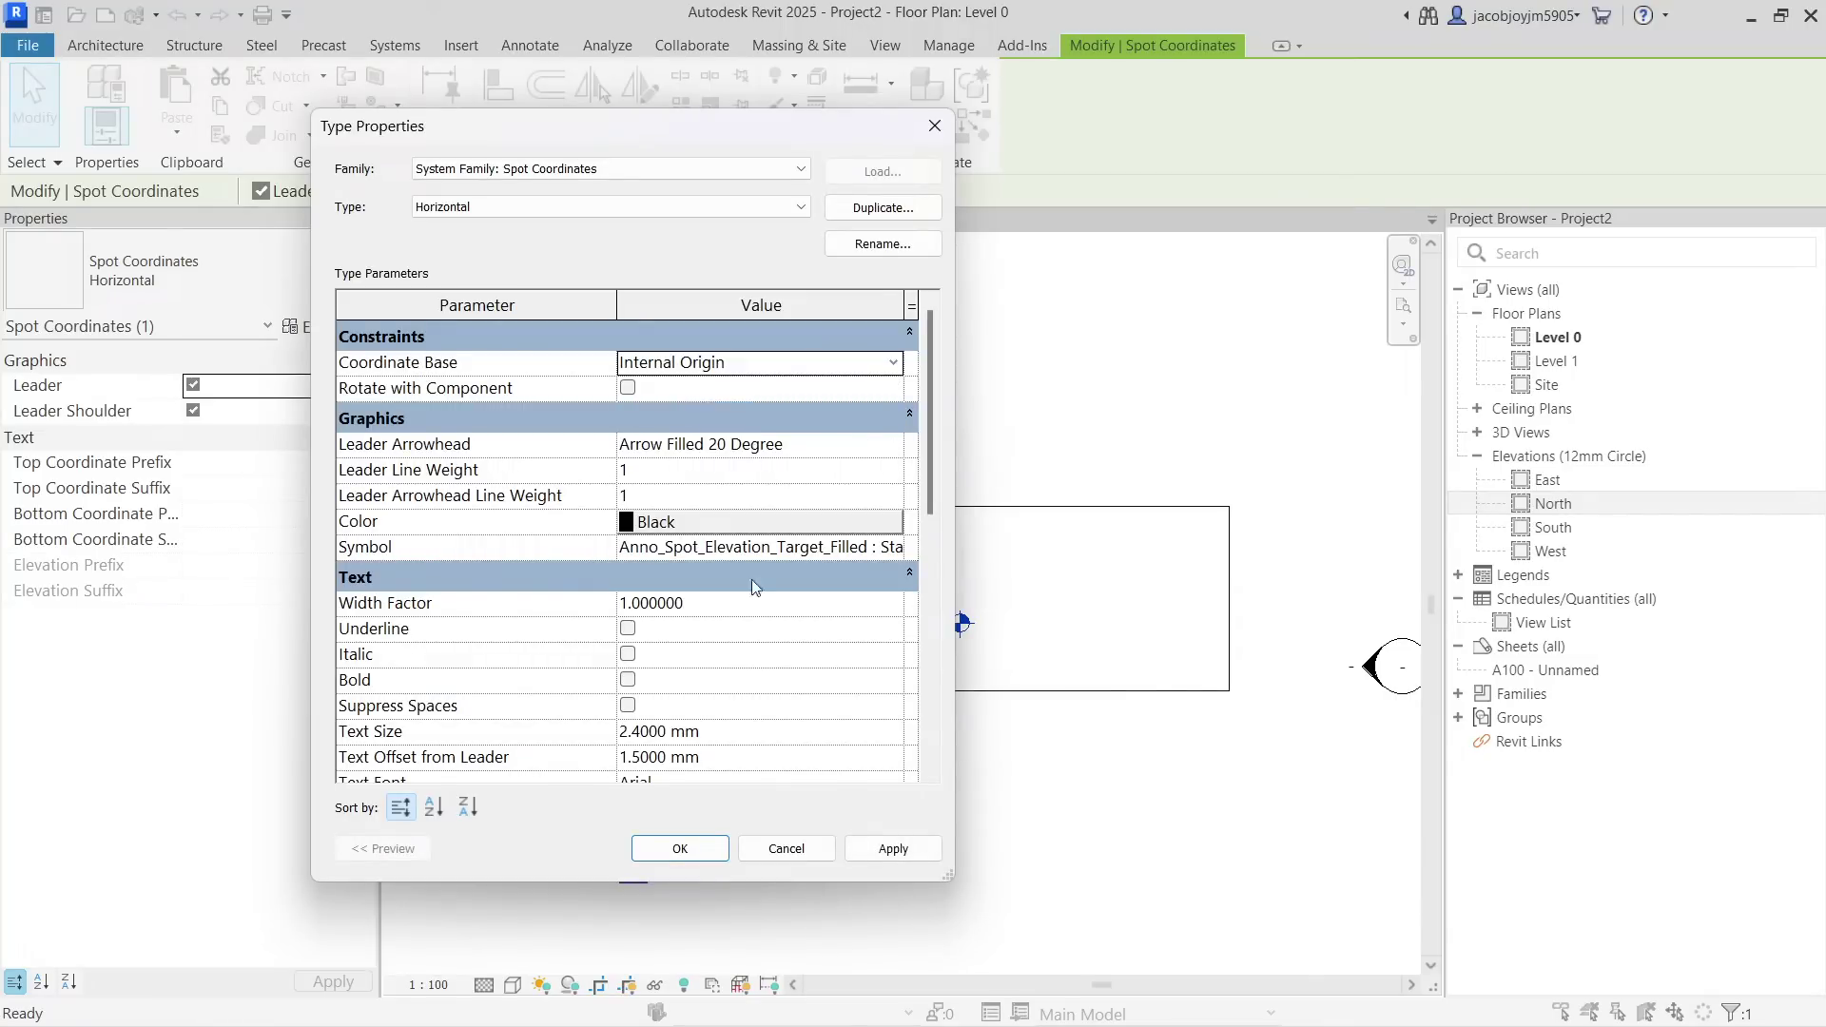
pyautogui.click(706, 847)
pyautogui.click(1068, 760)
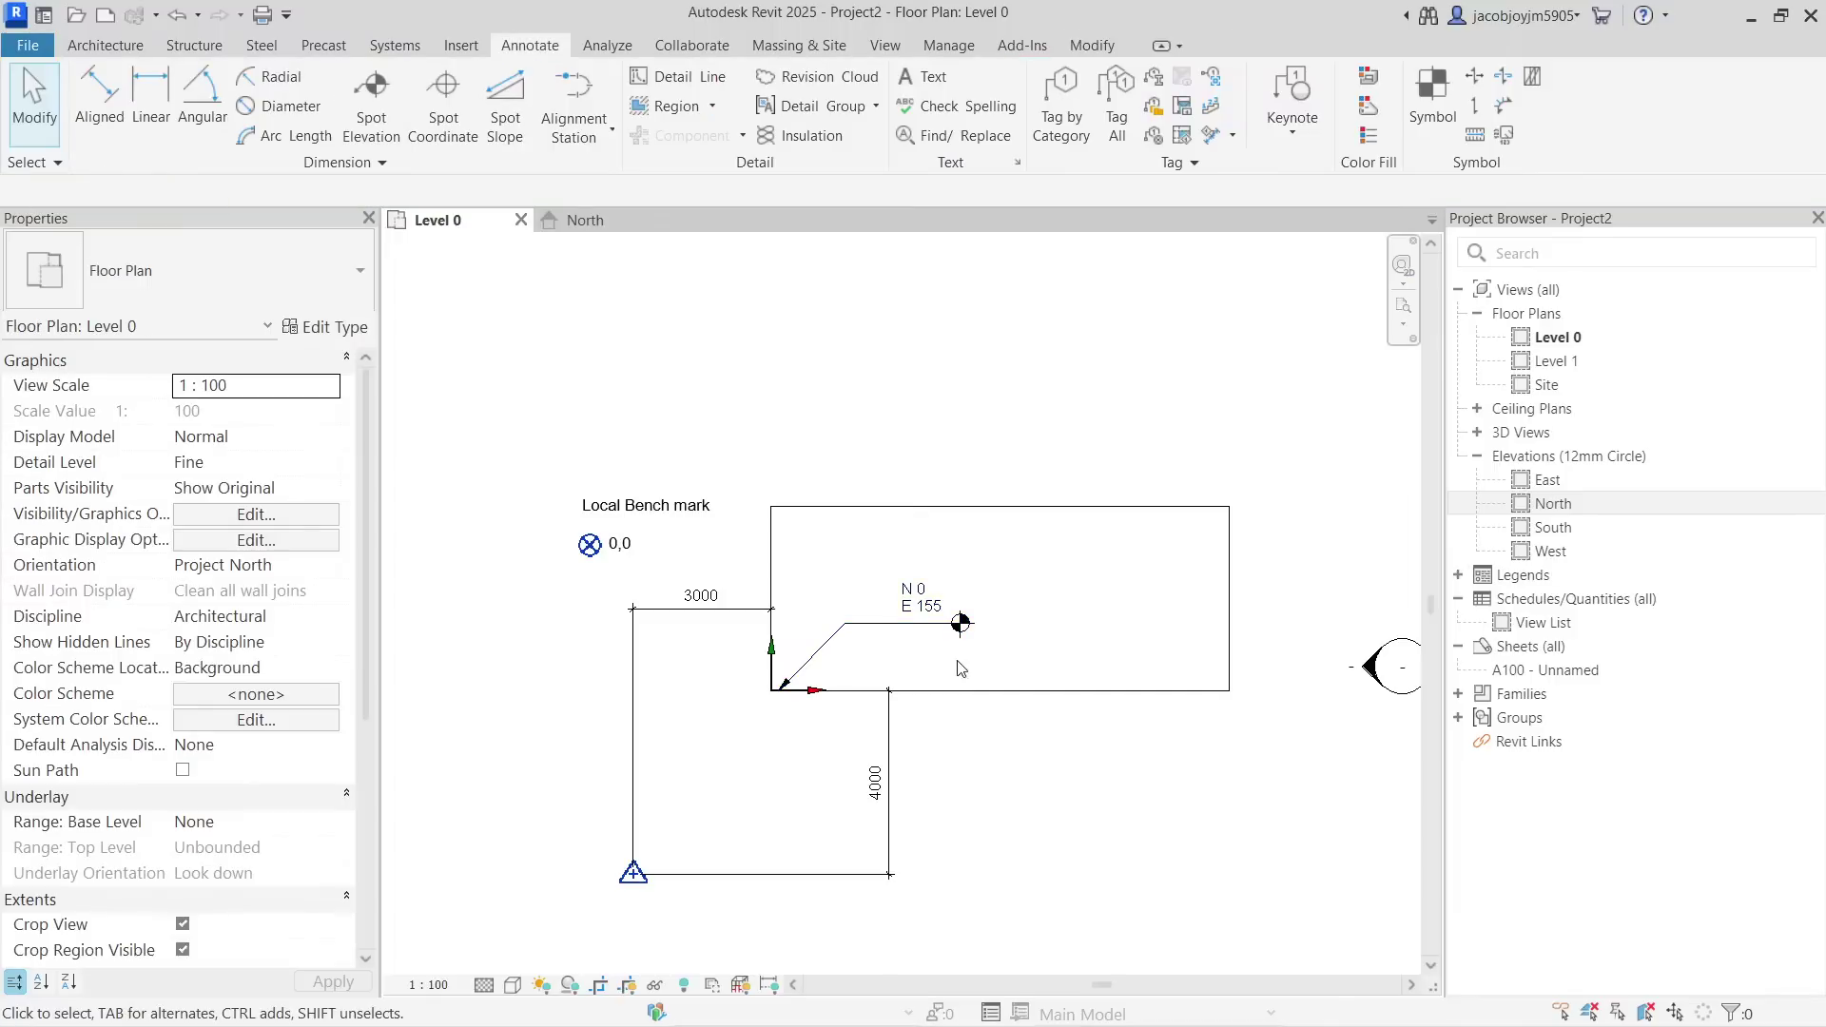
# Place a second spot coordinate exactly at the rectangle's southwest corner, with its text above the first one.
pyautogui.scroll(2, 960, 658)
pyautogui.click(913, 618)
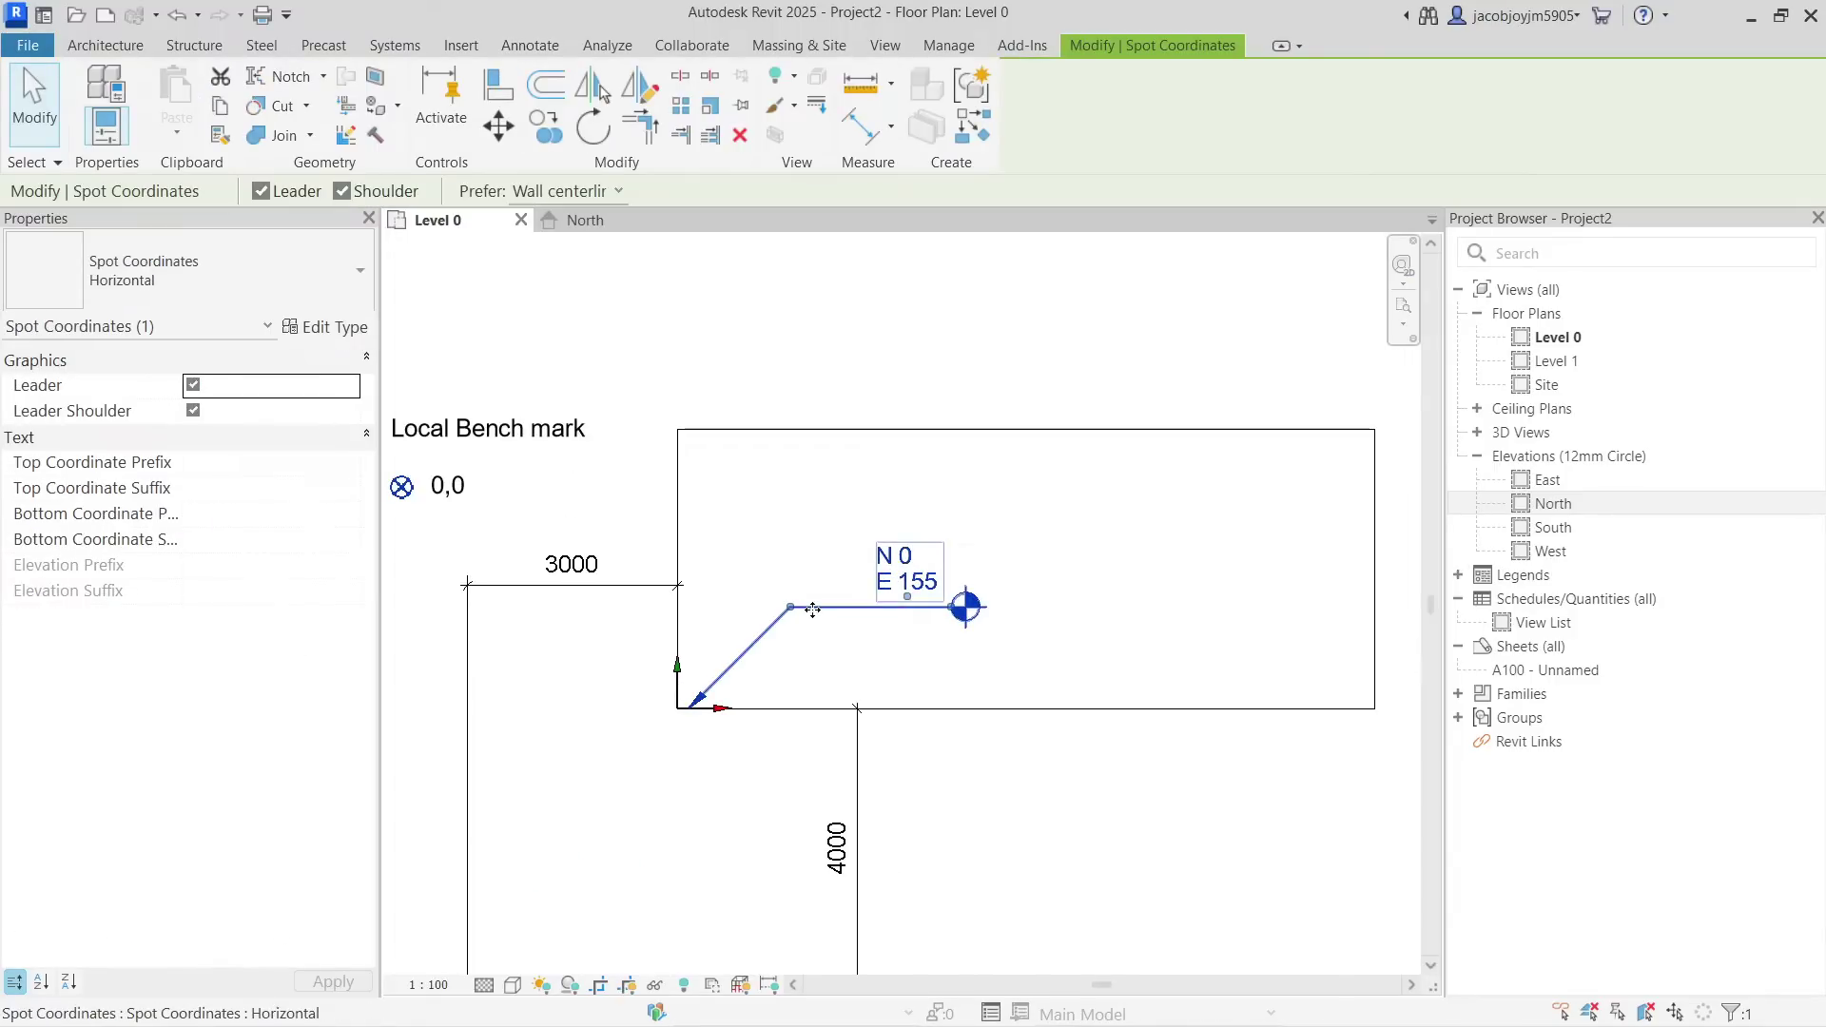
pyautogui.press('c')
pyautogui.press('s')
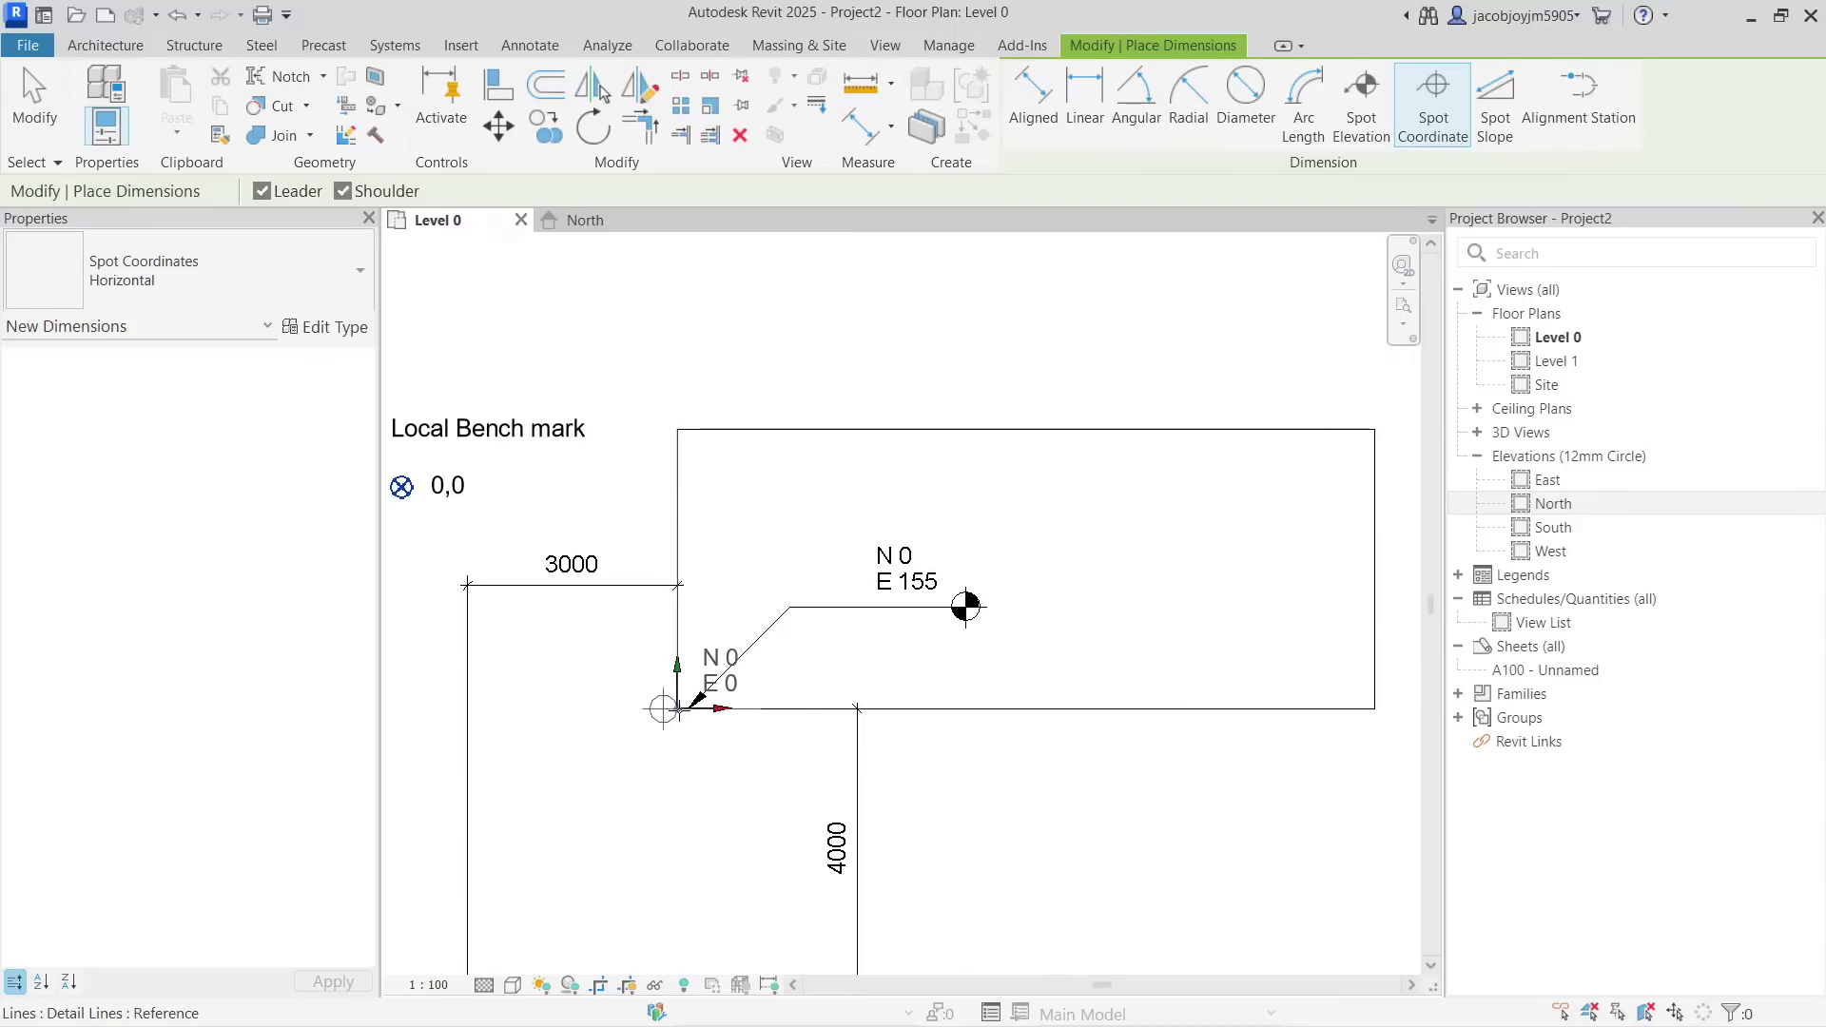
pyautogui.click(773, 516)
pyautogui.click(948, 514)
pyautogui.press('Escape')
pyautogui.press('Escape')
pyautogui.click(894, 598)
pyautogui.press('Escape')
pyautogui.click(891, 486)
pyautogui.press('Escape')
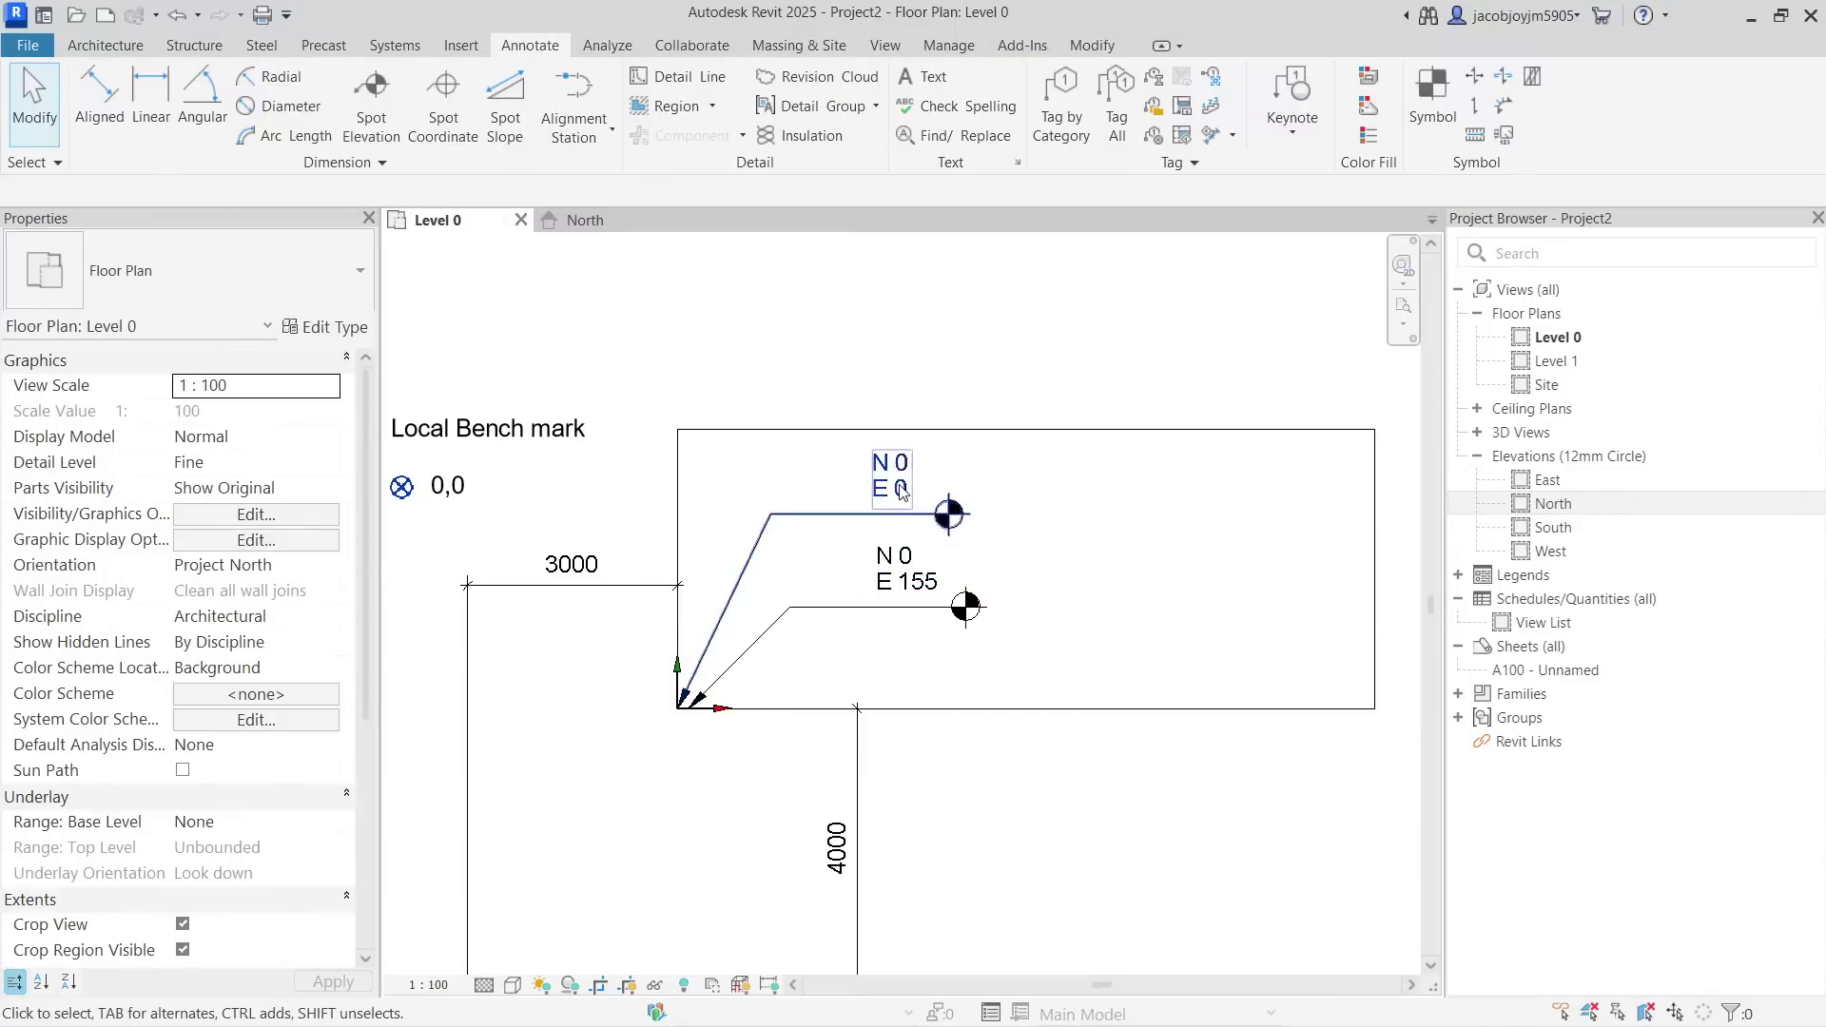
# Duplicate the upper spot coordinate's type as Horizontal 2 and set its Coordinate Base to Survey Point.
pyautogui.scroll(-2, 902, 489)
pyautogui.click(901, 490)
pyautogui.scroll(1, 885, 487)
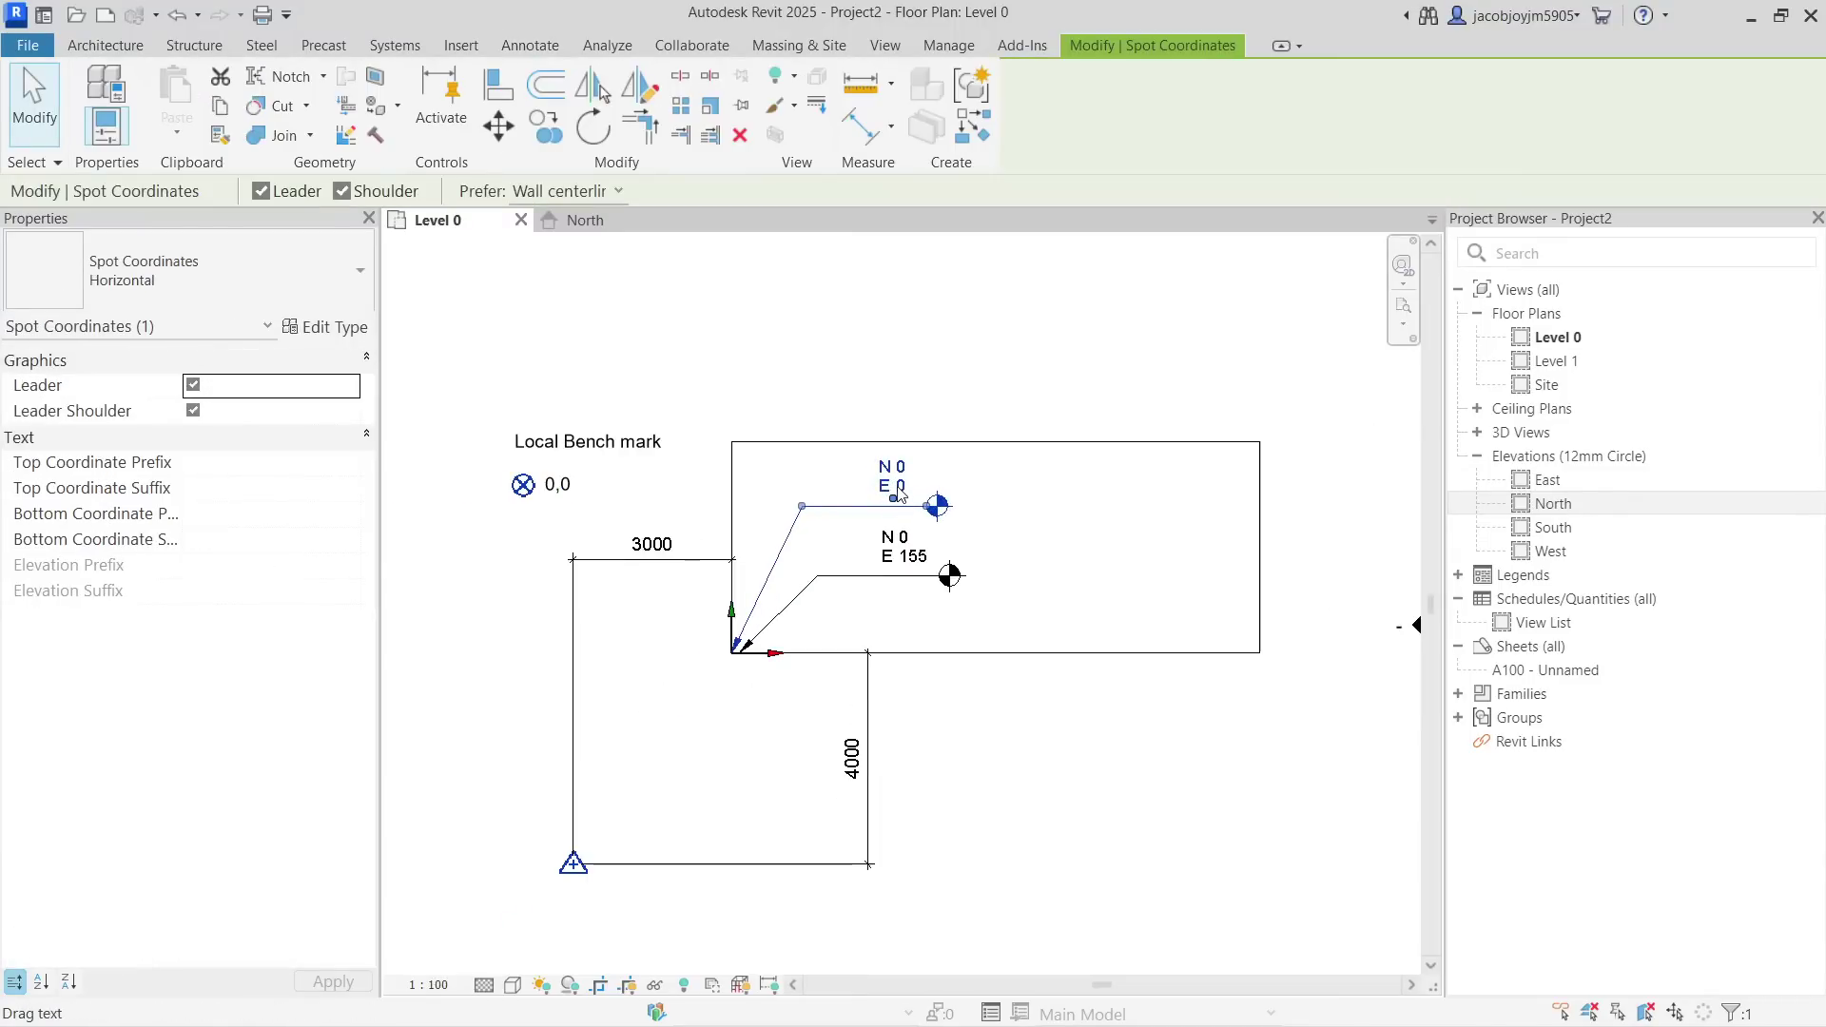
pyautogui.click(347, 335)
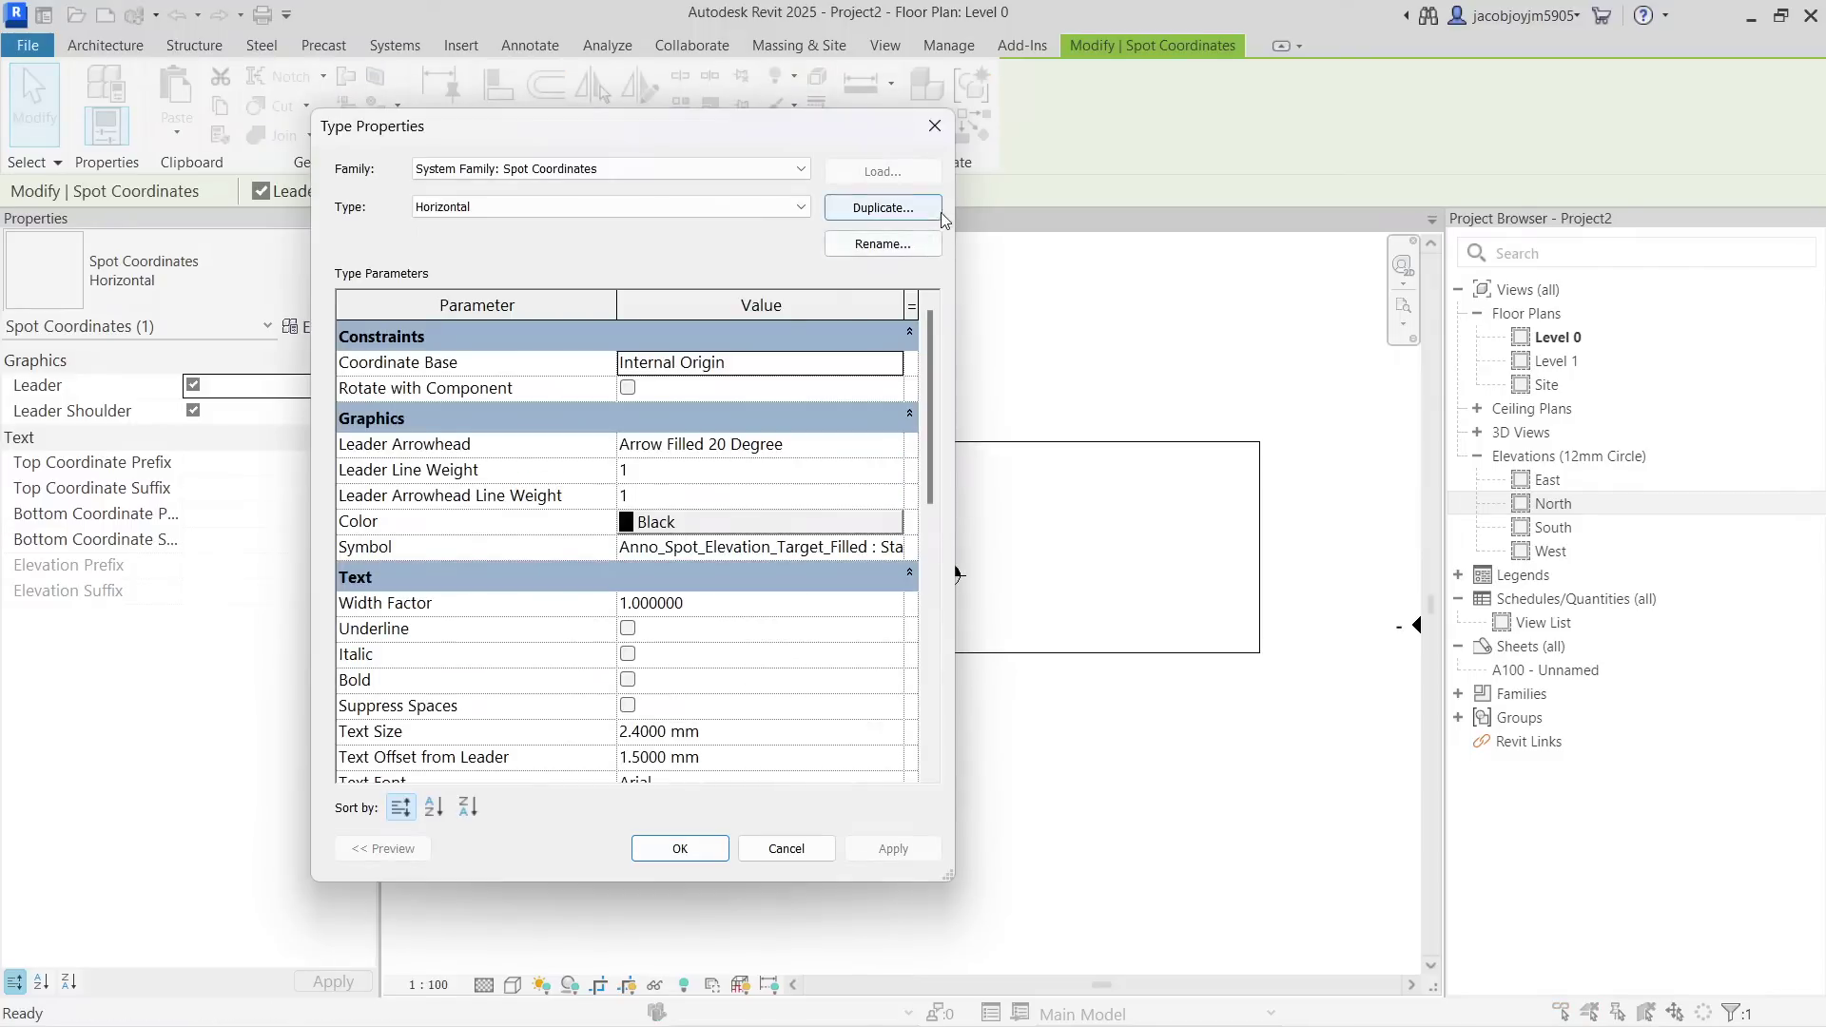
pyautogui.click(883, 208)
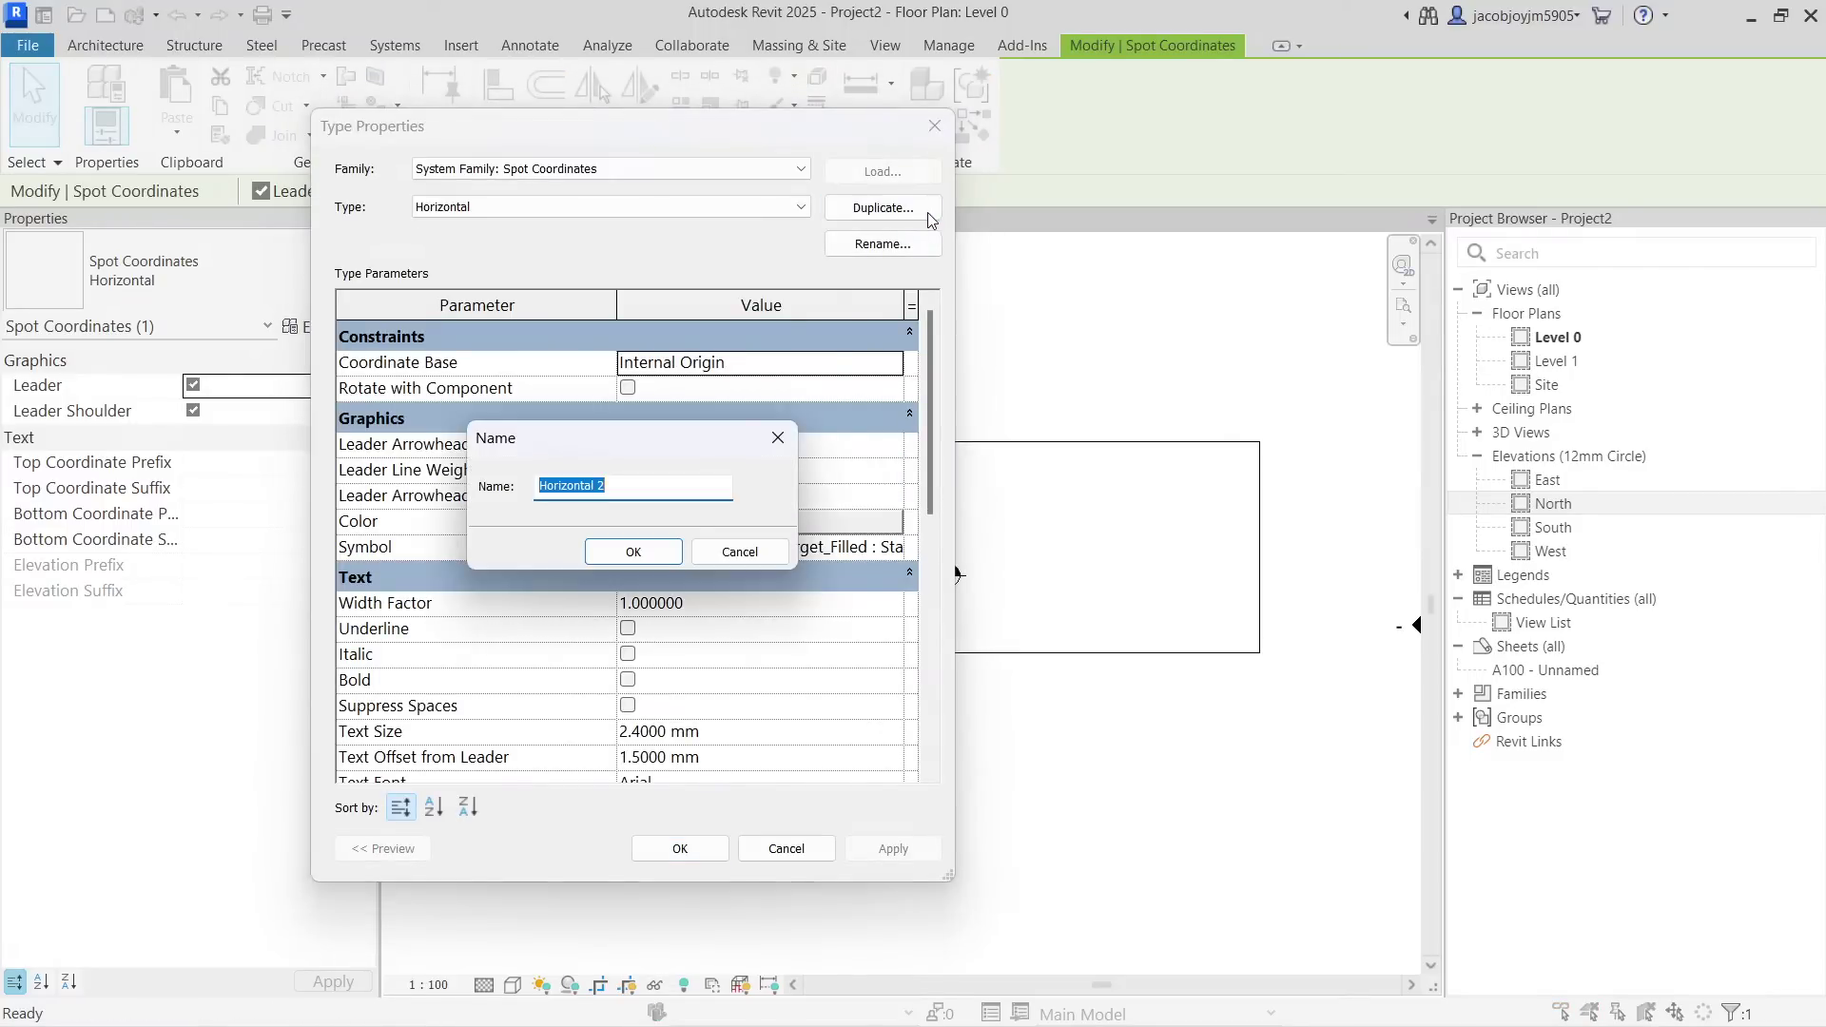
pyautogui.click(633, 551)
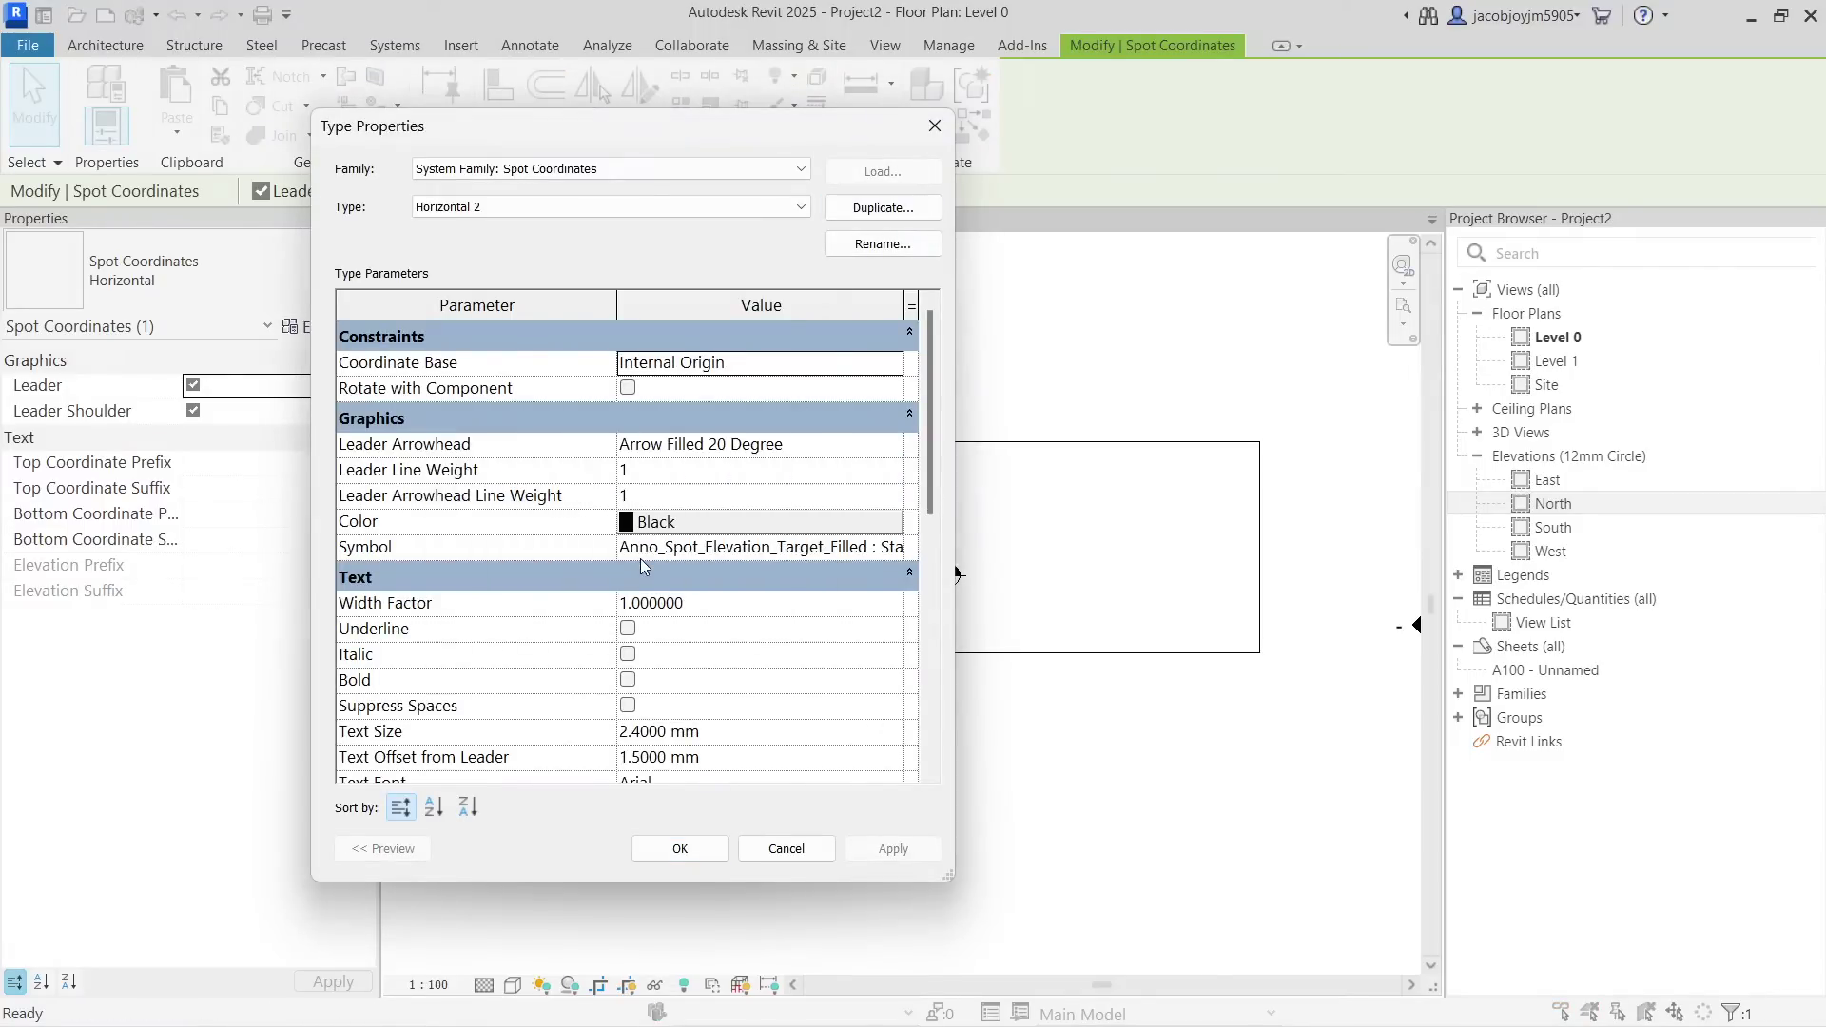
pyautogui.click(894, 363)
pyautogui.click(894, 362)
pyautogui.click(673, 410)
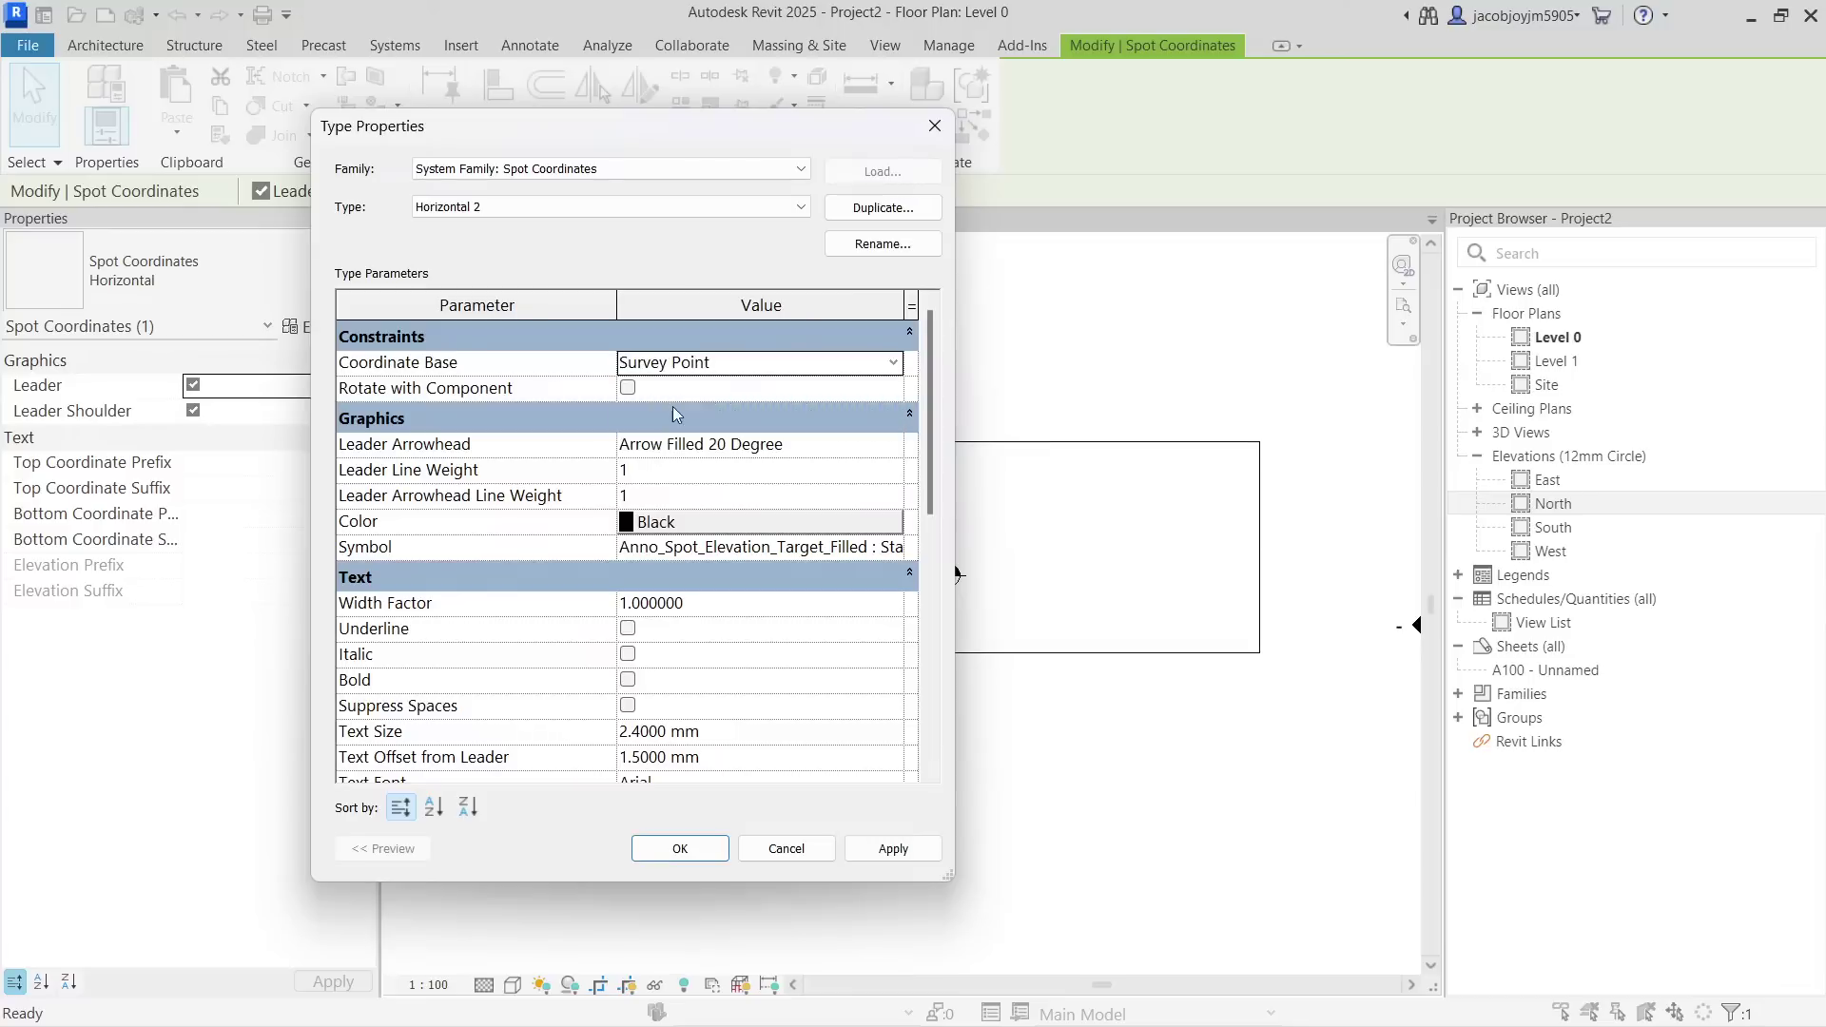
pyautogui.click(707, 844)
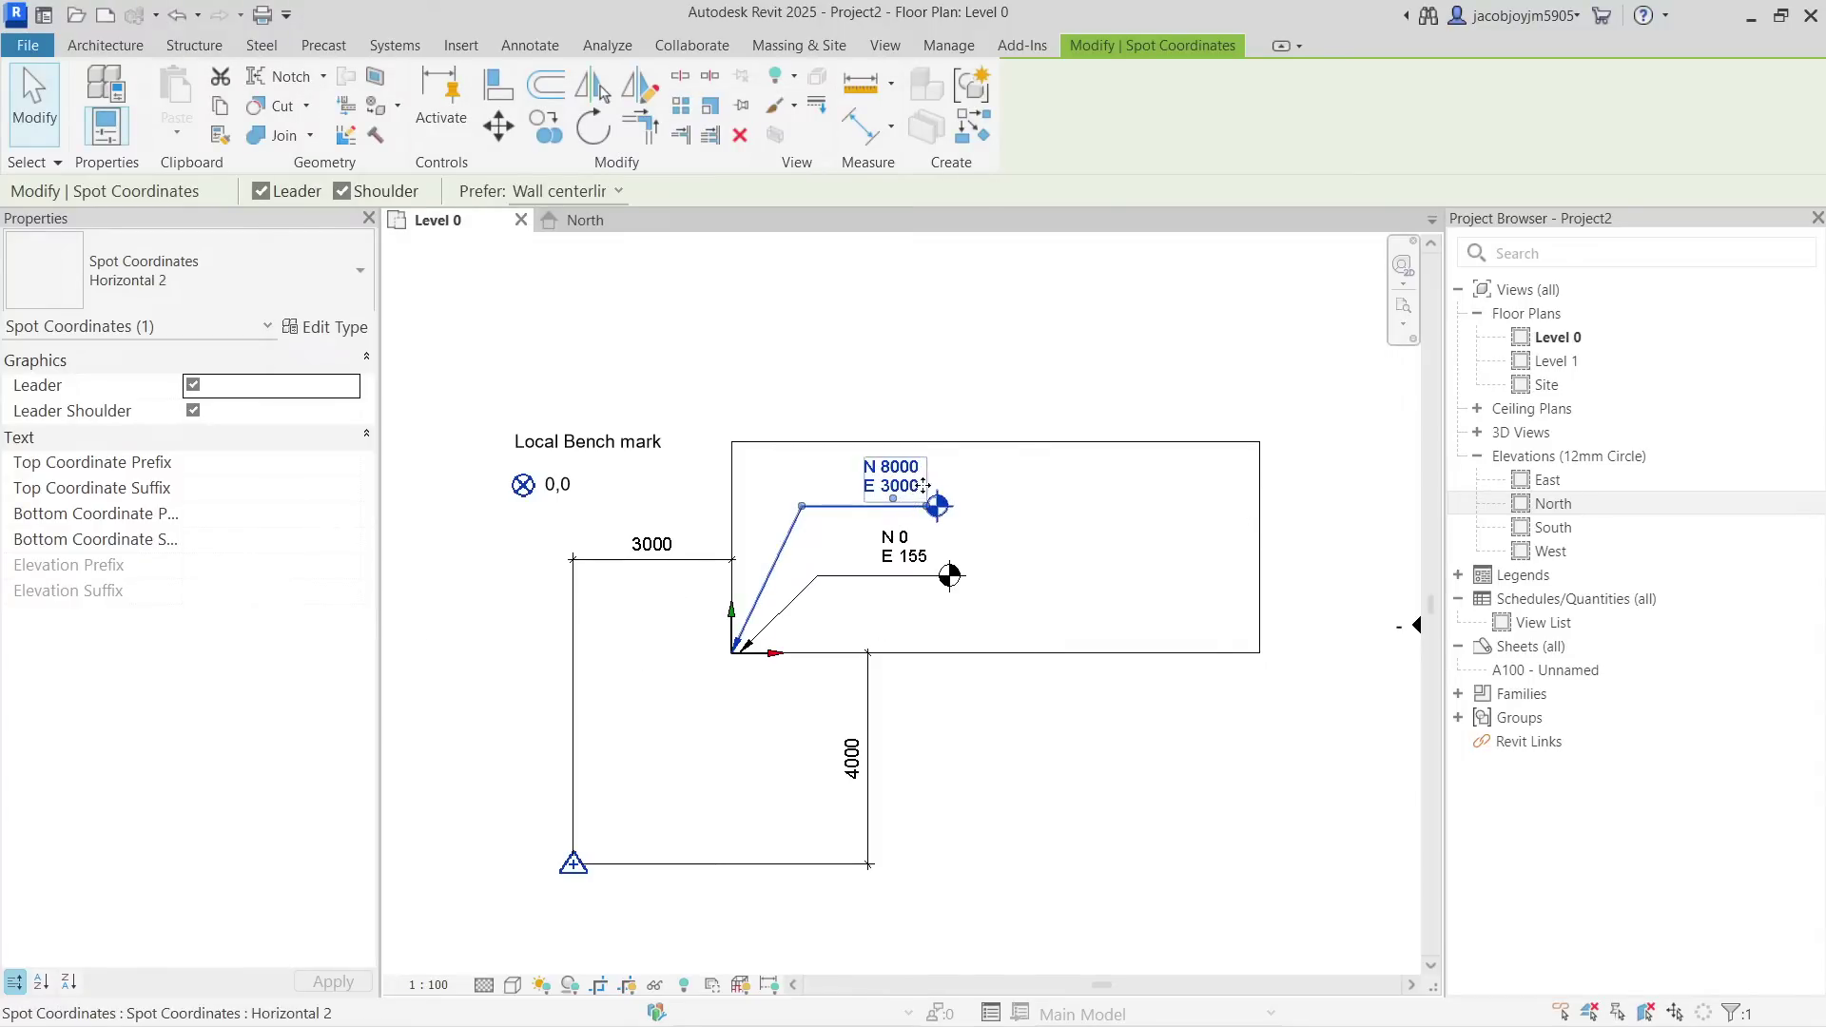
# Move the lower spot coordinate's leader arrow exactly onto the rectangle's southwest corner.
pyautogui.click(905, 563)
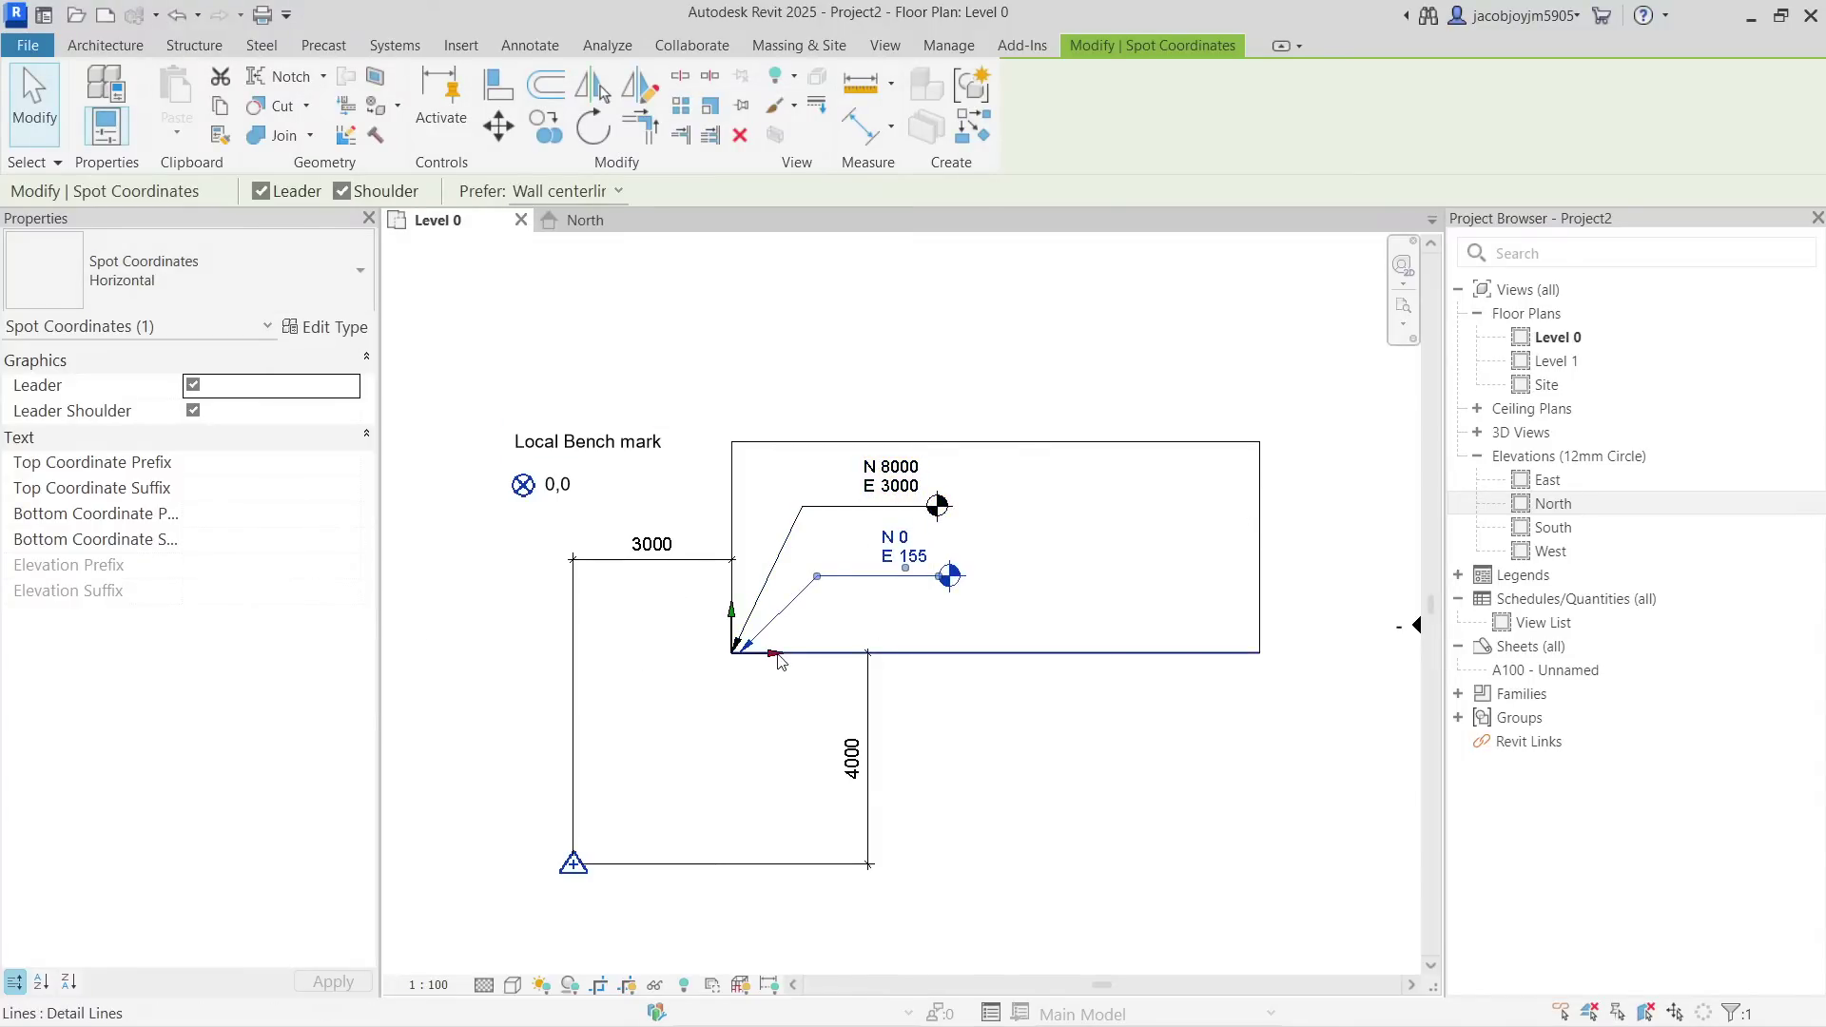
pyautogui.scroll(2, 748, 652)
pyautogui.moveTo(756, 628); pyautogui.dragTo(726, 651)
pyautogui.click(1057, 529)
pyautogui.scroll(-2, 1036, 518)
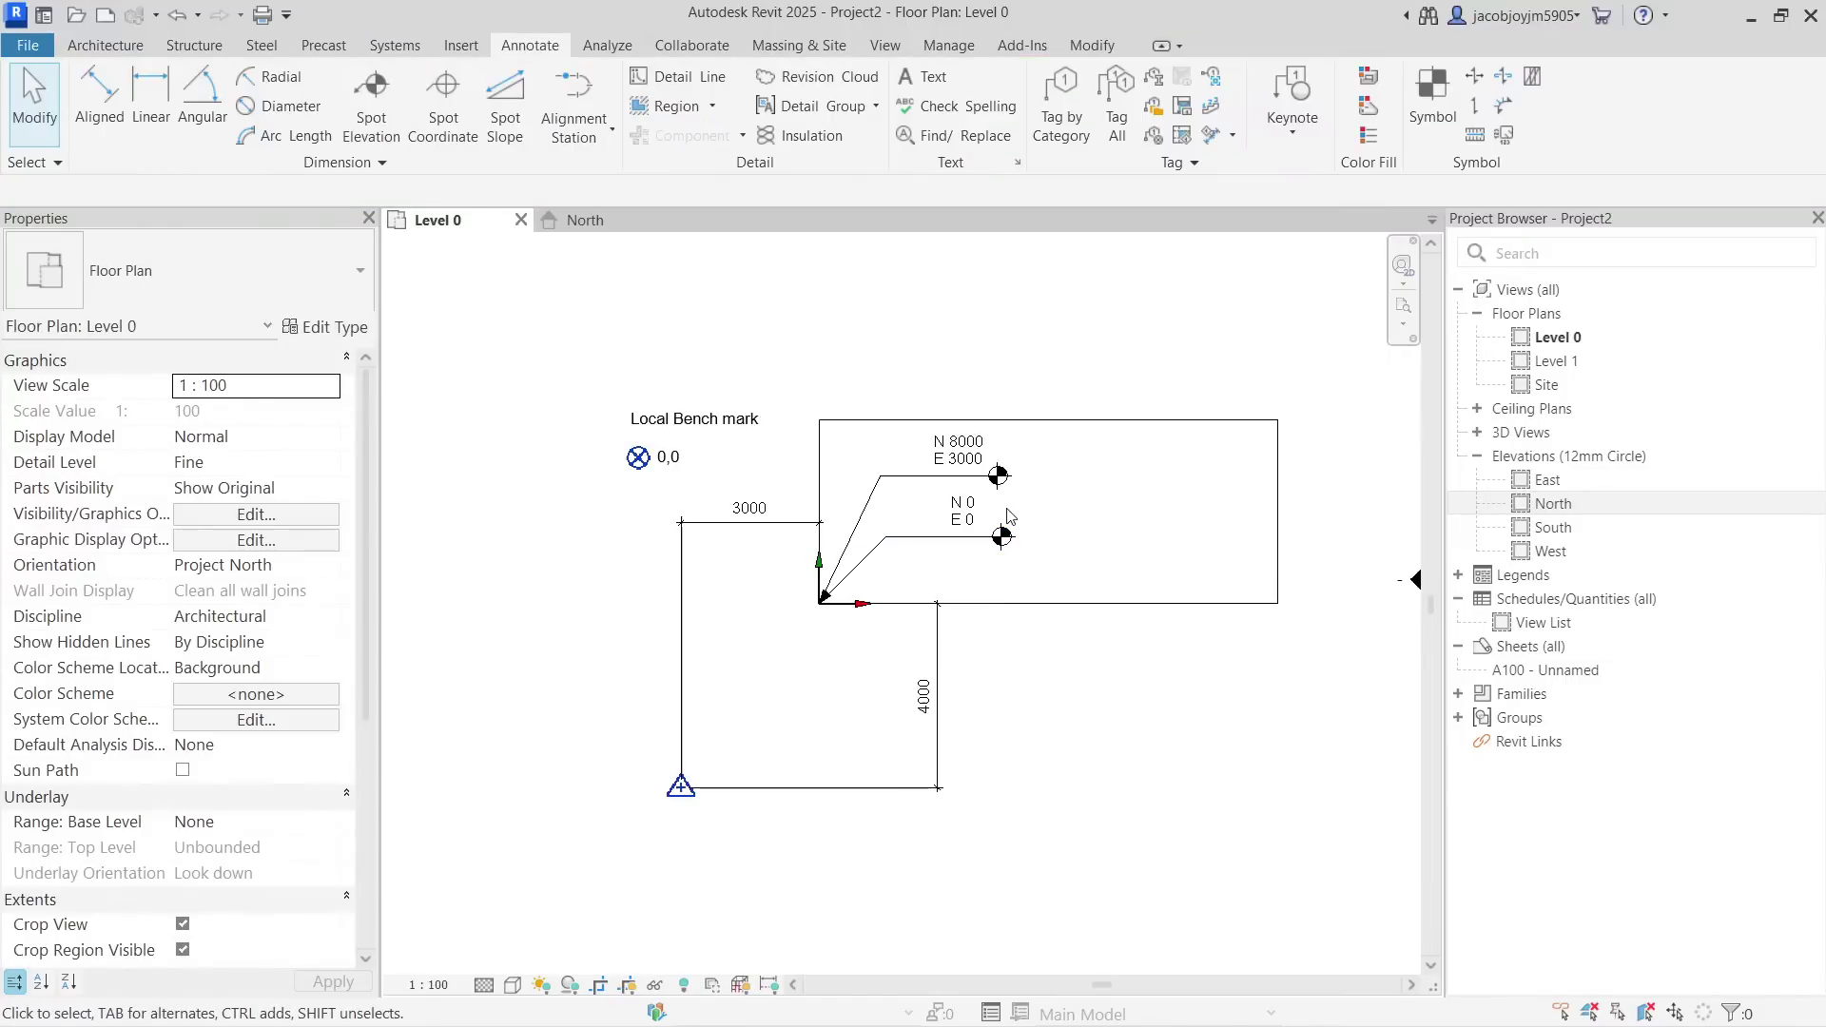
# Duplicate the upper spot coordinate's type as Horizontal 3 and set its Coordinate Base to Project Base Point.
pyautogui.click(951, 445)
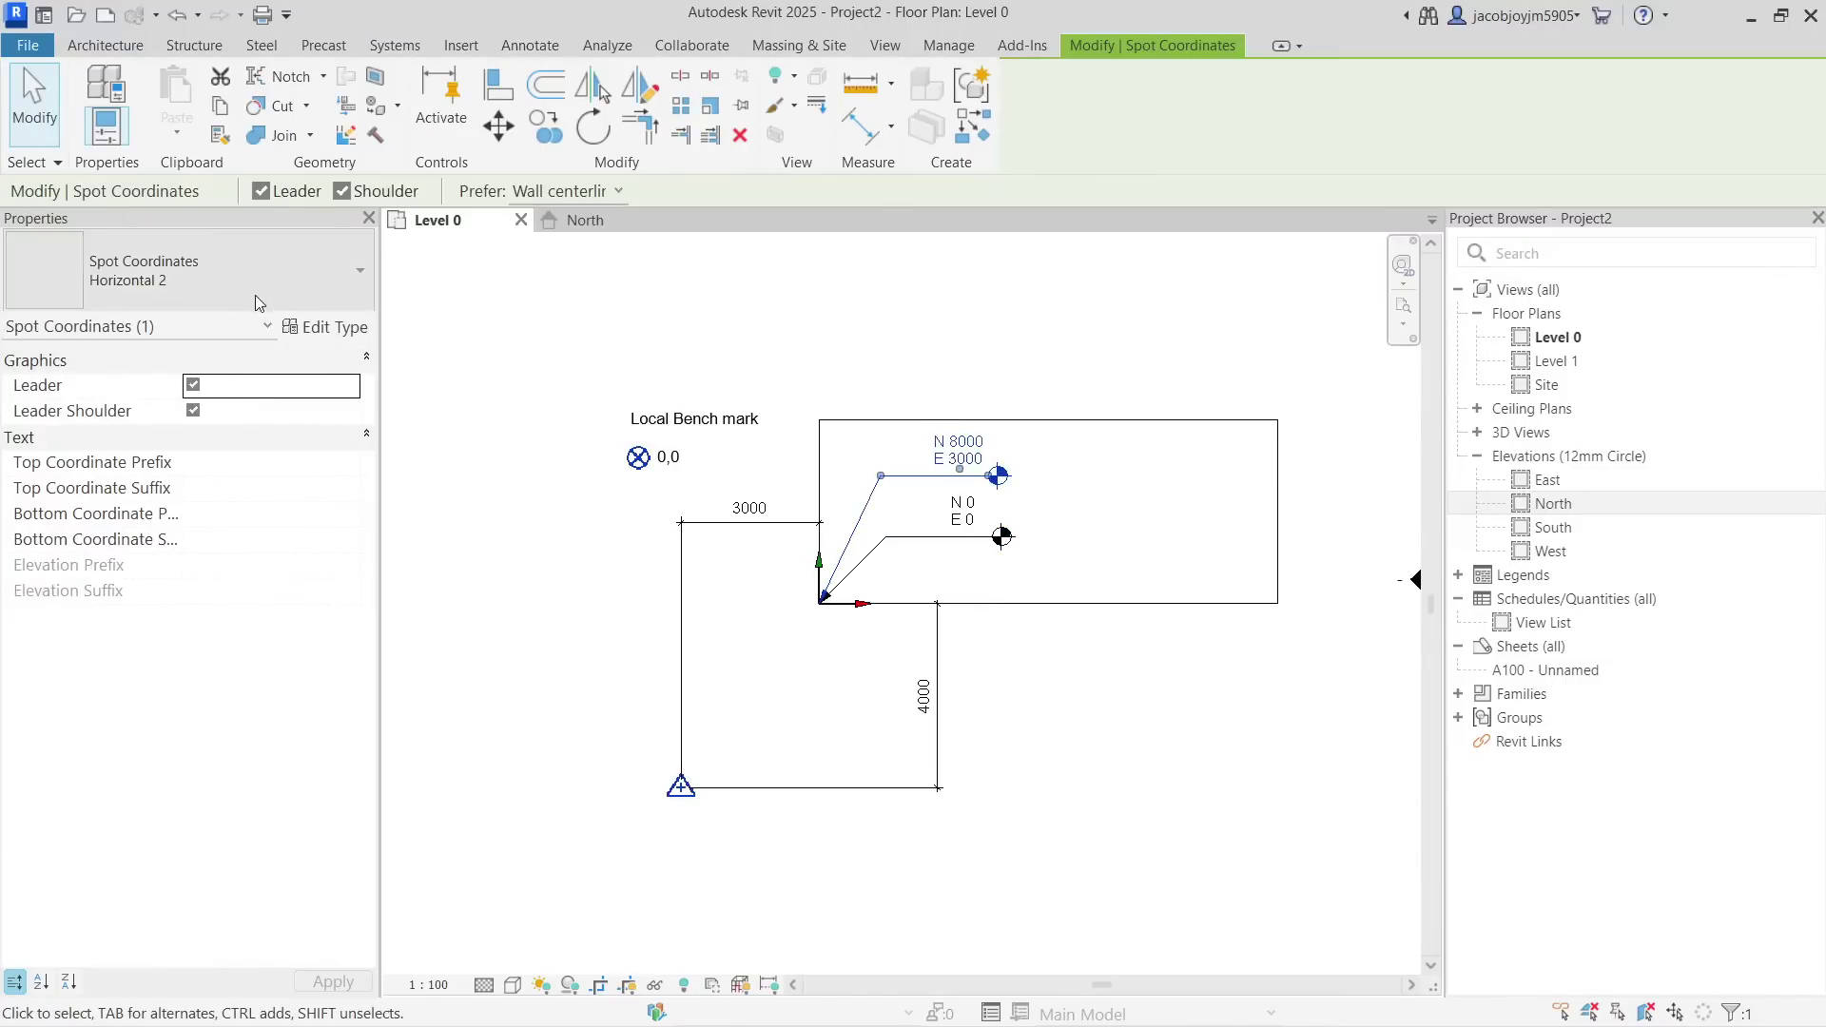
pyautogui.click(332, 326)
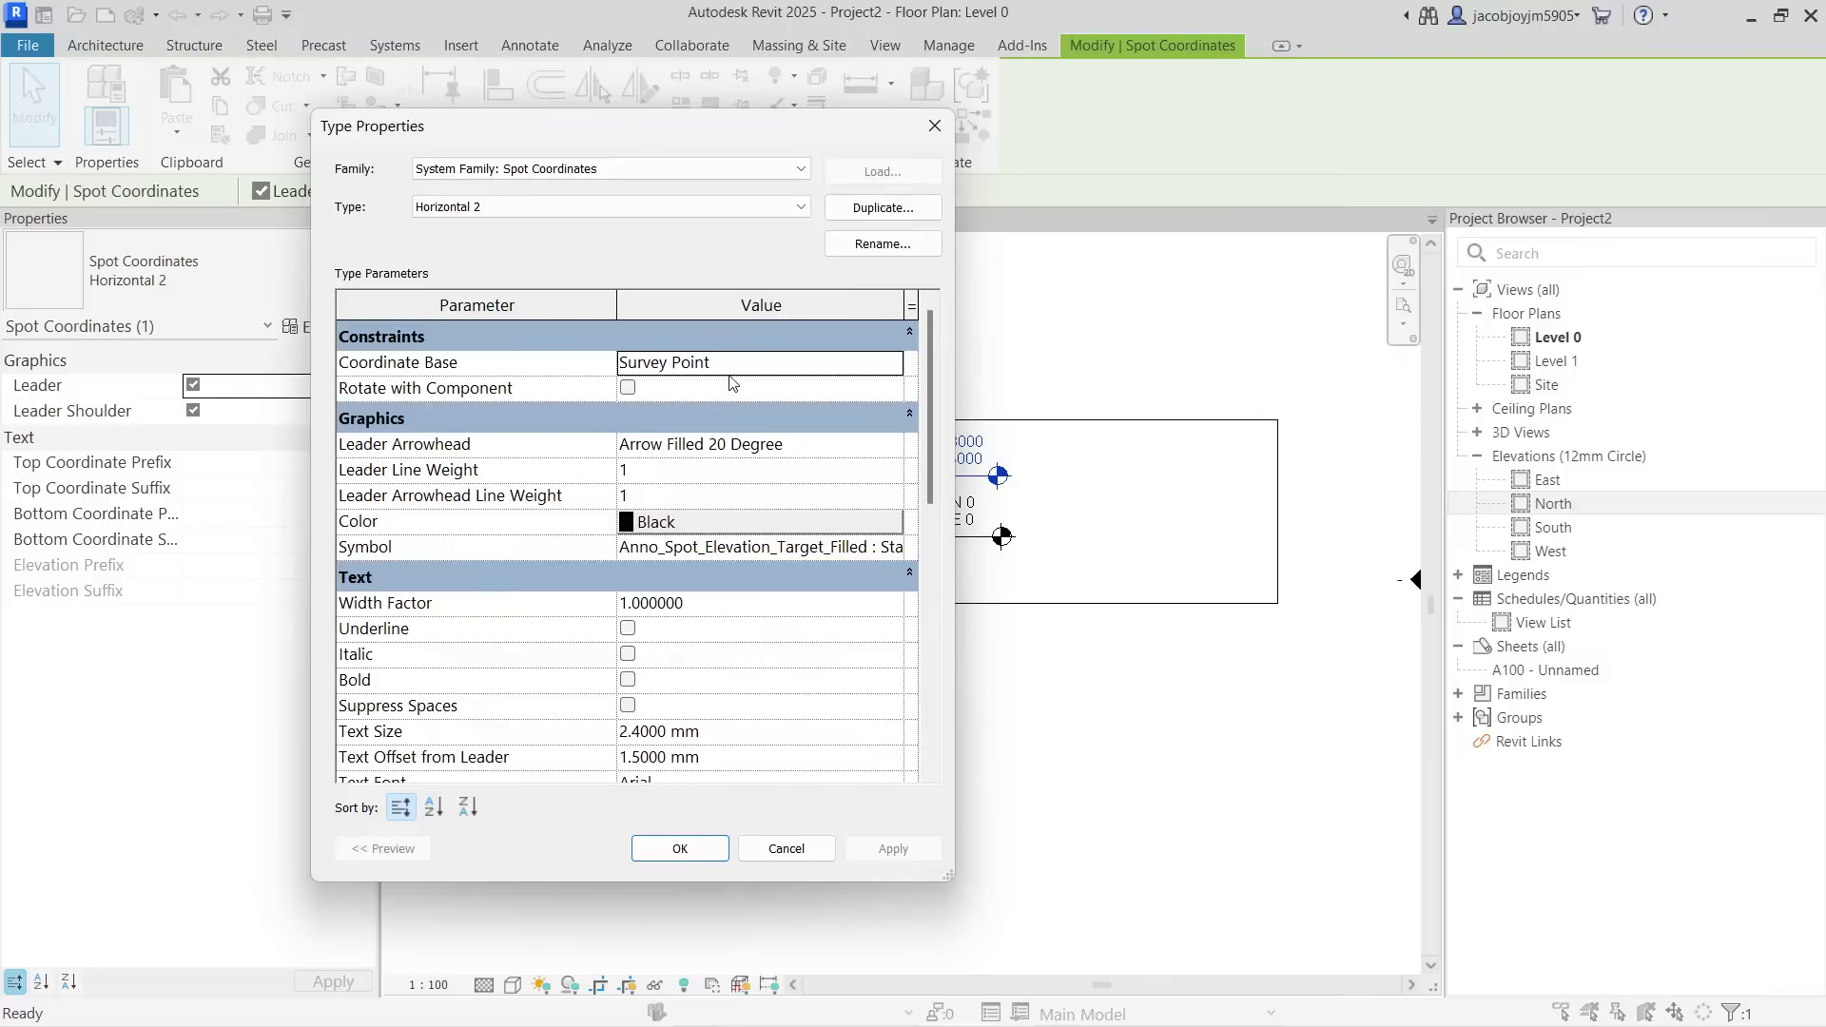
pyautogui.click(888, 214)
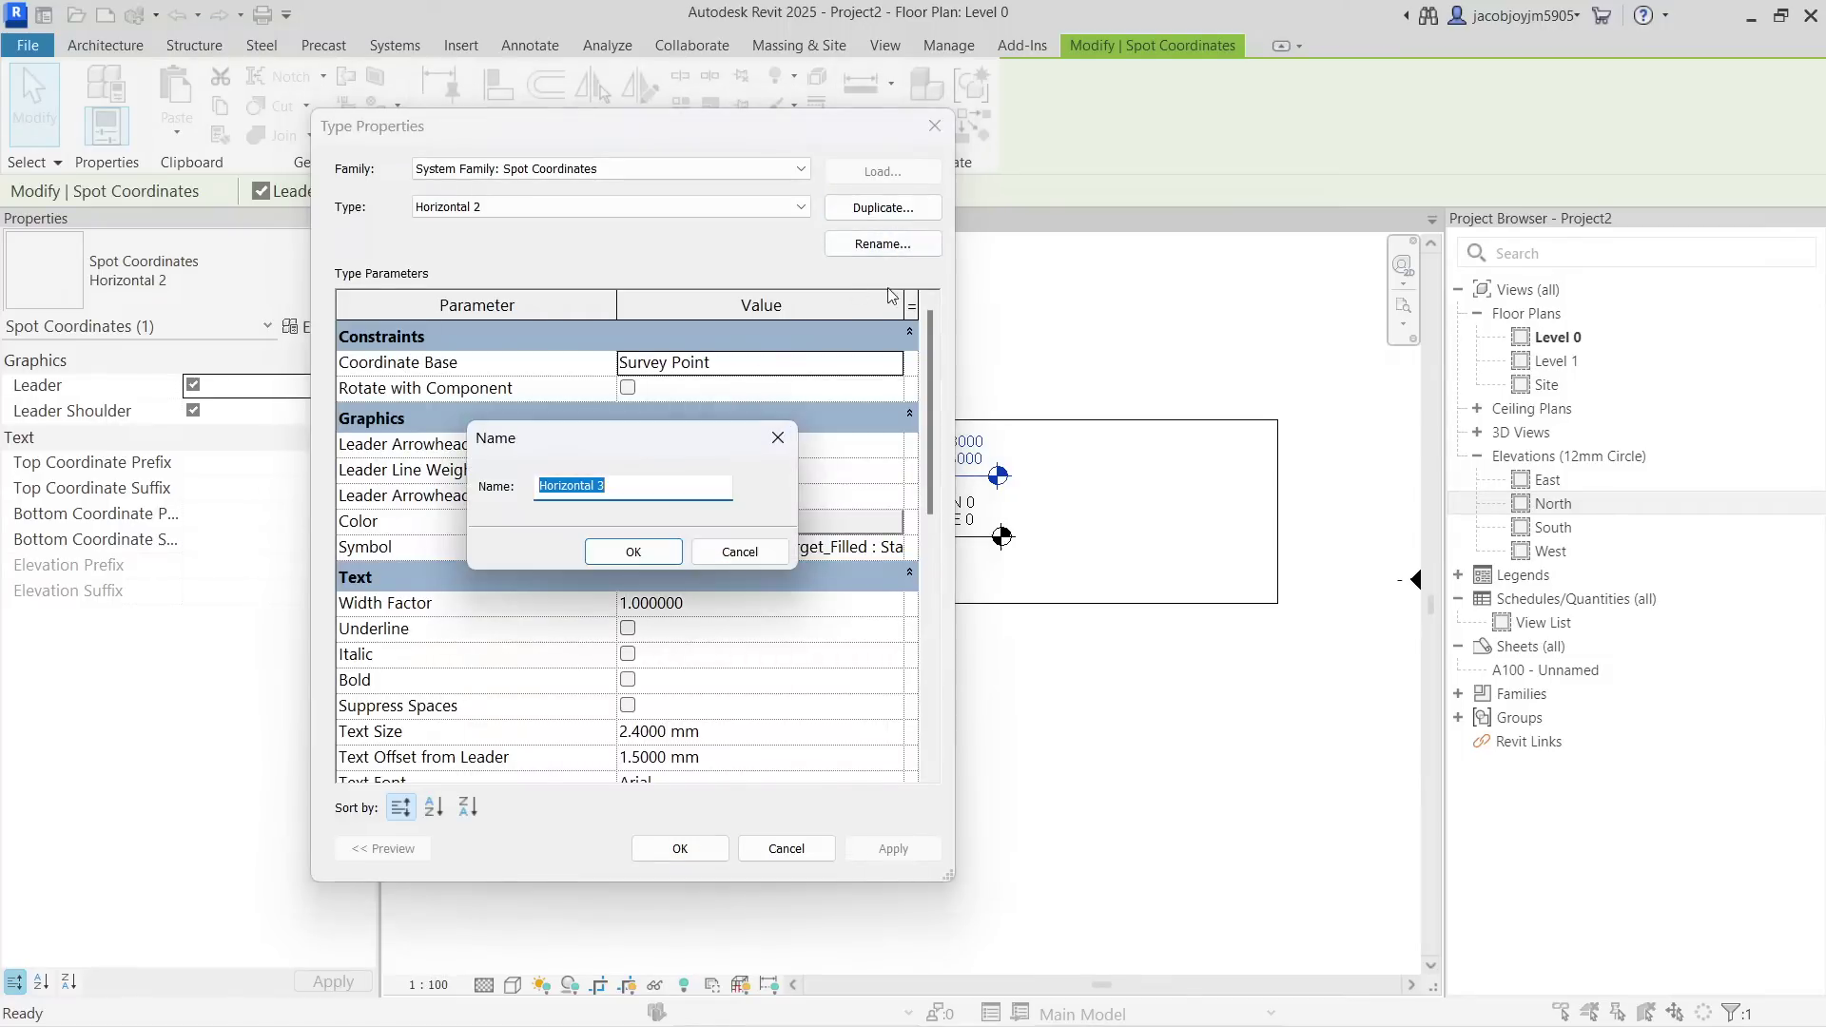
pyautogui.click(631, 545)
pyautogui.click(894, 365)
pyautogui.click(893, 362)
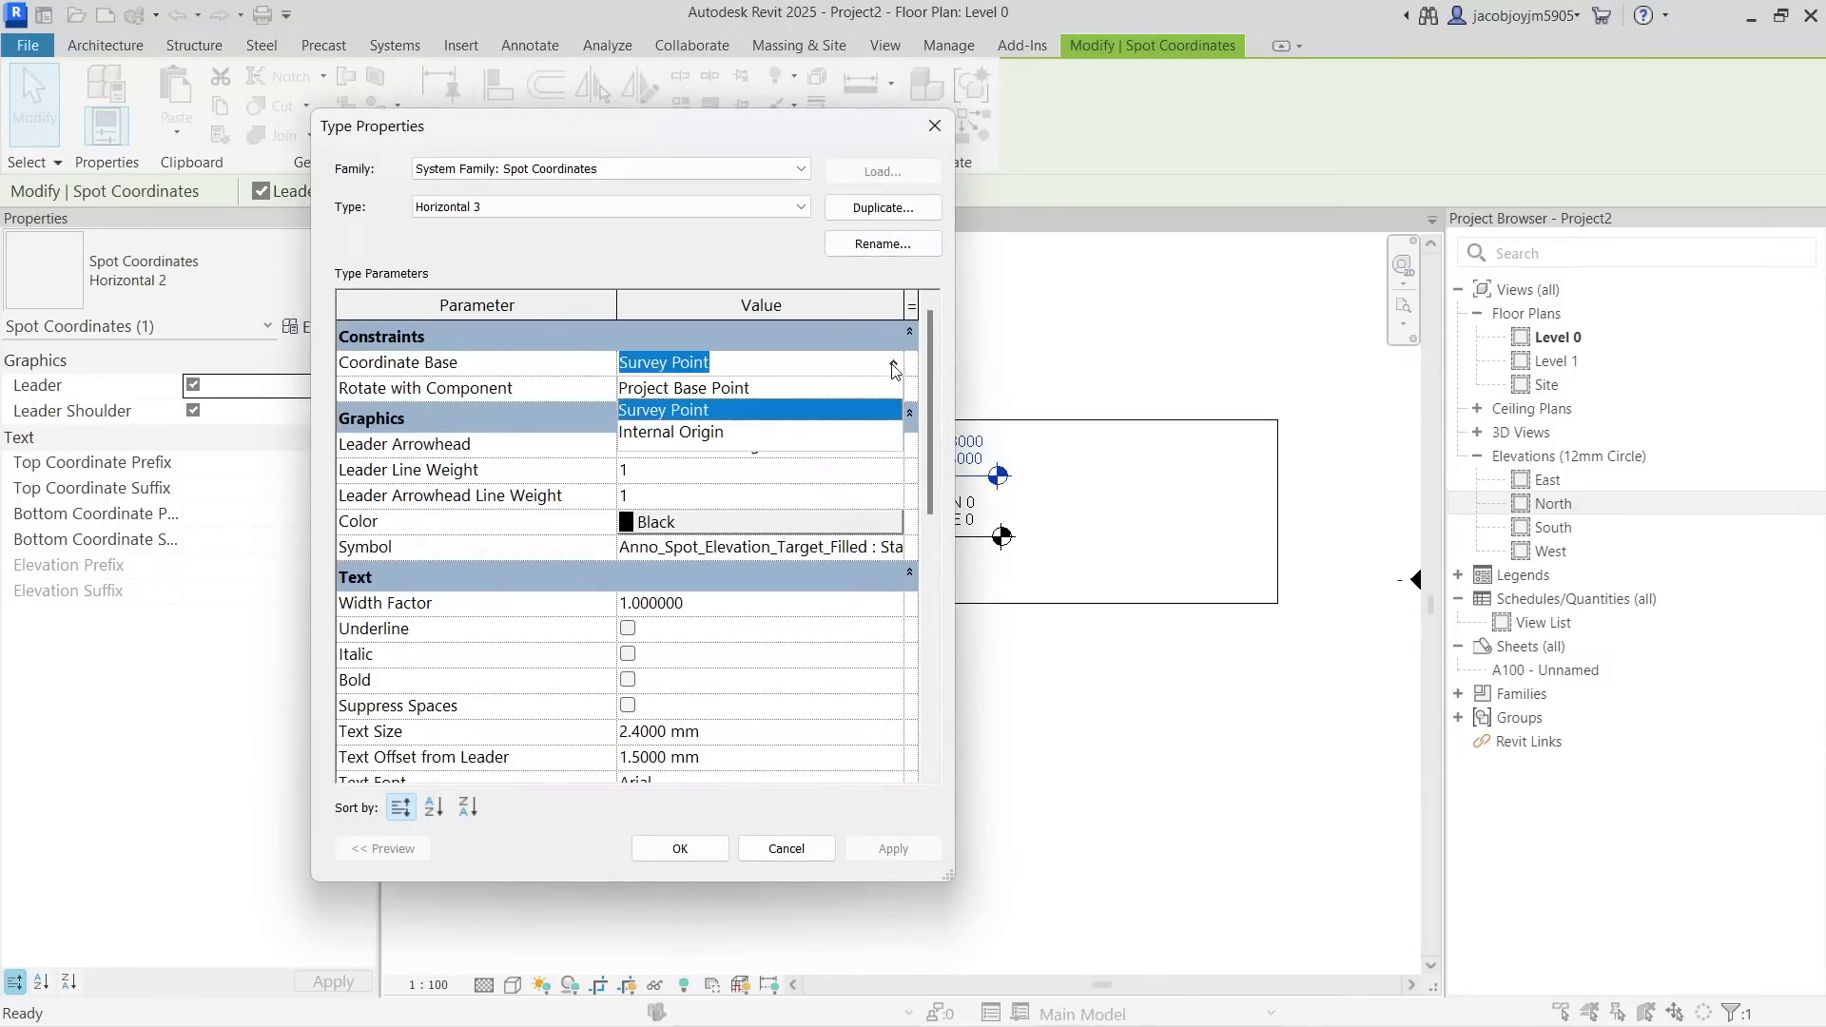
pyautogui.click(721, 388)
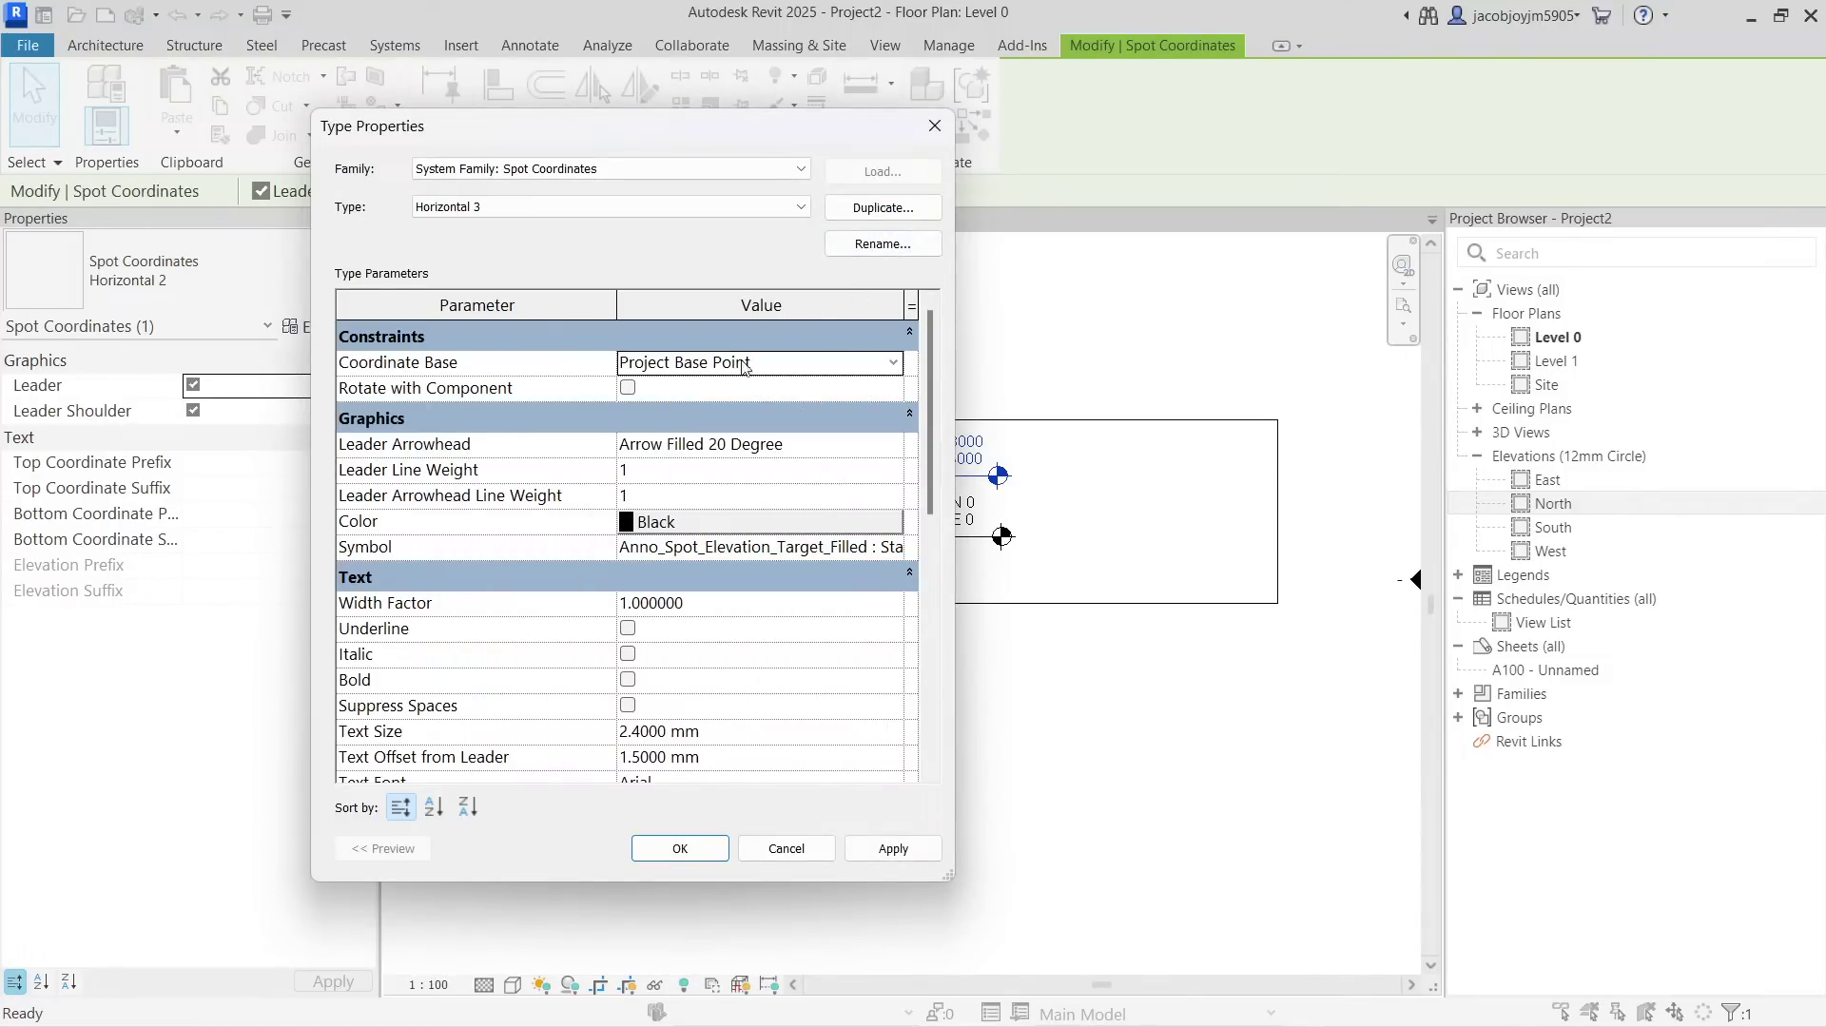
pyautogui.click(680, 848)
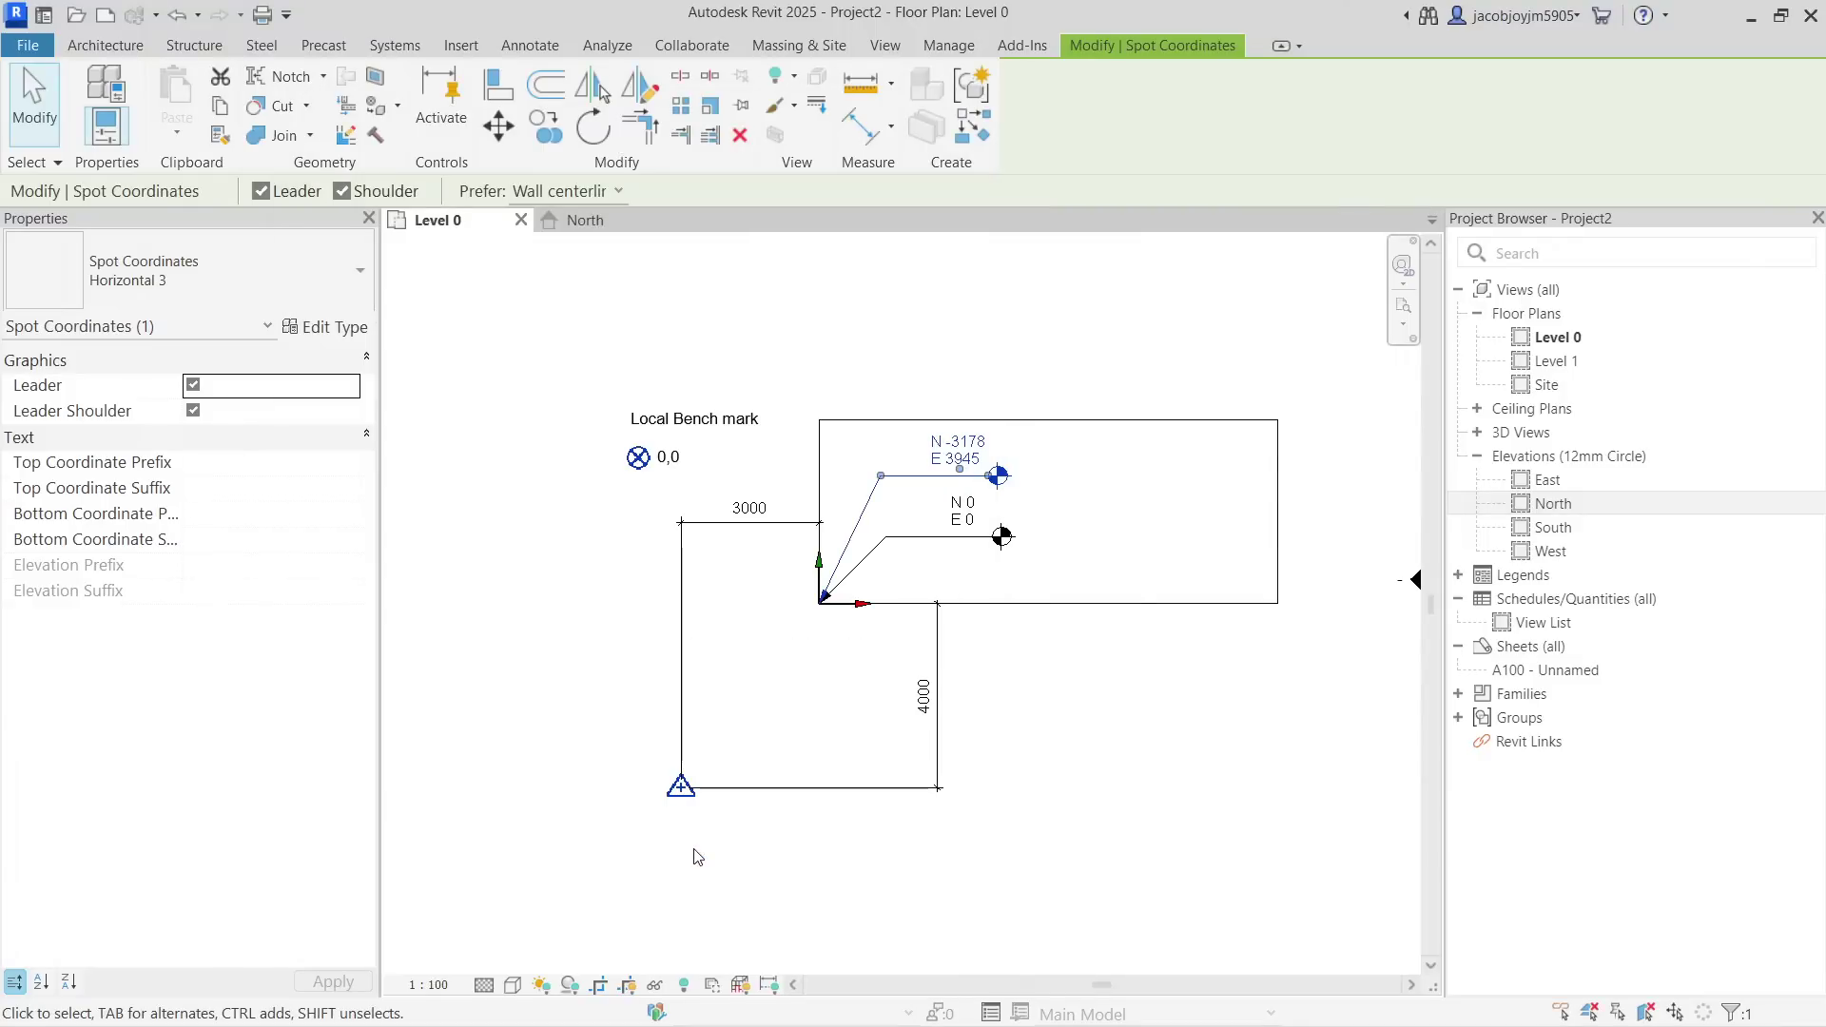
pyautogui.click(1103, 664)
# Add an aligned dimension for the horizontal distance between the project base point and the rectangle's west edge.
pyautogui.scroll(2, 666, 447)
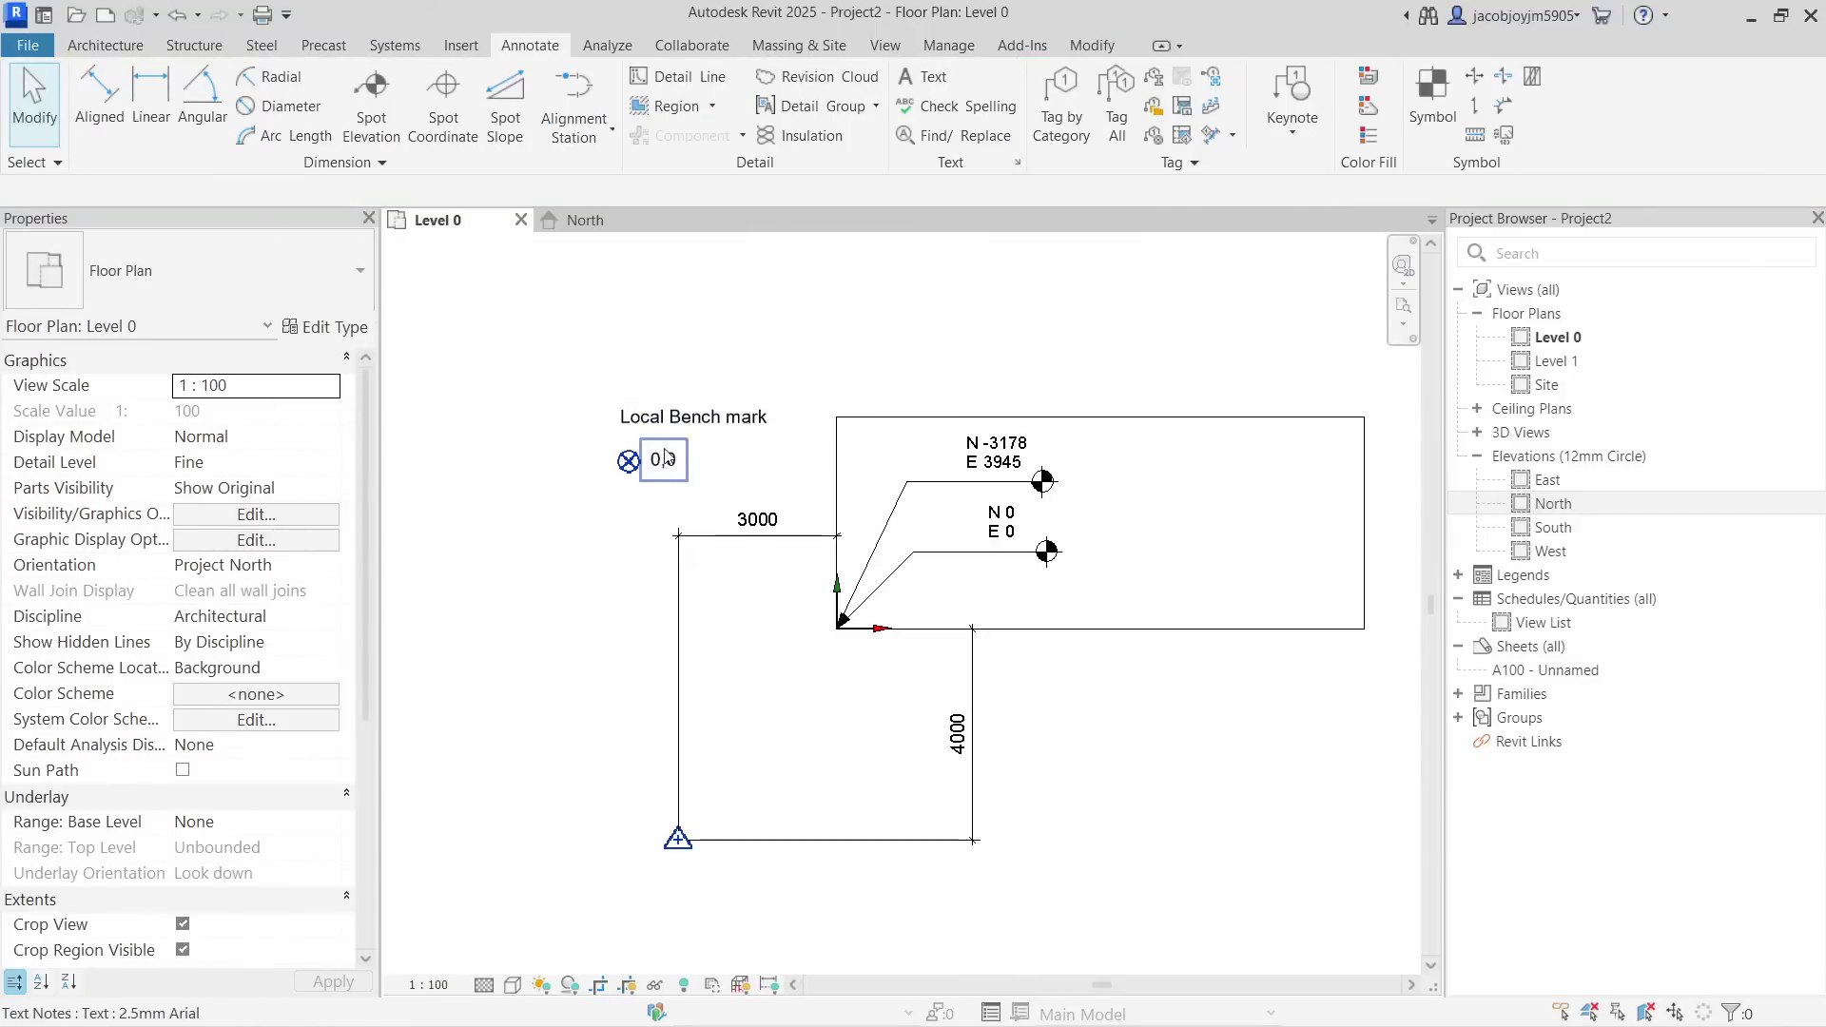
pyautogui.press('d')
pyautogui.press('i')
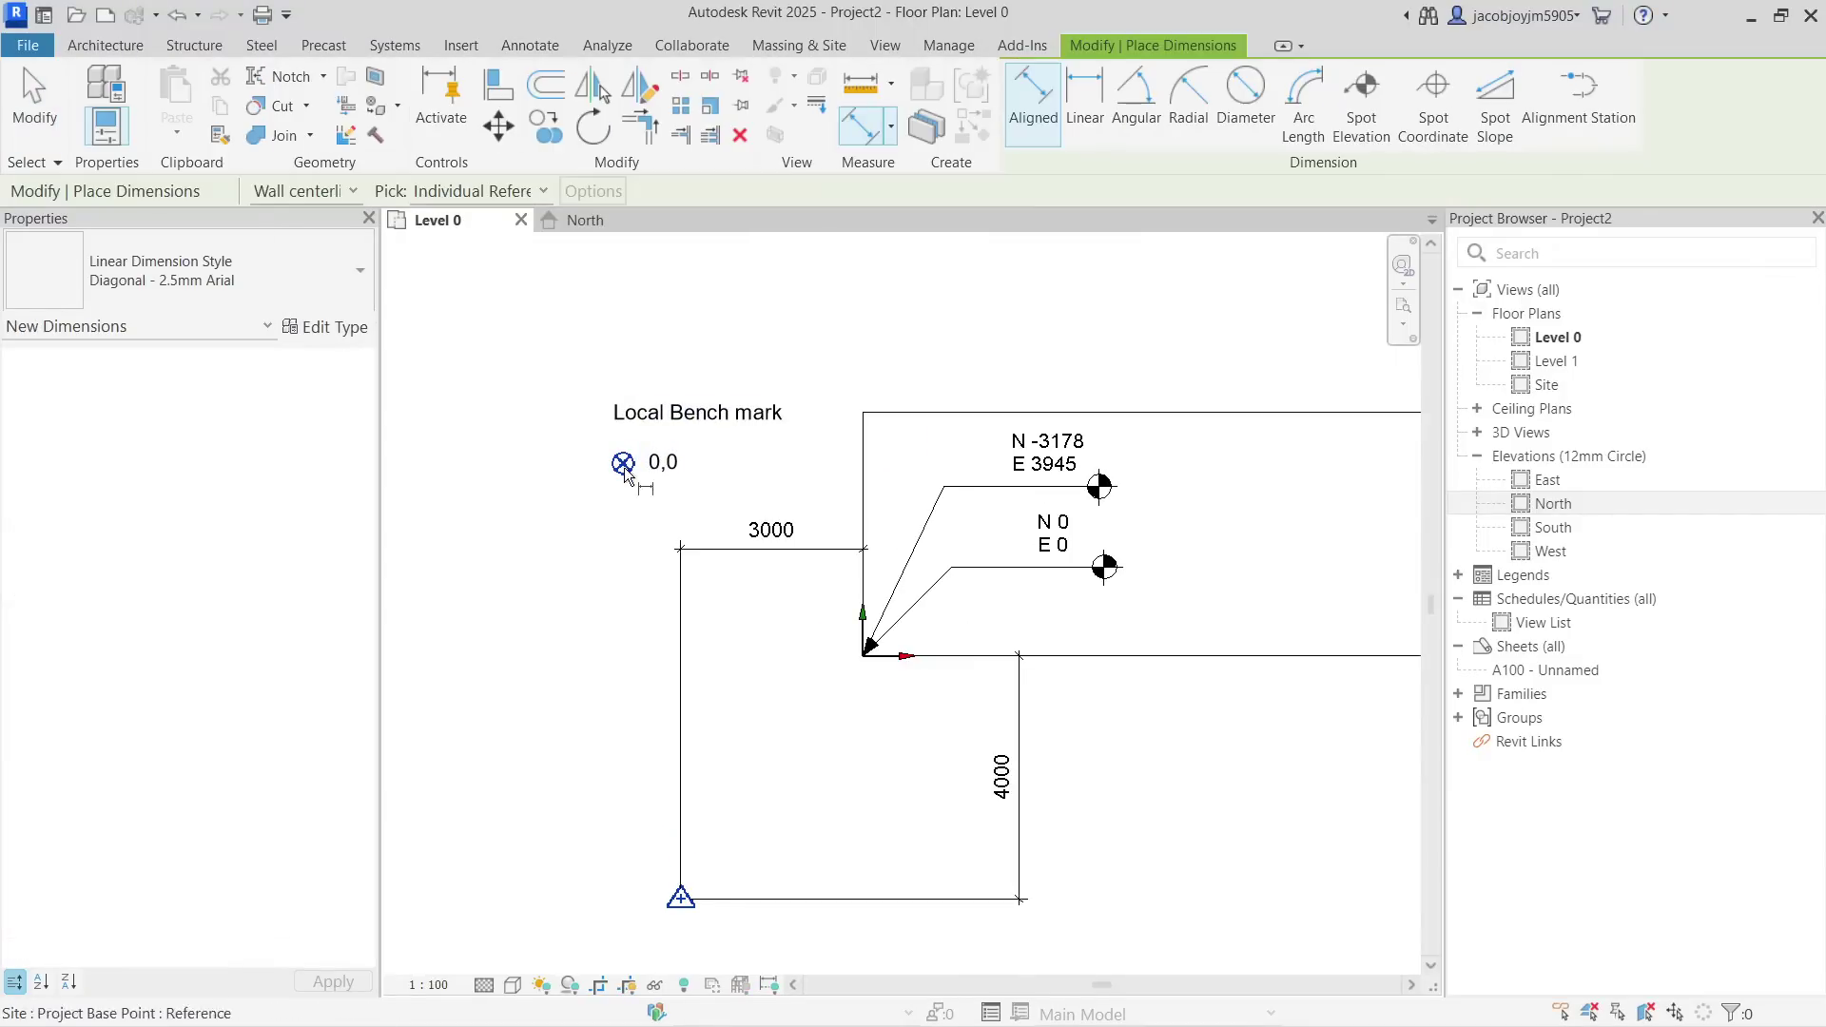
pyautogui.click(861, 611)
pyautogui.click(625, 466)
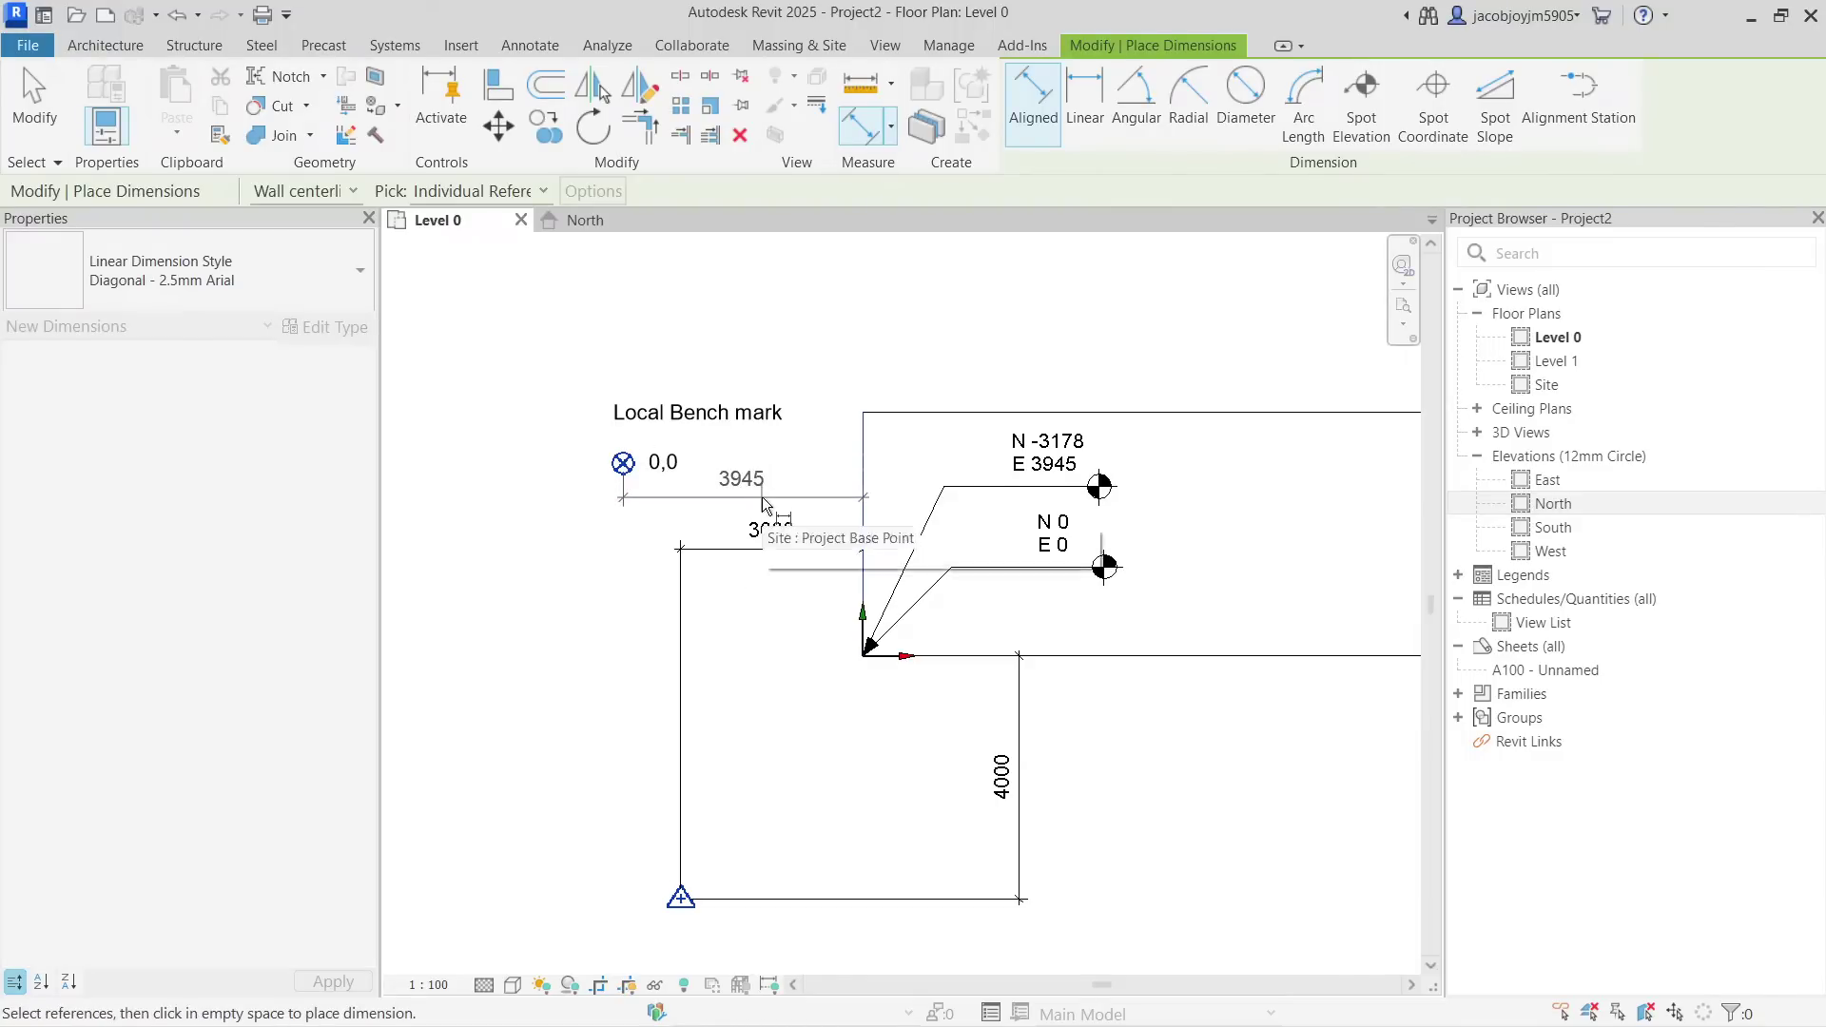
pyautogui.click(747, 499)
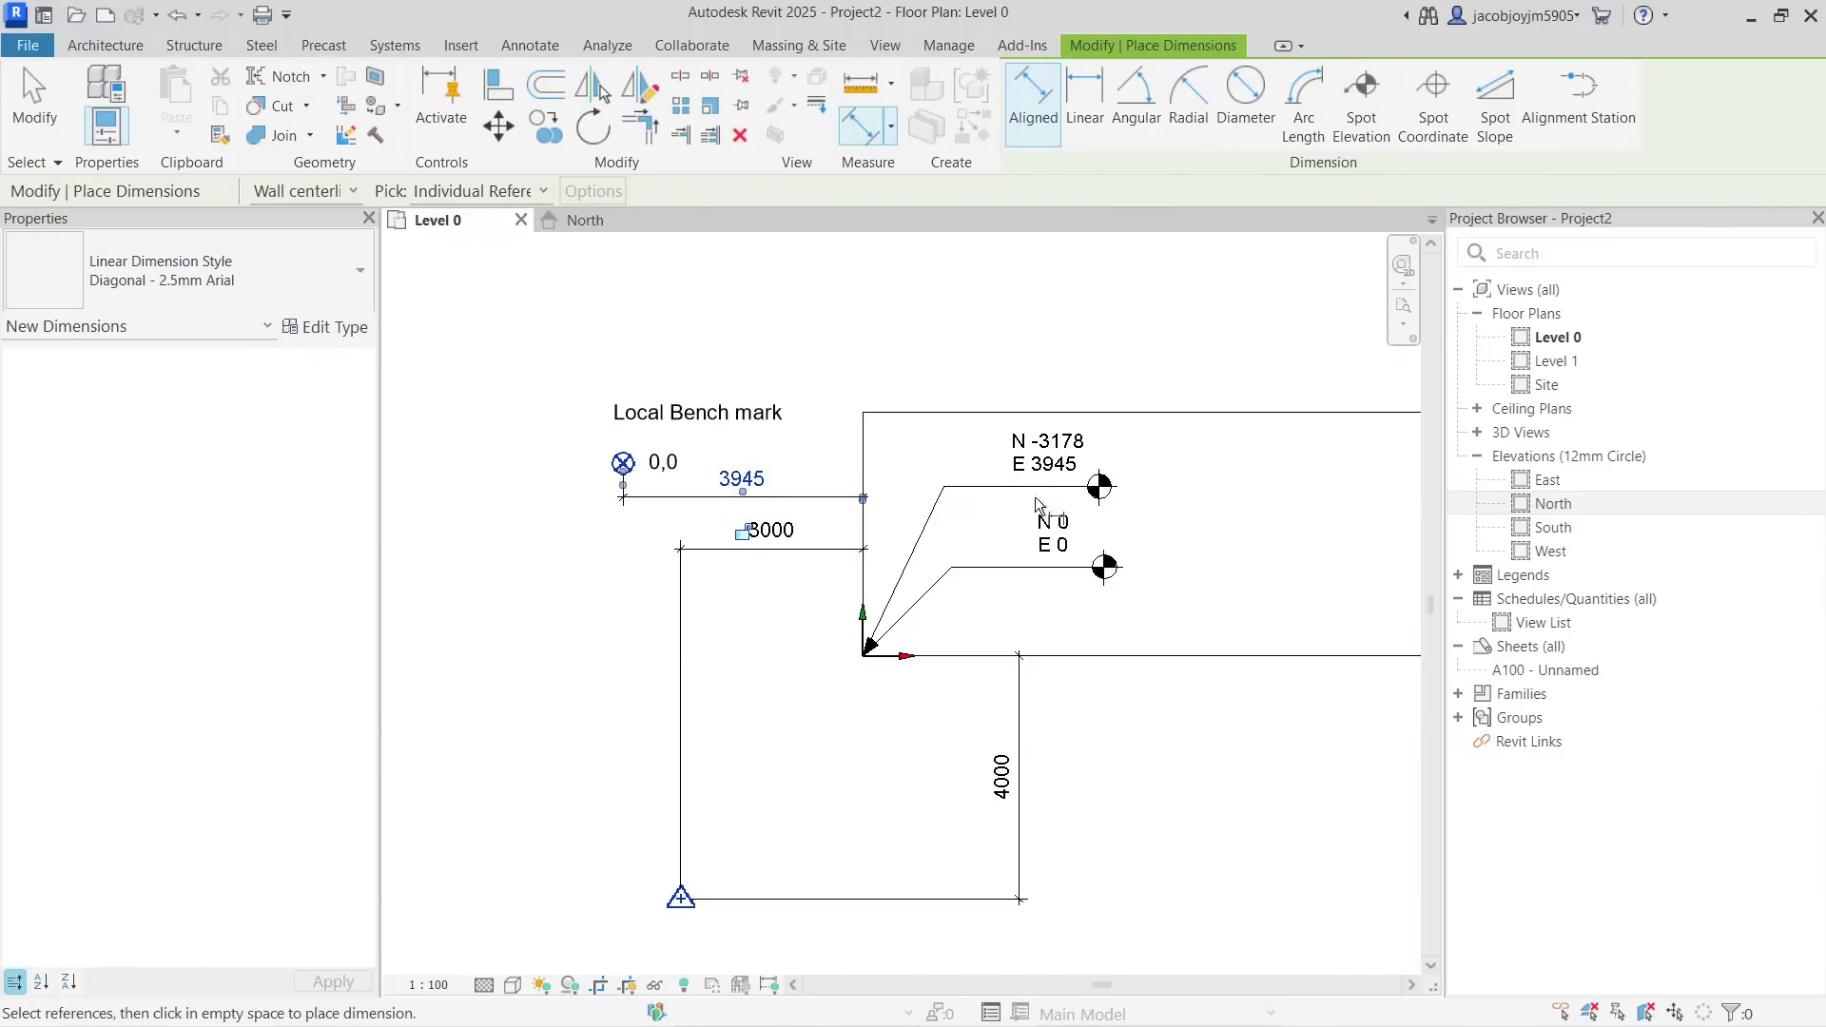
# Dimension the vertical distance between the rectangle's south edge and the project base point, placing it west of the benchmark.
pyautogui.click(937, 656)
pyautogui.click(623, 463)
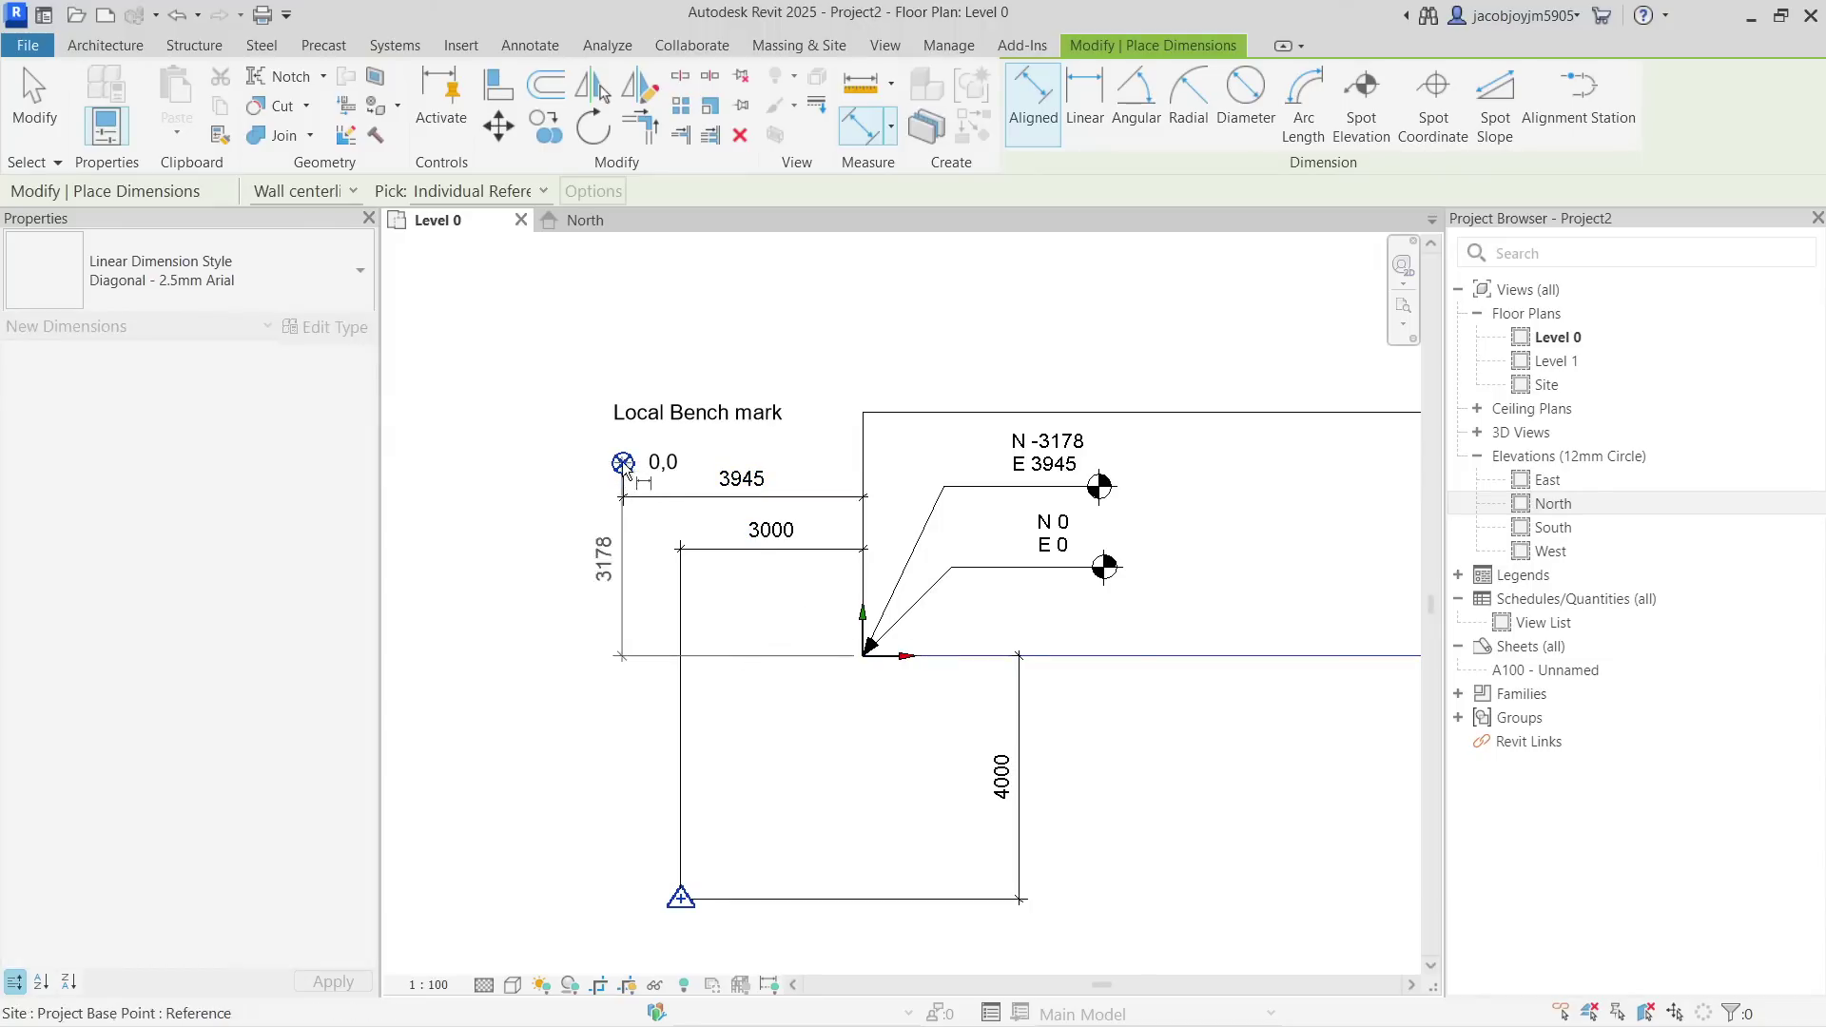
pyautogui.click(582, 538)
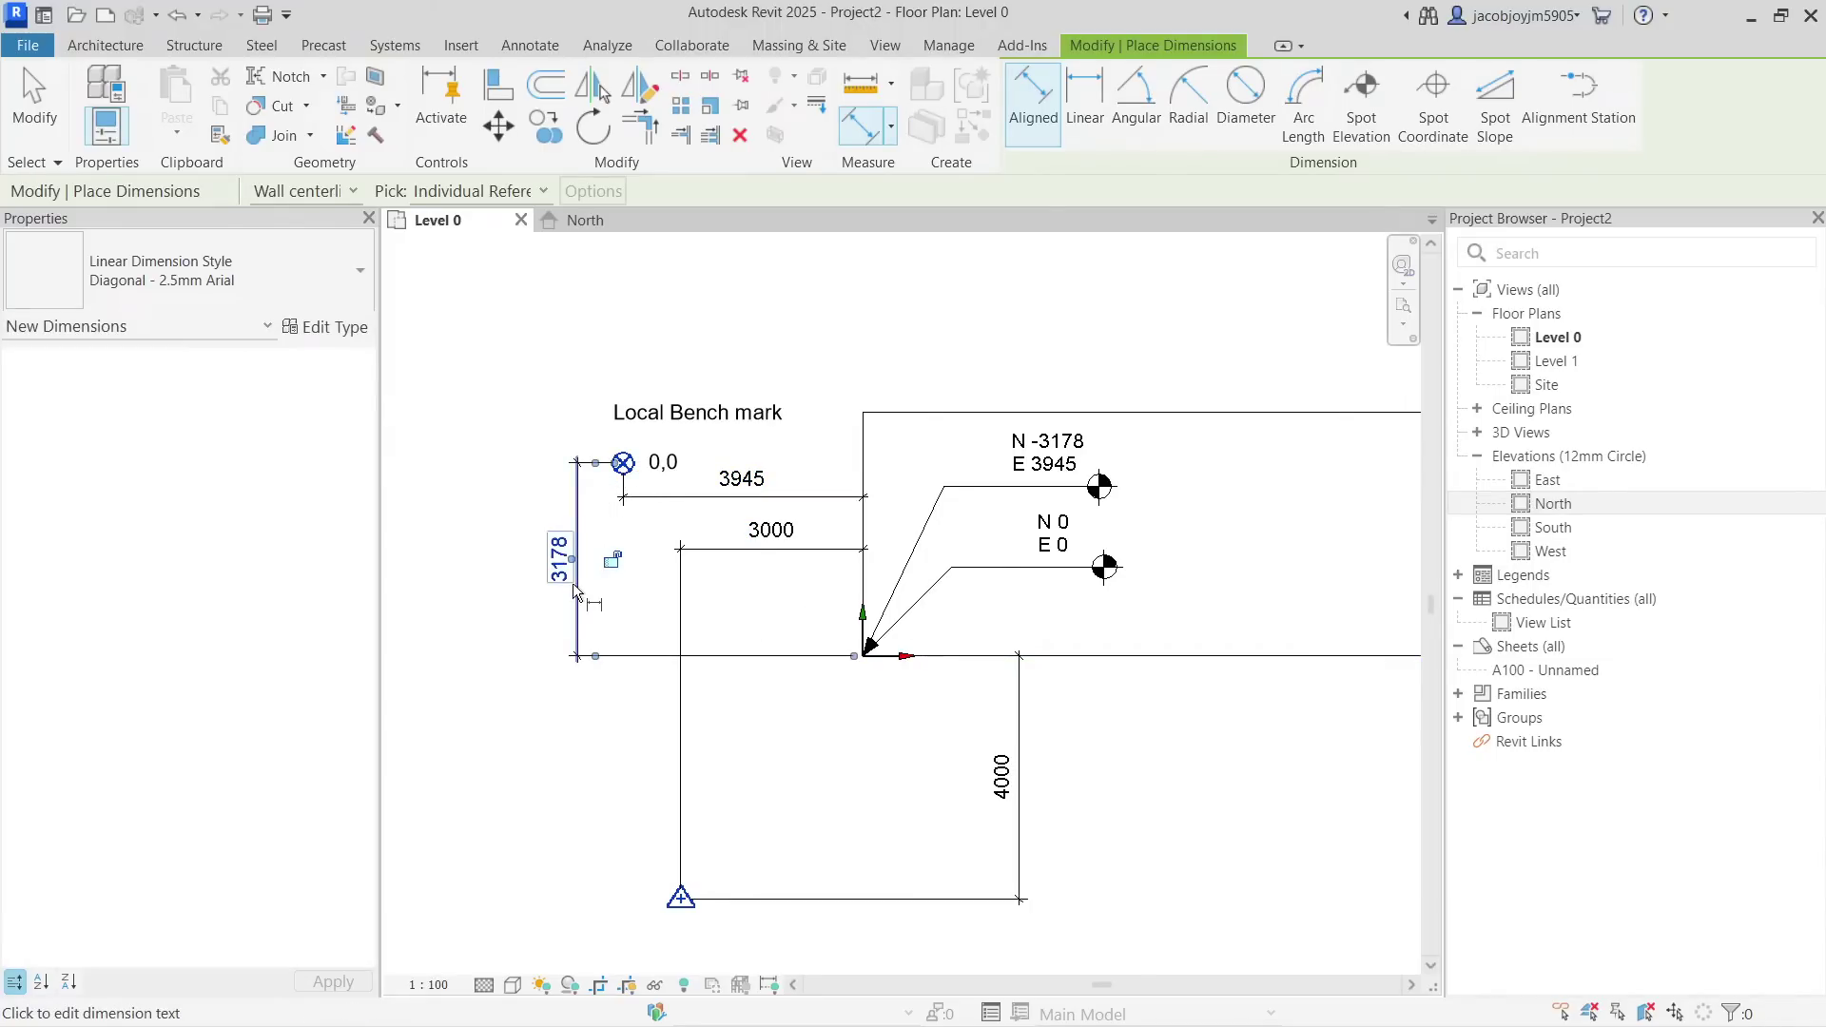
pyautogui.press('Escape')
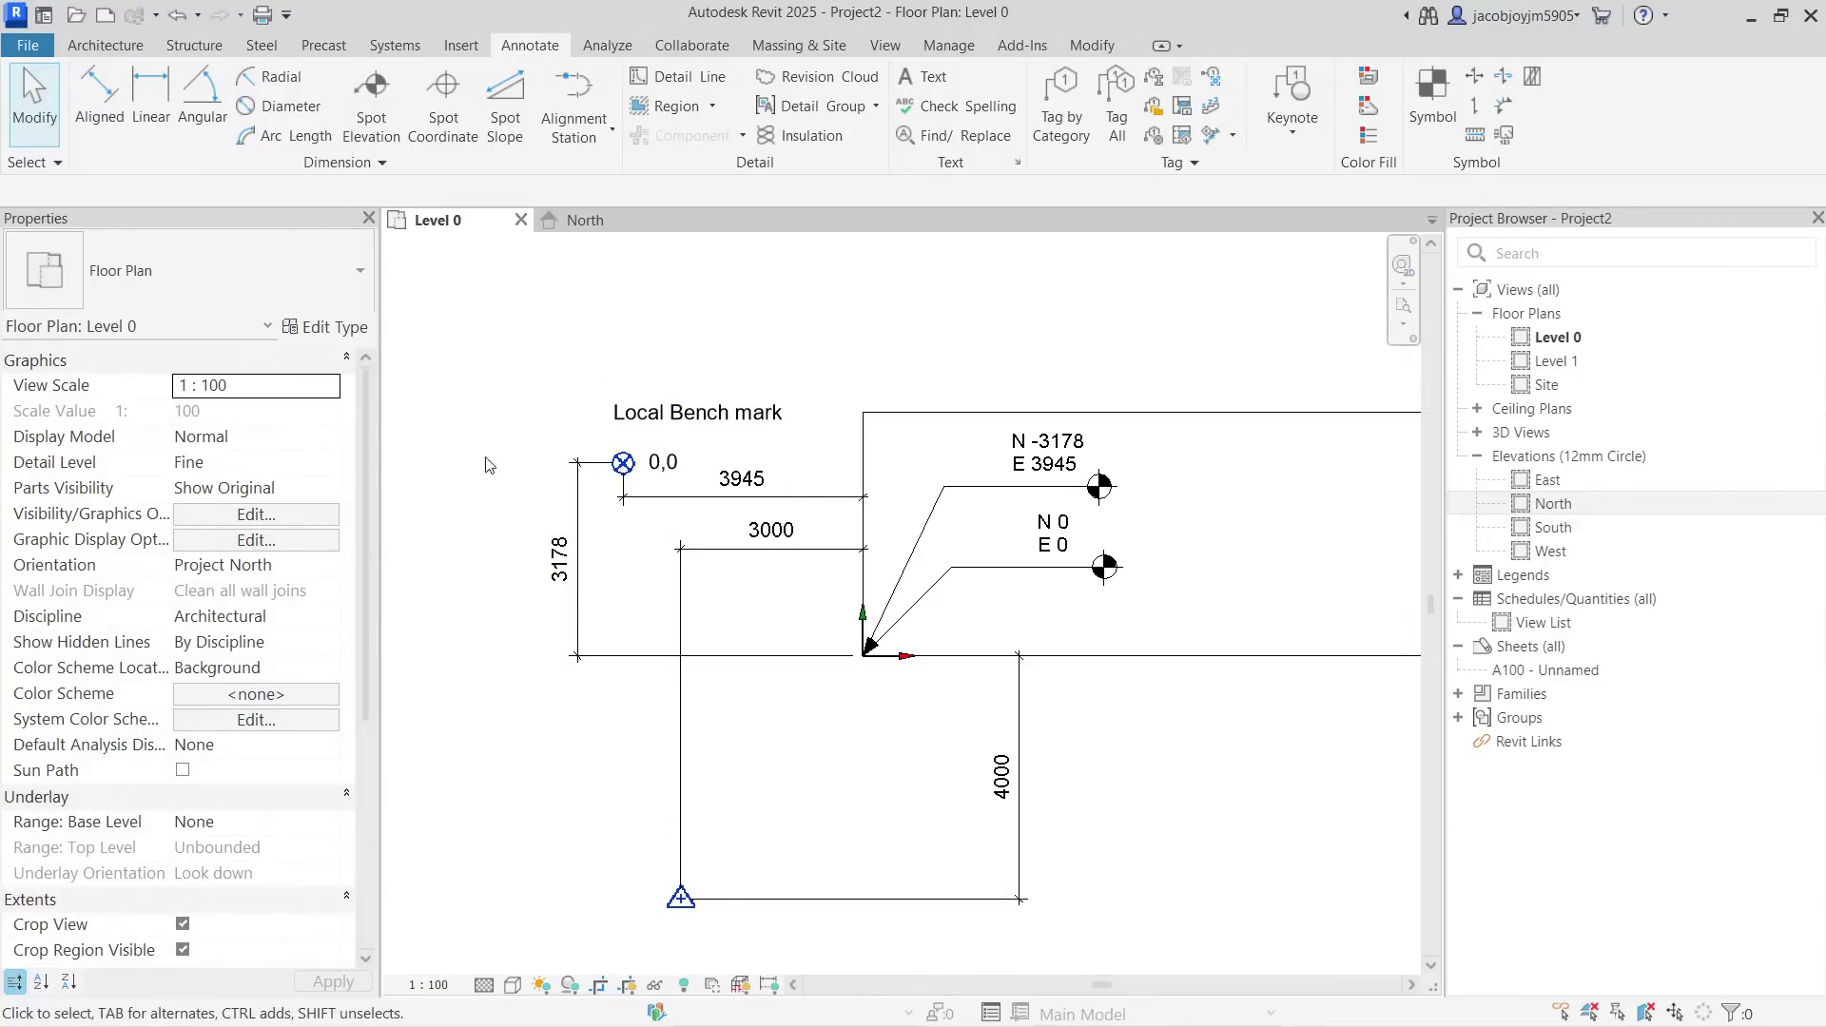
# Create a similar Horizontal 3 spot coordinate at the rectangle's southwest corner, with its text outside, below and left of the corner.
pyautogui.click(1021, 480)
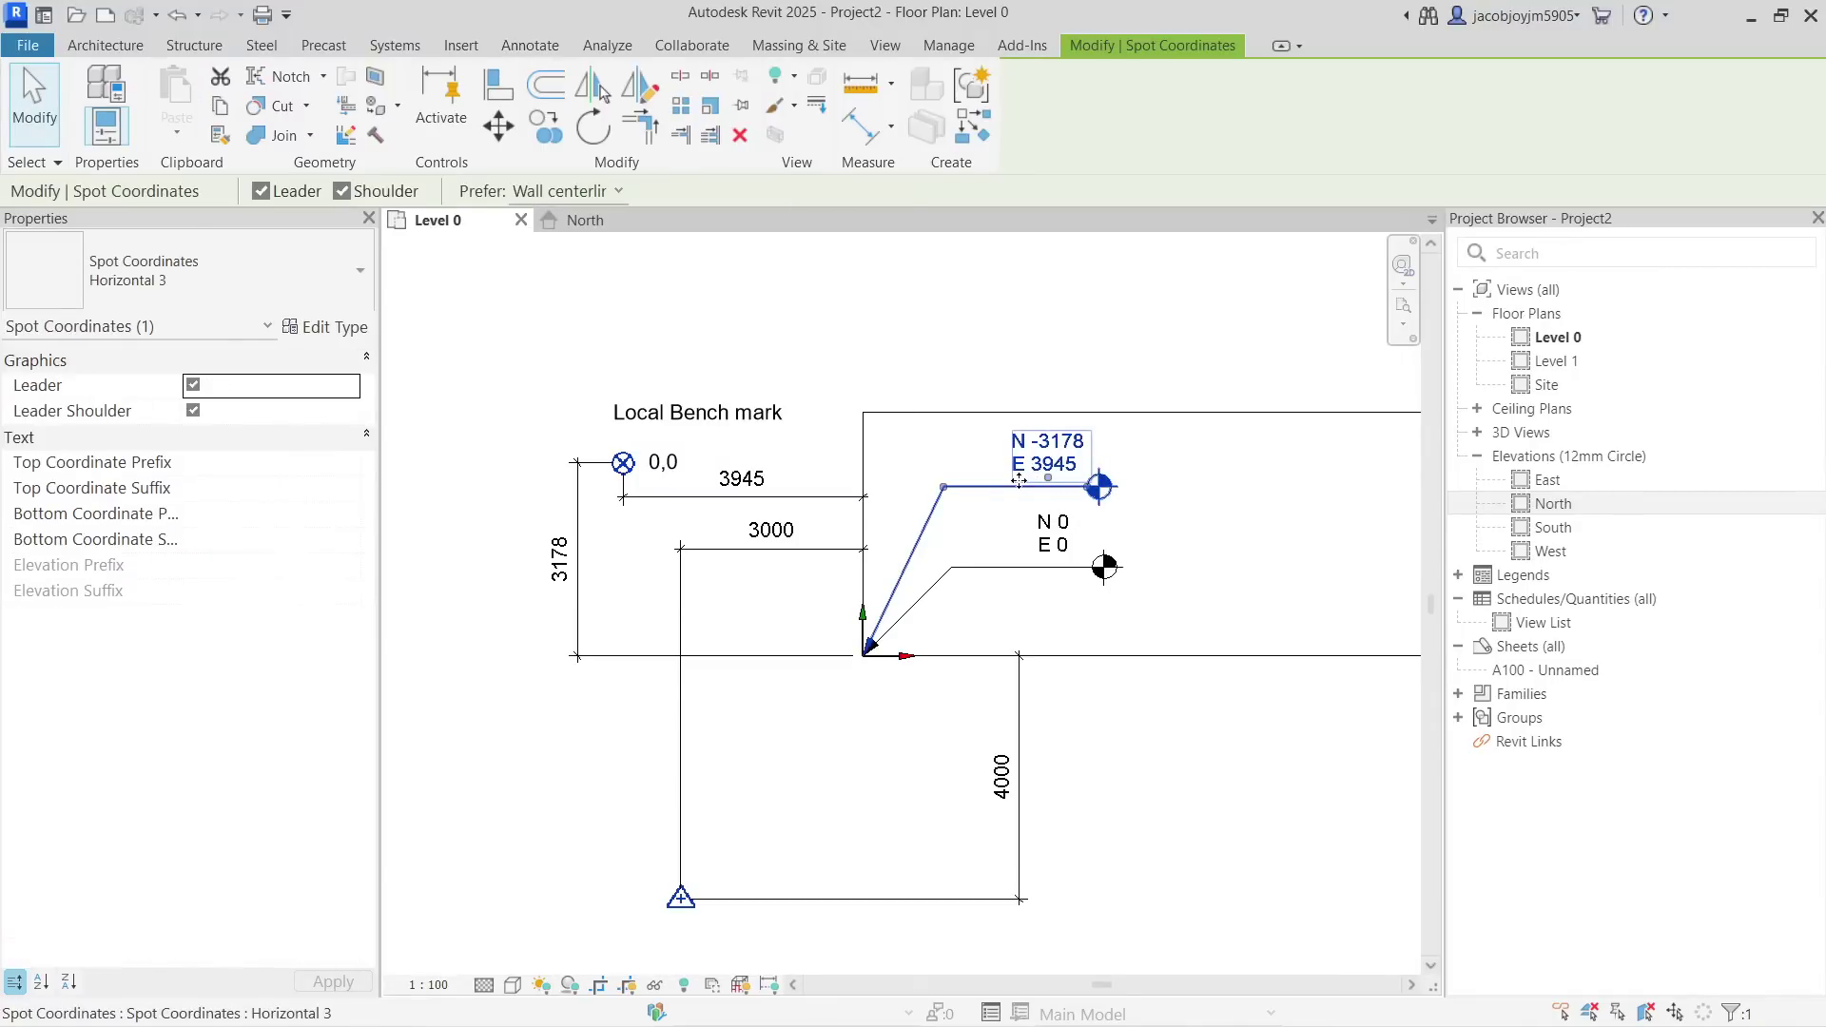
pyautogui.moveTo(992, 492)
pyautogui.mouseDown()
pyautogui.moveTo(966, 403)
pyautogui.moveTo(976, 495)
pyautogui.mouseUp()
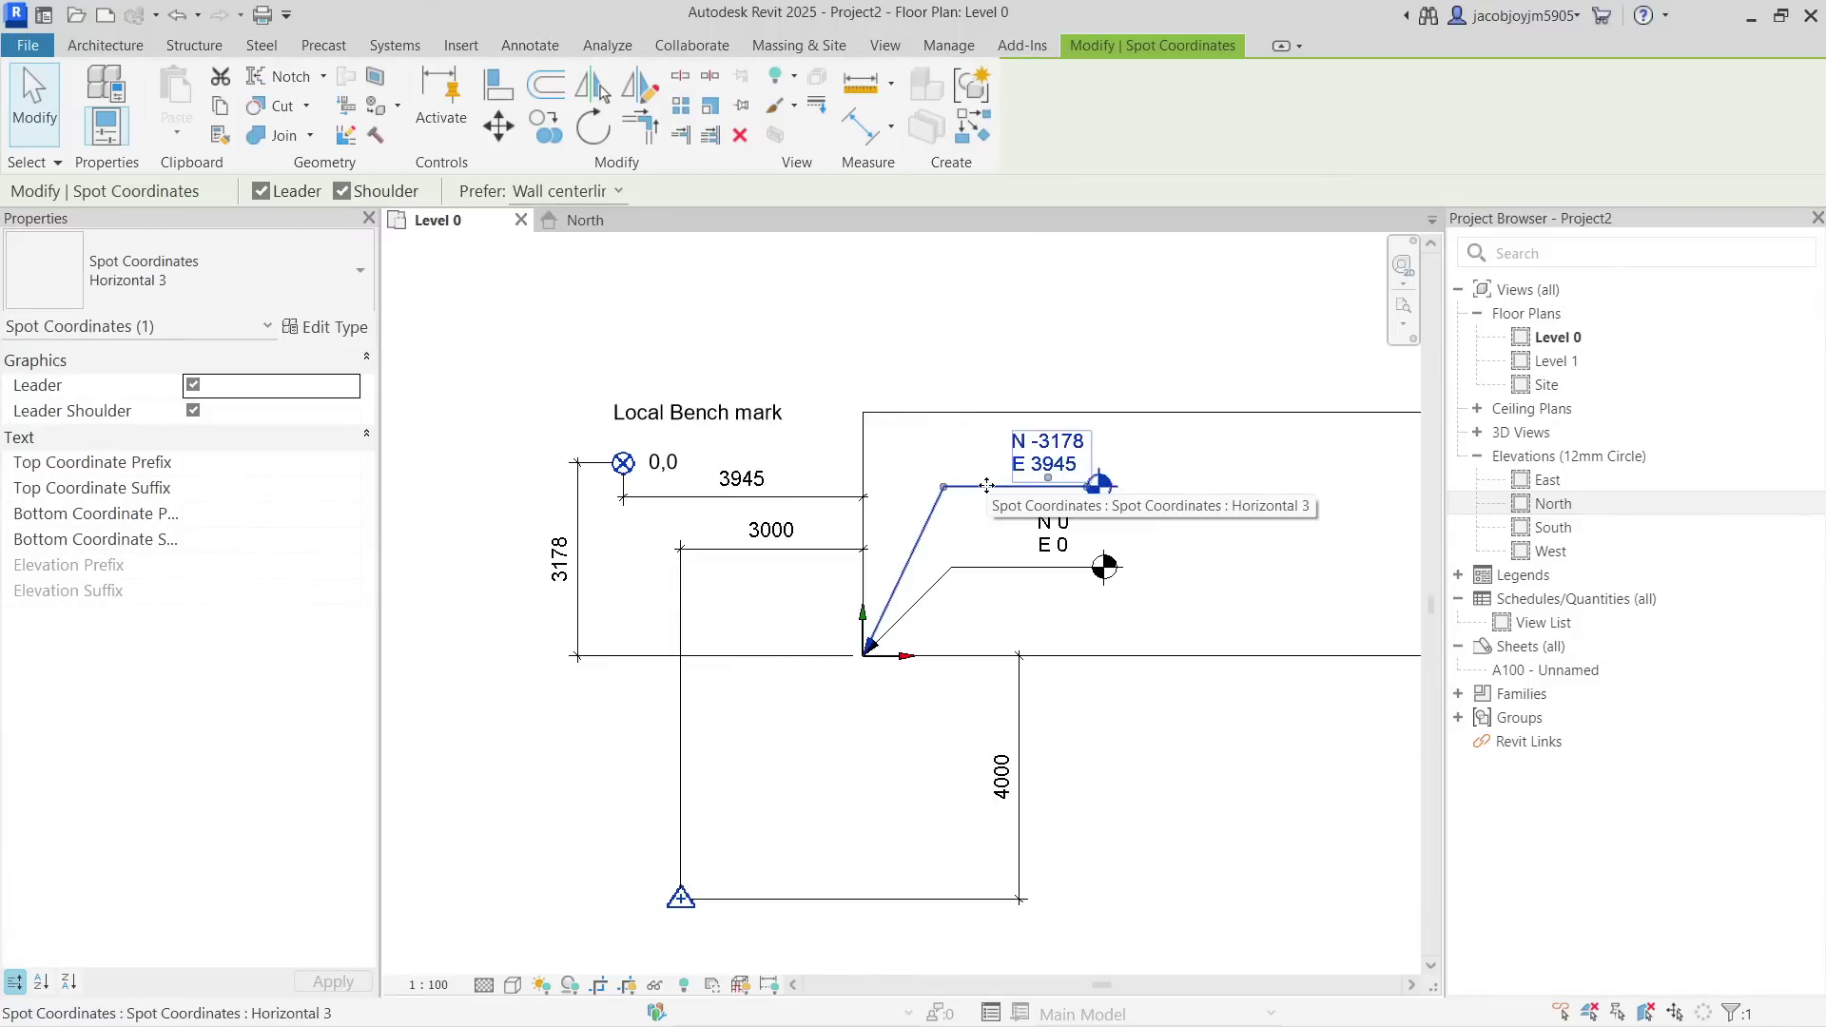
pyautogui.press('c')
pyautogui.press('s')
pyautogui.click(862, 655)
pyautogui.click(754, 771)
pyautogui.press('Escape')
# Change the upper spot coordinate inside the rectangle to the Horizontal 2 type.
pyautogui.click(1071, 487)
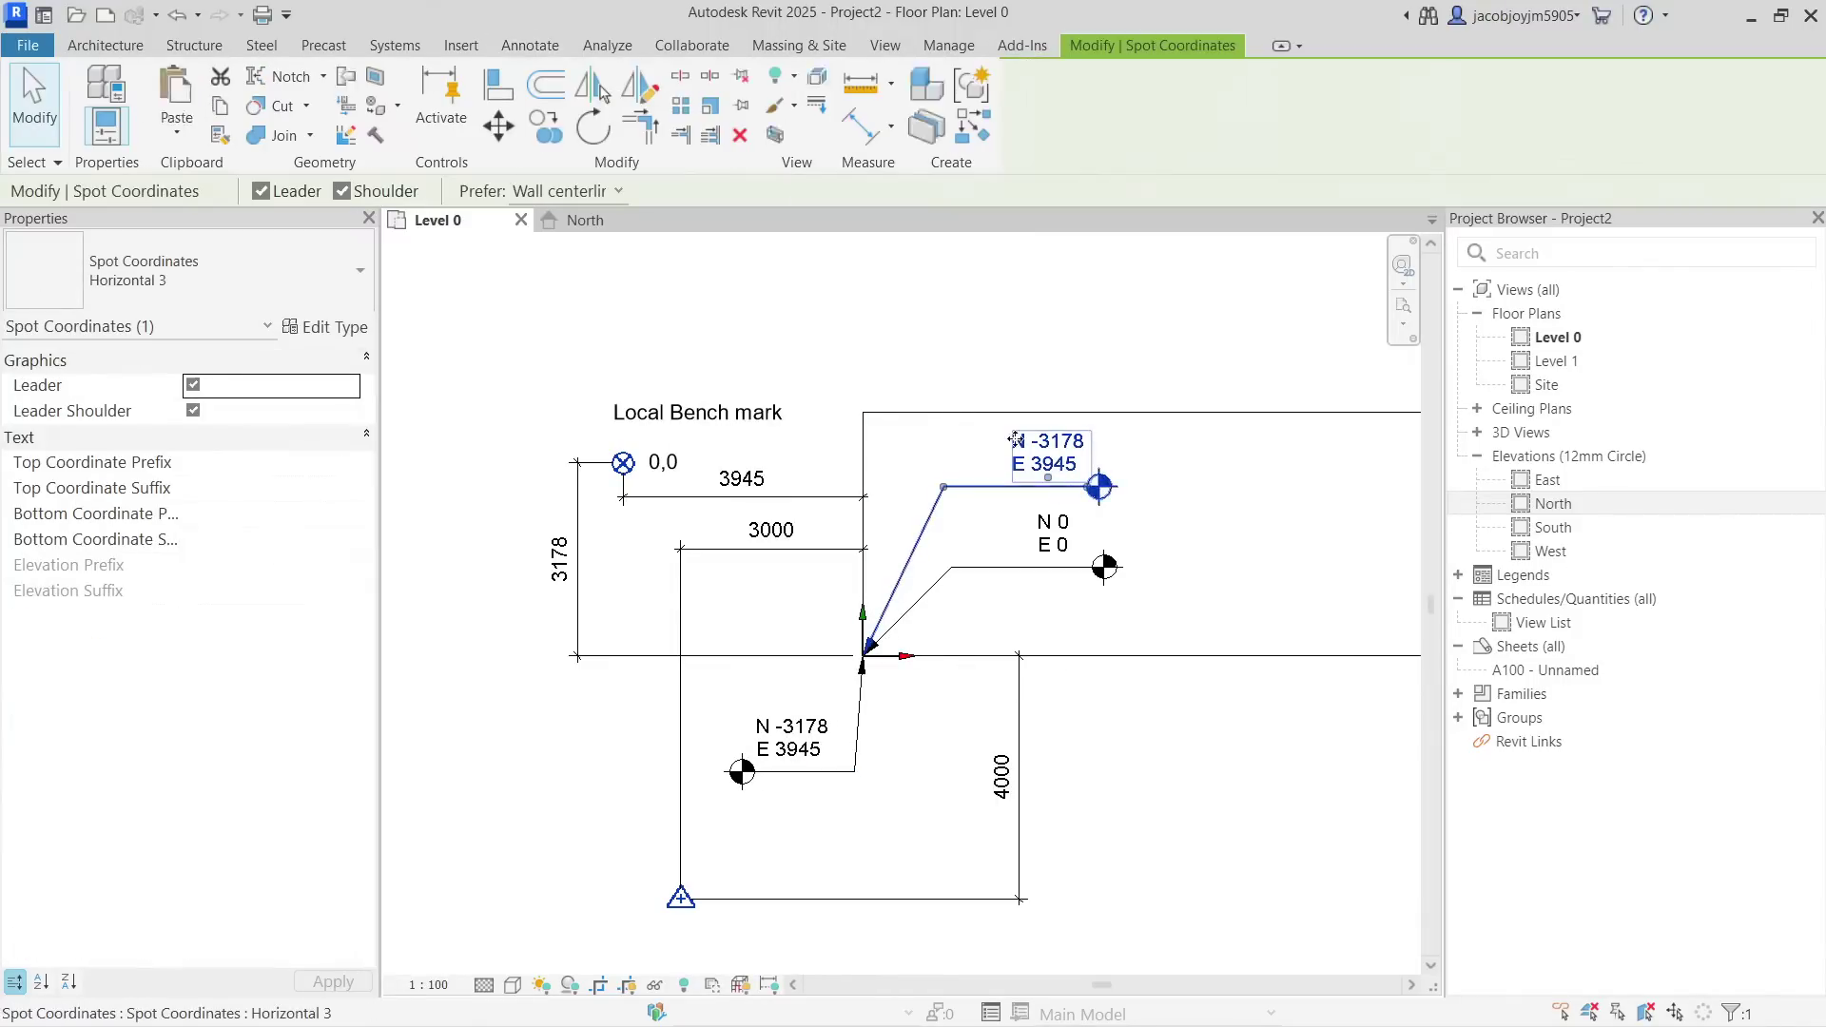
pyautogui.click(195, 276)
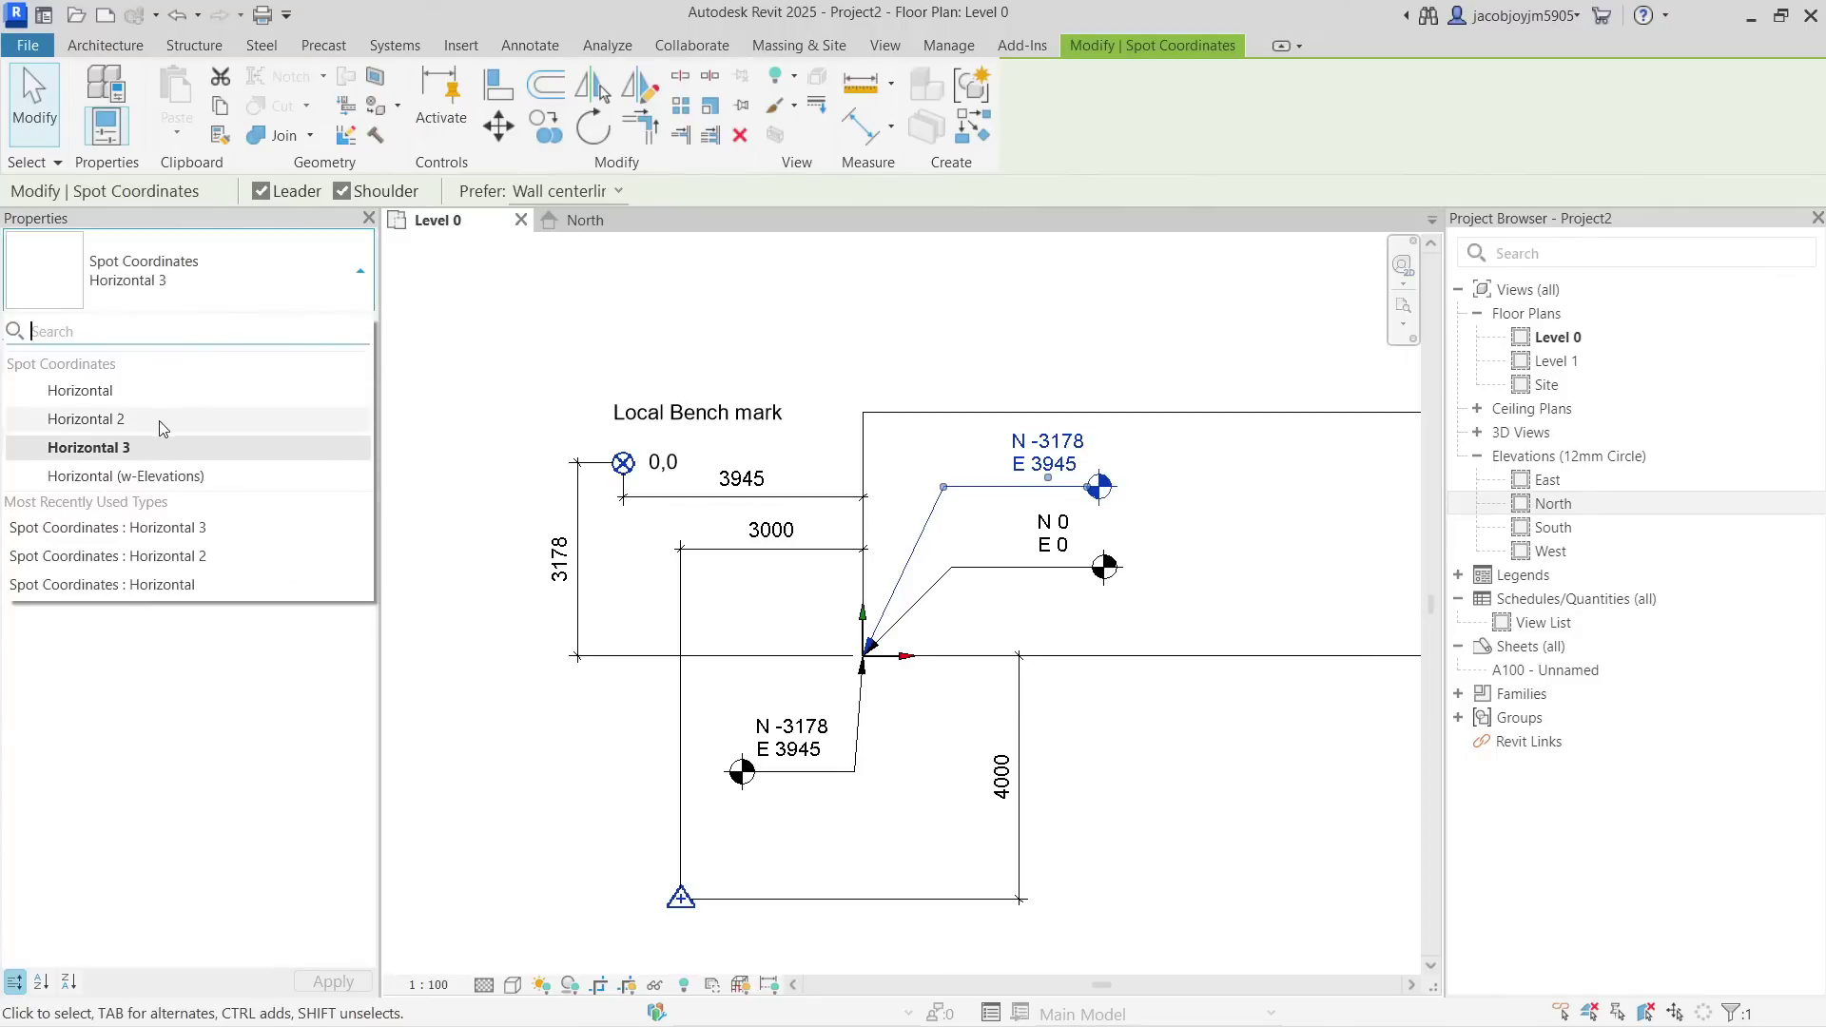
pyautogui.click(105, 415)
pyautogui.click(1120, 342)
# Compare the three spot coordinates at the southwest corner with the dimensions to the survey point and project base point.
pyautogui.click(1049, 468)
pyautogui.click(1062, 547)
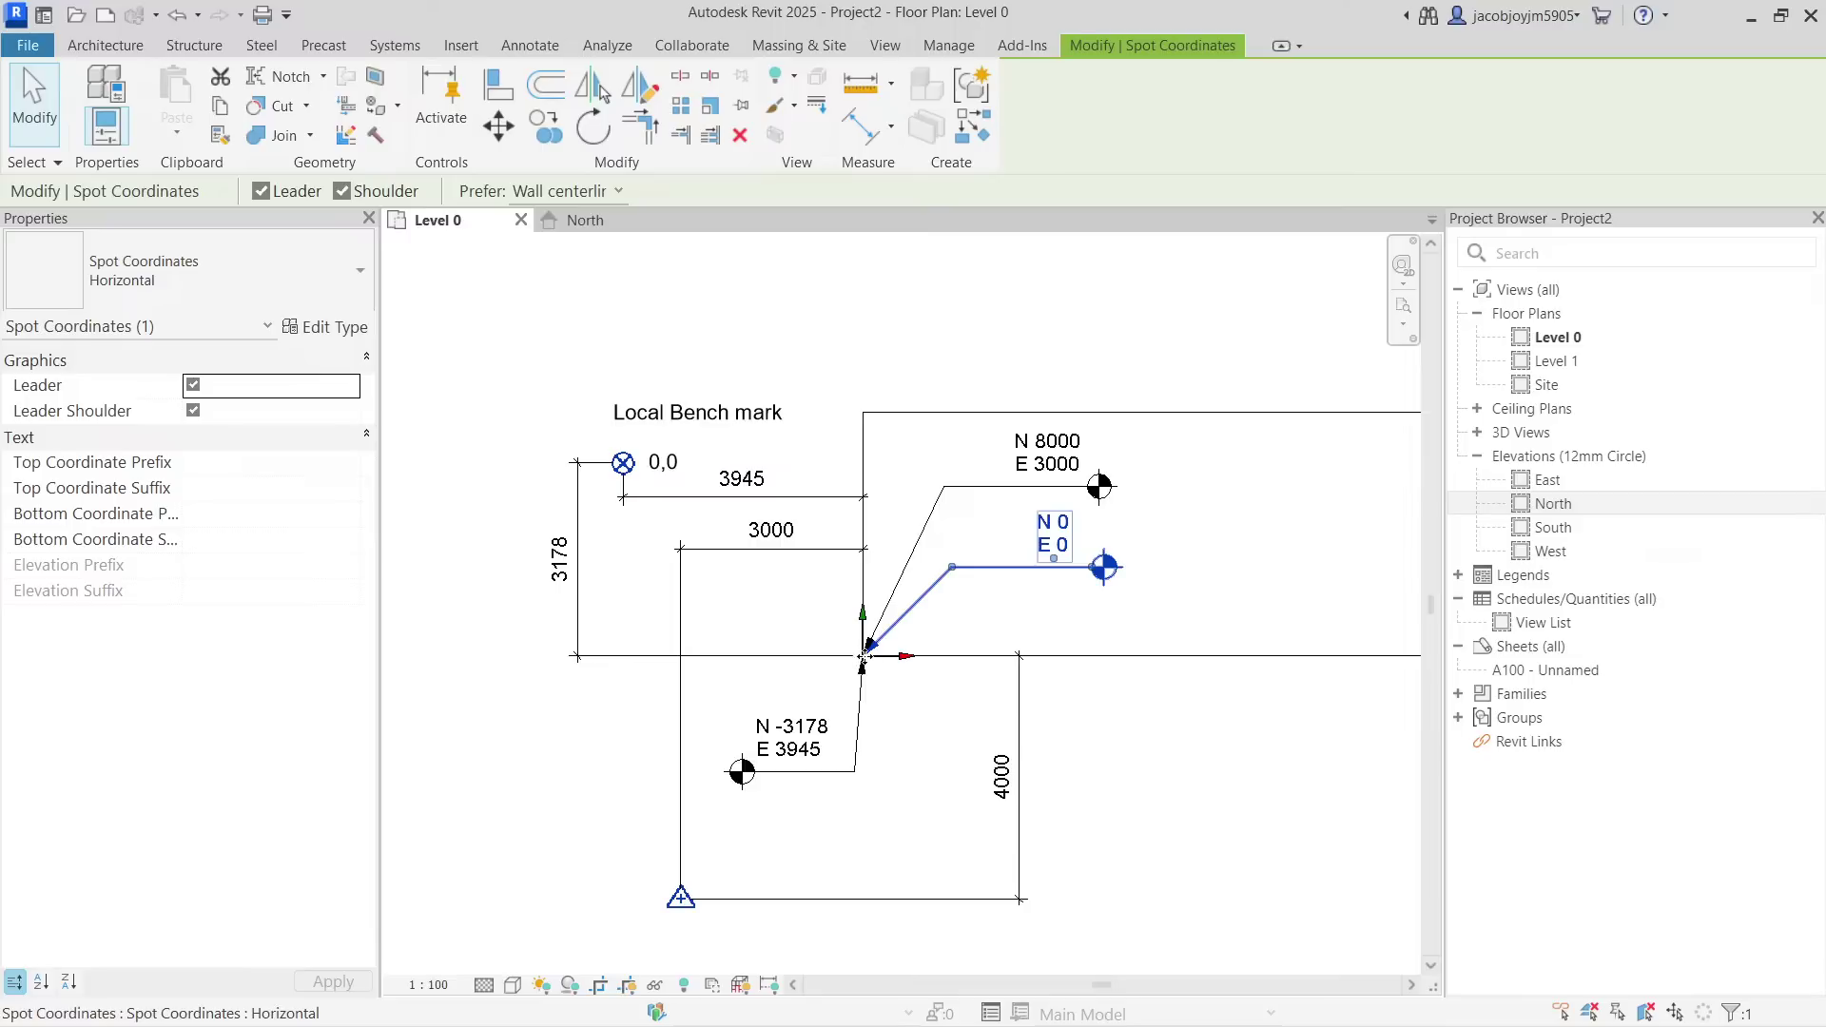
pyautogui.press('Escape')
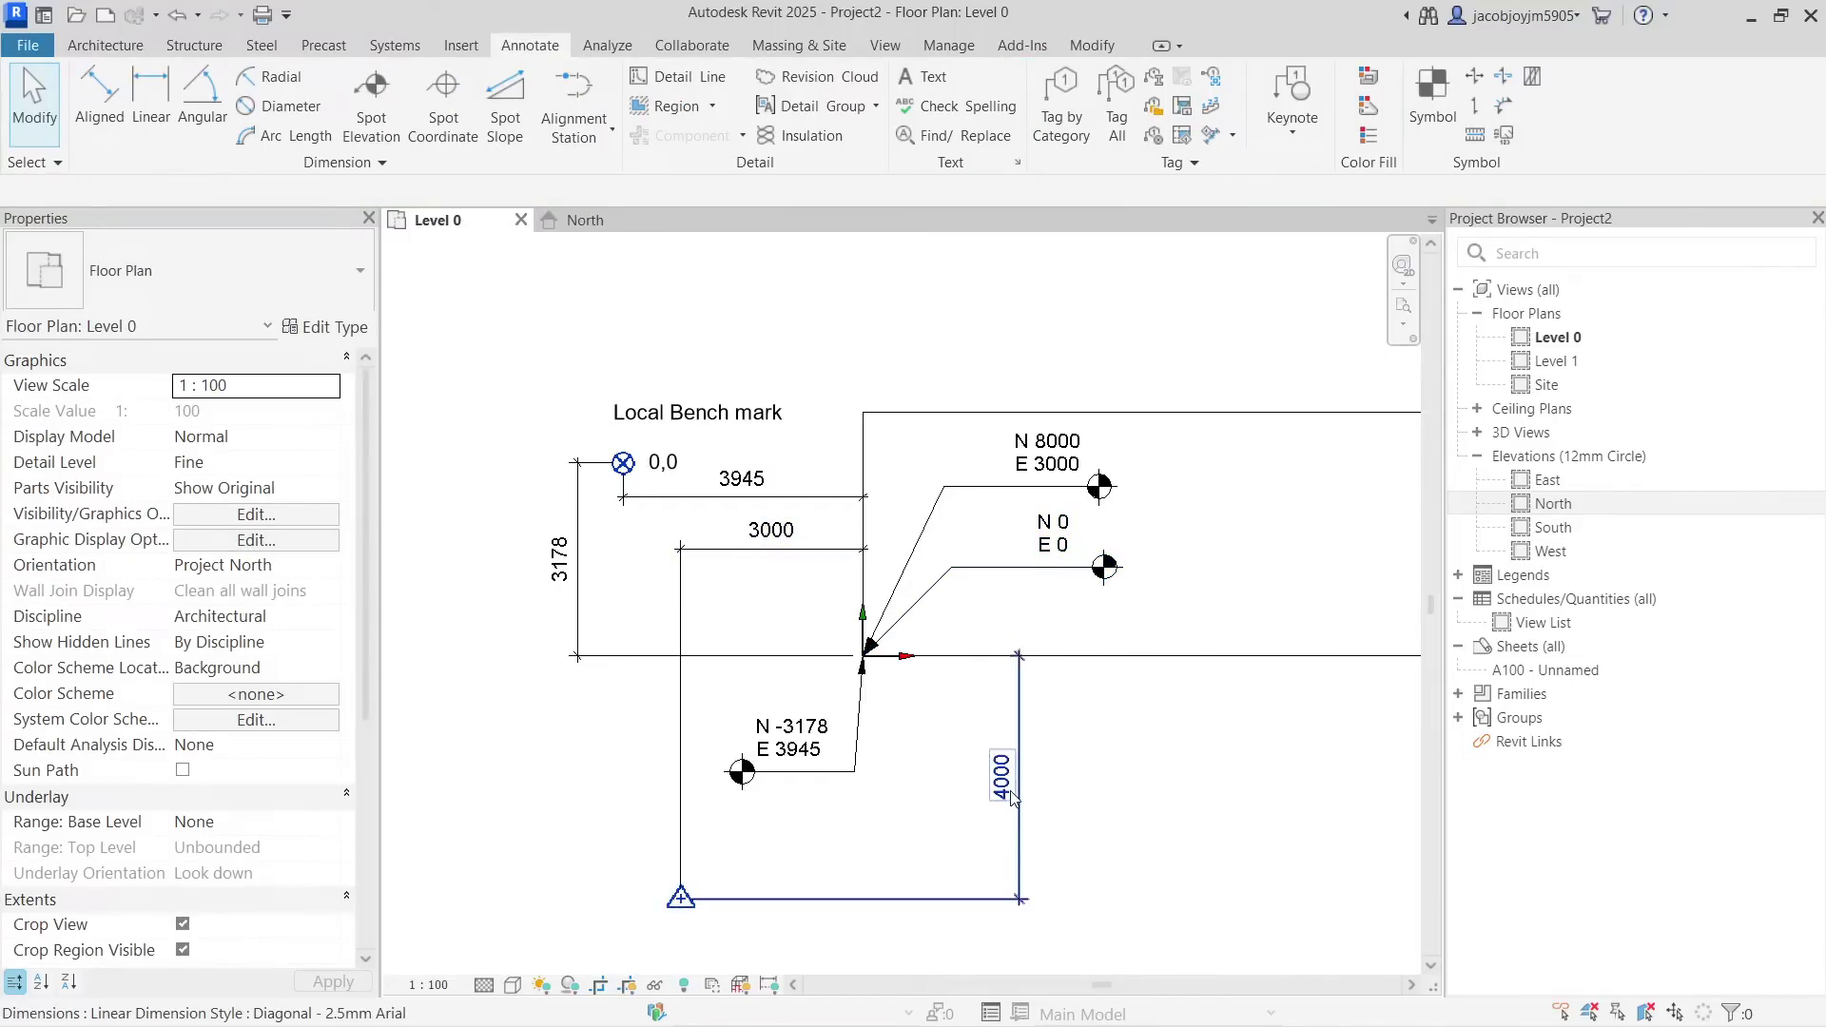
pyautogui.click(1093, 487)
pyautogui.press('Escape')
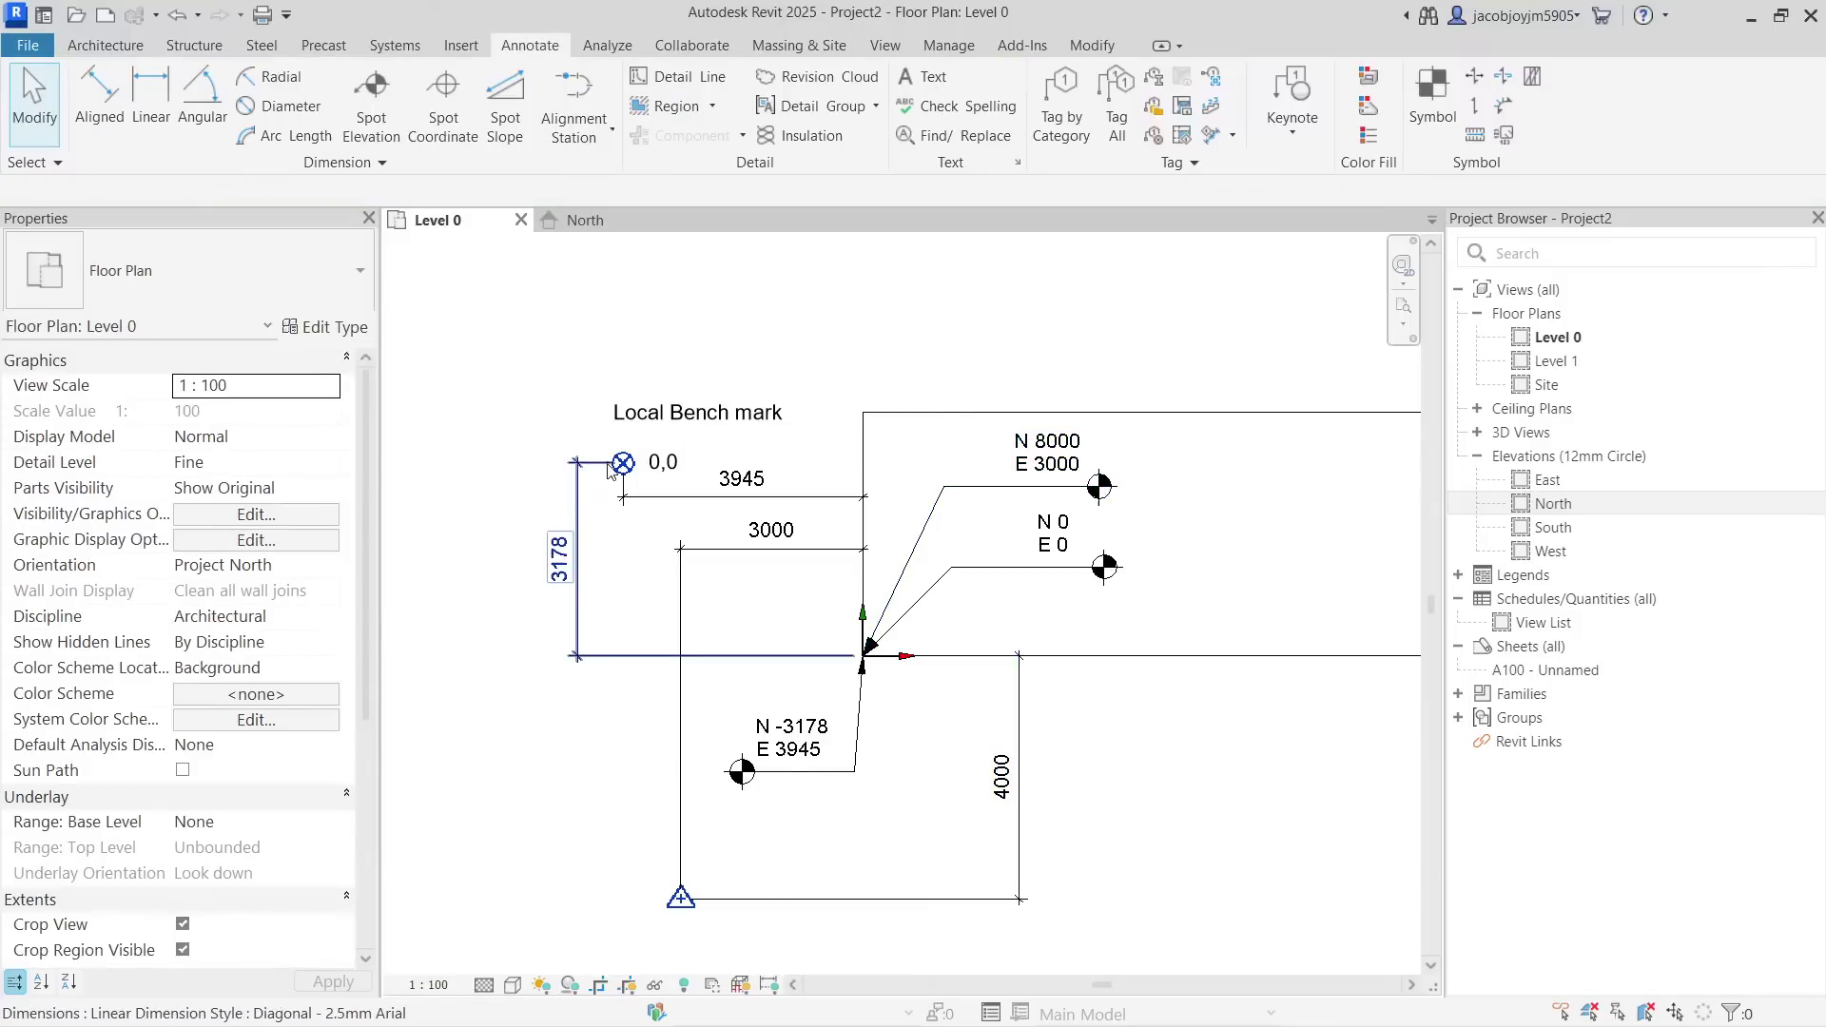
pyautogui.click(569, 582)
pyautogui.click(743, 481)
pyautogui.click(777, 774)
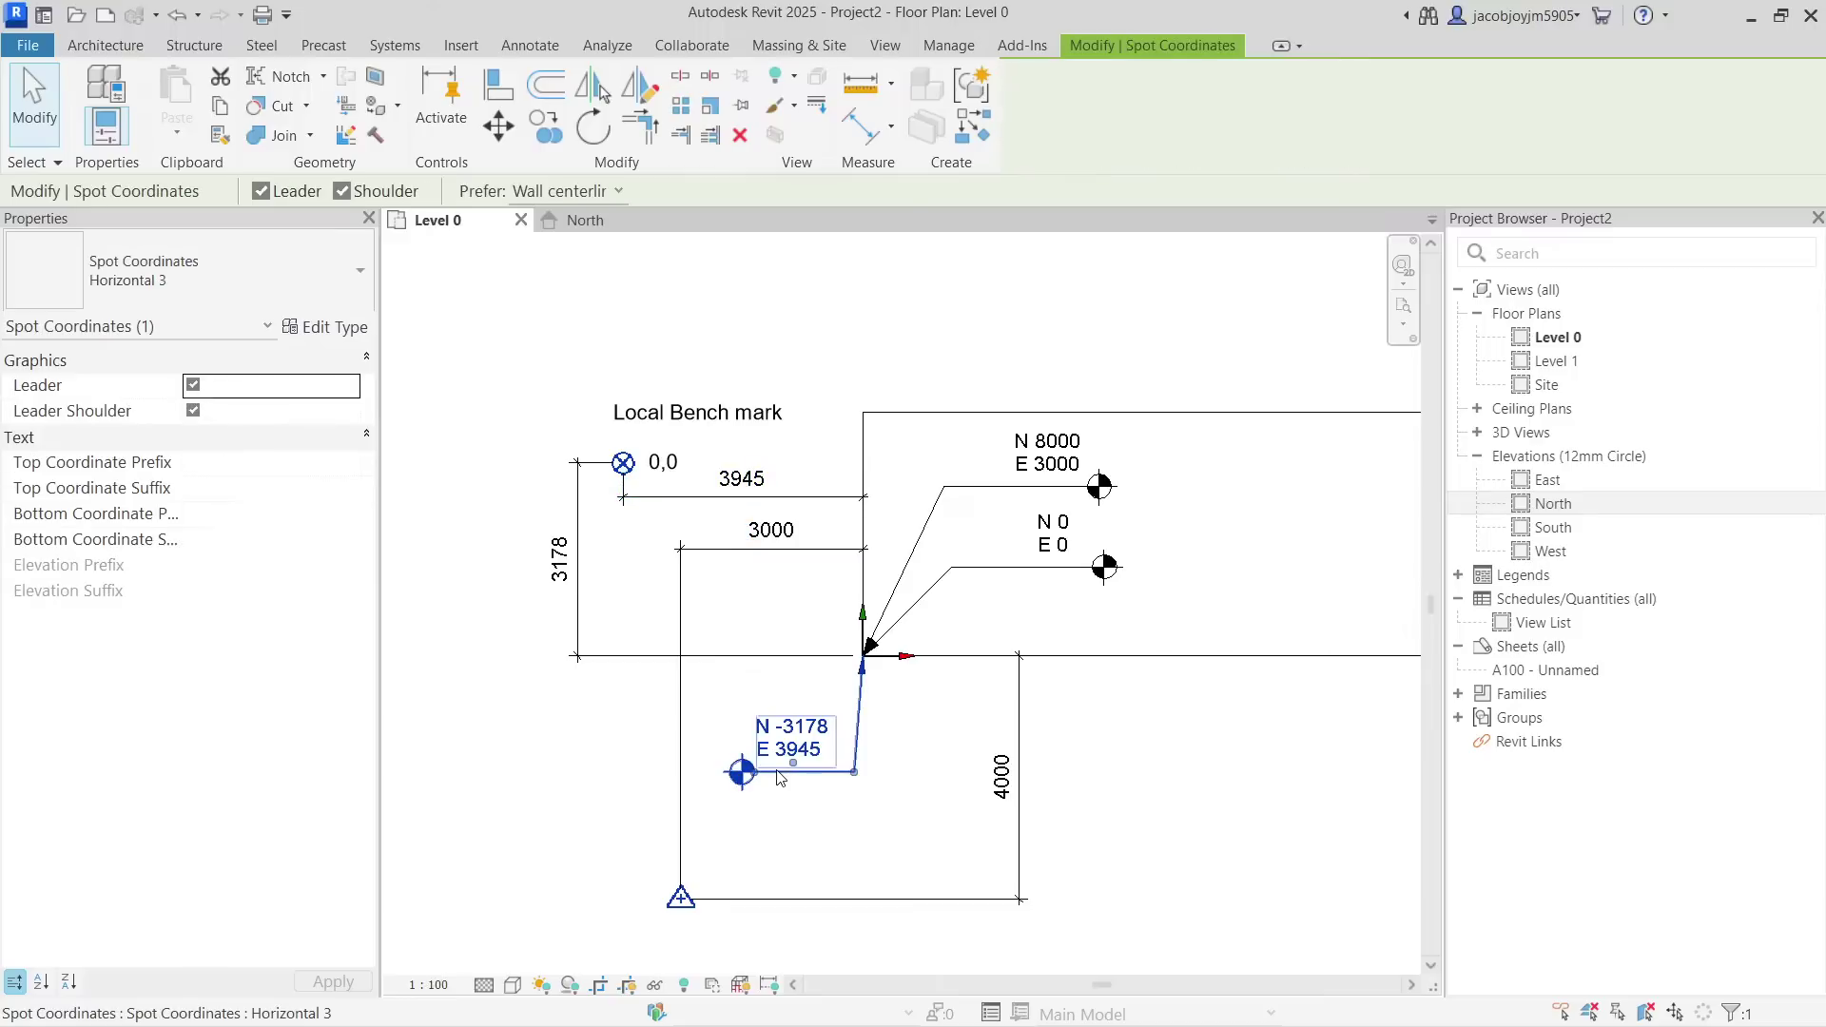
pyautogui.press('Escape')
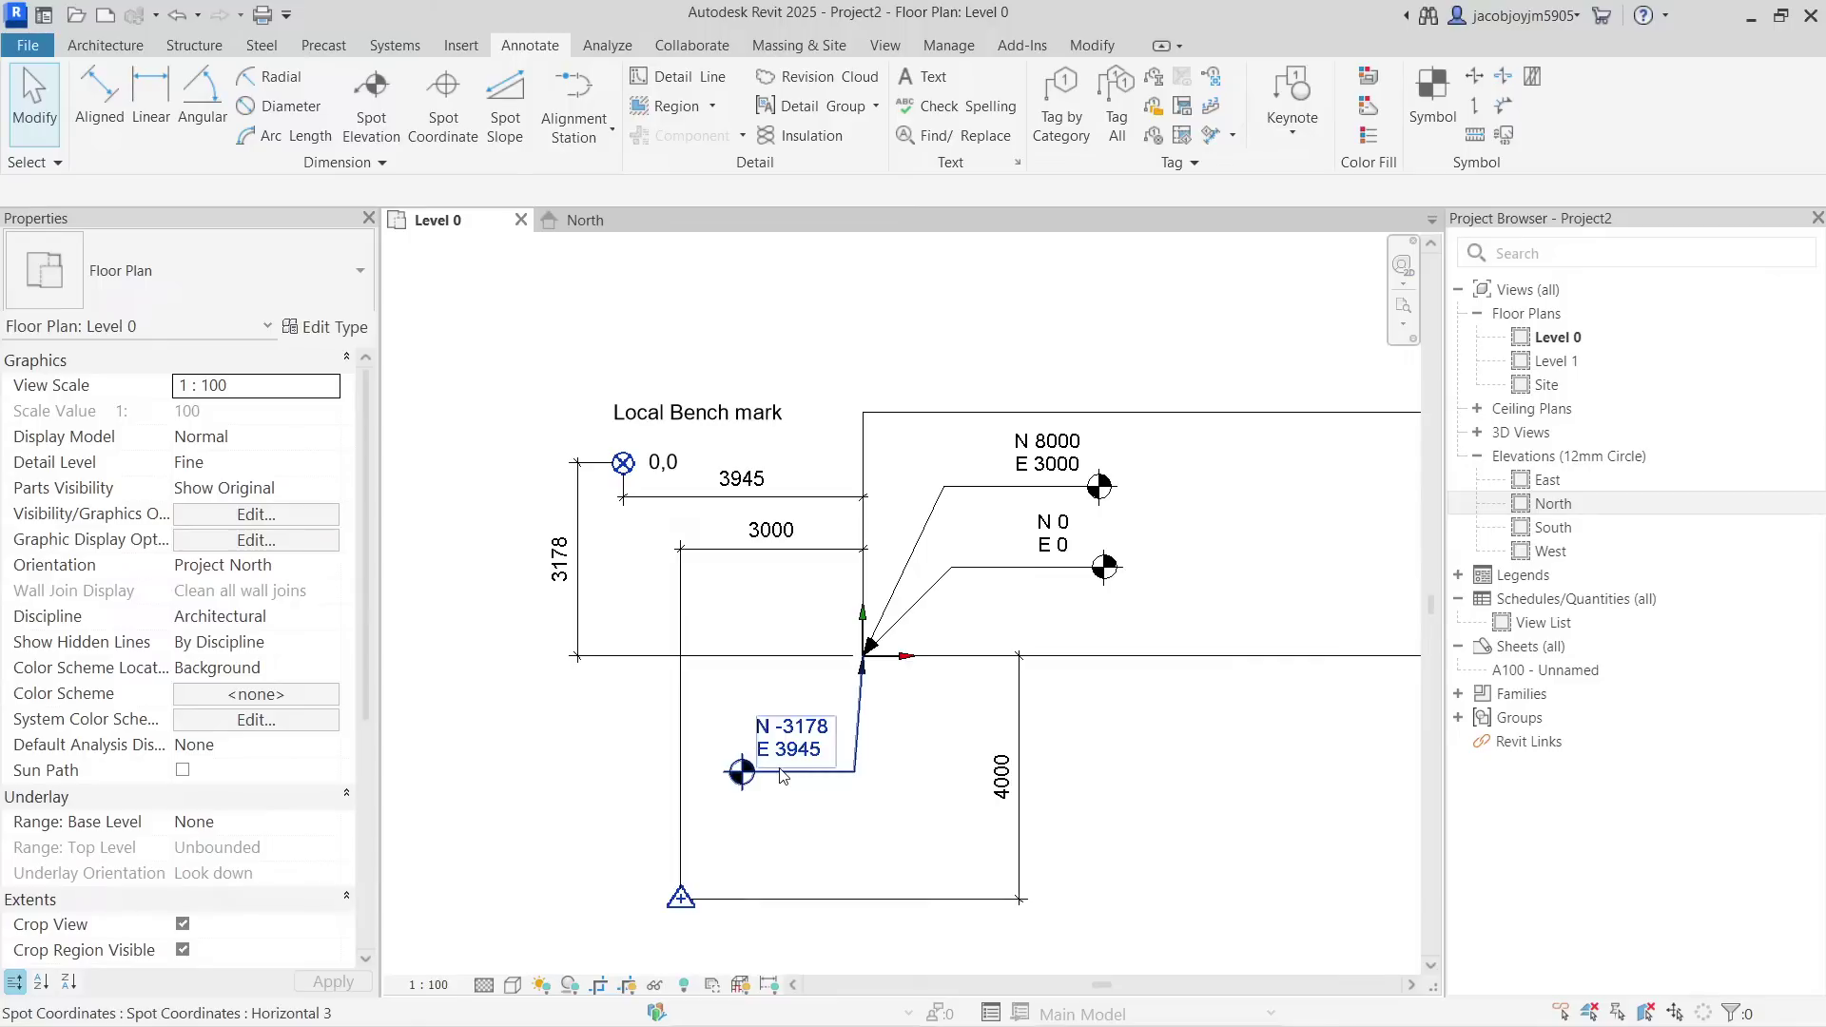
pyautogui.press('Escape')
pyautogui.moveTo(839, 595); pyautogui.dragTo(946, 692)
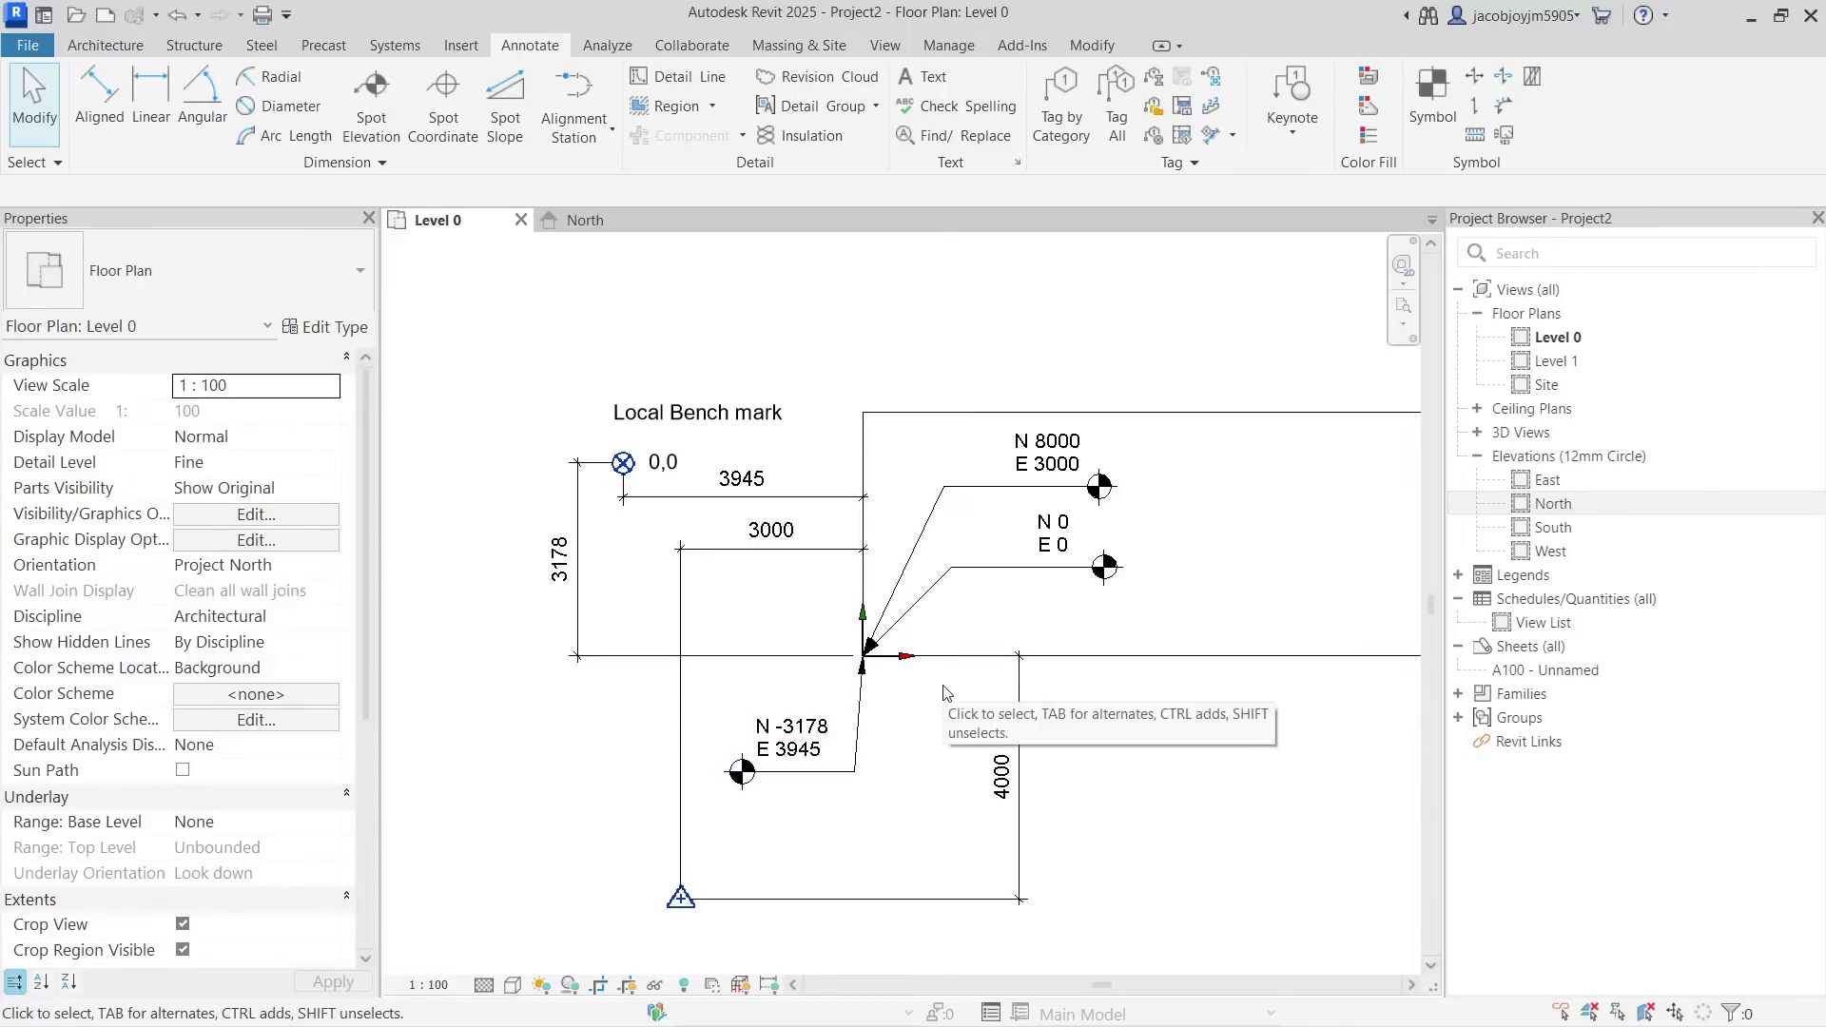
# Check the shared site coordinates of the survey point and the project base point.
pyautogui.click(679, 903)
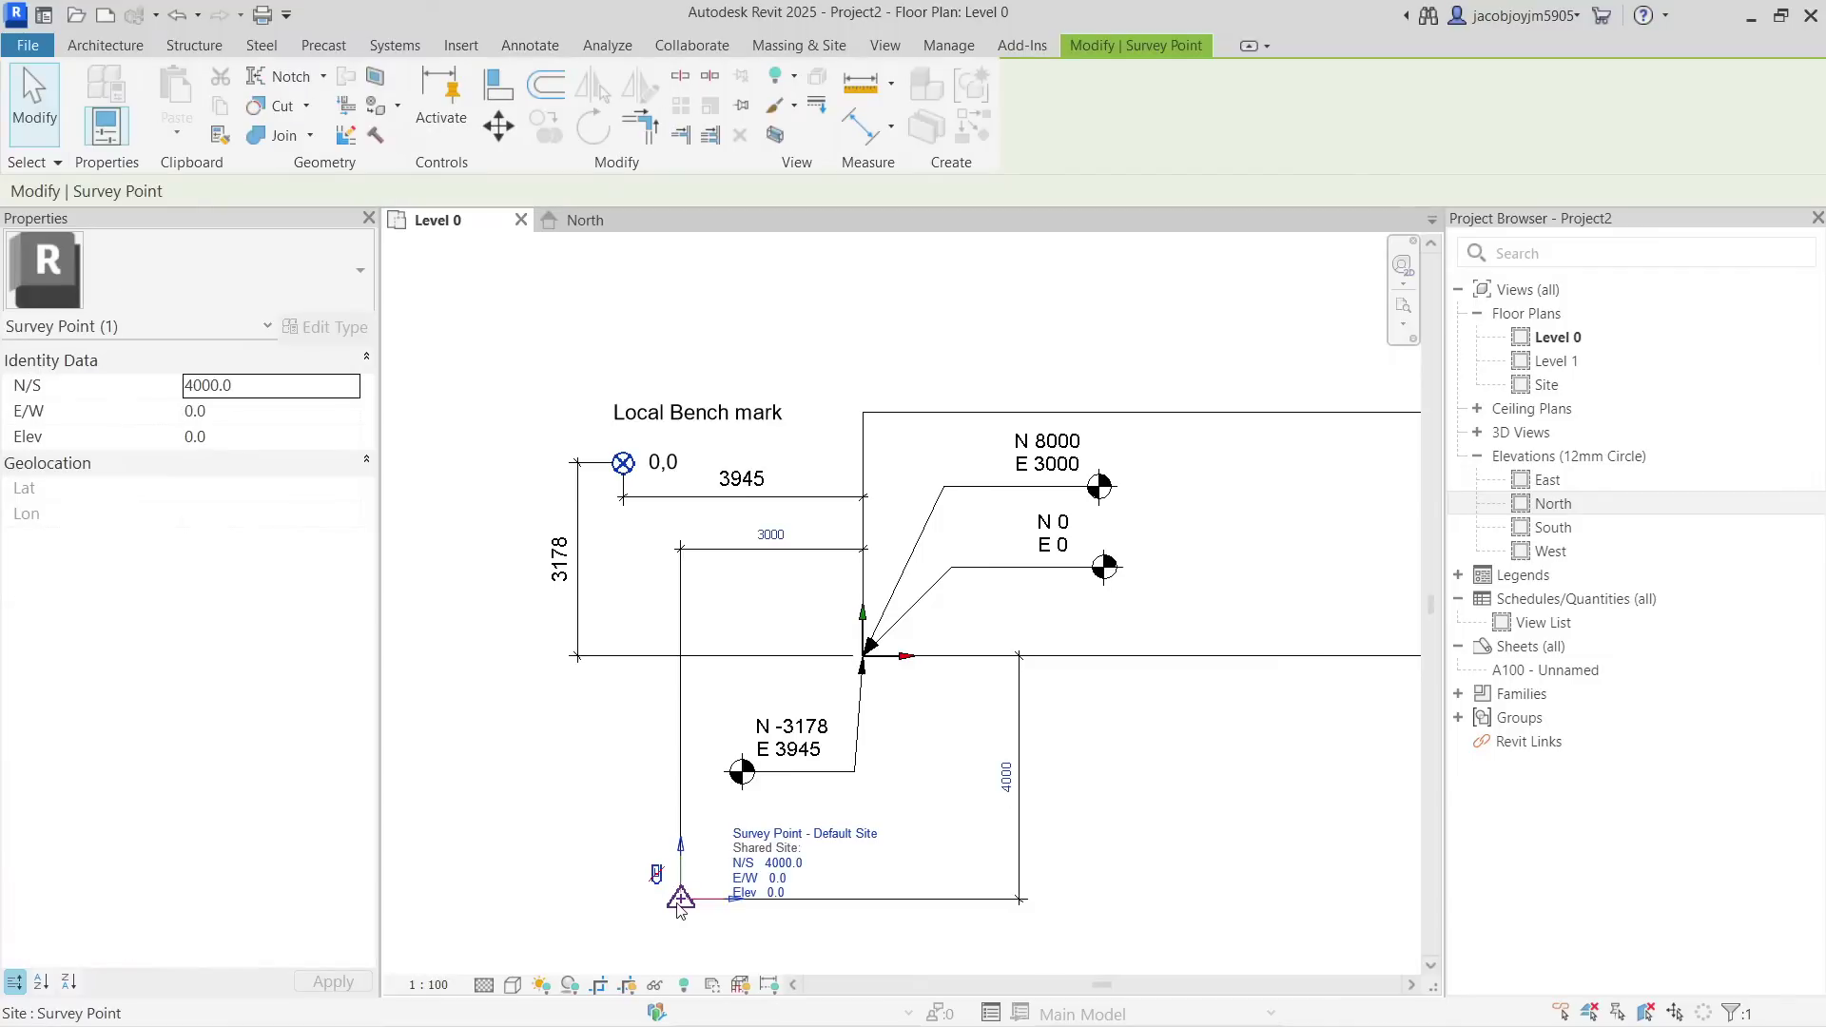
pyautogui.click(624, 464)
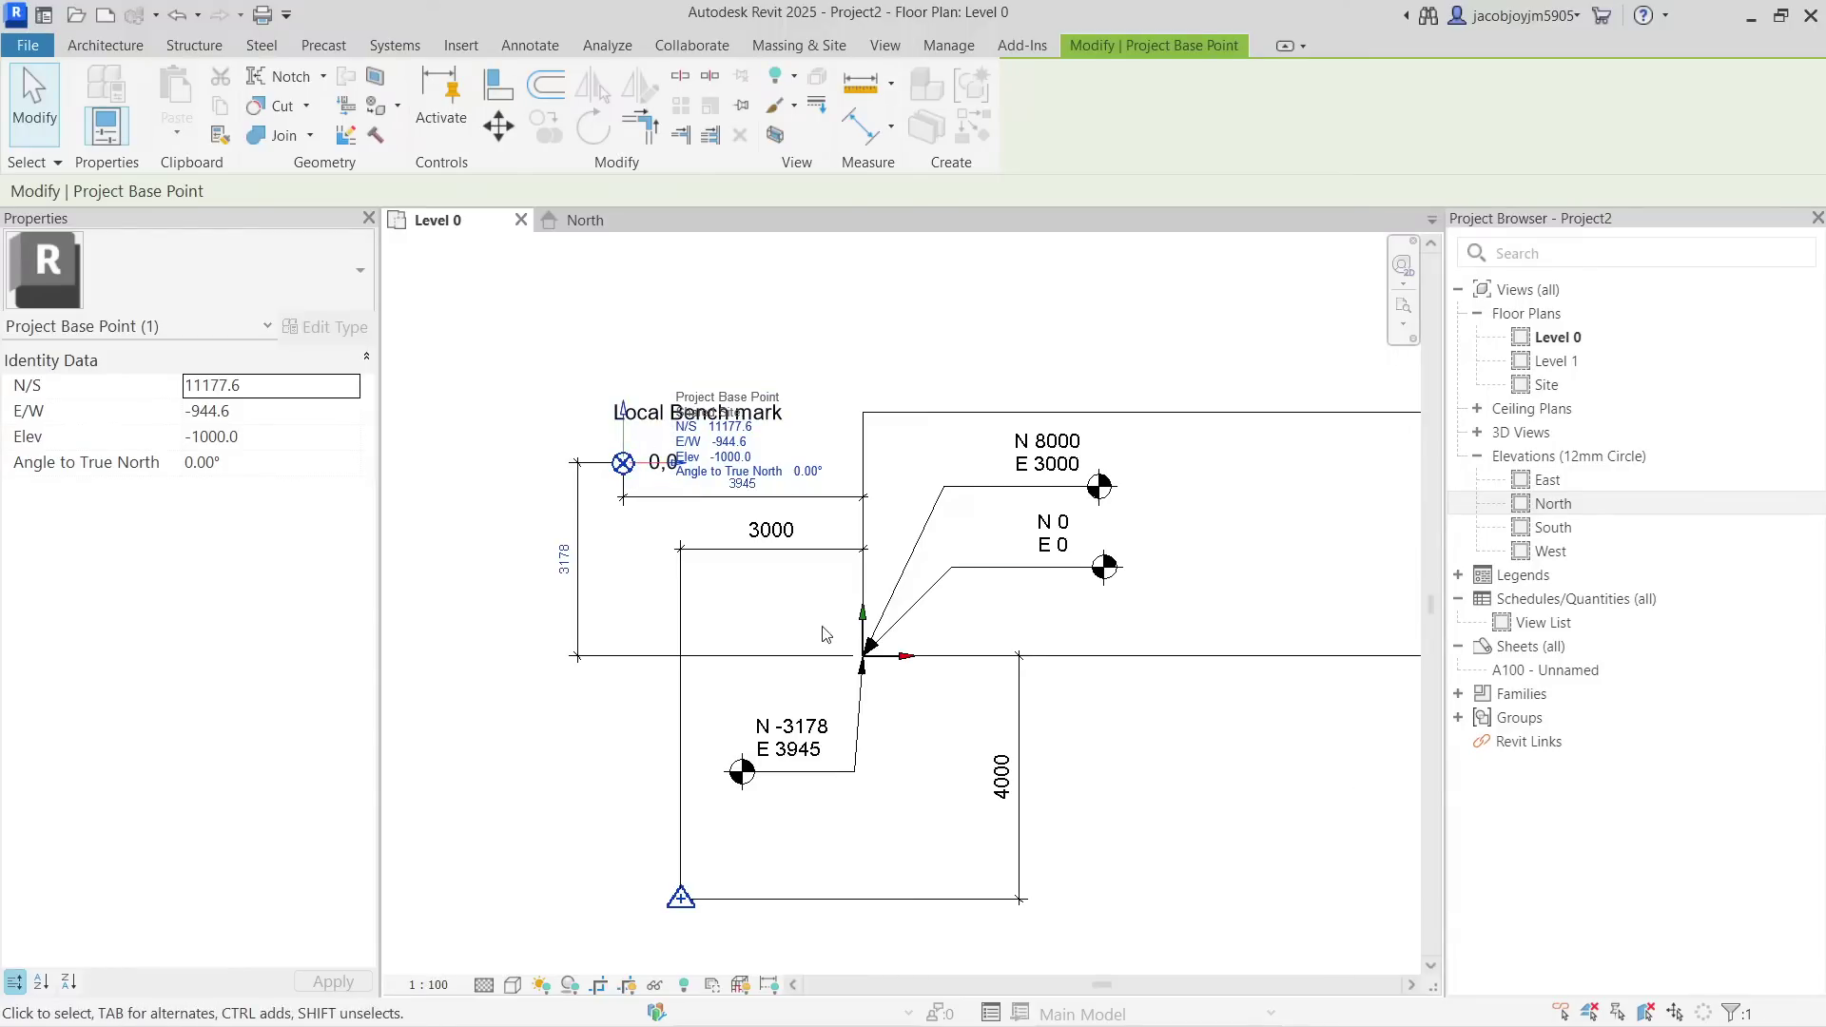
pyautogui.click(819, 382)
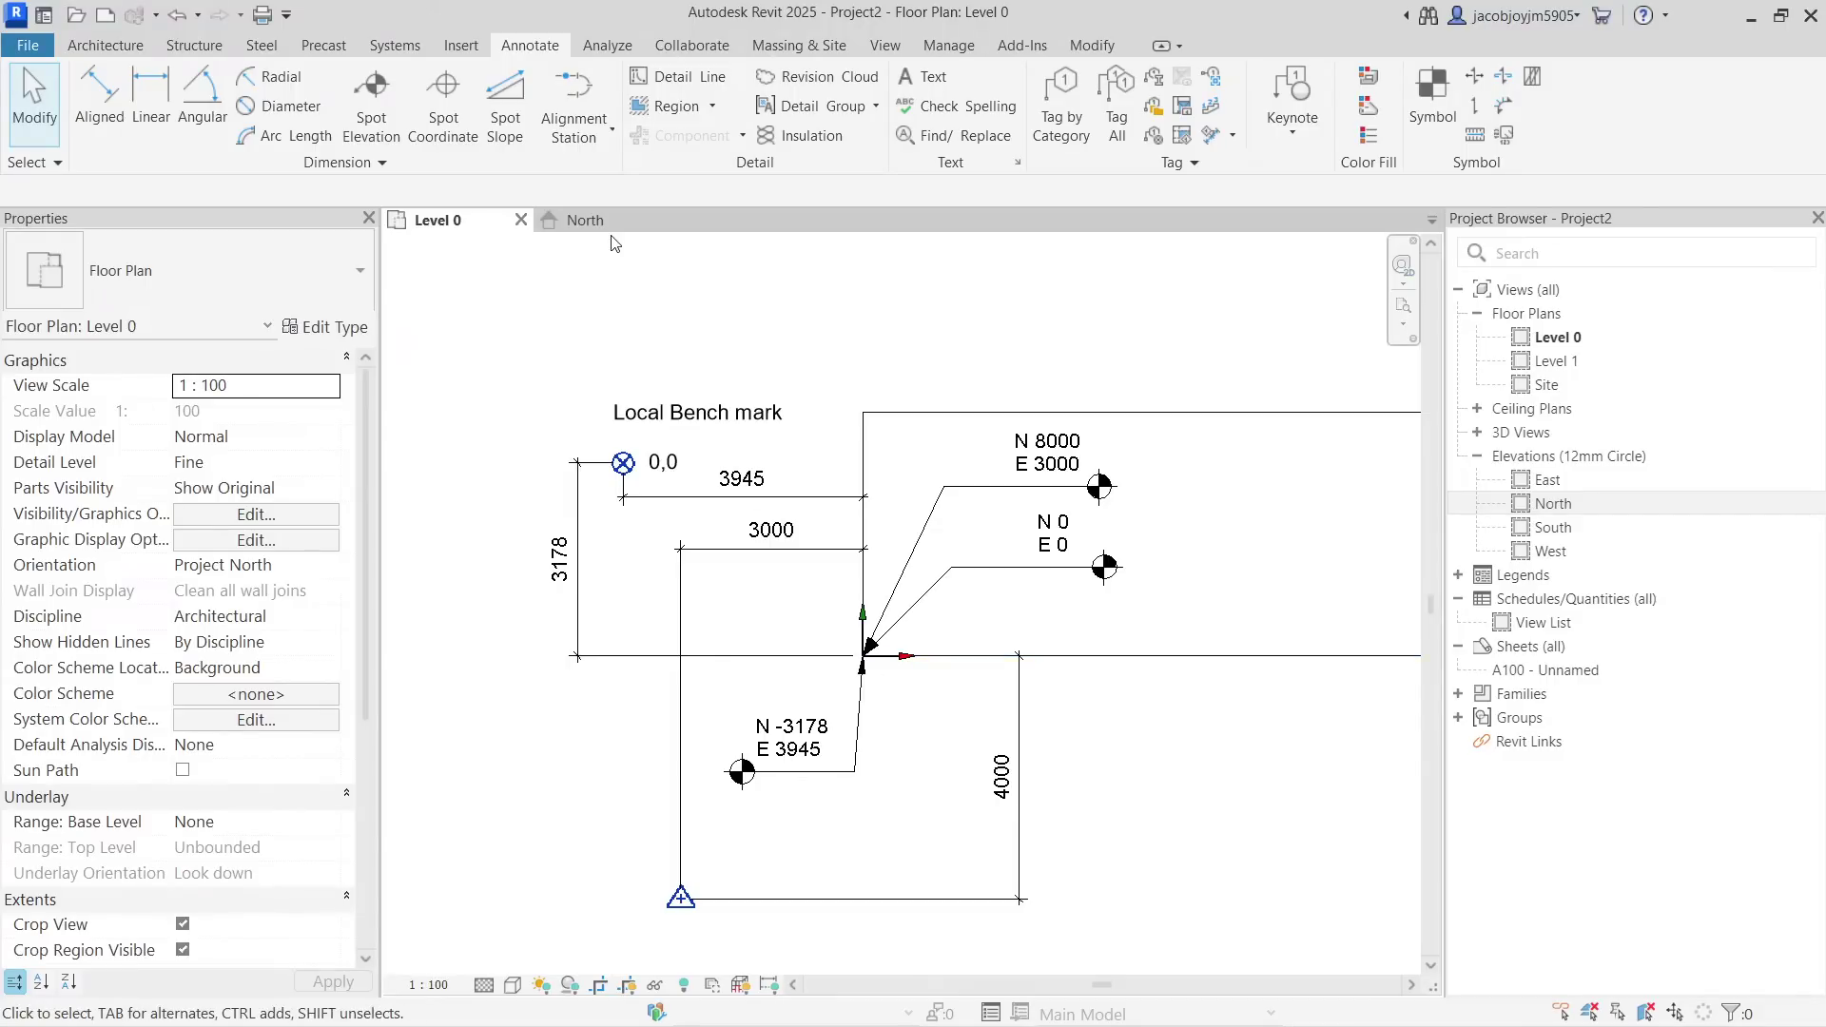
# Examine the positioning options for linking the Revit file Learning project_20Jun2024_203454.rvt, without linking it.
pyautogui.click(461, 45)
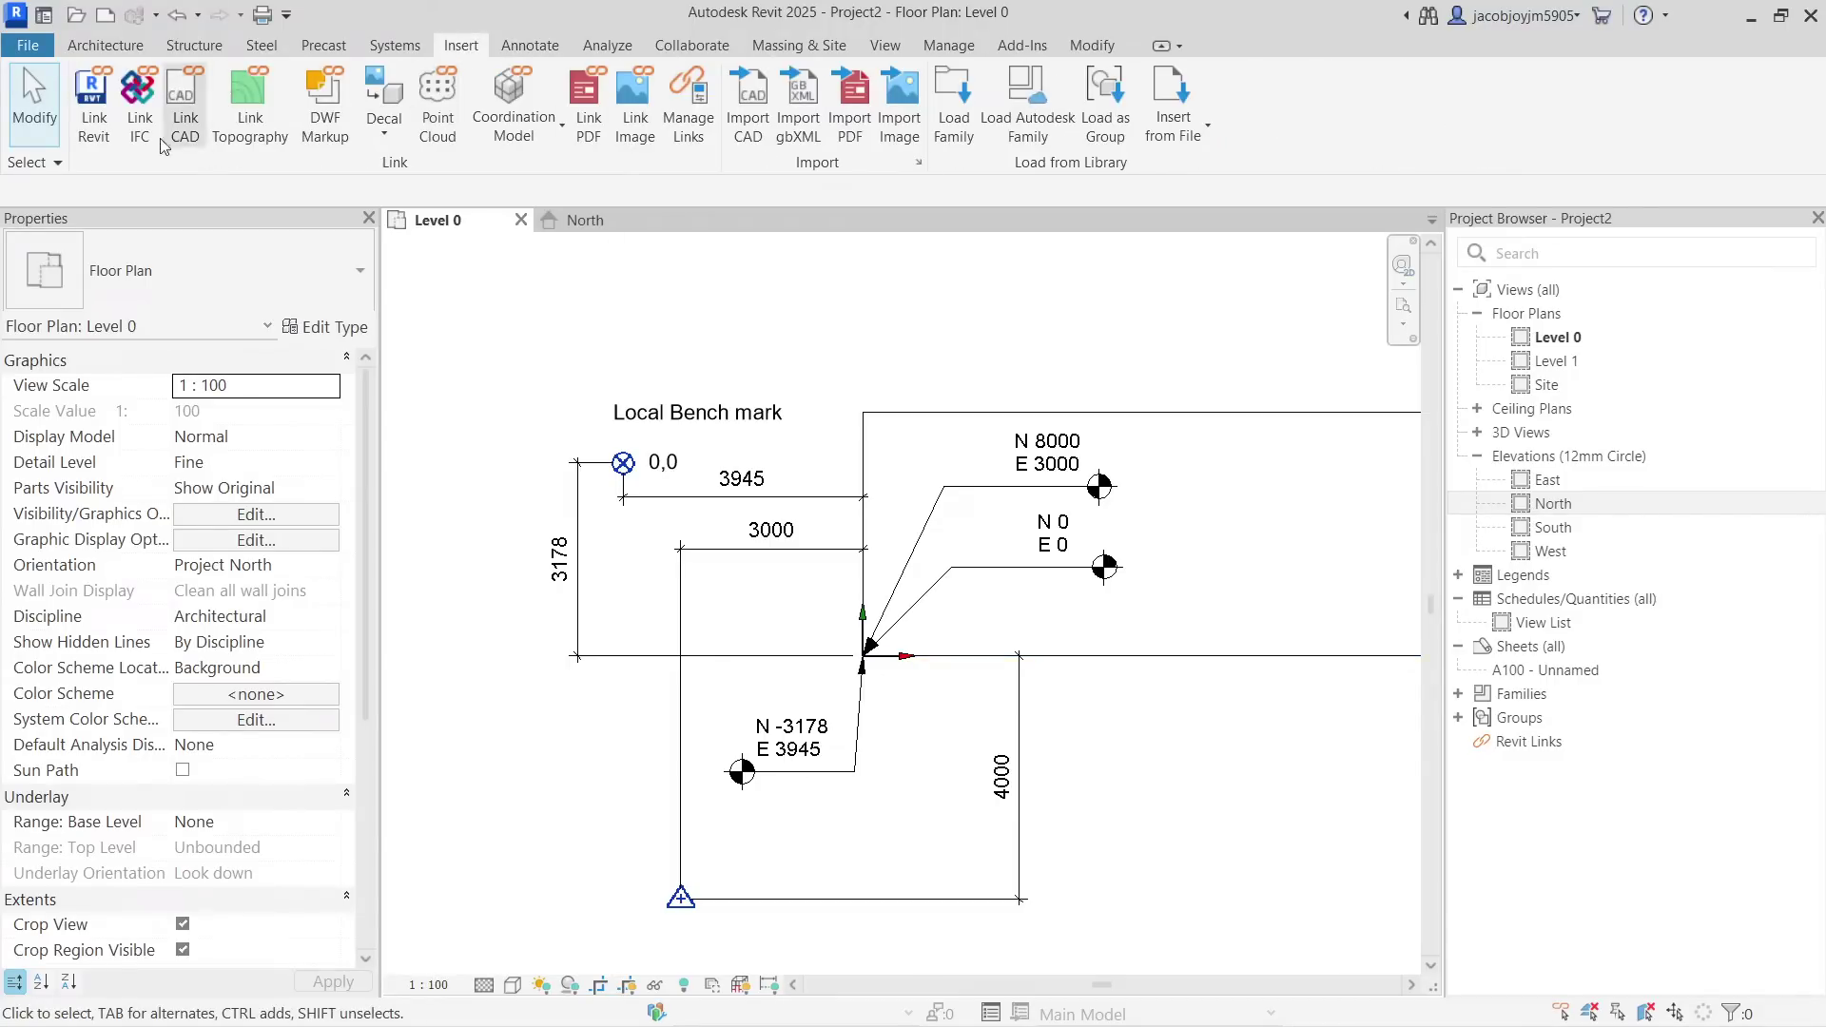
pyautogui.click(92, 103)
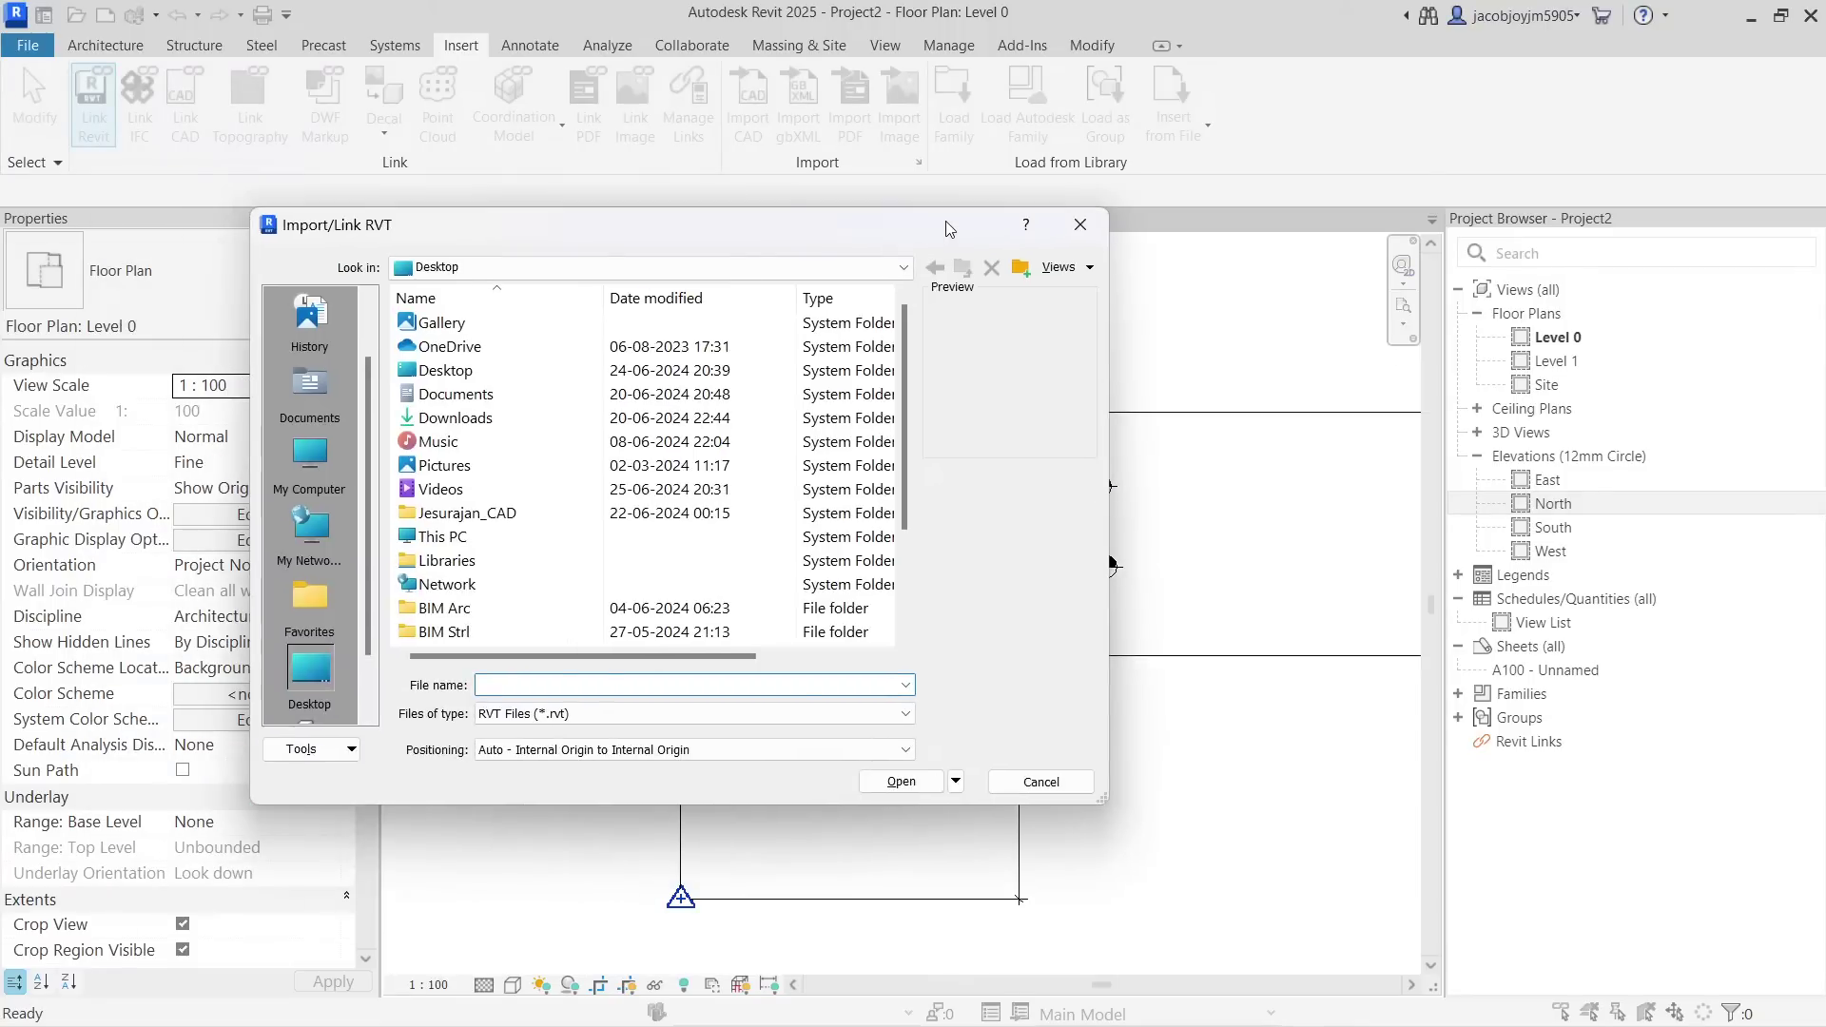
pyautogui.scroll(-2, 663, 519)
pyautogui.click(540, 584)
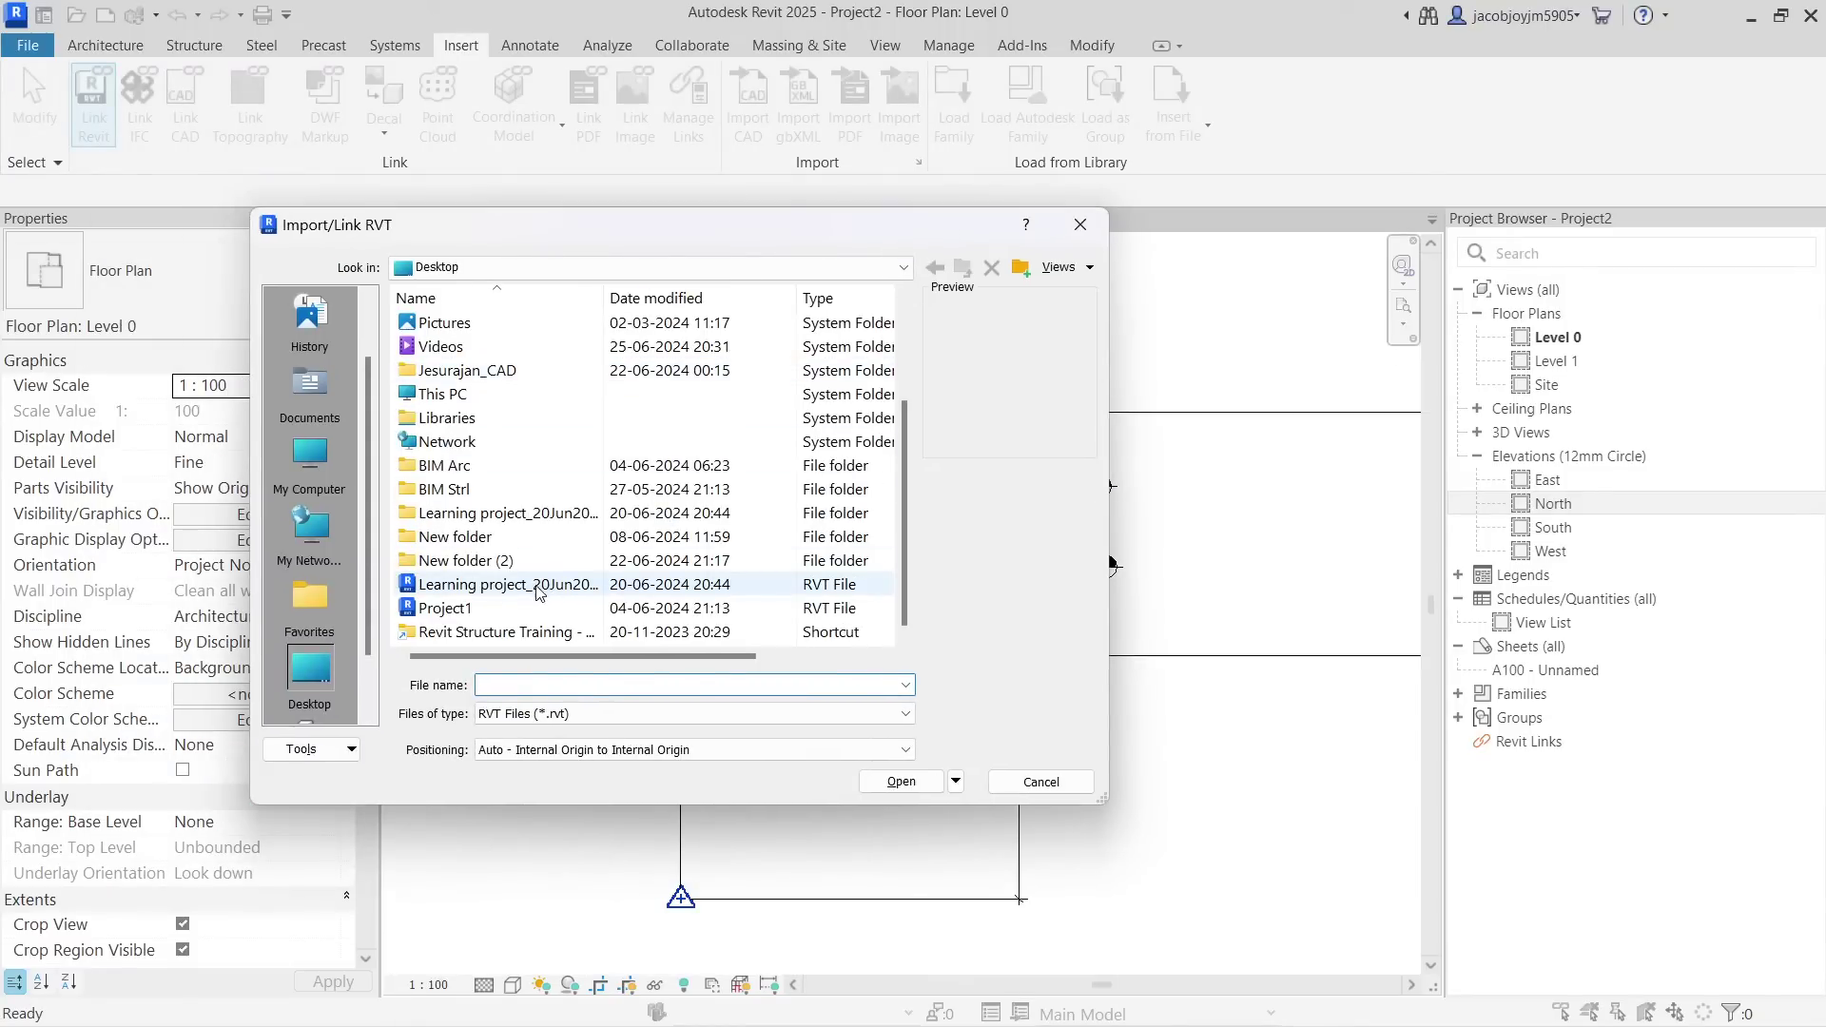
pyautogui.click(676, 750)
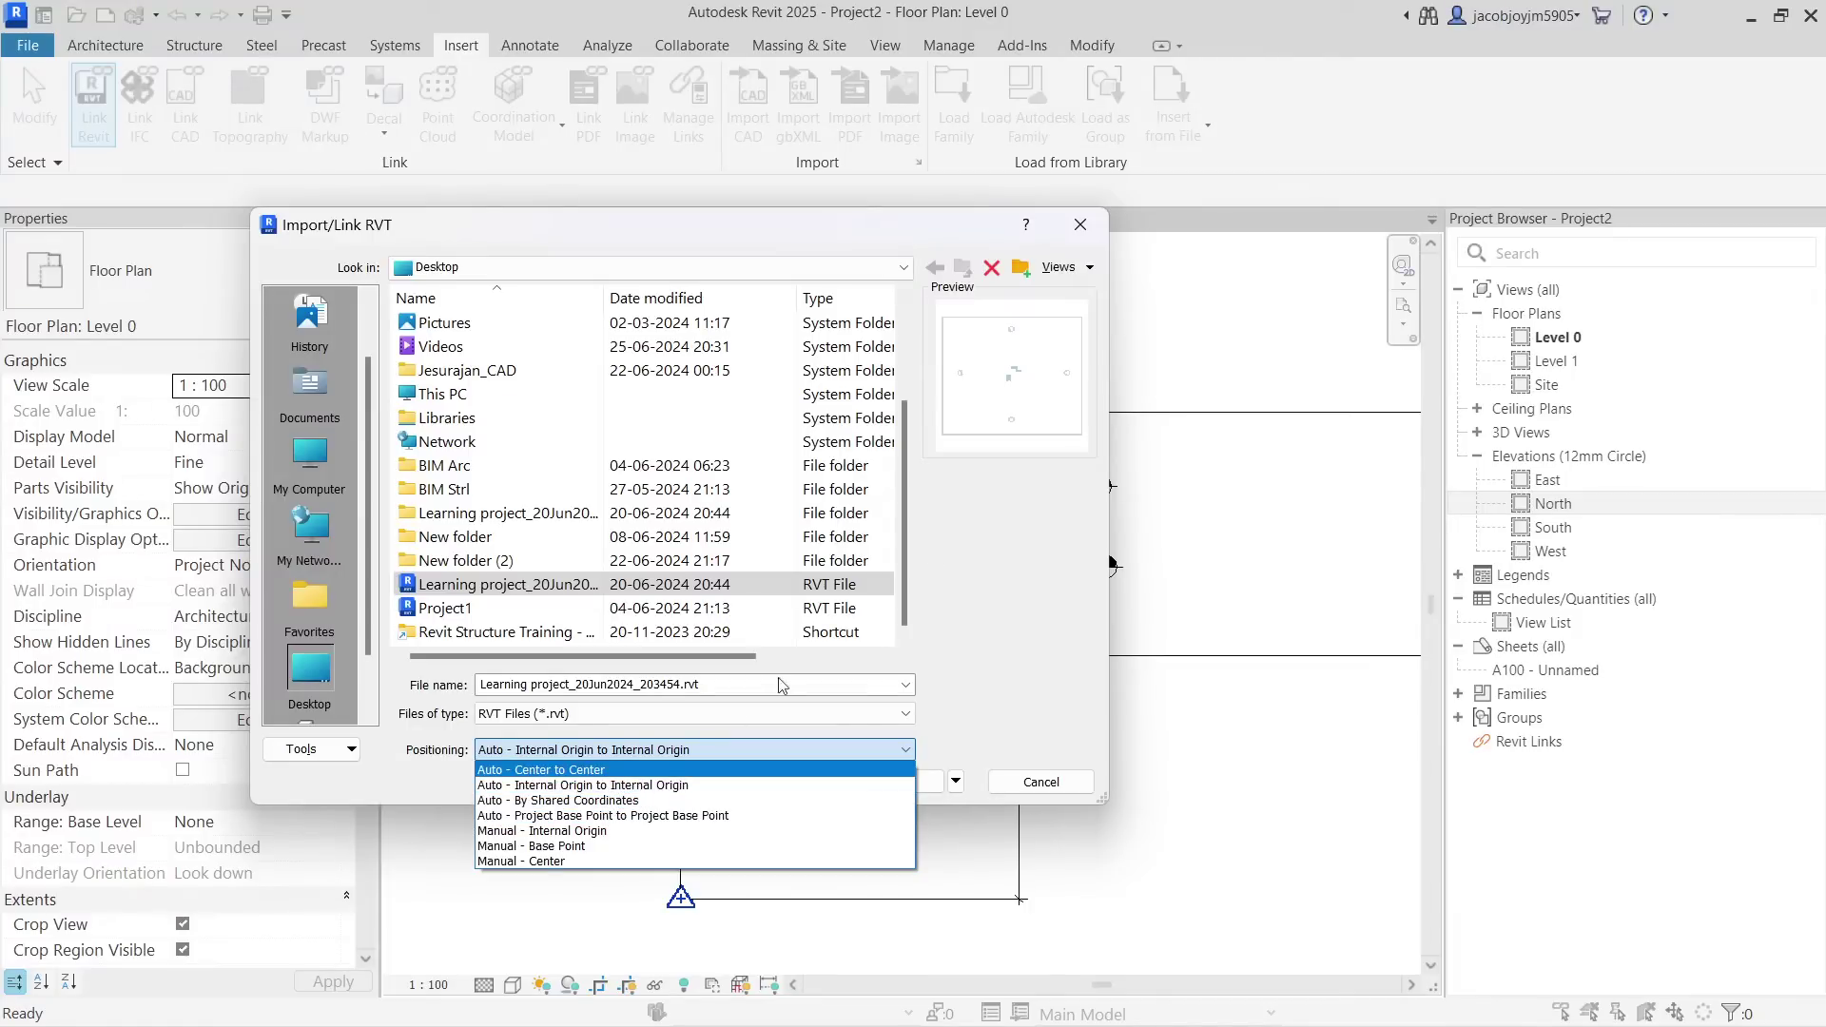
pyautogui.click(1088, 234)
pyautogui.click(1084, 228)
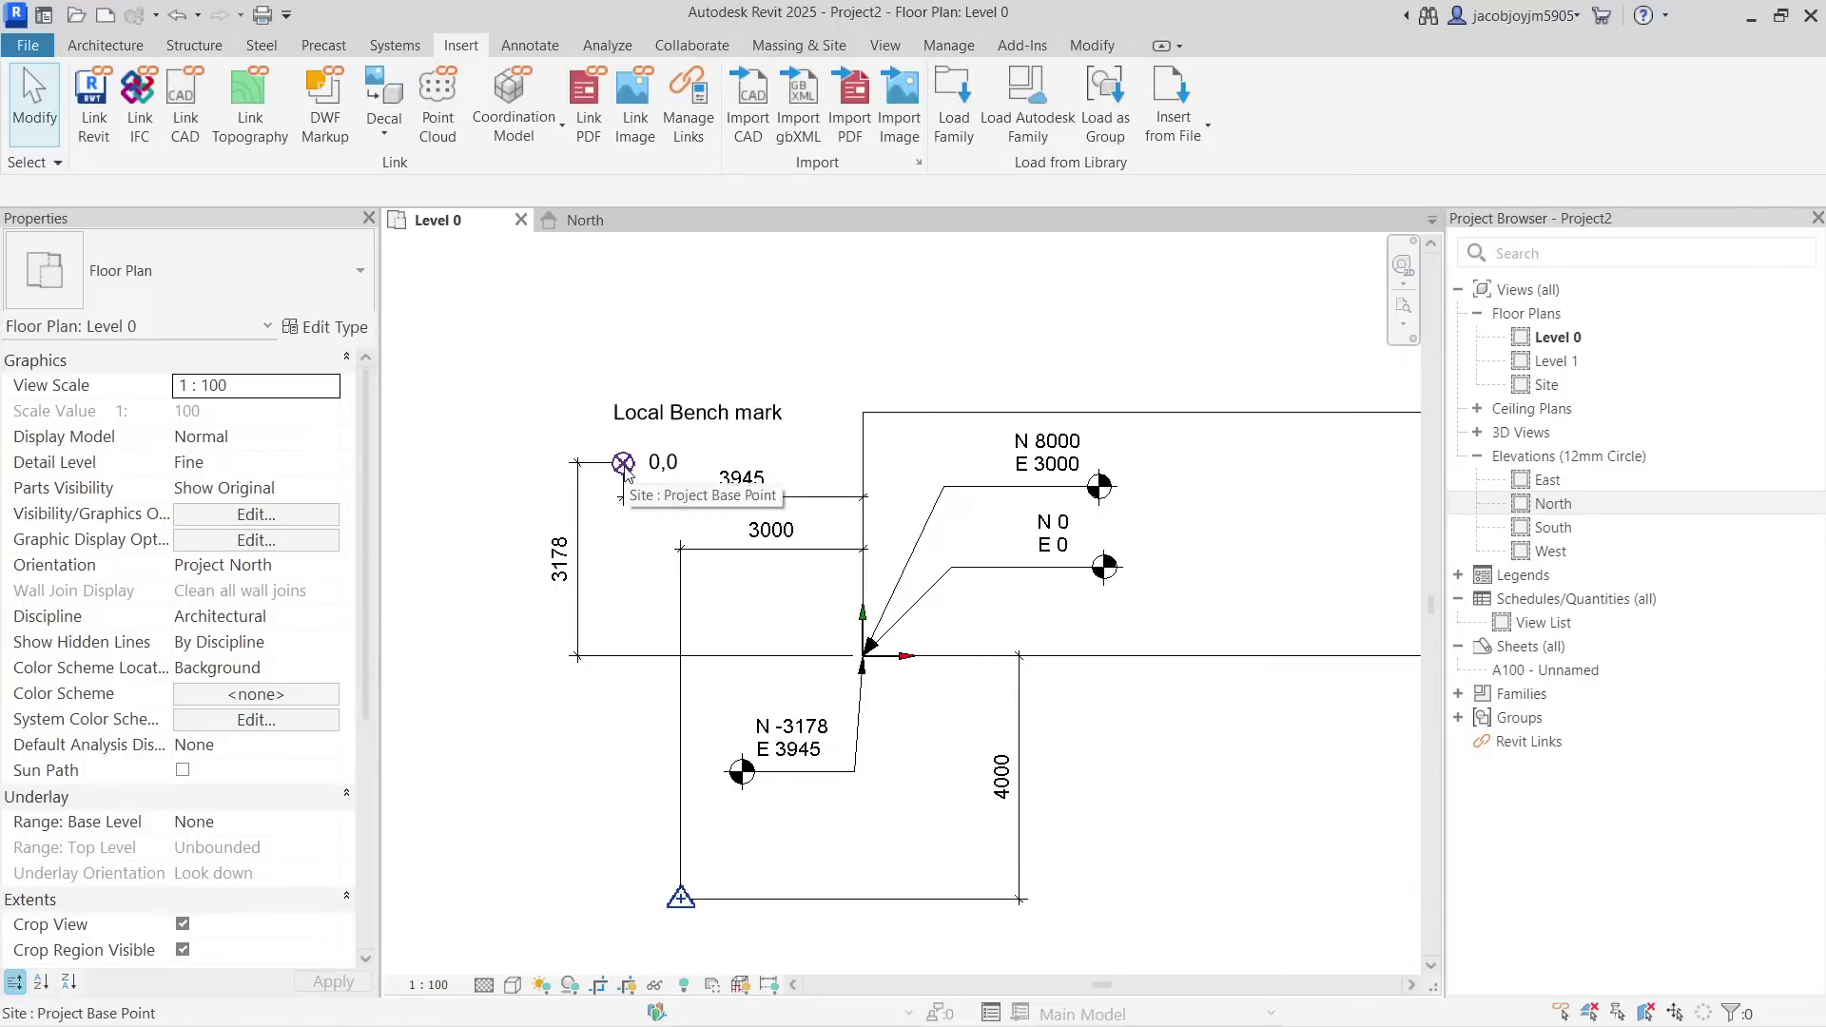
# Select the survey point to check its shared site coordinates, and clear the selection.
pyautogui.scroll(-3, 754, 642)
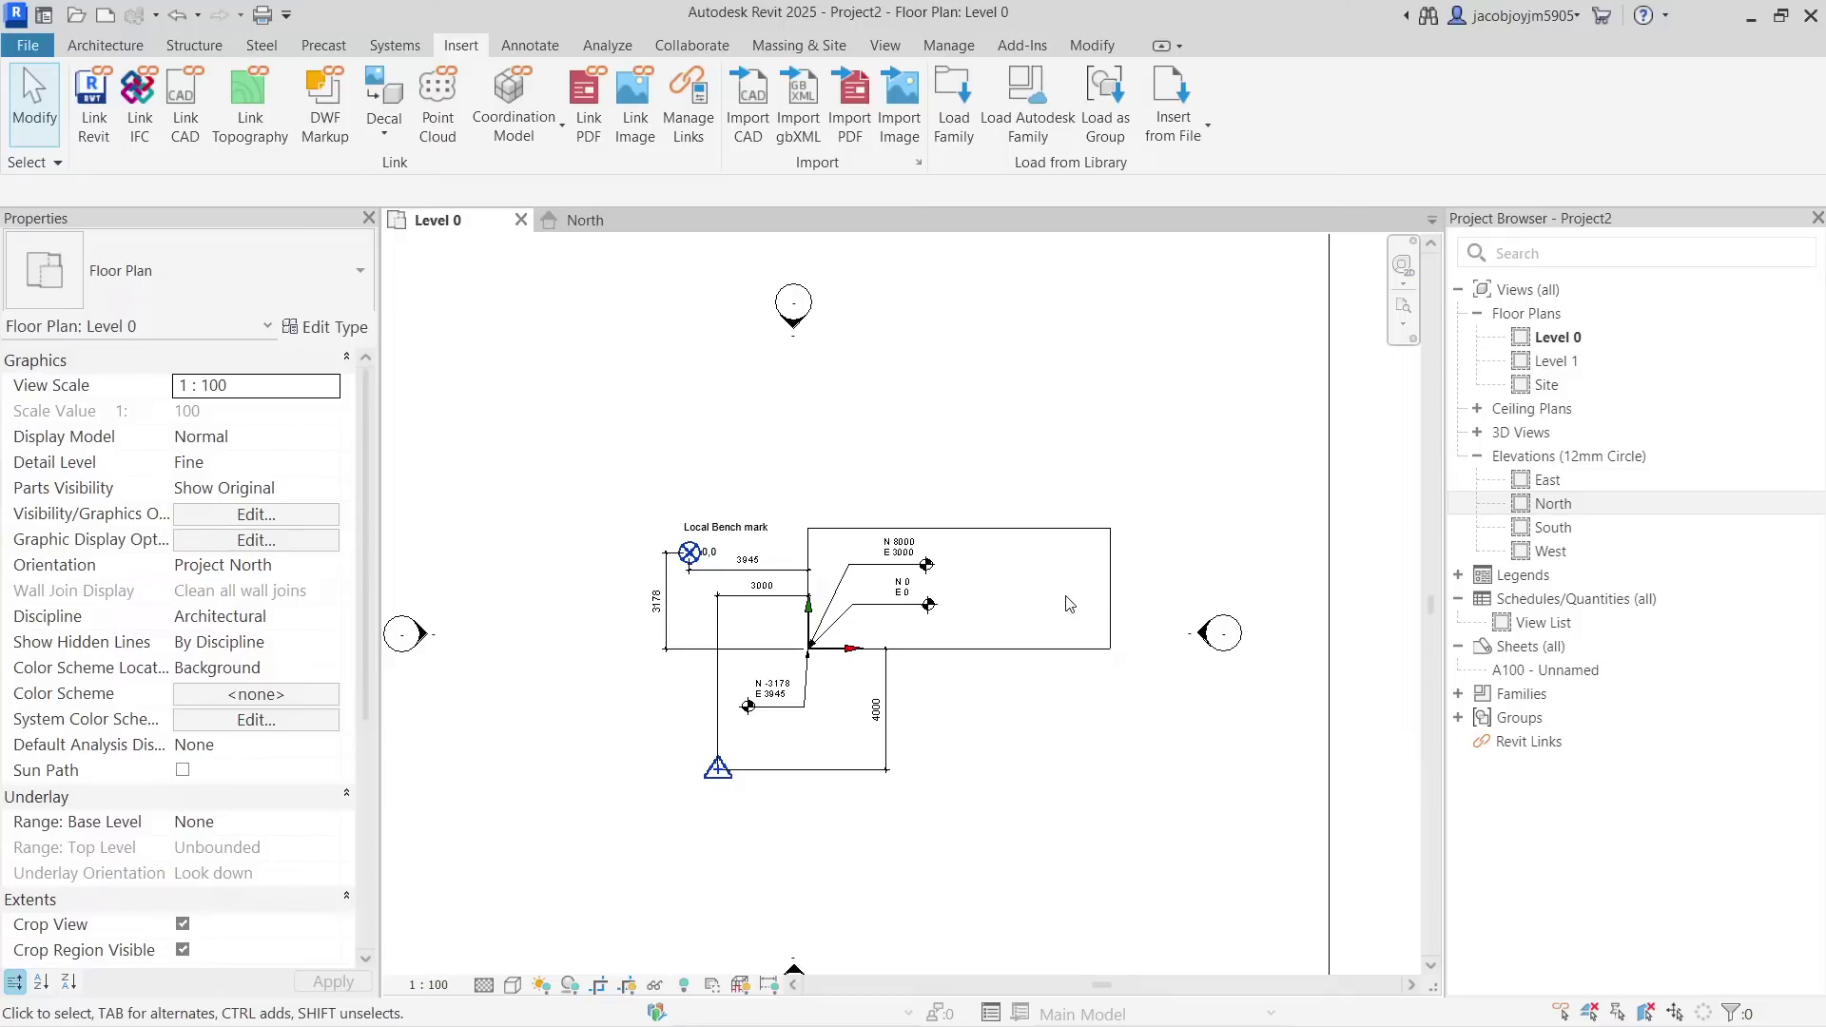
pyautogui.moveTo(659, 735); pyautogui.dragTo(776, 823)
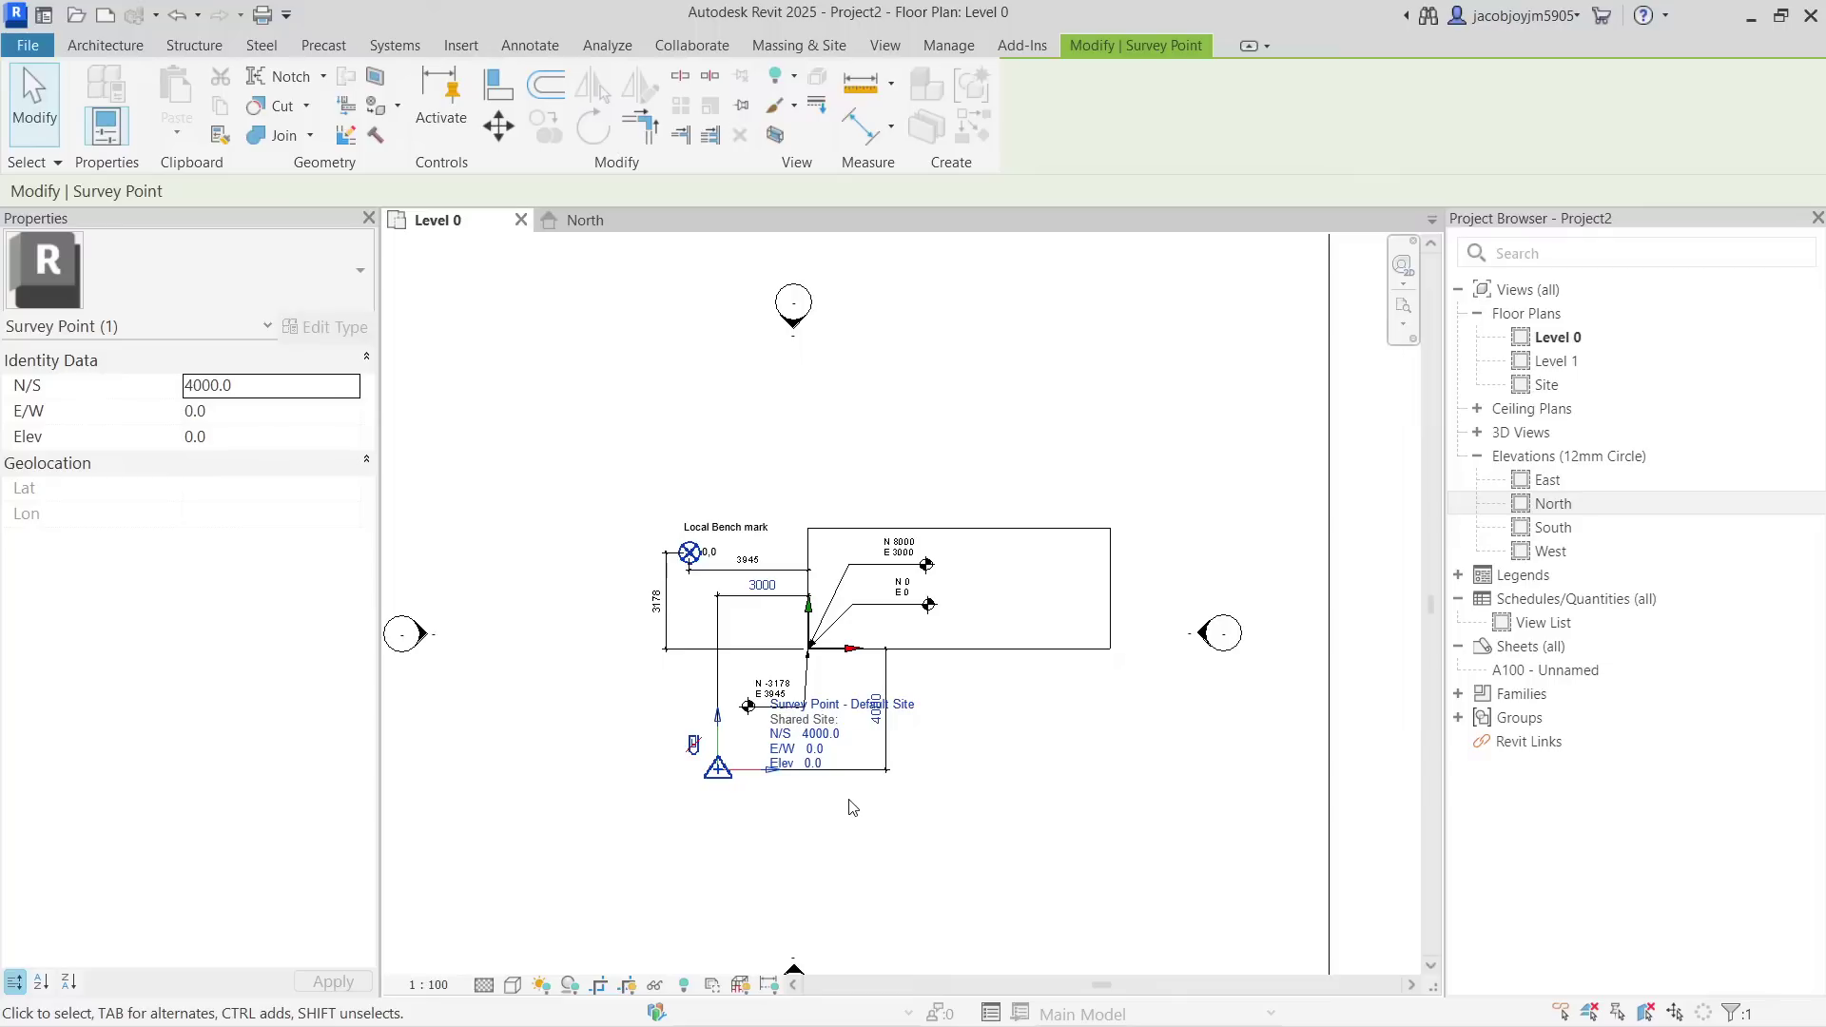
pyautogui.press('Escape')
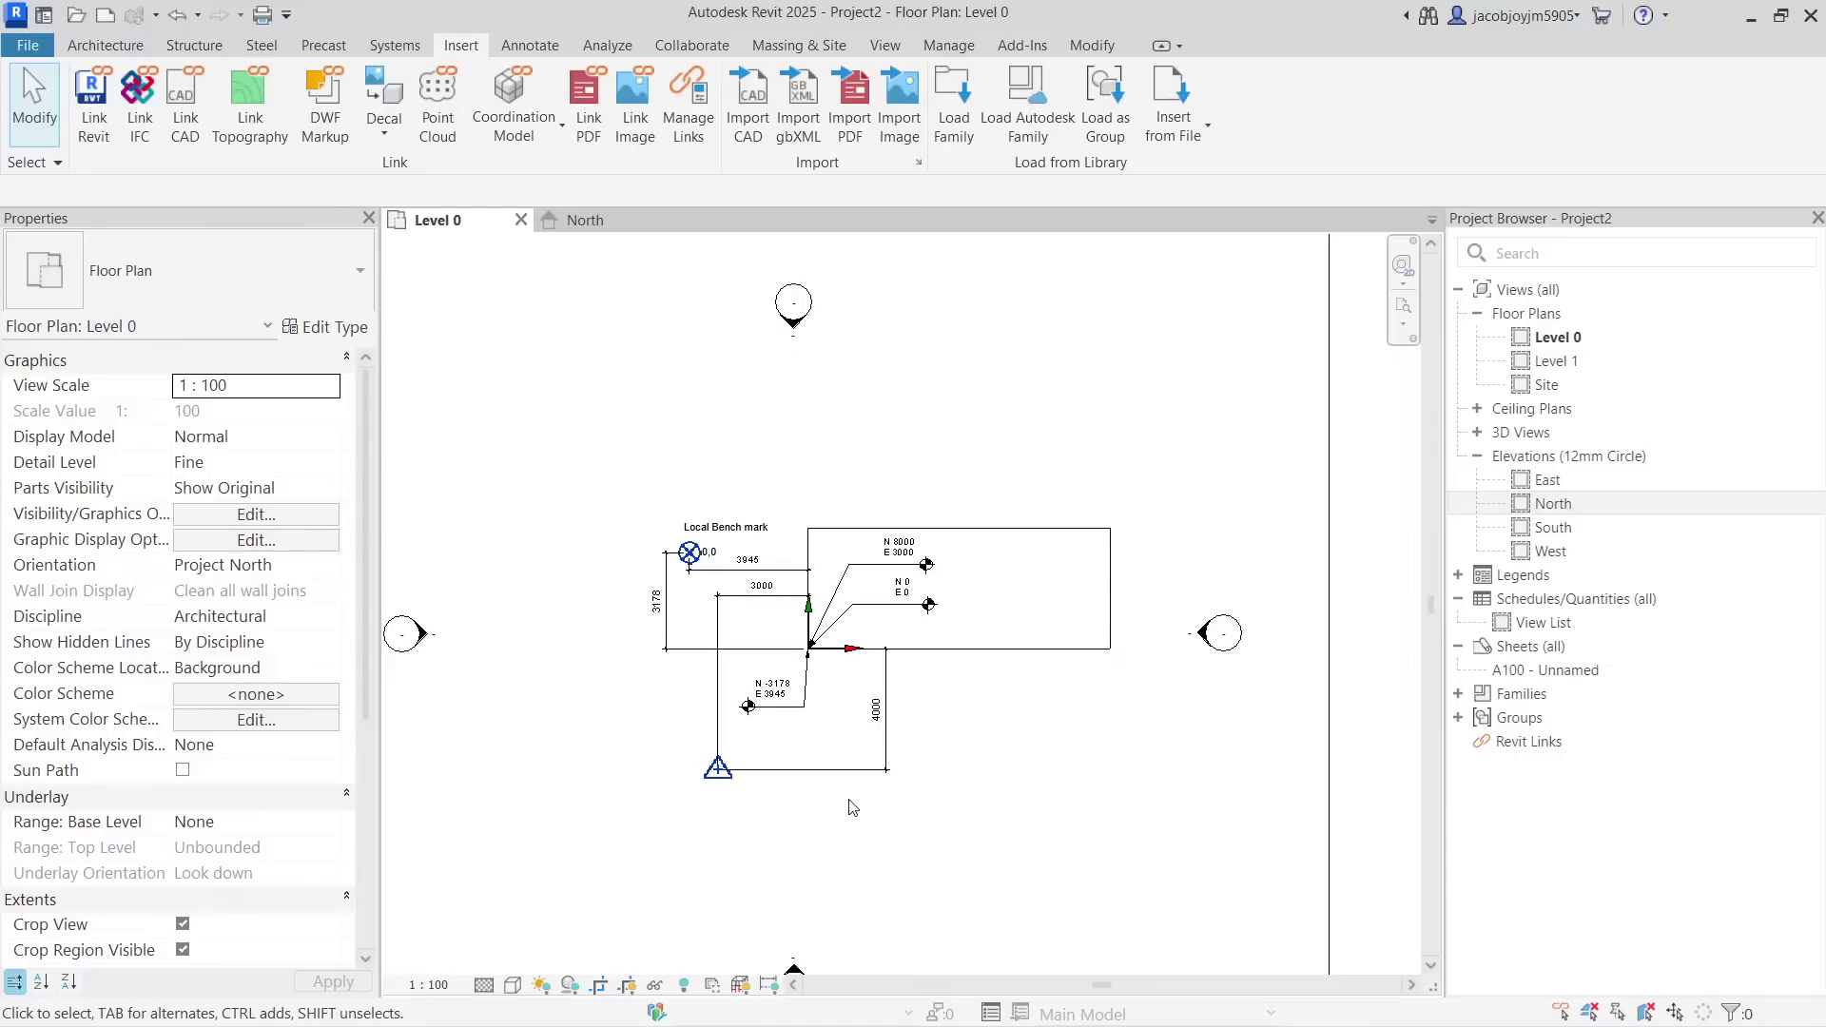
# Start Report Shared Coordinates to query the internal origin at the rectangle's southwest corner.
pyautogui.click(949, 46)
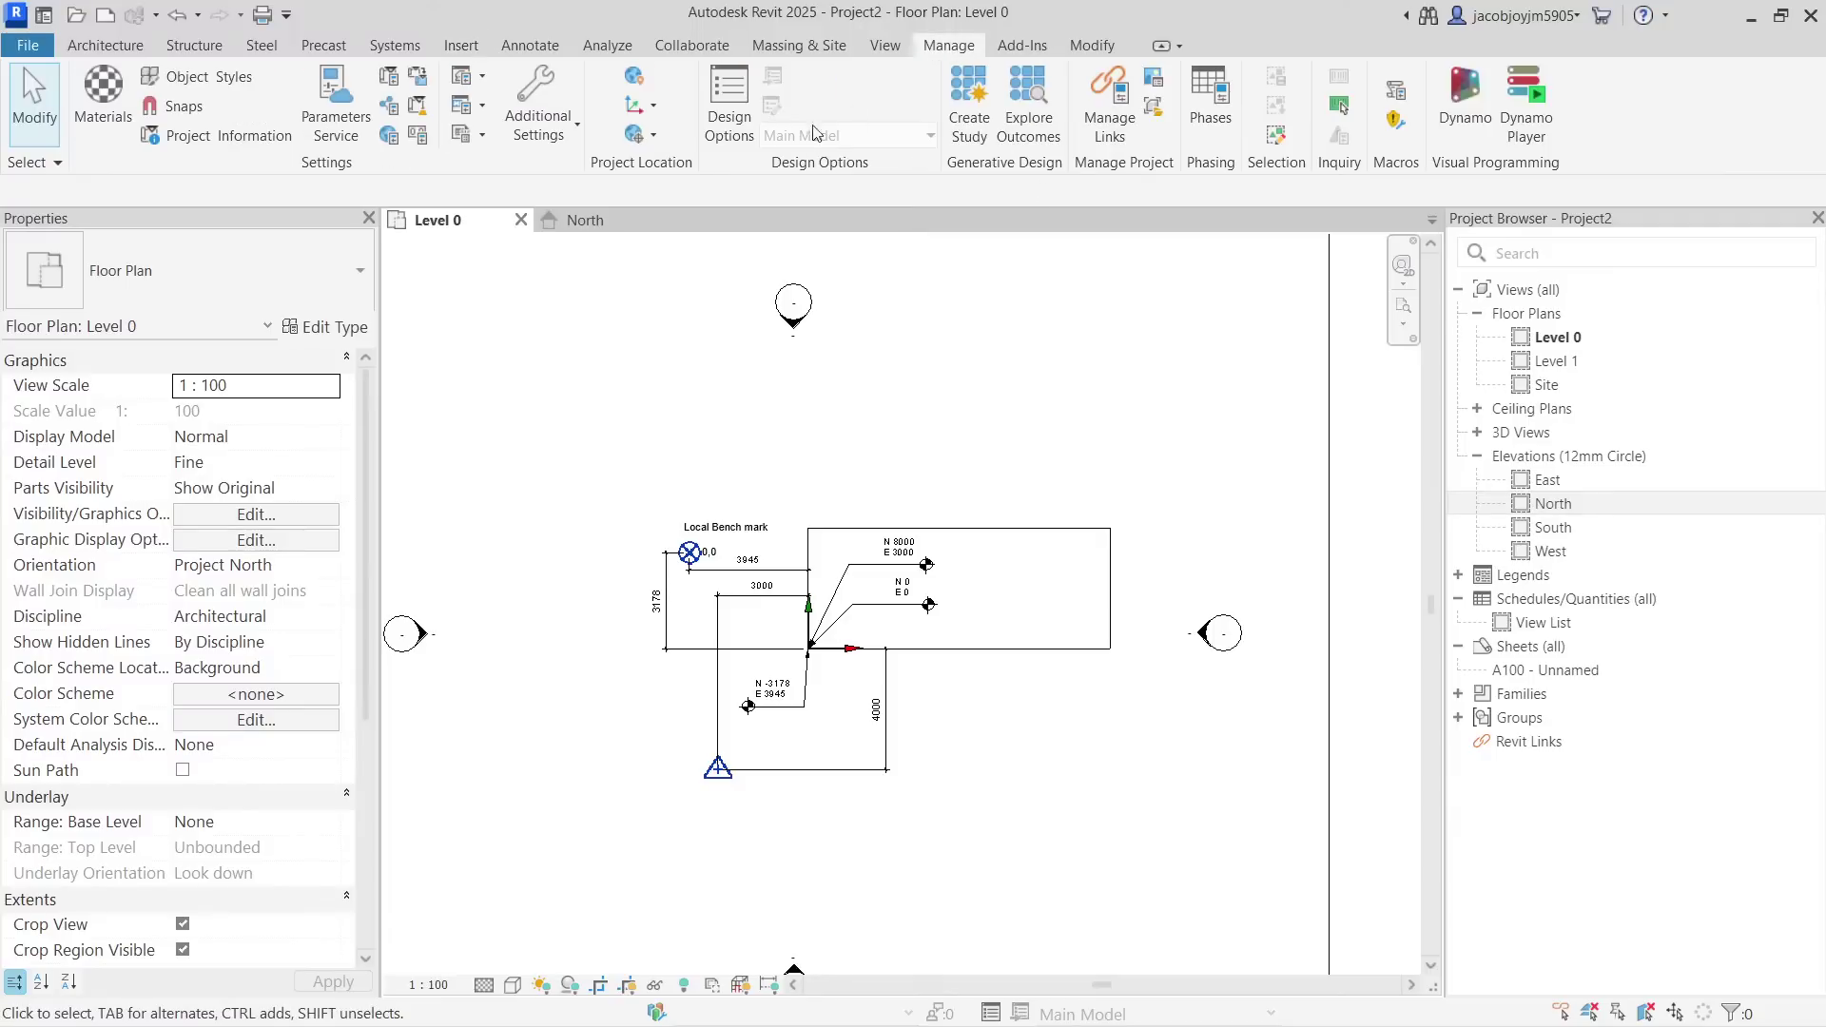
pyautogui.click(654, 108)
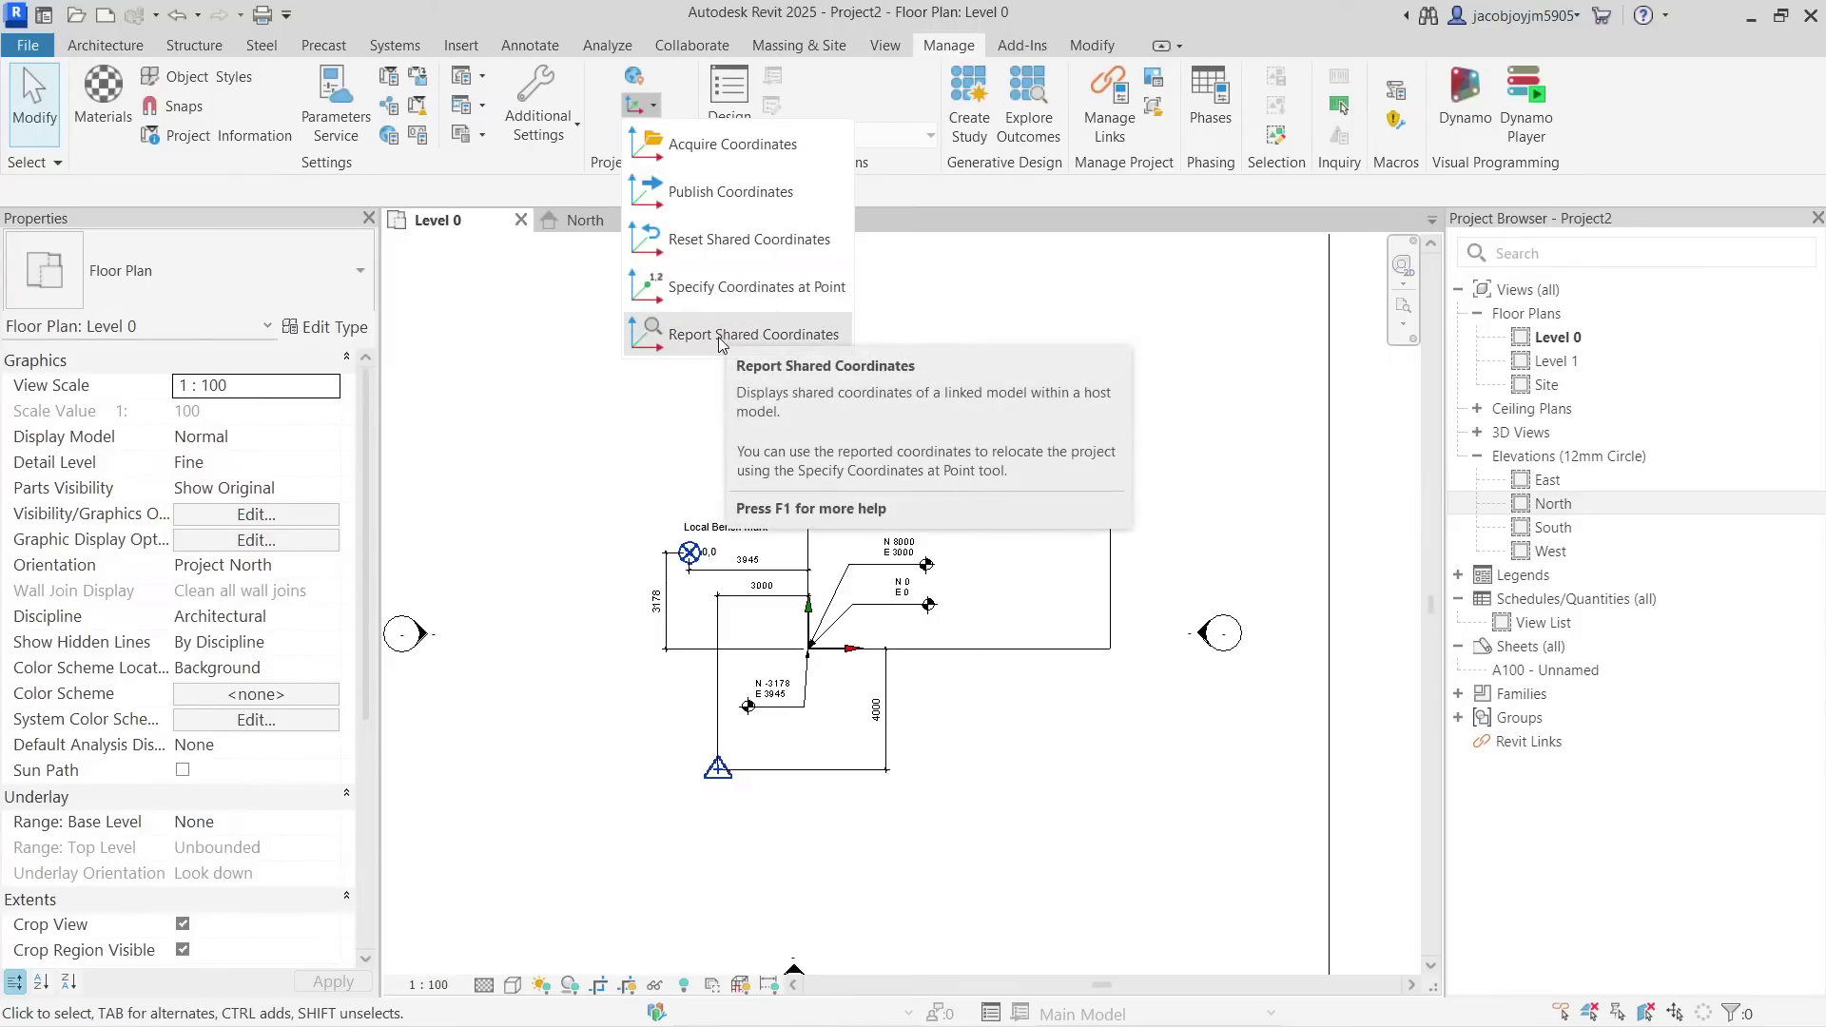
pyautogui.click(670, 333)
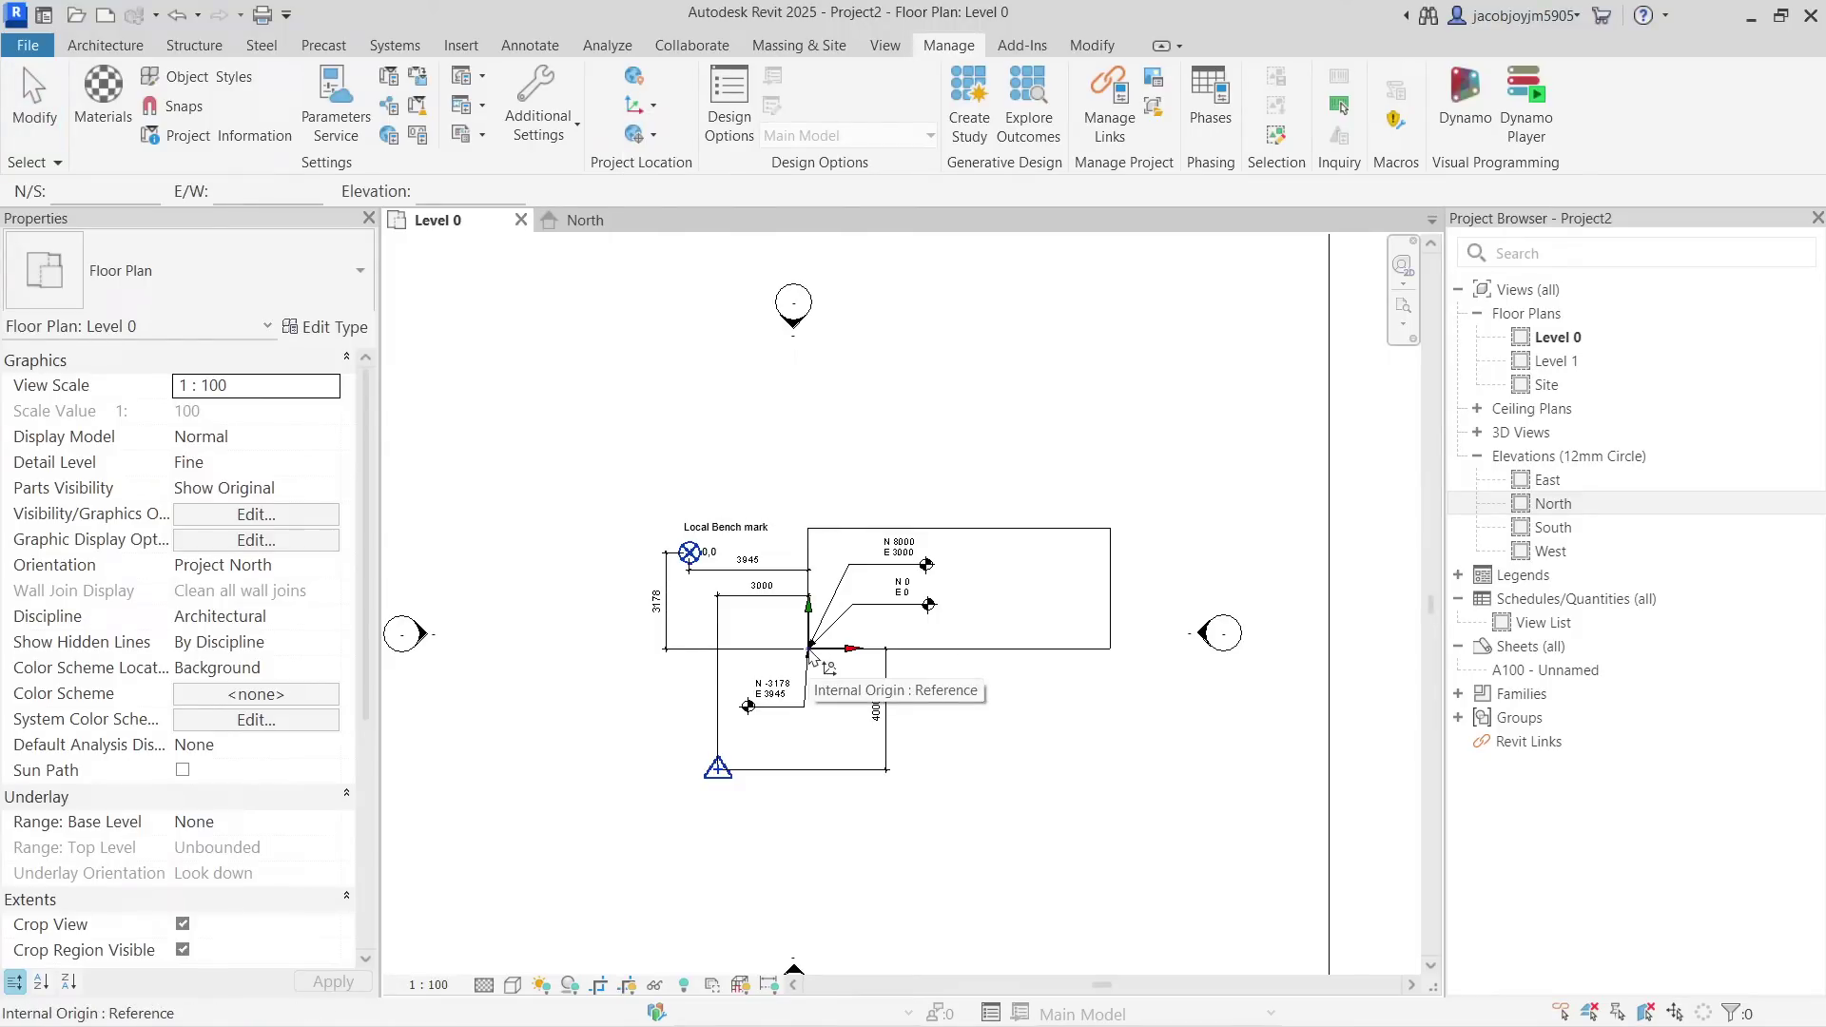
# Report the shared coordinates of the internal origin, the project base point and the survey point.
pyautogui.click(811, 652)
pyautogui.doubleClick(54, 189)
pyautogui.click(471, 188)
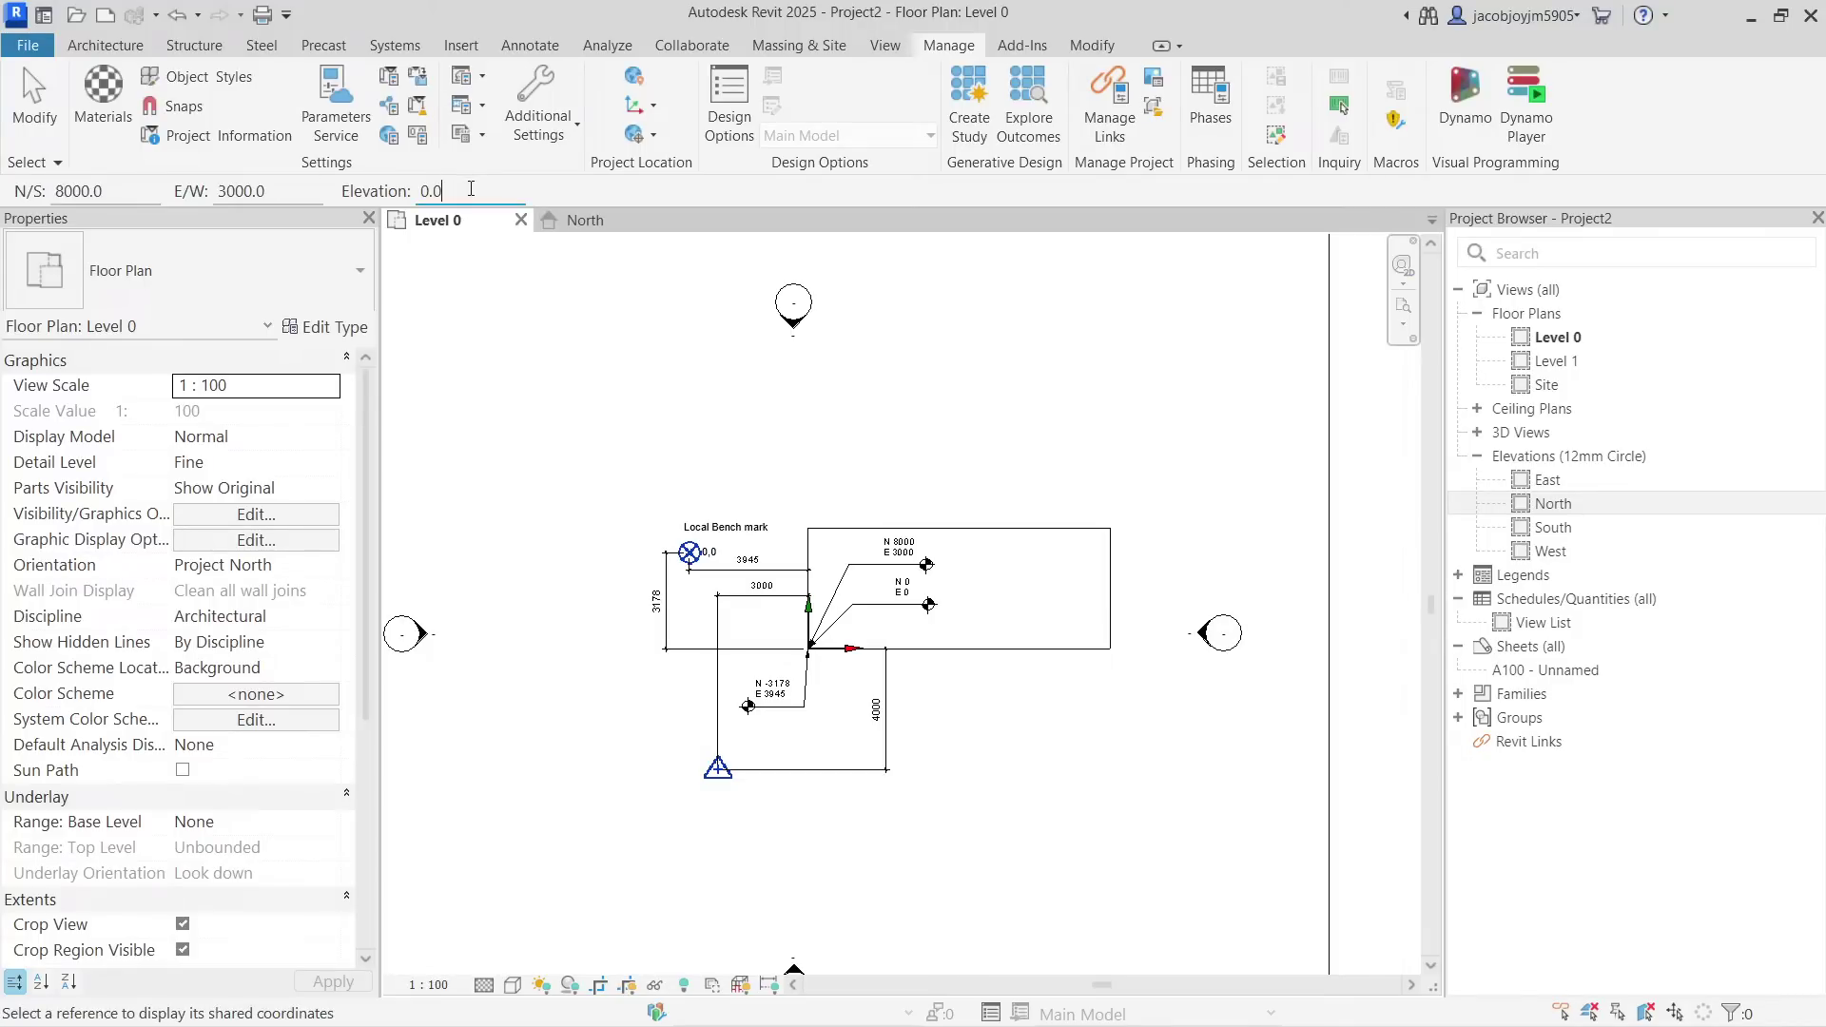
pyautogui.click(693, 557)
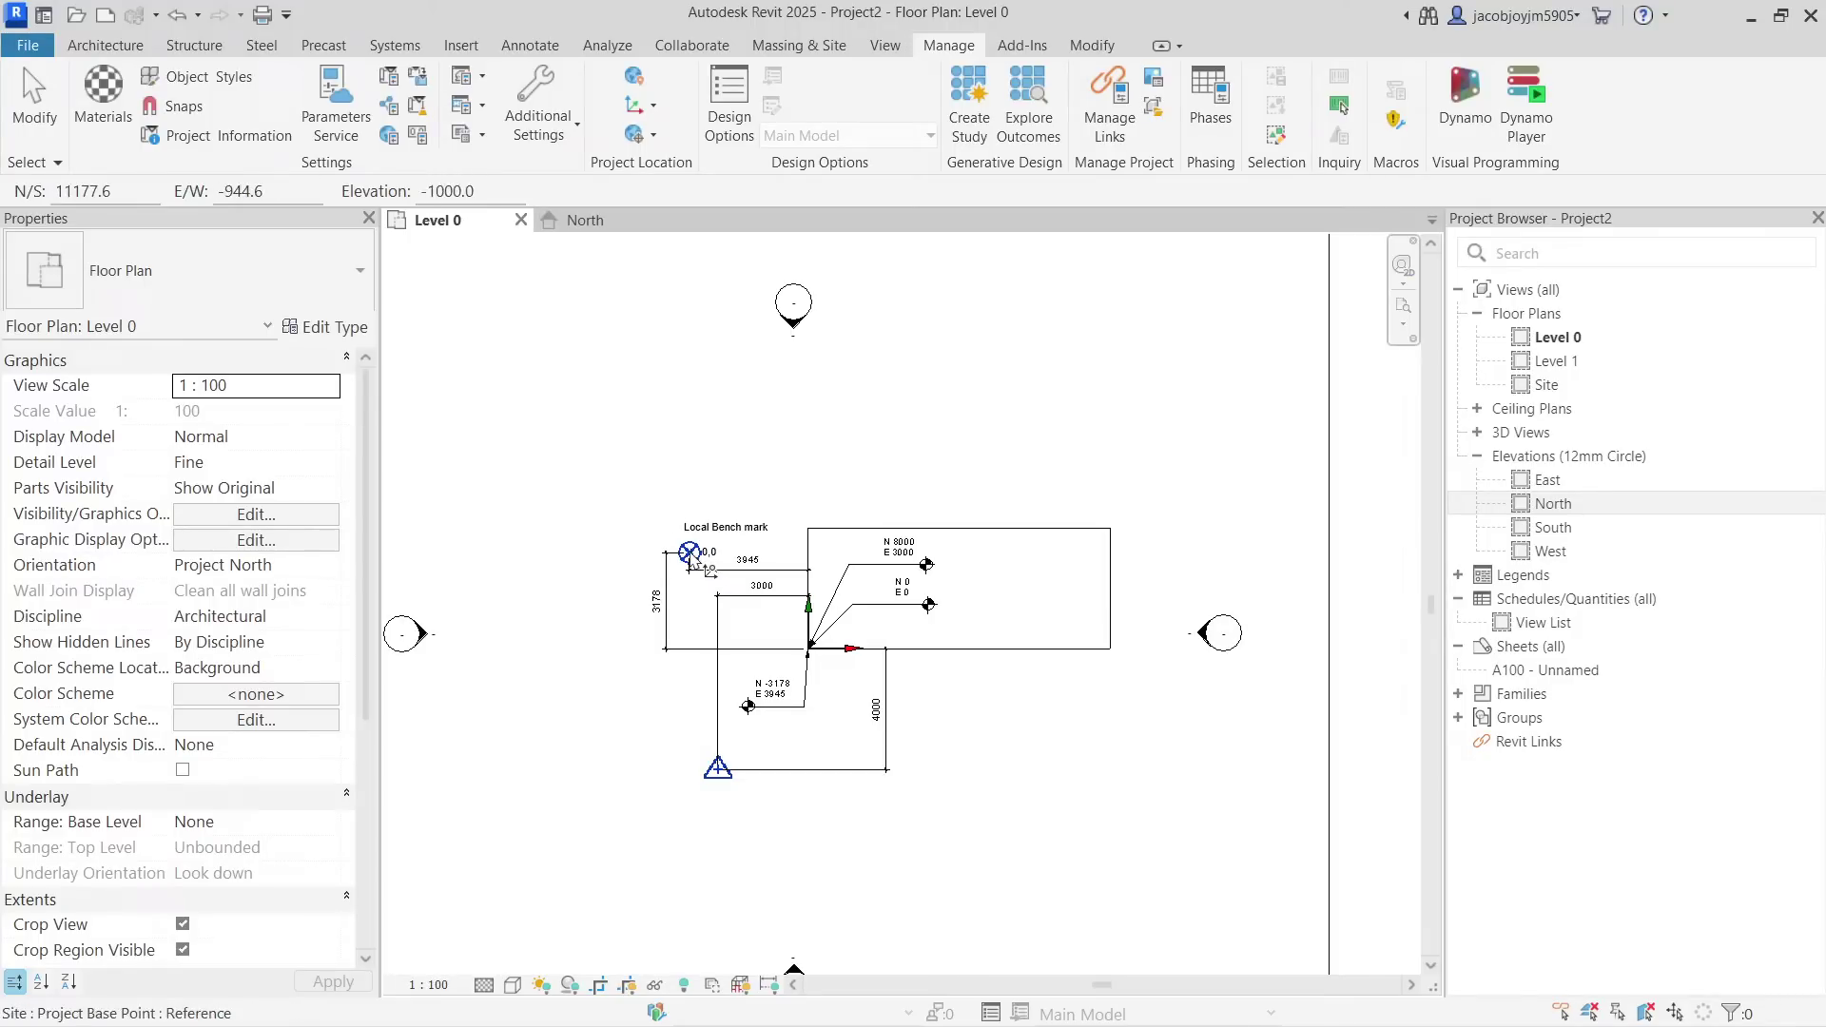
pyautogui.click(720, 771)
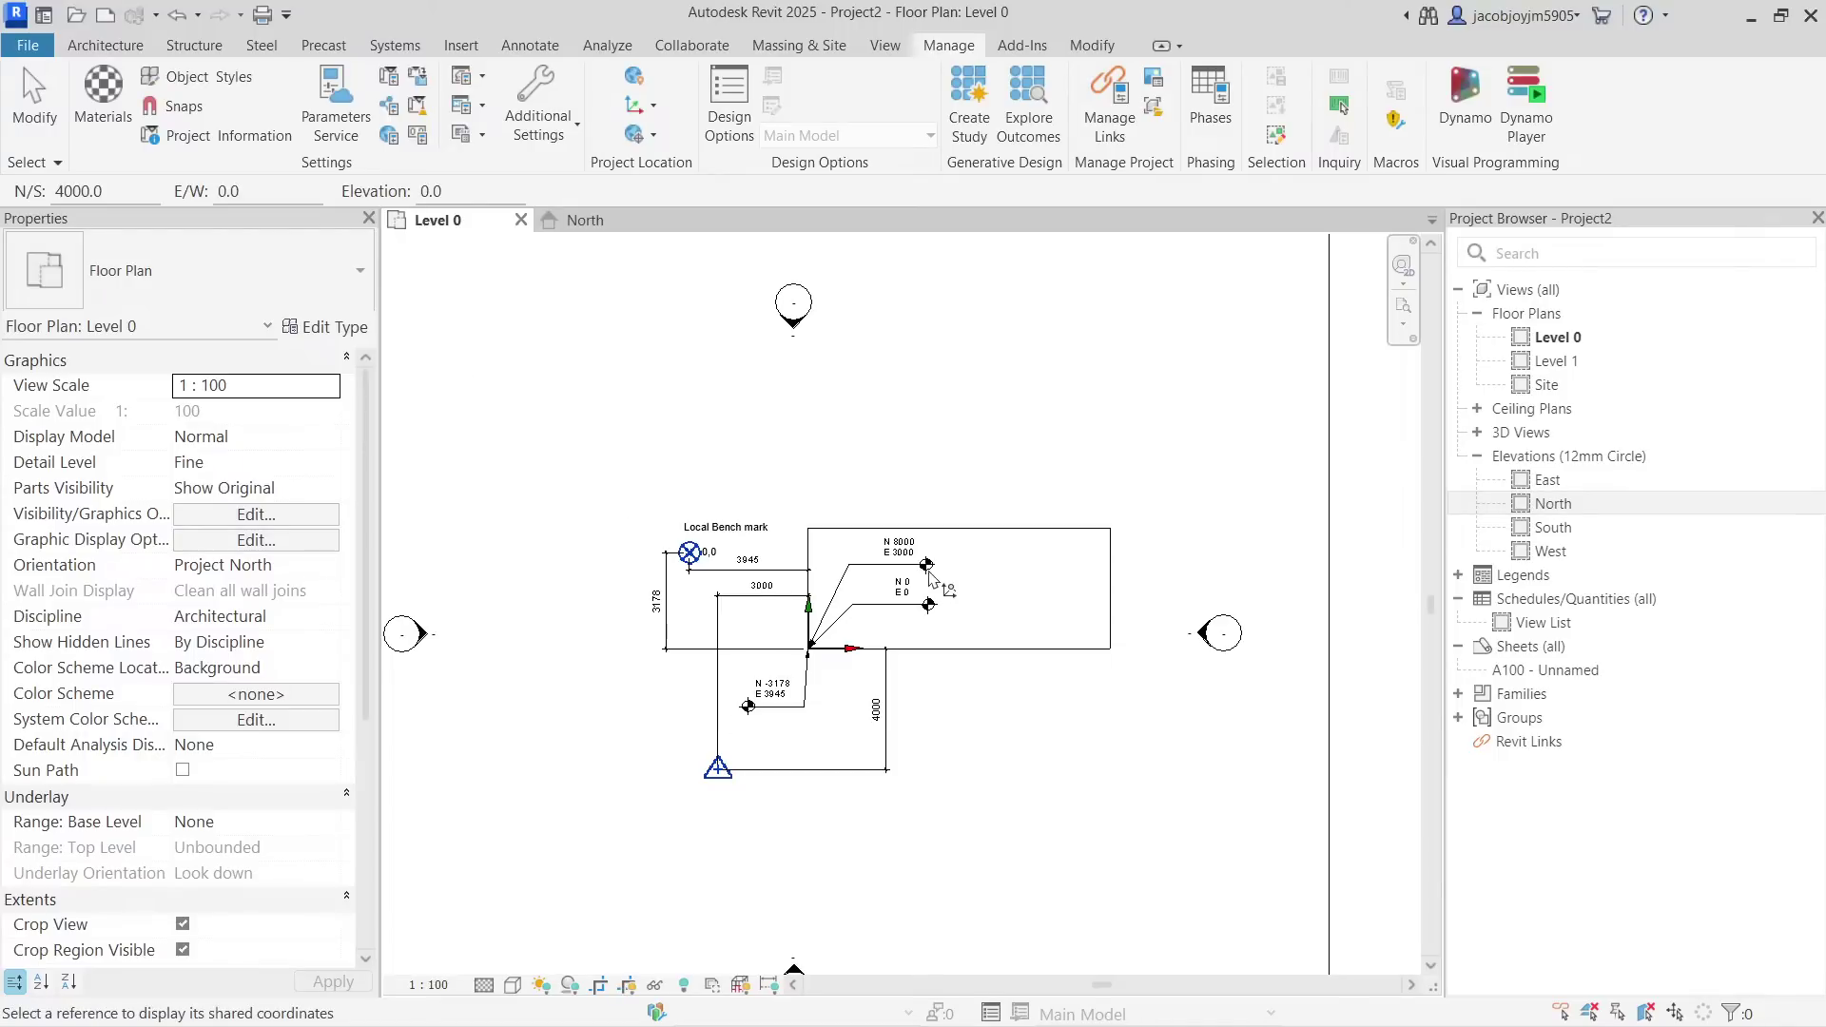
pyautogui.press('Escape')
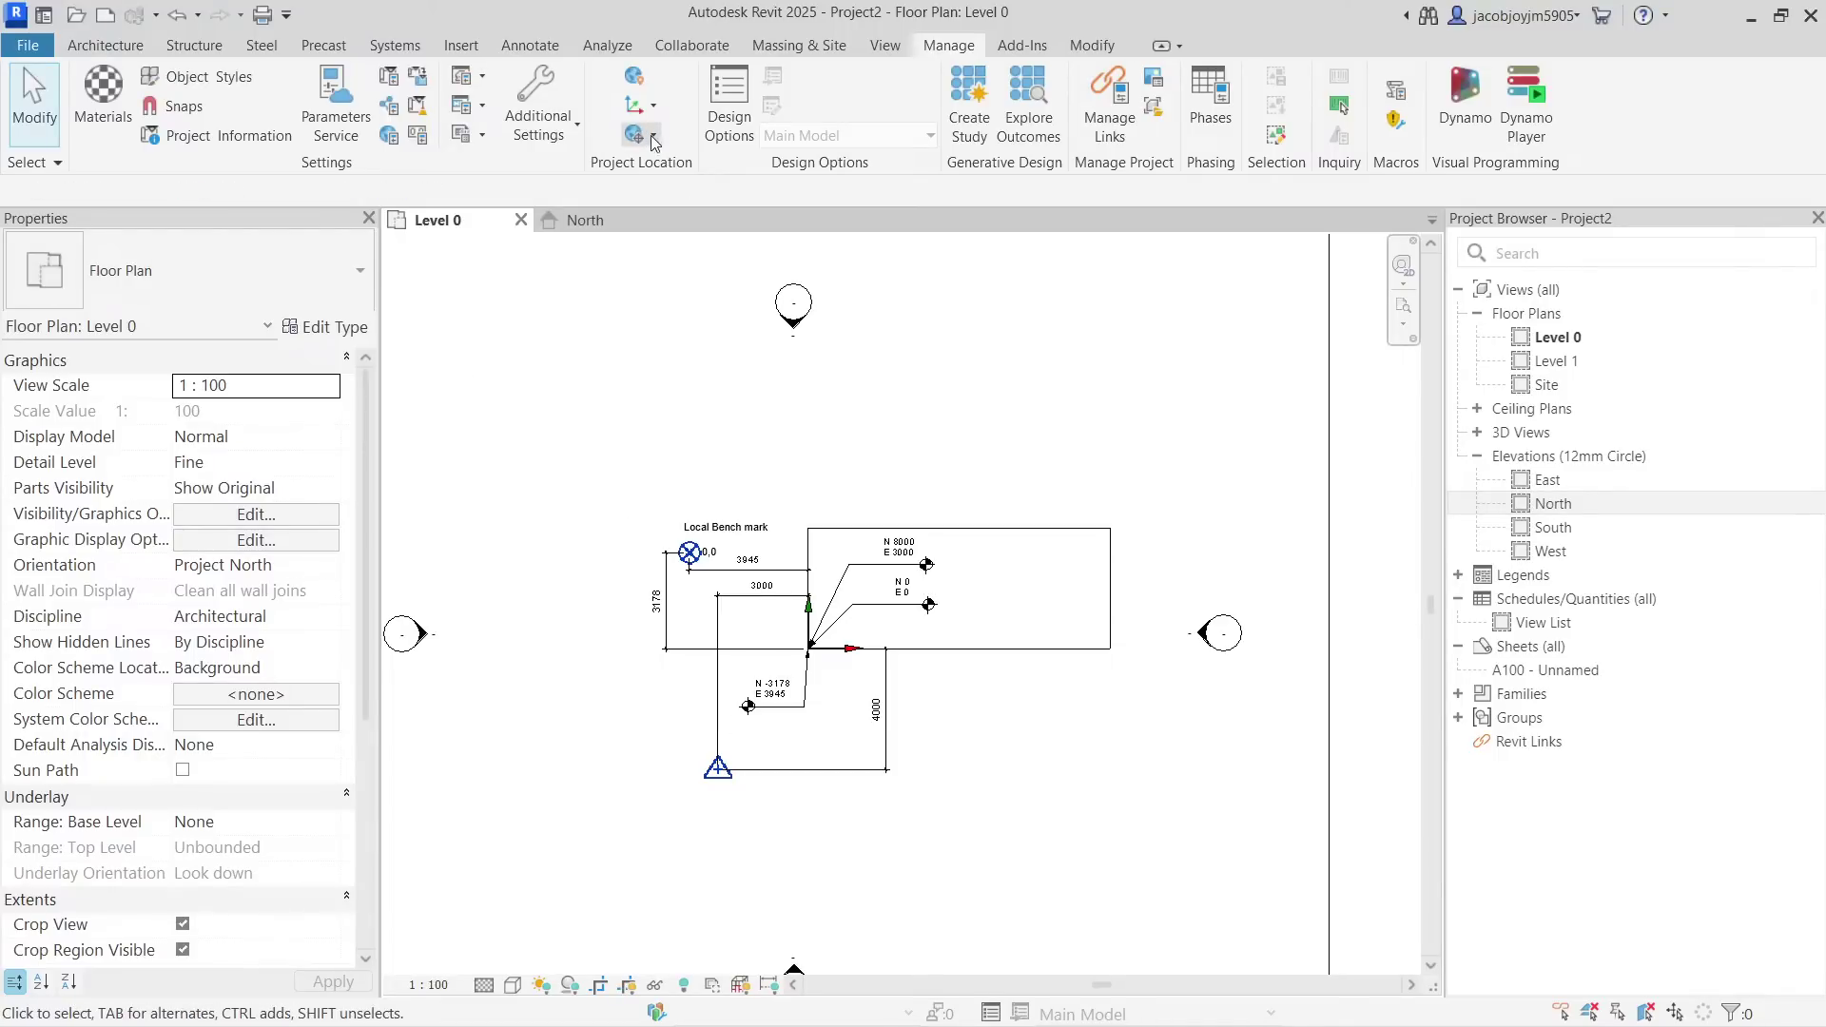
pyautogui.click(655, 138)
pyautogui.moveTo(613, 446); pyautogui.dragTo(1160, 847)
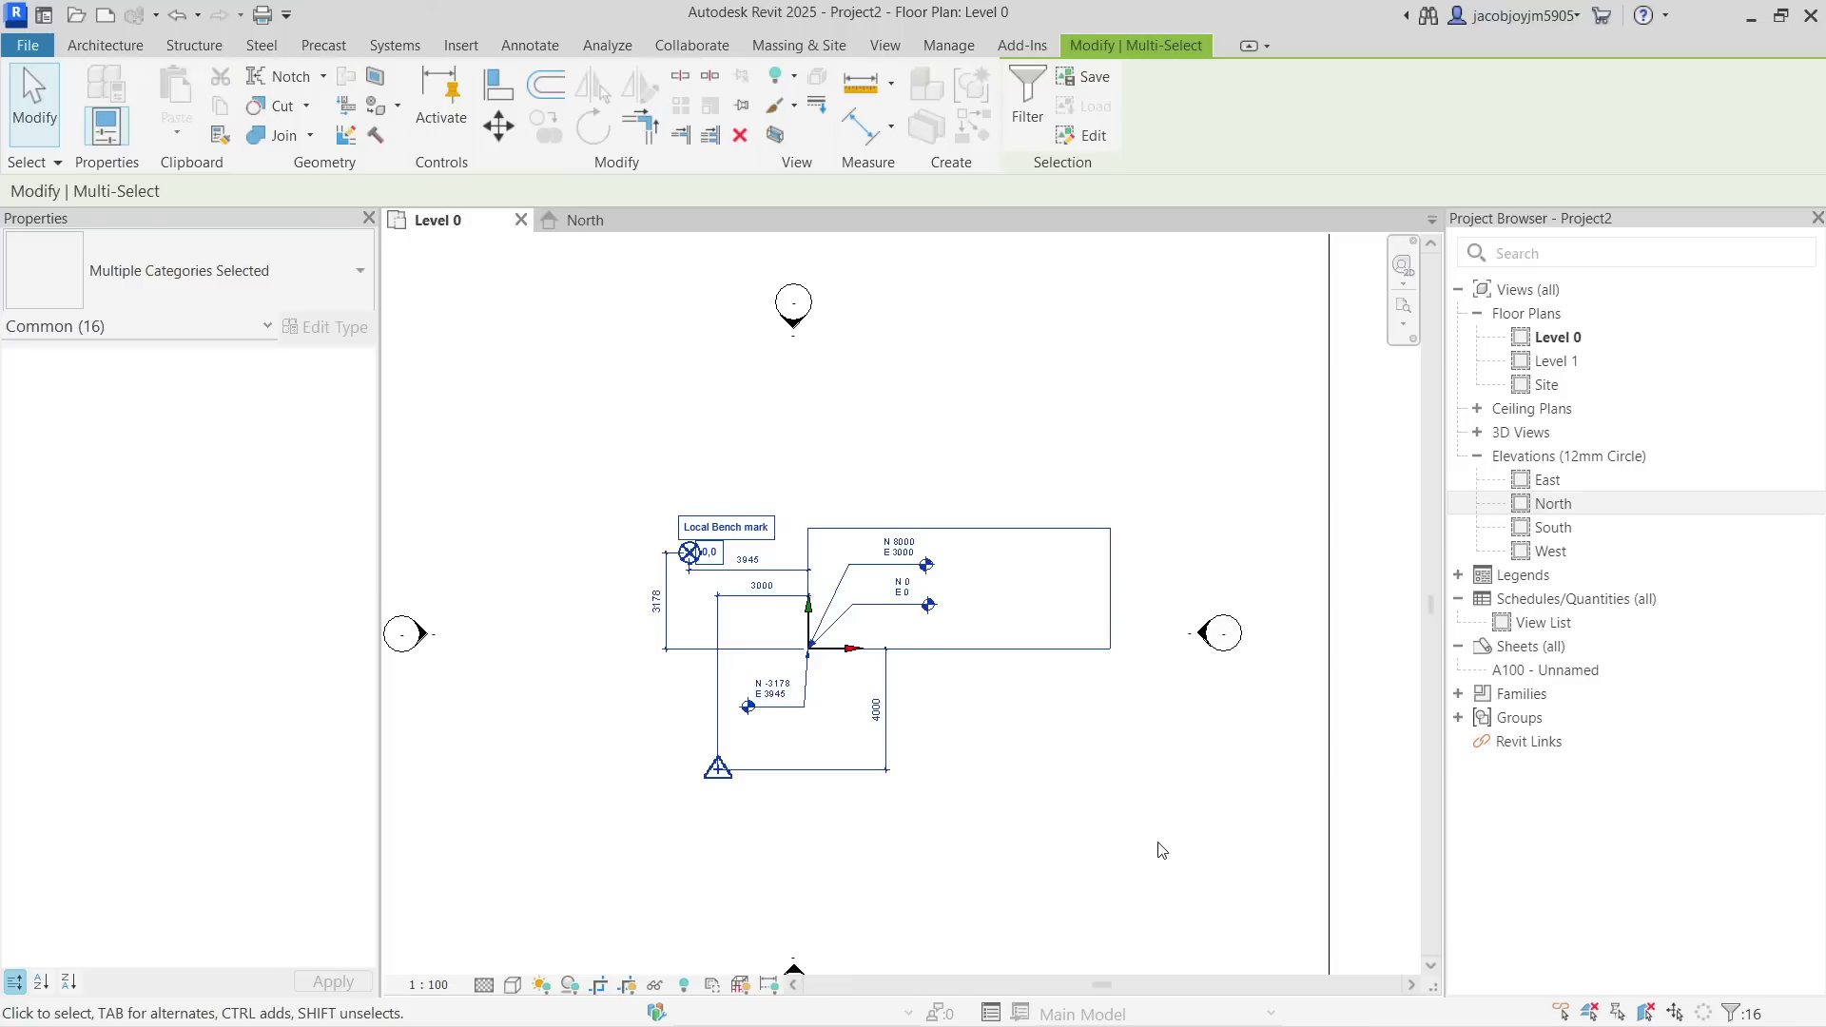
pyautogui.press('Escape')
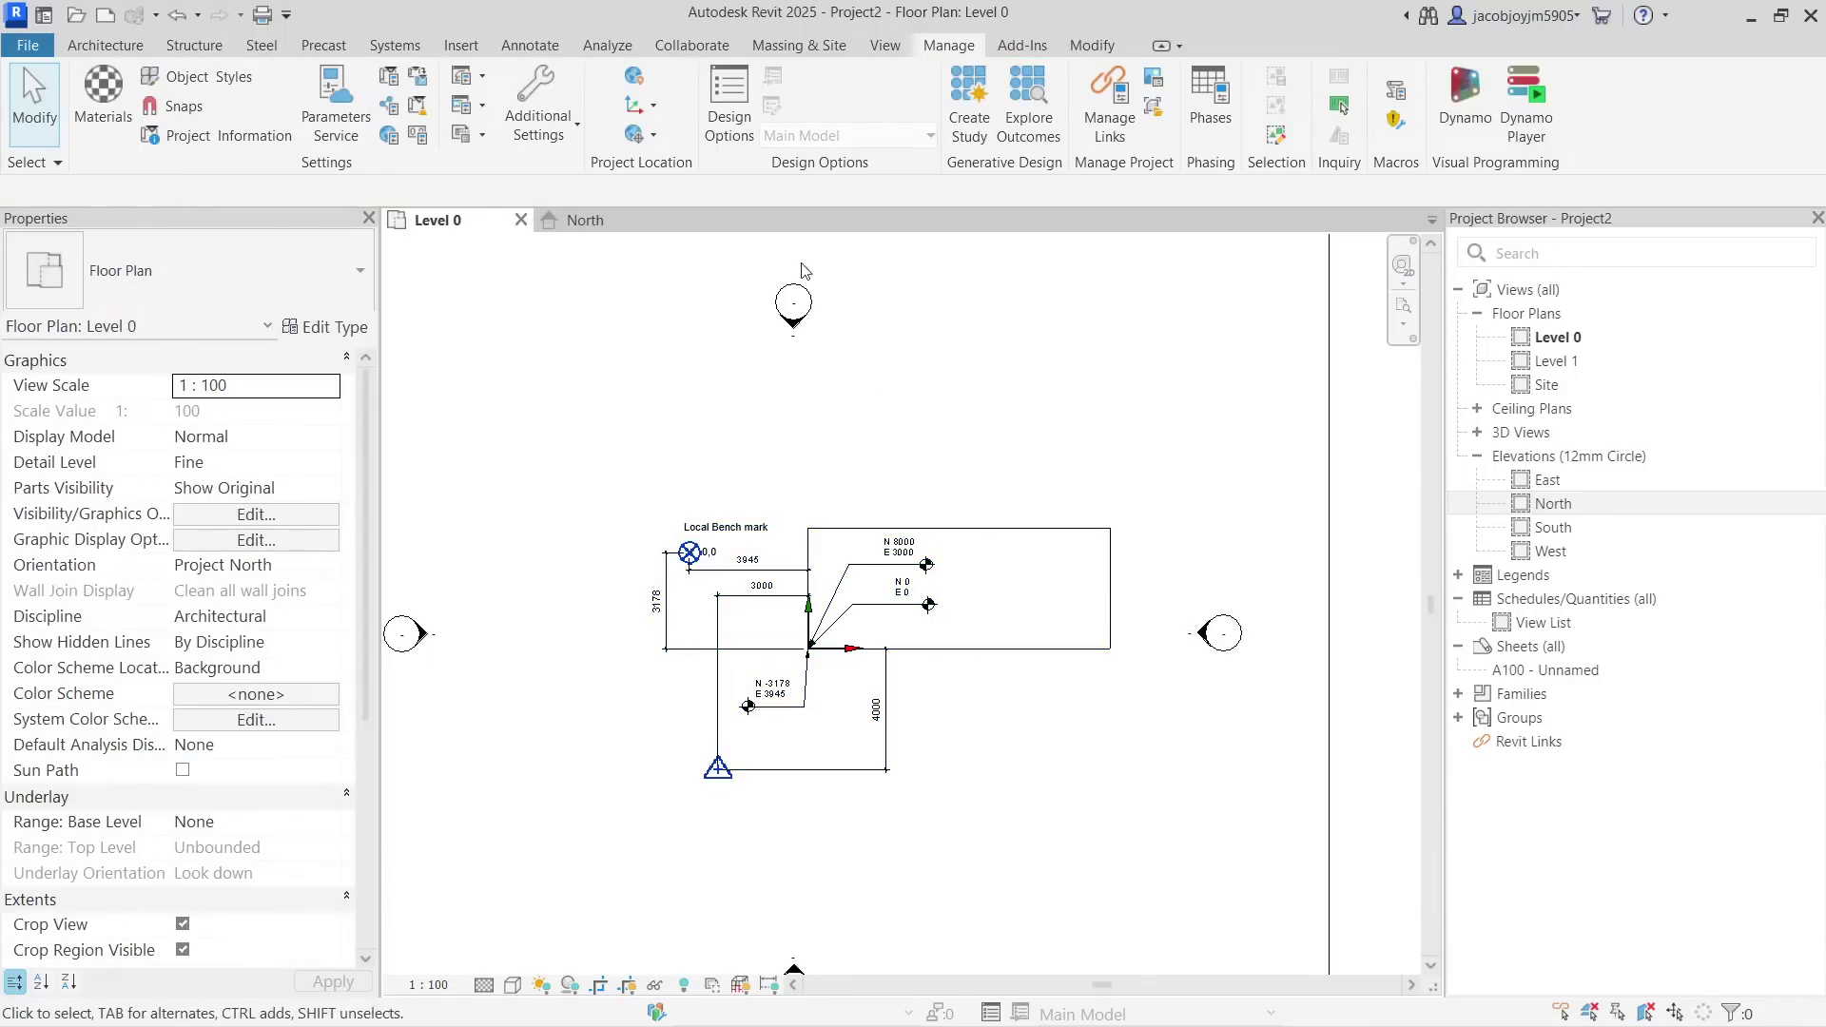
pyautogui.click(654, 136)
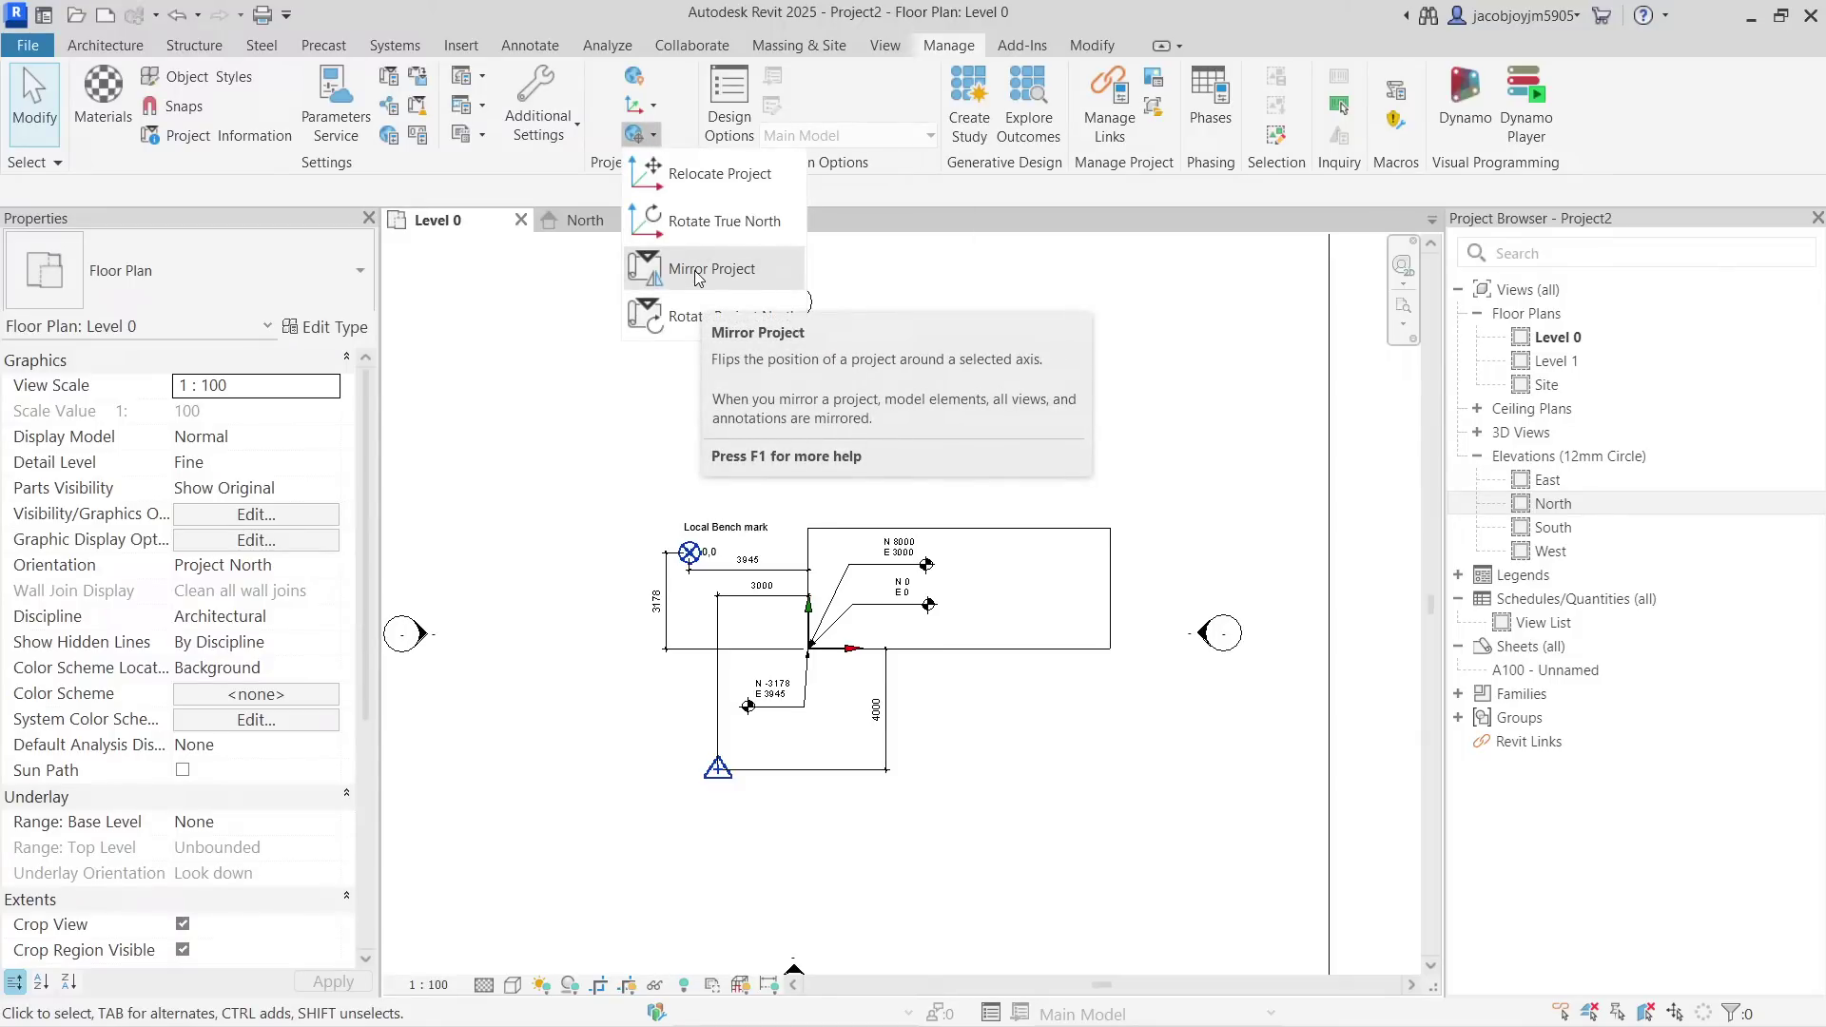
# Report the survey point's shared coordinates, and check its coordinate properties.
pyautogui.click(640, 105)
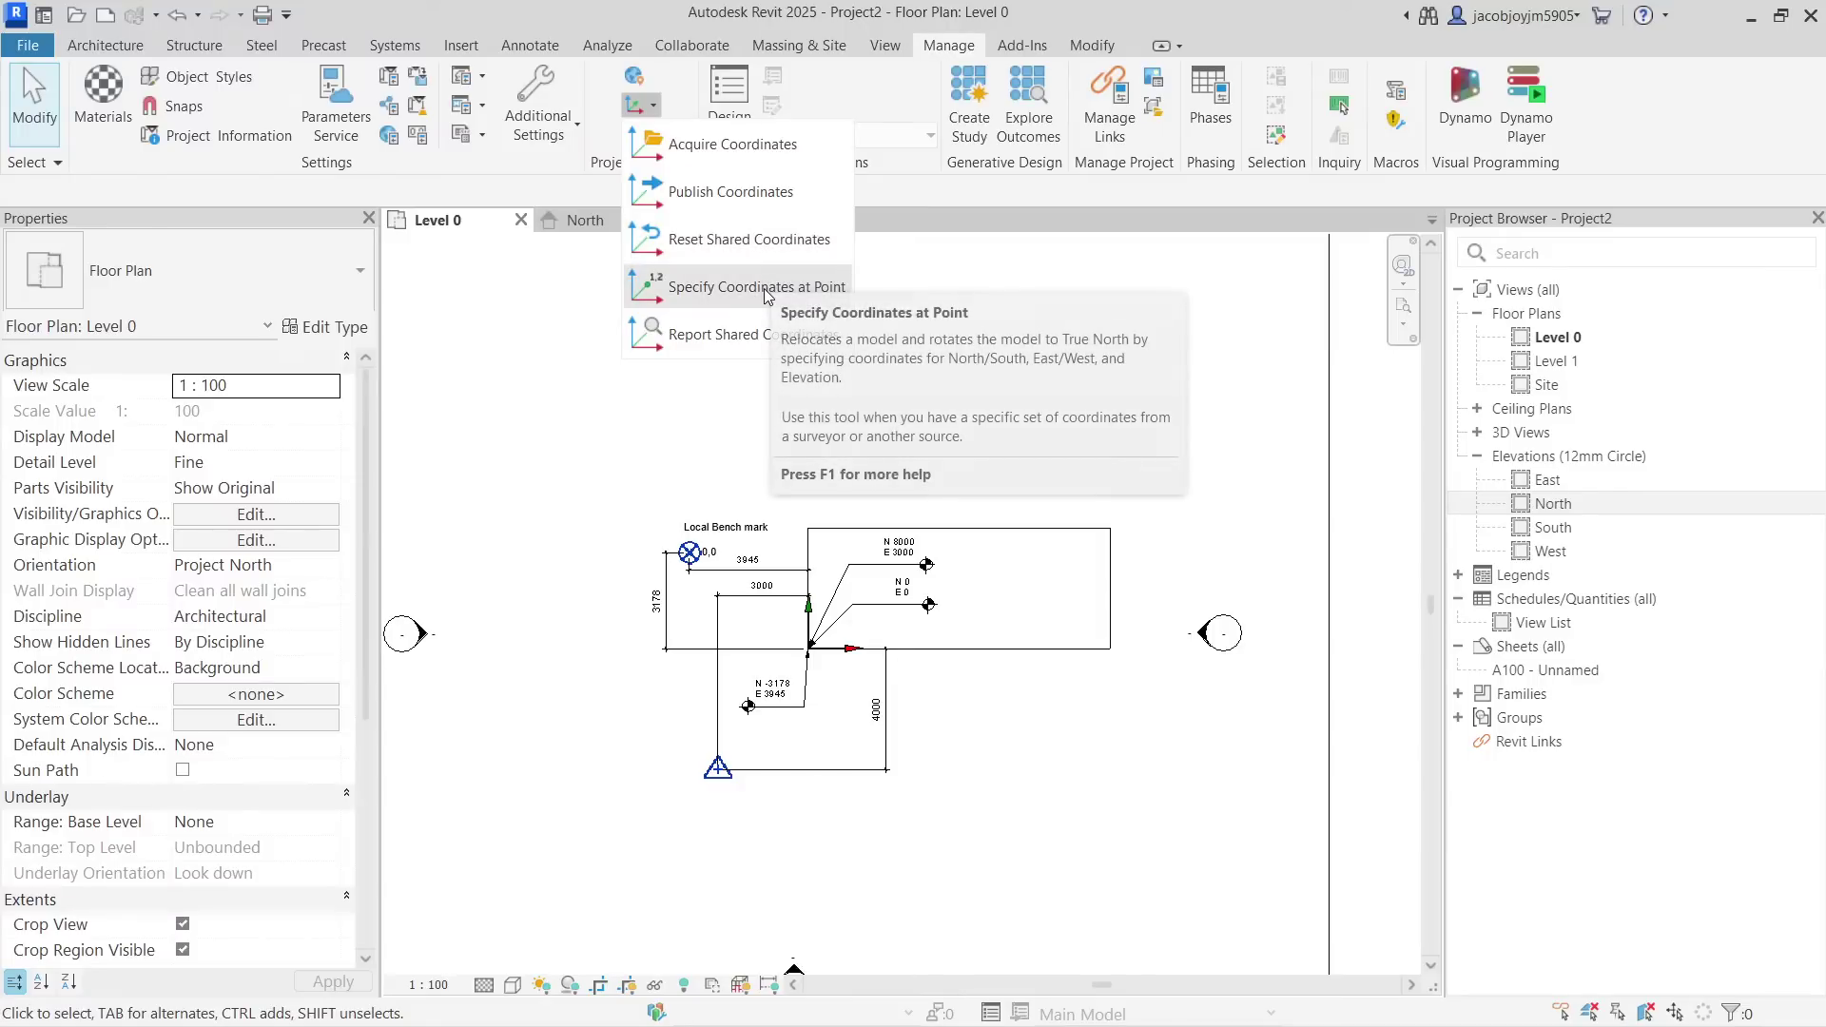
pyautogui.click(713, 334)
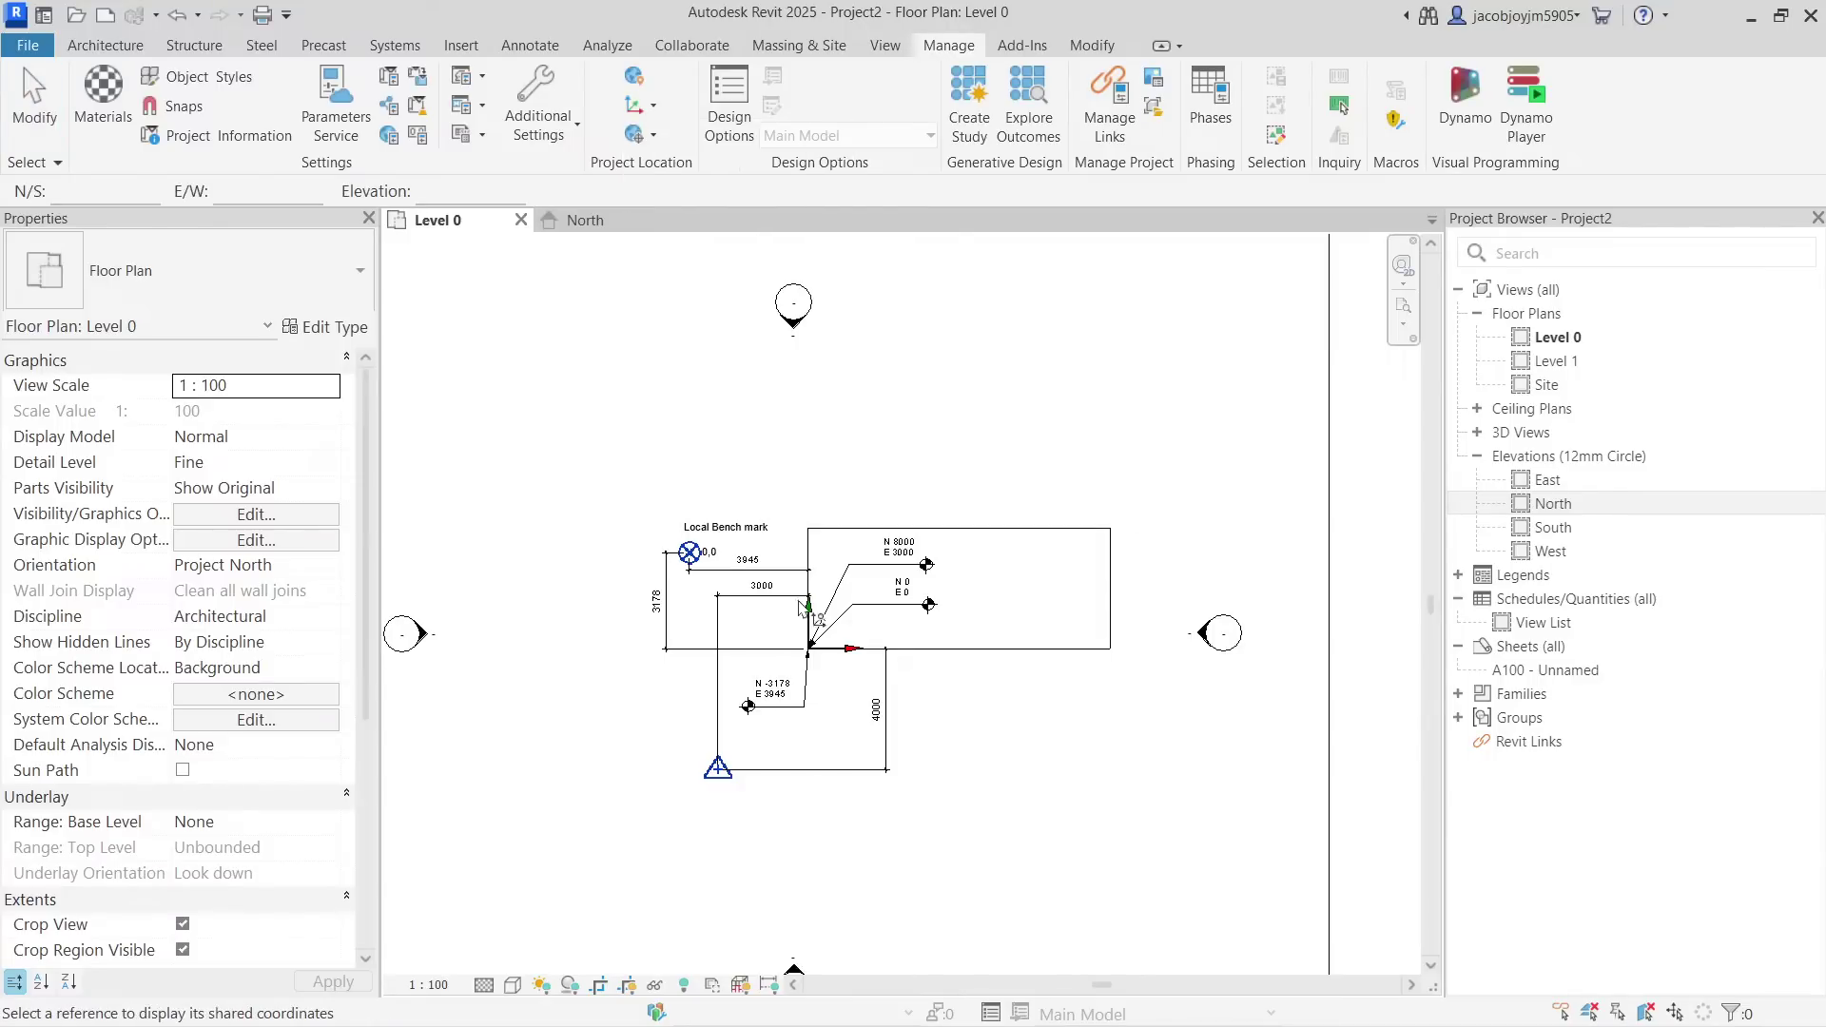
pyautogui.click(718, 767)
pyautogui.moveTo(107, 191); pyautogui.dragTo(54, 191)
pyautogui.press('Escape')
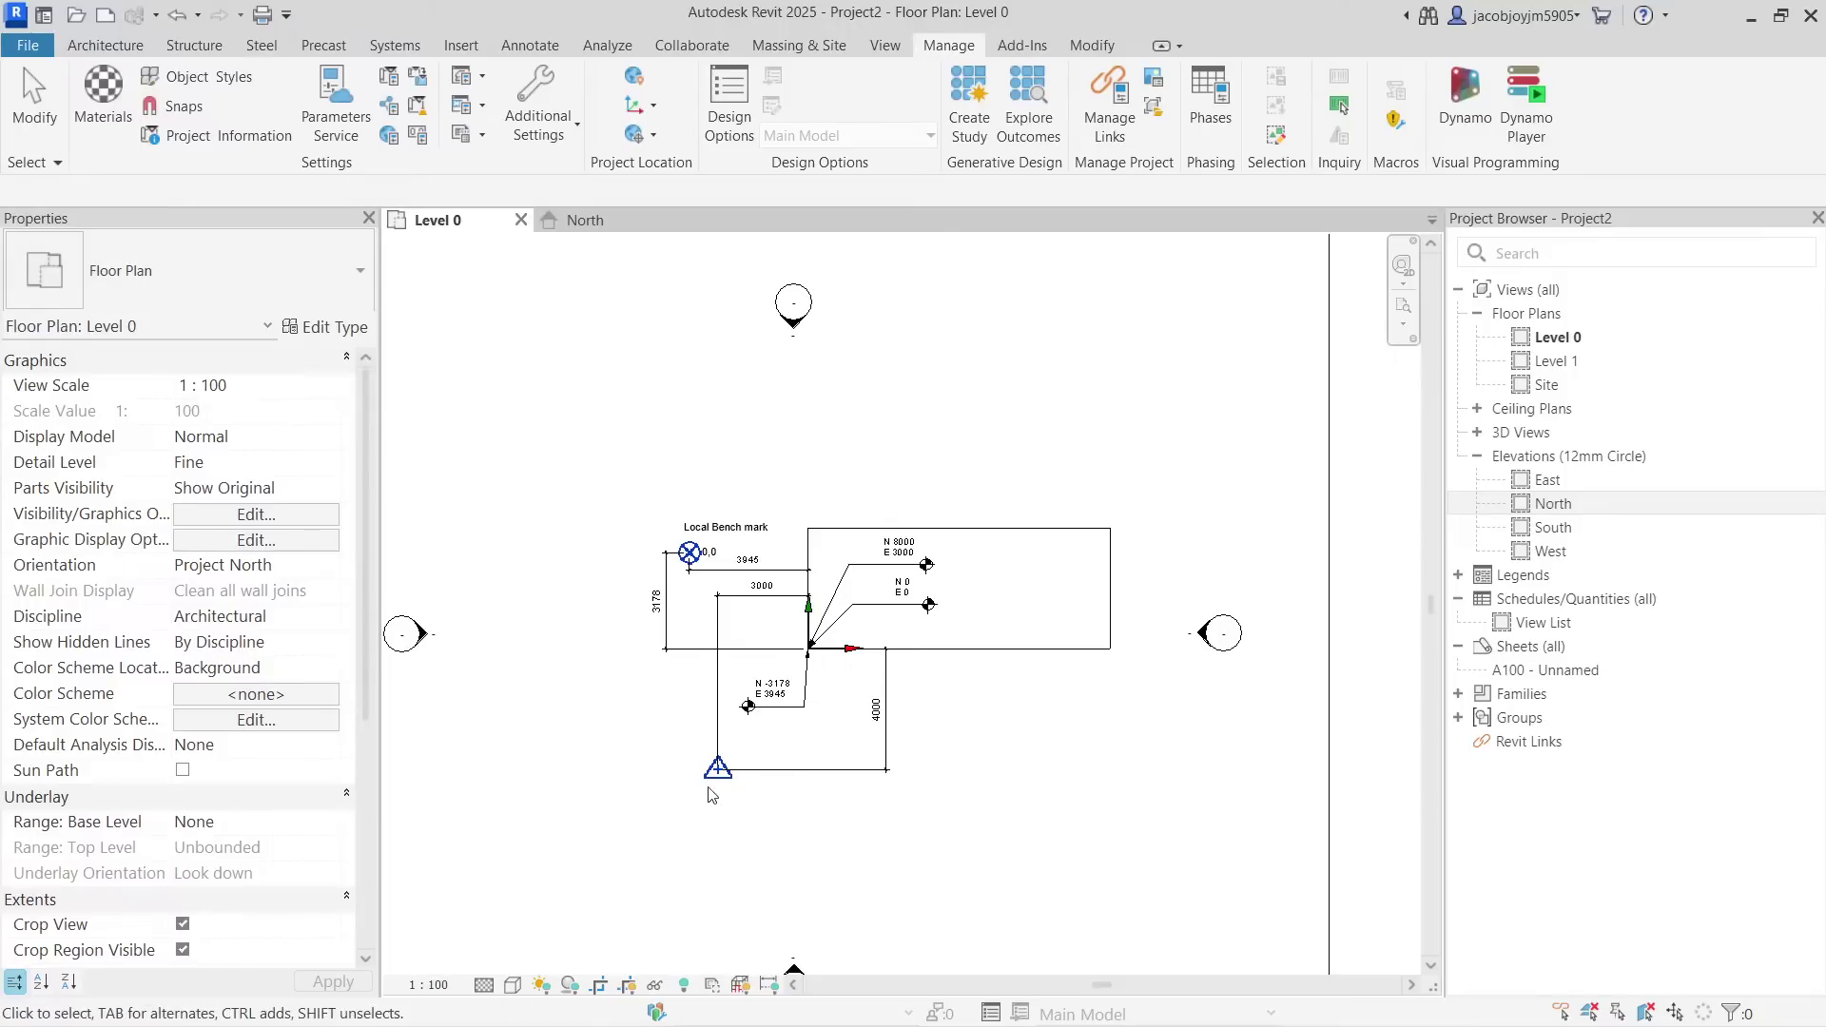
pyautogui.click(717, 782)
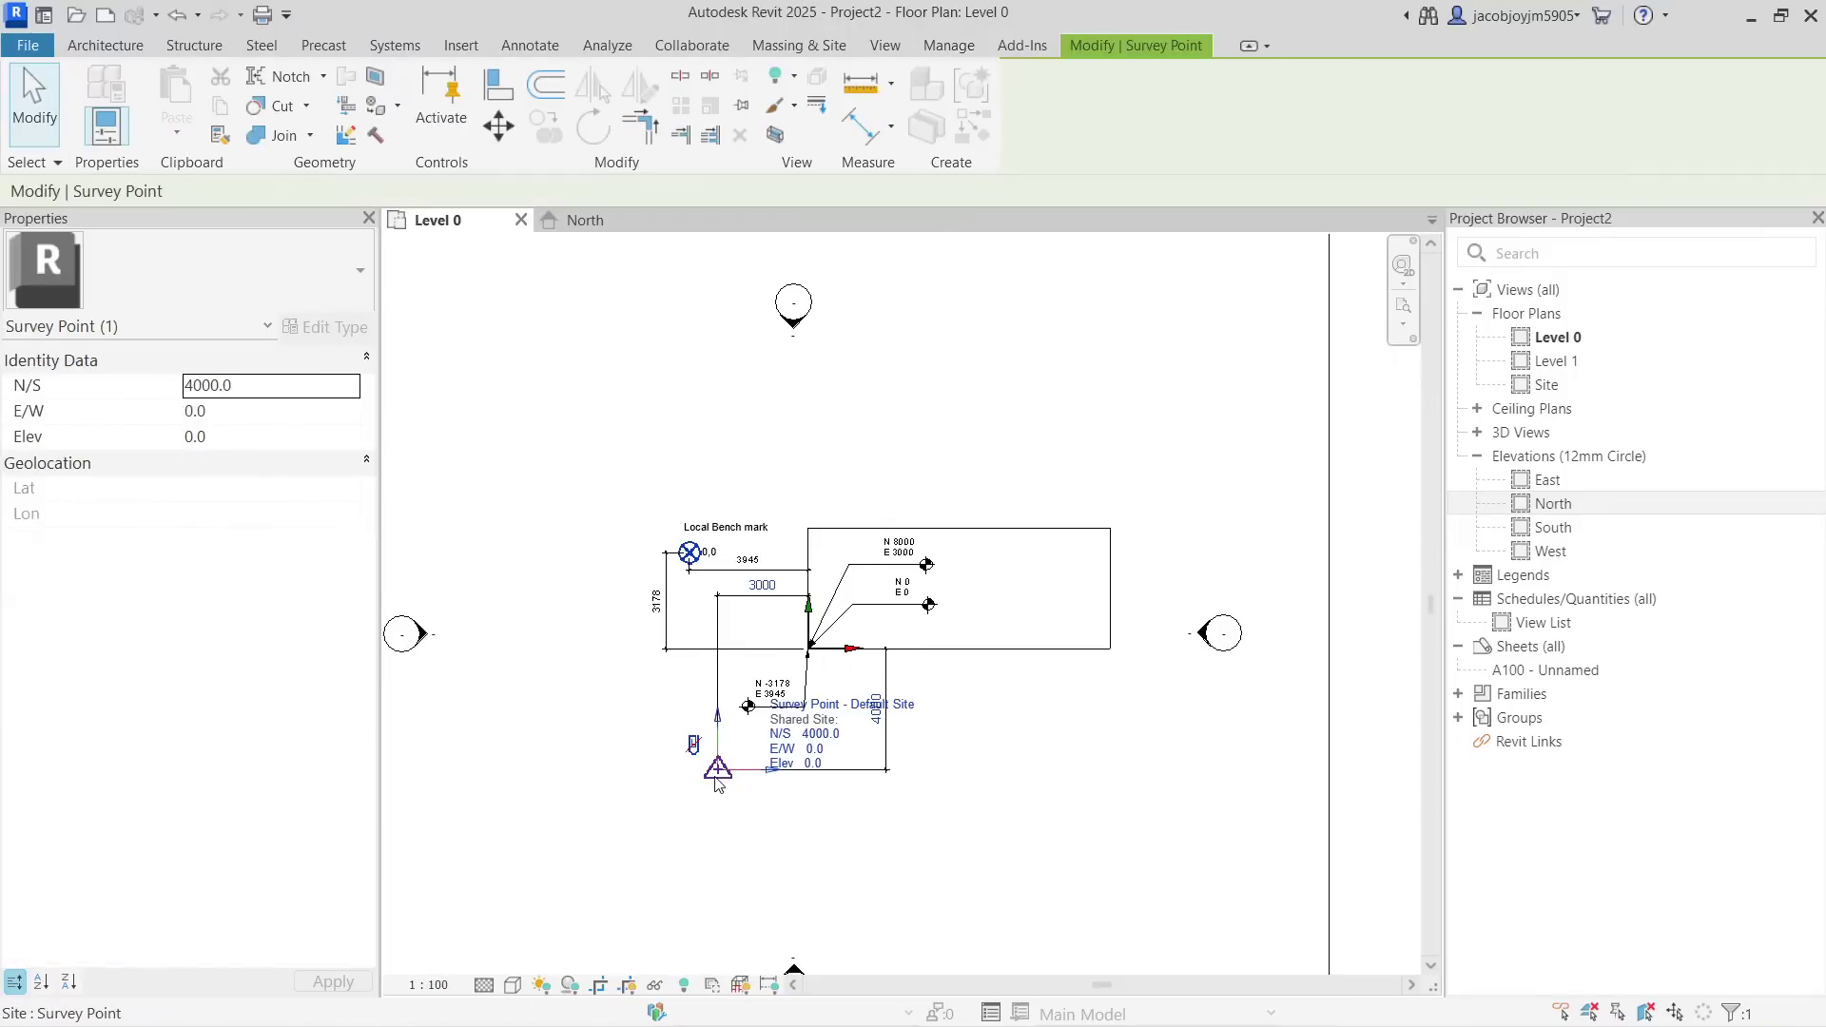
pyautogui.click(834, 739)
pyautogui.click(817, 823)
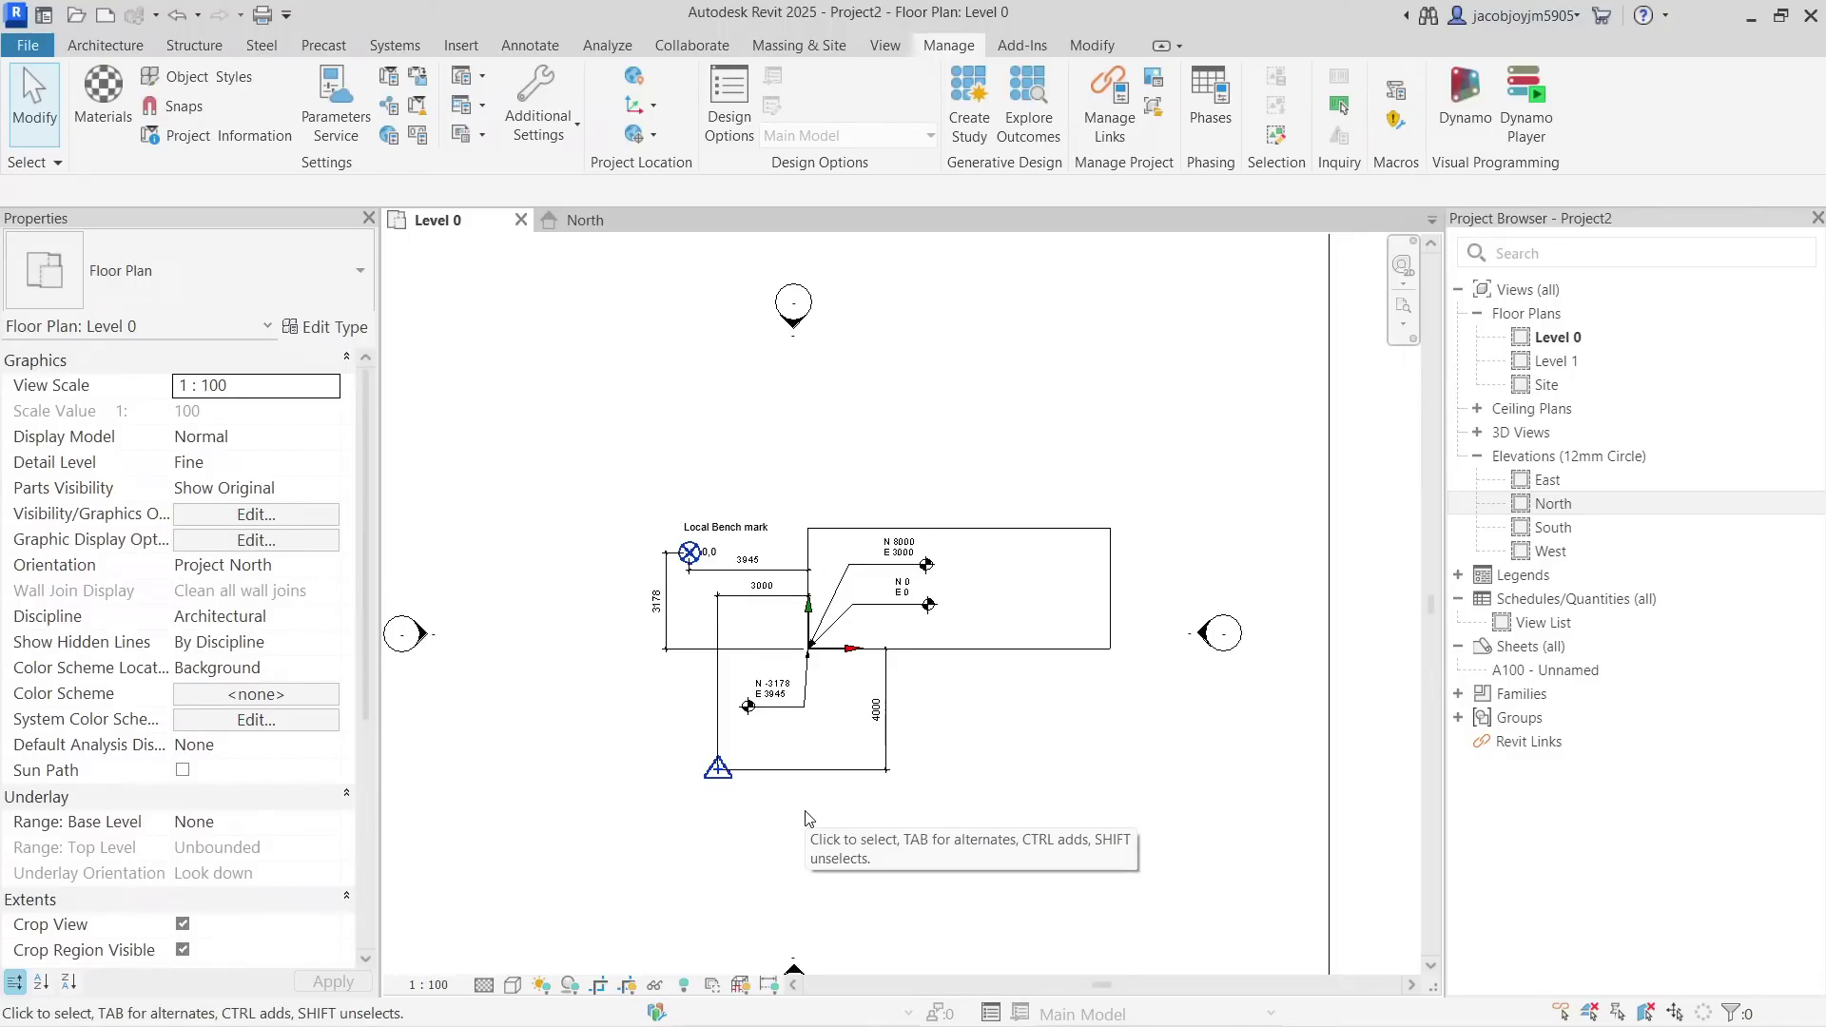
pyautogui.scroll(-1, 770, 742)
pyautogui.moveTo(616, 487); pyautogui.dragTo(1098, 841)
pyautogui.press('Escape')
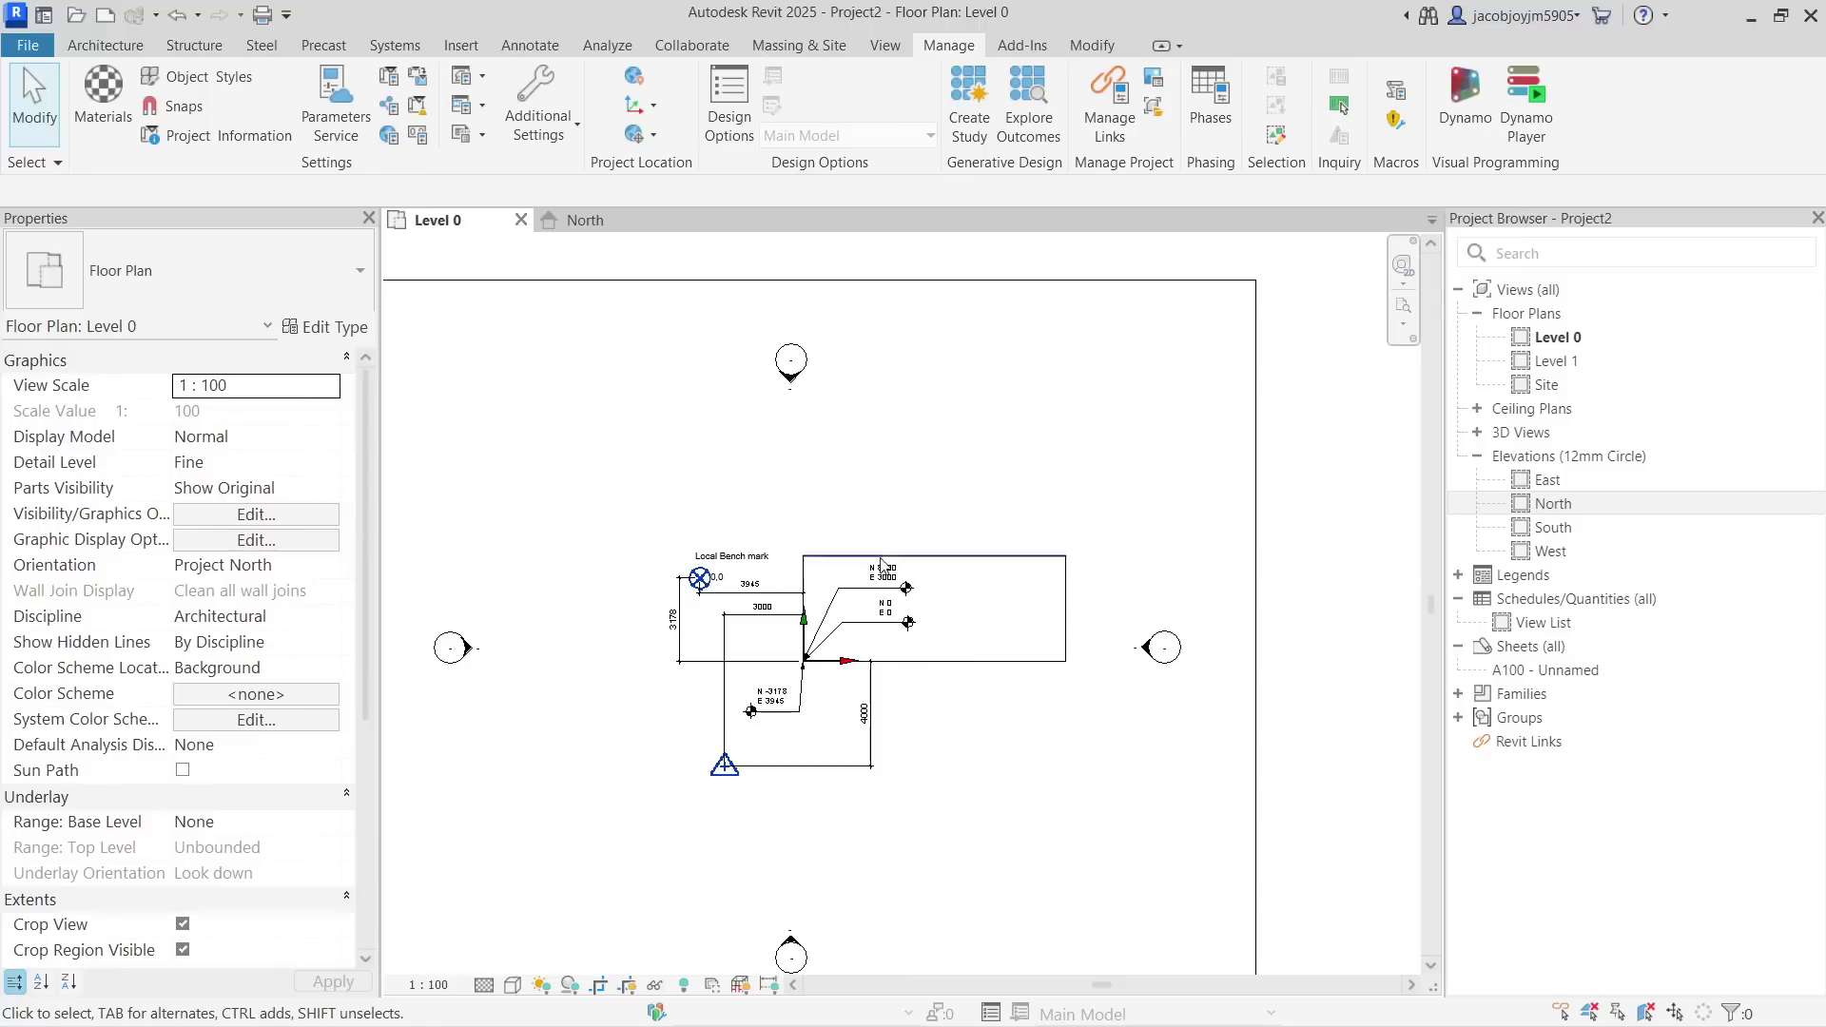
pyautogui.moveTo(617, 478); pyautogui.dragTo(1134, 849)
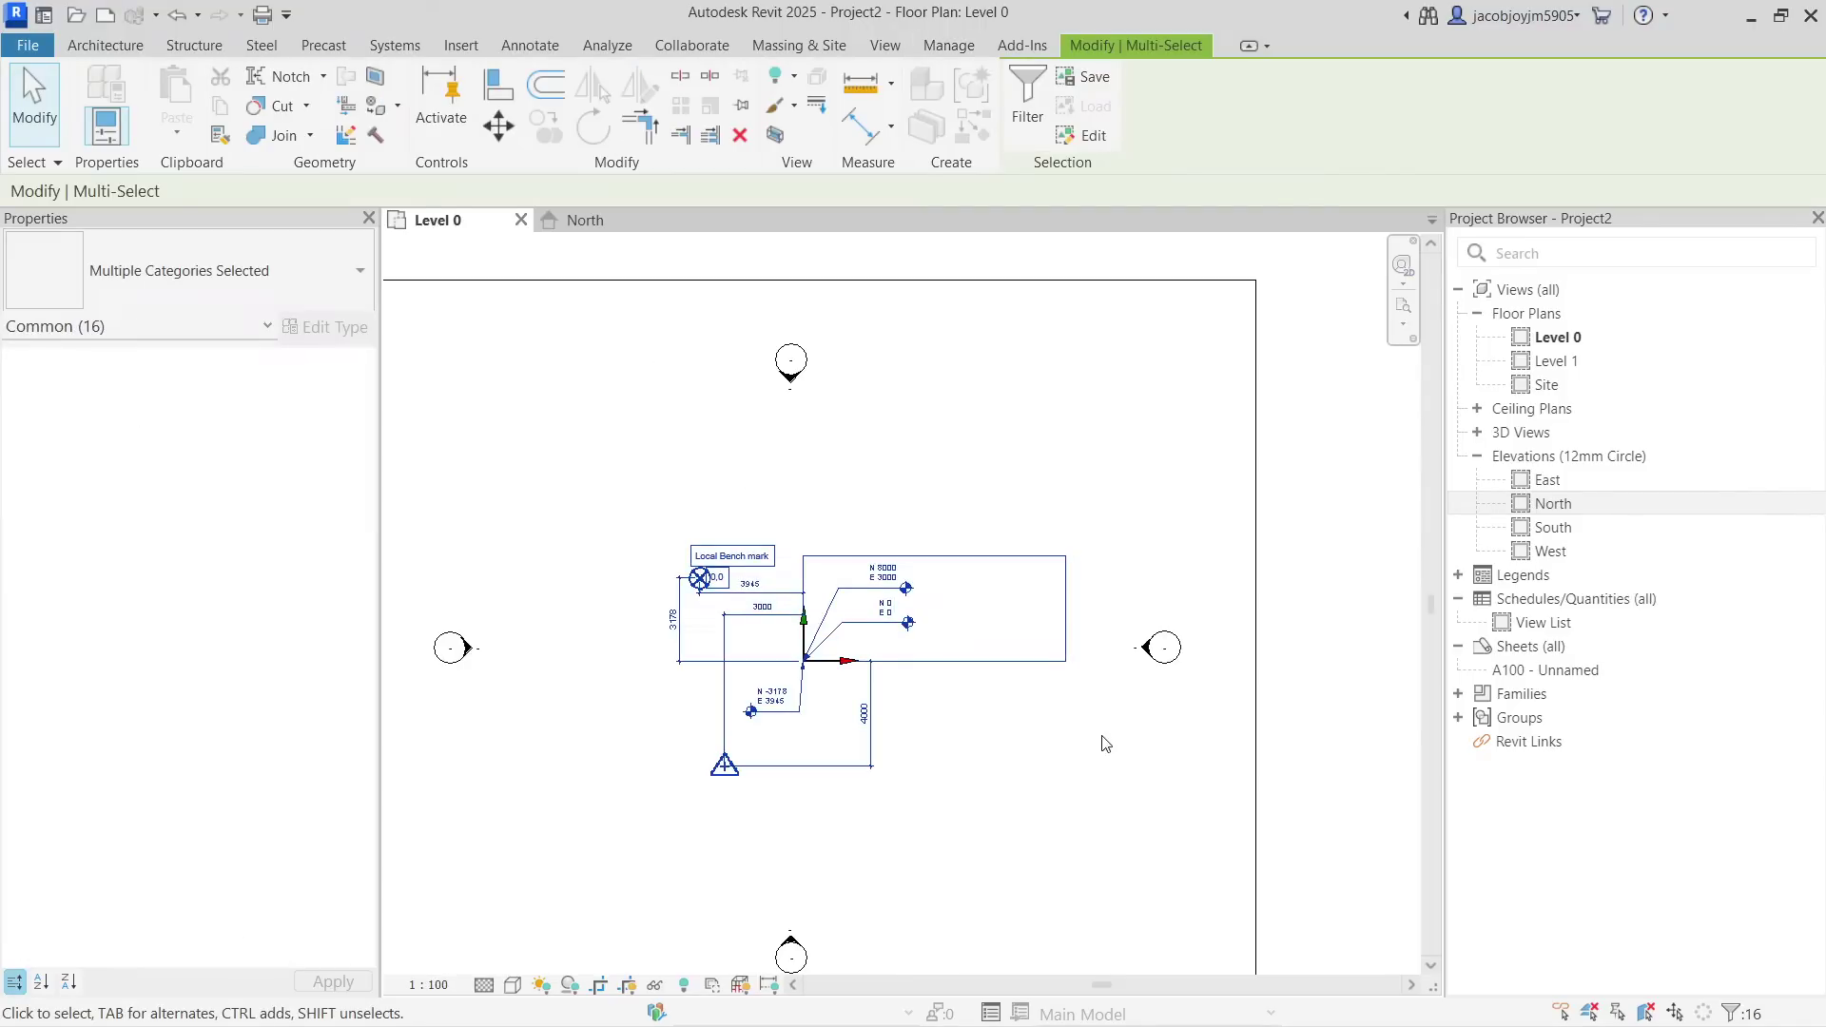
pyautogui.press('Escape')
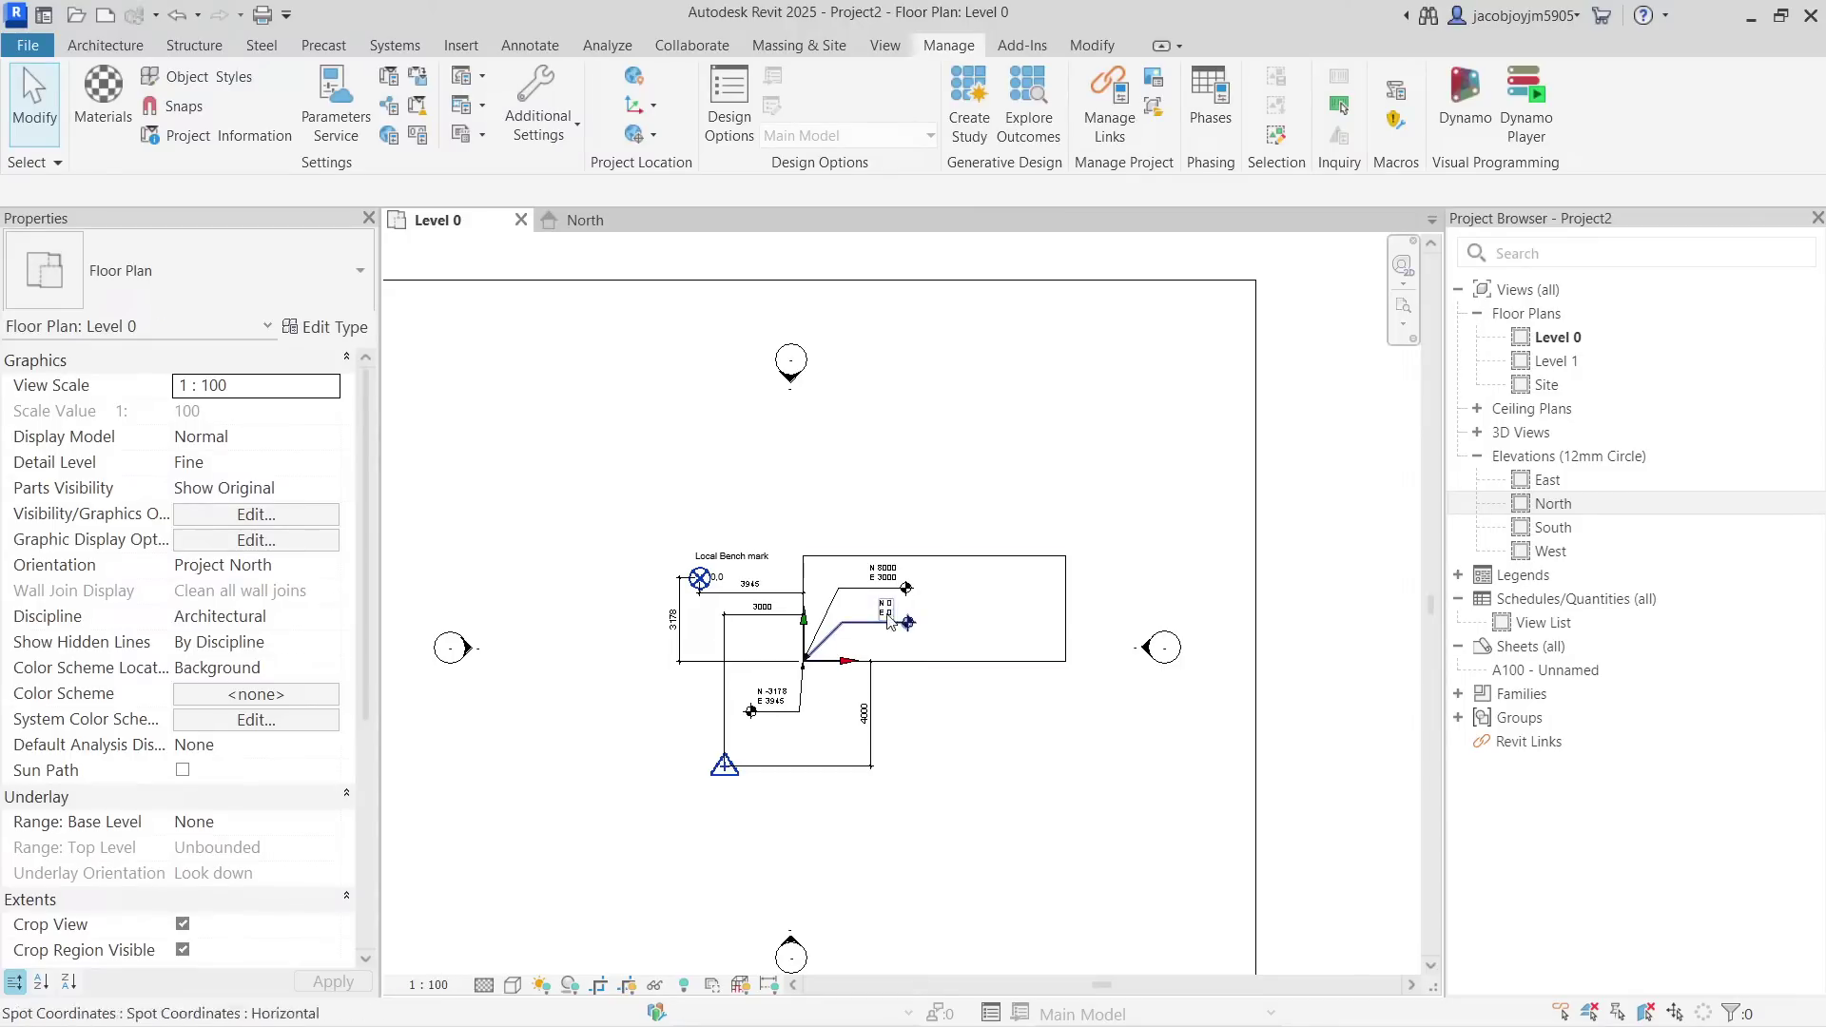
# Specify coordinates at the internal origin, review the North/South, East/West and true north angle settings, and close them without changes.
pyautogui.scroll(4, 808, 670)
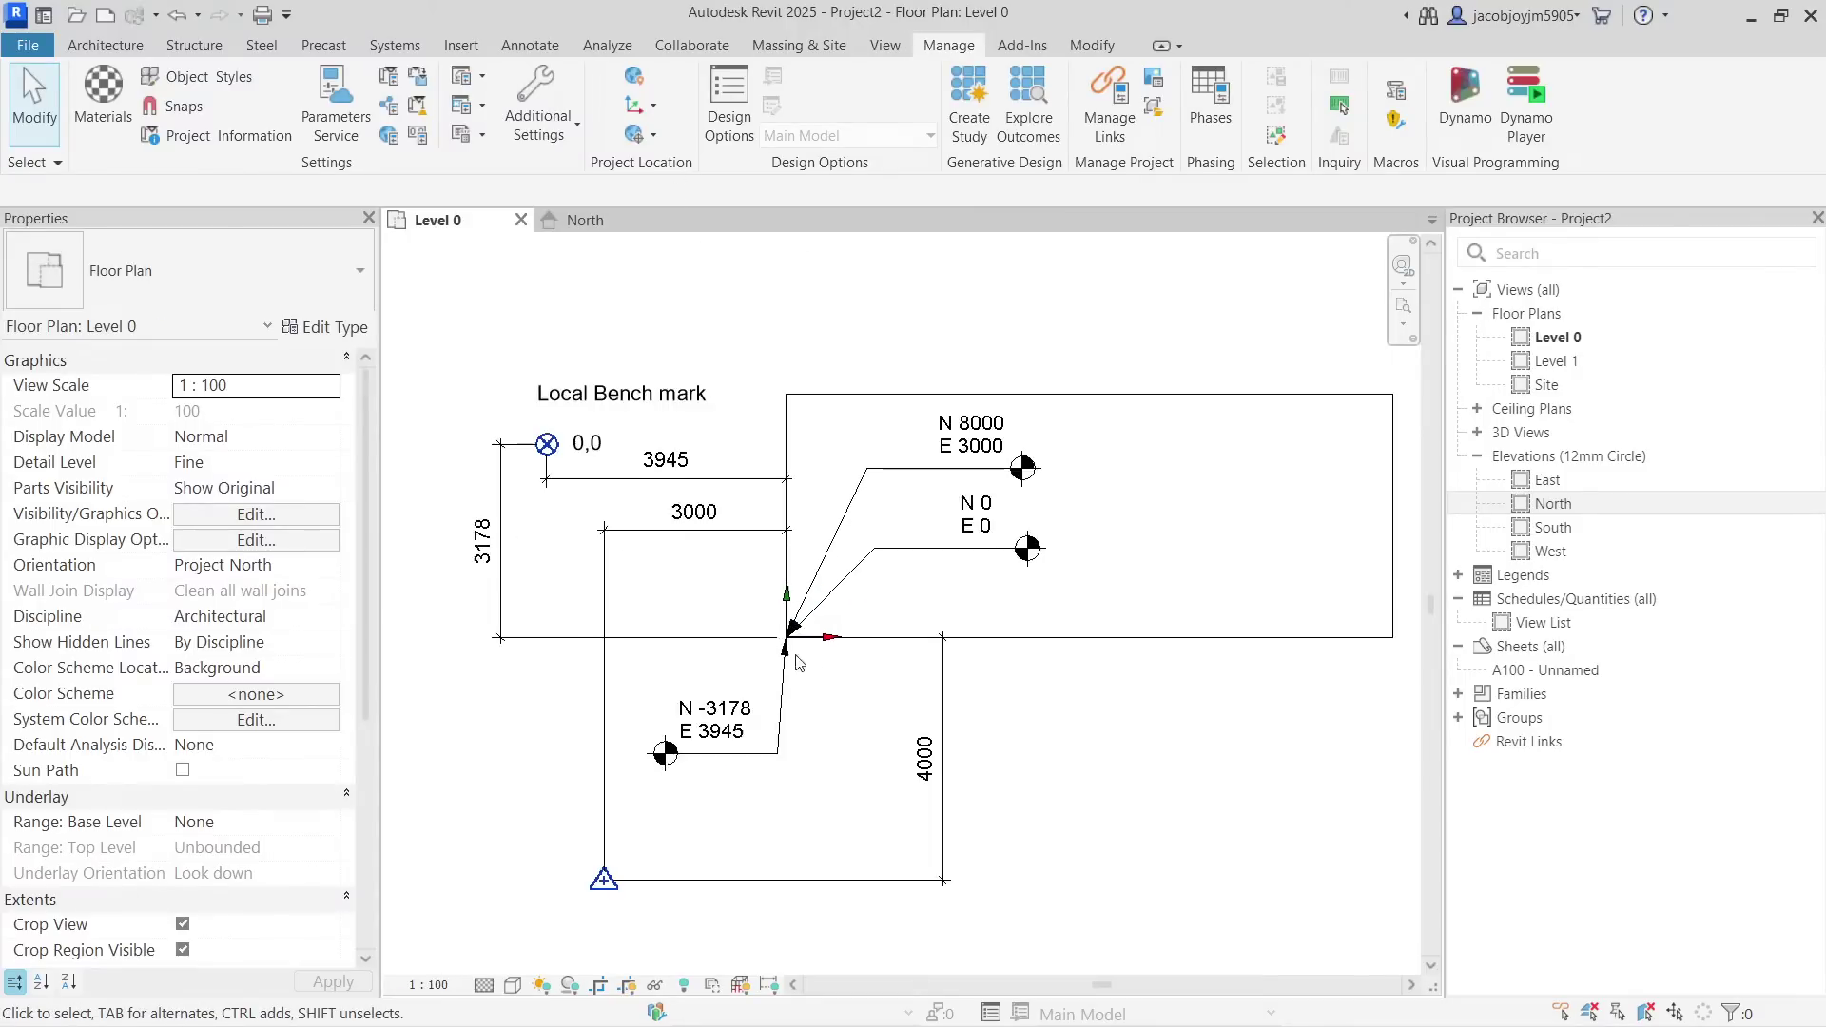
pyautogui.scroll(3, 796, 663)
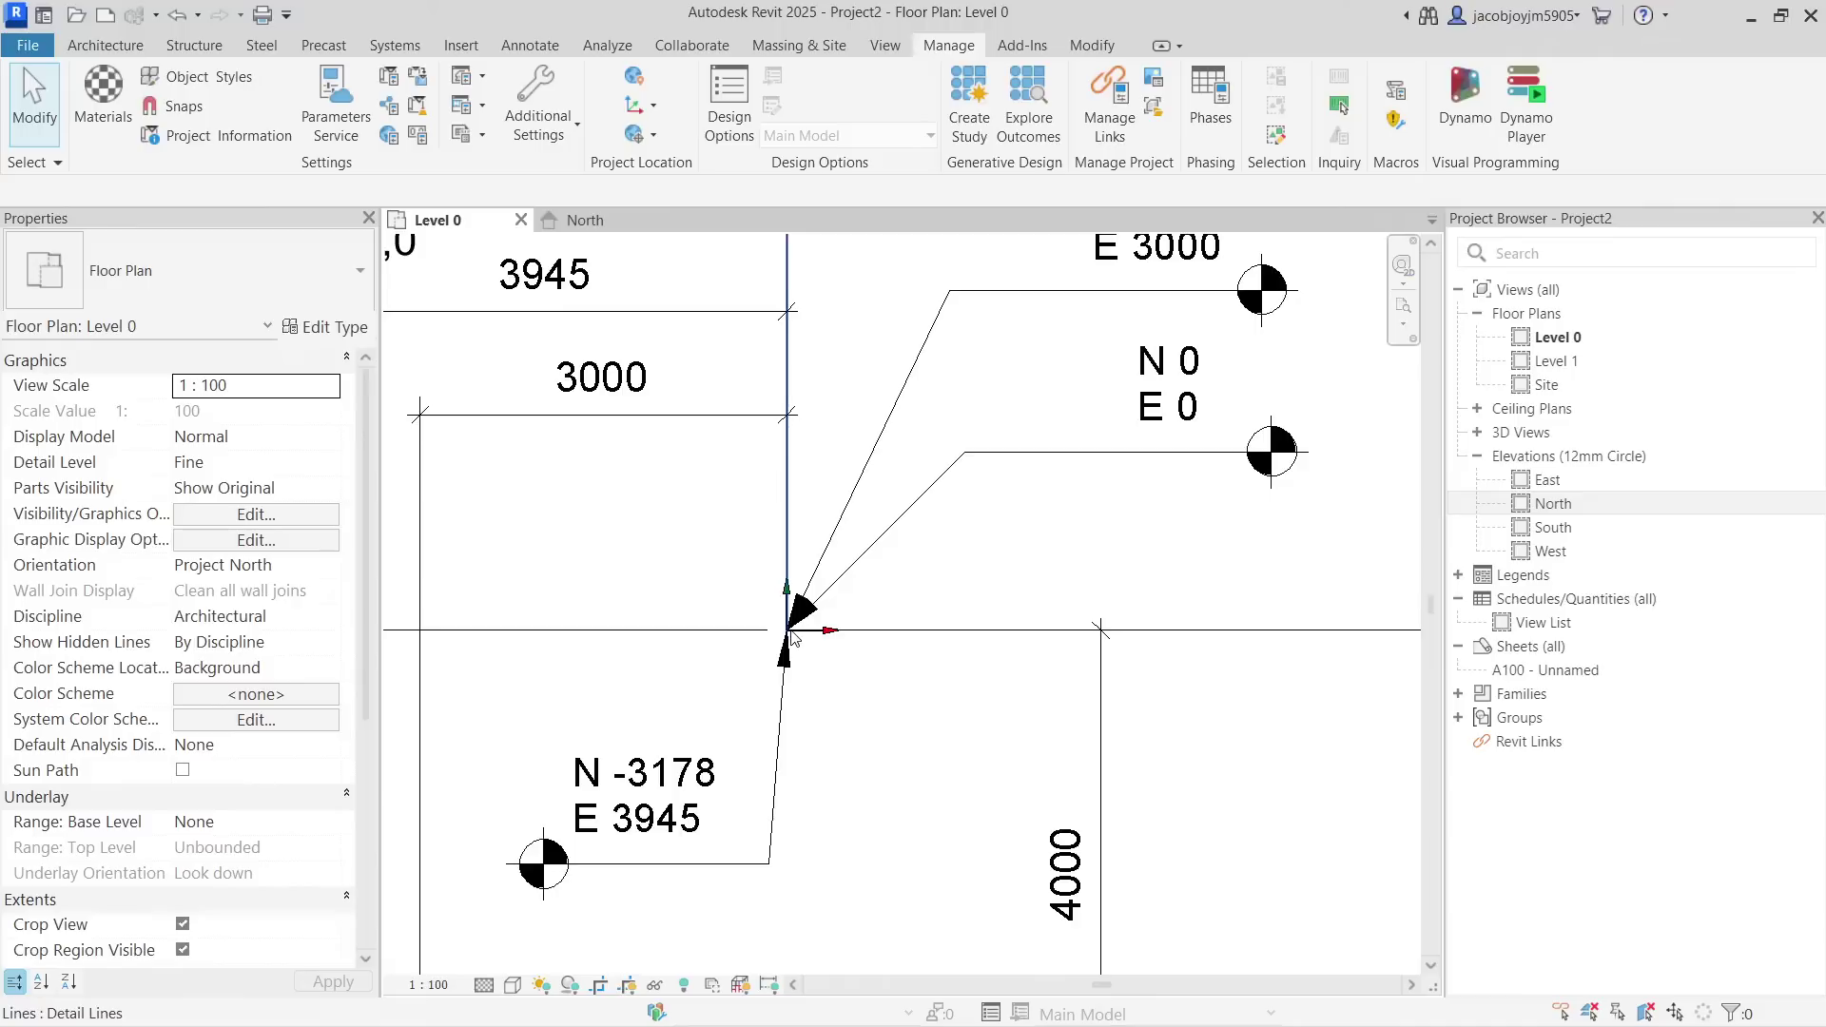
pyautogui.click(651, 112)
pyautogui.click(718, 290)
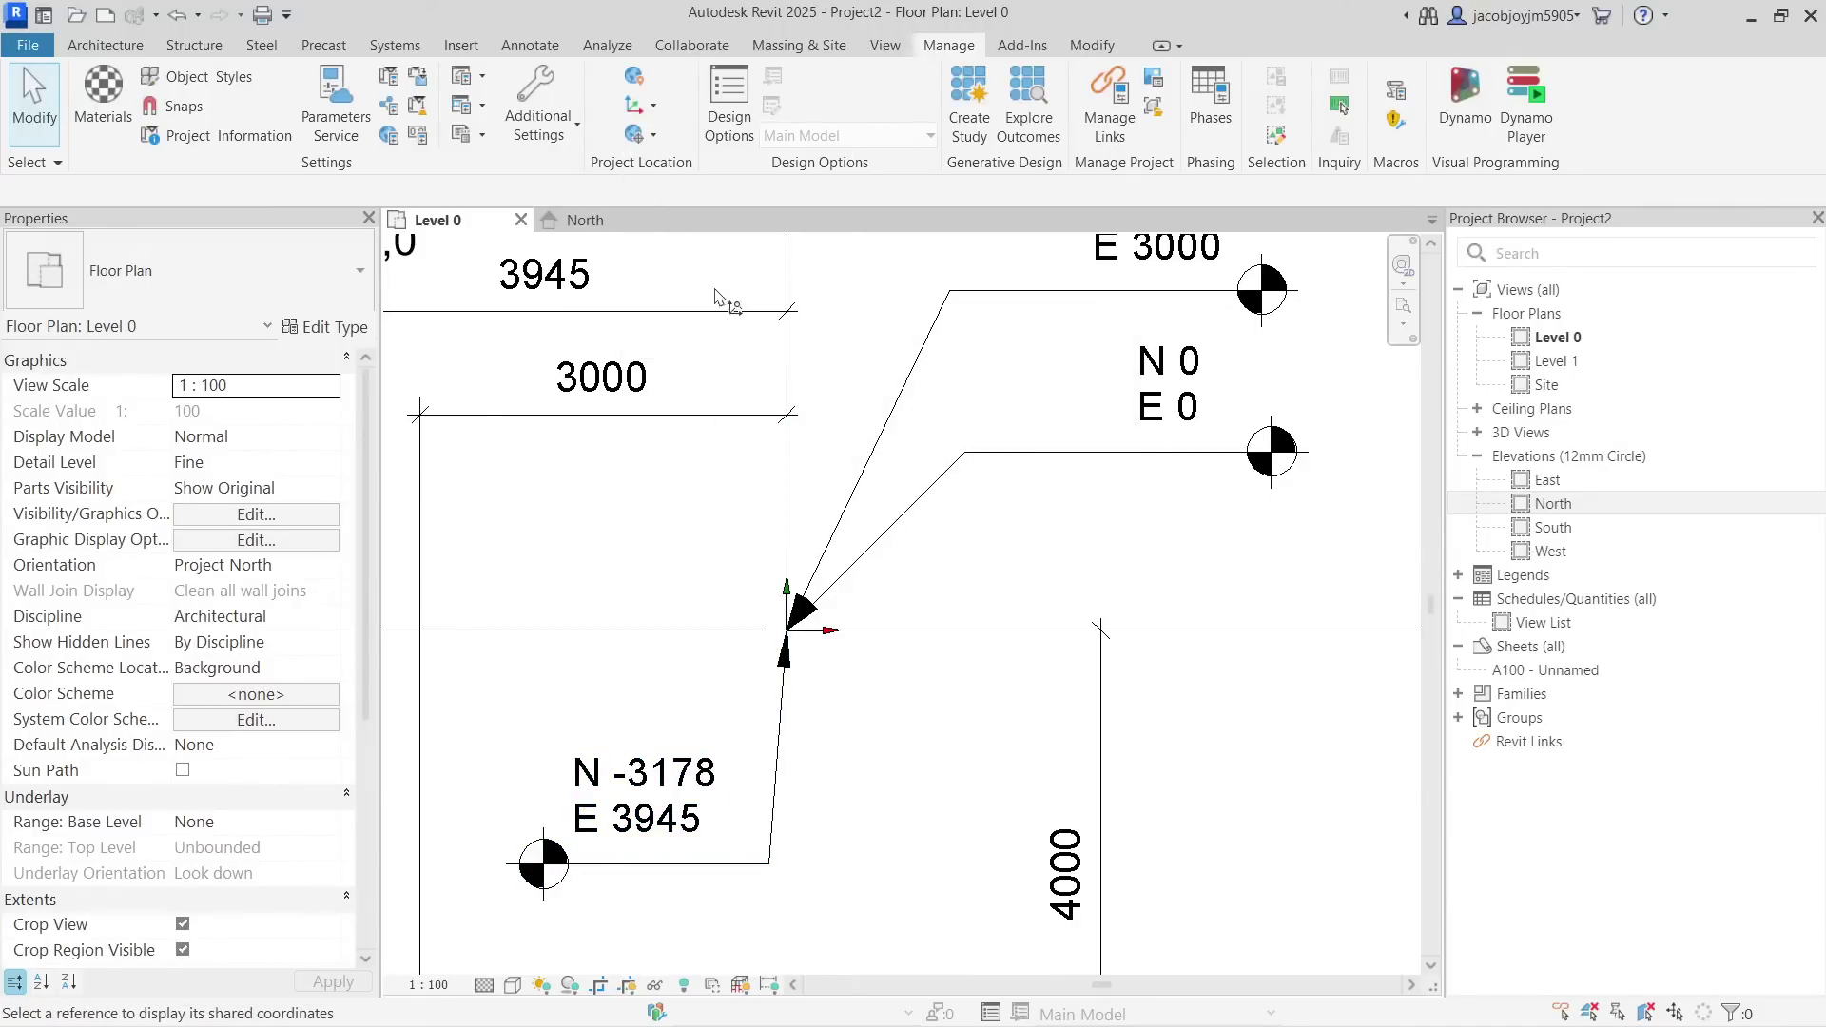
pyautogui.click(787, 628)
pyautogui.click(964, 480)
pyautogui.doubleClick(964, 479)
pyautogui.press('Tab')
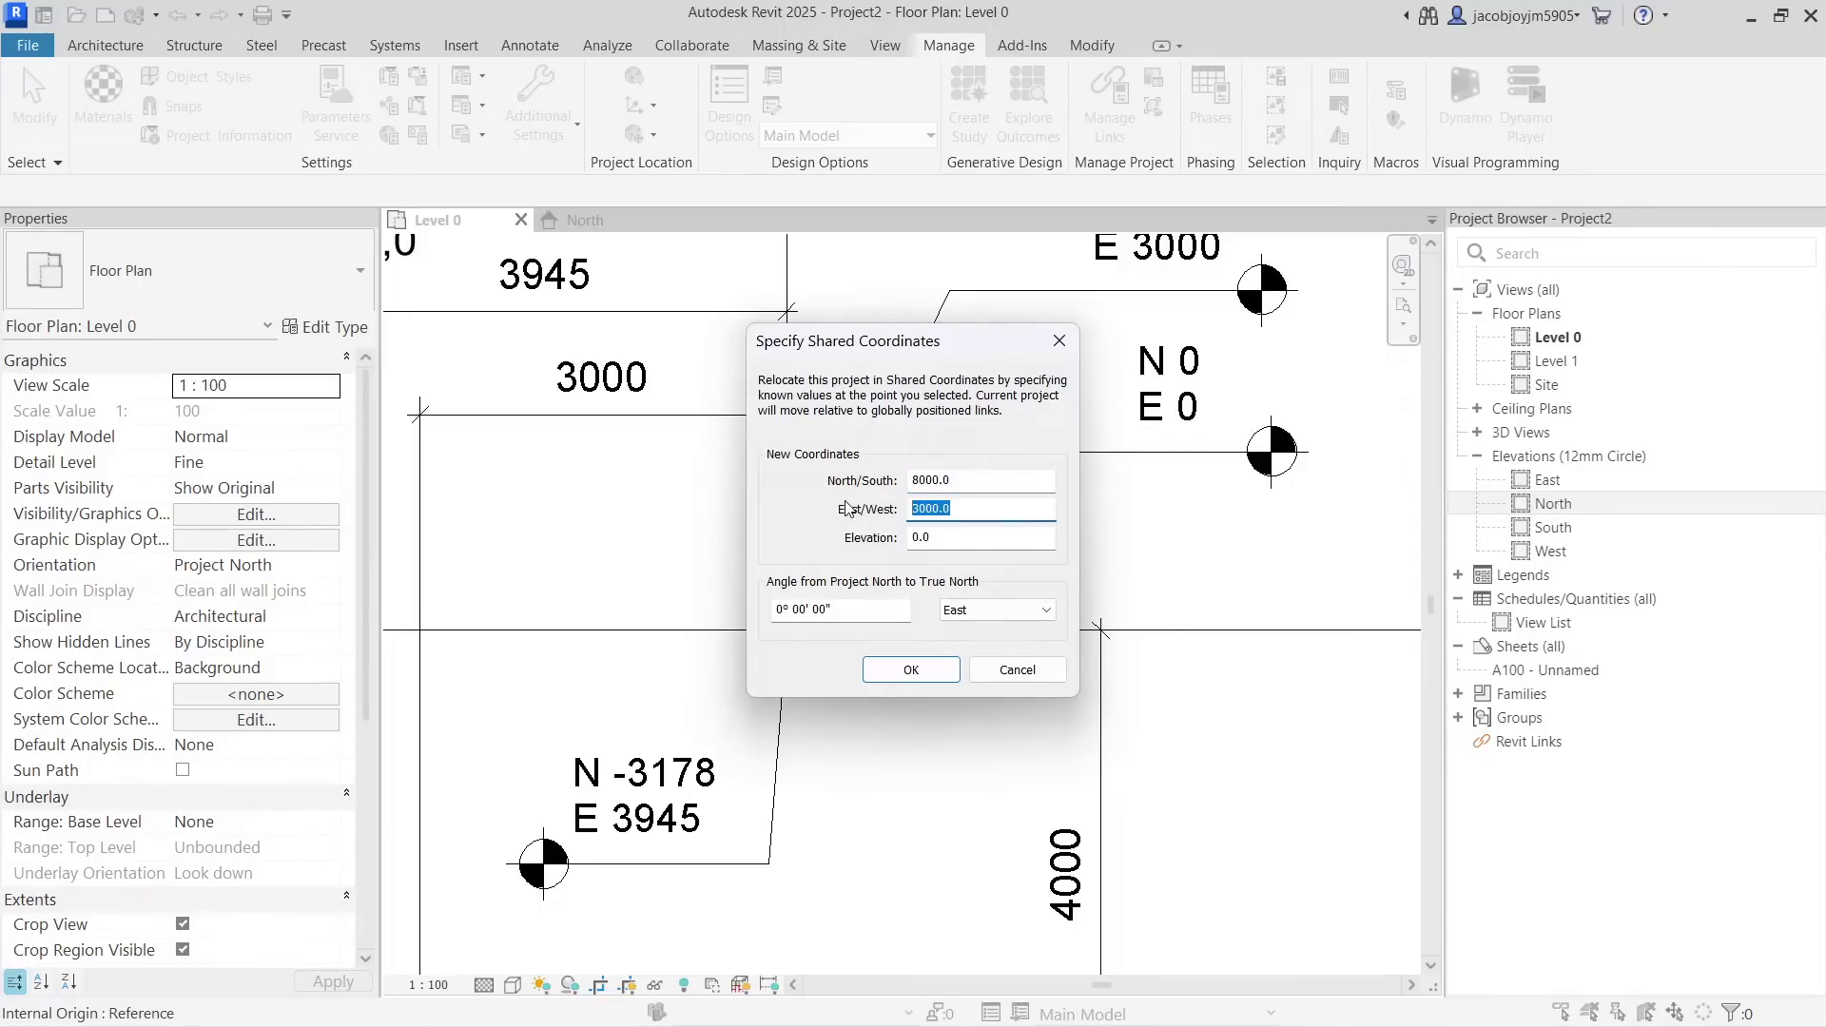
pyautogui.moveTo(860, 609); pyautogui.dragTo(715, 610)
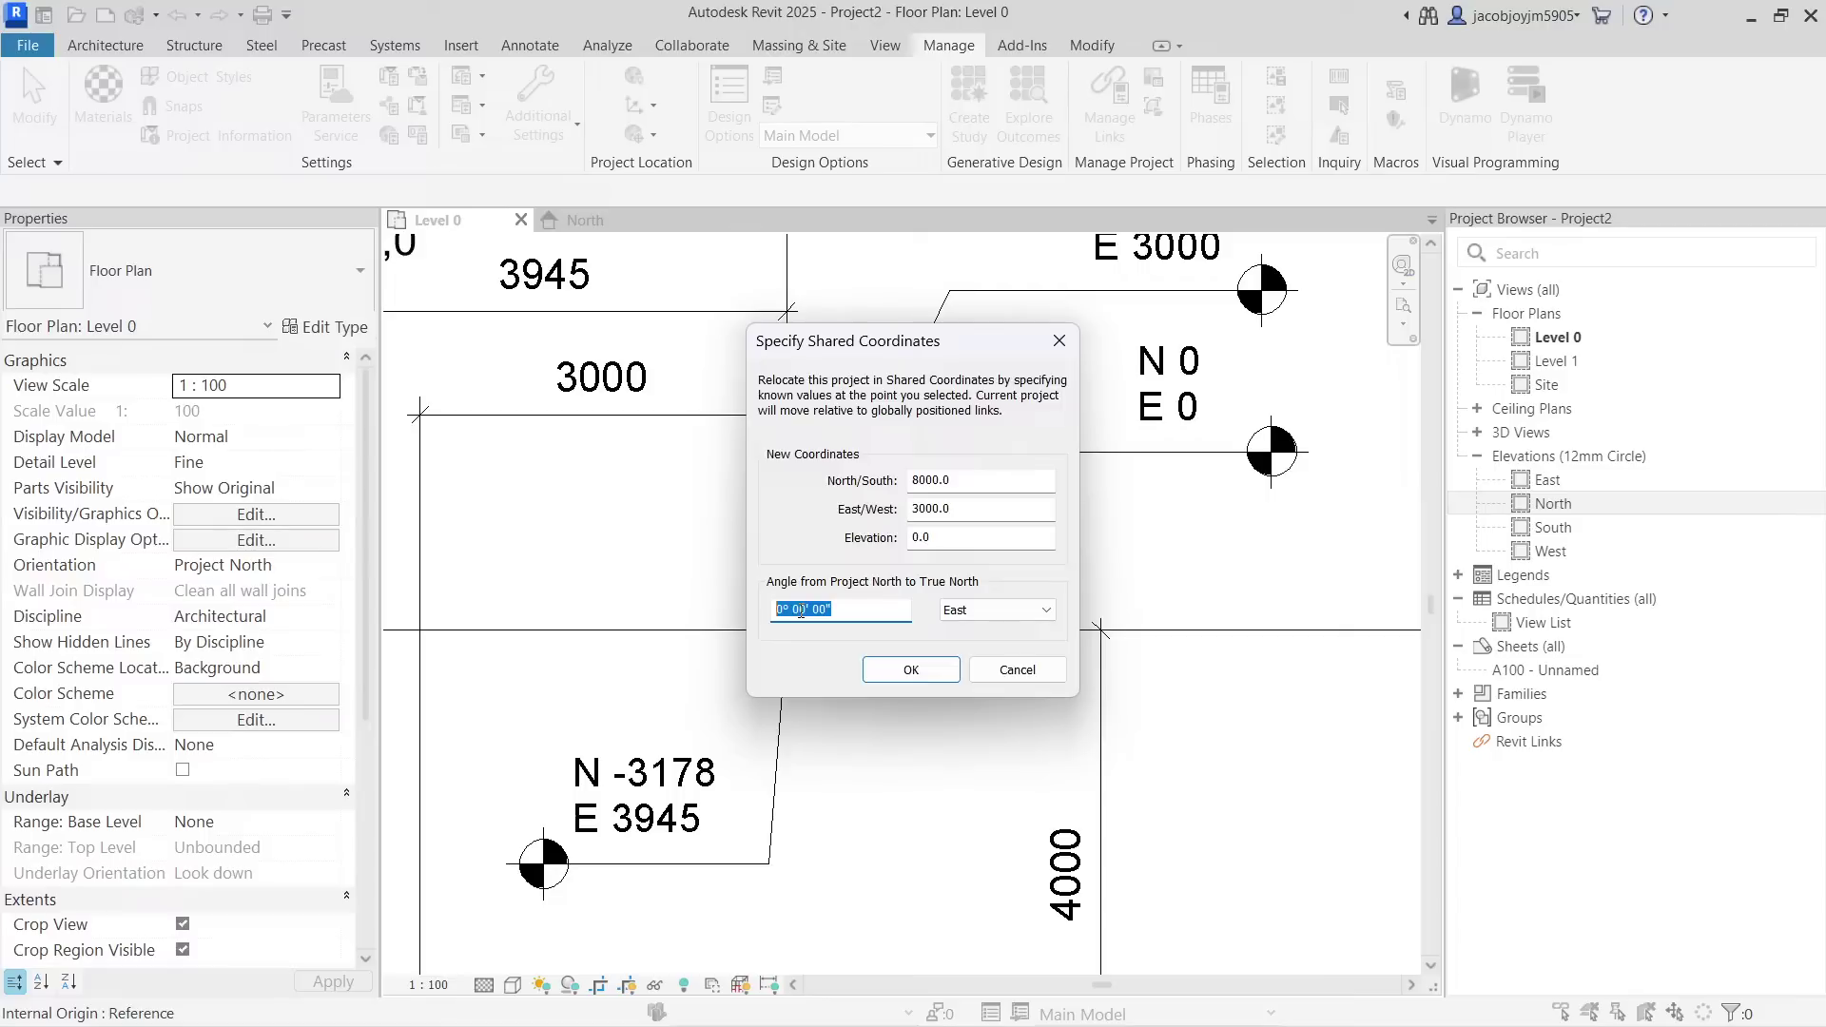
pyautogui.click(1058, 340)
# Draw a diagonal detail line about 11300 mm long from the internal origin up past the rectangle's upper edge.
pyautogui.scroll(-3, 698, 663)
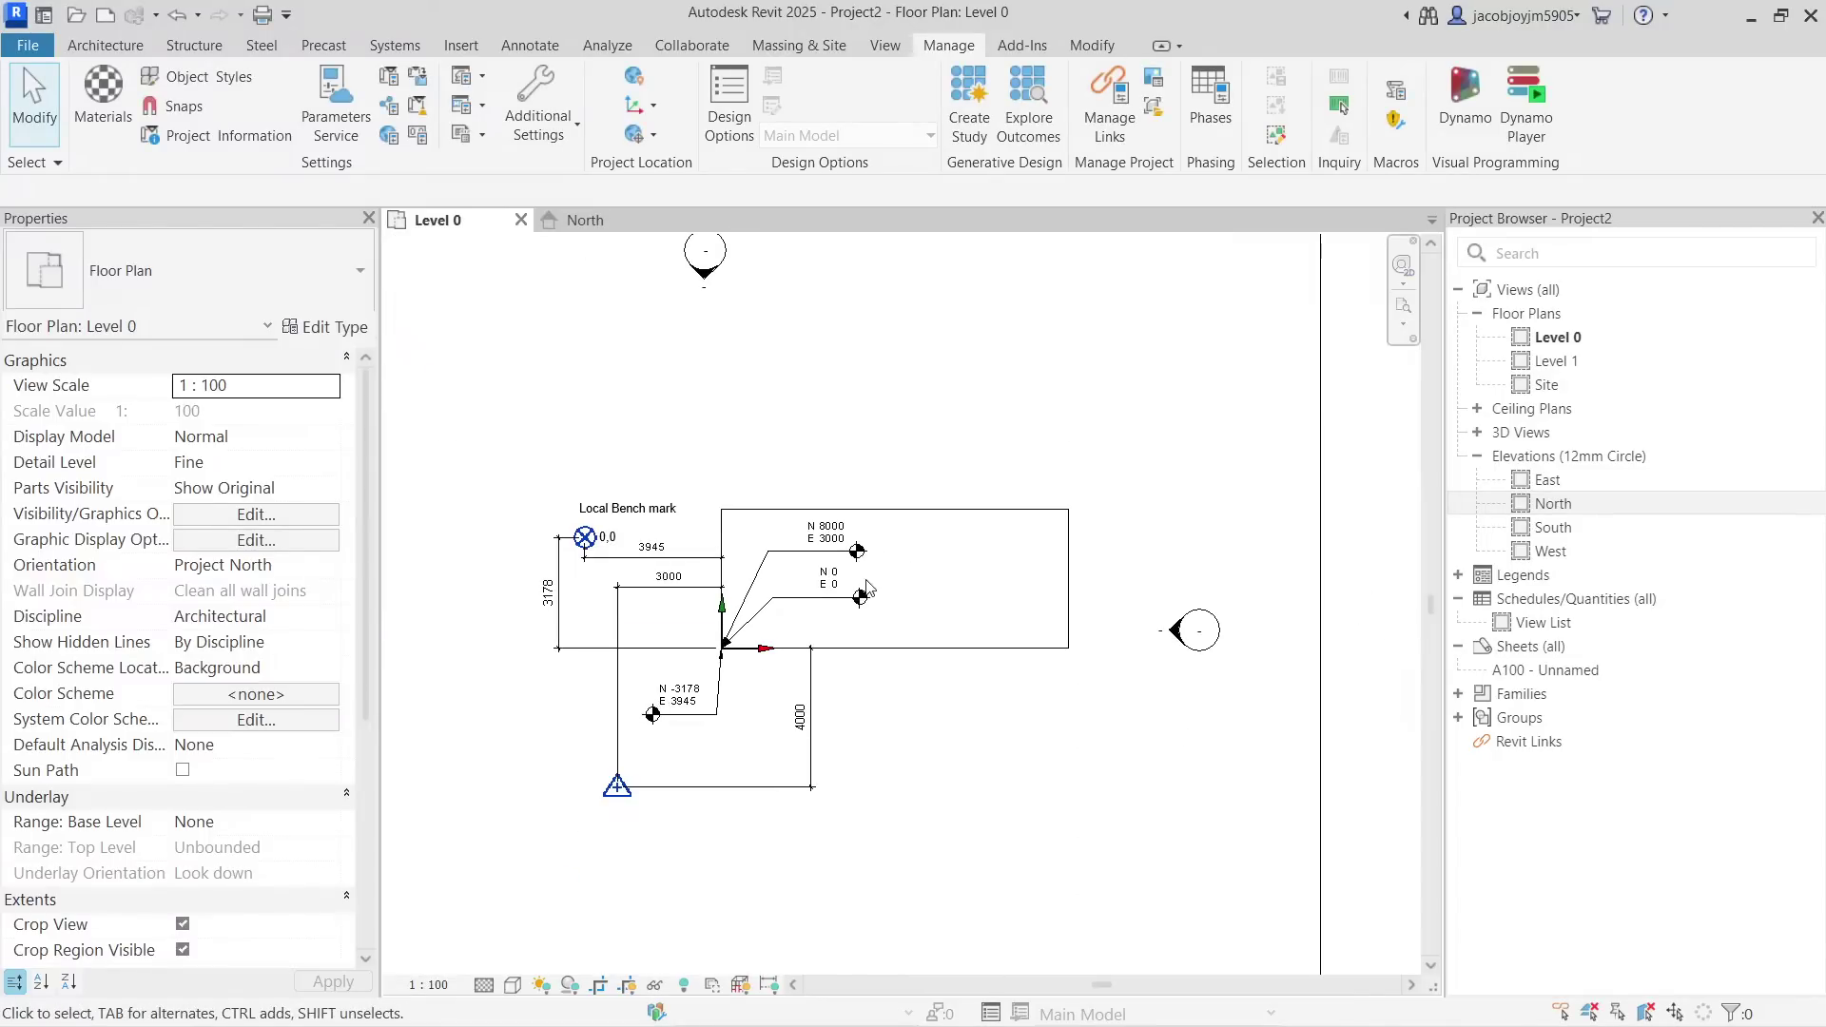
pyautogui.press('d')
pyautogui.press('l')
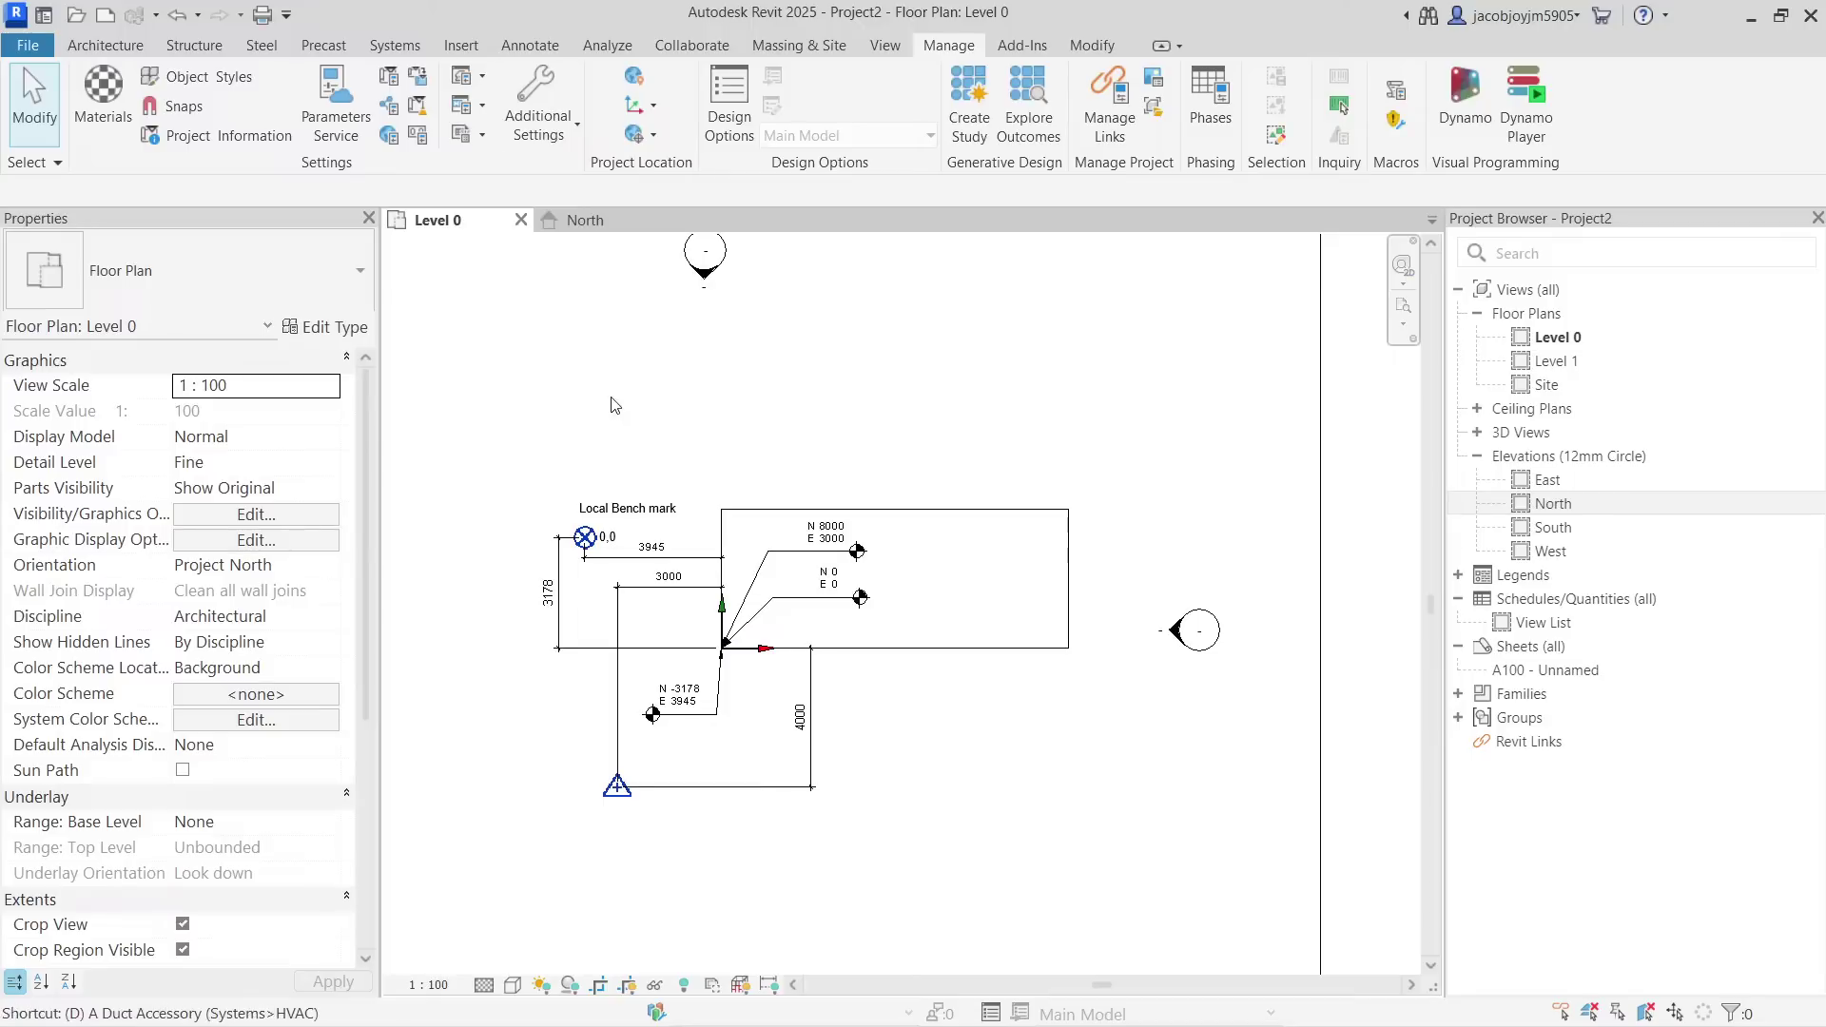
pyautogui.click(724, 642)
pyautogui.click(984, 356)
pyautogui.press('Escape')
pyautogui.press('Escape')
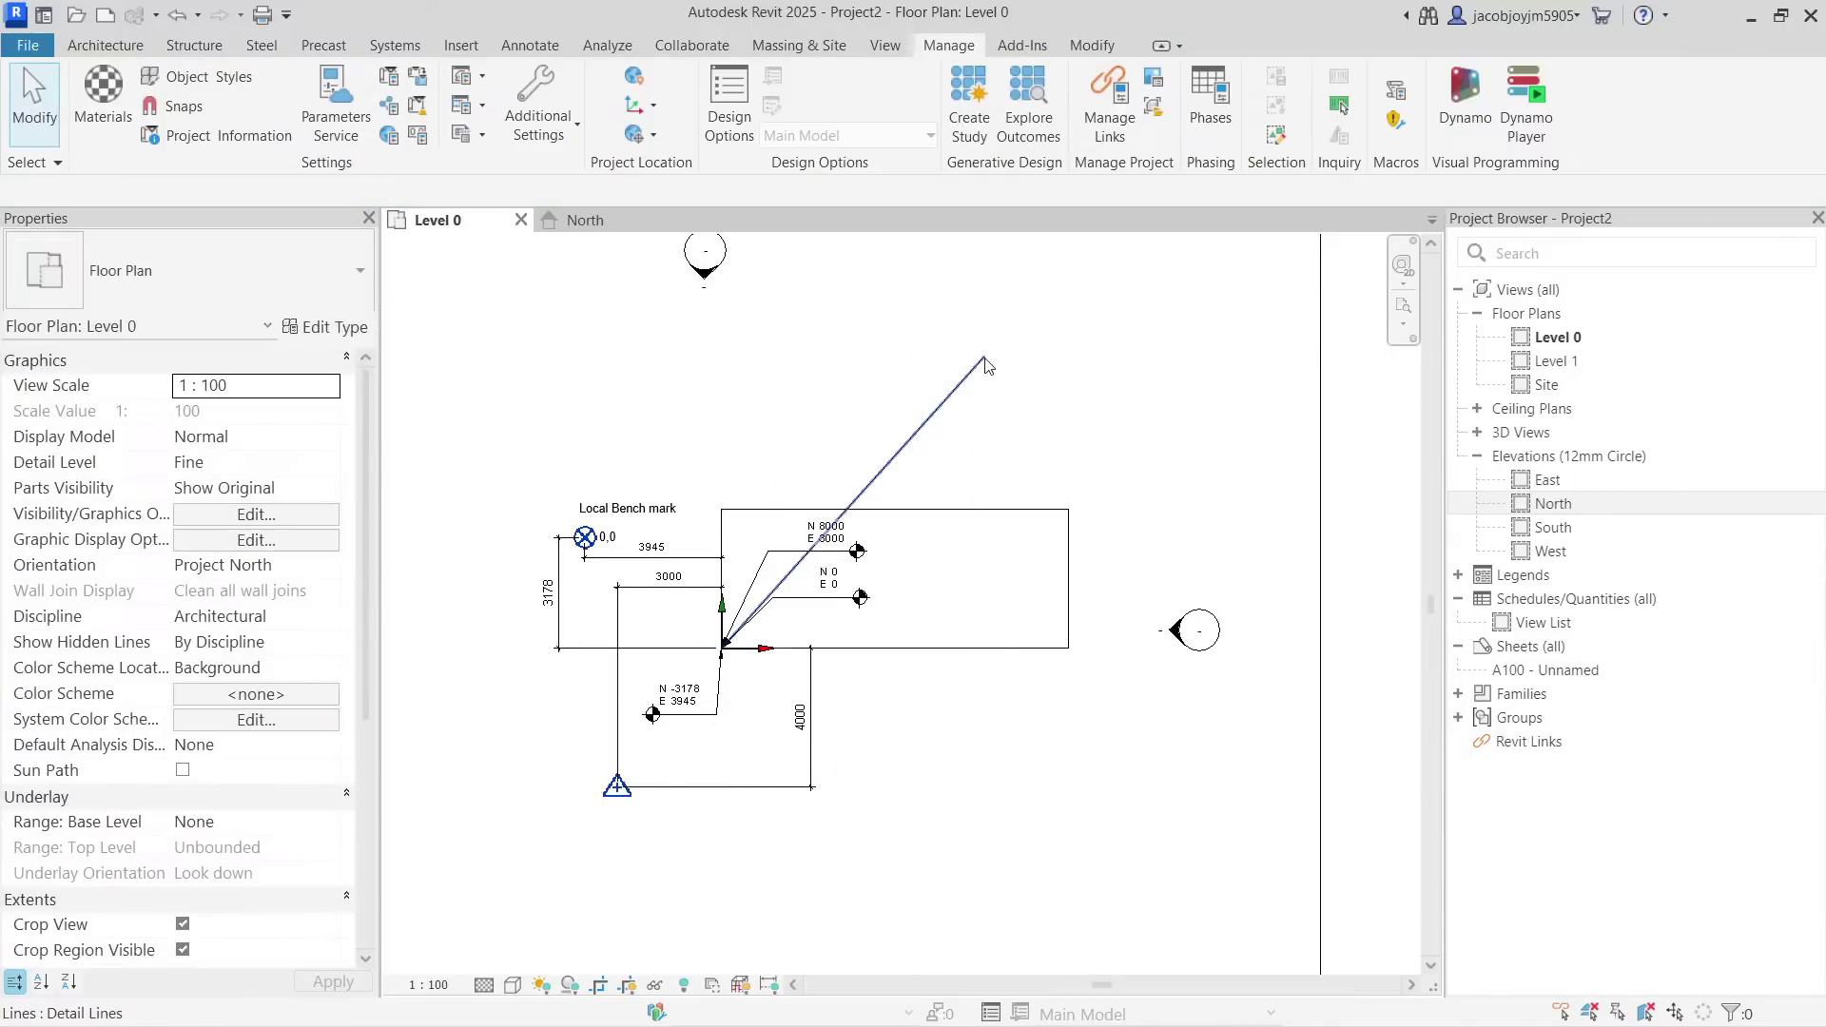
pyautogui.click(944, 407)
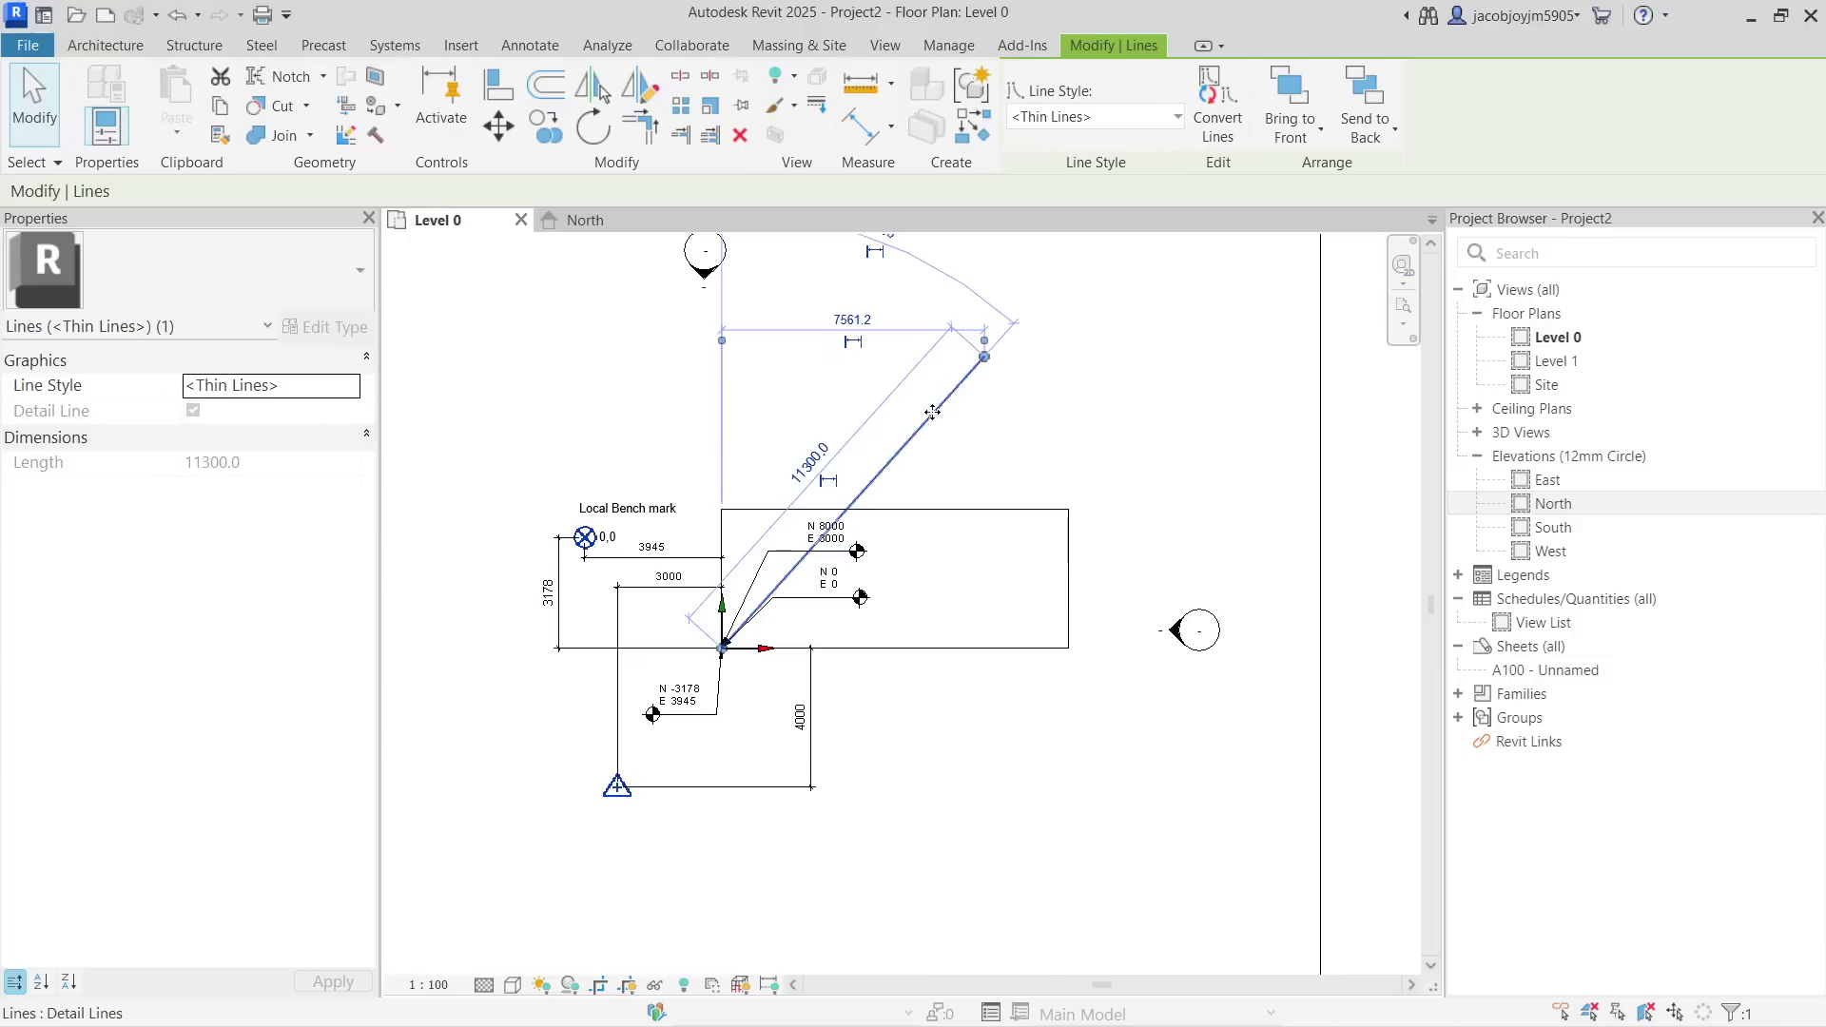
pyautogui.press('Escape')
pyautogui.press('Tab')
pyautogui.click(725, 519)
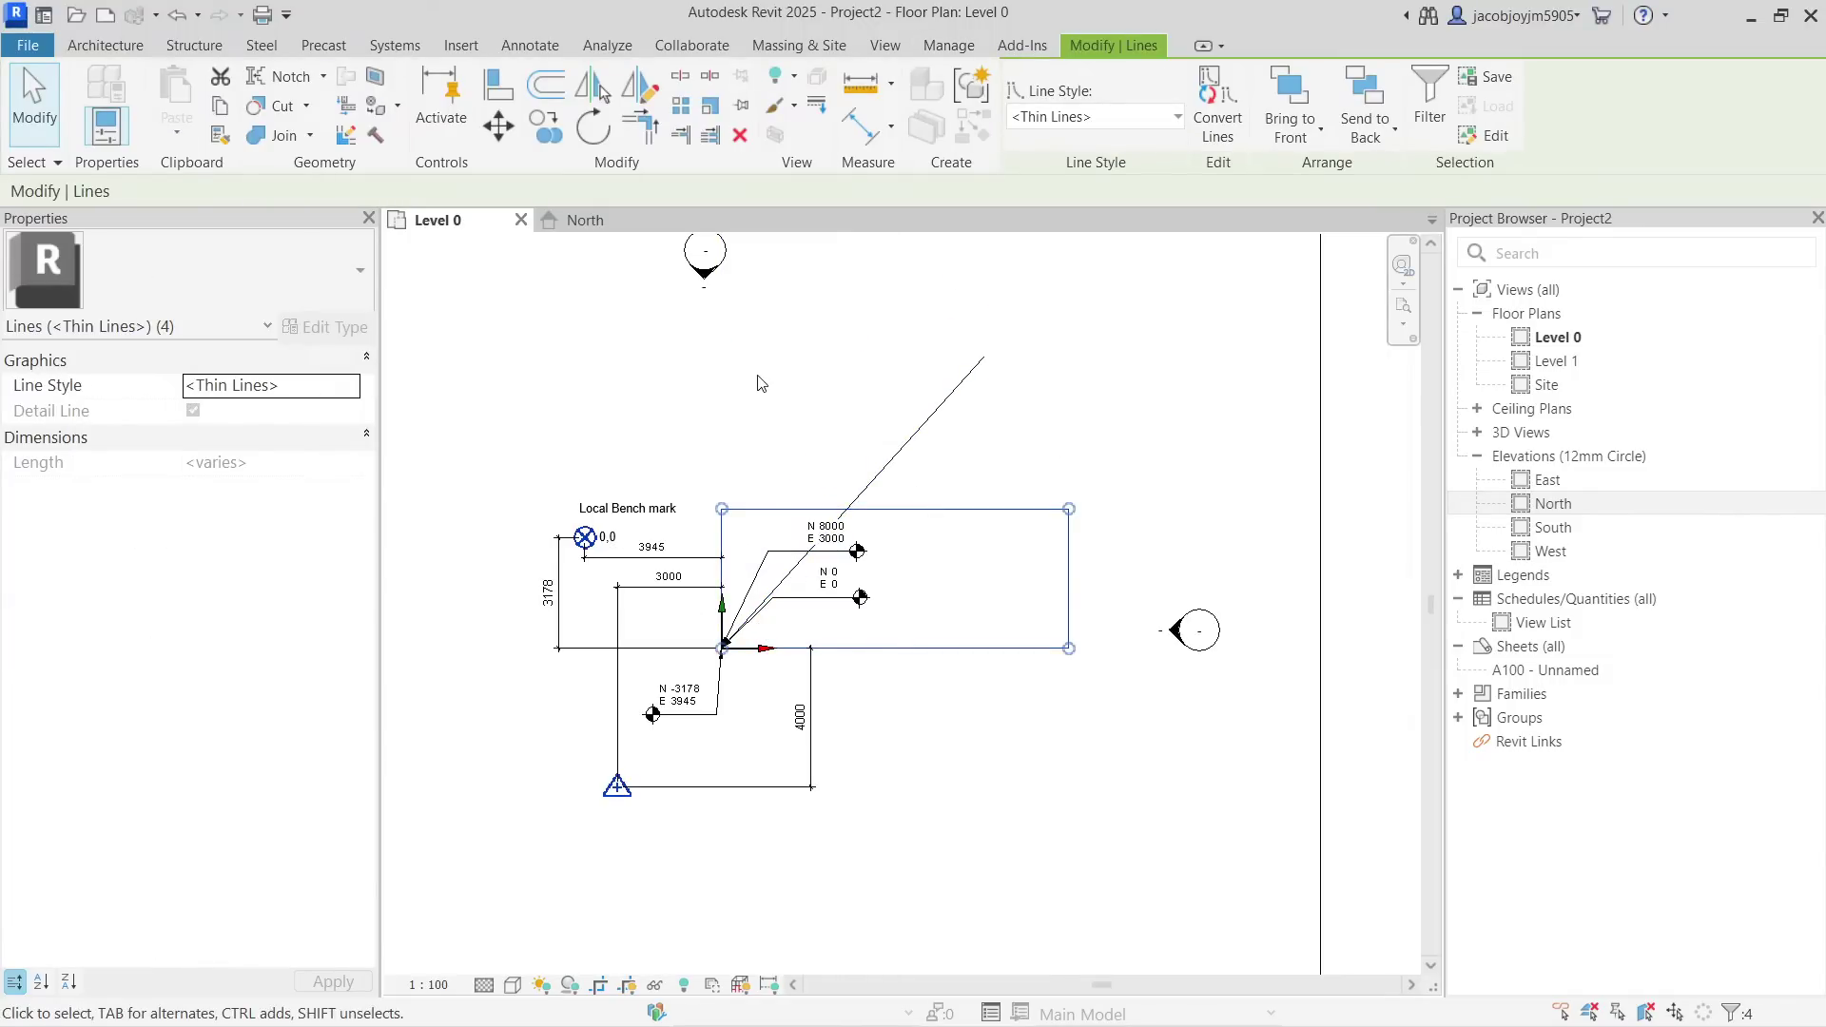
pyautogui.press('Escape')
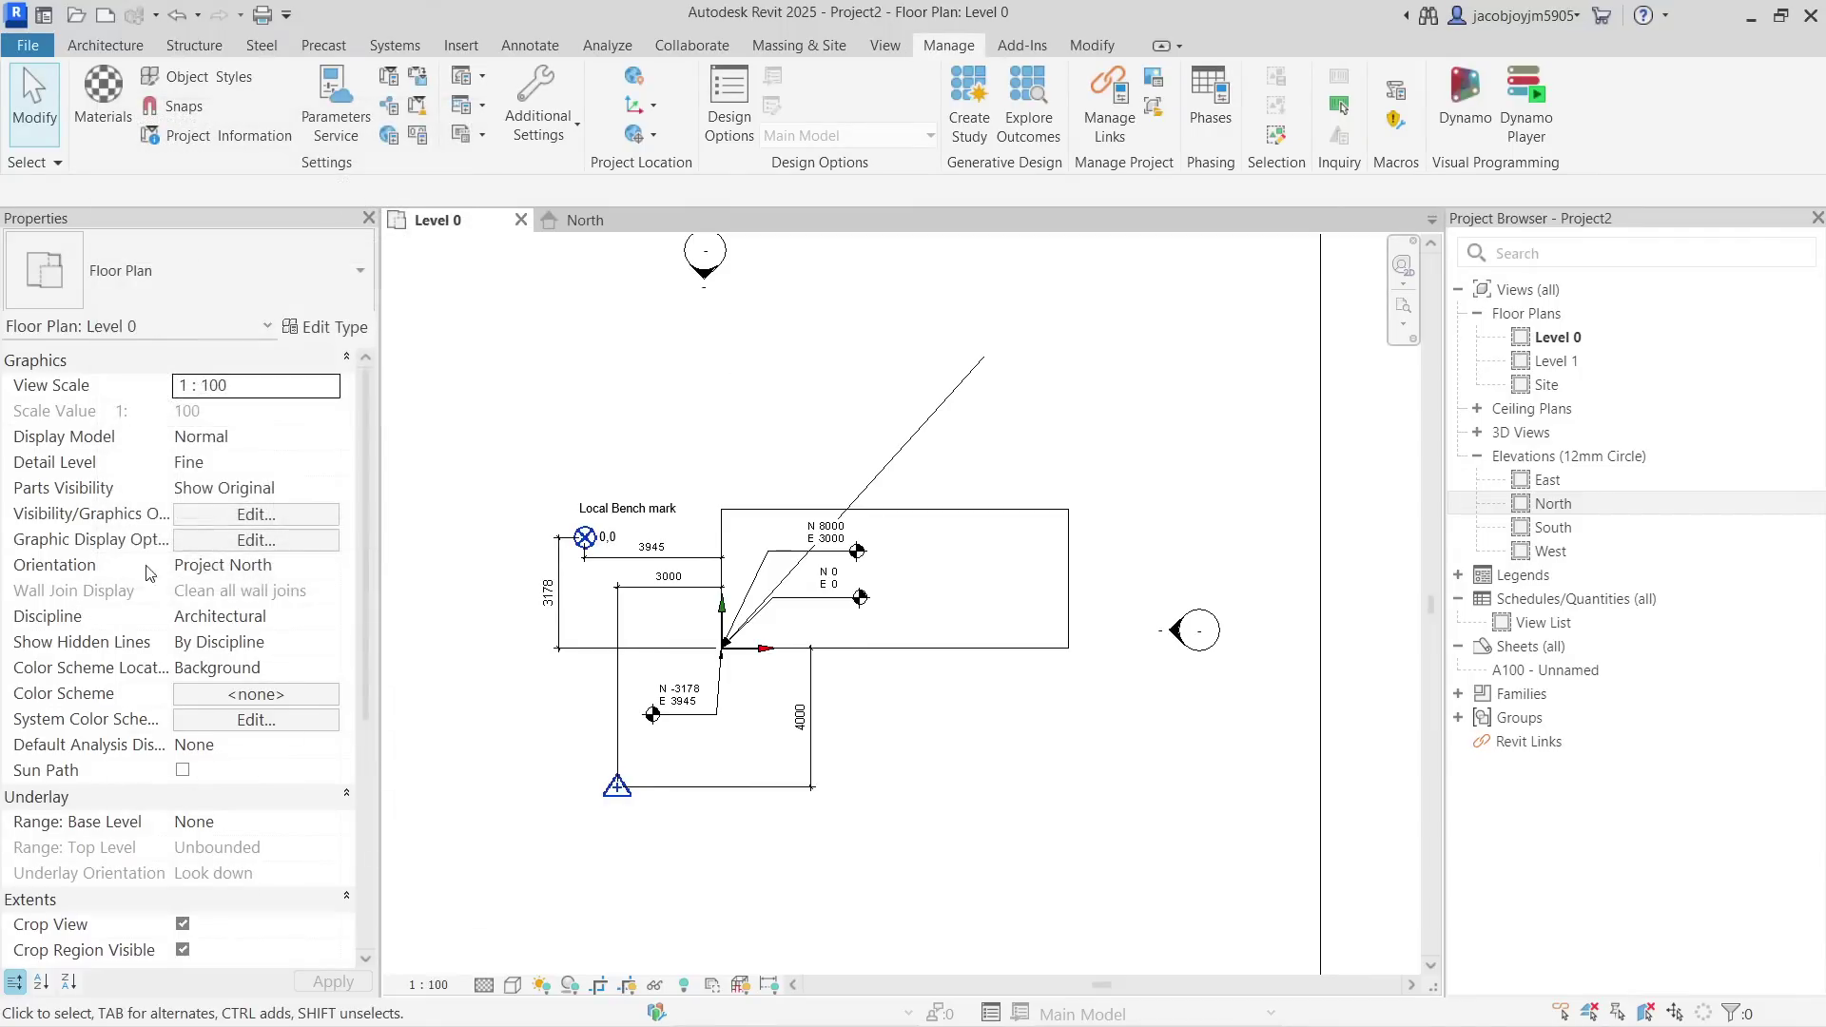
# Set the view orientation to True North and rotate true north from the rectangle's lower edge to the diagonal line.
pyautogui.click(332, 570)
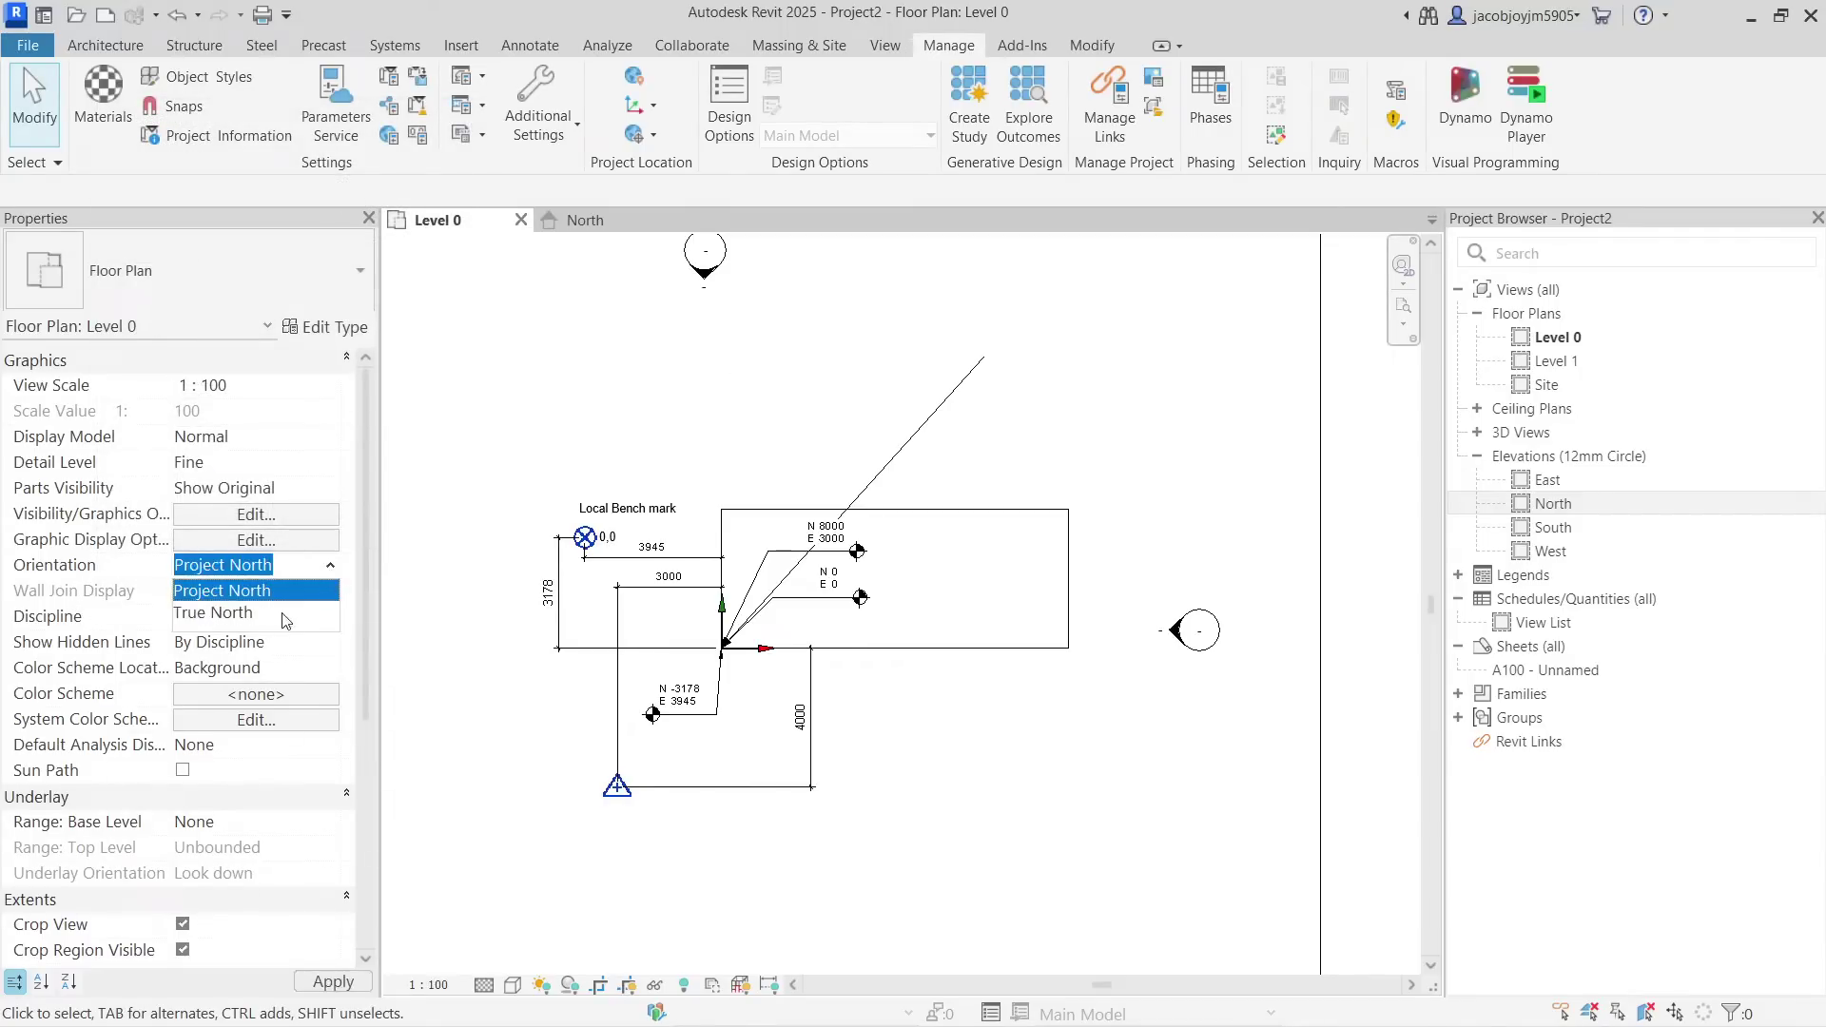
pyautogui.click(243, 614)
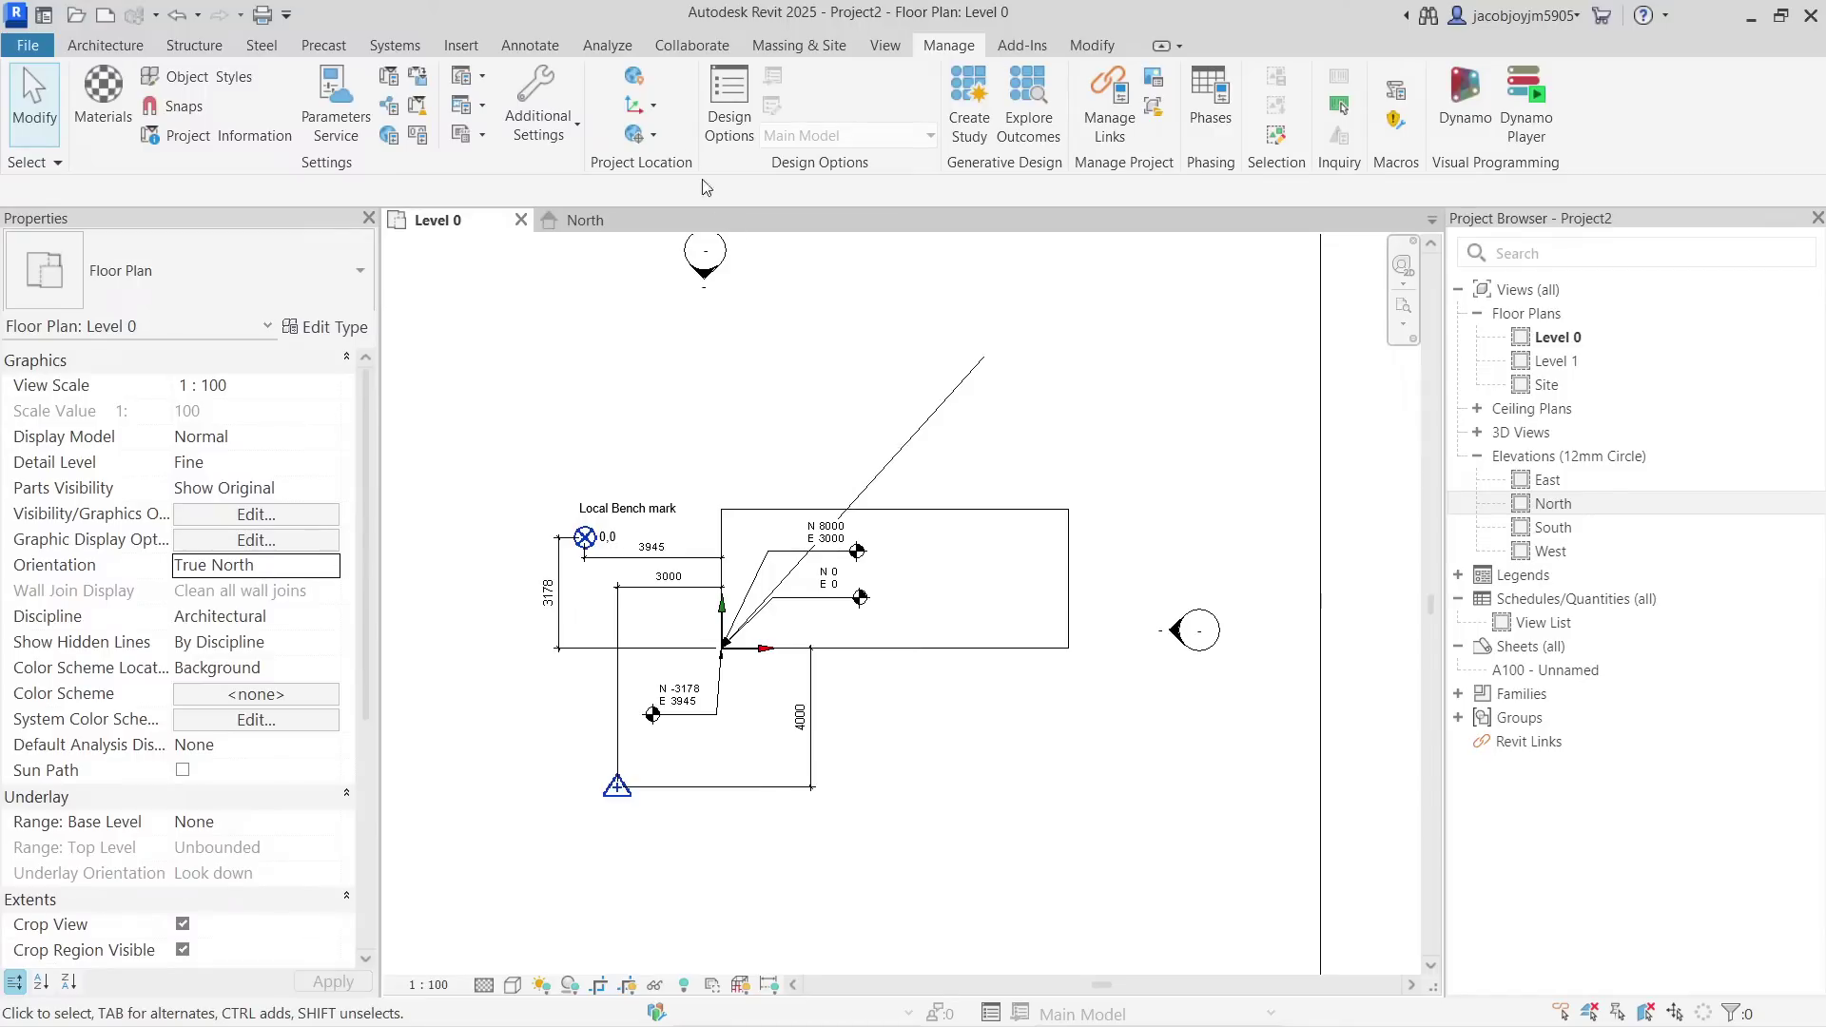
pyautogui.click(657, 107)
pyautogui.click(653, 134)
pyautogui.click(653, 134)
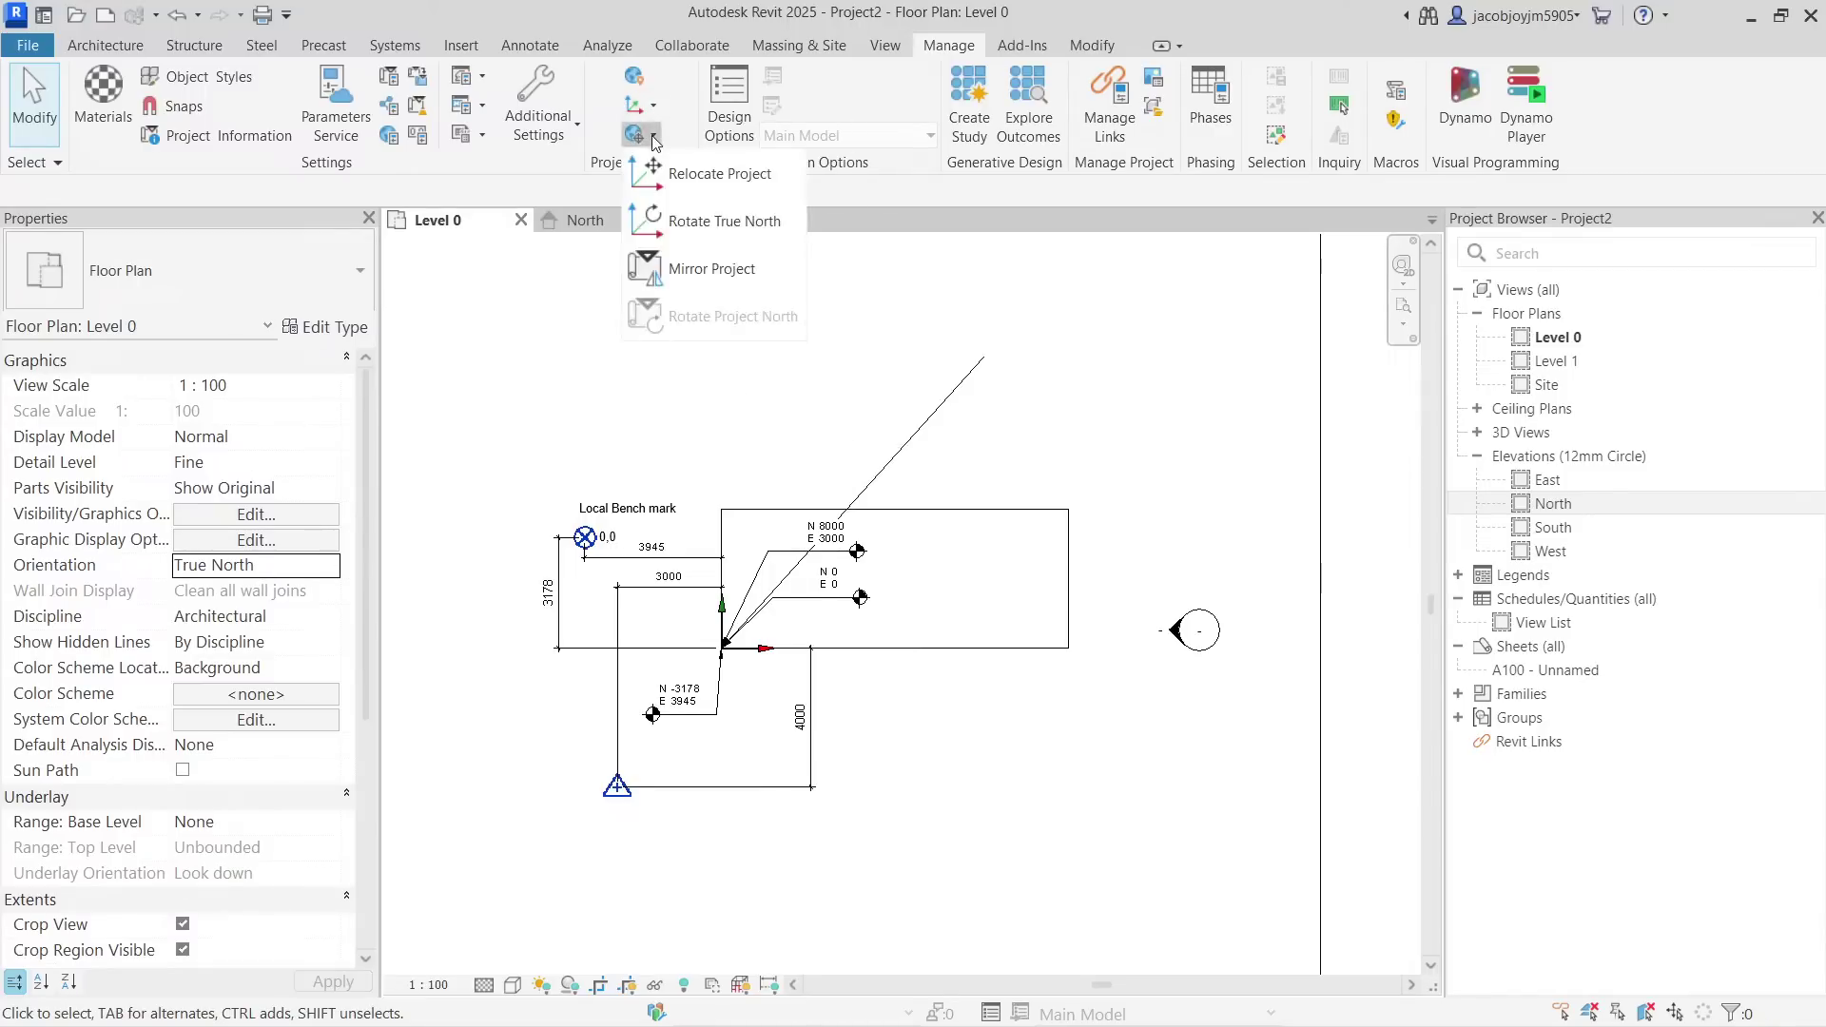
pyautogui.click(696, 226)
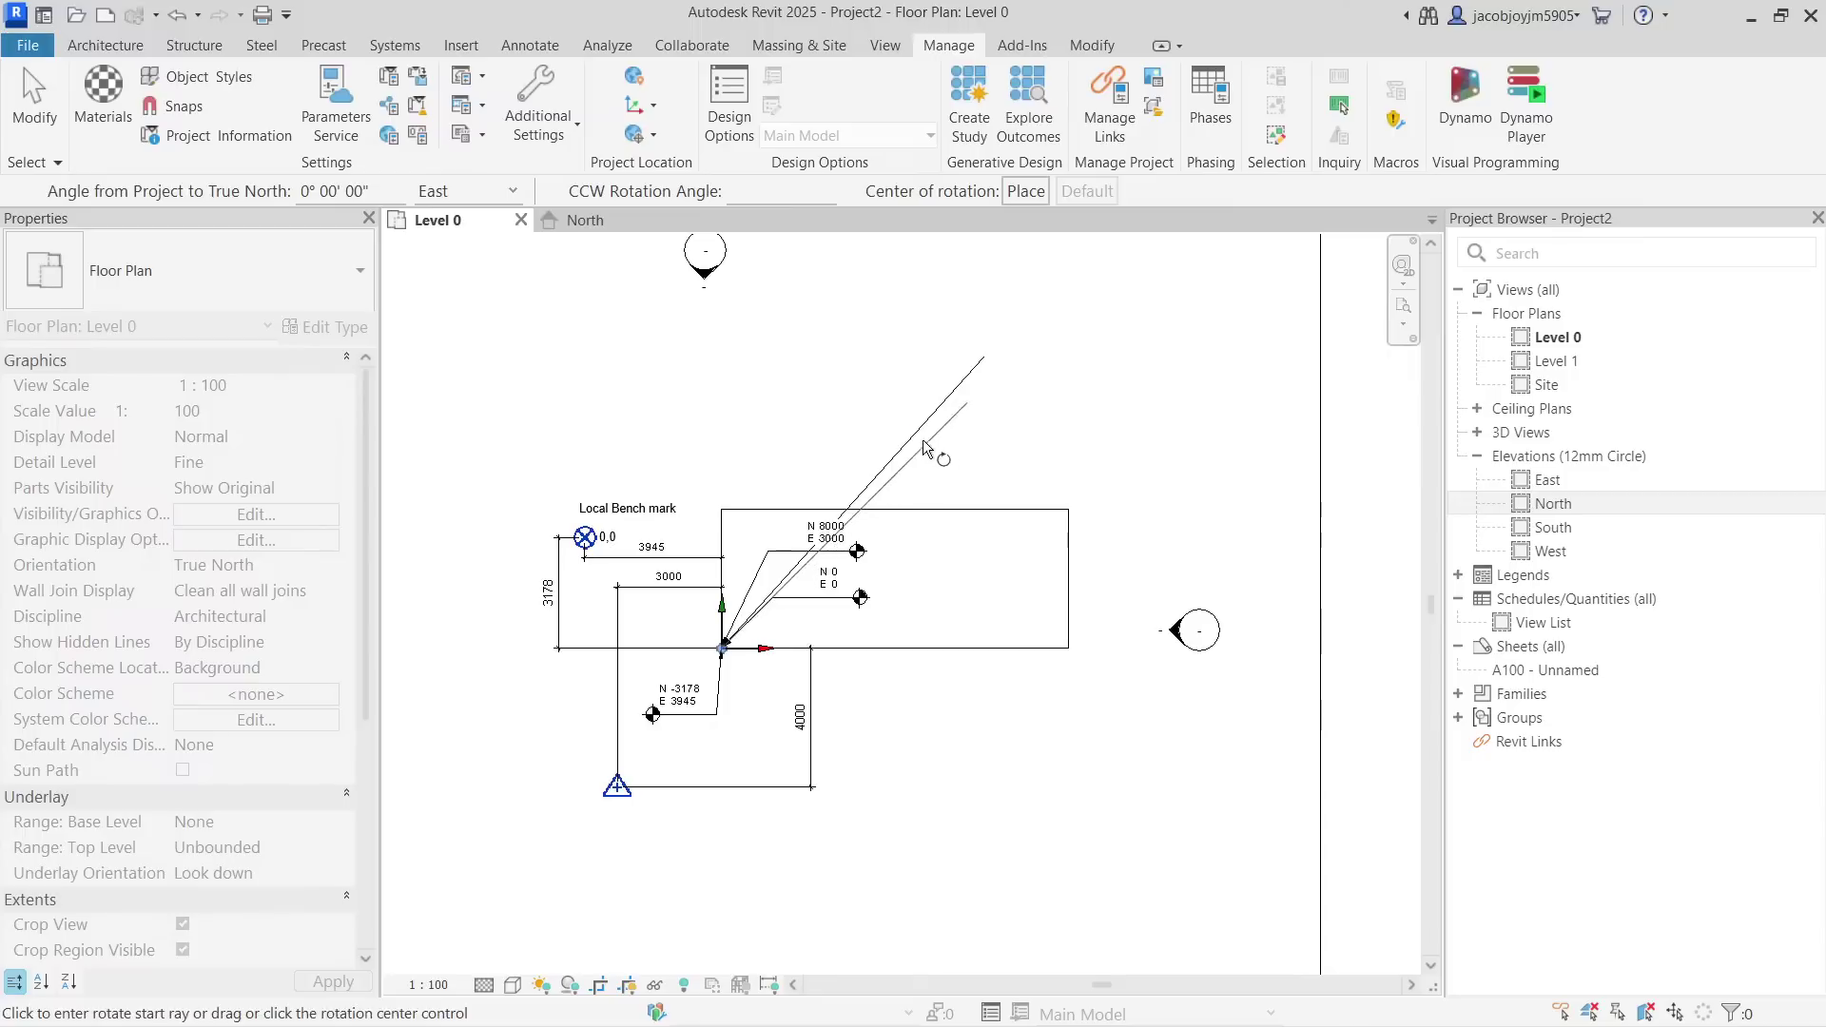
pyautogui.click(915, 441)
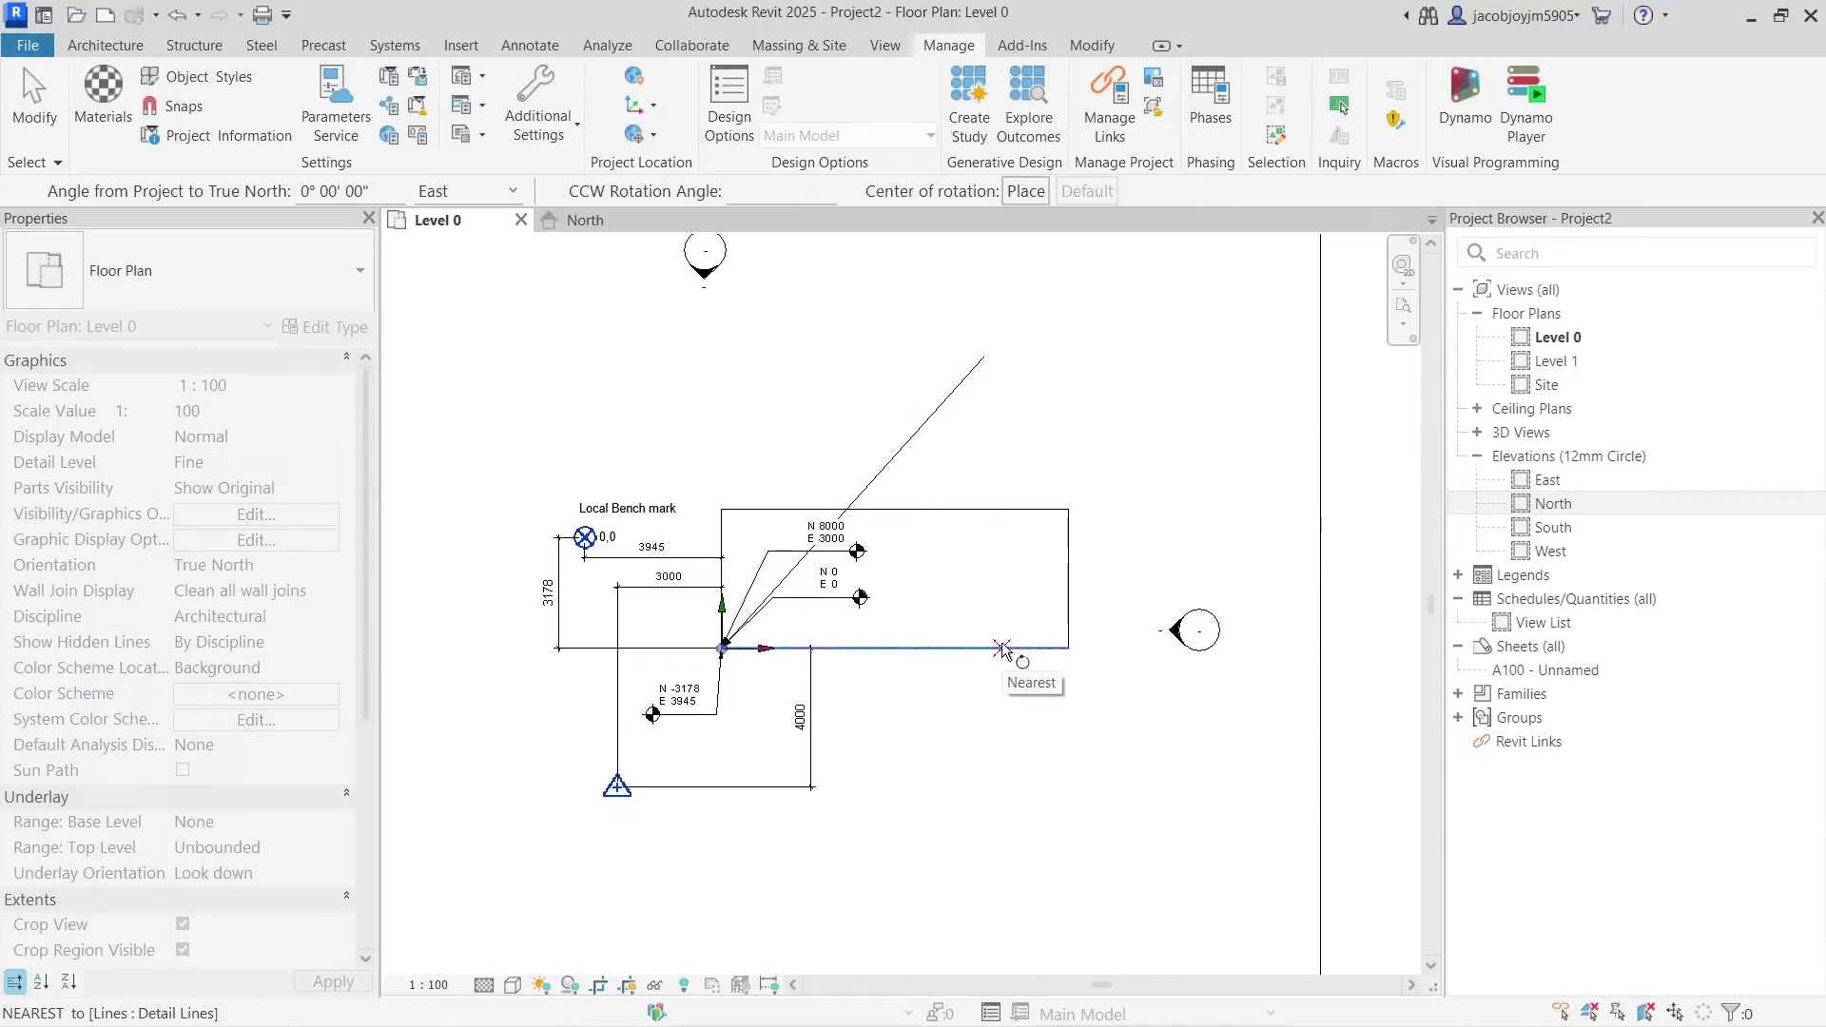
pyautogui.click(927, 437)
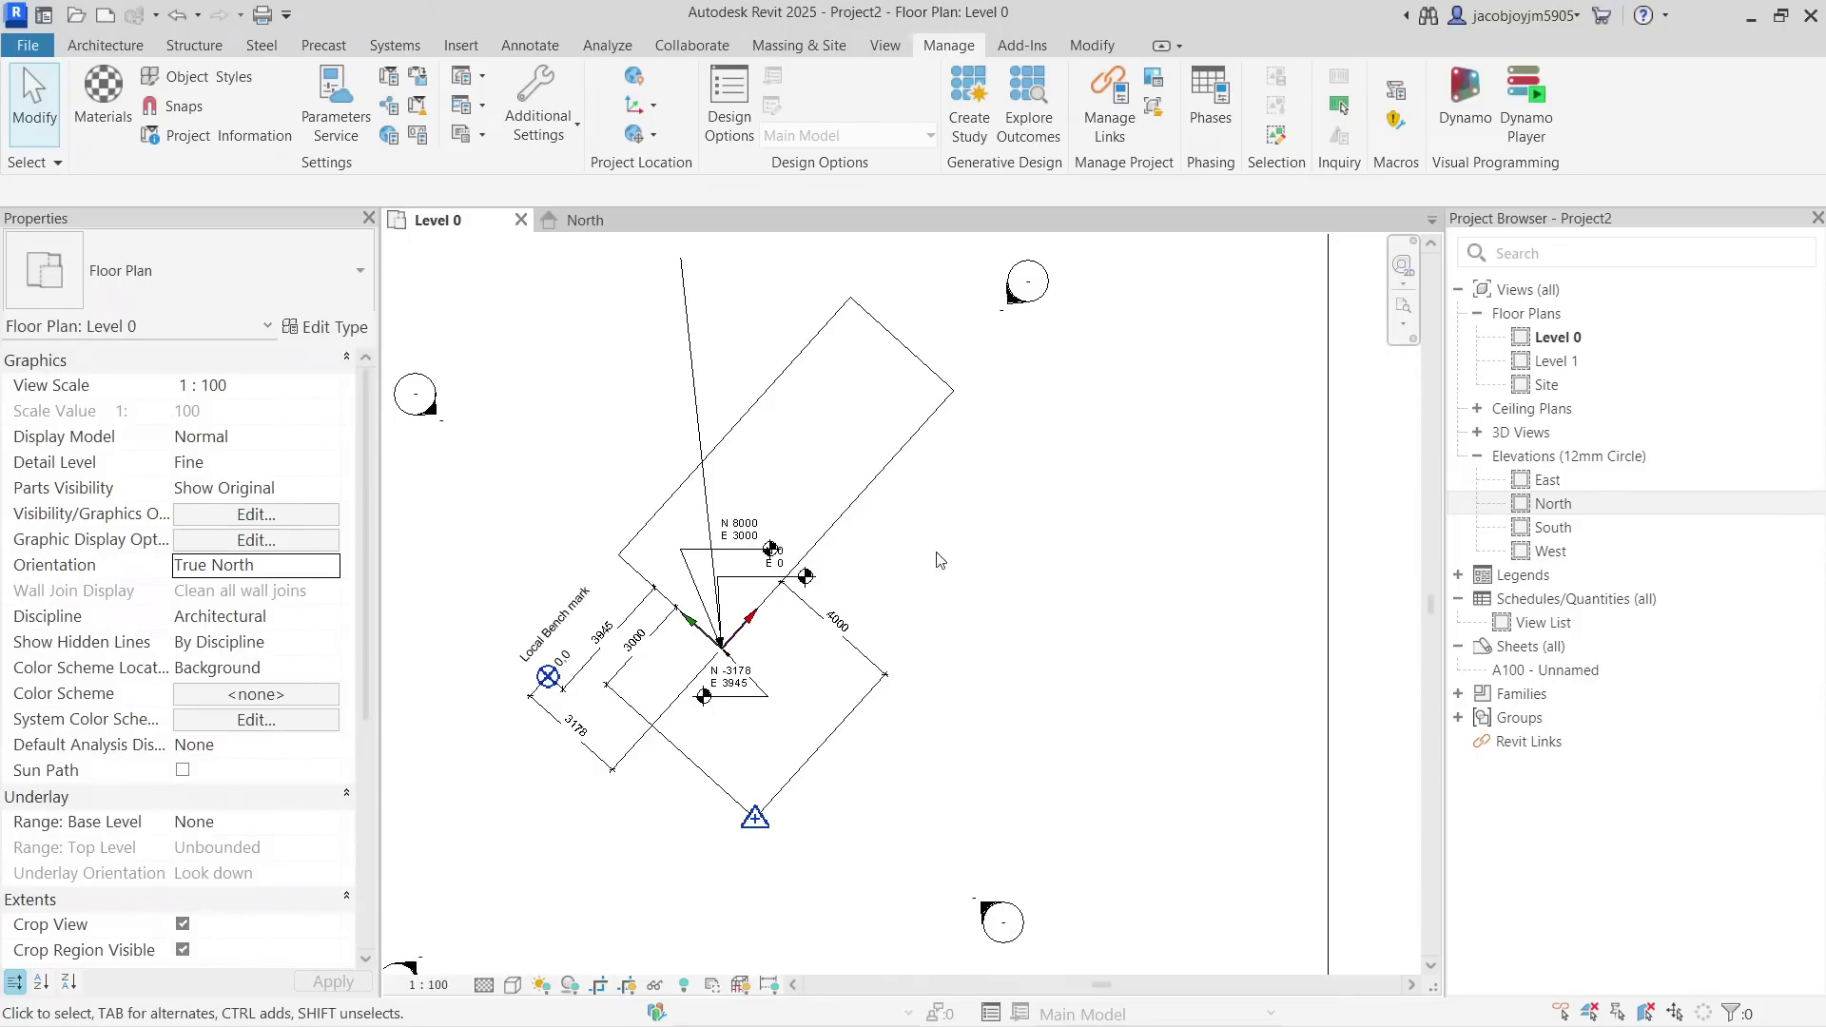
# Switch the view orientation to Project North to compare the layouts, and return it to True North.
pyautogui.click(329, 565)
pyautogui.click(280, 590)
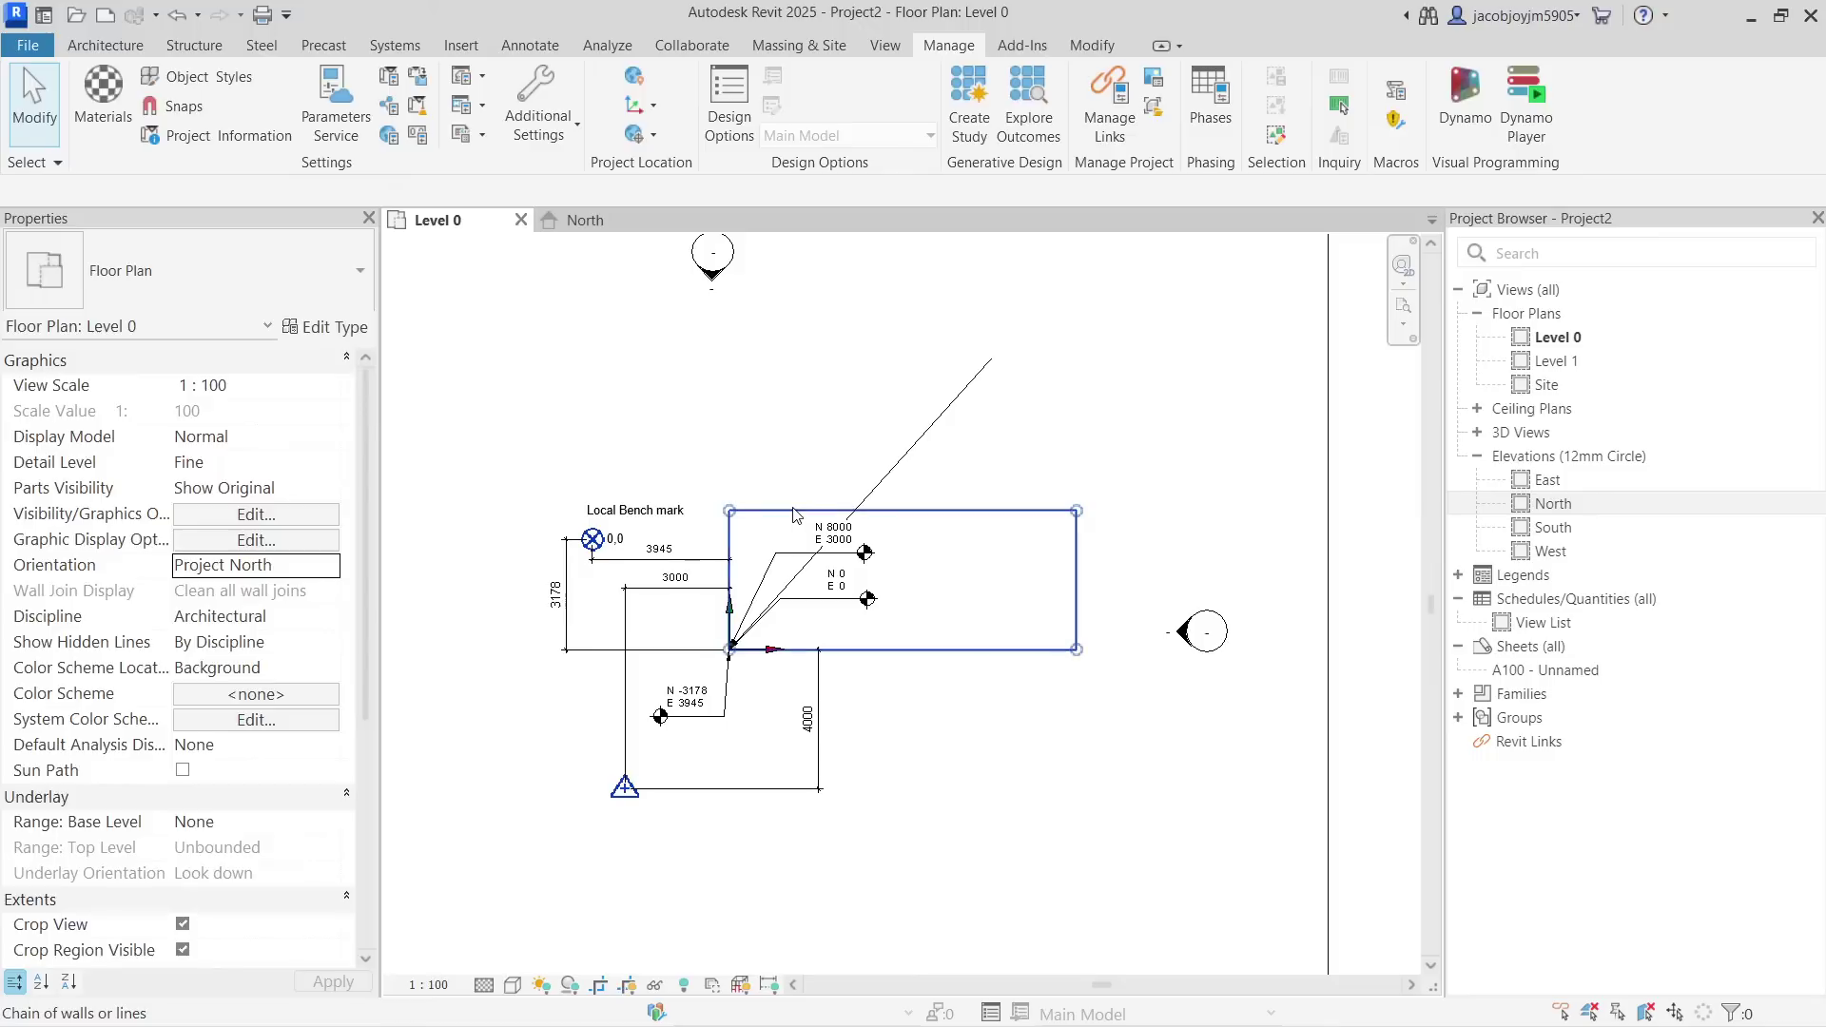
pyautogui.click(796, 514)
pyautogui.press('Escape')
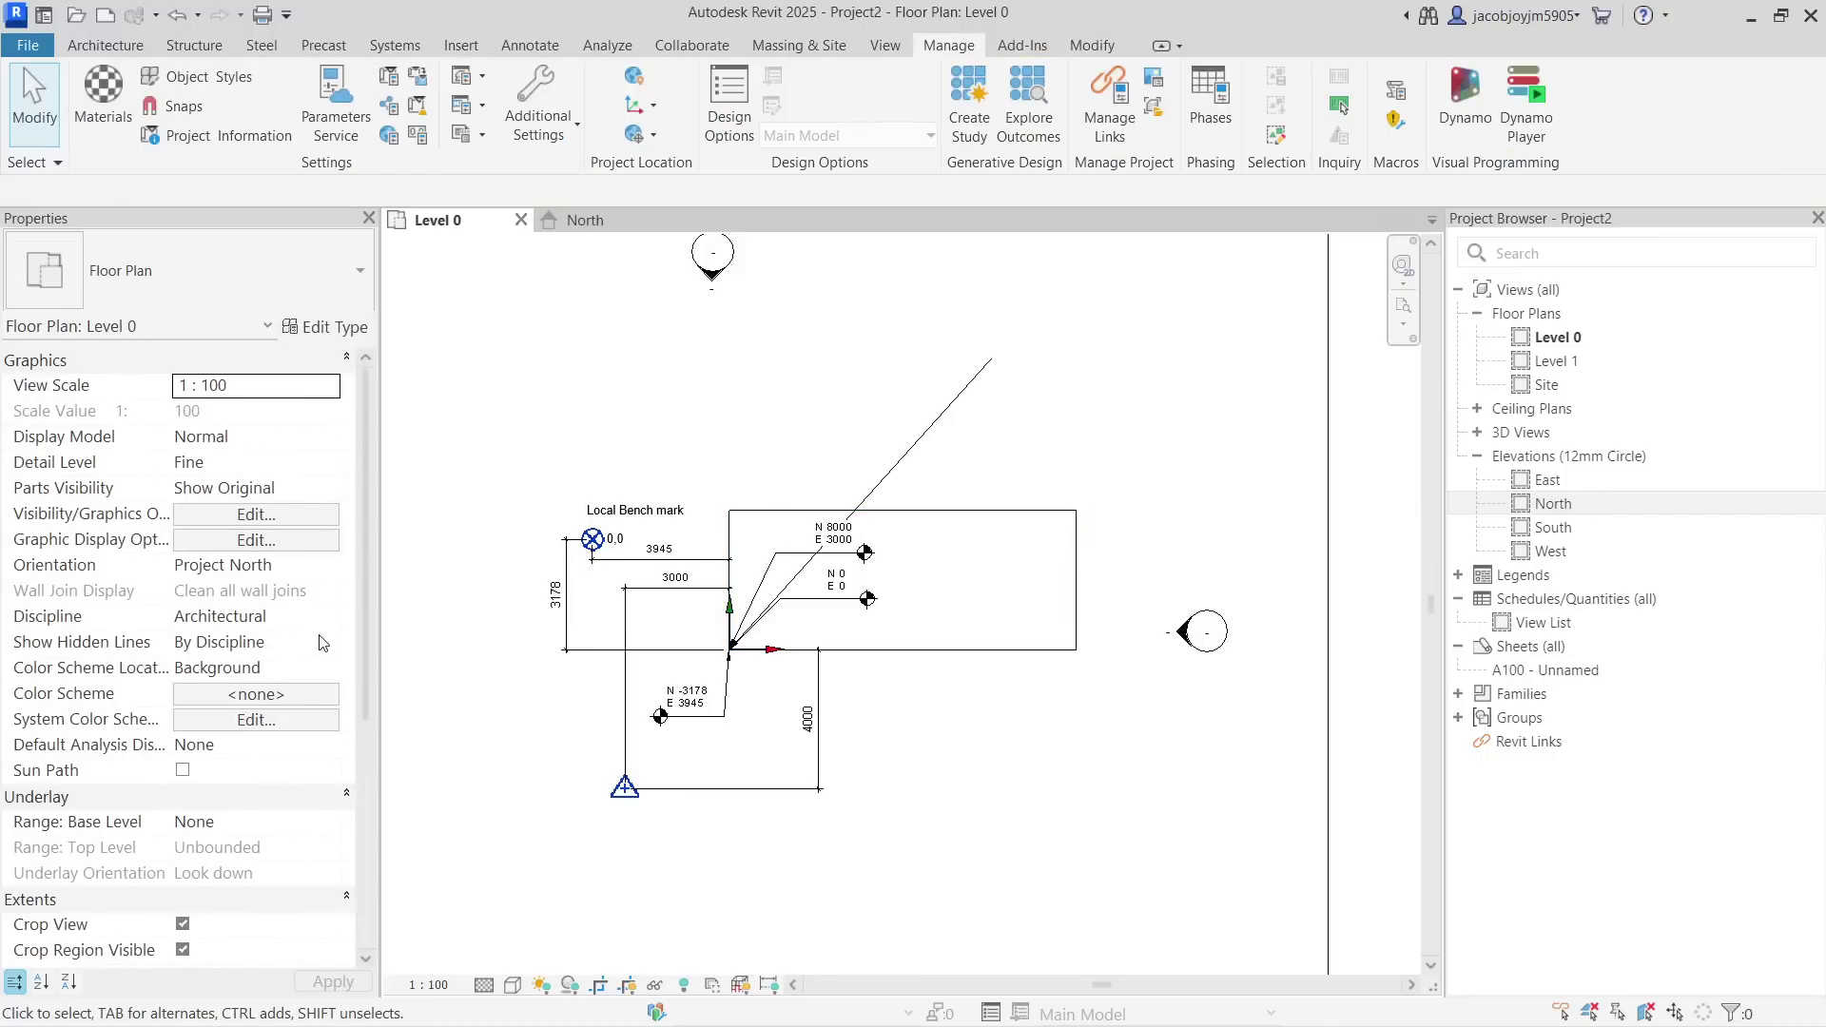
pyautogui.click(331, 568)
pyautogui.click(331, 568)
pyautogui.click(219, 616)
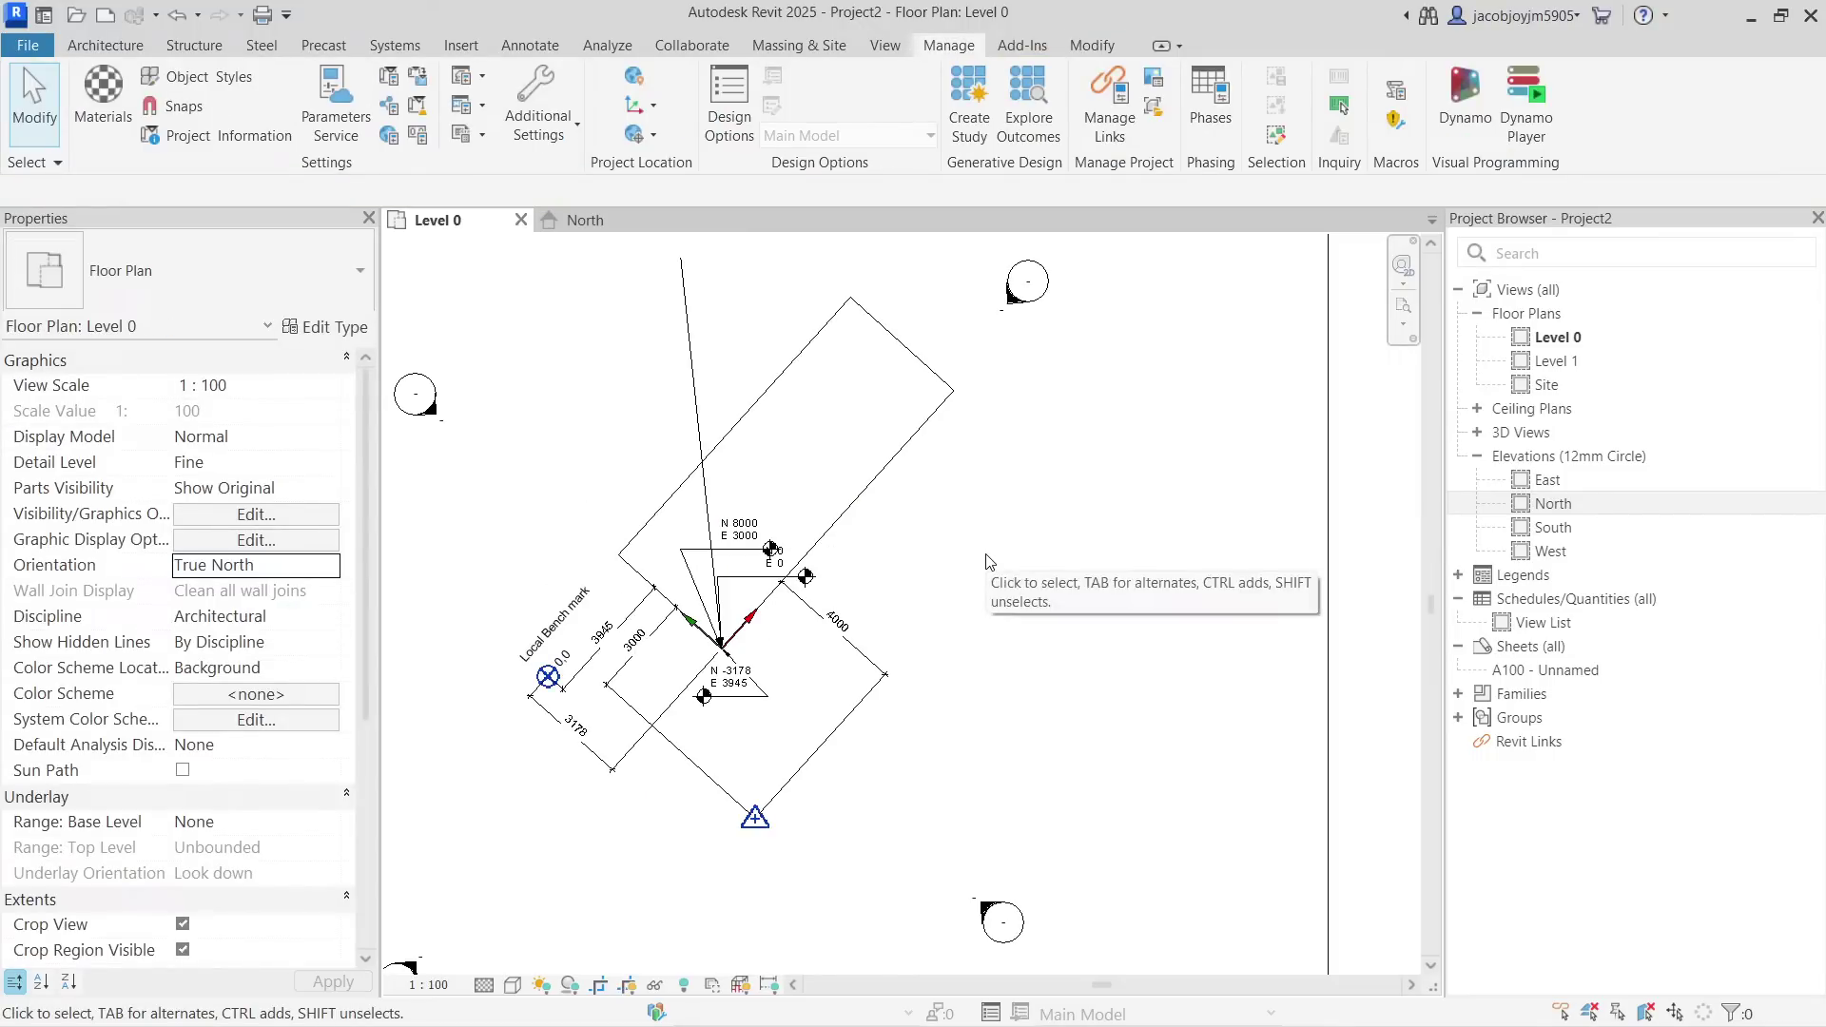
# Set the view orientation to Project North and highlight the rectangle's four detail lines, leaving them deselected at the end.
pyautogui.scroll(-2, 913, 624)
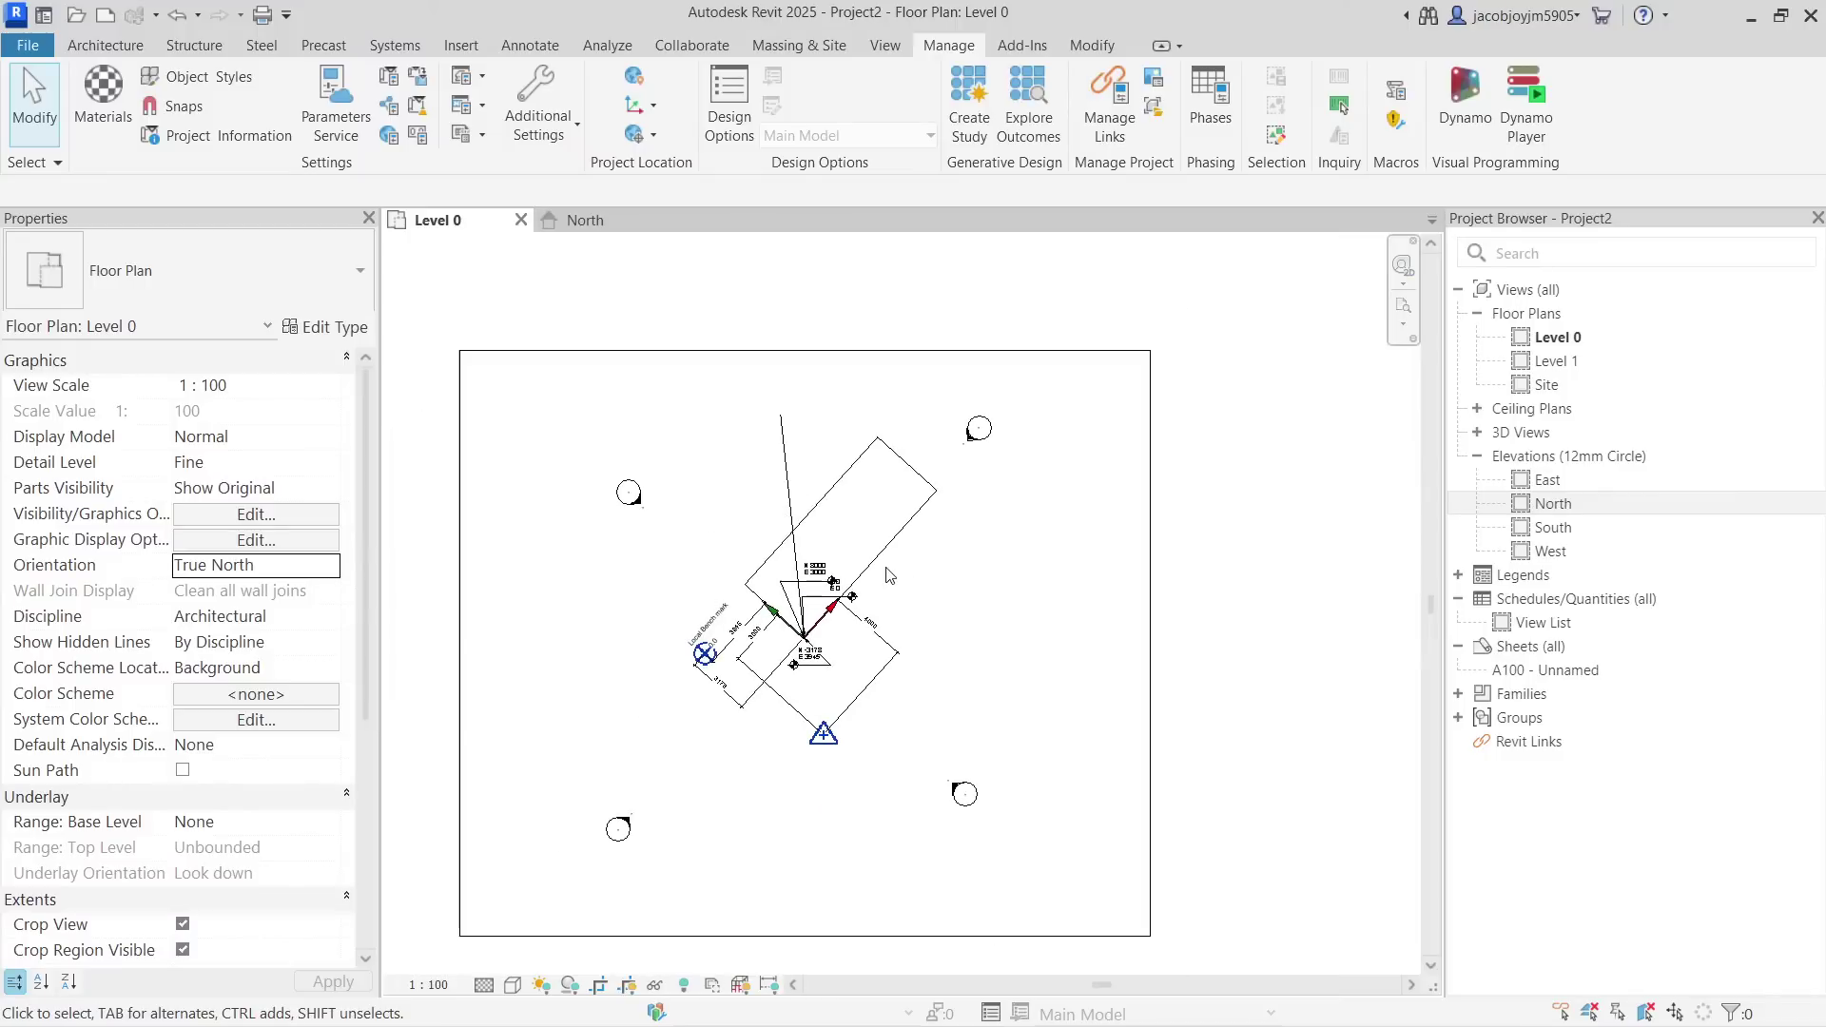
pyautogui.scroll(2, 885, 573)
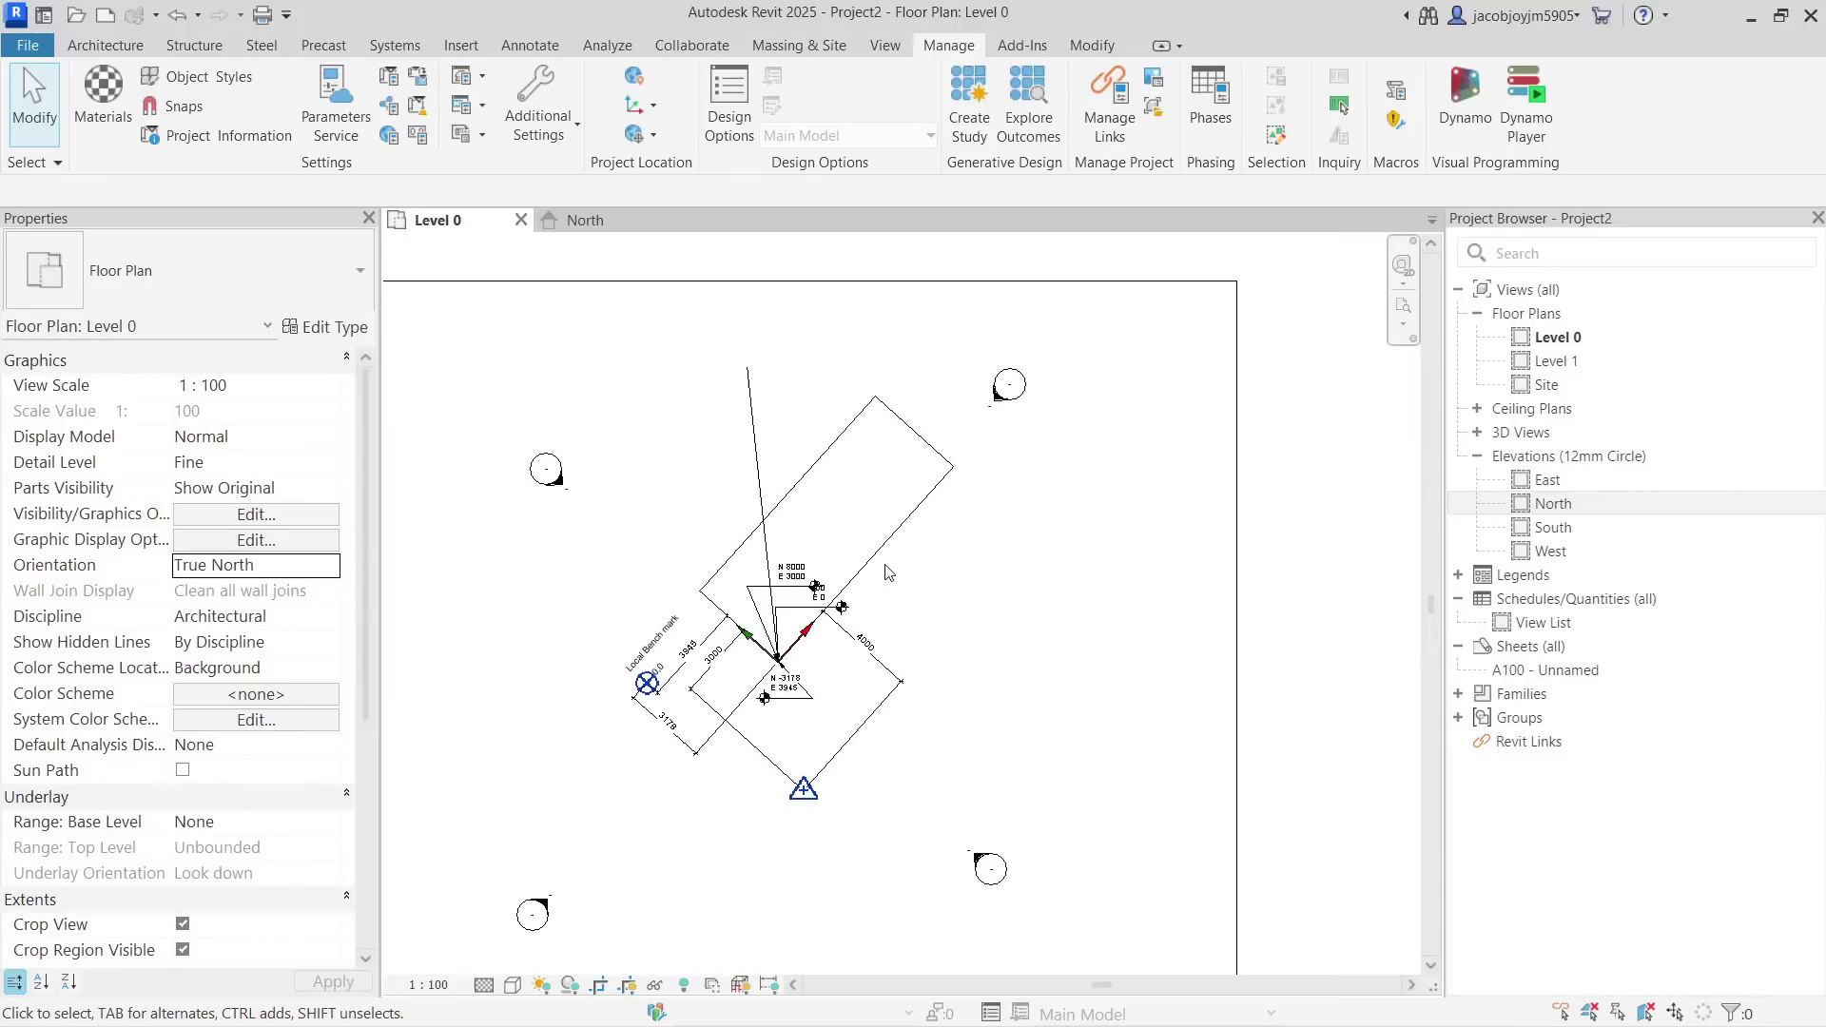
pyautogui.click(330, 565)
pyautogui.click(222, 590)
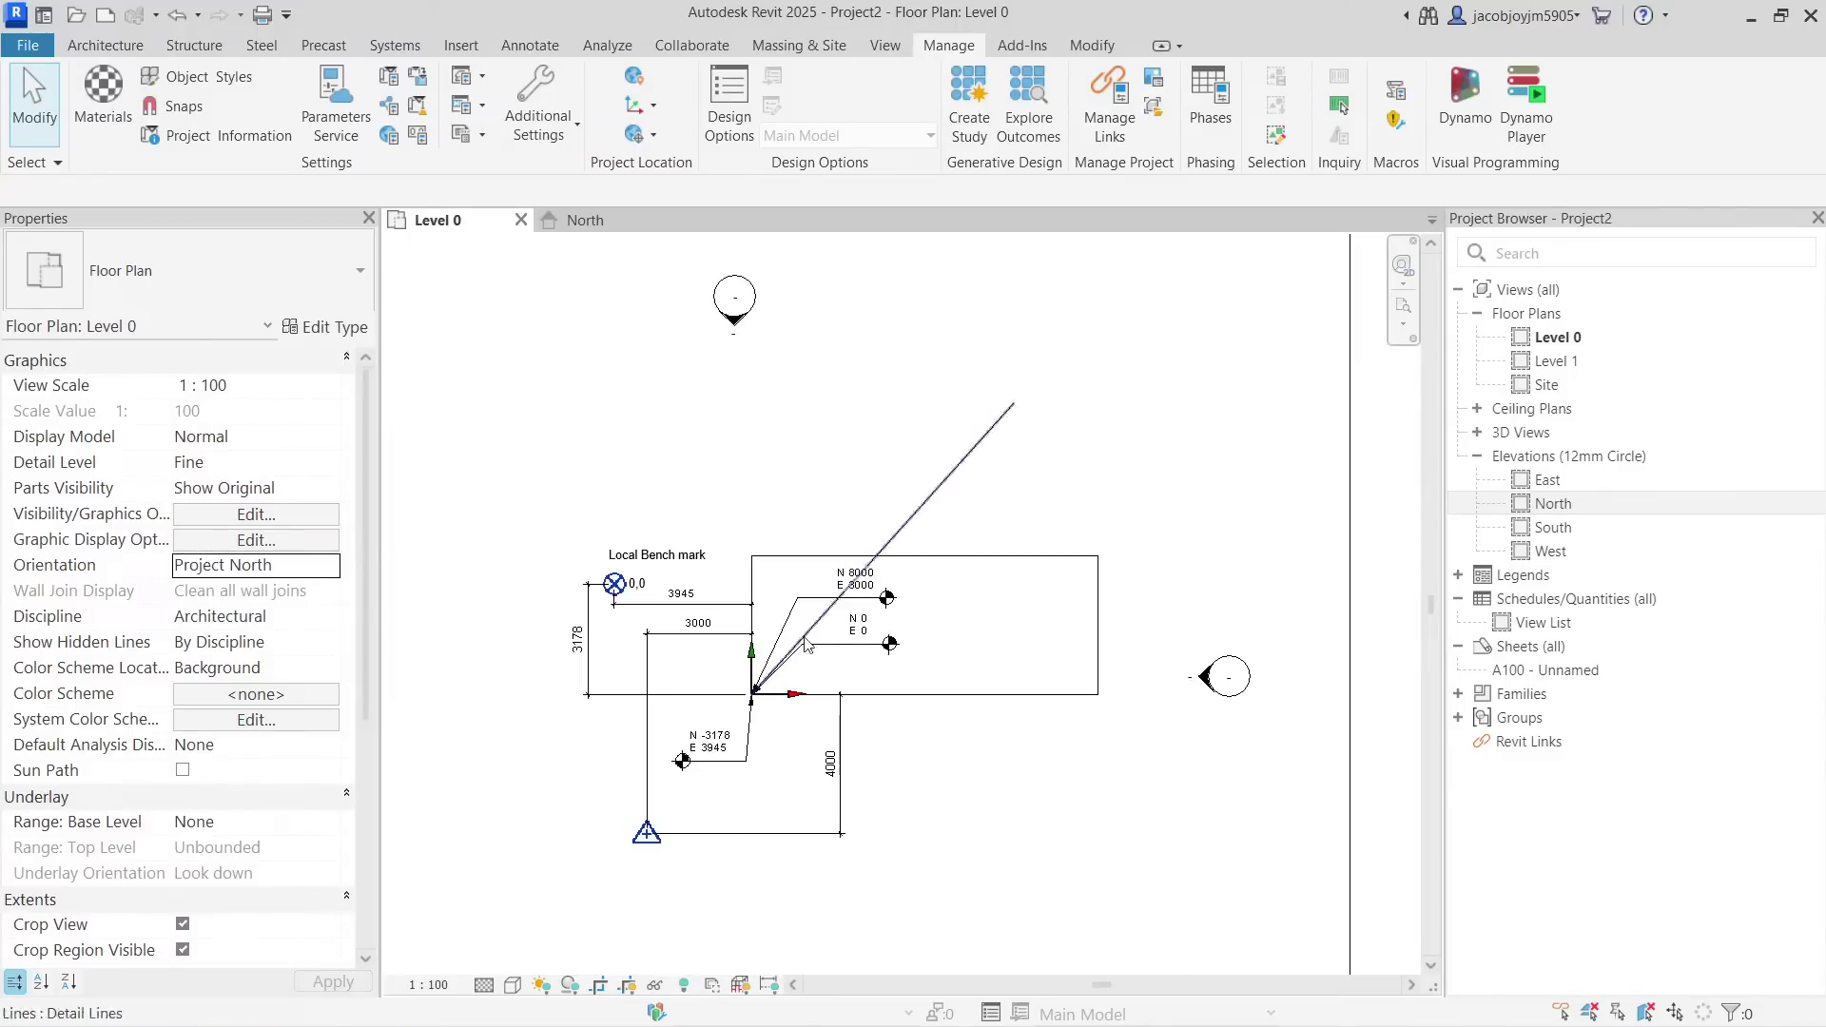
pyautogui.click(994, 559)
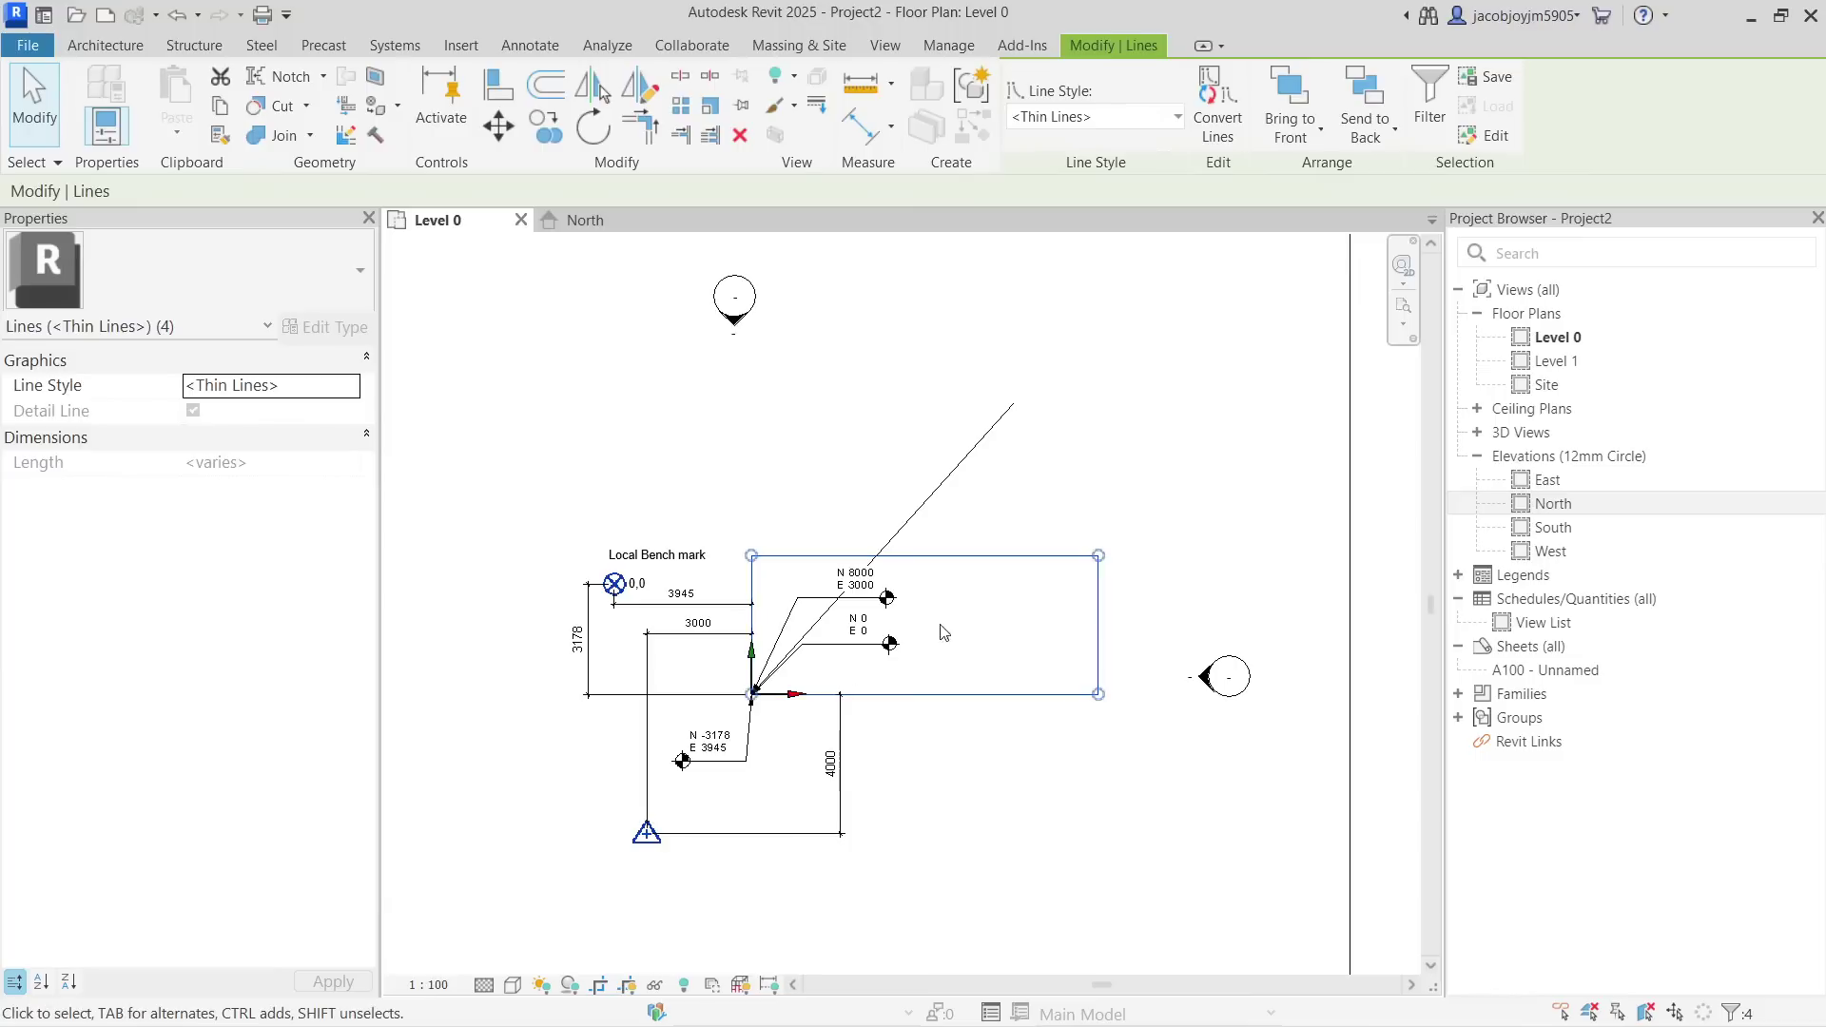
pyautogui.click(969, 609)
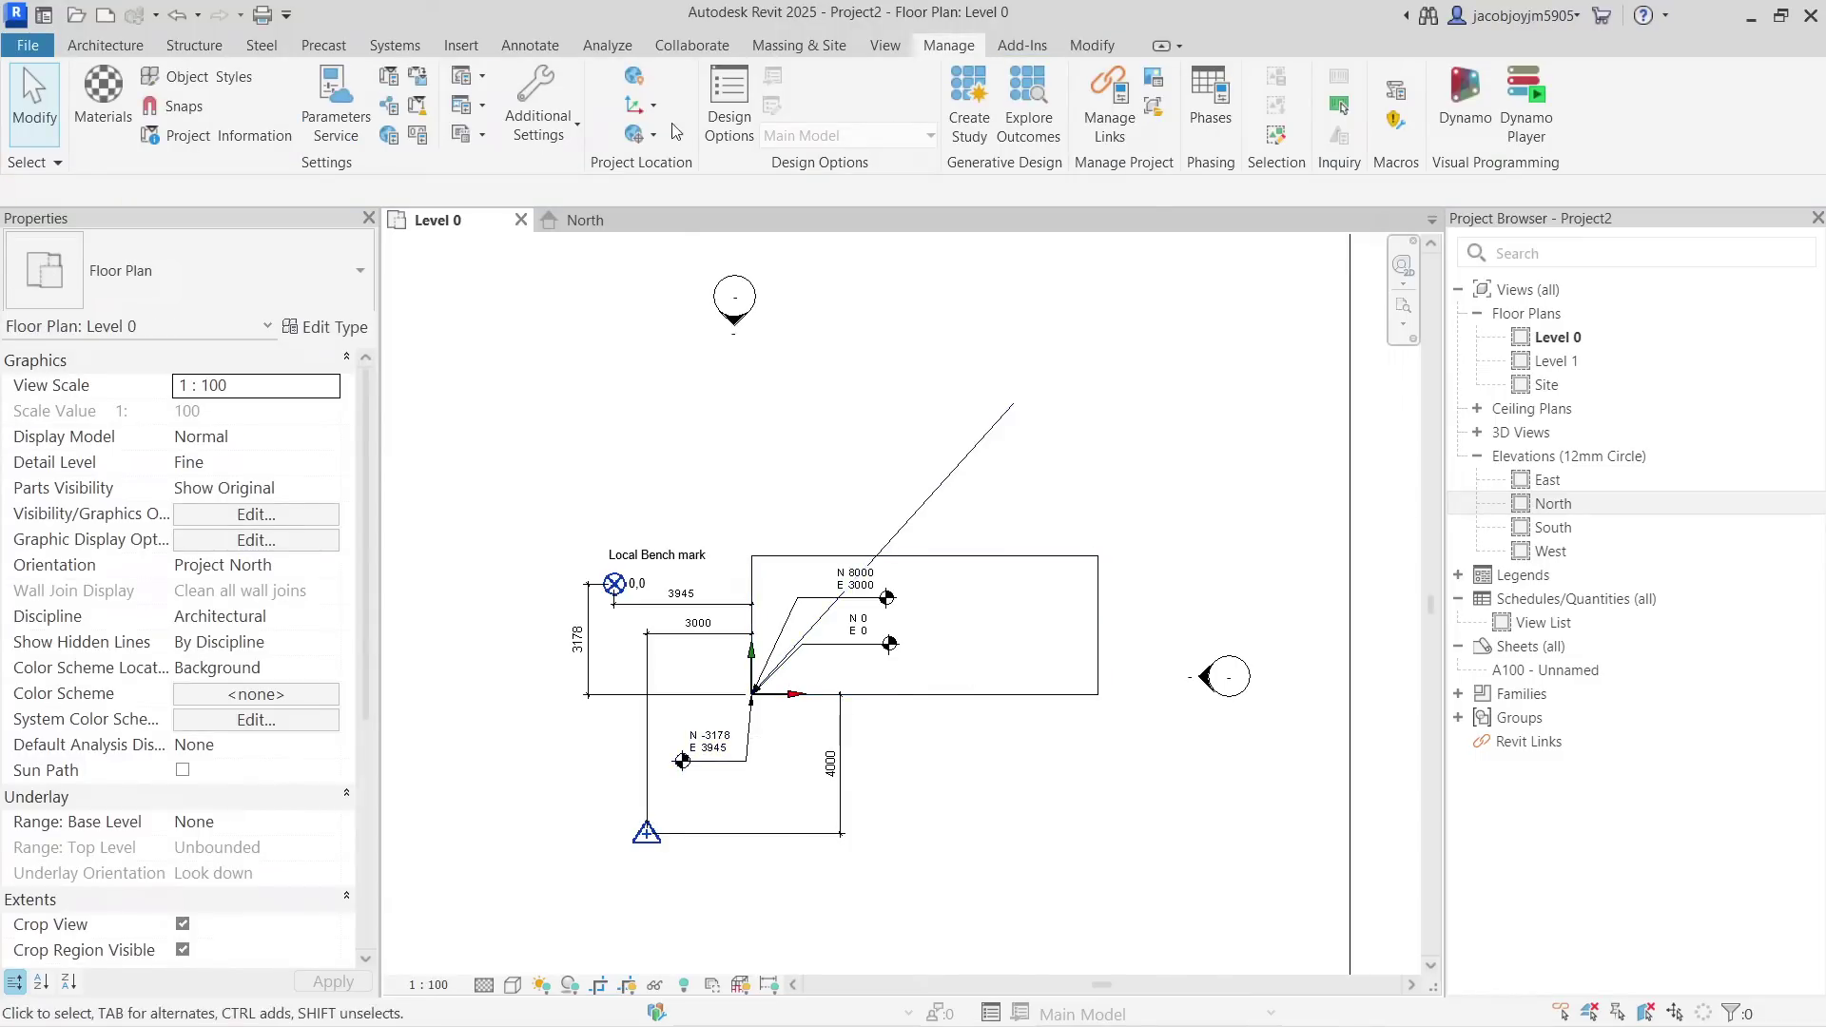
# Rotate project north by aligning the diagonal detail line with the closest main axis, and accept the result.
pyautogui.click(639, 134)
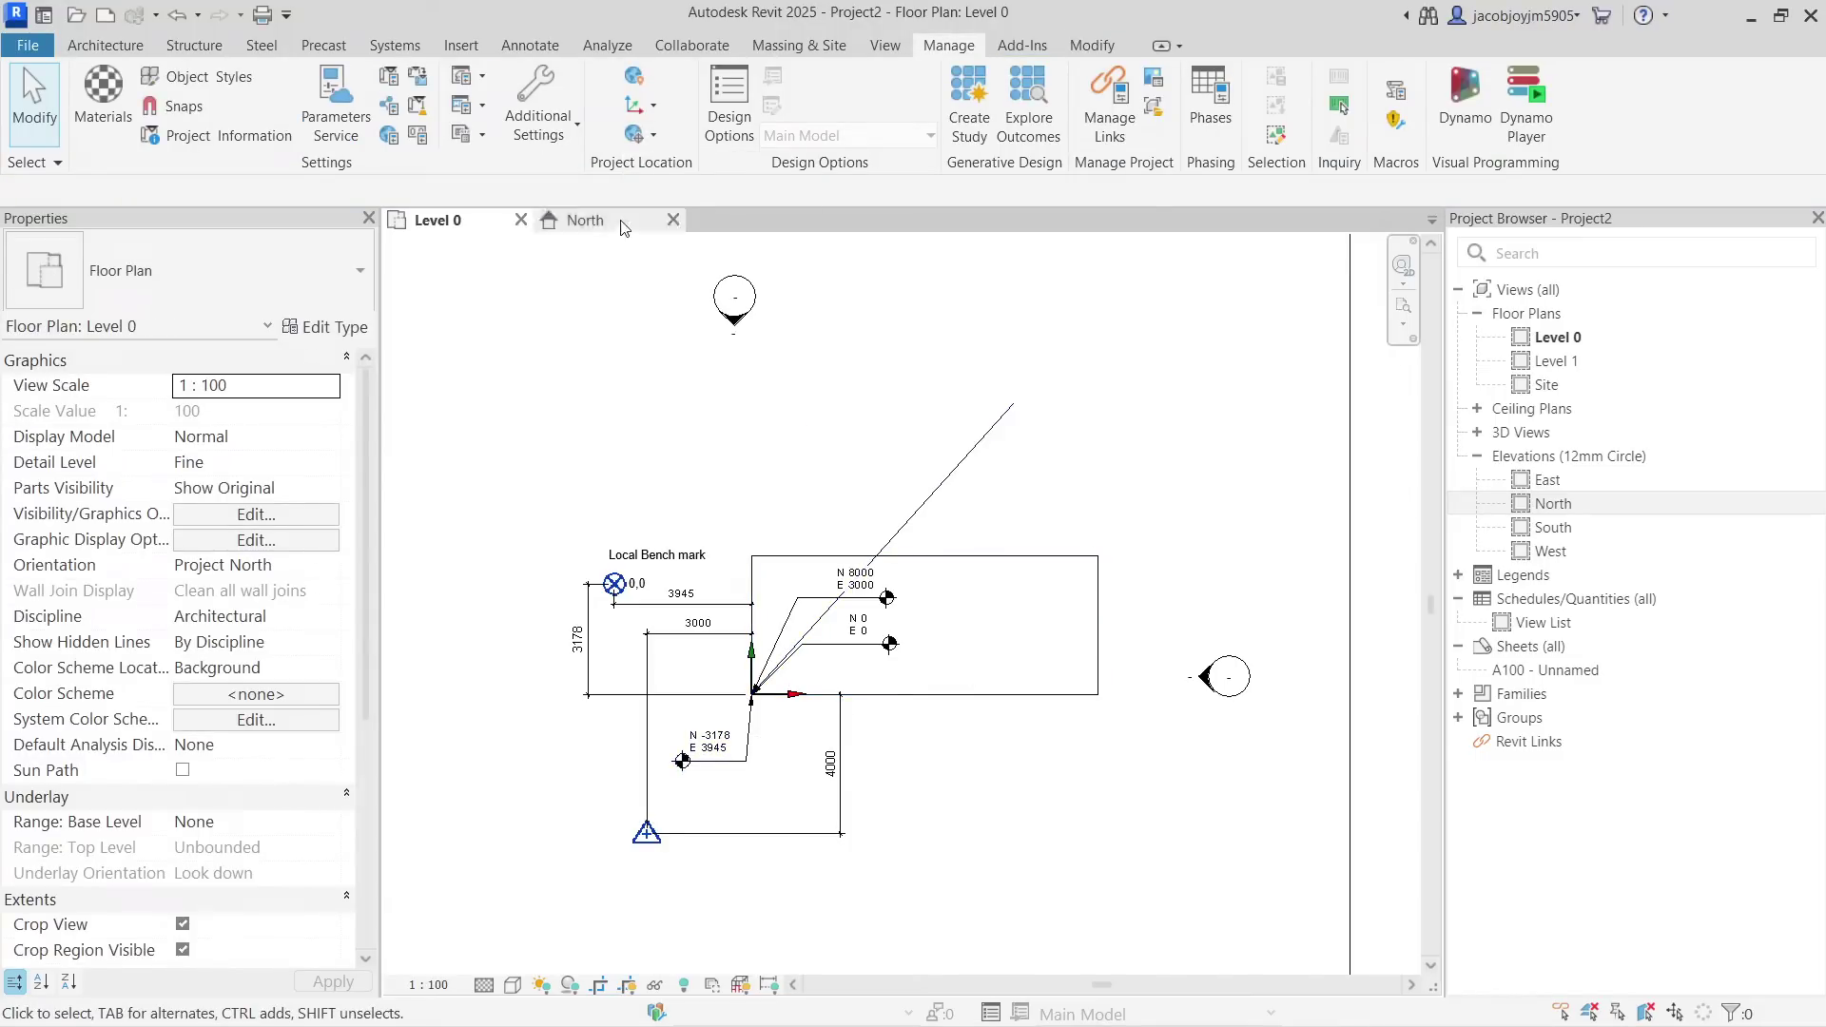
pyautogui.click(639, 134)
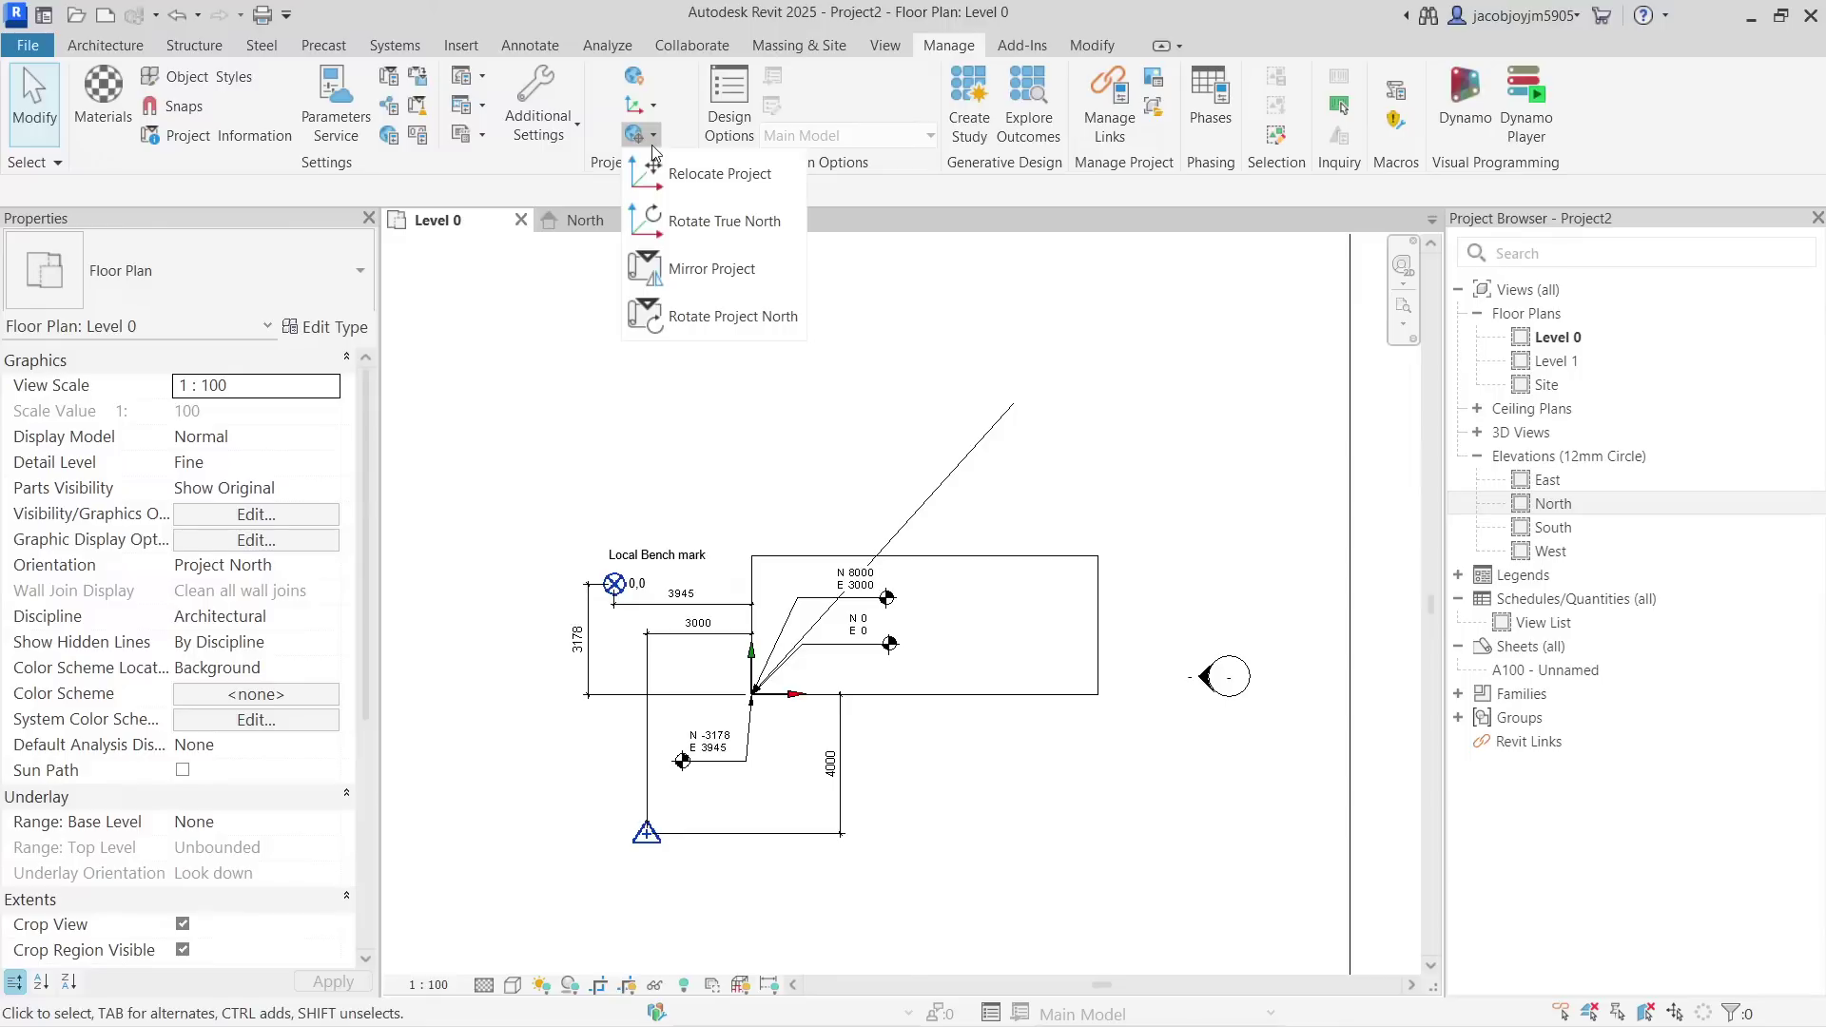
pyautogui.click(729, 321)
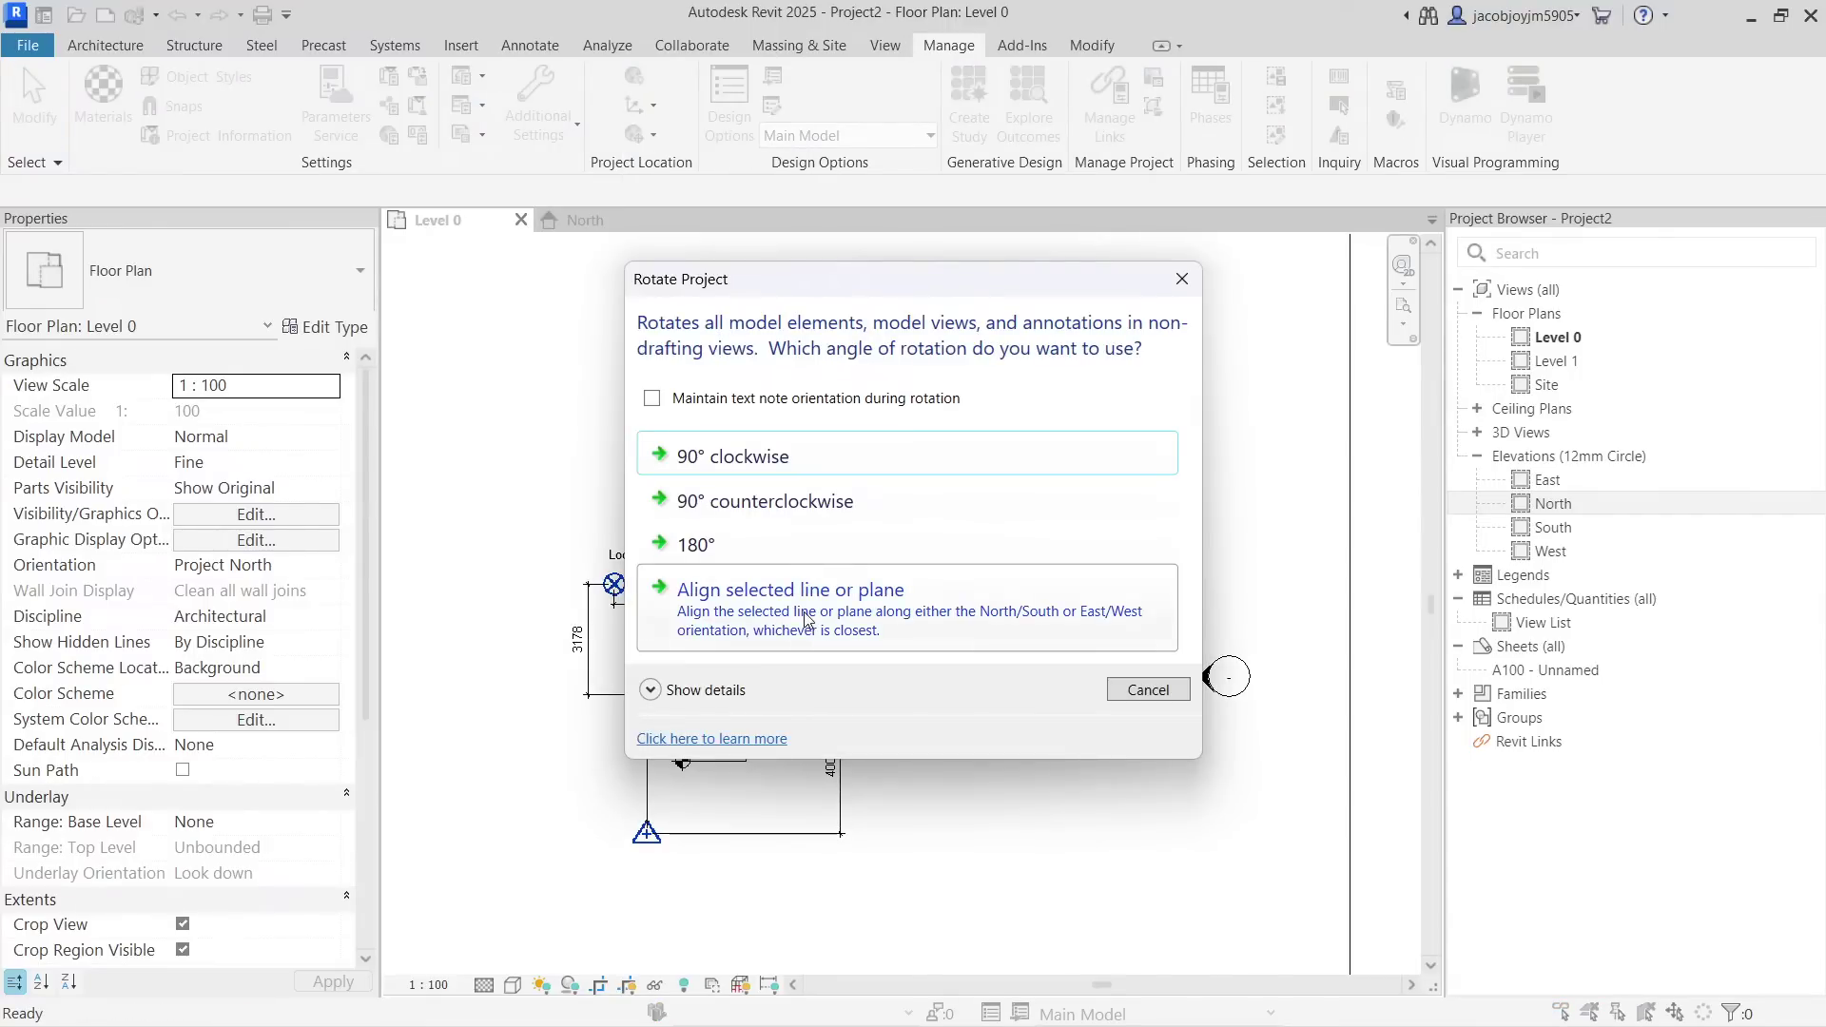
pyautogui.click(804, 609)
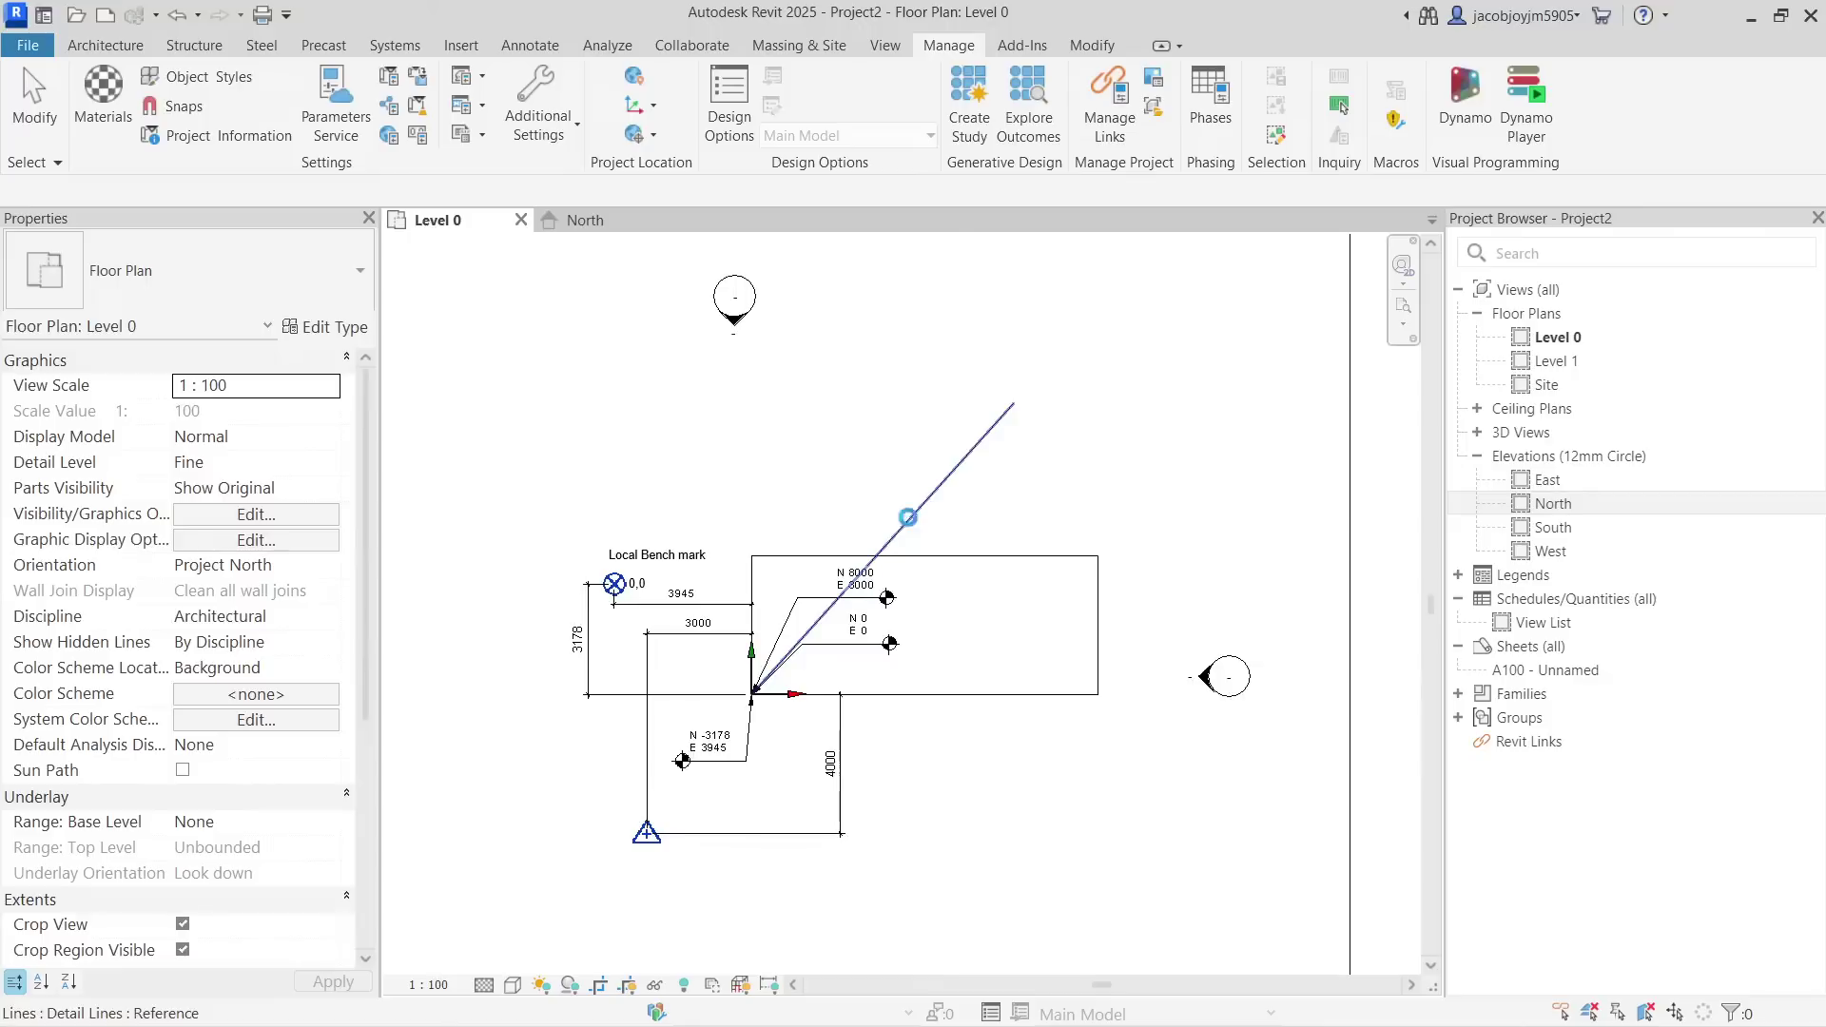
pyautogui.click(907, 517)
pyautogui.click(1636, 992)
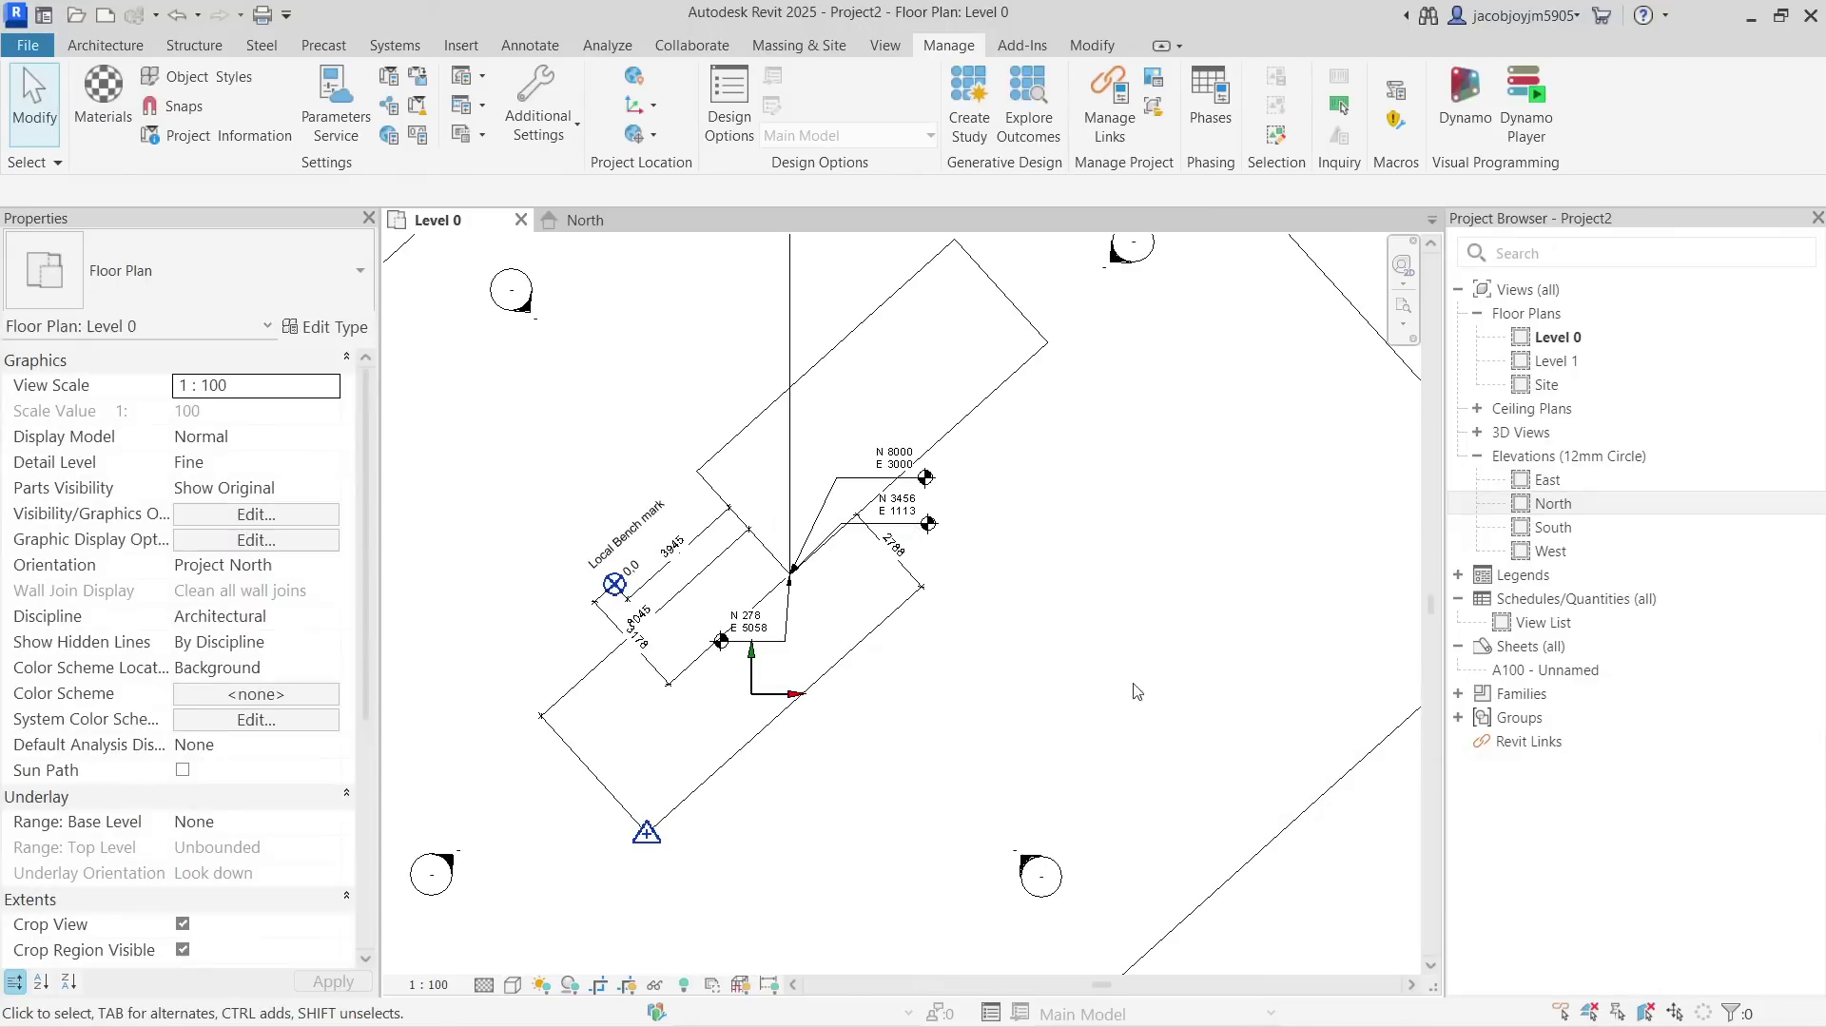
# Rotate project north again, aligning the rectangle's long lower edge that starts at the spot coordinate point with the closest main axis.
pyautogui.scroll(-2, 849, 669)
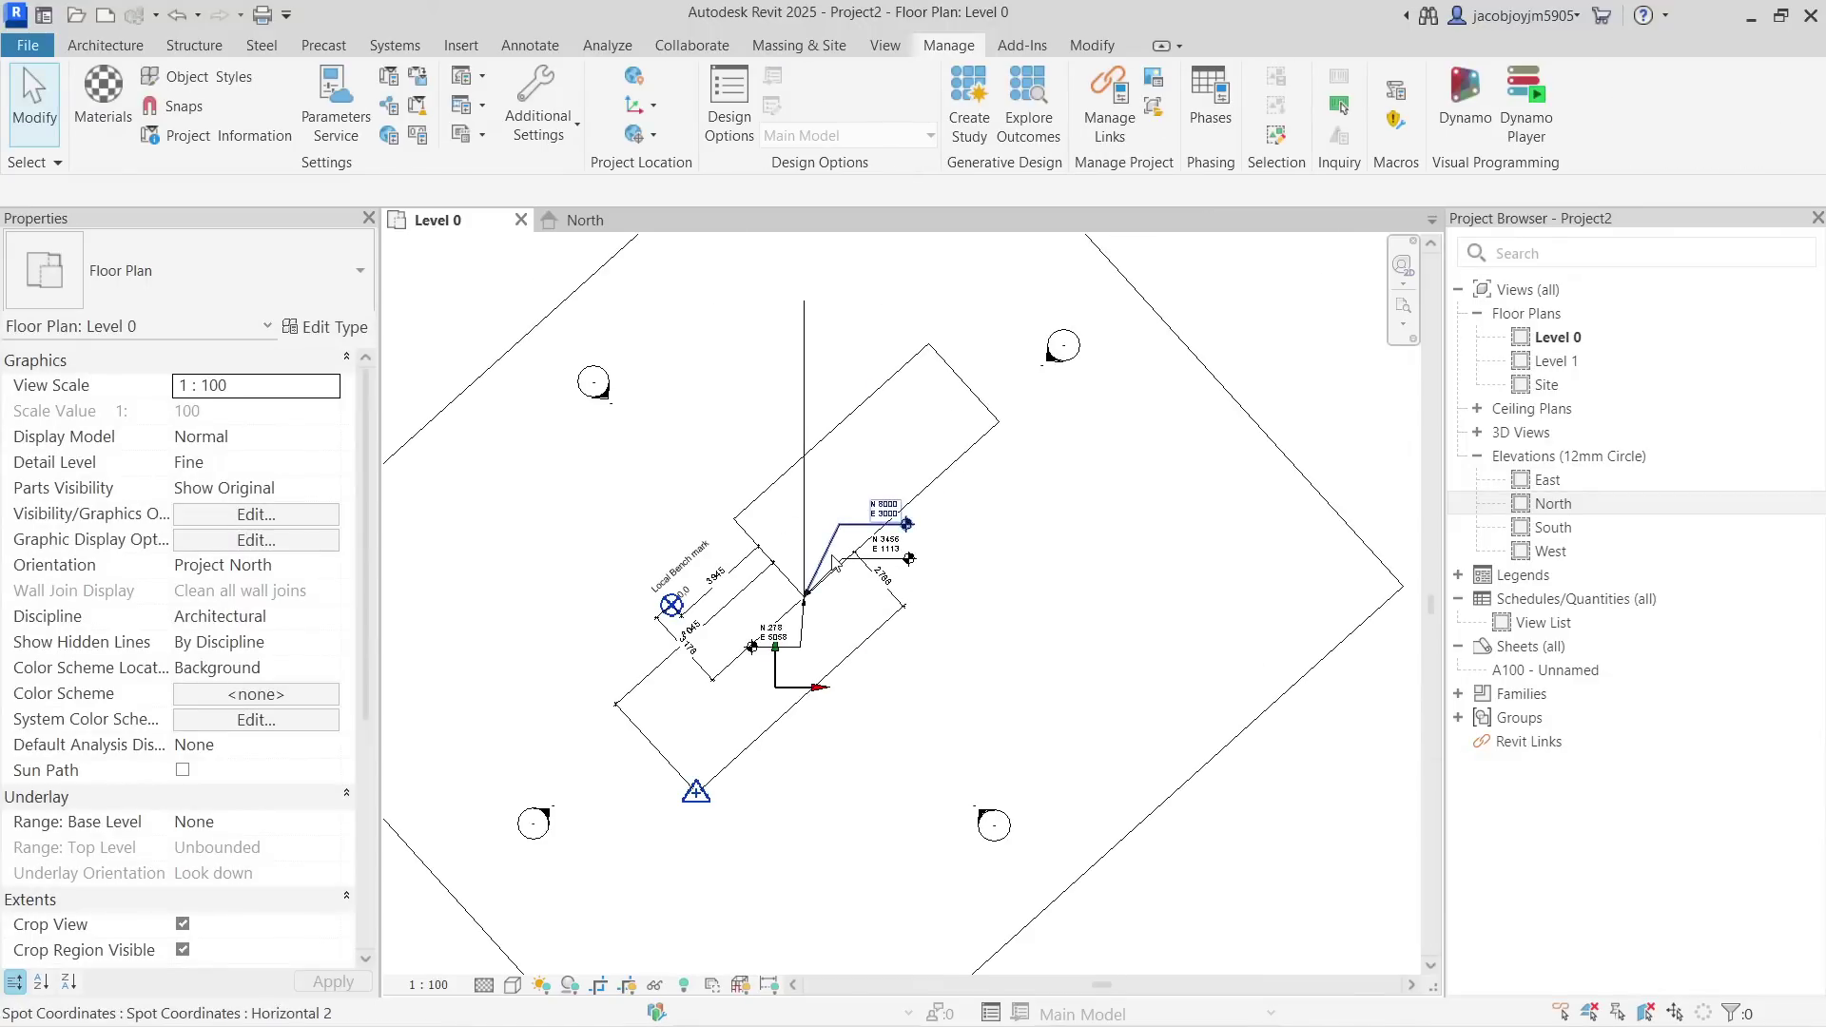
pyautogui.click(806, 336)
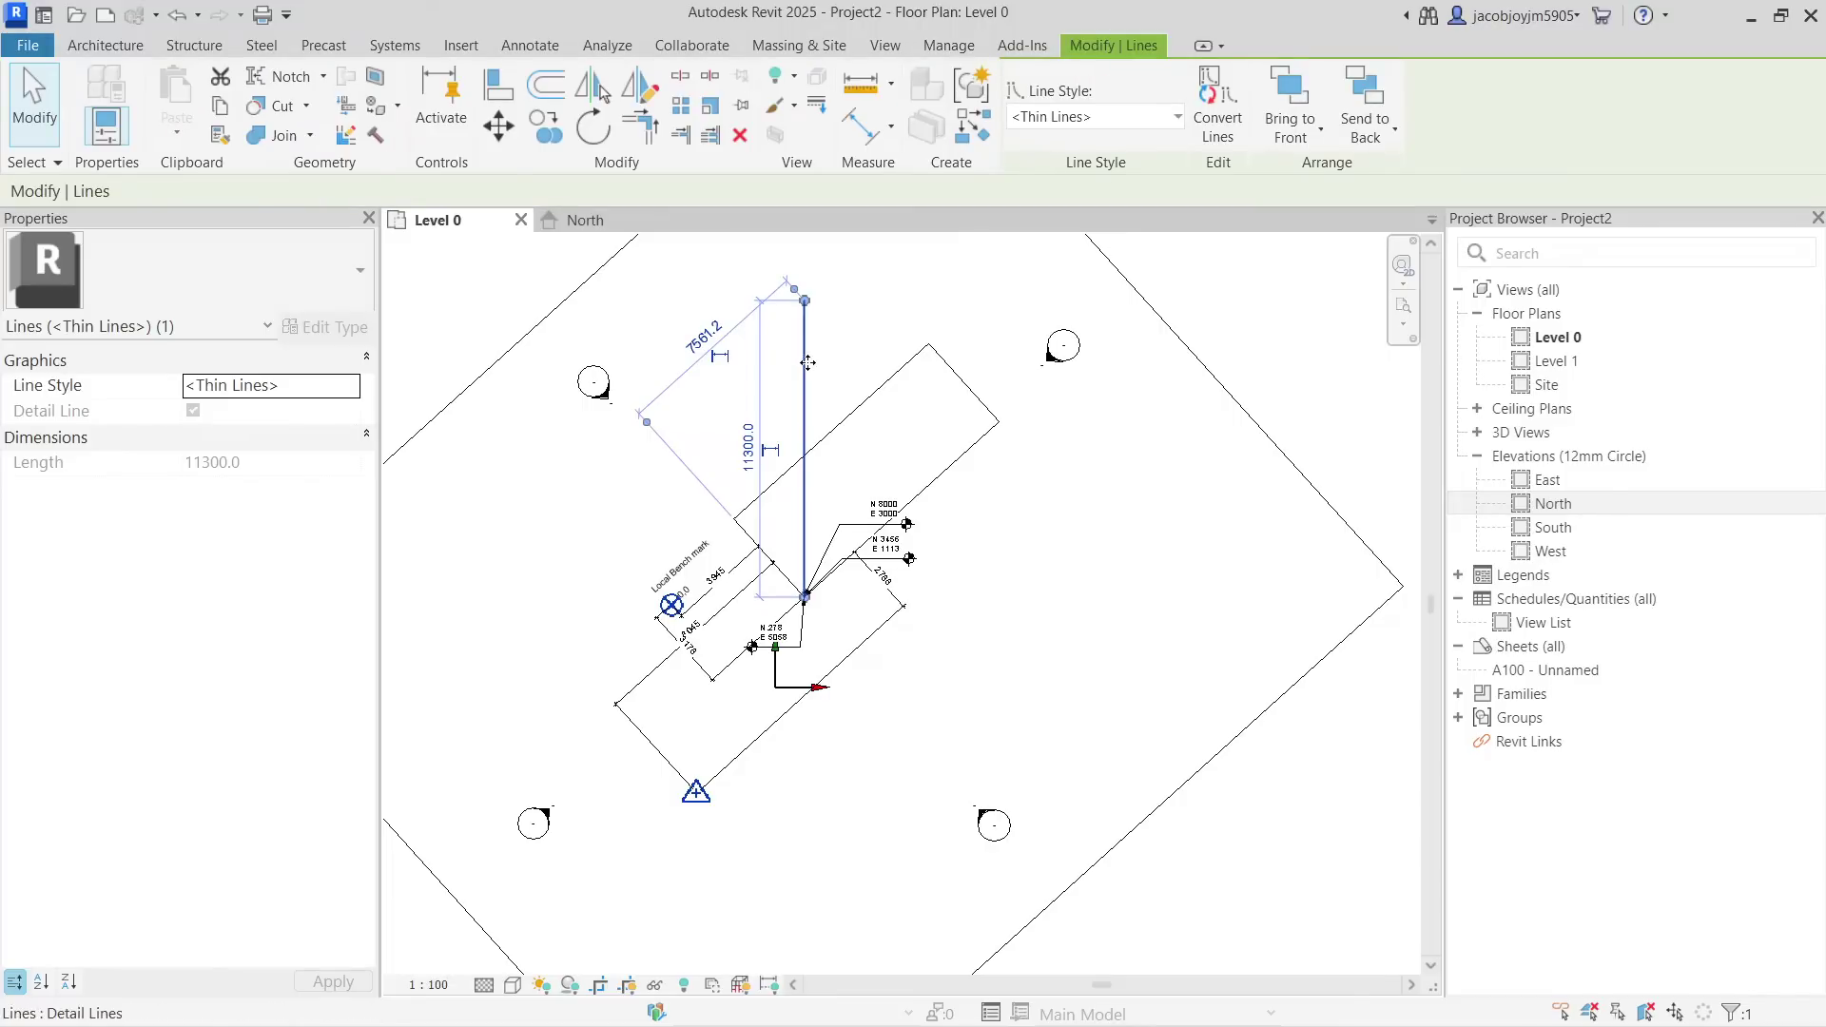
pyautogui.click(953, 475)
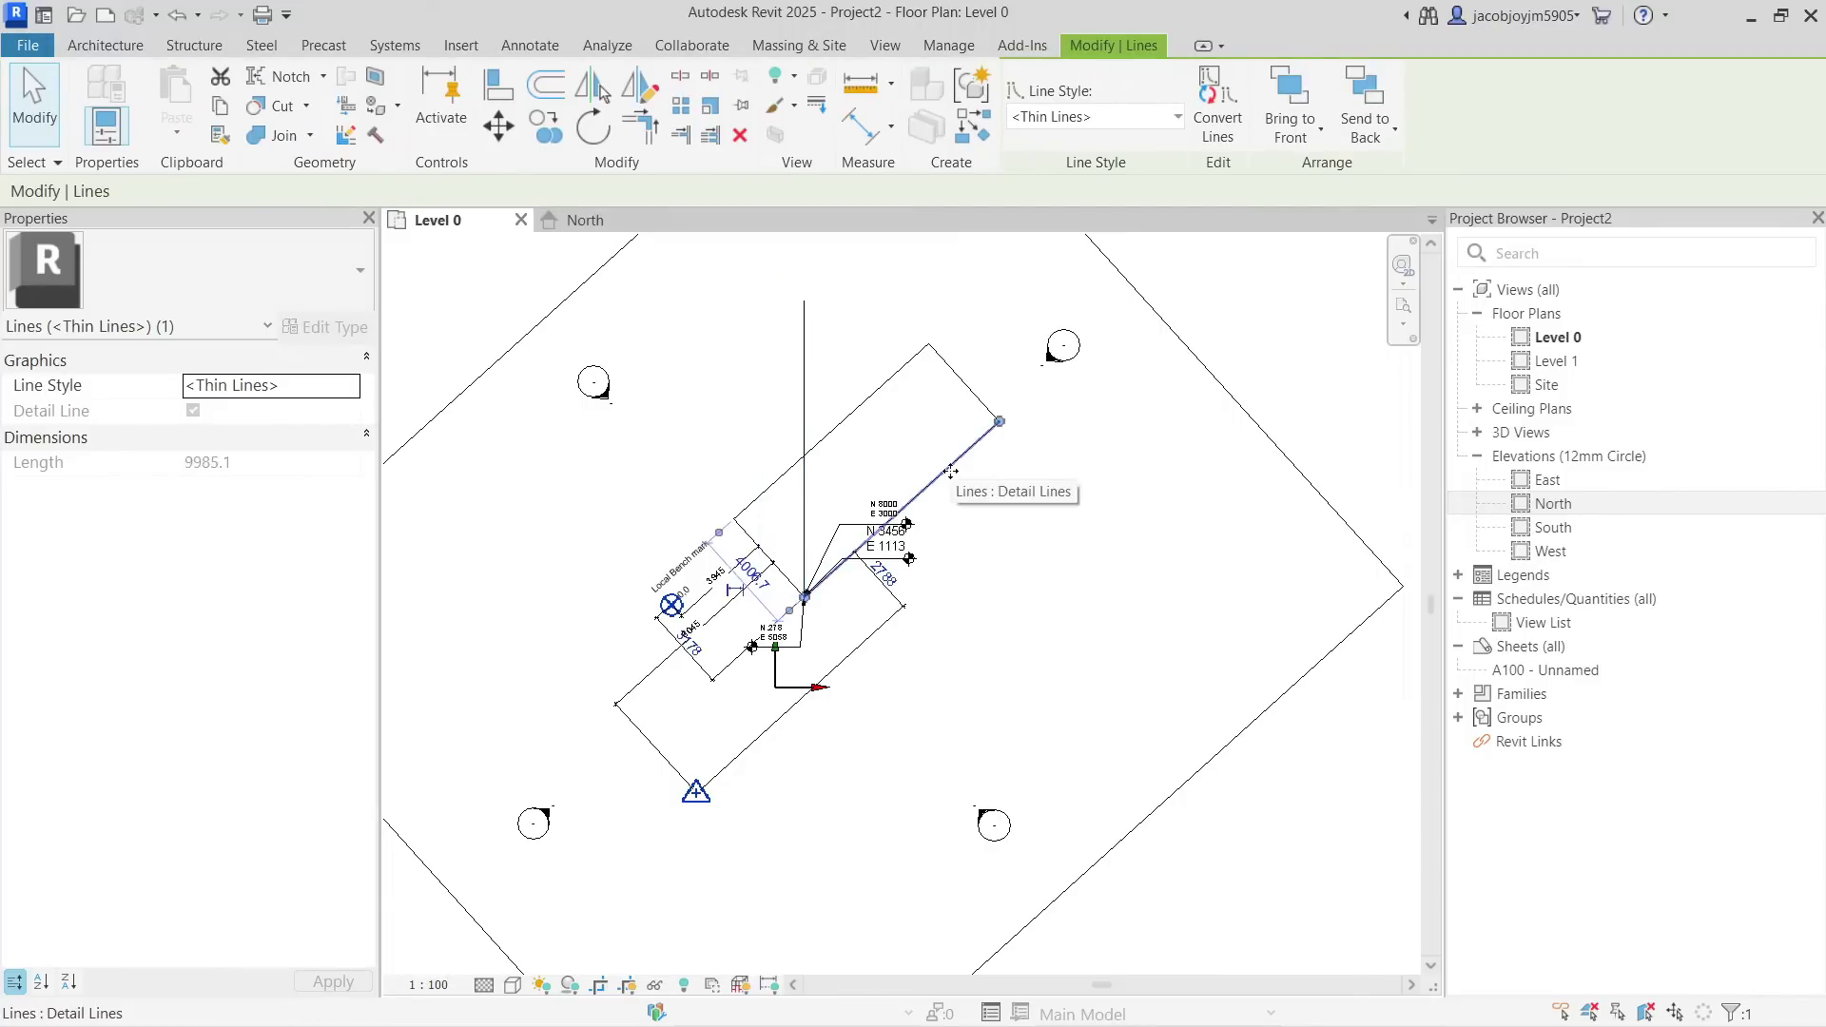
pyautogui.press('Escape')
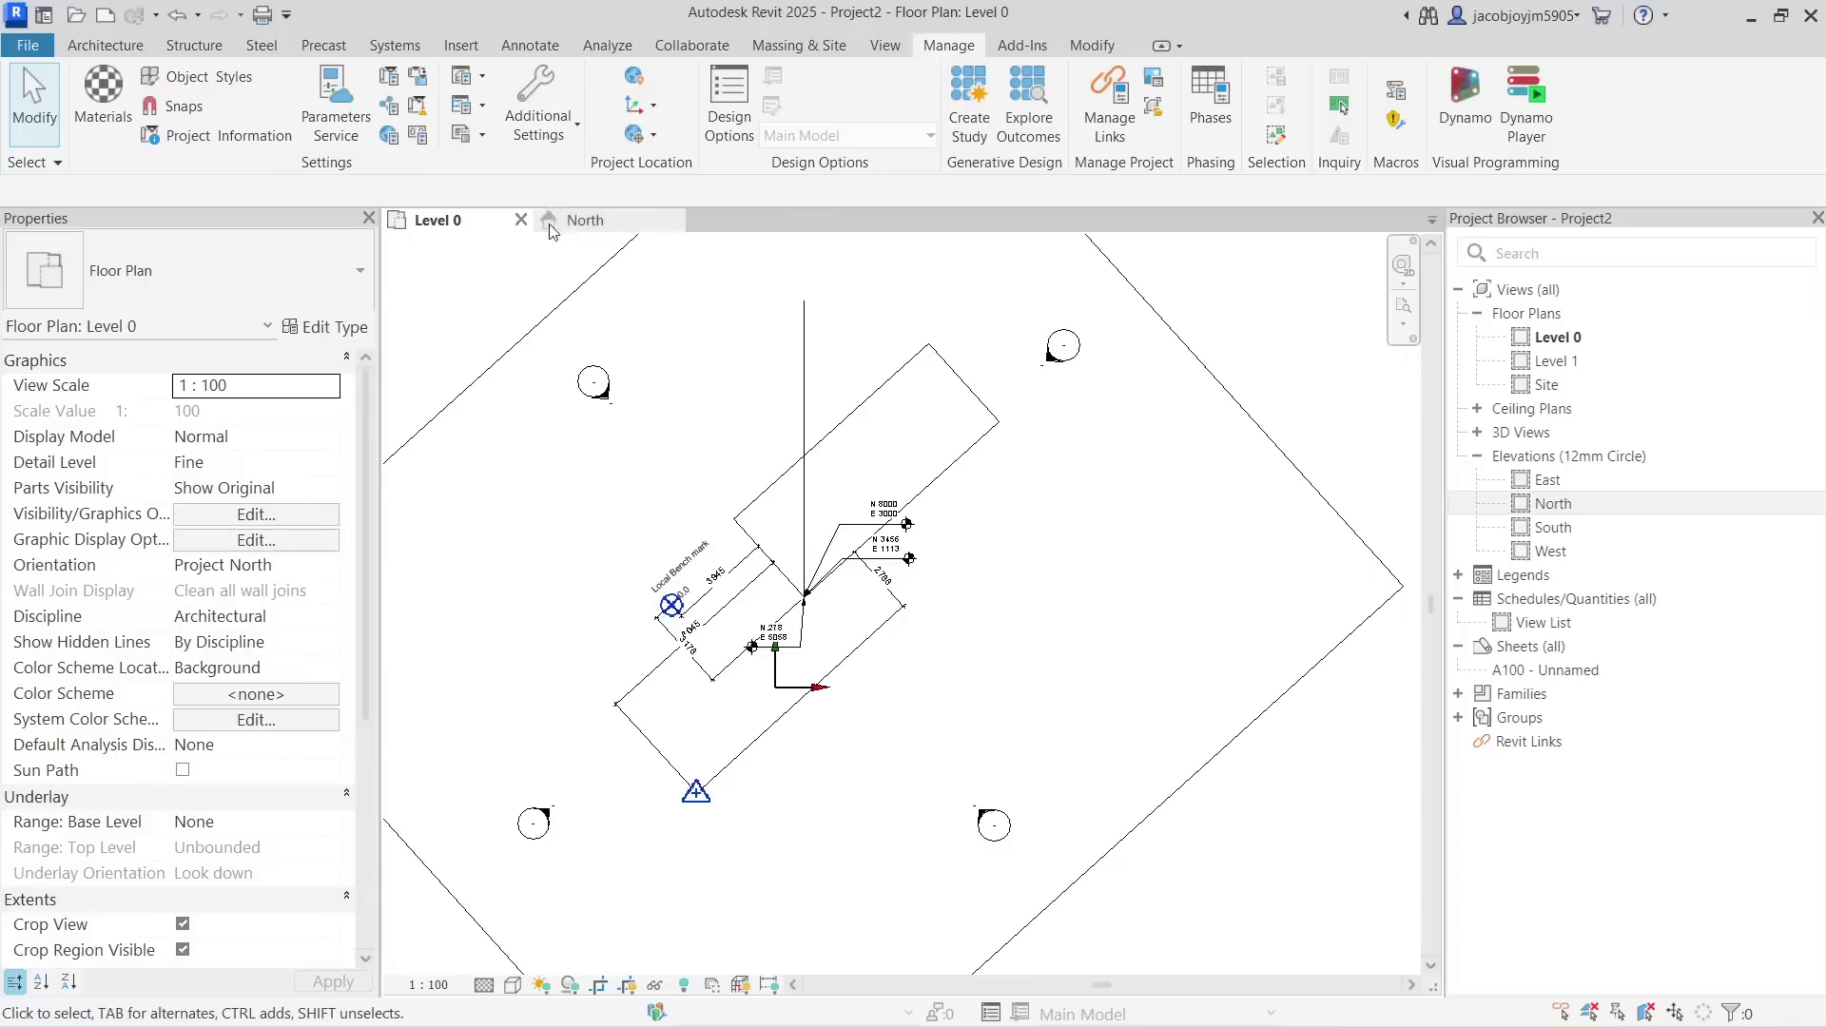
pyautogui.click(641, 134)
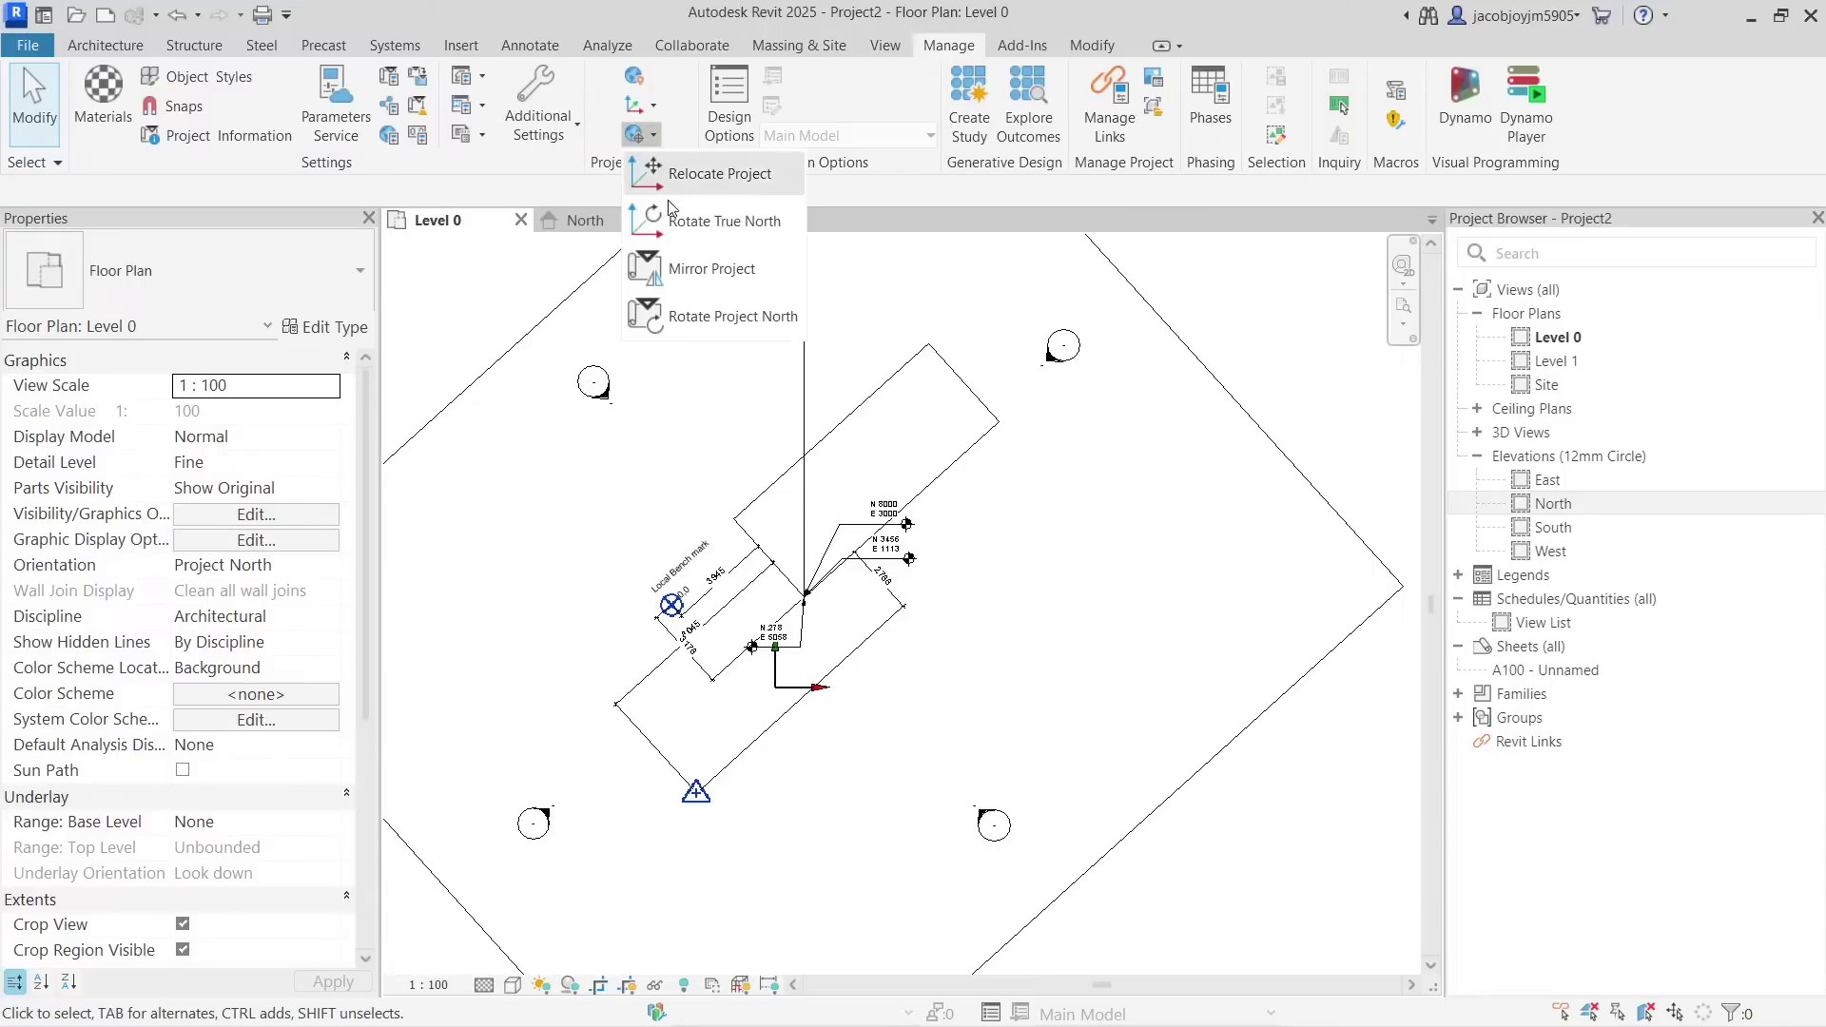
pyautogui.click(740, 325)
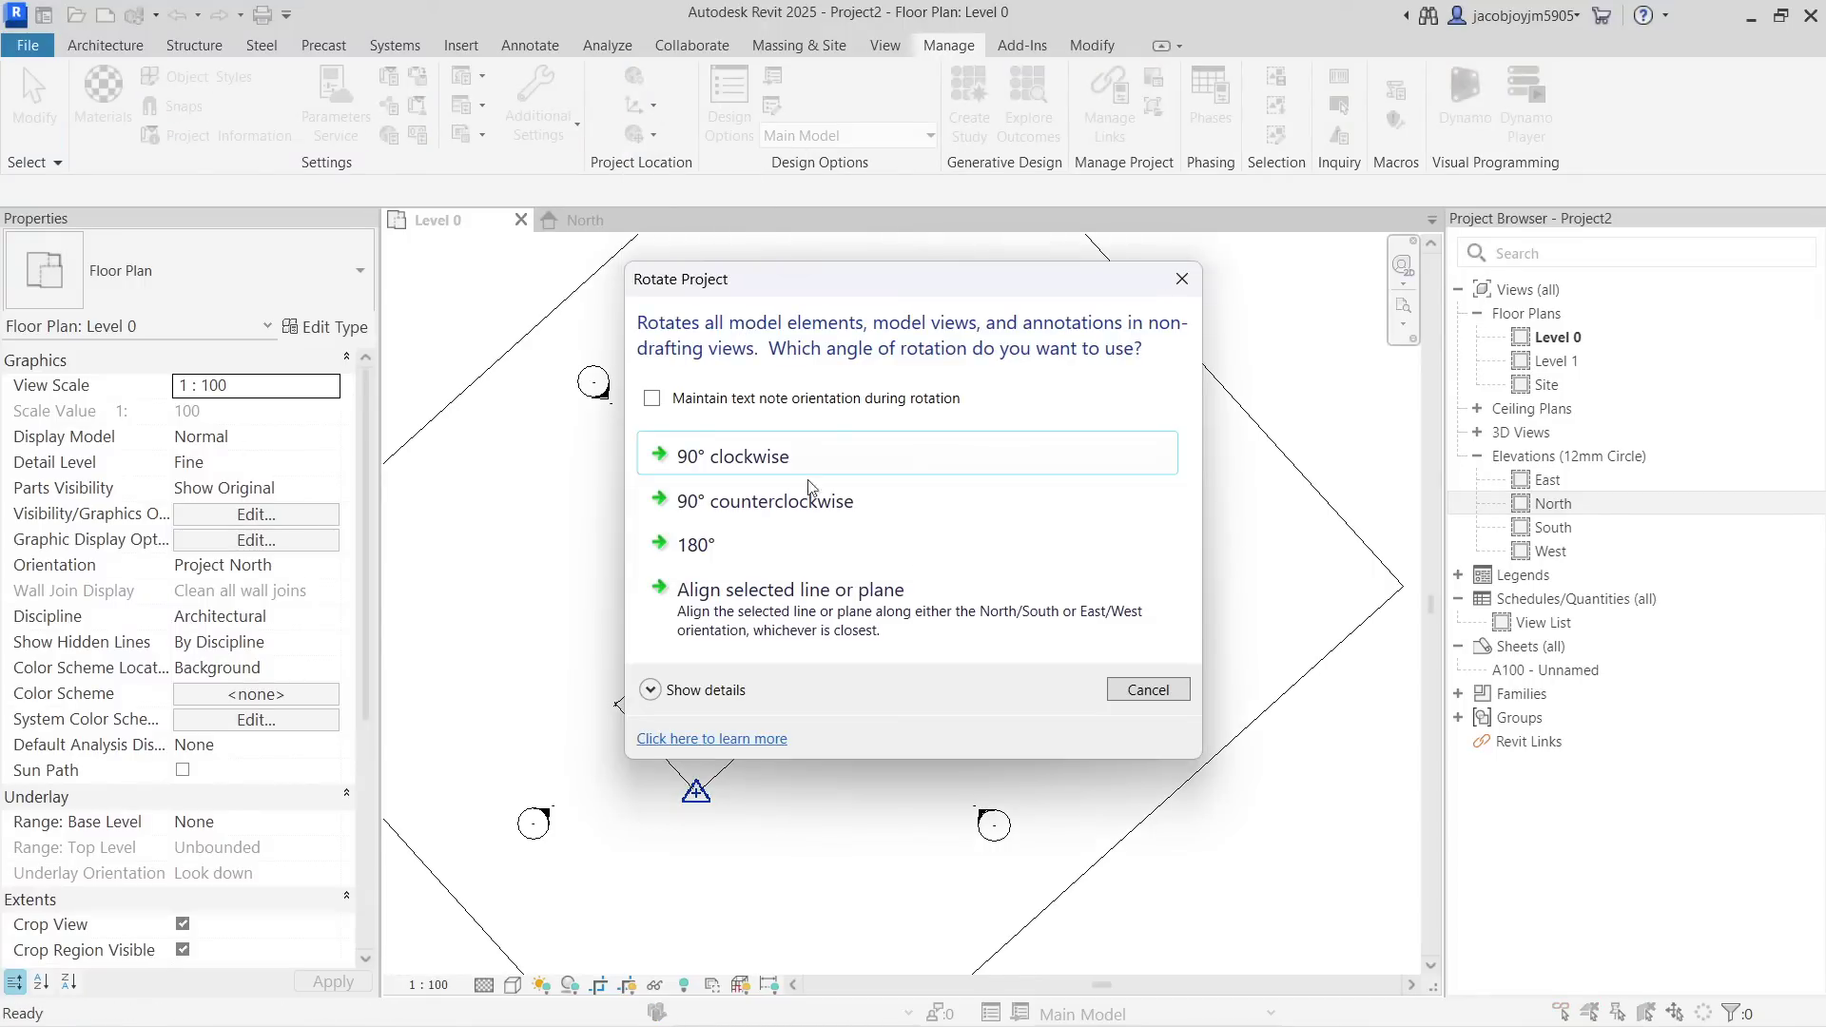
pyautogui.click(770, 618)
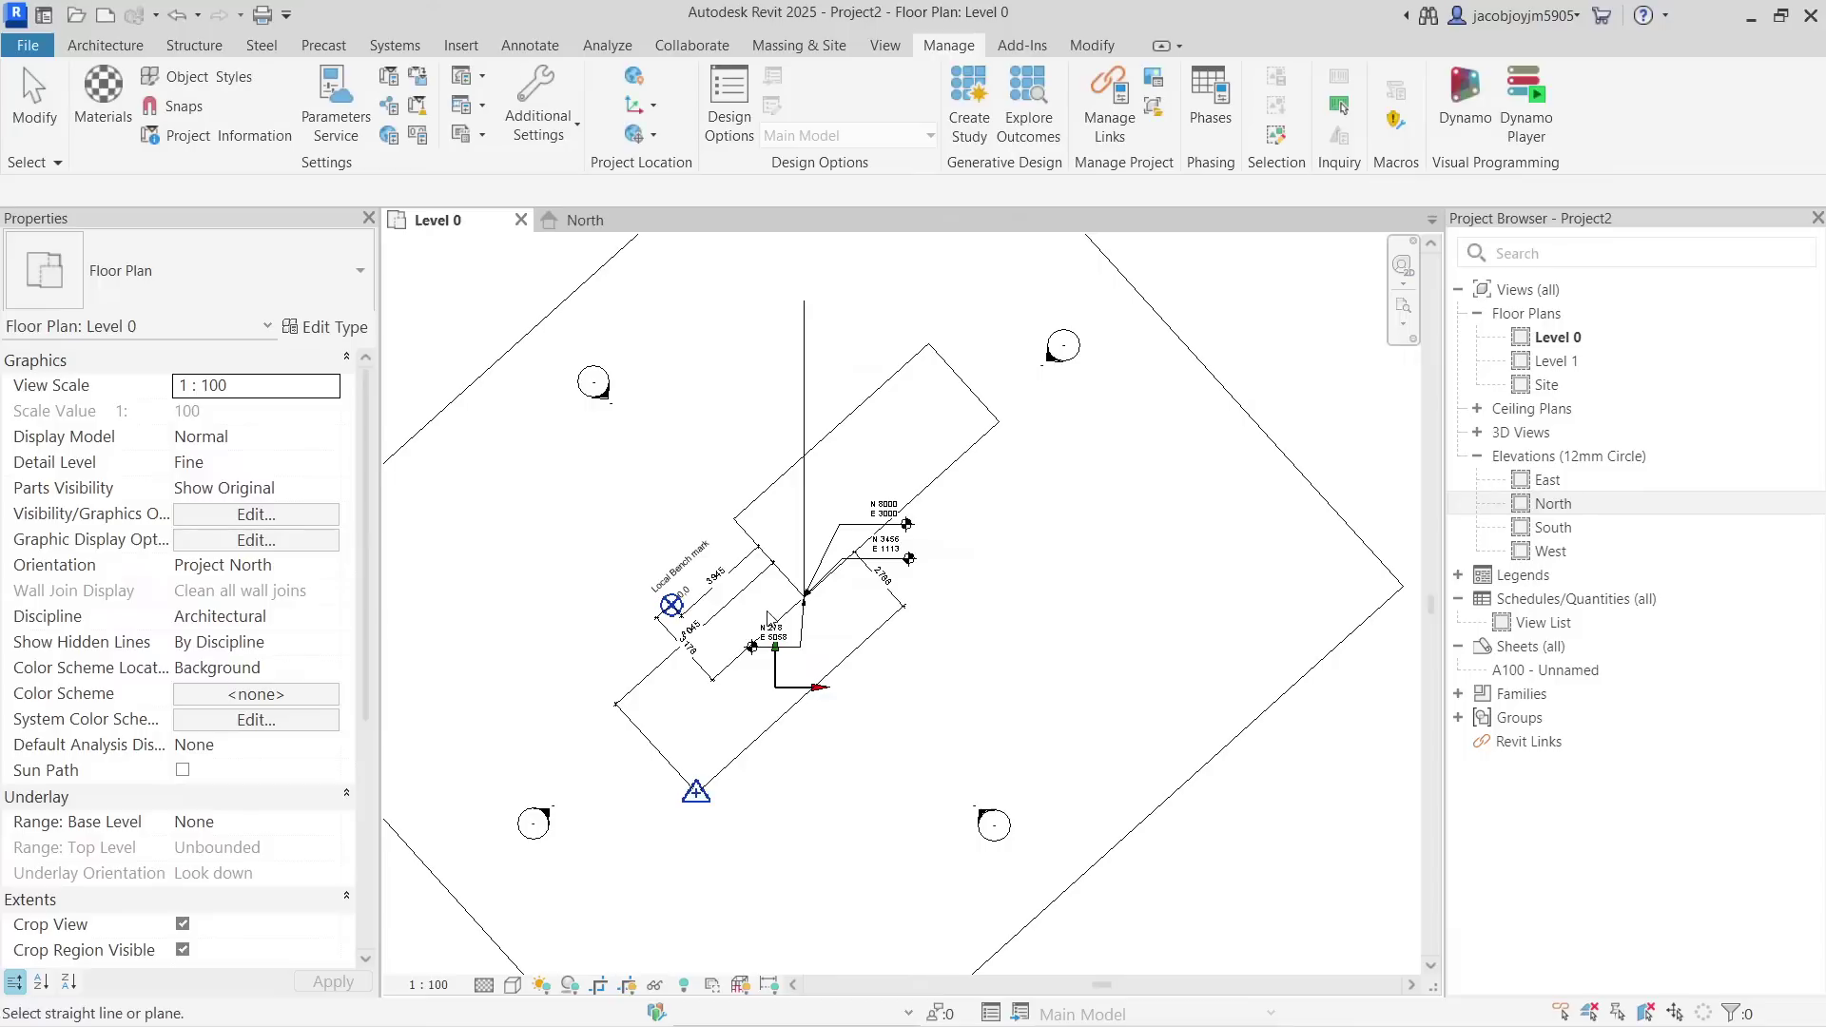
pyautogui.click(928, 491)
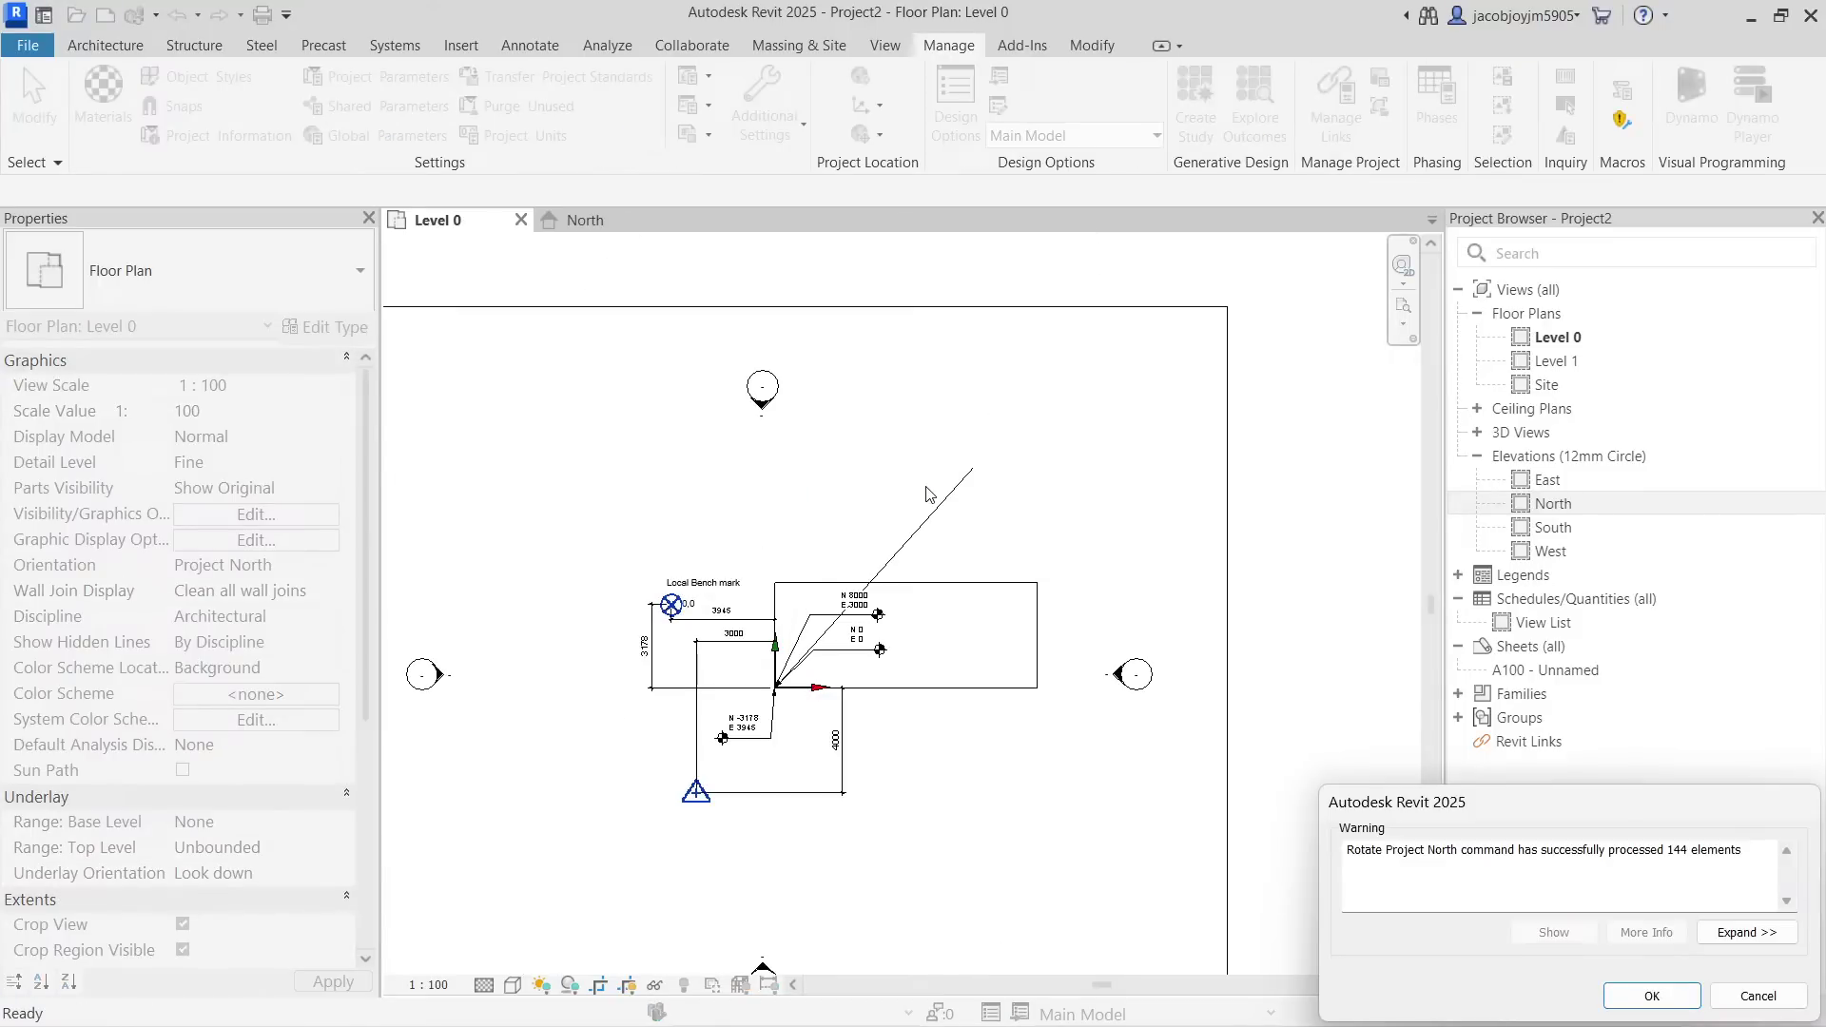
pyautogui.click(1628, 994)
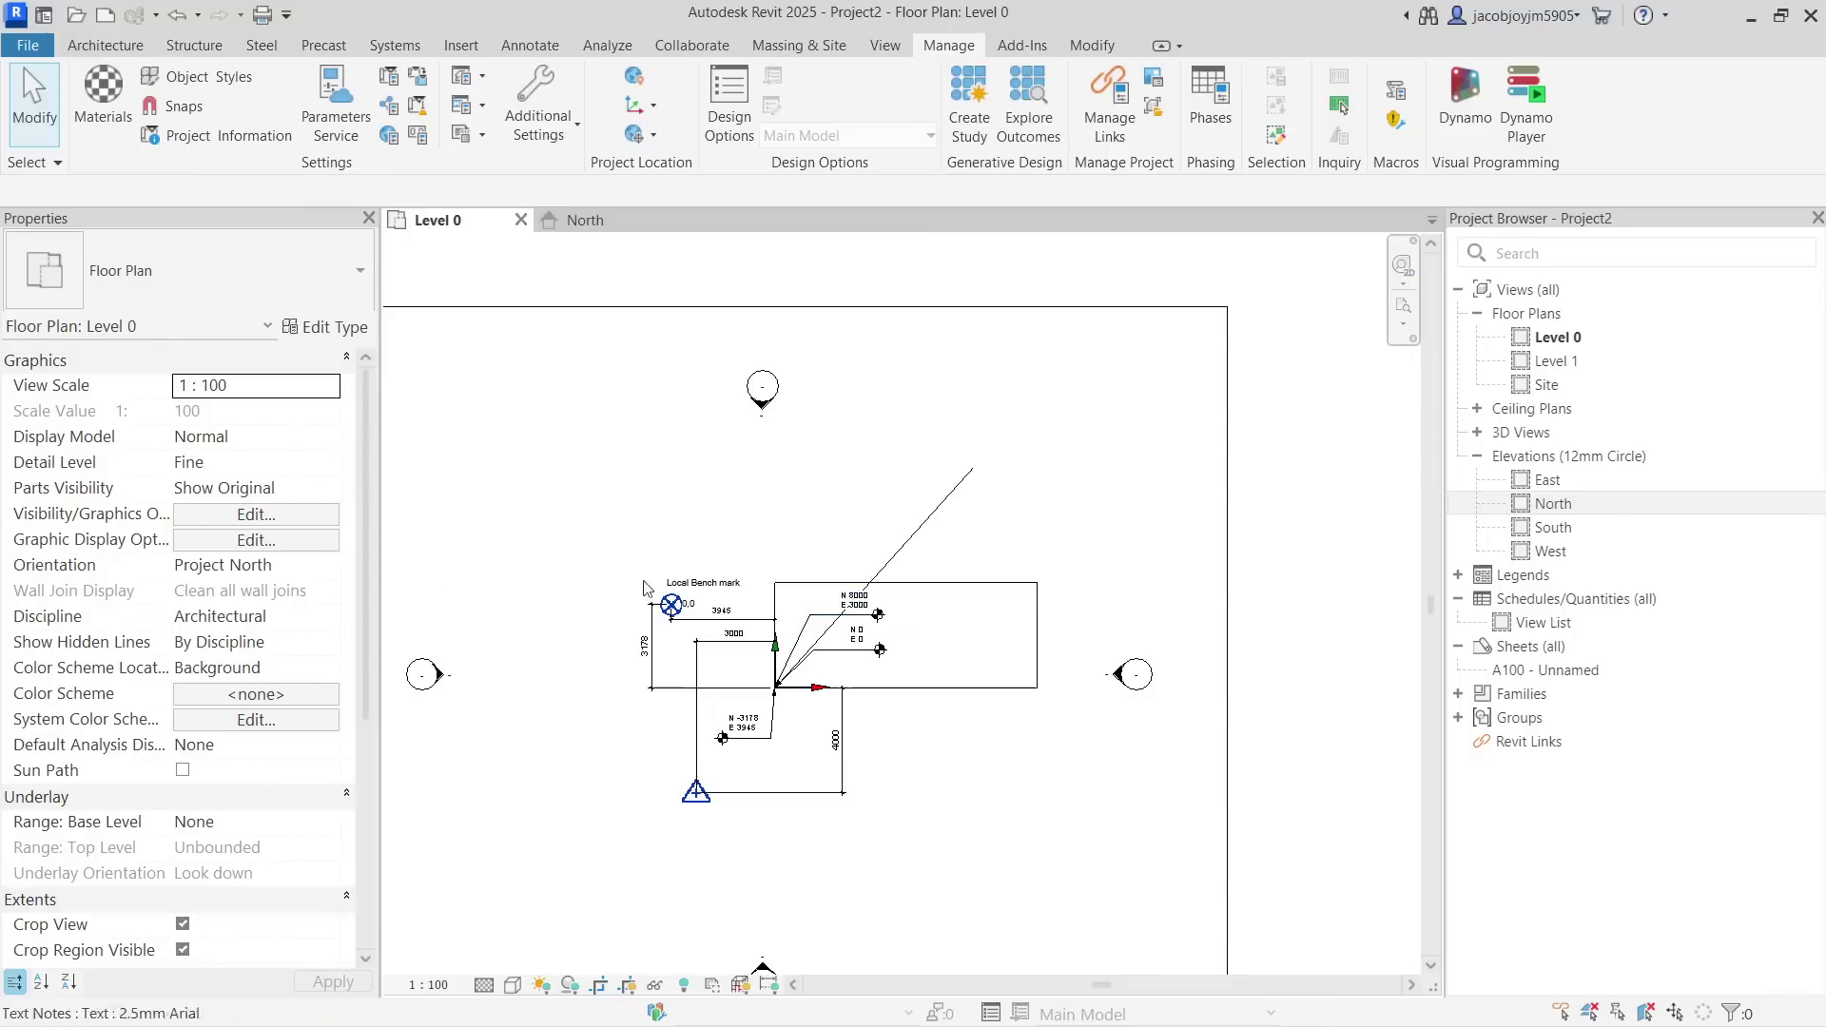
# Switch the view orientation to True North to examine the rotated layout and its spot coordinates.
pyautogui.scroll(2, 851, 663)
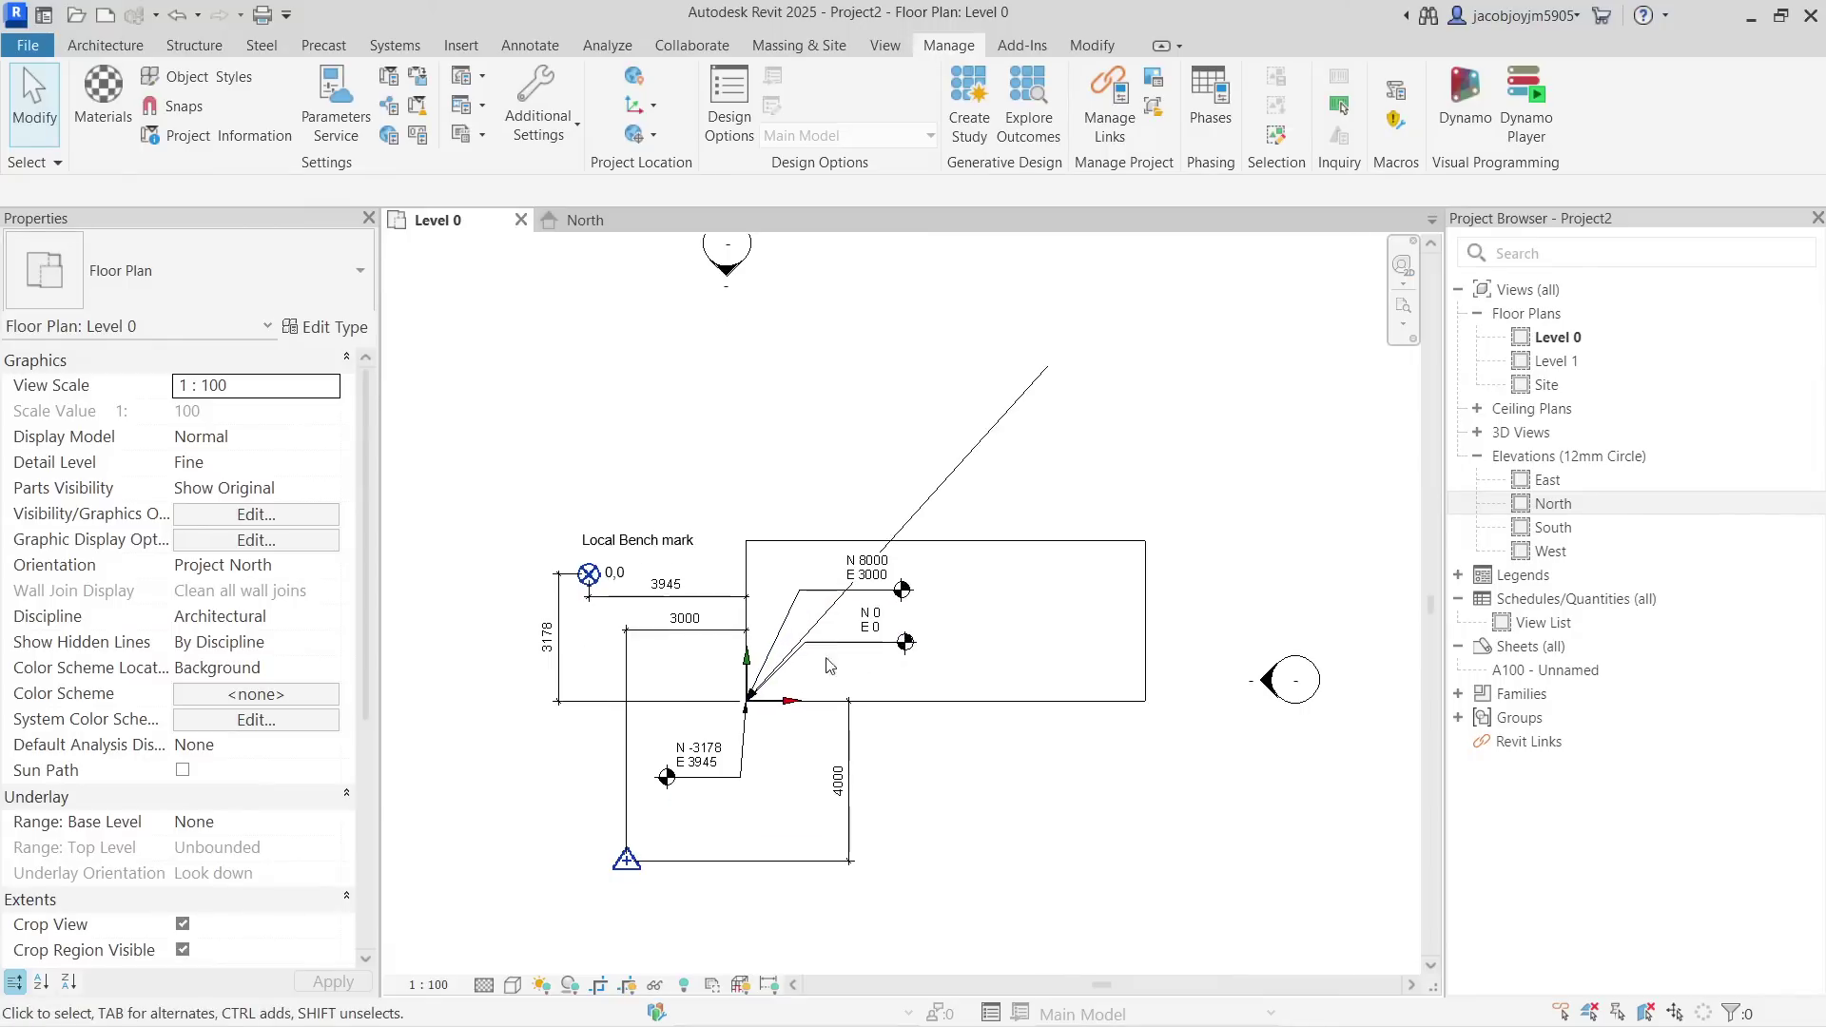
pyautogui.click(329, 565)
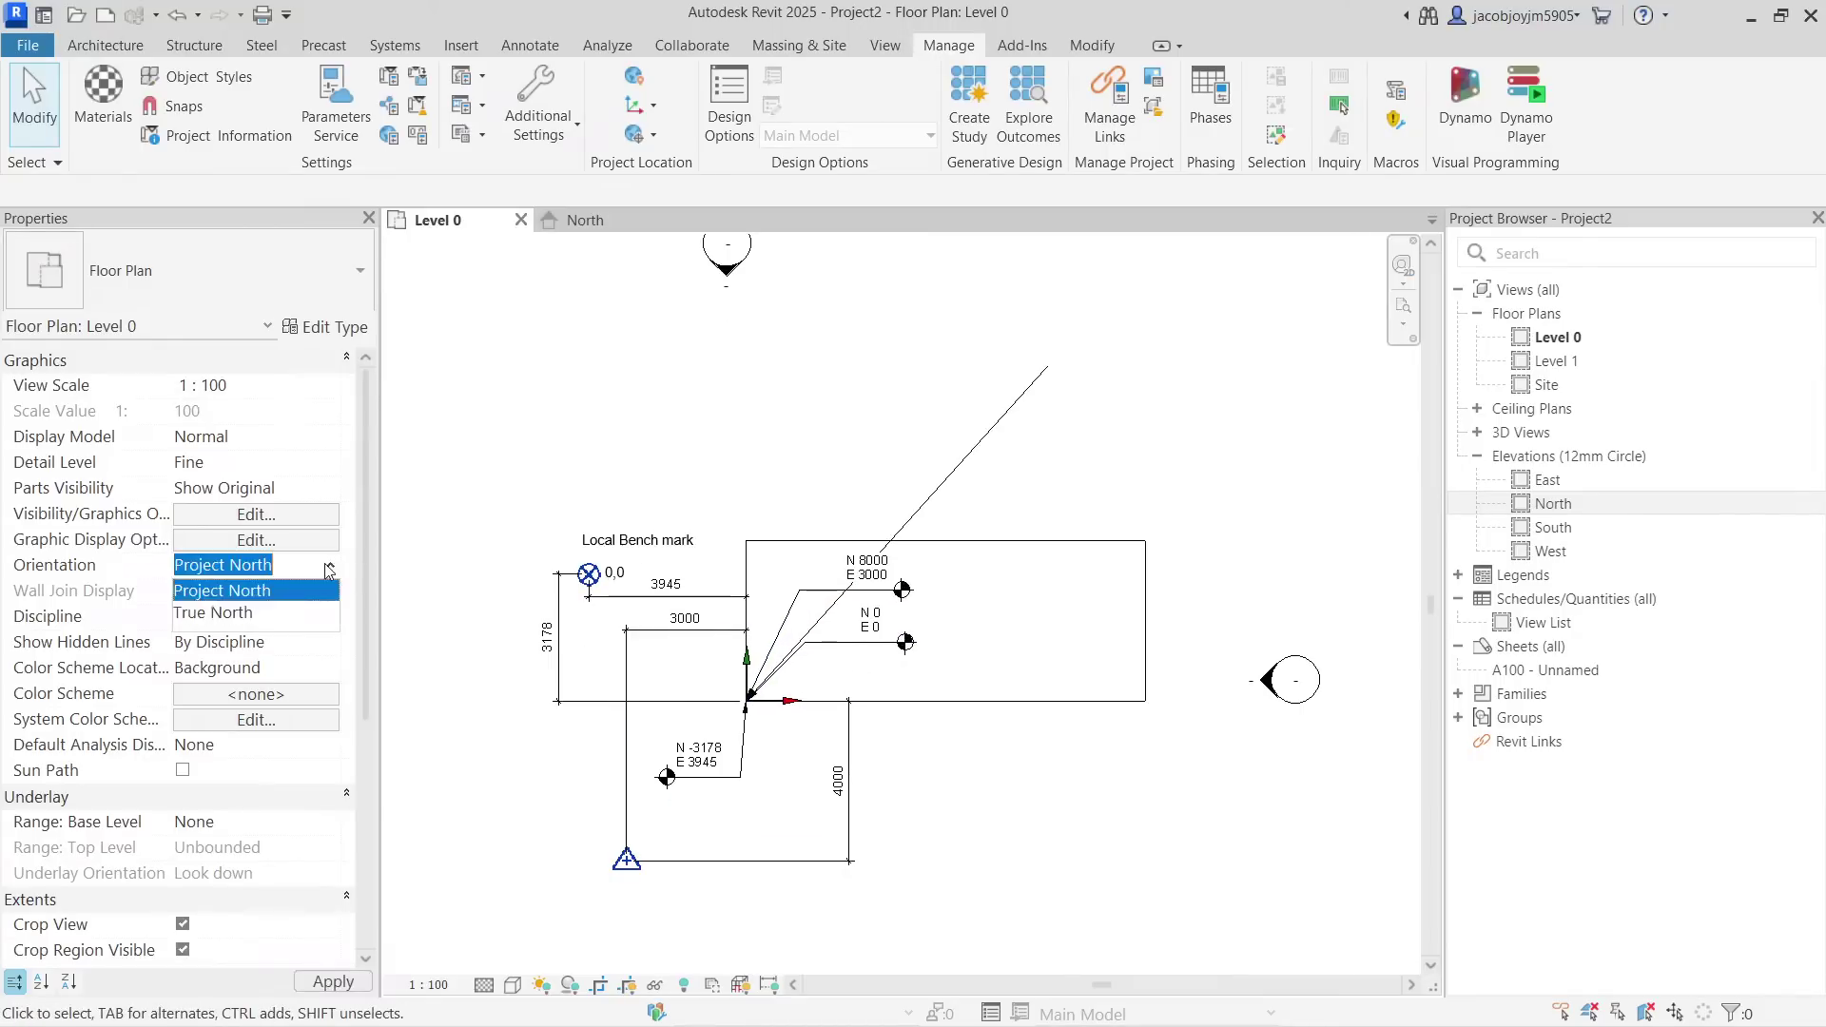
pyautogui.click(251, 621)
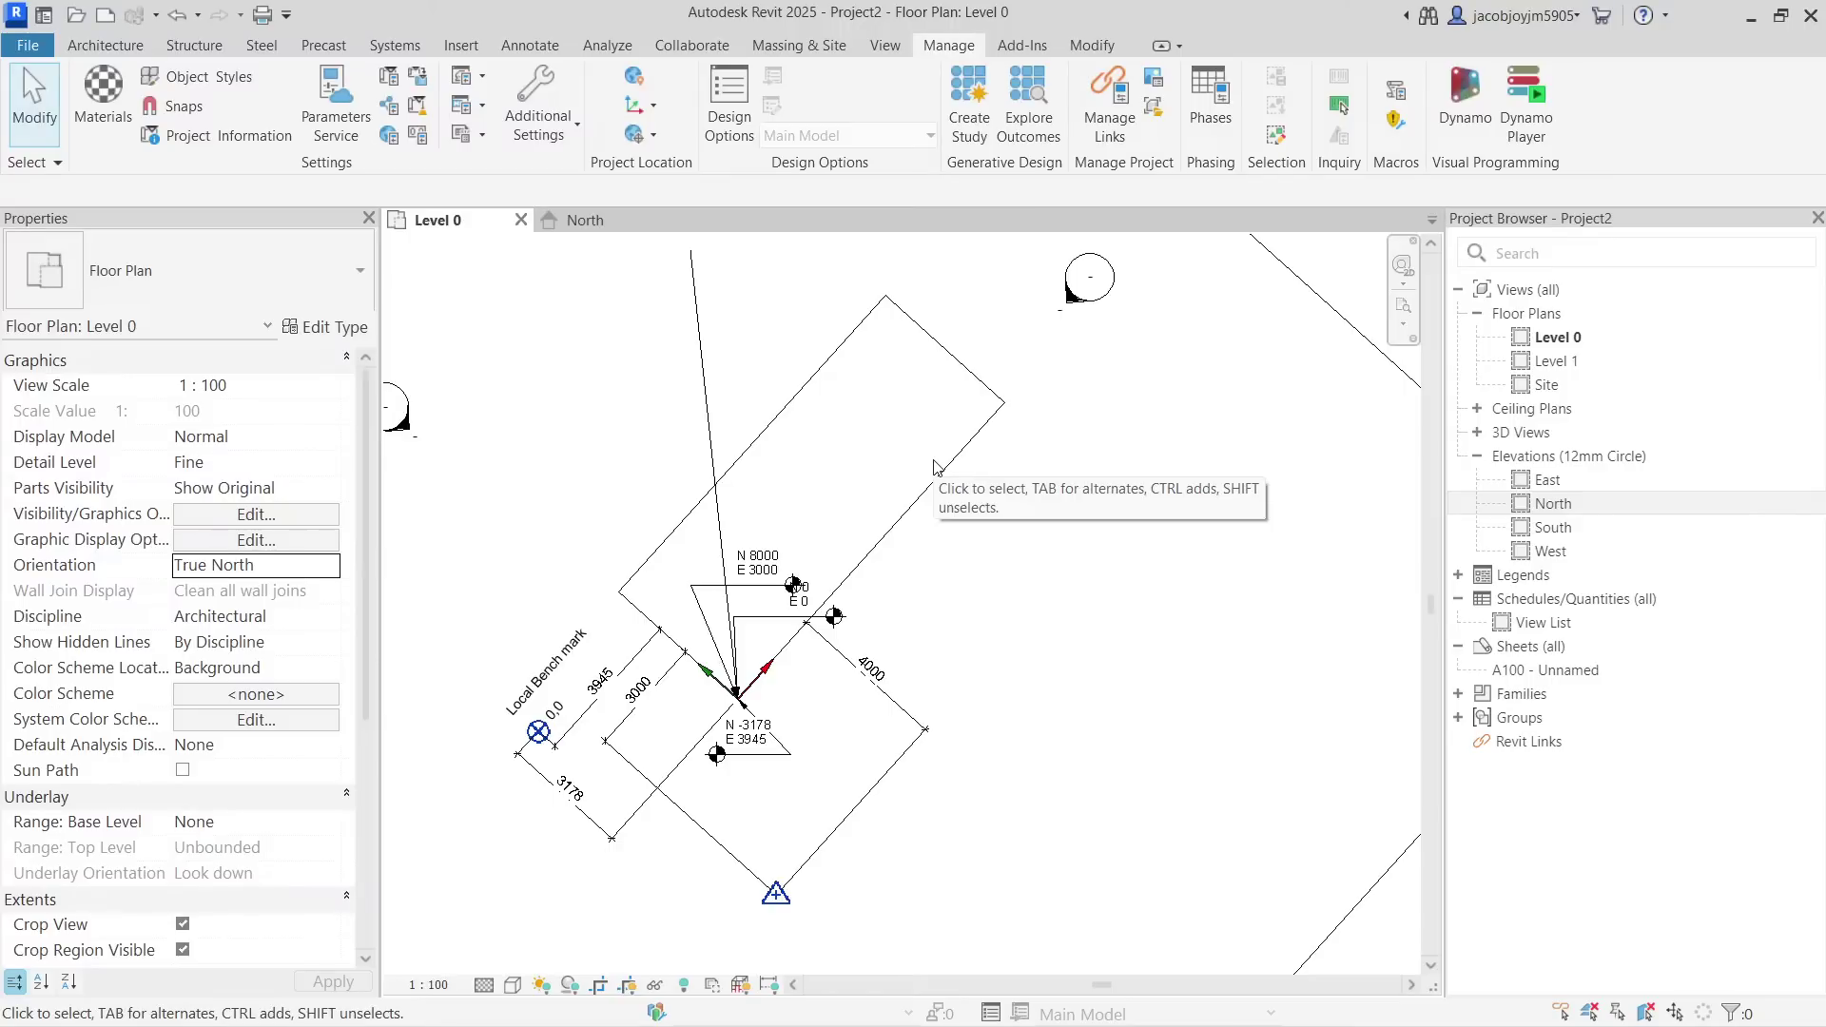
pyautogui.scroll(-1, 933, 466)
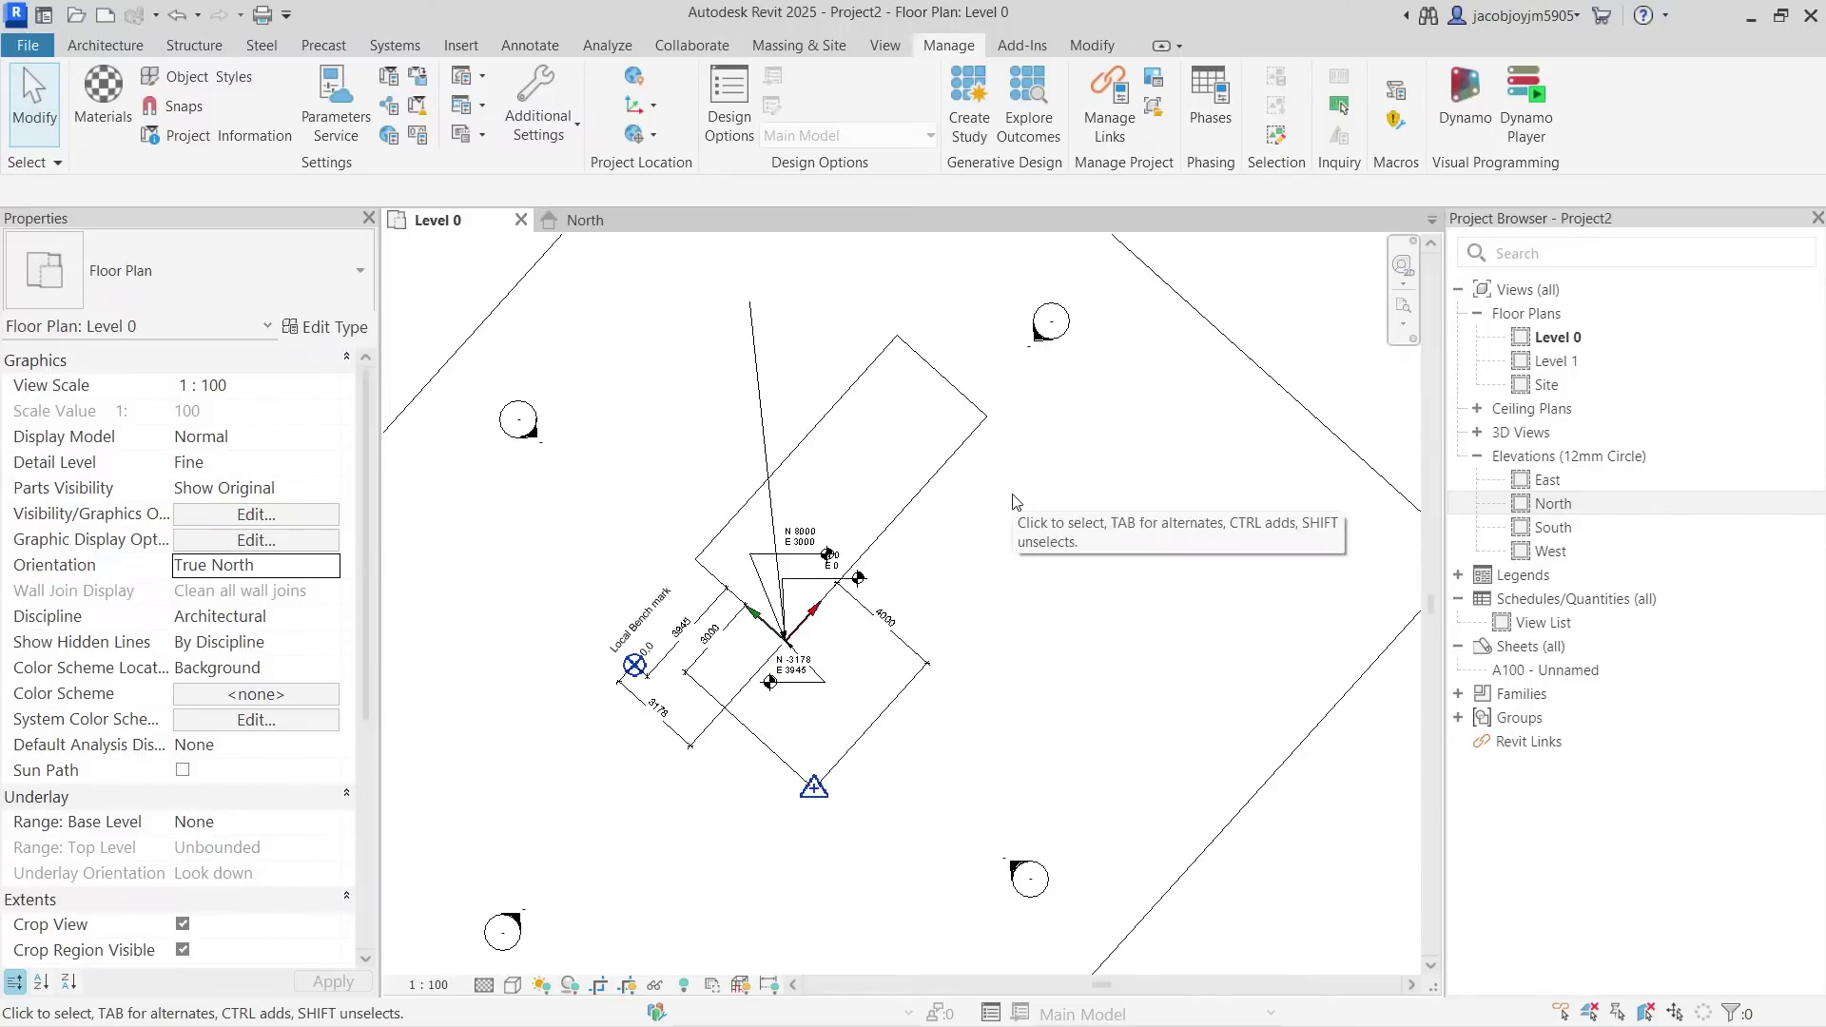
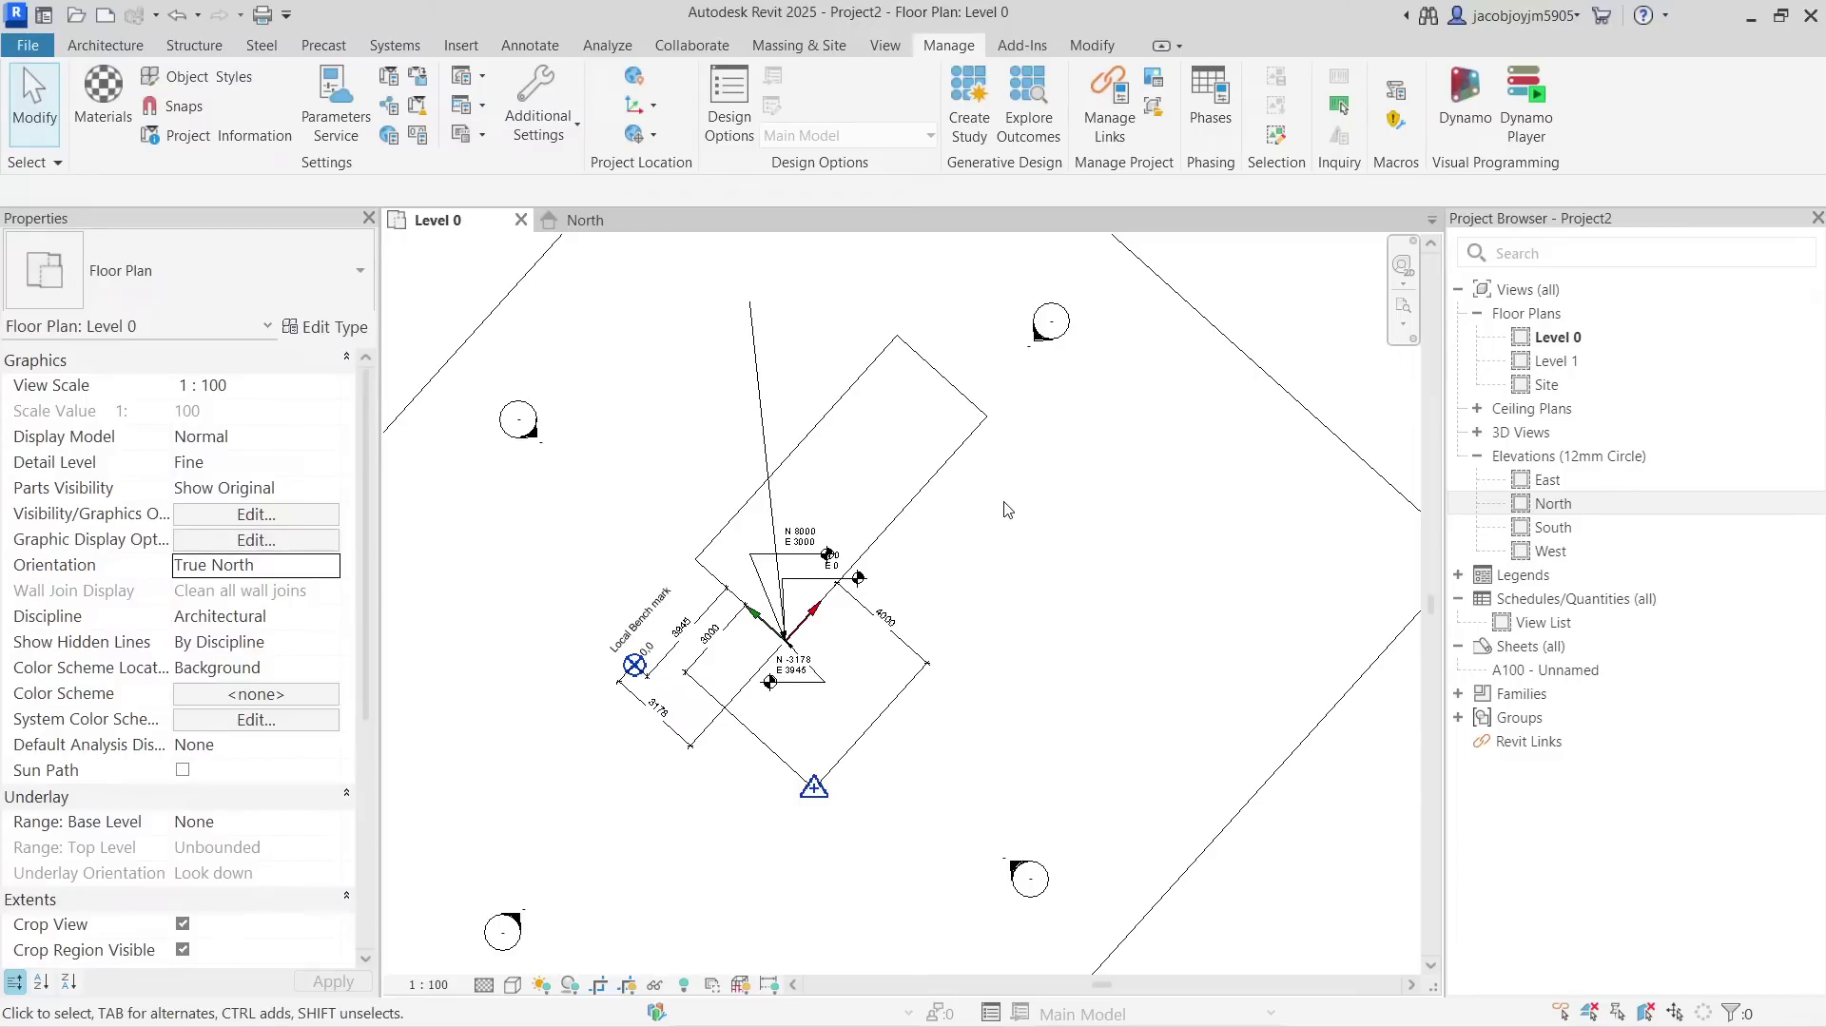
pyautogui.scroll(1, 760, 622)
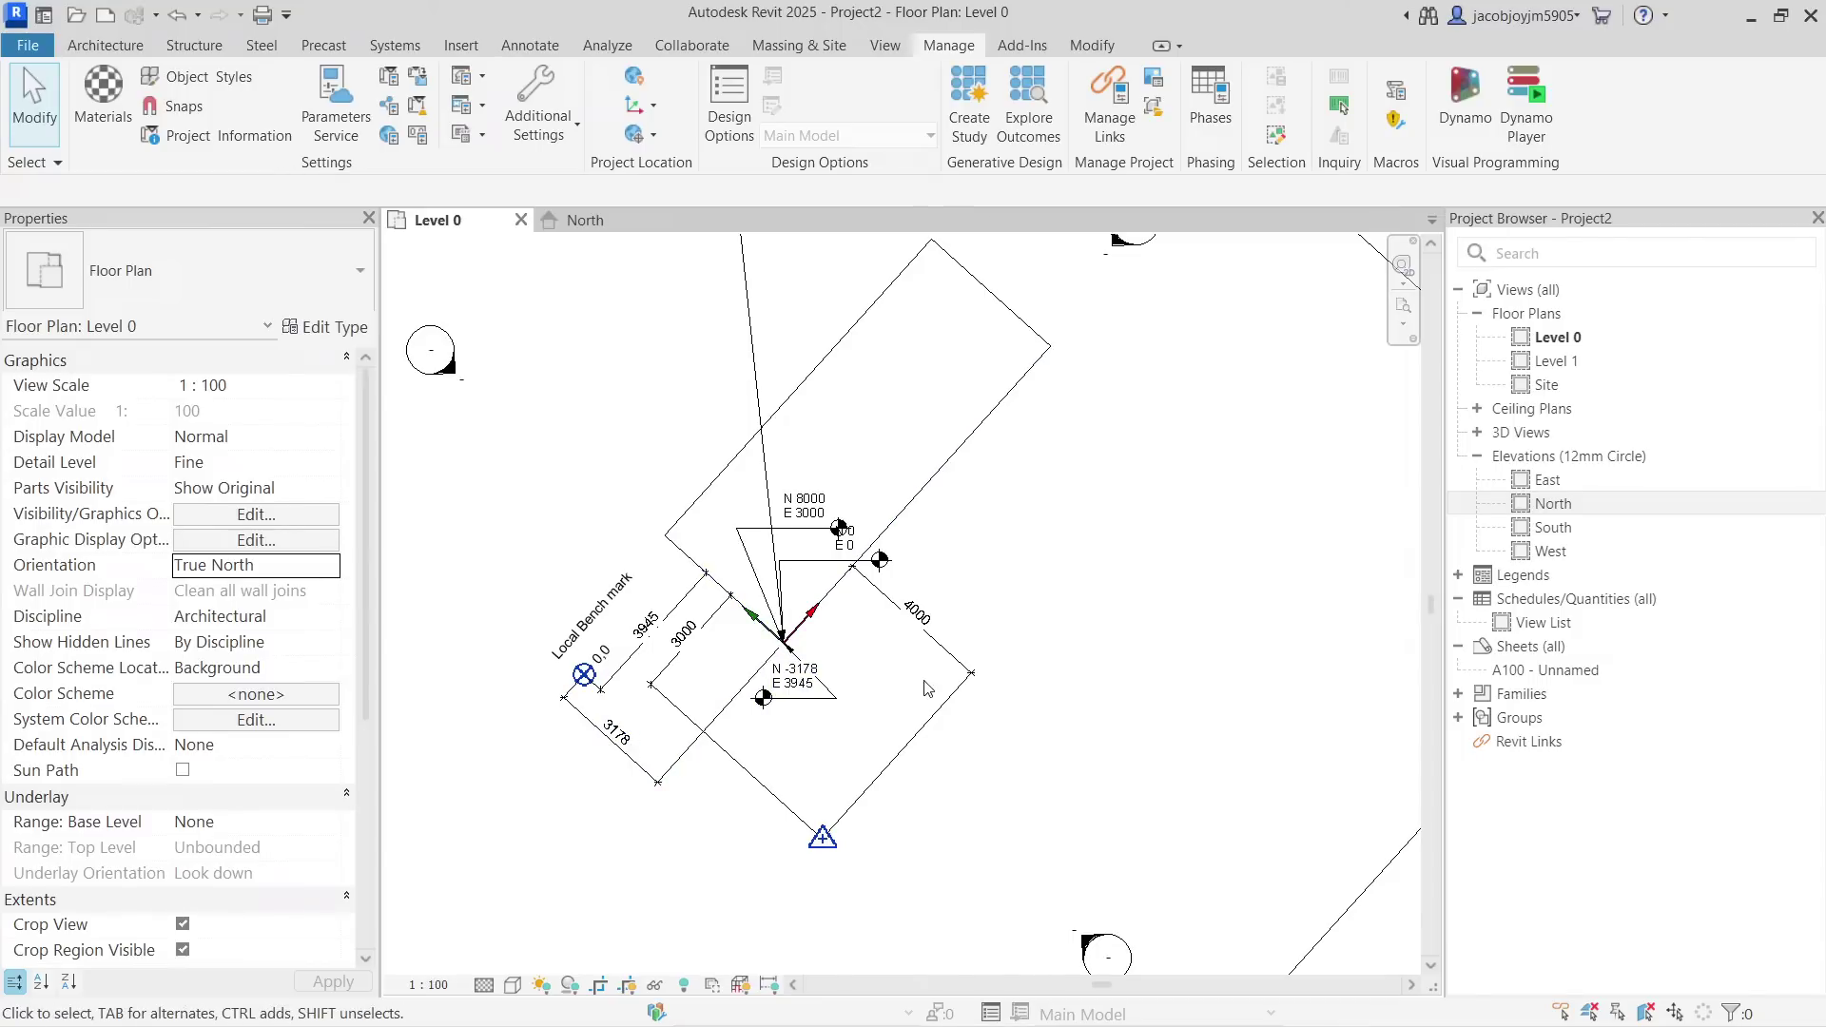
# Compare the two layouts by changing the view orientation to Project North and back to True North.
pyautogui.click(651, 105)
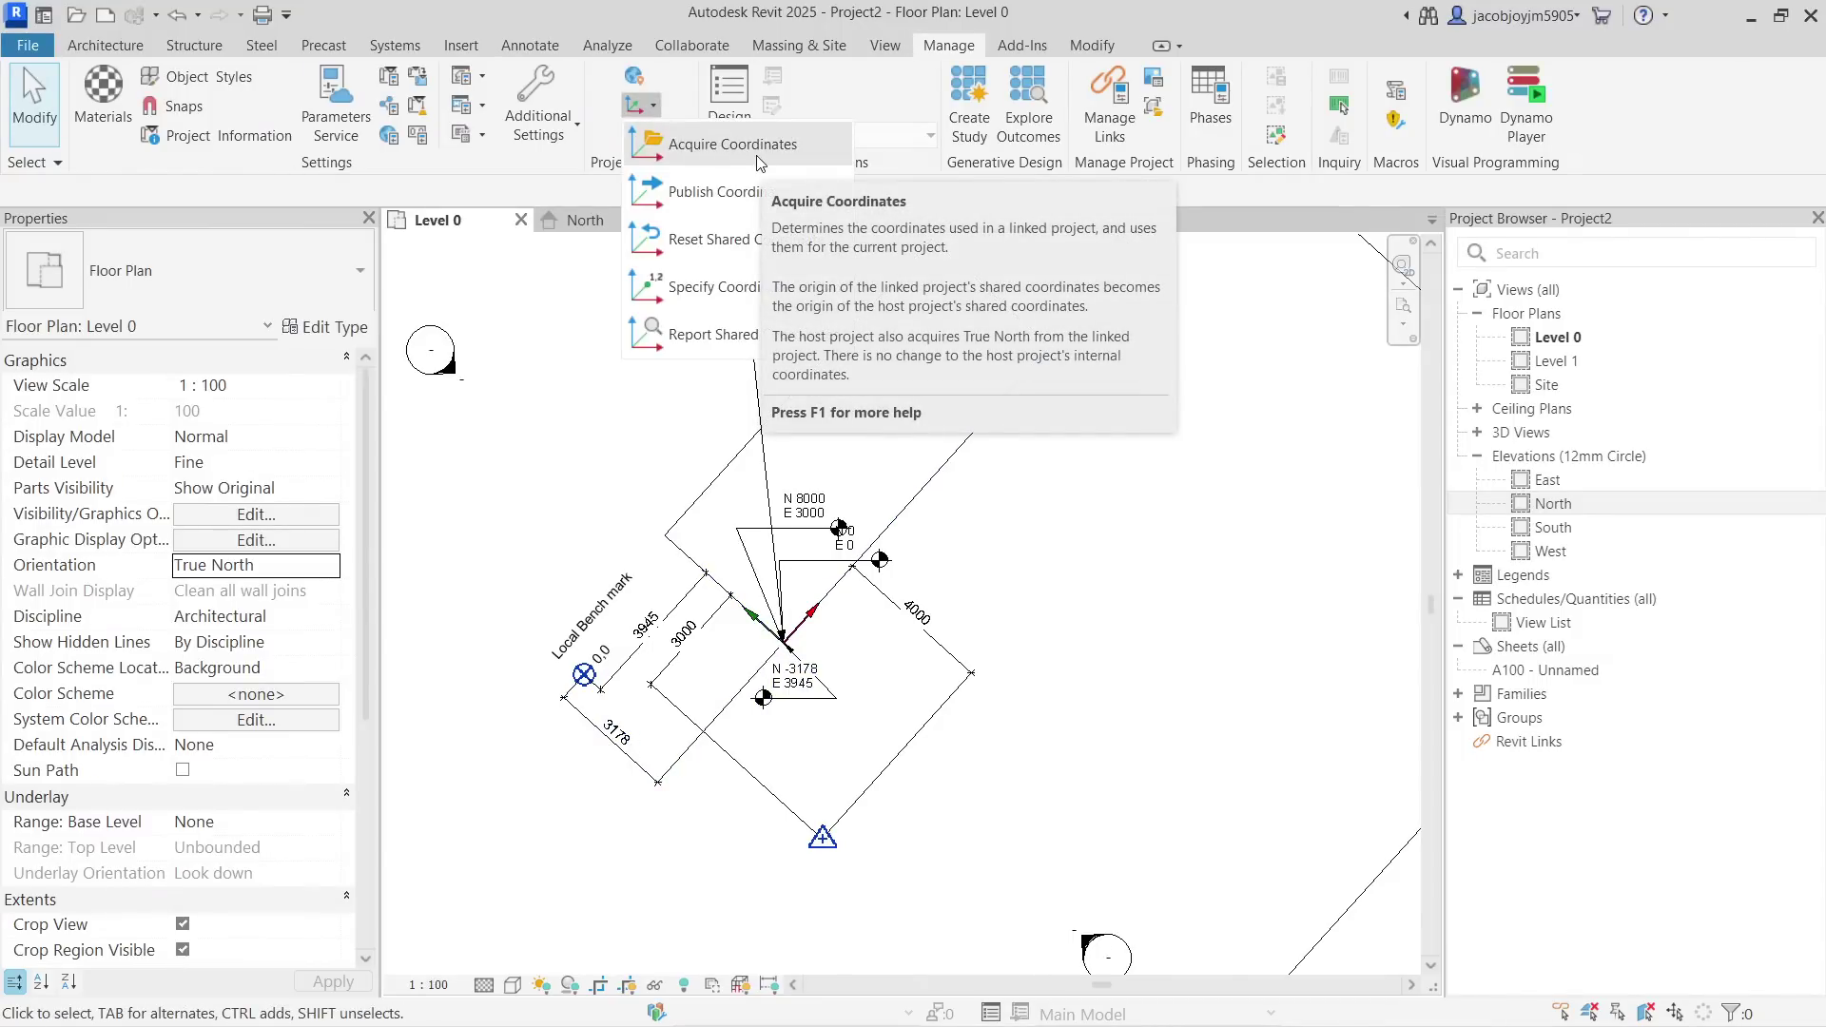
pyautogui.click(332, 568)
pyautogui.click(301, 591)
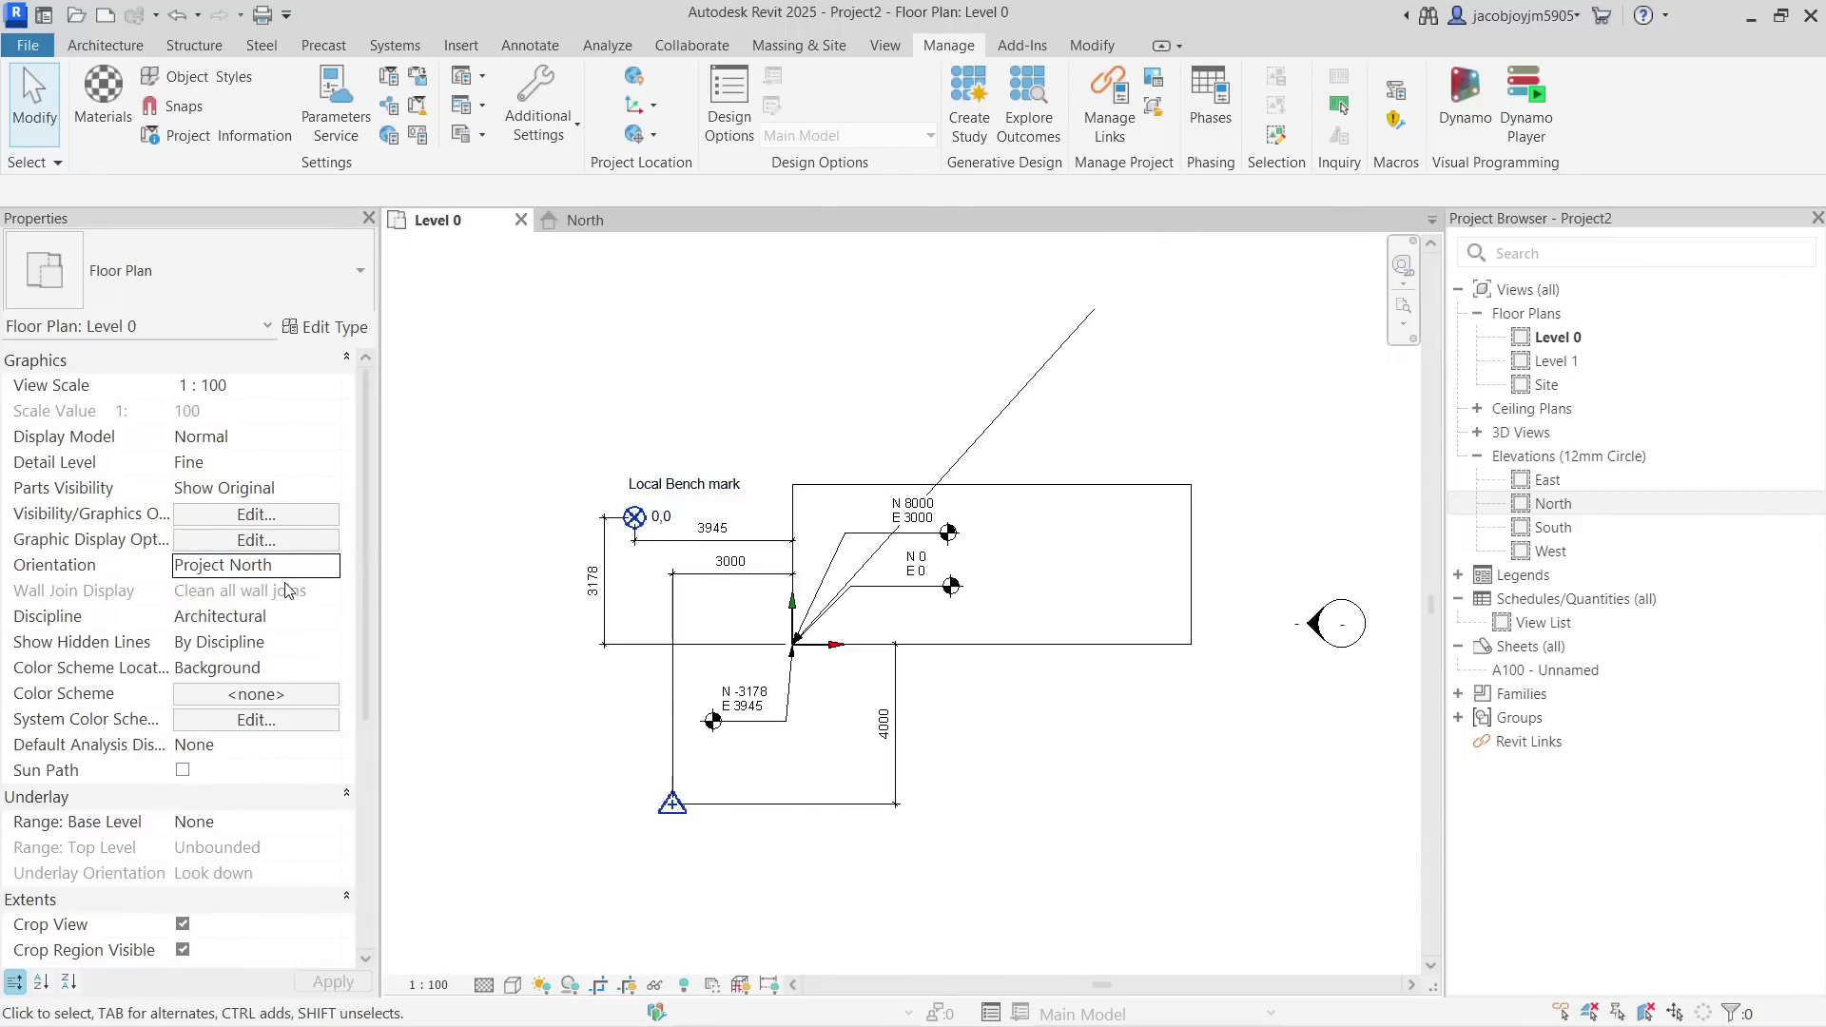
pyautogui.click(331, 568)
pyautogui.click(290, 615)
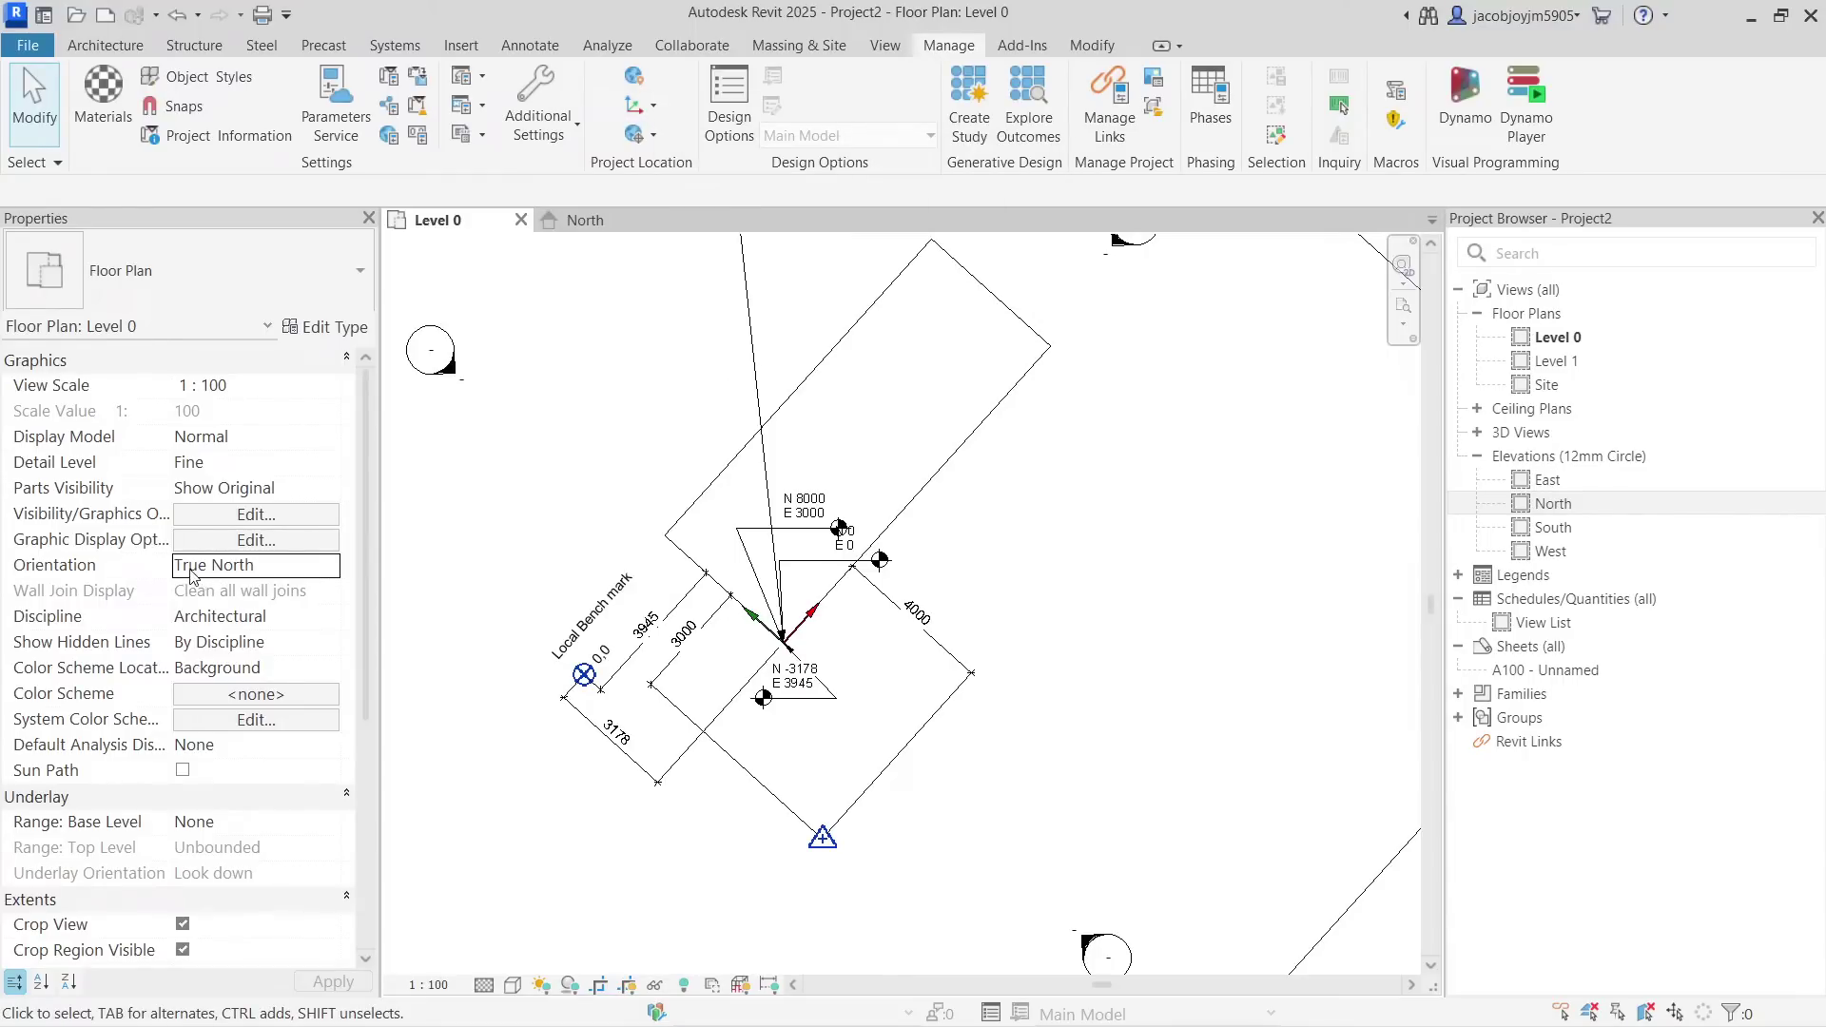
# Review the available shared coordinate and project position commands, including the Rotate True North description, without running any.
pyautogui.click(642, 104)
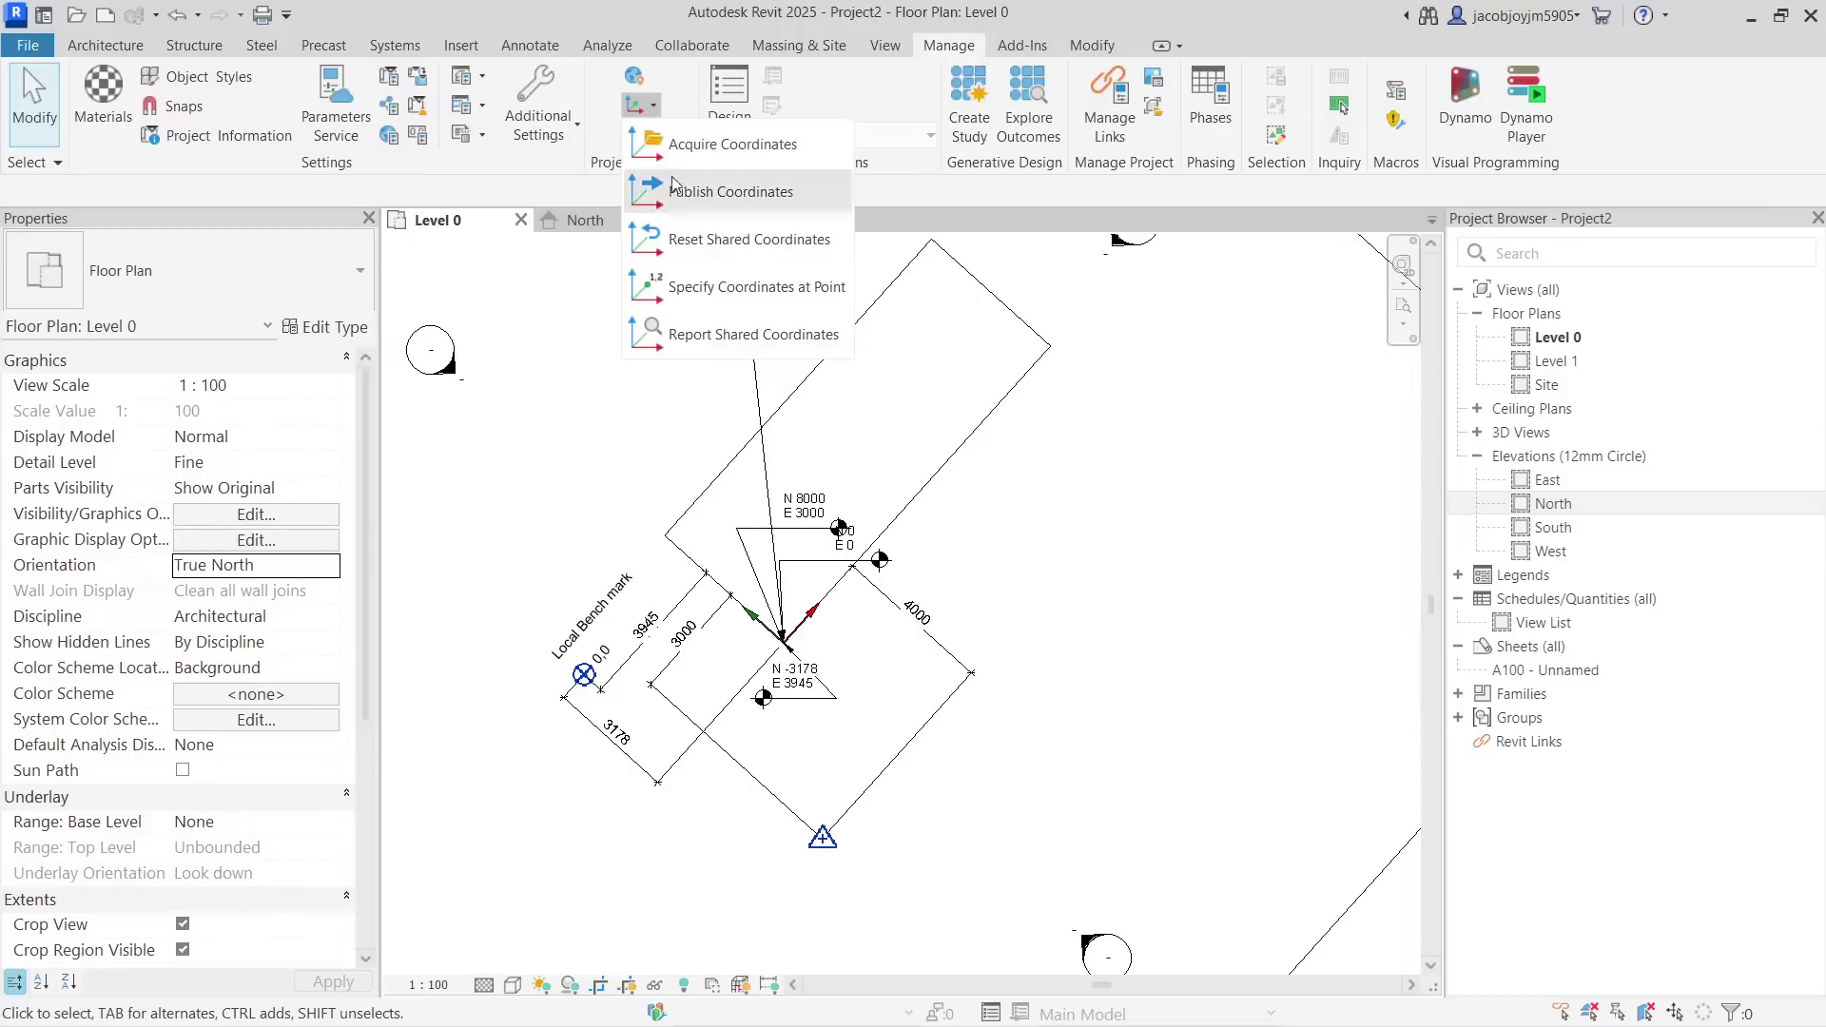
pyautogui.click(607, 152)
pyautogui.click(635, 135)
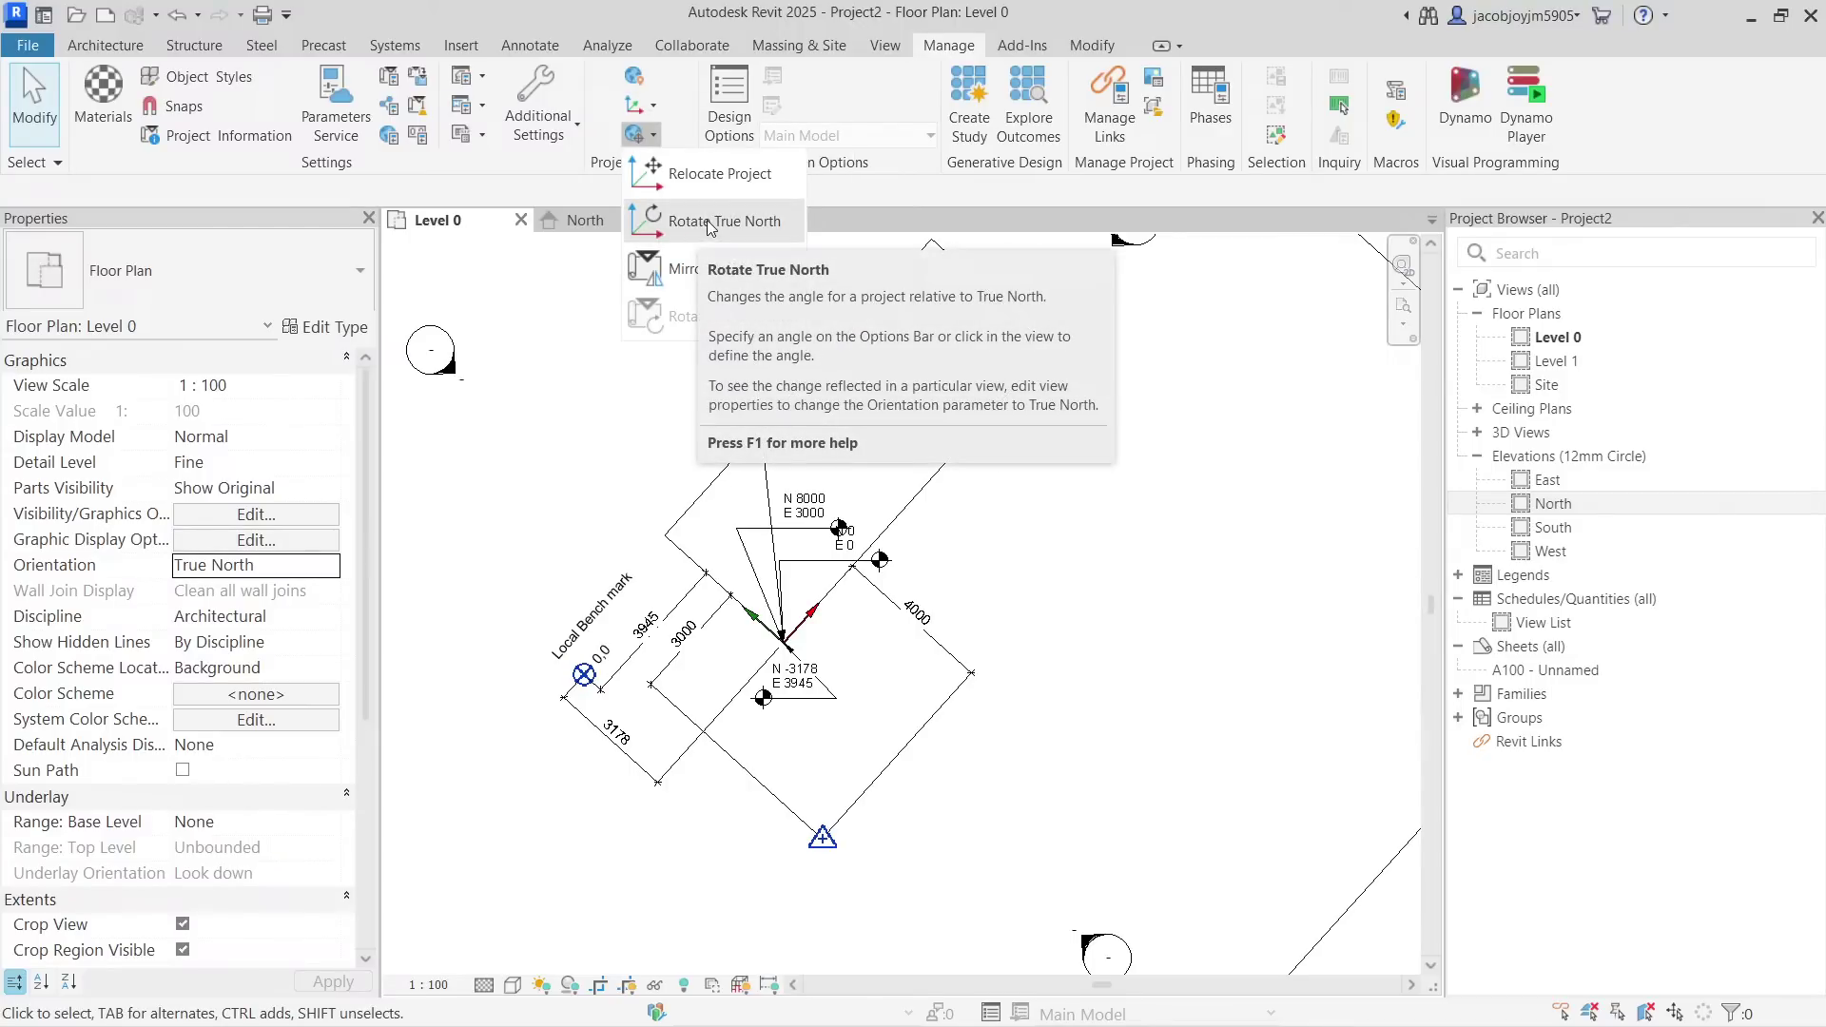
pyautogui.click(344, 565)
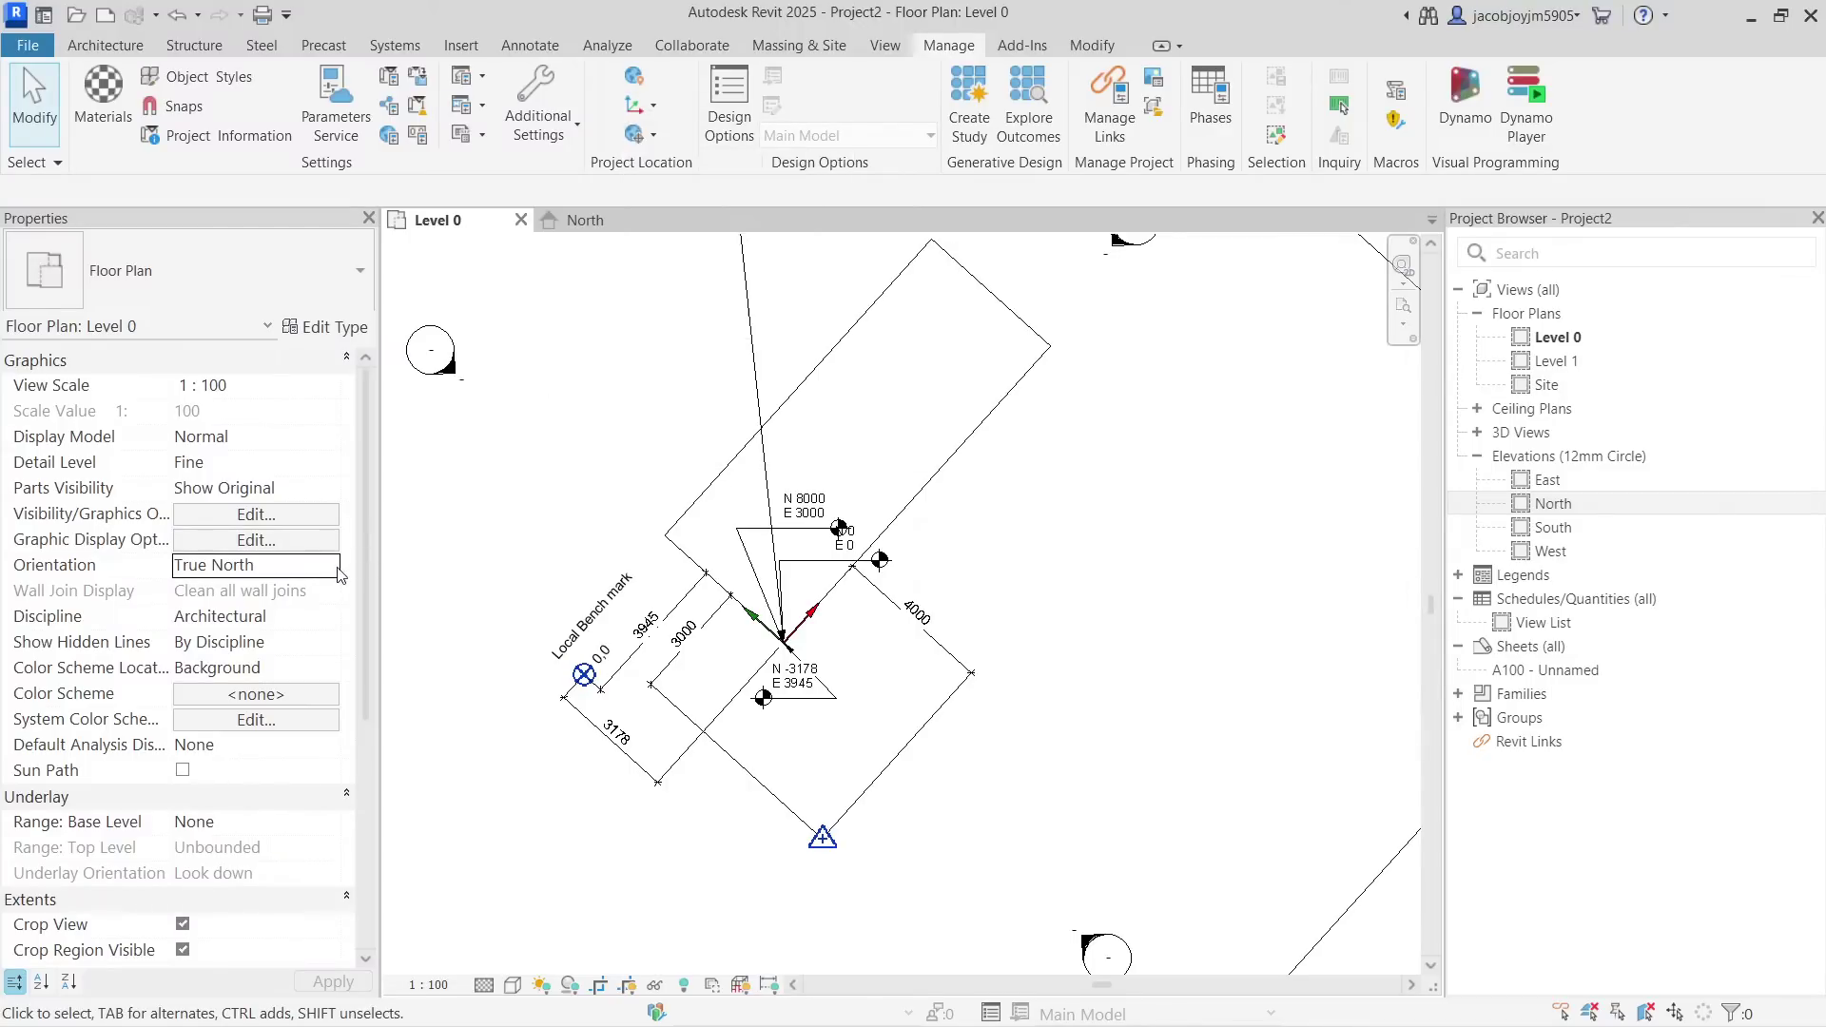
# Set the view orientation to Project North and read the Rotate Project North description without starting the command.
pyautogui.click(333, 566)
pyautogui.click(219, 586)
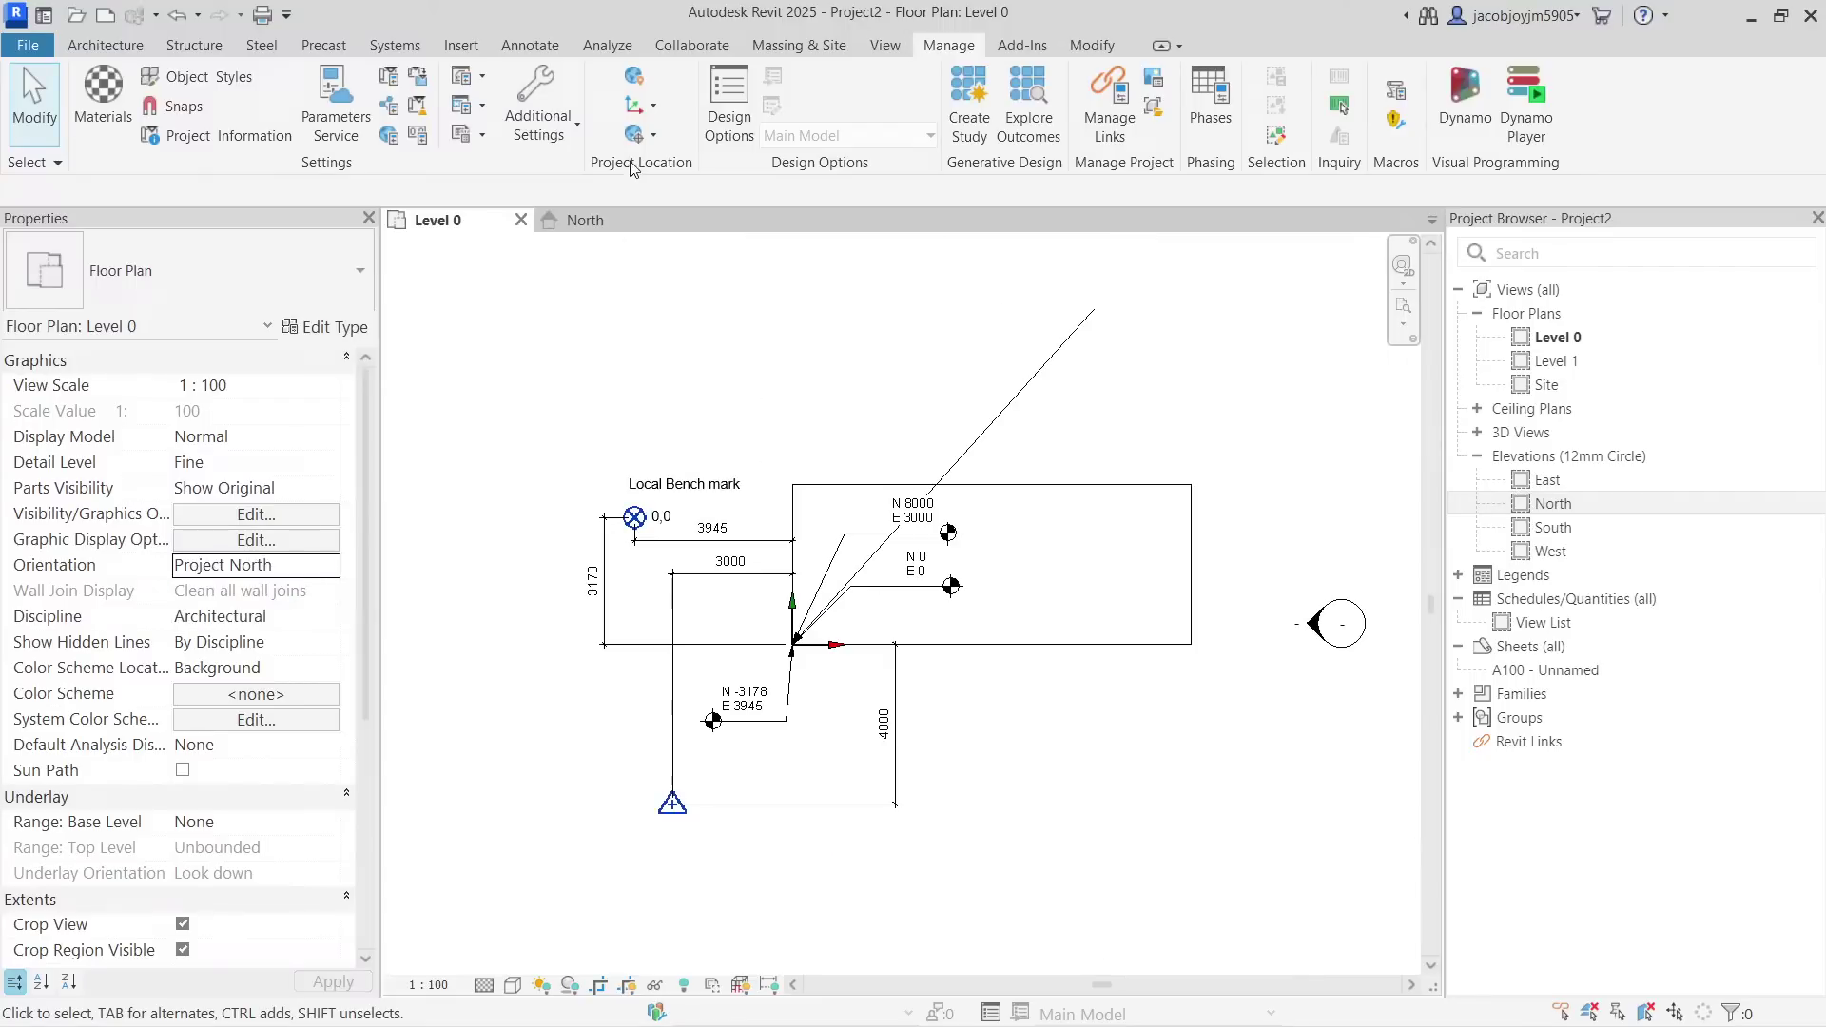
pyautogui.click(652, 137)
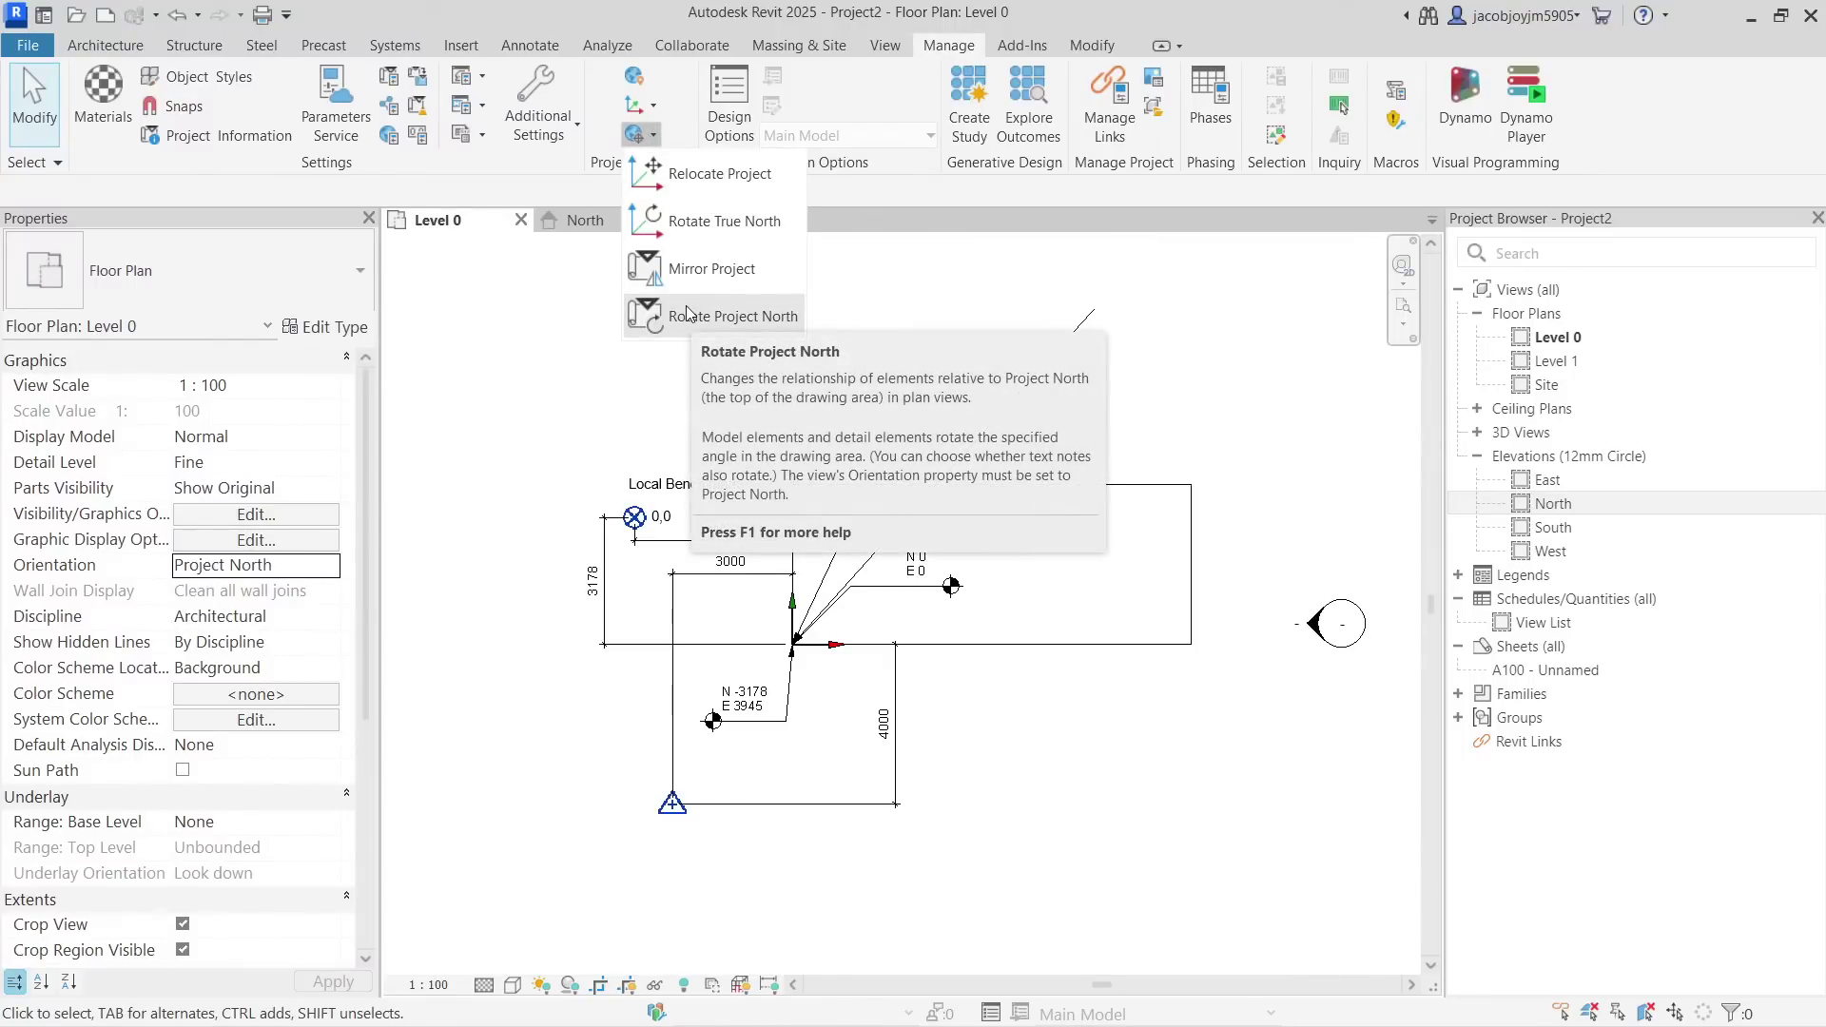
pyautogui.click(539, 344)
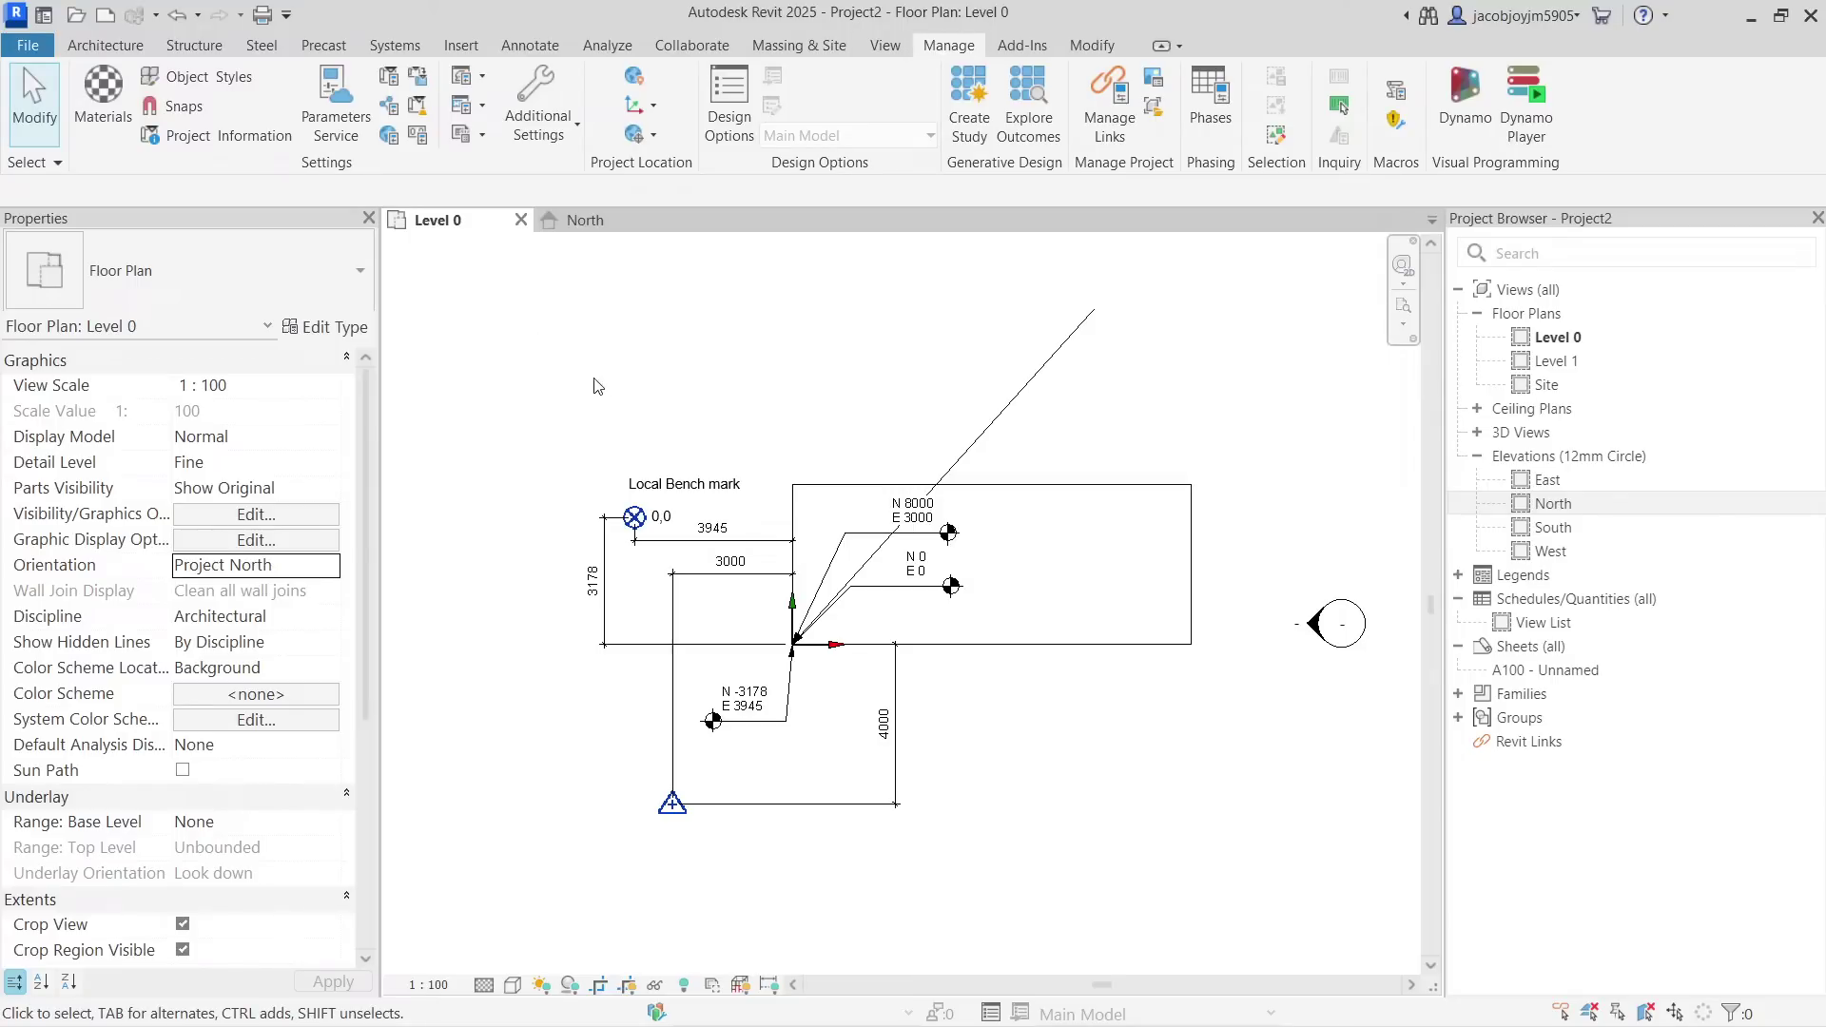
pyautogui.scroll(-1, 603, 390)
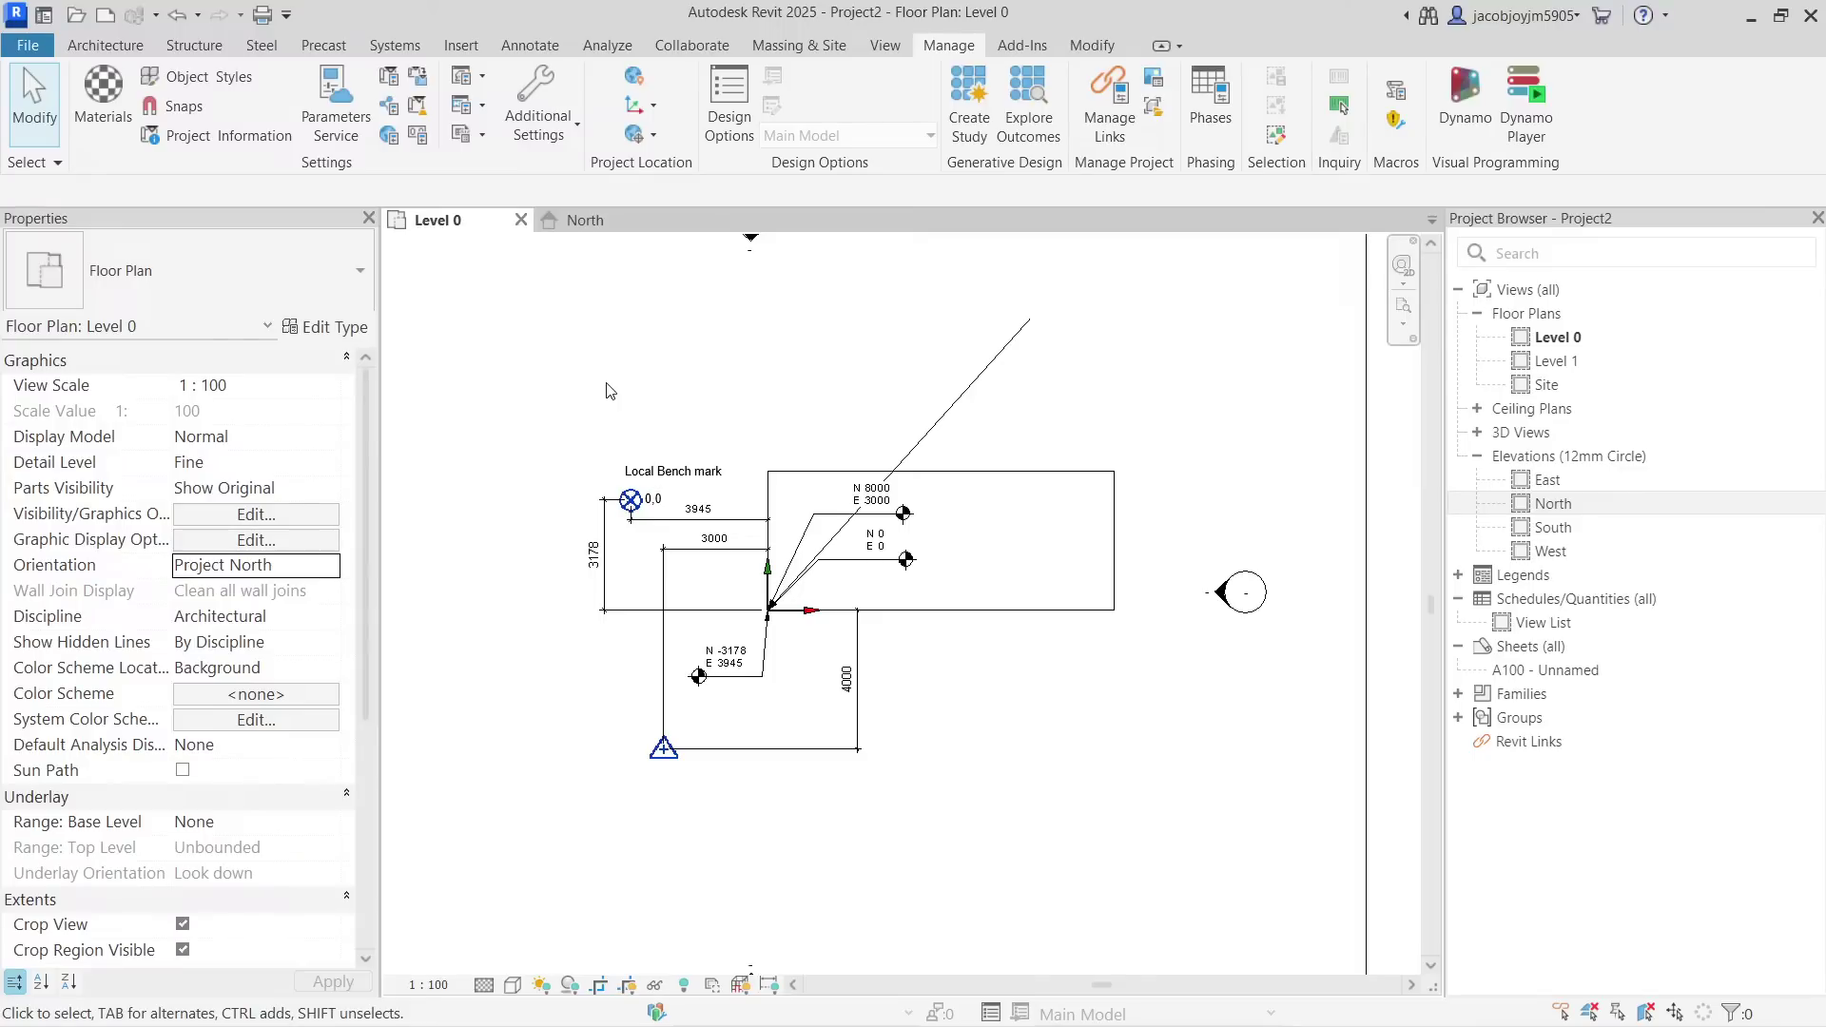
# Look up the shortcut for Trim/Extend Multiple Elements by searching the keyboard shortcut list for "exte", leaving the assignments unchanged.
pyautogui.scroll(-5, 628, 399)
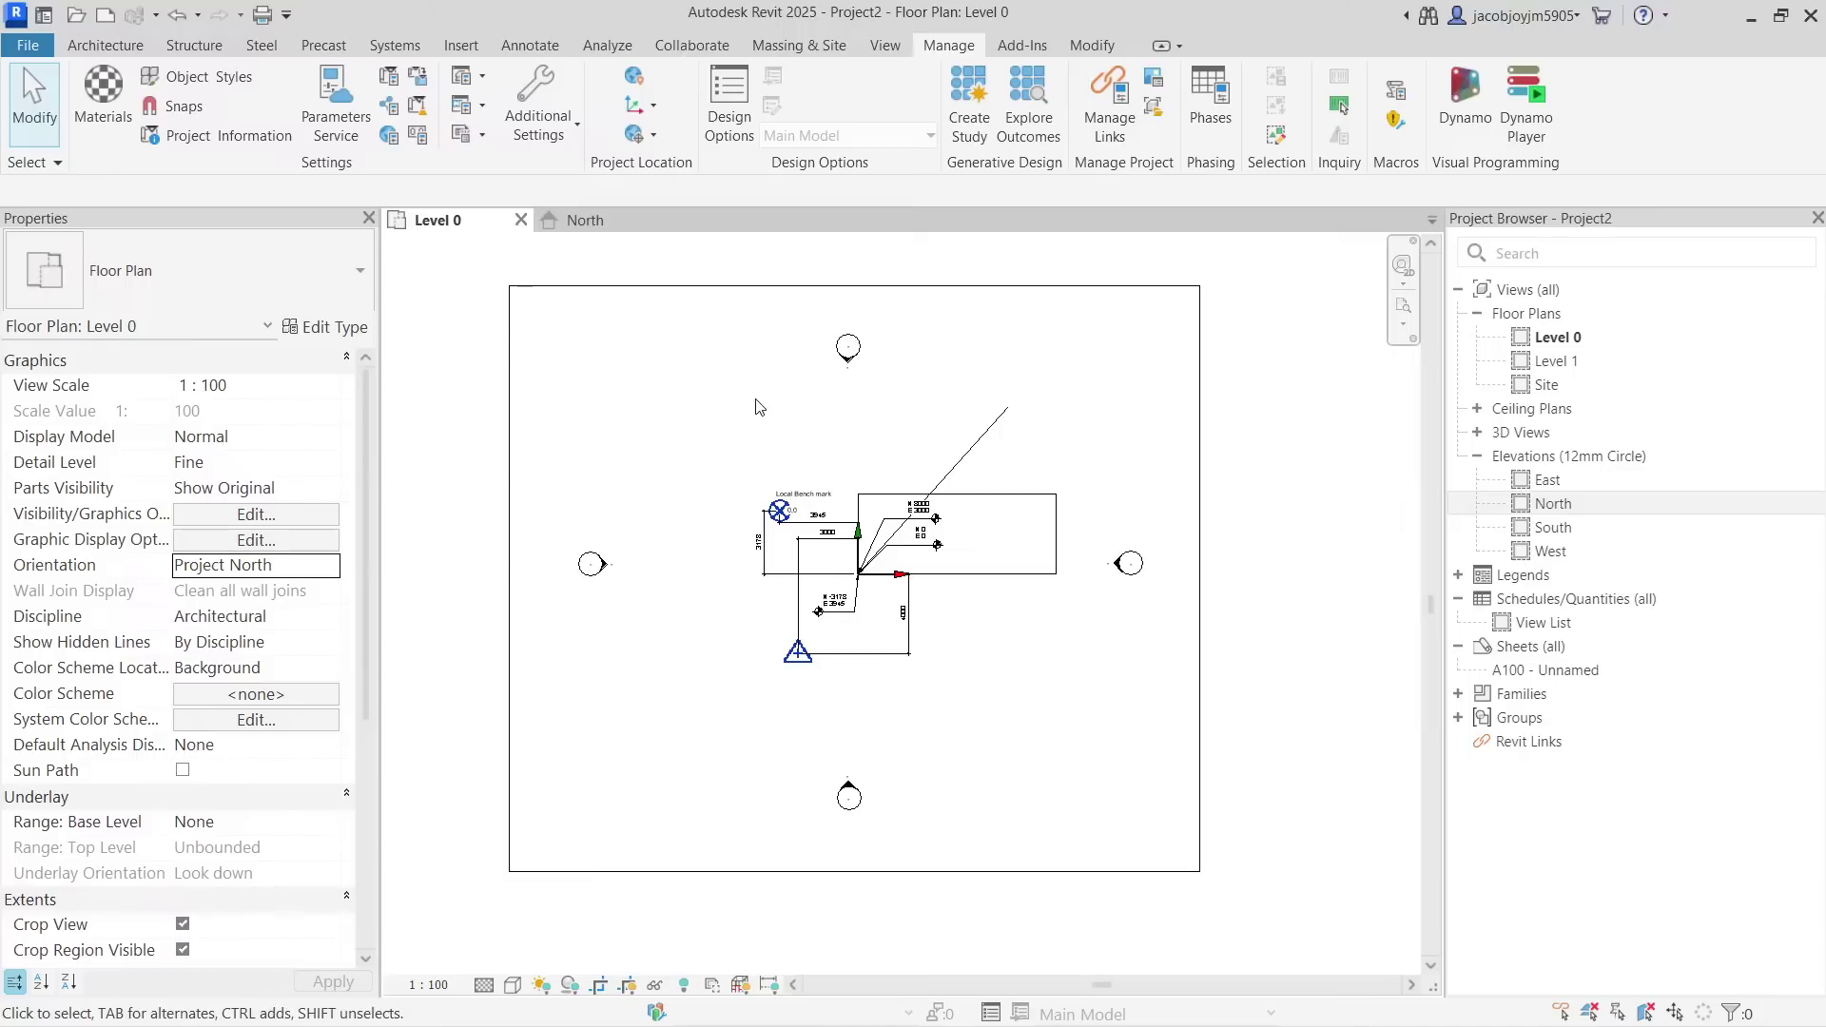
pyautogui.click(898, 47)
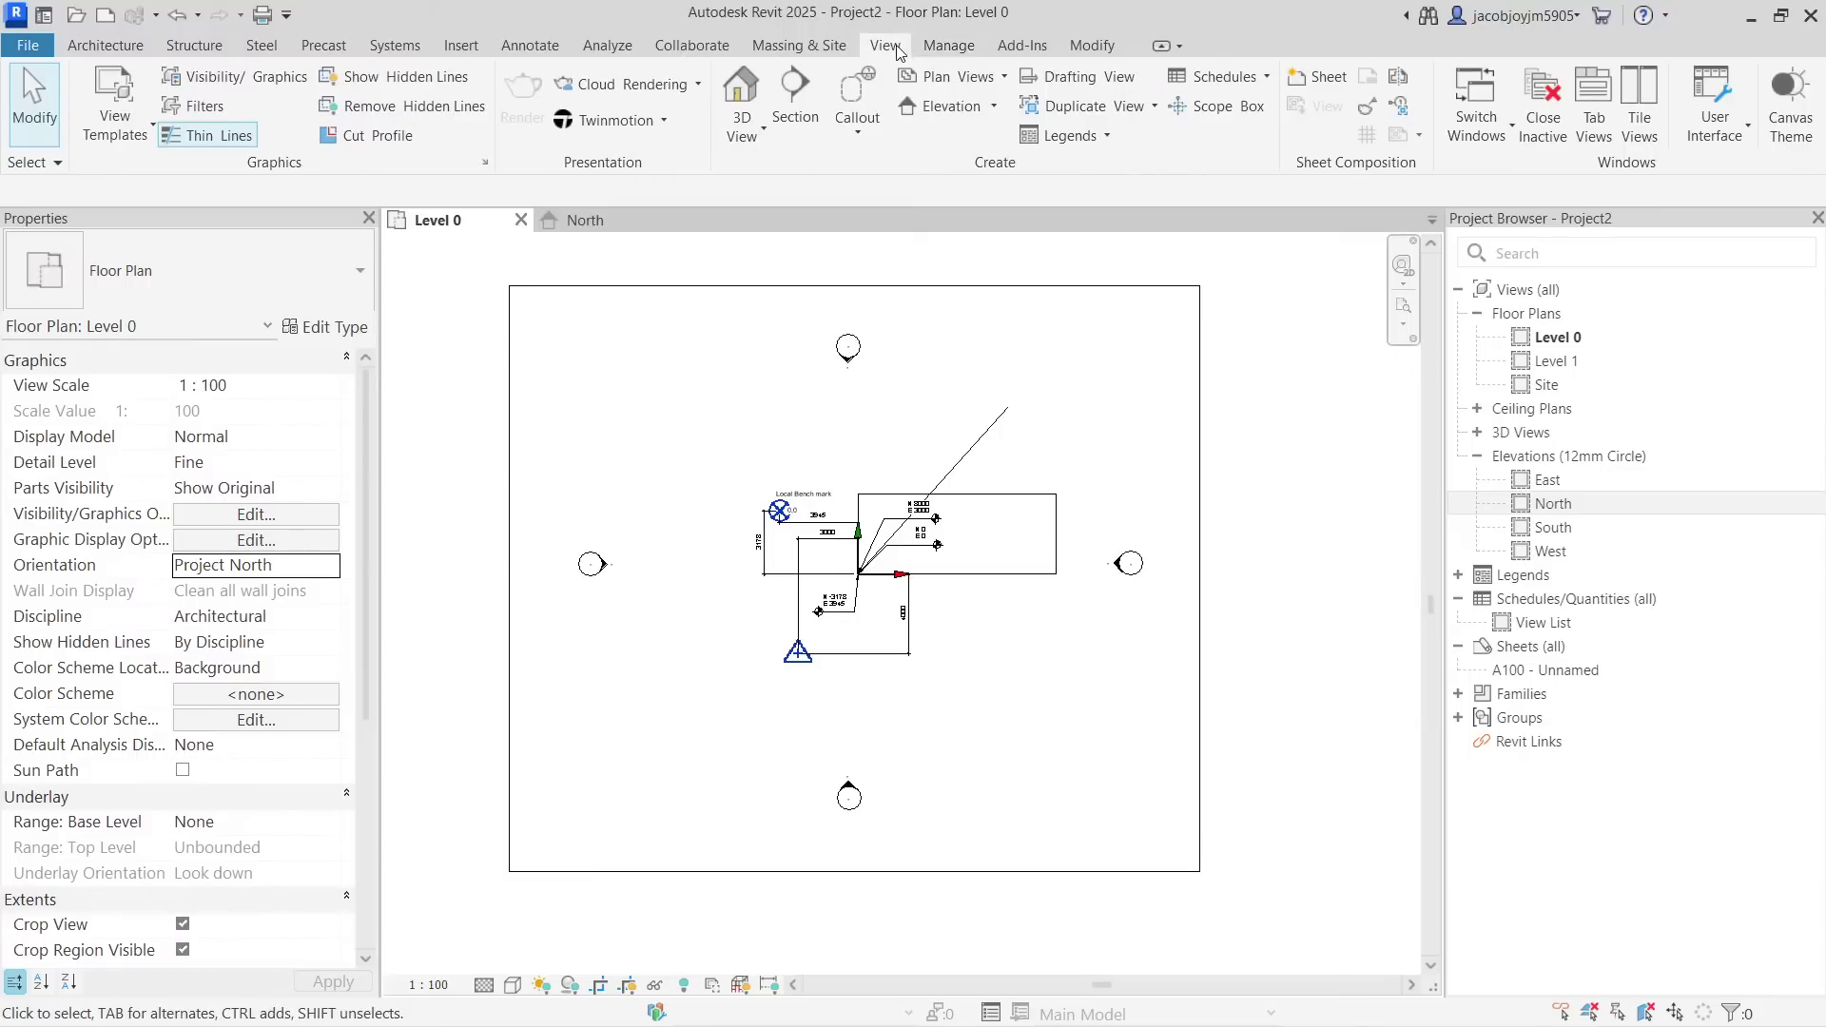
pyautogui.click(1717, 109)
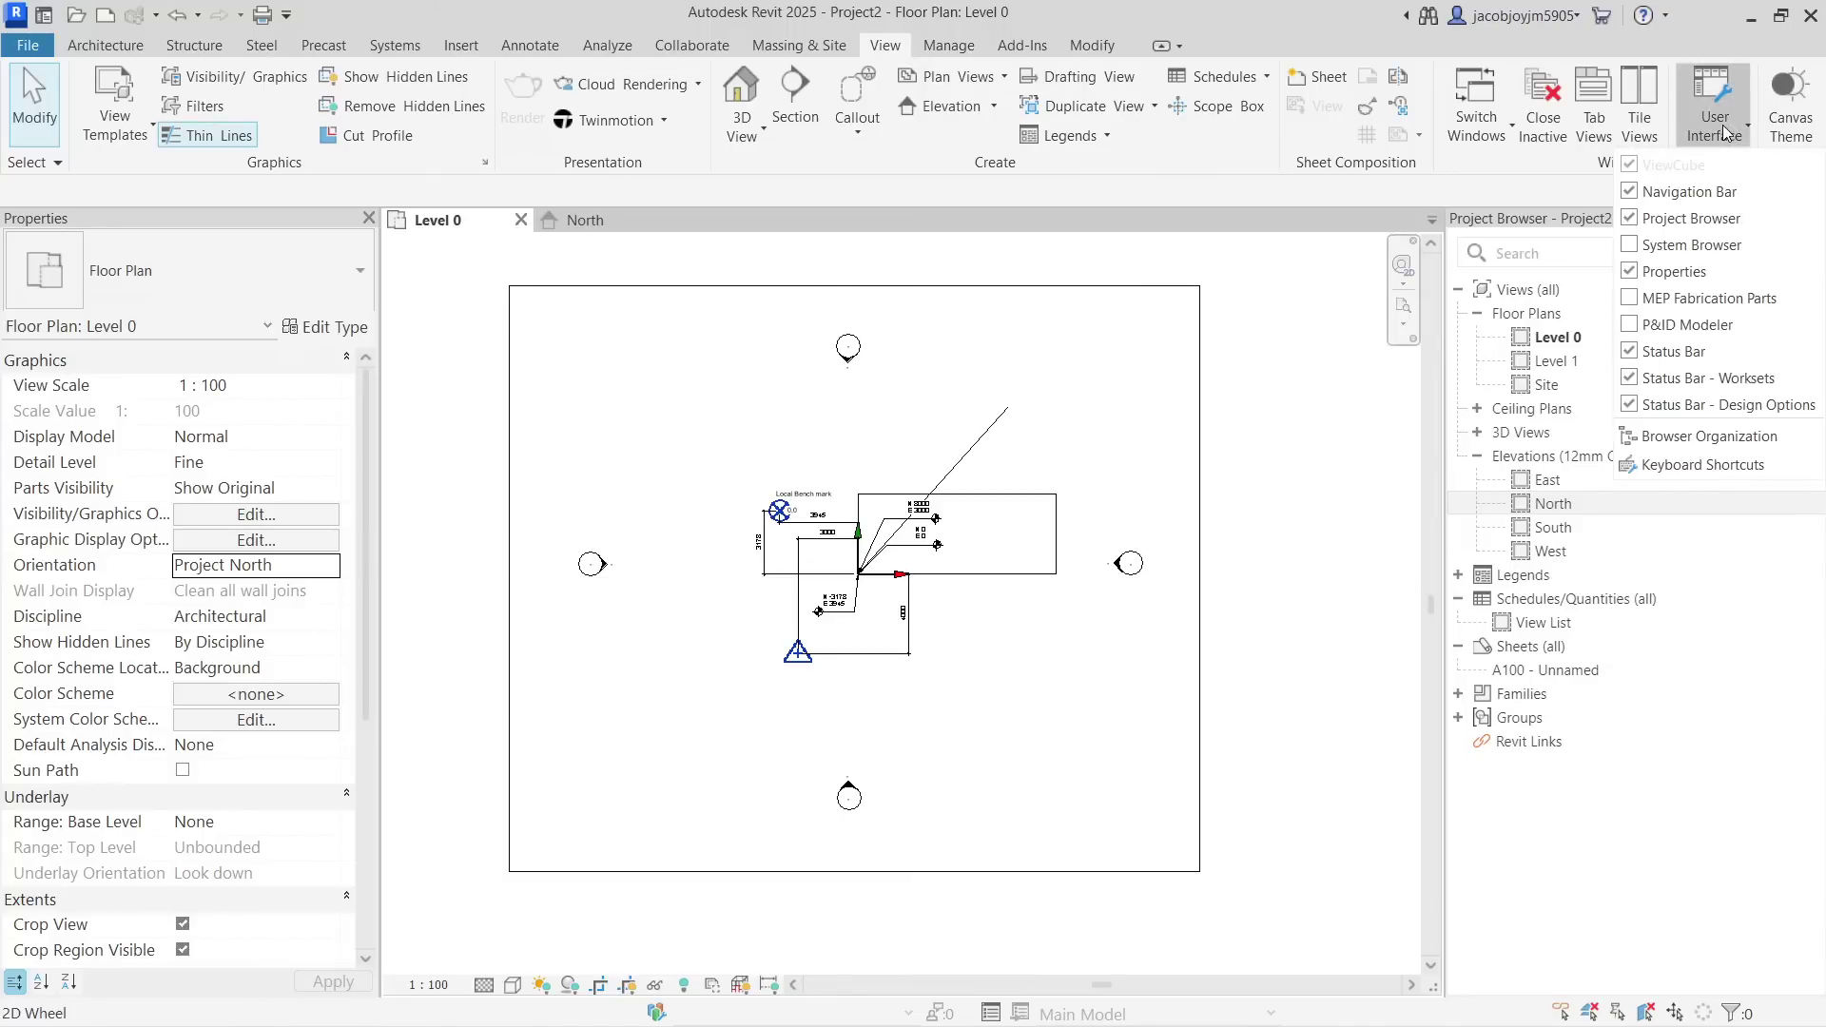
pyautogui.click(1704, 465)
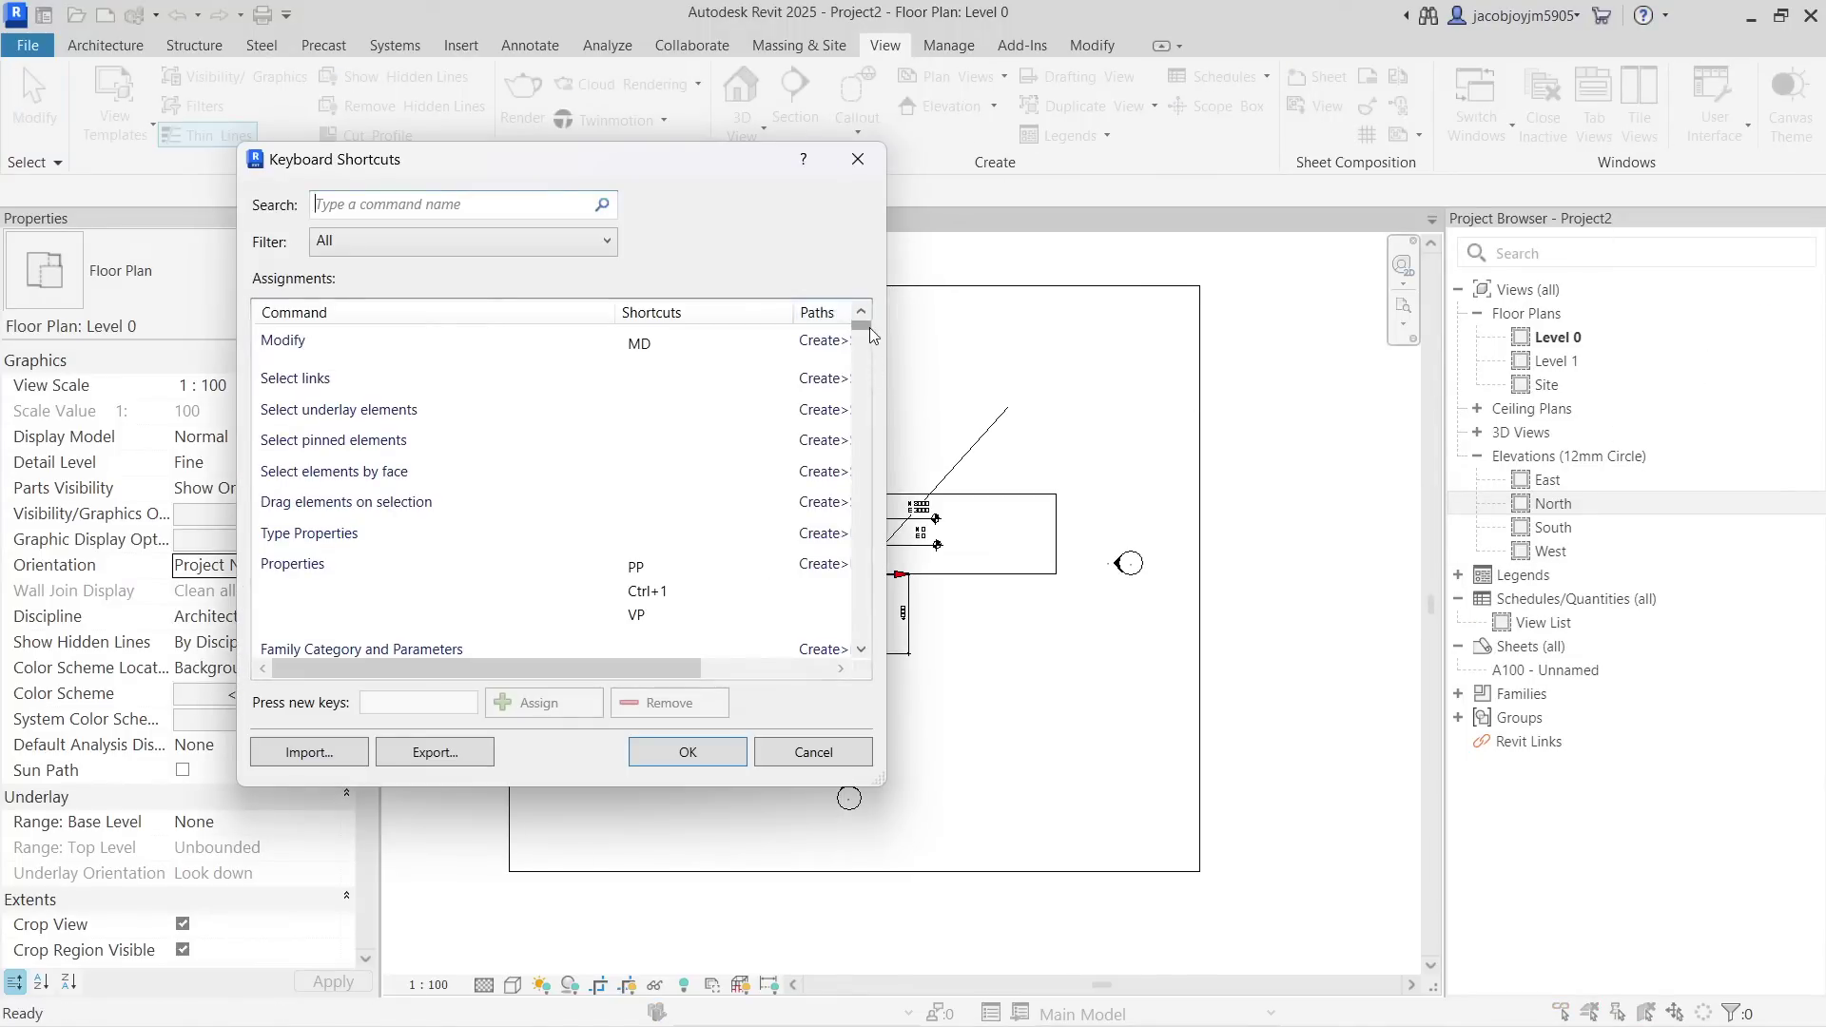
pyautogui.moveTo(869, 328); pyautogui.dragTo(870, 327)
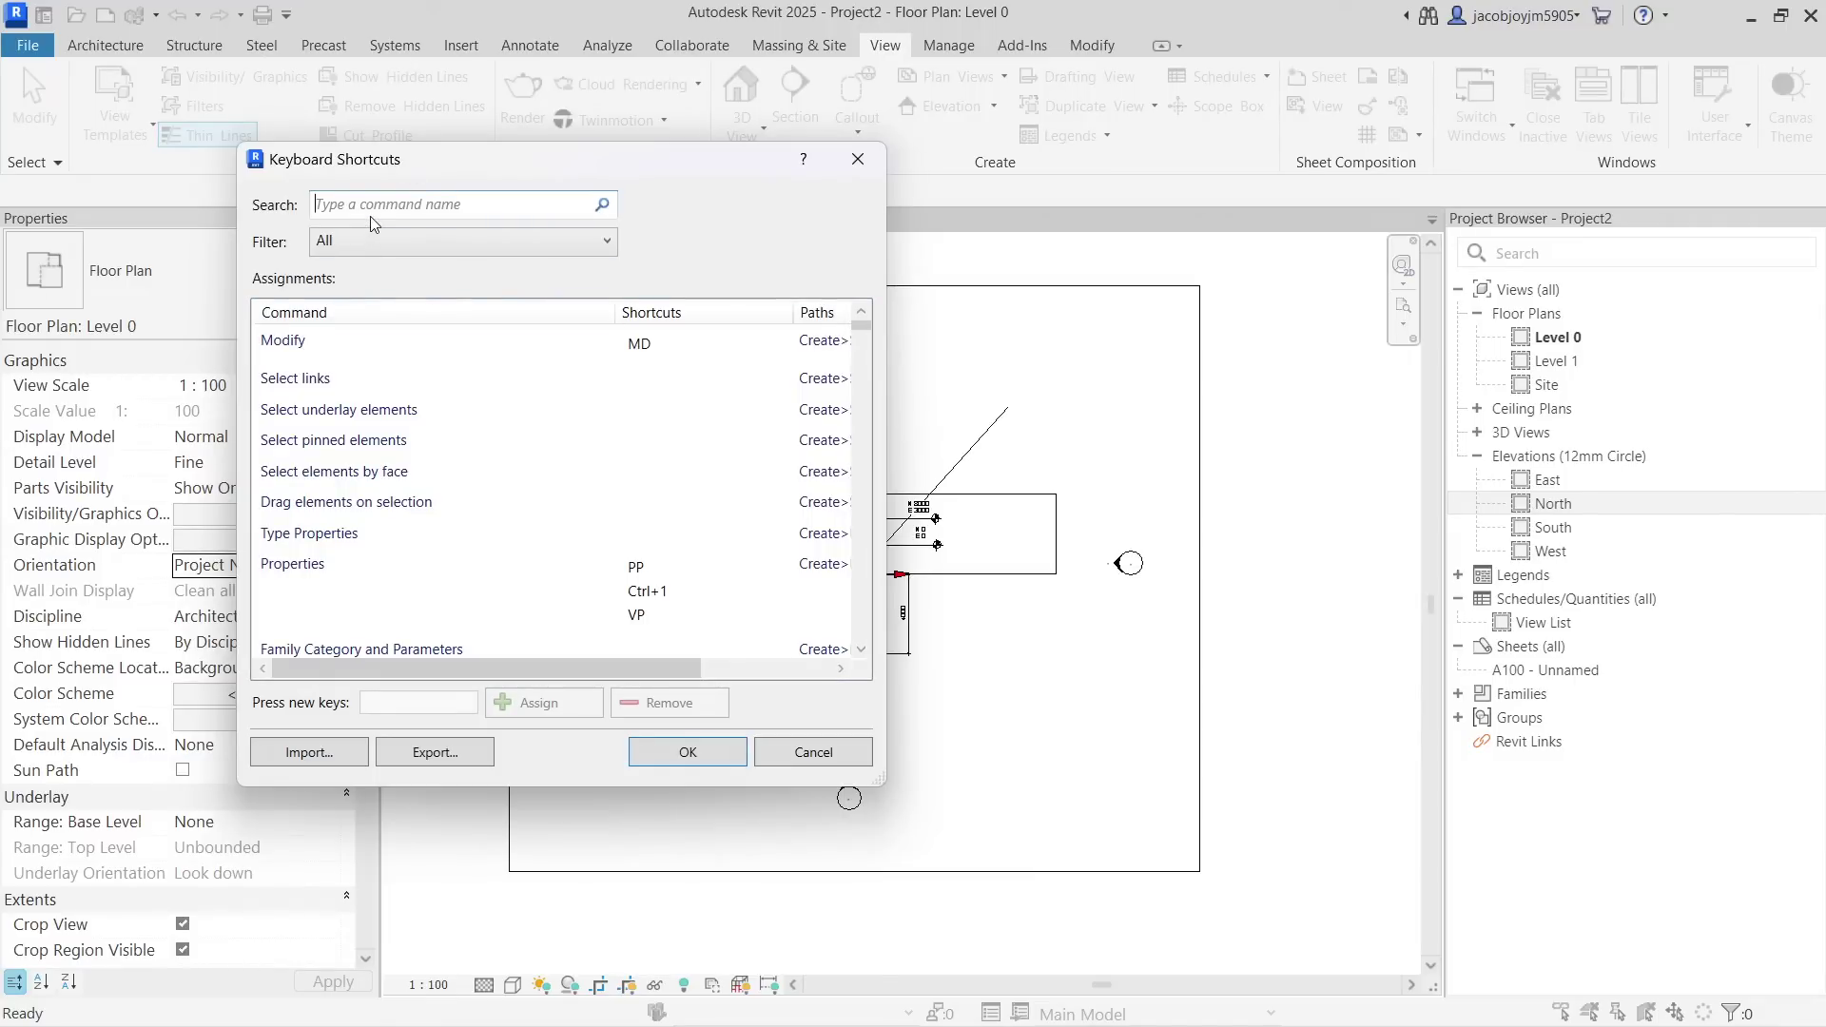
pyautogui.write('exte')
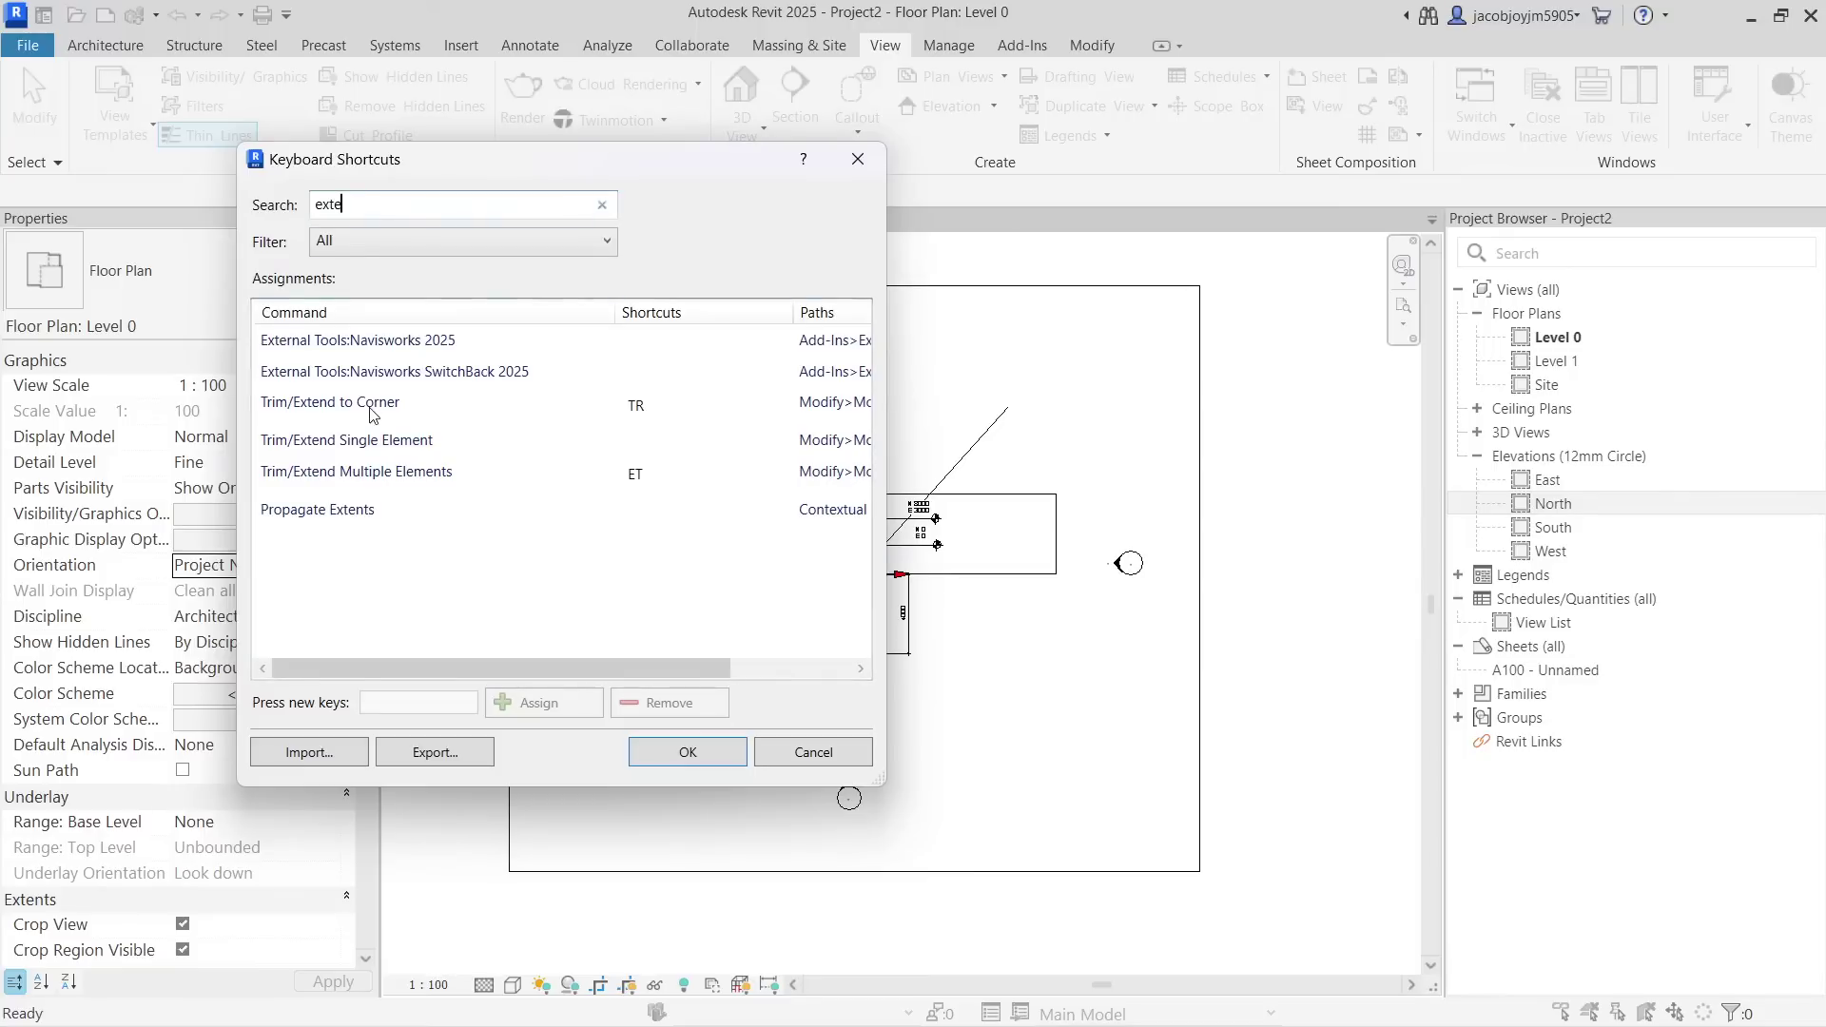
pyautogui.click(628, 474)
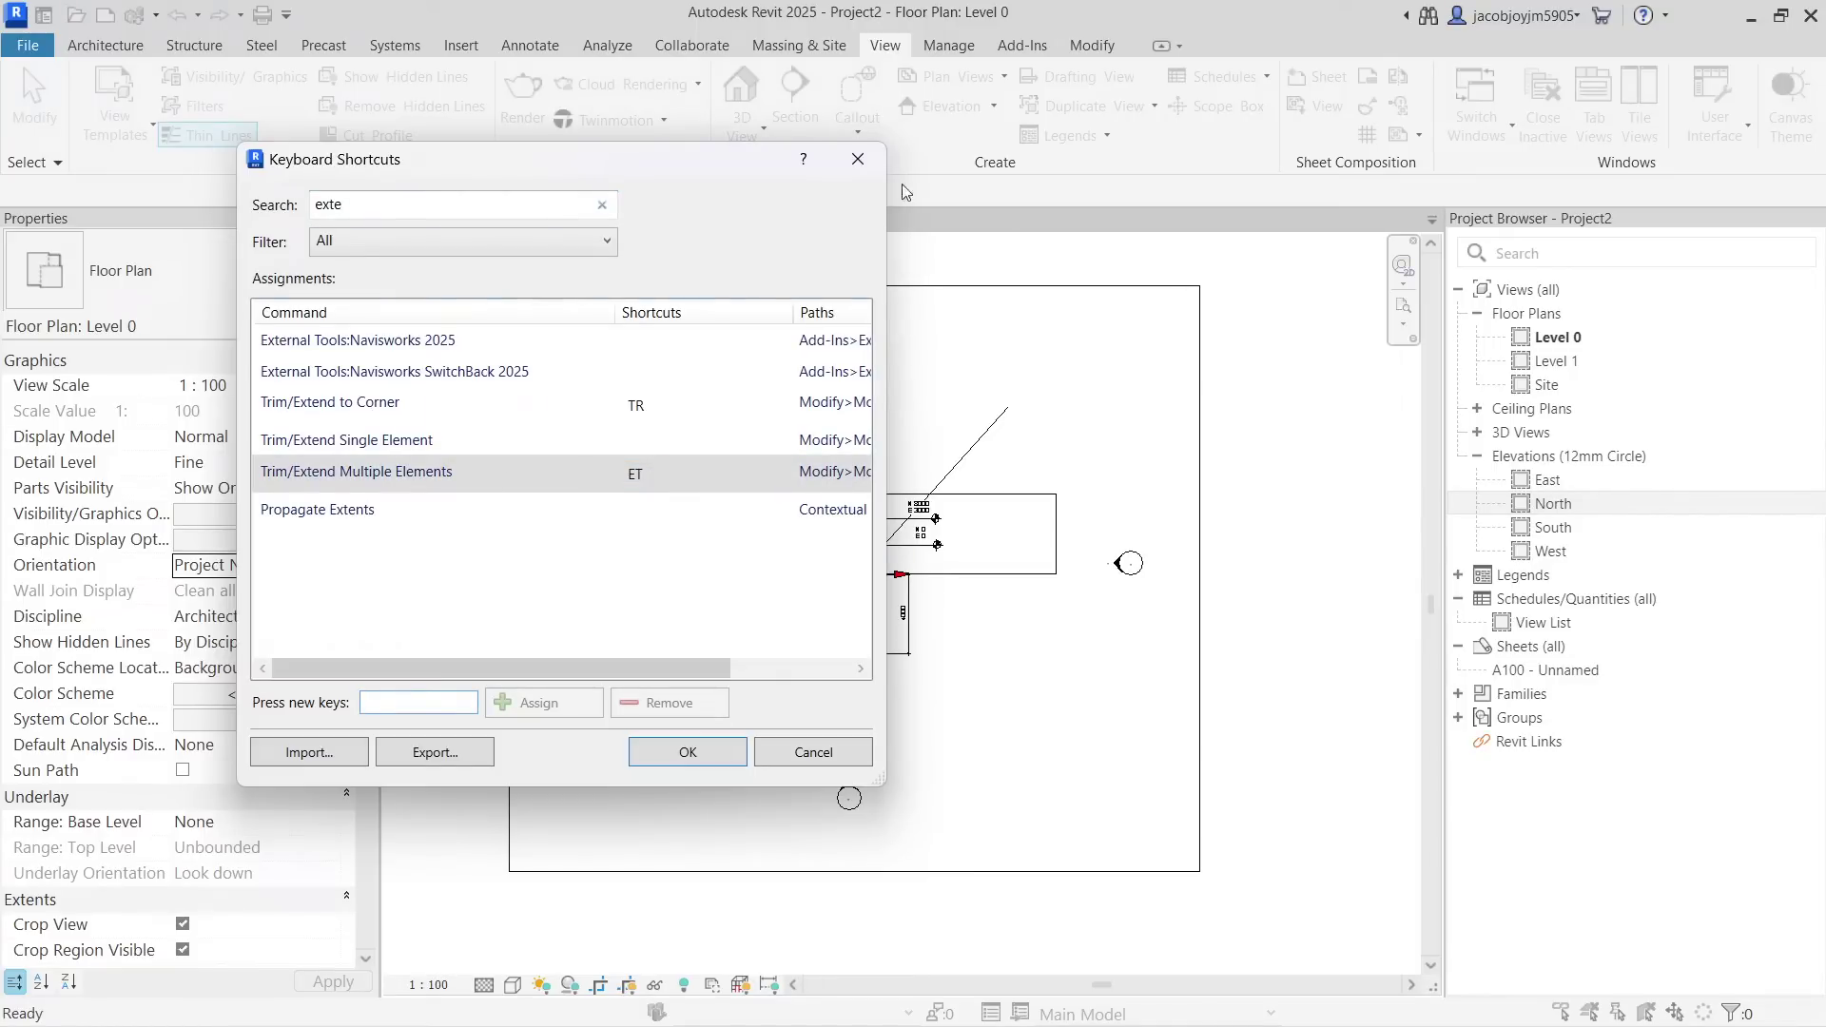
pyautogui.click(858, 159)
pyautogui.click(1095, 48)
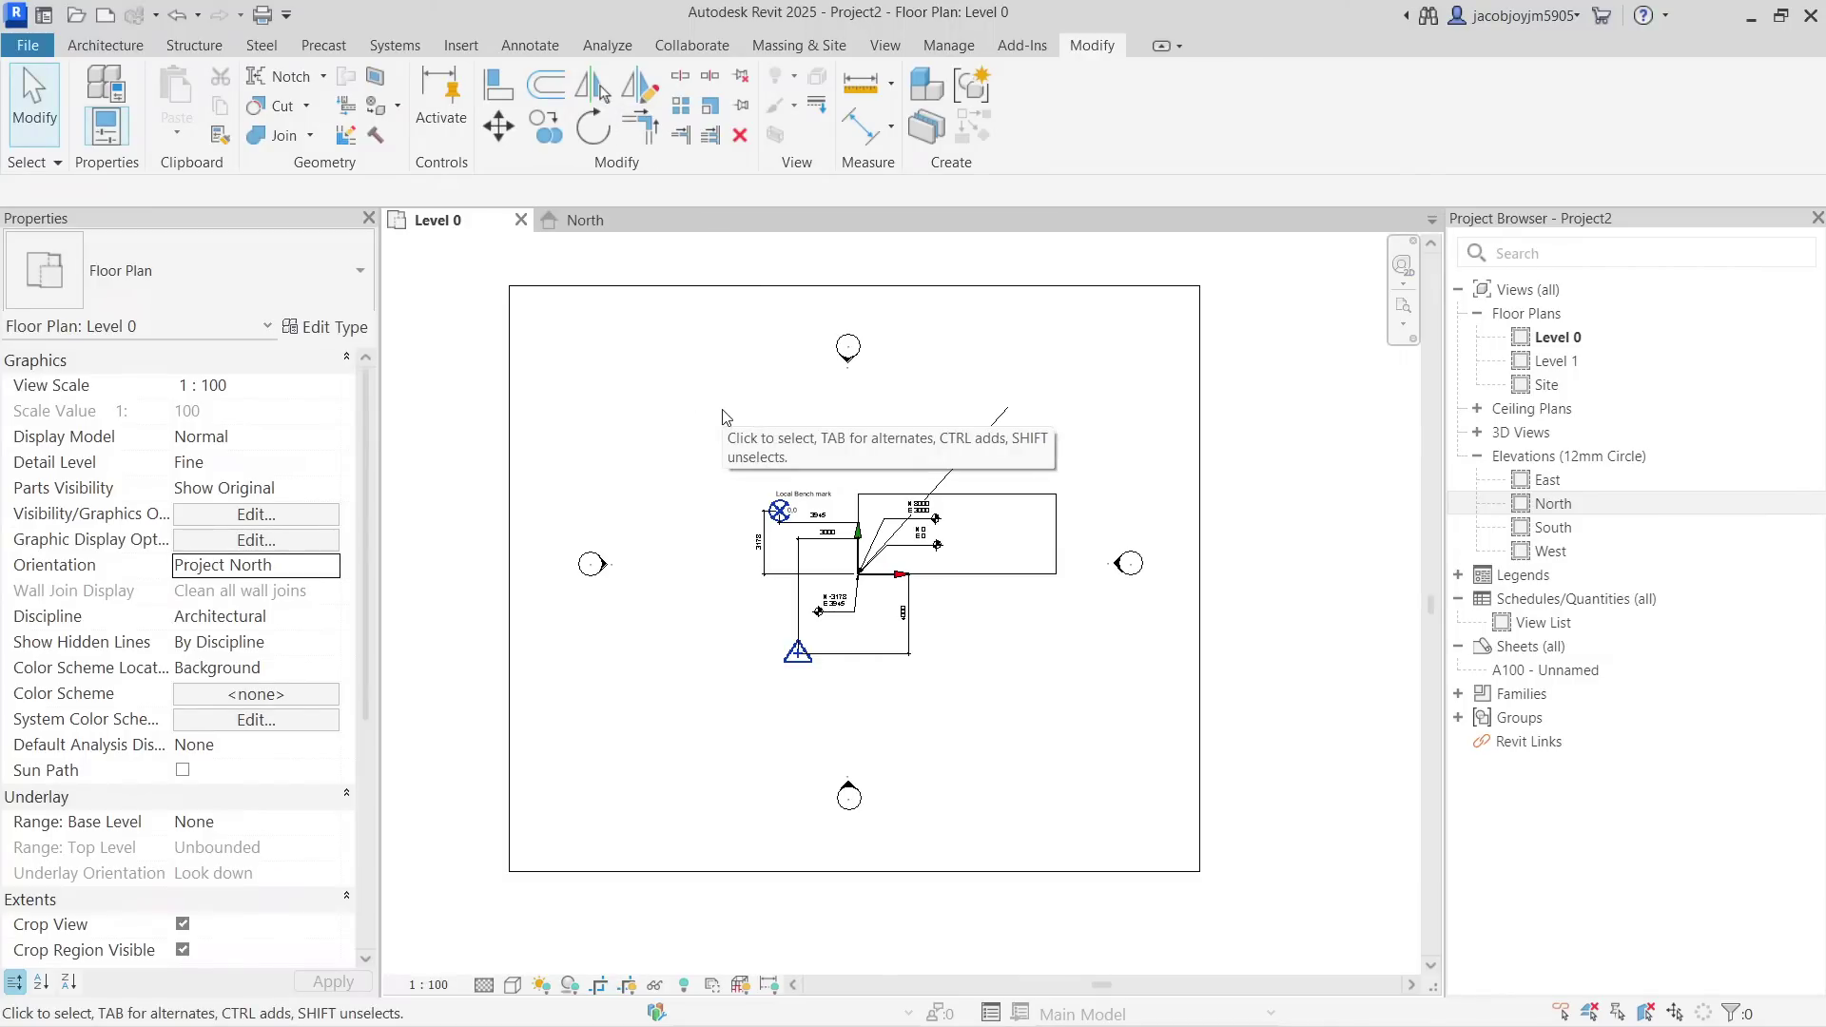
pyautogui.press('t')
pyautogui.press('m')
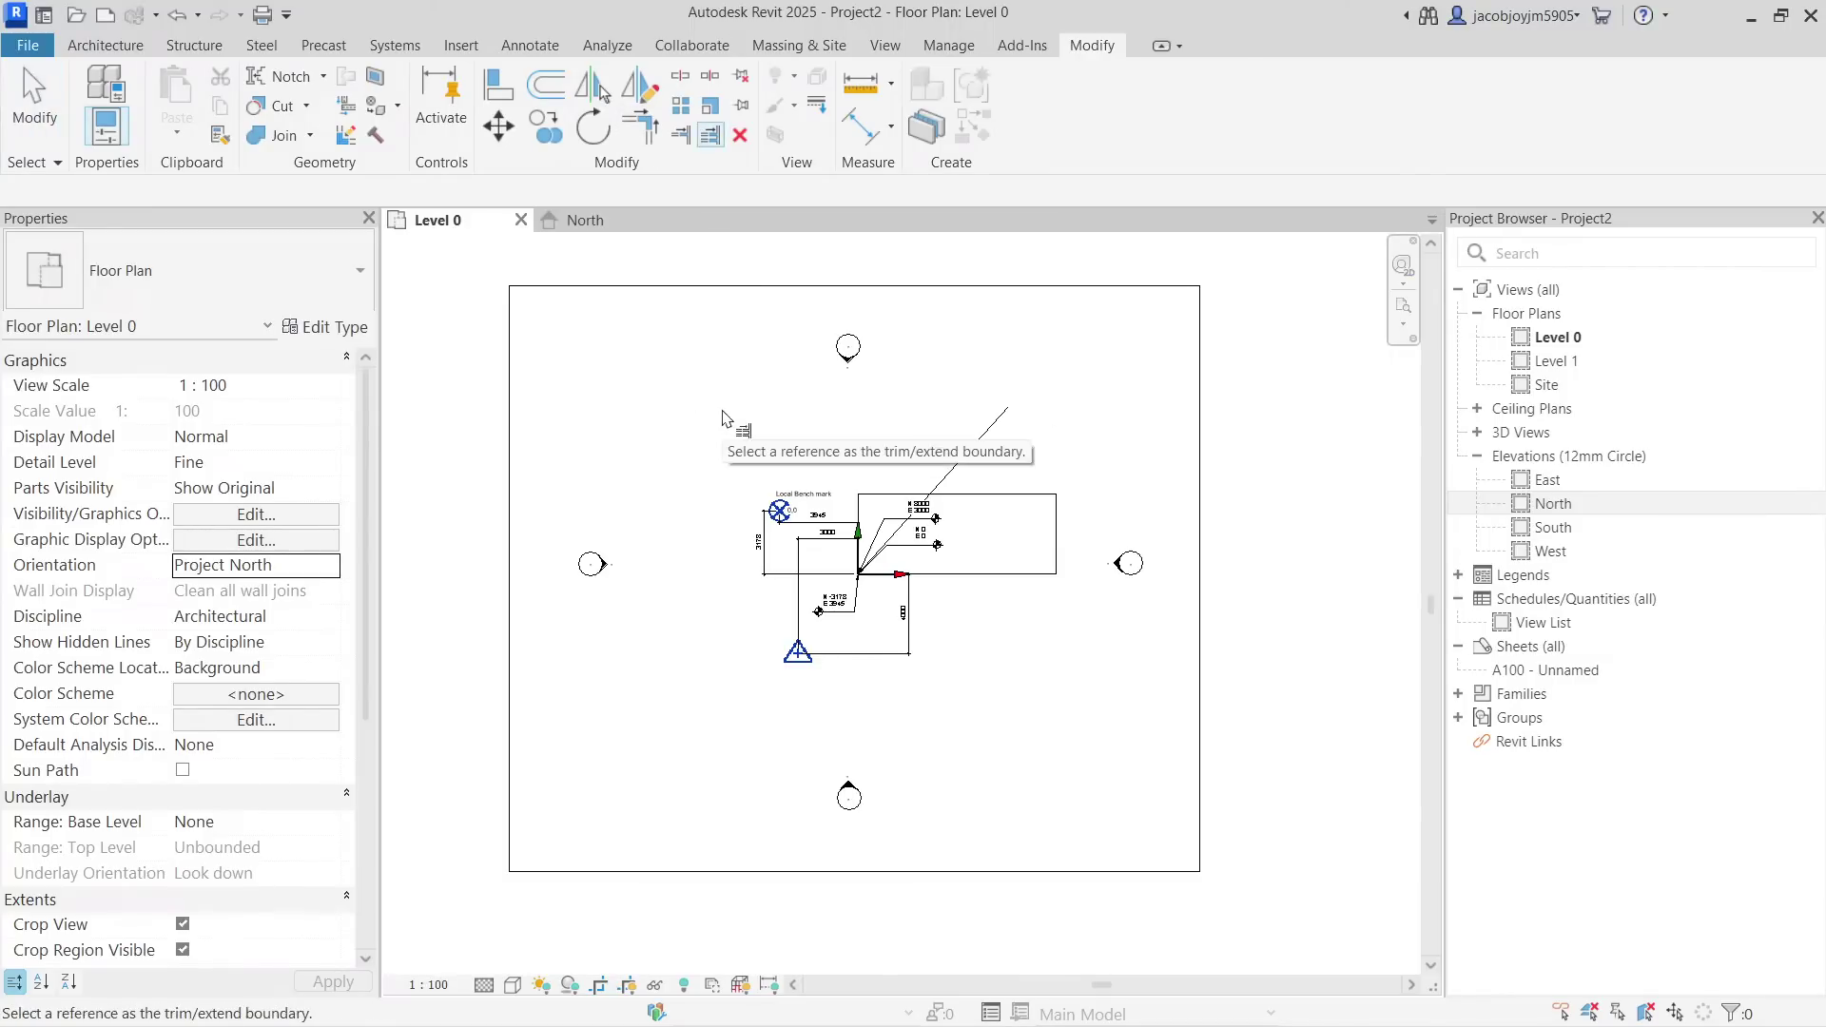
pyautogui.press('Escape')
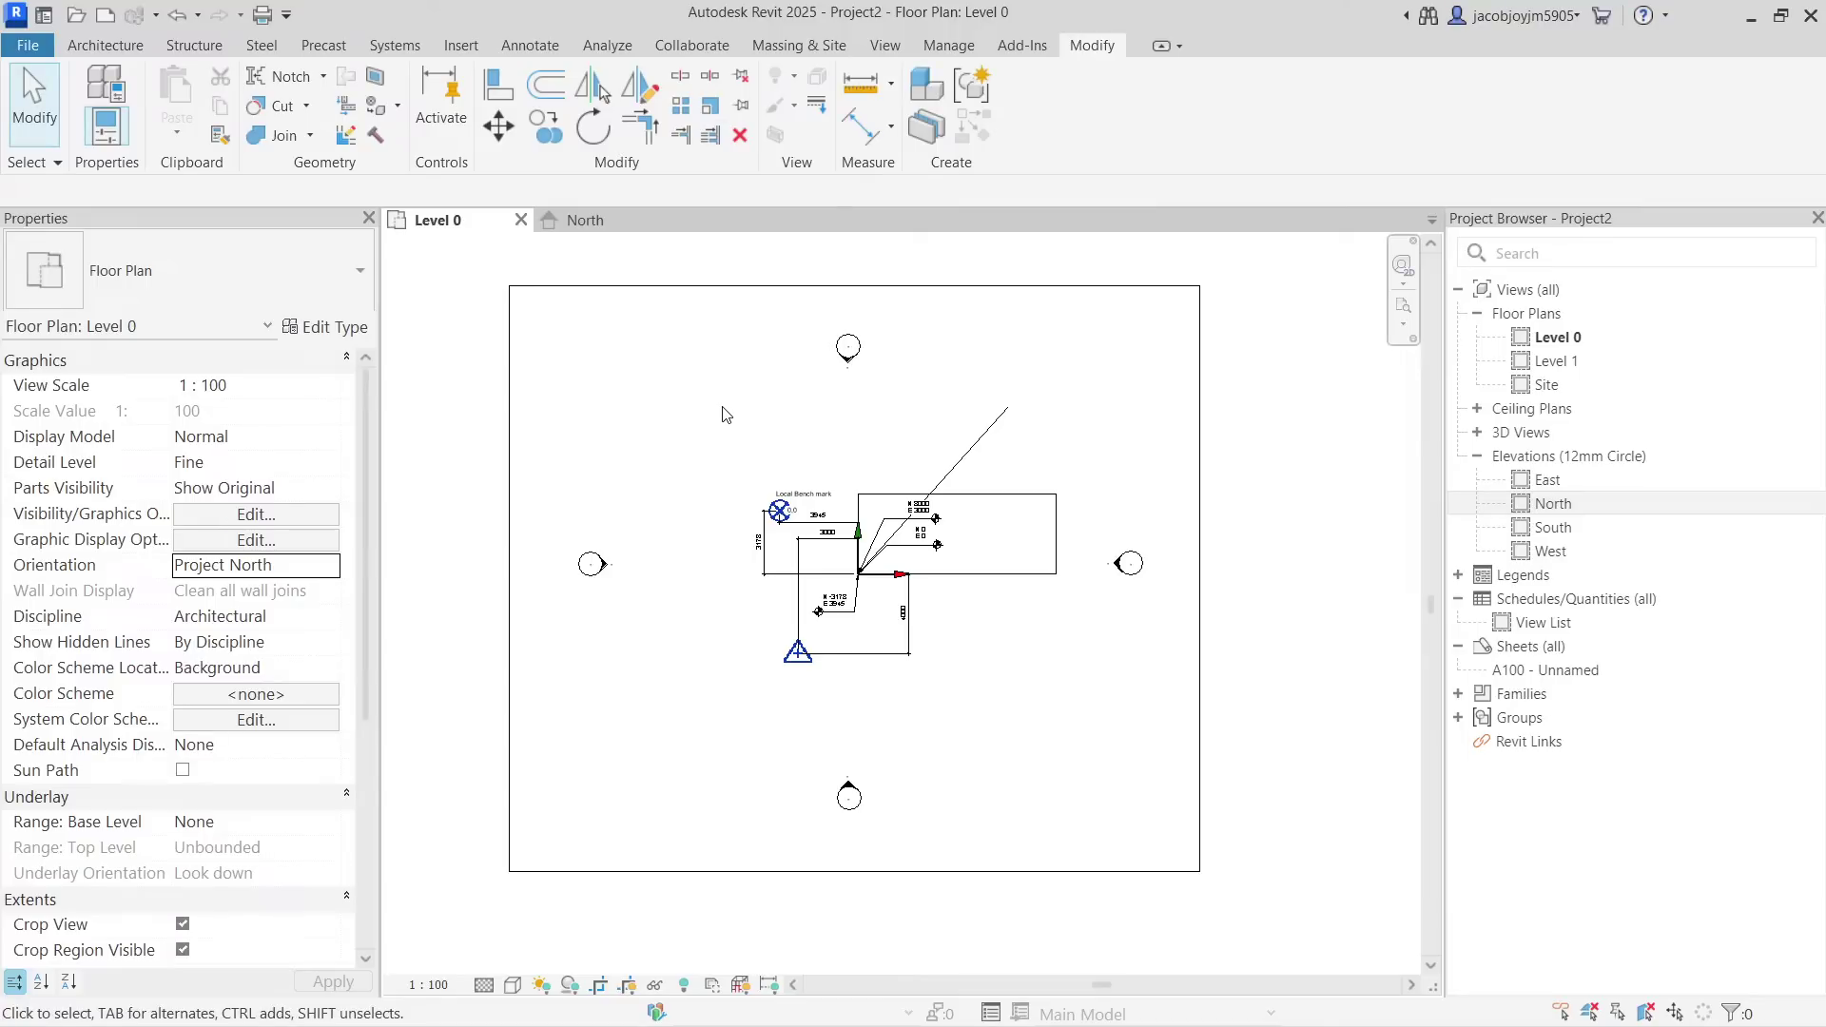
# Review the Project Browser's organization schemes for views, sheets and schedules without applying a different one.
pyautogui.click(885, 46)
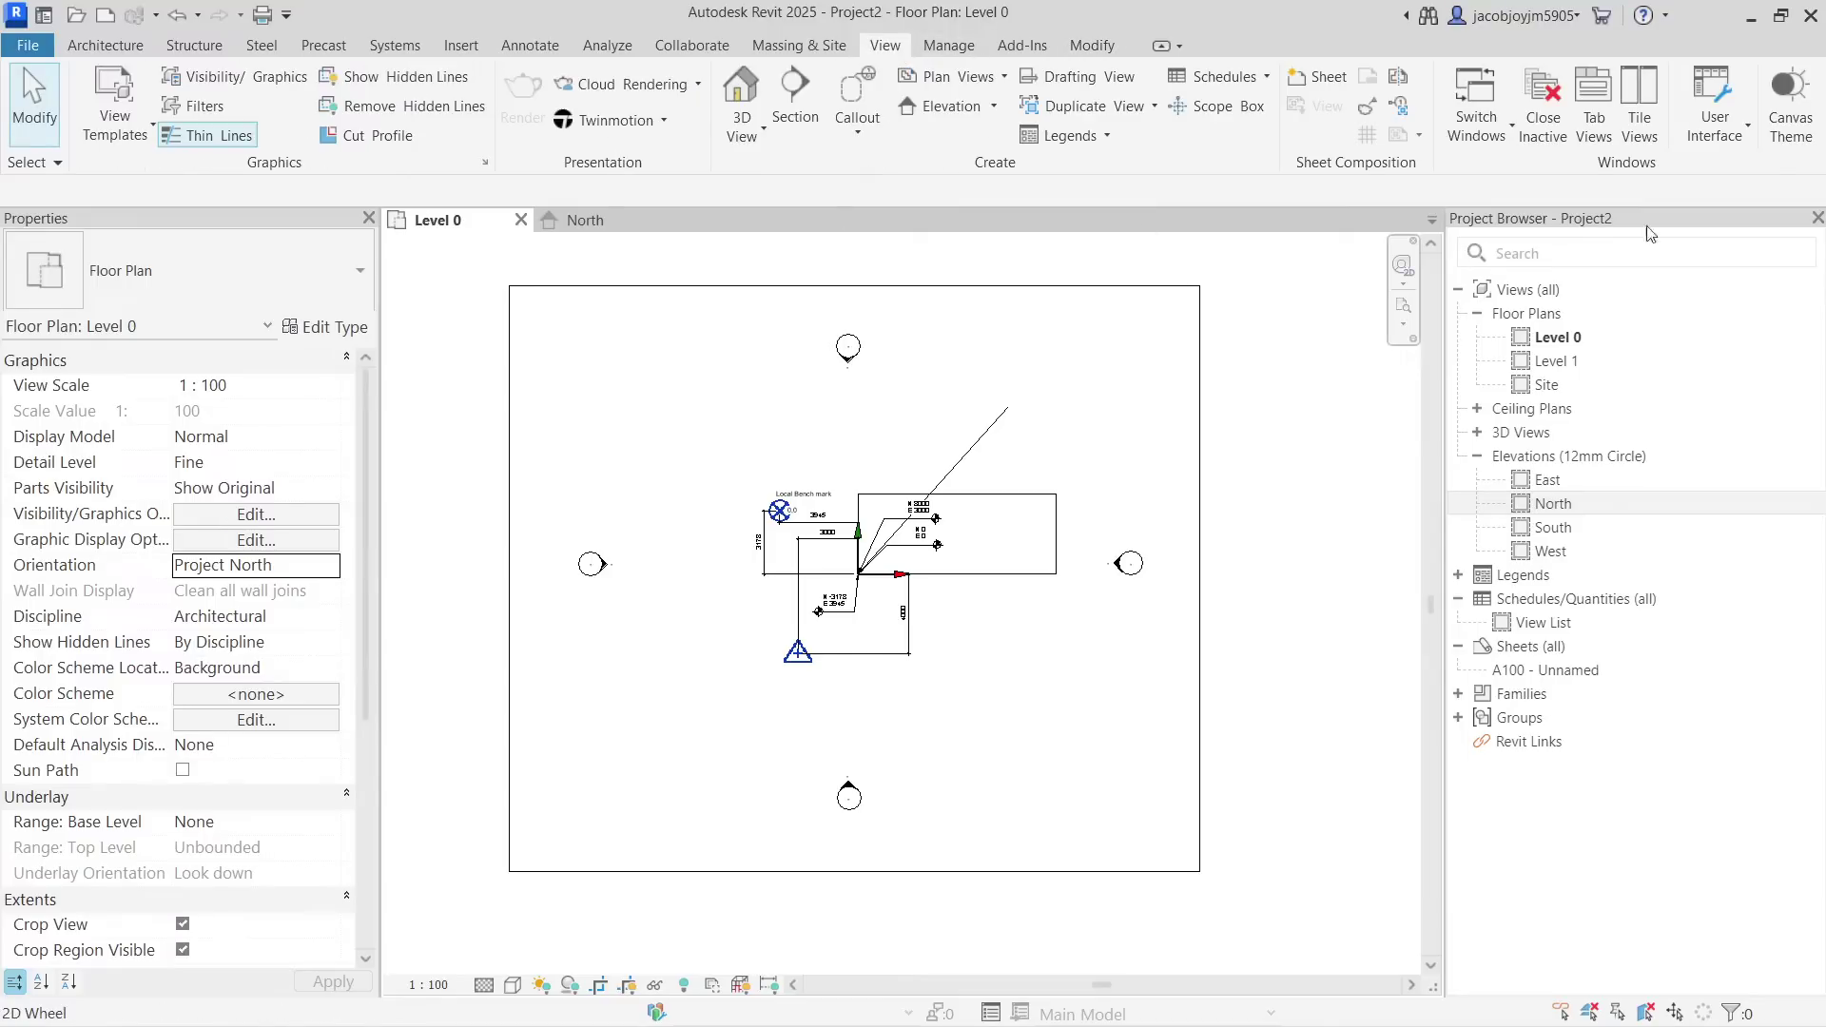
pyautogui.click(1714, 107)
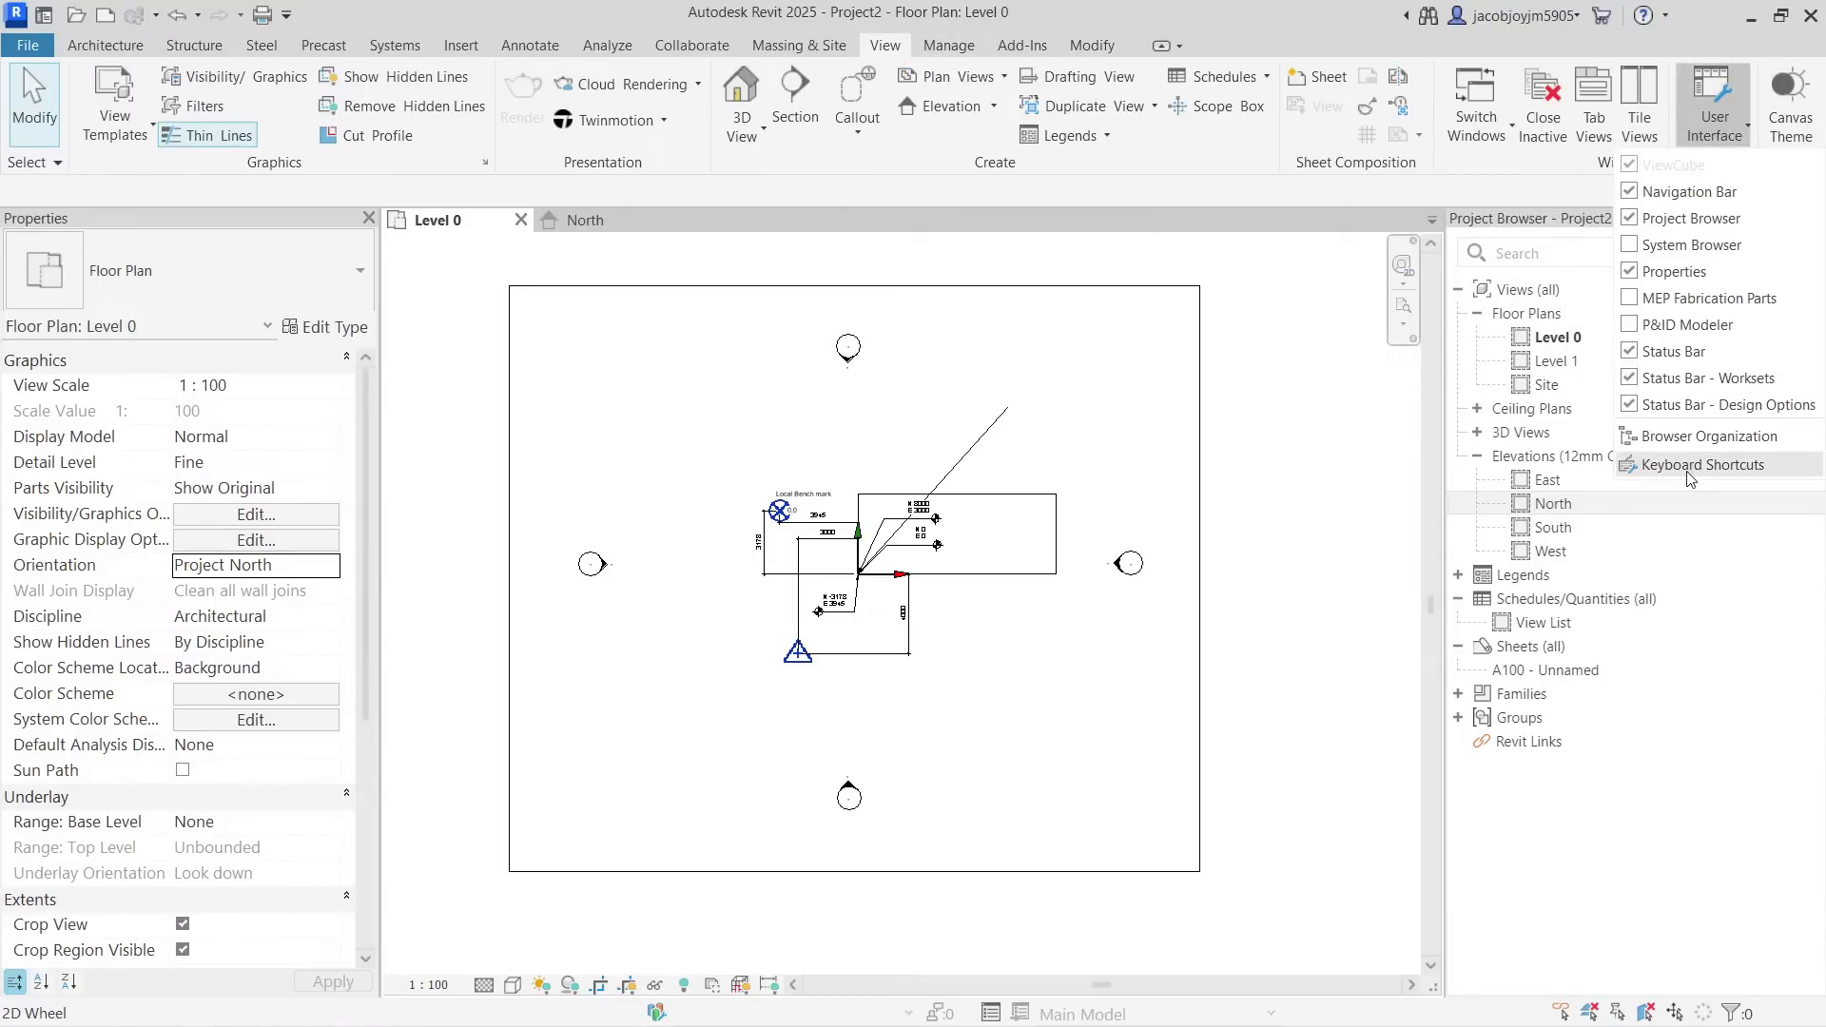
pyautogui.click(1188, 369)
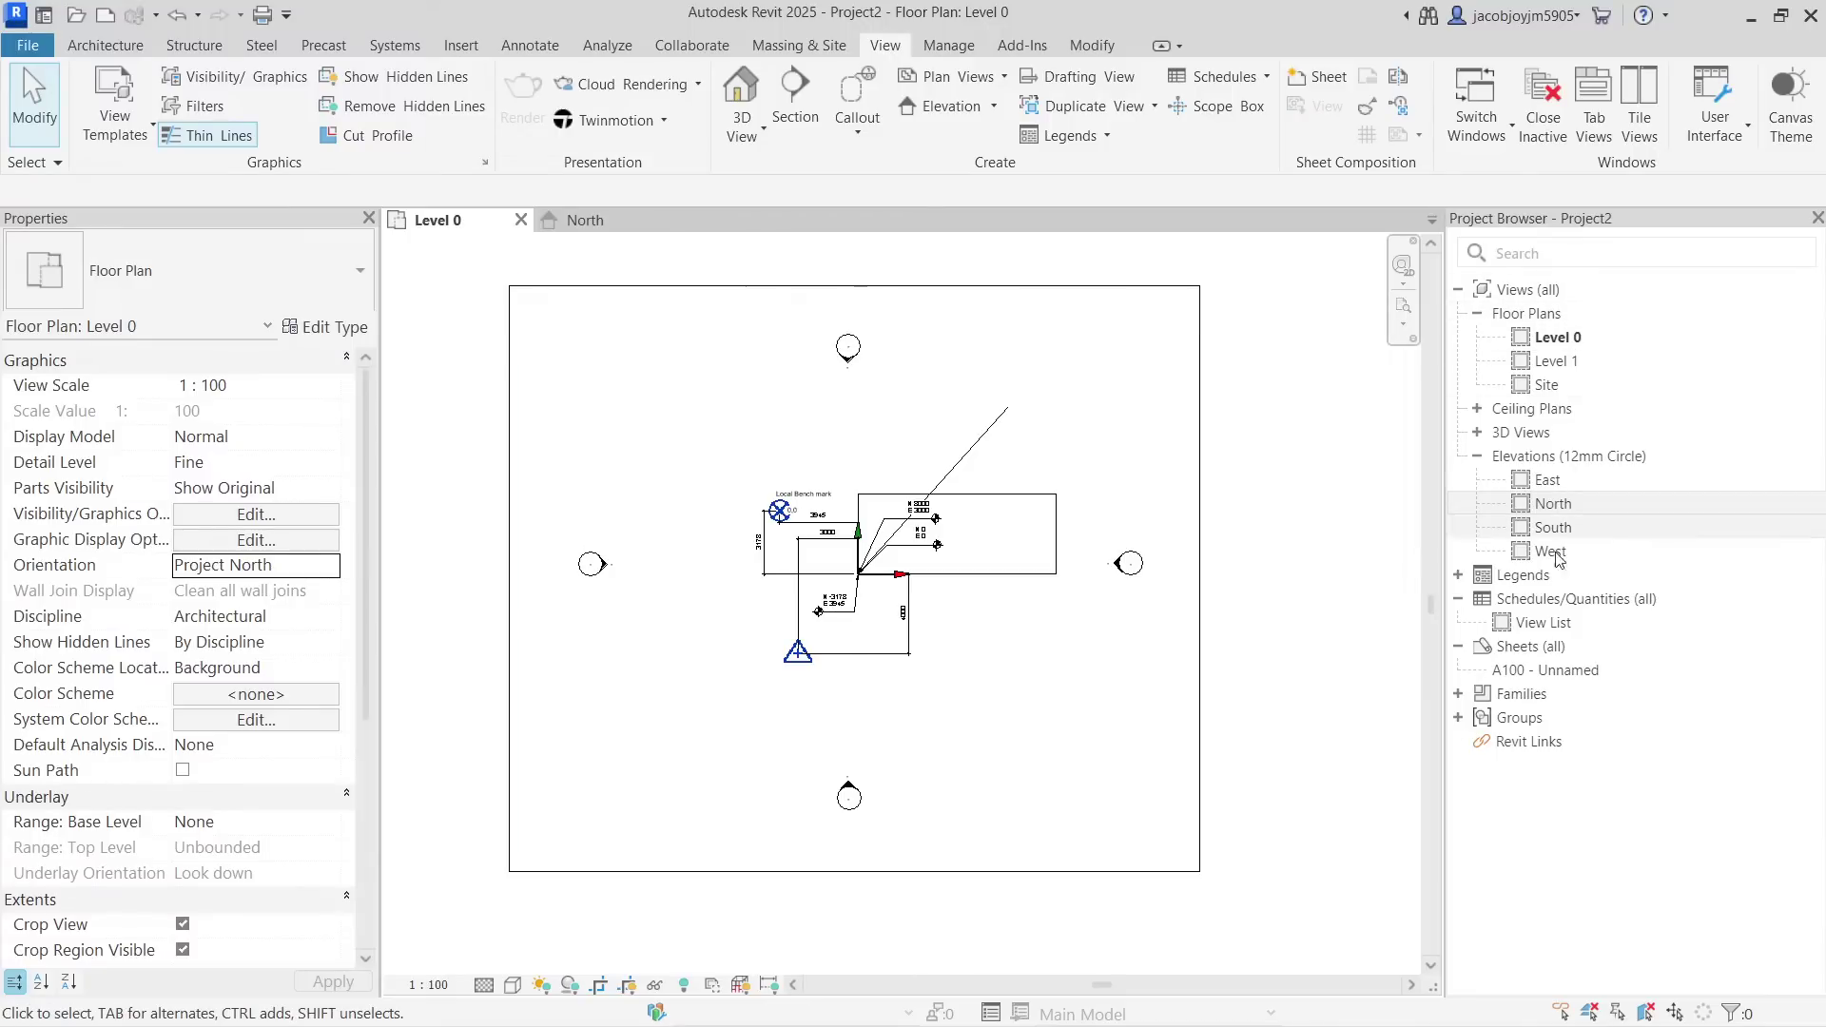
pyautogui.rightClick(1540, 293)
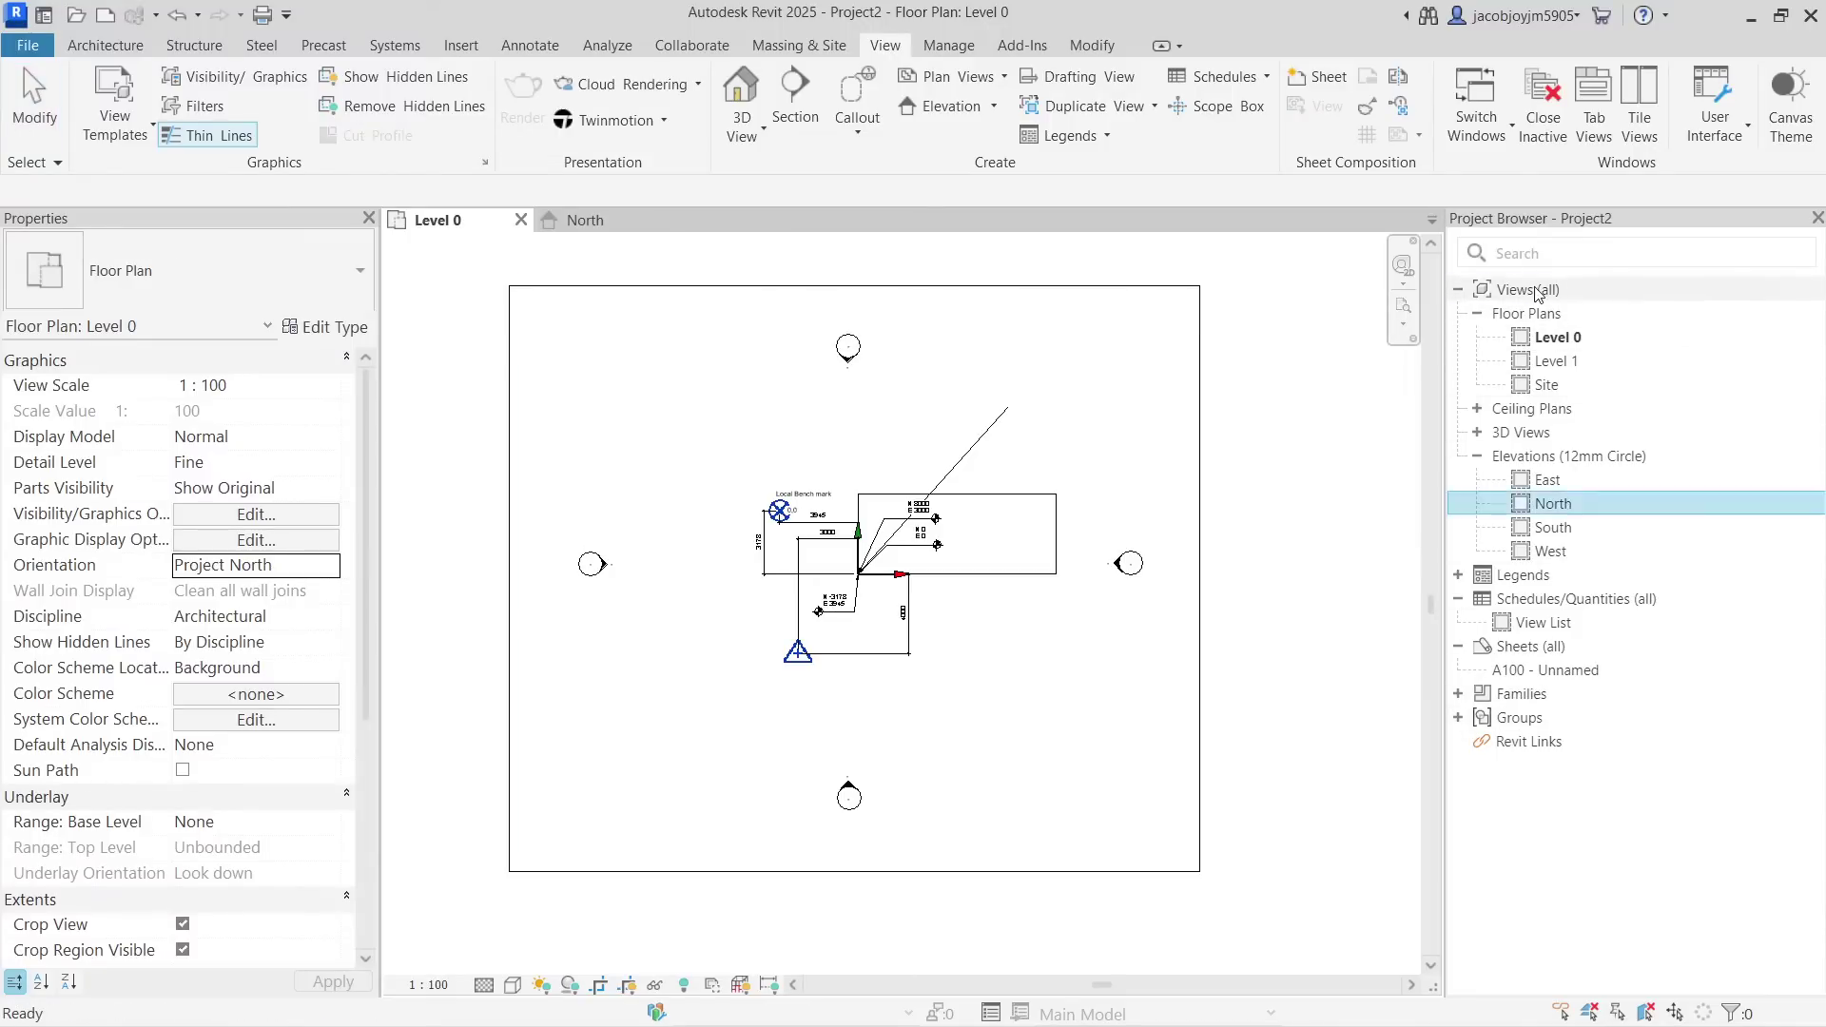
pyautogui.click(1560, 301)
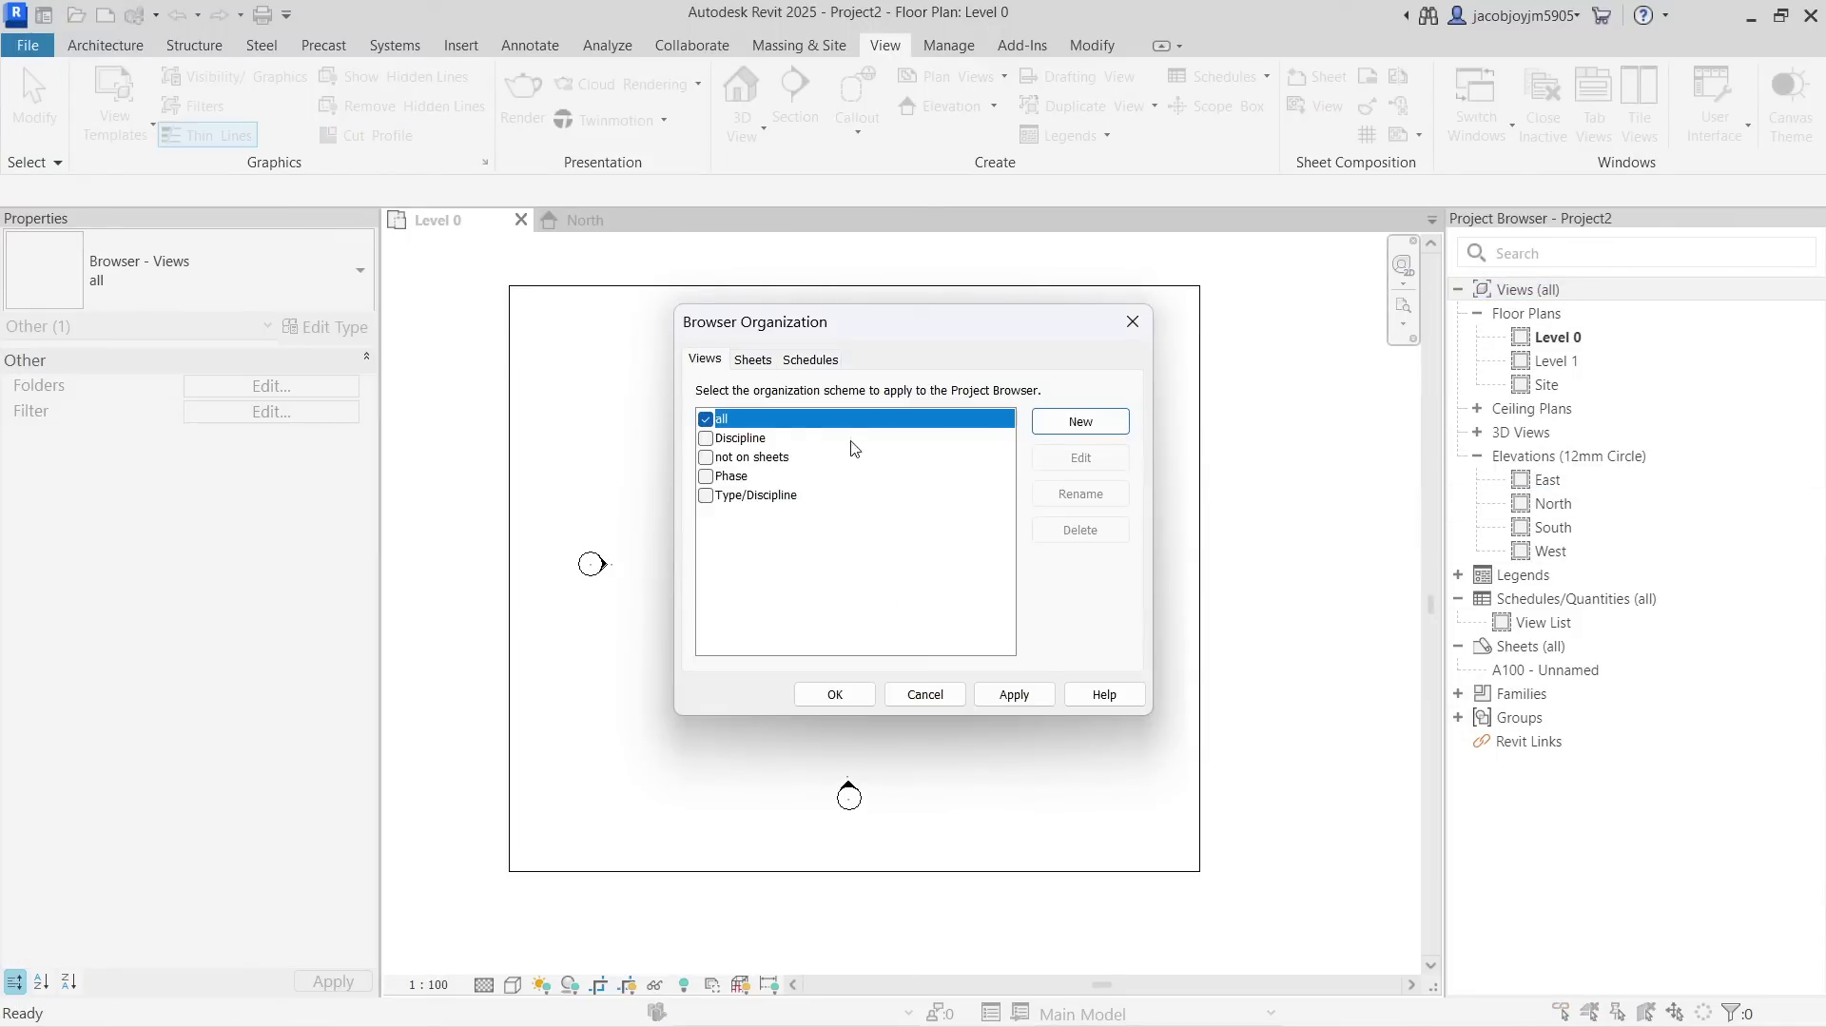
pyautogui.click(752, 360)
pyautogui.click(806, 362)
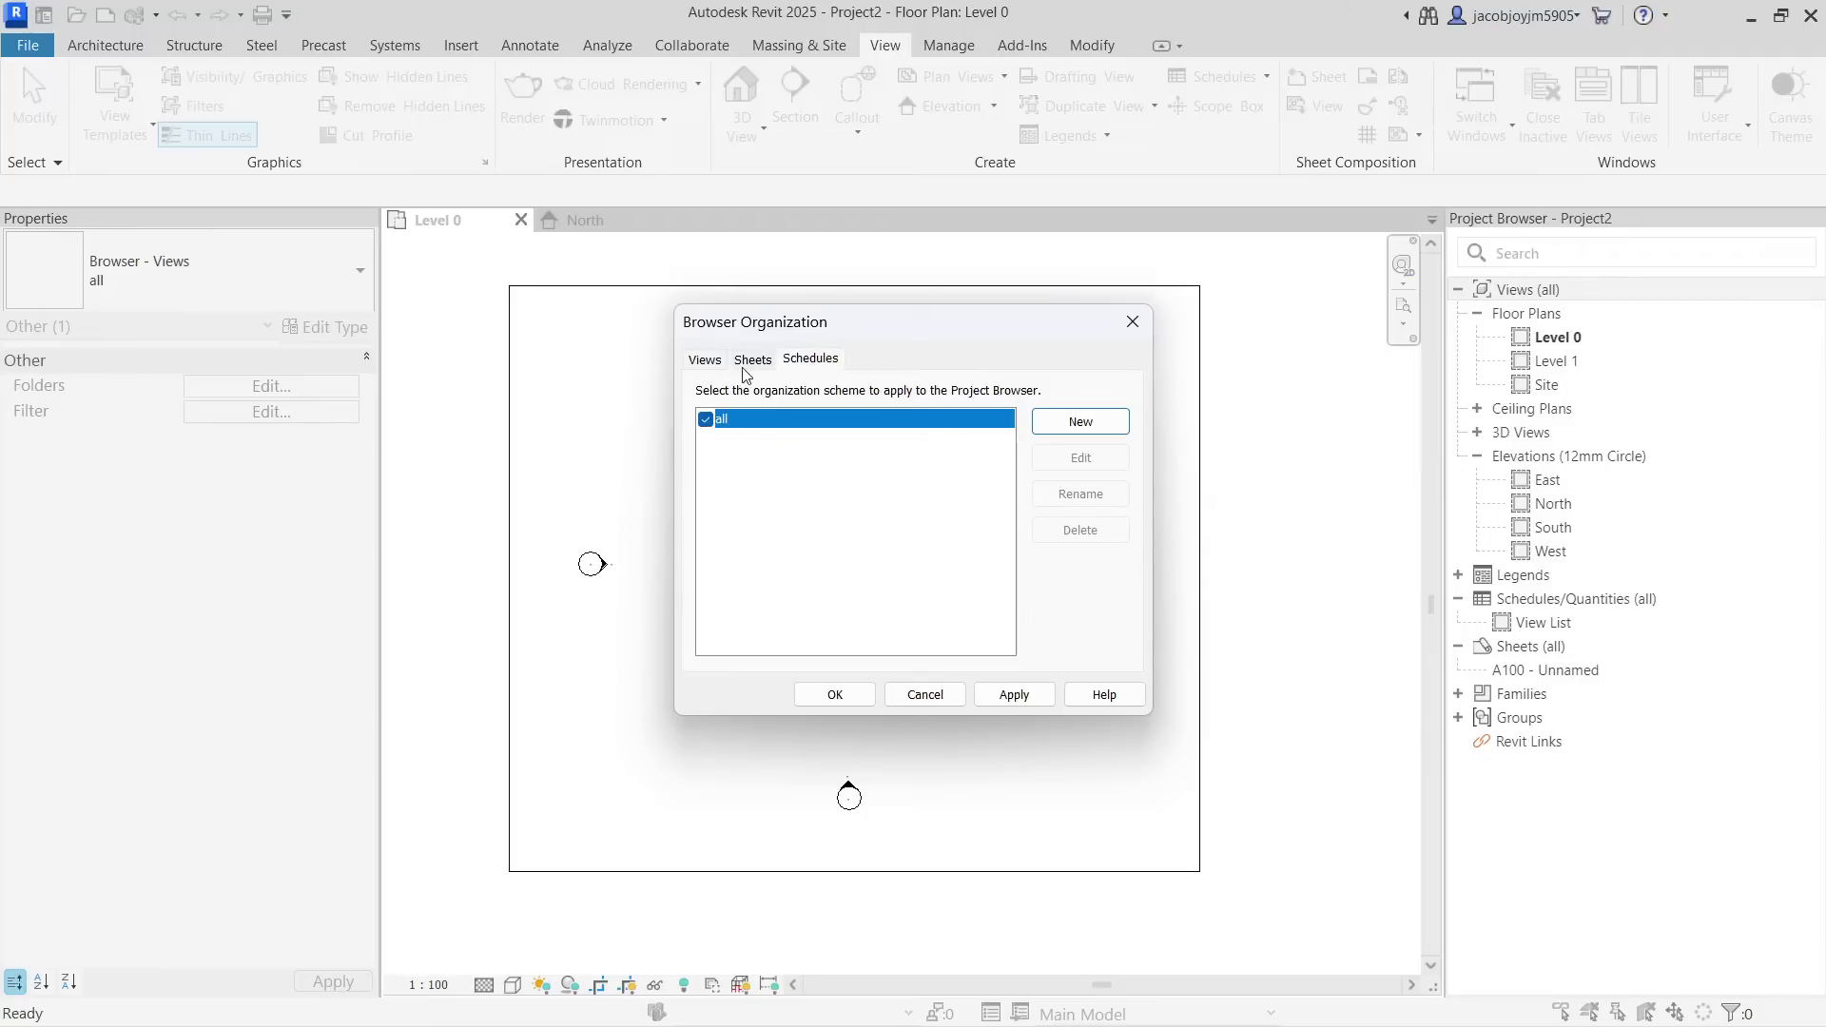
pyautogui.click(708, 361)
pyautogui.click(1132, 323)
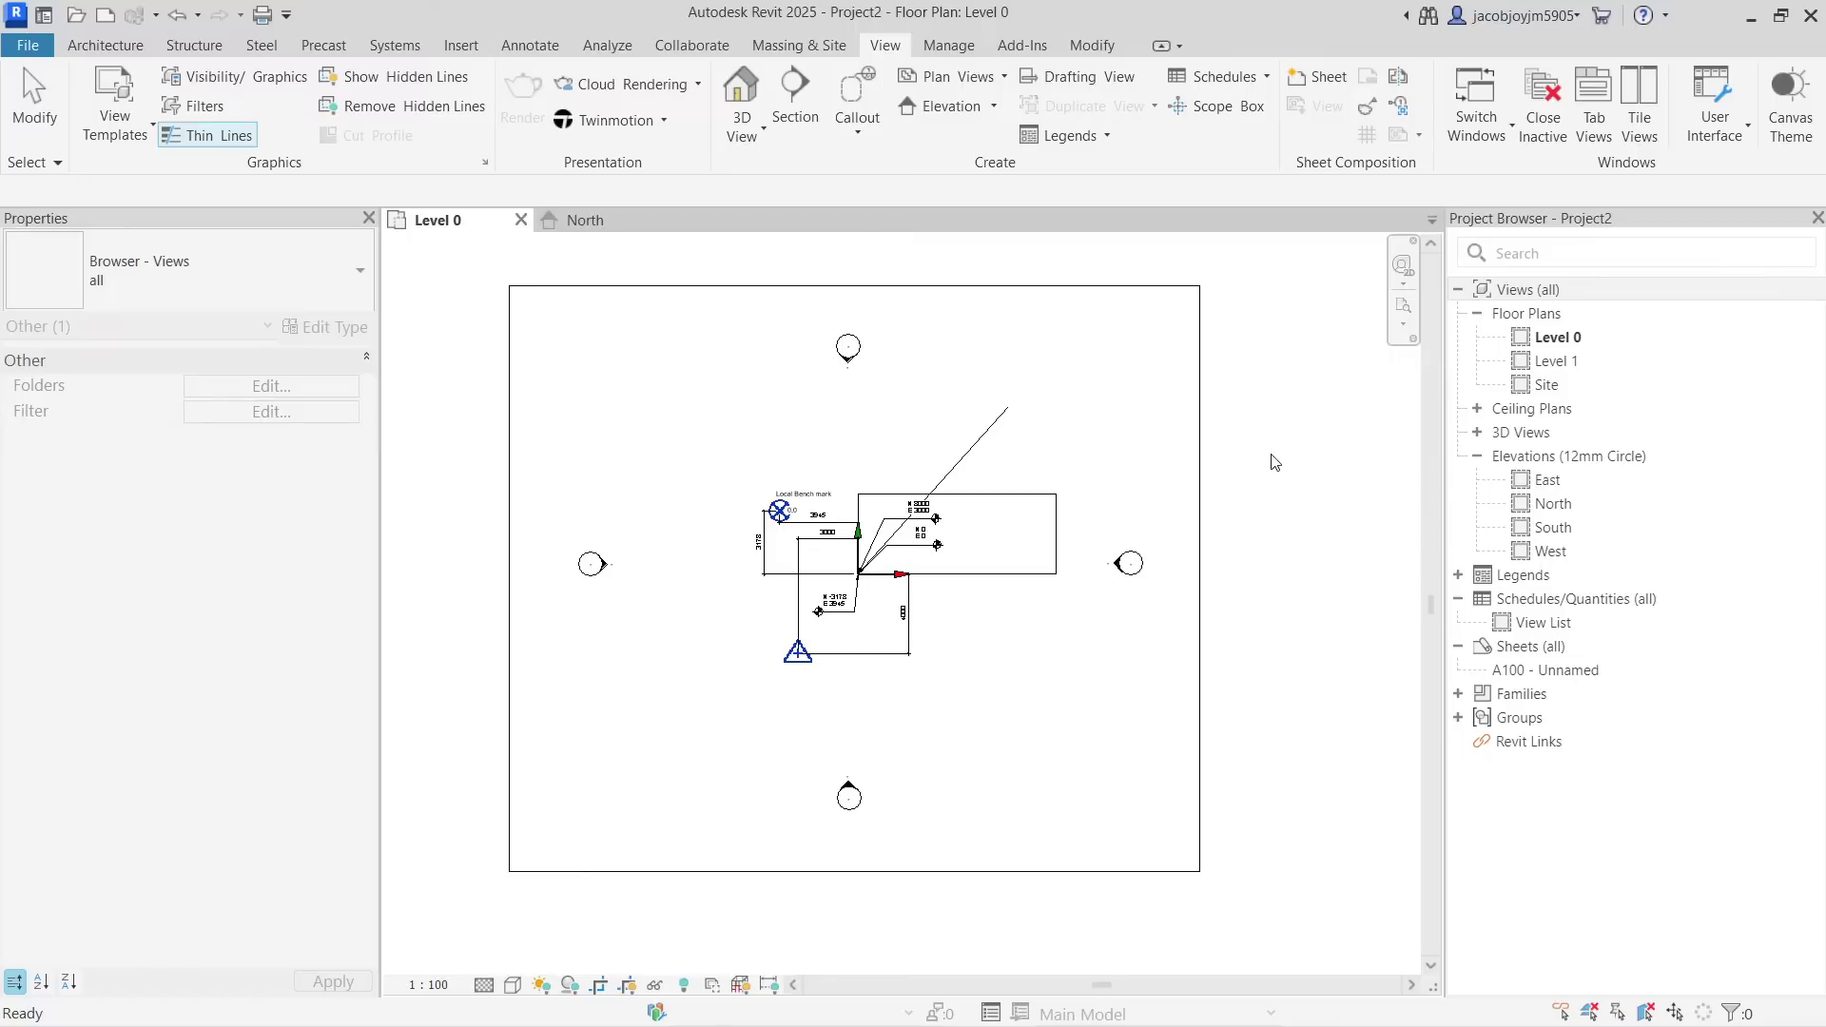
# Duplicate the Level 0 floor plan view without its detailing.
pyautogui.click(1557, 338)
pyautogui.rightClick(1557, 337)
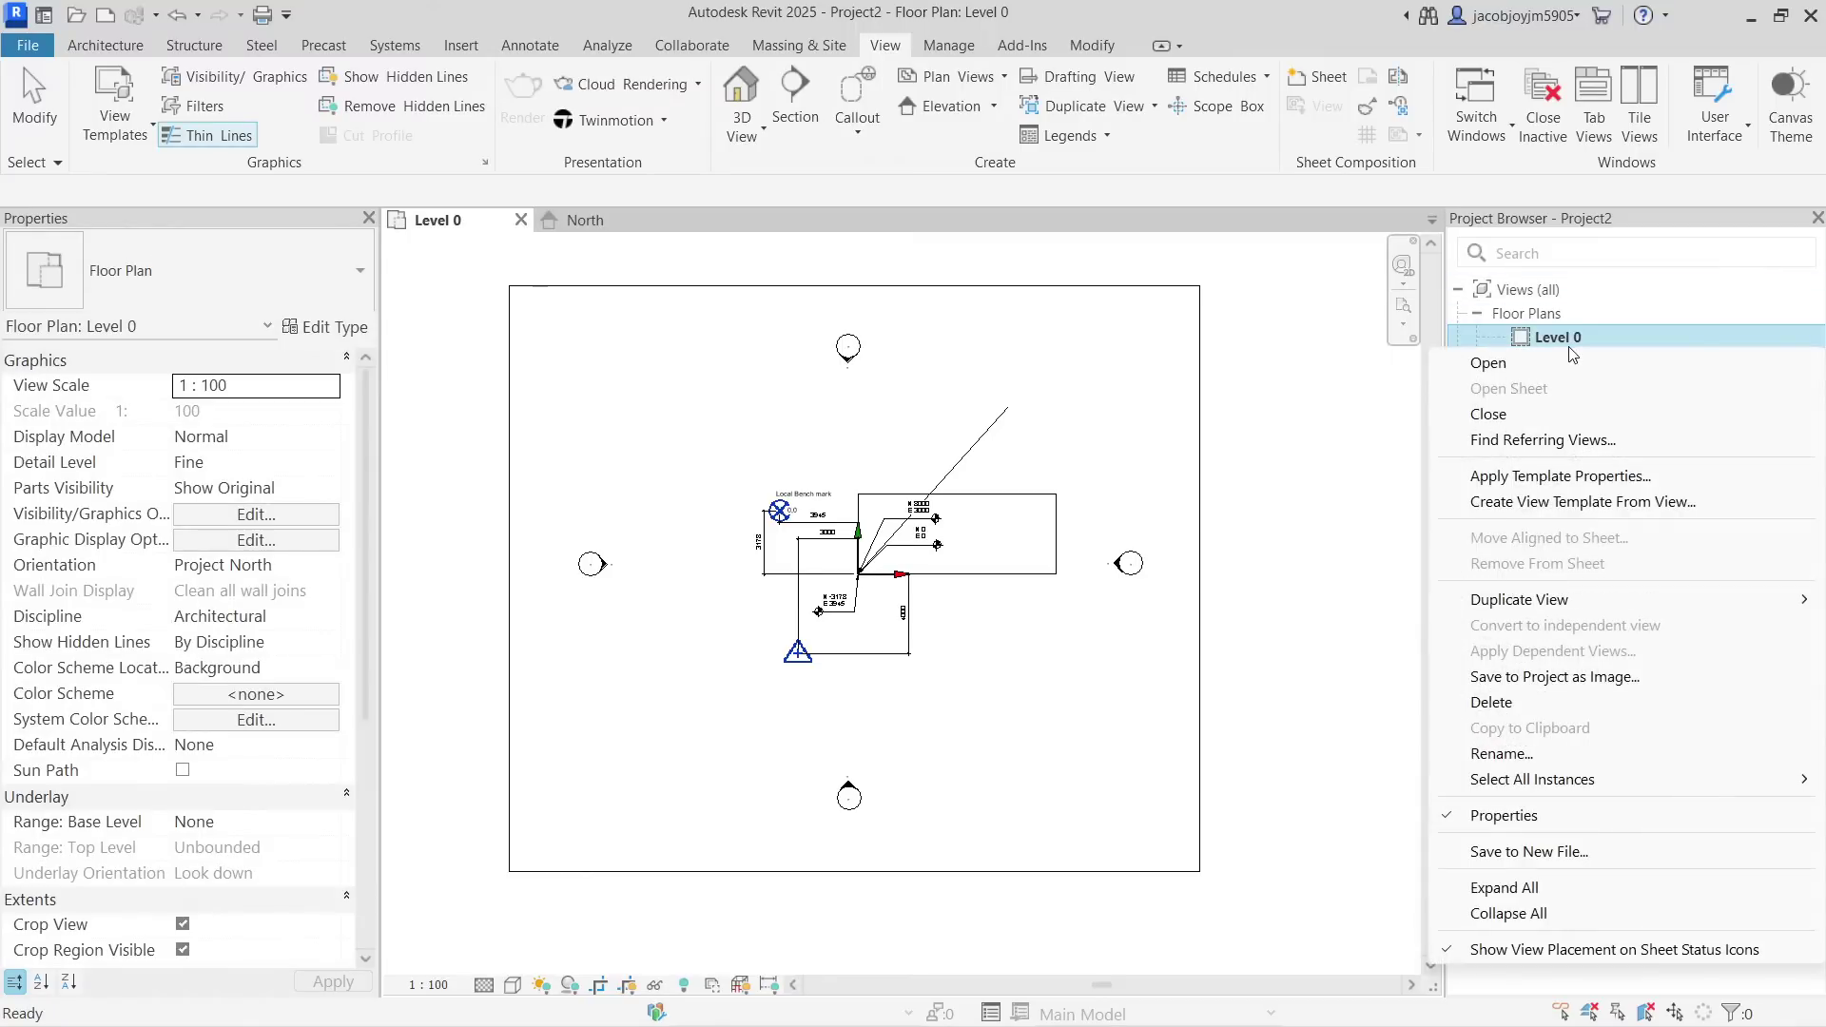
pyautogui.moveTo(1521, 599)
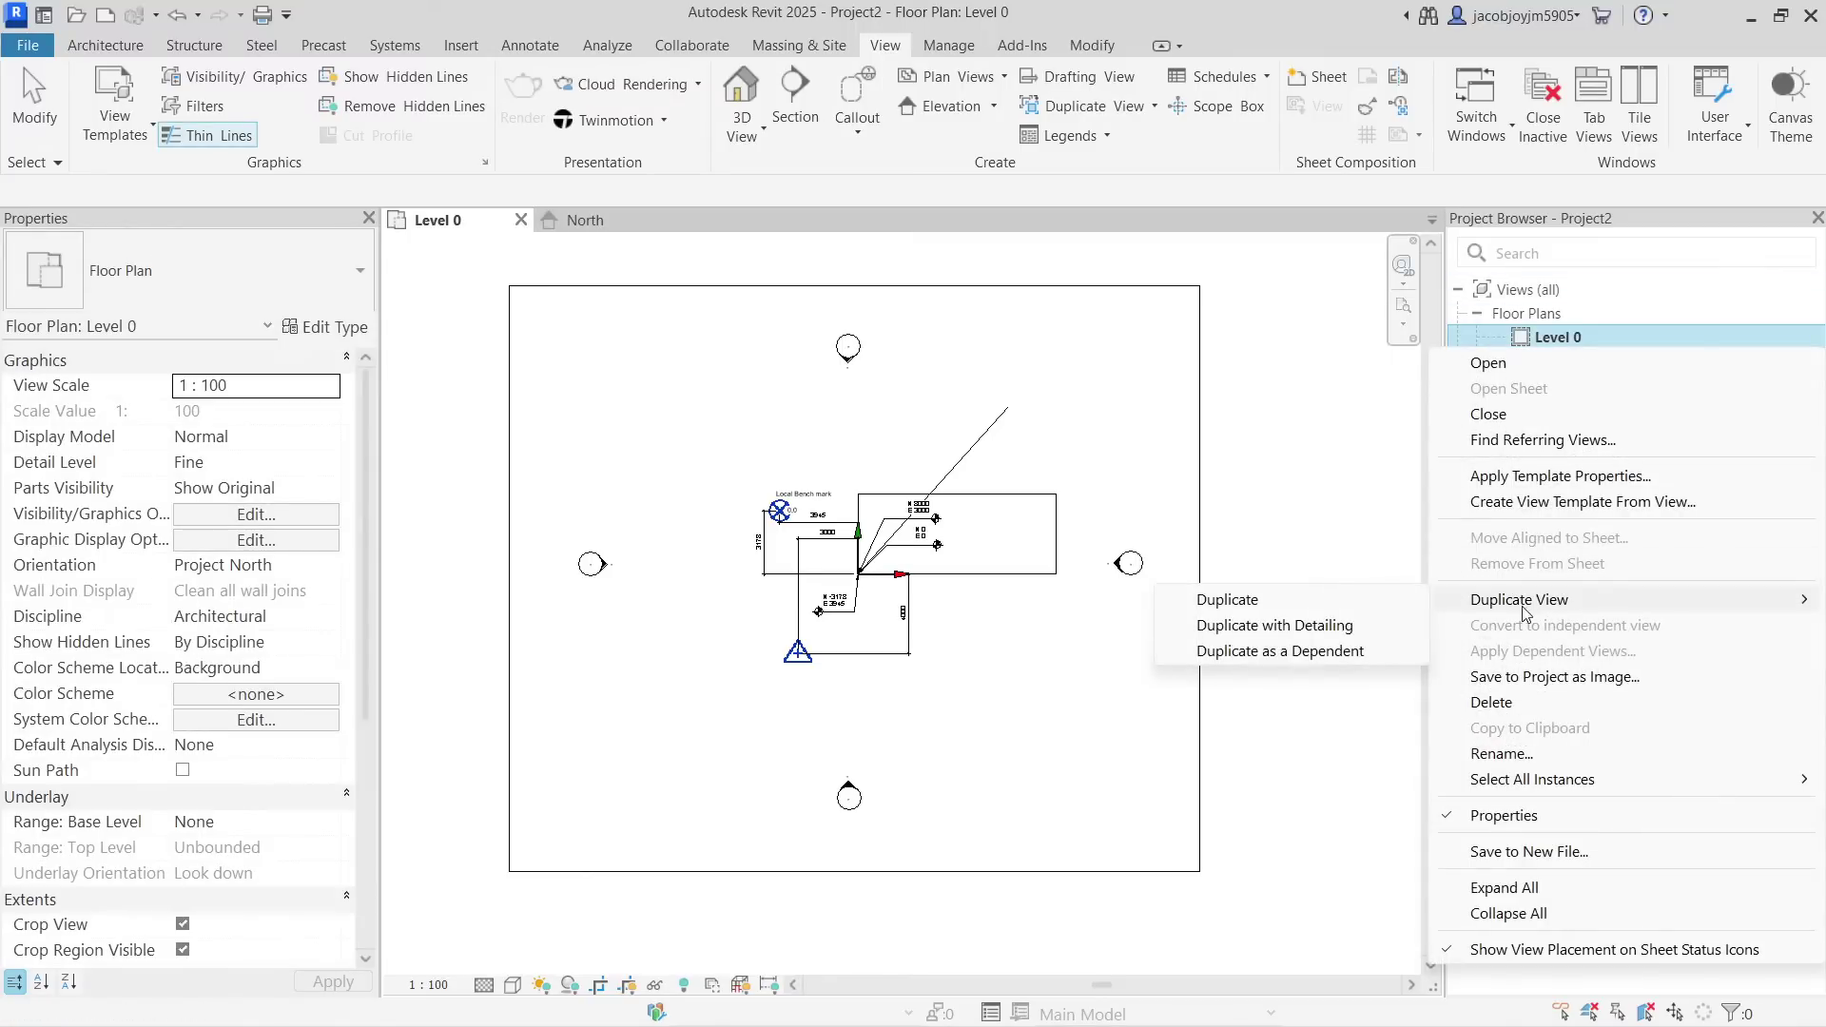
pyautogui.click(1379, 607)
# Rename the duplicated floor plan view as "Level 0 Copy 1 jesu temp".
pyautogui.click(1548, 360)
pyautogui.rightClick(1548, 360)
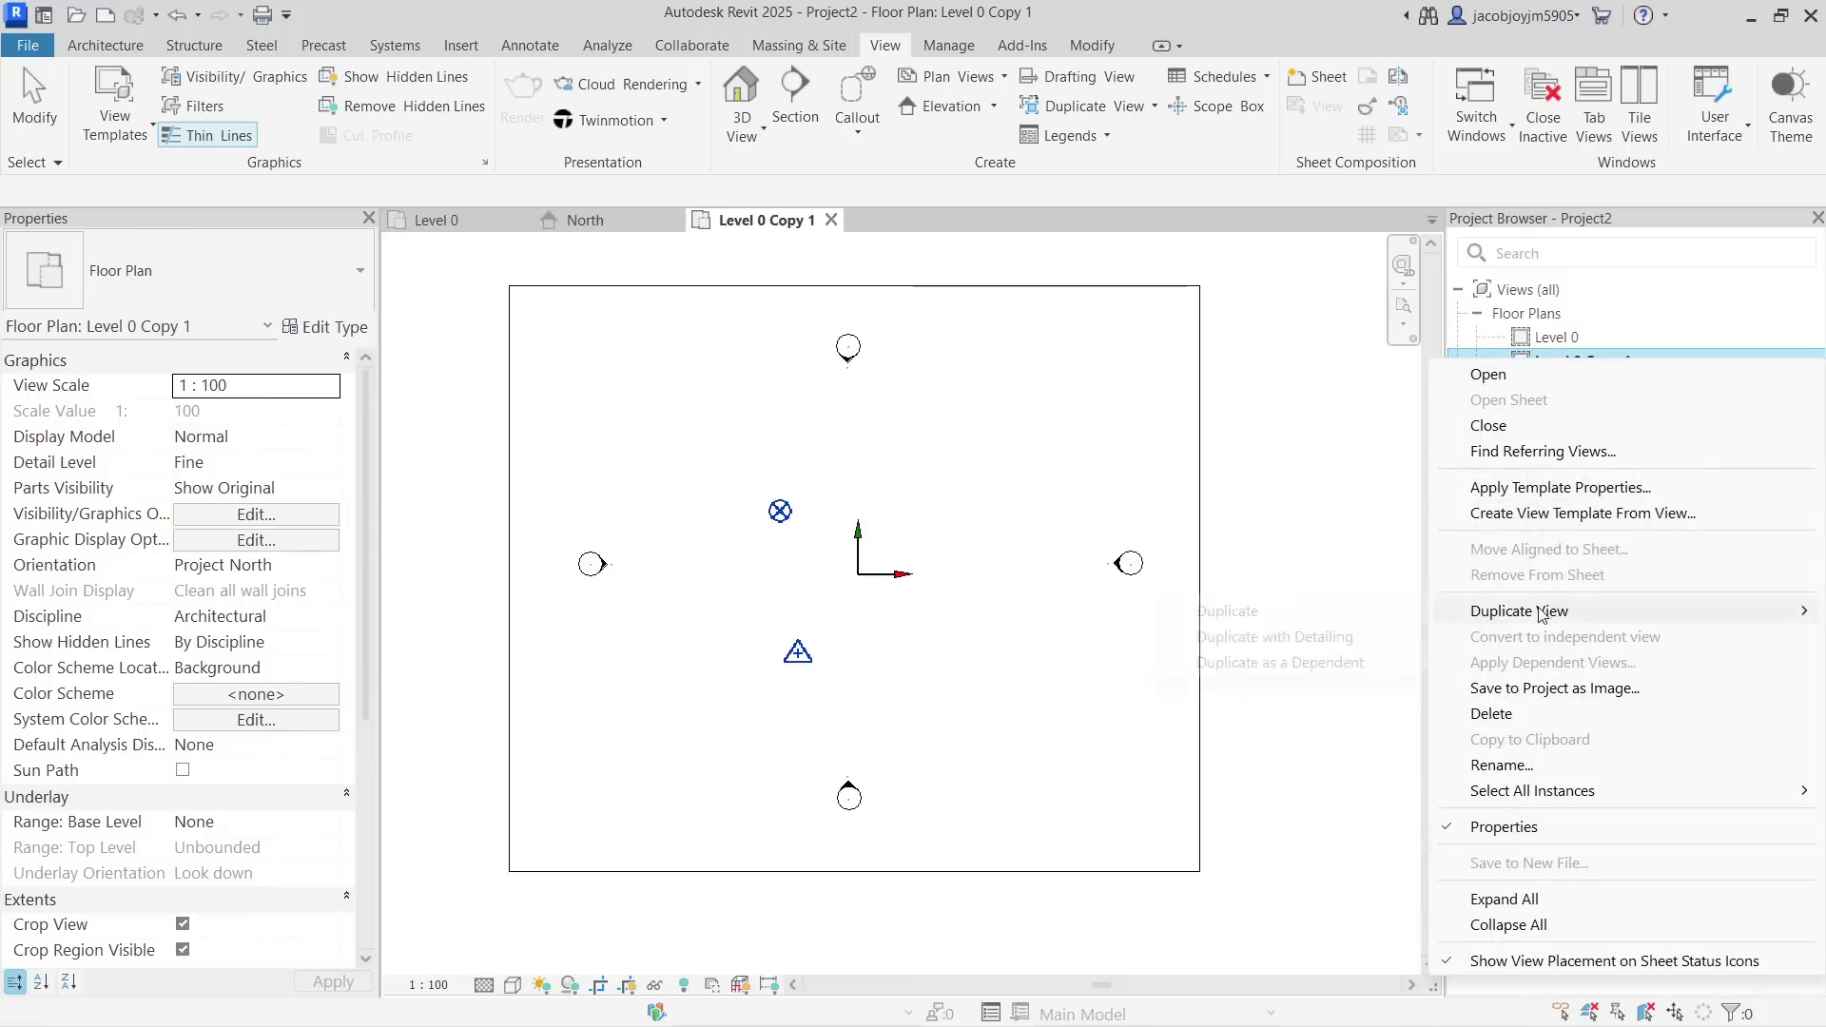
pyautogui.click(1502, 765)
pyautogui.press('End')
pyautogui.write('jesu')
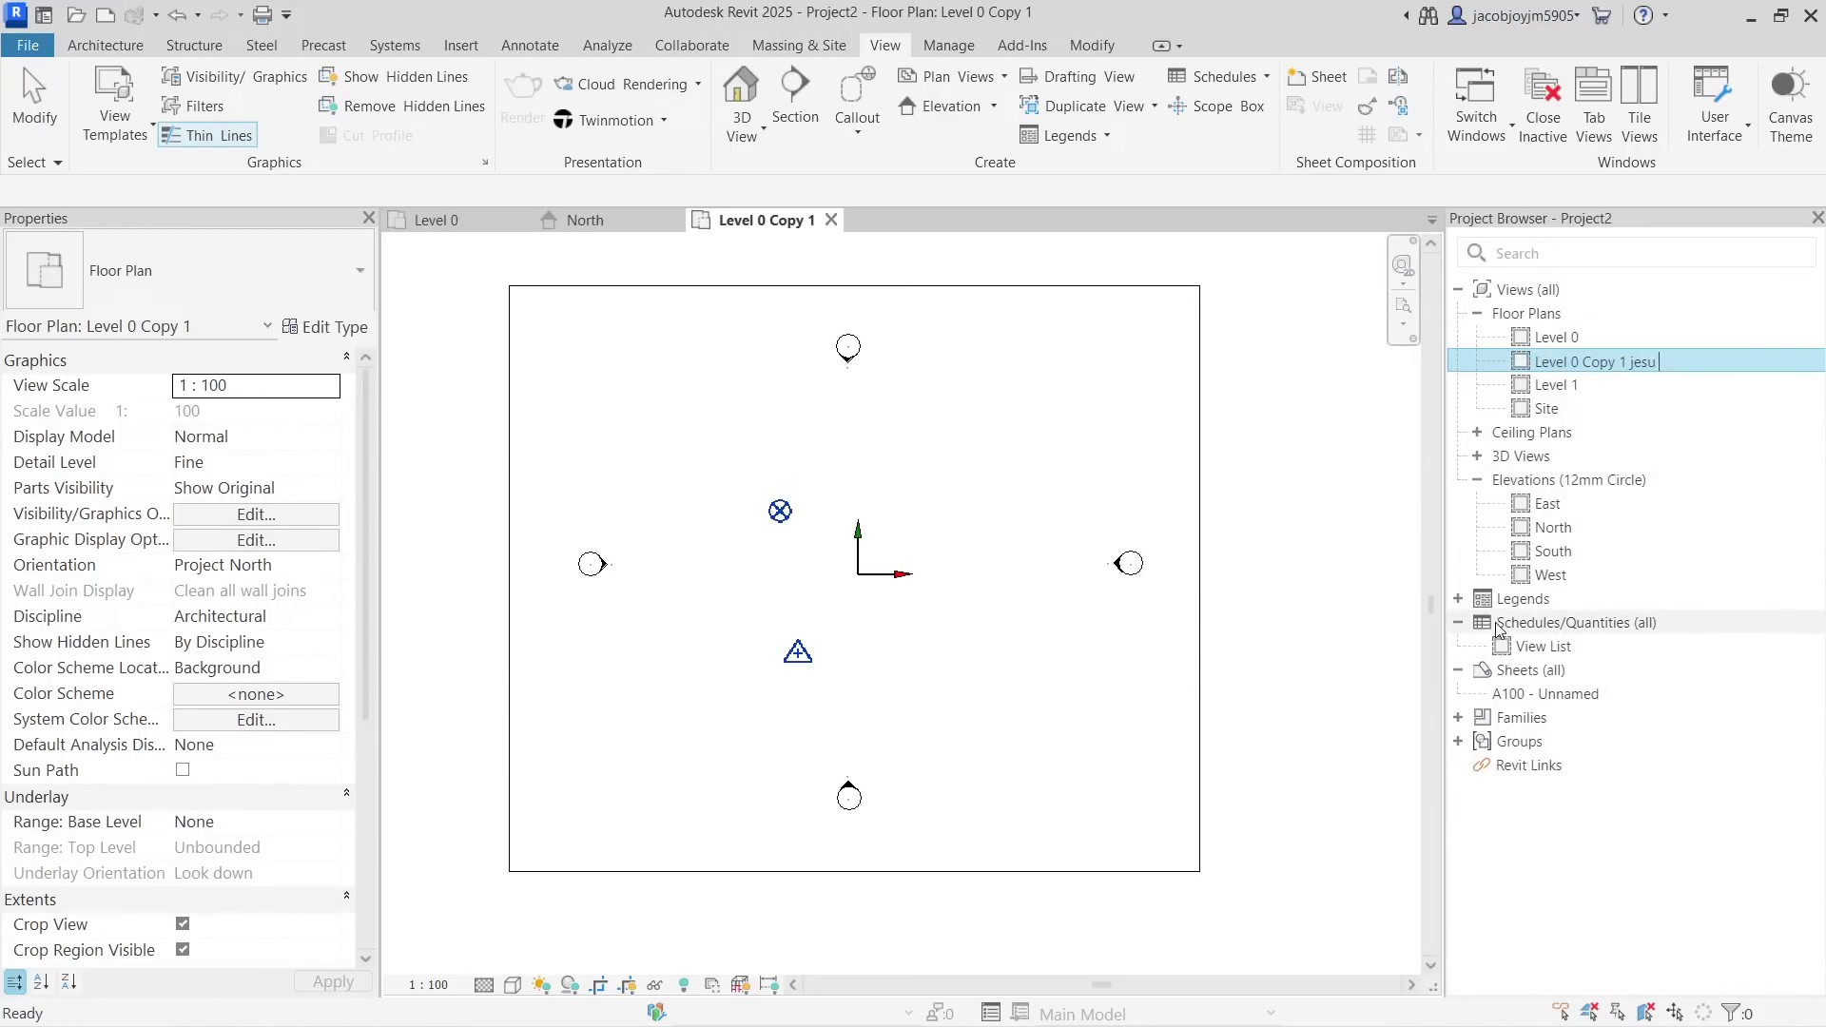
pyautogui.write(' temp')
pyautogui.press('Return')
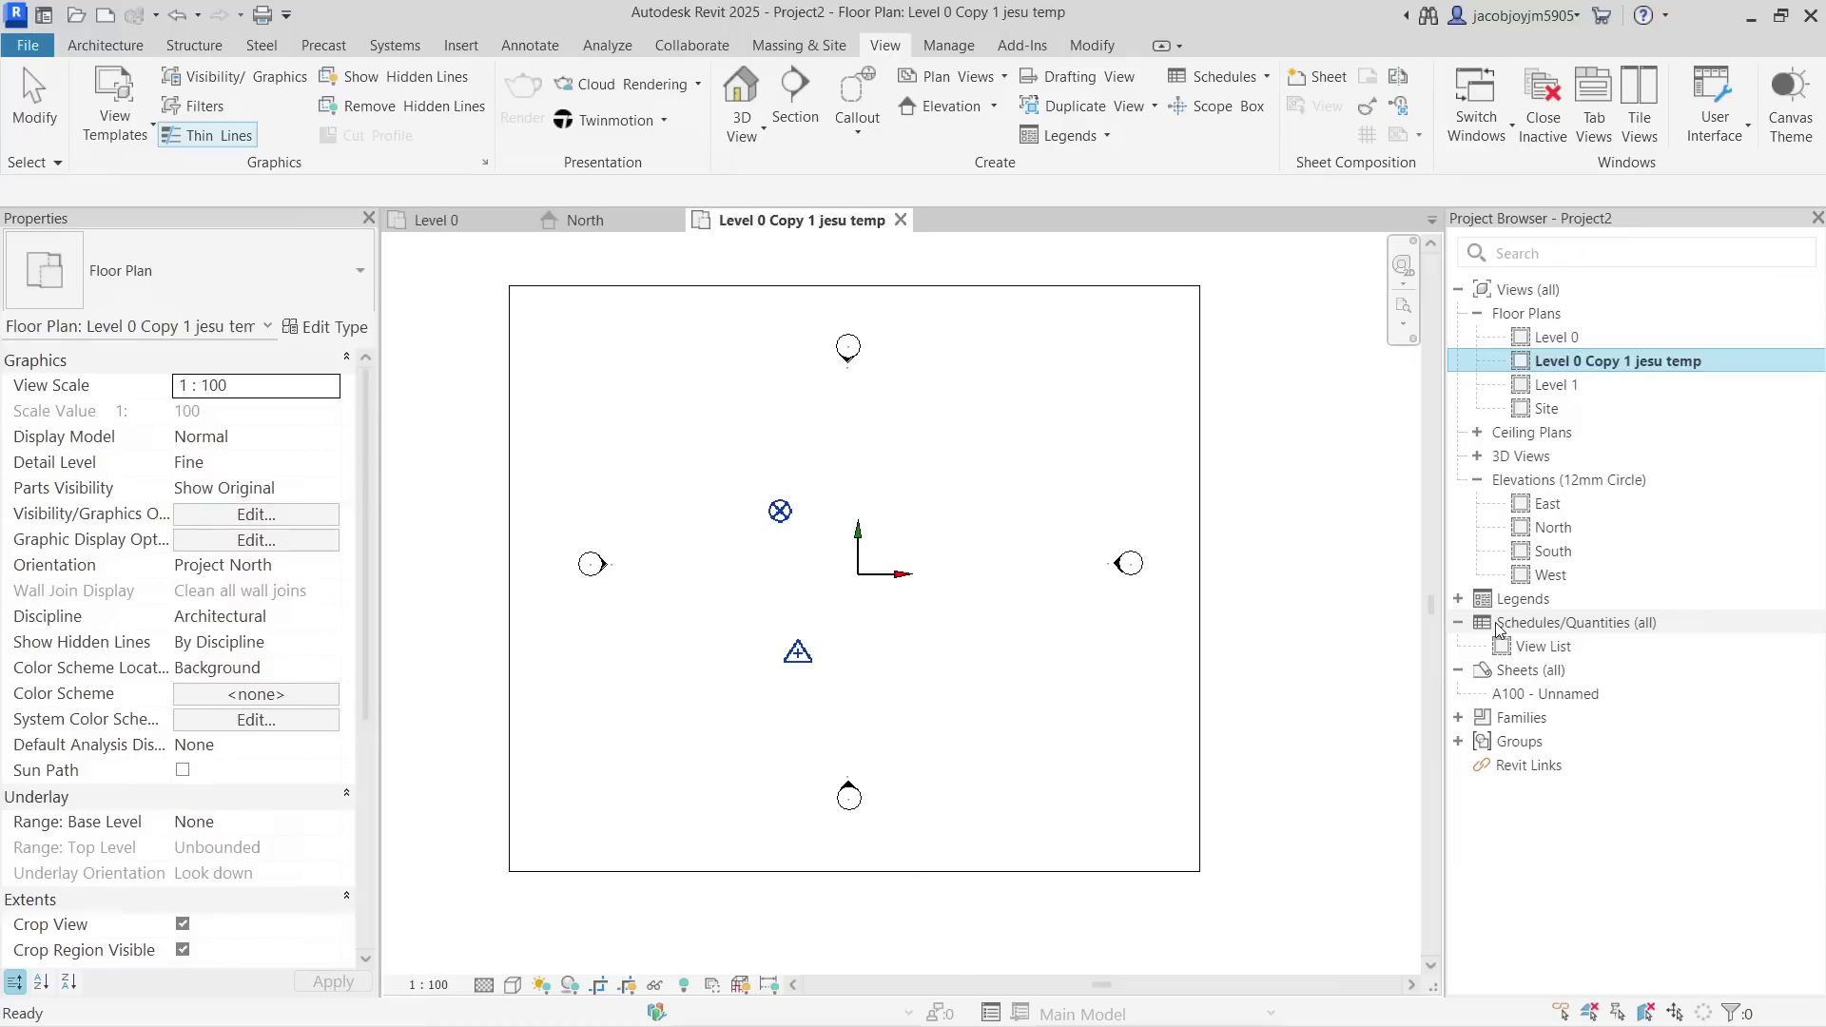
# Examine the model categories in the duplicated plan's Visibility/Graphic Overrides and close them without changes.
pyautogui.click(941, 501)
pyautogui.scroll(2, 765, 493)
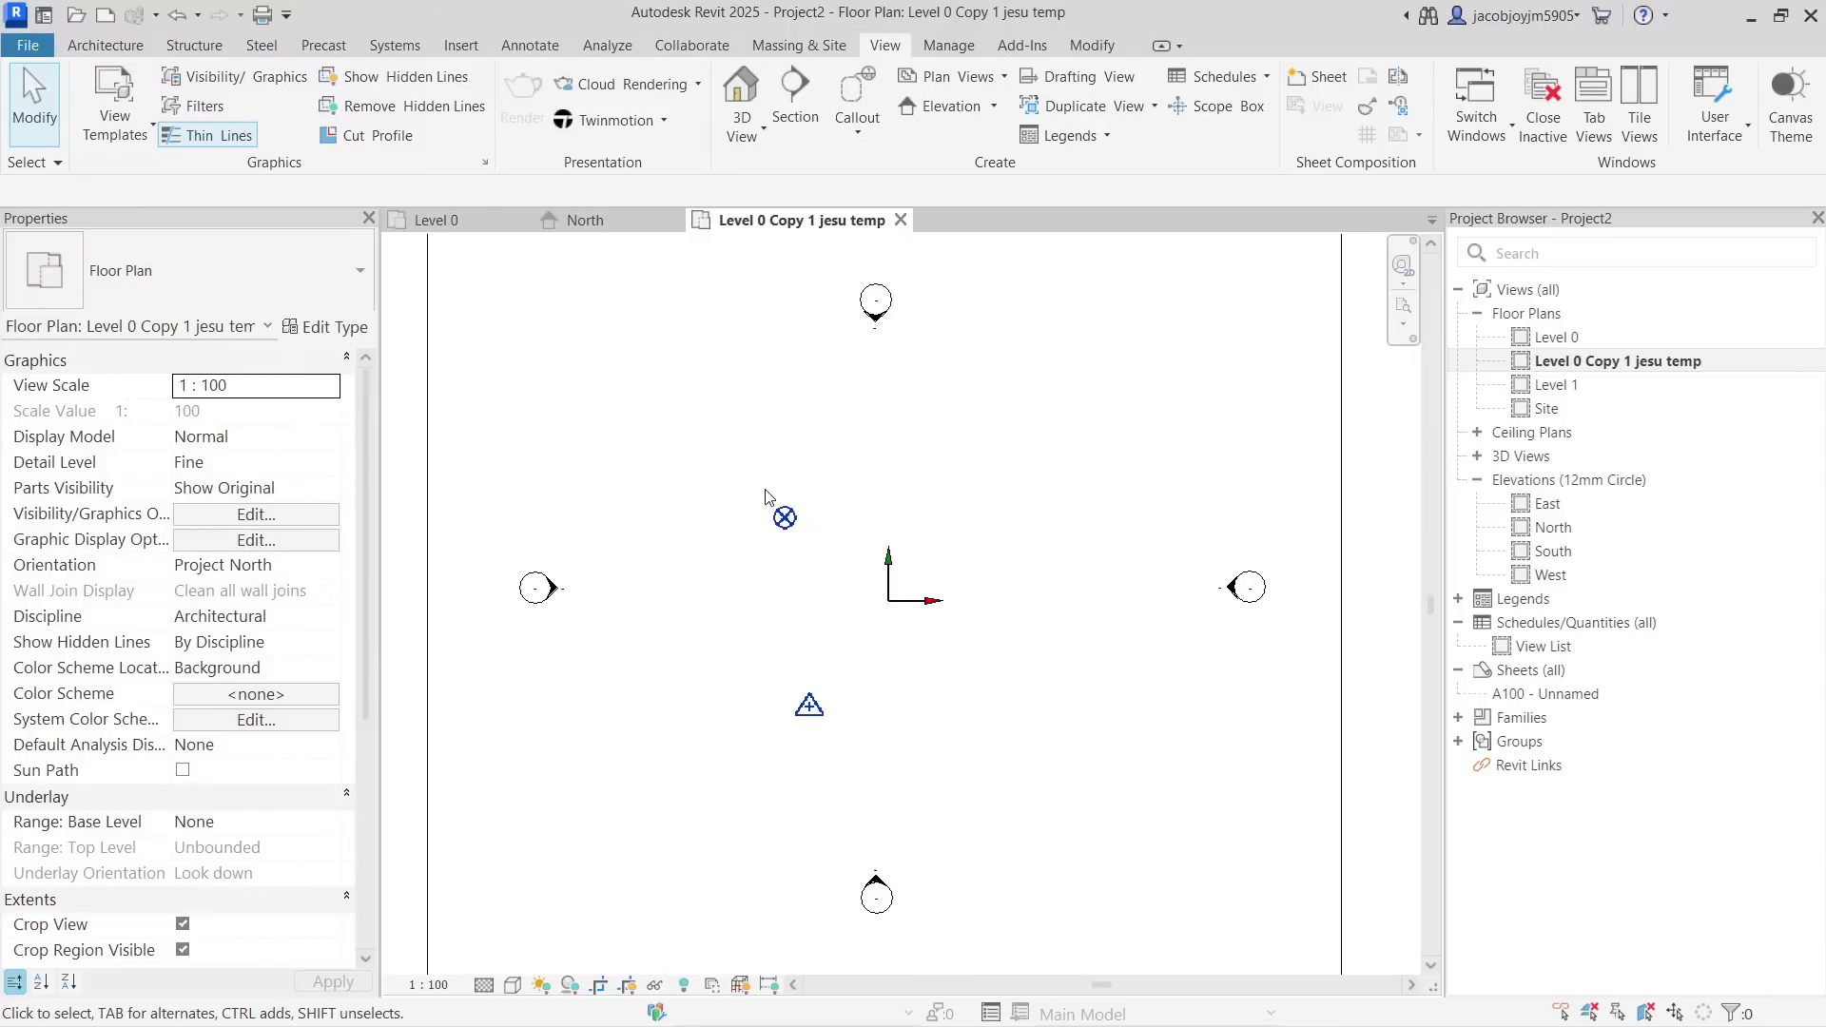
pyautogui.press('v')
pyautogui.press('v')
pyautogui.click(1093, 448)
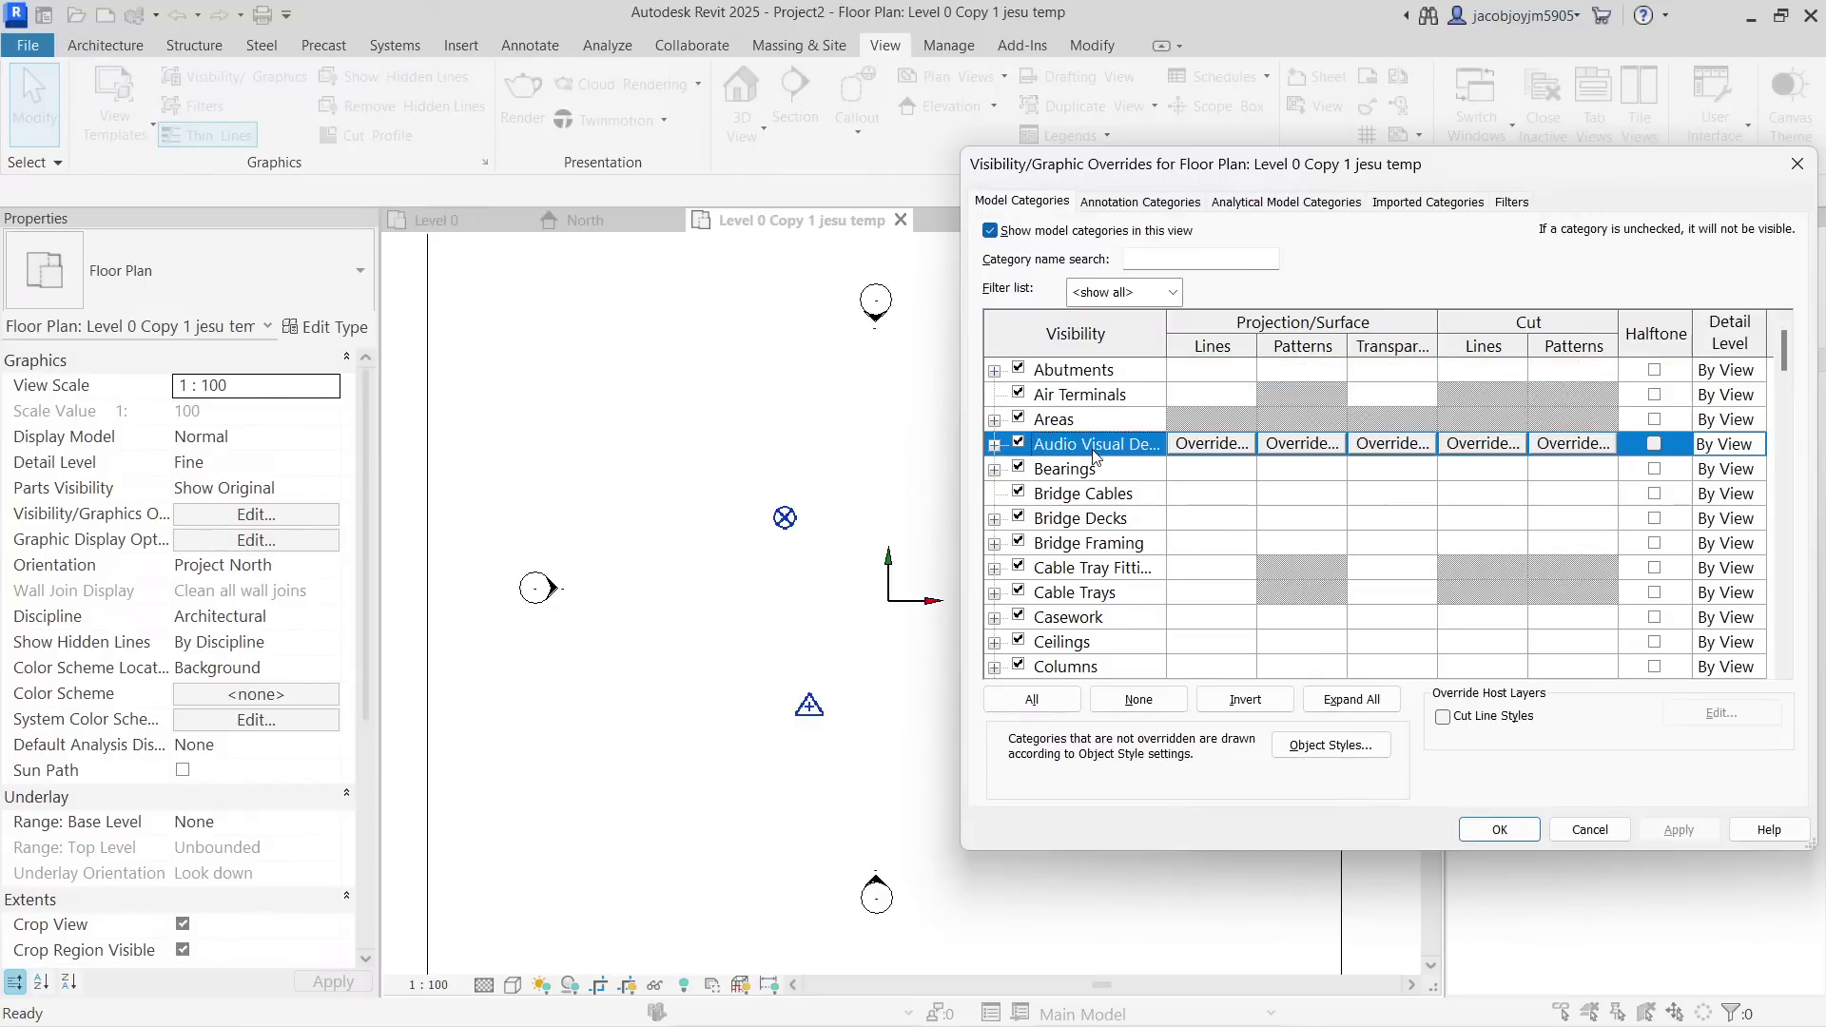
pyautogui.moveTo(1440, 170); pyautogui.dragTo(935, 177)
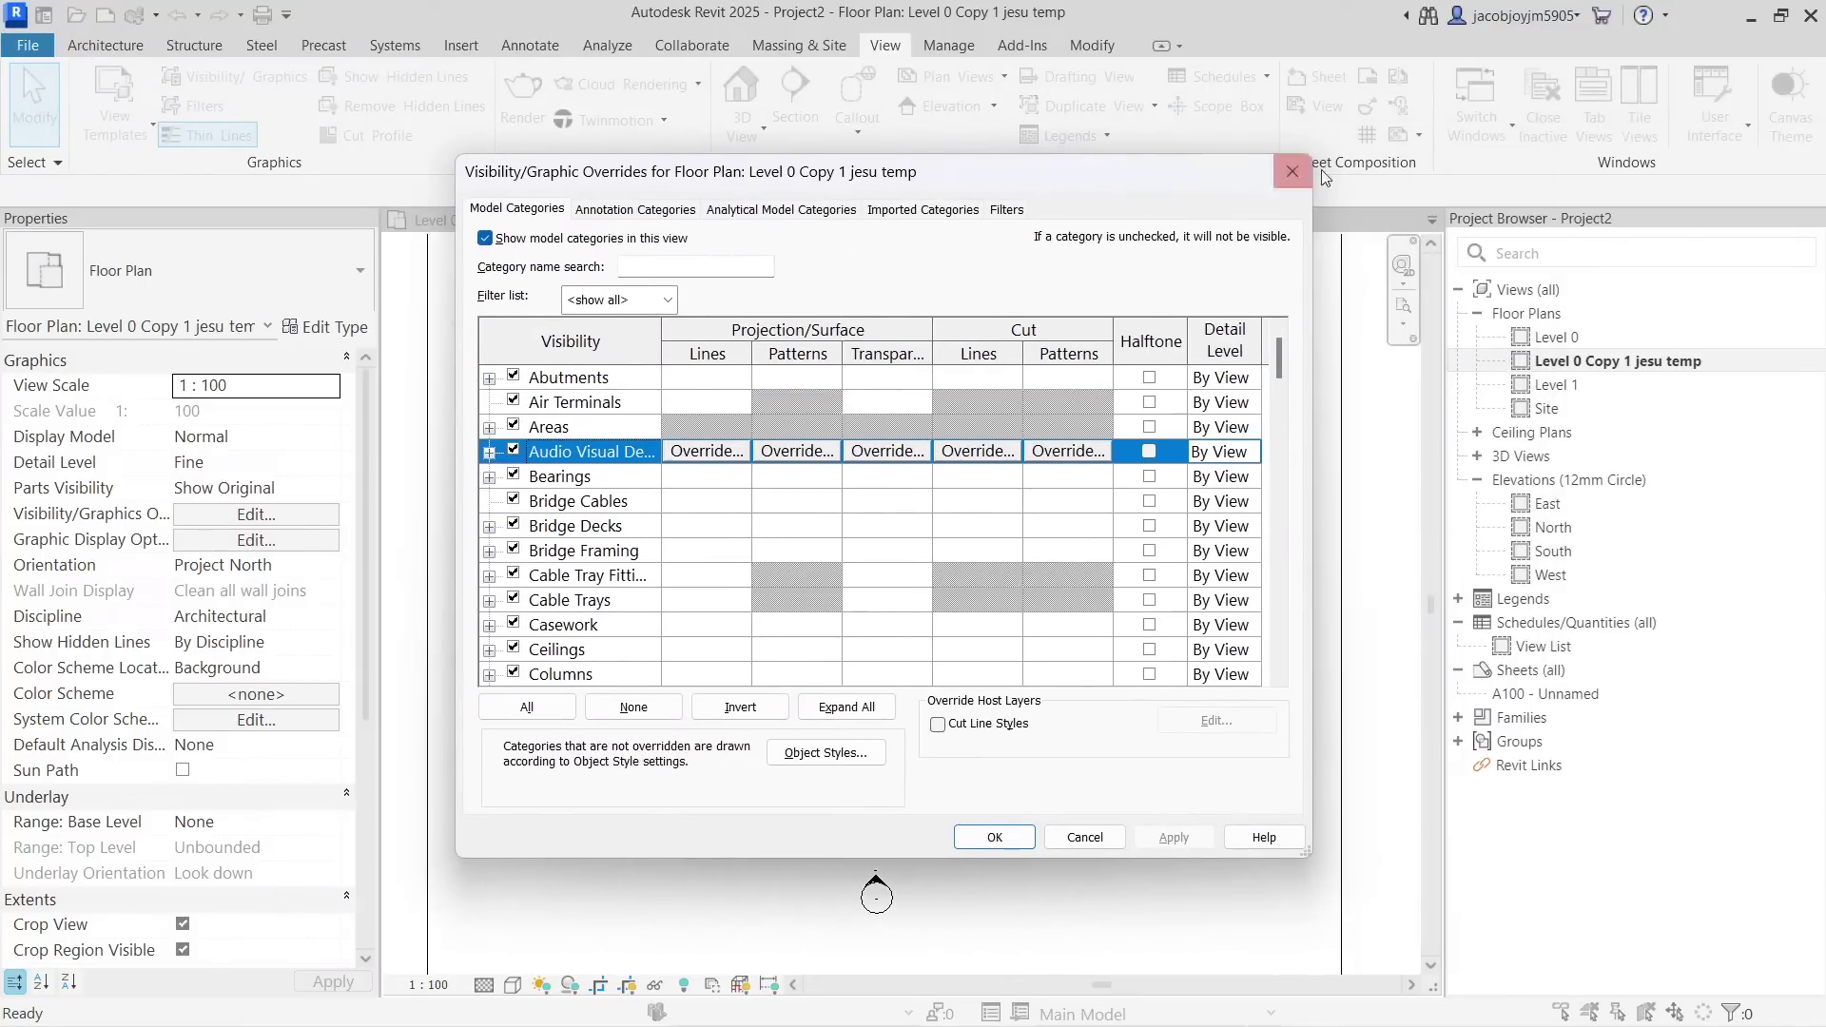
pyautogui.click(1293, 172)
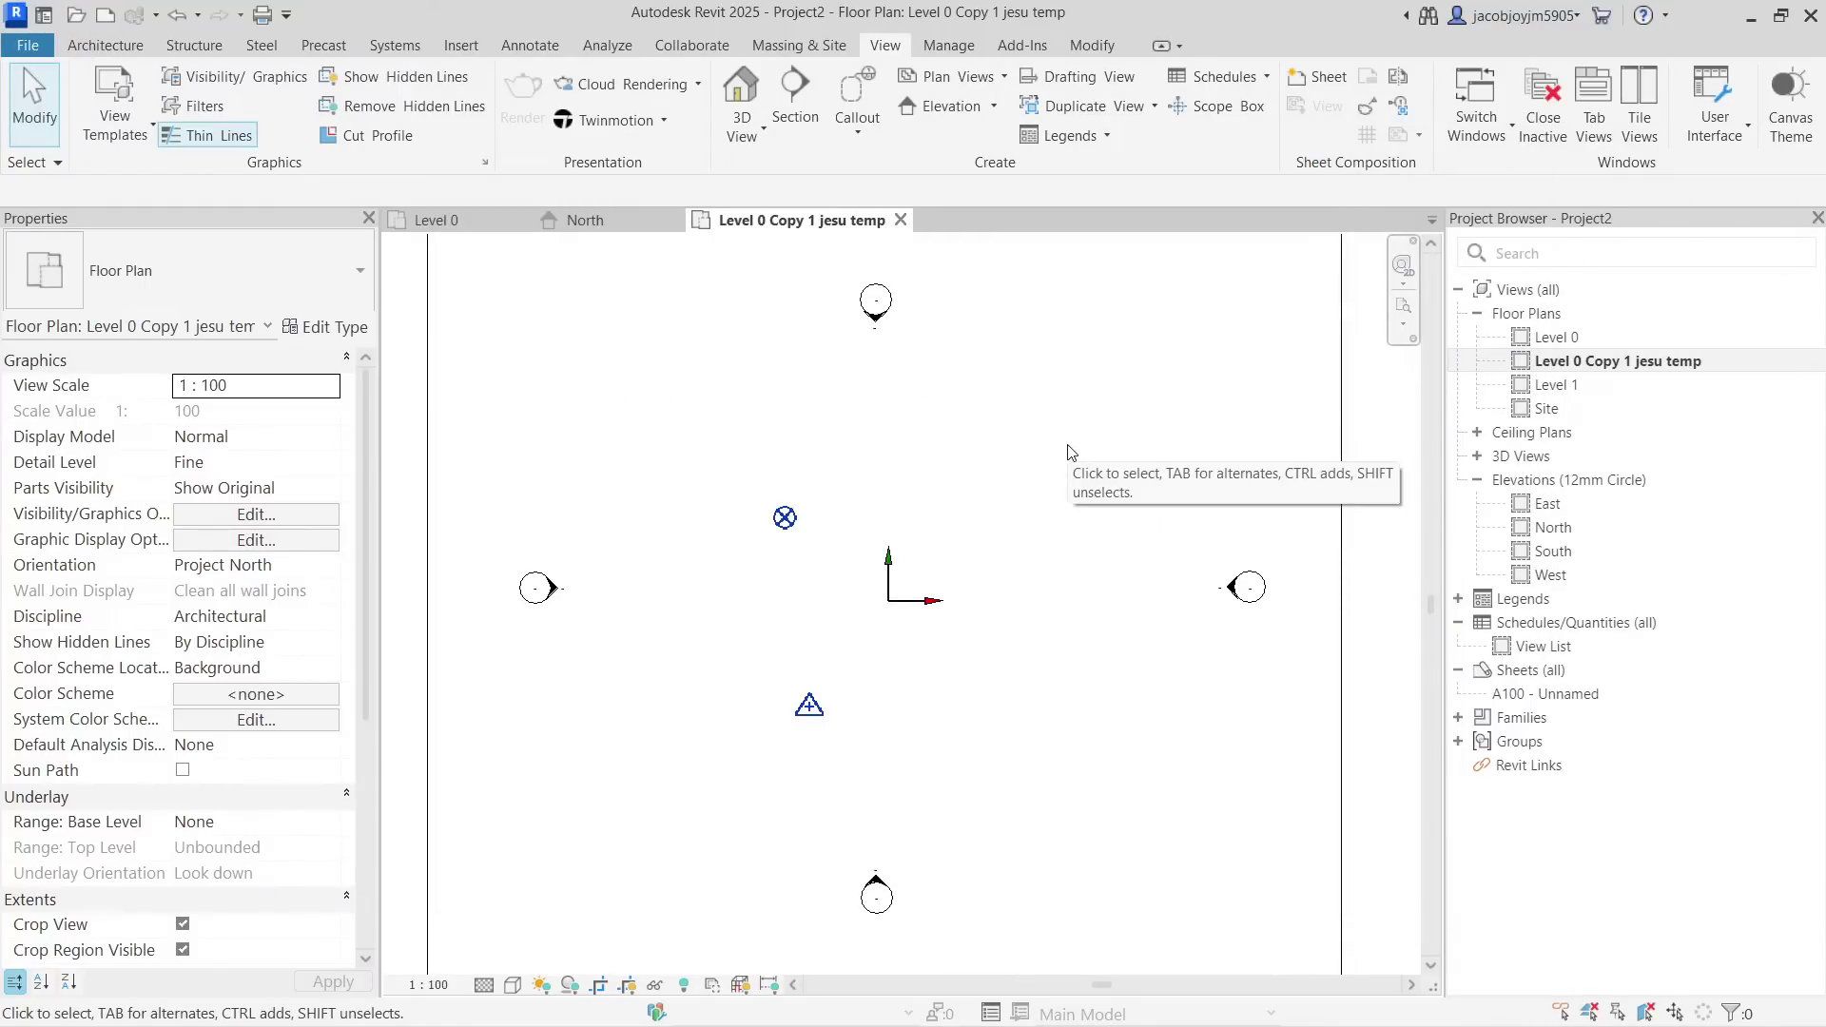
# Collapse the duplicated plan's Underlay, Extents, Identity Data and Phasing property groups, keeping only Graphics expanded.
pyautogui.rightClick(1593, 362)
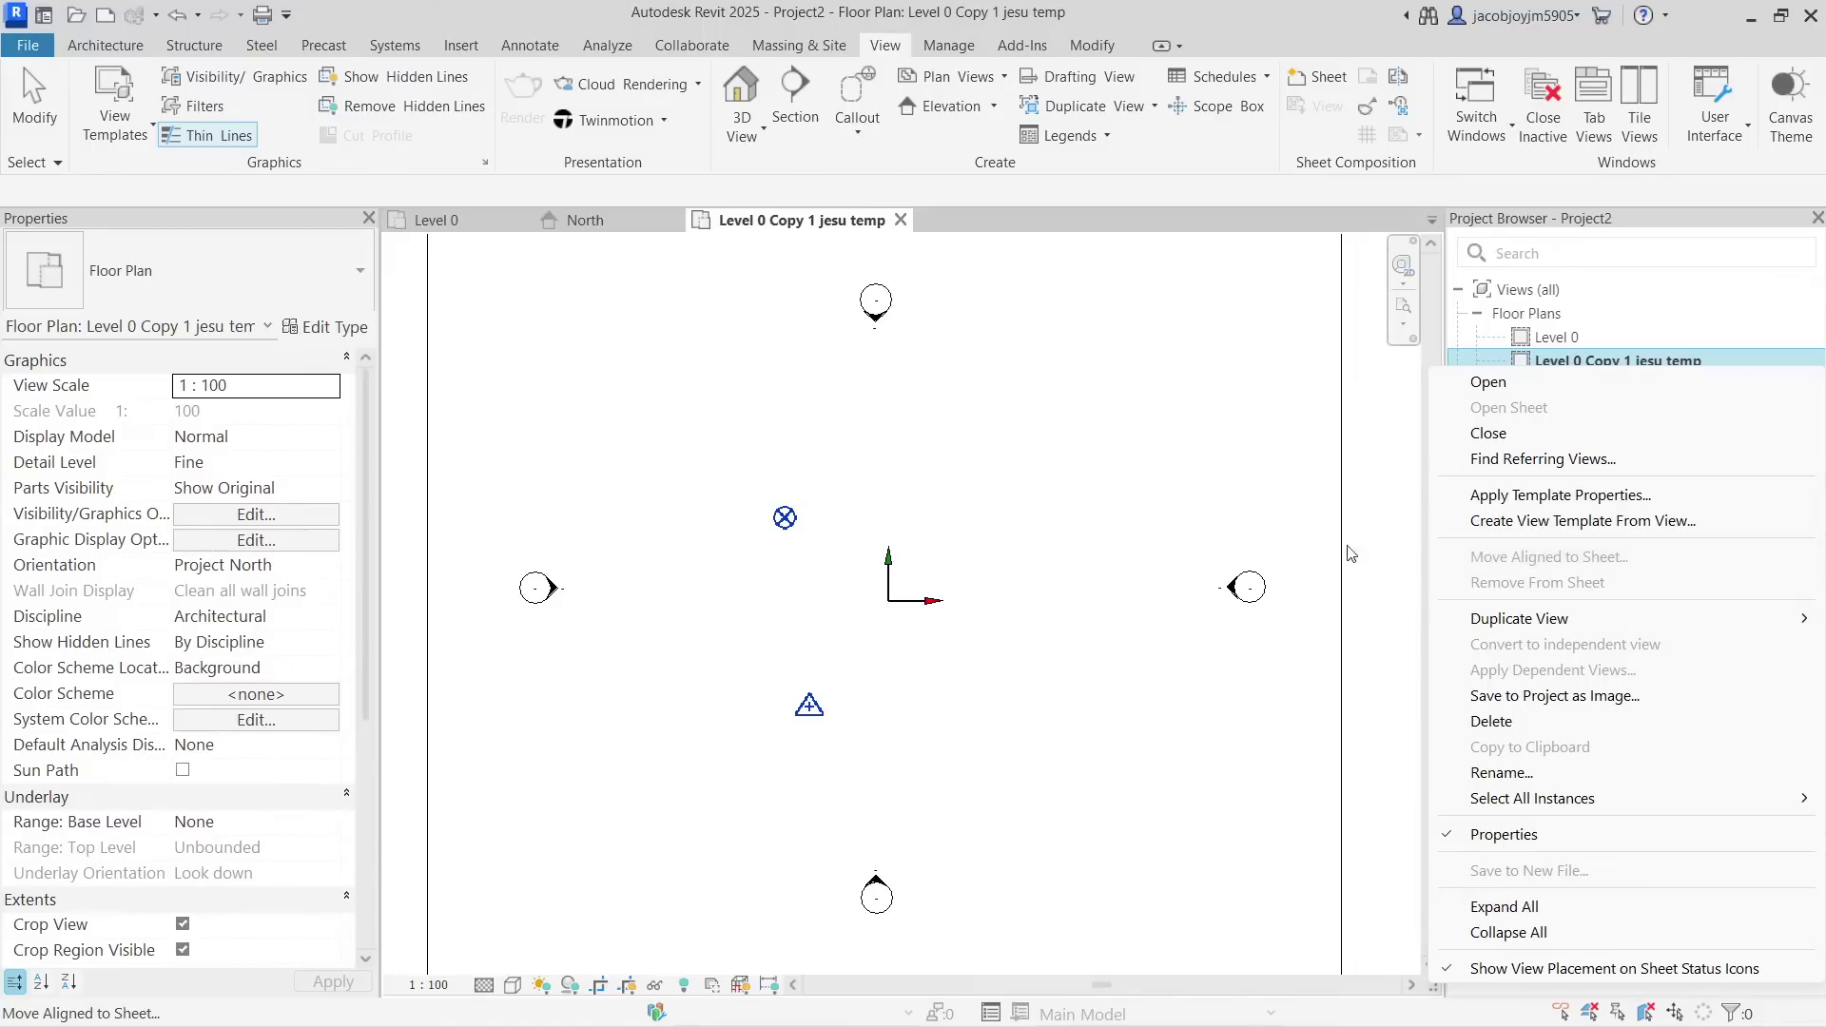
pyautogui.click(1204, 411)
pyautogui.click(1618, 367)
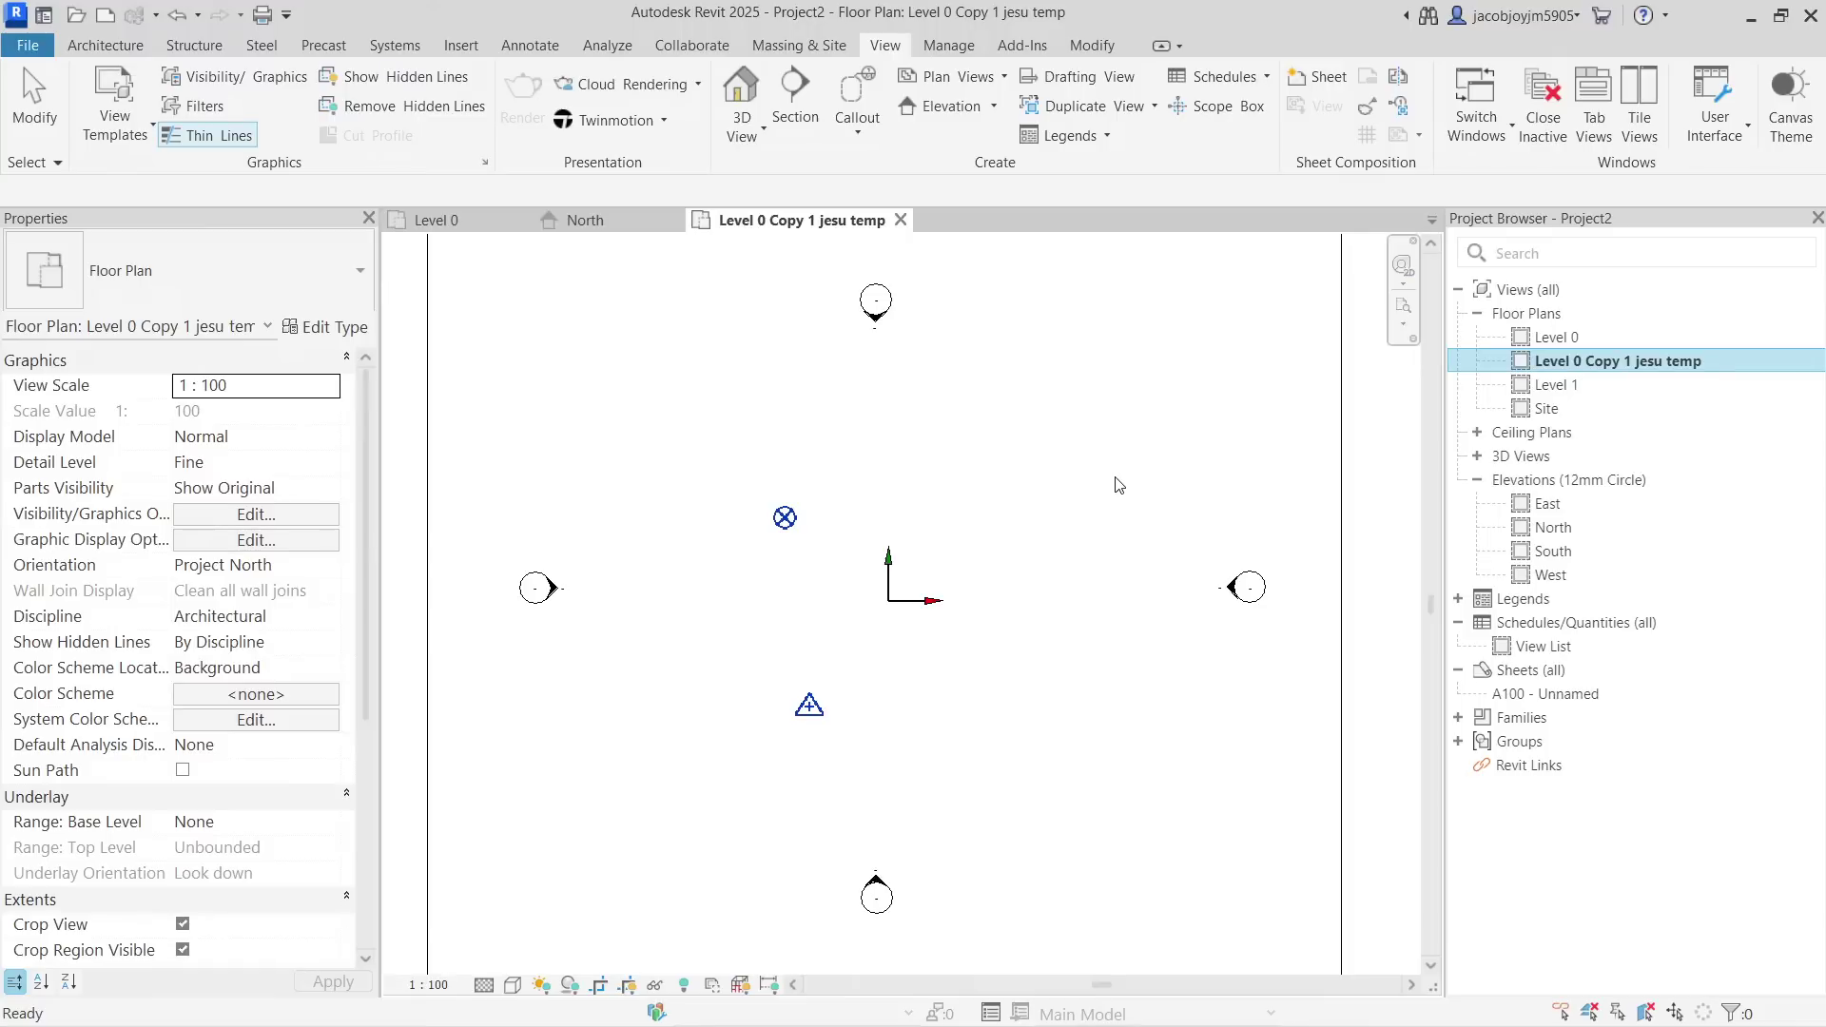
pyautogui.moveTo(367, 433)
pyautogui.mouseDown()
pyautogui.moveTo(367, 665)
pyautogui.moveTo(350, 409)
pyautogui.mouseUp()
pyautogui.click(345, 358)
pyautogui.click(347, 386)
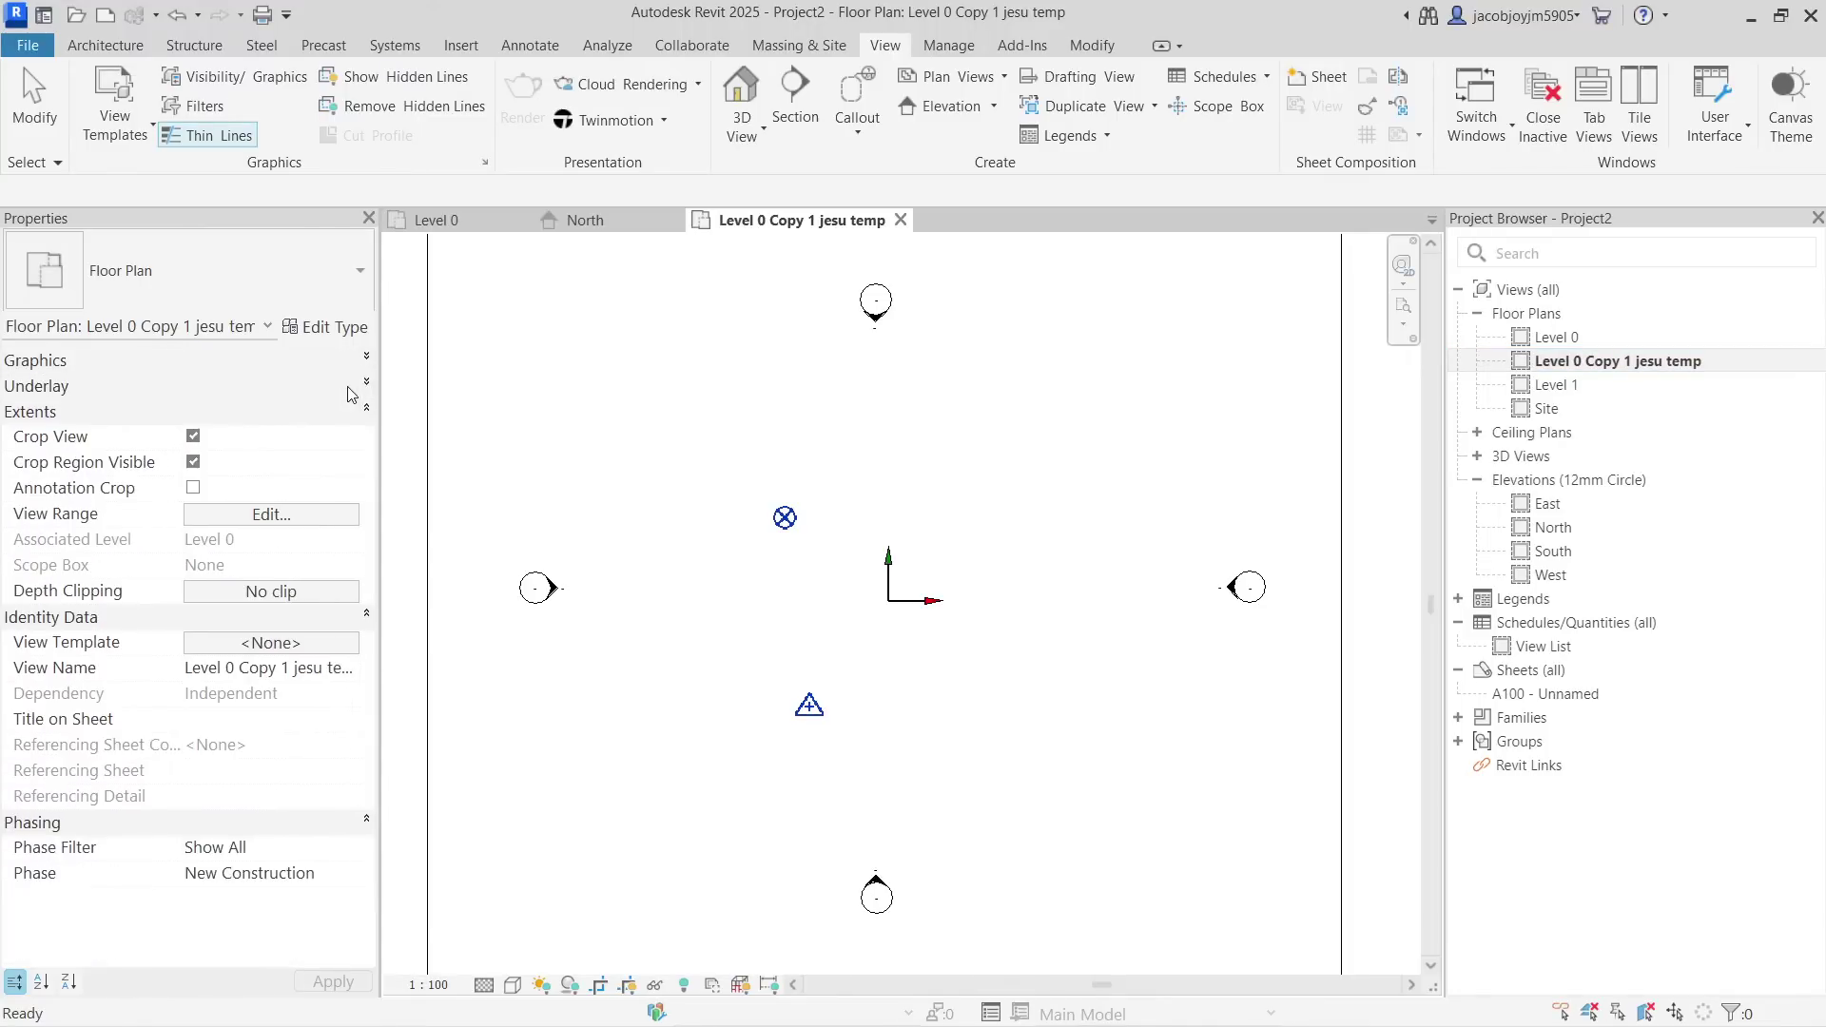
pyautogui.click(362, 412)
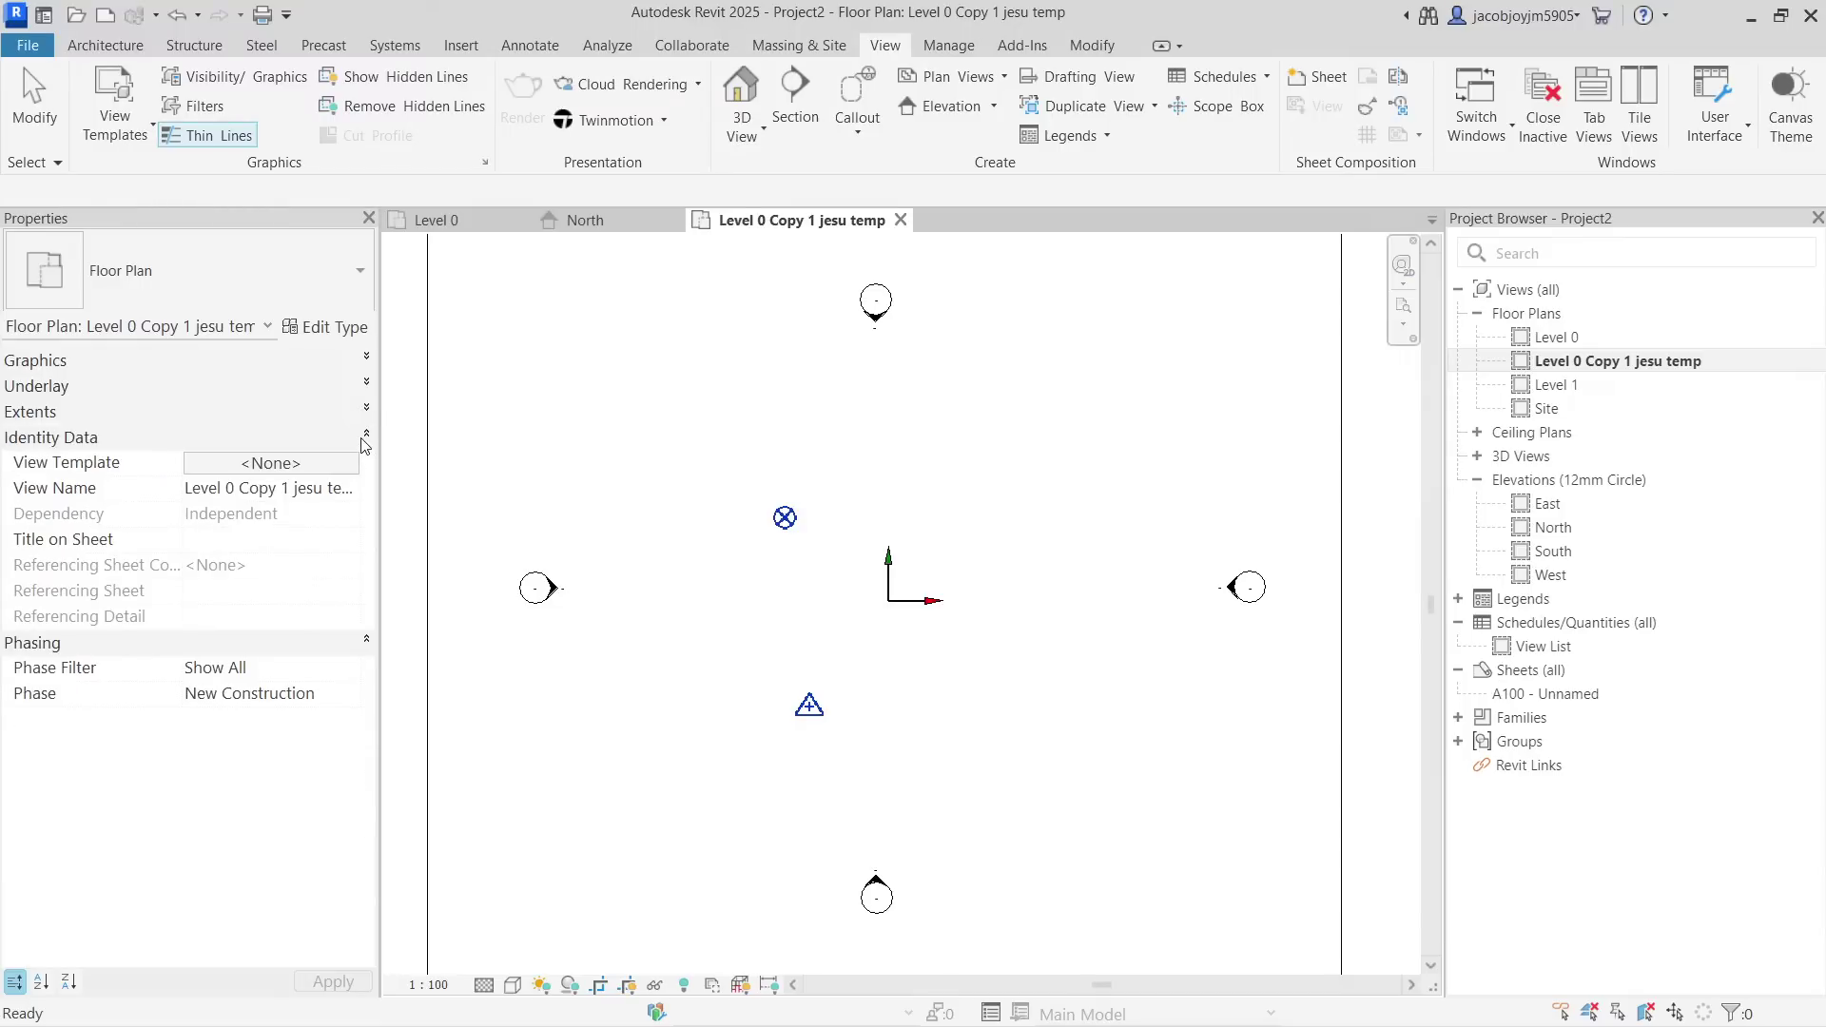
pyautogui.click(367, 437)
pyautogui.click(367, 464)
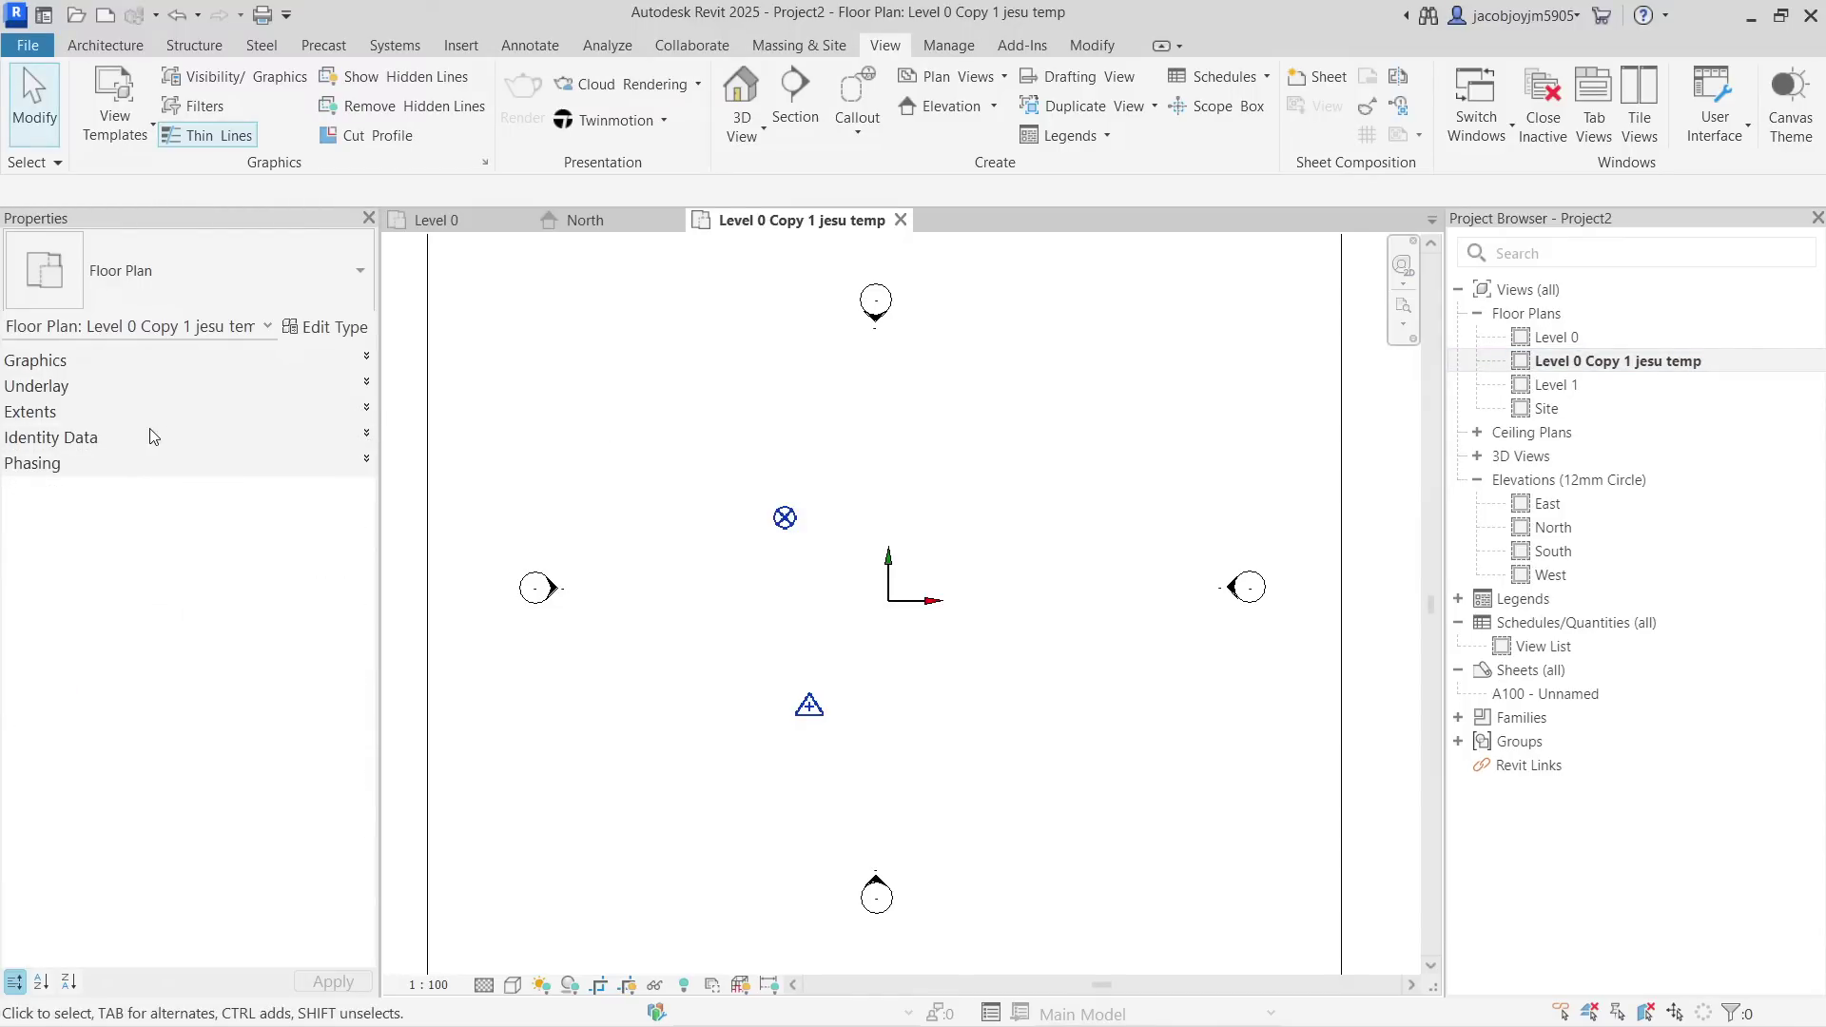
pyautogui.click(367, 357)
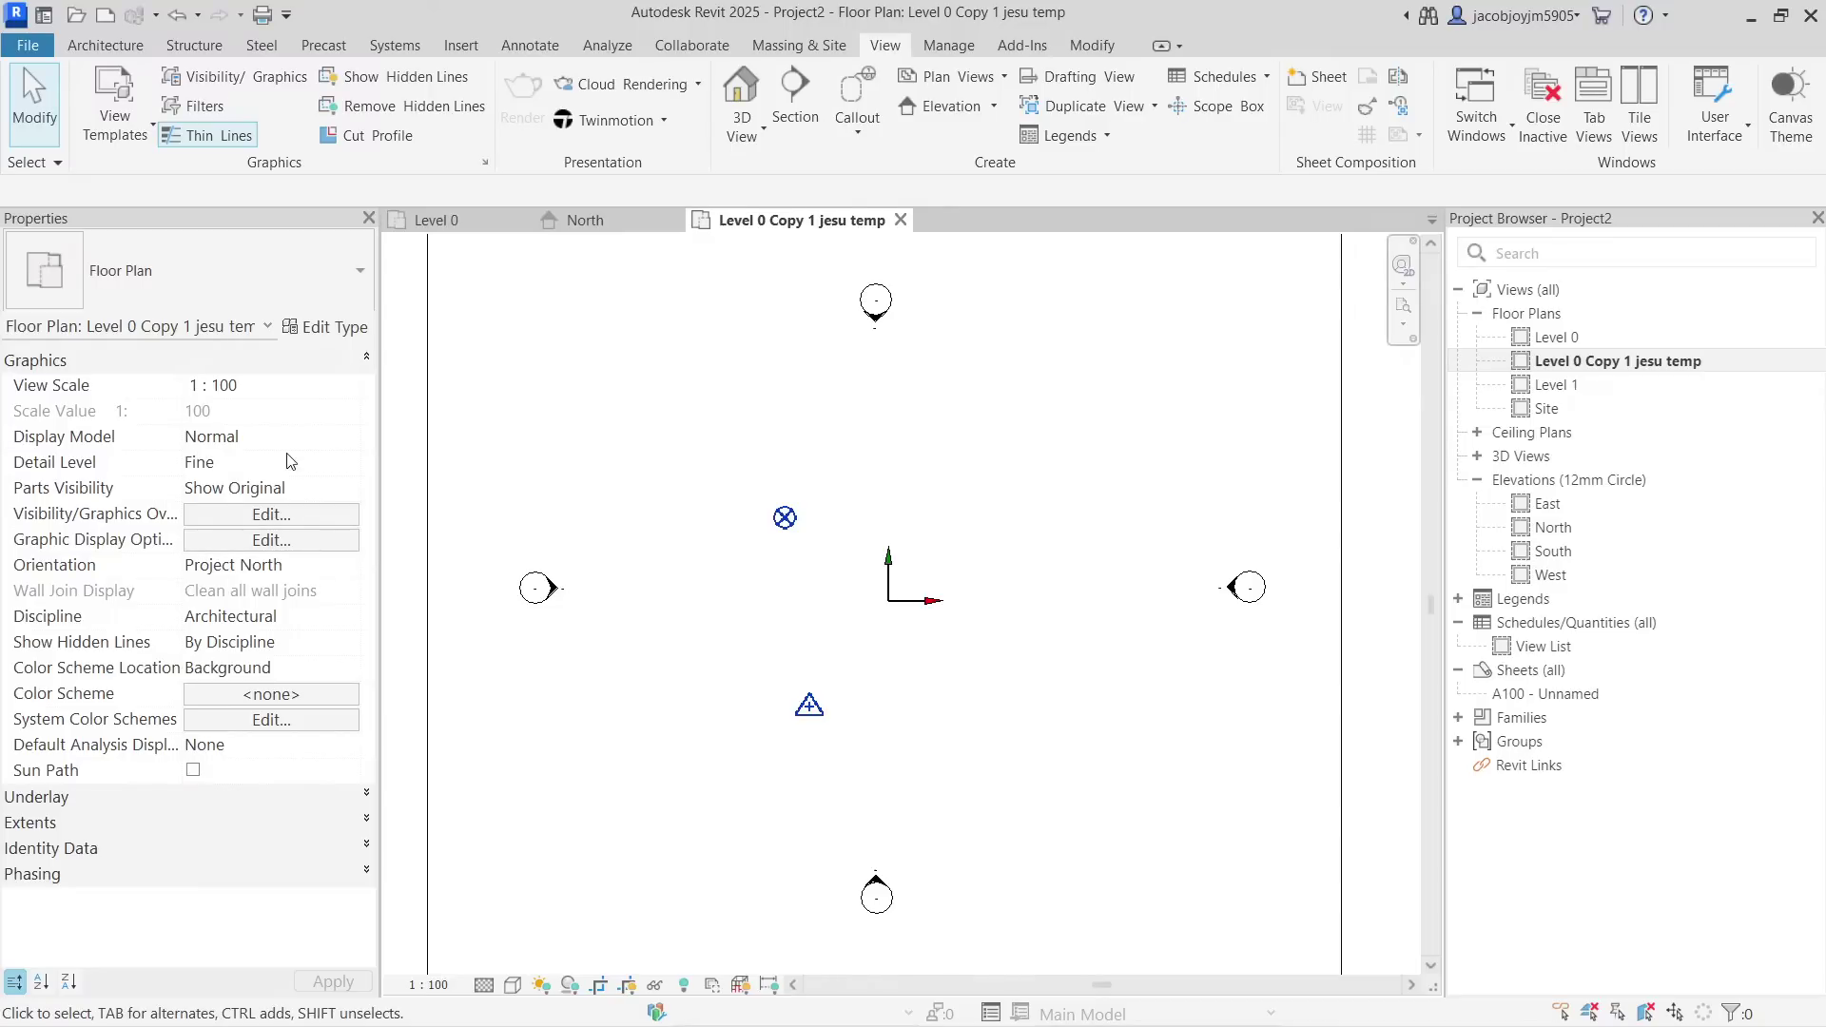
# Check the duplicated plan's Visibility/Graphic Overrides once more, leaving all model categories as they are.
pyautogui.scroll(-1, 819, 514)
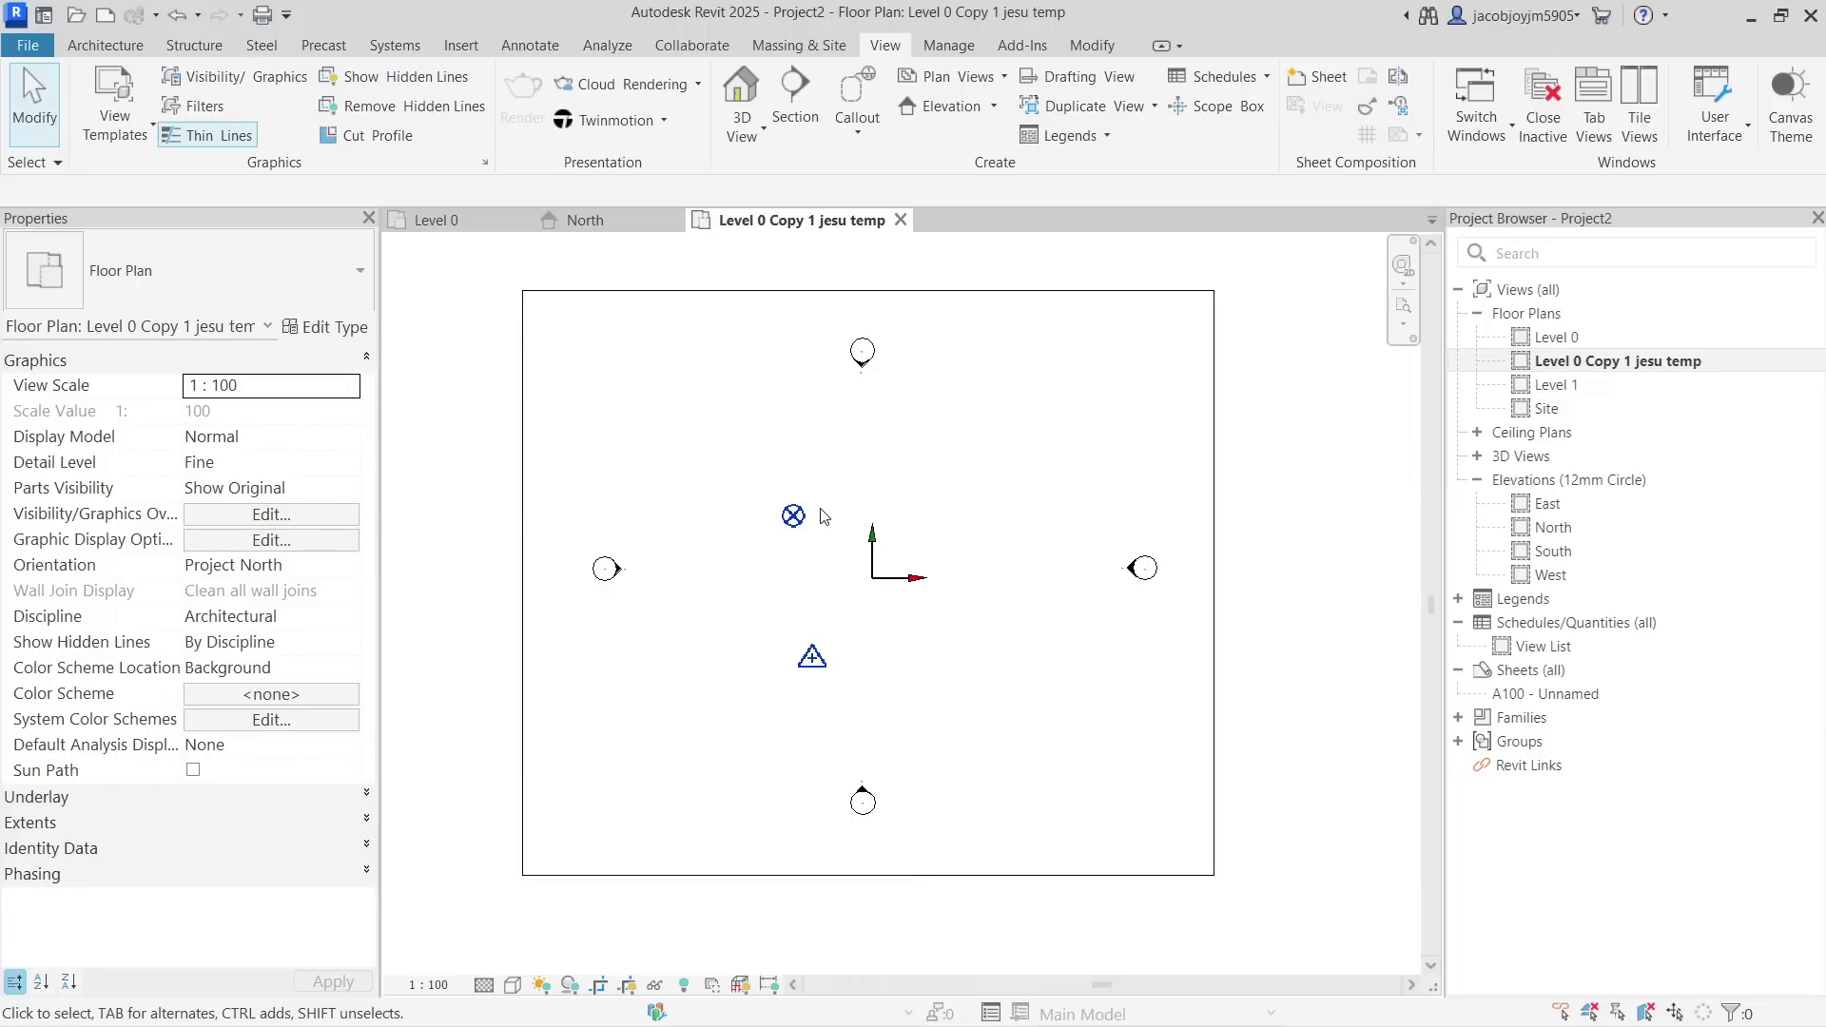
pyautogui.press('v')
pyautogui.press('v')
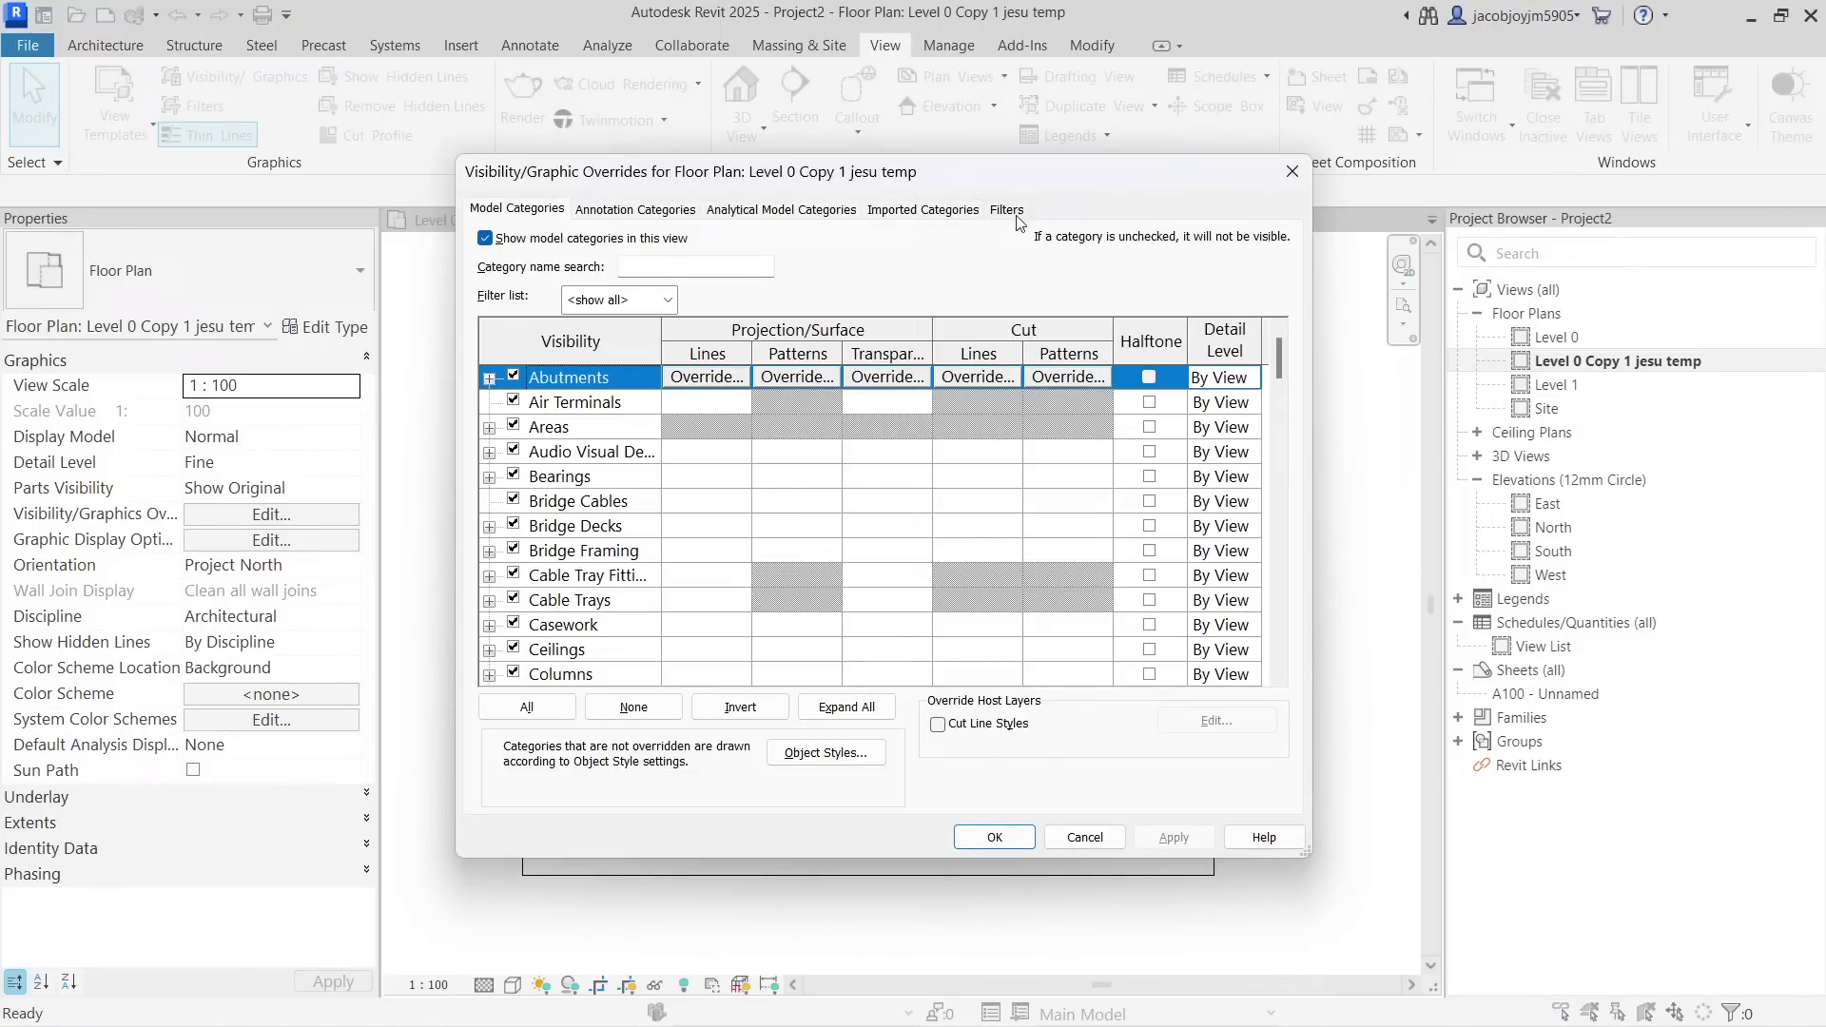
pyautogui.click(1292, 171)
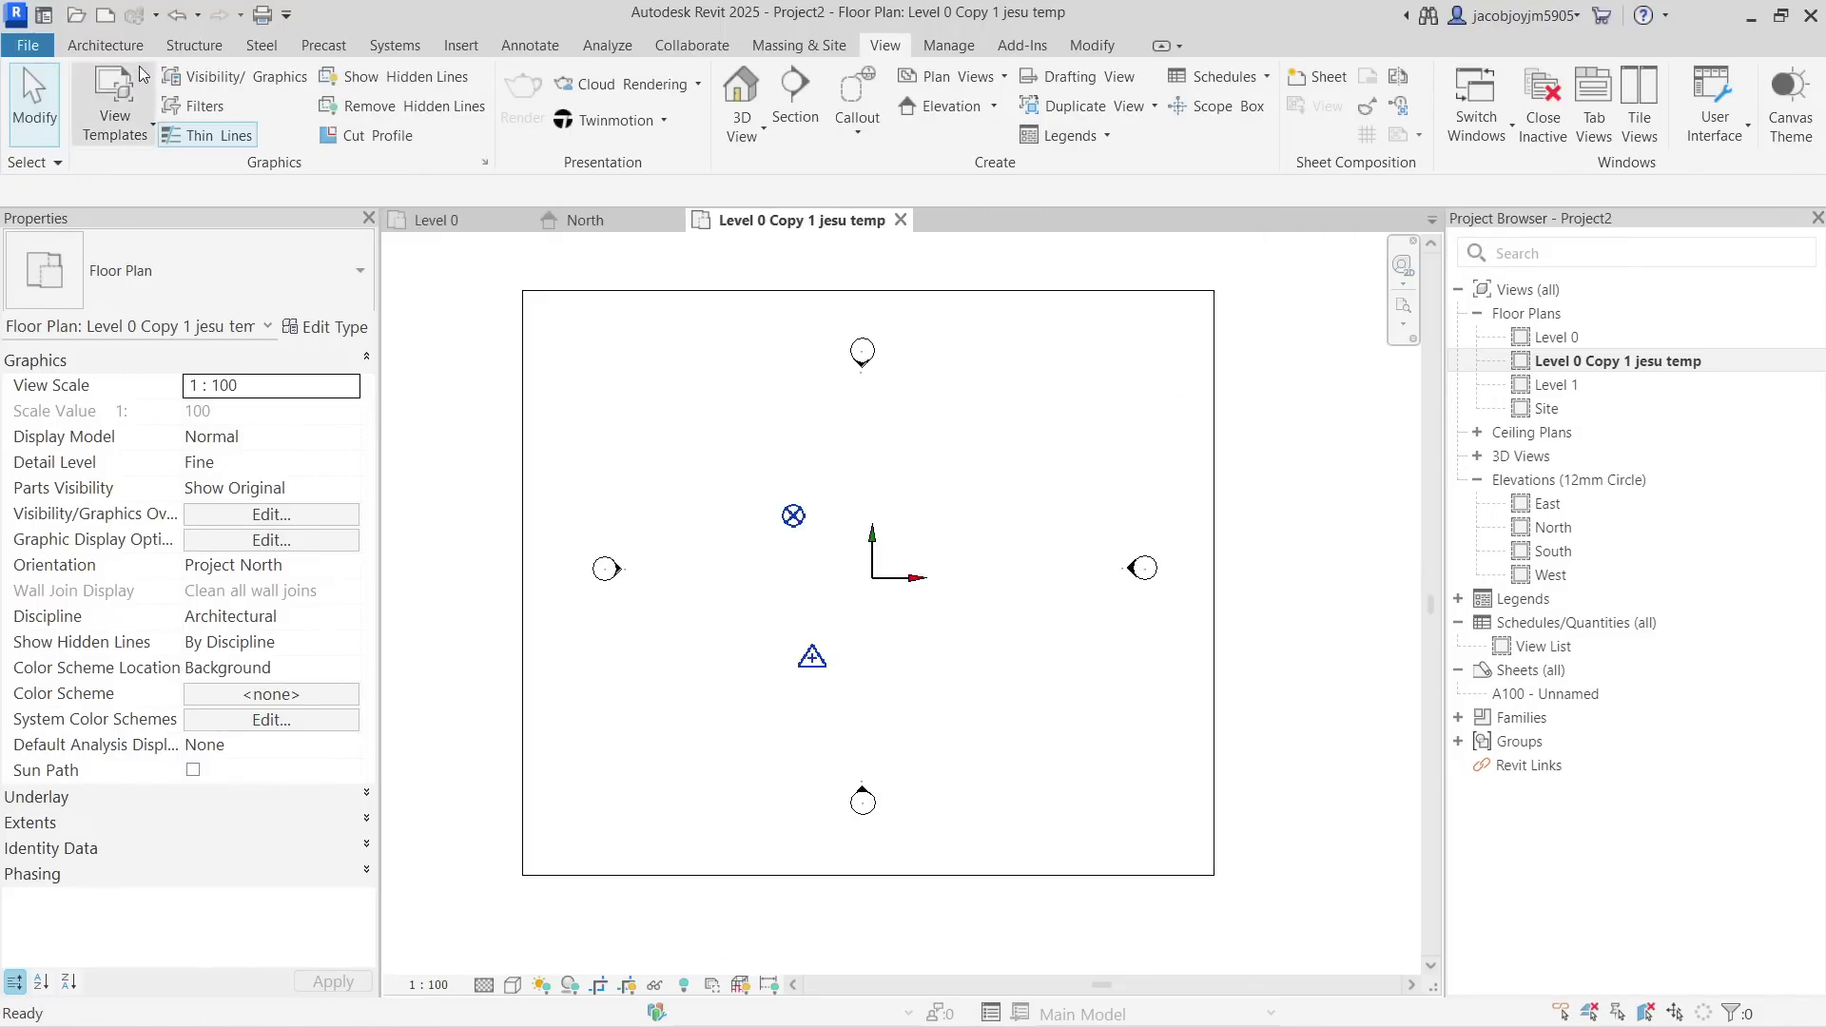
# Open the recent Snowdon Towers Sample Architectural model, continuing even though another user has it open.
pyautogui.click(27, 45)
pyautogui.click(81, 574)
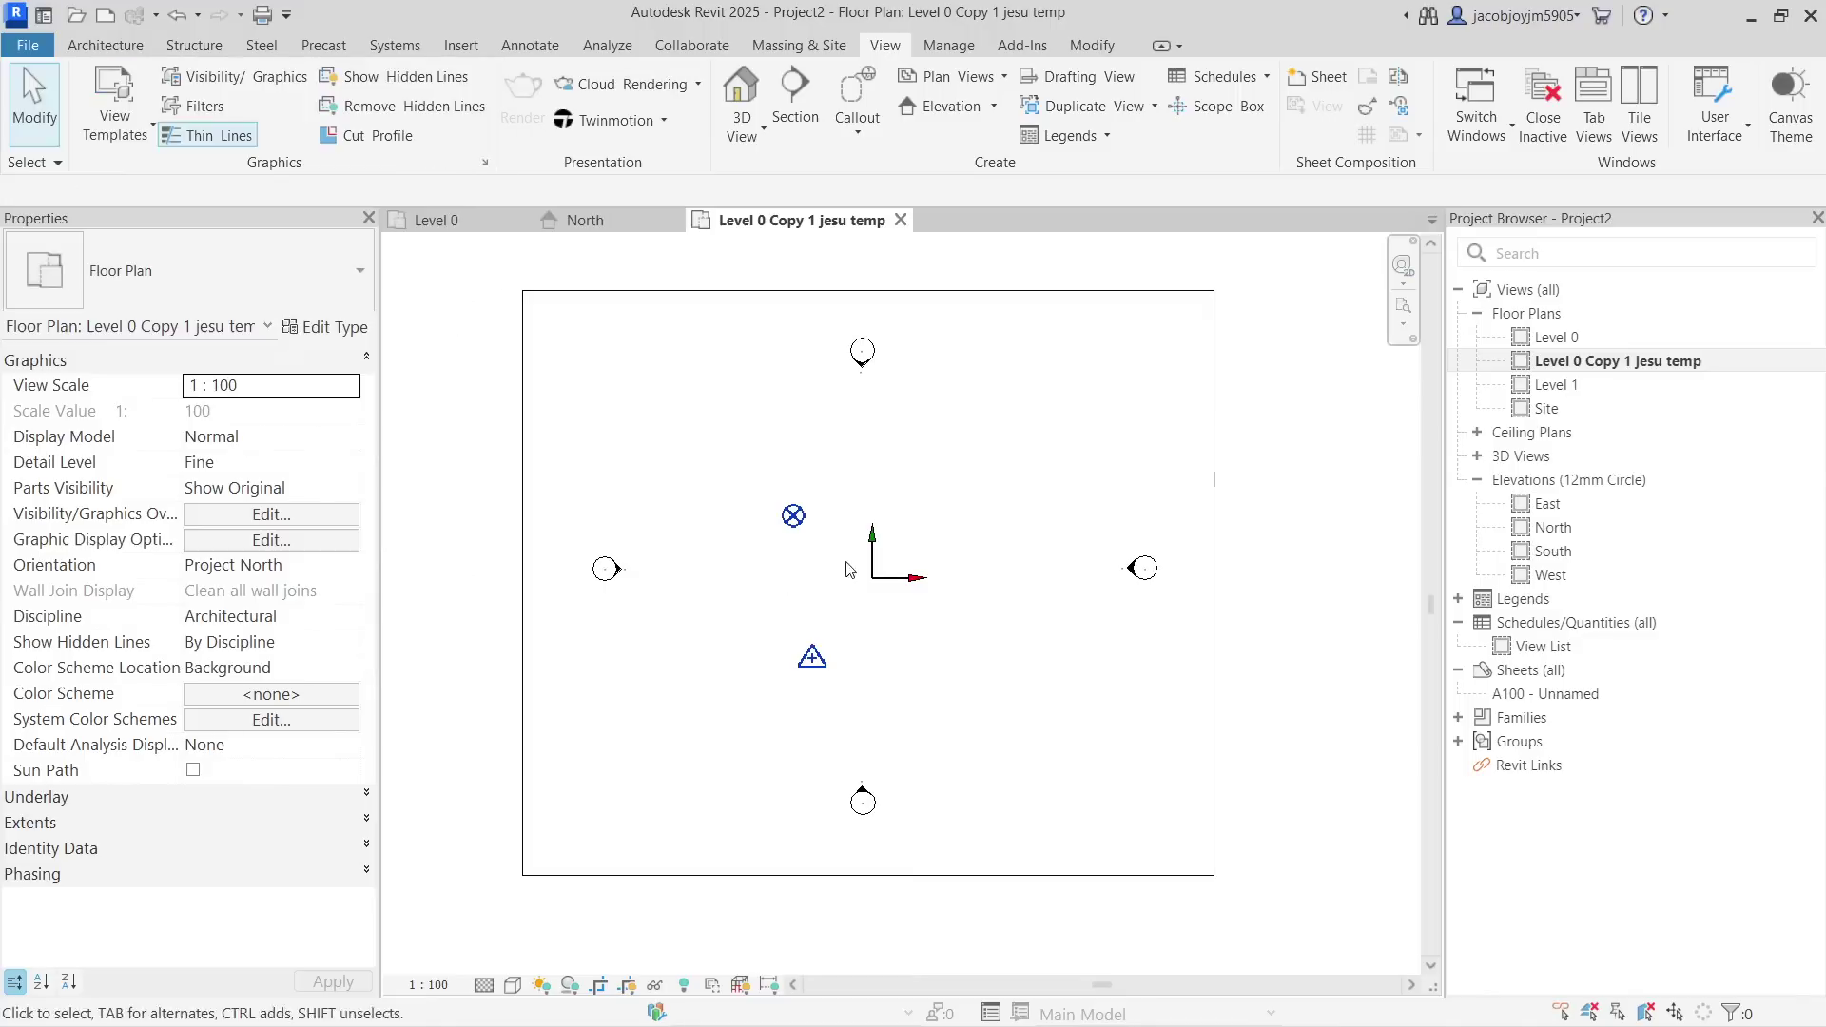
pyautogui.click(943, 525)
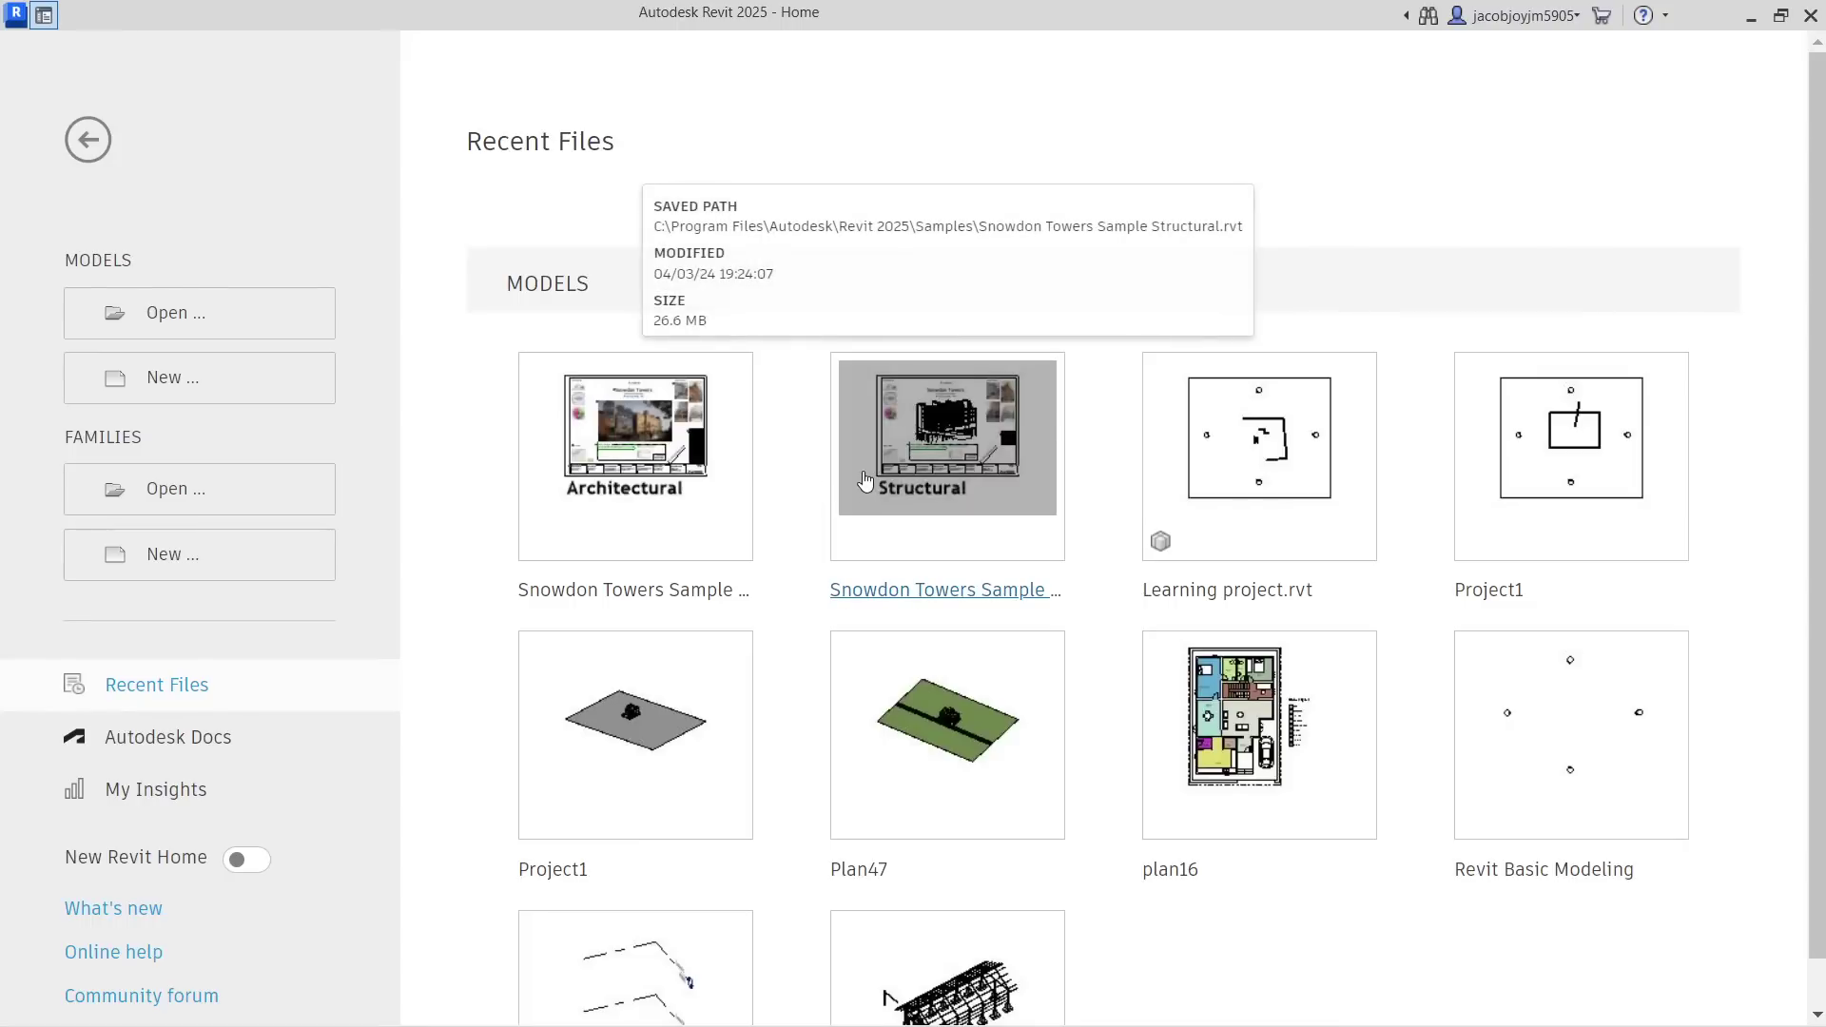
pyautogui.click(673, 434)
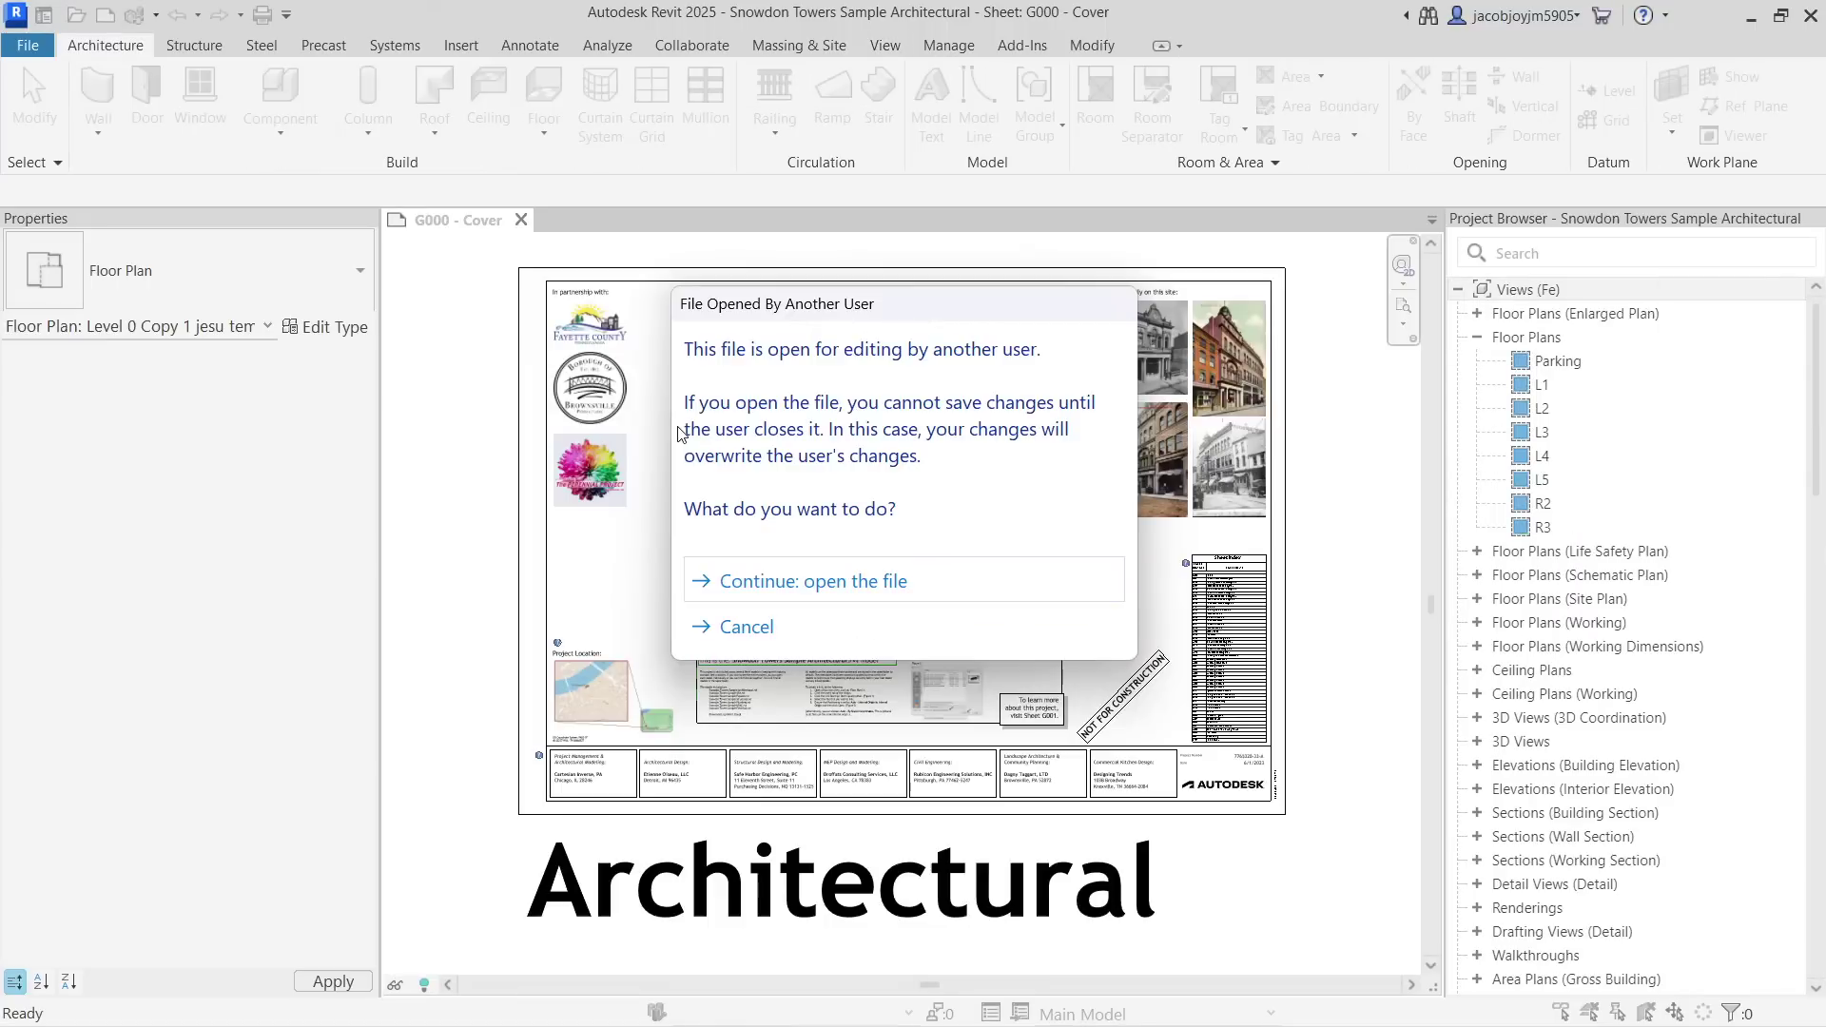
pyautogui.click(784, 576)
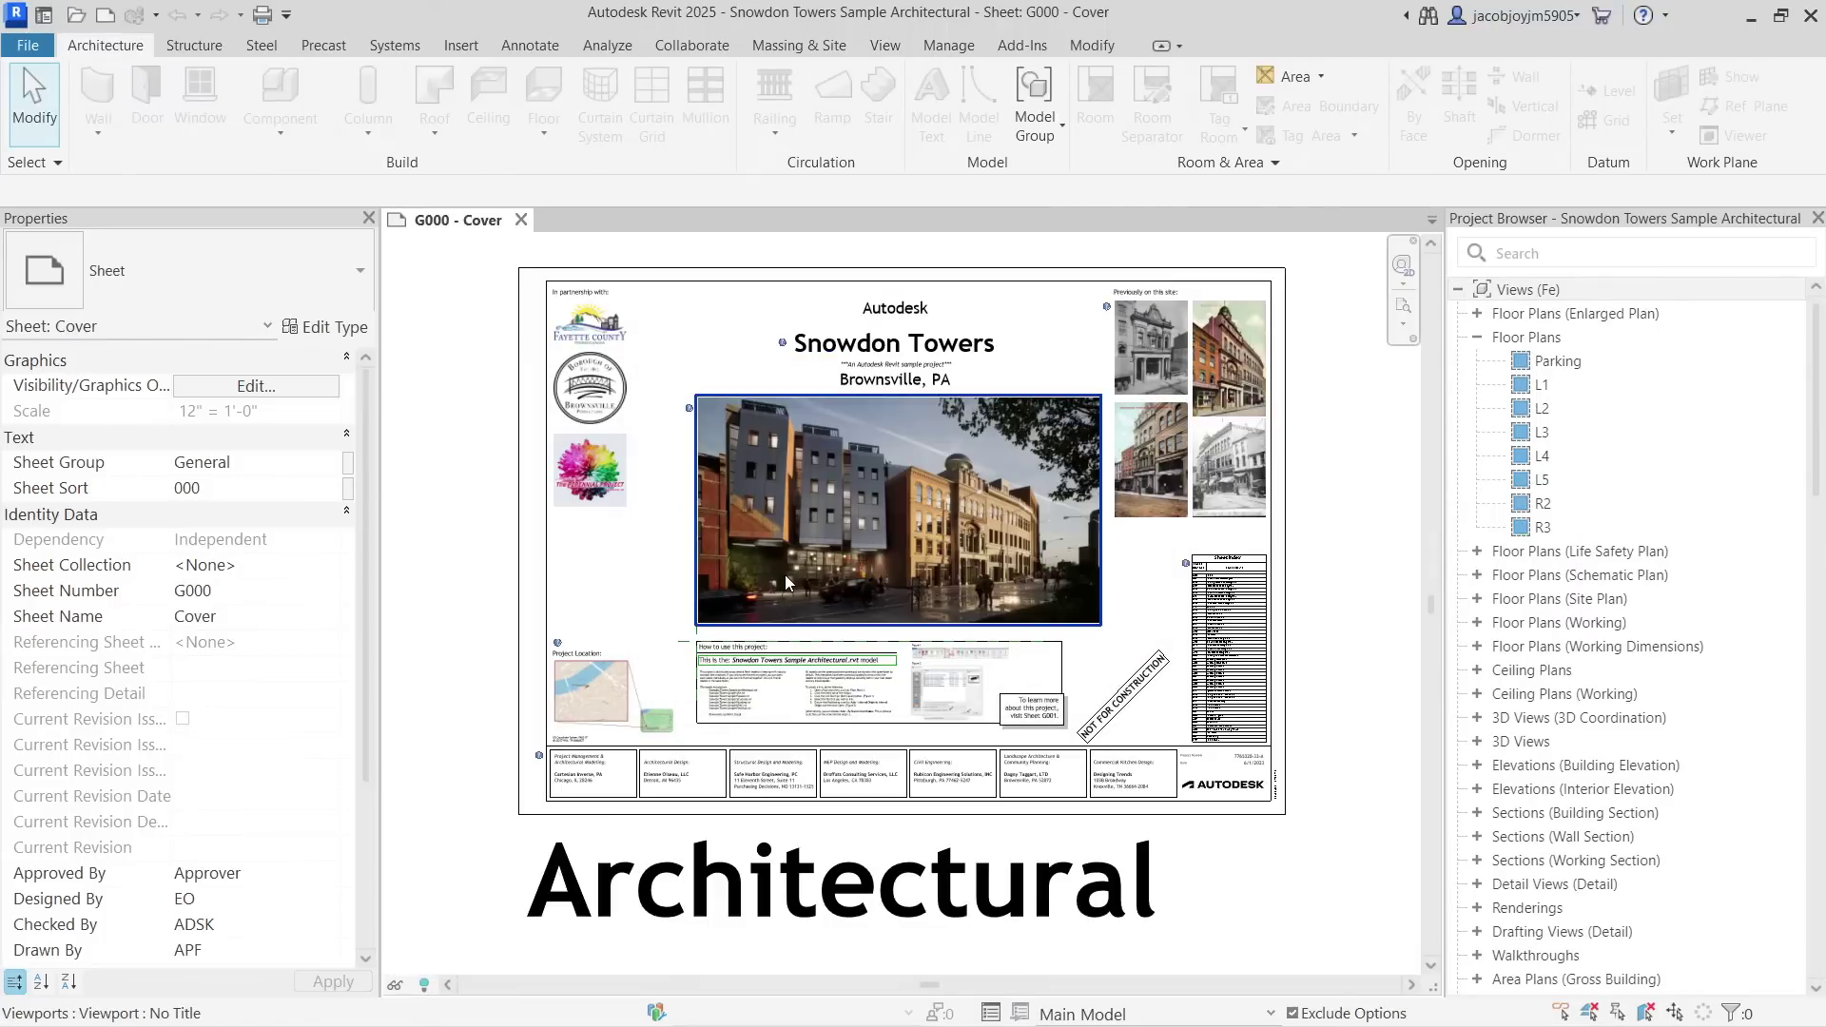
# Expand the Floor Plans (Schematic Plan) group and open the L1_SD floor plan around the café kitchen.
pyautogui.scroll(-1, 265, 689)
pyautogui.scroll(-3, 265, 690)
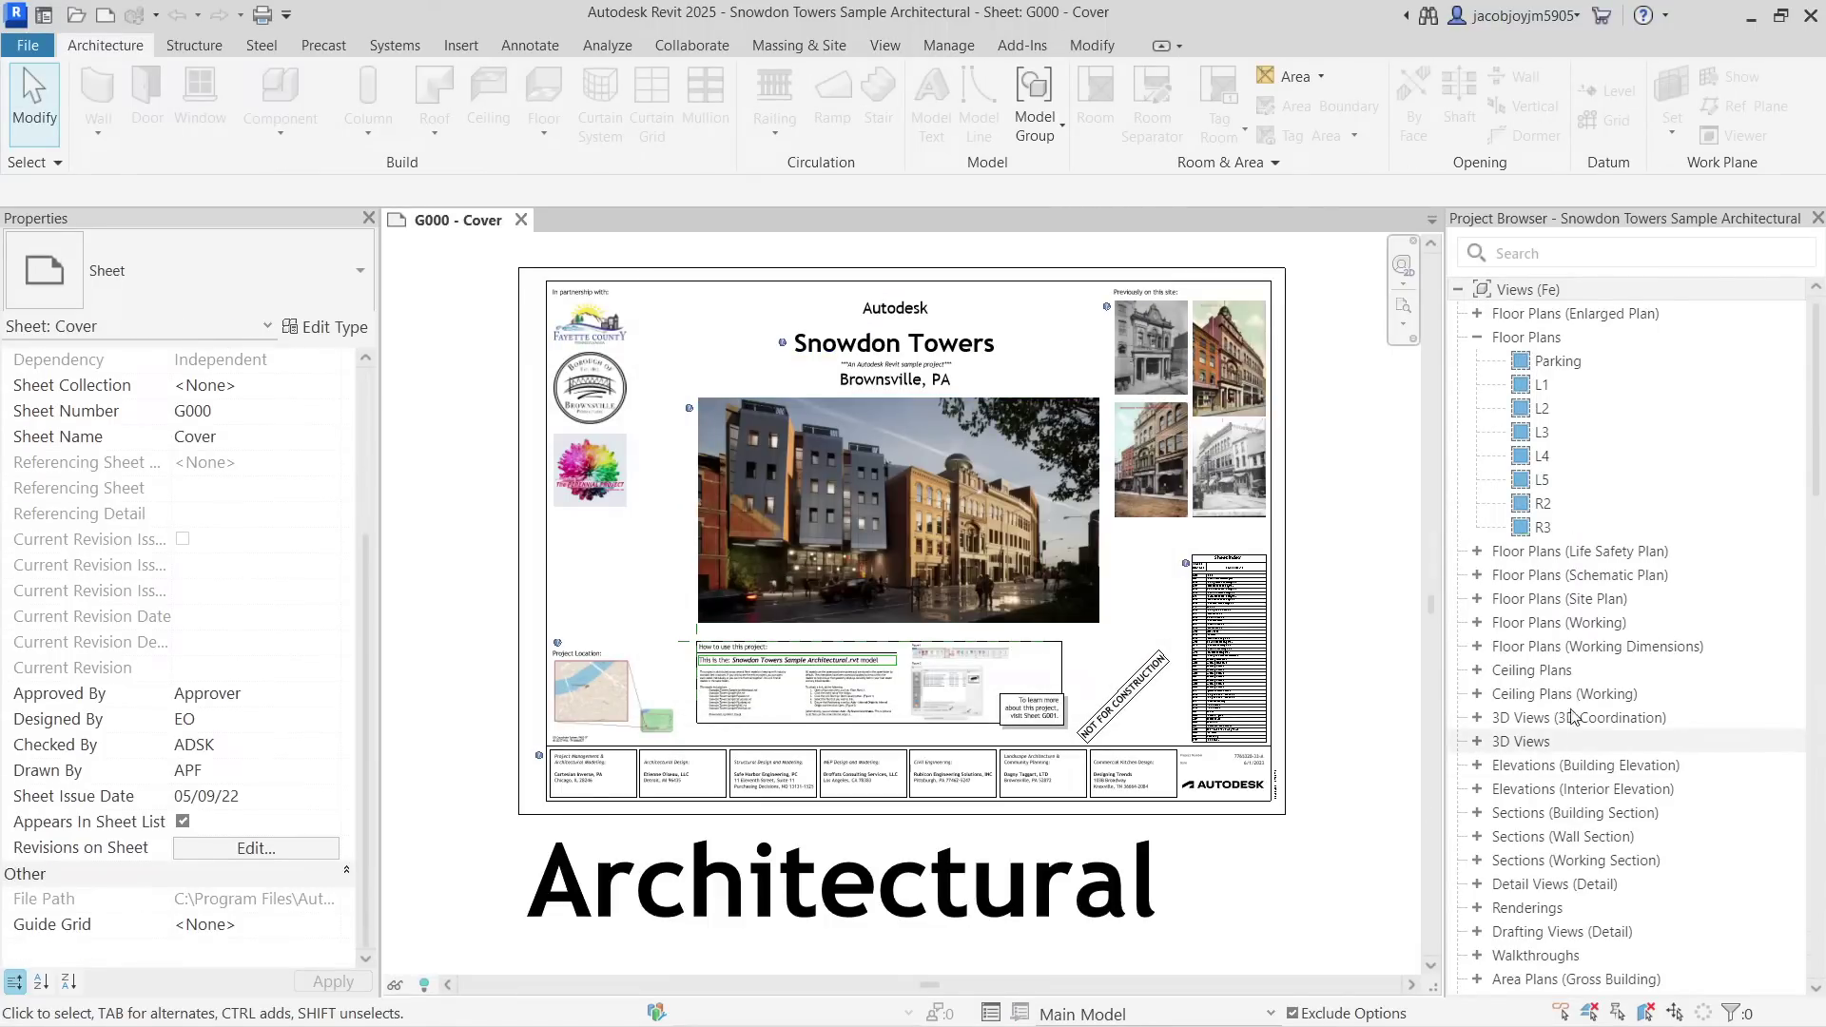
pyautogui.click(1578, 577)
pyautogui.doubleClick(1555, 576)
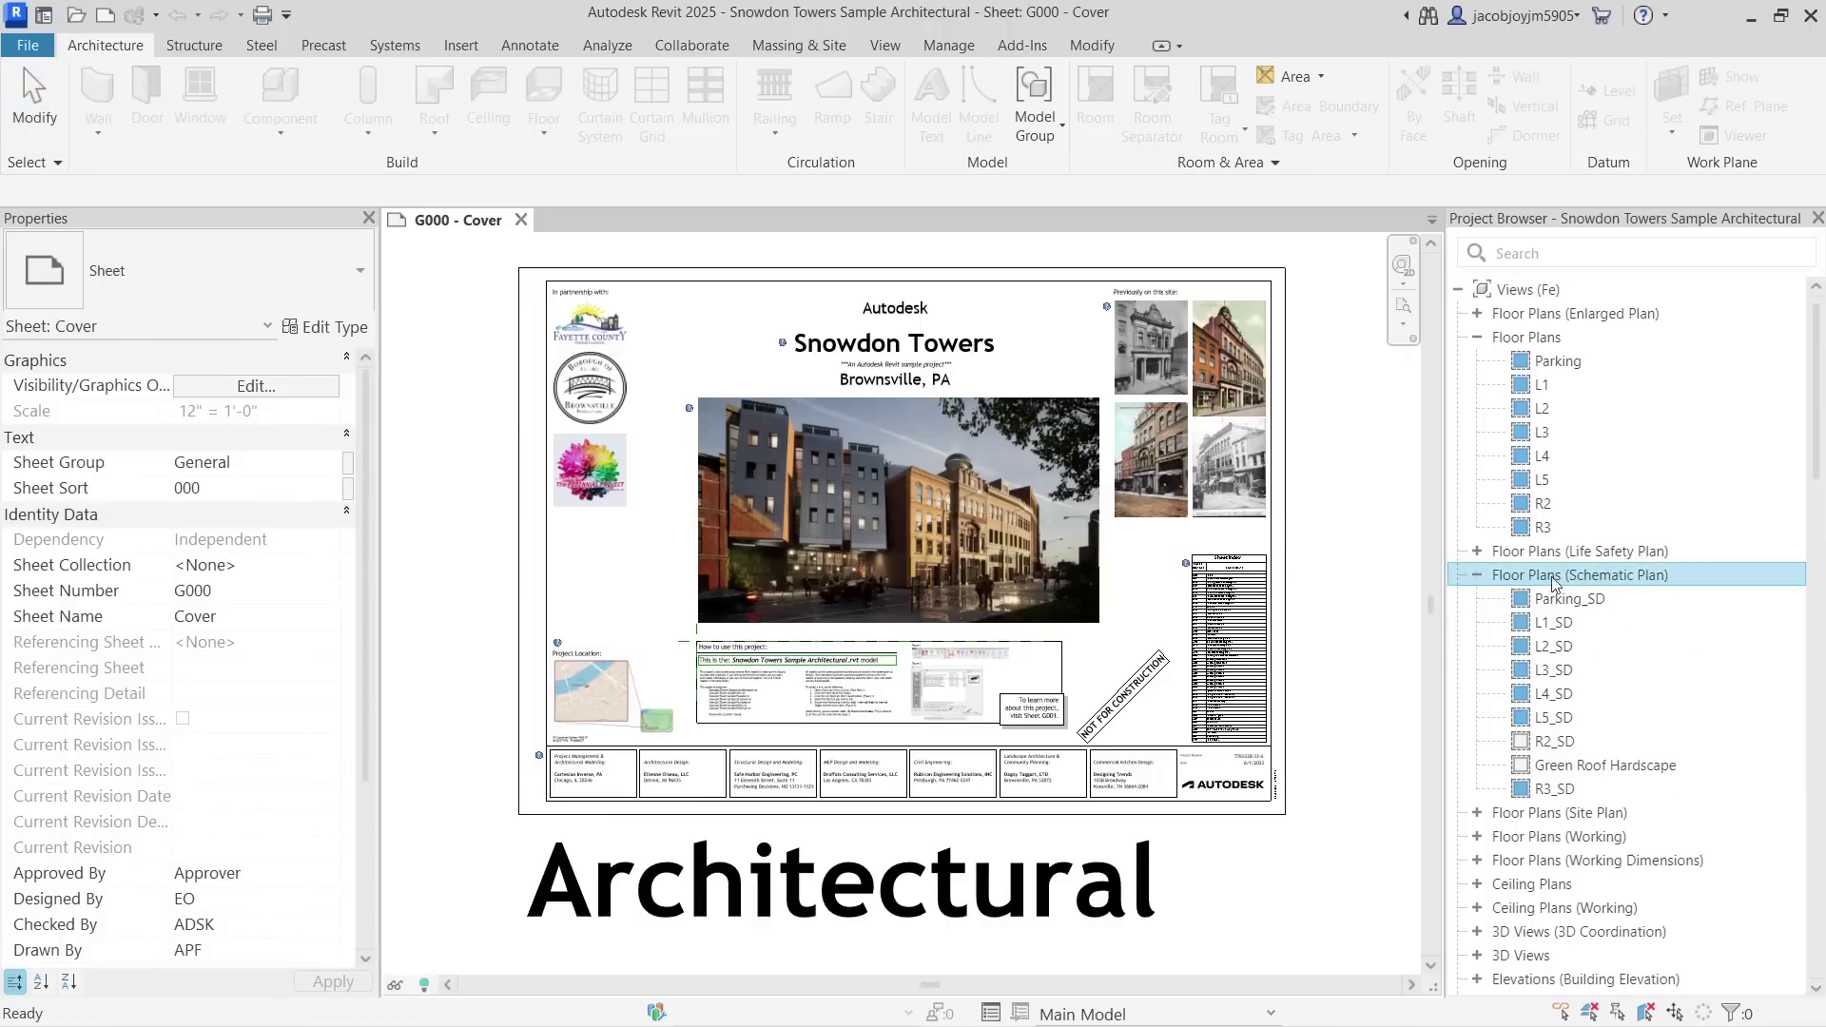
pyautogui.click(1526, 623)
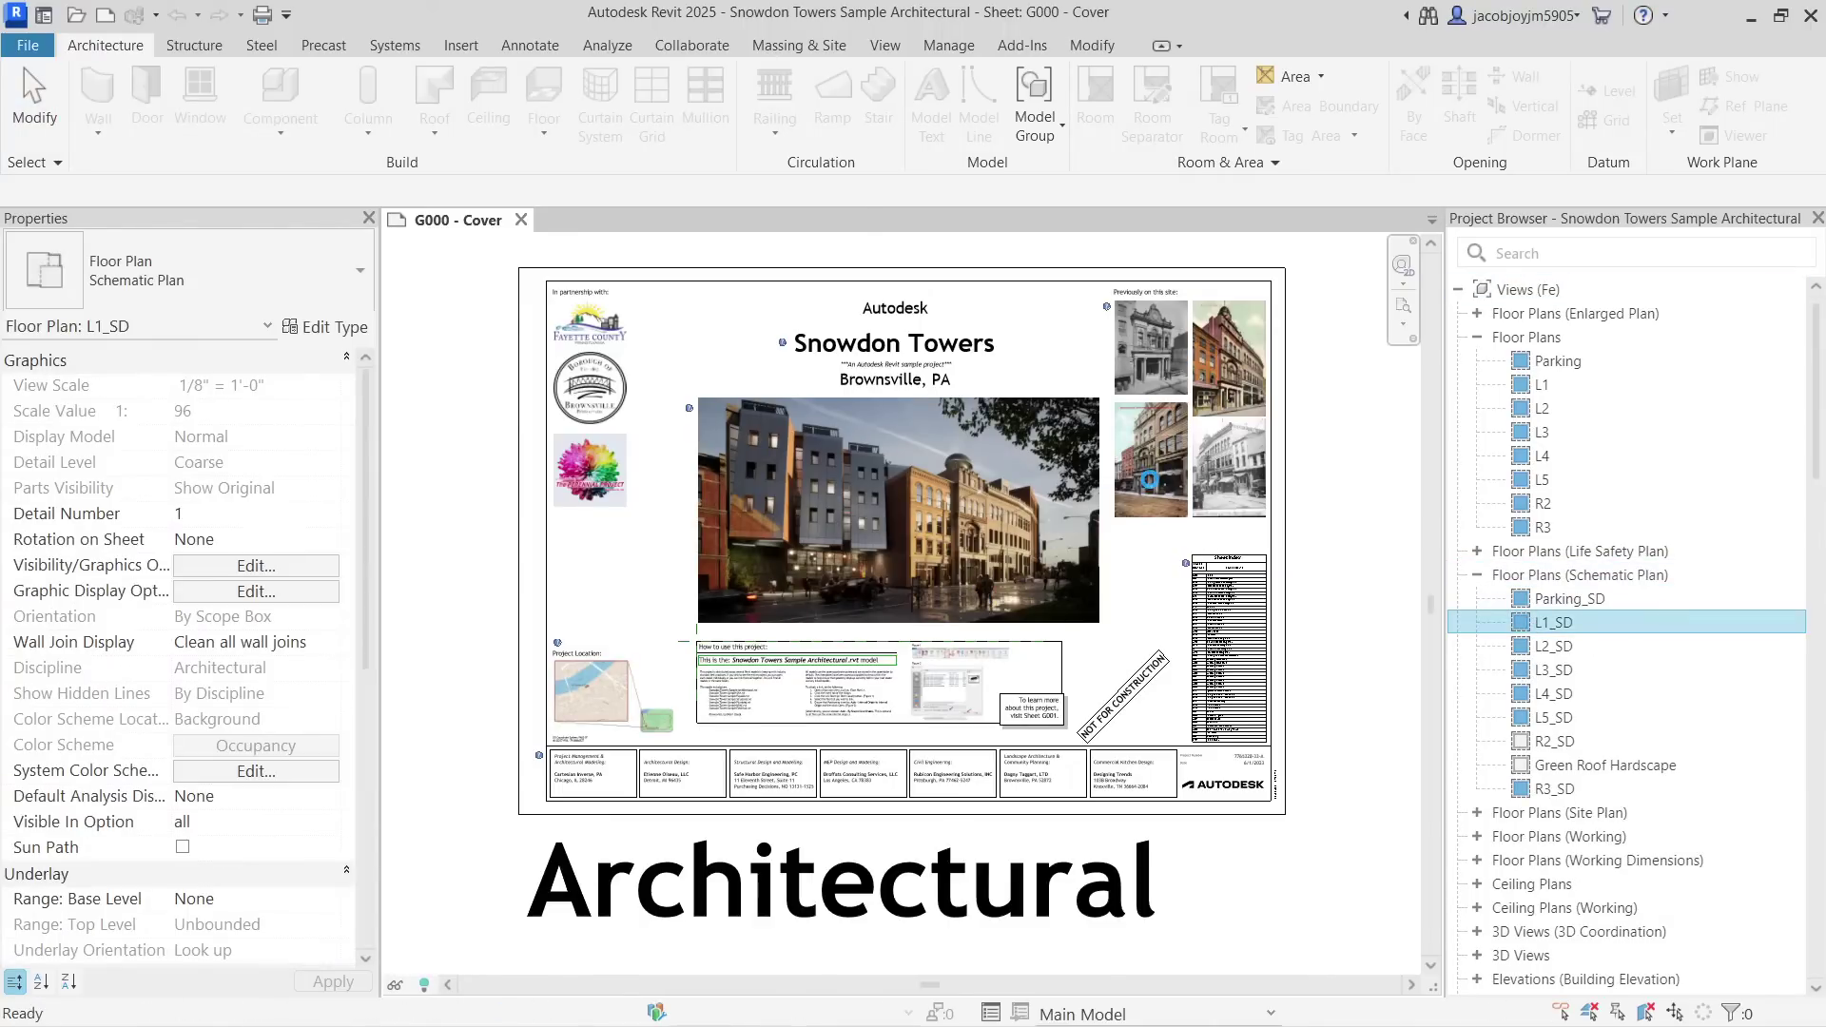
pyautogui.scroll(5, 492, 502)
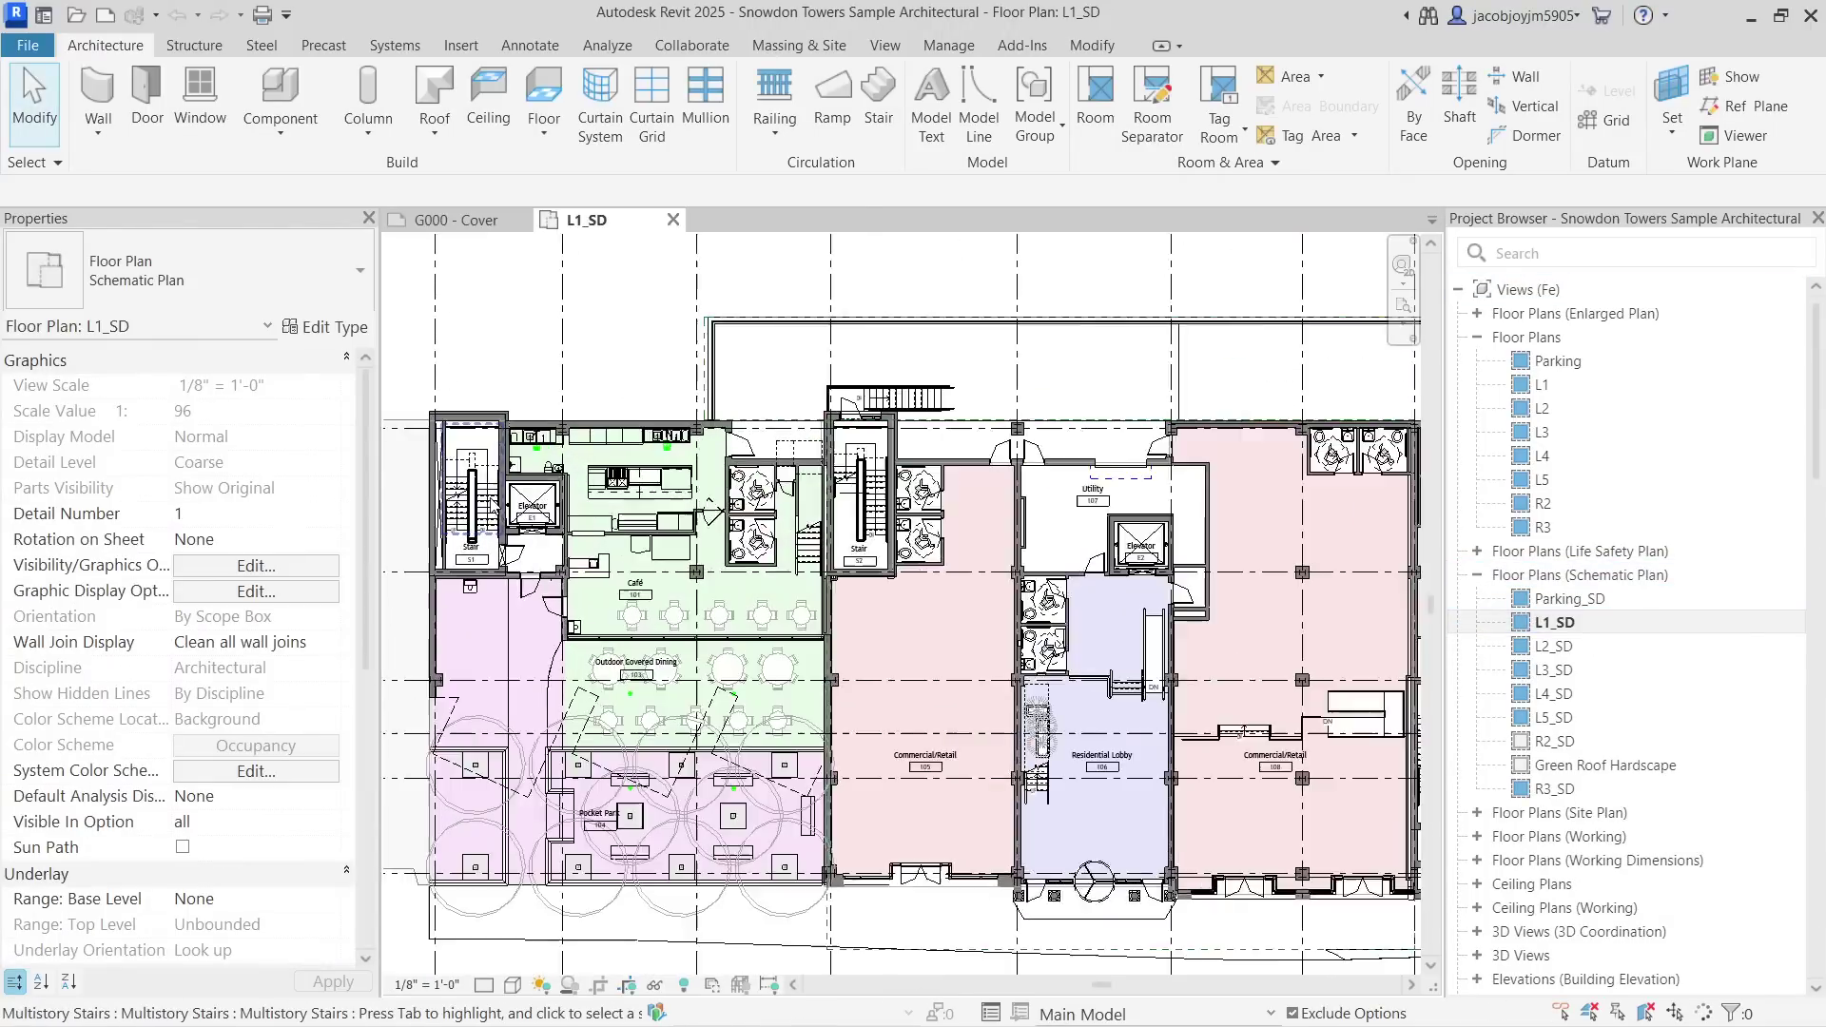
pyautogui.scroll(5, 827, 527)
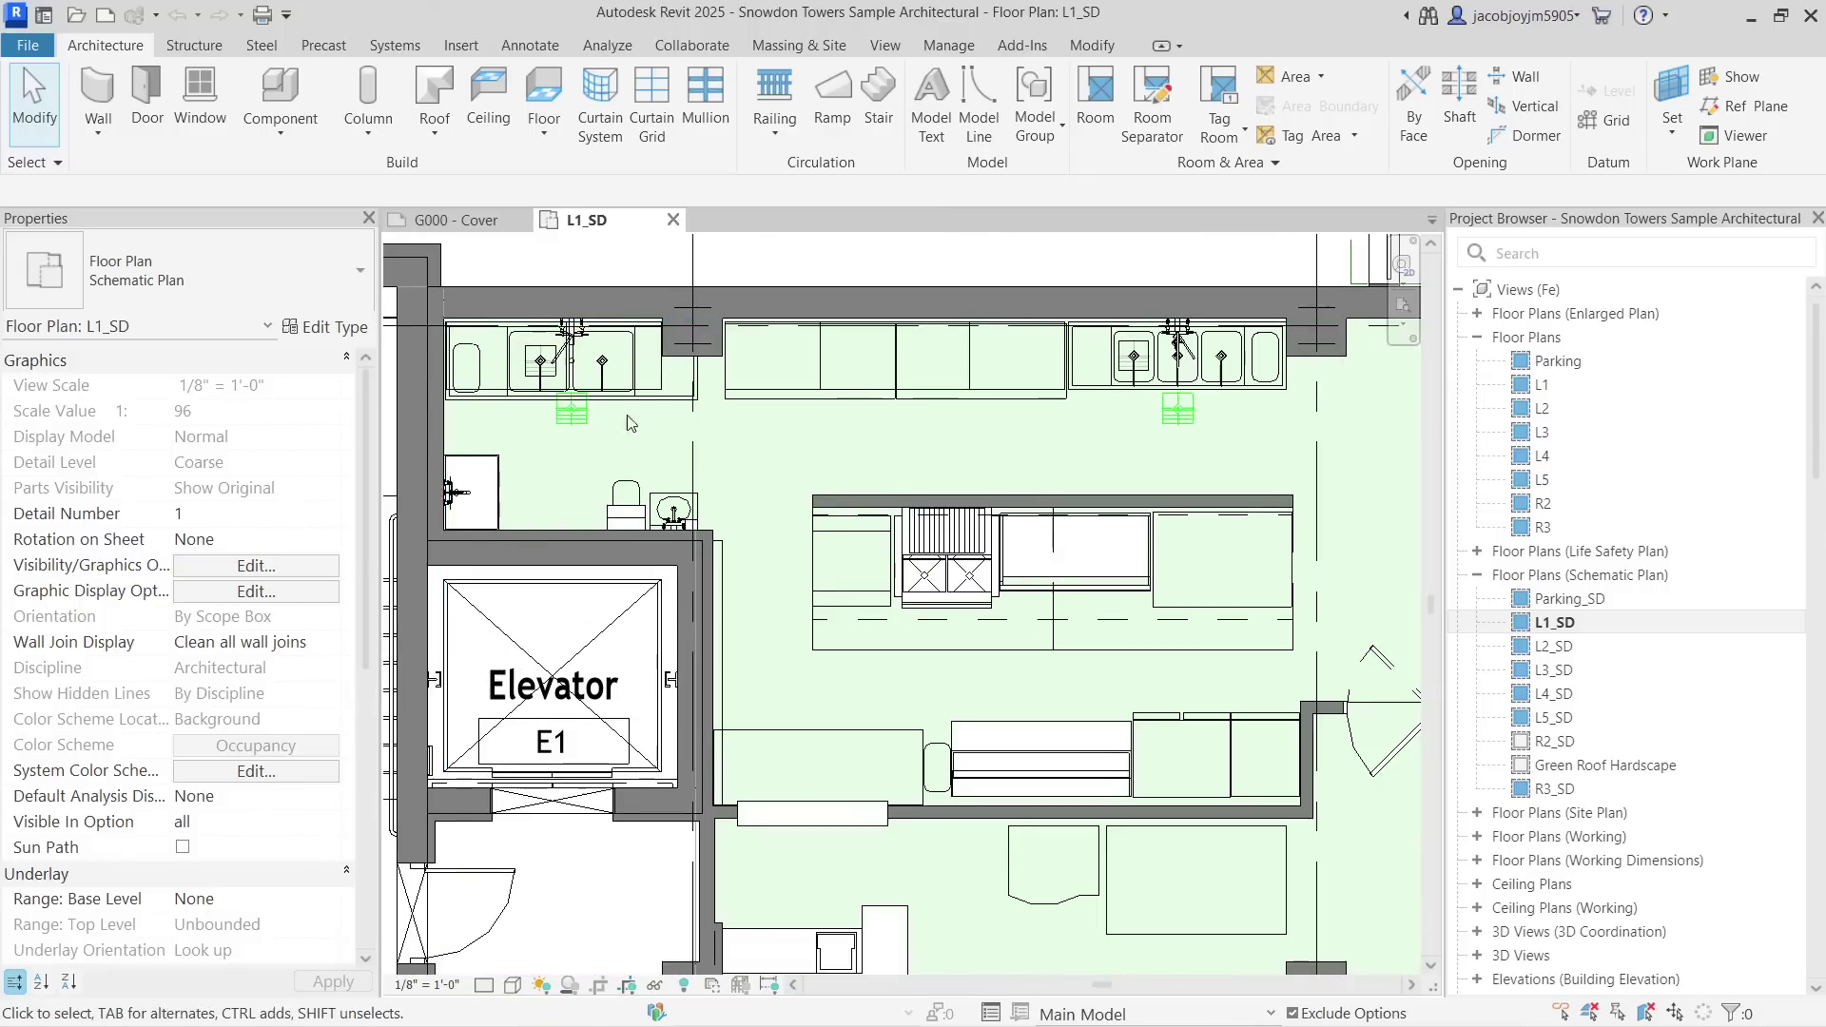
pyautogui.scroll(-4, 826, 528)
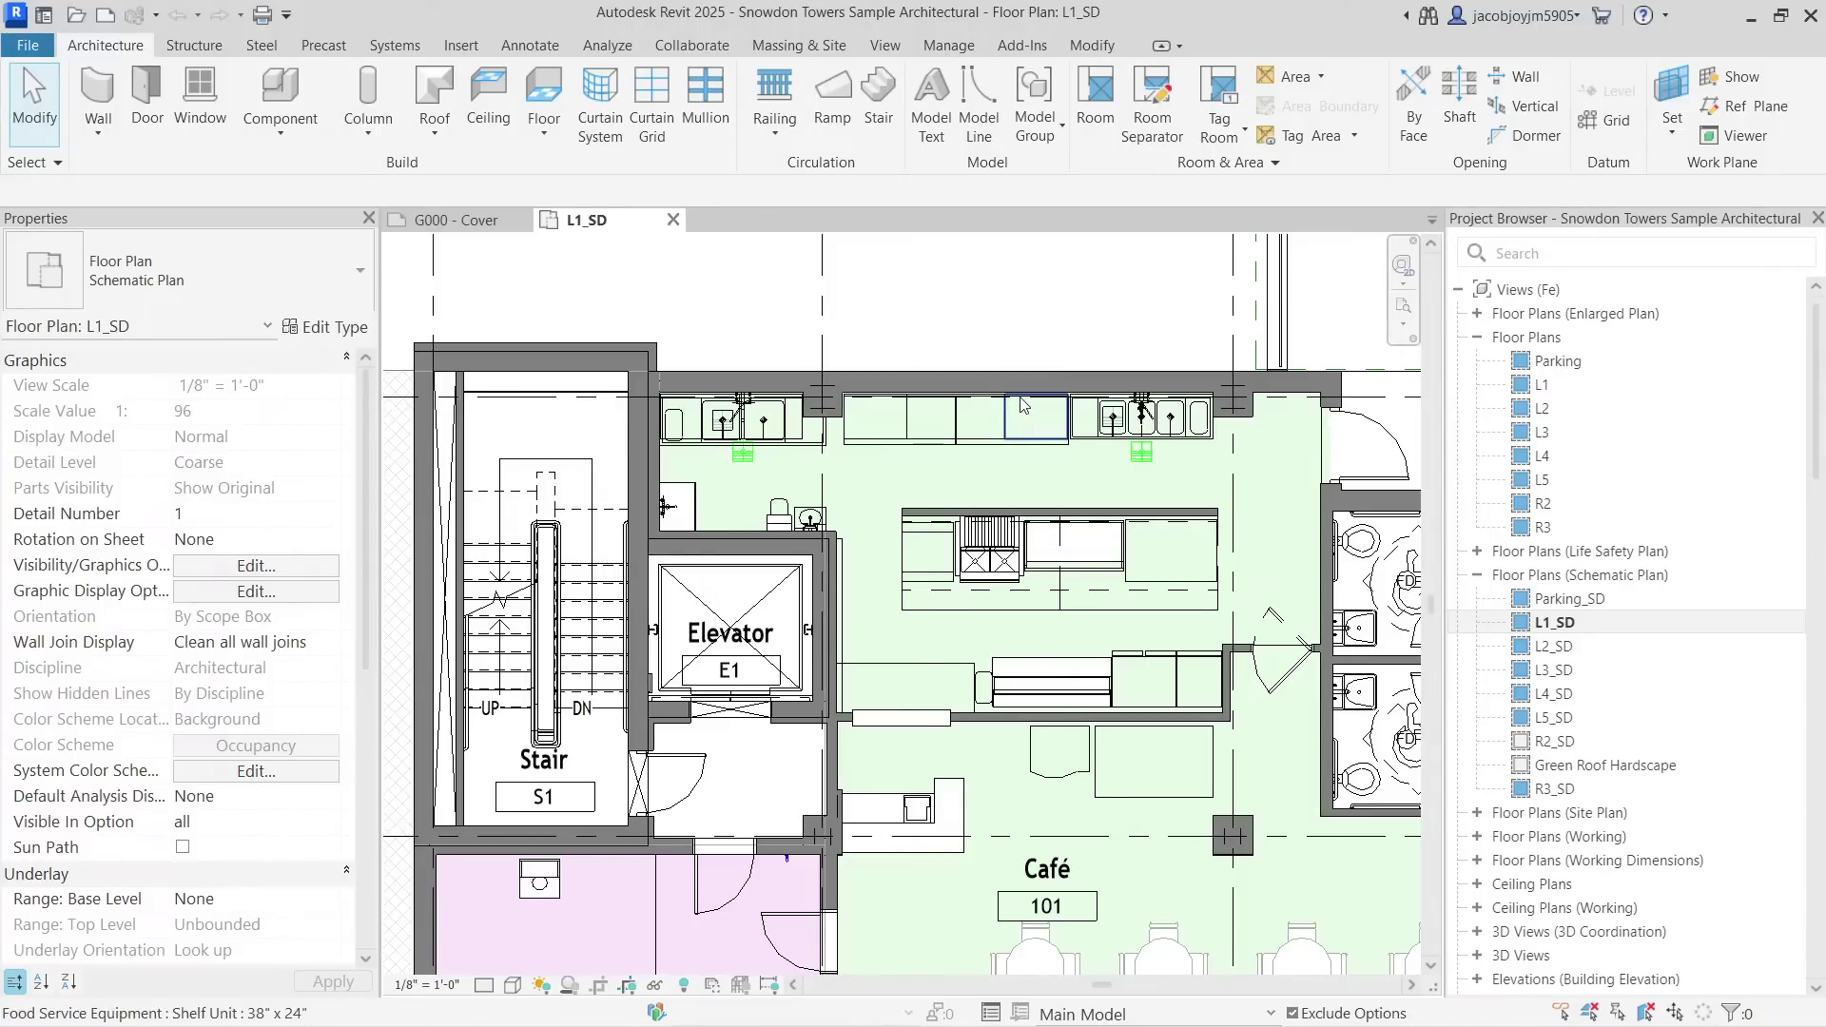
# Examine the Revit Links in the L1_SD plan's Visibility/Graphic Overrides and close them without changes.
pyautogui.press('v')
pyautogui.press('g')
pyautogui.click(1065, 209)
pyautogui.keyDown('shift'); pyautogui.click(627, 438); pyautogui.keyUp('shift')
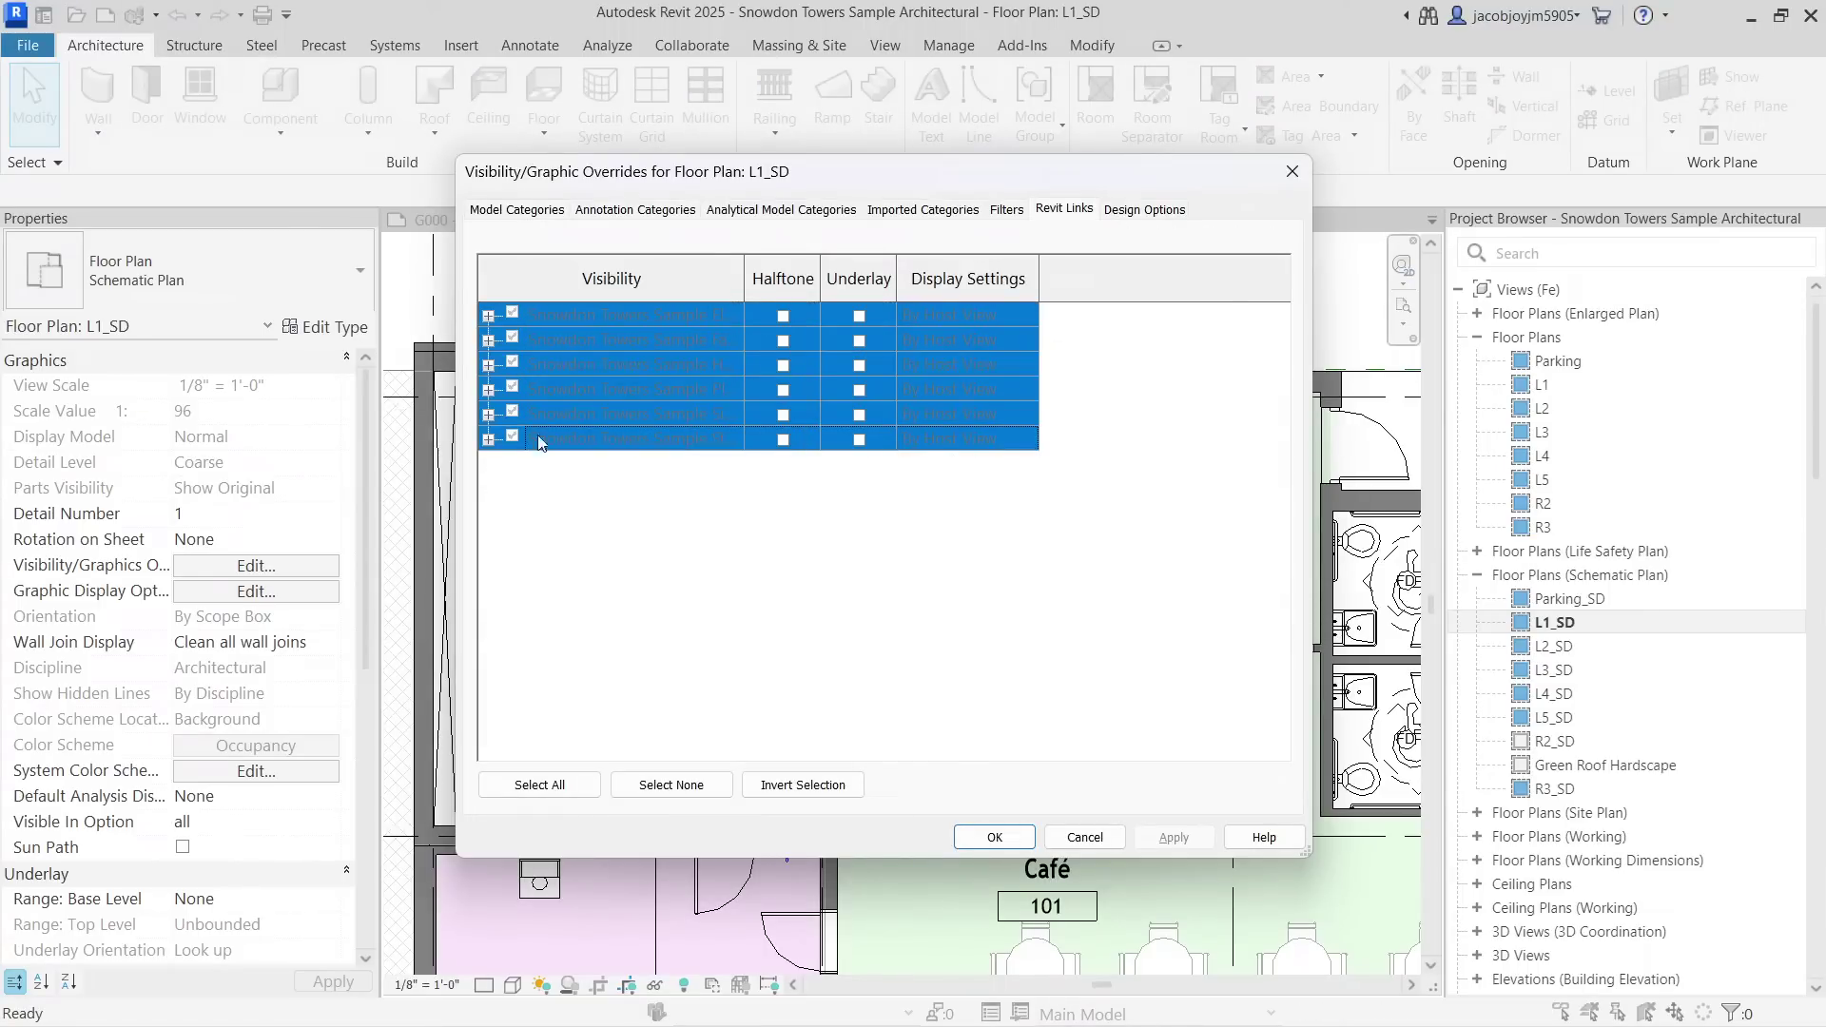
pyautogui.click(1291, 171)
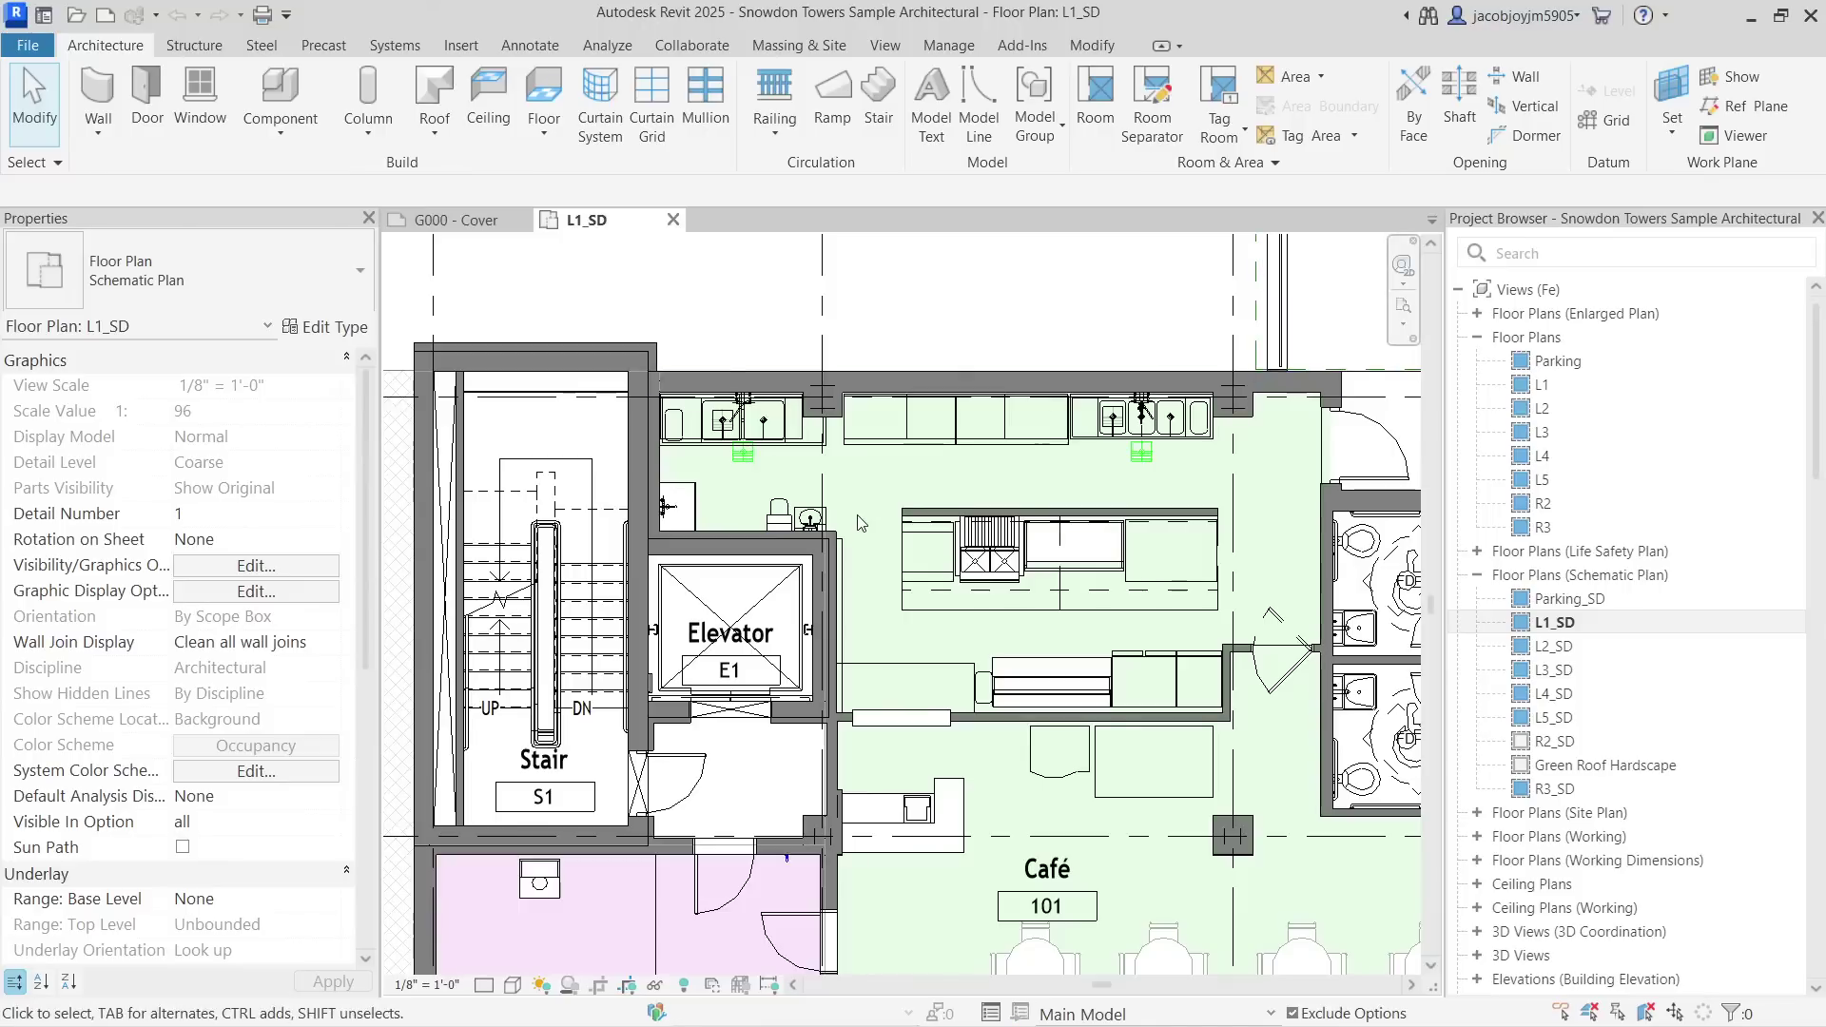
# Enable Temporary View Properties for the L1_SD floor plan, which is controlled by a view template.
pyautogui.scroll(-5, 255, 856)
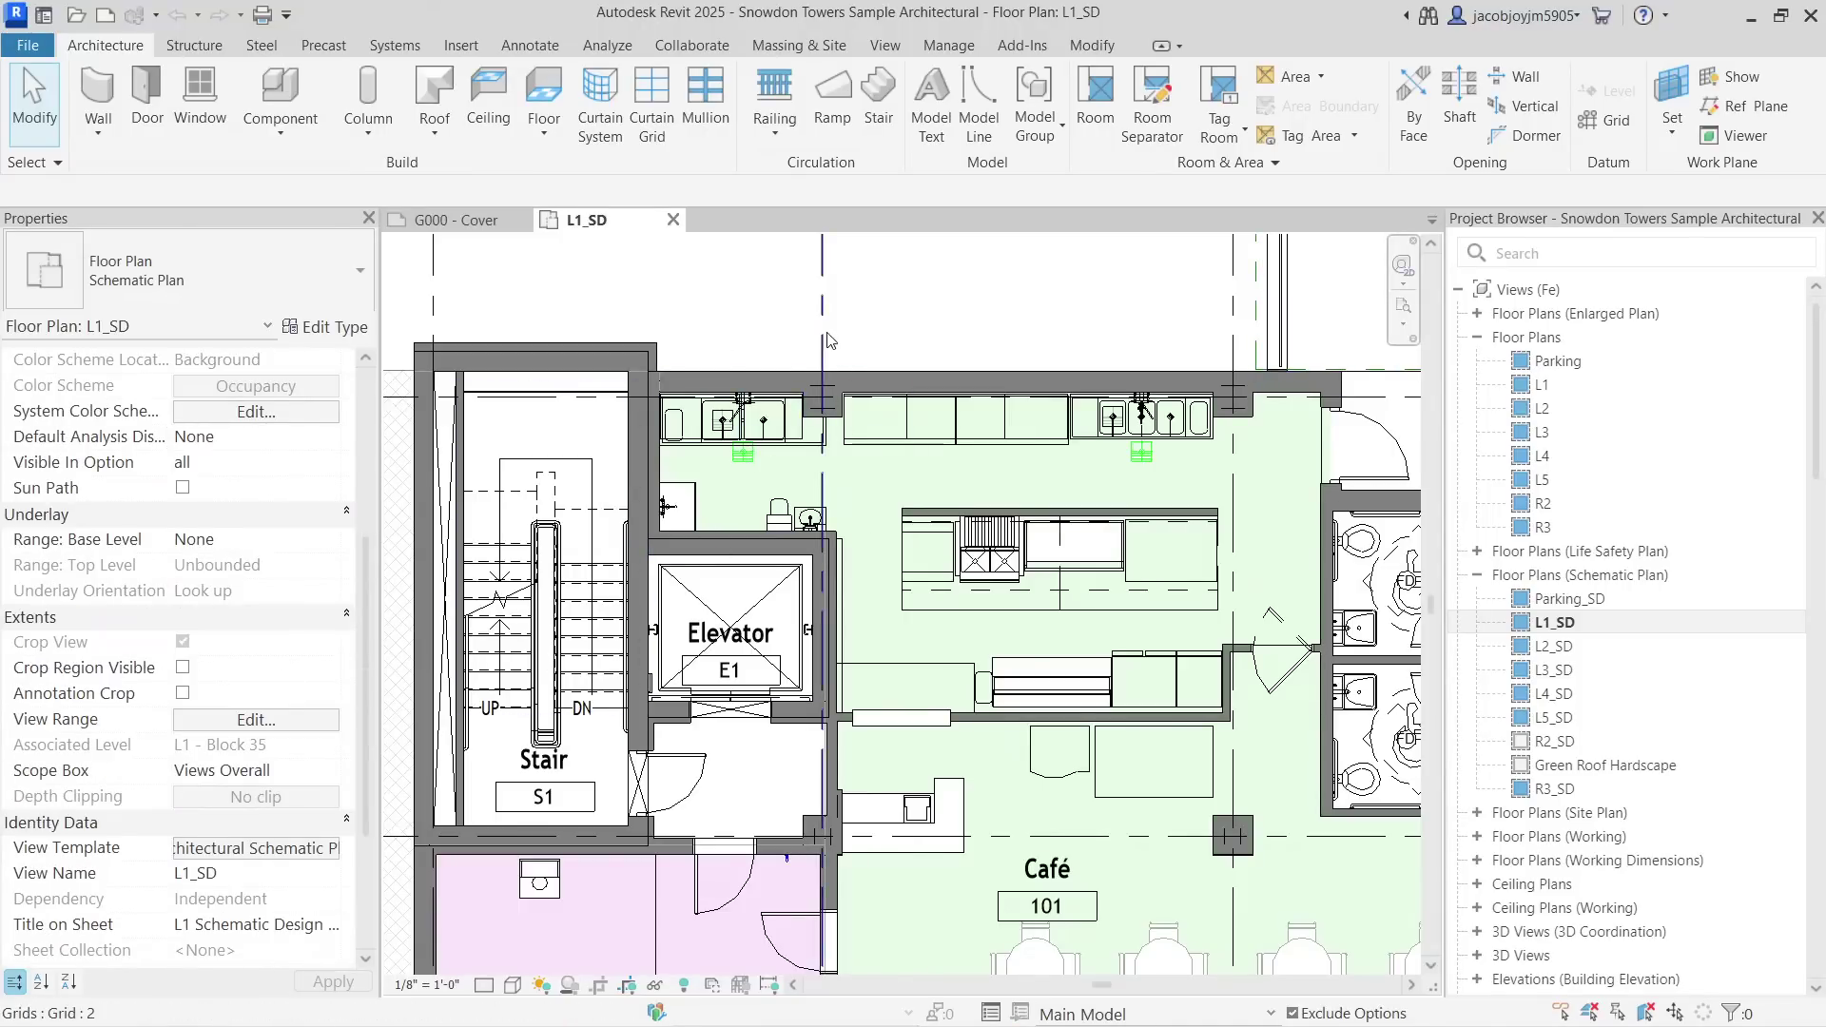
pyautogui.click(714, 985)
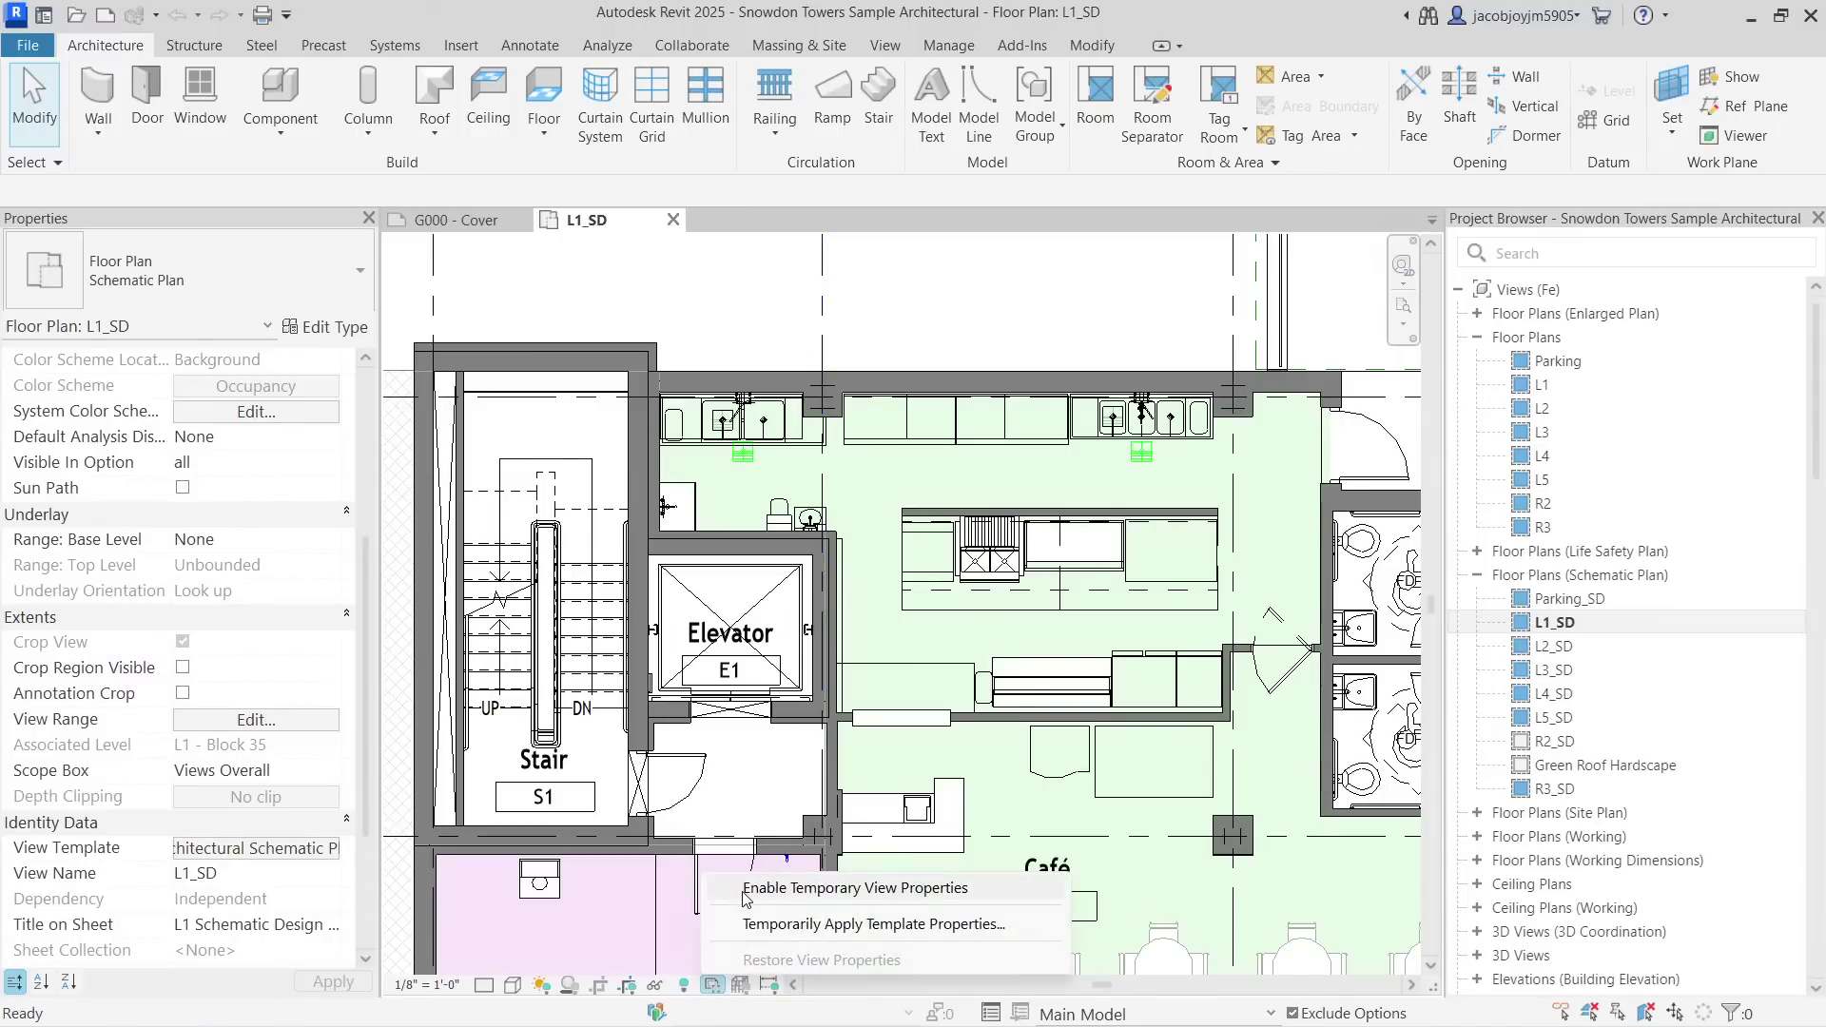
pyautogui.click(992, 895)
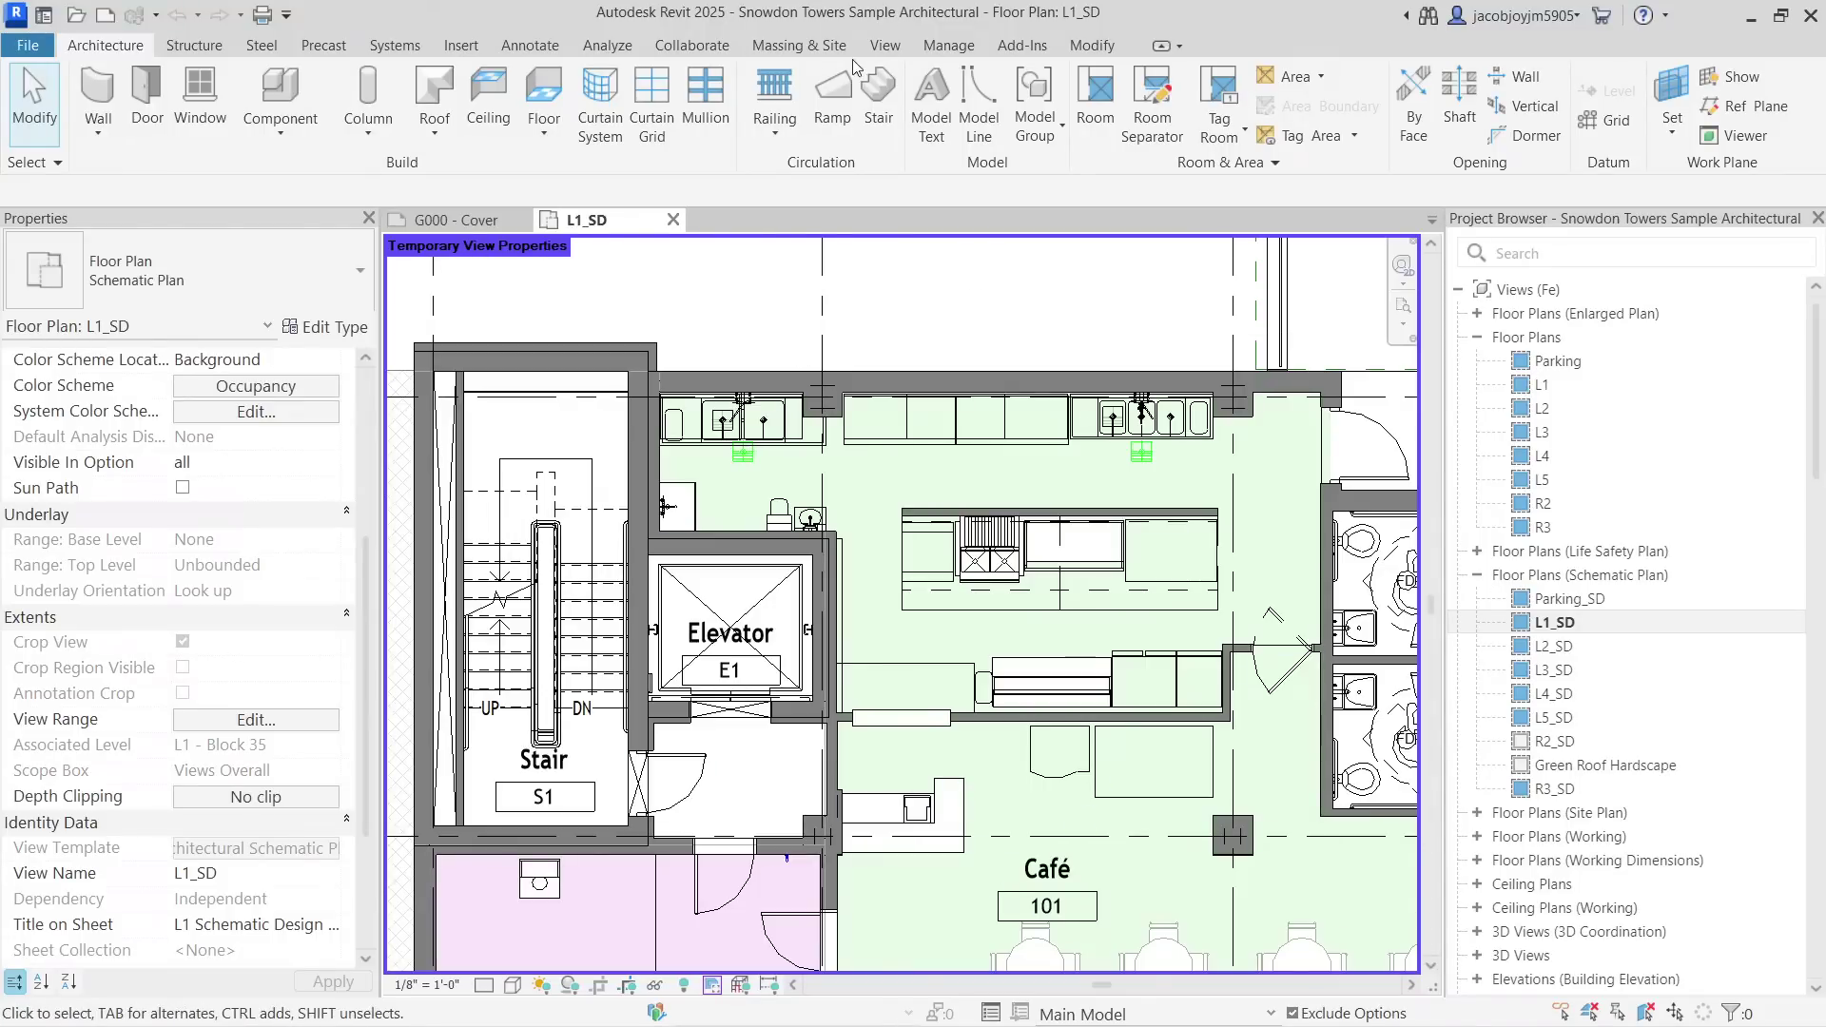
# Hide all linked Snowdon Towers models in the L1_SD plan through its Visibility/Graphic Overrides.
pyautogui.click(884, 45)
pyautogui.click(254, 91)
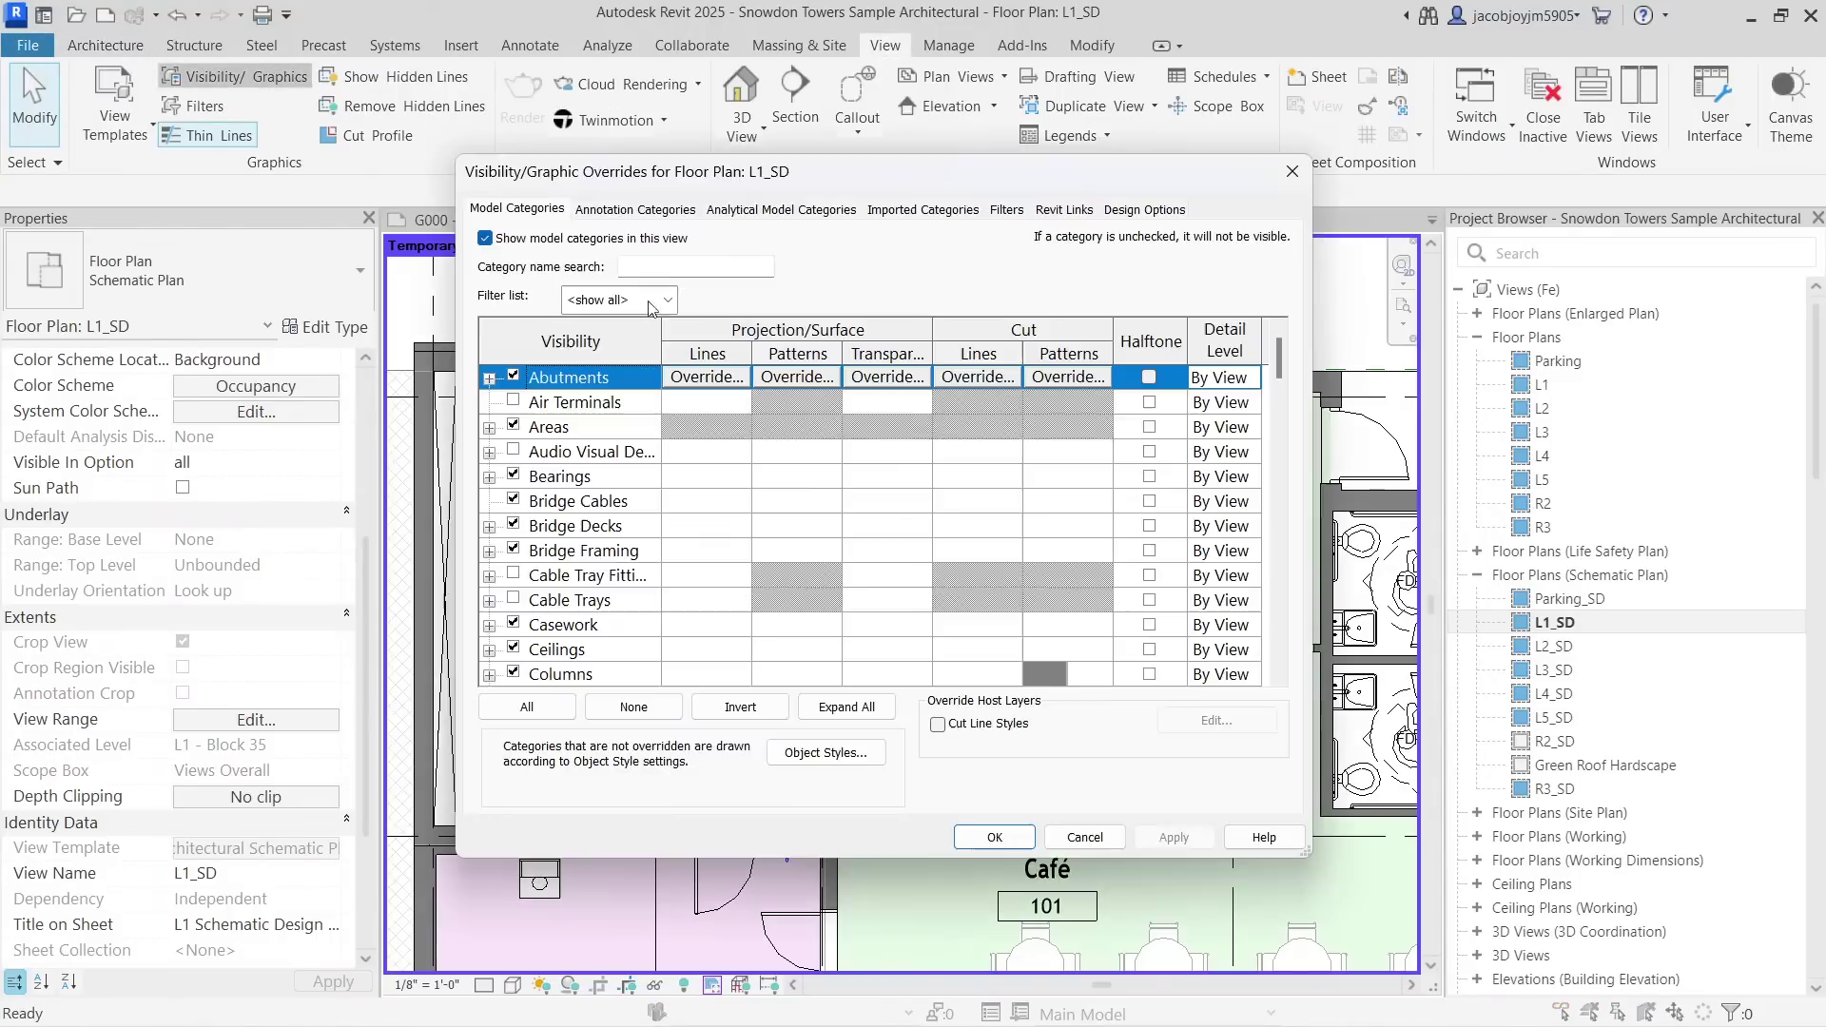
pyautogui.click(1063, 209)
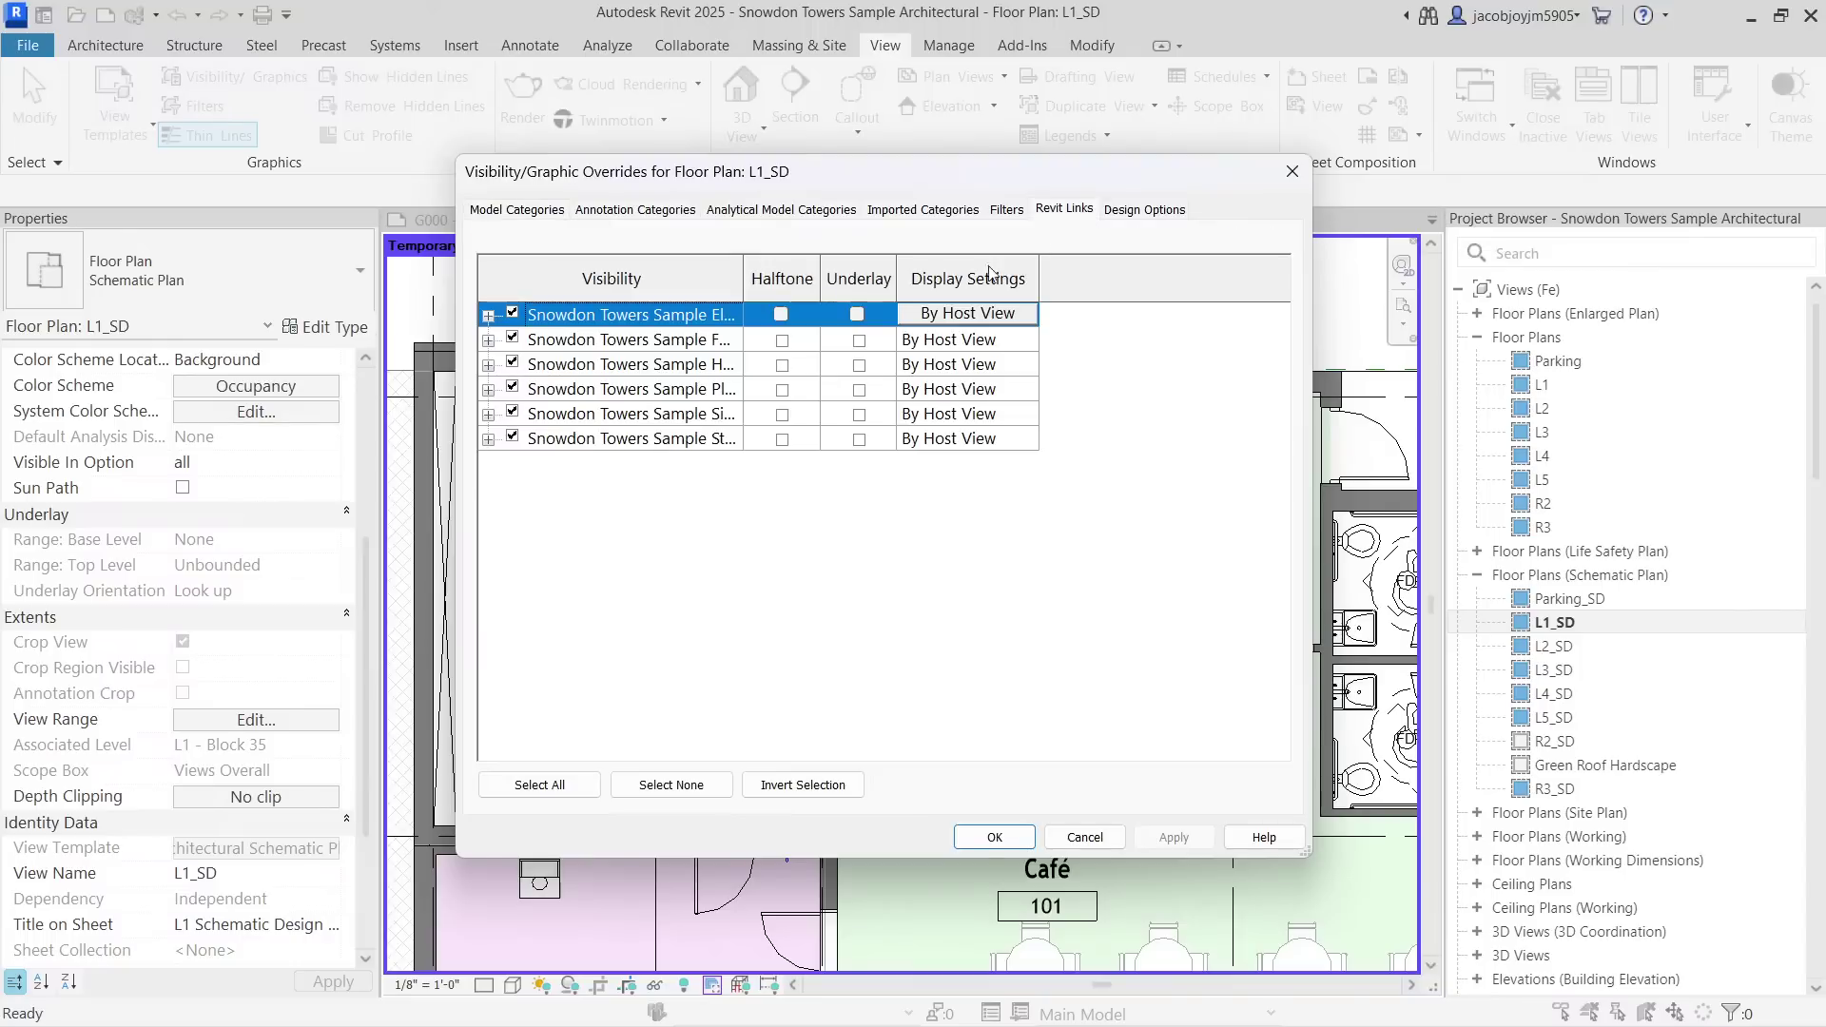
pyautogui.keyDown('shift'); pyautogui.click(603, 441); pyautogui.keyUp('shift')
pyautogui.click(514, 439)
pyautogui.click(1014, 836)
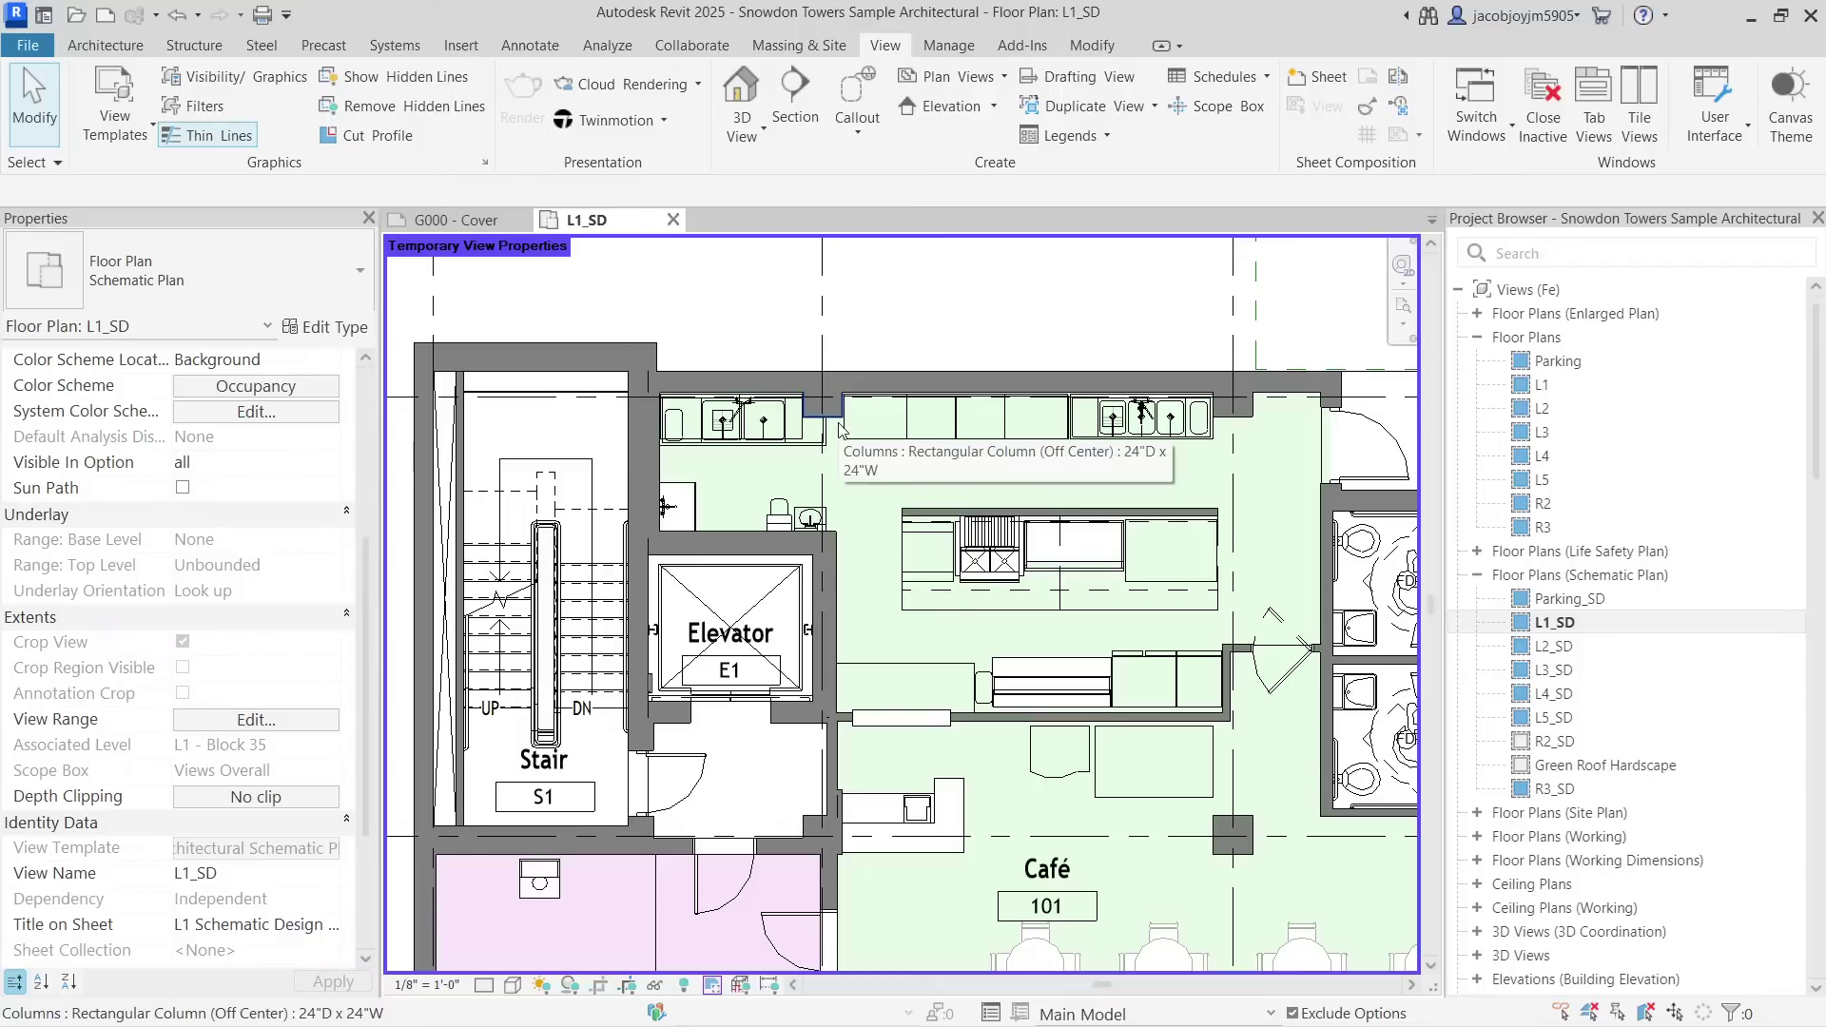
# Check the partition wall behind the kitchen island and restore the L1_SD plan's original view properties.
pyautogui.scroll(1, 1032, 494)
pyautogui.click(939, 518)
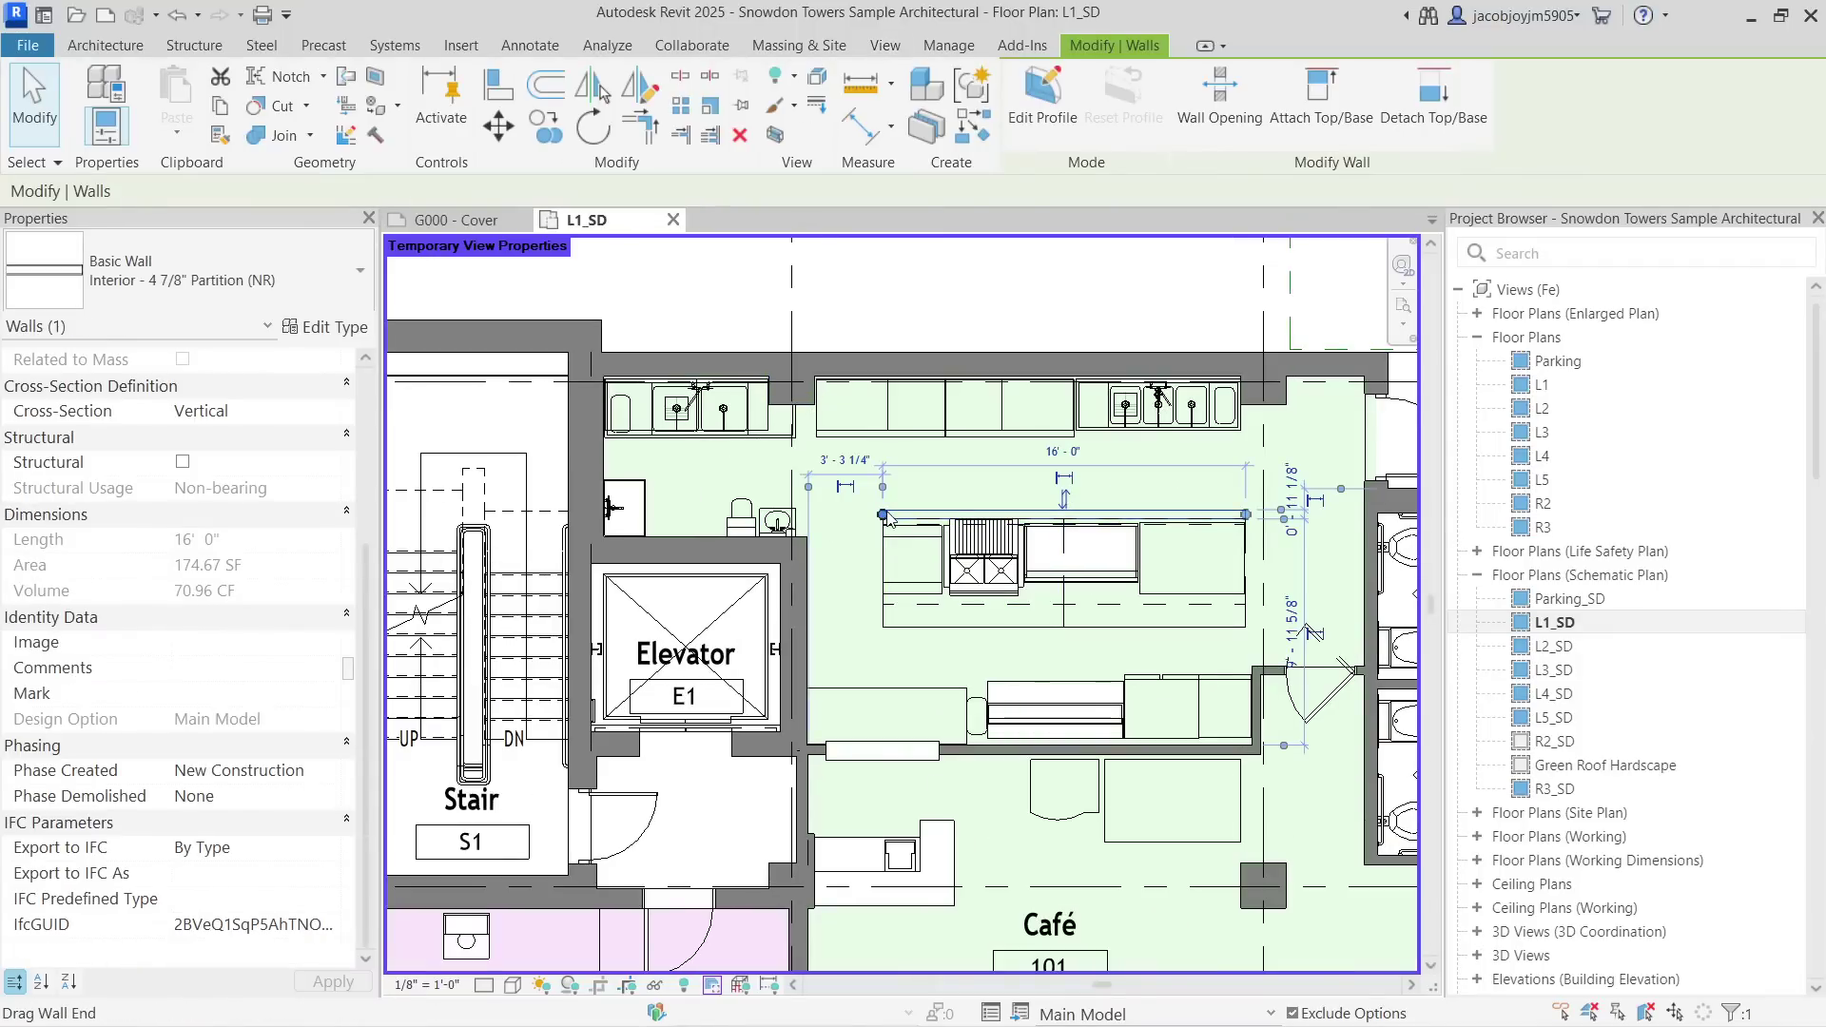
pyautogui.press('Escape')
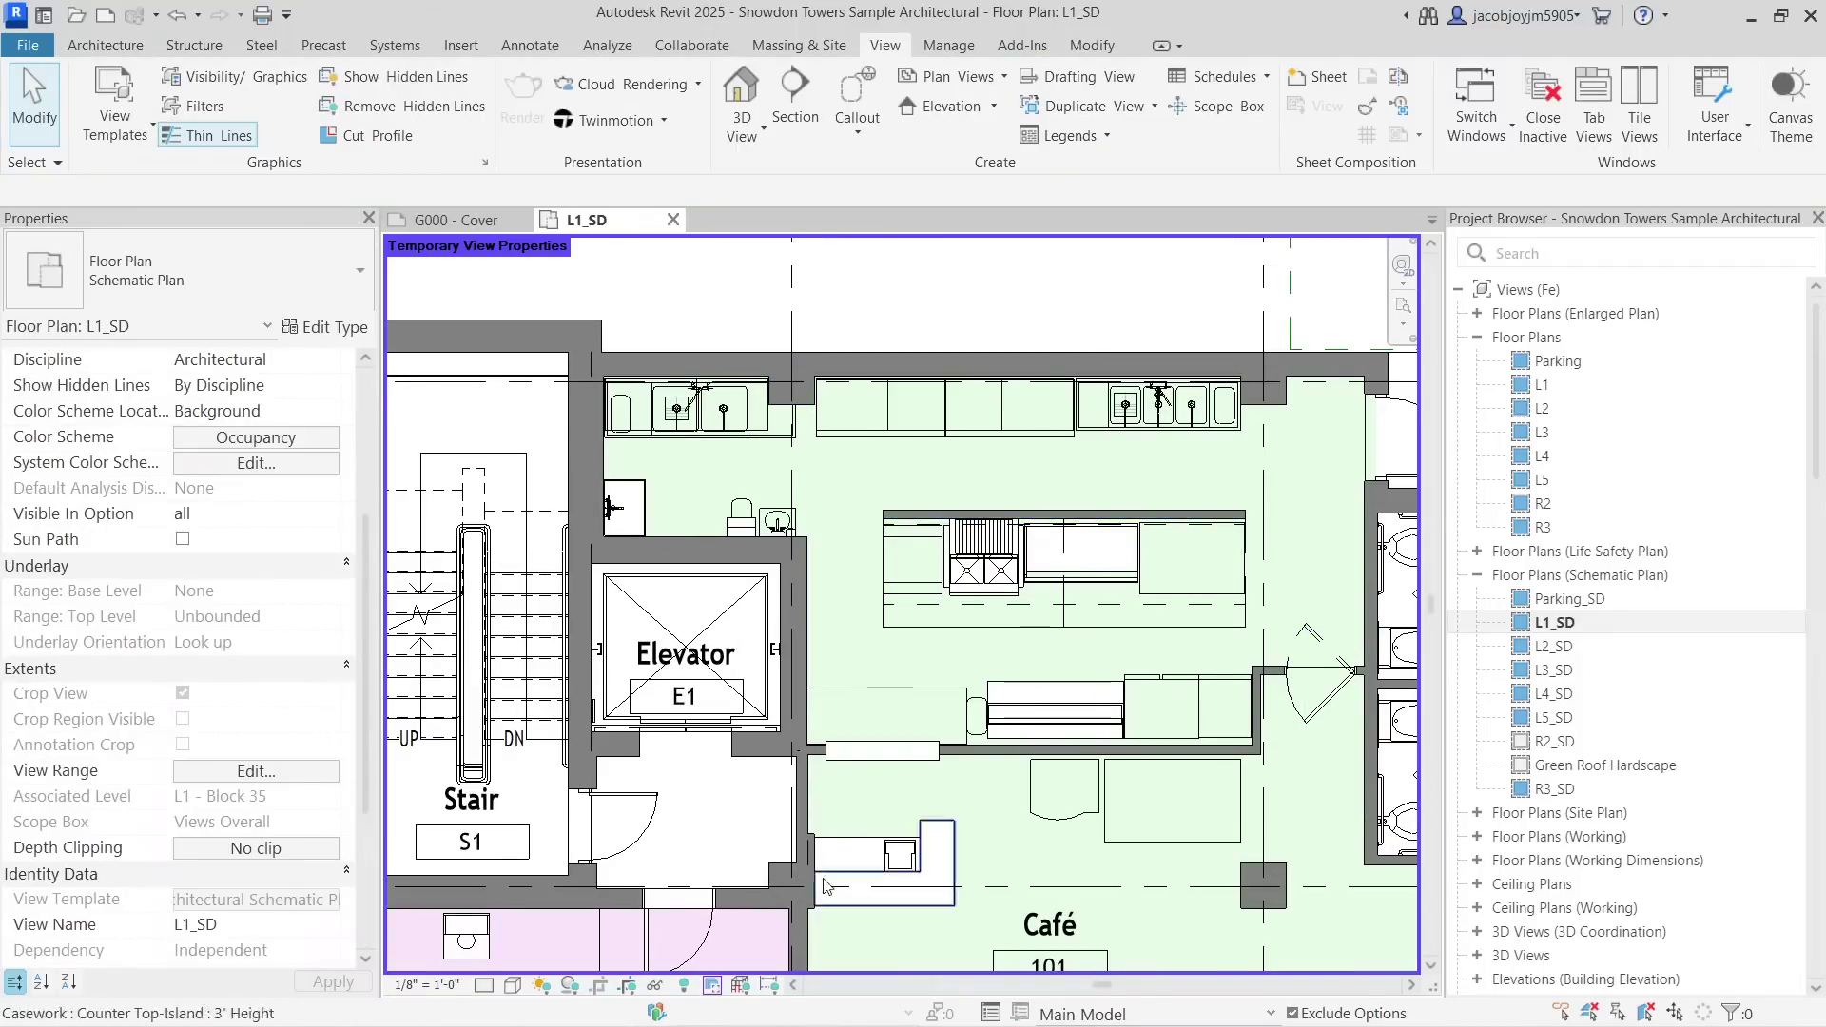
pyautogui.click(715, 987)
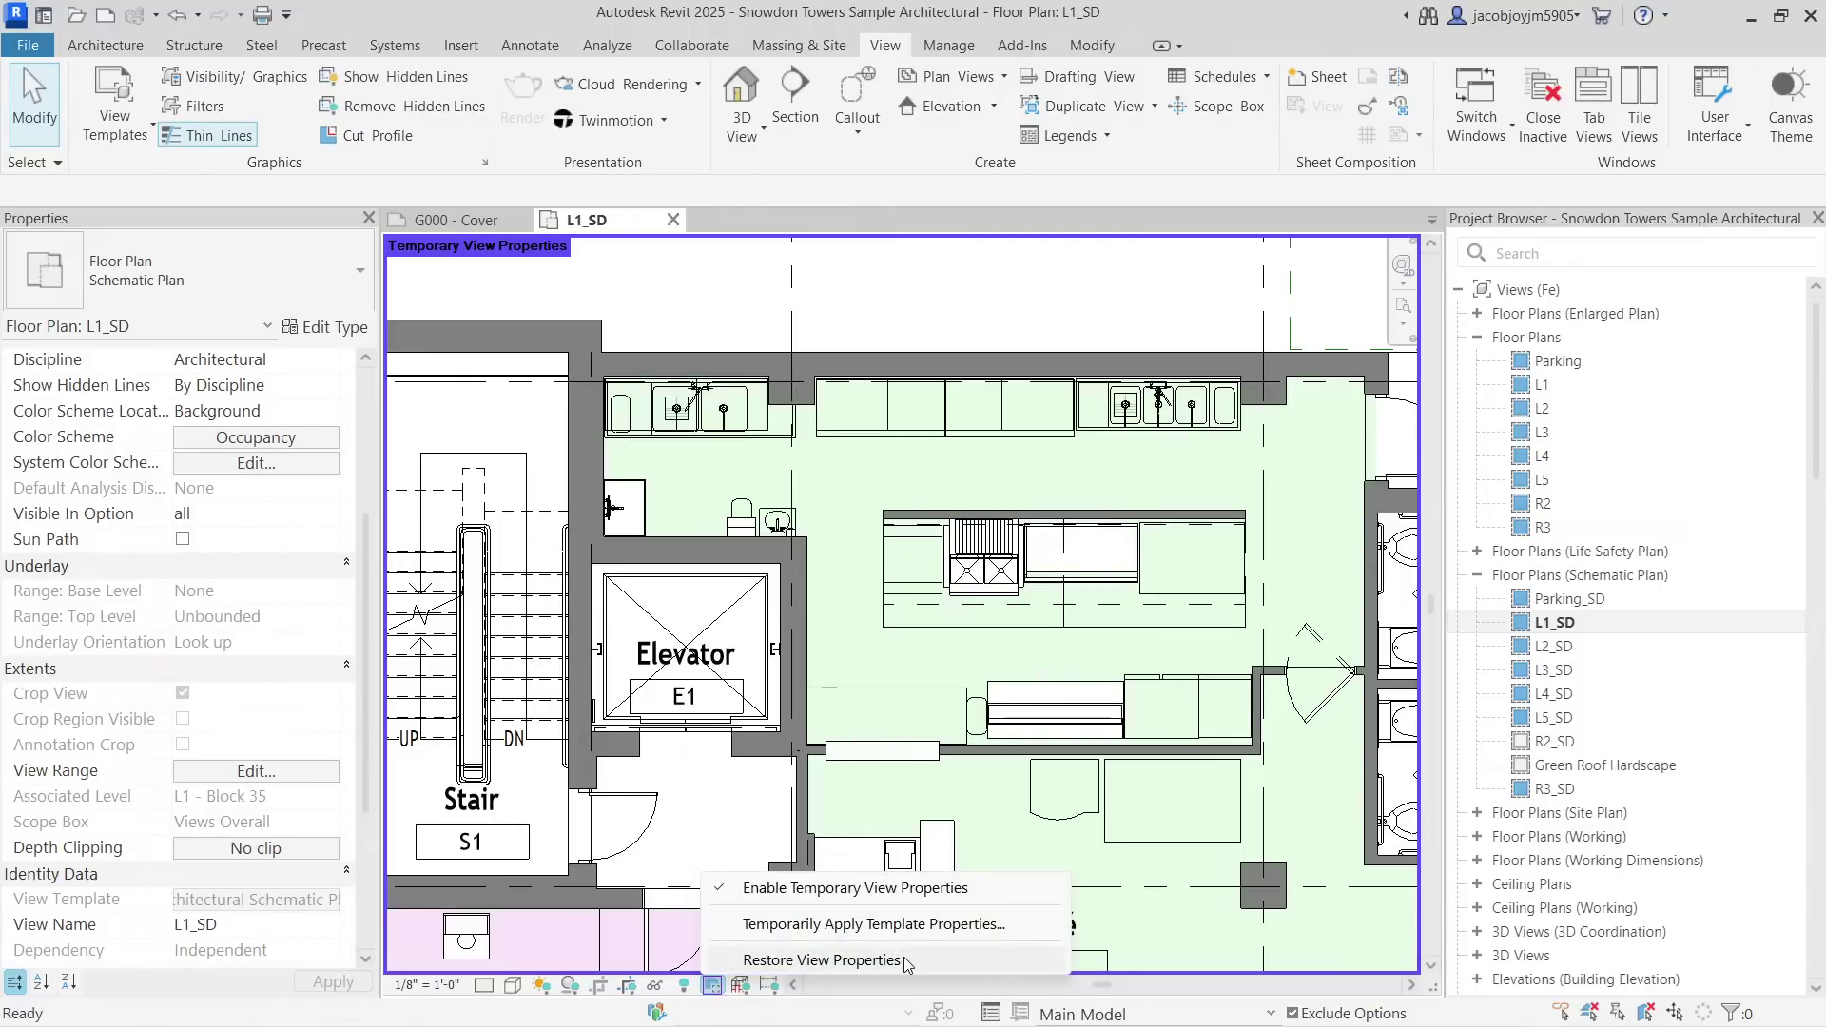
pyautogui.click(820, 960)
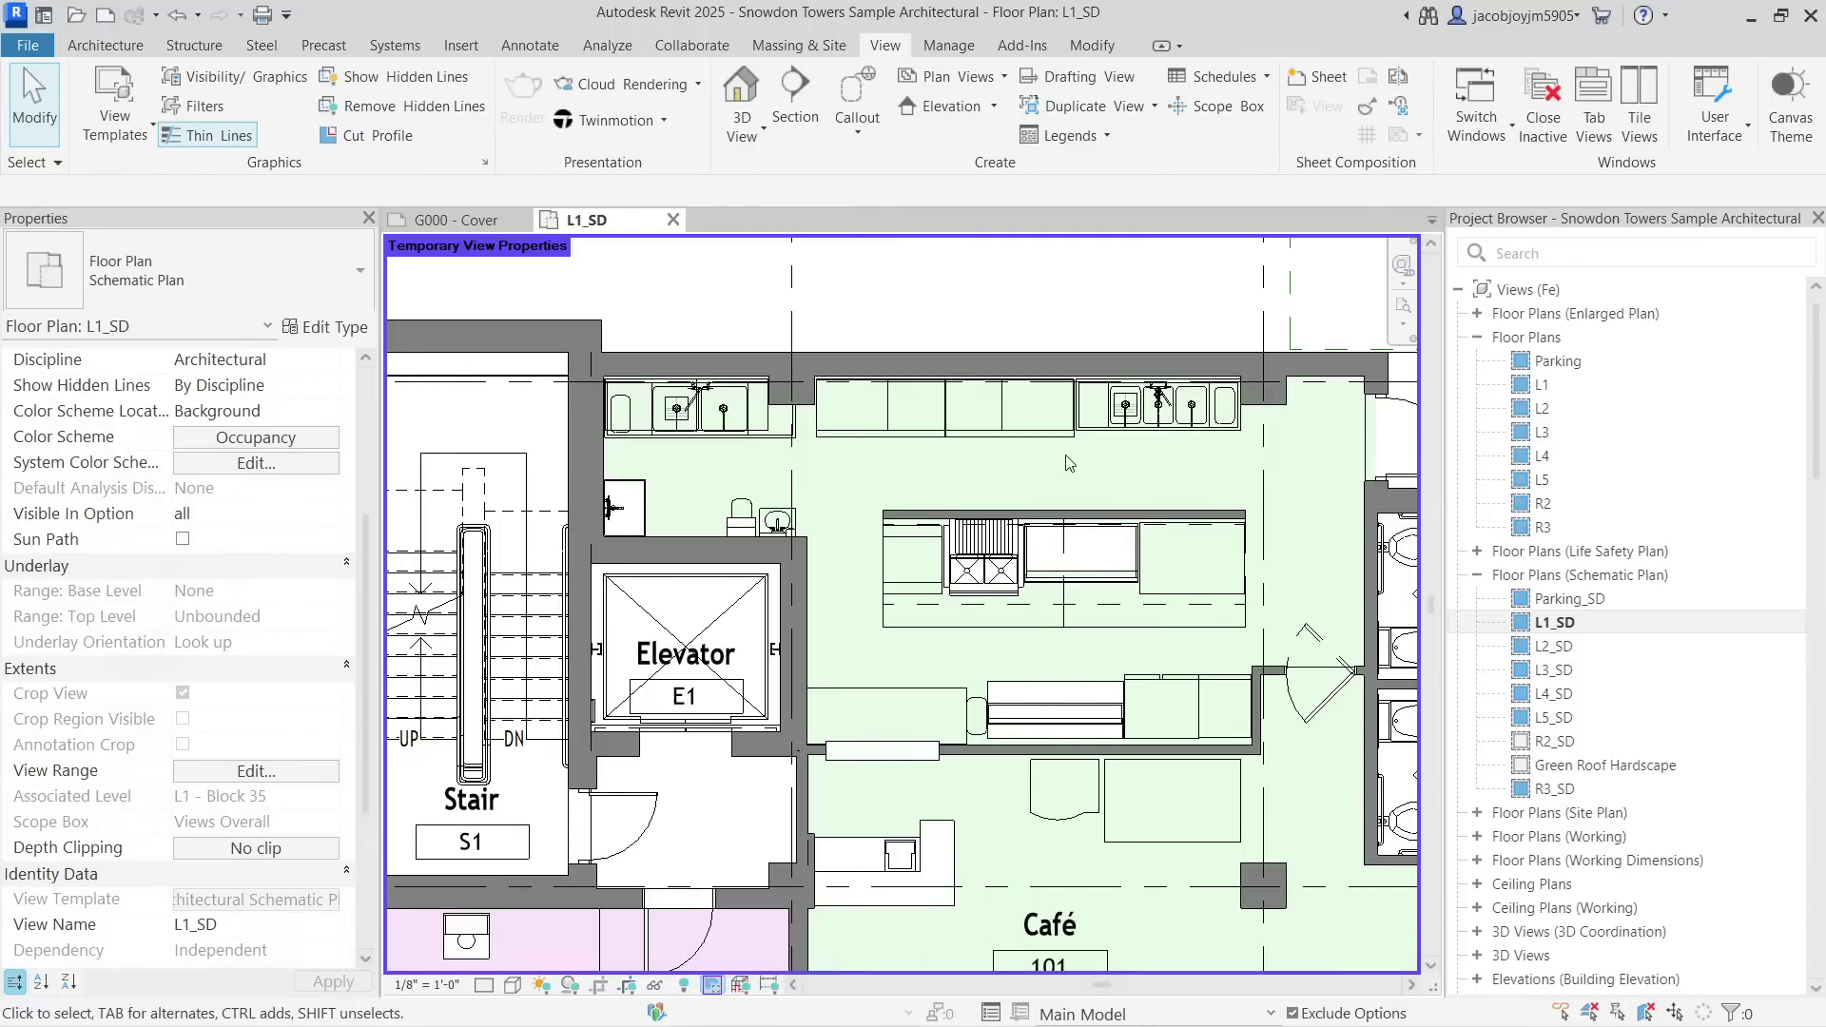
pyautogui.scroll(-1, 772, 518)
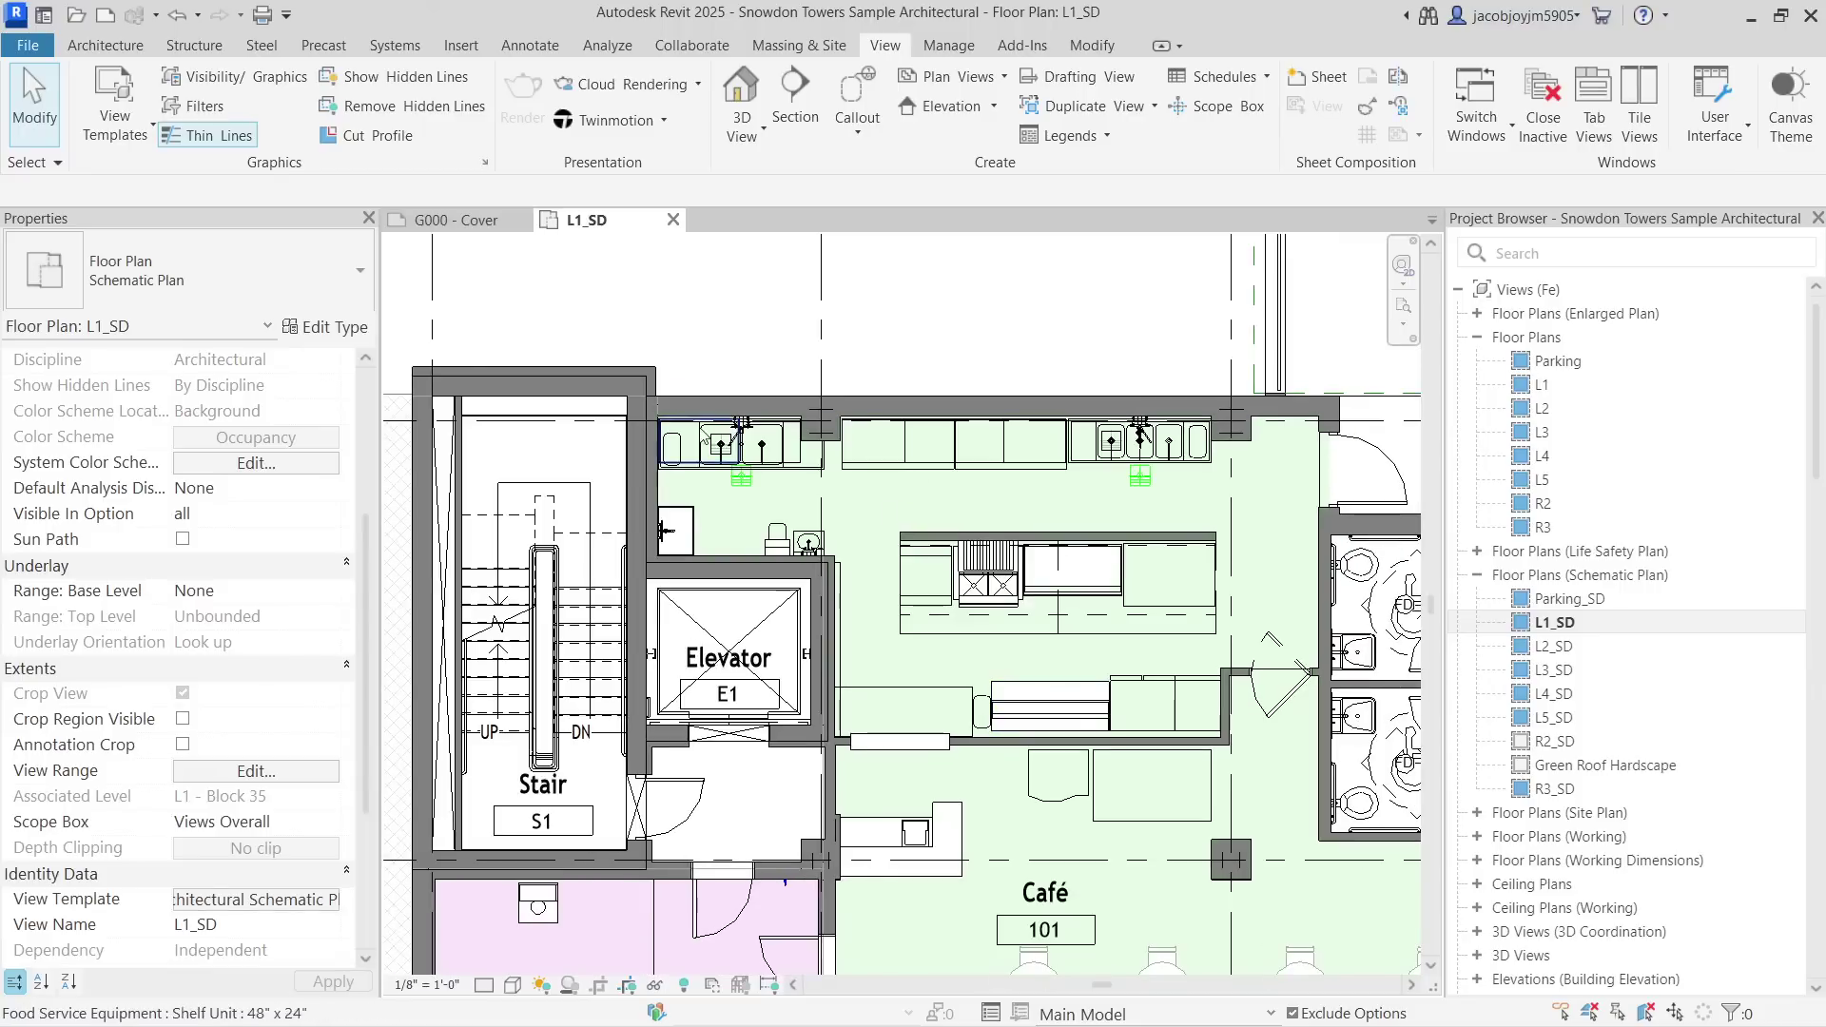
pyautogui.scroll(-4, 726, 559)
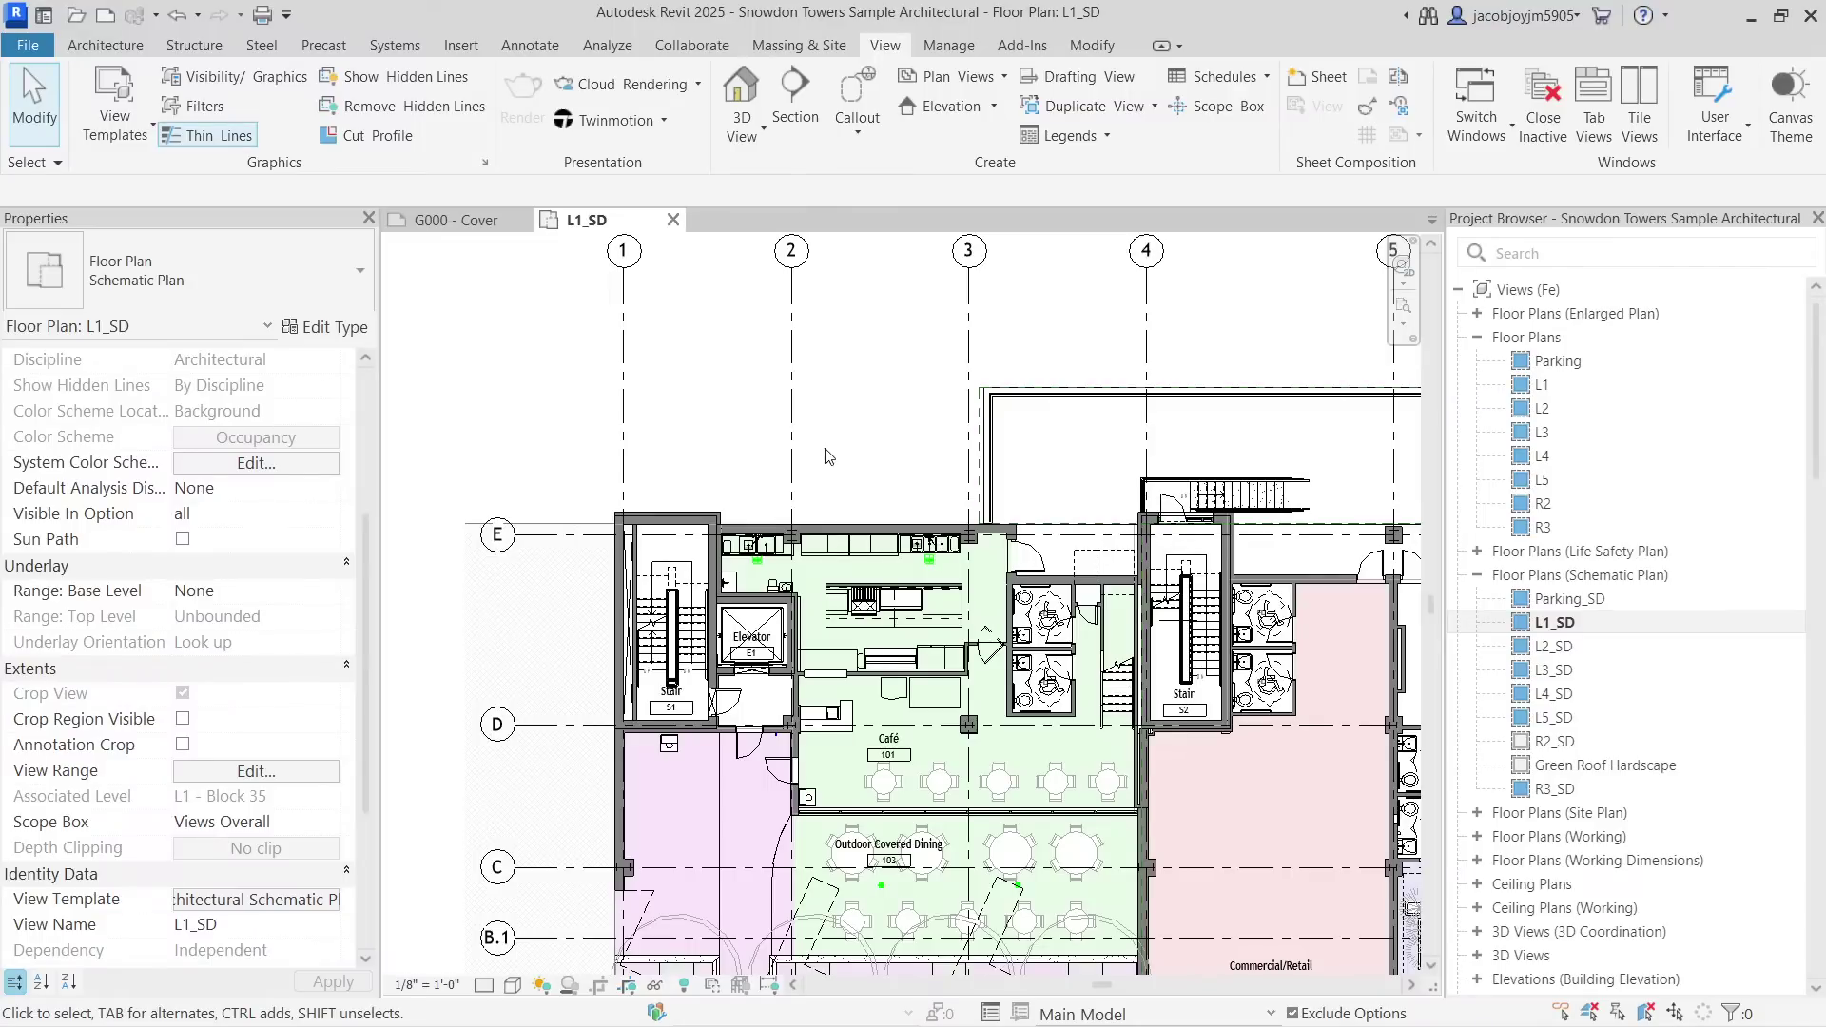
pyautogui.scroll(-1, 718, 423)
pyautogui.moveTo(1030, 553); pyautogui.dragTo(718, 542, button='middle')
pyautogui.scroll(4, 718, 544)
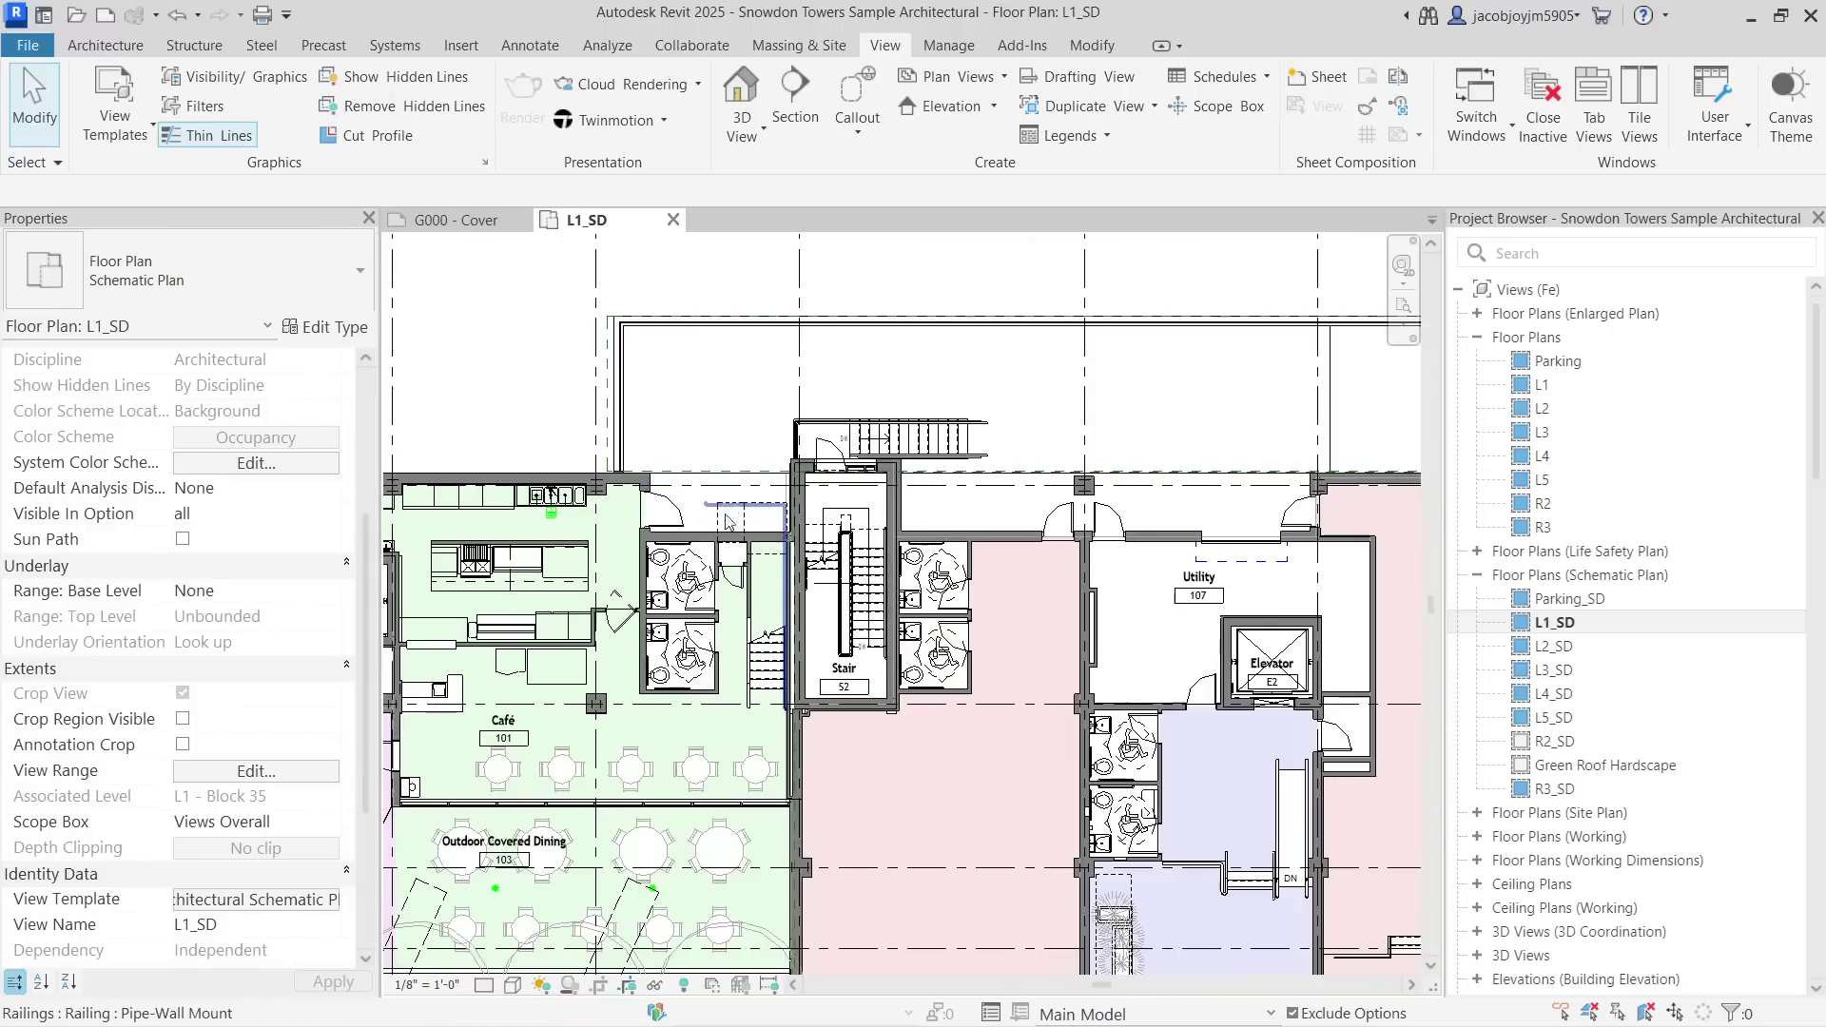
pyautogui.scroll(1, 718, 547)
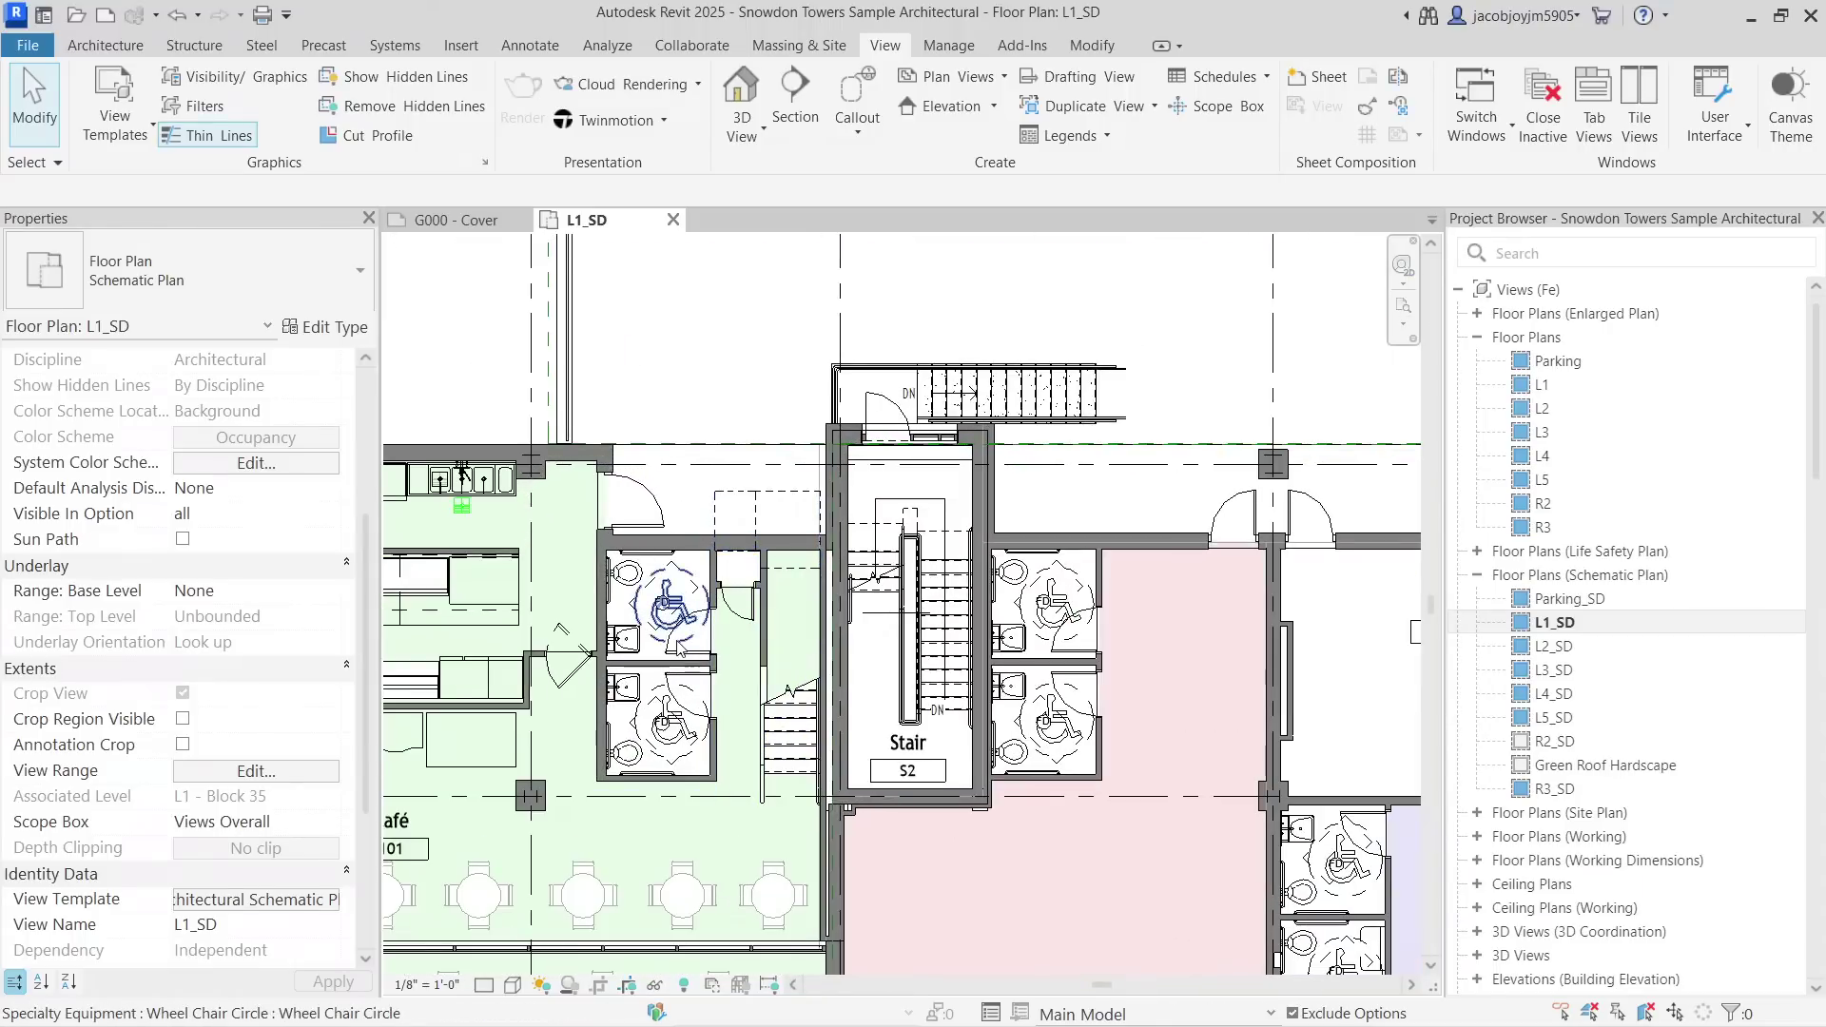
pyautogui.click(794, 95)
pyautogui.scroll(1, 710, 519)
pyautogui.click(688, 511)
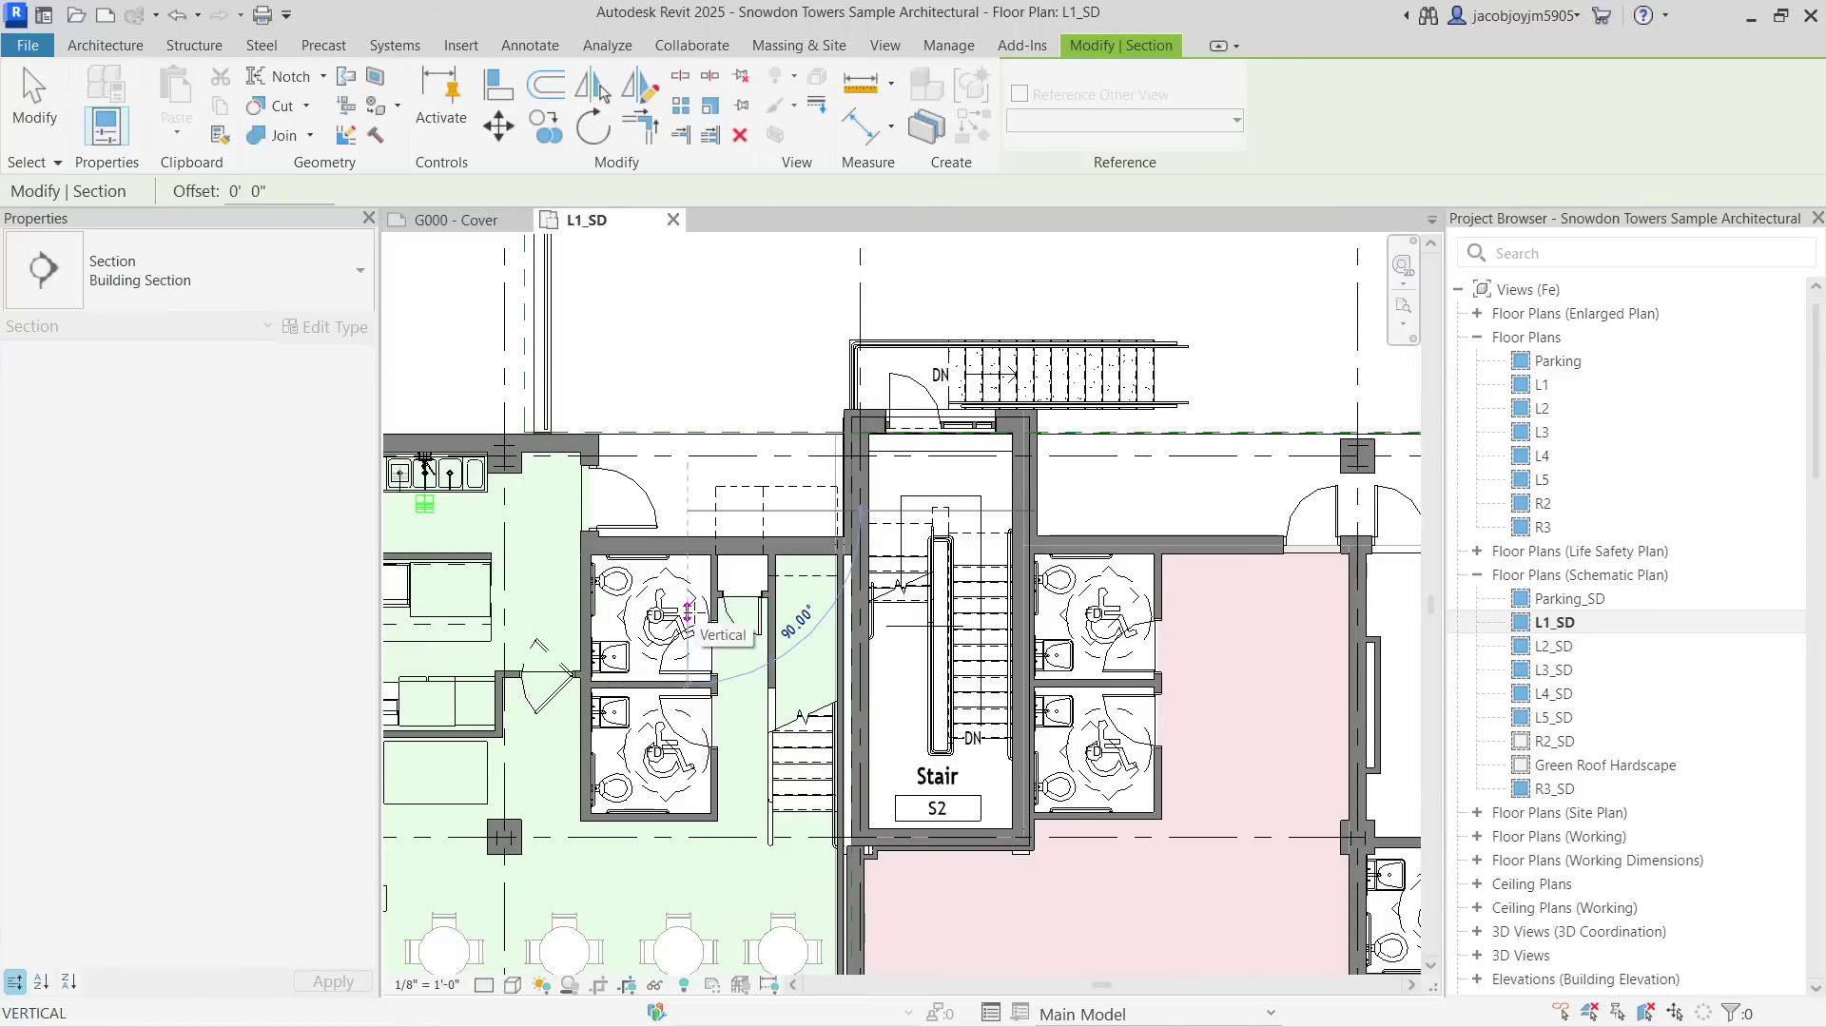
pyautogui.press('Escape')
pyautogui.press('Escape')
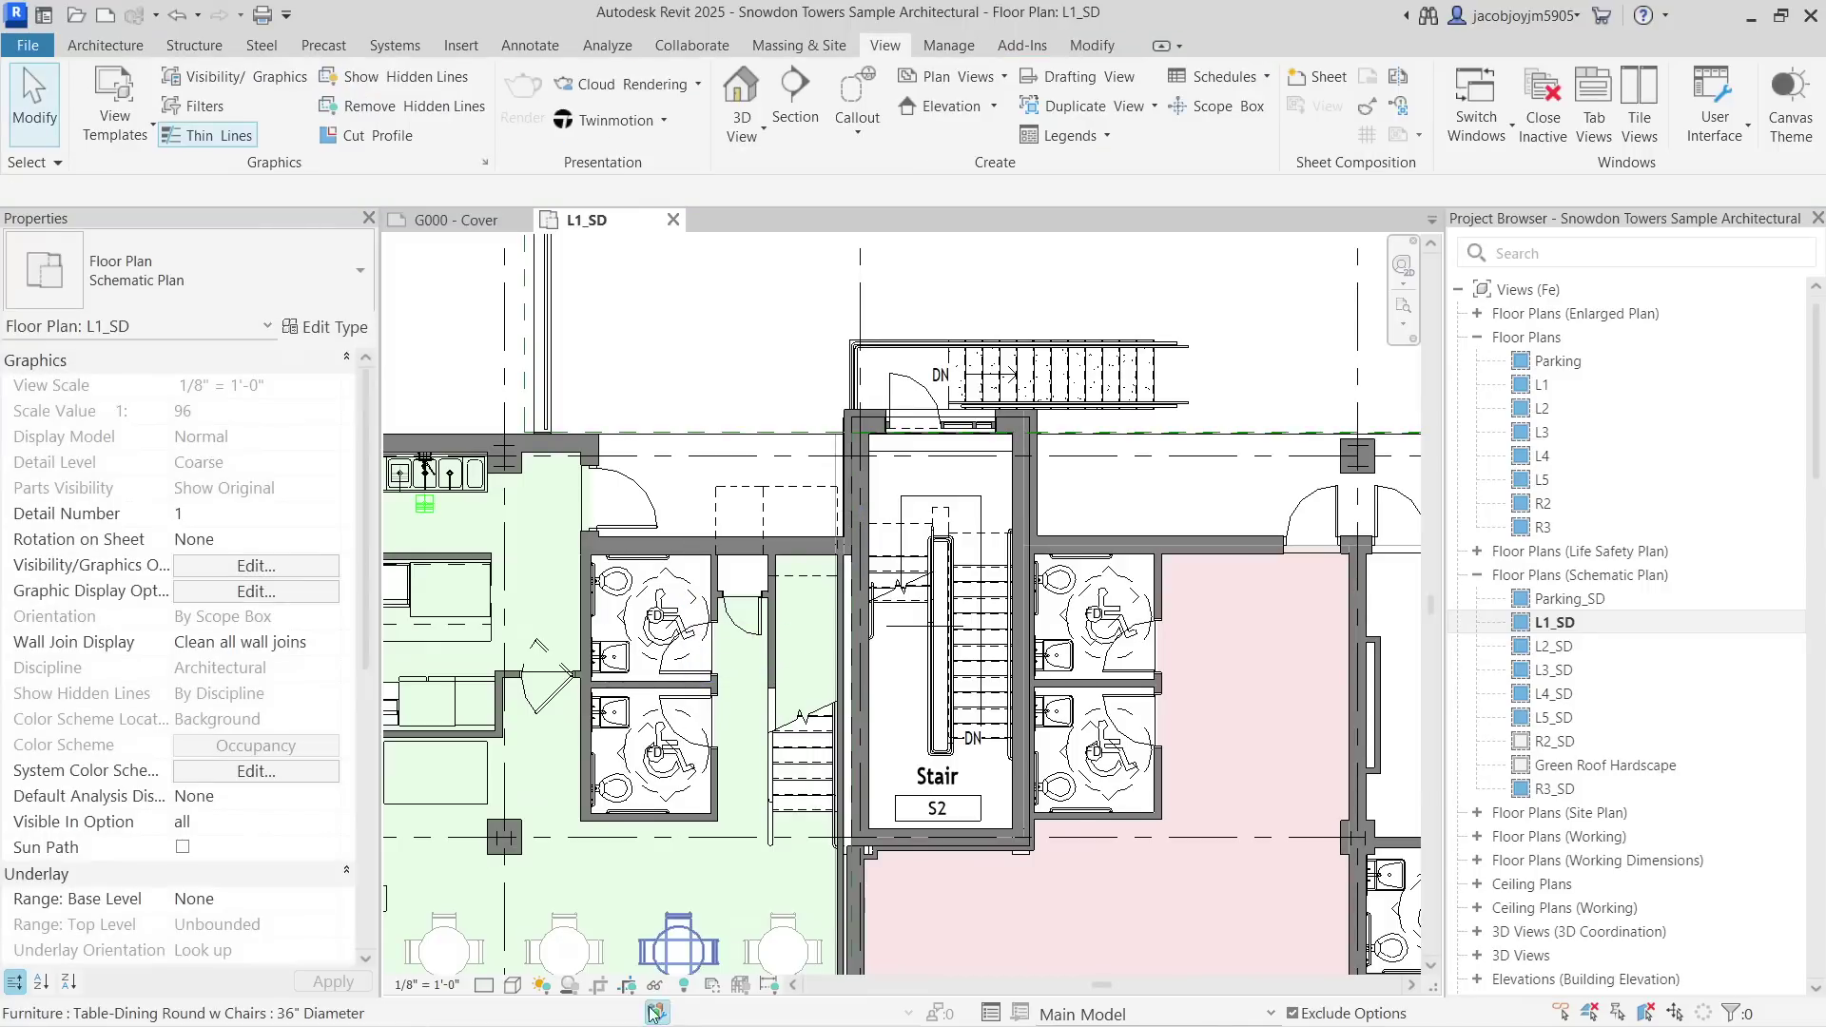
# Enable Temporary View Properties for L1_SD and turn on the Sections annotation category in its Visibility/Graphic Overrides.
pyautogui.click(713, 985)
pyautogui.click(751, 899)
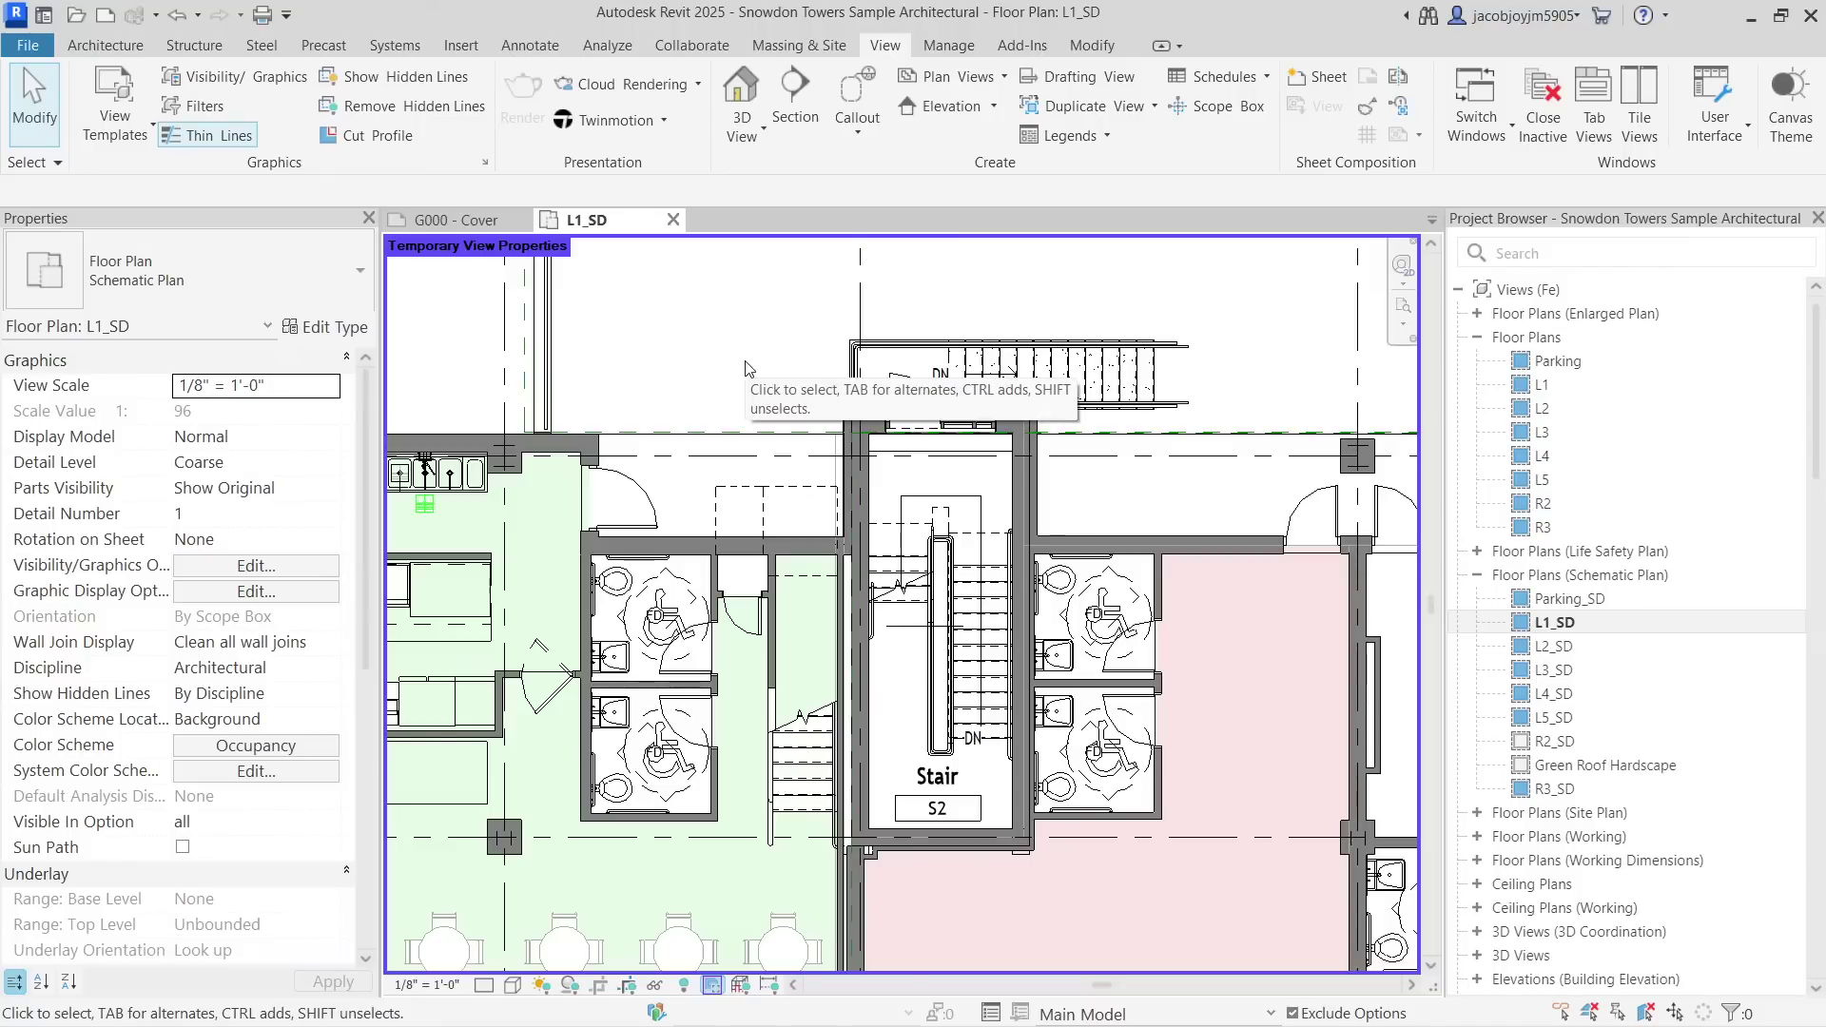
pyautogui.click(257, 76)
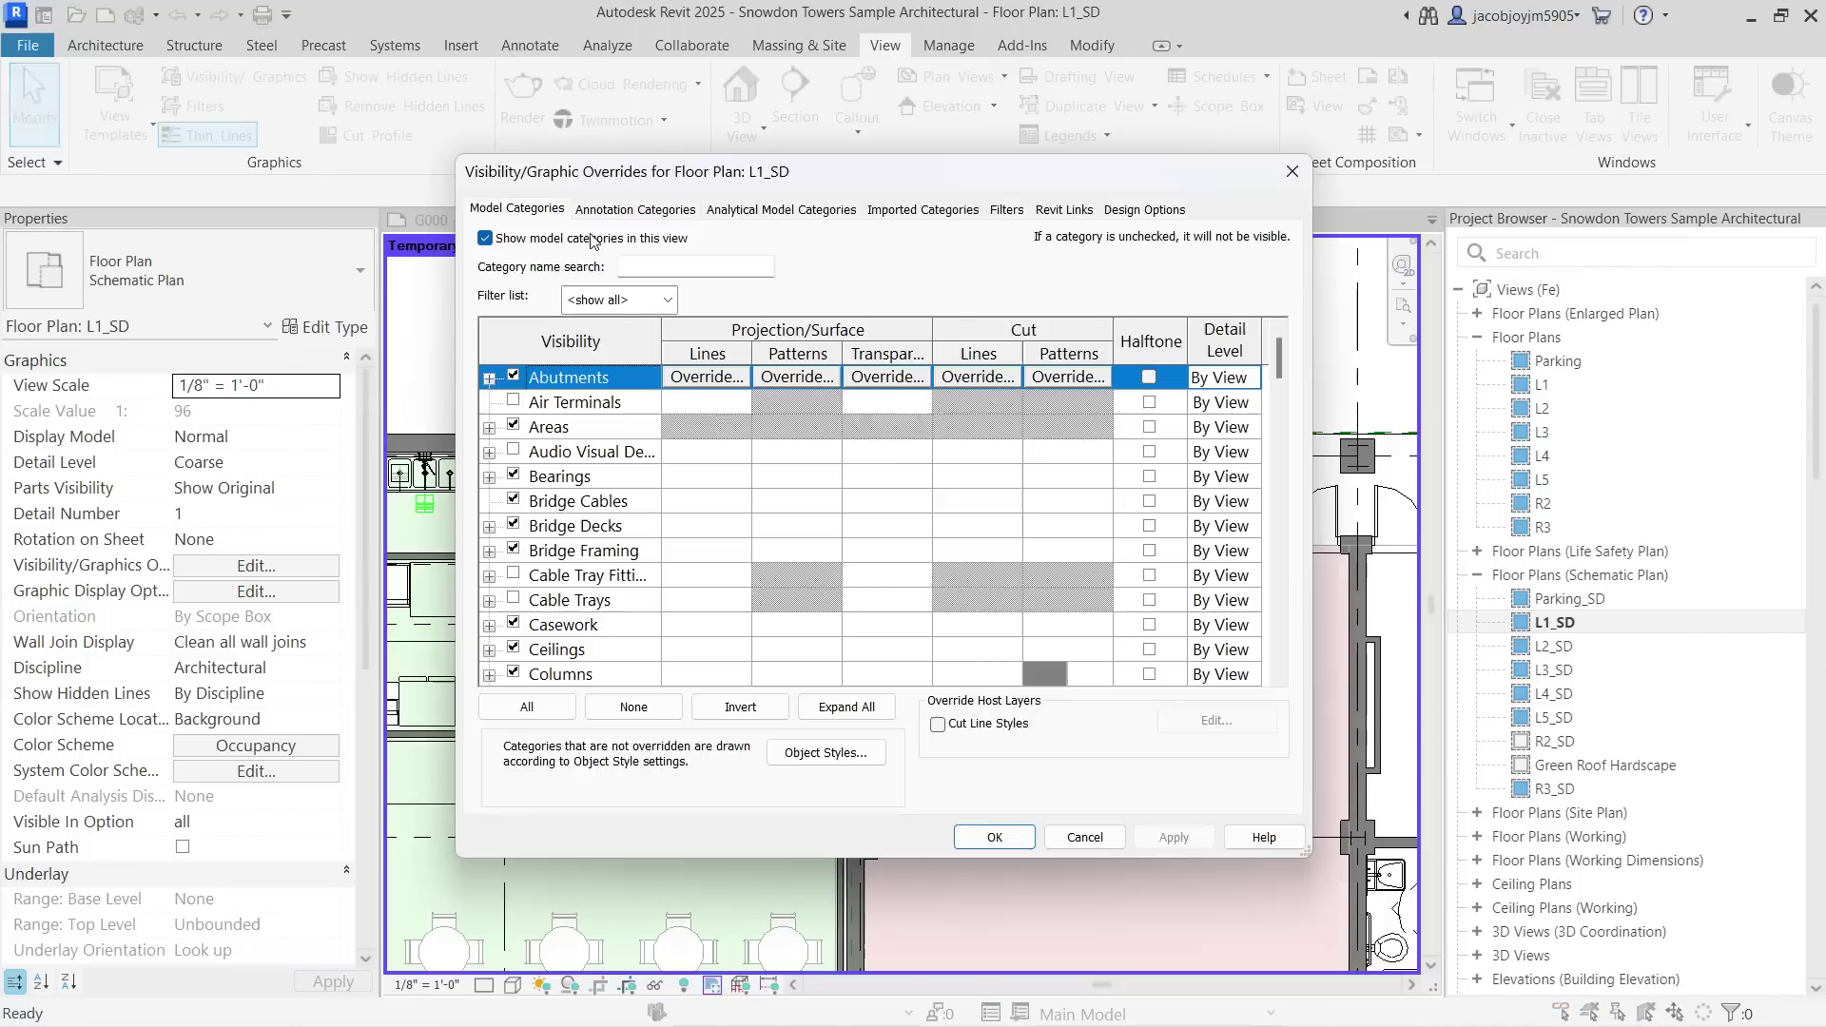
pyautogui.click(645, 219)
pyautogui.click(614, 474)
pyautogui.scroll(-15, 614, 570)
pyautogui.click(610, 549)
pyautogui.click(597, 576)
pyautogui.click(993, 837)
# Draw a vertical building section between the toilets and Stair S2, looking toward the stair.
pyautogui.click(795, 104)
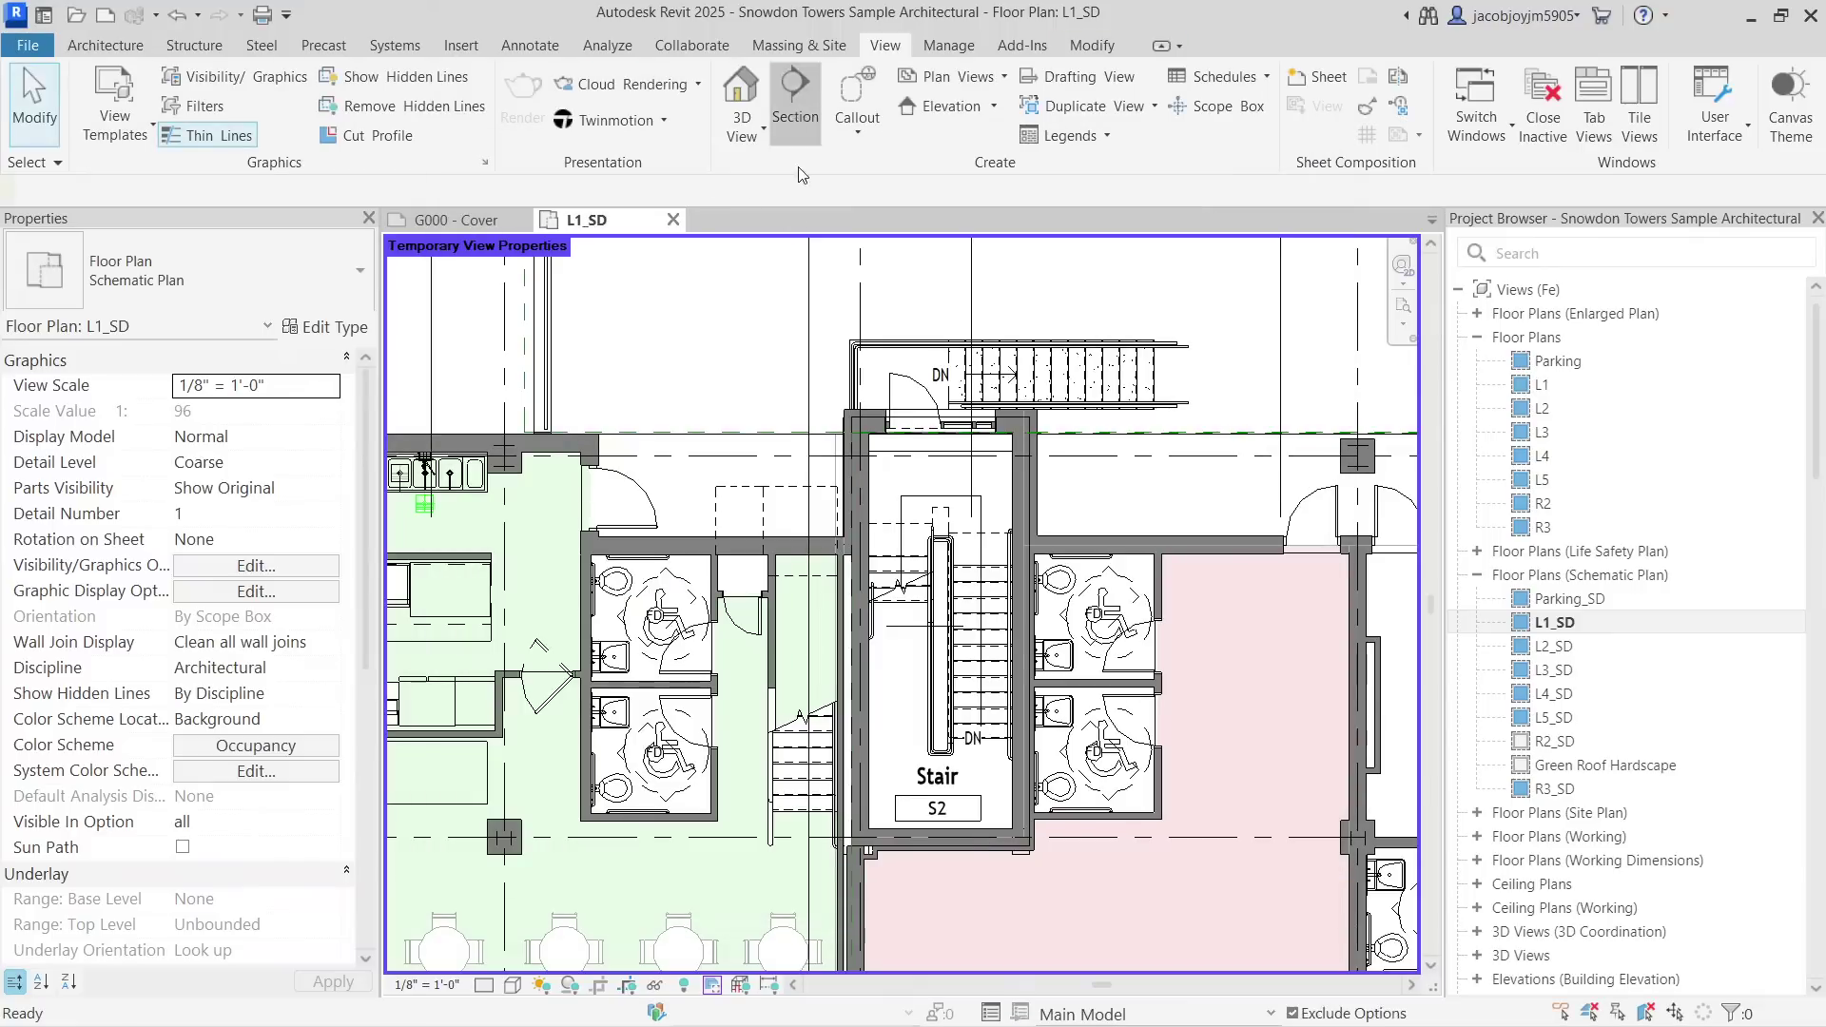
pyautogui.click(786, 400)
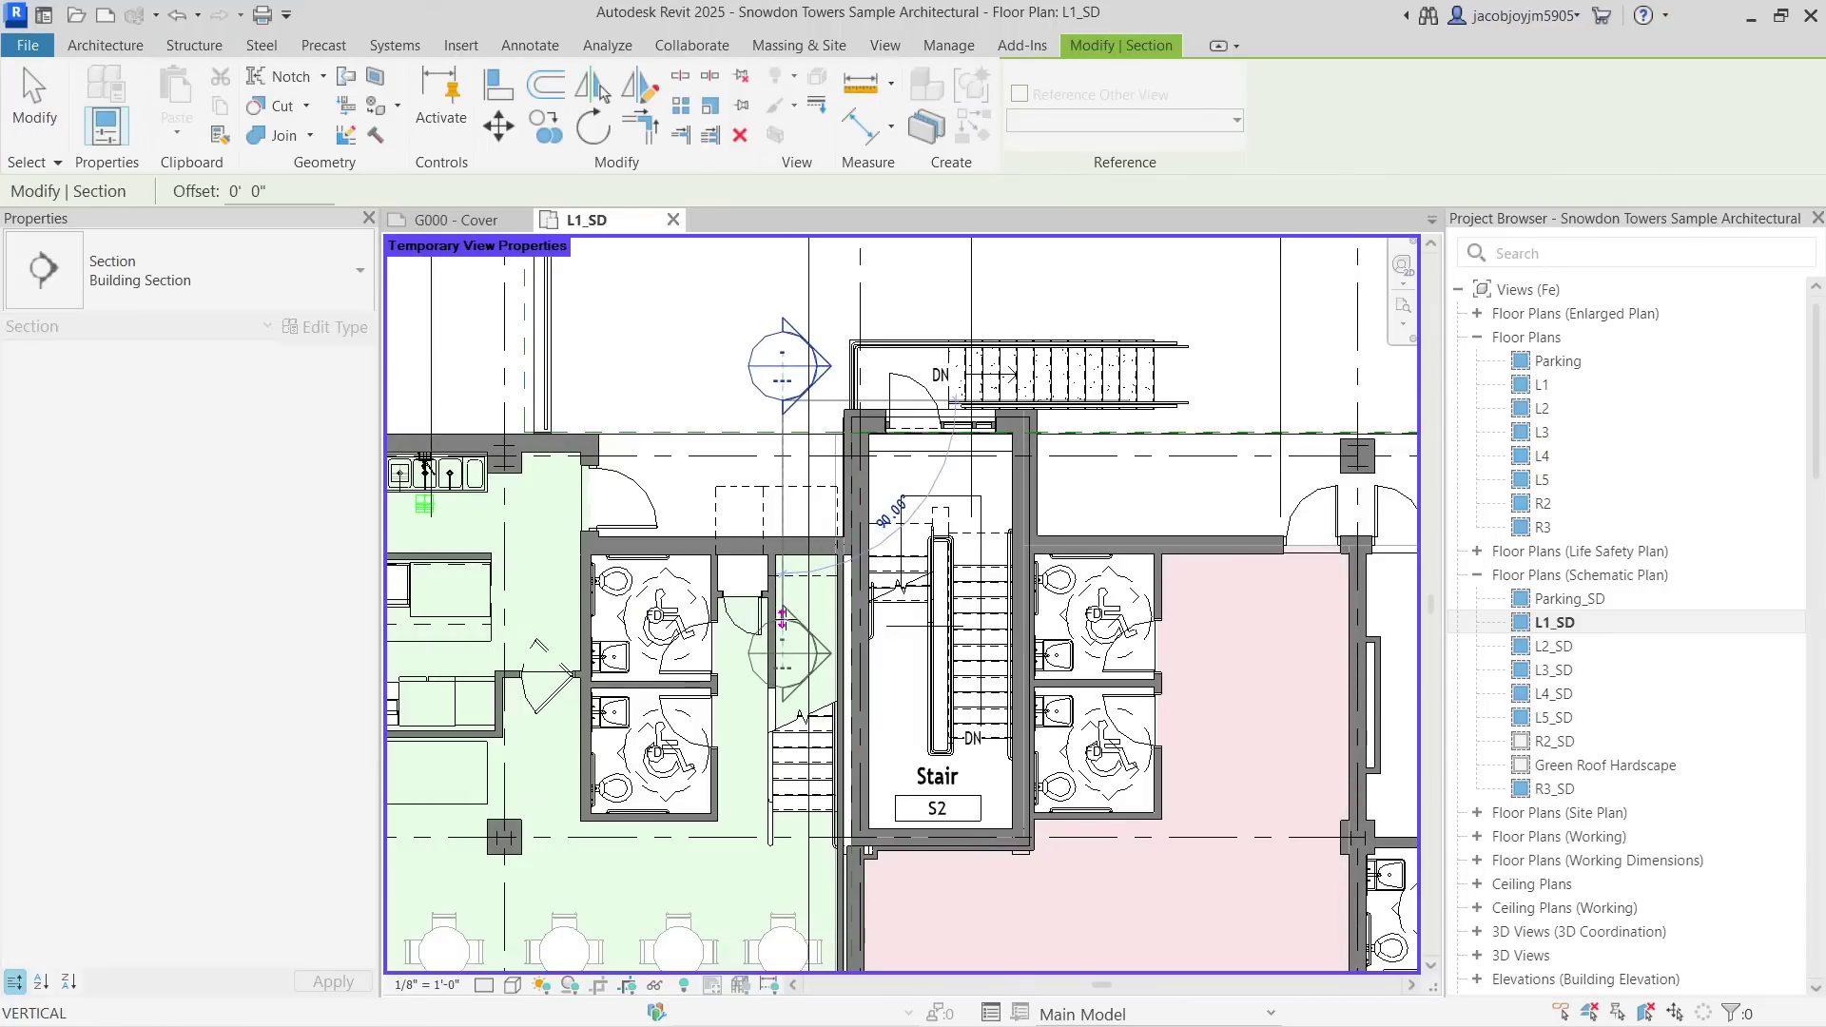
pyautogui.click(783, 618)
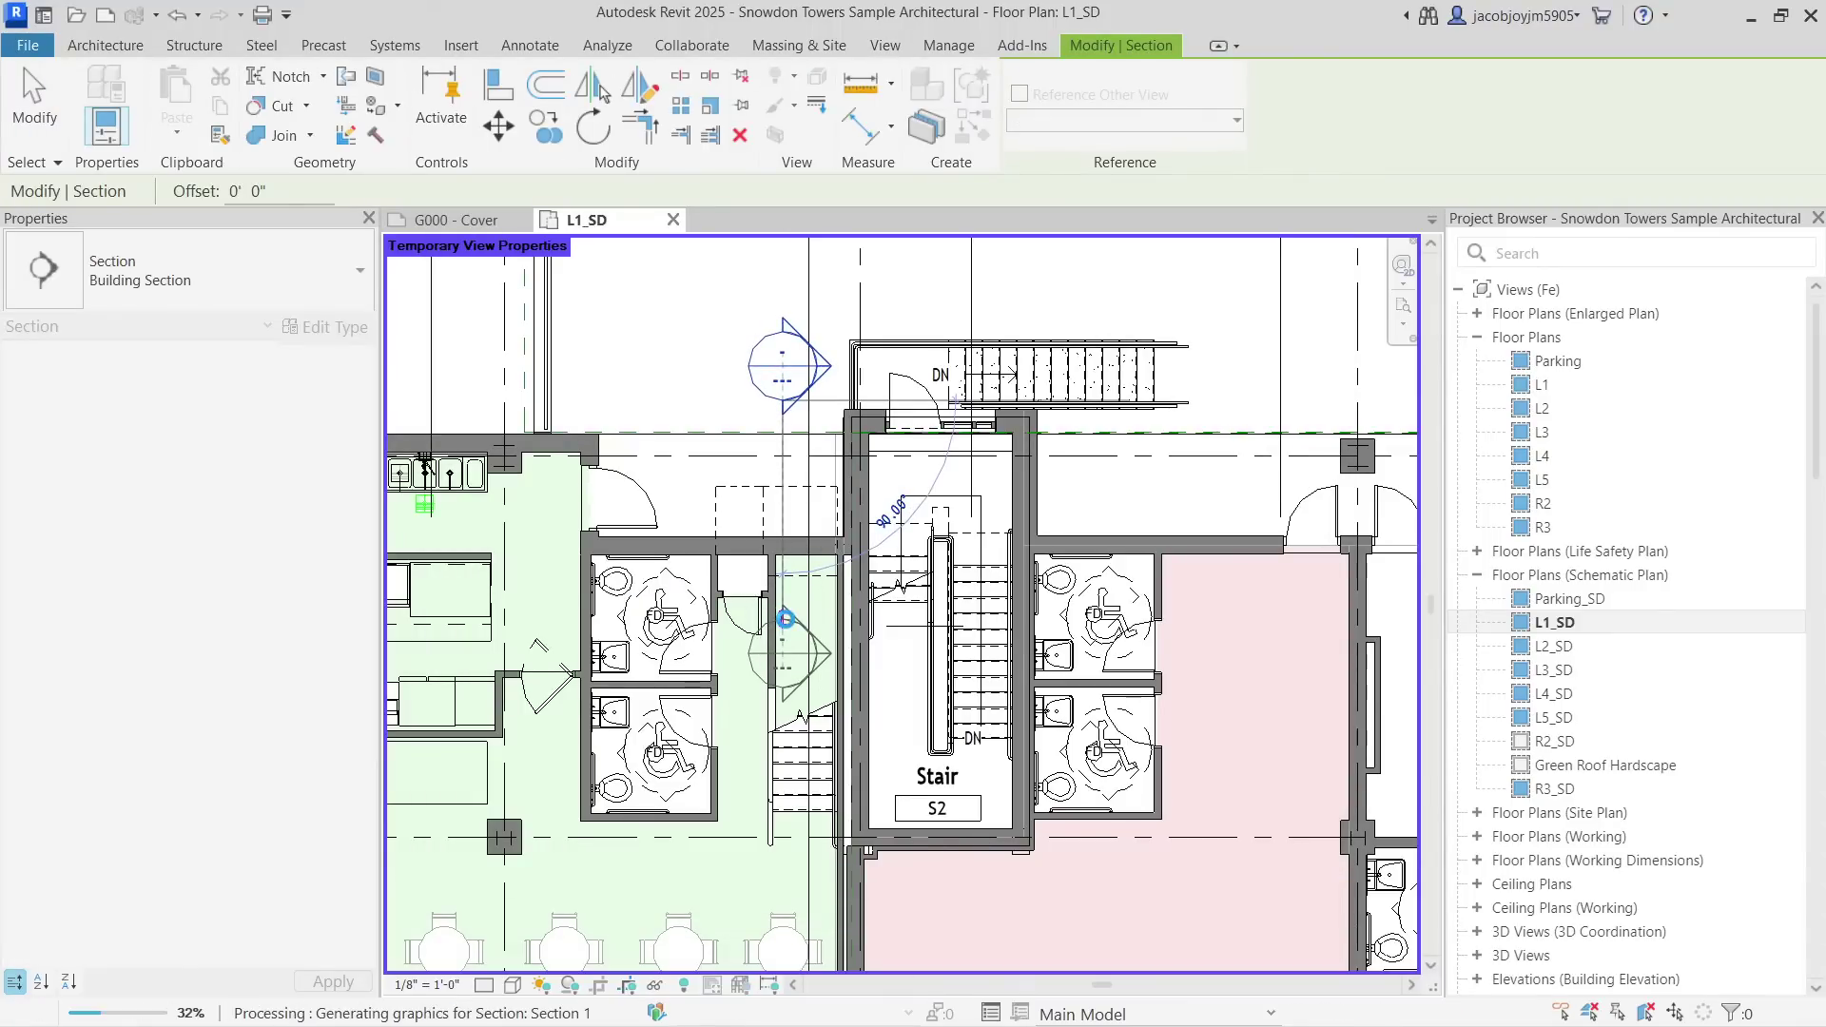
pyautogui.press('Escape')
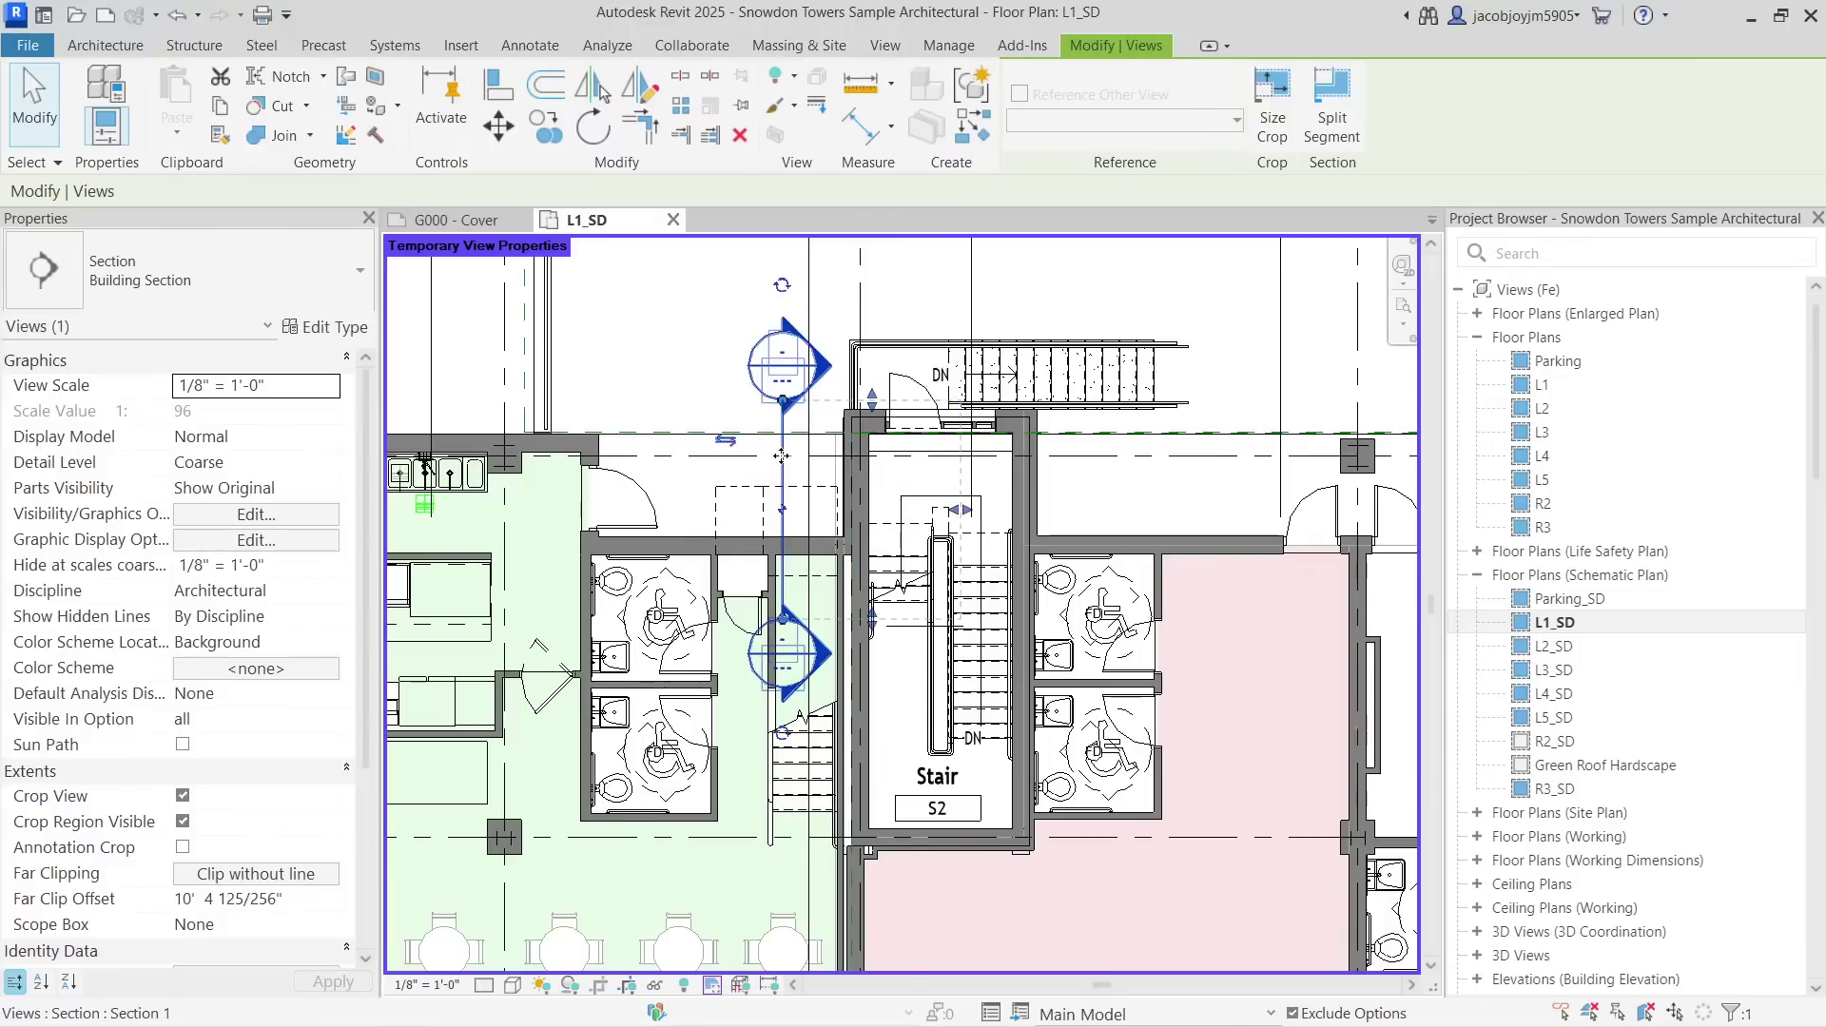
# Open the new building section's view and look closely at its upper levels.
pyautogui.rightClick(782, 613)
pyautogui.click(841, 468)
pyautogui.scroll(6, 857, 480)
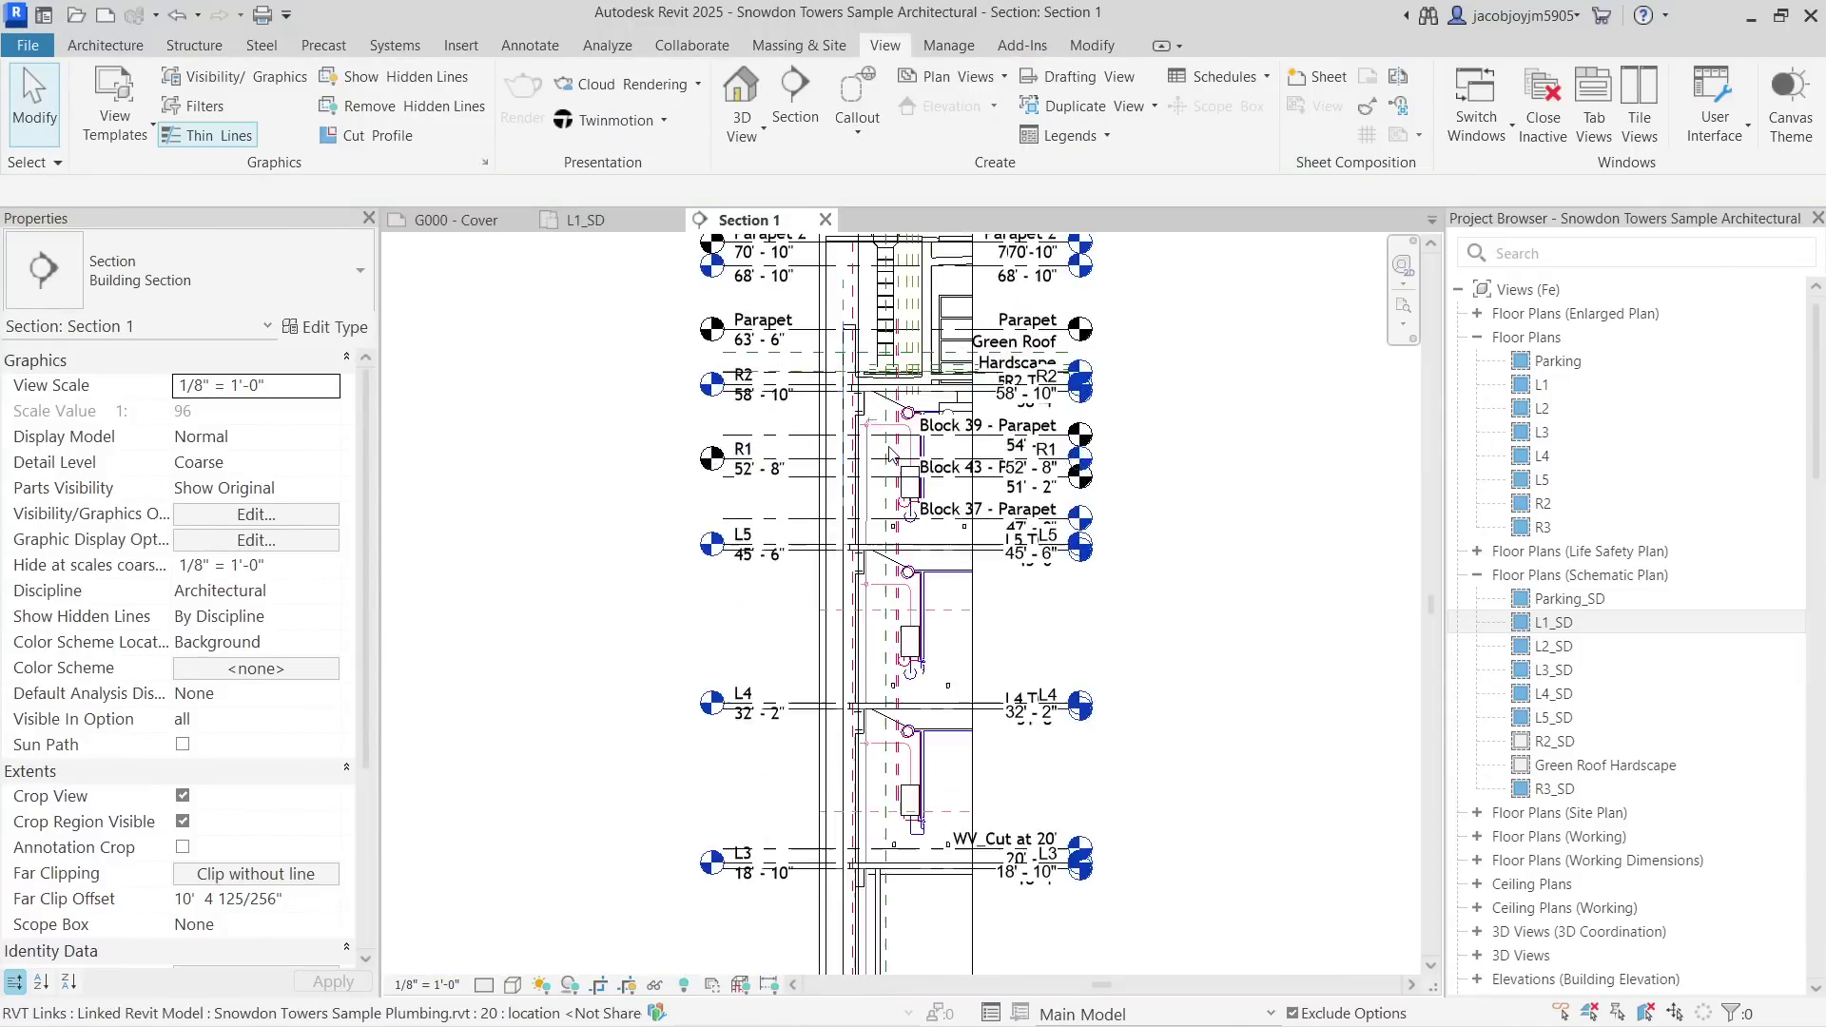
# Set the new building section view's detail level to Fine.
pyautogui.scroll(1, 889, 457)
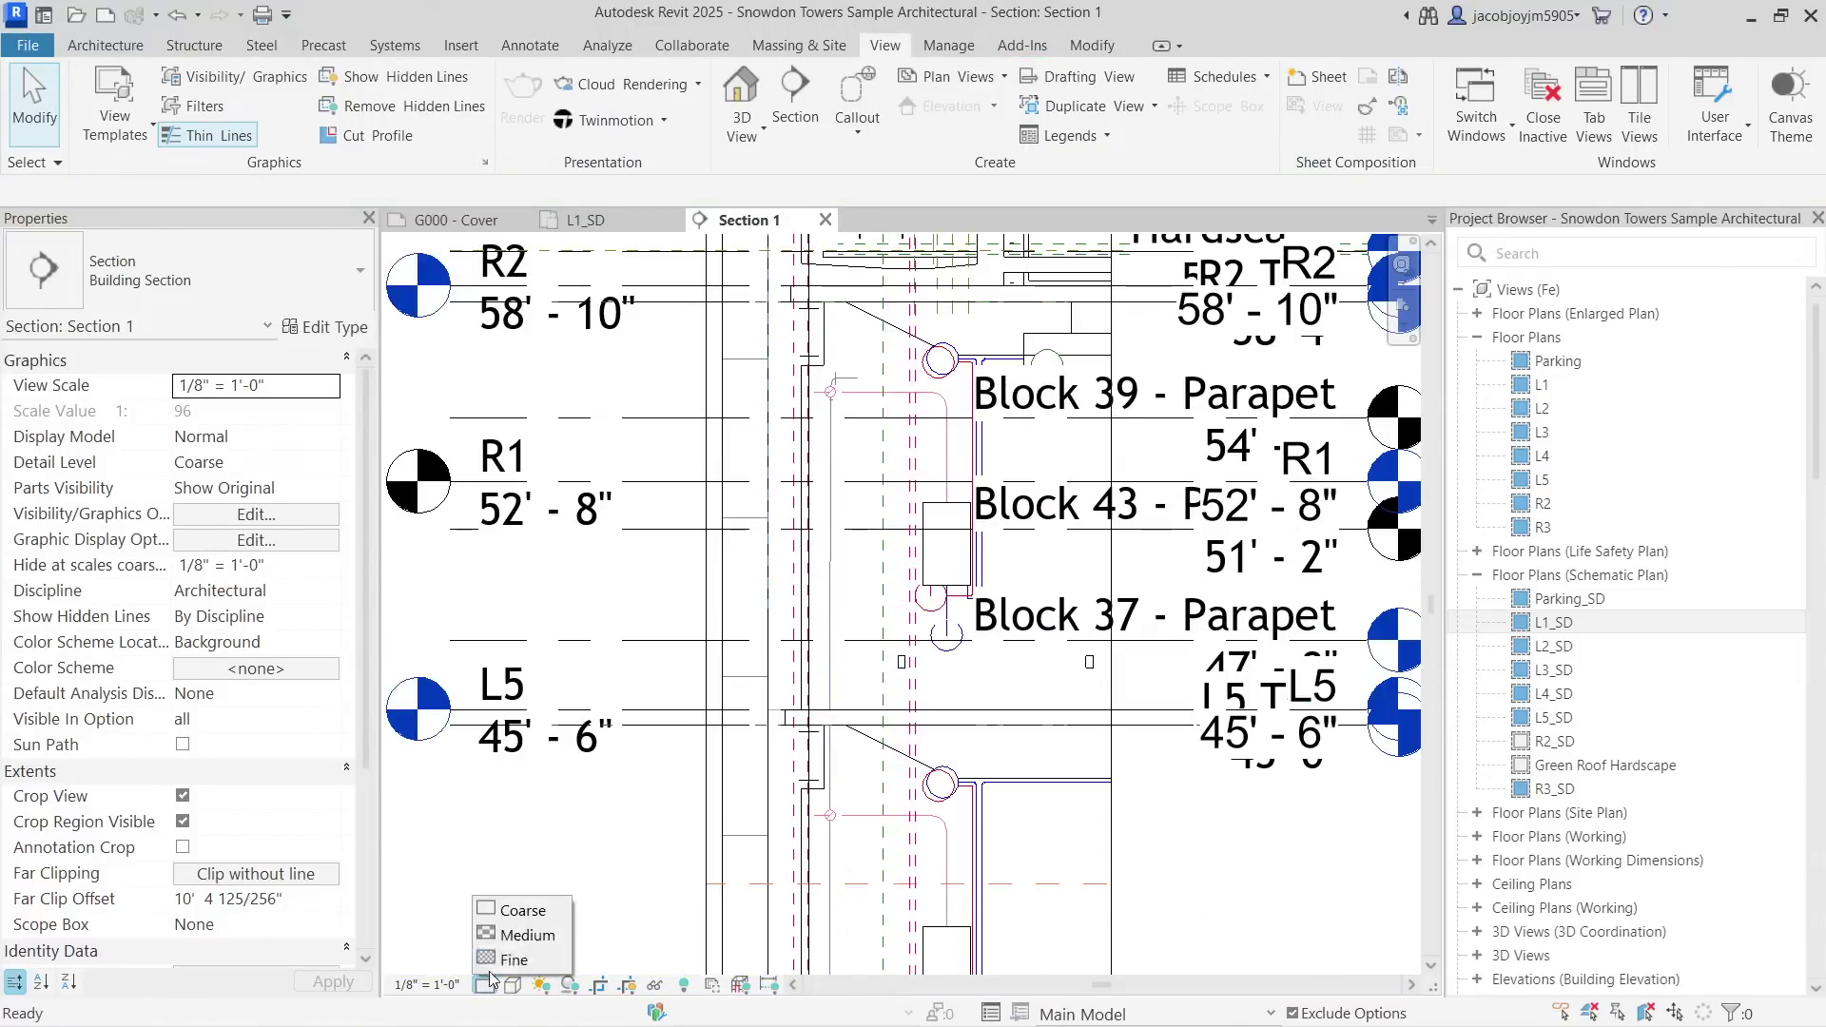
pyautogui.press('d')
pyautogui.press('f')
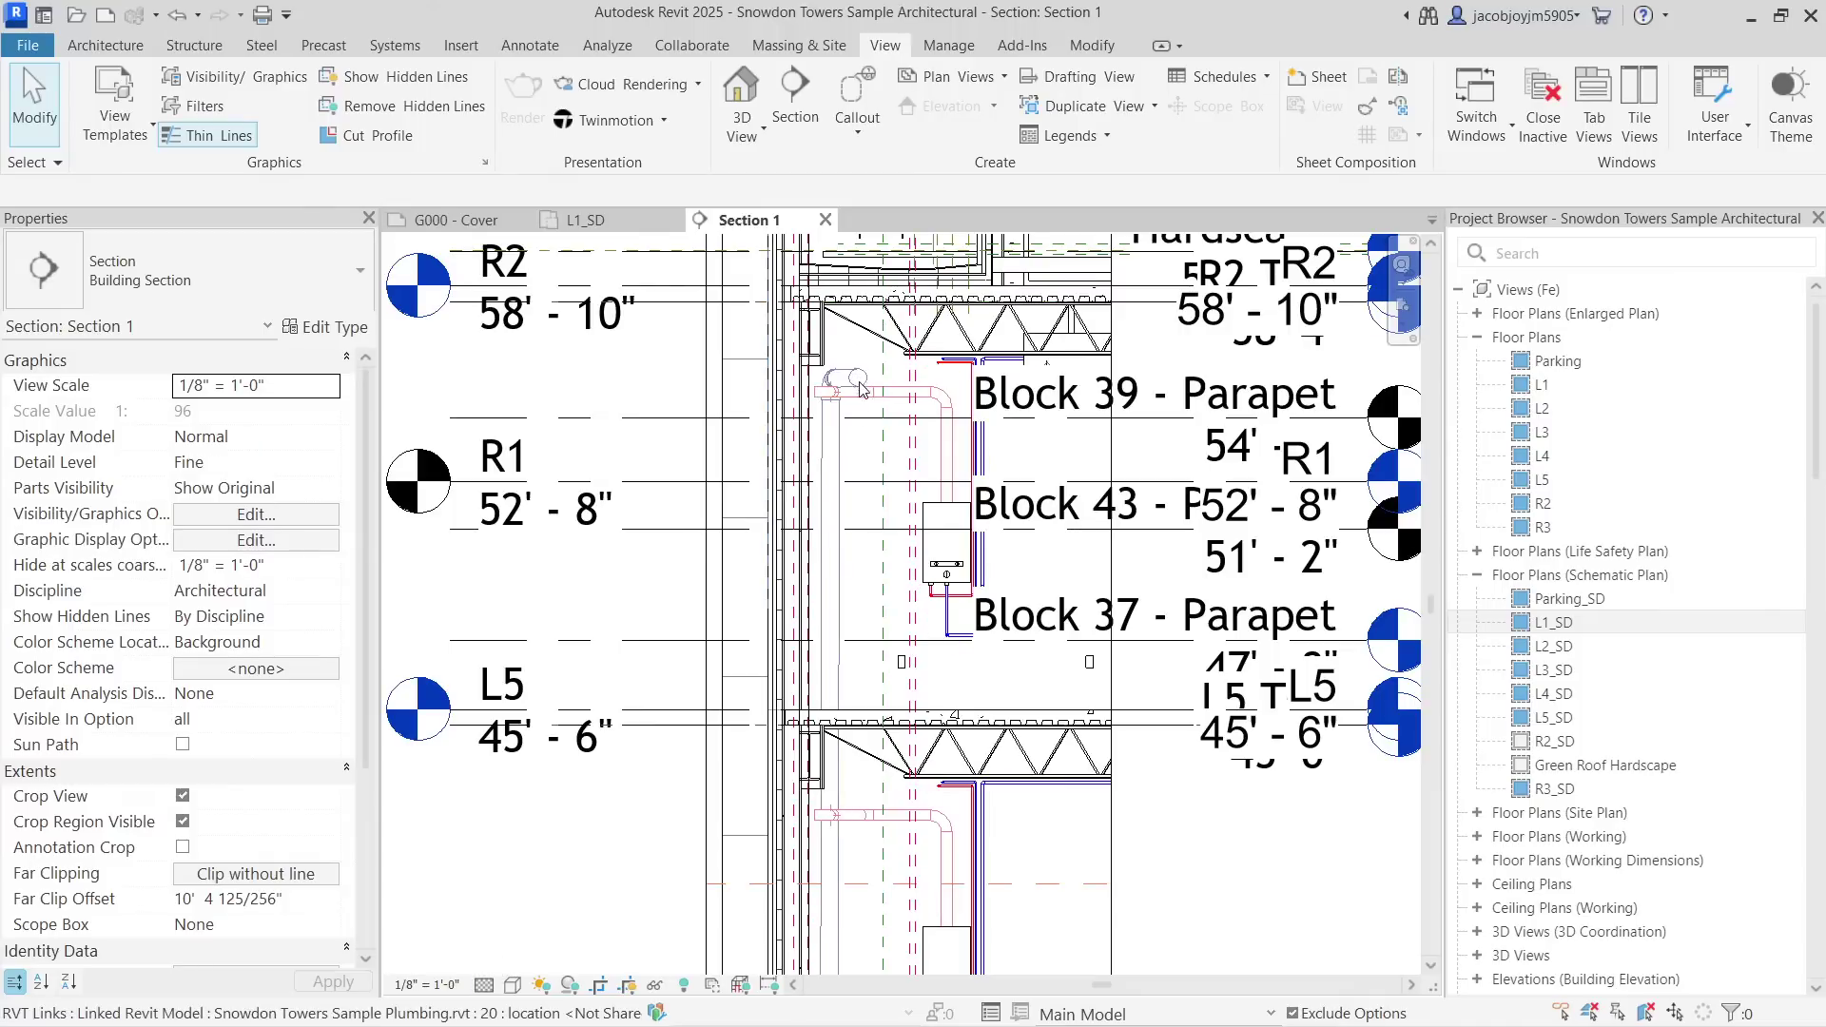
# Examine the pipes and chase wall in the section from L5 down to L2, and close the section view.
pyautogui.scroll(-1, 861, 418)
pyautogui.moveTo(911, 806); pyautogui.dragTo(898, 423, button='middle')
pyautogui.scroll(6, 872, 615)
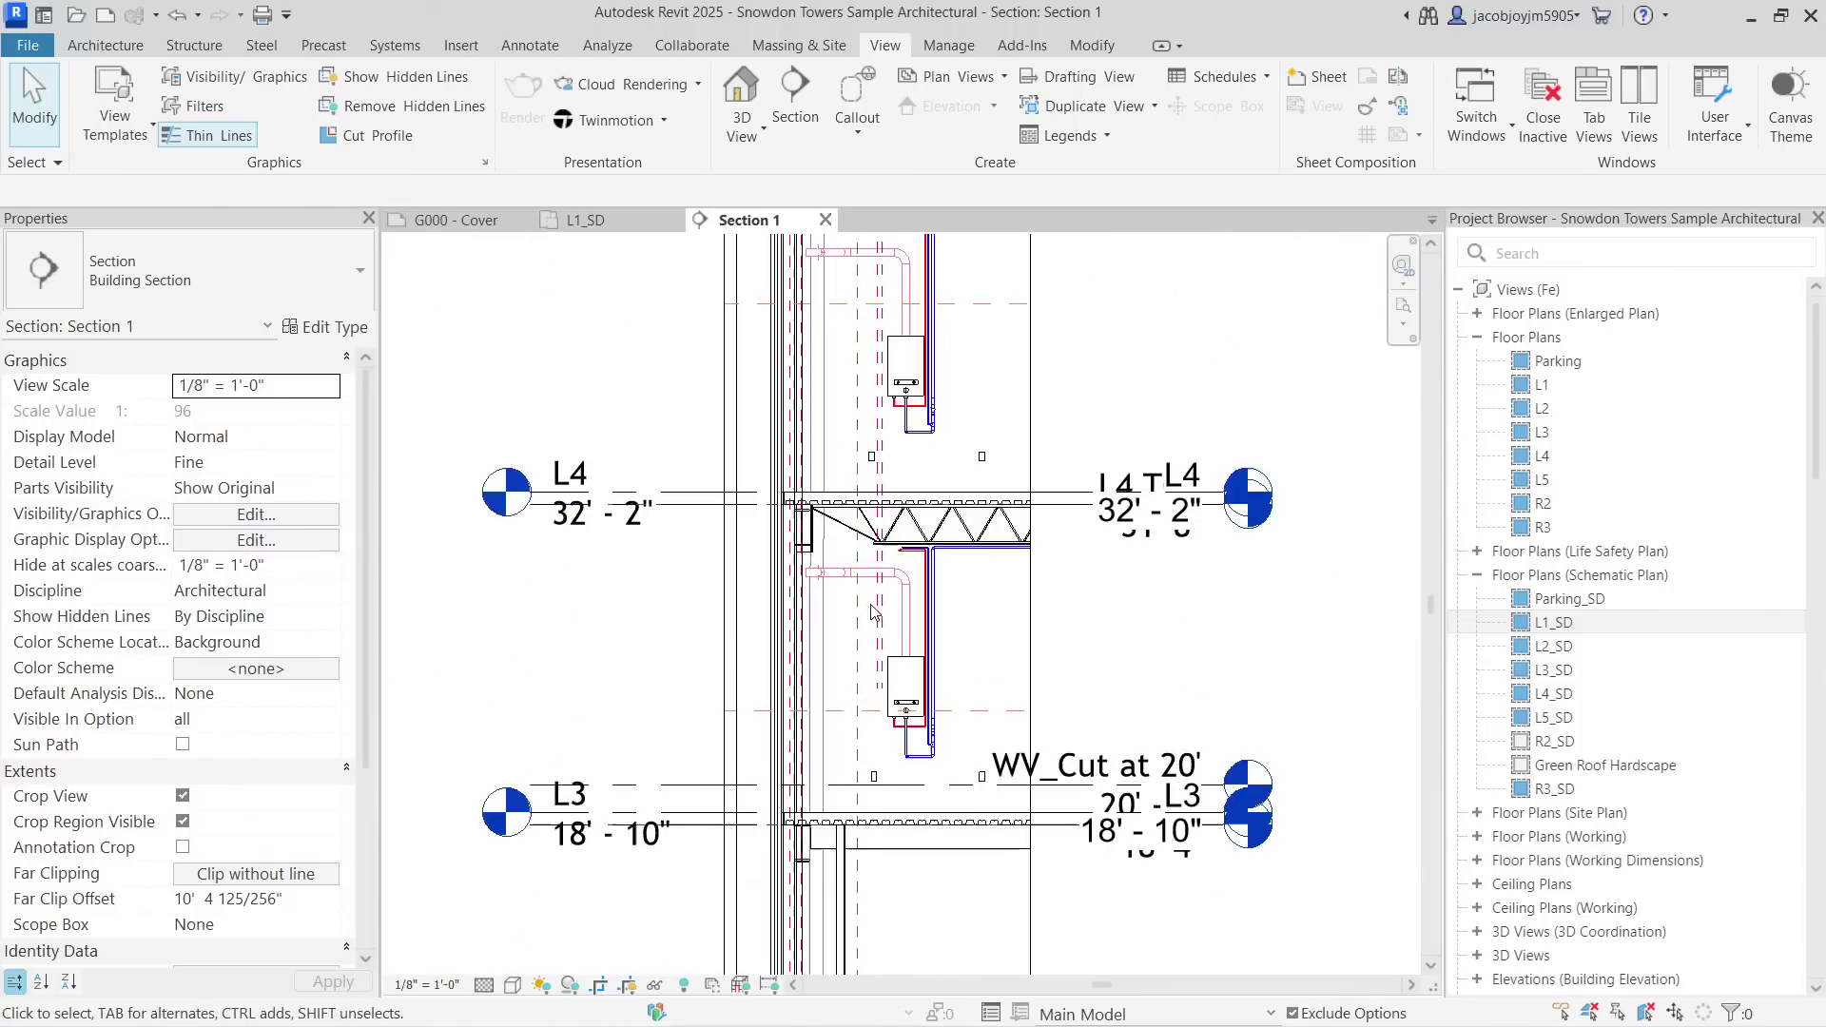
pyautogui.scroll(-2, 872, 616)
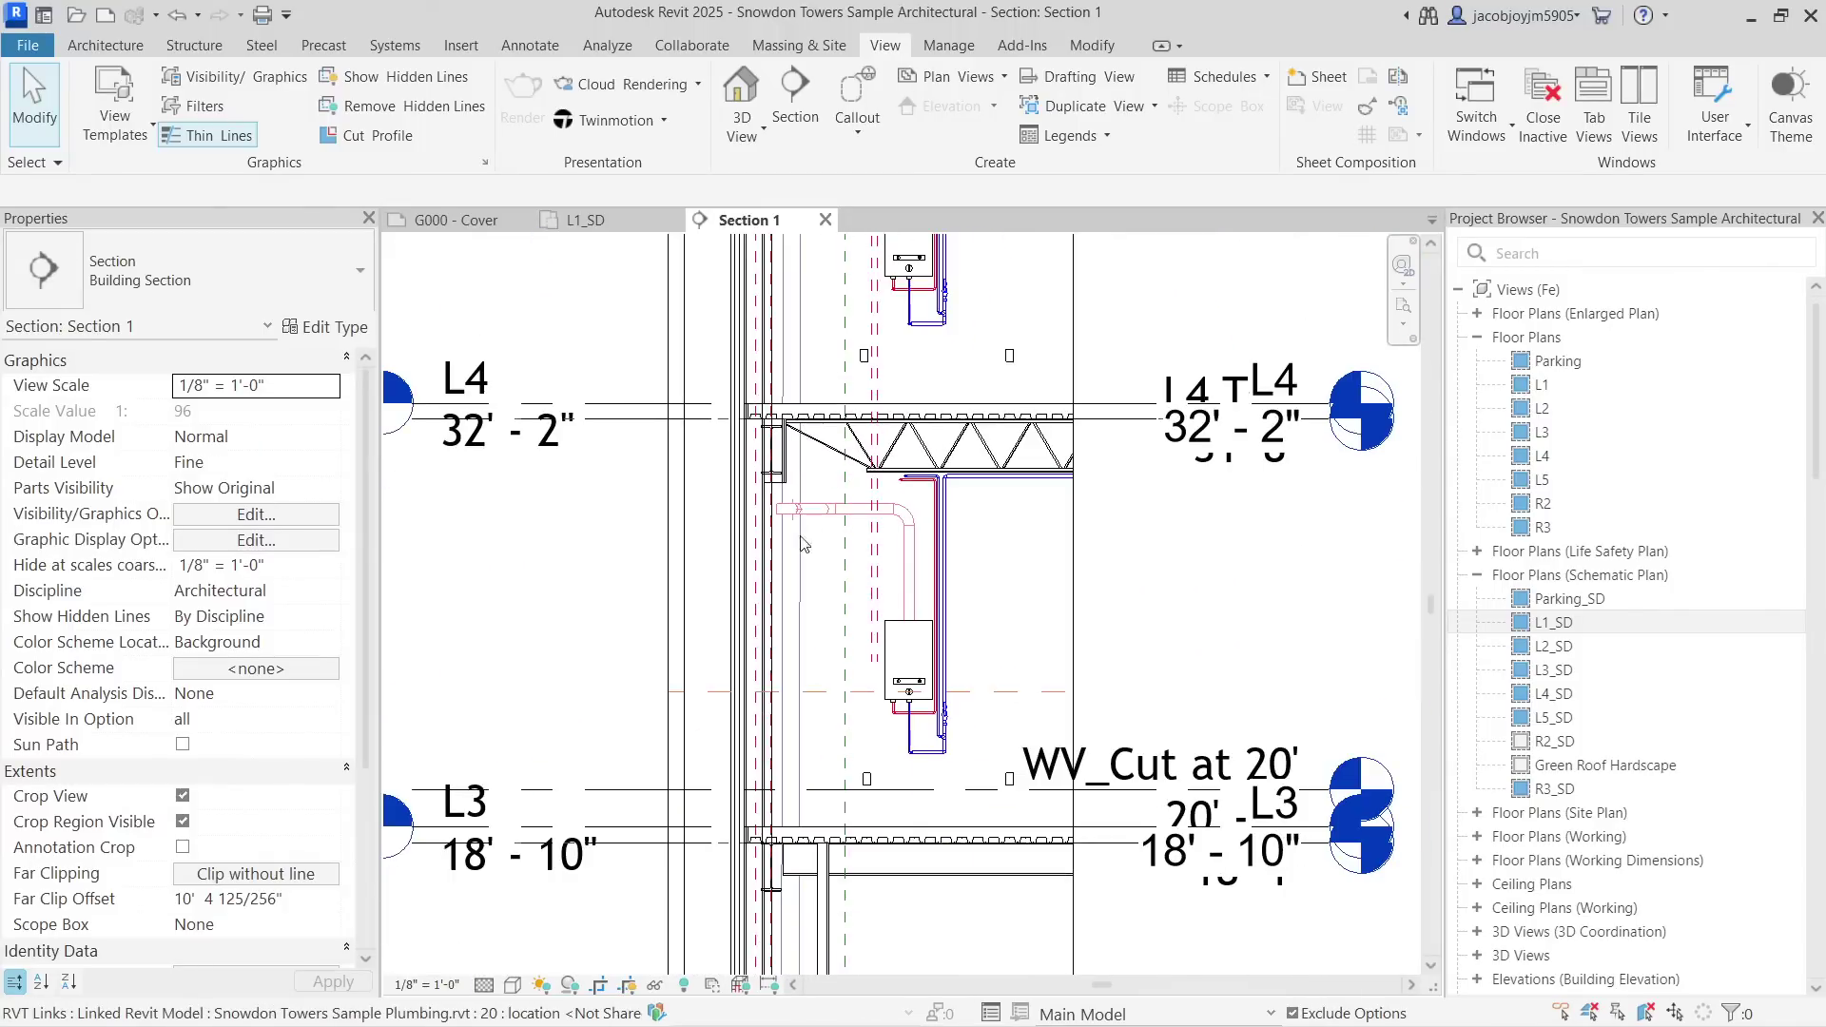
pyautogui.moveTo(927, 663); pyautogui.dragTo(913, 328, button='middle')
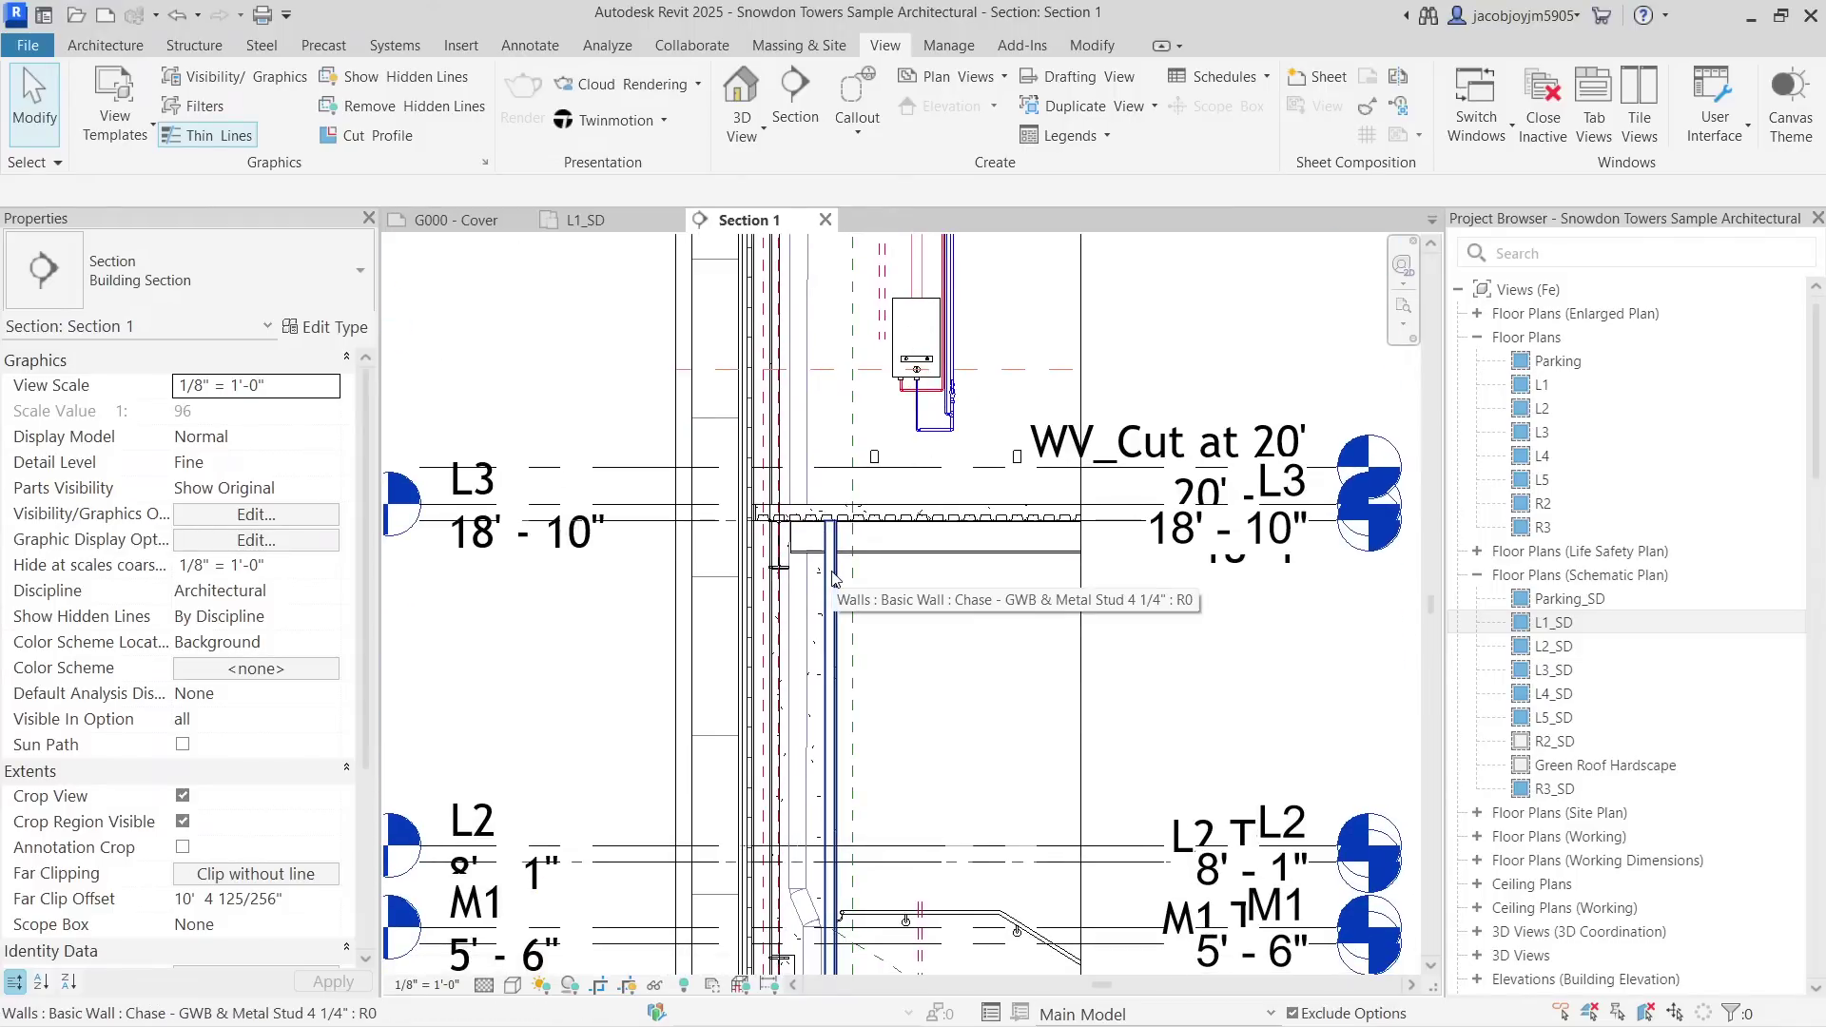
pyautogui.click(826, 219)
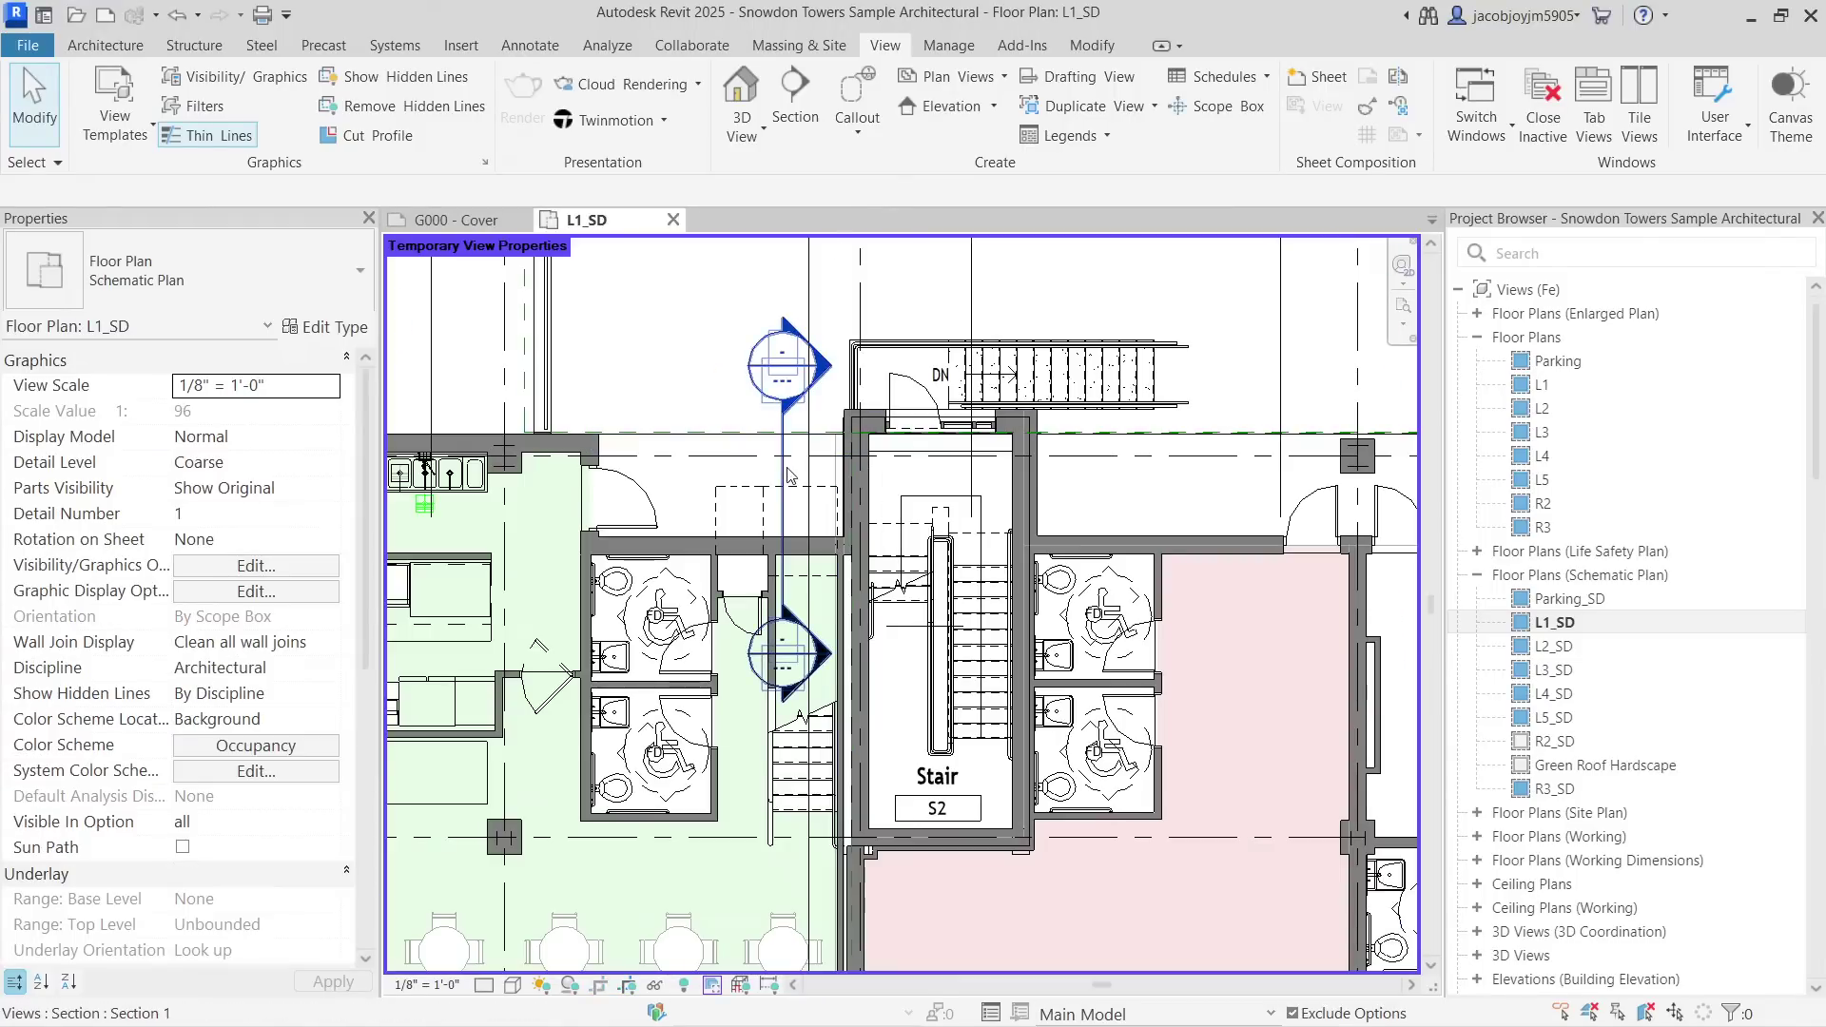
# Duplicate the Building Section type of the section beside Stair S2 as a new type named "Working sec".
pyautogui.click(783, 461)
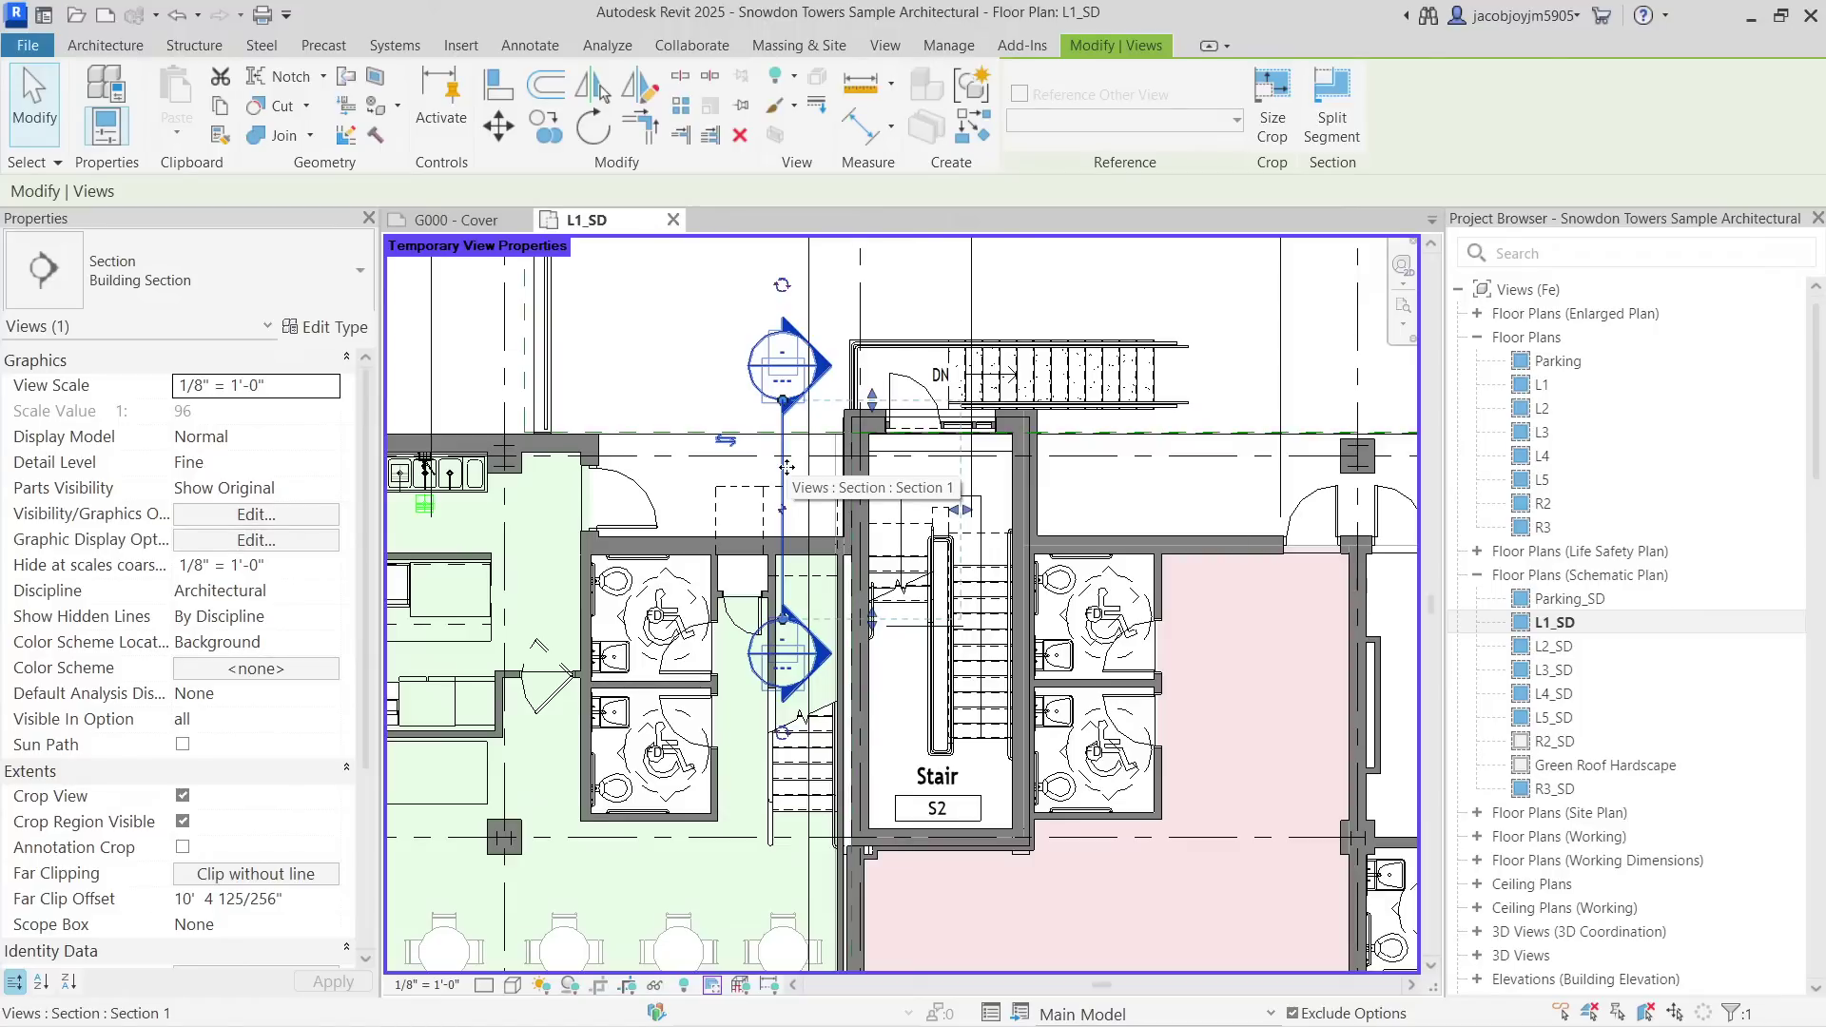
pyautogui.click(133, 278)
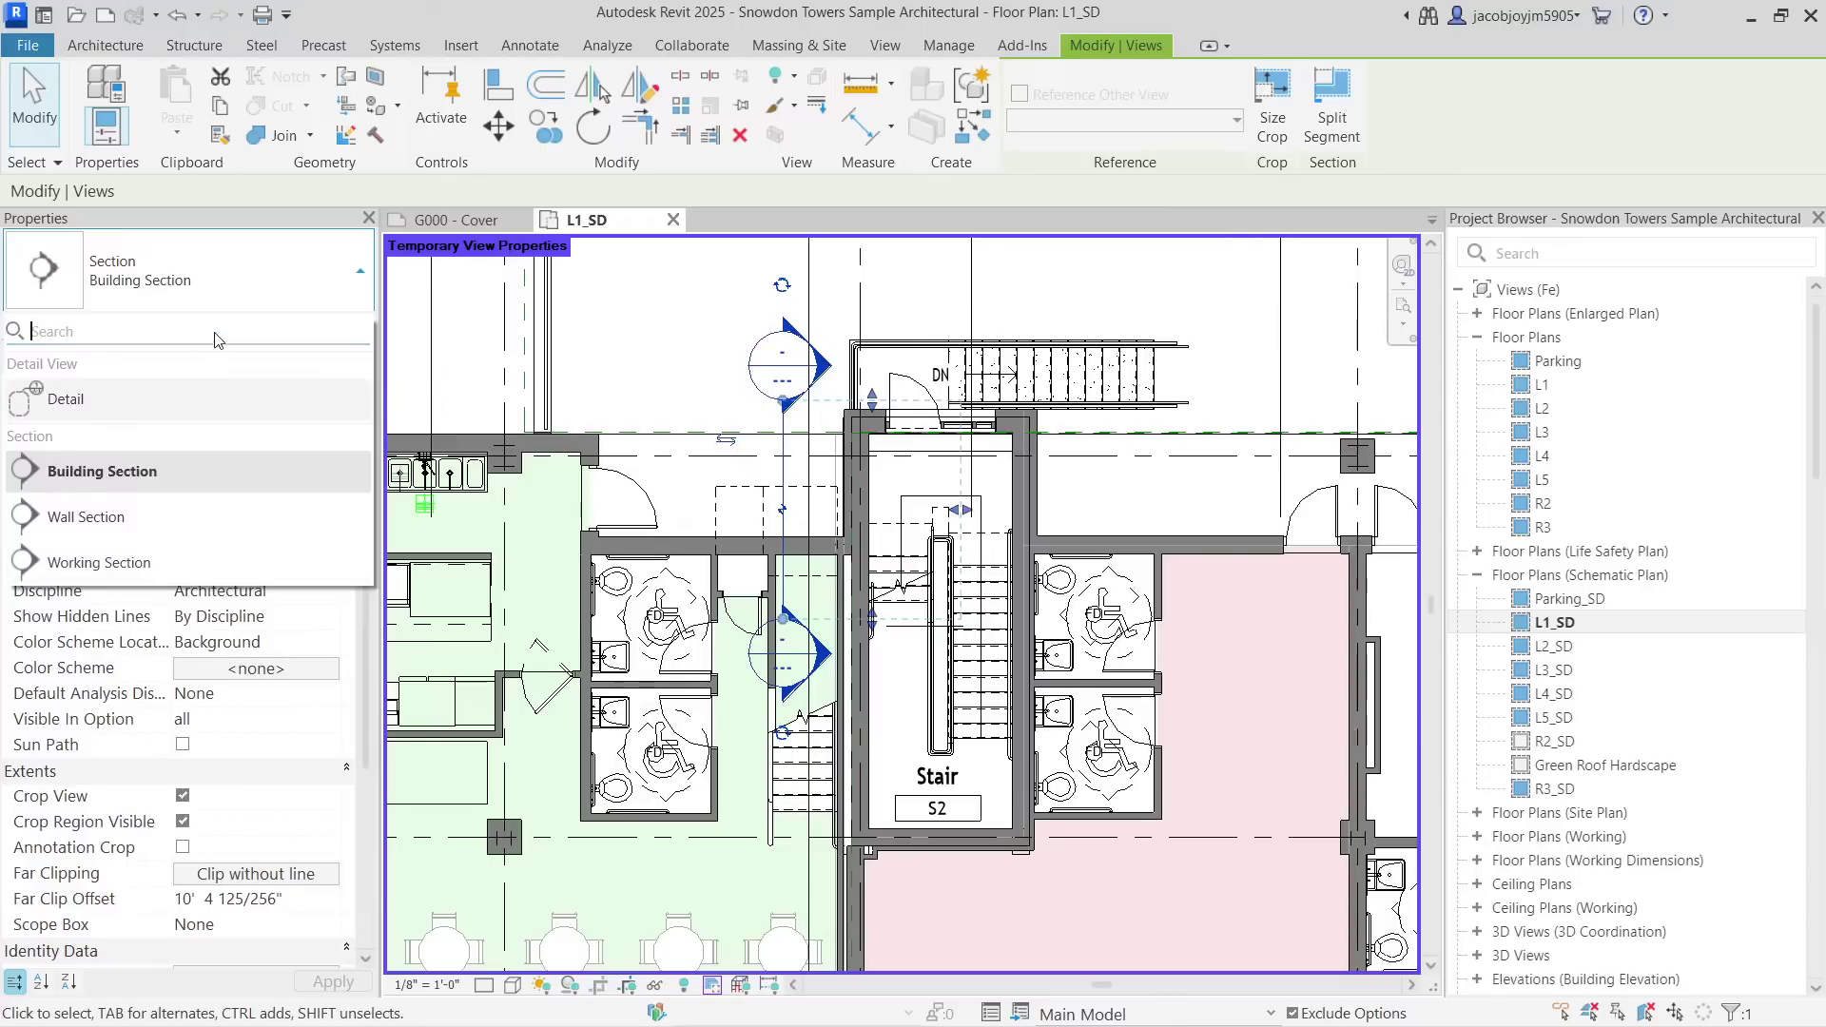
pyautogui.click(143, 285)
pyautogui.click(323, 328)
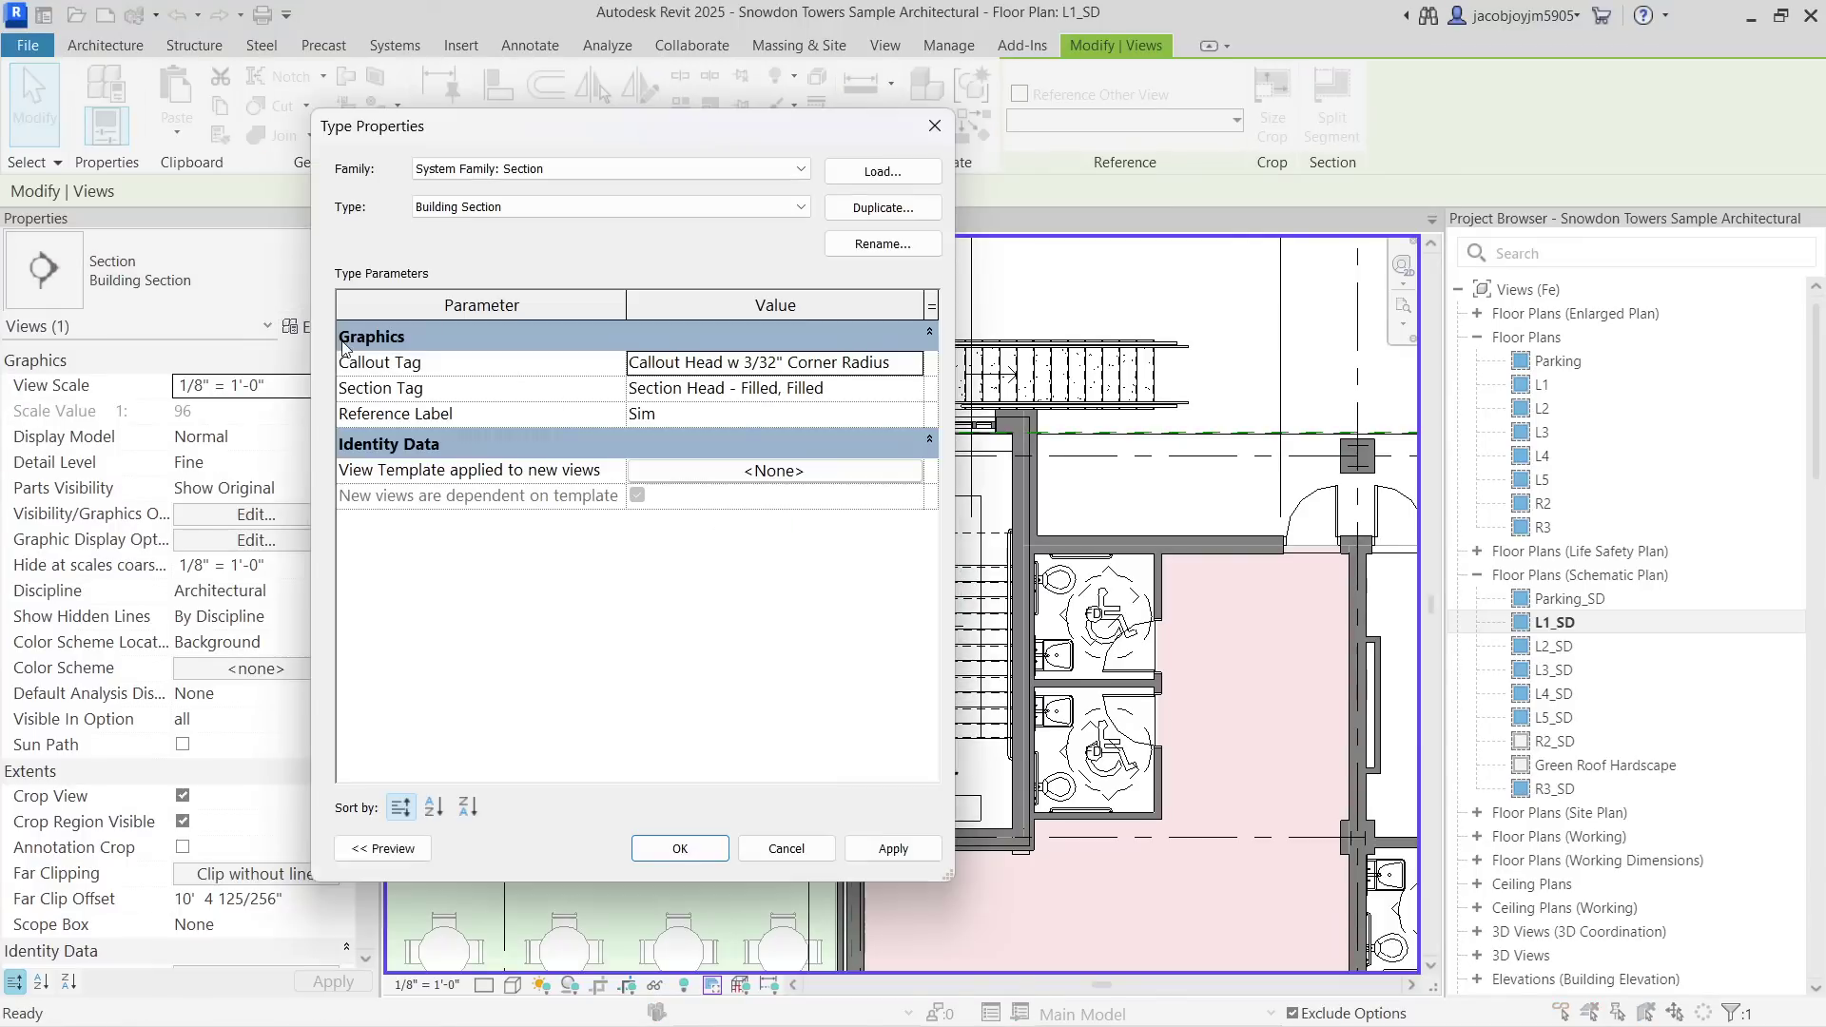
pyautogui.click(883, 207)
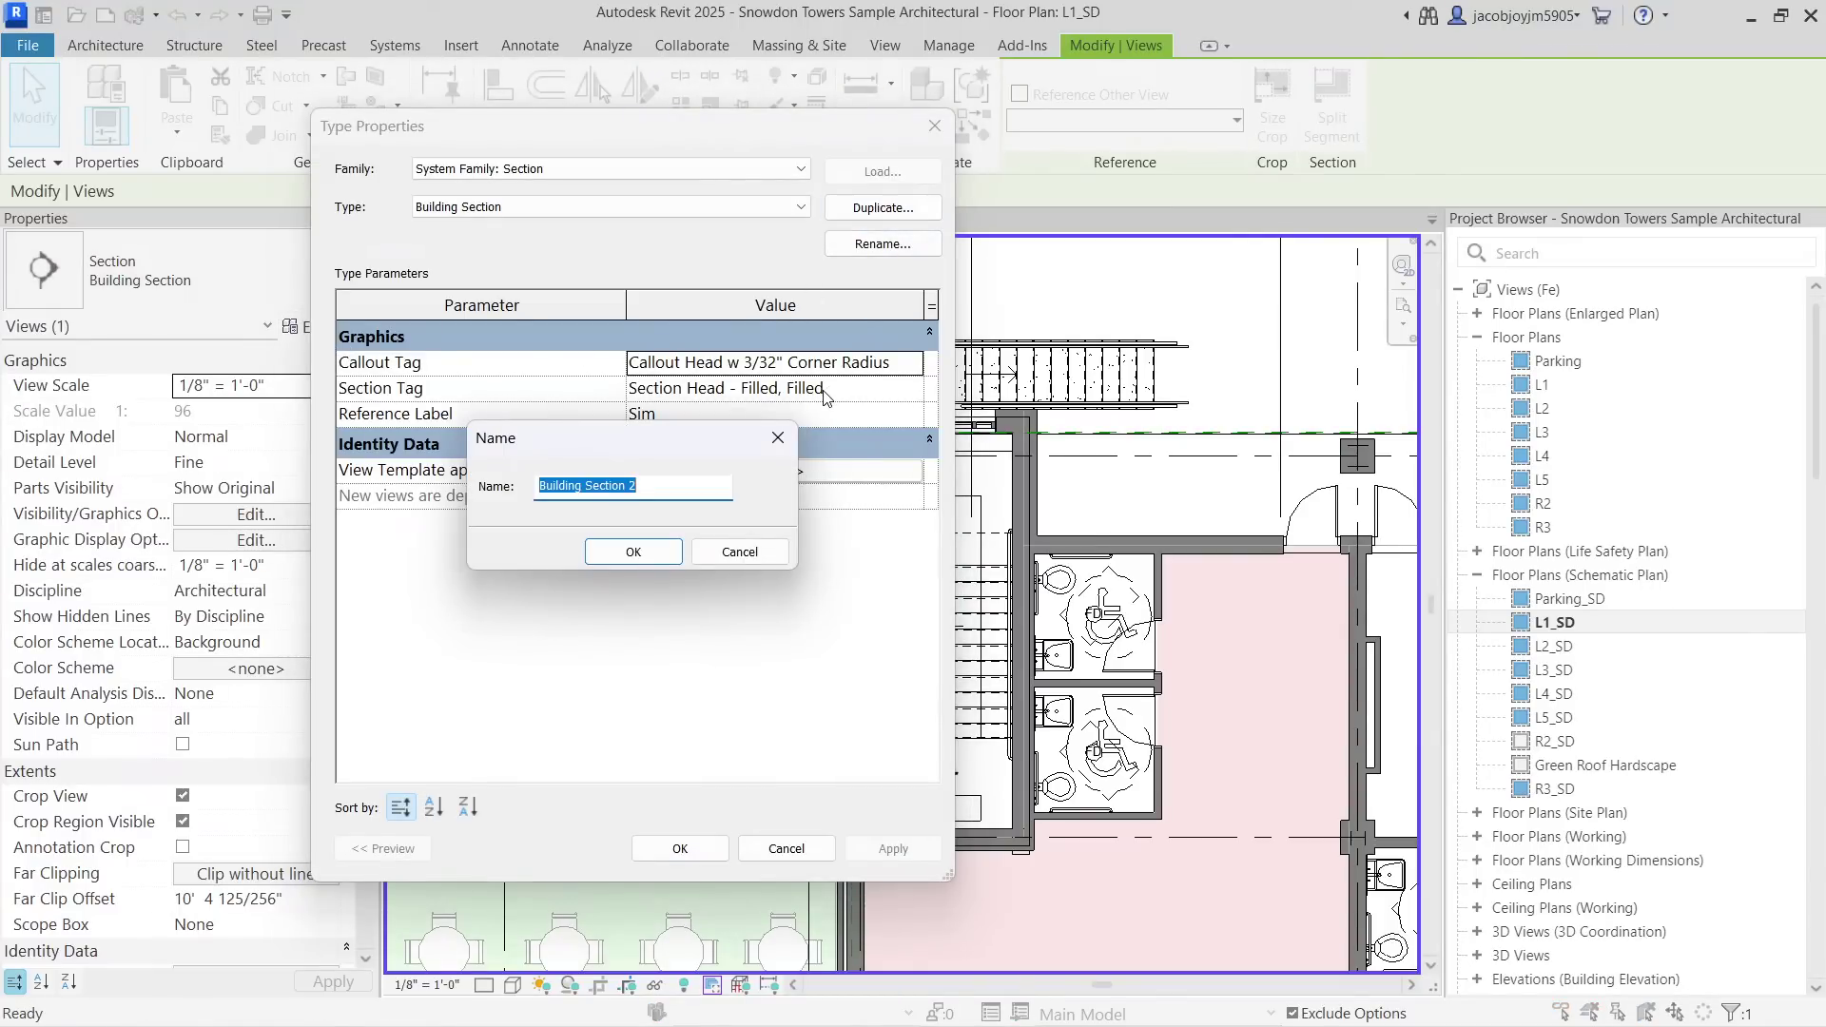
pyautogui.write('Working sec')
pyautogui.click(650, 554)
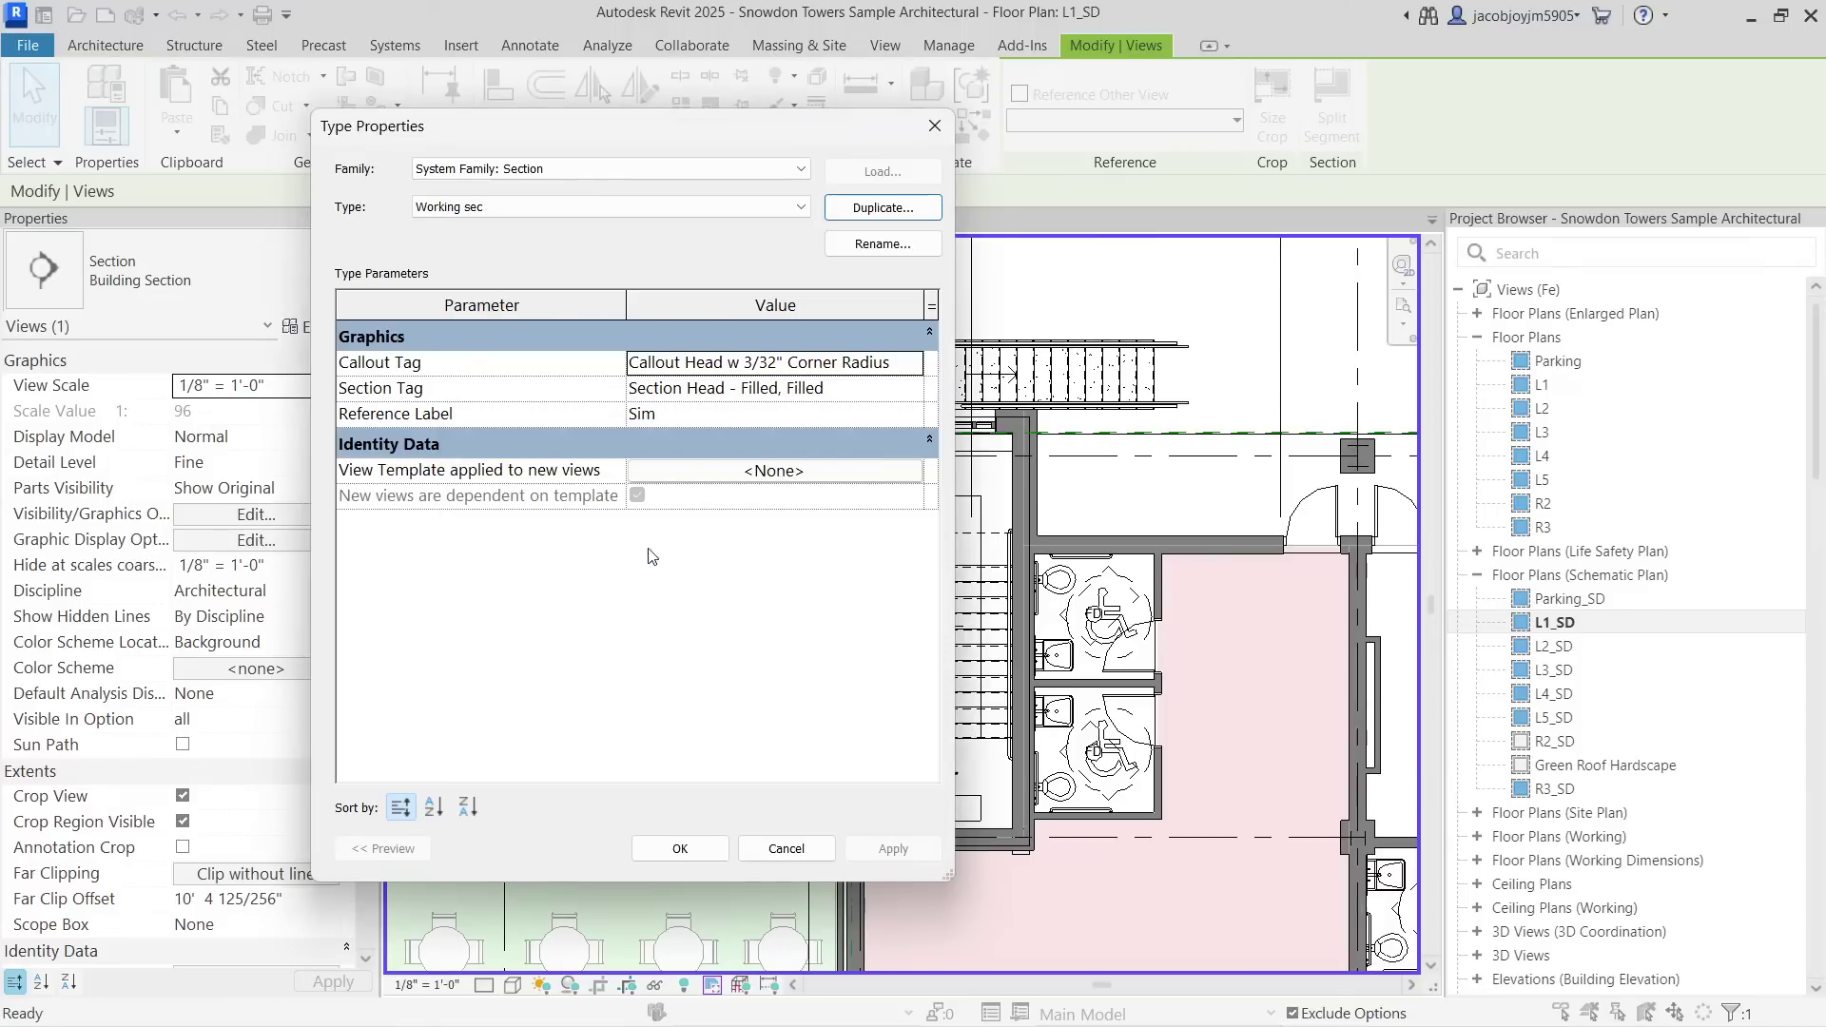
# Create a view template named "working" from Architectural Elevation (Existing) while choosing the Working sec type's template for new views.
pyautogui.click(720, 475)
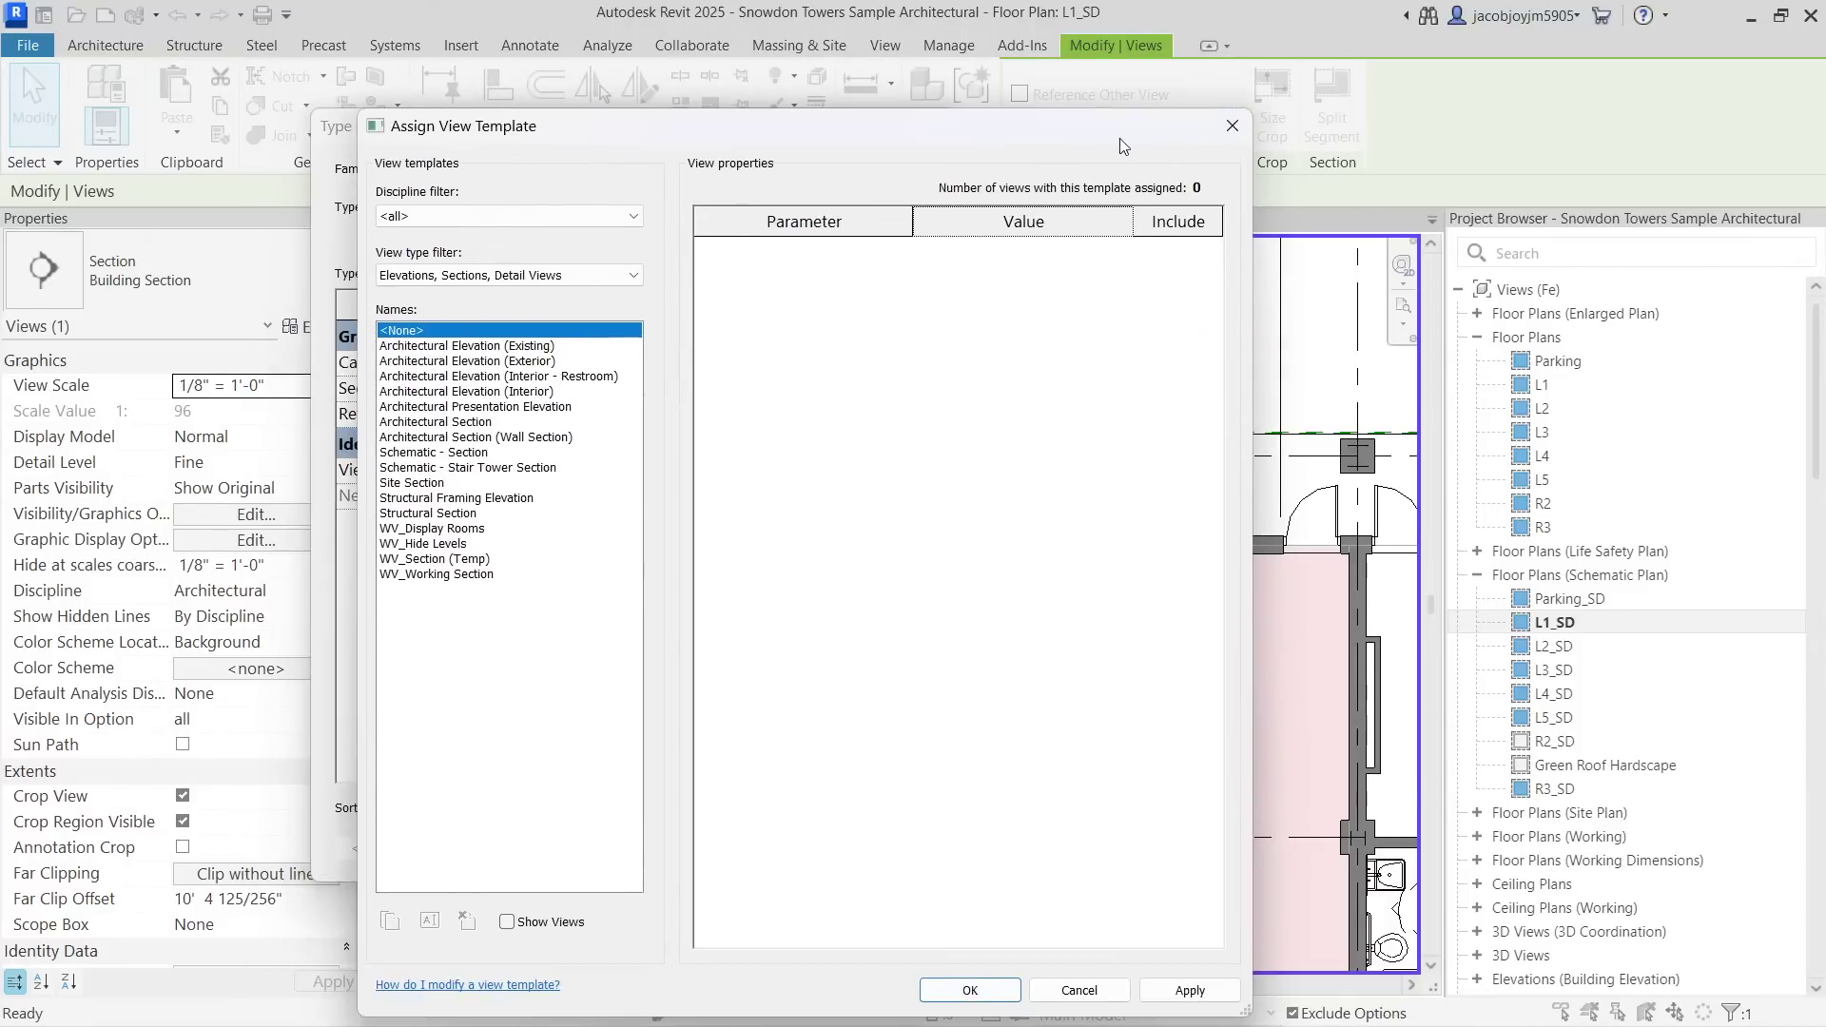
pyautogui.click(423, 345)
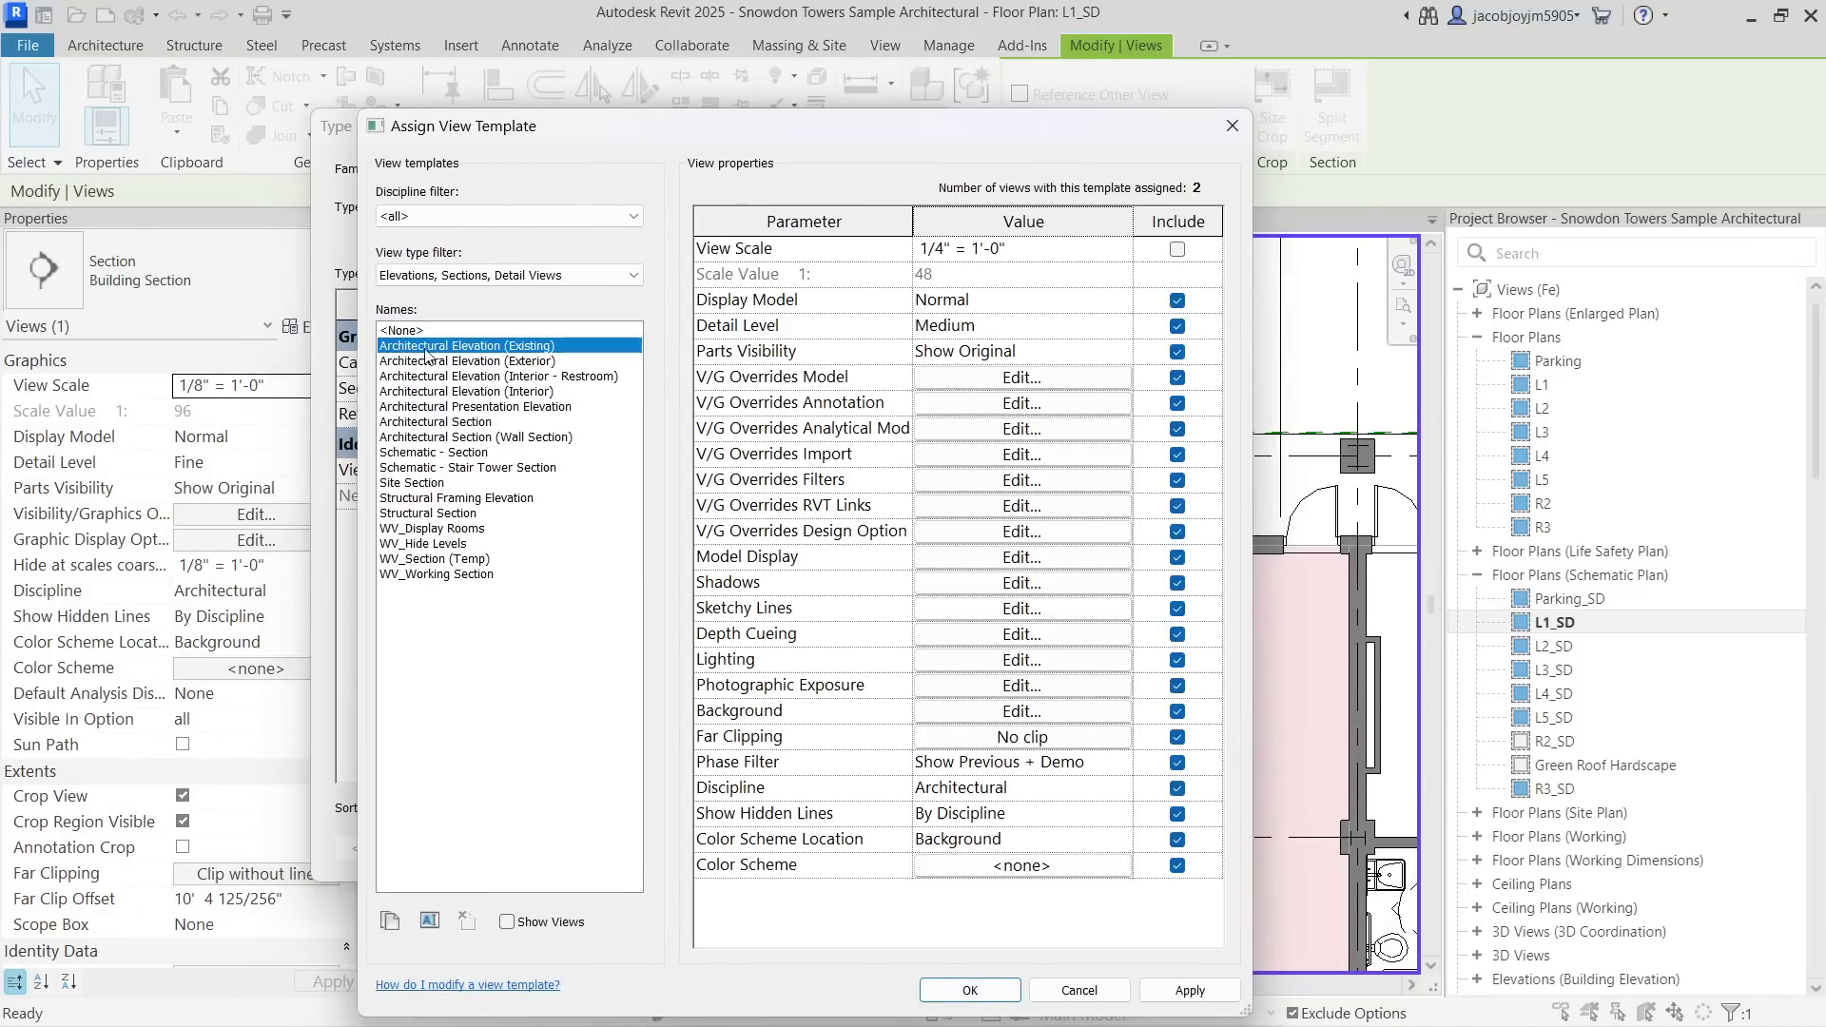
pyautogui.click(389, 921)
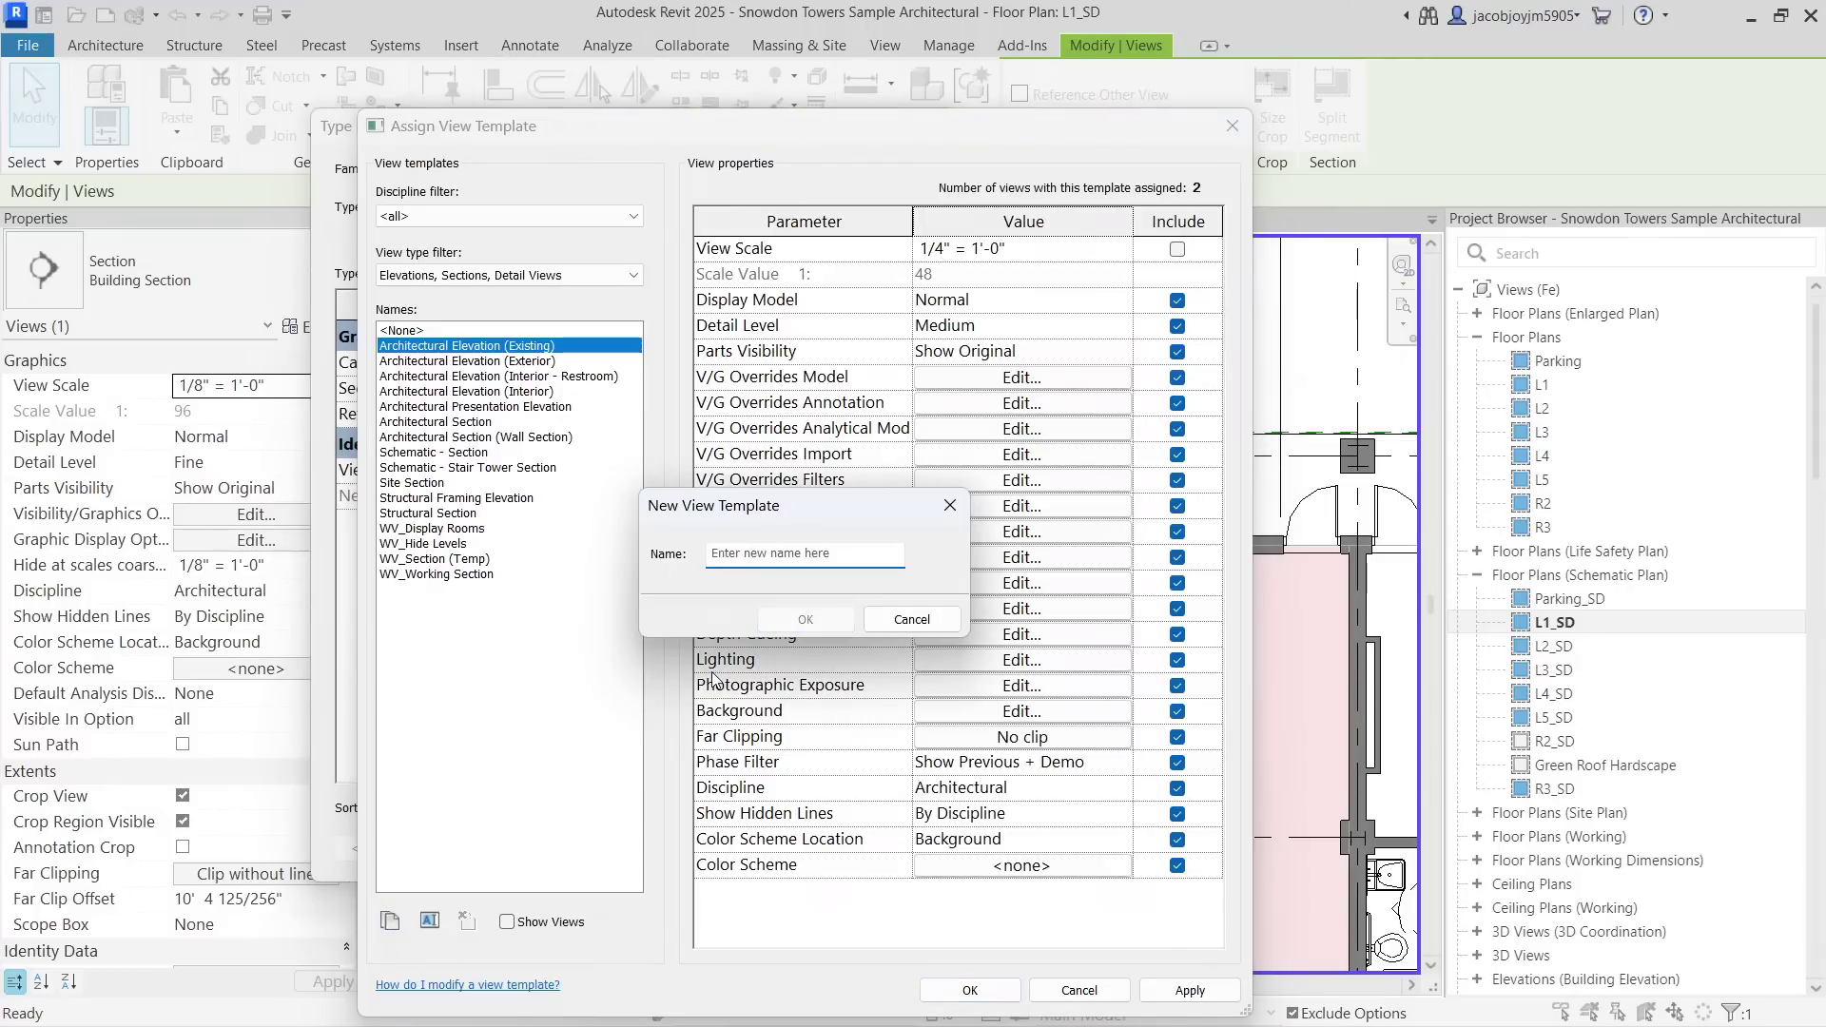
pyautogui.write('working')
pyautogui.click(799, 621)
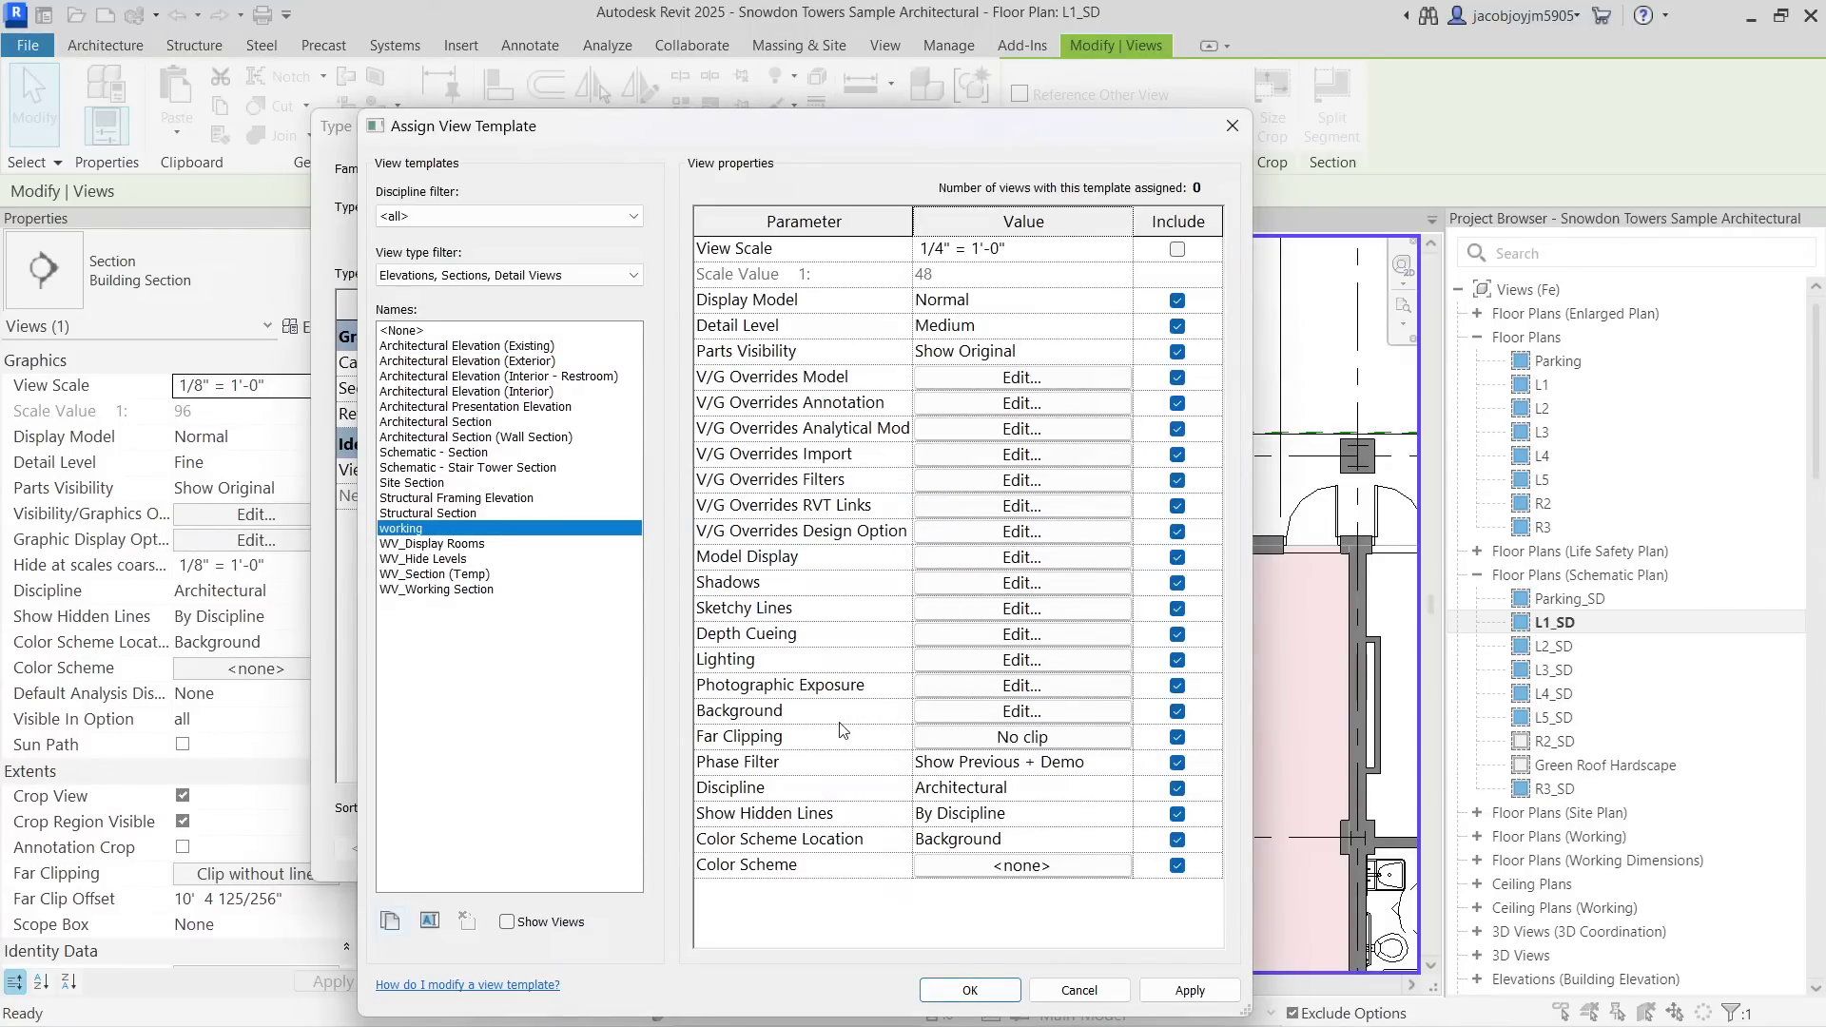
# Turn off all Revit links in the working template and assign it to new views of the Working sec type.
pyautogui.click(983, 506)
pyautogui.keyDown('shift'); pyautogui.click(559, 438); pyautogui.keyUp('shift')
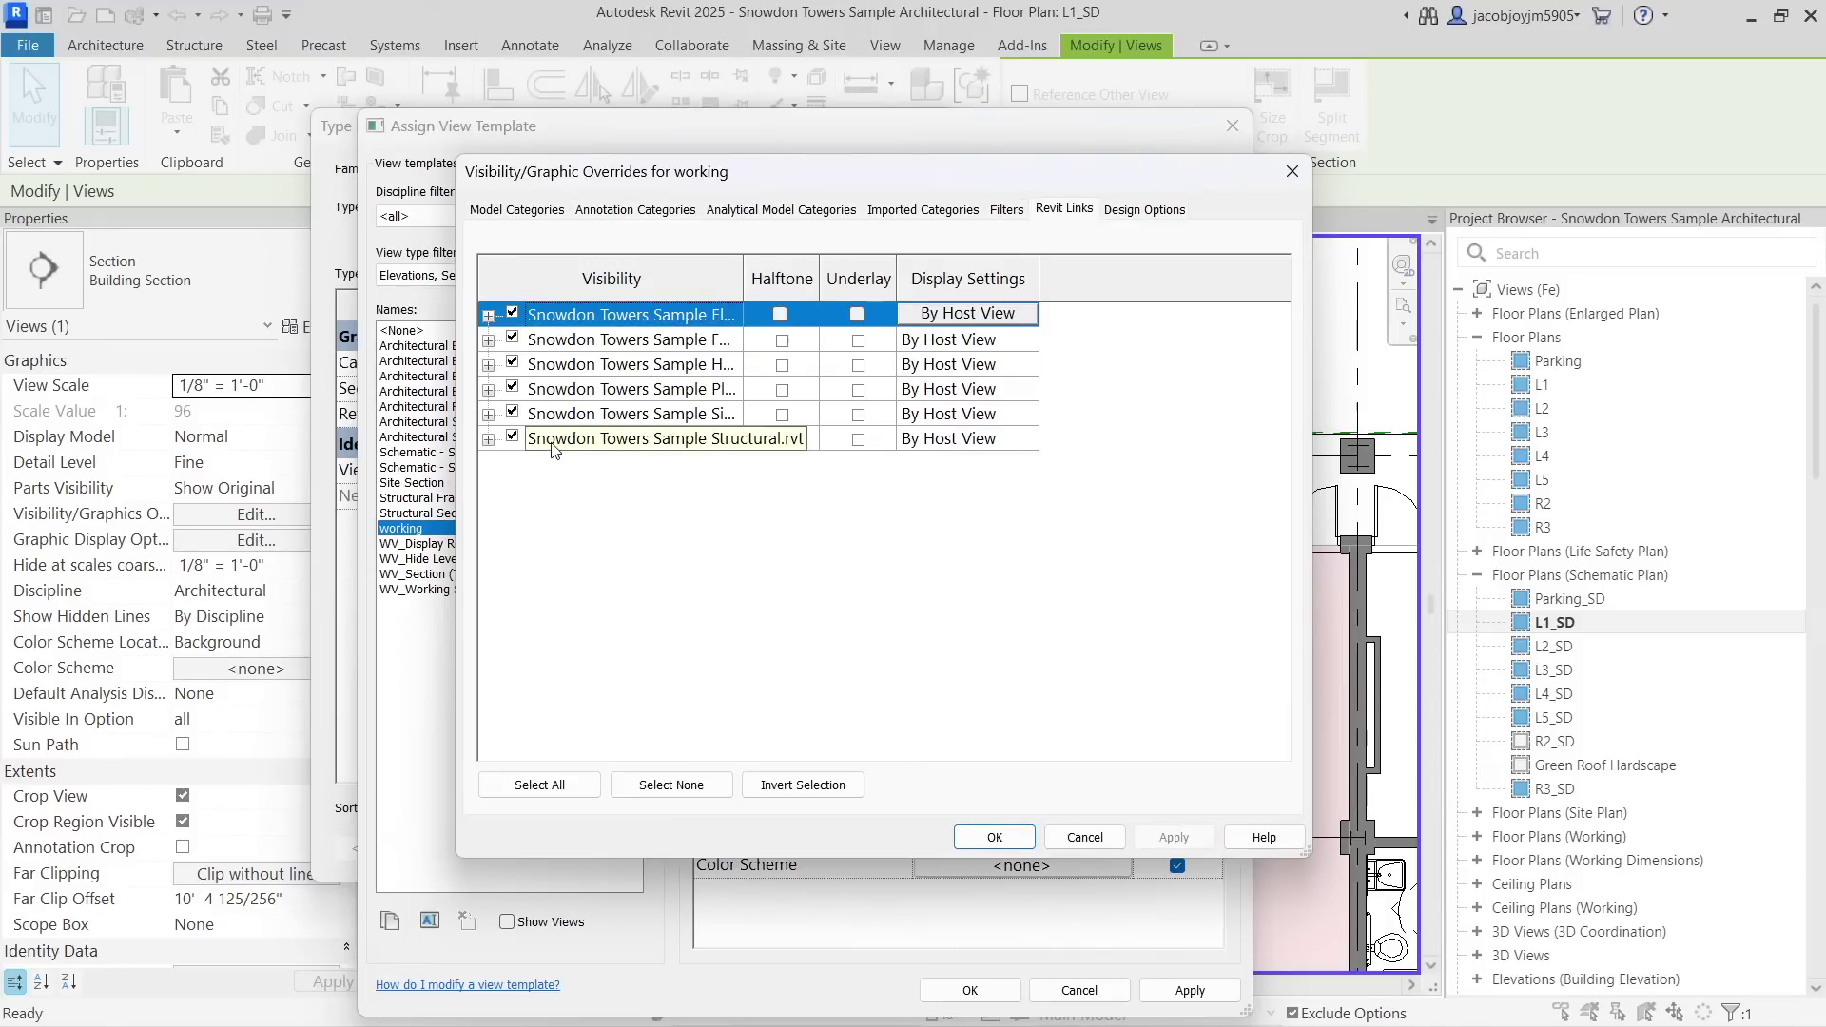
pyautogui.click(514, 439)
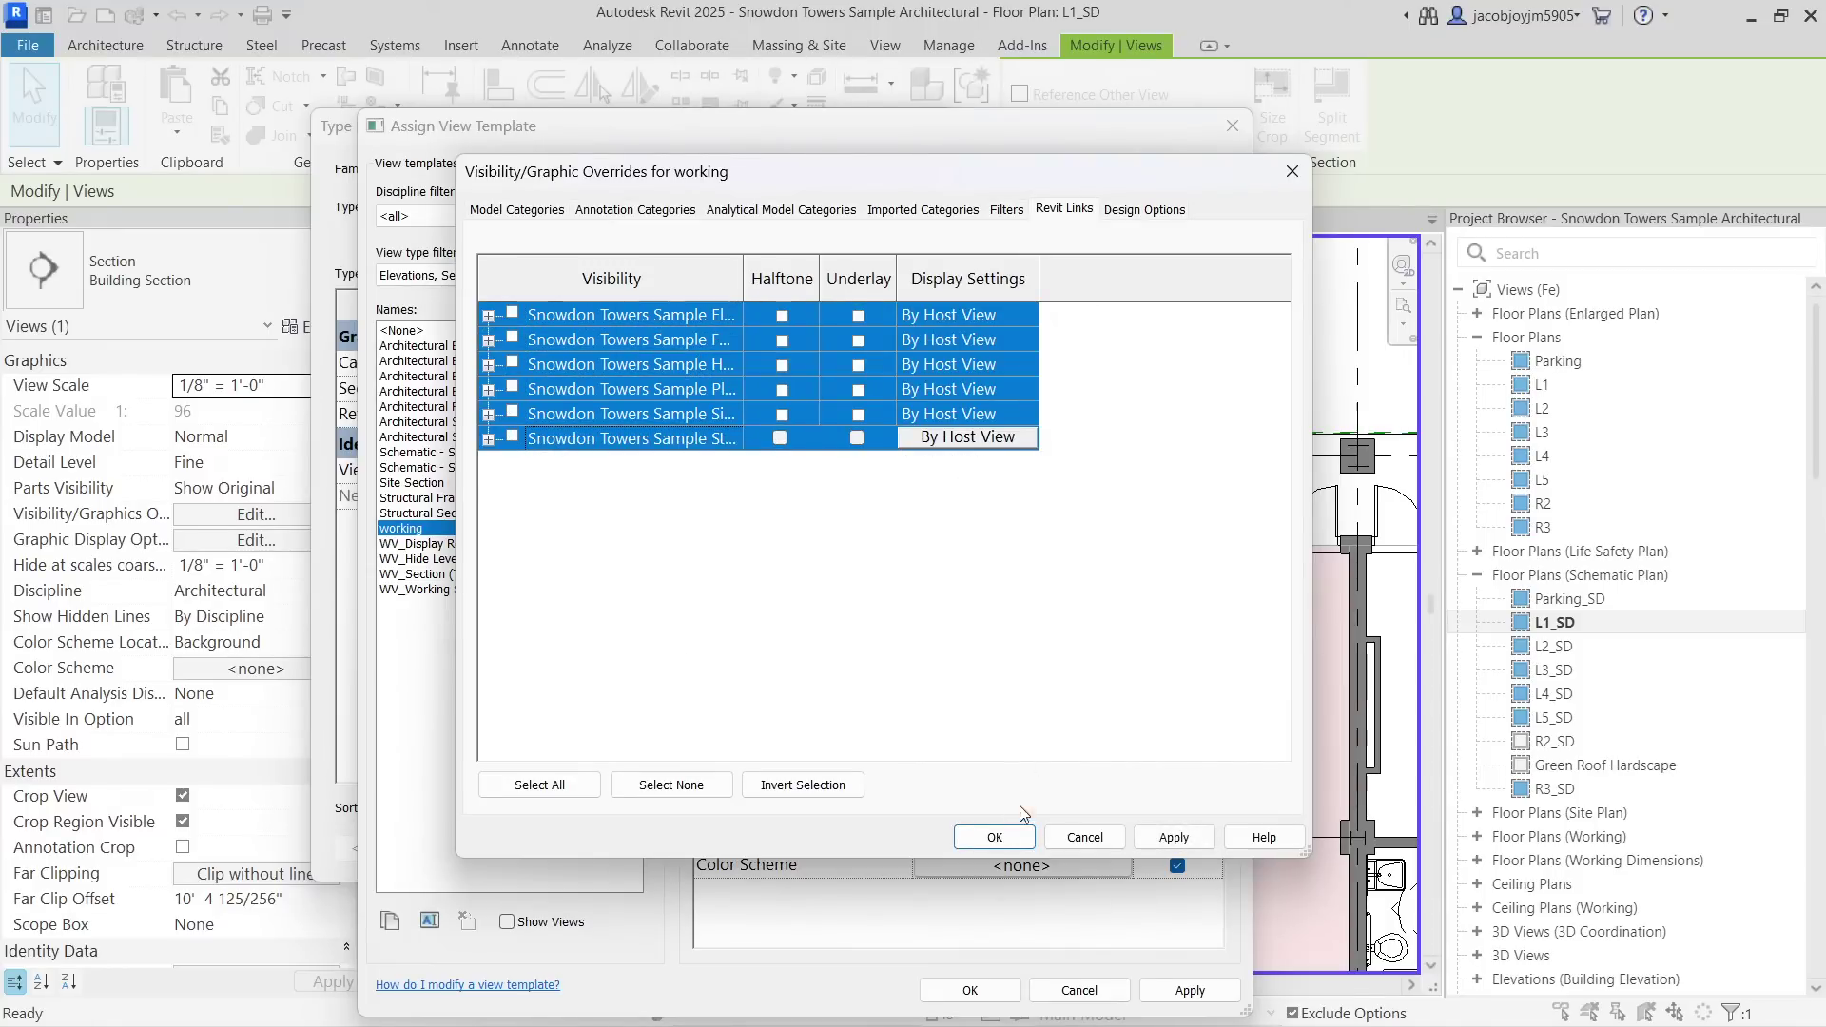
pyautogui.click(995, 836)
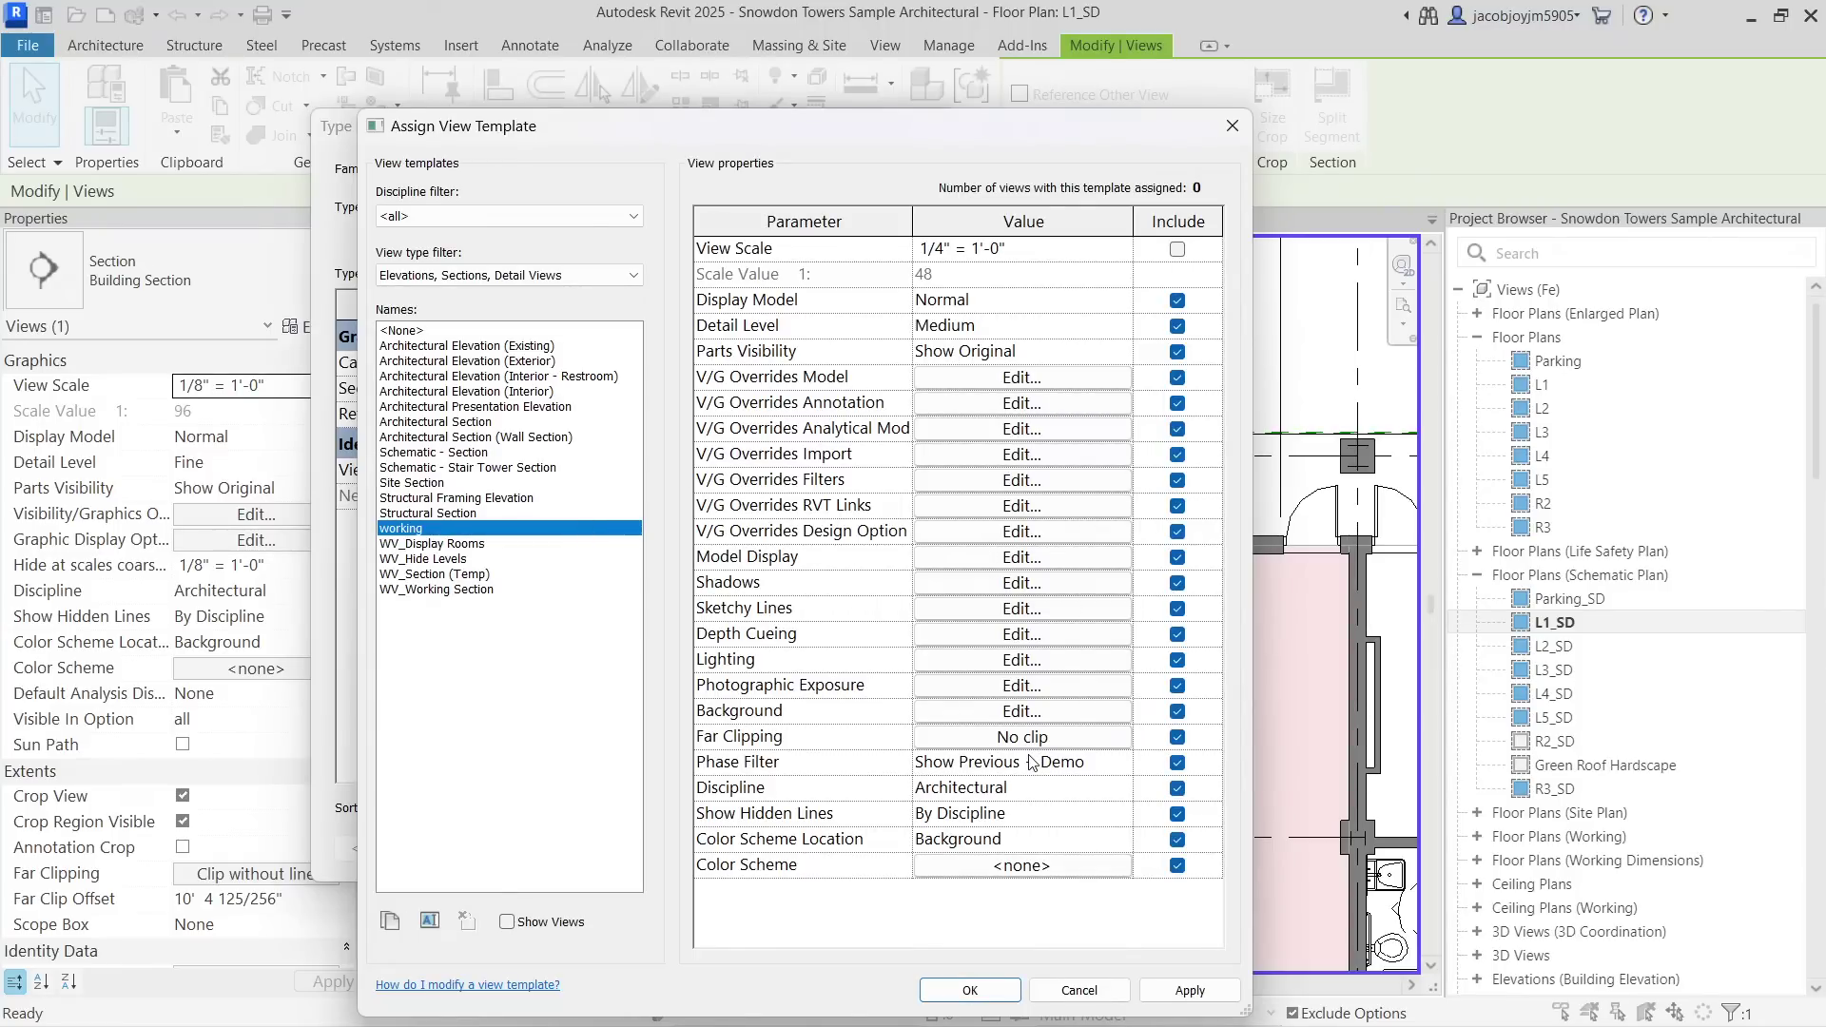
pyautogui.click(970, 989)
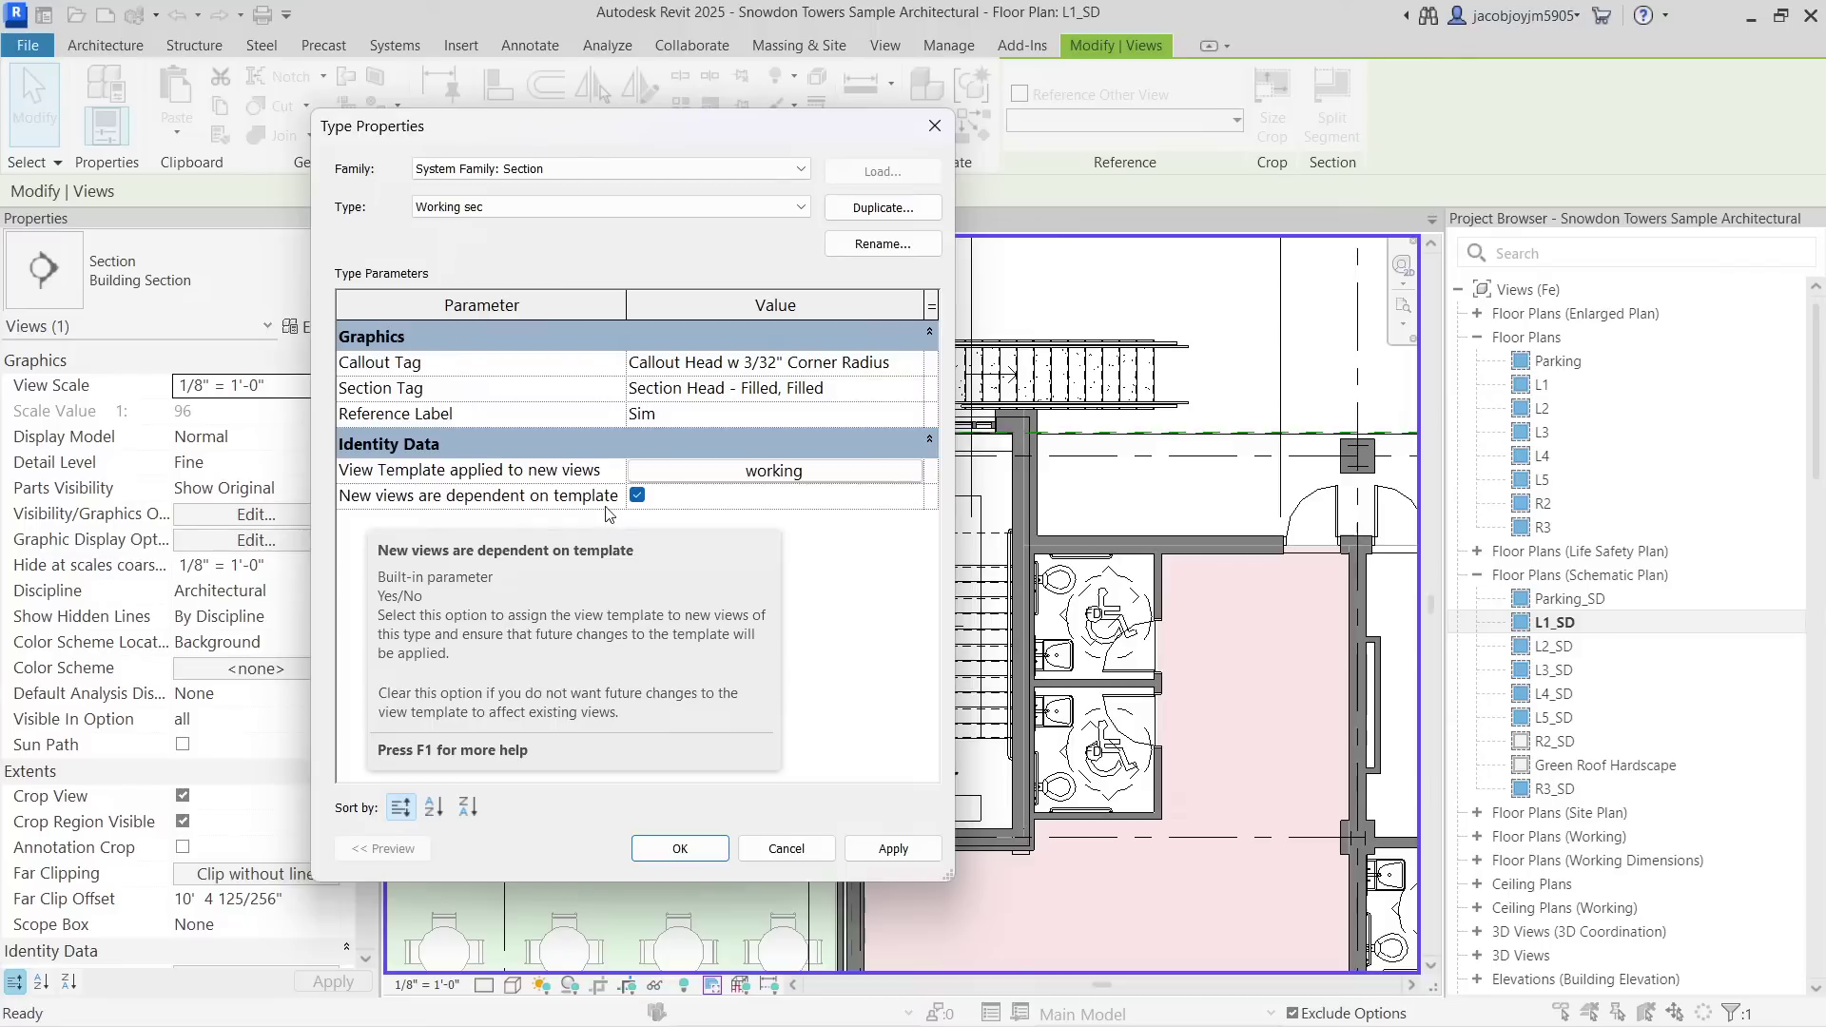
pyautogui.click(699, 856)
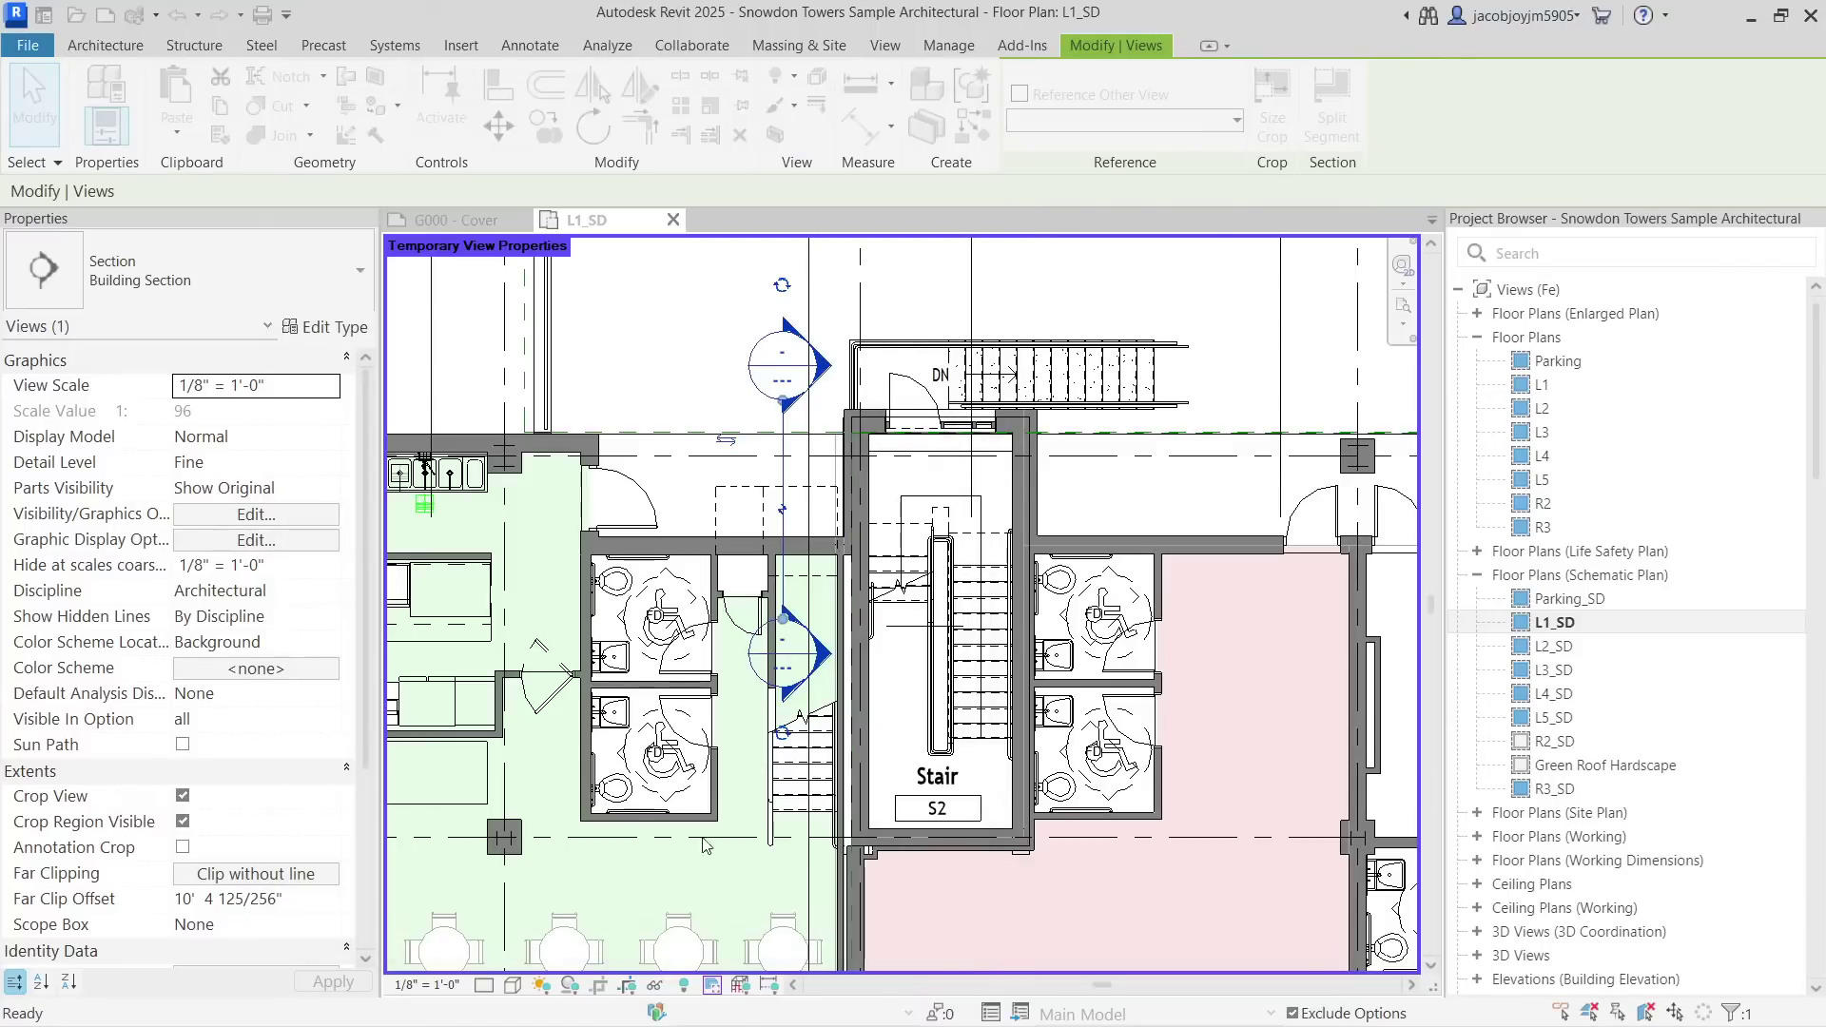
pyautogui.press('Escape')
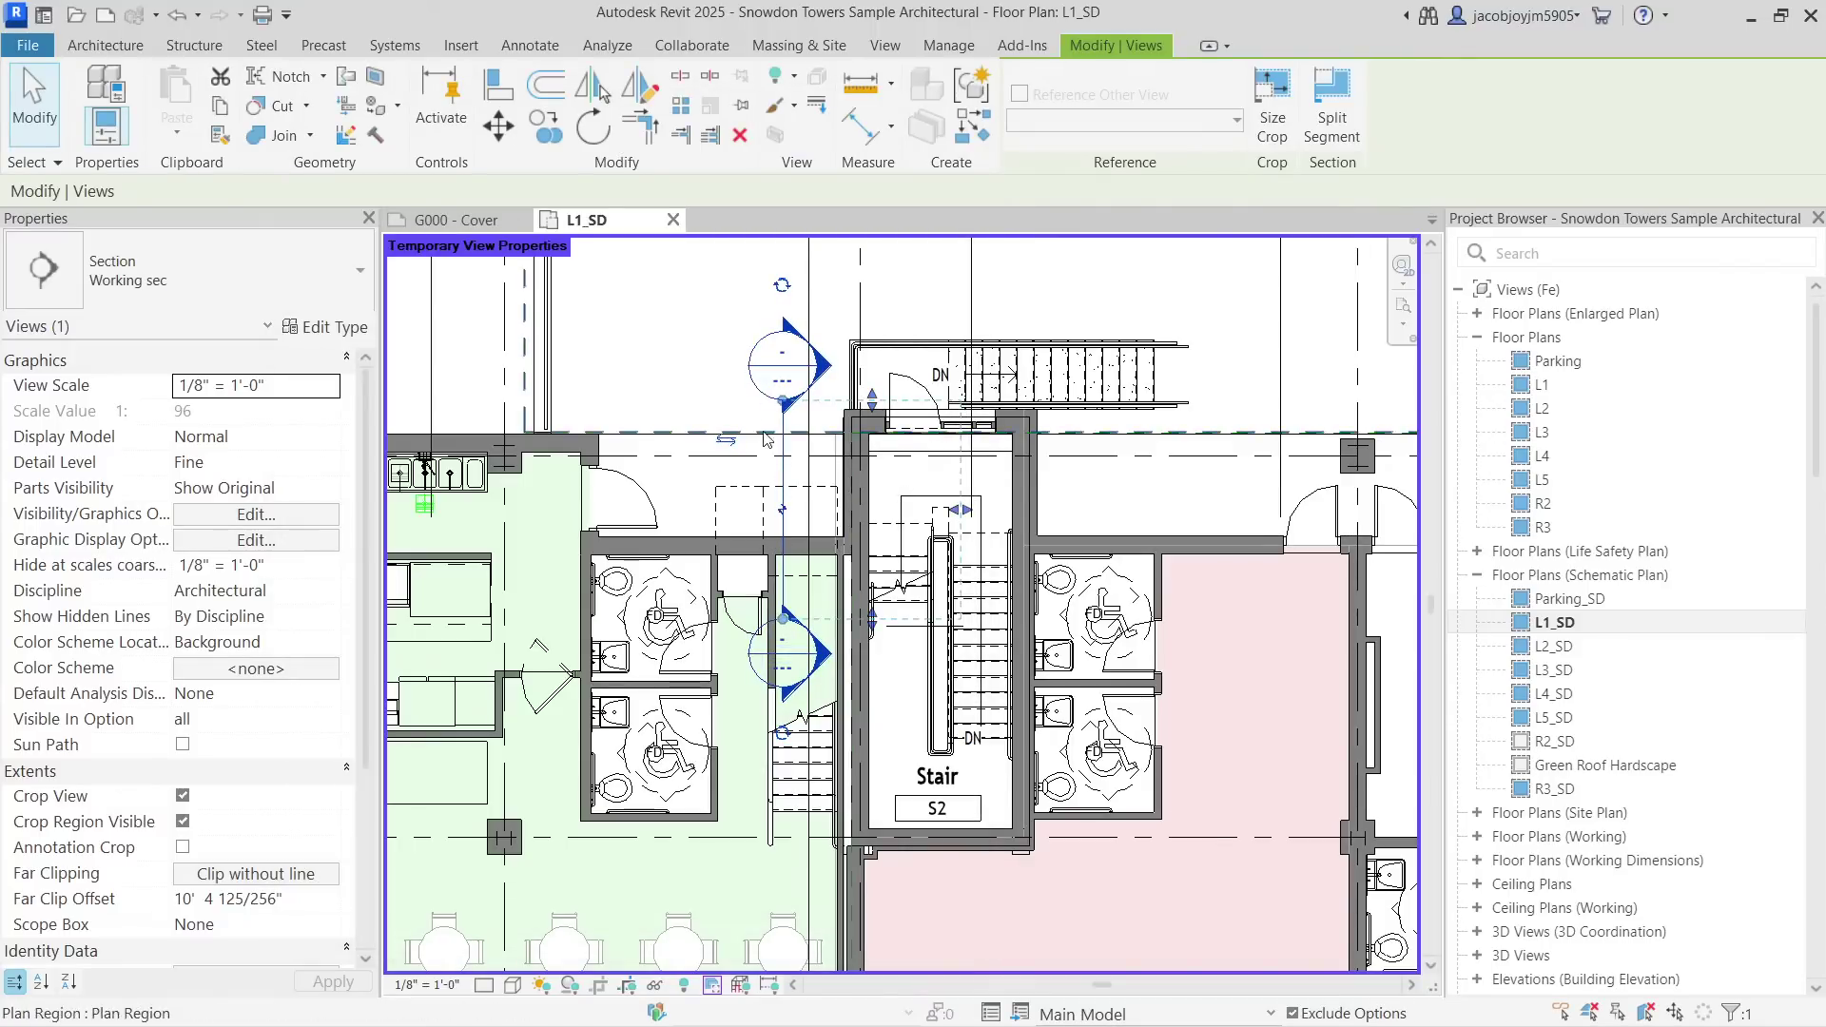
# Draw a vertical Working sec section through the two toilets west of Stair S2, looking toward the stair.
pyautogui.click(787, 92)
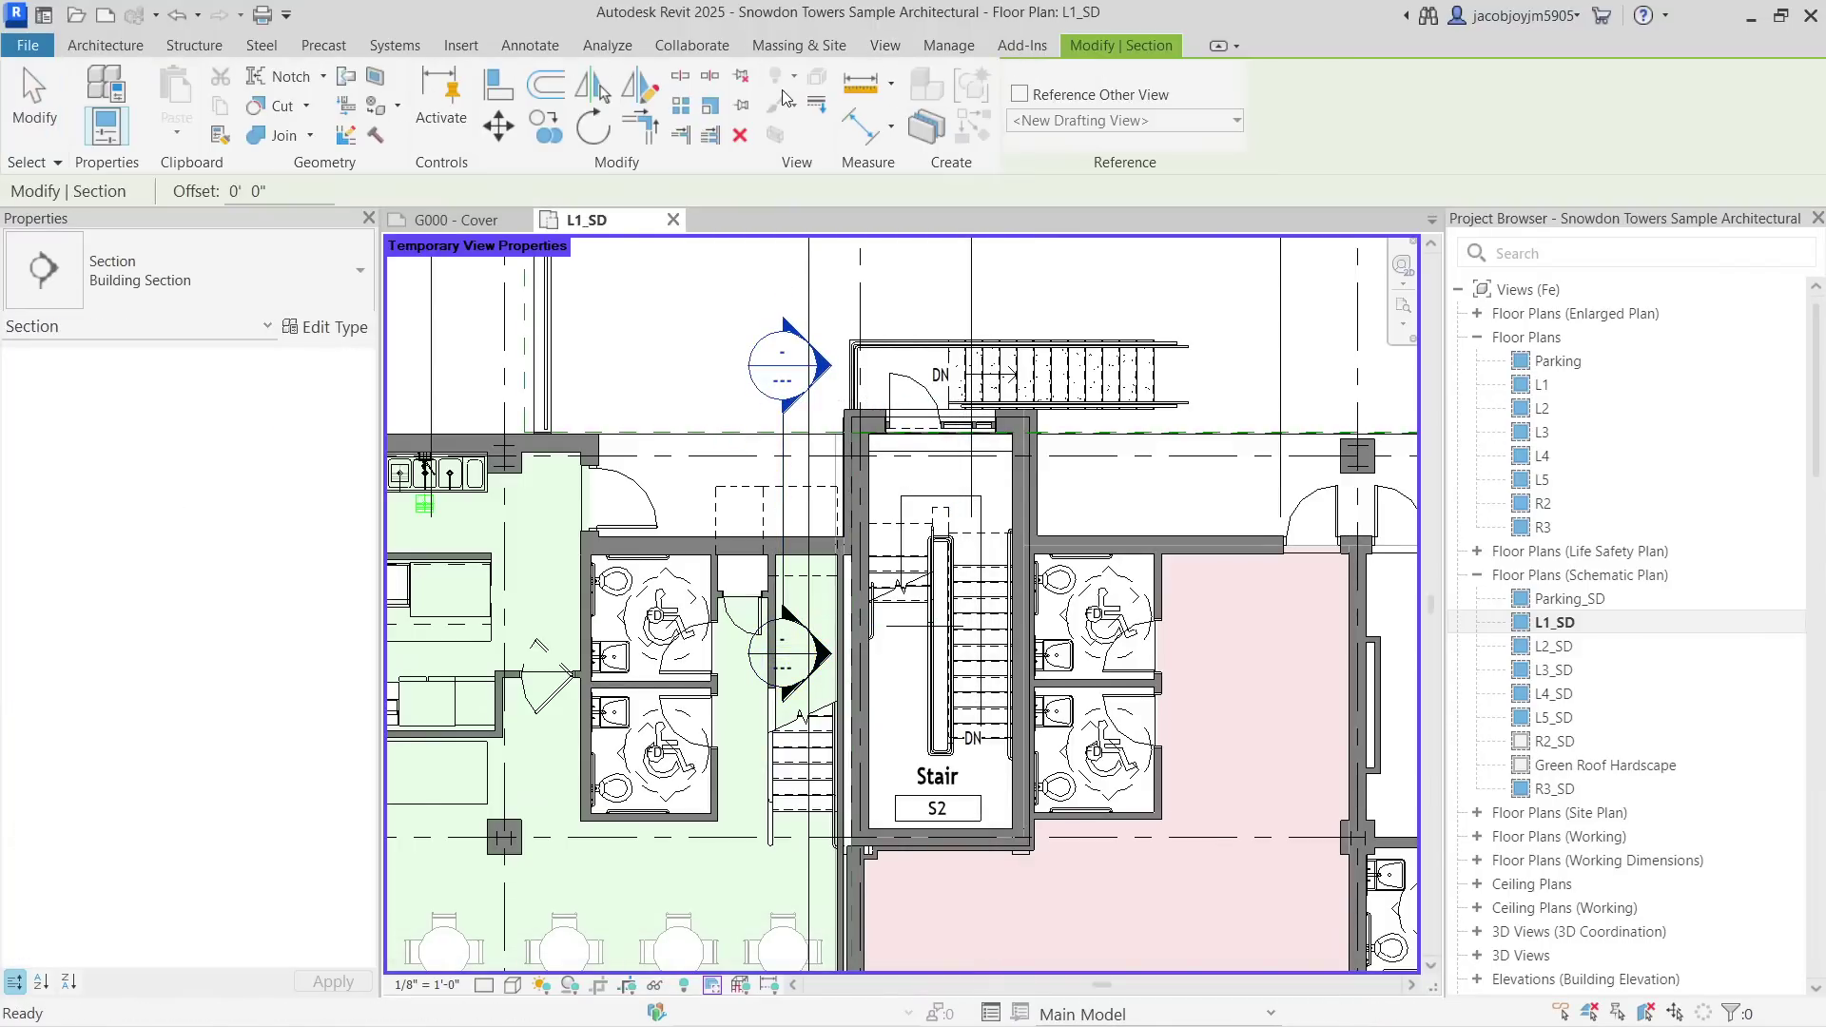
pyautogui.click(257, 278)
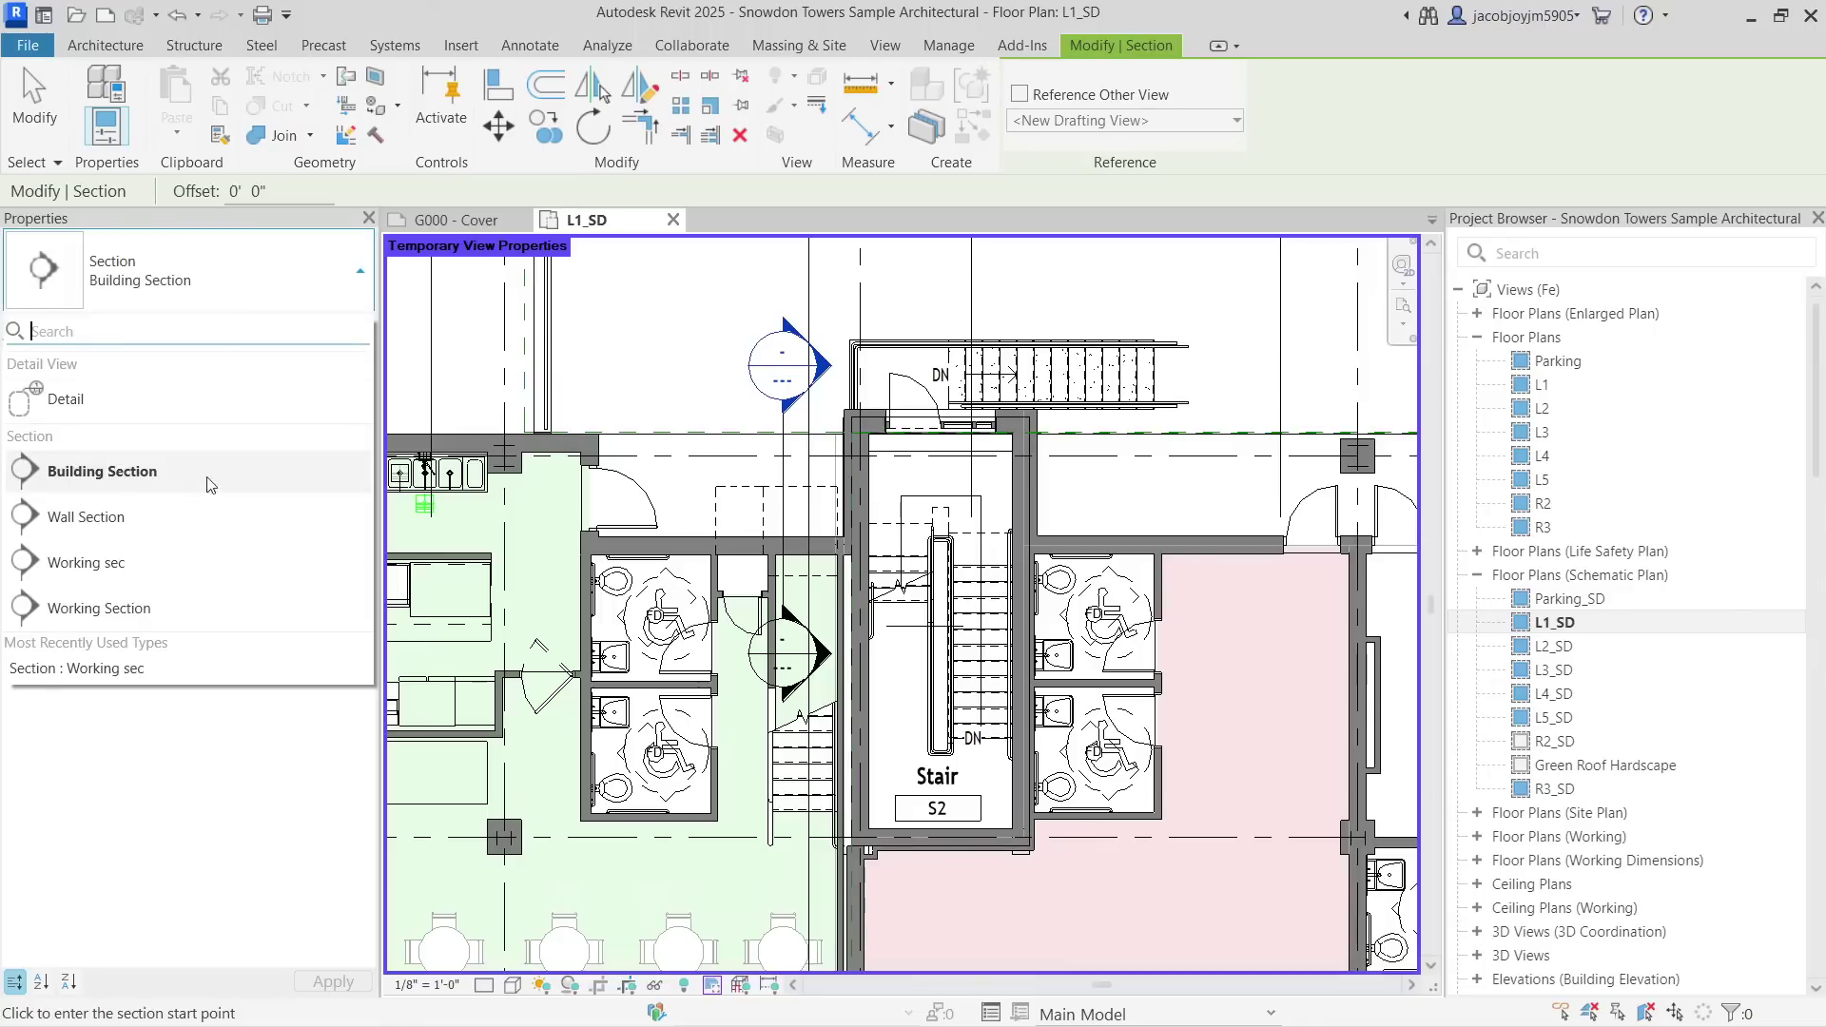
pyautogui.click(143, 571)
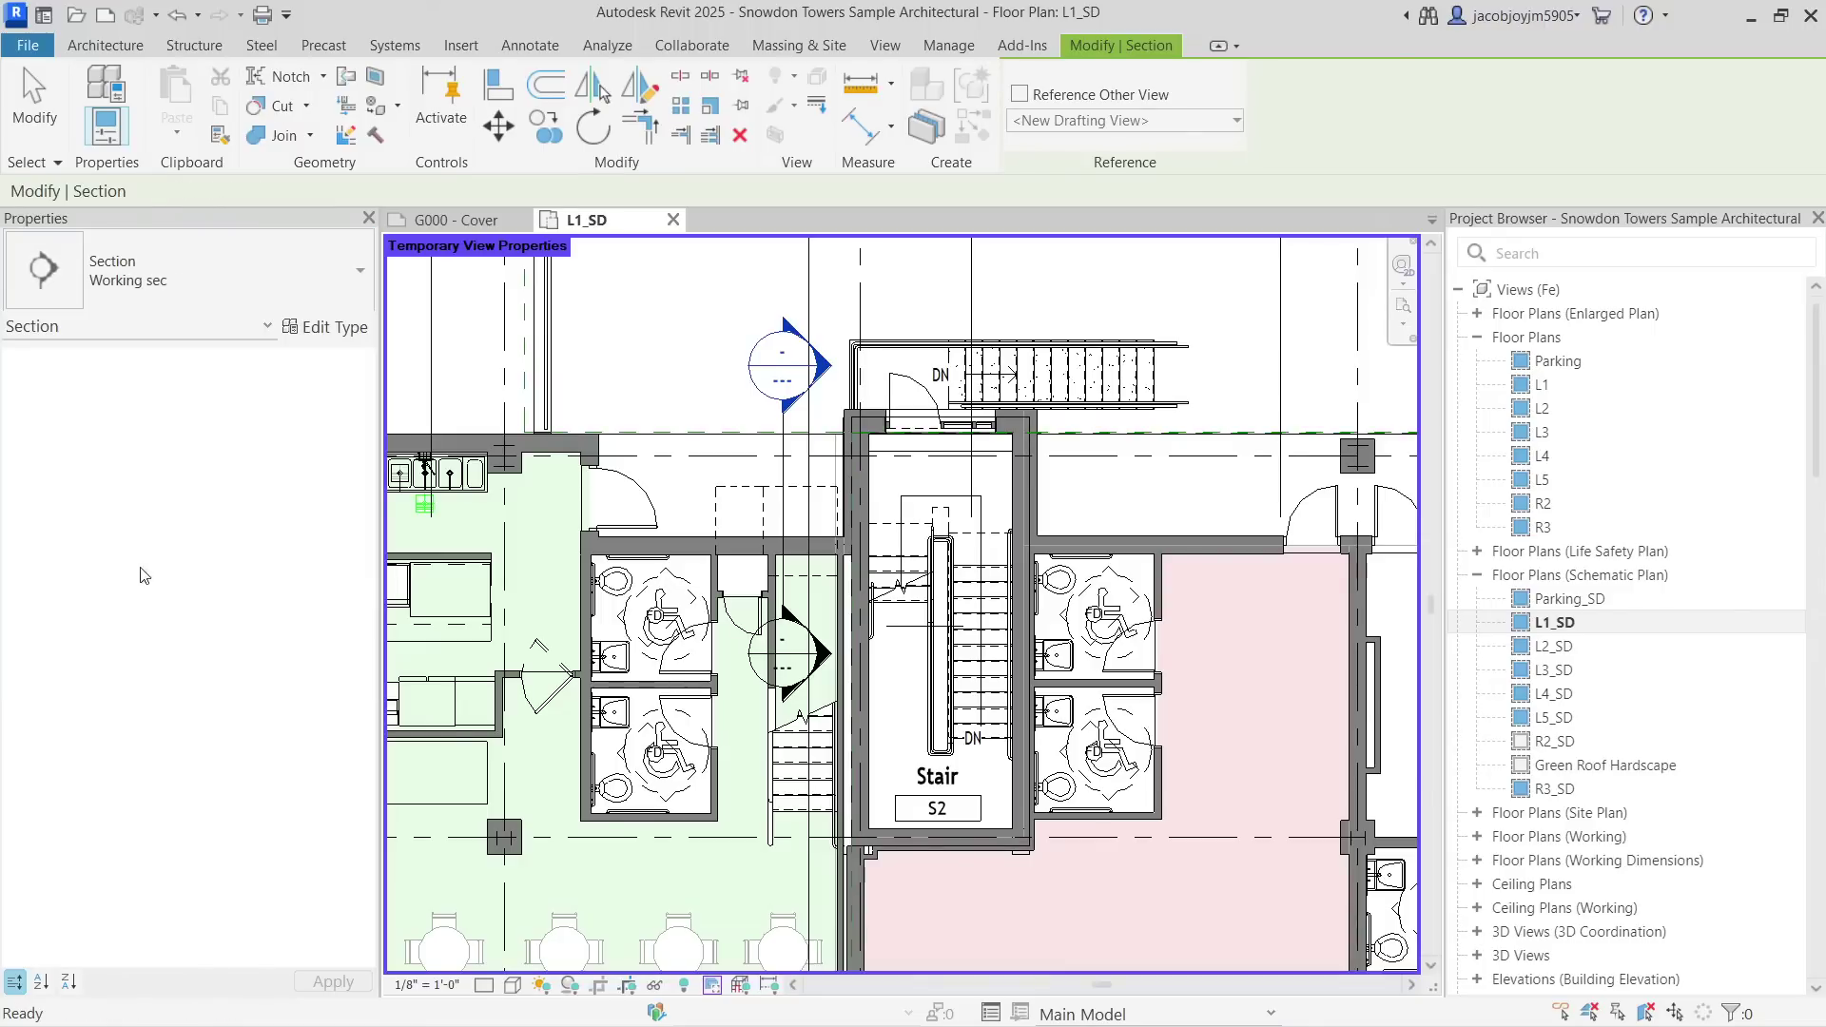
pyautogui.click(663, 471)
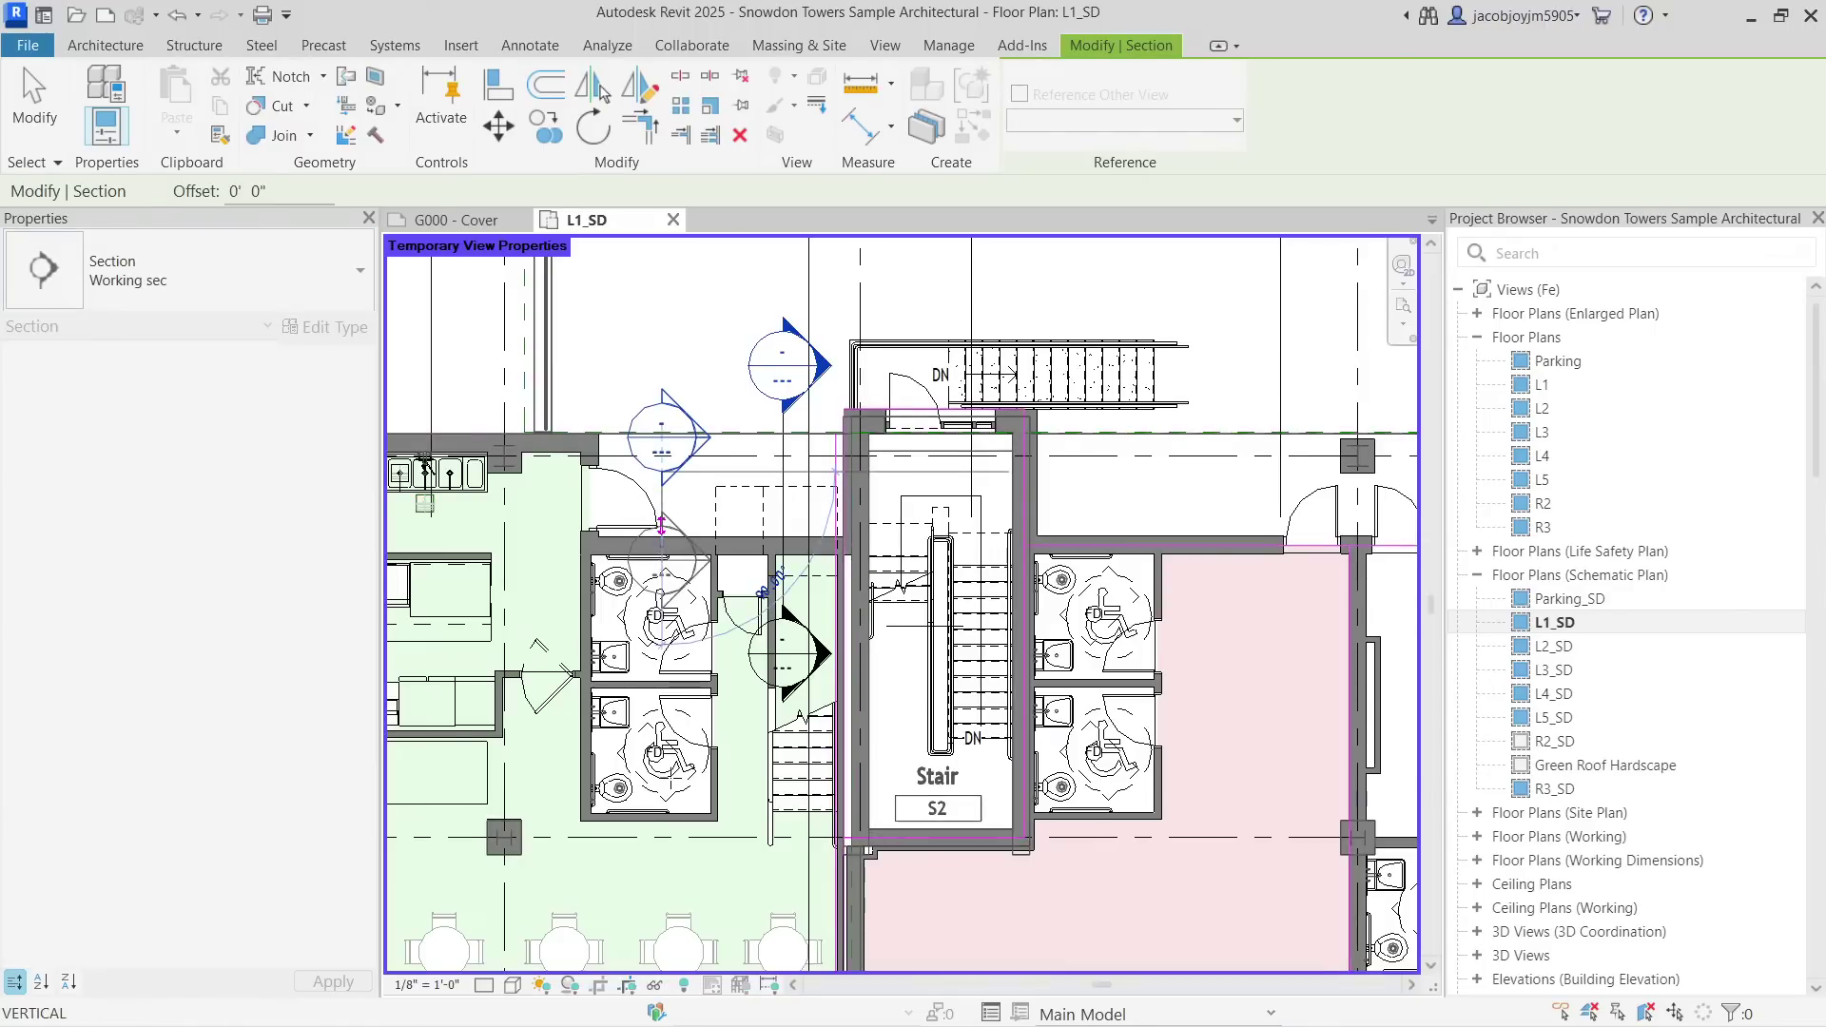
pyautogui.click(663, 836)
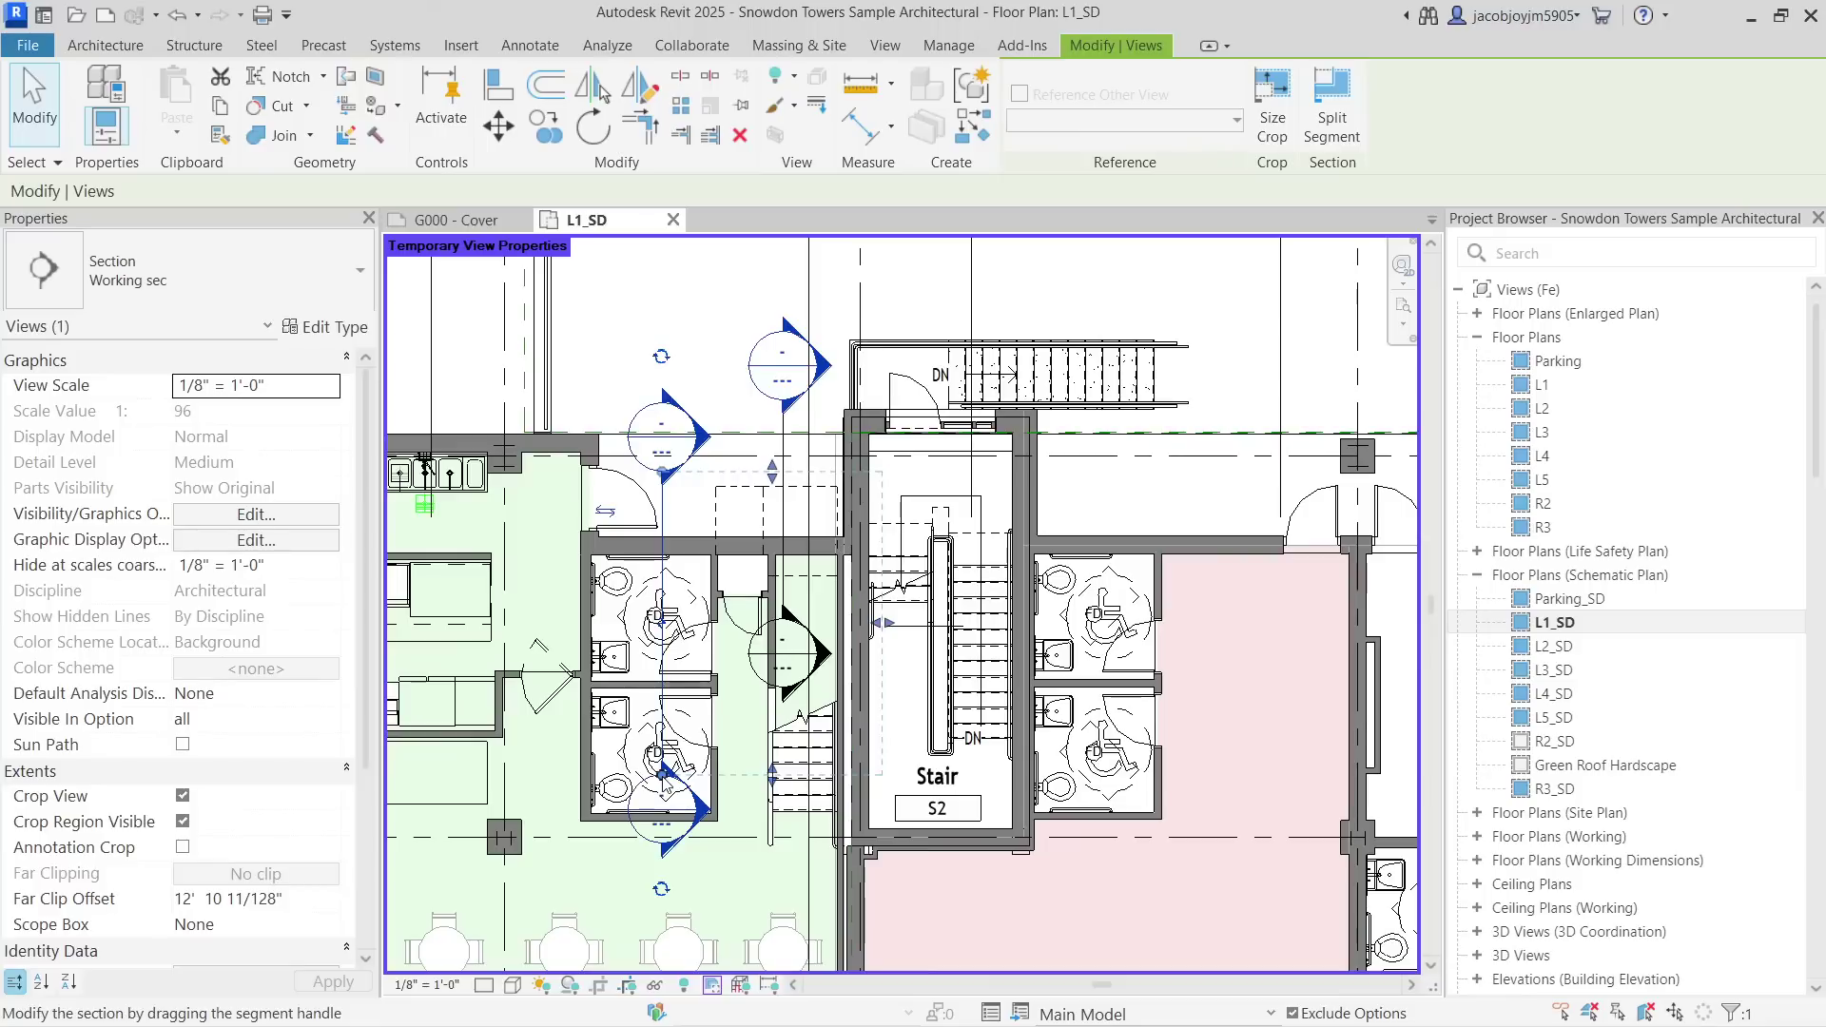
# Open the view of the new Working sec section and check its detail level options.
pyautogui.rightClick(685, 440)
pyautogui.click(737, 467)
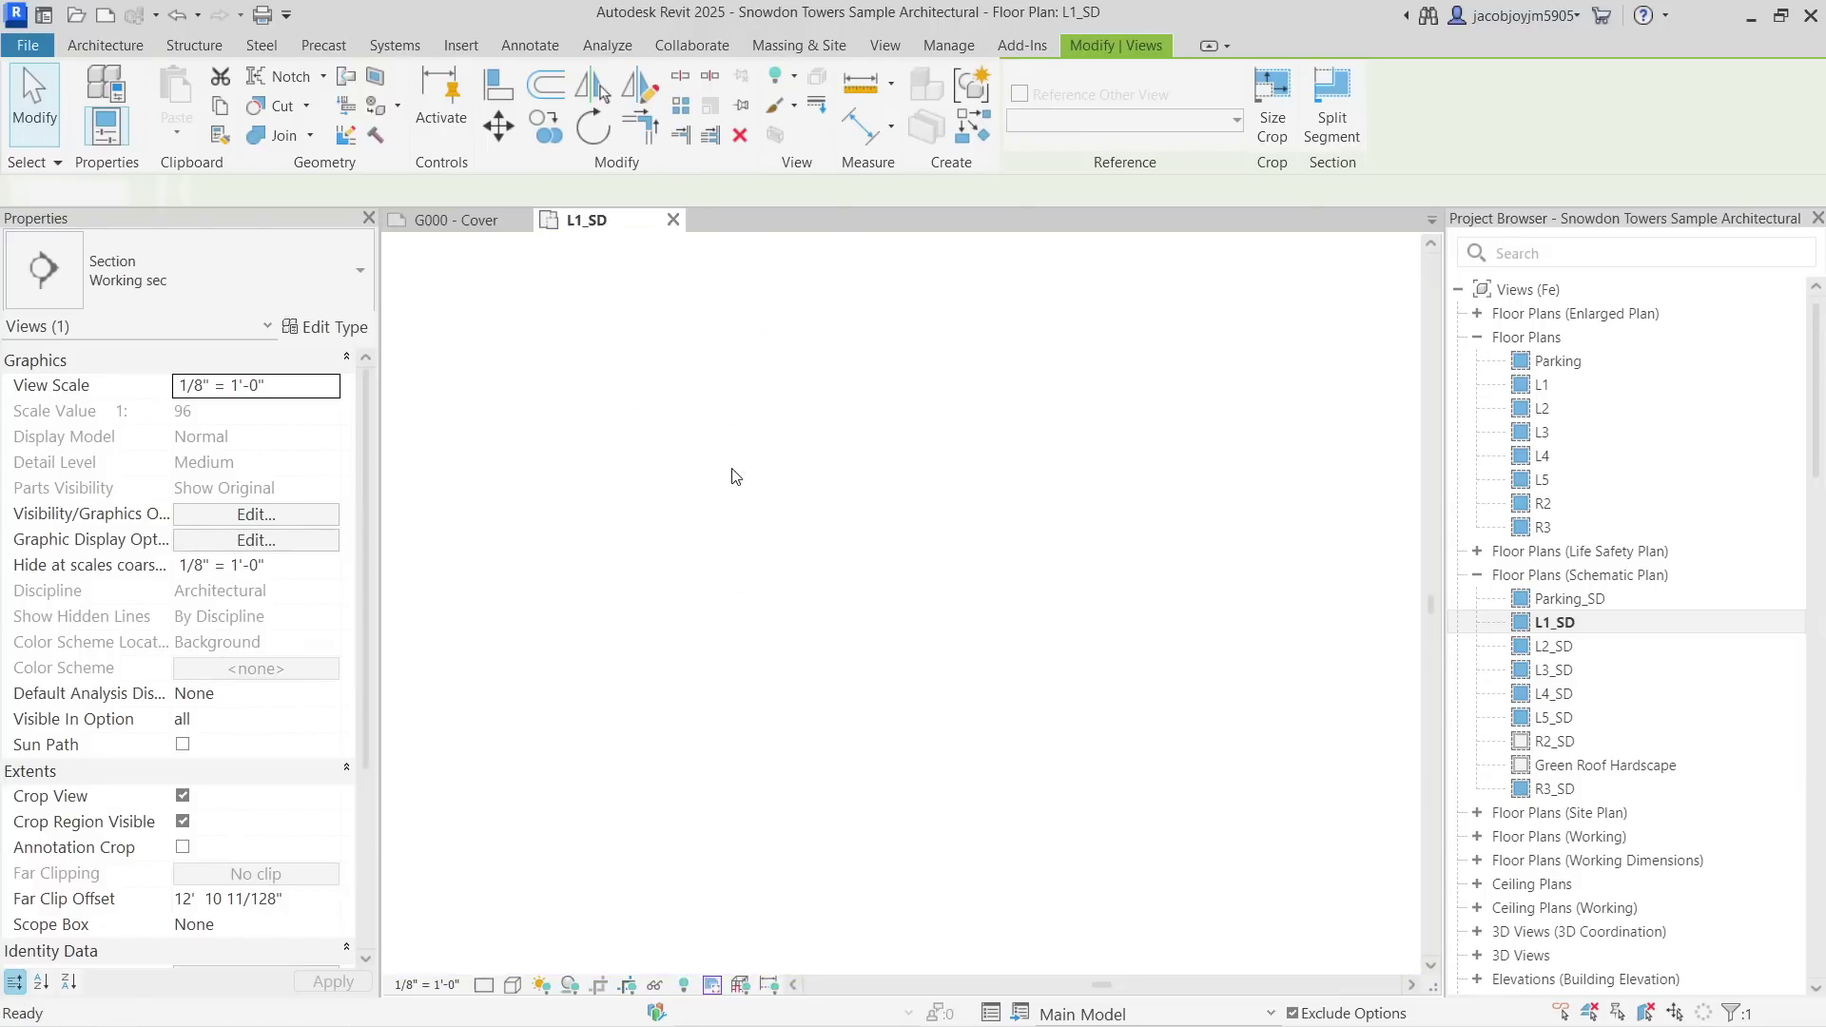
pyautogui.scroll(-1, 734, 475)
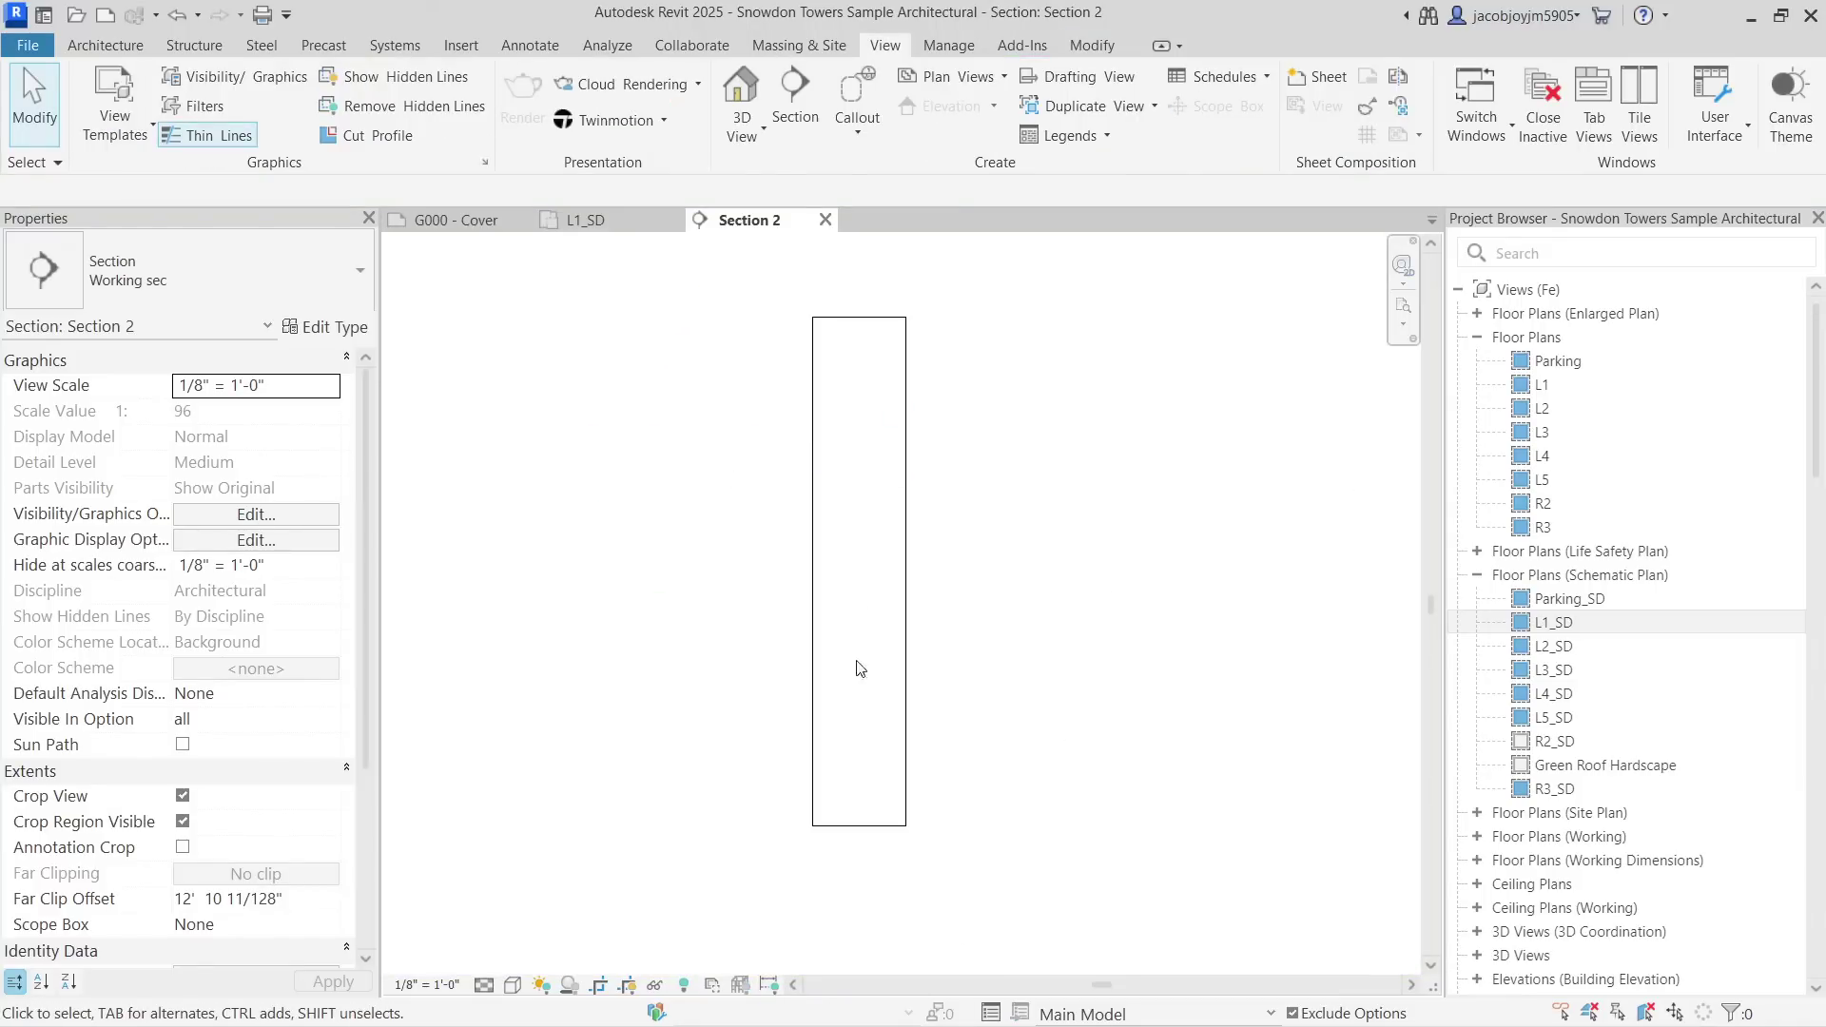
pyautogui.click(485, 980)
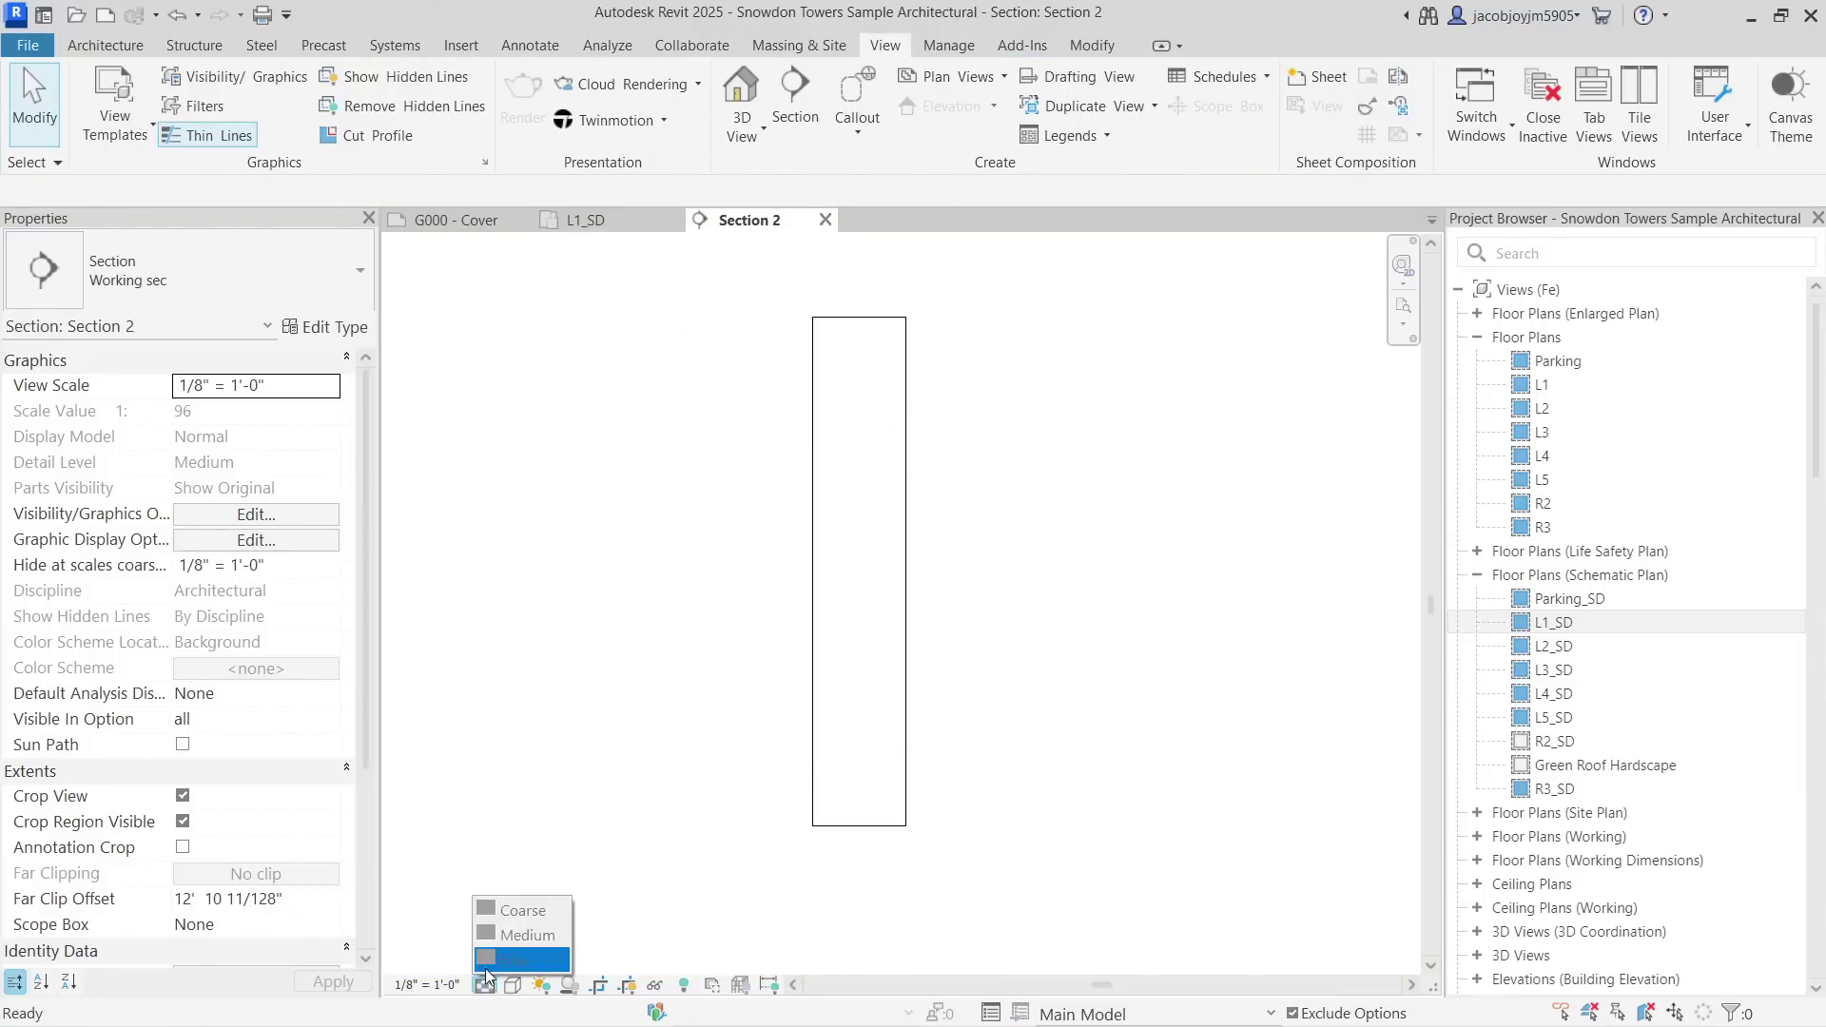
pyautogui.click(608, 763)
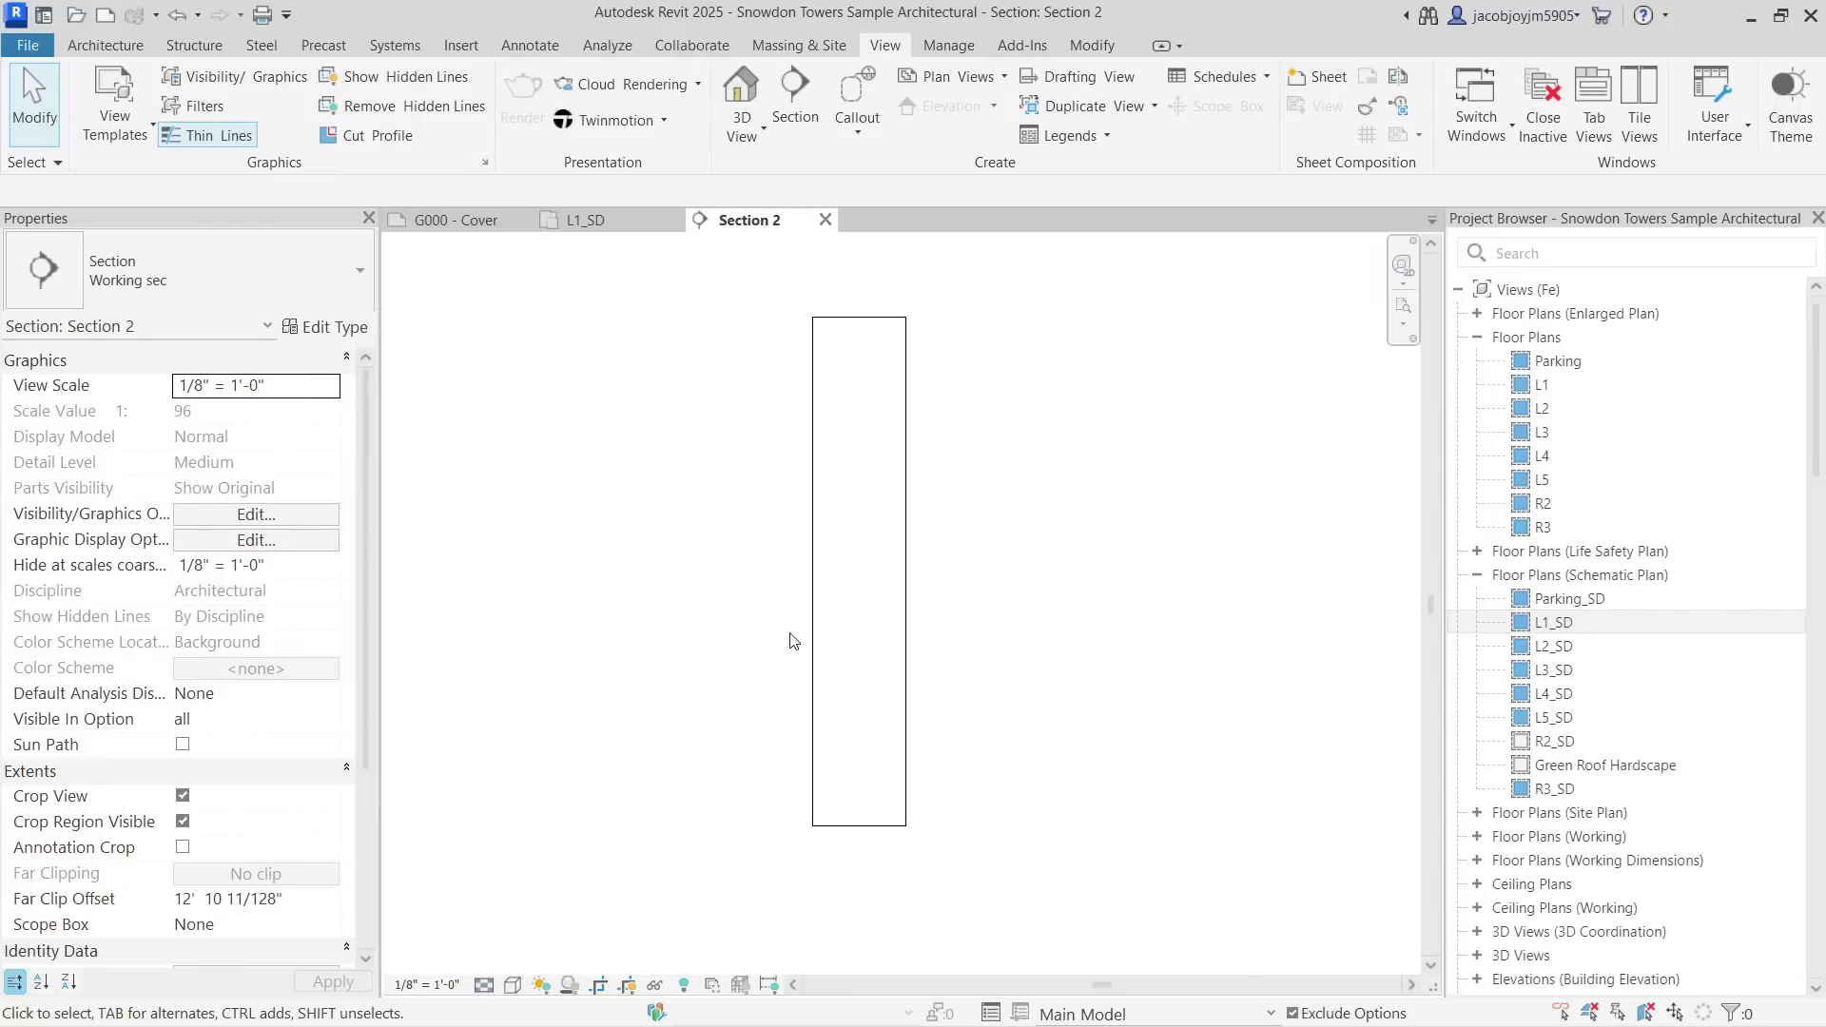
# Widen the section view's crop region by moving its left and right edges outward.
pyautogui.click(813, 708)
pyautogui.moveTo(813, 572); pyautogui.dragTo(468, 596)
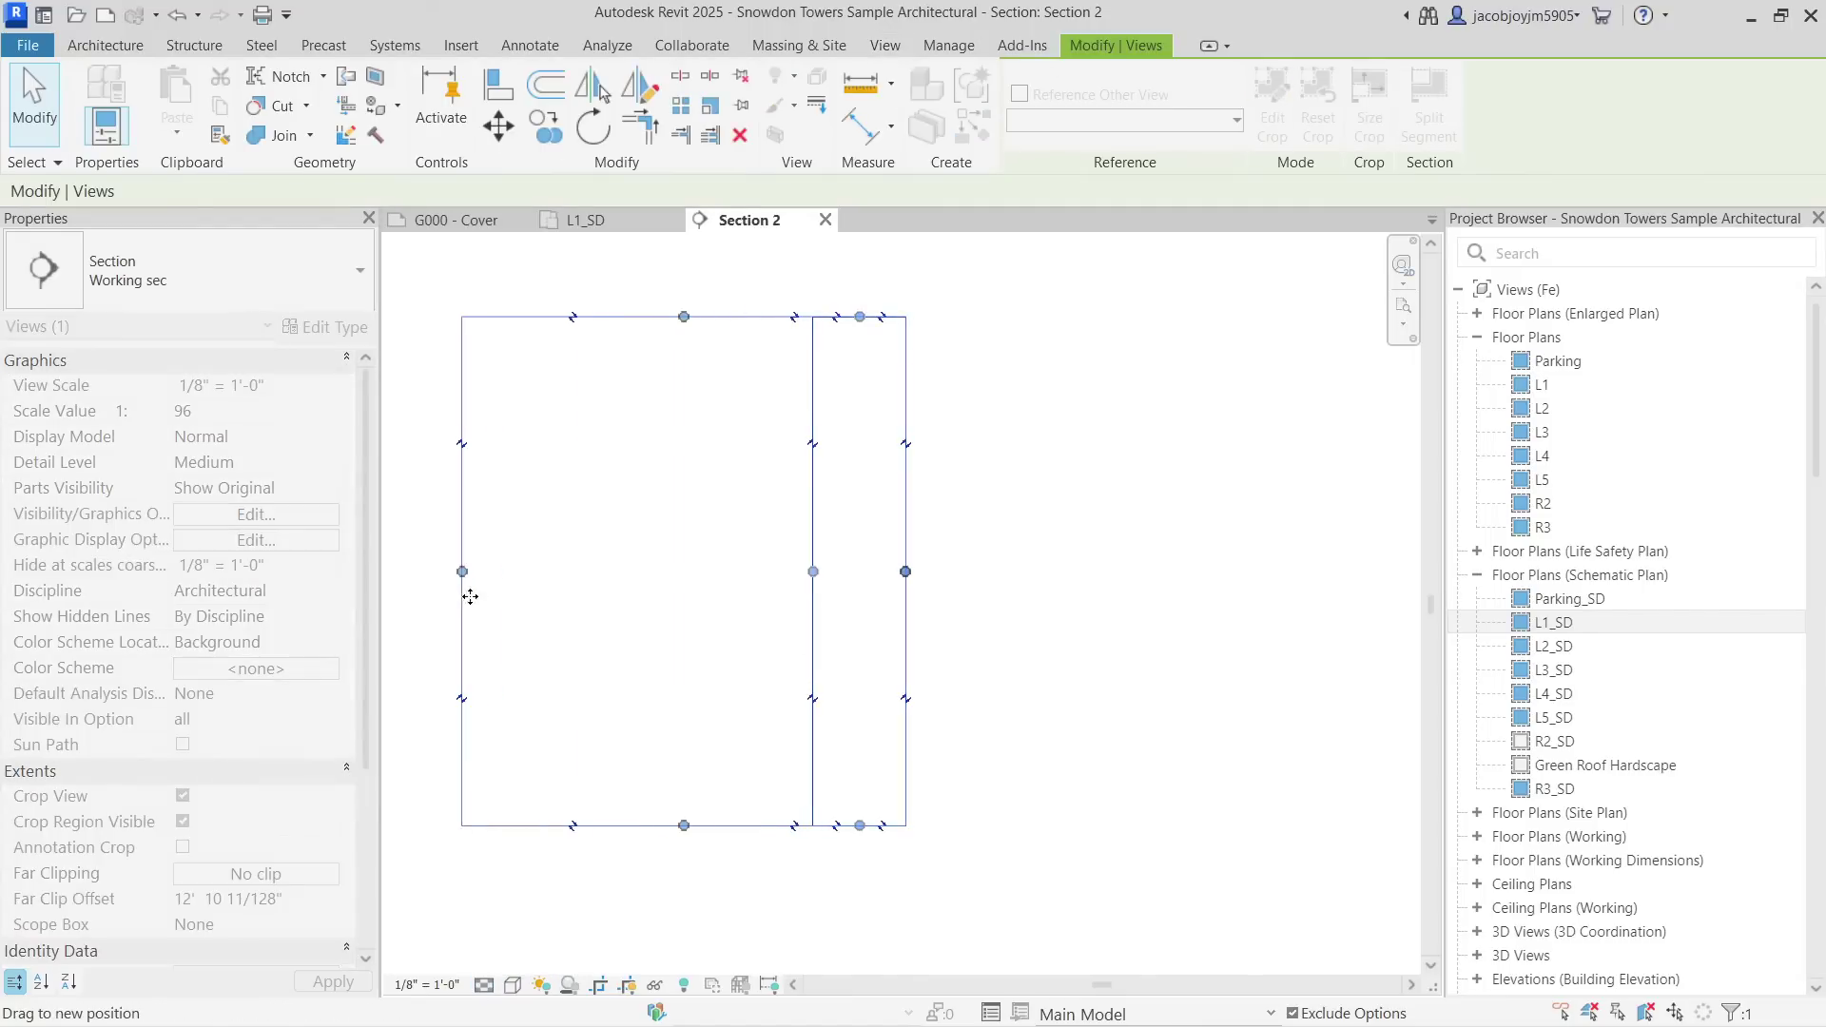
pyautogui.moveTo(905, 572); pyautogui.dragTo(1229, 572)
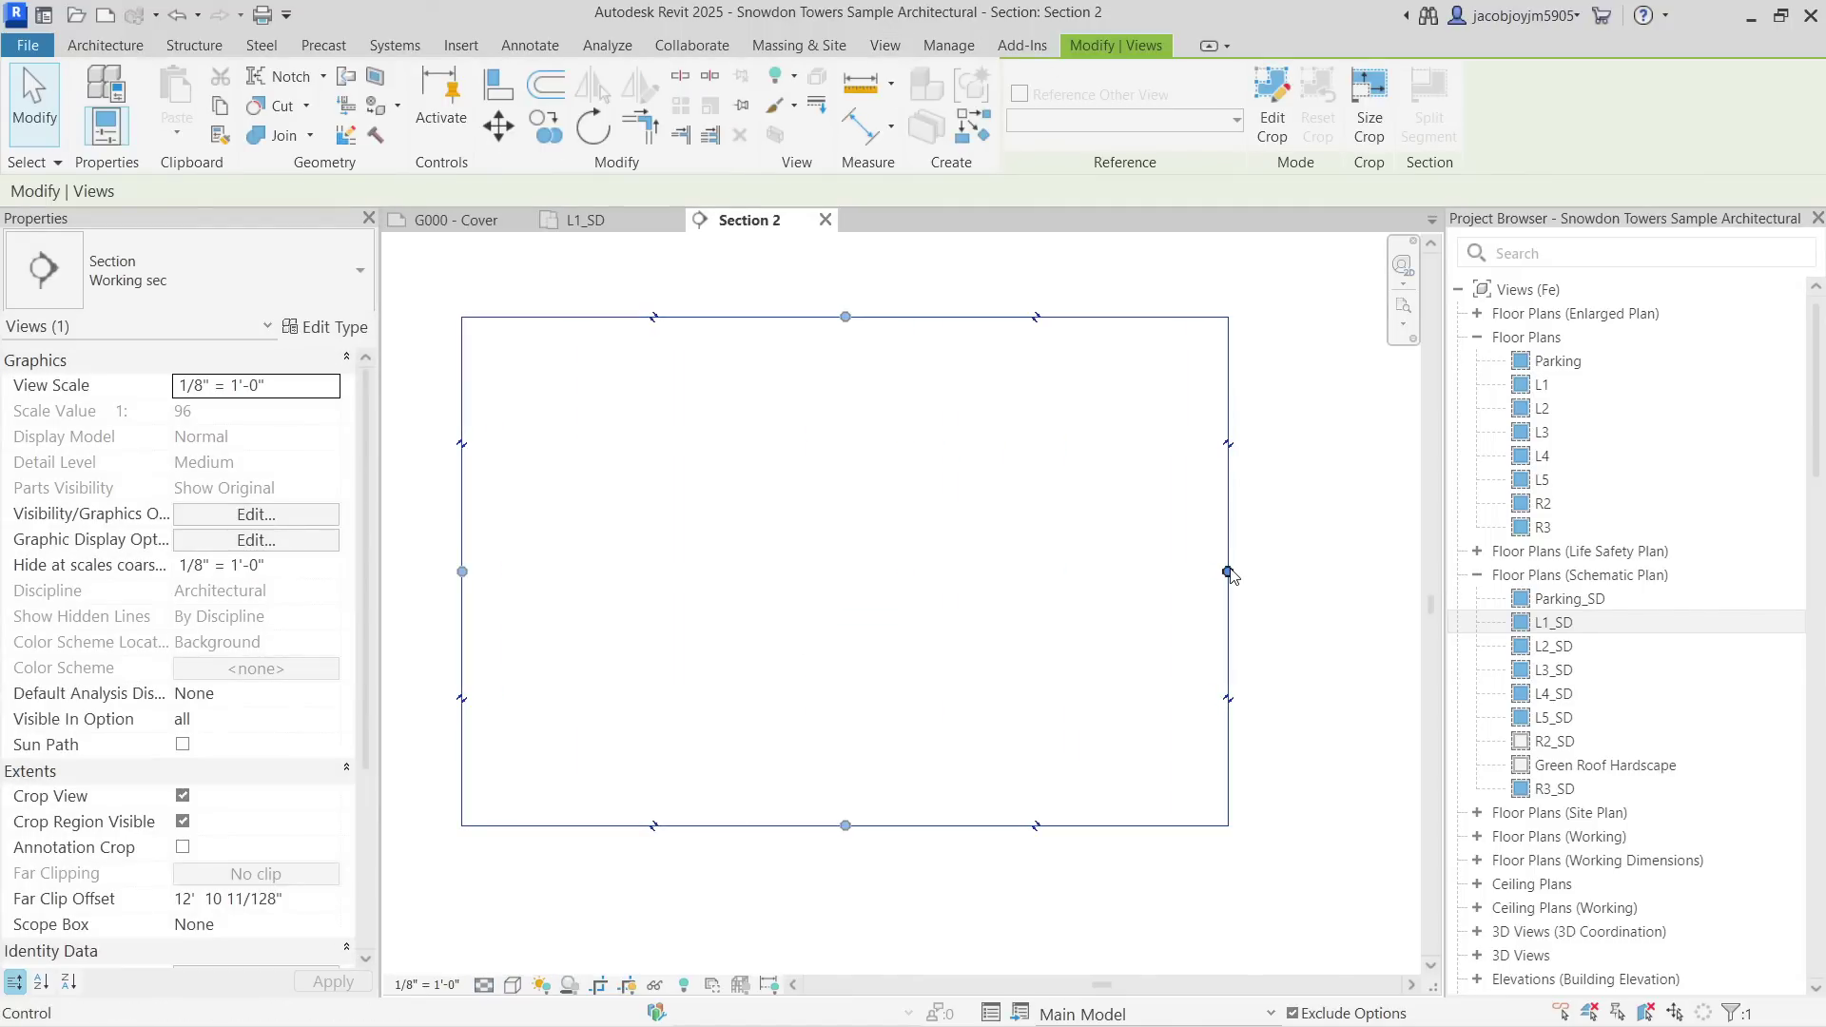
pyautogui.scroll(-2, 701, 640)
pyautogui.click(717, 265)
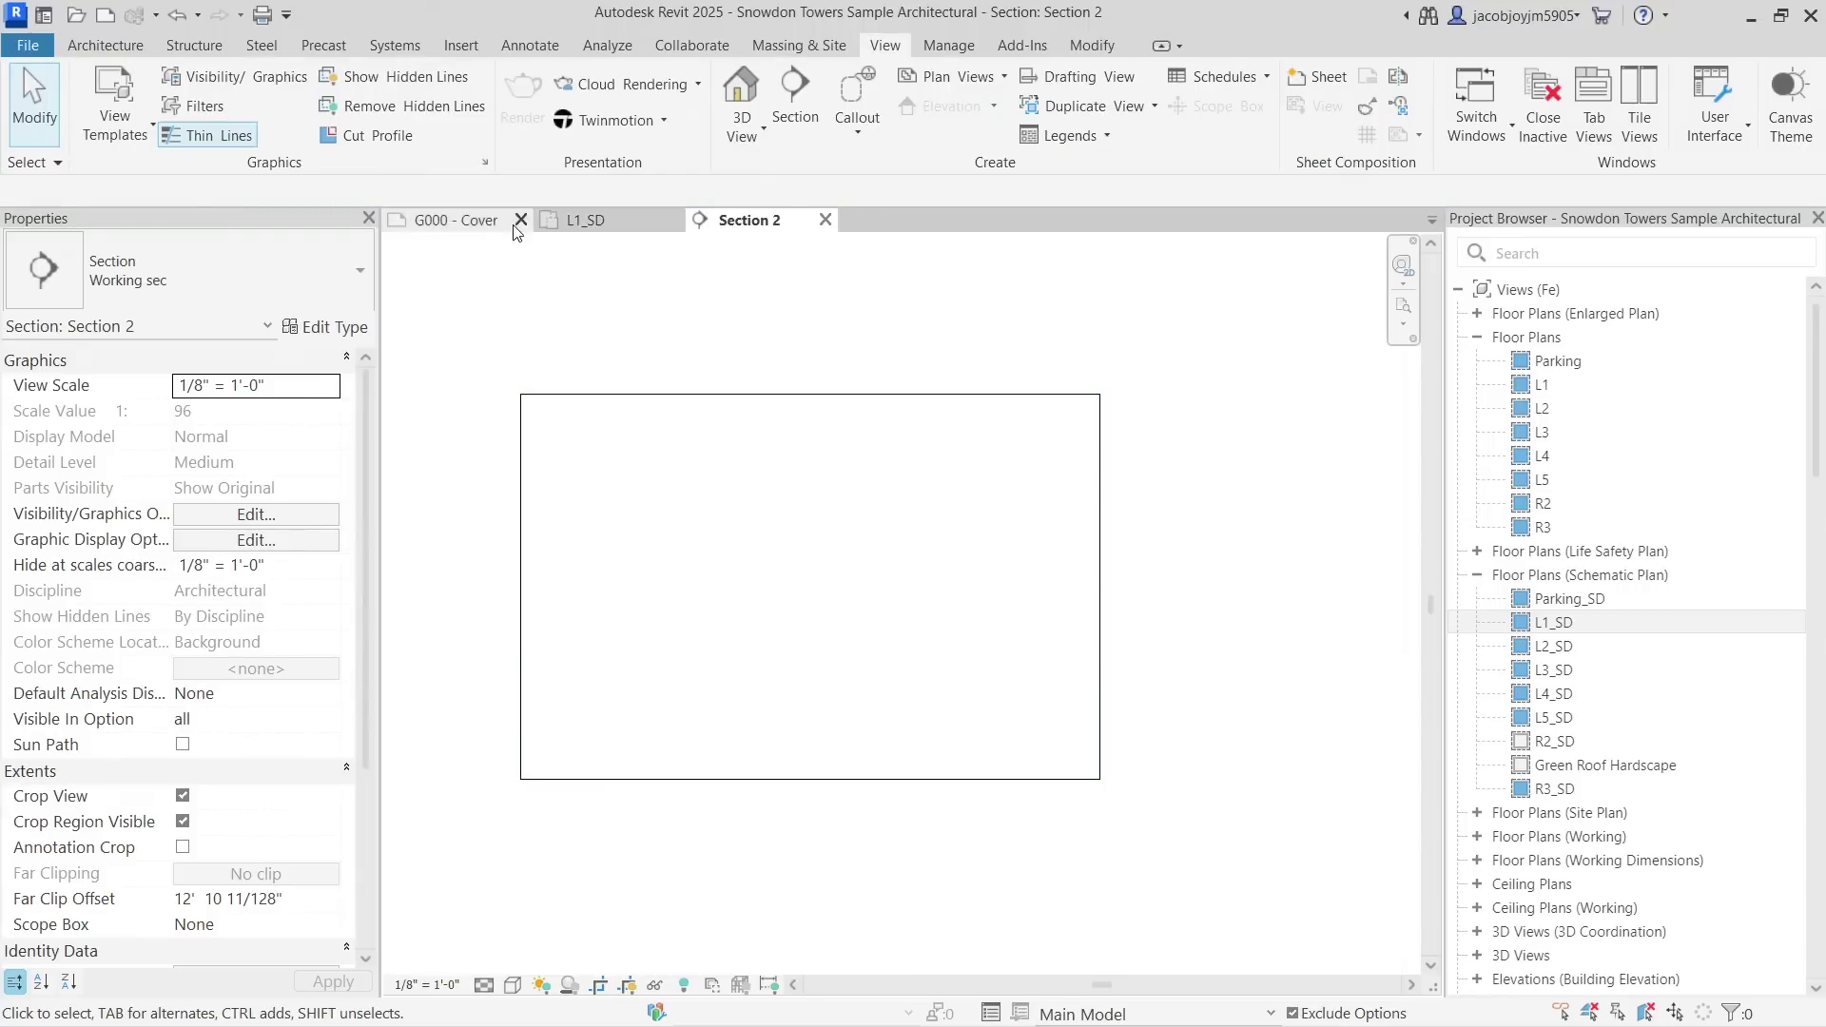
# Open the default 3D view and orbit the model to a low side view.
pyautogui.click(748, 84)
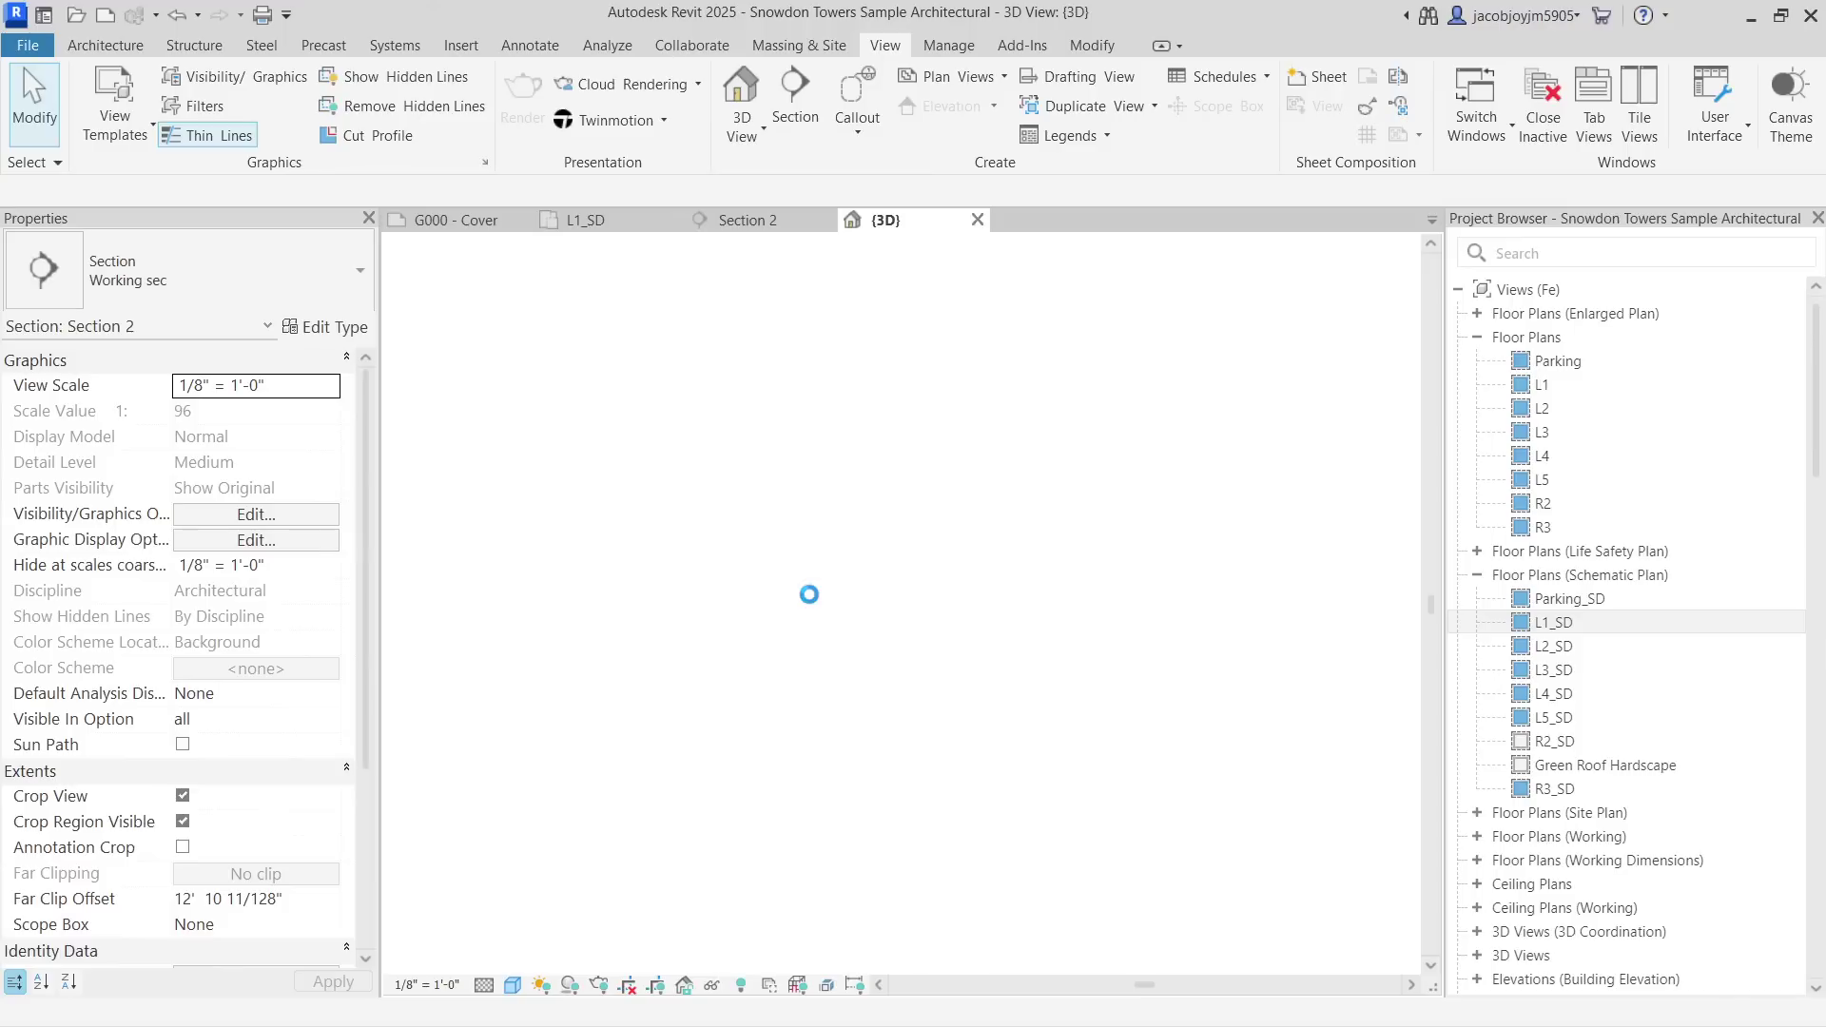
pyautogui.keyDown('shift'); pyautogui.moveTo(810, 603); pyautogui.dragTo(652, 226, button='middle'); pyautogui.keyUp('shift')
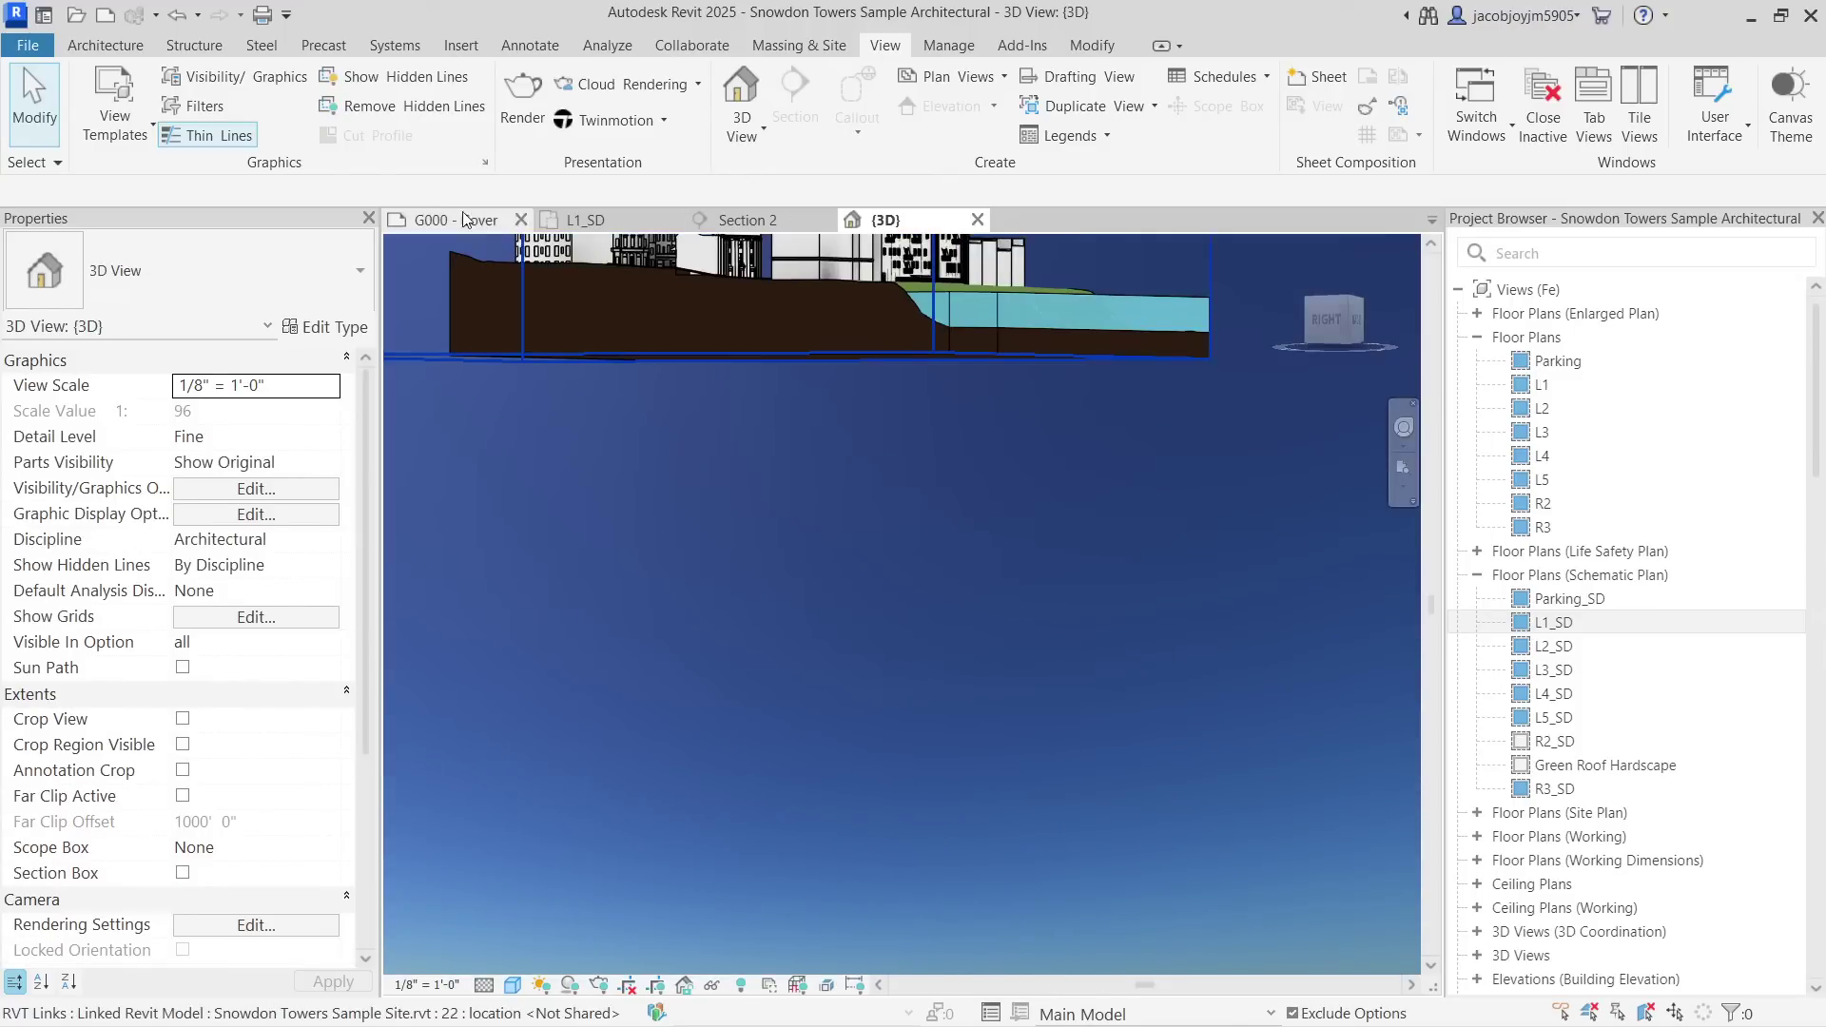
# Return to the L1_SD plan and open the view of the Working sec section line through the toilets.
pyautogui.click(580, 220)
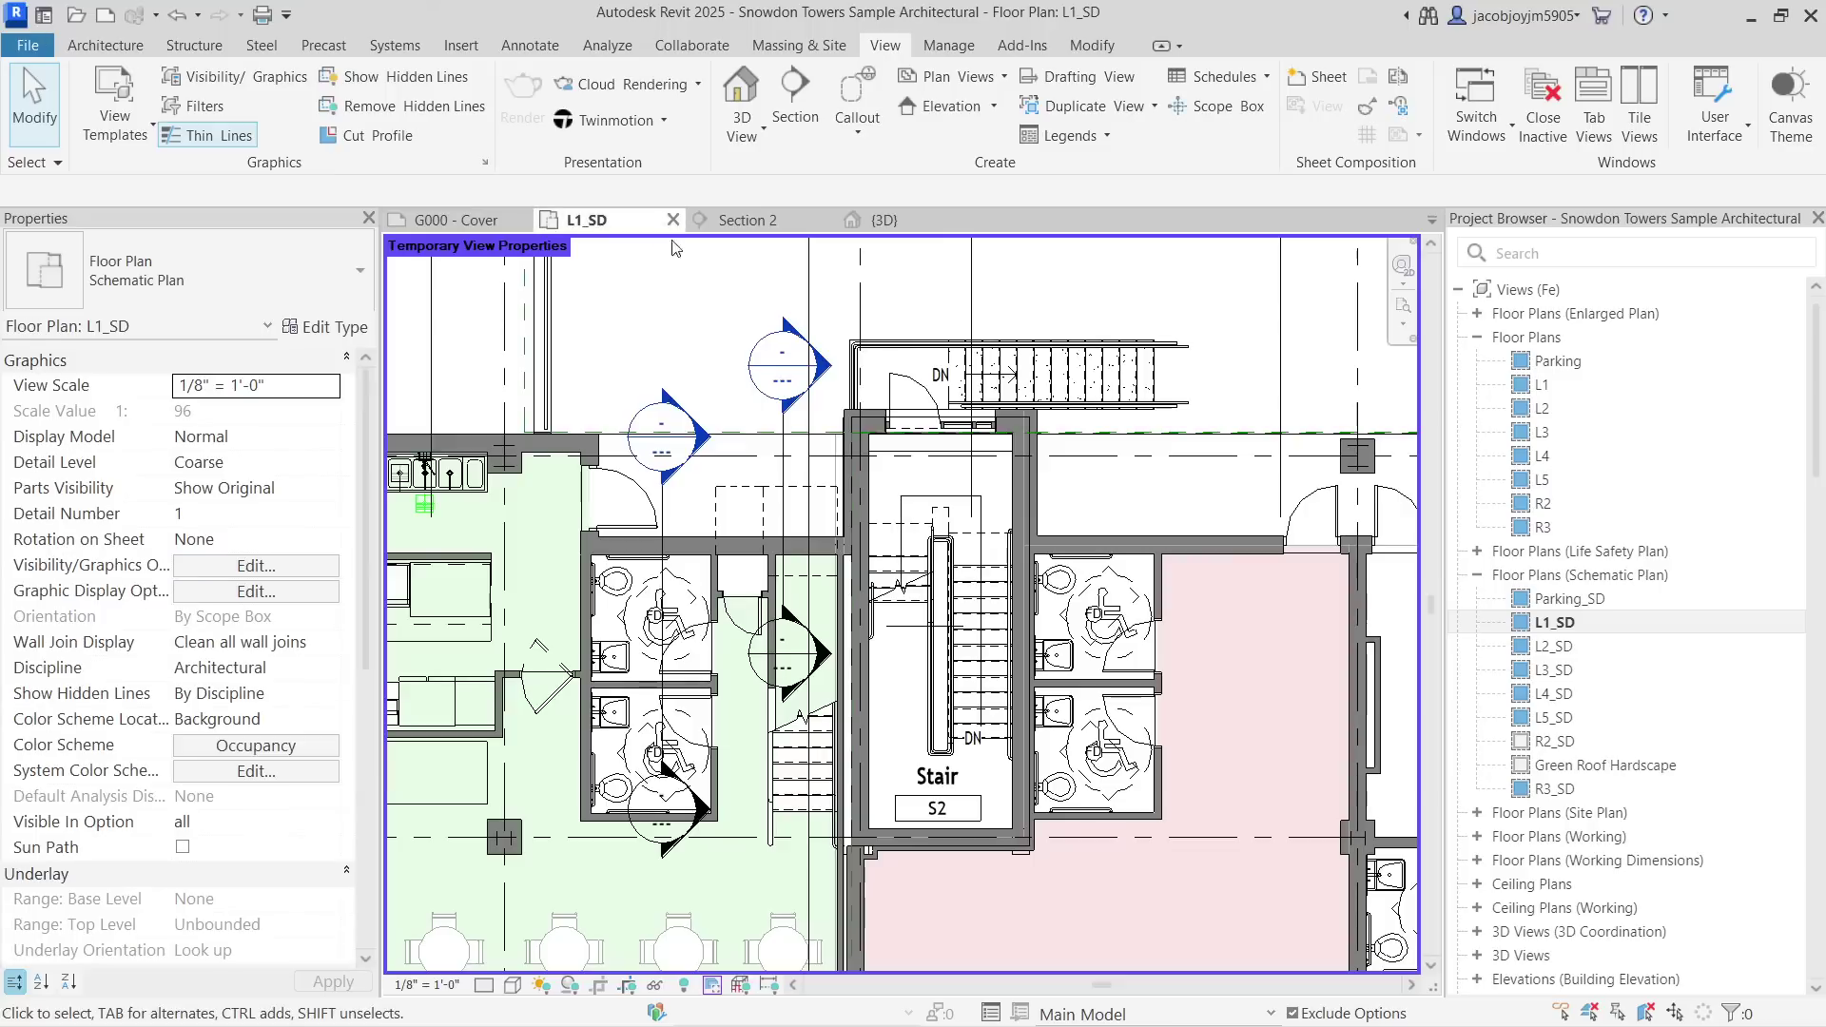
pyautogui.click(673, 519)
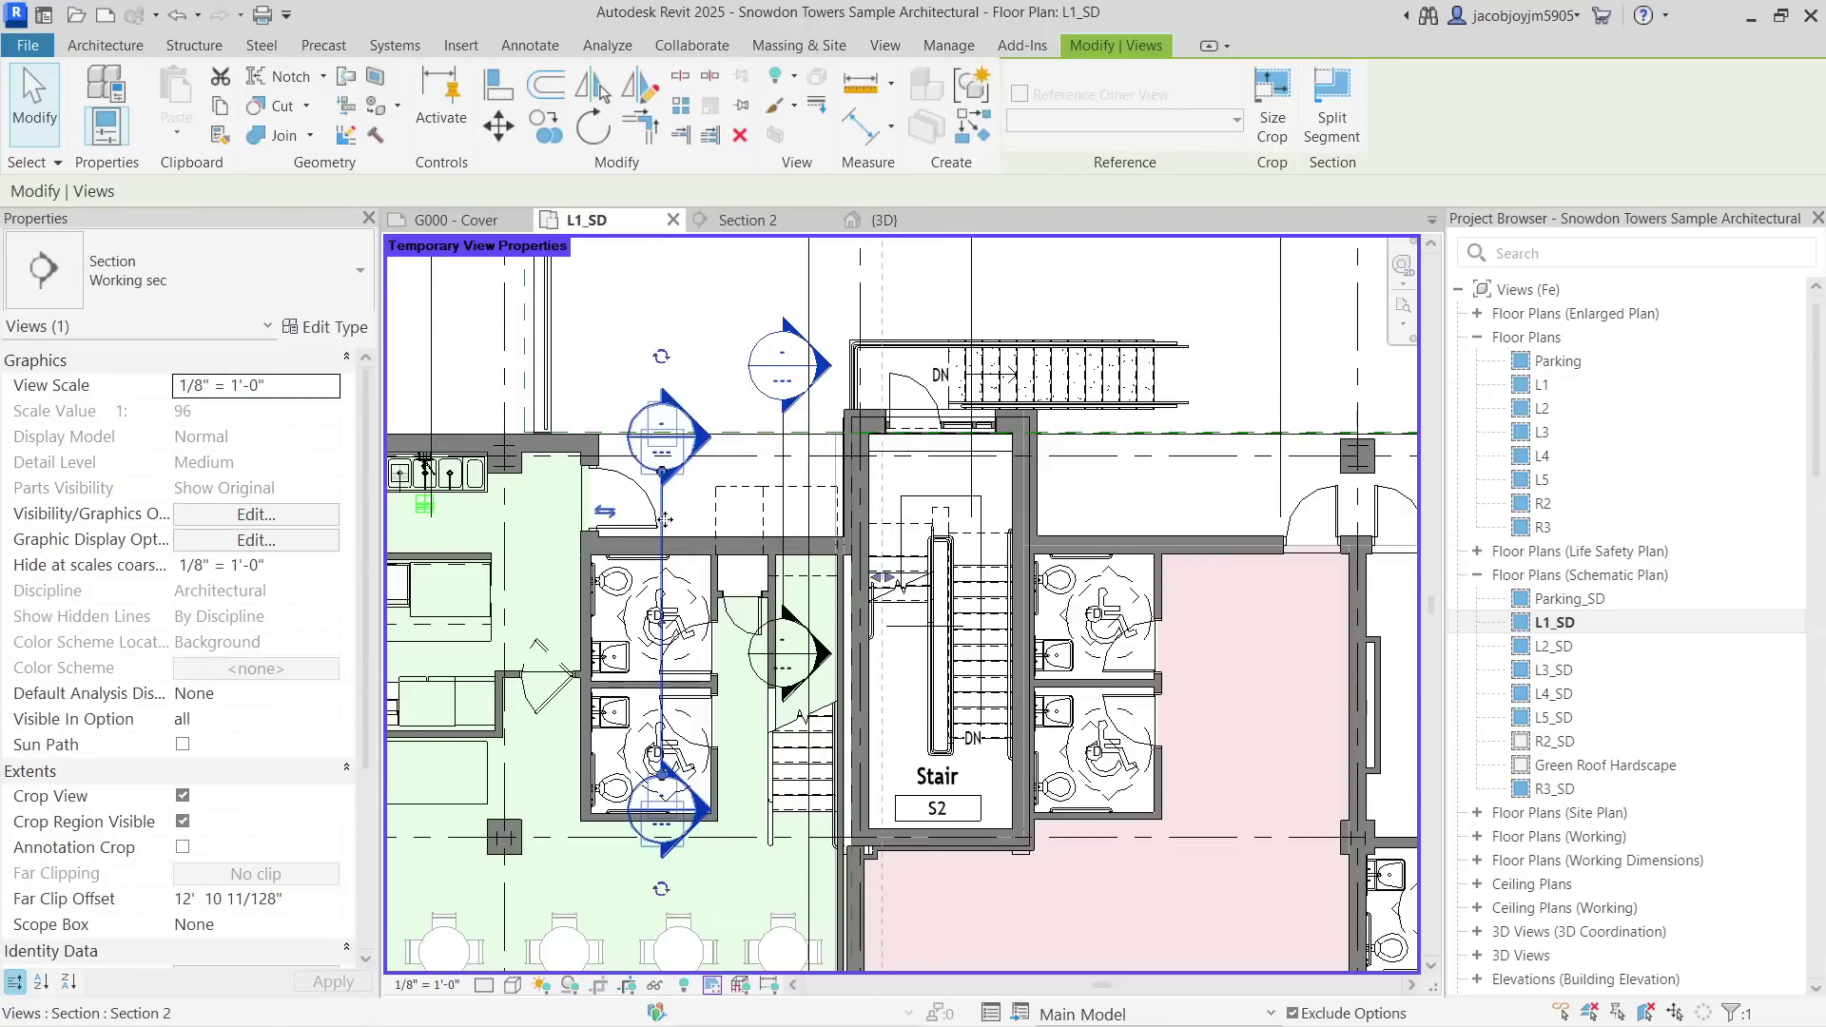
pyautogui.scroll(1, 680, 565)
pyautogui.click(680, 565)
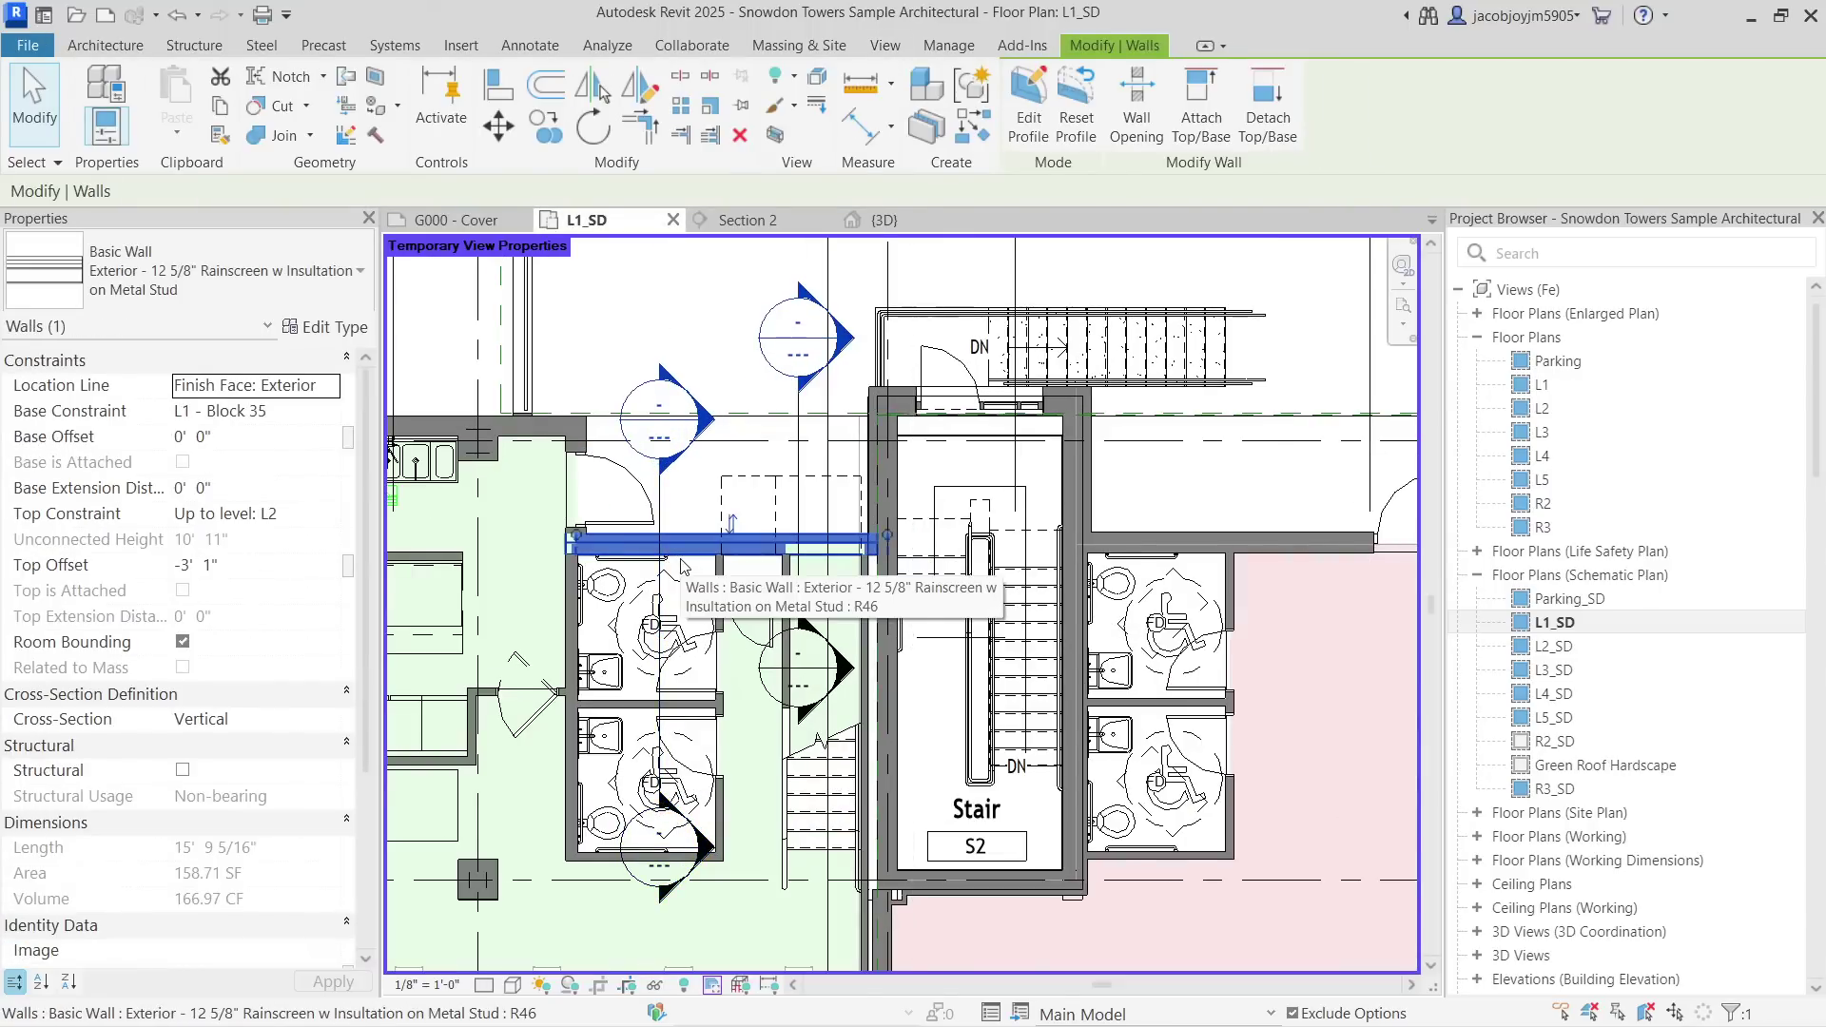
pyautogui.press('Escape')
pyautogui.click(660, 511)
pyautogui.rightClick(661, 514)
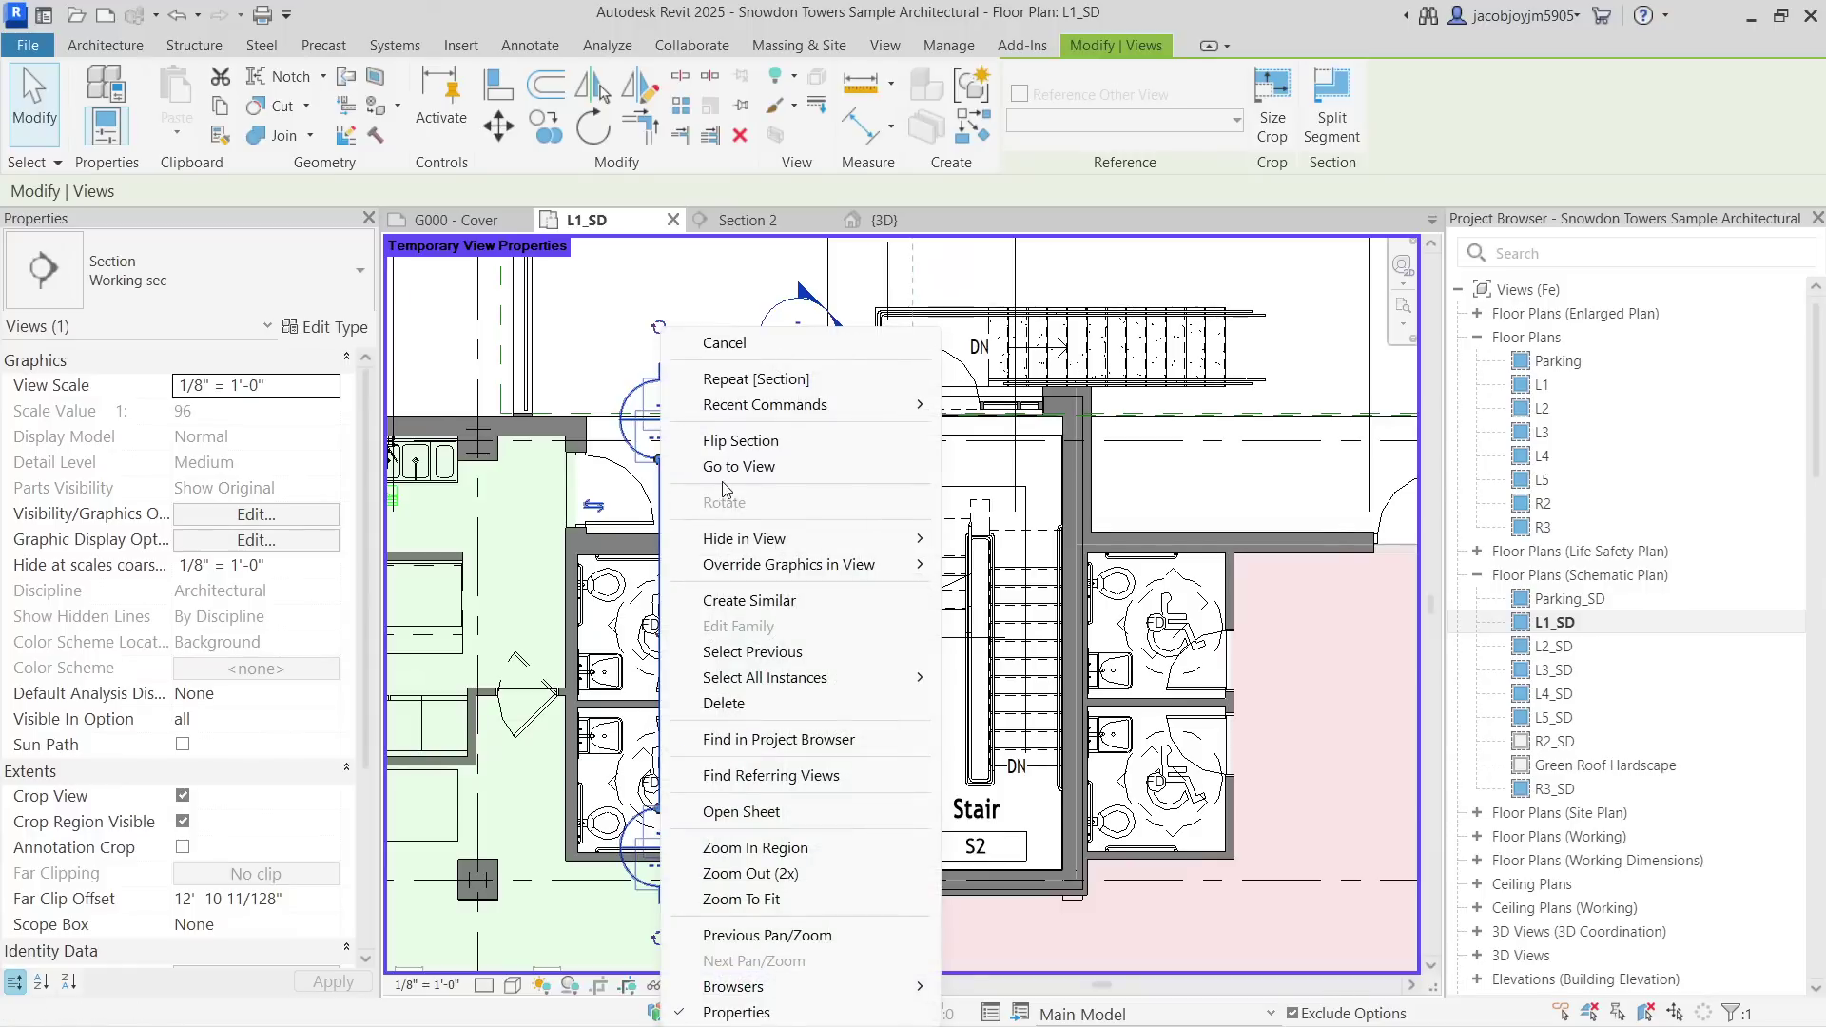
pyautogui.click(739, 468)
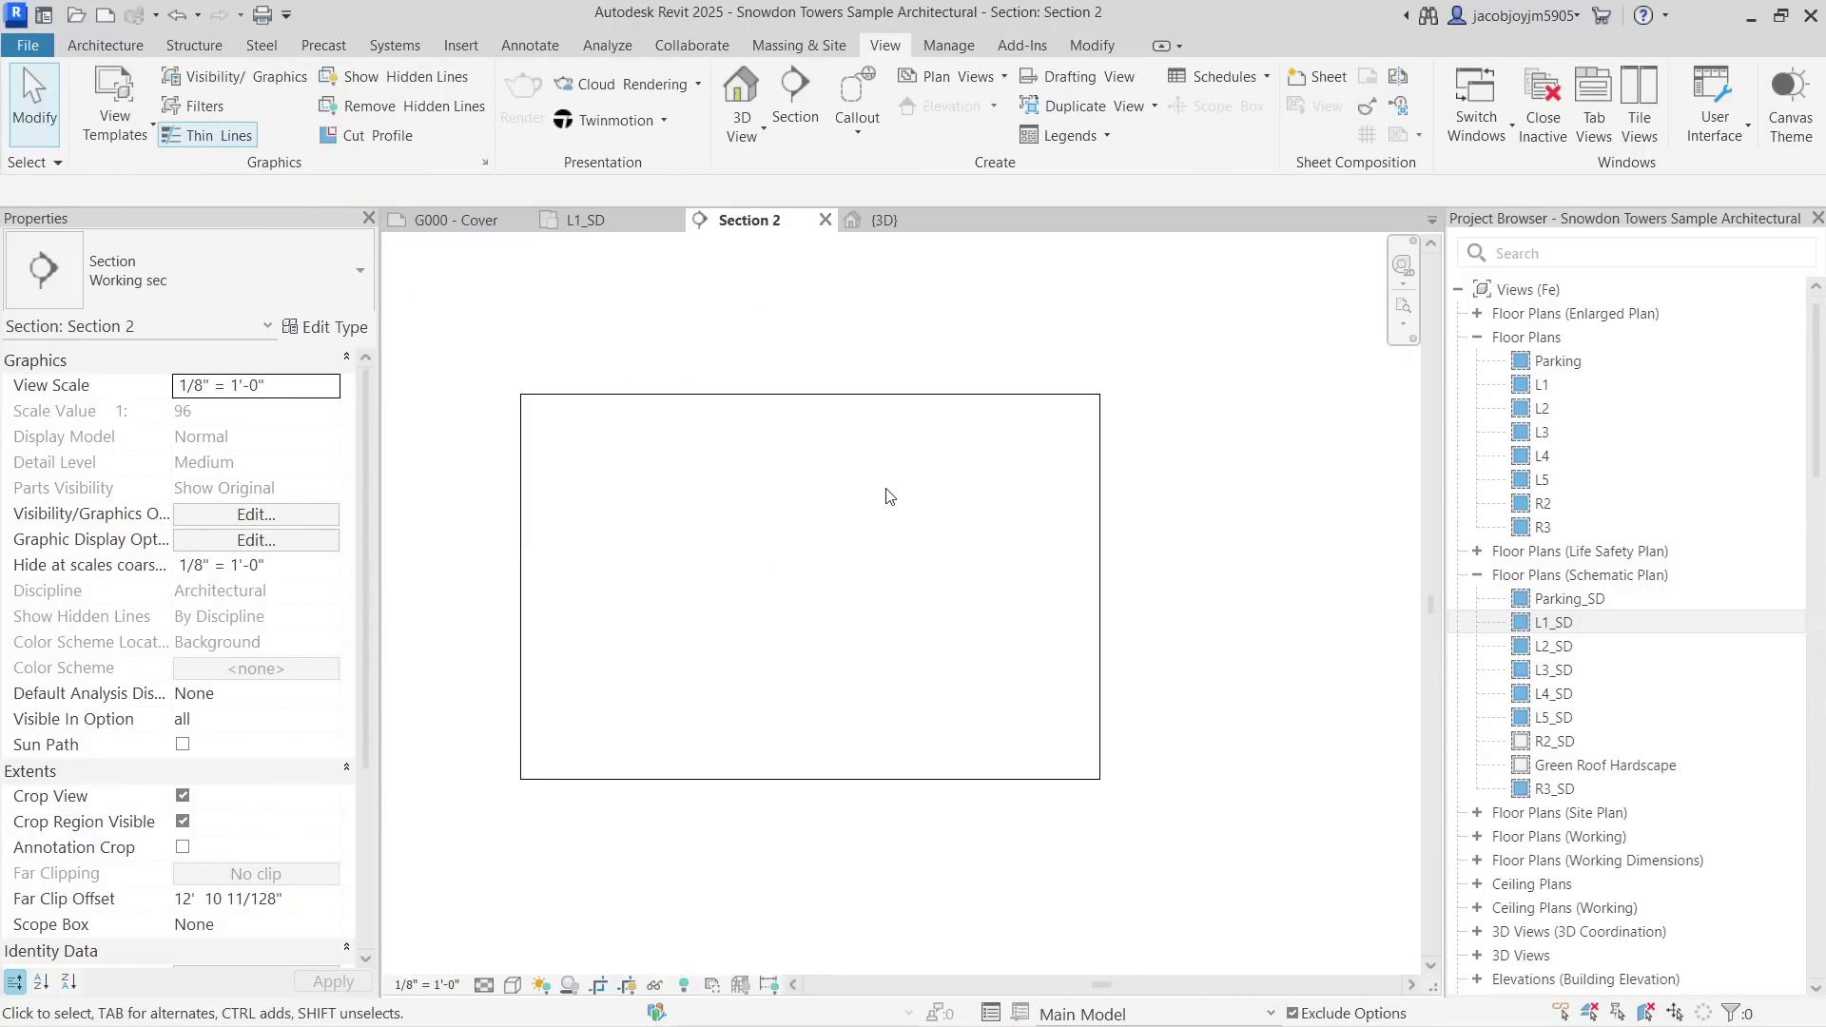
# Change the phase filter in the section's working view template and apply it to the view.
pyautogui.scroll(-3, 305, 686)
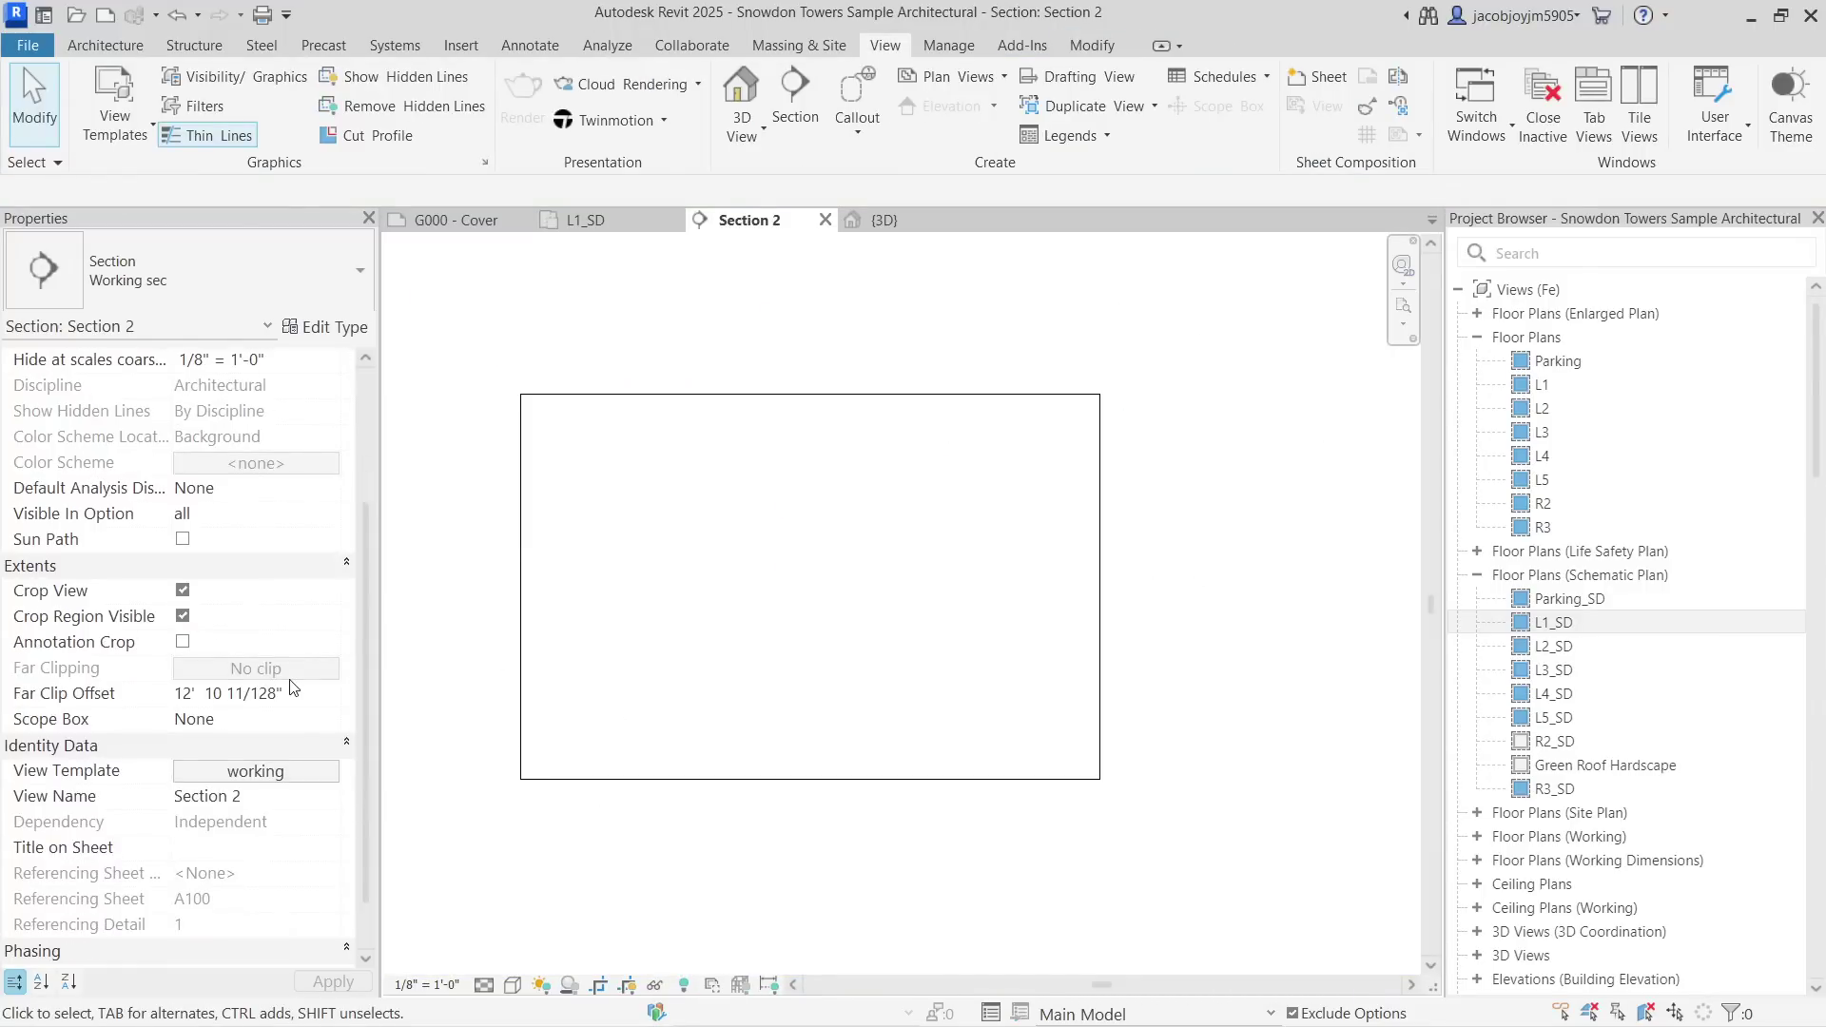
pyautogui.click(285, 771)
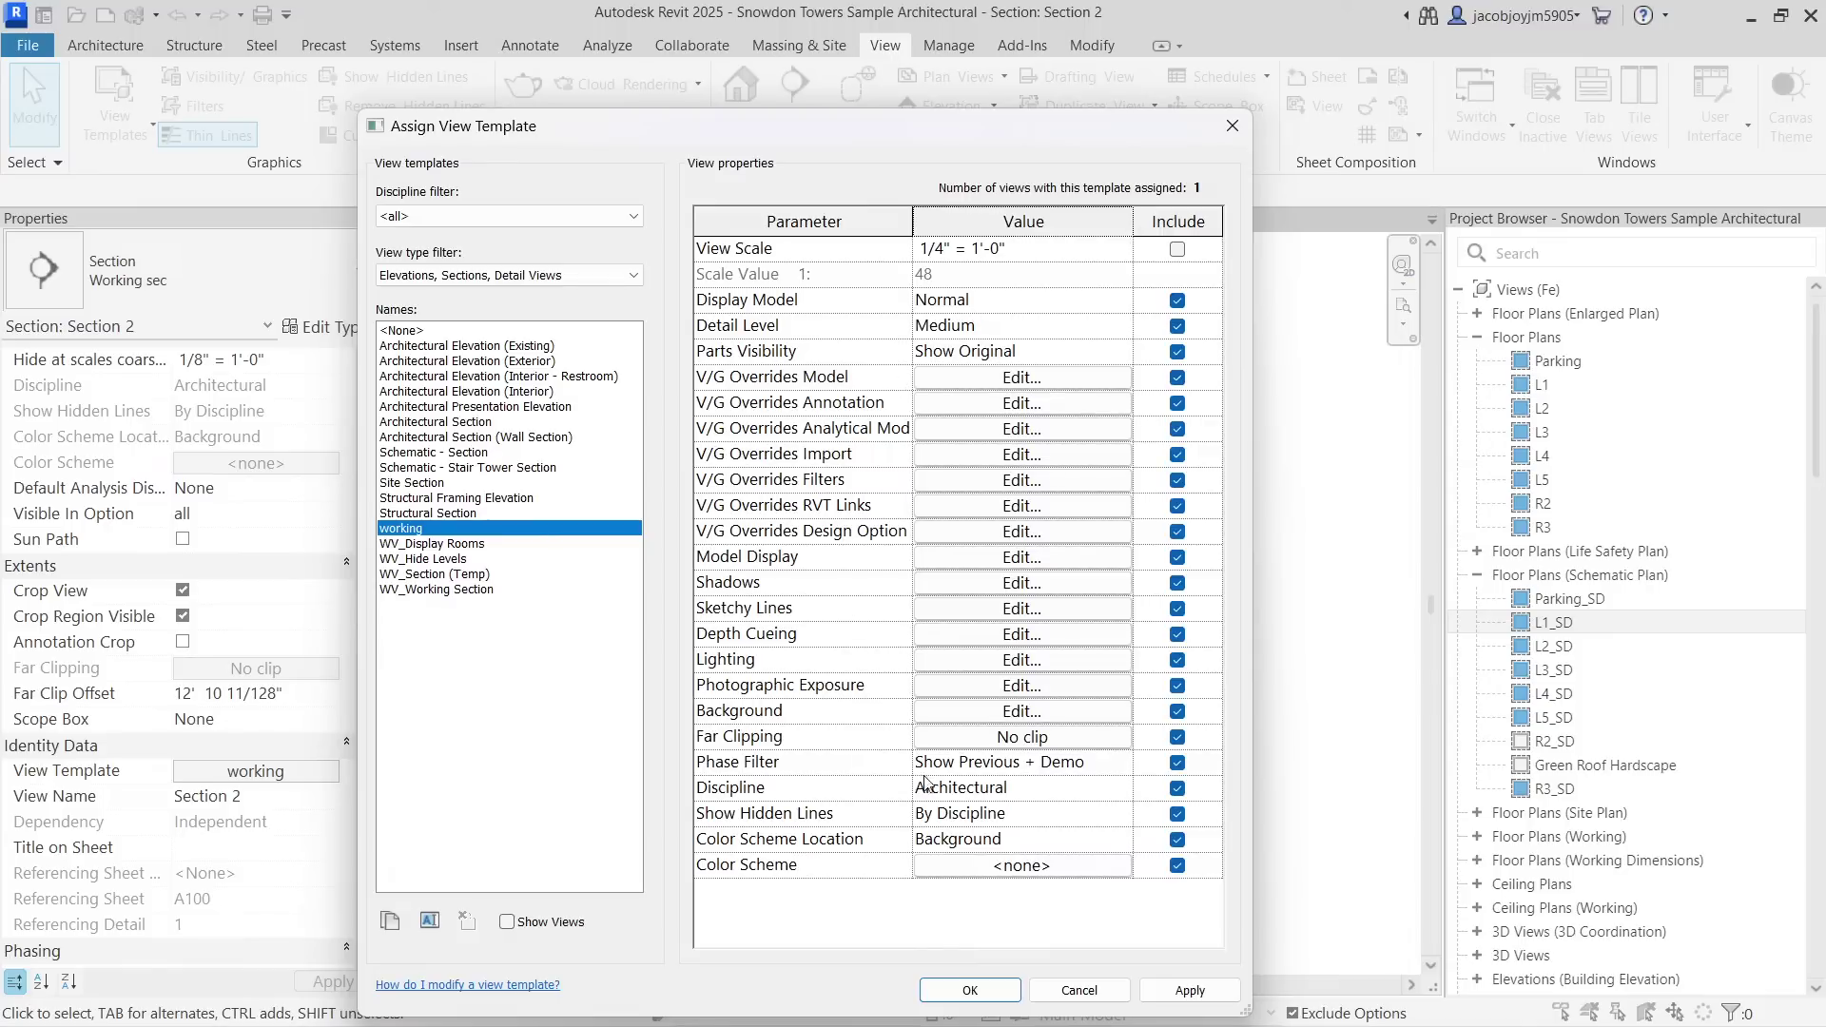
pyautogui.click(1052, 791)
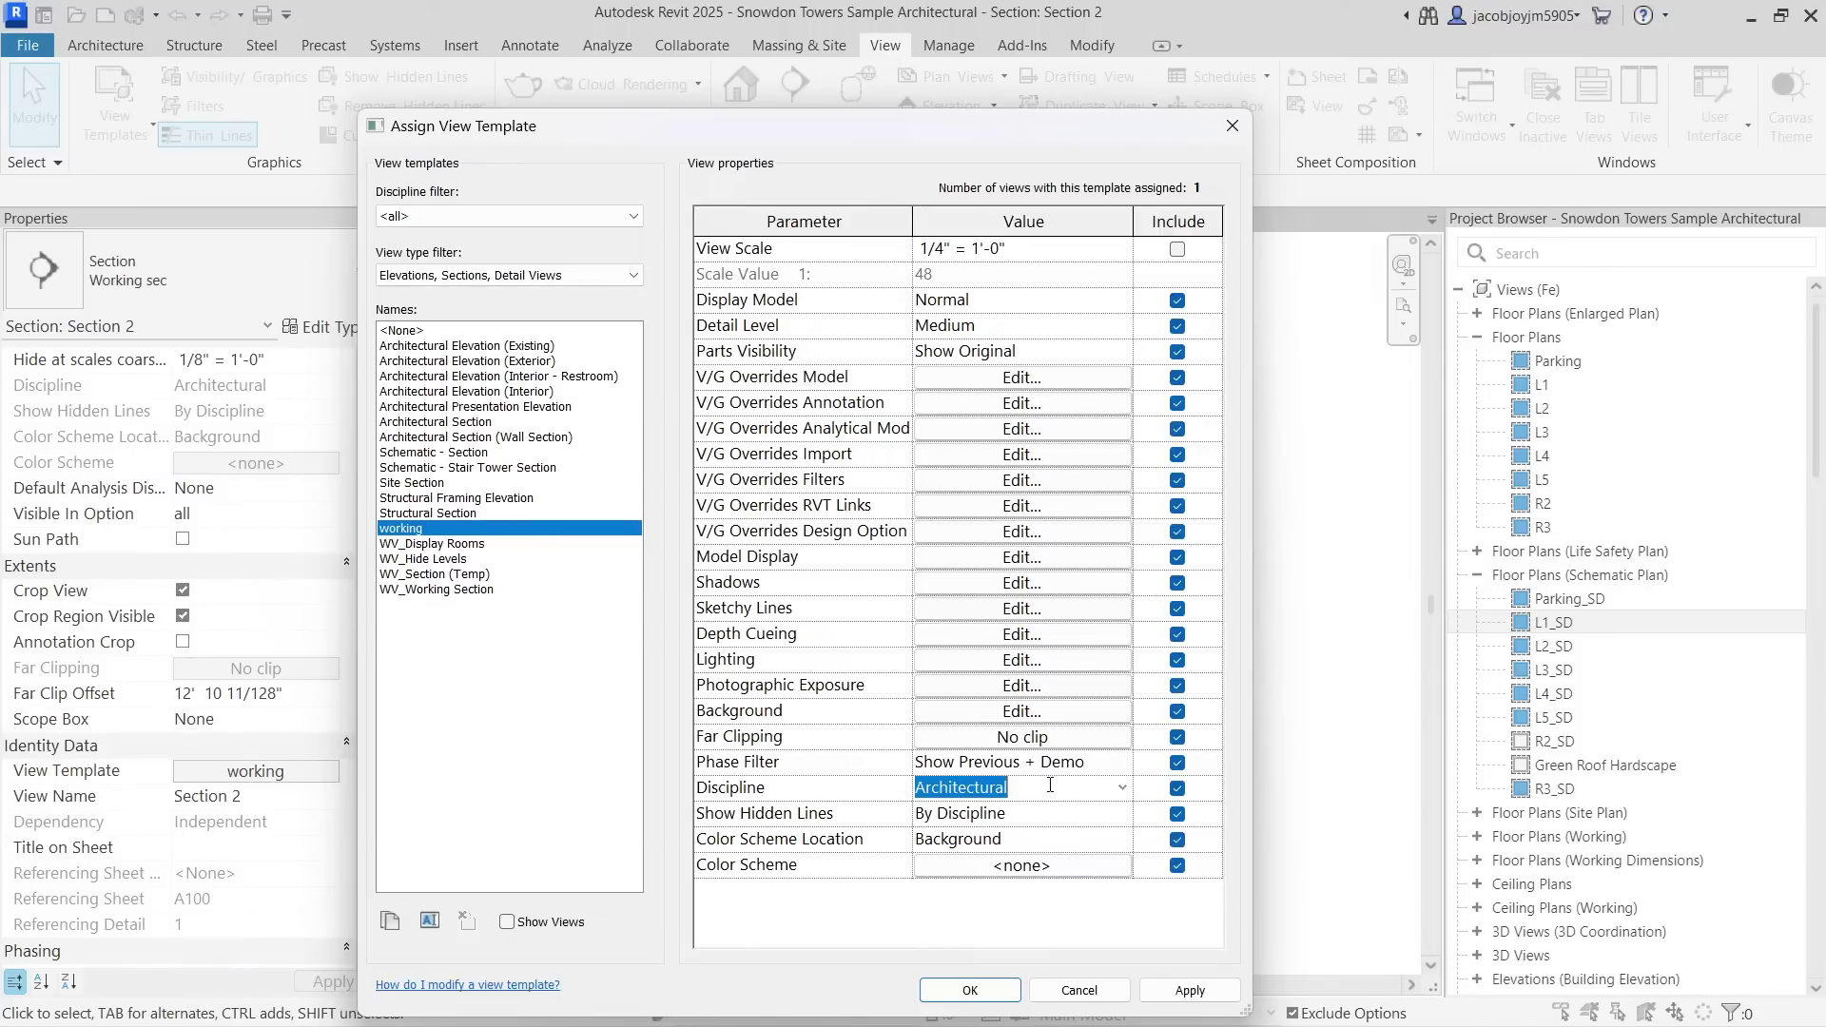
pyautogui.click(1118, 763)
pyautogui.click(1121, 763)
pyautogui.scroll(3, 1011, 811)
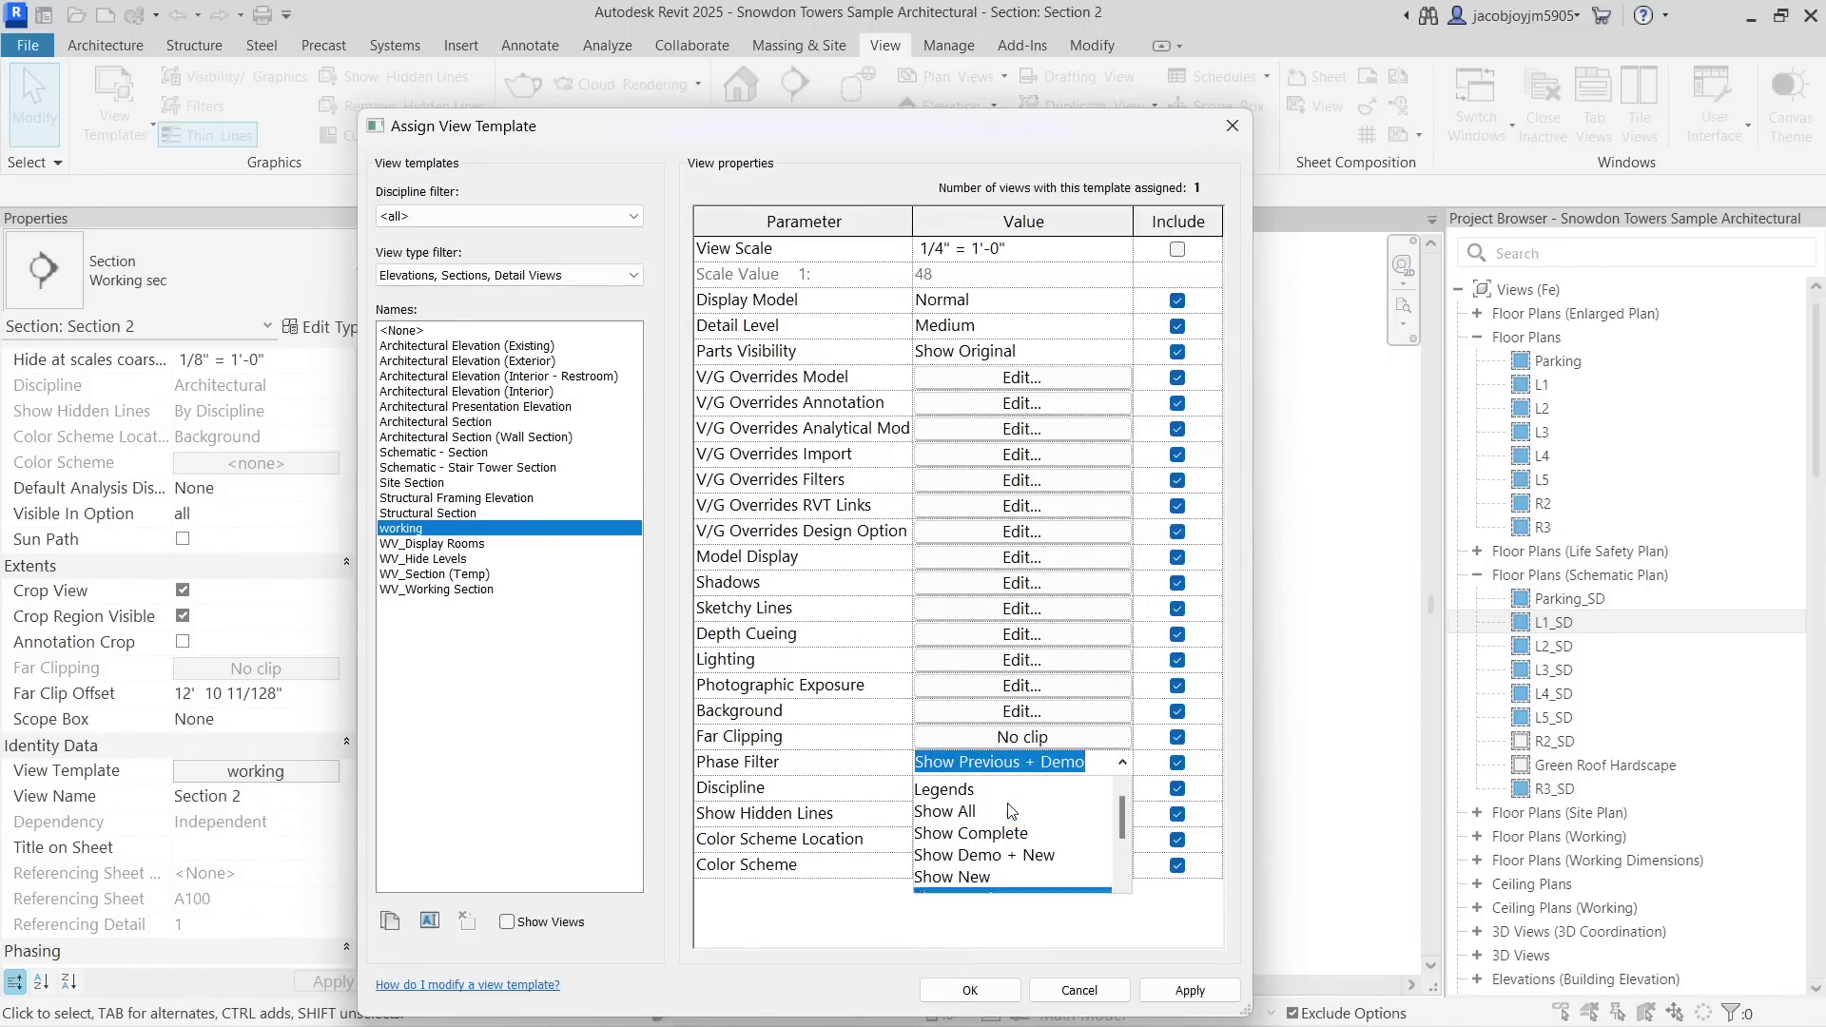
pyautogui.click(937, 788)
pyautogui.click(969, 990)
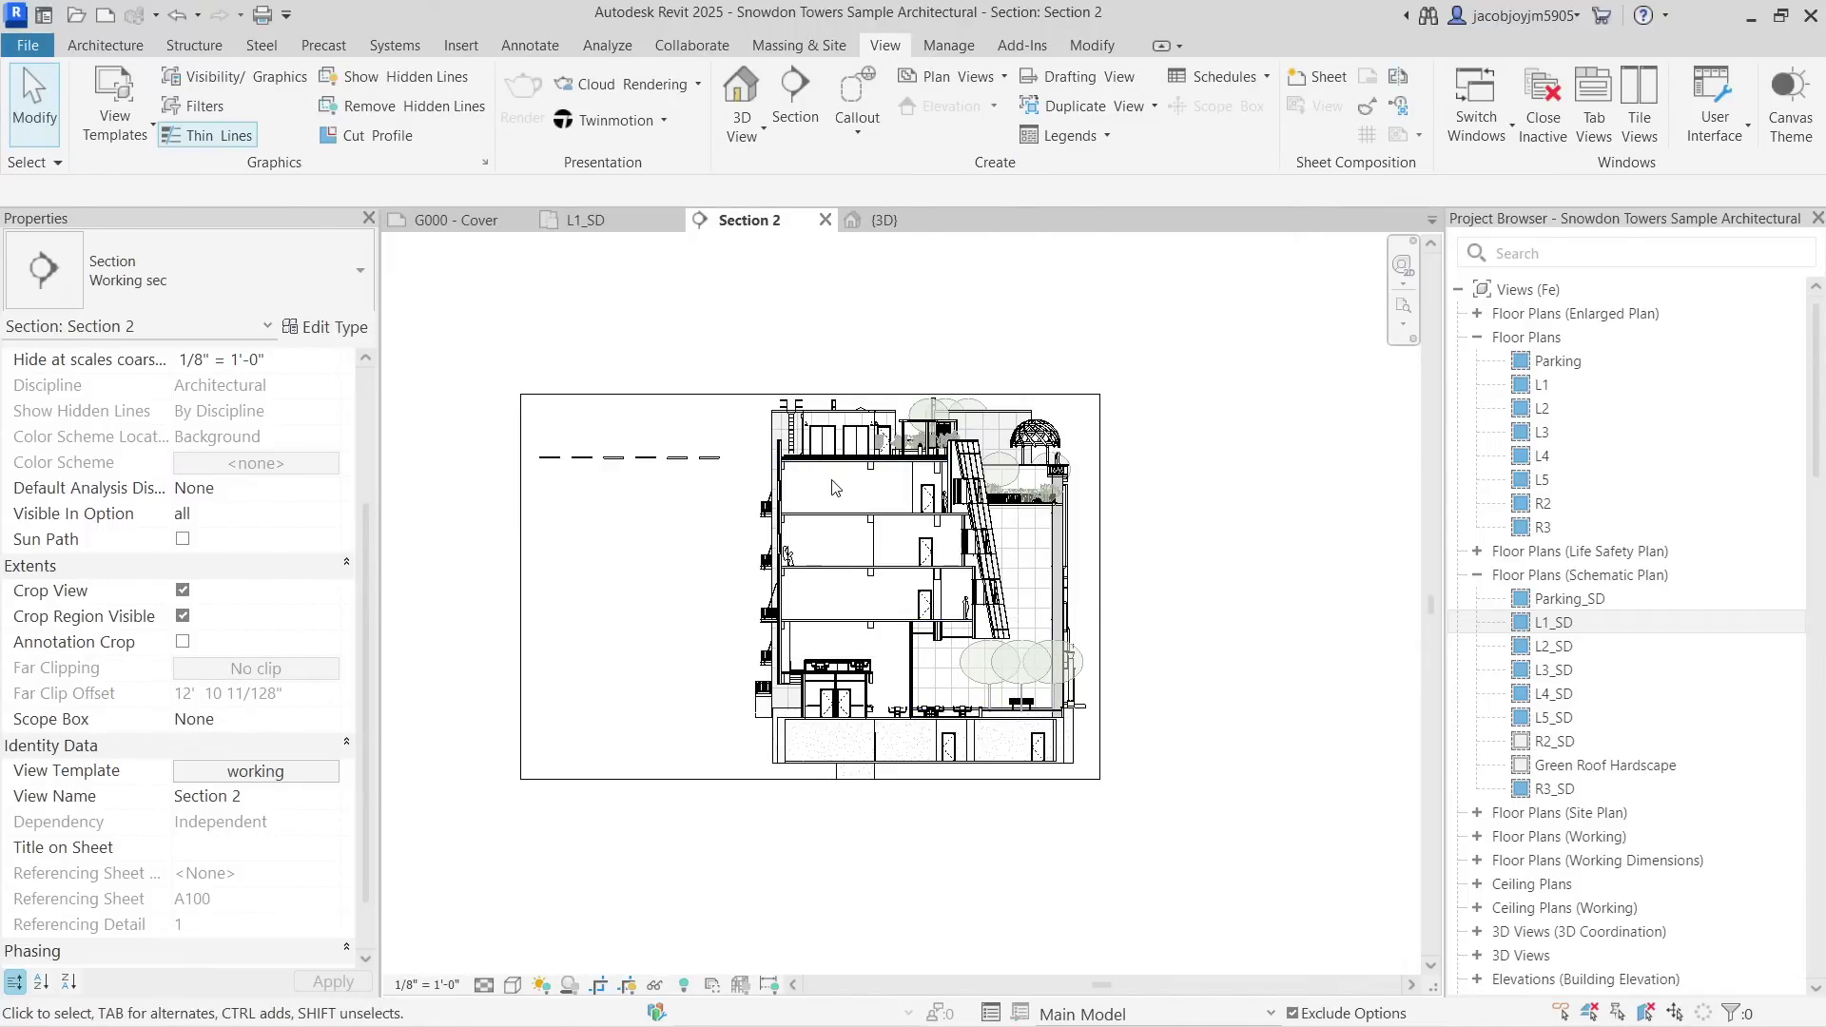
pyautogui.scroll(1, 832, 487)
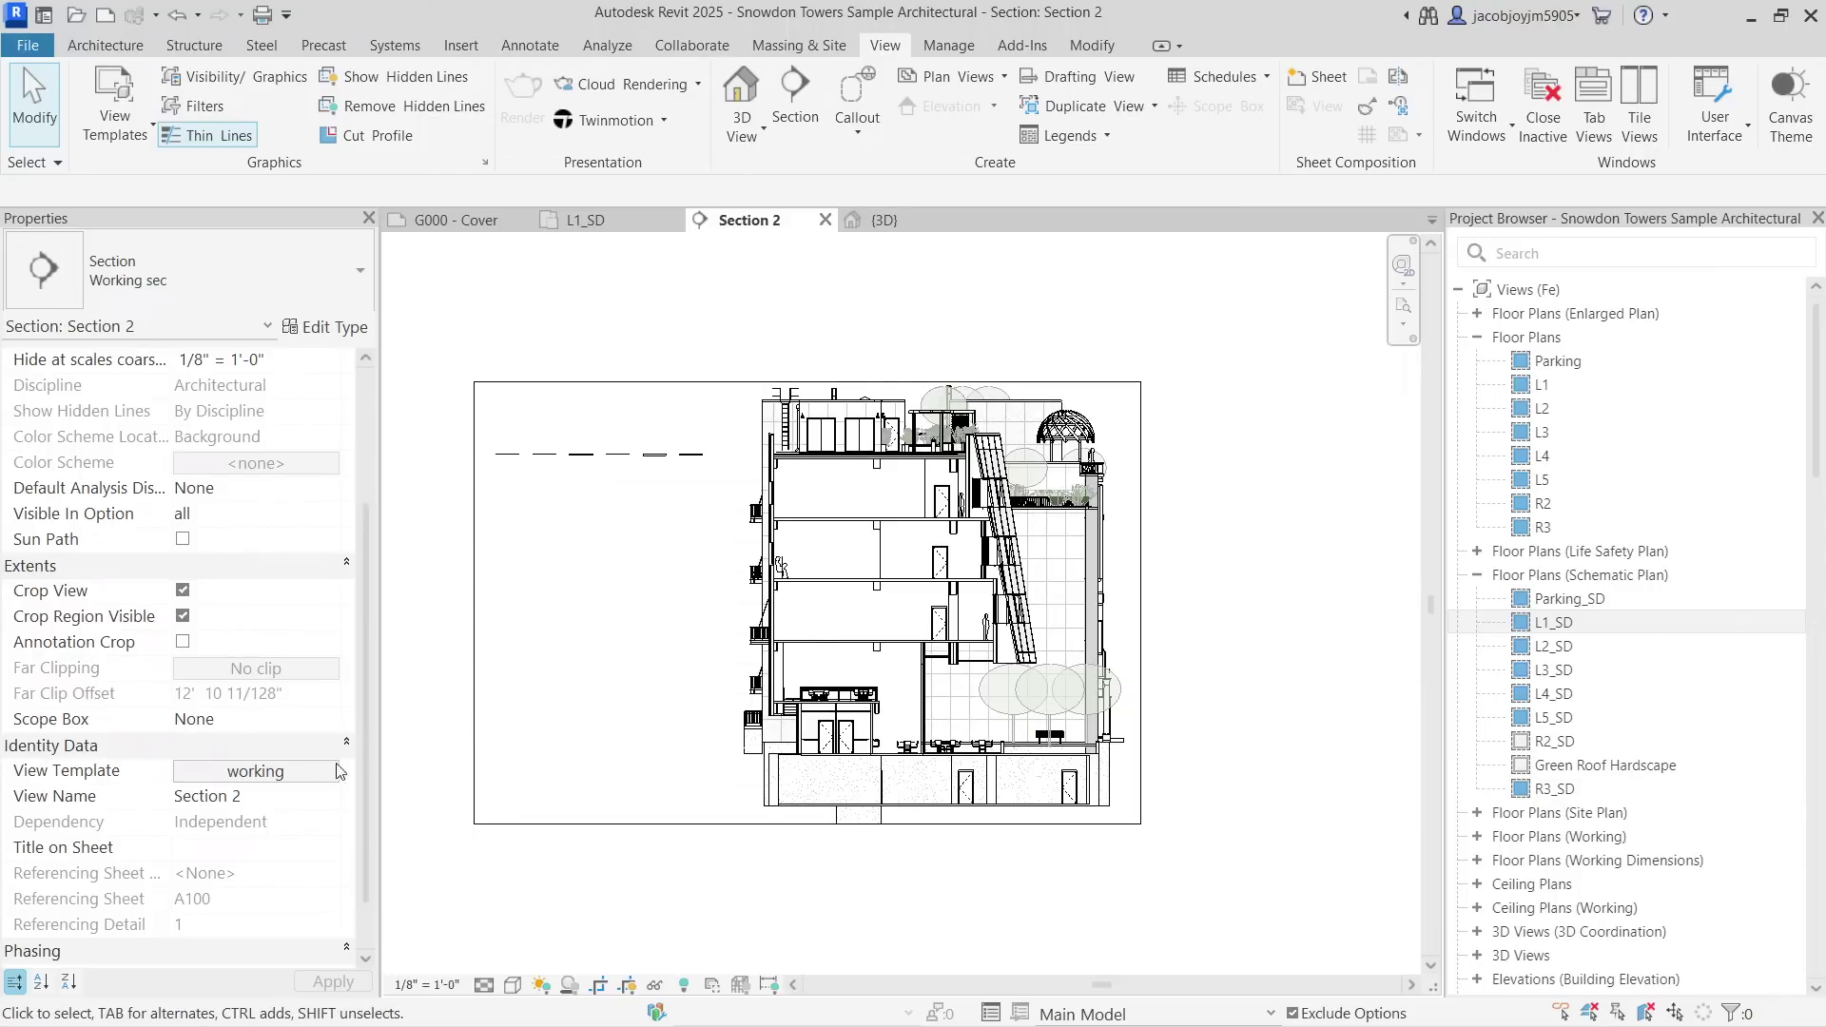
pyautogui.scroll(-1, 763, 470)
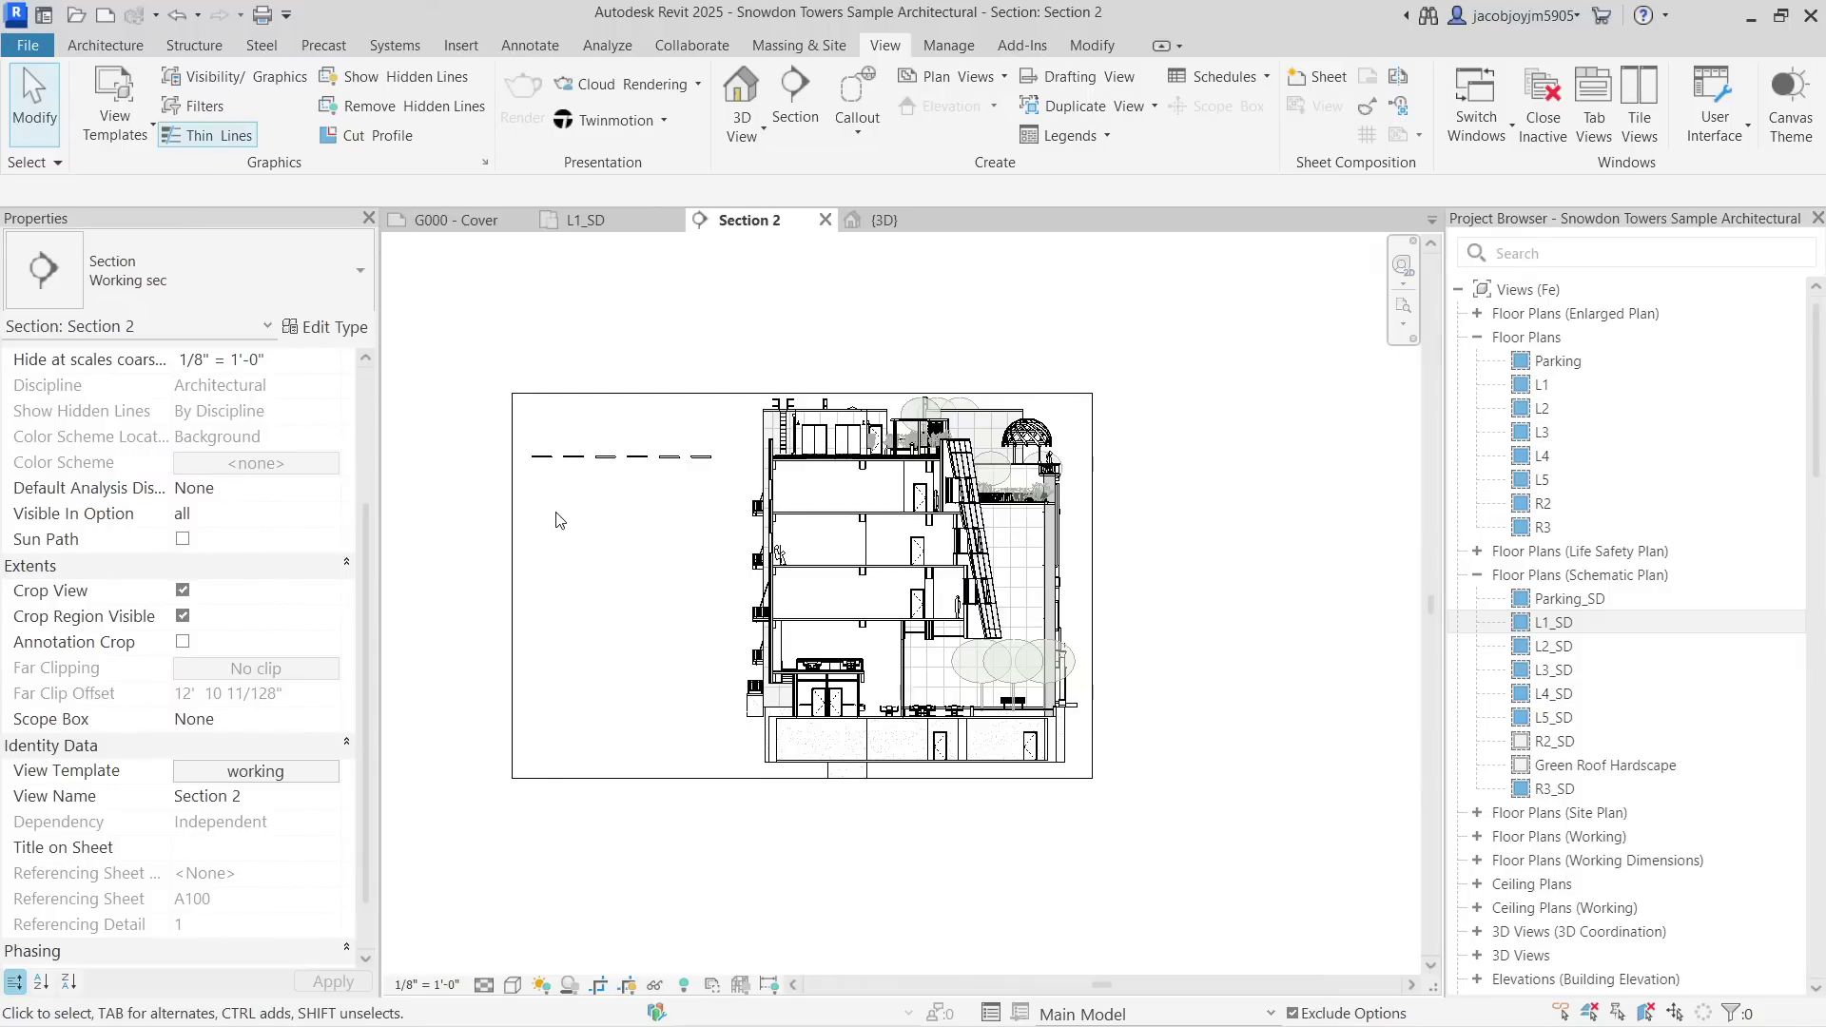
# Review the additional project settings and the arrowhead type properties, leaving them unchanged.
pyautogui.click(948, 46)
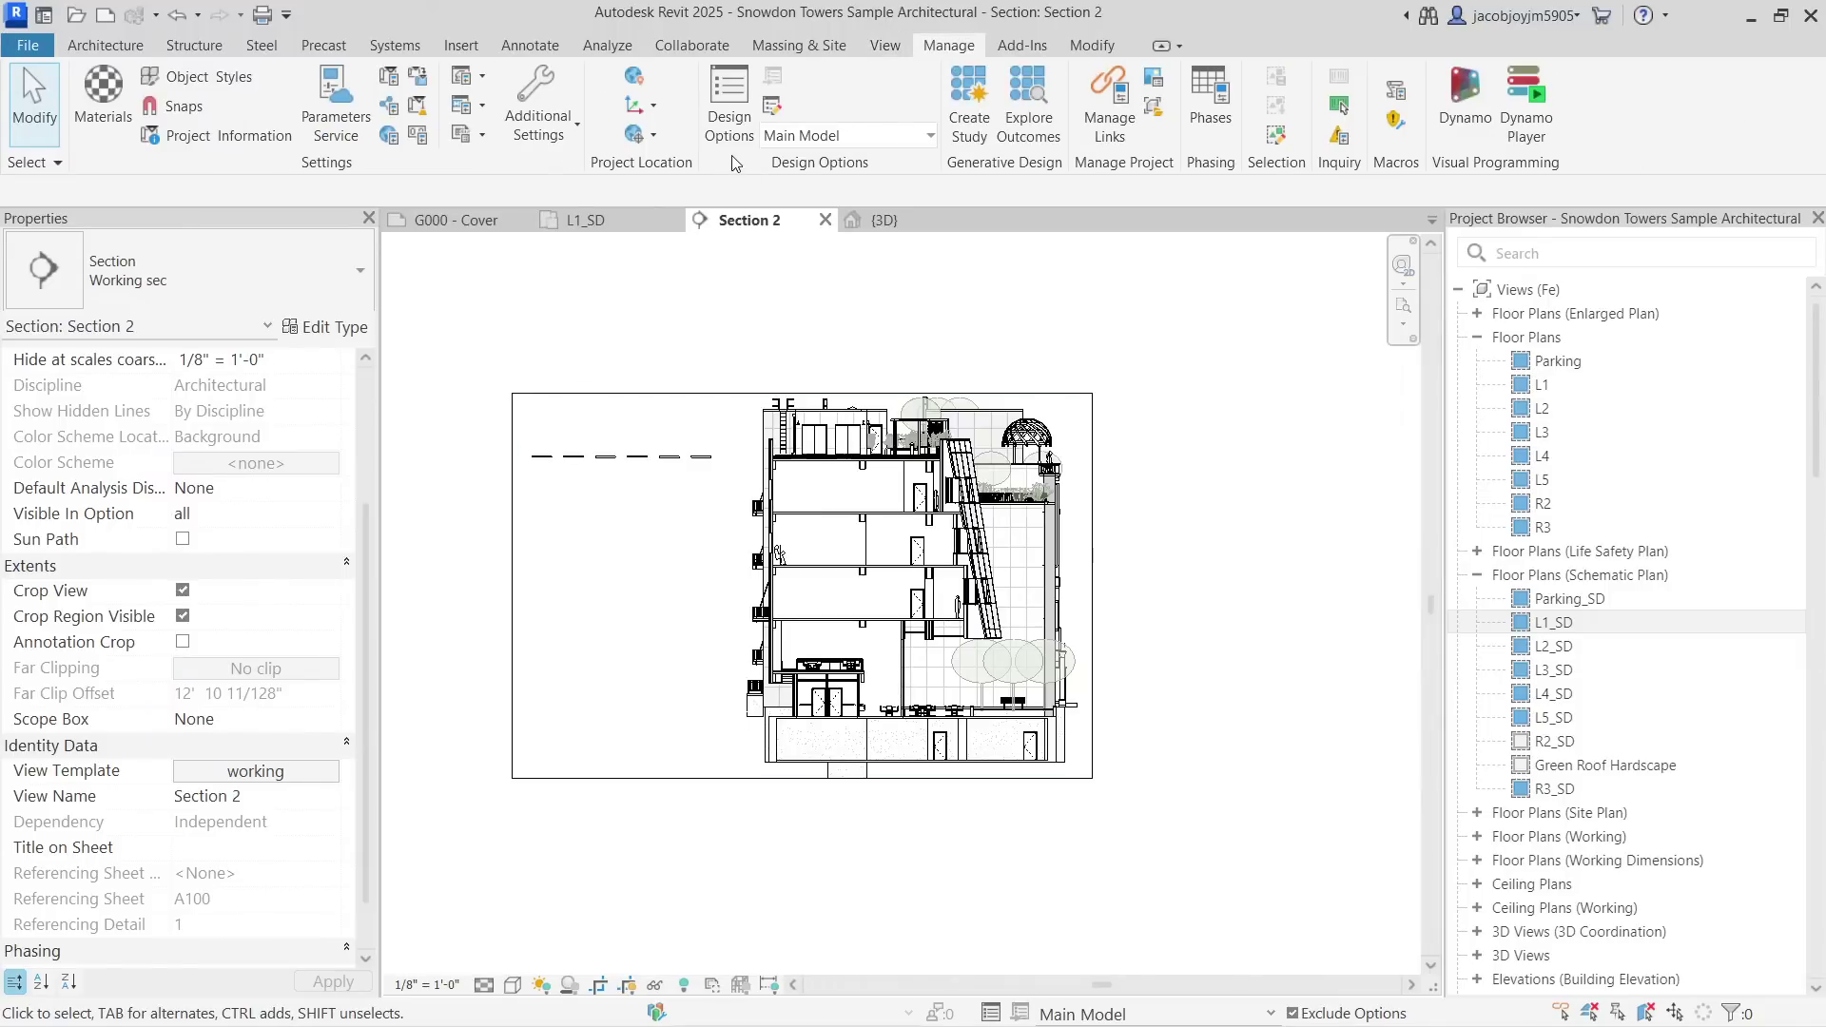
pyautogui.click(552, 123)
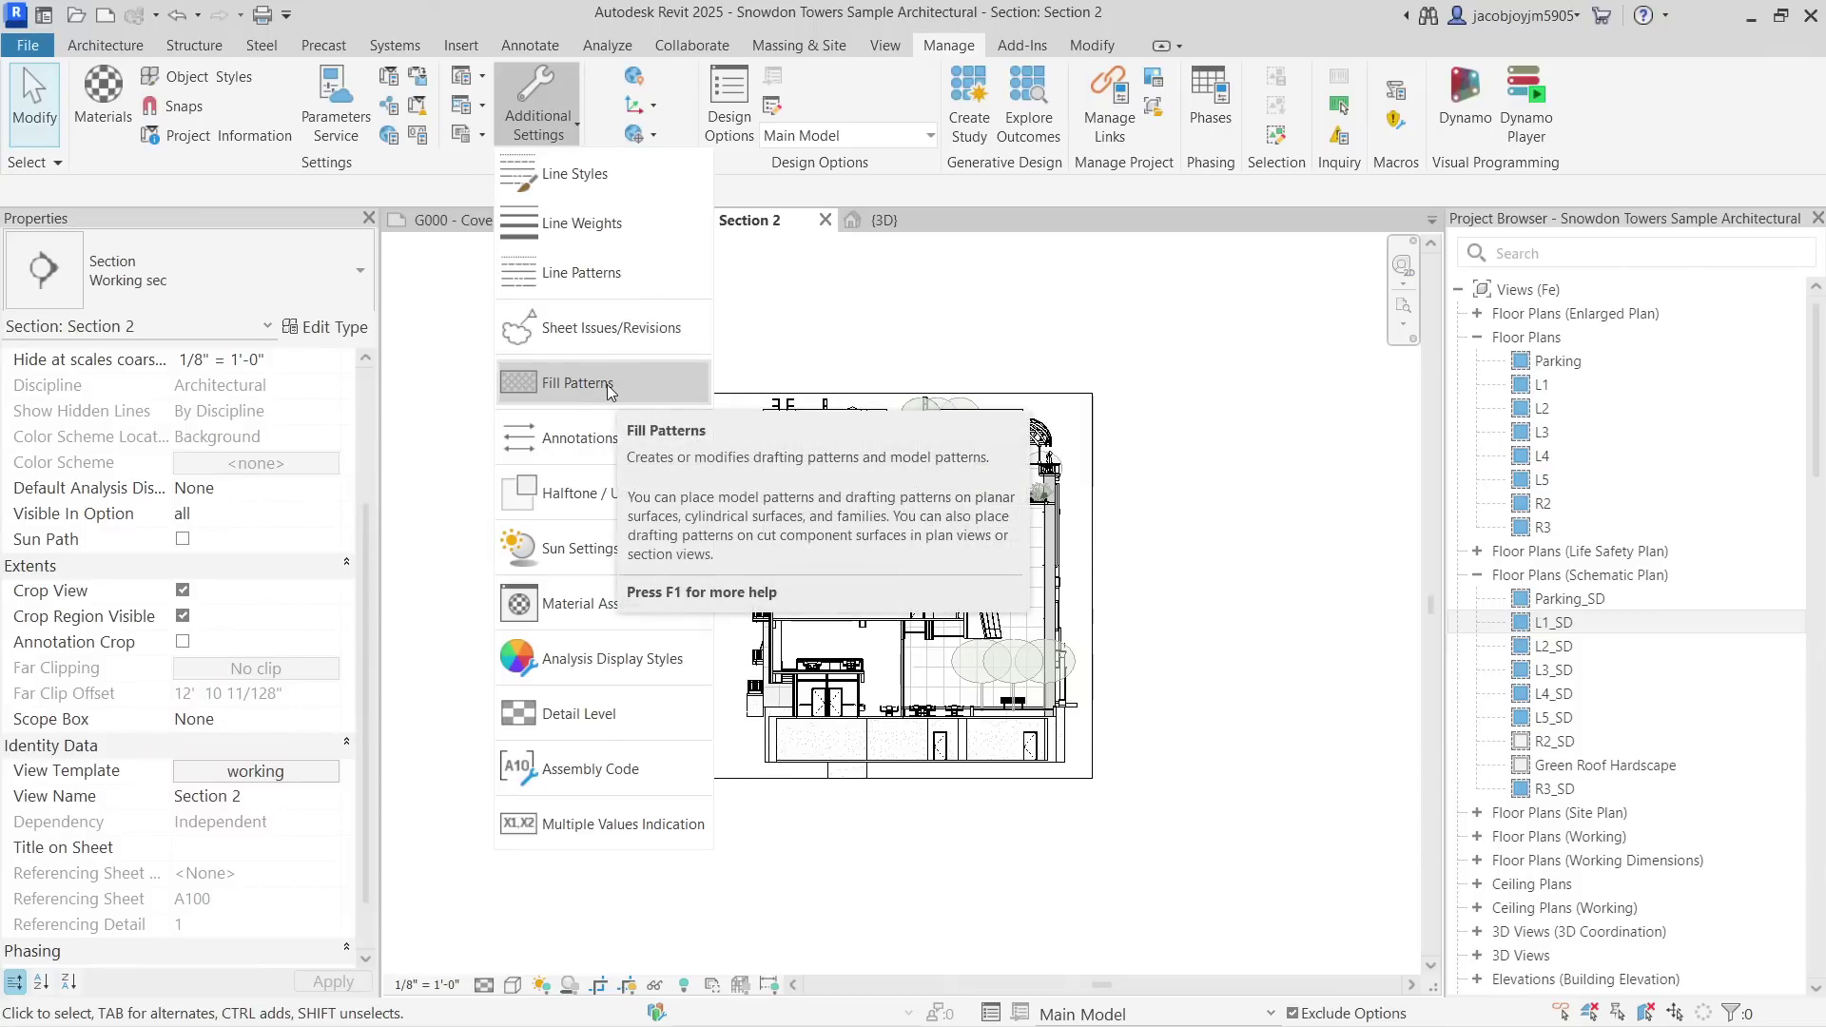
pyautogui.moveTo(616, 448)
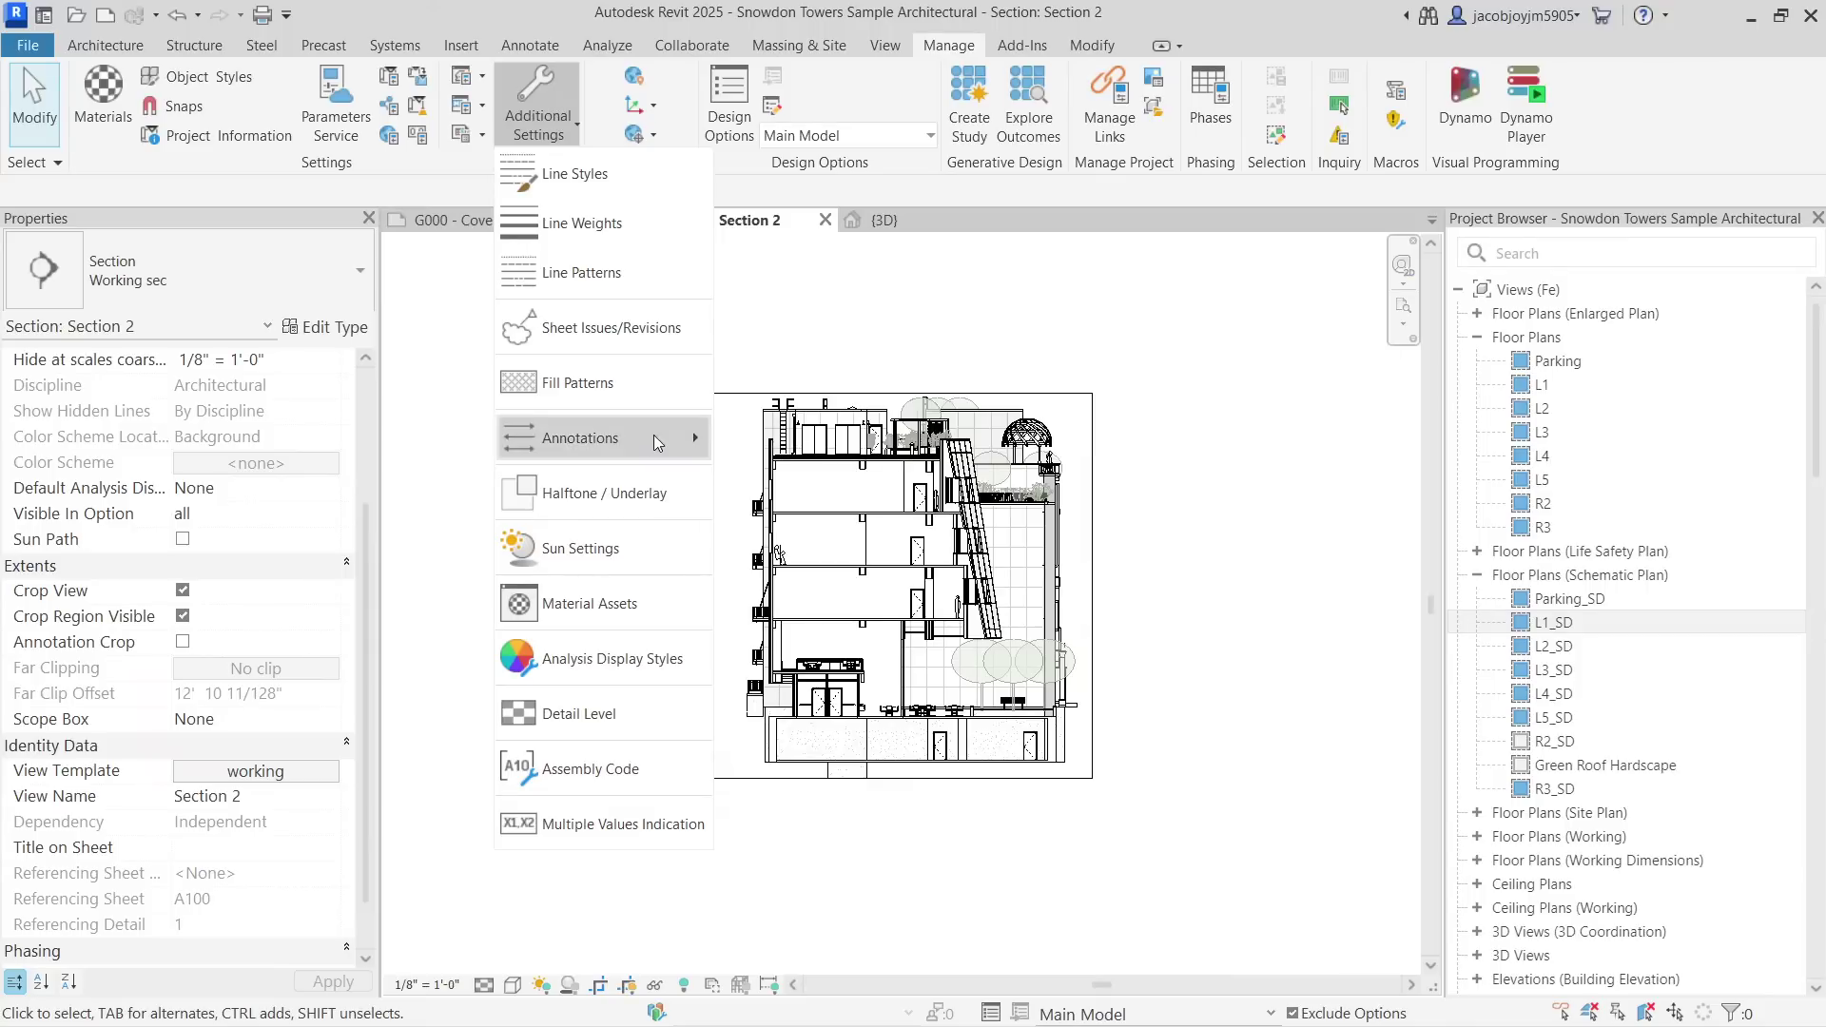
pyautogui.click(760, 439)
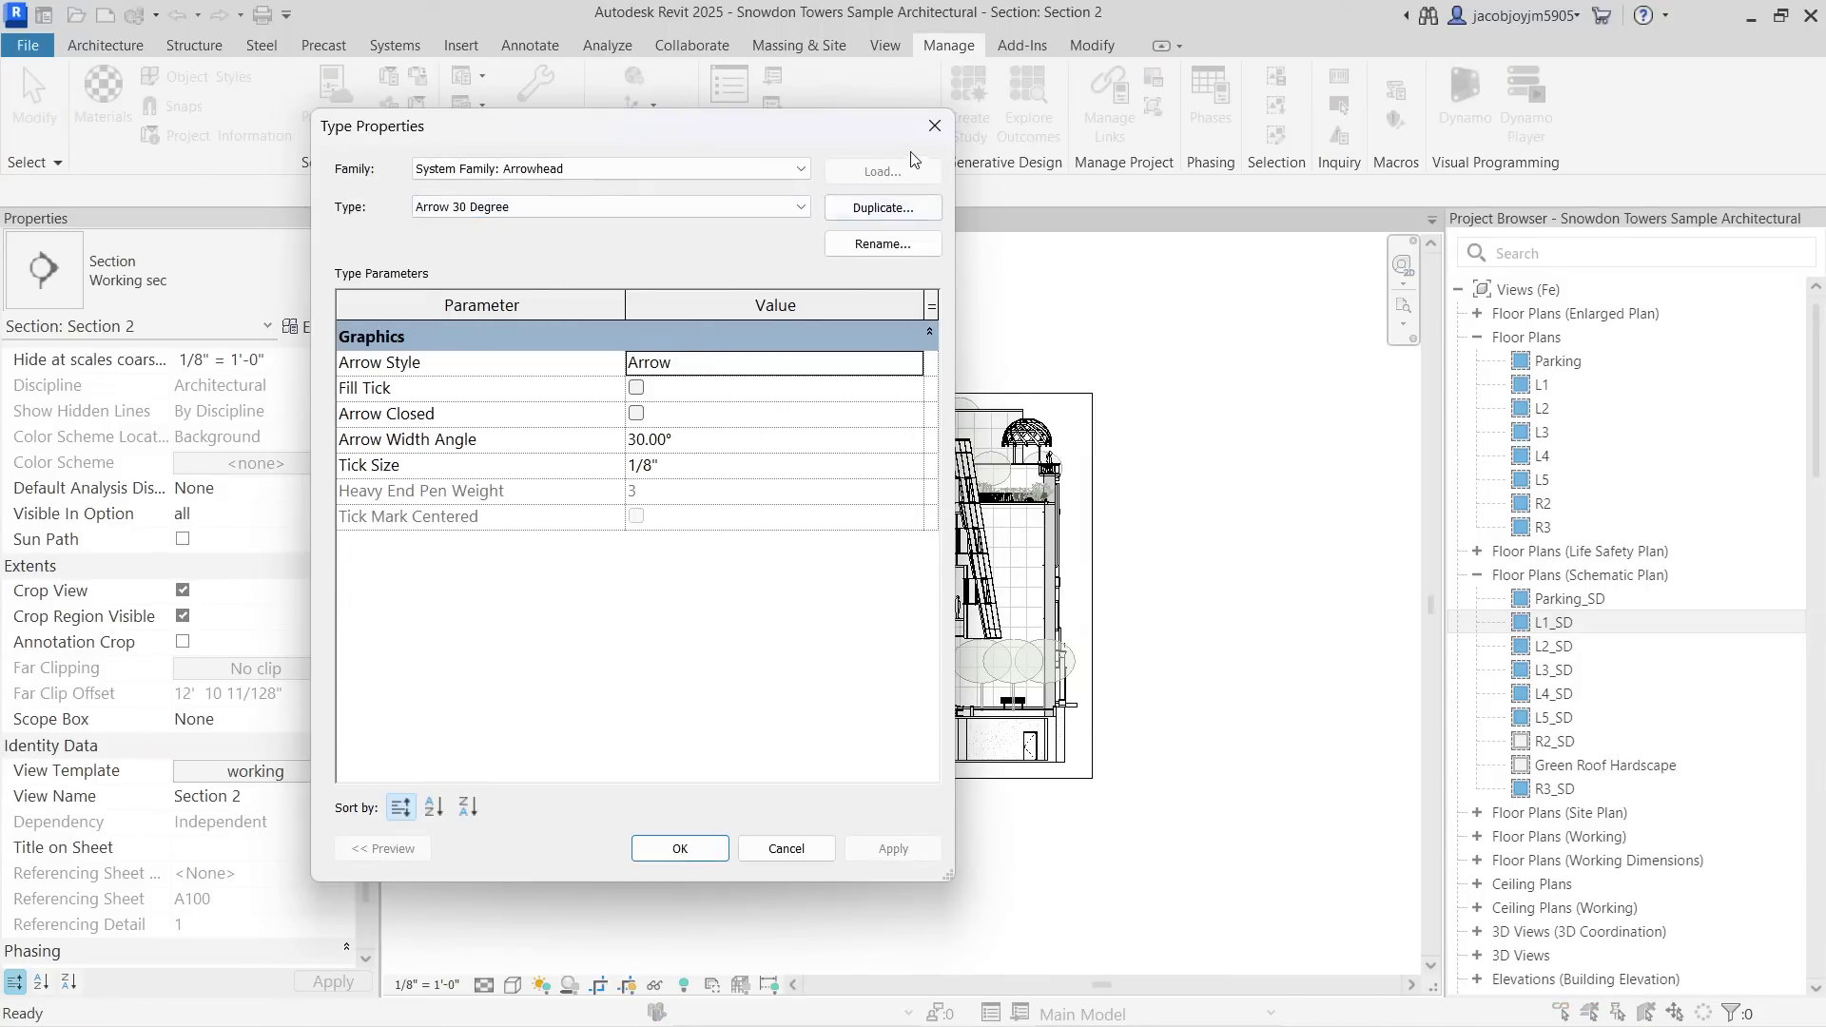
pyautogui.click(935, 126)
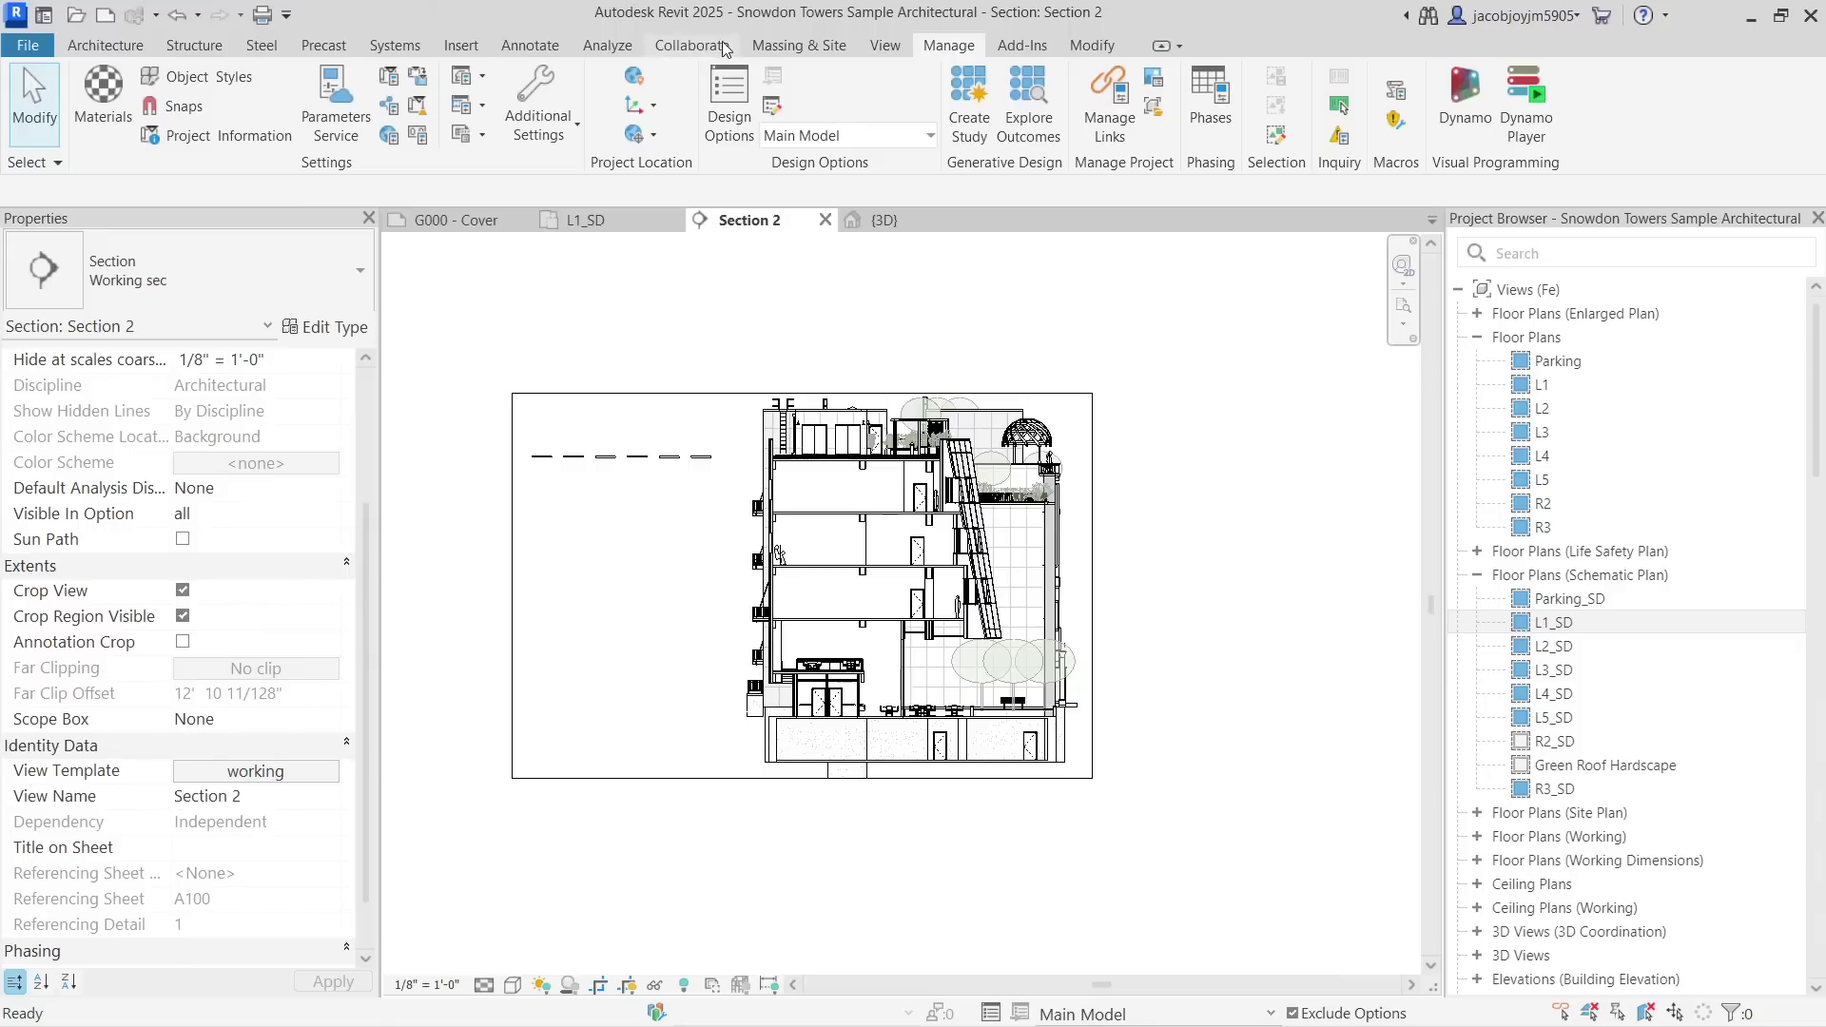
# Examine the dimension type settings and the line style property of the Detail Line tool.
pyautogui.click(544, 54)
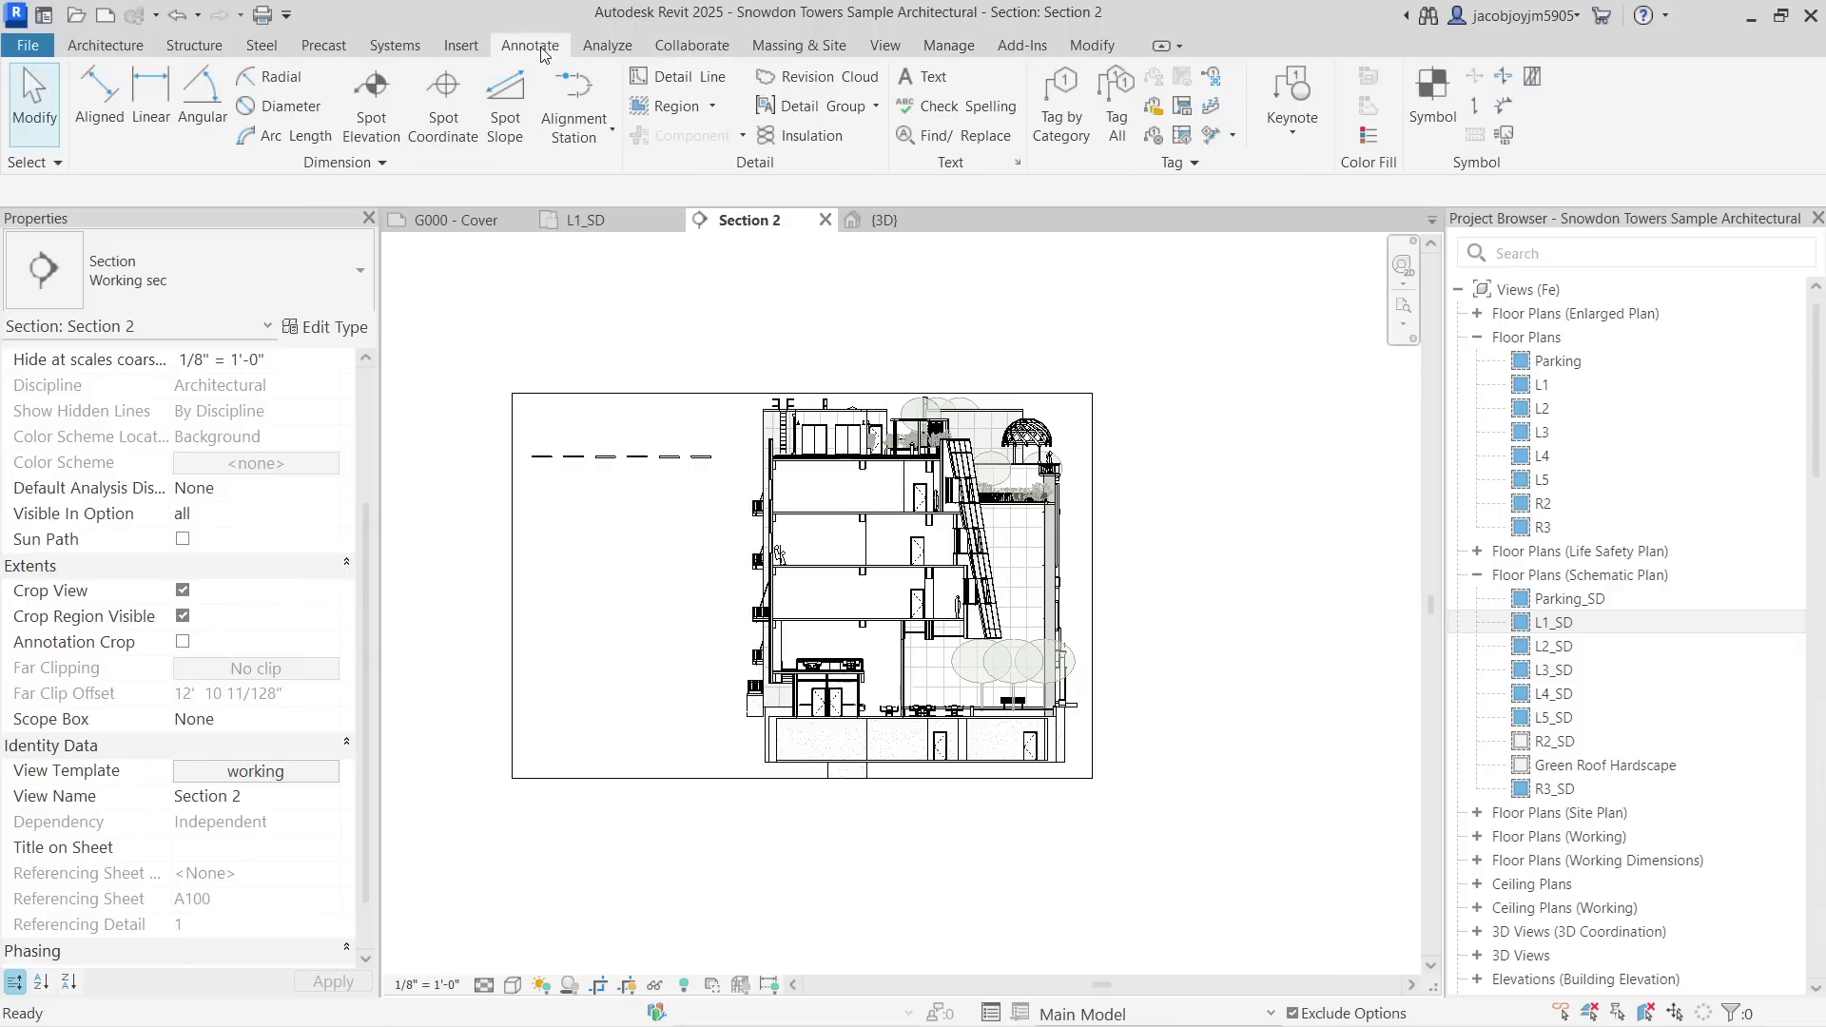
pyautogui.click(371, 163)
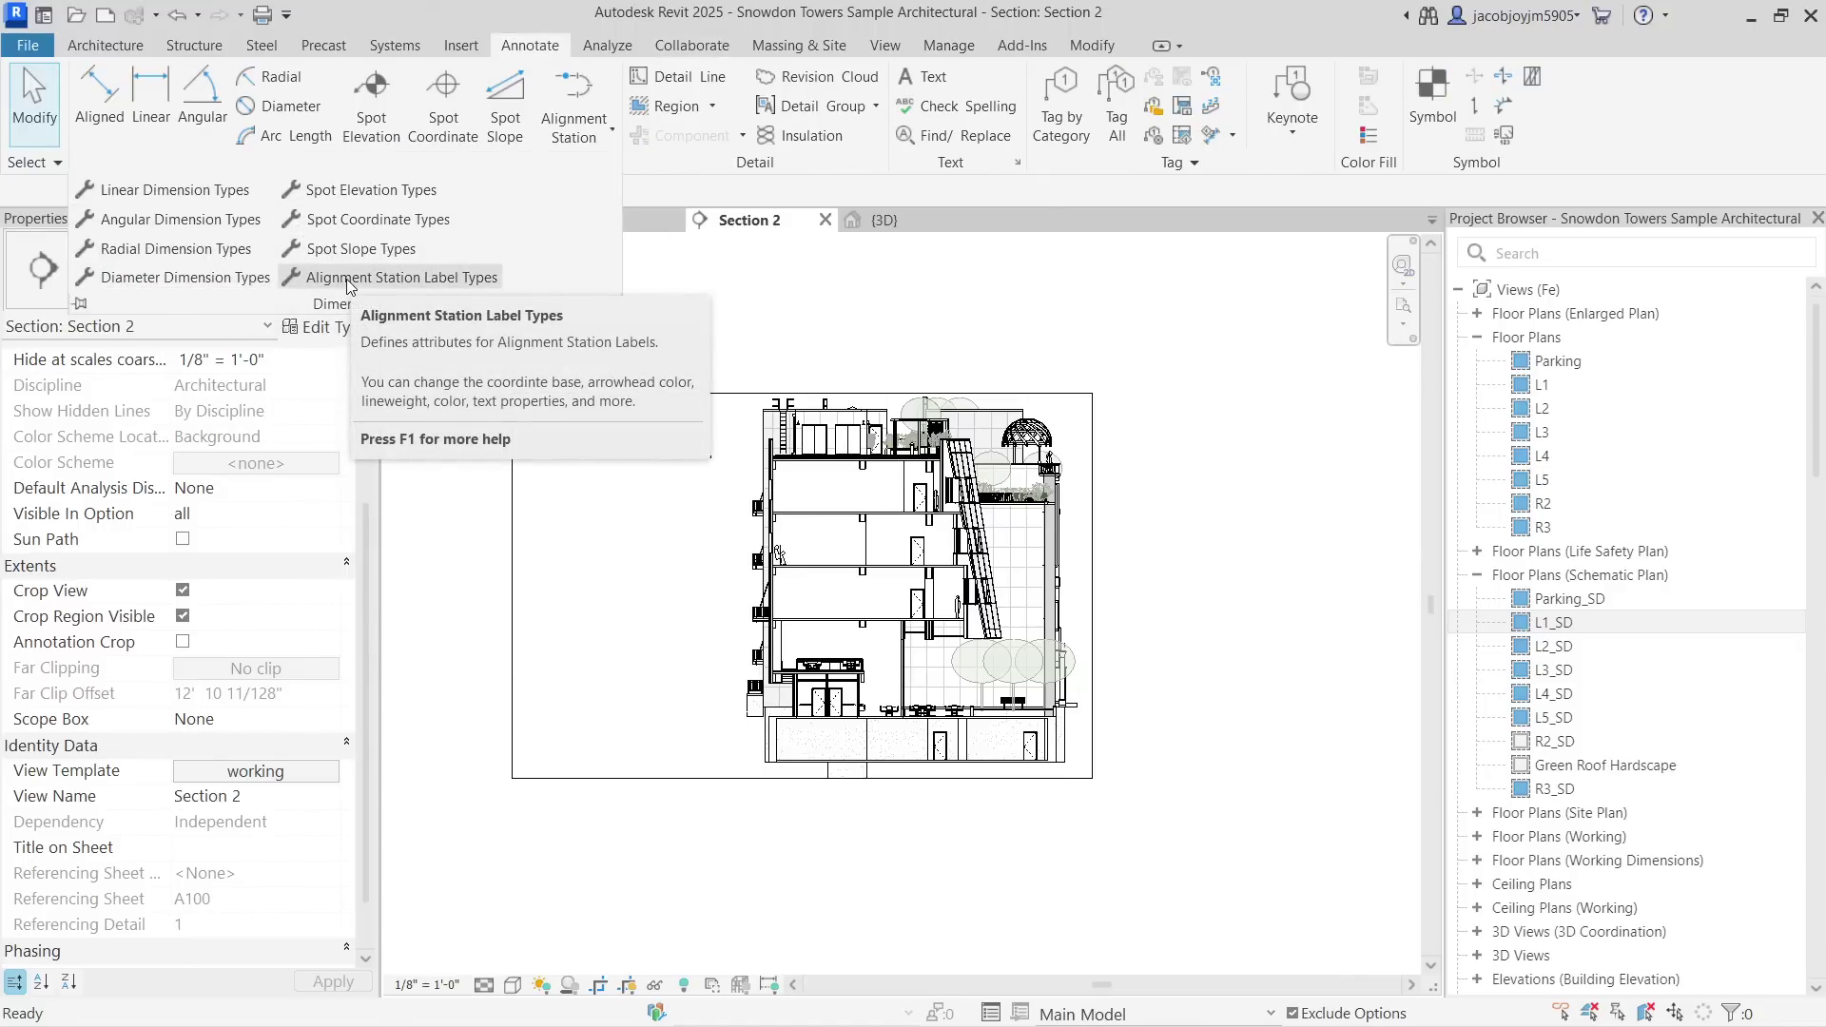
pyautogui.click(678, 77)
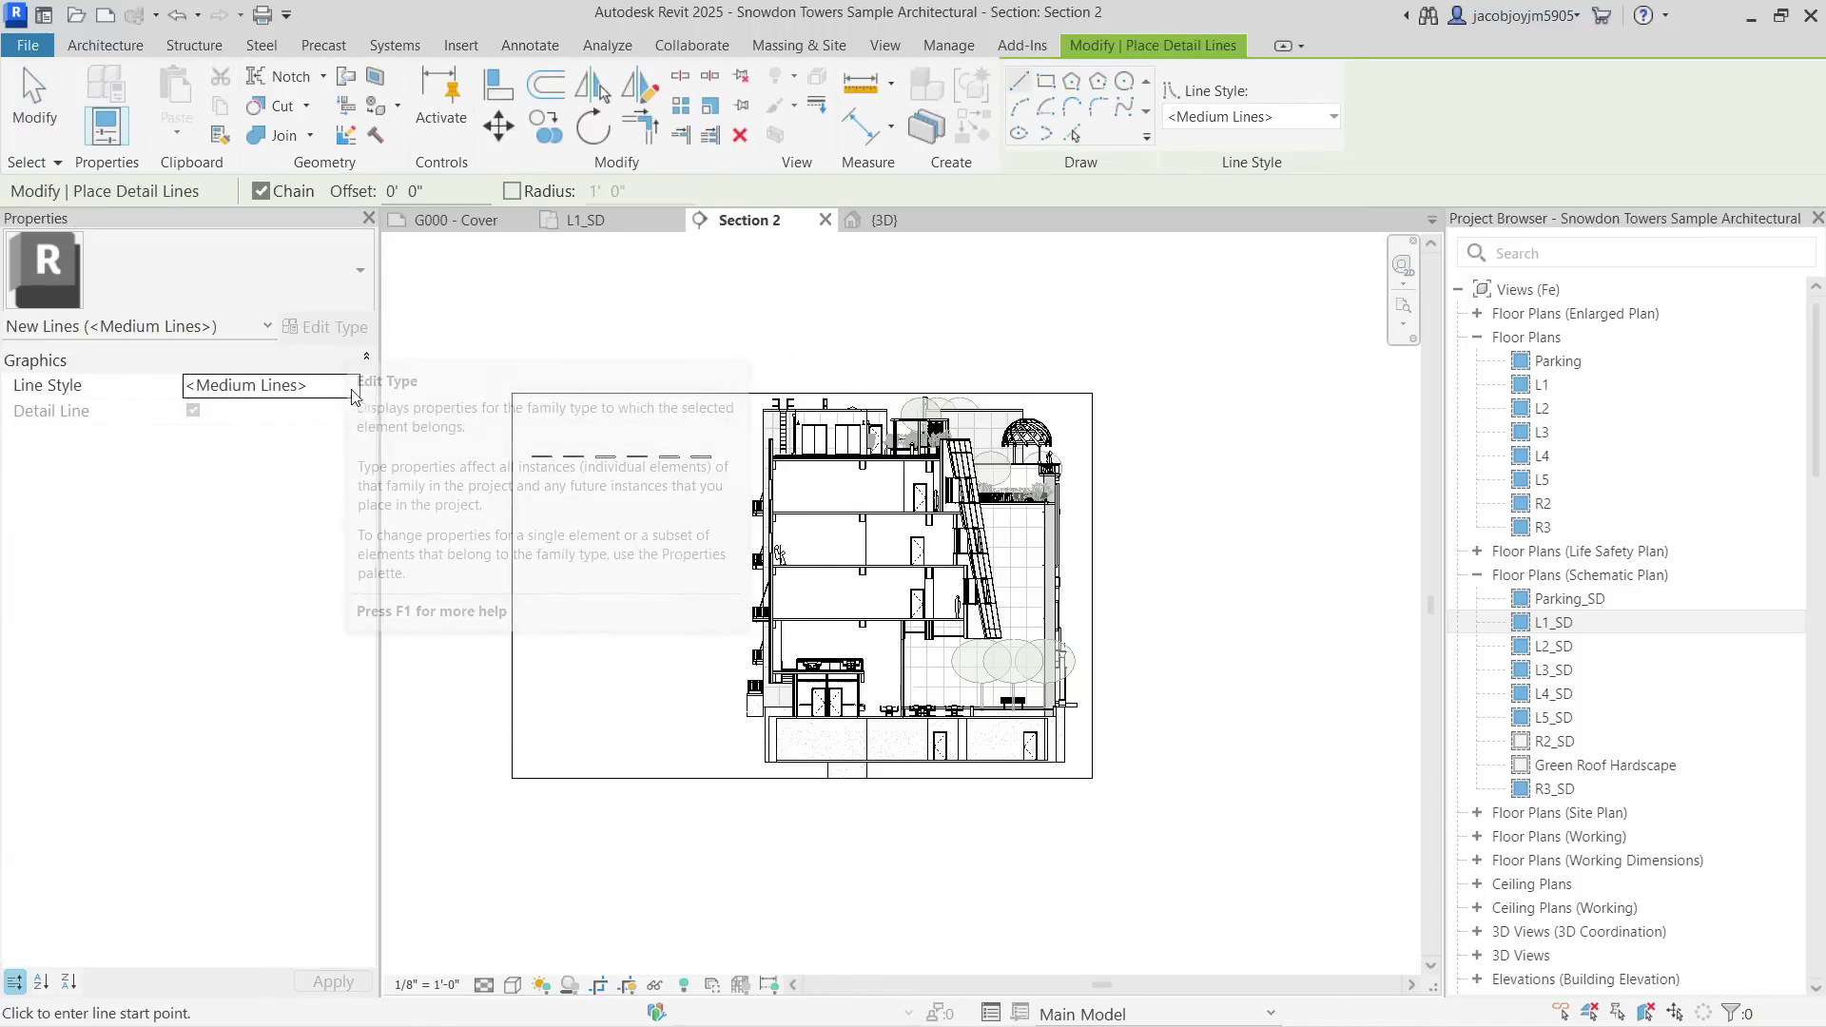
pyautogui.click(350, 388)
pyautogui.moveTo(357, 444)
pyautogui.mouseDown()
pyautogui.moveTo(358, 480)
pyautogui.moveTo(359, 435)
pyautogui.moveTo(359, 464)
pyautogui.mouseUp()
pyautogui.press('Escape')
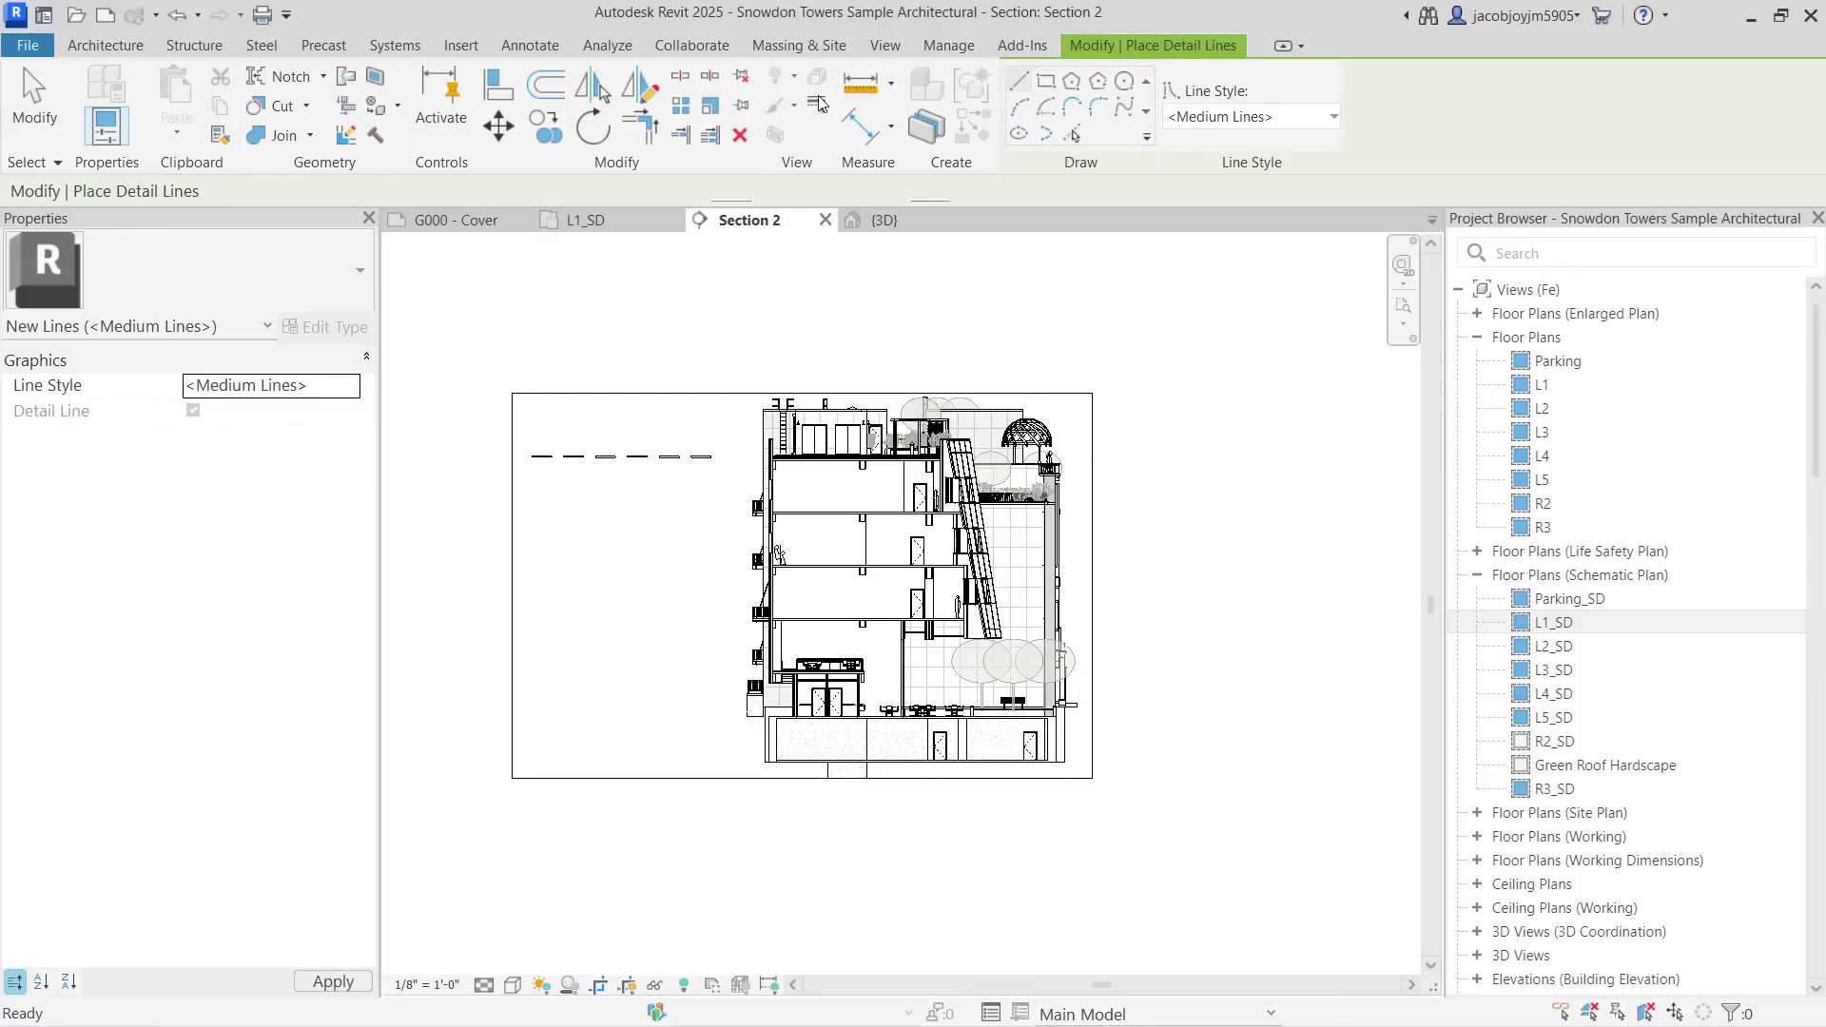
pyautogui.press('Escape')
# Create a new line style named efwf as a subcategory of Lines.
pyautogui.click(949, 45)
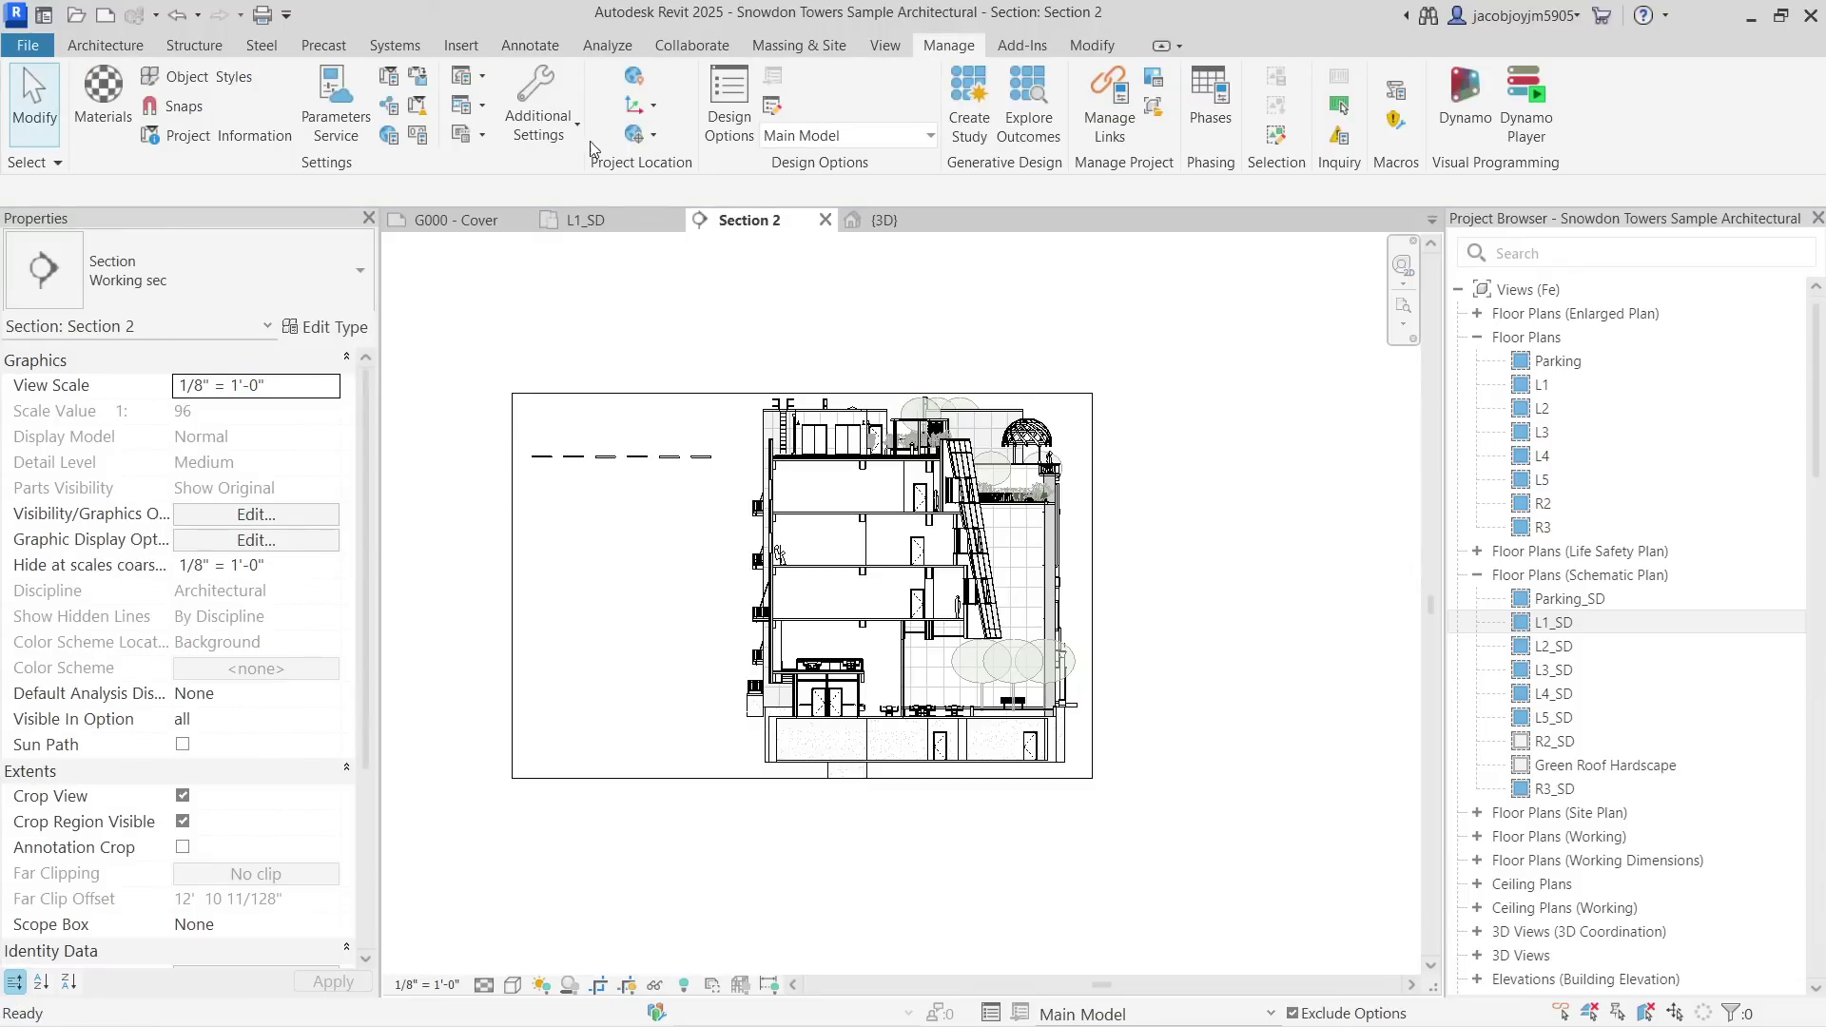
pyautogui.click(538, 122)
pyautogui.click(552, 173)
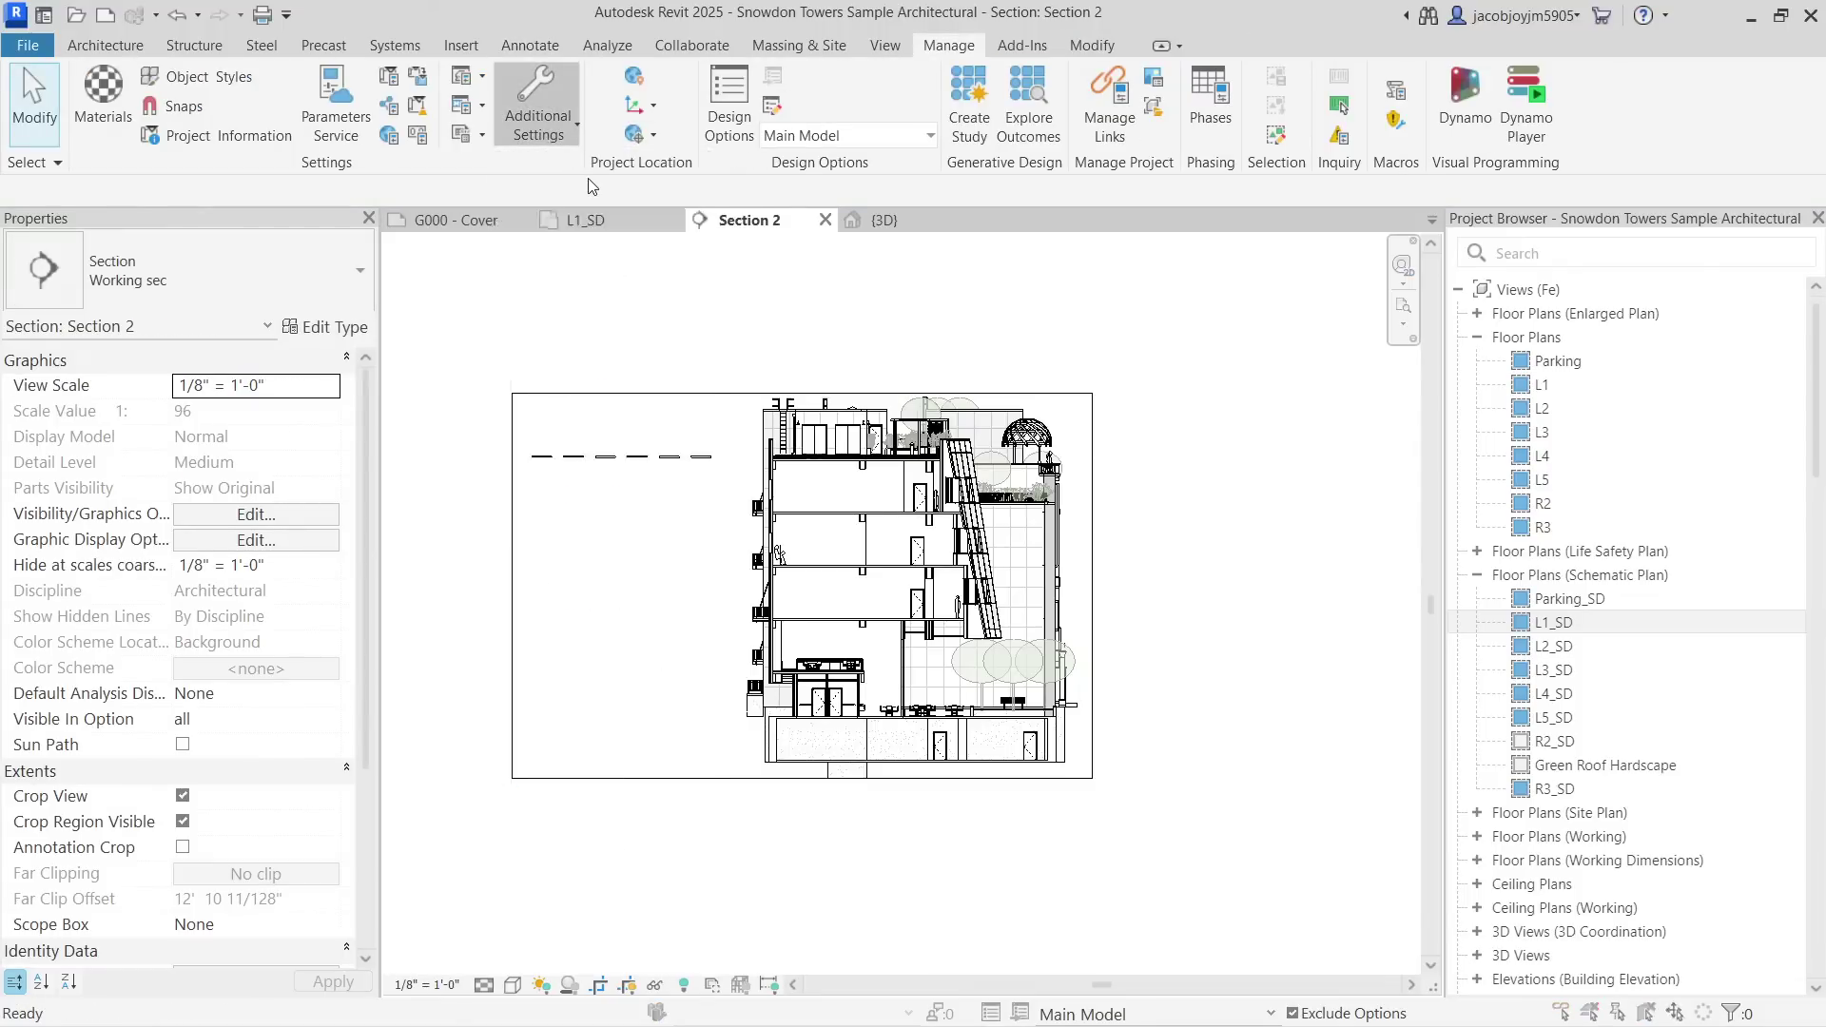
pyautogui.click(514, 389)
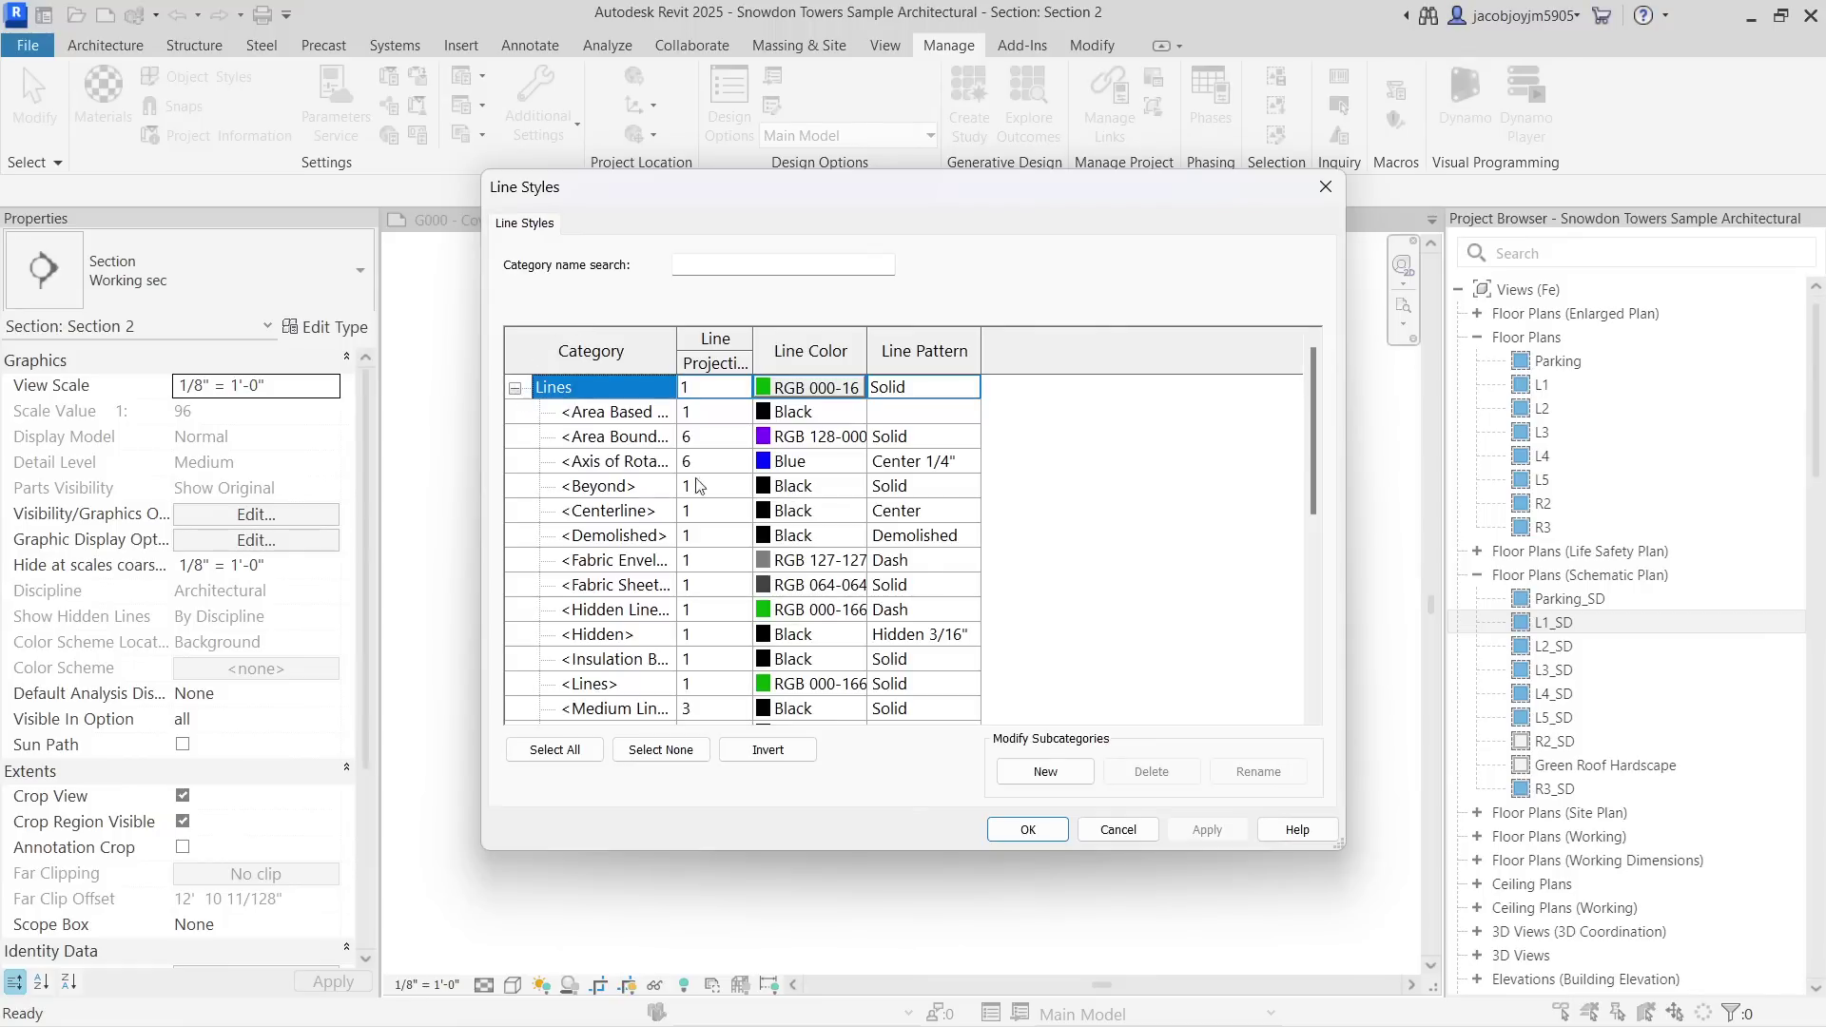
pyautogui.moveTo(1310, 429)
pyautogui.mouseDown()
pyautogui.moveTo(1302, 649)
pyautogui.moveTo(1304, 426)
pyautogui.mouseUp()
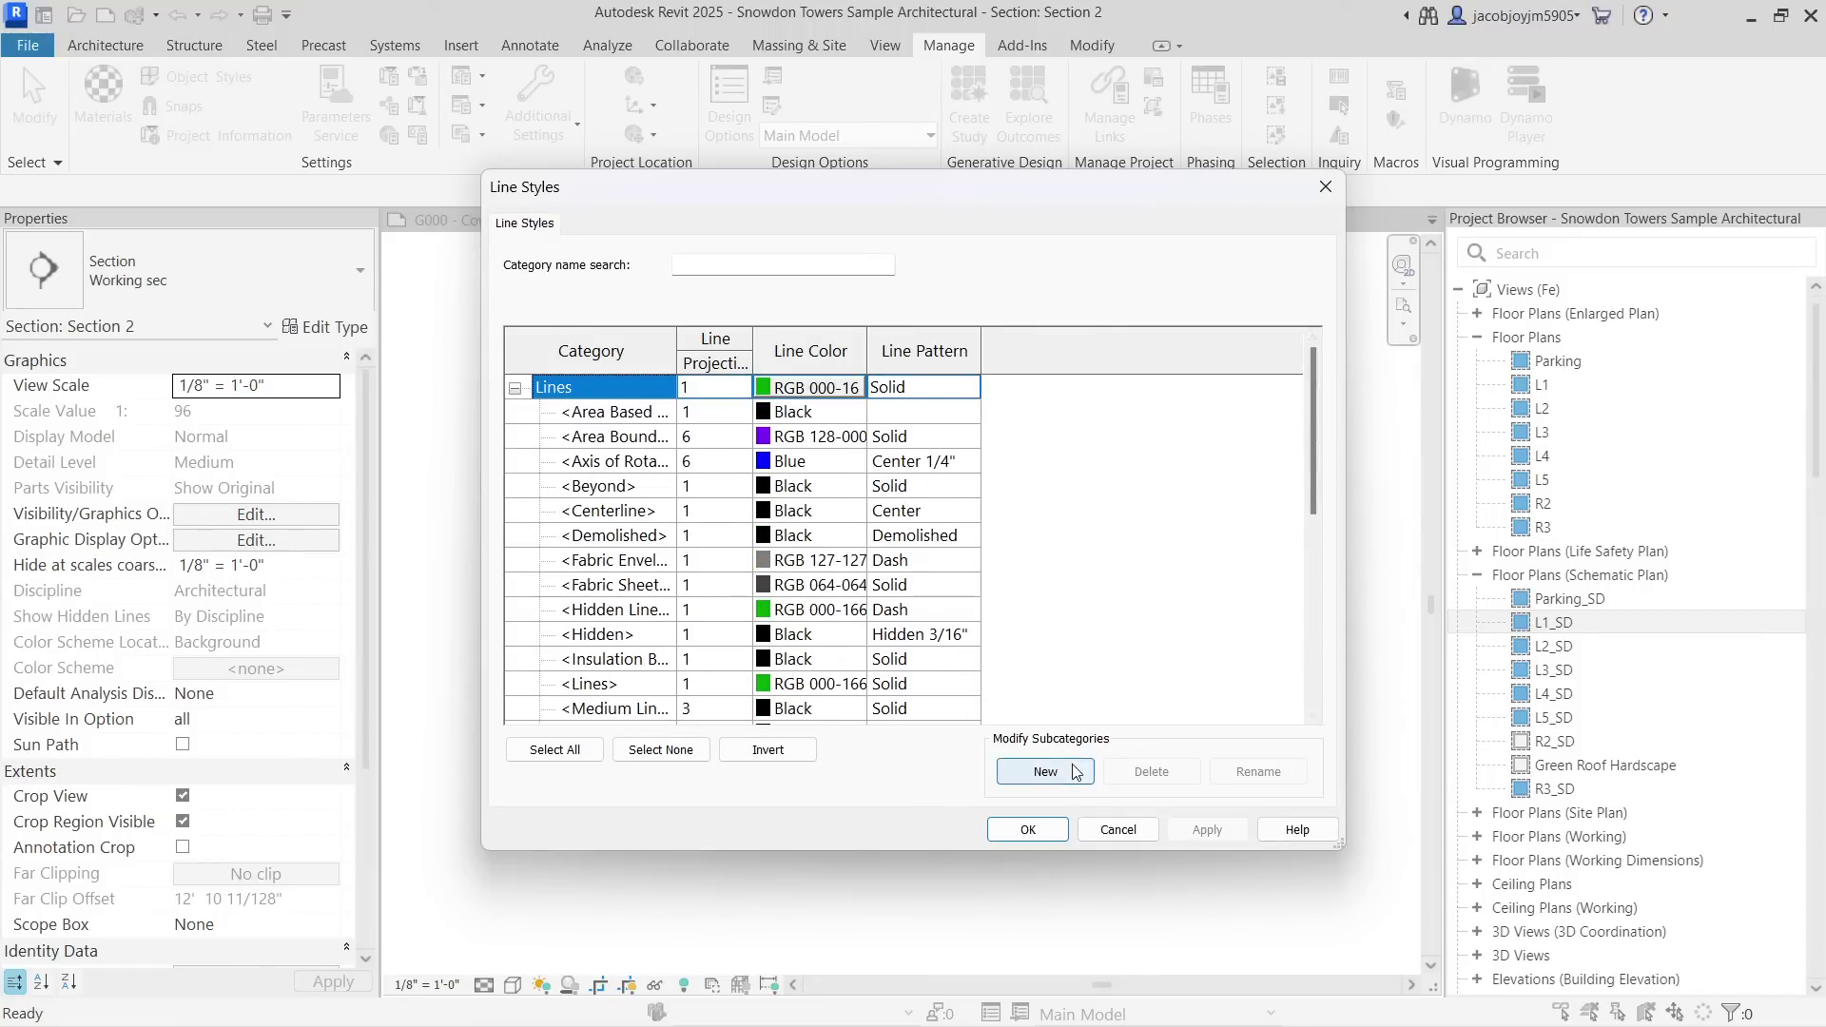
pyautogui.moveTo(677, 350); pyautogui.dragTo(851, 346)
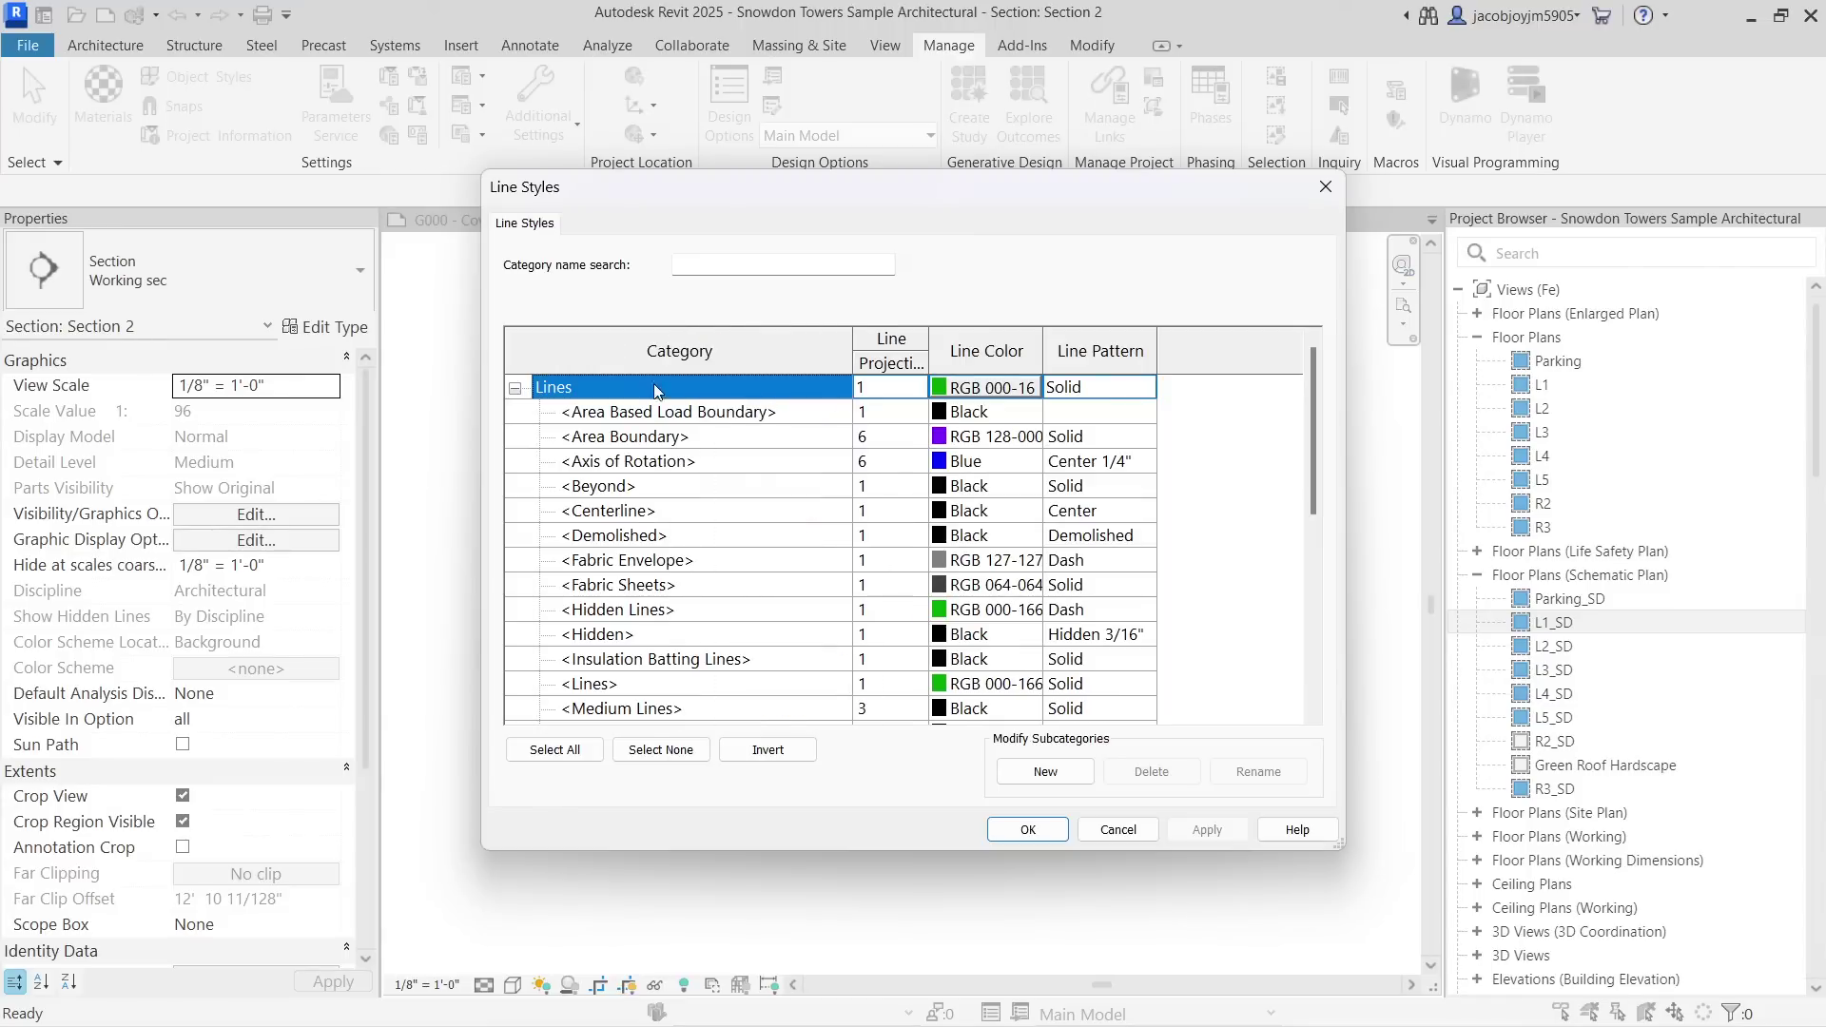
pyautogui.click(1070, 773)
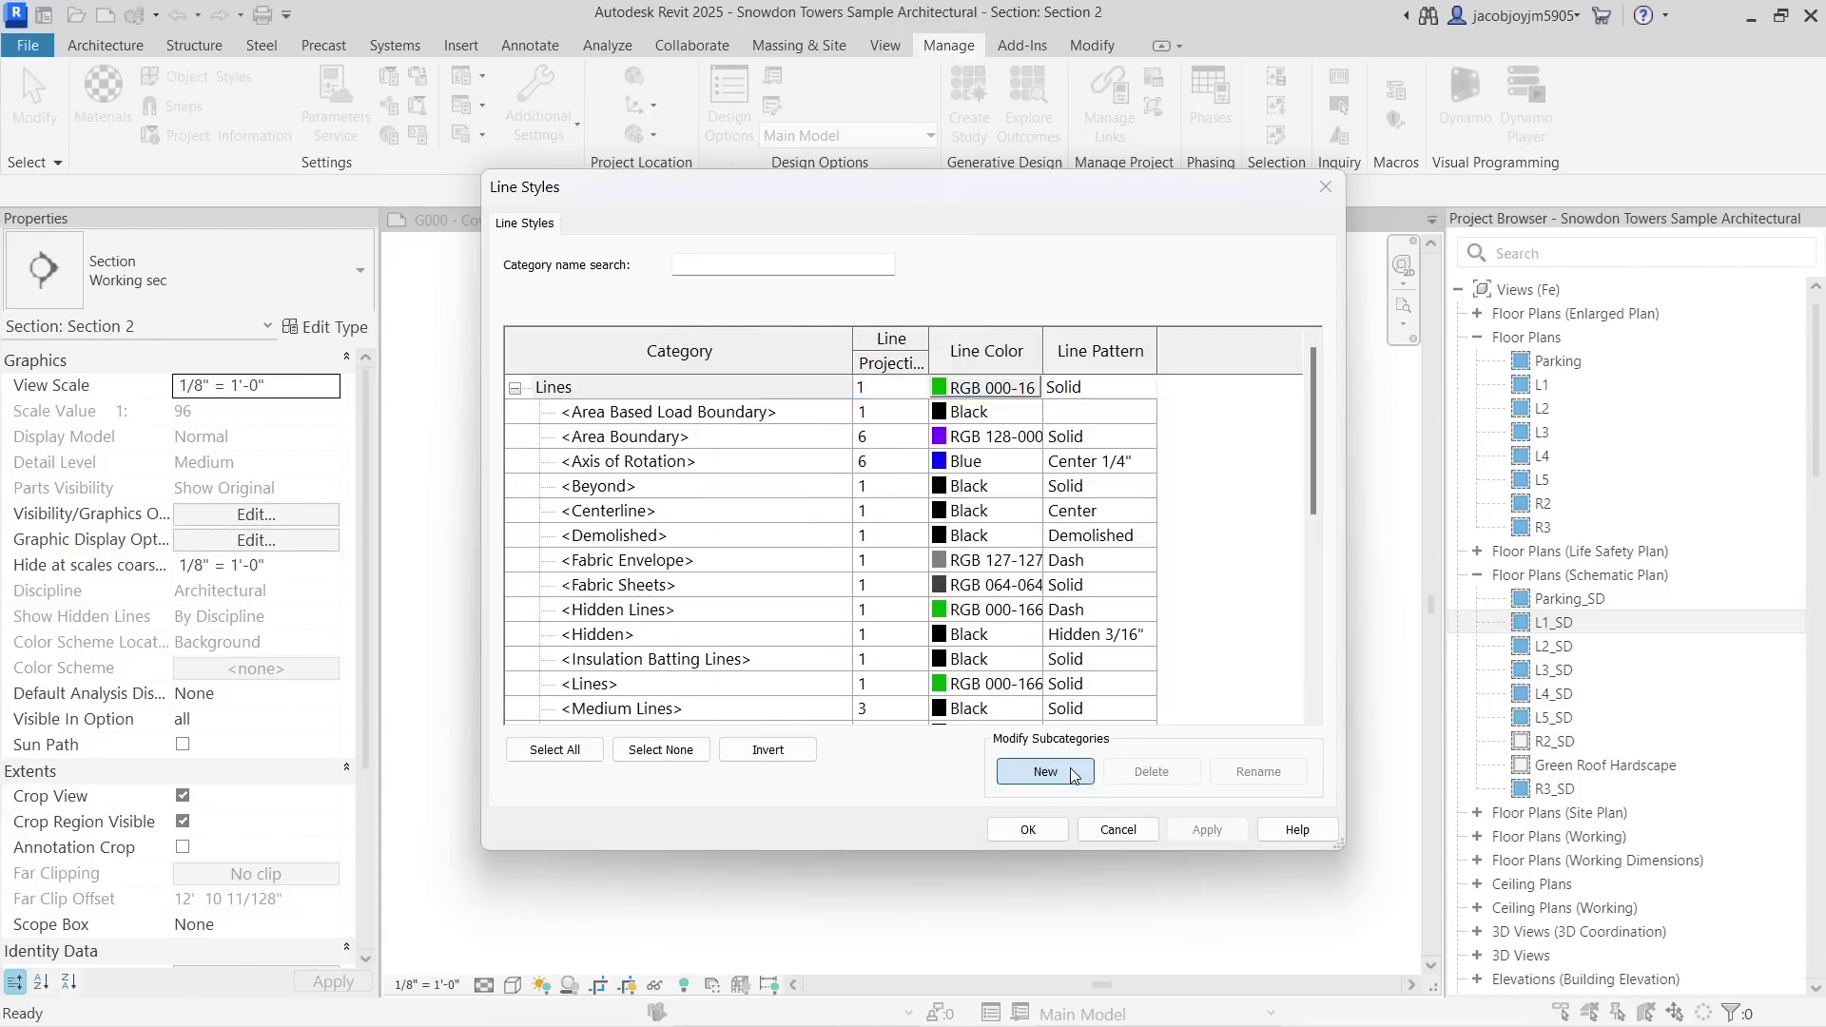
pyautogui.write('efwf')
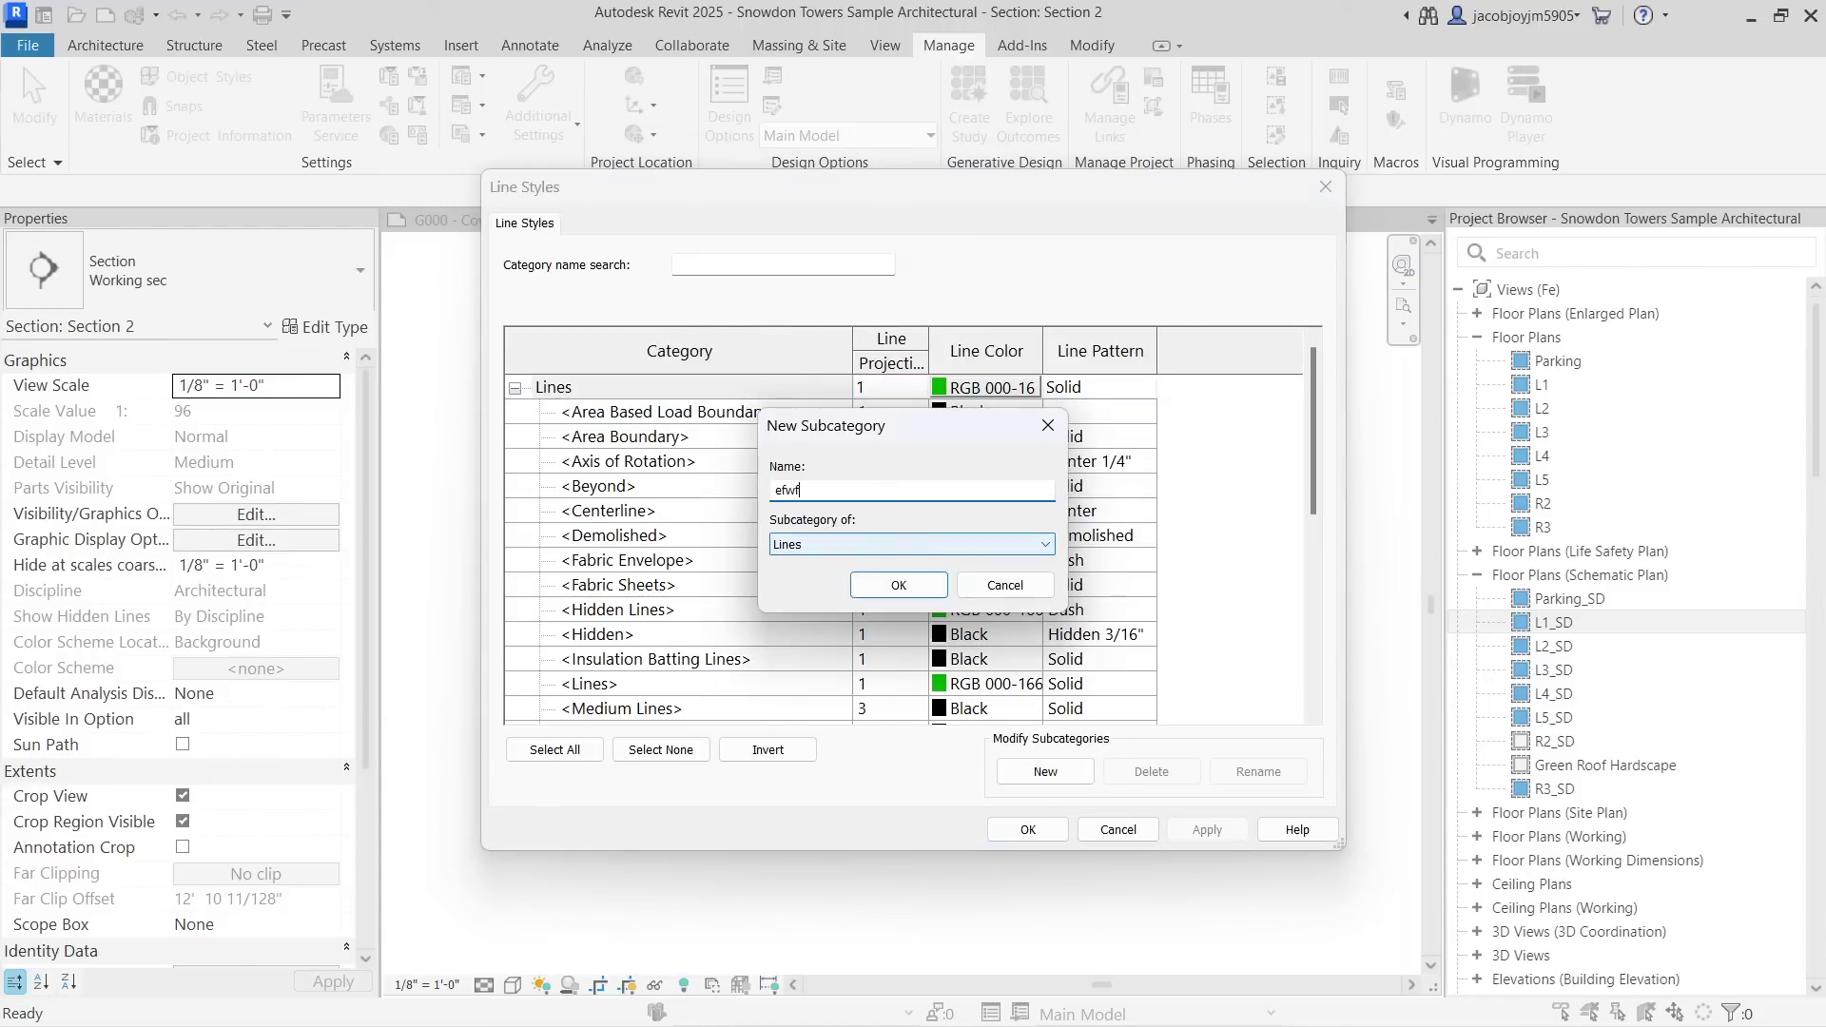
pyautogui.click(895, 585)
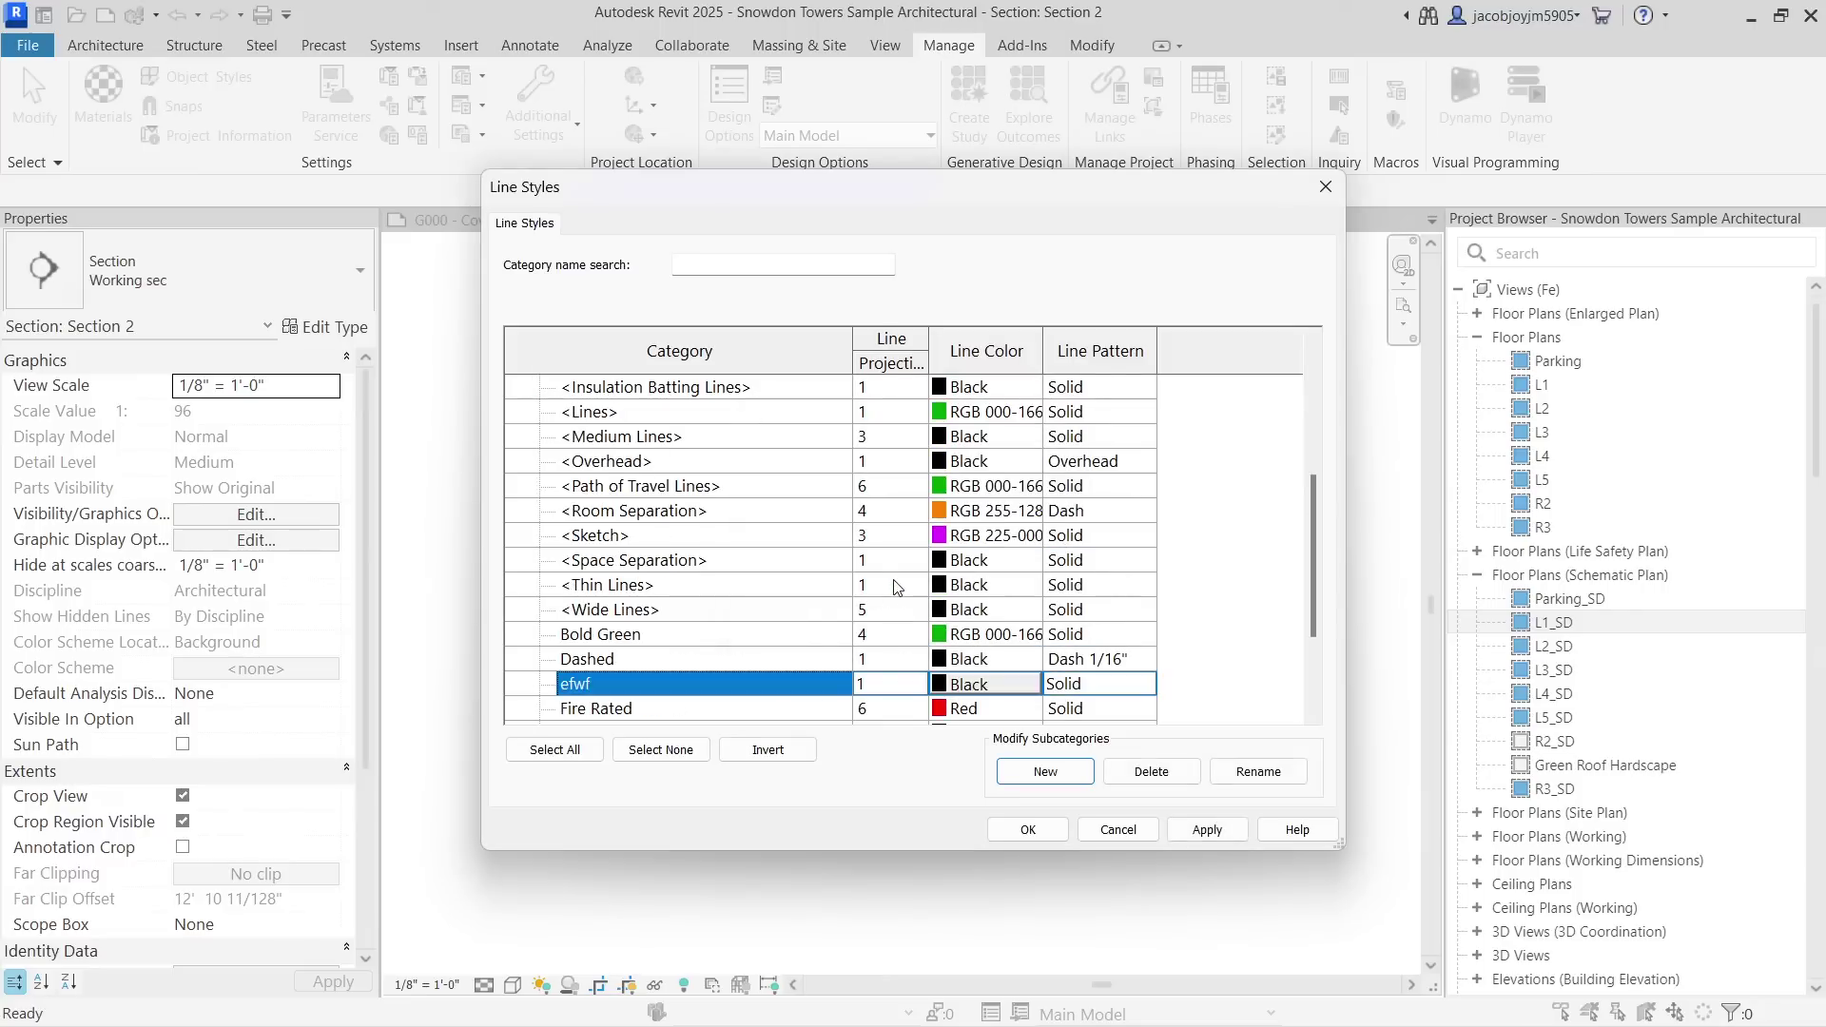
# Set the efwf line style's pattern to Aligning Line and save the line styles.
pyautogui.click(1148, 689)
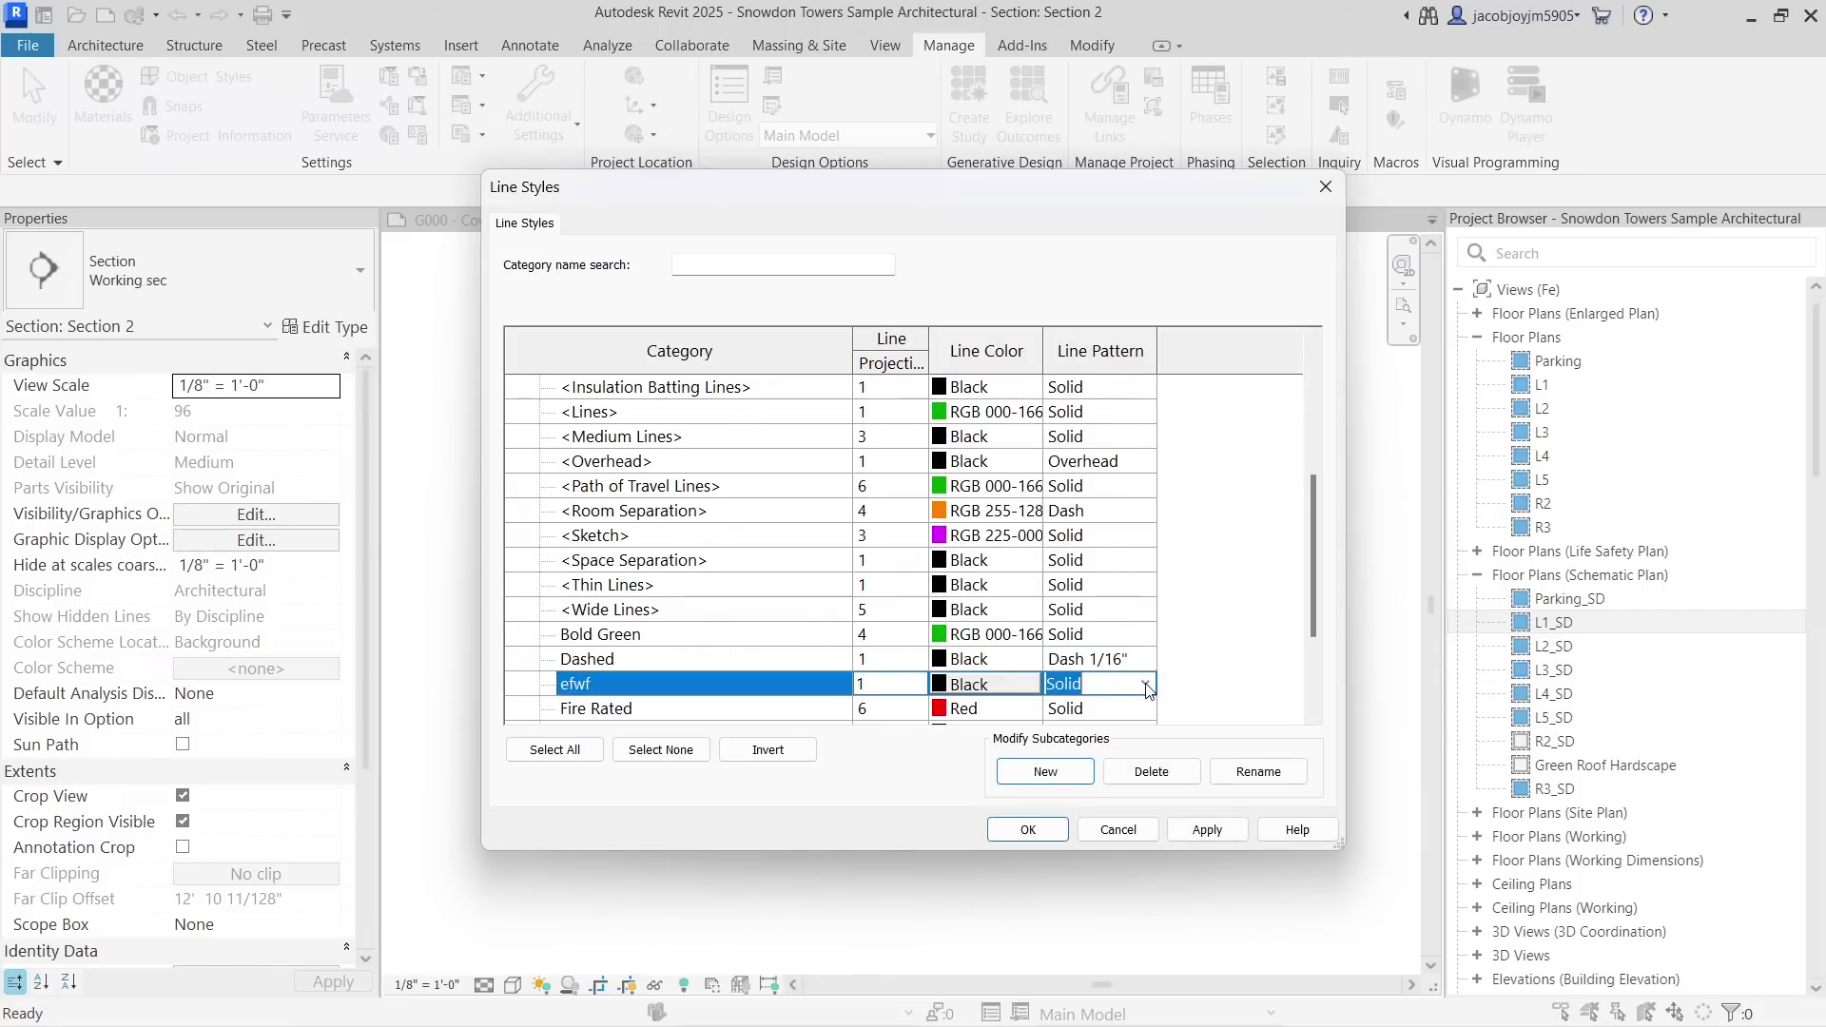
pyautogui.click(1146, 685)
pyautogui.moveTo(1223, 726)
pyautogui.mouseDown()
pyautogui.moveTo(1225, 797)
pyautogui.moveTo(1224, 726)
pyautogui.mouseUp()
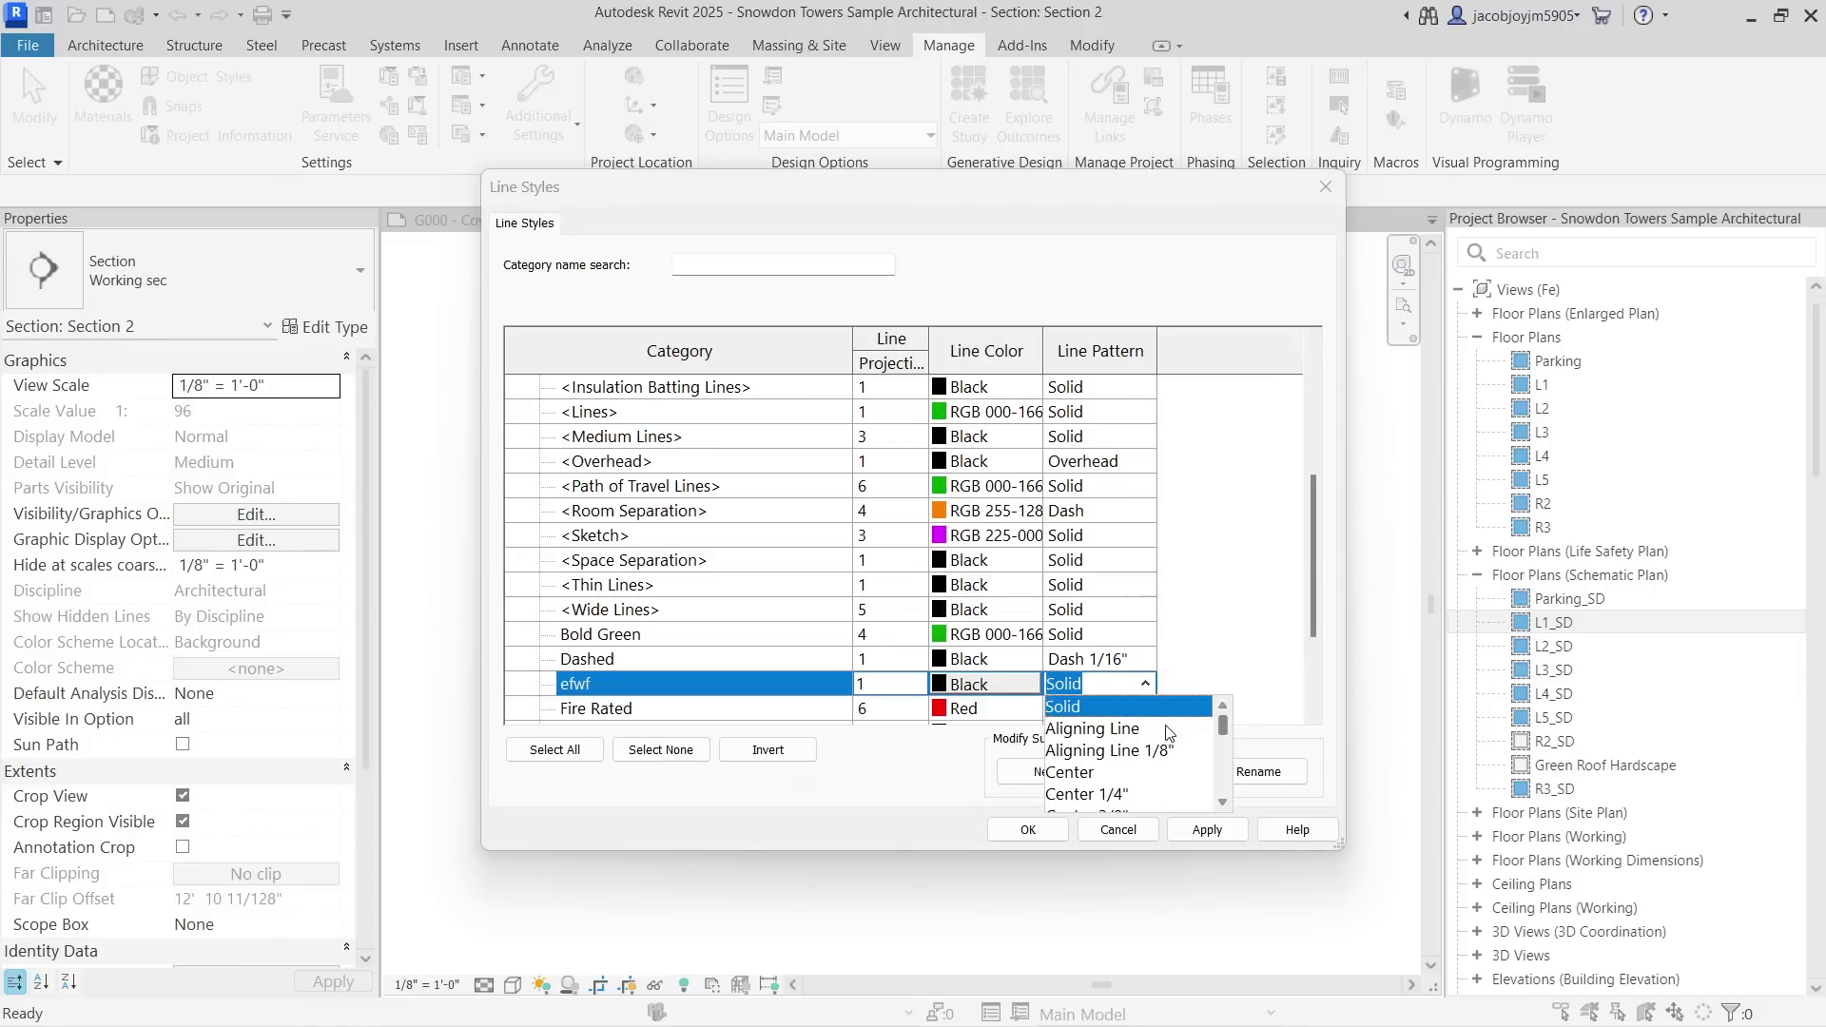
pyautogui.click(1141, 729)
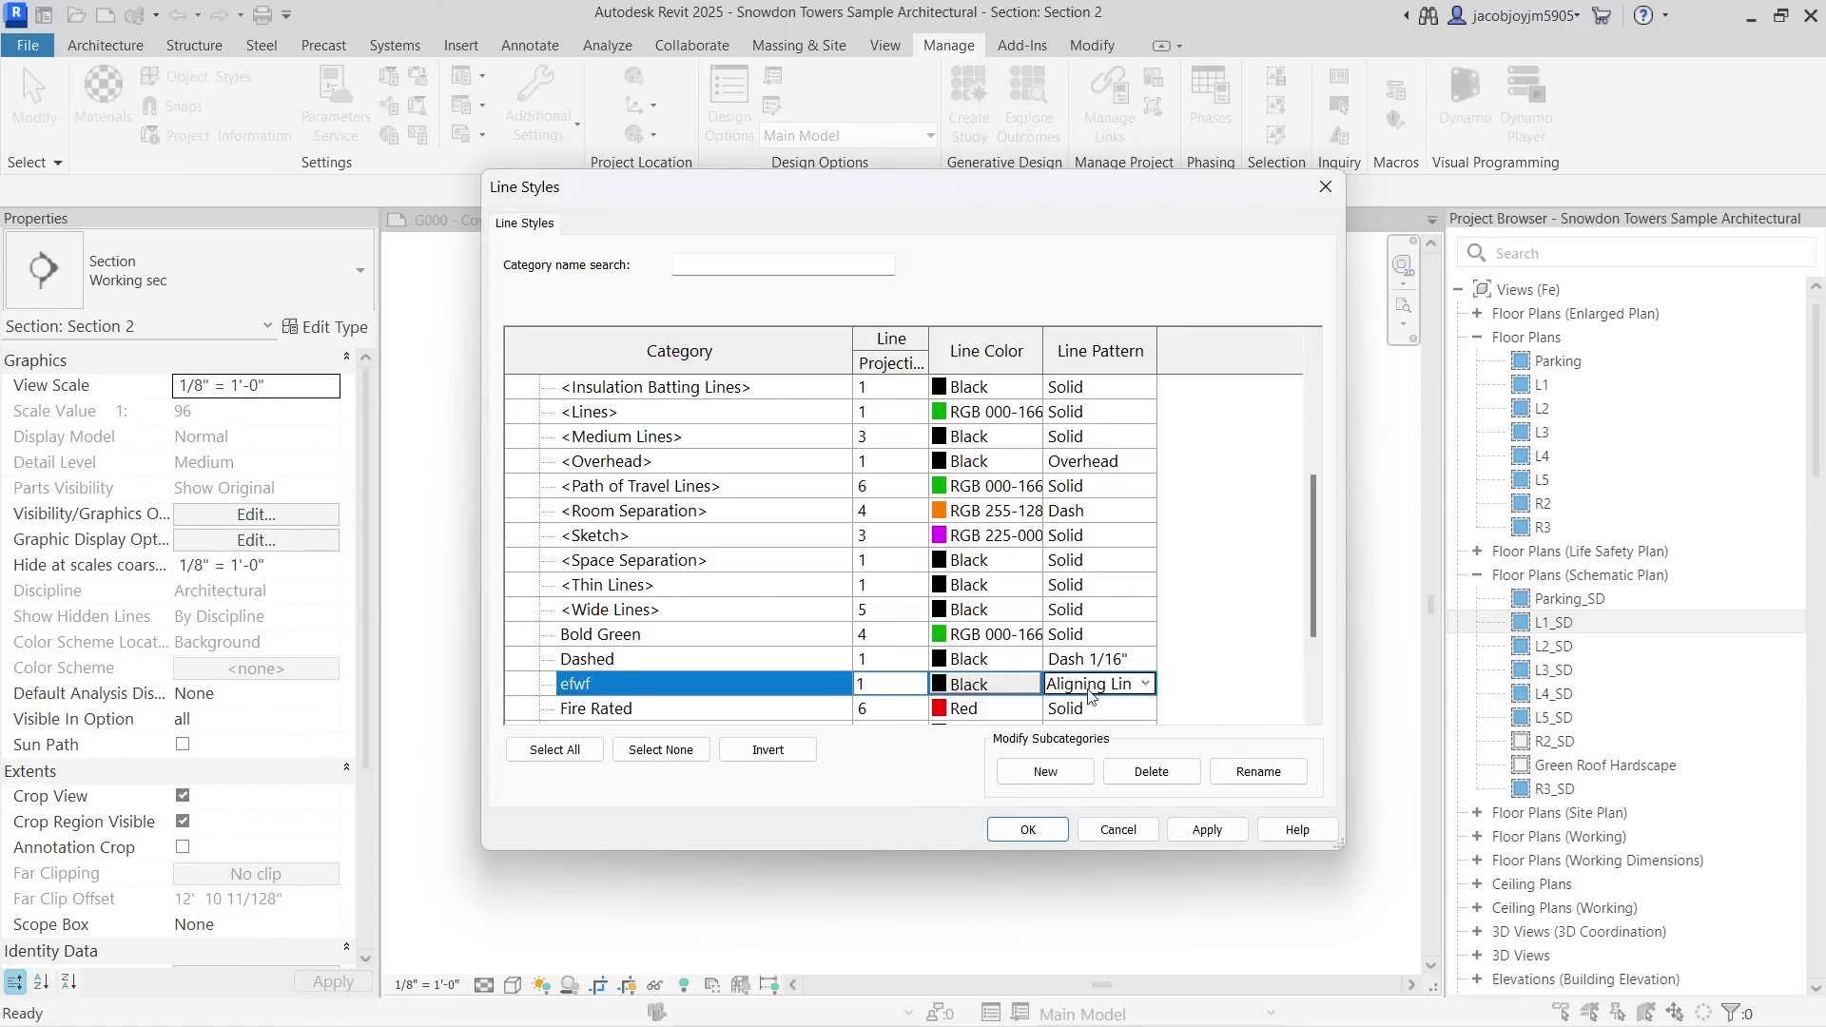
pyautogui.click(1028, 829)
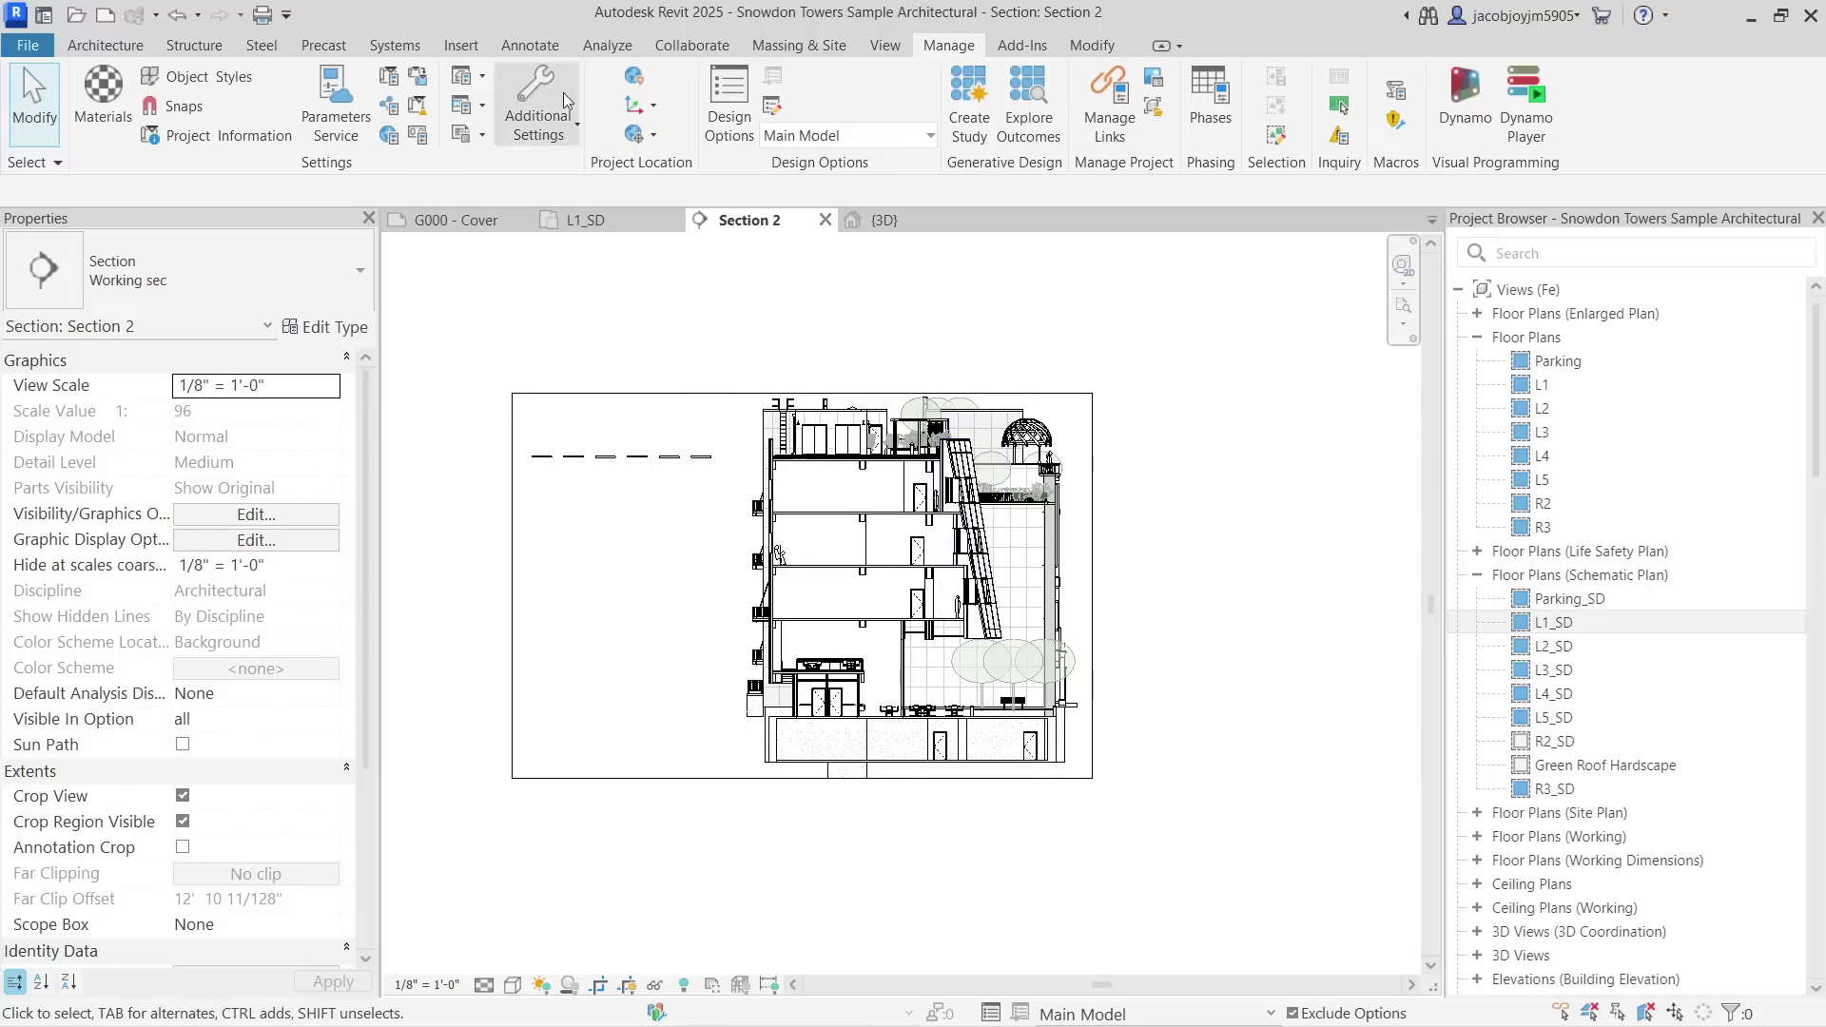
# Draw two connected detail lines in the efwf line style beside the building: a horizontal one, then a vertical one about 18 ft long.
pyautogui.click(555, 48)
pyautogui.click(670, 85)
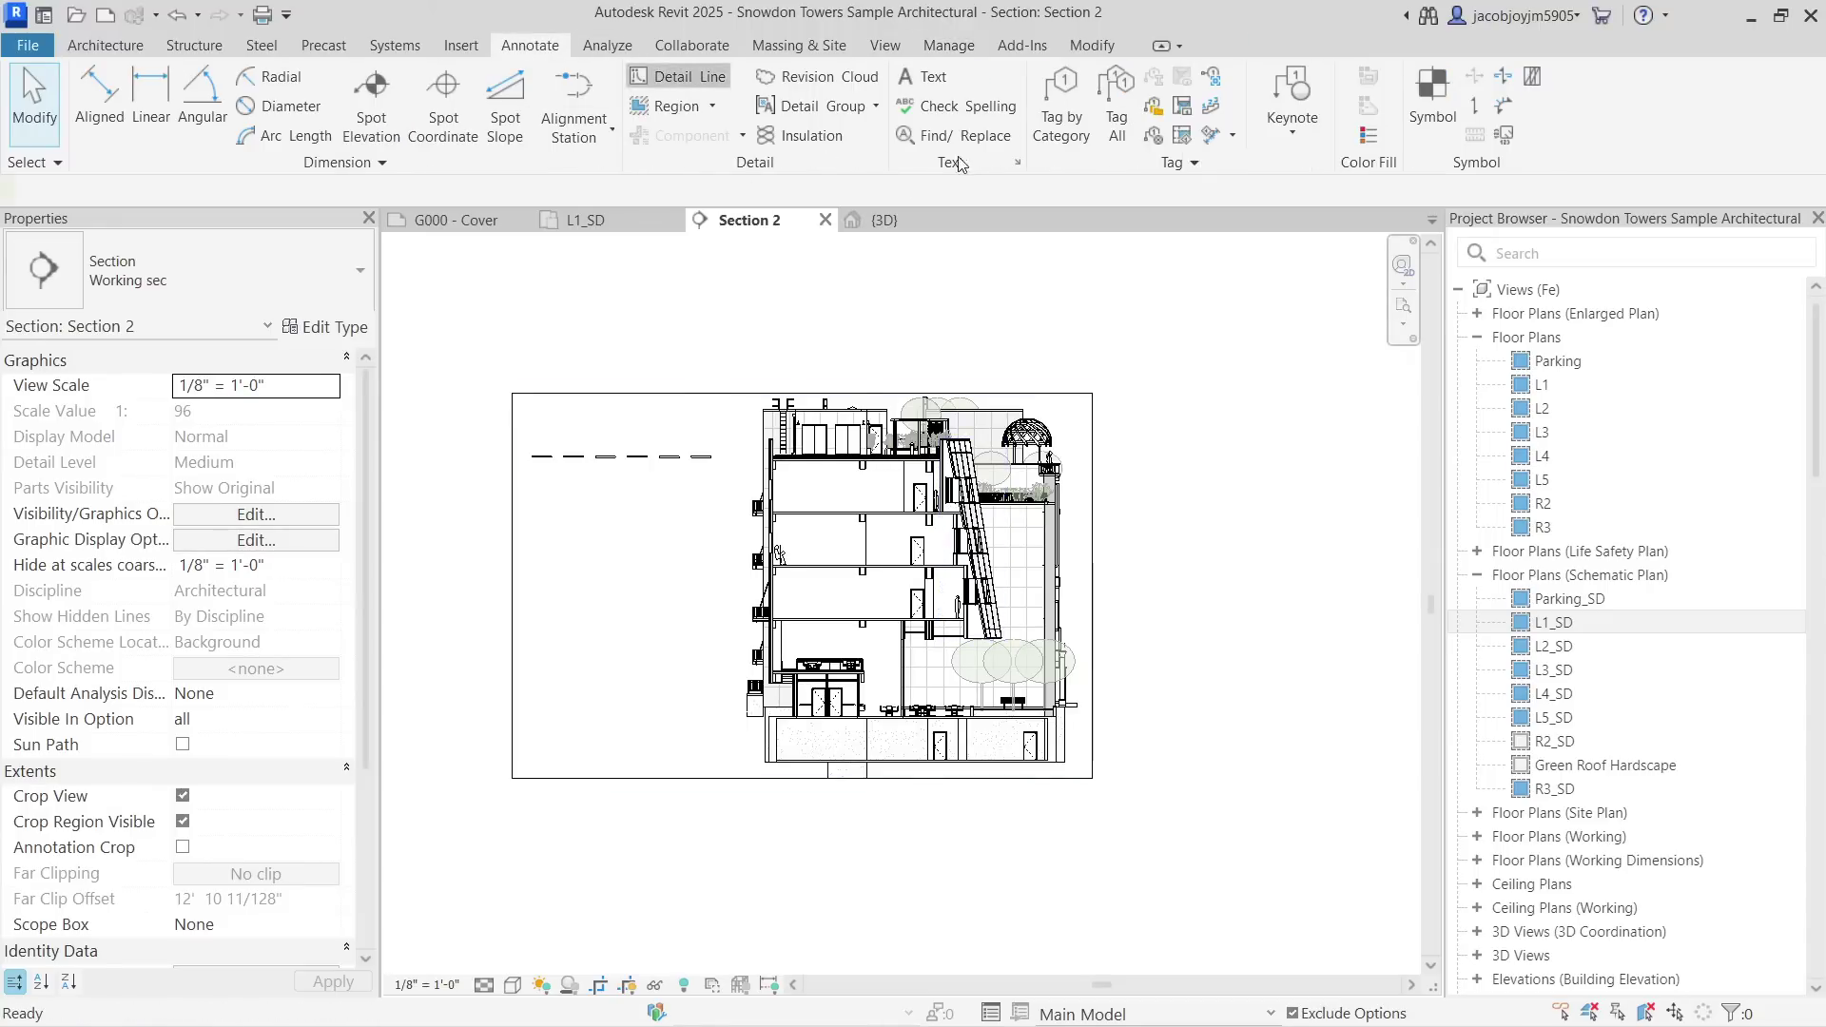
pyautogui.click(1215, 122)
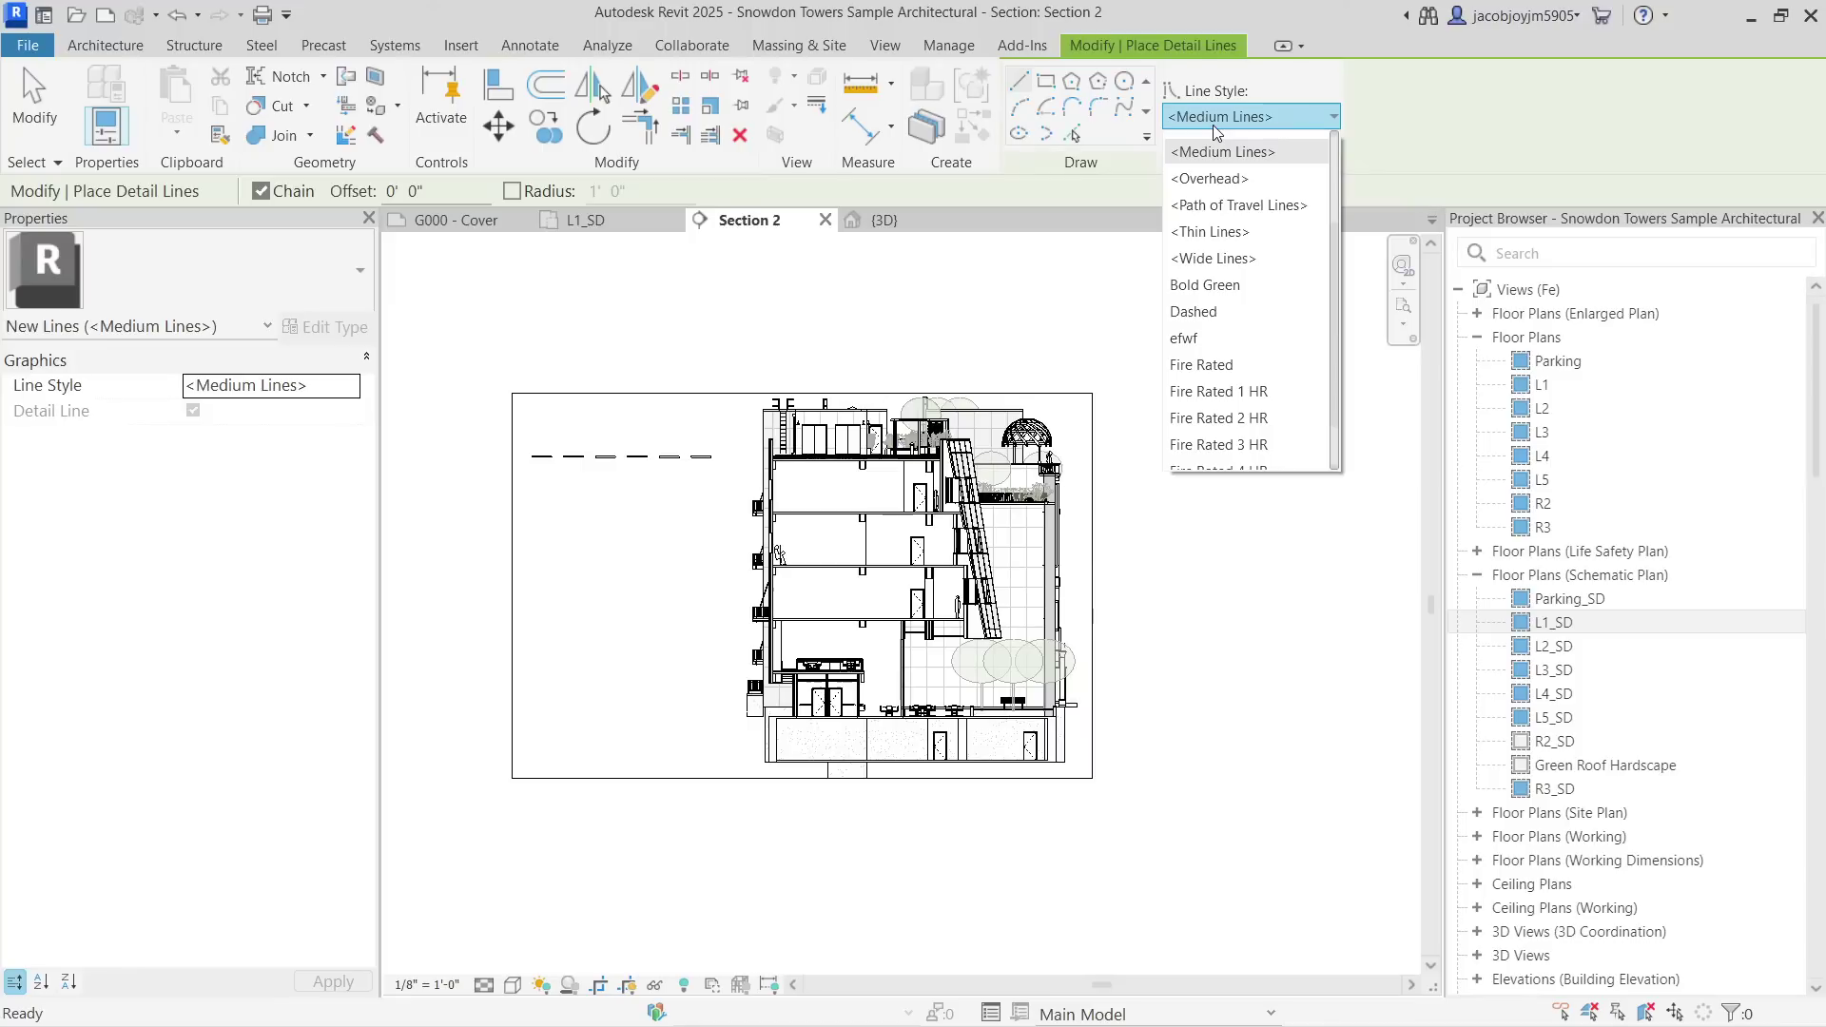
pyautogui.scroll(1, 1212, 133)
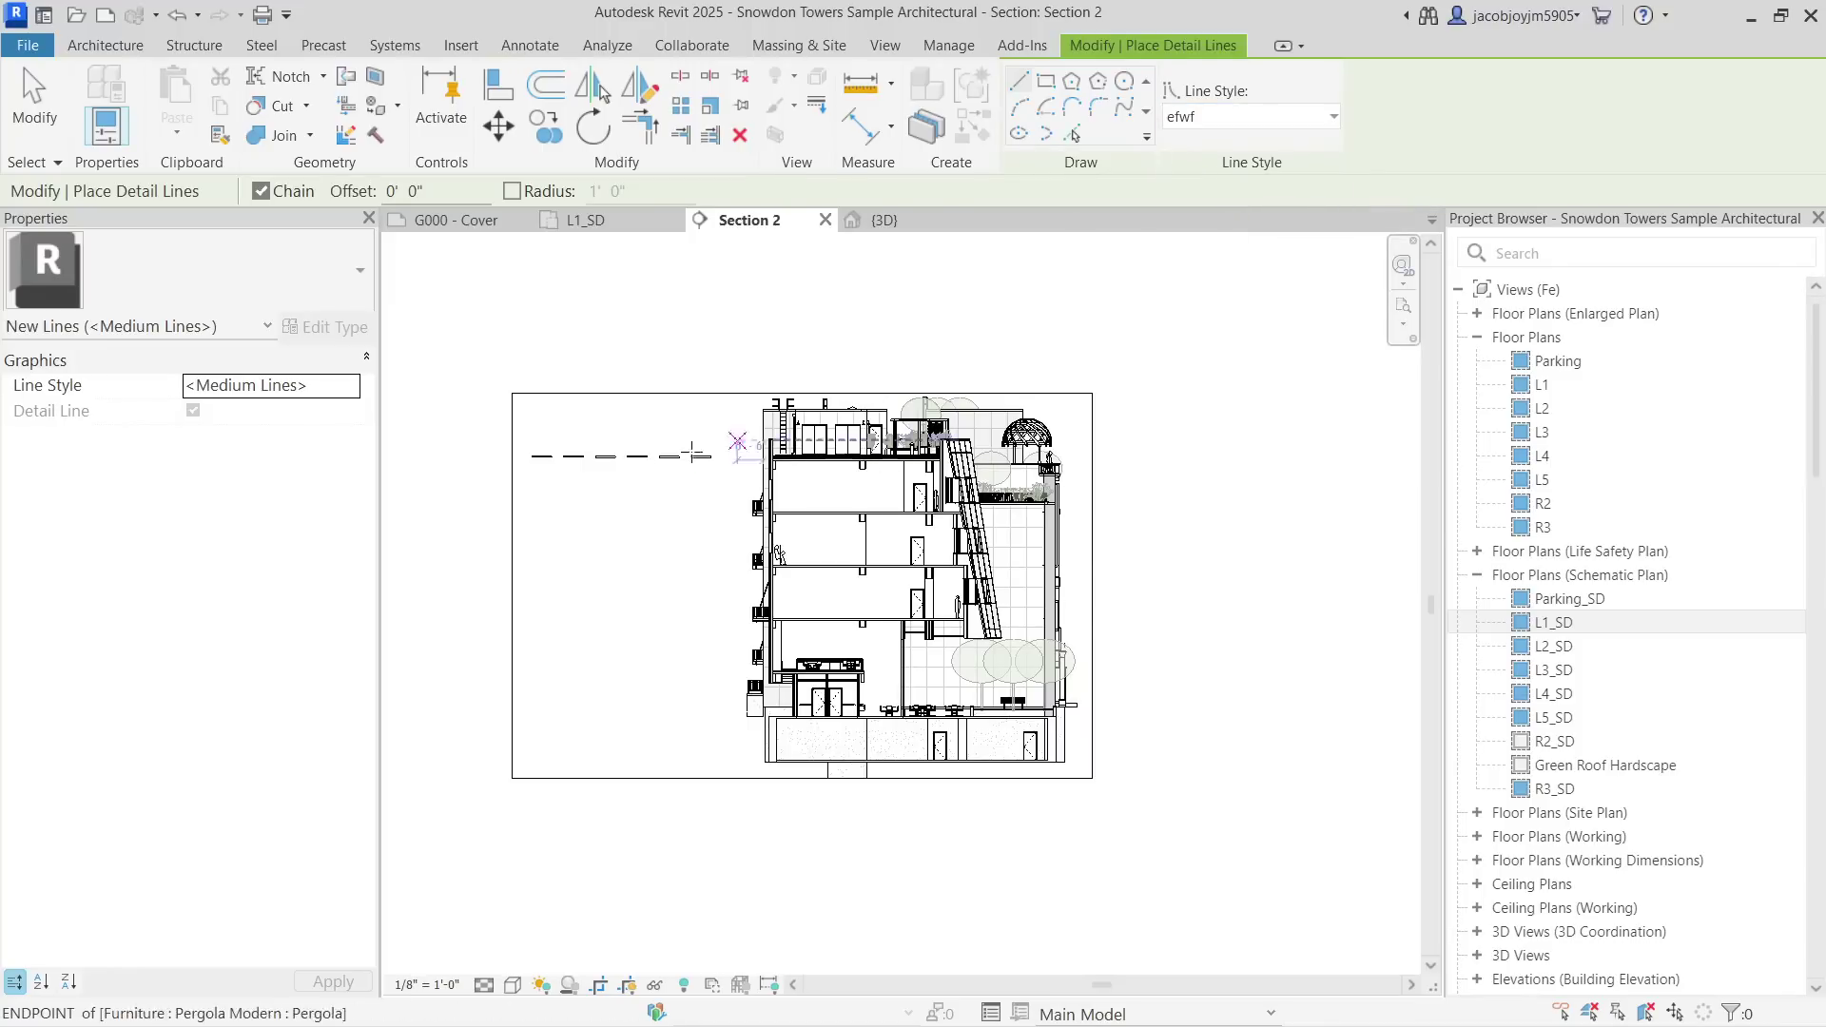
pyautogui.click(558, 567)
pyautogui.click(683, 567)
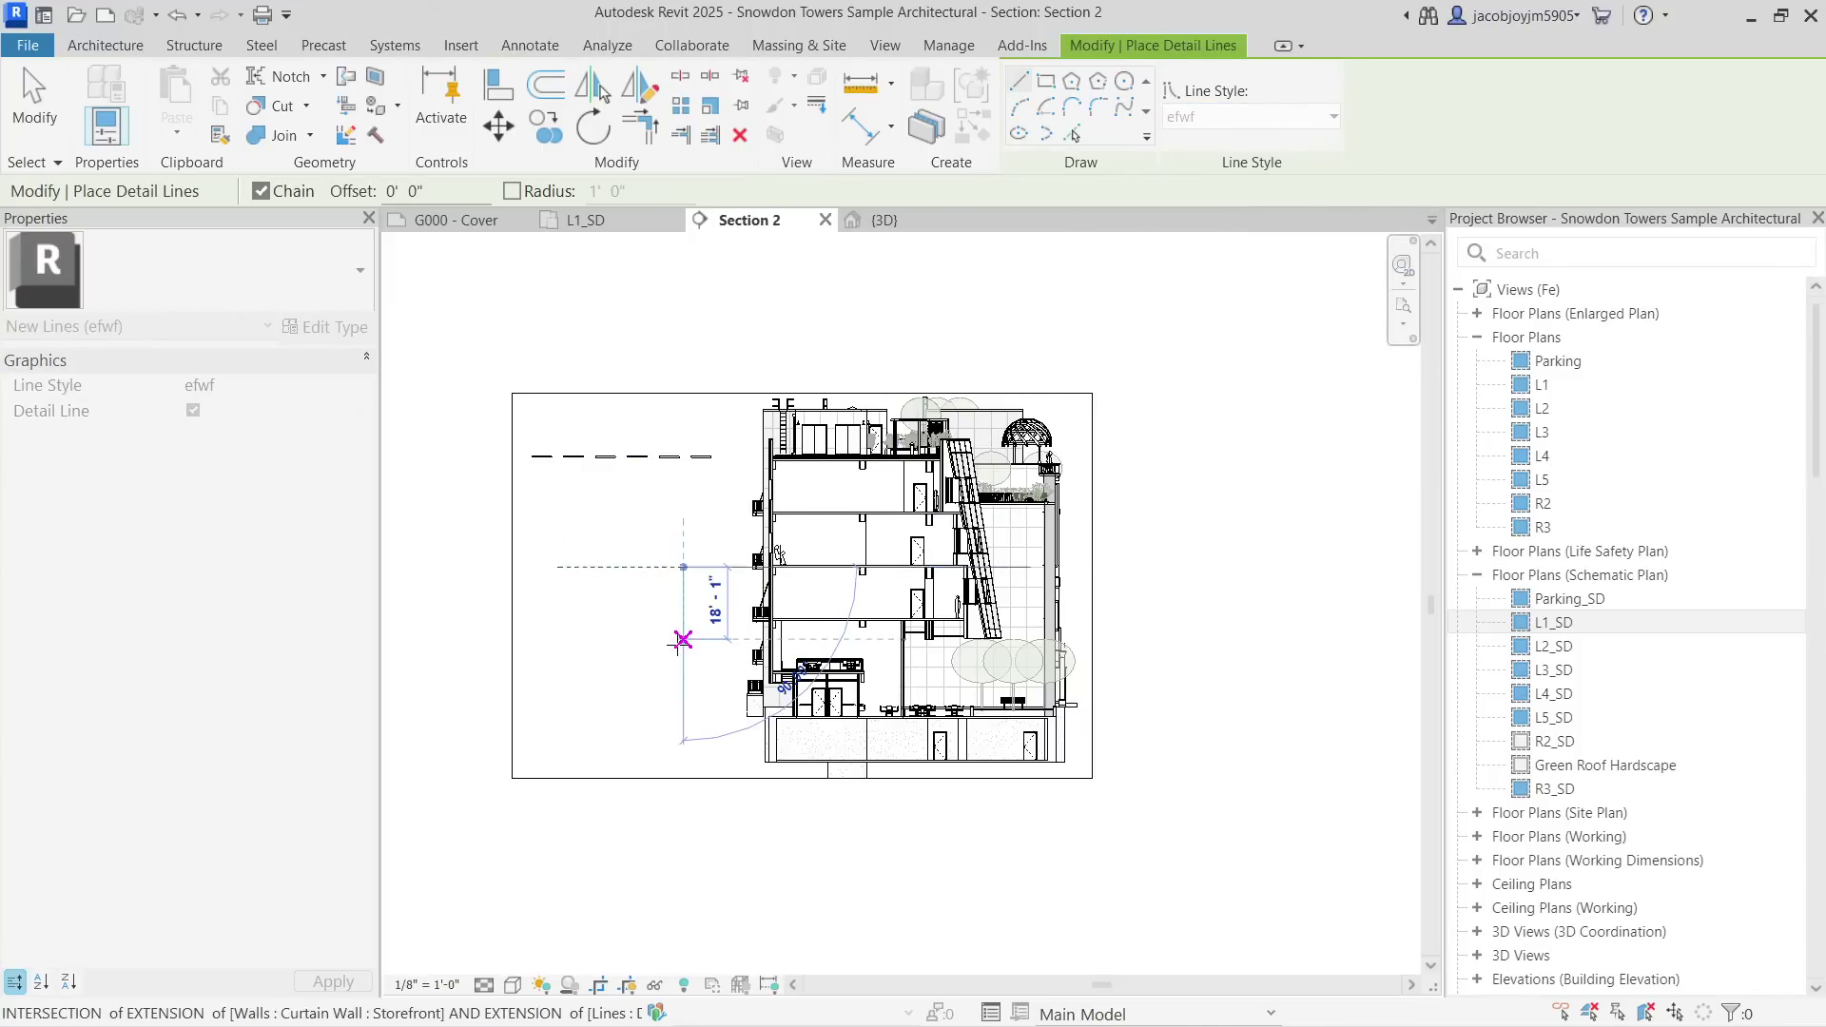
pyautogui.click(681, 638)
pyautogui.press('Escape')
pyautogui.press('Escape')
pyautogui.press('Tab')
pyautogui.click(650, 571)
pyautogui.press('Escape')
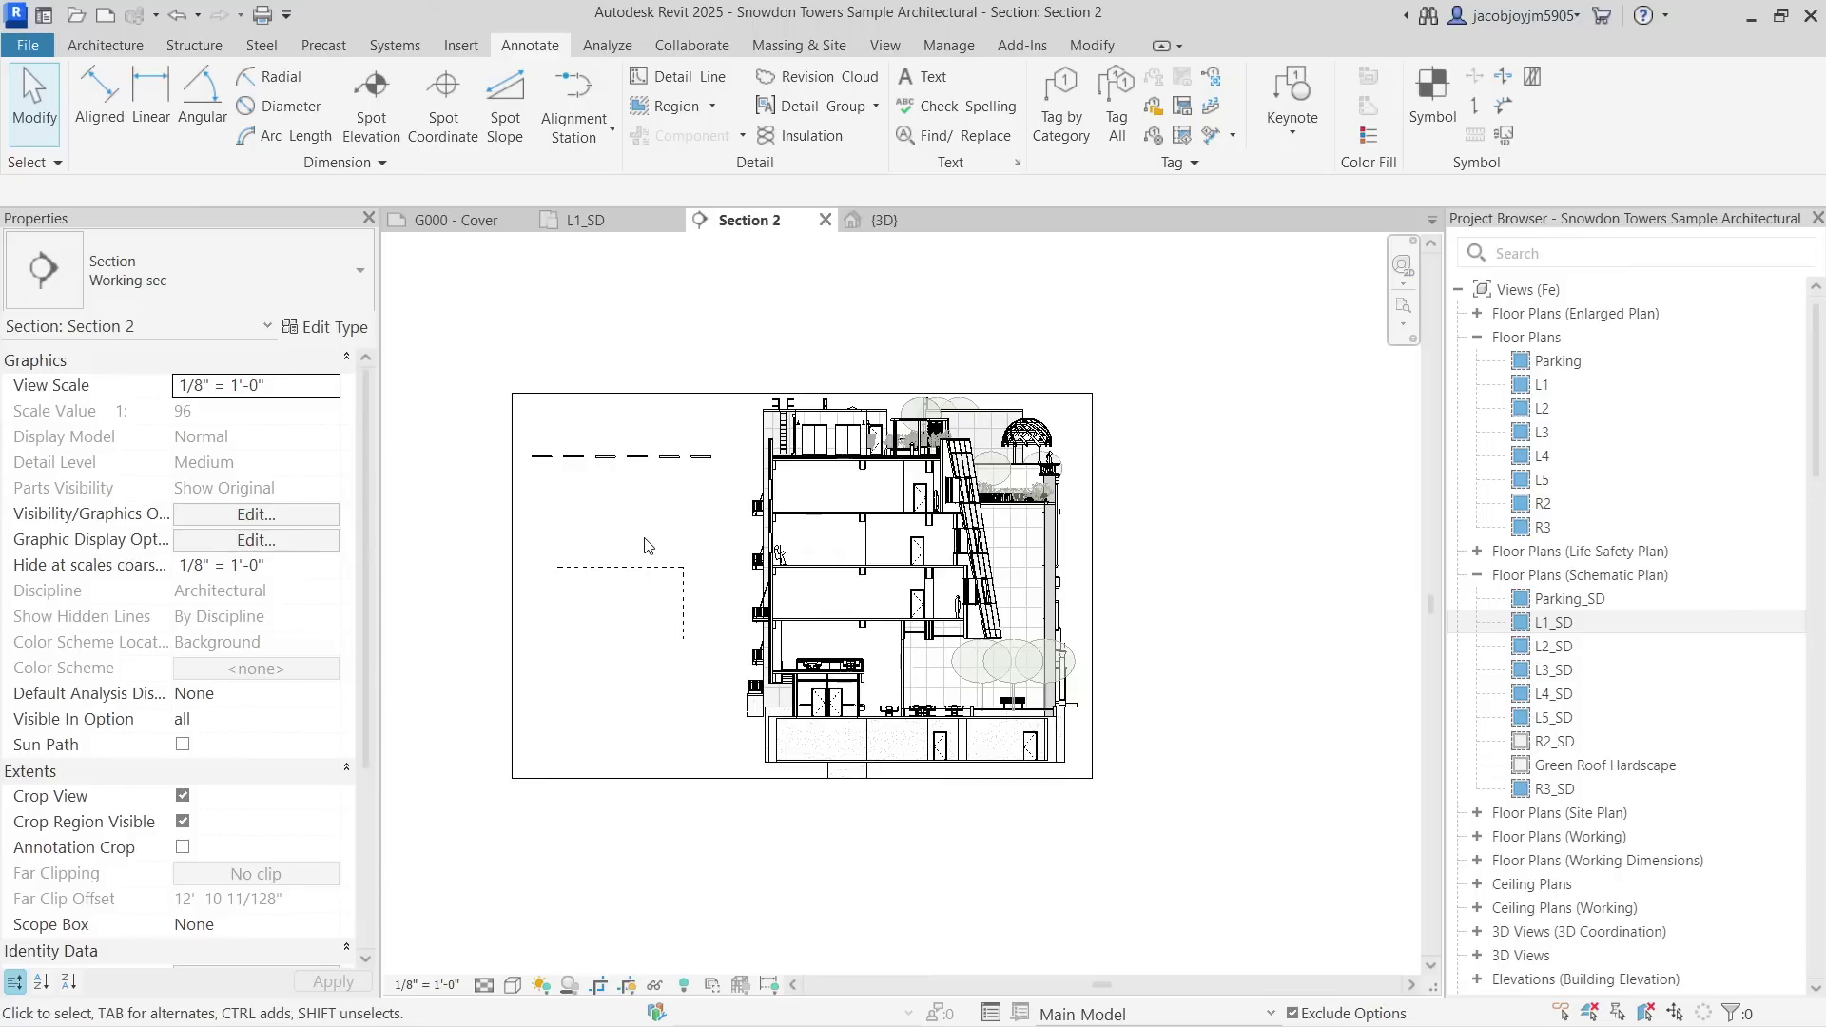
# Switch to the YouTube channel page in the browser, search its videos for "reference plane", review the results and return to Revit.
pyautogui.click(110, 47)
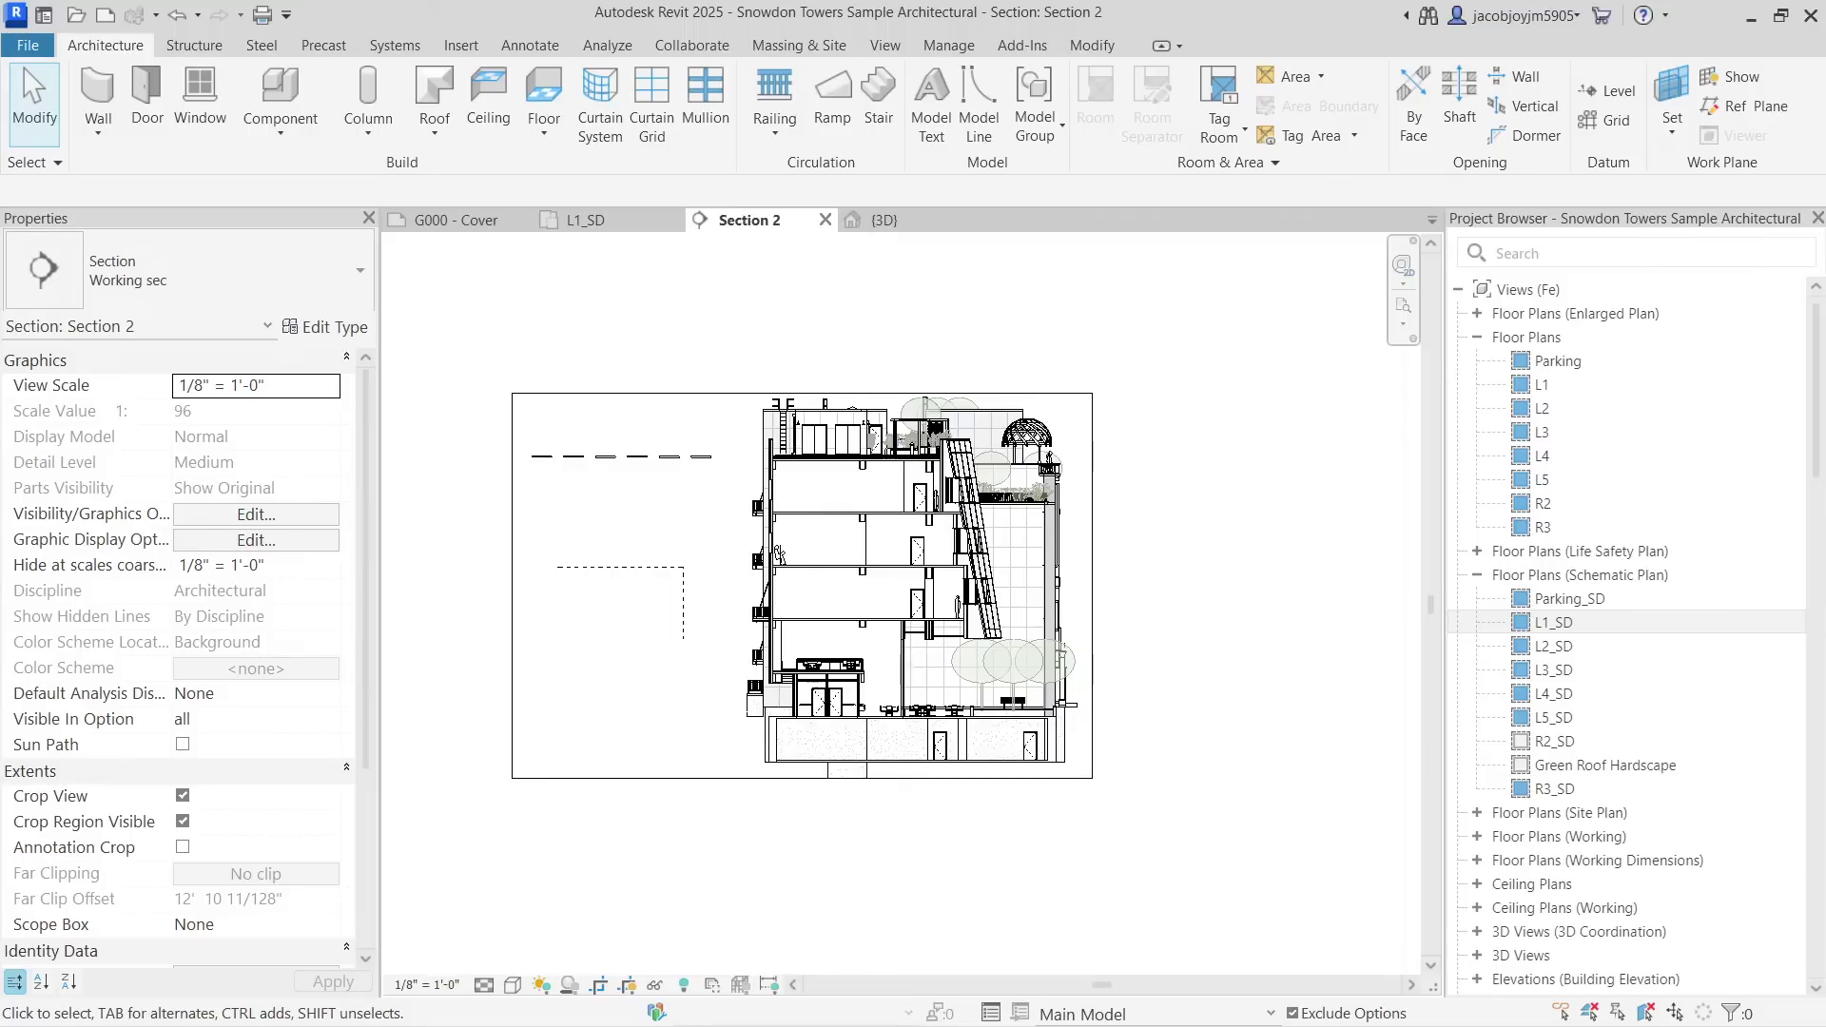
pyautogui.moveTo(0, 182); pyautogui.dragTo(574, 66)
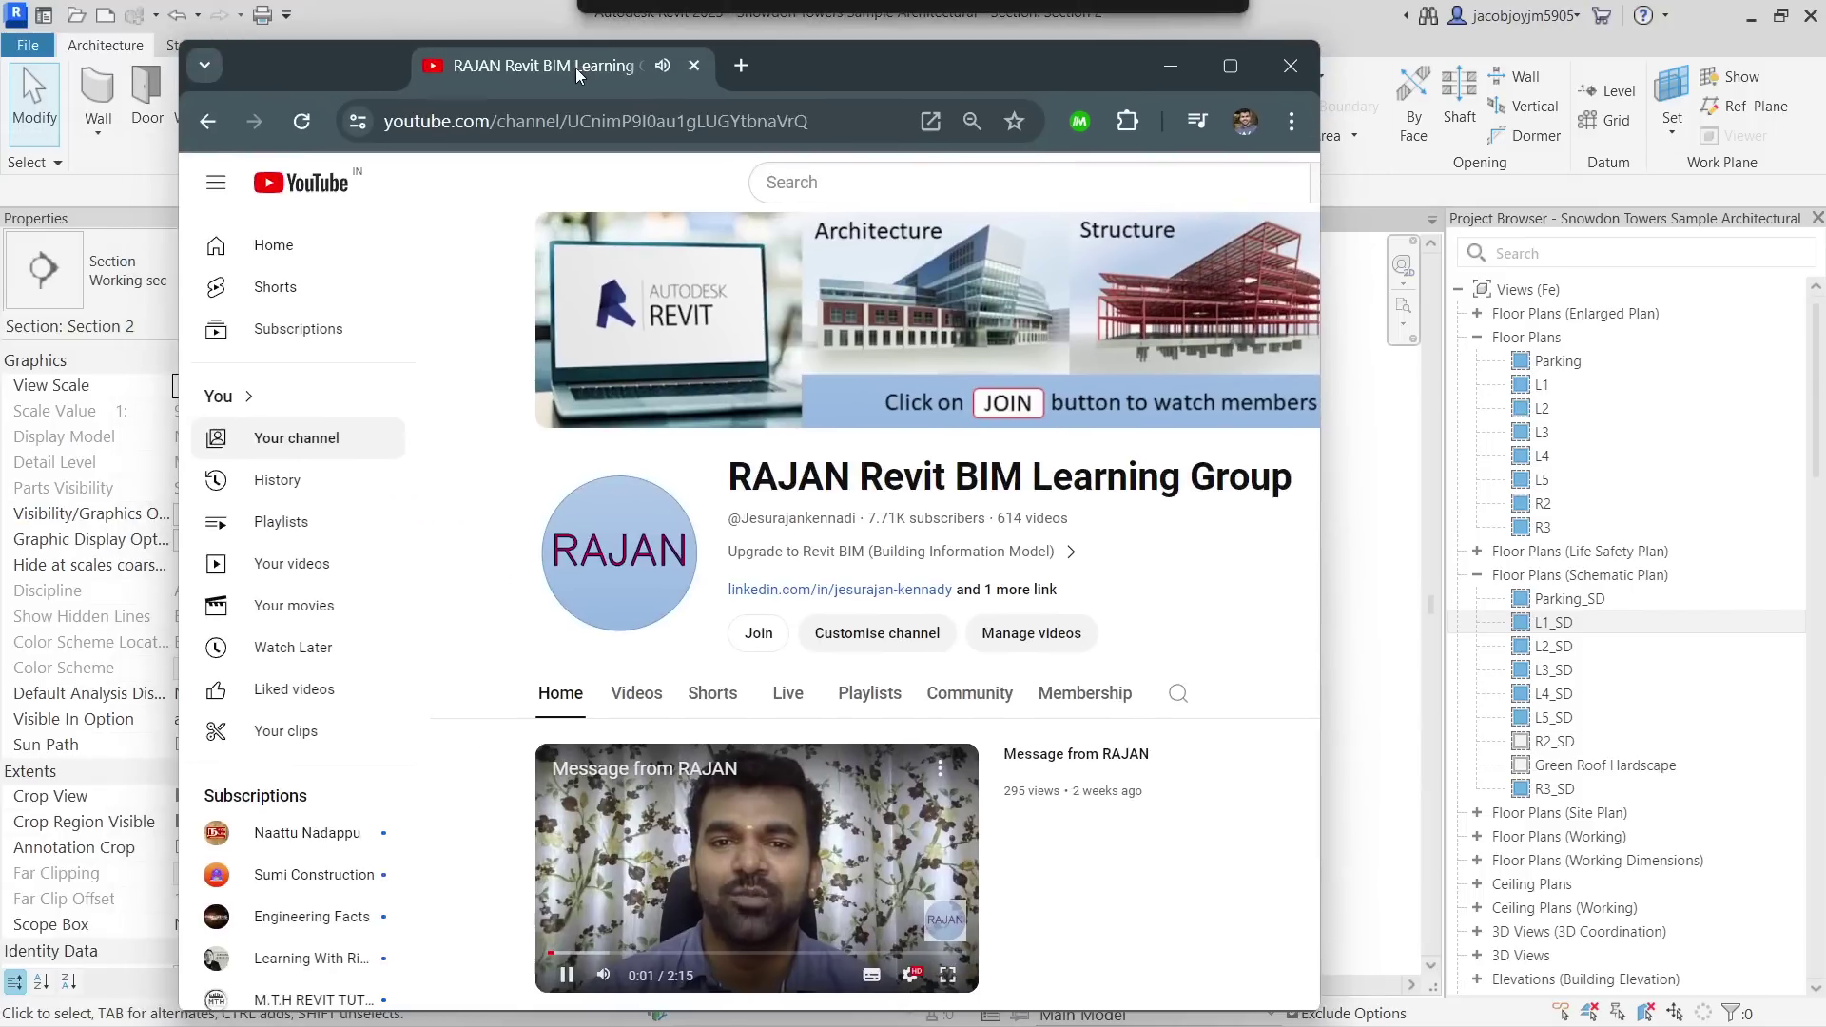
pyautogui.click(396, 756)
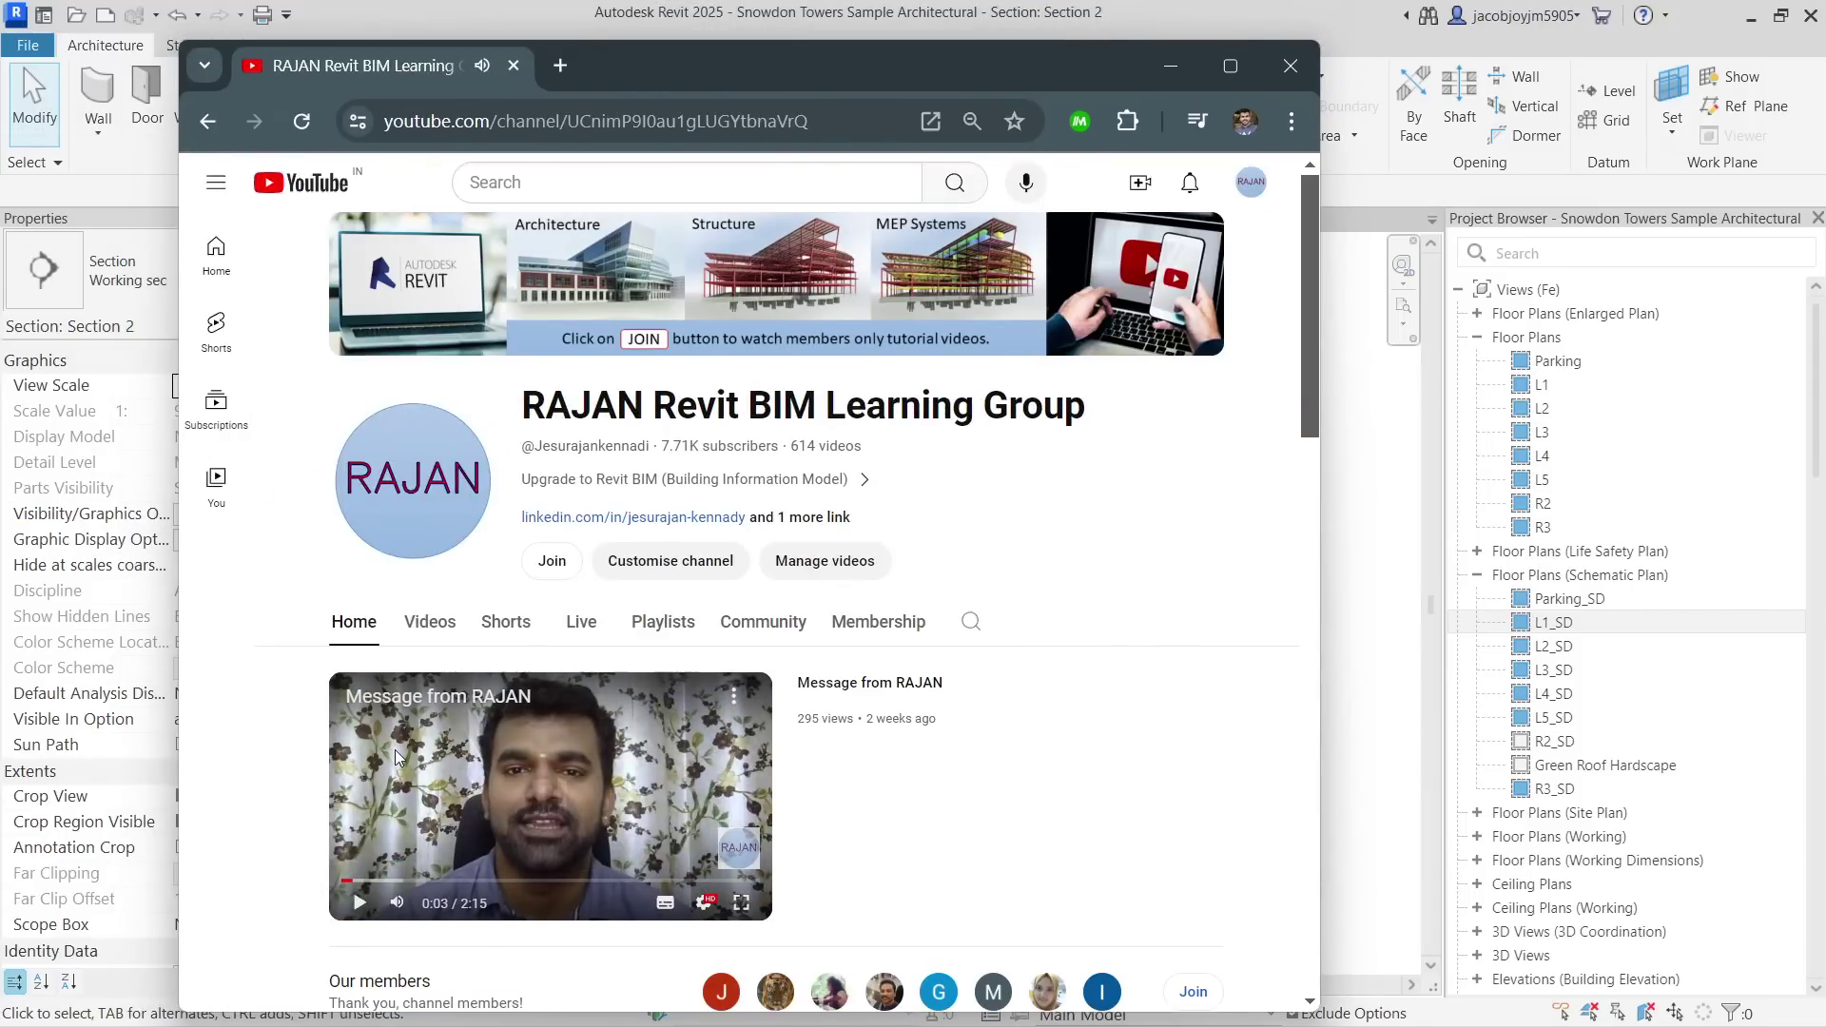
pyautogui.click(971, 622)
pyautogui.write('refere')
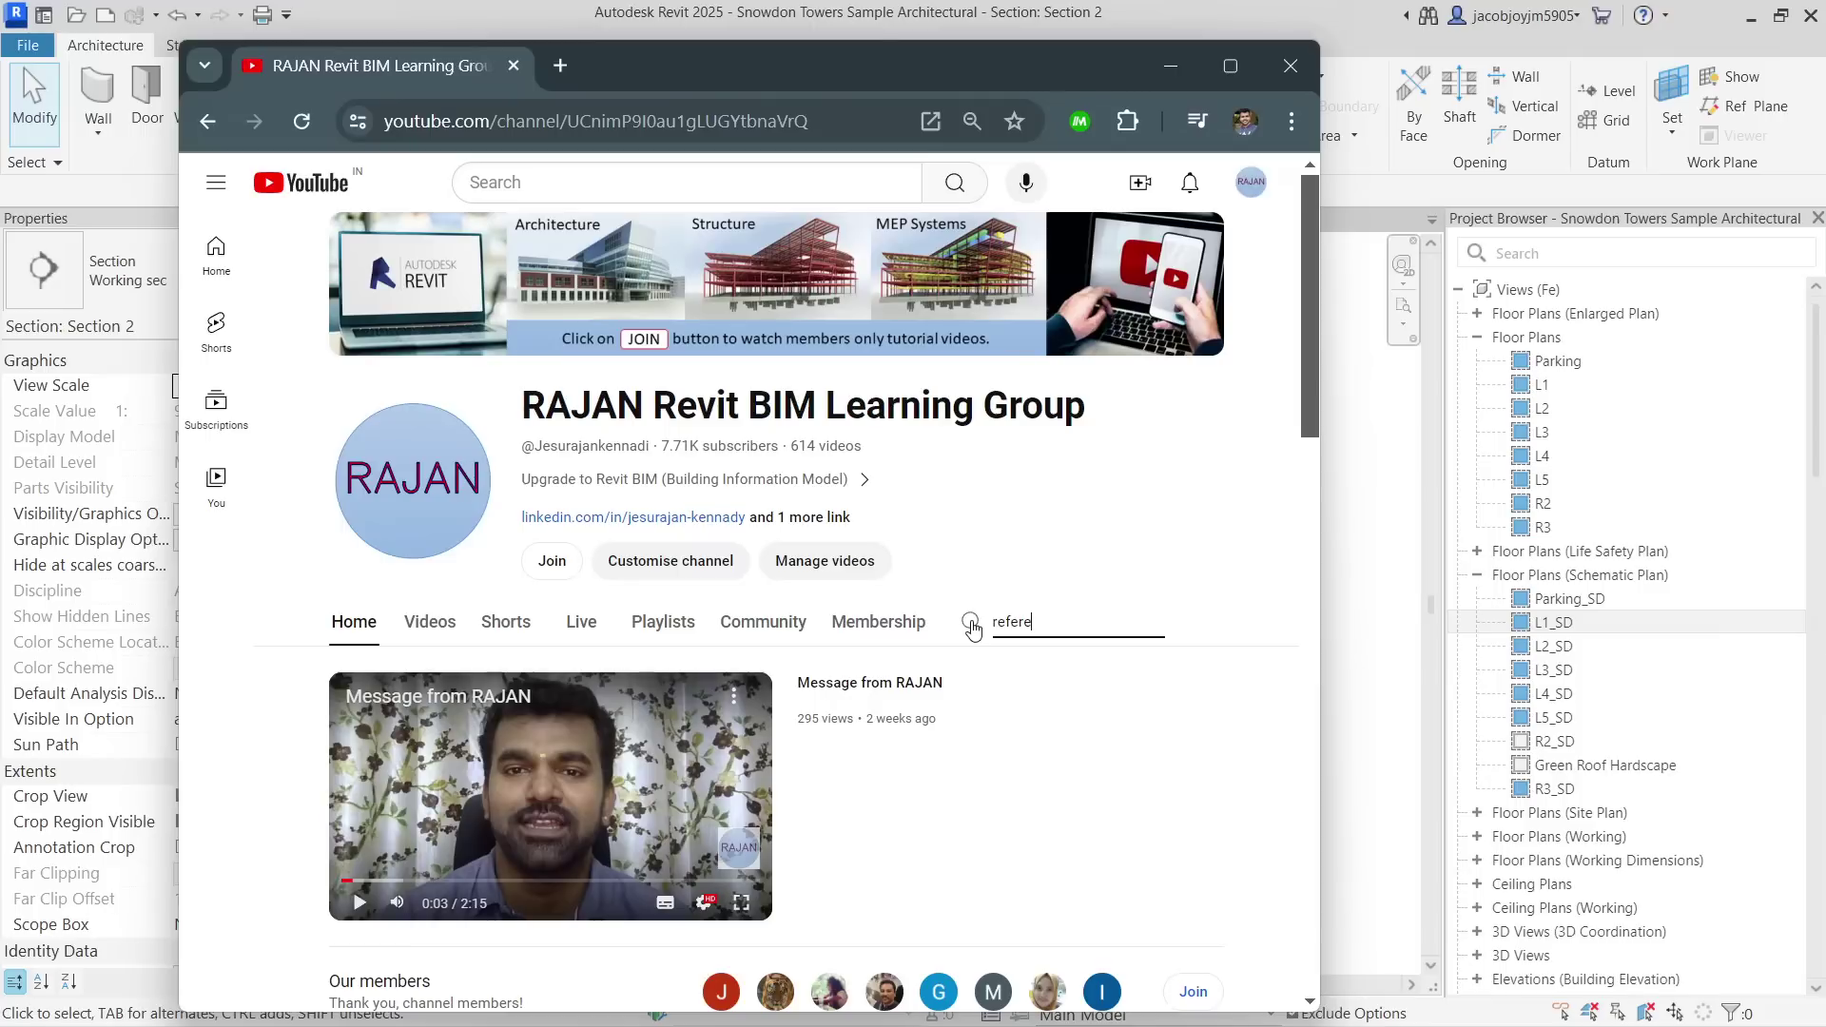
pyautogui.write('nce plane')
pyautogui.press('Return')
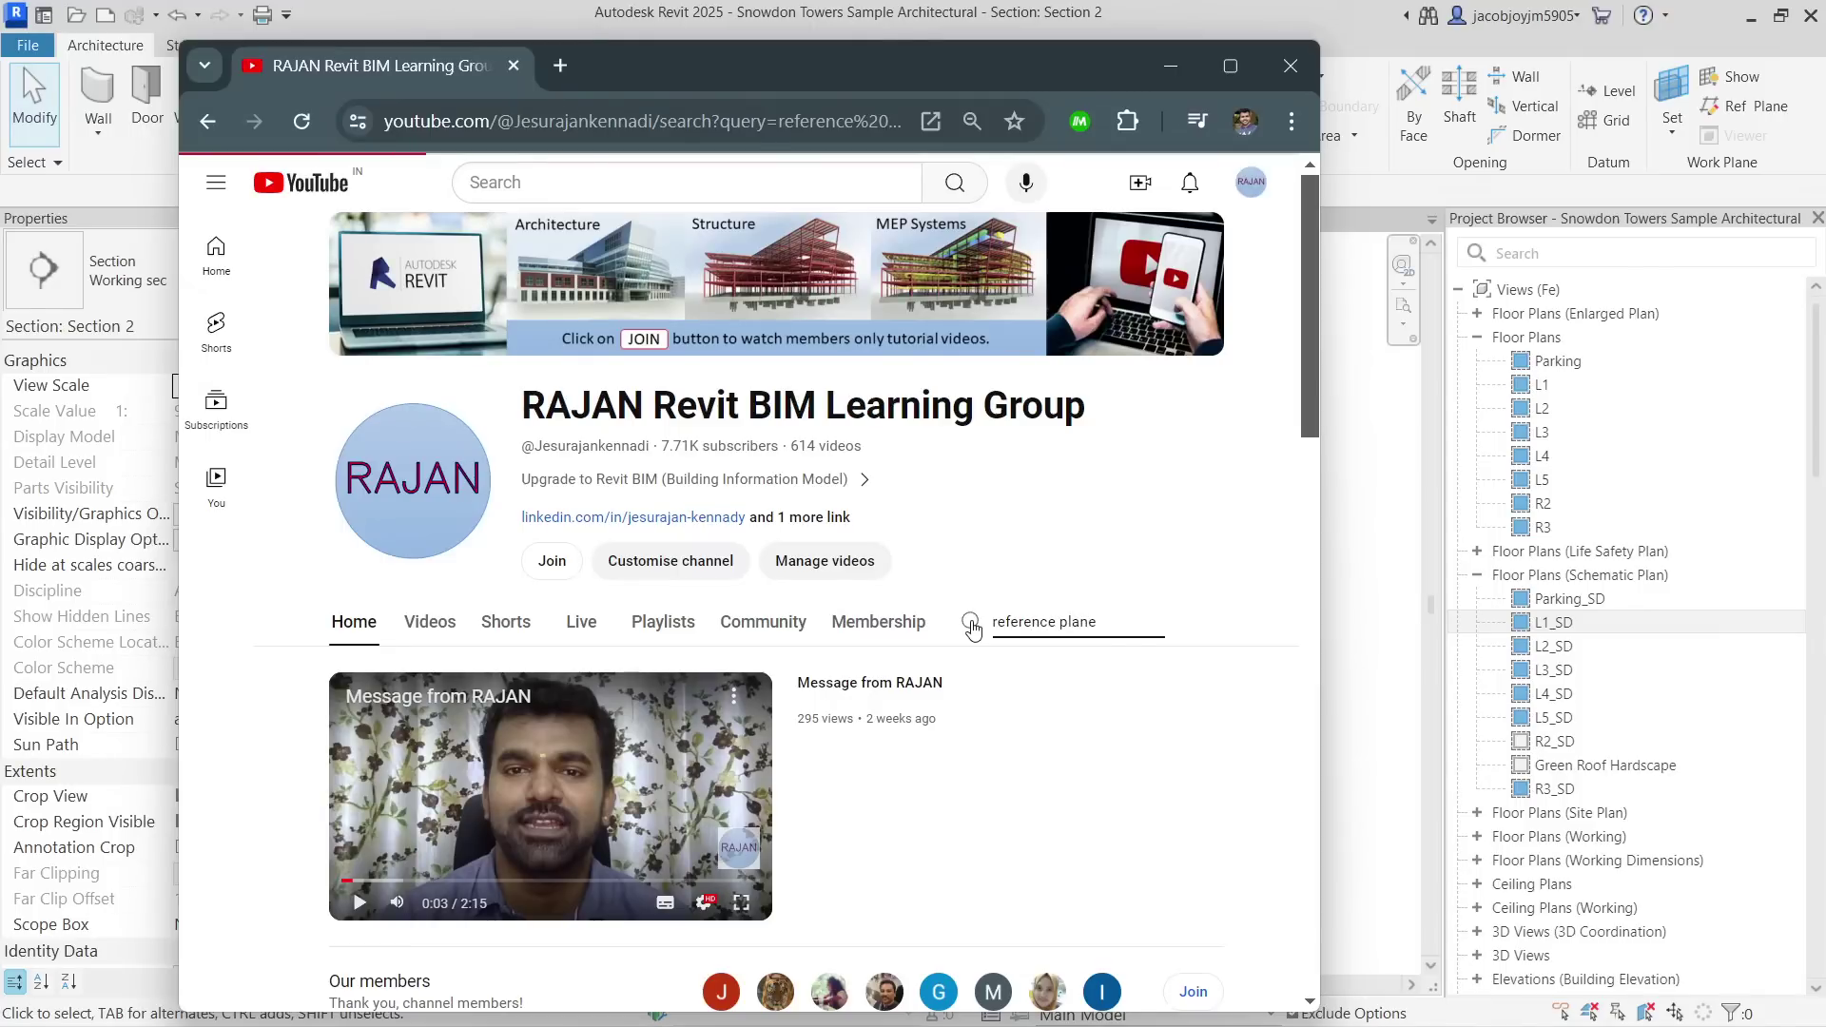
pyautogui.scroll(-1, 892, 551)
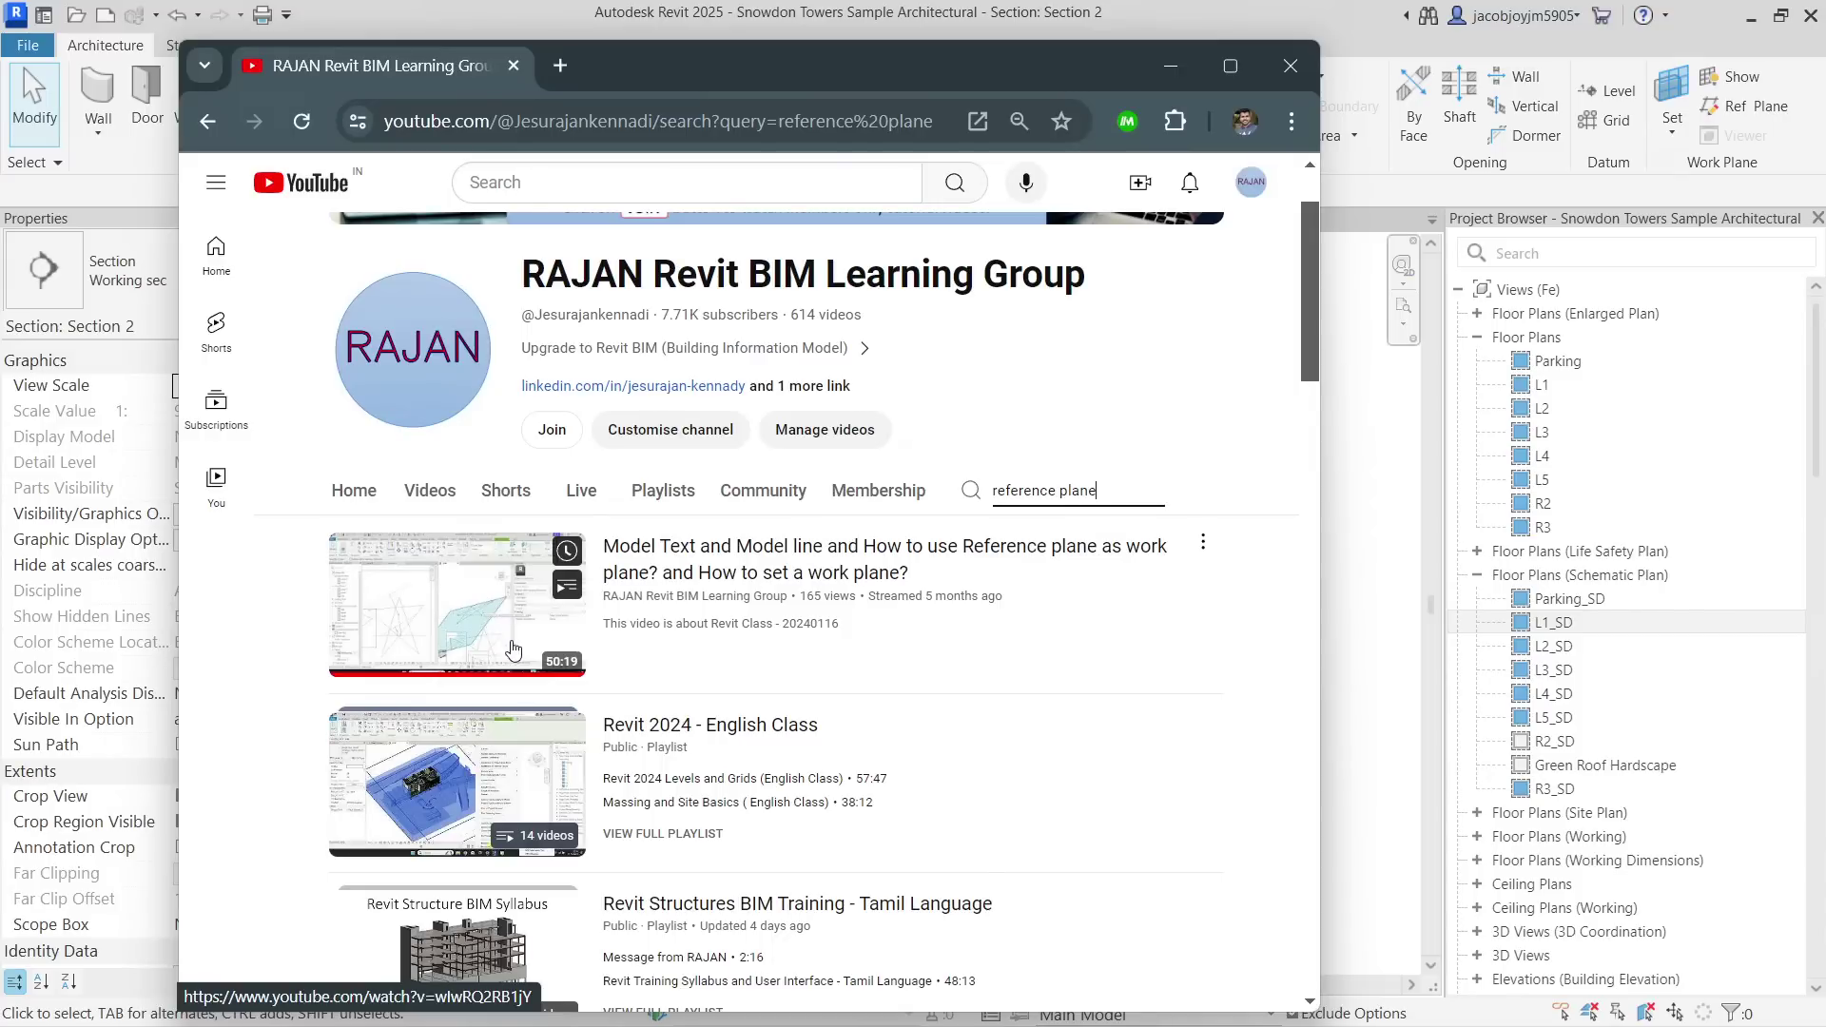
pyautogui.scroll(2, 513, 650)
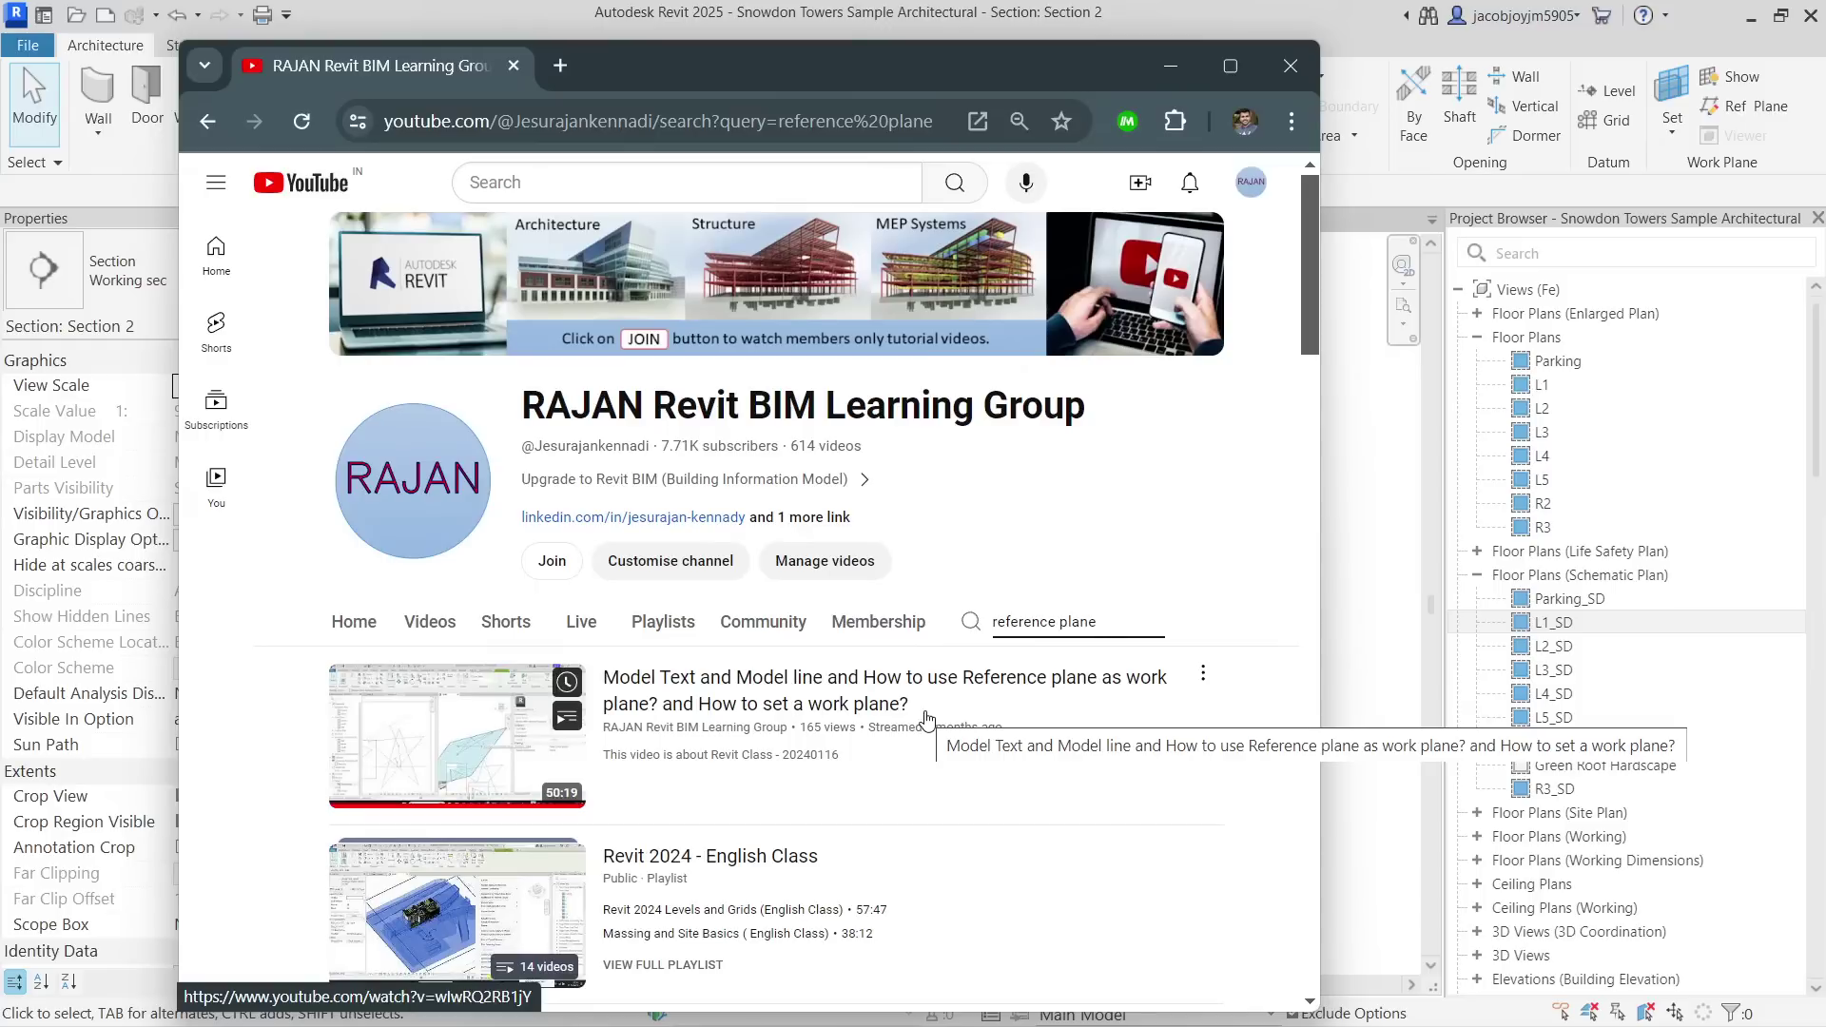
pyautogui.click(1281, 76)
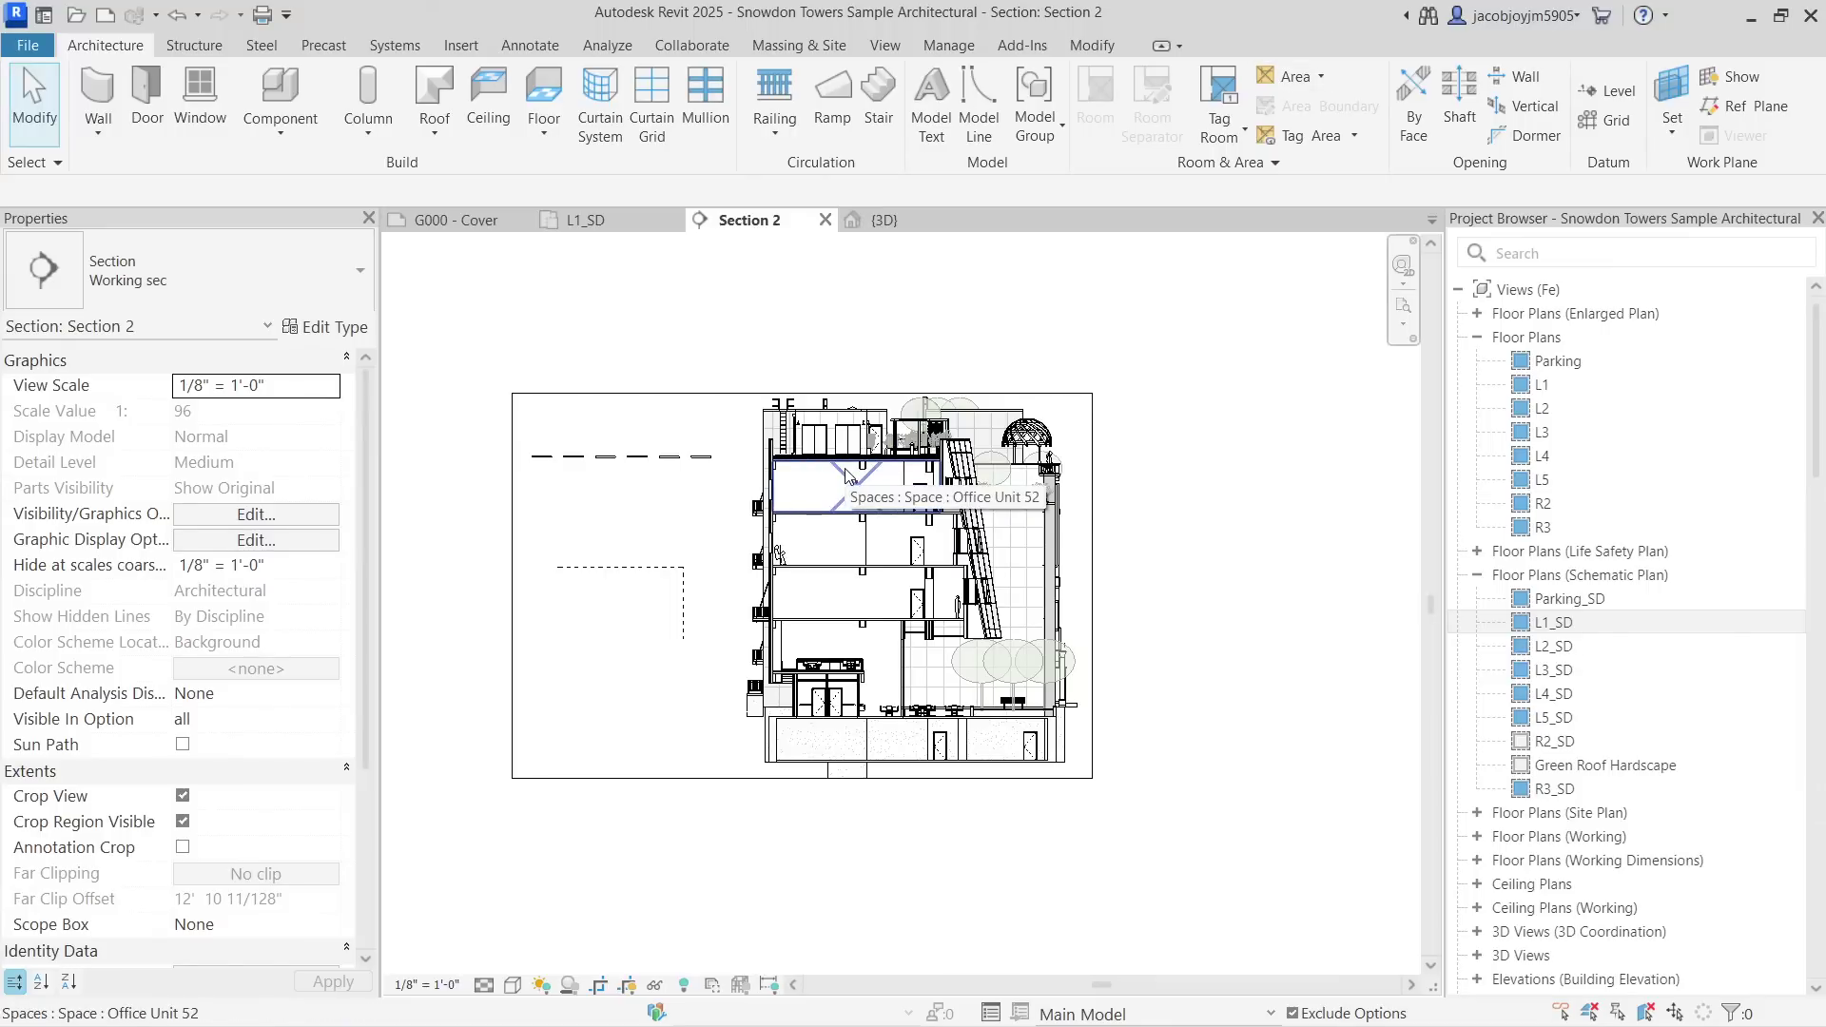
# Create a new project from the Construction Template.
pyautogui.click(28, 44)
pyautogui.moveTo(152, 156)
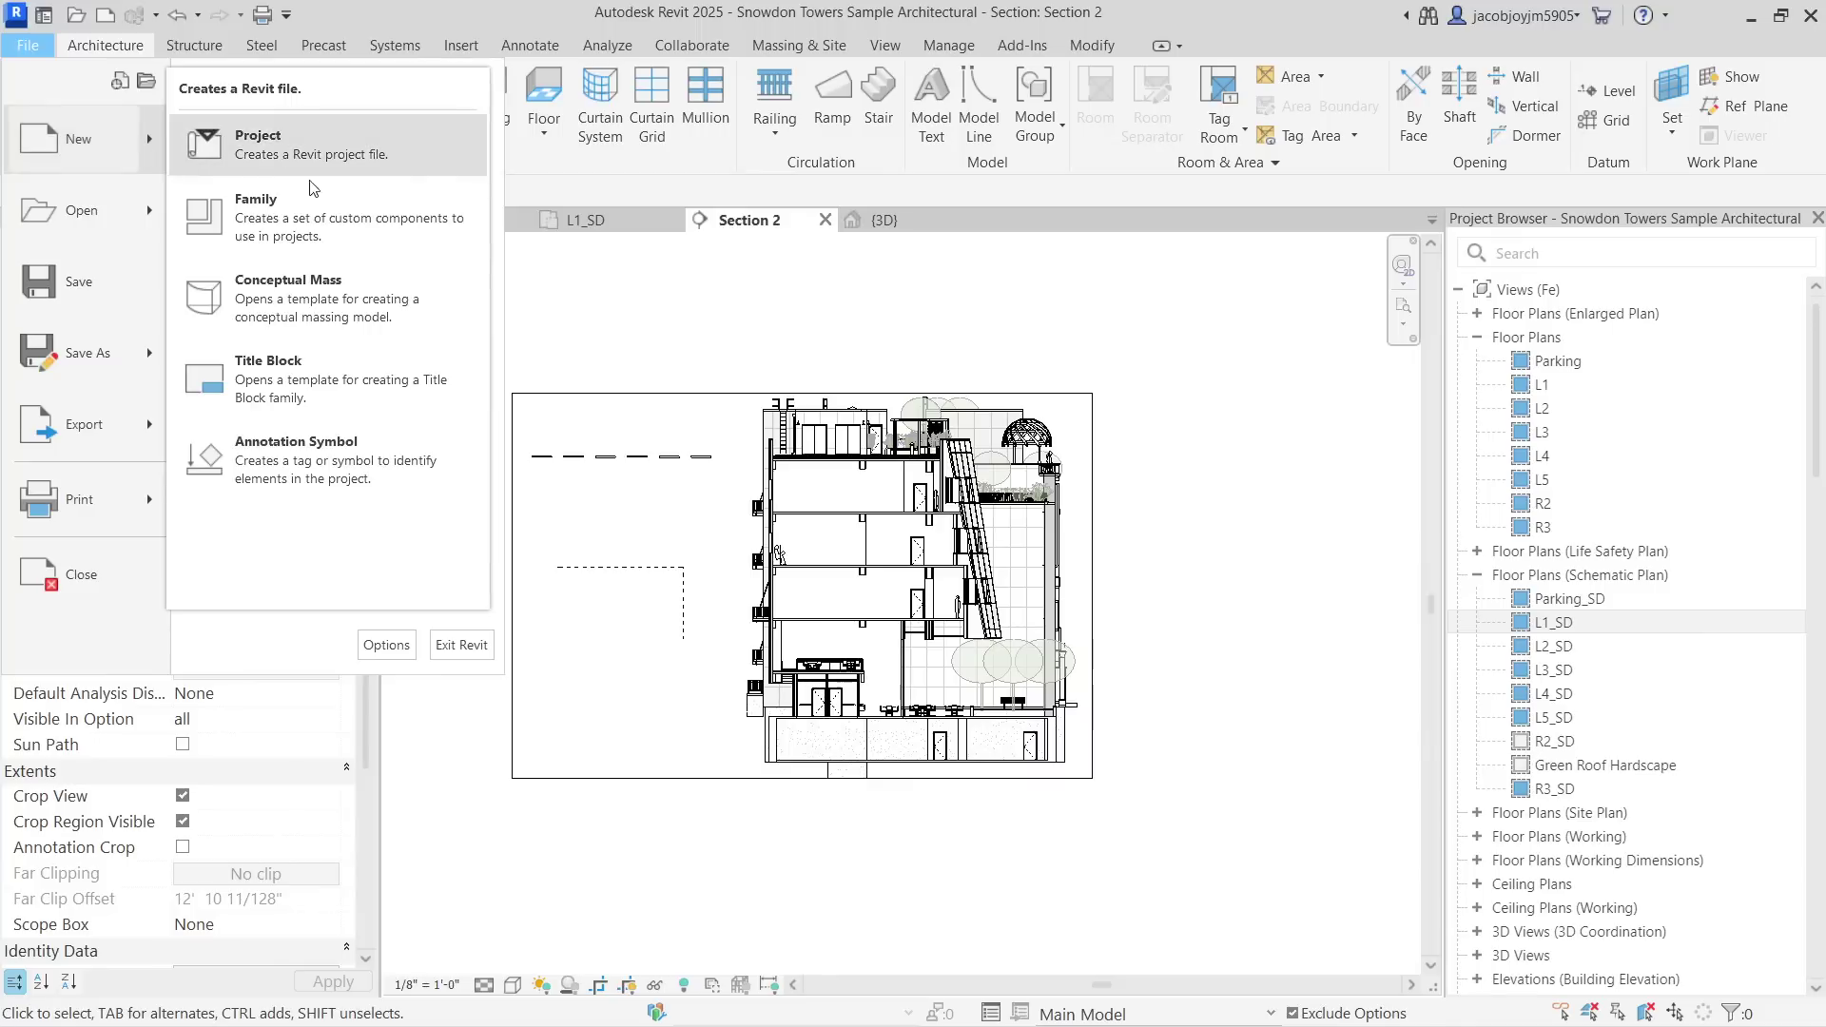
pyautogui.click(330, 156)
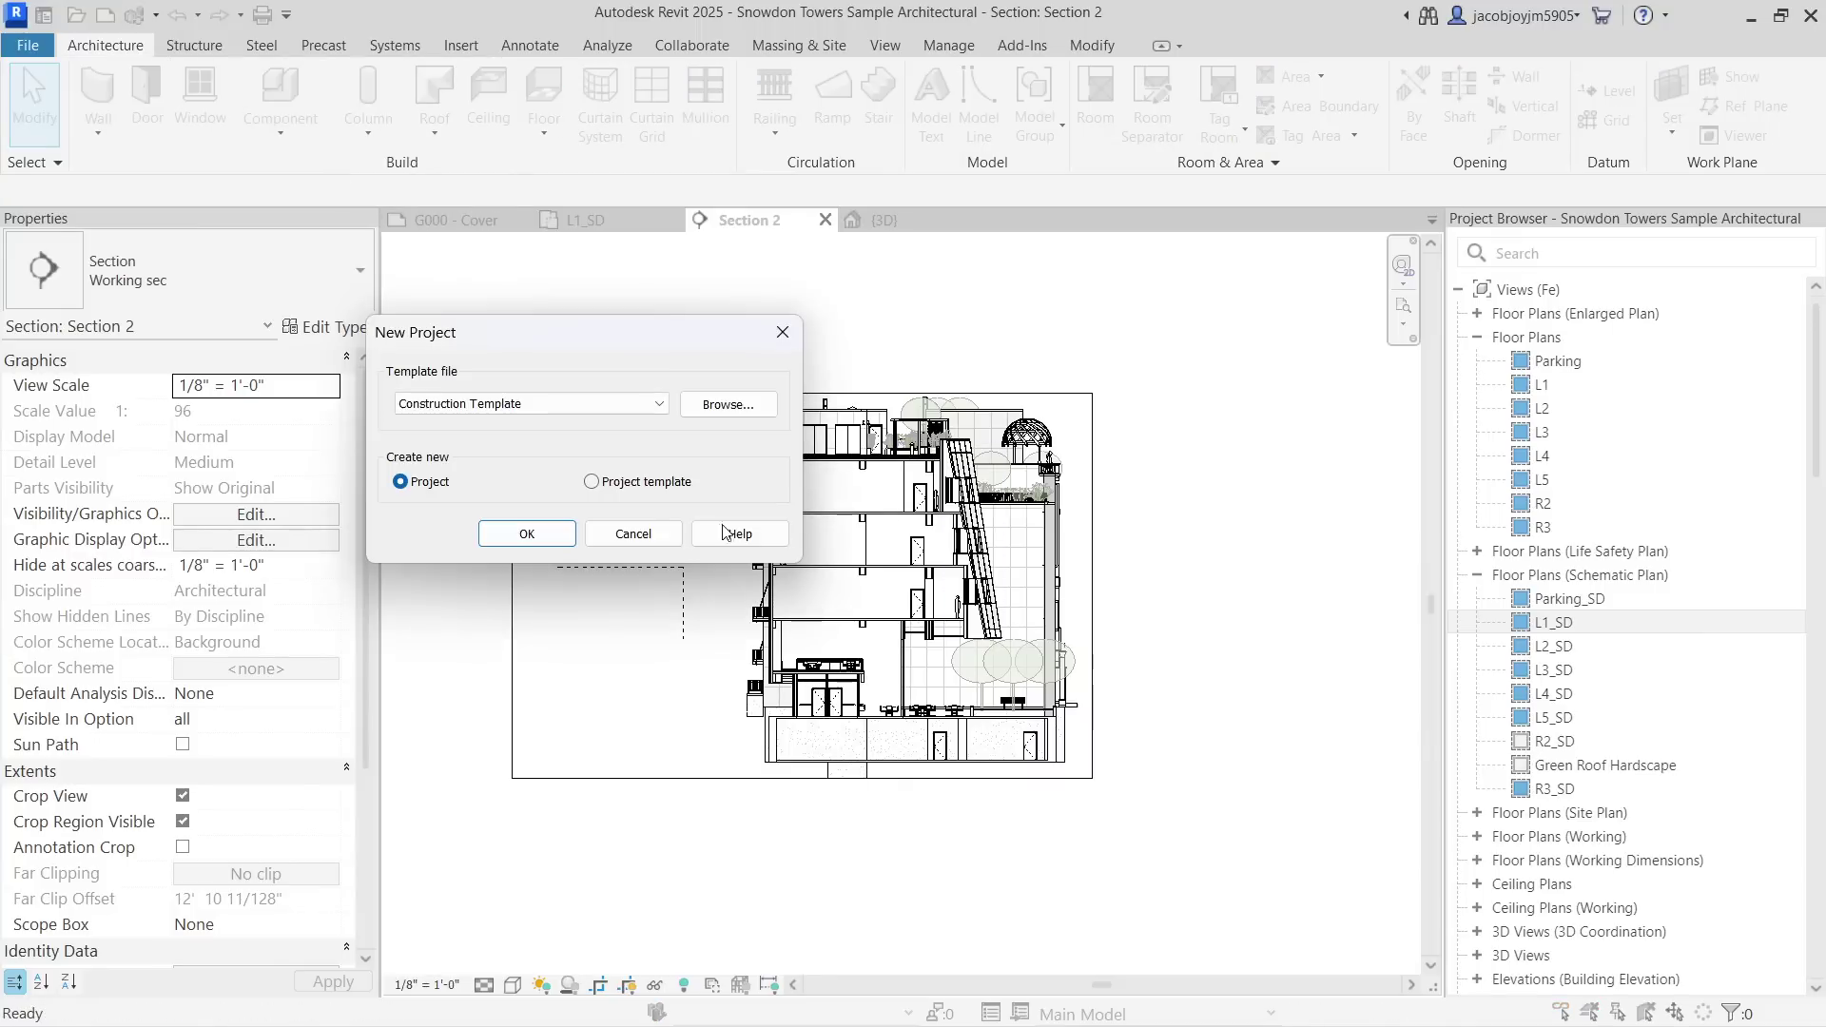
pyautogui.click(530, 531)
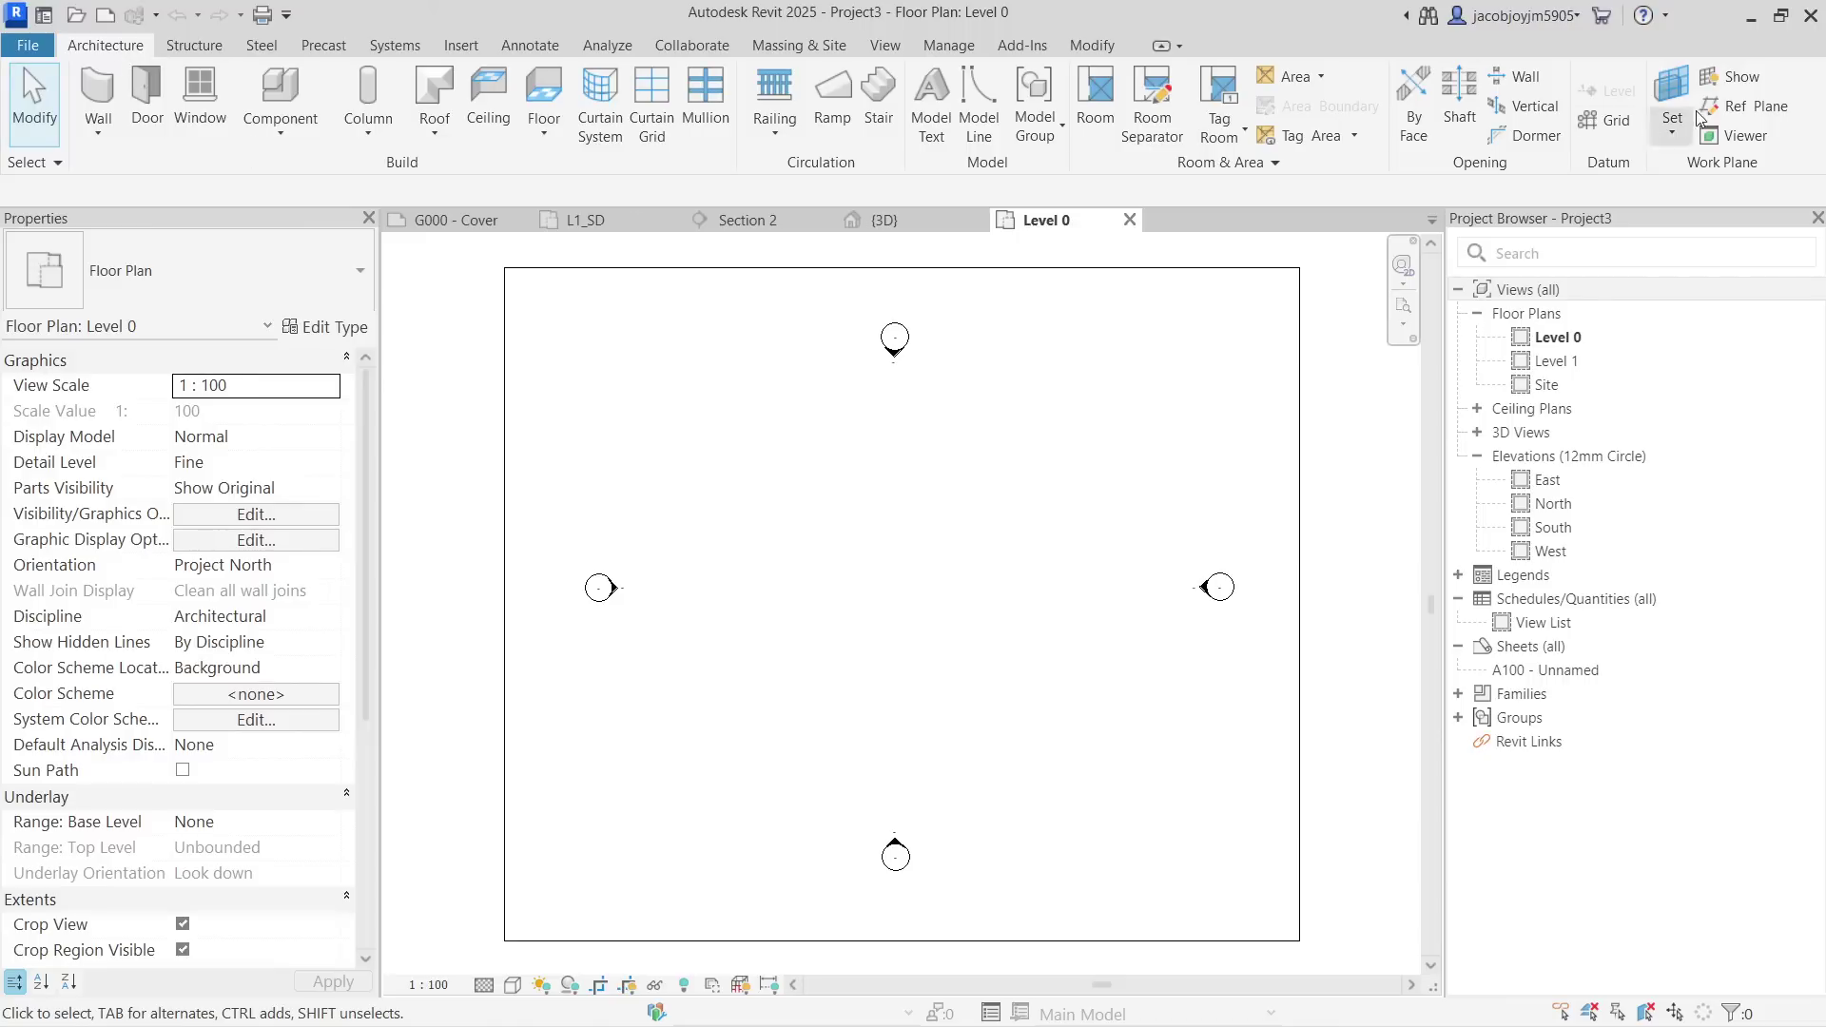
# Draw a horizontal reference plane between the elevation markers in the Level 0 floor plan, above the centre.
pyautogui.click(1729, 108)
pyautogui.click(715, 520)
pyautogui.click(1057, 521)
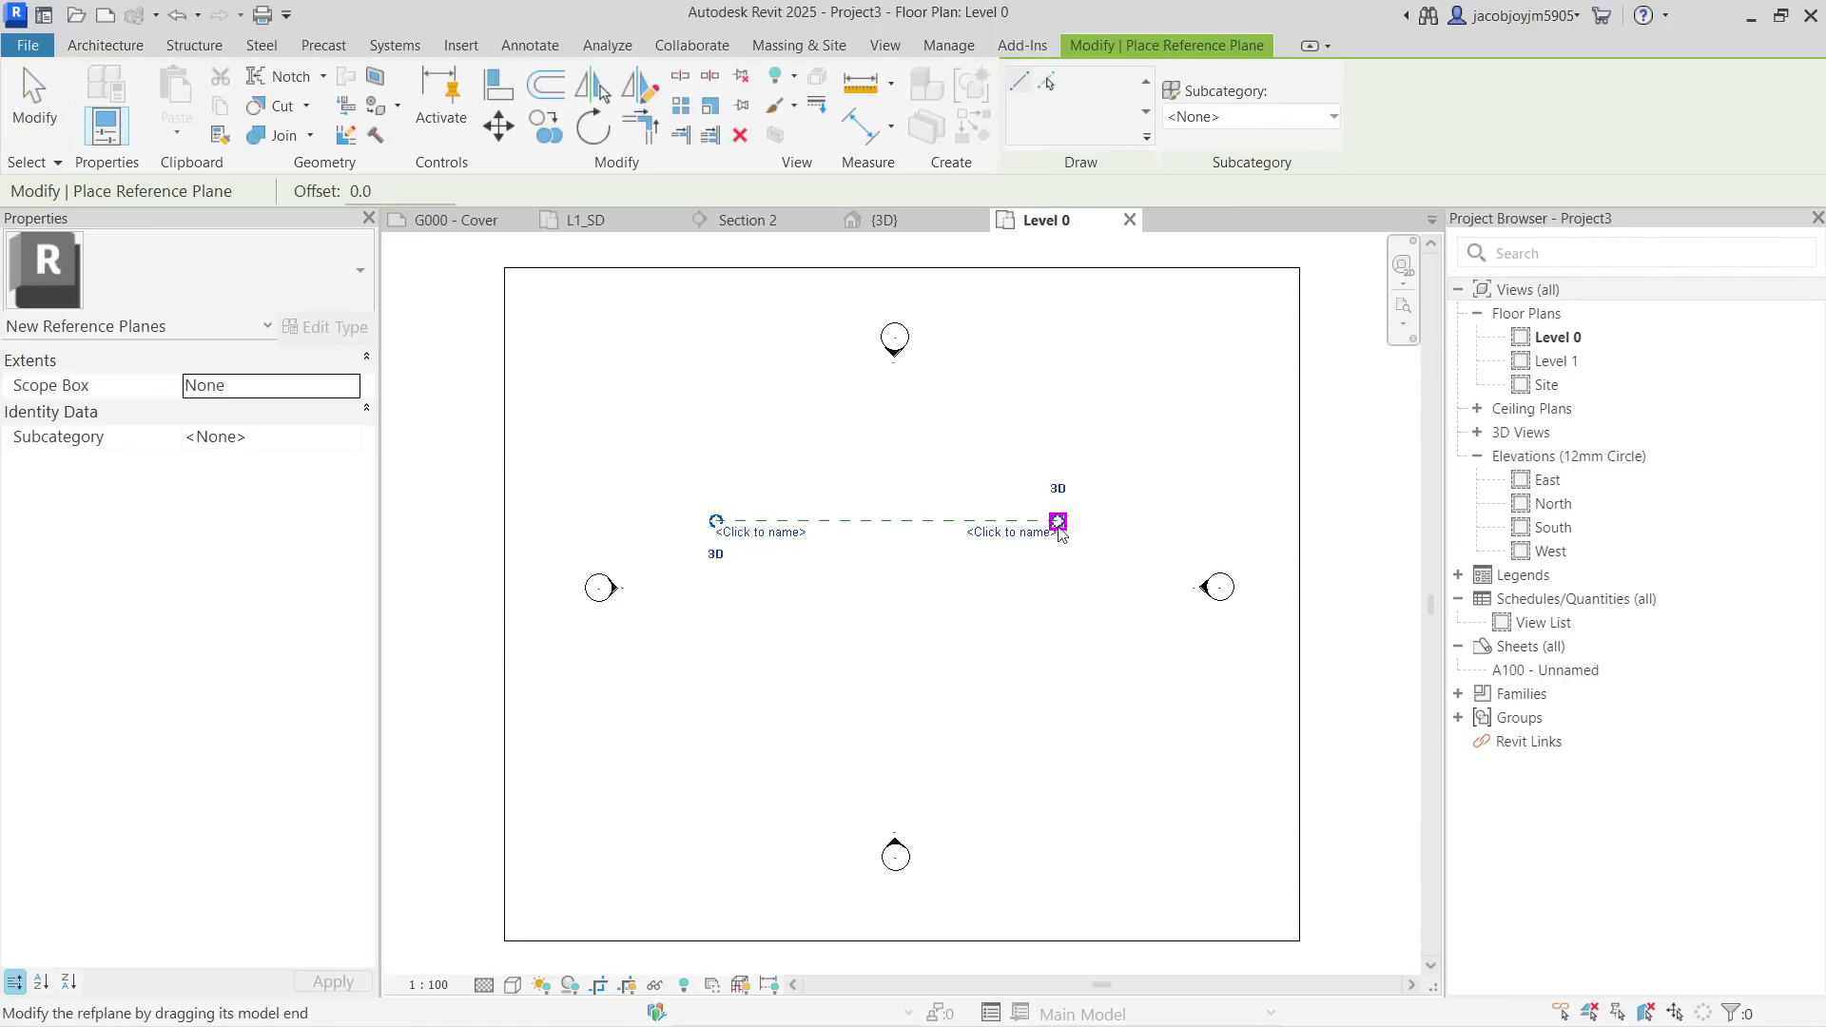
pyautogui.press('Escape')
pyautogui.press('Escape')
# Name the horizontal reference plane "new".
pyautogui.click(904, 521)
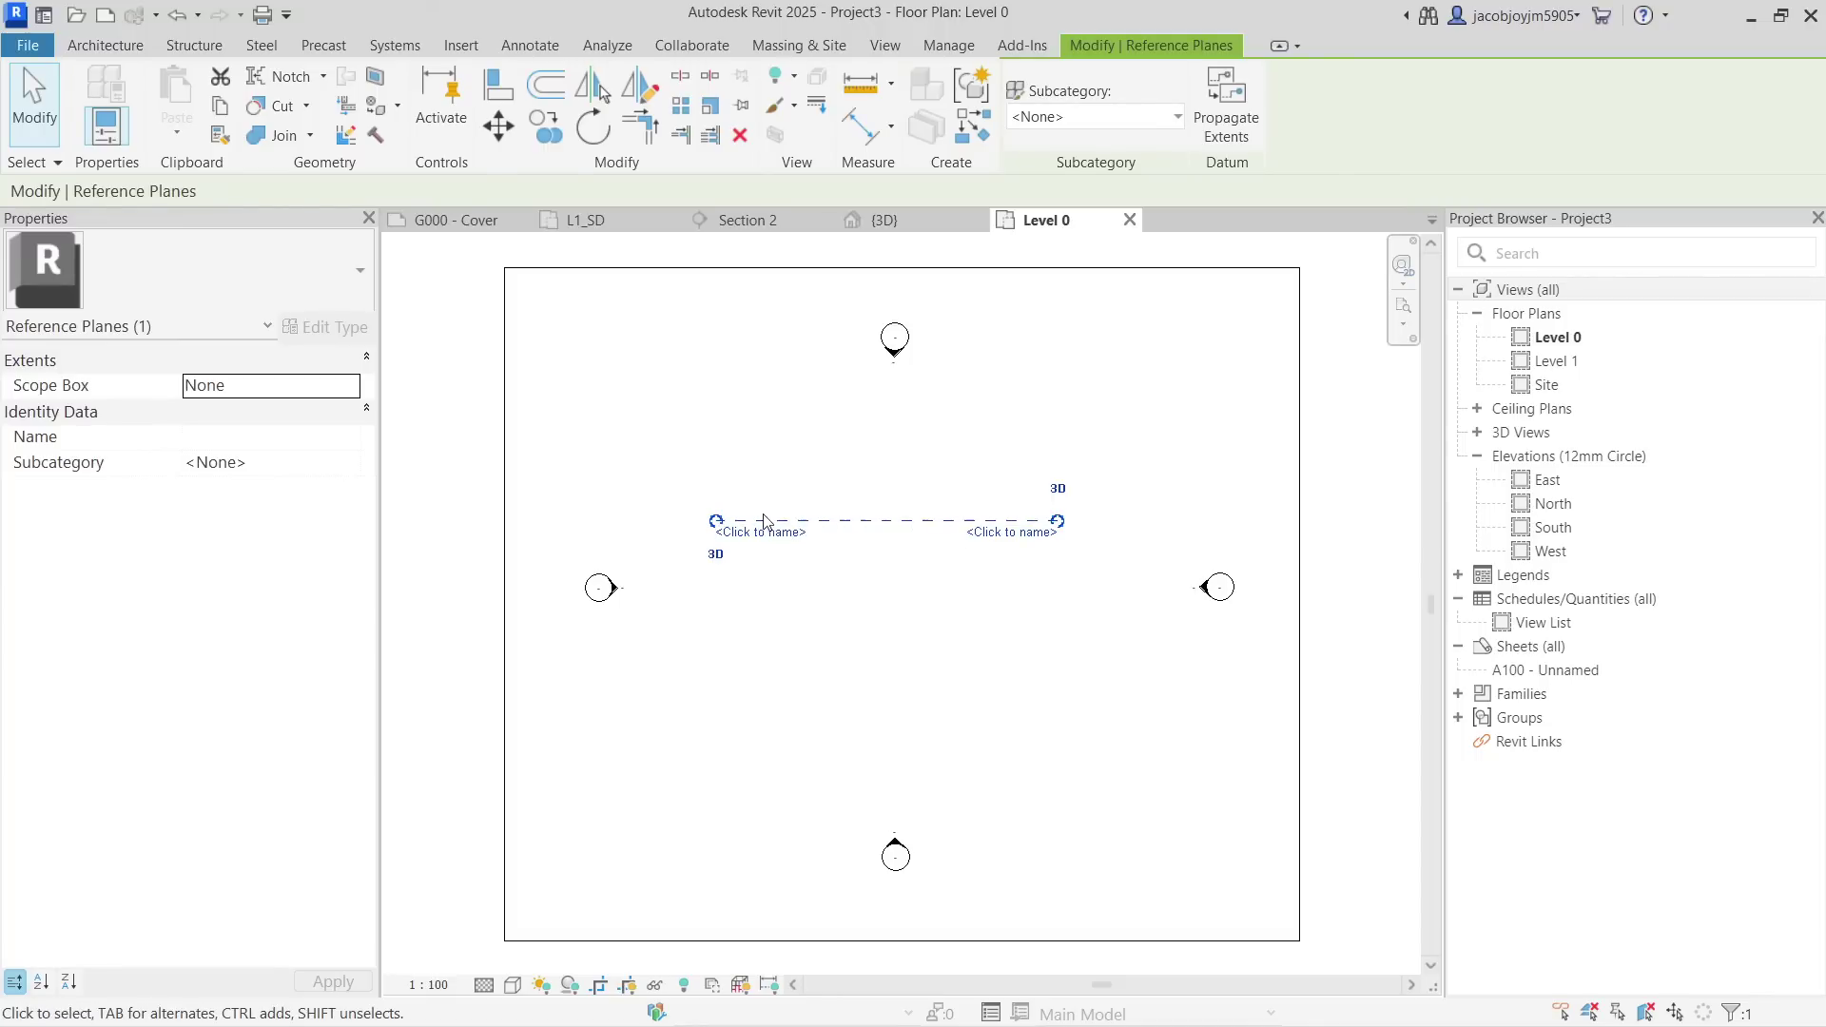
pyautogui.click(851, 562)
pyautogui.click(863, 525)
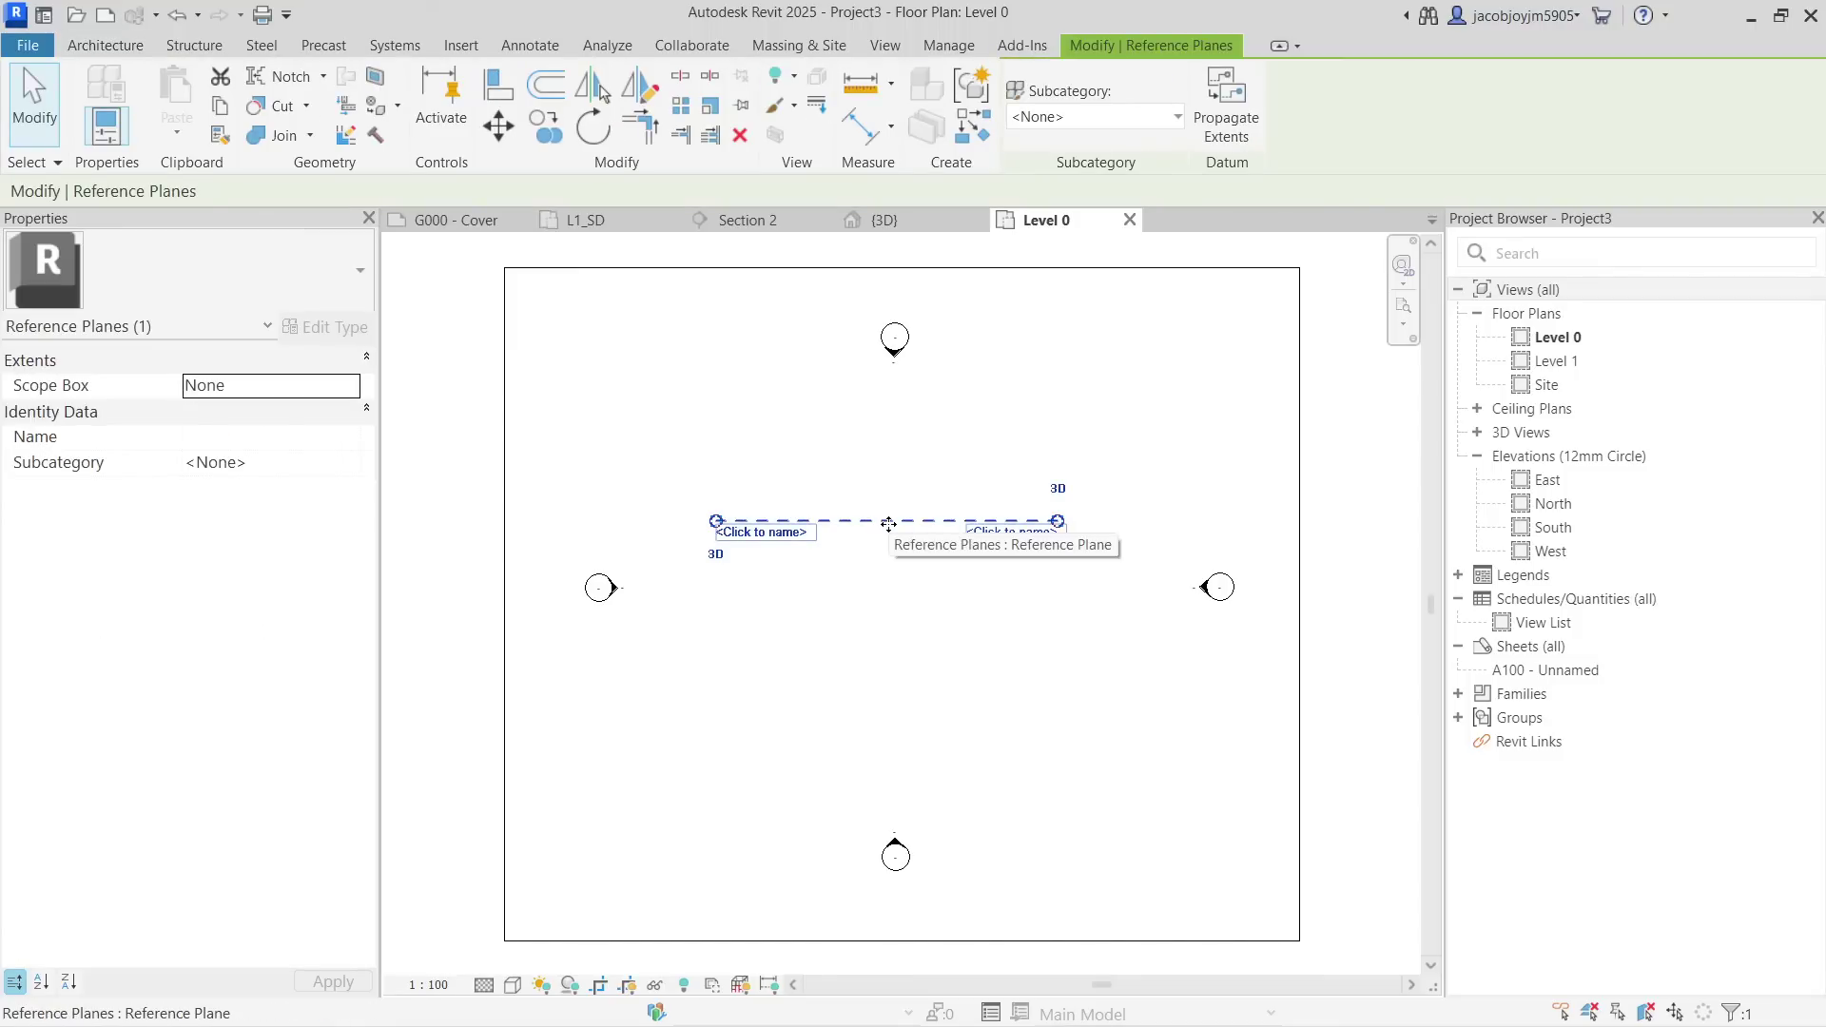
pyautogui.click(885, 555)
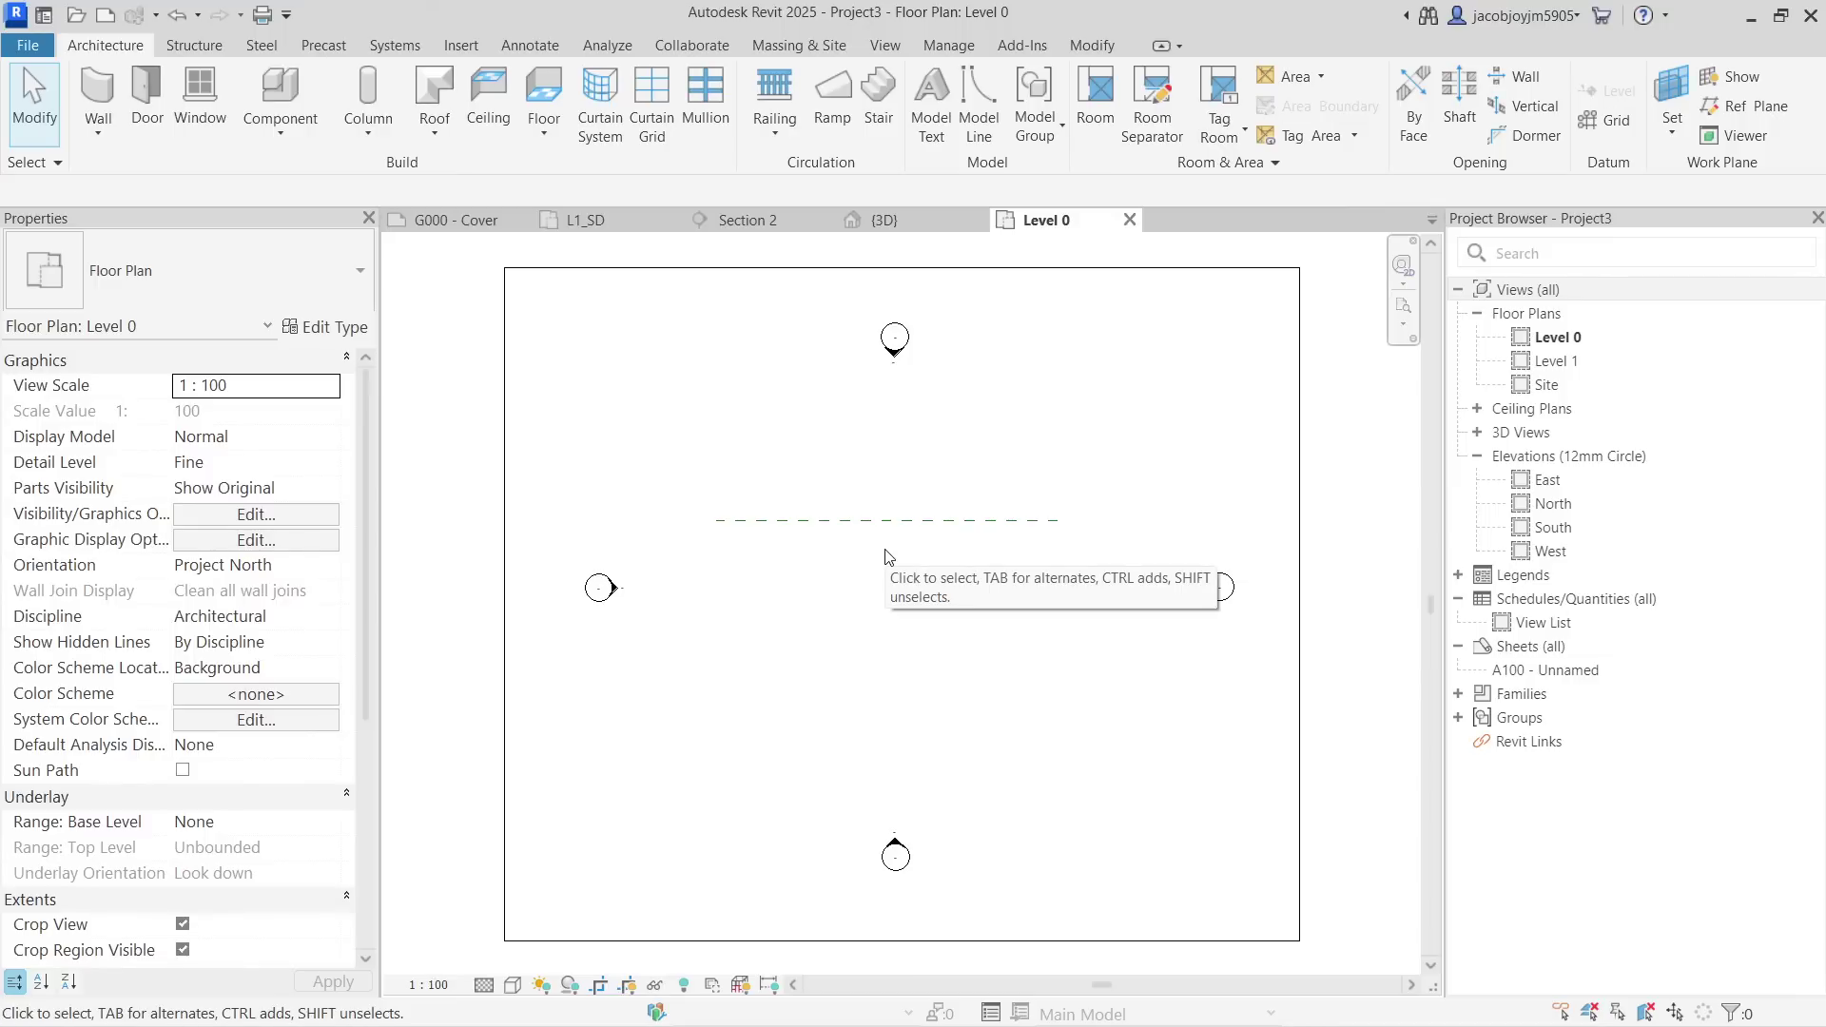
pyautogui.click(892, 521)
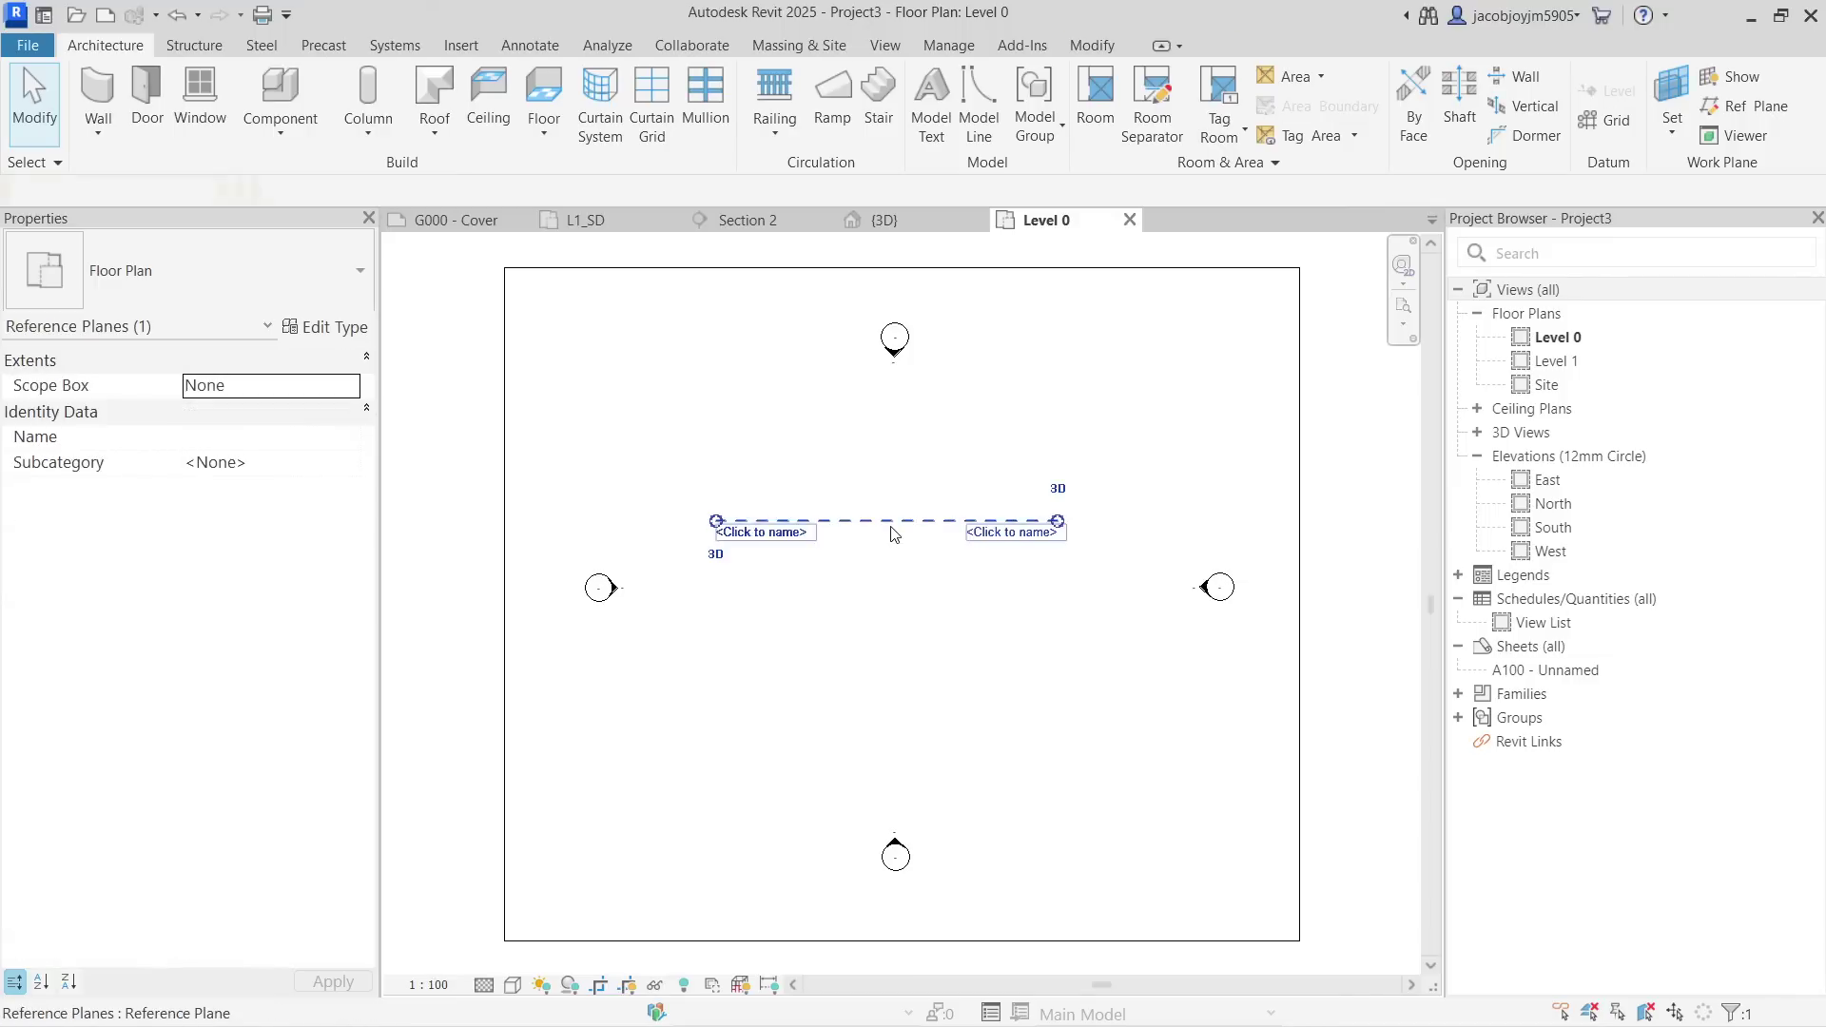
pyautogui.click(1011, 533)
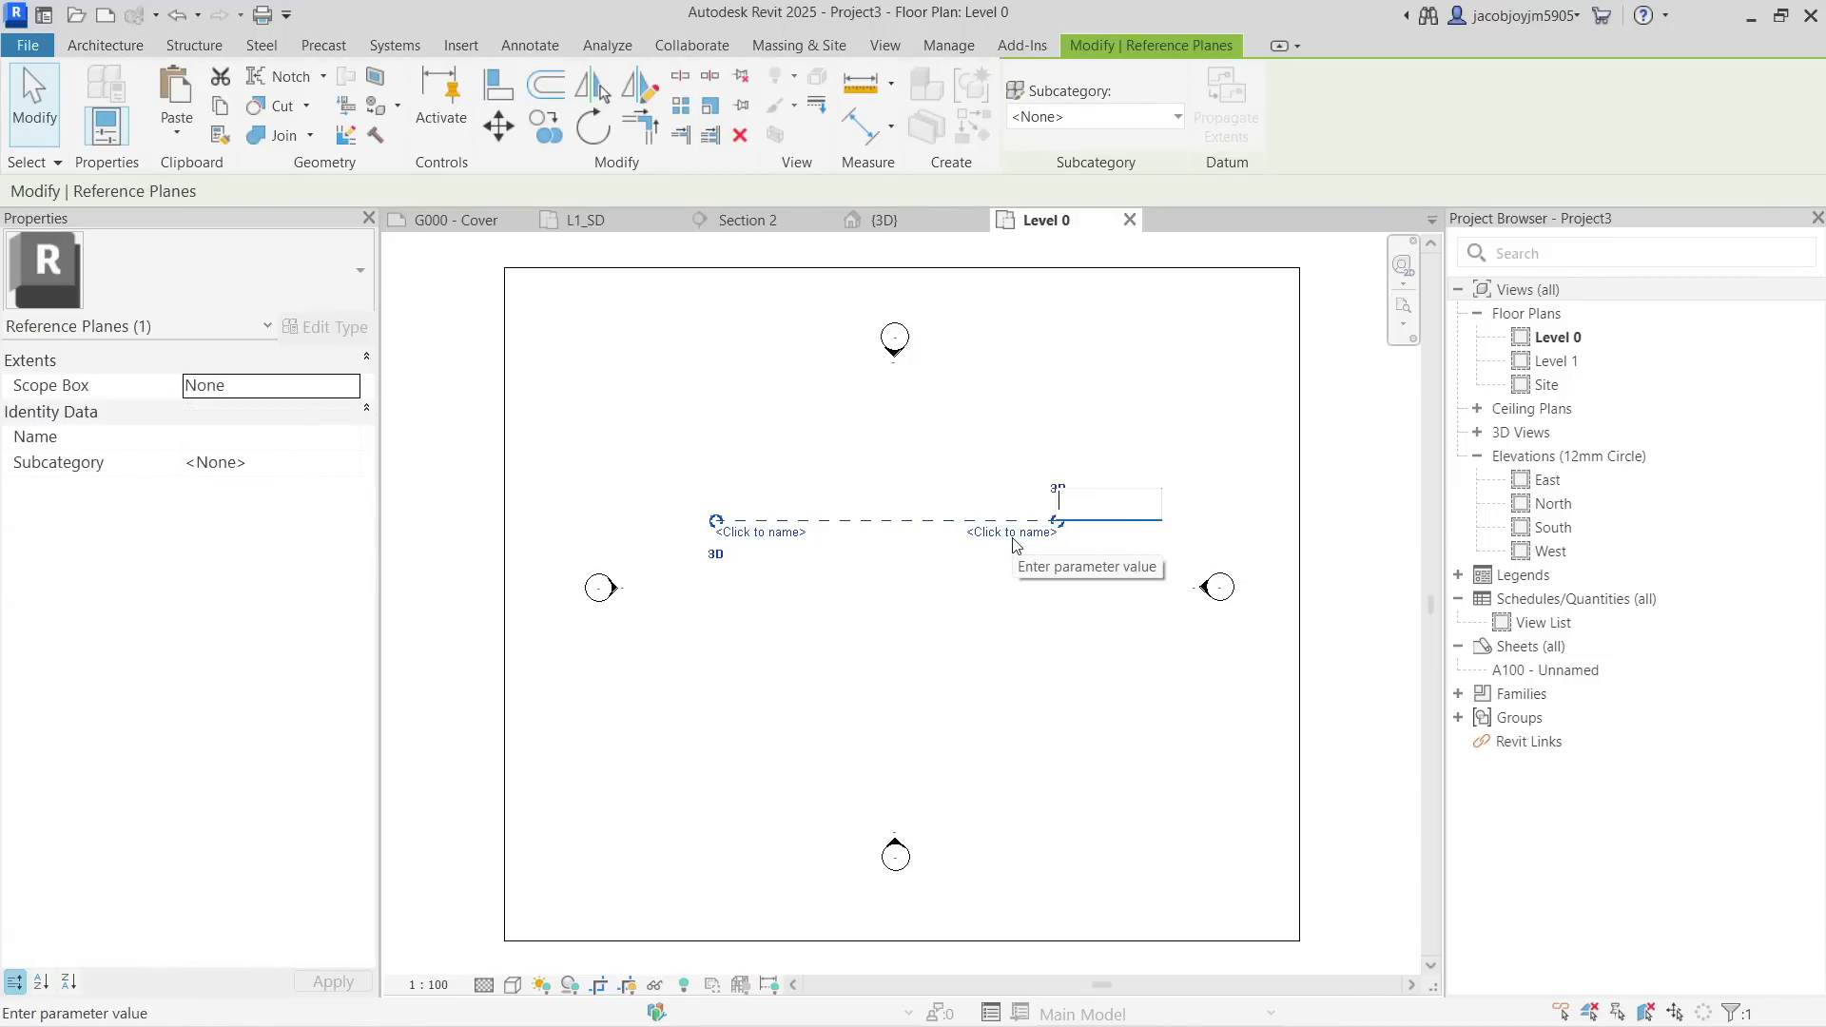
pyautogui.write('new')
pyautogui.press('Return')
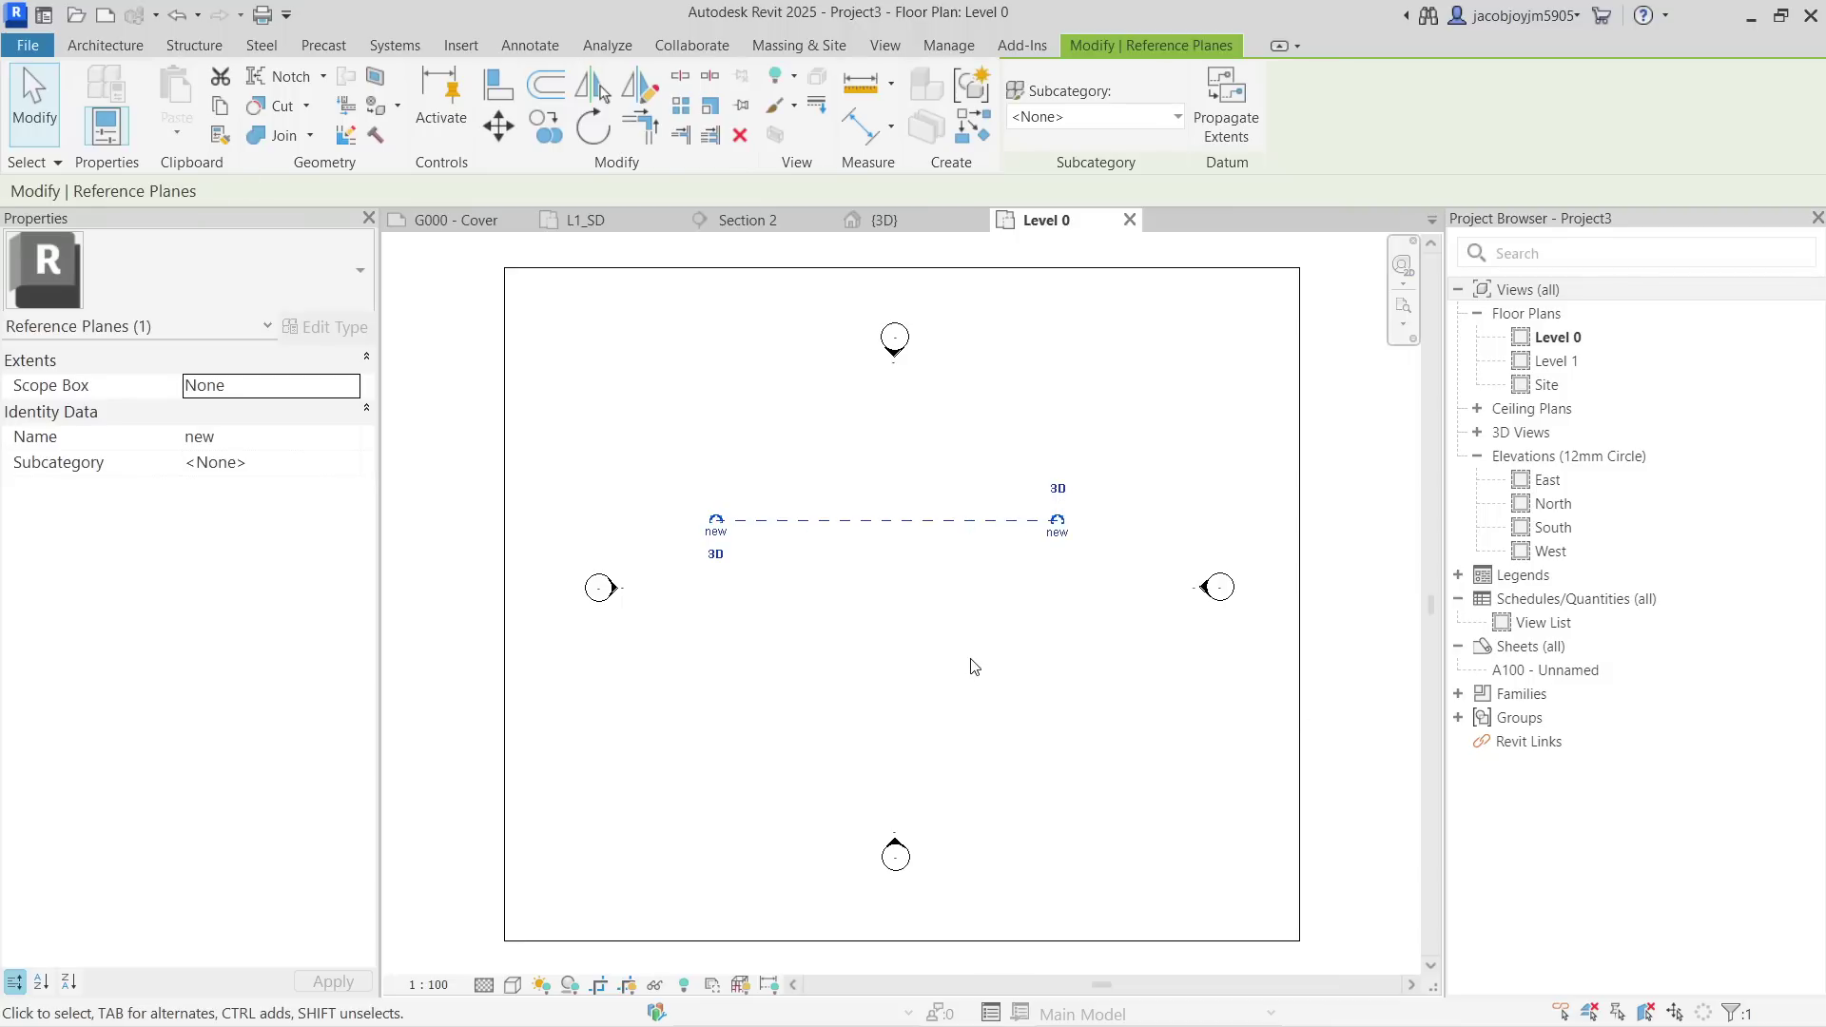
pyautogui.click(974, 665)
# Open the default 3D view of the new project.
pyautogui.click(910, 211)
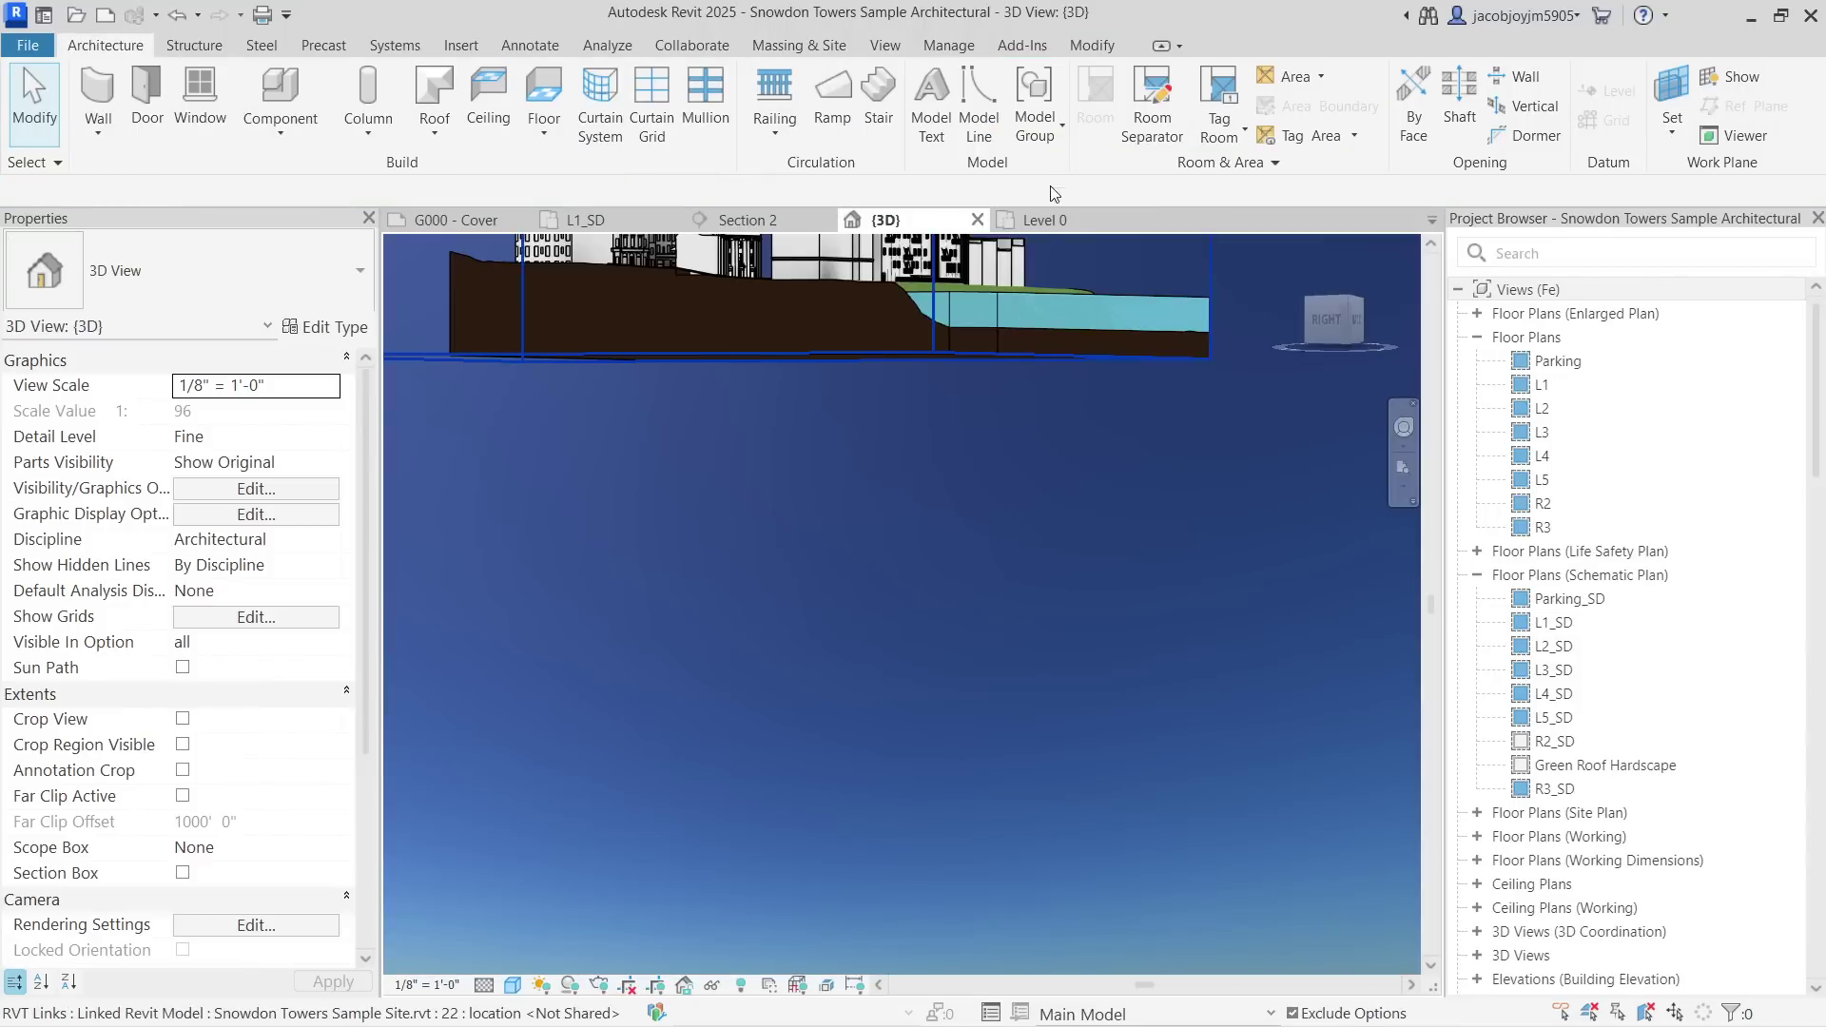
pyautogui.click(1042, 217)
pyautogui.click(889, 44)
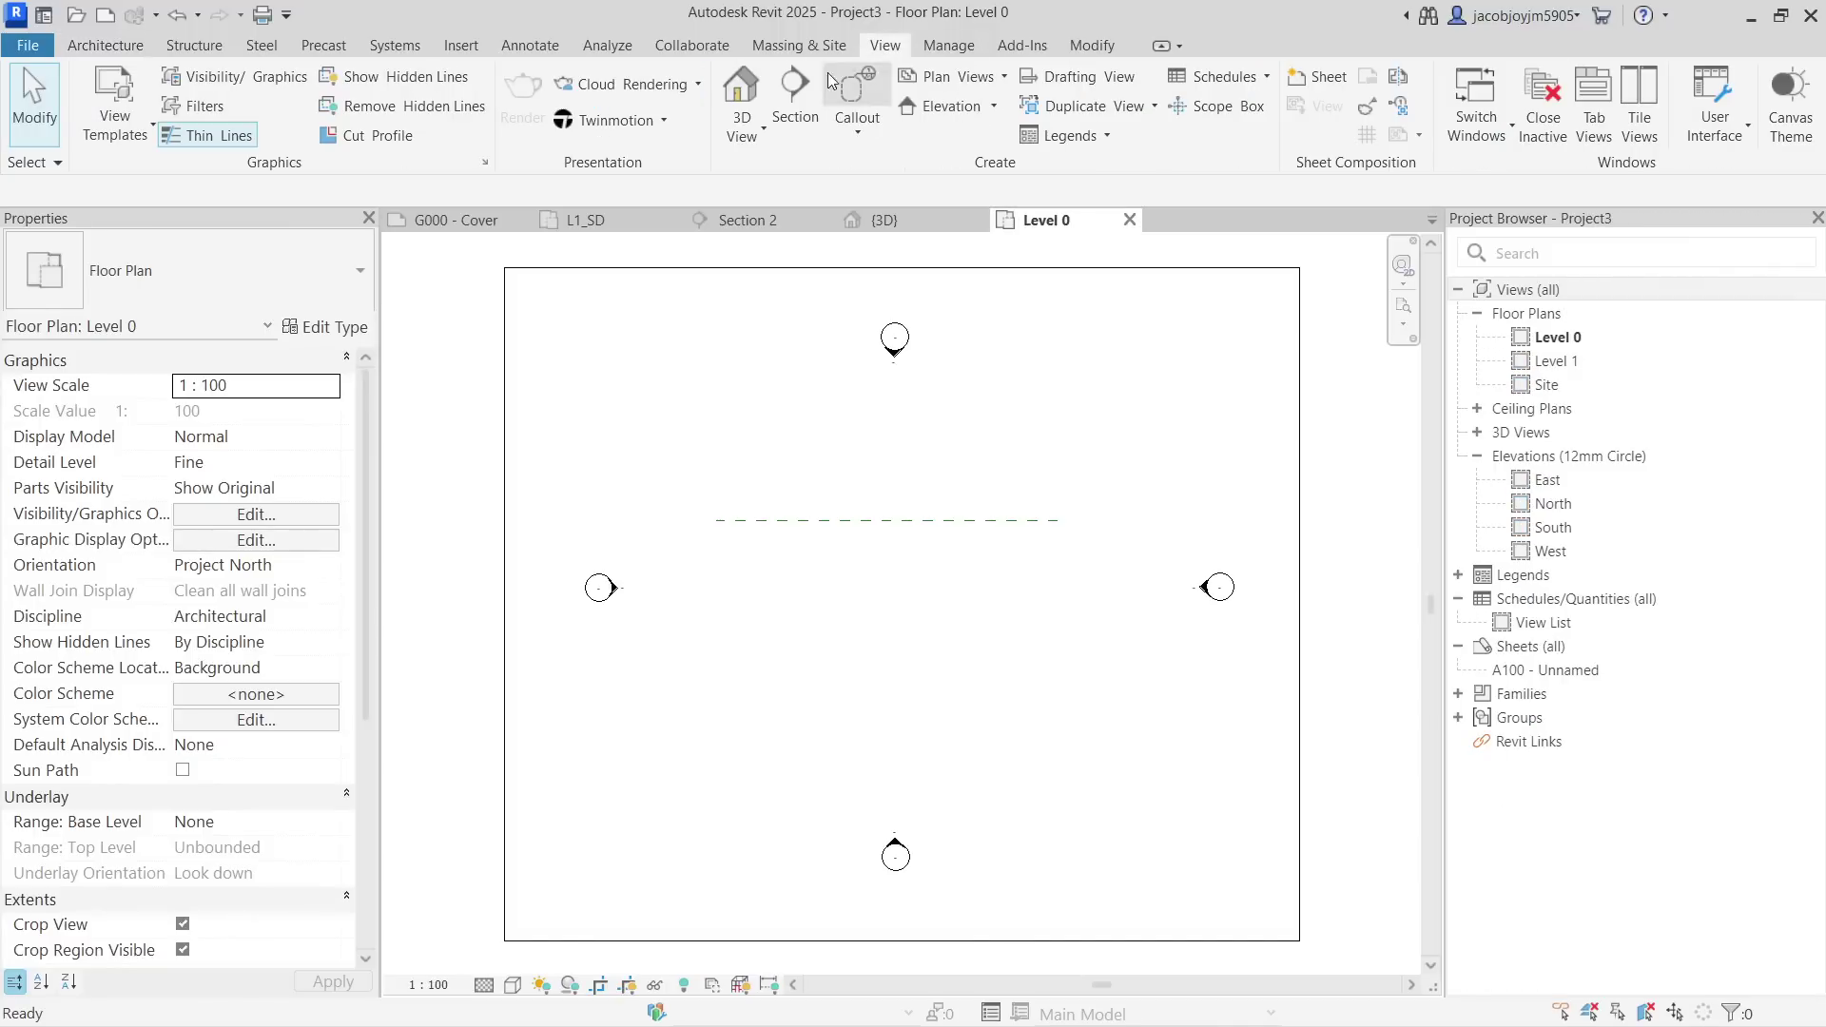
pyautogui.click(742, 83)
pyautogui.scroll(-5, 934, 446)
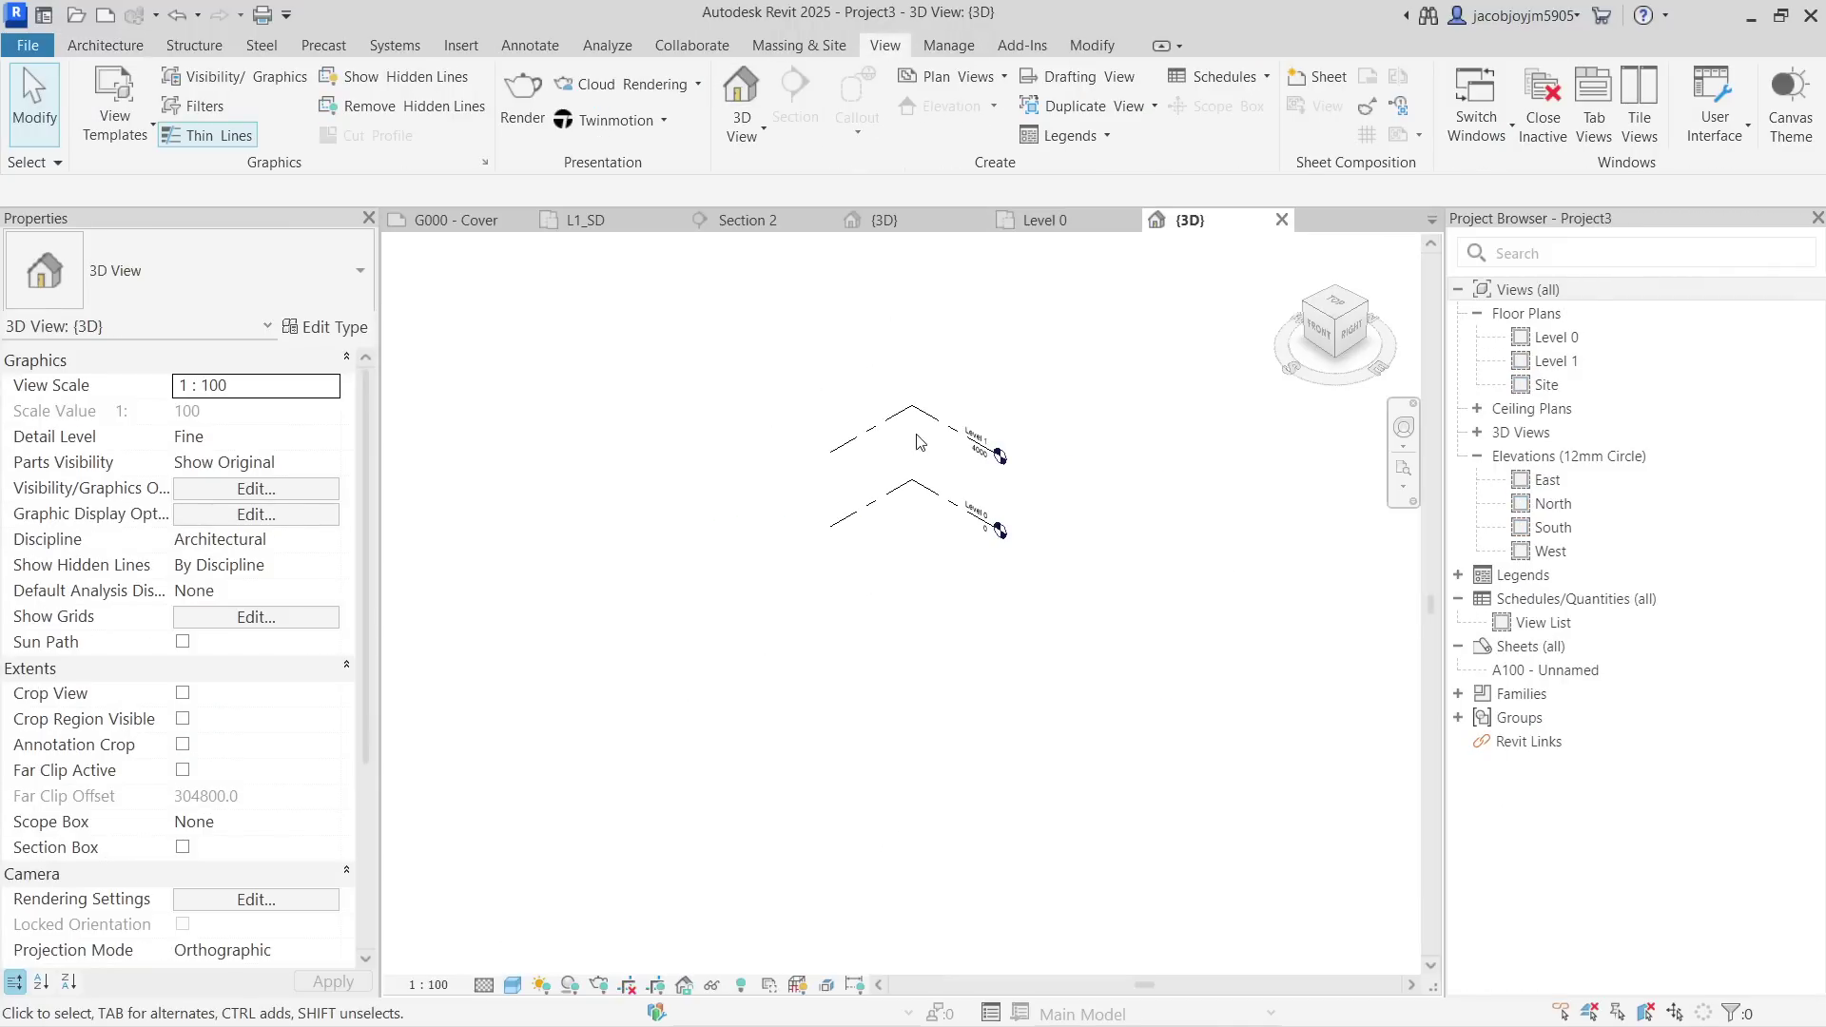
# Set the work plane of the 3D view to Reference Plane : new.
pyautogui.click(130, 46)
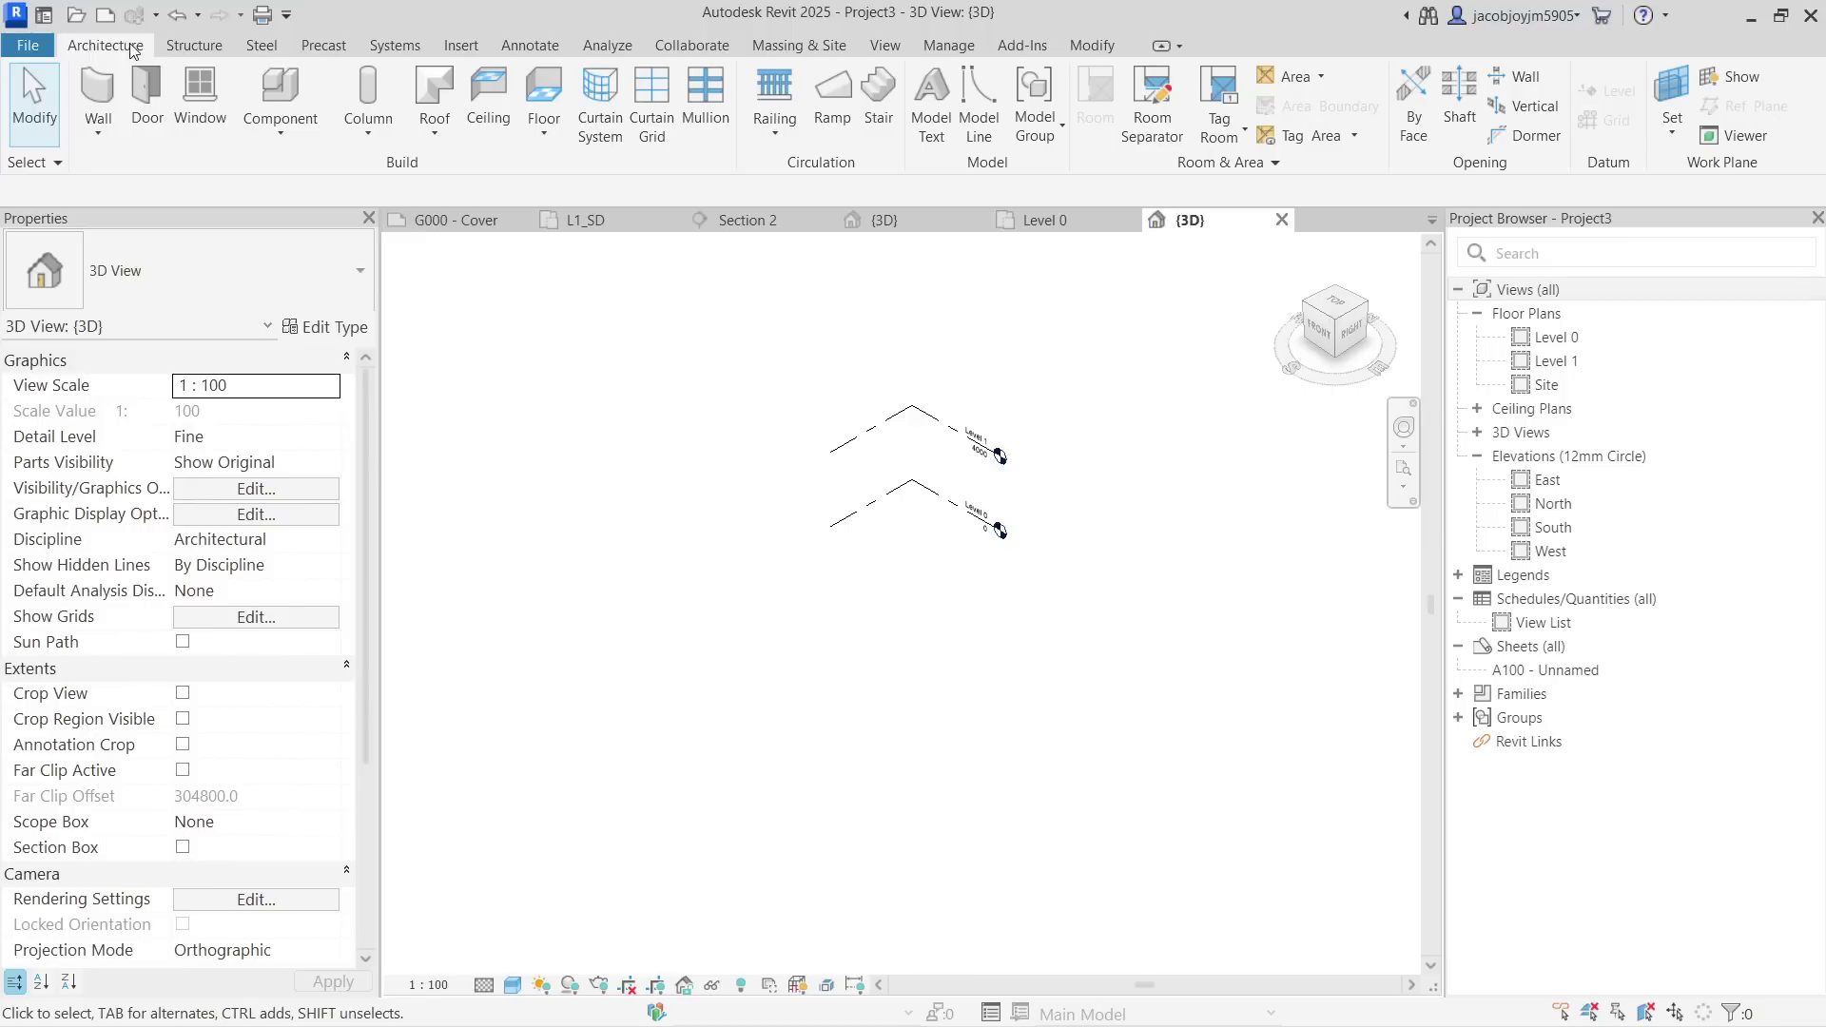
pyautogui.click(1672, 142)
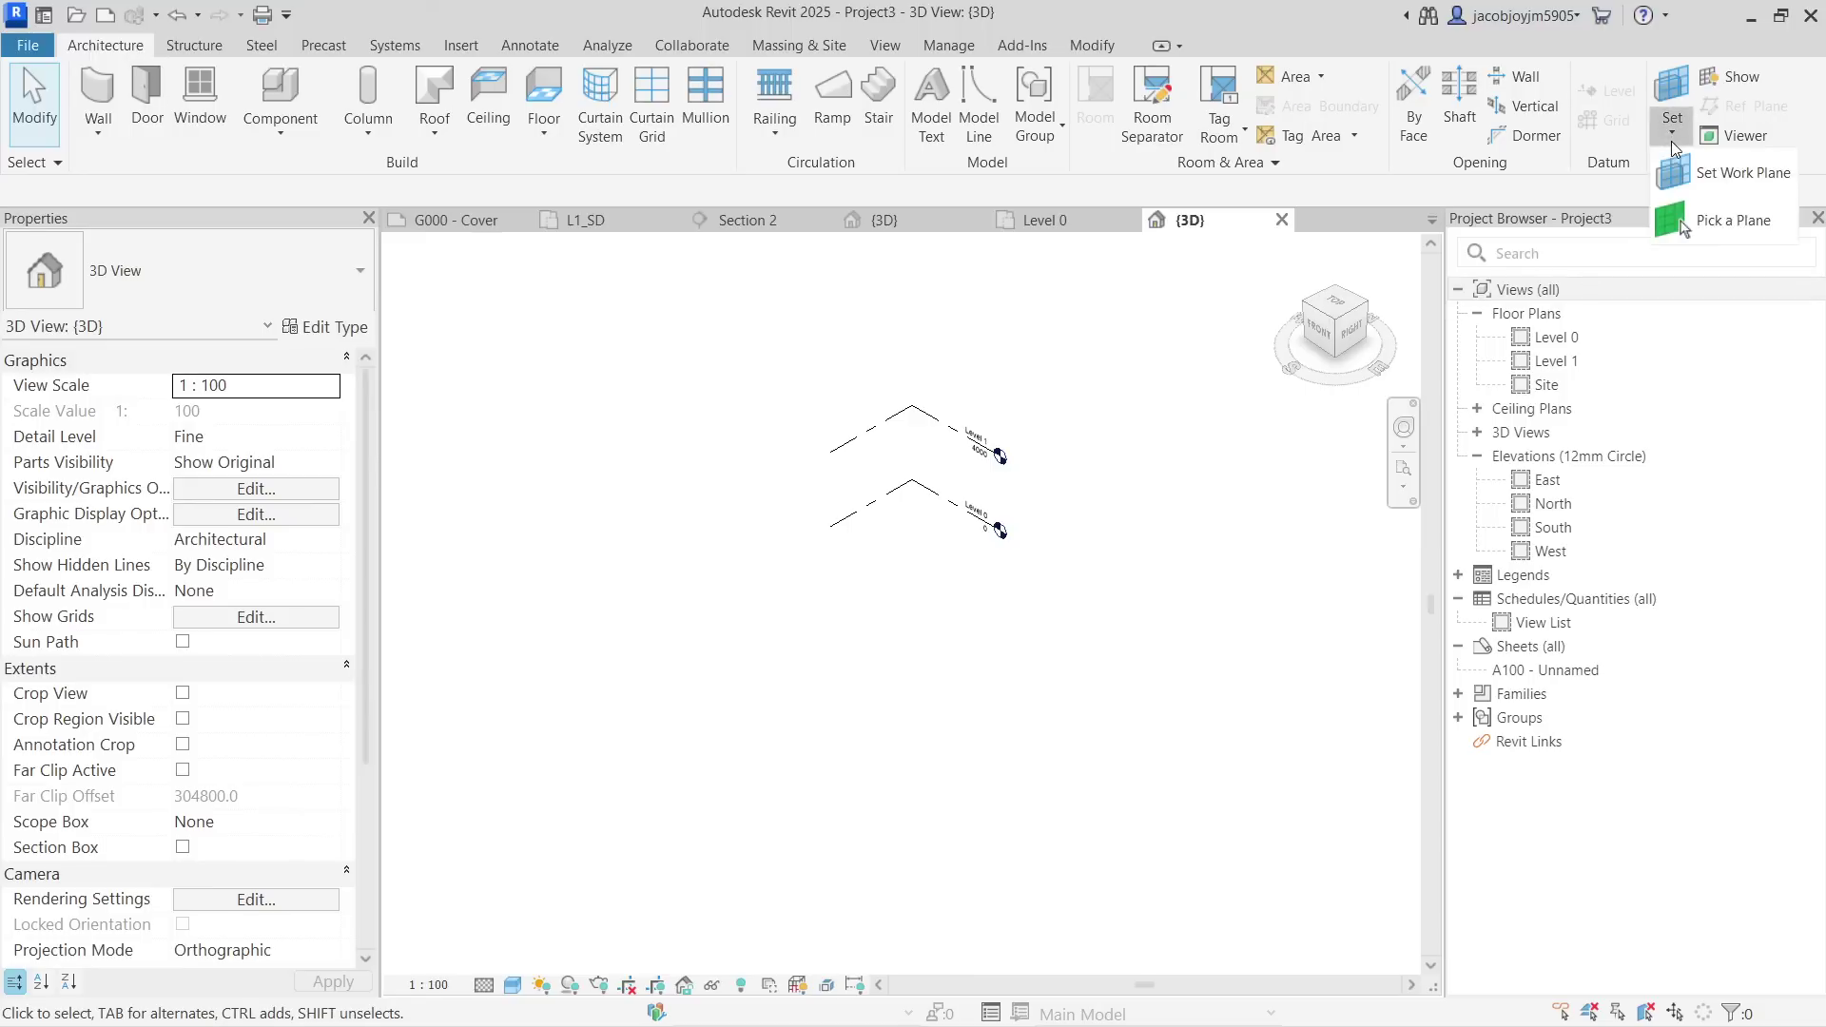
pyautogui.click(1754, 178)
pyautogui.click(1044, 522)
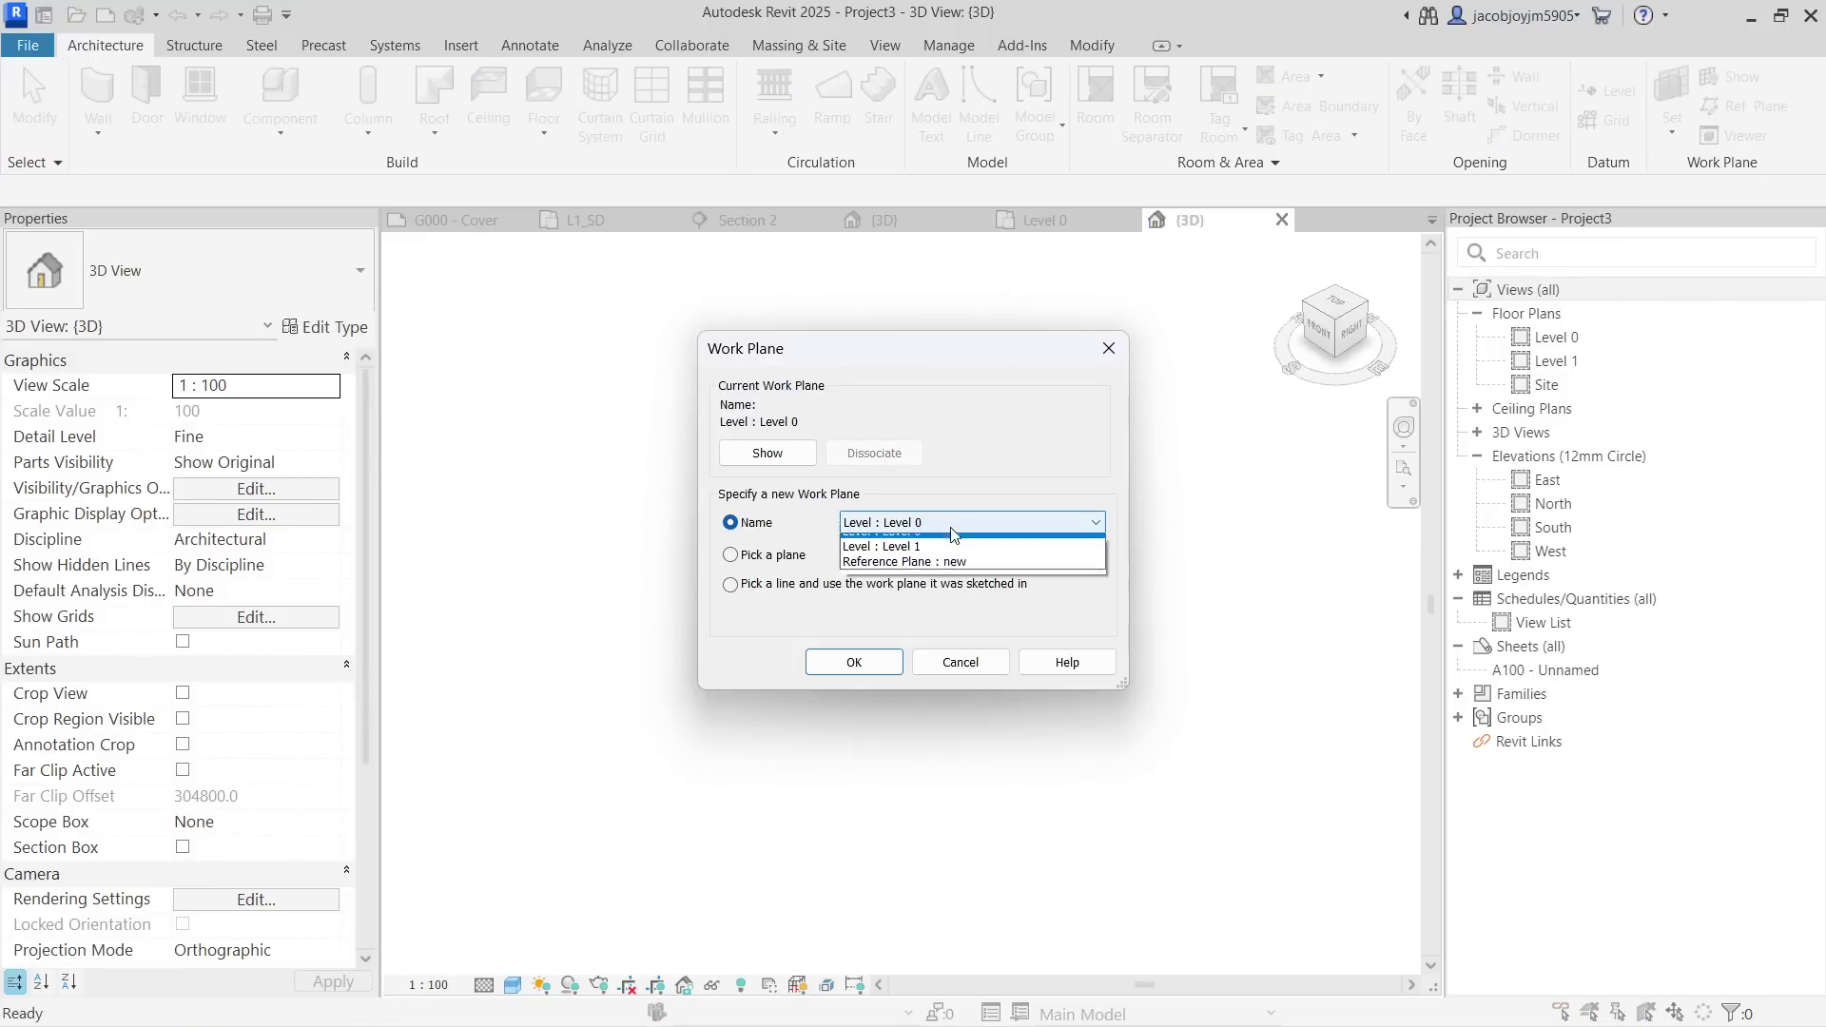
pyautogui.click(1000, 574)
pyautogui.click(855, 660)
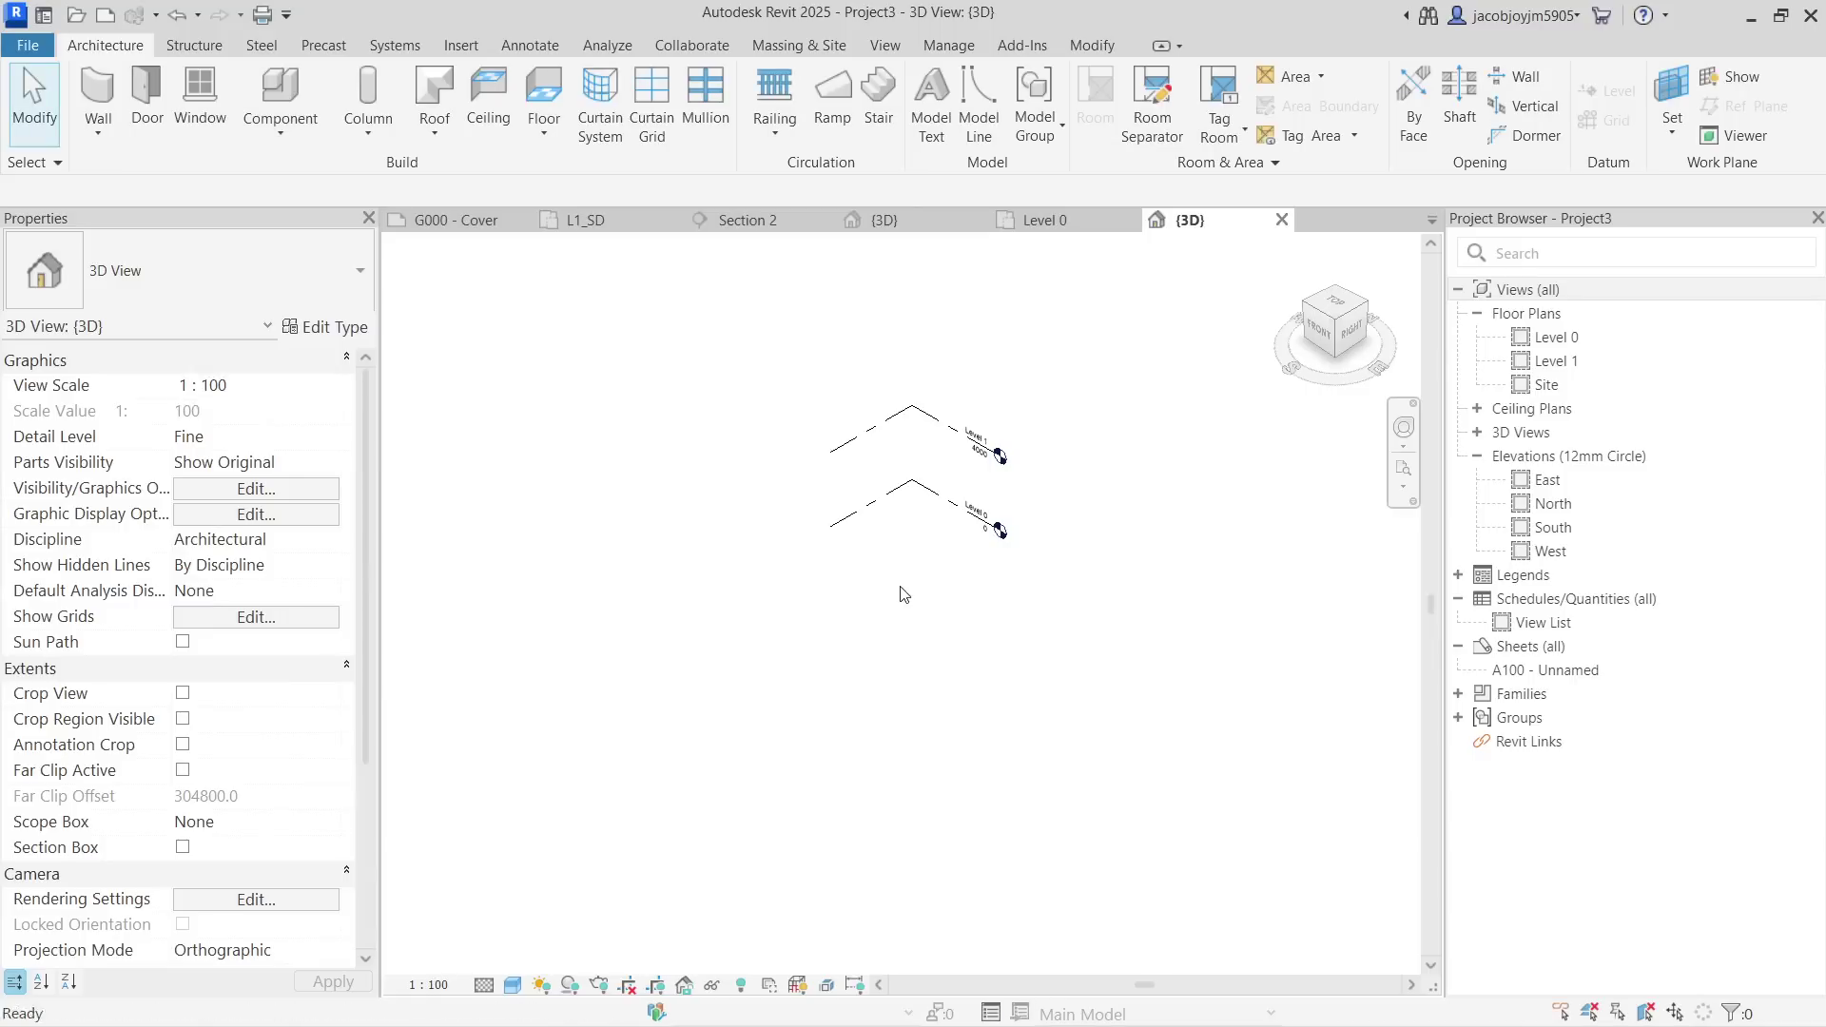
# Show the active work plane and examine its grid from several angles in 3D and in the Level 0 plan.
pyautogui.scroll(4, 919, 435)
pyautogui.click(1732, 76)
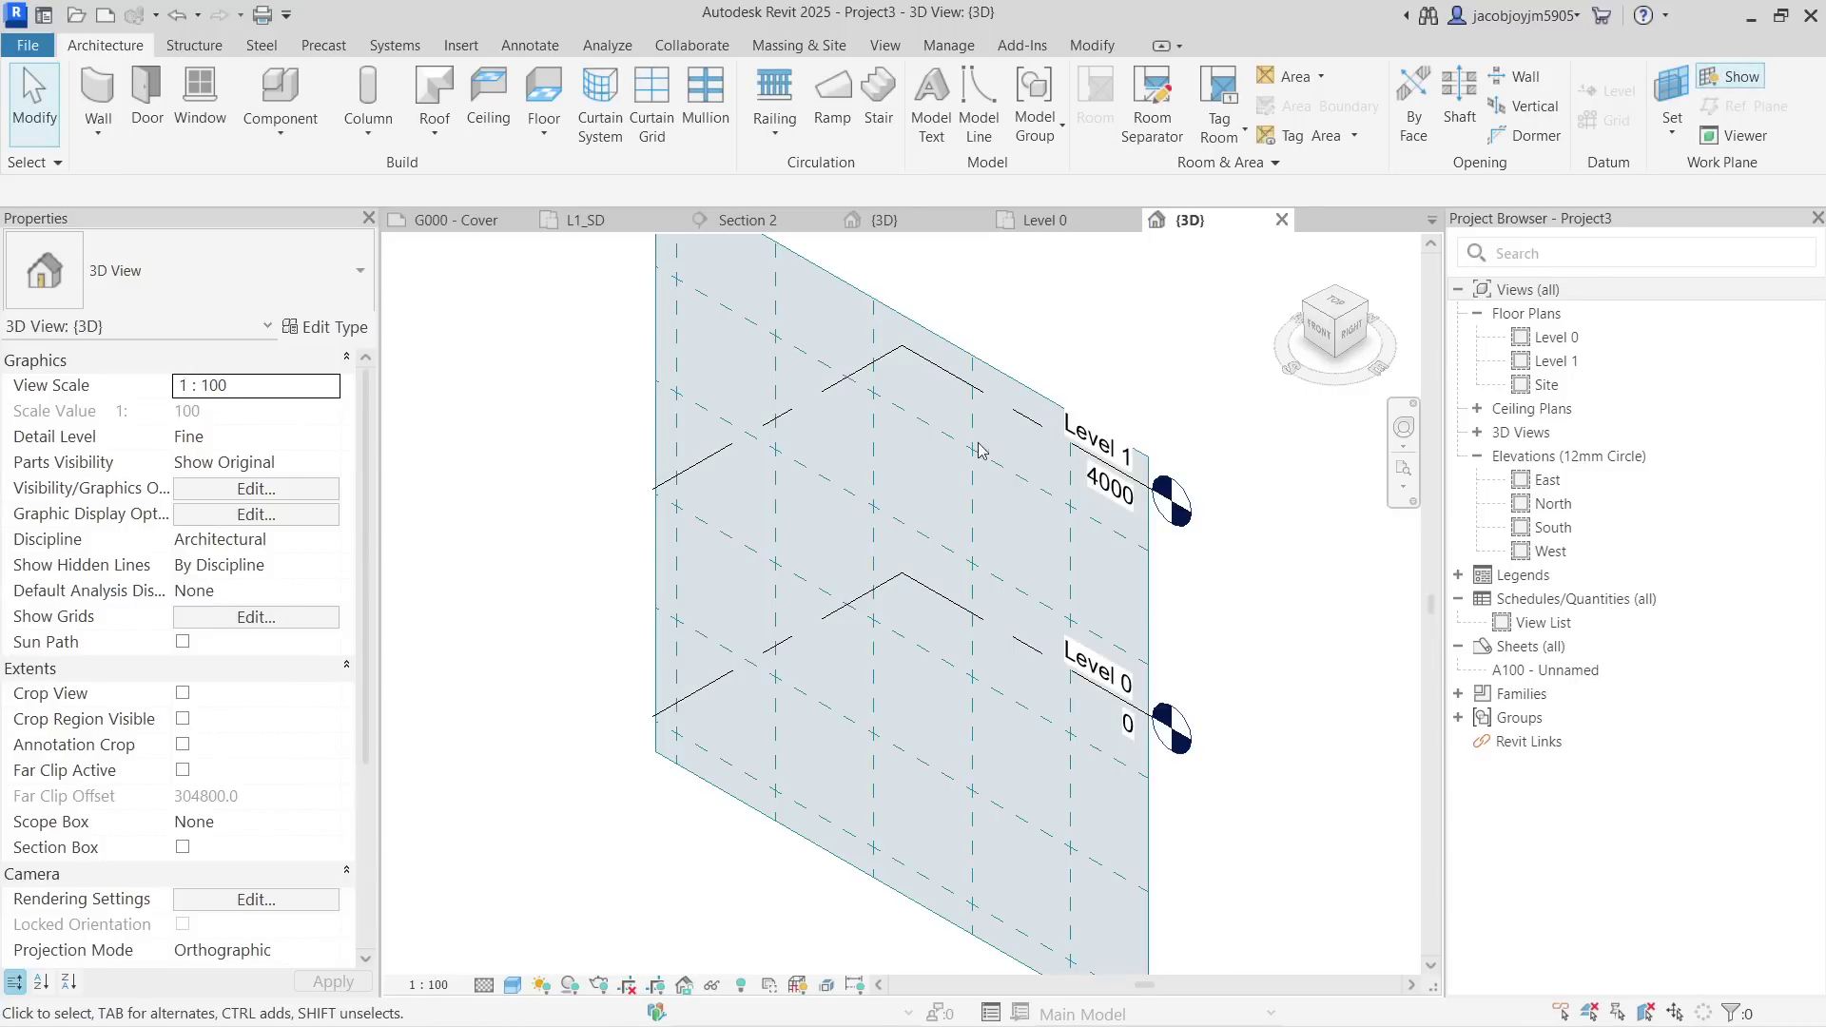
pyautogui.keyDown('shift'); pyautogui.moveTo(1014, 440); pyautogui.dragTo(876, 538, button='middle'); pyautogui.keyUp('shift')
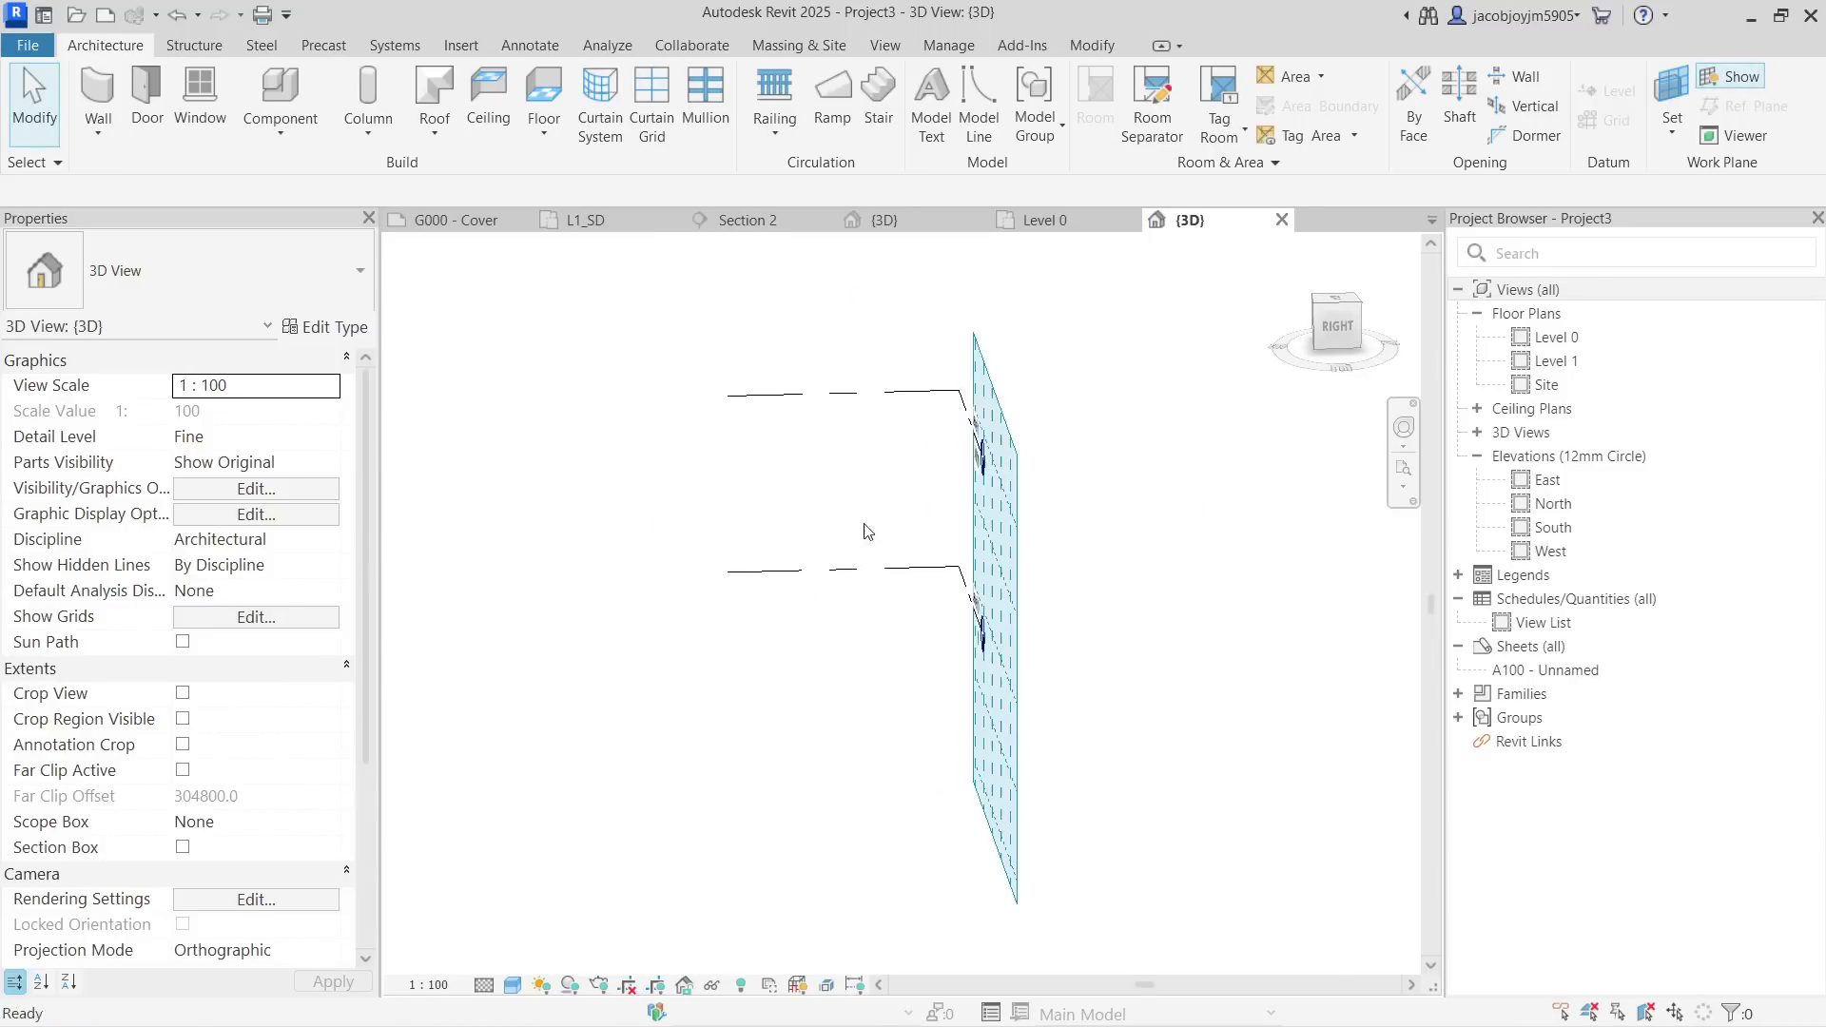
pyautogui.click(934, 459)
pyautogui.keyDown('shift'); pyautogui.moveTo(934, 458); pyautogui.dragTo(1052, 535, button='middle'); pyautogui.keyUp('shift')
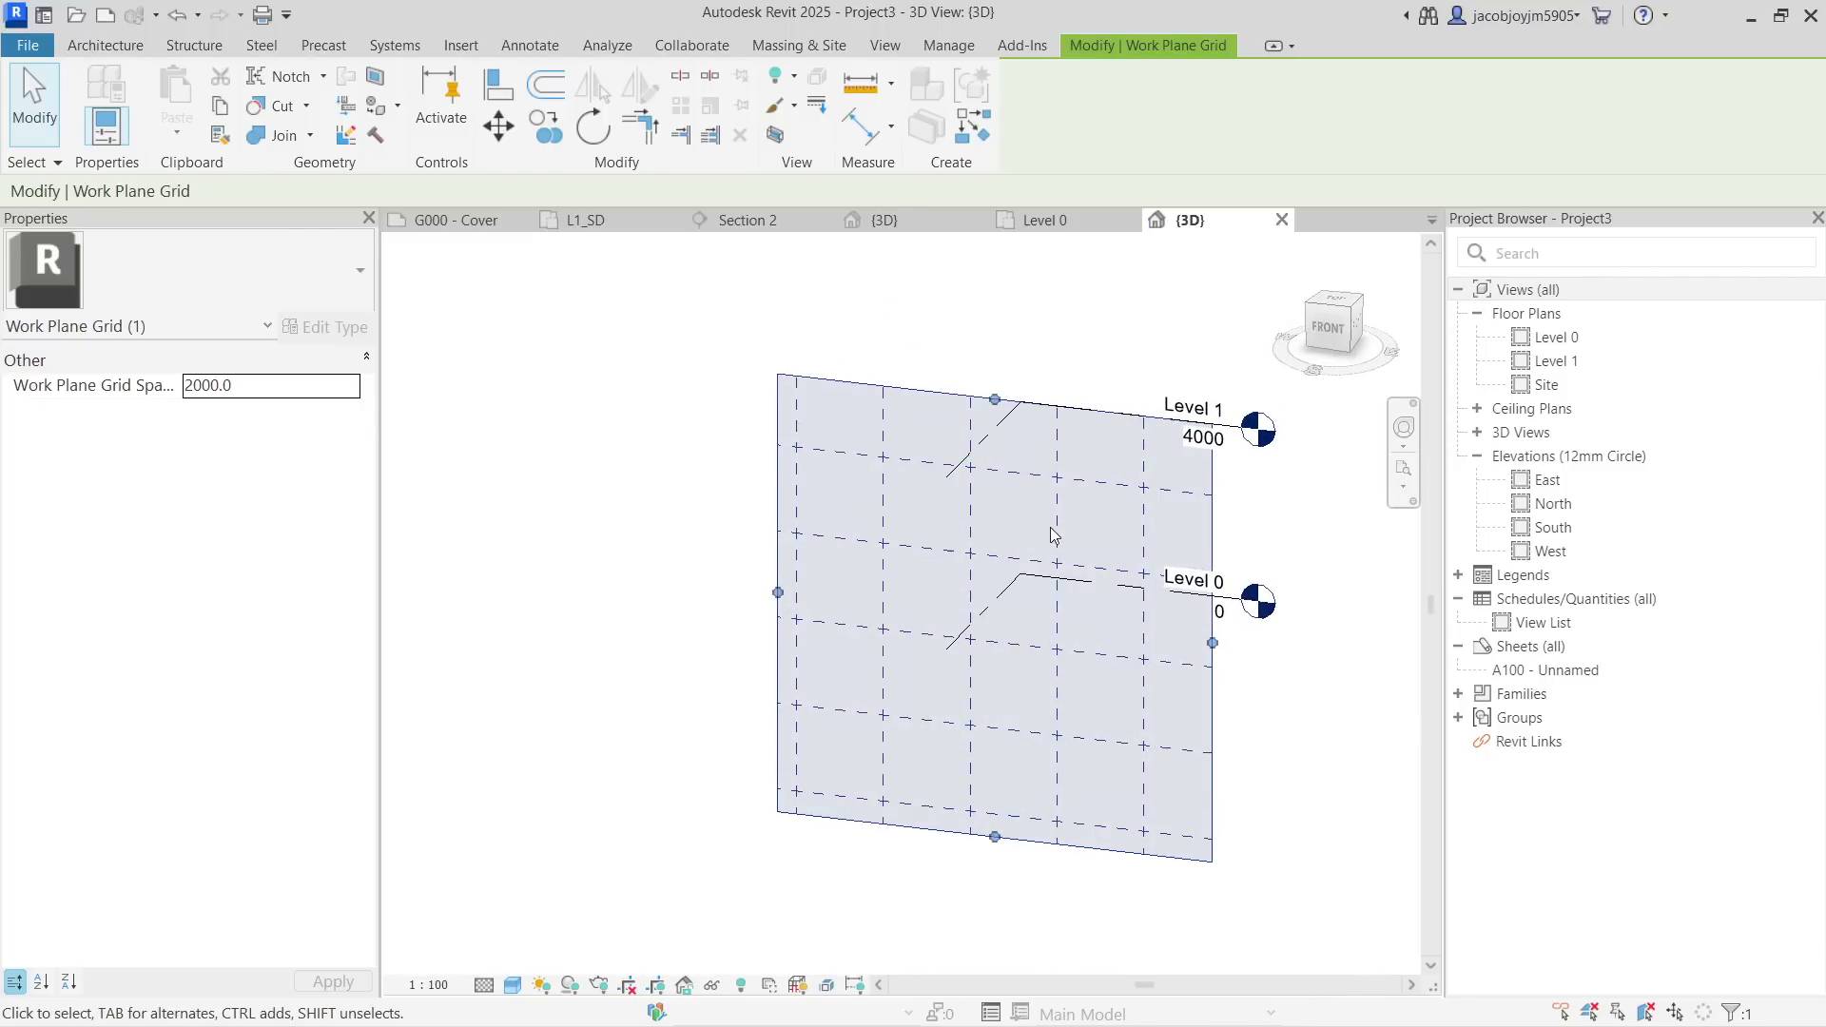
pyautogui.keyDown('shift'); pyautogui.moveTo(1051, 535); pyautogui.dragTo(973, 406, button='middle'); pyautogui.keyUp('shift')
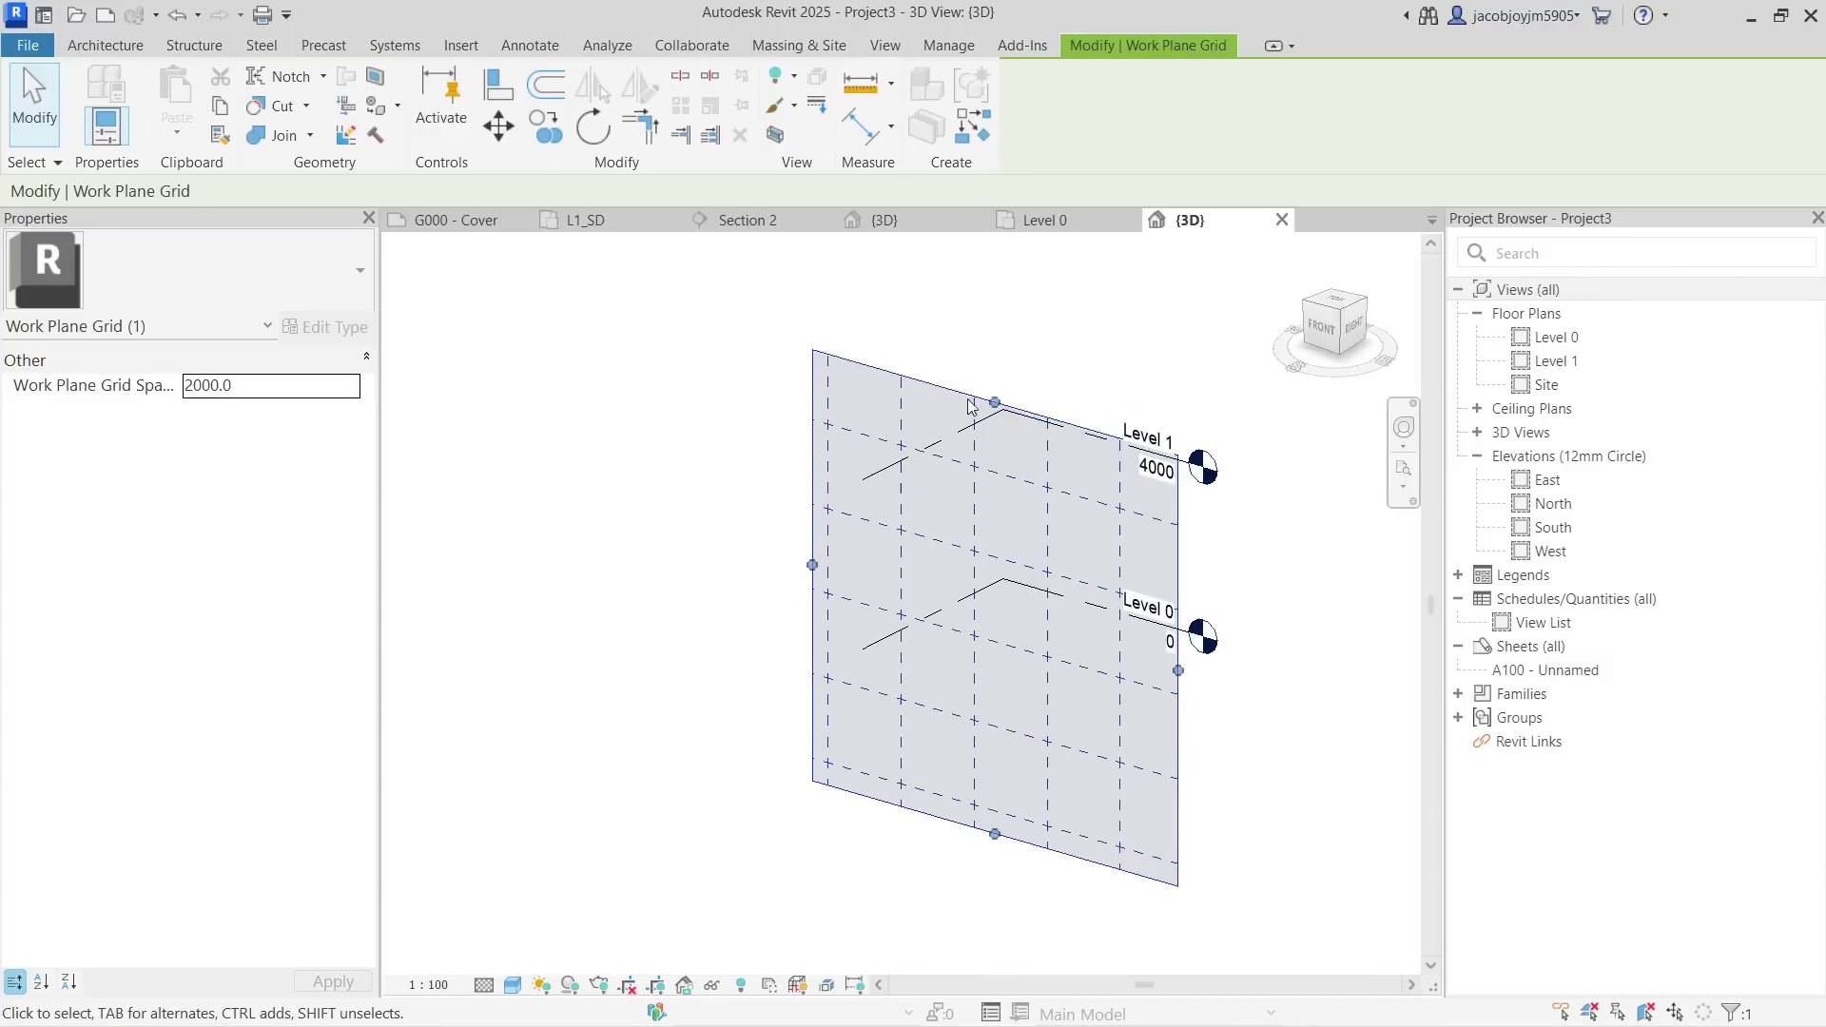
pyautogui.click(1069, 229)
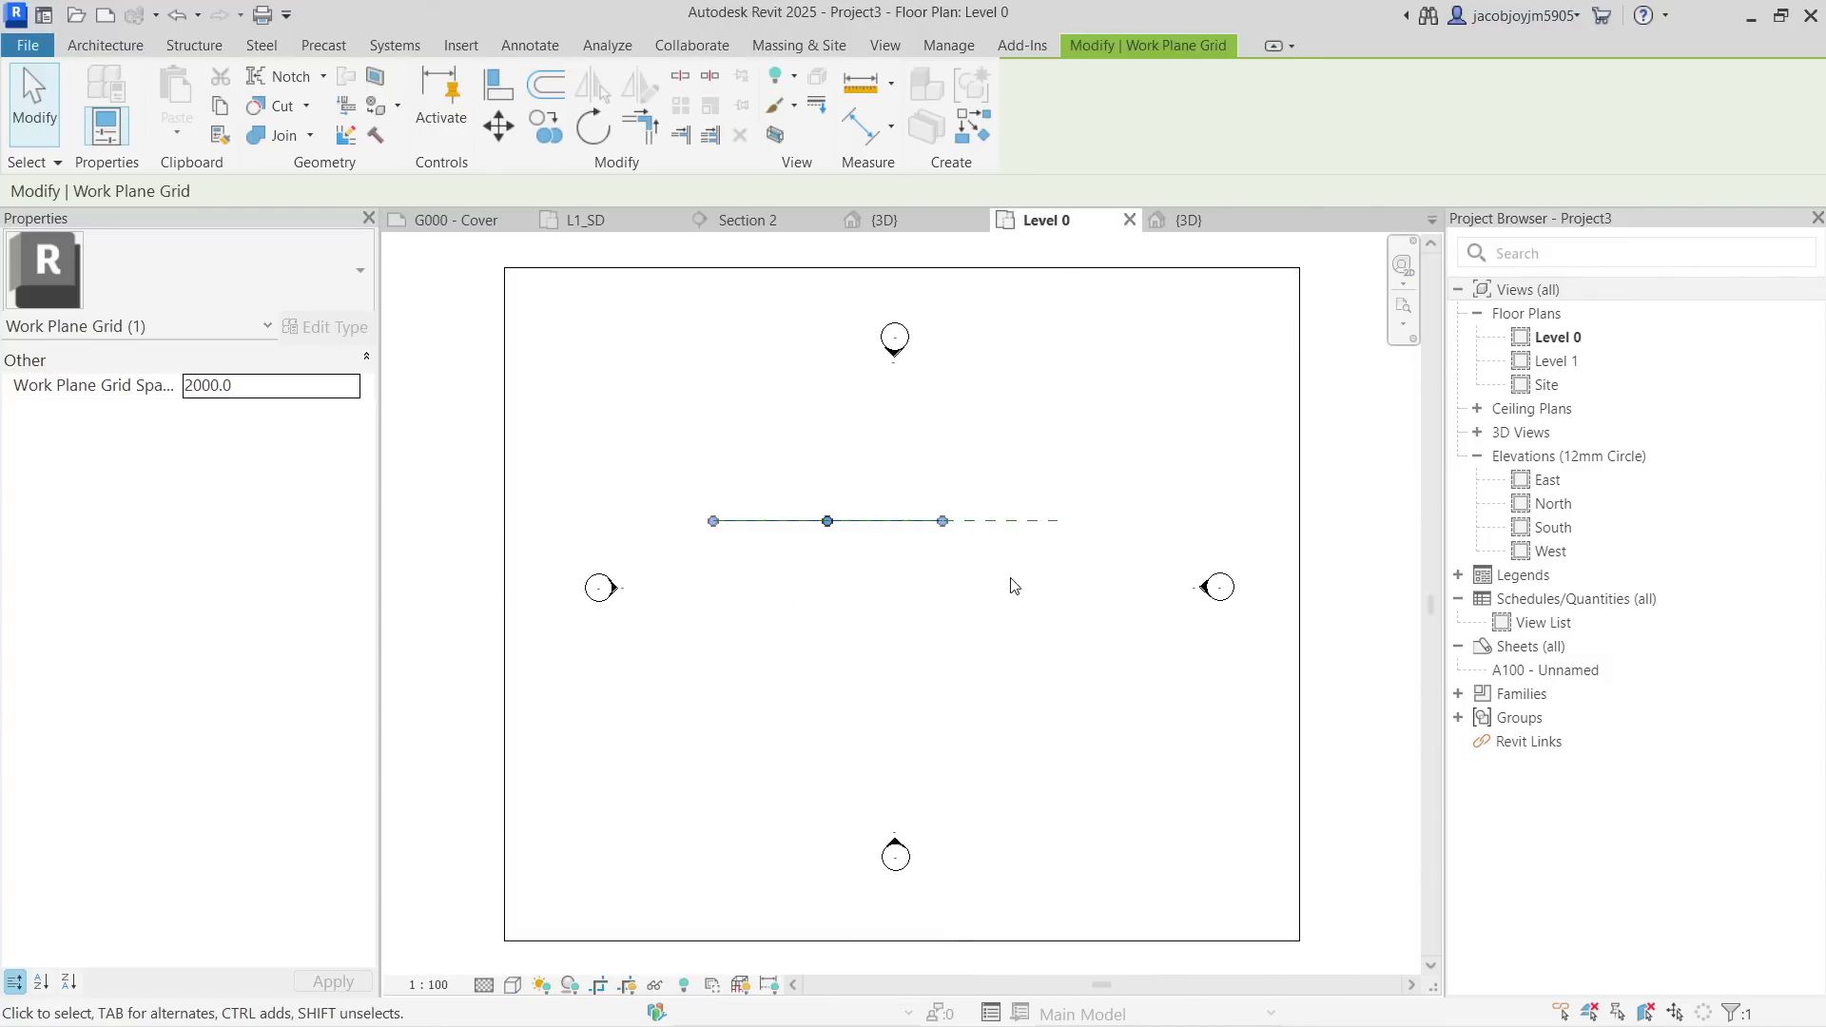
# Select the reference plane named "new" in the Level 0 plan to inspect its properties, and clear the selection.
pyautogui.scroll(1, 915, 518)
pyautogui.click(1034, 535)
pyautogui.click(1035, 530)
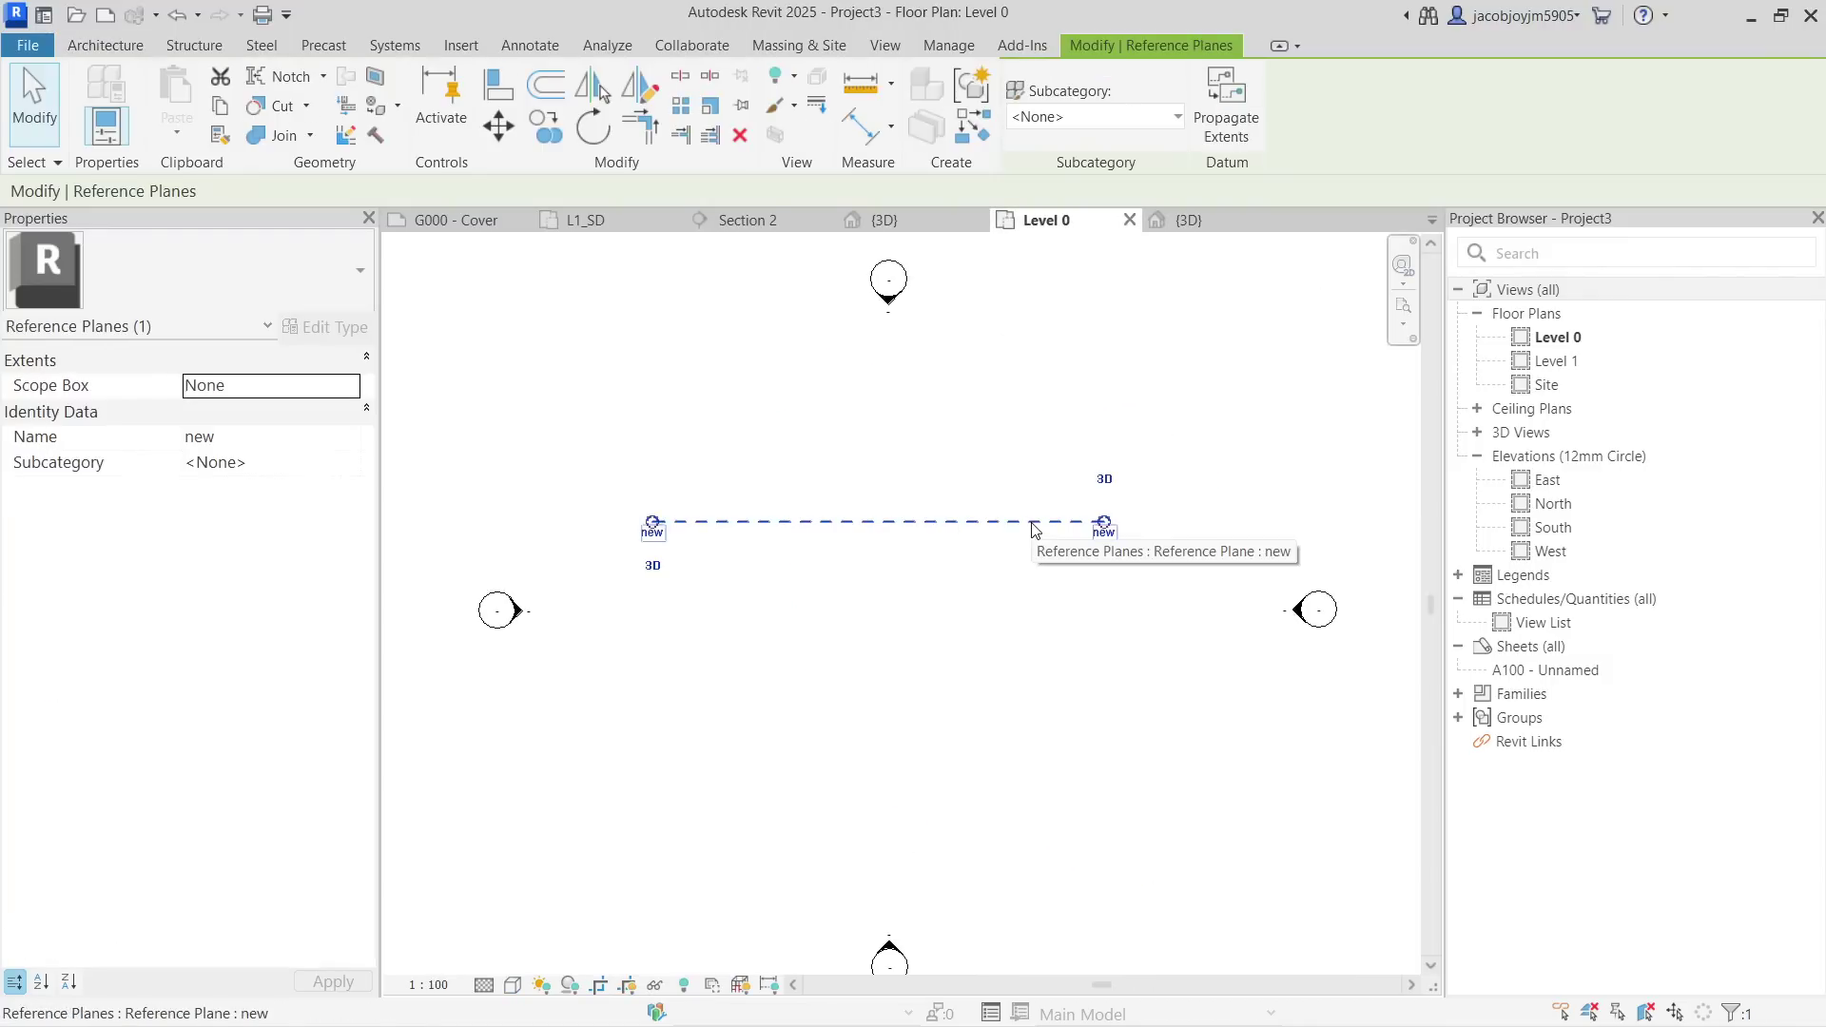
pyautogui.click(1036, 577)
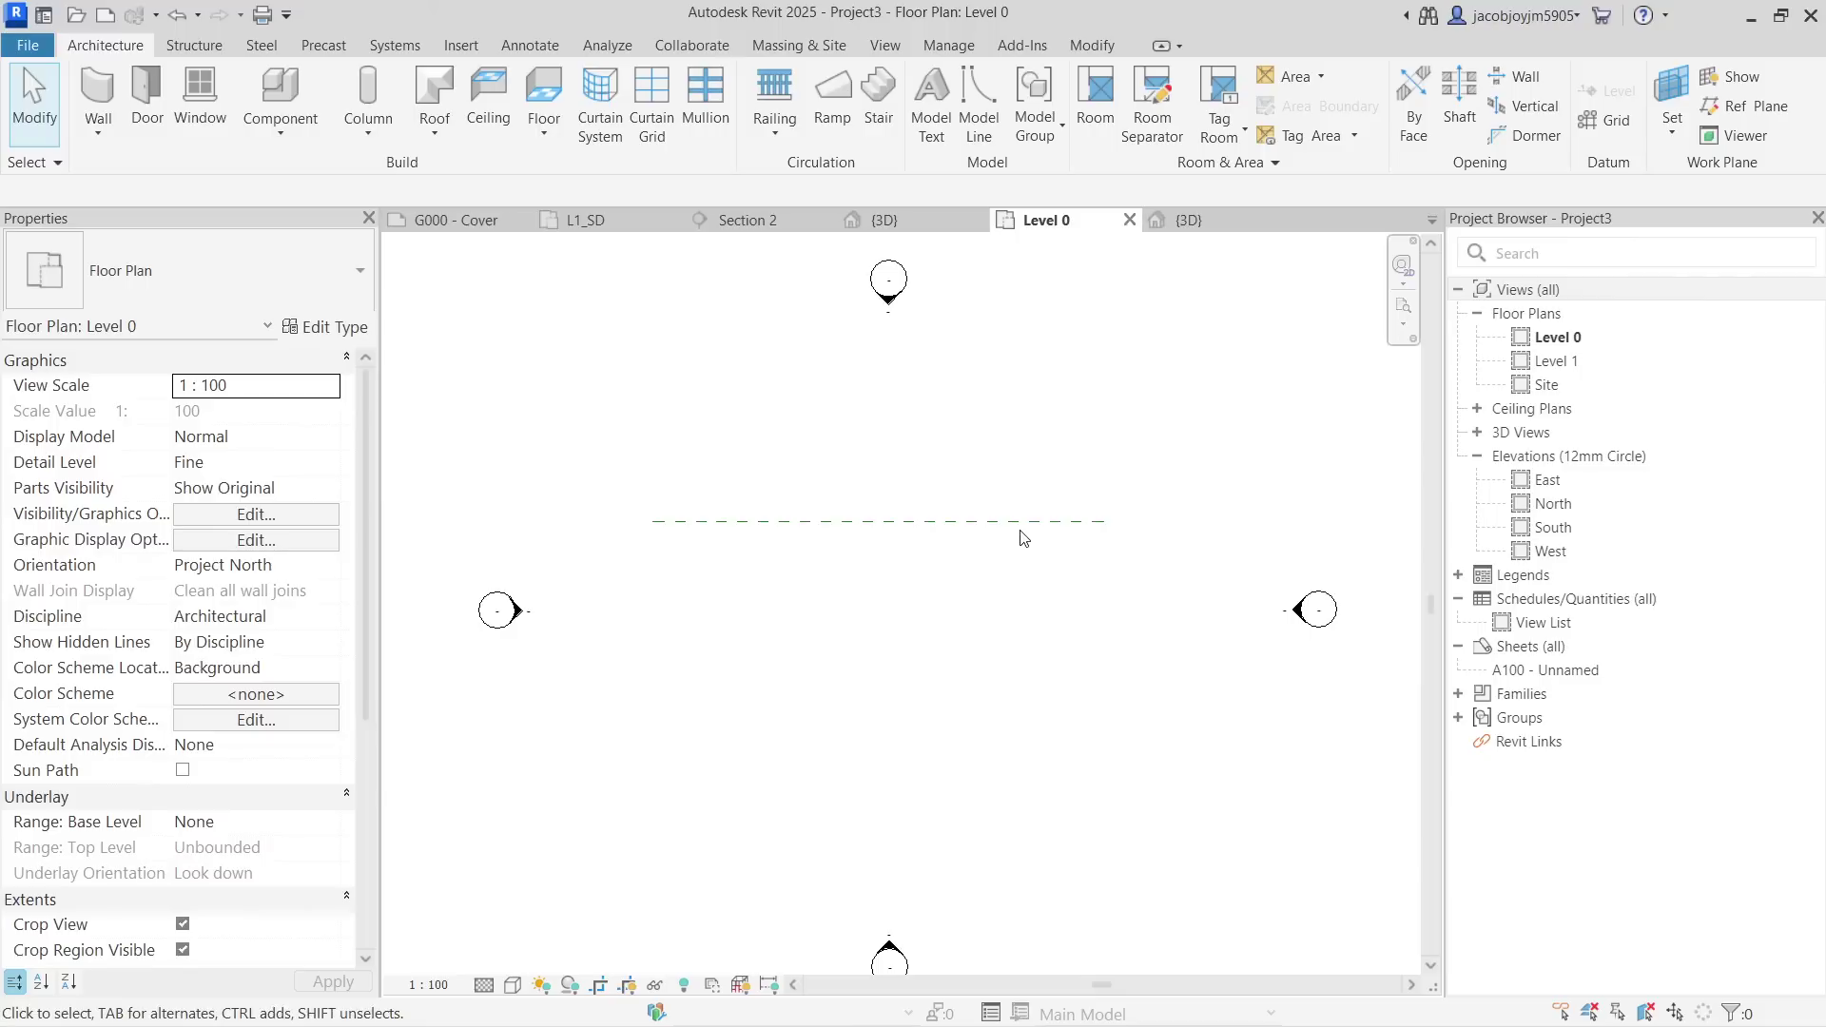
pyautogui.click(1022, 535)
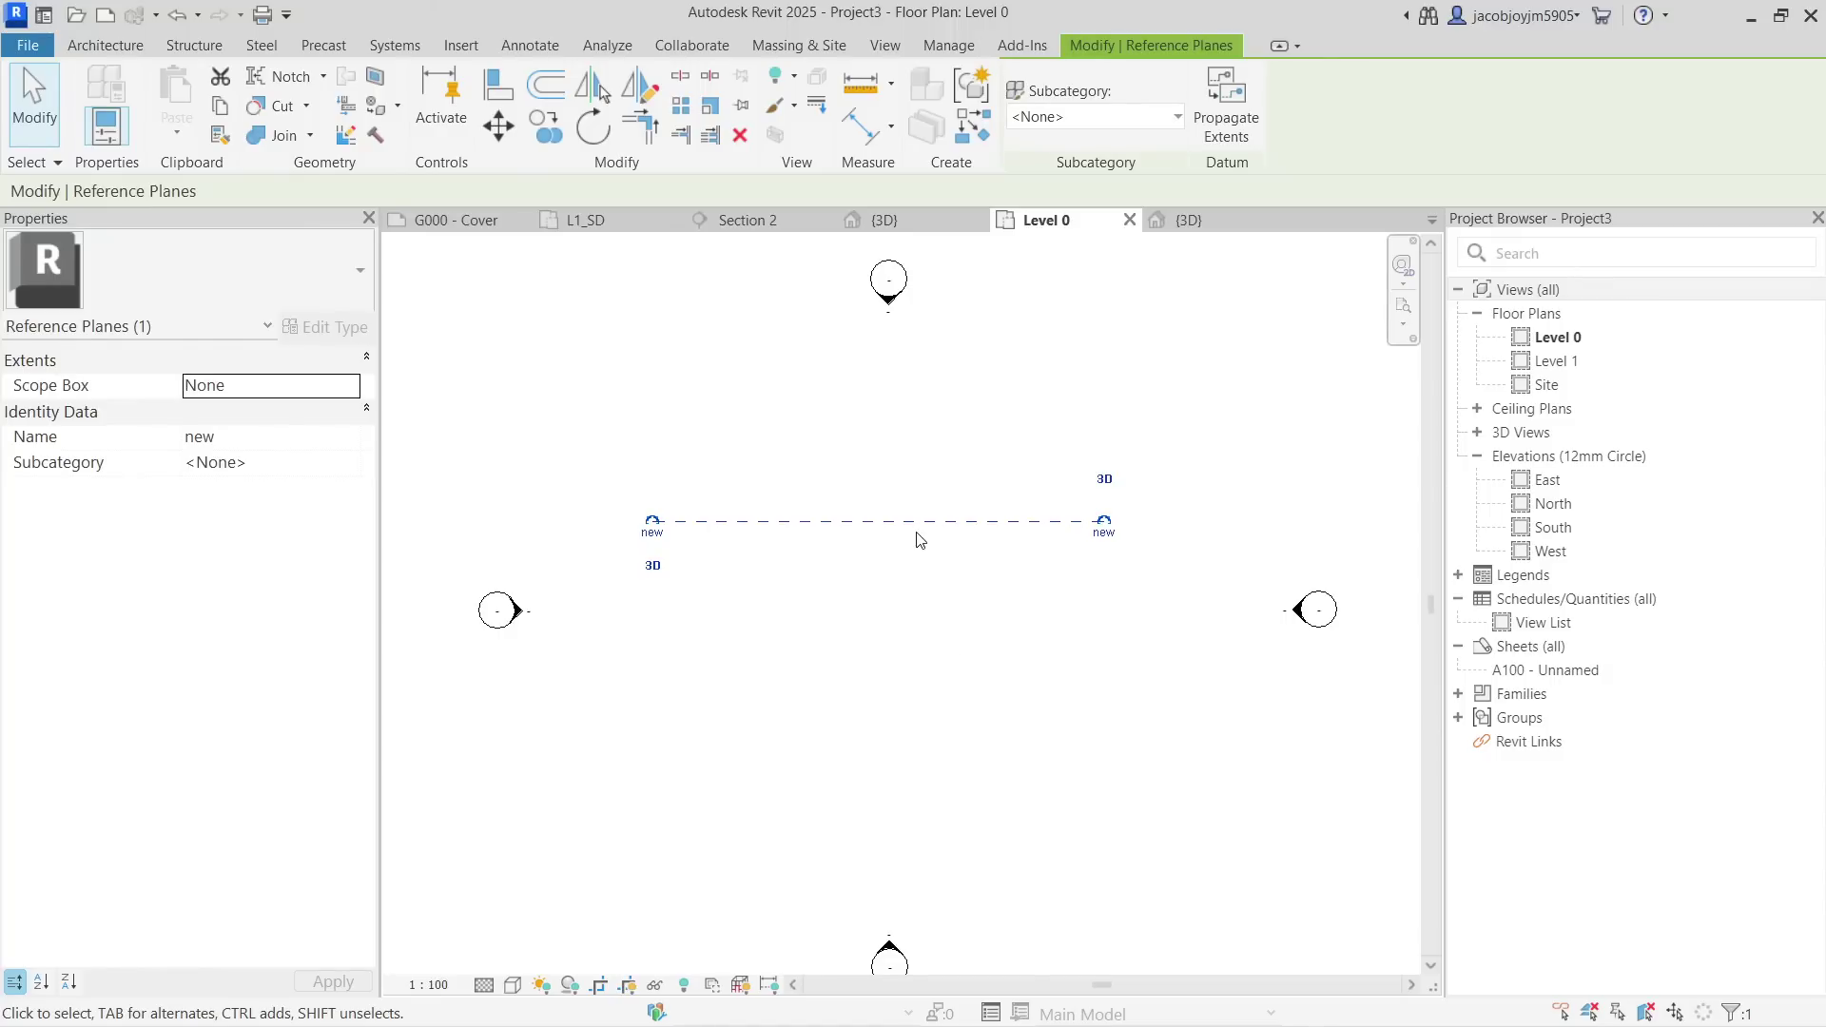
pyautogui.click(899, 571)
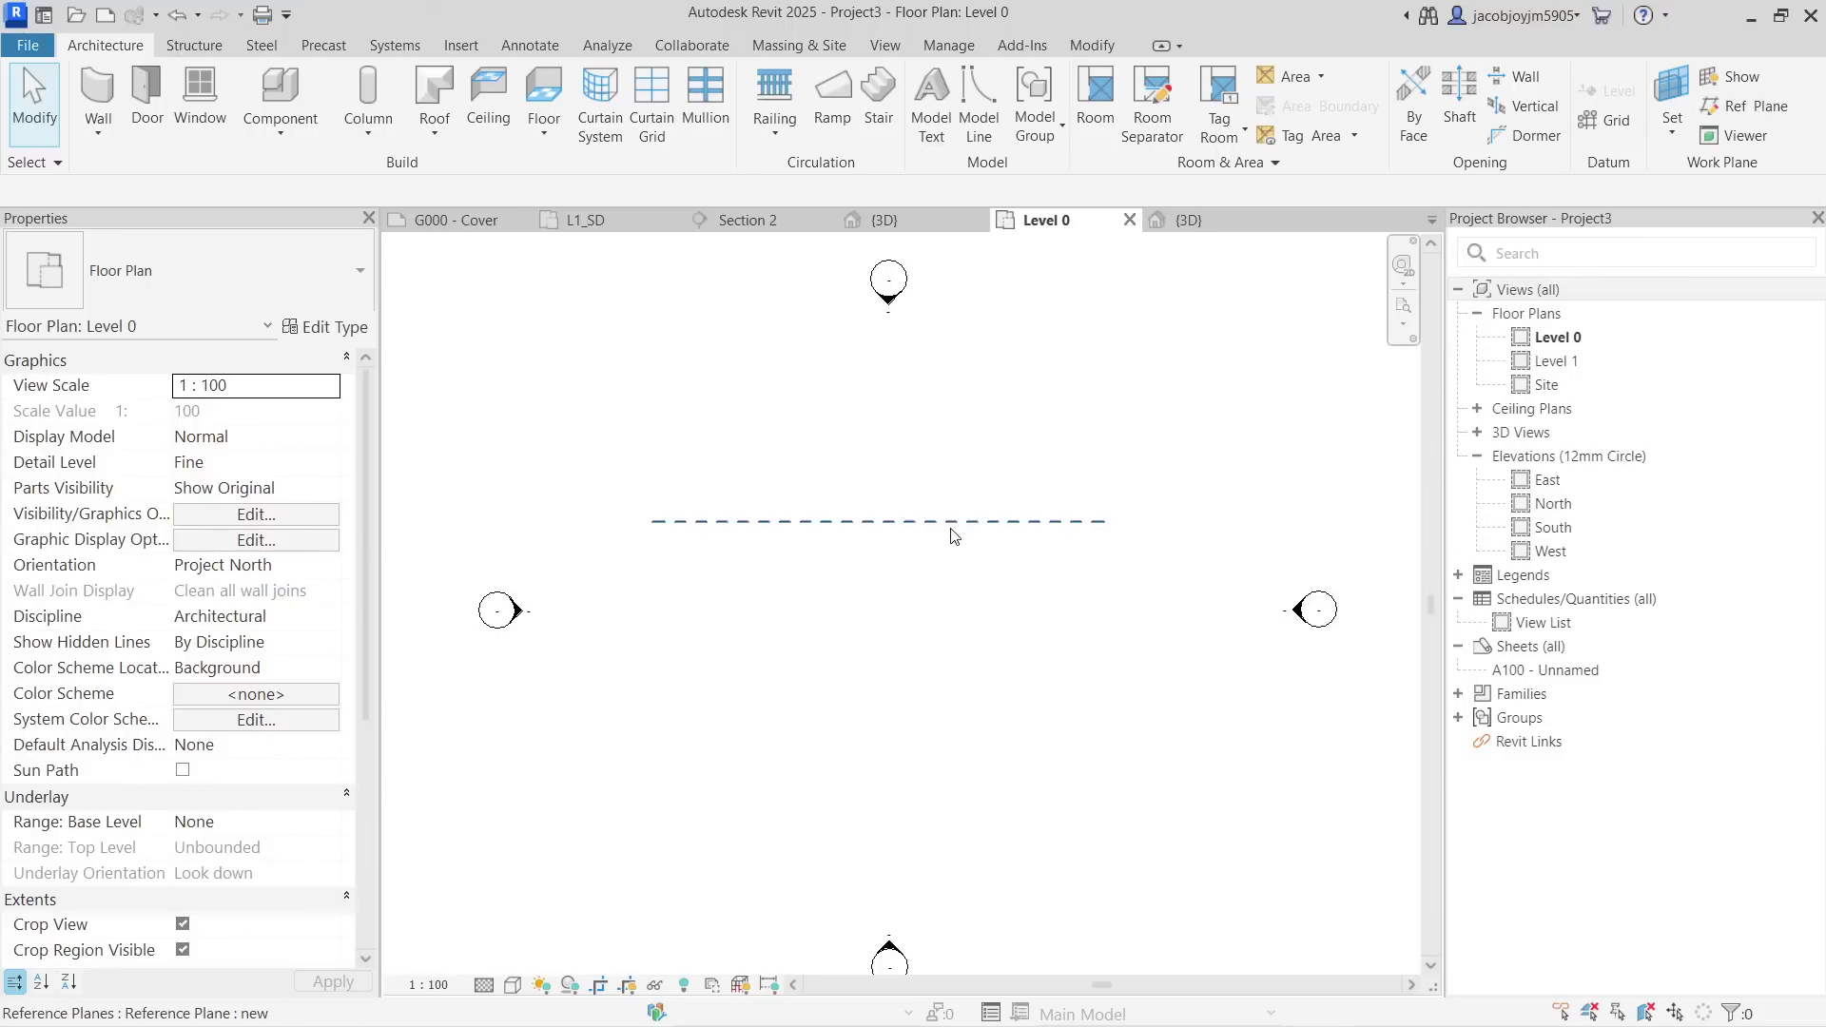
# Start an in-place model in the Generic Models category with the default name.
pyautogui.click(314, 128)
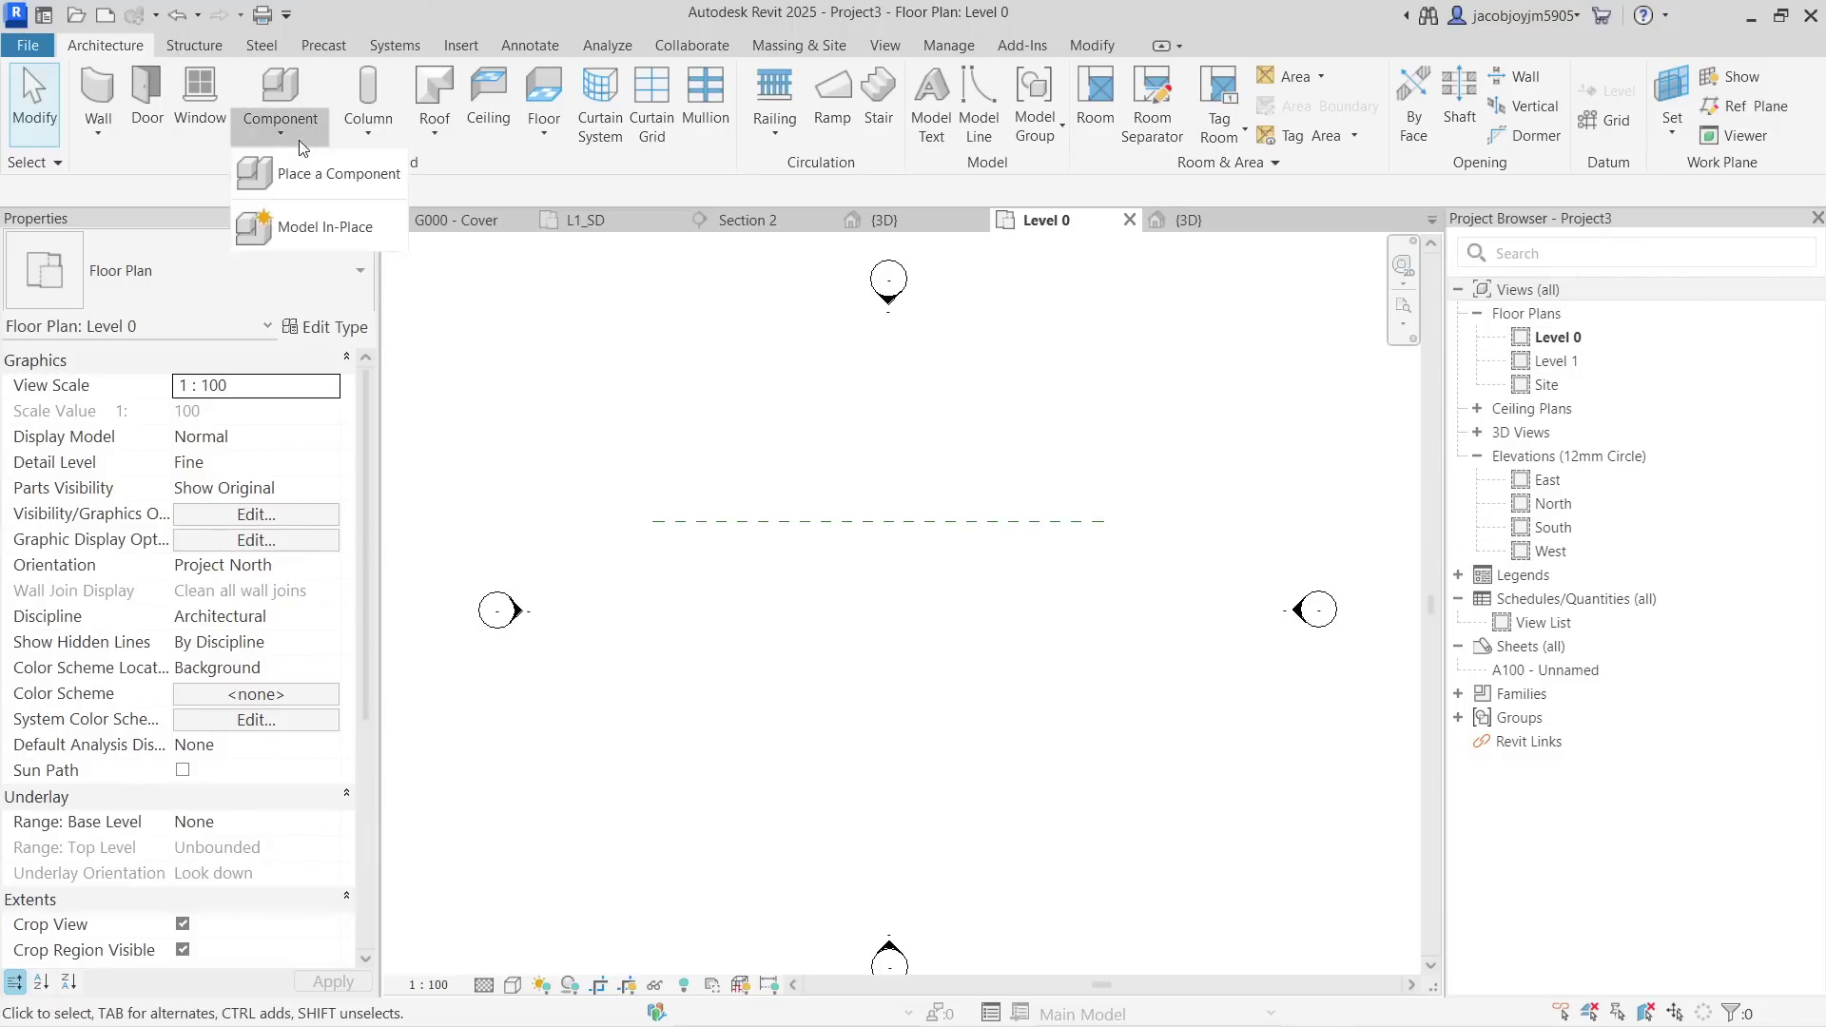
pyautogui.click(328, 227)
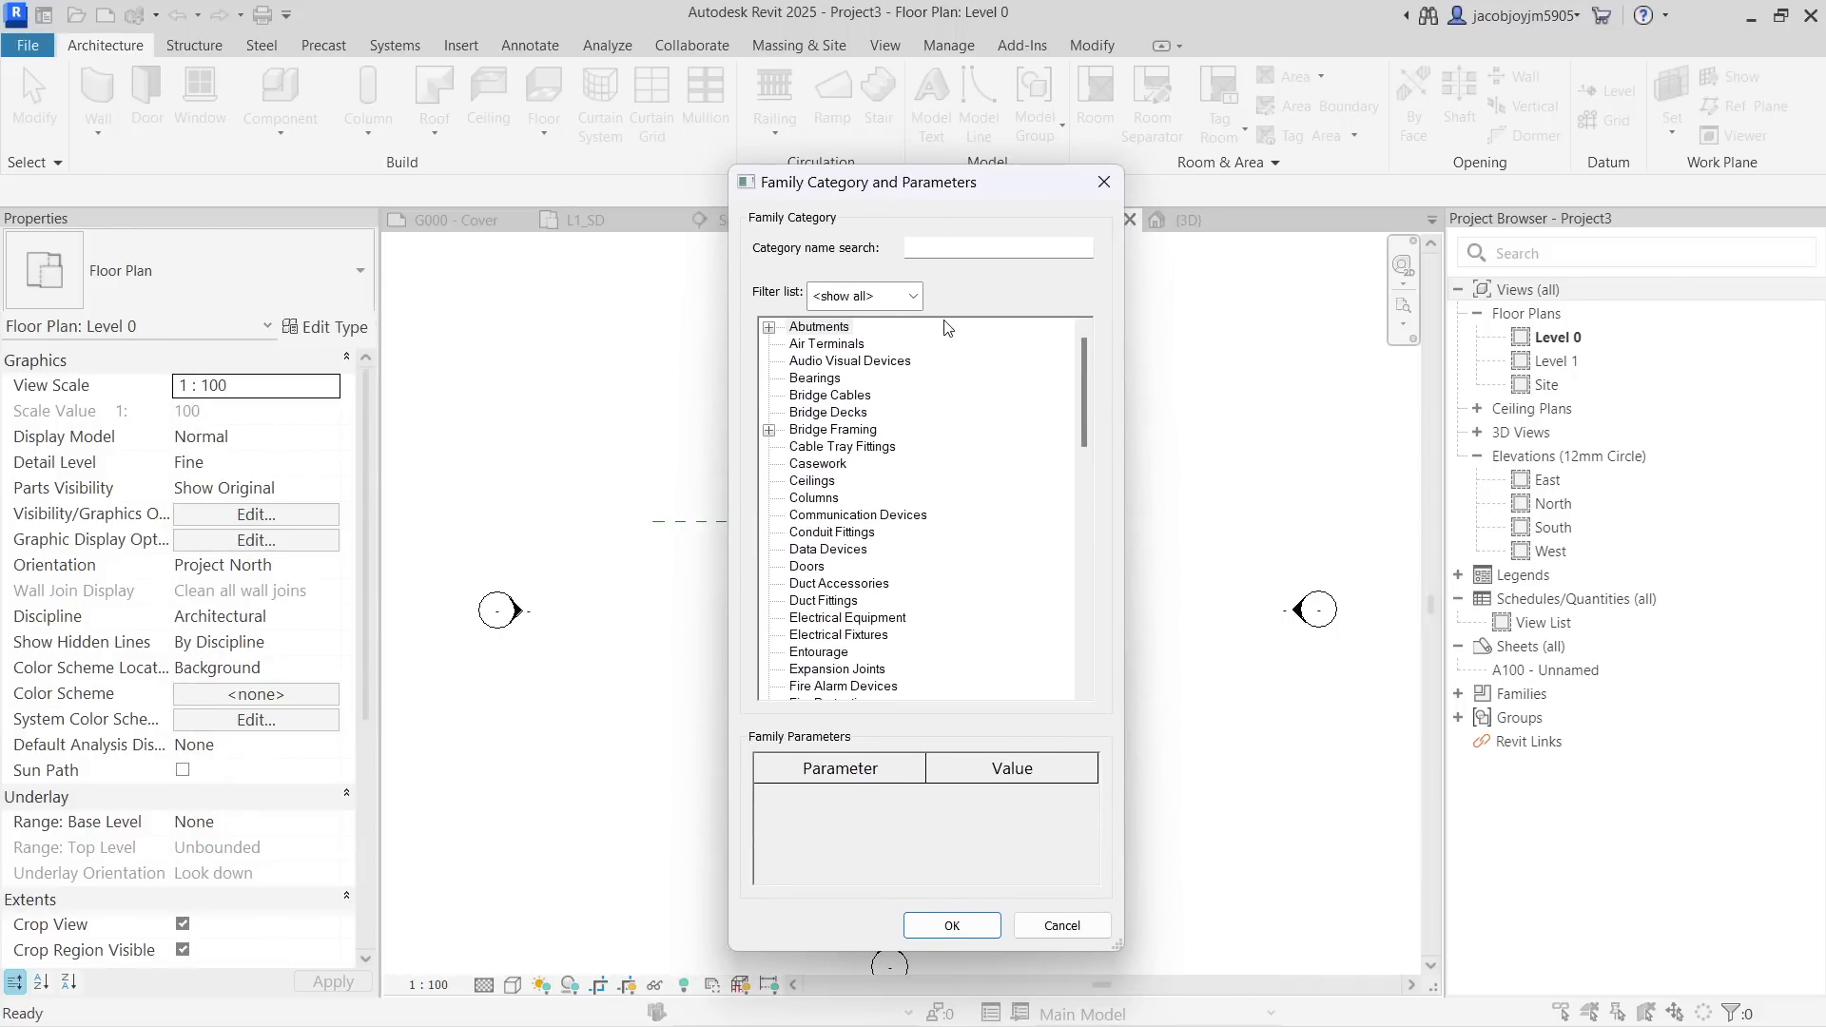
pyautogui.click(836, 485)
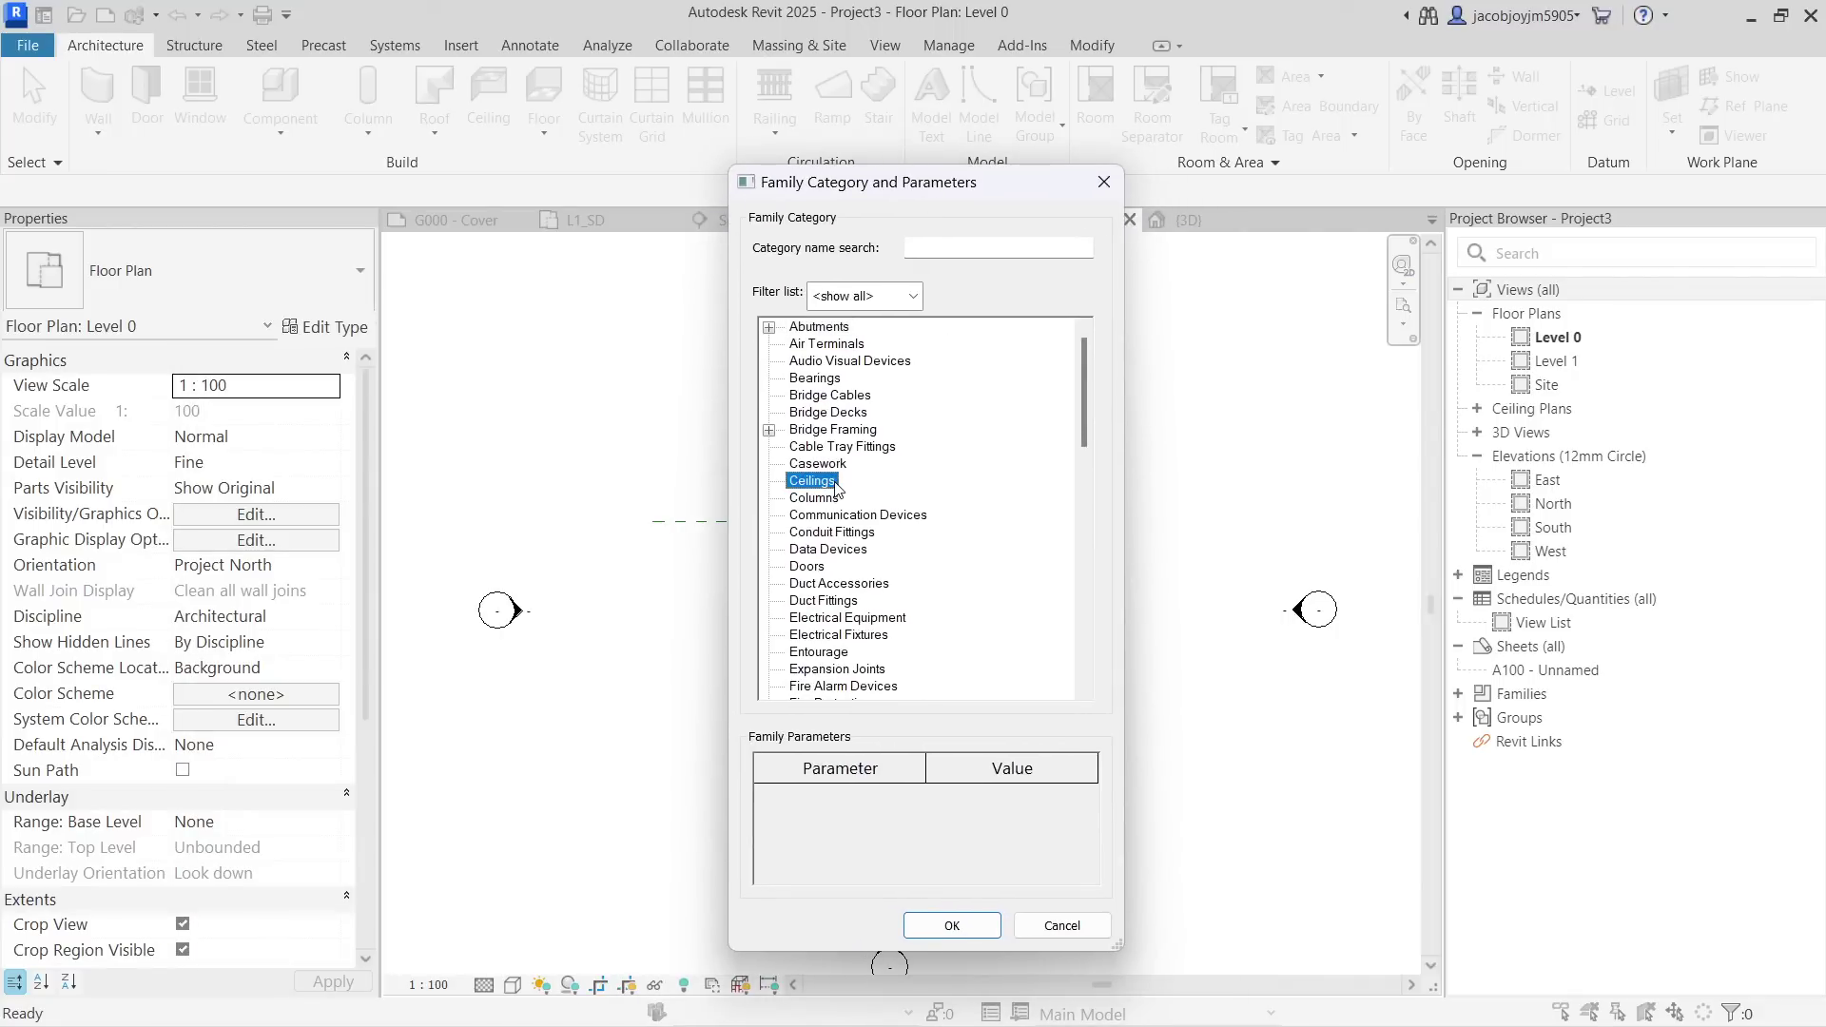
pyautogui.scroll(-1, 833, 477)
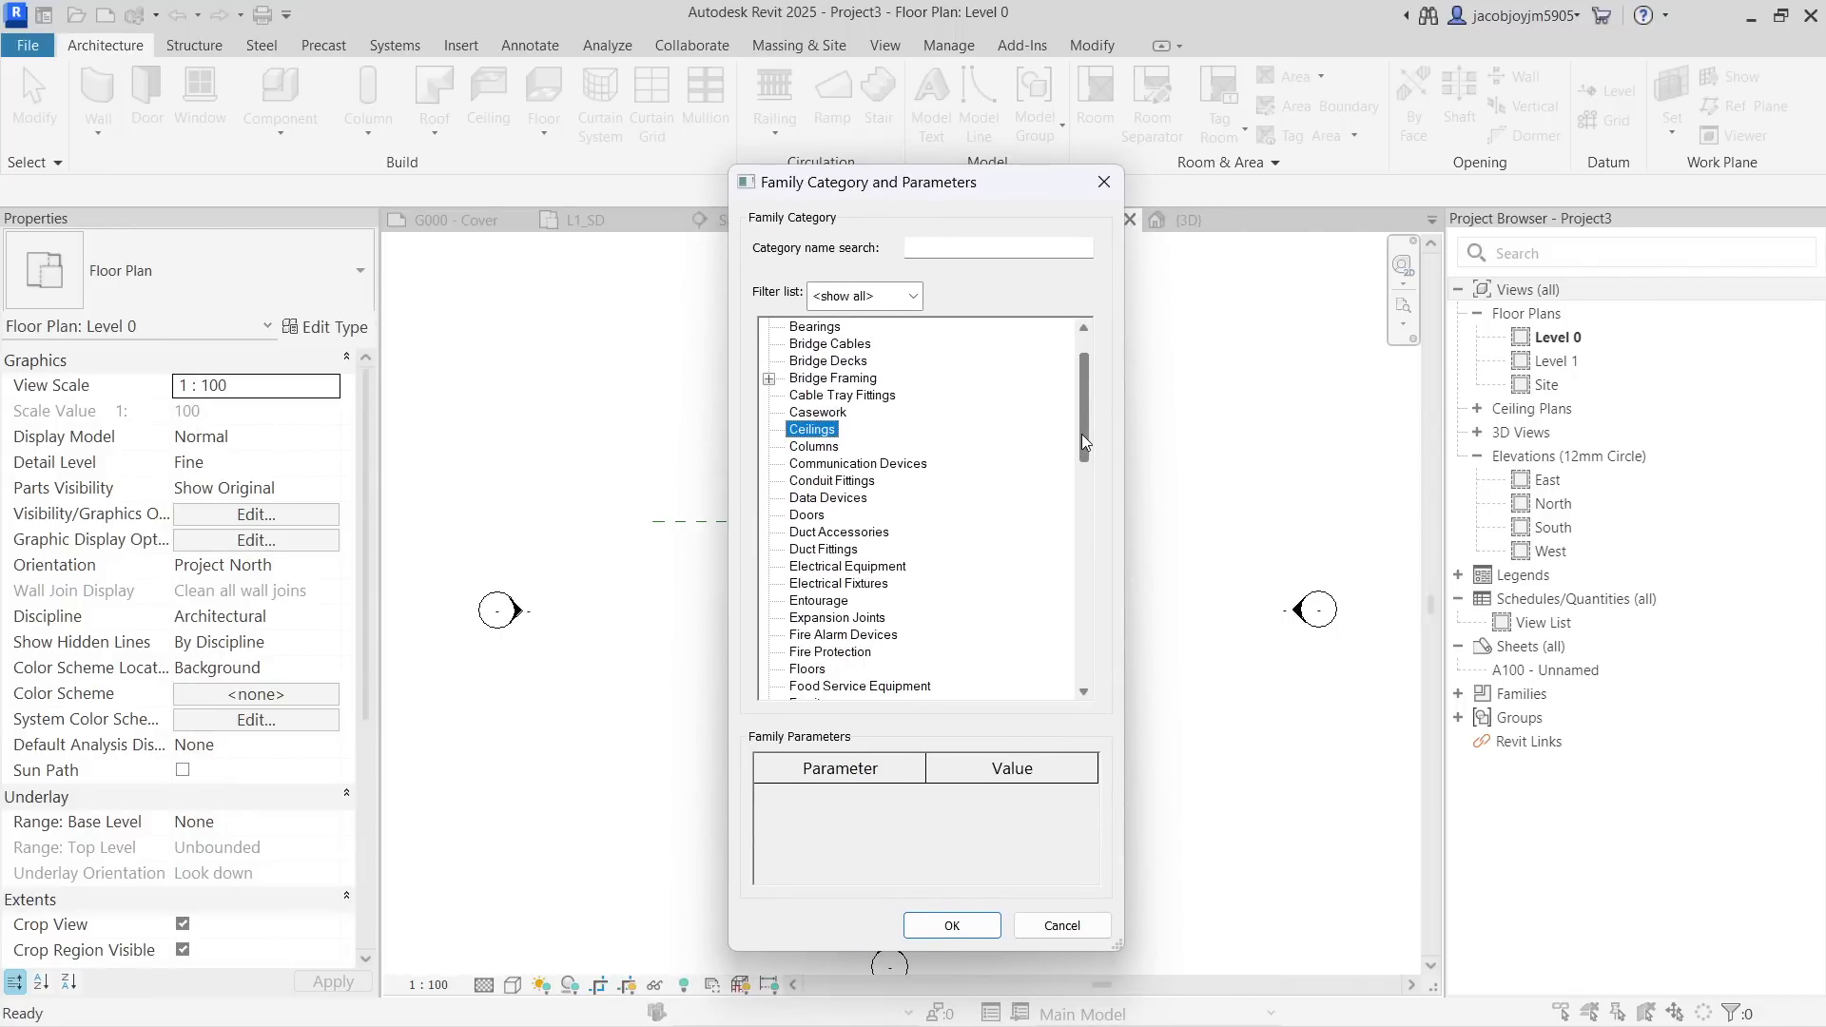
pyautogui.click(829, 466)
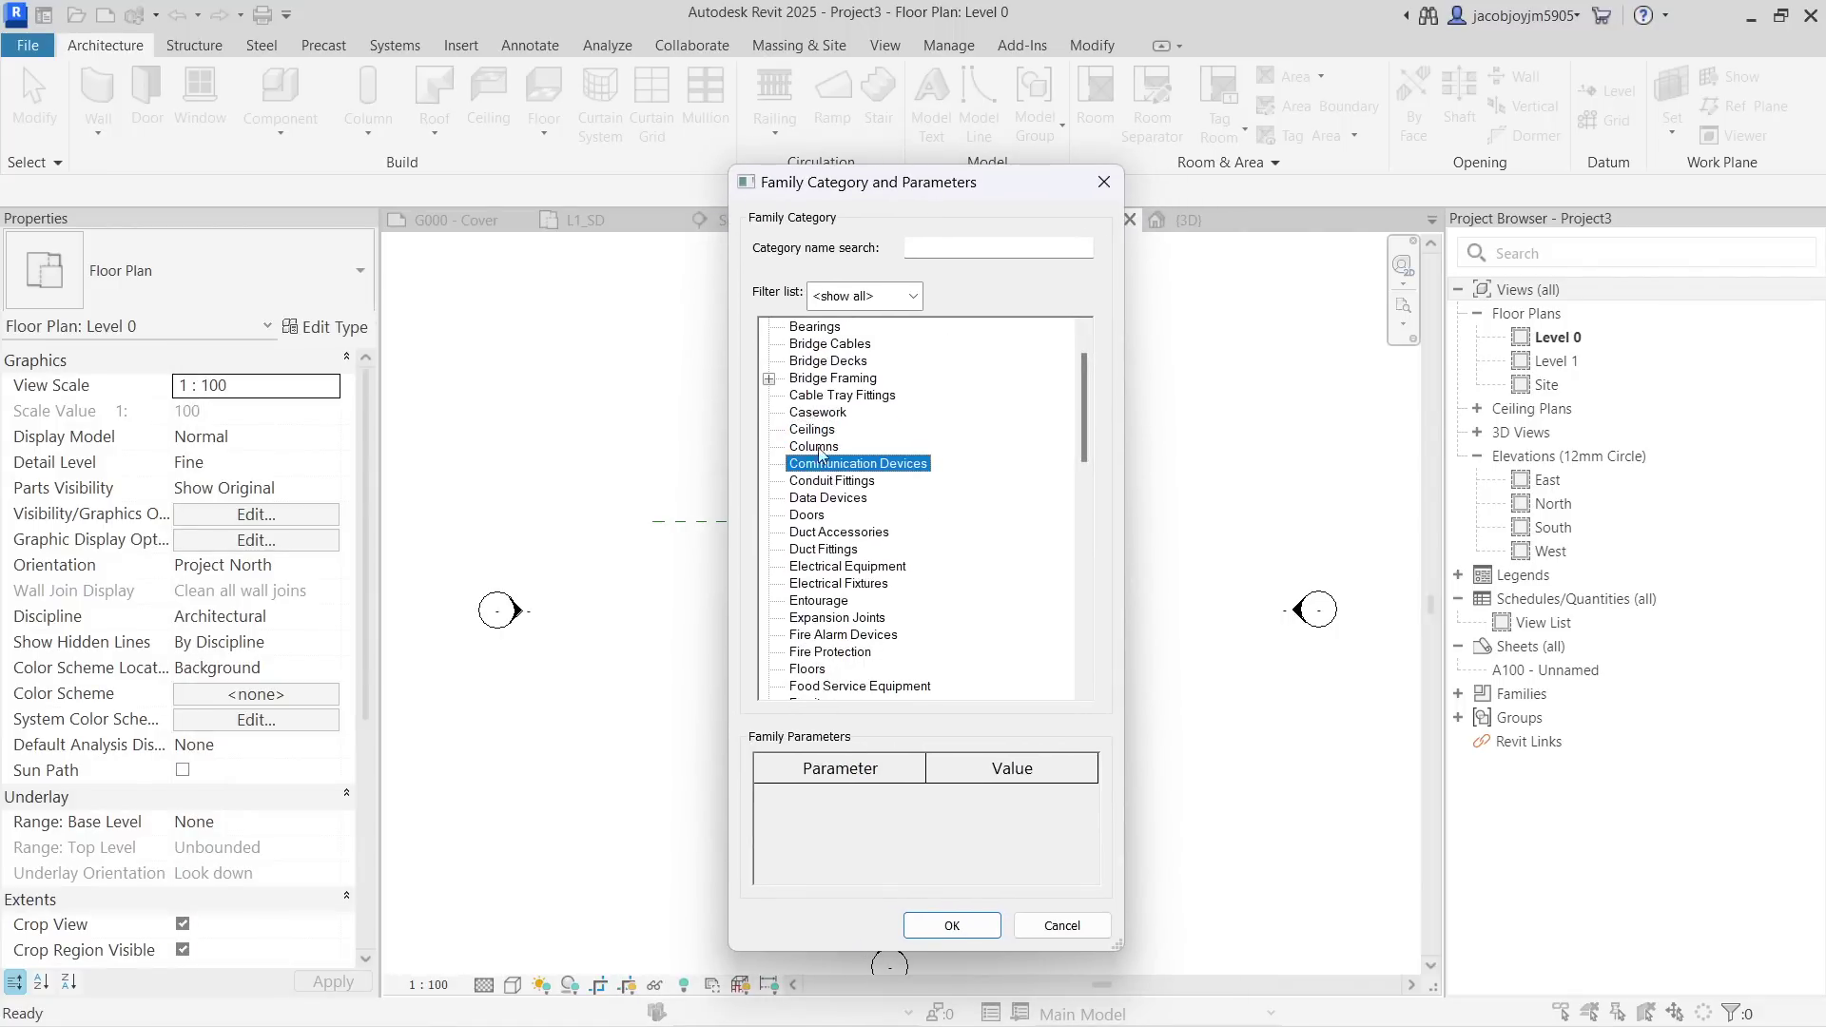
pyautogui.scroll(-2, 819, 540)
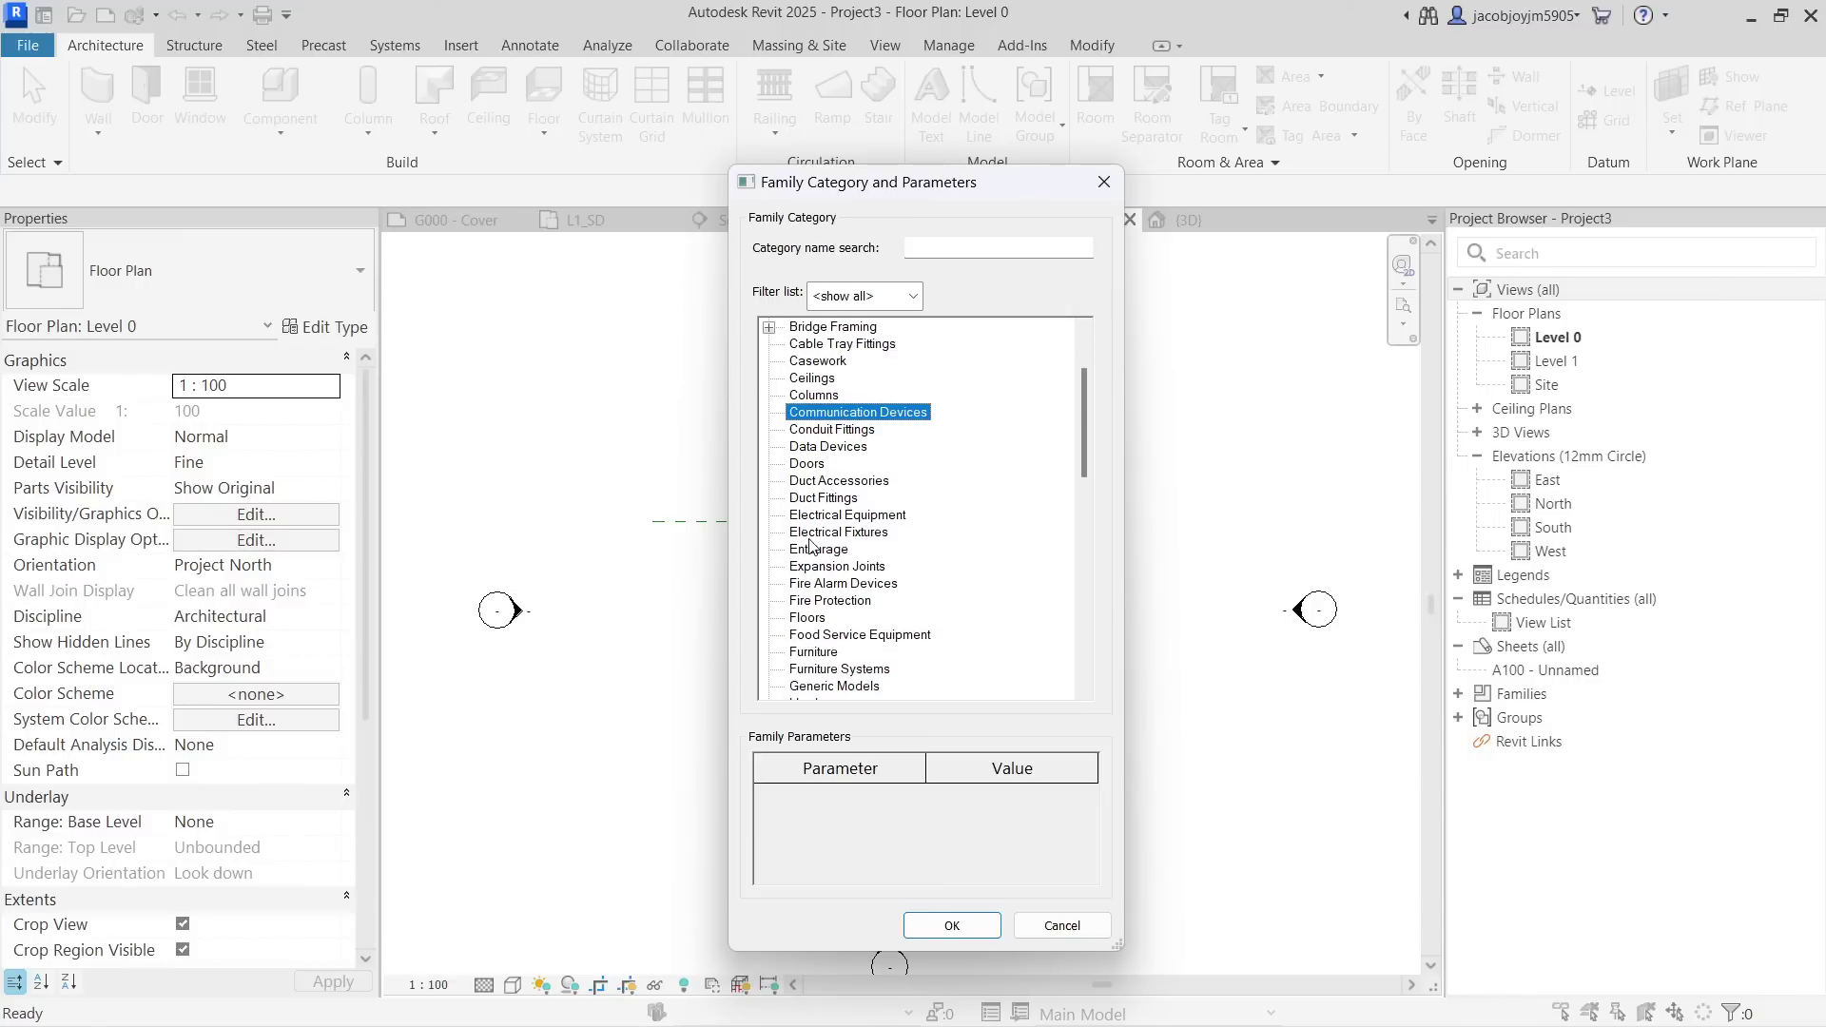
pyautogui.click(823, 618)
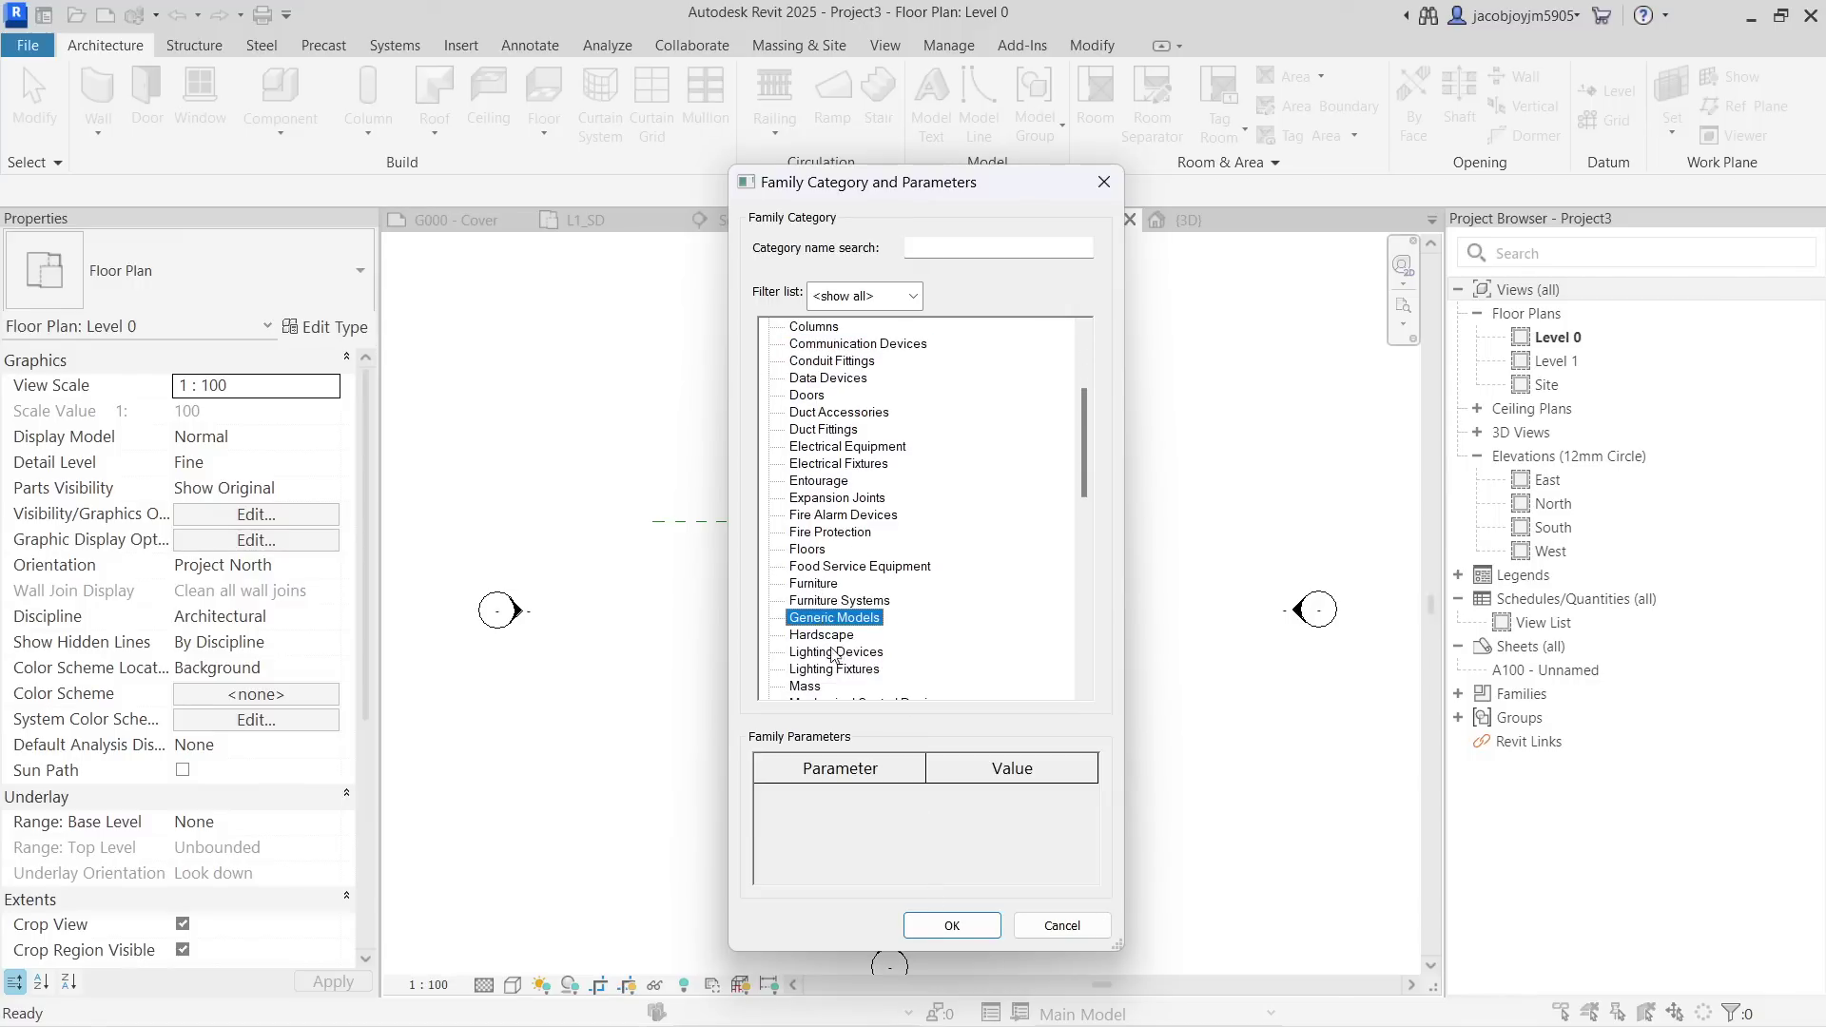
pyautogui.click(951, 924)
pyautogui.click(913, 566)
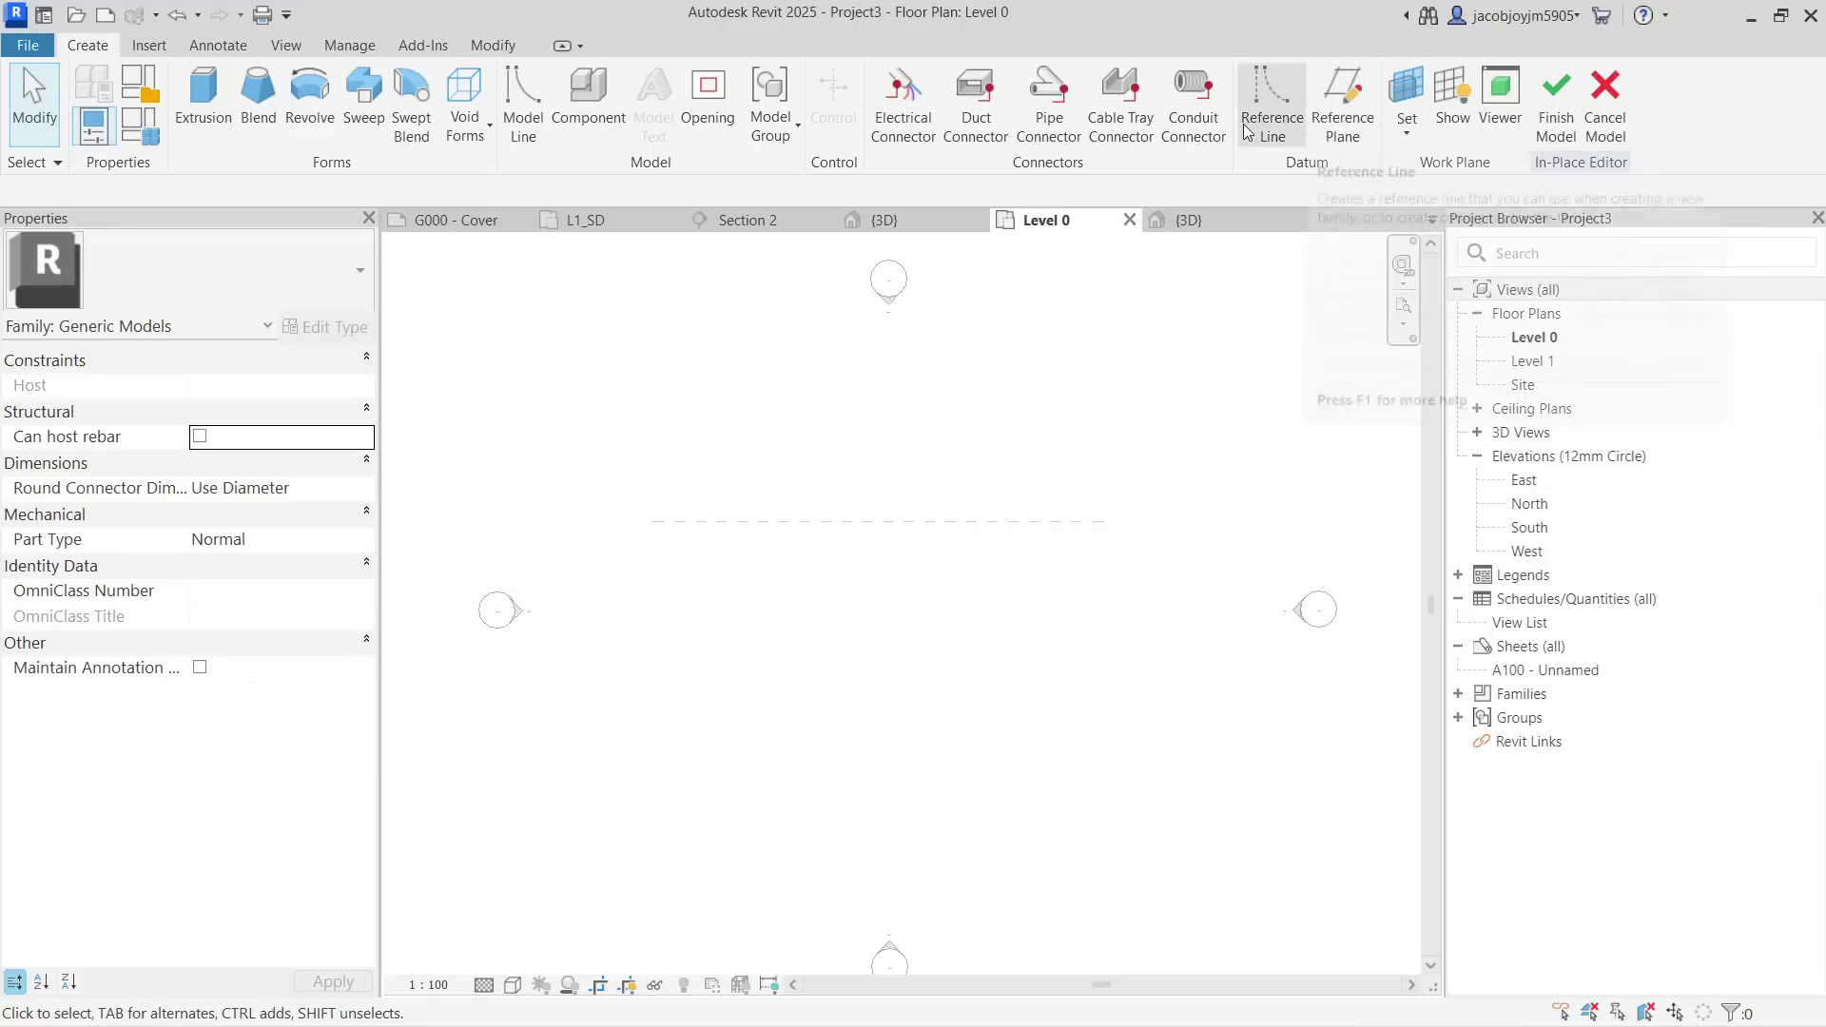
# Draw a horizontal reference line about 7500 mm long below the reference plane and select it.
pyautogui.click(1272, 95)
pyautogui.click(759, 623)
pyautogui.click(981, 622)
pyautogui.press('Escape')
pyautogui.press('Escape')
pyautogui.click(966, 624)
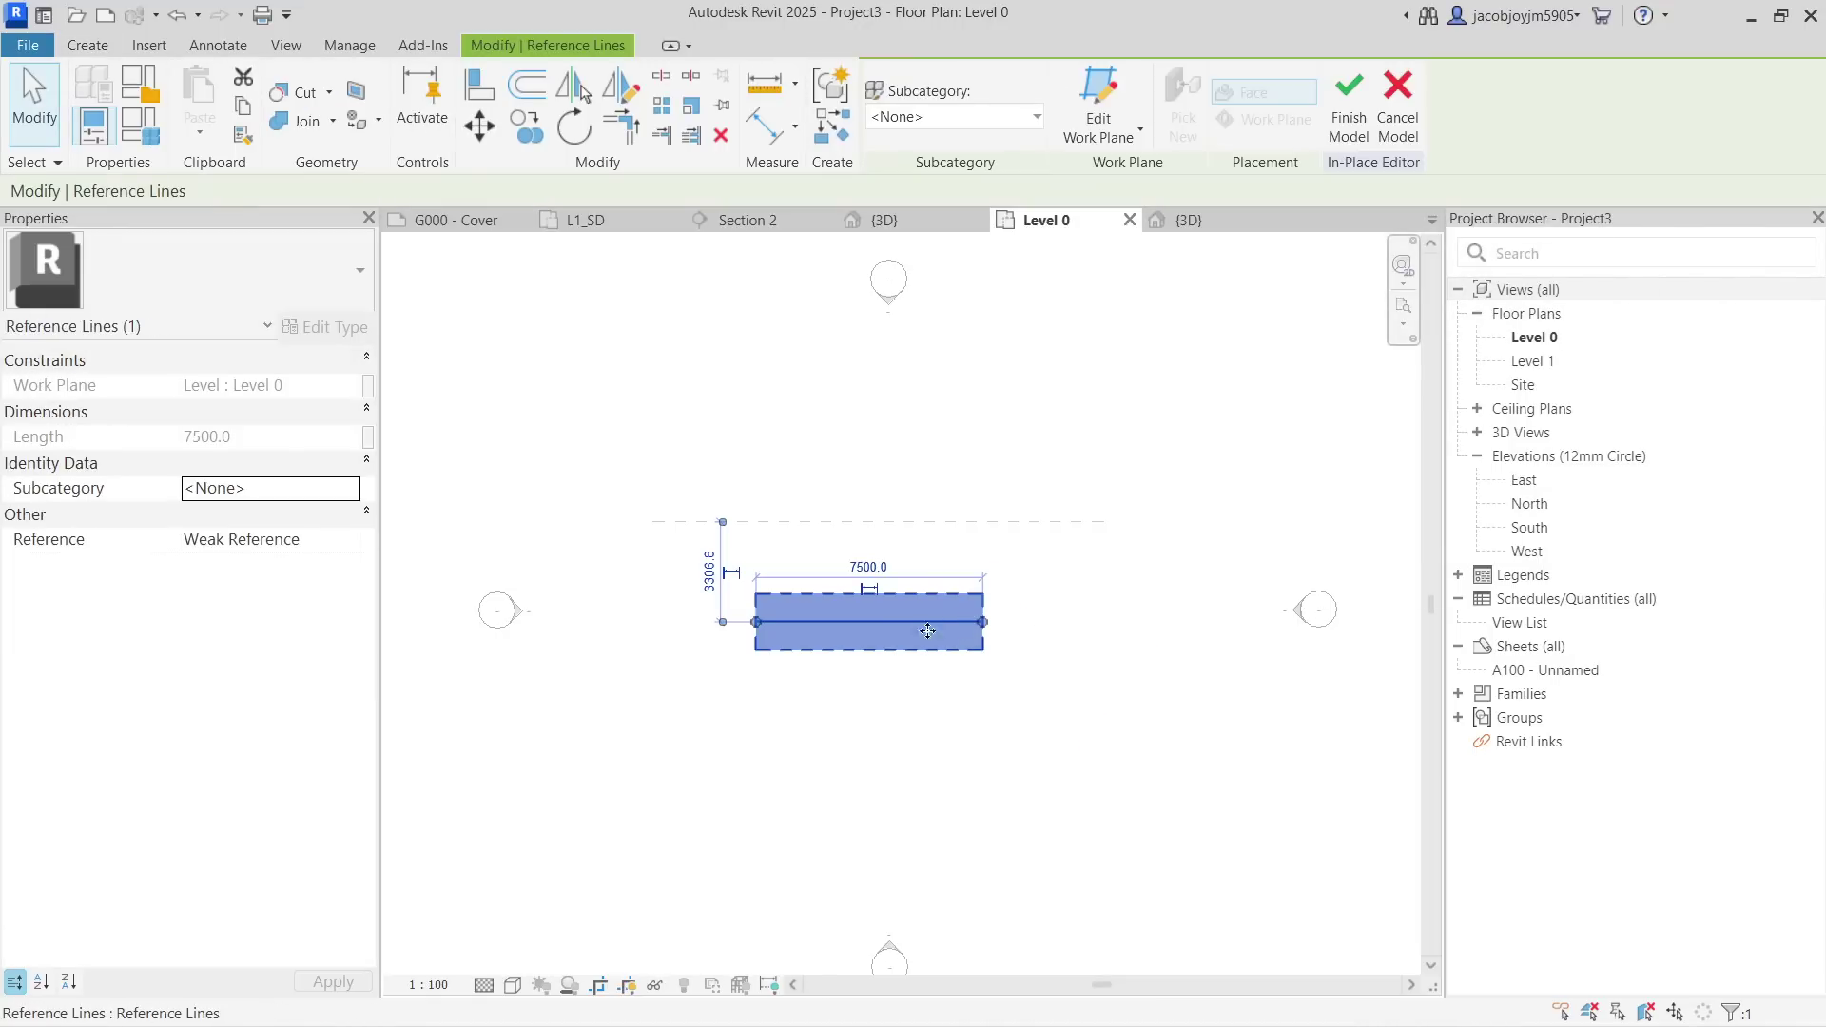
# Open the 3D view and examine the reference line's own planes and the work plane grid from several angles.
pyautogui.click(285, 45)
pyautogui.click(216, 100)
pyautogui.keyDown('shift'); pyautogui.moveTo(855, 522); pyautogui.dragTo(875, 489, button='middle'); pyautogui.keyUp('shift')
pyautogui.click(885, 650)
pyautogui.scroll(3, 883, 642)
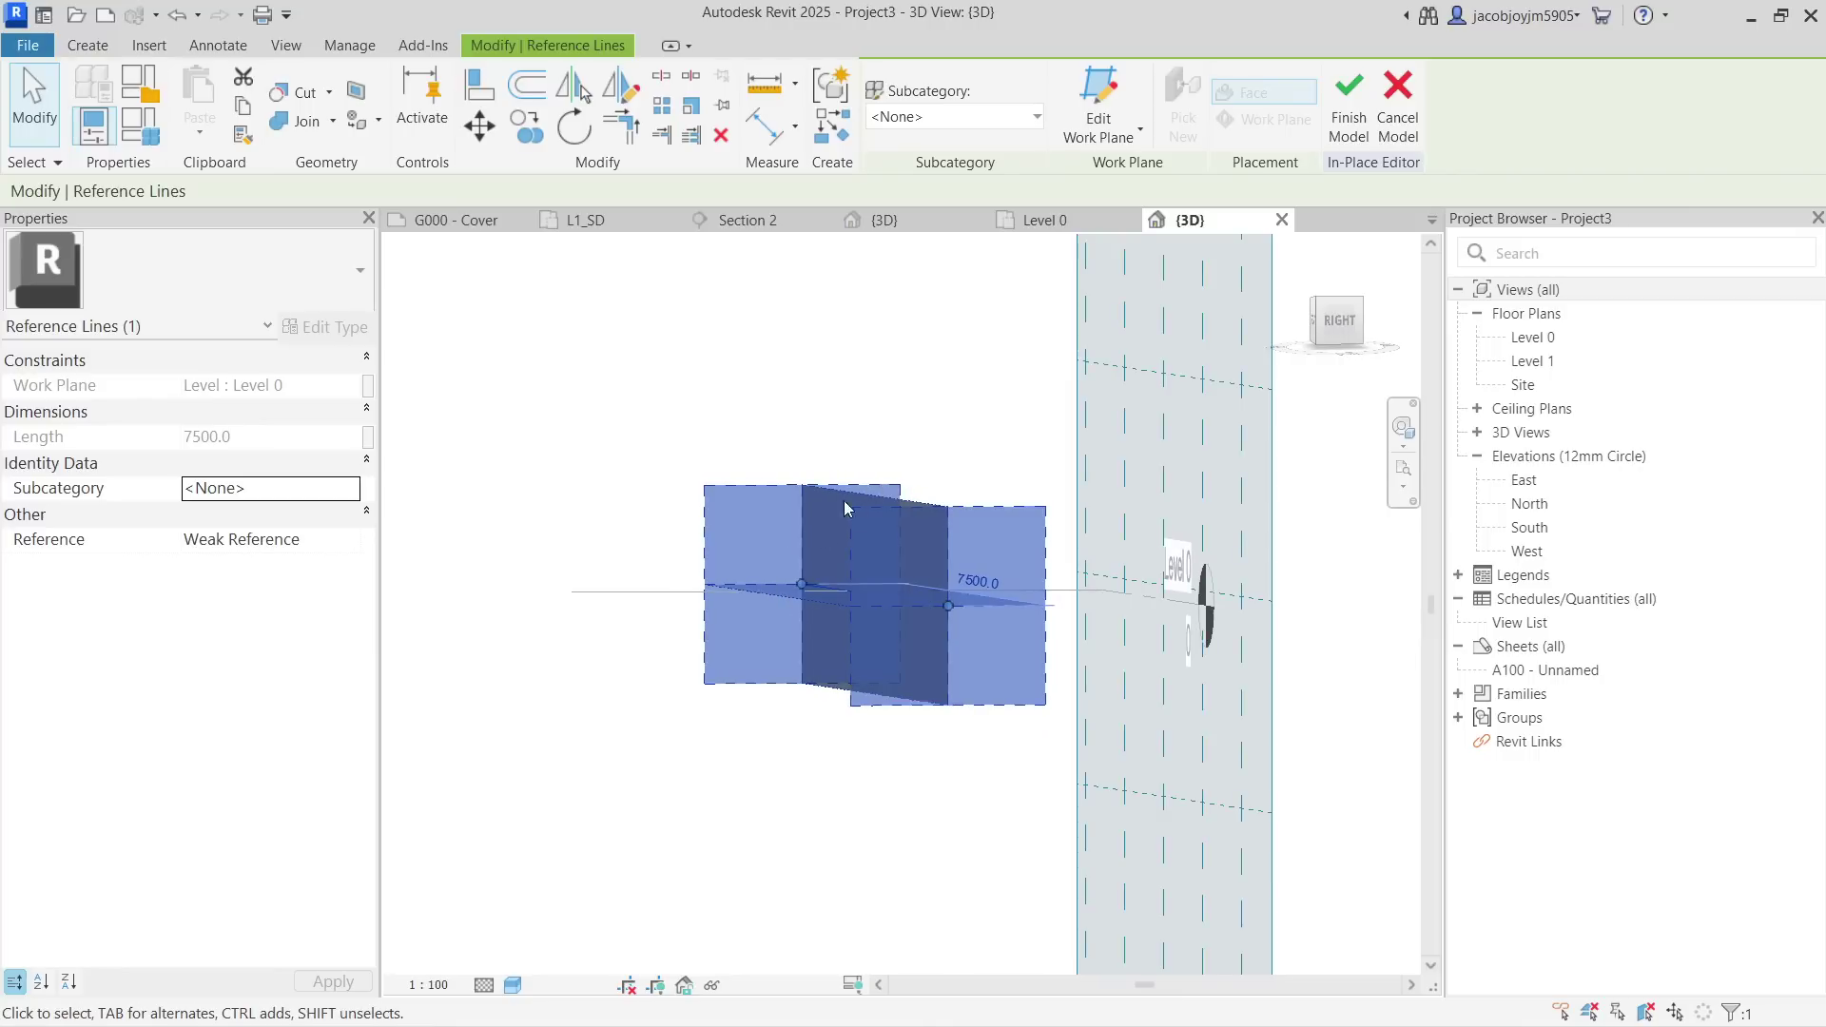
pyautogui.keyDown('shift'); pyautogui.moveTo(767, 495); pyautogui.dragTo(684, 416, button='middle'); pyautogui.keyUp('shift')
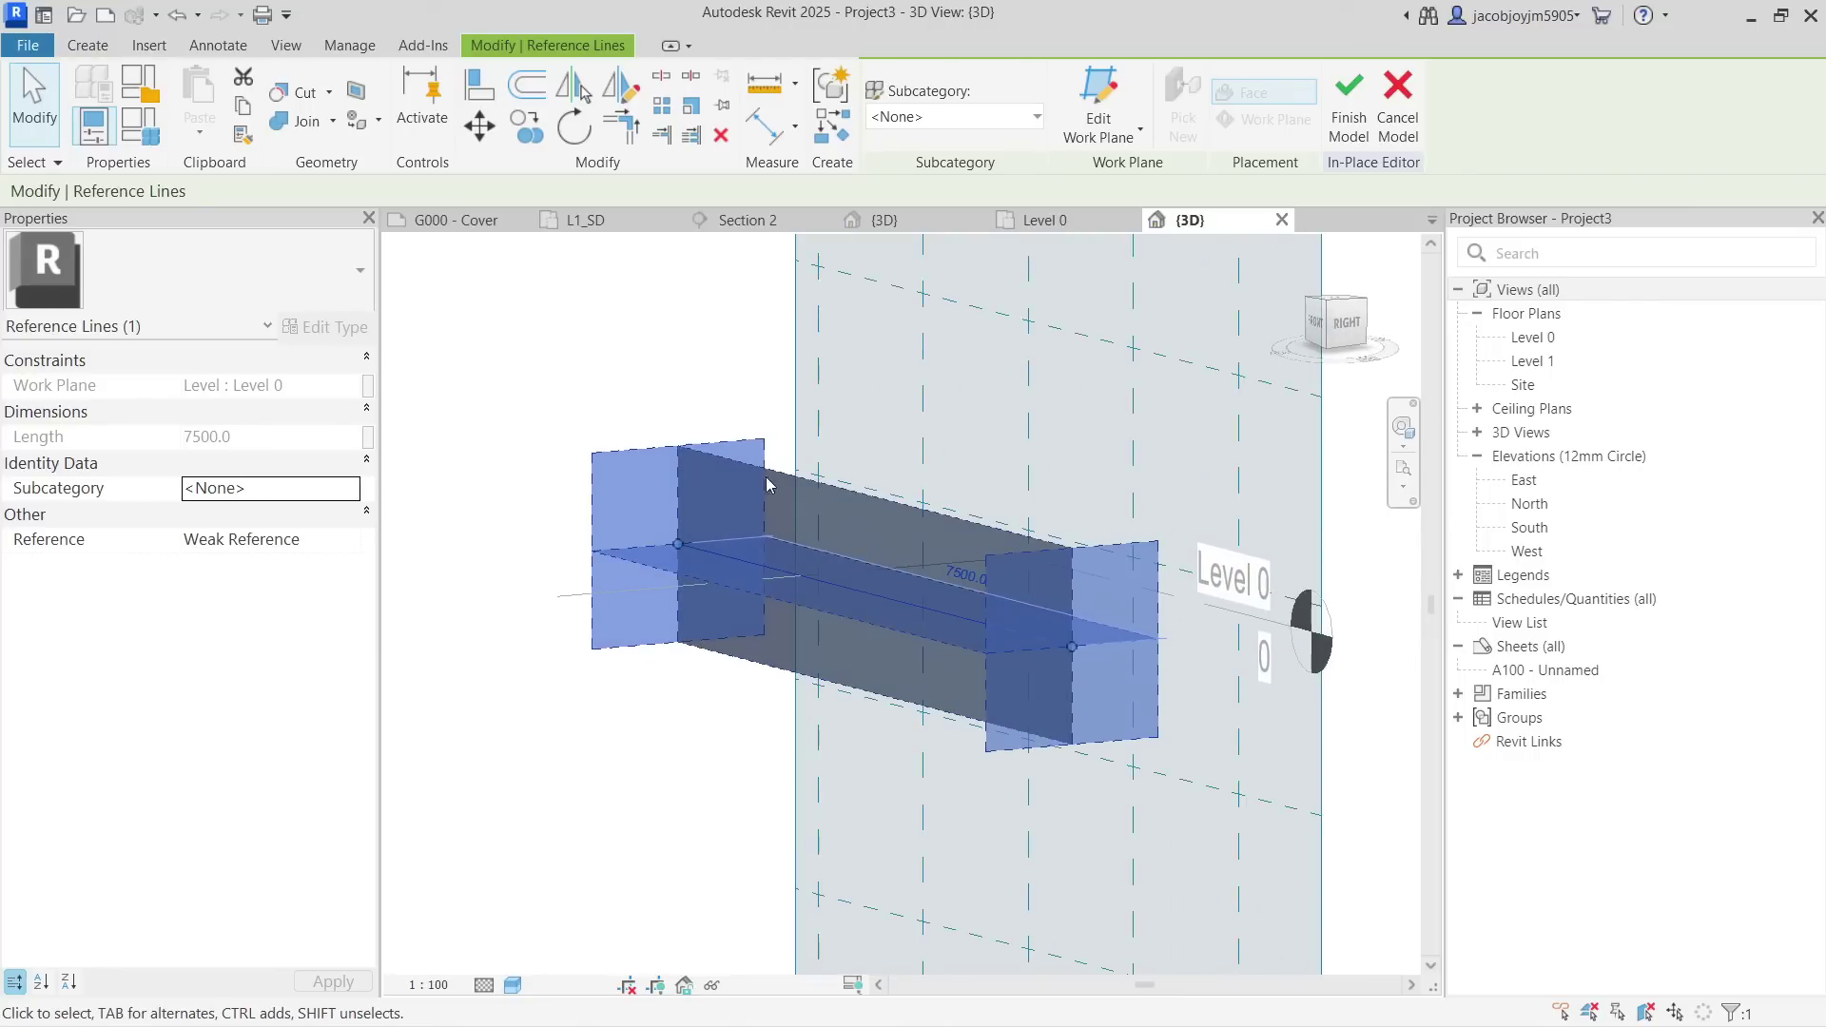
pyautogui.keyDown('shift'); pyautogui.moveTo(1103, 612); pyautogui.dragTo(1103, 535, button='middle'); pyautogui.keyUp('shift')
pyautogui.click(1108, 535)
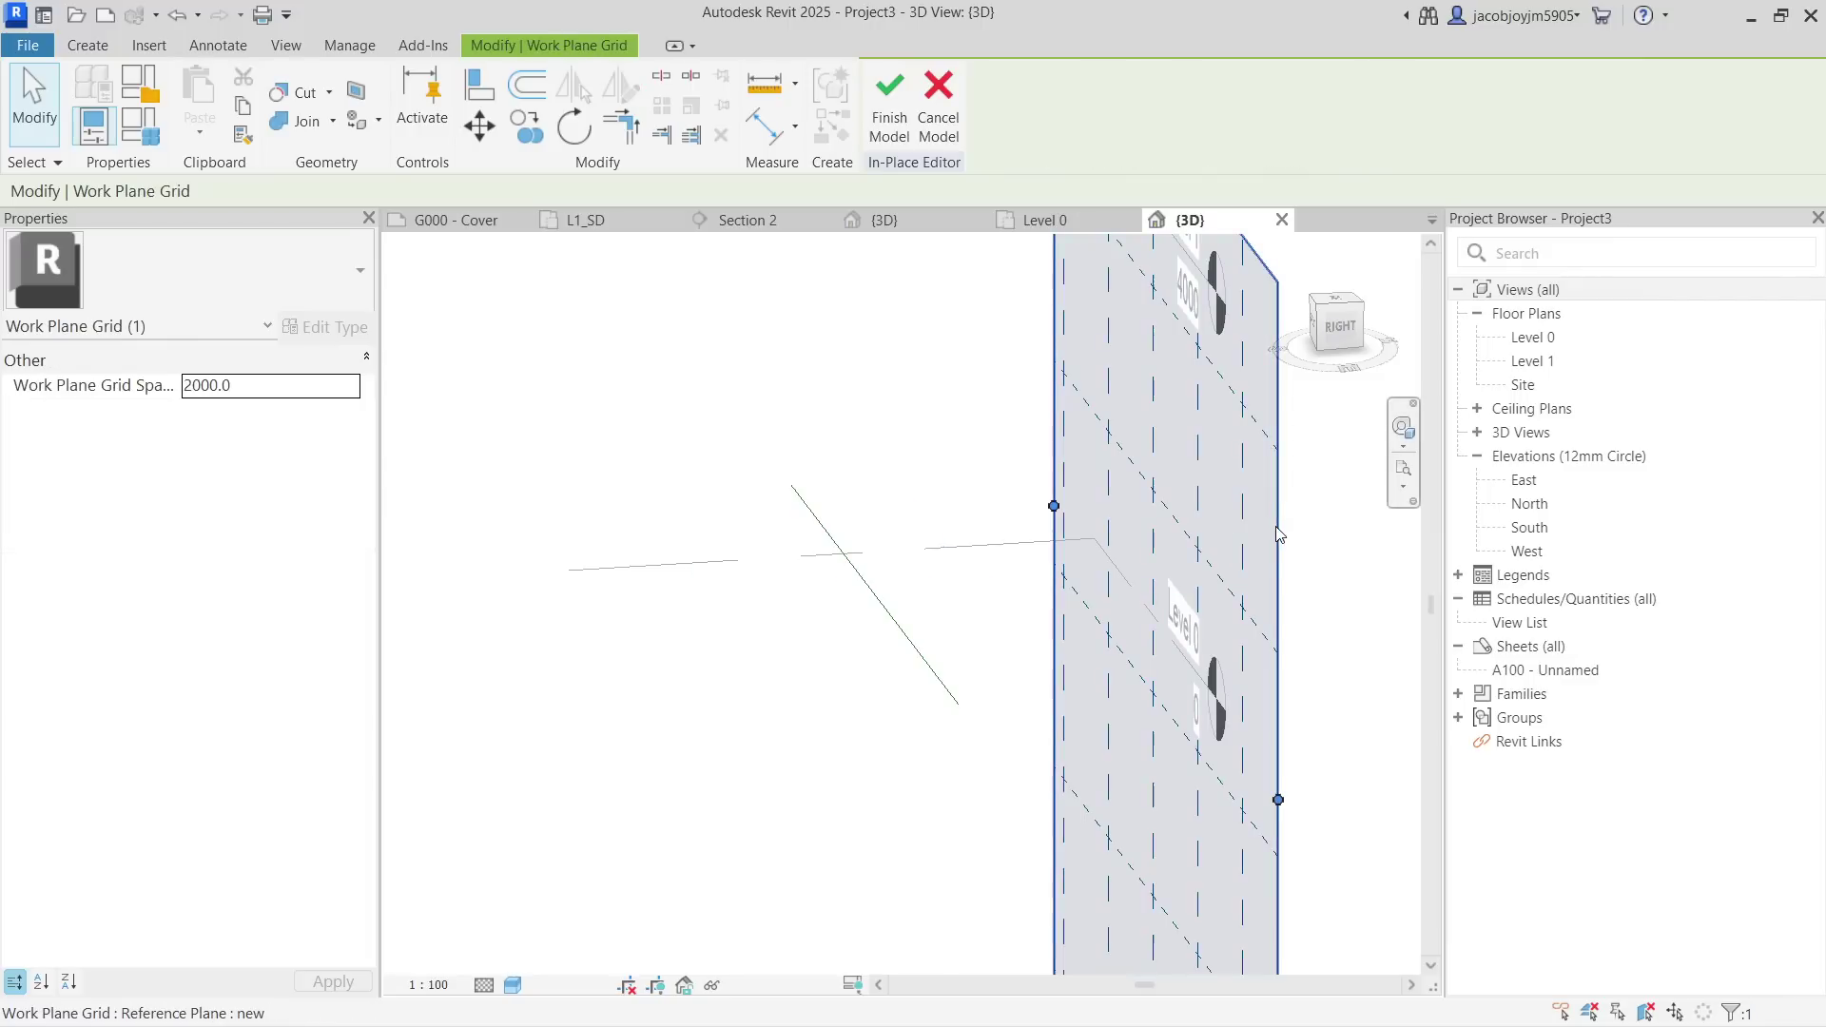
pyautogui.click(904, 633)
pyautogui.keyDown('shift'); pyautogui.moveTo(903, 631); pyautogui.dragTo(799, 440, button='middle'); pyautogui.keyUp('shift')
pyautogui.click(741, 380)
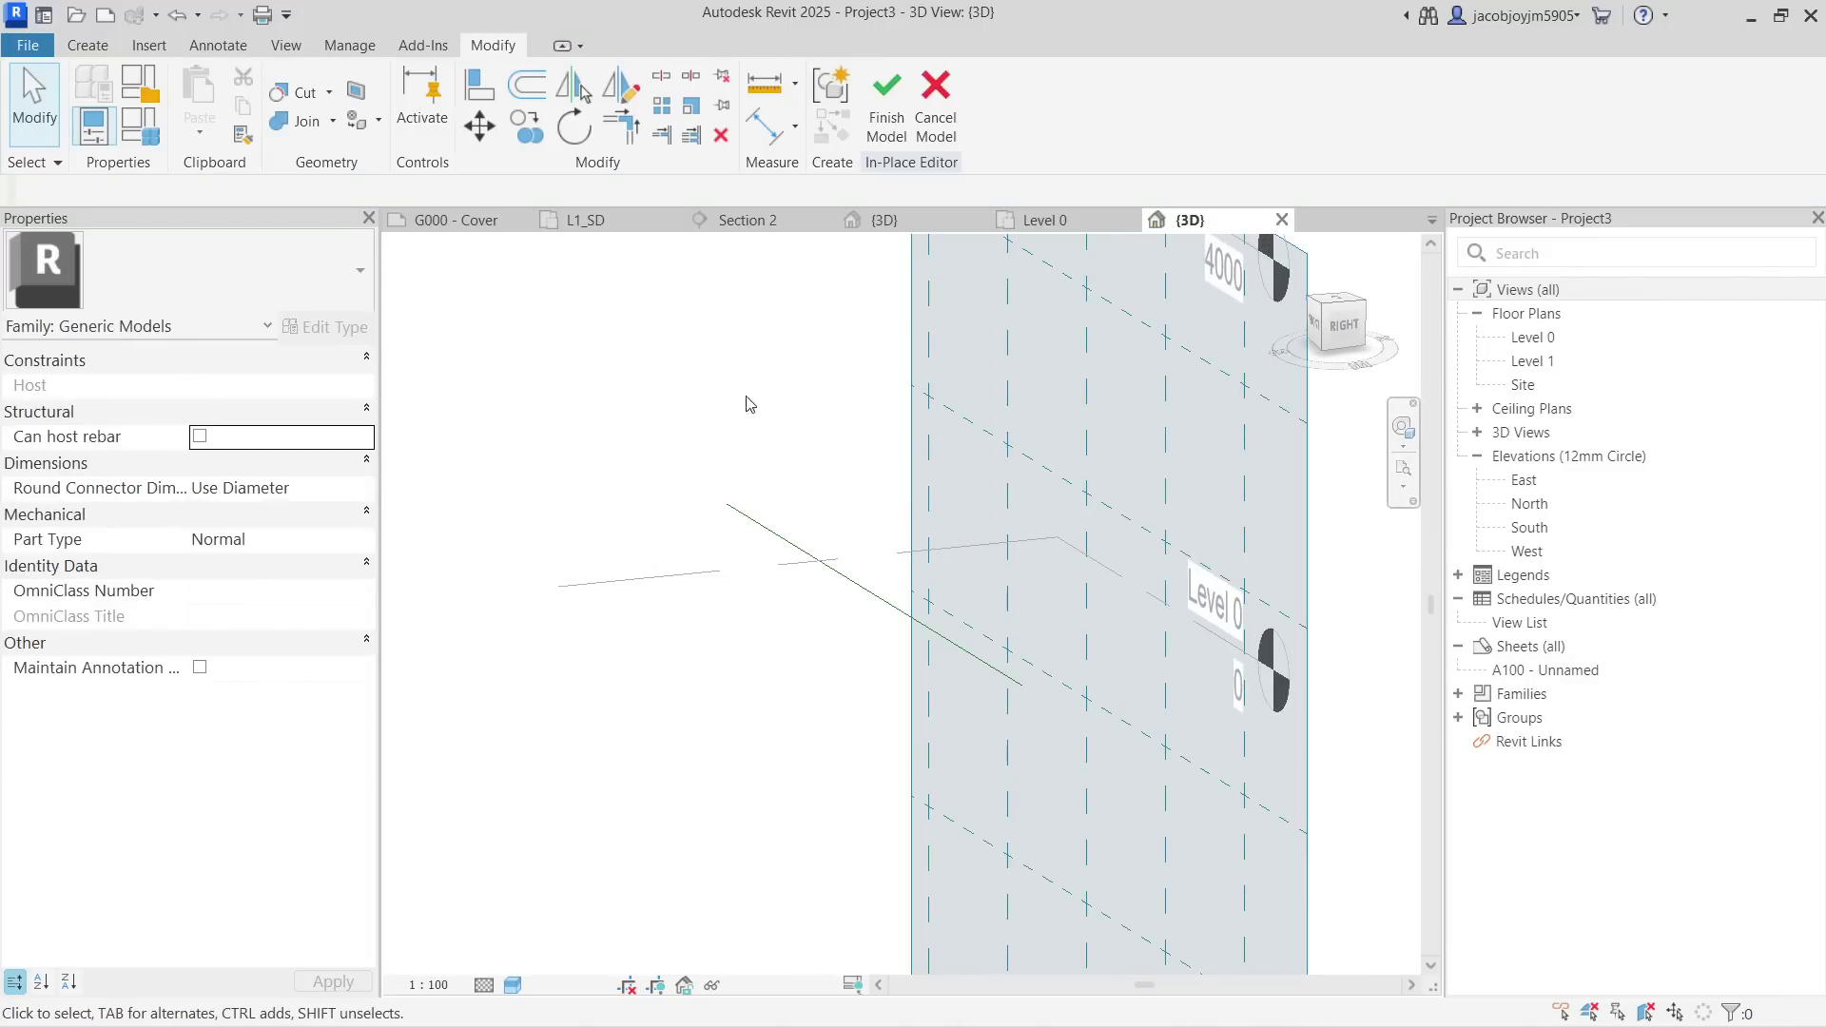
# Set the work plane by picking the vertical plane perpendicular to the reference line at its far end.
pyautogui.click(88, 45)
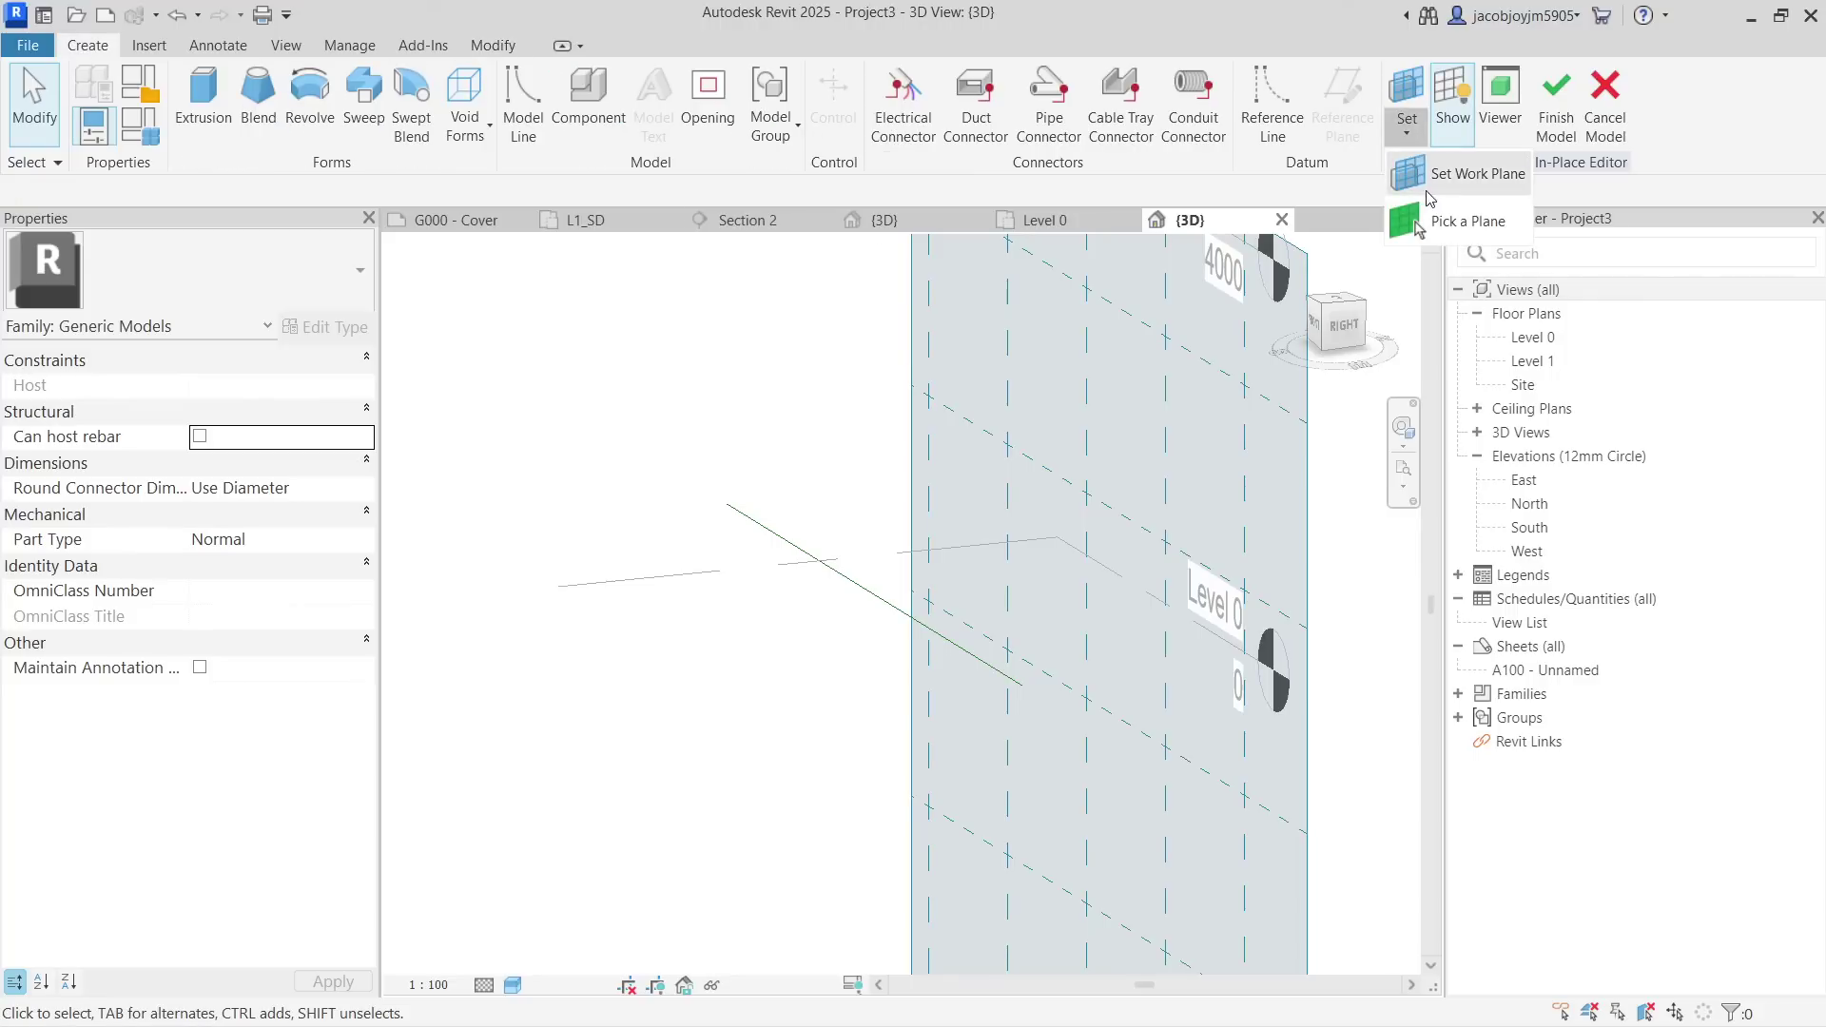
pyautogui.click(1406, 90)
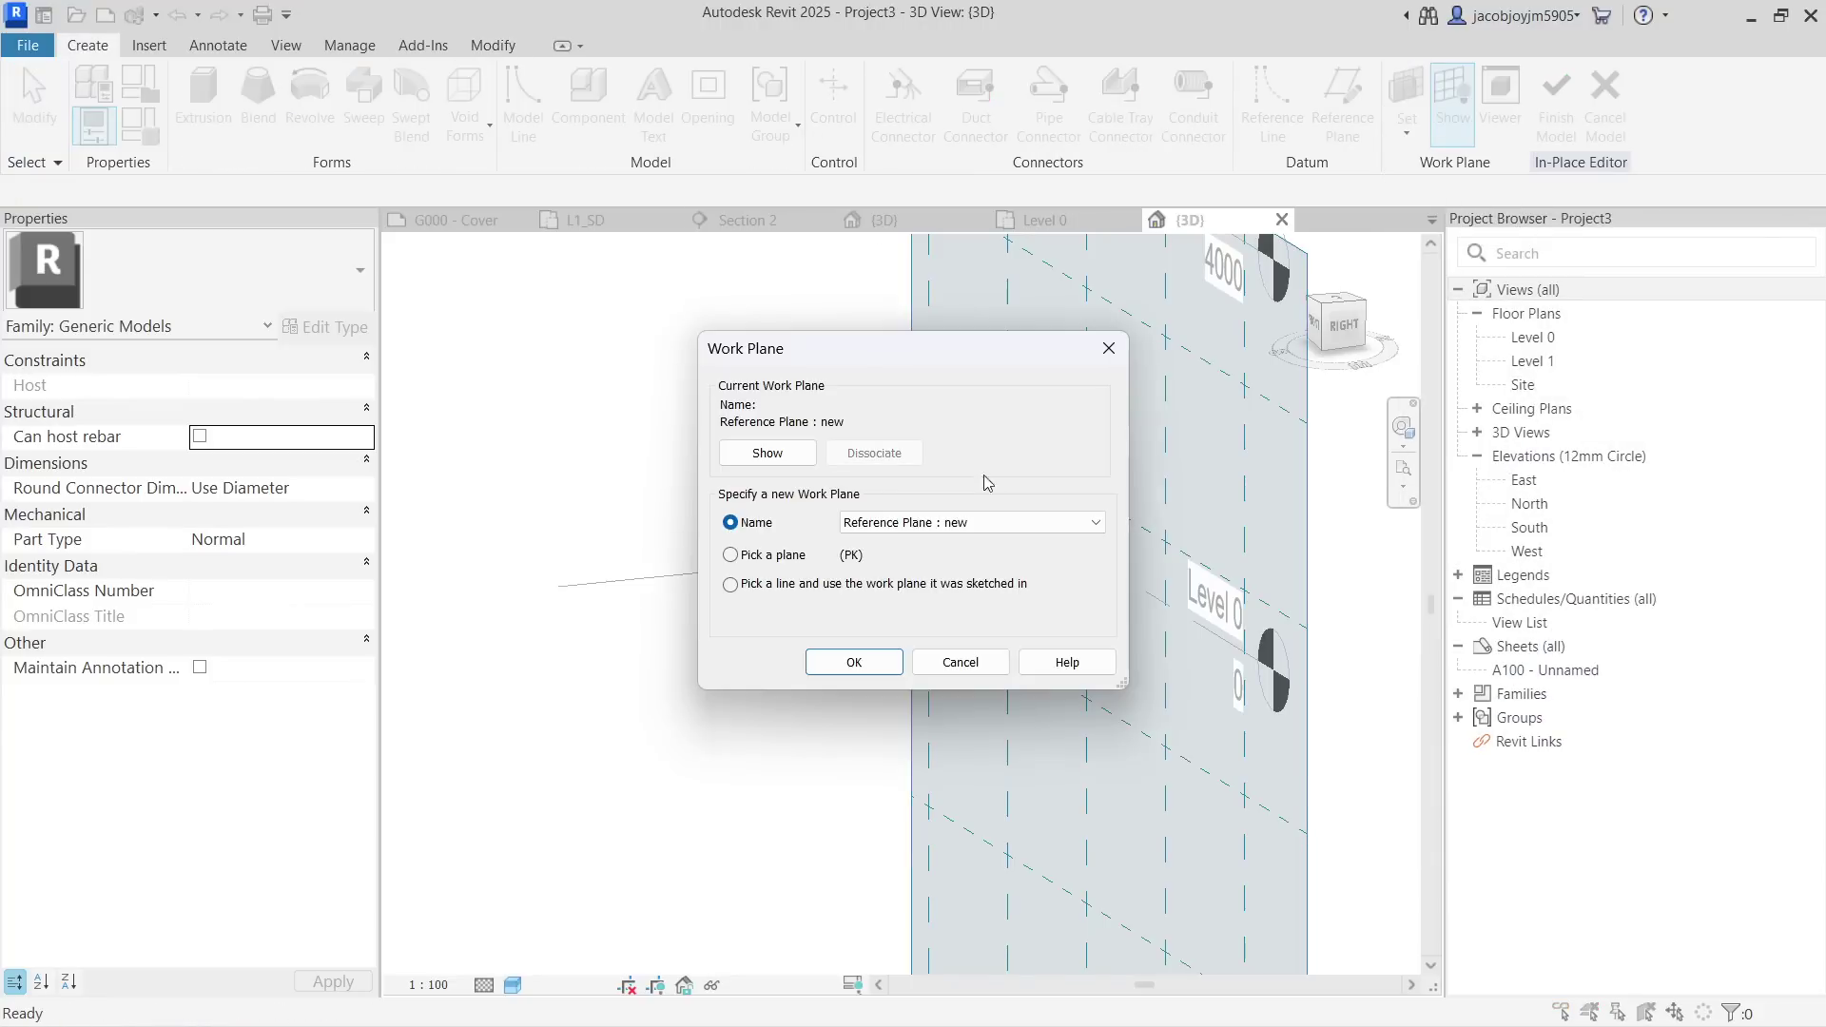
pyautogui.click(782, 557)
pyautogui.click(854, 662)
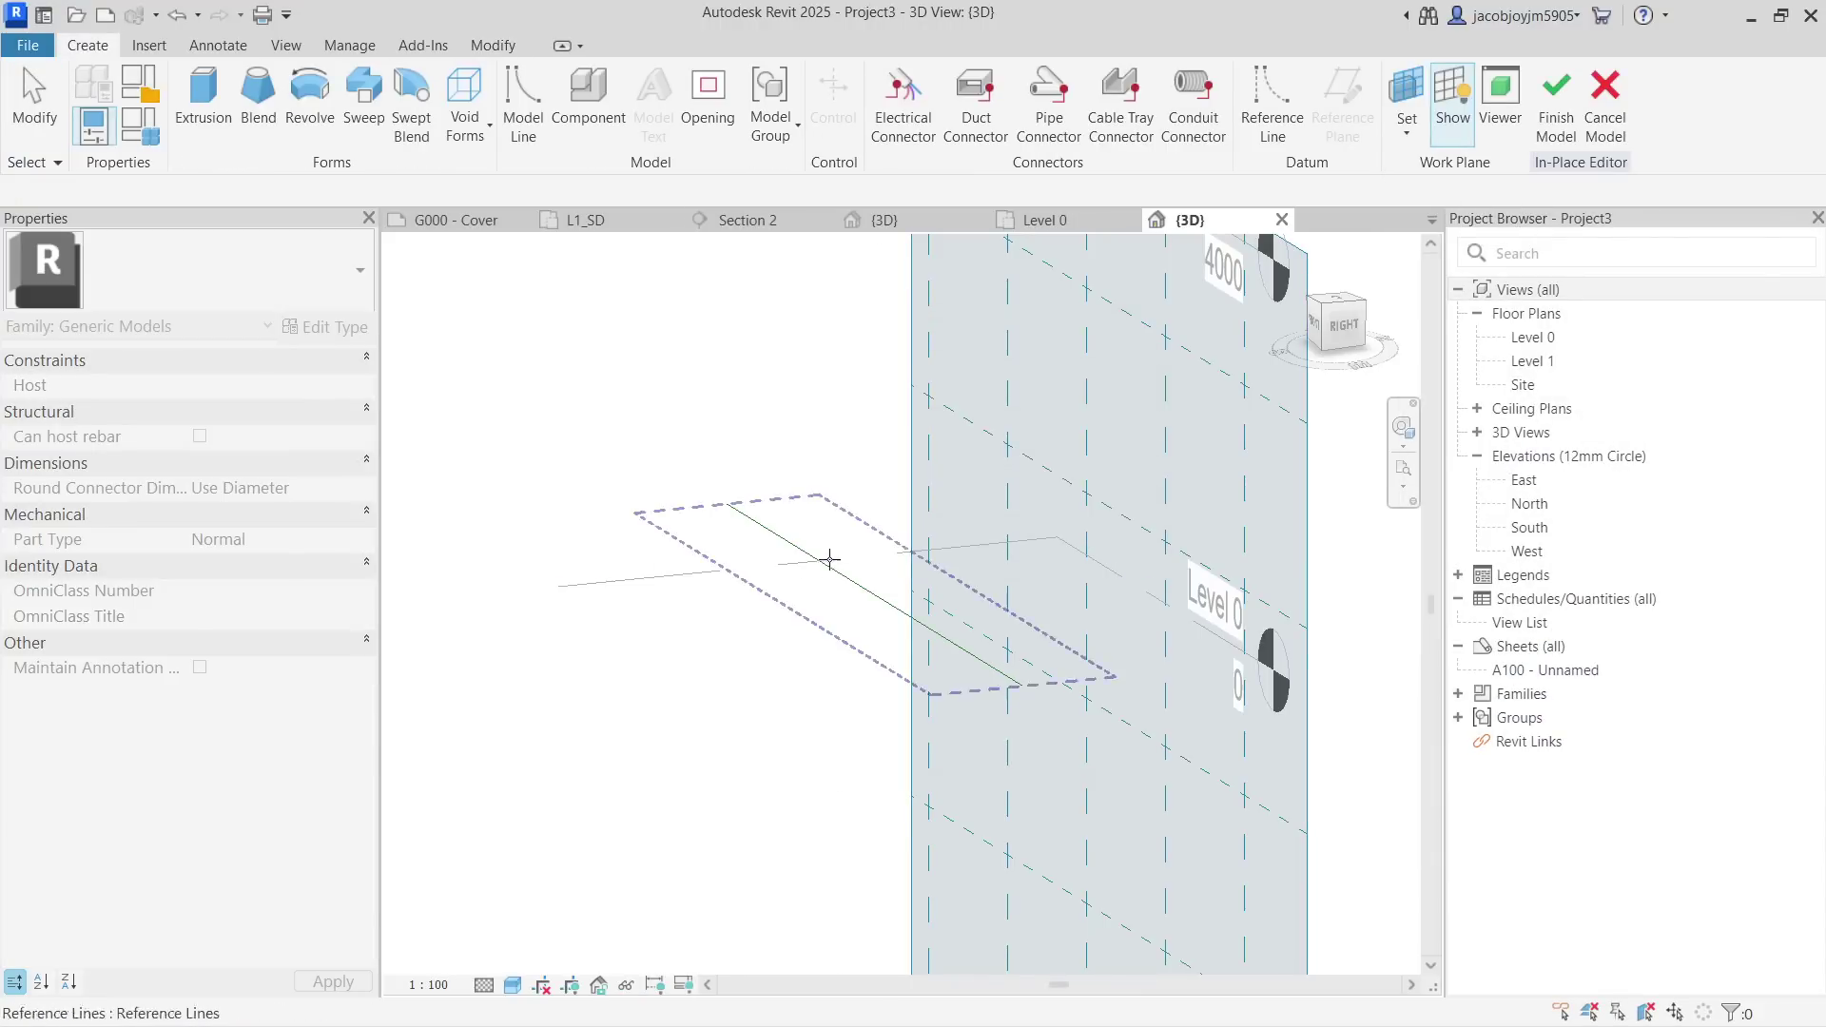
pyautogui.press('Tab')
pyautogui.press('Tab')
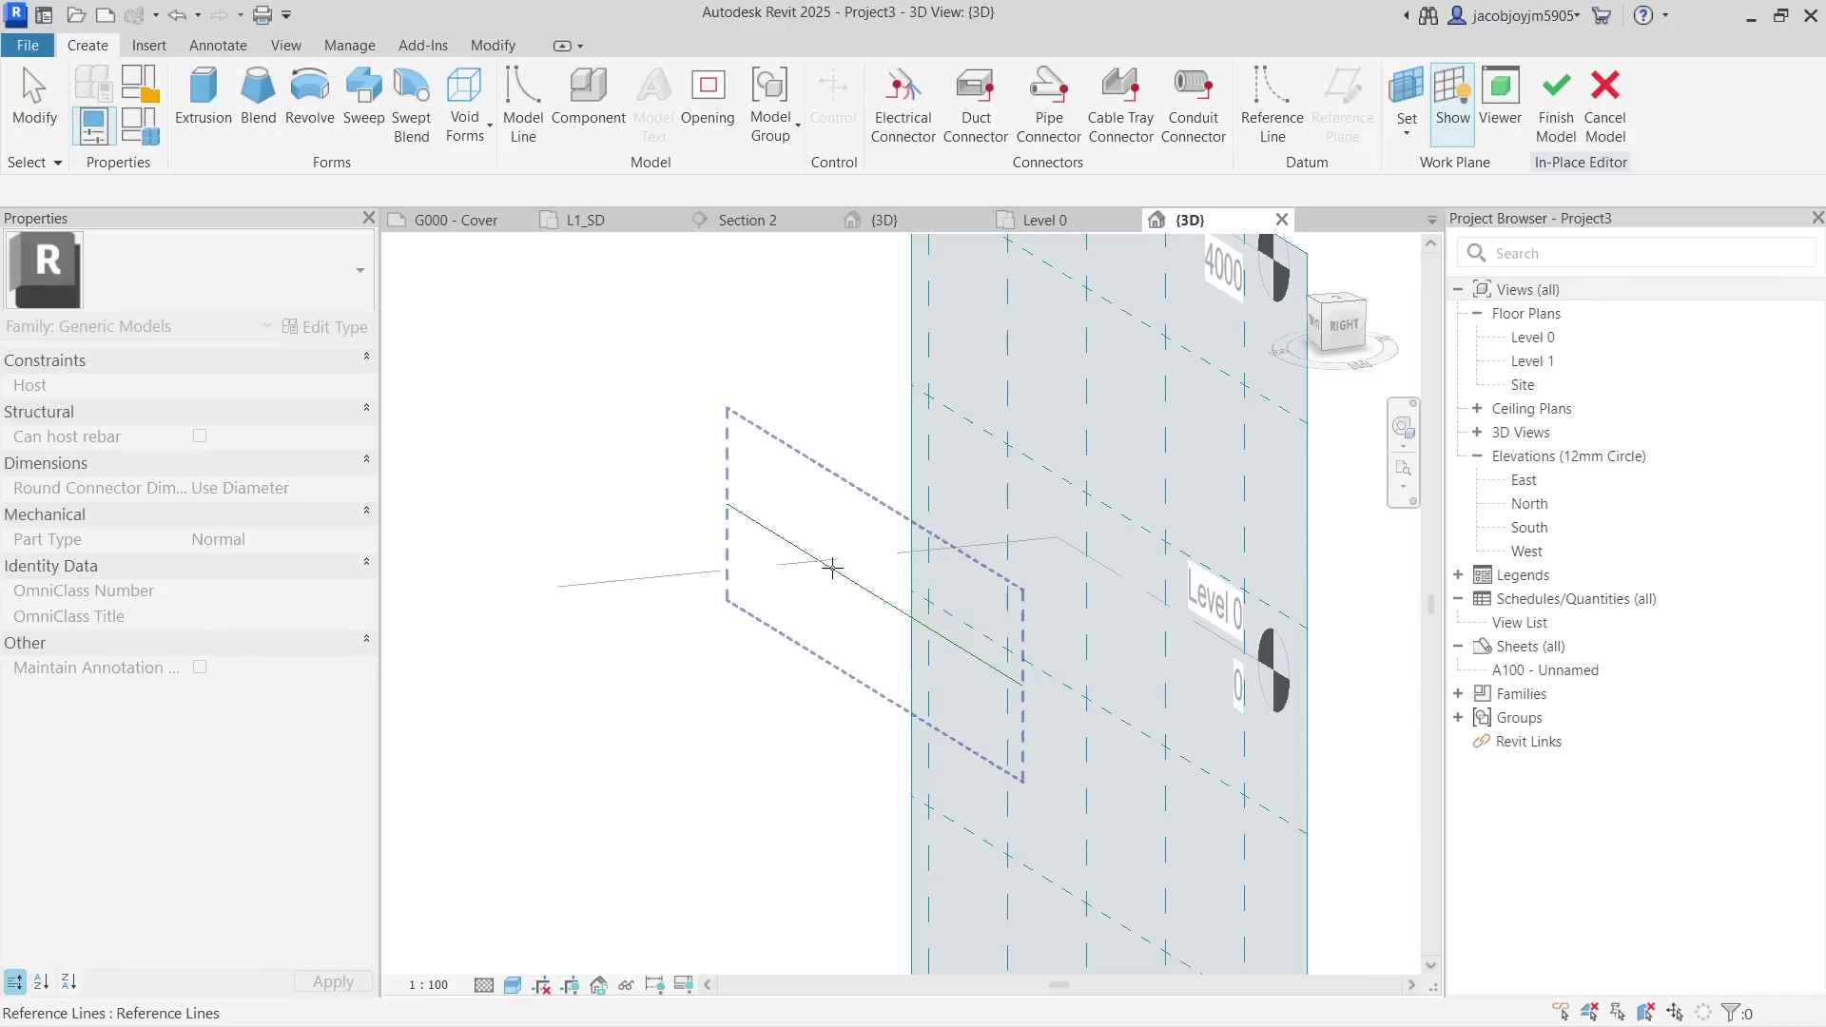
pyautogui.press('Tab')
pyautogui.press('Tab')
pyautogui.press('Tab')
pyautogui.press('Tab')
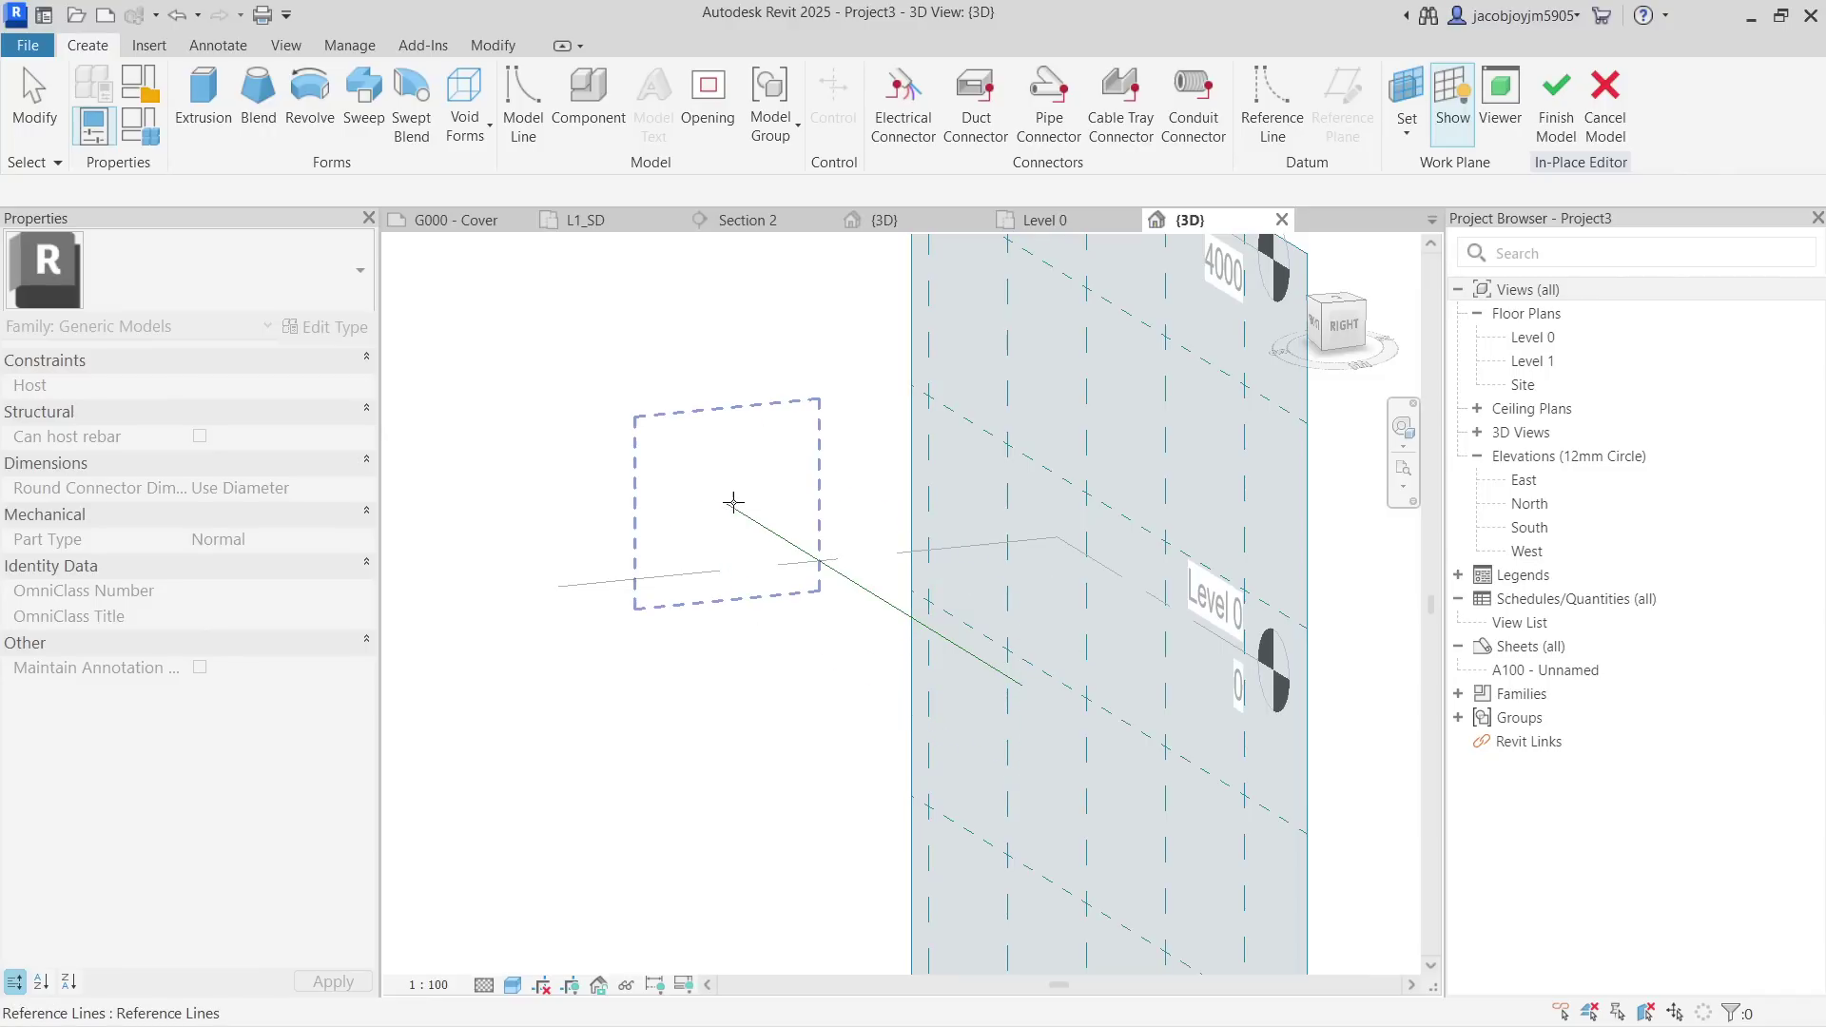
pyautogui.click(734, 505)
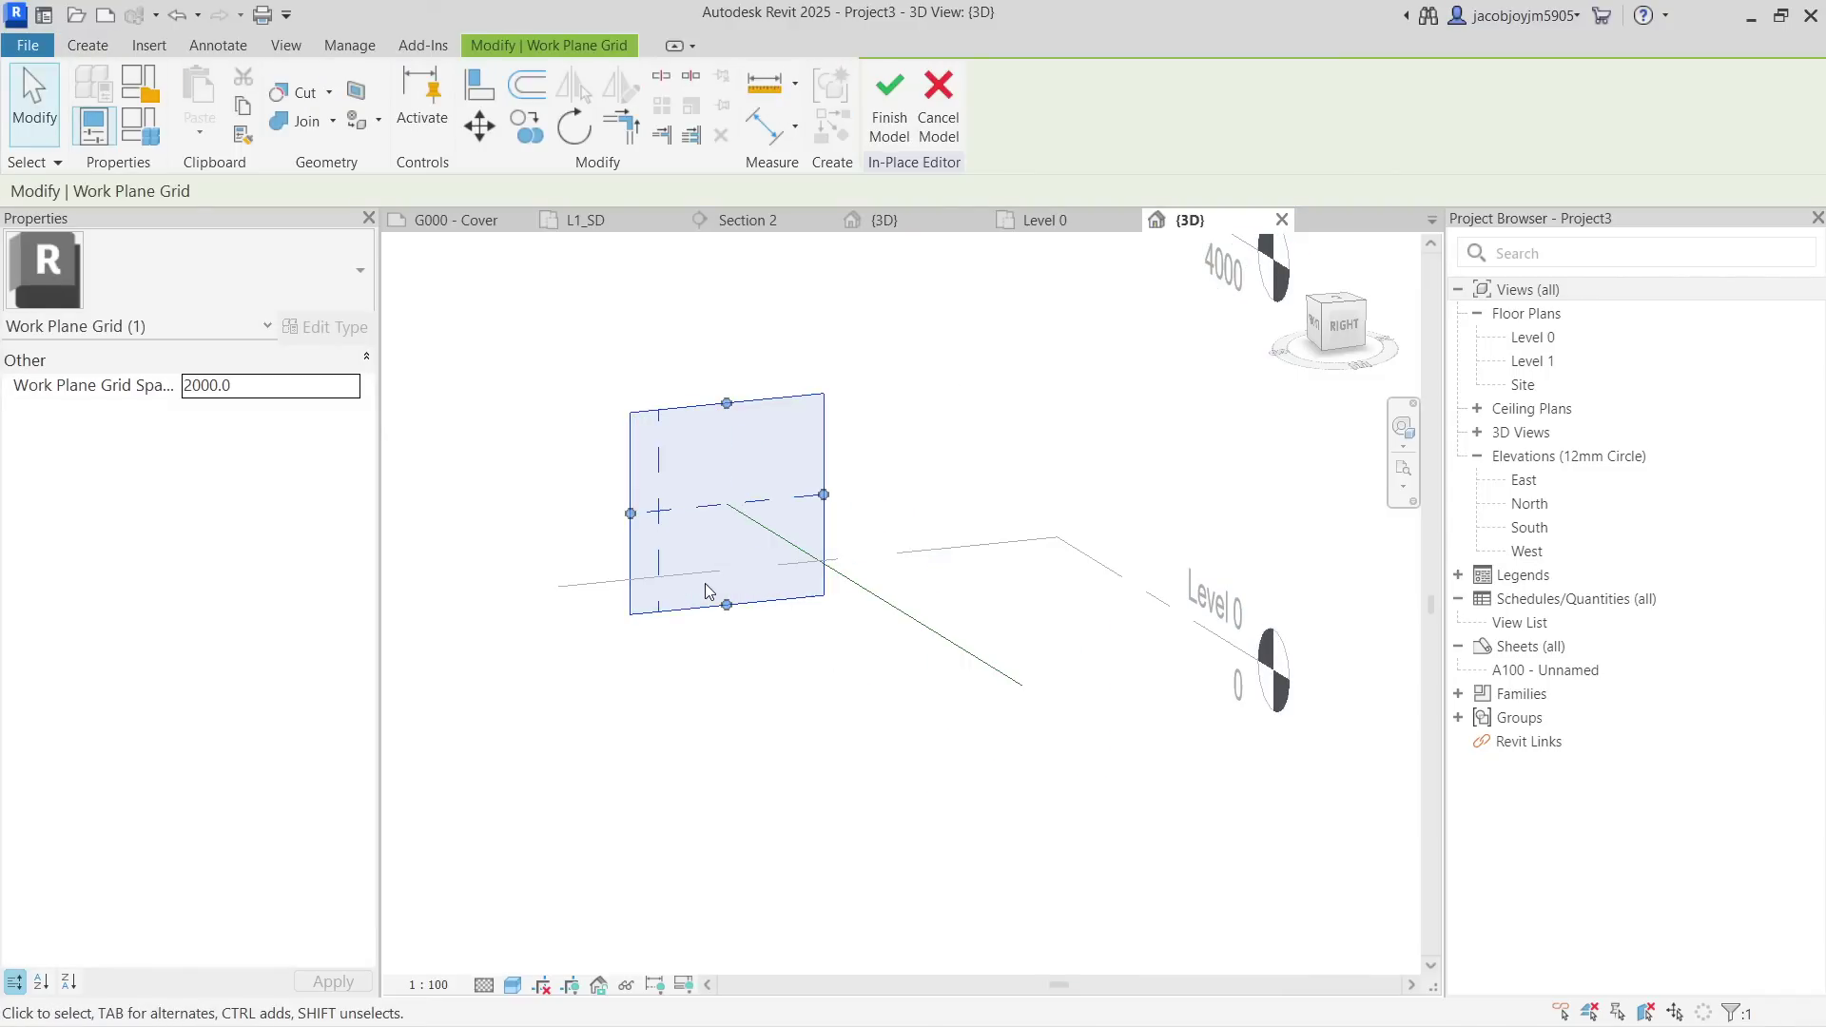
pyautogui.press('Escape')
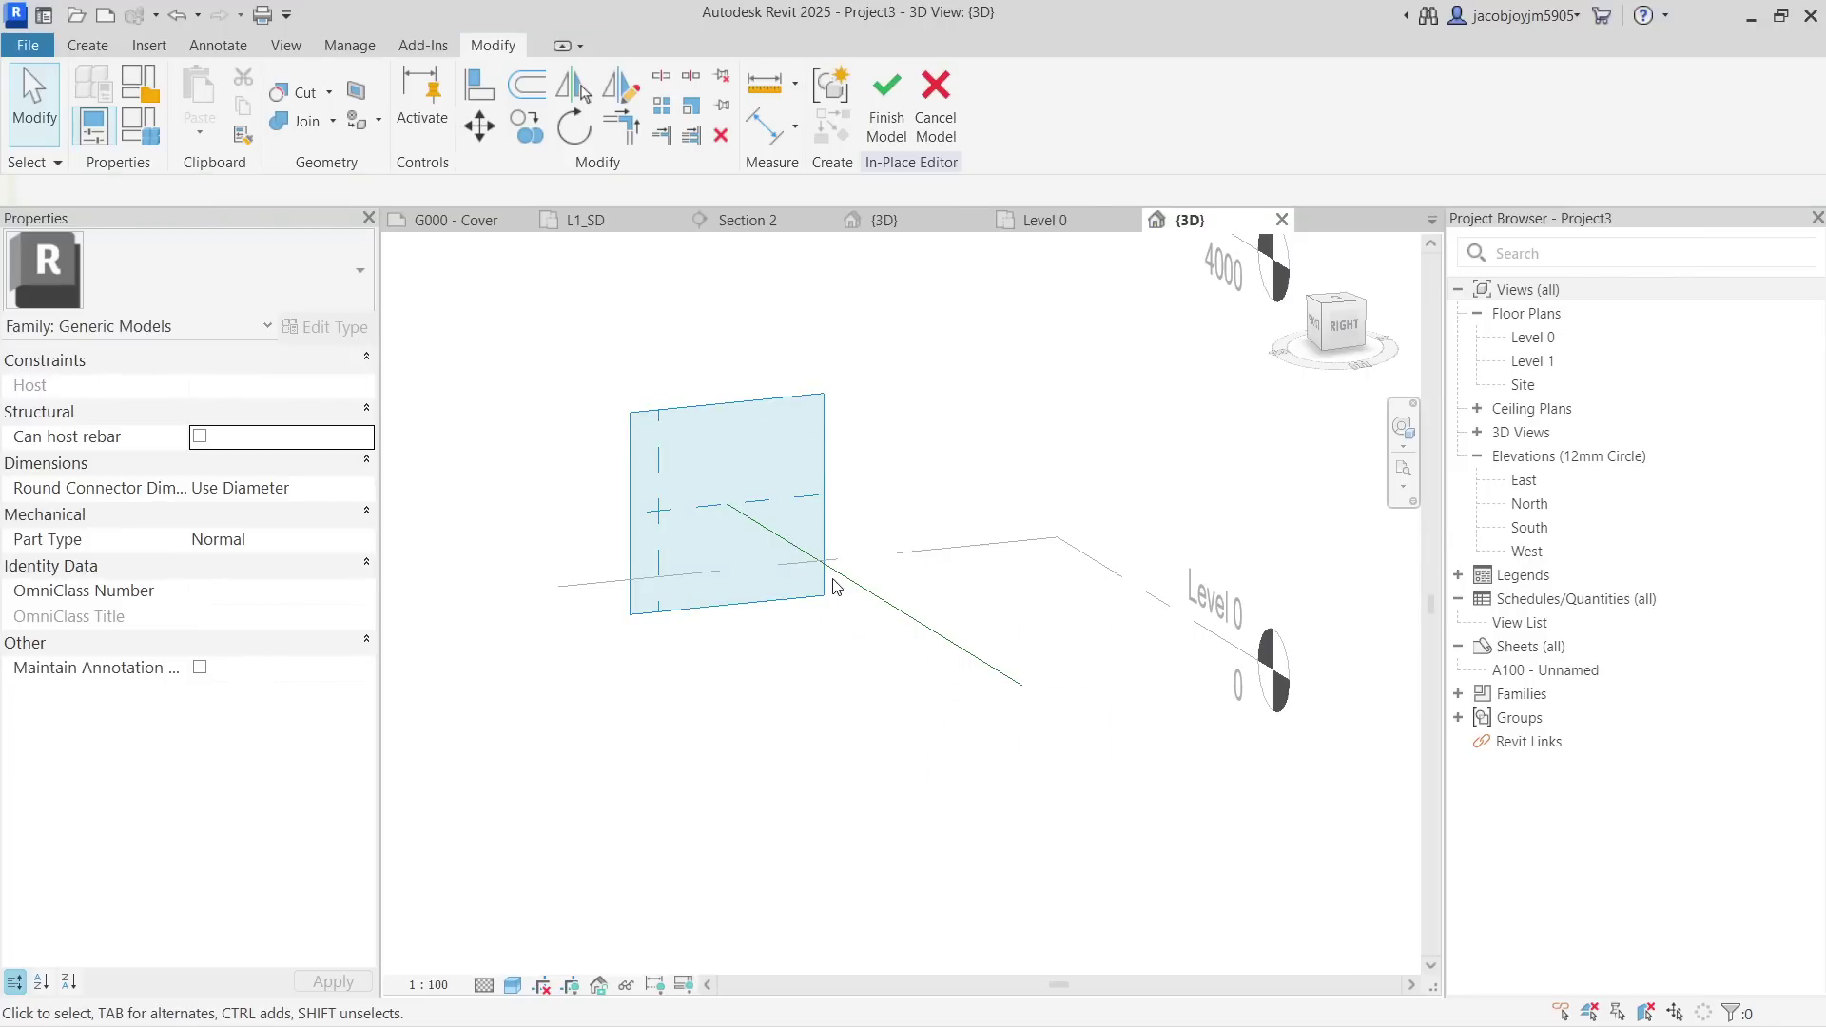
# Draw a closed four-sided shape with model lines on the work plane at the end of the reference line.
pyautogui.click(725, 447)
pyautogui.keyDown('shift'); pyautogui.moveTo(721, 441); pyautogui.dragTo(812, 458, button='middle'); pyautogui.keyUp('shift')
pyautogui.press('Escape')
pyautogui.scroll(3, 587, 457)
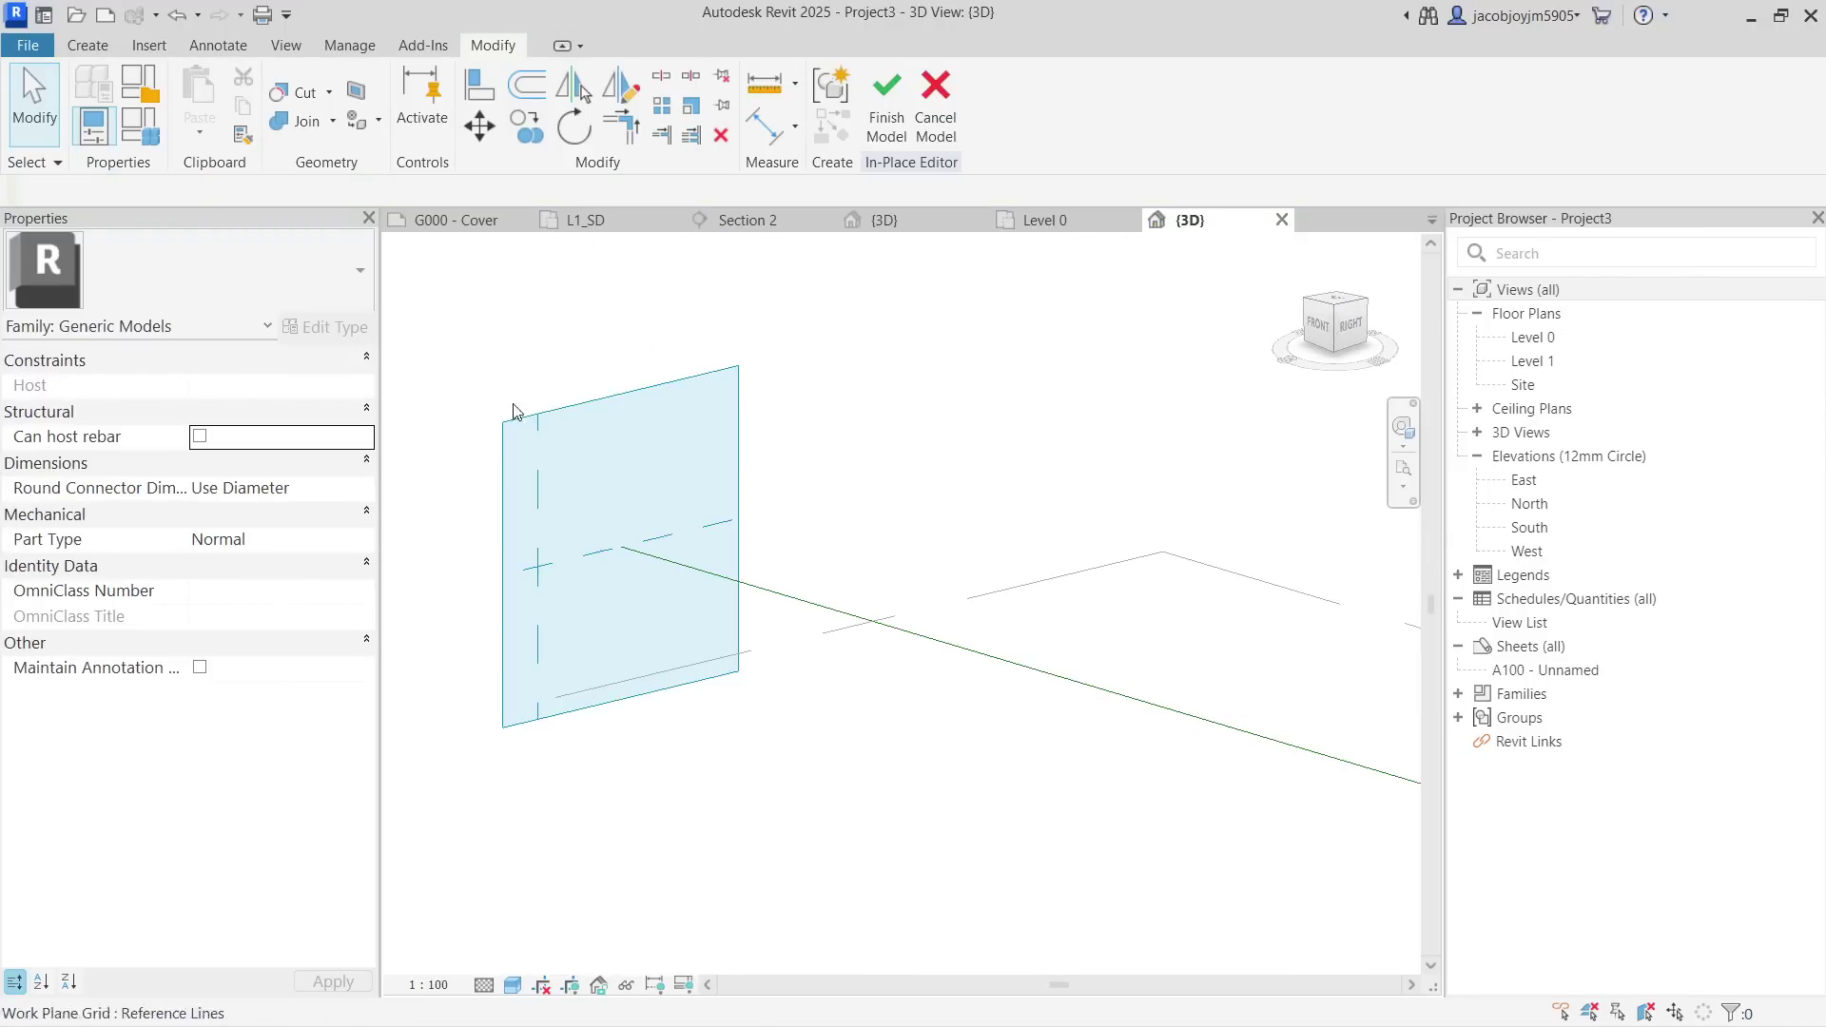
pyautogui.click(76, 45)
pyautogui.click(523, 100)
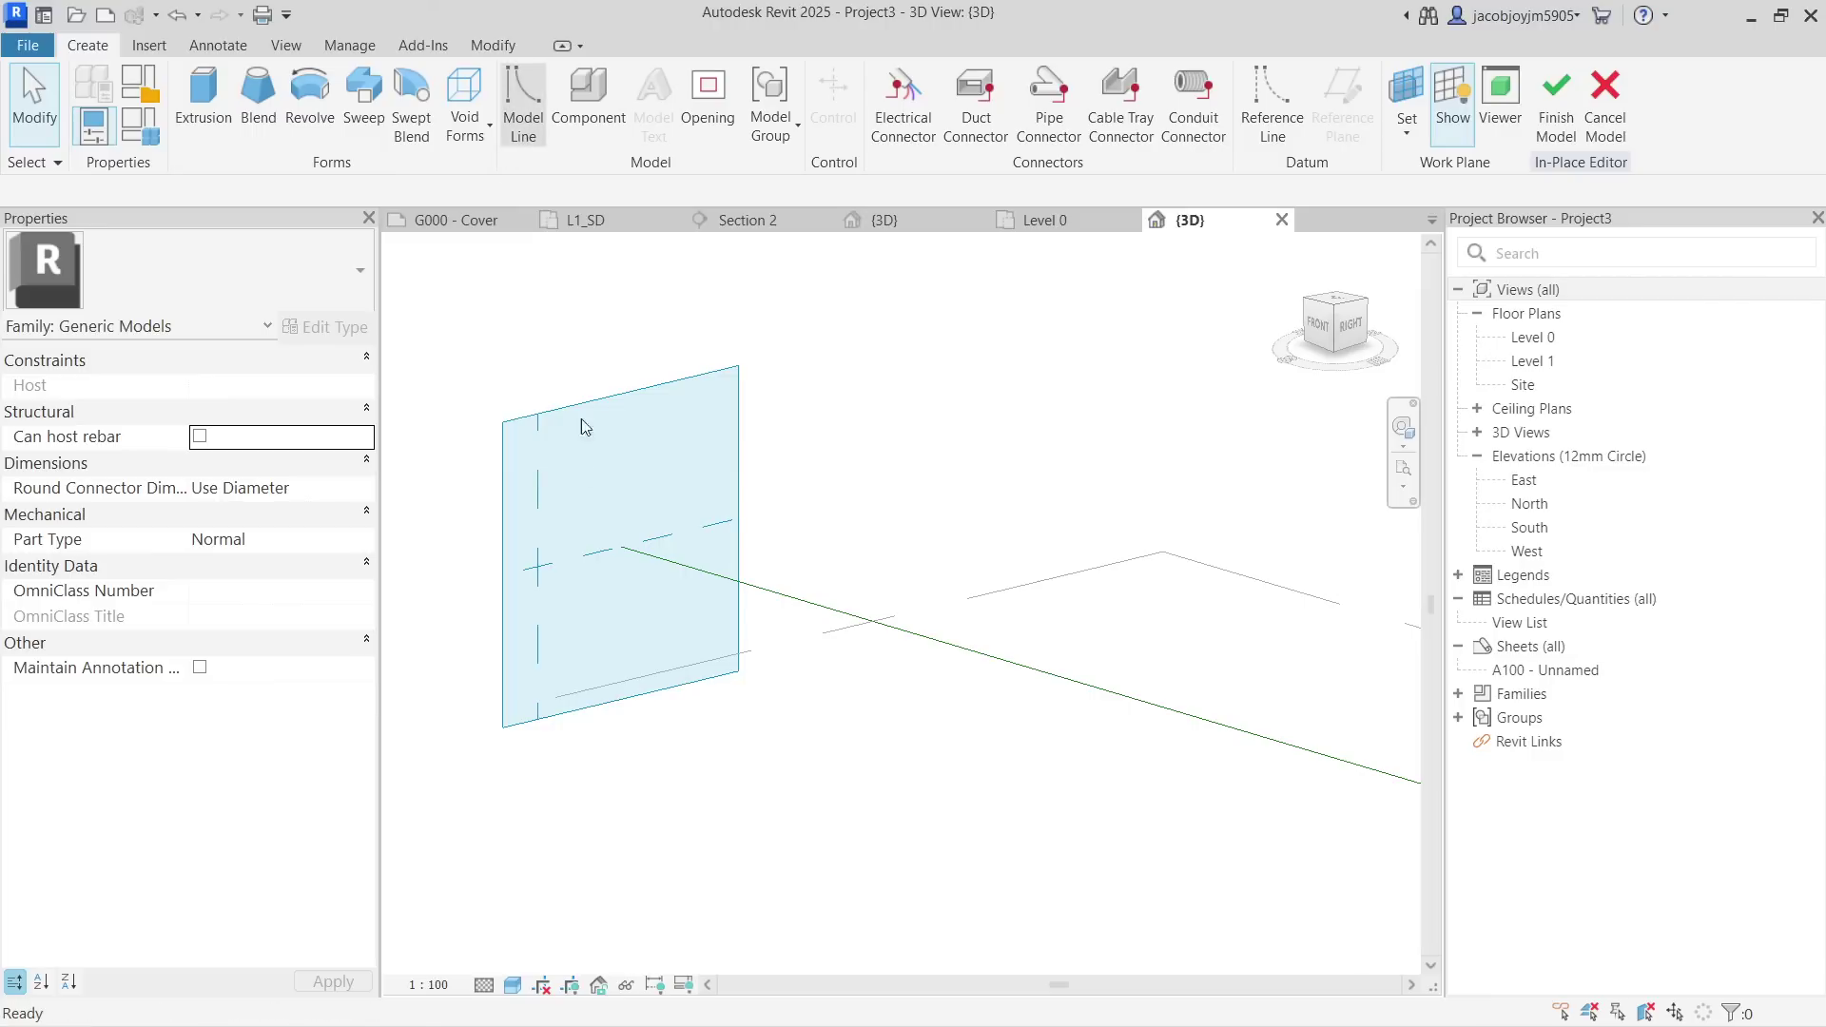
pyautogui.click(551, 528)
pyautogui.click(673, 429)
pyautogui.click(711, 566)
pyautogui.click(601, 640)
pyautogui.click(553, 530)
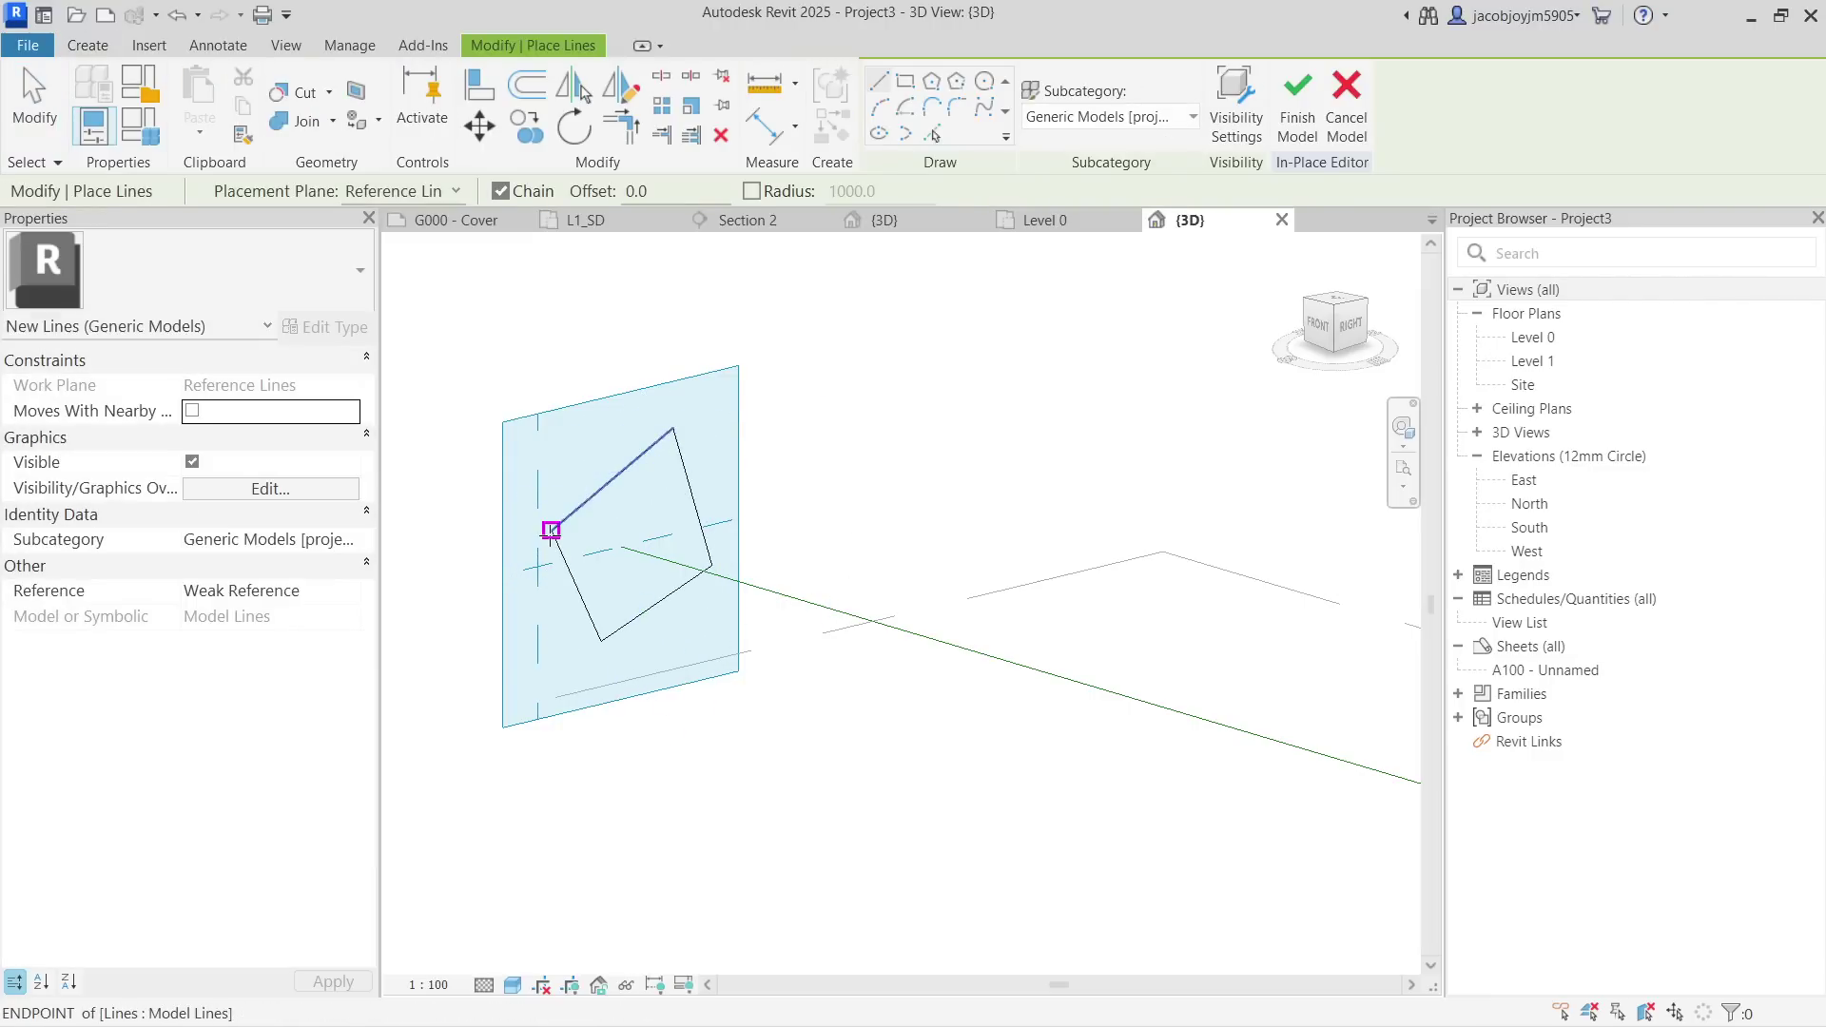
pyautogui.press('Escape')
pyautogui.press('Escape')
# Finish the in-place model and select the resulting four-sided generic model in the 3D view.
pyautogui.scroll(-2, 689, 490)
pyautogui.keyDown('shift'); pyautogui.moveTo(656, 631); pyautogui.dragTo(582, 616, button='middle'); pyautogui.keyUp('shift')
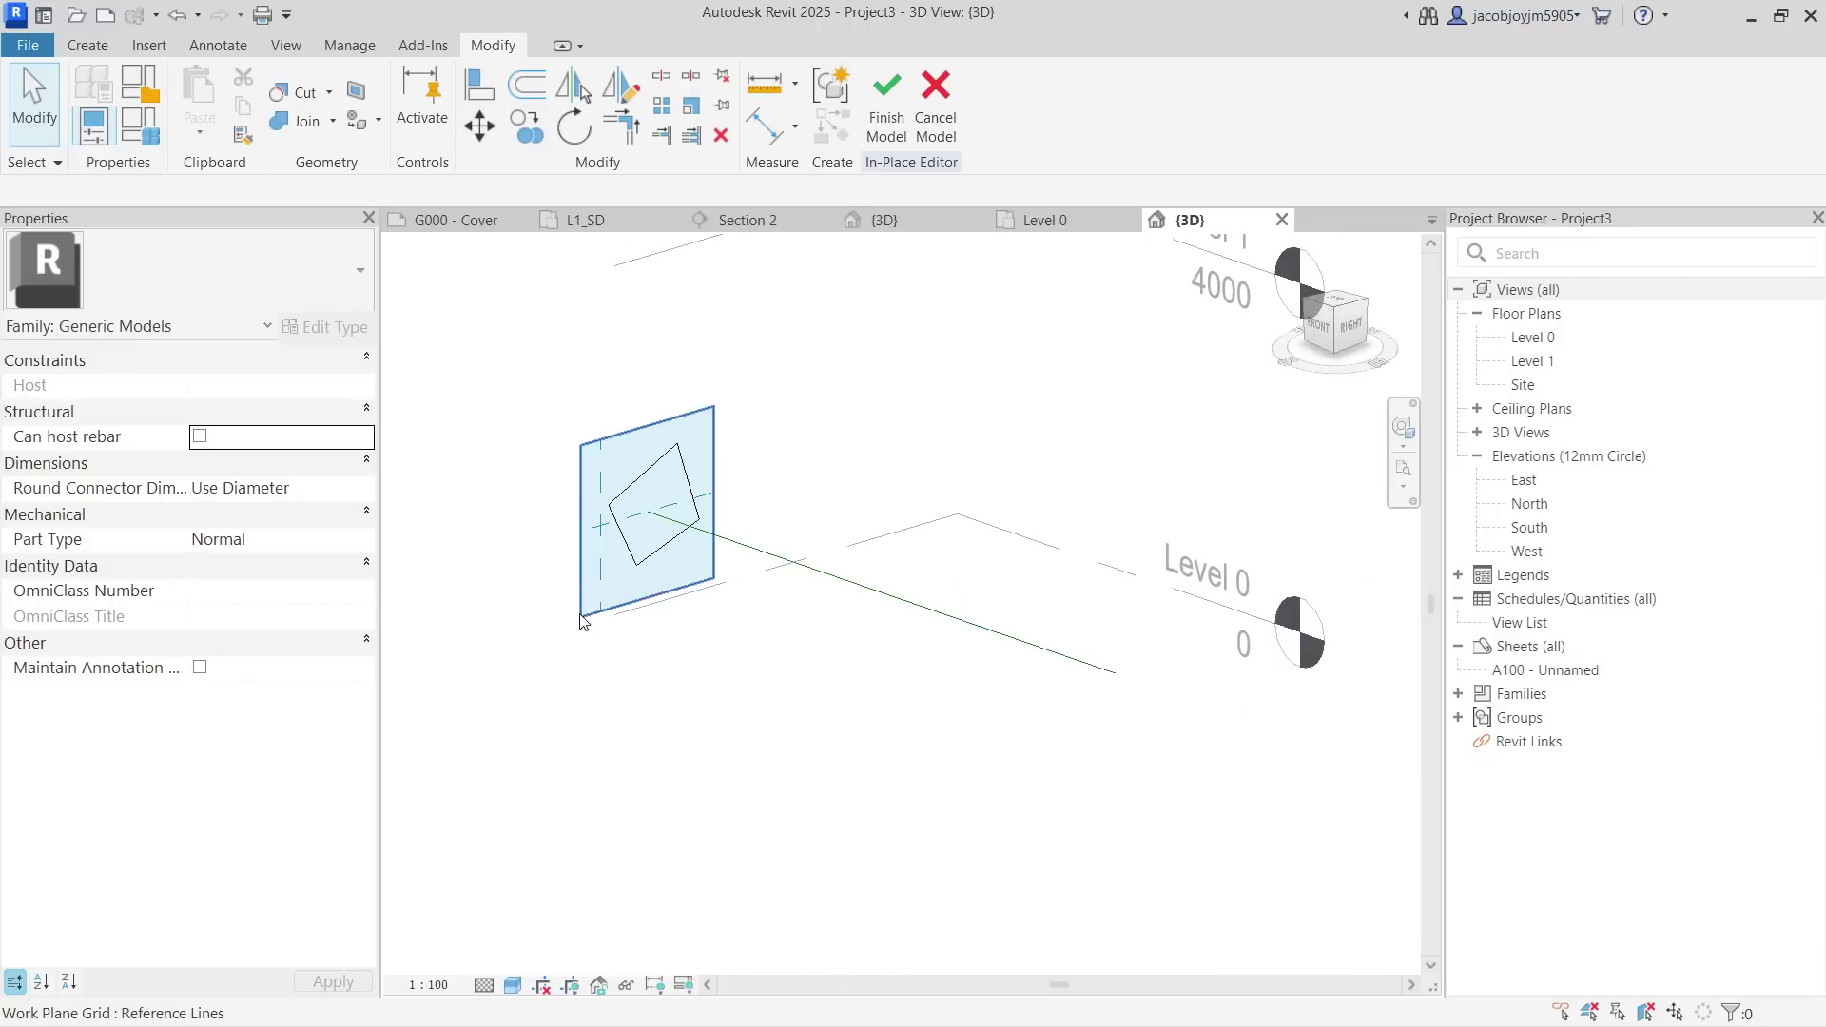
pyautogui.click(884, 111)
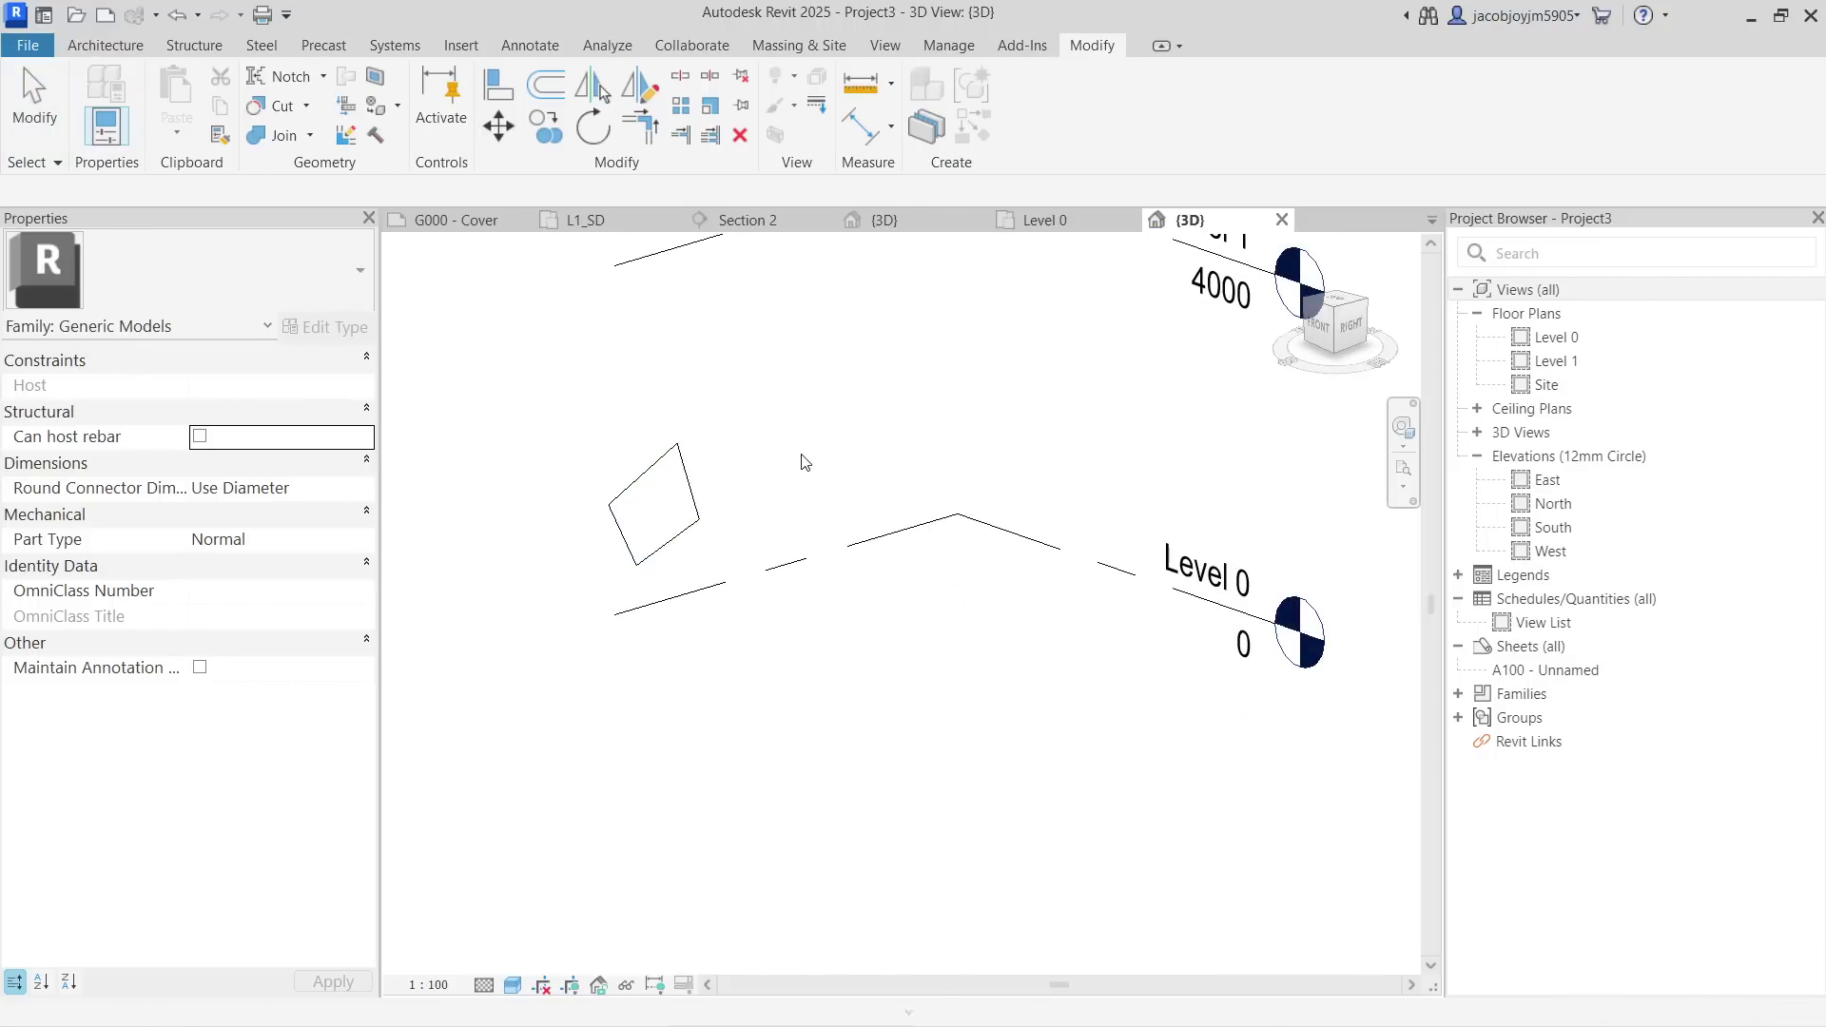
pyautogui.click(685, 473)
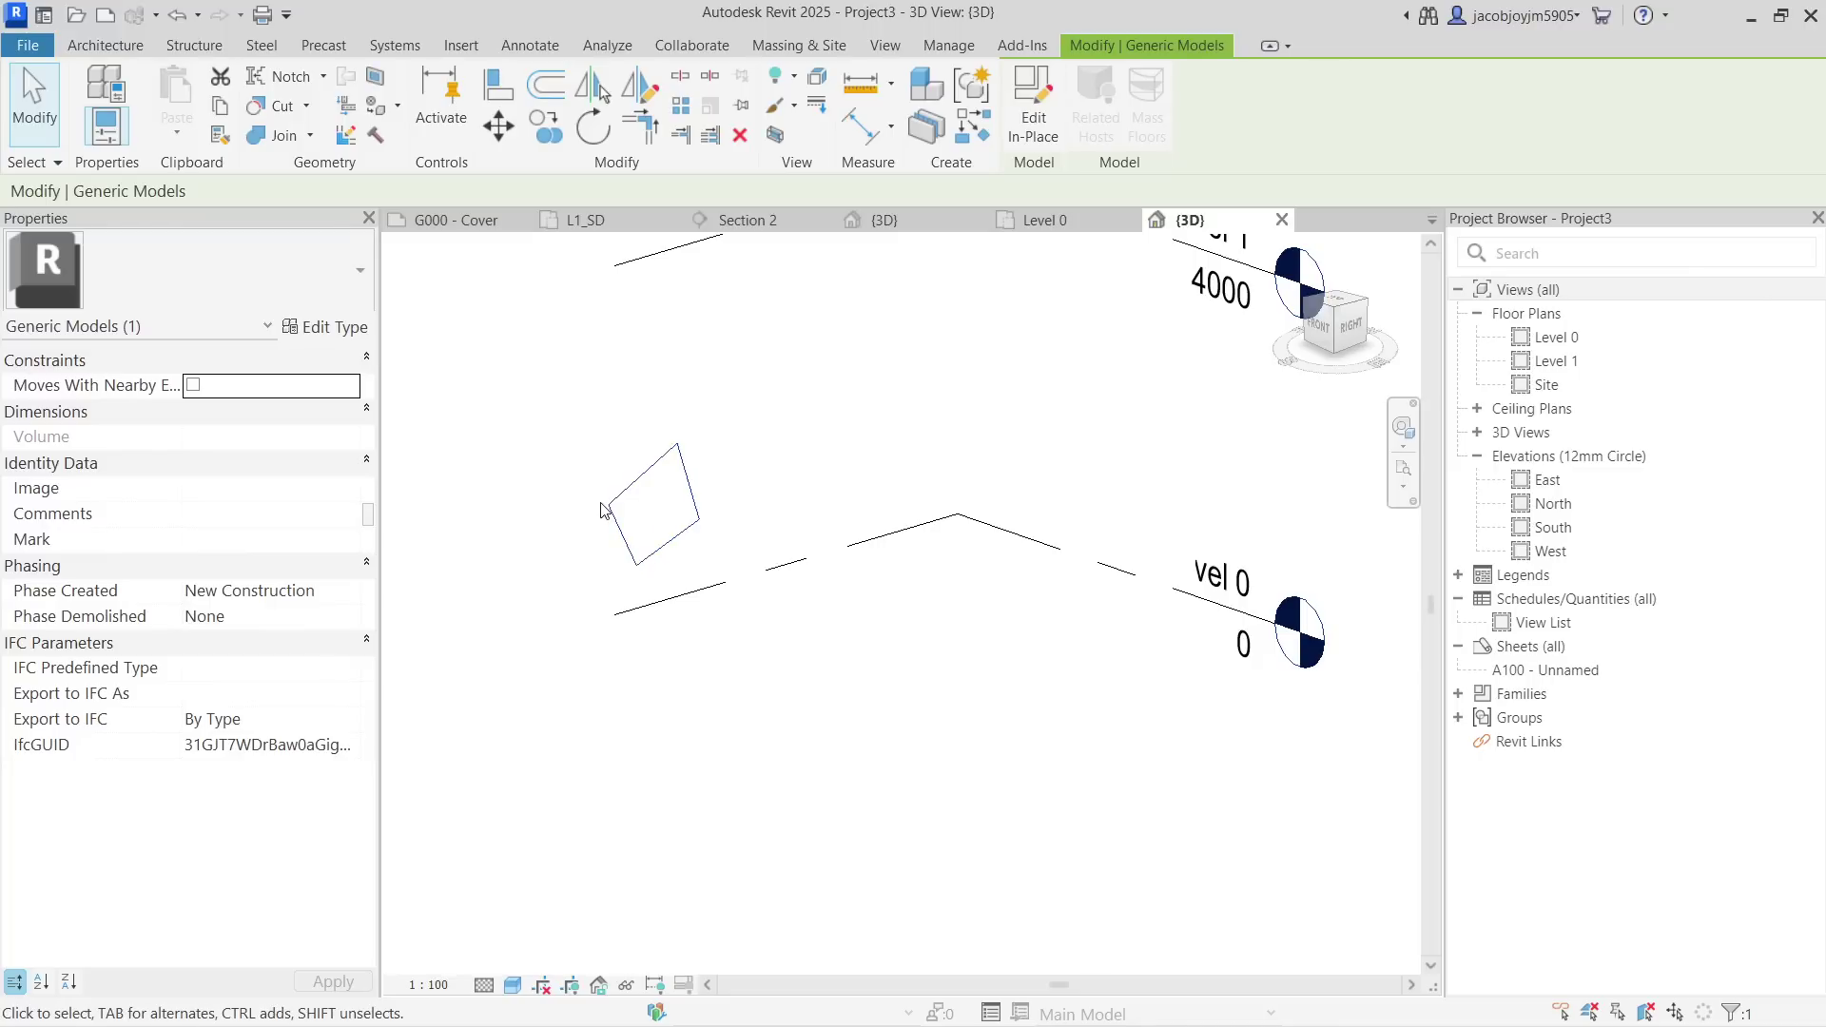
pyautogui.scroll(-2, 656, 647)
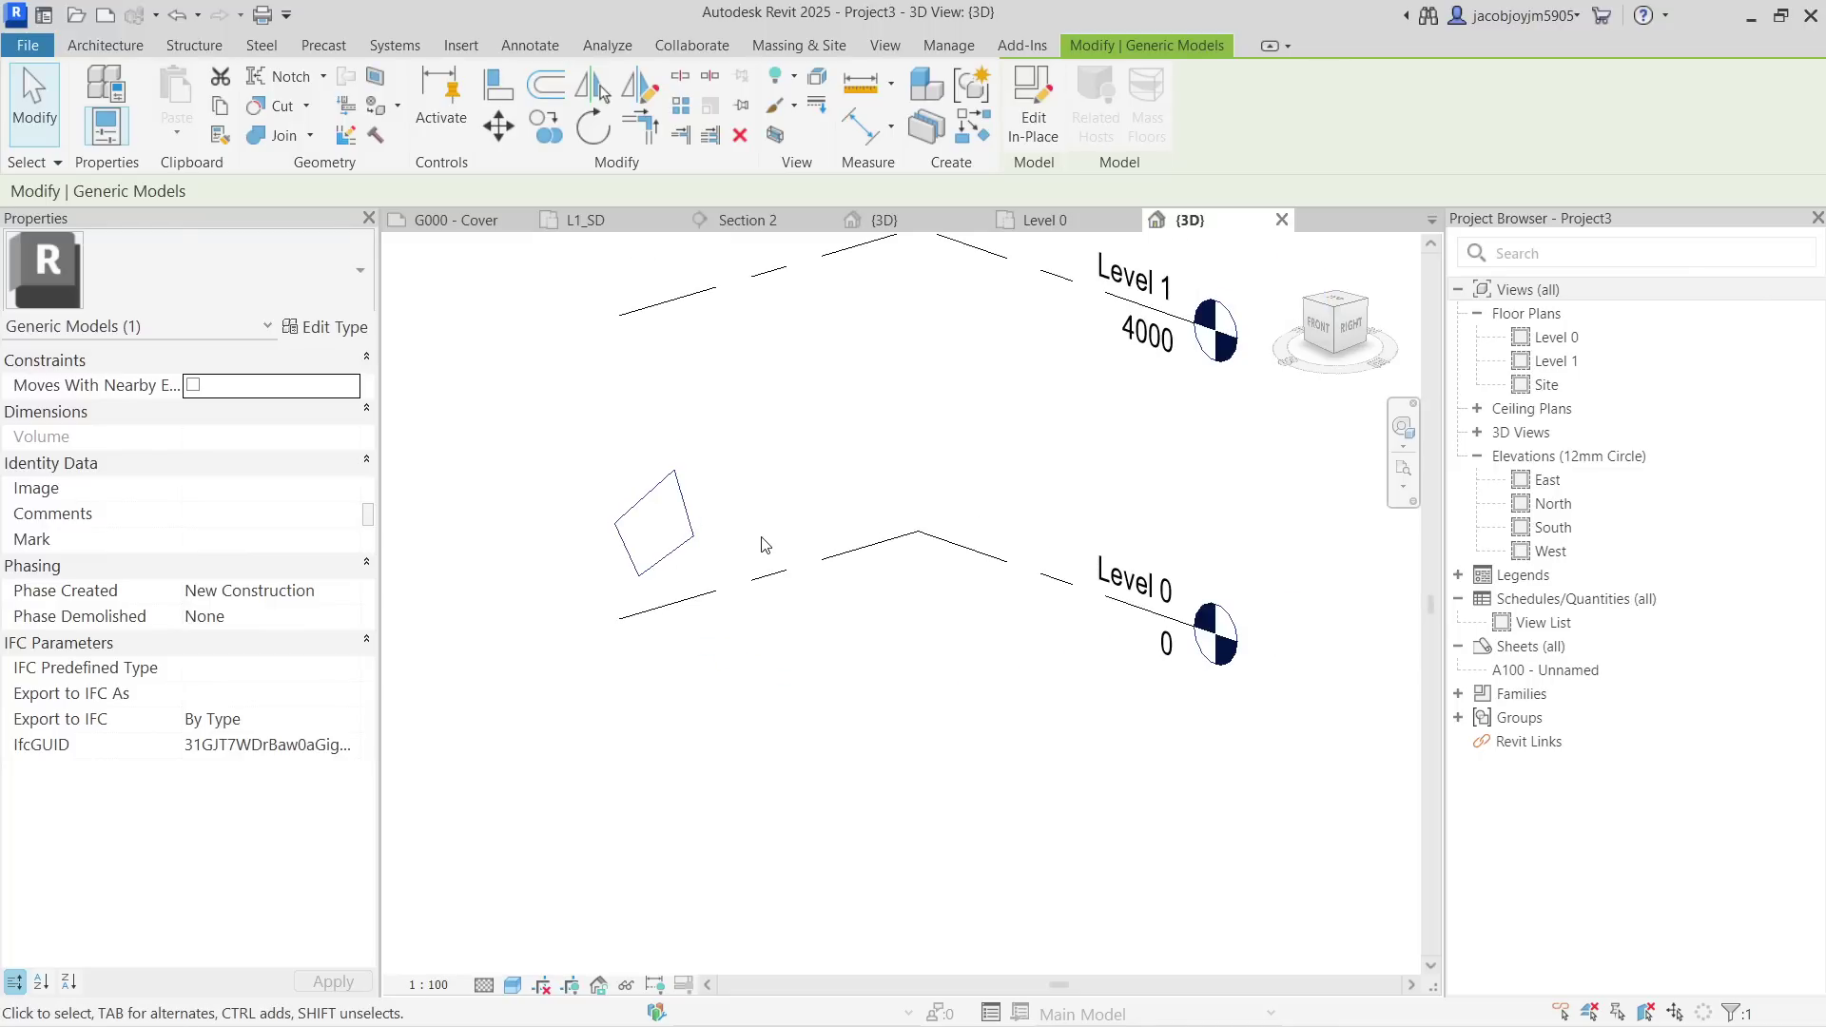
pyautogui.scroll(-3, 706, 566)
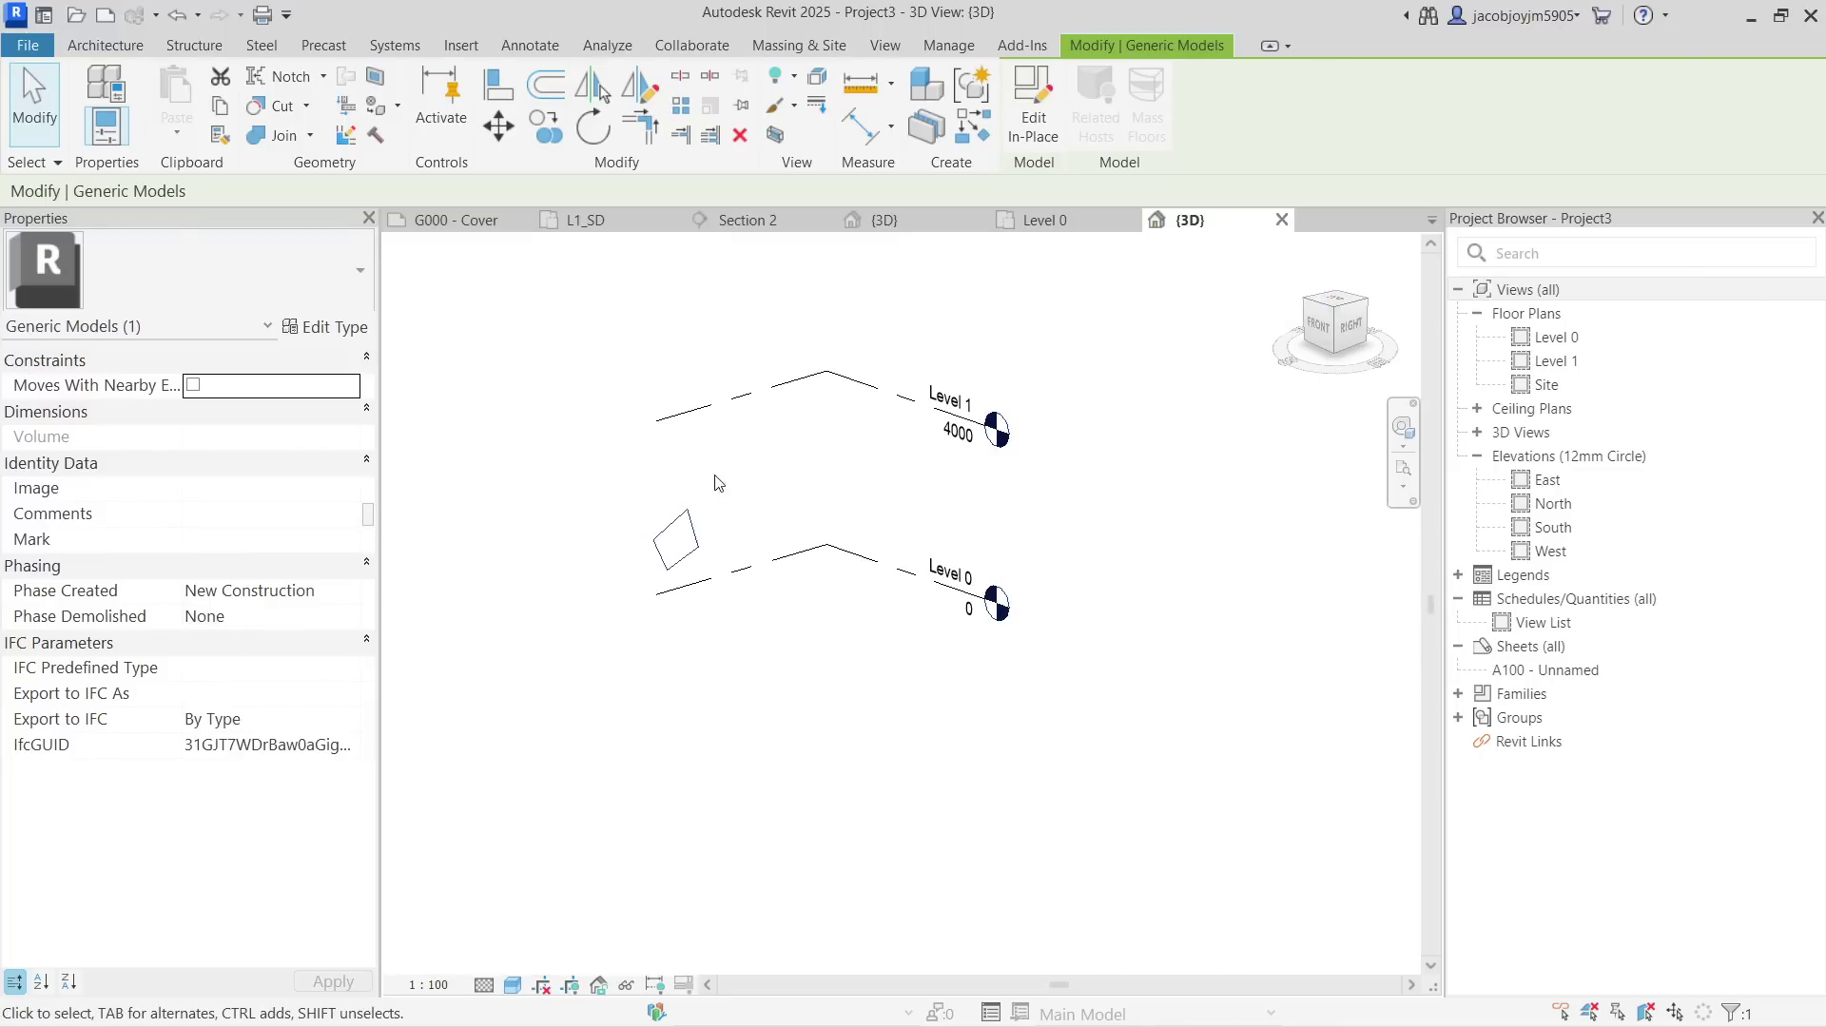
# Review the options for specifying a new work plane by name or by picking a plane, and leave without changing it.
pyautogui.click(104, 53)
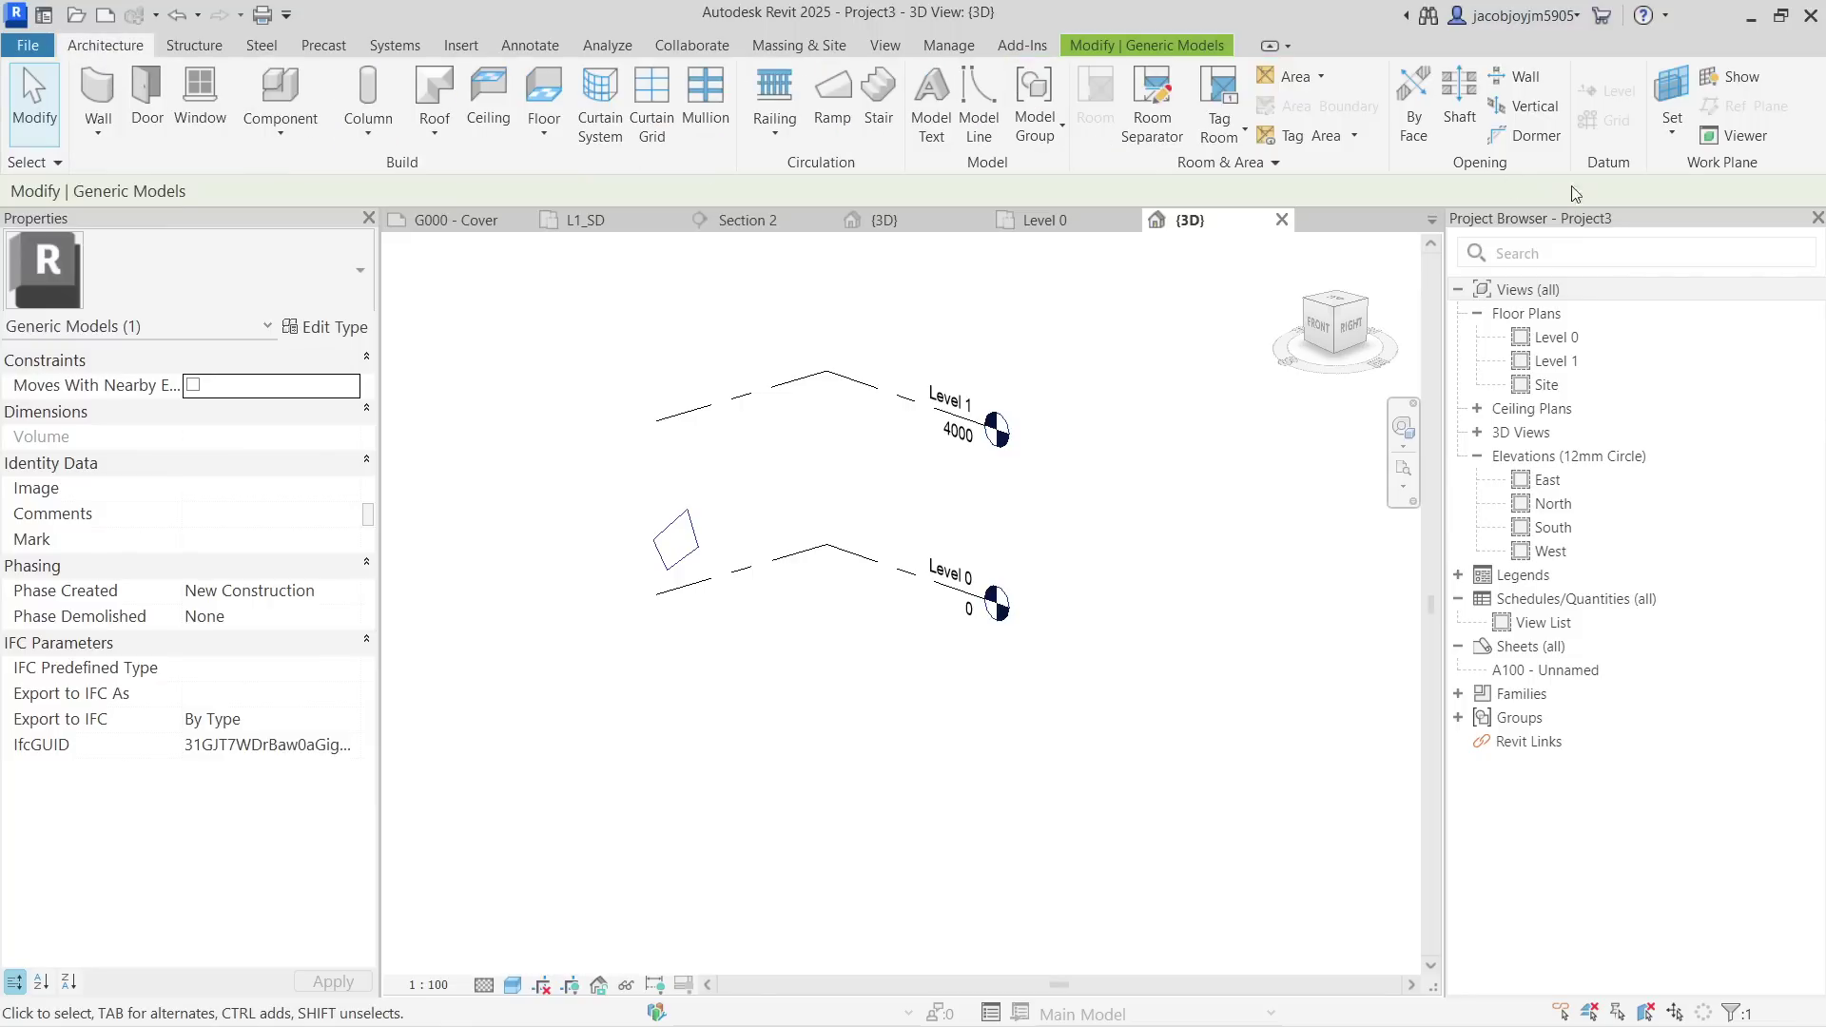
pyautogui.click(1672, 119)
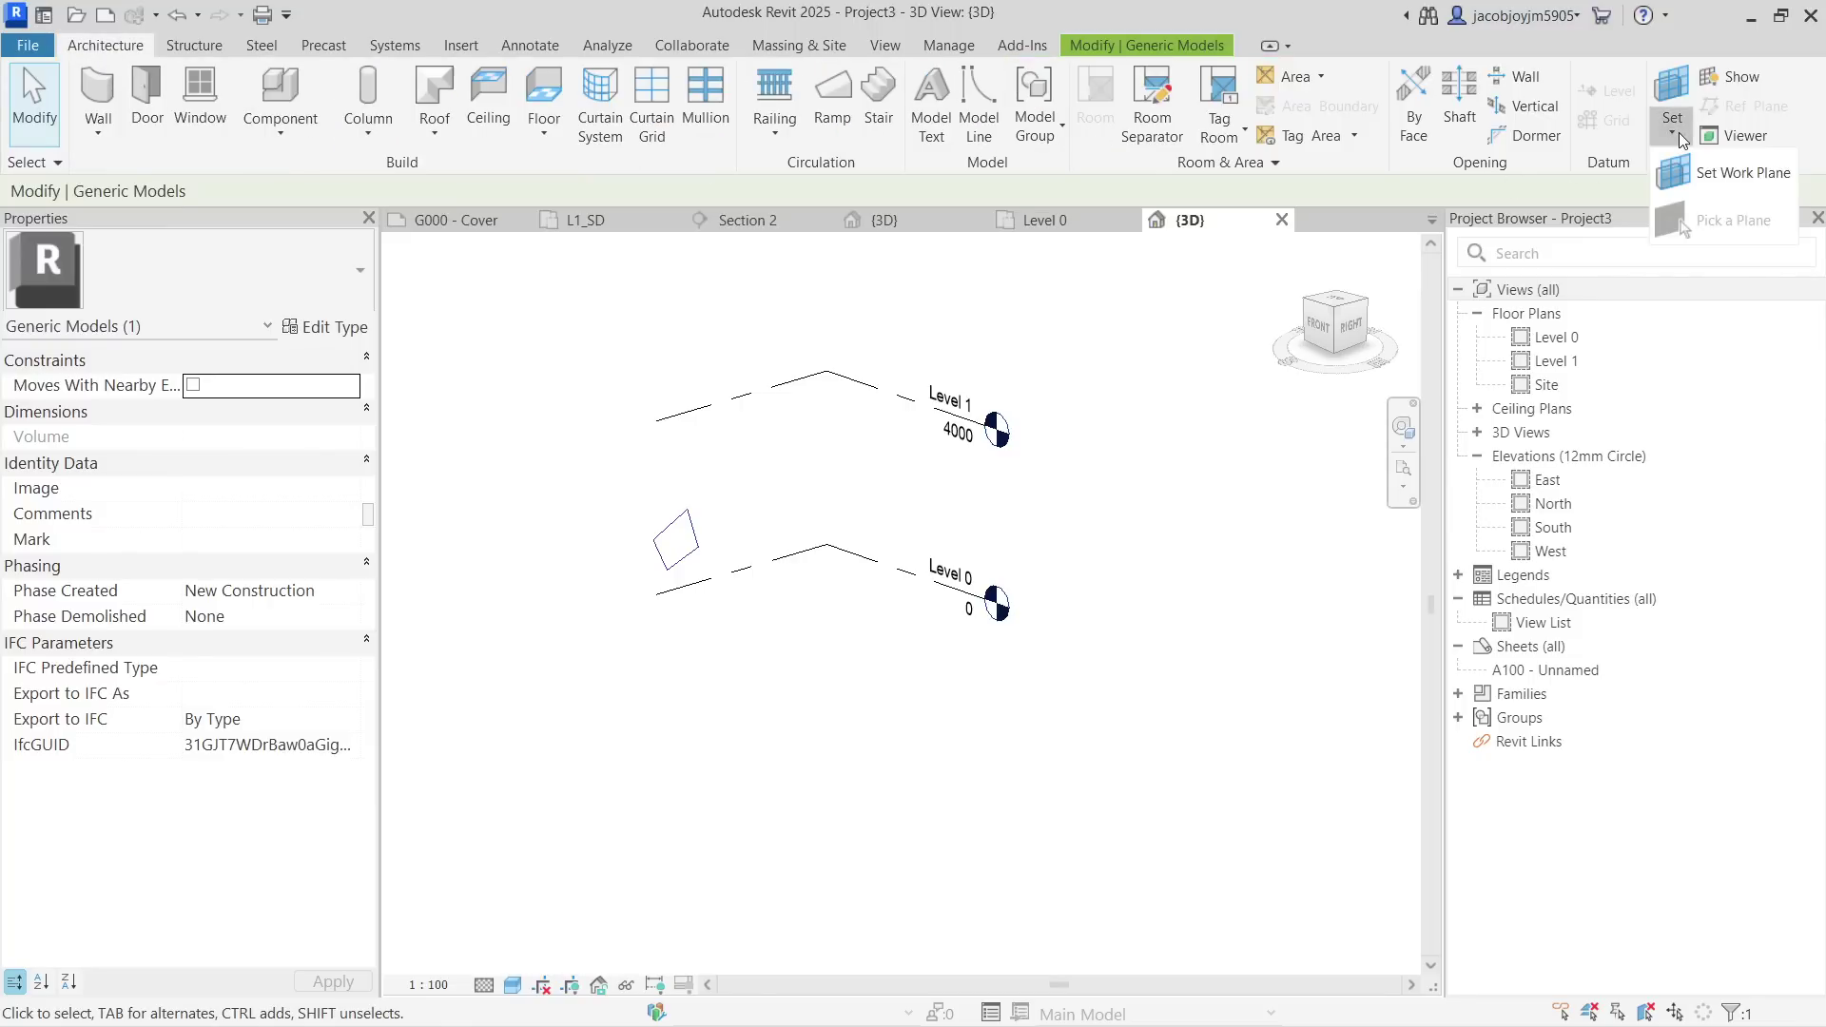
pyautogui.click(1724, 180)
pyautogui.click(933, 525)
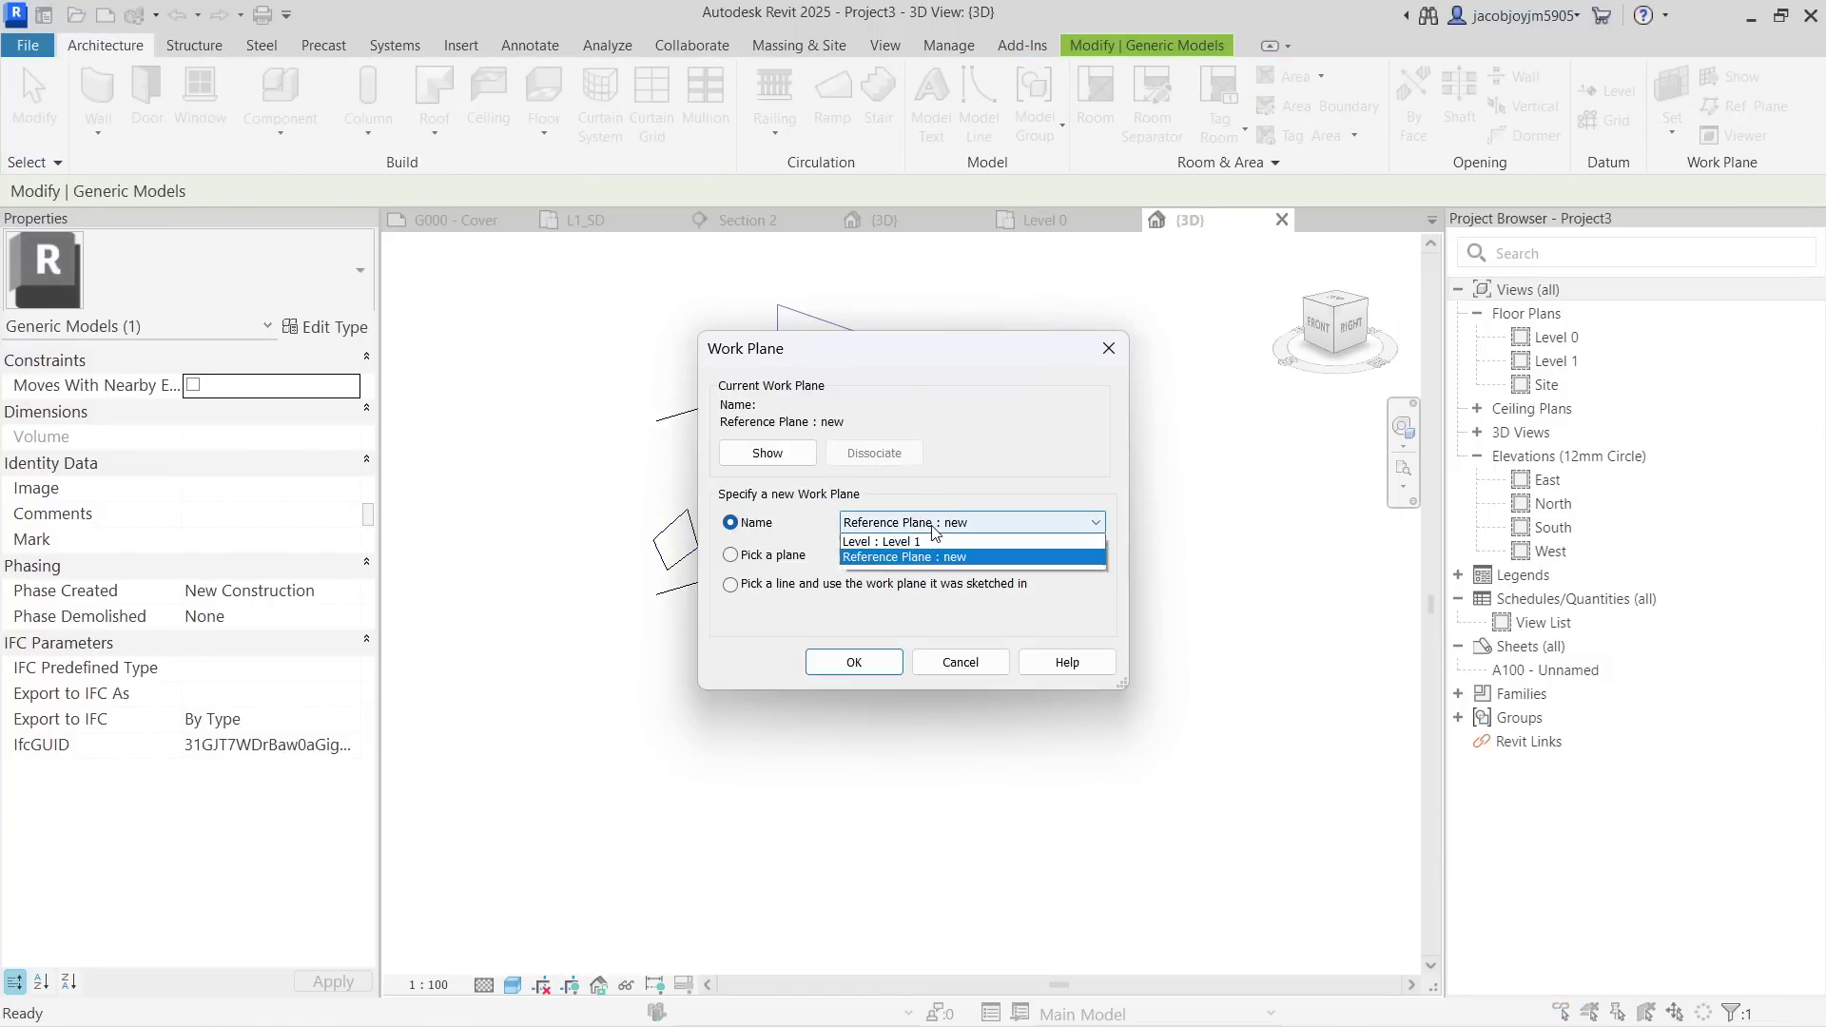
pyautogui.click(933, 526)
pyautogui.click(731, 556)
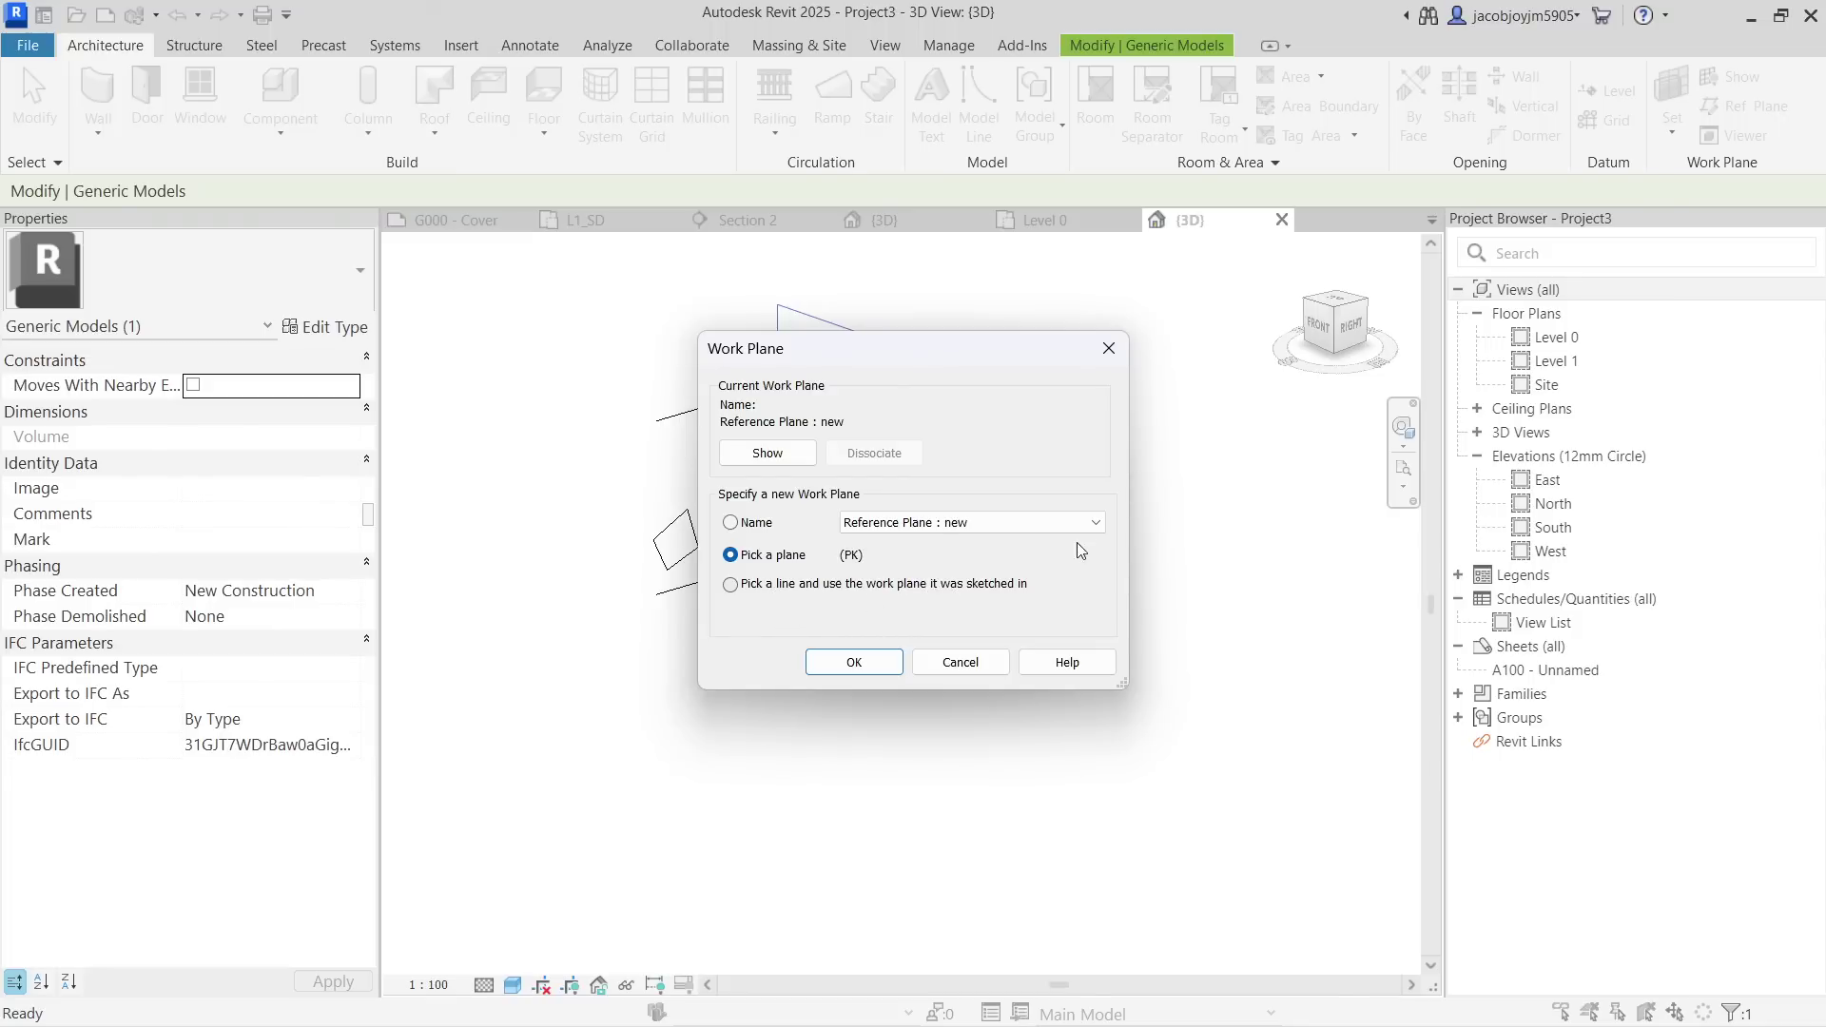
pyautogui.click(1107, 350)
pyautogui.press('Escape')
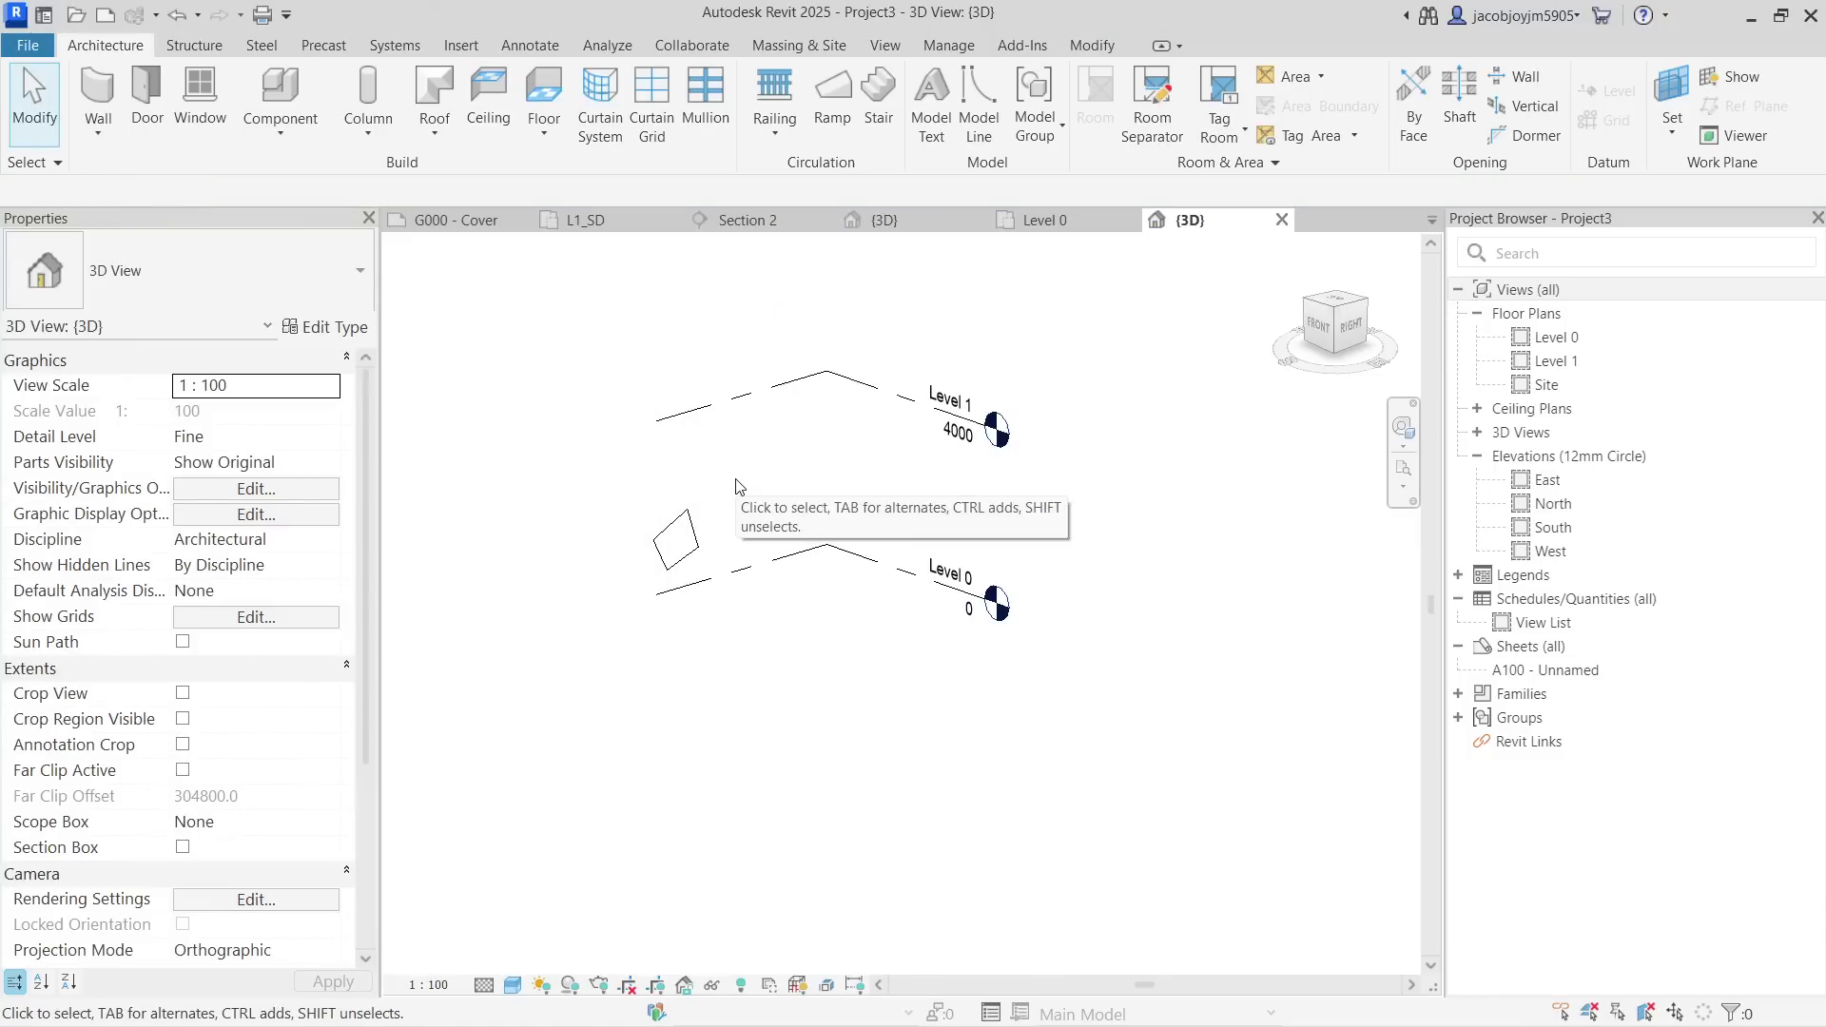
# Open Transfer Project Standards and enlarge and reposition its dialog to show more of the item list.
pyautogui.click(941, 45)
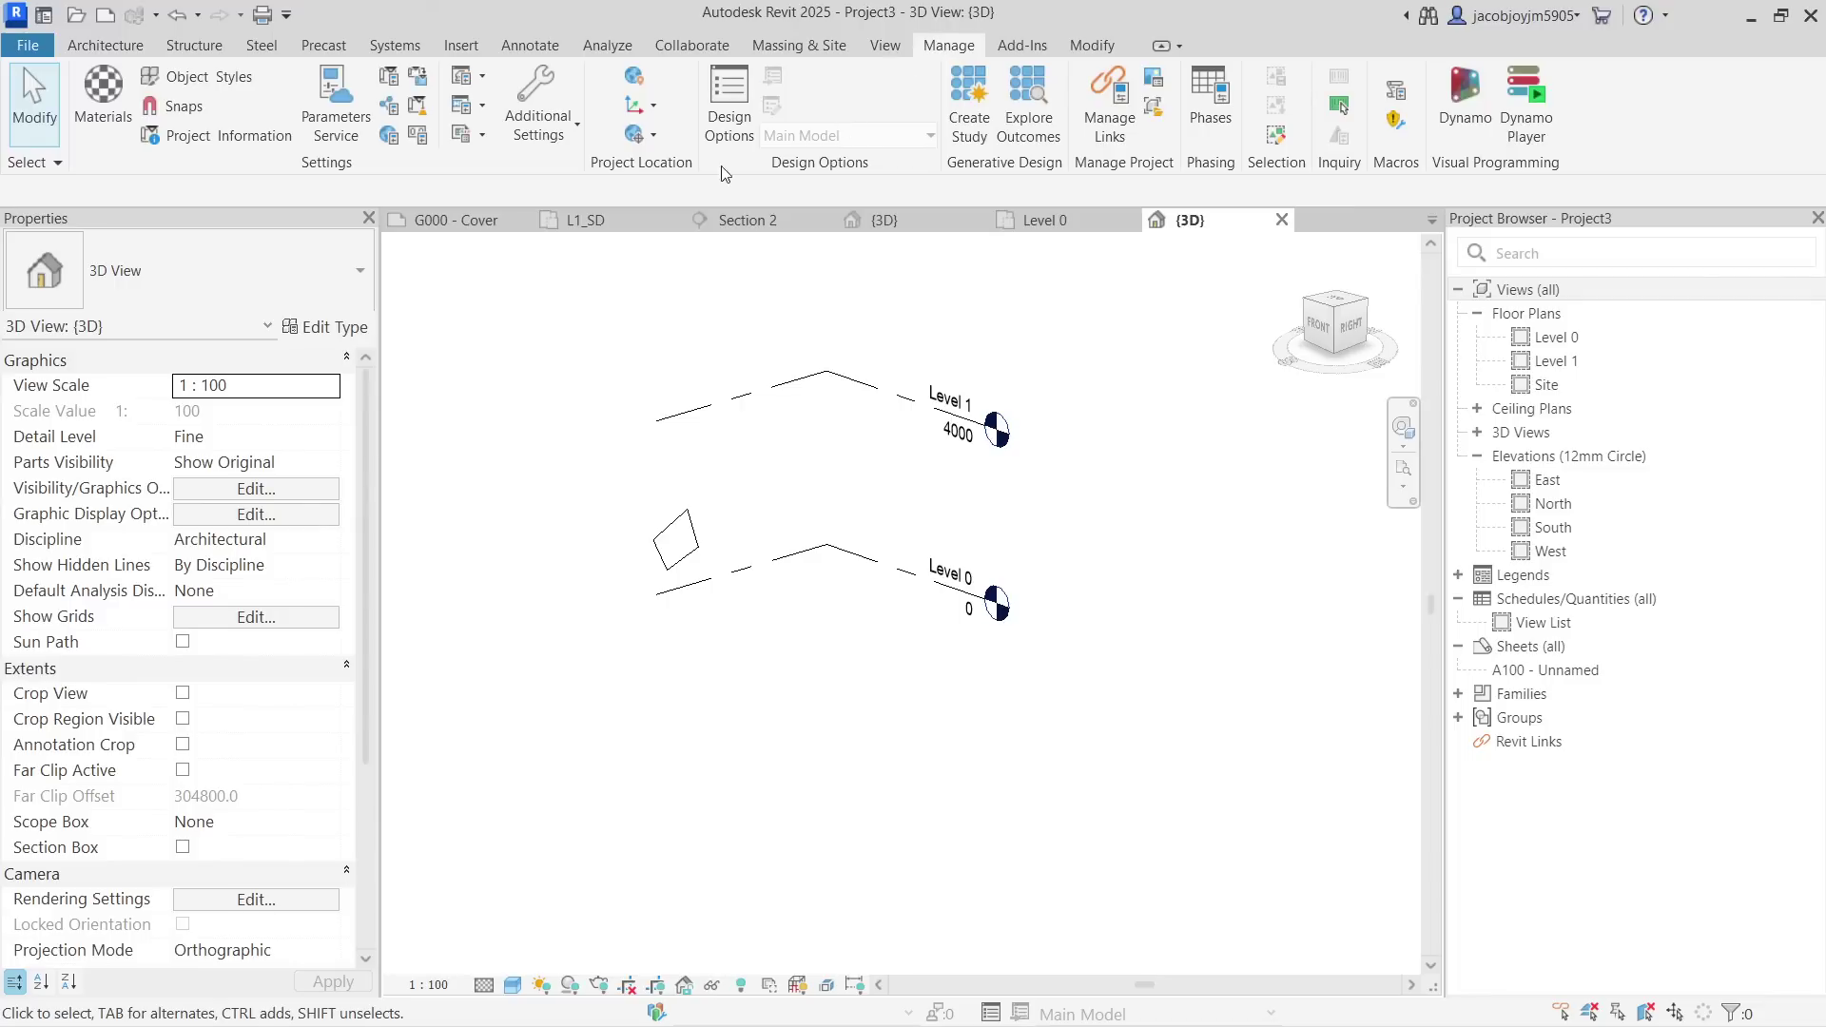
pyautogui.click(418, 78)
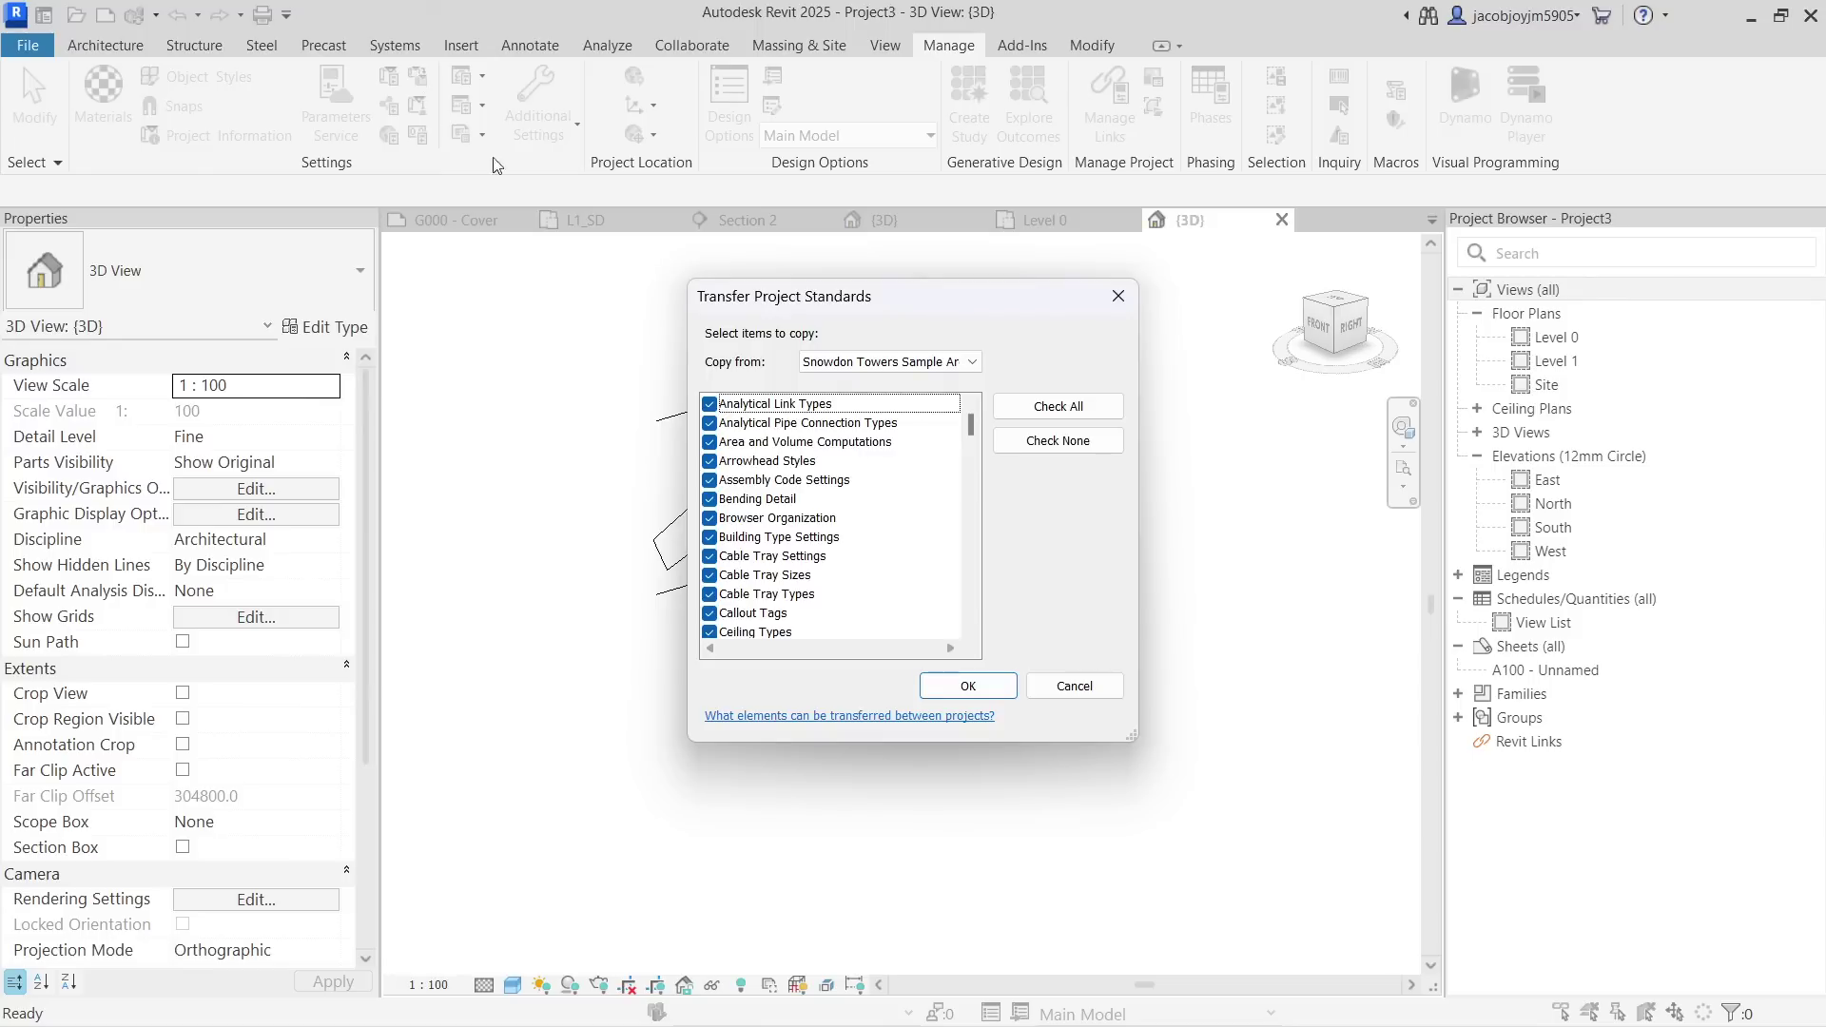
pyautogui.moveTo(1130, 736); pyautogui.dragTo(1398, 982)
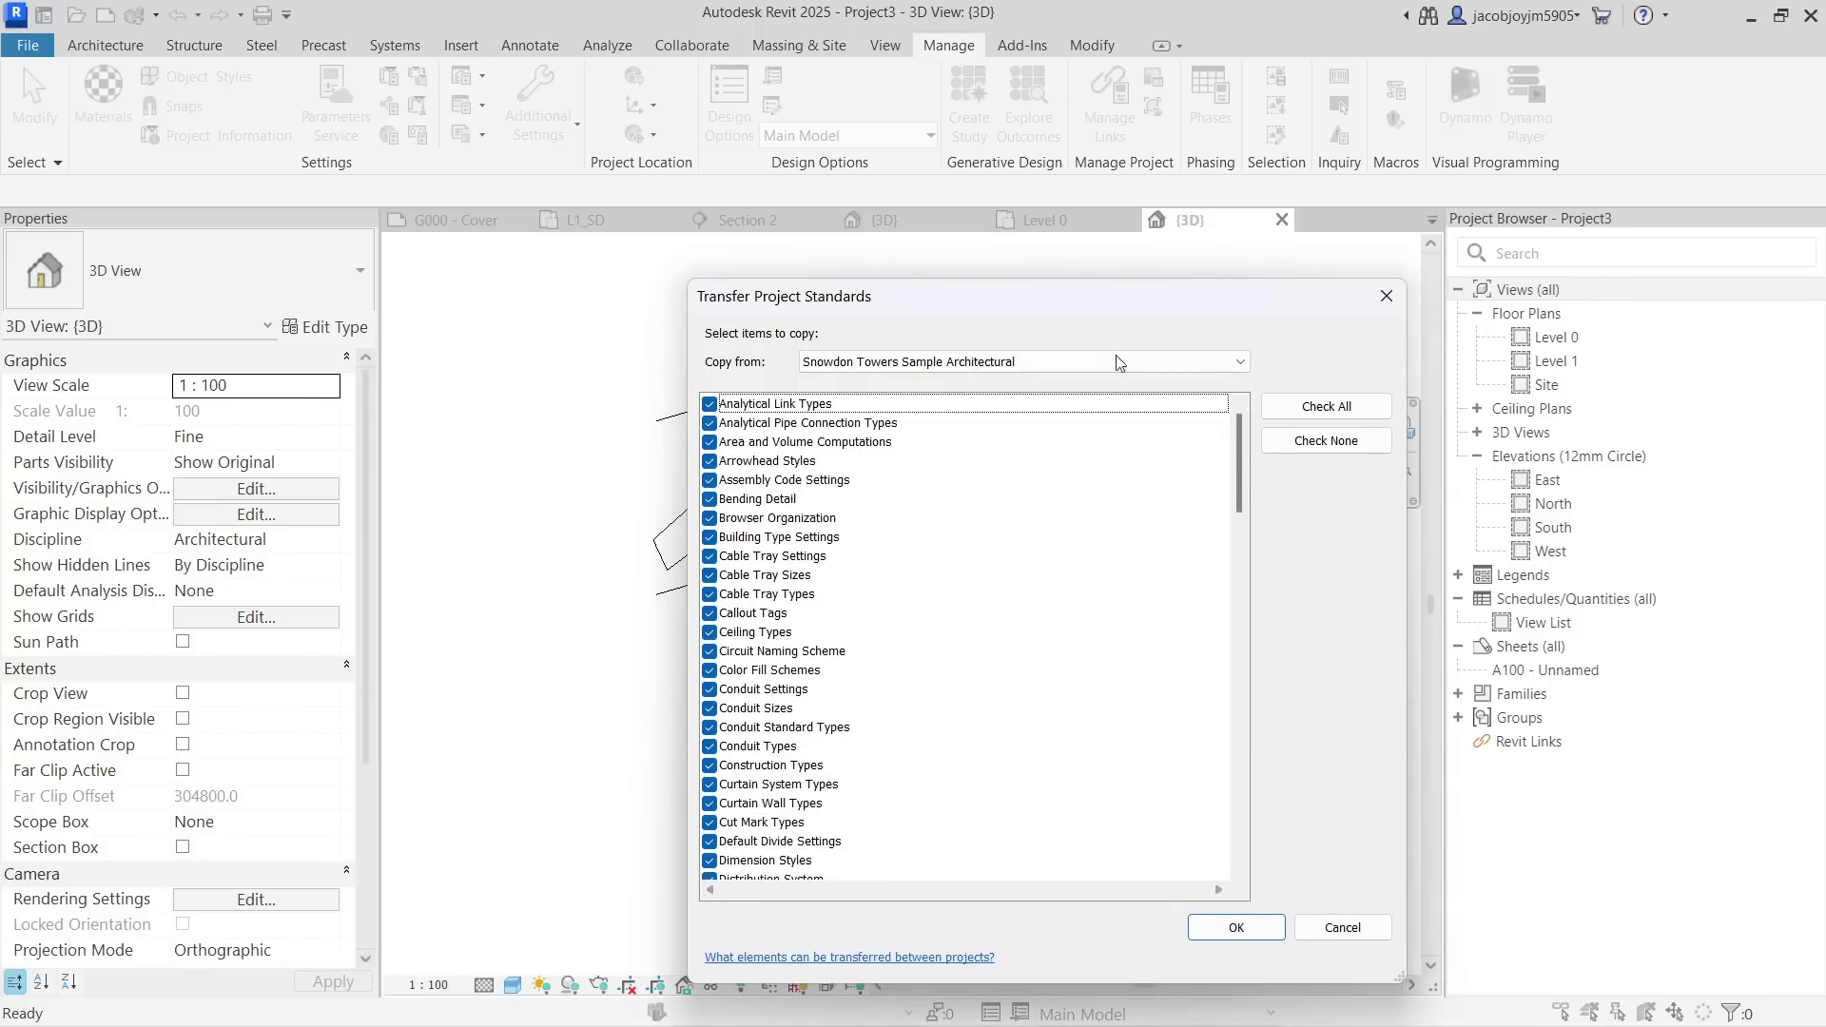
pyautogui.moveTo(1071, 296); pyautogui.dragTo(883, 65)
pyautogui.moveTo(1211, 746); pyautogui.dragTo(948, 1000)
pyautogui.moveTo(803, 75); pyautogui.dragTo(805, 53)
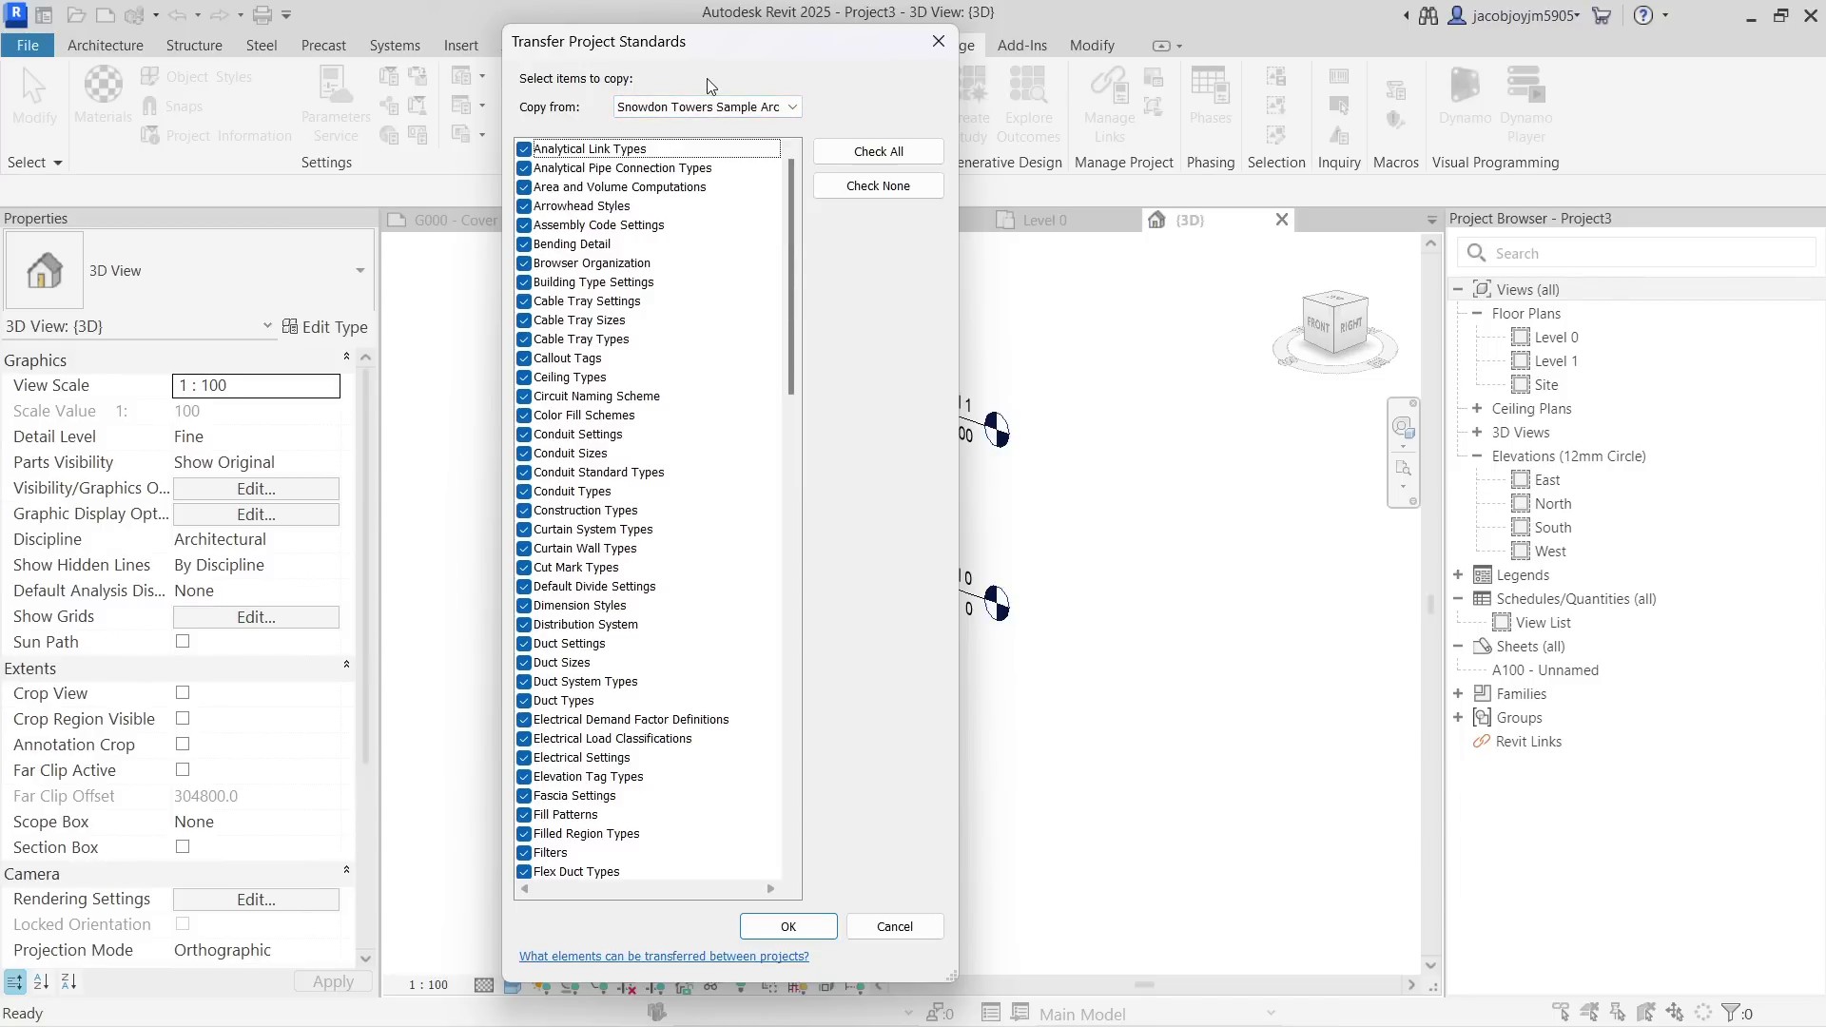
# Transfer only Conduit Standard Types from Snowdon Towers Sample Facades.rvt into the project.
pyautogui.click(711, 108)
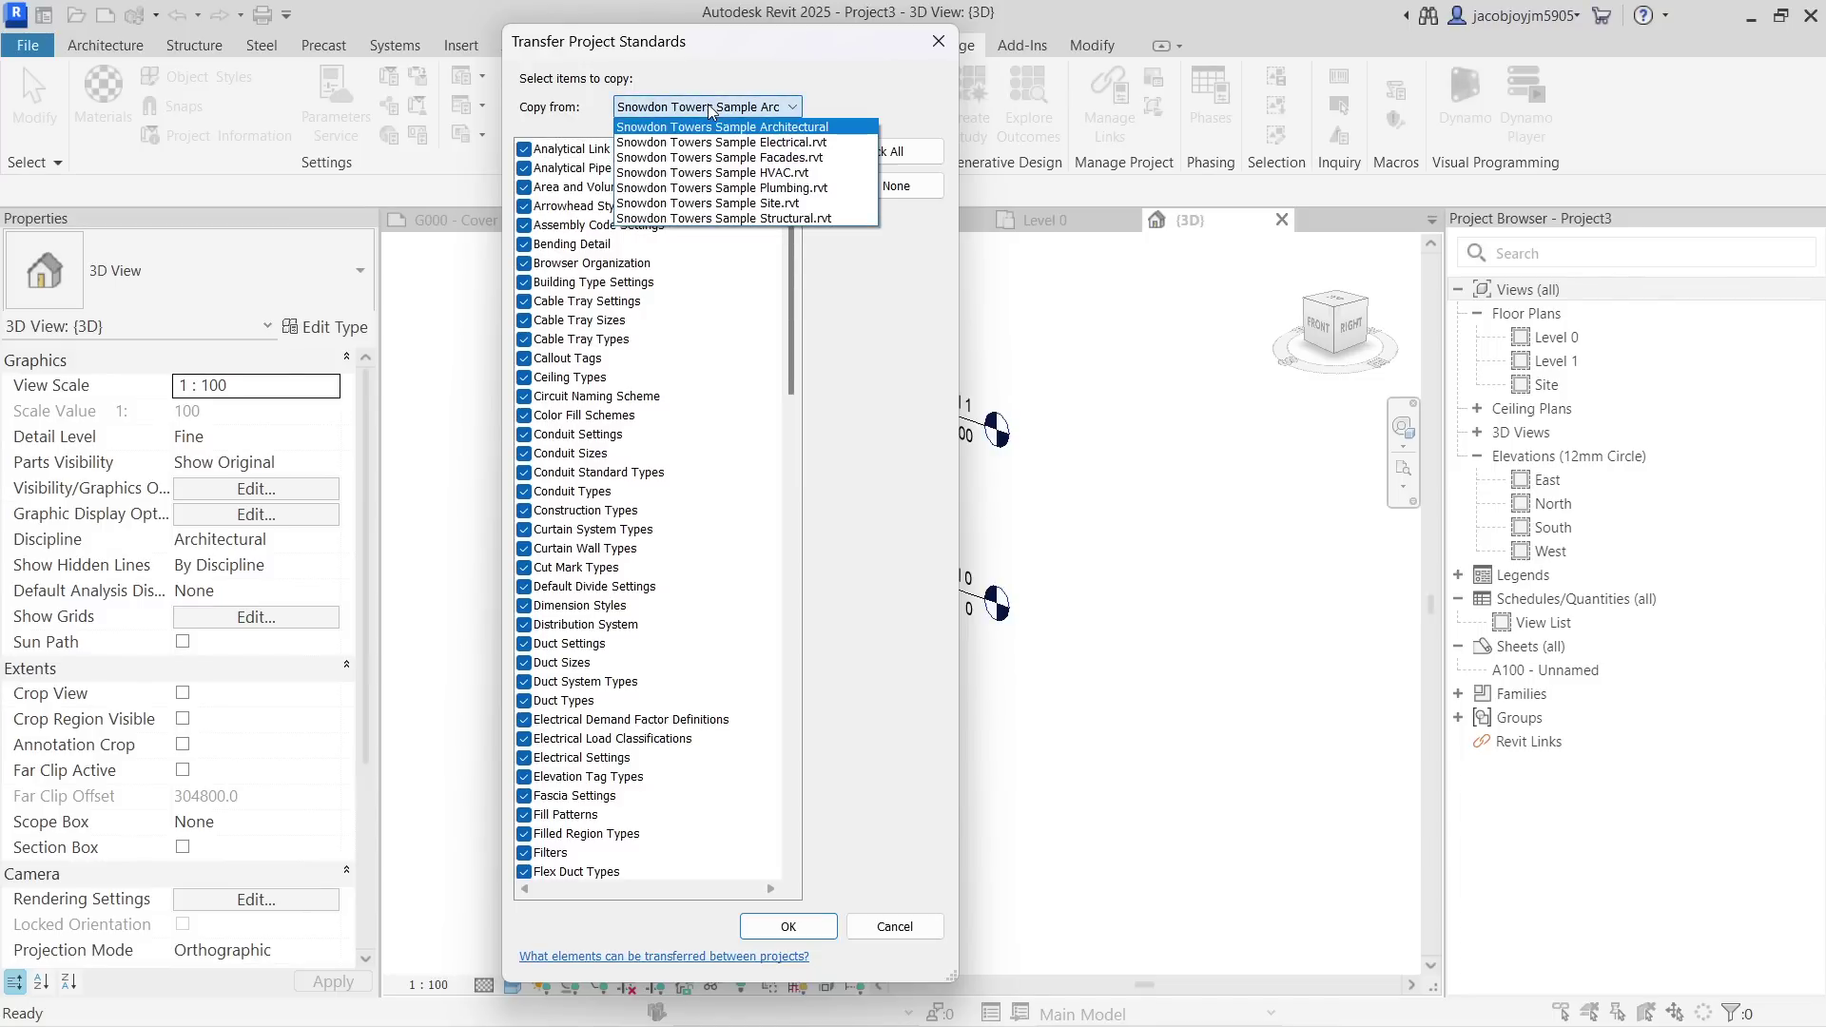
pyautogui.click(805, 158)
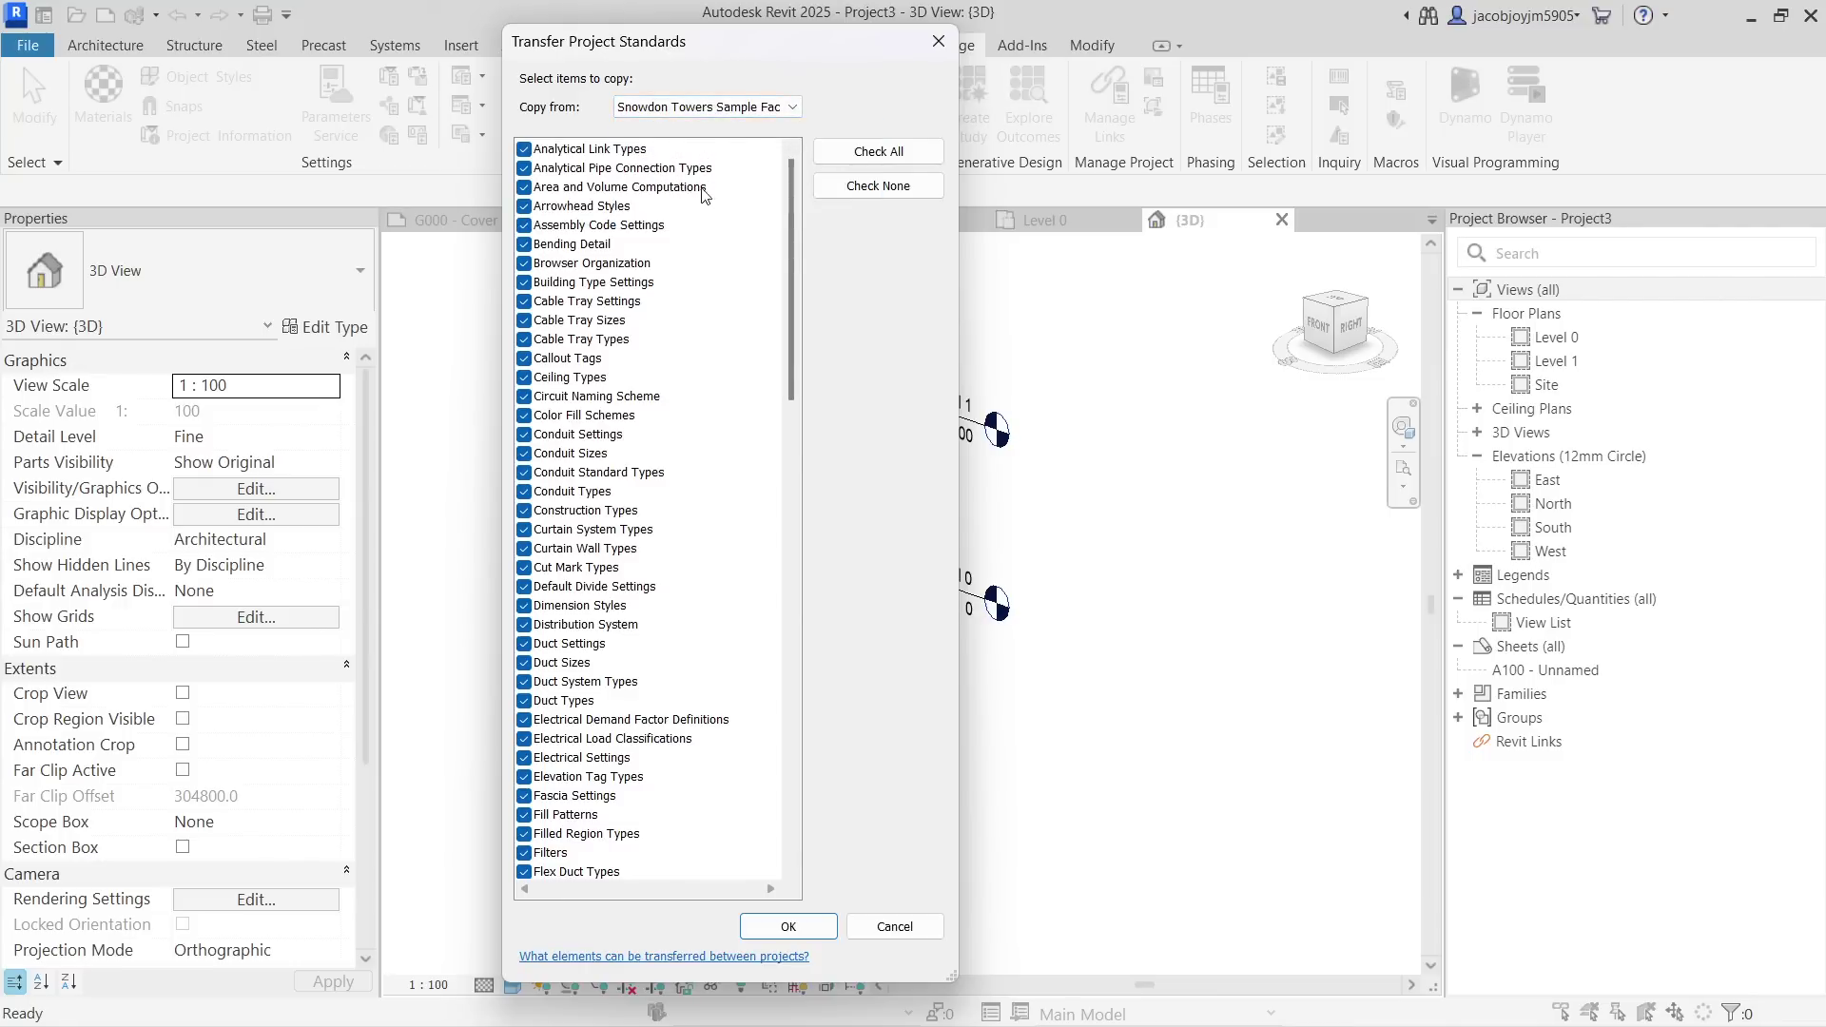
pyautogui.click(911, 185)
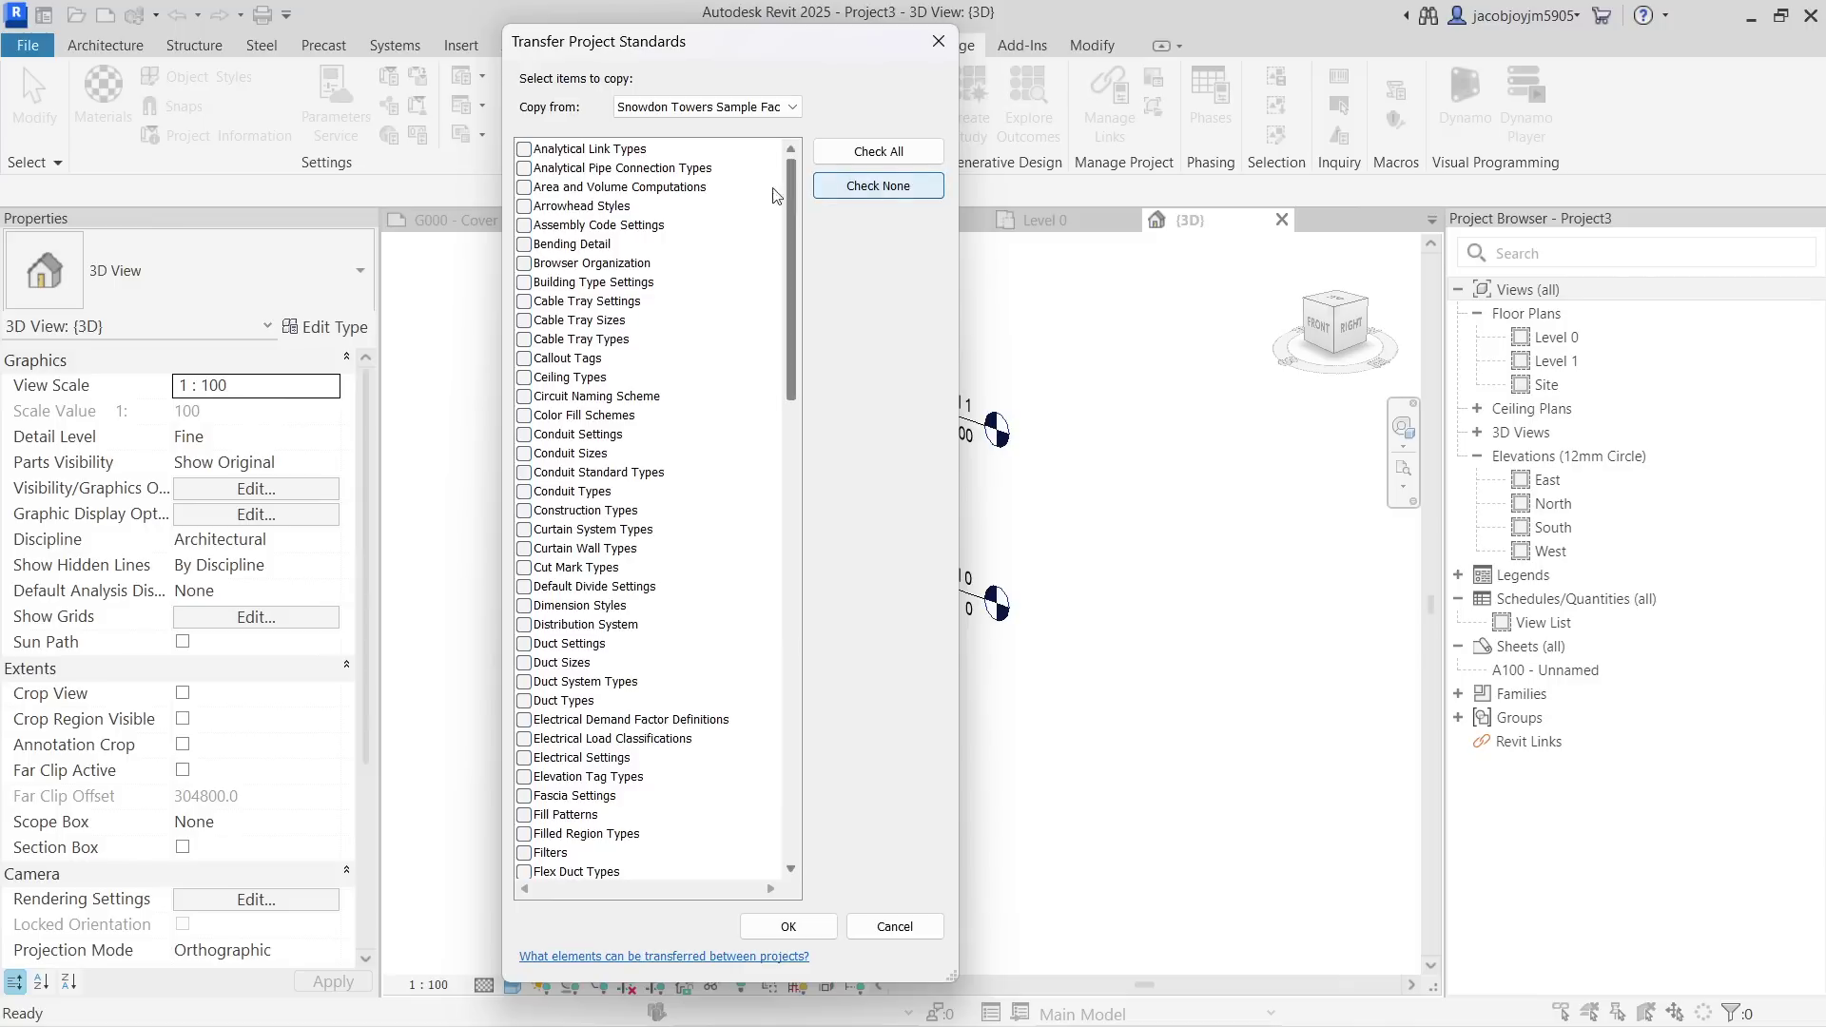
pyautogui.click(568, 480)
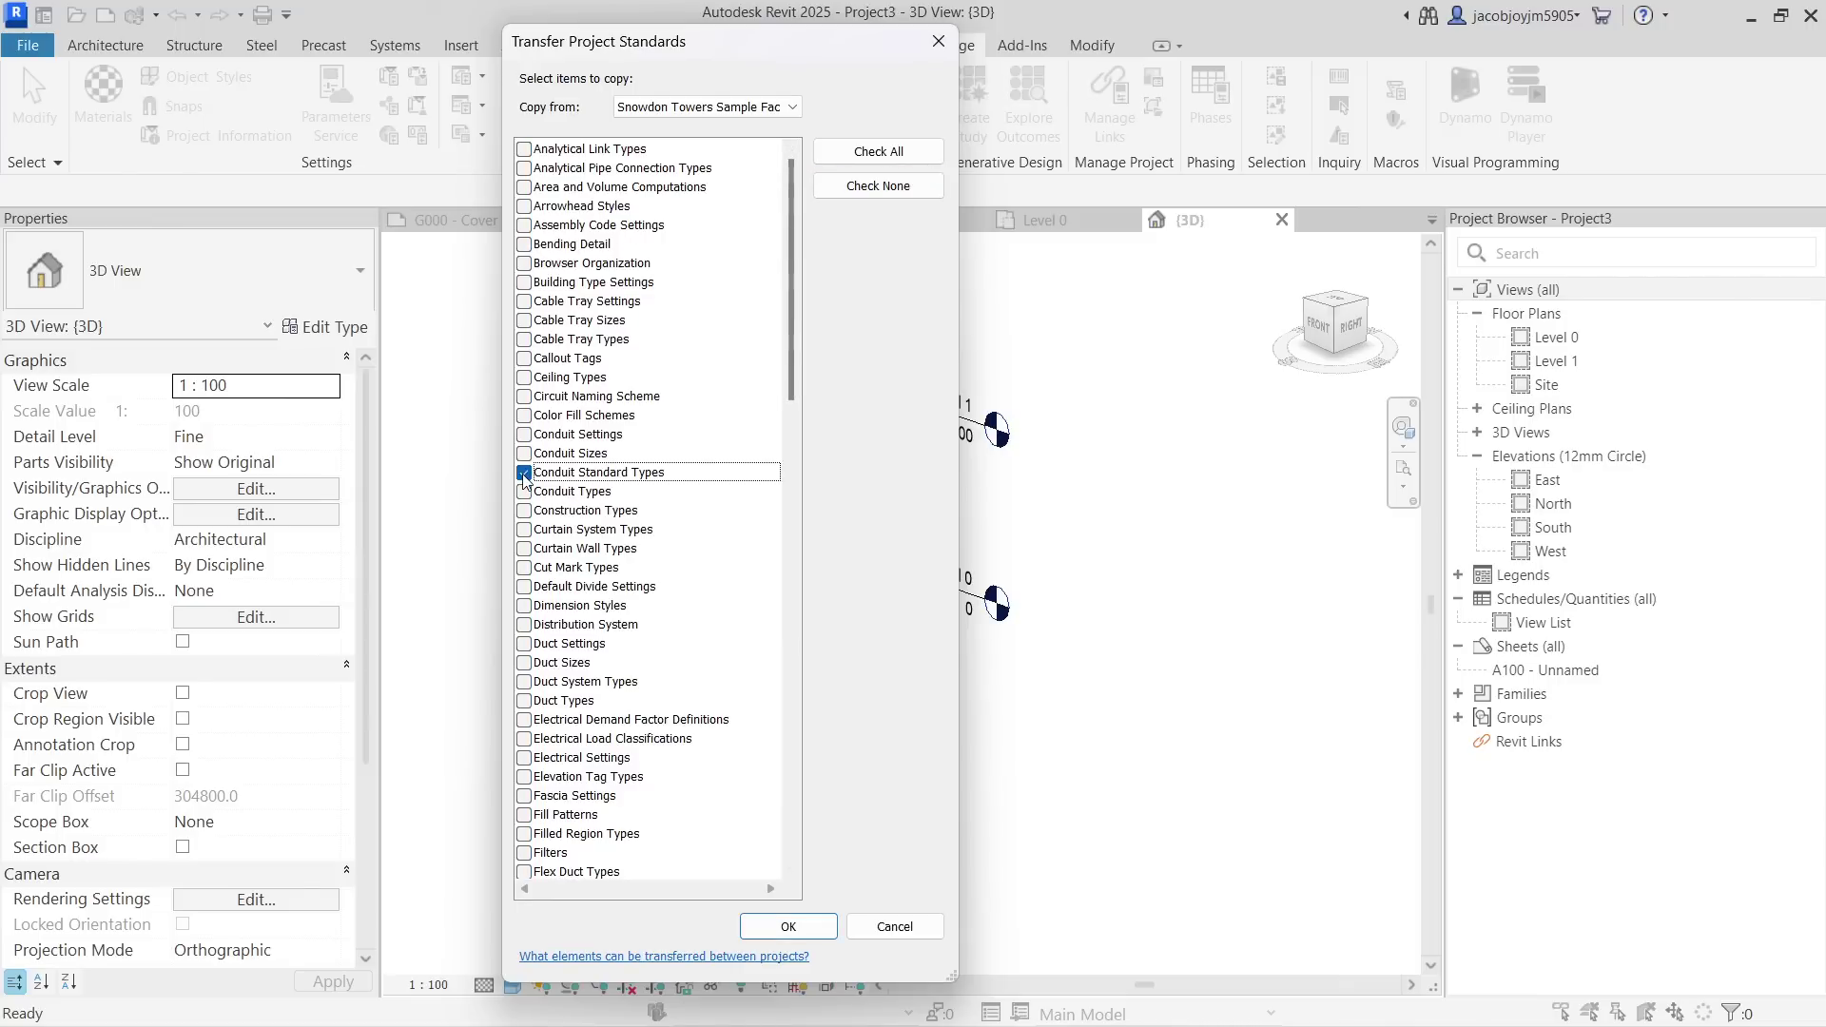
pyautogui.click(788, 927)
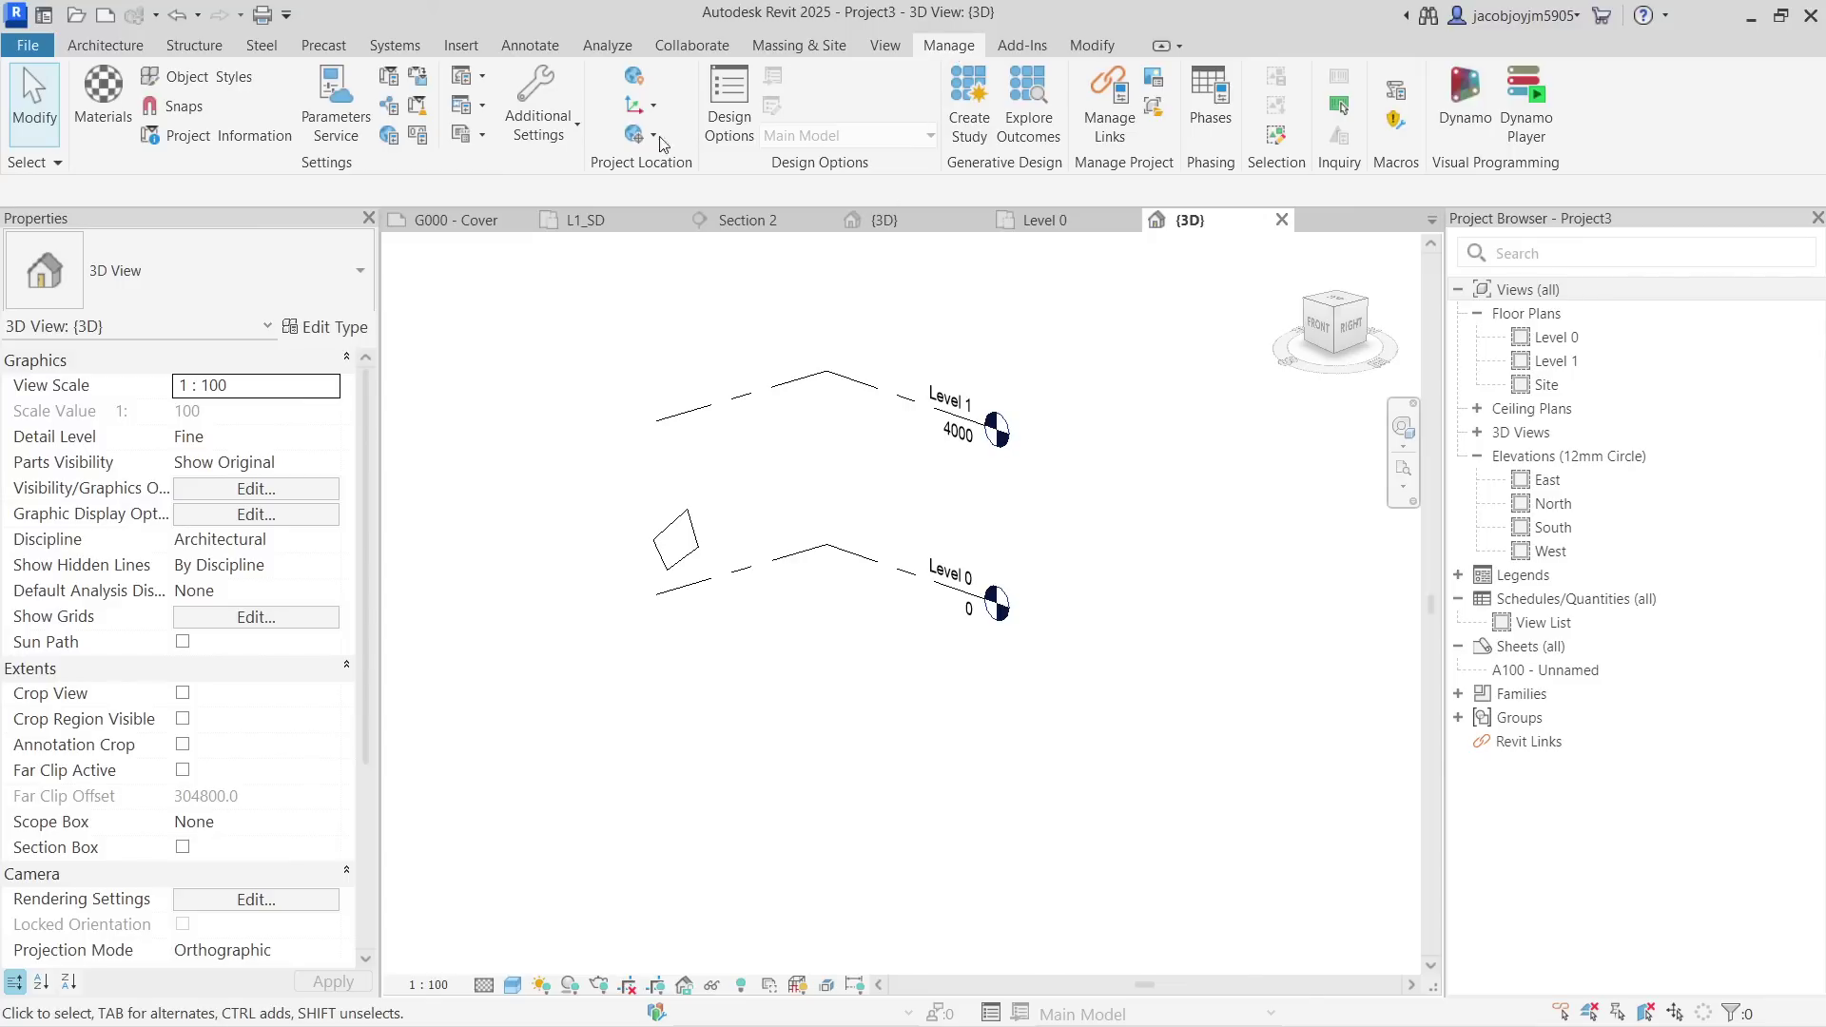
# Look over the Transfer Project Standards item list again and close it without transferring anything.
pyautogui.click(482, 76)
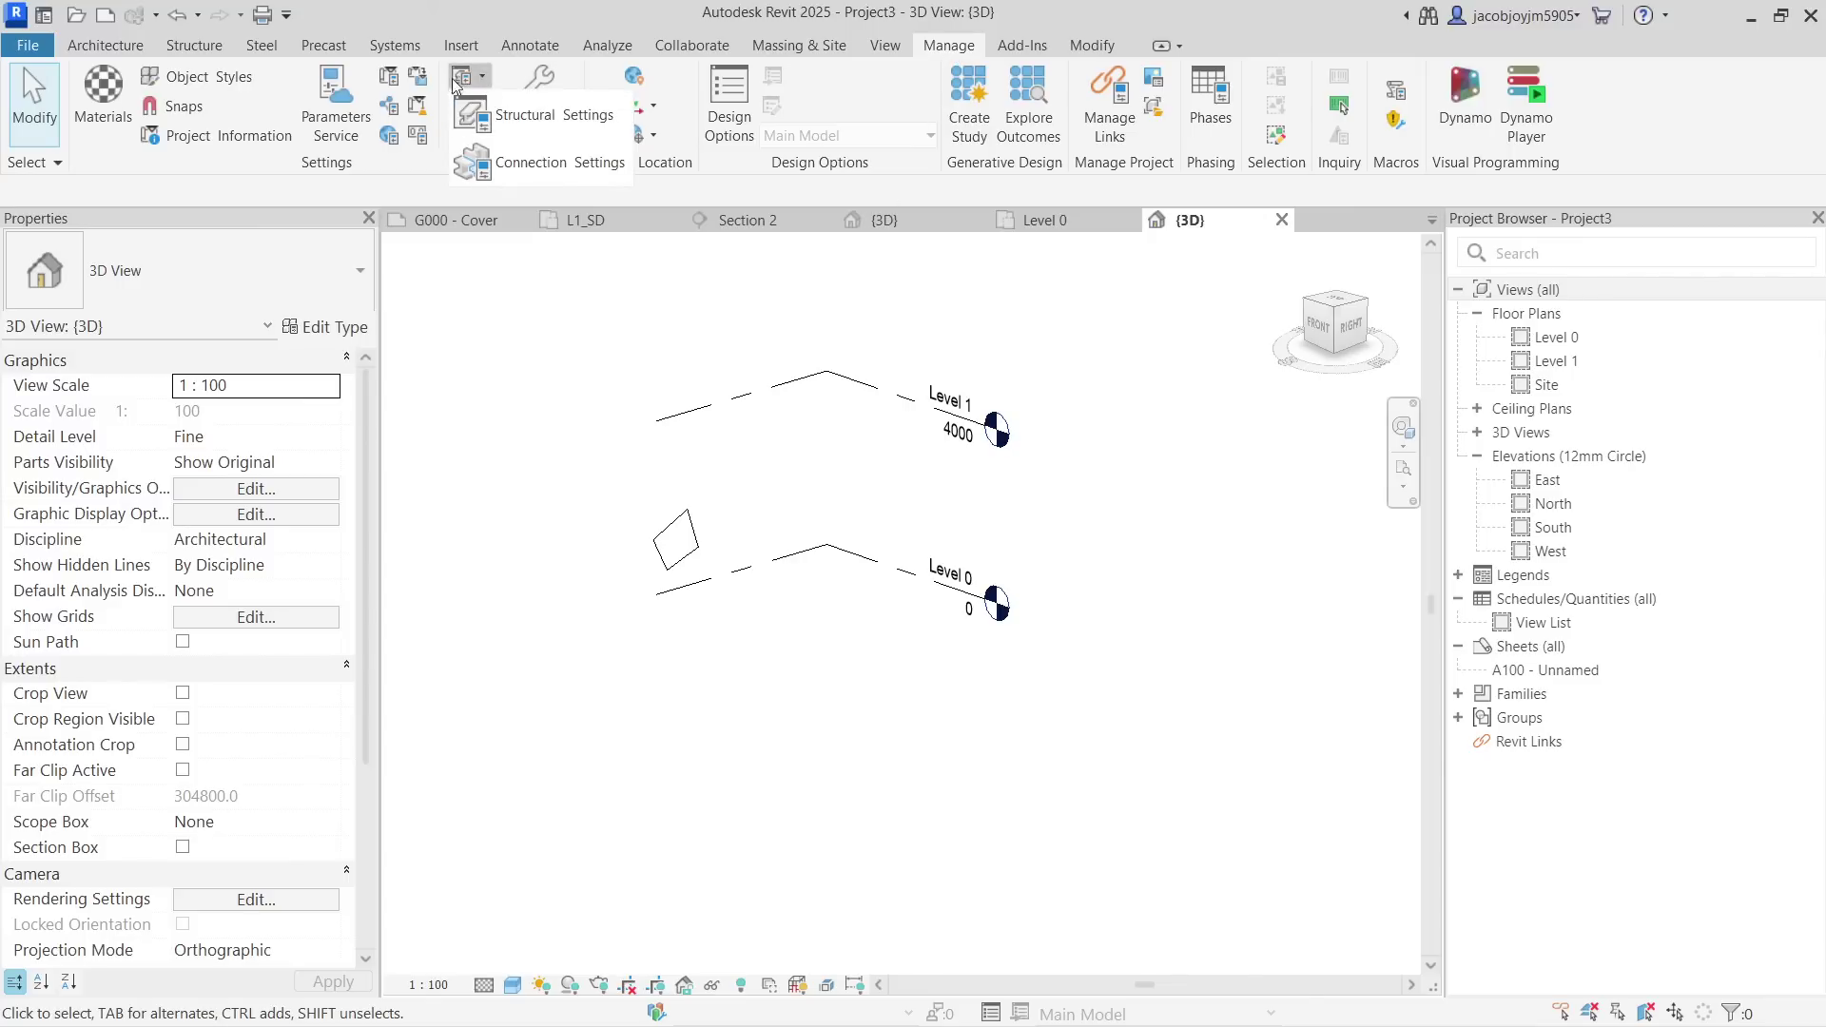
pyautogui.click(417, 76)
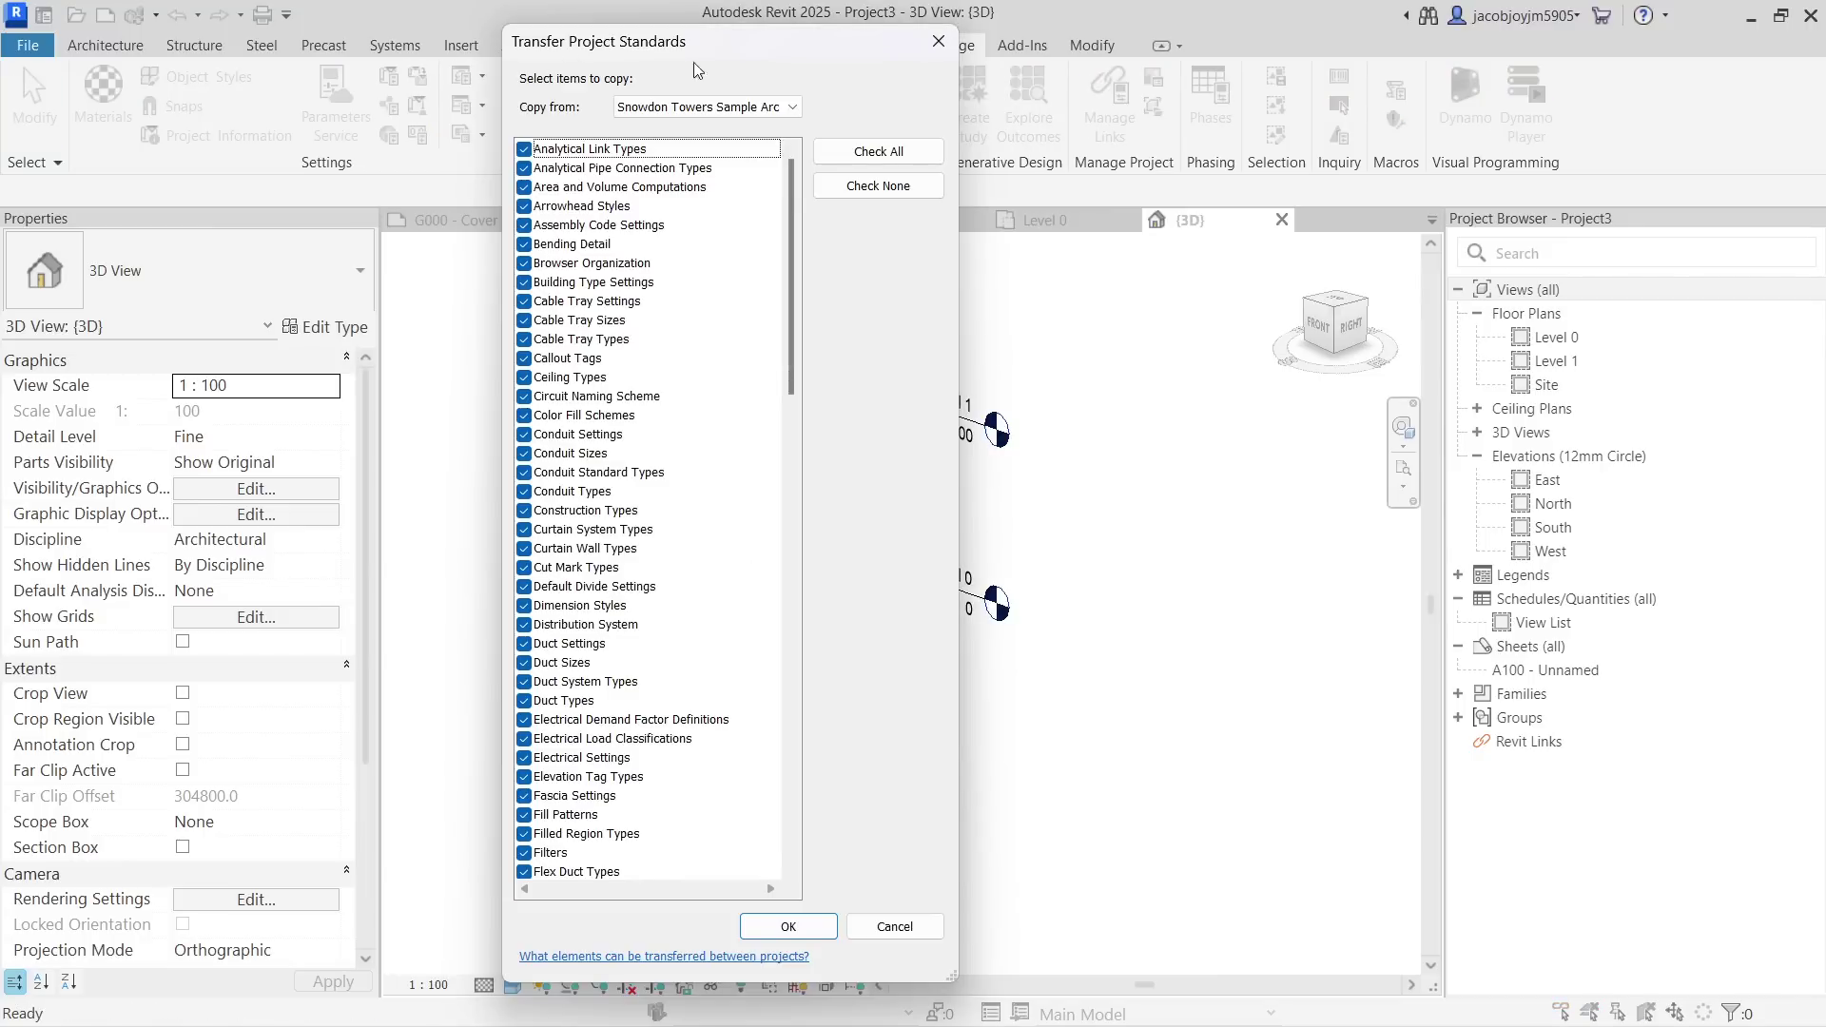
pyautogui.click(937, 41)
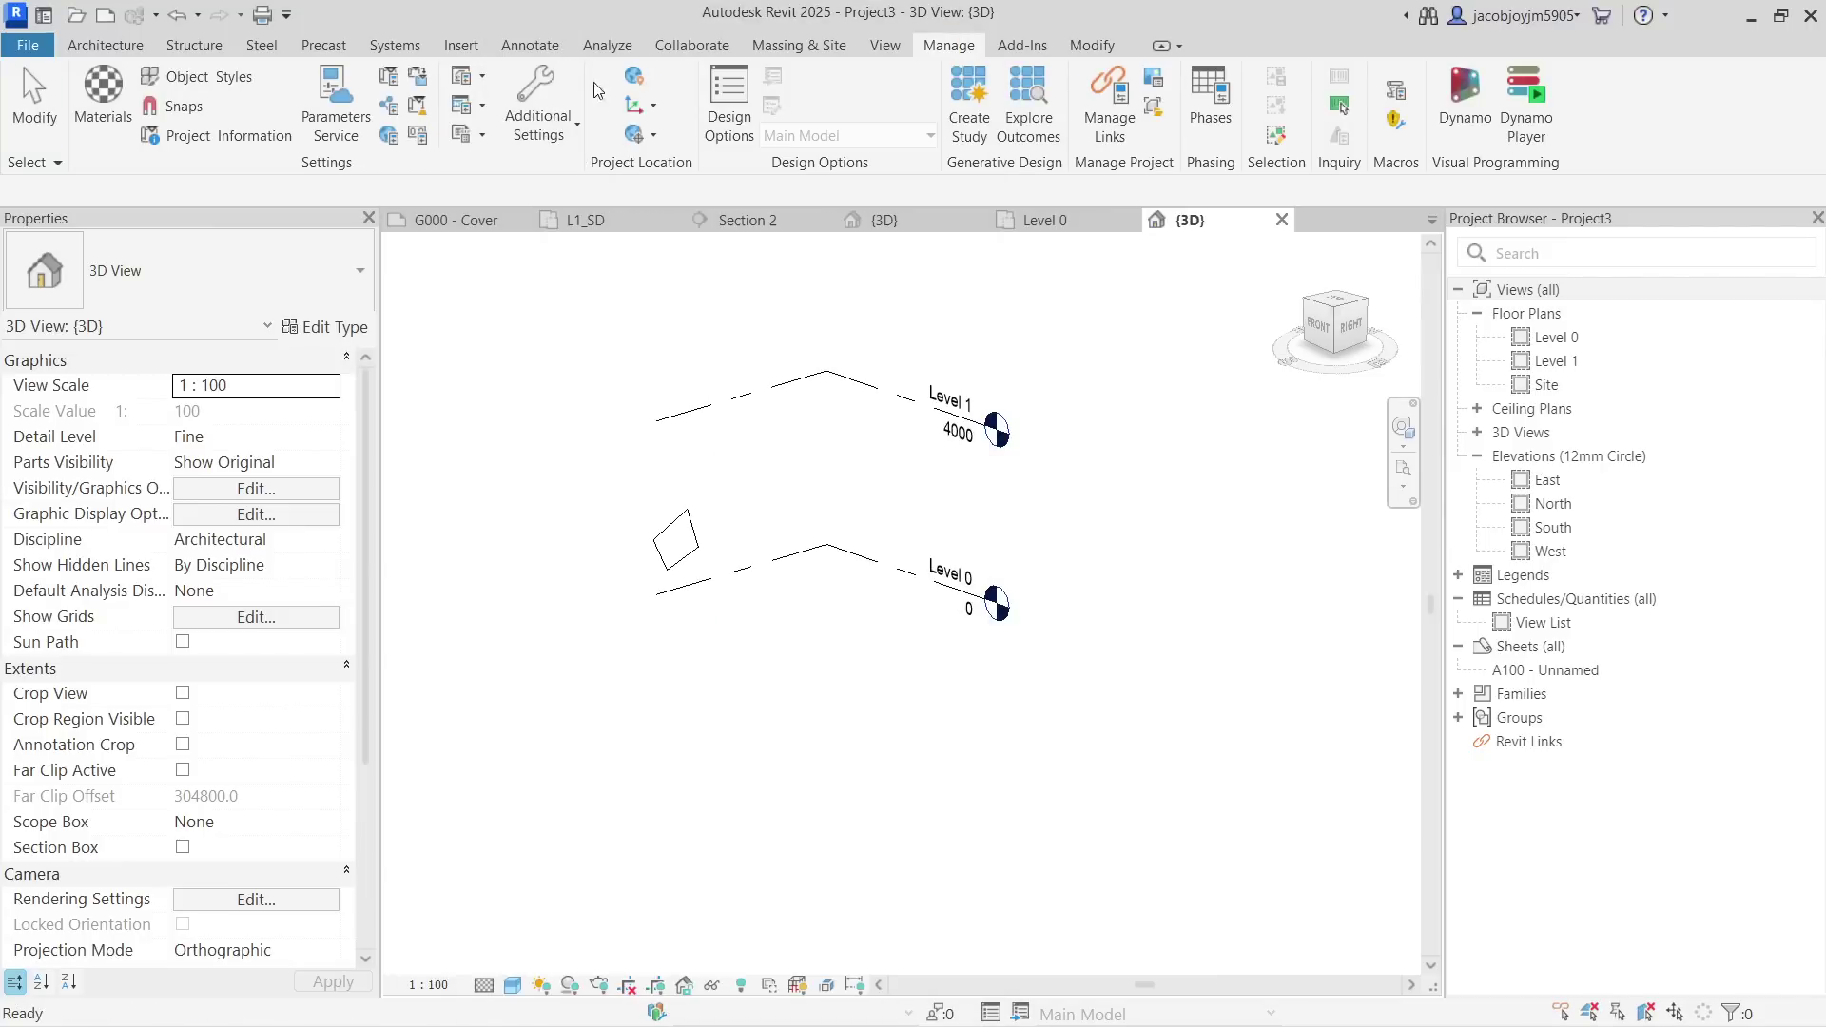
# Purge all unused items from the project.
pyautogui.click(424, 103)
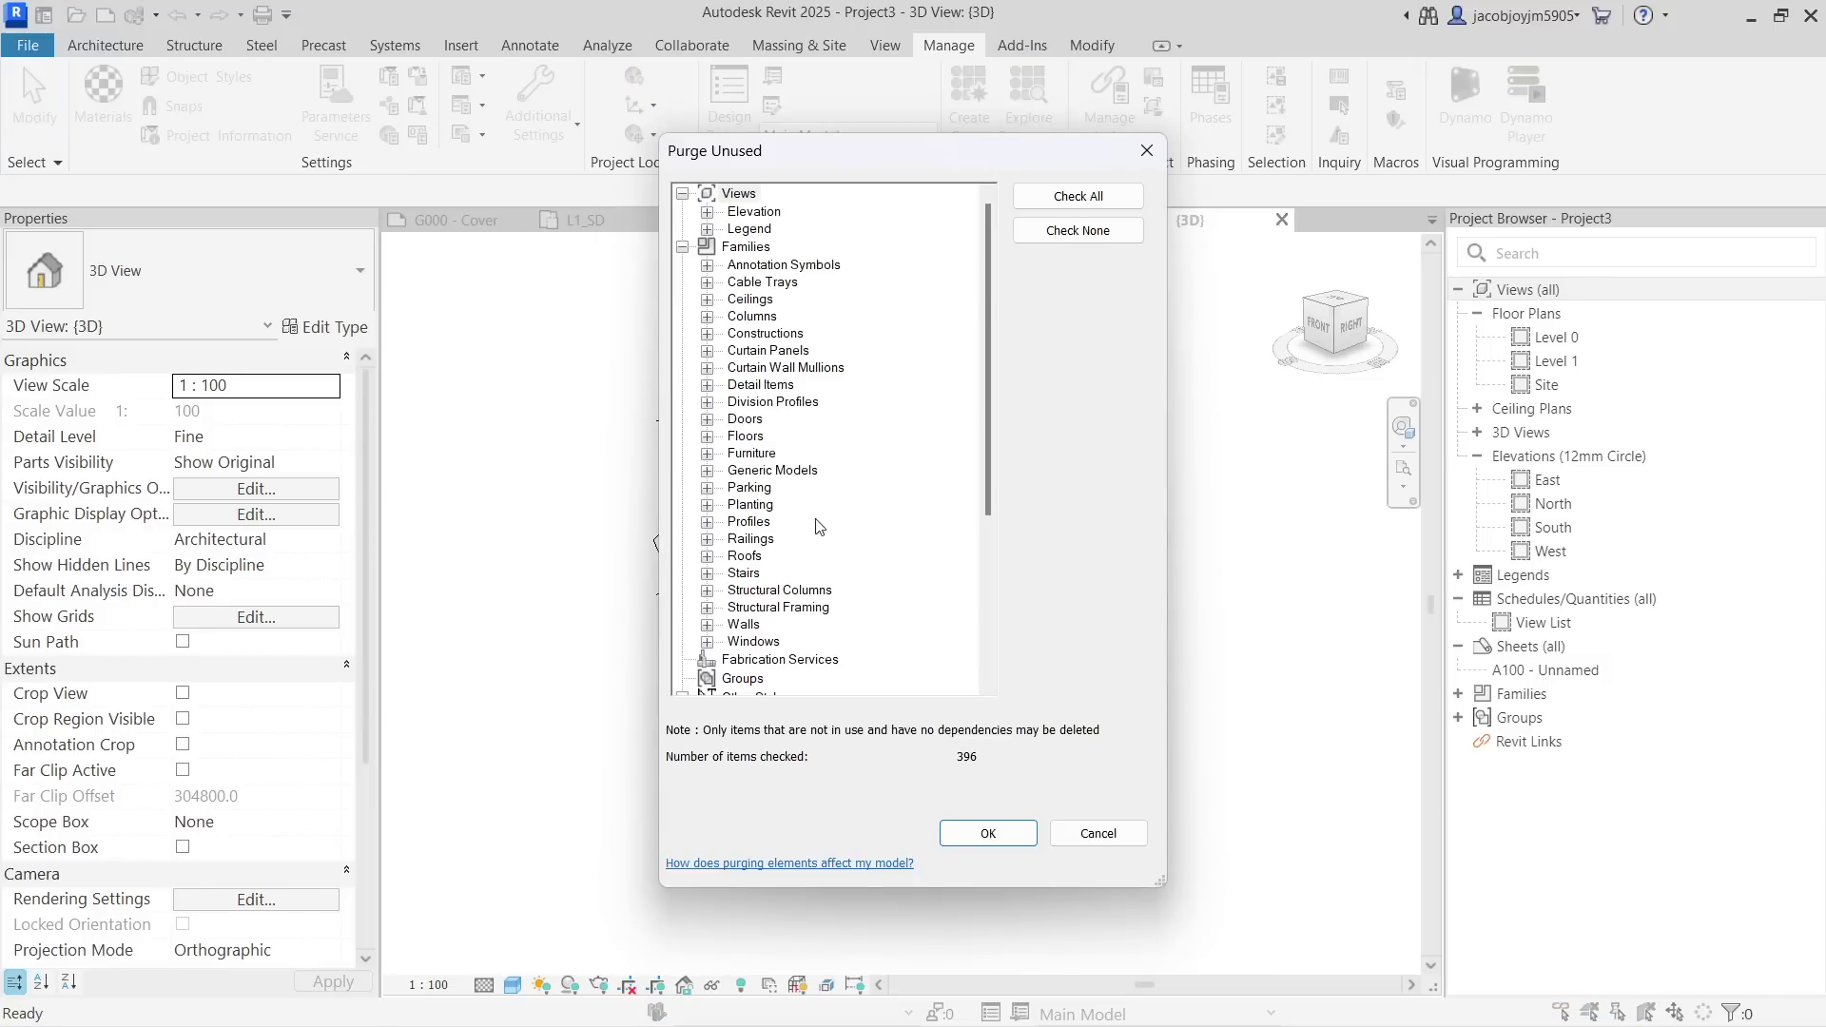
pyautogui.click(1077, 196)
pyautogui.click(973, 832)
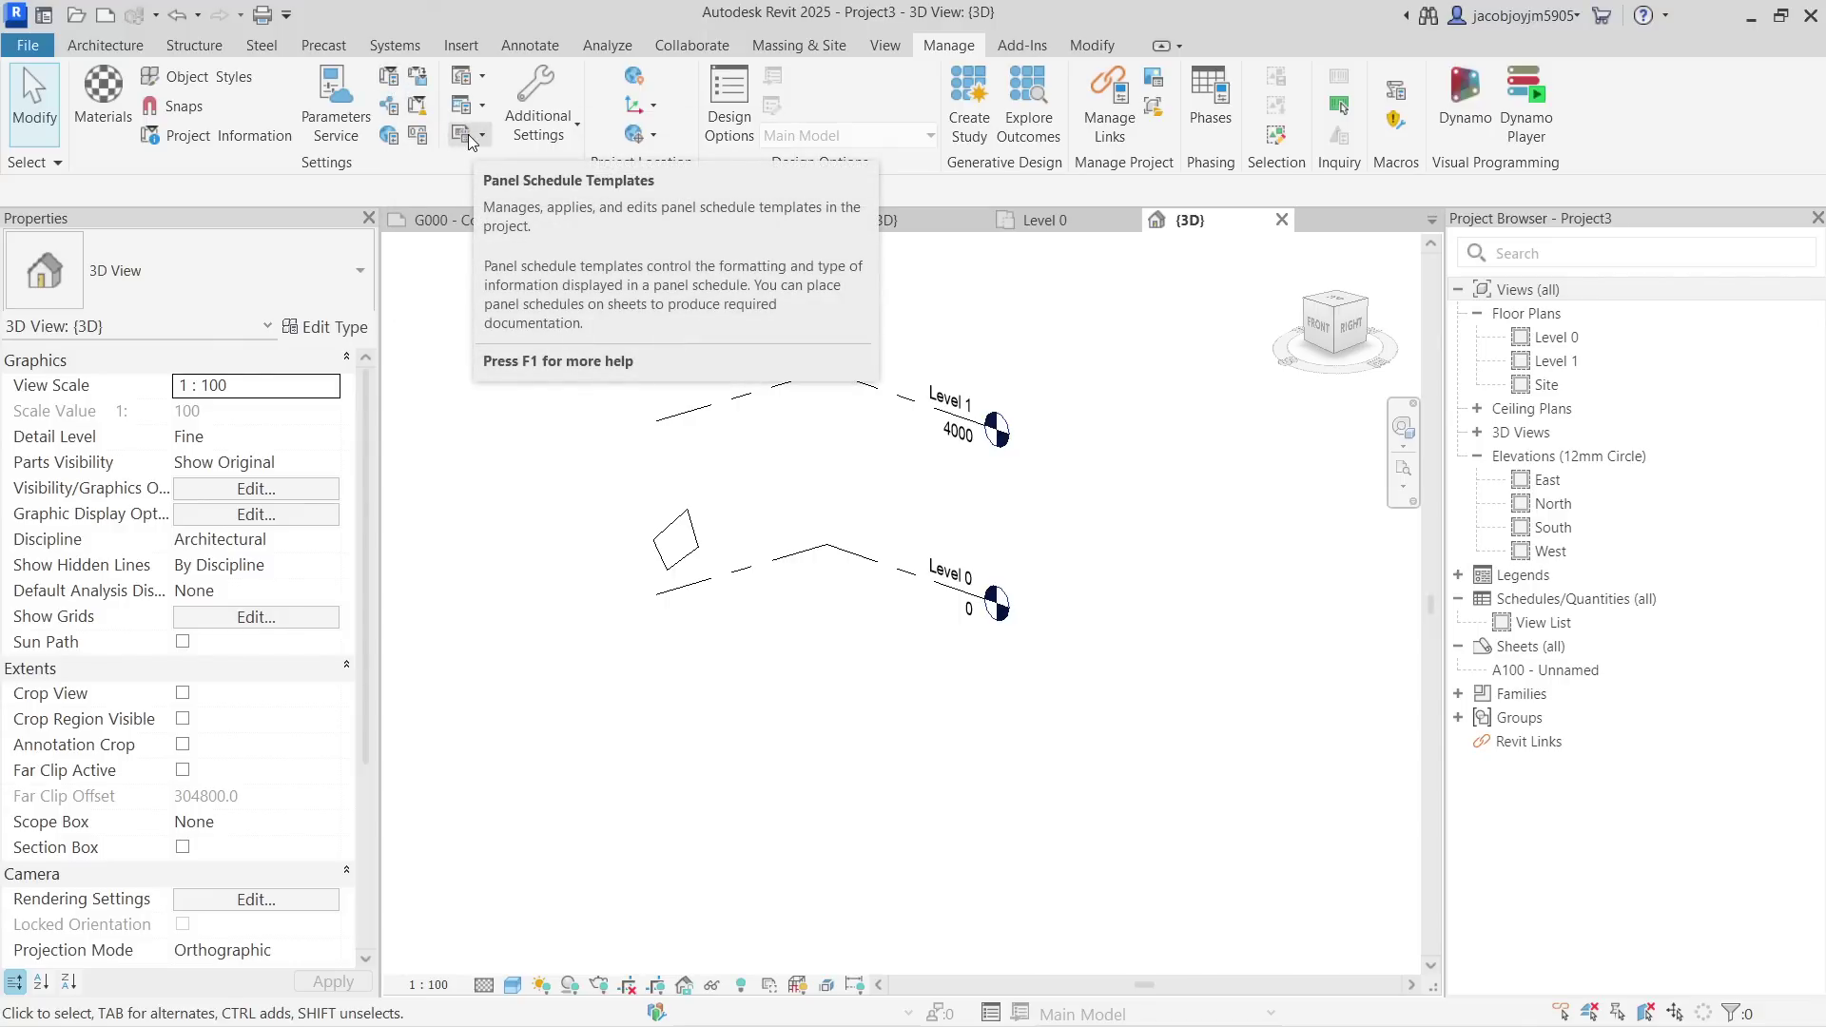
# Review the standards that can be copied from the Snowdon Towers Sample Architectural project, and cancel the transfer.
pyautogui.click(538, 121)
pyautogui.click(418, 84)
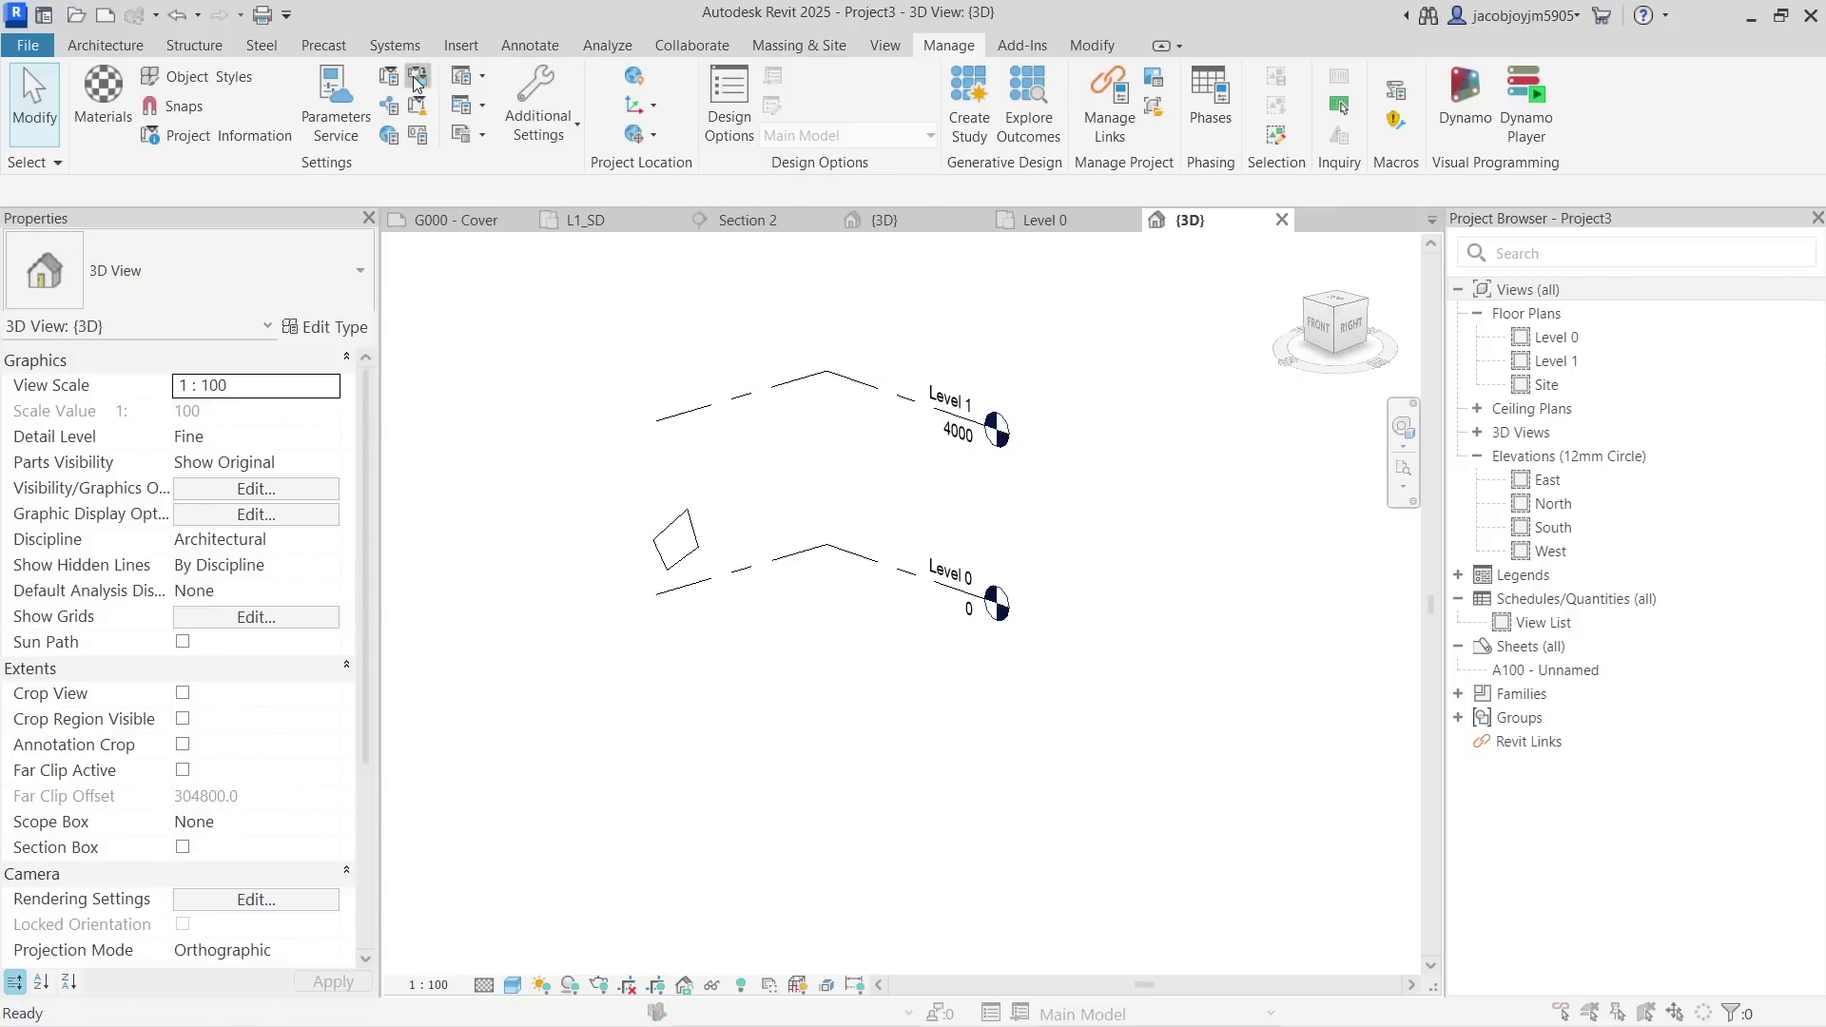
pyautogui.moveTo(791, 237); pyautogui.dragTo(823, 199)
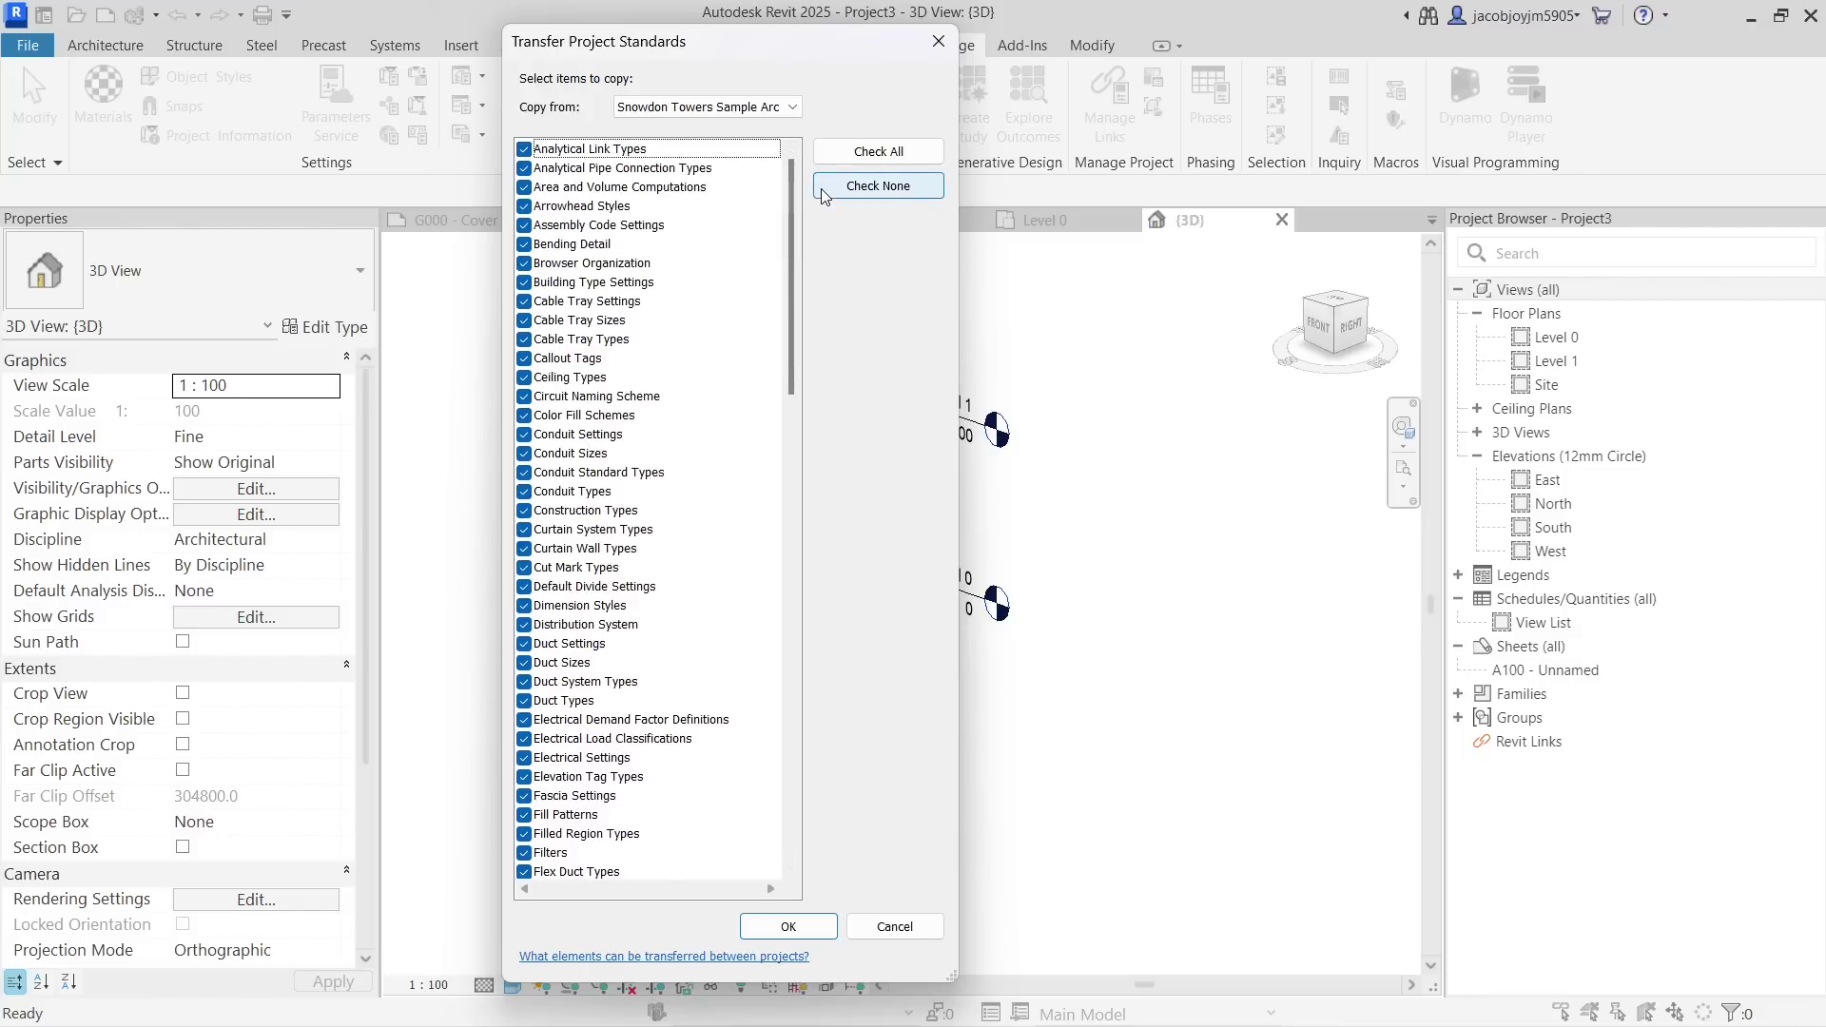
pyautogui.click(937, 41)
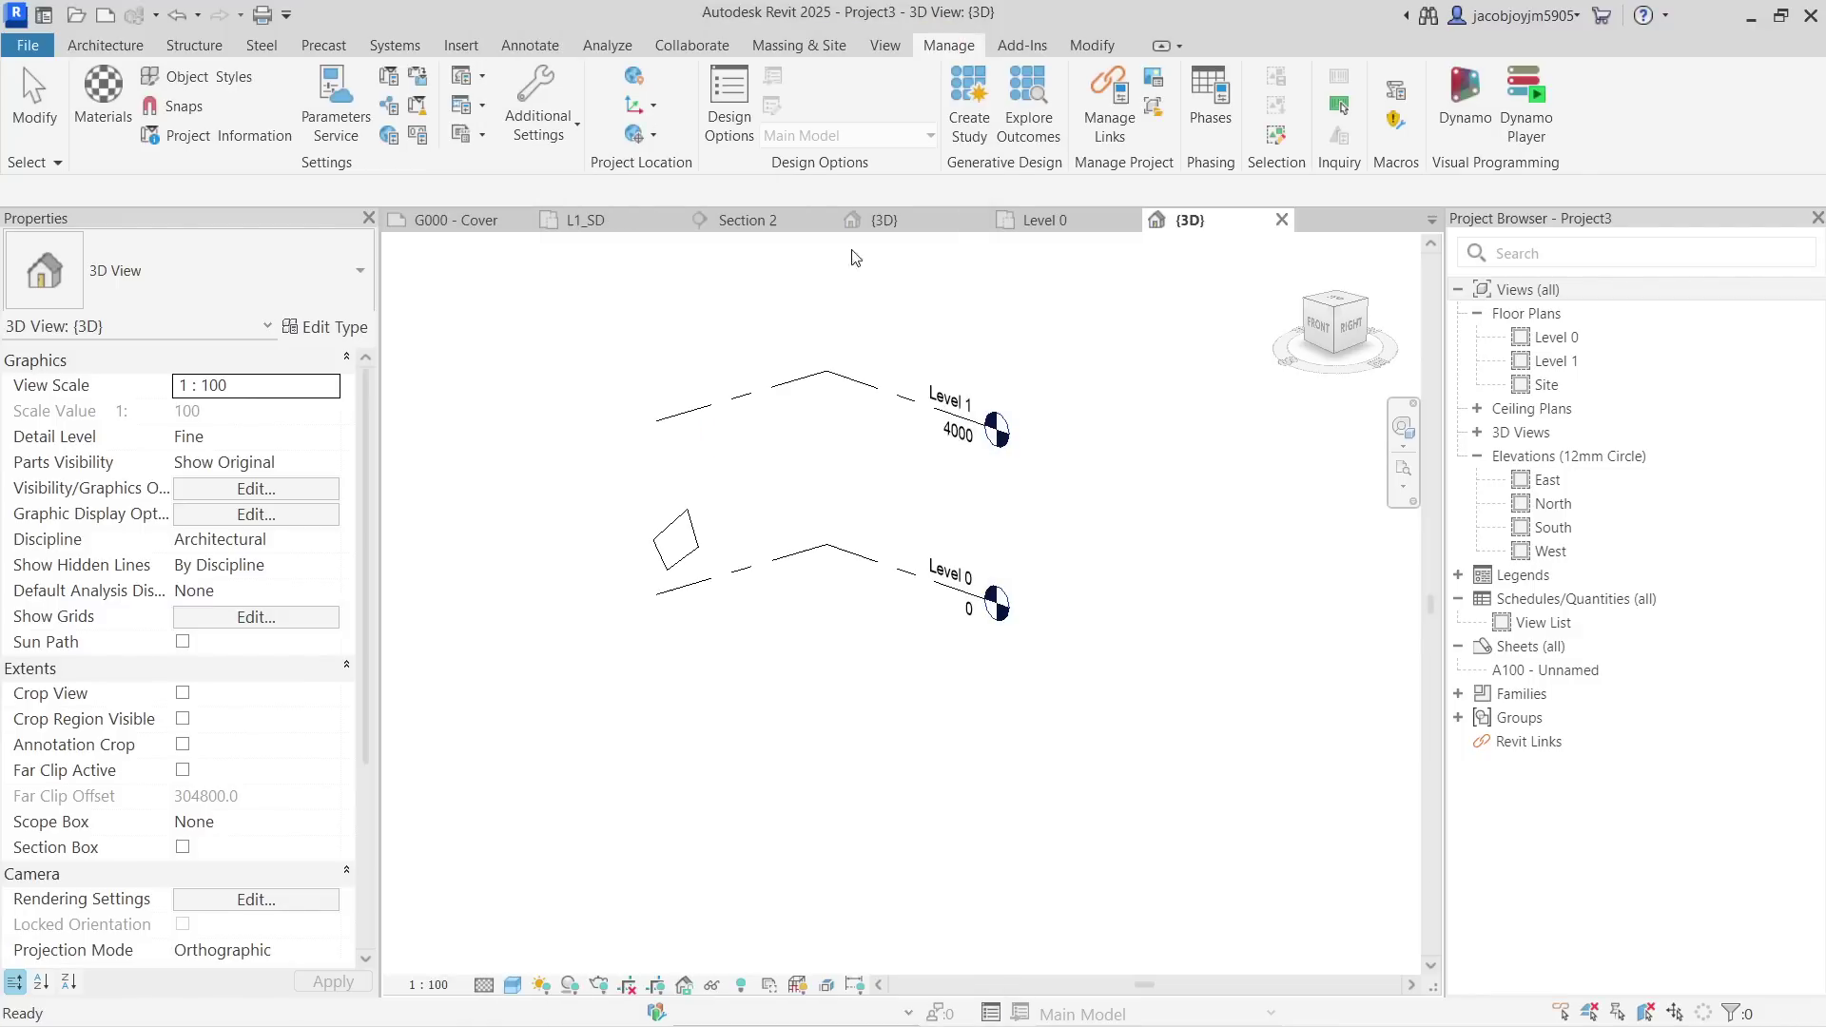
pyautogui.click(788, 397)
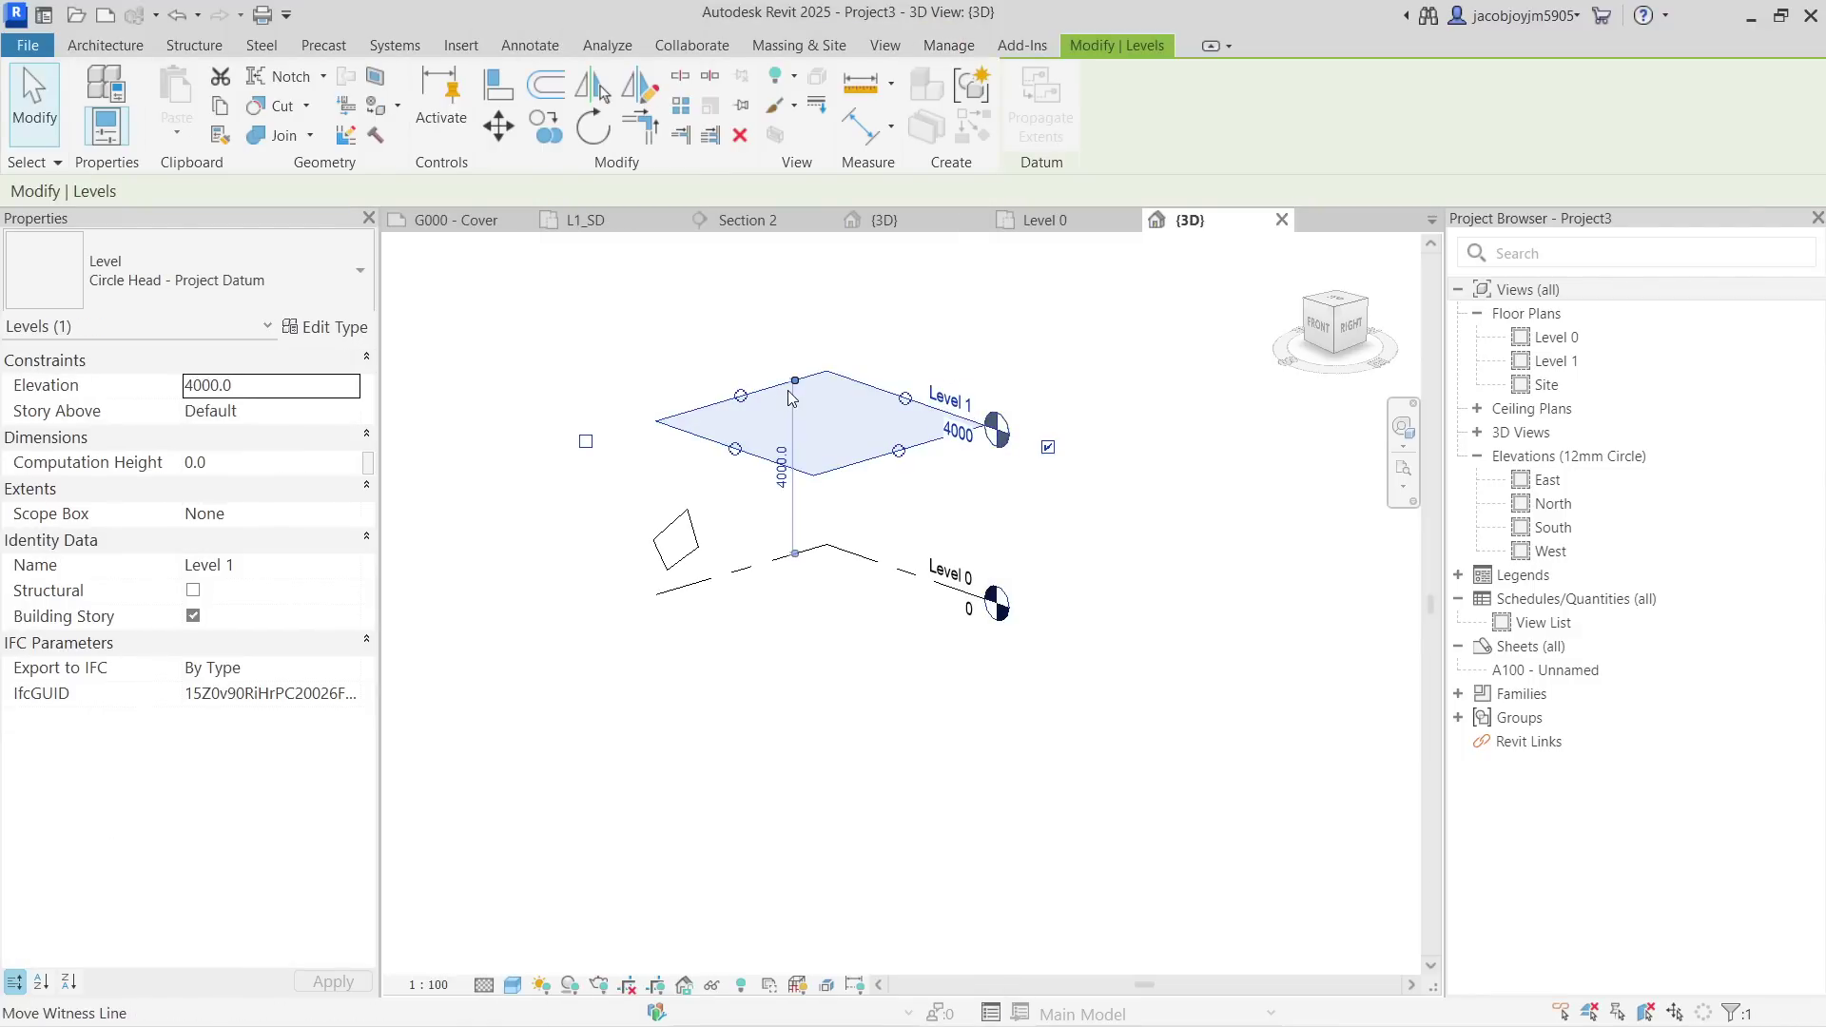
pyautogui.click(572, 392)
# Open the online help topic for the Floor tool, look through the Create a Floor page, and return to the project.
pyautogui.click(1090, 46)
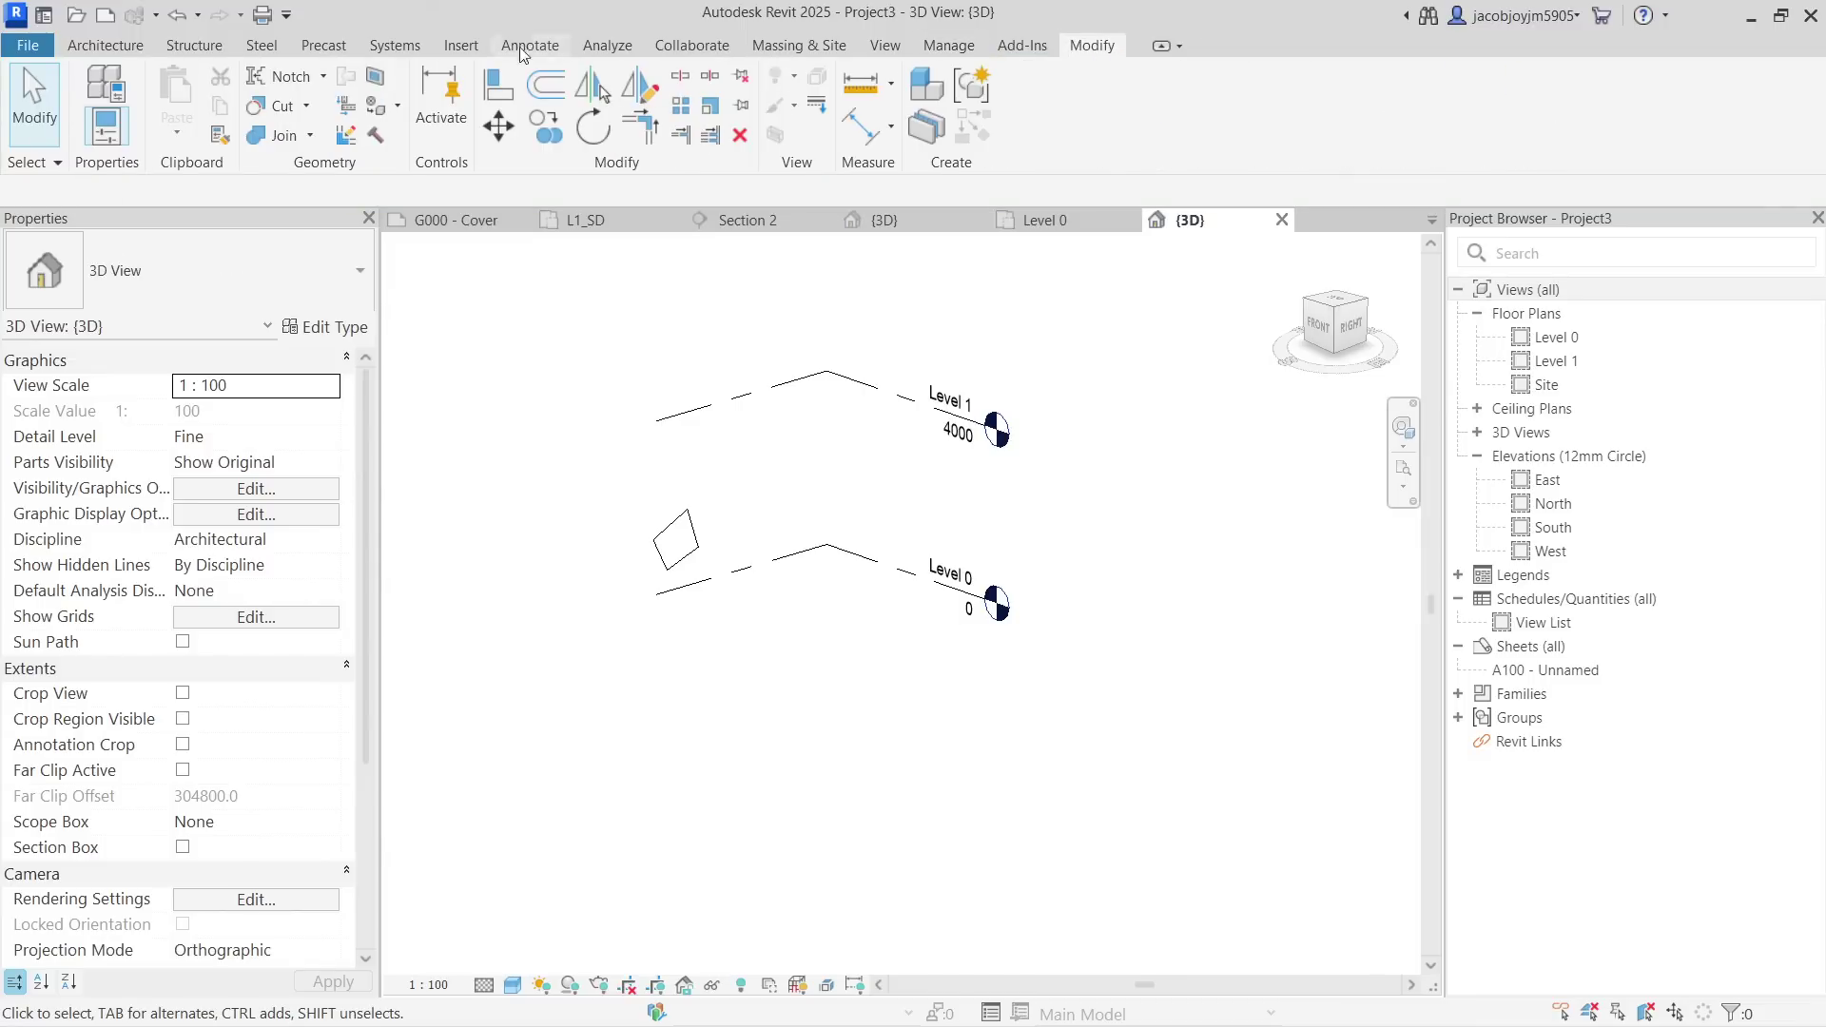
pyautogui.click(105, 47)
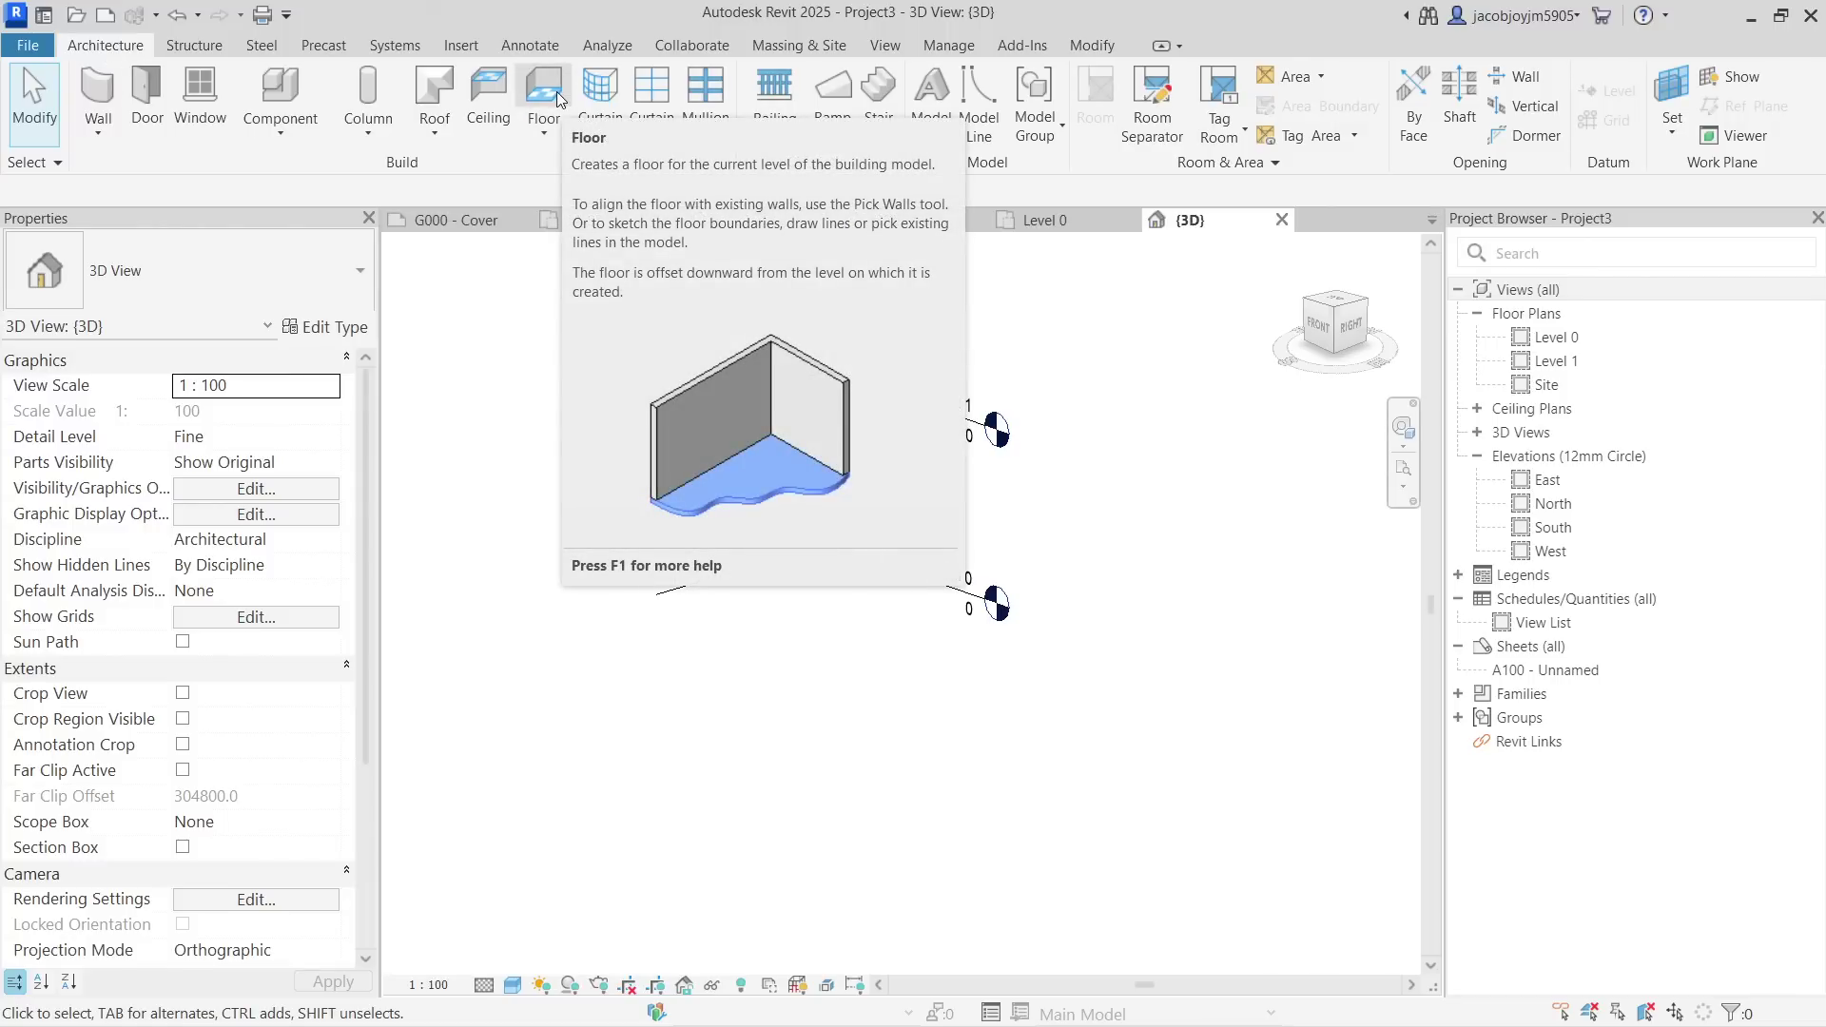
pyautogui.press('F1')
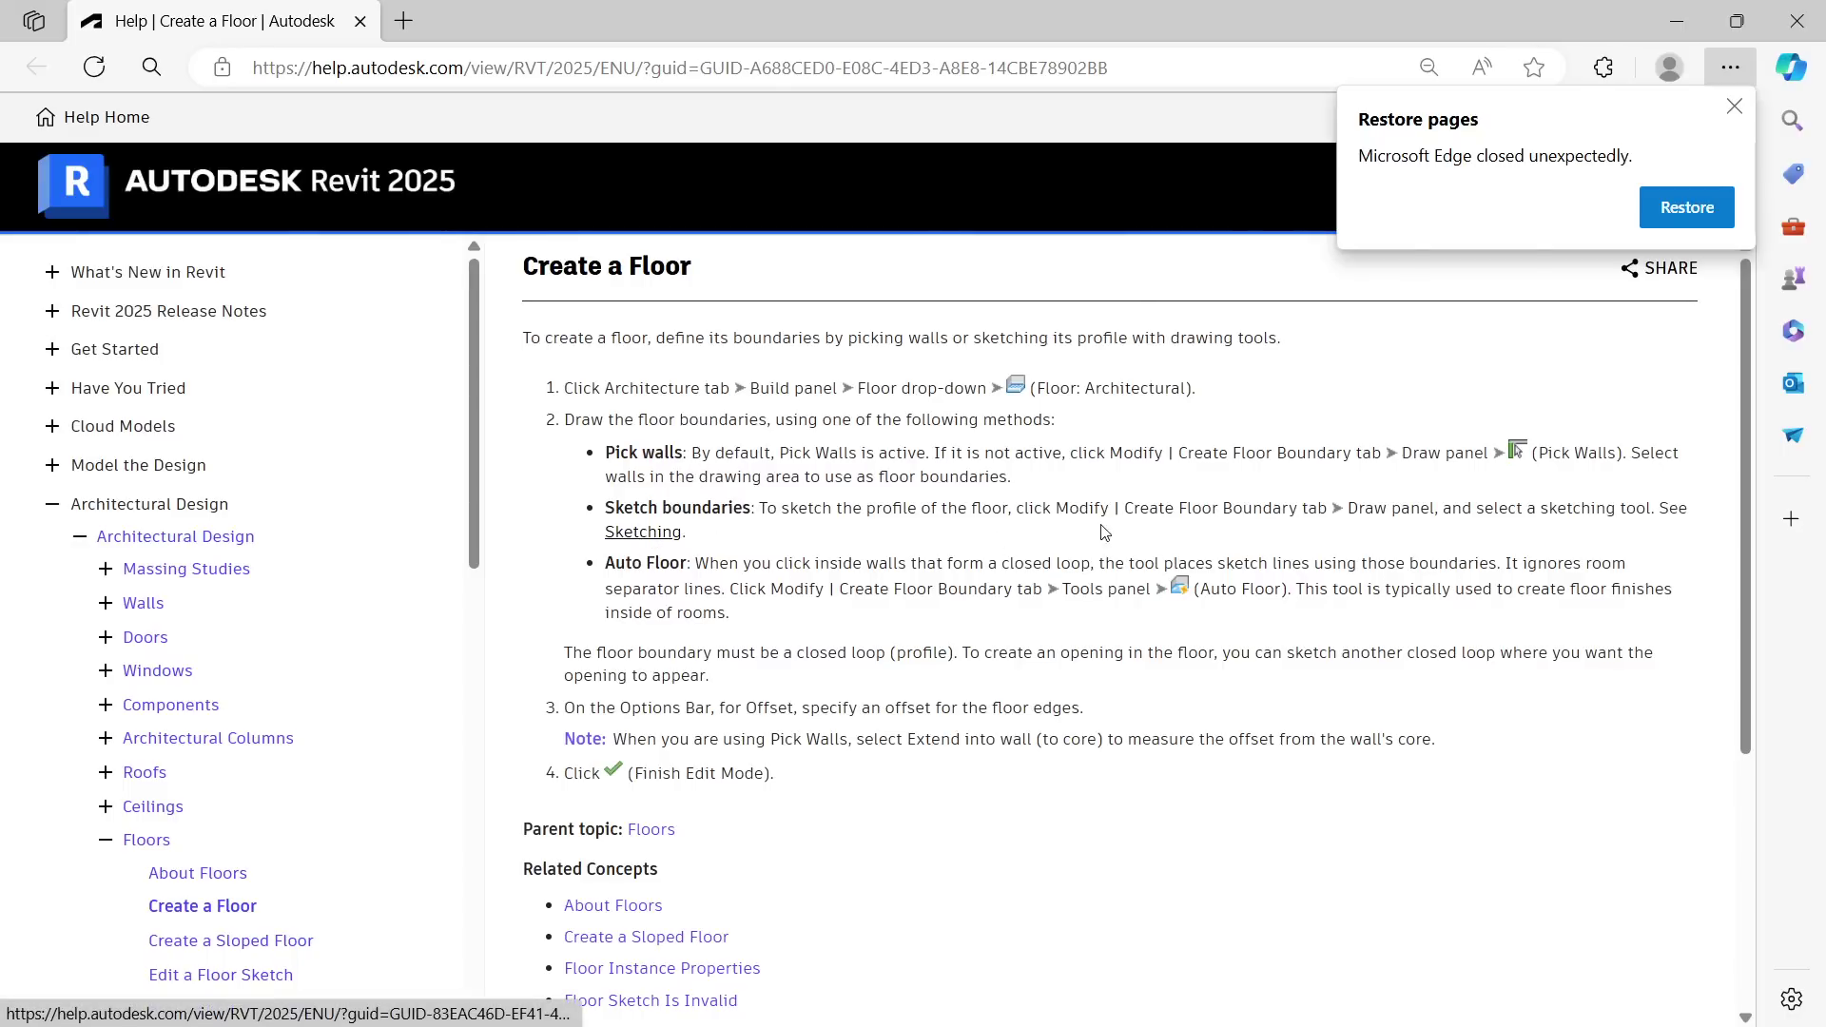
pyautogui.scroll(-2, 1108, 528)
pyautogui.scroll(-2, 1108, 527)
pyautogui.scroll(4, 1109, 526)
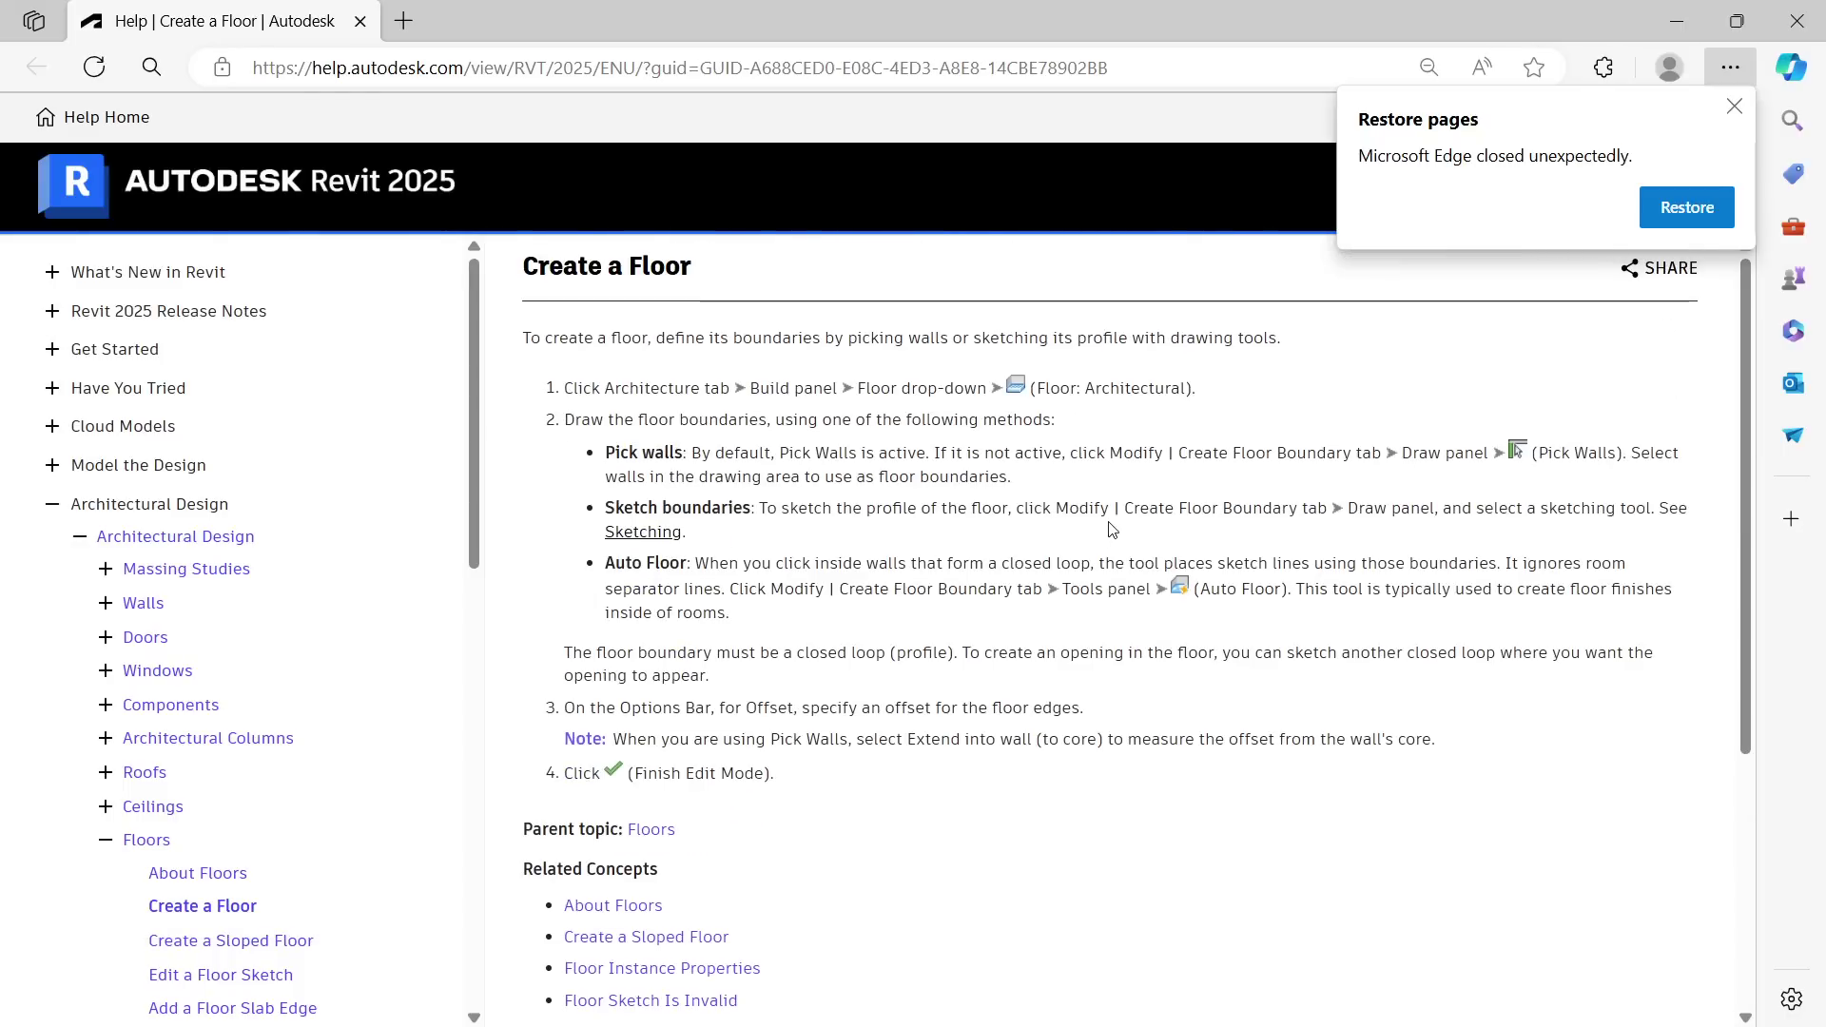
pyautogui.click(1797, 20)
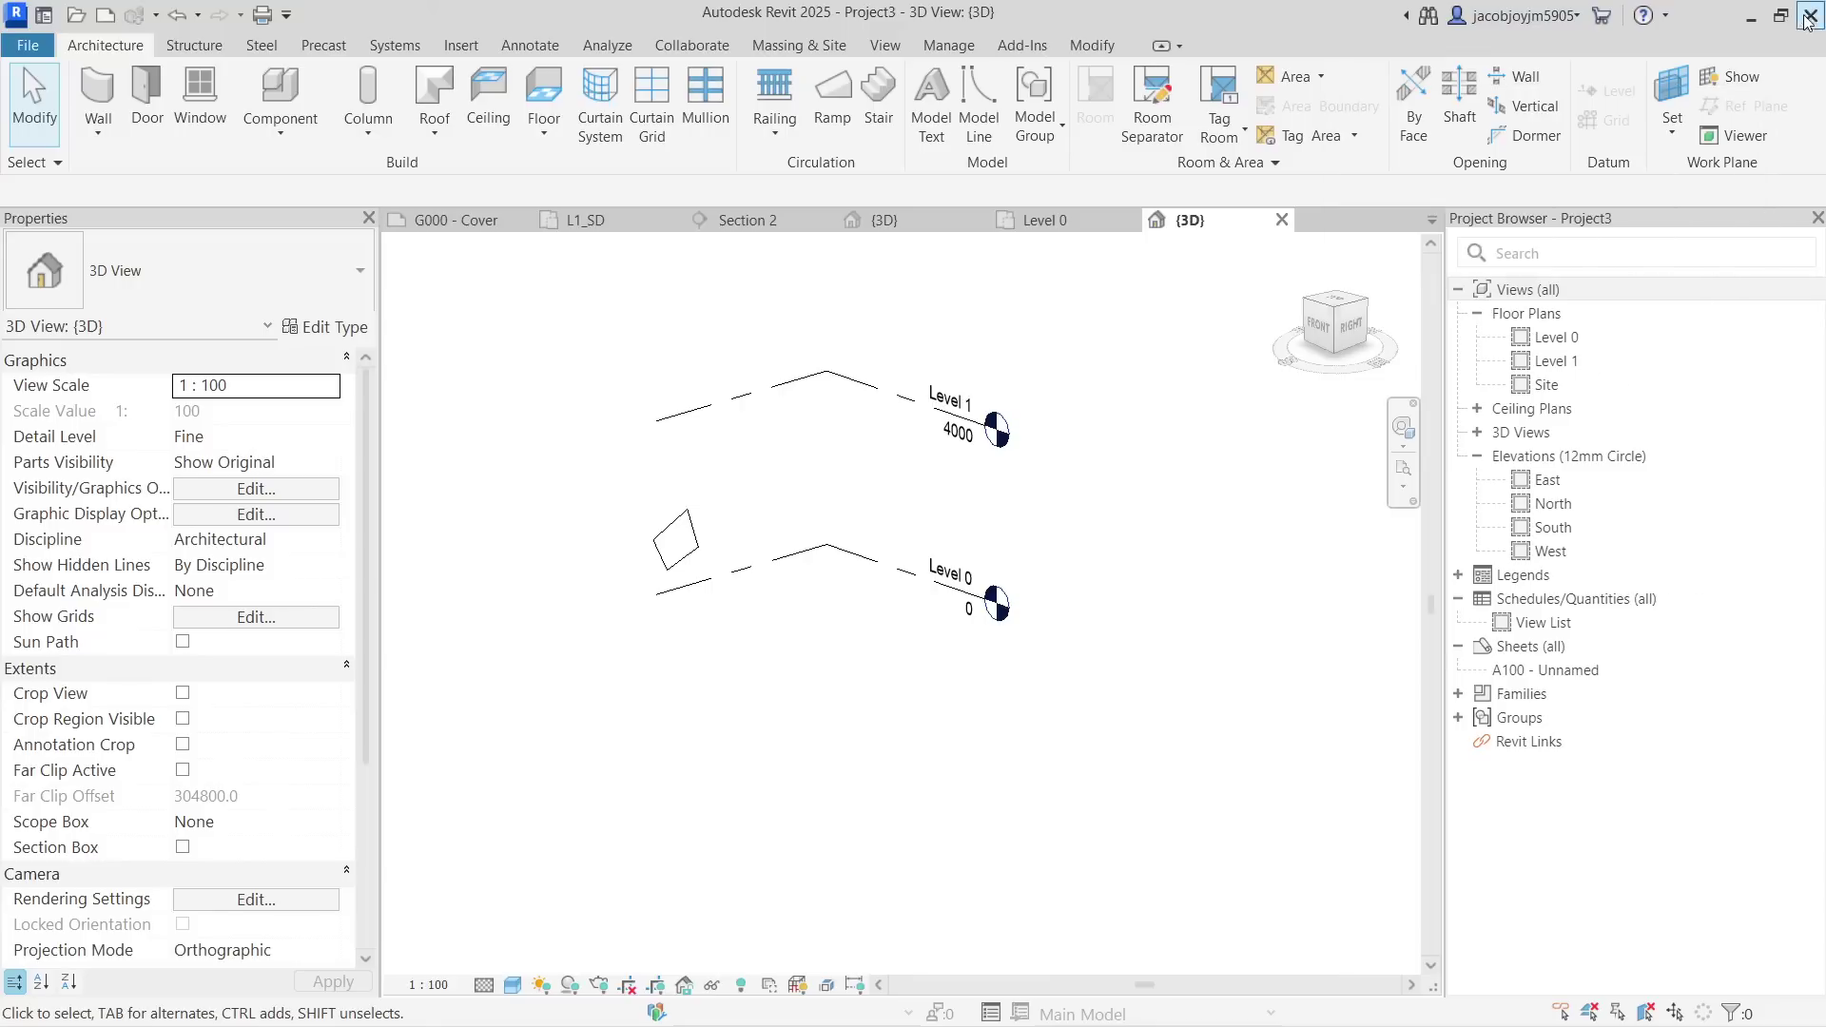
pyautogui.click(814, 382)
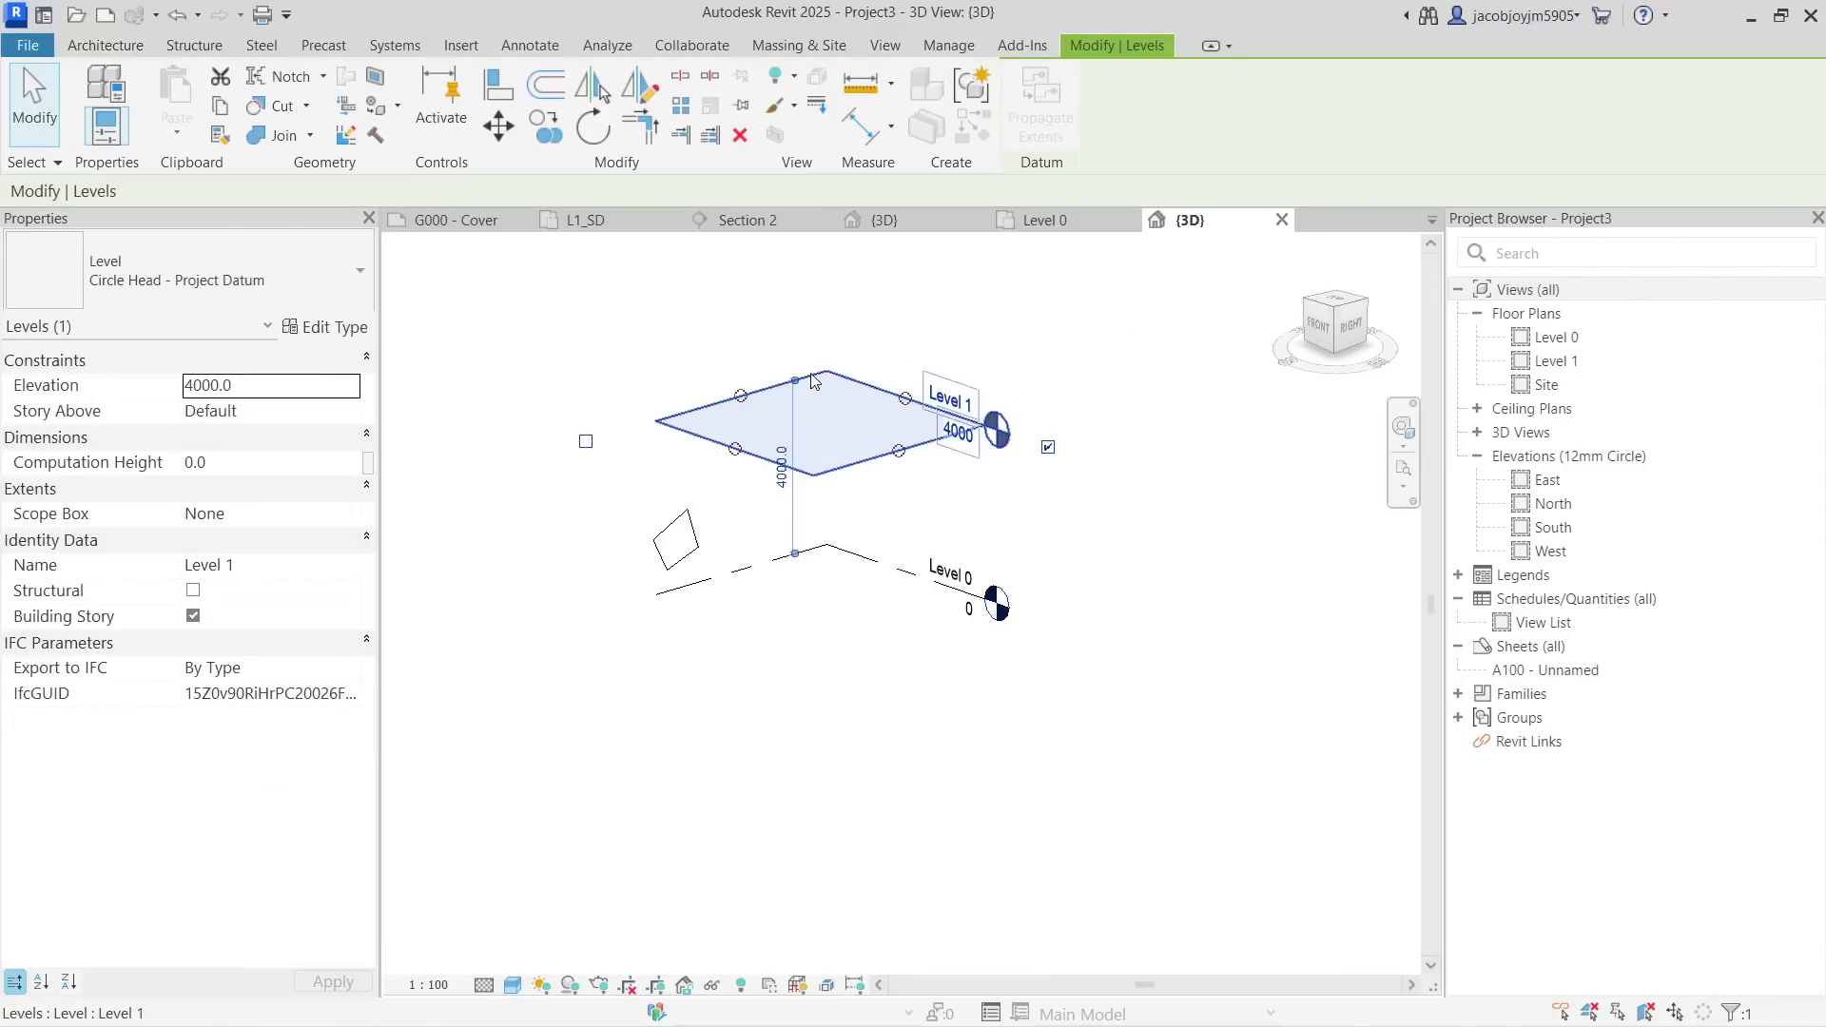
pyautogui.click(676, 342)
# Open the Home screen and look through the recent files and the My Insights recommendations.
pyautogui.click(48, 17)
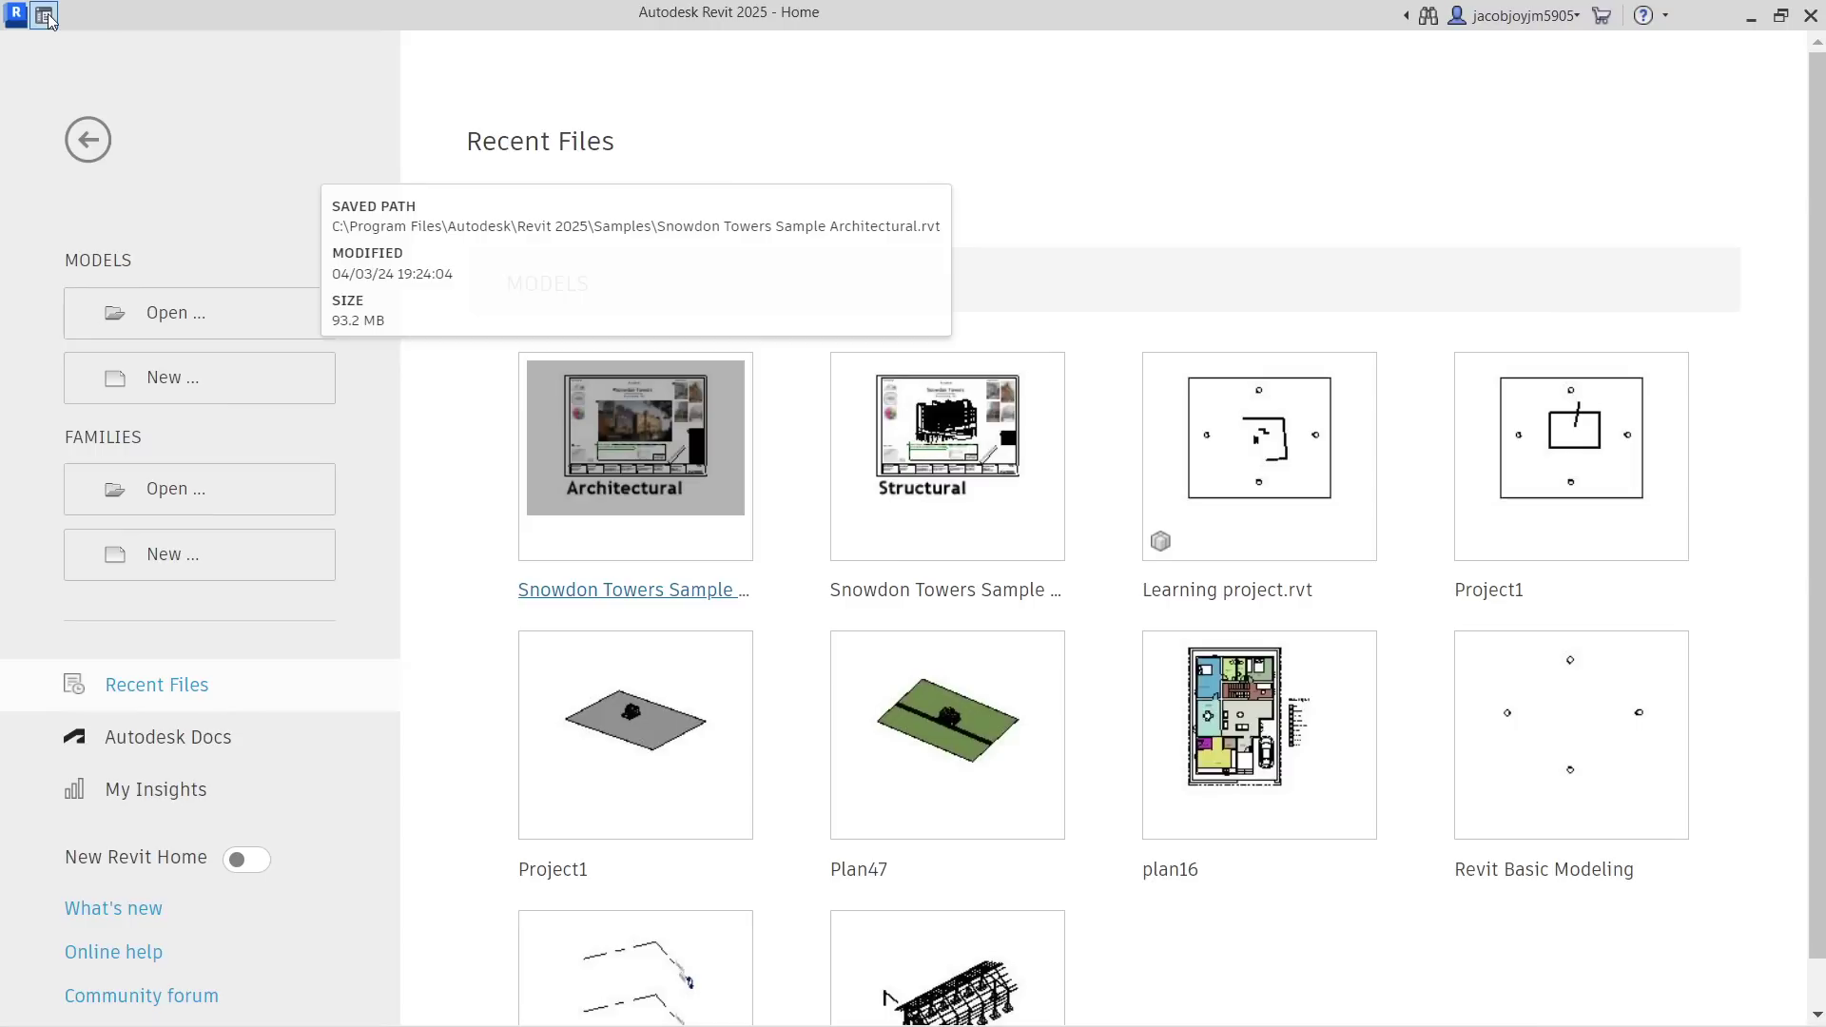
pyautogui.scroll(-3, 448, 685)
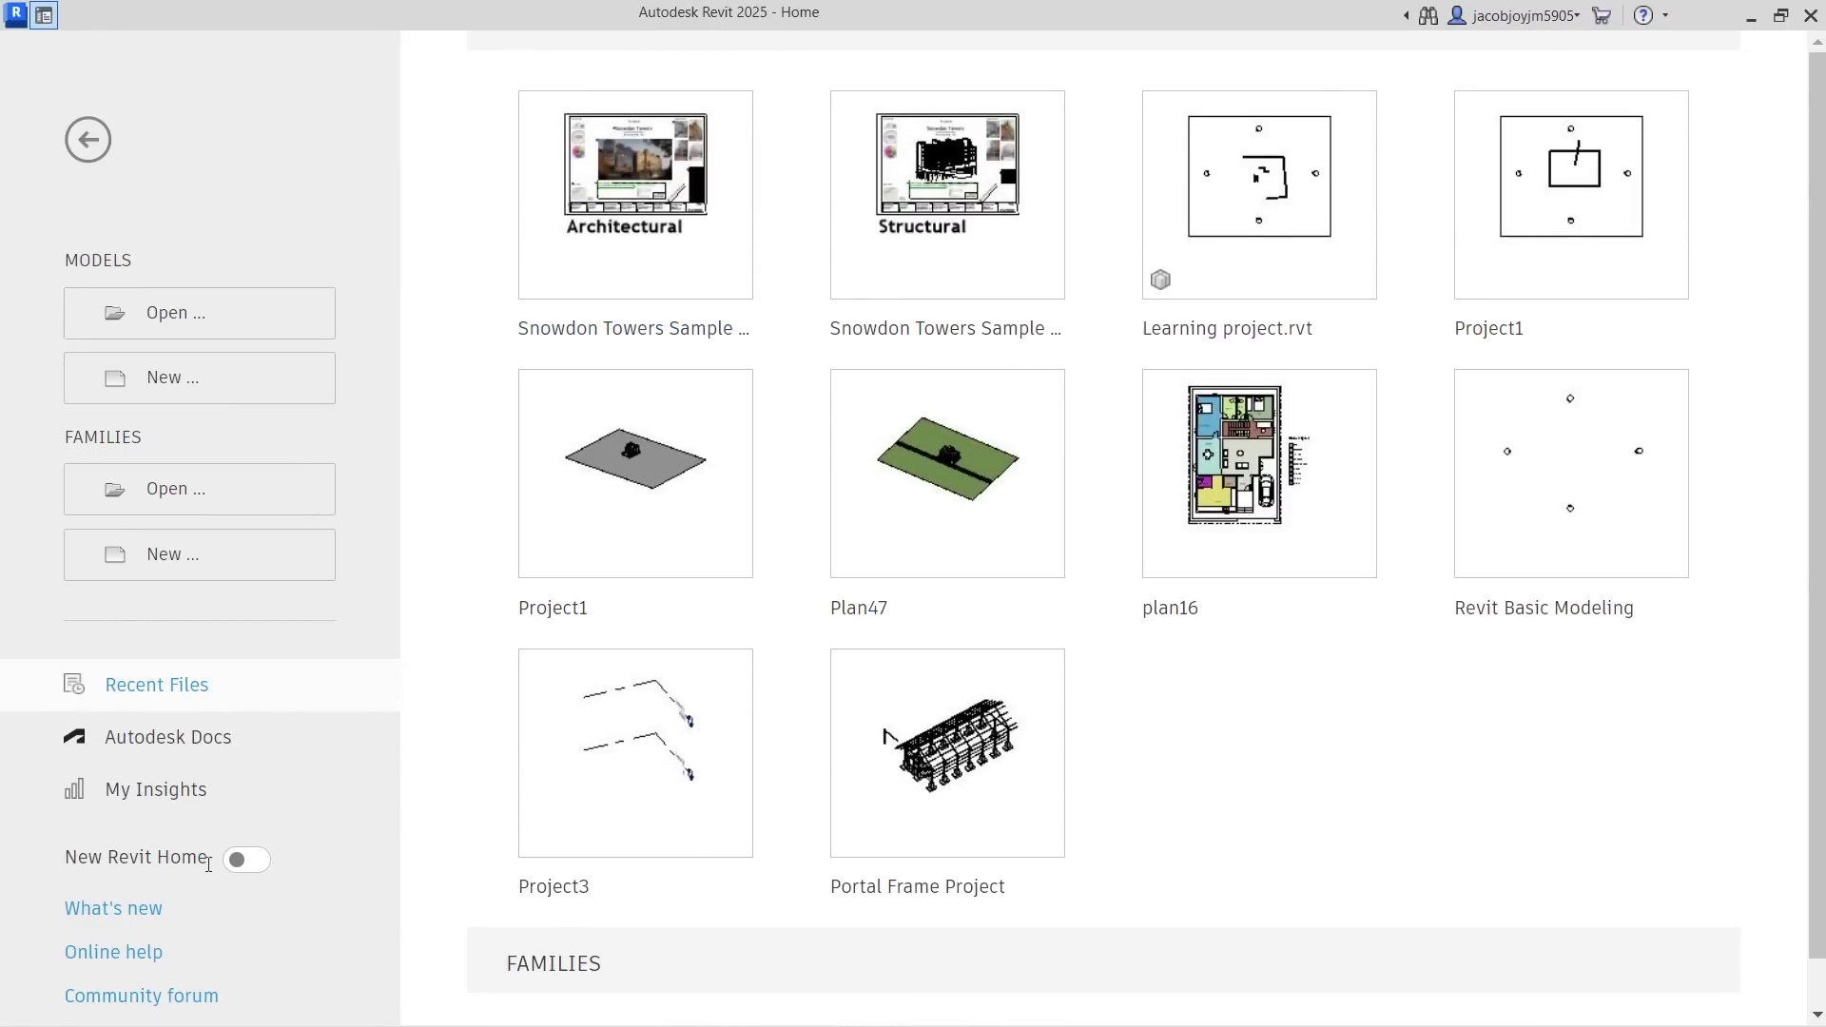
pyautogui.click(148, 804)
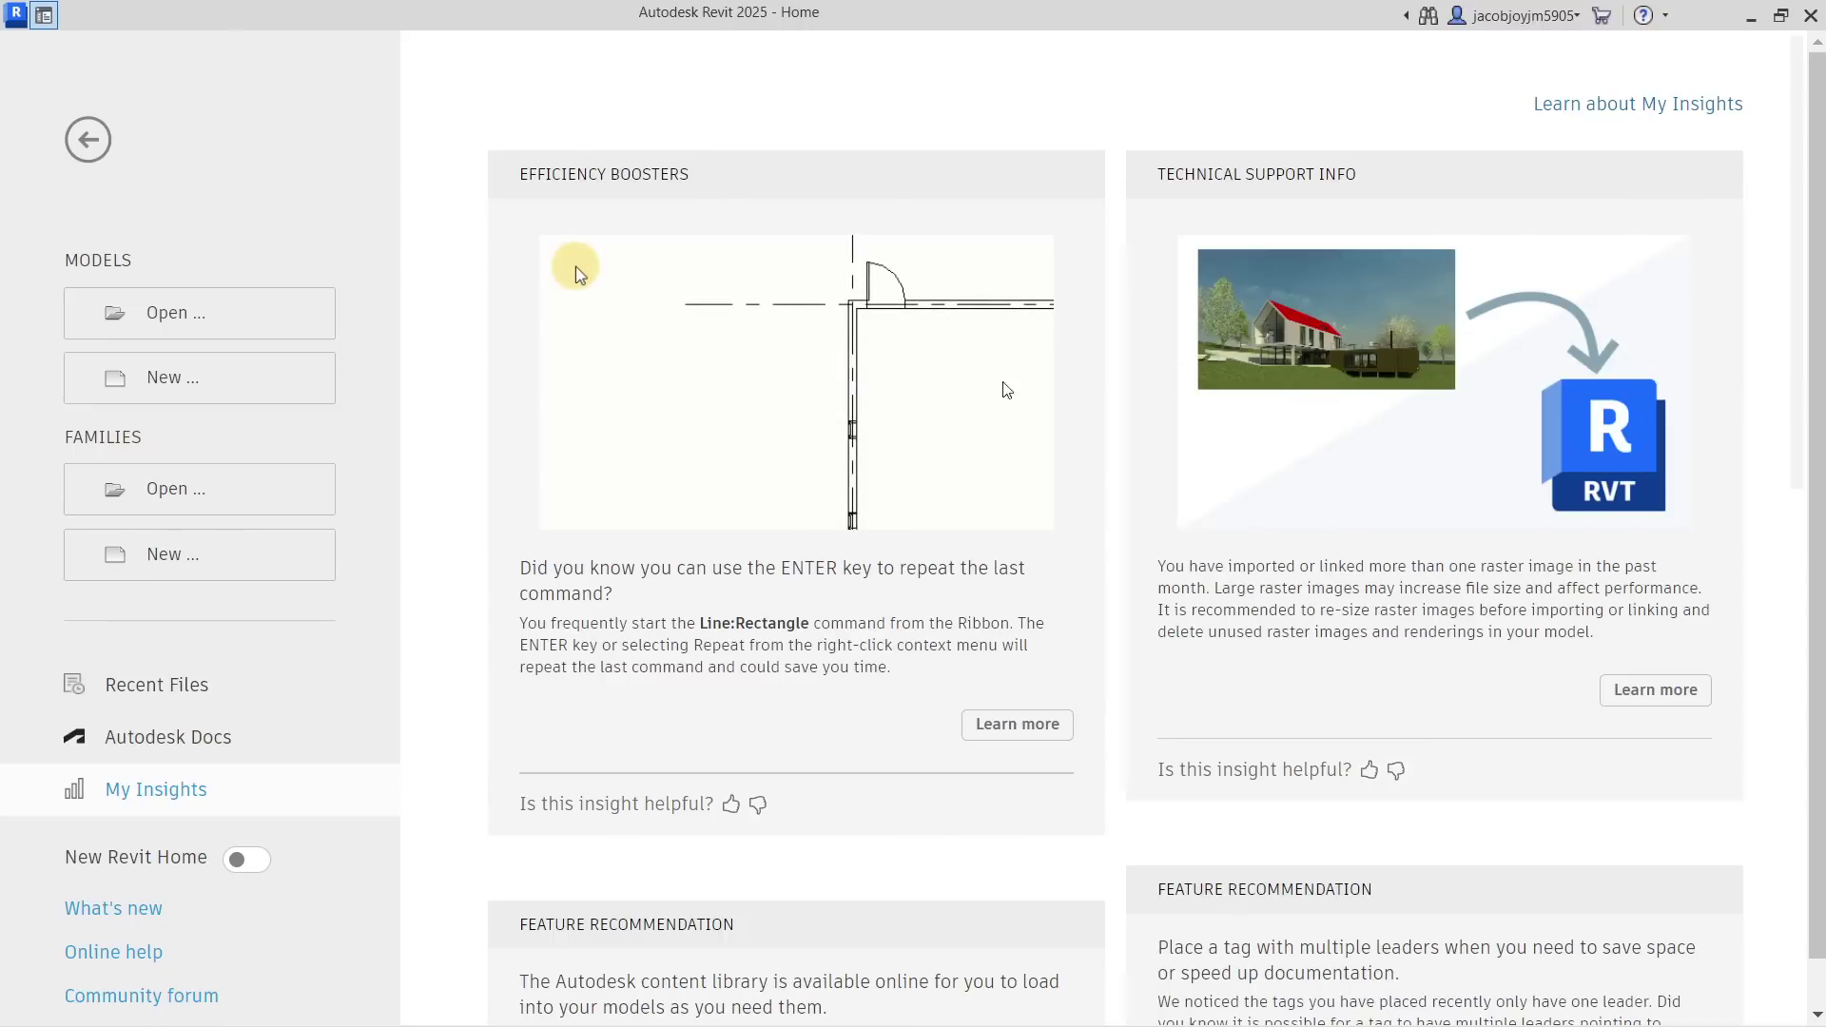
pyautogui.scroll(-6, 846, 399)
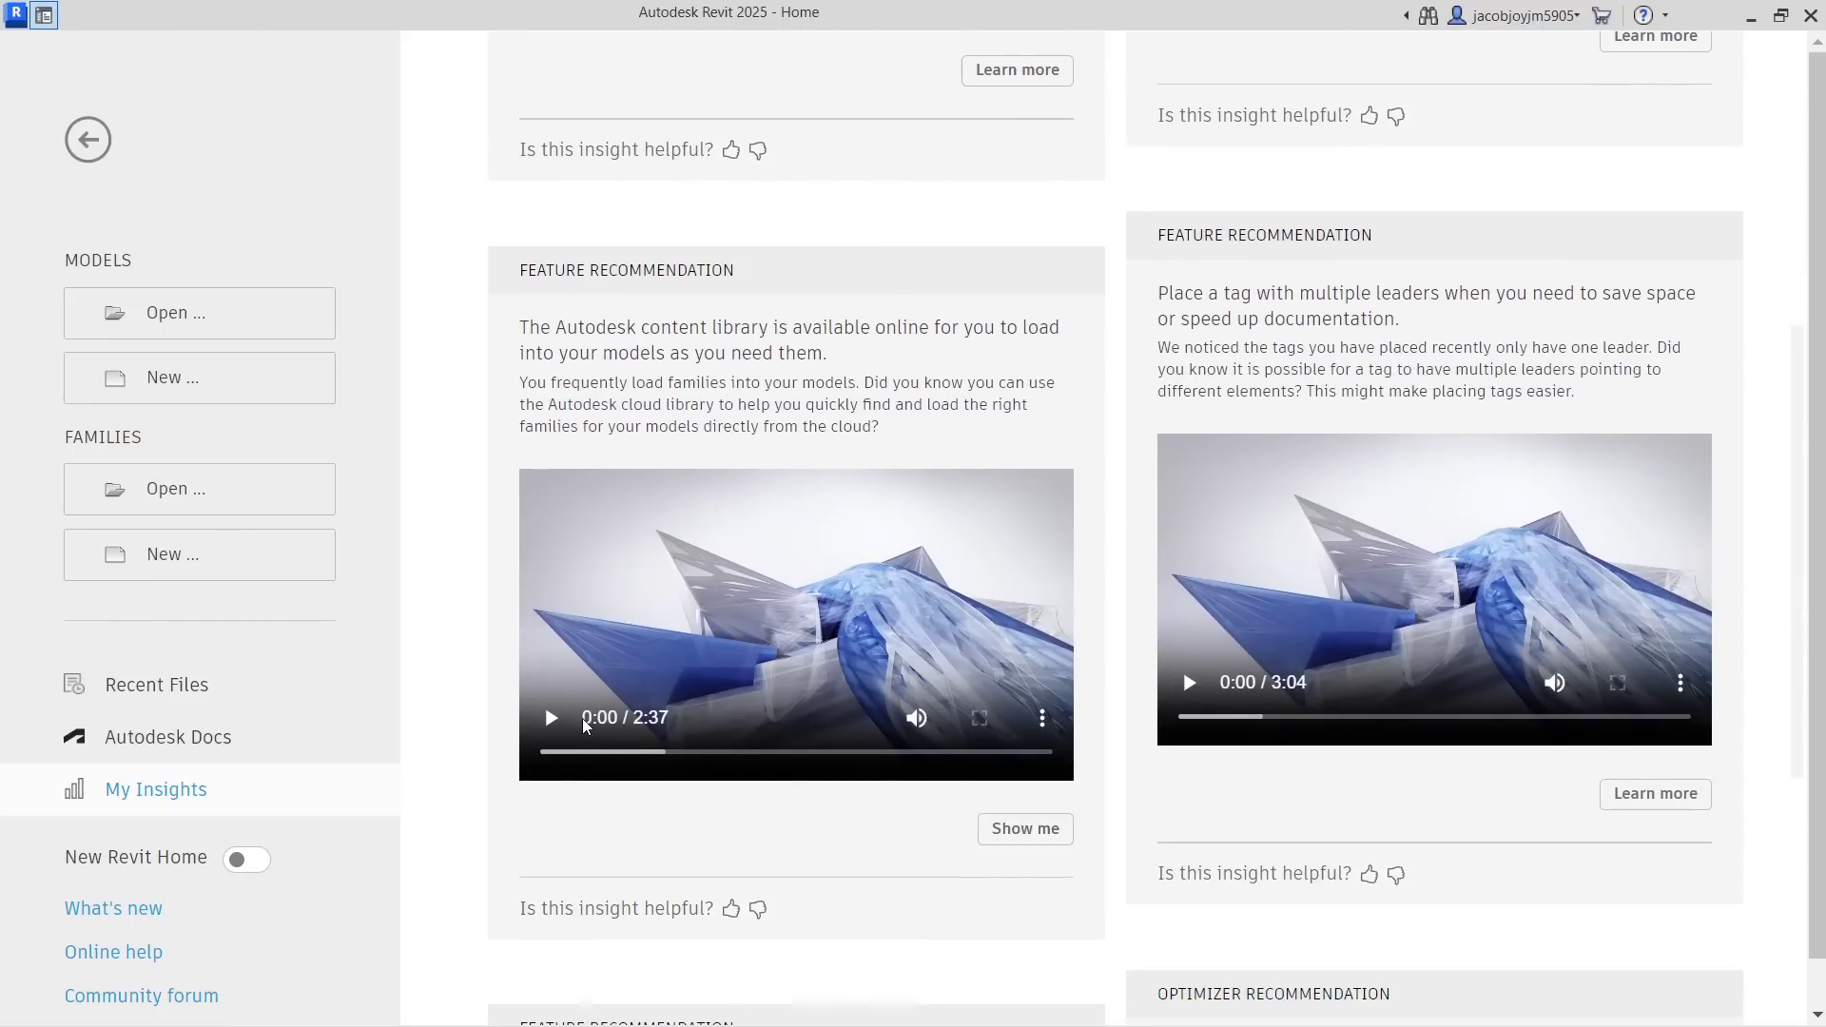
pyautogui.scroll(-6, 1055, 637)
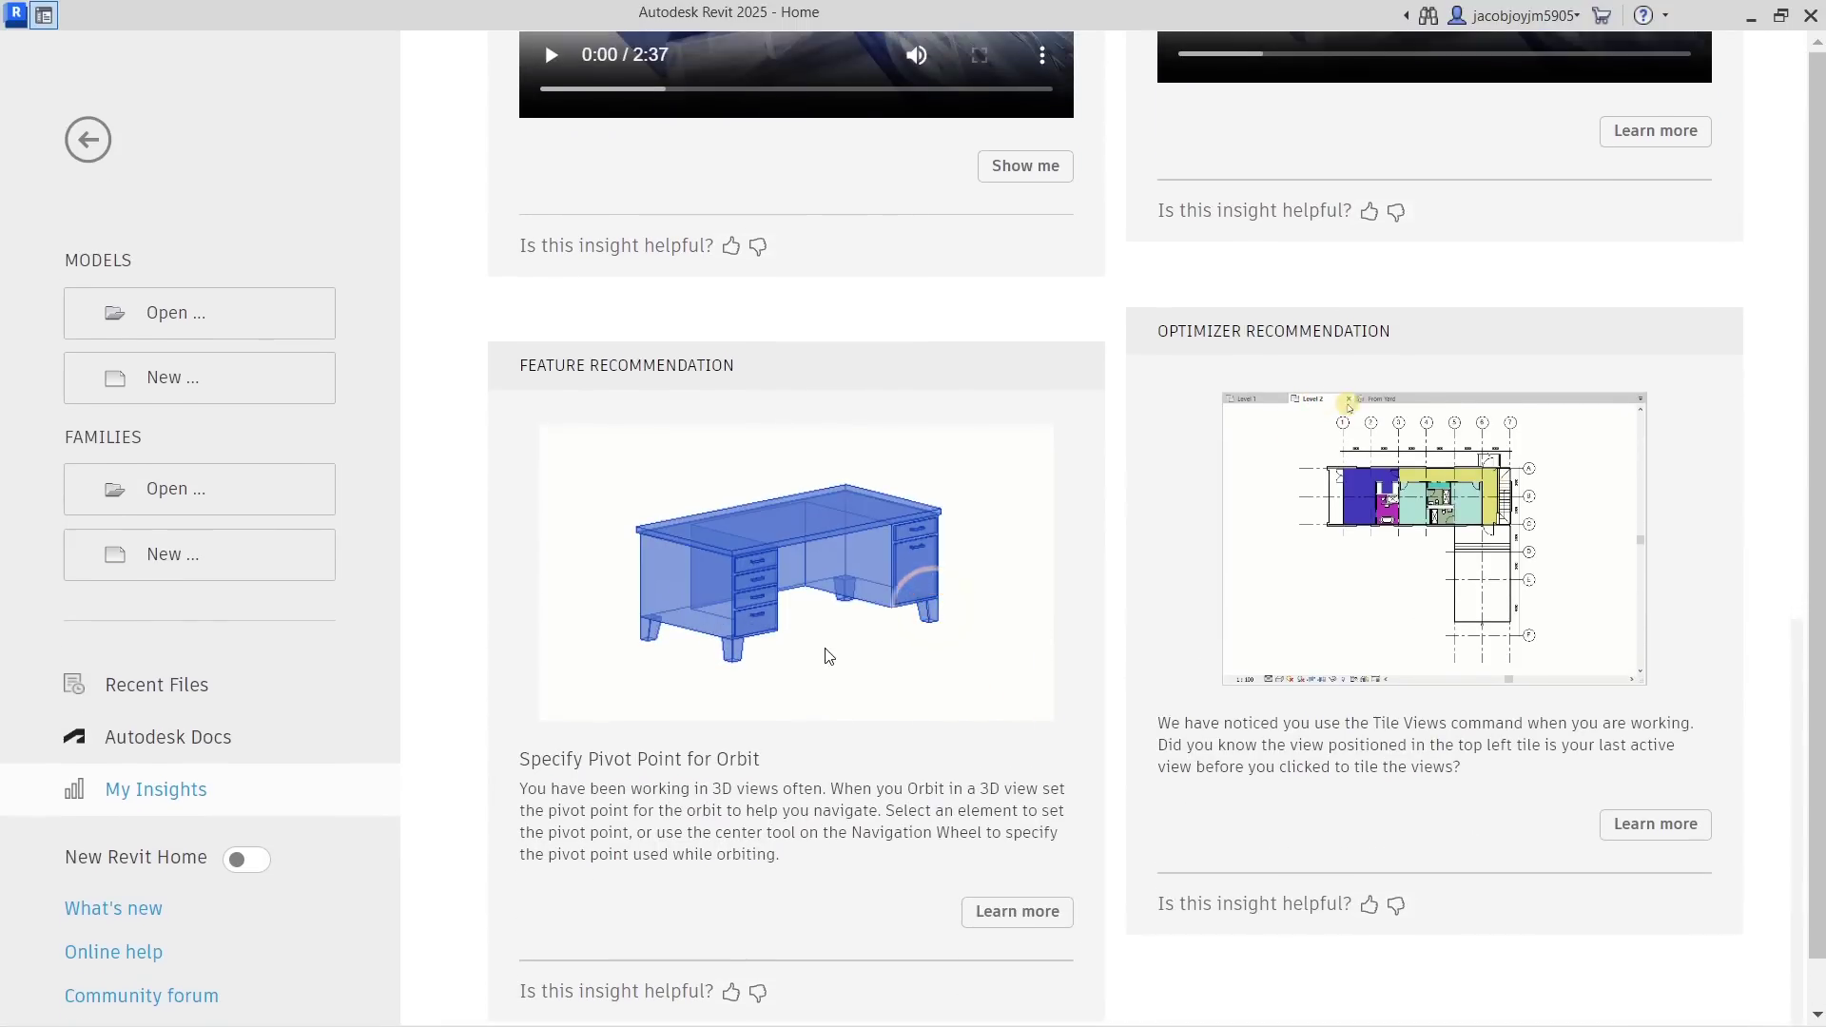
pyautogui.scroll(9, 837, 538)
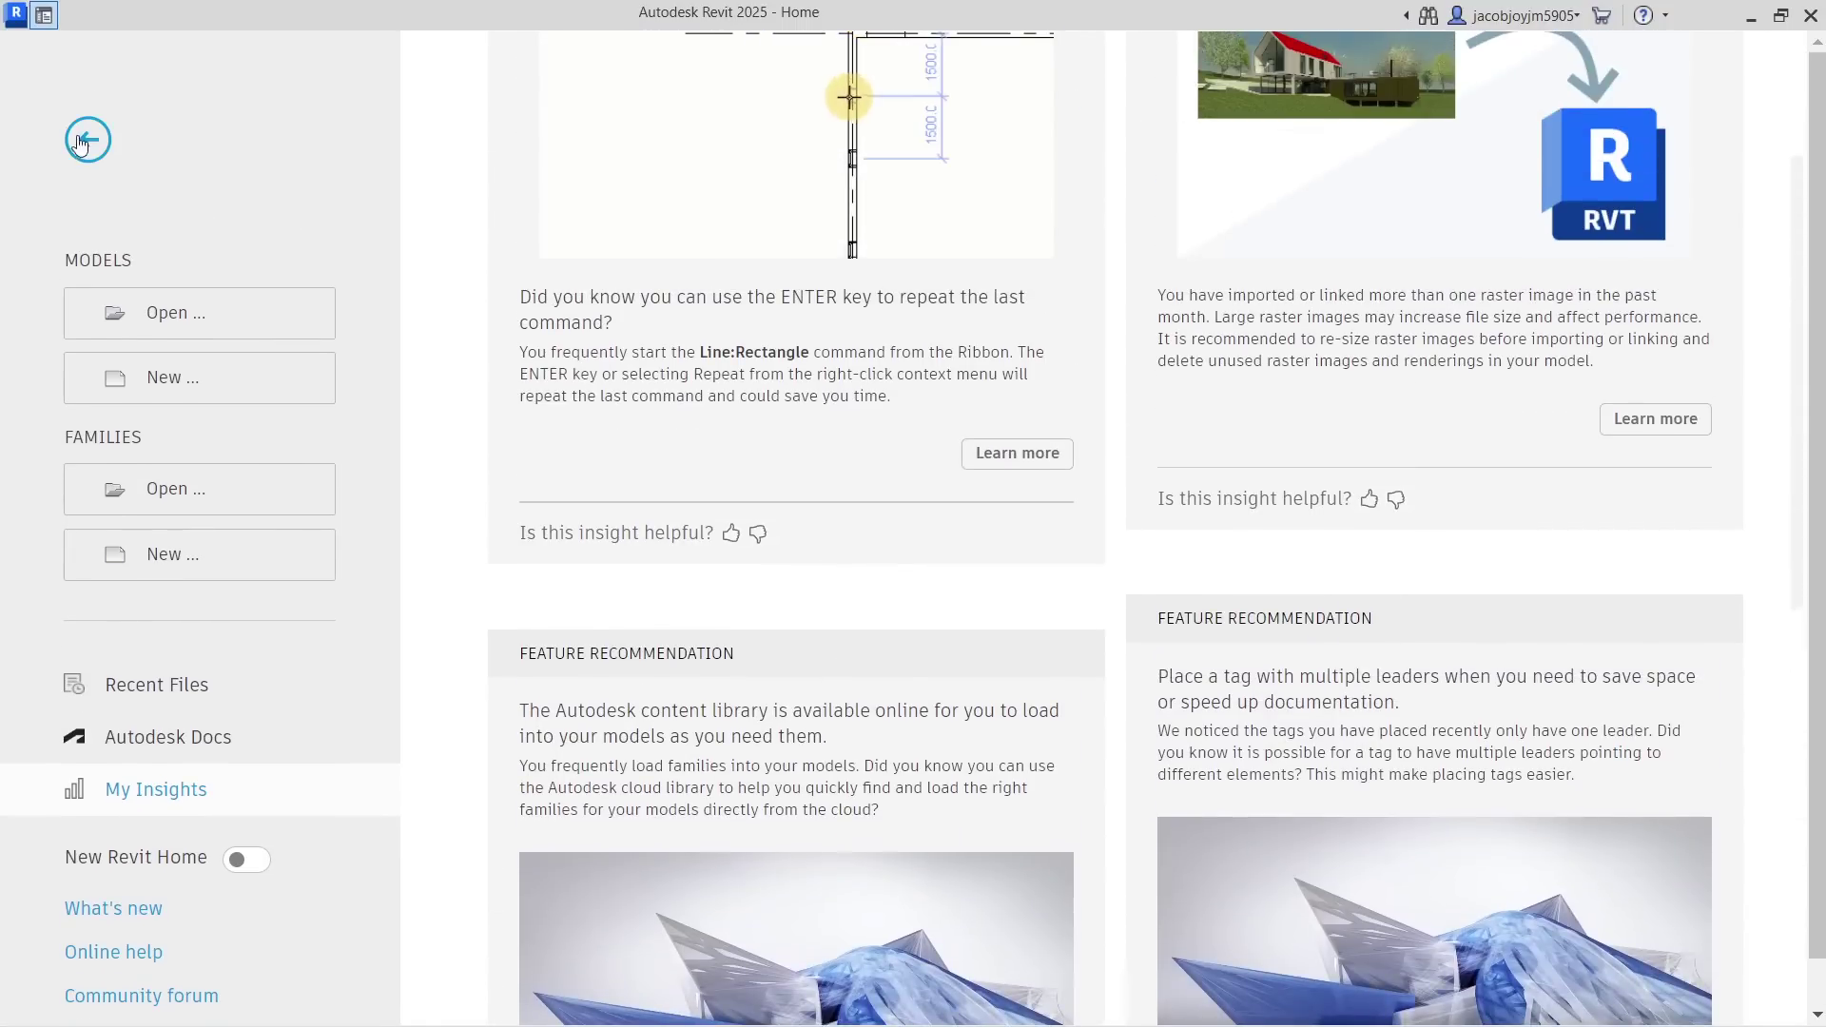
# Leave the Home screen and return to the open project.
pyautogui.click(83, 141)
pyautogui.click(760, 374)
pyautogui.click(571, 327)
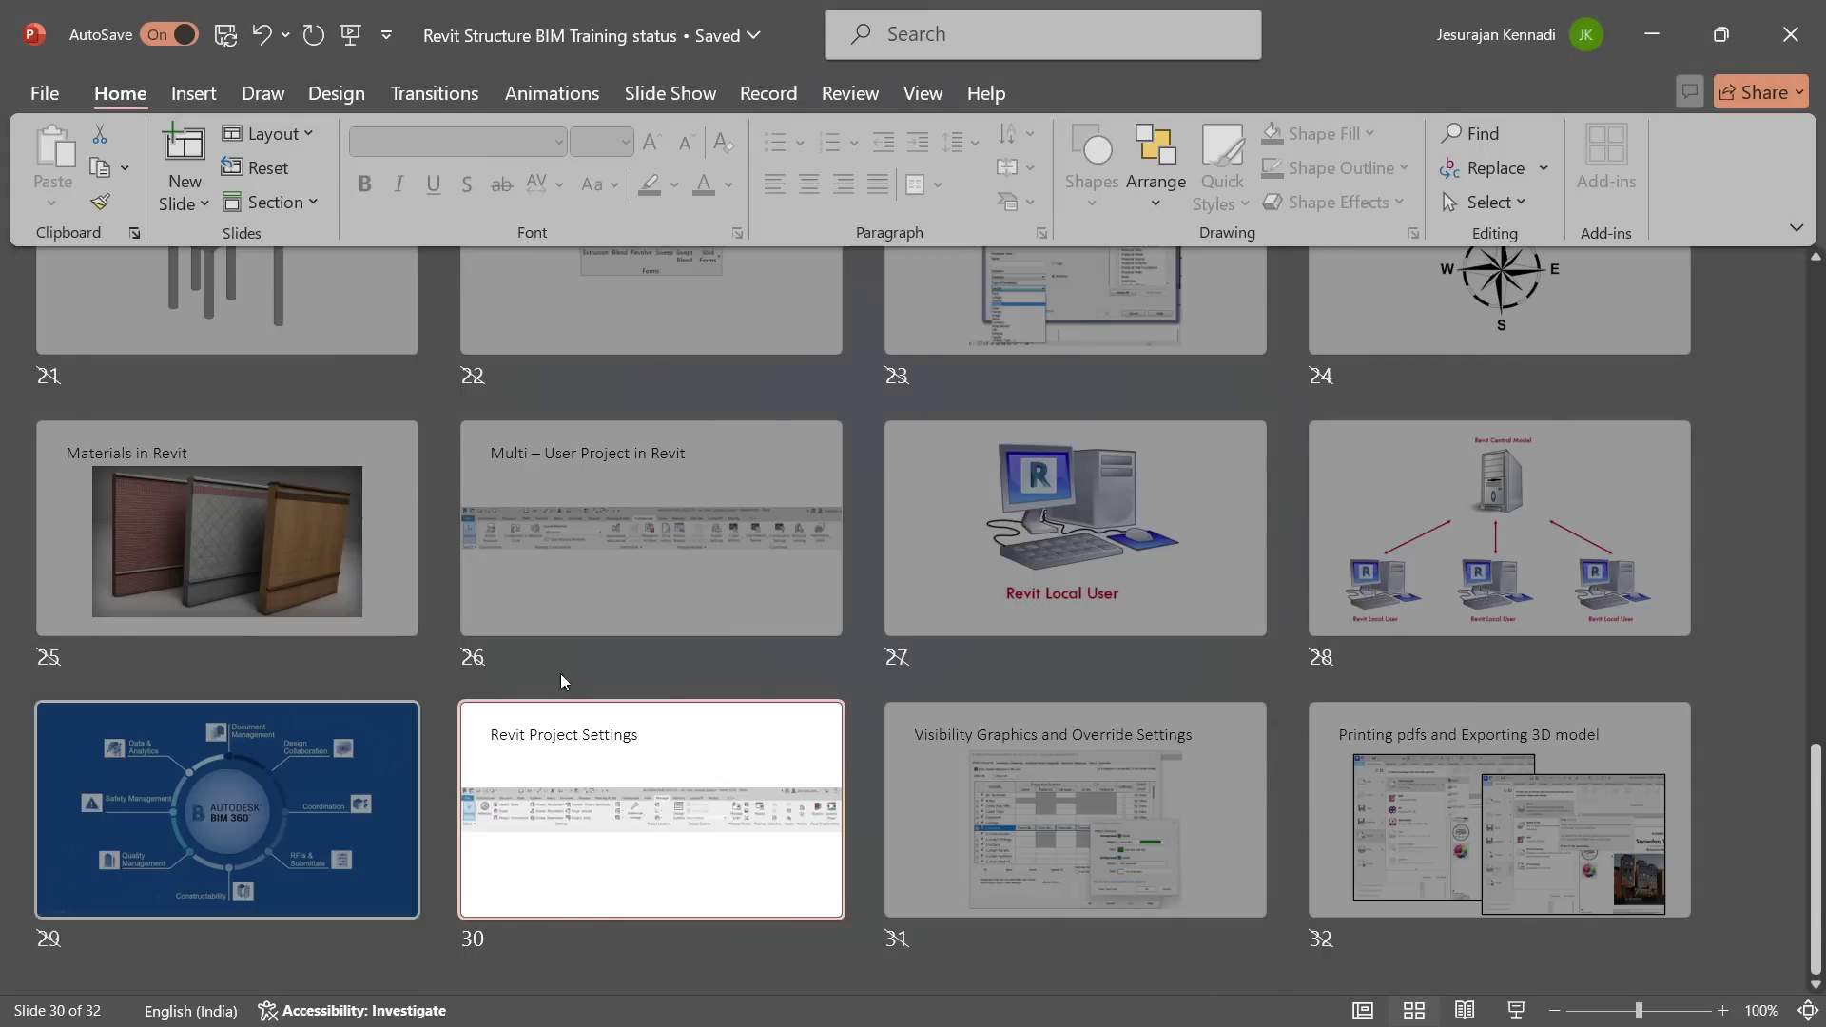
# Switch to the Revit Structure BIM Training status presentation in PowerPoint and hide the Revit Project Settings slide.
pyautogui.rightClick(693, 784)
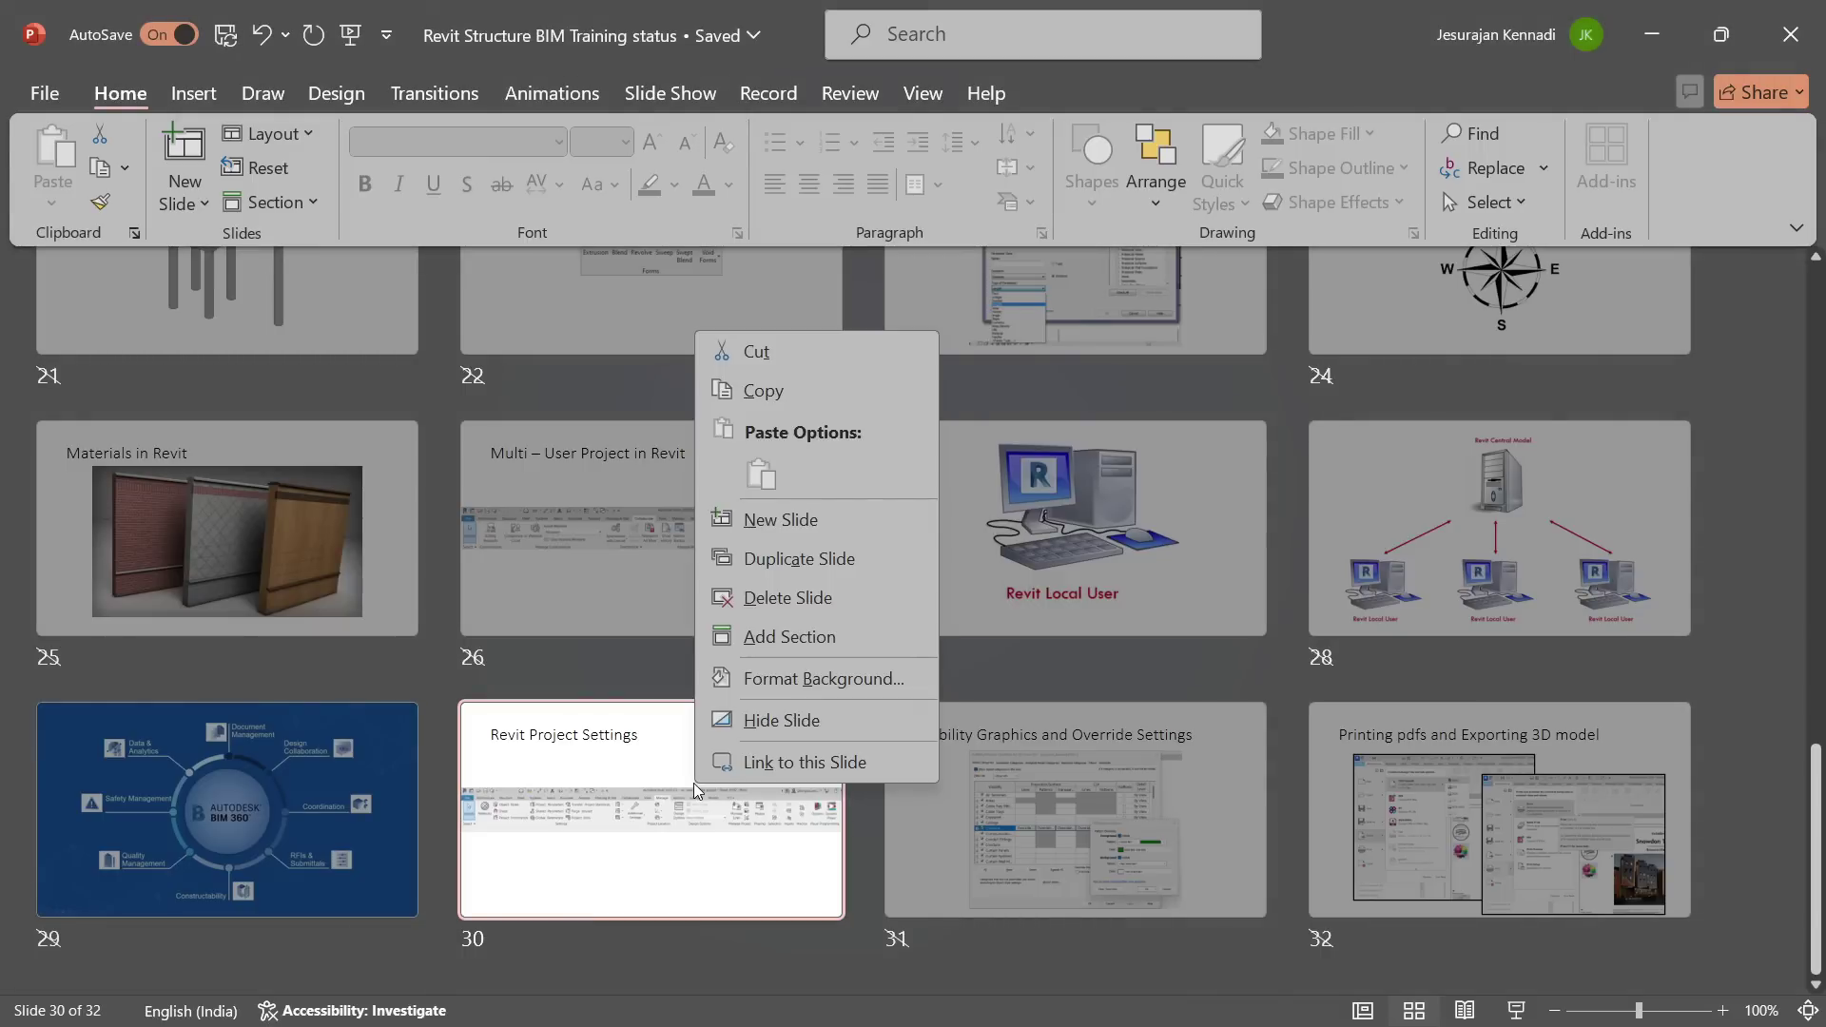
pyautogui.click(780, 719)
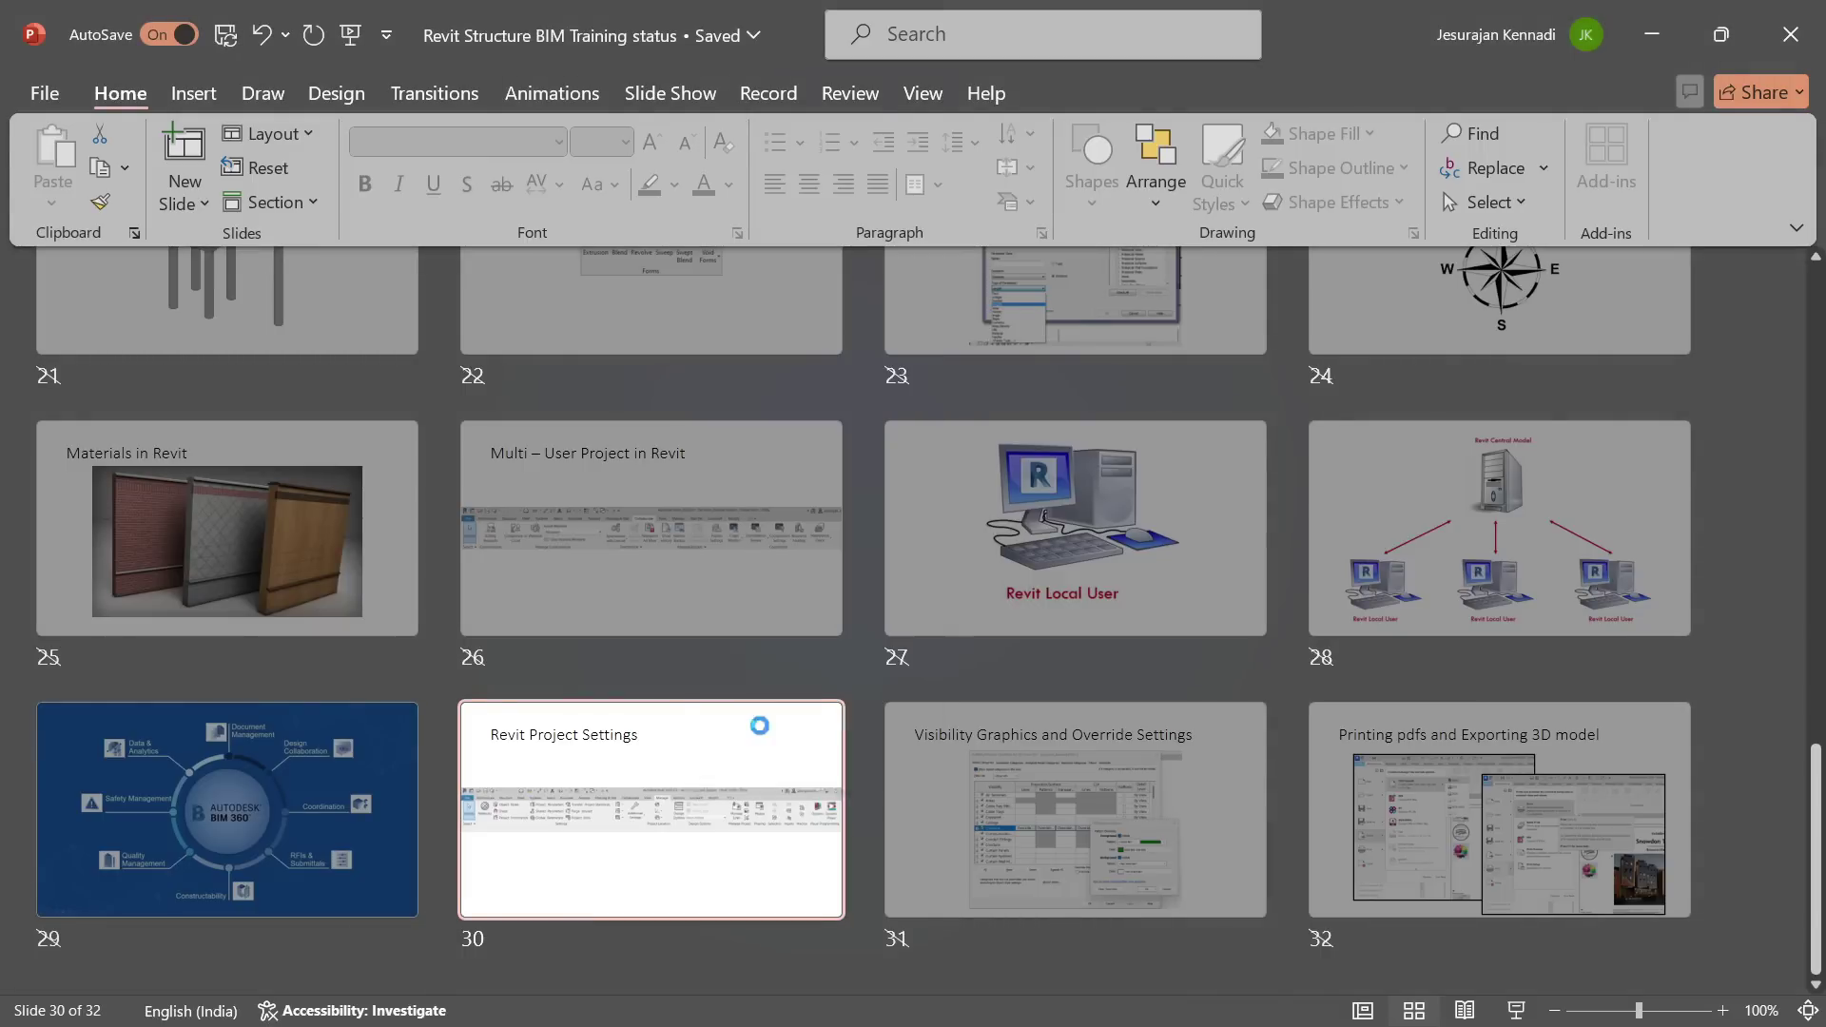
# Look through the syllabus slides from the opening slide to the last, examining the rebar schedule and pitched roof framing topics.
pyautogui.scroll(10, 756, 813)
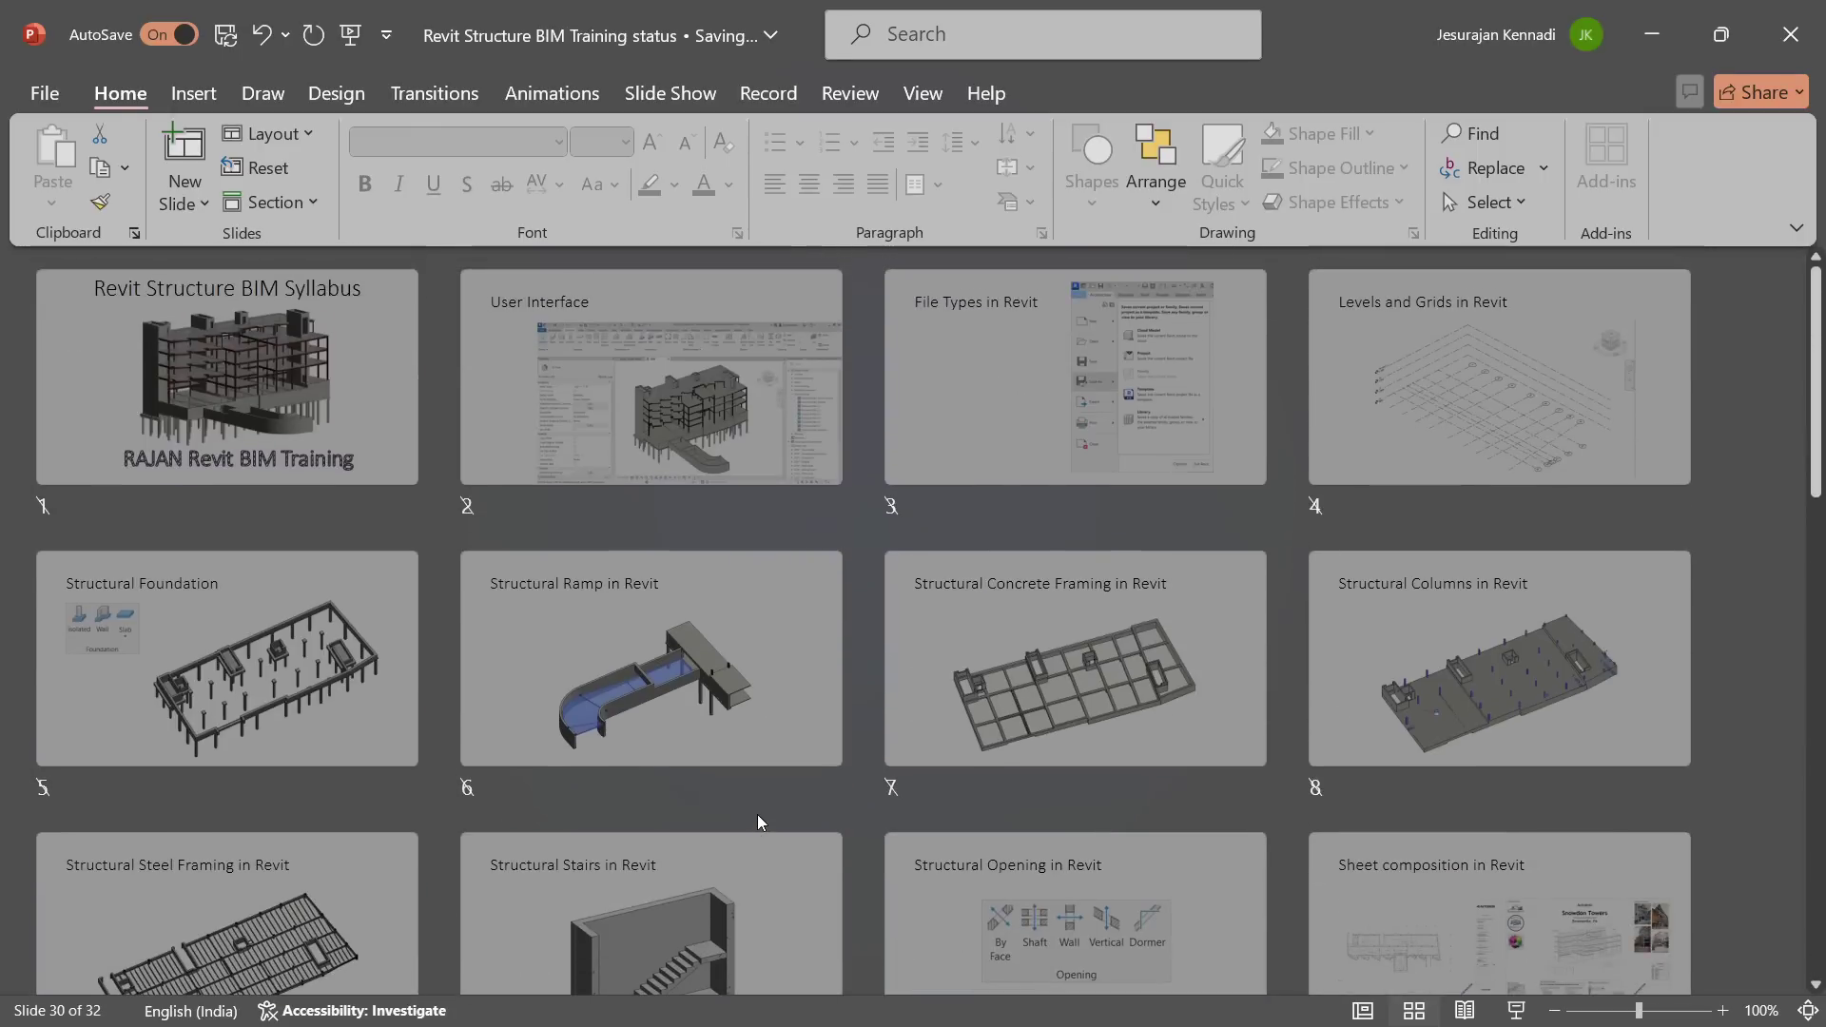
pyautogui.click(705, 362)
pyautogui.click(702, 623)
pyautogui.scroll(-8, 702, 624)
pyautogui.scroll(-2, 699, 616)
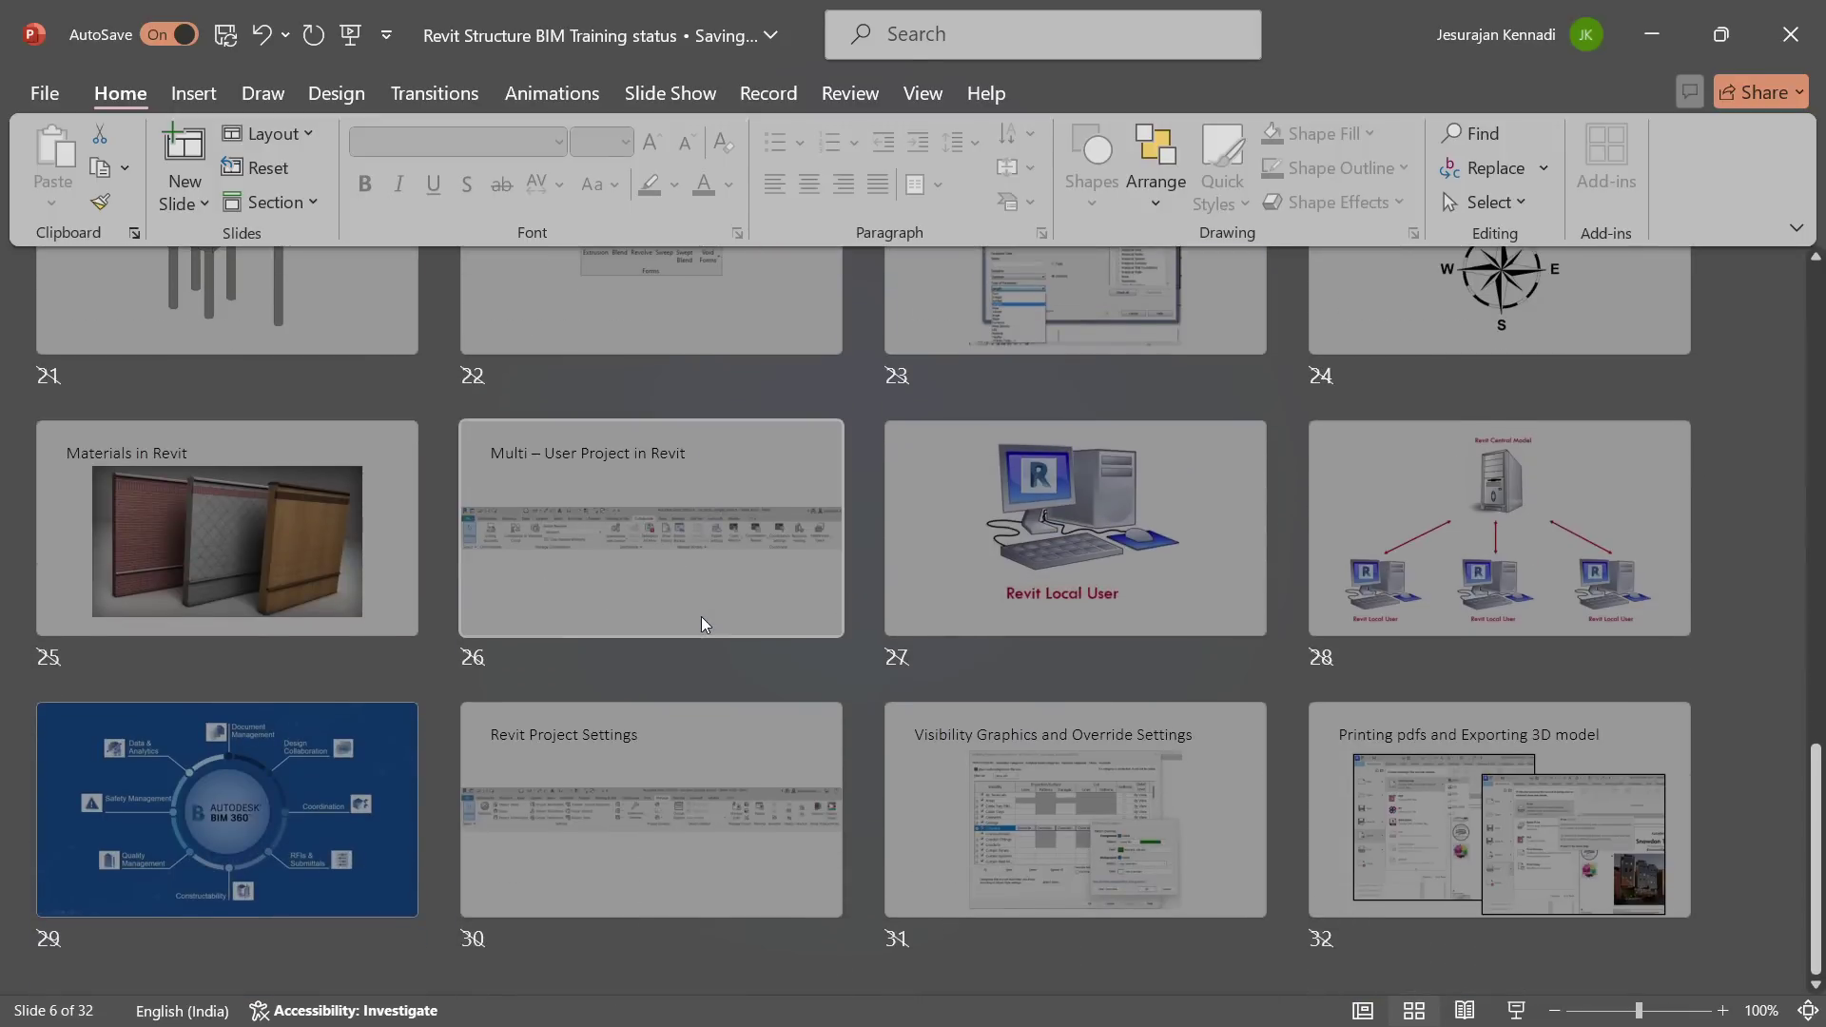
pyautogui.scroll(4, 700, 616)
pyautogui.click(665, 513)
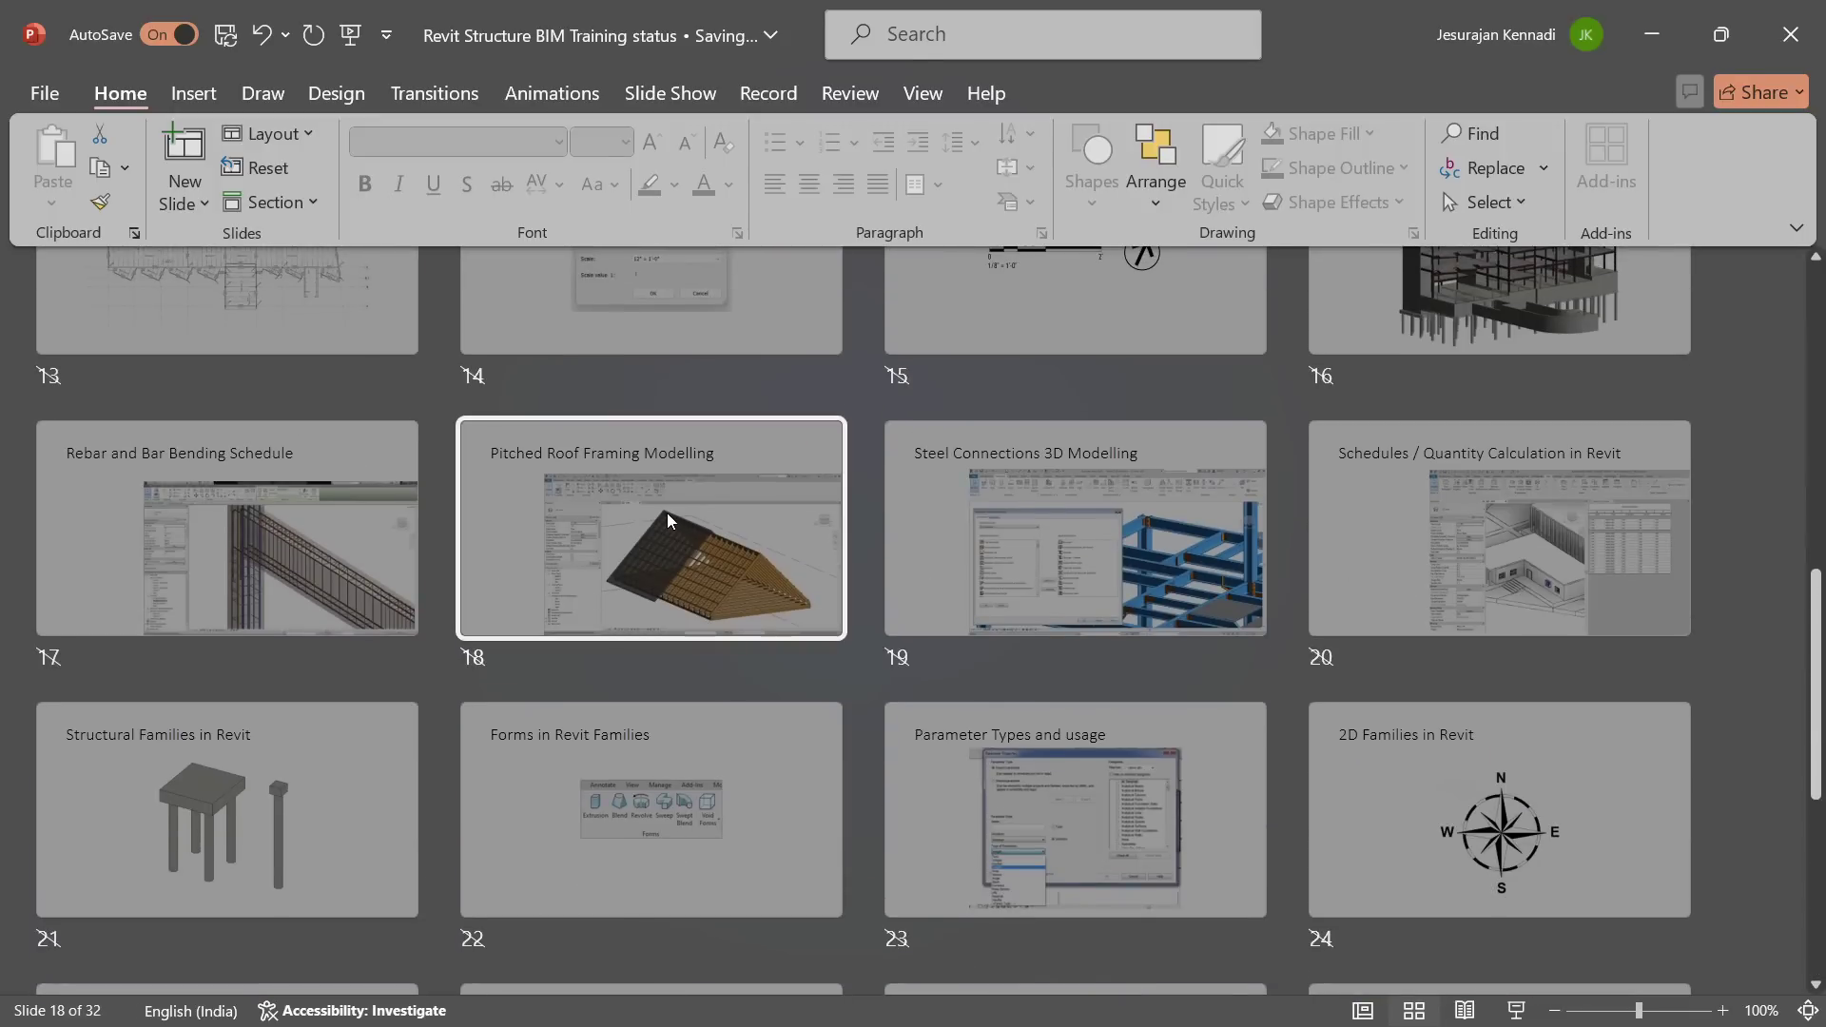
pyautogui.click(325, 523)
pyautogui.scroll(4, 694, 622)
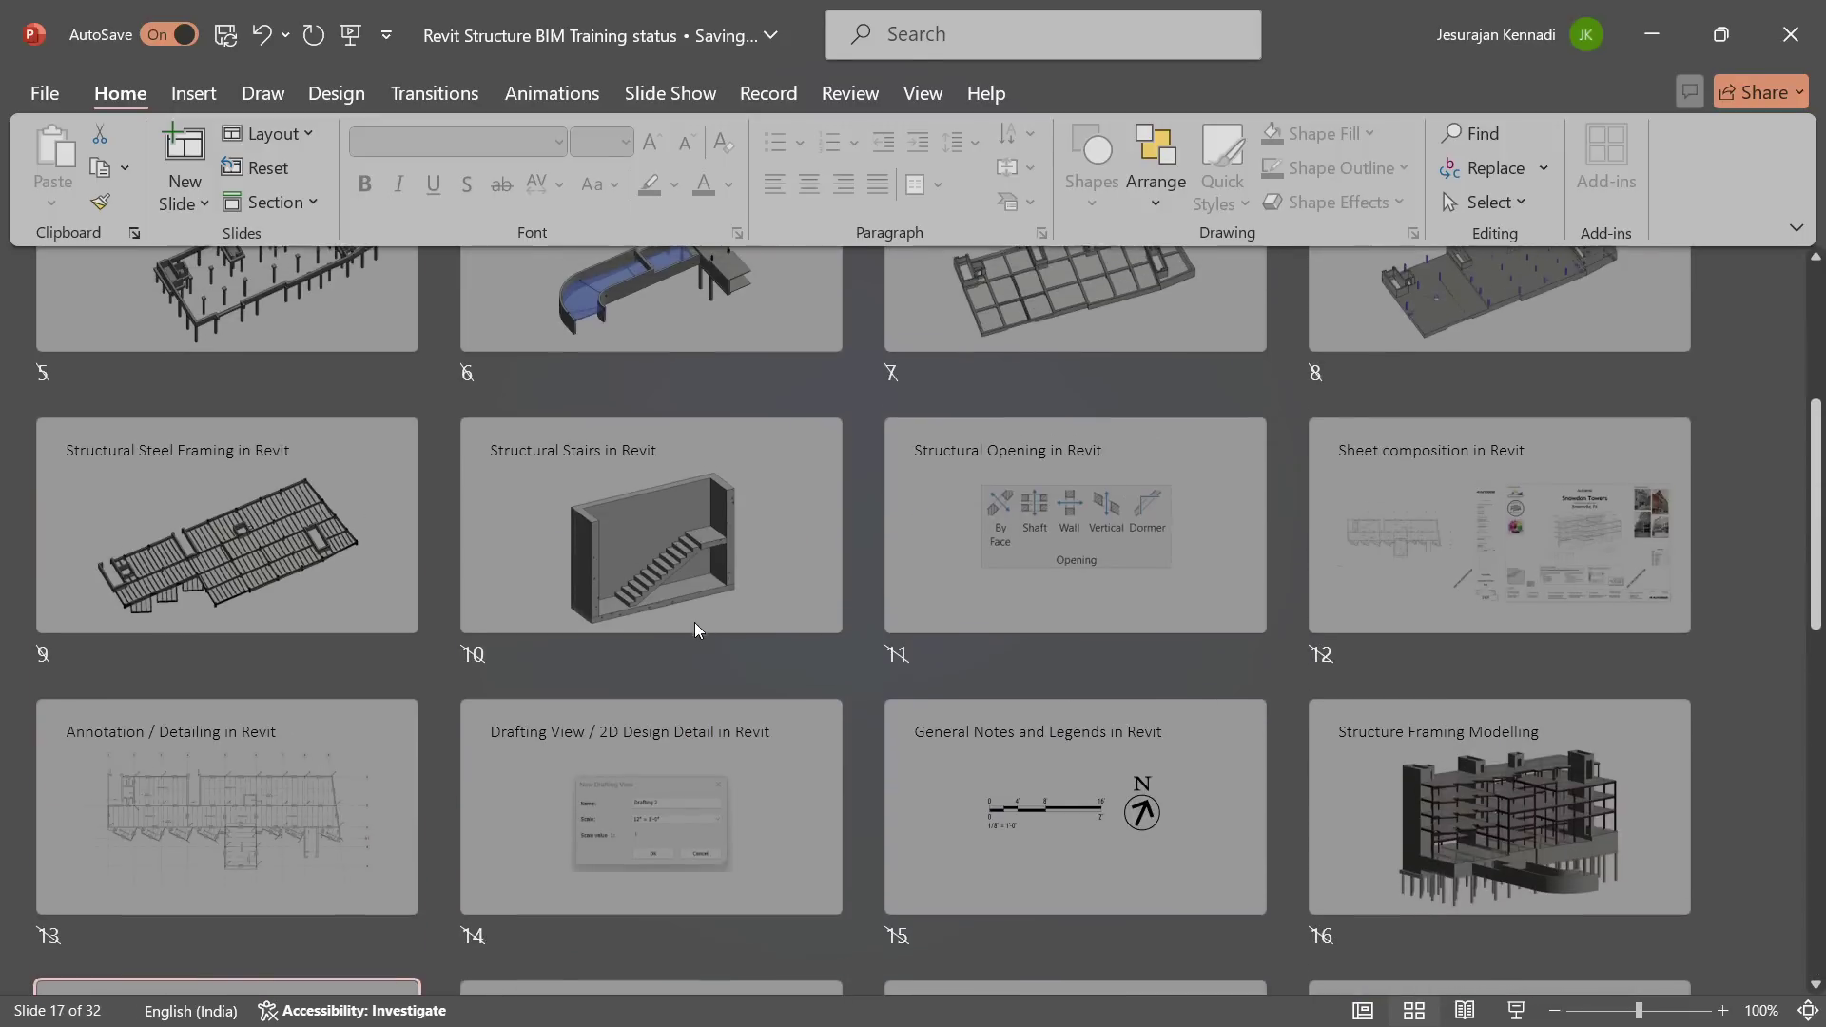
pyautogui.scroll(-4, 694, 622)
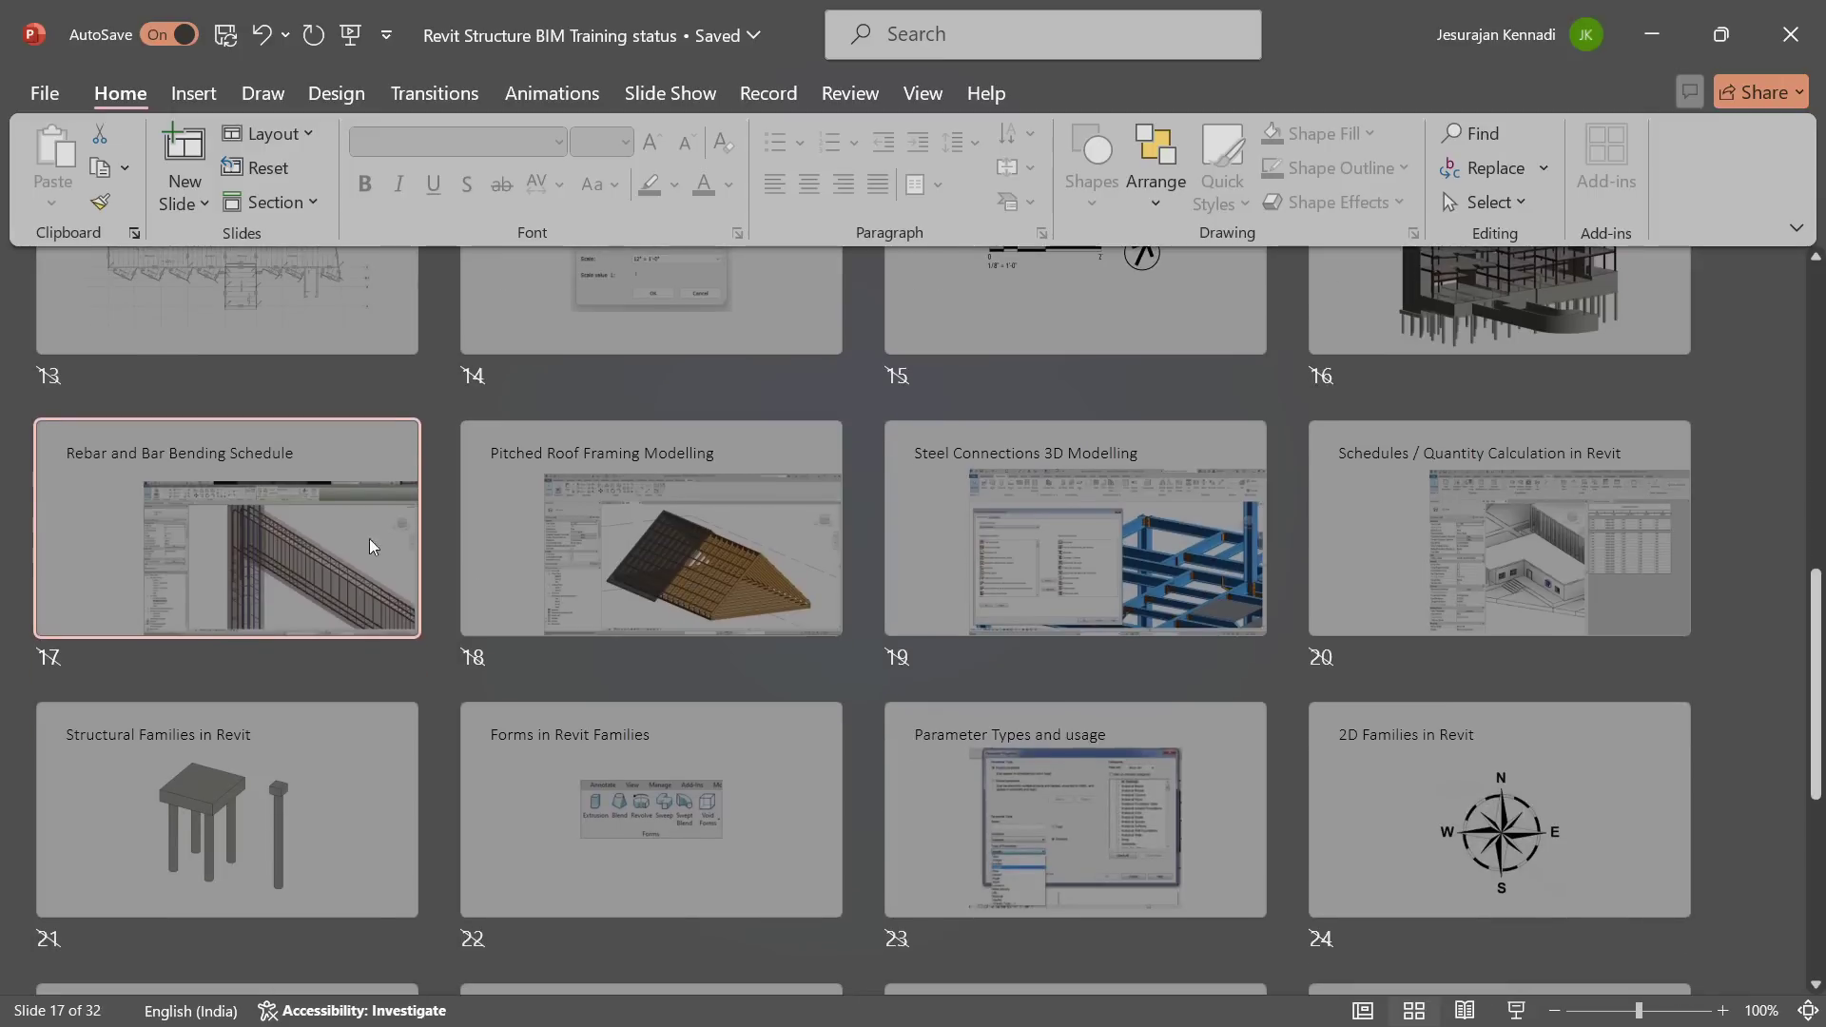
pyautogui.click(536, 535)
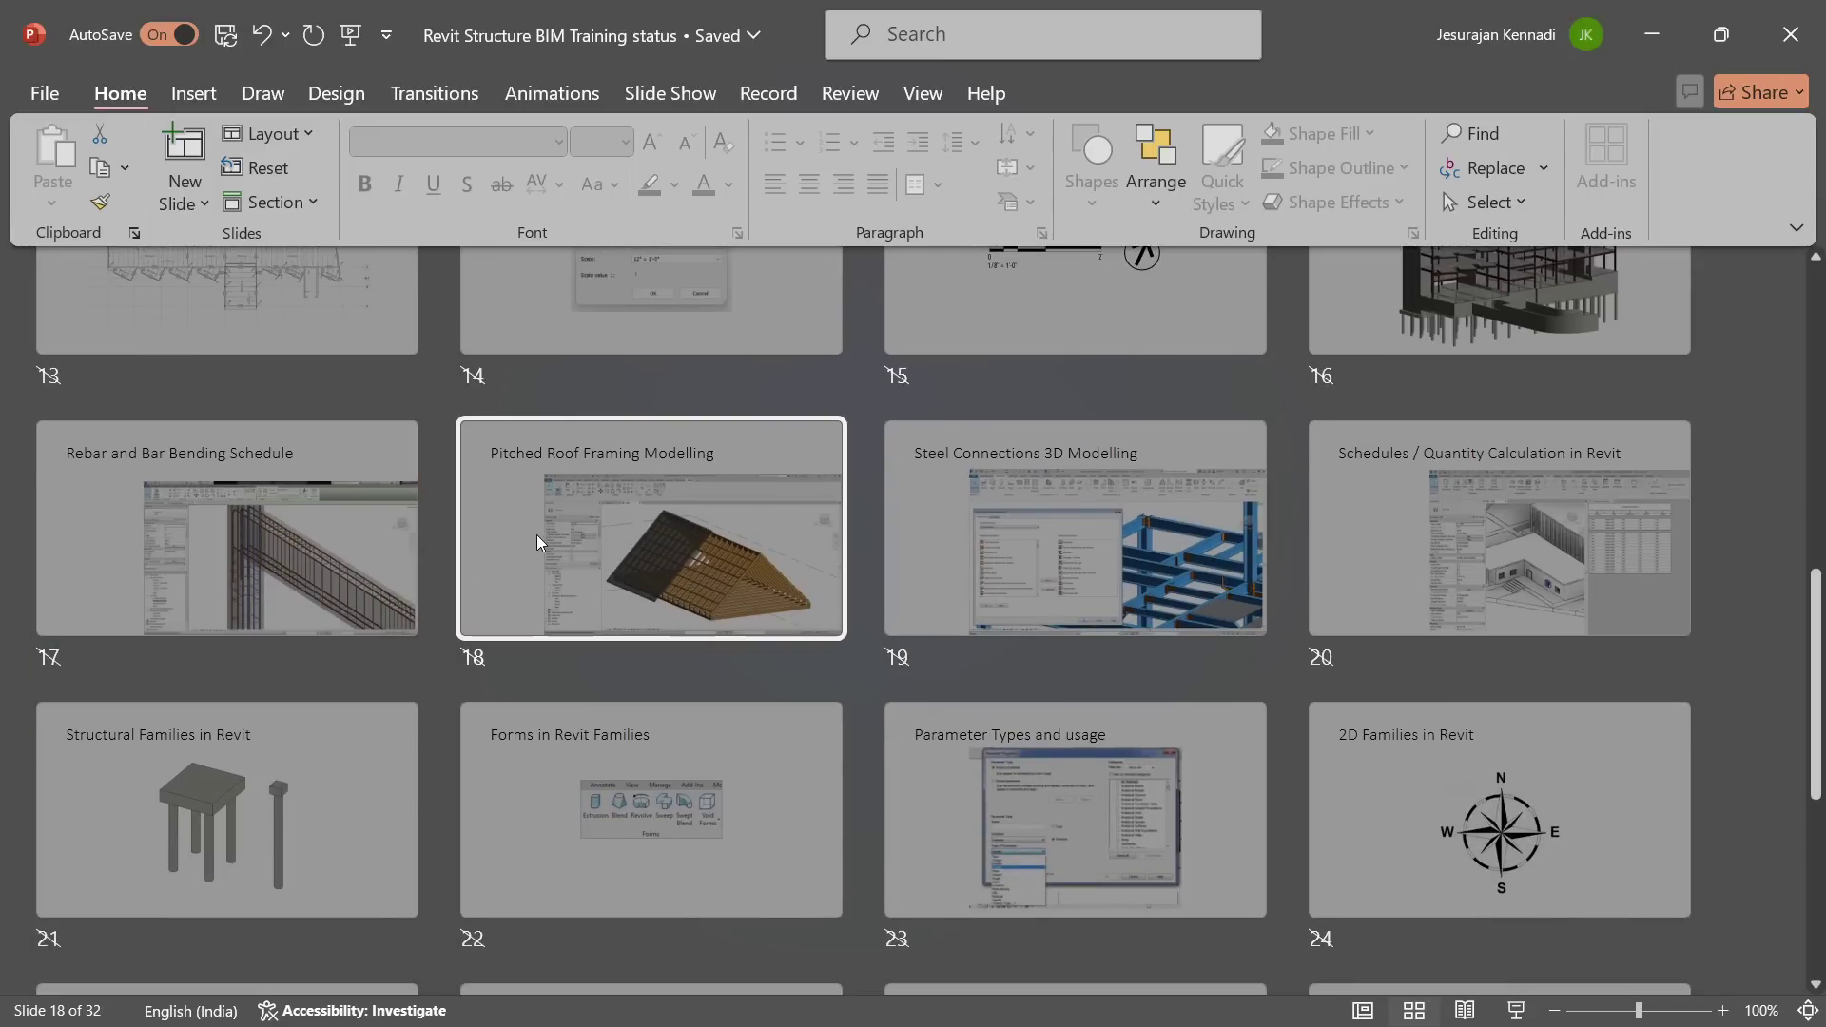